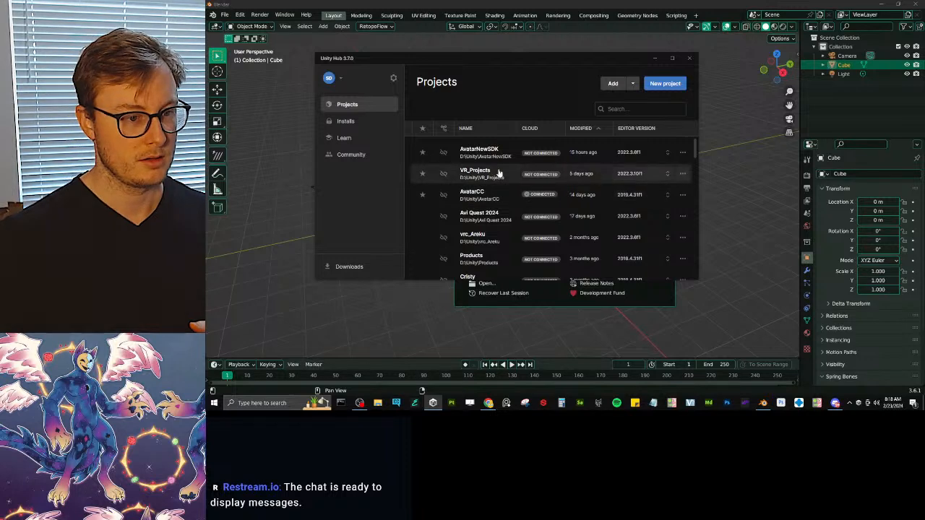
Open the AvatarNewSDK project in Unity Hub, then load the recent file Erah.blend in Blender.
{"action": "double_click", "coordinate": [477, 151]}
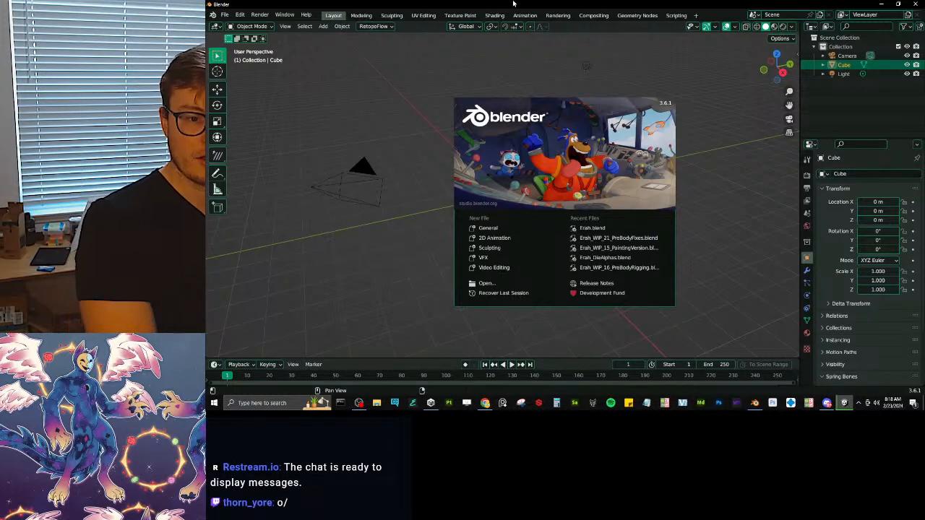
{"action": "left_click", "coordinate": [608, 230]}
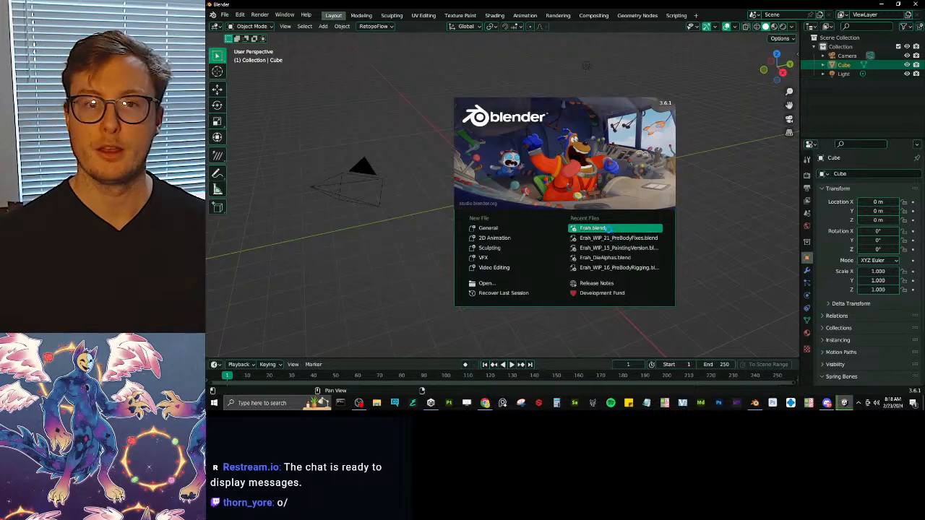
Put Erah_rig into Edit Mode and show the Auto-Rig Pro sidebar.
{"action": "scroll", "coordinate": [554, 244], "scroll_direction": "up", "scroll_amount": 5}
{"action": "middle_click_drag", "start_coordinate": [376, 231], "coordinate": [464, 233]}
{"action": "left_click", "coordinate": [423, 231]}
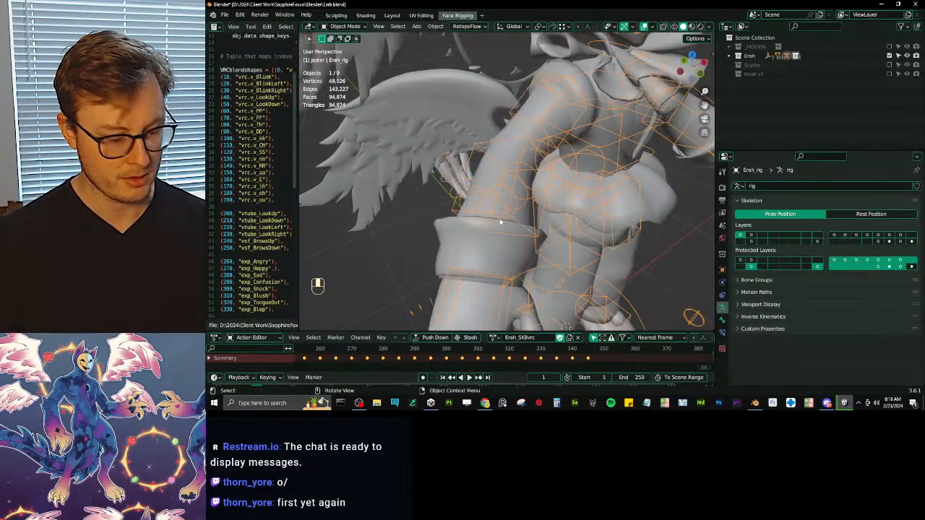
{"action": "key", "text": "n"}
{"action": "key", "text": "Tab"}
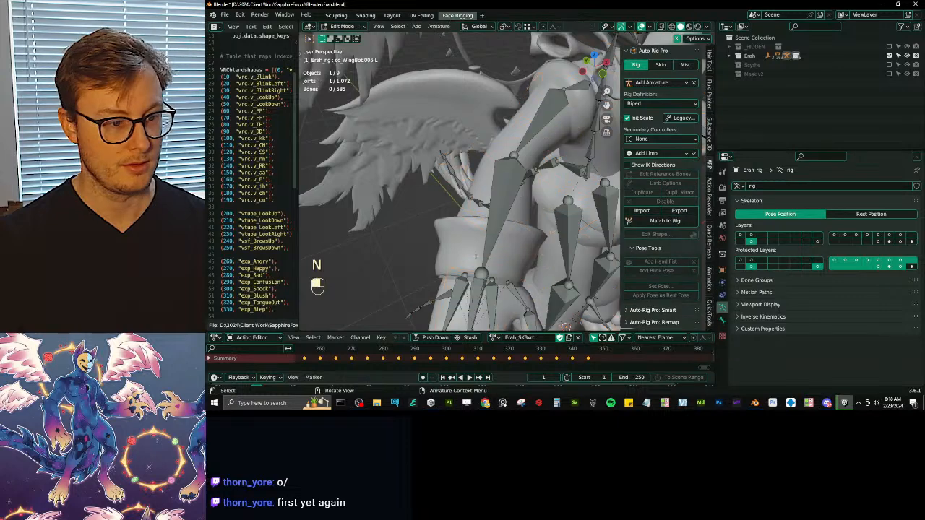
Select the middle finger base bone on the .r hand and disable the Ring finger in the Auto-Rig Pro limb options.
{"action": "left_click", "coordinate": [444, 296]}
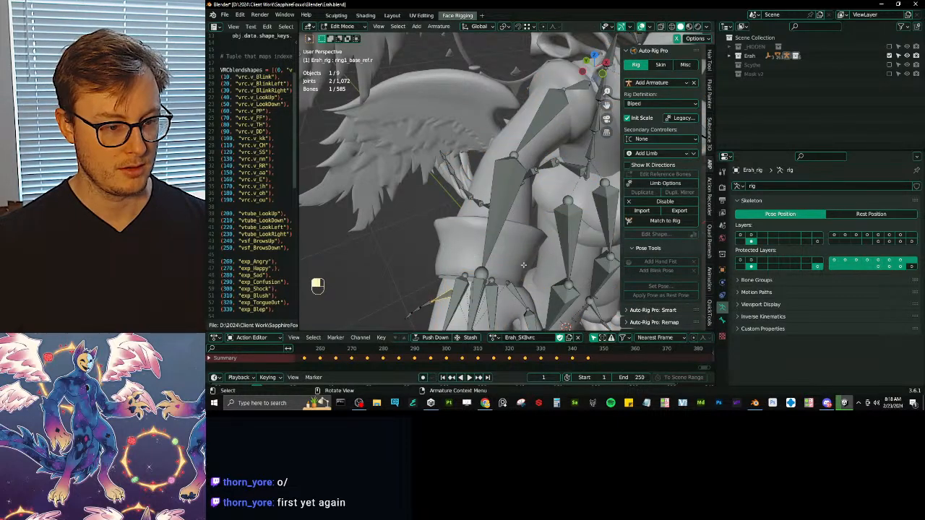
{"action": "middle_click_drag", "start_coordinate": [493, 304], "coordinate": [484, 221], "text": "shift"}
{"action": "key", "text": "ctrl+z"}
{"action": "key", "text": "ctrl+z"}
{"action": "left_click", "coordinate": [463, 174]}
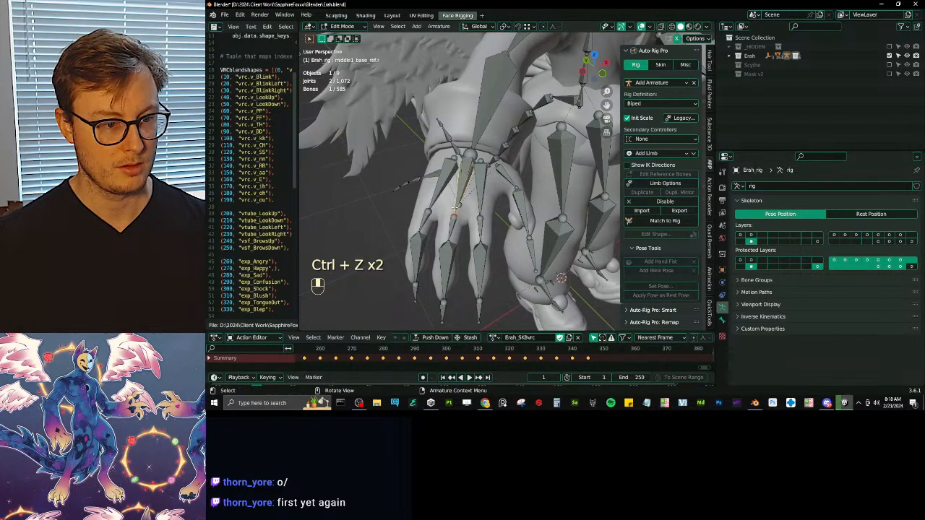
{"action": "middle_click_drag", "start_coordinate": [454, 209], "coordinate": [426, 226]}
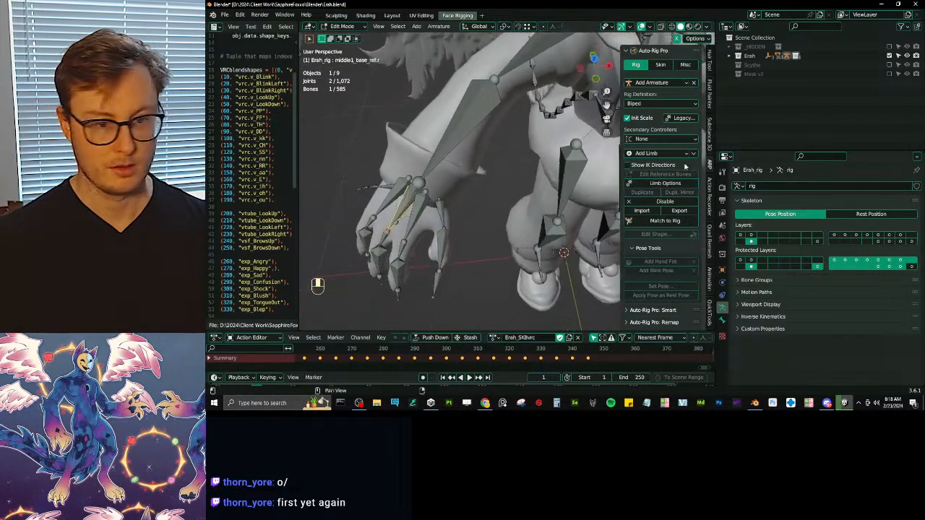
{"action": "left_click", "coordinate": [661, 183]}
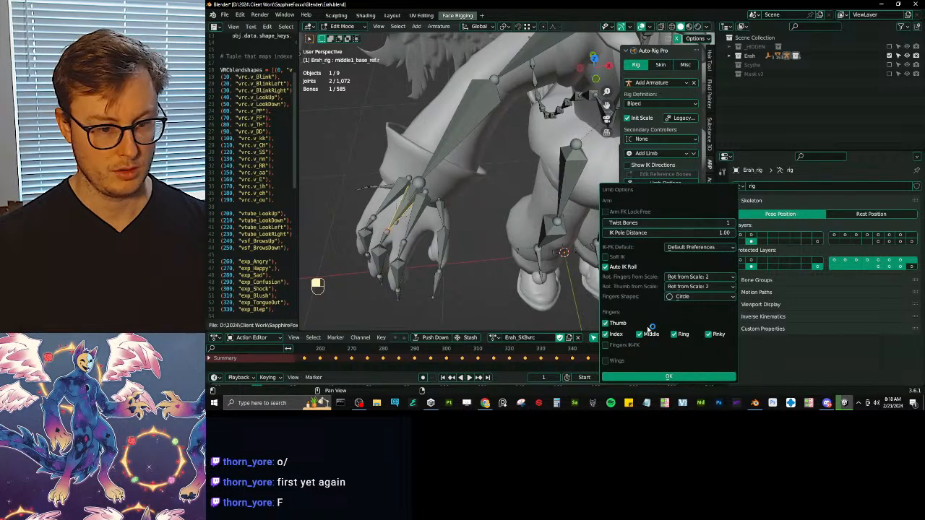
{"action": "left_click", "coordinate": [683, 335]}
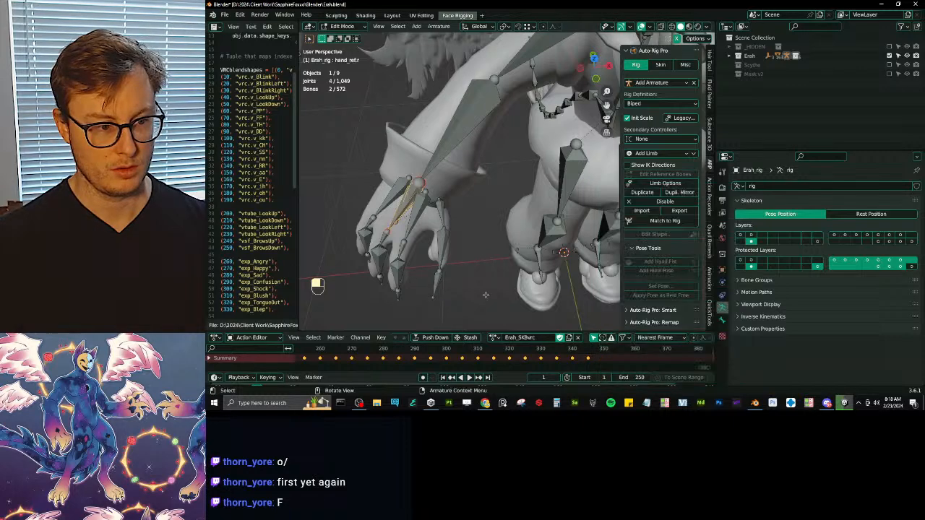
Save the Blender file and run Auto-Rig Pro's Match to Rig on the edited armature.
{"action": "scroll", "coordinate": [486, 296], "scroll_direction": "down", "scroll_amount": 5}
{"action": "middle_click_drag", "start_coordinate": [486, 289], "coordinate": [516, 150]}
{"action": "key", "text": "ctrl+s"}
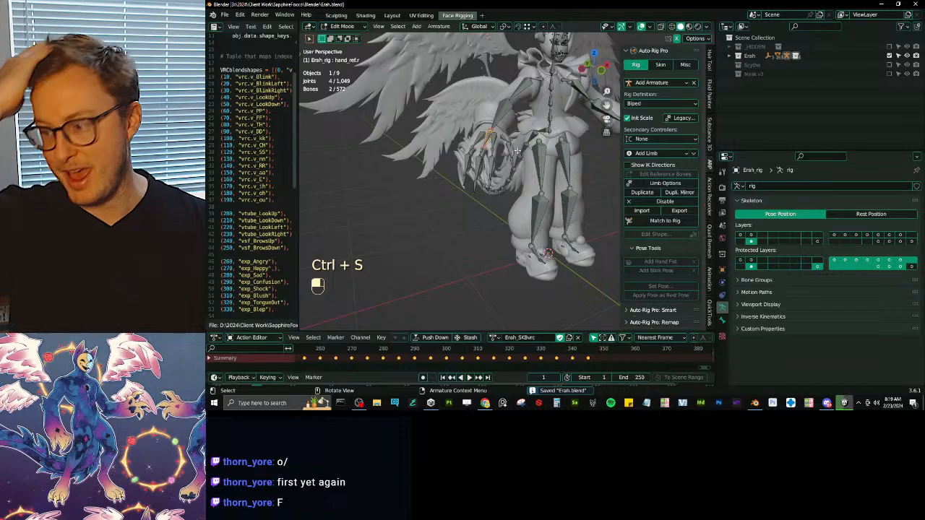
{"action": "middle_click_drag", "start_coordinate": [502, 200], "coordinate": [480, 229]}
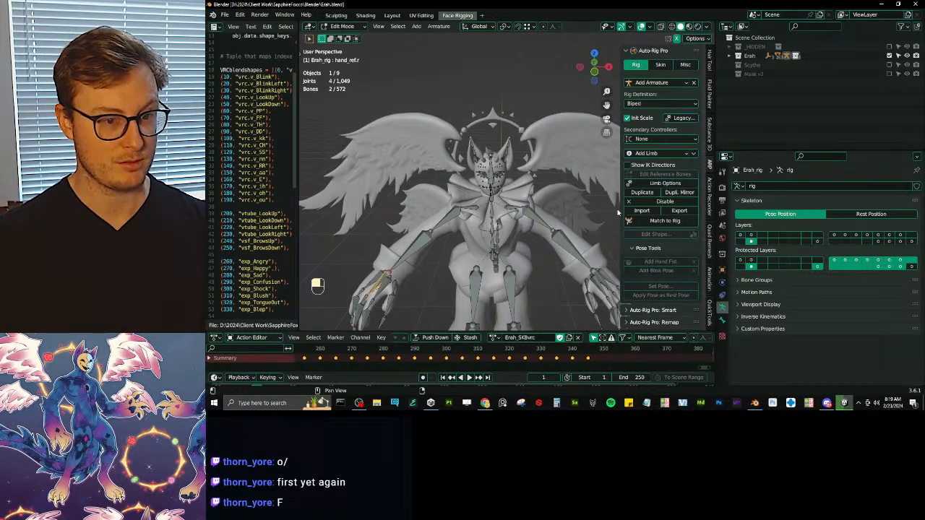
{"action": "left_click", "coordinate": [666, 224]}
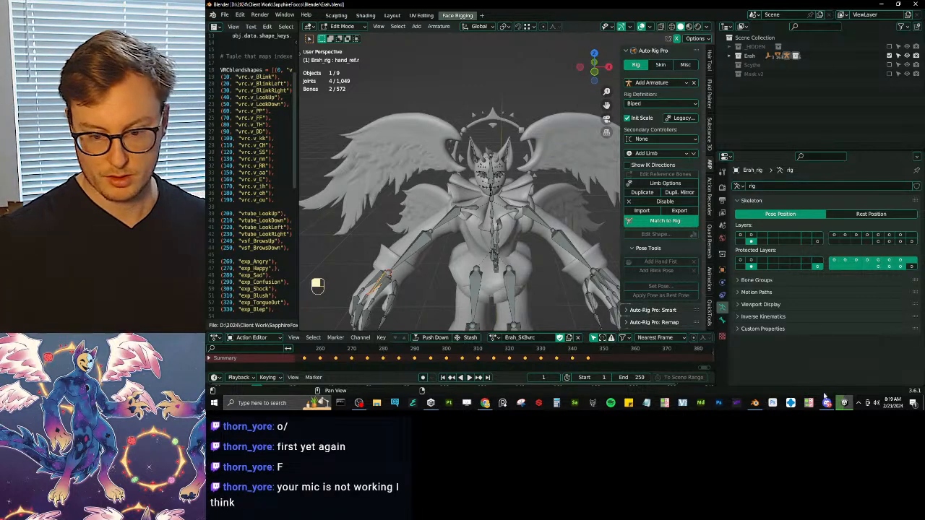
Return the matched rig to Object Mode and save the file.
{"action": "left_click", "coordinate": [359, 403]}
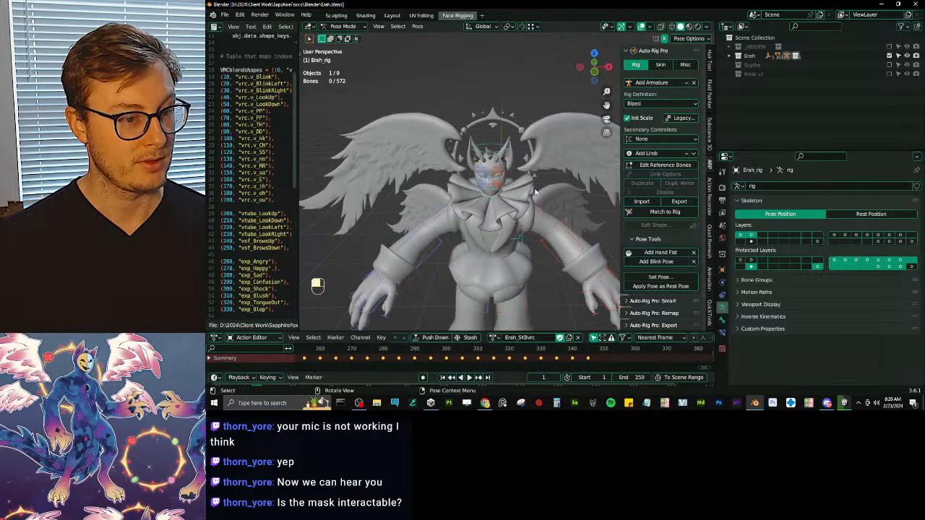
{"action": "key", "text": "ctrl+Tab"}
{"action": "key", "text": "ctrl+s"}
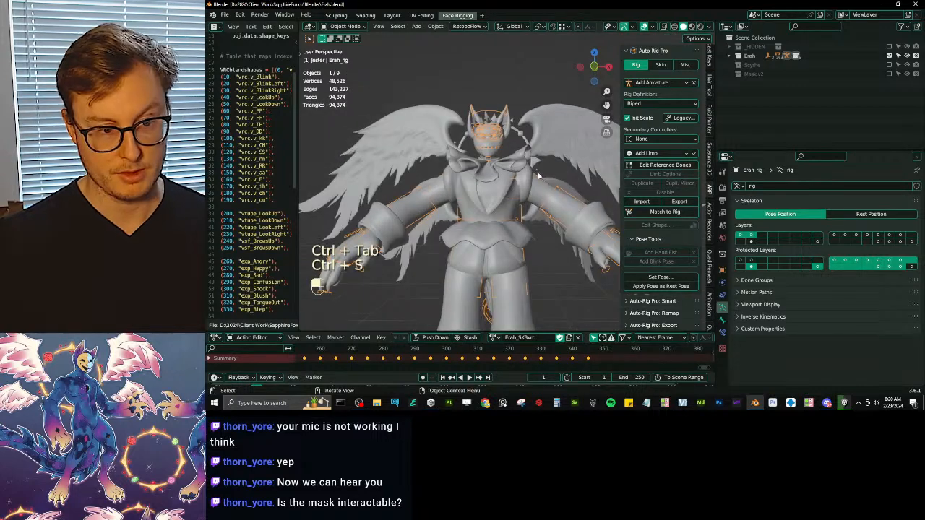
{"action": "mouse_move", "coordinate": [842, 402]}
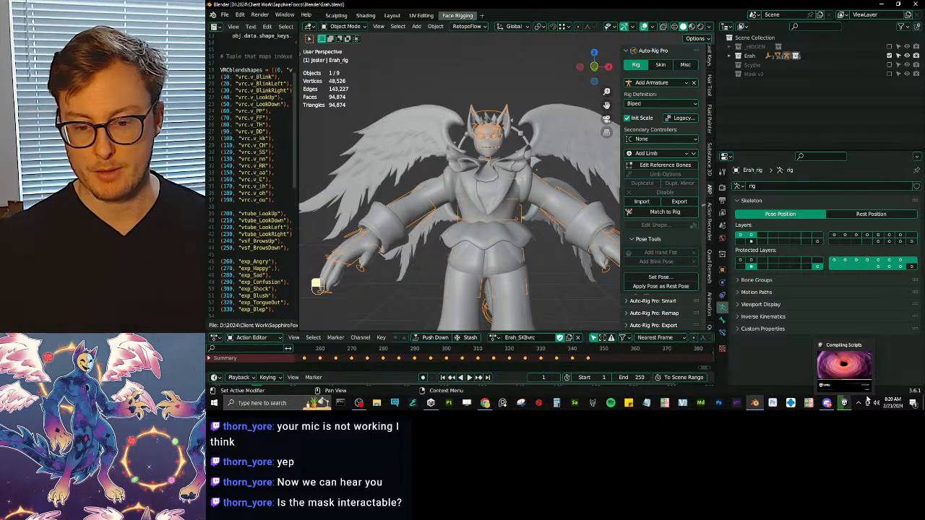
{"action": "left_click", "coordinate": [827, 403]}
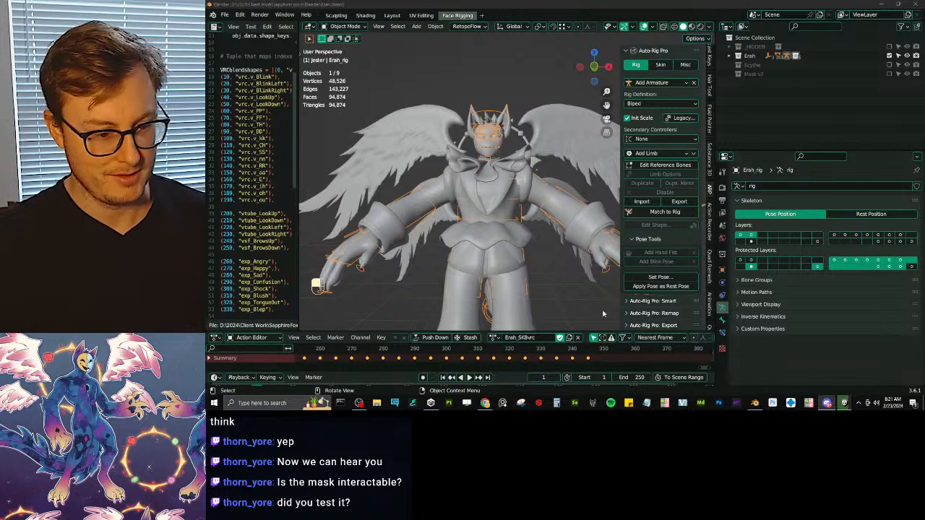
Deselect the rig in Blender and save the file again.
{"action": "left_click", "coordinate": [574, 309]}
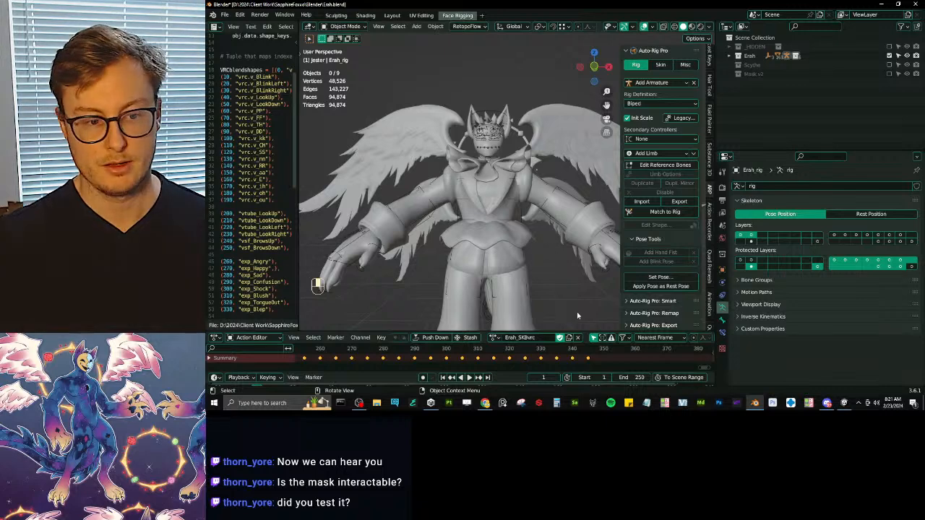
{"action": "key", "text": "ctrl+s"}
{"action": "middle_click_drag", "start_coordinate": [552, 263], "coordinate": [568, 267]}
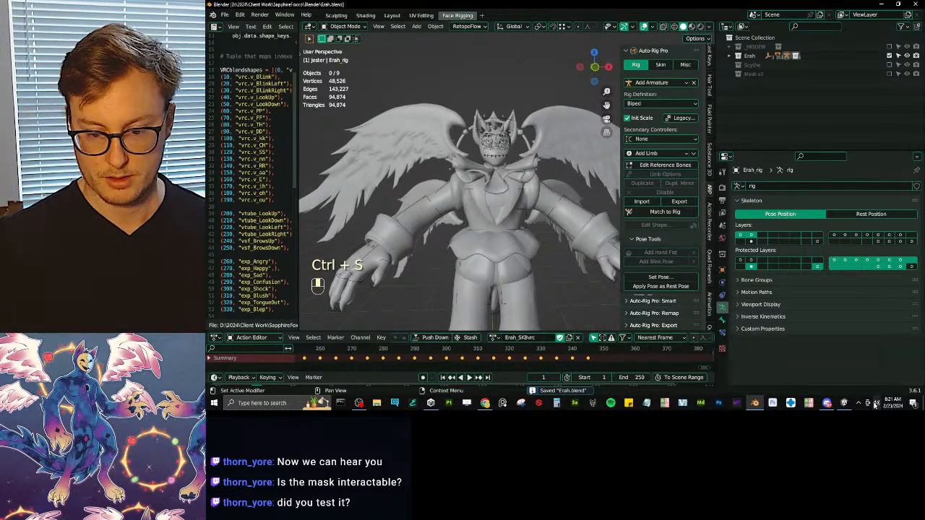
Switch to Unity and dismiss the Amplify Shader Editor start screen to reveal the avatar scene.
{"action": "left_click", "coordinate": [845, 403]}
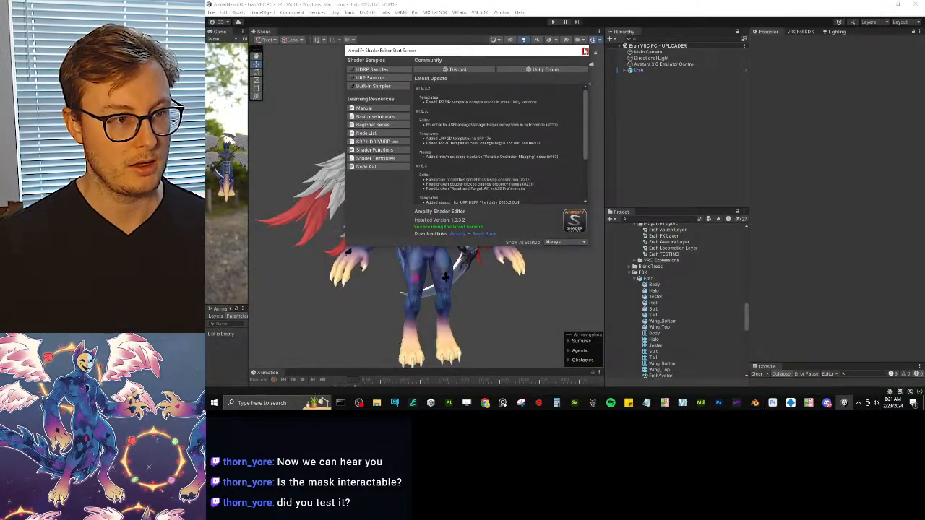
{"action": "left_click", "coordinate": [585, 51]}
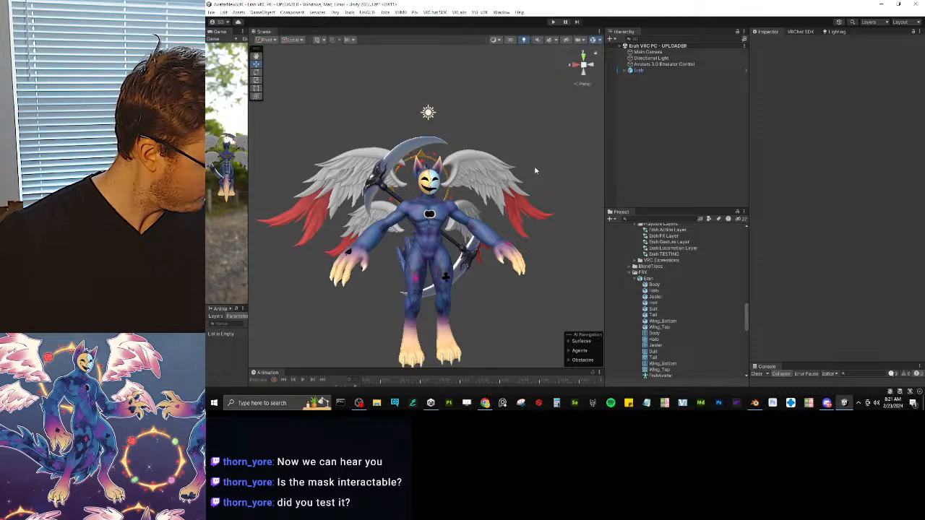
{"action": "scroll", "coordinate": [539, 162], "scroll_direction": "up", "scroll_amount": 5}
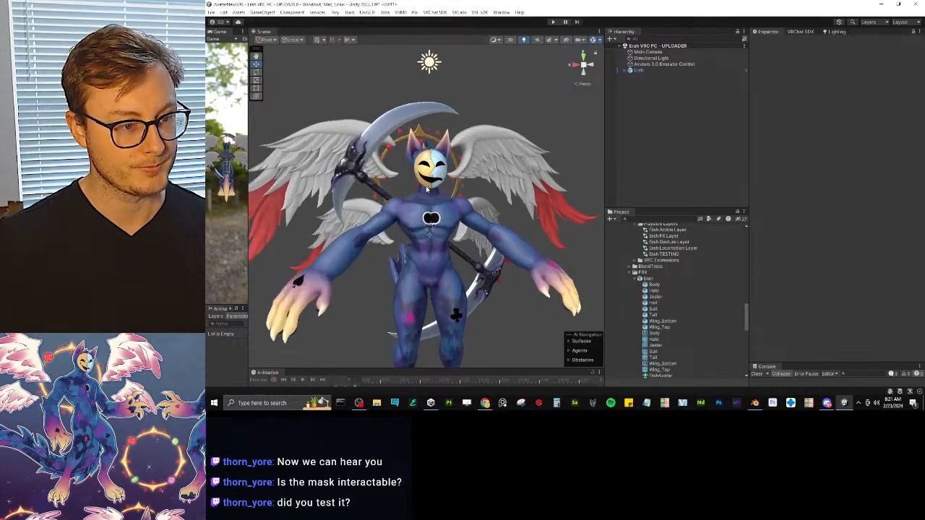
Expand the Erah avatar's Mask Controller and both mask WorldParent objects, then inspect Mask L Constraint Target.
{"action": "left_click", "coordinate": [624, 70]}
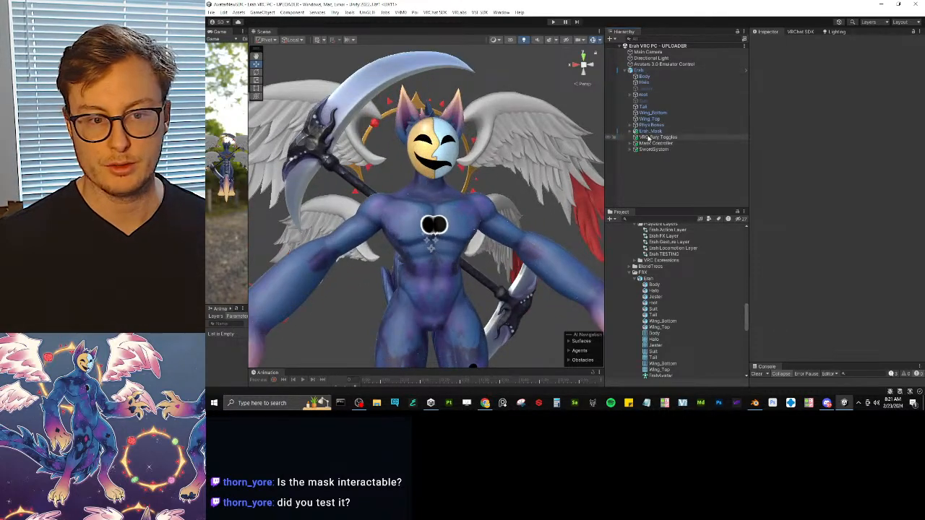
{"action": "left_click", "coordinate": [651, 149]}
{"action": "left_click", "coordinate": [632, 144]}
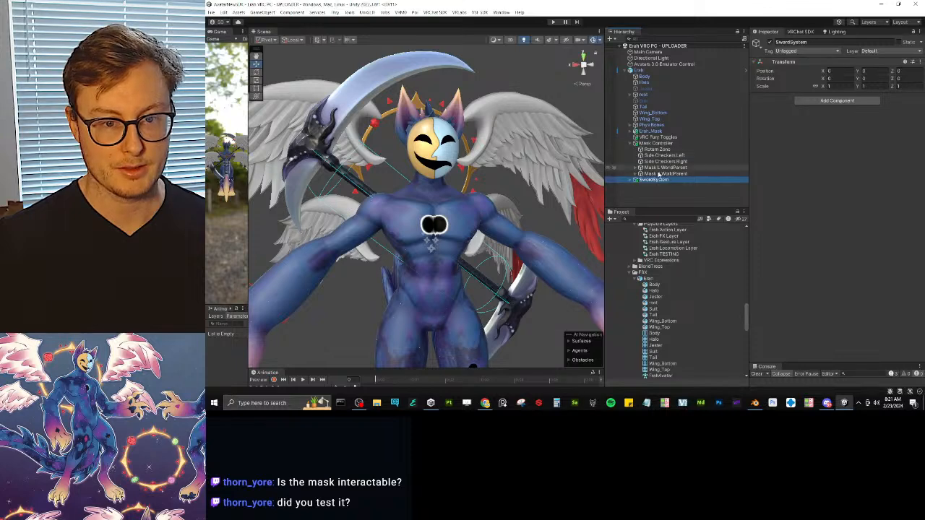
{"action": "left_click", "coordinate": [633, 168]}
{"action": "left_click", "coordinate": [636, 167]}
{"action": "left_click", "coordinate": [635, 180]}
{"action": "left_click", "coordinate": [672, 174]}
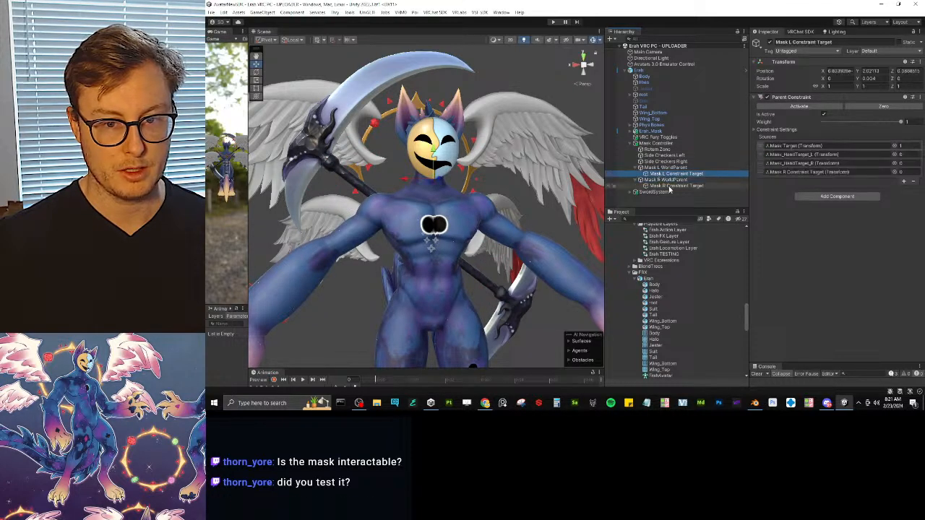
Look closely at the mask and locate the constraint's Mask Target source under the head bone, then inspect it.
{"action": "scroll", "coordinate": [413, 170], "scroll_direction": "up", "scroll_amount": 5}
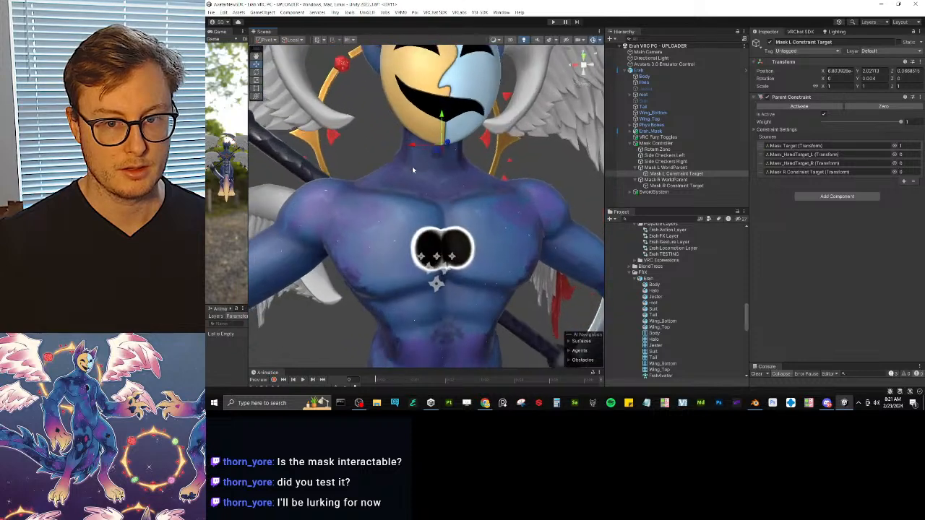
{"action": "scroll", "coordinate": [412, 169], "scroll_direction": "up", "scroll_amount": 3}
{"action": "middle_click_drag", "start_coordinate": [458, 159], "coordinate": [461, 214]}
{"action": "left_click_drag", "start_coordinate": [461, 214], "coordinate": [463, 171], "text": "alt"}
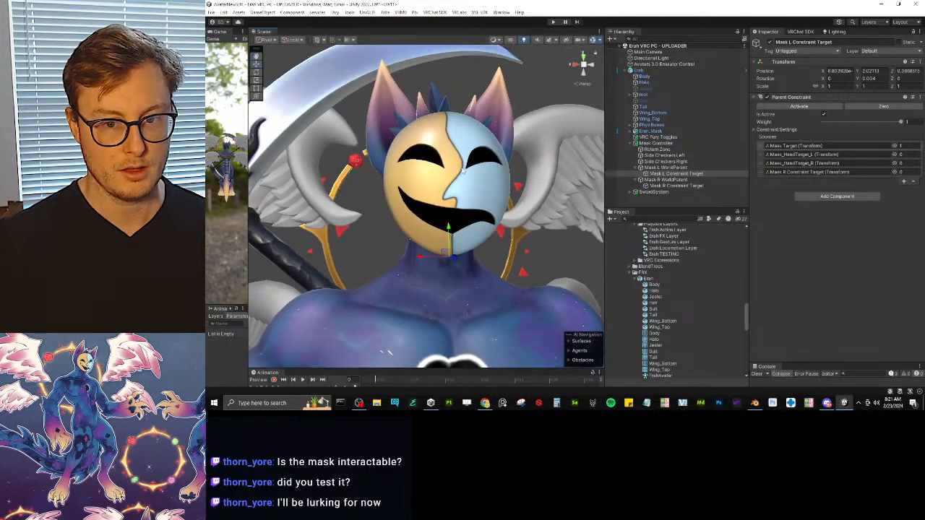
{"action": "left_click", "coordinate": [805, 147]}
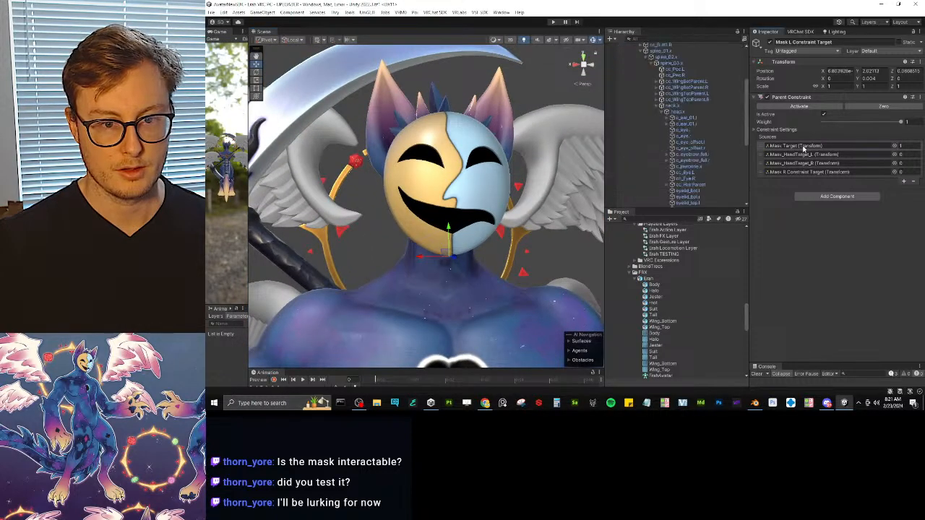
{"action": "scroll", "coordinate": [712, 152], "scroll_direction": "down", "scroll_amount": 4}
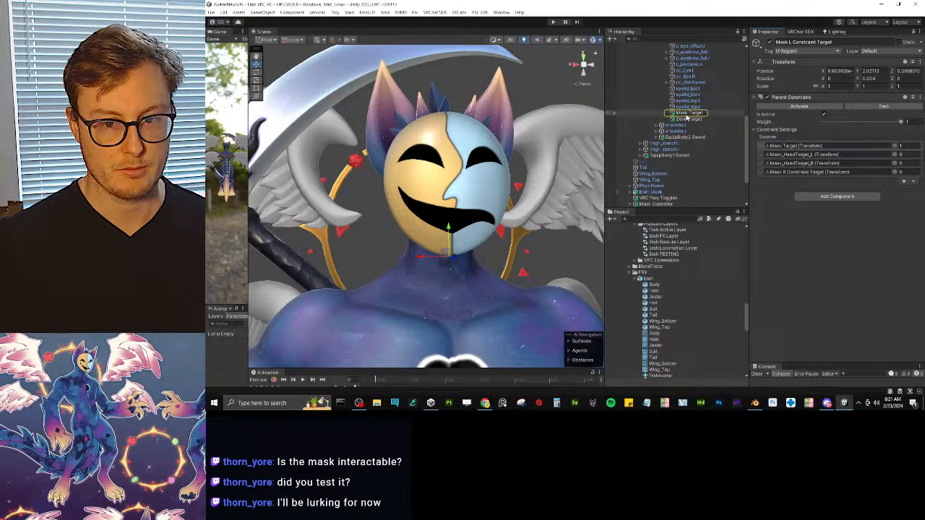
{"action": "left_click", "coordinate": [688, 114]}
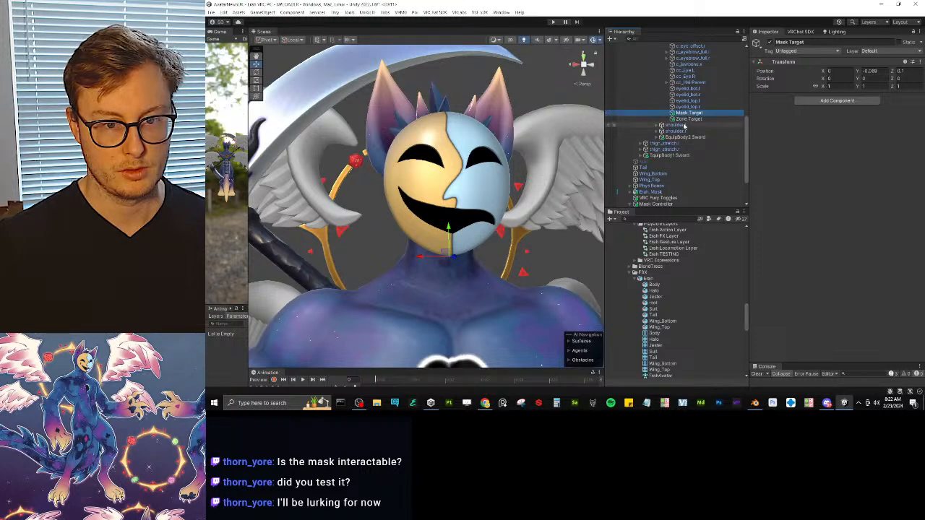
Examine Mask L Constraint Target, the root transform of Side Checkers Left and Mask L WorldParent, ending on Mask Target.
{"action": "scroll", "coordinate": [691, 131], "scroll_direction": "down", "scroll_amount": 3}
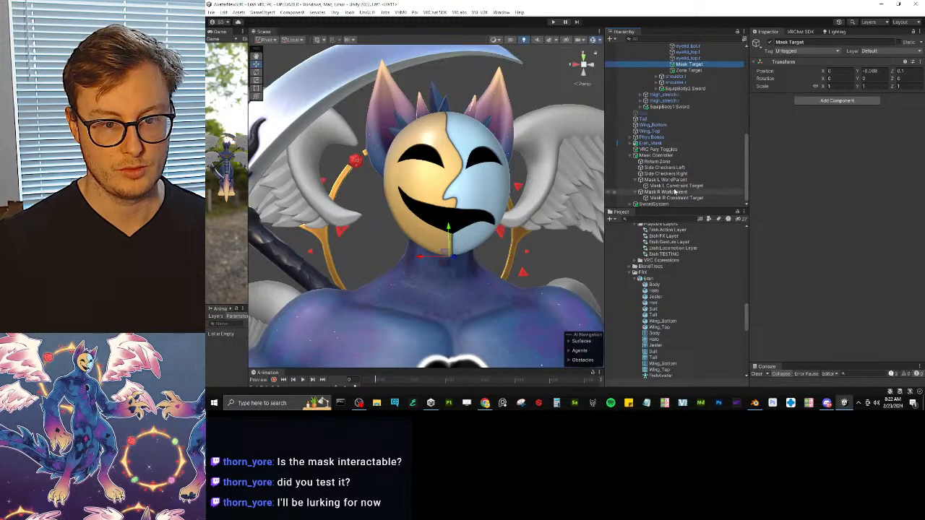
{"action": "left_click", "coordinate": [674, 187]}
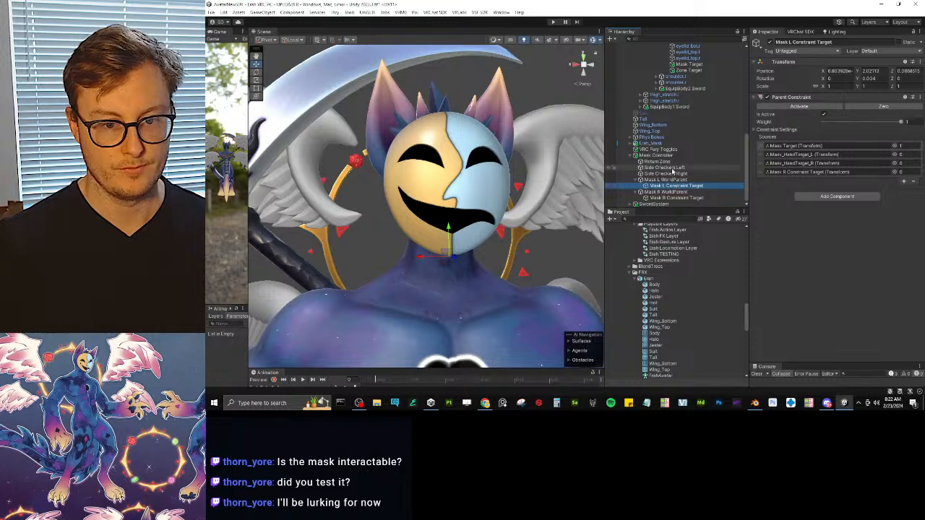
{"action": "left_click", "coordinate": [664, 168]}
{"action": "left_click", "coordinate": [853, 106]}
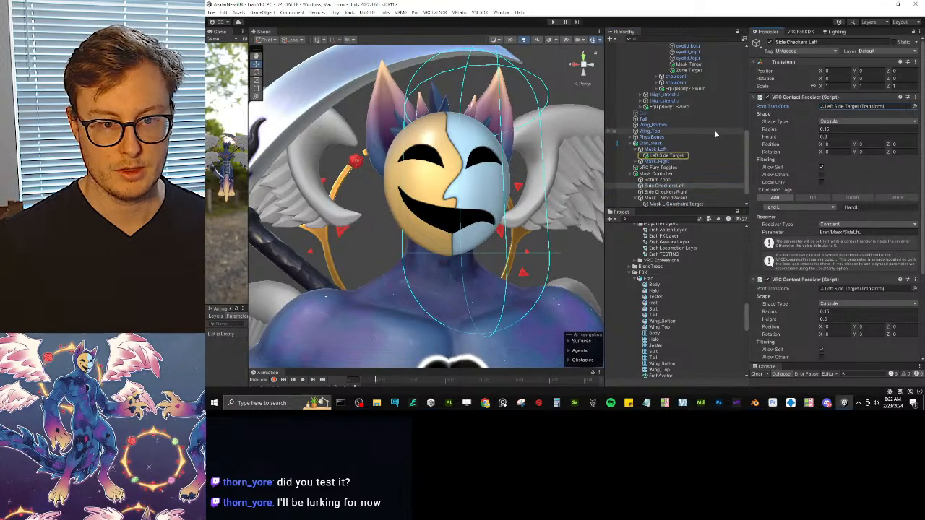
{"action": "left_click", "coordinate": [640, 149]}
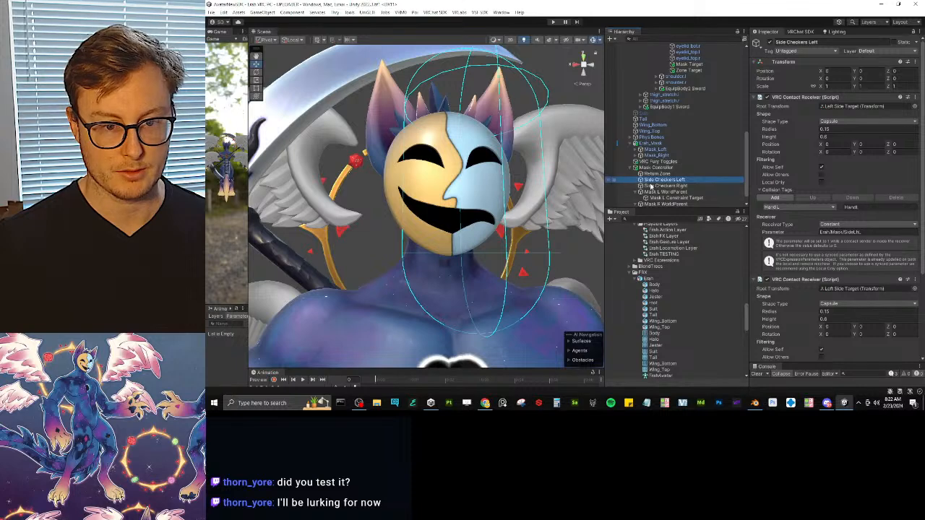
{"action": "left_click", "coordinate": [657, 197]}
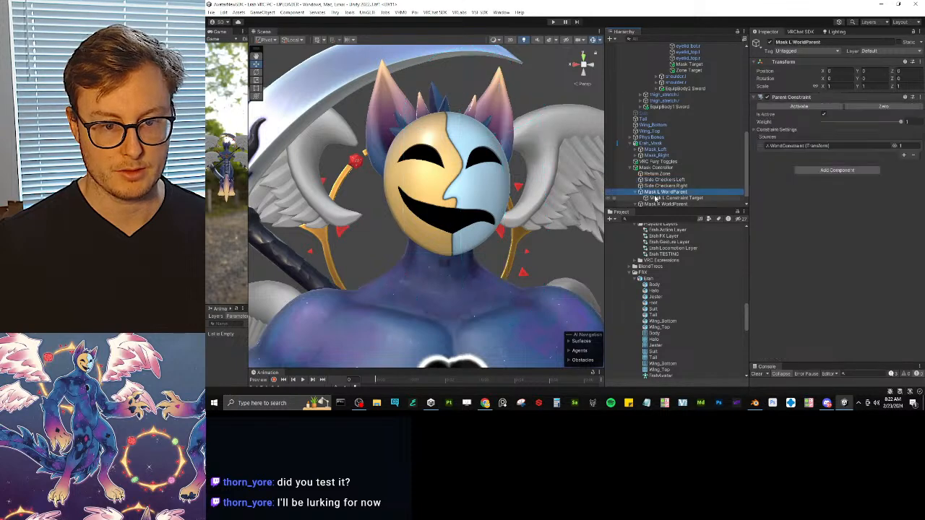
{"action": "left_click", "coordinate": [696, 64]}
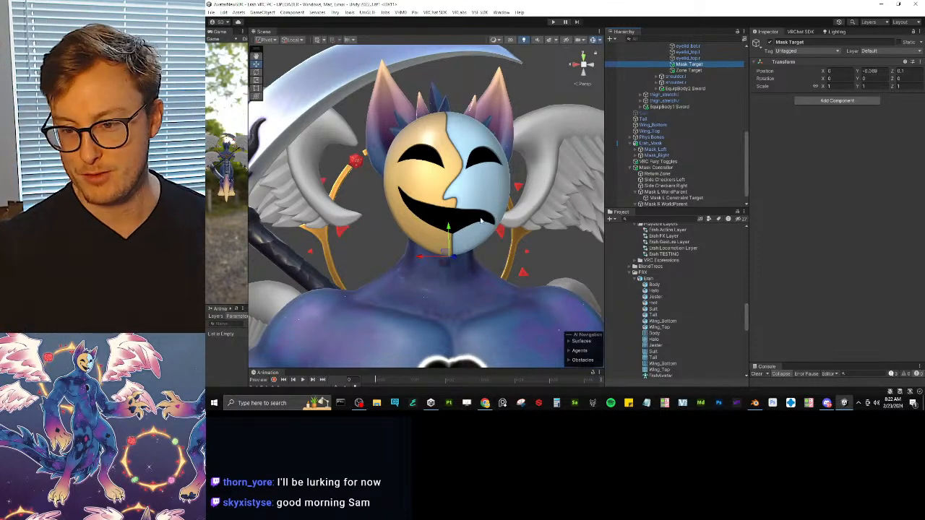
Duplicate the Mask Target object under the head bone and rename the copy Mask Target R.
{"action": "middle_click_drag", "start_coordinate": [454, 217], "coordinate": [381, 255]}
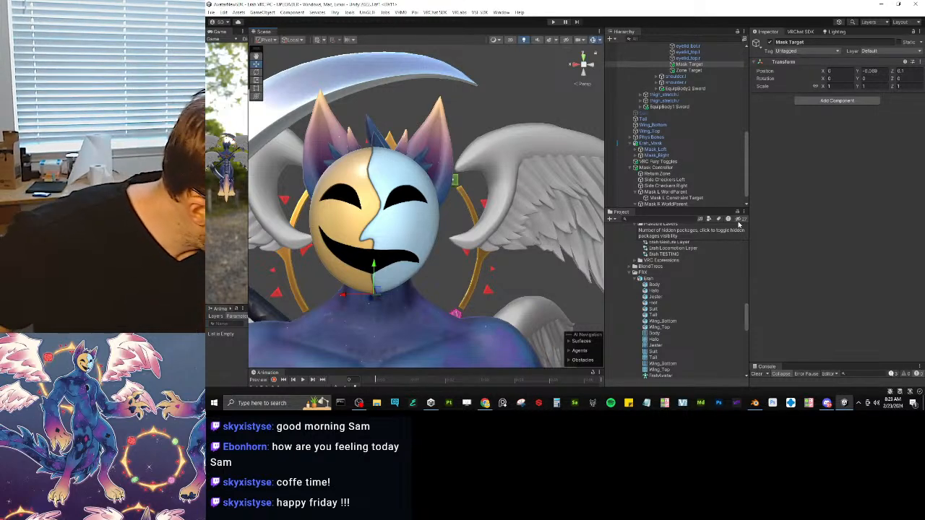
{"action": "left_click", "coordinate": [691, 65]}
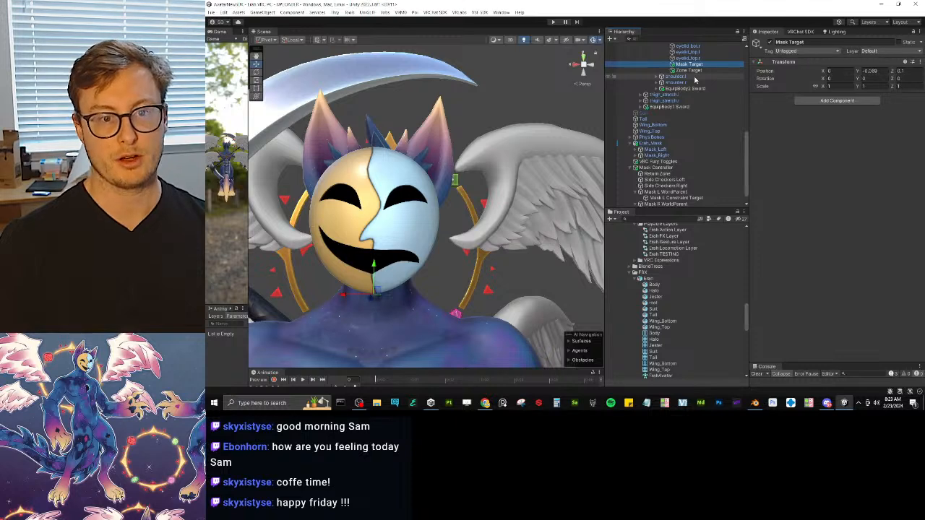
{"action": "key", "text": "ctrl+d"}
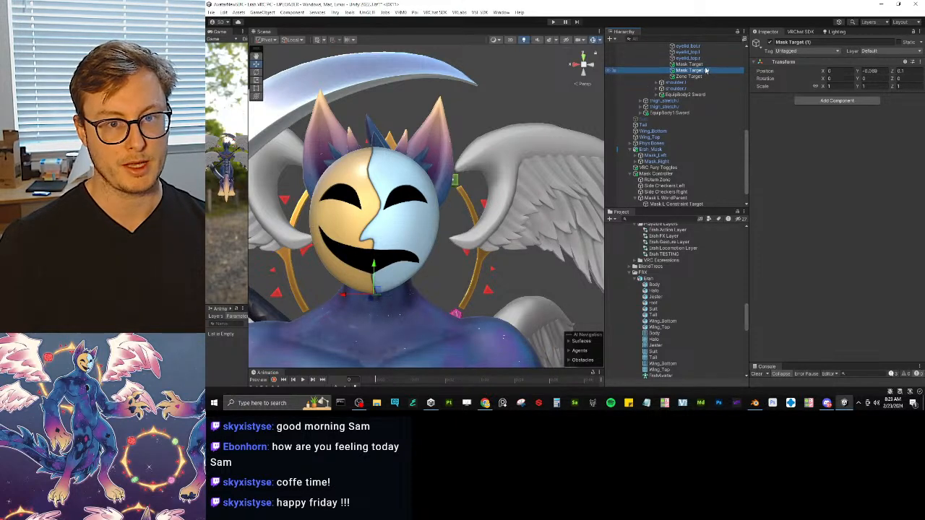
{"action": "key", "text": "F2"}
{"action": "key", "text": "Right"}
{"action": "key", "text": "BackSpace"}
{"action": "key", "text": "BackSpace"}
{"action": "key", "text": "BackSpace"}
{"action": "type", "text": "R"}
{"action": "key", "text": "Return"}
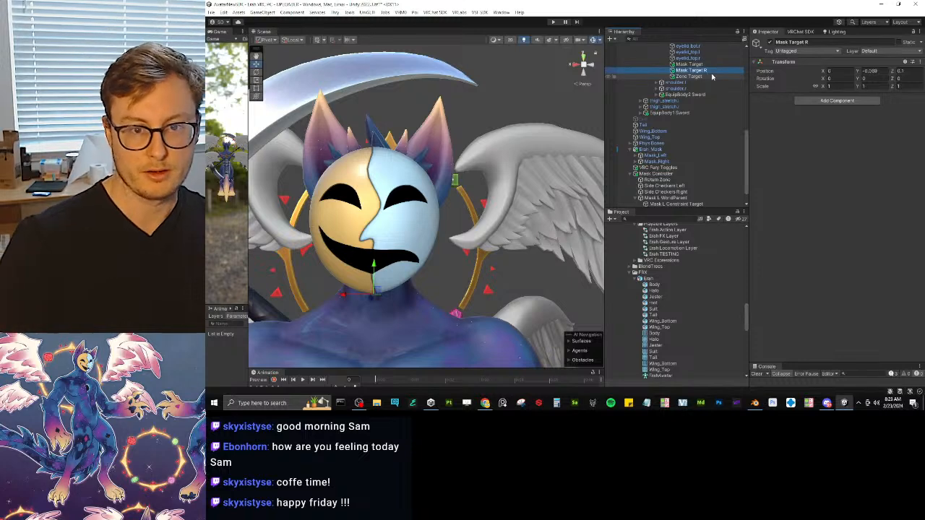
Rename the original Mask Target object as Mask Target L.
{"action": "left_click", "coordinate": [709, 65]}
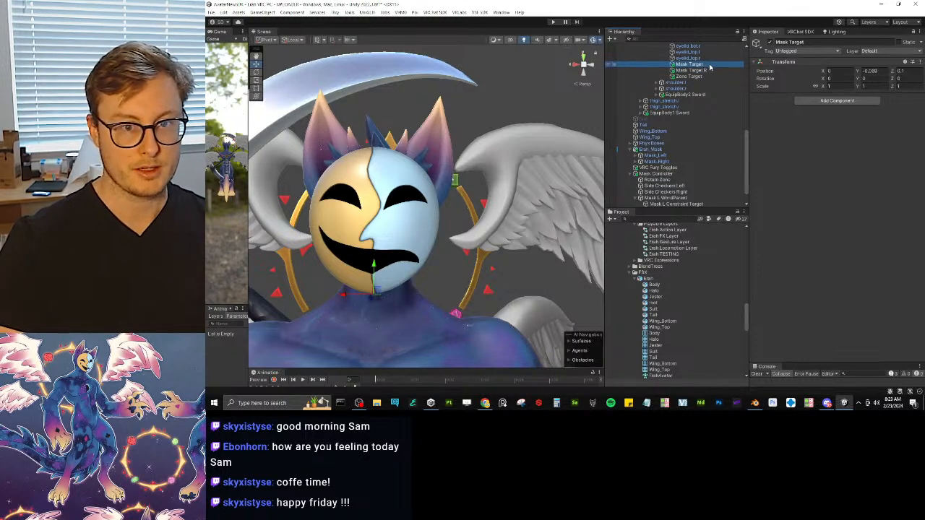
{"action": "key", "text": "F2"}
{"action": "key", "text": "Right"}
{"action": "type", "text": "L"}
{"action": "key", "text": "Return"}
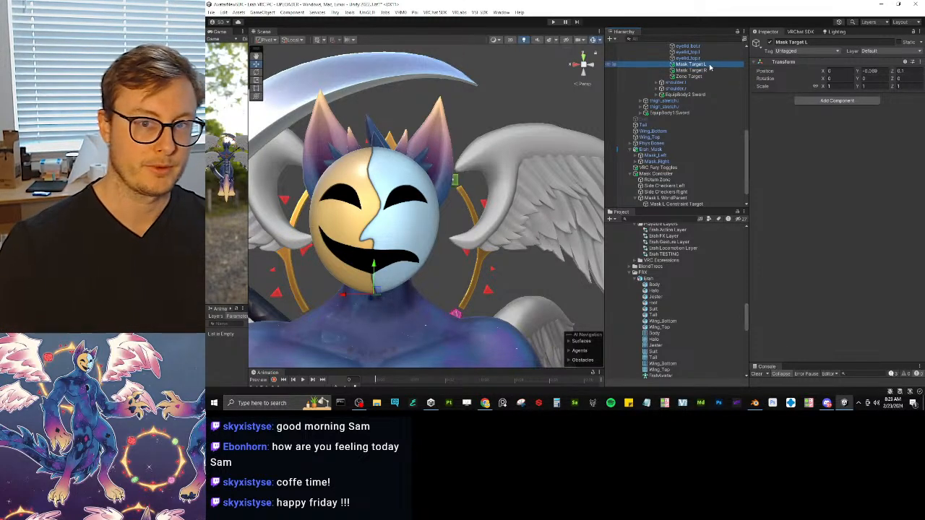
Set the first parent constraint source of Mask R Constraint Target to Mask Target R, and check the sources on Mask L Constraint Target.
{"action": "left_click_drag", "start_coordinate": [473, 194], "coordinate": [419, 247], "text": "alt"}
{"action": "middle_click_drag", "start_coordinate": [419, 247], "coordinate": [438, 212]}
{"action": "scroll", "coordinate": [719, 138], "scroll_direction": "down", "scroll_amount": 1}
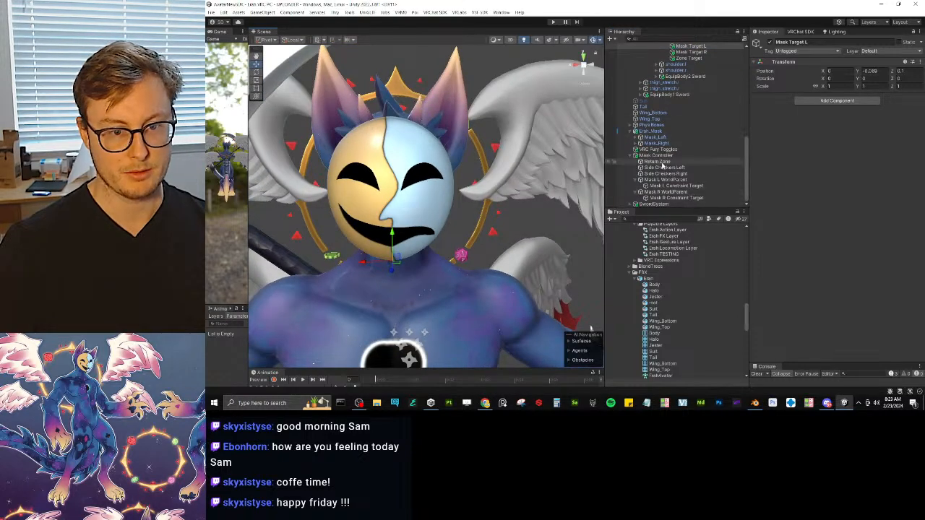
{"action": "left_click", "coordinate": [663, 198]}
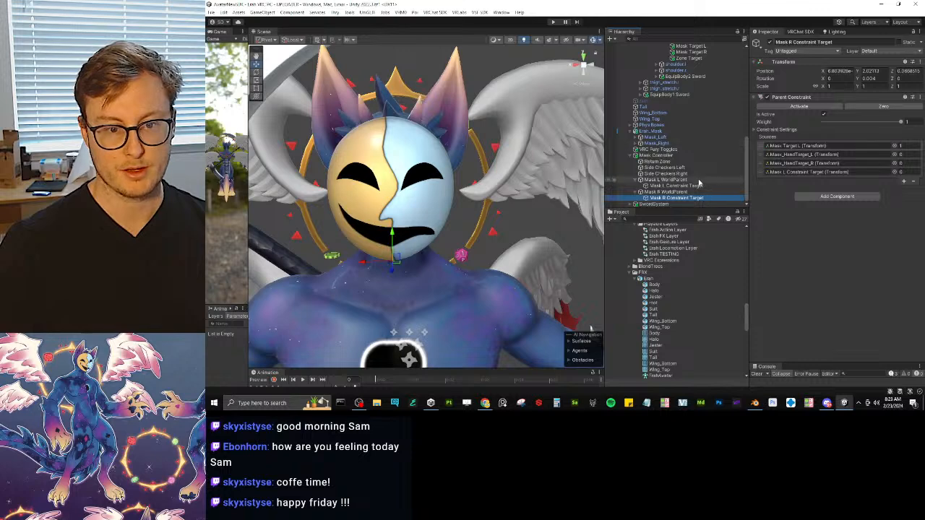
{"action": "left_click", "coordinate": [834, 147]}
{"action": "left_click_drag", "start_coordinate": [836, 153], "coordinate": [835, 150]}
{"action": "left_click", "coordinate": [695, 186]}
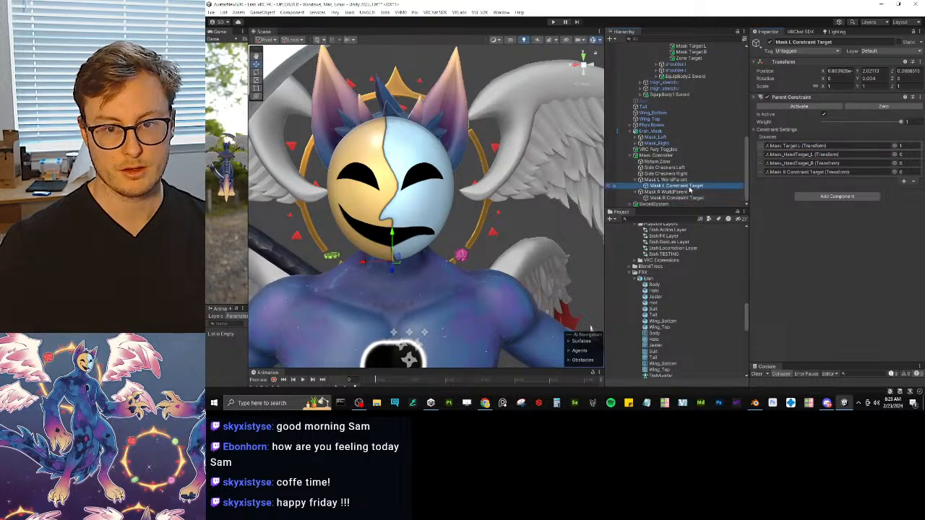
{"action": "left_click", "coordinate": [679, 197]}
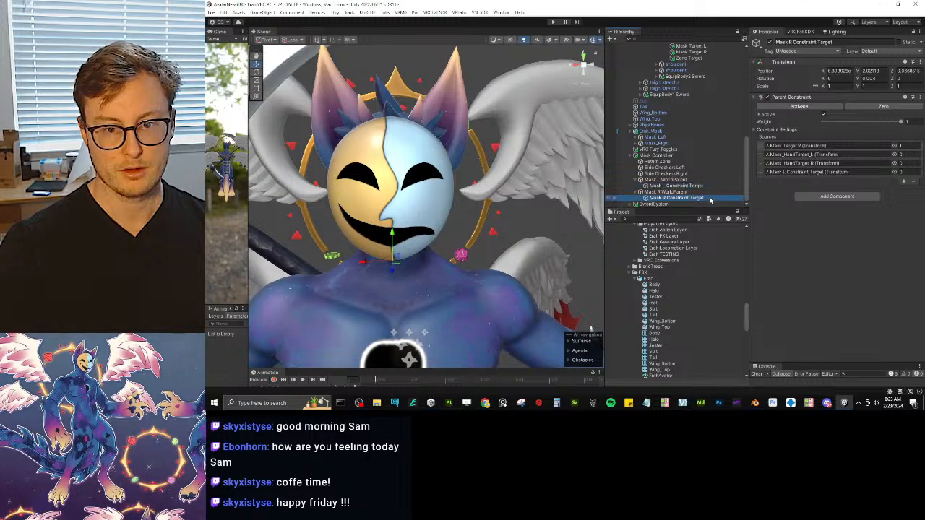
Try moving Mask Target R away from the face in the scene, and undo the move.
{"action": "left_click_drag", "start_coordinate": [442, 155], "coordinate": [505, 180], "text": "alt"}
{"action": "scroll", "coordinate": [466, 165], "scroll_direction": "down", "scroll_amount": 2}
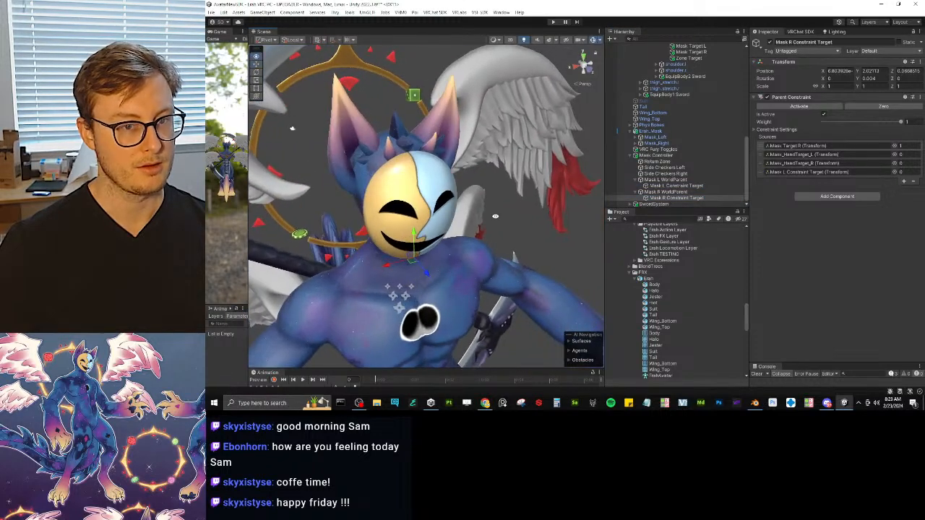
{"action": "left_click", "coordinate": [711, 53]}
{"action": "left_click_drag", "start_coordinate": [415, 265], "coordinate": [406, 278]}
{"action": "key", "text": "ctrl+z"}
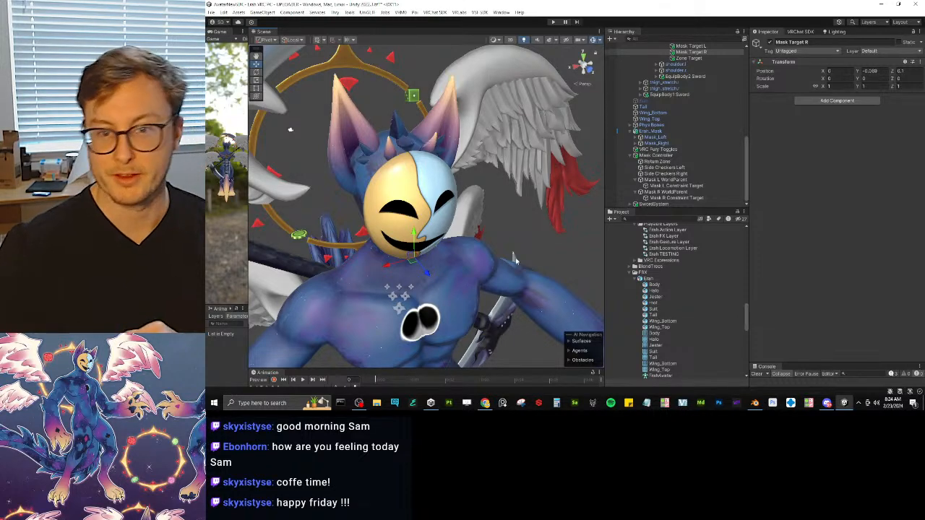
{"action": "left_click", "coordinate": [870, 71]}
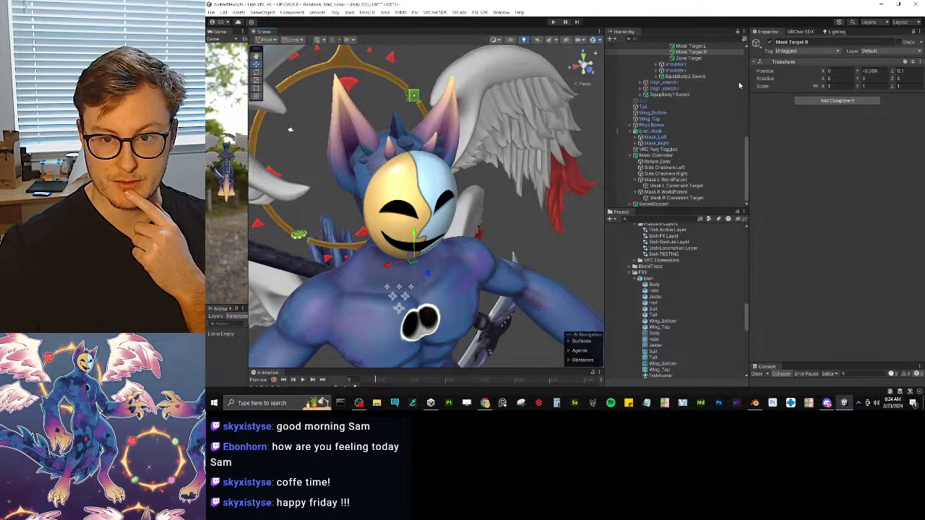
{"action": "scroll", "coordinate": [699, 118], "scroll_direction": "up", "scroll_amount": 3}
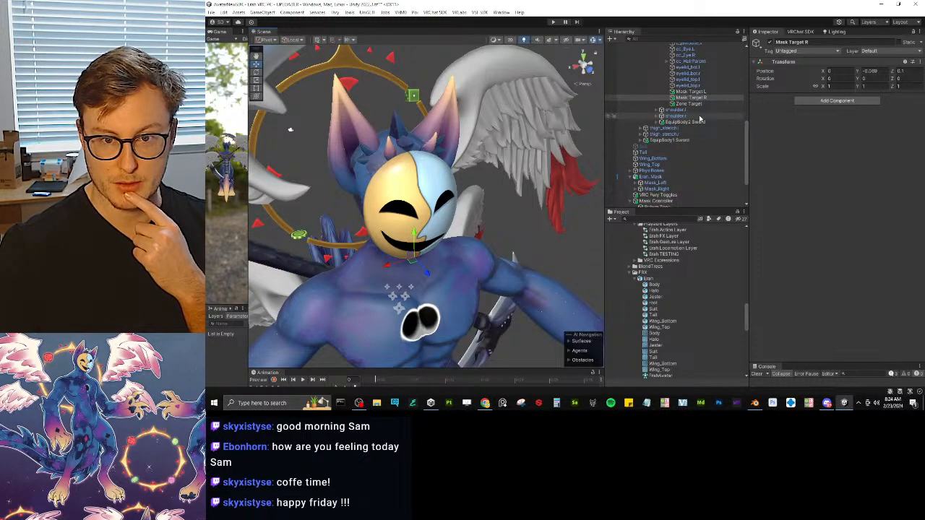
{"action": "scroll", "coordinate": [699, 117], "scroll_direction": "up", "scroll_amount": 6}
{"action": "scroll", "coordinate": [698, 123], "scroll_direction": "down", "scroll_amount": 2}
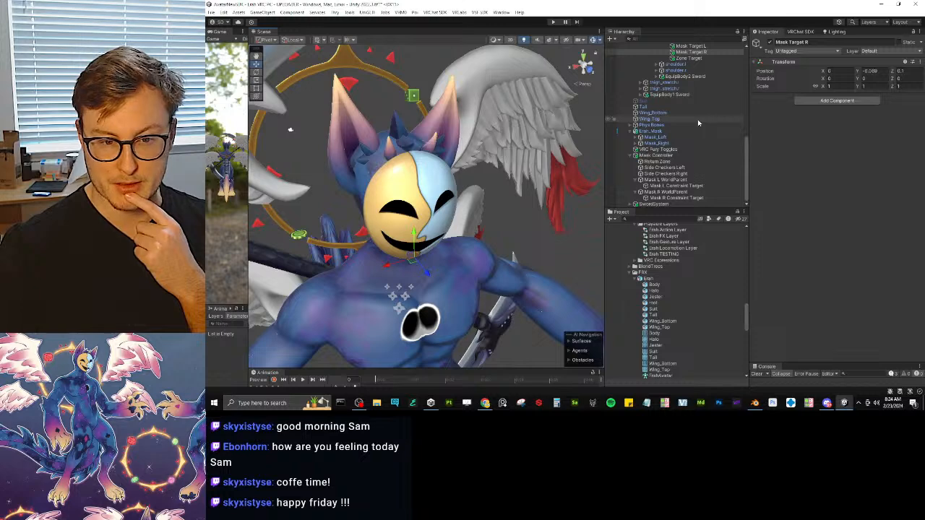
{"action": "scroll", "coordinate": [698, 123], "scroll_direction": "up", "scroll_amount": 4}
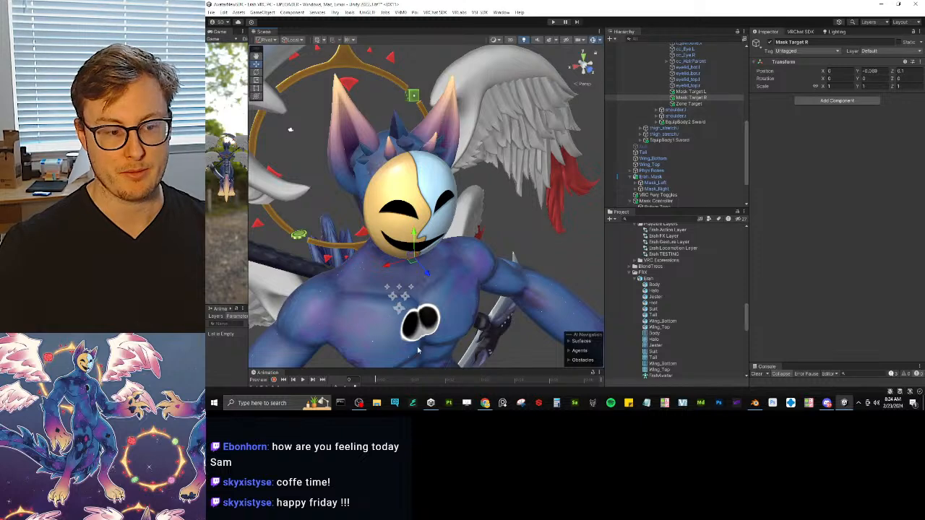
Enlarge the Animation area, and open the root Erah object's prefab overrides to find the added mask targets.
{"action": "left_click_drag", "start_coordinate": [407, 369], "coordinate": [407, 331]}
{"action": "scroll", "coordinate": [677, 137], "scroll_direction": "up", "scroll_amount": 10}
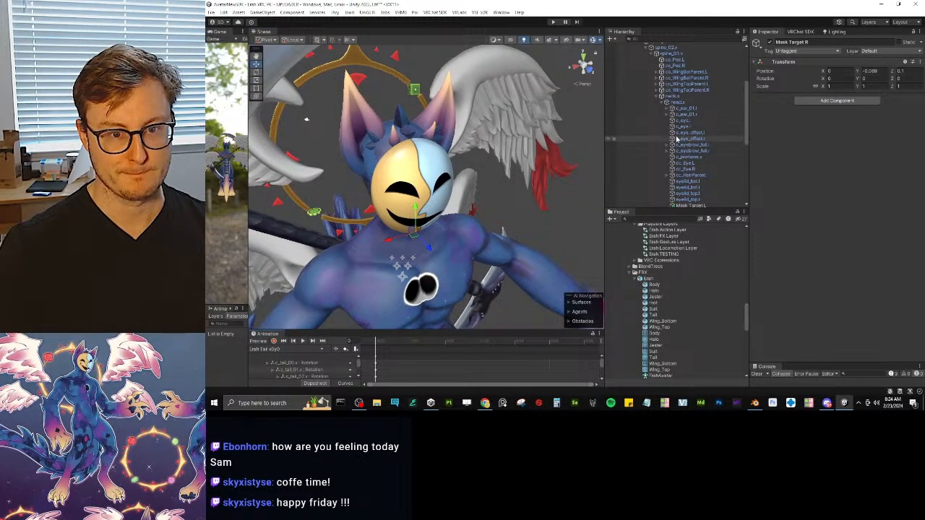
{"action": "scroll", "coordinate": [674, 145], "scroll_direction": "down", "scroll_amount": 3}
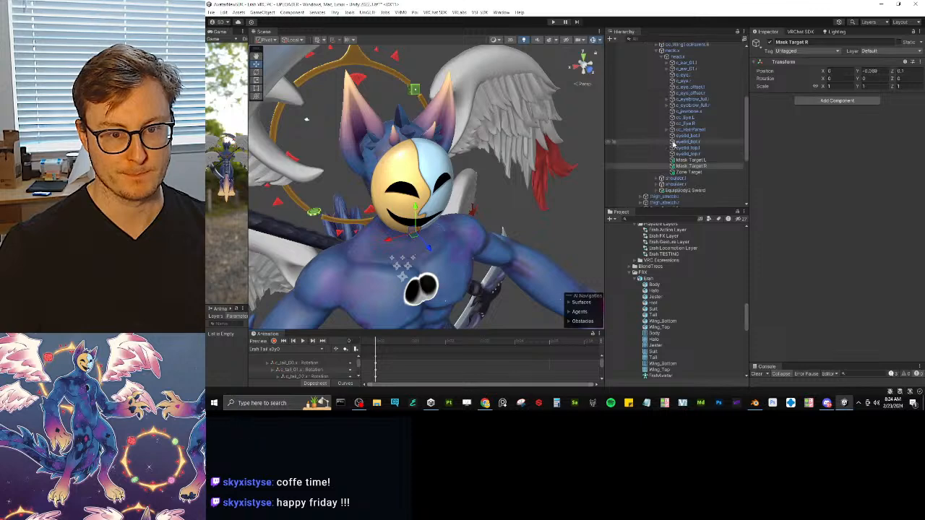
{"action": "scroll", "coordinate": [674, 145], "scroll_direction": "up", "scroll_amount": 4}
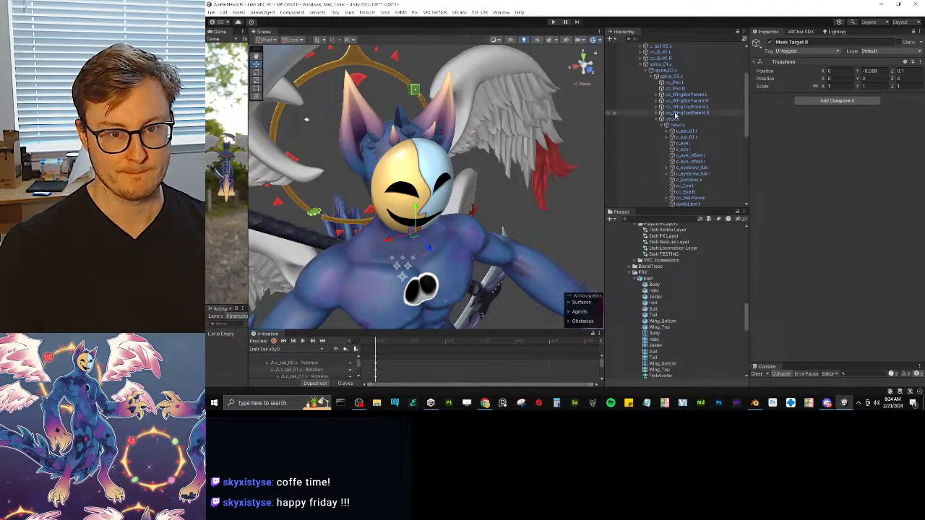
{"action": "scroll", "coordinate": [675, 120], "scroll_direction": "up", "scroll_amount": 5}
{"action": "left_click", "coordinate": [651, 70]}
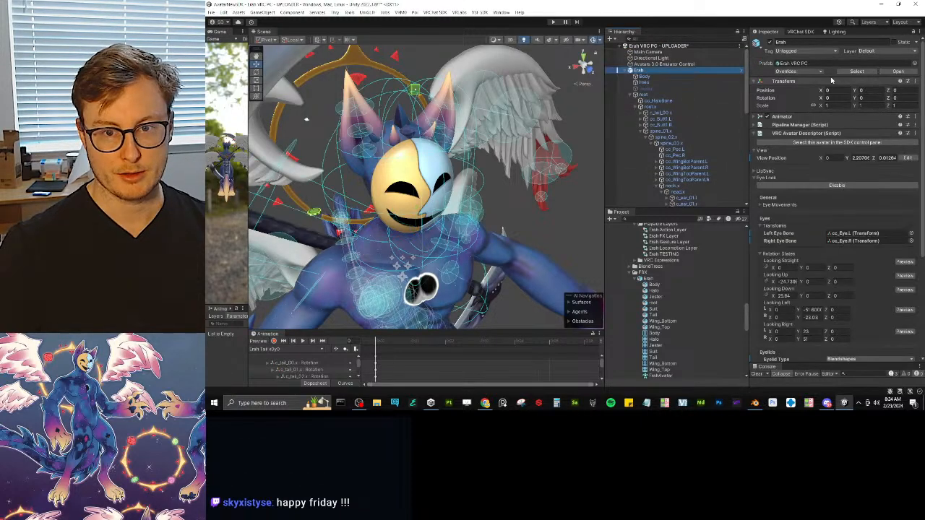
{"action": "left_click", "coordinate": [801, 72]}
{"action": "scroll", "coordinate": [687, 152], "scroll_direction": "down", "scroll_amount": 3}
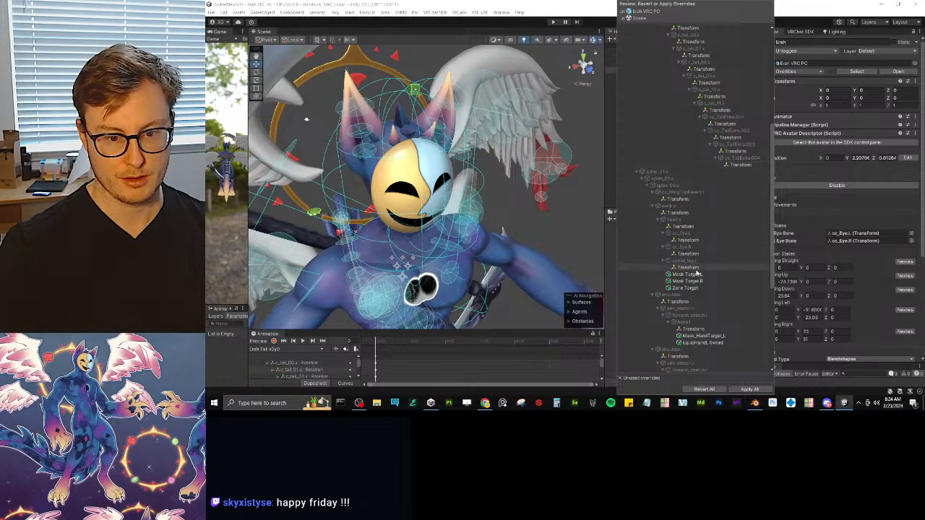
{"action": "scroll", "coordinate": [692, 154], "scroll_direction": "up", "scroll_amount": 4}
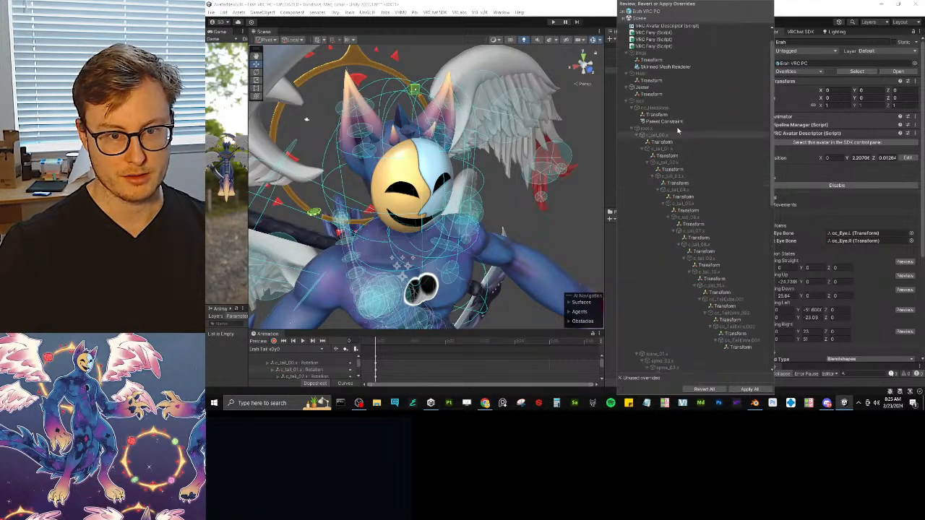
{"action": "scroll", "coordinate": [678, 149], "scroll_direction": "down", "scroll_amount": 9}
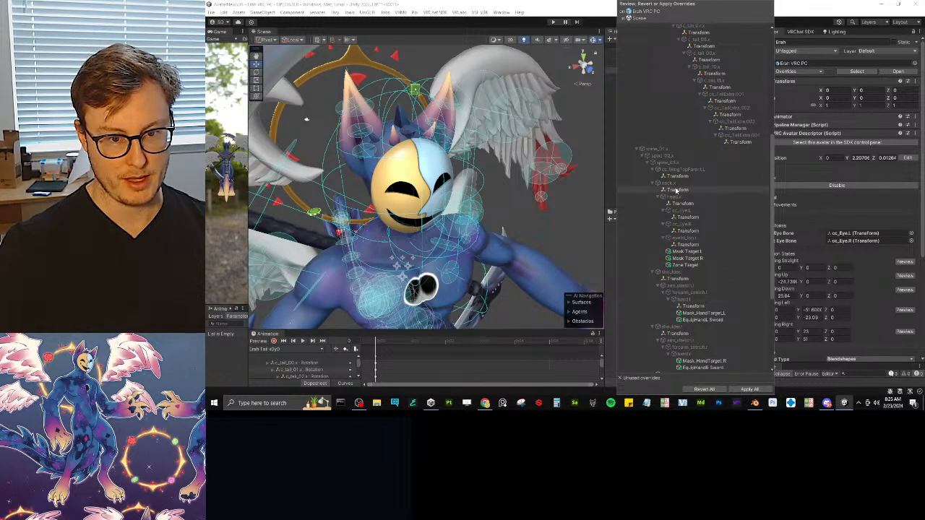
{"action": "scroll", "coordinate": [719, 261], "scroll_direction": "down", "scroll_amount": 3}
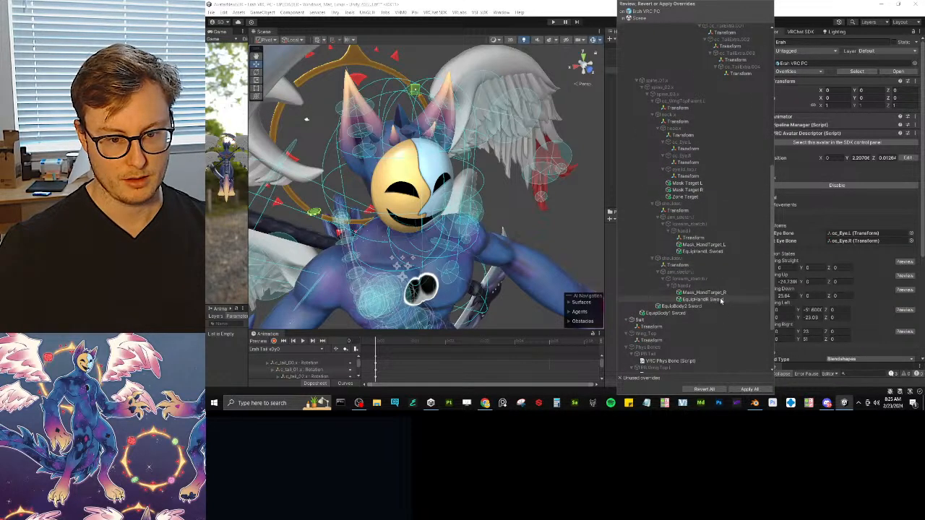
Apply the added Mask Target R and Mask Target L objects as overrides in the Erah VRC PC prefab.
{"action": "left_click", "coordinate": [720, 245]}
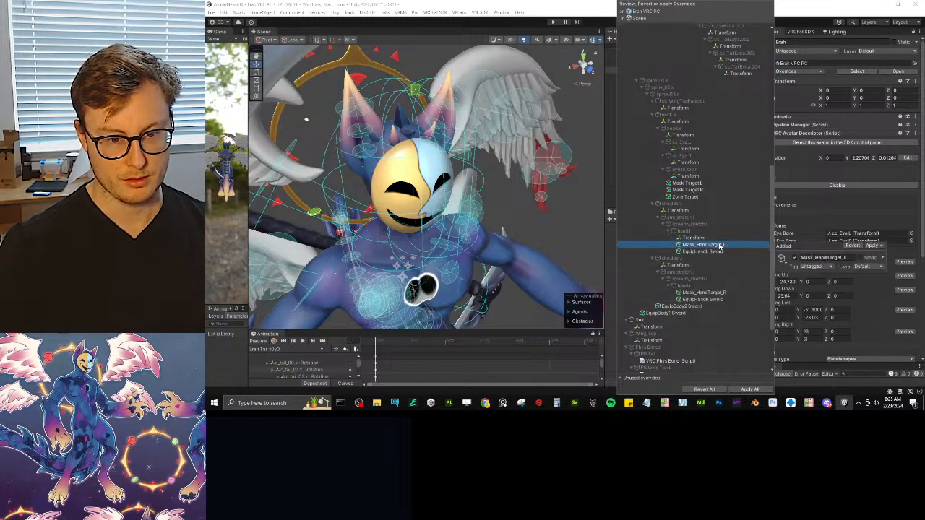
{"action": "left_click", "coordinate": [684, 190]}
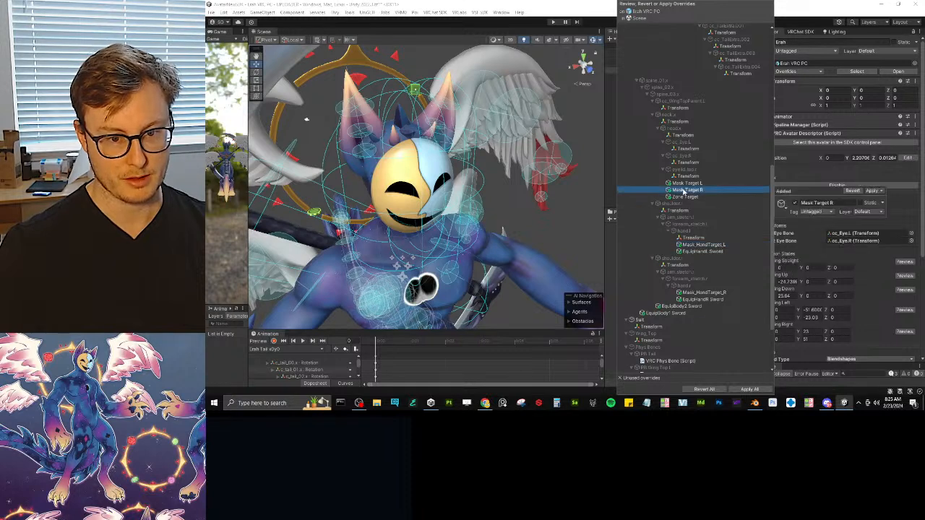
{"action": "left_click", "coordinate": [872, 191]}
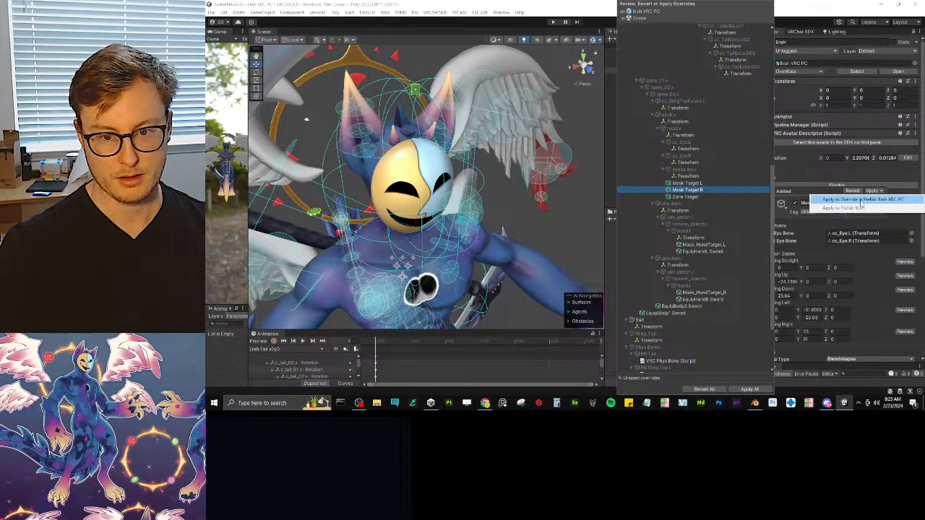
{"action": "left_click", "coordinate": [860, 202]}
{"action": "left_click", "coordinate": [705, 184]}
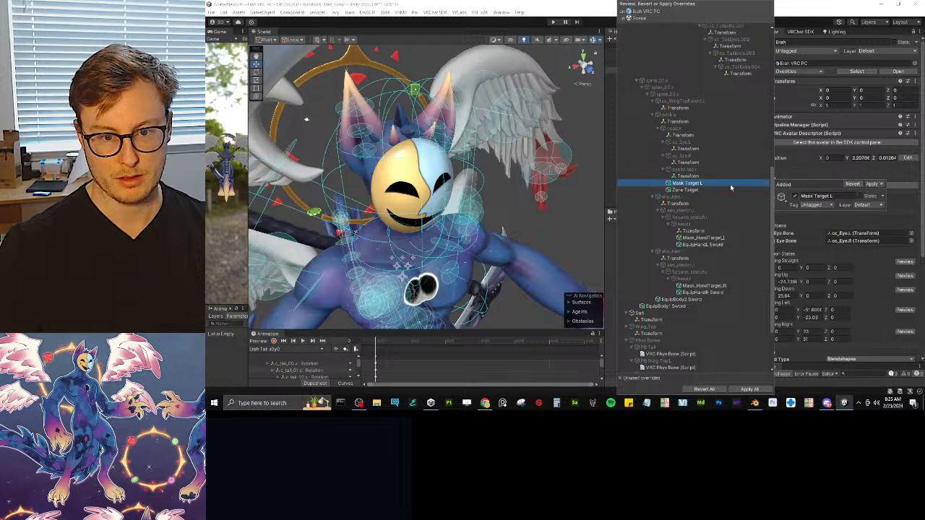
{"action": "left_click", "coordinate": [880, 188]}
{"action": "left_click", "coordinate": [859, 201]}
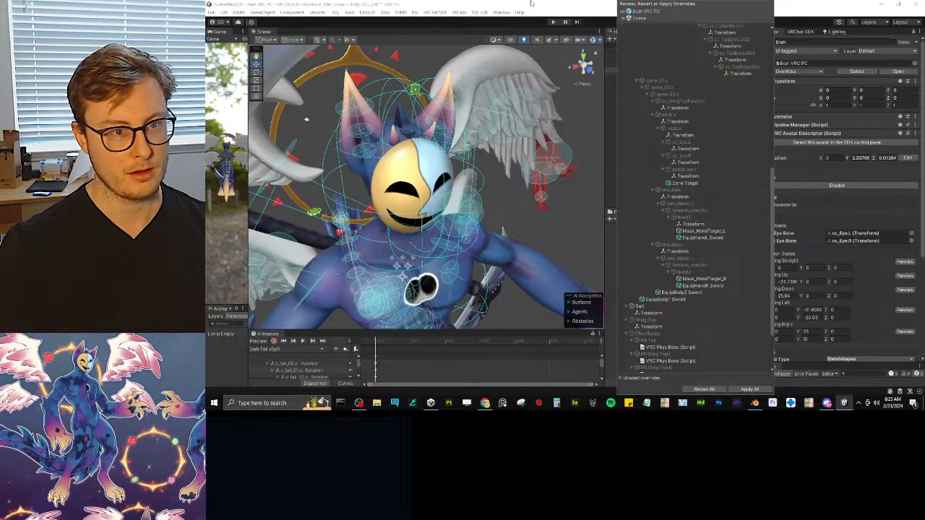
{"action": "left_click", "coordinate": [547, 23]}
Try moving Mask Target L in the scene, and undo the move.
{"action": "scroll", "coordinate": [679, 145], "scroll_direction": "down", "scroll_amount": 5}
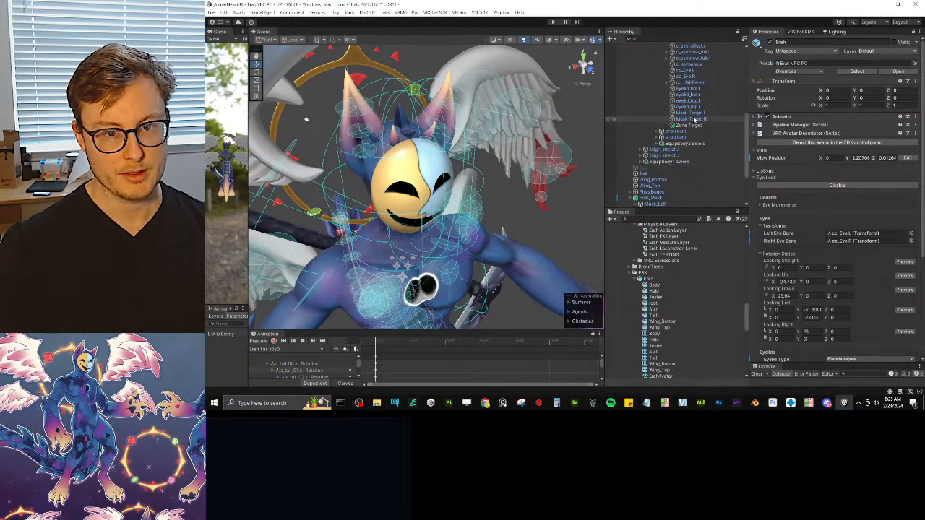
{"action": "left_click", "coordinate": [690, 114]}
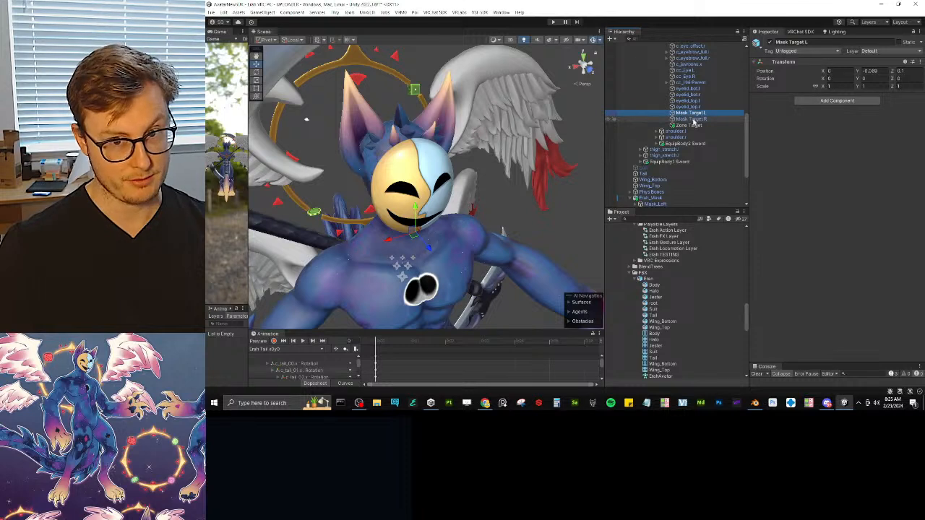
{"action": "left_click_drag", "start_coordinate": [414, 236], "coordinate": [431, 232]}
{"action": "key", "text": "ctrl+z"}
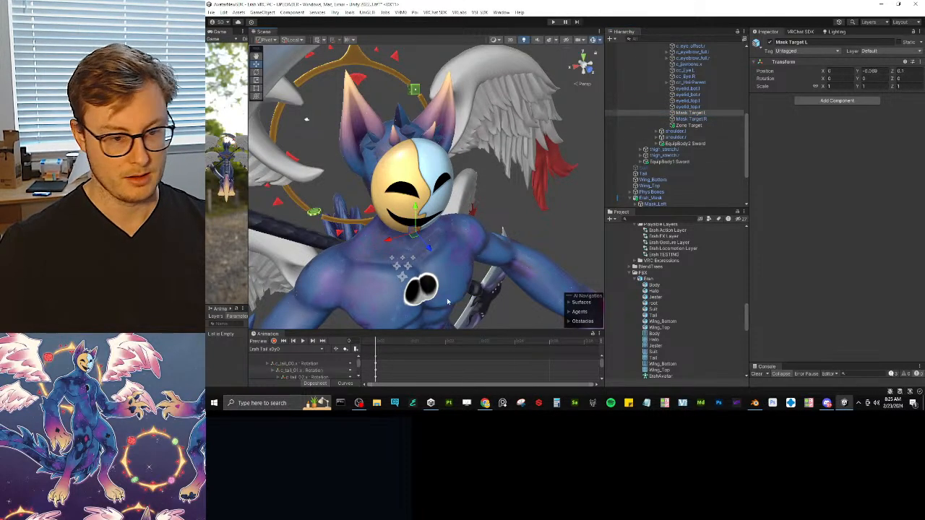
Create an animation clip named Erah Mask Split in the Toggles folder of Erah's Animations.
{"action": "left_click", "coordinate": [637, 279]}
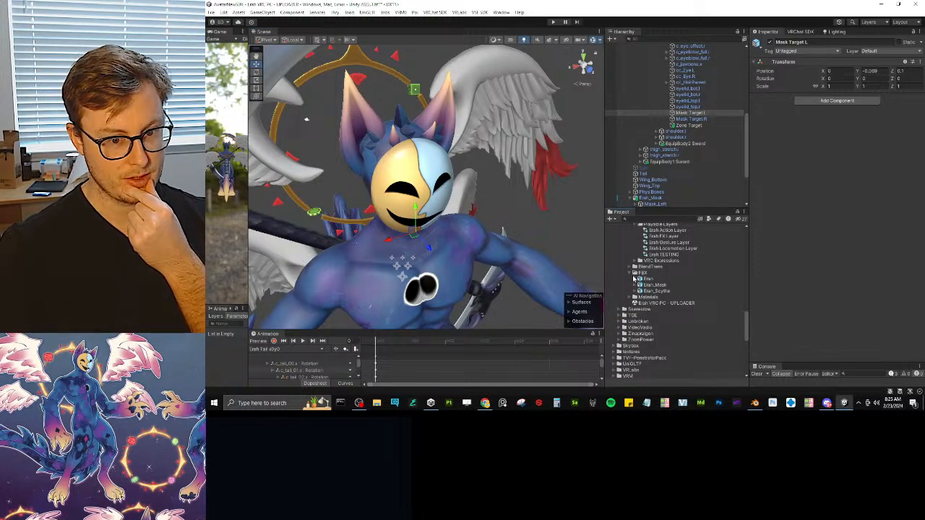
{"action": "scroll", "coordinate": [652, 278], "scroll_direction": "up", "scroll_amount": 5}
{"action": "left_click", "coordinate": [640, 330]}
{"action": "right_click", "coordinate": [647, 331]}
{"action": "mouse_move", "coordinate": [691, 70]}
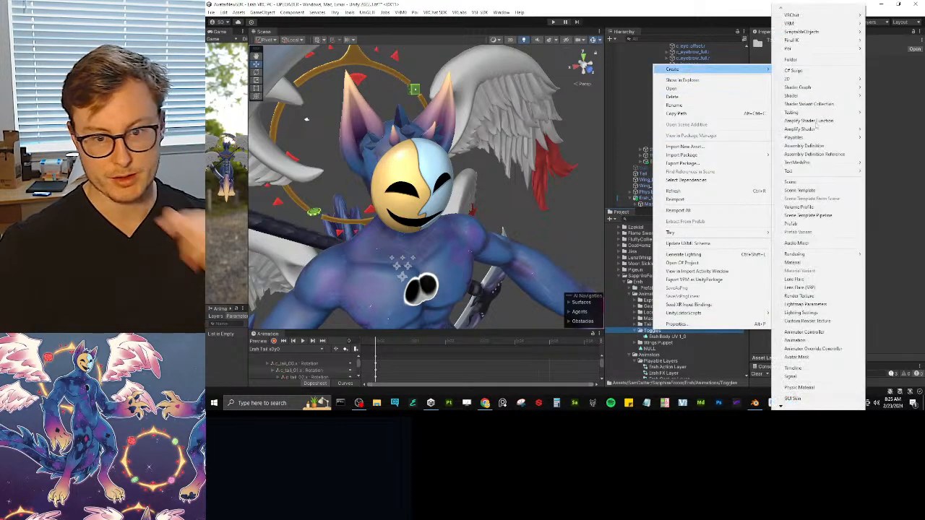
{"action": "left_click", "coordinate": [795, 340]}
{"action": "type", "text": "Erah Mask Spli"}
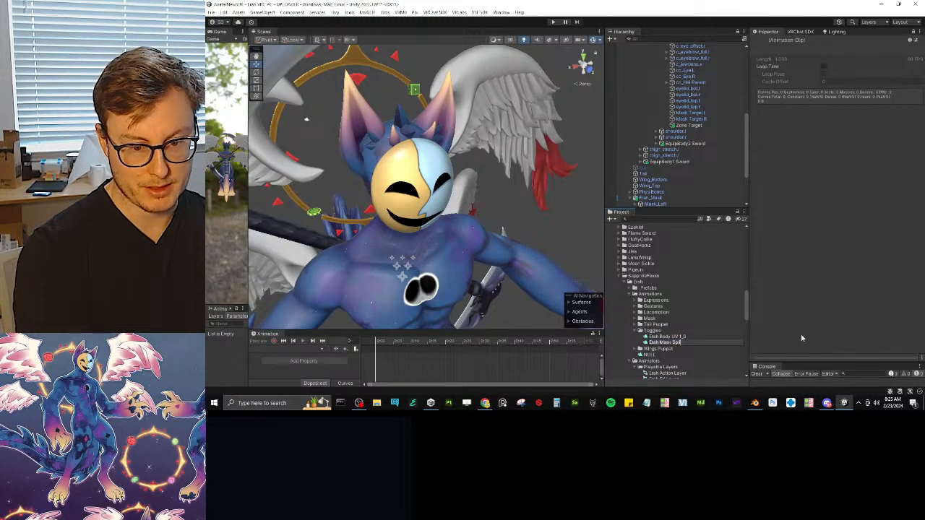
{"action": "key", "text": "Return"}
Add the Erah Mask Split clip to the Erah TESTING animator controller, with the Animator area enlarged, and select the root Erah object.
{"action": "left_click_drag", "start_coordinate": [446, 230], "coordinate": [474, 235], "text": "alt"}
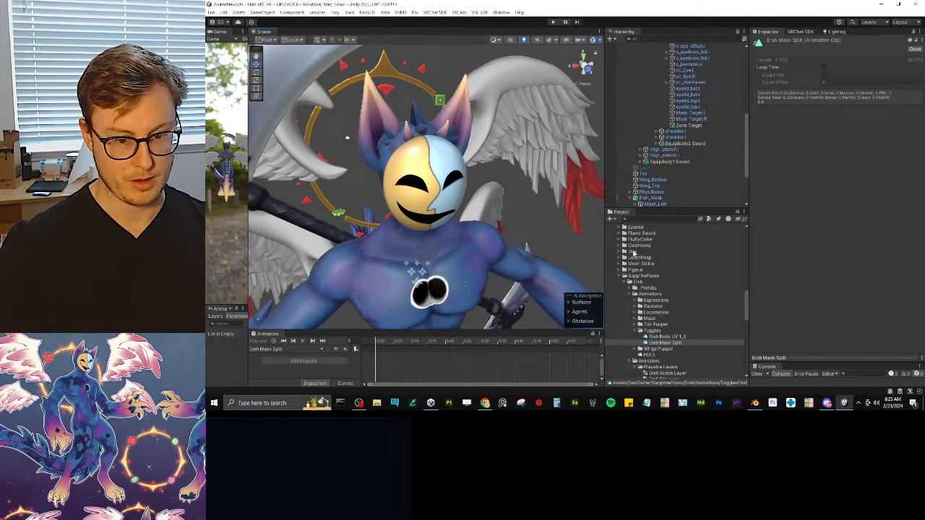
{"action": "scroll", "coordinate": [633, 252], "scroll_direction": "down", "scroll_amount": 5}
{"action": "left_click", "coordinate": [670, 284]}
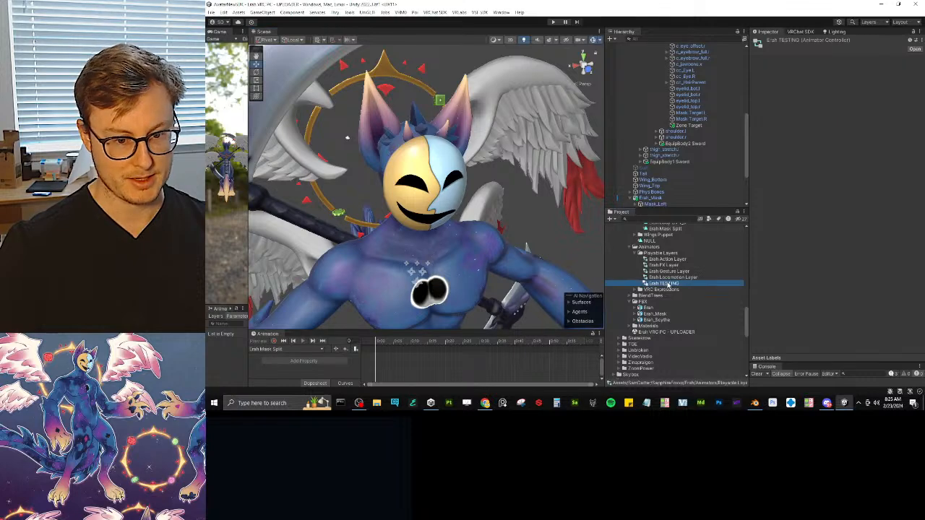
{"action": "left_click_drag", "start_coordinate": [246, 279], "coordinate": [381, 280]}
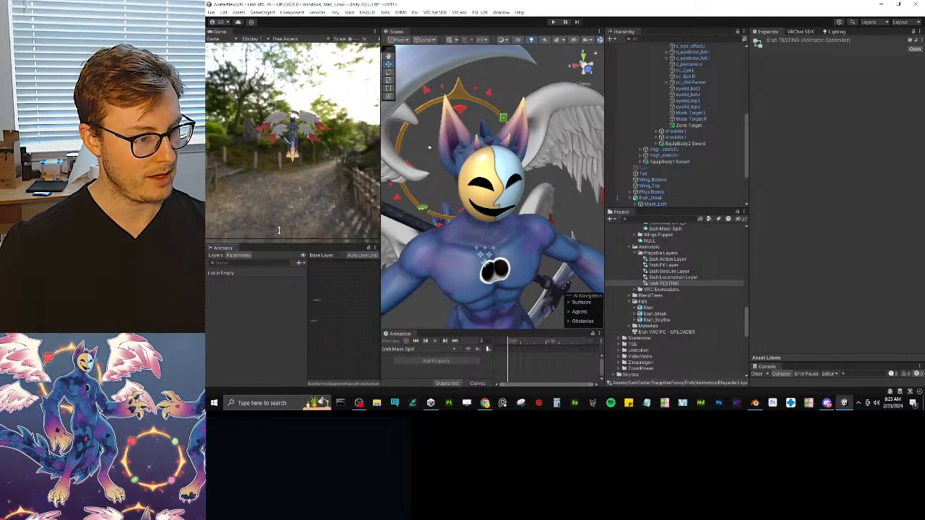
{"action": "scroll", "coordinate": [679, 271], "scroll_direction": "up", "scroll_amount": 1}
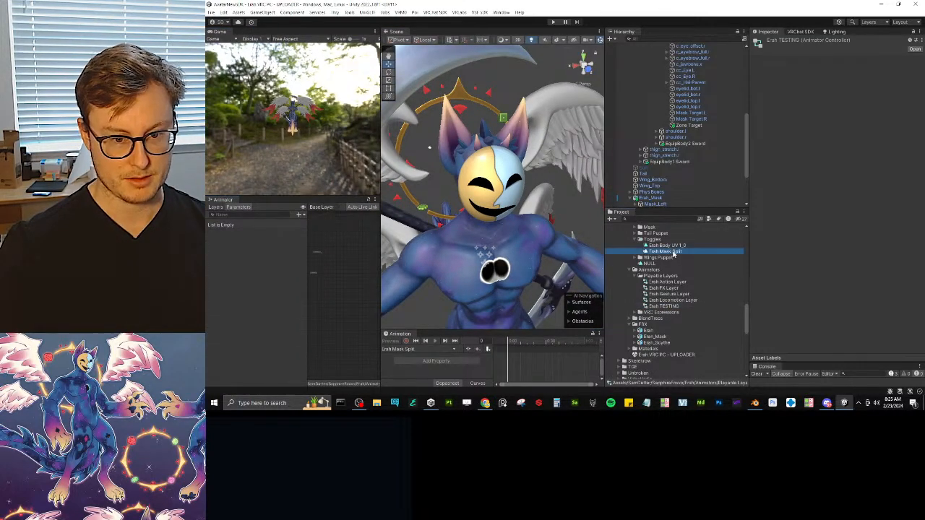
{"action": "left_click", "coordinate": [455, 206]}
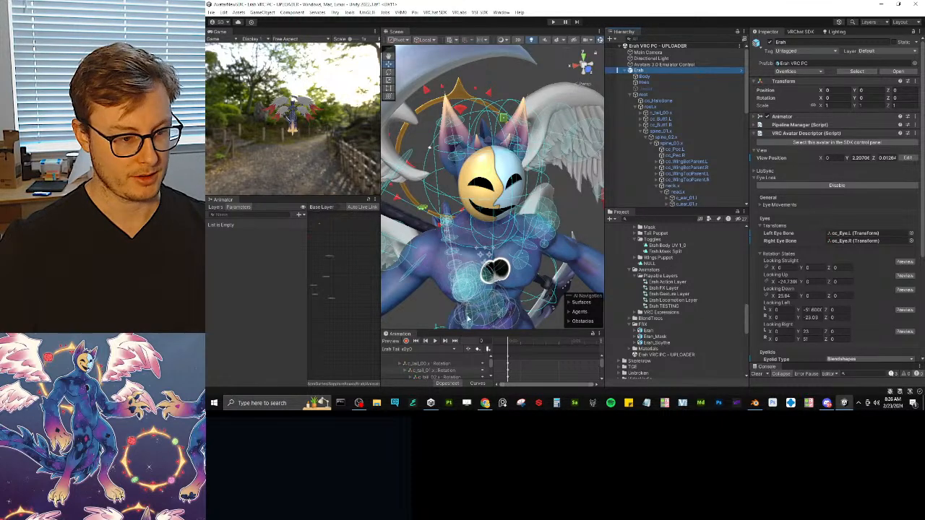
Choose Erah Mask Split as Erah's active animation clip and start recording keyframes.
{"action": "left_click", "coordinate": [414, 352]}
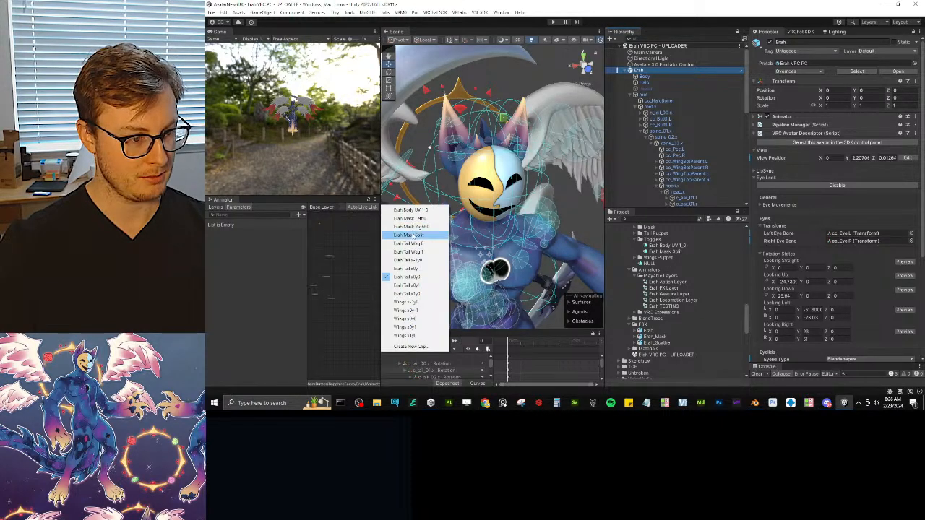
{"action": "left_click", "coordinate": [415, 235]}
{"action": "left_click", "coordinate": [406, 341]}
Record Mask Target R moved sideways to about X 0.129, Z 0.1 and rotated to about 88° in Y, opening its mask half.
{"action": "key", "text": "f"}
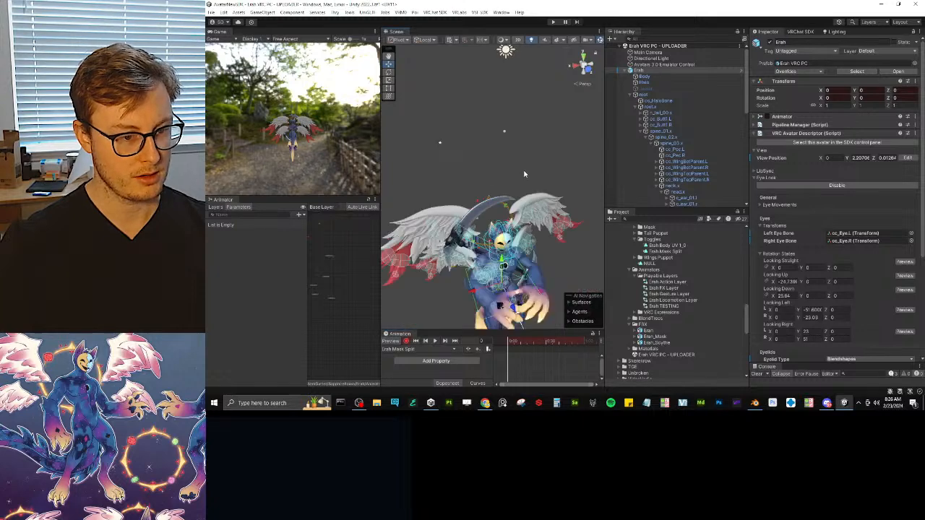
{"action": "scroll", "coordinate": [505, 167], "scroll_direction": "up", "scroll_amount": 8}
{"action": "scroll", "coordinate": [505, 167], "scroll_direction": "up", "scroll_amount": 3}
{"action": "left_click", "coordinate": [510, 175]}
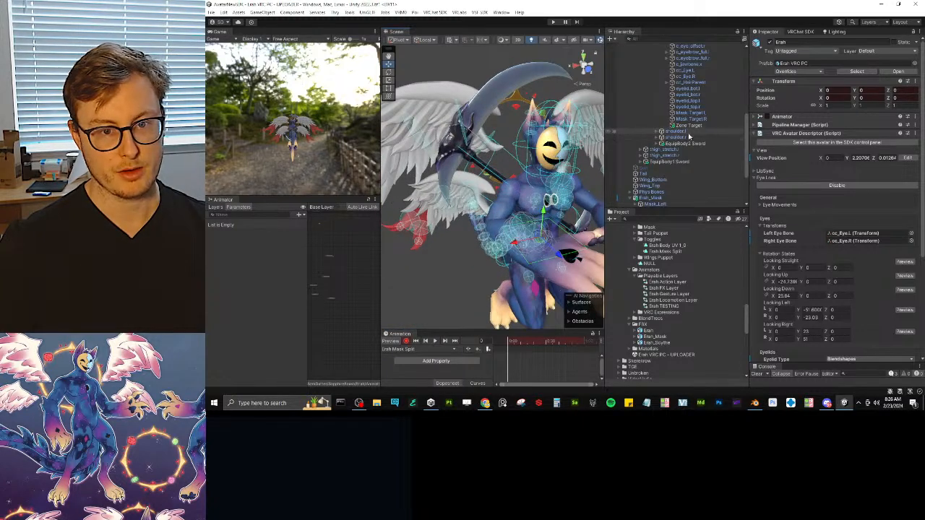
{"action": "key", "text": "f"}
{"action": "scroll", "coordinate": [504, 184], "scroll_direction": "up", "scroll_amount": 10}
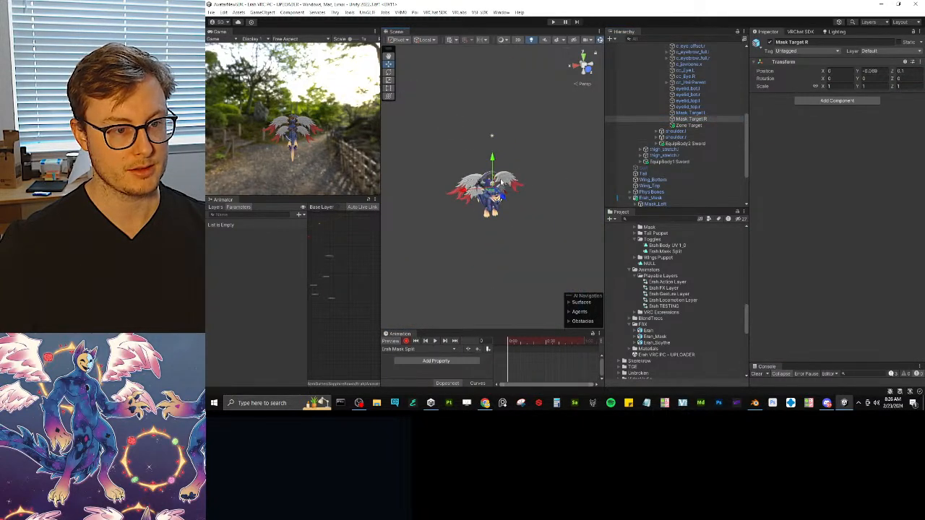
{"action": "scroll", "coordinate": [503, 186], "scroll_direction": "up", "scroll_amount": 10}
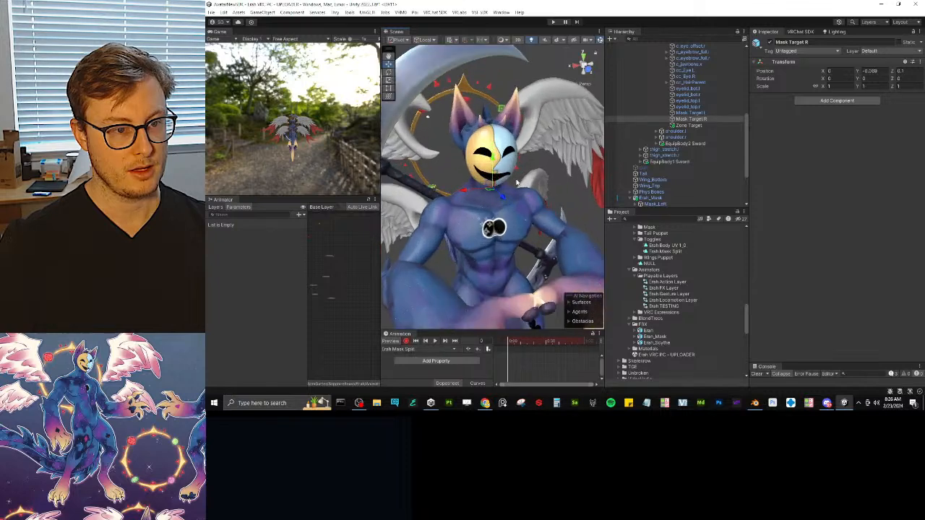
{"action": "left_click_drag", "start_coordinate": [511, 199], "coordinate": [470, 61], "text": "alt"}
{"action": "key", "text": "e"}
{"action": "key", "text": "w"}
{"action": "key", "text": "e"}
{"action": "key", "text": "w"}
{"action": "left_click_drag", "start_coordinate": [482, 204], "coordinate": [606, 84], "text": "alt"}
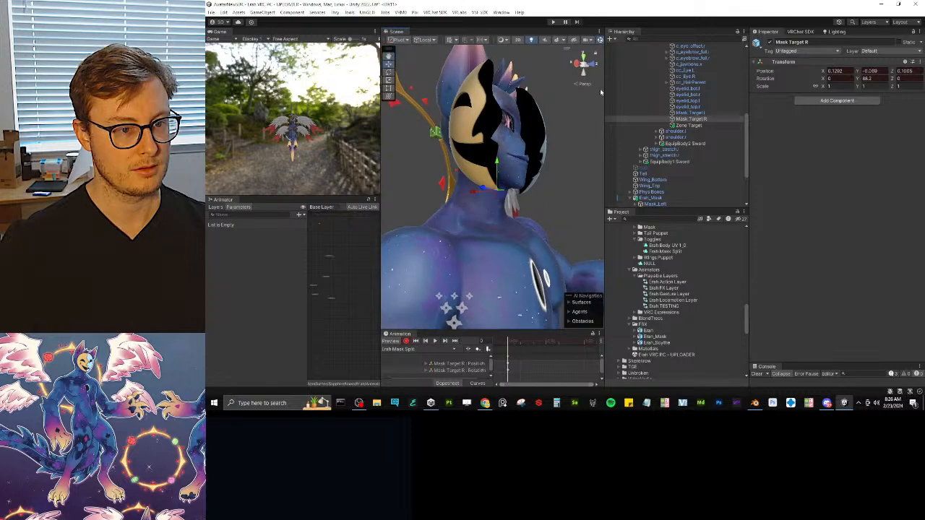
Refine Mask Target R to about X 0.124, Y -0.072, Z 0.125 with a Y rotation of about 93°.
{"action": "left_click_drag", "start_coordinate": [566, 134], "coordinate": [495, 58], "text": "alt"}
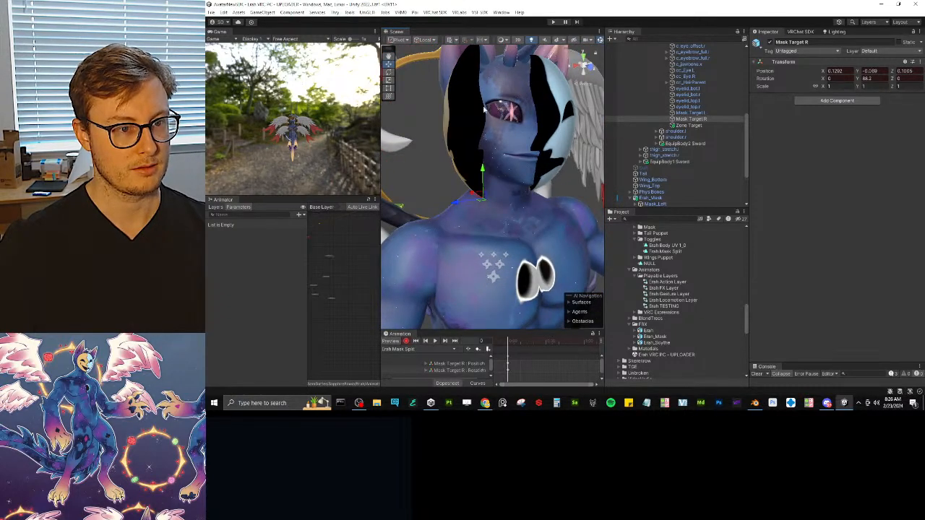
{"action": "left_click_drag", "start_coordinate": [480, 164], "coordinate": [432, 250], "text": "alt"}
{"action": "left_click_drag", "start_coordinate": [481, 210], "coordinate": [394, 187], "text": "alt"}
{"action": "key", "text": "e"}
{"action": "key", "text": "w"}
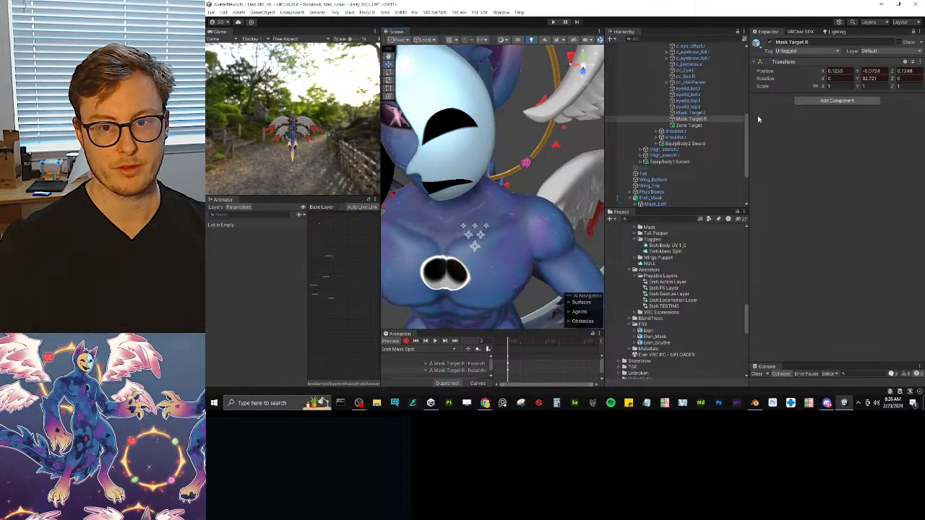
Record Mask Target L moved outward to about X -0.102 and rotated to about -85° in Y.
{"action": "left_click", "coordinate": [692, 113]}
{"action": "key", "text": "e"}
{"action": "left_click_drag", "start_coordinate": [453, 210], "coordinate": [396, 188]}
{"action": "left_click_drag", "start_coordinate": [455, 202], "coordinate": [480, 246]}
{"action": "key", "text": "e"}
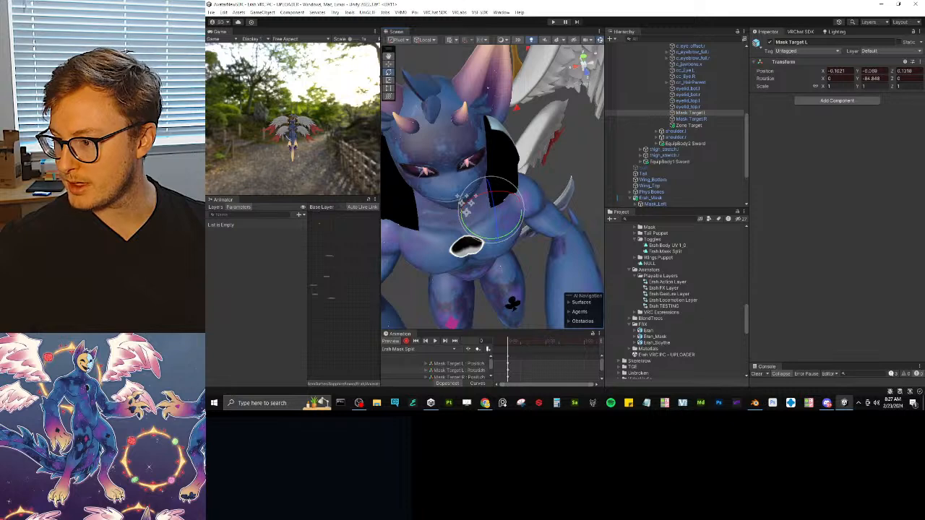
Bring Mask Target L closer to the head at about X -0.112, Z 0.081, with a Y rotation of about -34°.
{"action": "left_click_drag", "start_coordinate": [513, 235], "coordinate": [477, 253]}
{"action": "key", "text": "w"}
{"action": "left_click_drag", "start_coordinate": [490, 212], "coordinate": [506, 186]}
{"action": "key", "text": "e"}
{"action": "key", "text": "w"}
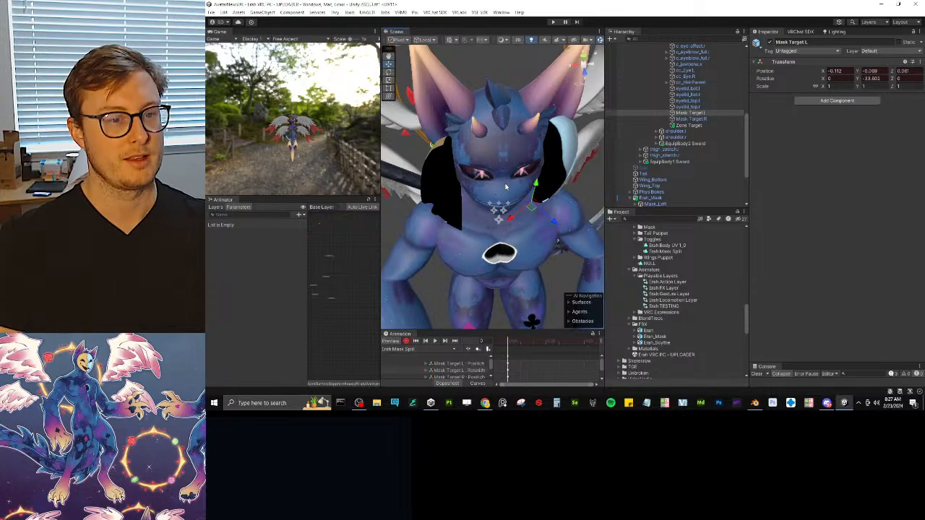
Adjust Mask Target R to match the other half, at about X 0.102, Z 0.067 with a Y rotation of about 49°.
{"action": "left_click", "coordinate": [687, 119]}
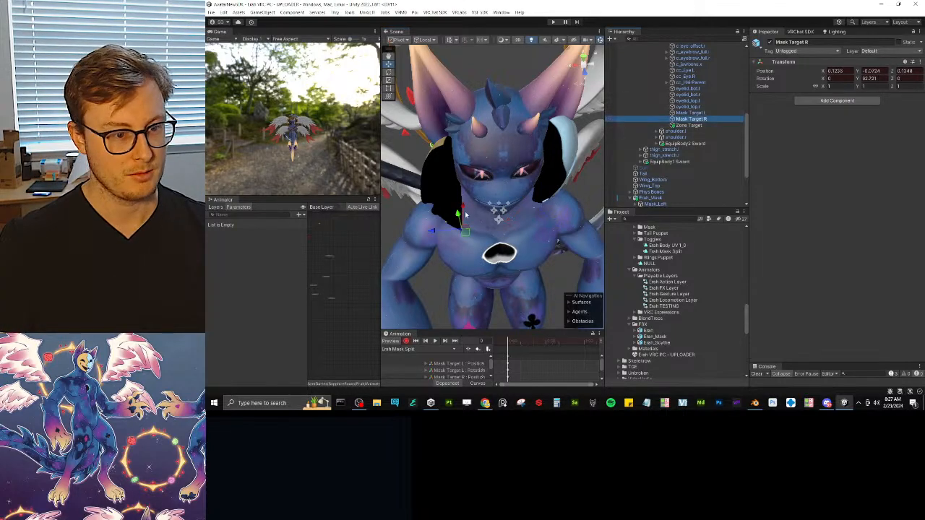
{"action": "key", "text": "e"}
{"action": "left_click_drag", "start_coordinate": [474, 254], "coordinate": [495, 275]}
{"action": "key", "text": "w"}
{"action": "left_click_drag", "start_coordinate": [523, 158], "coordinate": [512, 157], "text": "alt"}
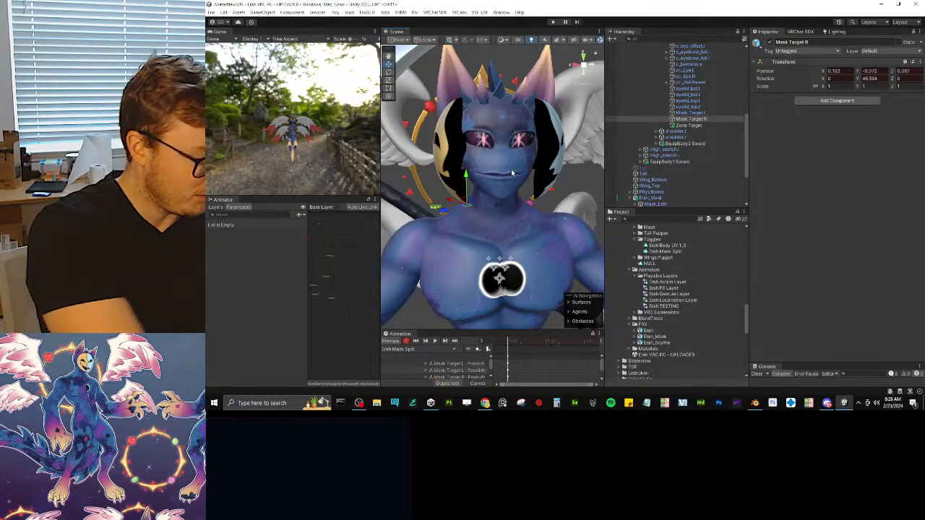
{"action": "left_click_drag", "start_coordinate": [511, 169], "coordinate": [491, 141], "text": "alt"}
Fine-tune Mask Target L to about X -0.093, Z 0.054, Y rotation -11°, and Mask Target R to X 0.104, Z 0.058, Y rotation 19°.
{"action": "left_click", "coordinate": [690, 113]}
{"action": "left_click_drag", "start_coordinate": [528, 208], "coordinate": [529, 208]}
{"action": "left_click_drag", "start_coordinate": [529, 207], "coordinate": [499, 237], "text": "alt"}
{"action": "key", "text": "e"}
{"action": "left_click_drag", "start_coordinate": [503, 231], "coordinate": [582, 137], "text": "alt"}
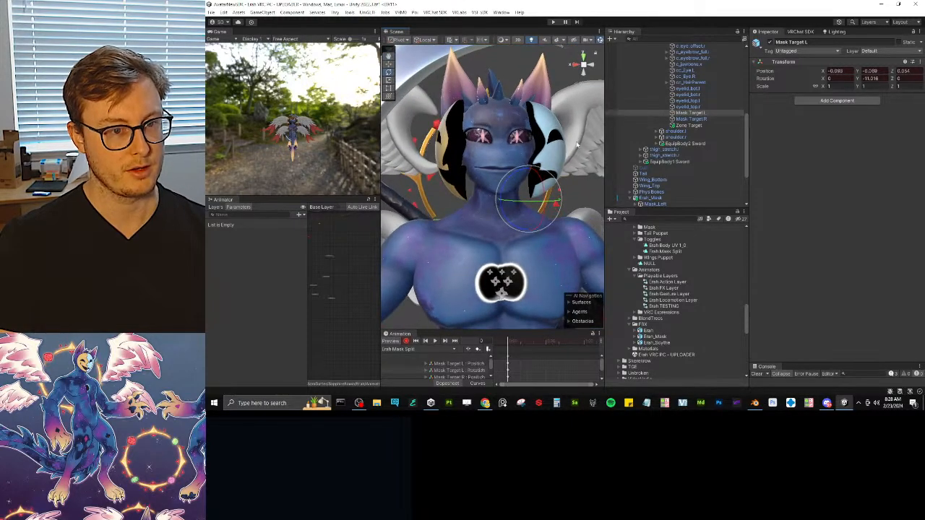
{"action": "left_click", "coordinate": [708, 120]}
{"action": "left_click_drag", "start_coordinate": [468, 206], "coordinate": [540, 171]}
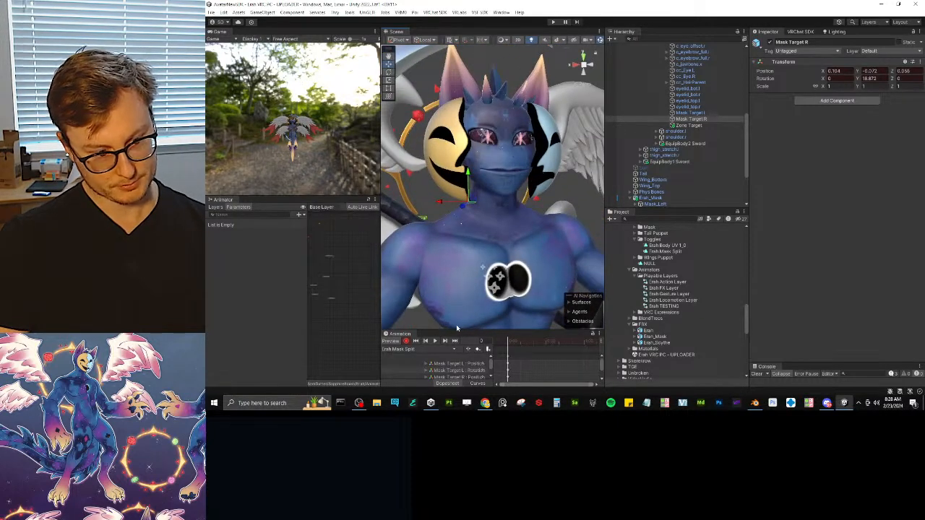
Add another VRCFury Toggle component to the VRC Fury Toggles object.
{"action": "scroll", "coordinate": [646, 141], "scroll_direction": "down", "scroll_amount": 3}
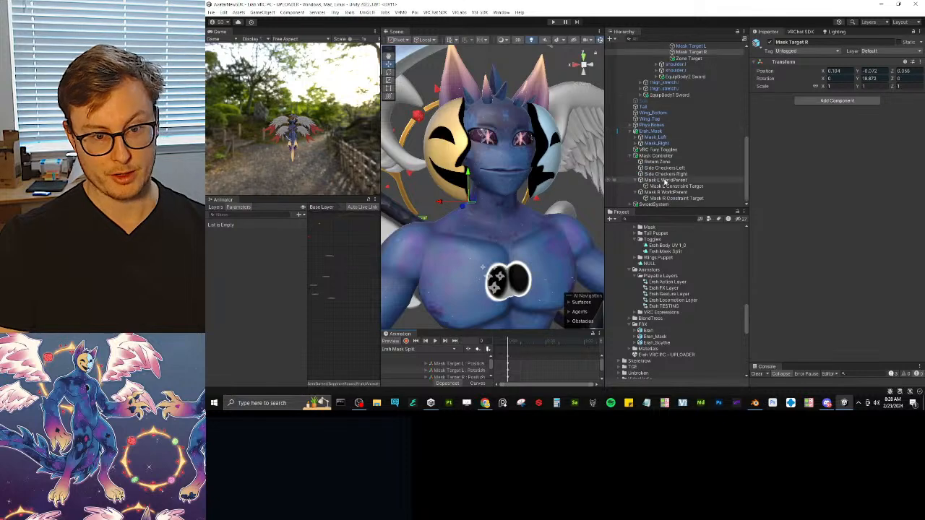
{"action": "left_click", "coordinate": [658, 149]}
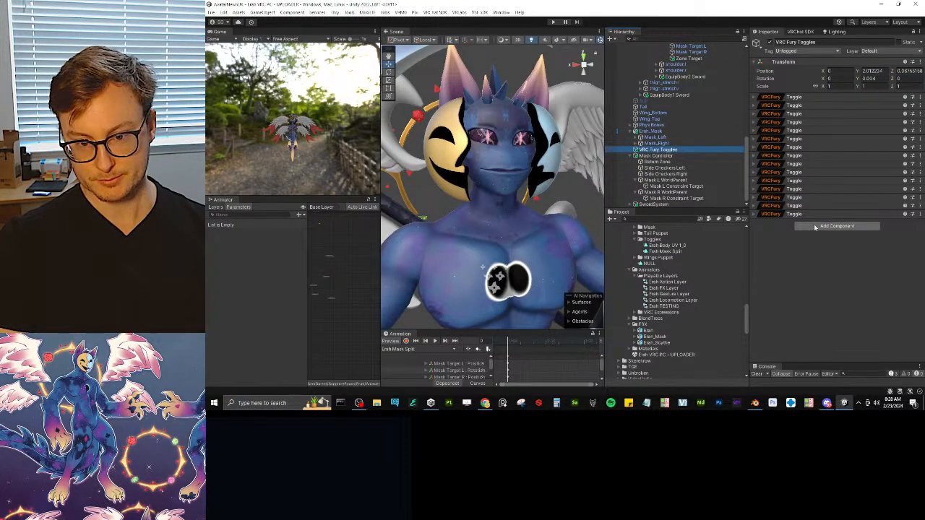
{"action": "left_click", "coordinate": [836, 226]}
{"action": "type", "text": "toggle"}
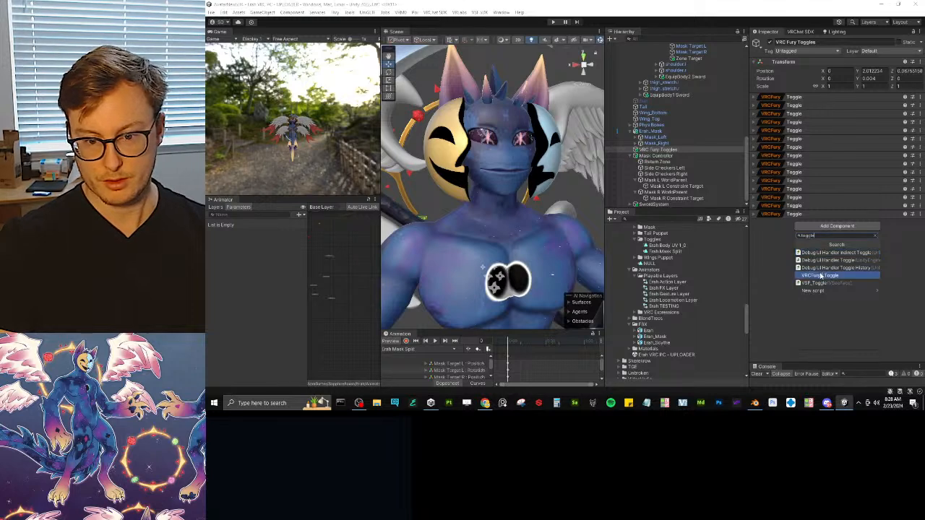
{"action": "left_click", "coordinate": [823, 276]}
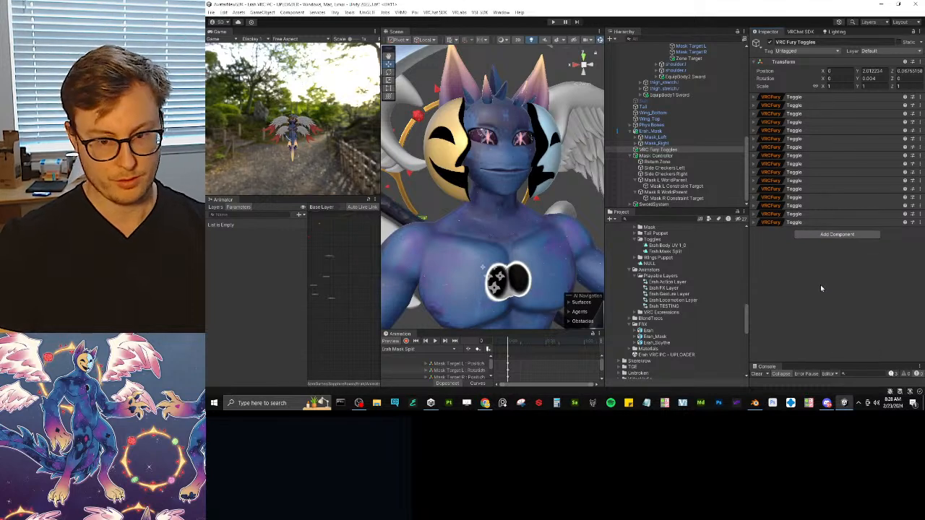
Expand the new toggle and set its menu path to Mask/Split Mask.
{"action": "left_click", "coordinate": [759, 223]}
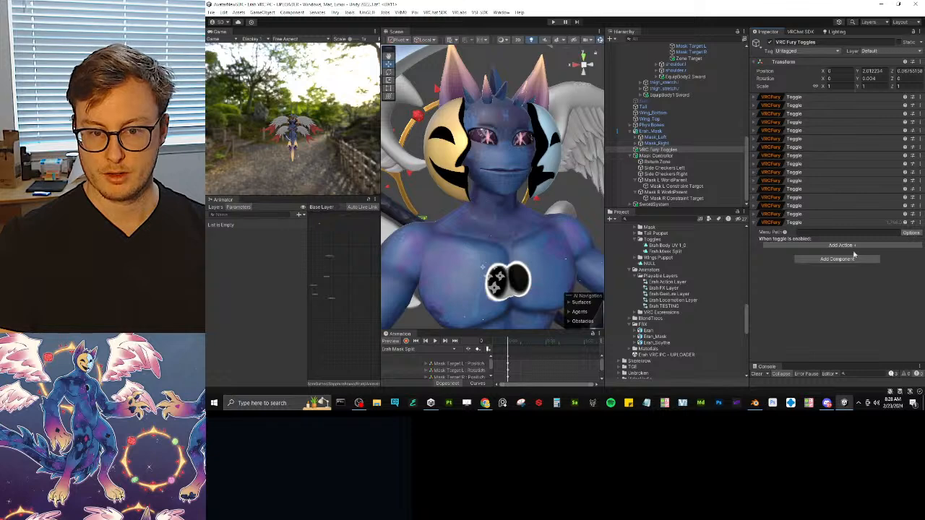
{"action": "type", "text": "Mask/Split"}
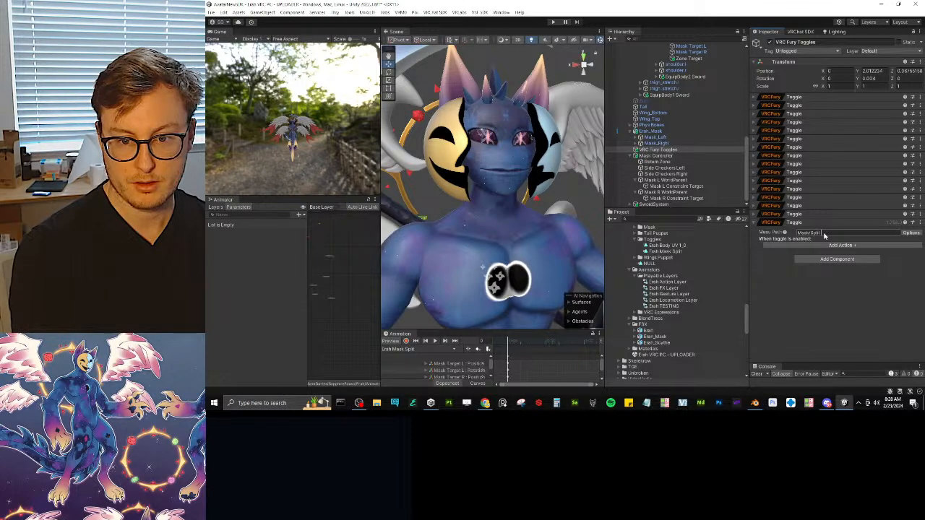
{"action": "type", "text": "Mask"}
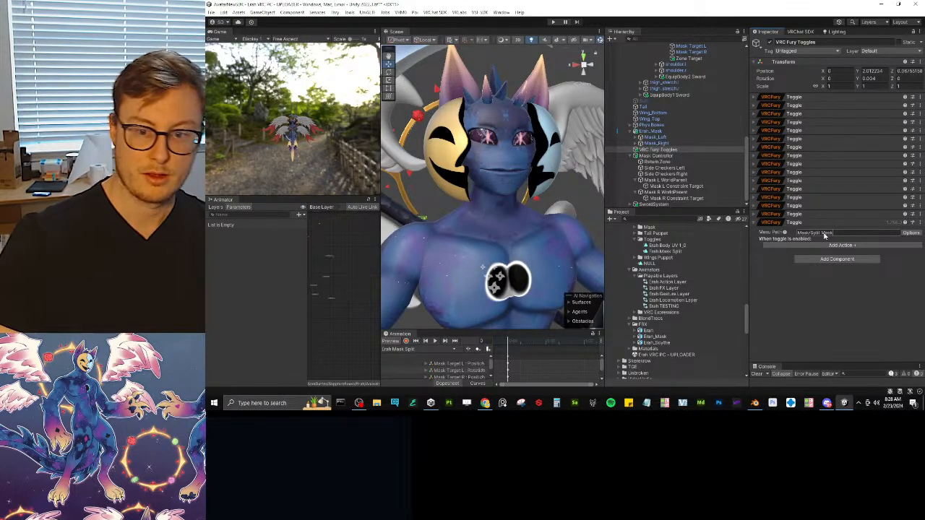
Add an Animation Clip action to the Mask/Split Mask toggle and assign the Erah Mask Split clip to it.
{"action": "left_click", "coordinate": [865, 245]}
{"action": "left_click", "coordinate": [875, 265]}
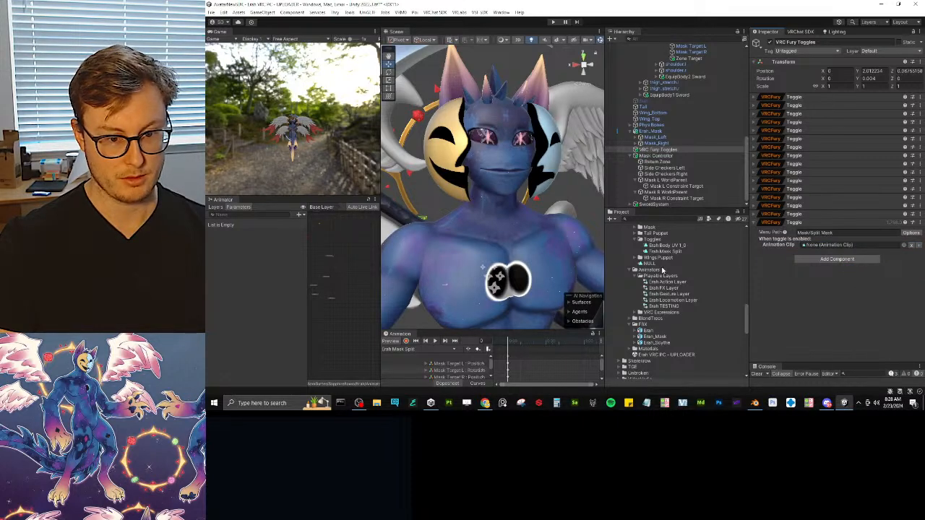
{"action": "left_click_drag", "start_coordinate": [663, 251], "coordinate": [824, 245]}
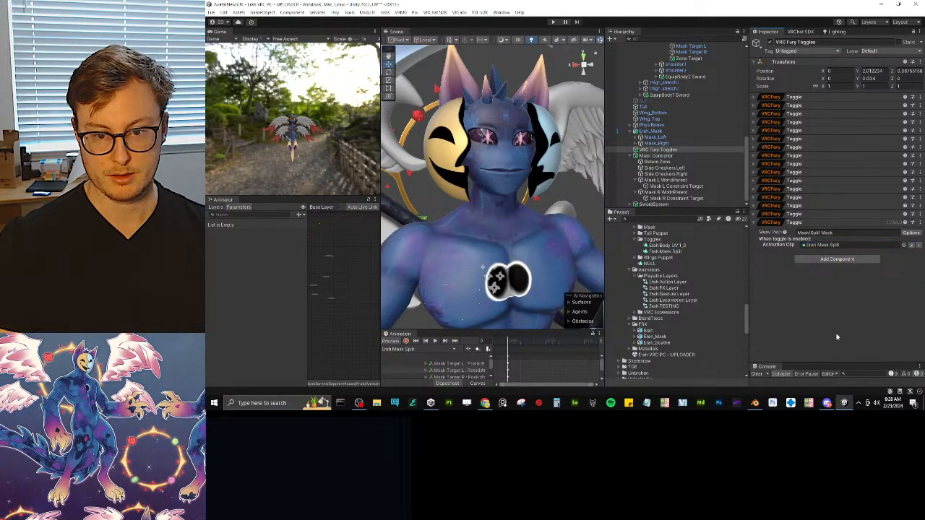
Check the settings of the two toggles just above the Mask/Split Mask toggle.
{"action": "left_click", "coordinate": [758, 215]}
{"action": "left_click", "coordinate": [758, 214]}
{"action": "left_click", "coordinate": [753, 206]}
{"action": "left_click", "coordinate": [754, 206]}
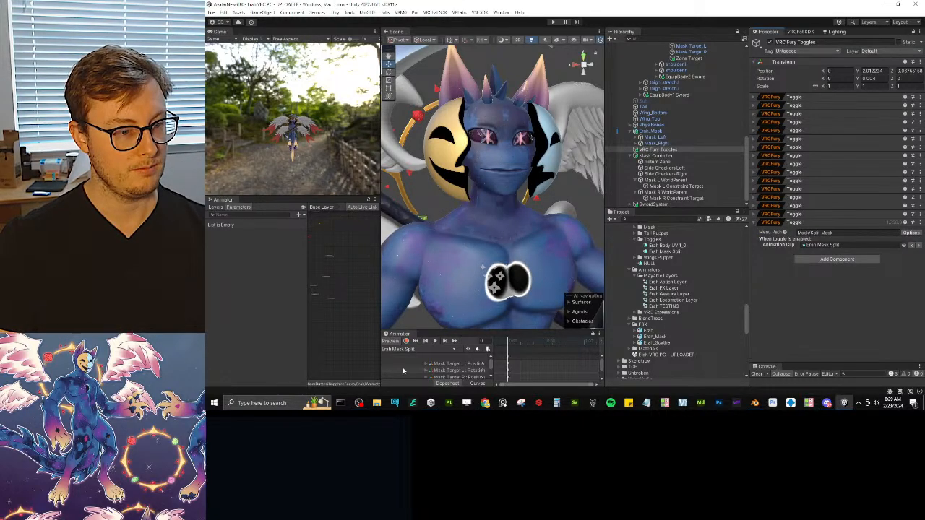
Review the options available for the Mask/Split Mask toggle without choosing one.
{"action": "key", "text": "f"}
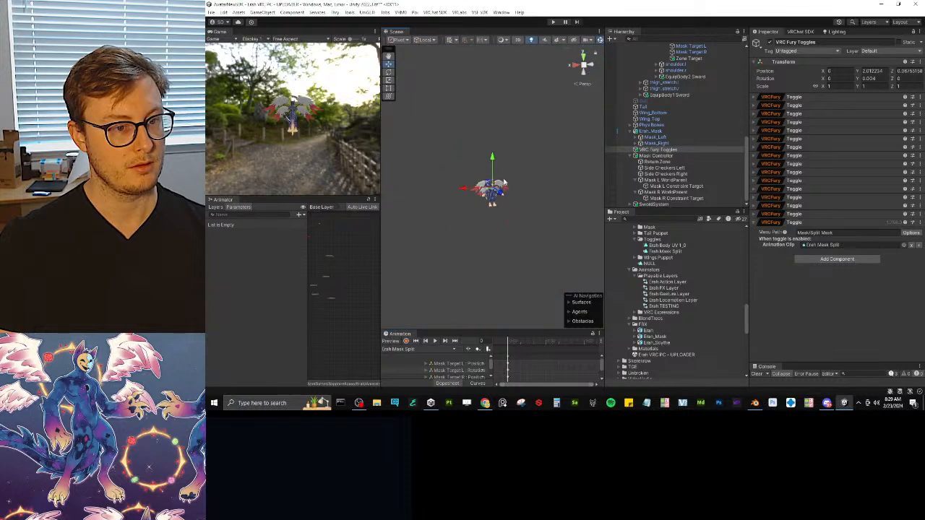
{"action": "scroll", "coordinate": [508, 187], "scroll_direction": "up", "scroll_amount": 6}
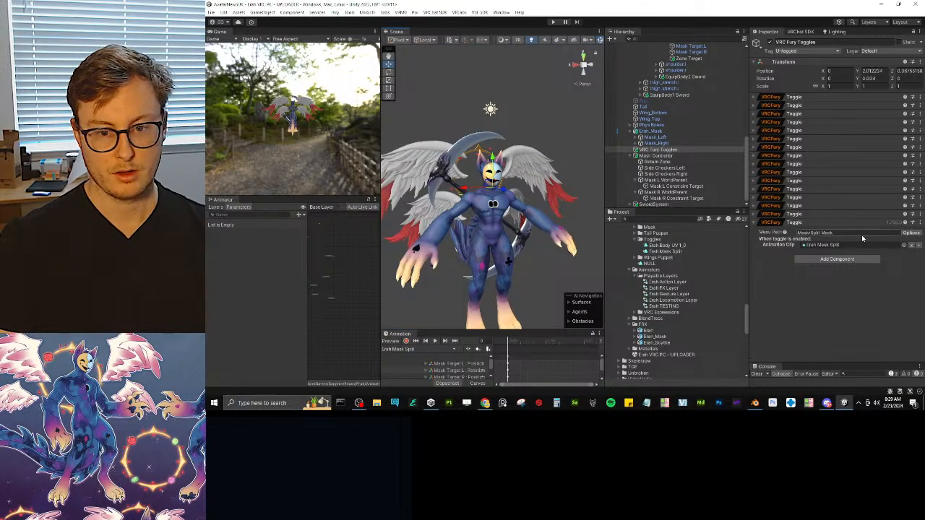
{"action": "left_click", "coordinate": [911, 233]}
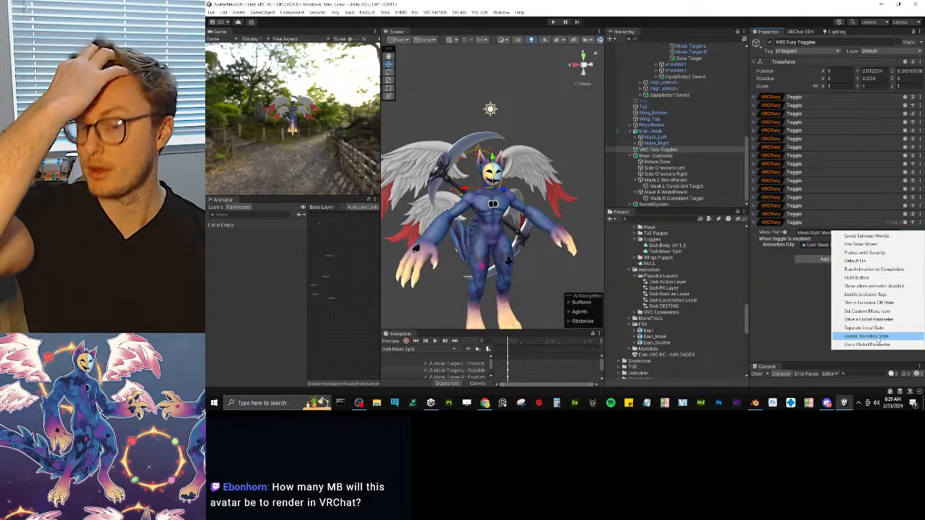
{"action": "left_click", "coordinate": [815, 320]}
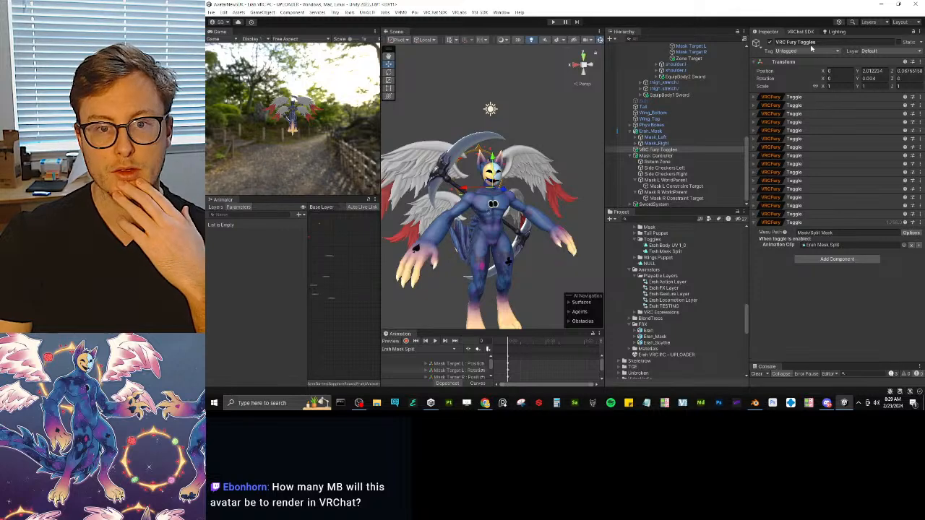
Examine the Erah avatar's performance validations, including texture memory usage, in the VRChat SDK builder.
{"action": "left_click", "coordinate": [800, 32]}
{"action": "left_click", "coordinate": [815, 74]}
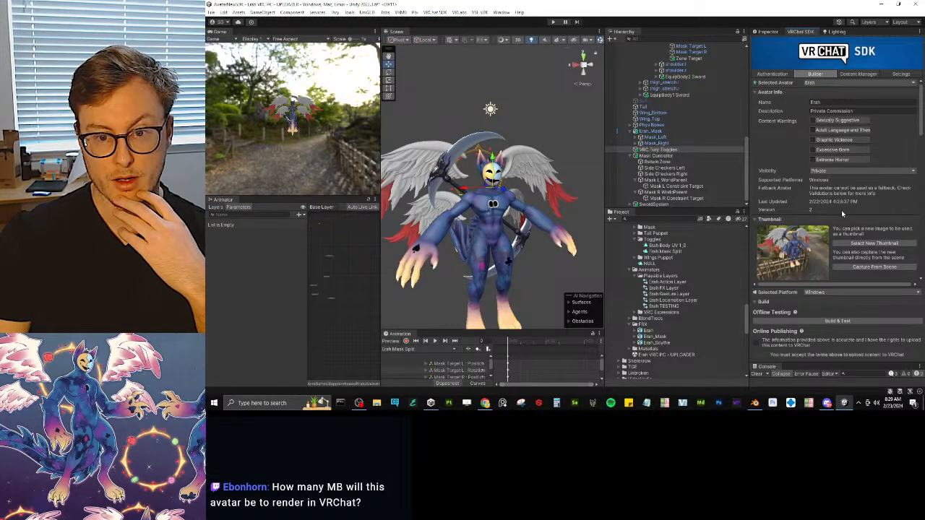
{"action": "scroll", "coordinate": [845, 199], "scroll_direction": "down", "scroll_amount": 5}
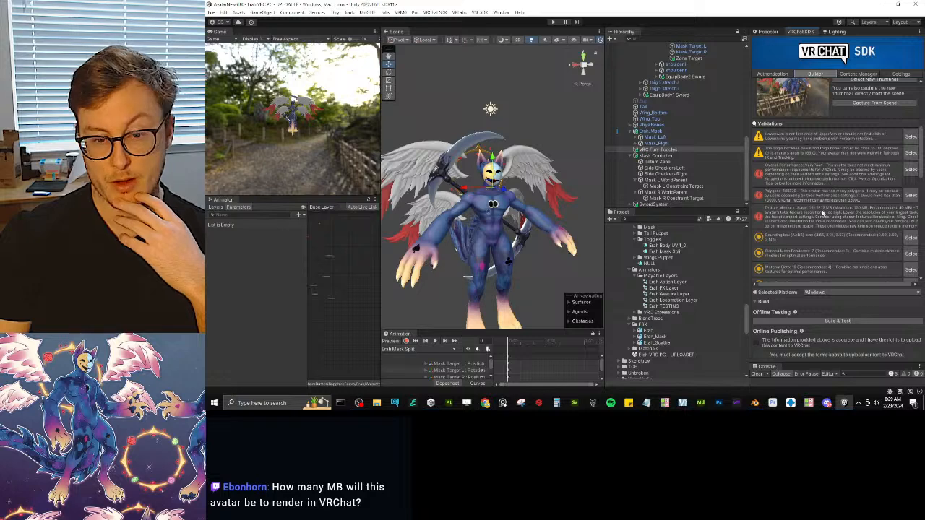
{"action": "scroll", "coordinate": [837, 216], "scroll_direction": "down", "scroll_amount": 3}
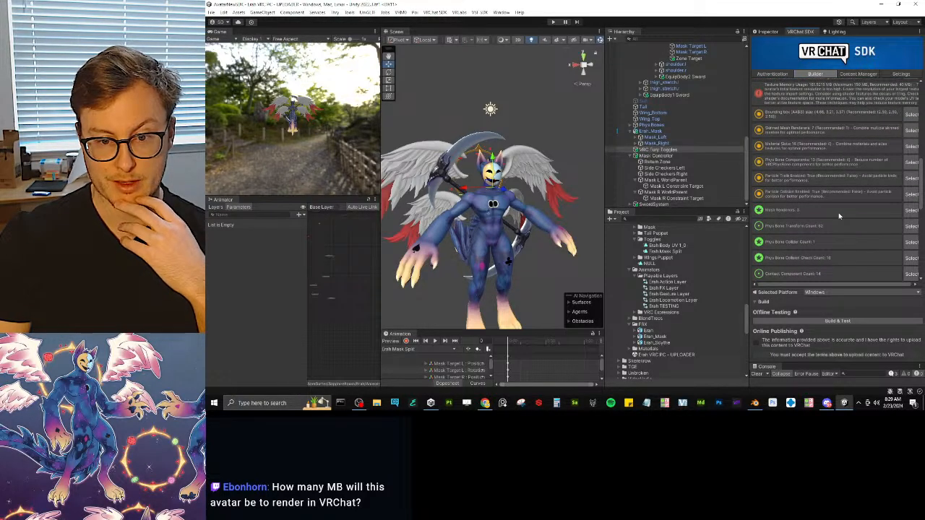
{"action": "scroll", "coordinate": [838, 213], "scroll_direction": "down", "scroll_amount": 5}
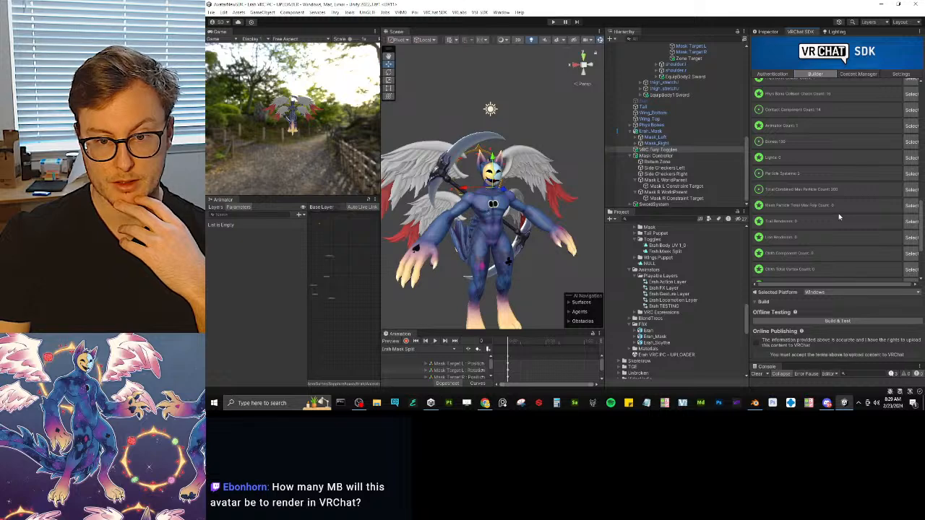
{"action": "scroll", "coordinate": [838, 213], "scroll_direction": "down", "scroll_amount": 3}
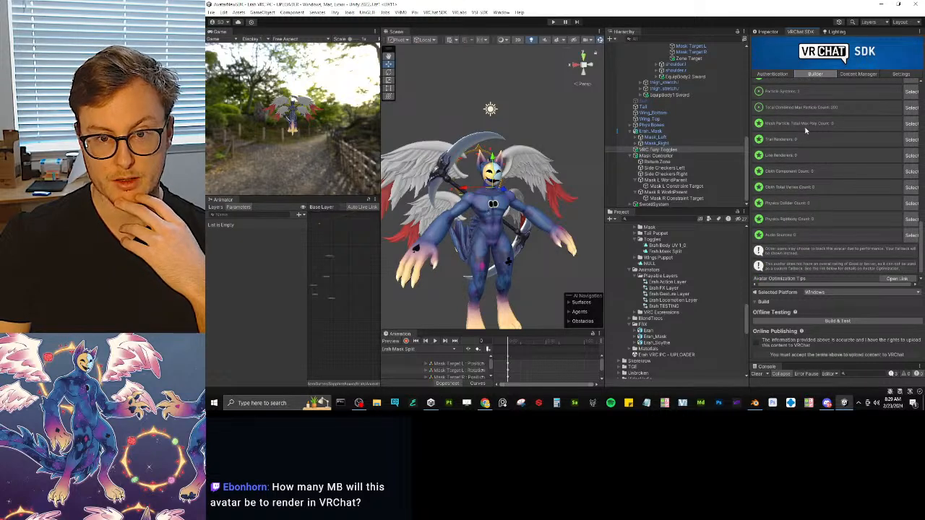
{"action": "scroll", "coordinate": [800, 126], "scroll_direction": "up", "scroll_amount": 2}
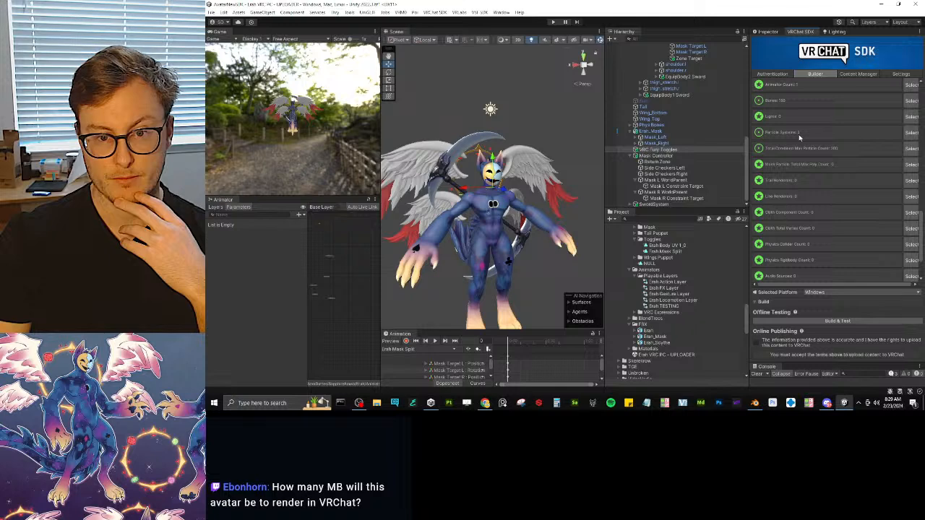
{"action": "scroll", "coordinate": [826, 180], "scroll_direction": "down", "scroll_amount": 3}
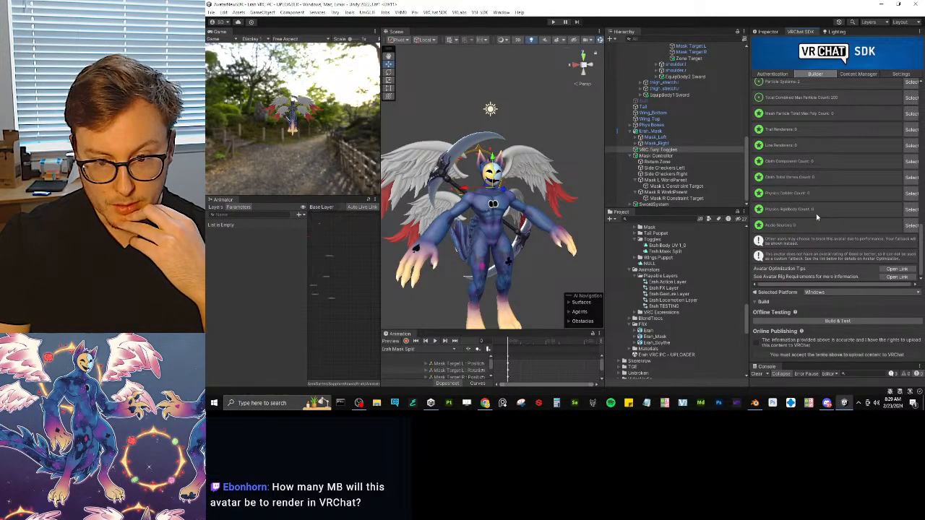
{"action": "scroll", "coordinate": [816, 214], "scroll_direction": "up", "scroll_amount": 10}
{"action": "scroll", "coordinate": [818, 236], "scroll_direction": "up", "scroll_amount": 6}
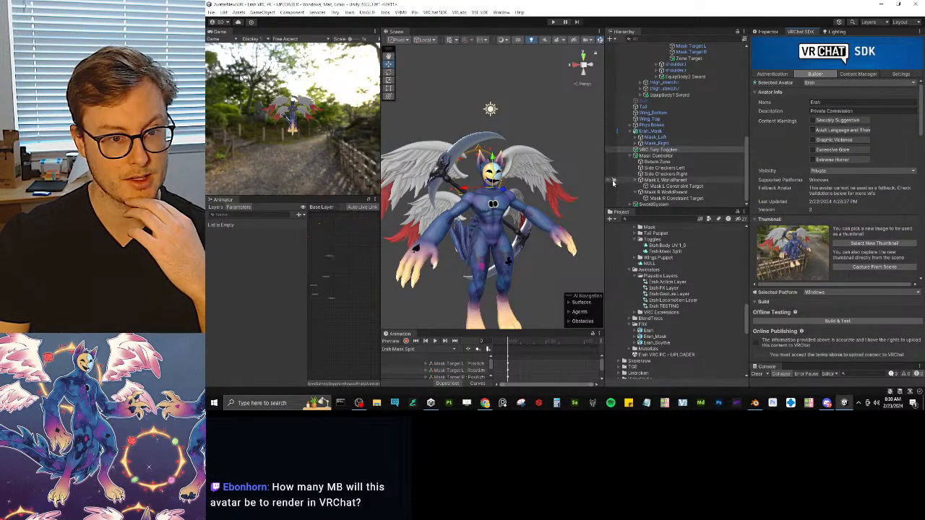
View the avatar in a widened scene view, and switch to Blender to look at the Erah model.
{"action": "left_click_drag", "start_coordinate": [605, 178], "coordinate": [716, 174]}
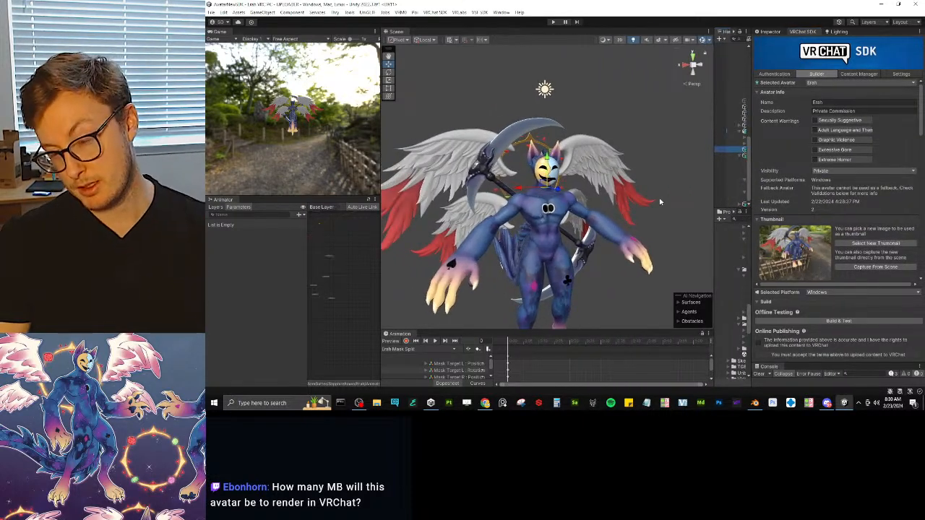
{"action": "left_click", "coordinate": [669, 193]}
{"action": "left_click_drag", "start_coordinate": [669, 193], "coordinate": [576, 216], "text": "alt"}
{"action": "key", "text": "alt+Tab"}
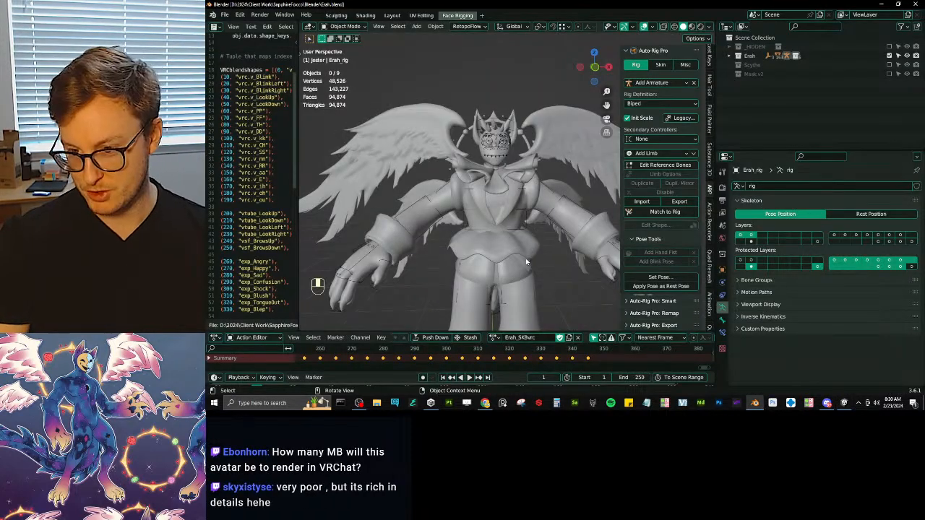
{"action": "middle_click_drag", "start_coordinate": [517, 248], "coordinate": [531, 248]}
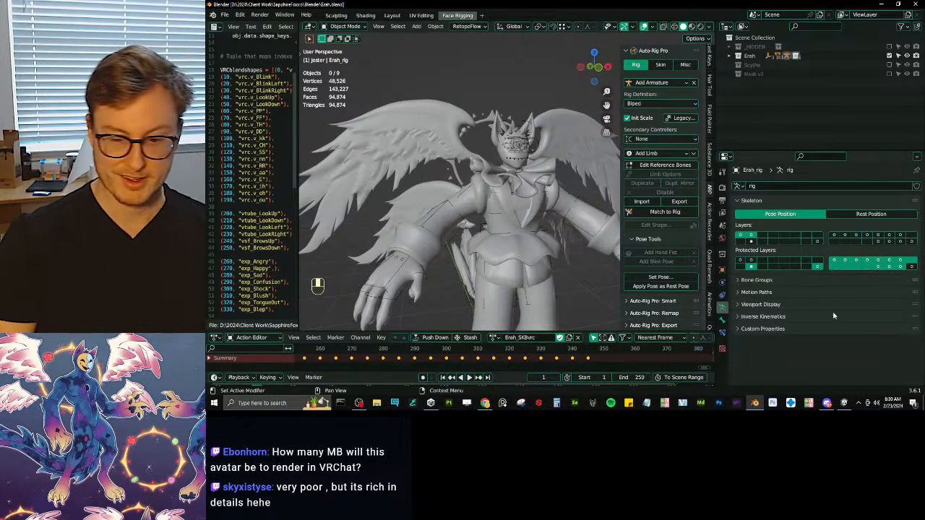
Switch back to Unity, start play mode and open the Mask submenu of the avatar's radial menu.
{"action": "key", "text": "alt+Tab"}
{"action": "left_click", "coordinate": [552, 21]}
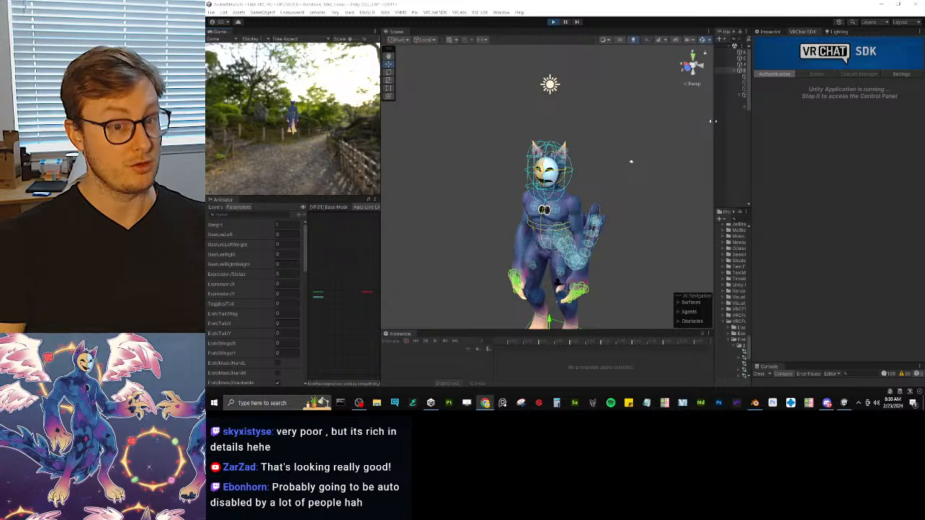
{"action": "left_click_drag", "start_coordinate": [713, 120], "coordinate": [602, 120]}
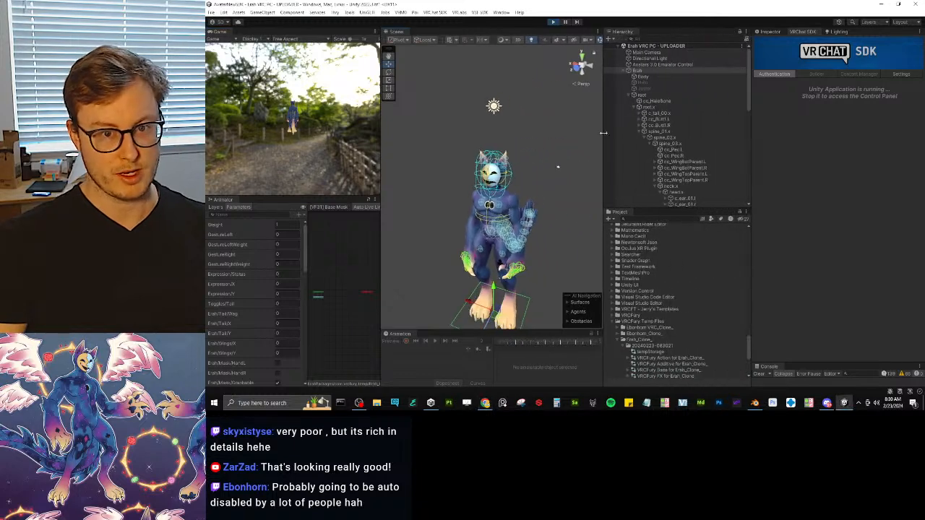
{"action": "left_click", "coordinate": [769, 32]}
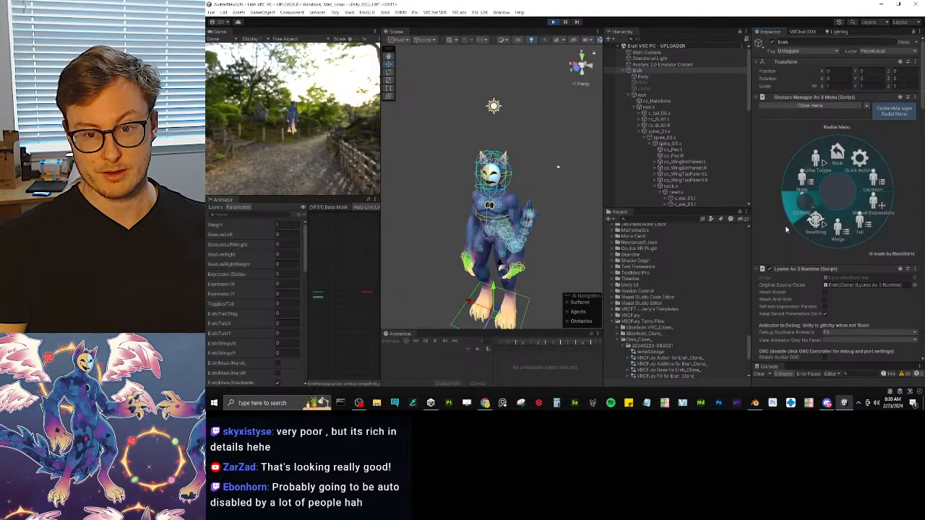
{"action": "left_click", "coordinate": [815, 210]}
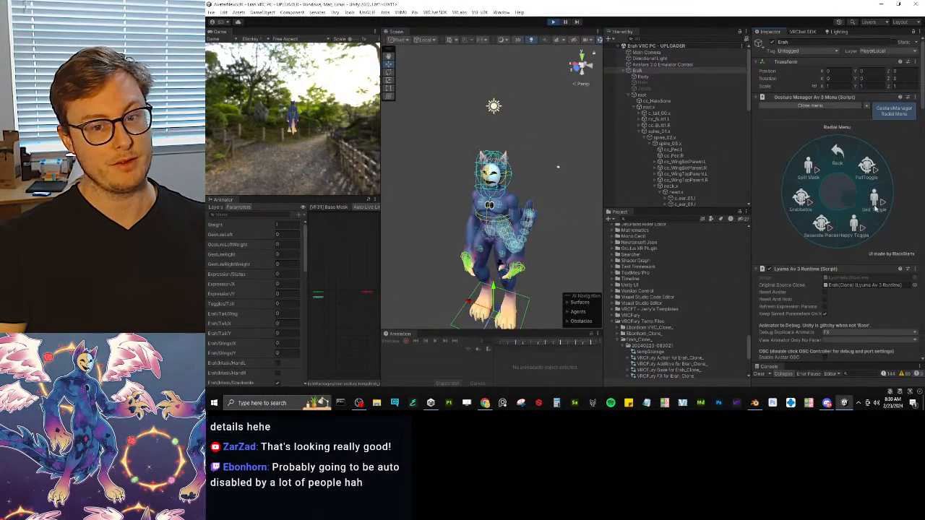
Test the Split Mask toggle in play mode while viewing the mask halves beside the avatar's head.
{"action": "left_click", "coordinate": [831, 194]}
{"action": "double_click", "coordinate": [673, 150]}
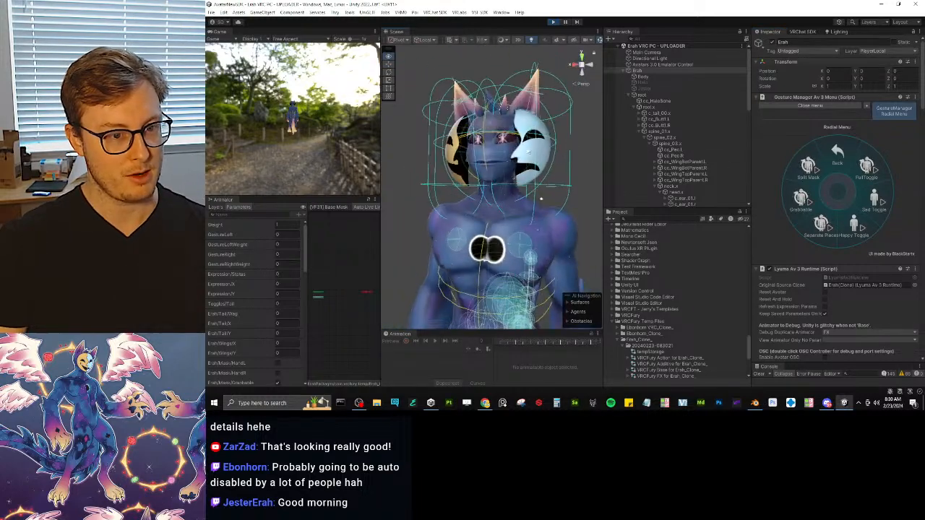
{"action": "left_click", "coordinate": [809, 167]}
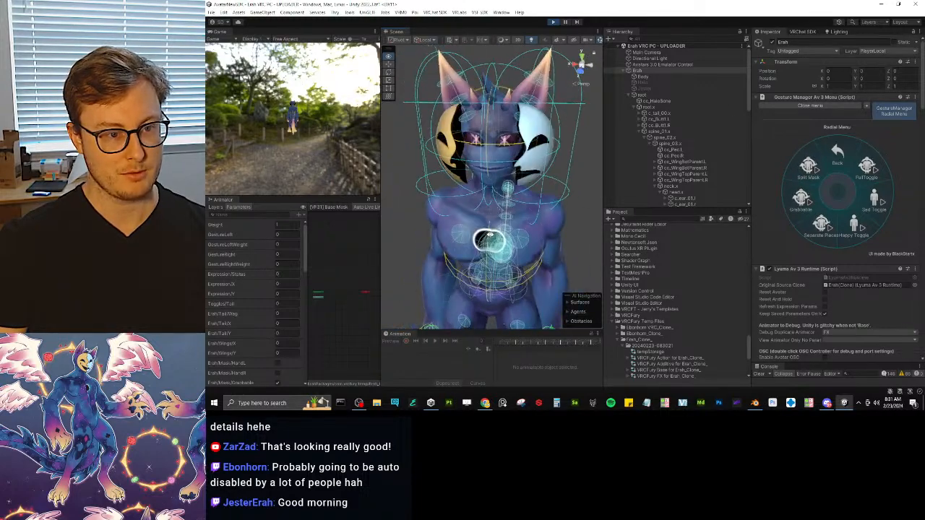
{"action": "left_click", "coordinate": [817, 169]}
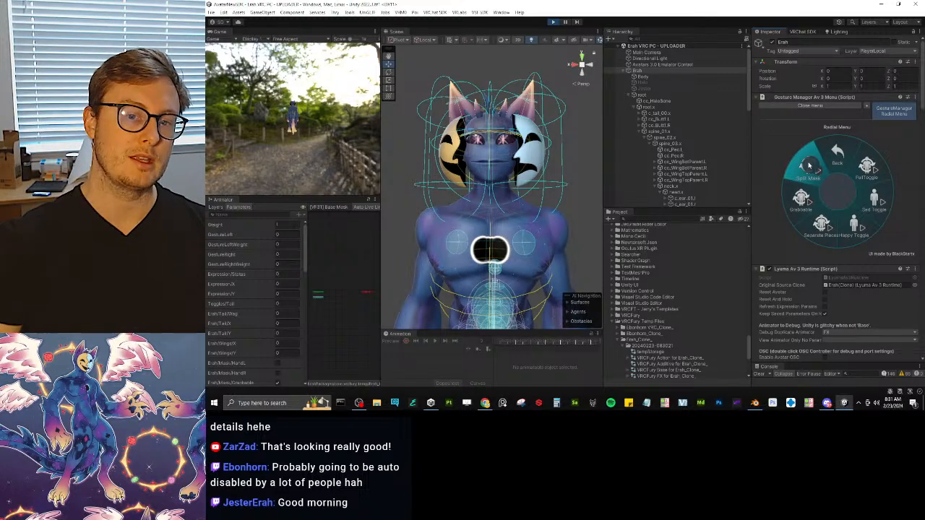
Test how the Separate Pieces and Split Mask toggles behave in combination, and exit play mode.
{"action": "left_click", "coordinate": [821, 228]}
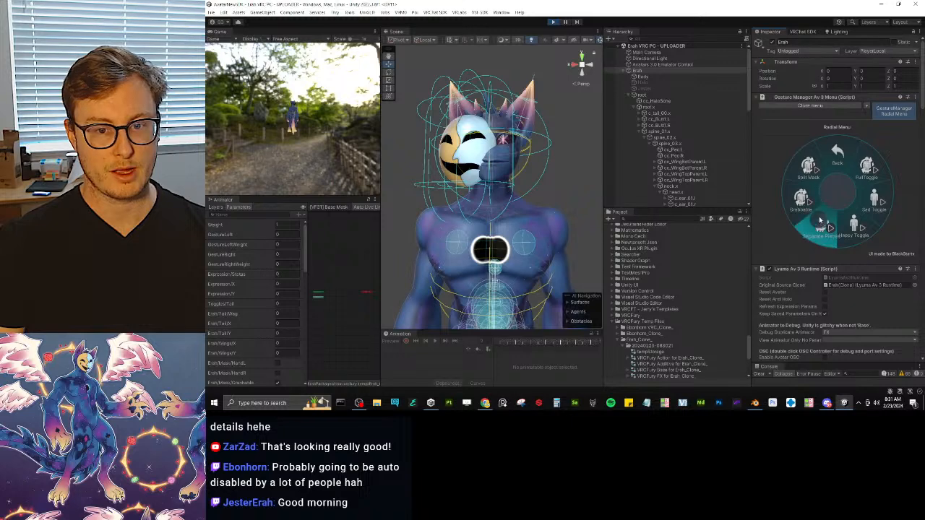
{"action": "left_click", "coordinate": [804, 186]}
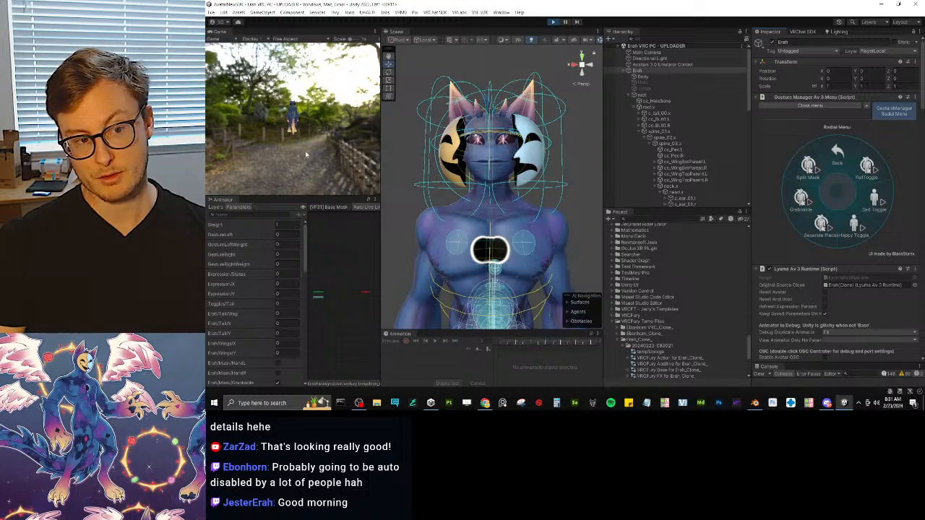
{"action": "left_click", "coordinate": [821, 225]}
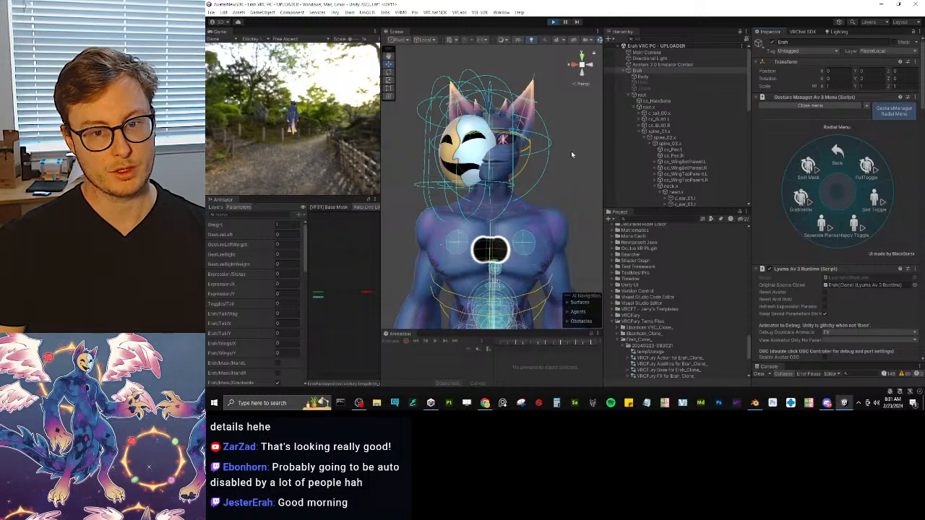
{"action": "left_click", "coordinate": [817, 172]}
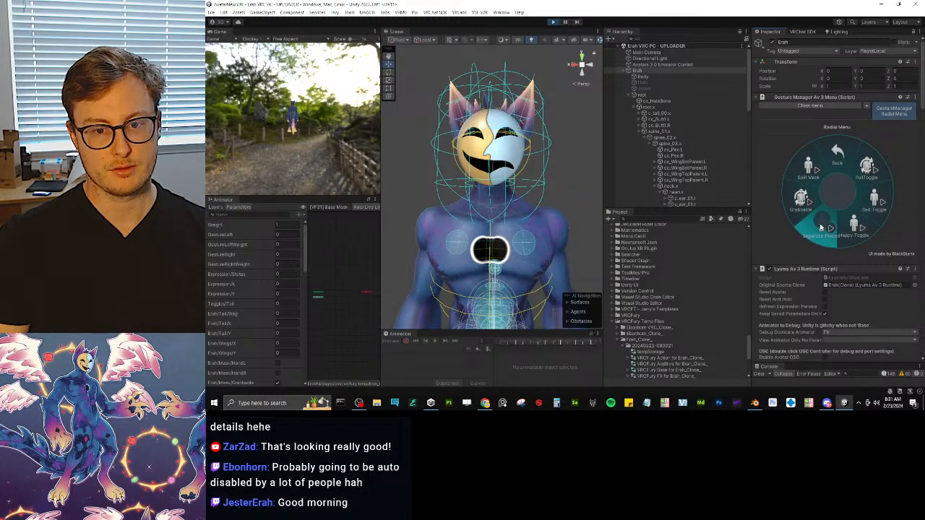
{"action": "left_click", "coordinate": [554, 22]}
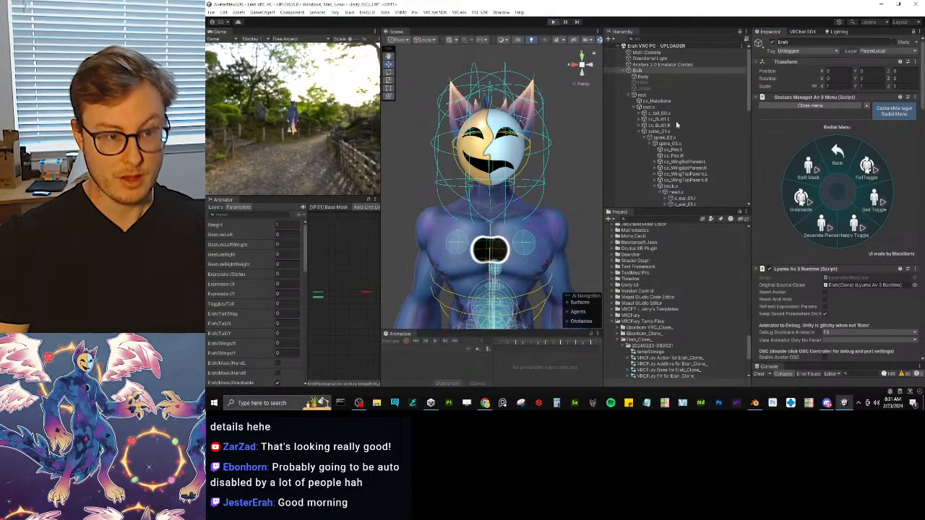
Select the VRC Fury Toggles object and expand its Mask/Grabbable and Mask/Separate Pieces toggles.
{"action": "scroll", "coordinate": [682, 144], "scroll_direction": "down", "scroll_amount": 3}
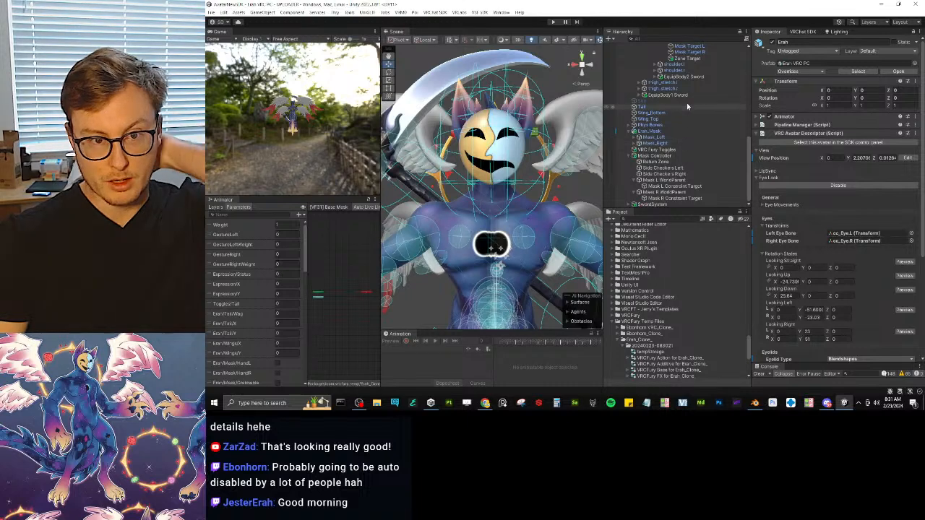
{"action": "left_click", "coordinate": [656, 148]}
{"action": "left_click", "coordinate": [794, 221]}
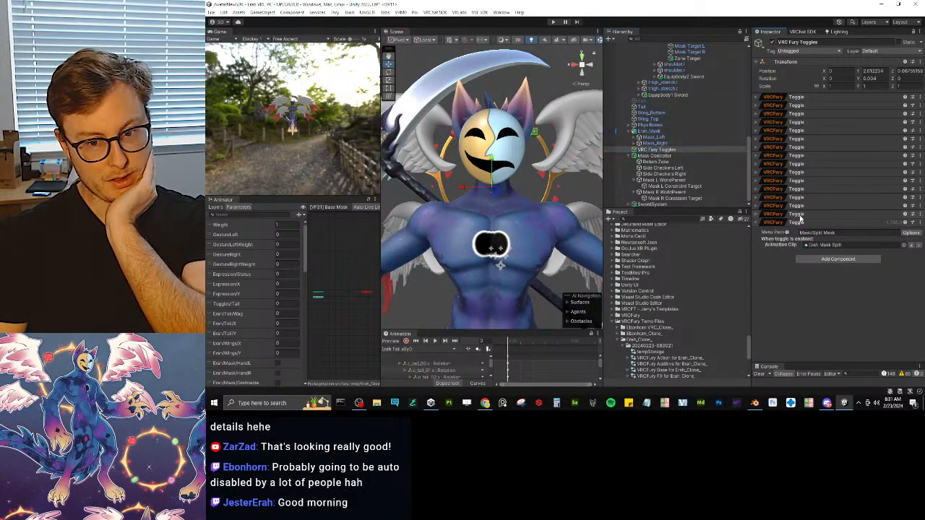
{"action": "left_click", "coordinate": [799, 215]}
{"action": "left_click", "coordinate": [800, 215]}
{"action": "left_click", "coordinate": [800, 215]}
{"action": "left_click", "coordinate": [800, 207]}
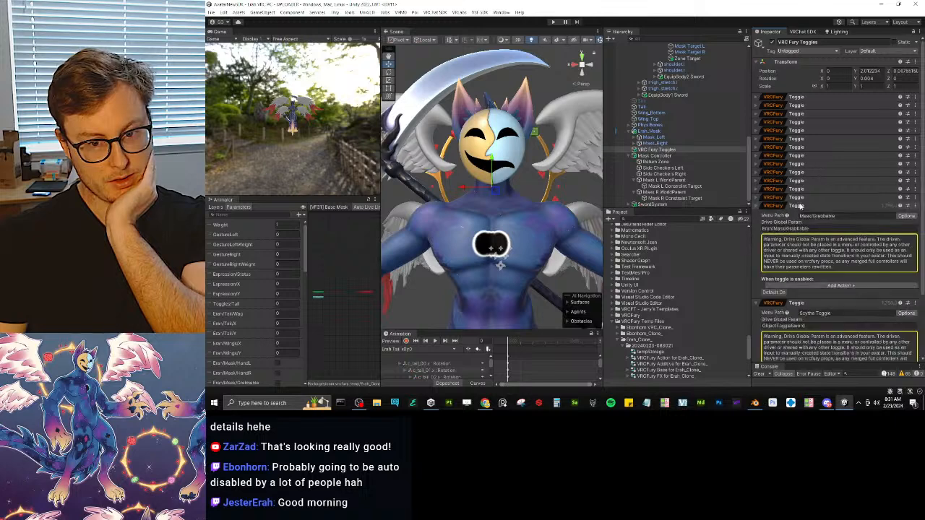
{"action": "left_click", "coordinate": [800, 197]}
{"action": "scroll", "coordinate": [831, 210], "scroll_direction": "down", "scroll_amount": 2}
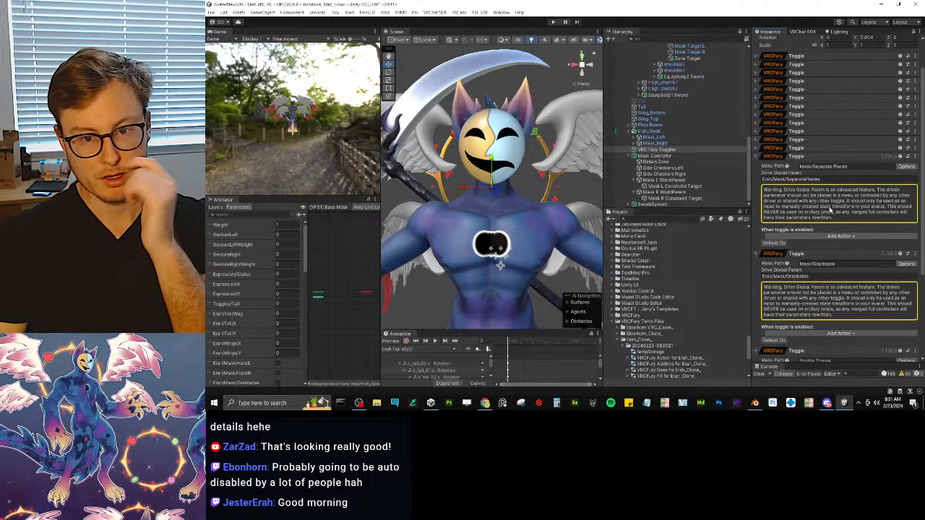
Enable exclusive tags on the Mask/Separate Pieces toggle and enter MaskSeparate as the tag.
{"action": "left_click", "coordinate": [906, 166]}
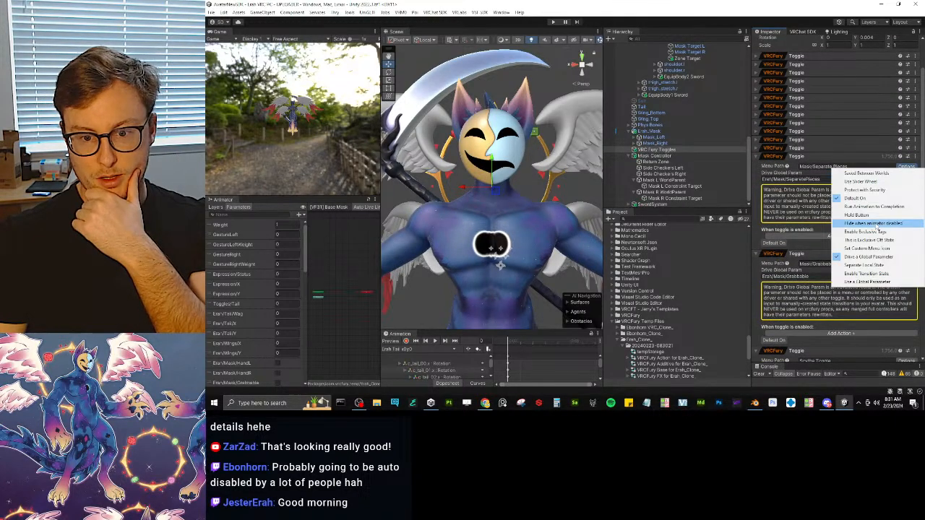
{"action": "left_click", "coordinate": [867, 231]}
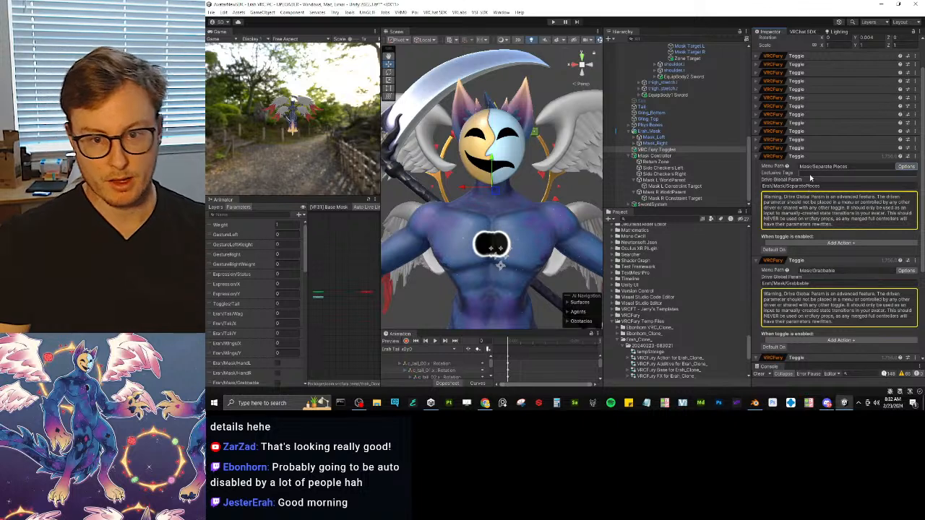
{"action": "left_click", "coordinate": [811, 174]}
{"action": "type", "text": "M"}
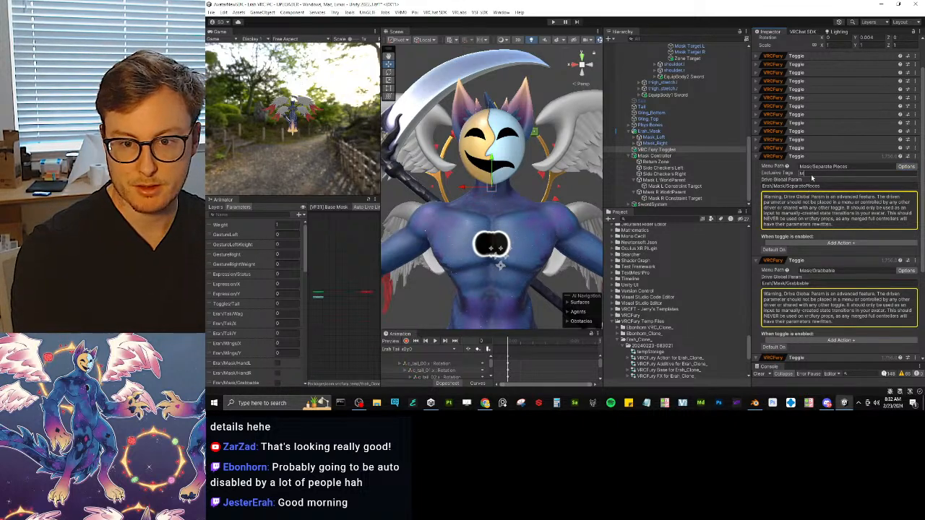
{"action": "type", "text": "askSeparate"}
{"action": "key", "text": "ctrl+a"}
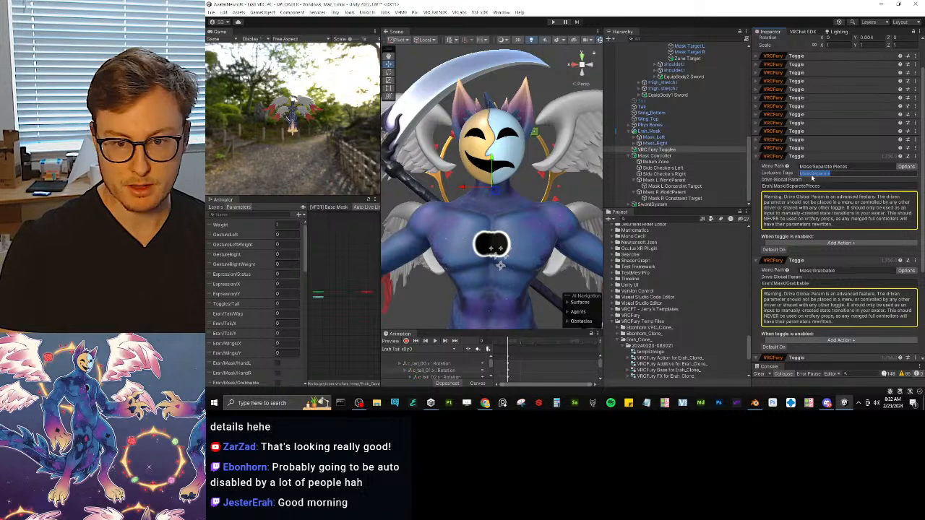
Enable exclusive tags on the Mask/Split Mask toggle and enter MaskSeparate as its tag.
{"action": "scroll", "coordinate": [824, 217], "scroll_direction": "down", "scroll_amount": 5}
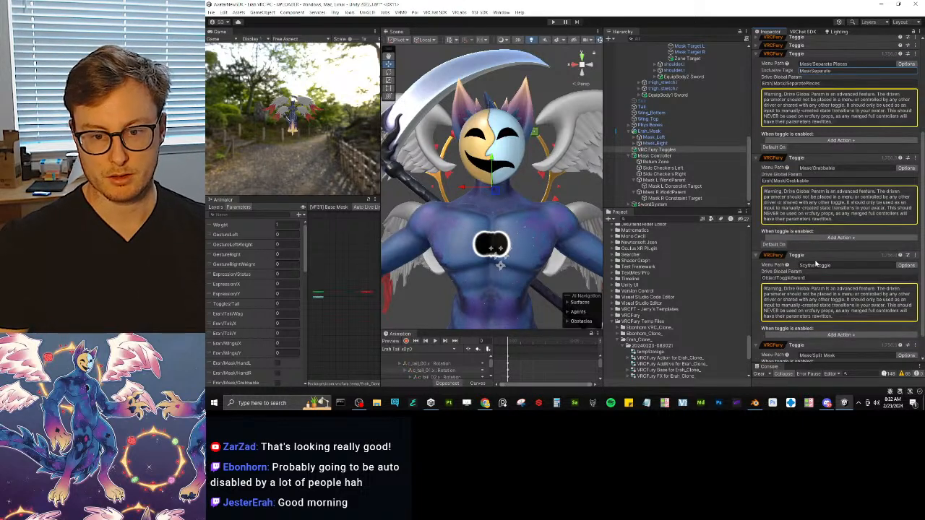
{"action": "left_click", "coordinate": [915, 327]}
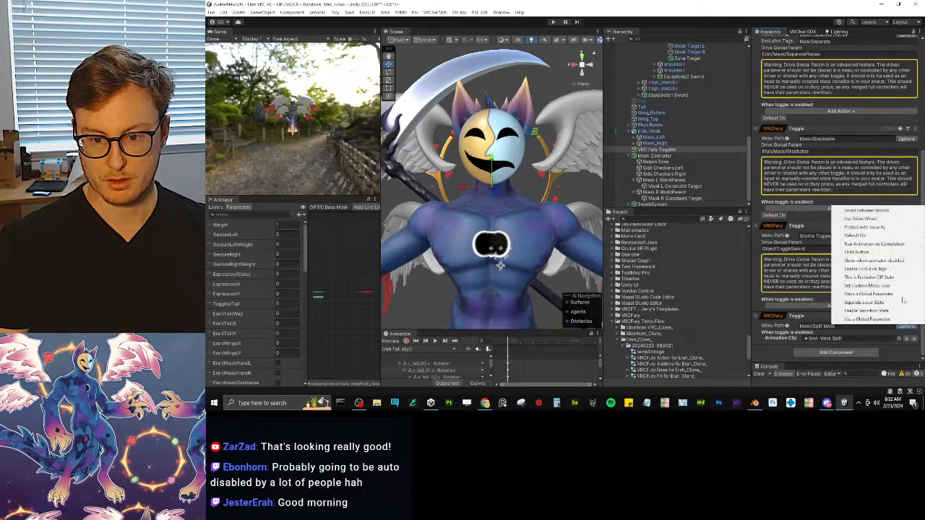
{"action": "left_click", "coordinate": [867, 268]}
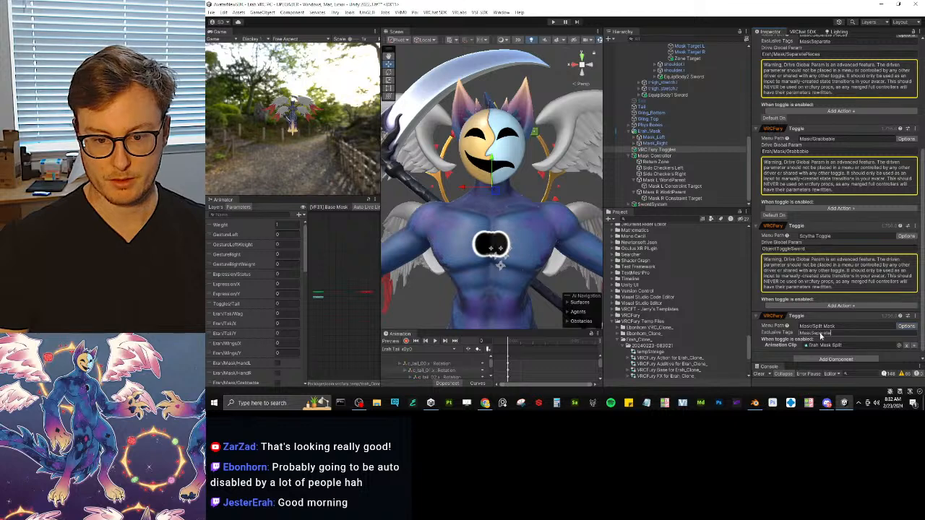
Test the Split Mask and Separate Pieces toggles in play mode with their shared exclusive tag, and exit play mode.
{"action": "left_click", "coordinate": [552, 23]}
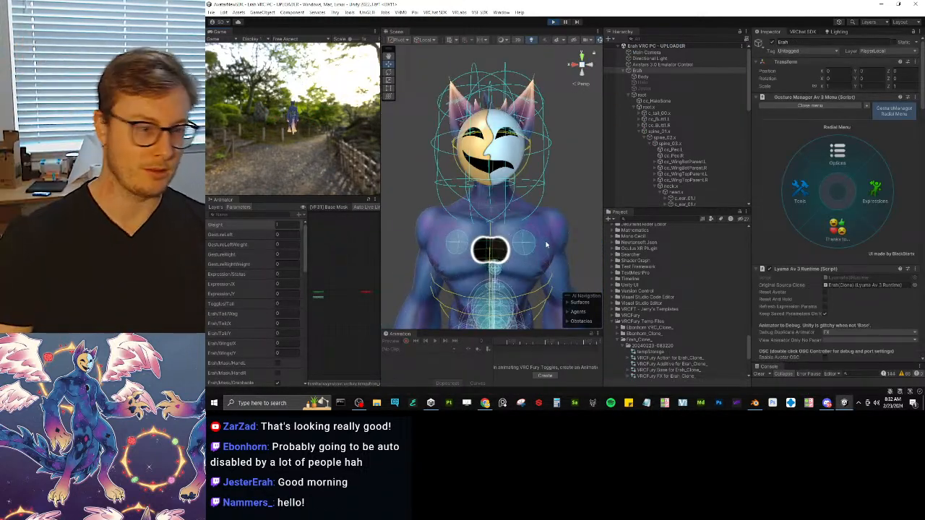
{"action": "left_click", "coordinate": [868, 194]}
{"action": "left_click", "coordinate": [811, 180]}
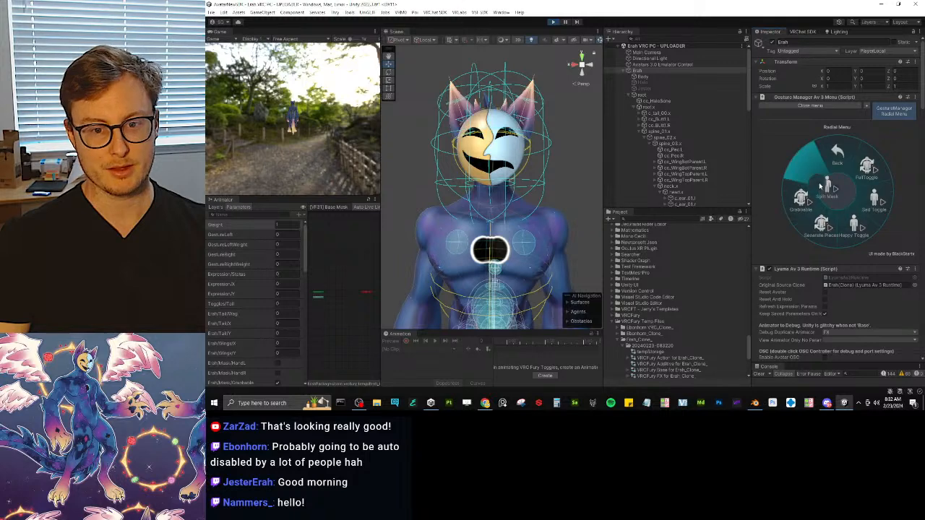
{"action": "left_click", "coordinate": [816, 174]}
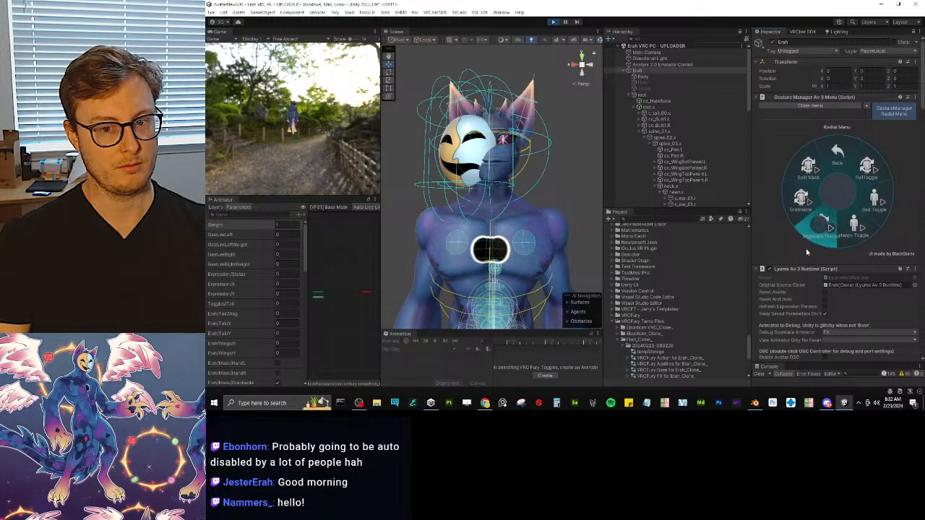
{"action": "left_click", "coordinate": [826, 215]}
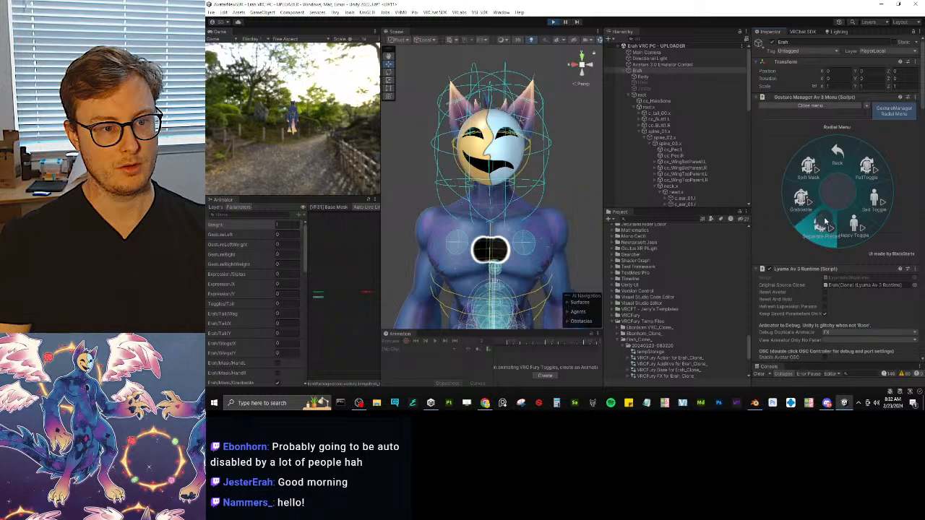
{"action": "left_click", "coordinate": [813, 181]}
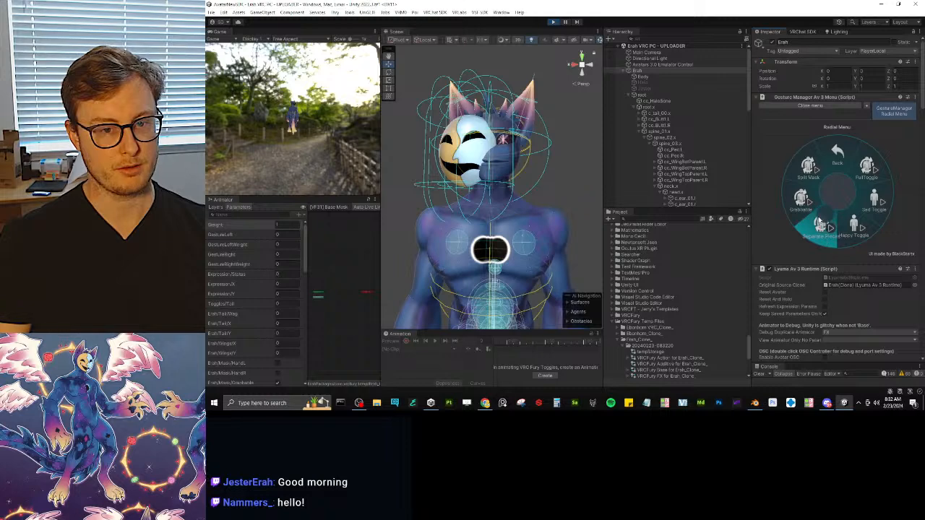
{"action": "left_click", "coordinate": [552, 22]}
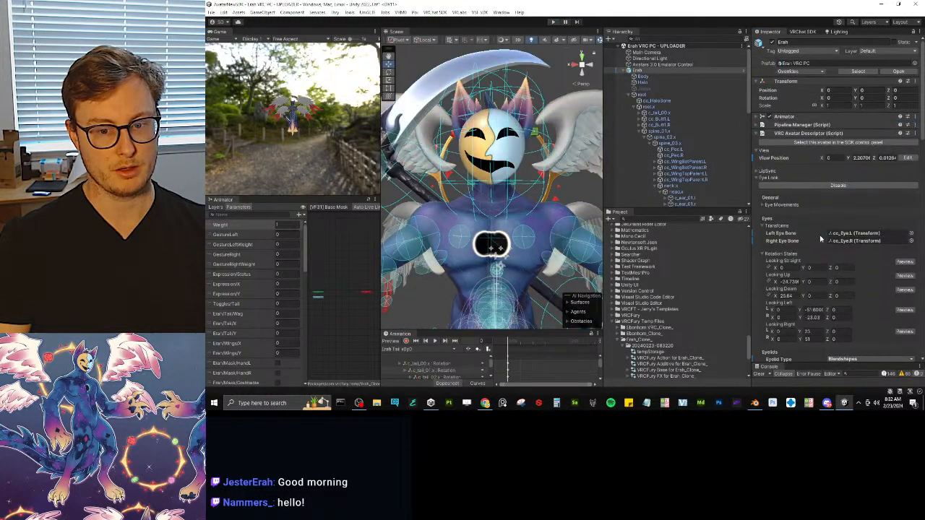
Select the VRC Fury Toggles object and review the settings of its Mask/Separate Pieces and Mask/Split Mask toggles.
{"action": "scroll", "coordinate": [804, 219], "scroll_direction": "down", "scroll_amount": 15}
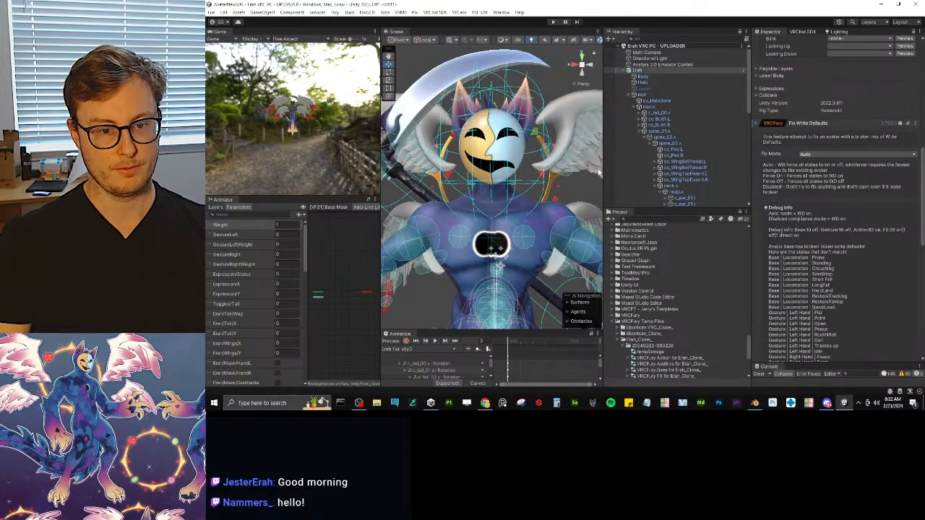
{"action": "scroll", "coordinate": [621, 158], "scroll_direction": "down", "scroll_amount": 4}
{"action": "scroll", "coordinate": [622, 158], "scroll_direction": "down", "scroll_amount": 2}
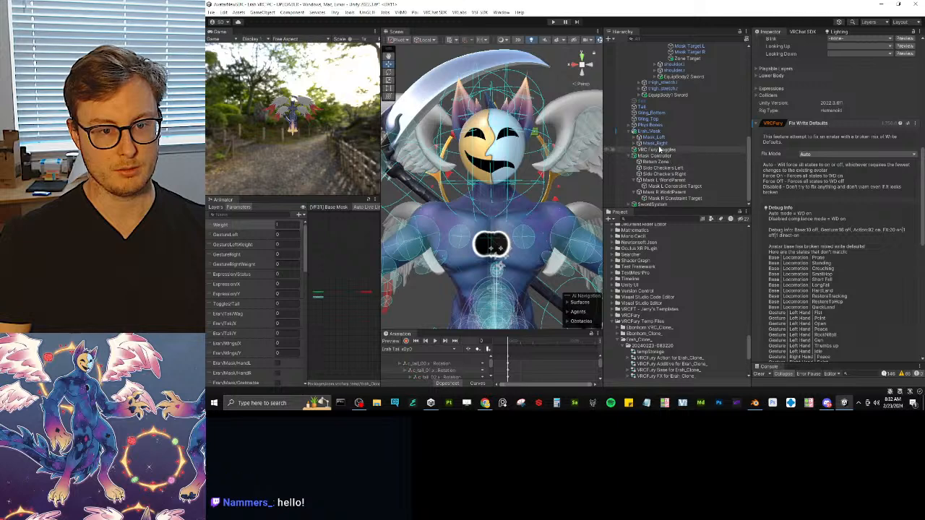
{"action": "left_click", "coordinate": [672, 143]}
{"action": "left_click", "coordinate": [694, 150]}
{"action": "scroll", "coordinate": [863, 231], "scroll_direction": "down", "scroll_amount": 10}
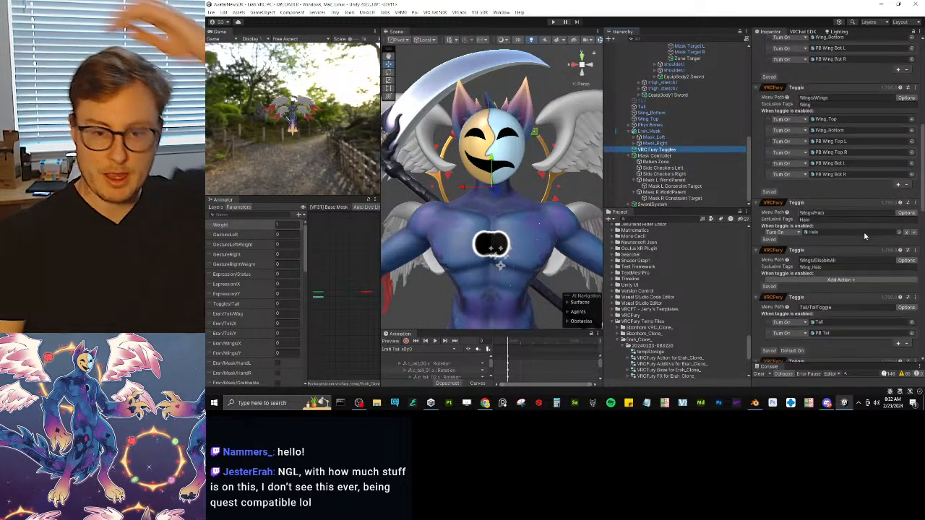
{"action": "scroll", "coordinate": [867, 232], "scroll_direction": "down", "scroll_amount": 6}
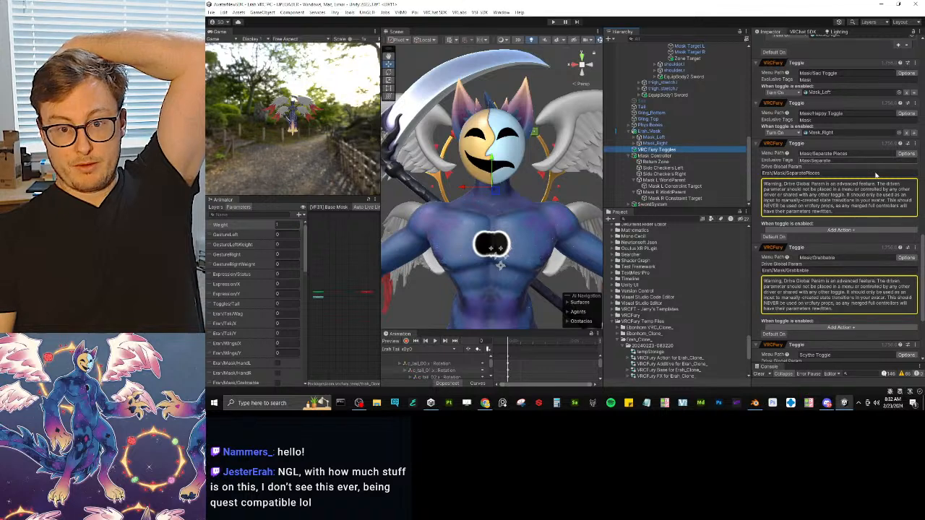
{"action": "scroll", "coordinate": [817, 264], "scroll_direction": "down", "scroll_amount": 5}
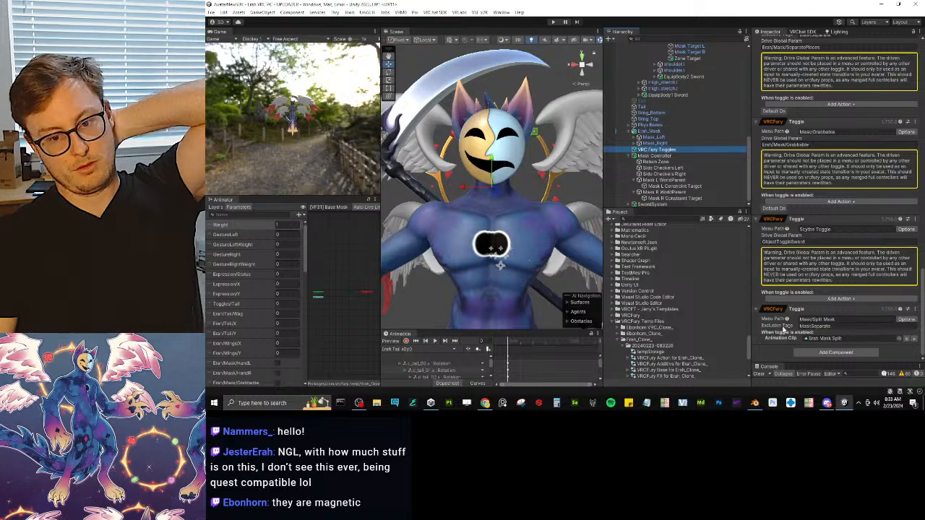
{"action": "scroll", "coordinate": [820, 259], "scroll_direction": "up", "scroll_amount": 3}
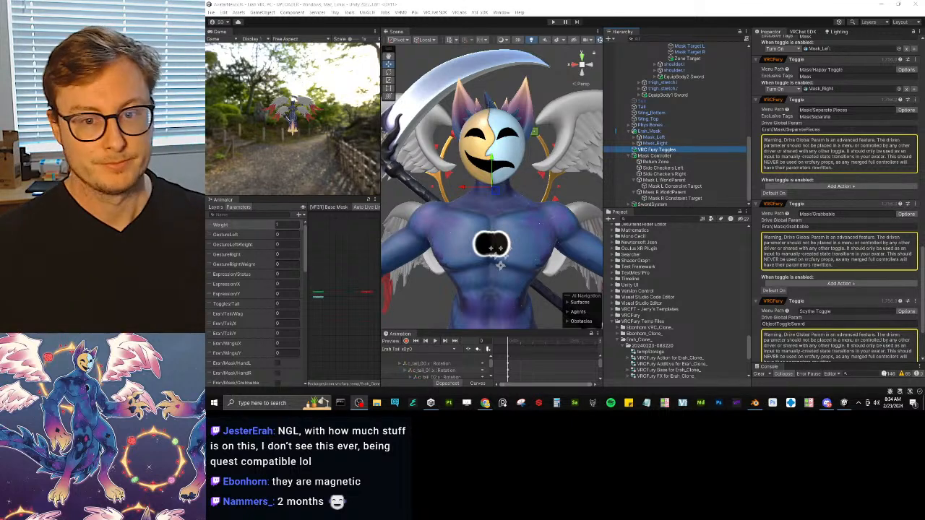
{"action": "scroll", "coordinate": [866, 180], "scroll_direction": "down", "scroll_amount": 3}
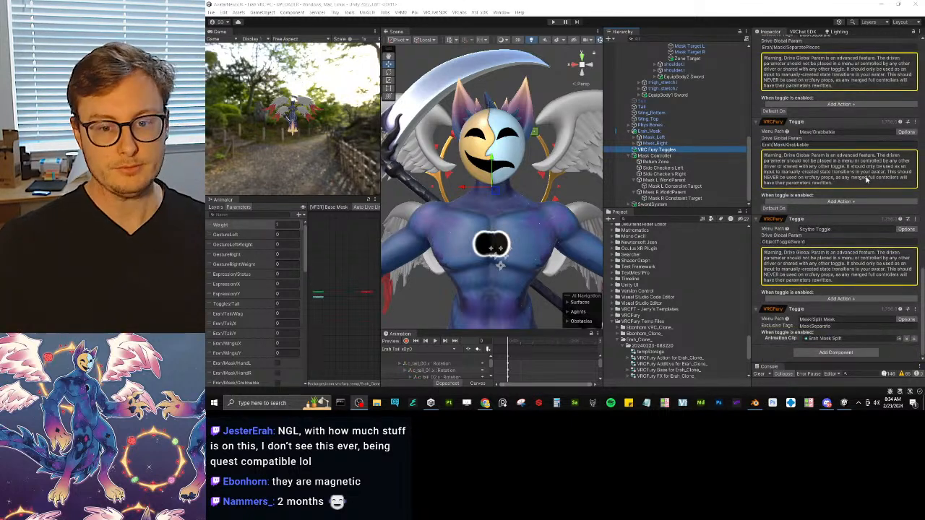
{"action": "left_click", "coordinate": [795, 219]}
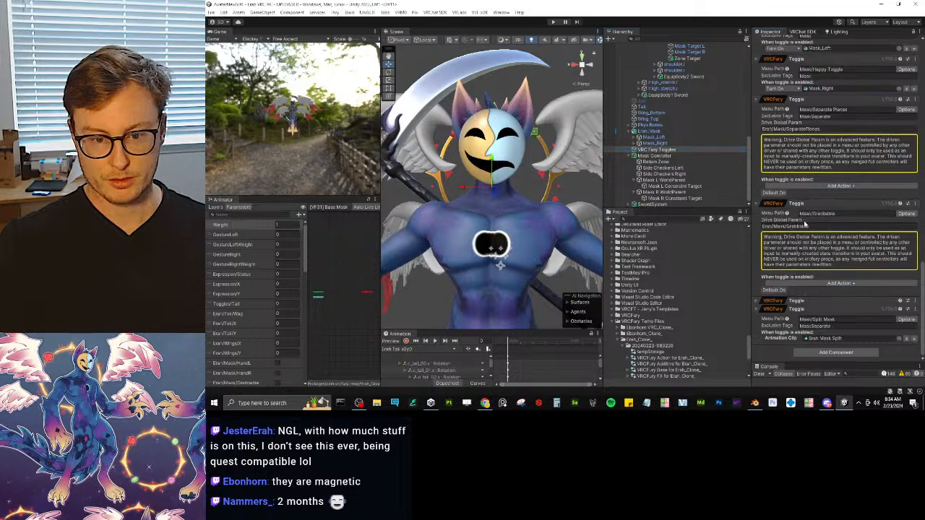
{"action": "left_click", "coordinate": [795, 309]}
{"action": "left_click", "coordinate": [798, 240]}
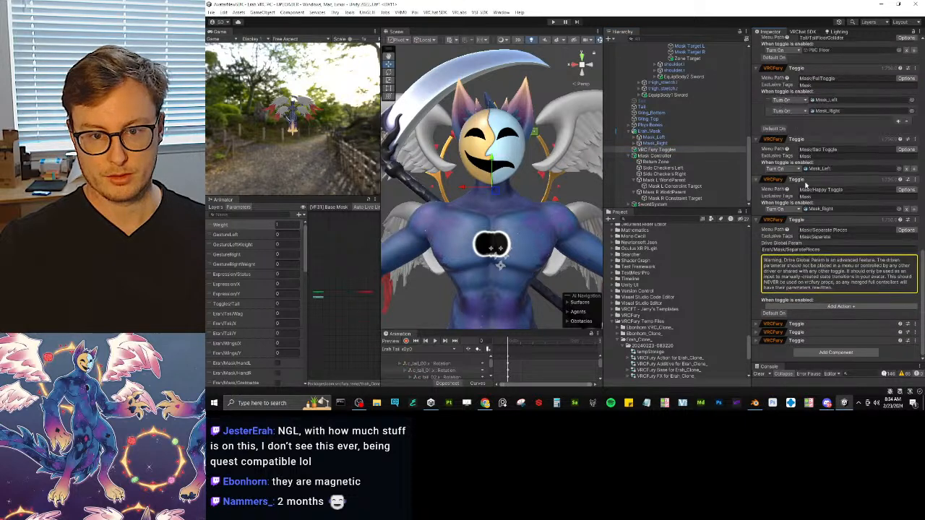
{"action": "left_click", "coordinate": [797, 219]}
{"action": "left_click", "coordinate": [801, 240]}
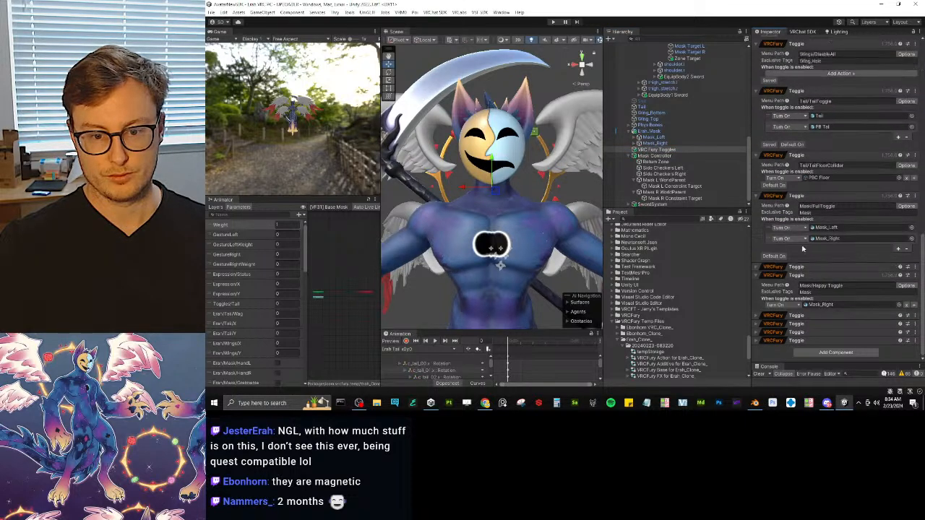
{"action": "left_click", "coordinate": [801, 240]}
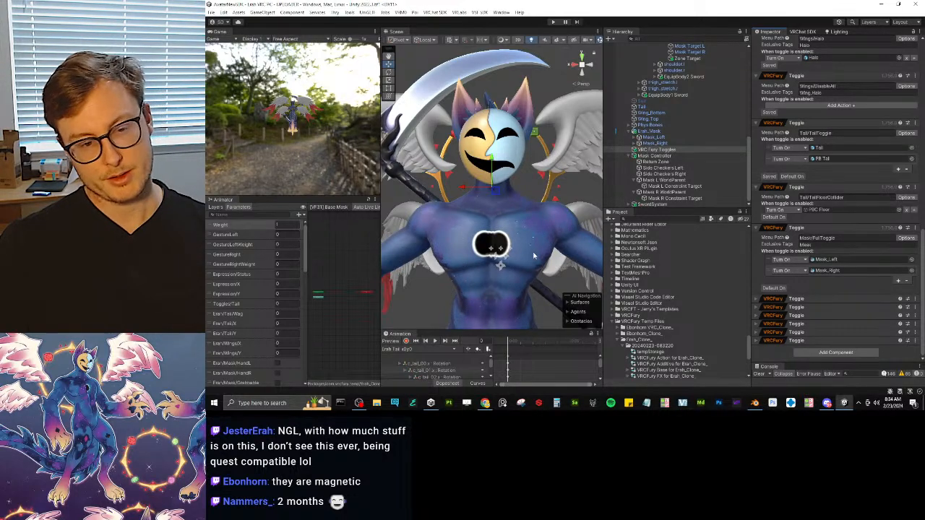
{"action": "left_click", "coordinate": [757, 341]}
{"action": "left_click", "coordinate": [757, 326]}
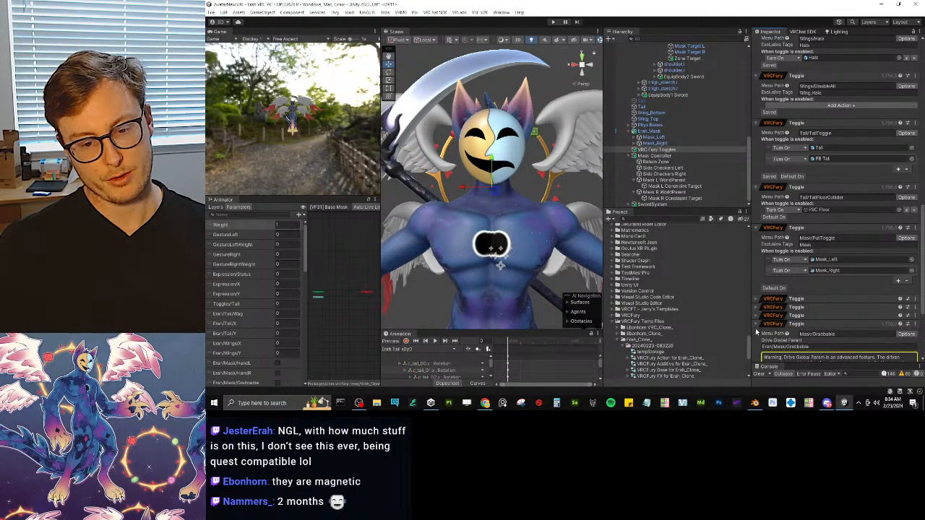
{"action": "left_click", "coordinate": [756, 316]}
{"action": "left_click", "coordinate": [755, 308]}
{"action": "left_click", "coordinate": [755, 299]}
{"action": "scroll", "coordinate": [780, 296], "scroll_direction": "down", "scroll_amount": 5}
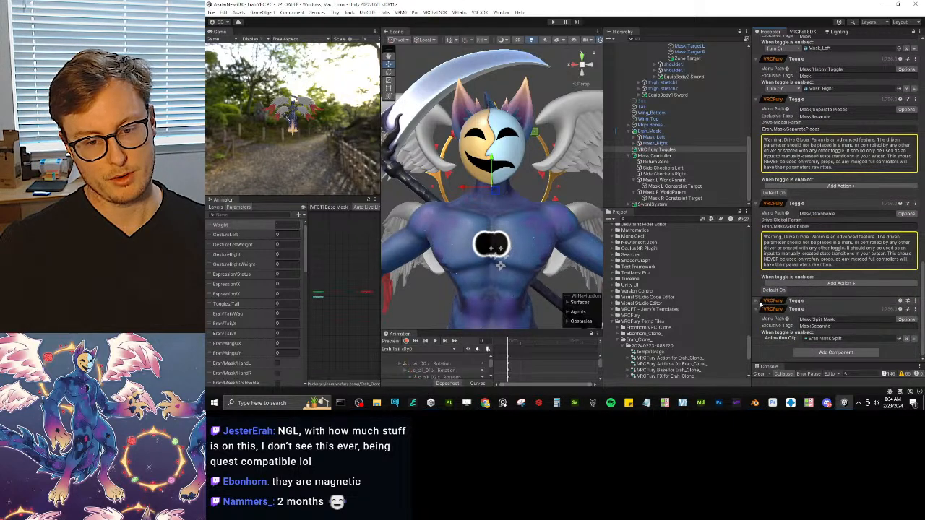
{"action": "left_click", "coordinate": [758, 301]}
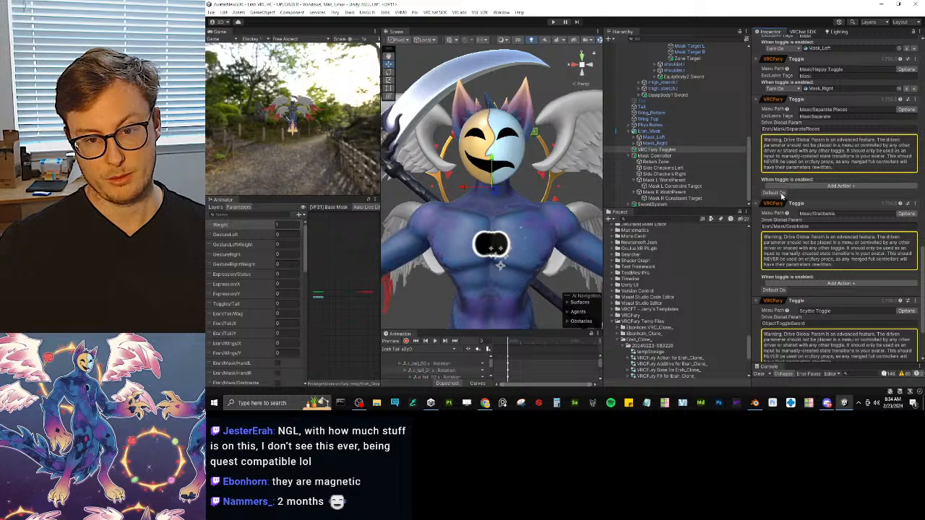
Turn off the Default On option of the Mask/Separate Pieces toggle.
{"action": "left_click", "coordinate": [914, 101]}
{"action": "left_click", "coordinate": [792, 157]}
{"action": "left_click", "coordinate": [905, 109]}
{"action": "left_click", "coordinate": [852, 141]}
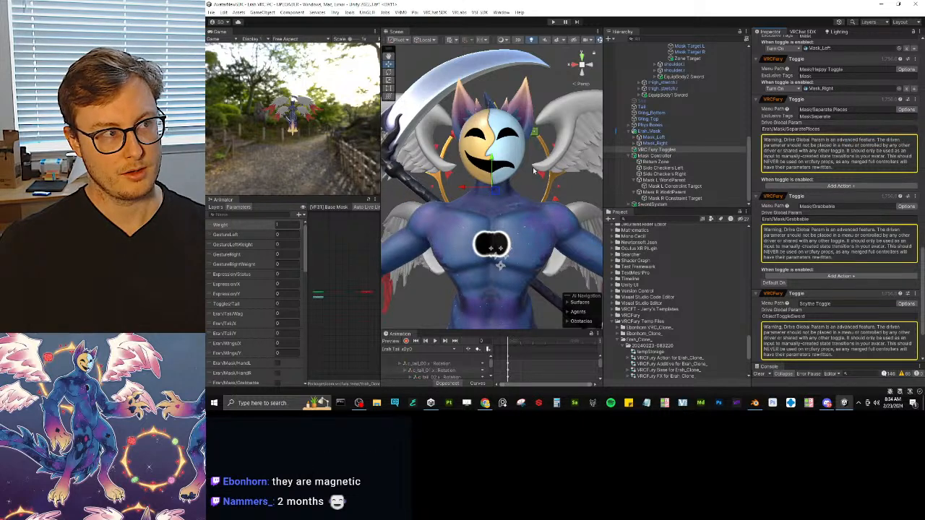
Retest Split Mask against Separate Pieces in play mode with Separate Pieces off by default, and exit play mode.
{"action": "left_click", "coordinate": [553, 21]}
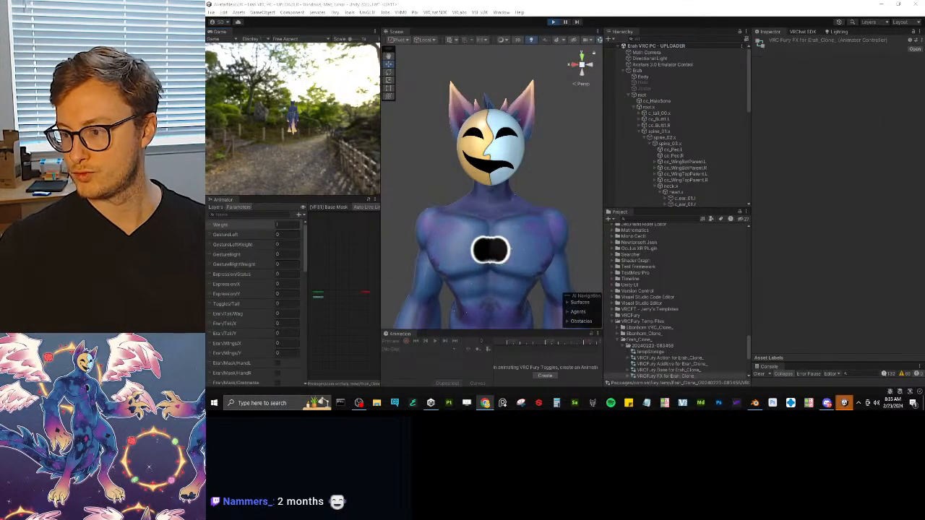
{"action": "left_click", "coordinate": [867, 191]}
{"action": "left_click", "coordinate": [803, 176]}
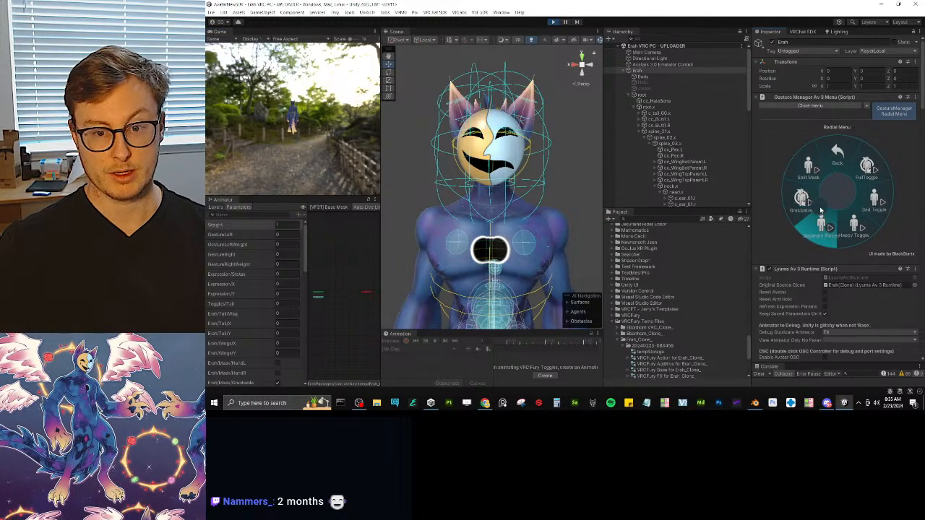
{"action": "left_click", "coordinate": [808, 172]}
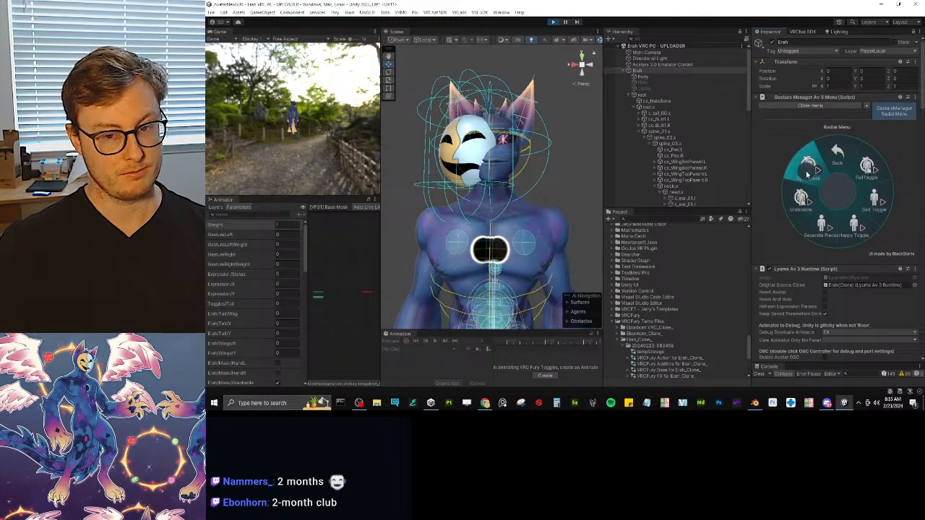
{"action": "left_click", "coordinate": [820, 222]}
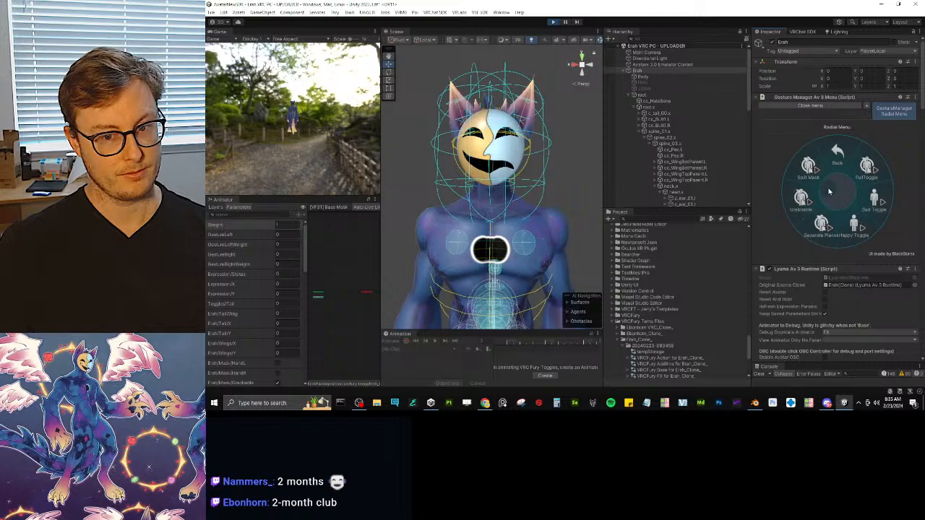
{"action": "left_click", "coordinate": [818, 228]}
{"action": "left_click", "coordinate": [823, 220]}
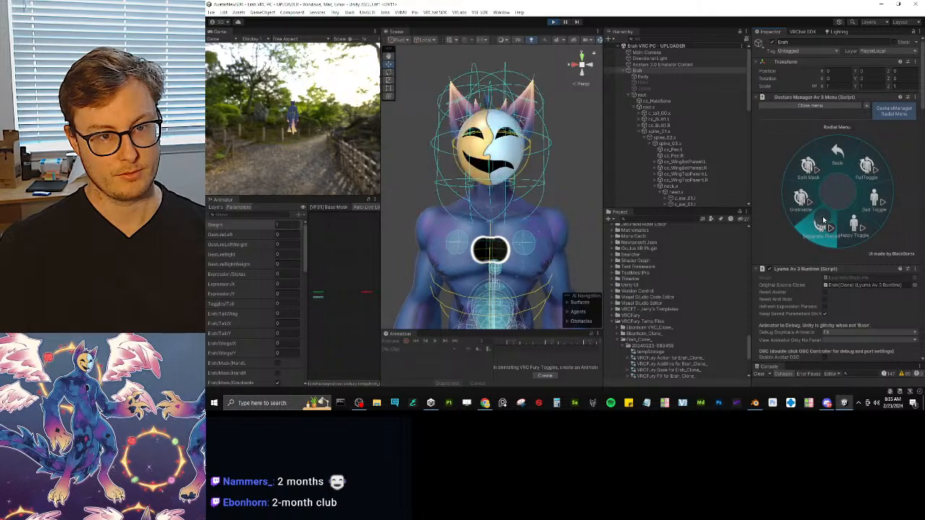
{"action": "left_click", "coordinate": [553, 20]}
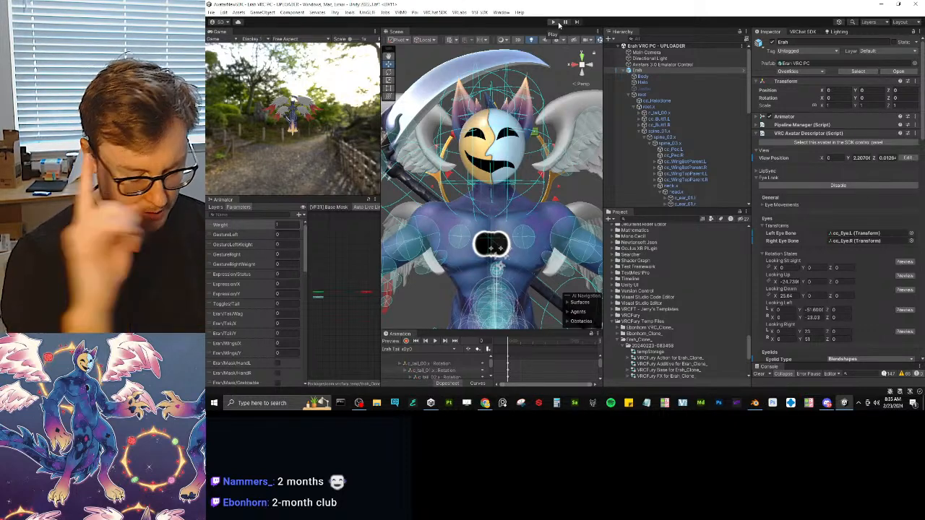
Select the Erah FX Layer animator controller in the Playable Layers folder.
{"action": "scroll", "coordinate": [646, 279], "scroll_direction": "down", "scroll_amount": 10}
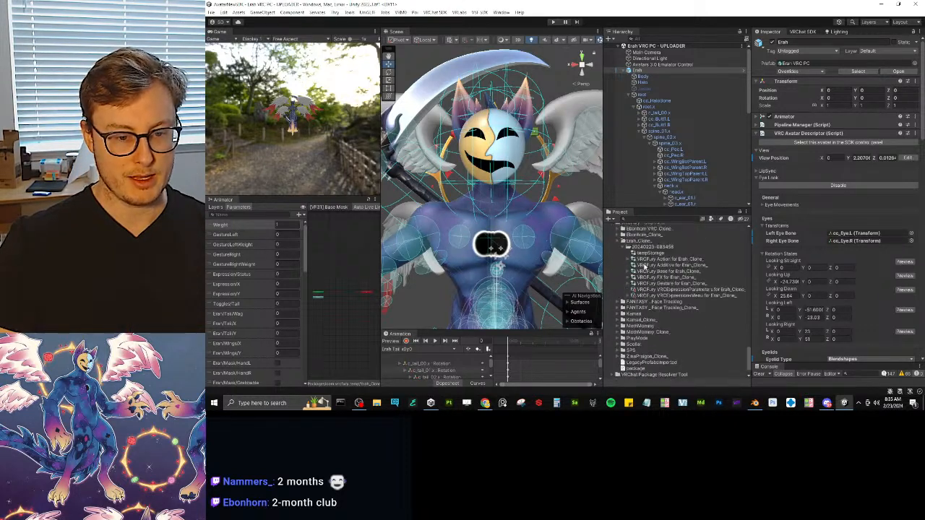
{"action": "scroll", "coordinate": [645, 279], "scroll_direction": "up", "scroll_amount": 10}
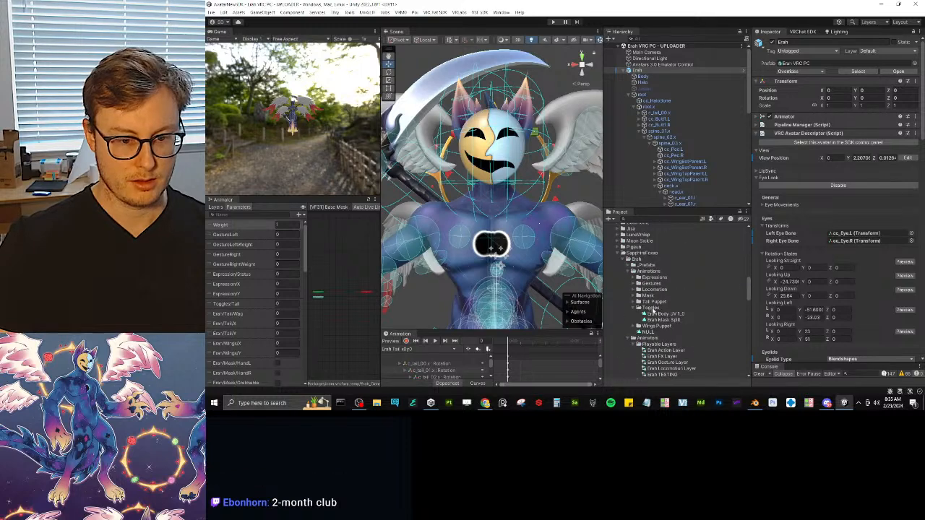
{"action": "left_click", "coordinate": [666, 357]}
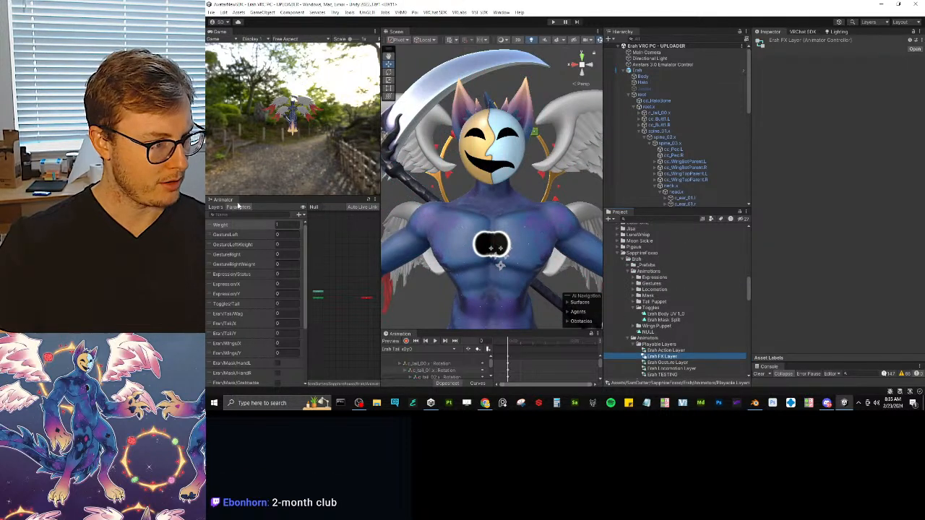
Open the state graph of the Erah - Mask Left layer and widen the Animator area.
{"action": "left_click", "coordinate": [215, 207]}
{"action": "left_click_drag", "start_coordinate": [380, 273], "coordinate": [493, 267]}
{"action": "left_click", "coordinate": [233, 289]}
{"action": "scroll", "coordinate": [418, 278], "scroll_direction": "up", "scroll_amount": 10}
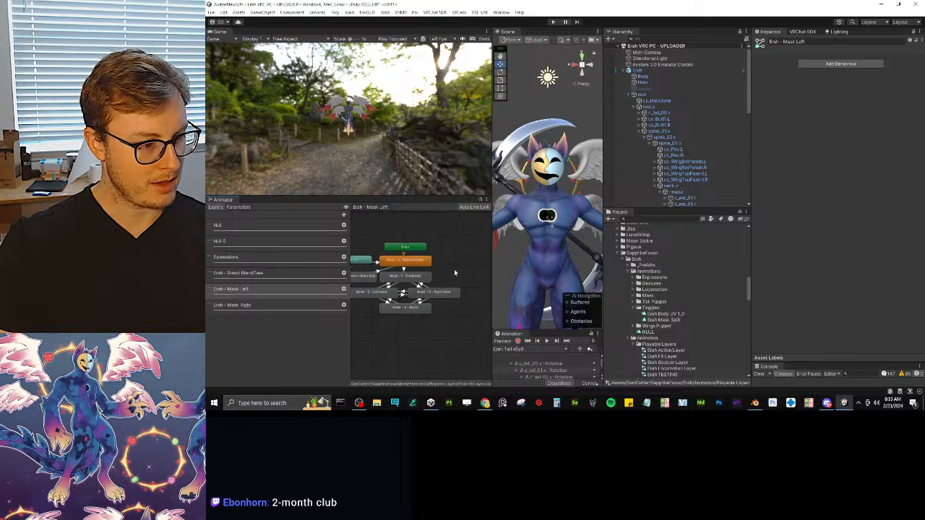
{"action": "left_click_drag", "start_coordinate": [493, 275], "coordinate": [526, 272]}
{"action": "middle_click_drag", "start_coordinate": [451, 254], "coordinate": [464, 274]}
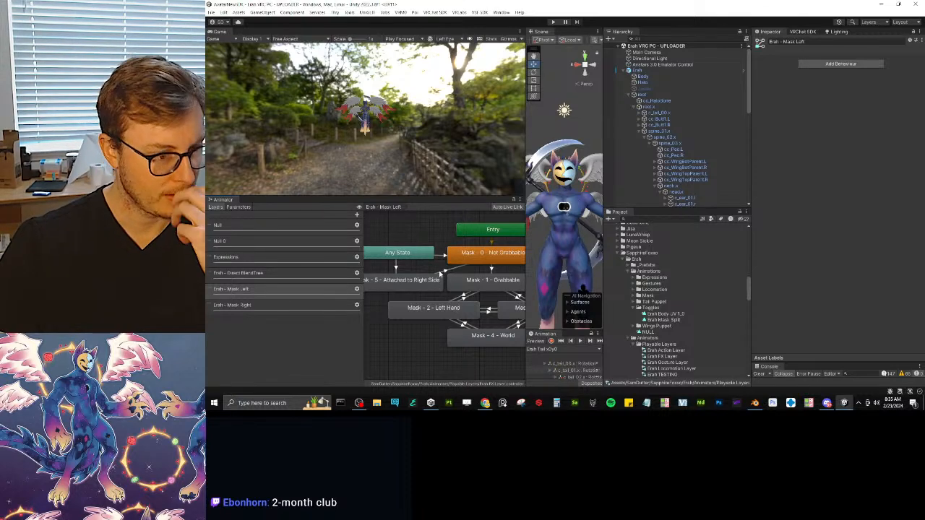
Examine the conditions on the transitions linking Any State, Mask - 5 - Attached to Right Side, Mask - 0 - Not Grabbable and Mask - 1 - Grabbable.
{"action": "left_click", "coordinate": [441, 273]}
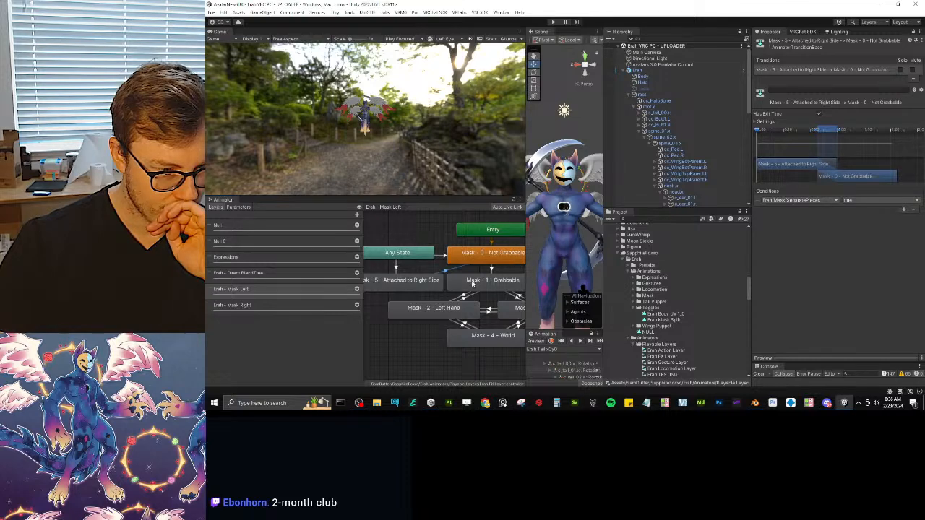
{"action": "left_click", "coordinate": [491, 269]}
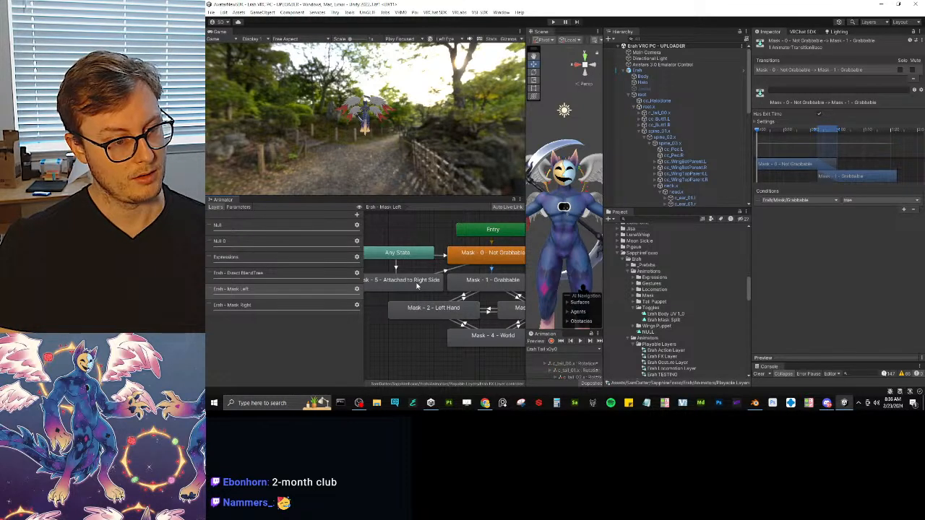
{"action": "left_click", "coordinate": [396, 268]}
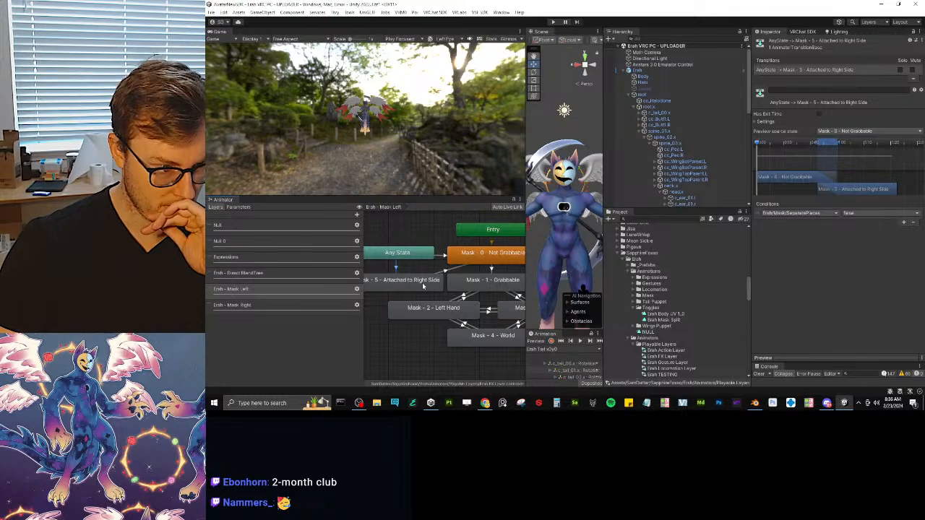
Add a second transition from the Mask - 5 - Attached to Right Side state to Mask - 0 - Not Grabbable.
{"action": "left_click", "coordinate": [423, 285]}
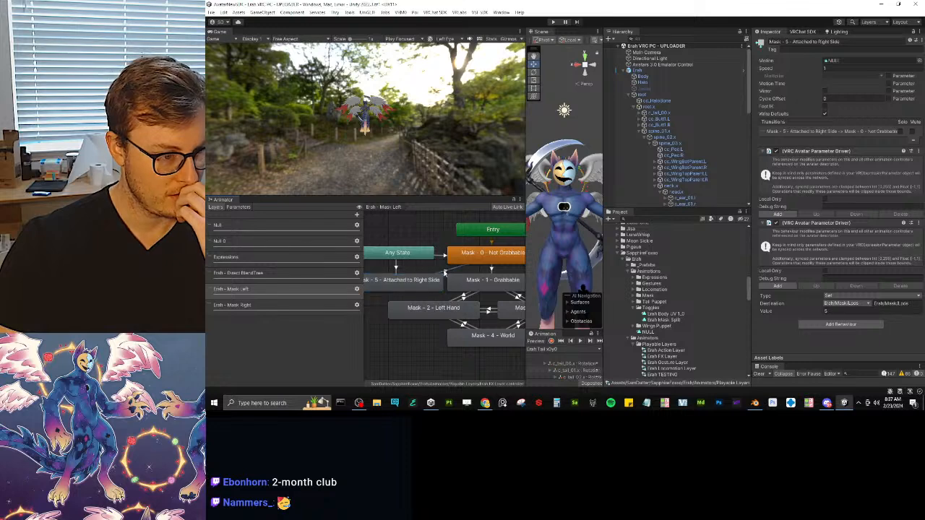
{"action": "right_click", "coordinate": [428, 288]}
{"action": "left_click", "coordinate": [448, 289]}
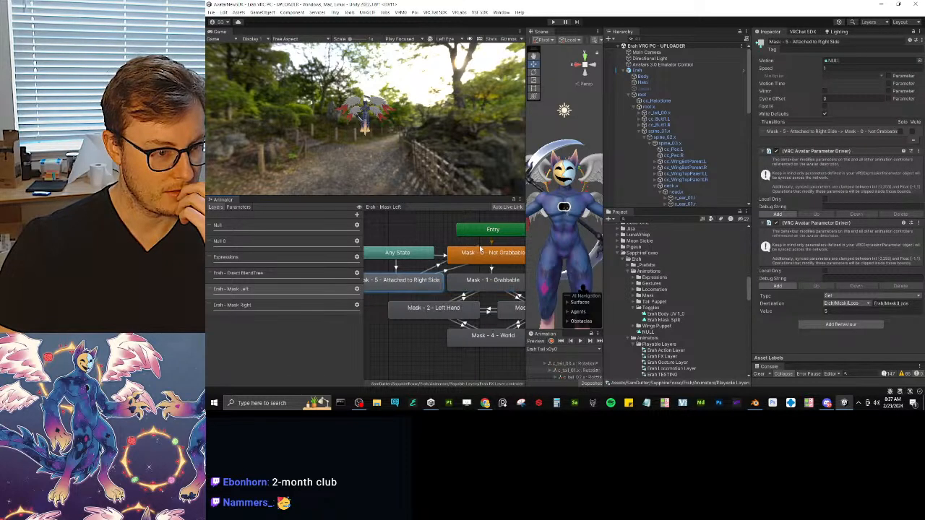
{"action": "left_click", "coordinate": [449, 258]}
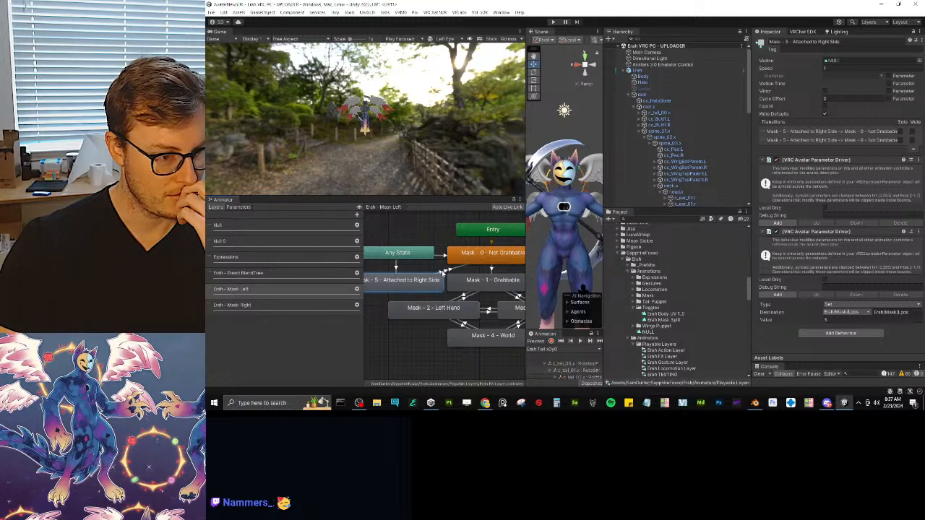
Give the new transition to Mask - 0 - Not Grabbable the condition Erah/Mask/Rpos Less 1.5.
{"action": "left_click", "coordinate": [445, 272]}
{"action": "left_click", "coordinate": [903, 217]}
{"action": "left_click", "coordinate": [813, 210]}
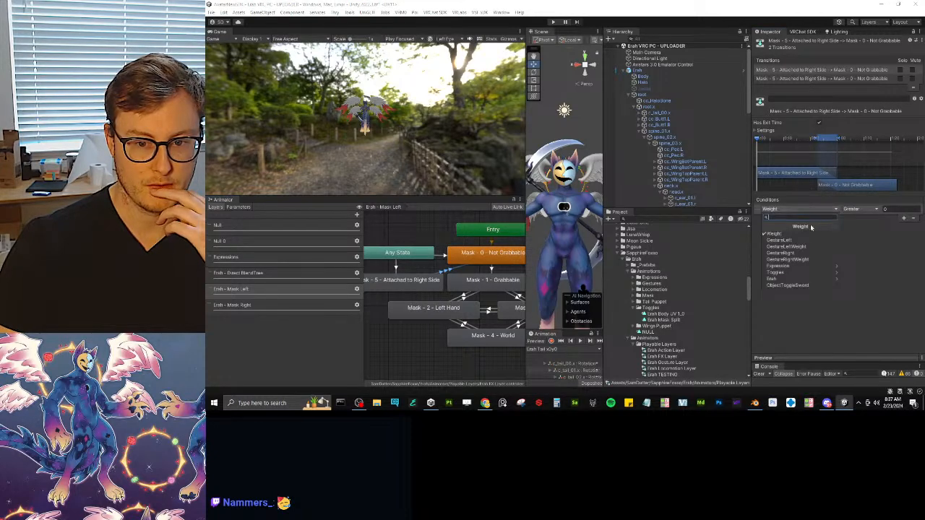
{"action": "left_click", "coordinate": [819, 279]}
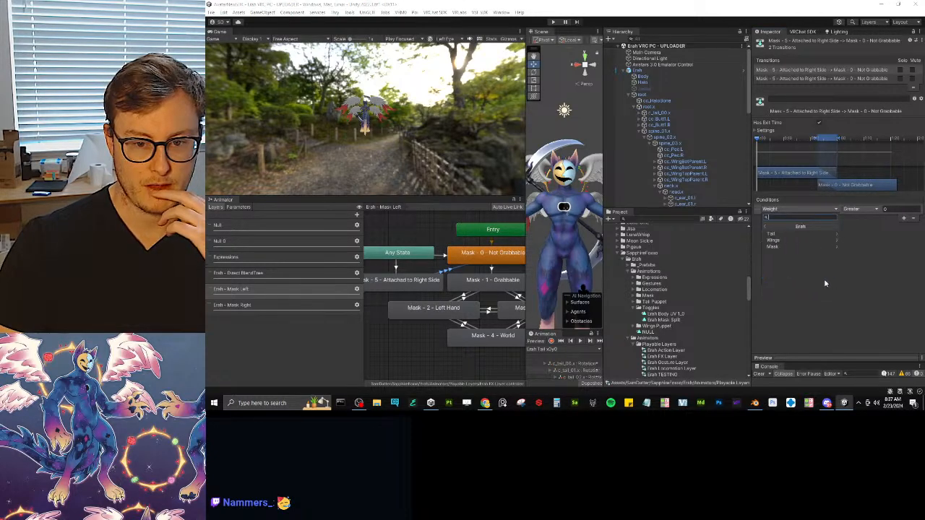
{"action": "left_click", "coordinate": [802, 247]}
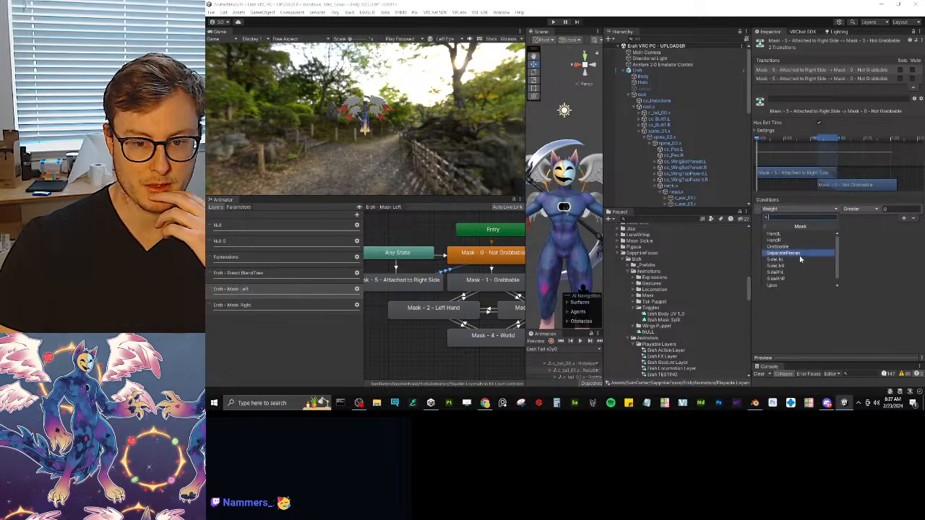
{"action": "left_click", "coordinate": [773, 286]}
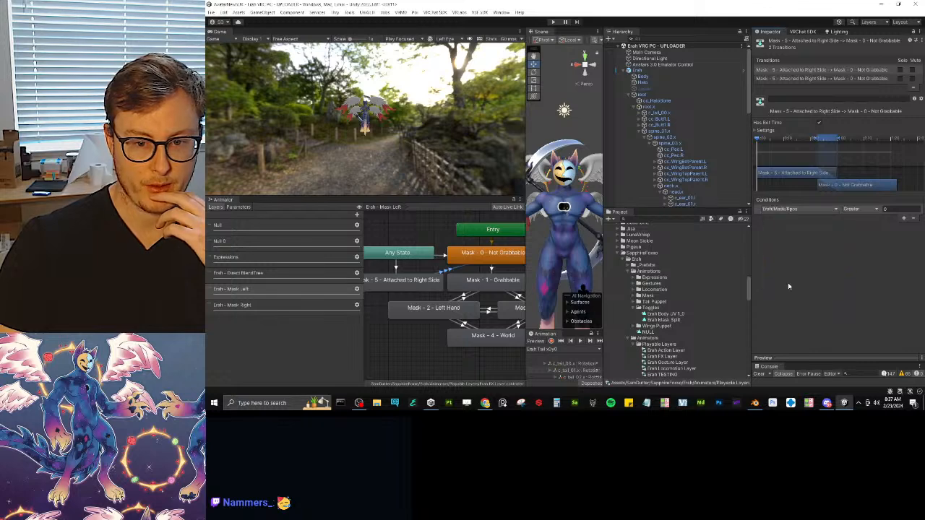
{"action": "left_click", "coordinate": [853, 210]}
{"action": "left_click", "coordinate": [825, 250]}
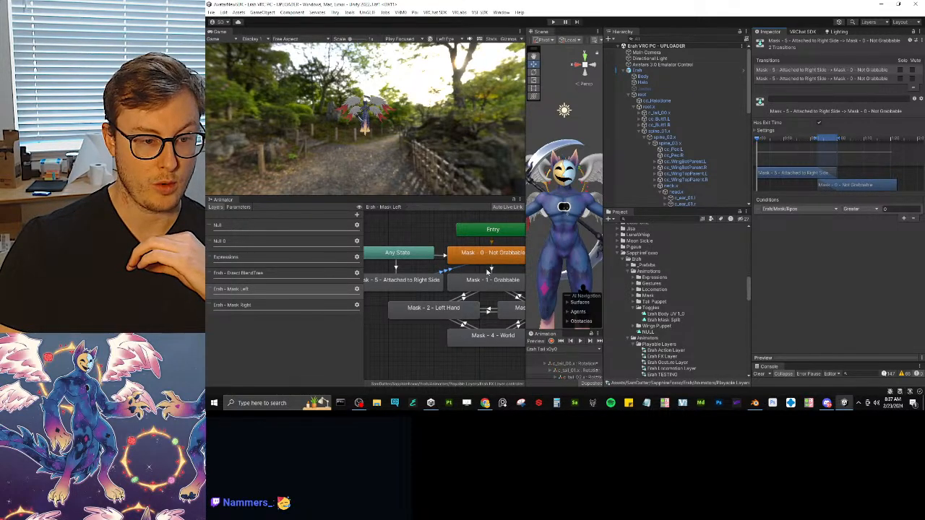
{"action": "left_click", "coordinate": [860, 209]}
{"action": "left_click", "coordinate": [867, 220]}
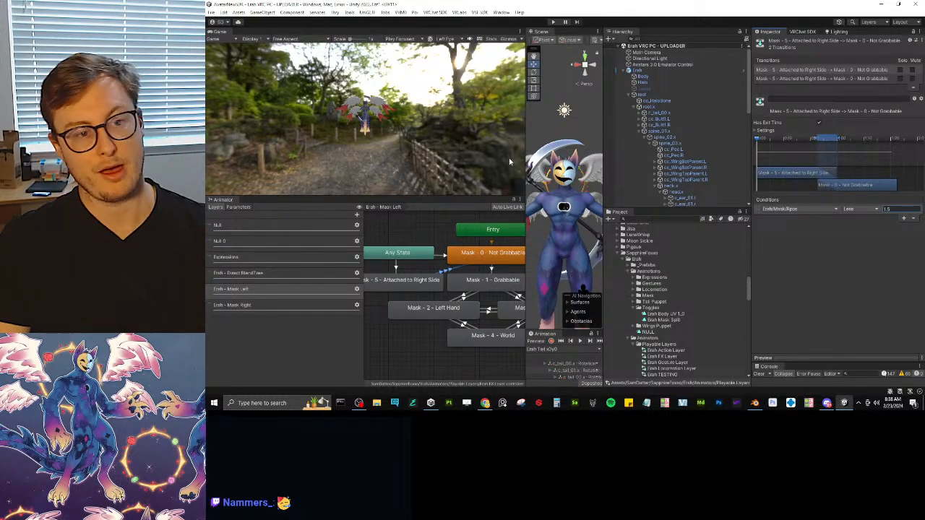
Enlarge the Scene view on the avatar's head, enter play mode and switch on the Split Mask toggle.
{"action": "left_click_drag", "start_coordinate": [526, 196], "coordinate": [343, 189]}
{"action": "scroll", "coordinate": [453, 183], "scroll_direction": "up", "scroll_amount": 5}
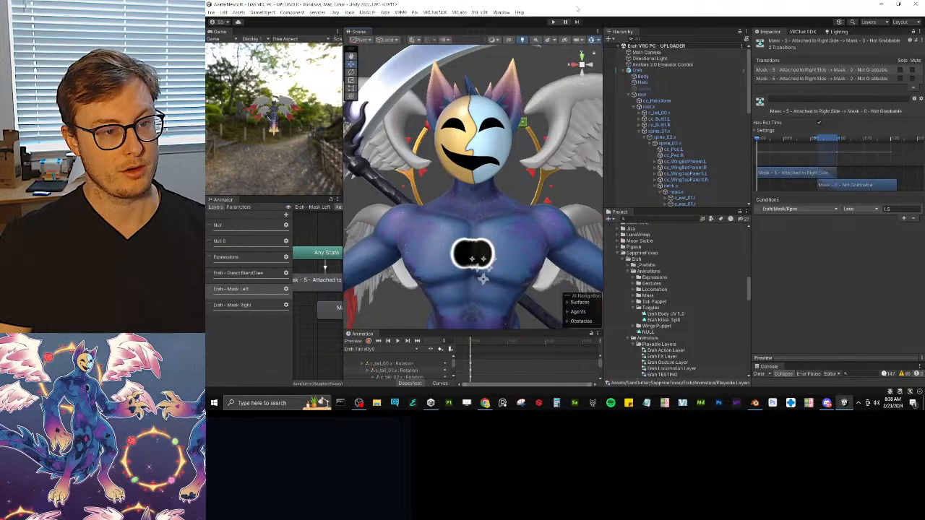
{"action": "left_click", "coordinate": [553, 22]}
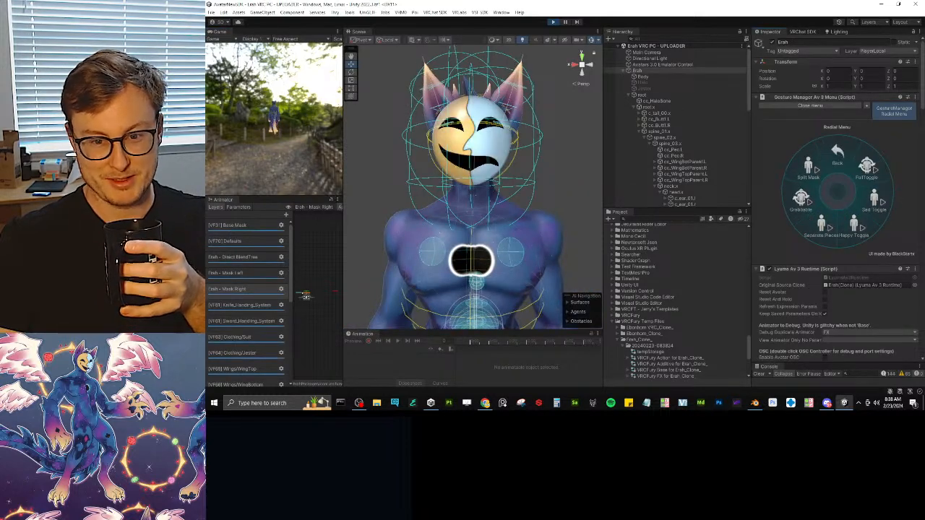
{"action": "left_click", "coordinate": [815, 168]}
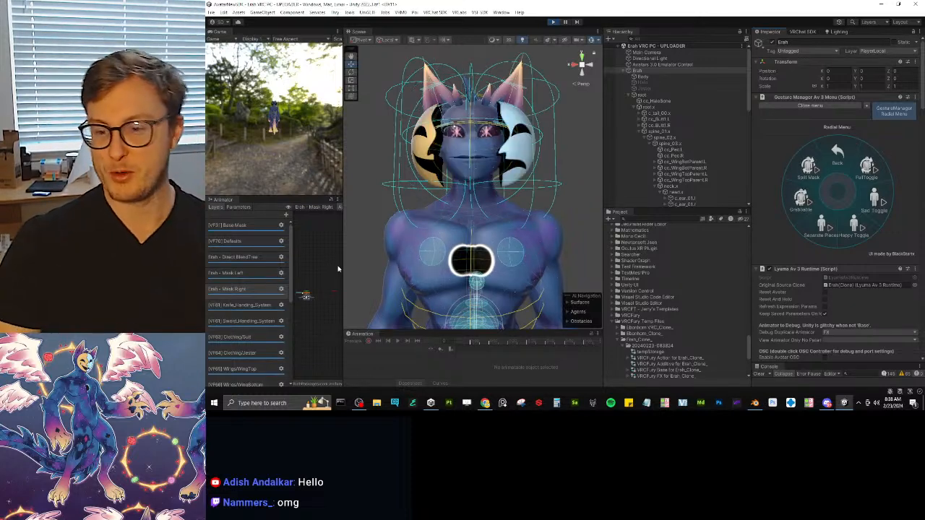
Widen the Animator area, check the running states of the Mask Right and Mask Left layers, and exit play mode.
{"action": "left_click_drag", "start_coordinate": [343, 263], "coordinate": [467, 260]}
{"action": "scroll", "coordinate": [386, 259], "scroll_direction": "up", "scroll_amount": 5}
{"action": "scroll", "coordinate": [397, 271], "scroll_direction": "up", "scroll_amount": 8}
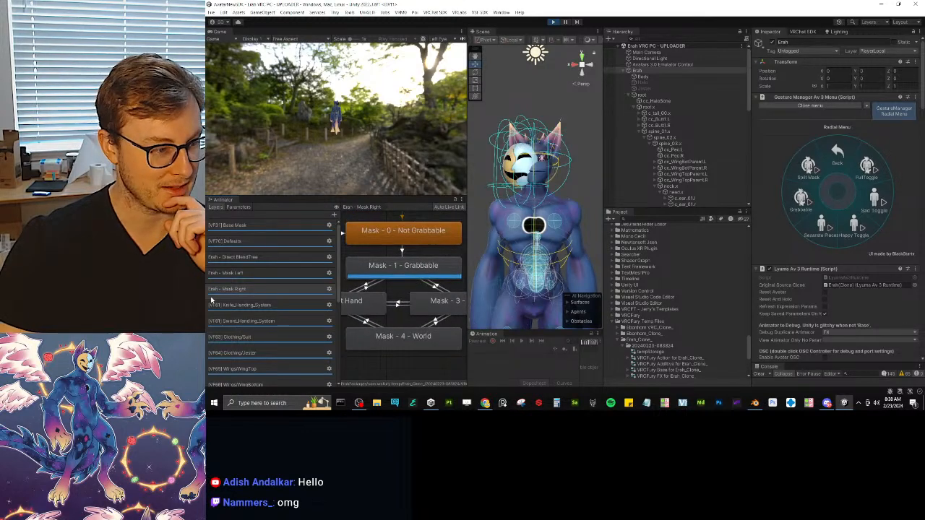
{"action": "left_click", "coordinate": [231, 273]}
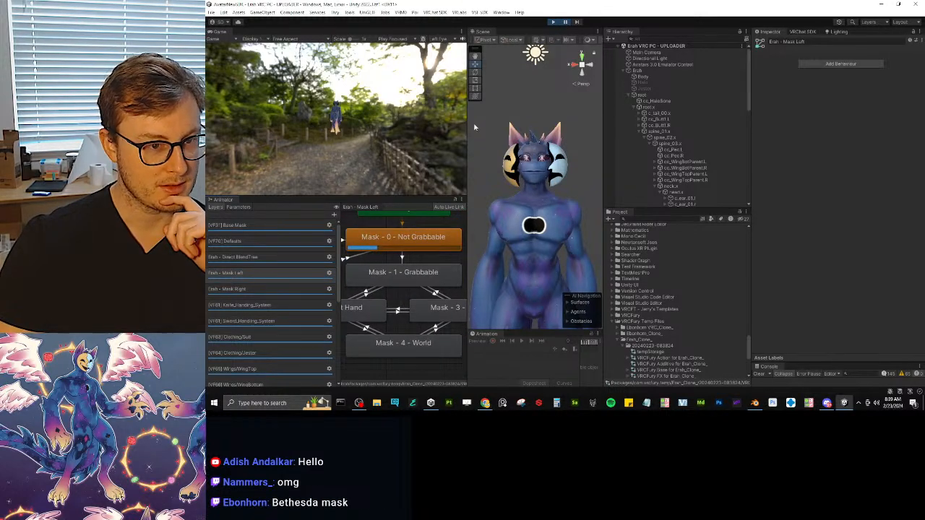
{"action": "left_click", "coordinate": [553, 22]}
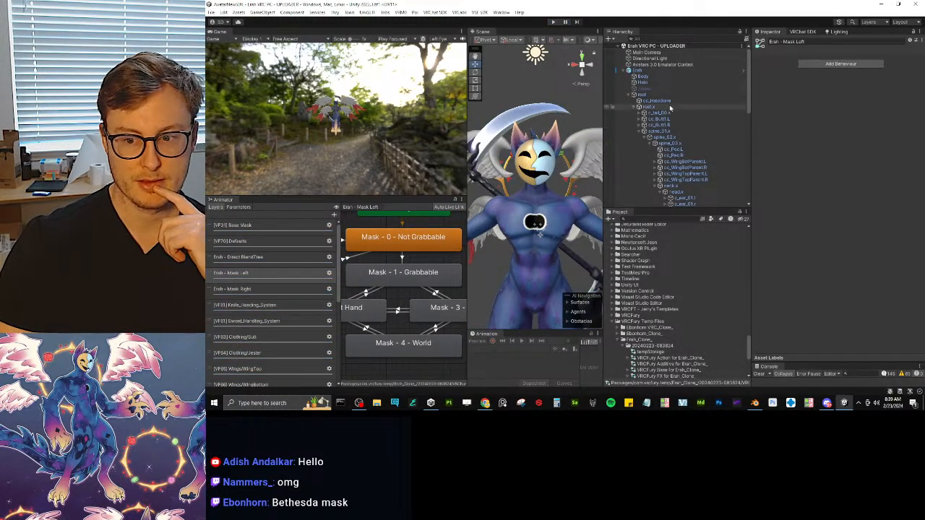
Reopen the Erah FX Layer controller from the Playable Layers folder and show its Erah - Mask Left layer.
{"action": "left_click", "coordinate": [650, 70]}
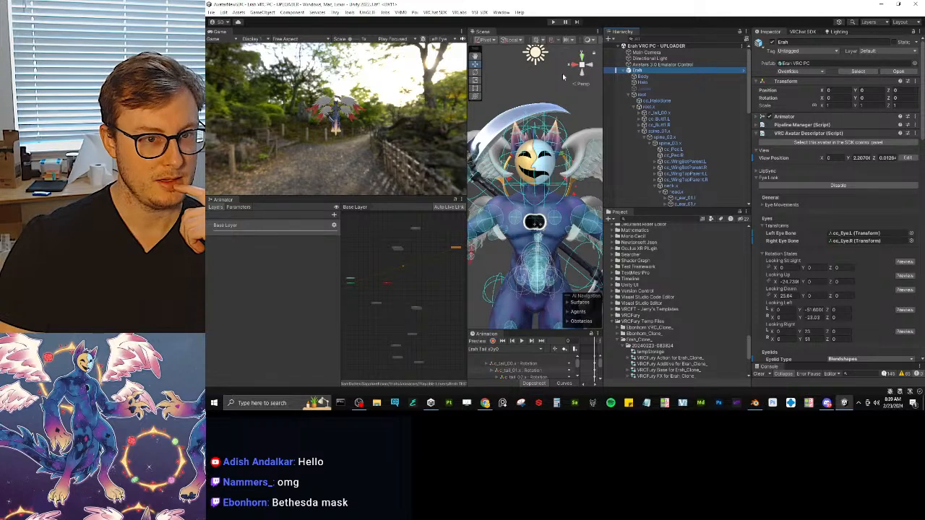
{"action": "scroll", "coordinate": [666, 313], "scroll_direction": "down", "scroll_amount": 6}
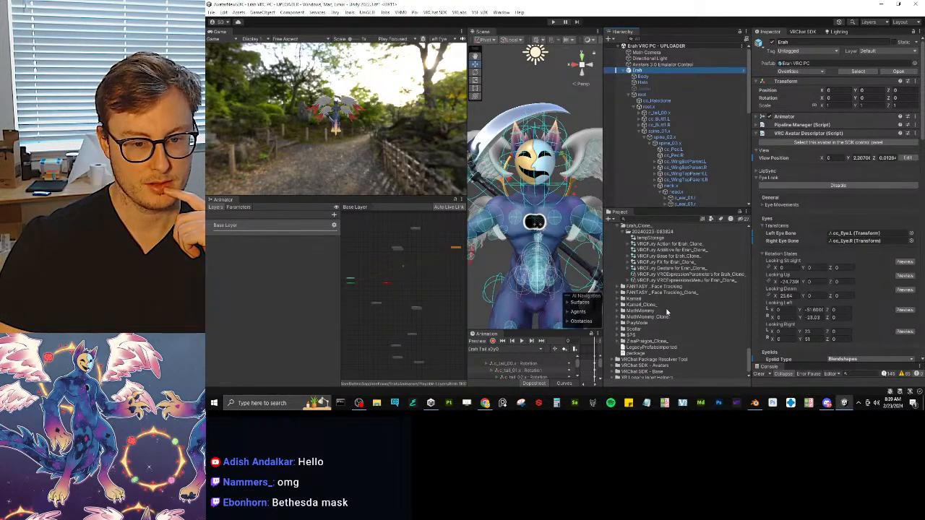
{"action": "scroll", "coordinate": [667, 309], "scroll_direction": "down", "scroll_amount": 8}
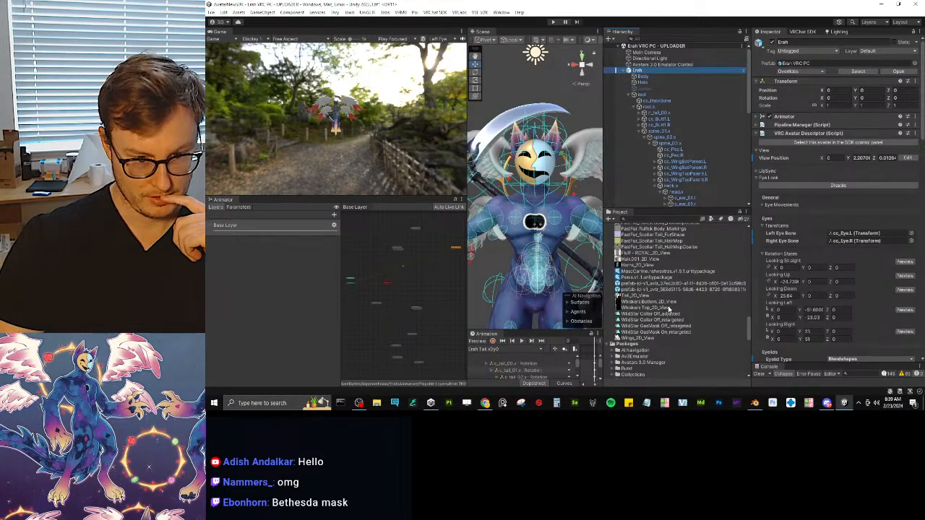
{"action": "scroll", "coordinate": [668, 309], "scroll_direction": "down", "scroll_amount": 8}
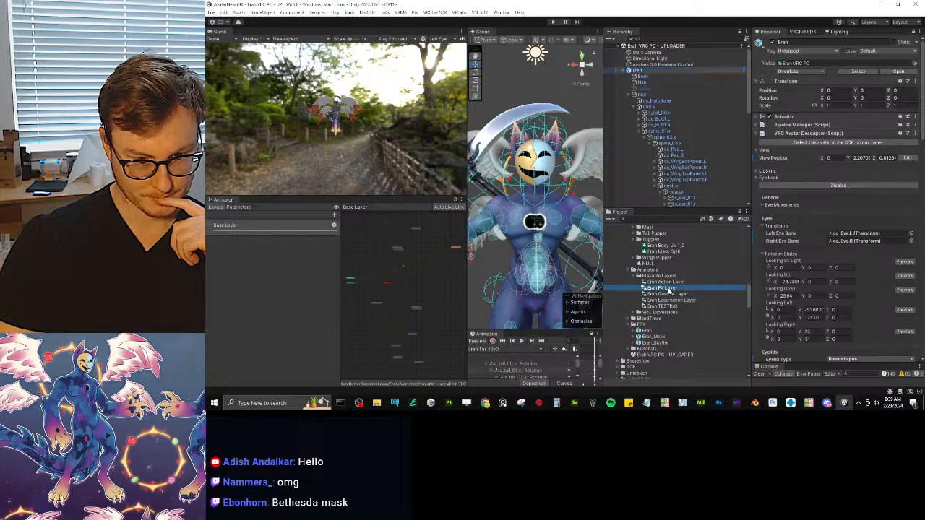
{"action": "left_click", "coordinate": [662, 287]}
{"action": "left_click", "coordinate": [243, 288]}
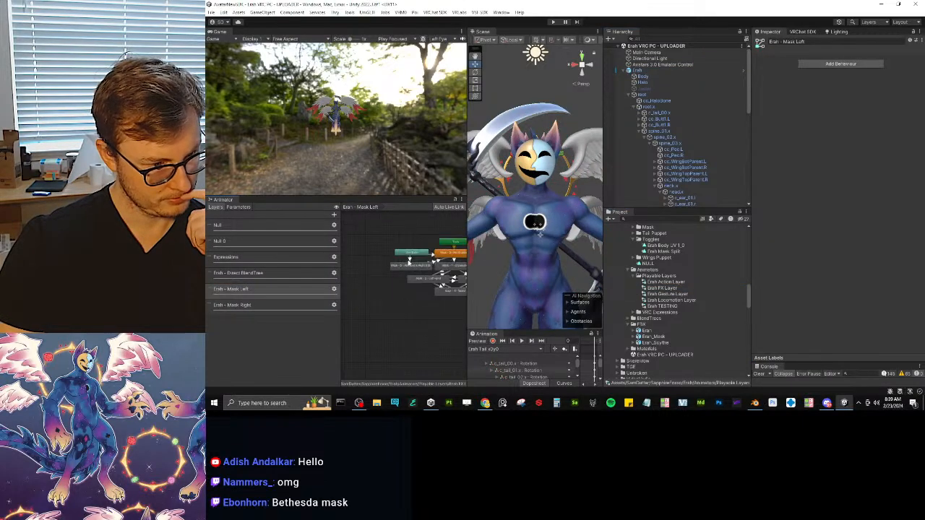
Review the conditions from Mask - 5 to Mask - 0 and the parameter driver on the Mask - 0 - Not Grabbable state.
{"action": "middle_click_drag", "start_coordinate": [424, 268], "coordinate": [406, 264]}
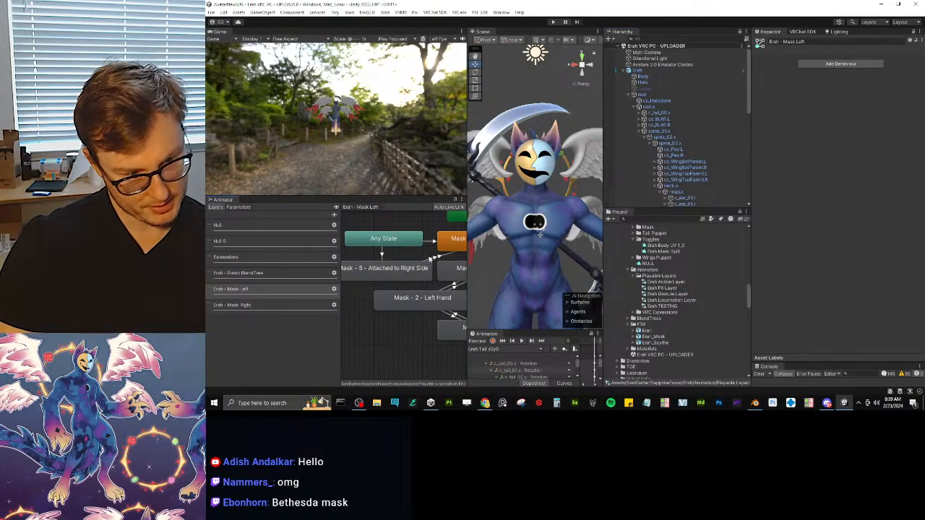
{"action": "left_click", "coordinate": [432, 257]}
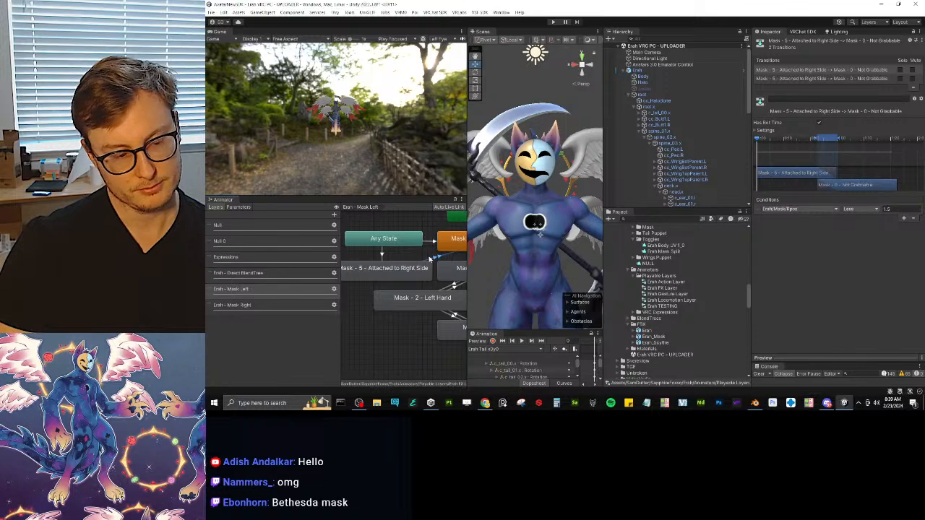
{"action": "middle_click_drag", "start_coordinate": [460, 239], "coordinate": [442, 241]}
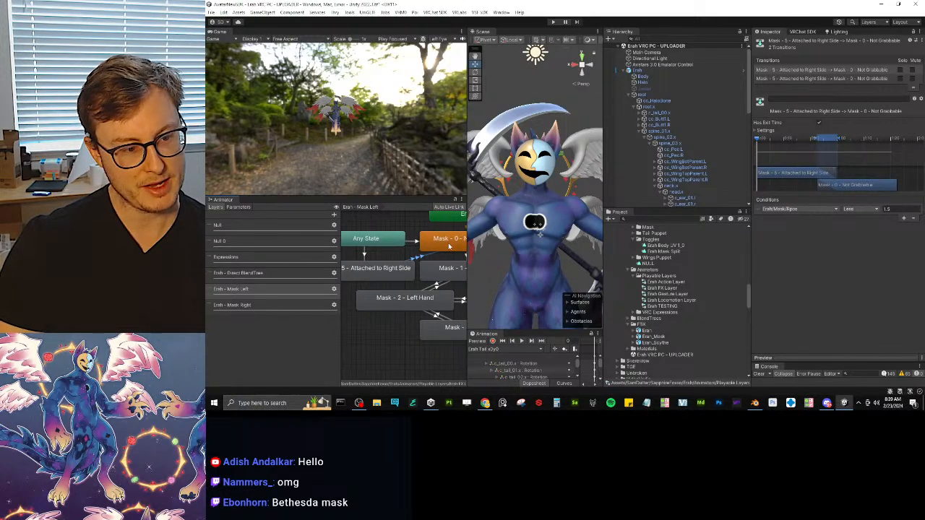
{"action": "left_click", "coordinate": [449, 247]}
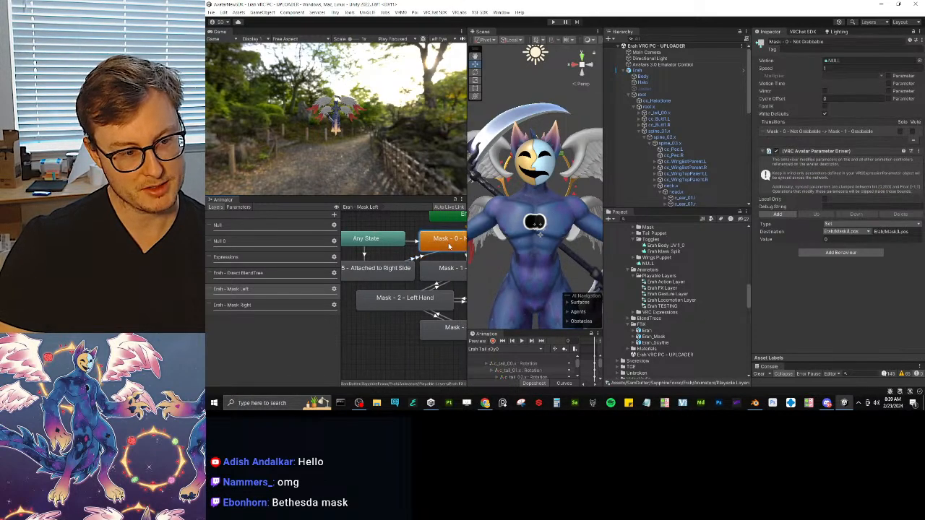
Add the condition Erah/Mask/Rpos Greater 1.5 to the transition from Any State to Mask - 5 - Attached to Right Side.
{"action": "left_click", "coordinate": [367, 255]}
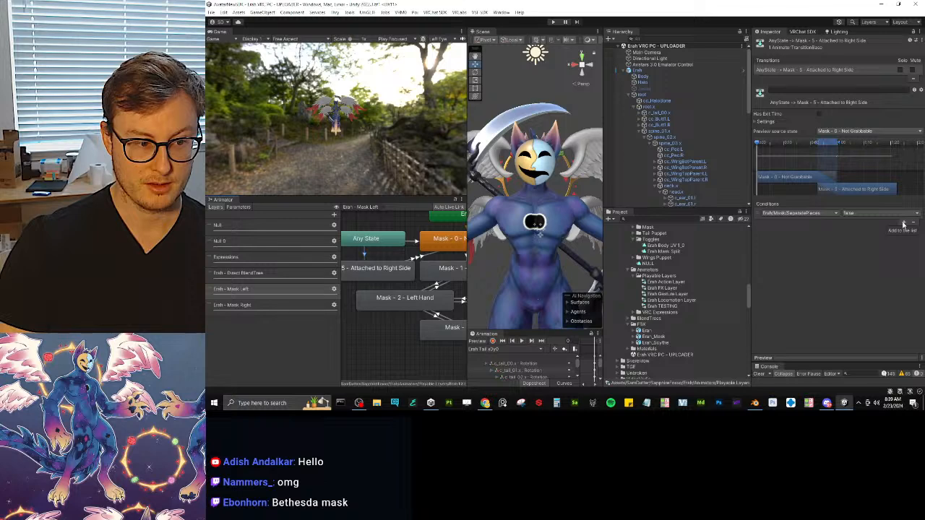
{"action": "left_click", "coordinate": [902, 224]}
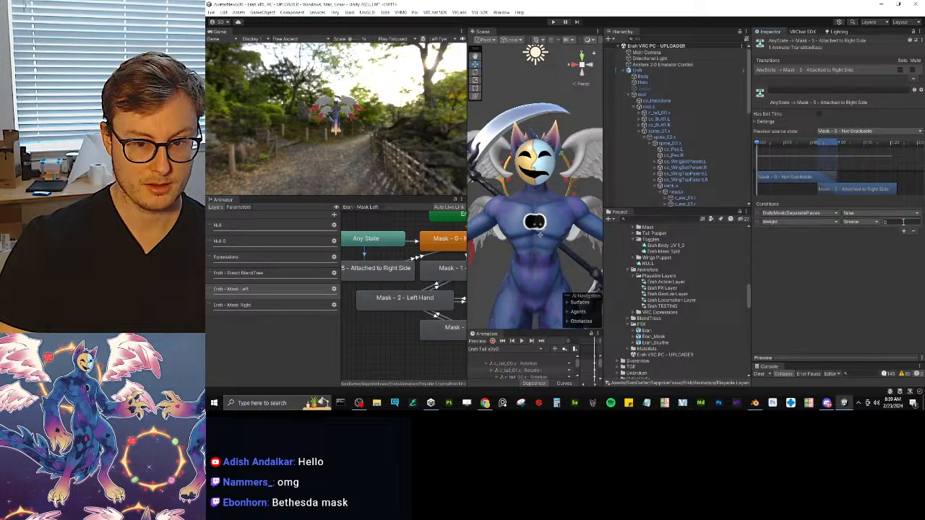
{"action": "left_click", "coordinate": [776, 222]}
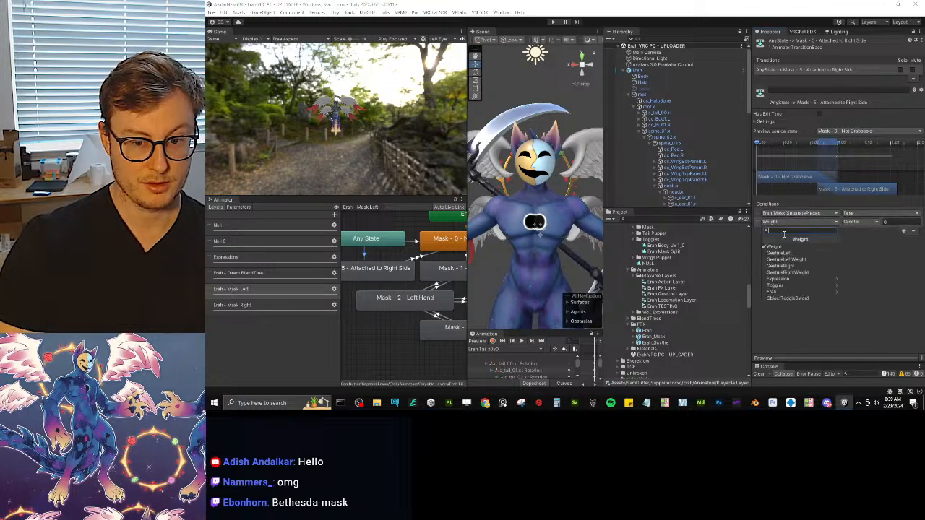
{"action": "left_click", "coordinate": [780, 300]}
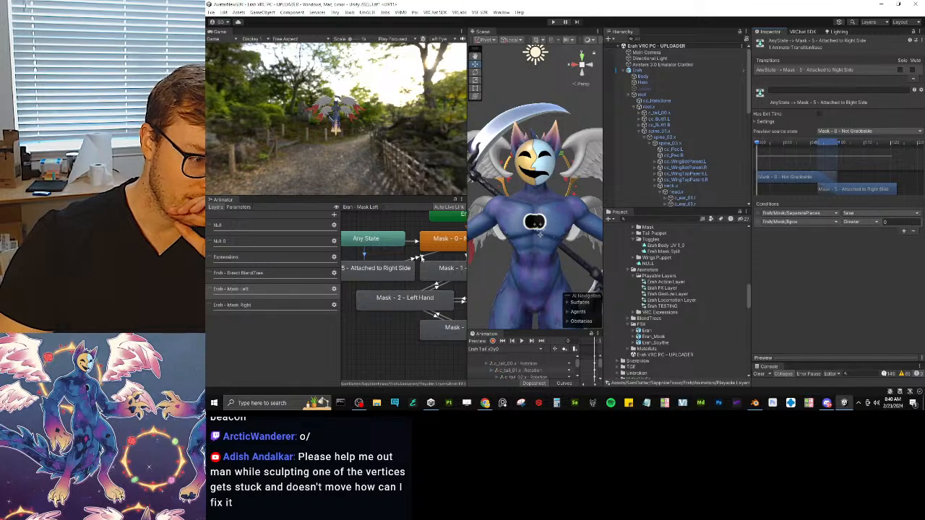
{"action": "middle_click_drag", "start_coordinate": [400, 273], "coordinate": [403, 269]}
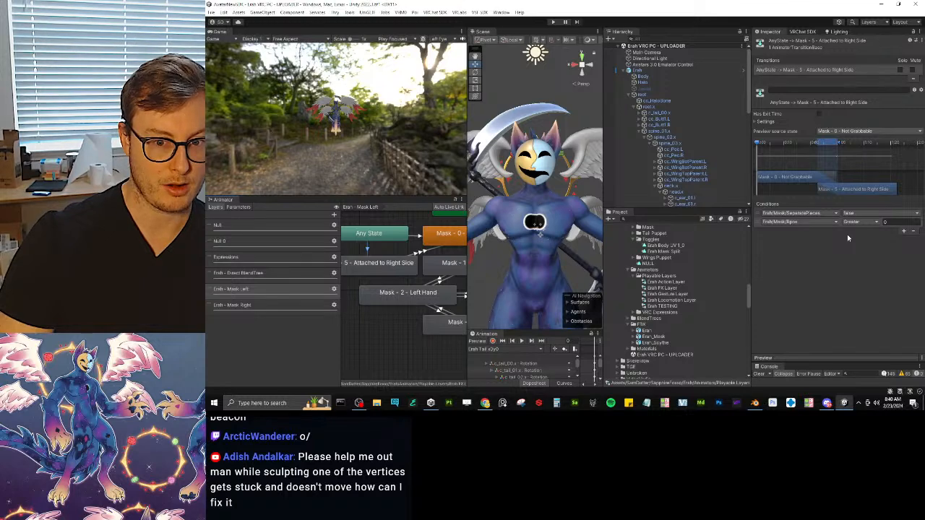
{"action": "left_click", "coordinate": [885, 221]}
{"action": "type", "text": "1.5"}
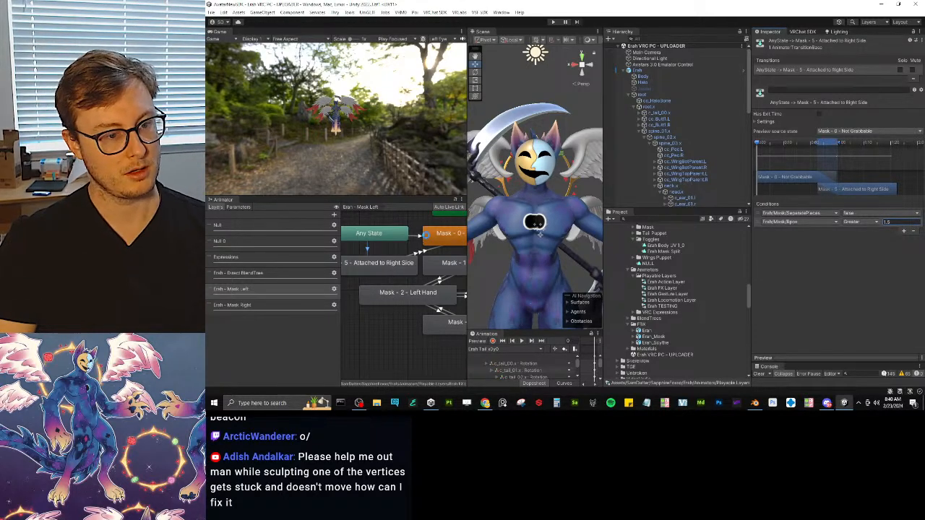
Enter play mode, widen the Scene view around the avatar's head, and open the Mask submenu of the radial menu.
{"action": "left_click", "coordinate": [553, 23]}
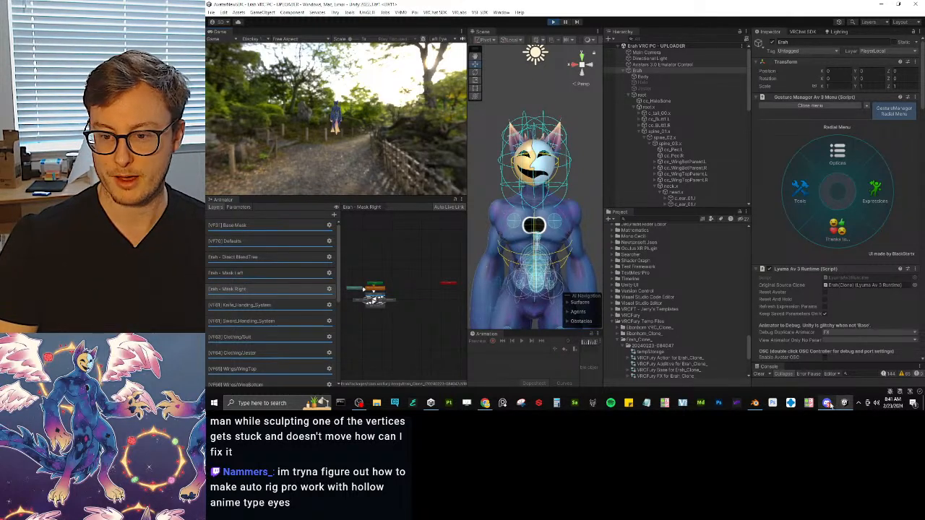
{"action": "mouse_move", "coordinate": [828, 403]}
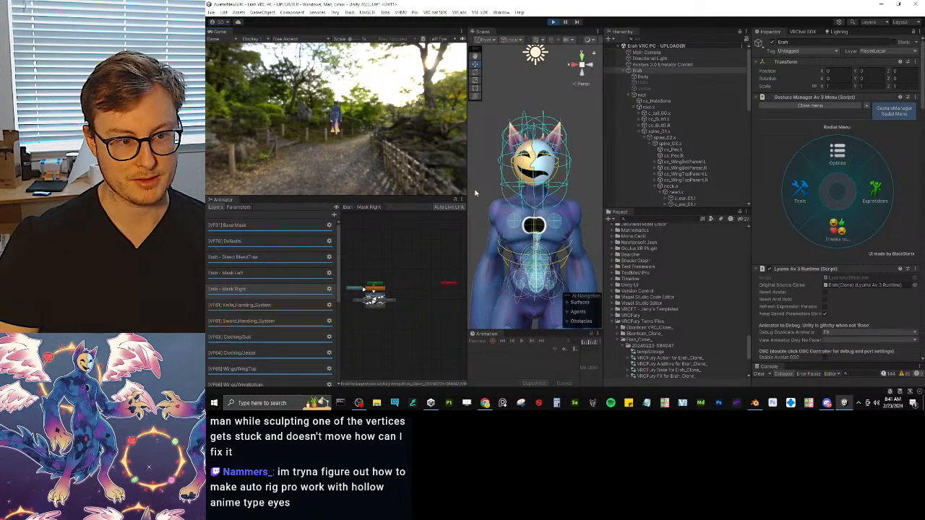
{"action": "left_click_drag", "start_coordinate": [466, 179], "coordinate": [344, 175]}
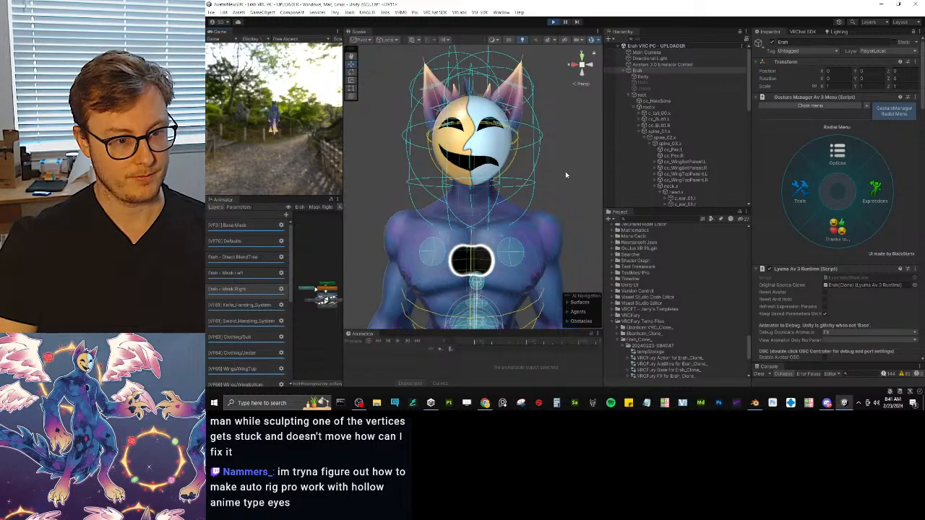
{"action": "left_click_drag", "start_coordinate": [548, 201], "coordinate": [520, 172], "text": "alt"}
{"action": "left_click", "coordinate": [875, 190]}
{"action": "left_click", "coordinate": [808, 164]}
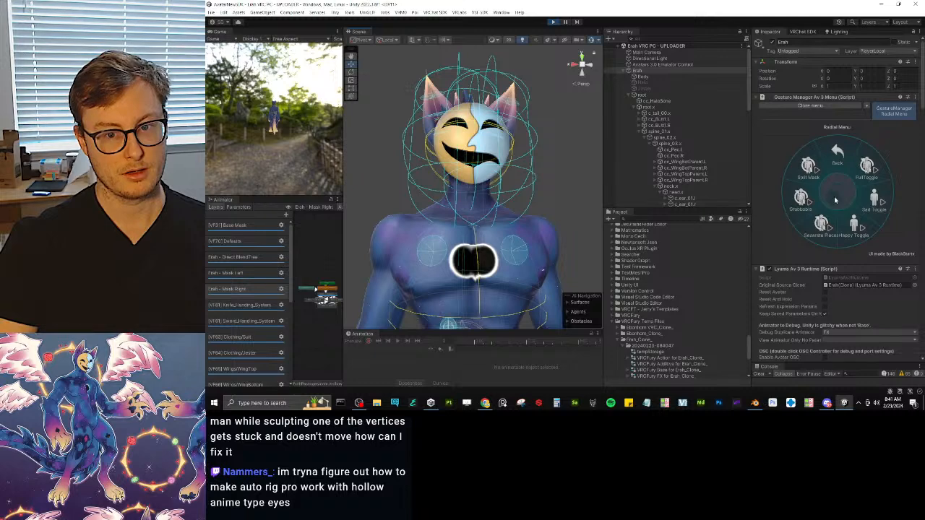
Test the Split Mask toggle in combination with Separate Pieces on the avatar, and exit play mode.
{"action": "left_click", "coordinate": [807, 167]}
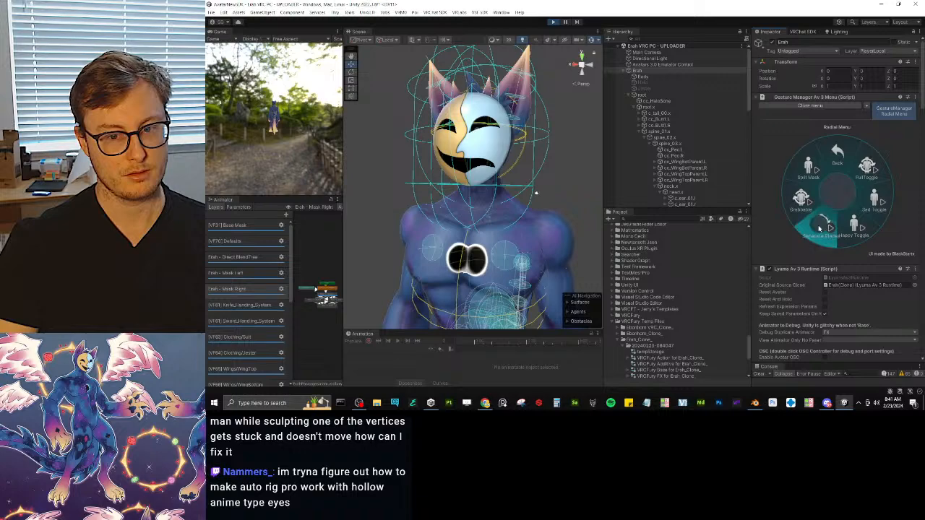
{"action": "left_click", "coordinate": [808, 168]}
{"action": "left_click_drag", "start_coordinate": [415, 210], "coordinate": [517, 148], "text": "alt"}
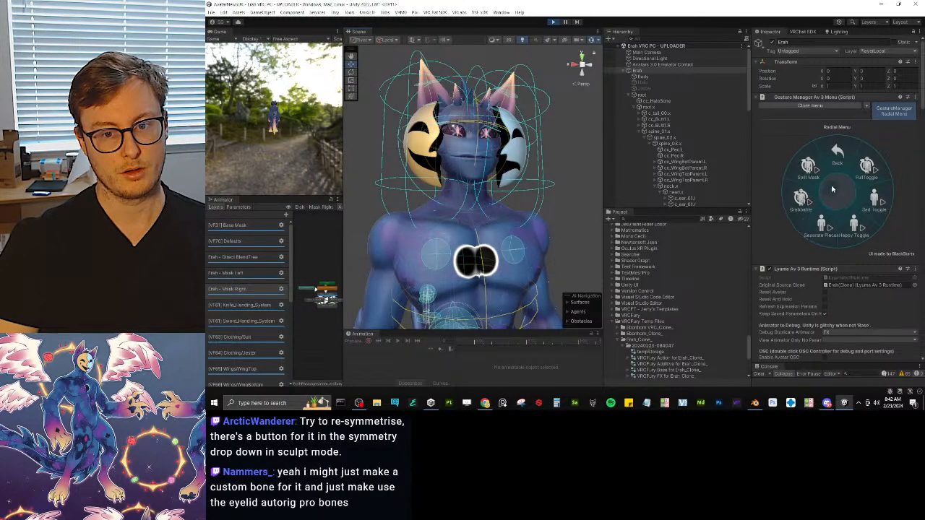
{"action": "left_click", "coordinate": [818, 226]}
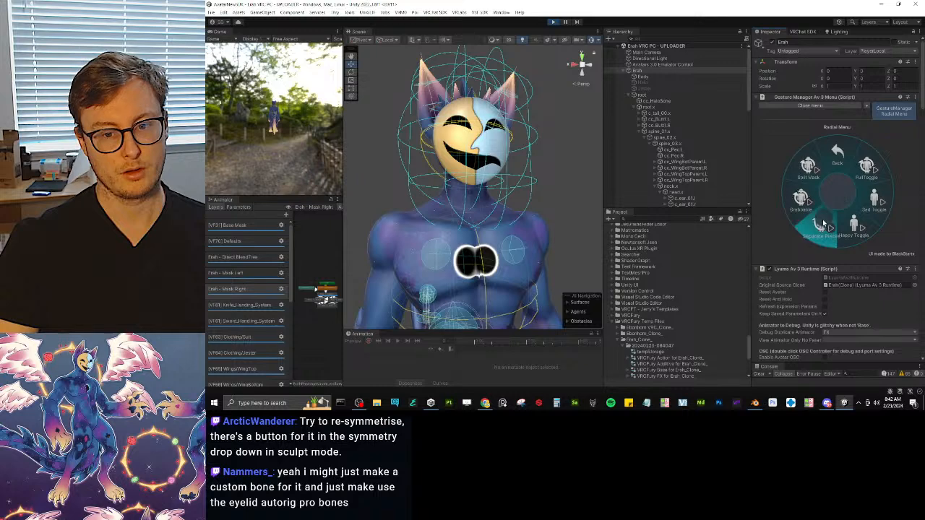
{"action": "left_click", "coordinate": [553, 23]}
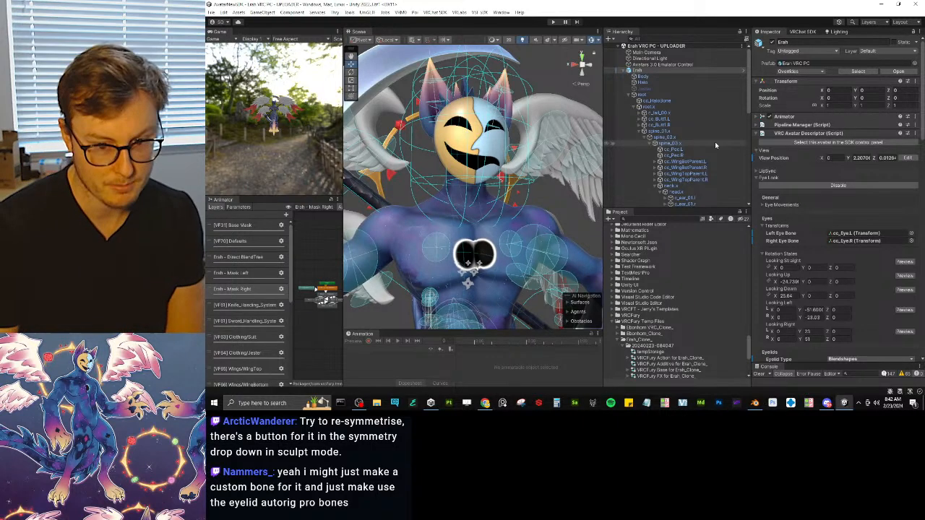
Disable exclusive tags on the Mask/Separate Pieces toggle of the VRC Fury Toggles object.
{"action": "scroll", "coordinate": [709, 143], "scroll_direction": "down", "scroll_amount": 10}
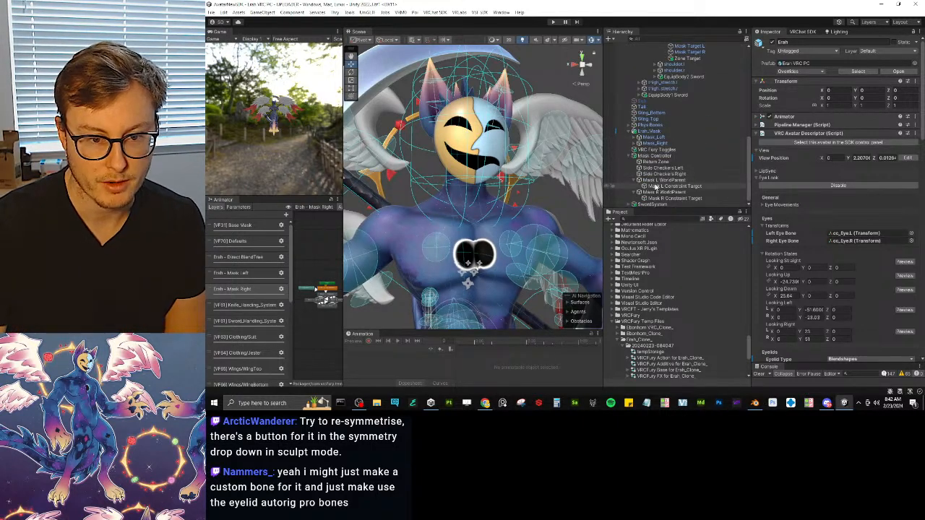
{"action": "left_click", "coordinate": [670, 186]}
{"action": "left_click", "coordinate": [655, 149]}
{"action": "scroll", "coordinate": [856, 286], "scroll_direction": "down", "scroll_amount": 10}
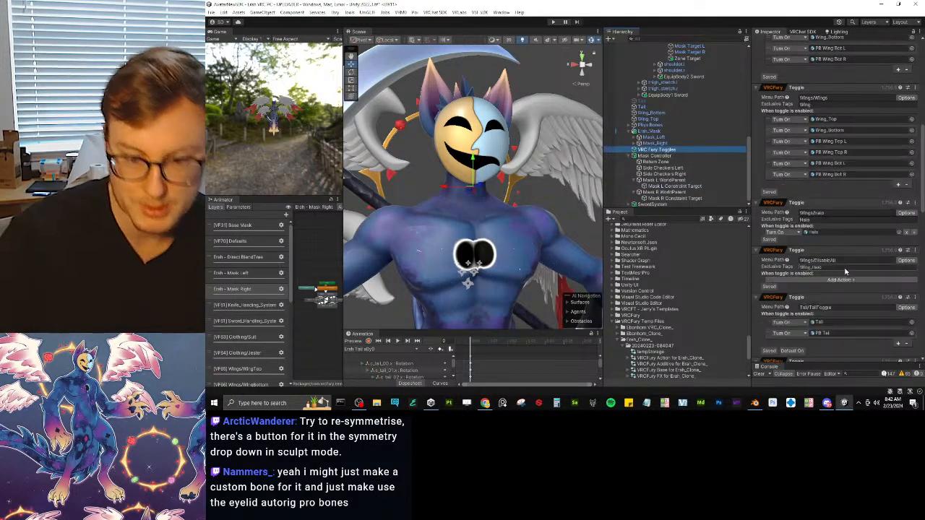
{"action": "scroll", "coordinate": [853, 274], "scroll_direction": "down", "scroll_amount": 3}
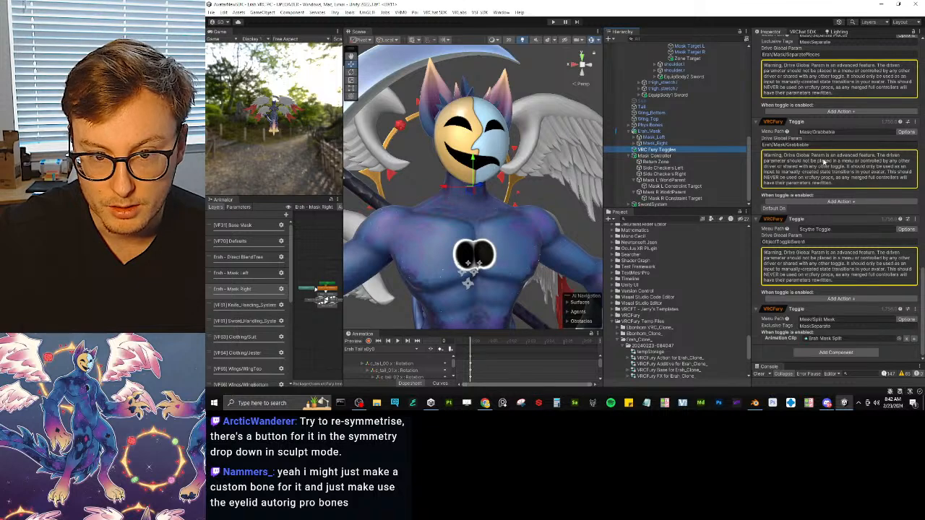
{"action": "scroll", "coordinate": [833, 167], "scroll_direction": "up", "scroll_amount": 1}
{"action": "scroll", "coordinate": [832, 167], "scroll_direction": "up", "scroll_amount": 1}
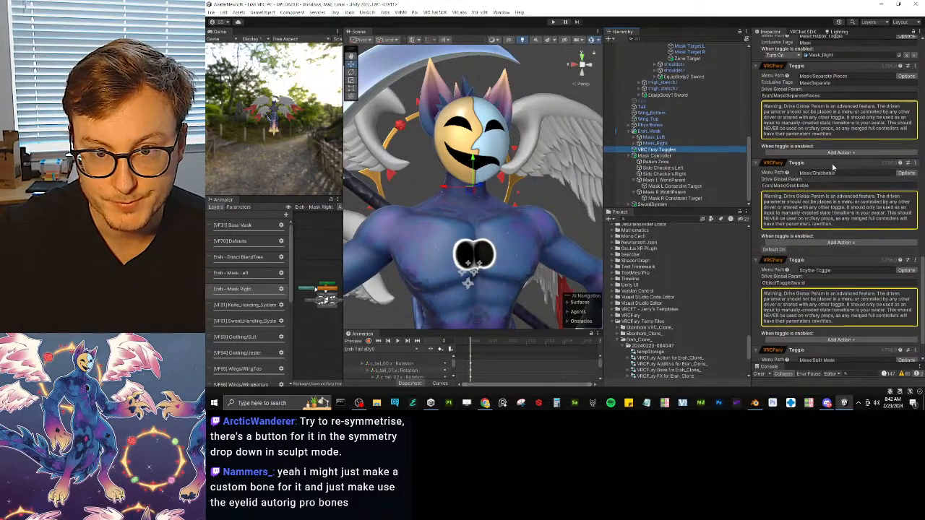
{"action": "left_click", "coordinate": [912, 78]}
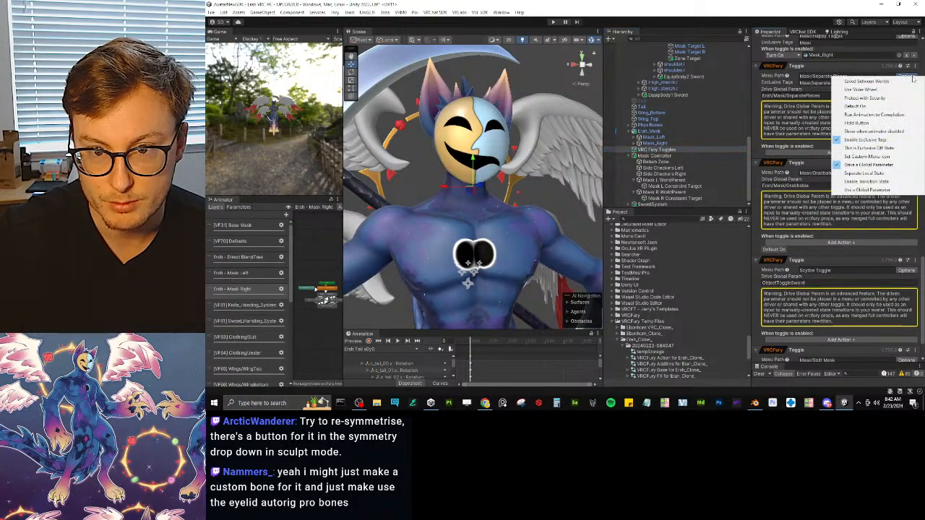
{"action": "left_click", "coordinate": [867, 150]}
Disable exclusive tags on the Mask/Split Mask toggle and close its menu path help text.
{"action": "scroll", "coordinate": [857, 281], "scroll_direction": "down", "scroll_amount": 2}
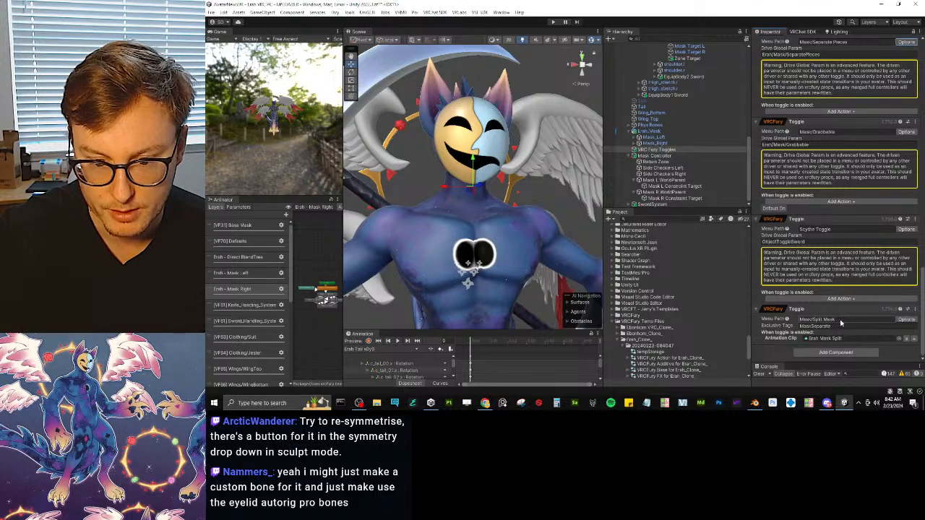
{"action": "left_click", "coordinate": [915, 309]}
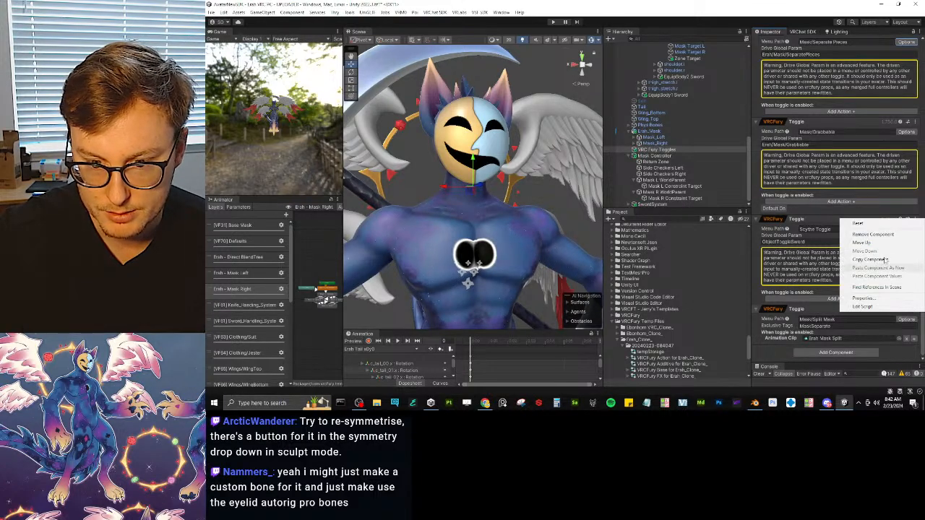
{"action": "left_click", "coordinate": [784, 322]}
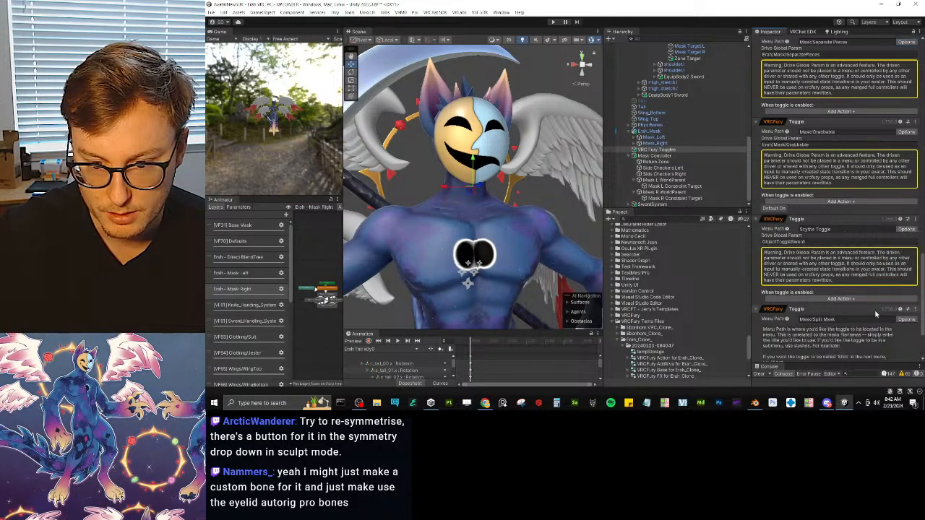
{"action": "left_click", "coordinate": [906, 320]}
{"action": "left_click", "coordinate": [862, 261]}
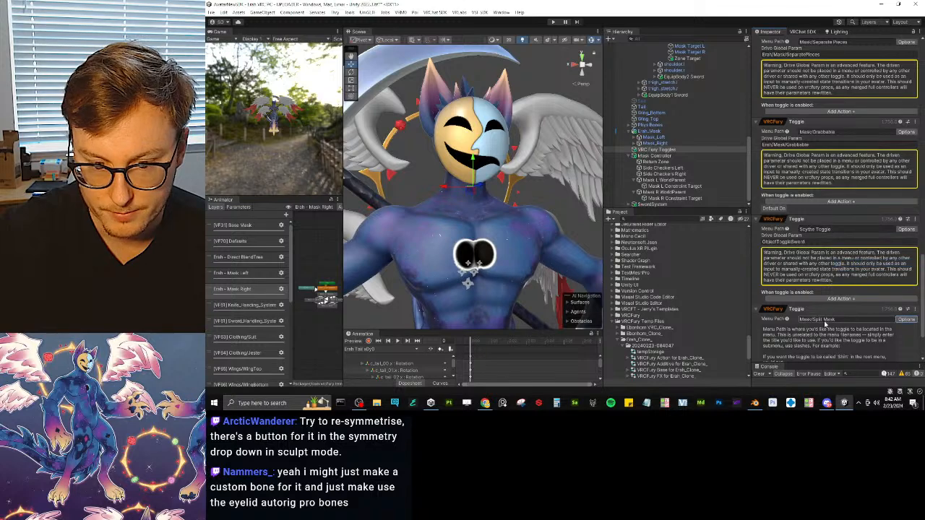
{"action": "left_click", "coordinate": [787, 321]}
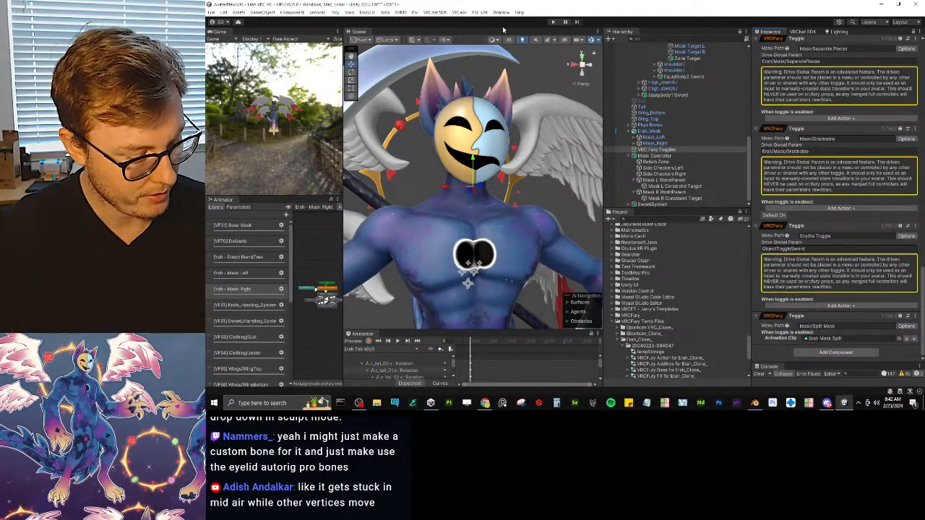
Run the avatar in play mode, test the Split Mask and Separate Pieces toggles in the Mask submenu, and exit play mode.
{"action": "left_click", "coordinate": [554, 22]}
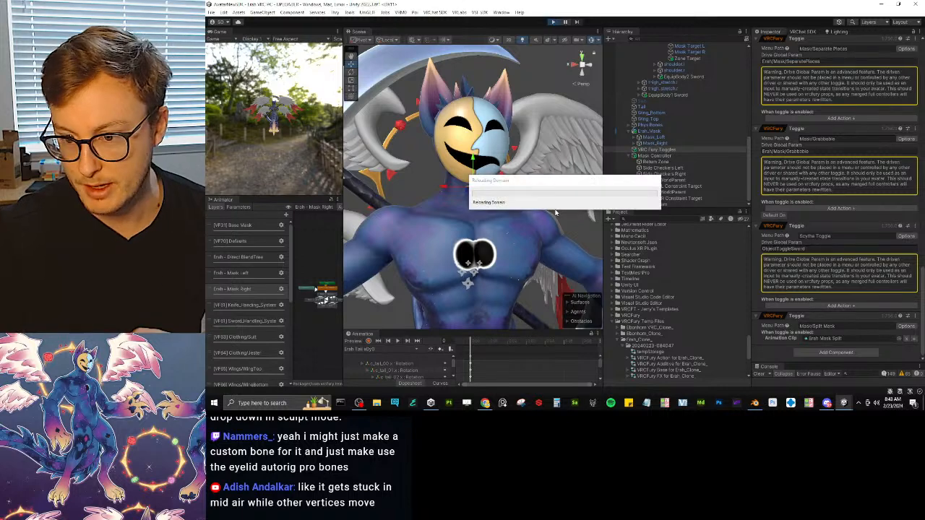
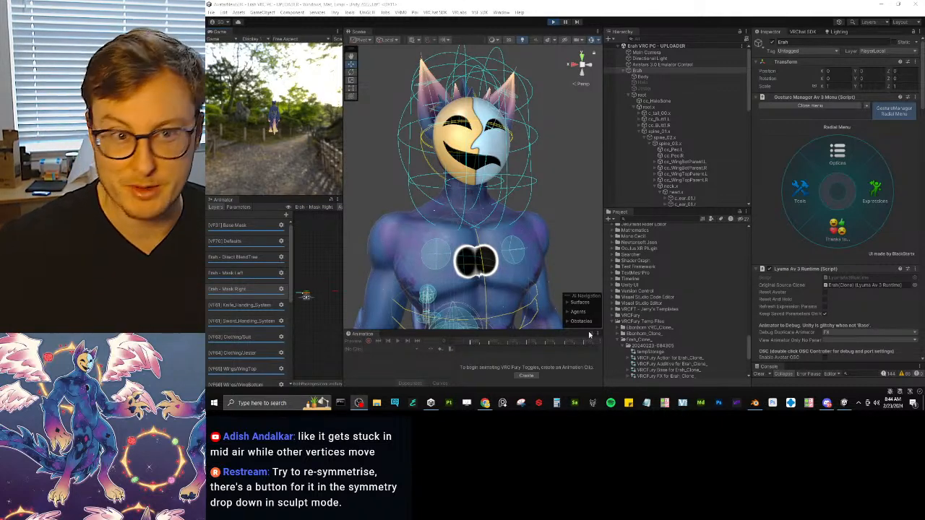
{"action": "left_click", "coordinate": [873, 192]}
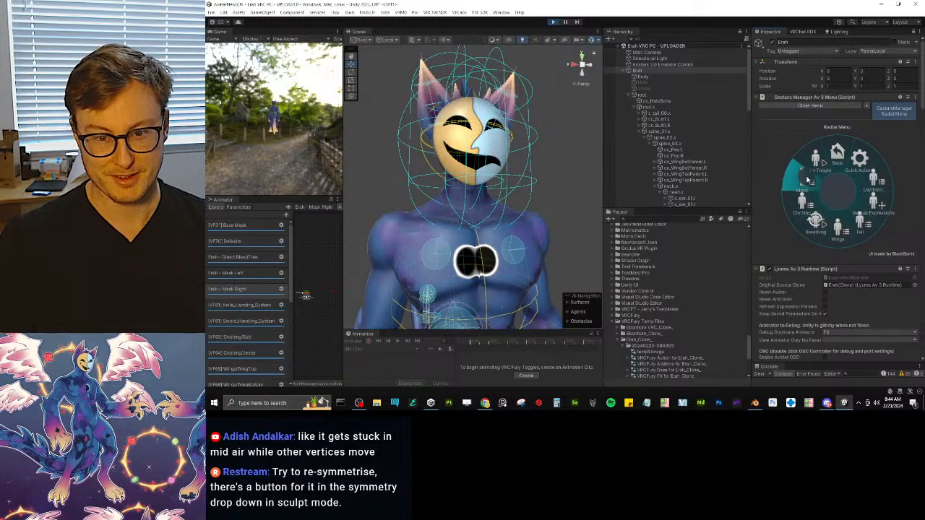
{"action": "left_click", "coordinate": [813, 169]}
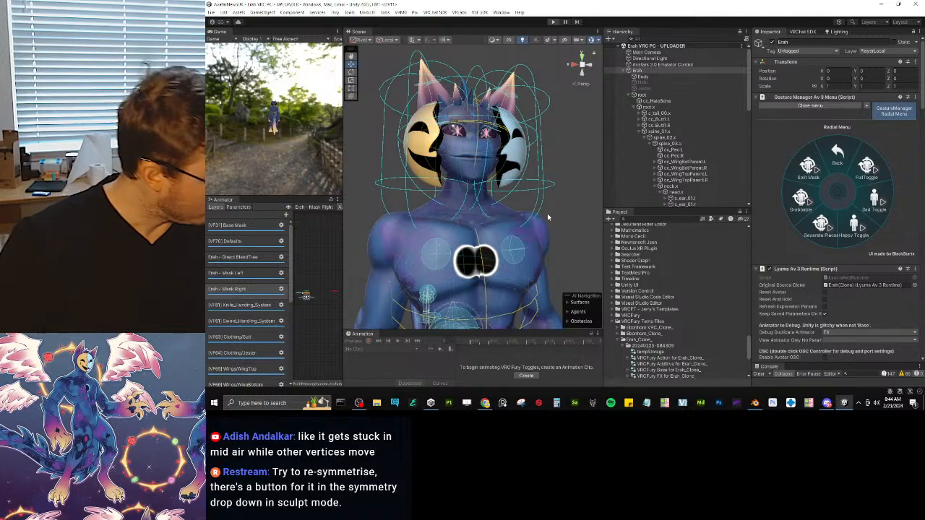
{"action": "key", "text": "ctrl+p"}
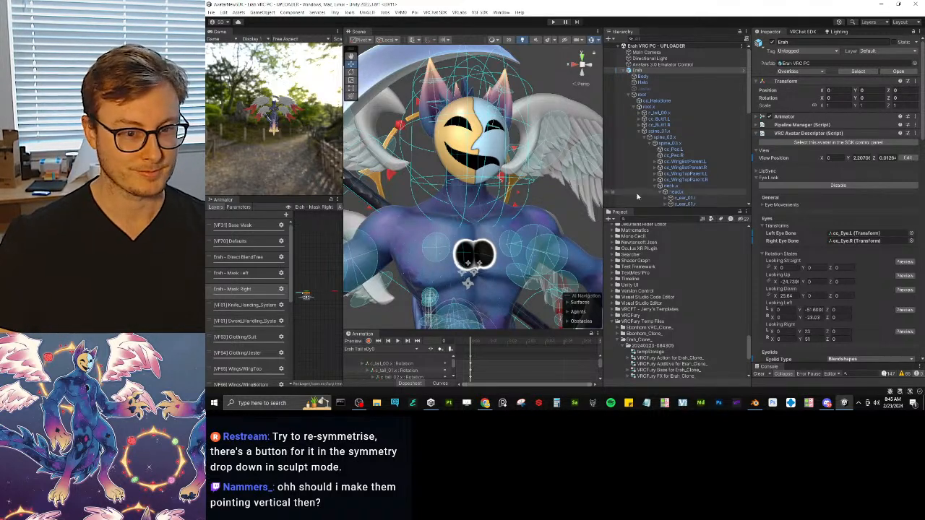
Collapse the root bone, Erah_Mask and Mask Controller hierarchies, and select the Erah avatar.
{"action": "left_click", "coordinate": [629, 96]}
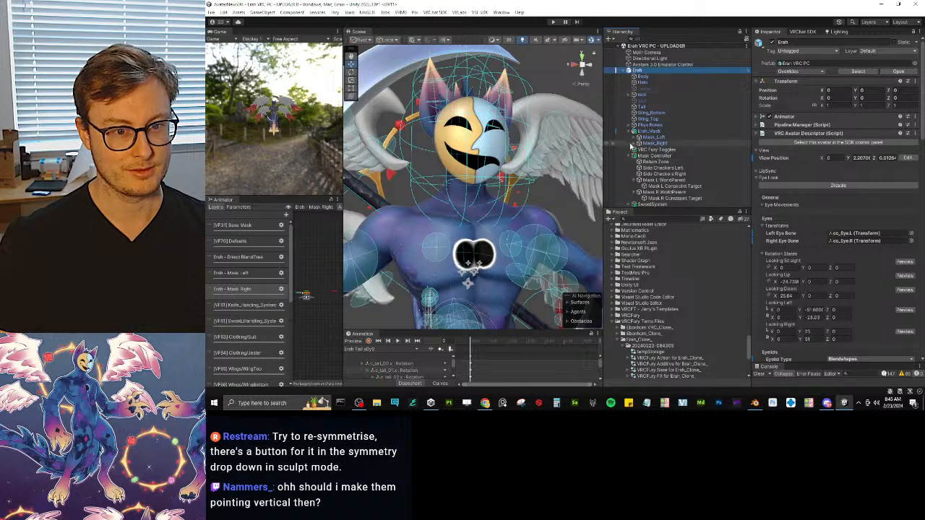
{"action": "left_click", "coordinate": [630, 132]}
{"action": "left_click", "coordinate": [629, 144]}
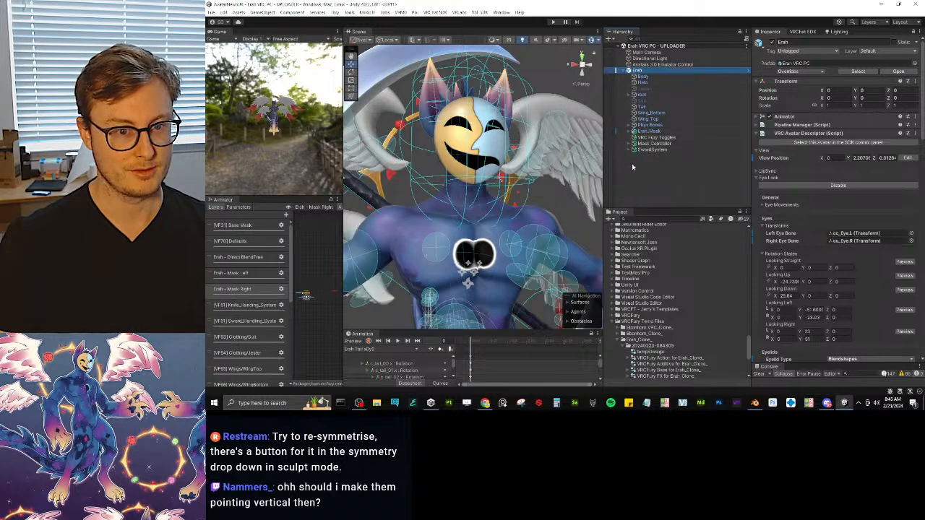
{"action": "left_click", "coordinate": [647, 168]}
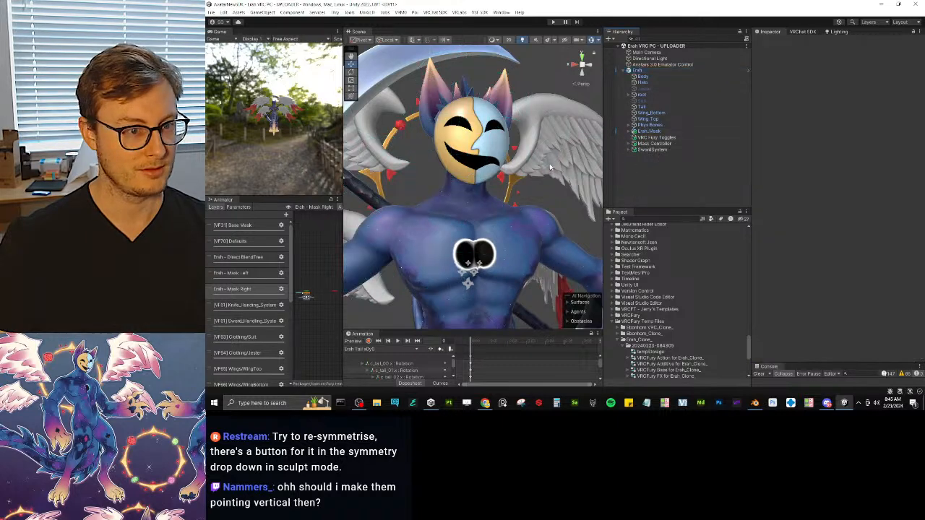
{"action": "left_click", "coordinate": [638, 70]}
{"action": "mouse_move", "coordinate": [529, 145]}
{"action": "left_mouse_down", "text": "alt"}
{"action": "mouse_move", "coordinate": [371, 151]}
{"action": "mouse_move", "coordinate": [533, 148]}
{"action": "left_mouse_up", "text": "alt"}
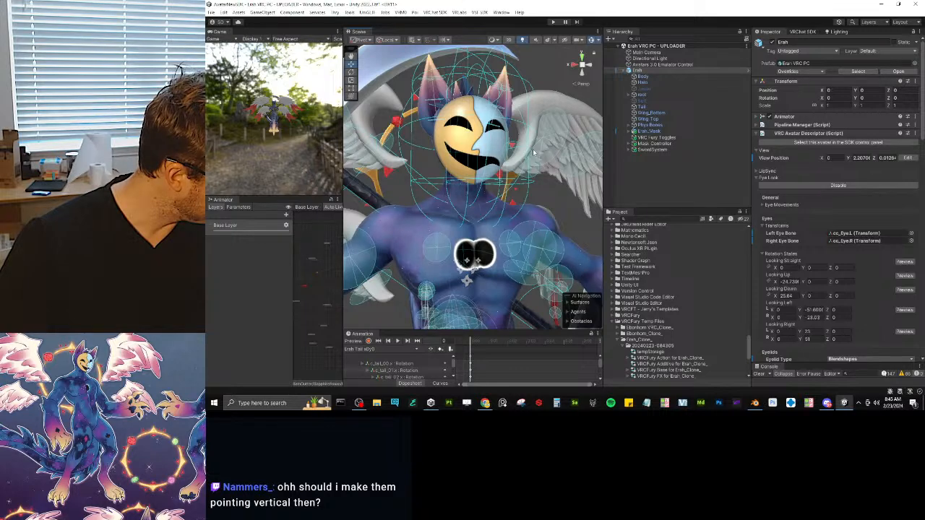
Enter play mode, make the Animator area taller, and open the Mask submenu of the radial menu.
{"action": "key", "text": "ctrl+p"}
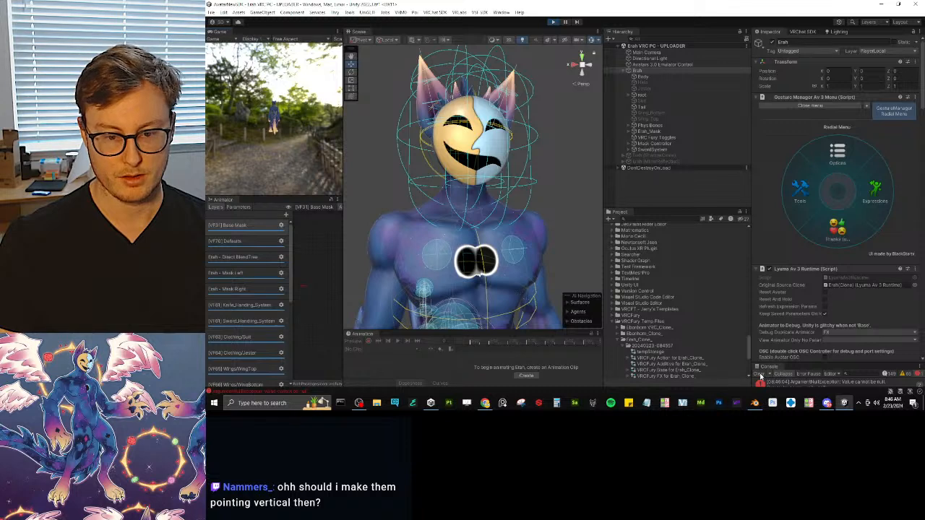
{"action": "left_click_drag", "start_coordinate": [269, 196], "coordinate": [275, 120]}
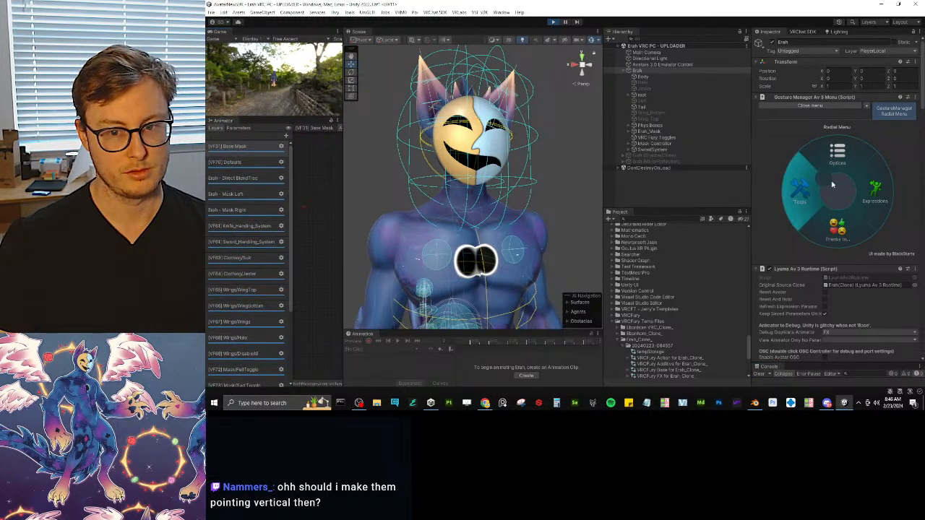
{"action": "left_click", "coordinate": [864, 189]}
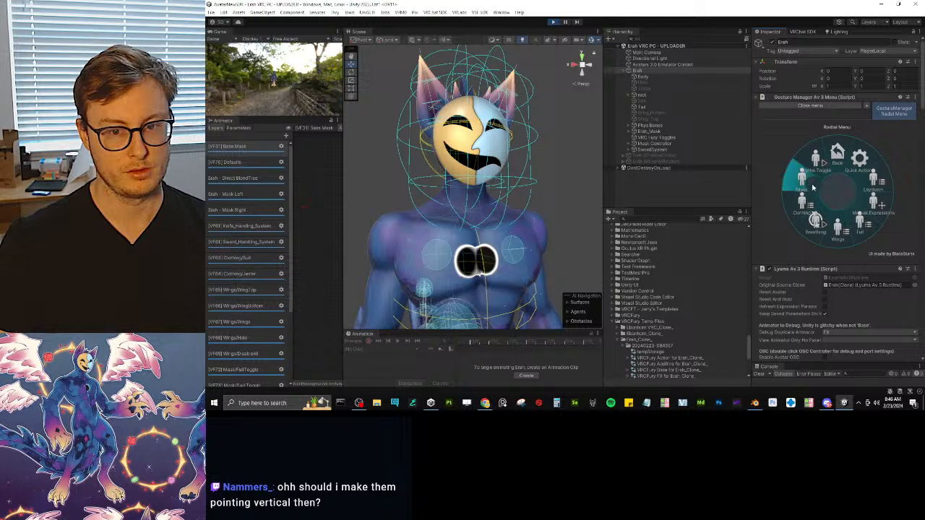
{"action": "left_click", "coordinate": [811, 185]}
Test the Sad, Happy and Full mask toggles and their mutual switching on the avatar.
{"action": "left_click", "coordinate": [873, 198]}
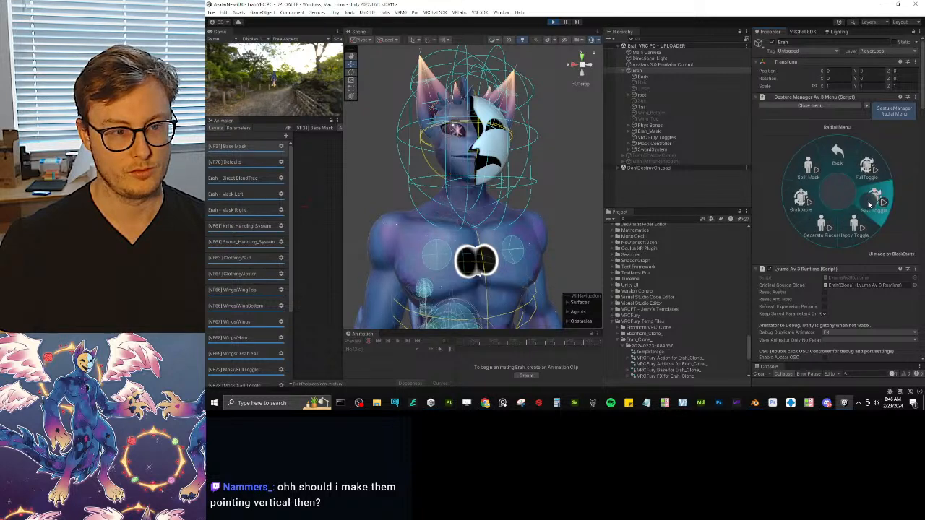
{"action": "left_click", "coordinate": [854, 229]}
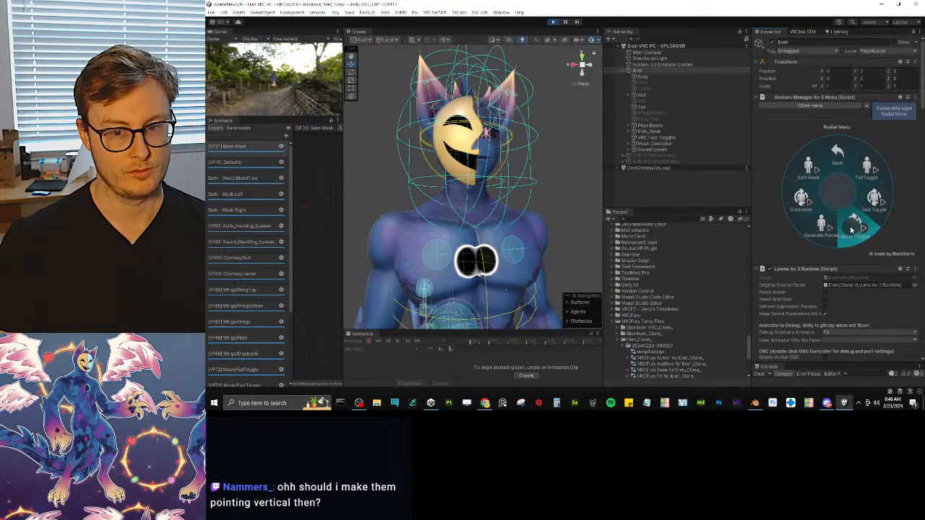
{"action": "left_click", "coordinate": [865, 171]}
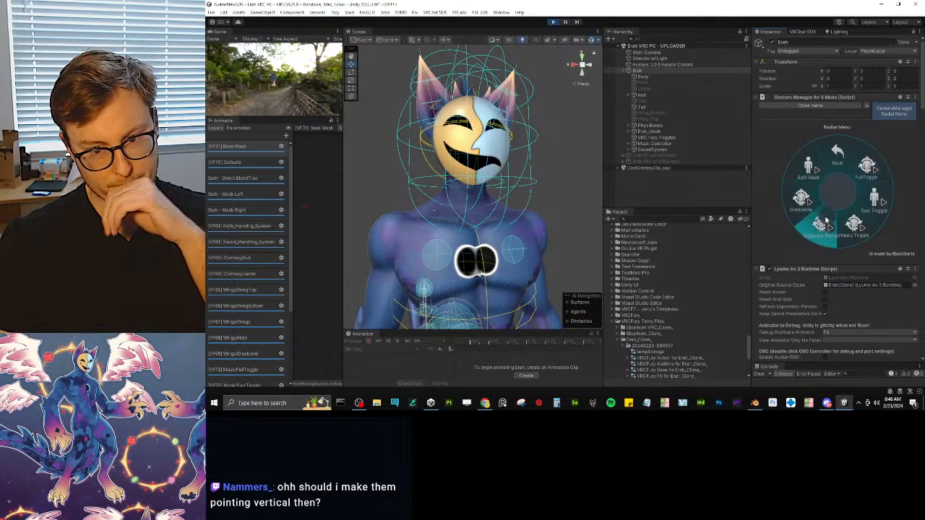
{"action": "left_click", "coordinate": [859, 179]}
{"action": "left_click", "coordinate": [860, 180]}
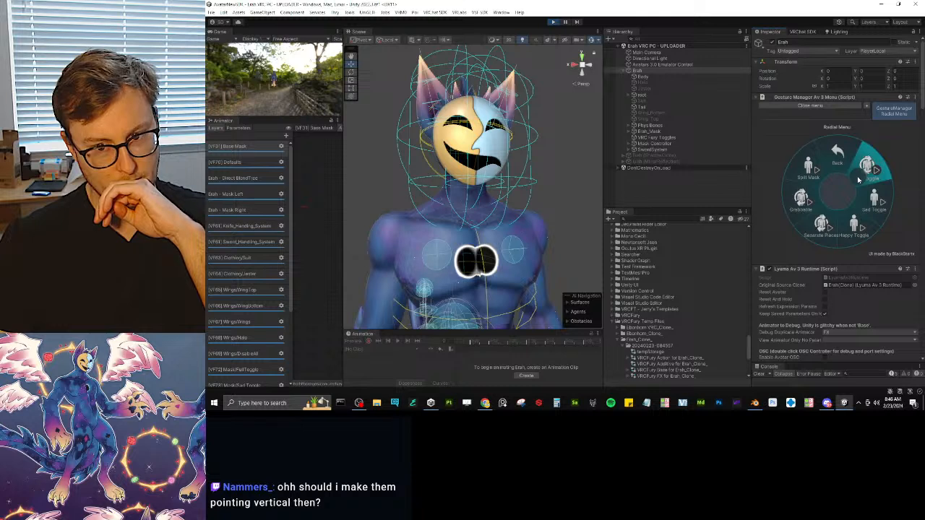
{"action": "left_click", "coordinate": [892, 200]}
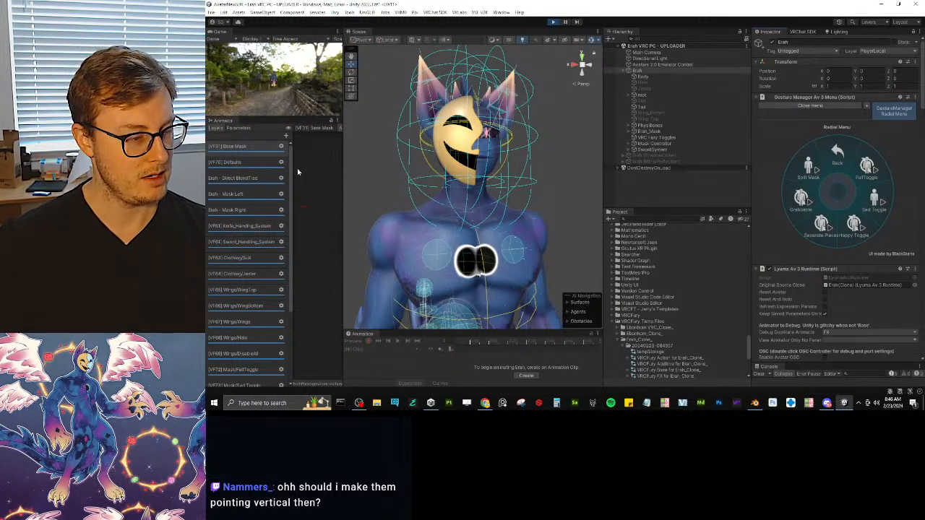
Exit play mode, open the Erah FX Layer controller and widen the Animator area.
{"action": "left_click", "coordinate": [553, 23]}
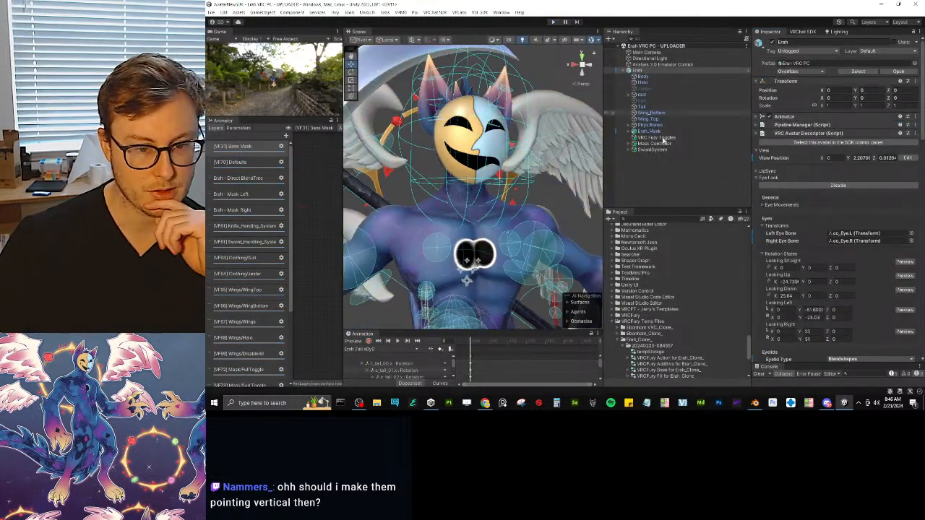
{"action": "scroll", "coordinate": [666, 304], "scroll_direction": "up", "scroll_amount": 10}
{"action": "scroll", "coordinate": [666, 305], "scroll_direction": "up", "scroll_amount": 3}
{"action": "left_click", "coordinate": [669, 273]}
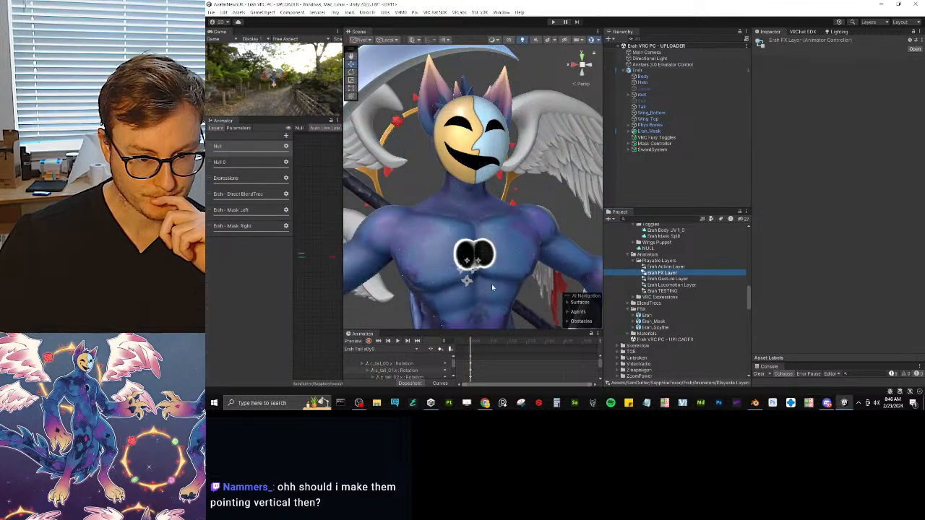
{"action": "left_click_drag", "start_coordinate": [341, 234], "coordinate": [505, 236]}
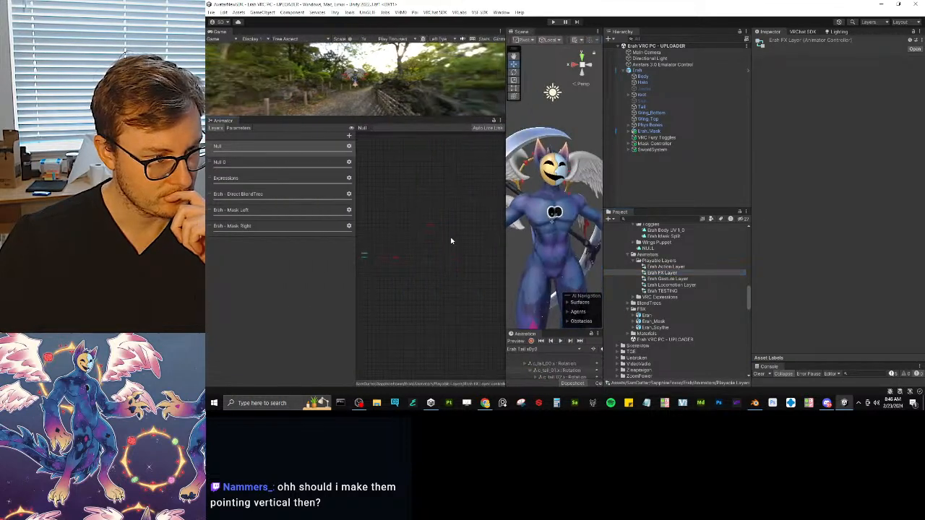
Examine the Mask Right and Mask Left layers, including the conditions on the Any State to Attached to Right Side transition.
{"action": "left_click", "coordinate": [311, 229]}
{"action": "scroll", "coordinate": [425, 261], "scroll_direction": "up", "scroll_amount": 5}
{"action": "scroll", "coordinate": [425, 261], "scroll_direction": "down", "scroll_amount": 5}
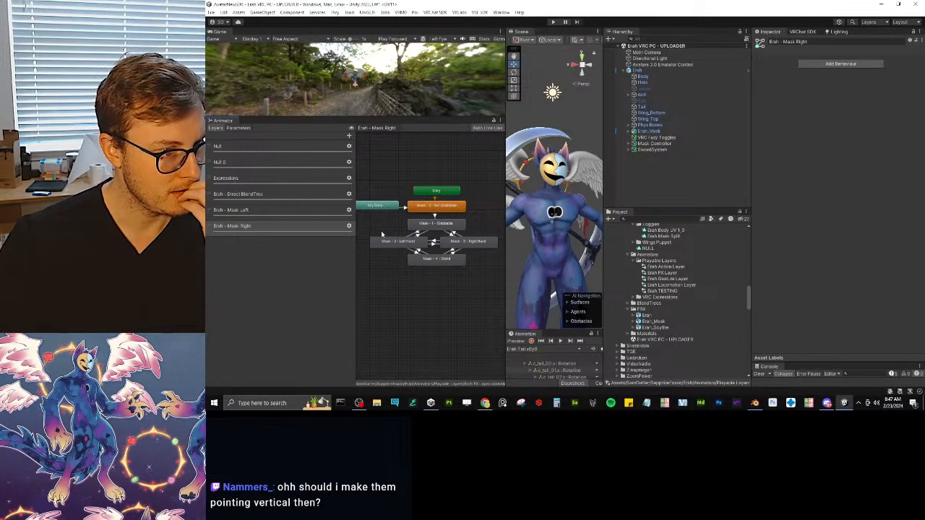
{"action": "left_click", "coordinate": [321, 216]}
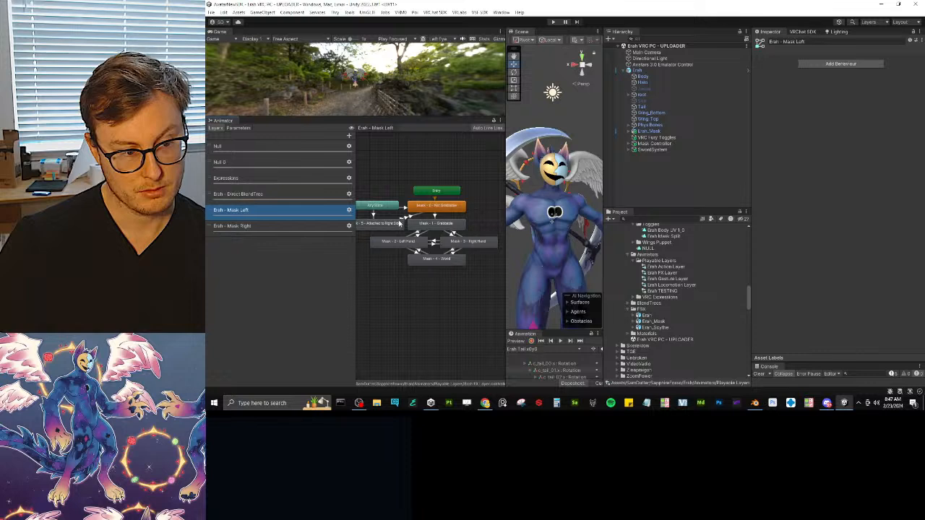
{"action": "scroll", "coordinate": [386, 225], "scroll_direction": "up", "scroll_amount": 3}
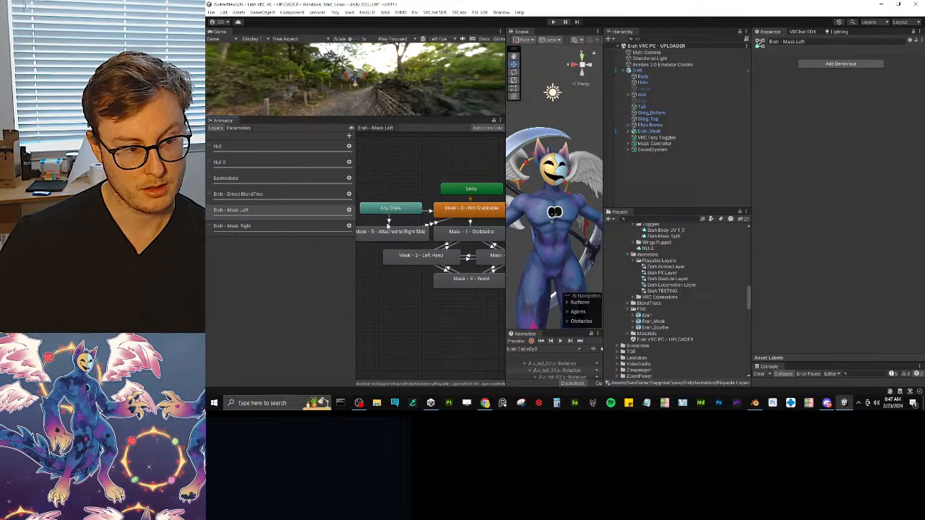
{"action": "left_click", "coordinate": [389, 221]}
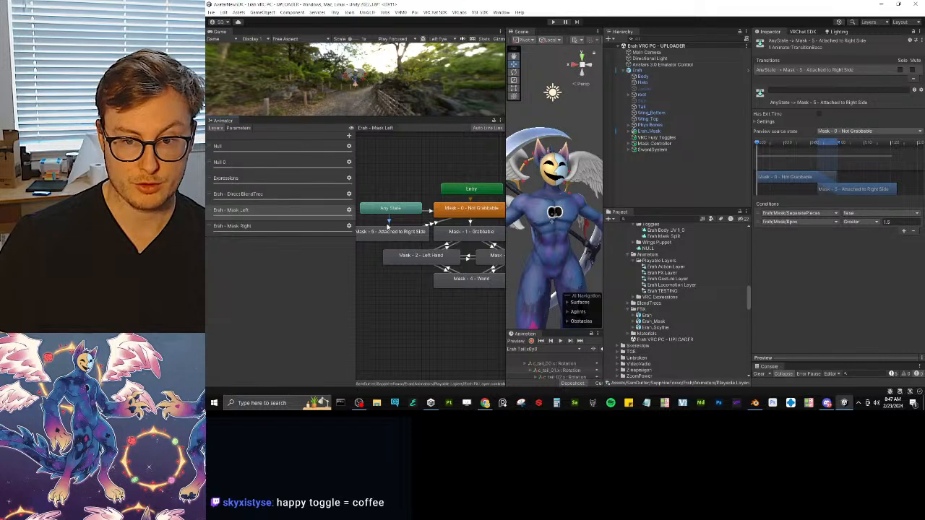
{"action": "middle_click_drag", "start_coordinate": [471, 237], "coordinate": [440, 233]}
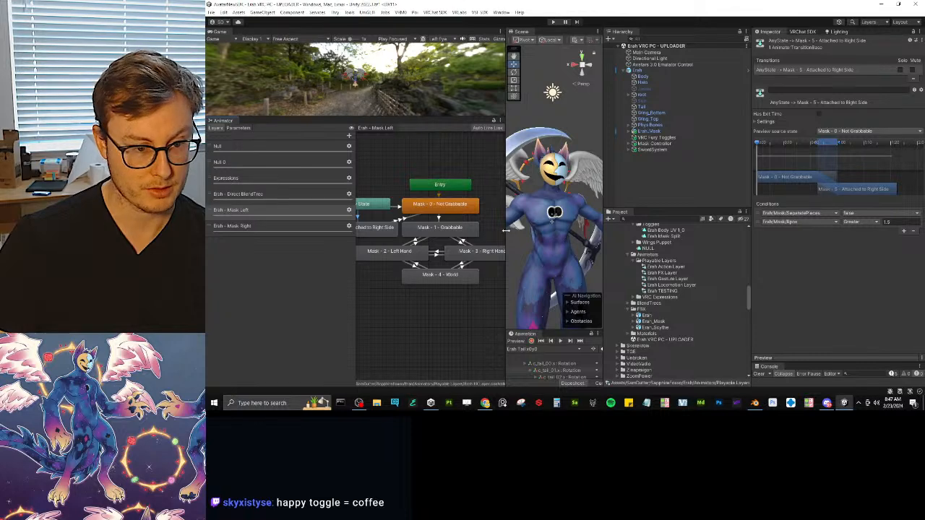
{"action": "left_click_drag", "start_coordinate": [506, 230], "coordinate": [402, 230]}
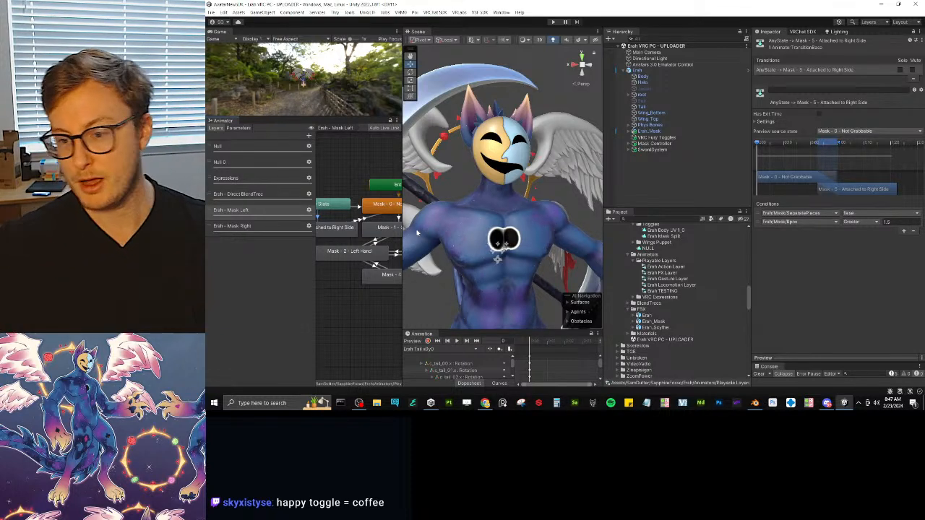
Review the Erah avatar's descriptor and VRCFury components, including Full Controller and Fix Write Defaults.
{"action": "left_click", "coordinate": [651, 70]}
{"action": "scroll", "coordinate": [829, 254], "scroll_direction": "down", "scroll_amount": 15}
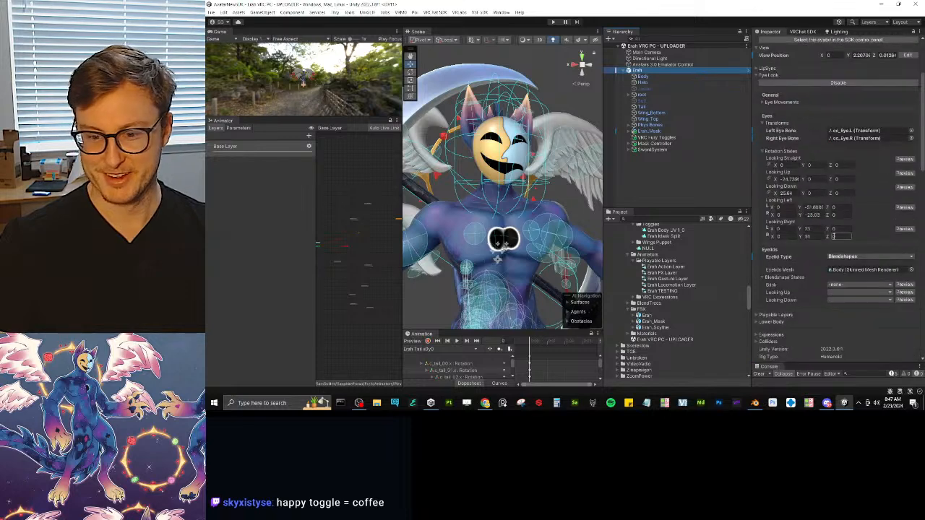
{"action": "scroll", "coordinate": [835, 239], "scroll_direction": "down", "scroll_amount": 4}
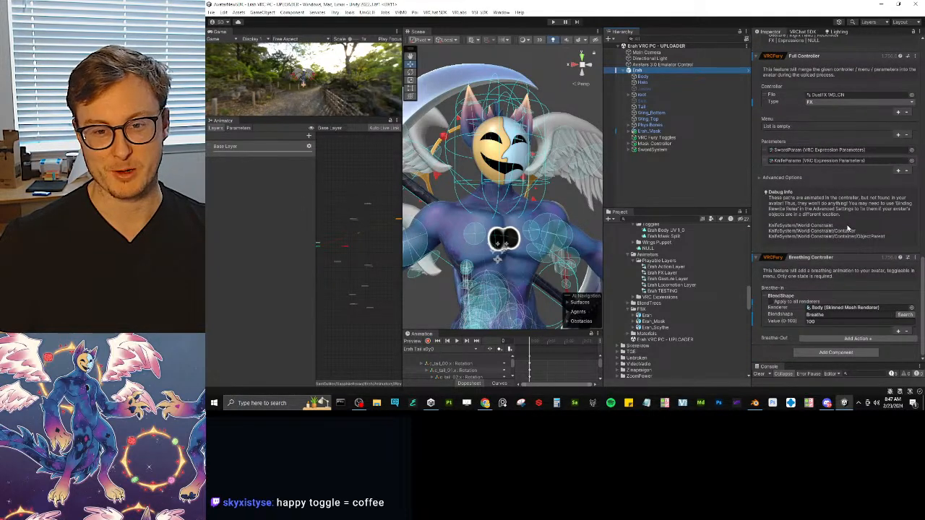
{"action": "scroll", "coordinate": [842, 218], "scroll_direction": "up", "scroll_amount": 3}
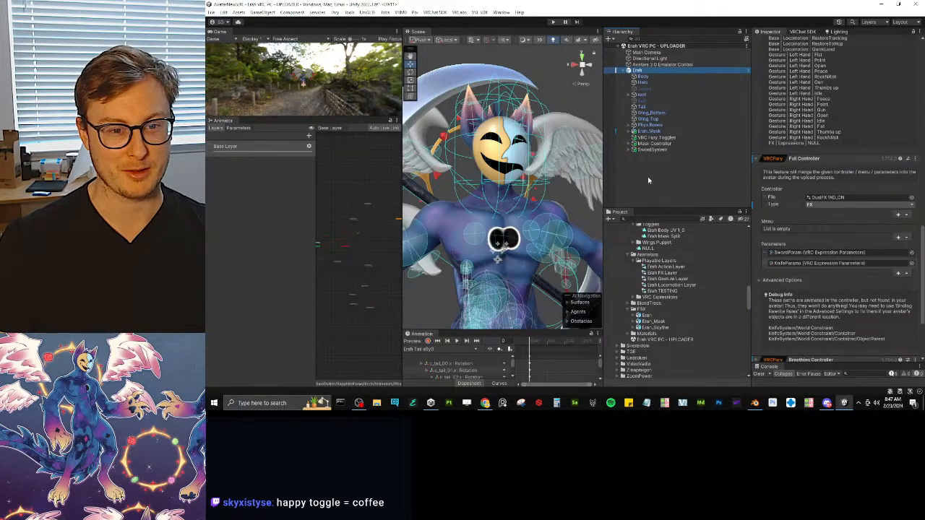
{"action": "scroll", "coordinate": [837, 239], "scroll_direction": "down", "scroll_amount": 3}
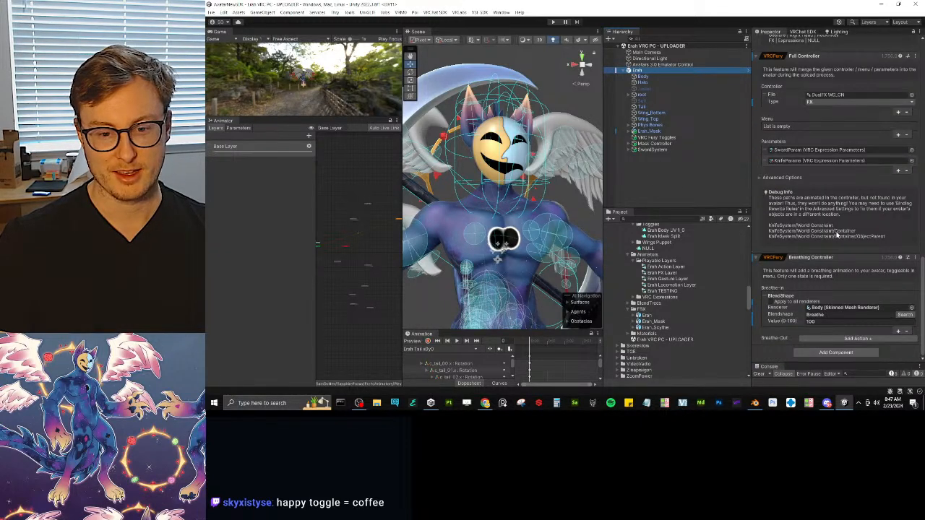
{"action": "scroll", "coordinate": [835, 233], "scroll_direction": "up", "scroll_amount": 8}
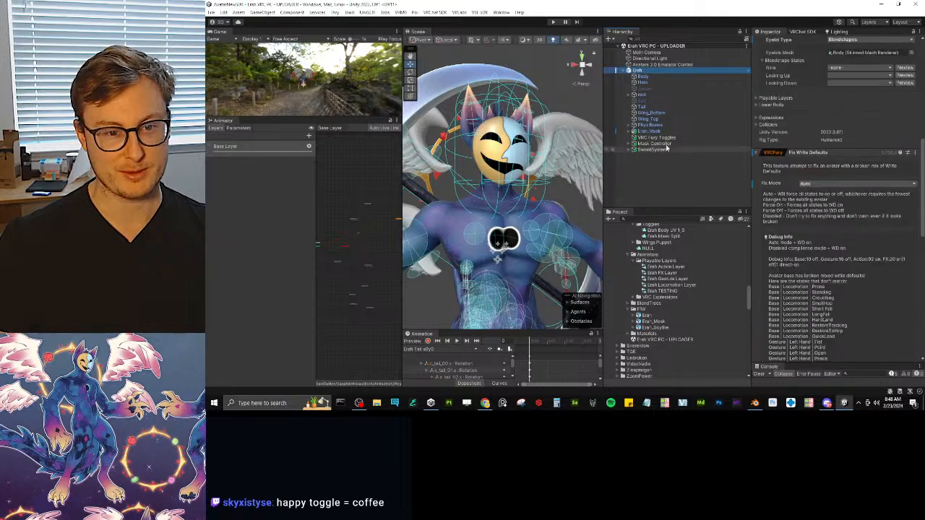
In VRC Fury Toggles, add an object toggle to Happy Toggle that turns on Side Checkers Right.
{"action": "left_click", "coordinate": [652, 138]}
{"action": "scroll", "coordinate": [846, 228], "scroll_direction": "down", "scroll_amount": 5}
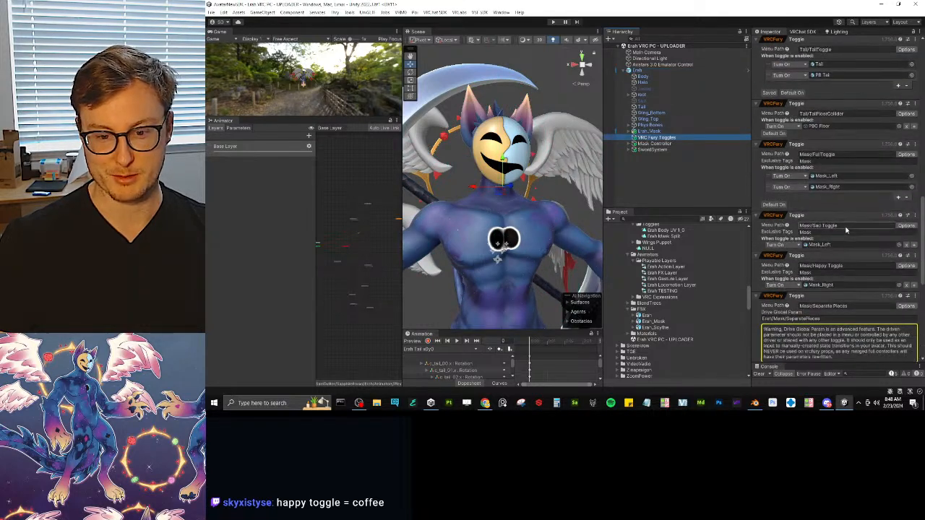
{"action": "scroll", "coordinate": [846, 229], "scroll_direction": "up", "scroll_amount": 1}
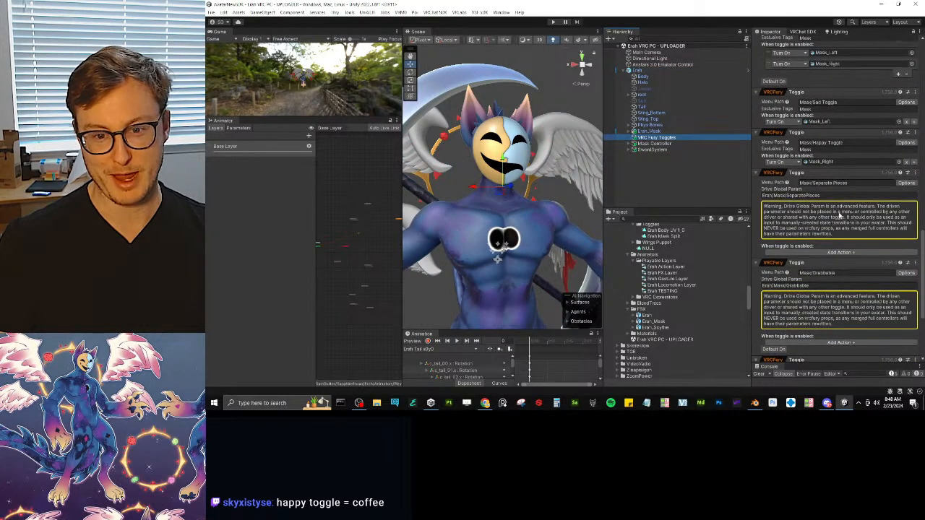
{"action": "left_click", "coordinate": [913, 162]}
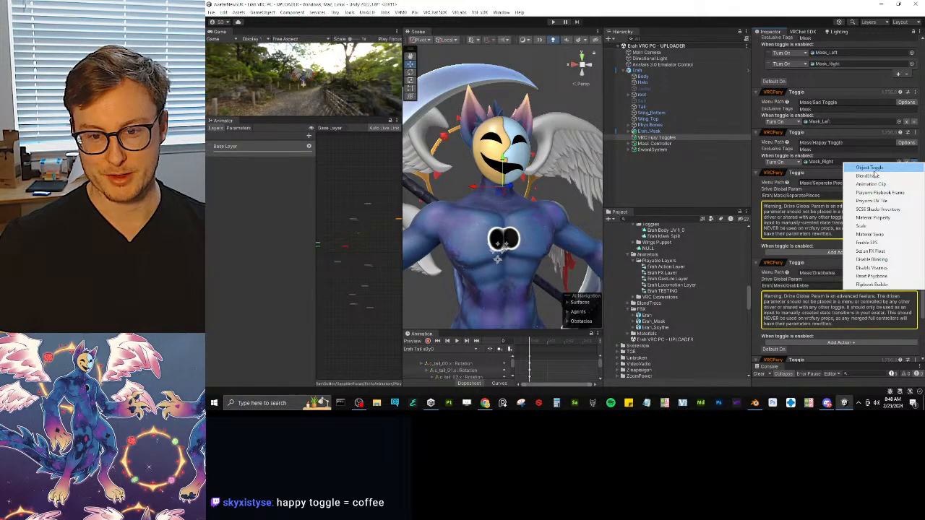
{"action": "left_click", "coordinate": [874, 170]}
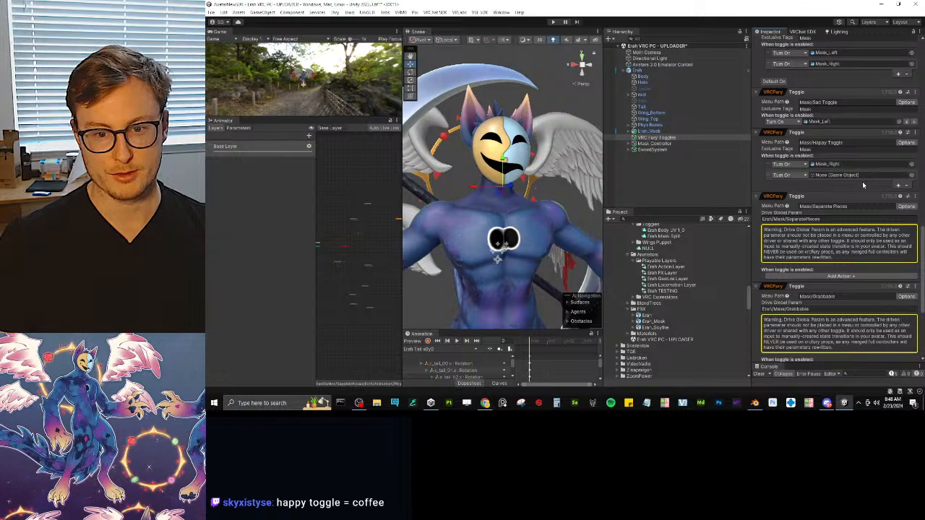
{"action": "left_click", "coordinate": [629, 143]}
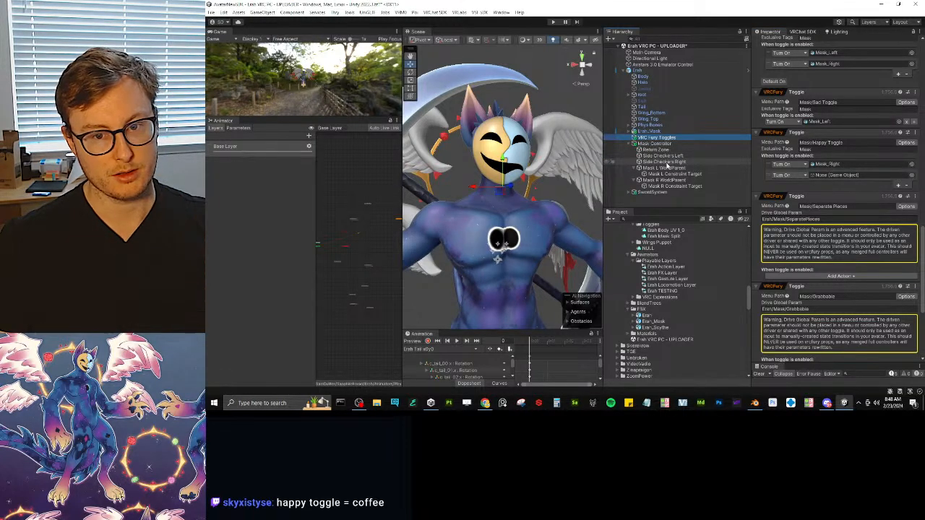
{"action": "left_click_drag", "start_coordinate": [667, 164], "coordinate": [862, 177]}
Add an object toggle to Sad Toggle that turns on Side Checkers Left.
{"action": "left_click", "coordinate": [914, 121]}
{"action": "left_click", "coordinate": [904, 126]}
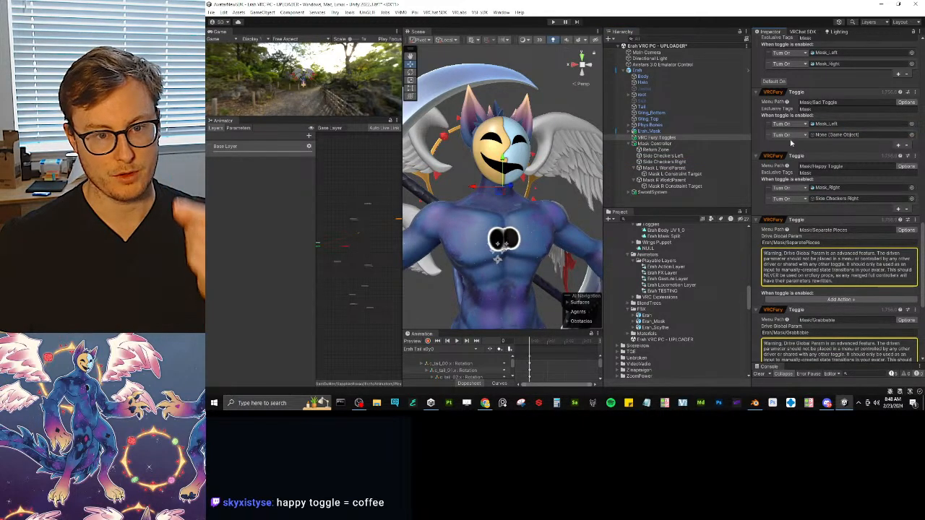
{"action": "left_click_drag", "start_coordinate": [672, 157], "coordinate": [839, 135]}
Add two object toggles to the mask's FullToggle that turn on Side Checkers Left and Side Checkers Right.
{"action": "scroll", "coordinate": [860, 150], "scroll_direction": "up", "scroll_amount": 2}
{"action": "left_click", "coordinate": [898, 135]}
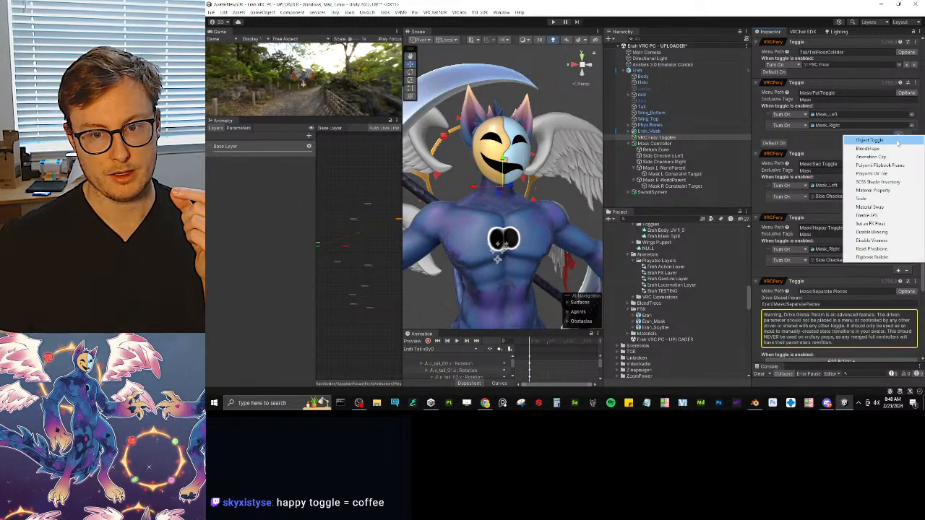
{"action": "left_click", "coordinate": [898, 141]}
{"action": "left_click", "coordinate": [899, 147]}
{"action": "left_click", "coordinate": [898, 152]}
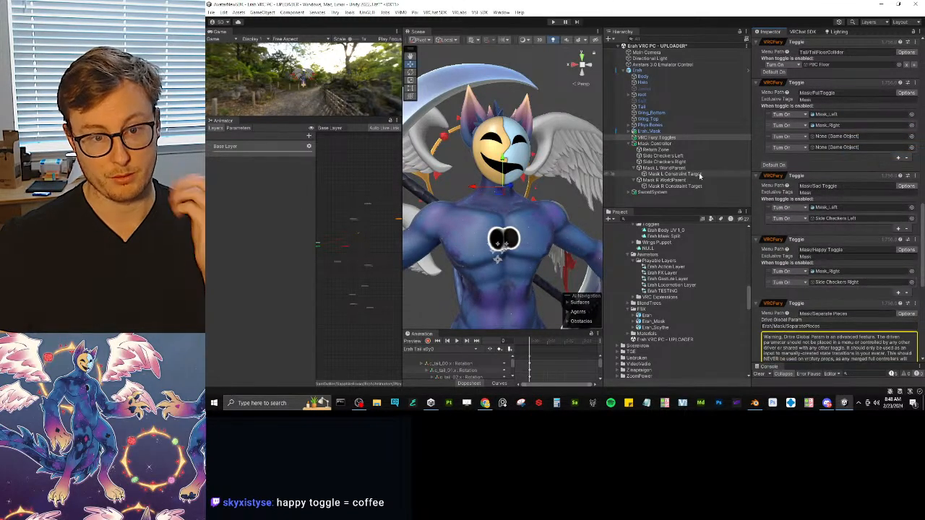
{"action": "left_click_drag", "start_coordinate": [833, 141], "coordinate": [832, 138]}
{"action": "left_click_drag", "start_coordinate": [683, 161], "coordinate": [834, 147]}
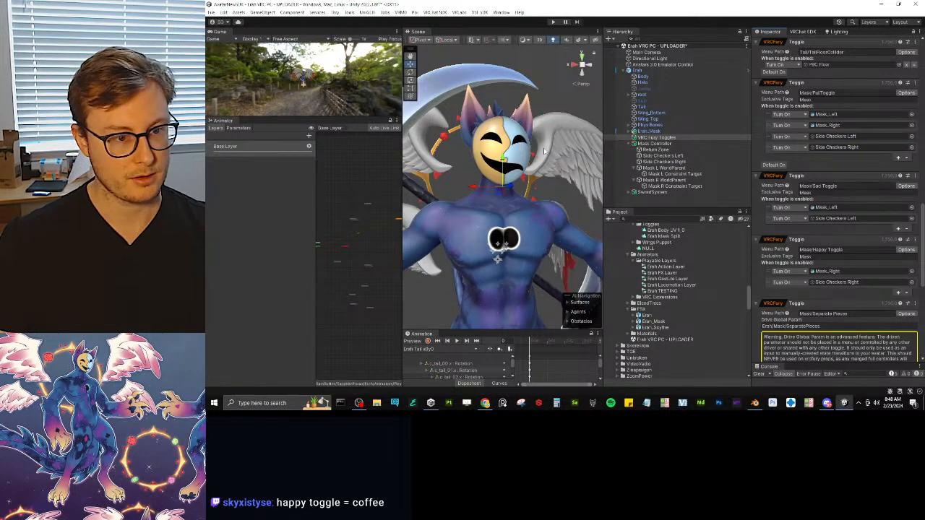
Enter play mode and test the Happy, Sad and Full toggles in the Mask submenu on the avatar.
{"action": "left_click", "coordinate": [553, 22]}
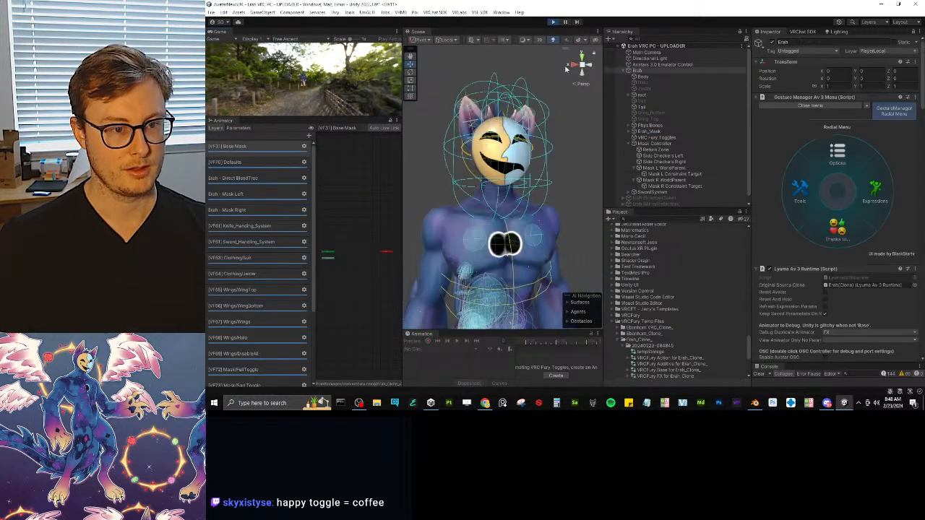
{"action": "left_click", "coordinate": [875, 191]}
{"action": "left_click", "coordinate": [800, 175]}
{"action": "left_click", "coordinate": [857, 225]}
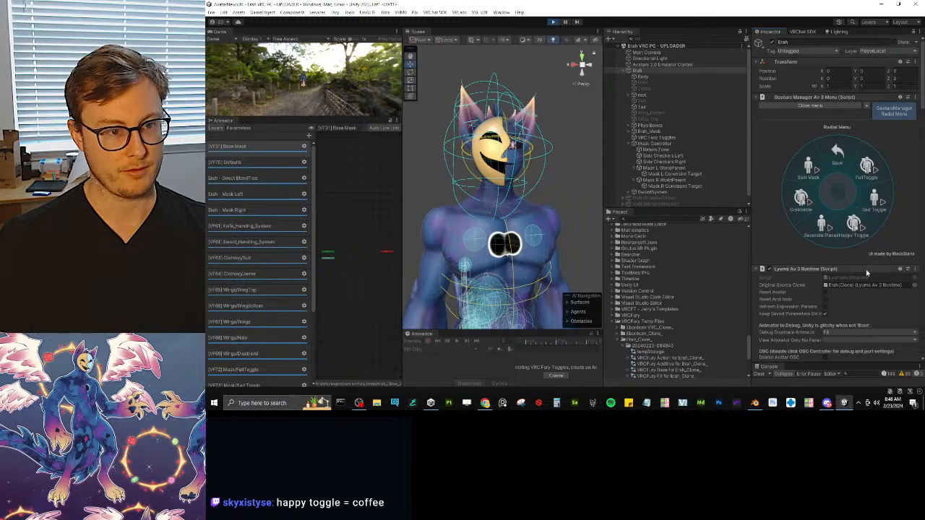
{"action": "left_click_drag", "start_coordinate": [499, 171], "coordinate": [474, 169], "text": "alt"}
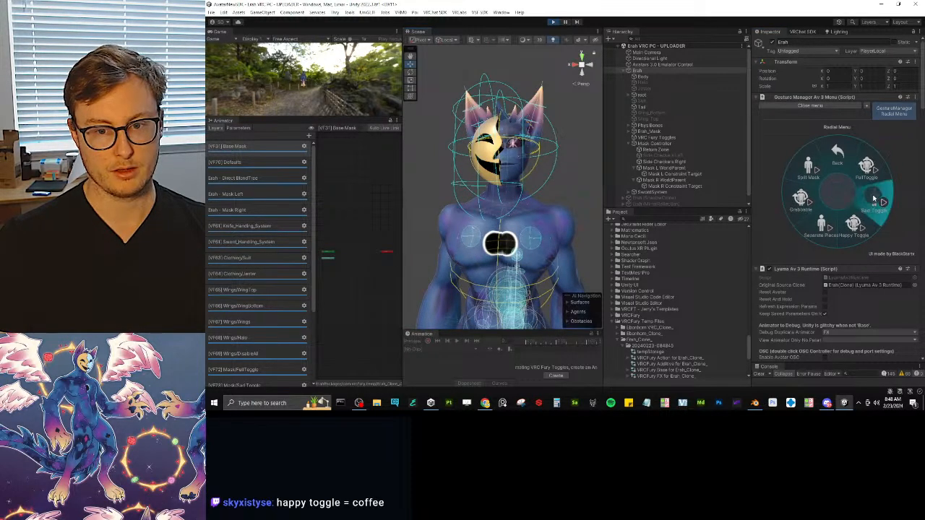
{"action": "left_click", "coordinate": [873, 199]}
{"action": "left_click_drag", "start_coordinate": [523, 190], "coordinate": [541, 189], "text": "alt"}
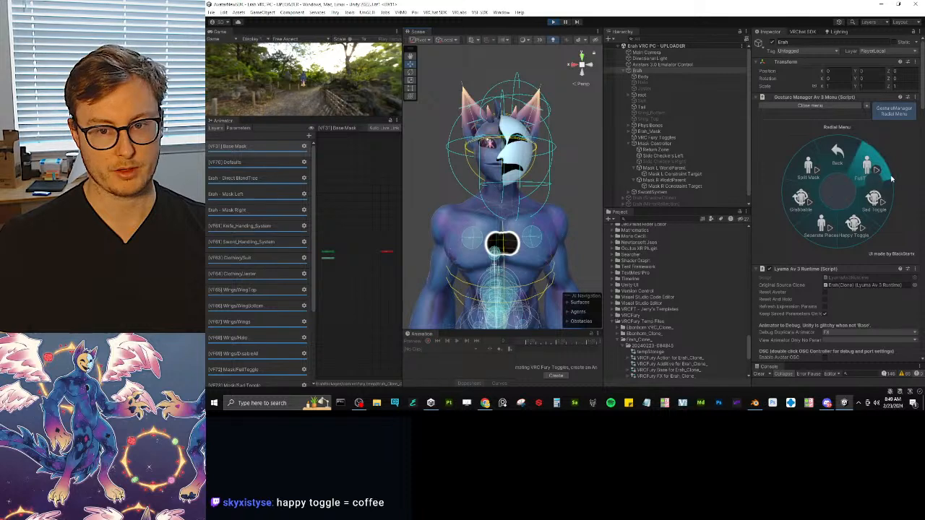
{"action": "left_click", "coordinate": [870, 169]}
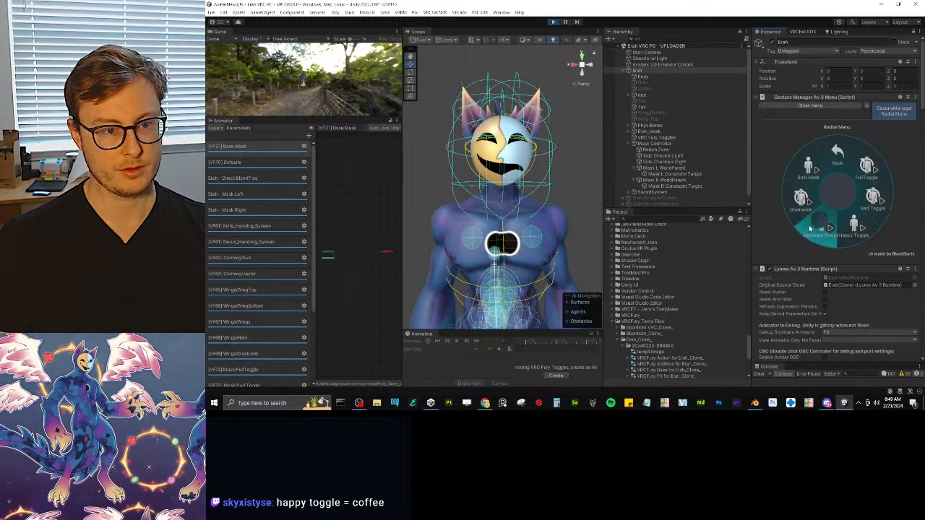
Turn on Split Mask, test it together with the Happy, Full and Sad toggles, and exit play mode.
{"action": "left_click", "coordinate": [811, 170]}
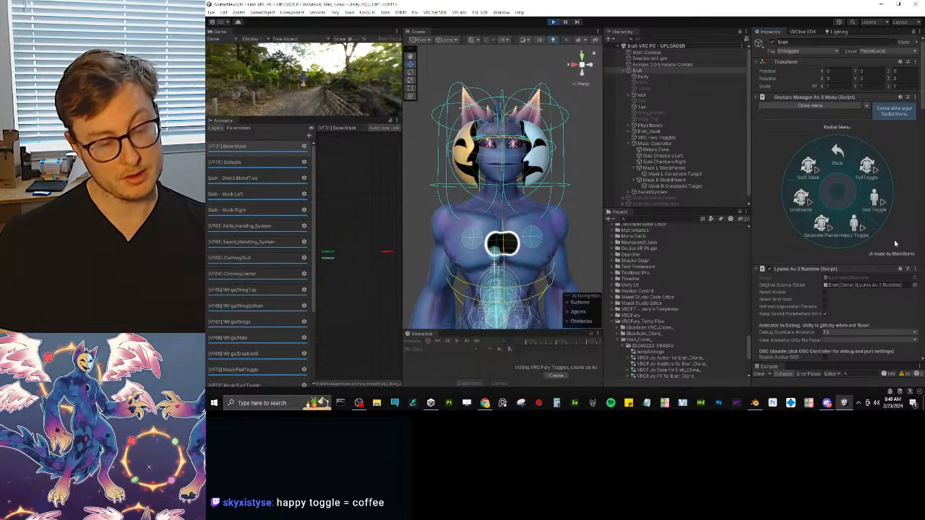
{"action": "left_click", "coordinate": [841, 222]}
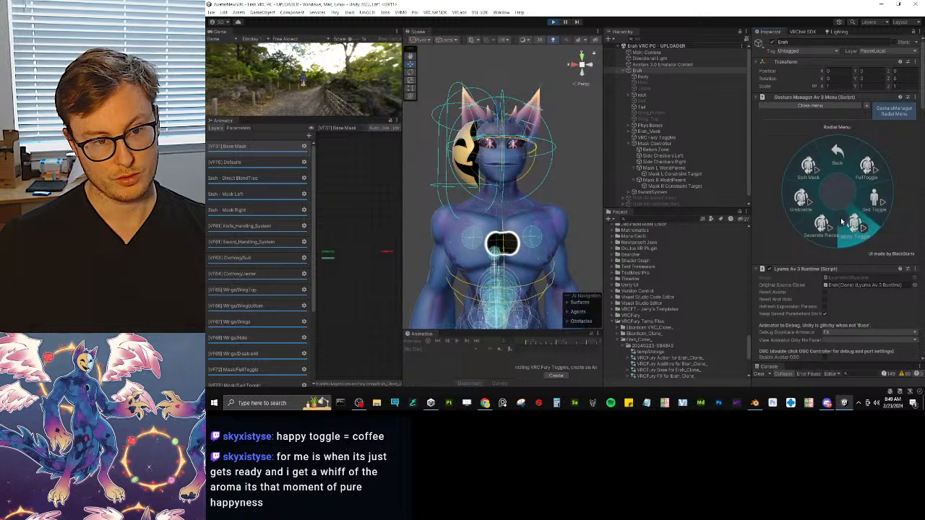
{"action": "left_click", "coordinate": [861, 175]}
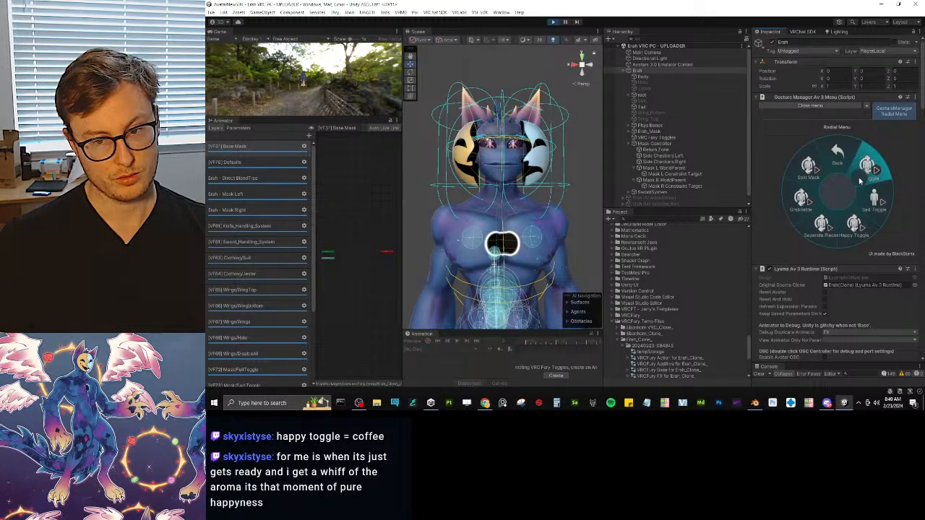
{"action": "left_click", "coordinate": [867, 193]}
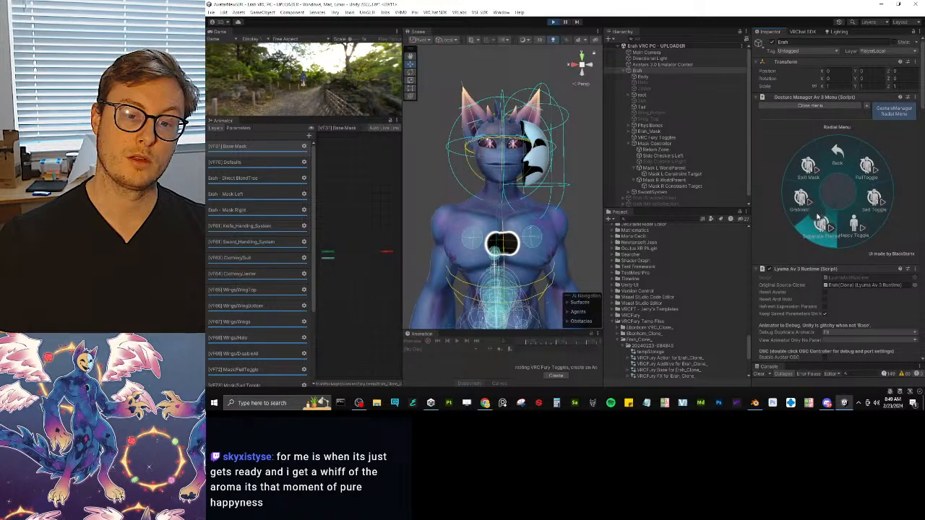
{"action": "left_click", "coordinate": [853, 219]}
{"action": "left_click", "coordinate": [554, 23]}
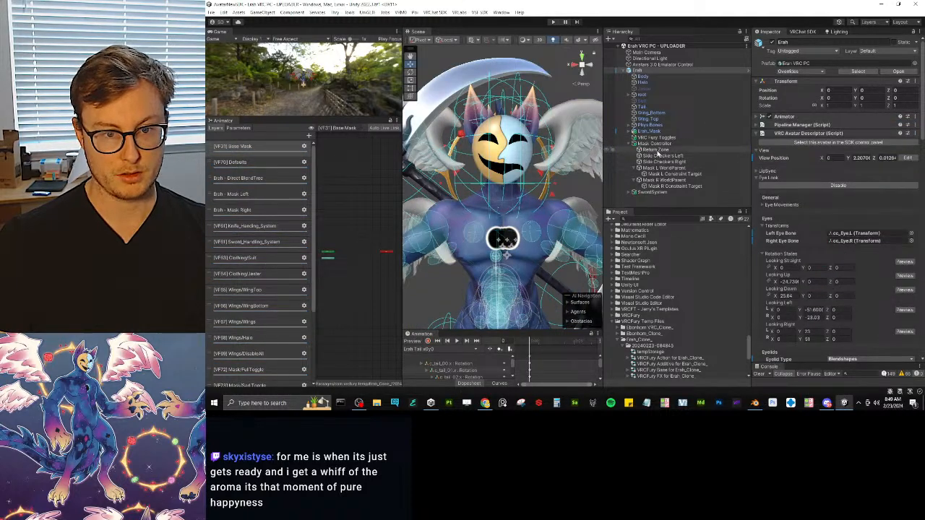
Add an object toggle to the Separate Pieces toggle in VRC Fury Toggles that turns on Side Checkers Left.
{"action": "left_click", "coordinate": [656, 137]}
{"action": "scroll", "coordinate": [831, 217], "scroll_direction": "down", "scroll_amount": 15}
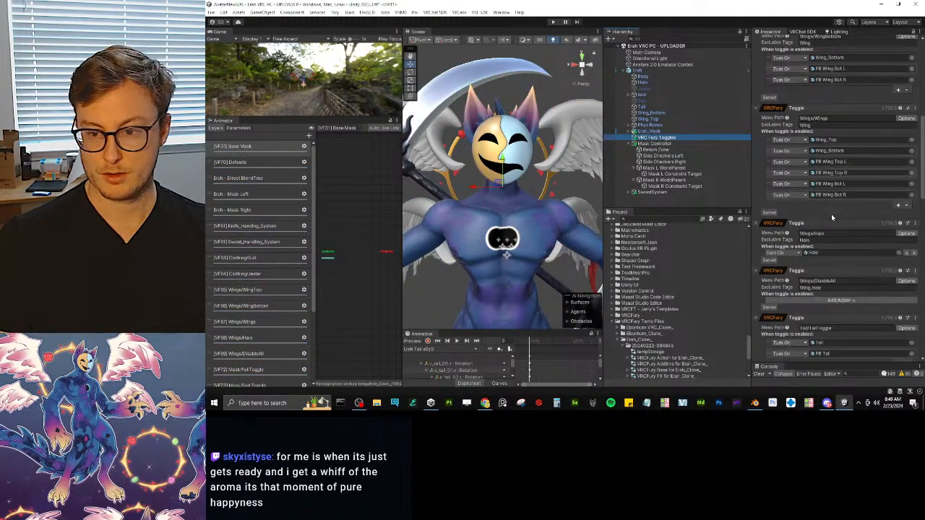
{"action": "scroll", "coordinate": [831, 214], "scroll_direction": "down", "scroll_amount": 10}
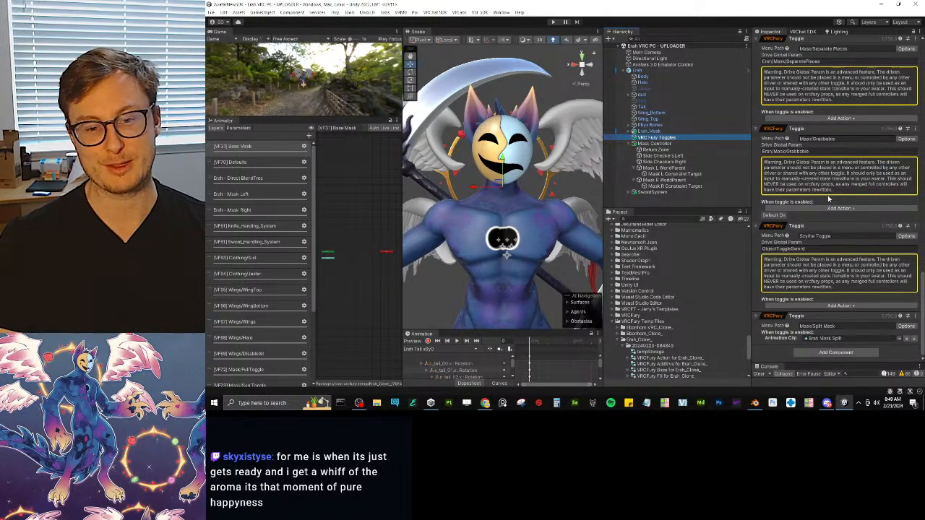
{"action": "scroll", "coordinate": [831, 200], "scroll_direction": "up", "scroll_amount": 3}
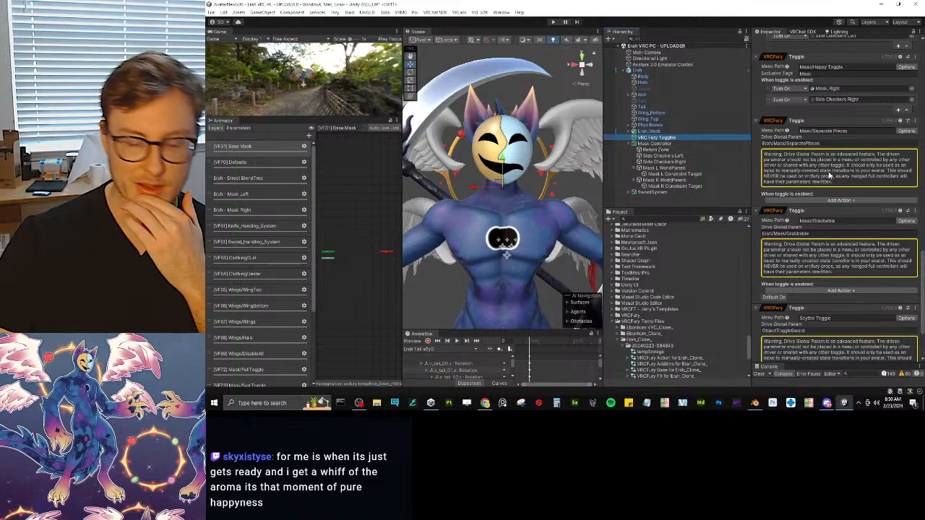
{"action": "scroll", "coordinate": [831, 180], "scroll_direction": "up", "scroll_amount": 2}
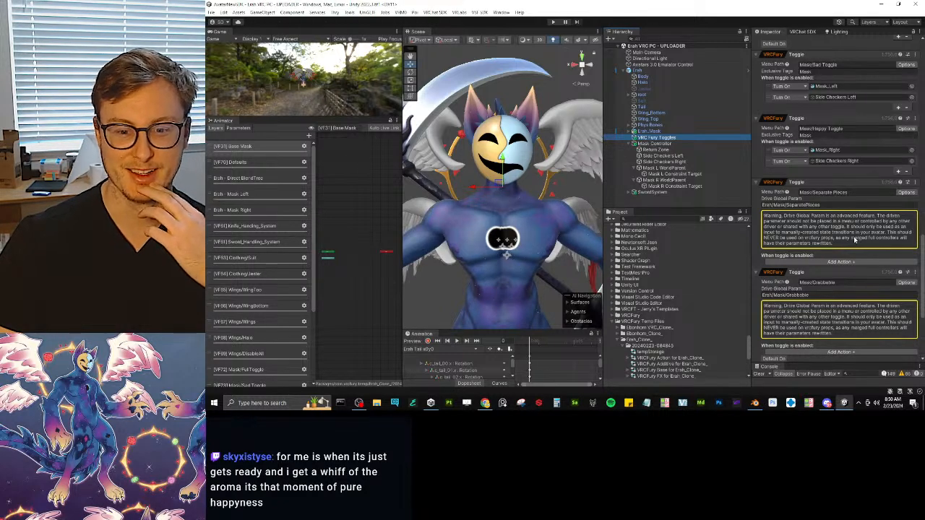
{"action": "scroll", "coordinate": [856, 240], "scroll_direction": "down", "scroll_amount": 1}
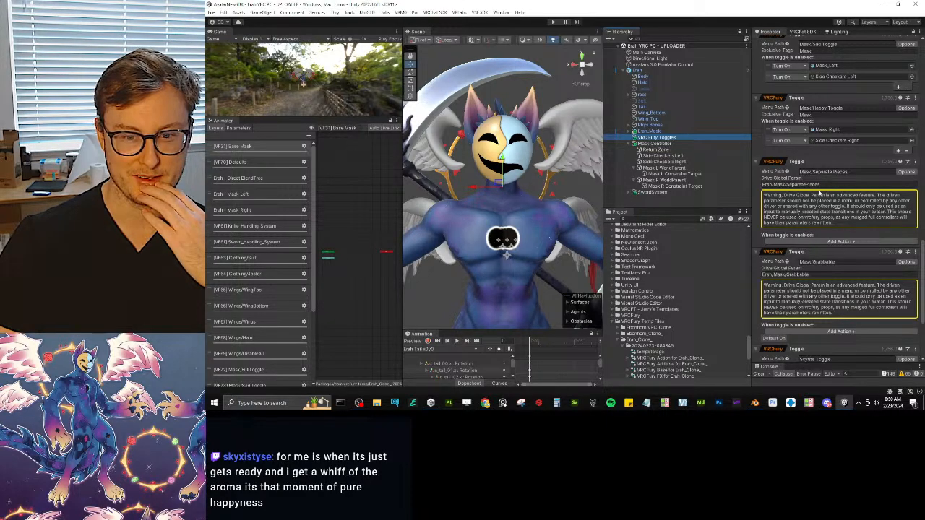
{"action": "left_click", "coordinate": [839, 241]}
{"action": "left_click", "coordinate": [855, 249]}
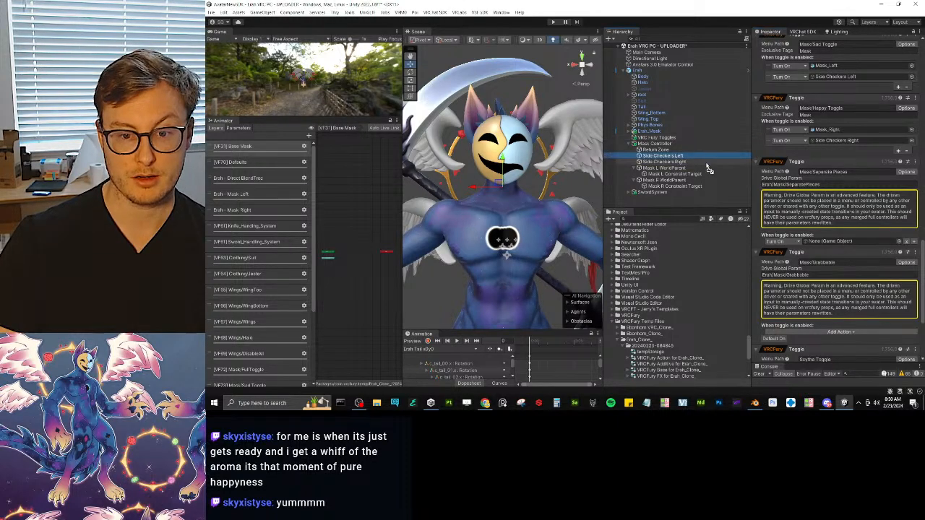
{"action": "left_click_drag", "start_coordinate": [823, 236], "coordinate": [827, 241]}
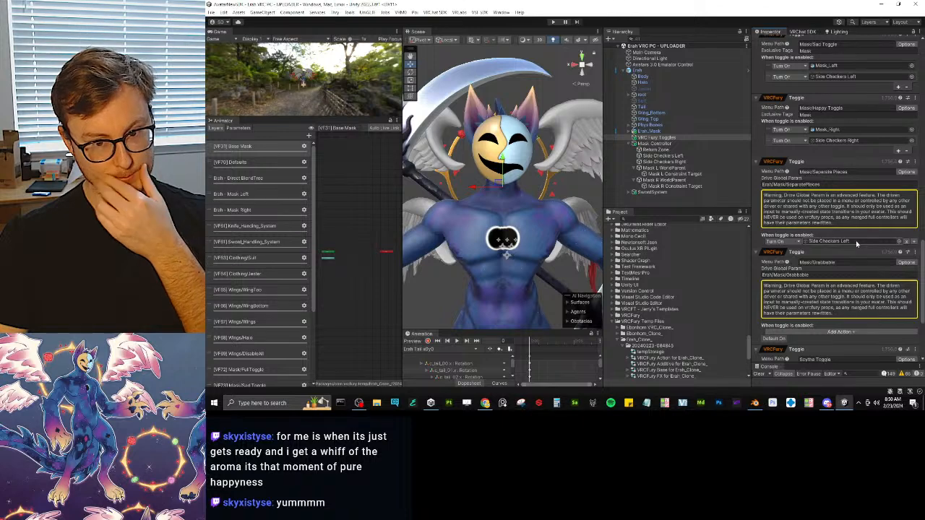
Enter play mode, test the Split Mask, Happy, Separate Pieces and Full toggles in the Mask submenu, and exit play mode.
{"action": "left_click", "coordinate": [554, 22]}
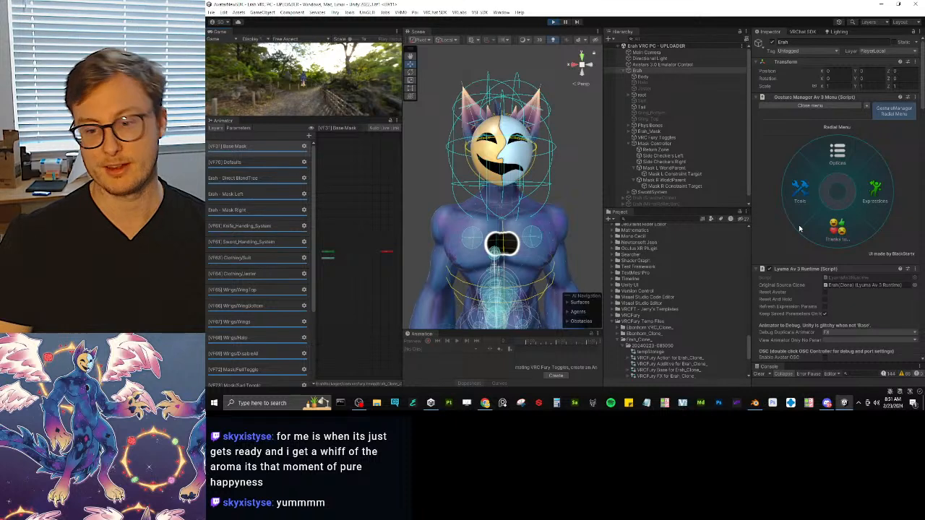
{"action": "left_click", "coordinate": [860, 195]}
{"action": "left_click", "coordinate": [802, 175]}
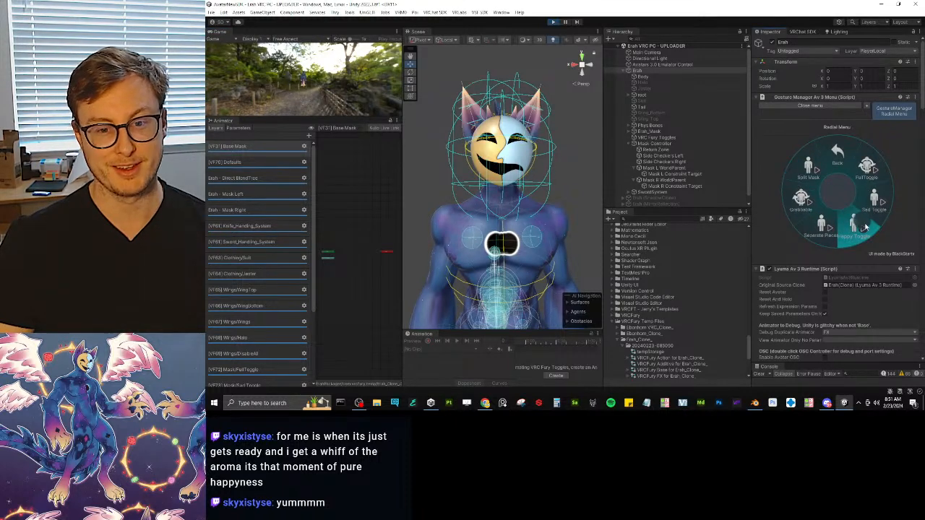
{"action": "left_click", "coordinate": [811, 177]}
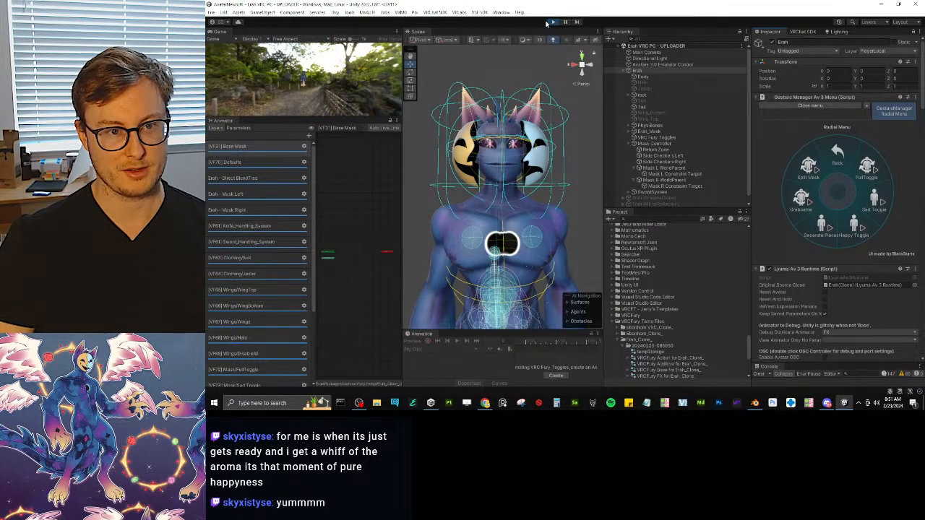
{"action": "left_click", "coordinate": [852, 225]}
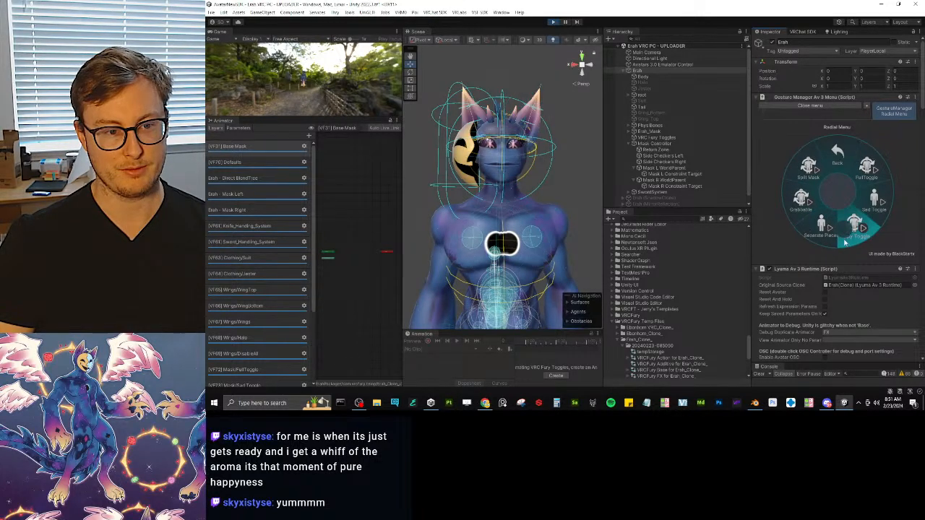
{"action": "left_click", "coordinate": [855, 224]}
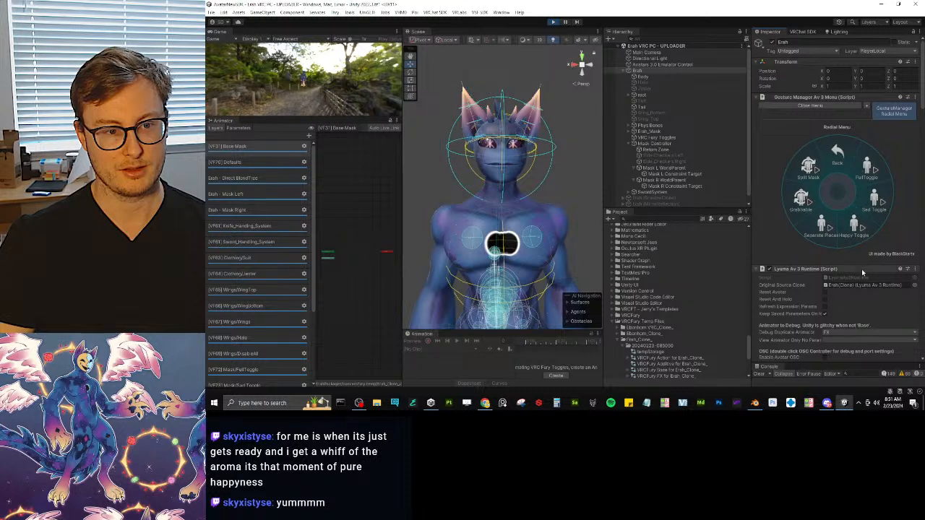
{"action": "left_click", "coordinate": [822, 227]}
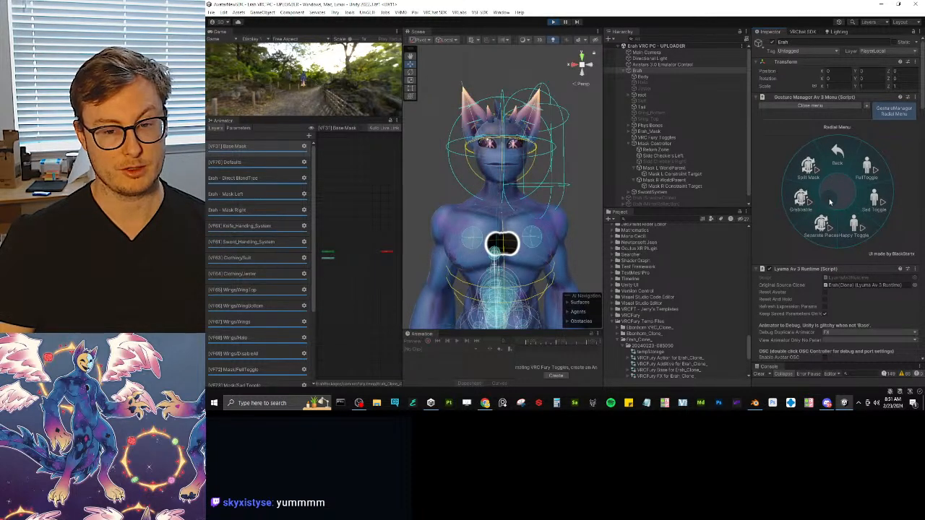
{"action": "left_click", "coordinate": [853, 168]}
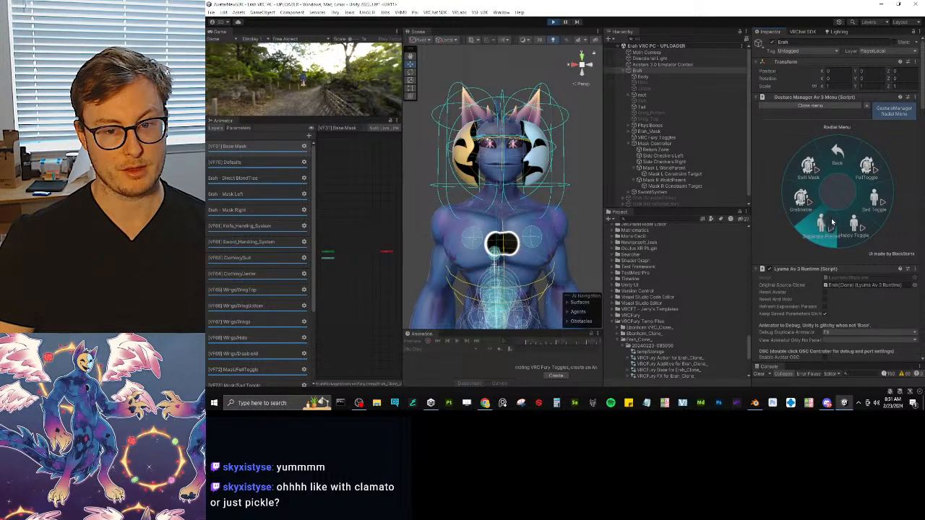
{"action": "left_click", "coordinate": [565, 22]}
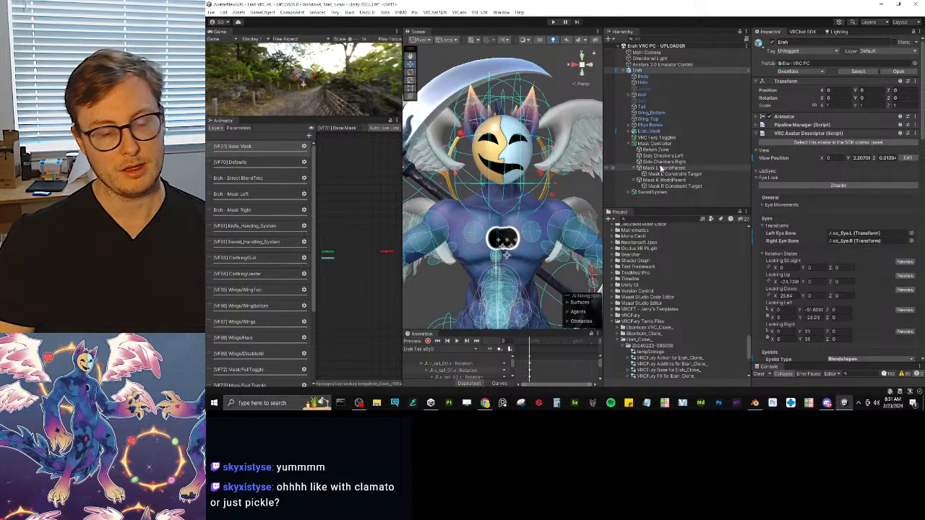
Remove the Side Checkers Left action from the Separate Pieces toggle in VRC Fury Toggles.
{"action": "left_click", "coordinate": [660, 156]}
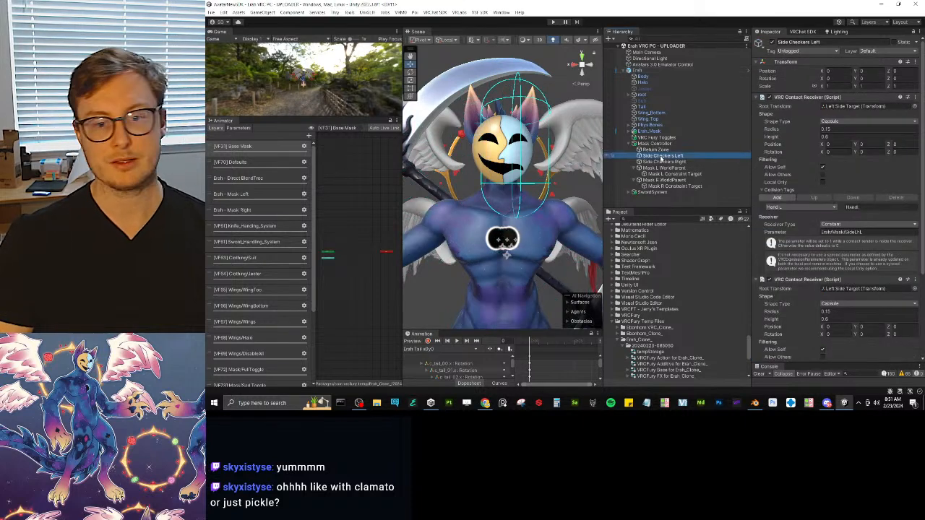
{"action": "left_click", "coordinate": [652, 192]}
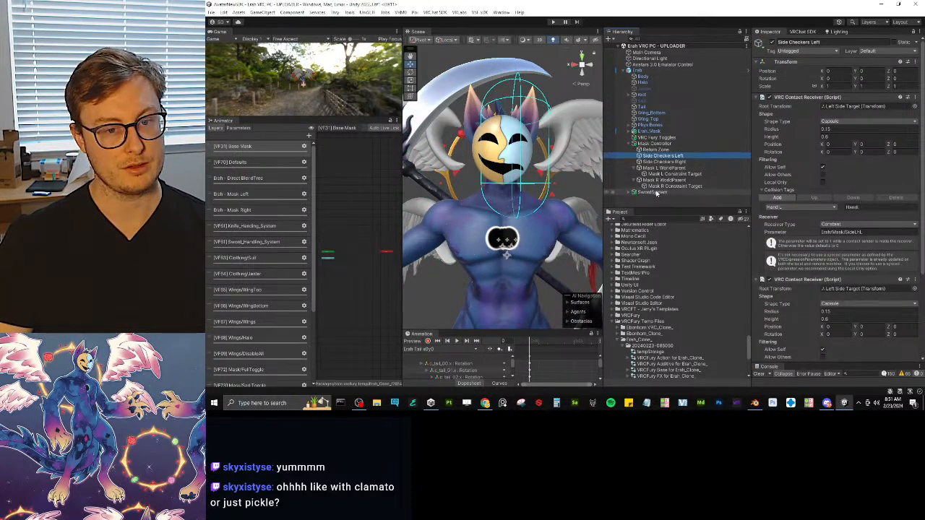
{"action": "left_click", "coordinate": [652, 149]}
{"action": "left_click", "coordinate": [654, 137]}
{"action": "scroll", "coordinate": [859, 217], "scroll_direction": "down", "scroll_amount": 5}
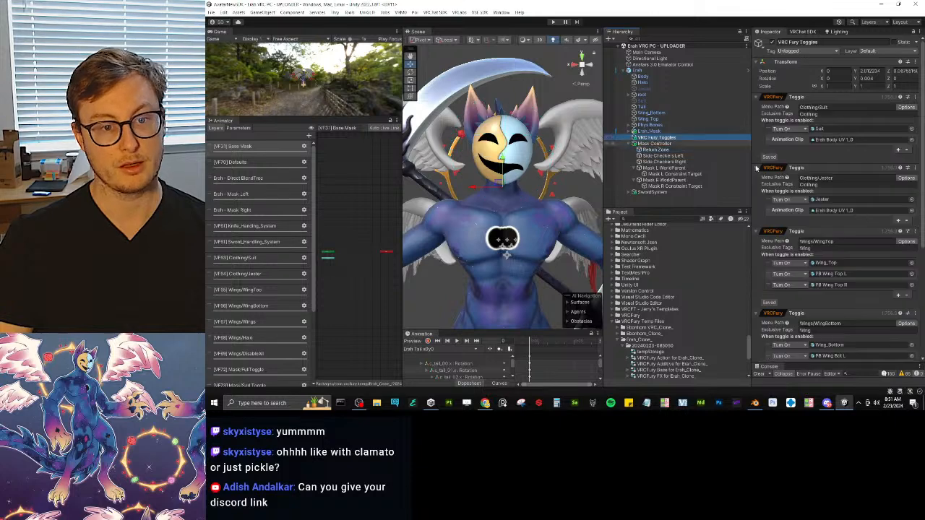
{"action": "scroll", "coordinate": [862, 221], "scroll_direction": "down", "scroll_amount": 15}
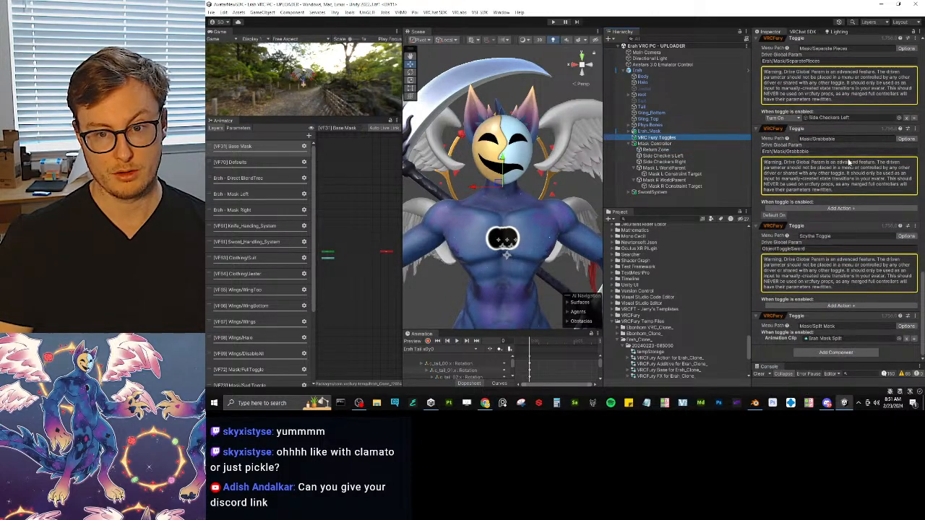
{"action": "scroll", "coordinate": [842, 231], "scroll_direction": "up", "scroll_amount": 6}
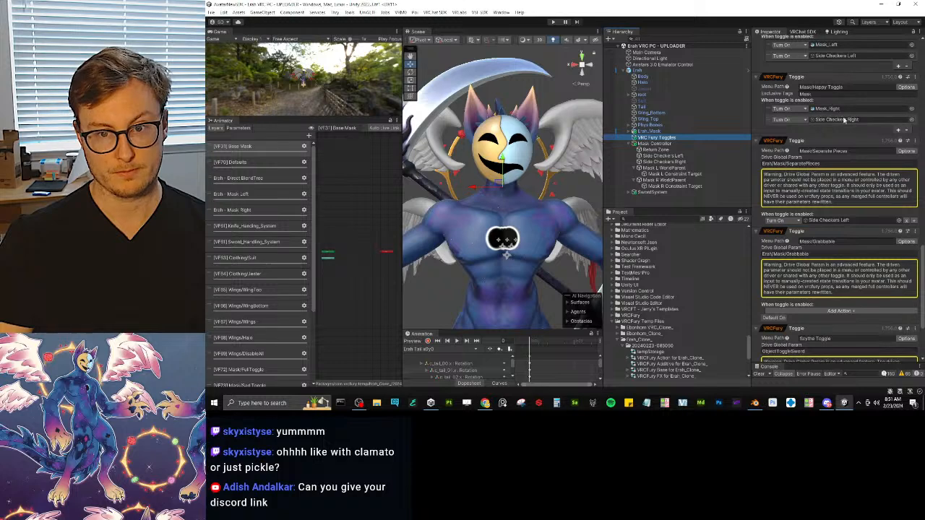
{"action": "scroll", "coordinate": [856, 146], "scroll_direction": "up", "scroll_amount": 5}
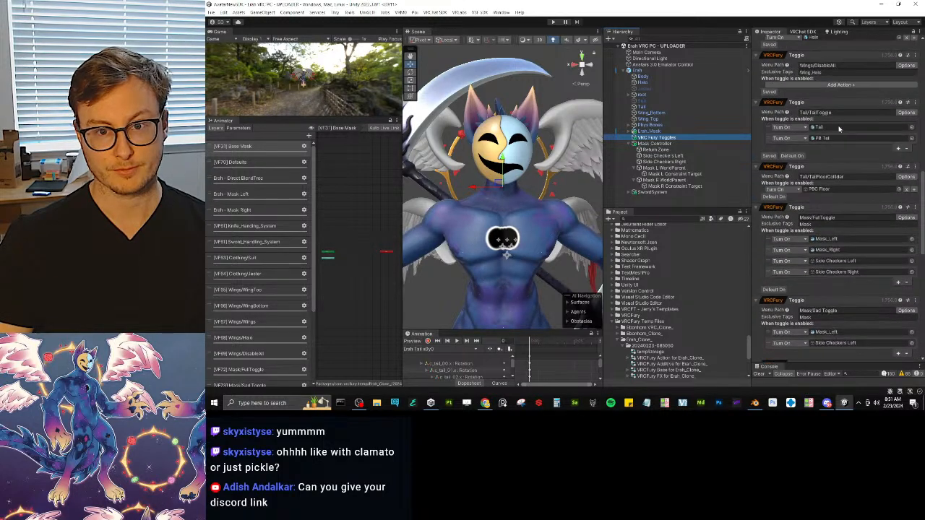
{"action": "scroll", "coordinate": [851, 154], "scroll_direction": "down", "scroll_amount": 5}
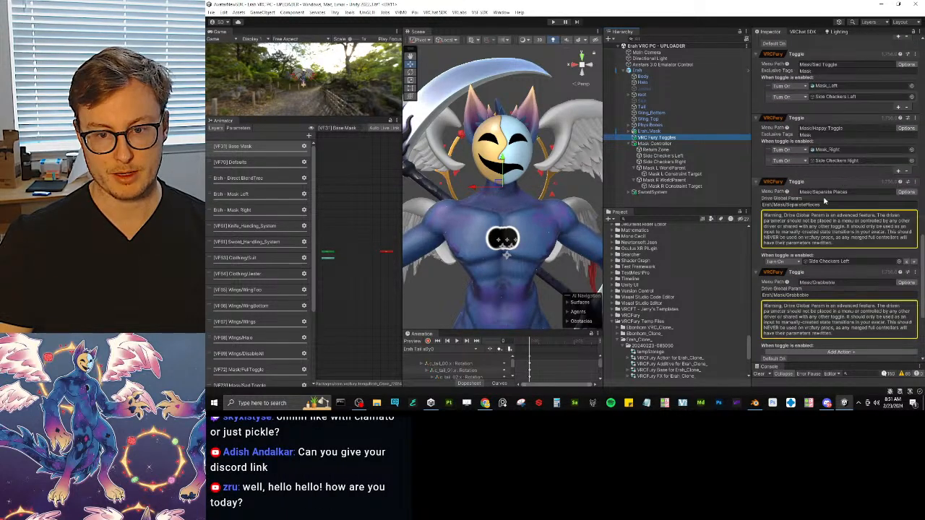
{"action": "left_click", "coordinate": [908, 262]}
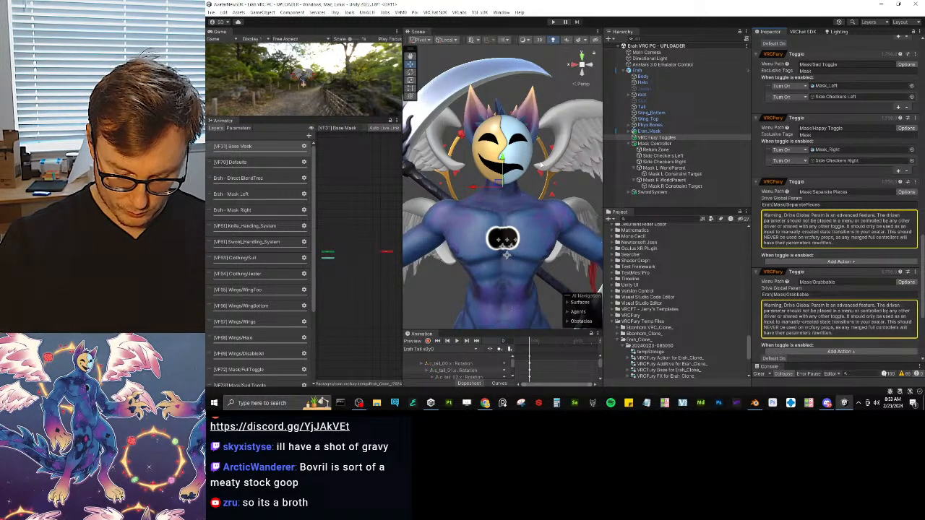
Open the Erah FX Layer controller, show its Erah - Mask Left layer, and widen the Animator view to see its states.
{"action": "scroll", "coordinate": [682, 227], "scroll_direction": "down", "scroll_amount": 10}
{"action": "scroll", "coordinate": [682, 279], "scroll_direction": "up", "scroll_amount": 5}
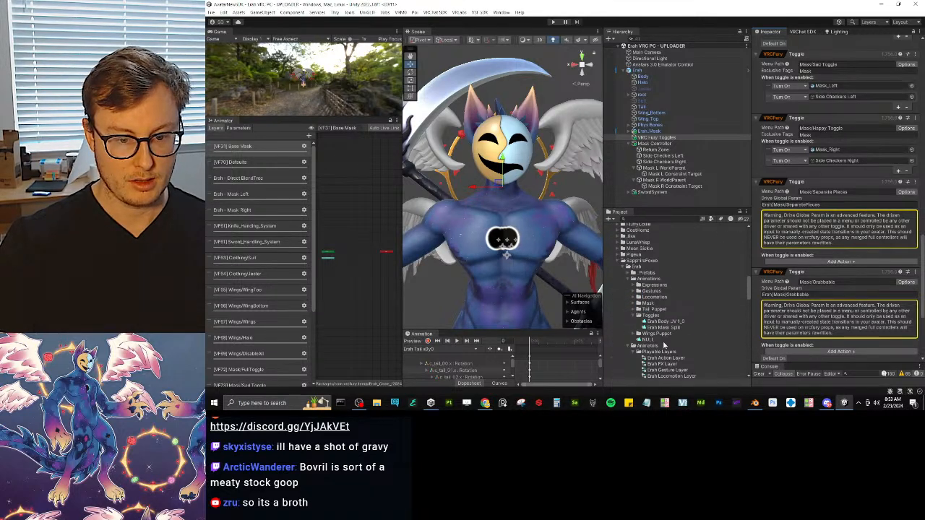
{"action": "left_click", "coordinate": [665, 319]}
{"action": "left_click", "coordinate": [239, 210]}
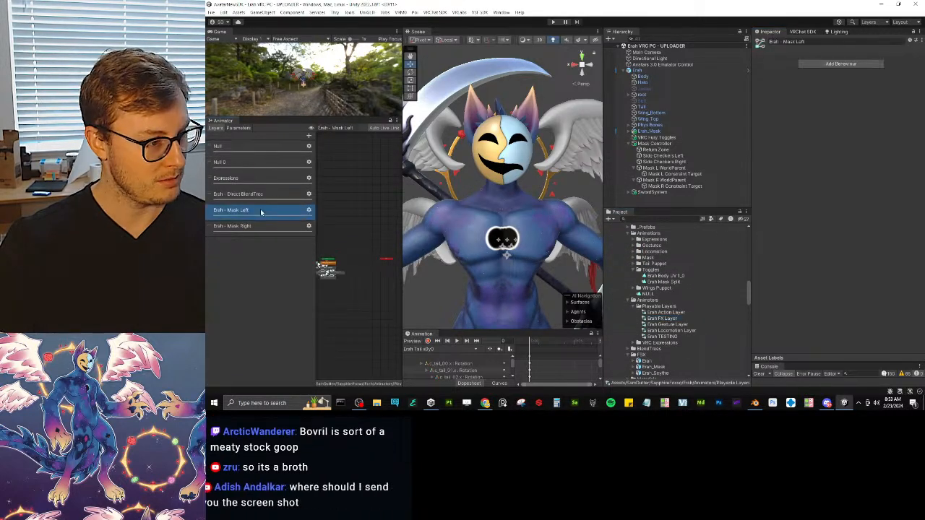
{"action": "left_click_drag", "start_coordinate": [402, 247], "coordinate": [480, 248]}
{"action": "scroll", "coordinate": [434, 220], "scroll_direction": "up", "scroll_amount": 6}
{"action": "middle_click_drag", "start_coordinate": [435, 221], "coordinate": [417, 224]}
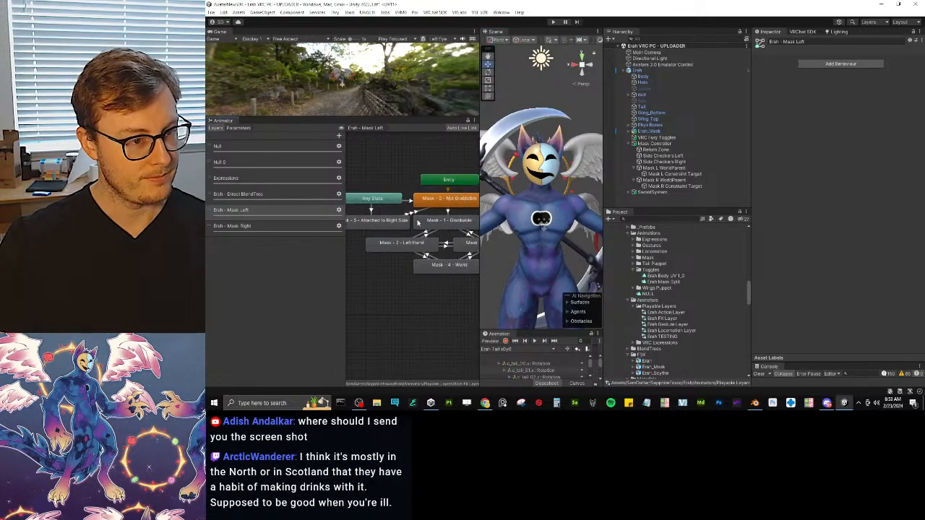
Select all transitions in the Erah - Mask Left layer, switch the inspector to Debug mode, and set their transition duration to 0.1.
{"action": "left_click", "coordinate": [415, 214]}
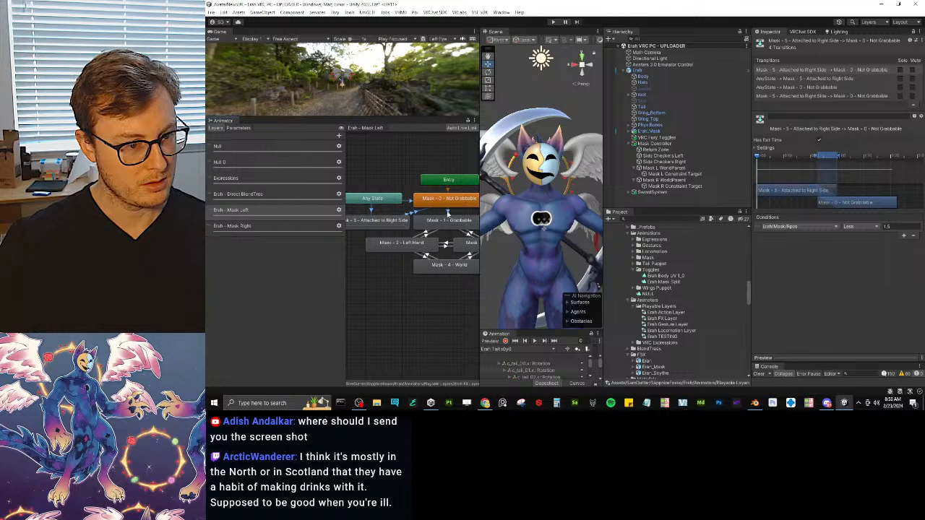
{"action": "left_click", "coordinate": [442, 219]}
{"action": "left_click", "coordinate": [427, 234], "text": "shift"}
{"action": "left_click", "coordinate": [429, 236], "text": "shift"}
{"action": "left_click", "coordinate": [445, 244], "text": "shift"}
{"action": "left_click", "coordinate": [445, 247], "text": "shift"}
{"action": "left_click", "coordinate": [426, 258], "text": "shift"}
{"action": "left_click", "coordinate": [470, 255], "text": "shift"}
{"action": "left_click", "coordinate": [470, 255], "text": "shift"}
{"action": "left_click", "coordinate": [471, 258], "text": "shift"}
{"action": "left_click", "coordinate": [469, 236], "text": "shift"}
{"action": "left_click", "coordinate": [465, 236], "text": "shift"}
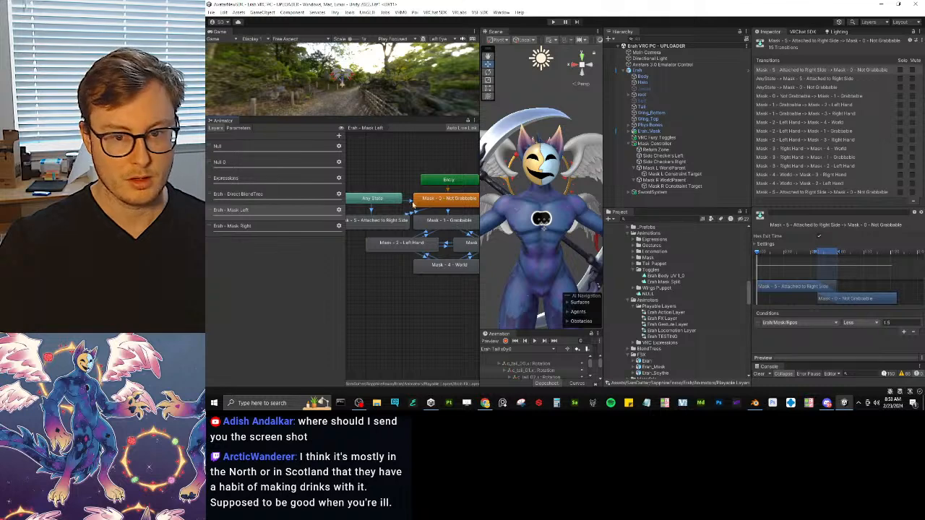
{"action": "left_click", "coordinate": [795, 244]}
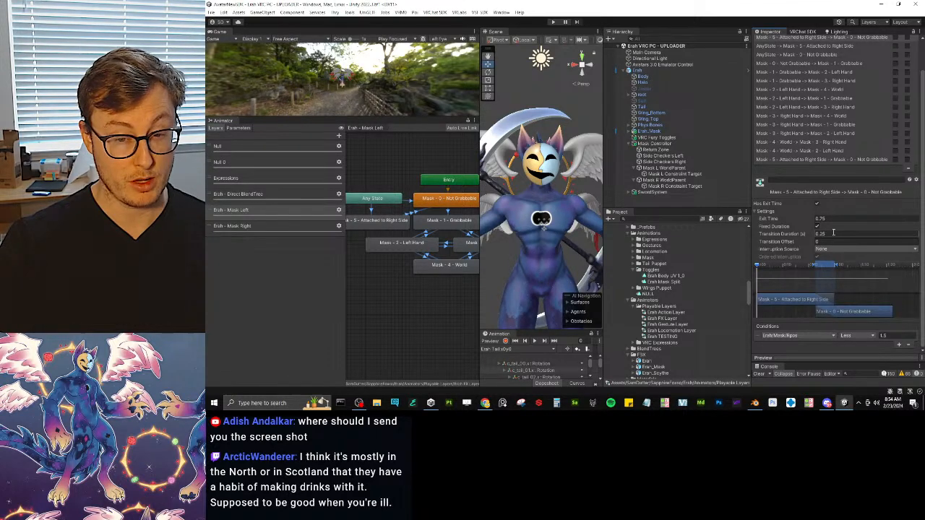
{"action": "scroll", "coordinate": [827, 185], "scroll_direction": "up", "scroll_amount": 2}
{"action": "right_click", "coordinate": [770, 33]}
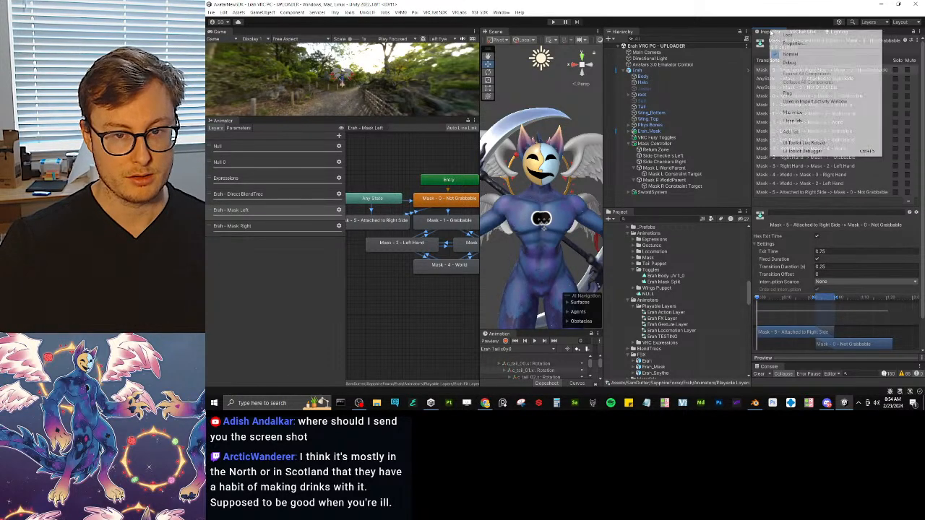
{"action": "left_click", "coordinate": [794, 62]}
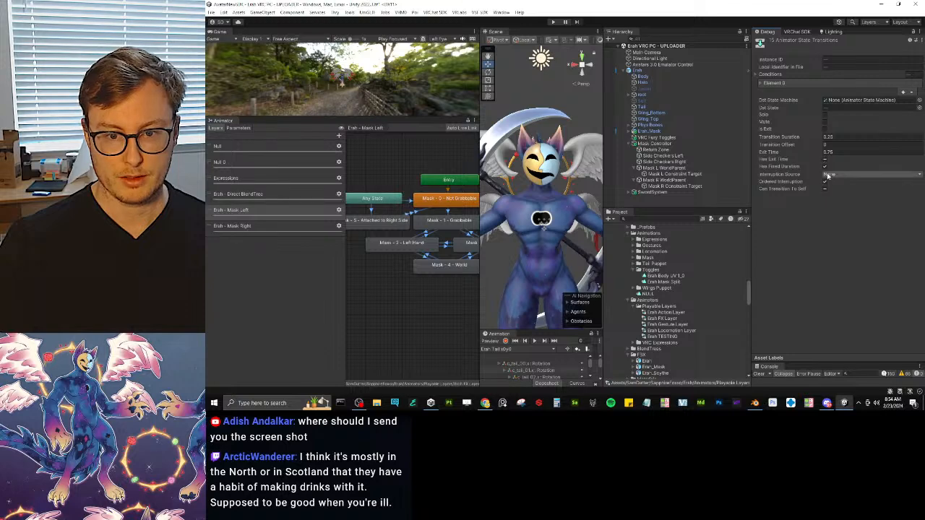
{"action": "type", "text": "0.25"}
{"action": "left_click", "coordinate": [840, 137]}
{"action": "type", "text": ".1"}
{"action": "key", "text": "Return"}
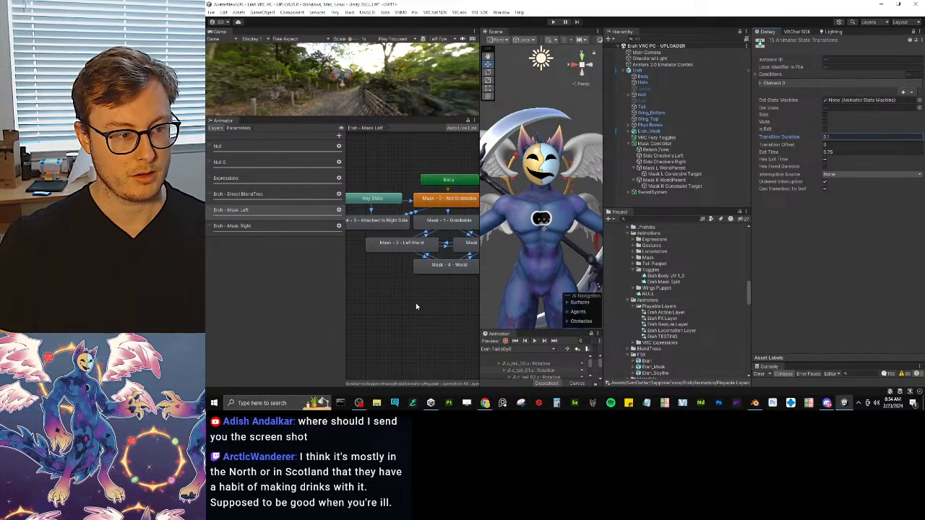
Select all transitions in the Erah - Mask Right layer and set their transition duration to 0.1.
{"action": "left_click", "coordinate": [323, 226]}
{"action": "left_click", "coordinate": [411, 203]}
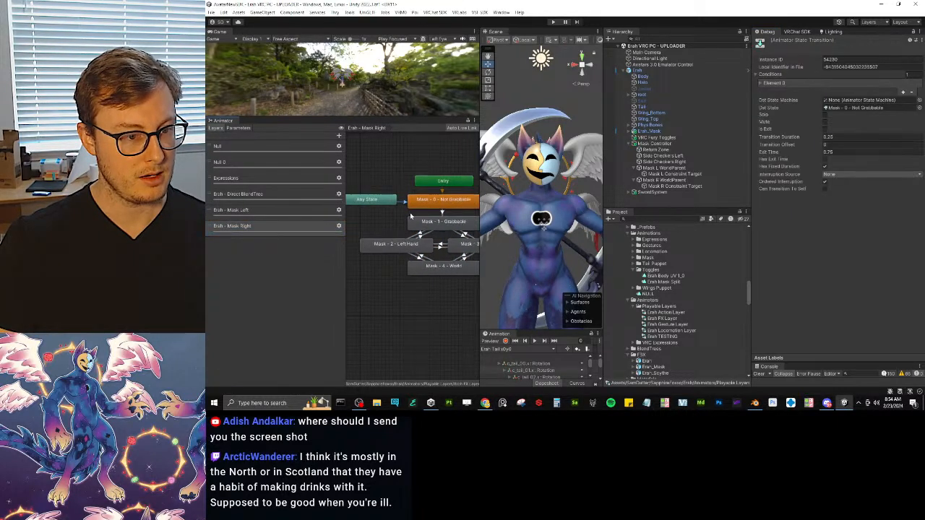
{"action": "left_click", "coordinate": [414, 239]}
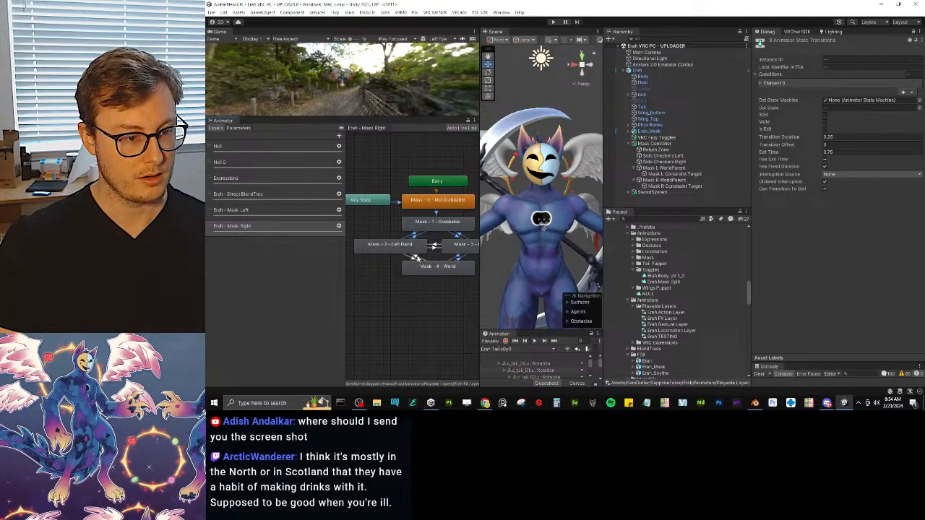
{"action": "left_click", "coordinate": [433, 249], "text": "shift"}
{"action": "left_click", "coordinate": [434, 245], "text": "shift"}
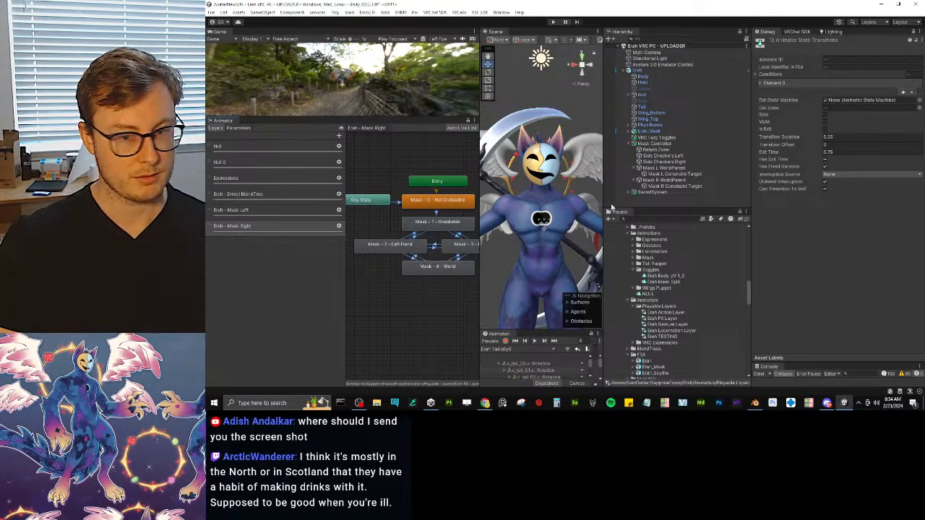
{"action": "left_click", "coordinate": [834, 138]}
{"action": "type", "text": ".1"}
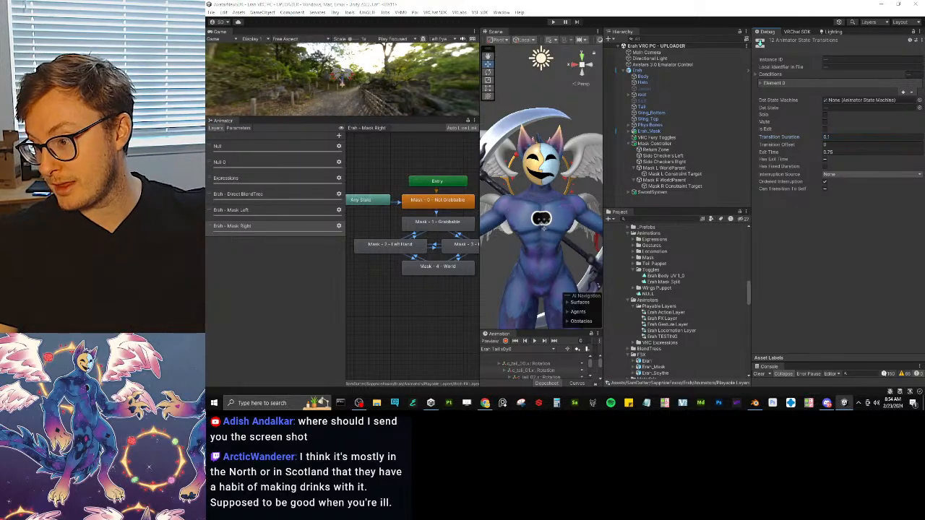
Switch to Blender and save the Erah.blend file.
{"action": "key", "text": "alt+Tab"}
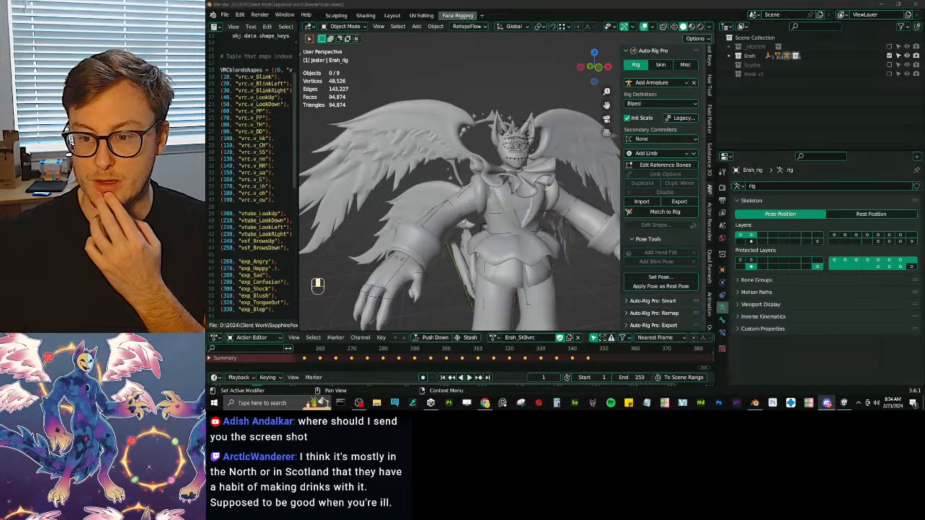
{"action": "key", "text": "ctrl+s"}
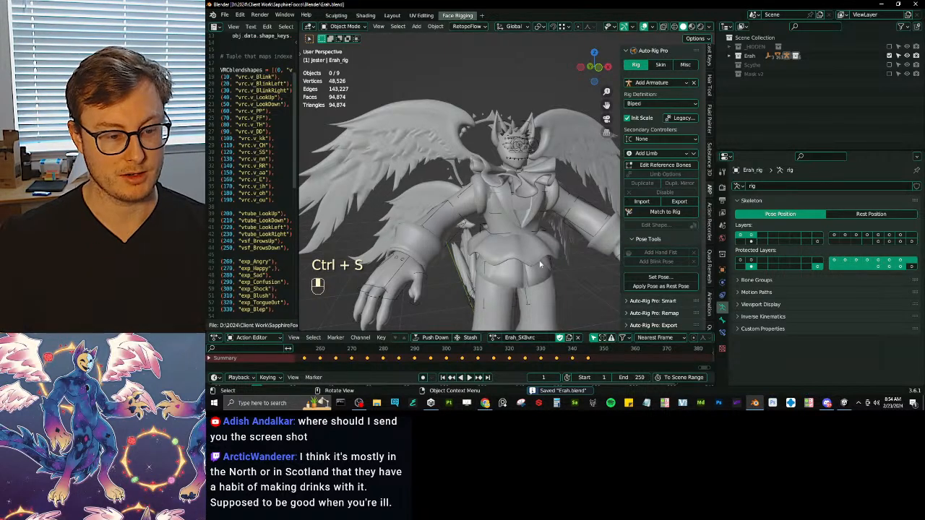
{"action": "mouse_move", "coordinate": [485, 402]}
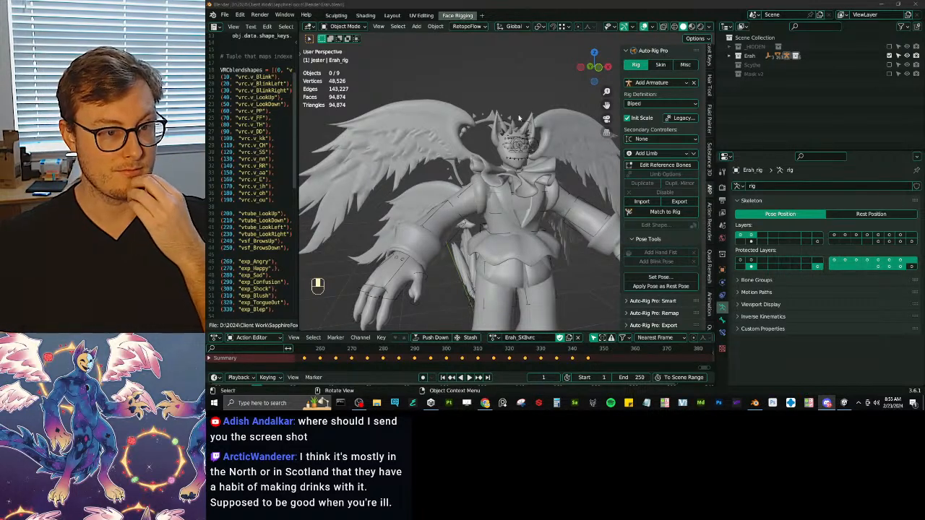
{"action": "key", "text": "ctrl+s"}
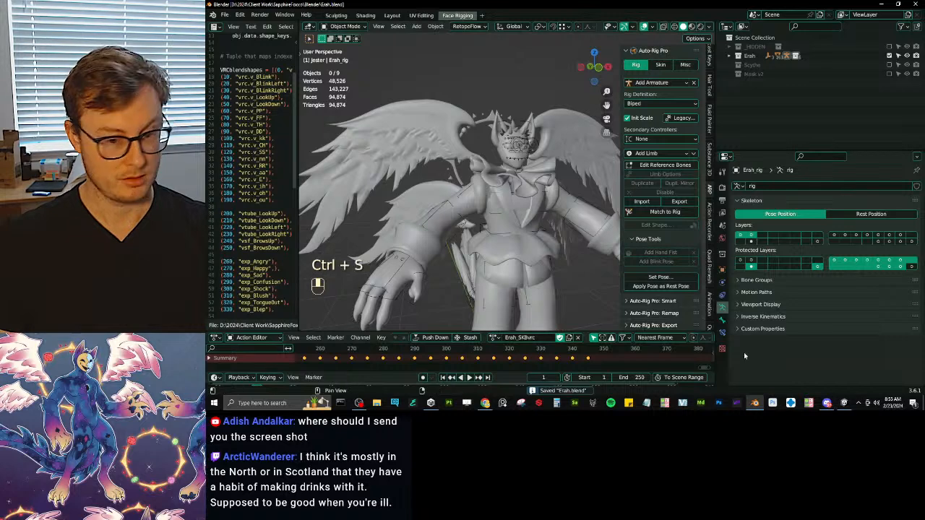
{"action": "left_click", "coordinate": [843, 403]}
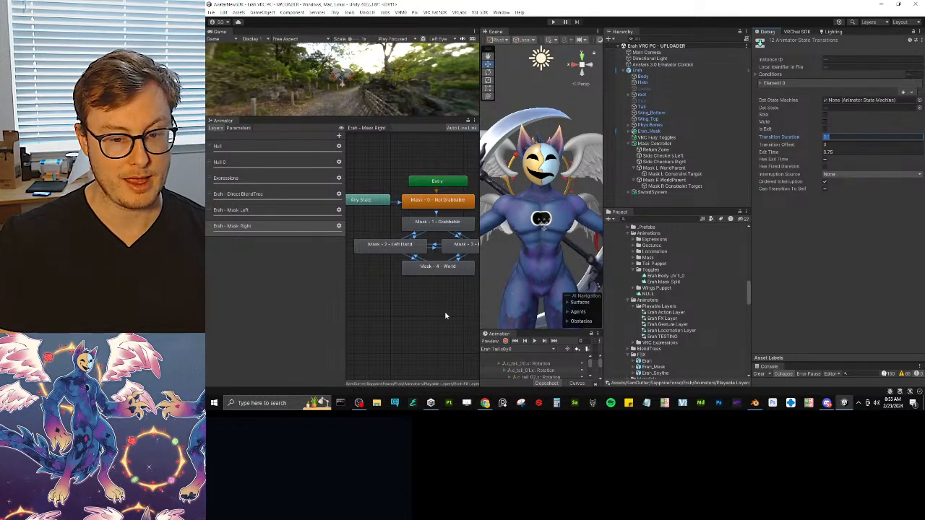
{"action": "left_click", "coordinate": [754, 402]}
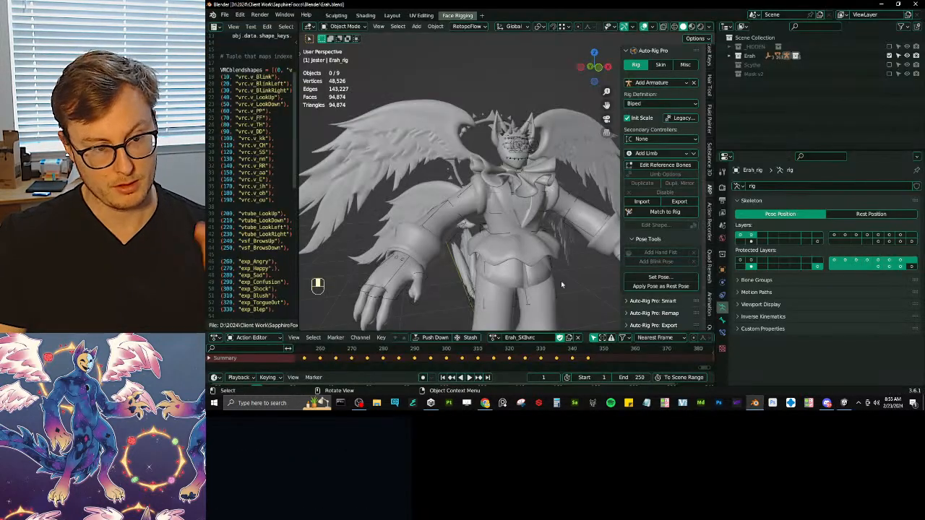
Select the Body mesh, check its shape keys, and collapse the Shape Keys section.
{"action": "scroll", "coordinate": [571, 233], "scroll_direction": "down", "scroll_amount": 5}
{"action": "scroll", "coordinate": [534, 252], "scroll_direction": "up", "scroll_amount": 4}
{"action": "middle_click_drag", "start_coordinate": [564, 225], "coordinate": [554, 254]}
{"action": "left_click", "coordinate": [555, 253]}
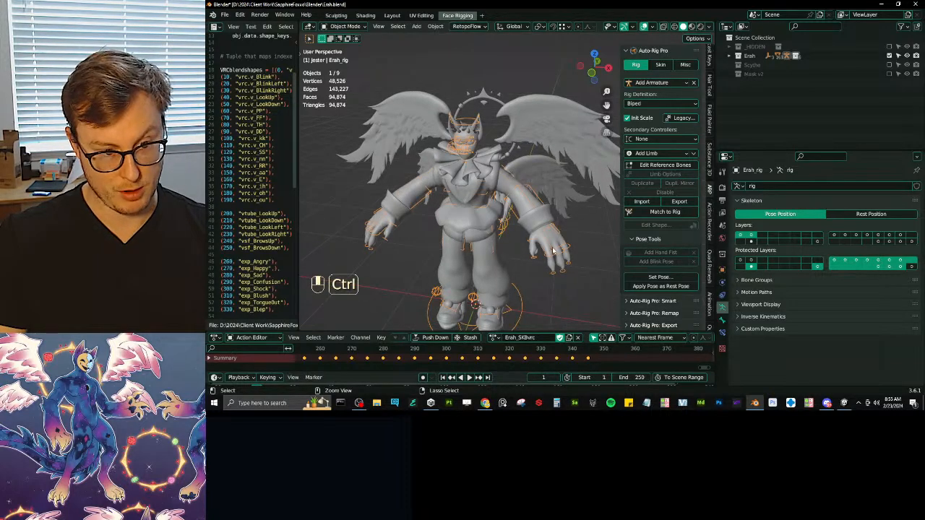
{"action": "key", "text": "ctrl+Tab"}
{"action": "key", "text": "ctrl+Tab"}
{"action": "left_click", "coordinate": [477, 141]}
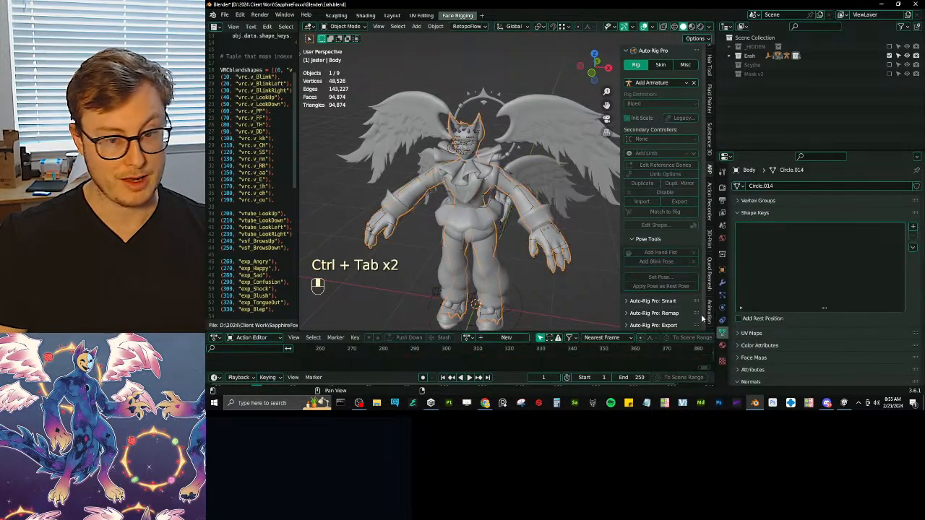
{"action": "left_click", "coordinate": [787, 213]}
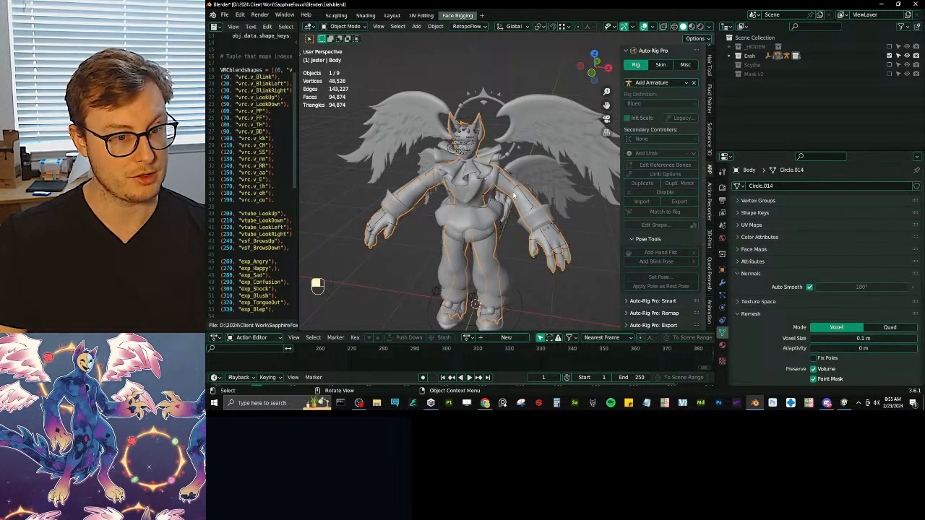
Put Erah_rig in Pose Mode and scale the left hand bone c_hand_fk.l to about 0.833.
{"action": "left_click", "coordinate": [547, 245]}
{"action": "key", "text": "ctrl+Tab"}
{"action": "middle_click_drag", "start_coordinate": [547, 247], "coordinate": [536, 227], "text": "shift"}
{"action": "left_click", "coordinate": [536, 226]}
{"action": "key", "text": "s"}
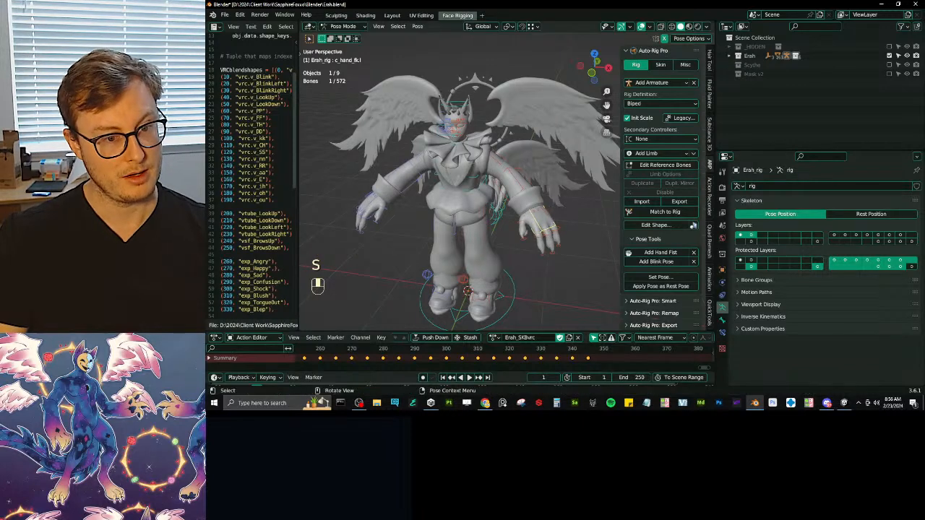
{"action": "key", "text": "s"}
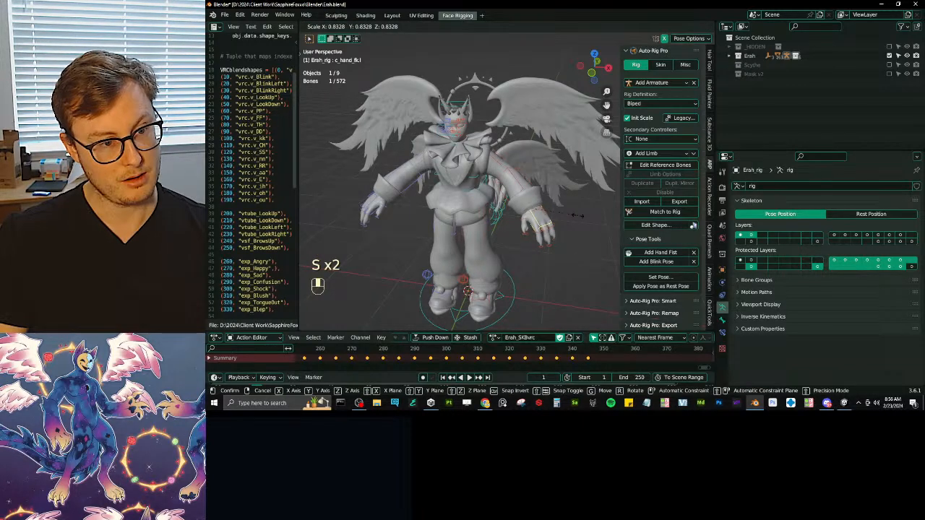
{"action": "left_click", "coordinate": [579, 217]}
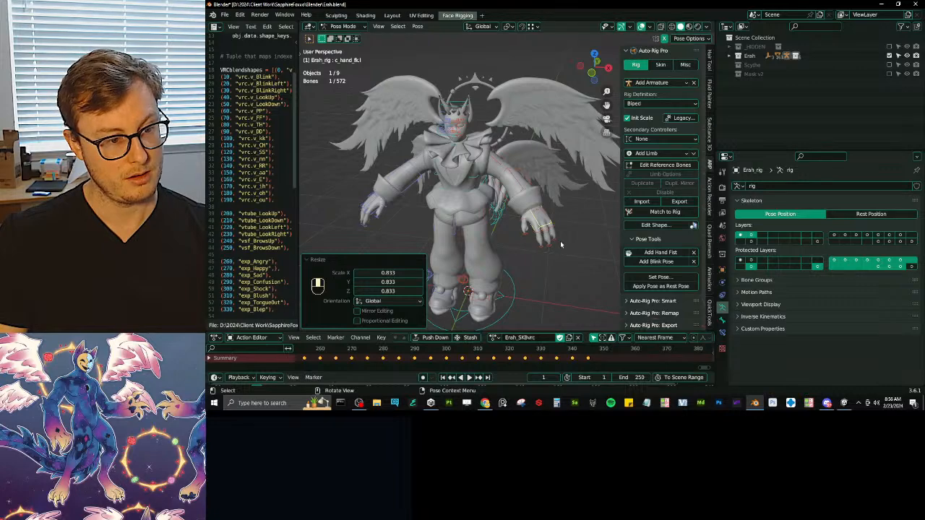
Return Erah_rig to Object Mode and save the Blender file.
{"action": "key", "text": "ctrl+Tab"}
{"action": "middle_click_drag", "start_coordinate": [460, 190], "coordinate": [517, 246]}
{"action": "scroll", "coordinate": [517, 245], "scroll_direction": "up", "scroll_amount": 2}
{"action": "key", "text": "ctrl+s"}
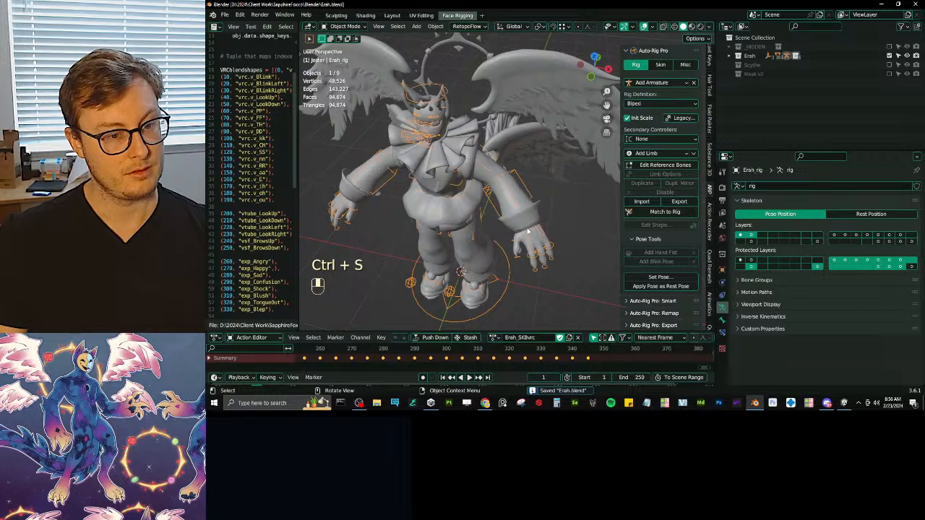
Select the Jester mesh and show its modifiers.
{"action": "scroll", "coordinate": [528, 231], "scroll_direction": "up", "scroll_amount": 5}
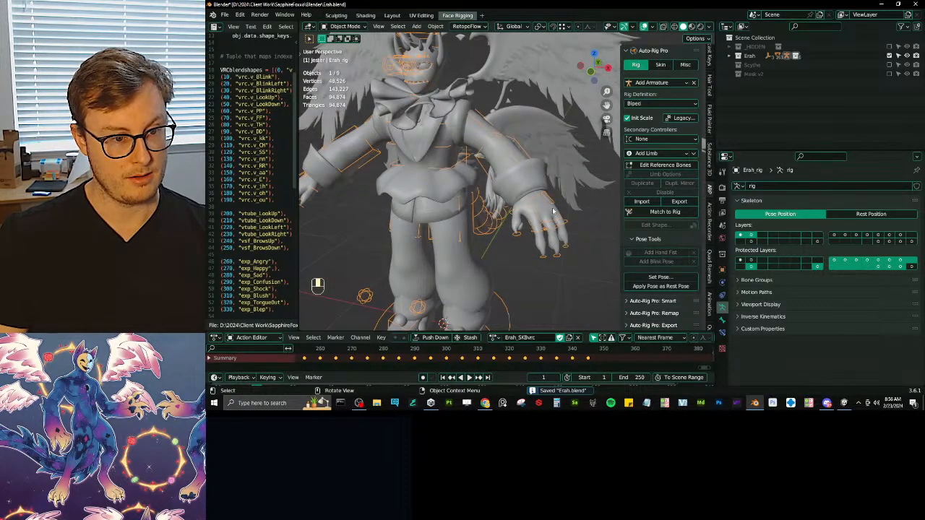
{"action": "scroll", "coordinate": [549, 216], "scroll_direction": "down", "scroll_amount": 4}
{"action": "middle_click_drag", "start_coordinate": [509, 190], "coordinate": [516, 193]}
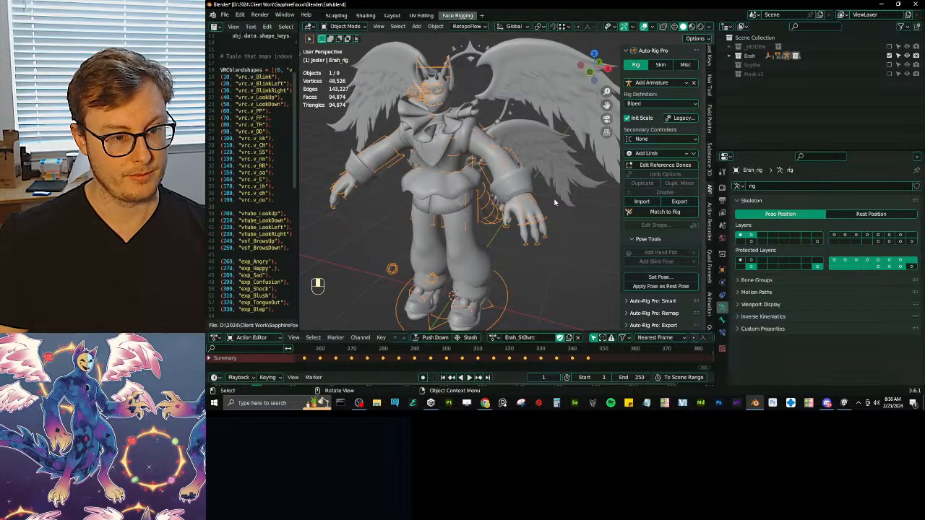
{"action": "left_click", "coordinate": [505, 175]}
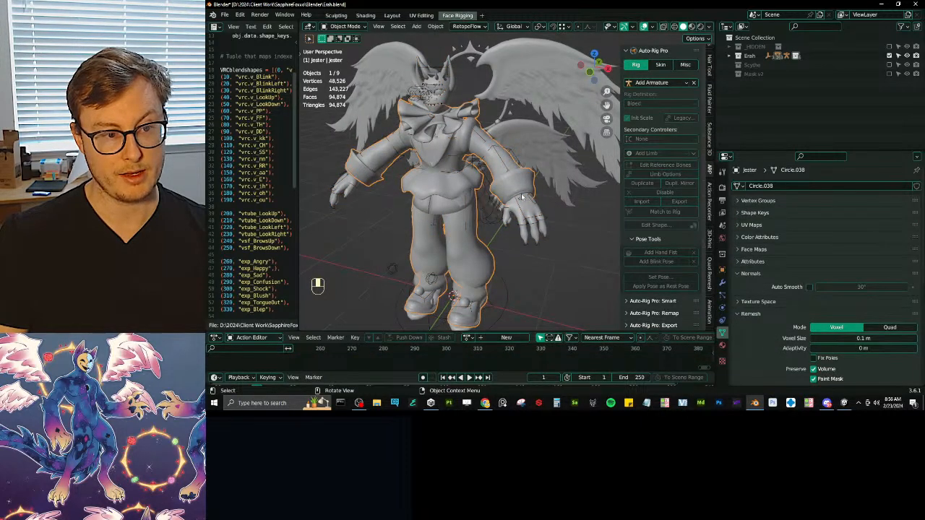
{"action": "left_click", "coordinate": [723, 283]}
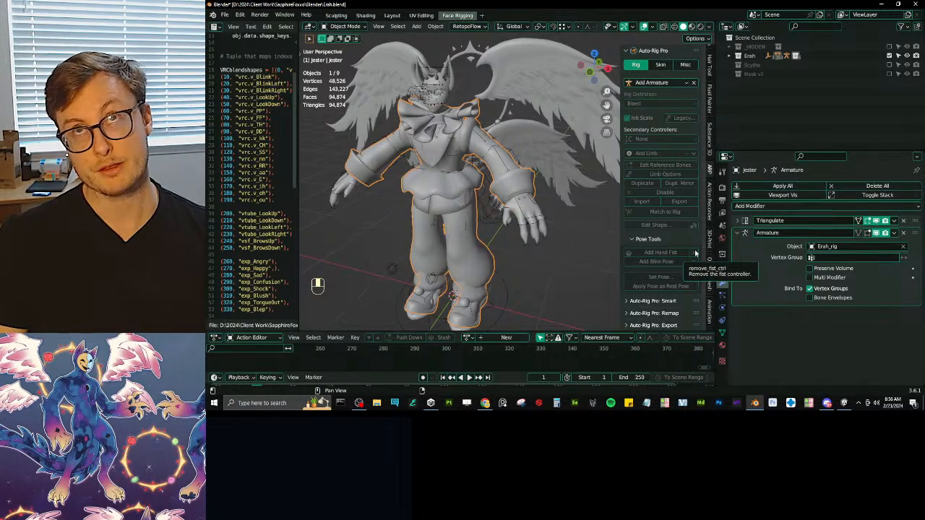
Try duplicating the Jester mesh's Armature modifier and applying the original, and undo both changes.
{"action": "left_click", "coordinate": [895, 234]}
{"action": "left_click", "coordinate": [861, 269]}
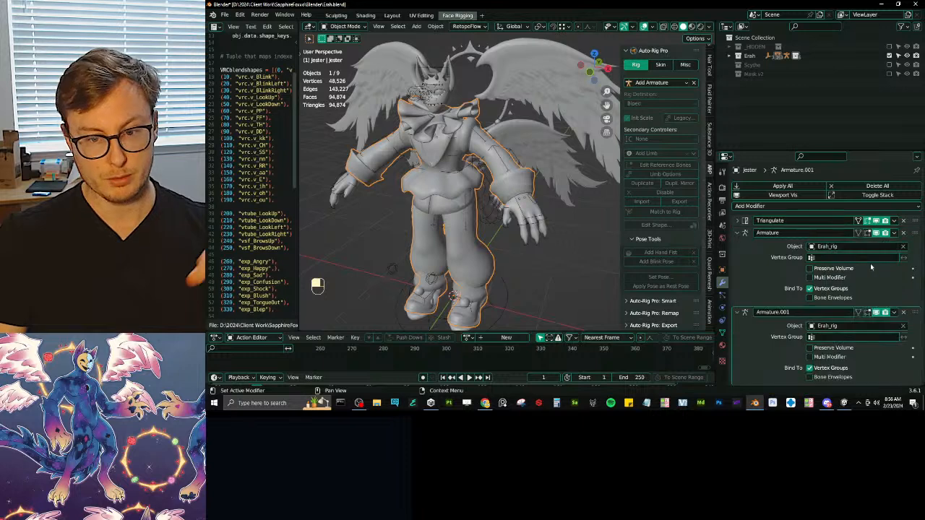
{"action": "left_click", "coordinate": [894, 232]}
{"action": "left_click", "coordinate": [886, 247]}
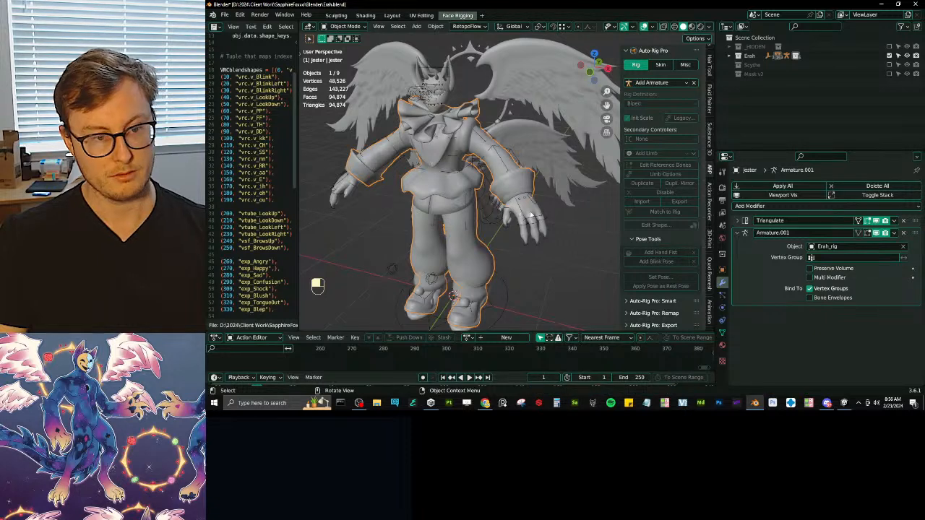
{"action": "key", "text": "ctrl+z"}
{"action": "key", "text": "ctrl+z"}
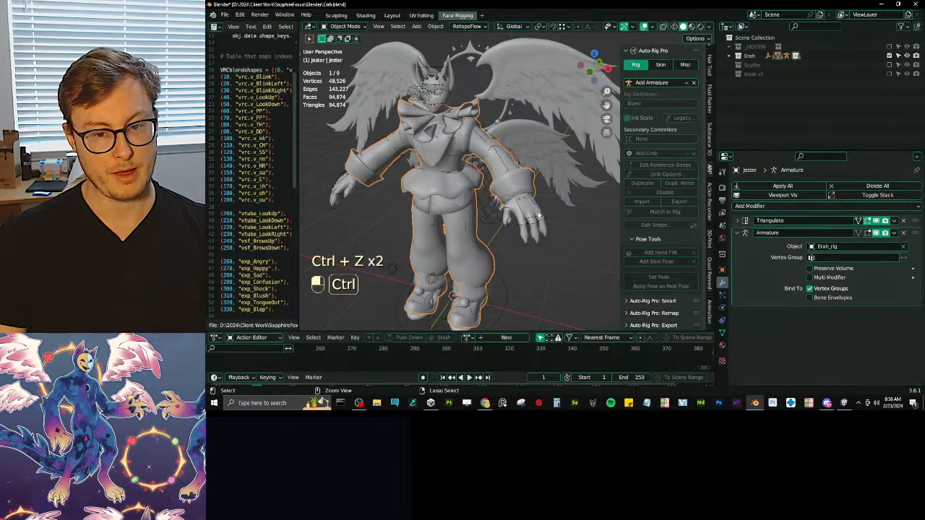
Apply the armature modifiers on the Jester, Body and Suit meshes.
{"action": "left_click", "coordinate": [894, 233]}
{"action": "left_click", "coordinate": [844, 243]}
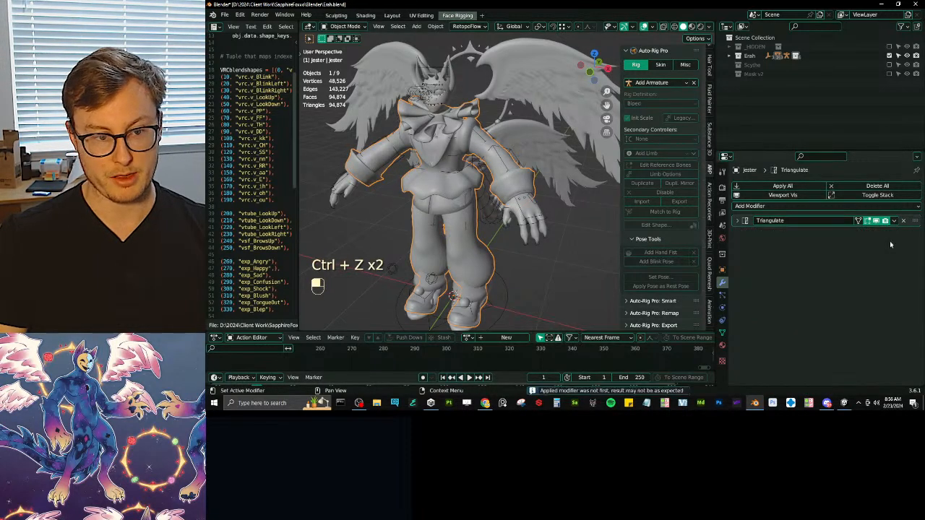
{"action": "left_click", "coordinate": [538, 213]}
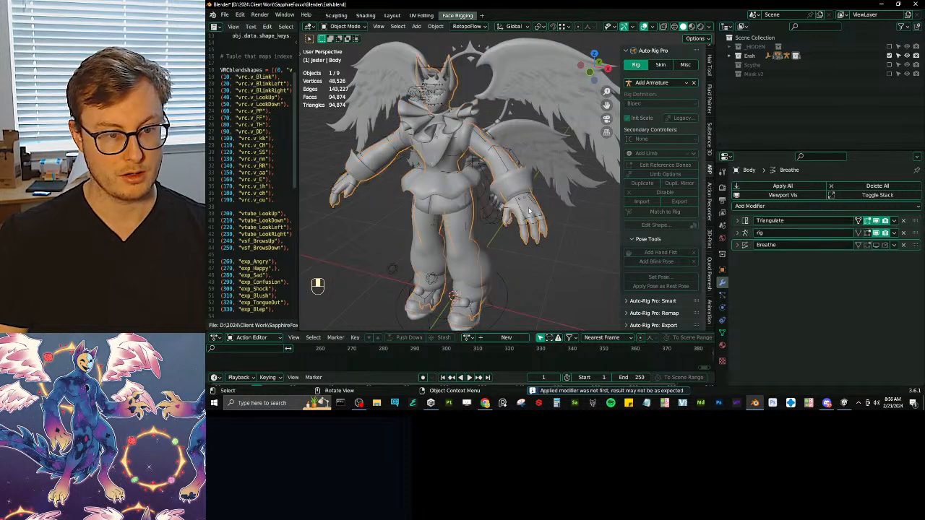
{"action": "left_click", "coordinate": [894, 233]}
{"action": "left_click", "coordinate": [844, 243]}
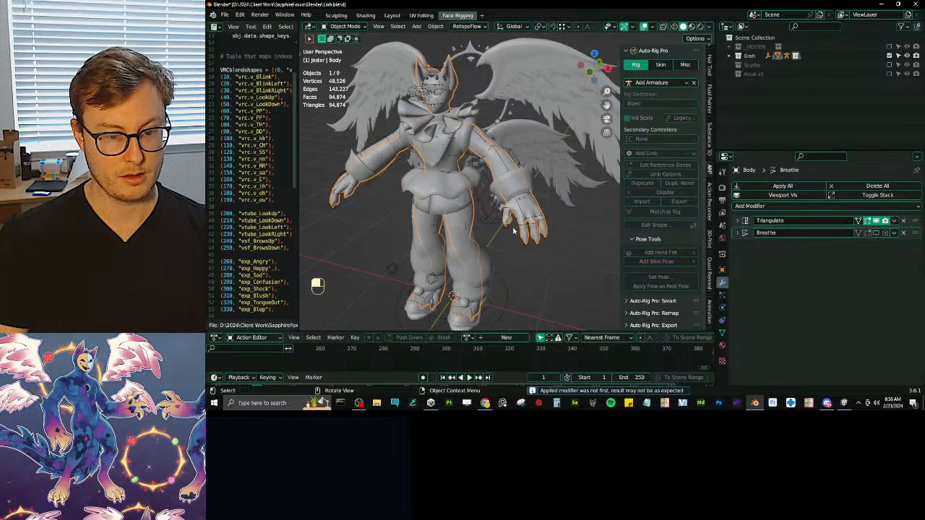
{"action": "left_click", "coordinate": [516, 198]}
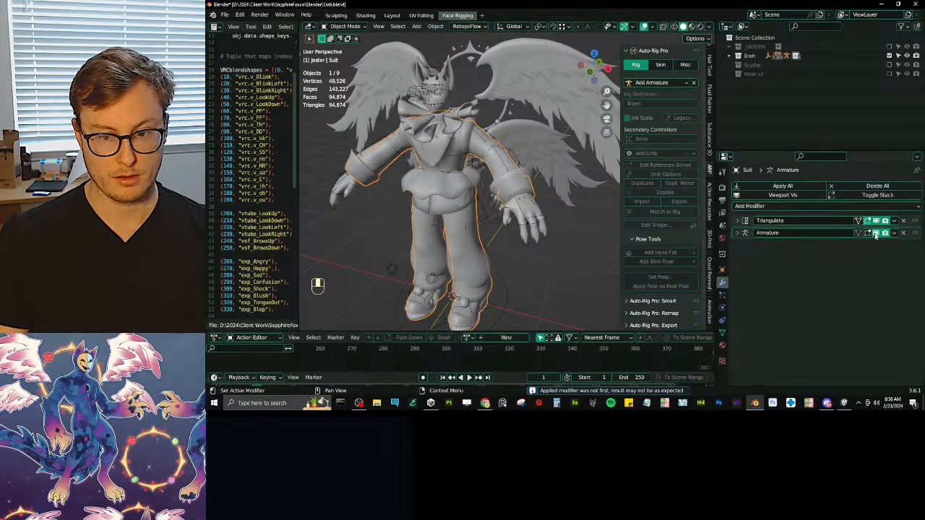
{"action": "left_click", "coordinate": [895, 233]}
{"action": "left_click", "coordinate": [844, 243]}
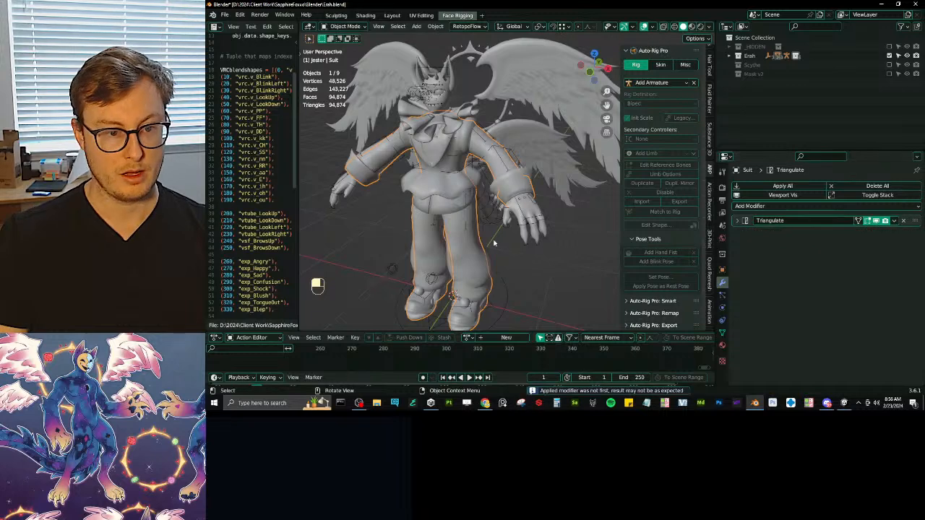
Select all Erah_rig bones in Pose Mode, return to Object Mode, and apply the pose as rest pose with Auto-Rig Pro.
{"action": "left_click", "coordinate": [534, 219]}
{"action": "key", "text": "ctrl+Tab"}
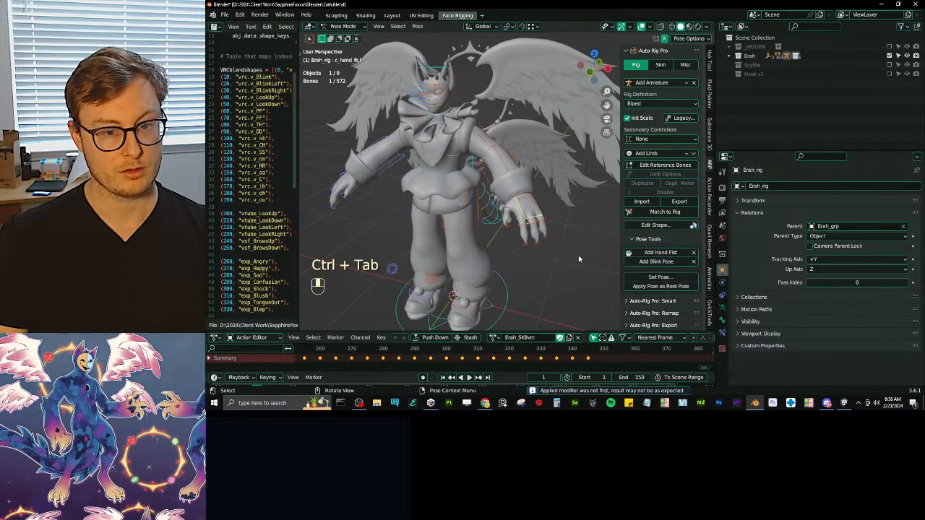
{"action": "key", "text": "a"}
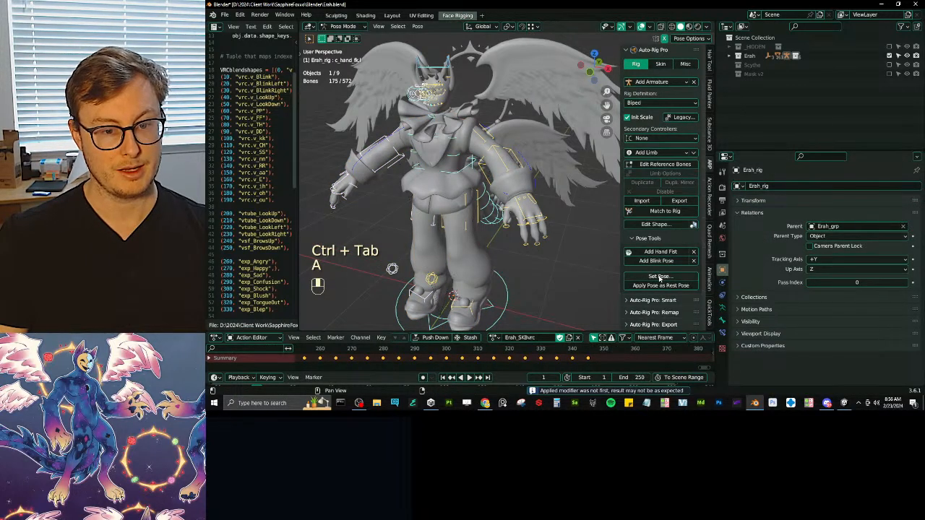
{"action": "left_click", "coordinate": [659, 276]}
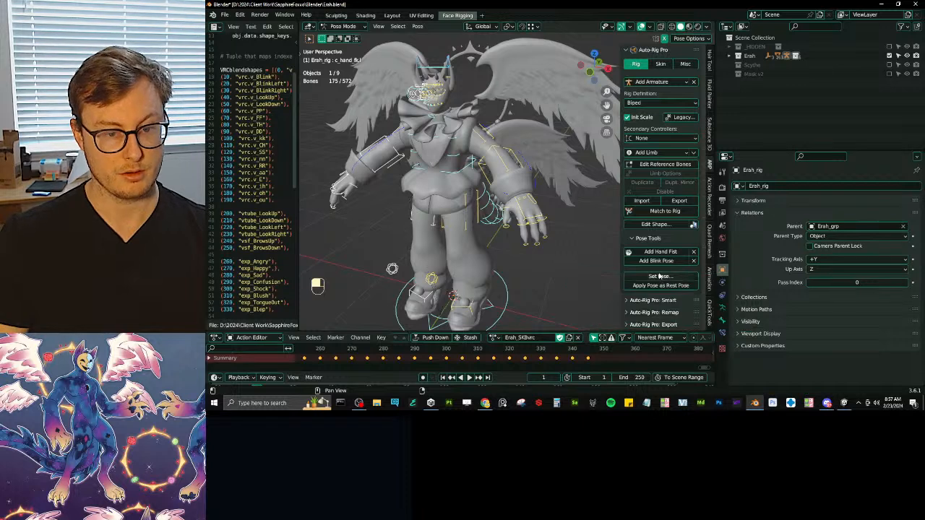
{"action": "key", "text": "ctrl+Tab"}
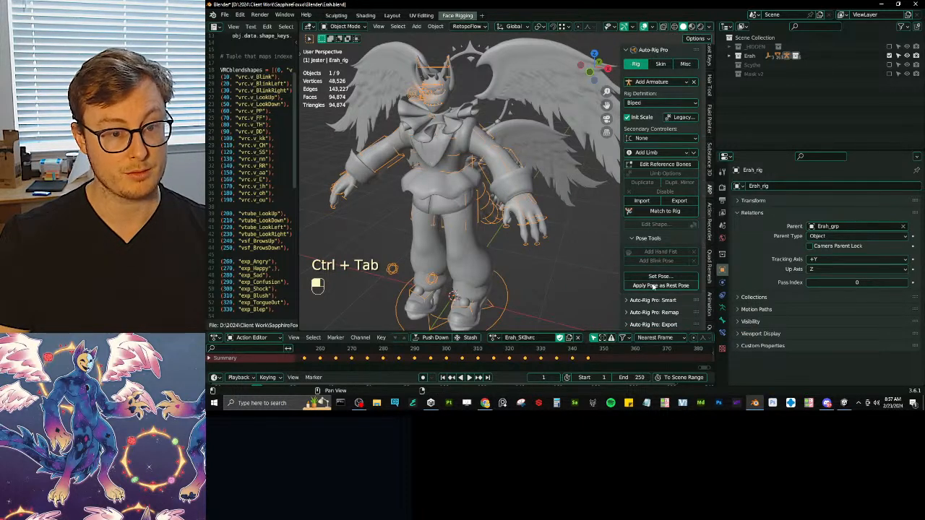
{"action": "left_click", "coordinate": [652, 286]}
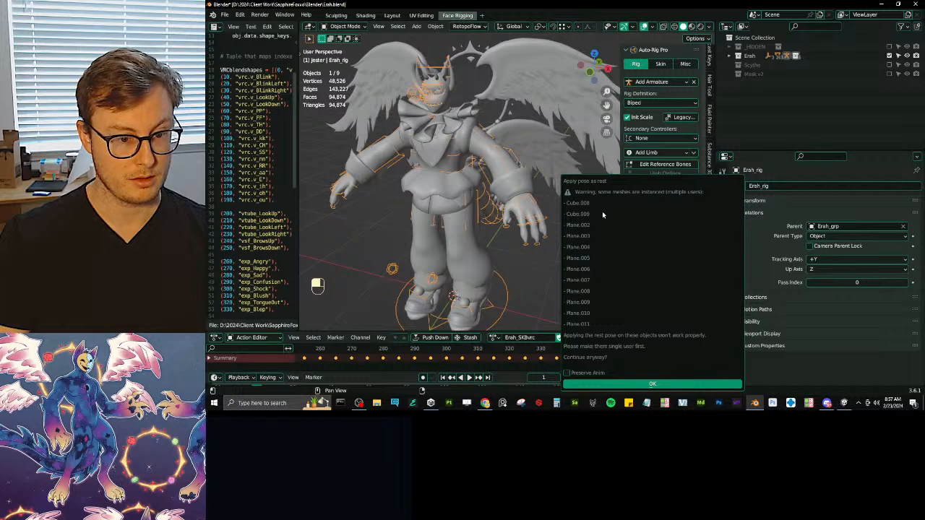
{"action": "left_click", "coordinate": [667, 388]}
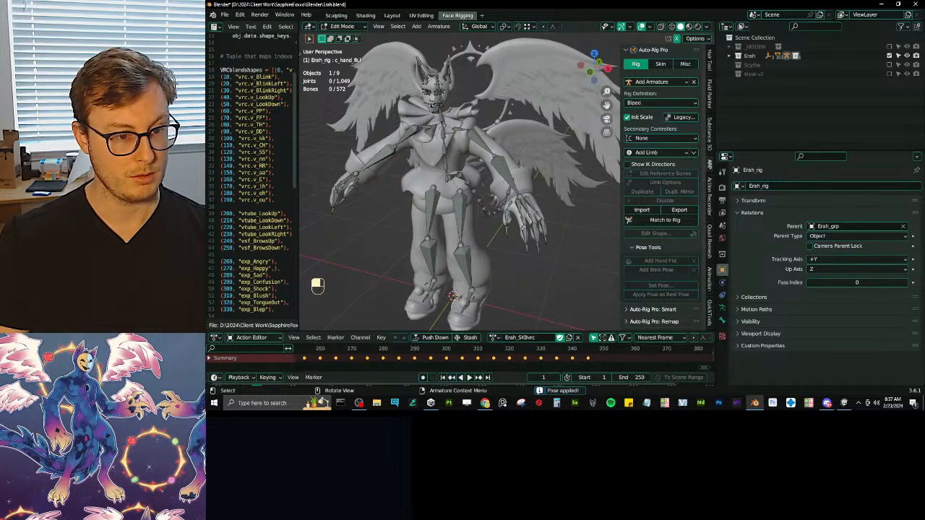
Run Match to Rig on Erah_rig and return to Object Mode.
{"action": "left_click", "coordinate": [673, 223]}
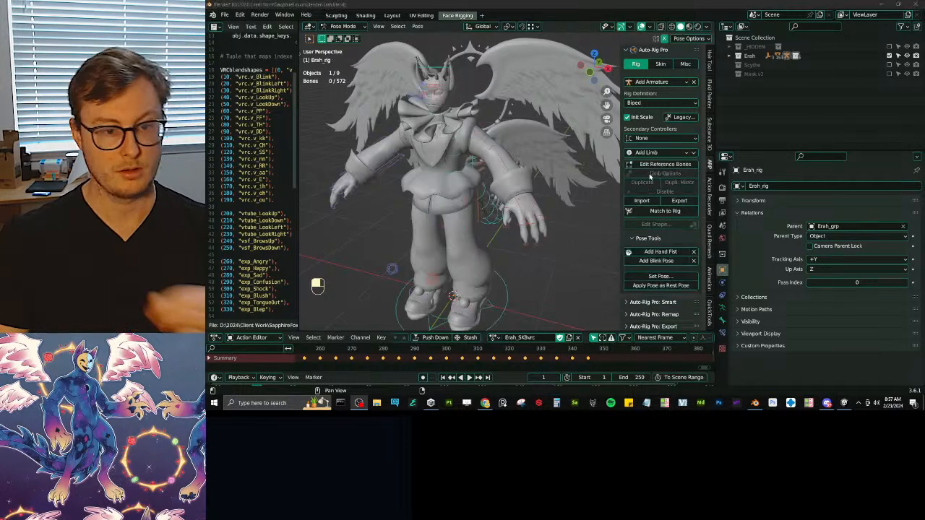
{"action": "key", "text": "ctrl+Tab"}
Select the Jester, Body and Suit meshes plus Erah_rig, and parent the meshes to the rig with Armature Deform.
{"action": "scroll", "coordinate": [519, 238], "scroll_direction": "up", "scroll_amount": 3}
{"action": "middle_click_drag", "start_coordinate": [518, 238], "coordinate": [521, 259]}
{"action": "left_click", "coordinate": [520, 235]}
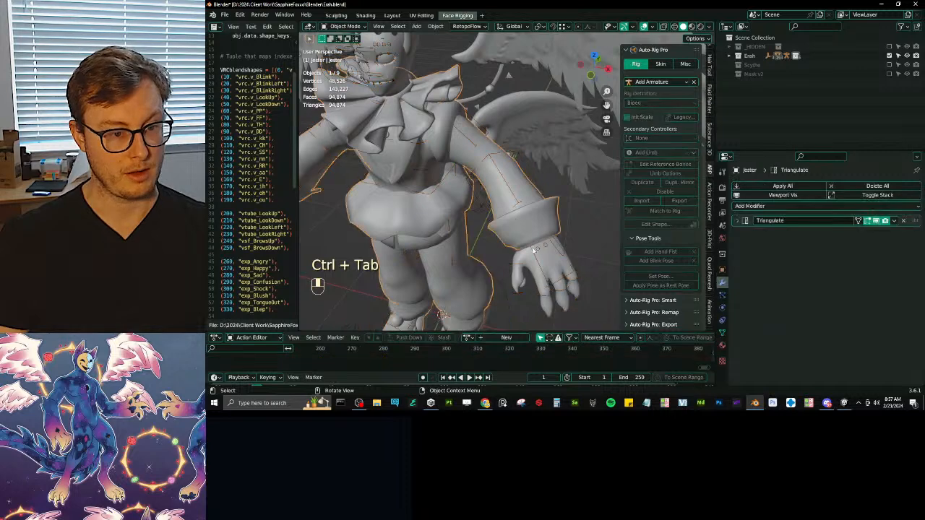
{"action": "left_click", "coordinate": [527, 256], "text": "shift"}
{"action": "left_click", "coordinate": [542, 238], "text": "shift"}
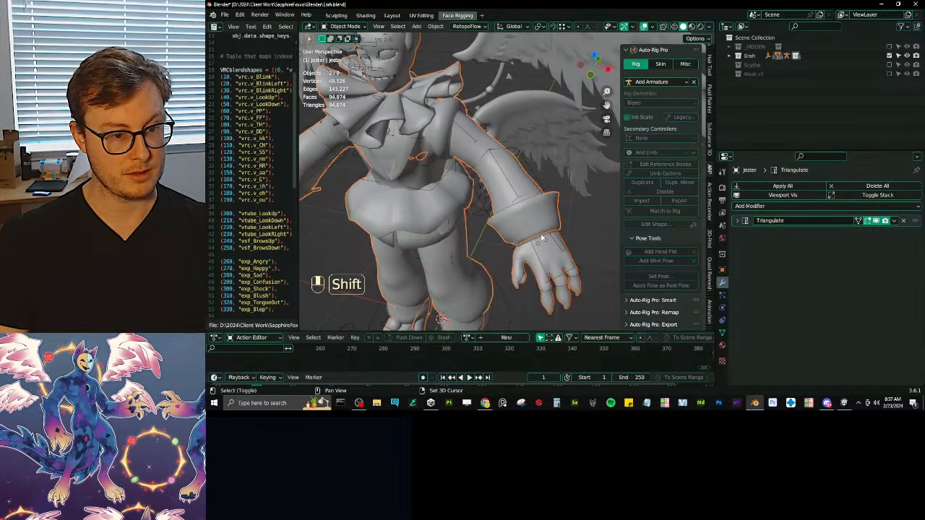
{"action": "key", "text": "g"}
{"action": "right_click", "coordinate": [481, 258]}
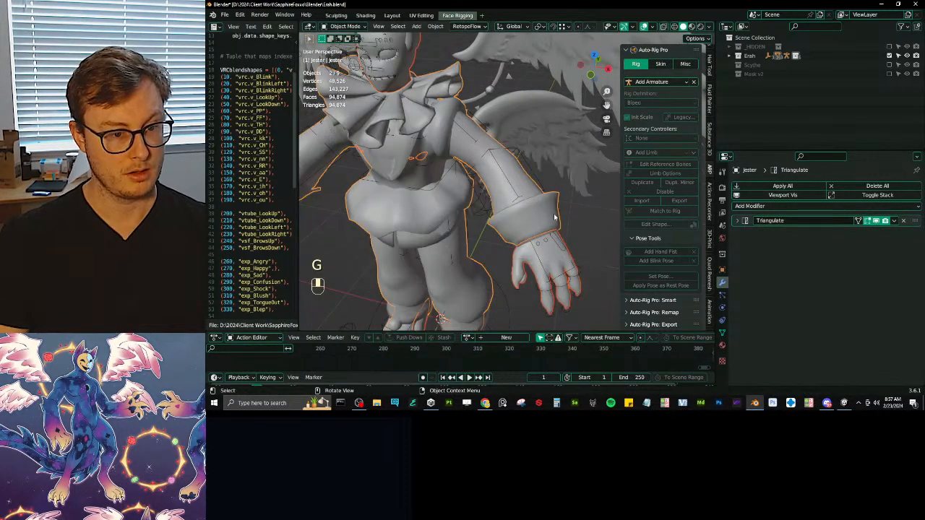
{"action": "key", "text": "ctrl+z"}
{"action": "key", "text": "b"}
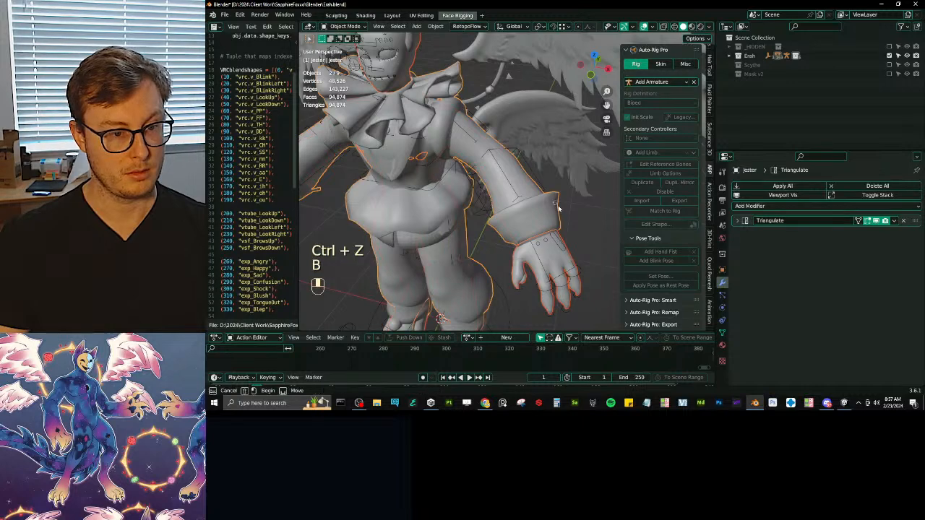
{"action": "key", "text": "b"}
{"action": "left_click_drag", "start_coordinate": [626, 154], "coordinate": [555, 227]}
{"action": "key", "text": "g"}
{"action": "right_click", "coordinate": [546, 211]}
{"action": "left_click", "coordinate": [540, 187], "text": "shift"}
{"action": "key", "text": "ctrl+p"}
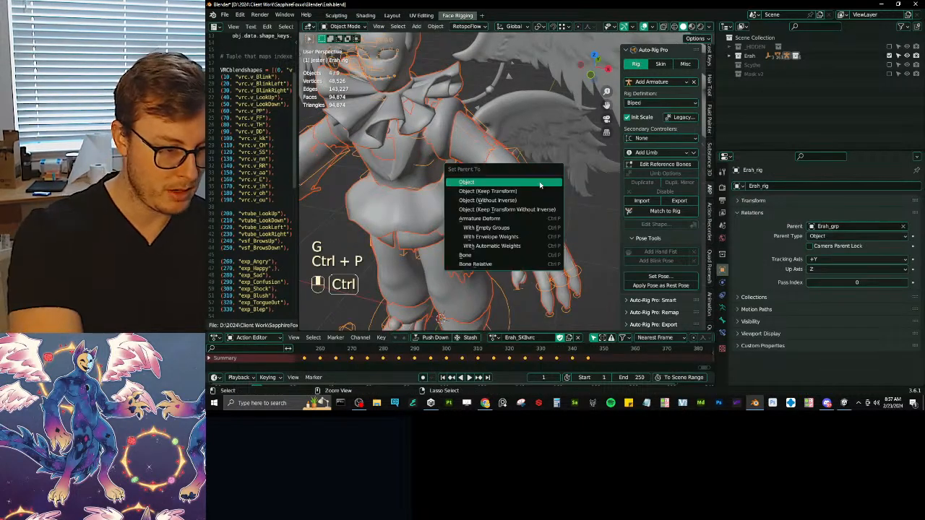
{"action": "left_click", "coordinate": [532, 217]}
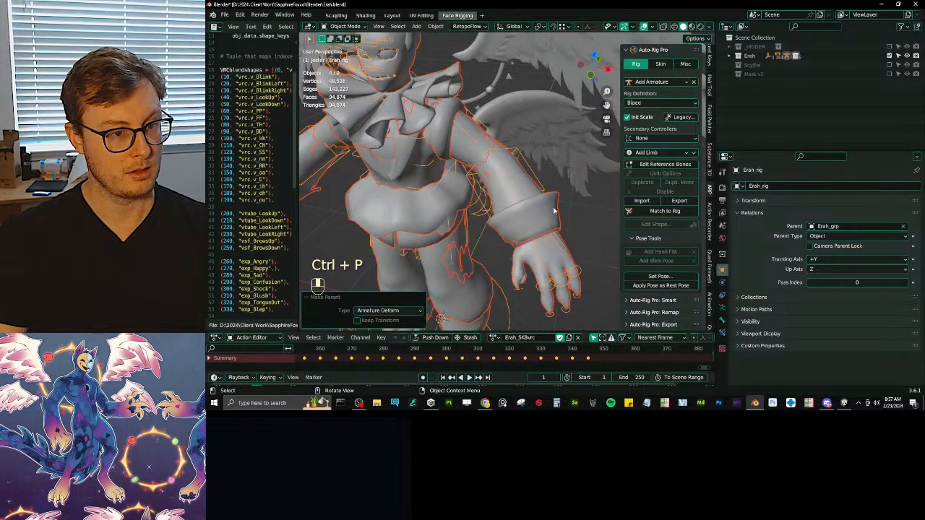
Rename the Body mesh's Armature modifier as rig and save the file.
{"action": "left_click", "coordinate": [531, 184]}
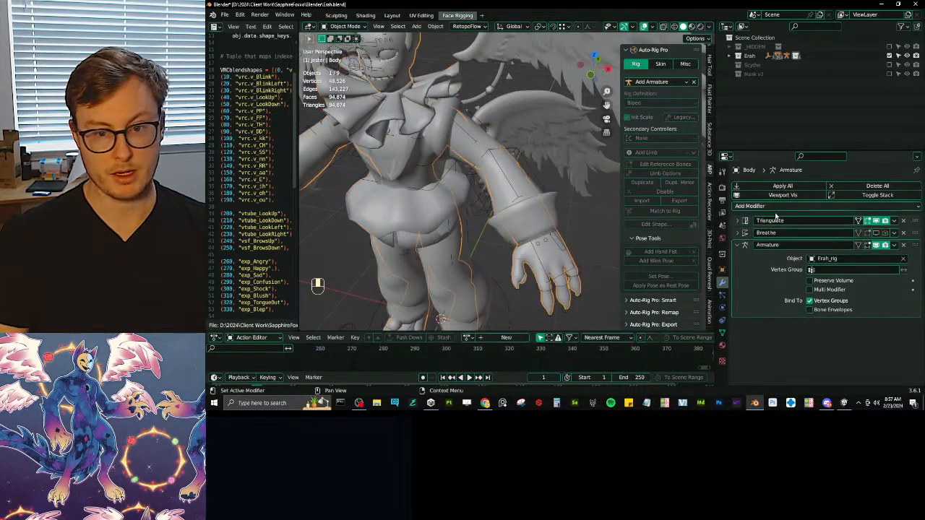
{"action": "double_click", "coordinate": [782, 244]}
{"action": "type", "text": "rig"}
{"action": "key", "text": "Return"}
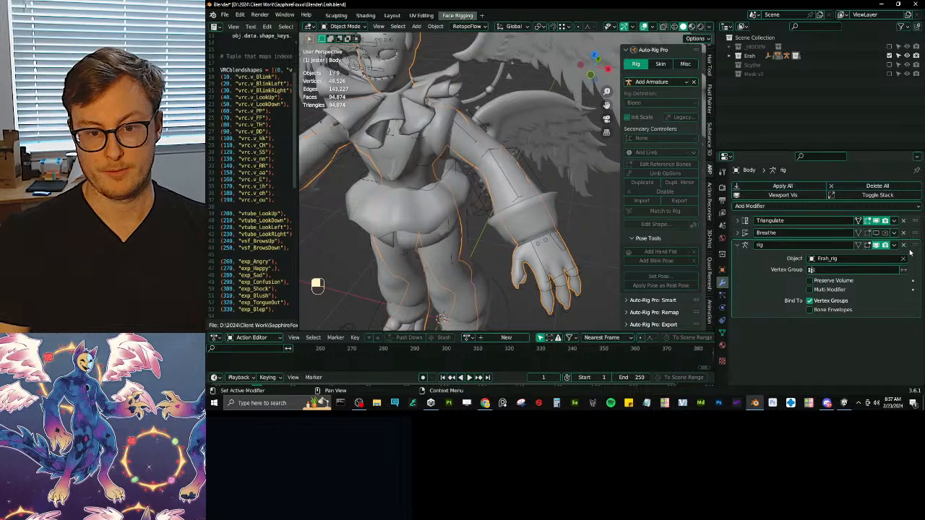
{"action": "key", "text": "ctrl+s"}
{"action": "scroll", "coordinate": [534, 159], "scroll_direction": "down", "scroll_amount": 6}
{"action": "scroll", "coordinate": [534, 159], "scroll_direction": "up", "scroll_amount": 1}
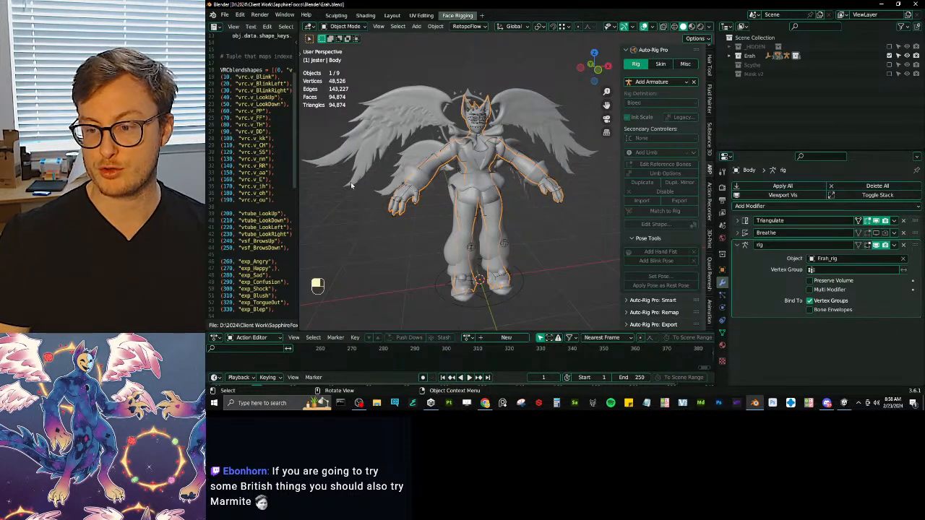
Switch to Chrome and browse Google image results for marmite, previewing the Amazon jar and Food Network toast pictures.
{"action": "left_click", "coordinate": [485, 402]}
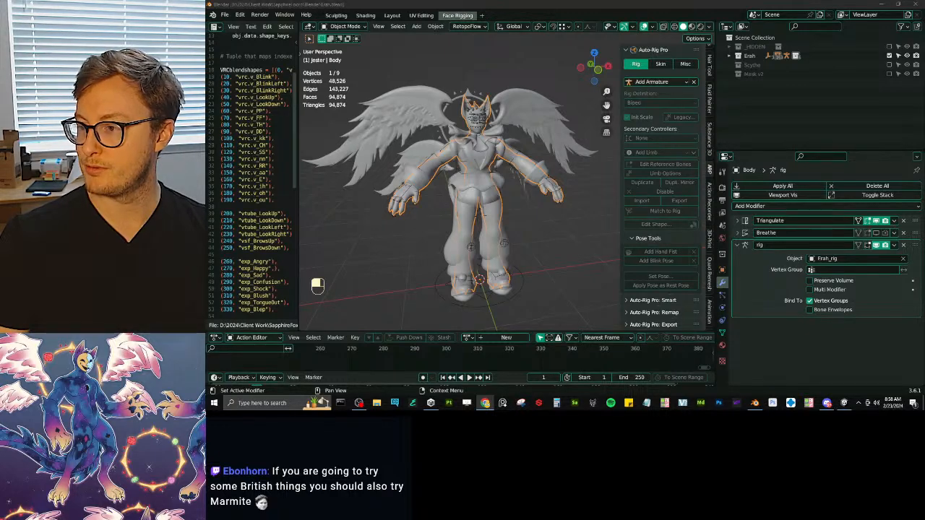
{"action": "key", "text": "alt+Tab"}
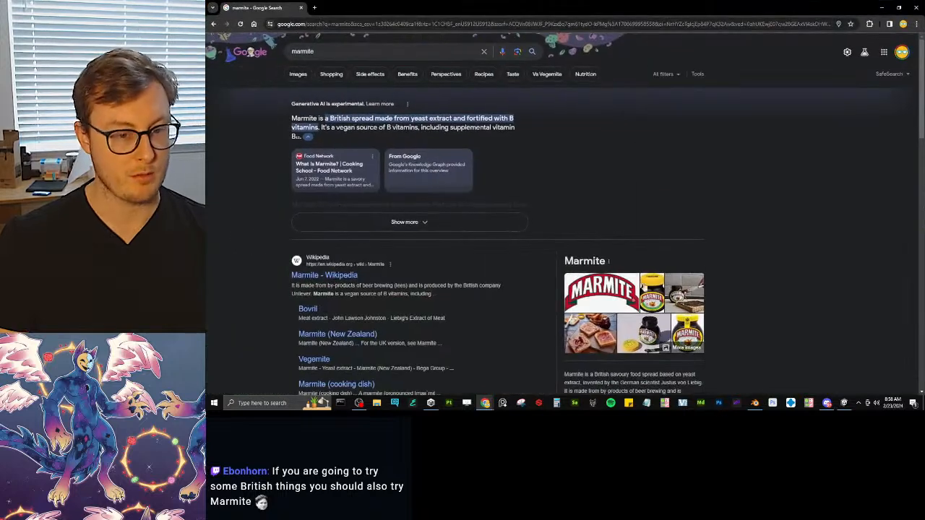
{"action": "left_click", "coordinate": [299, 74]}
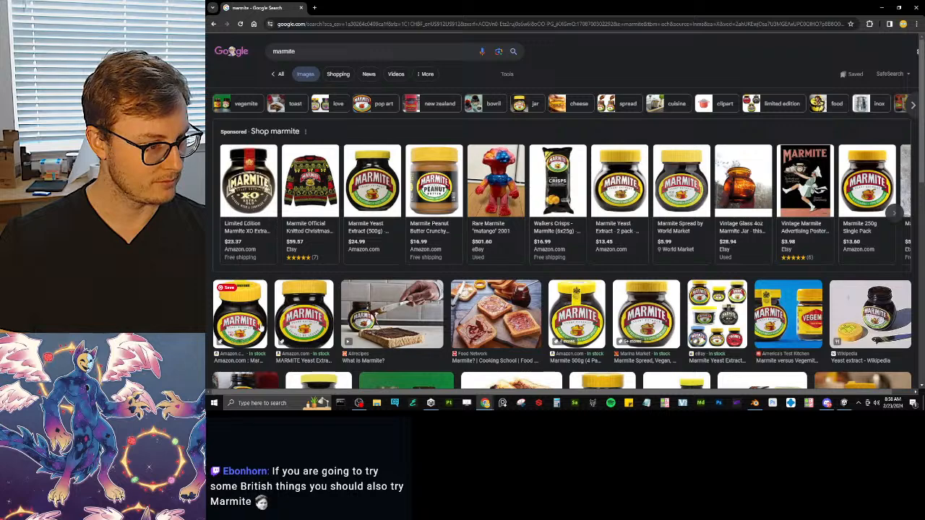
{"action": "left_click", "coordinate": [239, 314]}
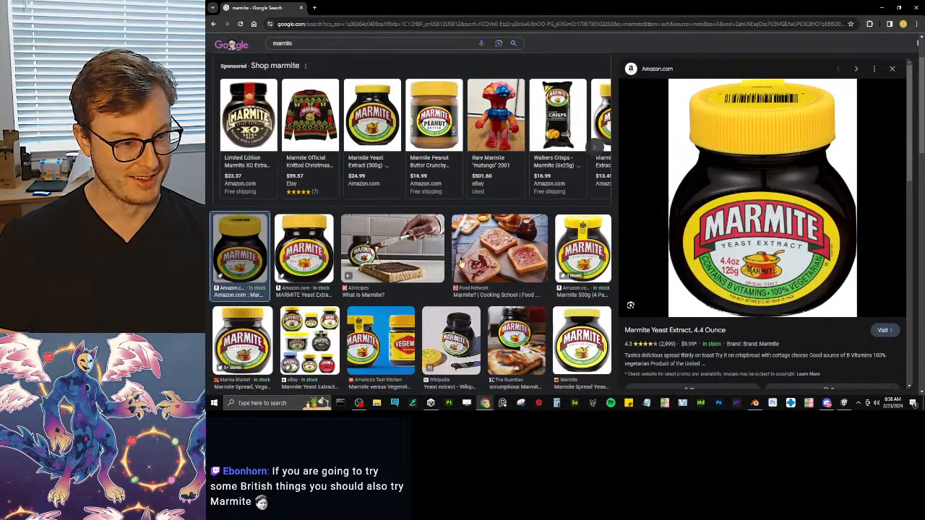
{"action": "left_click", "coordinate": [519, 253]}
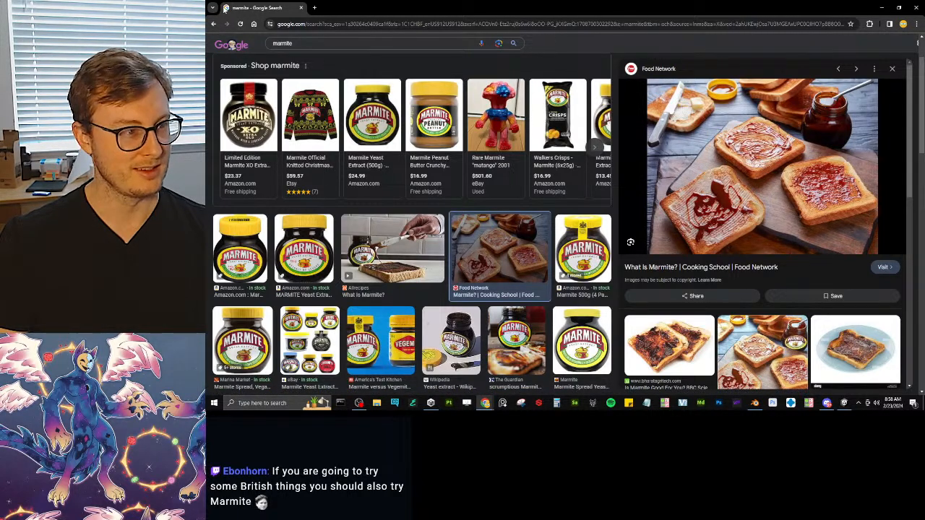
{"action": "left_click_drag", "start_coordinate": [239, 14], "coordinate": [924, 195]}
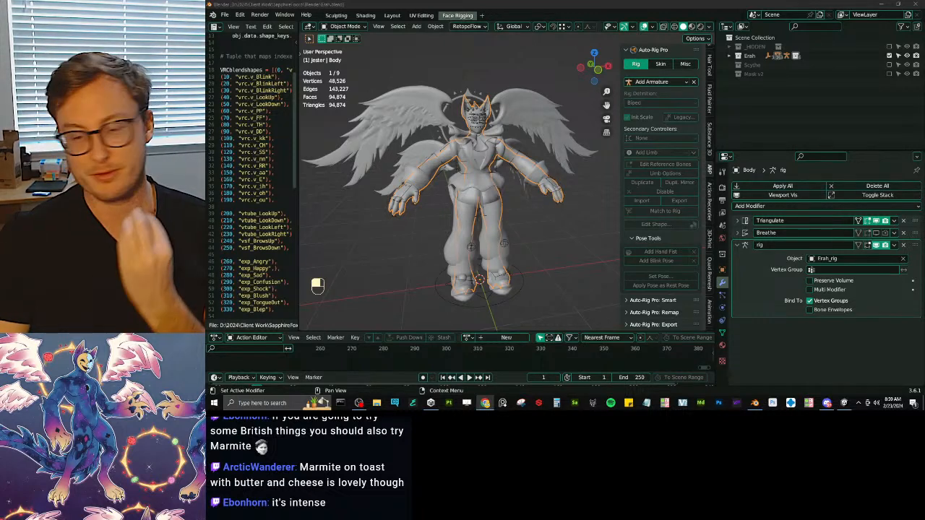
In Blender, show the Body mesh's shape keys, save the file, and run the VRC blendshapes script to generate its keys.
{"action": "left_click", "coordinate": [543, 275]}
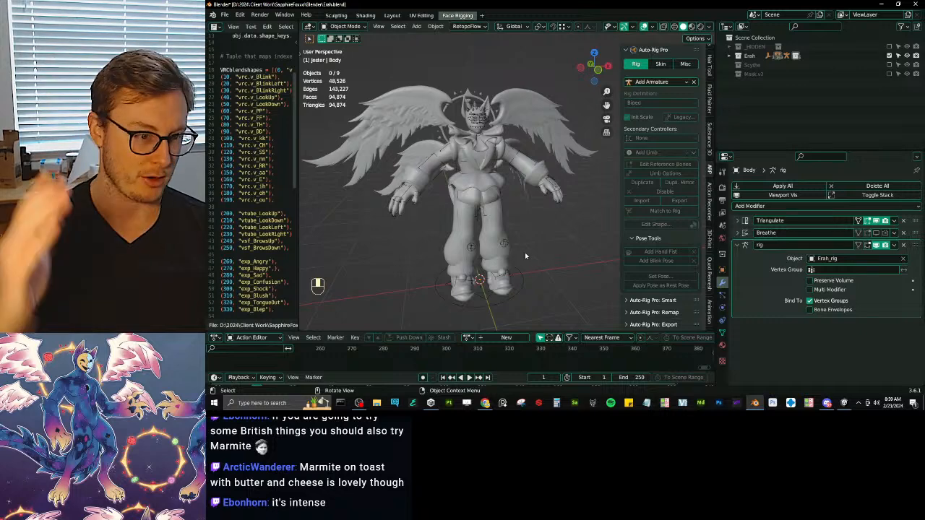
{"action": "scroll", "coordinate": [524, 252], "scroll_direction": "up", "scroll_amount": 5}
{"action": "middle_click_drag", "start_coordinate": [542, 213], "coordinate": [452, 154]}
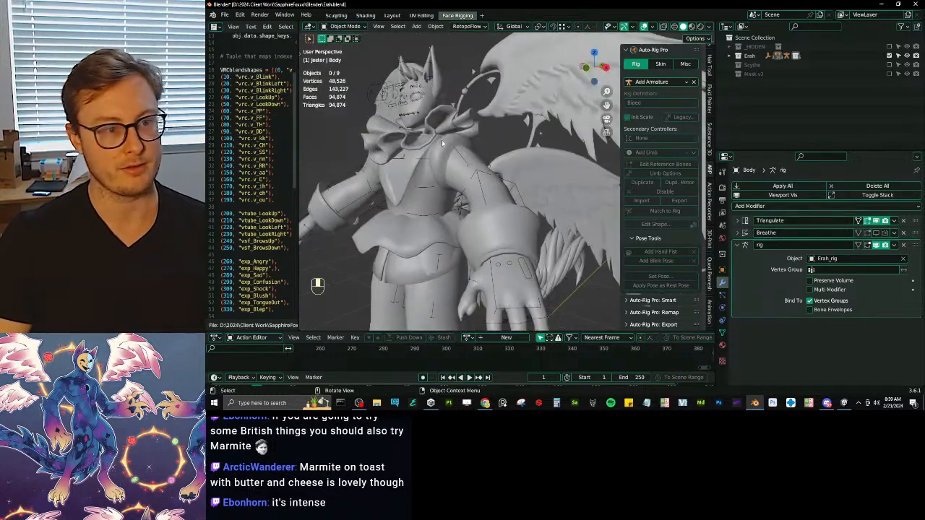
{"action": "middle_click_drag", "start_coordinate": [441, 107], "coordinate": [453, 147], "text": "shift"}
{"action": "left_click", "coordinate": [454, 147]}
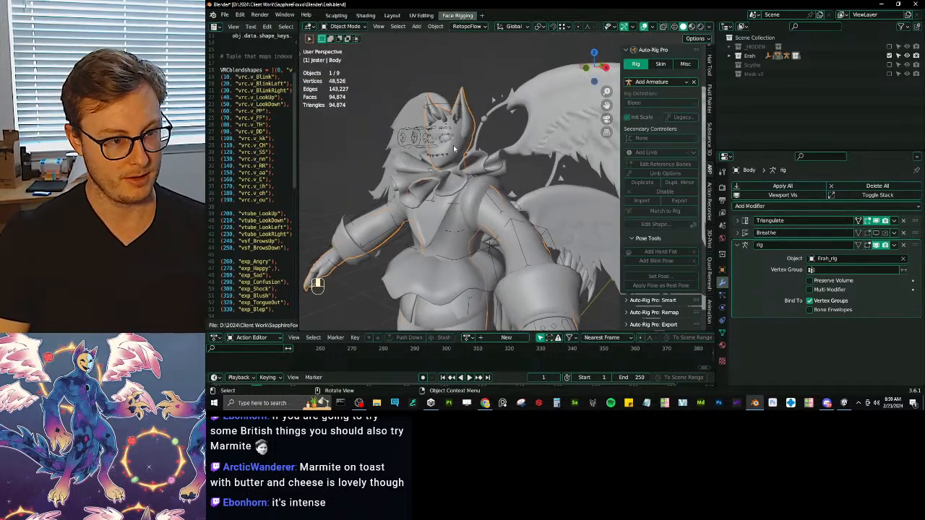
{"action": "left_click", "coordinate": [722, 346]}
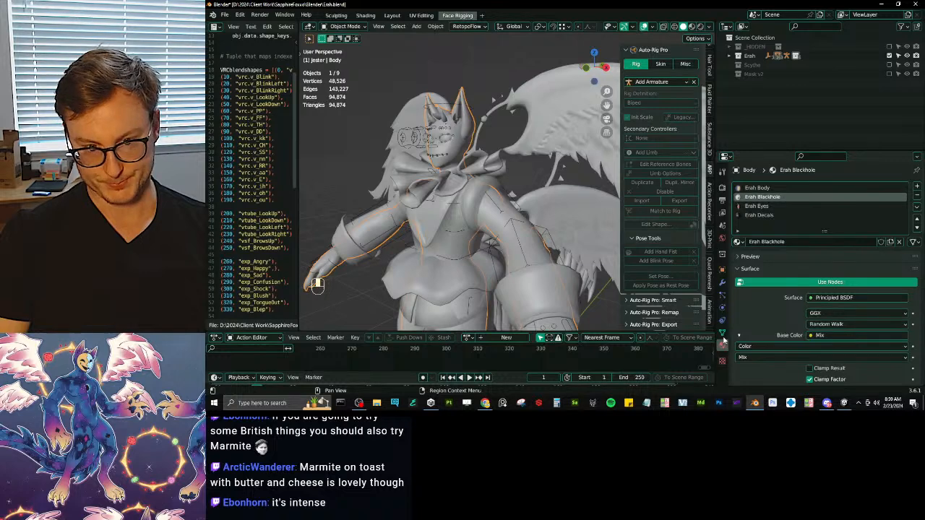
{"action": "left_click", "coordinate": [723, 332]}
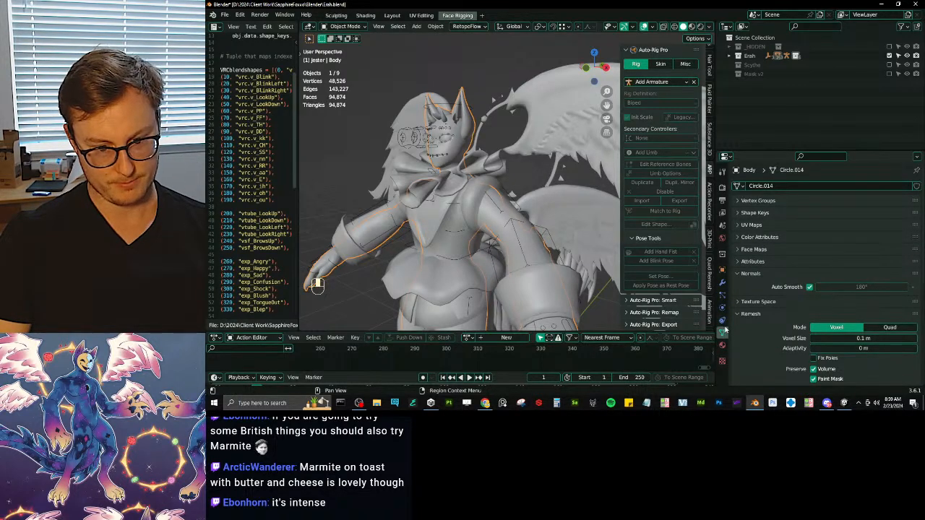
{"action": "left_click", "coordinate": [754, 213]}
{"action": "key", "text": "ctrl+s"}
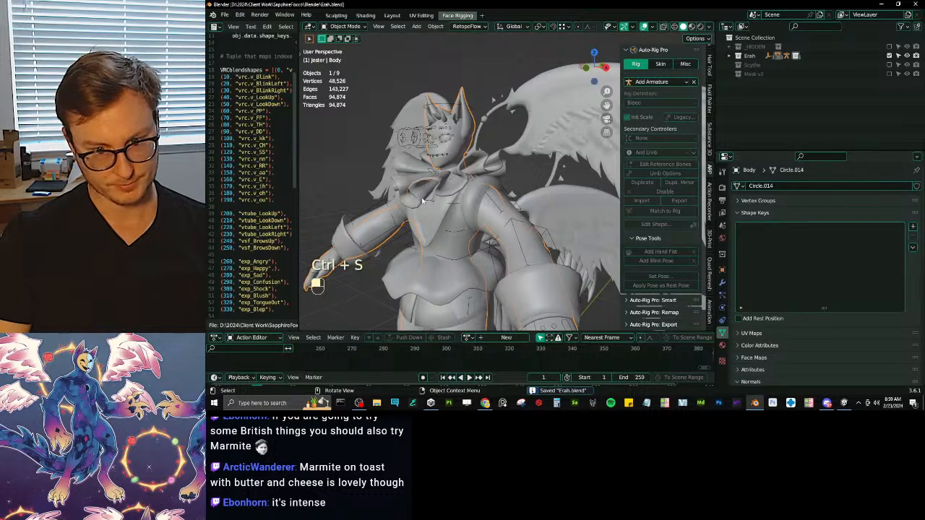
{"action": "key", "text": "alt"}
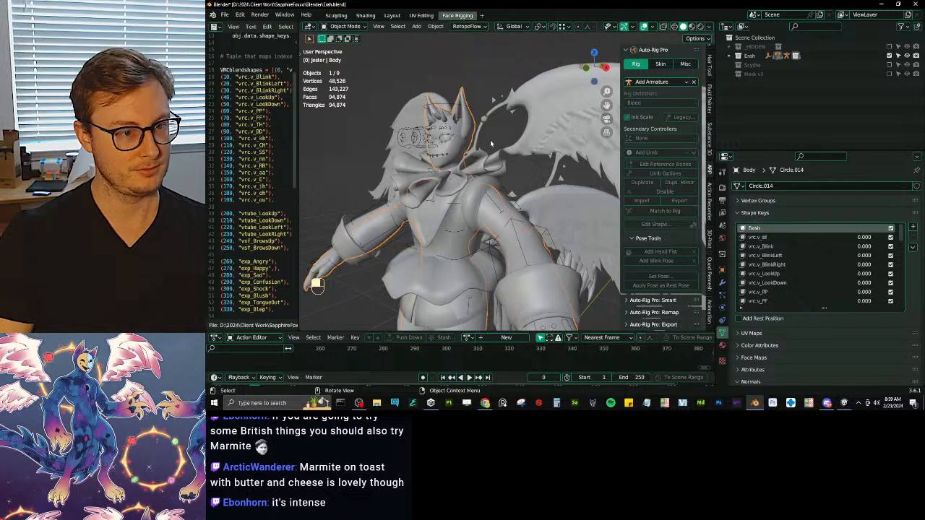
Save the Body mesh's Breathe modifier as a shape key and save the file.
{"action": "left_click", "coordinate": [721, 282]}
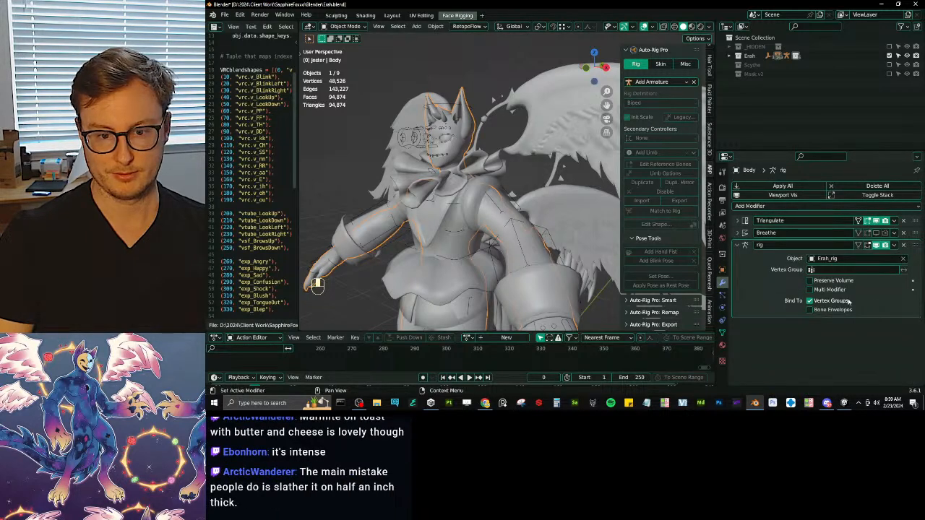
{"action": "left_click", "coordinate": [894, 233]}
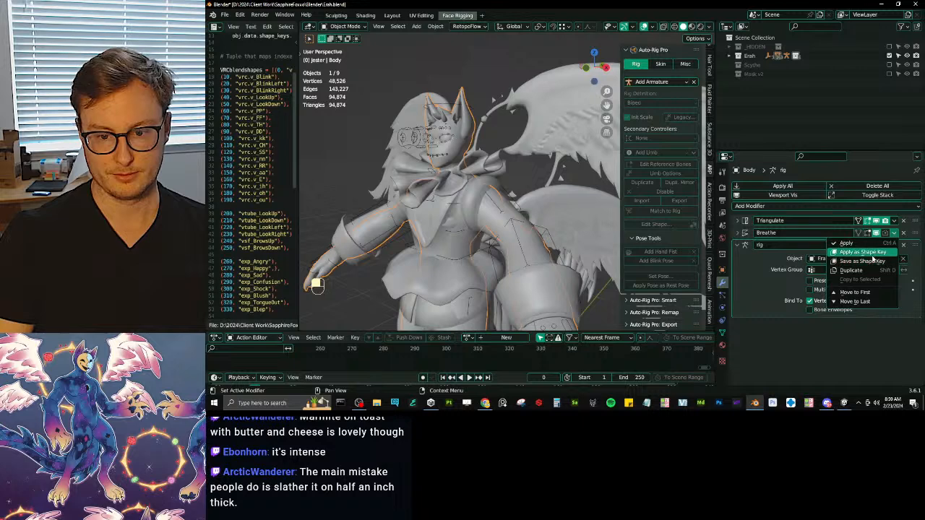
{"action": "left_click", "coordinate": [871, 262]}
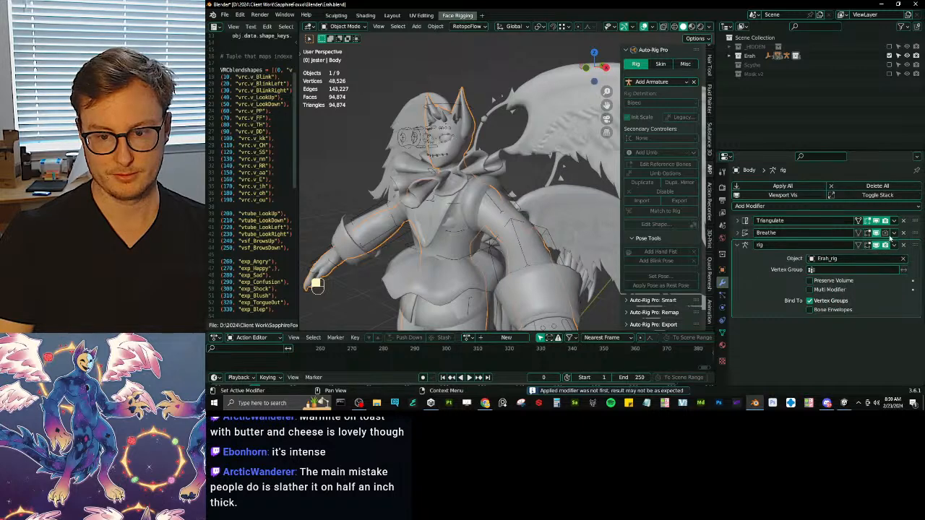
{"action": "key", "text": "ctrl+s"}
{"action": "scroll", "coordinate": [528, 226], "scroll_direction": "down", "scroll_amount": 5}
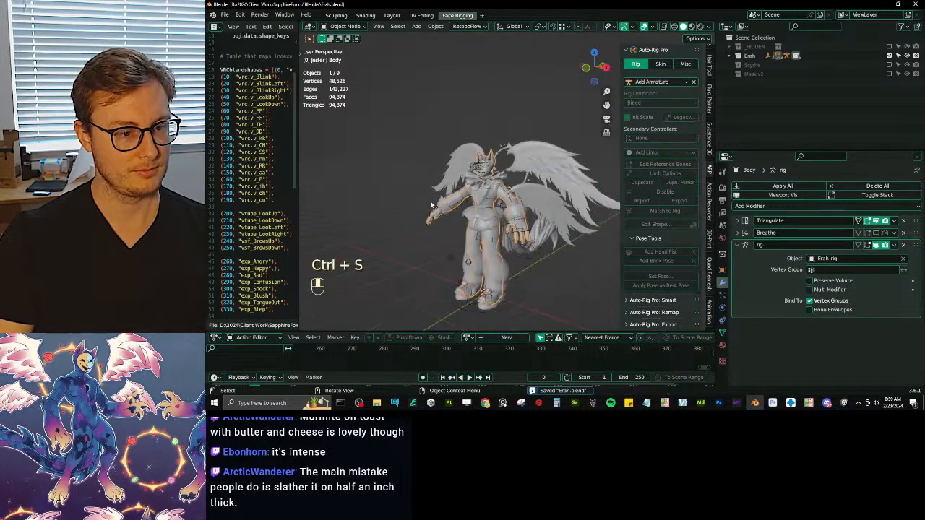
{"action": "scroll", "coordinate": [527, 226], "scroll_direction": "up", "scroll_amount": 4}
{"action": "key", "text": "ctrl+s"}
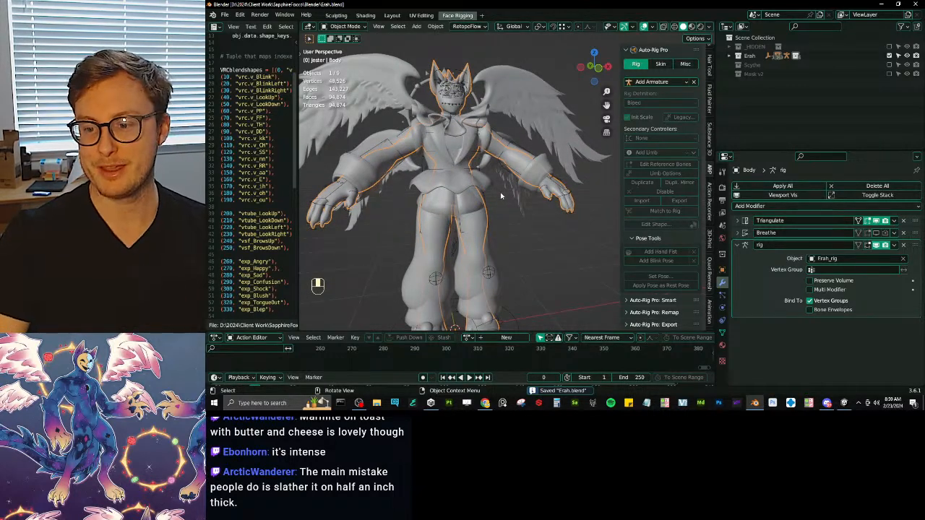
Select all objects and export them with Auto-Rig Pro as Erah.fbx using the Unity Humanoid settings, saving the blend file before and after.
{"action": "mouse_move", "coordinate": [539, 198]}
{"action": "middle_mouse_down"}
{"action": "mouse_move", "coordinate": [513, 207]}
{"action": "mouse_move", "coordinate": [533, 212]}
{"action": "middle_mouse_up"}
{"action": "key", "text": "ctrl+s"}
{"action": "key", "text": "a"}
{"action": "key", "text": "q"}
{"action": "left_click", "coordinate": [526, 275]}
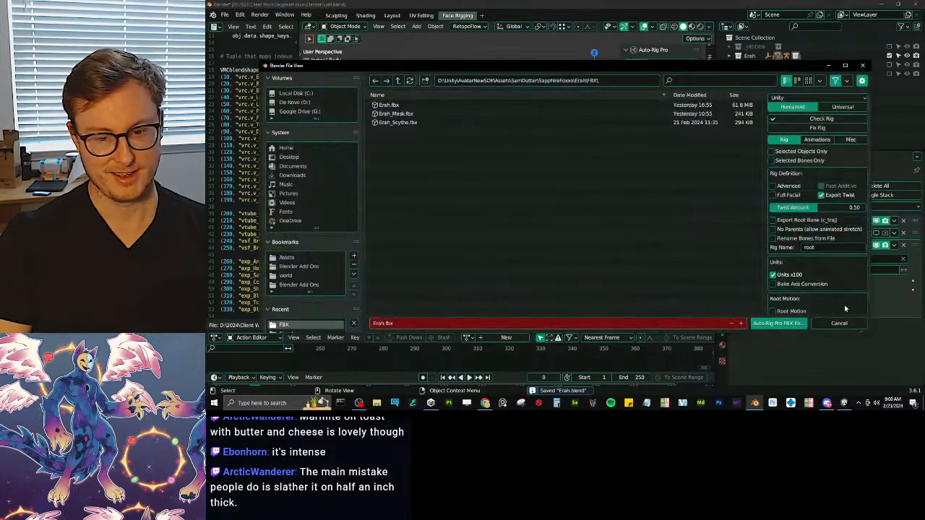
{"action": "left_click", "coordinate": [784, 324]}
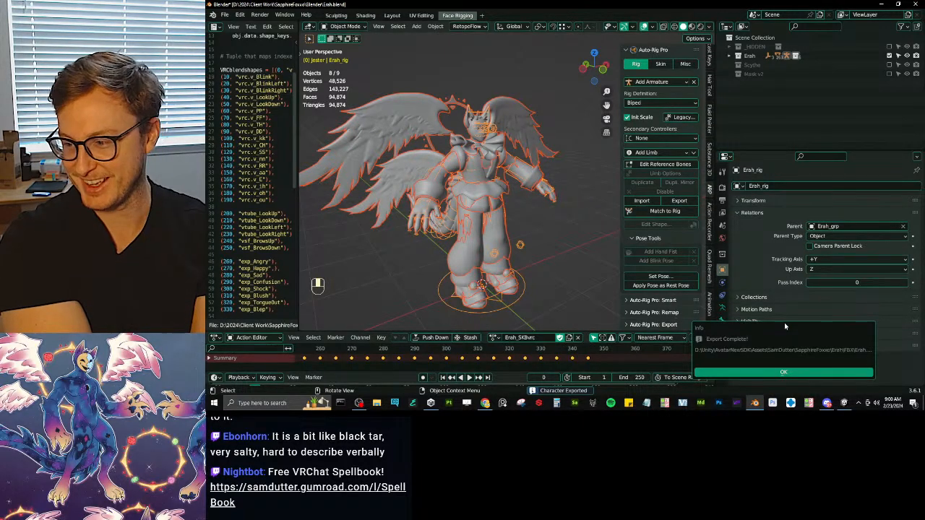
{"action": "left_click", "coordinate": [800, 374]}
{"action": "key", "text": "ctrl+s"}
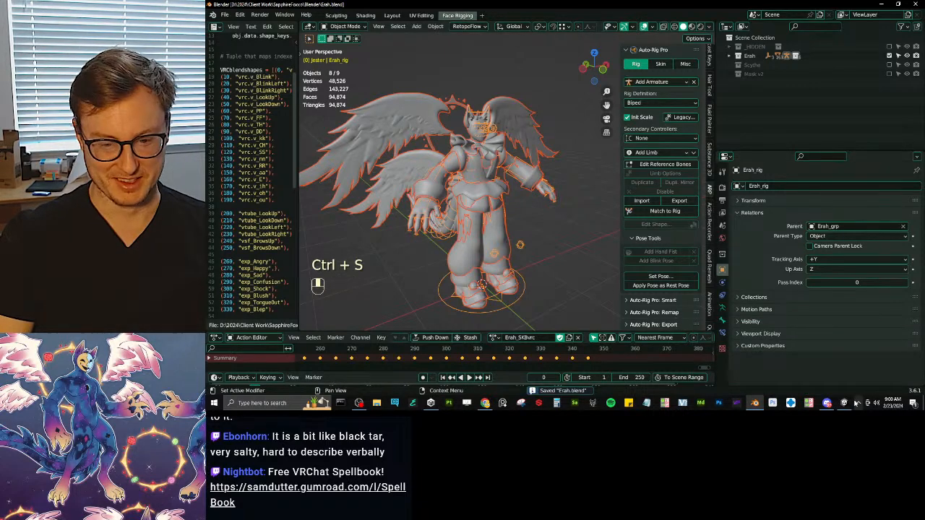
Select the Erah rig near the hand and put it in Pose Mode.
{"action": "left_click", "coordinate": [555, 190]}
{"action": "scroll", "coordinate": [541, 173], "scroll_direction": "up", "scroll_amount": 8}
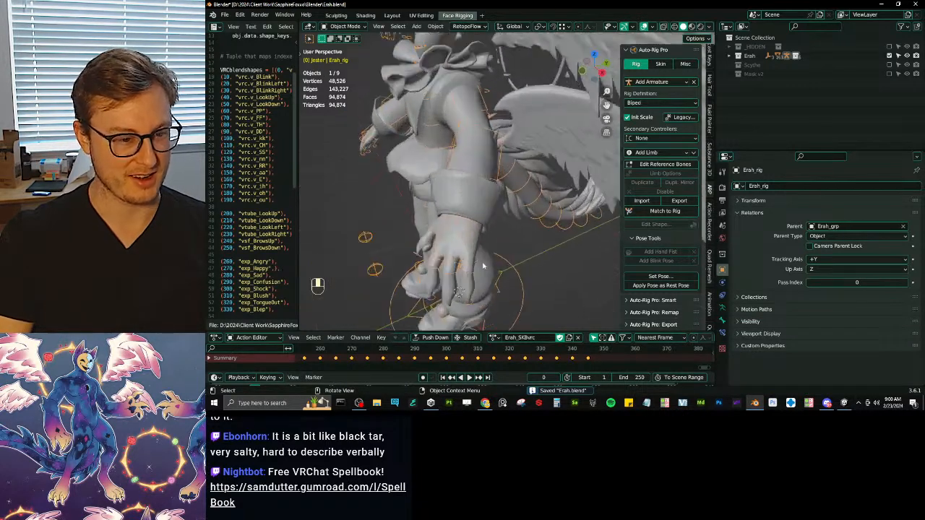
{"action": "left_click", "coordinate": [534, 164]}
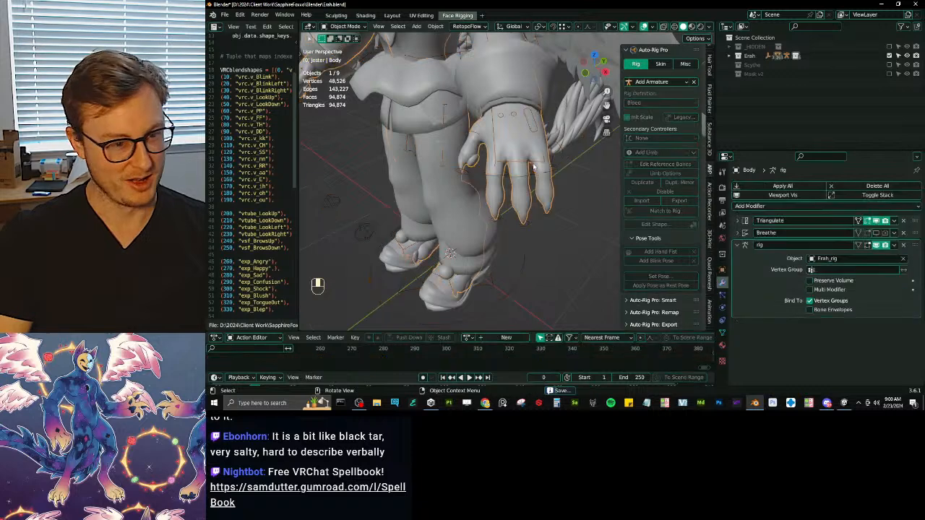
{"action": "key", "text": "ctrl+Tab"}
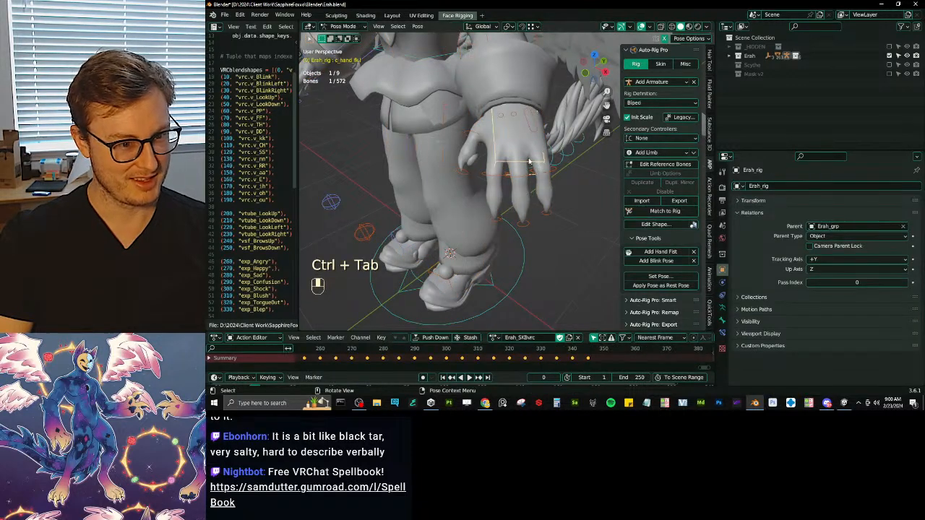
Try scaling and rotating the left hand's finger bones, including c_index2.l, to test how the fingers deform.
{"action": "middle_click_drag", "start_coordinate": [532, 174], "coordinate": [560, 173]}
{"action": "left_click", "coordinate": [531, 151]}
{"action": "left_click", "coordinate": [517, 178]}
{"action": "key", "text": "KP_Decimal"}
{"action": "key", "text": "s"}
{"action": "key", "text": "Escape"}
{"action": "key", "text": "r"}
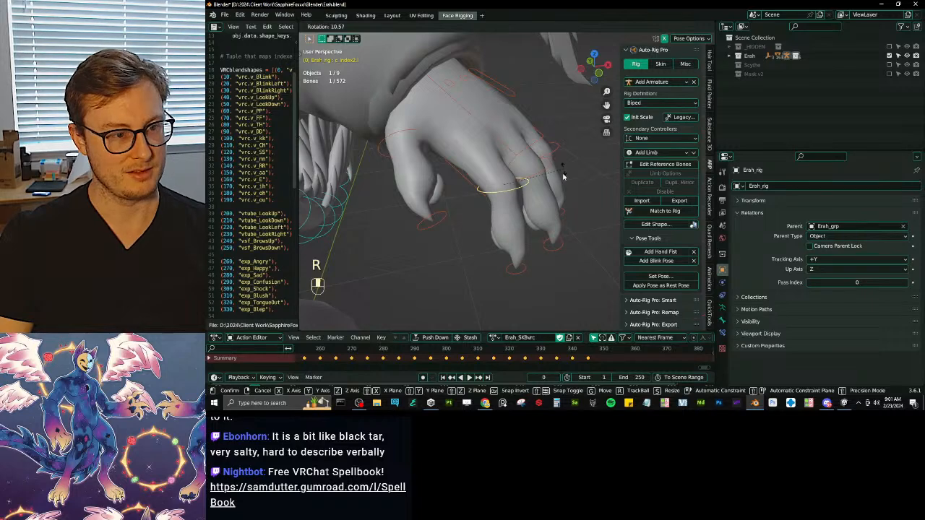
{"action": "right_click", "coordinate": [564, 172]}
Scale down the c_index1.l and c_middle1.l bones to test finger deformation, picking them in wireframe view.
{"action": "key", "text": "z"}
{"action": "middle_click_drag", "start_coordinate": [460, 187], "coordinate": [481, 171]}
{"action": "left_click", "coordinate": [482, 162]}
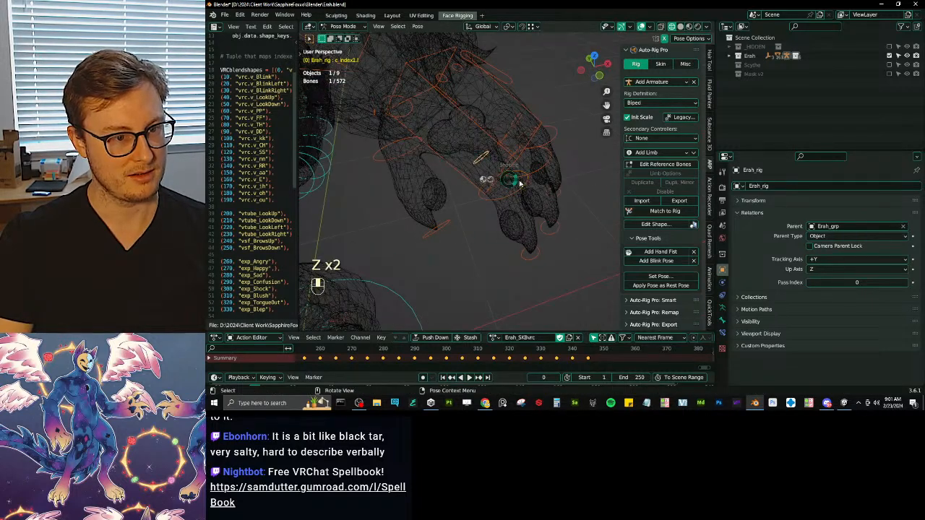
{"action": "key", "text": "z"}
{"action": "key", "text": "s"}
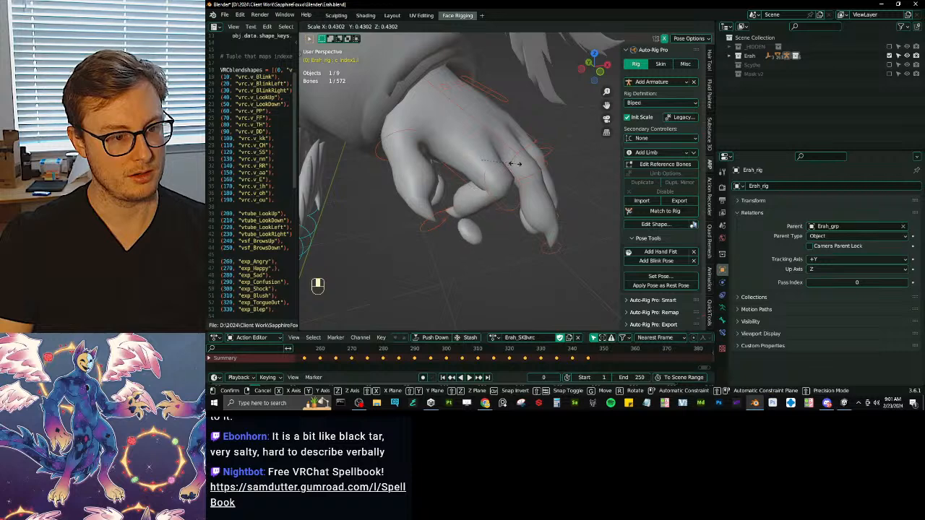
{"action": "left_click", "coordinate": [514, 164]}
{"action": "middle_click_drag", "start_coordinate": [501, 165], "coordinate": [499, 159]}
{"action": "key", "text": "s"}
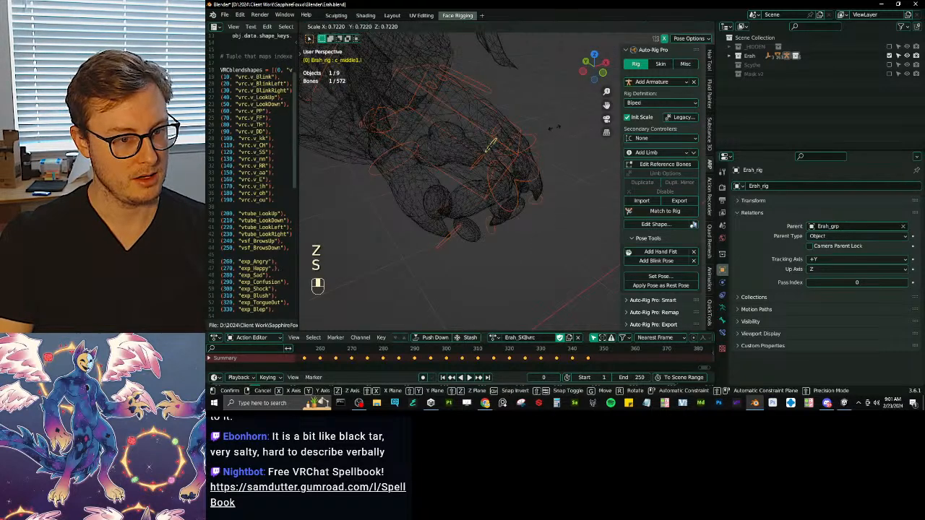
{"action": "left_click", "coordinate": [553, 157]}
Select all the rig's bones and clear their location and scale, keeping the rig in Pose Mode.
{"action": "key", "text": "a"}
{"action": "key", "text": "alt+g"}
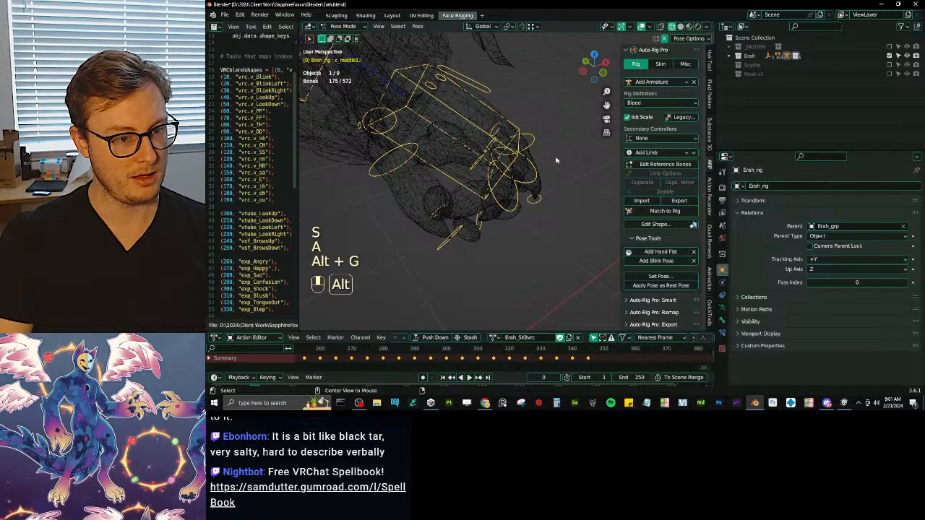
{"action": "key", "text": "alt+s"}
{"action": "middle_click_drag", "start_coordinate": [554, 160], "coordinate": [472, 160]}
{"action": "key", "text": "ctrl+Tab"}
{"action": "left_click", "coordinate": [490, 134]}
{"action": "left_click", "coordinate": [491, 138]}
{"action": "key", "text": "ctrl+Tab"}
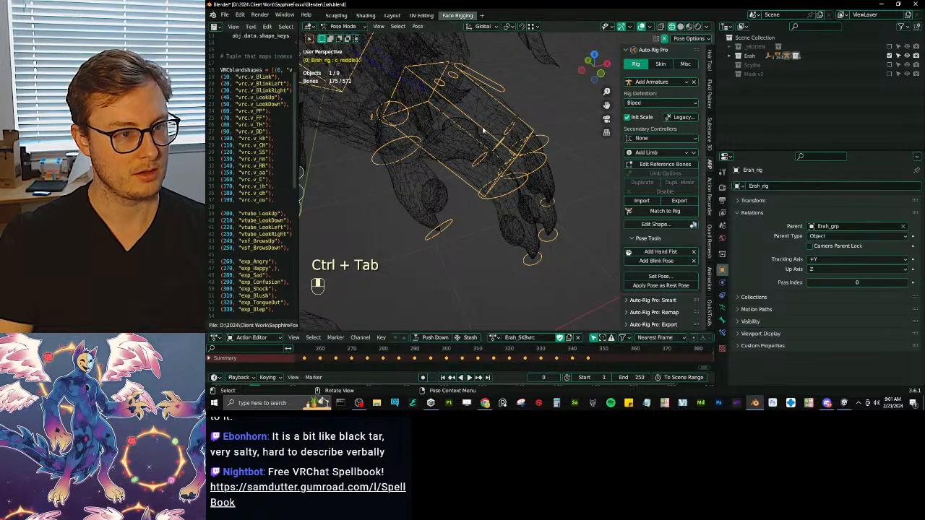
Try rotating the c_hand_fk.l bone and scaling the c_index1.l bone, and leave Pose Mode.
{"action": "left_click", "coordinate": [483, 131]}
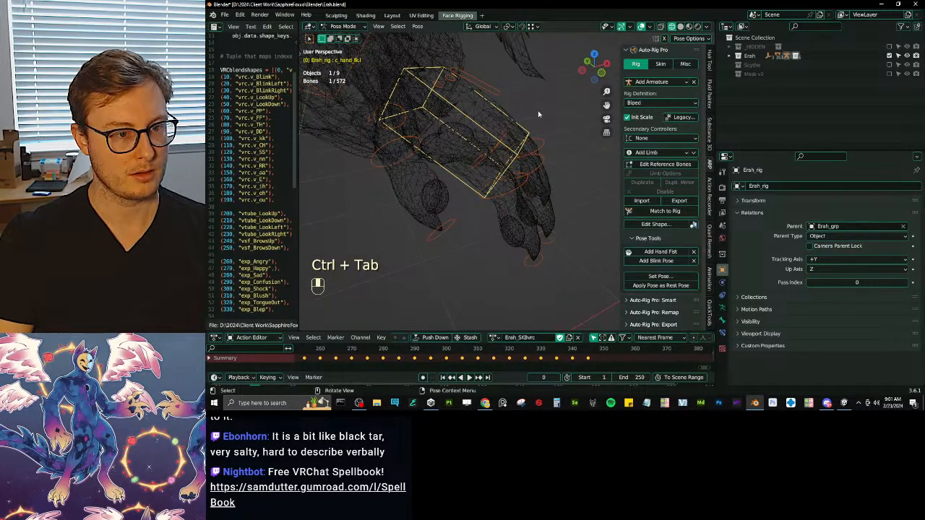
{"action": "key", "text": "r"}
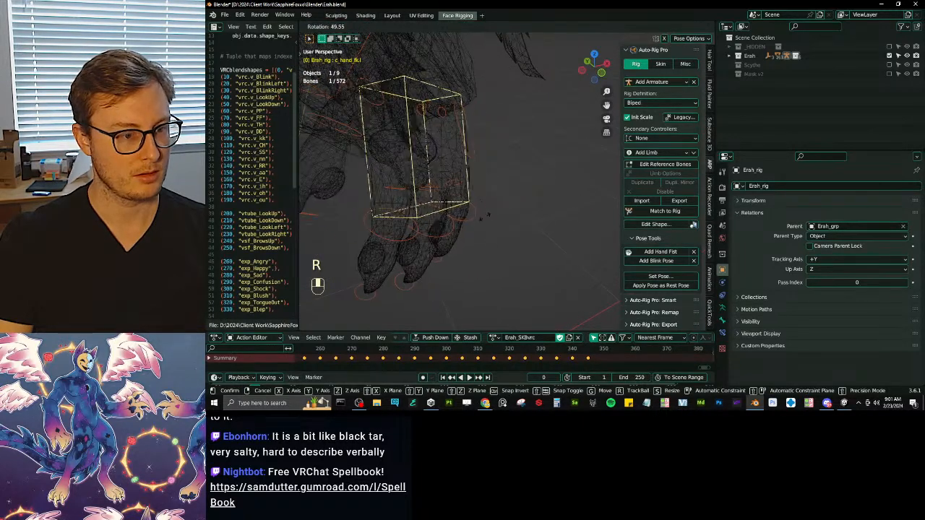
{"action": "left_click", "coordinate": [518, 159]}
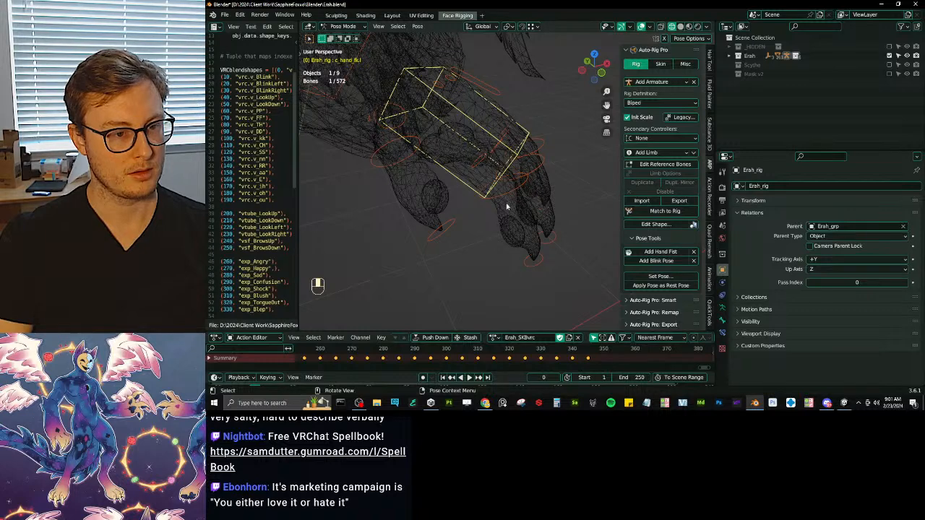
{"action": "left_click", "coordinate": [484, 170]}
{"action": "key", "text": "s"}
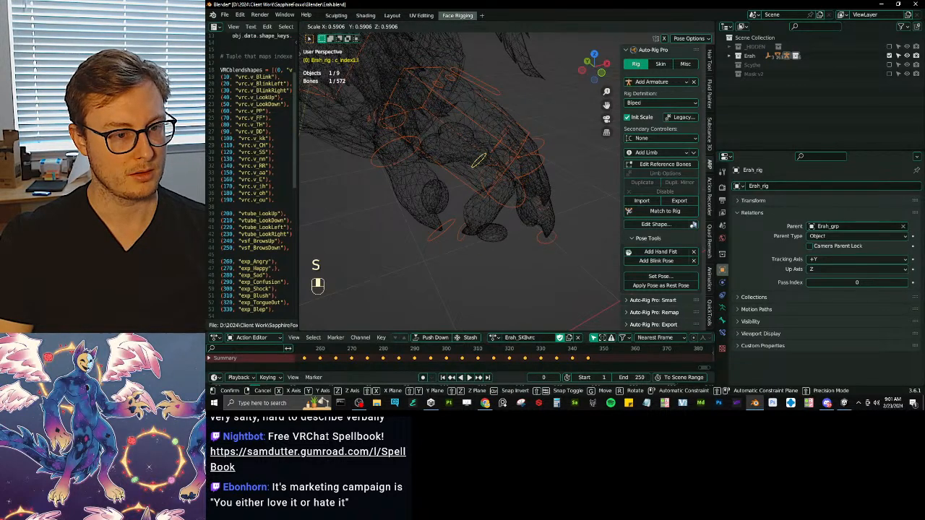
{"action": "left_click", "coordinate": [520, 188]}
{"action": "key", "text": "ctrl+Tab"}
{"action": "middle_click_drag", "start_coordinate": [521, 189], "coordinate": [493, 233], "text": "shift"}
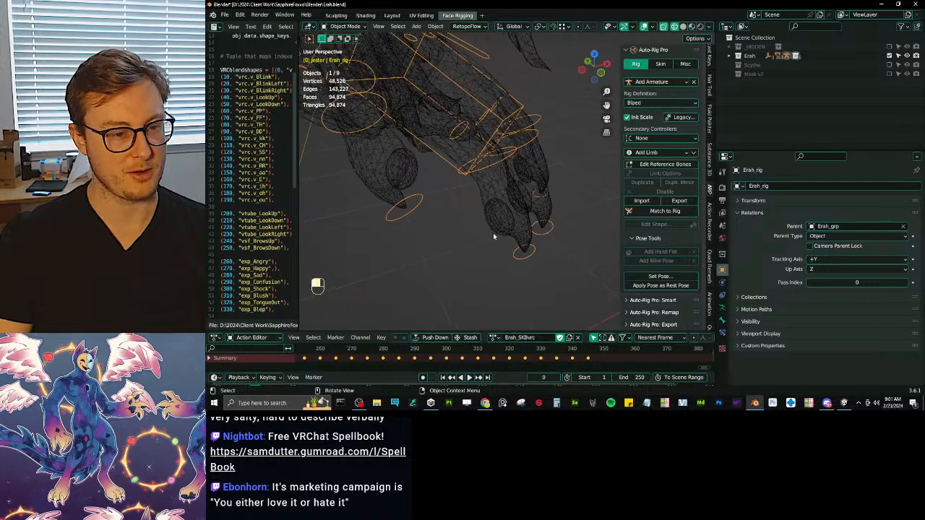
{"action": "left_click", "coordinate": [492, 232]}
{"action": "left_click", "coordinate": [483, 172]}
{"action": "left_click", "coordinate": [483, 174], "text": "shift"}
{"action": "key", "text": "ctrl+Tab"}
{"action": "left_click", "coordinate": [427, 156]}
{"action": "mouse_move", "coordinate": [494, 256]}
{"action": "middle_mouse_down"}
{"action": "mouse_move", "coordinate": [511, 206]}
{"action": "mouse_move", "coordinate": [542, 244]}
{"action": "middle_mouse_up"}
{"action": "key", "text": "z"}
{"action": "key", "text": "ctrl+Tab"}
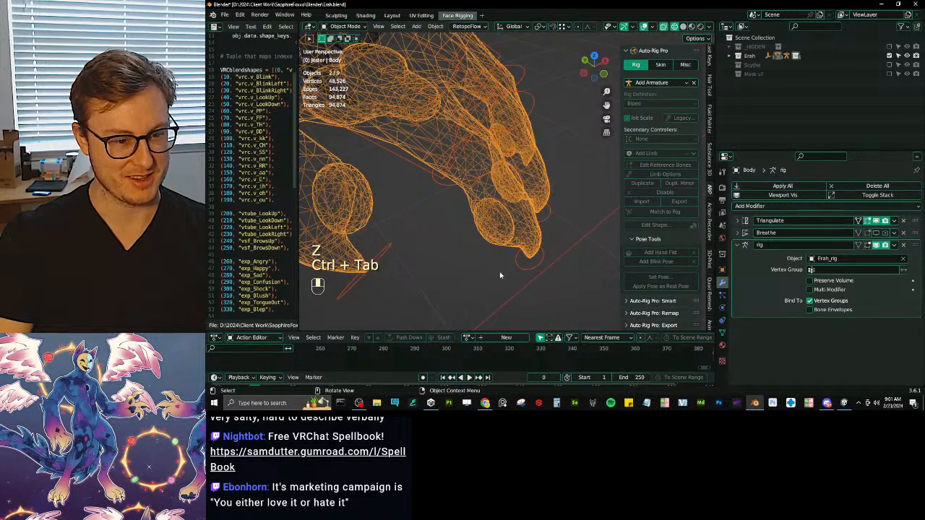
Select the Erah rig together with the Body mesh and put Body in Weight Paint mode.
{"action": "left_click", "coordinate": [516, 266]}
{"action": "key", "text": "q"}
{"action": "left_click", "coordinate": [499, 284]}
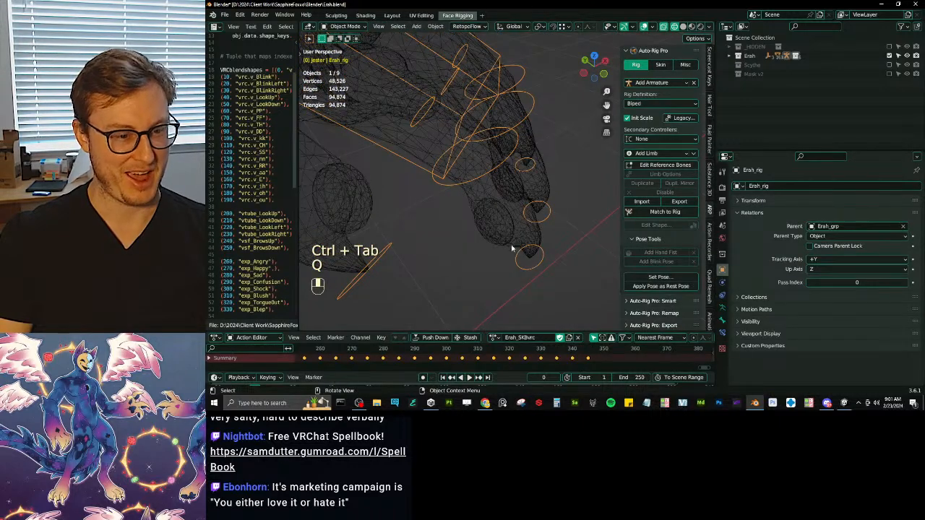
{"action": "left_click", "coordinate": [510, 224], "text": "shift"}
{"action": "key", "text": "ctrl+Tab"}
{"action": "left_click", "coordinate": [503, 216]}
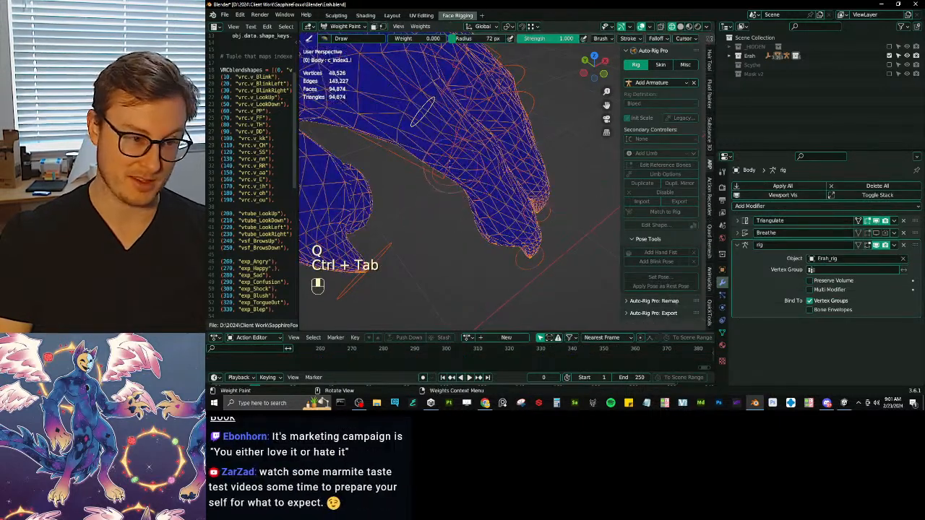
Enable the armature's last layer to reveal the deform bones and select the left index finger's base bone to view its weights.
{"action": "left_click", "coordinate": [424, 135], "text": "ctrl"}
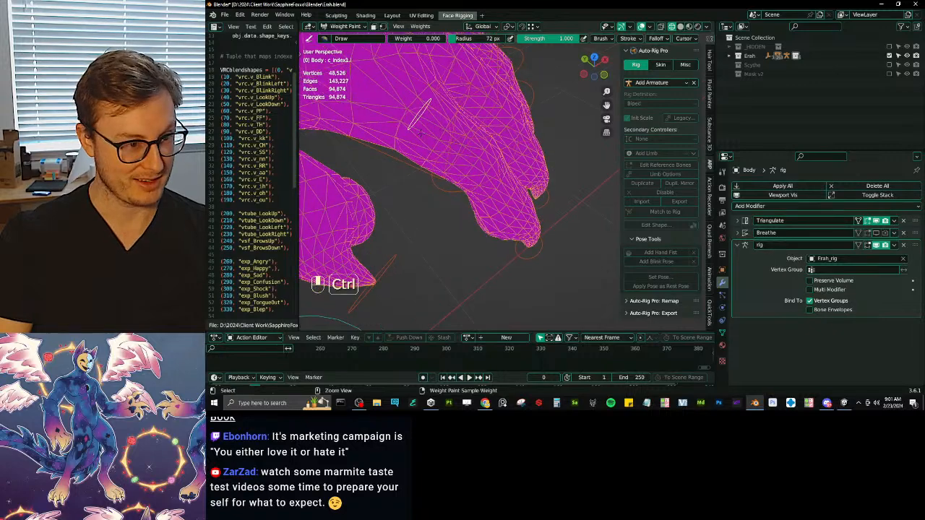
{"action": "key", "text": "shift+m"}
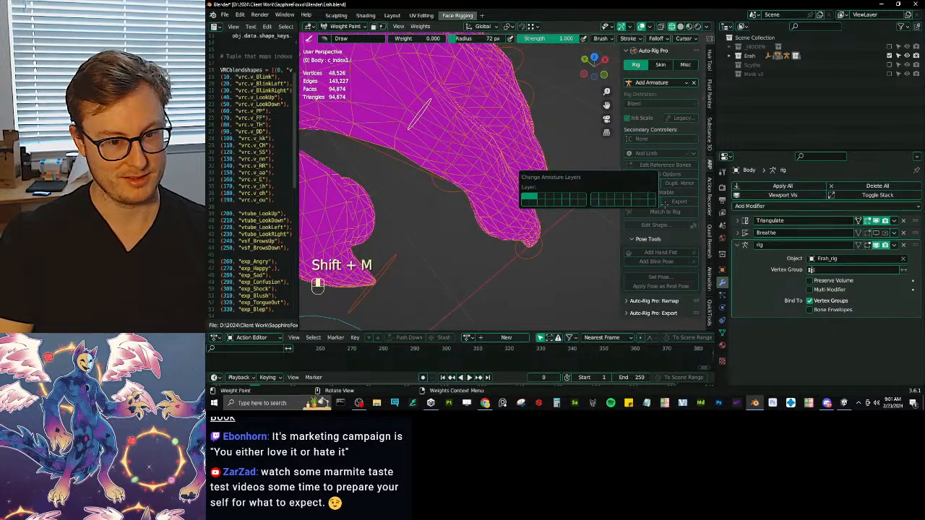
{"action": "left_click", "coordinate": [652, 203], "text": "shift"}
{"action": "left_click", "coordinate": [442, 112], "text": "ctrl"}
{"action": "mouse_move", "coordinate": [452, 120]}
{"action": "middle_mouse_down"}
{"action": "mouse_move", "coordinate": [536, 114]}
{"action": "mouse_move", "coordinate": [477, 145]}
{"action": "middle_mouse_up"}
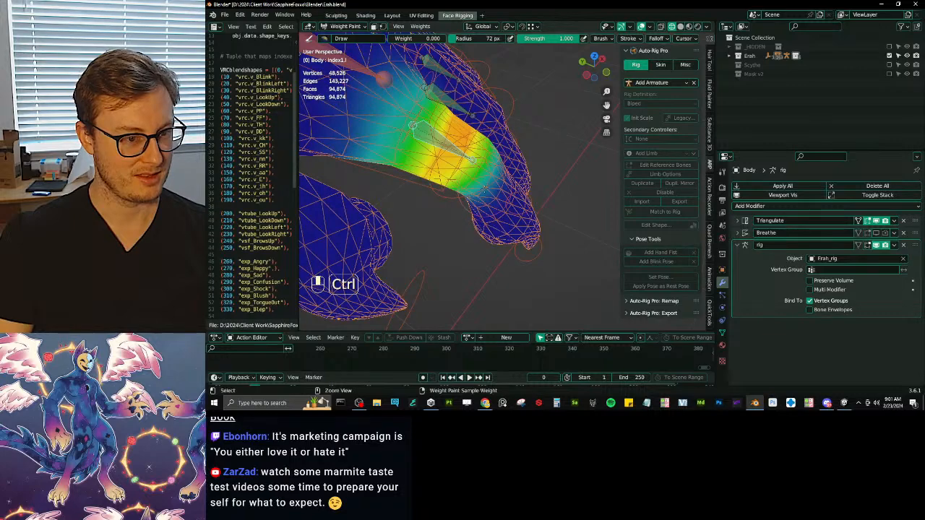
Inspect the skin weights along the left index finger by selecting c_index2.l and the bone at the fingertip.
{"action": "left_click", "coordinate": [486, 189], "text": "ctrl"}
{"action": "middle_click_drag", "start_coordinate": [486, 189], "coordinate": [517, 154]}
{"action": "middle_click_drag", "start_coordinate": [517, 155], "coordinate": [503, 110], "text": "shift"}
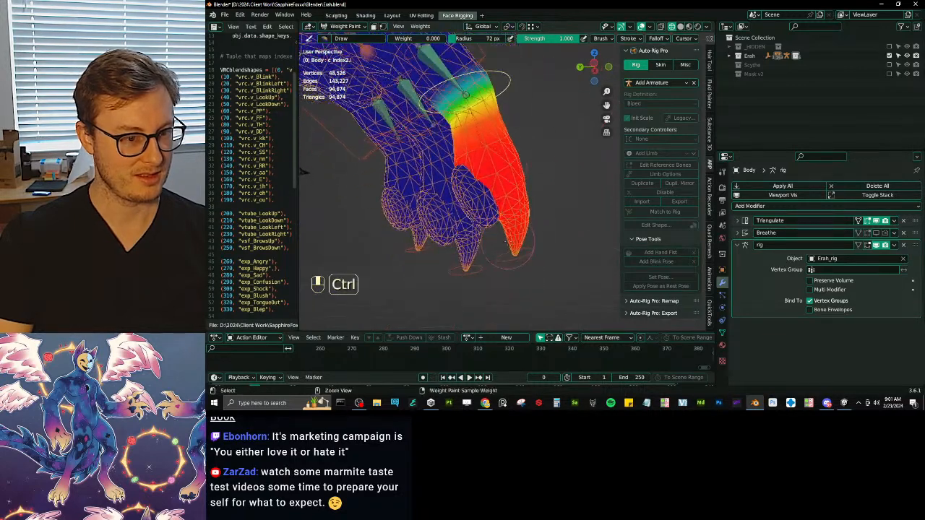
{"action": "left_click", "coordinate": [514, 256], "text": "ctrl"}
{"action": "middle_click_drag", "start_coordinate": [514, 254], "coordinate": [458, 110]}
{"action": "middle_click_drag", "start_coordinate": [538, 149], "coordinate": [495, 178]}
Return the Body mesh to Object Mode with the whole character in view.
{"action": "scroll", "coordinate": [380, 163], "scroll_direction": "down", "scroll_amount": 7}
{"action": "scroll", "coordinate": [530, 180], "scroll_direction": "down", "scroll_amount": 3}
{"action": "key", "text": "ctrl+Tab"}
{"action": "left_click", "coordinate": [431, 178]}
{"action": "middle_click_drag", "start_coordinate": [433, 178], "coordinate": [470, 191]}
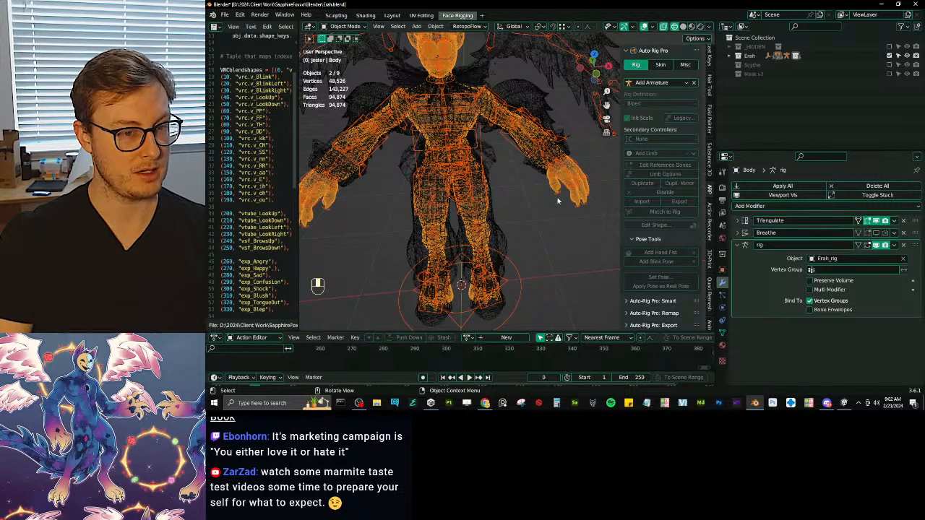
Open the Body mesh for editing and select the linked paw pad meshes on one hand.
{"action": "scroll", "coordinate": [543, 209], "scroll_direction": "up", "scroll_amount": 3}
{"action": "middle_click_drag", "start_coordinate": [572, 200], "coordinate": [432, 168], "text": "shift"}
{"action": "key", "text": "Tab"}
{"action": "scroll", "coordinate": [543, 208], "scroll_direction": "up", "scroll_amount": 3}
{"action": "key", "text": "z"}
{"action": "left_click", "coordinate": [428, 168]}
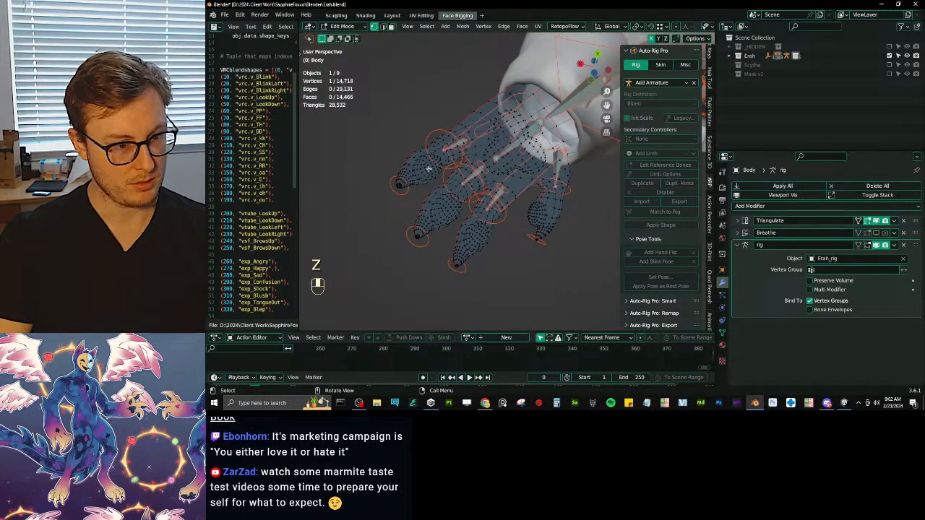
{"action": "key", "text": "l"}
{"action": "key", "text": "l"}
{"action": "key", "text": "l"}
{"action": "scroll", "coordinate": [529, 170], "scroll_direction": "down", "scroll_amount": 5}
Add the other hand's linked paw pads to the selection and separate them all from the Body into their own object.
{"action": "middle_click_drag", "start_coordinate": [529, 169], "coordinate": [494, 222]}
{"action": "scroll", "coordinate": [513, 188], "scroll_direction": "up", "scroll_amount": 4}
{"action": "key", "text": "z"}
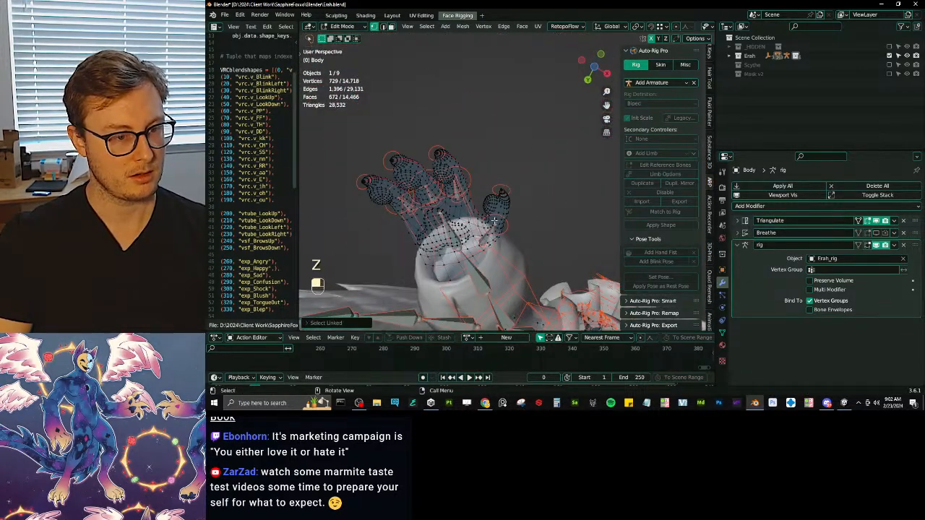
{"action": "key", "text": "q"}
{"action": "left_click", "coordinate": [490, 339]}
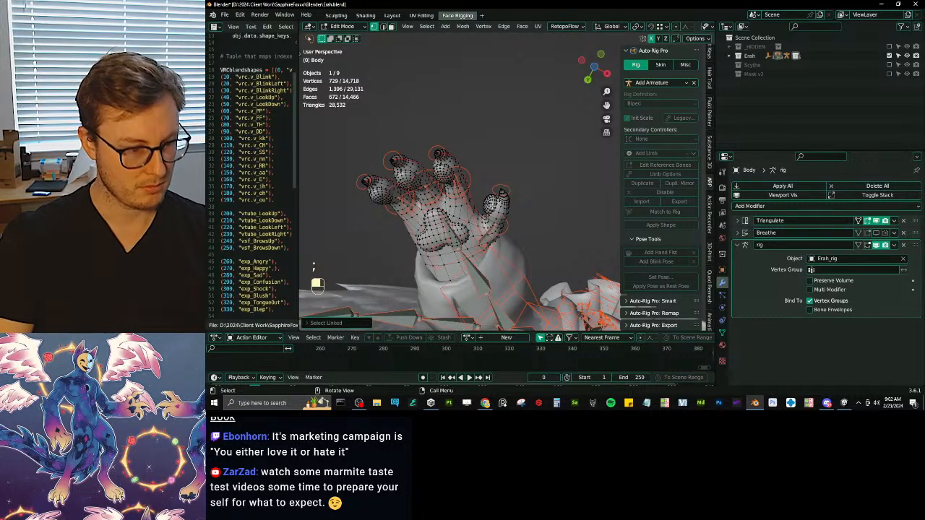
{"action": "key", "text": "l"}
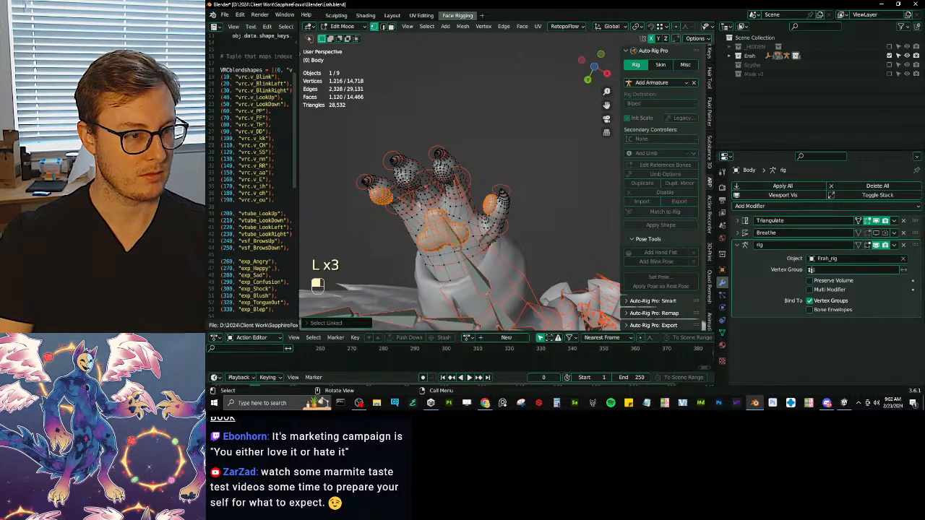
{"action": "key", "text": "p"}
{"action": "left_click", "coordinate": [511, 165]}
{"action": "scroll", "coordinate": [511, 166], "scroll_direction": "down", "scroll_amount": 6}
{"action": "key", "text": "Tab"}
Select the separated paw pad object and isolate it in local view.
{"action": "middle_click_drag", "start_coordinate": [510, 166], "coordinate": [418, 160], "text": "shift"}
{"action": "middle_click_drag", "start_coordinate": [418, 161], "coordinate": [489, 201]}
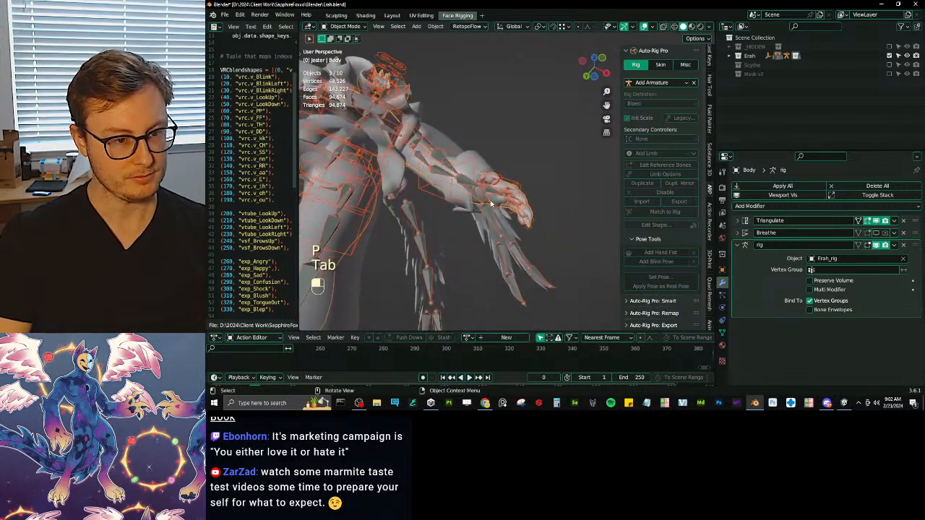
{"action": "left_click", "coordinate": [495, 201]}
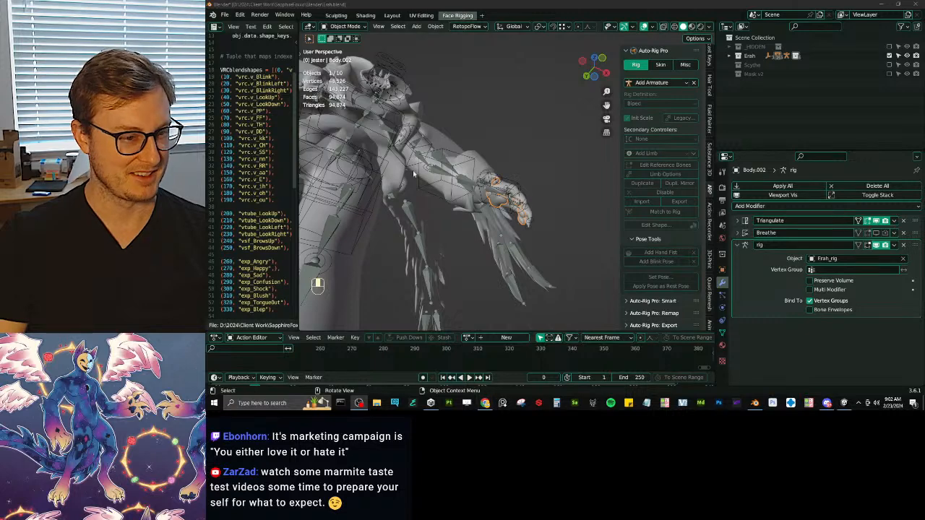
{"action": "key", "text": "KP_Divide"}
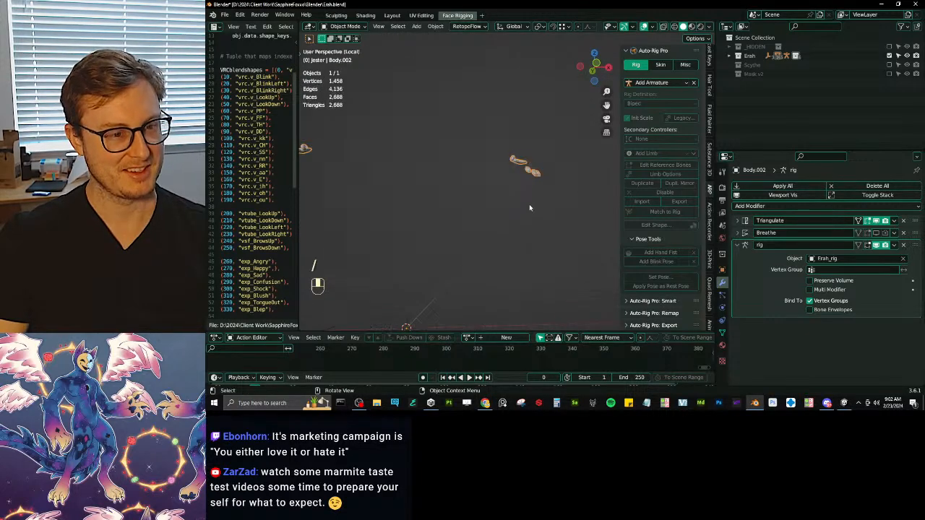
Delete the vertices of one hand's paw pads, keeping only the other hand's set.
{"action": "key", "text": "Tab"}
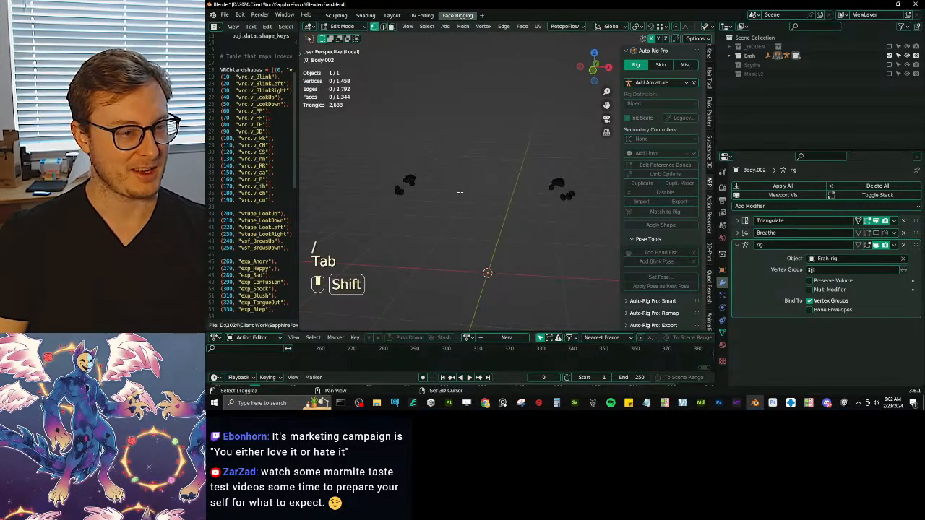
{"action": "key", "text": "shift+z"}
{"action": "key", "text": "b"}
{"action": "left_click_drag", "start_coordinate": [346, 128], "coordinate": [446, 233]}
{"action": "key", "text": "x"}
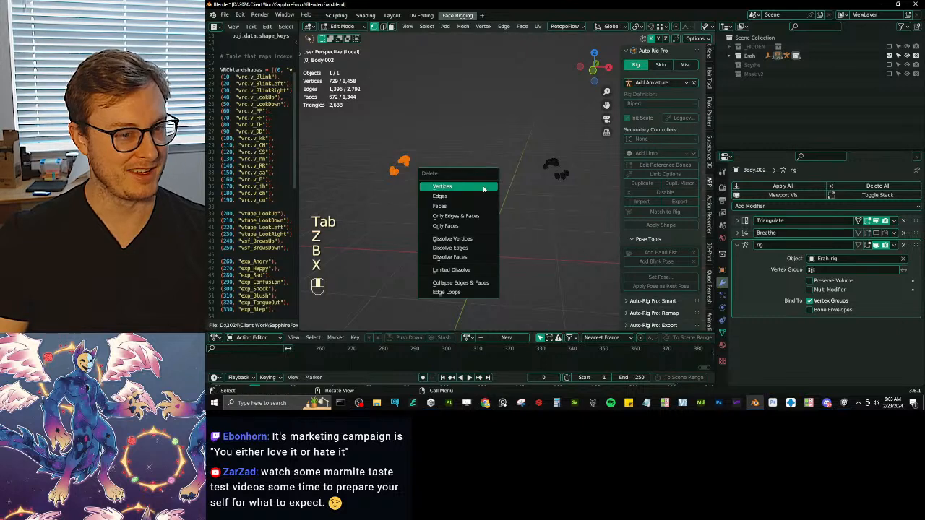
{"action": "left_click", "coordinate": [442, 184]}
{"action": "key", "text": "Tab"}
{"action": "scroll", "coordinate": [476, 188], "scroll_direction": "up", "scroll_amount": 2}
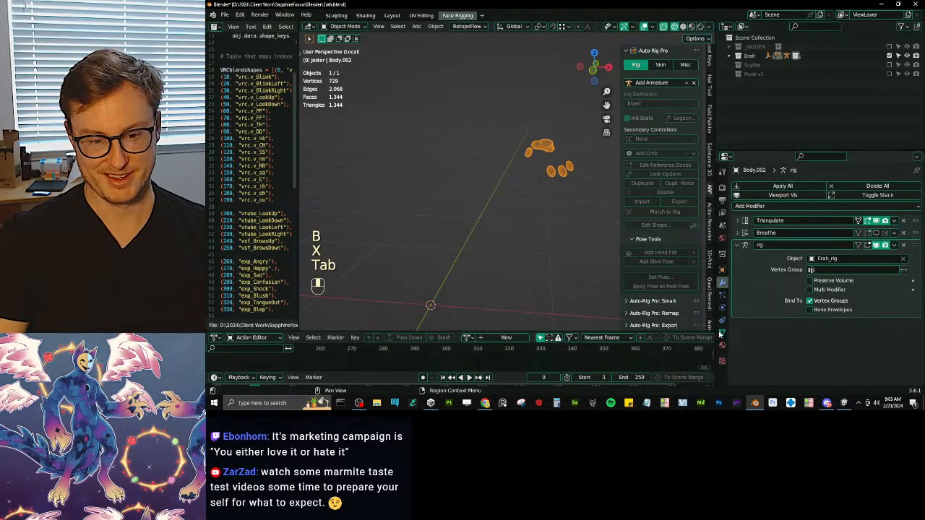
Add a Mirror modifier on the X axis to the paw pads and place it first in the modifier stack.
{"action": "left_click", "coordinate": [722, 333]}
{"action": "left_click", "coordinate": [750, 215]}
{"action": "left_click", "coordinate": [723, 283]}
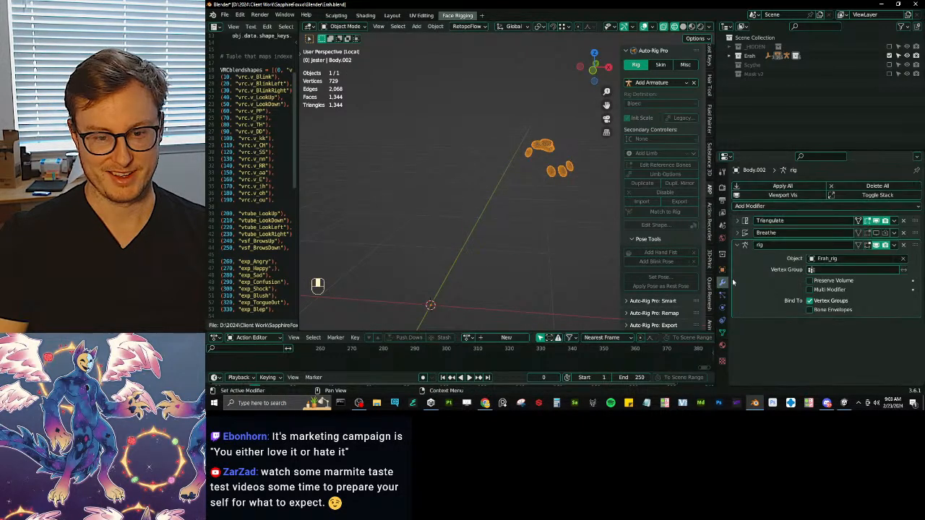
{"action": "left_click", "coordinate": [746, 247]}
{"action": "left_click", "coordinate": [759, 207]}
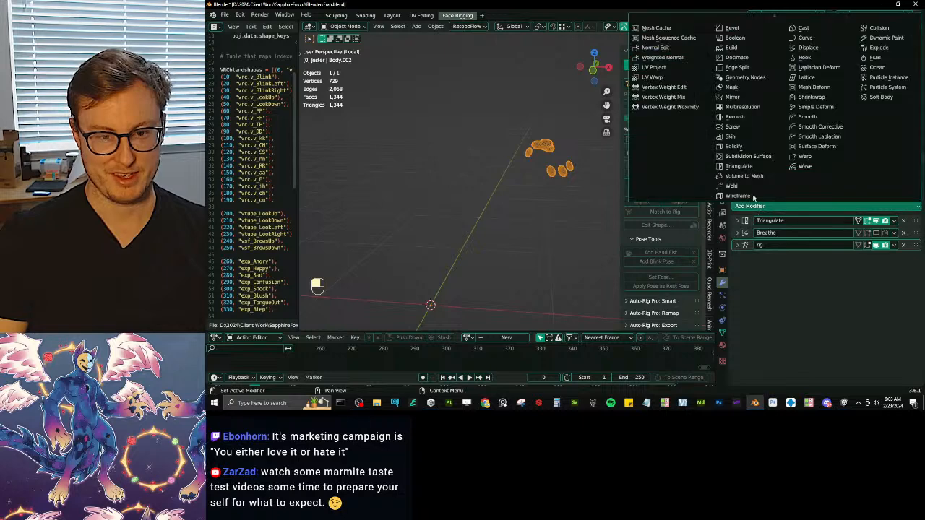
{"action": "left_click", "coordinate": [732, 97]}
{"action": "left_click_drag", "start_coordinate": [914, 258], "coordinate": [914, 221]}
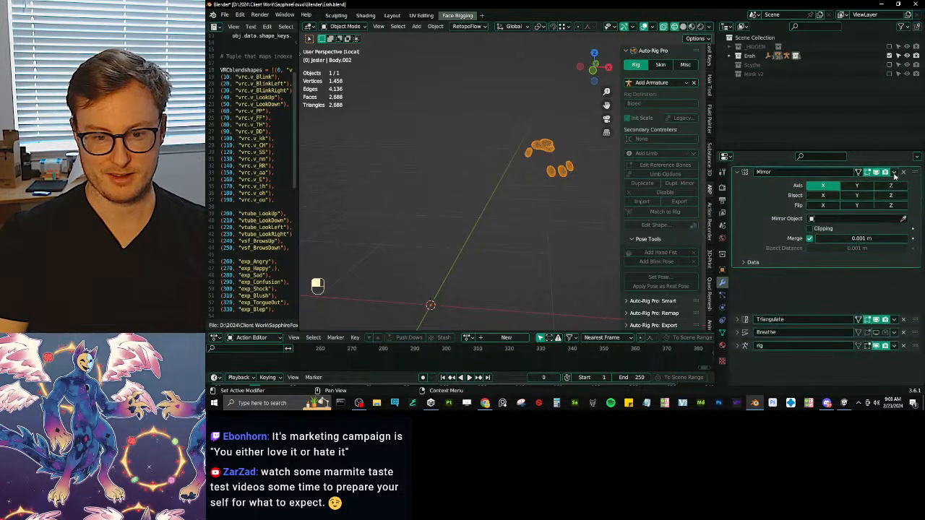
Isolate the paw pads together with the Erah_rig armature and put the pads in Weight Paint mode.
{"action": "key", "text": "KP_Divide"}
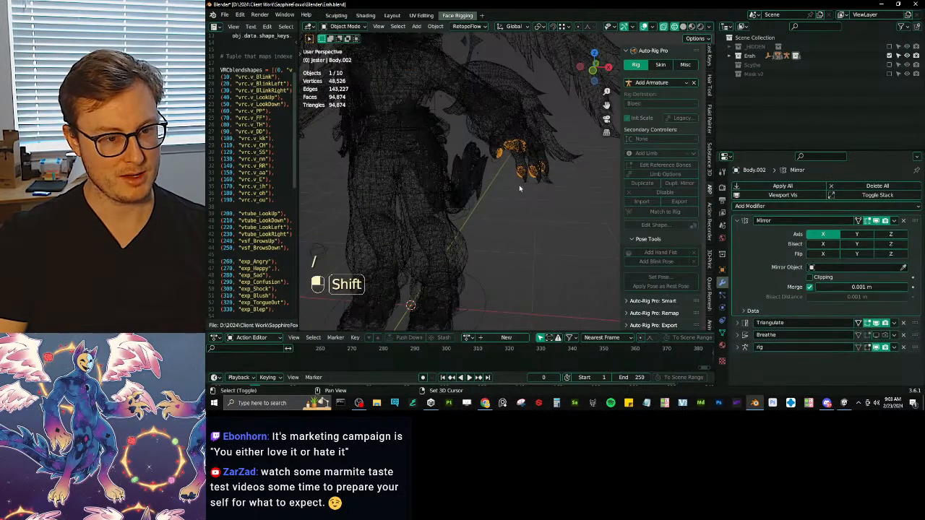
{"action": "left_click", "coordinate": [518, 185], "text": "shift"}
{"action": "key", "text": "KP_Divide"}
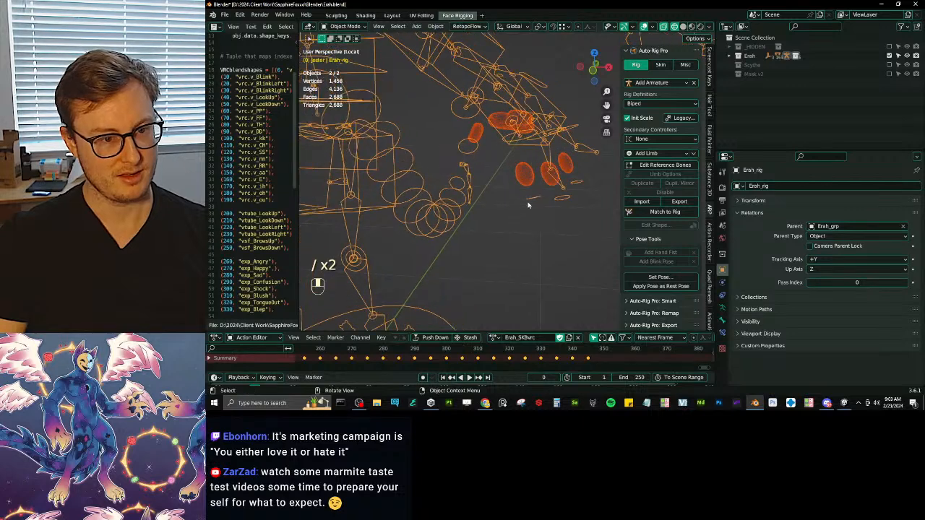
{"action": "left_click", "coordinate": [533, 190], "text": "shift"}
{"action": "key", "text": "ctrl+Tab"}
Examine the paw pads' weights for the individual hand and finger bones.
{"action": "middle_click_drag", "start_coordinate": [512, 150], "coordinate": [466, 215], "text": "shift"}
{"action": "left_click", "coordinate": [478, 206], "text": "ctrl"}
{"action": "left_click_drag", "start_coordinate": [517, 237], "coordinate": [587, 219], "text": "alt"}
{"action": "left_click", "coordinate": [531, 261], "text": "ctrl"}
{"action": "left_click", "coordinate": [562, 258], "text": "ctrl"}
{"action": "left_click", "coordinate": [577, 237], "text": "ctrl"}
{"action": "scroll", "coordinate": [505, 193], "scroll_direction": "up", "scroll_amount": 2}
{"action": "middle_click_drag", "start_coordinate": [478, 200], "coordinate": [498, 214]}
{"action": "middle_click_drag", "start_coordinate": [441, 214], "coordinate": [500, 215], "text": "shift"}
Assign the whole thumb pad to the c_thumb2.l vertex group with weight 1.000.
{"action": "left_click", "coordinate": [375, 194], "text": "ctrl"}
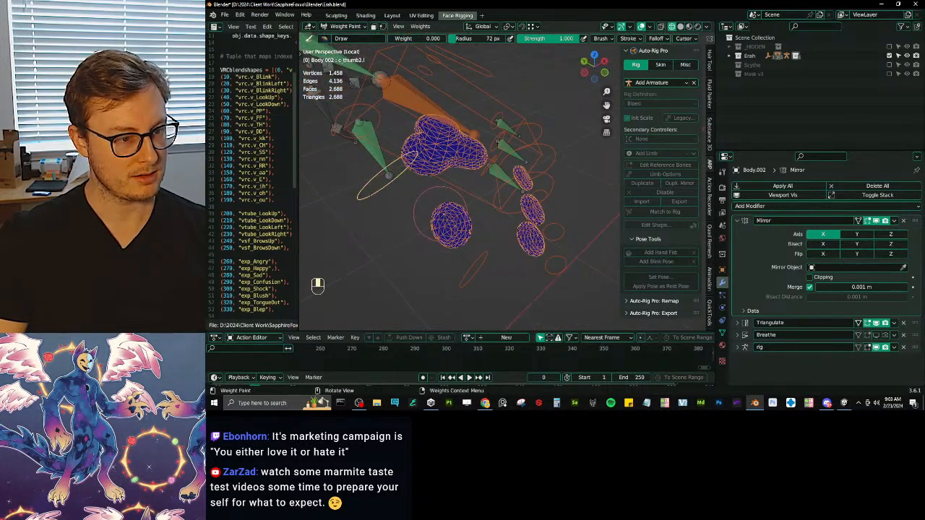
{"action": "key", "text": "Tab"}
{"action": "key", "text": "l"}
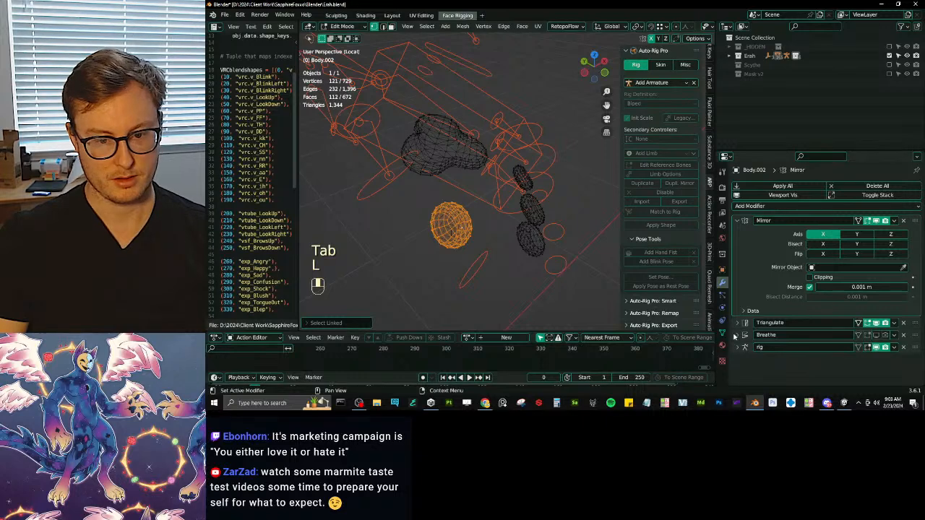
{"action": "left_click", "coordinate": [723, 333]}
{"action": "left_click", "coordinate": [751, 201]}
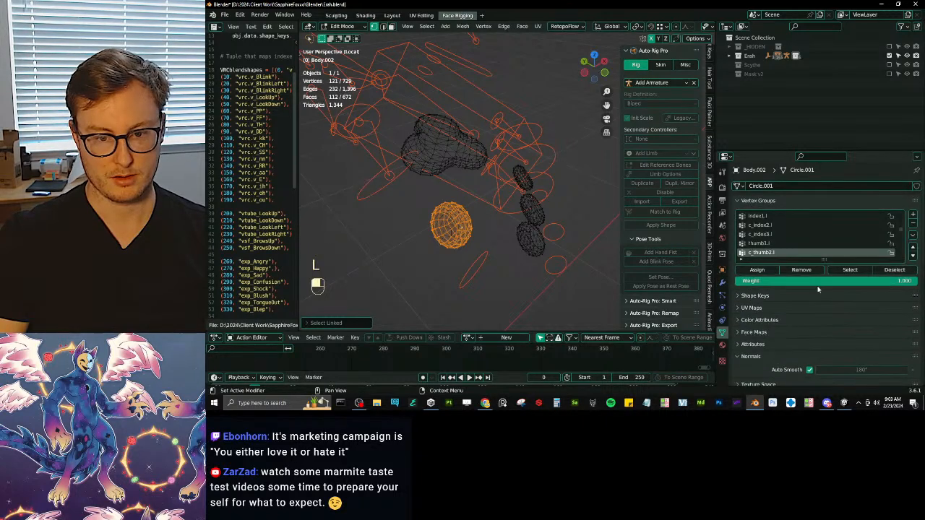
{"action": "left_click", "coordinate": [756, 270]}
{"action": "key", "text": "Tab"}
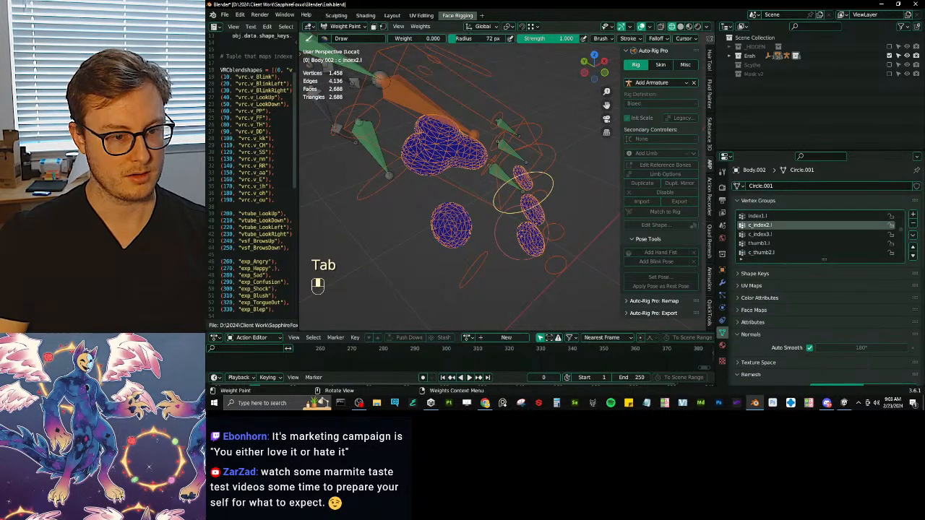
Assign the whole index finger pad to the c_index2.l vertex group with weight 1.000.
{"action": "key", "text": "Tab"}
{"action": "key", "text": "l"}
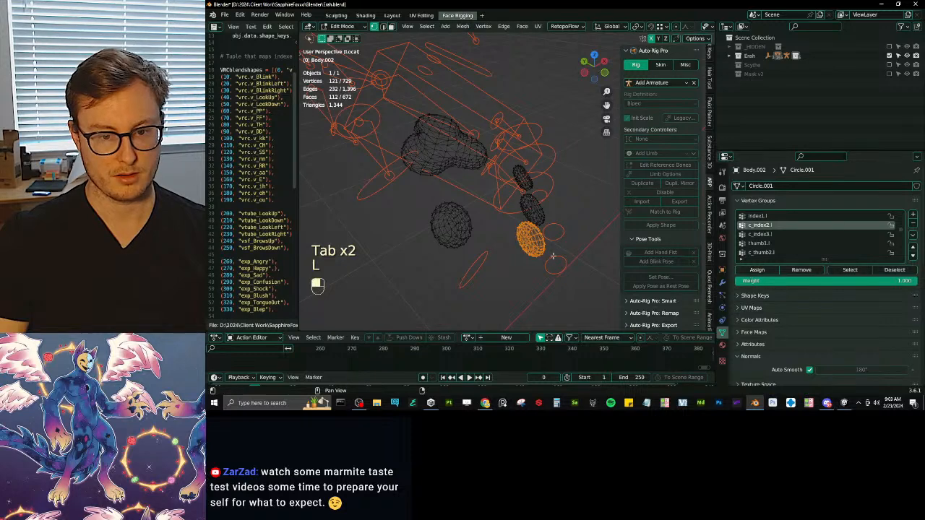
{"action": "key", "text": "Tab"}
{"action": "middle_click_drag", "start_coordinate": [537, 191], "coordinate": [519, 221]}
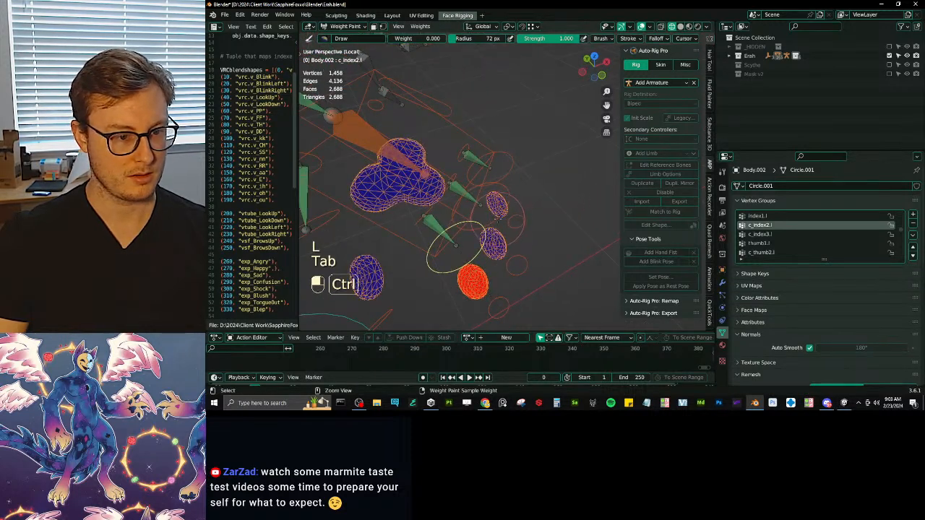
Assign the whole middle finger pad to the c_middle2.l vertex group with weight 1.000.
{"action": "key", "text": "Tab"}
{"action": "key", "text": "Tab"}
{"action": "key", "text": "l"}
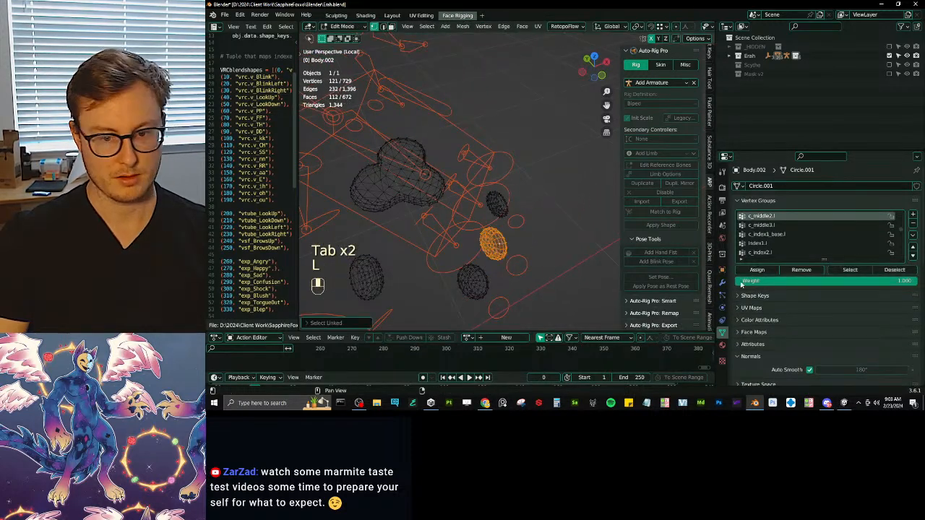
{"action": "left_click", "coordinate": [758, 272]}
{"action": "key", "text": "Tab"}
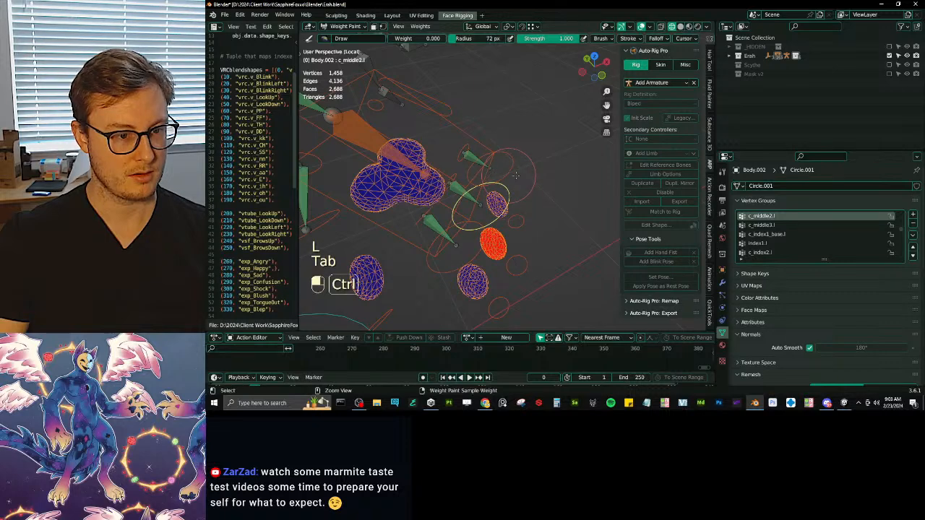
Assign the whole pinky pad to the c_pinky2.l vertex group with weight 1.000.
{"action": "left_click", "coordinate": [509, 202], "text": "ctrl"}
{"action": "key", "text": "Tab"}
{"action": "key", "text": "l"}
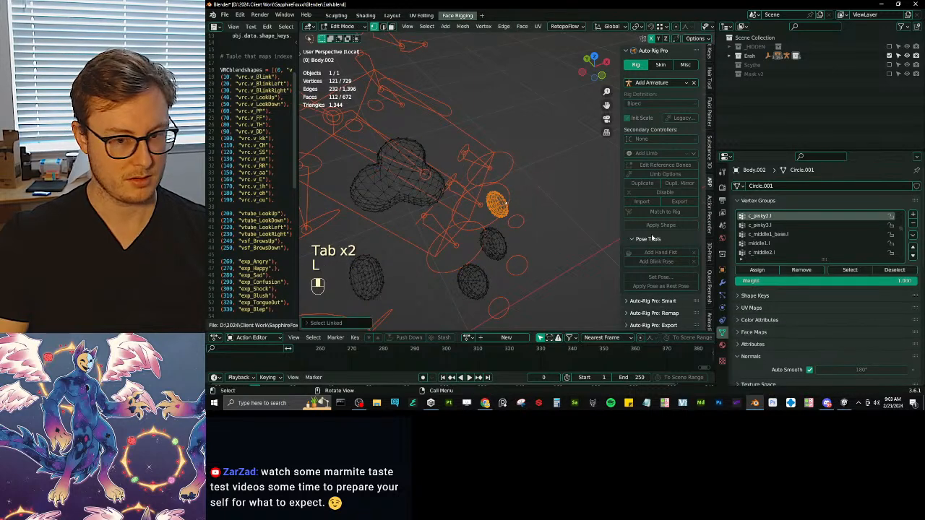
{"action": "left_click", "coordinate": [754, 272]}
{"action": "key", "text": "Tab"}
Leave local view to show the full character and return the paw pads to Weight Paint mode.
{"action": "key", "text": "ctrl+Tab"}
{"action": "key", "text": "ctrl+Tab"}
{"action": "key", "text": "slash"}
{"action": "key", "text": "ctrl+Tab"}
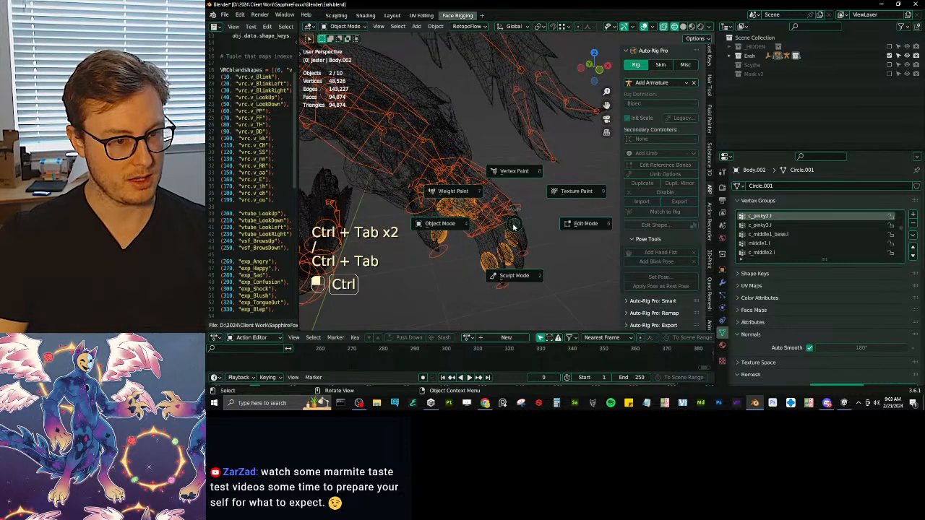
{"action": "key", "text": "ctrl+Tab"}
Test the finger pad weights by scaling the index finger bones.
{"action": "left_click", "coordinate": [472, 240], "text": "ctrl"}
{"action": "middle_click_drag", "start_coordinate": [472, 239], "coordinate": [489, 250]}
{"action": "key", "text": "s"}
{"action": "right_click", "coordinate": [558, 190]}
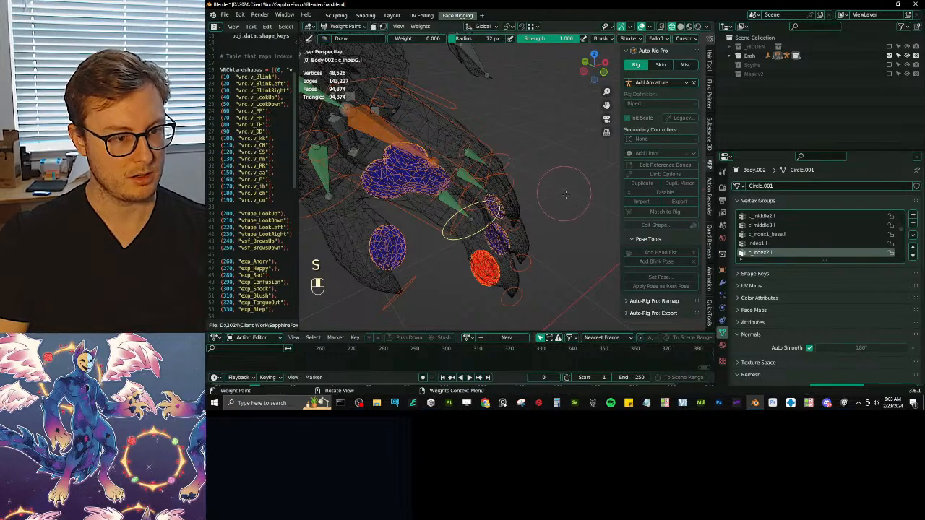
{"action": "left_click", "coordinate": [471, 196], "text": "ctrl"}
{"action": "key", "text": "s"}
{"action": "left_click", "coordinate": [508, 204]}
{"action": "middle_click_drag", "start_coordinate": [509, 203], "coordinate": [418, 201]}
Select all the rig's bones and clear their location, rotation and scale.
{"action": "key", "text": "a"}
{"action": "key", "text": "alt+r"}
{"action": "scroll", "coordinate": [509, 227], "scroll_direction": "down", "scroll_amount": 8}
{"action": "scroll", "coordinate": [455, 205], "scroll_direction": "up", "scroll_amount": 3}
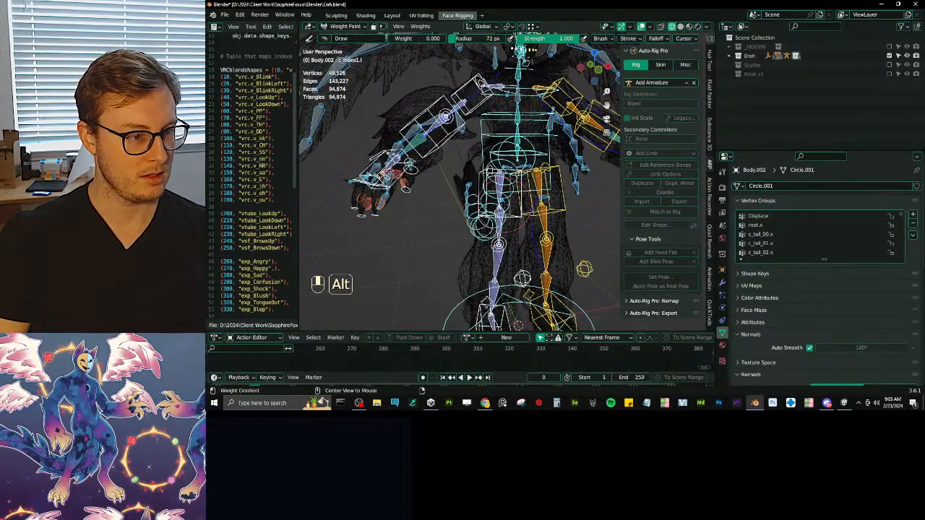
{"action": "key", "text": "alt+e"}
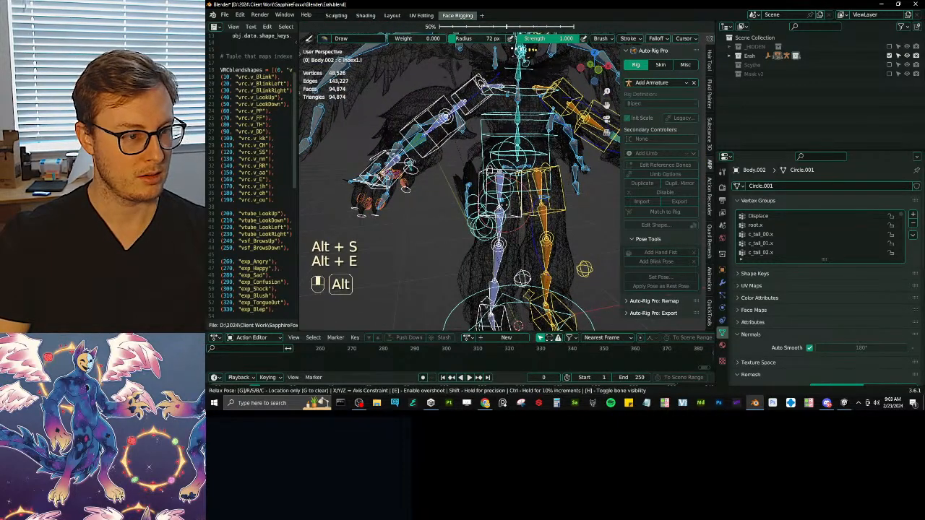
{"action": "right_click", "coordinate": [524, 239]}
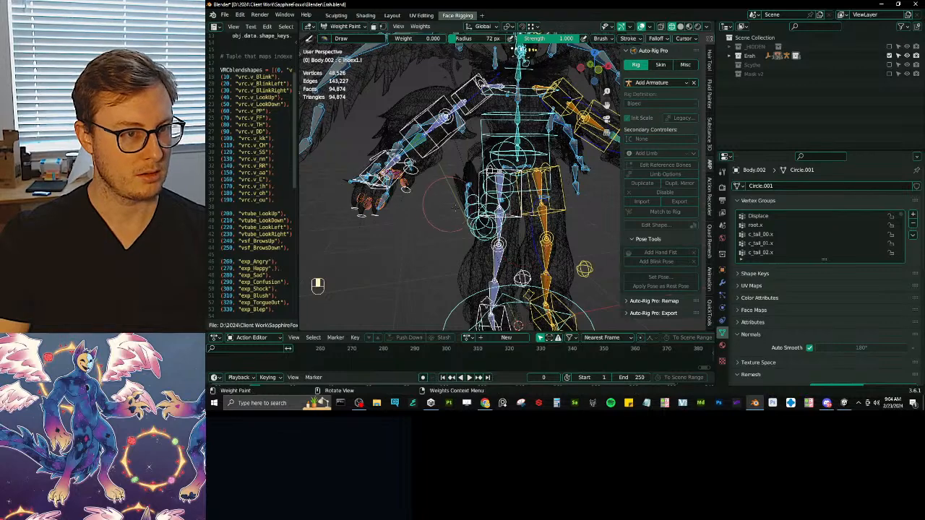
{"action": "middle_click_drag", "start_coordinate": [436, 202], "coordinate": [466, 215]}
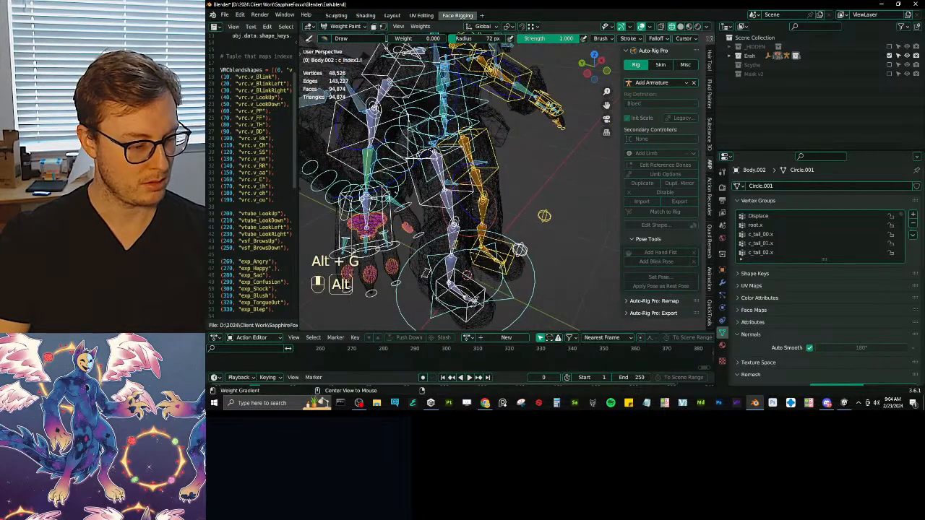
{"action": "key", "text": "alt+r"}
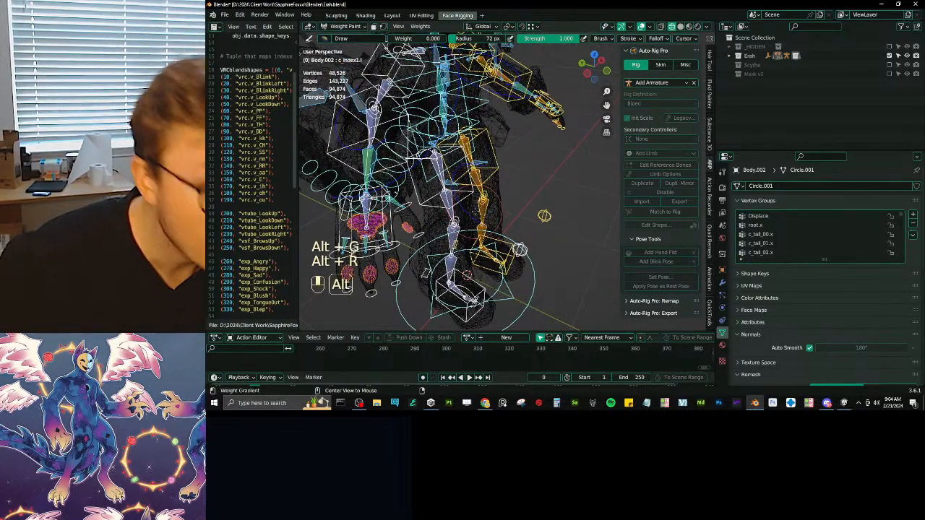
{"action": "key", "text": "alt+s"}
Return the paw pads to Object Mode and switch the viewport to solid shading.
{"action": "mouse_move", "coordinate": [474, 211]}
{"action": "middle_mouse_down"}
{"action": "mouse_move", "coordinate": [340, 190]}
{"action": "mouse_move", "coordinate": [438, 196]}
{"action": "mouse_move", "coordinate": [409, 197]}
{"action": "middle_mouse_up"}
{"action": "scroll", "coordinate": [341, 190], "scroll_direction": "down", "scroll_amount": 6}
{"action": "key", "text": "ctrl+Tab"}
{"action": "left_click", "coordinate": [402, 182]}
{"action": "scroll", "coordinate": [445, 163], "scroll_direction": "up", "scroll_amount": 2}
{"action": "key", "text": "z"}
{"action": "left_click", "coordinate": [524, 163]}
{"action": "scroll", "coordinate": [465, 199], "scroll_direction": "up", "scroll_amount": 5}
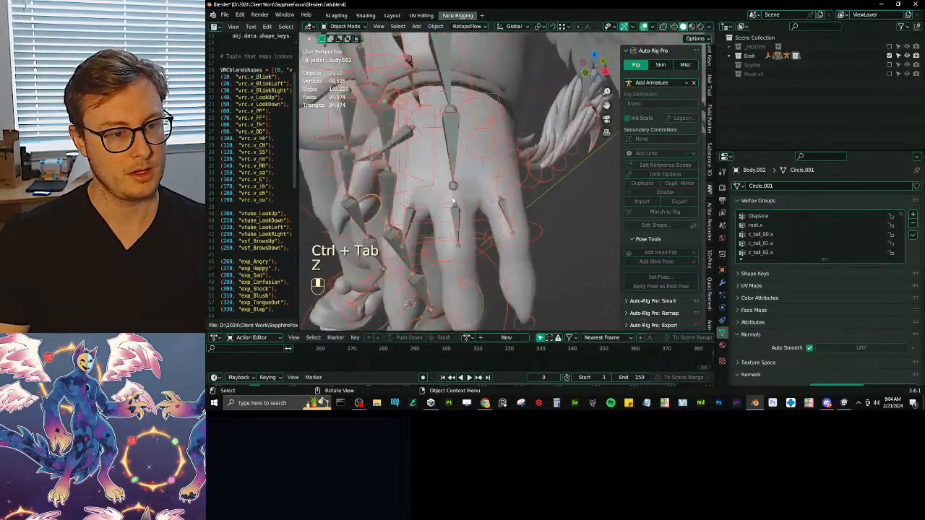
Select only the paw pad object and try to apply its Mirror modifier.
{"action": "middle_click_drag", "start_coordinate": [464, 199], "coordinate": [475, 186]}
{"action": "left_click", "coordinate": [477, 181]}
{"action": "left_click", "coordinate": [478, 172]}
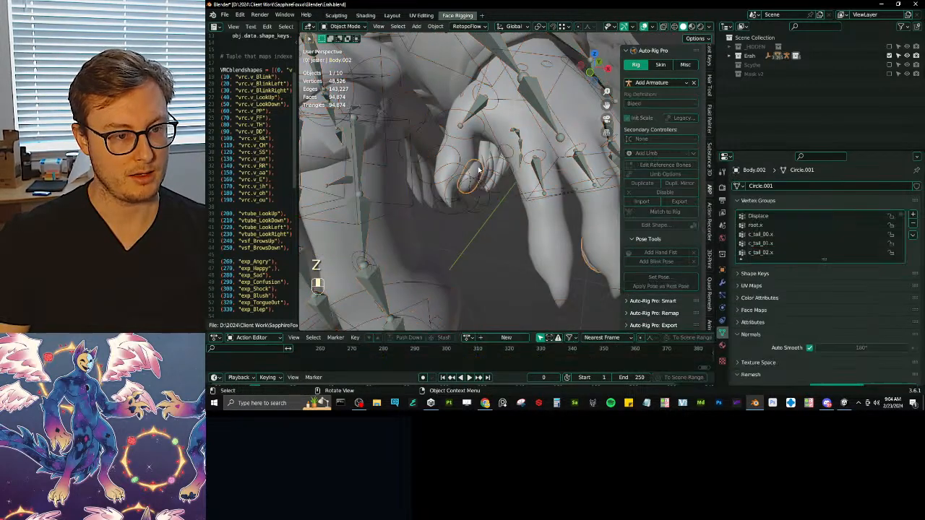
{"action": "left_click", "coordinate": [721, 282]}
{"action": "left_click", "coordinate": [895, 222]}
{"action": "left_click", "coordinate": [880, 230]}
{"action": "scroll", "coordinate": [514, 182], "scroll_direction": "down", "scroll_amount": 8}
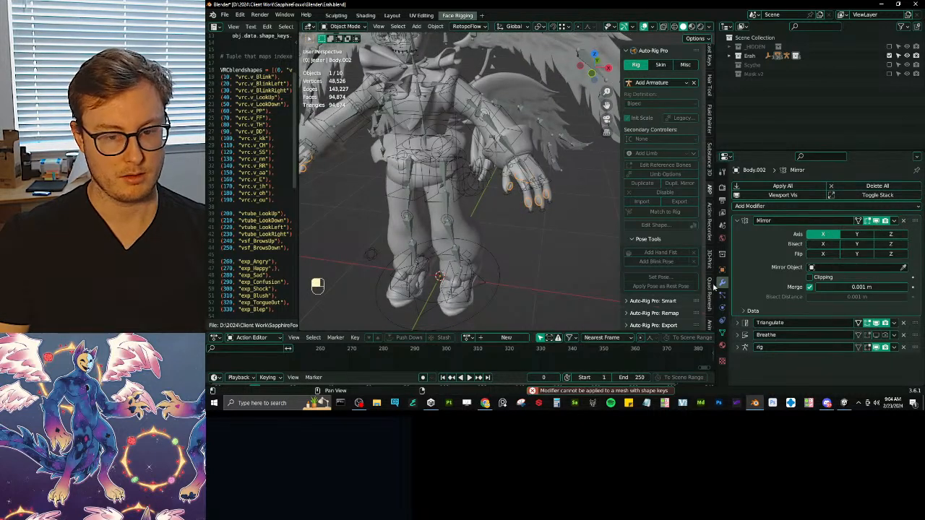
Try to delete all shape keys from the paw pad object.
{"action": "left_click", "coordinate": [721, 332]}
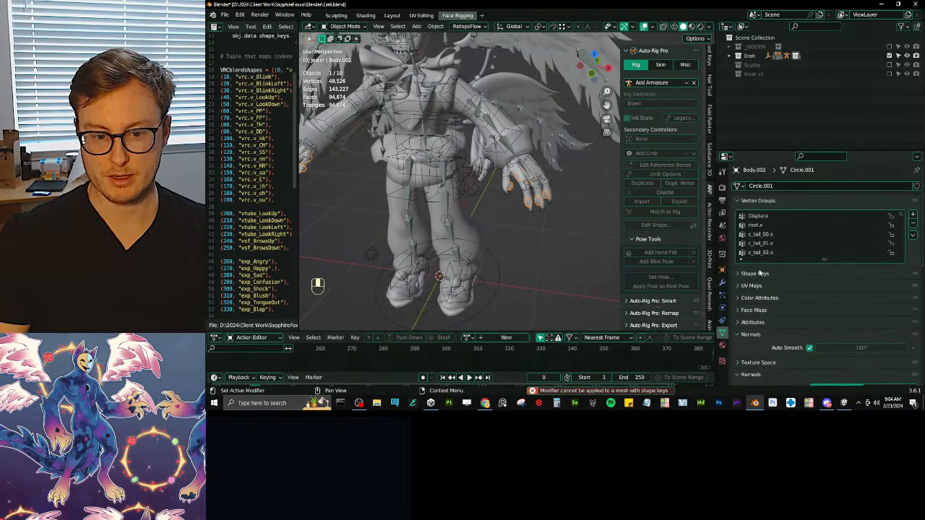
{"action": "left_click", "coordinate": [890, 274]}
{"action": "left_click", "coordinate": [913, 308]}
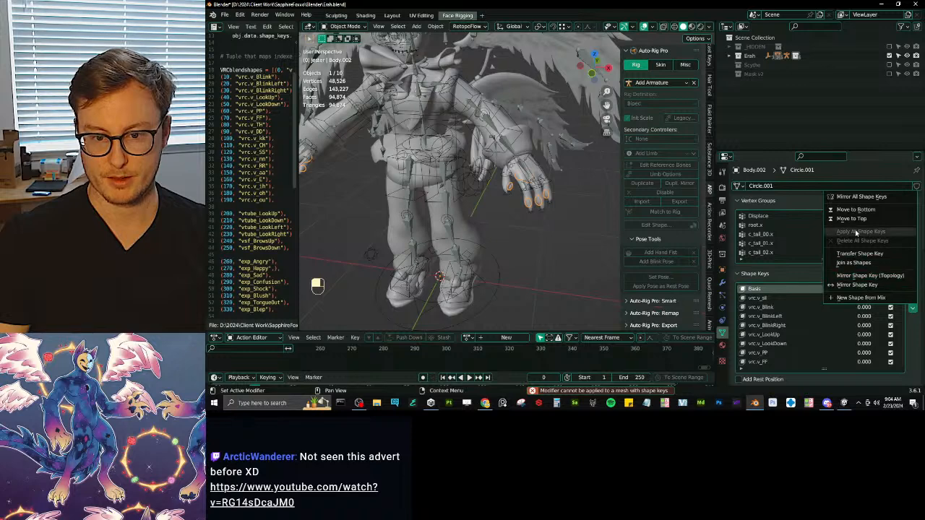
{"action": "left_click", "coordinate": [812, 308]}
{"action": "left_click", "coordinate": [913, 310]}
{"action": "left_click", "coordinate": [848, 241]}
Join the paw pads into the Body mesh and save the file.
{"action": "scroll", "coordinate": [503, 183], "scroll_direction": "up", "scroll_amount": 5}
{"action": "left_click", "coordinate": [500, 188], "text": "shift"}
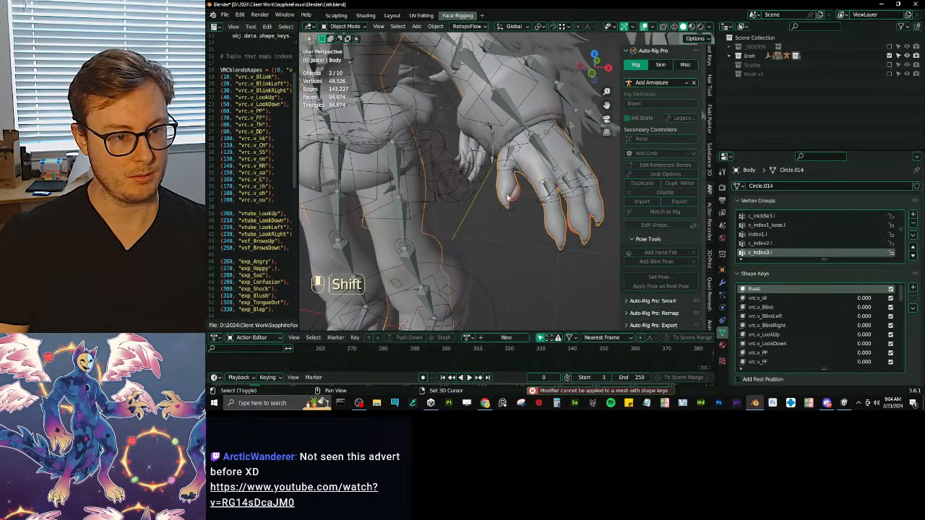
{"action": "key", "text": "ctrl+j"}
{"action": "scroll", "coordinate": [506, 192], "scroll_direction": "down", "scroll_amount": 6}
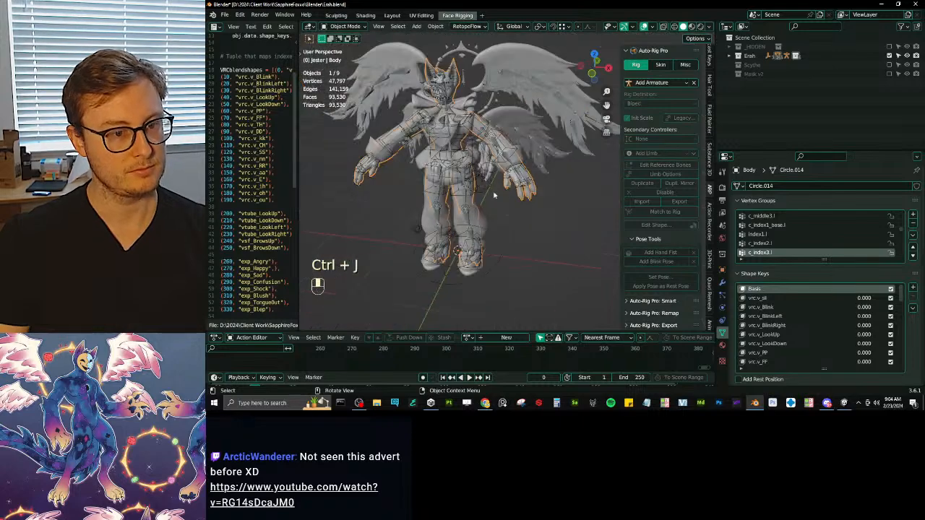
{"action": "key", "text": "ctrl+s"}
Select only the character's rig at the hand.
{"action": "middle_click_drag", "start_coordinate": [505, 189], "coordinate": [533, 200]}
{"action": "scroll", "coordinate": [532, 201], "scroll_direction": "down", "scroll_amount": 2}
{"action": "key", "text": "a"}
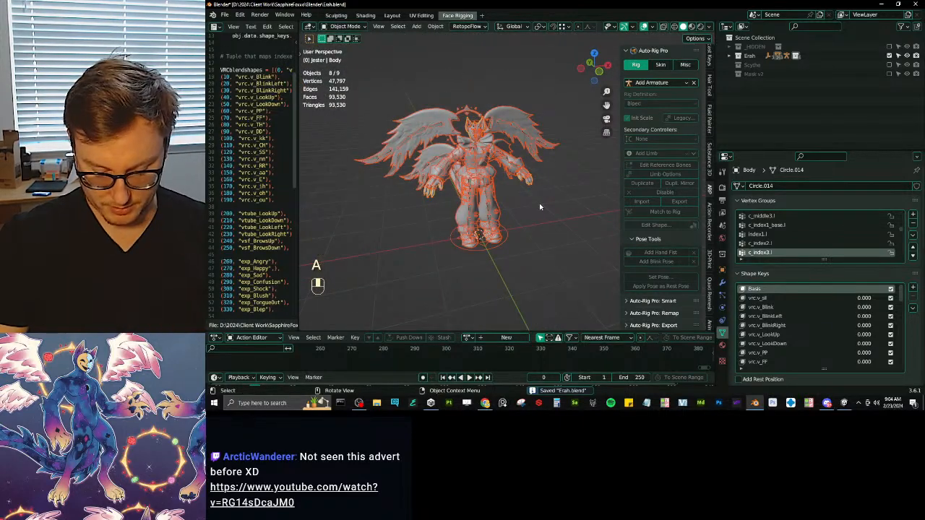
{"action": "scroll", "coordinate": [534, 203], "scroll_direction": "up", "scroll_amount": 5}
{"action": "mouse_move", "coordinate": [533, 204]}
{"action": "middle_mouse_down", "text": "shift"}
{"action": "mouse_move", "coordinate": [540, 199]}
{"action": "mouse_move", "coordinate": [531, 210]}
{"action": "middle_mouse_up", "text": "shift"}
{"action": "scroll", "coordinate": [542, 194], "scroll_direction": "up", "scroll_amount": 5}
{"action": "left_click", "coordinate": [543, 193]}
{"action": "scroll", "coordinate": [543, 193], "scroll_direction": "up", "scroll_amount": 3}
{"action": "scroll", "coordinate": [531, 209], "scroll_direction": "up", "scroll_amount": 4}
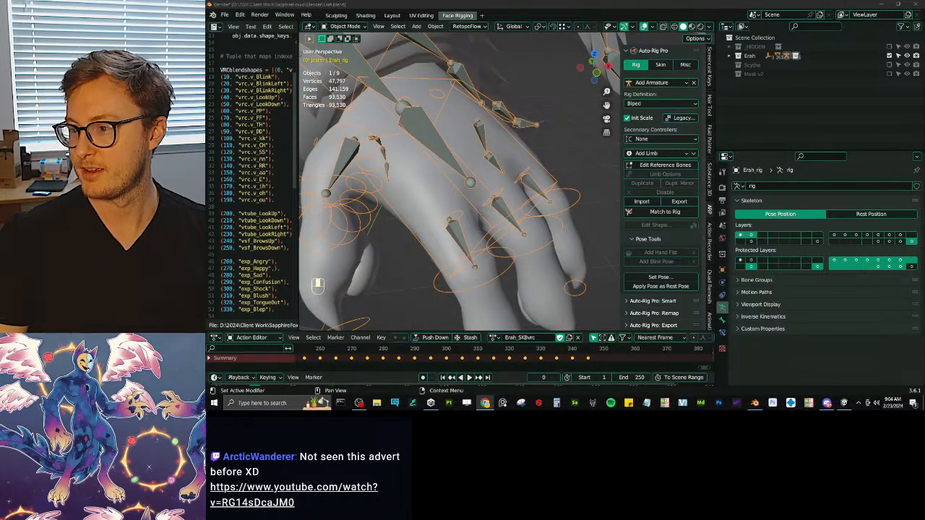
Switch to the browser, watch the Marmite advert in theater mode, and return to Blender.
{"action": "key", "text": "alt+Tab"}
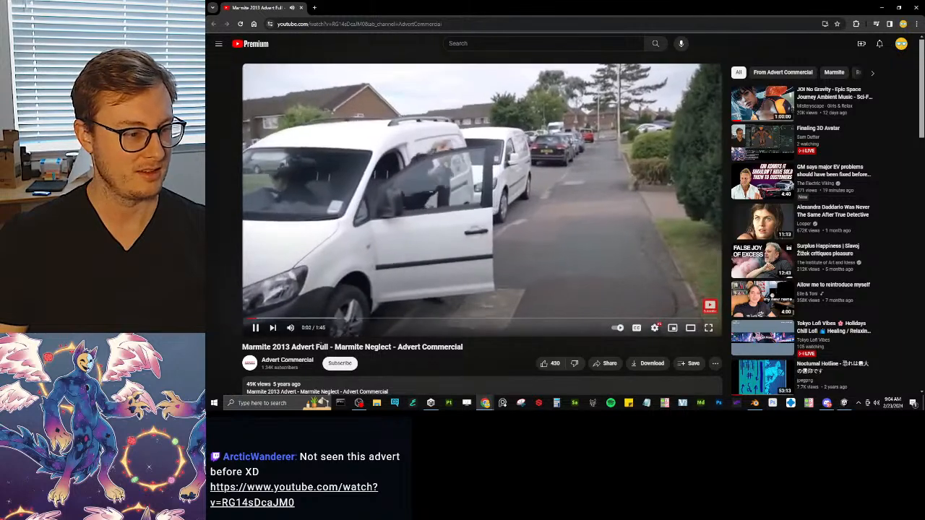
{"action": "left_click_drag", "start_coordinate": [314, 328], "coordinate": [309, 330]}
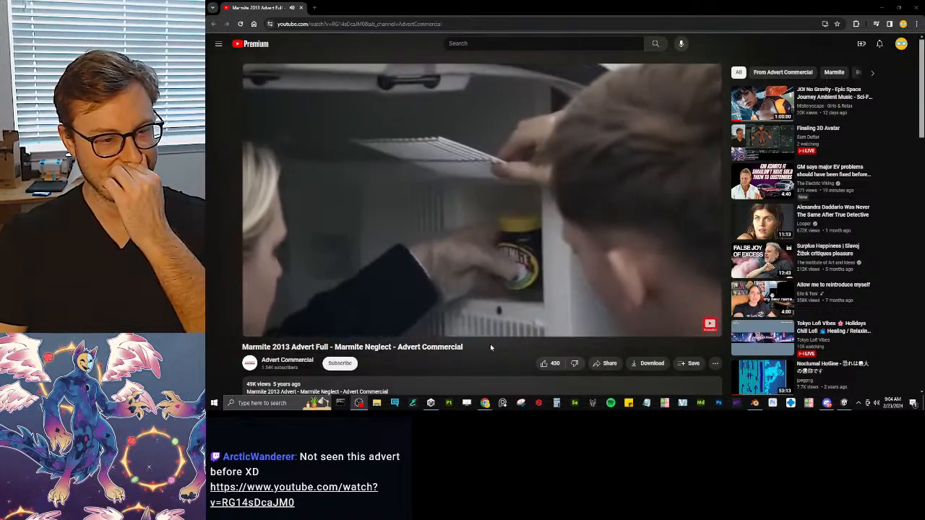
{"action": "key", "text": "t"}
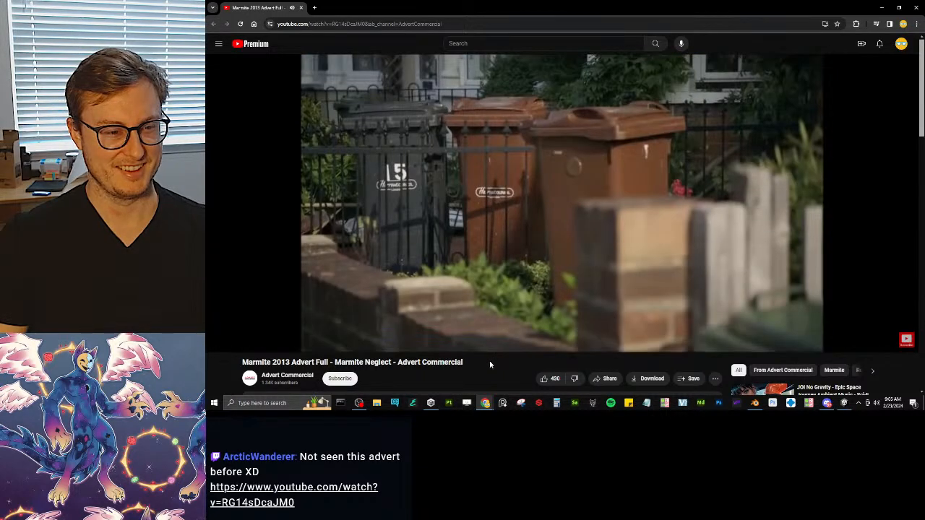
{"action": "key", "text": "alt+Tab"}
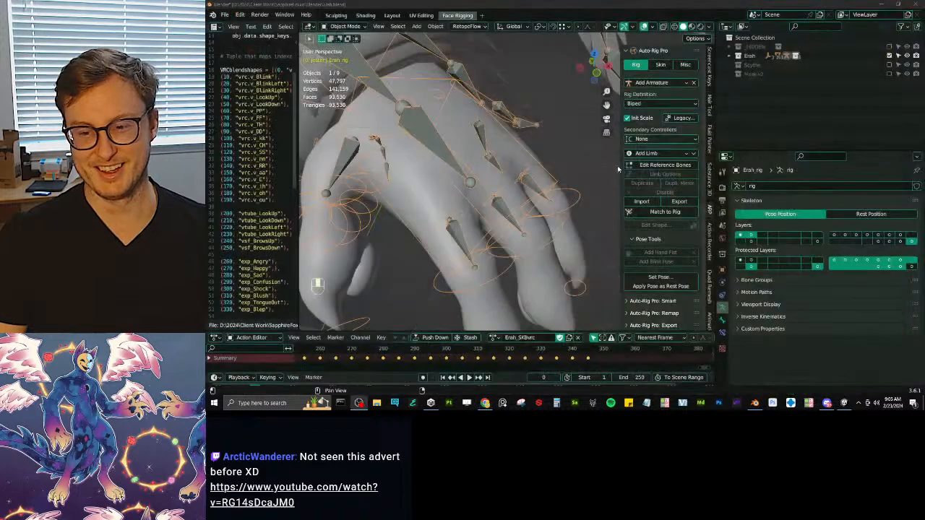
Enter Pose Mode on the rig, test the hand by rotating the pinky base bone, and clear its rotation.
{"action": "middle_click_drag", "start_coordinate": [540, 178], "coordinate": [506, 108]}
{"action": "left_click", "coordinate": [549, 182]}
{"action": "left_click", "coordinate": [559, 136]}
{"action": "key", "text": "ctrl+Tab"}
{"action": "scroll", "coordinate": [538, 125], "scroll_direction": "up", "scroll_amount": 2}
{"action": "left_click", "coordinate": [536, 117]}
{"action": "middle_click_drag", "start_coordinate": [506, 109], "coordinate": [543, 106], "text": "shift"}
{"action": "key", "text": "r"}
{"action": "left_click", "coordinate": [547, 154]}
{"action": "middle_click_drag", "start_coordinate": [546, 155], "coordinate": [498, 195]}
{"action": "key", "text": "r"}
{"action": "left_click", "coordinate": [565, 175]}
{"action": "scroll", "coordinate": [548, 173], "scroll_direction": "up", "scroll_amount": 2}
{"action": "middle_click_drag", "start_coordinate": [566, 176], "coordinate": [504, 236]}
{"action": "key", "text": "alt+r"}
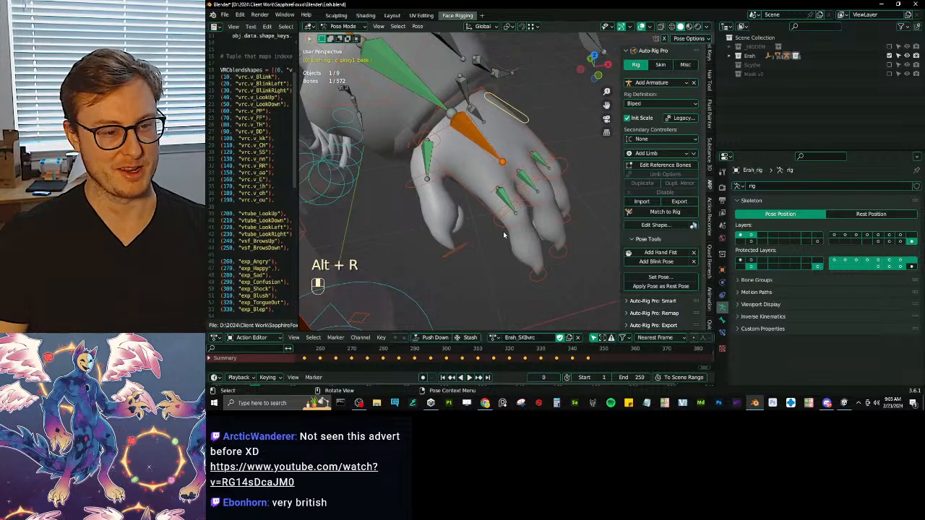
Test the first index finger bone by scaling and rotating it, and clear both transforms.
{"action": "middle_click_drag", "start_coordinate": [547, 166], "coordinate": [502, 187]}
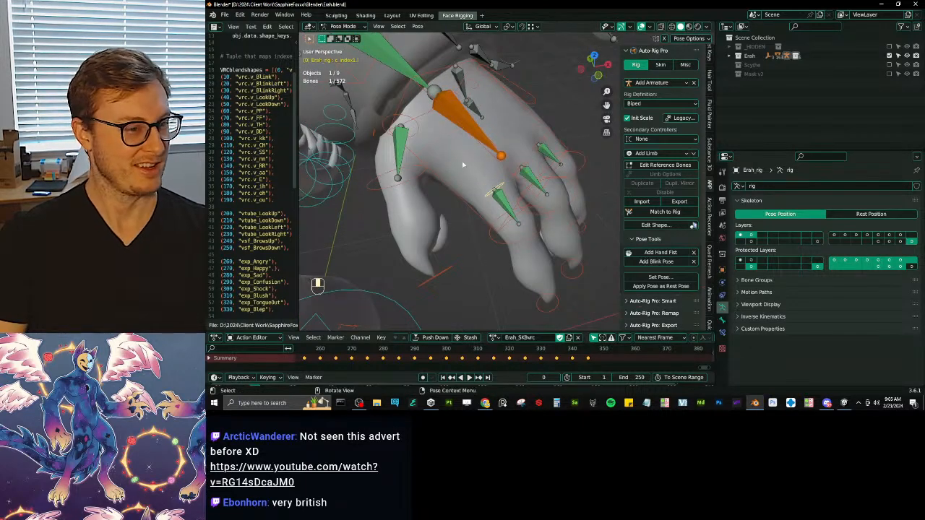
{"action": "key", "text": "s"}
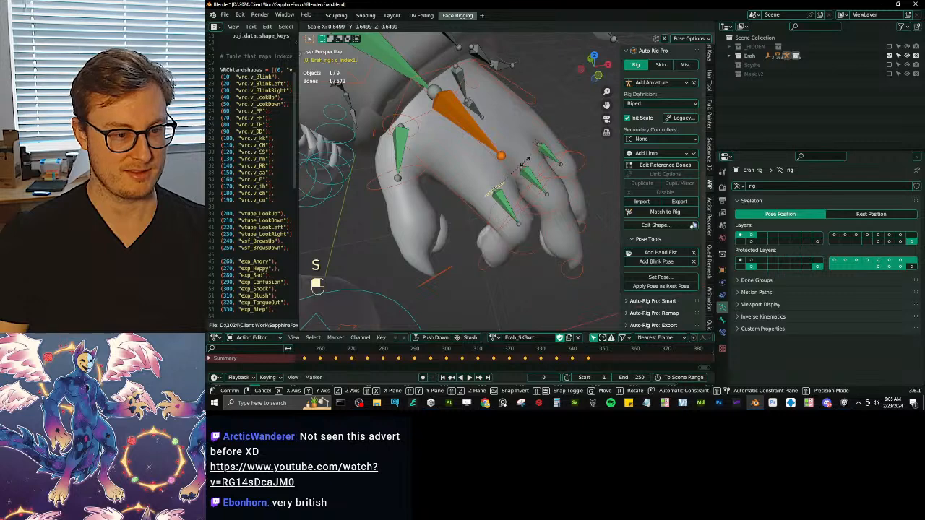
{"action": "left_click", "coordinate": [511, 176]}
{"action": "middle_click_drag", "start_coordinate": [511, 175], "coordinate": [557, 163]}
{"action": "key", "text": "r"}
{"action": "middle_click", "coordinate": [544, 185]}
{"action": "left_click", "coordinate": [487, 210]}
{"action": "middle_click_drag", "start_coordinate": [488, 210], "coordinate": [510, 179]}
{"action": "key", "text": "alt+r"}
{"action": "key", "text": "alt+s"}
Repeat the scale and rotation test on the index finger bone, clear both transforms, and undo the final rotation.
{"action": "key", "text": "s"}
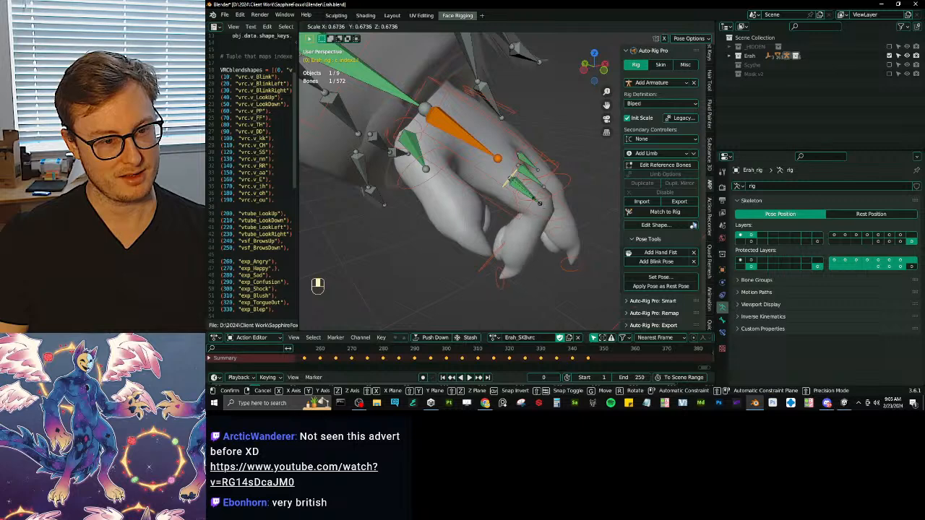
{"action": "left_click", "coordinate": [529, 192]}
{"action": "middle_click_drag", "start_coordinate": [529, 192], "coordinate": [520, 219]}
{"action": "key", "text": "r"}
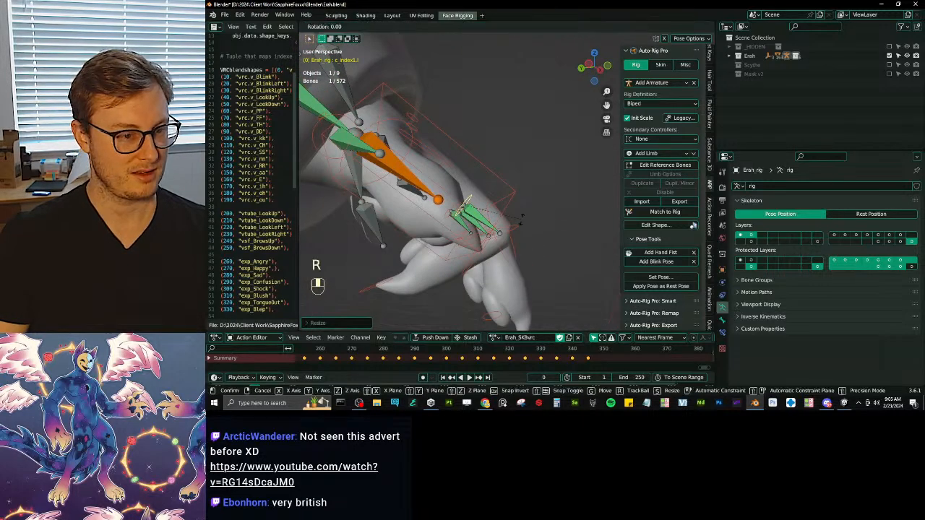
{"action": "left_click", "coordinate": [442, 255]}
{"action": "middle_click_drag", "start_coordinate": [443, 256], "coordinate": [439, 110]}
{"action": "key", "text": "alt+s"}
{"action": "key", "text": "alt+r"}
{"action": "key", "text": "r"}
{"action": "left_click", "coordinate": [447, 247]}
{"action": "key", "text": "ctrl+z"}
Curl the index finger by rotating its bones with Local orientation, constraining the last rotation to the local X axis.
{"action": "left_click", "coordinate": [480, 27]}
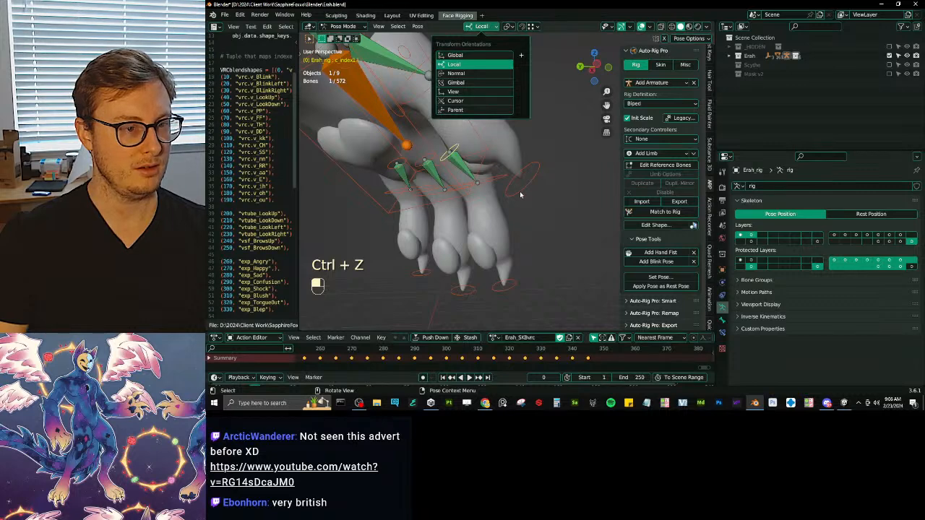
{"action": "key", "text": "r"}
{"action": "left_click", "coordinate": [459, 217]}
{"action": "middle_click_drag", "start_coordinate": [458, 217], "coordinate": [499, 130]}
{"action": "key", "text": "r"}
{"action": "left_click", "coordinate": [533, 192]}
{"action": "key", "text": "r"}
{"action": "key", "text": "x"}
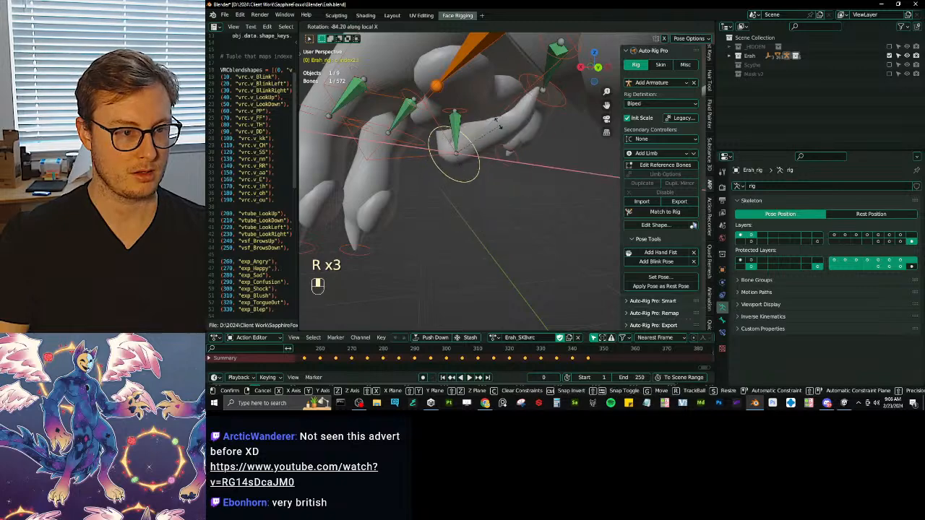
{"action": "left_click", "coordinate": [497, 128]}
Select the finger bones together, change the transform pivot, and curl them about their local X axis.
{"action": "scroll", "coordinate": [489, 160], "scroll_direction": "down", "scroll_amount": 6}
{"action": "middle_click_drag", "start_coordinate": [487, 163], "coordinate": [484, 213]}
{"action": "scroll", "coordinate": [463, 177], "scroll_direction": "up", "scroll_amount": 4}
{"action": "scroll", "coordinate": [482, 189], "scroll_direction": "up", "scroll_amount": 3}
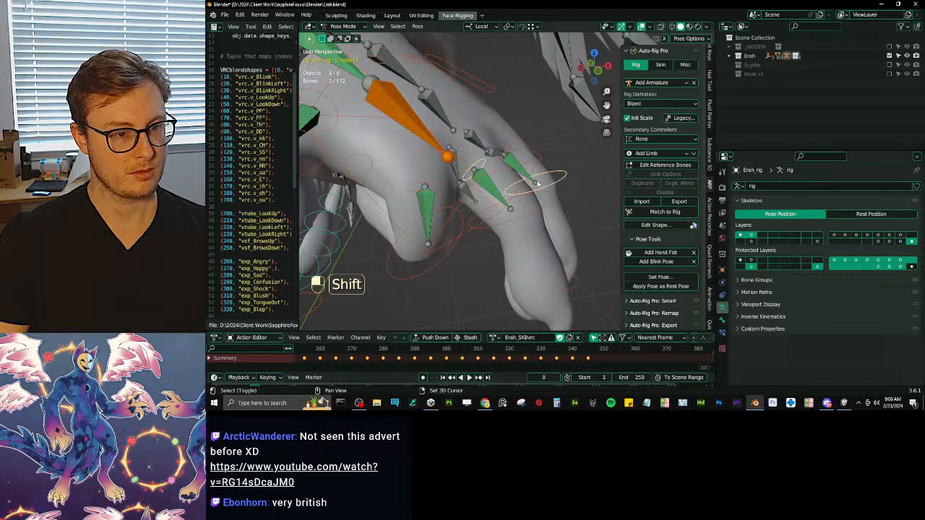
{"action": "key", "text": "period"}
{"action": "left_click", "coordinate": [530, 206]}
{"action": "middle_click_drag", "start_coordinate": [531, 205], "coordinate": [515, 220]}
{"action": "key", "text": "r"}
{"action": "key", "text": "x"}
{"action": "left_click", "coordinate": [507, 200]}
Clear the rotation and location of all the rig's bones and return to Object Mode.
{"action": "scroll", "coordinate": [440, 232], "scroll_direction": "down", "scroll_amount": 5}
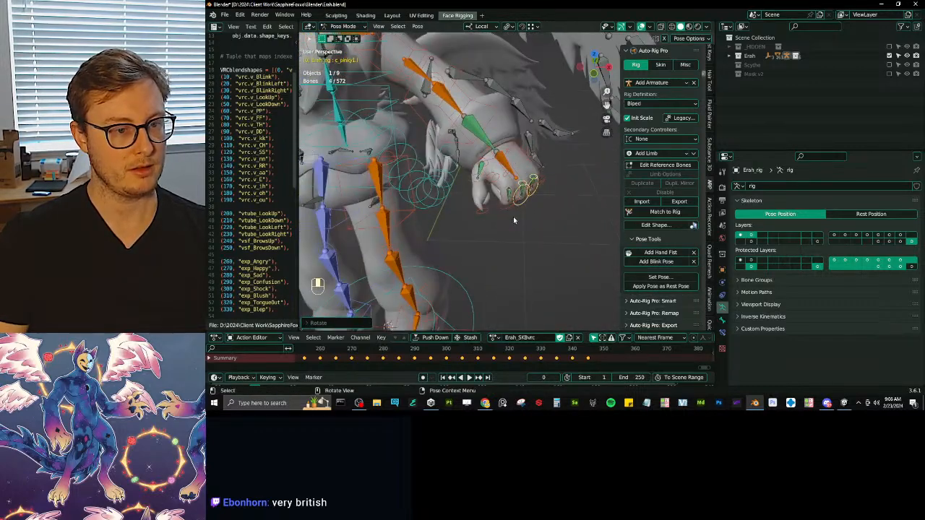
{"action": "key", "text": "a"}
{"action": "key", "text": "alt+r"}
{"action": "key", "text": "alt+g"}
{"action": "key", "text": "ctrl+Tab"}
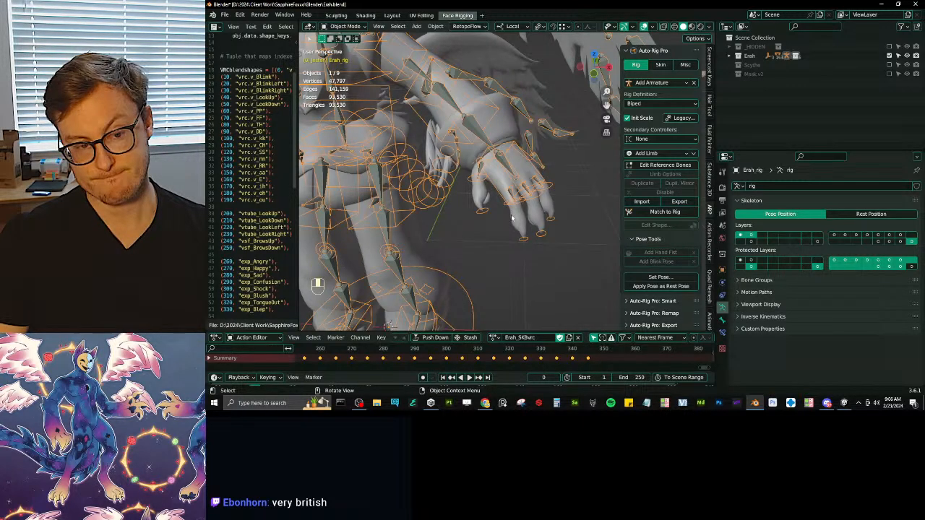
Select the Body mesh and enable Display Wire for it.
{"action": "scroll", "coordinate": [512, 217], "scroll_direction": "up", "scroll_amount": 4}
{"action": "mouse_move", "coordinate": [512, 218]}
{"action": "middle_mouse_down"}
{"action": "mouse_move", "coordinate": [571, 200]}
{"action": "mouse_move", "coordinate": [515, 208]}
{"action": "middle_mouse_up"}
{"action": "left_click", "coordinate": [515, 207]}
{"action": "key", "text": "q"}
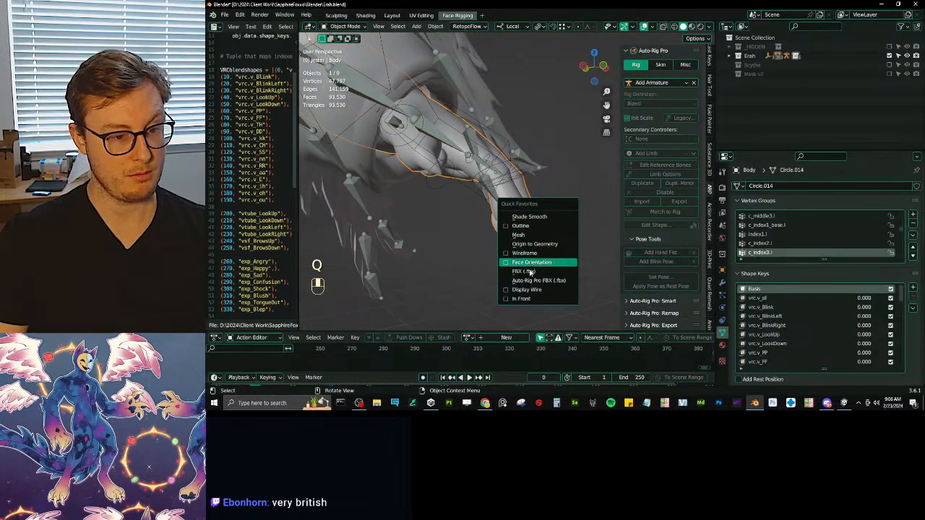
{"action": "left_click", "coordinate": [526, 290]}
{"action": "middle_click_drag", "start_coordinate": [526, 291], "coordinate": [543, 260]}
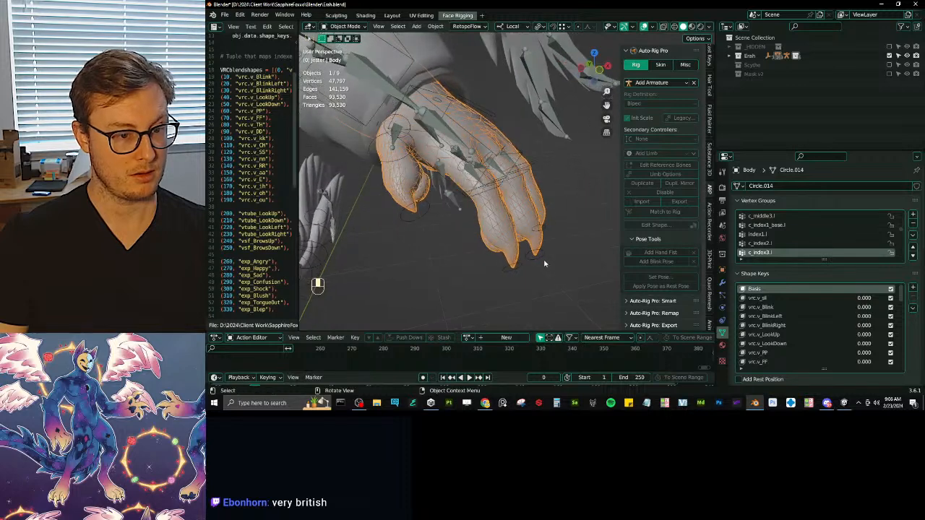
Isolate the Body mesh and the rig in Local View and save the file.
{"action": "left_click", "coordinate": [544, 261]}
{"action": "left_click", "coordinate": [543, 251]}
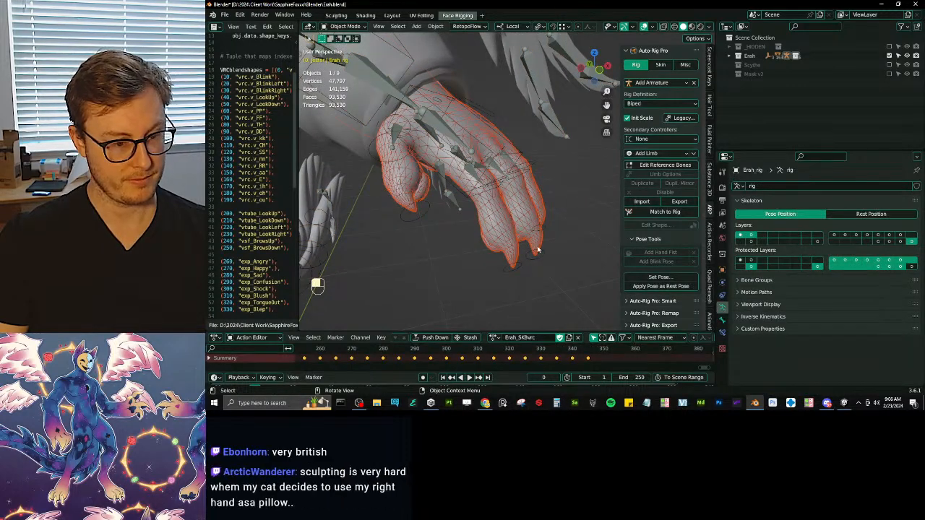
{"action": "key", "text": "b"}
{"action": "left_click_drag", "start_coordinate": [533, 242], "coordinate": [544, 263]}
{"action": "key", "text": "slash"}
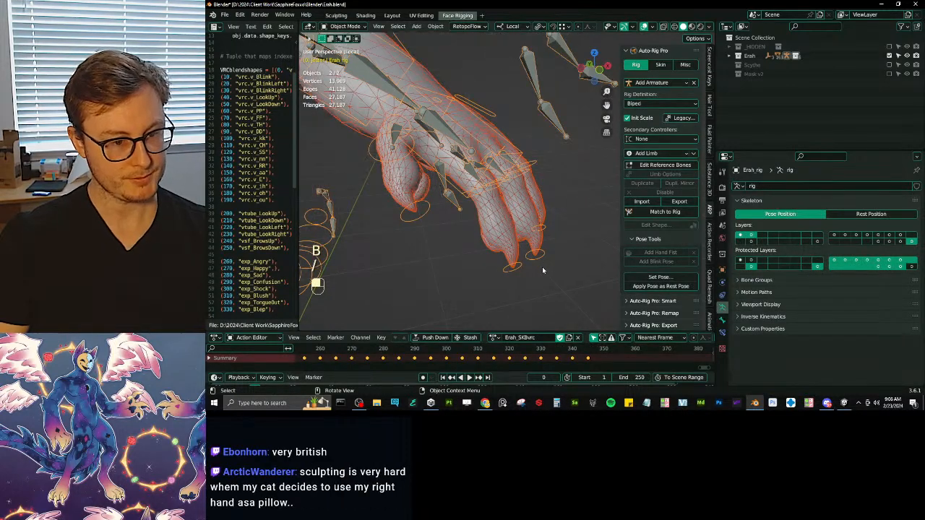
{"action": "key", "text": "ctrl+s"}
{"action": "scroll", "coordinate": [514, 209], "scroll_direction": "up", "scroll_amount": 3}
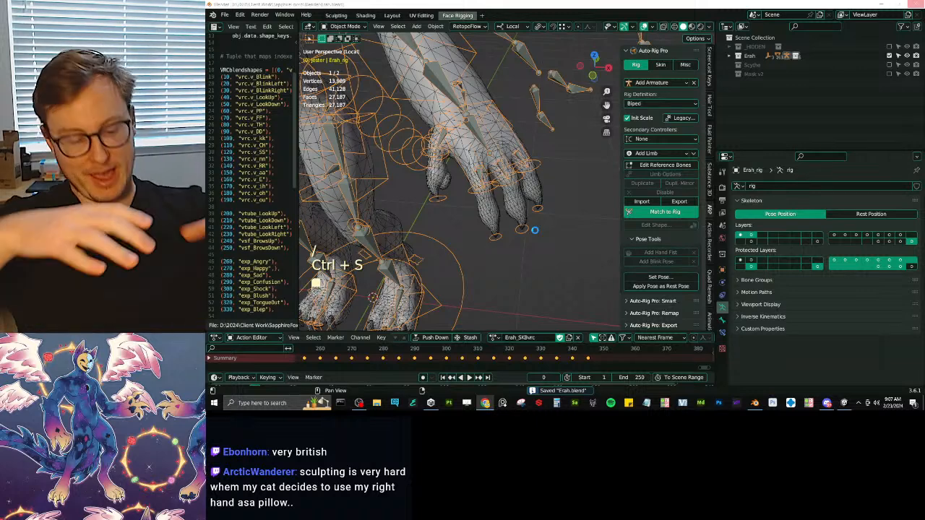
Check a finger bone in Pose Mode, return to Object Mode, and turn off the Body mesh's wire display.
{"action": "key", "text": "ctrl+Tab"}
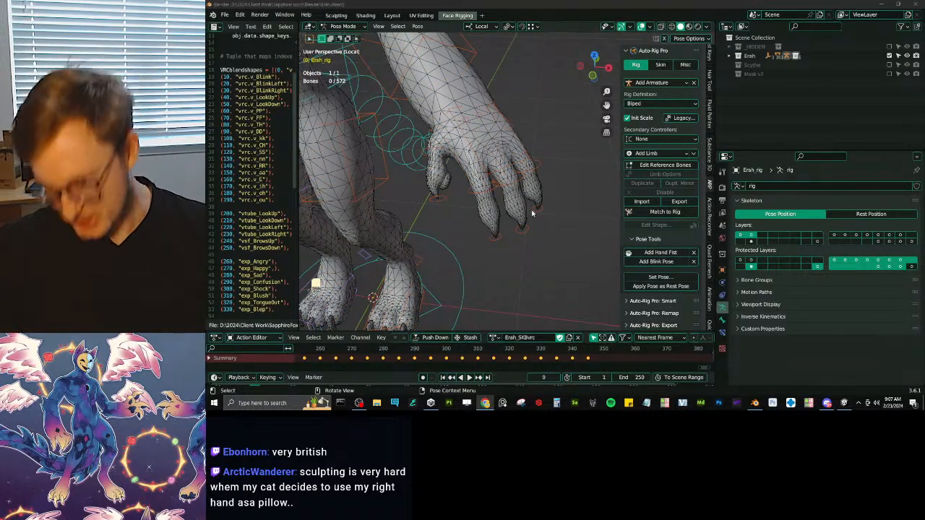
{"action": "left_click", "coordinate": [533, 170]}
{"action": "middle_click_drag", "start_coordinate": [526, 227], "coordinate": [535, 215]}
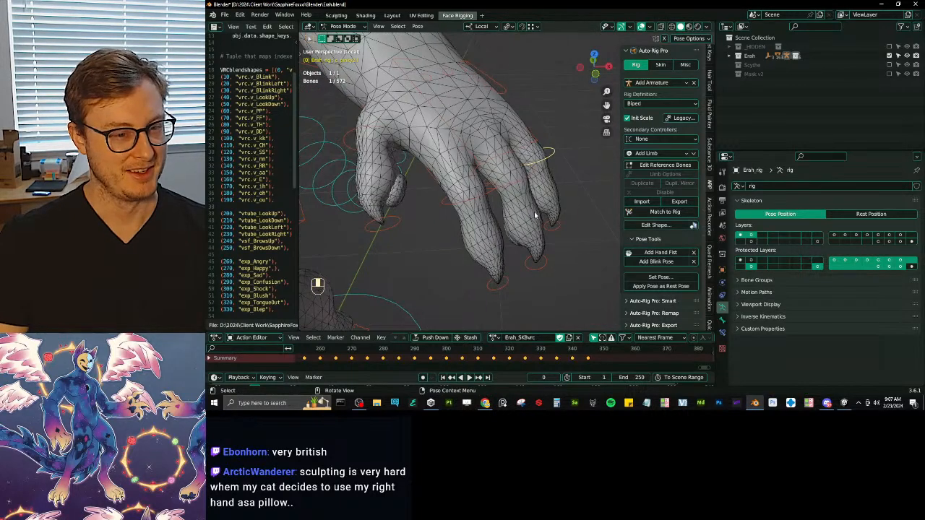
{"action": "left_click", "coordinate": [549, 212]}
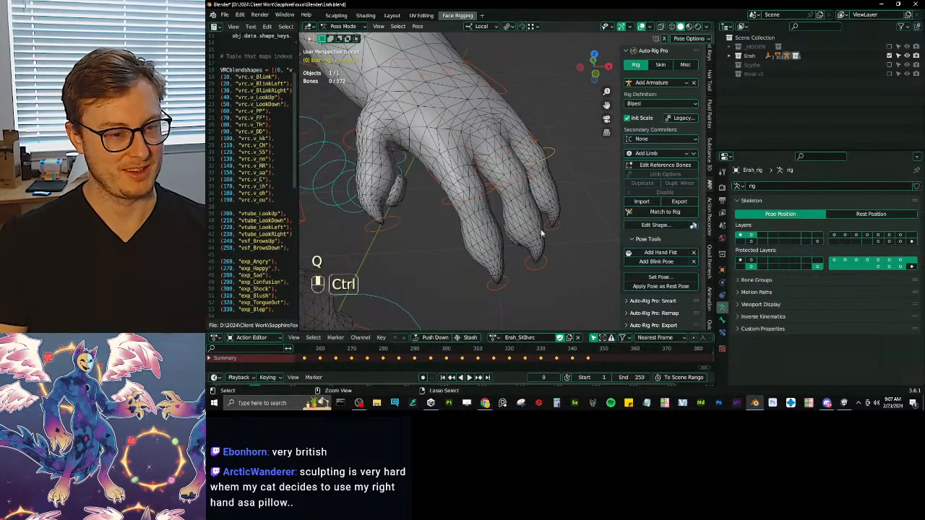
{"action": "key", "text": "ctrl+Tab"}
{"action": "key", "text": "q"}
{"action": "left_click", "coordinate": [562, 221]}
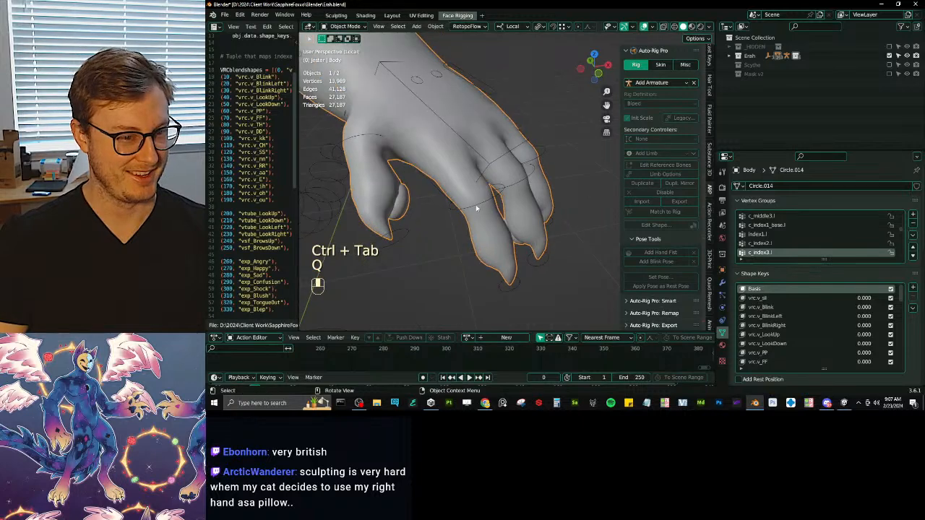
Show the rig's reference bones for editing and return to Object Mode at the fingers.
{"action": "scroll", "coordinate": [510, 201], "scroll_direction": "down", "scroll_amount": 3}
{"action": "left_click", "coordinate": [504, 192]}
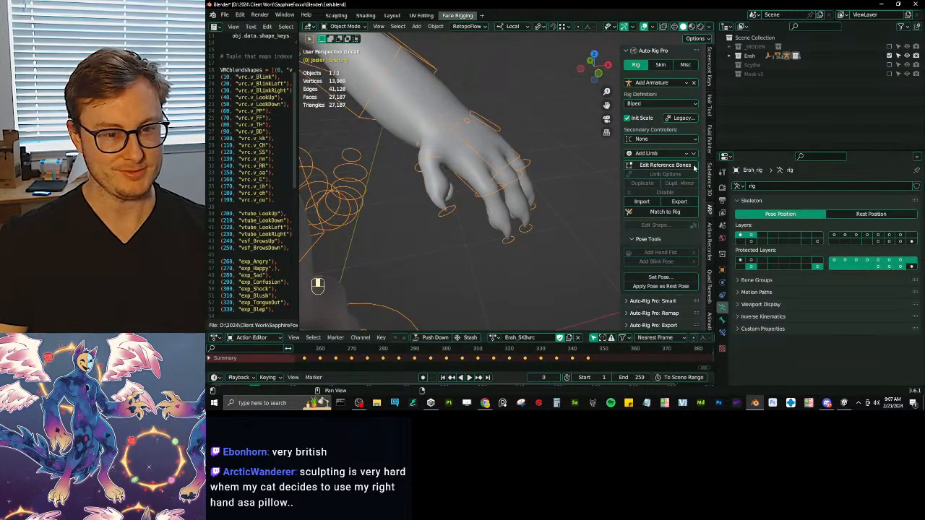
{"action": "left_click", "coordinate": [694, 167]}
{"action": "middle_click_drag", "start_coordinate": [518, 189], "coordinate": [474, 241]}
{"action": "scroll", "coordinate": [485, 182], "scroll_direction": "up", "scroll_amount": 4}
{"action": "key", "text": "Tab"}
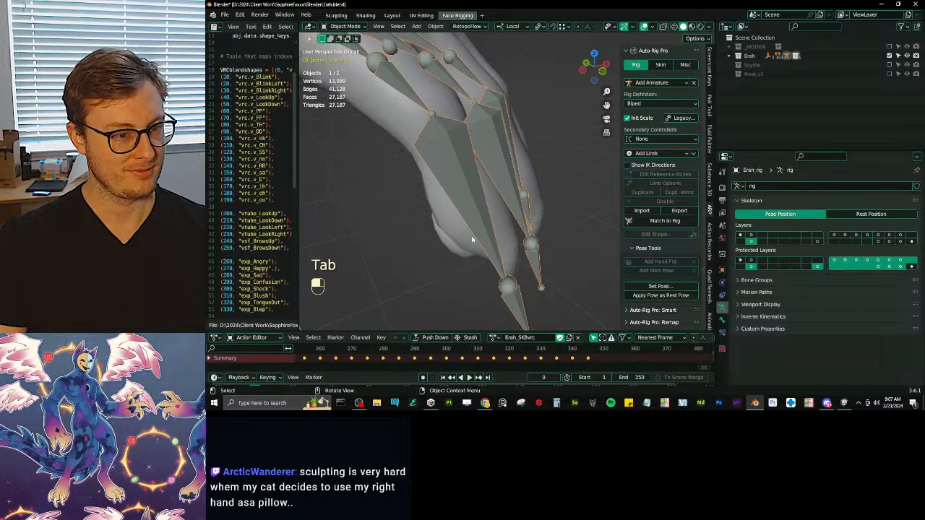
Select a point on the finger in the Body mesh's Edit Mode and snap the 3D cursor to it.
{"action": "left_click", "coordinate": [464, 234]}
{"action": "key", "text": "Tab"}
{"action": "middle_click_drag", "start_coordinate": [458, 218], "coordinate": [459, 227]}
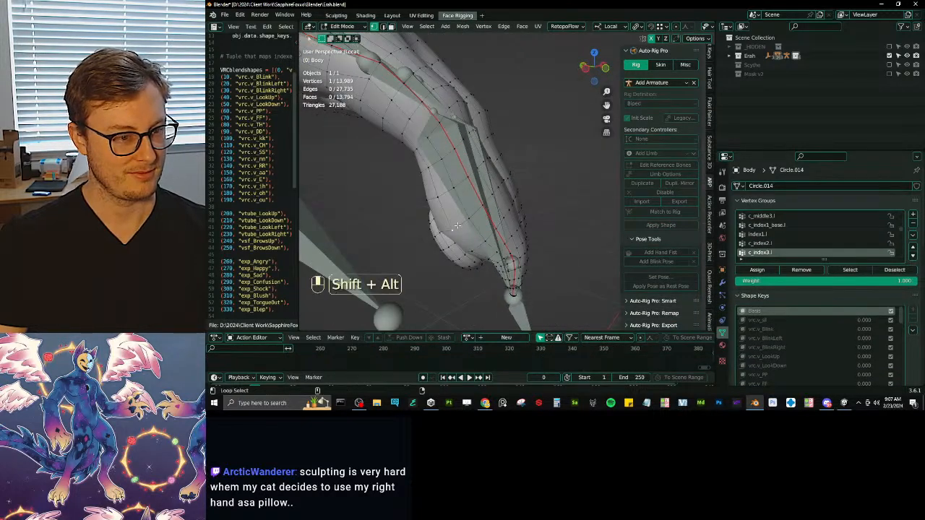
{"action": "key", "text": "shift+s"}
{"action": "left_click", "coordinate": [582, 242]}
{"action": "middle_click_drag", "start_coordinate": [582, 249], "coordinate": [510, 287]}
Edit the rig's reference bones and snap the index finger's joint to the 3D cursor.
{"action": "key", "text": "Tab"}
{"action": "left_click", "coordinate": [510, 287]}
{"action": "key", "text": "Tab"}
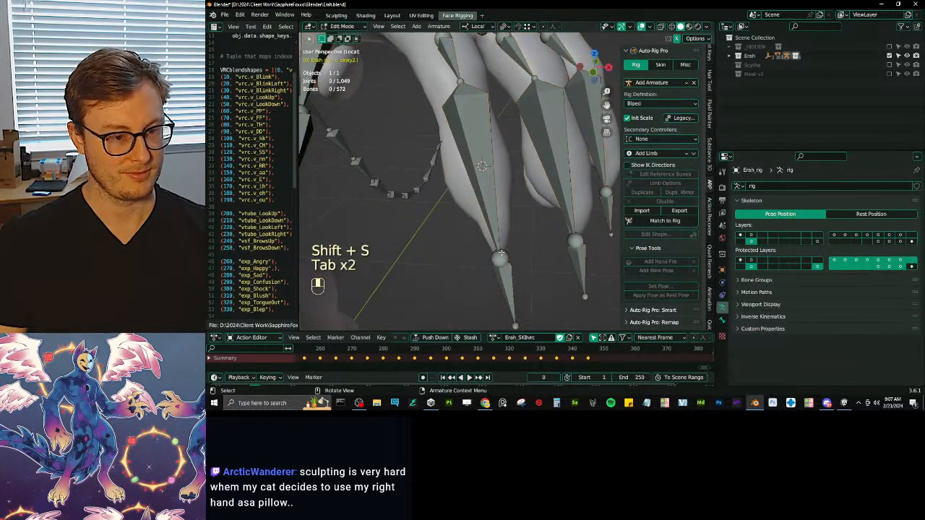
{"action": "left_click", "coordinate": [548, 200]}
{"action": "key", "text": "shift+s"}
{"action": "left_click", "coordinate": [542, 150]}
Select the index fingertip's vertices in the Body mesh's Edit Mode and snap the 3D cursor to them.
{"action": "middle_click_drag", "start_coordinate": [542, 155], "coordinate": [553, 170]}
{"action": "scroll", "coordinate": [538, 195], "scroll_direction": "up", "scroll_amount": 3}
{"action": "middle_click_drag", "start_coordinate": [542, 216], "coordinate": [495, 195], "text": "shift"}
{"action": "middle_click_drag", "start_coordinate": [495, 195], "coordinate": [531, 187]}
{"action": "key", "text": "Tab"}
{"action": "left_click", "coordinate": [512, 139]}
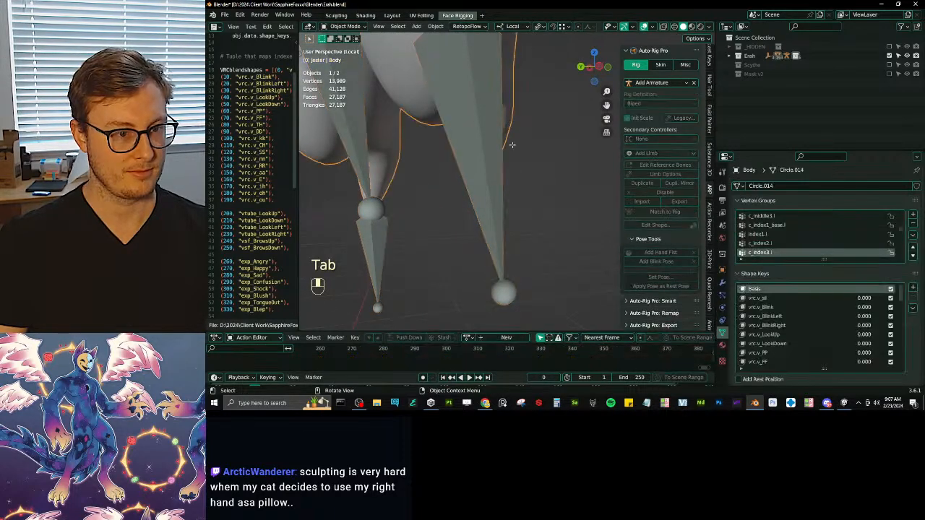
{"action": "key", "text": "Tab"}
{"action": "key", "text": "z"}
{"action": "middle_click_drag", "start_coordinate": [485, 187], "coordinate": [473, 176]}
{"action": "key", "text": "b"}
{"action": "left_click_drag", "start_coordinate": [457, 170], "coordinate": [497, 206]}
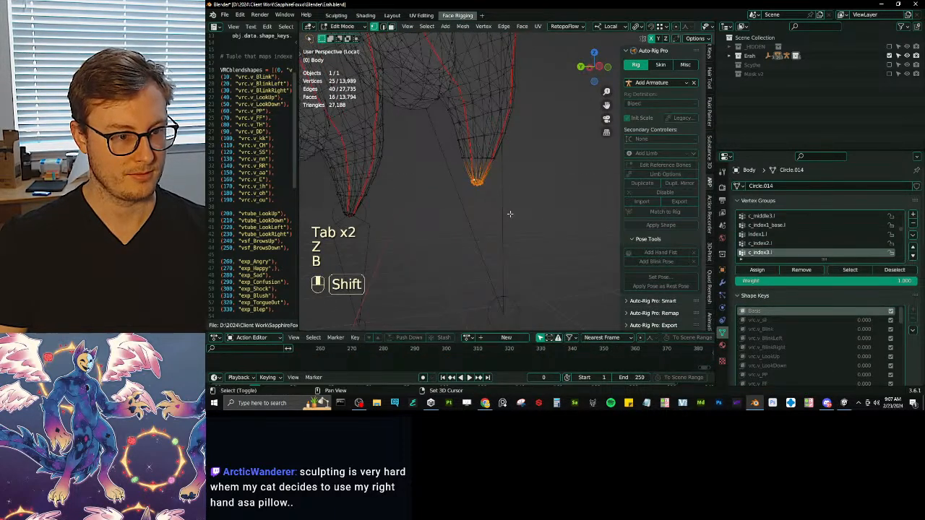
{"action": "key", "text": "shift+s"}
{"action": "left_click", "coordinate": [526, 269]}
Edit the rig's reference bones and snap the tip joint of index3_ref.l to the 3D cursor.
{"action": "key", "text": "Tab"}
{"action": "left_click", "coordinate": [503, 282]}
{"action": "key", "text": "Tab"}
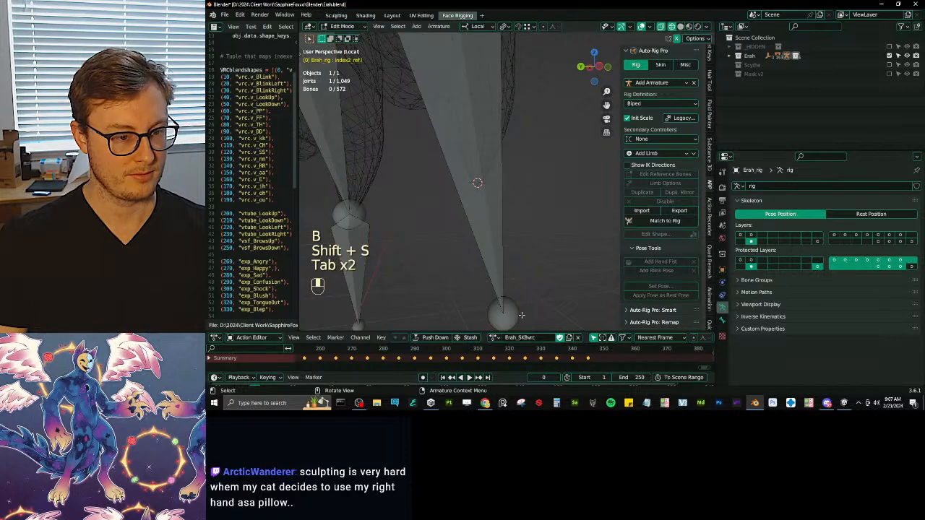
{"action": "key", "text": "shift+s"}
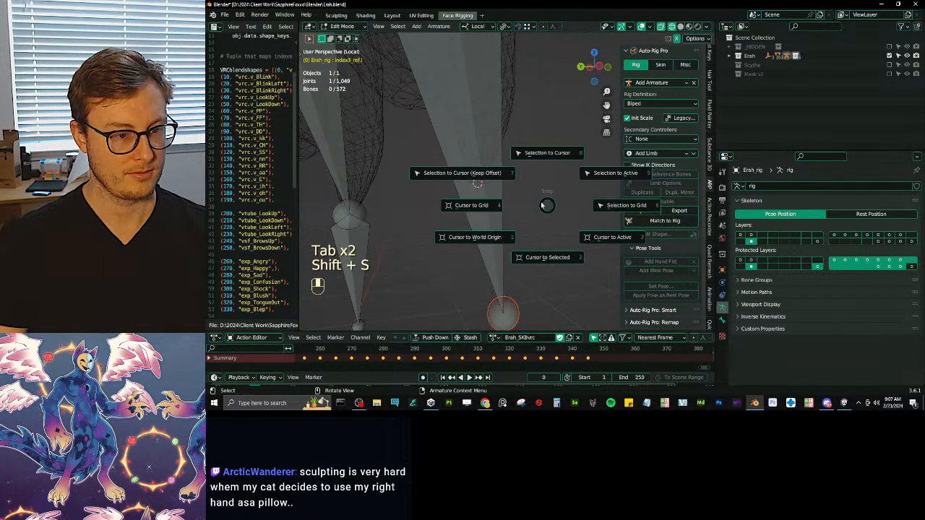
{"action": "left_click", "coordinate": [549, 151]}
Select the mesh around the middle finger's outer joint on the Body and snap the 3D cursor to it.
{"action": "scroll", "coordinate": [521, 180], "scroll_direction": "down", "scroll_amount": 3}
{"action": "middle_click_drag", "start_coordinate": [469, 206], "coordinate": [444, 208]}
{"action": "middle_click_drag", "start_coordinate": [419, 209], "coordinate": [445, 222], "text": "shift"}
{"action": "key", "text": "Tab"}
{"action": "left_click", "coordinate": [474, 162]}
{"action": "key", "text": "Tab"}
{"action": "middle_click_drag", "start_coordinate": [478, 184], "coordinate": [463, 206], "text": "shift"}
{"action": "key", "text": "shift+s"}
{"action": "left_click", "coordinate": [543, 242]}
Snap the middle finger's outer reference joint to the 3D cursor in the rig's Edit Mode.
{"action": "key", "text": "Tab"}
{"action": "key", "text": "Tab"}
{"action": "key", "text": "shift+s"}
{"action": "left_click", "coordinate": [533, 193]}
Select the middle fingertip's vertices in the Body mesh and snap the 3D cursor to them.
{"action": "middle_click_drag", "start_coordinate": [533, 192], "coordinate": [503, 191], "text": "shift"}
{"action": "key", "text": "Tab"}
{"action": "left_click", "coordinate": [515, 215]}
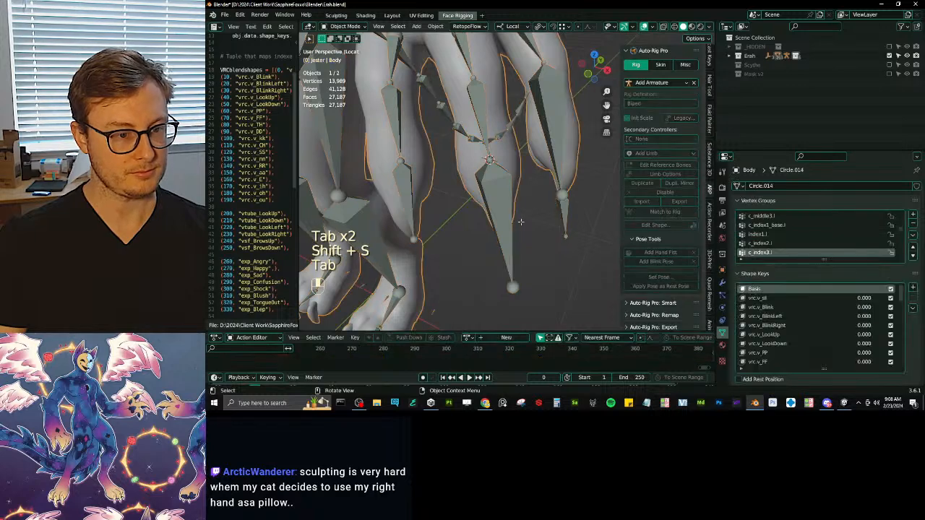
{"action": "key", "text": "Tab"}
{"action": "key", "text": "z"}
{"action": "left_click", "coordinate": [466, 237]}
{"action": "scroll", "coordinate": [497, 252], "scroll_direction": "up", "scroll_amount": 2}
{"action": "key", "text": "b"}
{"action": "left_click_drag", "start_coordinate": [493, 242], "coordinate": [526, 268]}
{"action": "key", "text": "b"}
{"action": "key", "text": "shift+s"}
{"action": "left_click", "coordinate": [516, 273]}
Snap the tip joint of the middle finger's last reference bone to the 3D cursor.
{"action": "key", "text": "Tab"}
{"action": "key", "text": "Tab"}
{"action": "key", "text": "shift+s"}
{"action": "left_click", "coordinate": [517, 224]}
Select the edge loop around the pinky's outer joint in the Body mesh and snap the 3D cursor to it.
{"action": "mouse_move", "coordinate": [560, 196]}
{"action": "middle_mouse_down", "text": "shift"}
{"action": "mouse_move", "coordinate": [512, 205]}
{"action": "mouse_move", "coordinate": [533, 211]}
{"action": "mouse_move", "coordinate": [536, 236]}
{"action": "middle_mouse_up", "text": "shift"}
{"action": "key", "text": "Tab"}
{"action": "left_click", "coordinate": [531, 183]}
{"action": "key", "text": "Tab"}
{"action": "scroll", "coordinate": [534, 208], "scroll_direction": "up", "scroll_amount": 2}
{"action": "key", "text": "z"}
{"action": "scroll", "coordinate": [506, 194], "scroll_direction": "down", "scroll_amount": 2}
{"action": "mouse_move", "coordinate": [513, 185]}
{"action": "middle_mouse_down"}
{"action": "mouse_move", "coordinate": [499, 189]}
{"action": "mouse_move", "coordinate": [502, 173]}
{"action": "middle_mouse_up"}
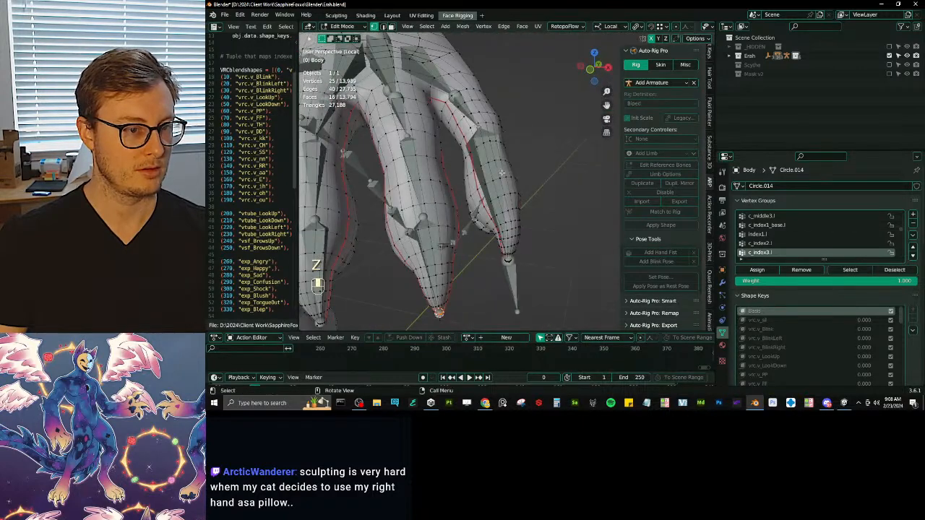
{"action": "key", "text": "shift+s"}
{"action": "left_click", "coordinate": [530, 234]}
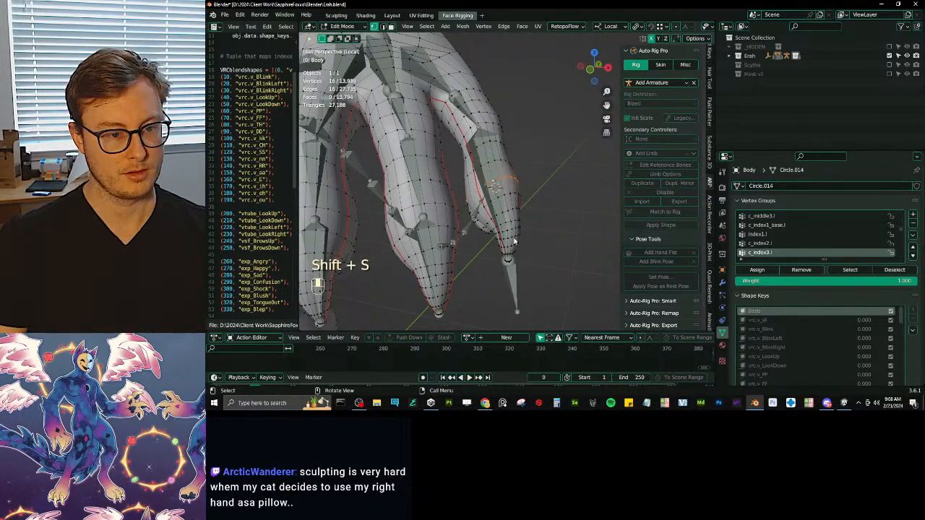
Edit the rig's reference bones and snap the outer joint of pinky2_ref.l to the 3D cursor.
{"action": "key", "text": "Tab"}
{"action": "left_click", "coordinate": [514, 249]}
{"action": "key", "text": "Tab"}
{"action": "key", "text": "shift+s"}
{"action": "left_click", "coordinate": [567, 256]}
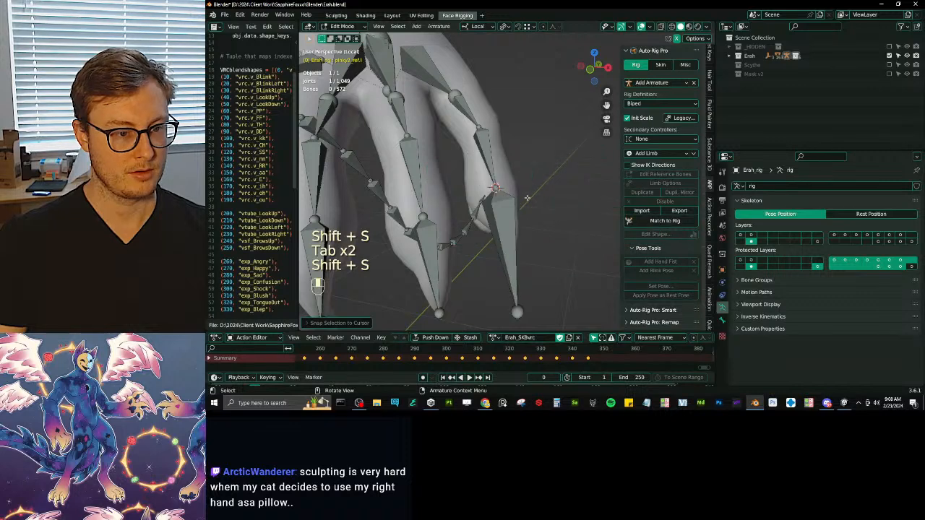
Select the pinky tip's vertices in the Body mesh's wireframe view and snap the 3D cursor to them.
{"action": "key", "text": "Tab"}
{"action": "left_click", "coordinate": [521, 243]}
{"action": "key", "text": "Tab"}
{"action": "key", "text": "z"}
{"action": "left_click", "coordinate": [501, 272]}
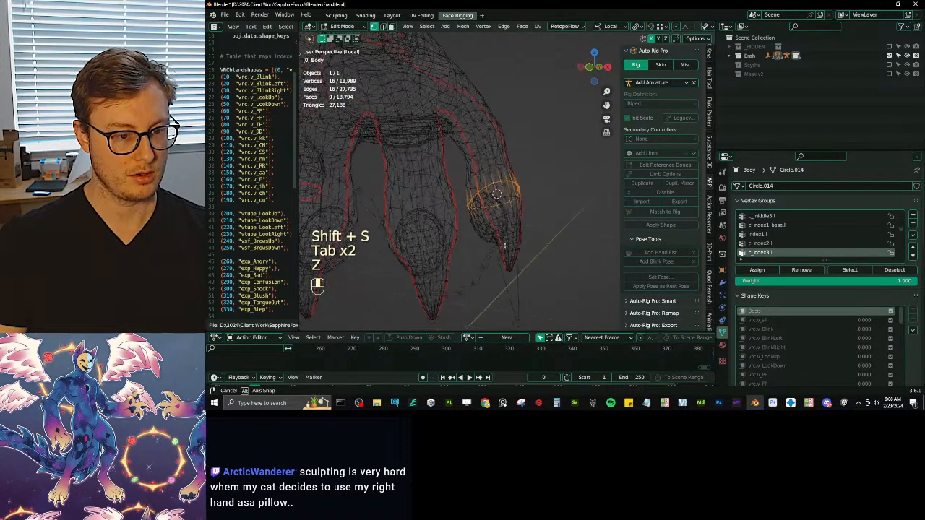
{"action": "key", "text": "b"}
{"action": "left_click_drag", "start_coordinate": [496, 266], "coordinate": [549, 302]}
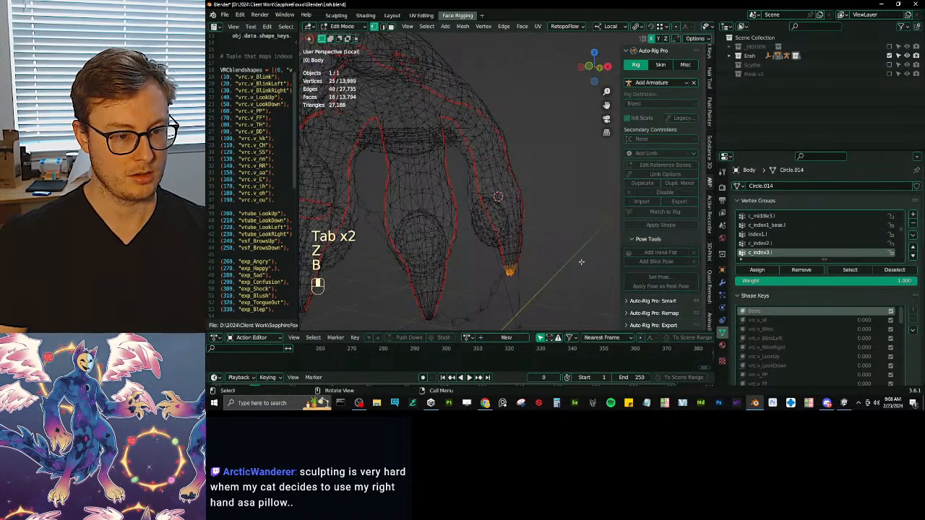
{"action": "key", "text": "shift+s"}
{"action": "left_click", "coordinate": [549, 289]}
Edit the rig's reference bones and snap the tip joint of pinky3_ref.l to the 3D cursor.
{"action": "key", "text": "Tab"}
{"action": "left_click", "coordinate": [521, 259]}
{"action": "key", "text": "Tab"}
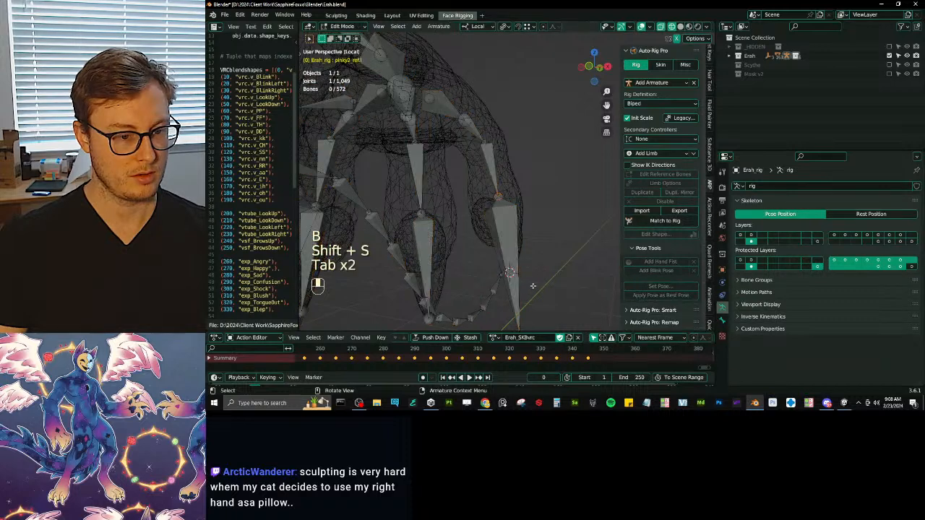
{"action": "key", "text": "shift+s"}
{"action": "left_click", "coordinate": [549, 167]}
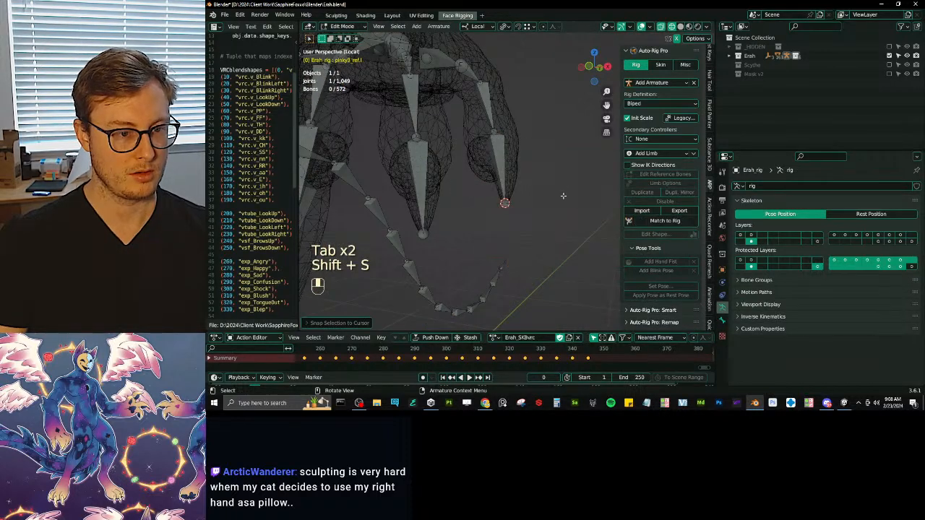
Return to solid shading, select the mesh around the thumb's outer joint on the Body, and snap the 3D cursor to it.
{"action": "key", "text": "Tab"}
{"action": "key", "text": "z"}
{"action": "middle_click_drag", "start_coordinate": [484, 233], "coordinate": [477, 201]}
{"action": "left_click", "coordinate": [499, 211]}
{"action": "key", "text": "Tab"}
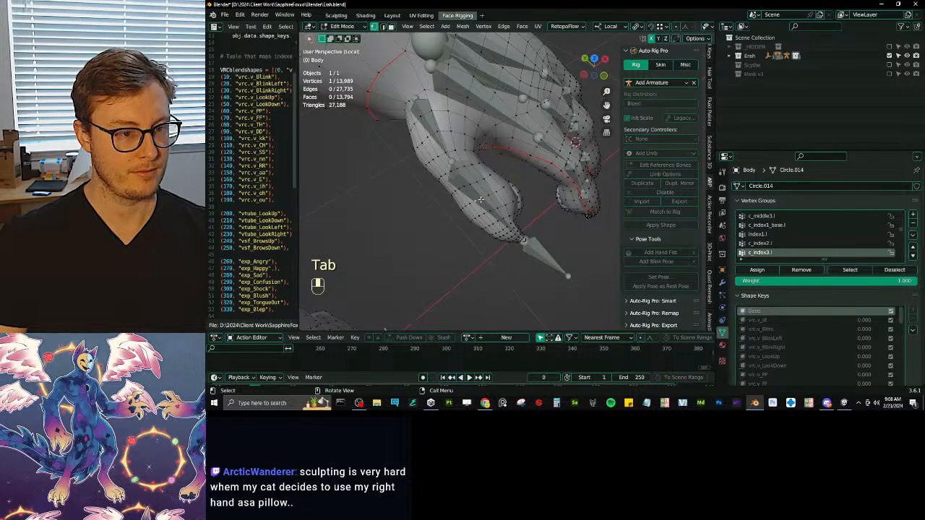
{"action": "key", "text": "shift+s"}
{"action": "left_click", "coordinate": [542, 253]}
Edit the rig's reference bones and snap the outer joint of thumb2_ref.l to the 3D cursor.
{"action": "key", "text": "Tab"}
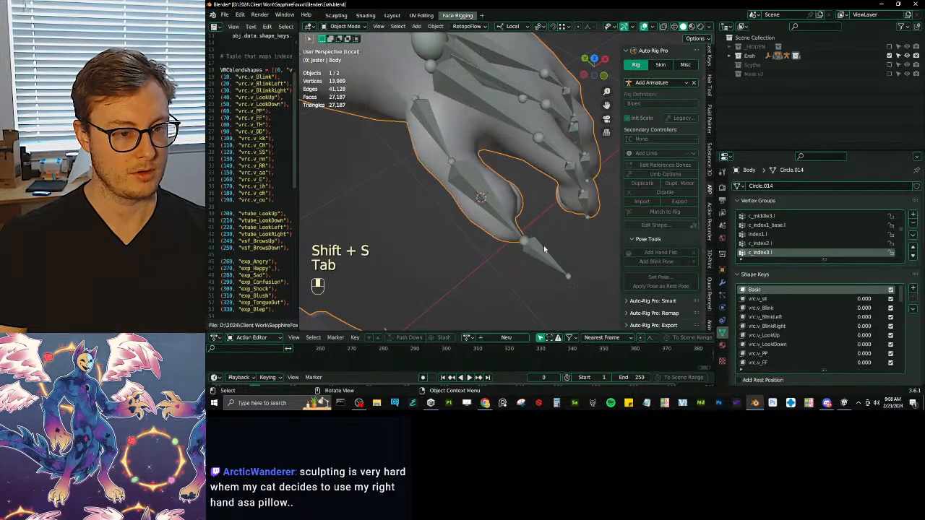
{"action": "left_click", "coordinate": [544, 248]}
{"action": "key", "text": "Tab"}
{"action": "left_click", "coordinate": [522, 237]}
{"action": "key", "text": "shift+s"}
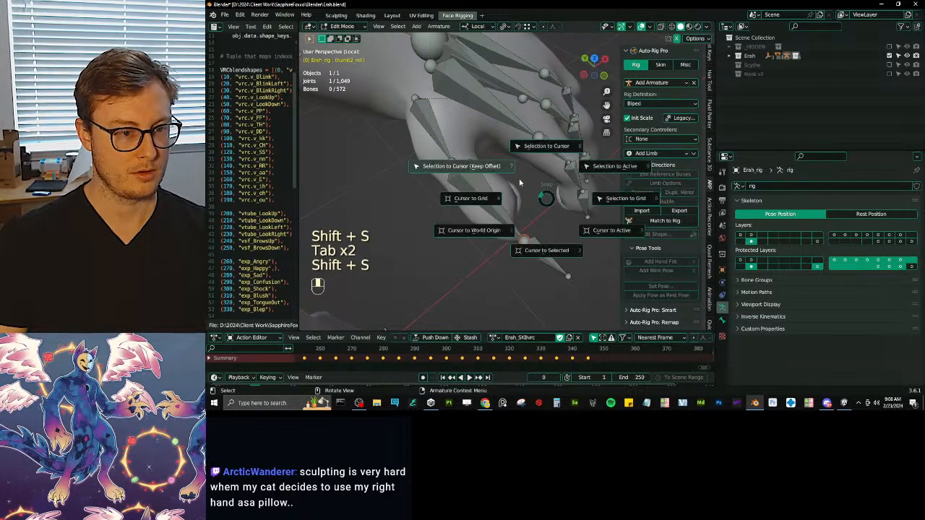
{"action": "left_click", "coordinate": [545, 152]}
Select the thumb tip's vertices in the Body mesh's wireframe view and snap the 3D cursor to them.
{"action": "key", "text": "Tab"}
{"action": "left_click", "coordinate": [497, 228]}
{"action": "key", "text": "Tab"}
{"action": "key", "text": "z"}
{"action": "middle_click_drag", "start_coordinate": [491, 243], "coordinate": [521, 213]}
{"action": "key", "text": "b"}
{"action": "left_click_drag", "start_coordinate": [520, 213], "coordinate": [555, 244]}
{"action": "key", "text": "shift+s"}
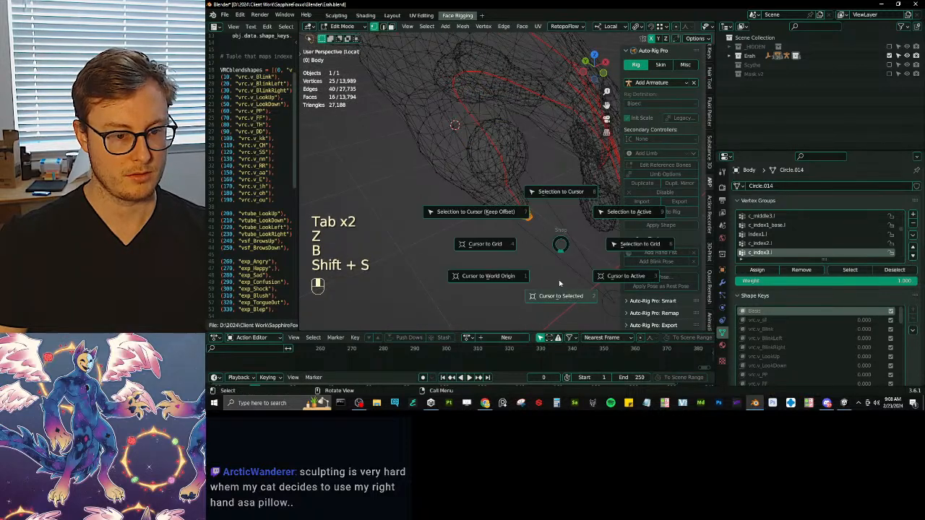
{"action": "left_click", "coordinate": [561, 296]}
Edit the rig's reference bones and snap the tip joint of thumb3_ref.l to the 3D cursor.
{"action": "key", "text": "Tab"}
{"action": "left_click", "coordinate": [569, 242]}
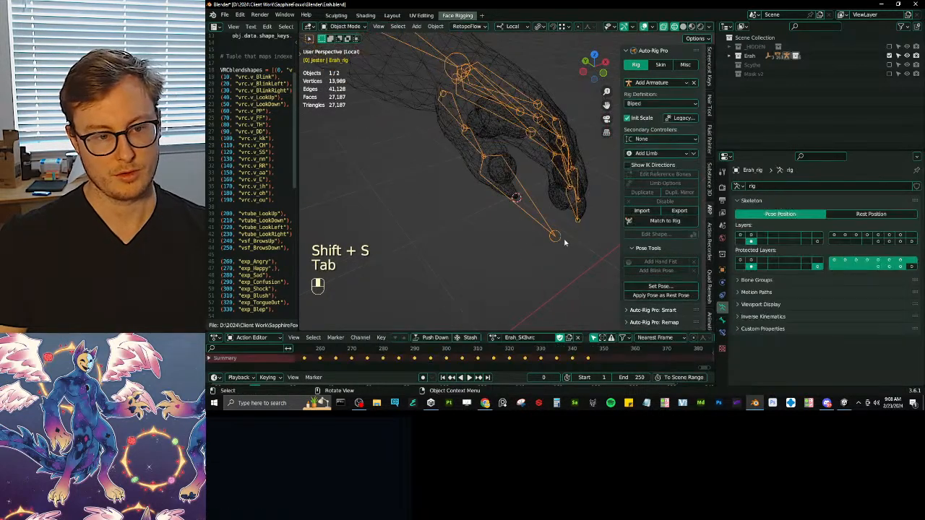
{"action": "key", "text": "Tab"}
{"action": "key", "text": "shift+s"}
{"action": "left_click", "coordinate": [547, 185]}
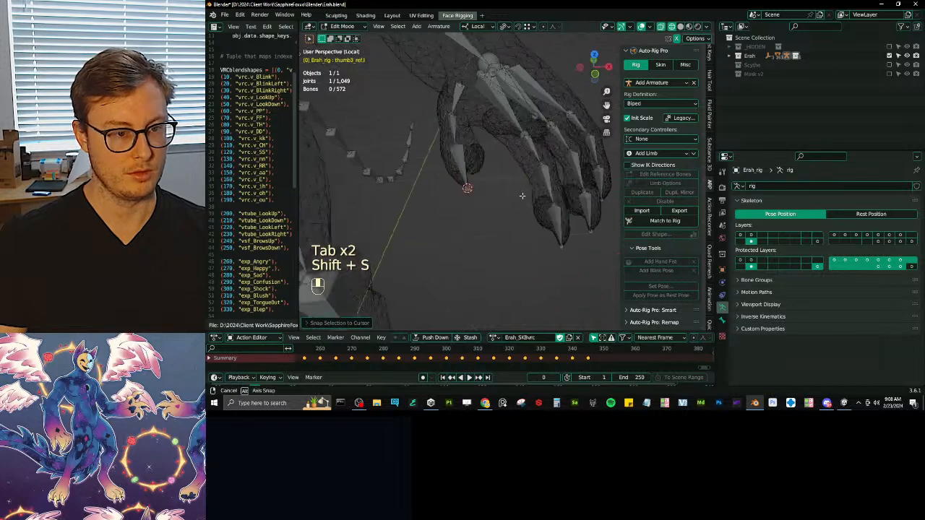
Return the rig to Object Mode with solid shading and save the file.
{"action": "key", "text": "Tab"}
{"action": "scroll", "coordinate": [482, 205], "scroll_direction": "down", "scroll_amount": 4}
{"action": "key", "text": "z"}
{"action": "key", "text": "ctrl+s"}
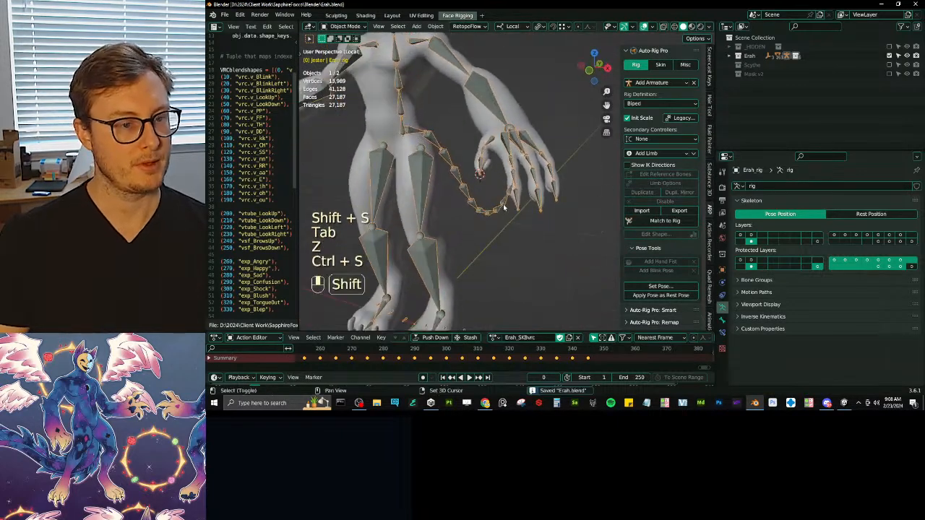
Reset the 3D cursor to the world origin and save the file again.
{"action": "key", "text": "shift+c"}
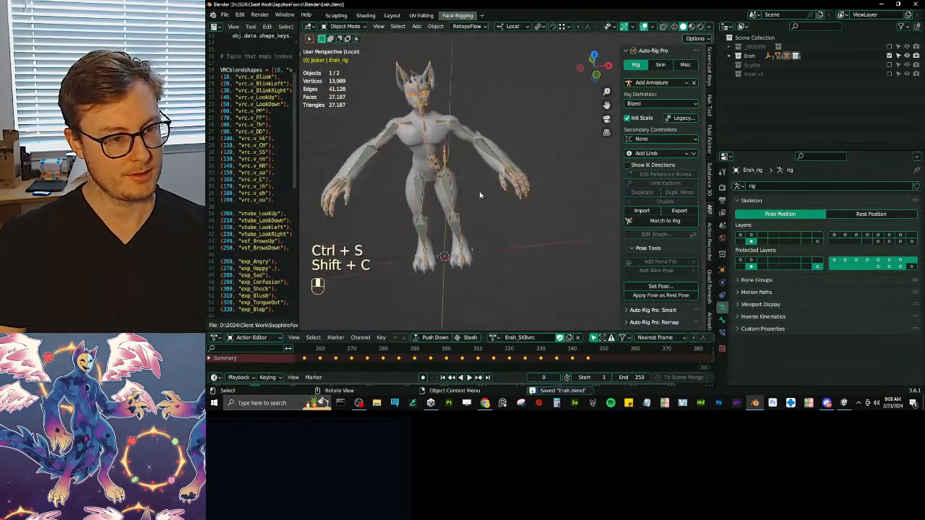
{"action": "scroll", "coordinate": [506, 210], "scroll_direction": "up", "scroll_amount": 6}
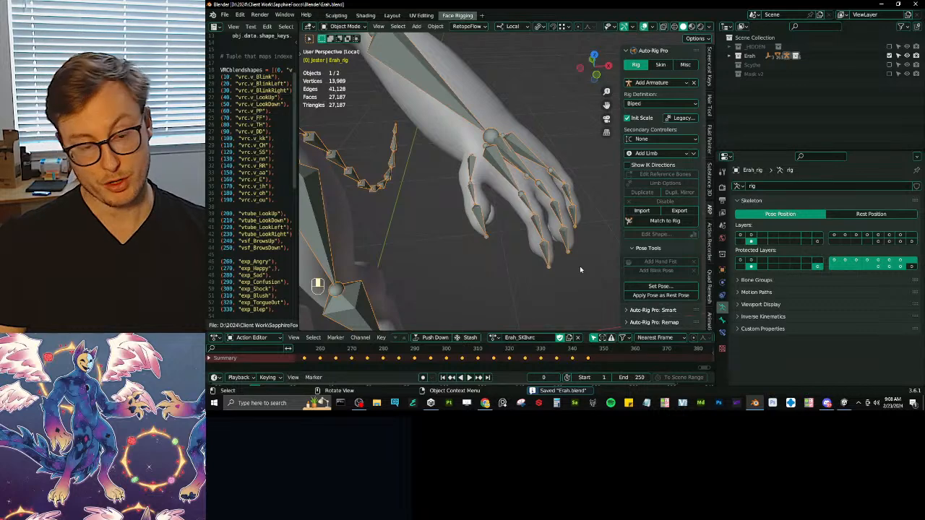
{"action": "key", "text": "ctrl+s"}
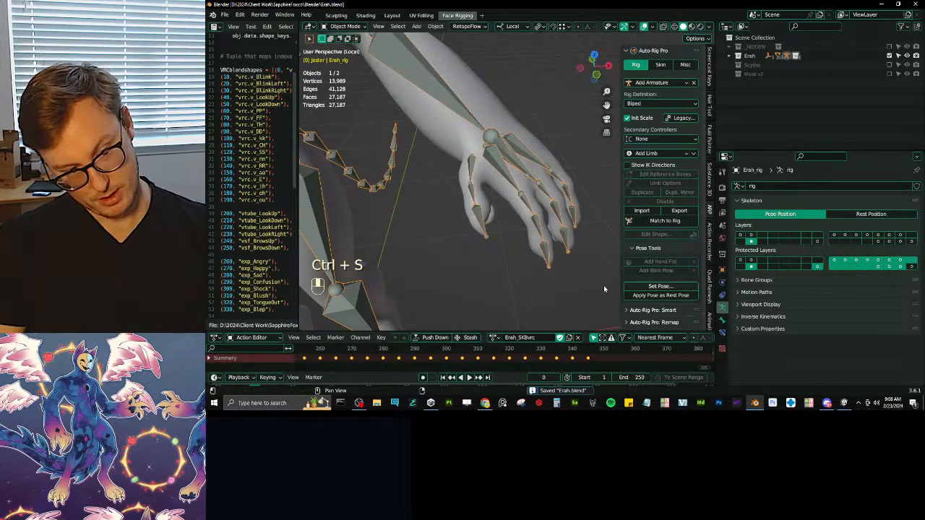
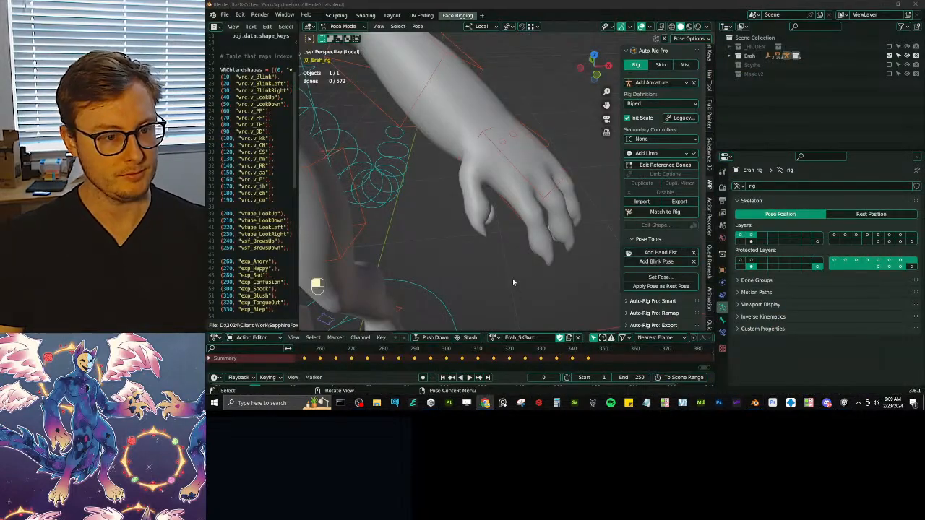
Switch the rig from Pose Mode to Object Mode and save the file.
{"action": "key", "text": "q"}
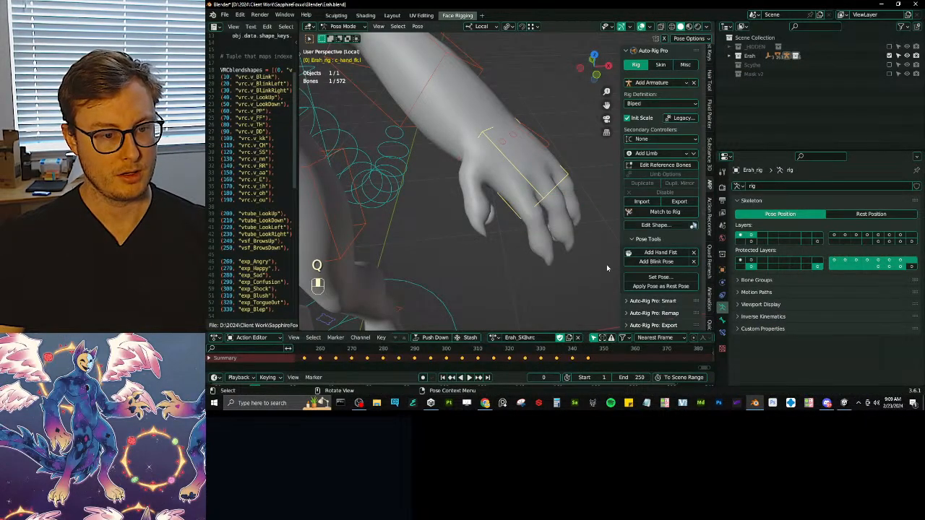
{"action": "key", "text": "ctrl+Tab"}
{"action": "key", "text": "q"}
{"action": "left_click", "coordinate": [605, 272]}
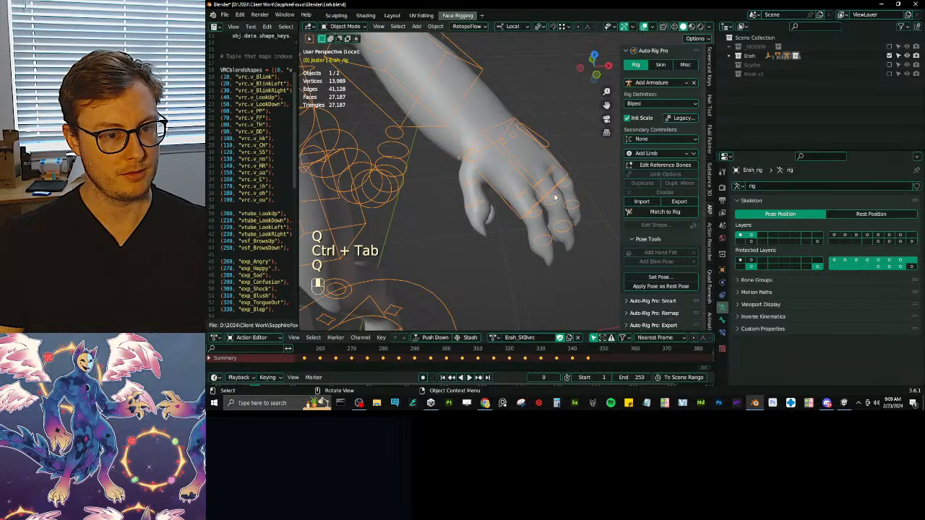
{"action": "key", "text": "ctrl+s"}
Add the Body mesh to the rig selection, enter Weight Paint mode, and choose the thumb tip bone c_thumb3.l.
{"action": "left_click", "coordinate": [553, 237], "text": "shift"}
{"action": "key", "text": "ctrl+Tab"}
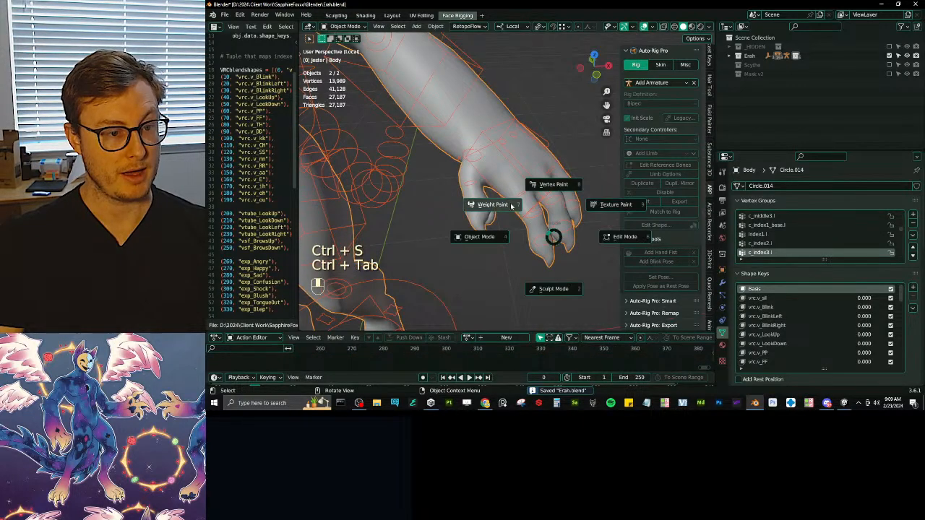
{"action": "left_click", "coordinate": [511, 207]}
{"action": "left_click", "coordinate": [435, 226], "text": "ctrl"}
{"action": "mouse_move", "coordinate": [462, 237]}
{"action": "middle_mouse_down"}
{"action": "mouse_move", "coordinate": [486, 193]}
{"action": "mouse_move", "coordinate": [453, 210]}
{"action": "mouse_move", "coordinate": [538, 153]}
{"action": "middle_mouse_up"}
Select all vertices of the thumb's end segment in the Body mesh's wireframe Edit Mode.
{"action": "key", "text": "Tab"}
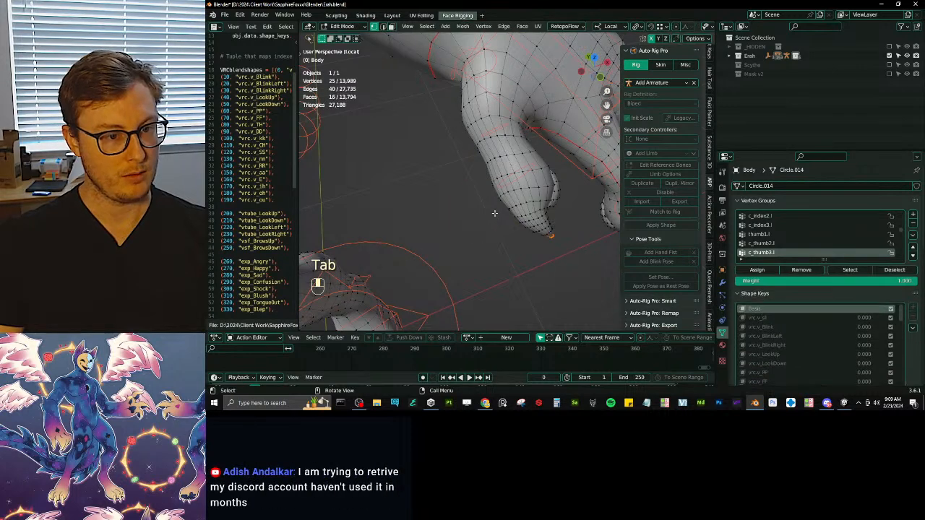
{"action": "key", "text": "z"}
{"action": "middle_click_drag", "start_coordinate": [493, 211], "coordinate": [487, 200]}
{"action": "middle_click_drag", "start_coordinate": [429, 240], "coordinate": [440, 229], "text": "shift"}
{"action": "left_click", "coordinate": [422, 217]}
{"action": "key", "text": "b"}
{"action": "left_click_drag", "start_coordinate": [414, 210], "coordinate": [506, 298]}
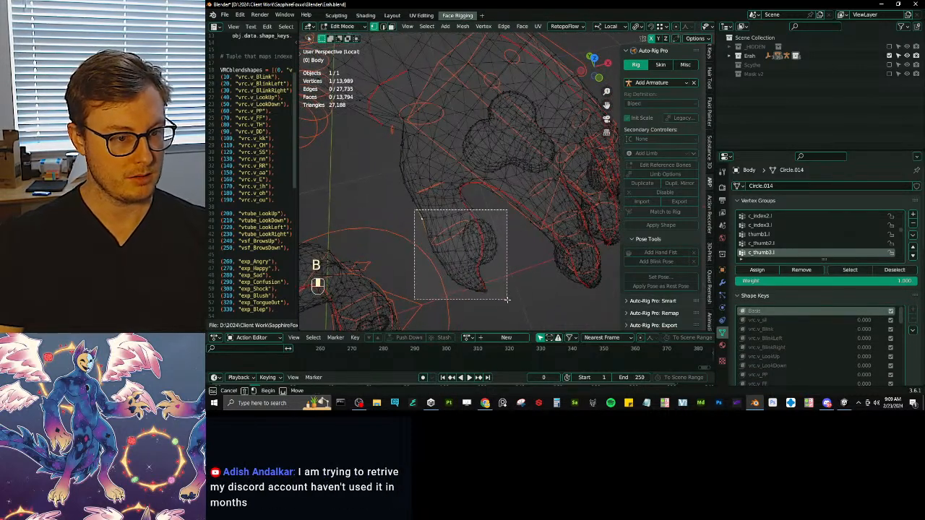
{"action": "key", "text": "b"}
Assign the selected thumb vertices to the c_thumb3.l vertex group at weight 1.000 and return to Weight Paint mode.
{"action": "key", "text": "Tab"}
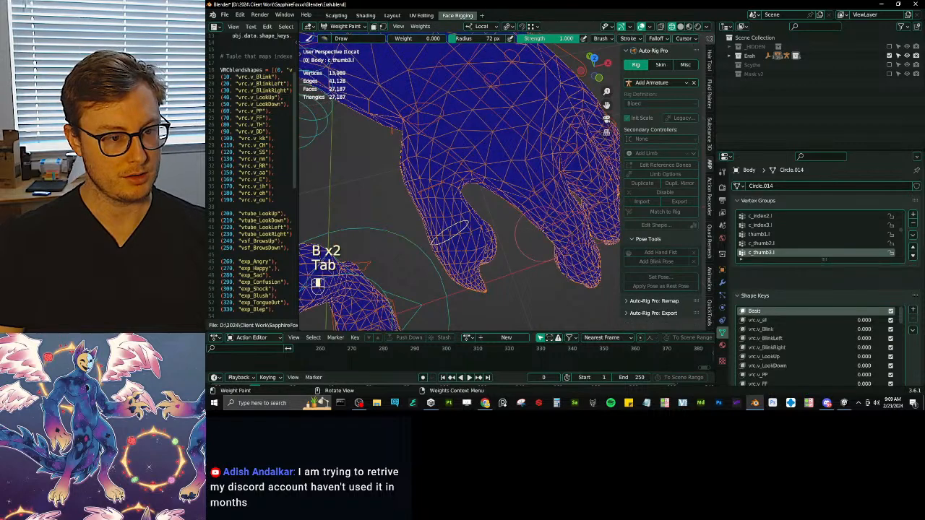
{"action": "key", "text": "q"}
{"action": "left_click", "coordinate": [533, 230]}
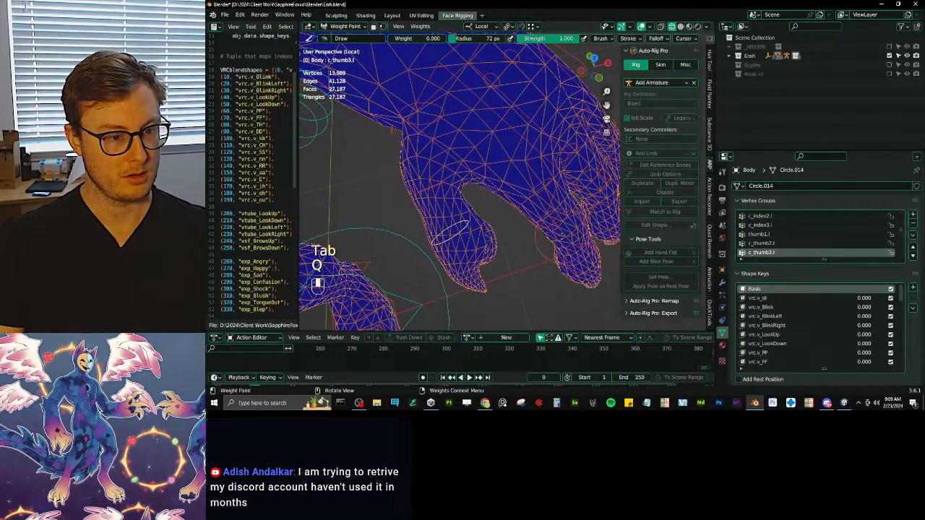
{"action": "key", "text": "Tab"}
{"action": "left_click", "coordinate": [769, 271]}
{"action": "key", "text": "Tab"}
Choose the index fingertip bone c_index3.l in Weight Paint mode.
{"action": "middle_click_drag", "start_coordinate": [520, 229], "coordinate": [365, 171], "text": "shift"}
{"action": "middle_click_drag", "start_coordinate": [515, 214], "coordinate": [437, 197]}
{"action": "middle_click_drag", "start_coordinate": [438, 196], "coordinate": [531, 250], "text": "shift"}
{"action": "middle_click_drag", "start_coordinate": [531, 250], "coordinate": [577, 251]}
{"action": "left_click", "coordinate": [562, 220], "text": "ctrl"}
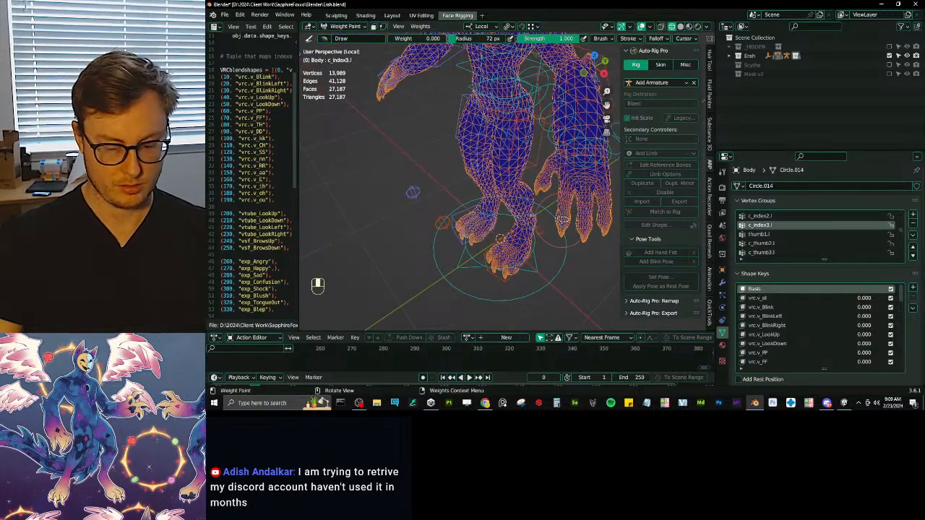
{"action": "key", "text": "KP_Decimal"}
Select the vertices of the index finger's end segment in wireframe and assign them to c_index3.l at weight 1.000.
{"action": "key", "text": "Tab"}
{"action": "key", "text": "z"}
{"action": "middle_click_drag", "start_coordinate": [551, 205], "coordinate": [532, 188]}
{"action": "key", "text": "Tab"}
{"action": "key", "text": "z"}
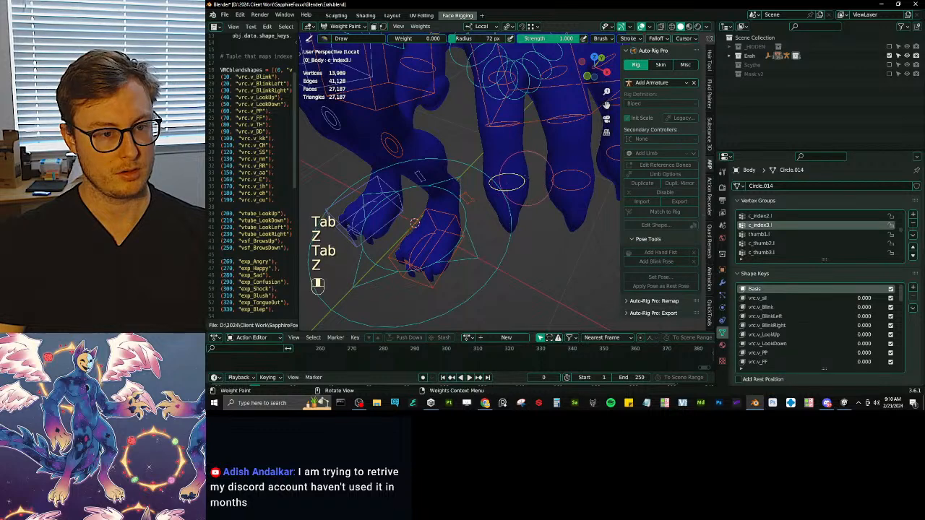
{"action": "key", "text": "Tab"}
{"action": "key", "text": "z"}
{"action": "key", "text": "b"}
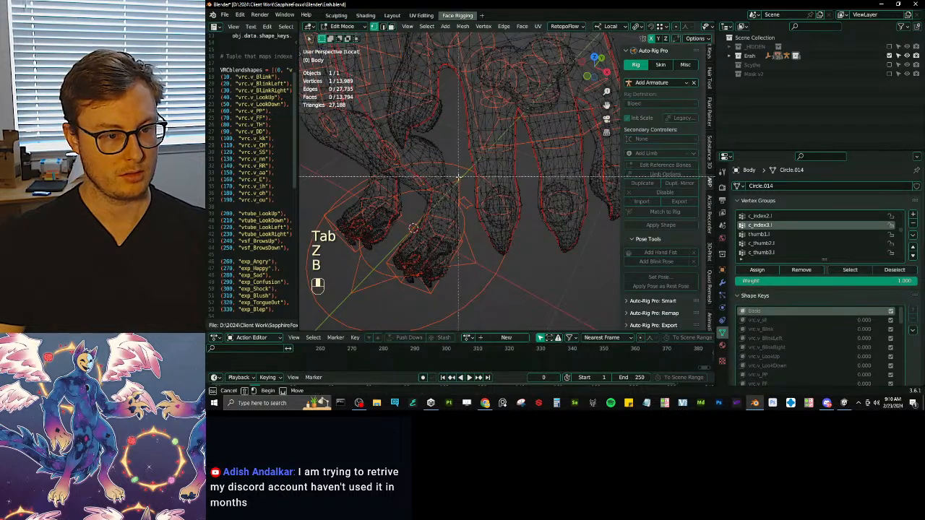
{"action": "left_click_drag", "start_coordinate": [458, 180], "coordinate": [529, 269]}
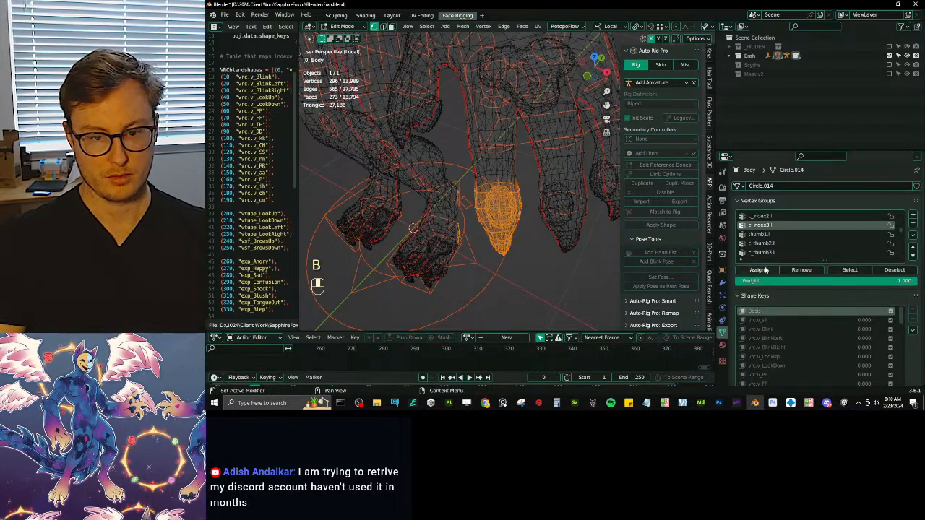
{"action": "key", "text": "Tab"}
Choose the bone c_middle3.l and select the vertices of the middle finger's end segment in wireframe Edit Mode.
{"action": "left_click", "coordinate": [523, 215], "text": "ctrl"}
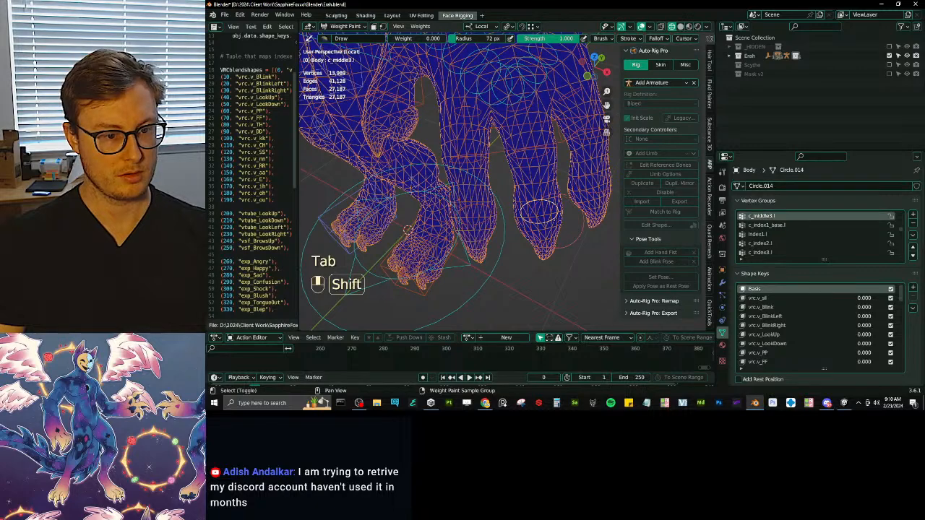
{"action": "key", "text": "Tab"}
{"action": "key", "text": "z"}
{"action": "middle_click_drag", "start_coordinate": [563, 228], "coordinate": [551, 208]}
{"action": "left_click", "coordinate": [487, 196]}
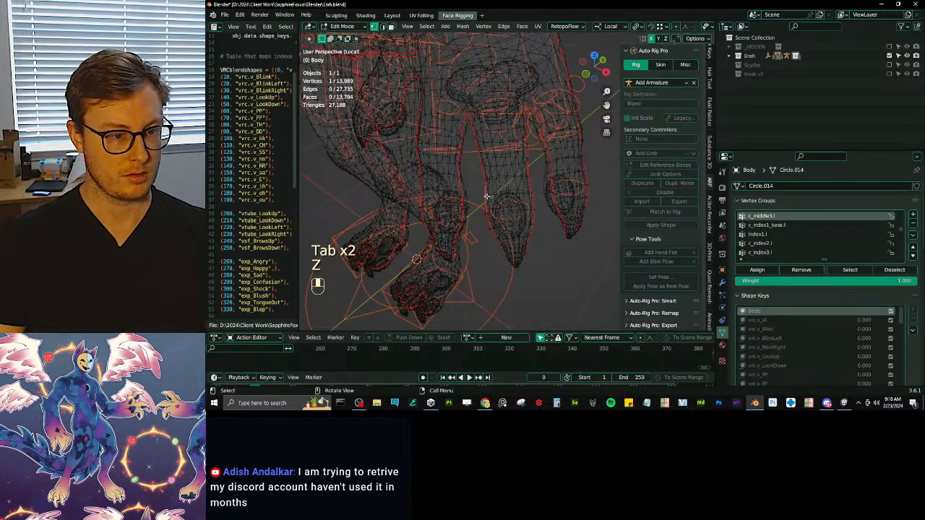
{"action": "key", "text": "b"}
{"action": "left_click_drag", "start_coordinate": [478, 189], "coordinate": [541, 285]}
{"action": "middle_click_drag", "start_coordinate": [547, 257], "coordinate": [552, 258]}
{"action": "key", "text": "Tab"}
Remove the selected middle fingertip vertices from the c_middle2.l vertex group and collapse the Shape Keys section.
{"action": "left_click", "coordinate": [506, 209], "text": "ctrl"}
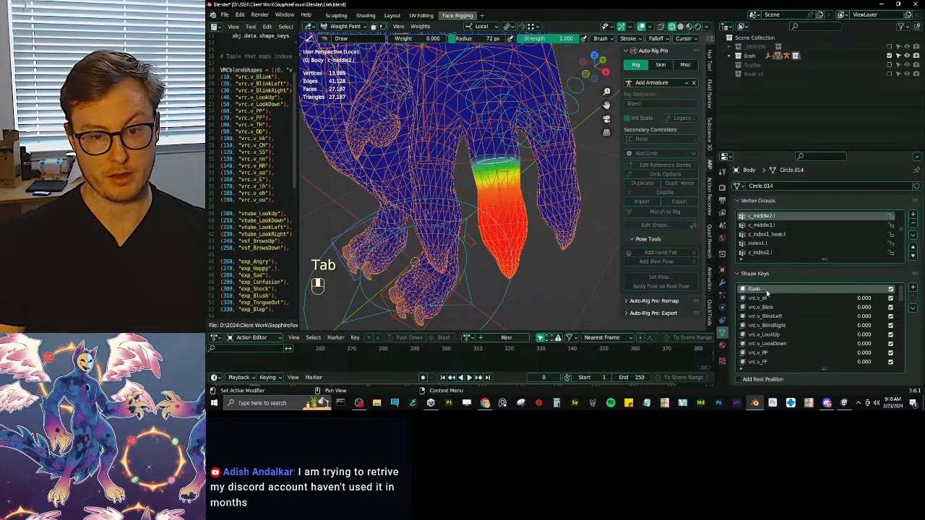
{"action": "left_click", "coordinate": [744, 273]}
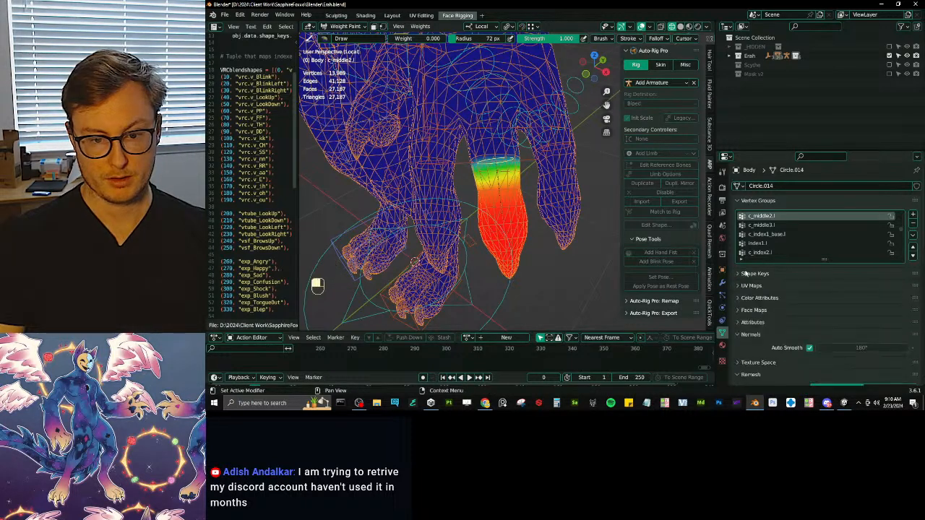
{"action": "key", "text": "Tab"}
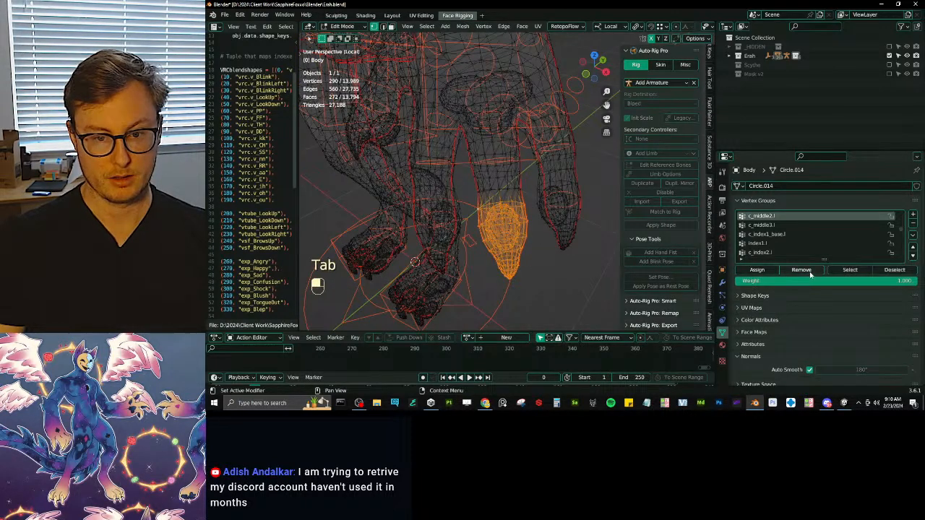
{"action": "key", "text": "Tab"}
Assign the selected middle fingertip vertices to the c_middle3.l vertex group at weight 1.000 and return to Weight Paint mode.
{"action": "left_click", "coordinate": [506, 224], "text": "ctrl"}
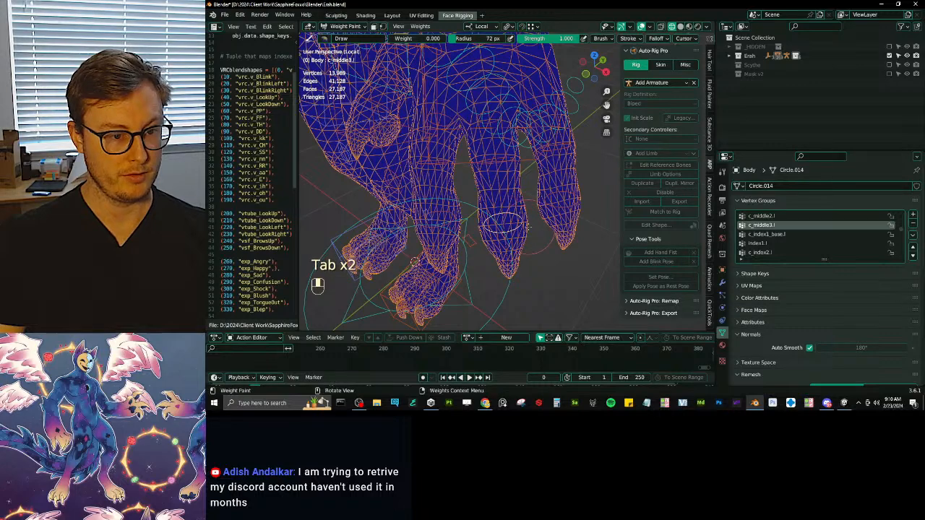
{"action": "key", "text": "Tab"}
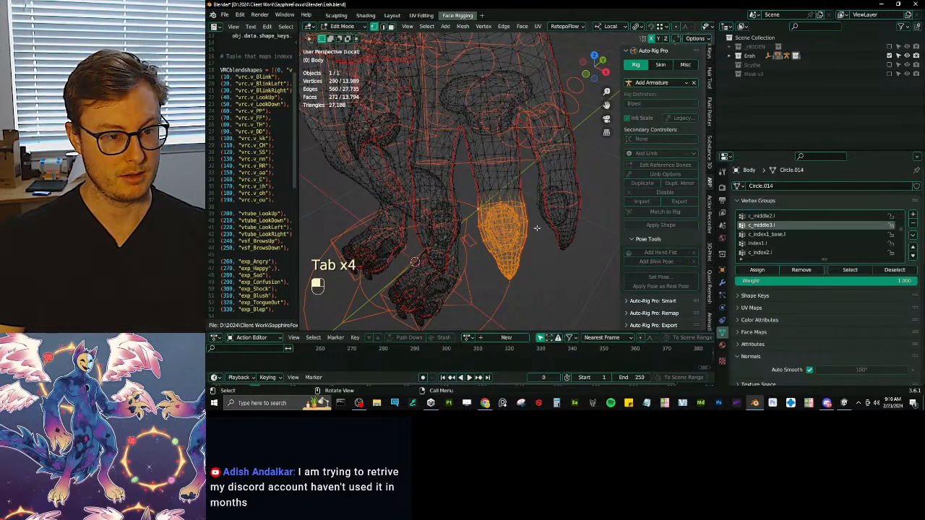
{"action": "key", "text": "Tab"}
Choose the bone c_pinky3.l and select the vertices of the pinky's end segment in wireframe Edit Mode.
{"action": "mouse_move", "coordinate": [539, 224]}
{"action": "middle_mouse_down"}
{"action": "mouse_move", "coordinate": [509, 222]}
{"action": "mouse_move", "coordinate": [560, 217]}
{"action": "middle_mouse_up"}
{"action": "left_click", "coordinate": [548, 217], "text": "ctrl"}
{"action": "key", "text": "Tab"}
{"action": "left_click", "coordinate": [514, 197]}
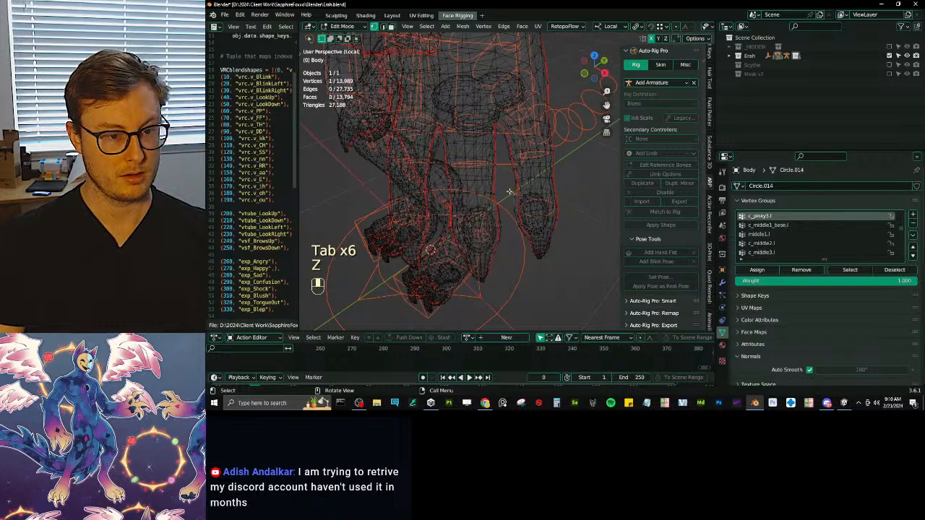
{"action": "key", "text": "b"}
{"action": "left_click_drag", "start_coordinate": [508, 186], "coordinate": [605, 293]}
{"action": "key", "text": "Tab"}
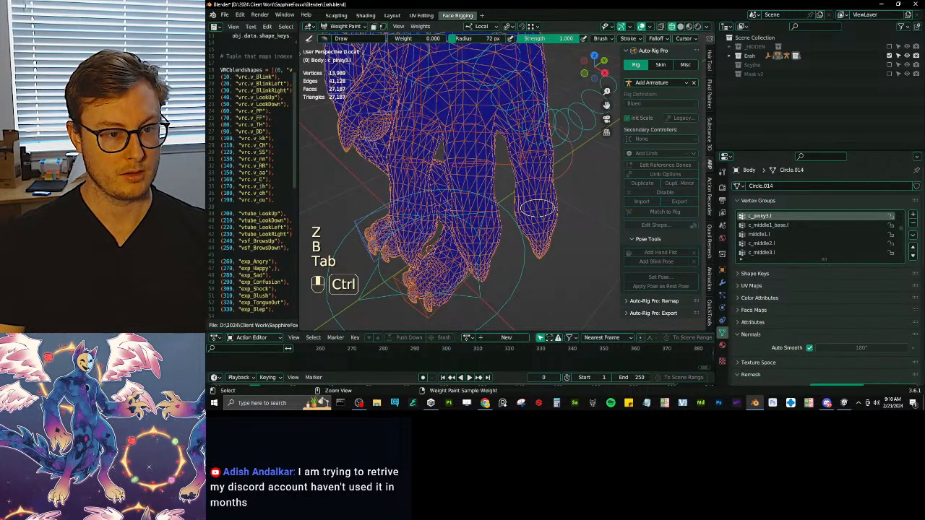
Remove the selected pinky tip vertices from the c_pinky2.l vertex group.
{"action": "left_click", "coordinate": [537, 190], "text": "ctrl"}
{"action": "key", "text": "Tab"}
{"action": "key", "text": "Tab"}
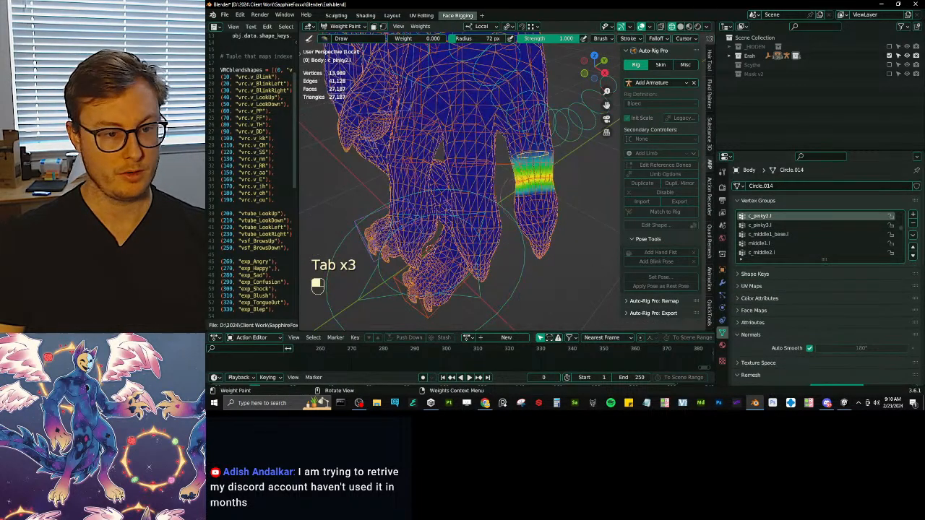
Assign the selected pinky tip vertices to the c_pinky3.l vertex group at weight 1.000 and return to Weight Paint mode.
{"action": "left_click", "coordinate": [536, 208], "text": "ctrl"}
{"action": "key", "text": "Tab"}
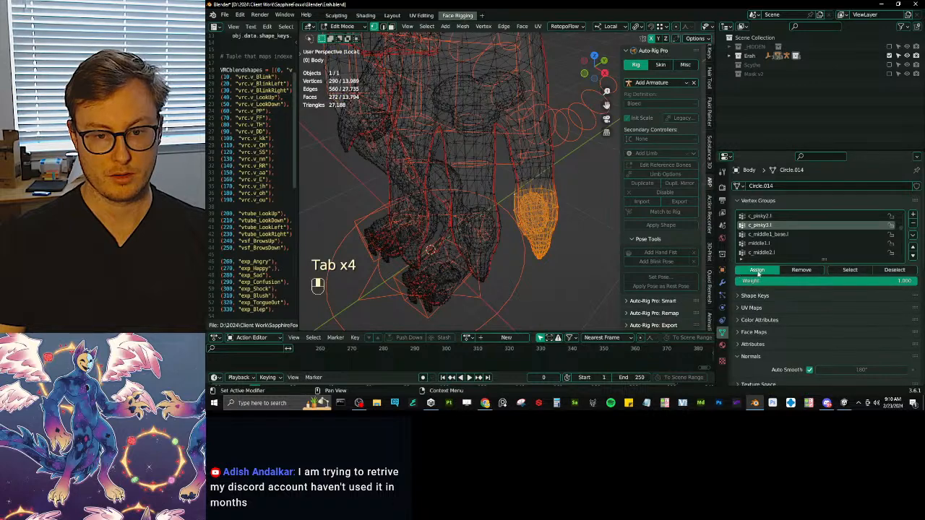
{"action": "key", "text": "Tab"}
Choose the bone c_index3.l, select the lower leg and foot vertices in Edit Mode, and remove them from its vertex group.
{"action": "mouse_move", "coordinate": [456, 214]}
{"action": "middle_mouse_down"}
{"action": "mouse_move", "coordinate": [499, 221]}
{"action": "mouse_move", "coordinate": [514, 204]}
{"action": "middle_mouse_up"}
{"action": "left_click", "coordinate": [460, 214], "text": "ctrl"}
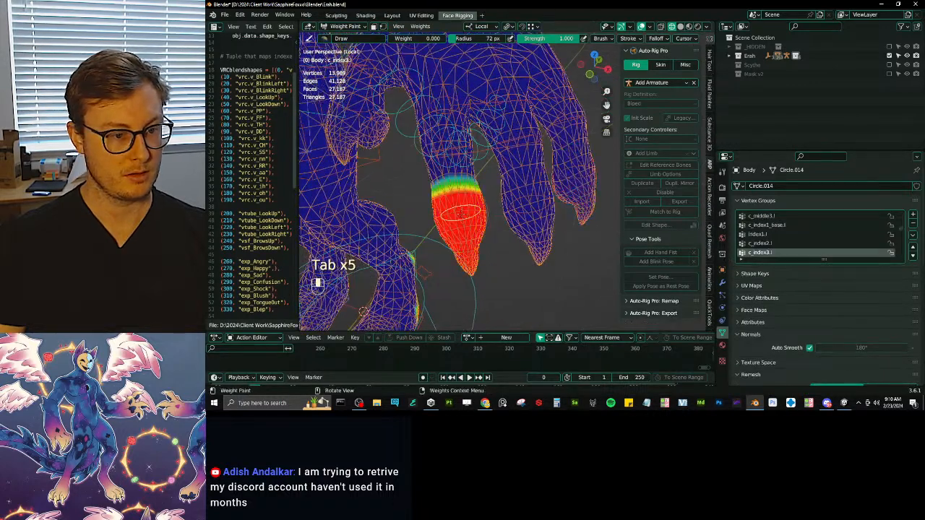
{"action": "middle_click_drag", "start_coordinate": [459, 214], "coordinate": [519, 215]}
{"action": "key", "text": "Tab"}
{"action": "key", "text": "Tab"}
{"action": "key", "text": "Tab"}
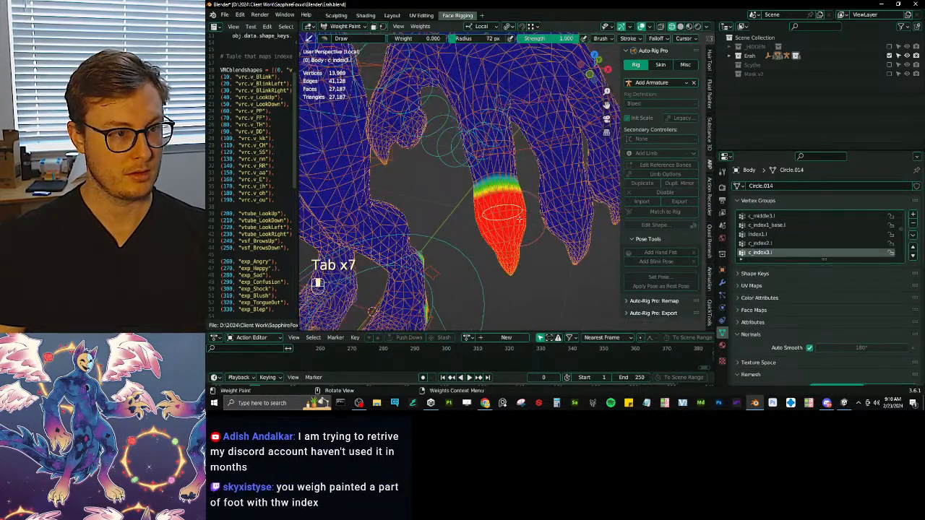
{"action": "key", "text": "Tab"}
{"action": "mouse_move", "coordinate": [519, 219]}
{"action": "middle_mouse_down"}
{"action": "mouse_move", "coordinate": [506, 261]}
{"action": "mouse_move", "coordinate": [495, 245]}
{"action": "middle_mouse_up"}
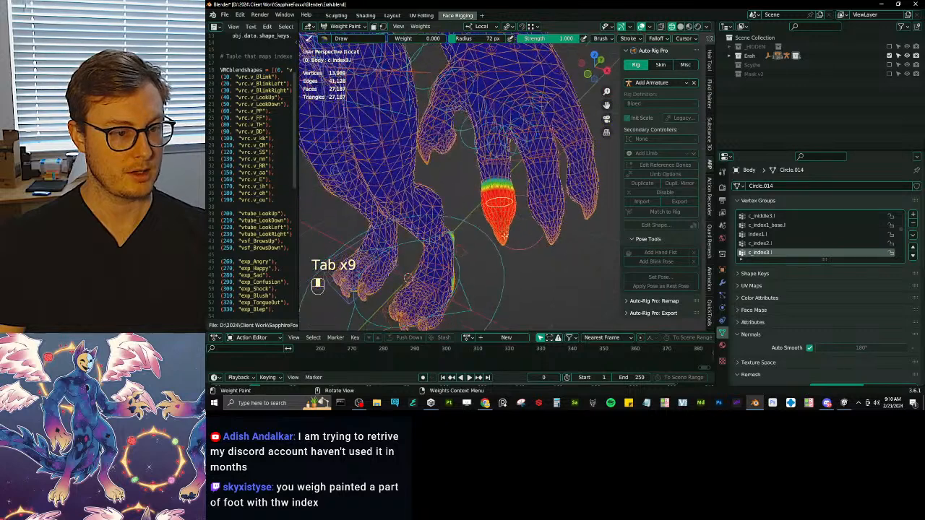
{"action": "key", "text": "Tab"}
{"action": "left_click", "coordinate": [495, 245]}
{"action": "key", "text": "b"}
{"action": "left_click_drag", "start_coordinate": [377, 191], "coordinate": [486, 325]}
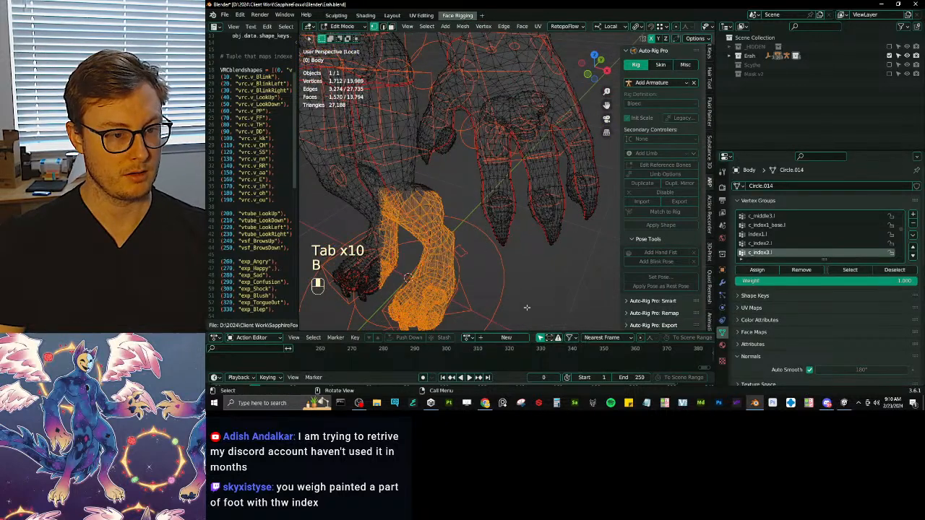
{"action": "left_click", "coordinate": [806, 271]}
{"action": "key", "text": "Tab"}
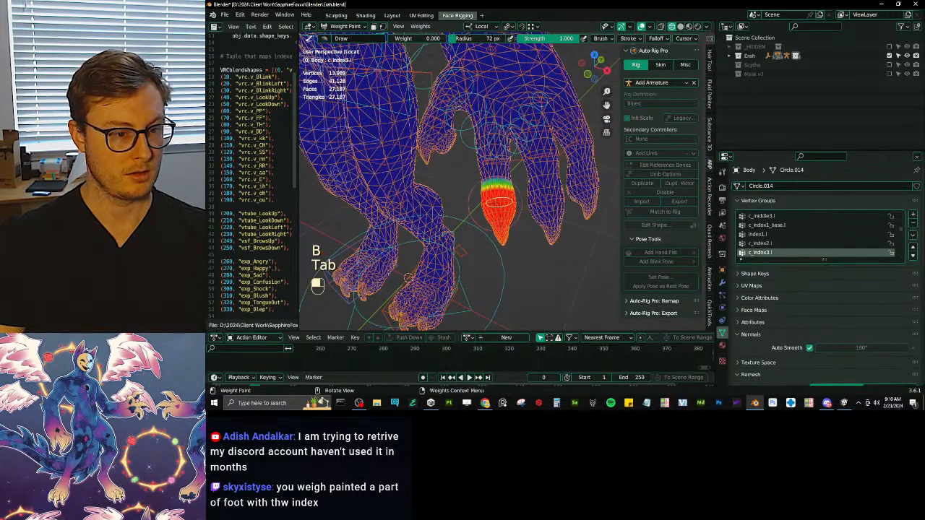
{"action": "key", "text": "r"}
{"action": "right_click", "coordinate": [506, 153]}
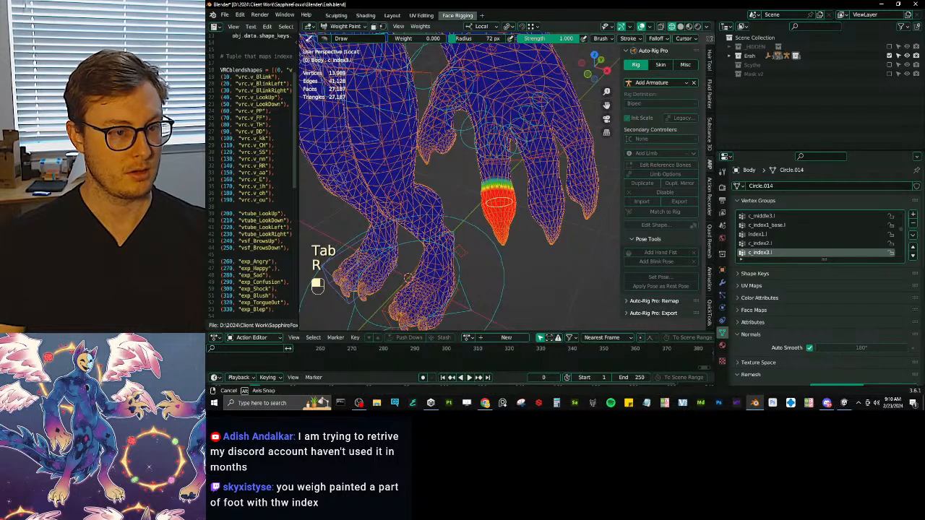
{"action": "middle_click_drag", "start_coordinate": [504, 157], "coordinate": [494, 165]}
{"action": "left_click", "coordinate": [495, 165], "text": "ctrl"}
{"action": "scroll", "coordinate": [493, 168], "scroll_direction": "up", "scroll_amount": 2}
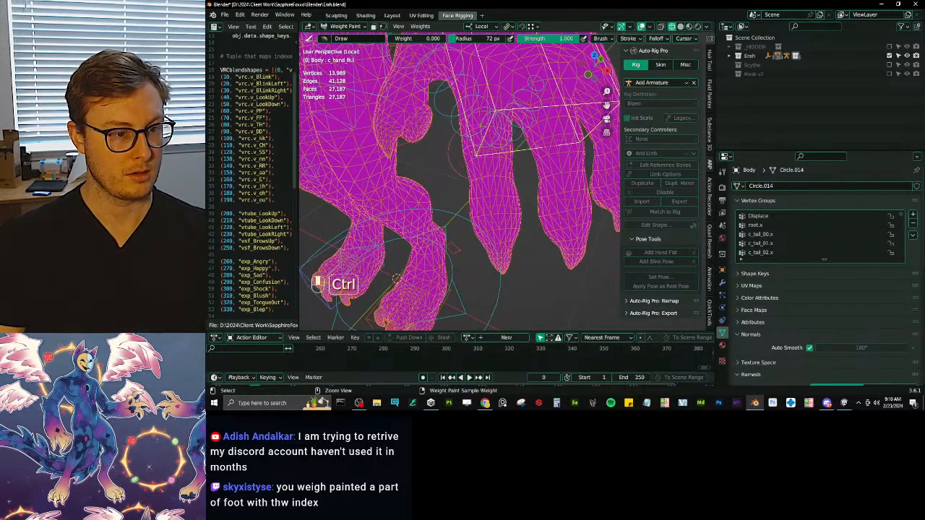
{"action": "left_click", "coordinate": [479, 151], "text": "ctrl"}
{"action": "left_click", "coordinate": [507, 217], "text": "ctrl"}
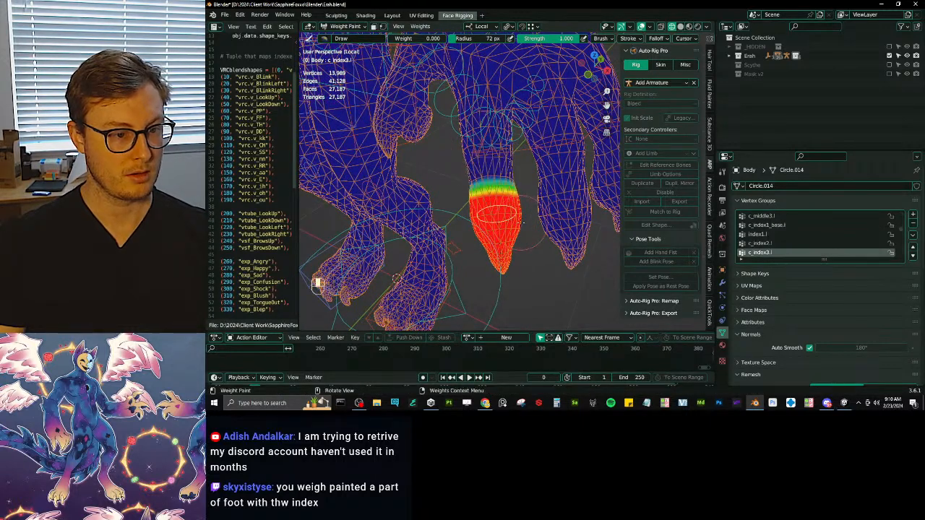
Clear the selection in Edit Mode and select all vertices assigned to the c_index3.l vertex group.
{"action": "key", "text": "Tab"}
{"action": "key", "text": "alt+a"}
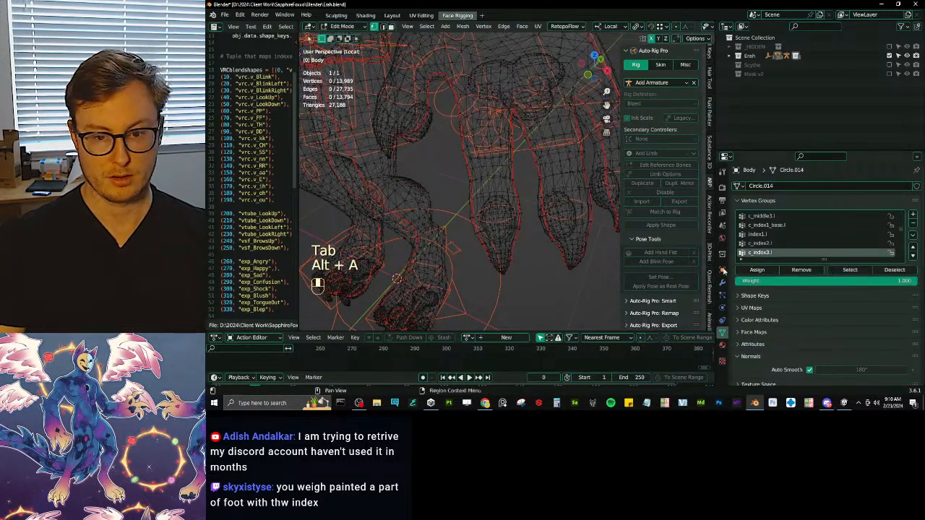
{"action": "left_click", "coordinate": [849, 270]}
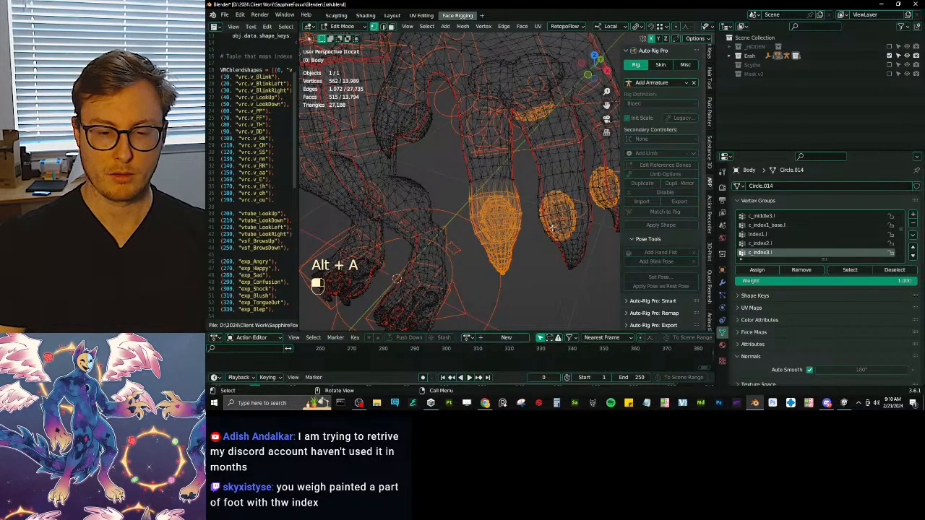
{"action": "key", "text": "Tab"}
{"action": "middle_click_drag", "start_coordinate": [555, 231], "coordinate": [548, 127]}
{"action": "key", "text": "Tab"}
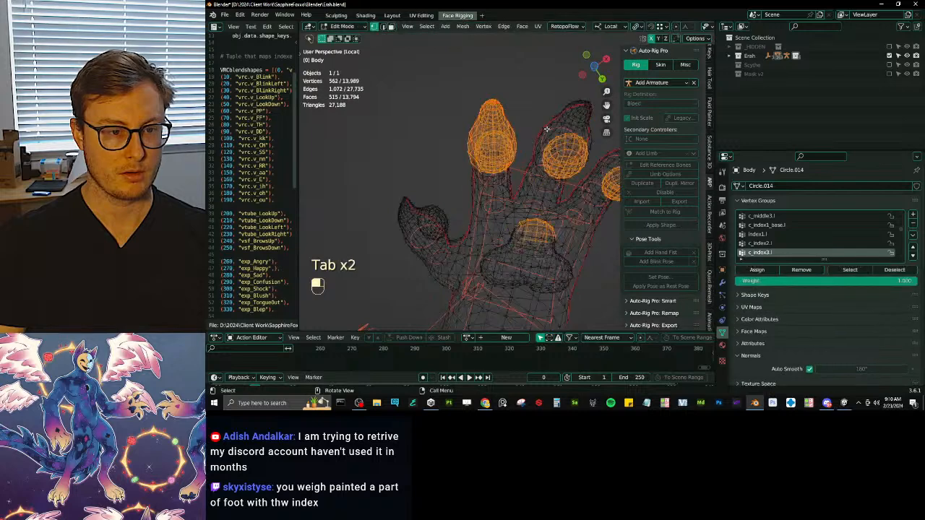
Deselect the index fingertip and remove the remaining finger pad and palm vertices from the c_index3.l vertex group.
{"action": "middle_click_drag", "start_coordinate": [543, 207], "coordinate": [510, 203], "text": "shift"}
{"action": "key", "text": "b"}
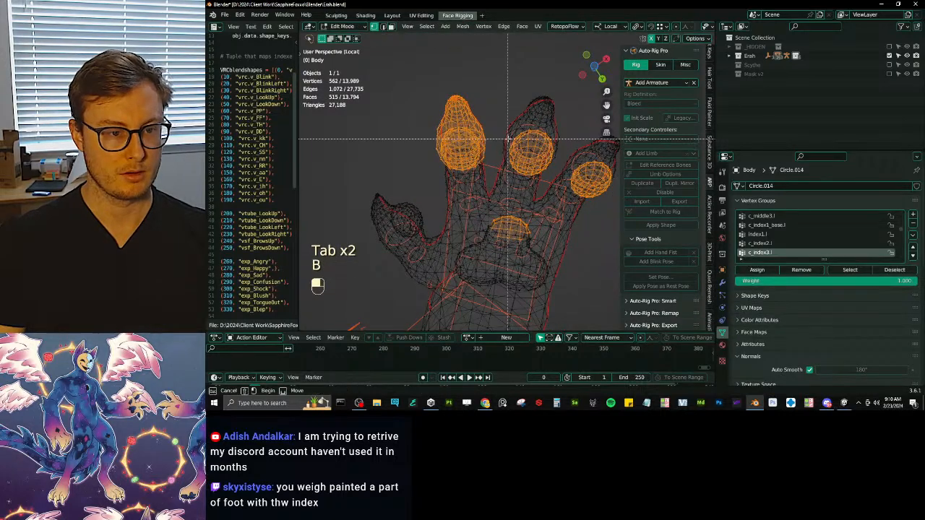
{"action": "left_click_drag", "start_coordinate": [396, 78], "coordinate": [495, 187], "text": "shift"}
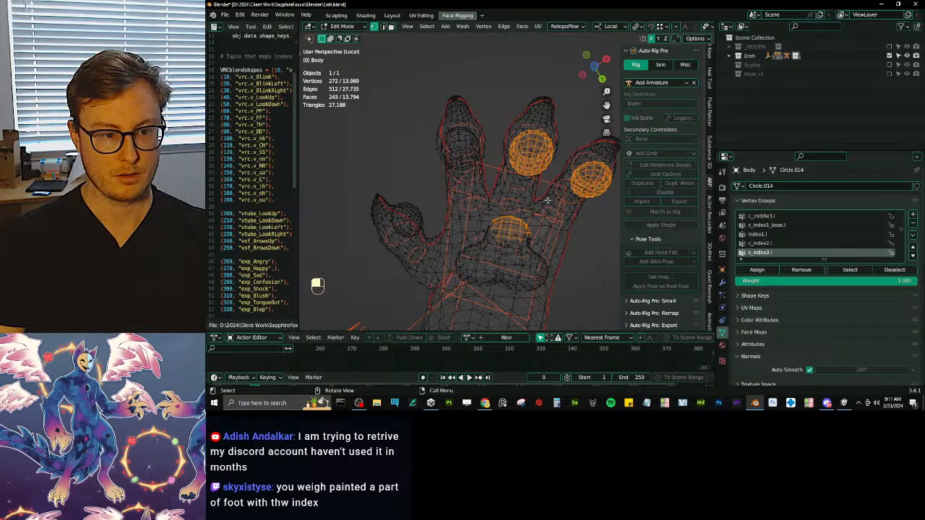
{"action": "key", "text": "Tab"}
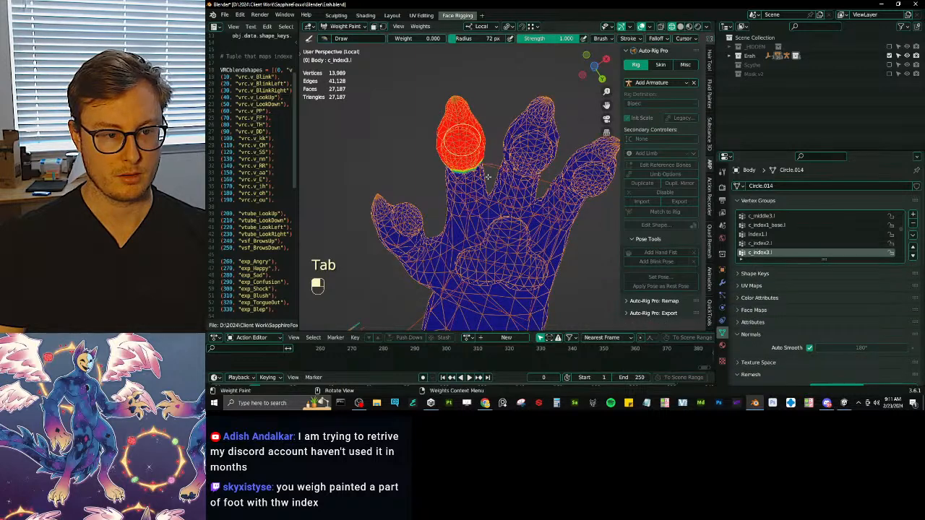
Reselect the vertices assigned to c_index3.l and check around the hand and legs for stray assignments.
{"action": "key", "text": "Tab"}
{"action": "key", "text": "alt+a"}
{"action": "key", "text": "alt+a"}
{"action": "left_click", "coordinate": [850, 269]}
{"action": "scroll", "coordinate": [556, 210], "scroll_direction": "down", "scroll_amount": 7}
{"action": "mouse_move", "coordinate": [514, 225]}
{"action": "middle_mouse_down"}
{"action": "mouse_move", "coordinate": [502, 280]}
{"action": "mouse_move", "coordinate": [508, 254]}
{"action": "middle_mouse_up"}
{"action": "scroll", "coordinate": [501, 279], "scroll_direction": "down", "scroll_amount": 4}
{"action": "scroll", "coordinate": [501, 280], "scroll_direction": "up", "scroll_amount": 10}
{"action": "key", "text": "z"}
{"action": "middle_click_drag", "start_coordinate": [507, 255], "coordinate": [511, 237], "text": "shift"}
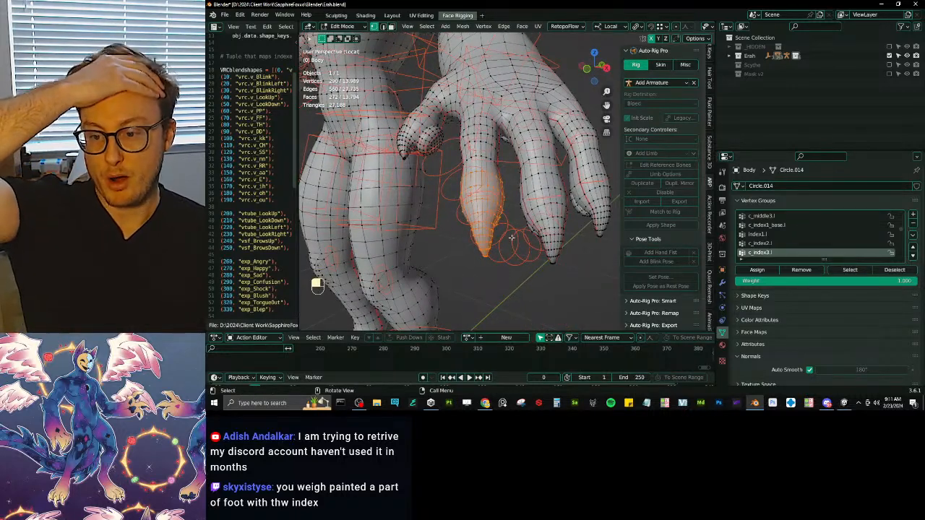
{"action": "scroll", "coordinate": [491, 250], "scroll_direction": "down", "scroll_amount": 3}
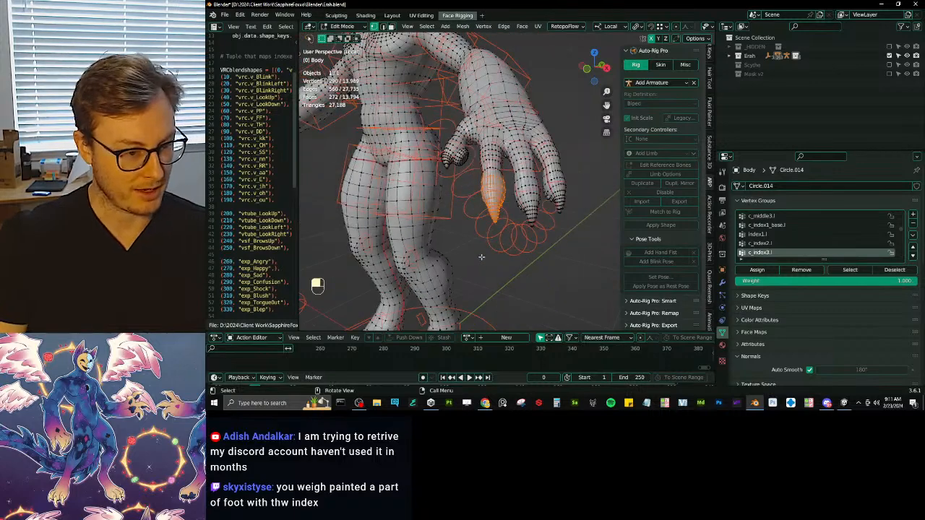
{"action": "middle_click_drag", "start_coordinate": [481, 256], "coordinate": [458, 289]}
{"action": "scroll", "coordinate": [499, 195], "scroll_direction": "up", "scroll_amount": 4}
{"action": "middle_click_drag", "start_coordinate": [500, 194], "coordinate": [551, 181], "text": "shift"}
Choose the bone c_index2.l and remove the index fingertip vertices from its vertex group.
{"action": "key", "text": "Tab"}
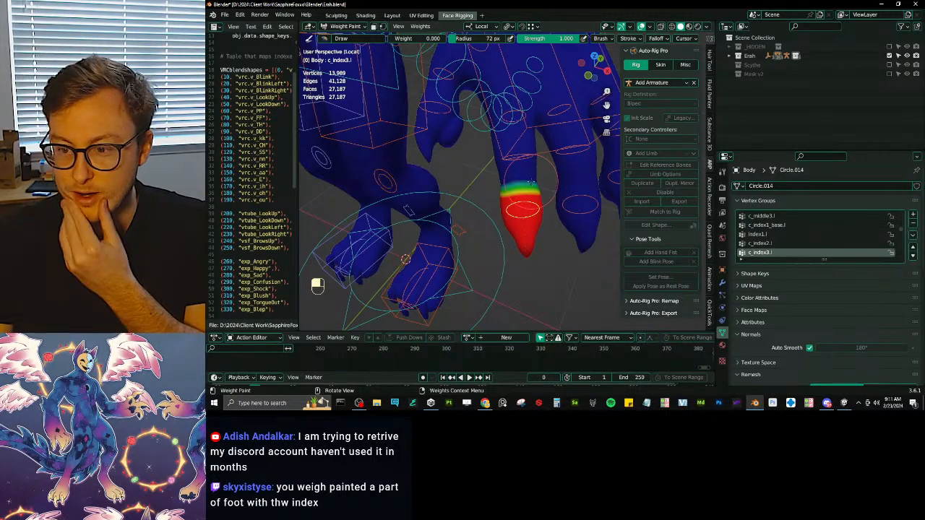
{"action": "middle_click_drag", "start_coordinate": [529, 163], "coordinate": [512, 177]}
{"action": "left_click", "coordinate": [514, 189], "text": "ctrl"}
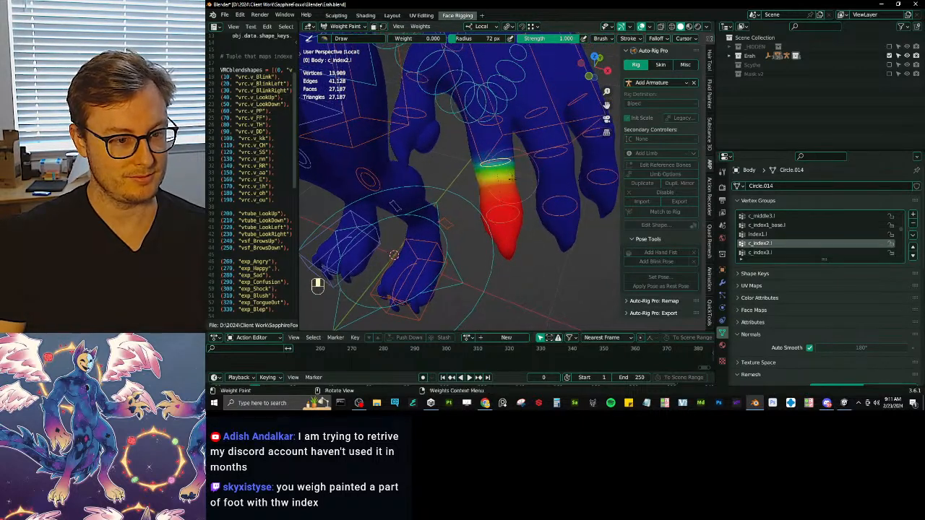
{"action": "key", "text": "Tab"}
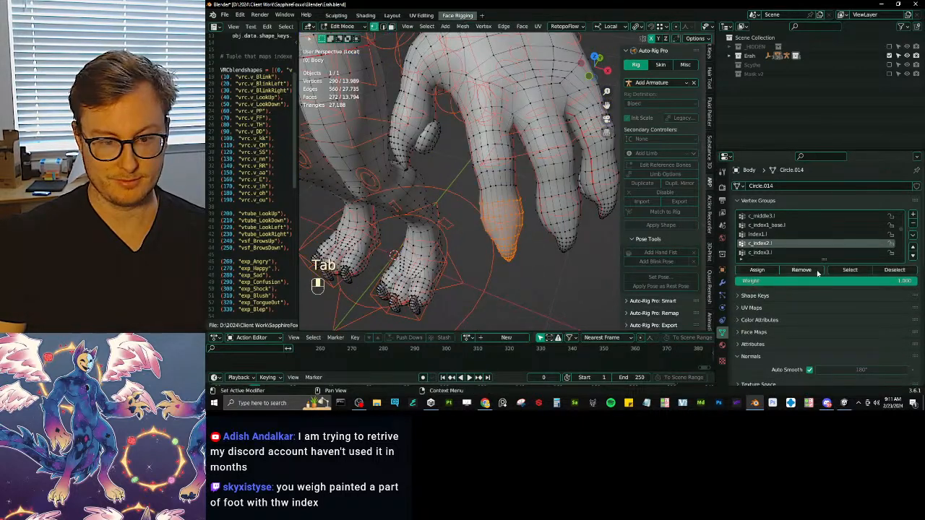
{"action": "key", "text": "z"}
{"action": "middle_click_drag", "start_coordinate": [441, 192], "coordinate": [427, 213]}
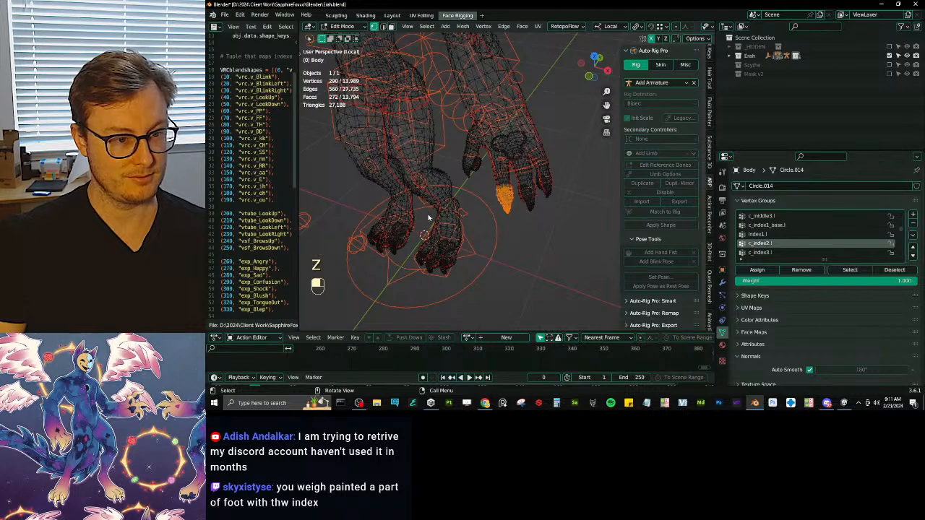
{"action": "key", "text": "Tab"}
Select the second and third bones of the index, middle and pinky fingers together and apply Smooth Vertex Weights.
{"action": "left_click", "coordinate": [564, 183], "text": "ctrl"}
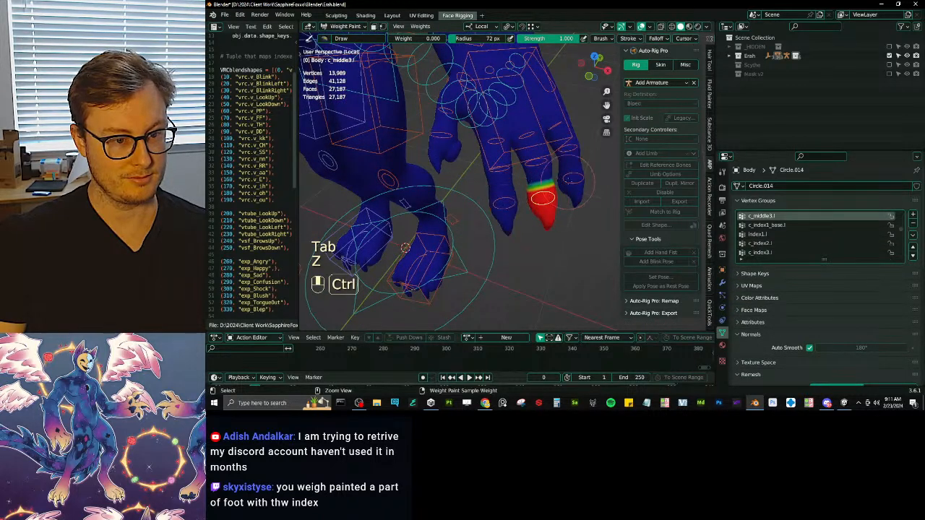
{"action": "left_click", "coordinate": [537, 169], "text": "ctrl"}
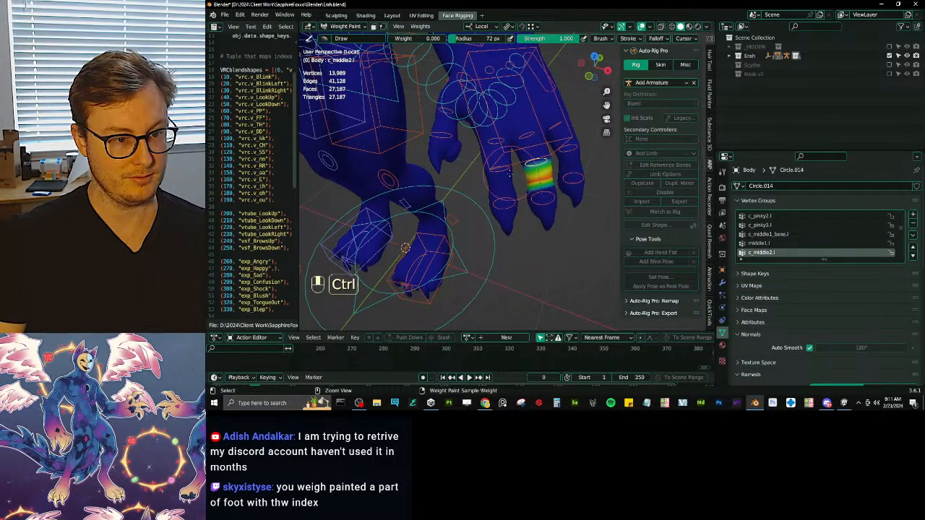
{"action": "key", "text": "shift"}
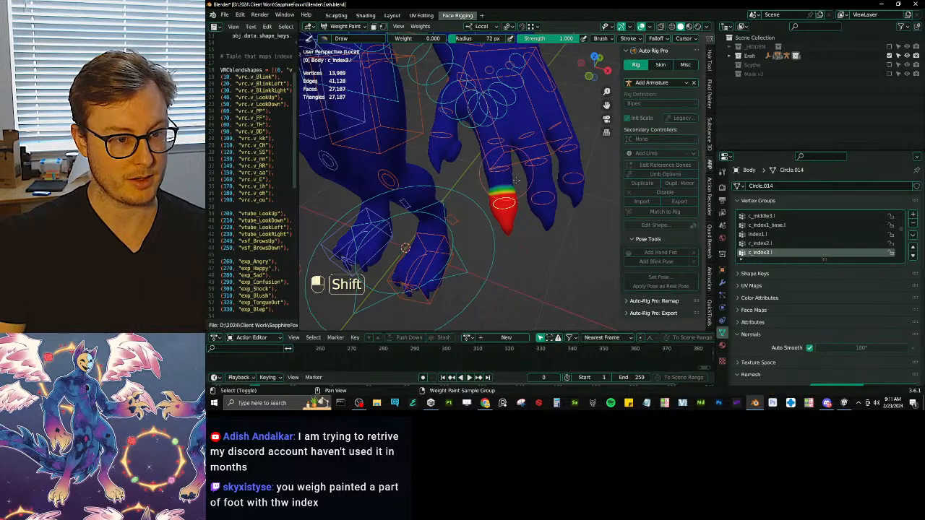
{"action": "left_click", "coordinate": [540, 165], "text": "shift"}
{"action": "left_click", "coordinate": [571, 165], "text": "shift"}
{"action": "key", "text": "q"}
{"action": "left_click", "coordinate": [547, 159]}
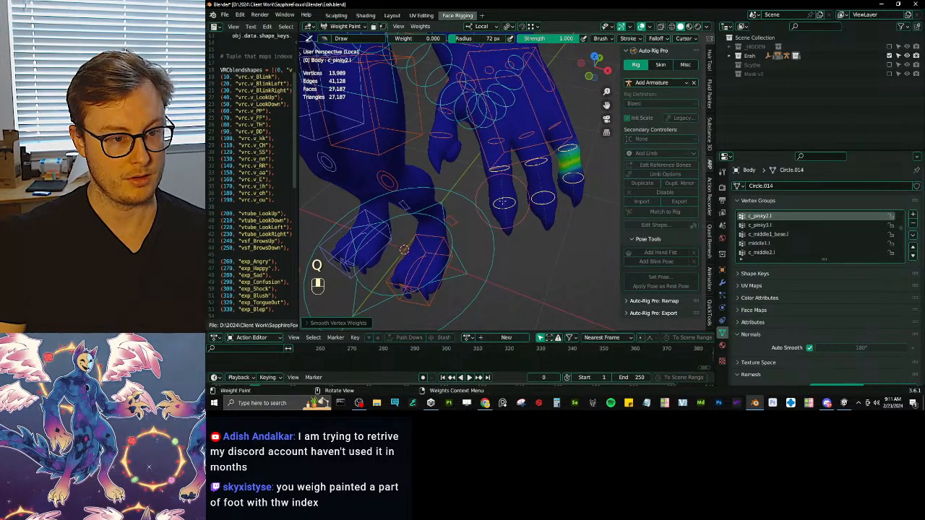
Check the index fingertip weights on the right hand with c_index3.r and on the left hand with c_index3.l.
{"action": "scroll", "coordinate": [504, 209], "scroll_direction": "down", "scroll_amount": 4}
{"action": "middle_click_drag", "start_coordinate": [505, 209], "coordinate": [542, 220]}
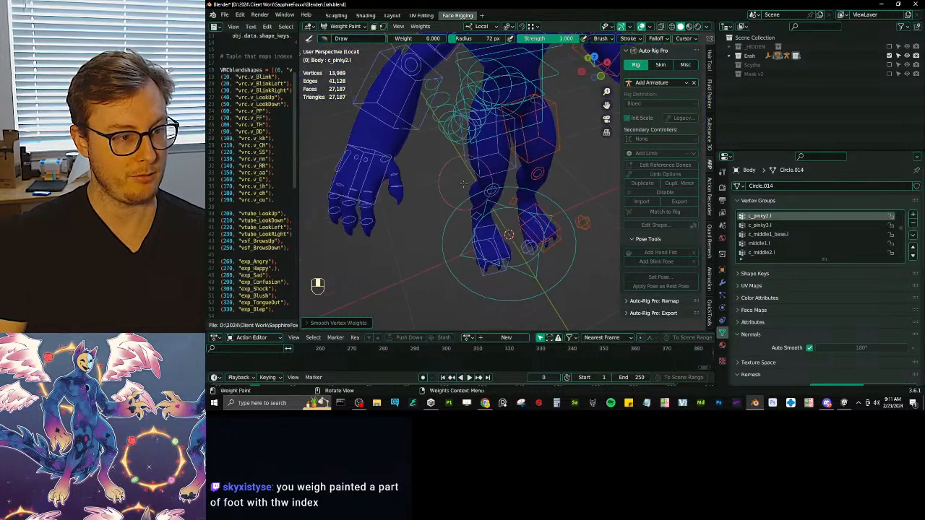
{"action": "middle_click_drag", "start_coordinate": [477, 216], "coordinate": [538, 194], "text": "shift"}
{"action": "left_click", "coordinate": [431, 185], "text": "ctrl"}
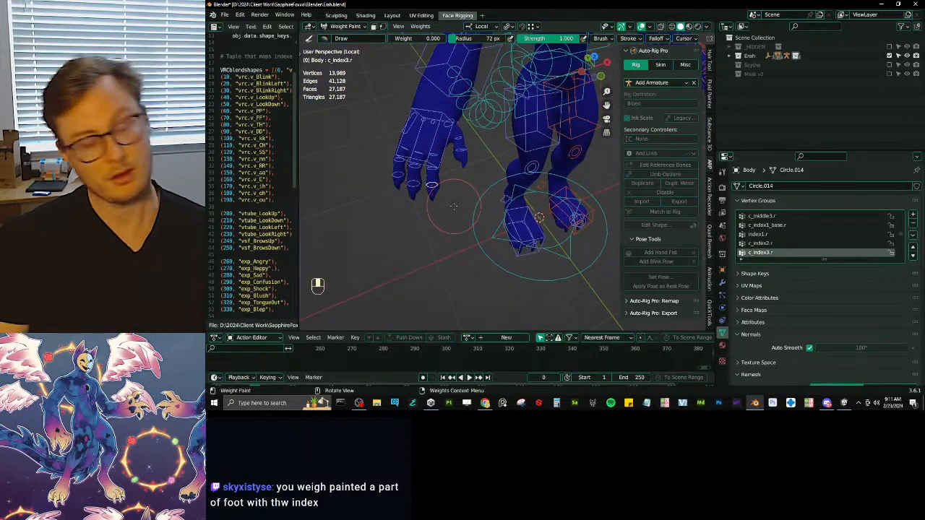
{"action": "scroll", "coordinate": [454, 205], "scroll_direction": "down", "scroll_amount": 3}
{"action": "middle_click_drag", "start_coordinate": [454, 205], "coordinate": [421, 272]}
{"action": "left_click", "coordinate": [556, 242], "text": "ctrl"}
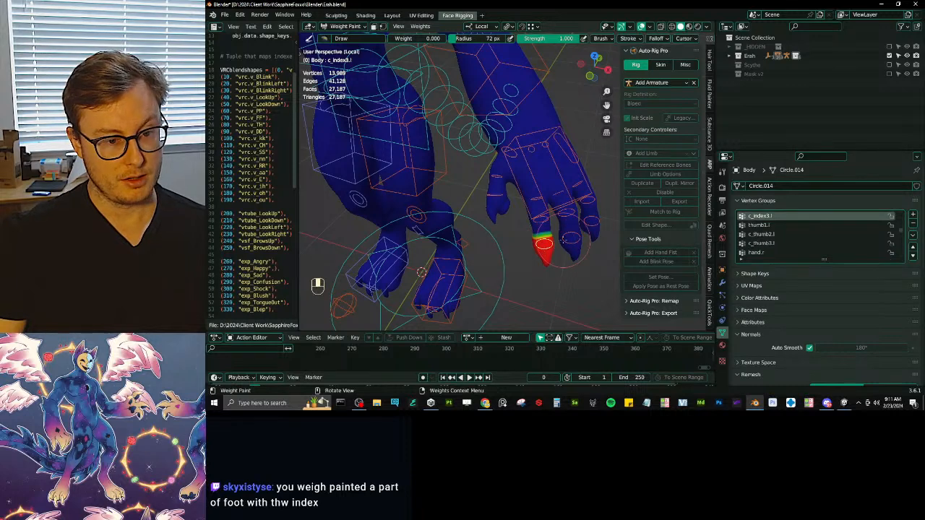
Open the weight paint tool's symmetry settings and enable Topology Mirror.
{"action": "left_click", "coordinate": [710, 71]}
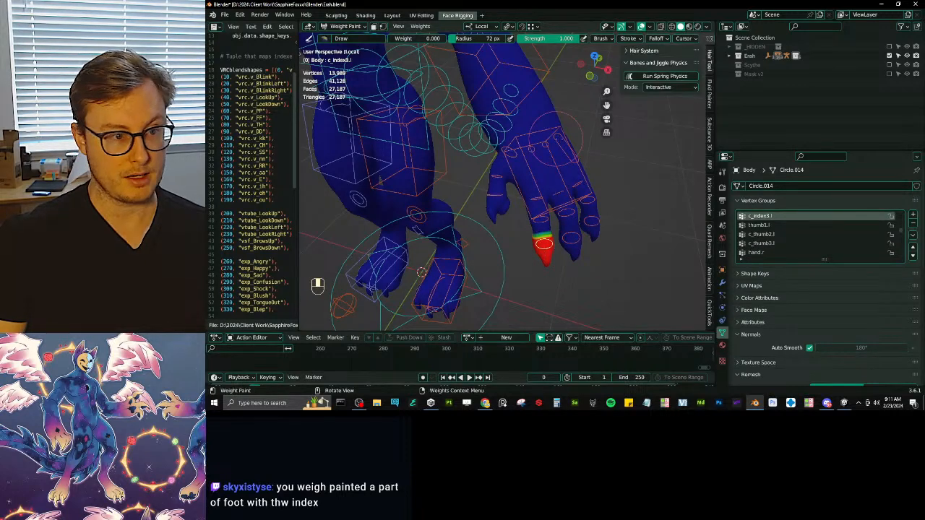
{"action": "scroll", "coordinate": [710, 108], "scroll_direction": "up", "scroll_amount": 5}
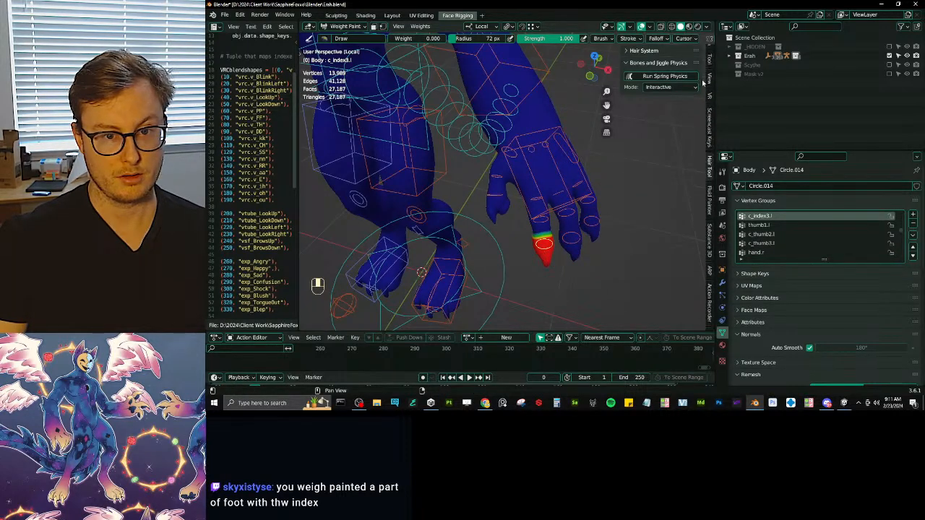
{"action": "left_click", "coordinate": [709, 59]}
{"action": "left_click", "coordinate": [644, 276]}
{"action": "scroll", "coordinate": [686, 266], "scroll_direction": "down", "scroll_amount": 2}
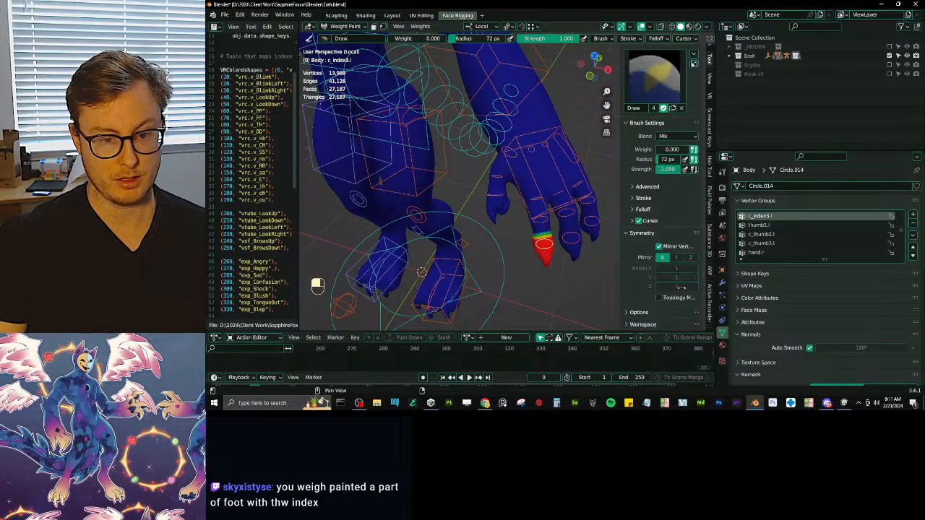
{"action": "left_click", "coordinate": [659, 297]}
{"action": "scroll", "coordinate": [512, 199], "scroll_direction": "down", "scroll_amount": 3}
{"action": "scroll", "coordinate": [511, 200], "scroll_direction": "up", "scroll_amount": 3}
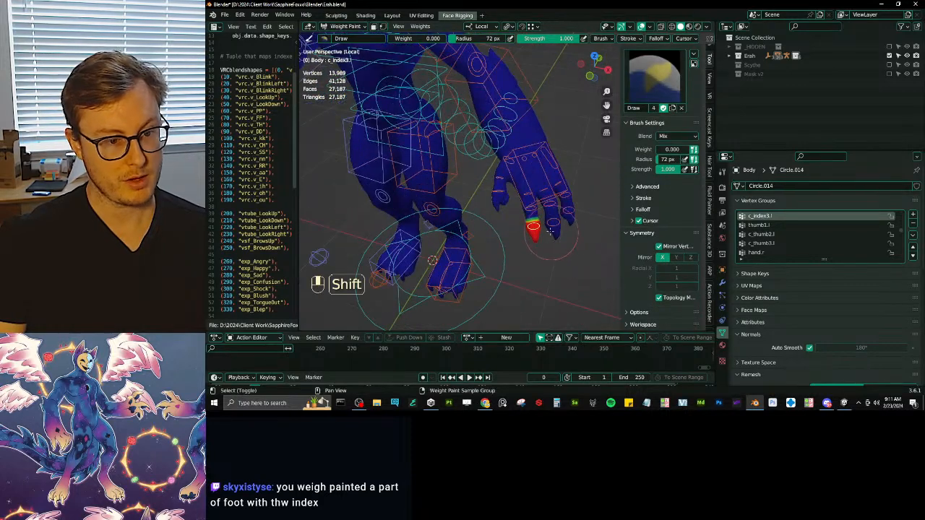
Select the second and third bones of the left index, middle and pinky fingers and smooth their weights with the subset Selected Pose Bones.
{"action": "right_click", "coordinate": [551, 215], "text": "shift"}
{"action": "right_click", "coordinate": [565, 214], "text": "shift"}
{"action": "right_click", "coordinate": [567, 212], "text": "shift"}
{"action": "key", "text": "q"}
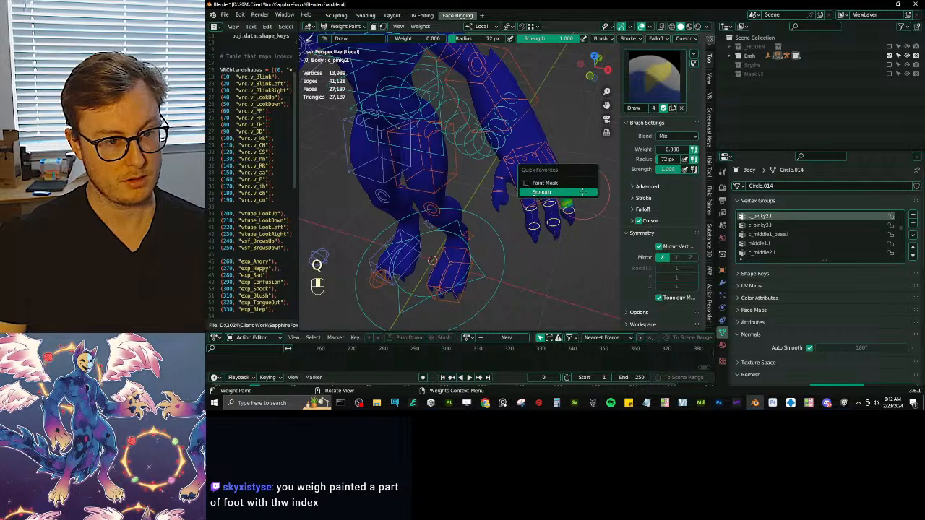
{"action": "left_click", "coordinate": [547, 182]}
{"action": "left_click", "coordinate": [340, 322]}
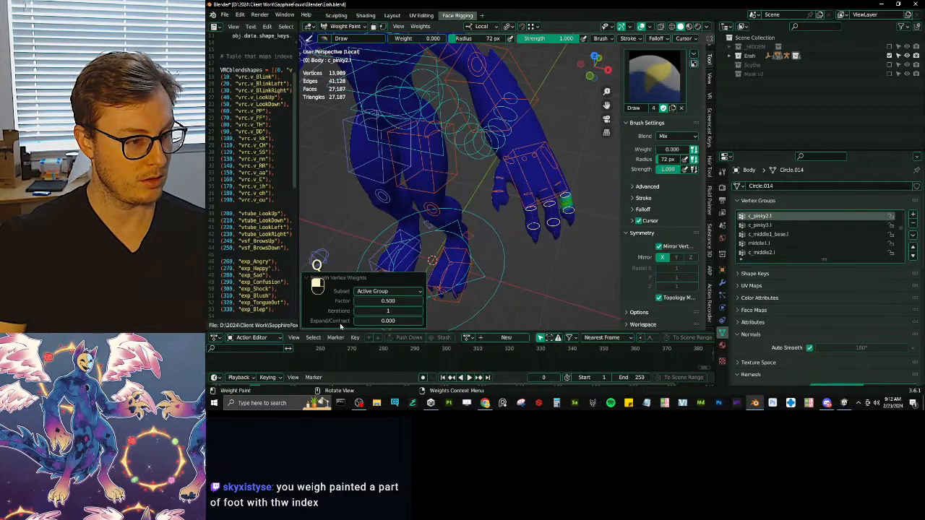
{"action": "left_click", "coordinate": [388, 291]}
{"action": "left_click", "coordinate": [394, 305]}
Examine the right hand's finger weights, including c_middle3.r, for mirrored smoothing.
{"action": "middle_click_drag", "start_coordinate": [394, 305], "coordinate": [477, 205]}
{"action": "scroll", "coordinate": [361, 203], "scroll_direction": "up", "scroll_amount": 3}
{"action": "left_click", "coordinate": [350, 201], "text": "ctrl"}
{"action": "middle_click_drag", "start_coordinate": [351, 201], "coordinate": [406, 193]}
{"action": "left_click", "coordinate": [406, 182], "text": "ctrl"}
{"action": "left_click", "coordinate": [392, 171], "text": "ctrl"}
{"action": "left_click", "coordinate": [402, 180], "text": "ctrl"}
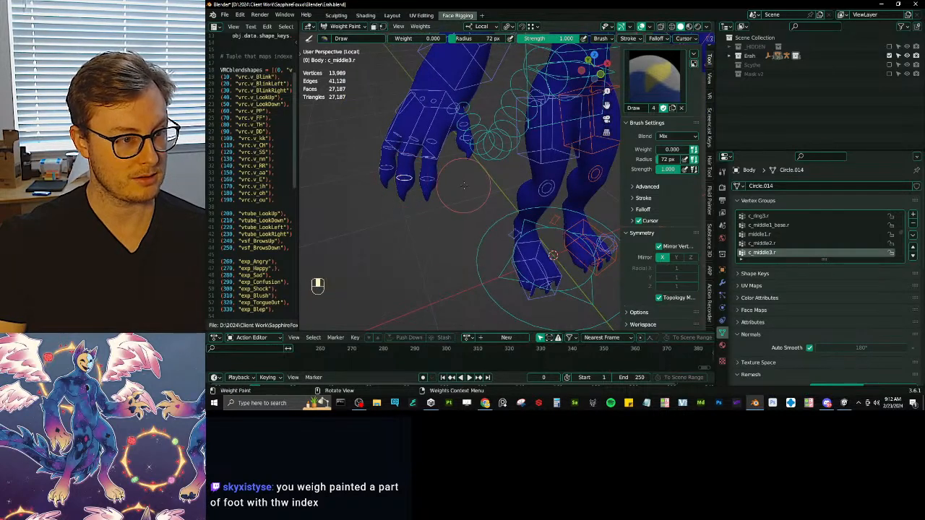
Turn off Topology Mirror and choose the left middle fingertip bone c_middle3.l.
{"action": "middle_click_drag", "start_coordinate": [464, 185], "coordinate": [428, 188]}
{"action": "scroll", "coordinate": [428, 188], "scroll_direction": "down", "scroll_amount": 3}
{"action": "middle_click_drag", "start_coordinate": [542, 192], "coordinate": [434, 206], "text": "shift"}
{"action": "scroll", "coordinate": [505, 210], "scroll_direction": "up", "scroll_amount": 3}
{"action": "middle_click_drag", "start_coordinate": [538, 210], "coordinate": [509, 221]}
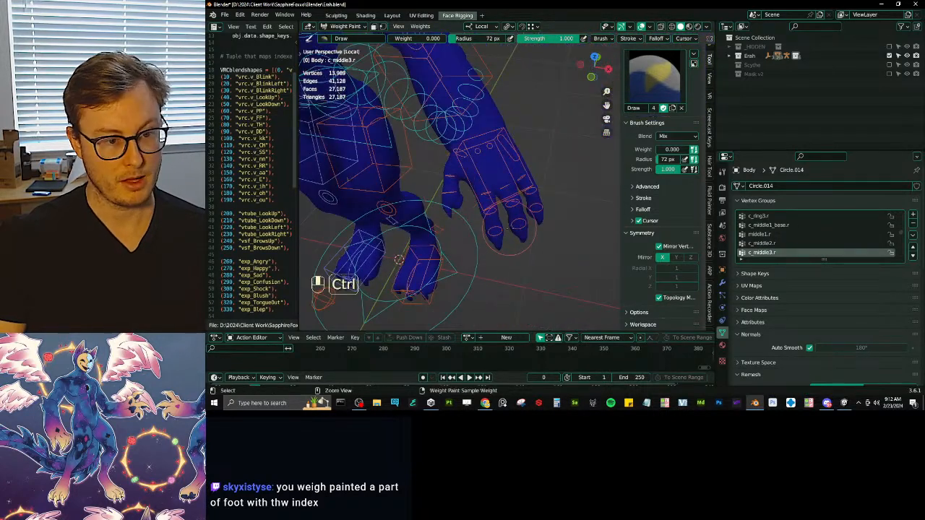
{"action": "left_click", "coordinate": [510, 226], "text": "ctrl"}
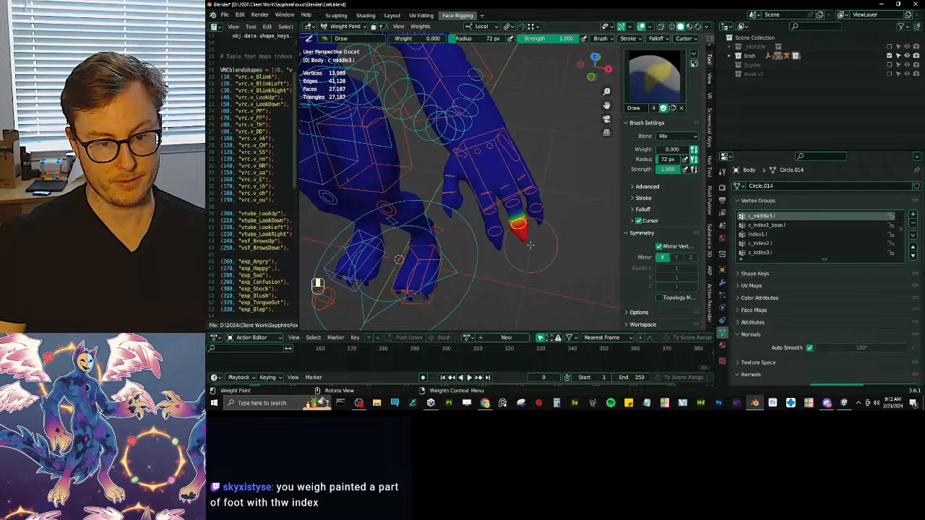
Add the left hand's other second and third finger bones to the selection and apply Smooth Vertex Weights to the selected pose bones.
{"action": "left_click", "coordinate": [509, 225], "text": "shift"}
{"action": "left_click", "coordinate": [498, 213], "text": "shift"}
{"action": "left_click", "coordinate": [516, 202], "text": "shift"}
{"action": "left_click", "coordinate": [533, 206], "text": "shift"}
{"action": "left_click", "coordinate": [534, 210], "text": "shift"}
{"action": "key", "text": "q"}
{"action": "left_click", "coordinate": [528, 207]}
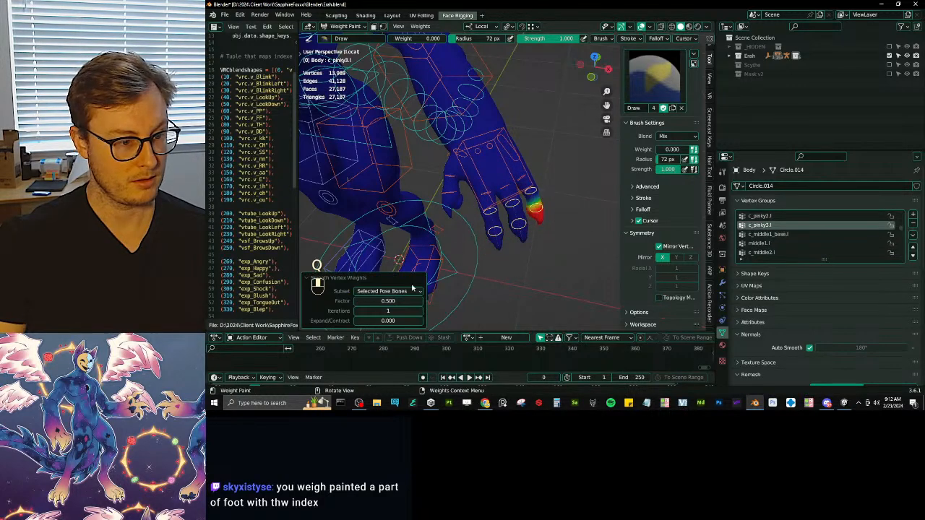
Compare the smoothed index fingertip weights of c_index3.r with those of c_index3.l.
{"action": "scroll", "coordinate": [441, 289], "scroll_direction": "down", "scroll_amount": 5}
{"action": "middle_click_drag", "start_coordinate": [441, 289], "coordinate": [447, 217]}
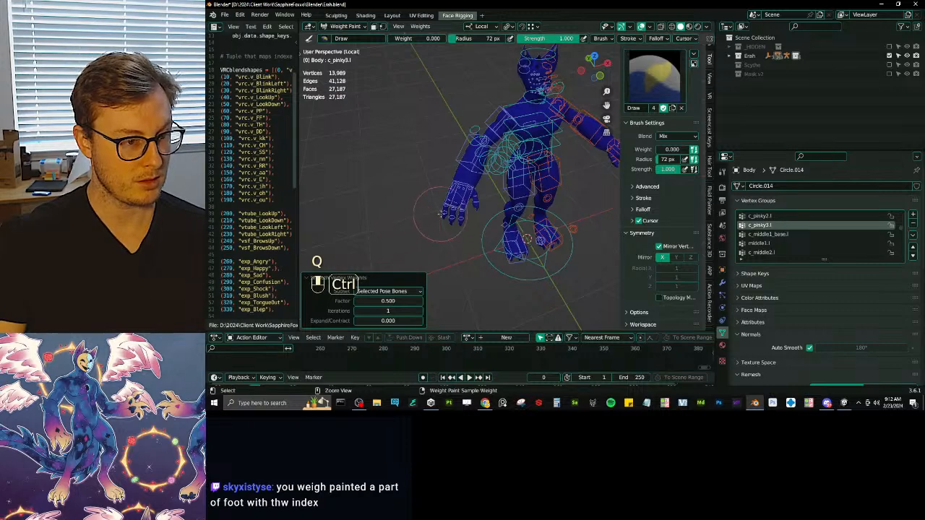
{"action": "left_click", "coordinate": [448, 218], "text": "ctrl"}
{"action": "left_click", "coordinate": [449, 217], "text": "ctrl"}
{"action": "scroll", "coordinate": [463, 218], "scroll_direction": "up", "scroll_amount": 4}
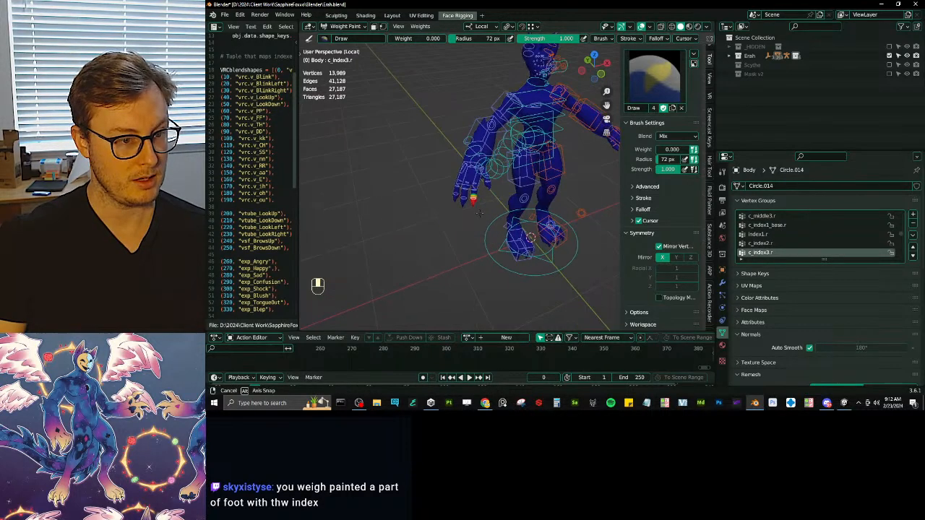
{"action": "middle_click_drag", "start_coordinate": [442, 221], "coordinate": [498, 216]}
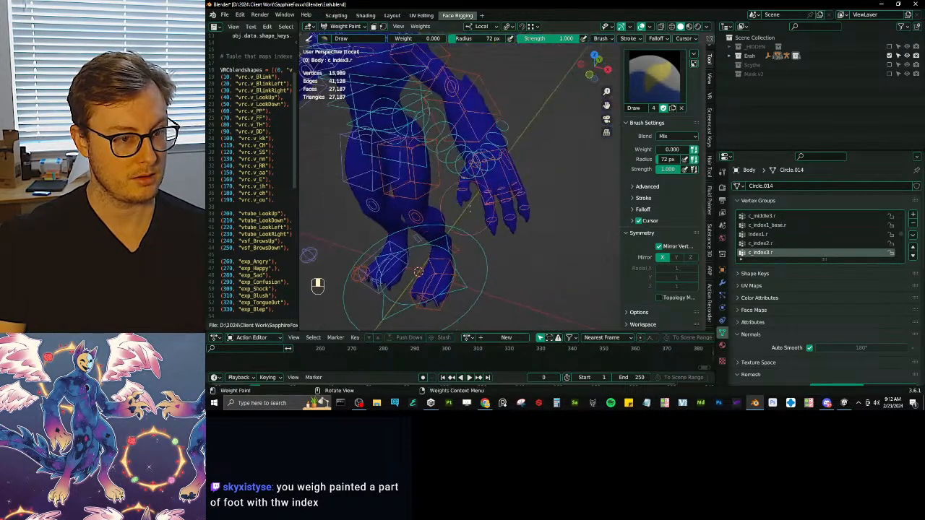
{"action": "left_click", "coordinate": [501, 216], "text": "ctrl"}
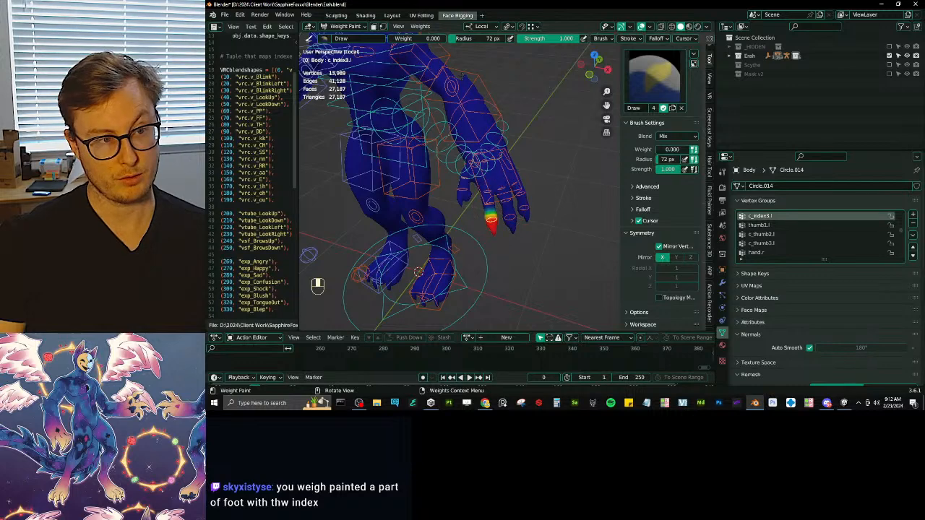
Choose the Blur brush, set its strength to 0 and expand its falloff settings.
{"action": "key", "text": "t"}
{"action": "key", "text": "r"}
{"action": "right_click", "coordinate": [498, 217]}
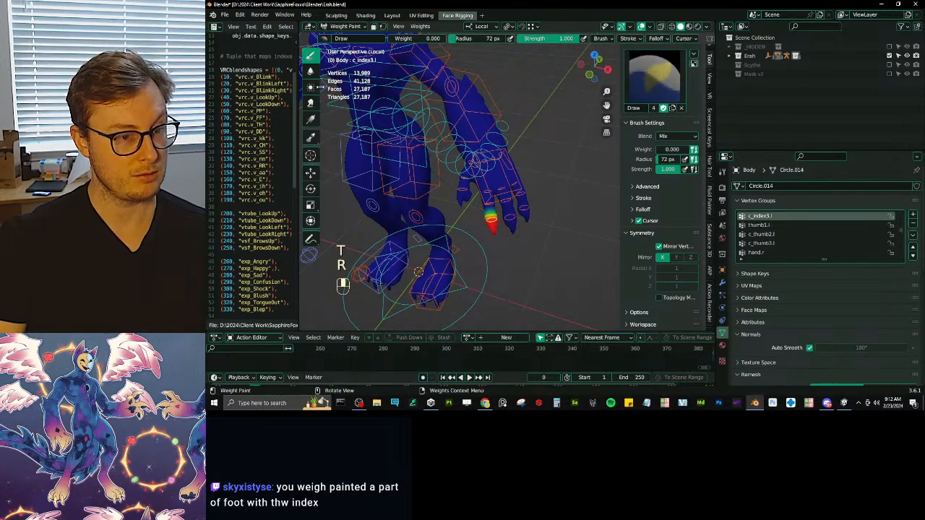
{"action": "left_click", "coordinate": [311, 71]}
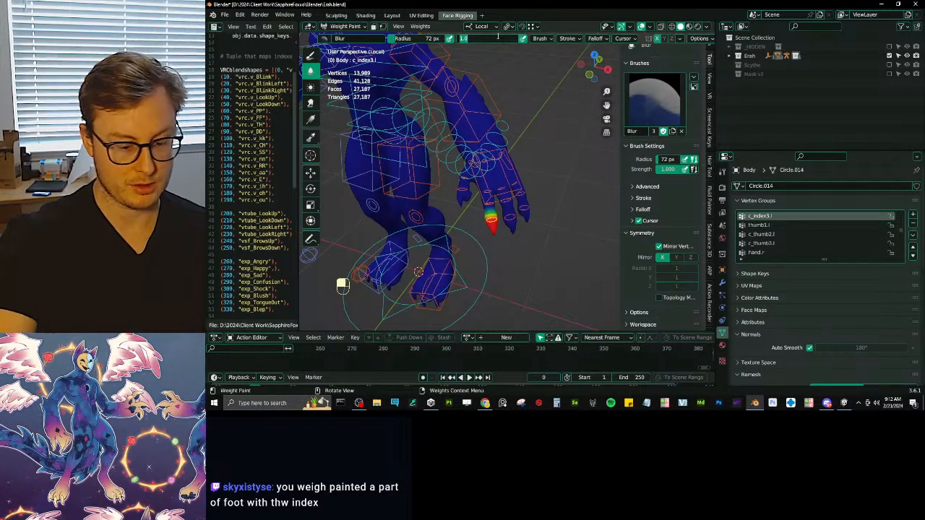
{"action": "type", "text": "00"}
{"action": "key", "text": "Return"}
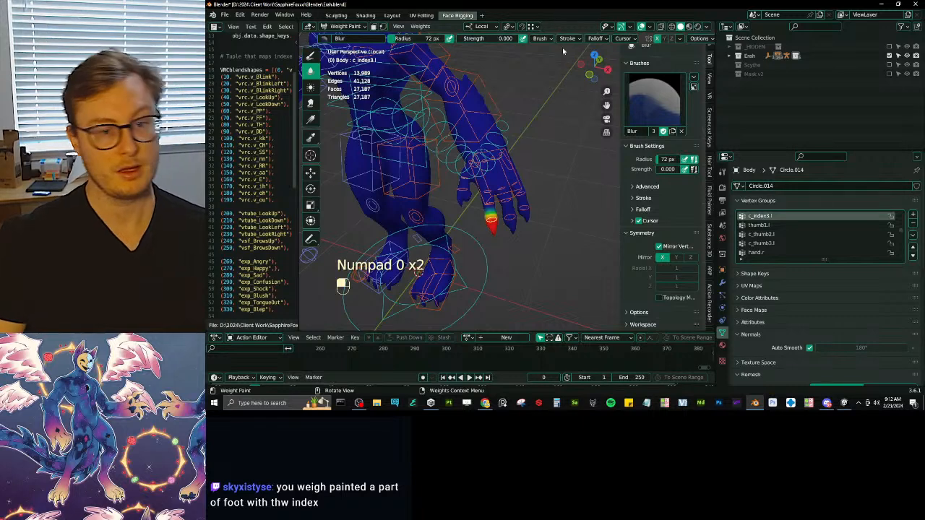
{"action": "left_click", "coordinate": [643, 209]}
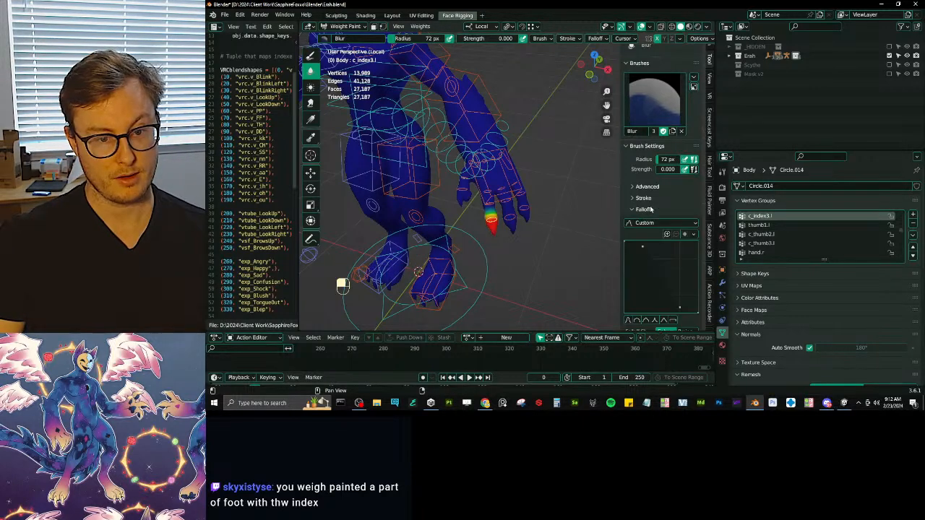
{"action": "scroll", "coordinate": [655, 212], "scroll_direction": "down", "scroll_amount": 3}
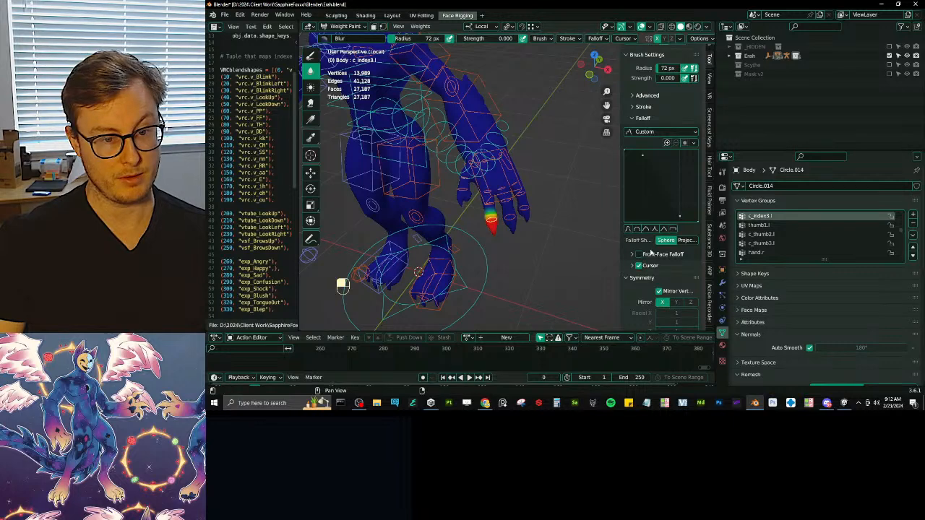
Compare the index, middle and pinky fingertip weights between the two hands.
{"action": "scroll", "coordinate": [484, 224], "scroll_direction": "down", "scroll_amount": 5}
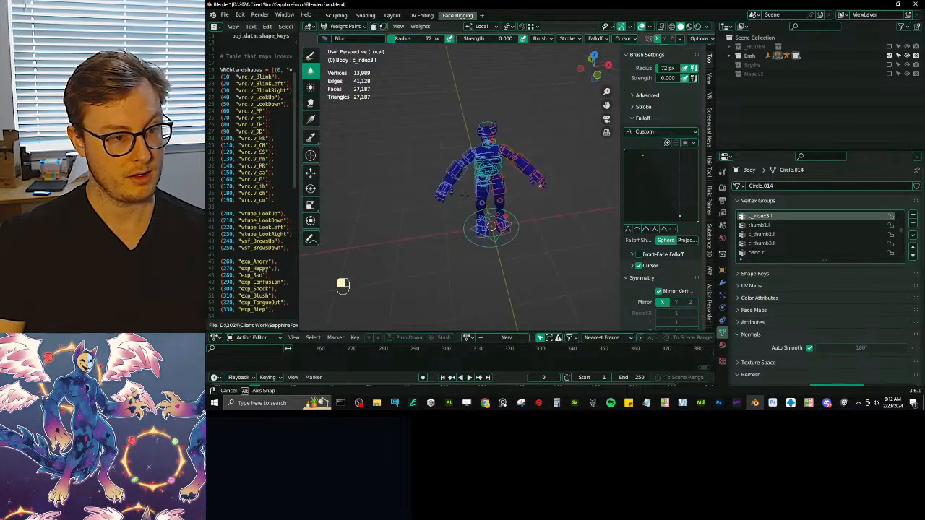
{"action": "scroll", "coordinate": [404, 217], "scroll_direction": "up", "scroll_amount": 3}
{"action": "left_click", "coordinate": [363, 218], "text": "ctrl"}
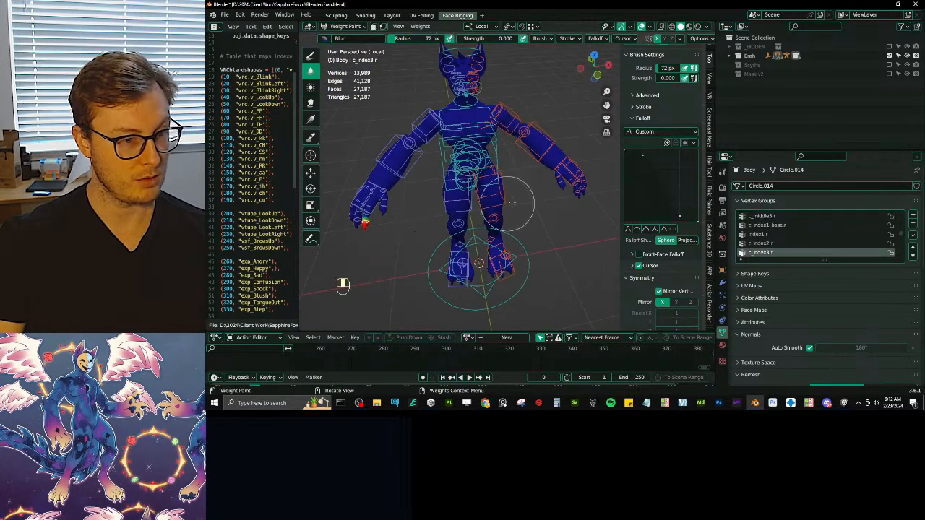
{"action": "left_click", "coordinate": [581, 187], "text": "ctrl"}
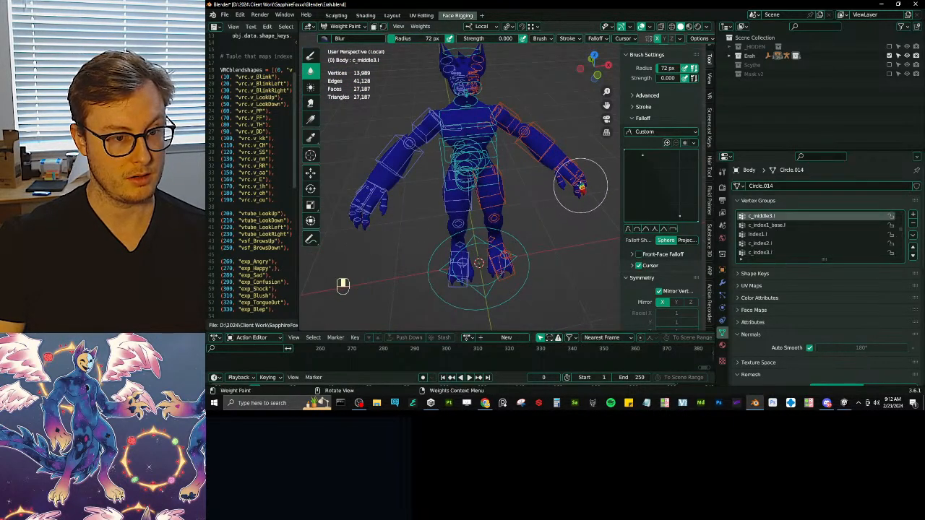
{"action": "left_click", "coordinate": [358, 218], "text": "ctrl"}
{"action": "left_click", "coordinate": [587, 180], "text": "ctrl"}
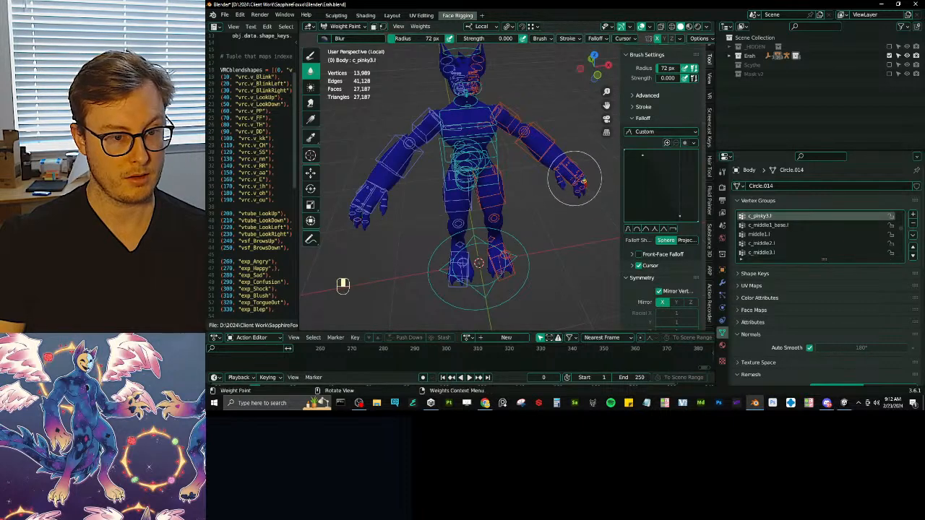
Compare the second-segment weights of the pinky, index and middle fingers across both hands, checking the right hand's finger bones too.
{"action": "left_click", "coordinate": [583, 179], "text": "ctrl"}
{"action": "left_click", "coordinate": [583, 180], "text": "ctrl"}
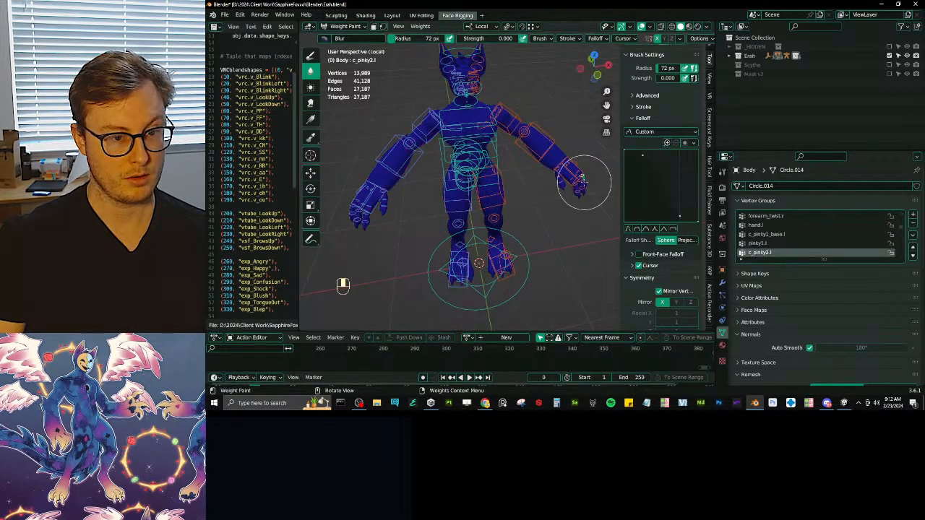
{"action": "left_click", "coordinate": [585, 176], "text": "ctrl"}
{"action": "left_click", "coordinate": [577, 185], "text": "ctrl"}
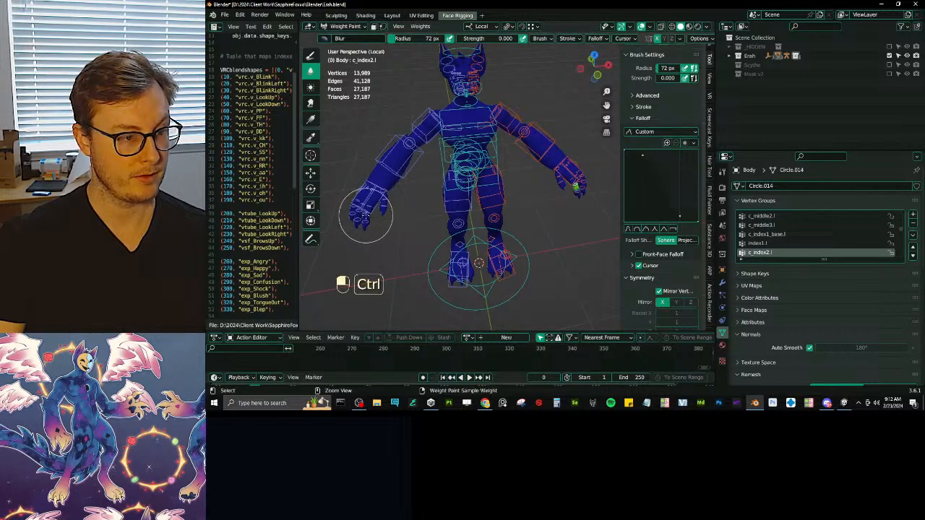
{"action": "left_click", "coordinate": [353, 211], "text": "ctrl"}
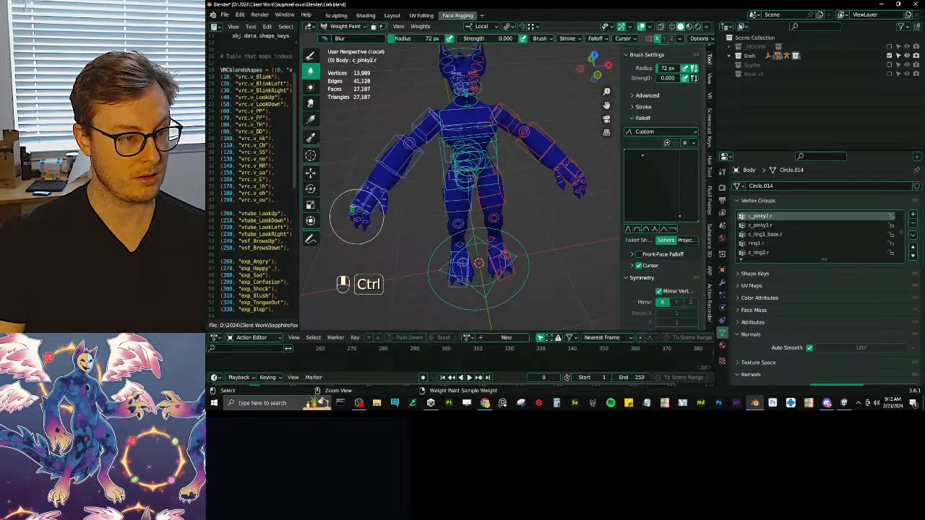
{"action": "left_click", "coordinate": [357, 212], "text": "ctrl"}
{"action": "left_click", "coordinate": [578, 182], "text": "ctrl"}
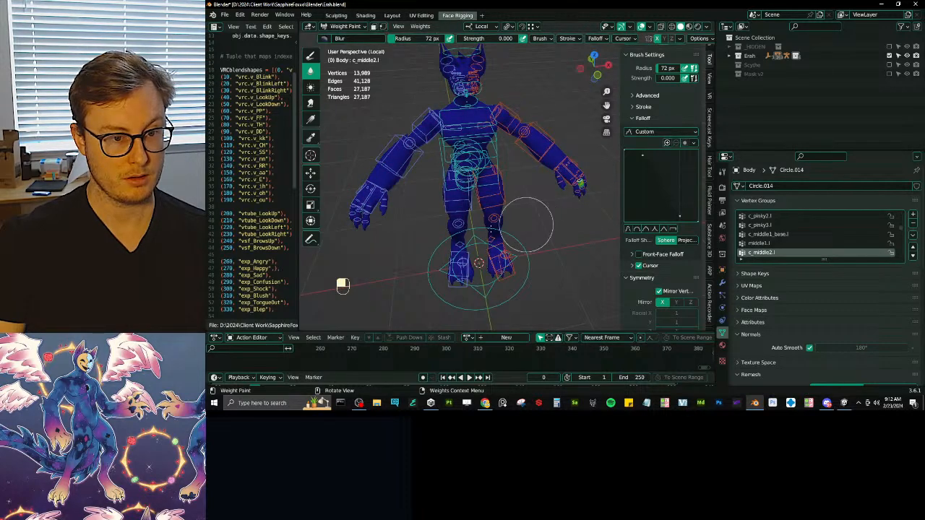
{"action": "left_click", "coordinate": [361, 222], "text": "ctrl"}
{"action": "left_click", "coordinate": [366, 221], "text": "ctrl"}
{"action": "left_click", "coordinate": [359, 212], "text": "ctrl"}
{"action": "left_click", "coordinate": [353, 209], "text": "ctrl"}
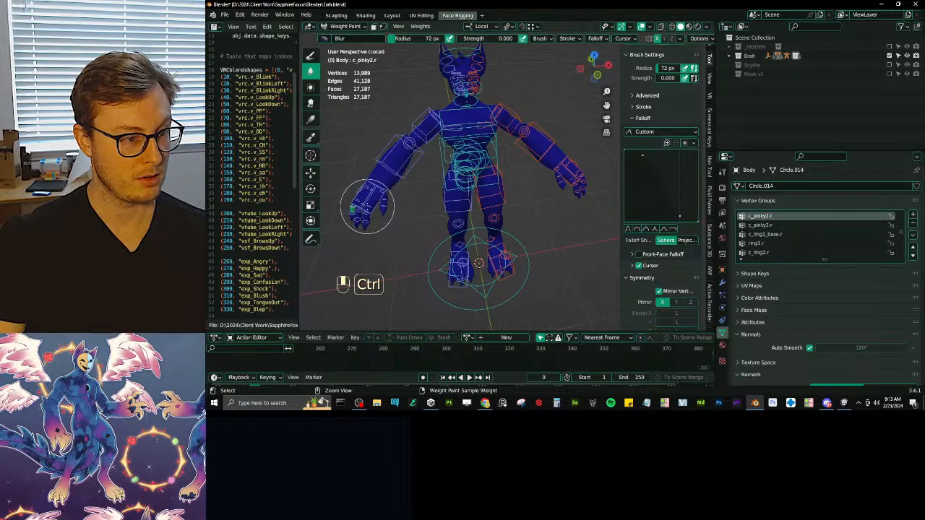
{"action": "left_click", "coordinate": [364, 203], "text": "ctrl"}
Examine the remaining finger and thumb weights on both hands, including c_thumb3.r.
{"action": "middle_click_drag", "start_coordinate": [459, 201], "coordinate": [423, 193]}
{"action": "scroll", "coordinate": [500, 198], "scroll_direction": "up", "scroll_amount": 5}
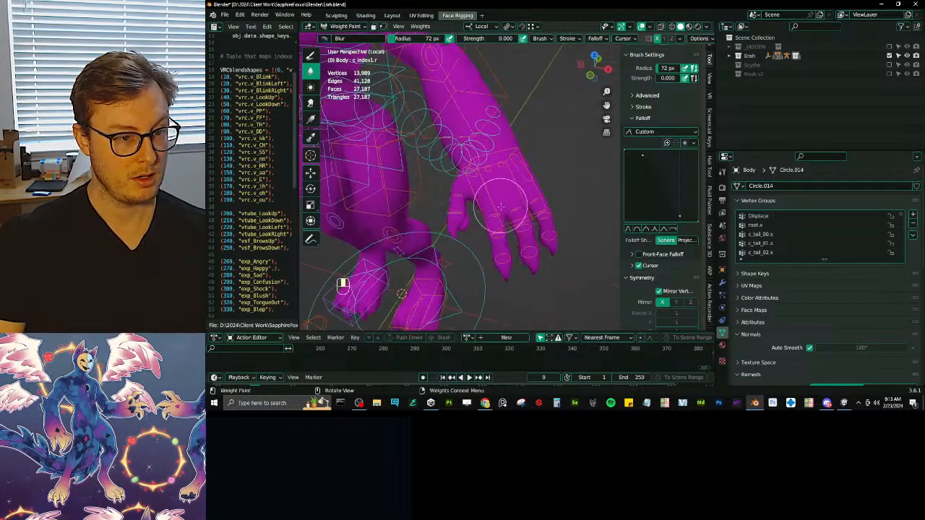
{"action": "left_click", "coordinate": [505, 248], "text": "ctrl"}
{"action": "middle_click_drag", "start_coordinate": [505, 247], "coordinate": [412, 206]}
{"action": "left_click", "coordinate": [509, 202], "text": "ctrl"}
{"action": "scroll", "coordinate": [497, 211], "scroll_direction": "down", "scroll_amount": 6}
{"action": "left_click", "coordinate": [404, 188], "text": "ctrl"}
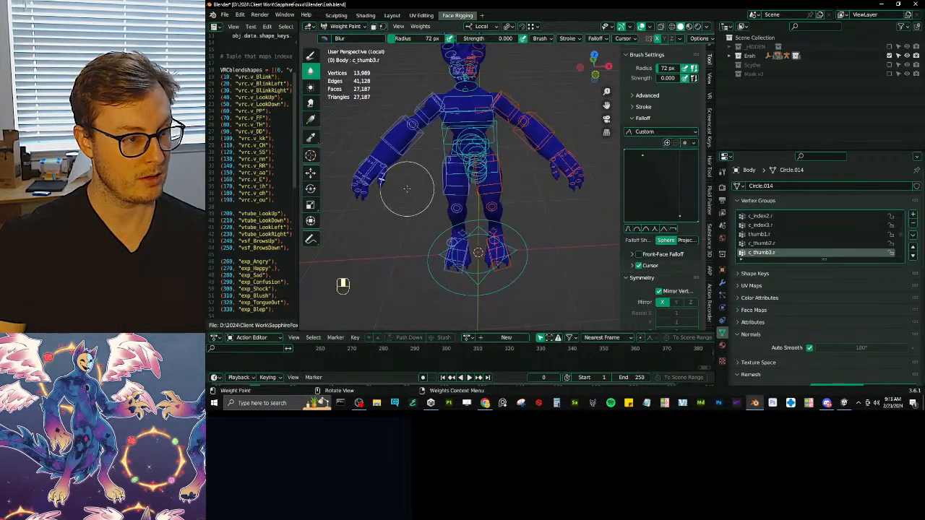
{"action": "middle_click_drag", "start_coordinate": [526, 183], "coordinate": [499, 194], "text": "shift"}
{"action": "scroll", "coordinate": [506, 193], "scroll_direction": "up", "scroll_amount": 4}
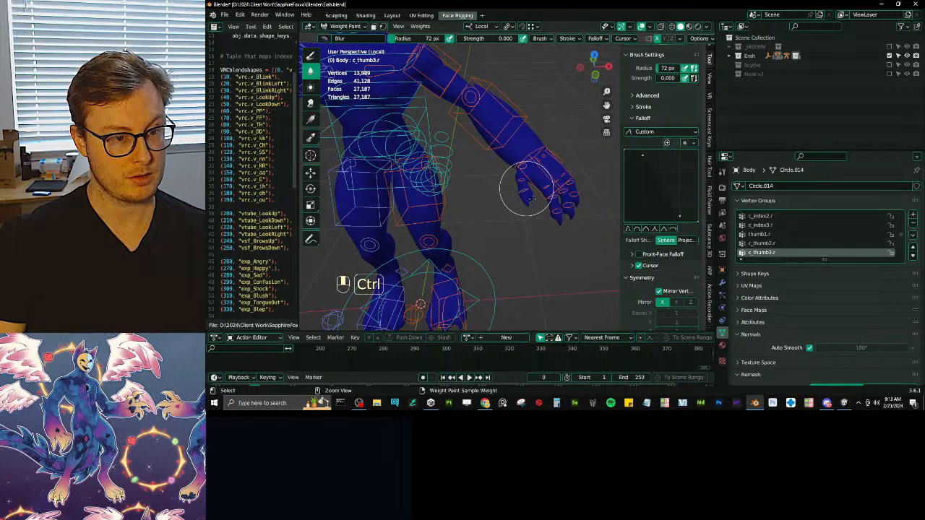
{"action": "left_click", "coordinate": [528, 192], "text": "ctrl"}
{"action": "middle_click_drag", "start_coordinate": [409, 200], "coordinate": [376, 198], "text": "shift"}
{"action": "left_click", "coordinate": [434, 201], "text": "ctrl"}
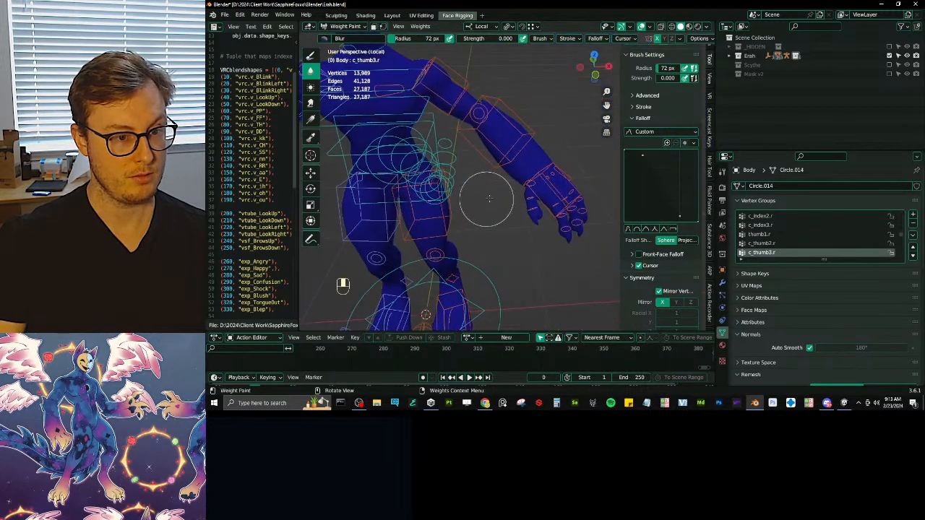
Pick the c_thumb3.l vertex group on the left hand and select all its member vertices in Edit Mode.
{"action": "left_click", "coordinate": [530, 199], "text": "ctrl"}
{"action": "scroll", "coordinate": [526, 200], "scroll_direction": "down", "scroll_amount": 1}
{"action": "middle_click_drag", "start_coordinate": [463, 208], "coordinate": [519, 200], "text": "shift"}
{"action": "scroll", "coordinate": [483, 200], "scroll_direction": "up", "scroll_amount": 5}
{"action": "mouse_move", "coordinate": [597, 195]}
{"action": "middle_mouse_down", "text": "shift"}
{"action": "mouse_move", "coordinate": [483, 200]}
{"action": "mouse_move", "coordinate": [500, 204]}
{"action": "middle_mouse_up", "text": "shift"}
{"action": "key", "text": "Tab"}
{"action": "key", "text": "Tab"}
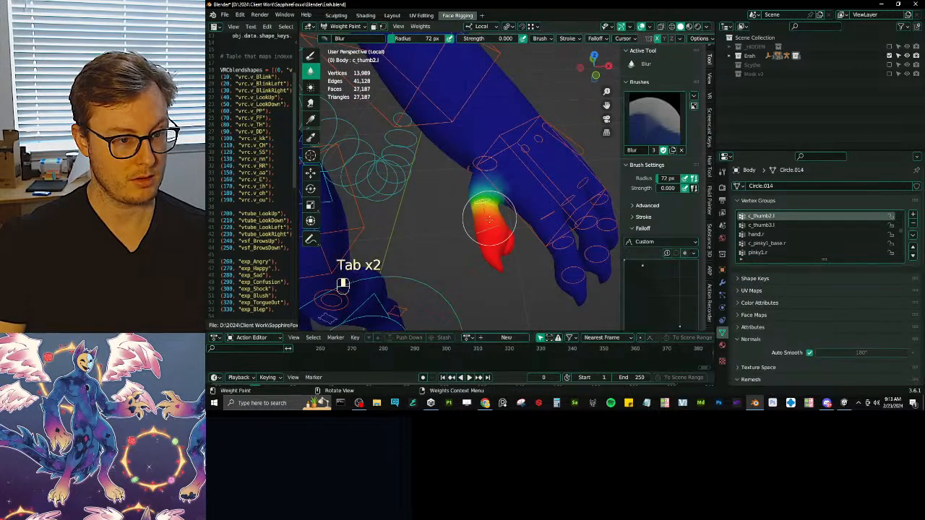
{"action": "left_click", "coordinate": [494, 226], "text": "ctrl"}
{"action": "key", "text": "Tab"}
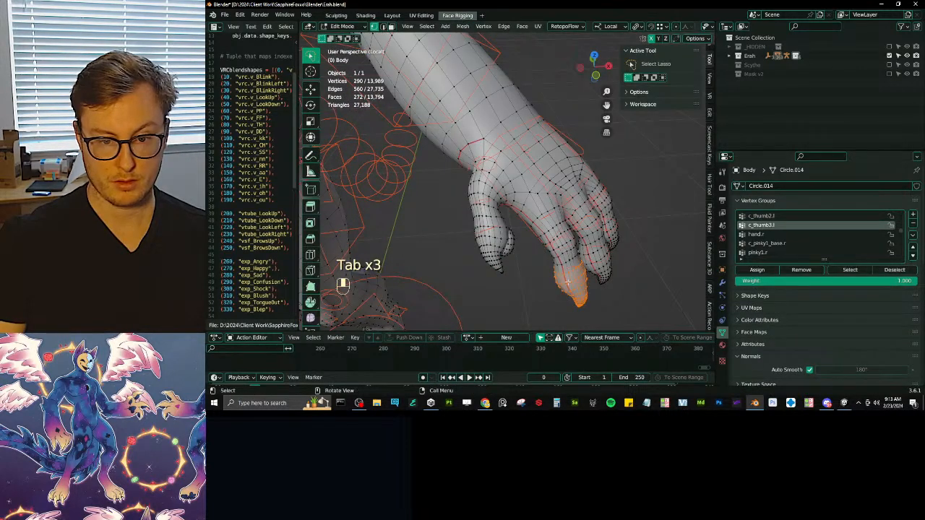
{"action": "key", "text": "alt+a"}
{"action": "left_click", "coordinate": [849, 270]}
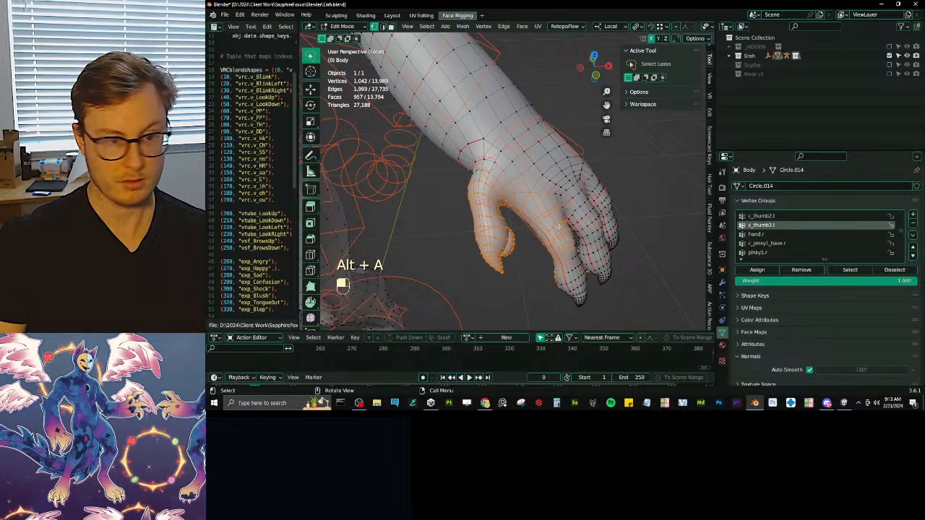
{"action": "middle_click_drag", "start_coordinate": [547, 215], "coordinate": [502, 214]}
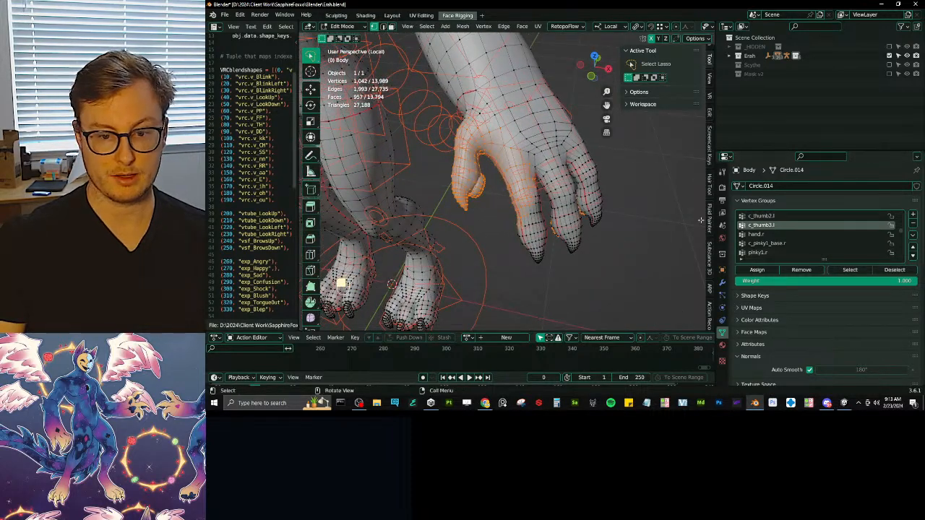
Box-select the left thumb's outer segment in wireframe shading and assign it to the c_thumb3.l vertex group.
{"action": "key", "text": "z"}
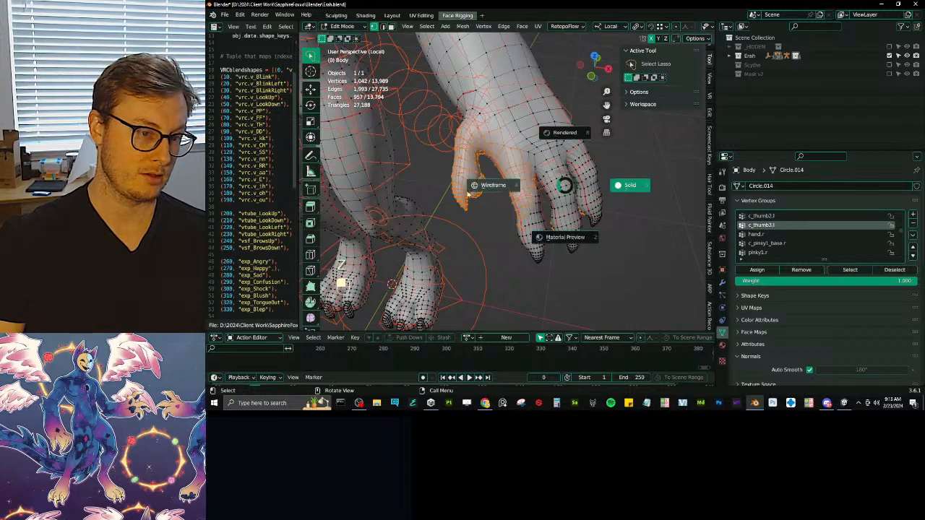
{"action": "left_click", "coordinate": [497, 184]}
{"action": "key", "text": "z"}
{"action": "mouse_move", "coordinate": [494, 183]}
{"action": "middle_mouse_down"}
{"action": "mouse_move", "coordinate": [590, 204]}
{"action": "mouse_move", "coordinate": [573, 216]}
{"action": "mouse_move", "coordinate": [461, 204]}
{"action": "mouse_move", "coordinate": [472, 213]}
{"action": "middle_mouse_up"}
{"action": "left_click", "coordinate": [529, 186]}
{"action": "left_click", "coordinate": [530, 180]}
{"action": "key", "text": "z"}
{"action": "left_click", "coordinate": [531, 215]}
{"action": "key", "text": "b"}
{"action": "left_click_drag", "start_coordinate": [473, 213], "coordinate": [517, 270]}
{"action": "scroll", "coordinate": [503, 225], "scroll_direction": "up", "scroll_amount": 4}
{"action": "key", "text": "b"}
{"action": "left_click_drag", "start_coordinate": [477, 246], "coordinate": [498, 251], "text": "shift"}
{"action": "scroll", "coordinate": [515, 246], "scroll_direction": "down", "scroll_amount": 10}
{"action": "key", "text": "Tab"}
{"action": "scroll", "coordinate": [533, 221], "scroll_direction": "up", "scroll_amount": 6}
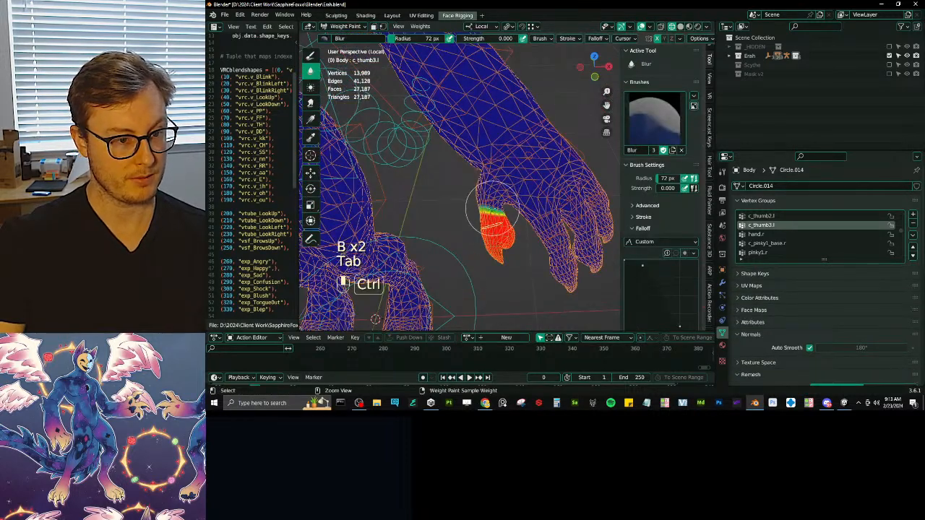
Remove the selected left thumb segment from the c_thumb2.l vertex group and return to Weight Paint mode.
{"action": "left_click", "coordinate": [760, 215]}
{"action": "key", "text": "Tab"}
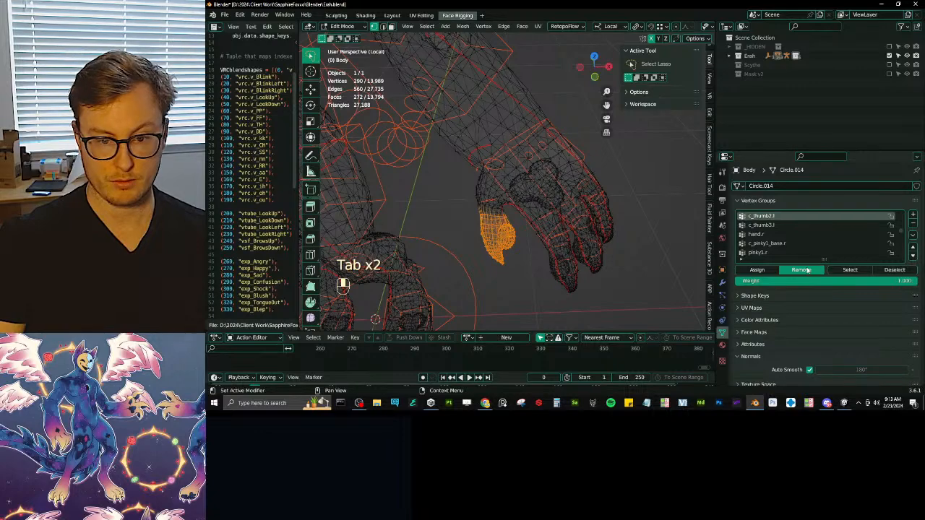
{"action": "key", "text": "Tab"}
{"action": "scroll", "coordinate": [516, 226], "scroll_direction": "down", "scroll_amount": 10}
{"action": "scroll", "coordinate": [504, 217], "scroll_direction": "up", "scroll_amount": 3}
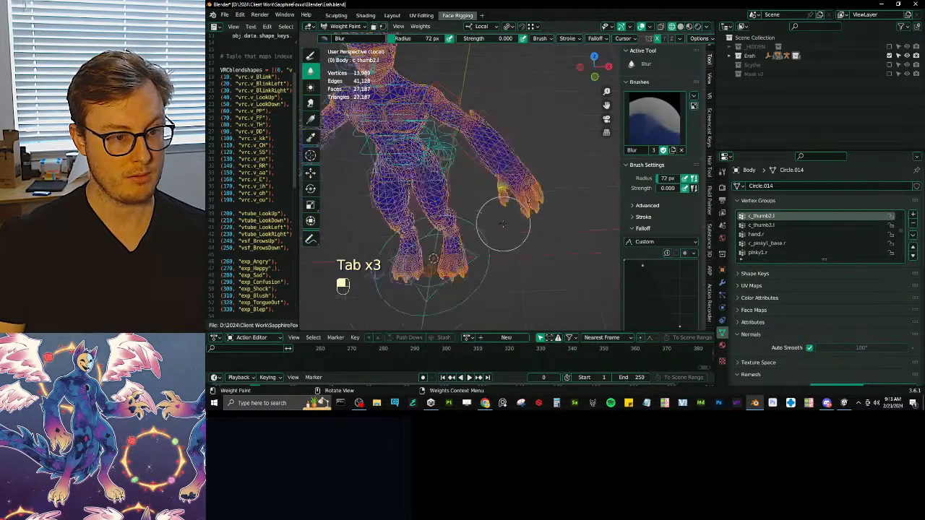
Compare the outer thumb segment weights of c_thumb3.r and c_thumb3.l.
{"action": "middle_click_drag", "start_coordinate": [503, 224], "coordinate": [568, 211], "text": "shift"}
{"action": "middle_click_drag", "start_coordinate": [385, 190], "coordinate": [429, 197], "text": "shift"}
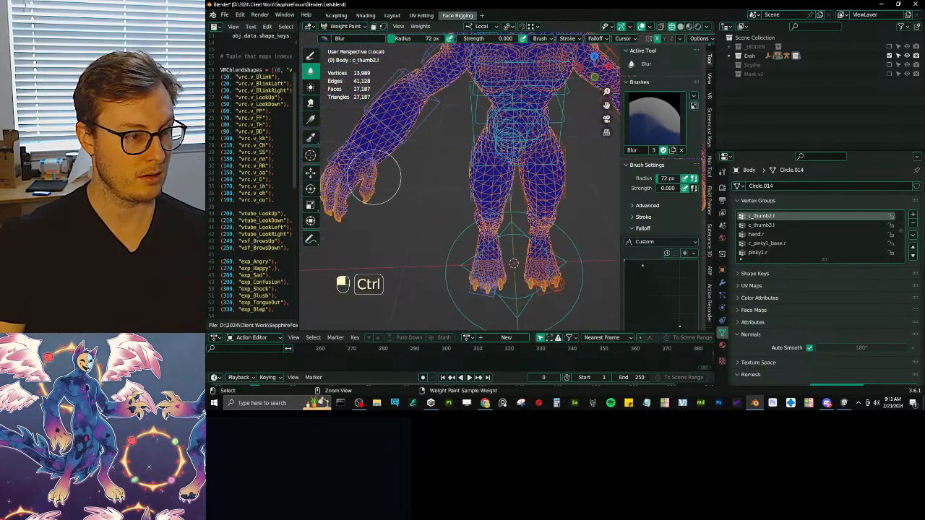
{"action": "left_click", "coordinate": [374, 178], "text": "ctrl"}
{"action": "middle_click_drag", "start_coordinate": [584, 191], "coordinate": [496, 193], "text": "shift"}
{"action": "scroll", "coordinate": [505, 204], "scroll_direction": "up", "scroll_amount": 3}
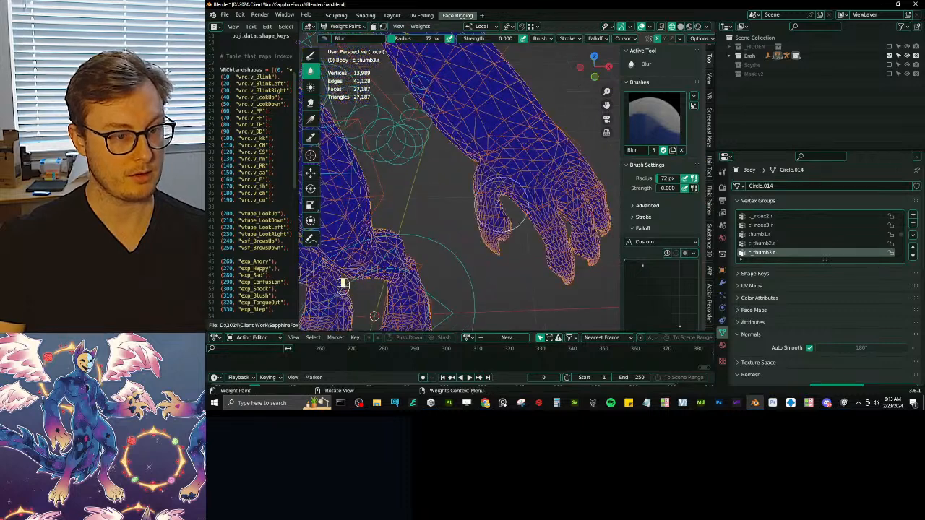
{"action": "left_click", "coordinate": [493, 201], "text": "ctrl"}
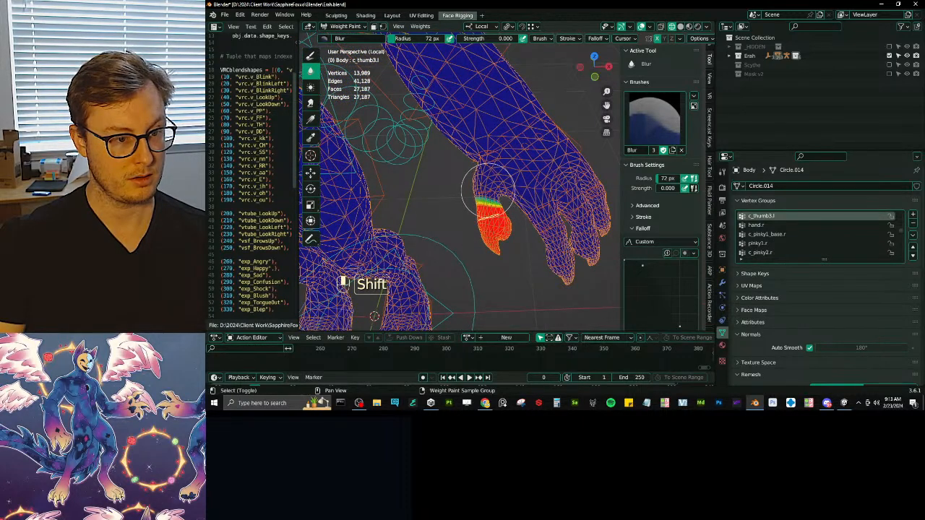
Smooth the c_thumb2.l weights for the selected pose bones with factor 0.5 and 1 iteration, and restore solid shading.
{"action": "right_click", "coordinate": [490, 194], "text": "shift"}
{"action": "left_click", "coordinate": [545, 206]}
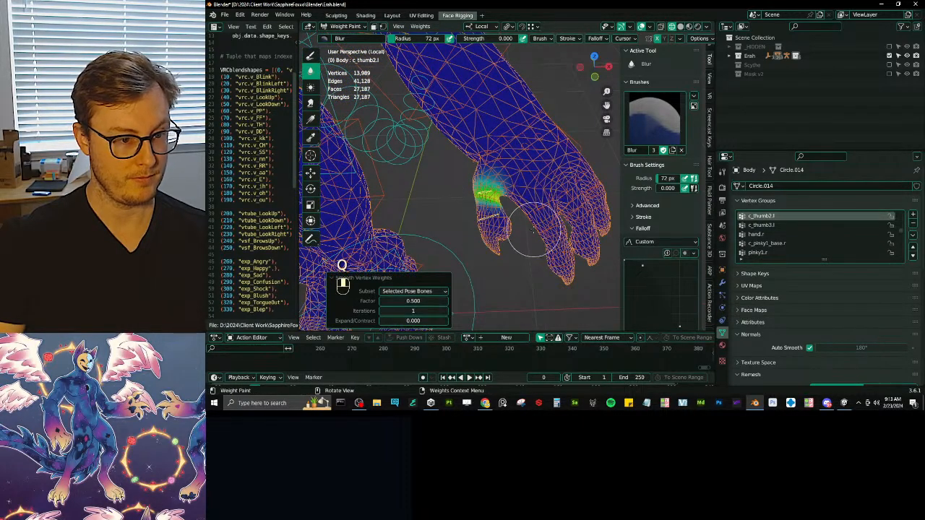
{"action": "scroll", "coordinate": [519, 237], "scroll_direction": "down", "scroll_amount": 8}
{"action": "mouse_move", "coordinate": [514, 233]}
{"action": "middle_mouse_down", "text": "shift"}
{"action": "mouse_move", "coordinate": [531, 206]}
{"action": "mouse_move", "coordinate": [529, 176]}
{"action": "mouse_move", "coordinate": [506, 194]}
{"action": "middle_mouse_up", "text": "shift"}
{"action": "key", "text": "z"}
{"action": "scroll", "coordinate": [529, 175], "scroll_direction": "up", "scroll_amount": 6}
{"action": "scroll", "coordinate": [505, 194], "scroll_direction": "up", "scroll_amount": 2}
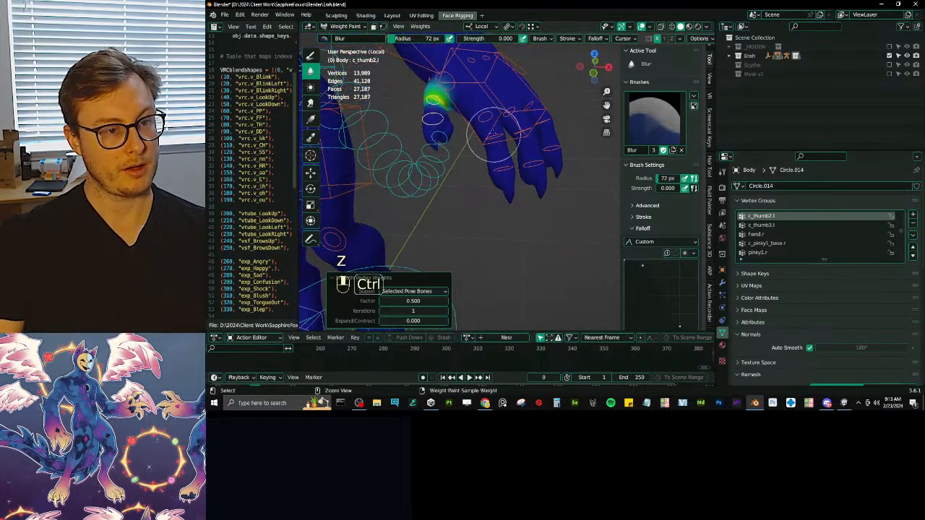
Scale the c_index1.l bone to about 0.491 to test how the left index finger curls.
{"action": "left_click", "coordinate": [488, 117], "text": "ctrl"}
{"action": "key", "text": "s"}
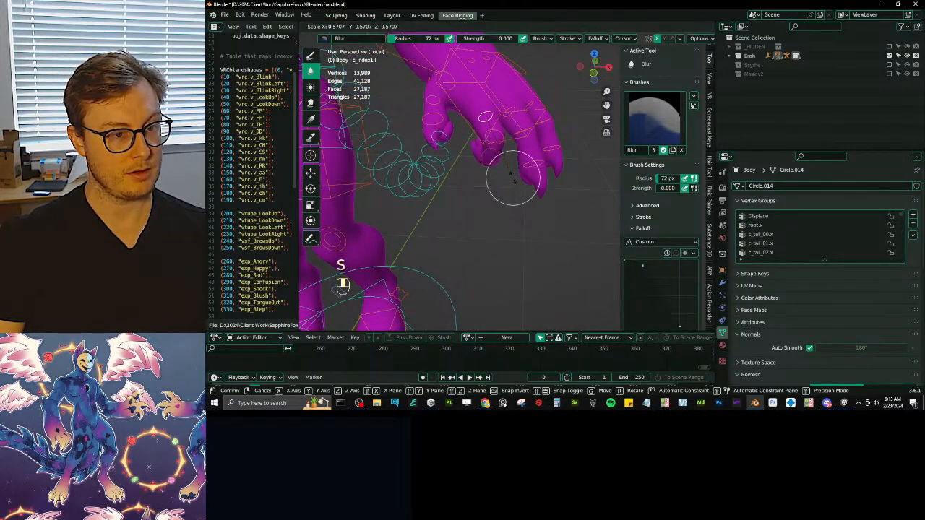
{"action": "left_click", "coordinate": [502, 187]}
{"action": "middle_click_drag", "start_coordinate": [502, 186], "coordinate": [465, 196], "text": "shift"}
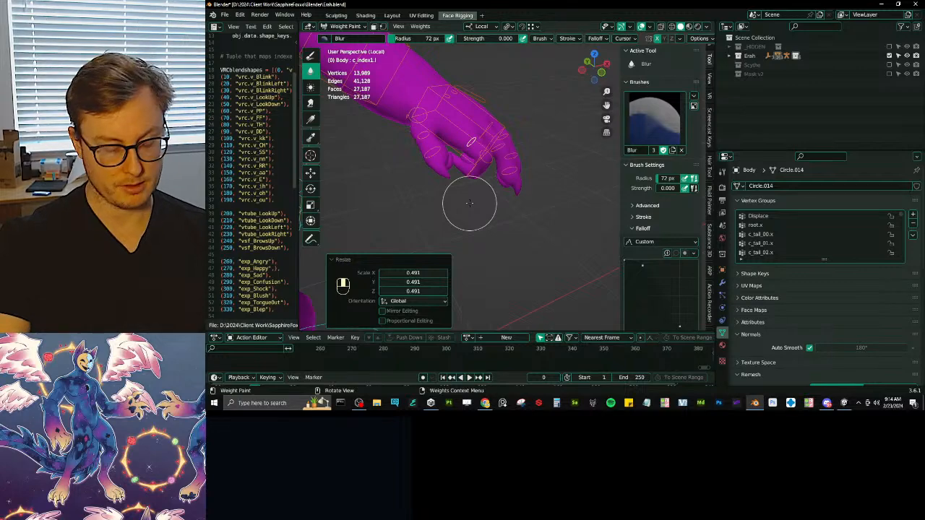
{"action": "key", "text": "KP_Decimal"}
{"action": "scroll", "coordinate": [462, 199], "scroll_direction": "down", "scroll_amount": 4}
{"action": "mouse_move", "coordinate": [534, 187]}
{"action": "middle_mouse_down"}
{"action": "mouse_move", "coordinate": [471, 134]}
{"action": "mouse_move", "coordinate": [495, 136]}
{"action": "mouse_move", "coordinate": [473, 134]}
{"action": "mouse_move", "coordinate": [508, 203]}
{"action": "middle_mouse_up"}
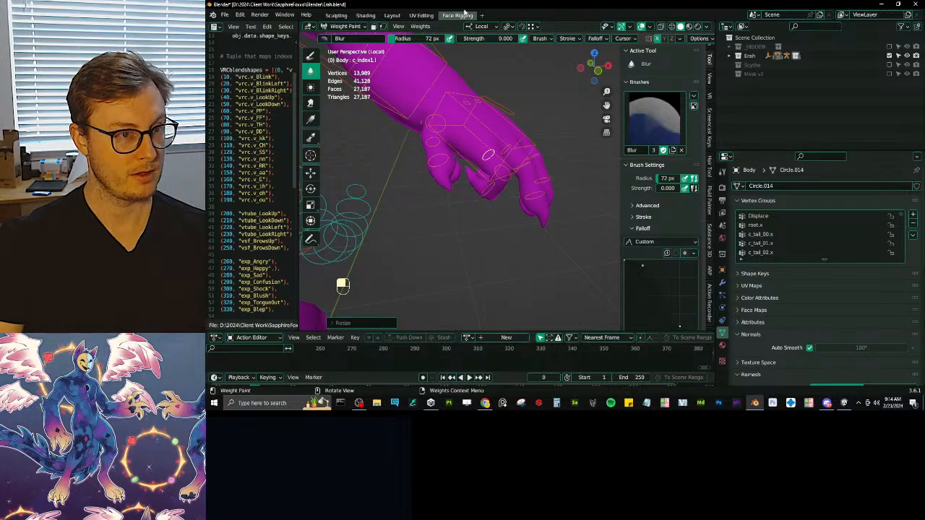
Switch to the Layout workspace, isolate the body in local view and clear the finger bone's scale.
{"action": "left_click", "coordinate": [391, 15]}
{"action": "key", "text": "KP_1"}
{"action": "middle_click_drag", "start_coordinate": [580, 183], "coordinate": [549, 210]}
{"action": "key", "text": "KP_Divide"}
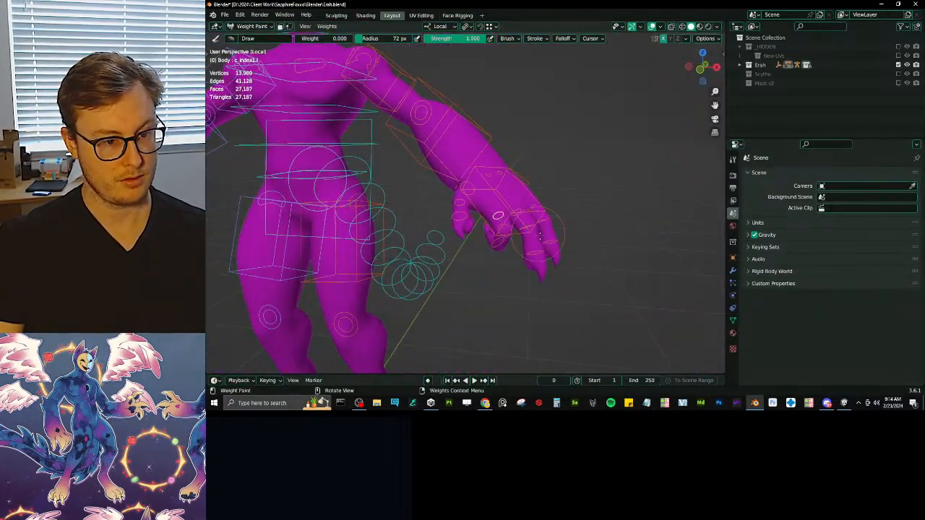
{"action": "scroll", "coordinate": [560, 246], "scroll_direction": "up", "scroll_amount": 3}
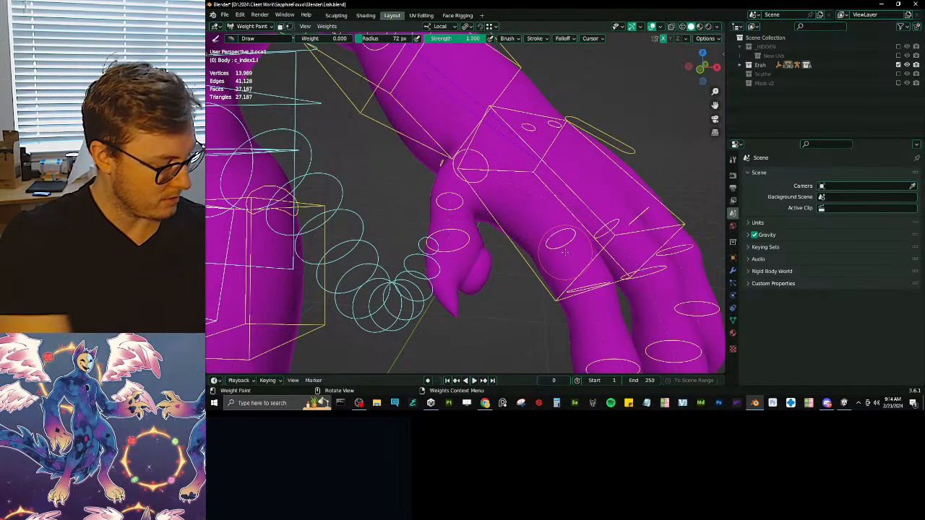
{"action": "middle_click_drag", "start_coordinate": [564, 251], "coordinate": [573, 241]}
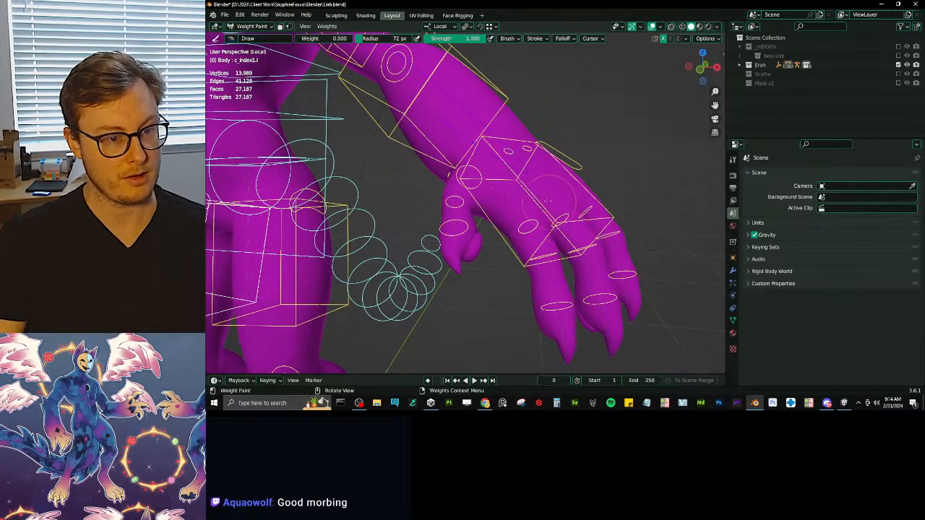
Rotate the c_forearm_fk.l and c_forearm_fk.r bones to test the arm pose.
{"action": "scroll", "coordinate": [550, 203], "scroll_direction": "down", "scroll_amount": 6}
{"action": "left_click", "coordinate": [473, 176], "text": "ctrl"}
{"action": "scroll", "coordinate": [501, 210], "scroll_direction": "down", "scroll_amount": 2}
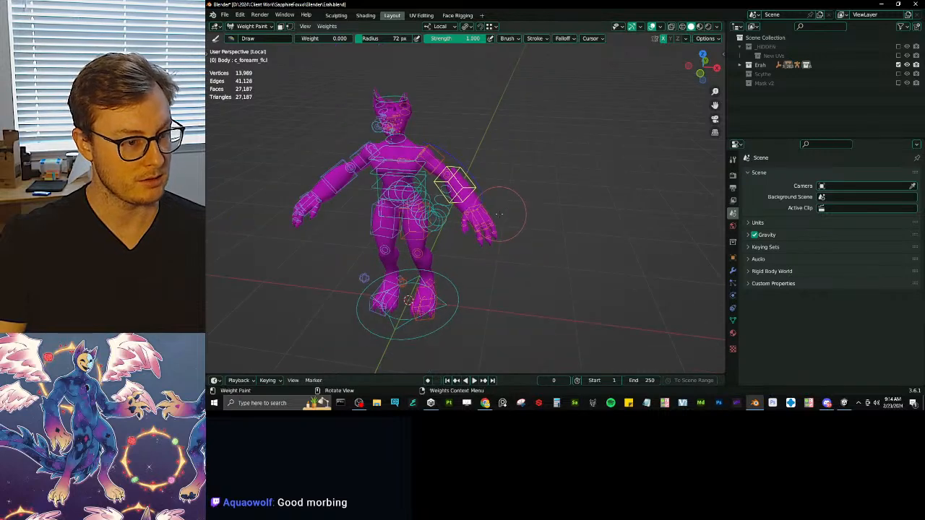
{"action": "key", "text": "r"}
{"action": "left_click", "coordinate": [349, 218]}
{"action": "middle_click_drag", "start_coordinate": [556, 252], "coordinate": [527, 148]}
{"action": "key", "text": "r"}
{"action": "left_click", "coordinate": [524, 249]}
{"action": "key", "text": "r"}
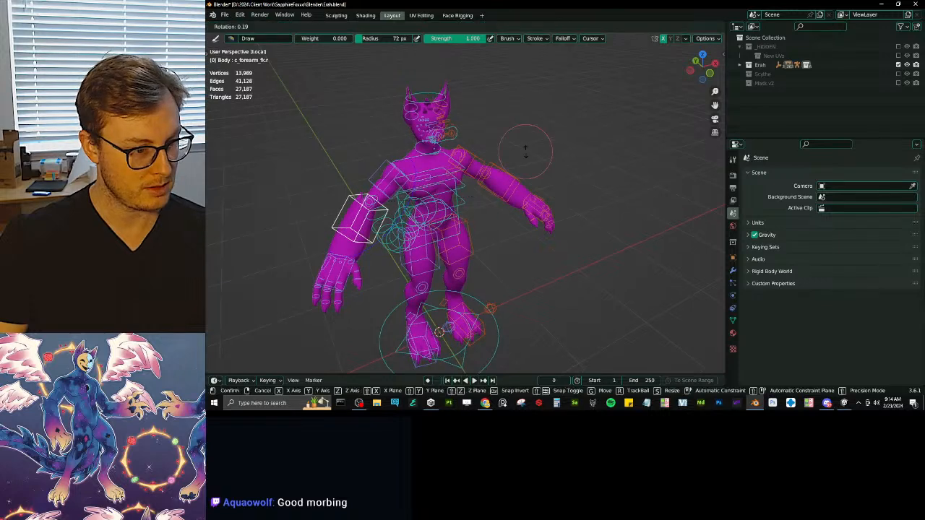
{"action": "left_click", "coordinate": [508, 115]}
Try rotating the left forearm bone again, and rotate the c_forearm_fk.r bone further from a side view.
{"action": "middle_click_drag", "start_coordinate": [508, 115], "coordinate": [497, 168]}
{"action": "scroll", "coordinate": [514, 206], "scroll_direction": "up", "scroll_amount": 3}
{"action": "mouse_move", "coordinate": [506, 206]}
{"action": "middle_mouse_down"}
{"action": "mouse_move", "coordinate": [515, 206]}
{"action": "mouse_move", "coordinate": [507, 209]}
{"action": "middle_mouse_up"}
{"action": "left_click", "coordinate": [543, 134], "text": "ctrl"}
{"action": "key", "text": "r"}
{"action": "right_click", "coordinate": [500, 225]}
{"action": "middle_click_drag", "start_coordinate": [500, 225], "coordinate": [543, 201]}
{"action": "middle_click_drag", "start_coordinate": [475, 199], "coordinate": [510, 217]}
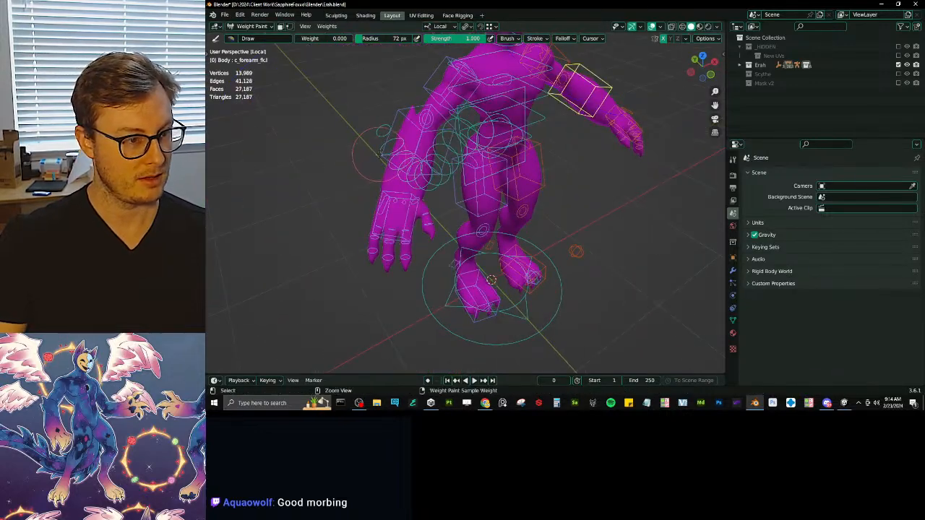
{"action": "left_click", "coordinate": [378, 156], "text": "ctrl"}
{"action": "middle_click_drag", "start_coordinate": [440, 170], "coordinate": [543, 198]}
{"action": "key", "text": "r"}
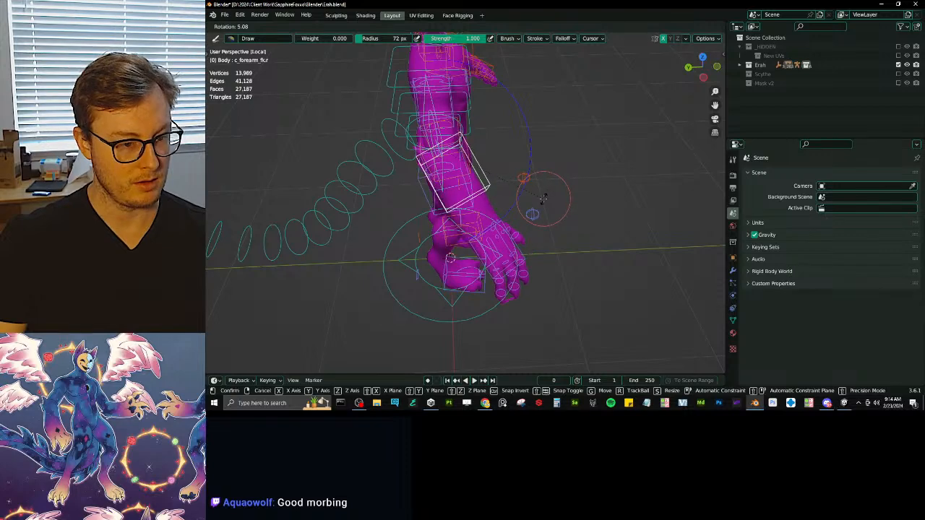
{"action": "left_click", "coordinate": [544, 191]}
Show the c_pinky3.r weights, choose the Blur brush and clear the rotation of all bones.
{"action": "middle_click_drag", "start_coordinate": [517, 235], "coordinate": [508, 172], "text": "shift"}
{"action": "scroll", "coordinate": [507, 172], "scroll_direction": "up", "scroll_amount": 2}
{"action": "scroll", "coordinate": [504, 184], "scroll_direction": "up", "scroll_amount": 1}
{"action": "left_click", "coordinate": [464, 159], "text": "ctrl"}
{"action": "middle_click_drag", "start_coordinate": [490, 244], "coordinate": [493, 202]}
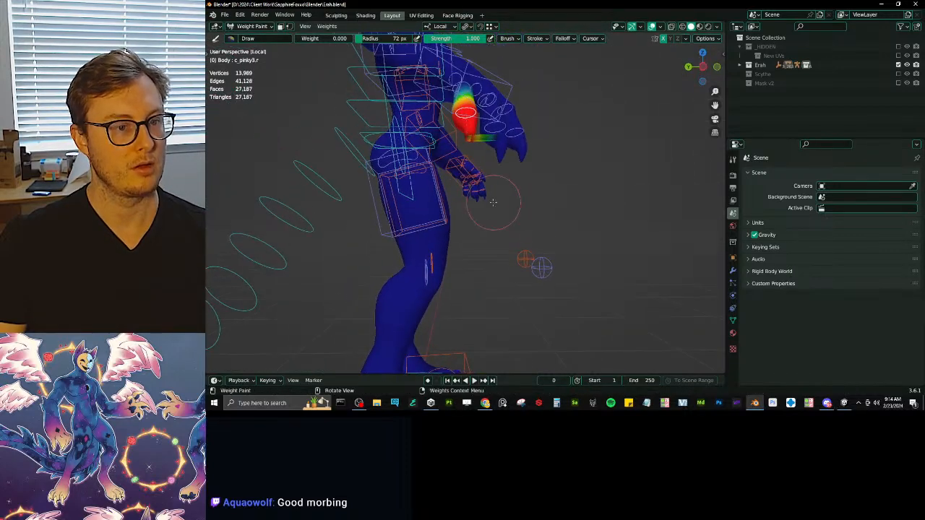
{"action": "key", "text": "t"}
{"action": "left_click", "coordinate": [218, 72]}
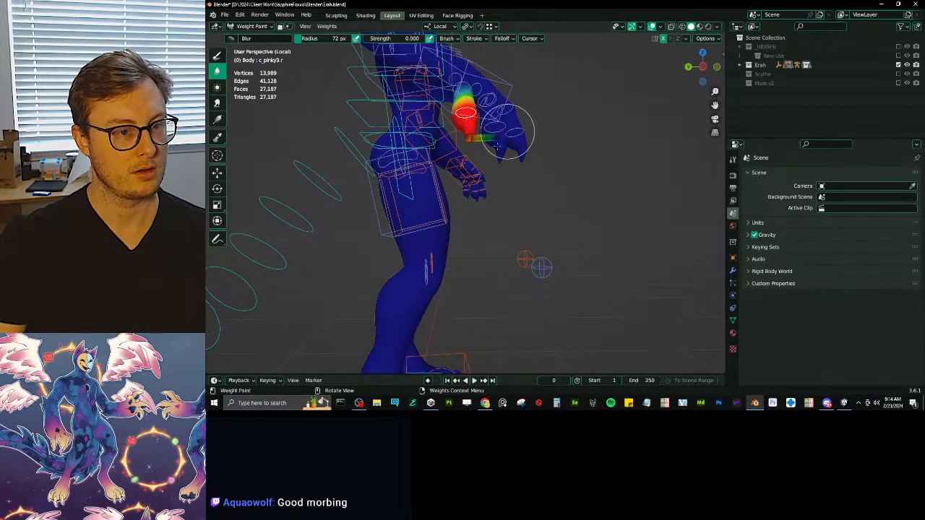
{"action": "key", "text": "a"}
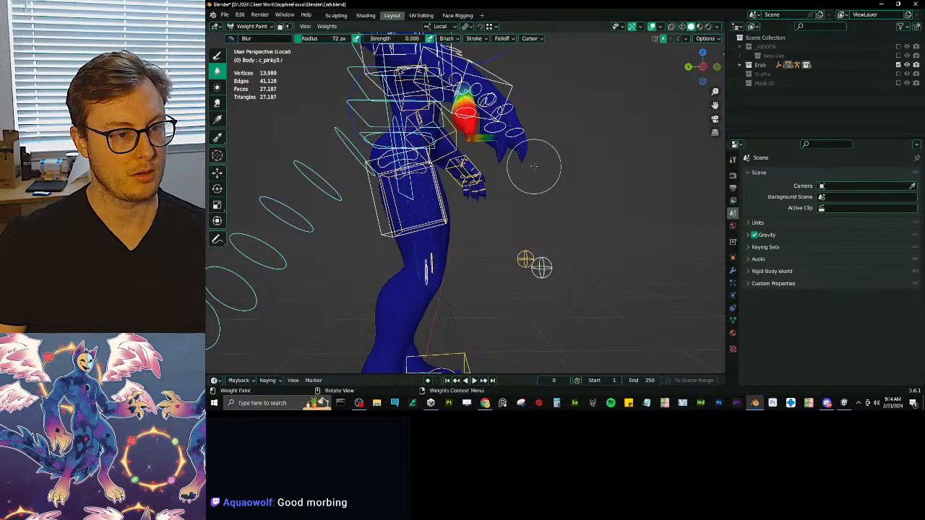
{"action": "key", "text": "alt+r"}
Box-select the right pinky's tip in wireframe Edit Mode and assign it to the c_pinky3.r vertex group.
{"action": "middle_click_drag", "start_coordinate": [508, 123], "coordinate": [499, 239]}
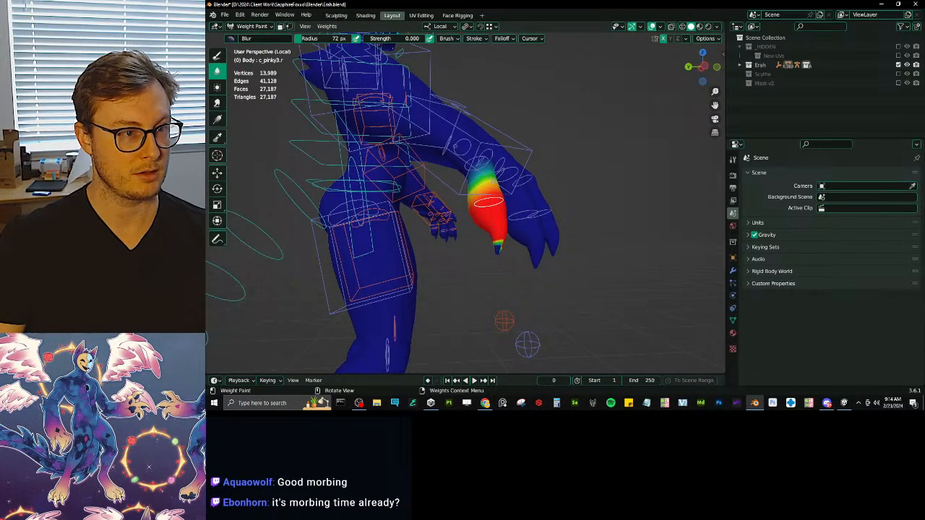
{"action": "mouse_move", "coordinate": [445, 108]}
{"action": "middle_mouse_down"}
{"action": "mouse_move", "coordinate": [490, 173]}
{"action": "mouse_move", "coordinate": [491, 155]}
{"action": "mouse_move", "coordinate": [539, 155]}
{"action": "mouse_move", "coordinate": [528, 163]}
{"action": "mouse_move", "coordinate": [574, 190]}
{"action": "middle_mouse_up"}
{"action": "key", "text": "Tab"}
{"action": "key", "text": "Tab"}
{"action": "key", "text": "Tab"}
{"action": "key", "text": "z"}
{"action": "left_click", "coordinate": [509, 188]}
{"action": "key", "text": "b"}
{"action": "left_click_drag", "start_coordinate": [496, 164], "coordinate": [549, 221]}
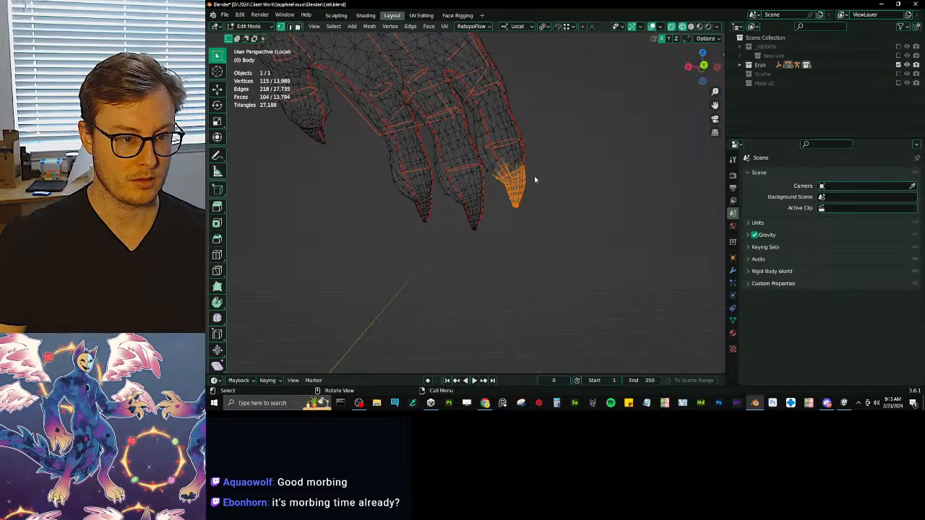
{"action": "key", "text": "Tab"}
{"action": "left_click", "coordinate": [733, 320]}
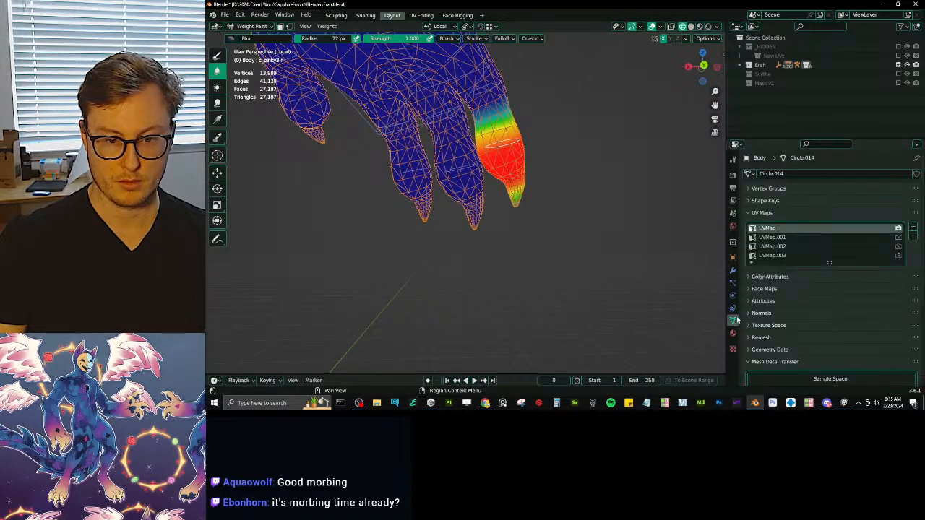
{"action": "left_click", "coordinate": [756, 190]}
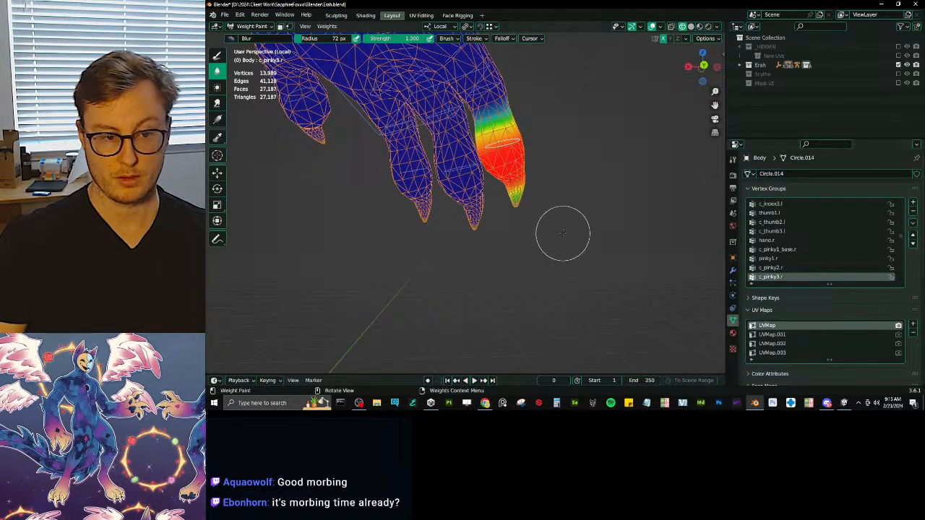
{"action": "key", "text": "Tab"}
{"action": "key", "text": "Tab"}
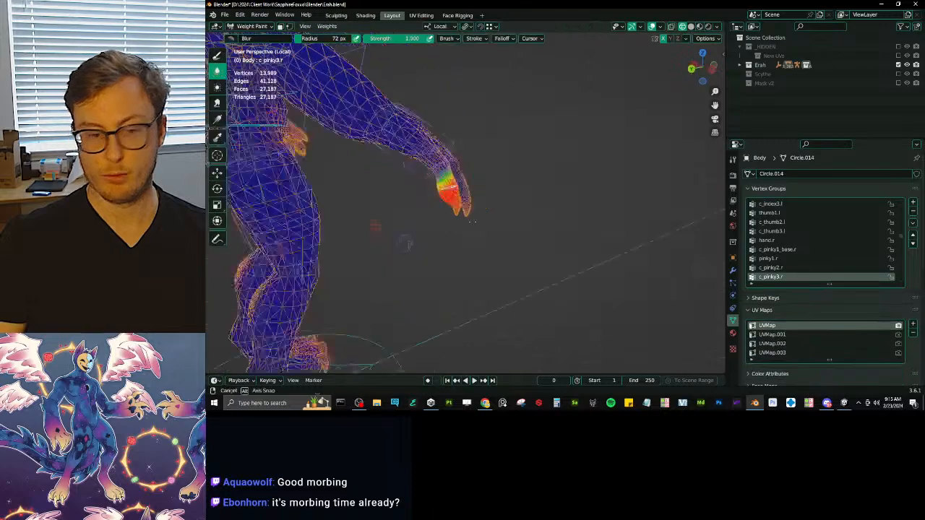
Rotate the c_pinky1_base.l bone by about -29.9° to test the left hand's pinky base deformation.
{"action": "key", "text": "Home"}
{"action": "middle_click_drag", "start_coordinate": [562, 218], "coordinate": [461, 209]}
{"action": "middle_click_drag", "start_coordinate": [461, 210], "coordinate": [461, 197], "text": "ctrl"}
{"action": "left_click", "coordinate": [483, 173], "text": "ctrl"}
{"action": "scroll", "coordinate": [485, 175], "scroll_direction": "up", "scroll_amount": 5}
{"action": "scroll", "coordinate": [462, 202], "scroll_direction": "down", "scroll_amount": 3}
{"action": "scroll", "coordinate": [463, 206], "scroll_direction": "down", "scroll_amount": 3}
{"action": "scroll", "coordinate": [484, 224], "scroll_direction": "up", "scroll_amount": 2}
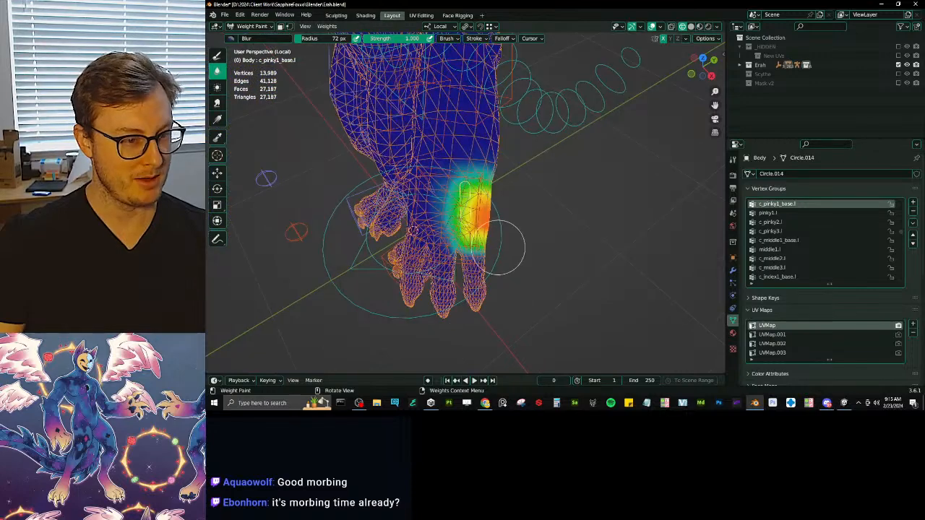
{"action": "key", "text": "r"}
{"action": "left_click", "coordinate": [543, 241]}
{"action": "middle_click_drag", "start_coordinate": [543, 241], "coordinate": [532, 200]}
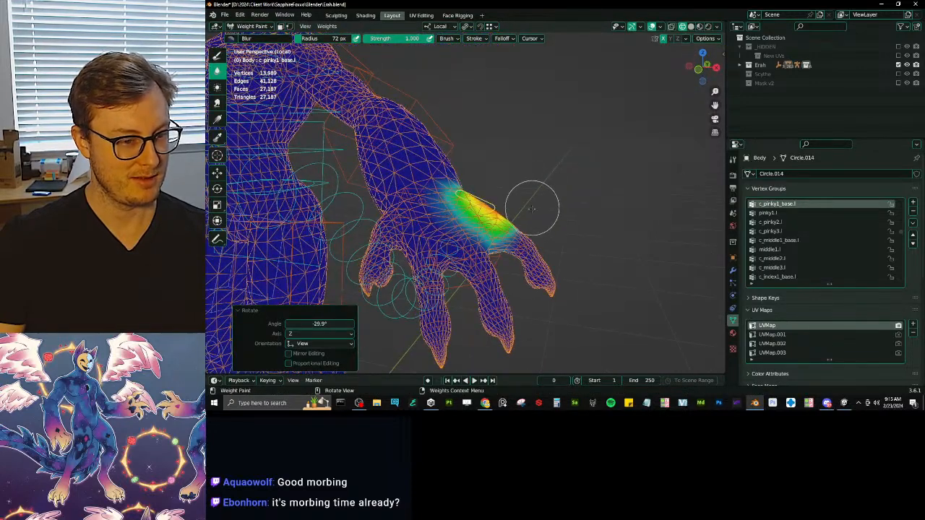
Select the first-joint bones of the left index, middle and pinky fingers together with the c_thumb1.l bone.
{"action": "scroll", "coordinate": [502, 203], "scroll_direction": "up", "scroll_amount": 3}
{"action": "middle_click_drag", "start_coordinate": [478, 247], "coordinate": [511, 210], "text": "shift"}
{"action": "left_click", "coordinate": [439, 209], "text": "ctrl"}
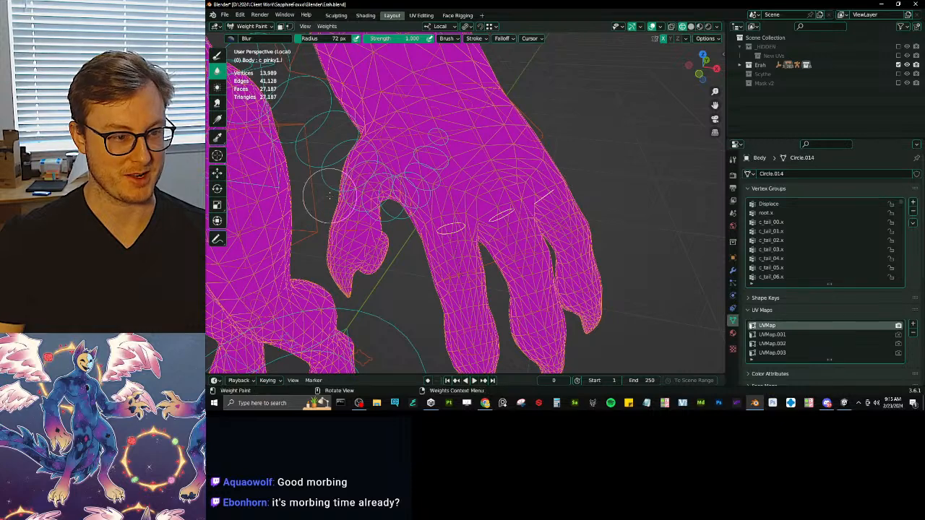
{"action": "middle_click_drag", "start_coordinate": [329, 195], "coordinate": [363, 205]}
{"action": "middle_click_drag", "start_coordinate": [395, 165], "coordinate": [410, 170]}
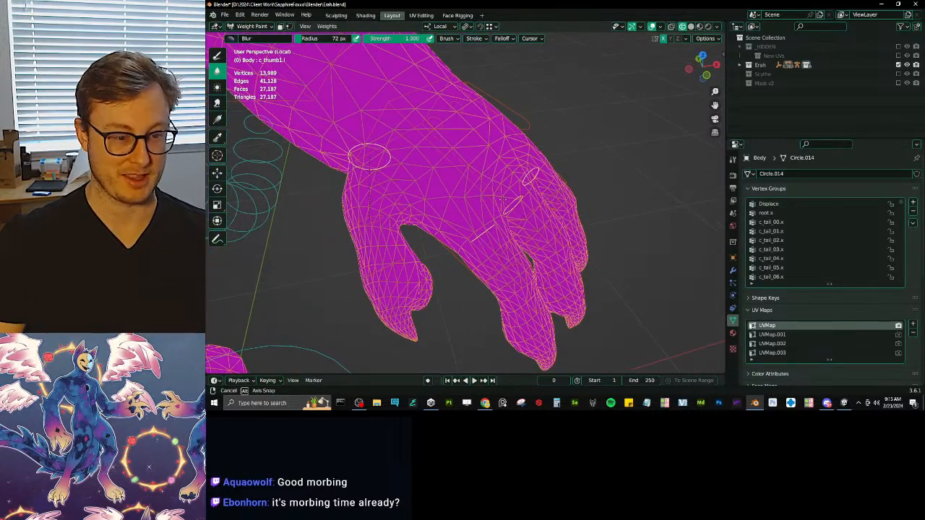
Try scaling the selected left finger and thumb bones down, and undo the scaling.
{"action": "key", "text": "s"}
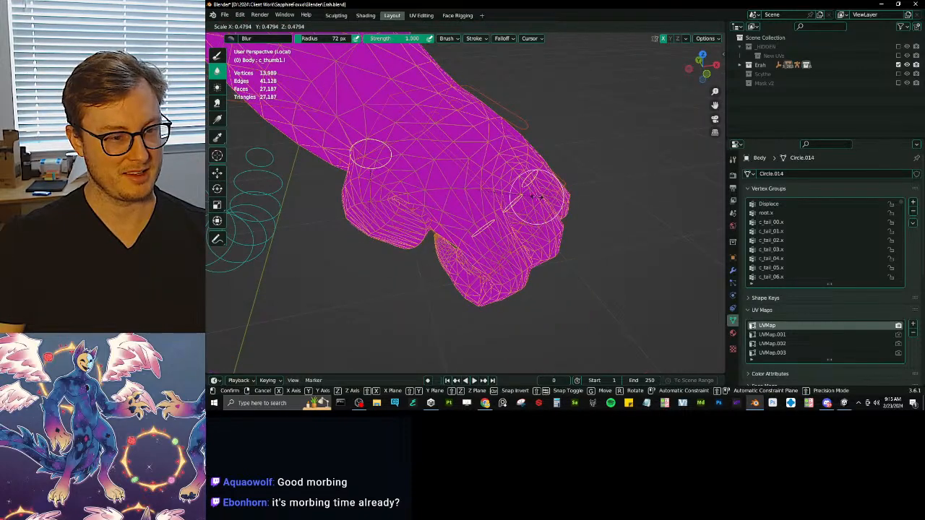
{"action": "left_click", "coordinate": [533, 195]}
{"action": "key", "text": "ctrl+z"}
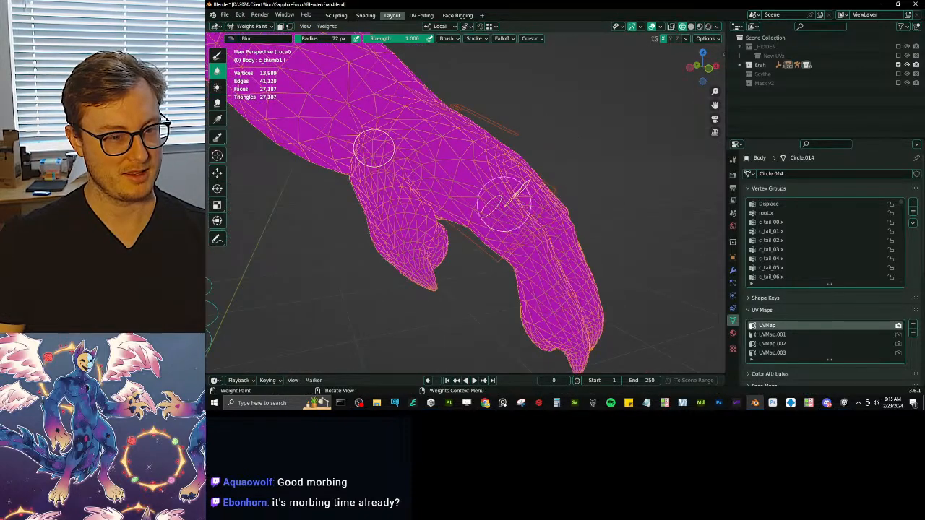
Change the transform pivot point and test-rotate the selected left finger bones around their local X axis.
{"action": "mouse_move", "coordinate": [524, 191]}
{"action": "middle_mouse_down"}
{"action": "mouse_move", "coordinate": [500, 222]}
{"action": "mouse_move", "coordinate": [548, 230]}
{"action": "mouse_move", "coordinate": [556, 210]}
{"action": "middle_mouse_up"}
{"action": "key", "text": "period"}
{"action": "left_click", "coordinate": [630, 195]}
{"action": "middle_click_drag", "start_coordinate": [629, 195], "coordinate": [615, 175]}
{"action": "key", "text": "r"}
{"action": "key", "text": "x"}
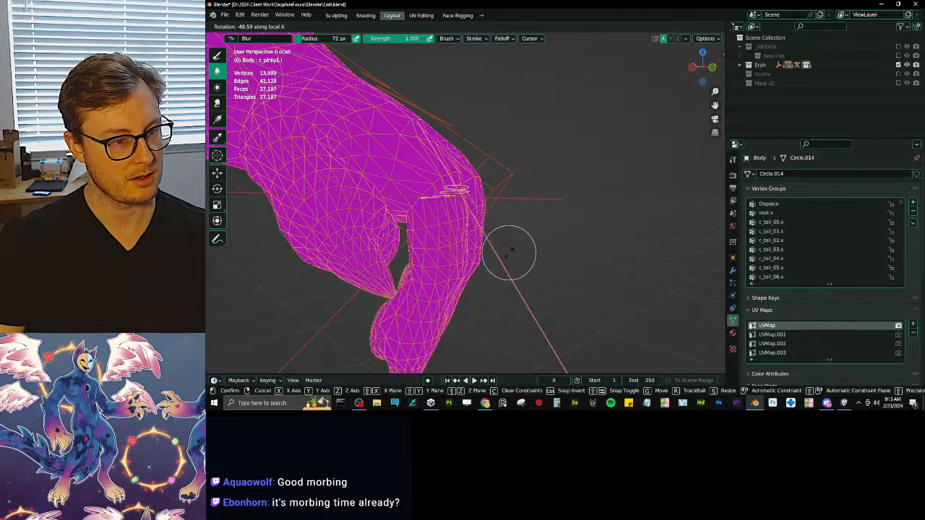
{"action": "left_click", "coordinate": [484, 257]}
Extend the selection to the outer joints of the left fingers, including c_pinky3.l, c_pinky2.l and c_index3.l.
{"action": "middle_click_drag", "start_coordinate": [484, 257], "coordinate": [528, 219]}
{"action": "left_click", "coordinate": [476, 268], "text": "shift"}
{"action": "left_click", "coordinate": [513, 227], "text": "shift"}
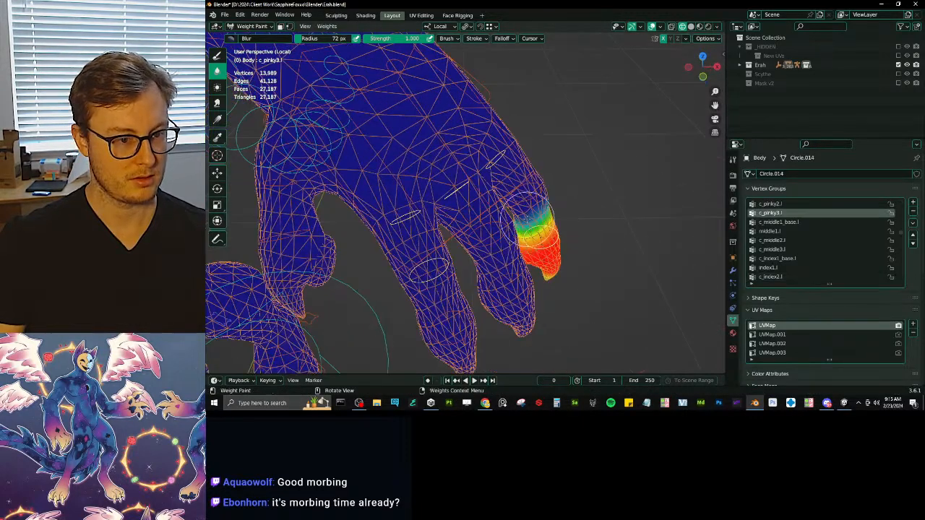
{"action": "left_click", "coordinate": [499, 237], "text": "shift"}
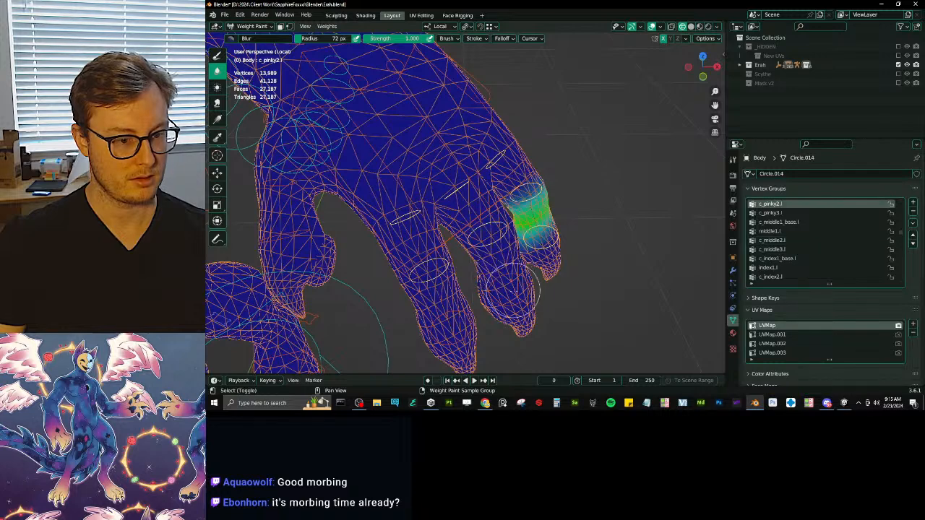
{"action": "left_click", "coordinate": [476, 311], "text": "shift"}
{"action": "left_click", "coordinate": [448, 311], "text": "shift"}
{"action": "middle_click_drag", "start_coordinate": [499, 263], "coordinate": [507, 233], "text": "shift"}
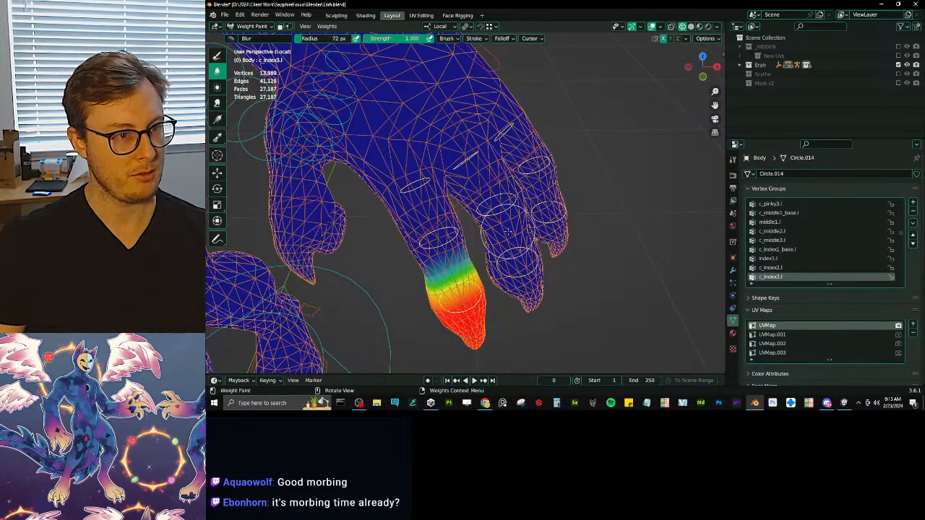
Leave Weight Paint, make Erah_rig active in Pose Mode and display the viewport in solid shading.
{"action": "key", "text": "w"}
{"action": "key", "text": "ctrl+Tab"}
{"action": "left_click", "coordinate": [349, 225]}
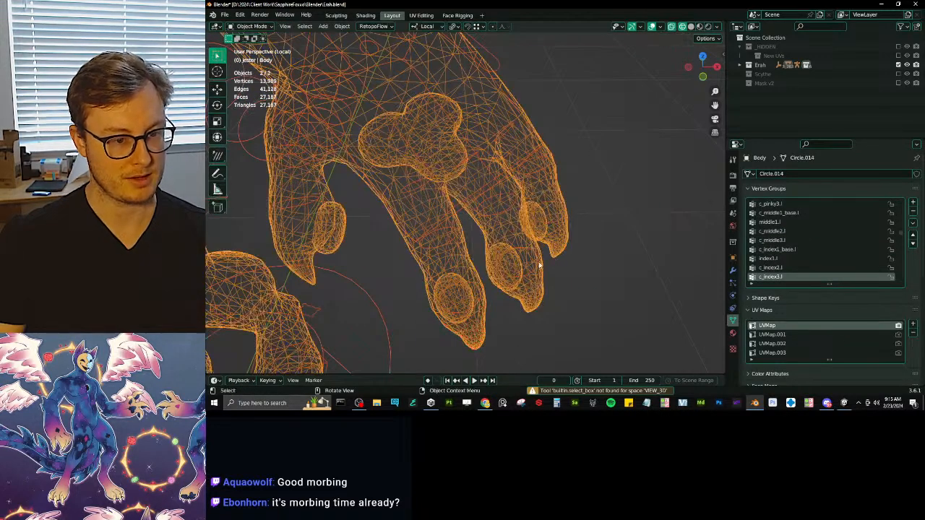
{"action": "left_click", "coordinate": [538, 264]}
{"action": "key", "text": "ctrl+Tab"}
{"action": "key", "text": "z"}
{"action": "left_click", "coordinate": [562, 249]}
{"action": "middle_click_drag", "start_coordinate": [565, 247], "coordinate": [589, 238]}
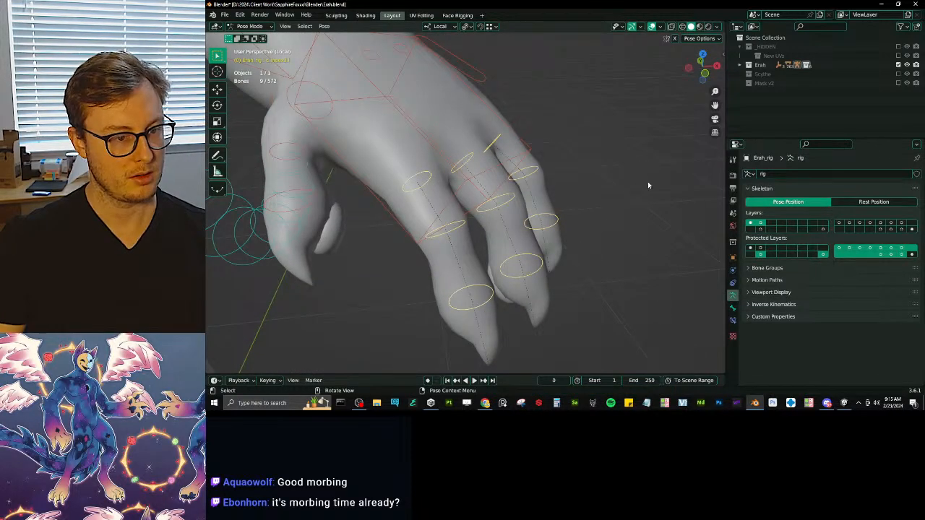
Curl the nine selected left finger bones by -70.1° around local X, and try relaxing the pose.
{"action": "key", "text": "r"}
{"action": "key", "text": "x"}
{"action": "key", "text": "x"}
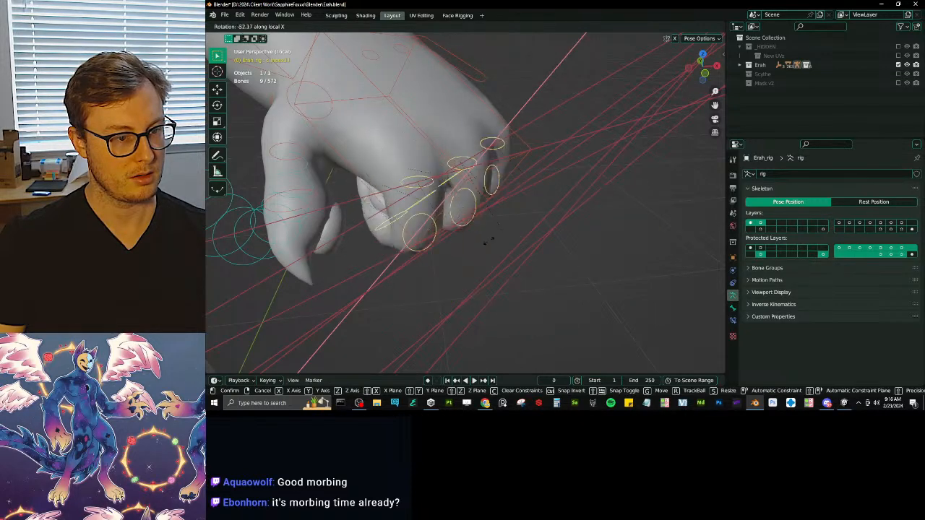
{"action": "left_click", "coordinate": [477, 238]}
{"action": "middle_click_drag", "start_coordinate": [476, 237], "coordinate": [576, 206]}
{"action": "key", "text": "alt+e"}
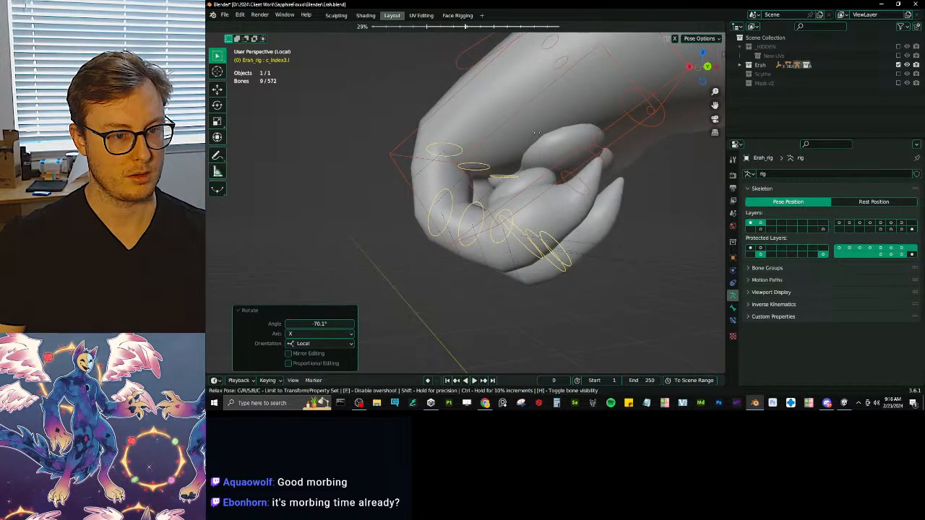
{"action": "left_click", "coordinate": [527, 134]}
Refine the left fist by moving and rotating individual hand bones from several angles.
{"action": "middle_click_drag", "start_coordinate": [527, 135], "coordinate": [518, 207]}
{"action": "left_click", "coordinate": [478, 202]}
{"action": "middle_click_drag", "start_coordinate": [587, 221], "coordinate": [554, 221]}
{"action": "key", "text": "g"}
{"action": "left_click", "coordinate": [574, 221]}
{"action": "key", "text": "r"}
{"action": "left_click", "coordinate": [531, 188]}
{"action": "left_click", "coordinate": [579, 182]}
{"action": "middle_click_drag", "start_coordinate": [608, 197], "coordinate": [463, 154]}
{"action": "key", "text": "r"}
{"action": "left_click", "coordinate": [611, 204]}
Rotate c_thumb1.l and the next thumb bone toward the curled left fingers.
{"action": "left_click", "coordinate": [380, 149]}
{"action": "key", "text": "r"}
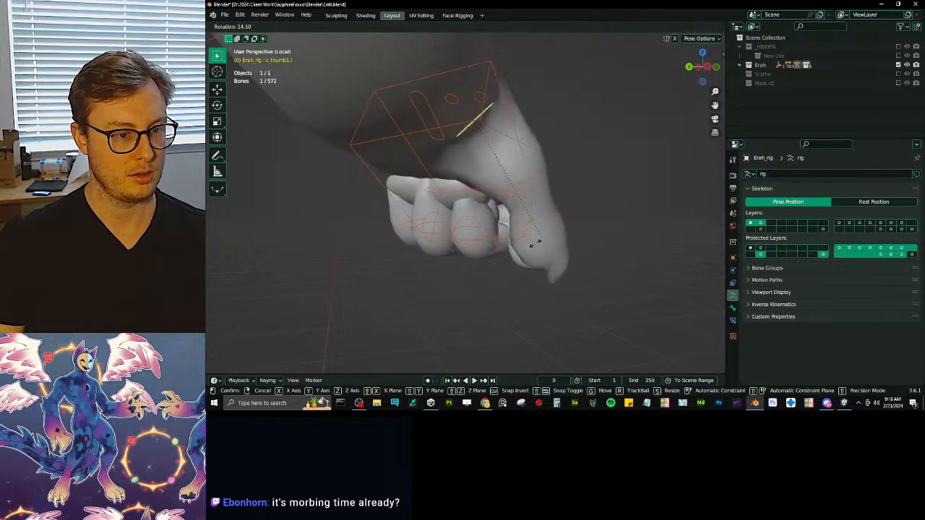
{"action": "left_click", "coordinate": [525, 250]}
{"action": "middle_click_drag", "start_coordinate": [523, 238], "coordinate": [591, 212]}
{"action": "left_click", "coordinate": [535, 180]}
{"action": "key", "text": "r"}
{"action": "left_click", "coordinate": [508, 231]}
Rotate the left thumb's tip bone by 44.6° so the thumb folds against the fist.
{"action": "left_click", "coordinate": [492, 206]}
{"action": "middle_click_drag", "start_coordinate": [494, 207], "coordinate": [499, 235]}
{"action": "key", "text": "r"}
{"action": "left_click", "coordinate": [553, 231]}
{"action": "scroll", "coordinate": [506, 213], "scroll_direction": "down", "scroll_amount": 6}
{"action": "scroll", "coordinate": [505, 214], "scroll_direction": "up", "scroll_amount": 6}
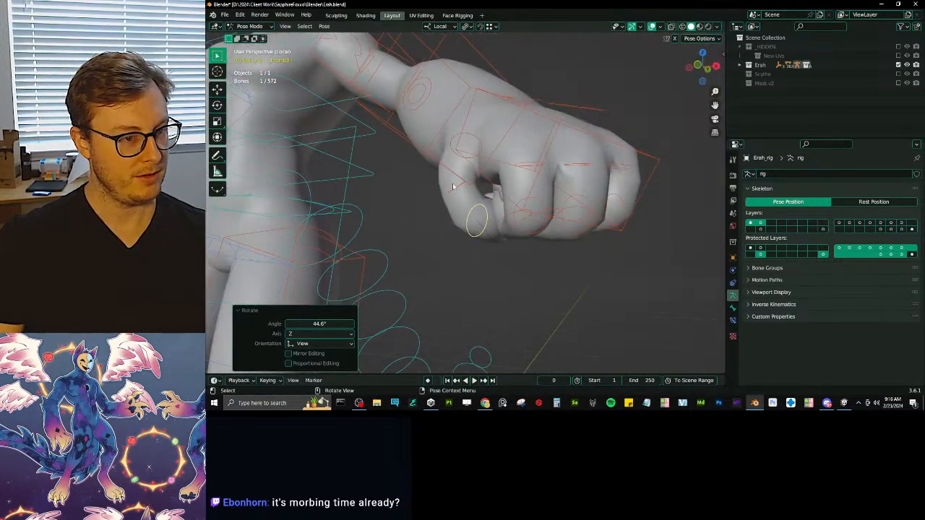
Fine-tune the rotation of the c_thumb1.l bone, finishing with a turn of 0.441°.
{"action": "middle_click_drag", "start_coordinate": [476, 142], "coordinate": [464, 238]}
{"action": "key", "text": "r"}
{"action": "left_click", "coordinate": [602, 149]}
{"action": "key", "text": "r"}
{"action": "left_click", "coordinate": [575, 170]}
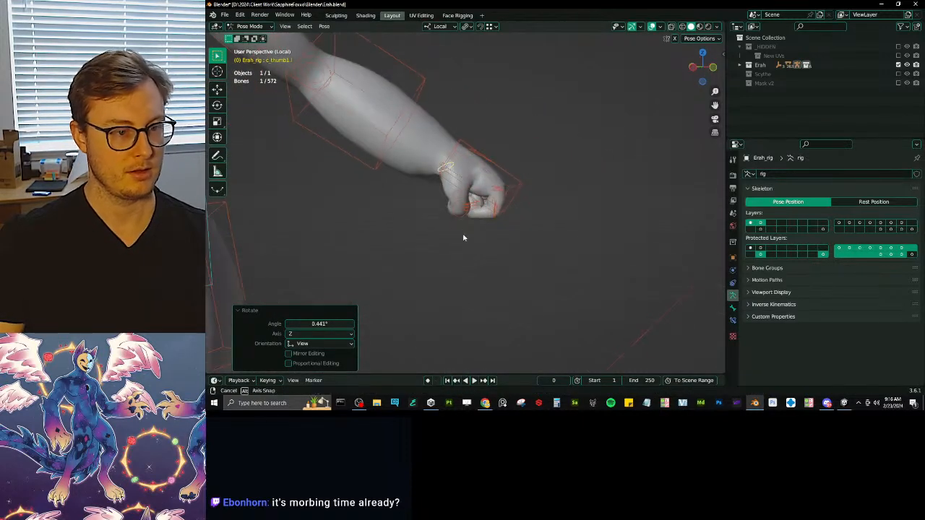
Show the Auto-Rig Pro pose tools with c_hand_fk.l selected, and try adding a hand fist from the current pose.
{"action": "left_click", "coordinate": [515, 177]}
{"action": "key", "text": "n"}
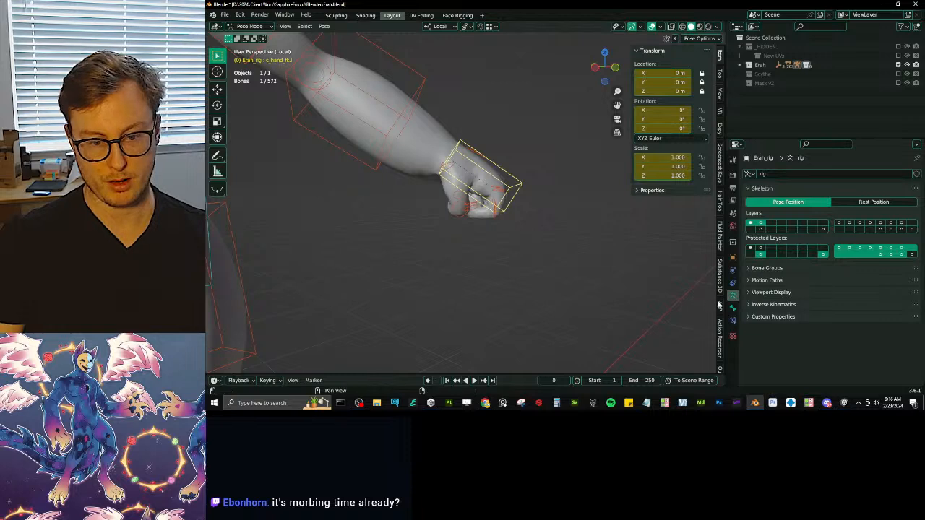
{"action": "left_click", "coordinate": [719, 304]}
{"action": "left_click", "coordinate": [659, 239]}
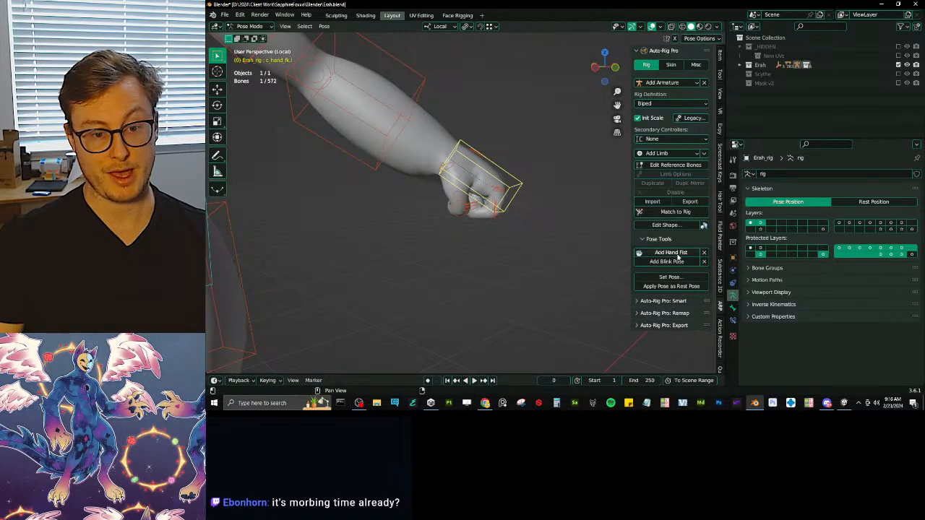
{"action": "left_click", "coordinate": [672, 252]}
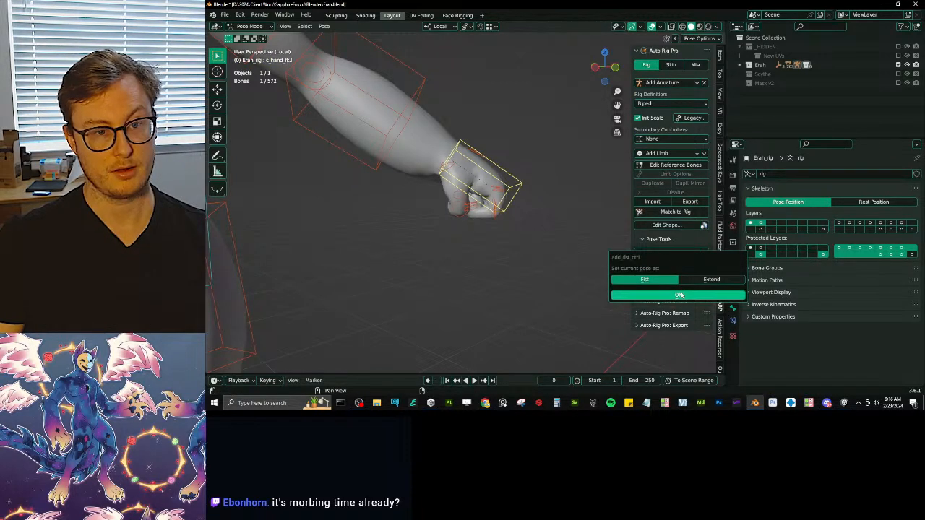
{"action": "left_click", "coordinate": [618, 293]}
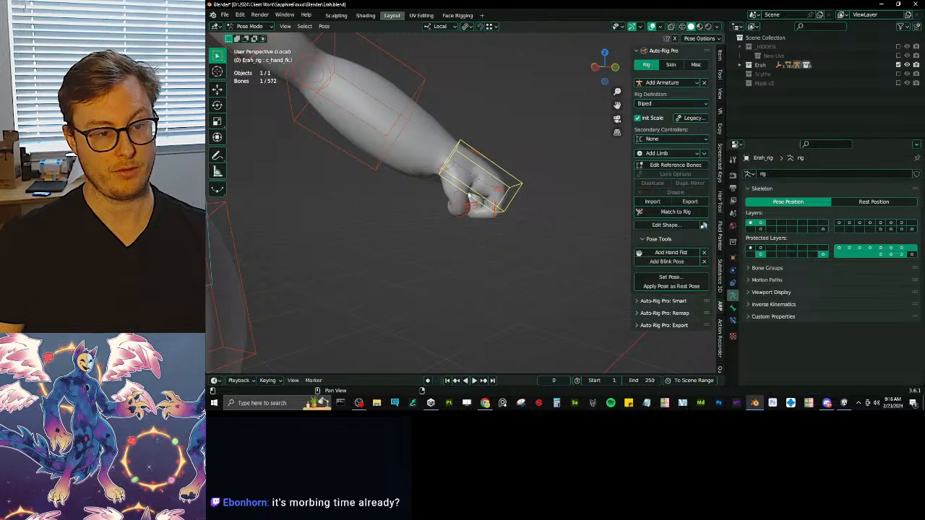
Copy the pose of the left hand's 17 bones and paste it flipped on the X-axis onto the right hand.
{"action": "scroll", "coordinate": [543, 238], "scroll_direction": "down", "scroll_amount": 3}
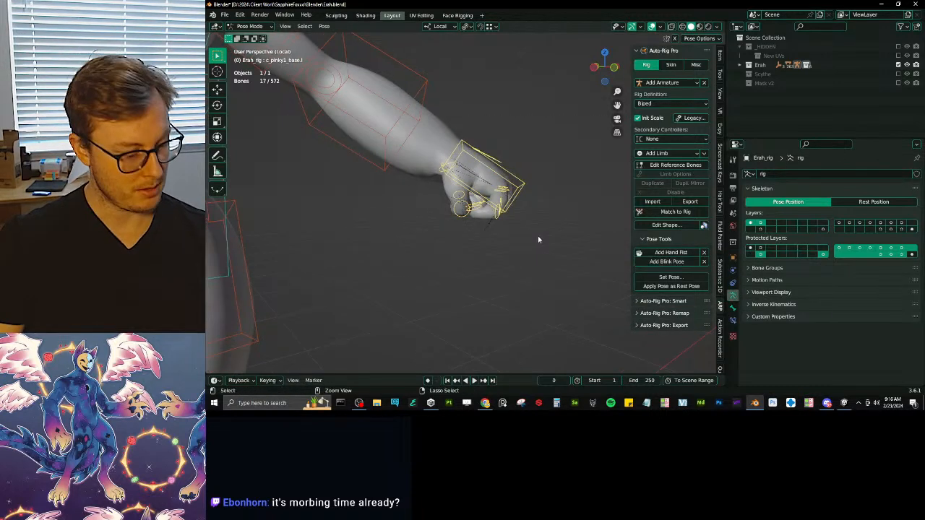
{"action": "key", "text": "ctrl+c"}
{"action": "scroll", "coordinate": [535, 236], "scroll_direction": "down", "scroll_amount": 5}
{"action": "key", "text": "ctrl+shift+v"}
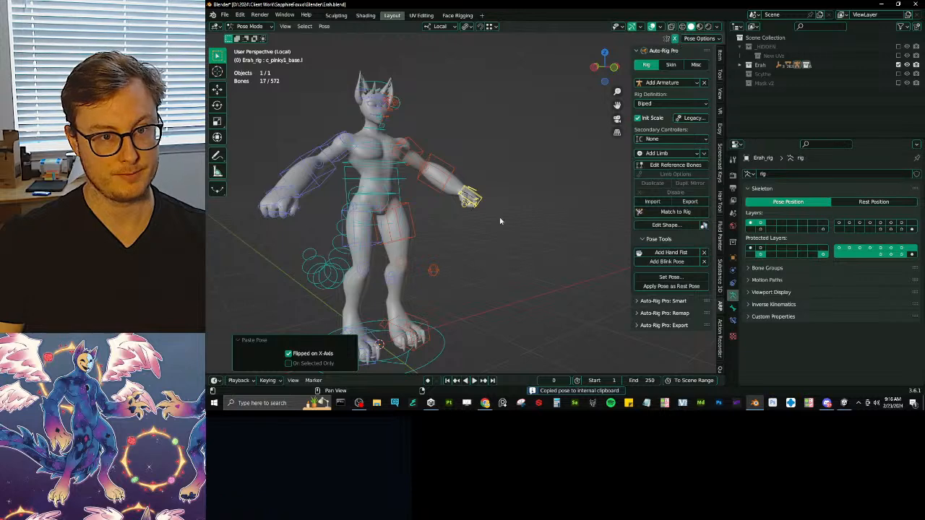
Add a hand fist controller for c_hand_fk.l with the current pose set as Fist.
{"action": "scroll", "coordinate": [502, 219], "scroll_direction": "up", "scroll_amount": 8}
{"action": "left_click", "coordinate": [529, 185]}
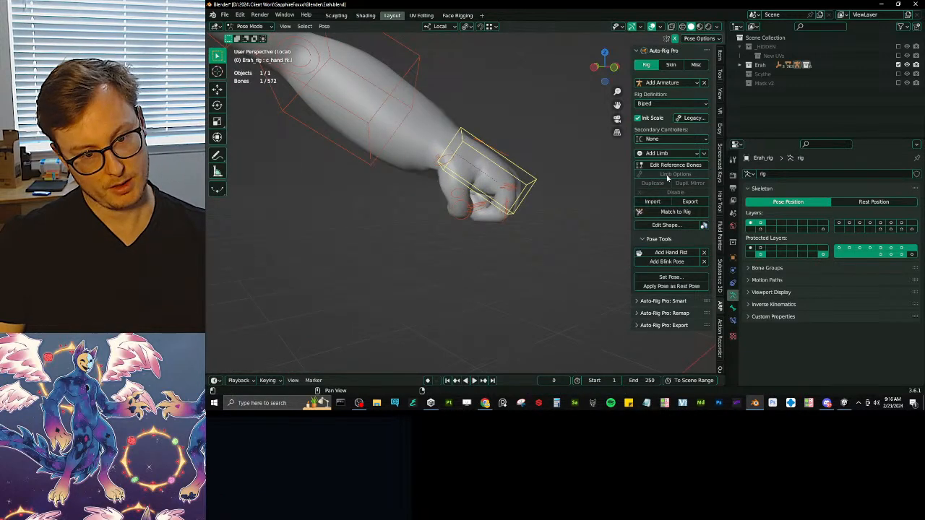
{"action": "middle_click_drag", "start_coordinate": [516, 124], "coordinate": [492, 160]}
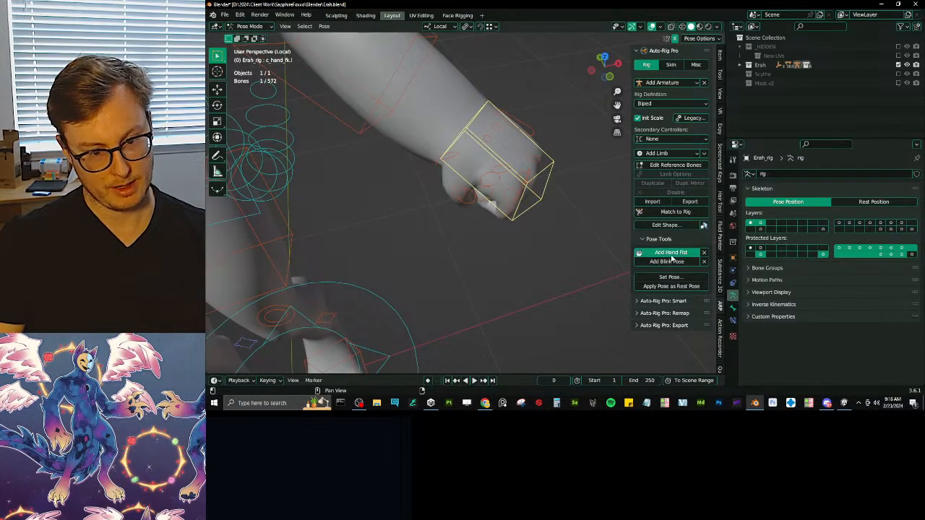
{"action": "left_click", "coordinate": [670, 253]}
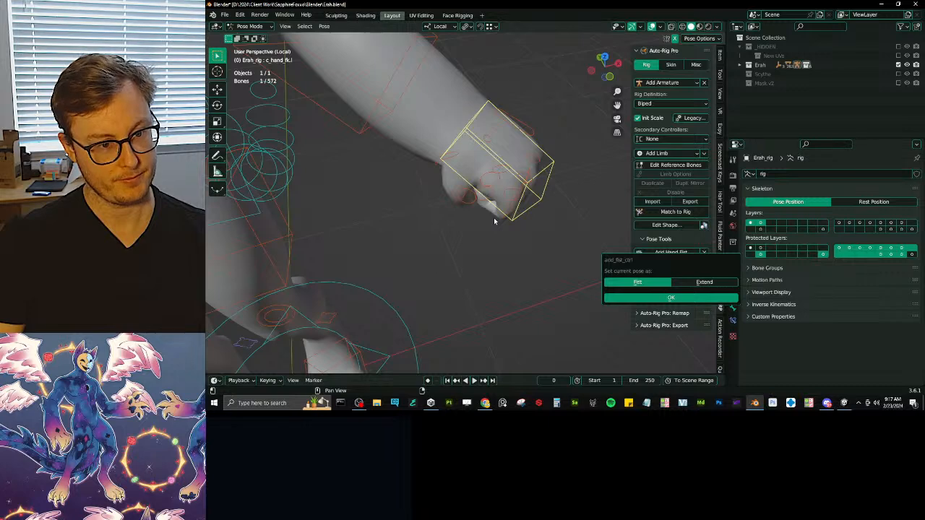
{"action": "key", "text": "Return"}
Add a hand fist controller for c_hand_fk.r with the current pose set as Fist.
{"action": "scroll", "coordinate": [433, 209], "scroll_direction": "down", "scroll_amount": 8}
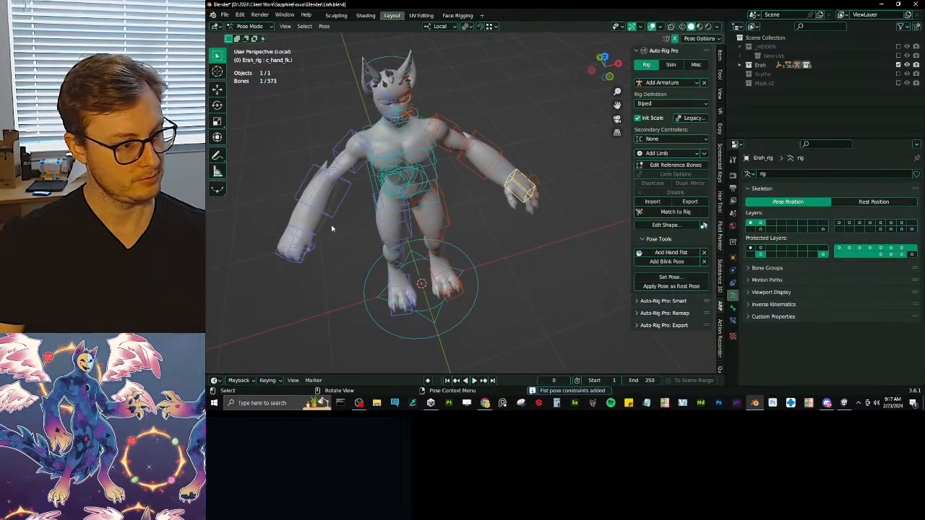
{"action": "left_click", "coordinate": [666, 254]}
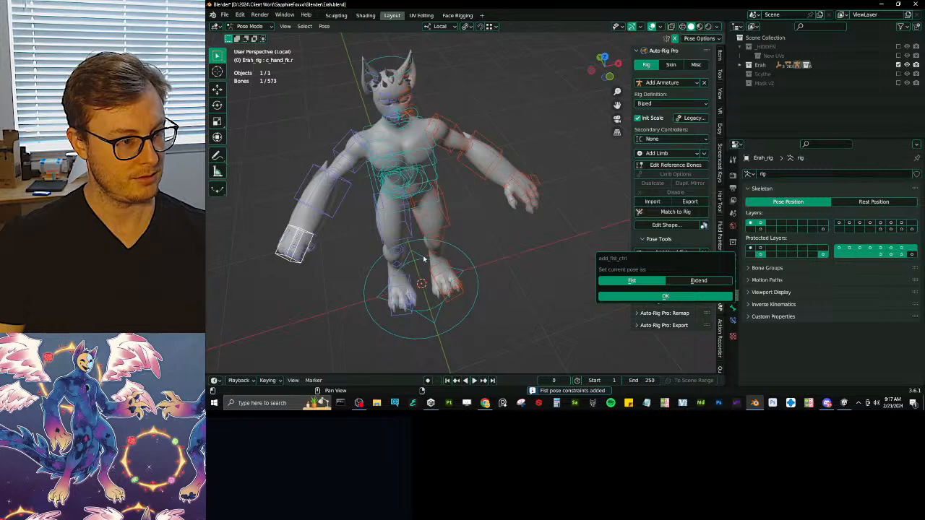
{"action": "key", "text": "Return"}
Select the left hand's thumb and finger bones and rotate them 21.9° around local X to extend the fingers.
{"action": "scroll", "coordinate": [499, 181], "scroll_direction": "up", "scroll_amount": 8}
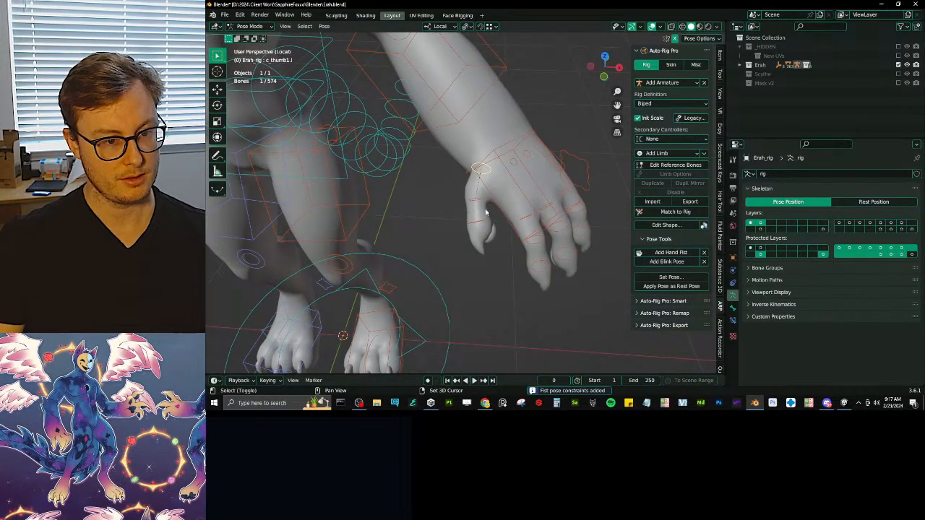
{"action": "key", "text": "b"}
{"action": "left_click_drag", "start_coordinate": [514, 201], "coordinate": [608, 308]}
{"action": "key", "text": "b"}
{"action": "left_click_drag", "start_coordinate": [555, 186], "coordinate": [571, 206]}
{"action": "middle_click_drag", "start_coordinate": [543, 144], "coordinate": [560, 159]}
{"action": "middle_click_drag", "start_coordinate": [597, 205], "coordinate": [565, 209], "text": "shift"}
{"action": "key", "text": "r"}
{"action": "key", "text": "z"}
{"action": "key", "text": "x"}
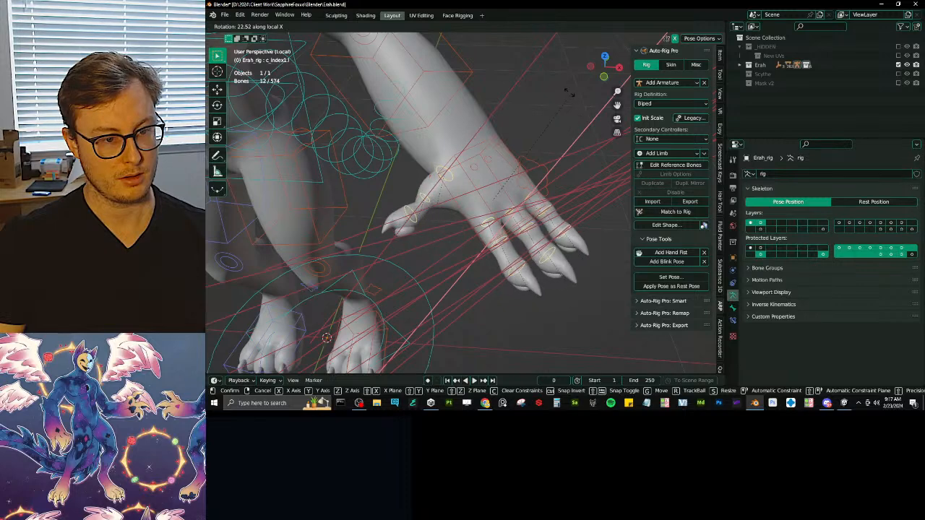
{"action": "left_click", "coordinate": [567, 134]}
{"action": "middle_click_drag", "start_coordinate": [567, 136], "coordinate": [515, 172]}
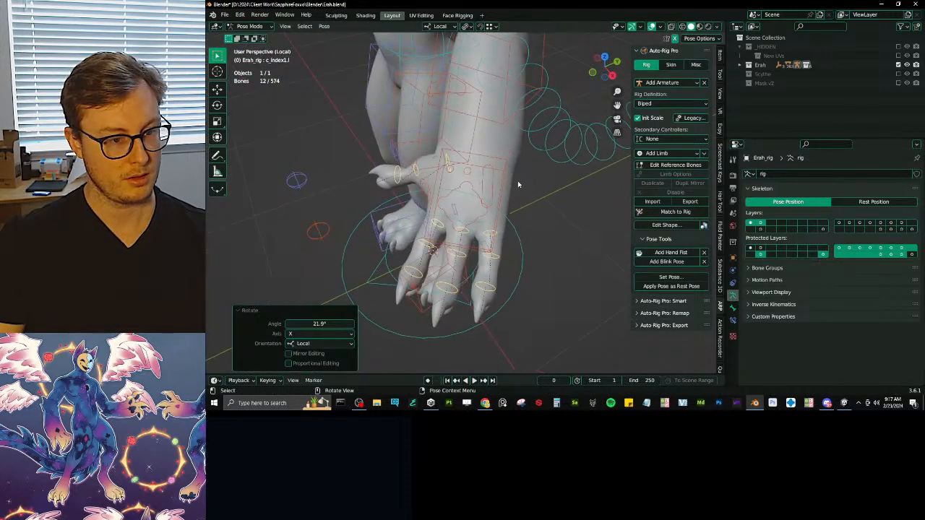
Rotate the c_pinky1_base.l bone to spread the left pinky outward.
{"action": "left_click", "coordinate": [493, 197]}
{"action": "key", "text": "r"}
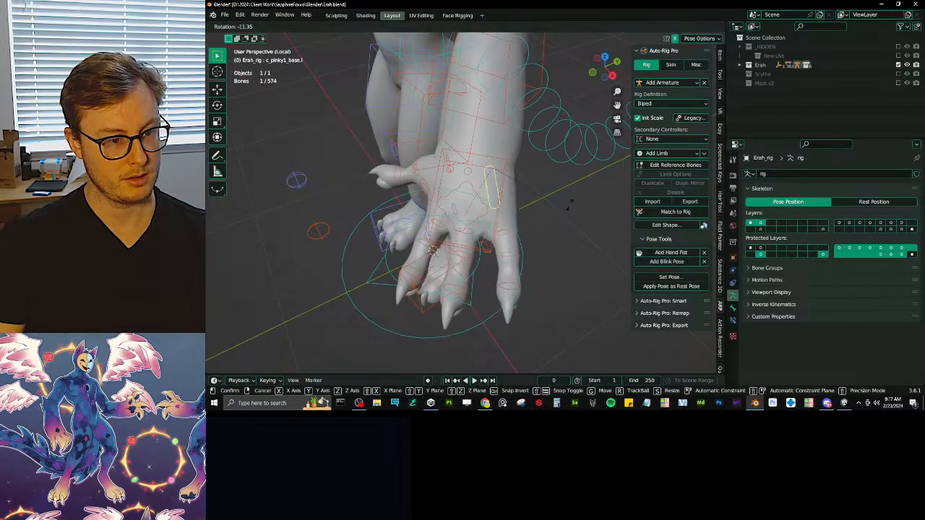
{"action": "left_click", "coordinate": [545, 197]}
{"action": "middle_click_drag", "start_coordinate": [546, 197], "coordinate": [485, 243]}
Select the 12 thumb and finger bones of the left hand, leaving out the c_hand_fk.l bone.
{"action": "left_click", "coordinate": [419, 210]}
{"action": "key", "text": "b"}
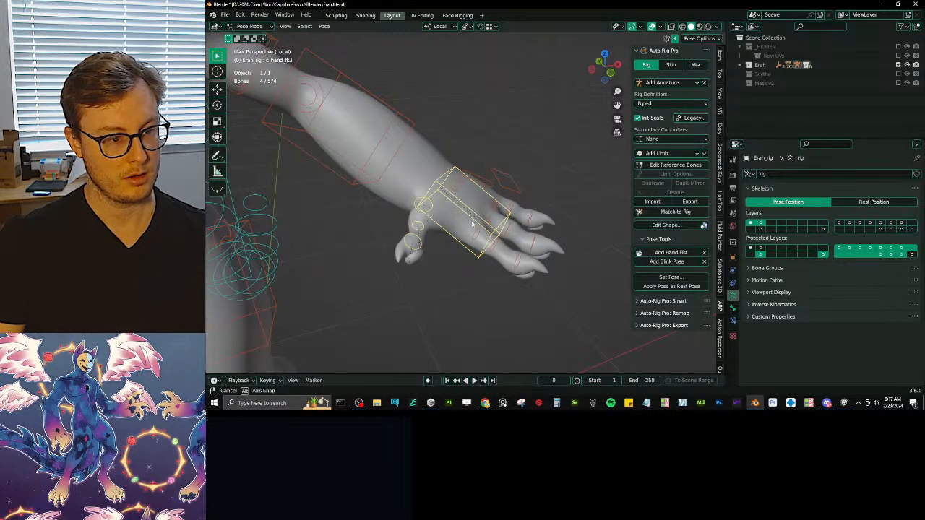
{"action": "middle_click_drag", "start_coordinate": [470, 224], "coordinate": [499, 233]}
{"action": "scroll", "coordinate": [500, 233], "scroll_direction": "up", "scroll_amount": 3}
{"action": "middle_click_drag", "start_coordinate": [420, 254], "coordinate": [444, 264]}
{"action": "scroll", "coordinate": [509, 256], "scroll_direction": "down", "scroll_amount": 2}
{"action": "middle_click_drag", "start_coordinate": [509, 256], "coordinate": [488, 226]}
{"action": "key", "text": "b"}
{"action": "left_click_drag", "start_coordinate": [496, 224], "coordinate": [546, 264]}
{"action": "middle_click_drag", "start_coordinate": [584, 266], "coordinate": [564, 250]}
{"action": "key", "text": "b"}
{"action": "left_click_drag", "start_coordinate": [535, 223], "coordinate": [557, 241]}
{"action": "middle_click_drag", "start_coordinate": [556, 242], "coordinate": [554, 177]}
{"action": "key", "text": "b"}
Rotate the selected left thumb and finger bones slightly further around local X.
{"action": "middle_click_drag", "start_coordinate": [474, 202], "coordinate": [492, 184]}
{"action": "key", "text": "r"}
{"action": "key", "text": "x"}
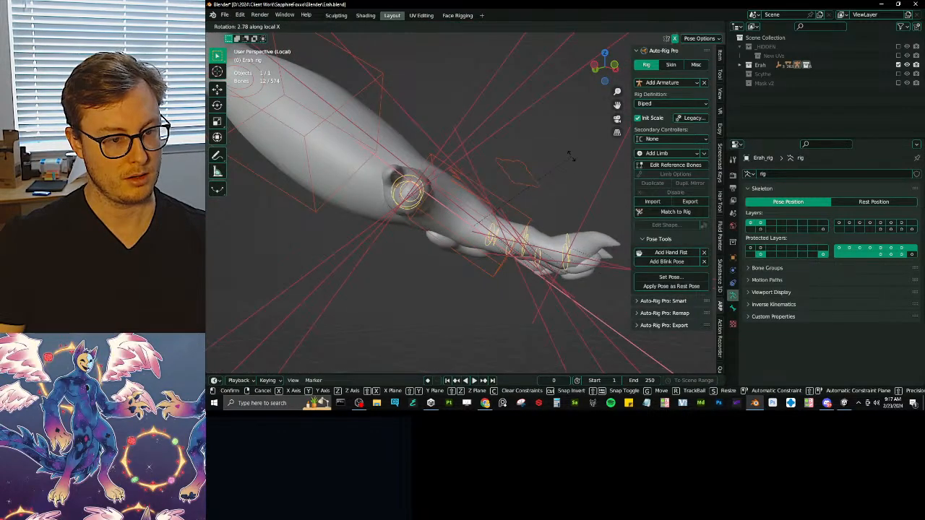
{"action": "left_click", "coordinate": [560, 168]}
{"action": "middle_click_drag", "start_coordinate": [553, 178], "coordinate": [516, 201]}
Select the c_hand_fk.l bone and add its Auto-Rig Pro hand fist controller pose, setting the current pose as Extend.
{"action": "left_click", "coordinate": [502, 162]}
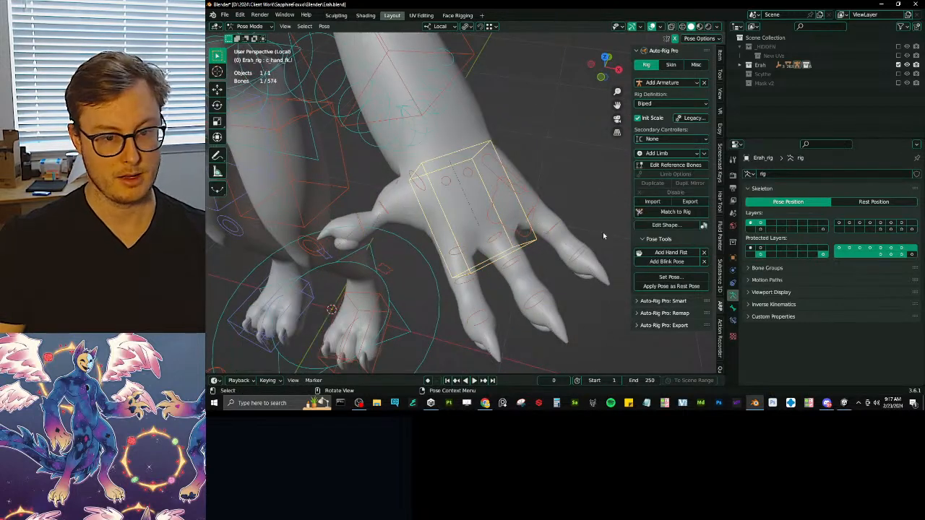
{"action": "left_click", "coordinate": [683, 241]}
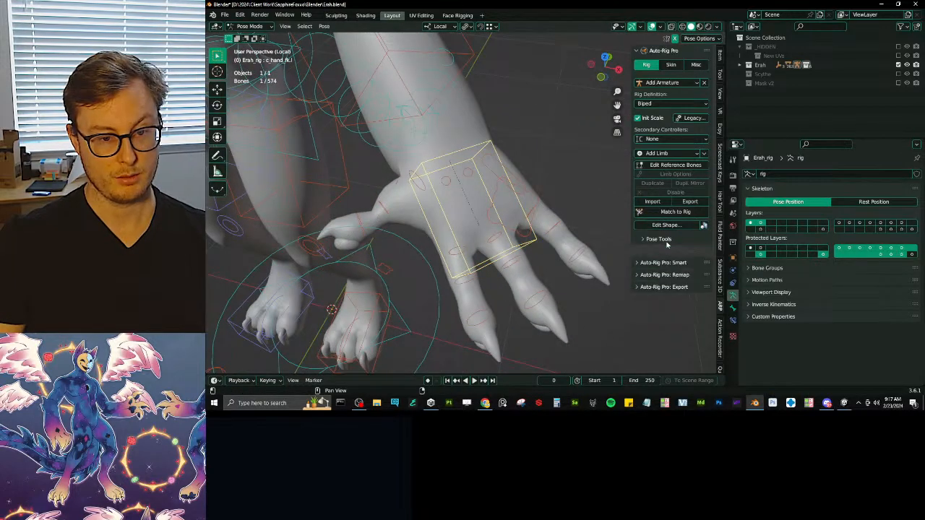
{"action": "left_click", "coordinate": [645, 239]}
{"action": "left_click", "coordinate": [680, 254]}
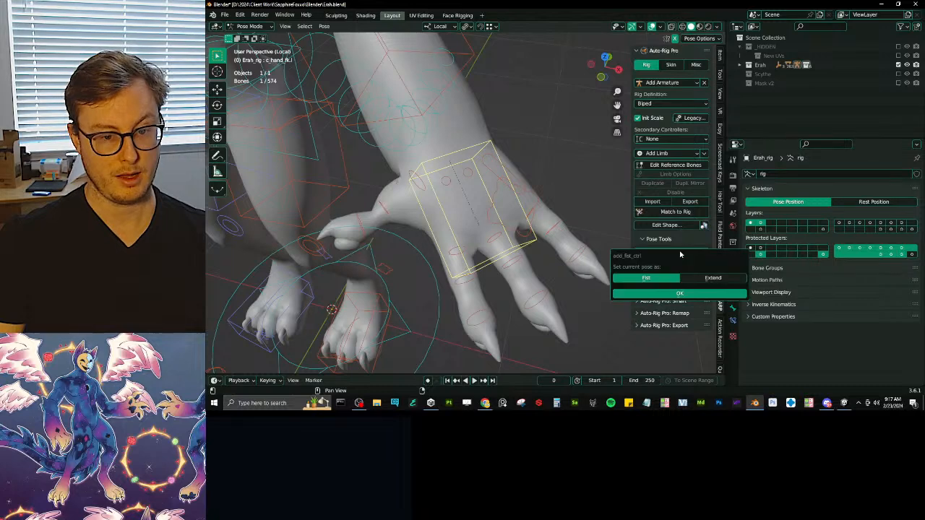
{"action": "left_click", "coordinate": [703, 278]}
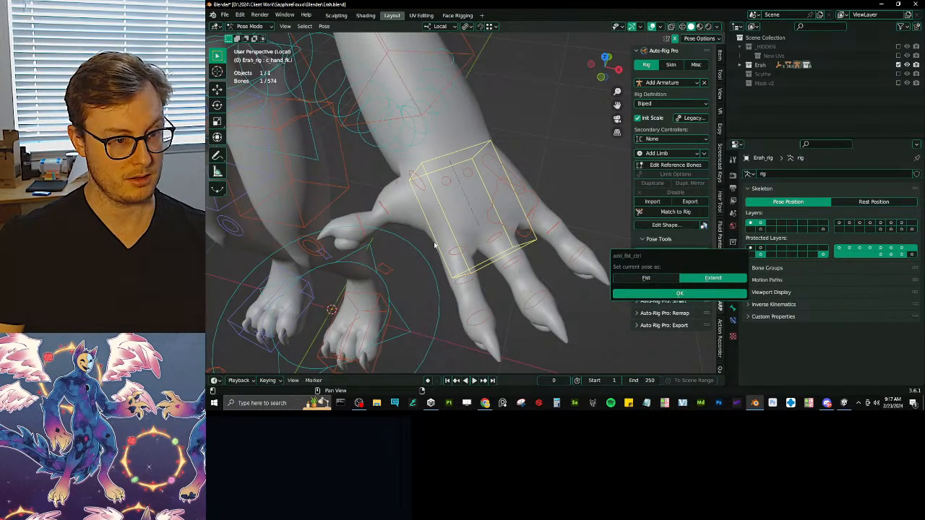
Select the c_hand_fk.r bone and add the Auto-Rig Pro hand fist controller with the current pose set as Extend.
{"action": "scroll", "coordinate": [436, 251], "scroll_direction": "down", "scroll_amount": 5}
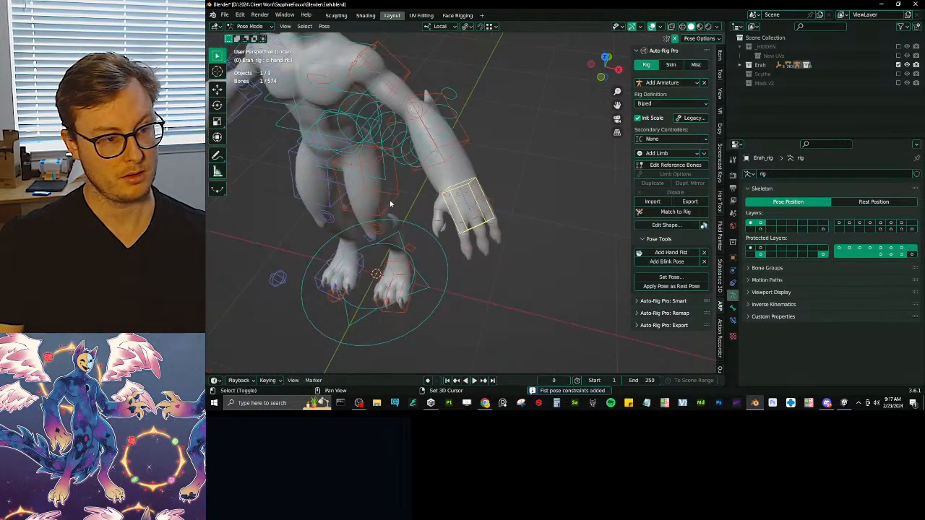
{"action": "middle_click_drag", "start_coordinate": [388, 203], "coordinate": [498, 222], "text": "shift"}
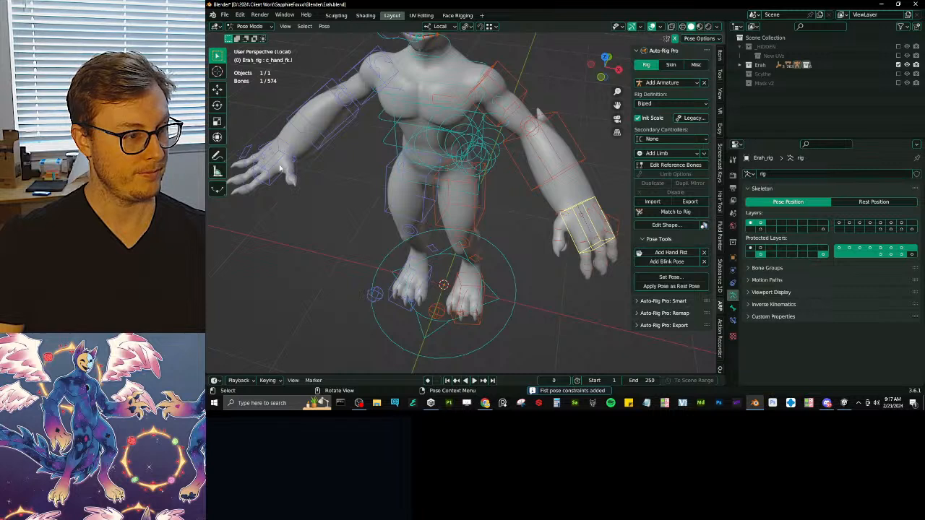
{"action": "left_click", "coordinate": [278, 166]}
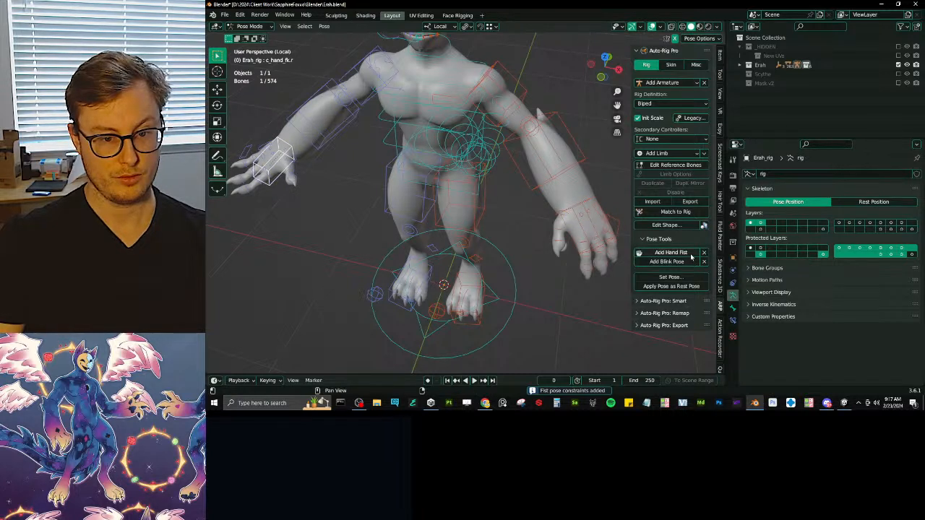
{"action": "left_click", "coordinate": [691, 257]}
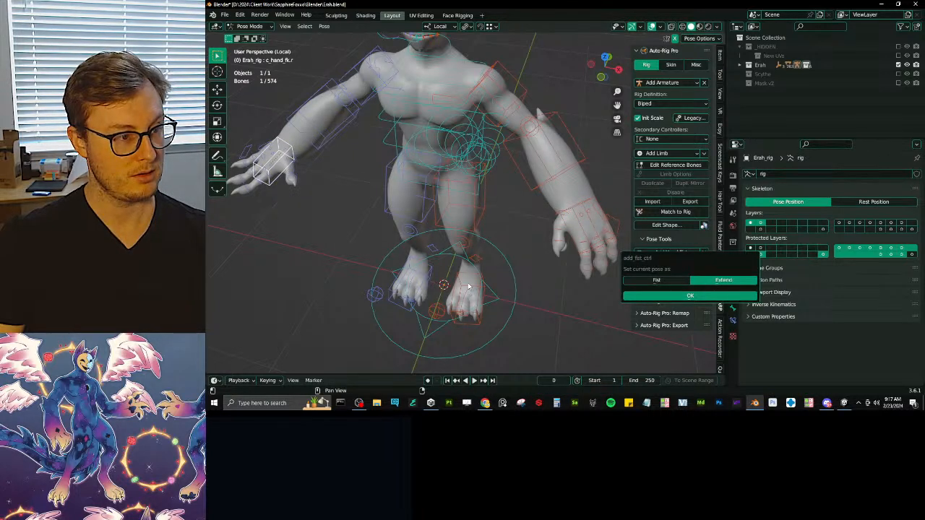
{"action": "key", "text": "Return"}
Scale up the c_fist.l controller to test the left hand's extend pose, and cancel the scaling.
{"action": "scroll", "coordinate": [561, 240], "scroll_direction": "up", "scroll_amount": 2}
{"action": "middle_click_drag", "start_coordinate": [560, 221], "coordinate": [539, 206]}
{"action": "left_click", "coordinate": [506, 225]}
{"action": "key", "text": "s"}
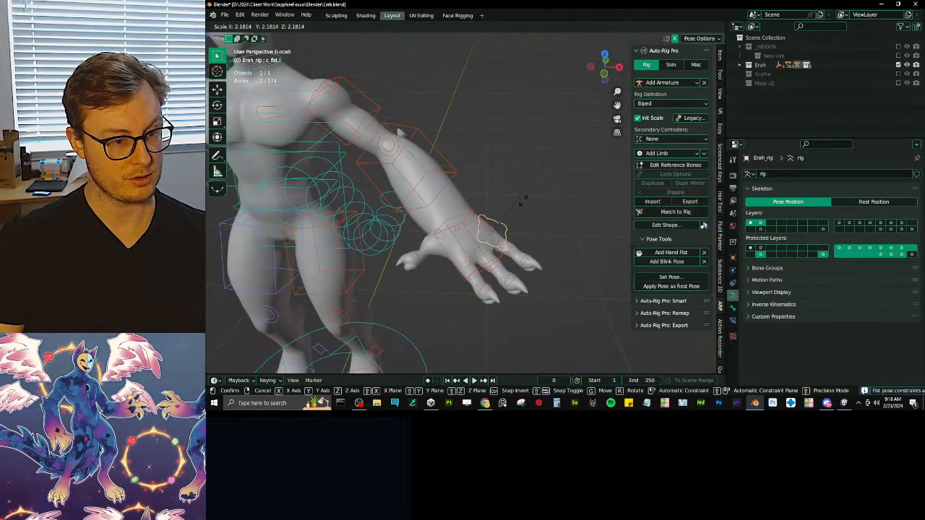
{"action": "key", "text": "Escape"}
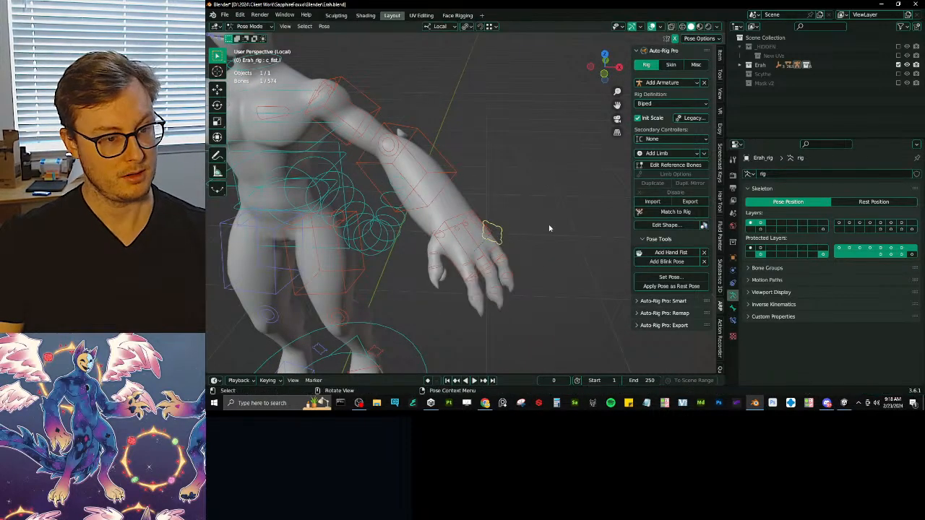
Switch the rig to Object Mode, frame the whole character and save the file.
{"action": "key", "text": "ctrl+Tab"}
{"action": "key", "text": "Home"}
{"action": "key", "text": "ctrl+s"}
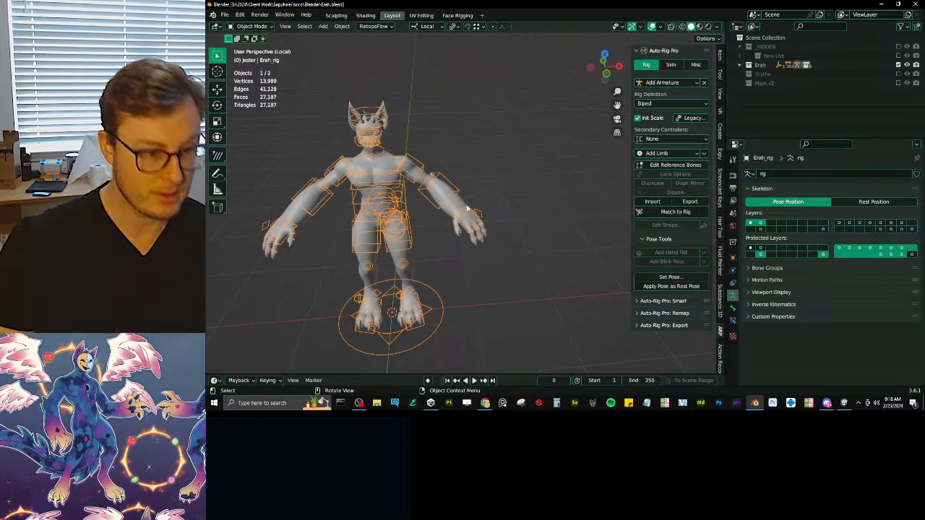
Return the rig to Pose Mode and add a General Animation workspace.
{"action": "middle_click_drag", "start_coordinate": [468, 208], "coordinate": [488, 258]}
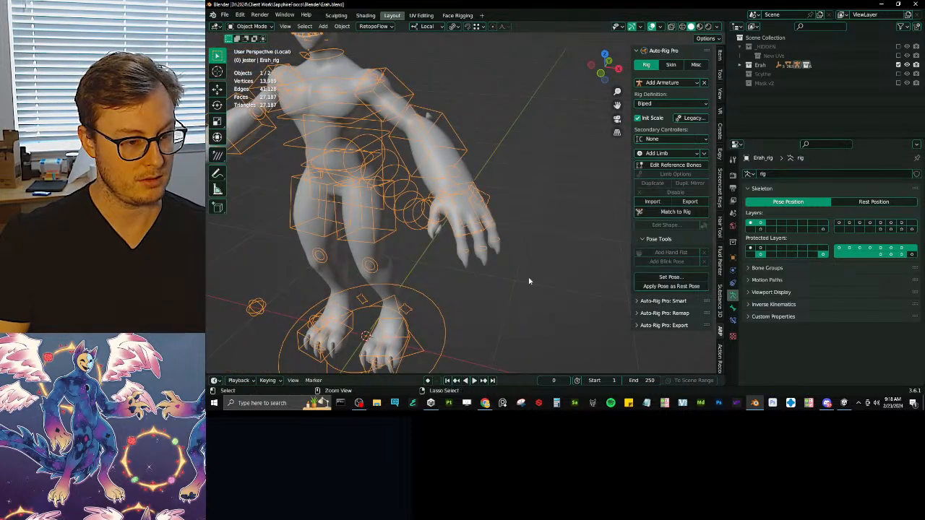
{"action": "key", "text": "ctrl+Tab"}
{"action": "left_click", "coordinate": [465, 15]}
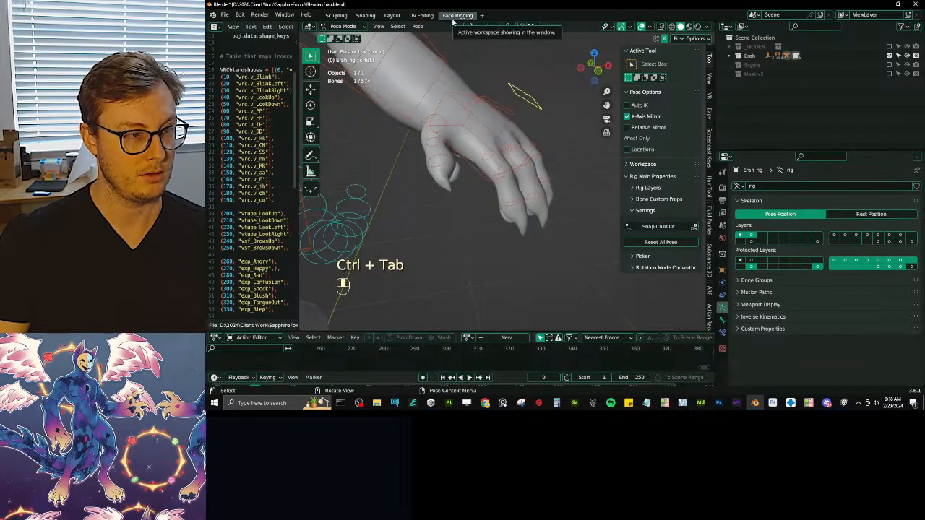
{"action": "left_click", "coordinate": [482, 15]}
{"action": "mouse_move", "coordinate": [485, 33]}
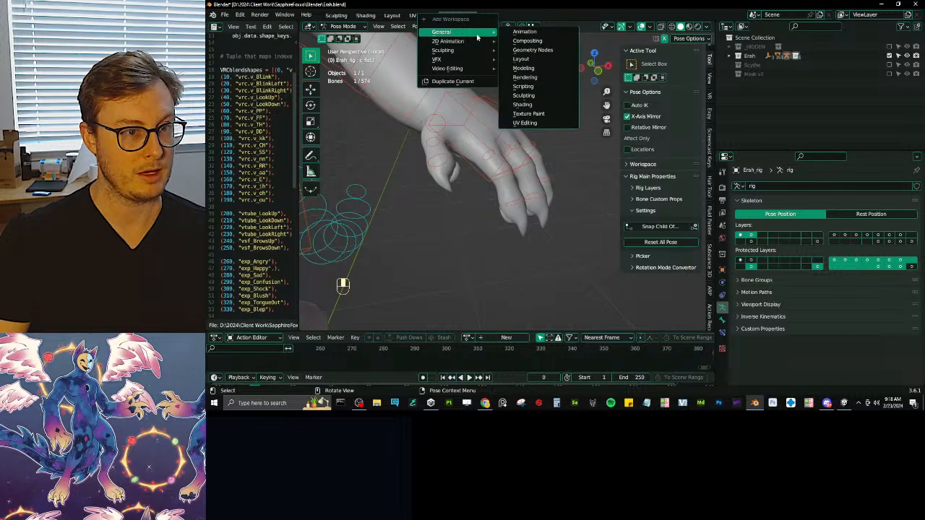
{"action": "left_click", "coordinate": [535, 36]}
Switch the Animation workspace's Dope Sheet to the Action Editor.
{"action": "scroll", "coordinate": [568, 175], "scroll_direction": "up", "scroll_amount": 7}
{"action": "middle_click_drag", "start_coordinate": [568, 176], "coordinate": [655, 203]}
{"action": "left_click", "coordinate": [253, 284]}
{"action": "left_click", "coordinate": [253, 304]}
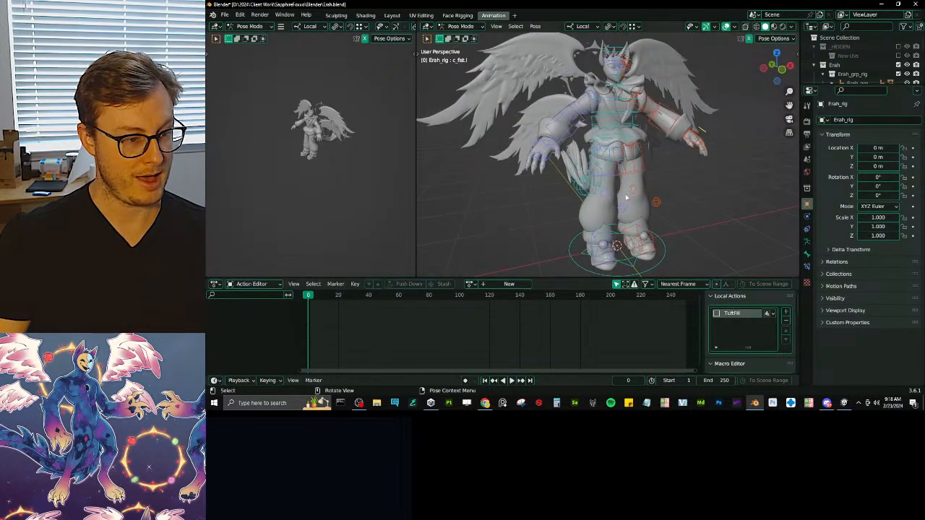
With the c_hand_fk.l bone selected, create a new action named Erah_HandPoses and save the file.
{"action": "scroll", "coordinate": [569, 190], "scroll_direction": "up", "scroll_amount": 5}
{"action": "left_click", "coordinate": [567, 154]}
{"action": "middle_click_drag", "start_coordinate": [568, 154], "coordinate": [542, 229]}
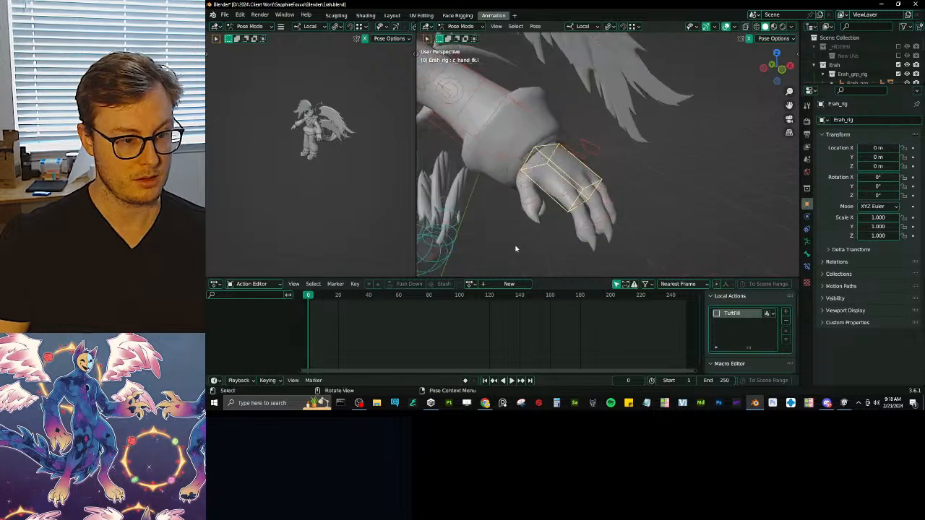
{"action": "left_click", "coordinate": [504, 284]}
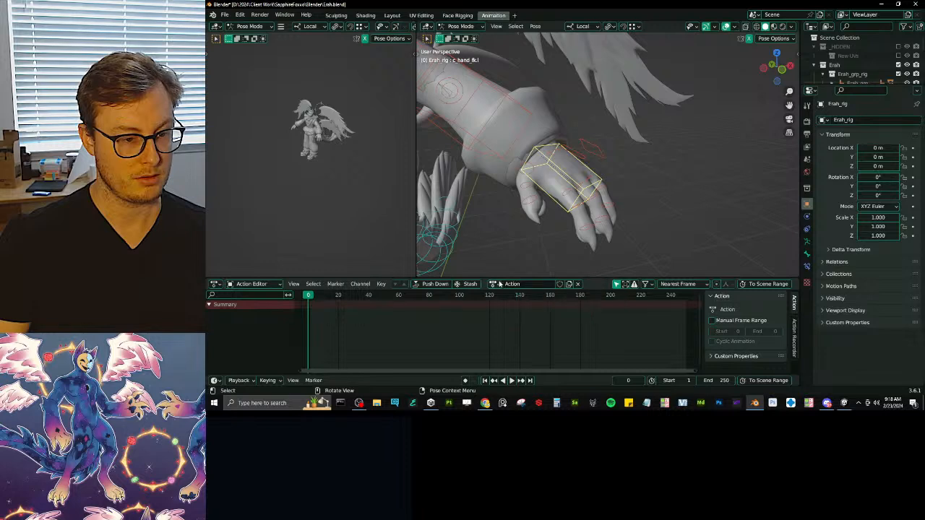
{"action": "left_click", "coordinate": [495, 284]}
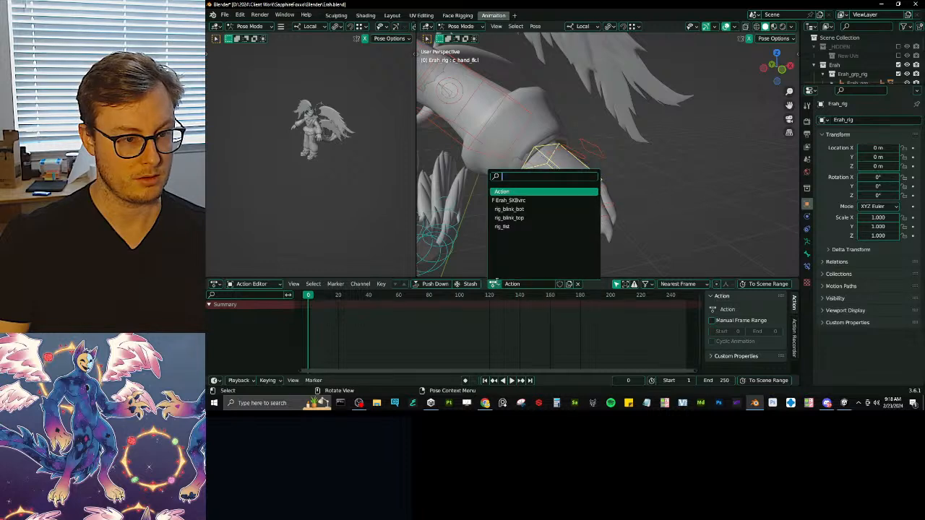
{"action": "key", "text": "Escape"}
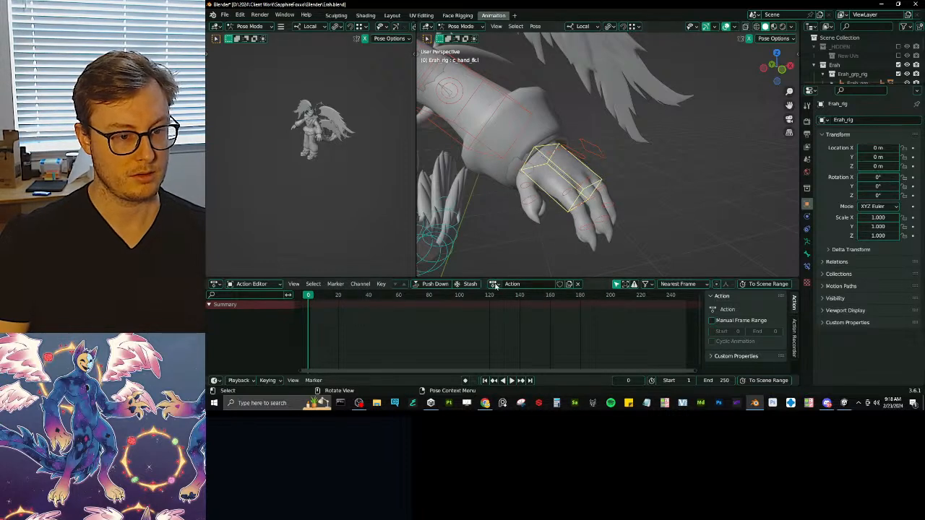
{"action": "double_click", "coordinate": [525, 284]}
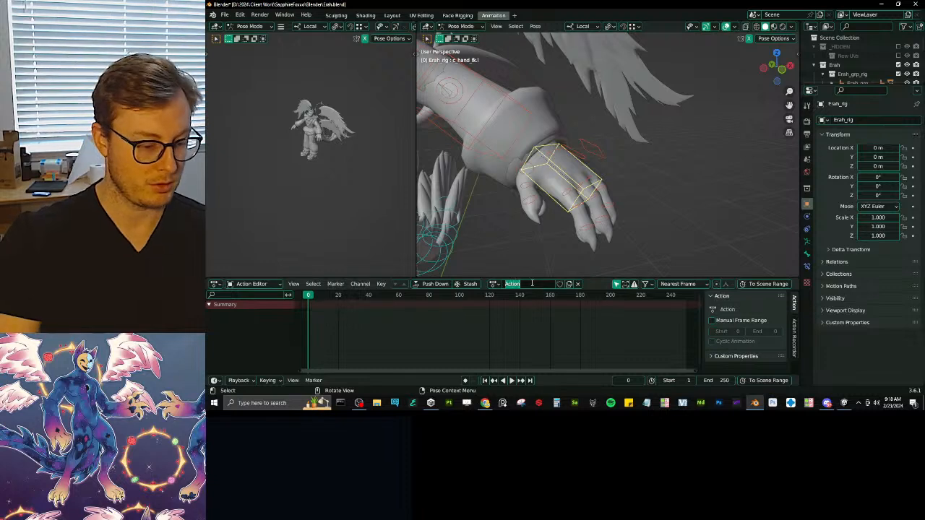
{"action": "type", "text": "Erah_HandPoses"}
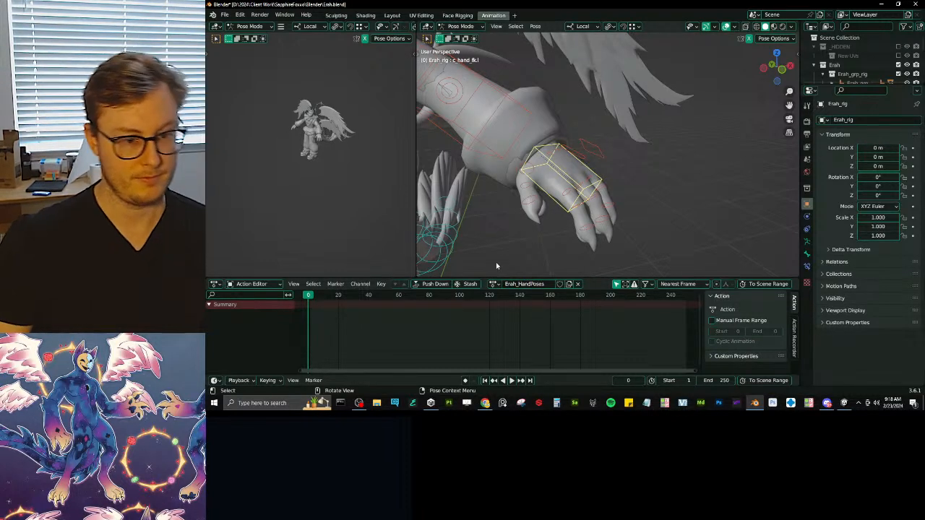
{"action": "key", "text": "ctrl+s"}
Turn on auto keying and select all of the rig's bones.
{"action": "middle_click_drag", "start_coordinate": [670, 195], "coordinate": [621, 201]}
{"action": "left_click", "coordinate": [627, 92]}
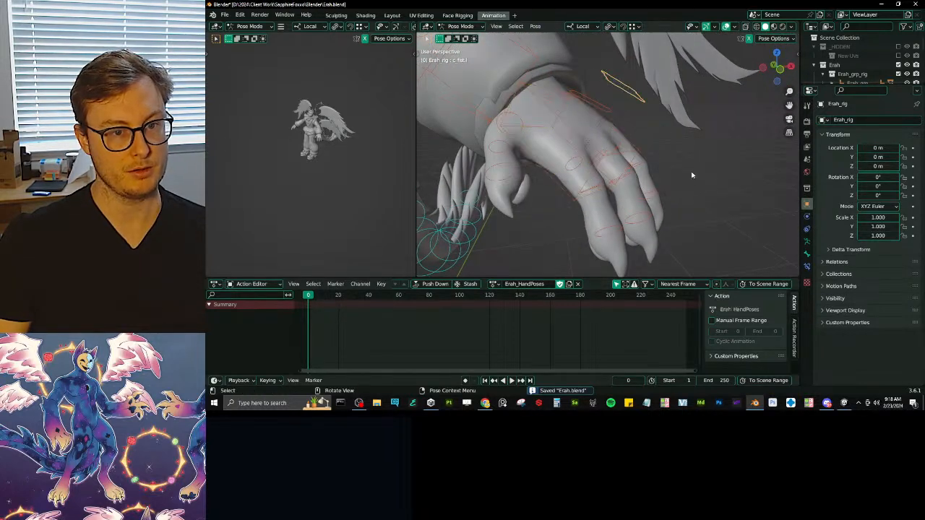
{"action": "key", "text": "a"}
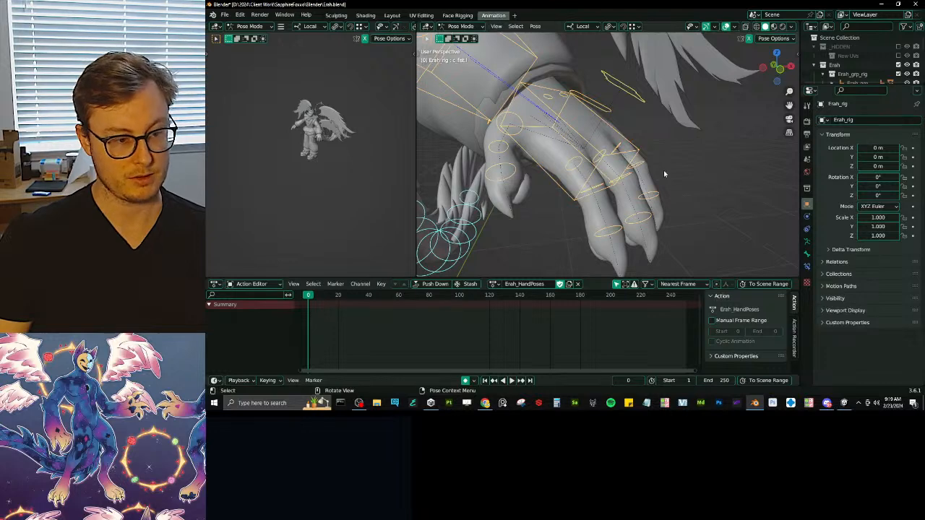
{"action": "scroll", "coordinate": [678, 171], "scroll_direction": "down", "scroll_amount": 5}
{"action": "middle_click_drag", "start_coordinate": [658, 170], "coordinate": [652, 184]}
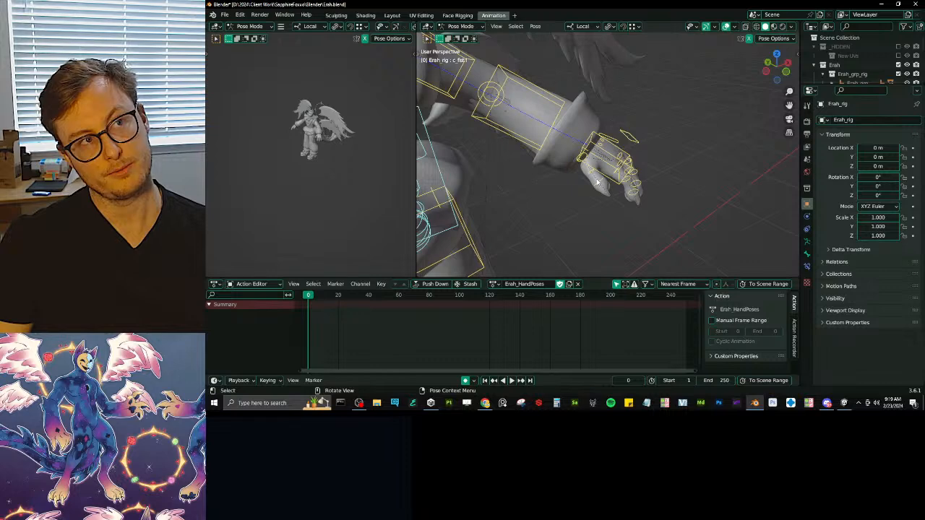
{"action": "scroll", "coordinate": [613, 176], "scroll_direction": "up", "scroll_amount": 3}
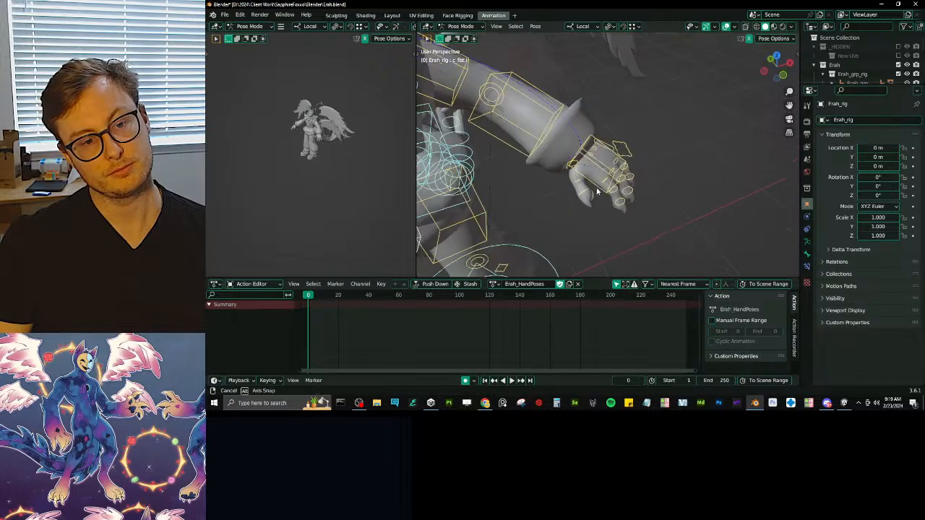
{"action": "middle_click_drag", "start_coordinate": [614, 176], "coordinate": [576, 209]}
Select the left hand's thumb and finger bones.
{"action": "left_click", "coordinate": [538, 177]}
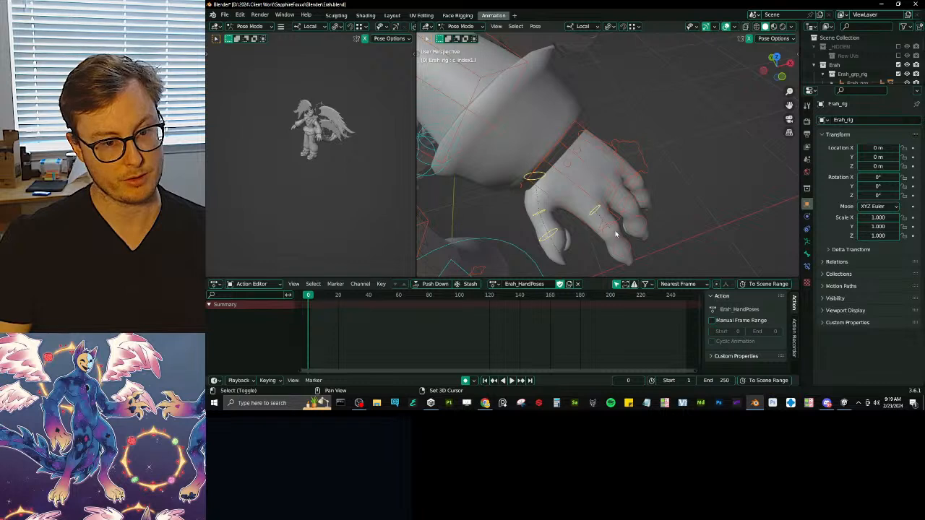
{"action": "mouse_move", "coordinate": [647, 196]}
{"action": "middle_mouse_down"}
{"action": "mouse_move", "coordinate": [660, 214]}
{"action": "mouse_move", "coordinate": [636, 203]}
{"action": "middle_mouse_up"}
{"action": "left_click", "coordinate": [613, 195]}
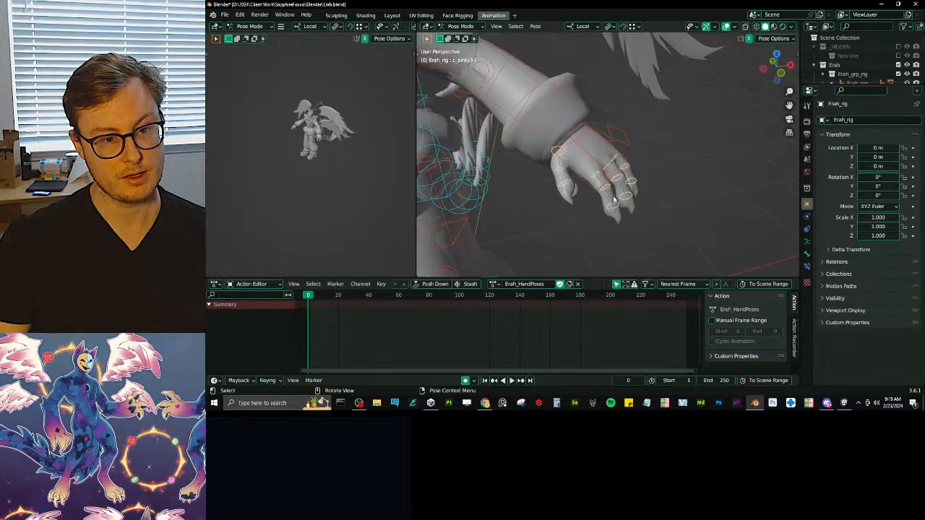
Select all bones and insert Location, Rotation & Scale keyframes for them at frame 0.
{"action": "key", "text": "a"}
{"action": "key", "text": "i"}
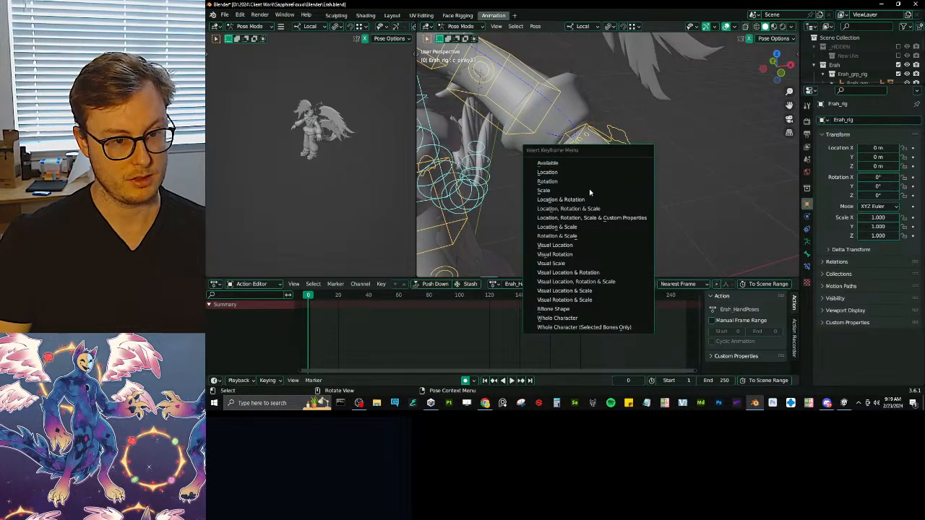
{"action": "left_click", "coordinate": [583, 209]}
{"action": "mouse_move", "coordinate": [633, 189]}
{"action": "middle_mouse_down"}
{"action": "mouse_move", "coordinate": [640, 166]}
{"action": "mouse_move", "coordinate": [637, 181]}
{"action": "middle_mouse_up"}
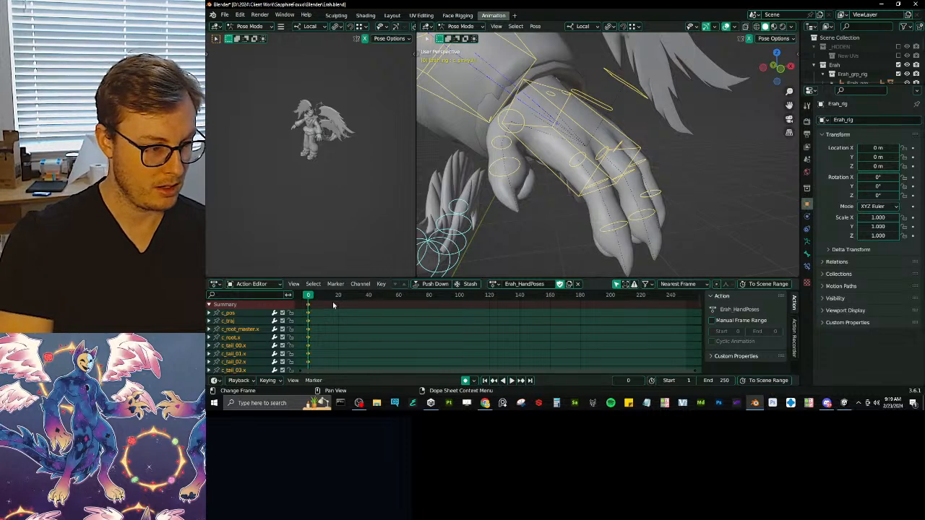
Insert keyframes for all selected bones at frame 1 of the Erah_HandPoses action.
{"action": "key", "text": "Home"}
{"action": "middle_click_drag", "start_coordinate": [619, 302], "coordinate": [623, 306]}
{"action": "scroll", "coordinate": [547, 324], "scroll_direction": "up", "scroll_amount": 10}
{"action": "middle_click_drag", "start_coordinate": [580, 330], "coordinate": [446, 343]}
{"action": "scroll", "coordinate": [554, 328], "scroll_direction": "up", "scroll_amount": 3}
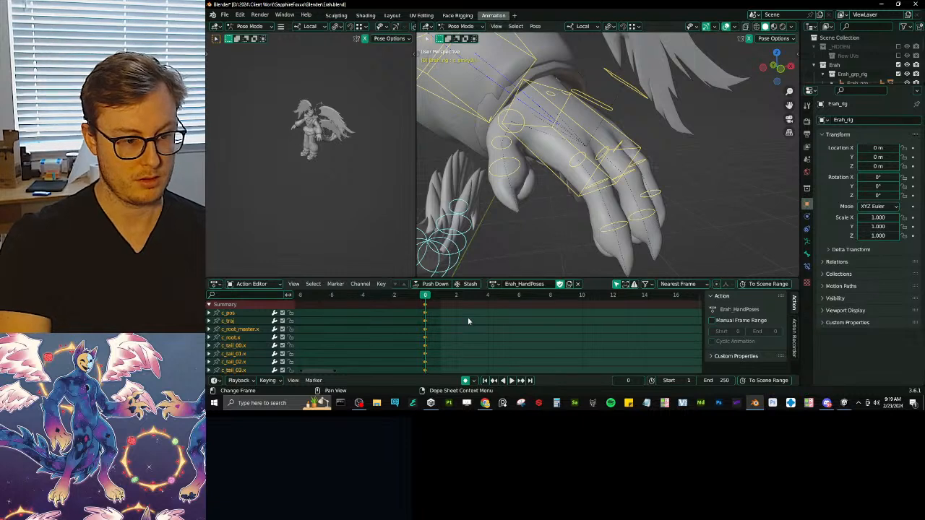
{"action": "key", "text": "Right"}
{"action": "key", "text": "i"}
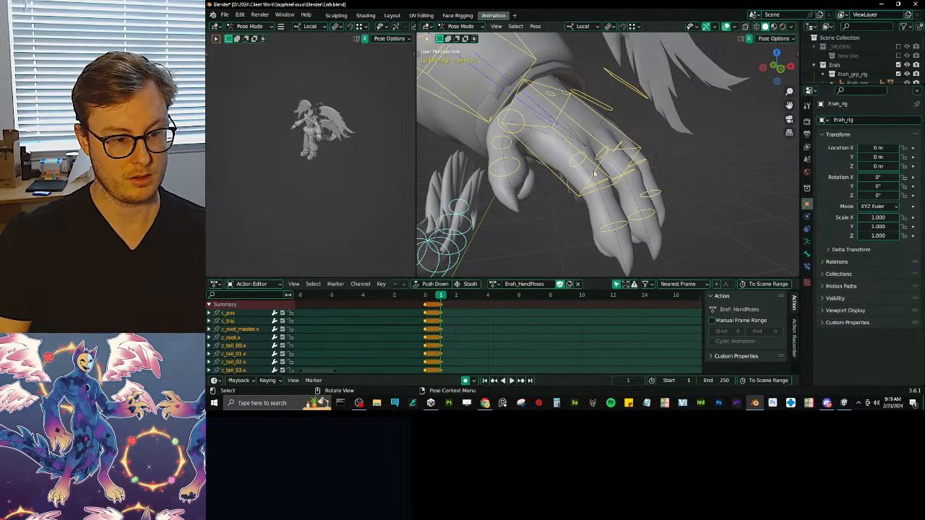
Set the scene's end frame to 6.
{"action": "left_click", "coordinate": [722, 380]}
{"action": "type", "text": "6"}
{"action": "key", "text": "Return"}
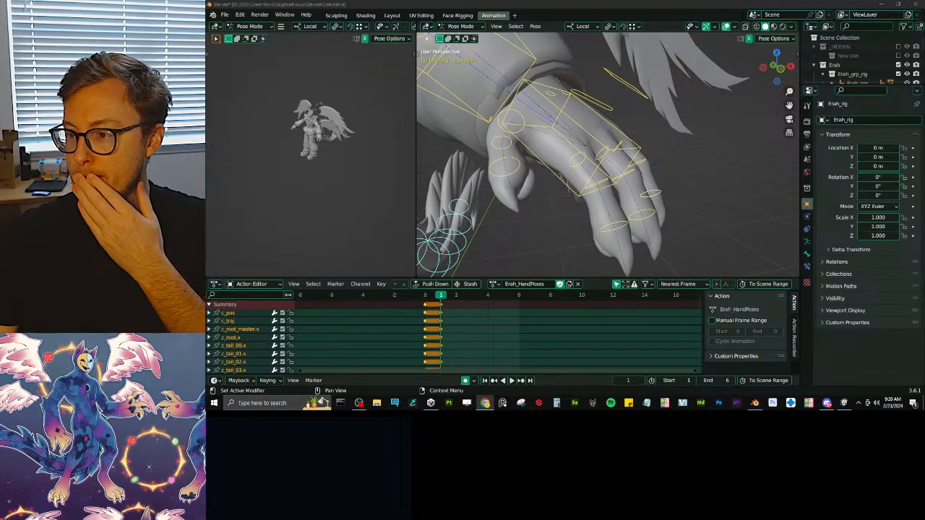
Select the c_hand_fk.l bone and switch the rig to Object Mode.
{"action": "left_click", "coordinate": [599, 160]}
{"action": "left_click", "coordinate": [603, 161]}
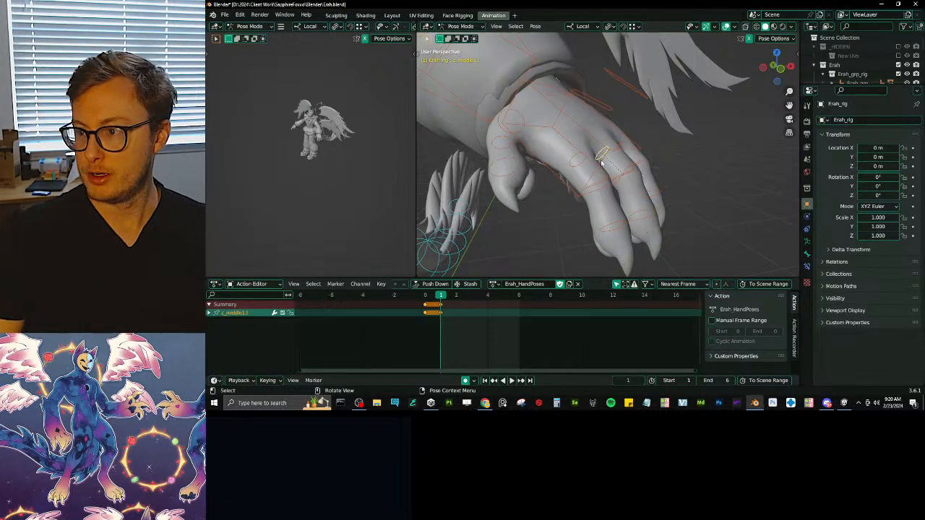
{"action": "left_click", "coordinate": [635, 154]}
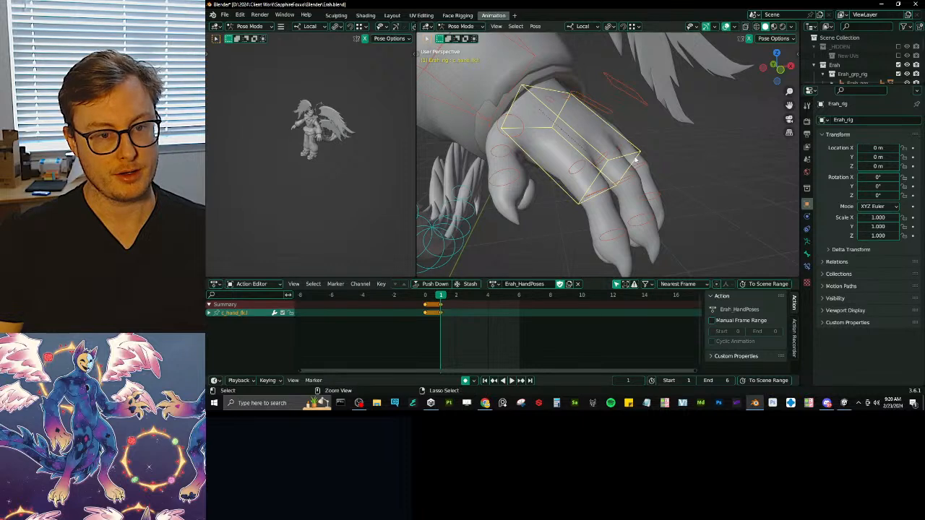
{"action": "key", "text": "ctrl+Tab"}
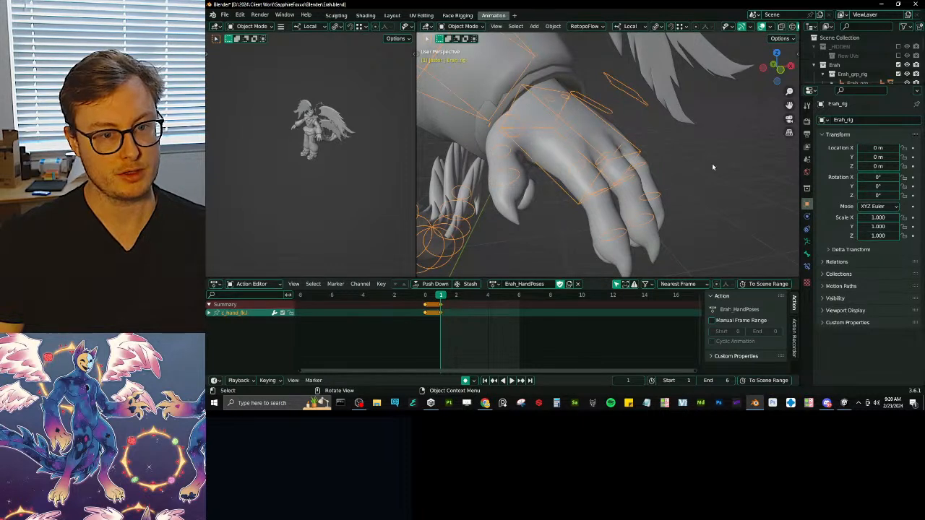
Return the rig to Pose Mode and scale the c_fist.l controller at frame 1 to curl the left hand's fingers.
{"action": "key", "text": "ctrl+Tab"}
{"action": "key", "text": "s"}
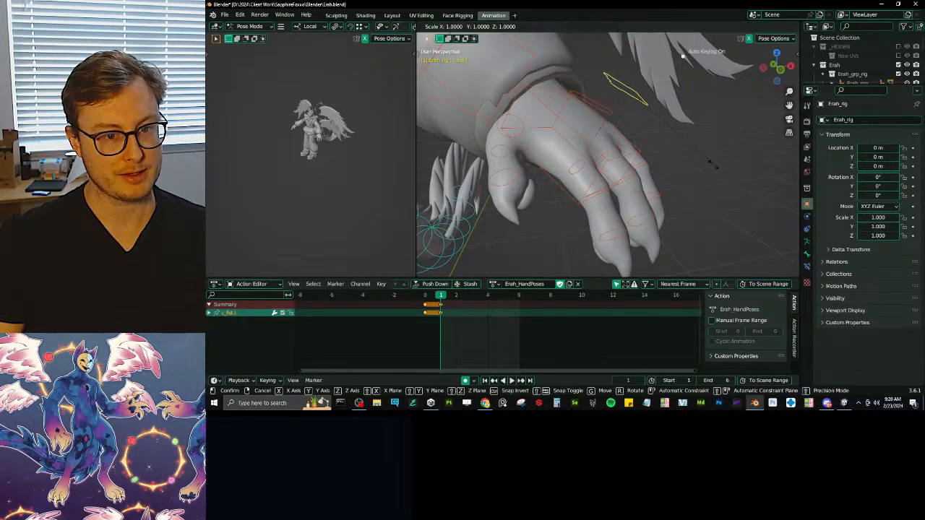
{"action": "left_click", "coordinate": [700, 158]}
{"action": "middle_click_drag", "start_coordinate": [620, 175], "coordinate": [678, 163]}
Scale the left pinky's c_pinky1.l controller and rotate it about the X axis to adjust its bend.
{"action": "left_click", "coordinate": [602, 136]}
{"action": "key", "text": "s"}
{"action": "left_click", "coordinate": [679, 161]}
{"action": "key", "text": "r"}
{"action": "key", "text": "x"}
{"action": "left_click", "coordinate": [669, 174]}
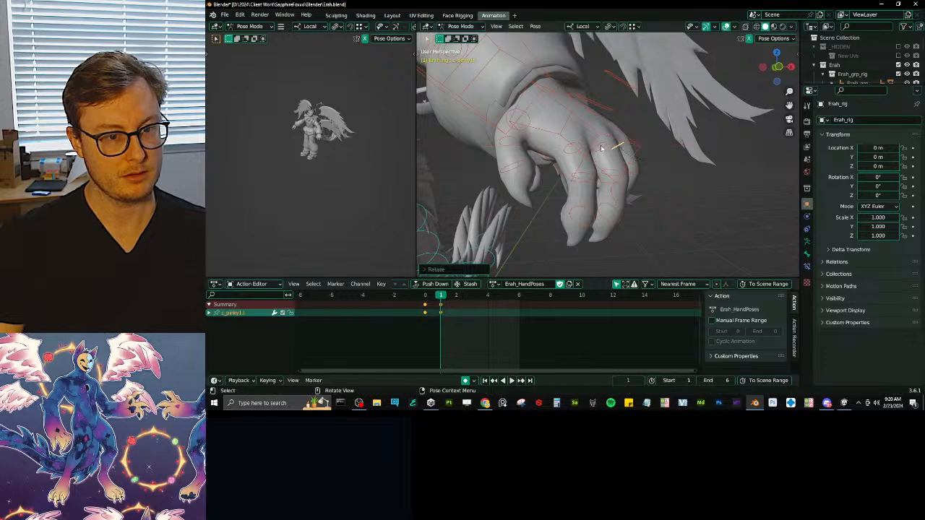
Rotate c_middle1.l about its local X axis and scale the neighbouring finger controller to refine the left hand's curl.
{"action": "left_click", "coordinate": [600, 149]}
{"action": "key", "text": "r"}
{"action": "key", "text": "x"}
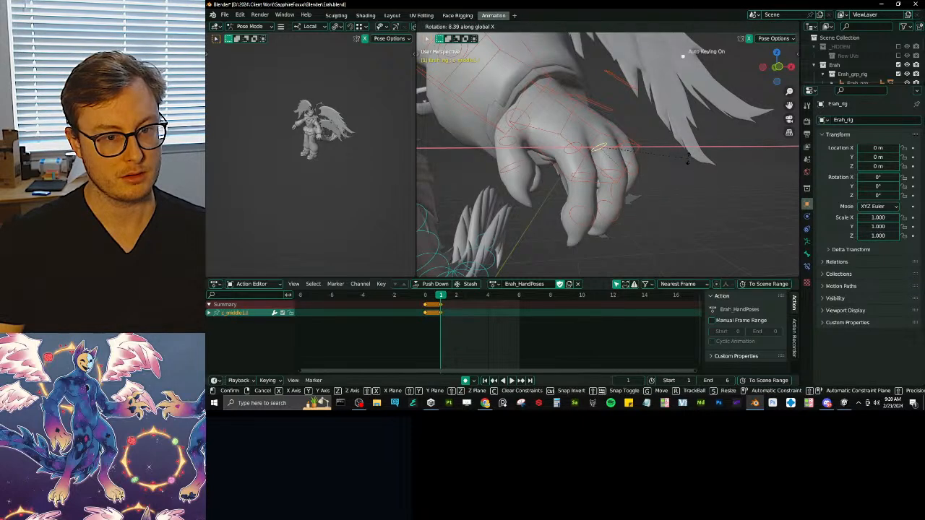
{"action": "key", "text": "x"}
{"action": "left_click", "coordinate": [697, 156]}
{"action": "middle_click_drag", "start_coordinate": [697, 156], "coordinate": [639, 150]}
{"action": "left_click", "coordinate": [607, 181]}
{"action": "key", "text": "s"}
{"action": "left_click", "coordinate": [578, 150]}
{"action": "middle_click_drag", "start_coordinate": [575, 151], "coordinate": [619, 149]}
Rotate and scale the c_thumb1.l controller to fold the left thumb in toward the fingers.
{"action": "left_click", "coordinate": [566, 131]}
{"action": "key", "text": "r"}
{"action": "left_click", "coordinate": [603, 108]}
{"action": "key", "text": "r"}
{"action": "left_click", "coordinate": [667, 147]}
{"action": "key", "text": "s"}
{"action": "left_click", "coordinate": [618, 144]}
{"action": "key", "text": "r"}
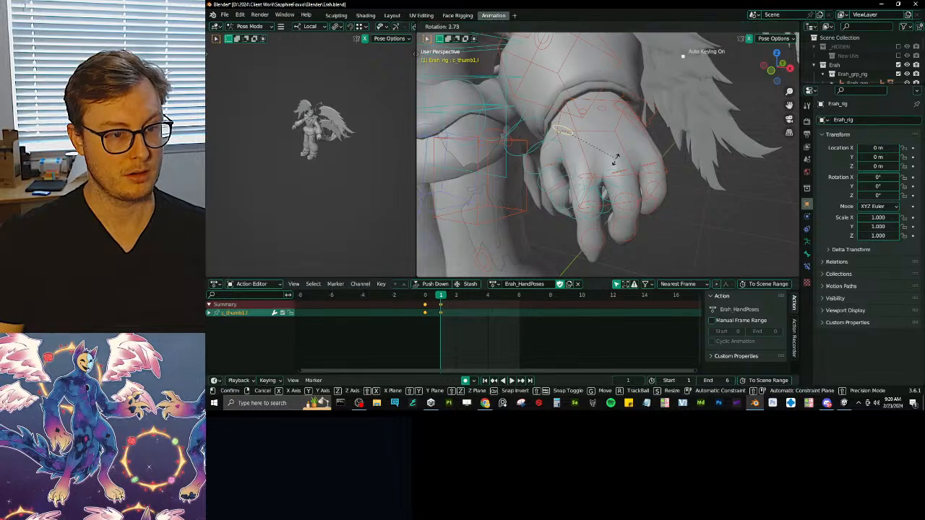
{"action": "left_click", "coordinate": [588, 172]}
Rotate c_pinky2.l to tighten the pinky's curl and save the file.
{"action": "middle_click_drag", "start_coordinate": [588, 172], "coordinate": [578, 239]}
{"action": "scroll", "coordinate": [601, 170], "scroll_direction": "up", "scroll_amount": 3}
{"action": "scroll", "coordinate": [616, 137], "scroll_direction": "up", "scroll_amount": 3}
{"action": "left_click", "coordinate": [660, 99]}
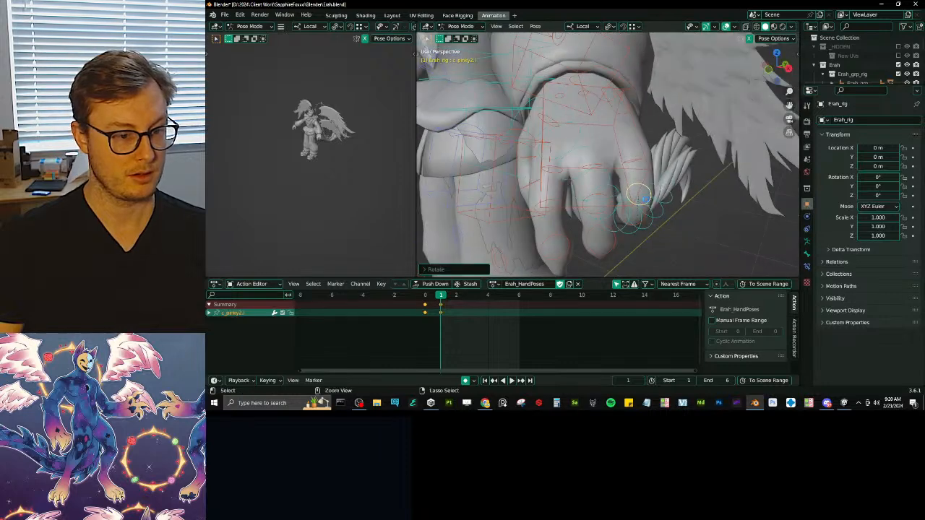
{"action": "key", "text": "ctrl+s"}
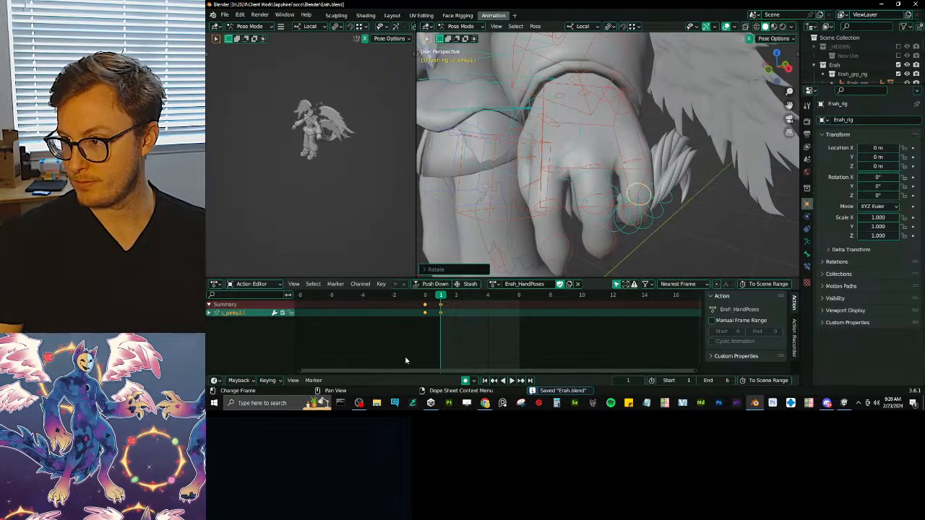
Go to frame 0, select all bones, and duplicate their frame 0 keyframes to frame -1.
{"action": "scroll", "coordinate": [394, 336], "scroll_direction": "up", "scroll_amount": 12}
{"action": "middle_click_drag", "start_coordinate": [522, 354], "coordinate": [599, 367]}
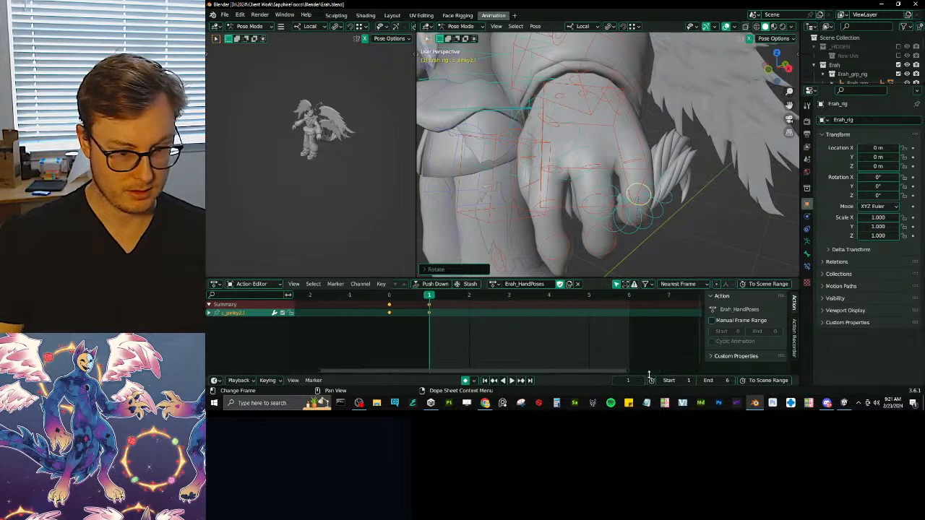
{"action": "double_click", "coordinate": [626, 382]}
{"action": "type", "text": "0"}
{"action": "key", "text": "Return"}
{"action": "middle_click_drag", "start_coordinate": [439, 303], "coordinate": [470, 312]}
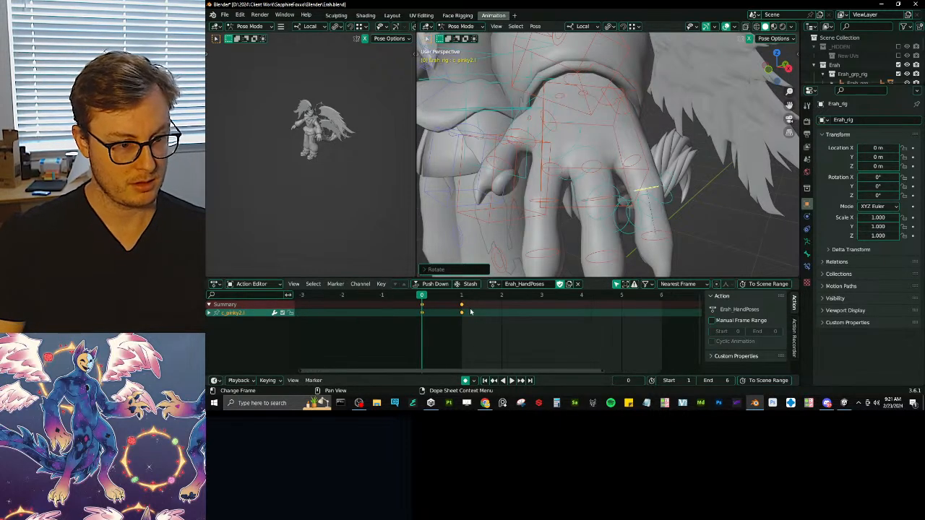
{"action": "left_click", "coordinate": [416, 306]}
{"action": "key", "text": "a"}
{"action": "left_click", "coordinate": [423, 306]}
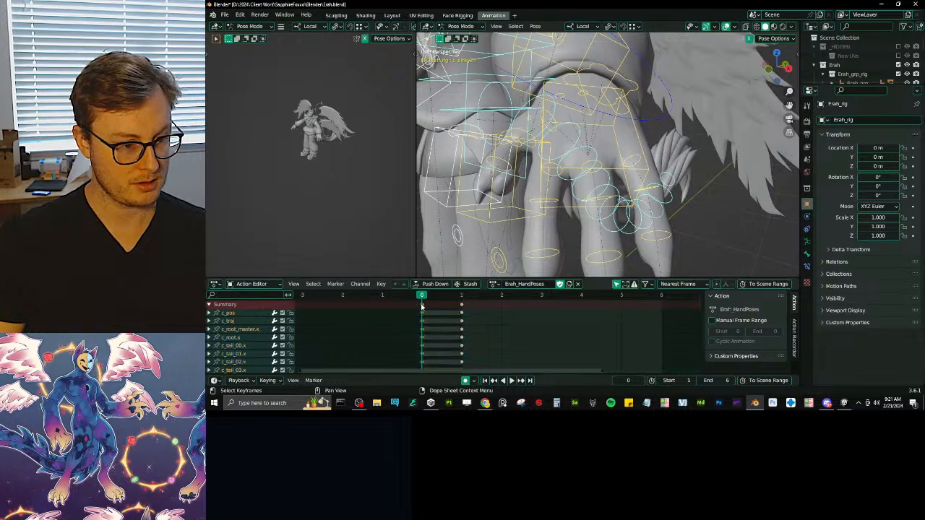
{"action": "key", "text": "g"}
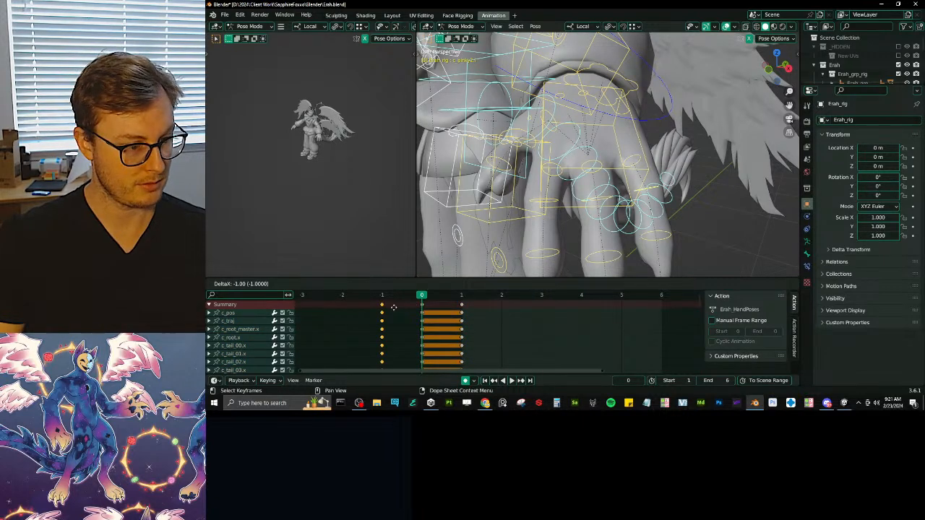
{"action": "left_click", "coordinate": [437, 306]}
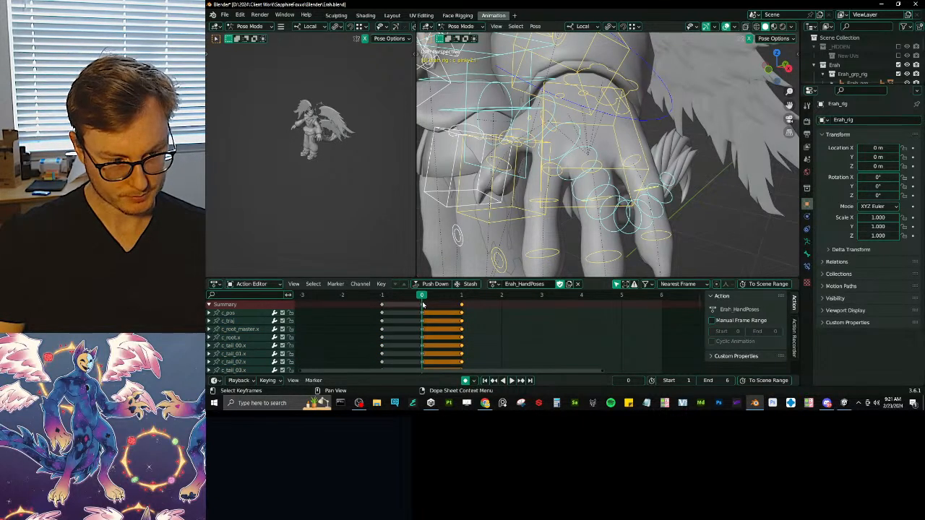
Move all keyframes in the Erah_HandPoses action one frame later.
{"action": "key", "text": "a"}
{"action": "key", "text": "g"}
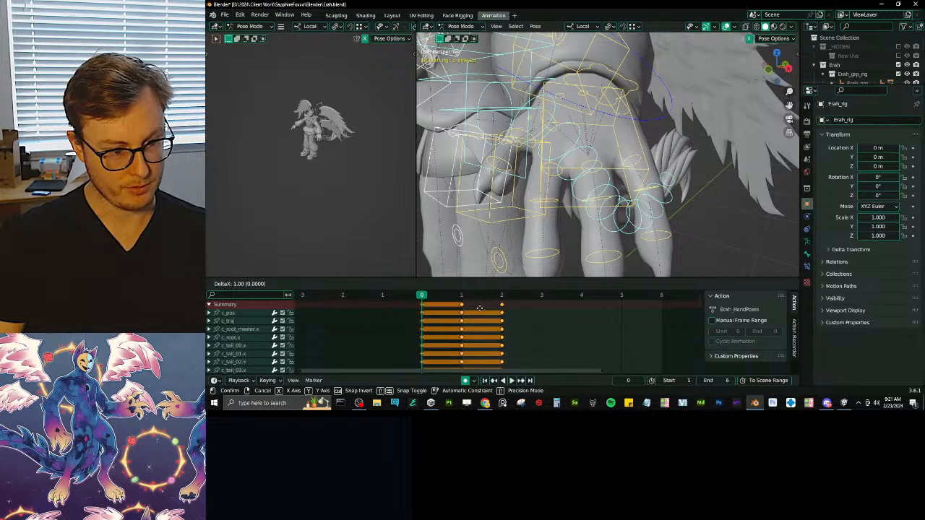
{"action": "left_click", "coordinate": [495, 316]}
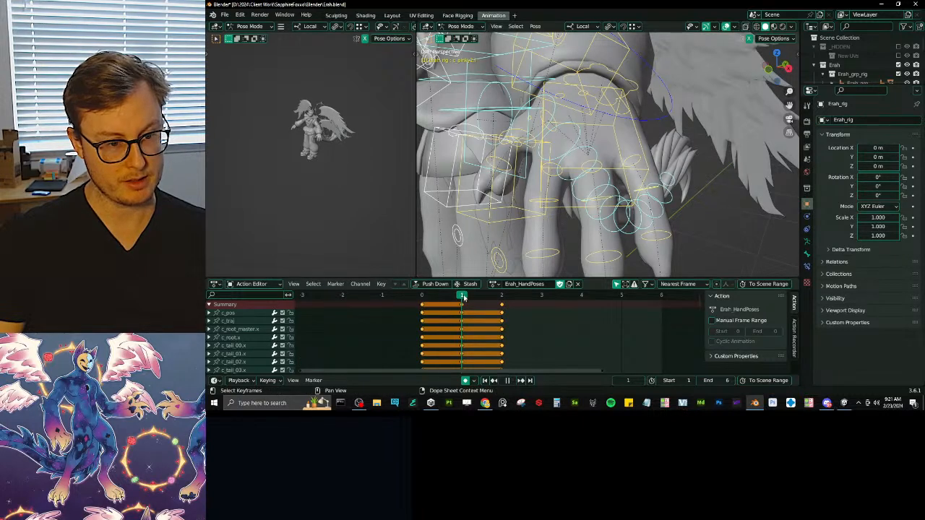
At frame 2, clear the rotation of all bones and scale c_fist.l down to close the left hand into a fist.
{"action": "left_click_drag", "start_coordinate": [479, 296], "coordinate": [499, 302]}
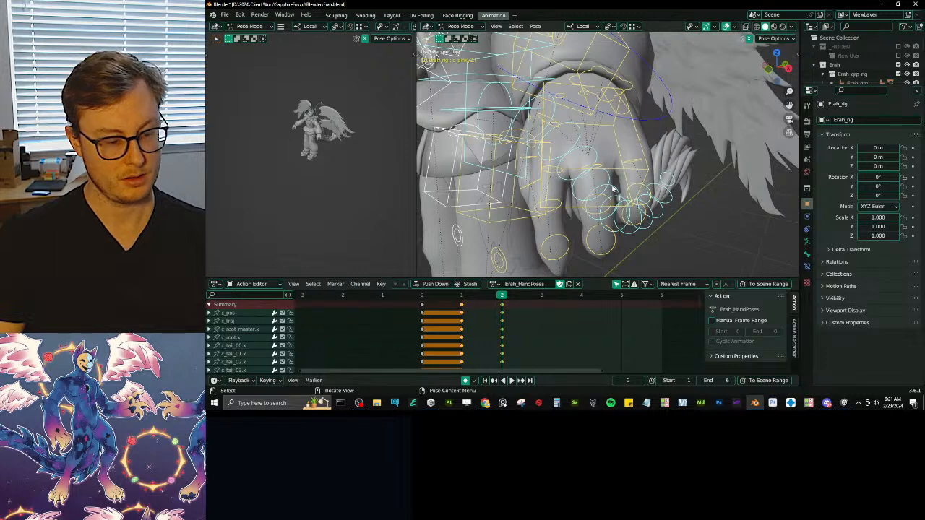
{"action": "key", "text": "alt+r"}
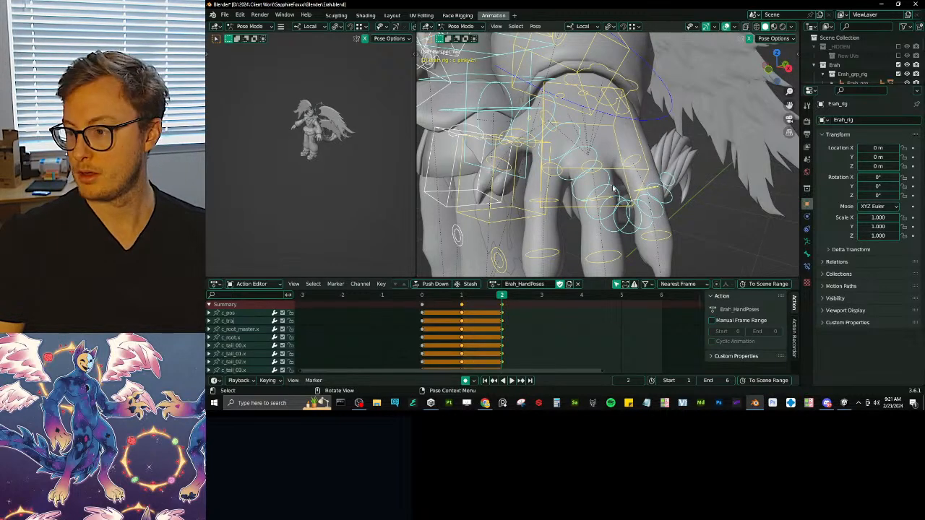
{"action": "middle_click_drag", "start_coordinate": [618, 172], "coordinate": [665, 137]}
{"action": "left_click", "coordinate": [664, 137]}
{"action": "key", "text": "s"}
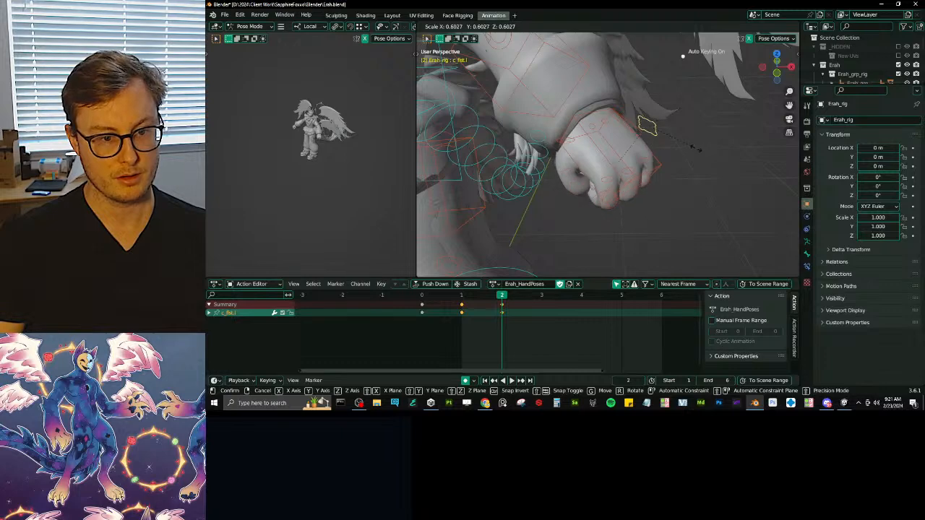
{"action": "left_click", "coordinate": [690, 162]}
{"action": "middle_click_drag", "start_coordinate": [690, 163], "coordinate": [668, 155]}
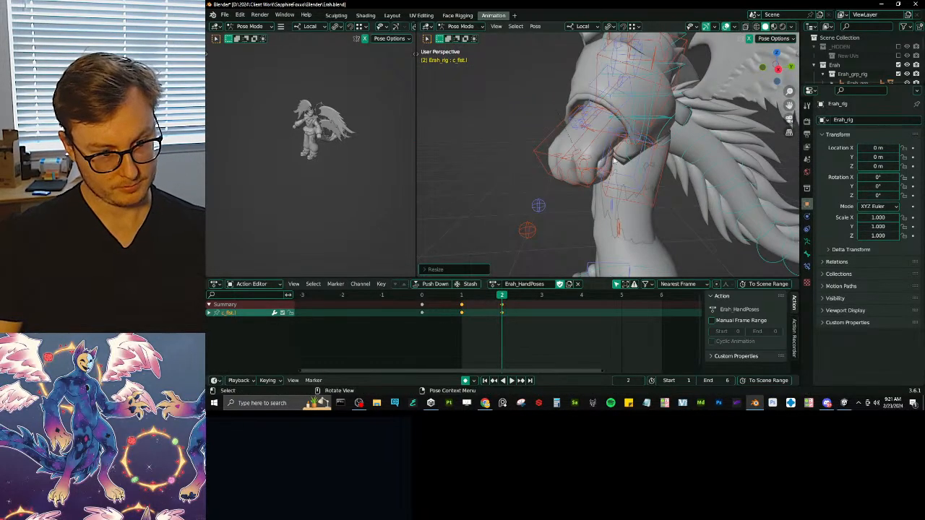
At frame 3, clear the scale of all bones, scale c_fist.l up to extend the left fingers, and save the file.
{"action": "left_click", "coordinate": [540, 297]}
{"action": "middle_click_drag", "start_coordinate": [631, 146], "coordinate": [654, 151]}
{"action": "key", "text": "a"}
{"action": "key", "text": "alt+s"}
{"action": "left_click", "coordinate": [641, 142]}
{"action": "key", "text": "s"}
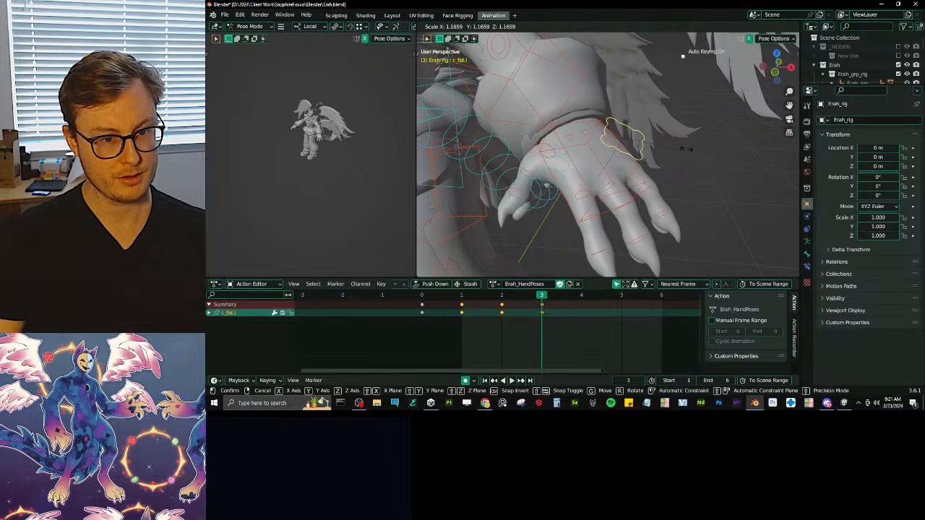
{"action": "left_click", "coordinate": [699, 137]}
{"action": "middle_click_drag", "start_coordinate": [698, 161], "coordinate": [659, 146], "text": "shift"}
{"action": "key", "text": "ctrl+s"}
At frame 4, clear the rotation of all bones and scale c_fist.l down to form a left fist.
{"action": "left_click", "coordinate": [591, 294]}
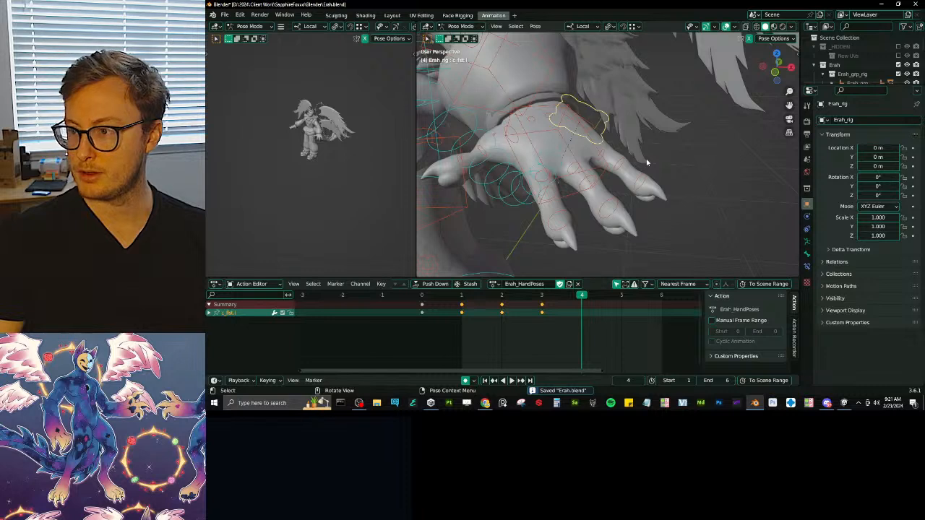
{"action": "key", "text": "a"}
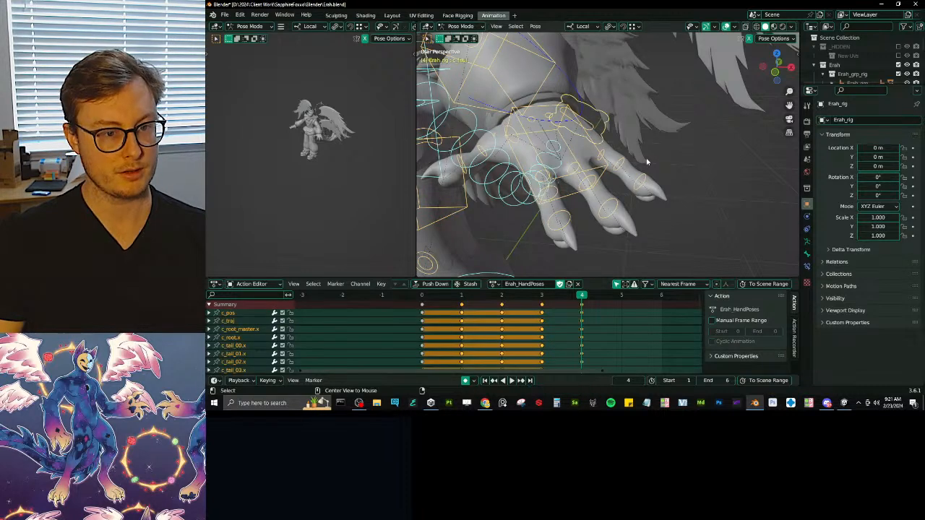
{"action": "key", "text": "alt+r"}
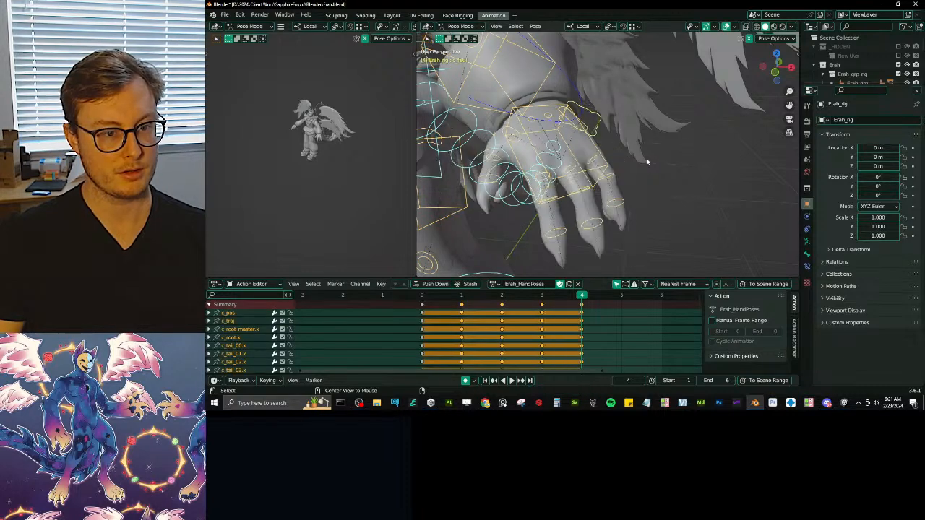
{"action": "left_click", "coordinate": [590, 132]}
{"action": "key", "text": "s"}
{"action": "left_click", "coordinate": [523, 202]}
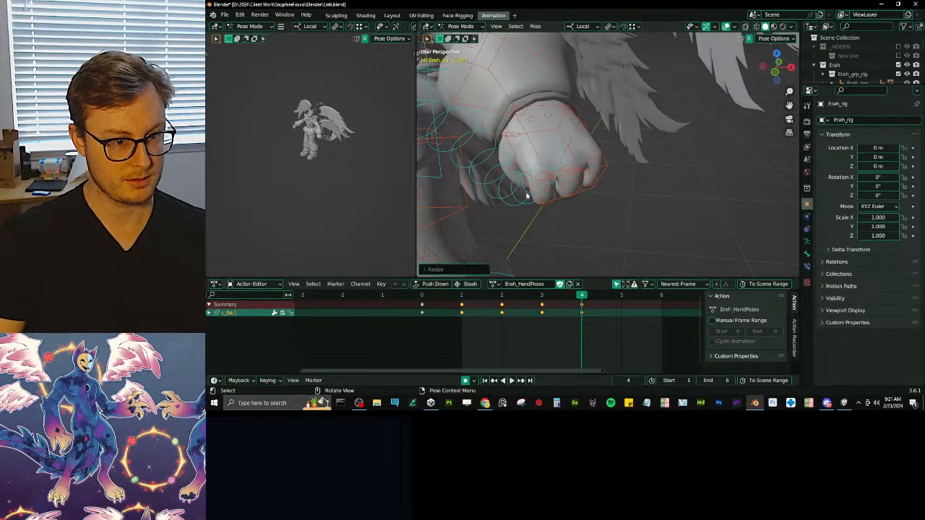
{"action": "key", "text": "ctrl+z"}
Scale up and rotate c_index1.l to extend the left index finger into a pointing pose, and save the file.
{"action": "middle_click_drag", "start_coordinate": [537, 175], "coordinate": [621, 123]}
{"action": "key", "text": "s"}
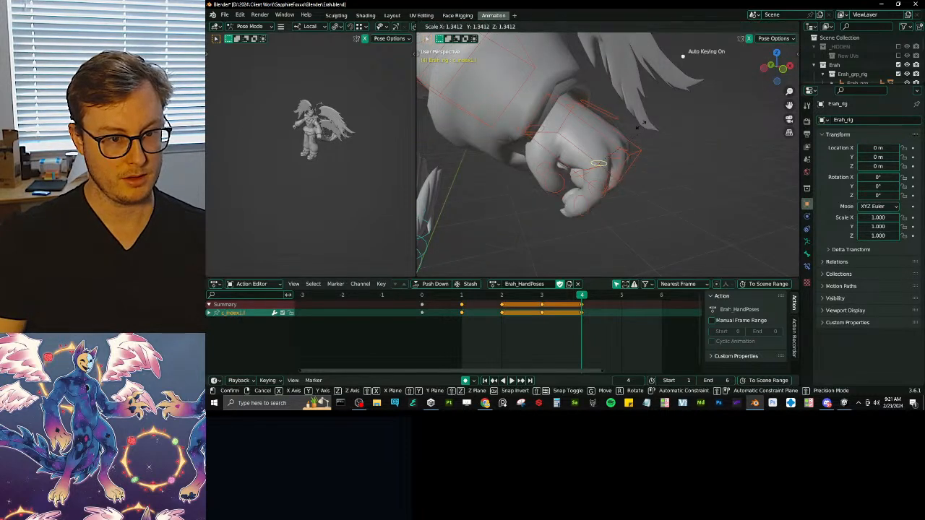
{"action": "key", "text": "r"}
{"action": "key", "text": "x"}
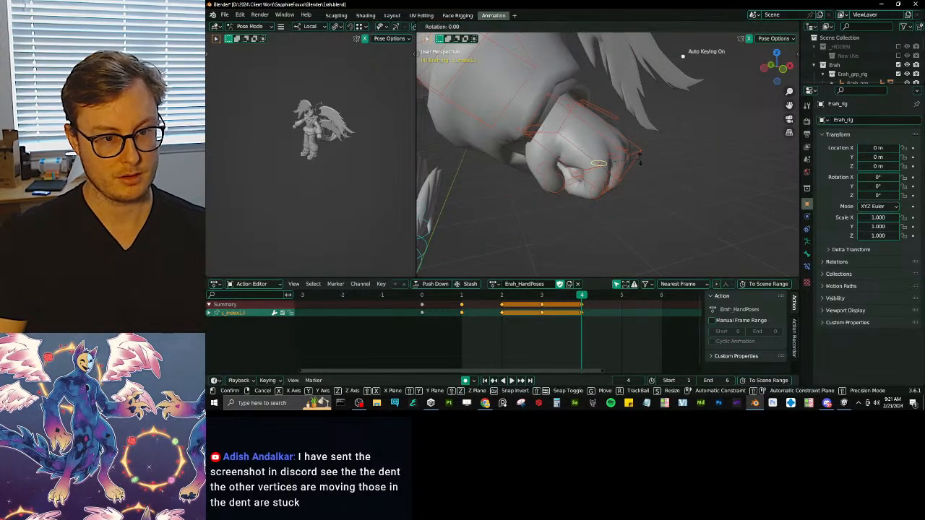
{"action": "left_click", "coordinate": [626, 109]}
{"action": "key", "text": "s"}
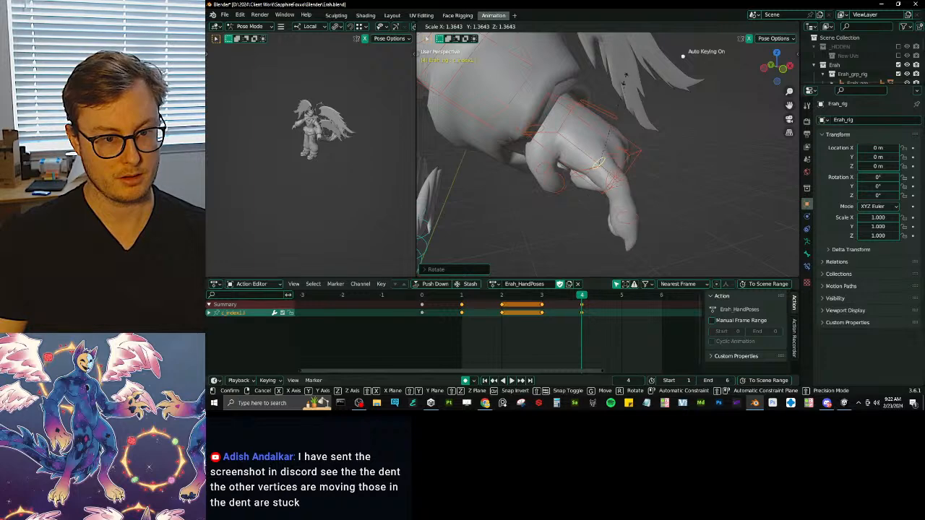
{"action": "left_click", "coordinate": [624, 72]}
{"action": "middle_click_drag", "start_coordinate": [624, 72], "coordinate": [610, 149]}
{"action": "key", "text": "ctrl+s"}
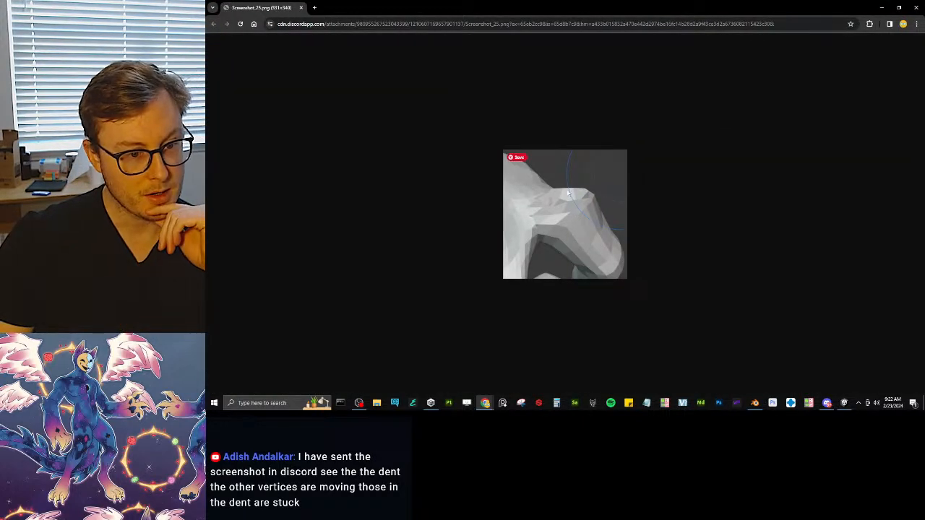
Capture the browser's Screenshot_25.png image with the Snipping Tool and circle the dented area on the mesh.
{"action": "left_click", "coordinate": [527, 405]}
{"action": "left_click", "coordinate": [665, 135]}
{"action": "left_click_drag", "start_coordinate": [462, 86], "coordinate": [653, 319]}
{"action": "mouse_move", "coordinate": [546, 174]}
{"action": "left_mouse_down"}
{"action": "mouse_move", "coordinate": [568, 210]}
{"action": "mouse_move", "coordinate": [541, 176]}
{"action": "left_mouse_up"}
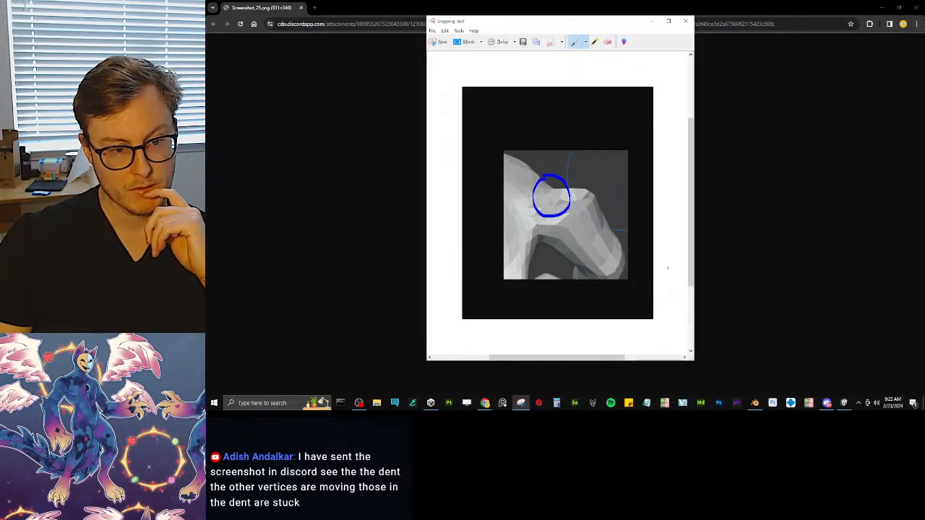
{"action": "mouse_move", "coordinate": [565, 193]}
{"action": "left_mouse_down"}
{"action": "mouse_move", "coordinate": [589, 205]}
{"action": "mouse_move", "coordinate": [560, 189]}
{"action": "left_mouse_up"}
Erase the circle, draw a downward arrow pointing at the raised faces, and close the snip.
{"action": "left_click", "coordinate": [608, 42]}
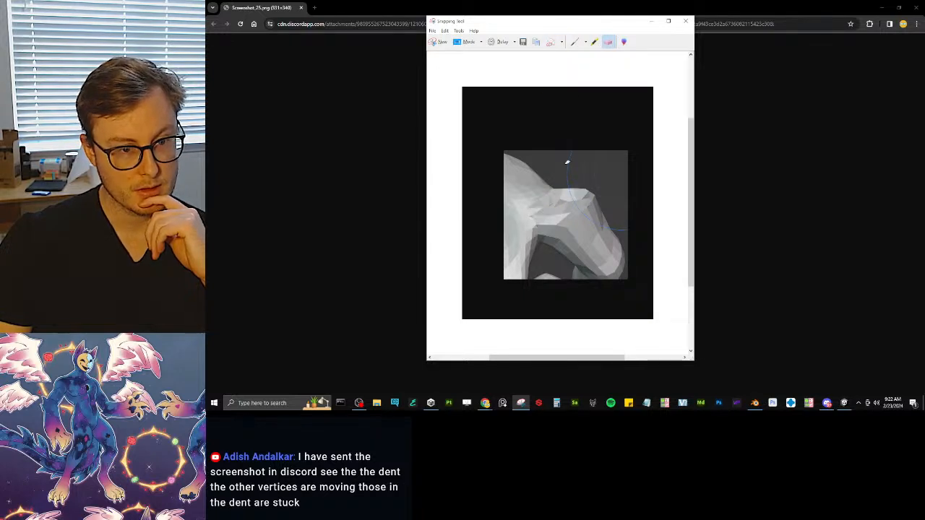
{"action": "left_click", "coordinate": [575, 42]}
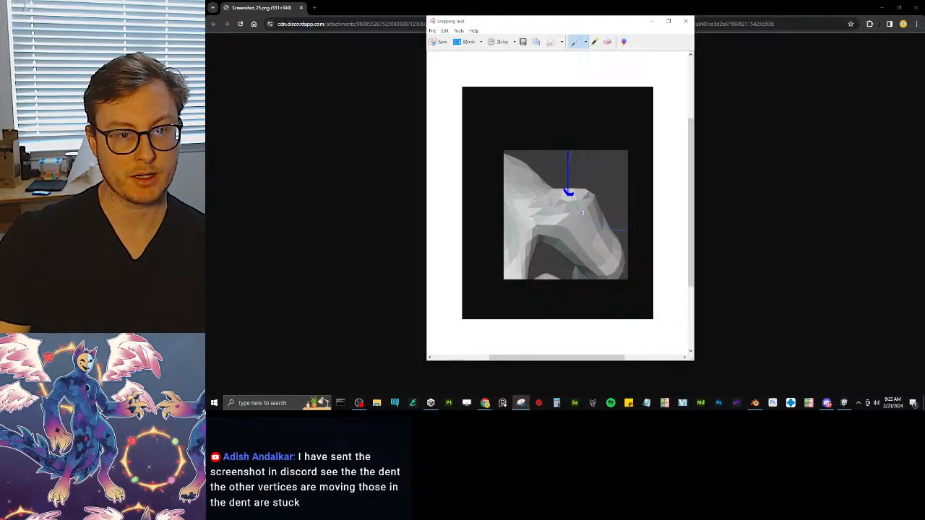
{"action": "left_click", "coordinate": [685, 20]}
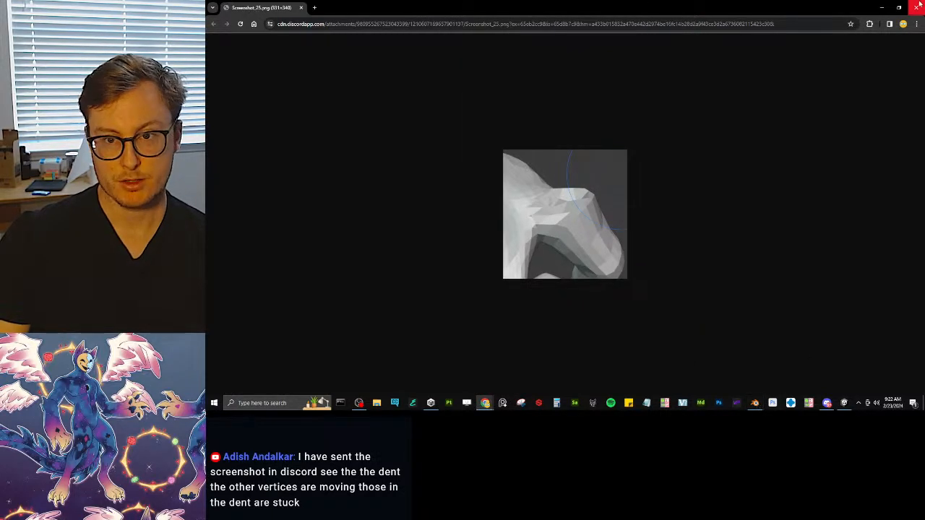
Switch back to Blender and put Erah_rig in Object Mode.
{"action": "left_click", "coordinate": [755, 402]}
{"action": "scroll", "coordinate": [721, 175], "scroll_direction": "down", "scroll_amount": 8}
{"action": "scroll", "coordinate": [684, 148], "scroll_direction": "down", "scroll_amount": 2}
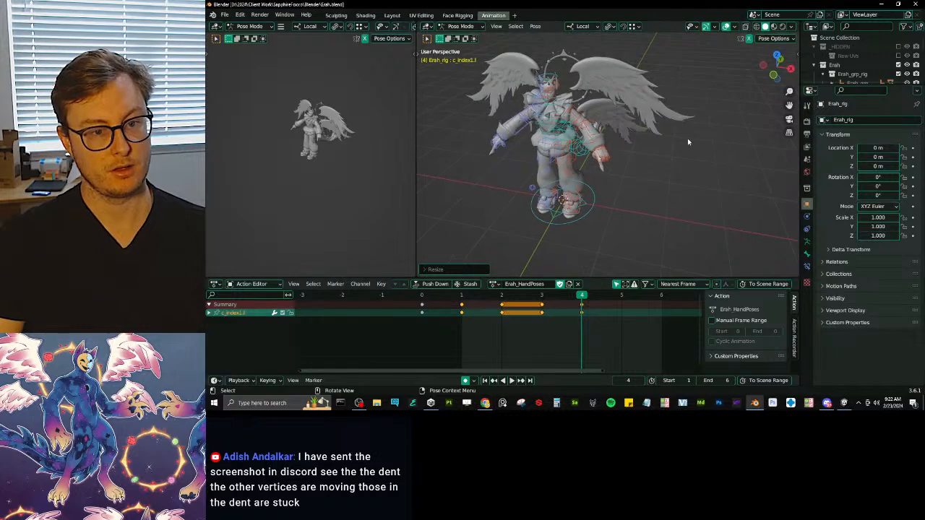
{"action": "key", "text": "ctrl+Tab"}
{"action": "scroll", "coordinate": [700, 148], "scroll_direction": "down", "scroll_amount": 3}
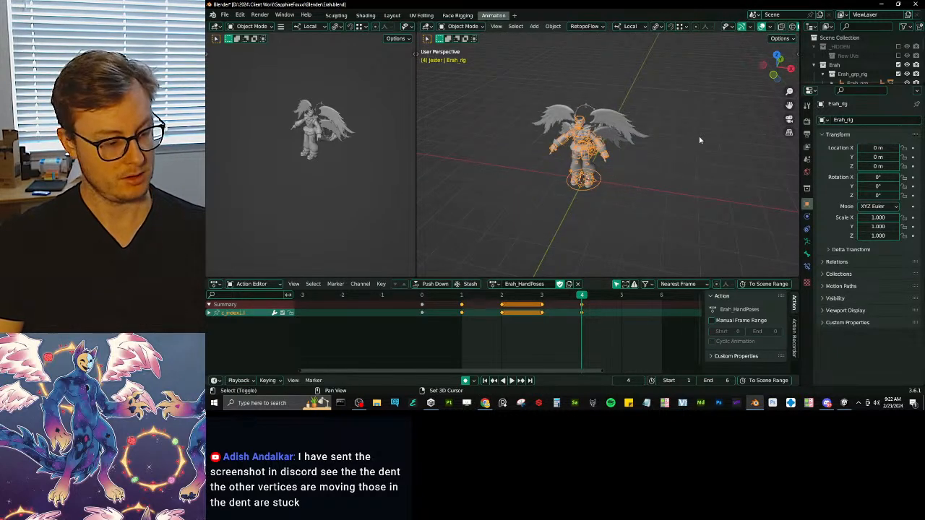
Add a UV sphere and move it up along Z to about 5.97 m, above the character.
{"action": "key", "text": "shift+a"}
{"action": "mouse_move", "coordinate": [699, 140]}
{"action": "left_click", "coordinate": [742, 163]}
{"action": "key", "text": "g"}
{"action": "key", "text": "z"}
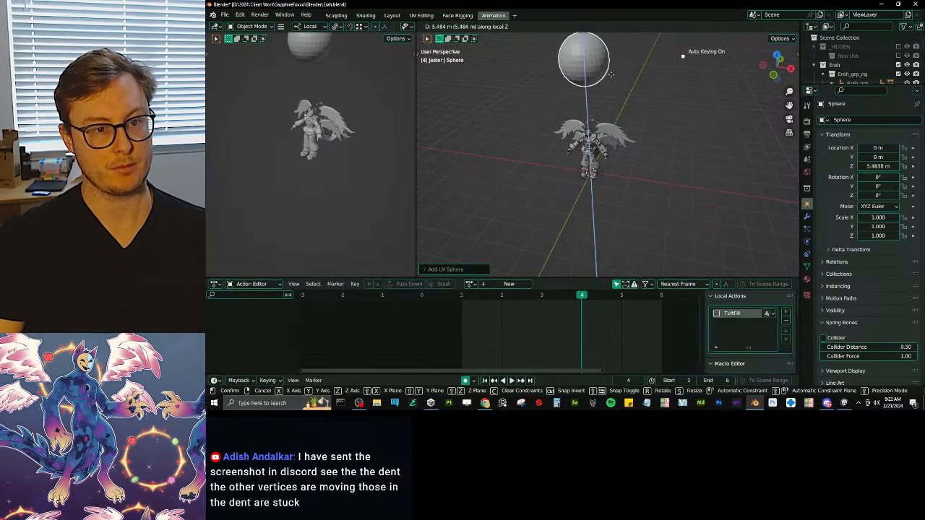
{"action": "left_click", "coordinate": [605, 66]}
Switch the sphere to Sculpt Mode and widen the main 3D viewport.
{"action": "scroll", "coordinate": [605, 166], "scroll_direction": "up", "scroll_amount": 4}
{"action": "mouse_move", "coordinate": [605, 65]}
{"action": "middle_mouse_down", "text": "shift"}
{"action": "mouse_move", "coordinate": [605, 165]}
{"action": "mouse_move", "coordinate": [645, 123]}
{"action": "mouse_move", "coordinate": [643, 230]}
{"action": "middle_mouse_up", "text": "shift"}
{"action": "key", "text": "ctrl+Tab"}
{"action": "left_click", "coordinate": [637, 151]}
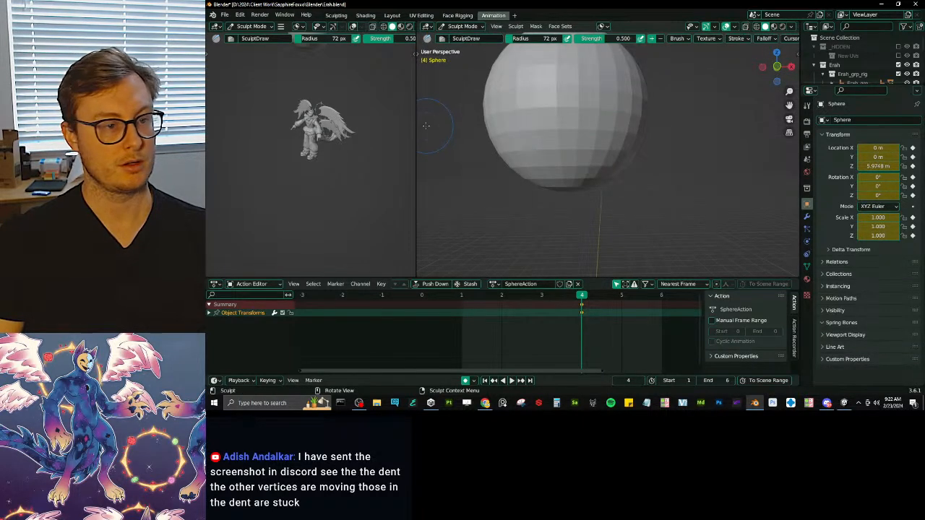
{"action": "left_click_drag", "start_coordinate": [415, 134], "coordinate": [225, 139]}
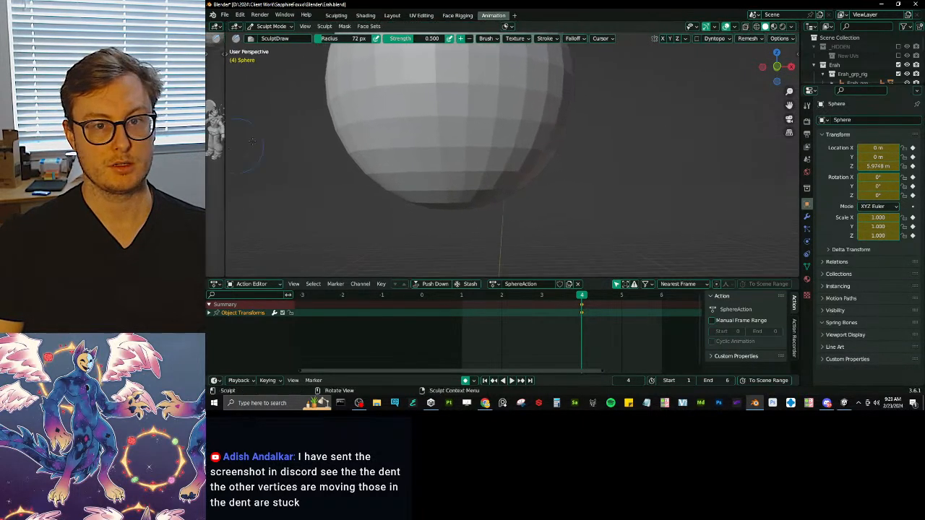
Show the sphere's sculpt symmetry options, including mirror axes, direction and the Symmetrize command.
{"action": "left_click", "coordinate": [687, 39]}
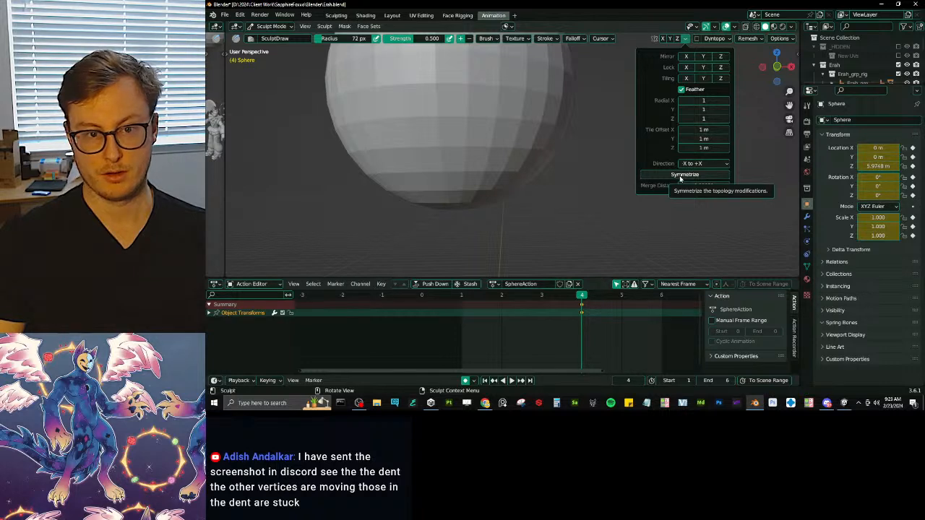
{"action": "left_click", "coordinate": [708, 41]}
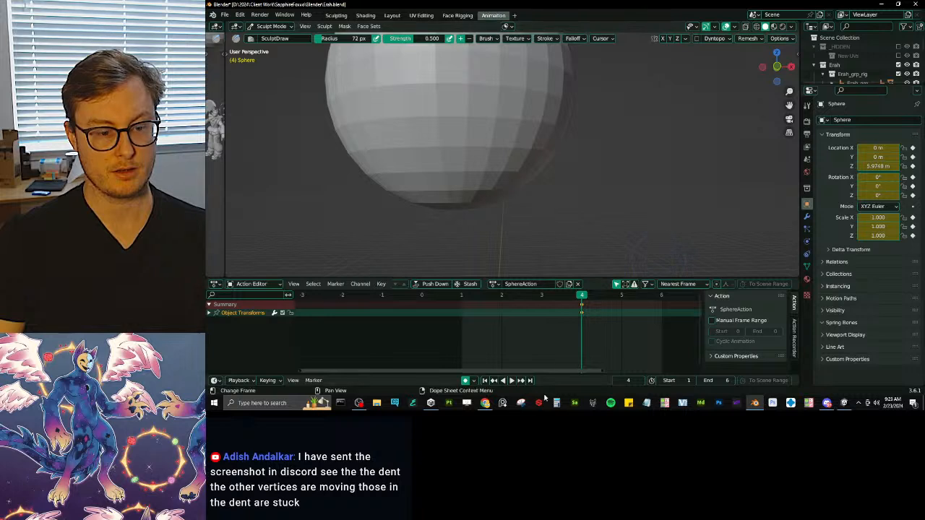
{"action": "left_click", "coordinate": [685, 38]}
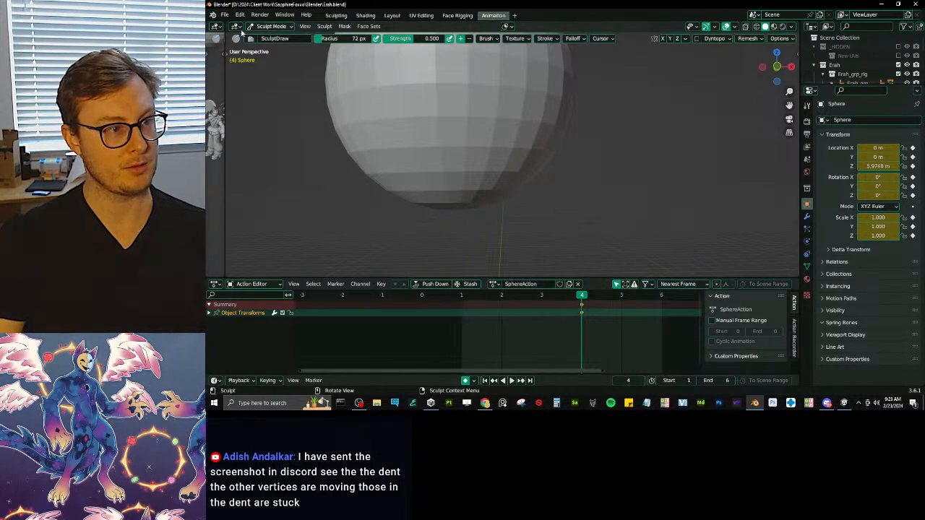
{"action": "left_click", "coordinate": [688, 41]}
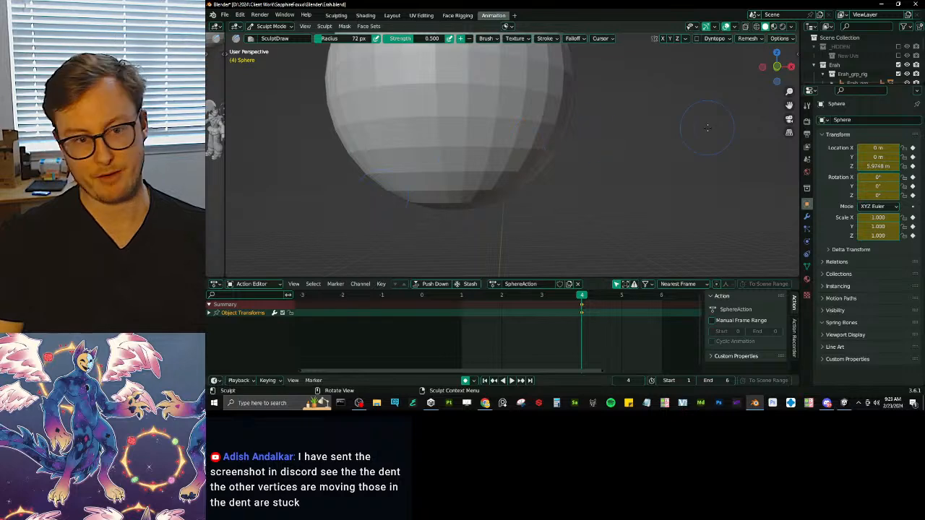
Return the sphere to Object Mode and delete it from the scene.
{"action": "key", "text": "ctrl+Tab"}
{"action": "scroll", "coordinate": [597, 140], "scroll_direction": "down", "scroll_amount": 6}
{"action": "middle_click_drag", "start_coordinate": [597, 141], "coordinate": [597, 152]}
{"action": "key", "text": "x"}
{"action": "left_click", "coordinate": [597, 153]}
Select Erah_rig at the character's left hand and switch it to Pose Mode.
{"action": "mouse_move", "coordinate": [539, 244]}
{"action": "middle_mouse_down", "text": "shift"}
{"action": "mouse_move", "coordinate": [521, 177]}
{"action": "mouse_move", "coordinate": [509, 196]}
{"action": "middle_mouse_up", "text": "shift"}
{"action": "middle_click_drag", "start_coordinate": [510, 196], "coordinate": [543, 146], "text": "shift"}
{"action": "scroll", "coordinate": [542, 146], "scroll_direction": "up", "scroll_amount": 8}
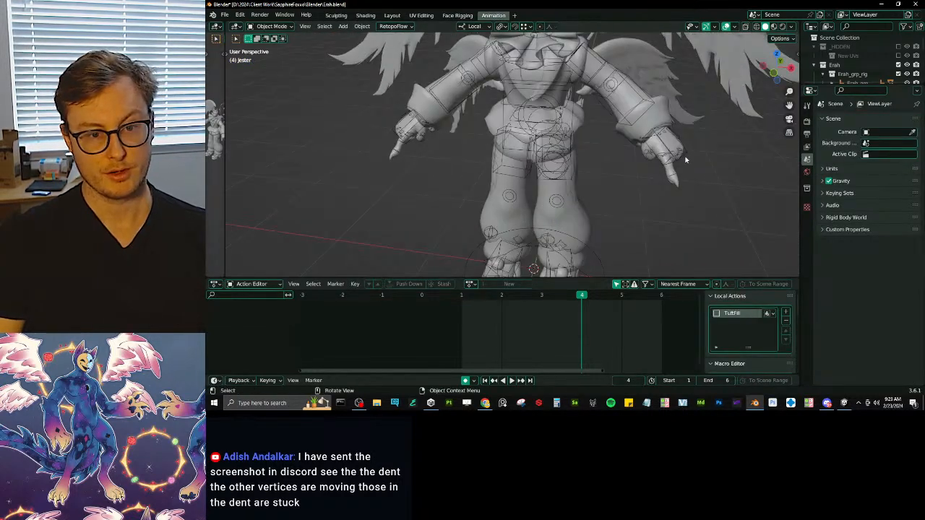
{"action": "left_click", "coordinate": [680, 157]}
{"action": "scroll", "coordinate": [576, 183], "scroll_direction": "up", "scroll_amount": 4}
{"action": "middle_click_drag", "start_coordinate": [680, 157], "coordinate": [540, 194], "text": "shift"}
{"action": "key", "text": "ctrl+Tab"}
{"action": "scroll", "coordinate": [542, 195], "scroll_direction": "up", "scroll_amount": 3}
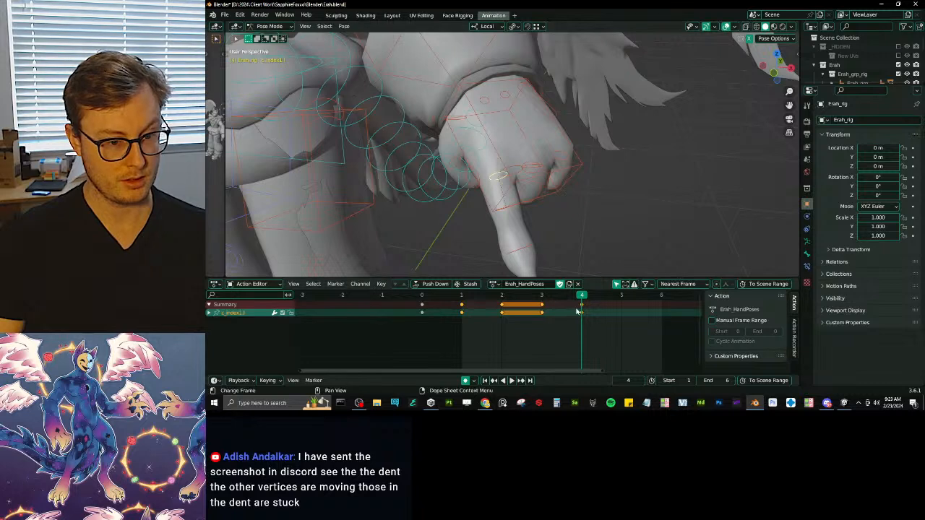
Move to frame 5 and keyframe the left middle finger's c_middle3.l control.
{"action": "left_click_drag", "start_coordinate": [582, 302], "coordinate": [620, 302]}
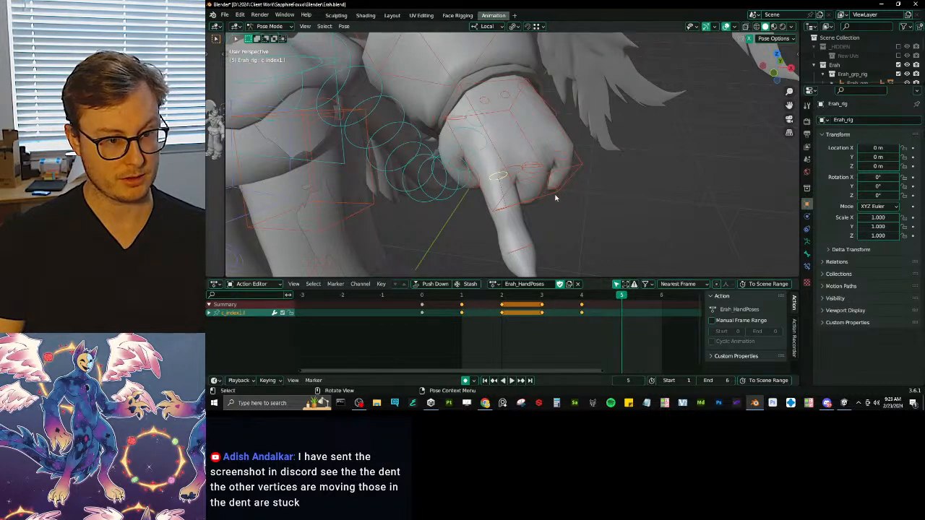
{"action": "left_click", "coordinate": [515, 171]}
{"action": "key", "text": "i"}
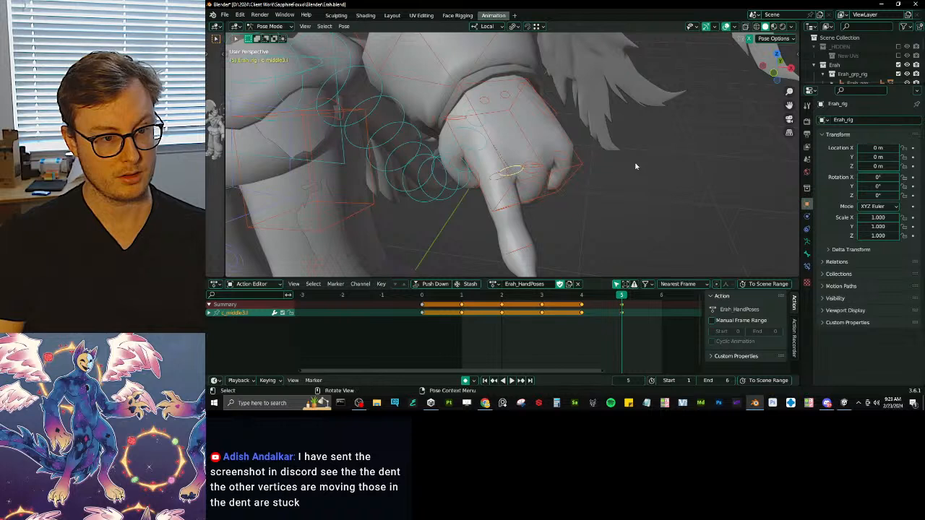
Extend the left middle finger at frame 5 by rotating c_middle1.l about local X and scaling it up.
{"action": "left_click", "coordinate": [528, 172]}
{"action": "key", "text": "r"}
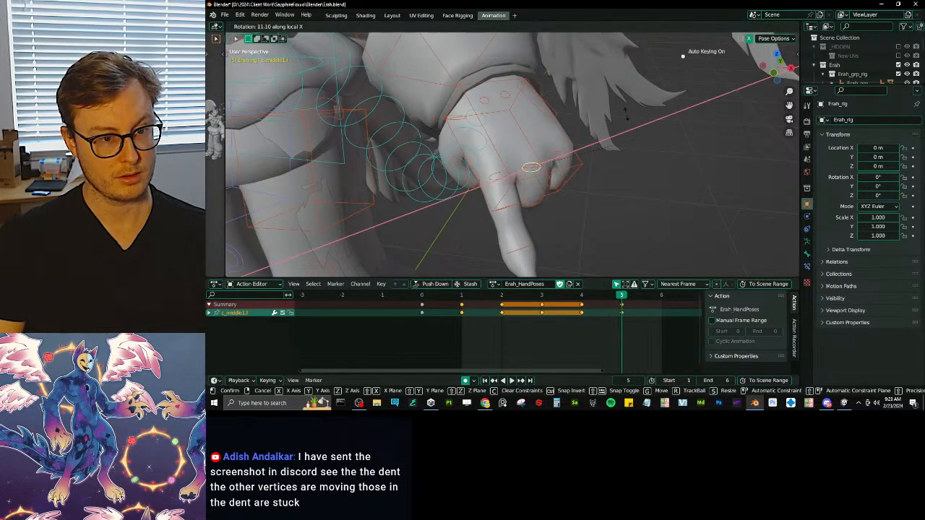
{"action": "left_click", "coordinate": [612, 148]}
{"action": "key", "text": "s"}
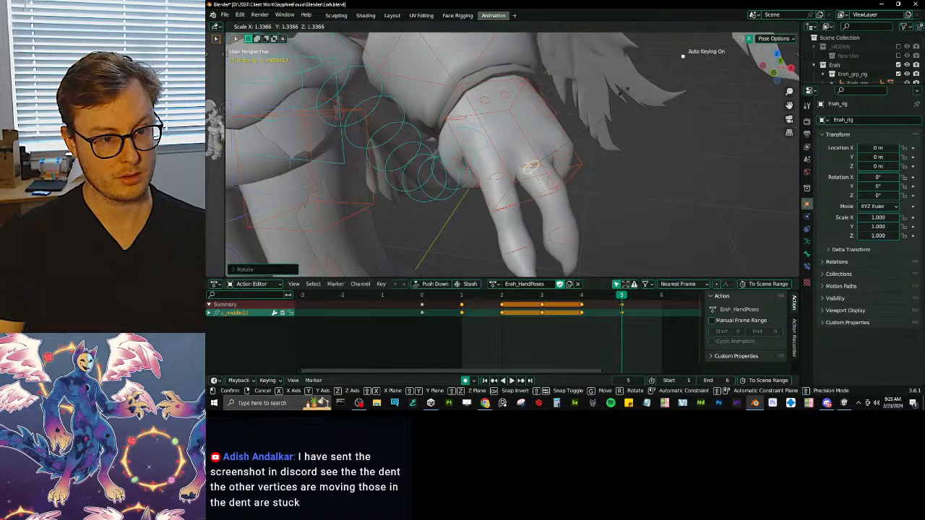
{"action": "left_click", "coordinate": [645, 141]}
{"action": "scroll", "coordinate": [645, 141], "scroll_direction": "down", "scroll_amount": 4}
{"action": "middle_click_drag", "start_coordinate": [645, 141], "coordinate": [586, 166]}
{"action": "key", "text": "r"}
{"action": "left_click", "coordinate": [538, 110]}
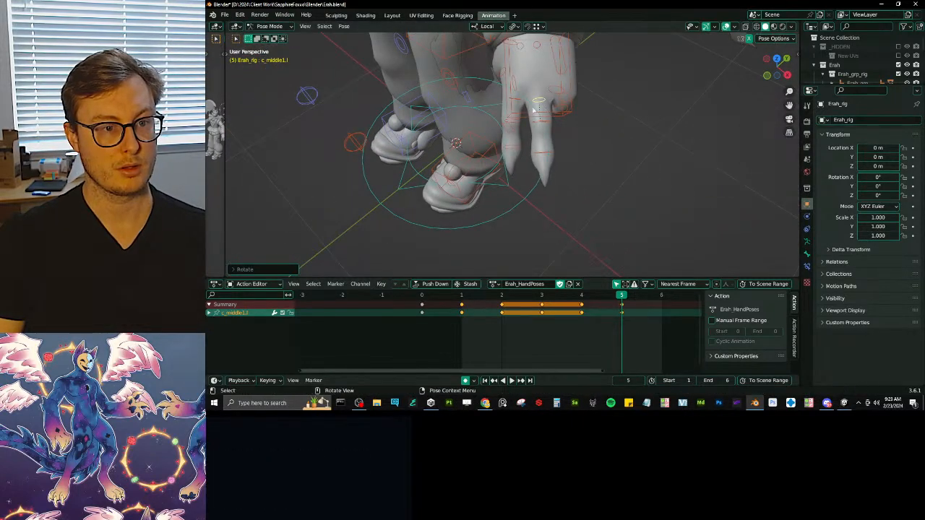
Adjust the left index finger at frame 5 by rotating and scaling its base control.
{"action": "left_click", "coordinate": [514, 100]}
{"action": "key", "text": "r"}
{"action": "left_click", "coordinate": [582, 117]}
{"action": "middle_click_drag", "start_coordinate": [583, 117], "coordinate": [417, 176]}
{"action": "key", "text": "s"}
{"action": "left_click", "coordinate": [558, 146]}
Refine the rotations of the extended left index and middle fingers to finish the two-finger pointing pose at frame 5.
{"action": "left_click", "coordinate": [418, 174]}
{"action": "key", "text": "r"}
{"action": "left_click", "coordinate": [518, 152]}
{"action": "middle_click_drag", "start_coordinate": [519, 153], "coordinate": [483, 156]}
{"action": "key", "text": "r"}
{"action": "left_click", "coordinate": [522, 136]}
{"action": "left_click", "coordinate": [419, 149]}
{"action": "key", "text": "r"}
{"action": "left_click", "coordinate": [528, 145]}
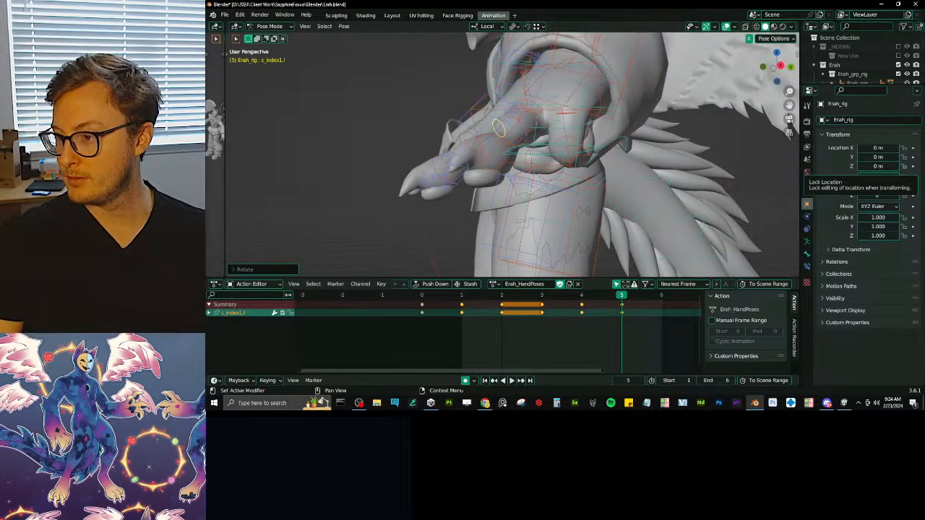
{"action": "left_click", "coordinate": [591, 298]}
{"action": "key", "text": "g"}
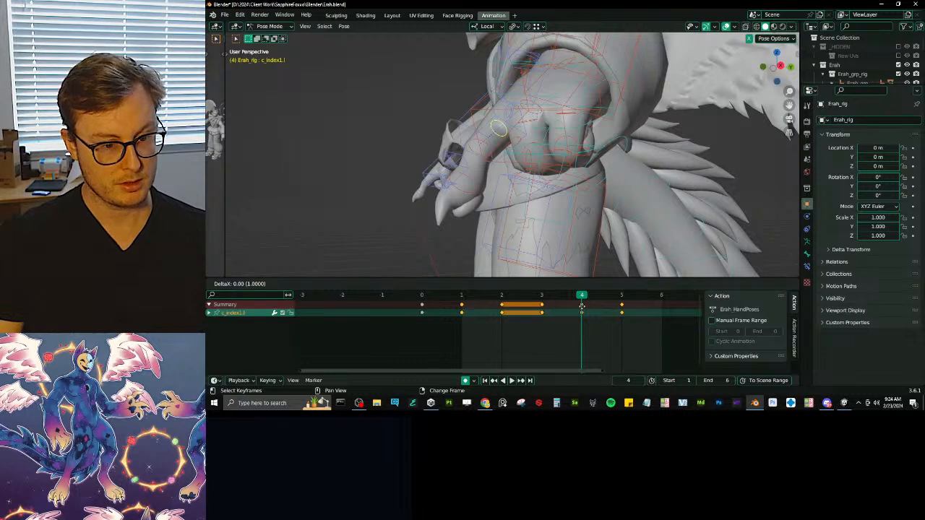
{"action": "right_click", "coordinate": [652, 311]}
{"action": "key", "text": "ctrl+z"}
{"action": "key", "text": "ctrl+z"}
{"action": "left_click_drag", "start_coordinate": [602, 298], "coordinate": [583, 297]}
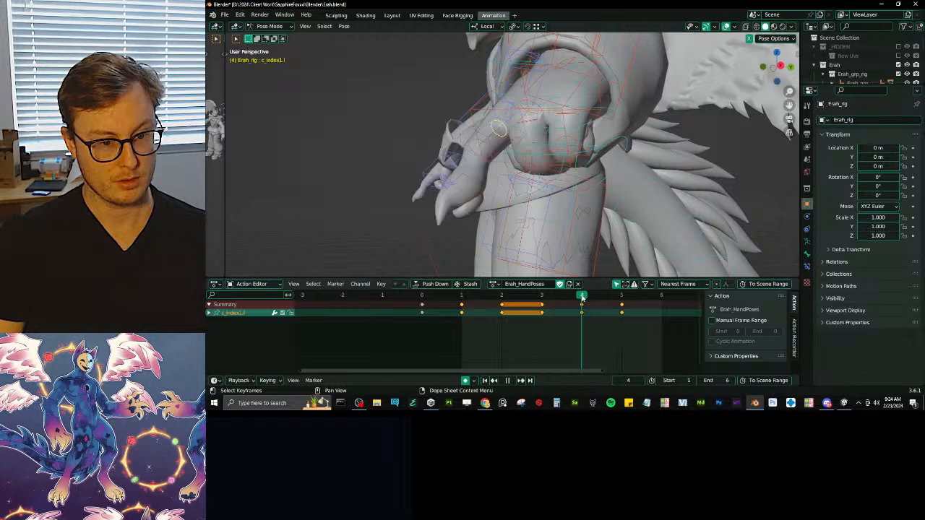
Select all rig controls and duplicate their frame 4 keyframes to frame 6.
{"action": "key", "text": "ctrl+z"}
{"action": "key", "text": "ctrl+z"}
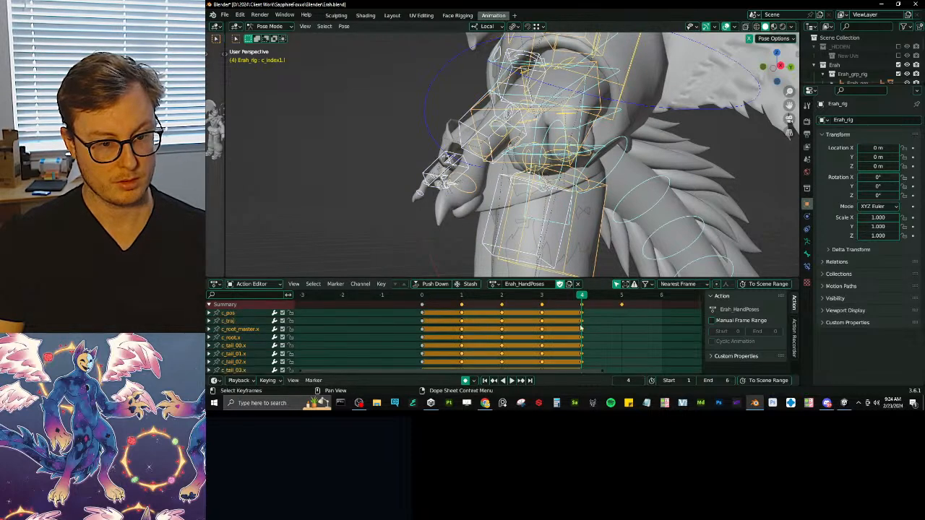
{"action": "key", "text": "ctrl+z"}
{"action": "left_click_drag", "start_coordinate": [636, 310], "coordinate": [662, 309]}
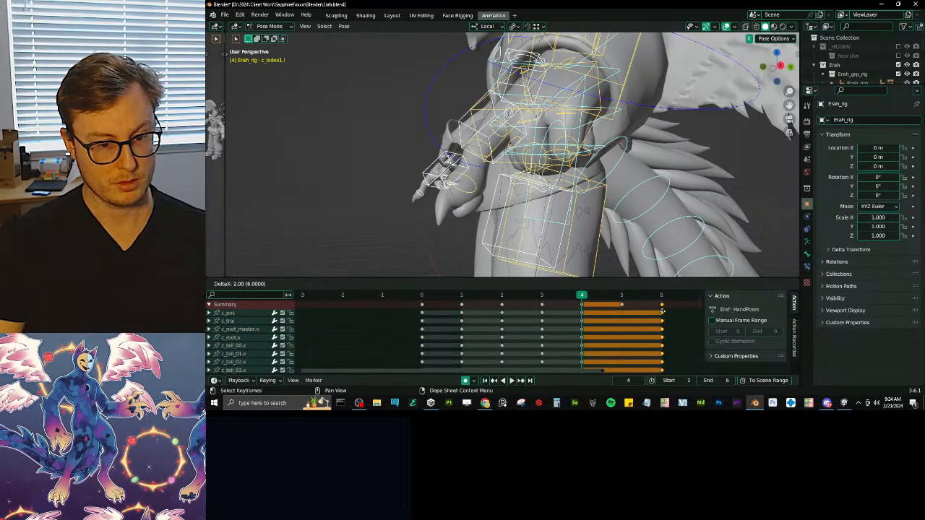
{"action": "left_click", "coordinate": [615, 294]}
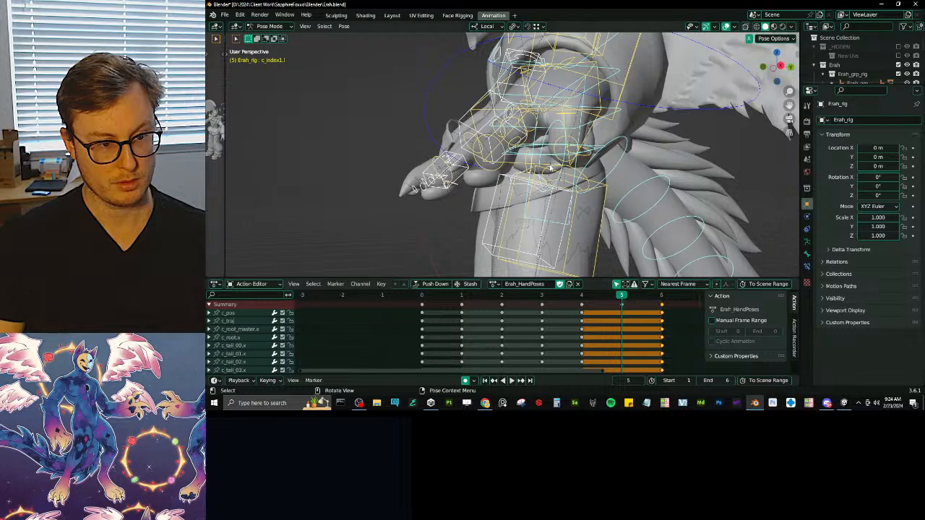
At frame 6, extend the left pinky by rotating c_pinky1.l about local X and scaling it up.
{"action": "left_click_drag", "start_coordinate": [624, 298], "coordinate": [657, 301]}
{"action": "middle_click_drag", "start_coordinate": [539, 191], "coordinate": [599, 193]}
{"action": "left_click", "coordinate": [574, 132]}
{"action": "key", "text": "r"}
{"action": "key", "text": "x"}
{"action": "left_click", "coordinate": [603, 97]}
{"action": "key", "text": "s"}
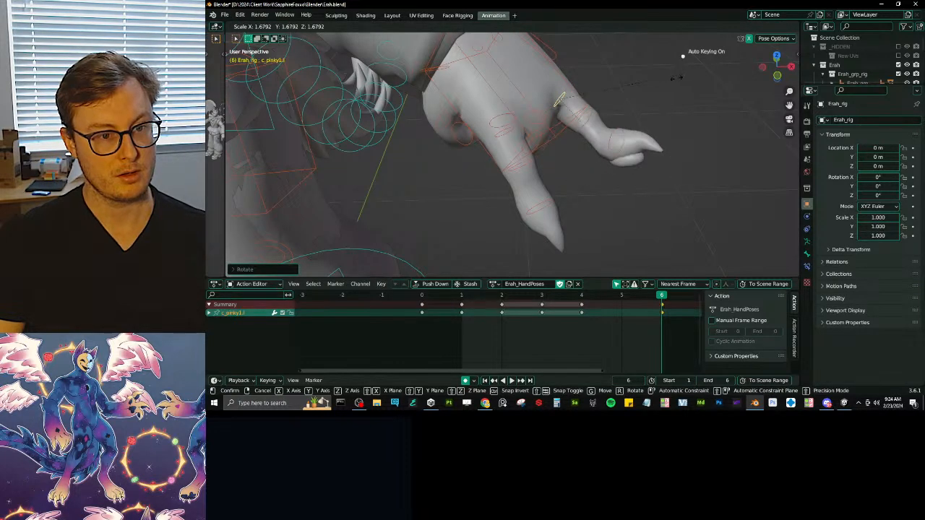
{"action": "left_click", "coordinate": [662, 112]}
Rotate c_index1.l at frame 6 to refine the extended index finger in the horns pose.
{"action": "middle_click_drag", "start_coordinate": [662, 112], "coordinate": [621, 185]}
{"action": "key", "text": "r"}
{"action": "left_click", "coordinate": [514, 146]}
{"action": "left_click", "coordinate": [485, 177]}
{"action": "middle_click_drag", "start_coordinate": [583, 145], "coordinate": [612, 152]}
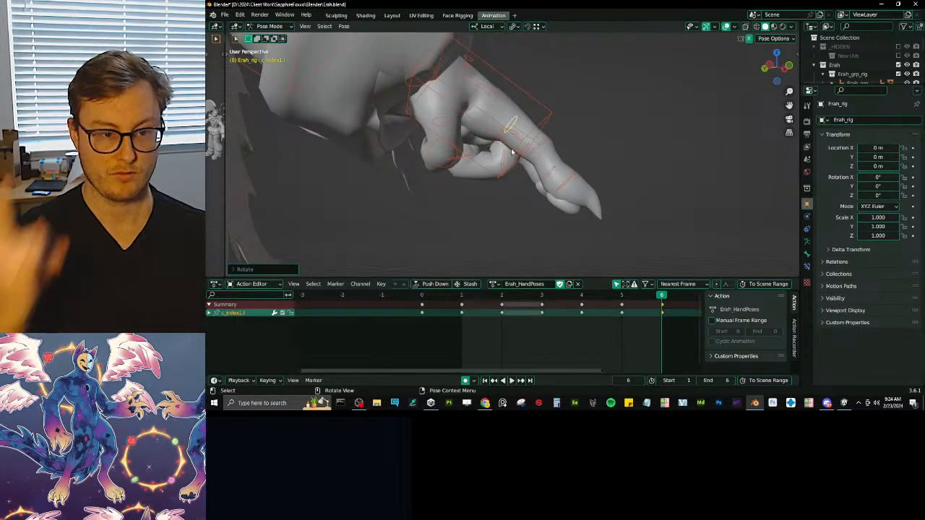
{"action": "middle_click_drag", "start_coordinate": [535, 102], "coordinate": [578, 217]}
Set the scene's end frame to 7.
{"action": "middle_click_drag", "start_coordinate": [679, 307], "coordinate": [517, 307]}
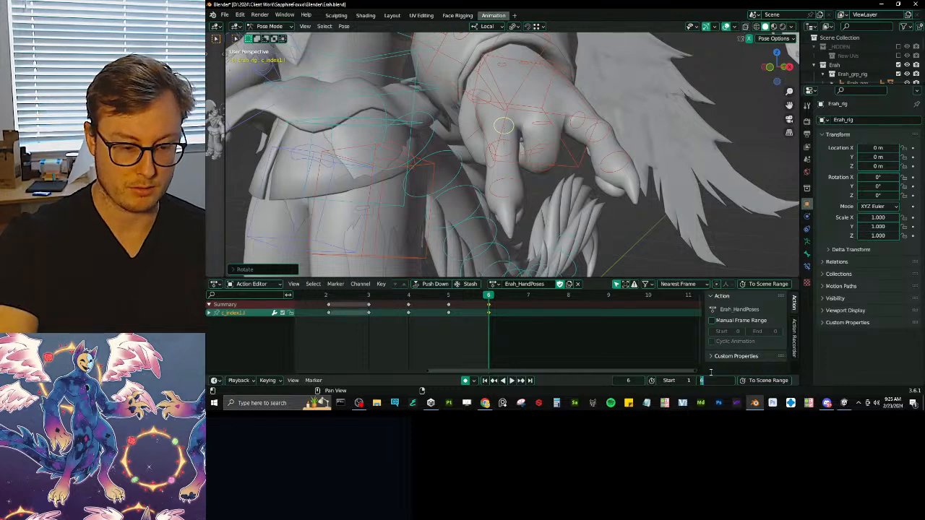
{"action": "type", "text": "7"}
{"action": "key", "text": "Return"}
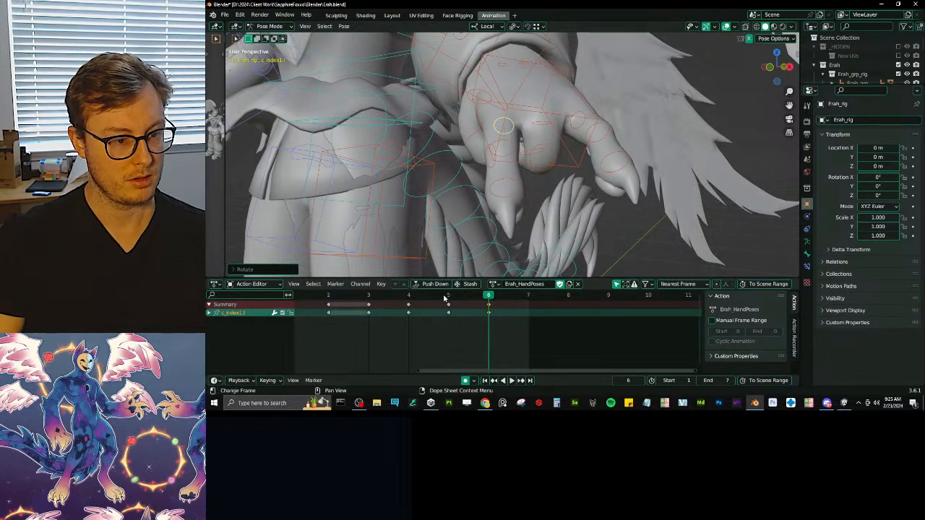
Review the left hand poses by scrubbing the timeline back to frame 1 with all keyframes in view.
{"action": "left_click", "coordinate": [444, 297]}
{"action": "key", "text": "Home"}
{"action": "key", "text": "space"}
{"action": "left_click", "coordinate": [331, 297]}
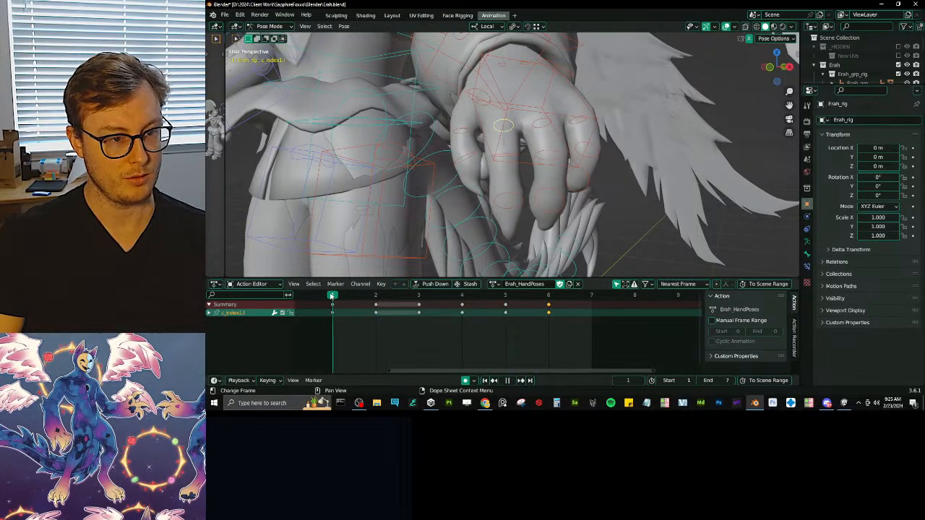
{"action": "mouse_move", "coordinate": [332, 297]}
{"action": "left_mouse_down"}
{"action": "mouse_move", "coordinate": [372, 303]}
{"action": "mouse_move", "coordinate": [336, 303]}
{"action": "left_mouse_up"}
{"action": "scroll", "coordinate": [498, 322], "scroll_direction": "down", "scroll_amount": 4}
{"action": "middle_click_drag", "start_coordinate": [497, 323], "coordinate": [514, 324]}
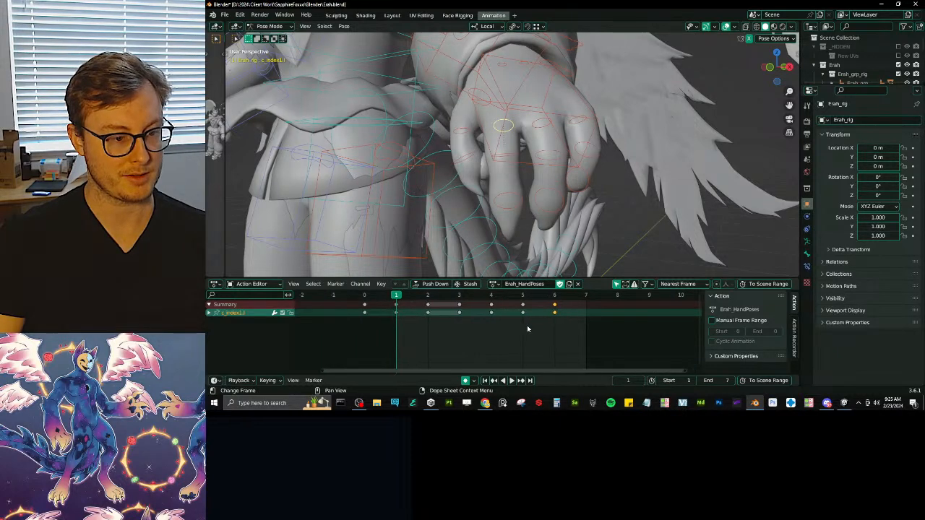
Deselect the keyframes and set the scene's start frame to 0.
{"action": "left_click", "coordinate": [516, 325]}
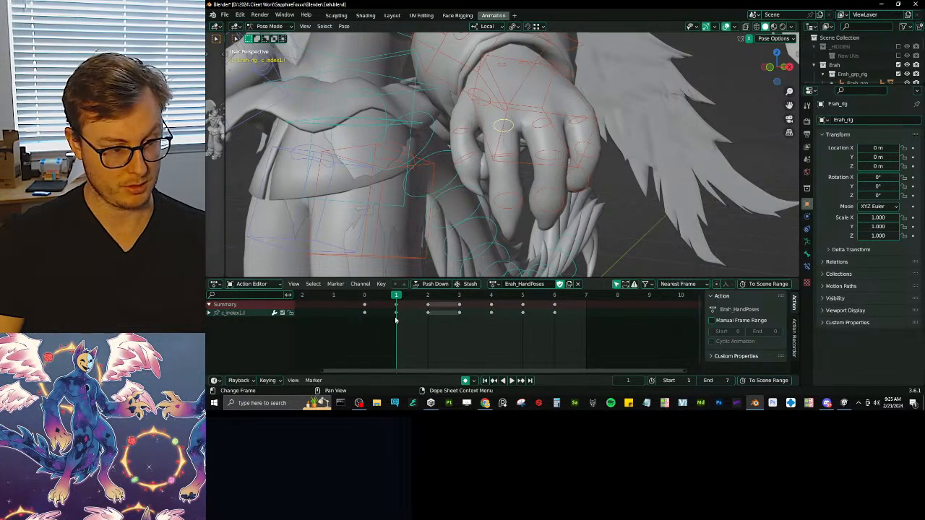
{"action": "mouse_move", "coordinate": [392, 296]}
{"action": "left_mouse_down"}
{"action": "mouse_move", "coordinate": [371, 297]}
{"action": "mouse_move", "coordinate": [399, 299]}
{"action": "left_mouse_up"}
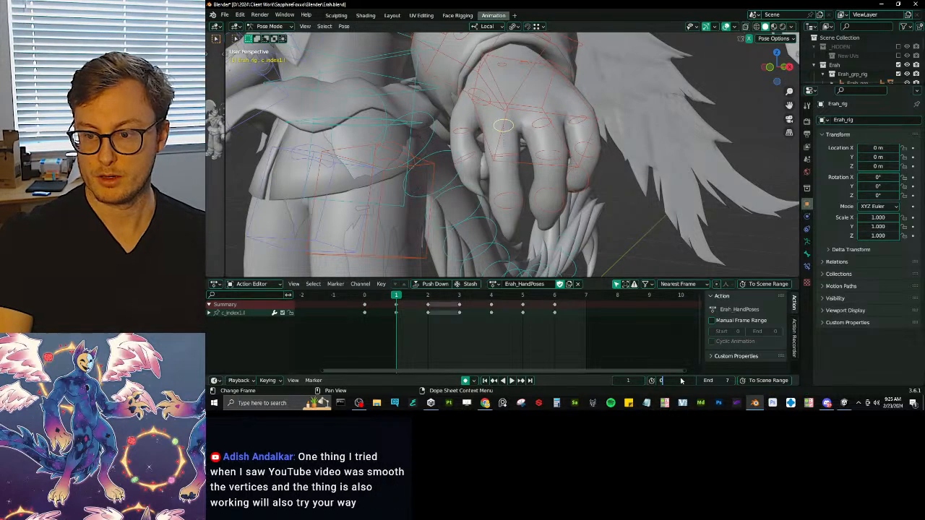
{"action": "key", "text": "Return"}
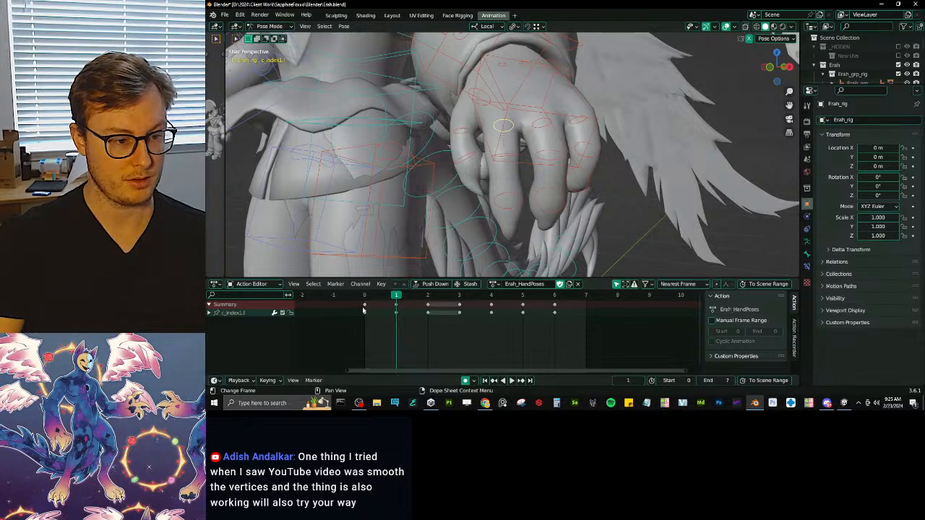
Try to shift only the c_index1.l keyframes one frame earlier, compare frames 0 and 1, and undo the shift.
{"action": "key", "text": "g"}
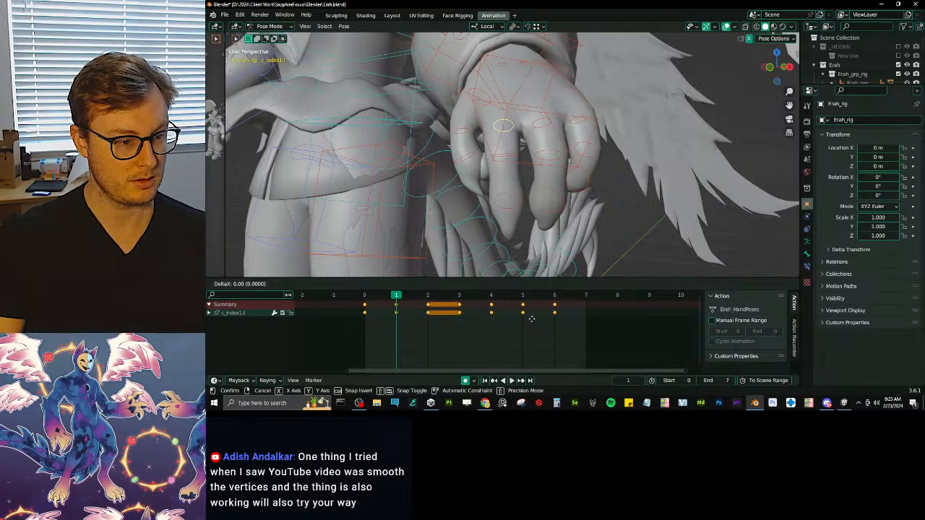
{"action": "left_click", "coordinate": [514, 326]}
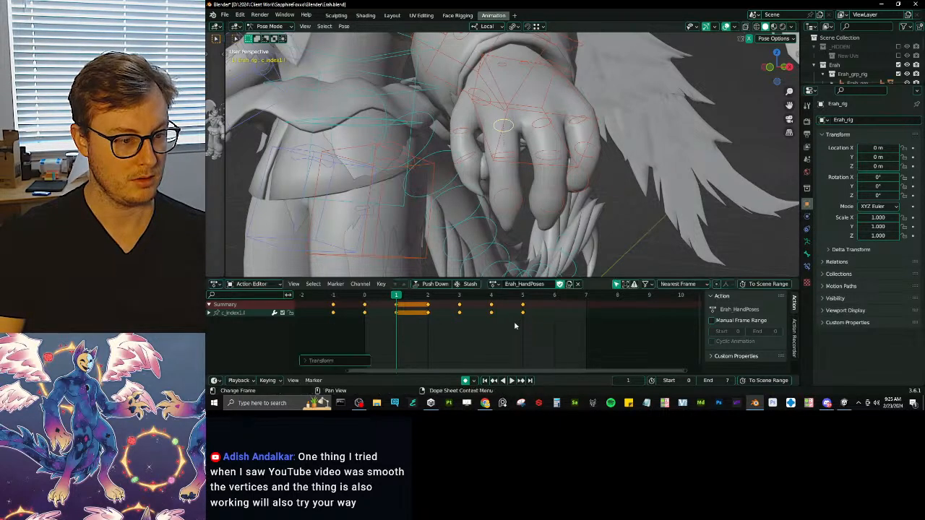
{"action": "mouse_move", "coordinate": [370, 301]}
{"action": "left_mouse_down"}
{"action": "mouse_move", "coordinate": [386, 303]}
{"action": "mouse_move", "coordinate": [368, 305]}
{"action": "left_mouse_up"}
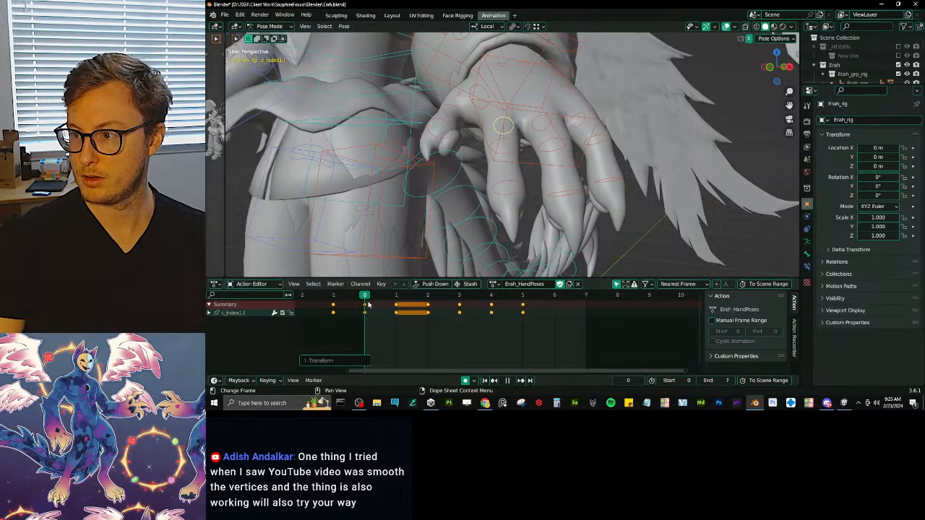
{"action": "left_click_drag", "start_coordinate": [372, 304], "coordinate": [395, 307]}
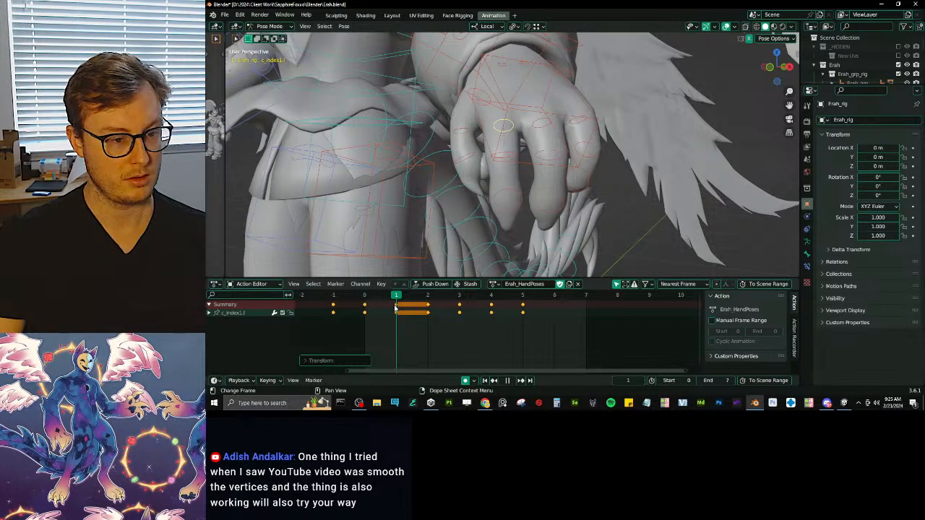
{"action": "key", "text": "ctrl+z"}
{"action": "key", "text": "ctrl+z"}
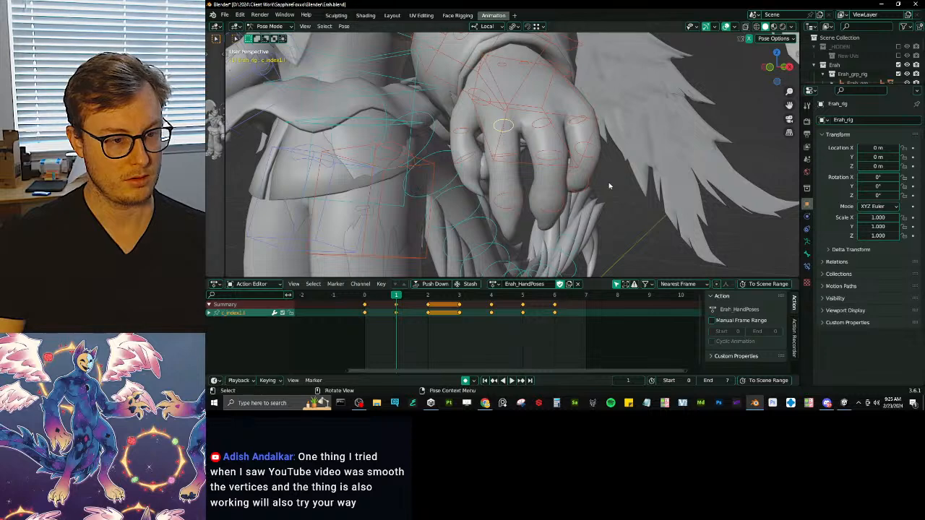
Shift the keyframes of all rig controls one frame earlier and check the hand poses from frame 0 to 4.
{"action": "key", "text": "a"}
{"action": "key", "text": "a"}
{"action": "key", "text": "g"}
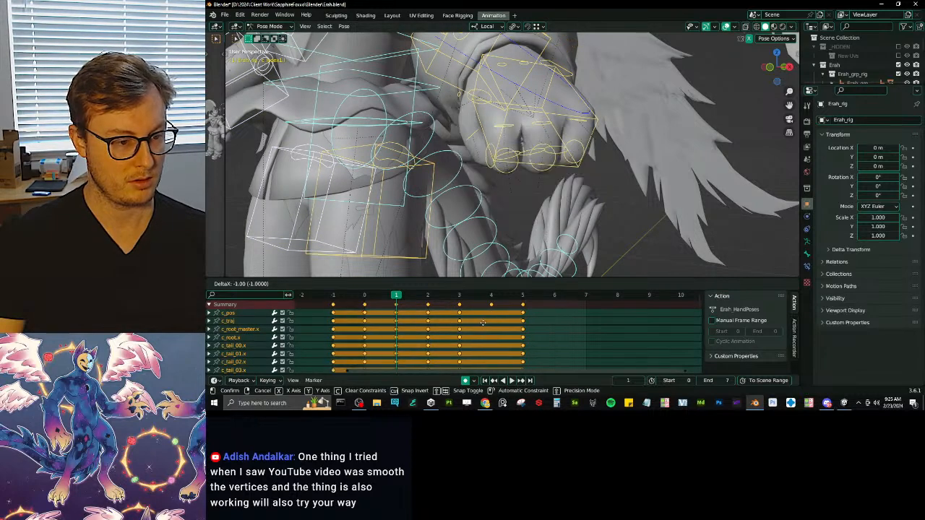
{"action": "left_click", "coordinate": [455, 324]}
{"action": "left_click", "coordinate": [367, 297]}
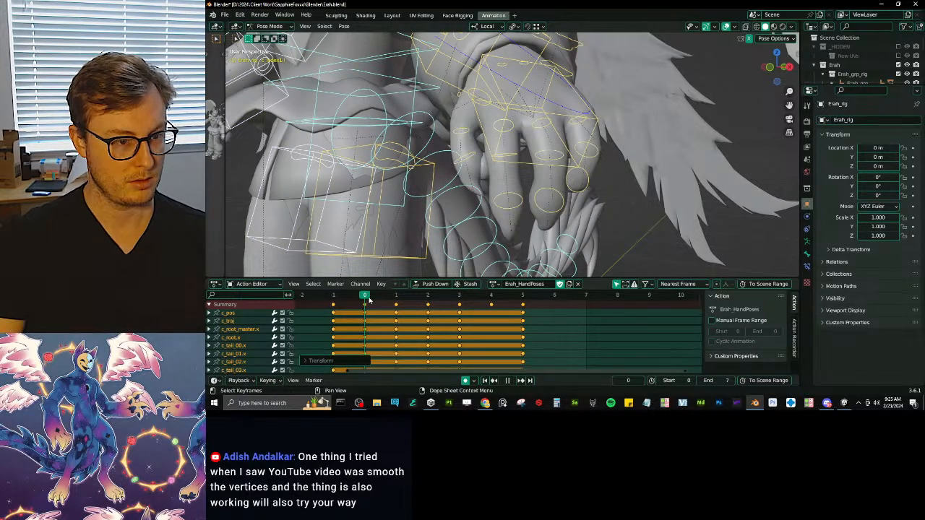
{"action": "left_click", "coordinate": [391, 297]}
{"action": "left_click", "coordinate": [421, 303]}
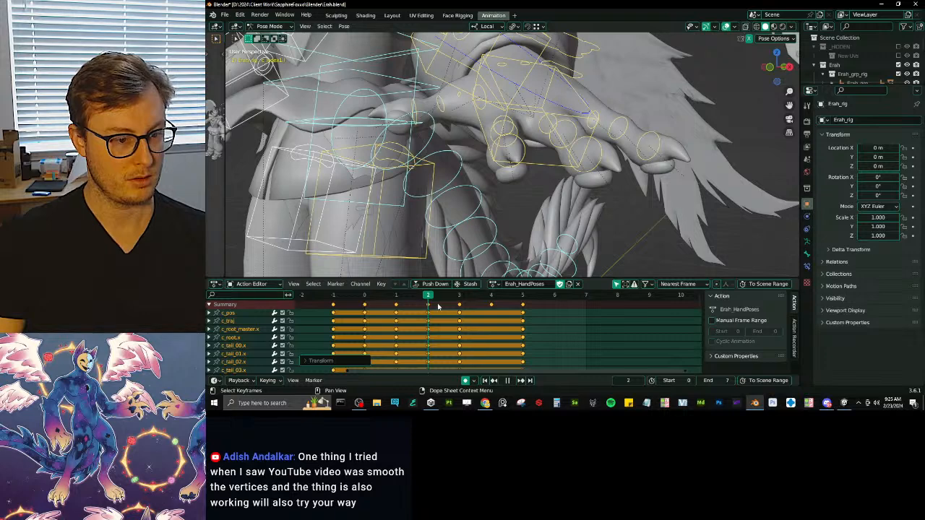
{"action": "left_click", "coordinate": [454, 308]}
{"action": "left_click", "coordinate": [479, 308]}
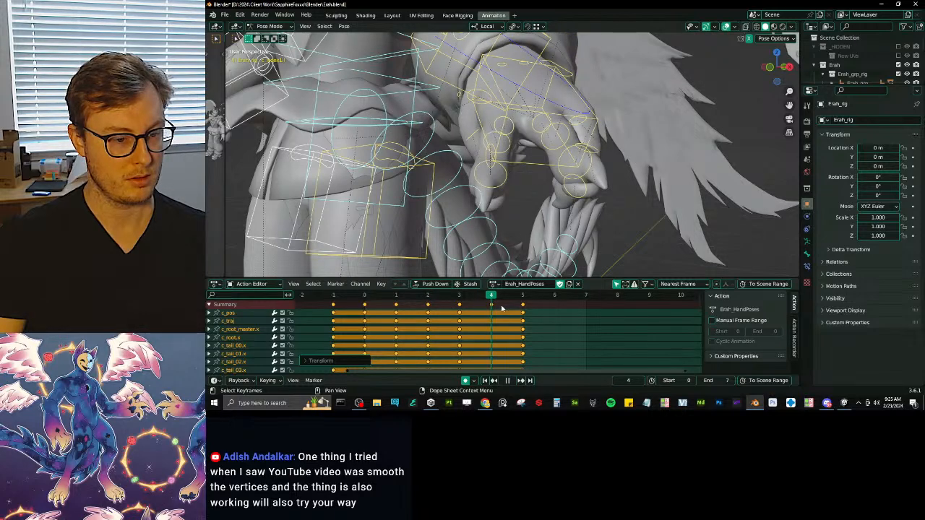
Duplicate the left-hand pointing pose keyframes from frame 3 to frame 6 for all rig controls and go to frame 6.
{"action": "left_click", "coordinate": [524, 308]}
{"action": "key", "text": "space"}
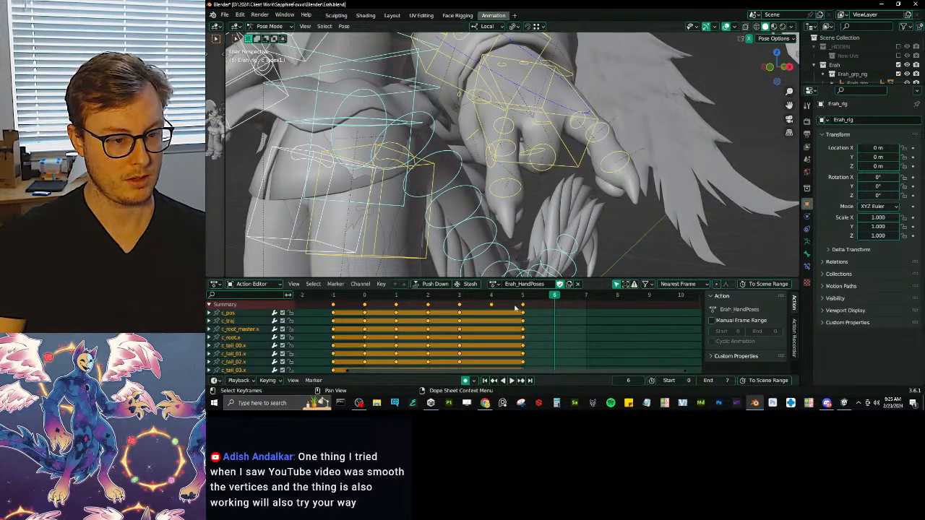
{"action": "left_click", "coordinate": [462, 304]}
{"action": "left_click", "coordinate": [462, 304]}
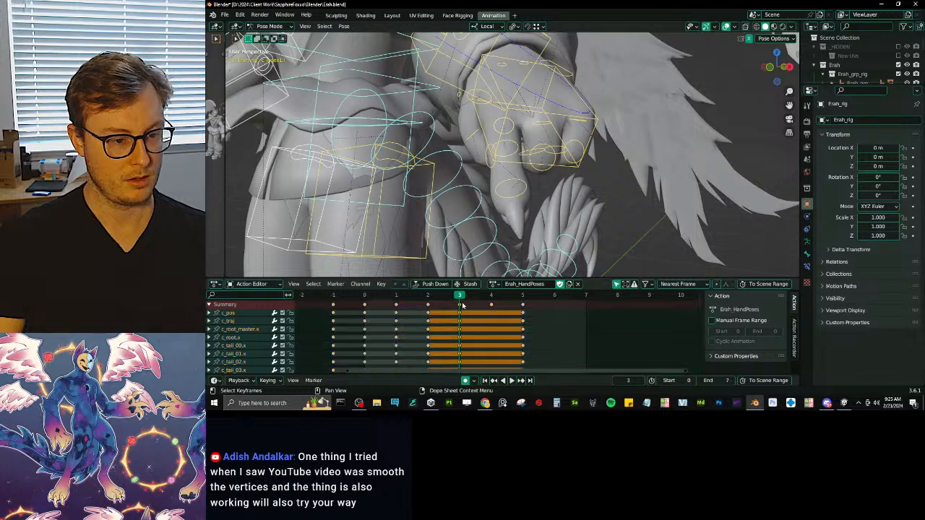
{"action": "key", "text": "shift+d"}
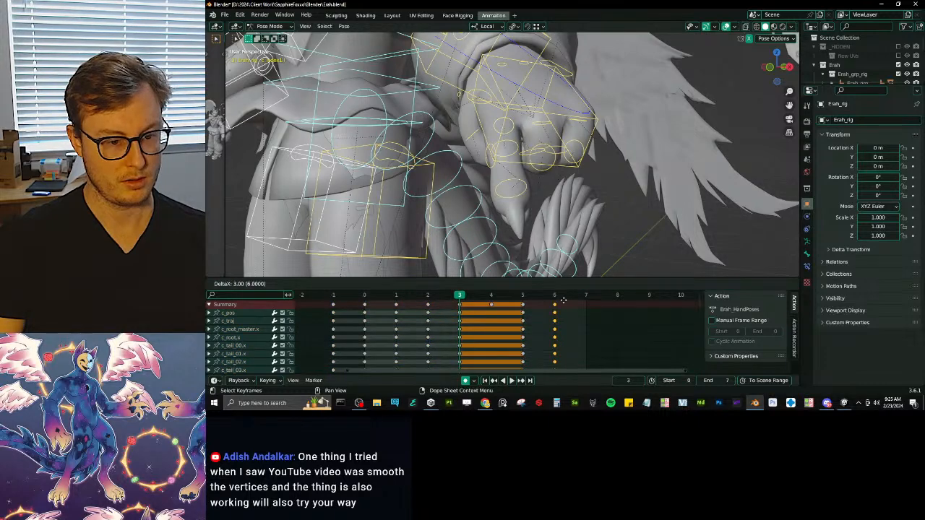
{"action": "left_click", "coordinate": [564, 301]}
{"action": "left_click", "coordinate": [557, 297]}
Rotate the c_thumb1.l control at frame 6 so the thumb extends outward from the pointing hand.
{"action": "middle_click_drag", "start_coordinate": [506, 174], "coordinate": [460, 124]}
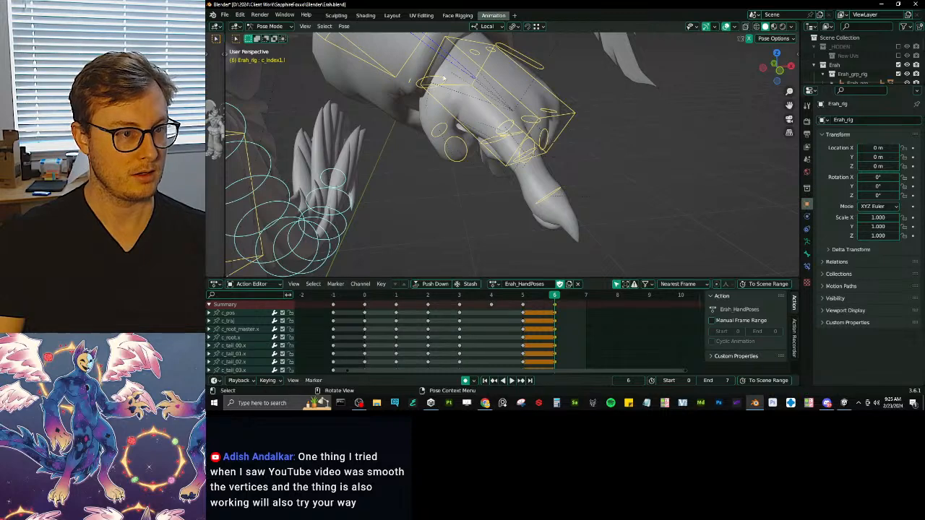
{"action": "left_click", "coordinate": [439, 78]}
{"action": "middle_click_drag", "start_coordinate": [523, 168], "coordinate": [594, 148]}
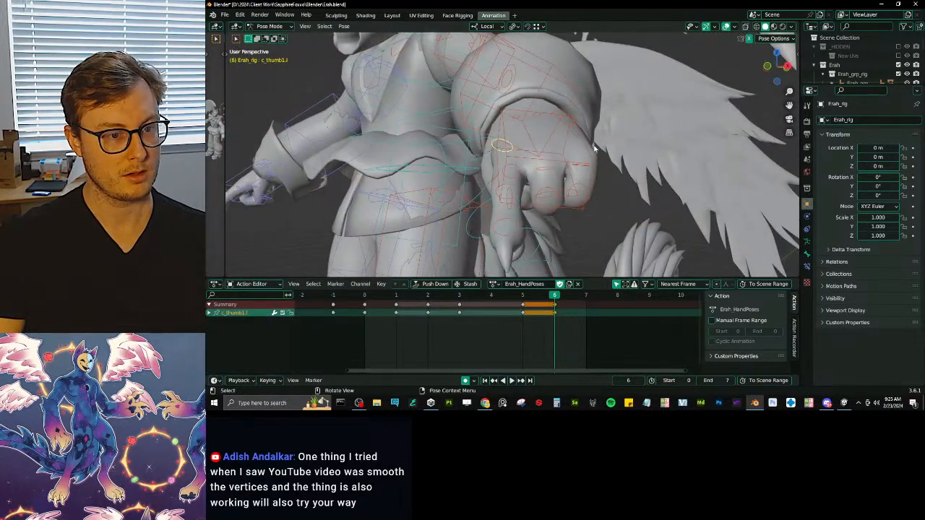
{"action": "key", "text": "s"}
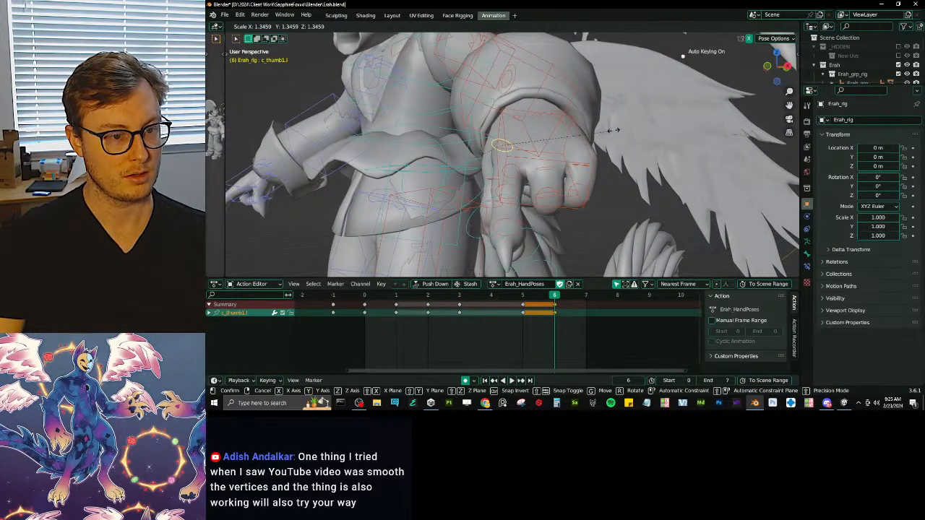
{"action": "left_click", "coordinate": [593, 153]}
{"action": "key", "text": "r"}
{"action": "left_click", "coordinate": [565, 189]}
{"action": "middle_click_drag", "start_coordinate": [566, 187], "coordinate": [557, 163]}
{"action": "key", "text": "r"}
{"action": "left_click", "coordinate": [466, 158]}
{"action": "middle_click_drag", "start_coordinate": [466, 158], "coordinate": [557, 224]}
{"action": "key", "text": "r"}
{"action": "left_click", "coordinate": [641, 162]}
Save the file and clear the location and rotation of the left index finger controls at frame 7 to close the fist.
{"action": "left_click", "coordinate": [570, 301]}
{"action": "key", "text": "ctrl+s"}
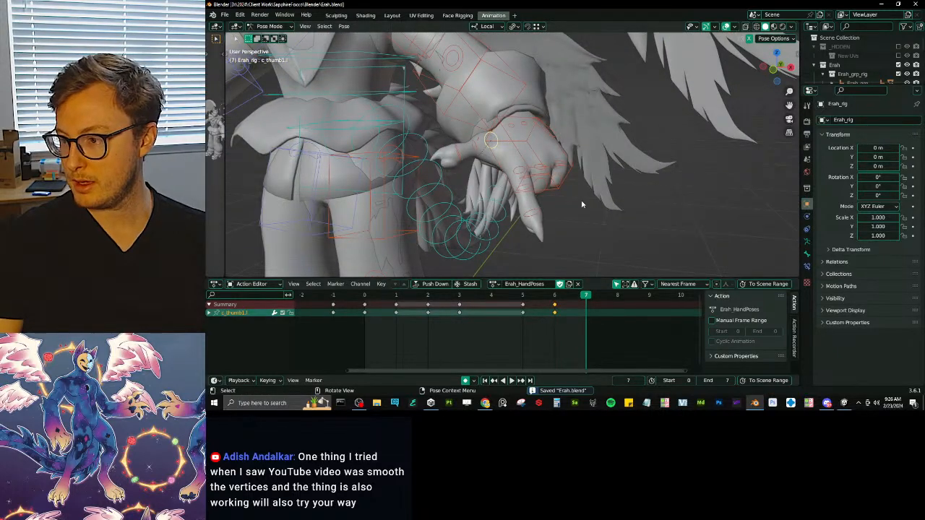
{"action": "left_click", "coordinate": [517, 173]}
{"action": "key", "text": "b"}
{"action": "left_click_drag", "start_coordinate": [516, 165], "coordinate": [559, 226]}
{"action": "key", "text": "alt+g"}
{"action": "key", "text": "alt+r"}
Rotate the c_thumb3.l control at frames 7 and 6 to refine the extended thumb, and check the thumbs-up pose.
{"action": "middle_click_drag", "start_coordinate": [560, 225], "coordinate": [470, 252]}
{"action": "left_click", "coordinate": [443, 192]}
{"action": "key", "text": "r"}
{"action": "left_click", "coordinate": [500, 175]}
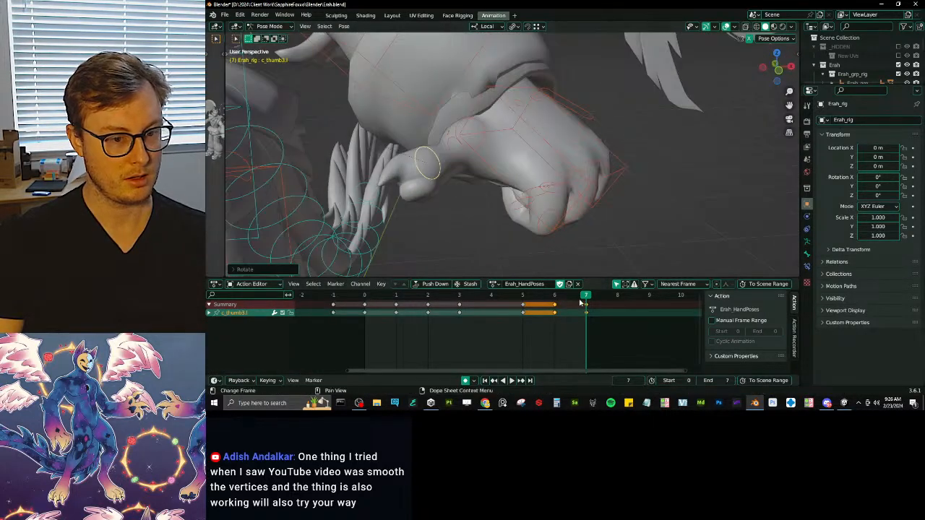
{"action": "left_click_drag", "start_coordinate": [582, 297], "coordinate": [560, 297]}
{"action": "middle_click_drag", "start_coordinate": [535, 238], "coordinate": [466, 173]}
{"action": "key", "text": "r"}
{"action": "left_click", "coordinate": [538, 179]}
{"action": "key", "text": "r"}
{"action": "key", "text": "x"}
{"action": "left_click", "coordinate": [648, 132]}
{"action": "scroll", "coordinate": [483, 161], "scroll_direction": "down", "scroll_amount": 4}
{"action": "key", "text": "space"}
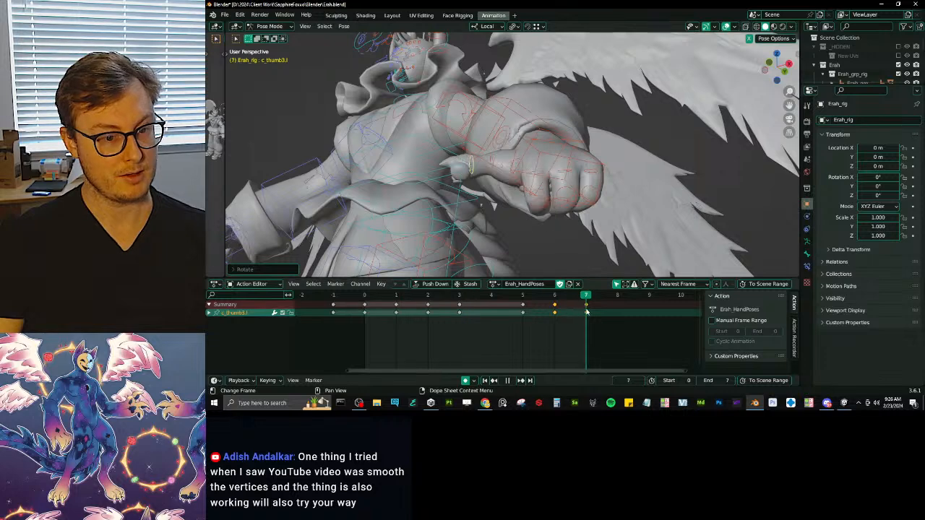
{"action": "left_click_drag", "start_coordinate": [582, 299], "coordinate": [585, 298]}
Save the file in Object Mode, turn off auto keying and return to frame 0.
{"action": "key", "text": "ctrl+Tab"}
{"action": "scroll", "coordinate": [626, 211], "scroll_direction": "down", "scroll_amount": 4}
{"action": "middle_click_drag", "start_coordinate": [626, 211], "coordinate": [614, 249]}
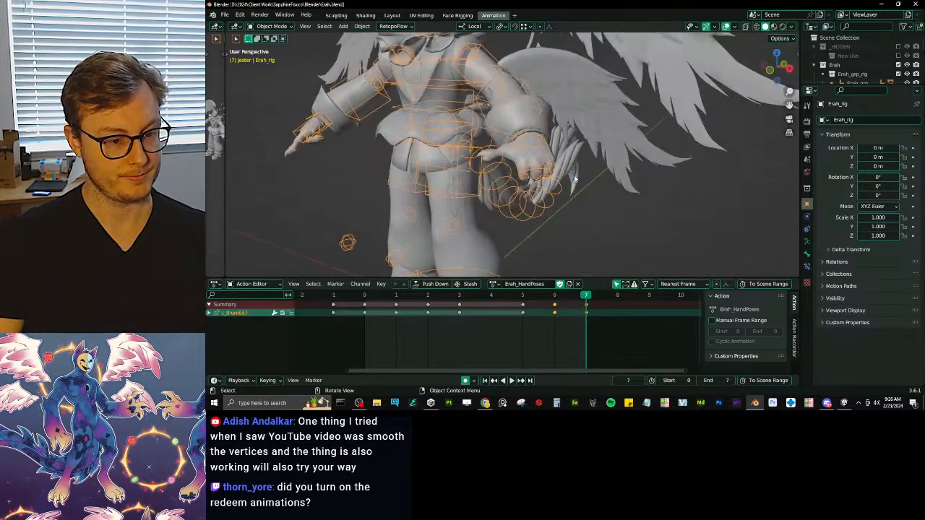
{"action": "key", "text": "ctrl+s"}
{"action": "left_click", "coordinate": [466, 381]}
{"action": "middle_click_drag", "start_coordinate": [576, 166], "coordinate": [567, 168]}
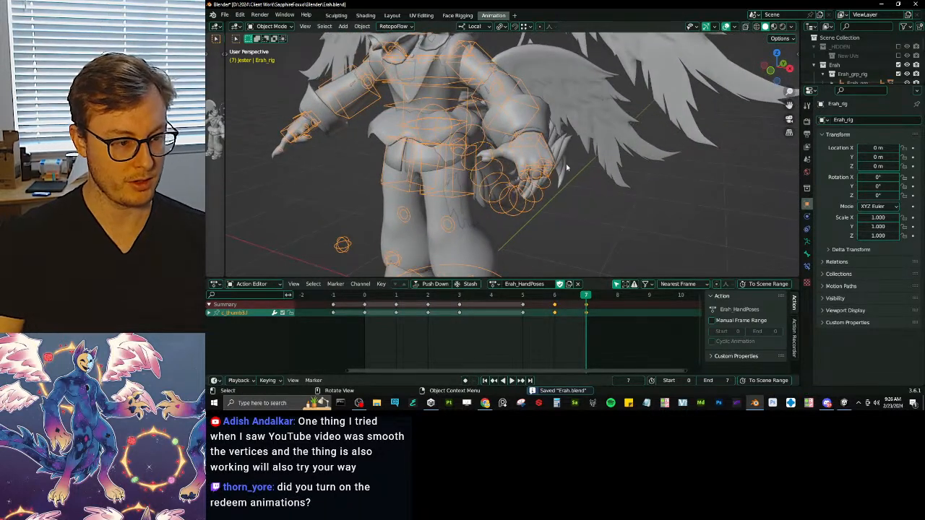
{"action": "key", "text": "shift+Left"}
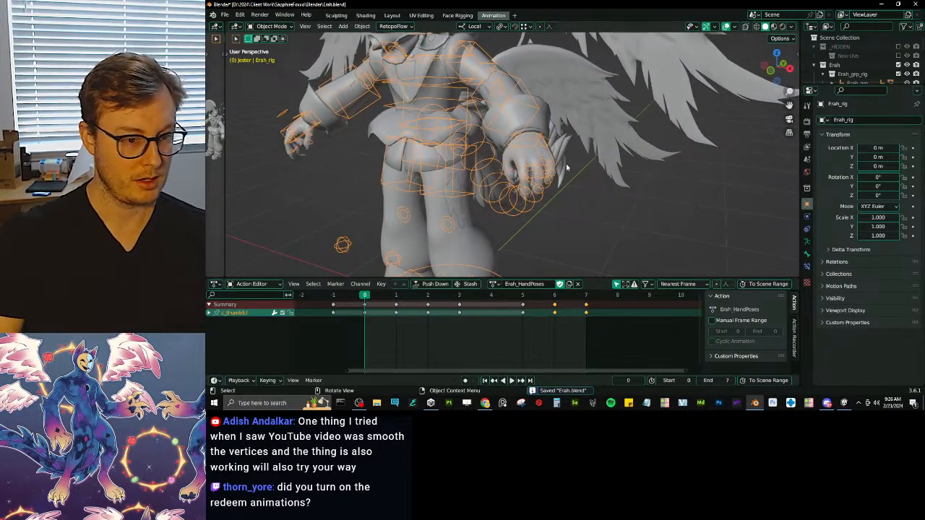
Unlink the Erah_HandPoses action from the rig, reset the rotation and scale of all bones, and save the file.
{"action": "left_click", "coordinate": [577, 284]}
{"action": "key", "text": "ctrl+Tab"}
{"action": "key", "text": "a"}
{"action": "key", "text": "alt+r"}
{"action": "key", "text": "alt+s"}
{"action": "key", "text": "ctrl+Tab"}
{"action": "key", "text": "ctrl+s"}
{"action": "middle_click_drag", "start_coordinate": [603, 184], "coordinate": [554, 193]}
{"action": "scroll", "coordinate": [551, 181], "scroll_direction": "down", "scroll_amount": 3}
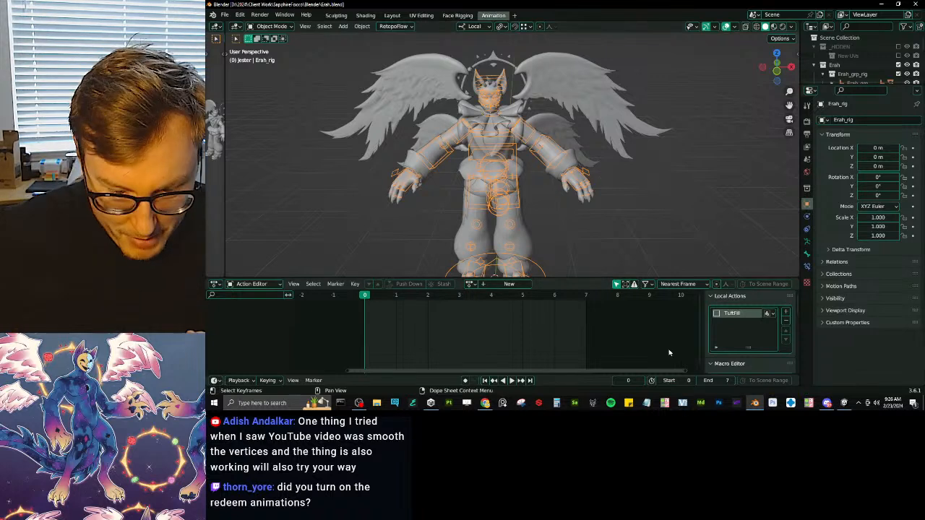
Launch VTuber Plus, hide its interface once it has loaded, and switch back to Blender.
{"action": "left_click", "coordinate": [735, 405]}
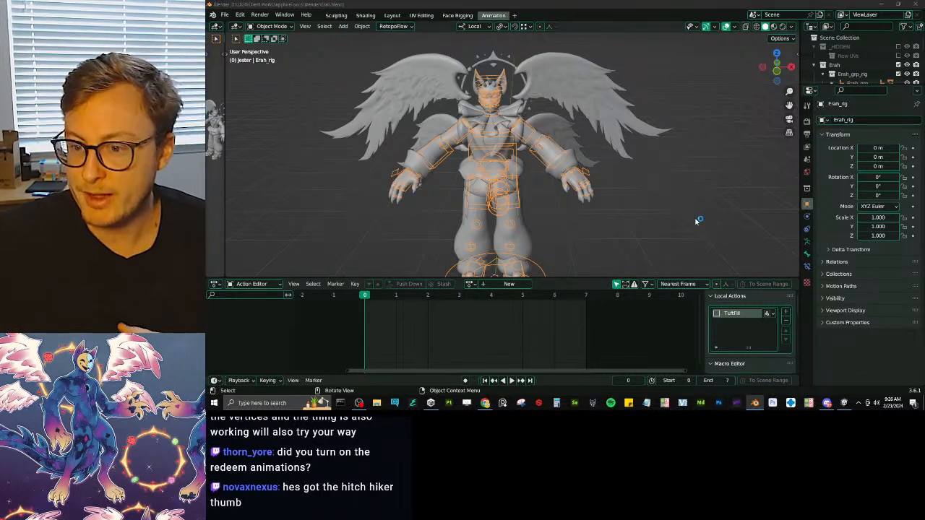
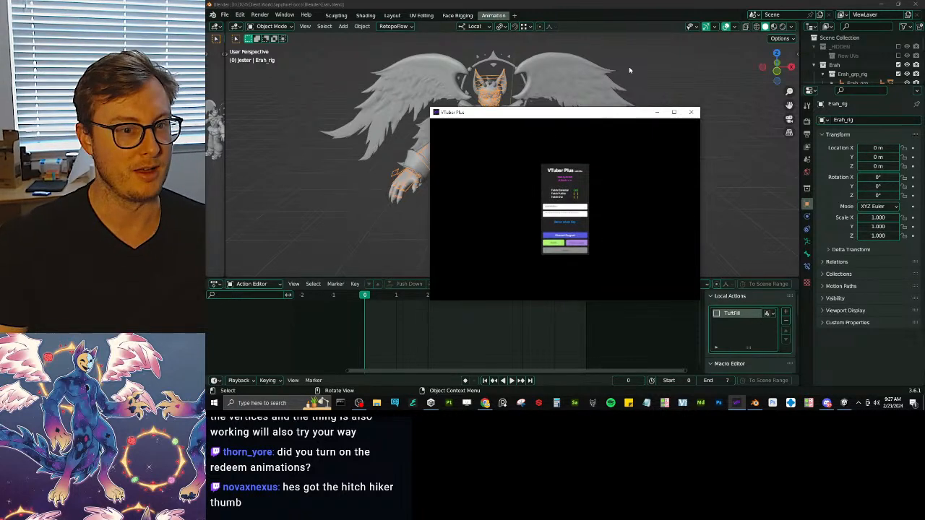
{"action": "left_click", "coordinate": [641, 20]}
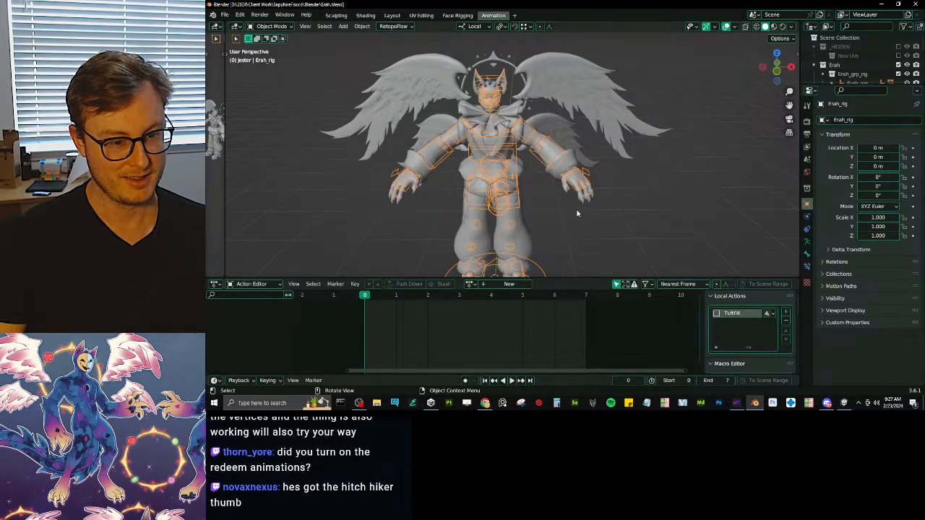
{"action": "left_click", "coordinate": [734, 403]}
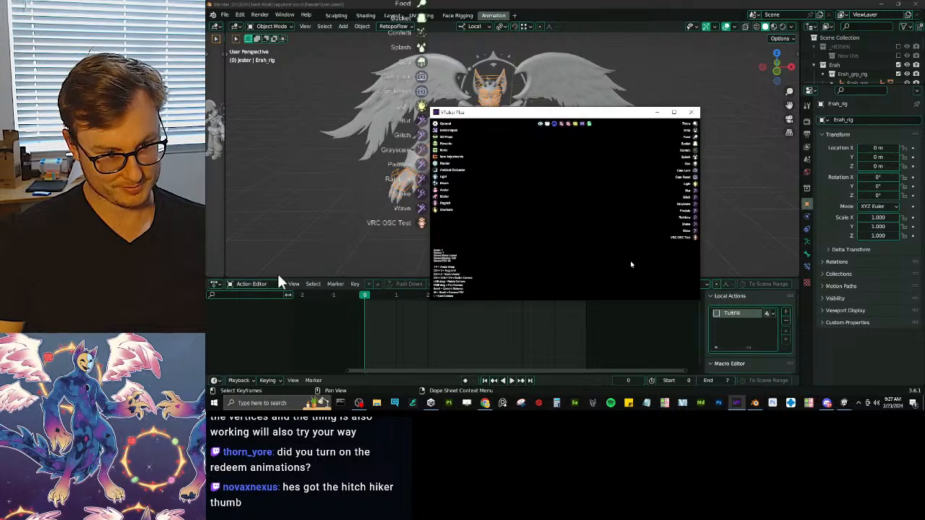
{"action": "key", "text": "Escape"}
{"action": "left_click", "coordinate": [359, 402]}
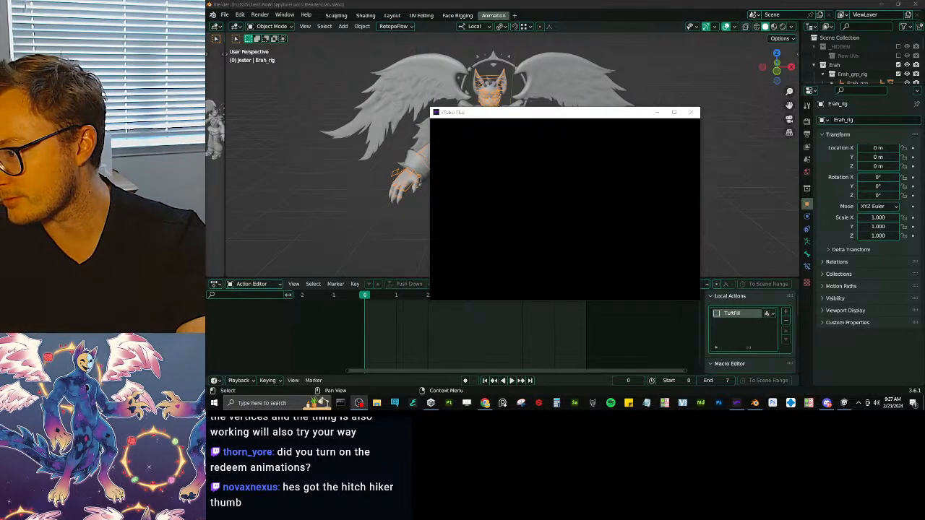
{"action": "left_click", "coordinate": [458, 3]}
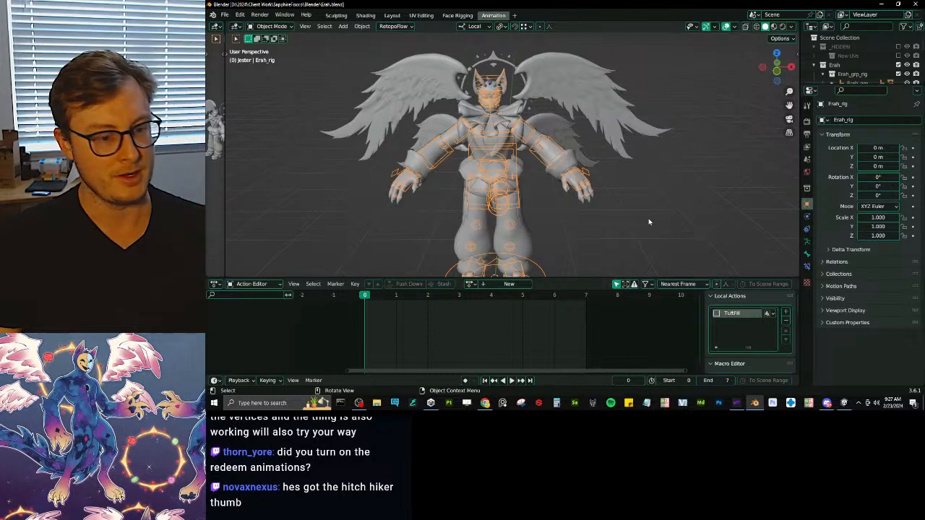
Deselect Erah_rig and save the file.
{"action": "middle_click_drag", "start_coordinate": [463, 129], "coordinate": [563, 154]}
{"action": "key", "text": "ctrl+s"}
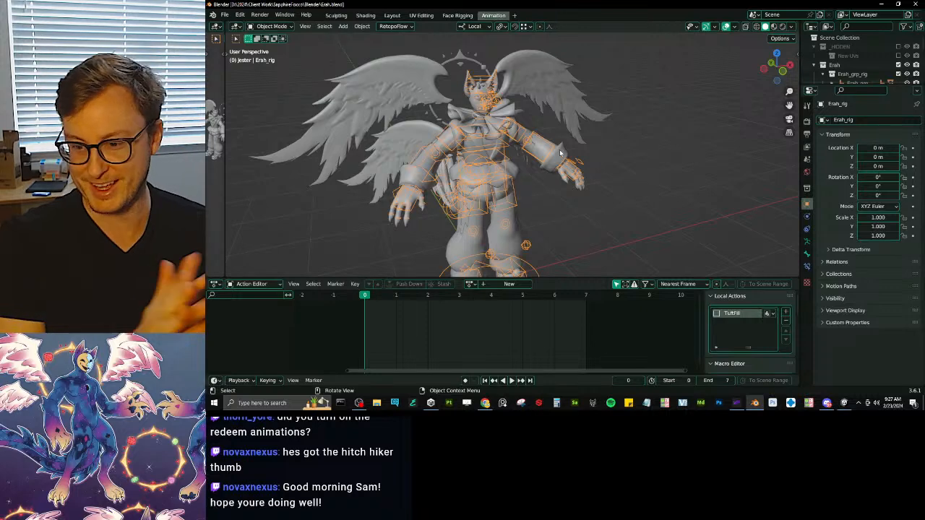
{"action": "middle_click_drag", "start_coordinate": [577, 134], "coordinate": [585, 147]}
{"action": "left_click", "coordinate": [645, 194]}
{"action": "middle_click_drag", "start_coordinate": [646, 193], "coordinate": [506, 166]}
{"action": "key", "text": "ctrl+s"}
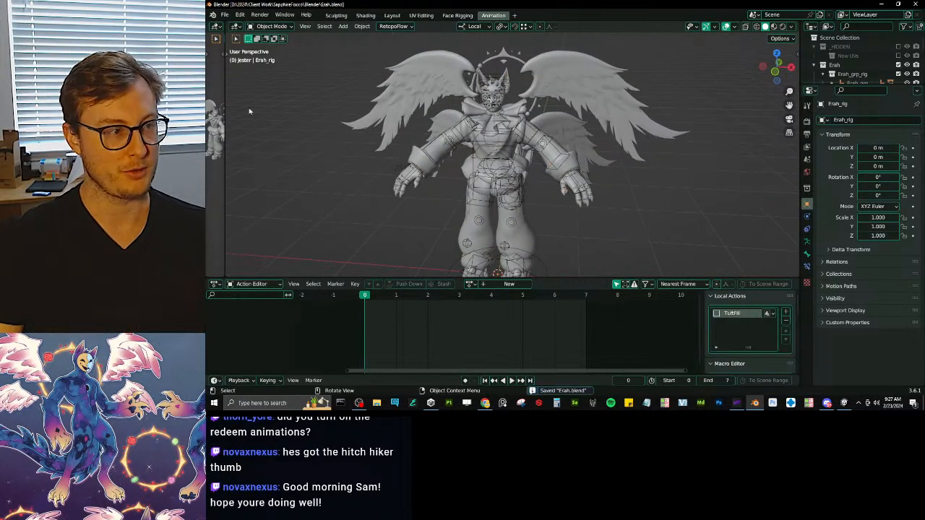
{"action": "left_click", "coordinate": [225, 15]}
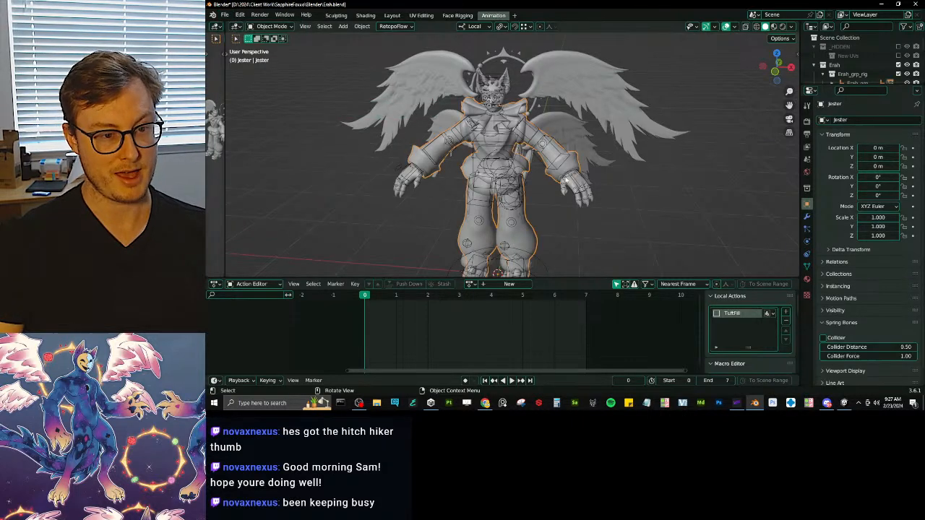
{"action": "left_click", "coordinate": [553, 198]}
{"action": "key", "text": "q"}
{"action": "left_click", "coordinate": [633, 263]}
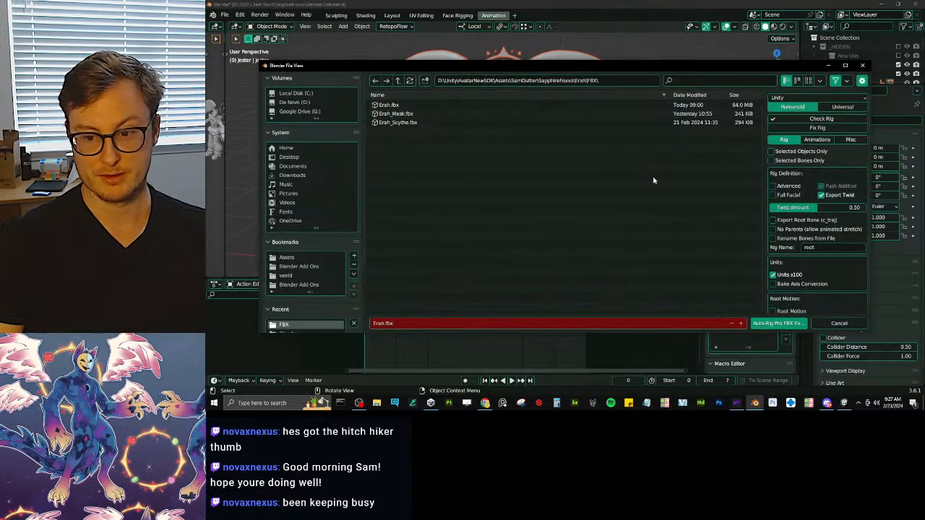
{"action": "key", "text": "Escape"}
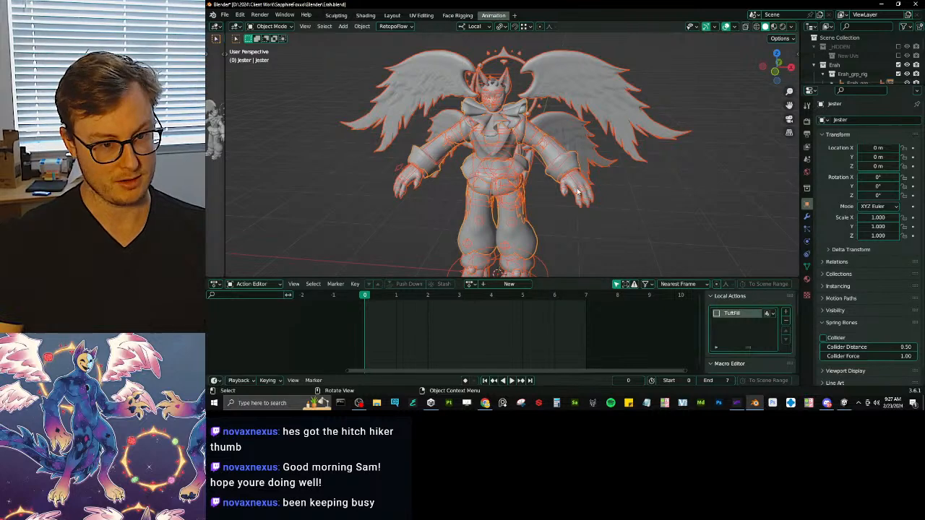
Assign the Erah_SKBvrc action to Erah_rig and save the file.
{"action": "left_click", "coordinate": [578, 203]}
{"action": "left_click", "coordinate": [469, 285]}
{"action": "left_click", "coordinate": [455, 263]}
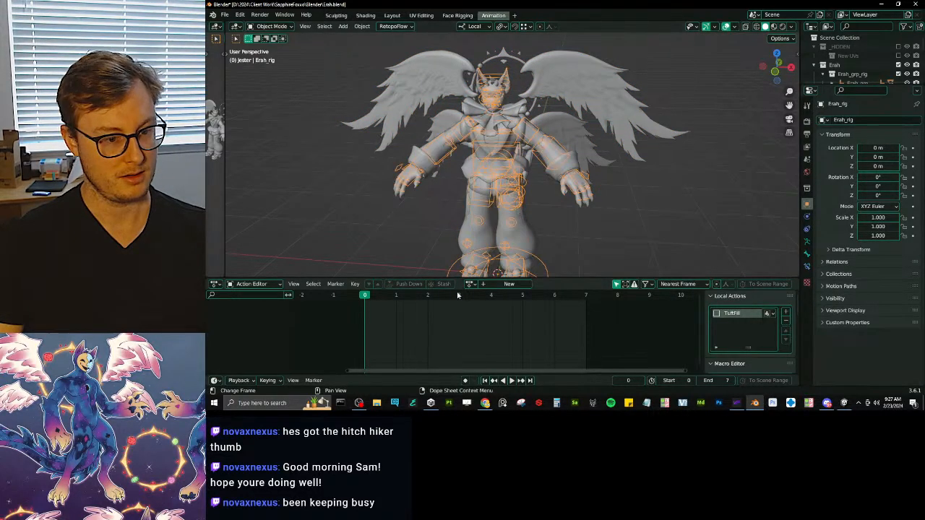
{"action": "left_click", "coordinate": [470, 284]}
{"action": "left_click", "coordinate": [485, 202]}
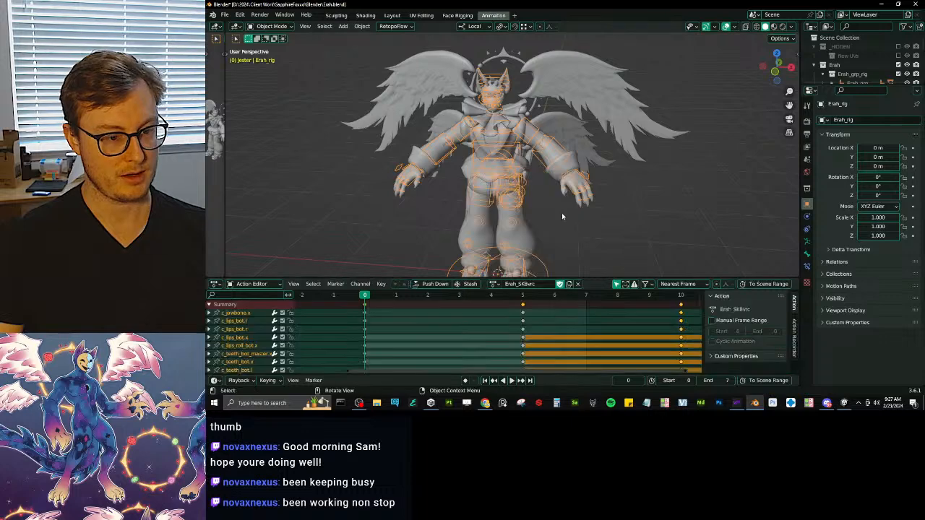
{"action": "scroll", "coordinate": [574, 211], "scroll_direction": "up", "scroll_amount": 2}
{"action": "key", "text": "ctrl+s"}
Delete all shape keys from the Body mesh and save the file.
{"action": "left_click", "coordinate": [590, 208]}
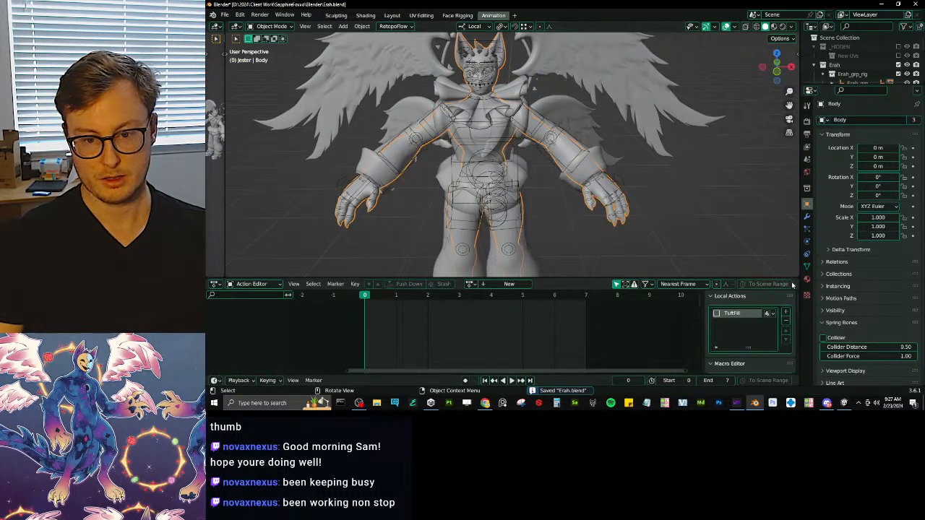
{"action": "left_click", "coordinate": [807, 266]}
{"action": "left_click", "coordinate": [912, 242]}
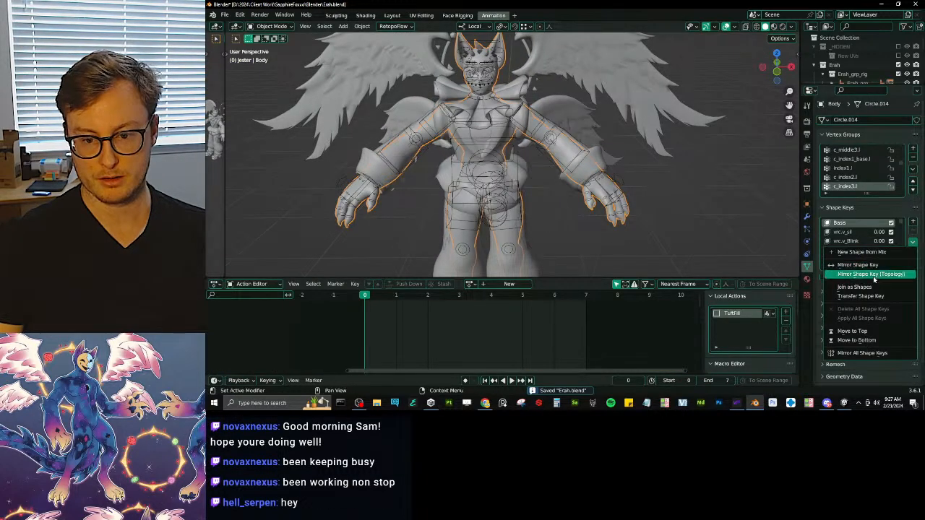
{"action": "left_click", "coordinate": [849, 240]}
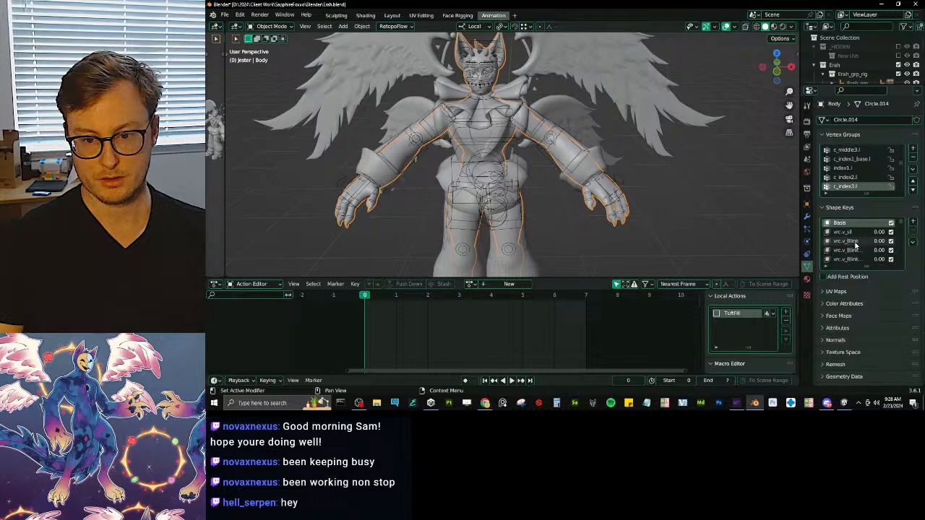
{"action": "left_click", "coordinate": [847, 241]}
{"action": "left_click", "coordinate": [912, 242]}
{"action": "left_click", "coordinate": [867, 312]}
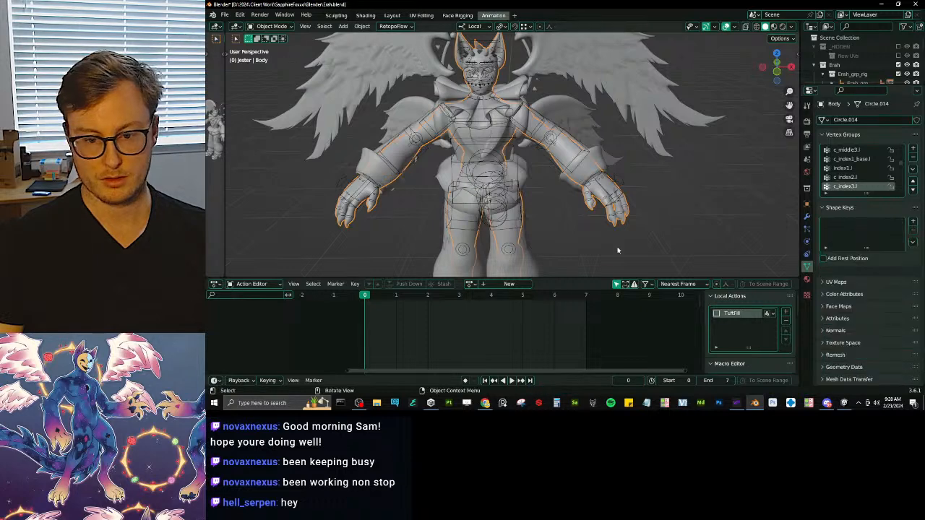
{"action": "key", "text": "ctrl+s"}
Run the blendshape script in the Face Rigging workspace to regenerate the Body's shape keys, and save the file.
{"action": "left_click", "coordinate": [444, 15]}
{"action": "scroll", "coordinate": [446, 188], "scroll_direction": "down", "scroll_amount": 4}
{"action": "middle_click_drag", "start_coordinate": [448, 189], "coordinate": [533, 236], "text": "shift"}
{"action": "scroll", "coordinate": [550, 250], "scroll_direction": "down", "scroll_amount": 2}
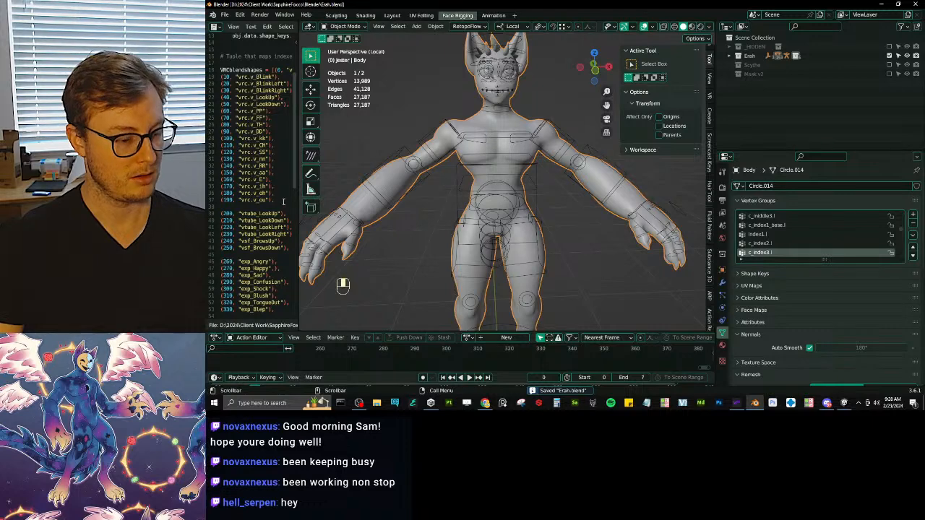
{"action": "key", "text": "alt"}
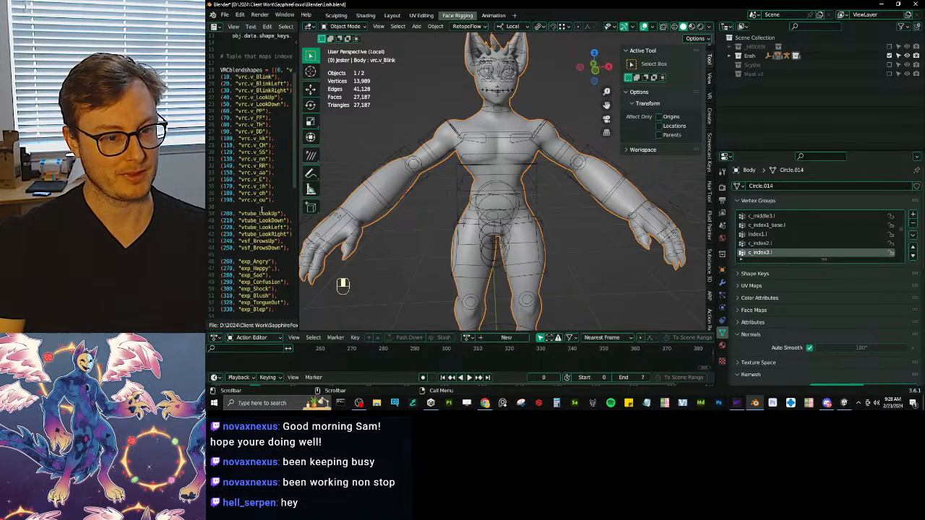
{"action": "left_click", "coordinate": [559, 251]}
{"action": "key", "text": "ctrl+s"}
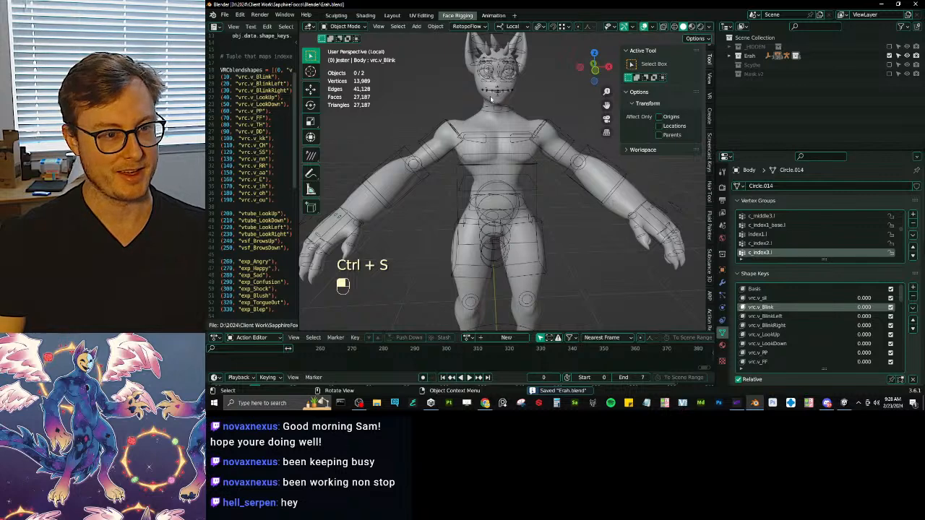
Compare the Body's vrc.v_LookUp and vrc.v_LookDown shape keys with the blink and vrc.v_sil keys in Edit Mode, checking the eyes.
{"action": "scroll", "coordinate": [491, 101], "scroll_direction": "up", "scroll_amount": 7}
{"action": "key", "text": "Tab"}
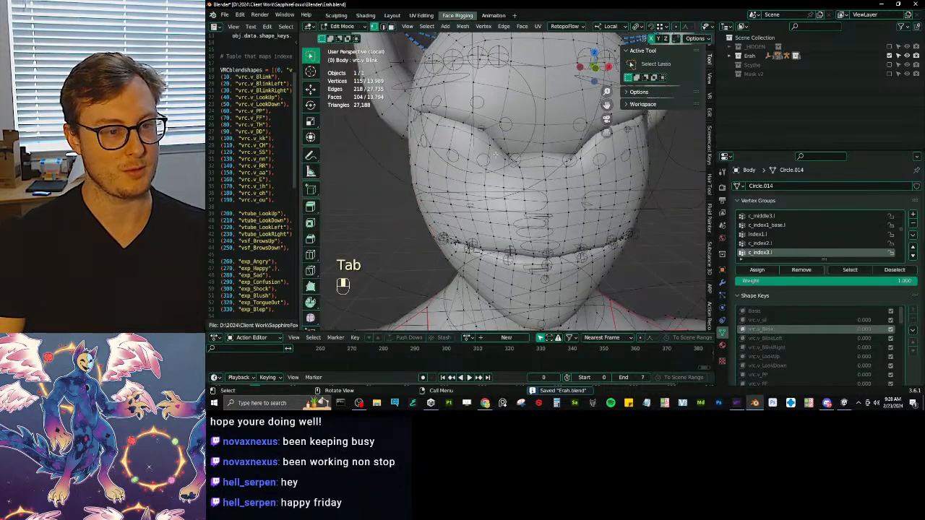
{"action": "left_click", "coordinate": [802, 356]}
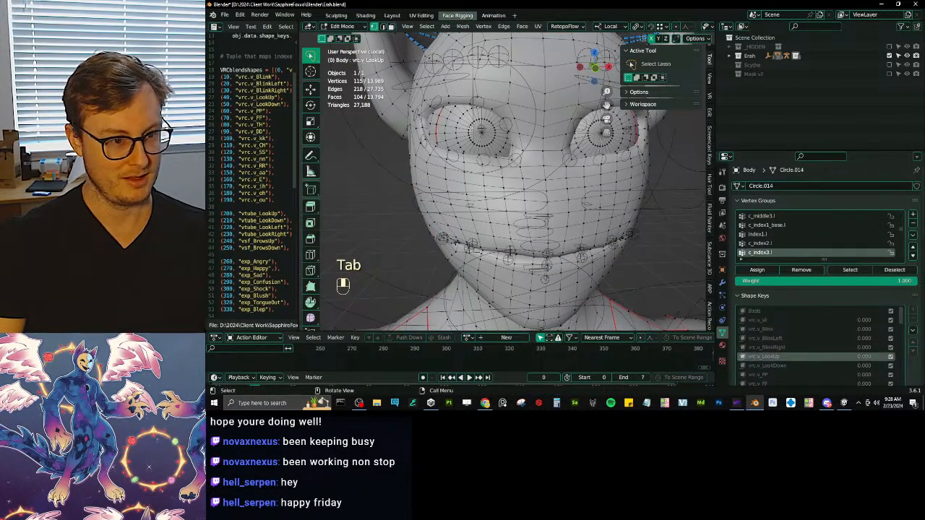
{"action": "left_click", "coordinate": [788, 365]}
{"action": "left_click", "coordinate": [785, 360]}
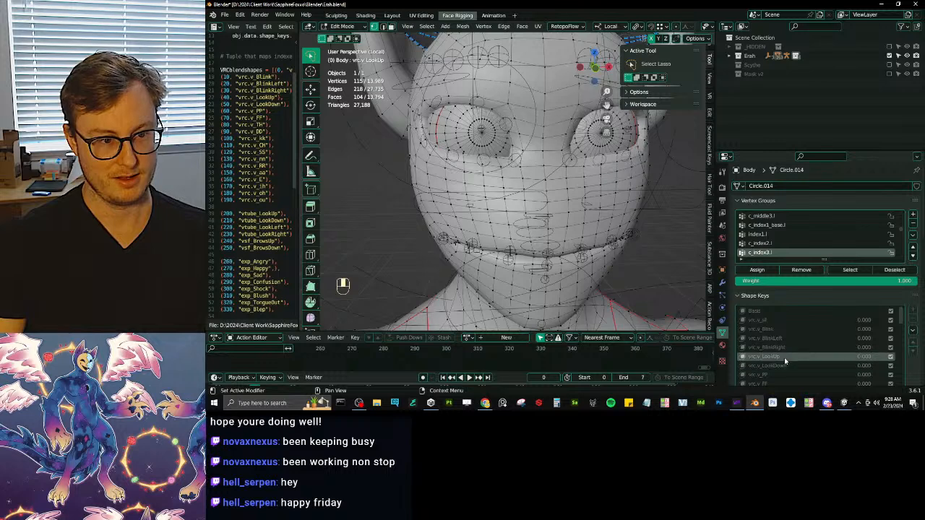
{"action": "left_click", "coordinate": [786, 365]}
{"action": "left_click", "coordinate": [783, 357]}
{"action": "left_click", "coordinate": [783, 366]}
{"action": "left_click", "coordinate": [775, 356]}
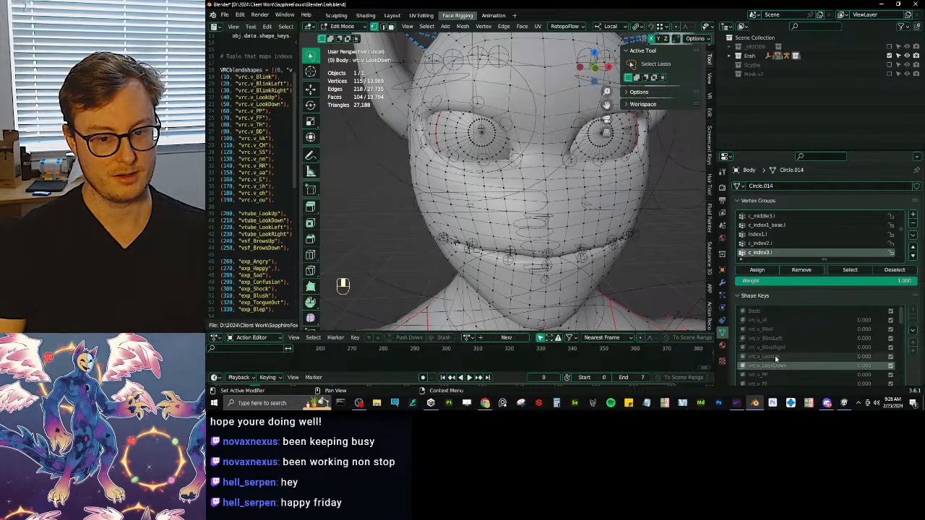
{"action": "left_click", "coordinate": [774, 346]}
{"action": "left_click", "coordinate": [766, 328]}
{"action": "left_click", "coordinate": [765, 320]}
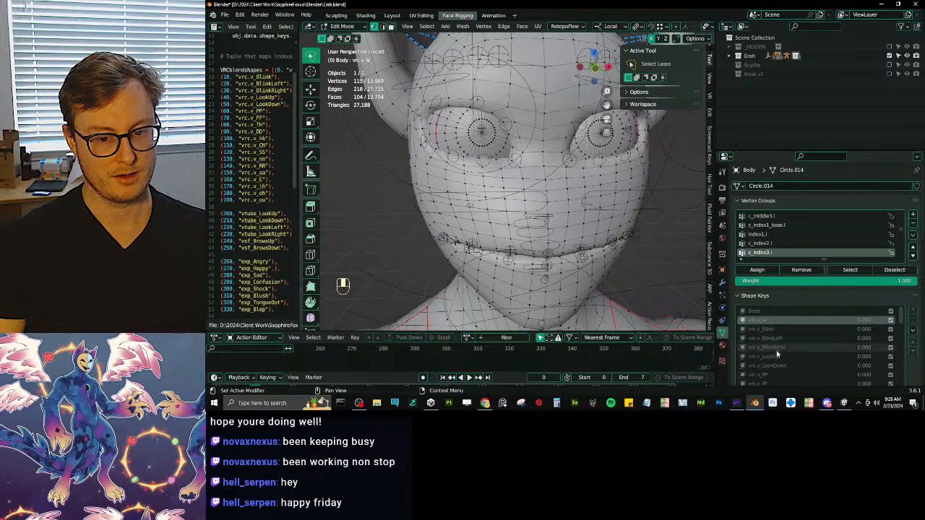
{"action": "left_click", "coordinate": [780, 366]}
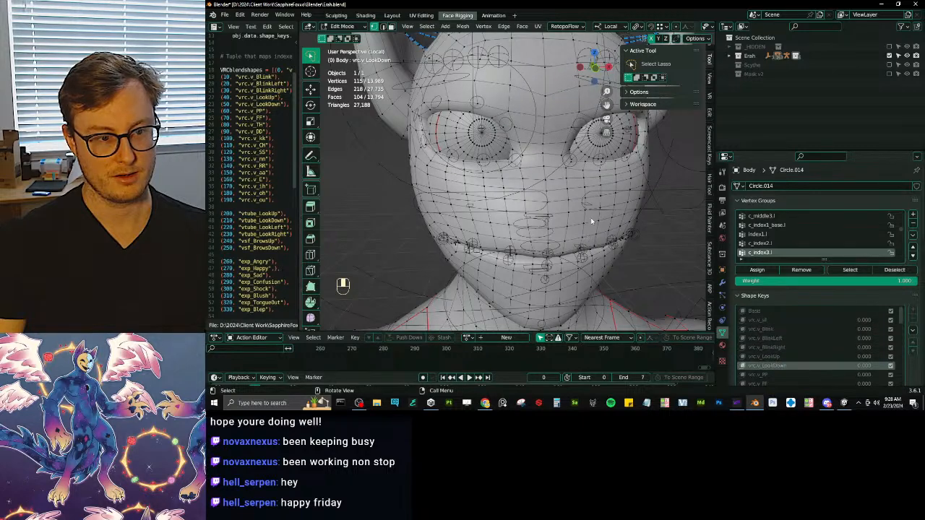
{"action": "key", "text": "Tab"}
Put Erah_rig in Pose Mode and show only the armature layer containing the two cc_Eye bones.
{"action": "scroll", "coordinate": [590, 220], "scroll_direction": "down", "scroll_amount": 3}
{"action": "middle_click_drag", "start_coordinate": [590, 221], "coordinate": [500, 172]}
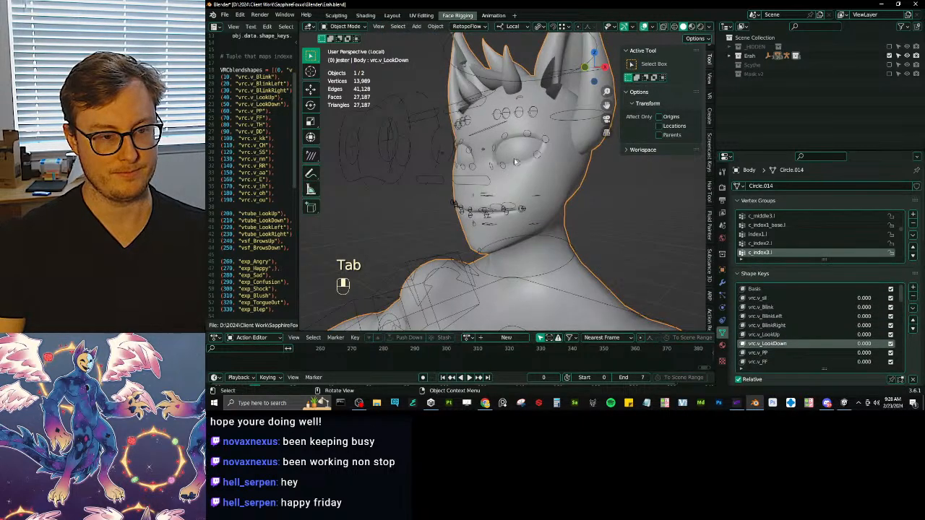
{"action": "left_click", "coordinate": [516, 163]}
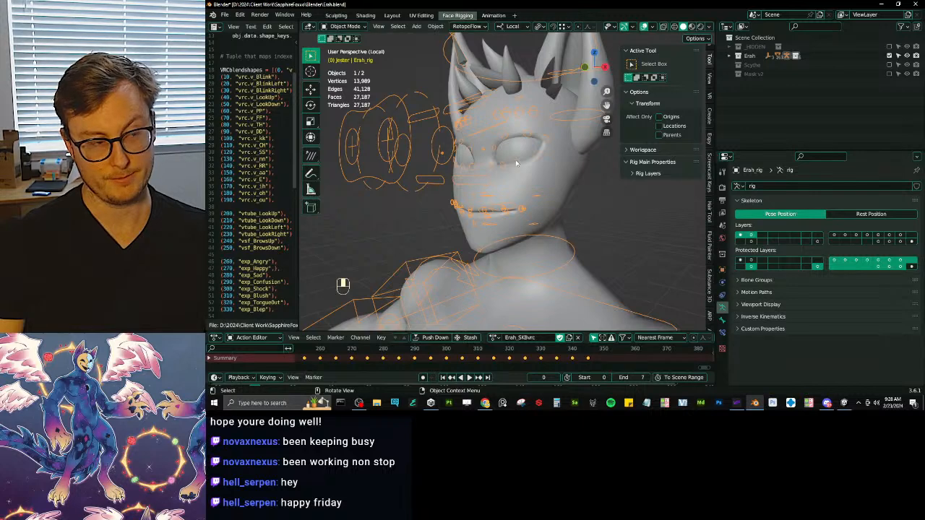
{"action": "key", "text": "ctrl+Tab"}
{"action": "key", "text": "shift+m"}
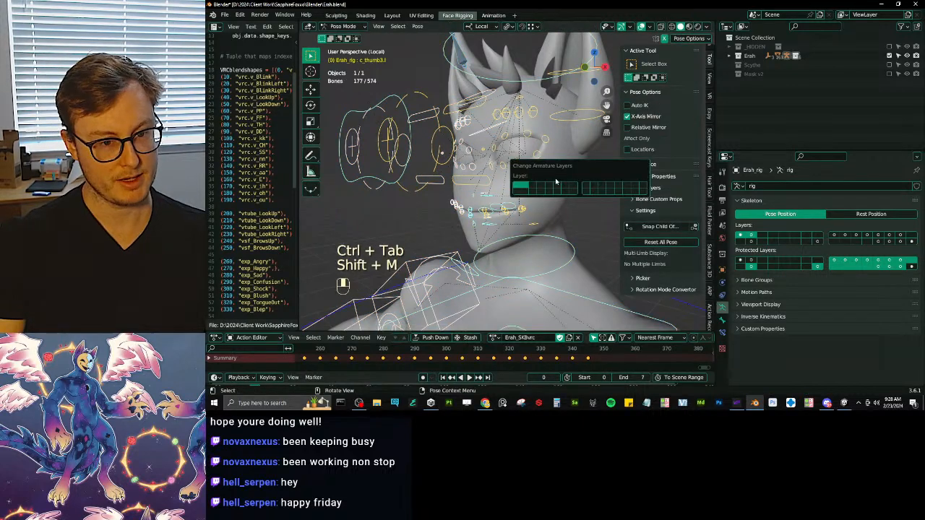
{"action": "left_click", "coordinate": [602, 190]}
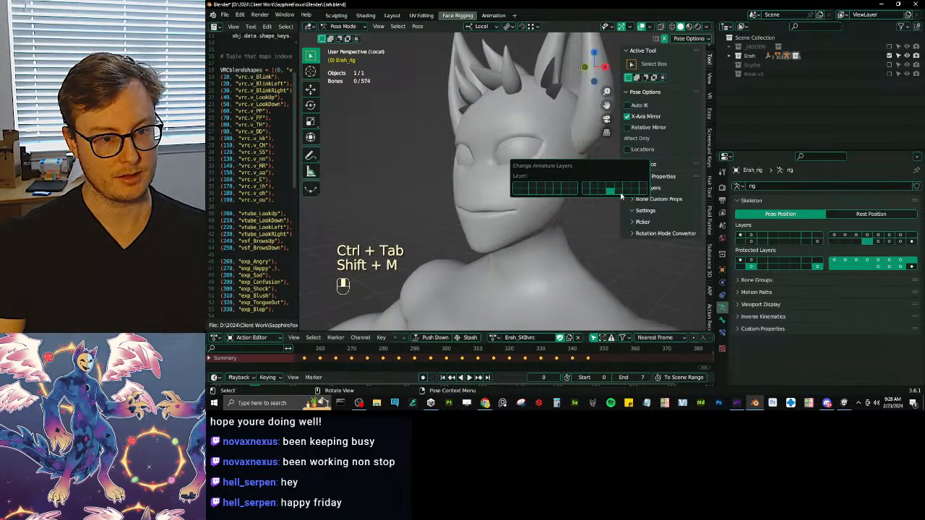
{"action": "left_click", "coordinate": [619, 192]}
{"action": "middle_click_drag", "start_coordinate": [473, 165], "coordinate": [485, 154]}
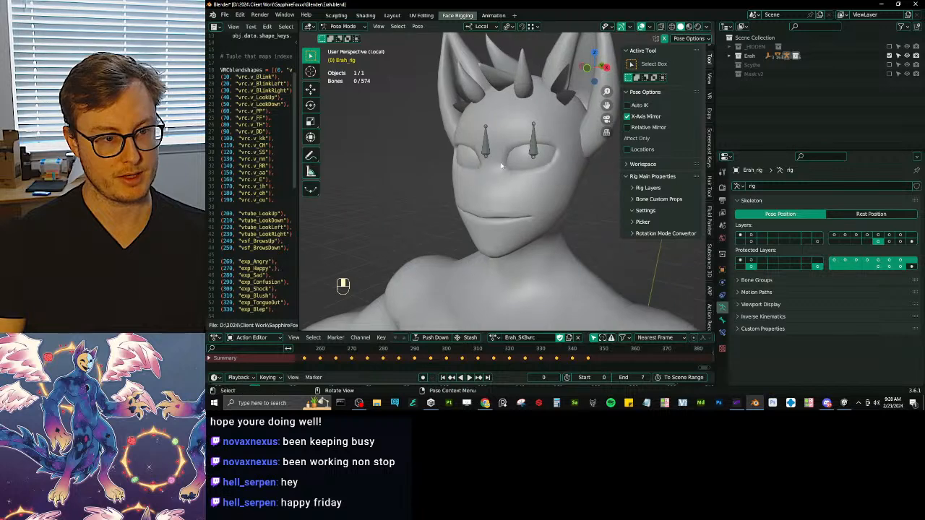
Add a Locked Track bone constraint to the cc_Eye.R bone.
{"action": "left_click", "coordinate": [490, 141]}
{"action": "left_click", "coordinate": [722, 324]}
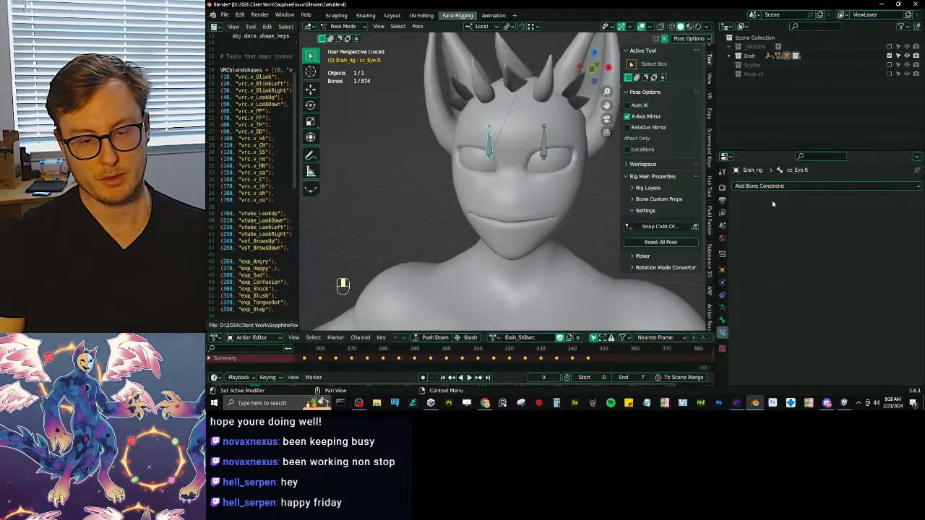
{"action": "left_click", "coordinate": [776, 188]}
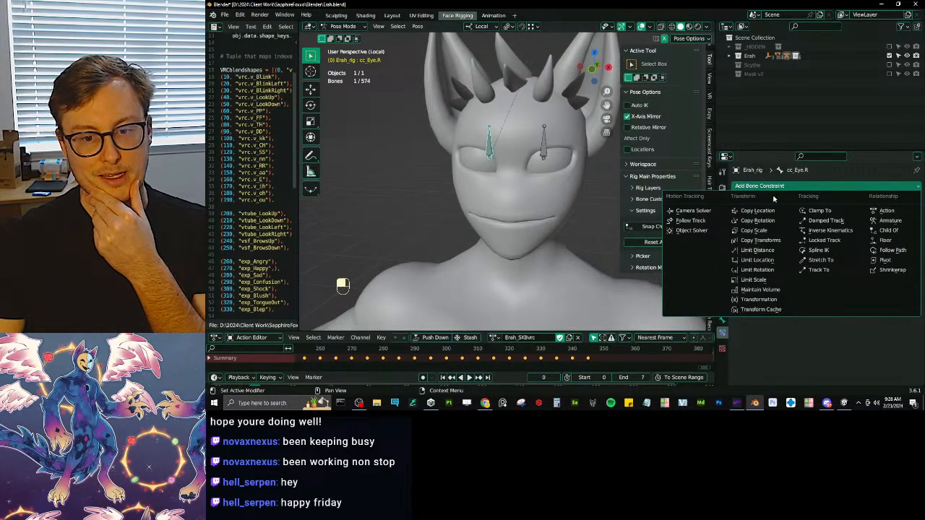
{"action": "left_click", "coordinate": [823, 239]}
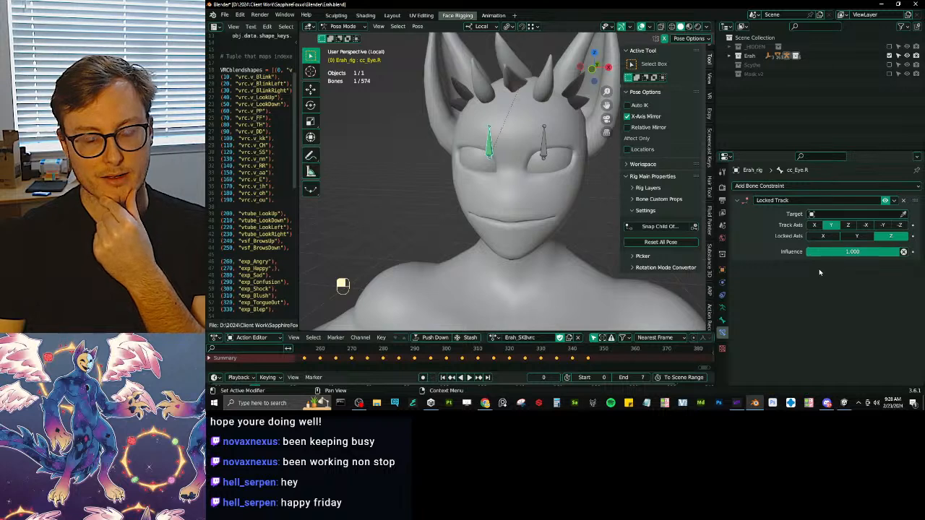
Set the Locked Track target to Erah_rig with foot_ik_target.r as the target bone.
{"action": "left_click", "coordinate": [835, 214]}
{"action": "type", "text": "rig"}
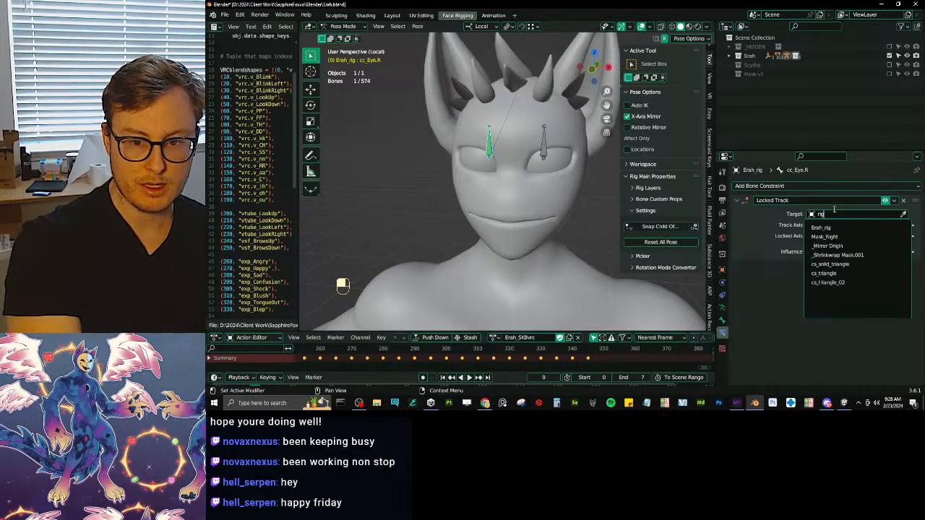
{"action": "left_click", "coordinate": [838, 228]}
{"action": "left_click", "coordinate": [841, 225]}
{"action": "type", "text": "target"}
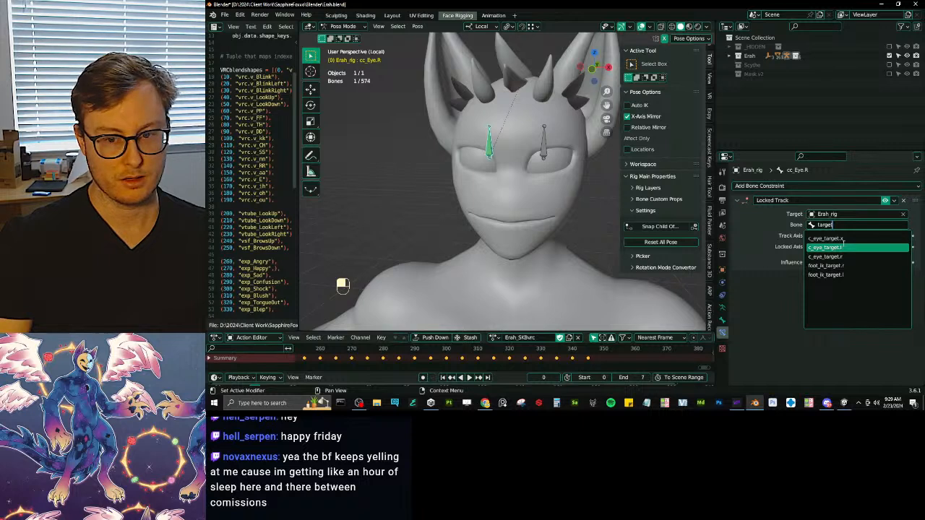
{"action": "left_click", "coordinate": [825, 265]}
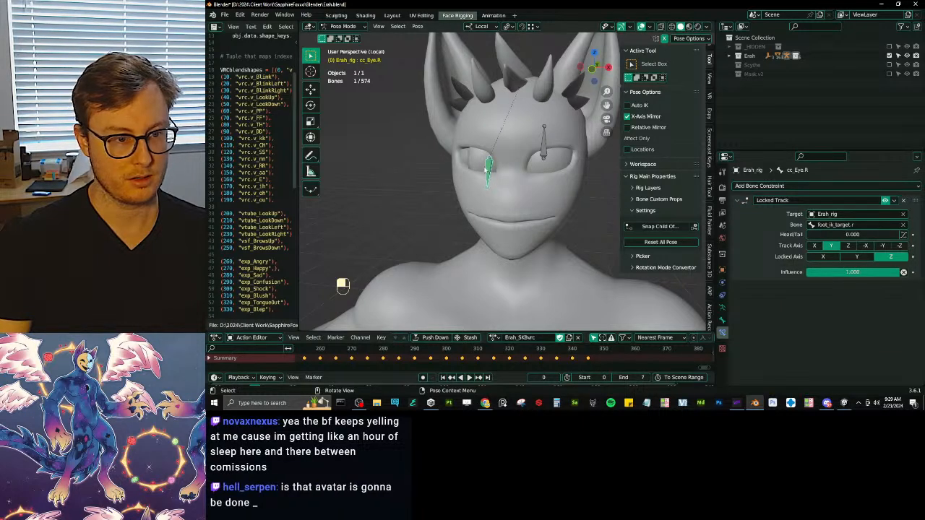
Turn on the wireframe display for the Body mesh and return Erah_rig to Pose Mode.
{"action": "key", "text": "ctrl+Tab"}
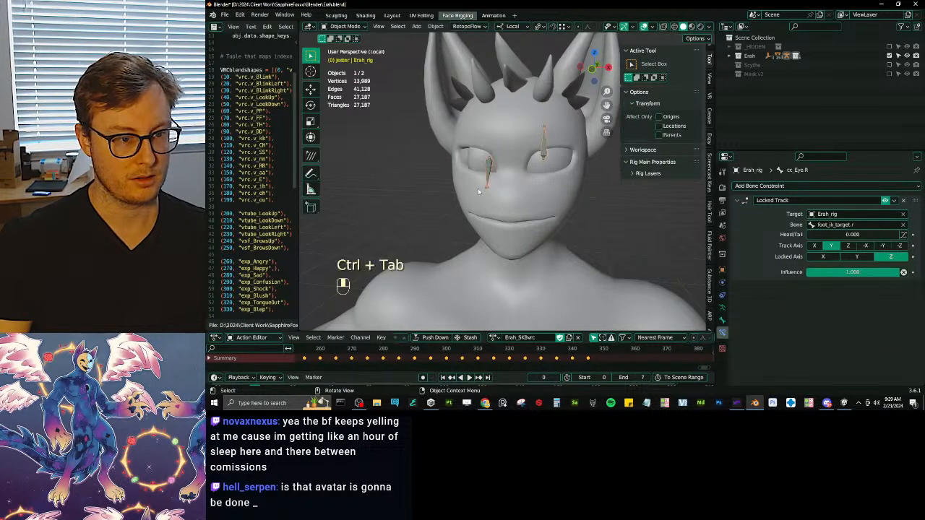
{"action": "key", "text": "q"}
{"action": "left_click", "coordinate": [506, 181]}
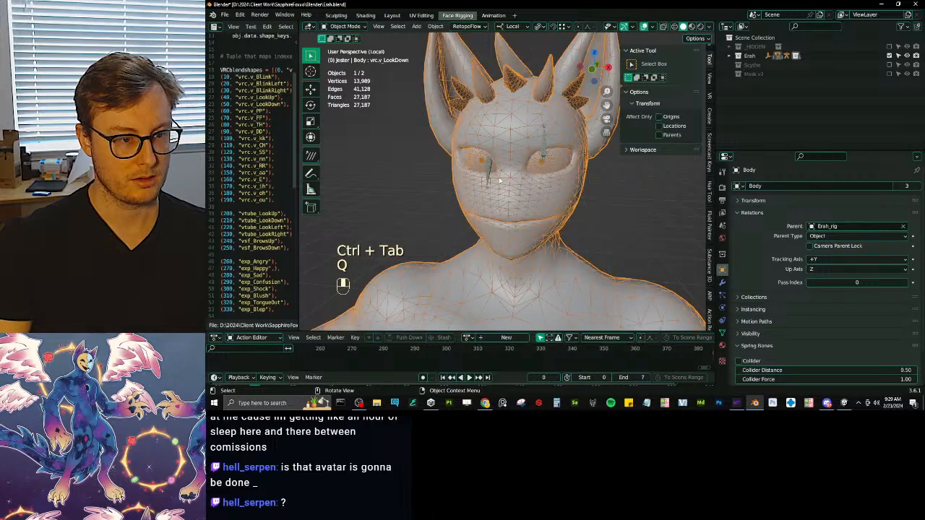
{"action": "left_click", "coordinate": [490, 167]}
{"action": "scroll", "coordinate": [489, 169], "scroll_direction": "up", "scroll_amount": 3}
{"action": "key", "text": "ctrl+Tab"}
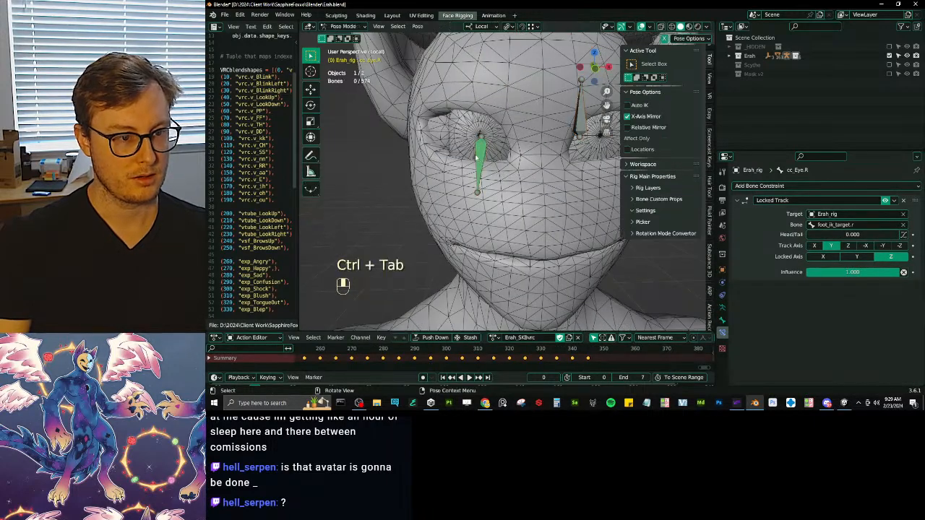
{"action": "middle_click_drag", "start_coordinate": [488, 172], "coordinate": [593, 180]}
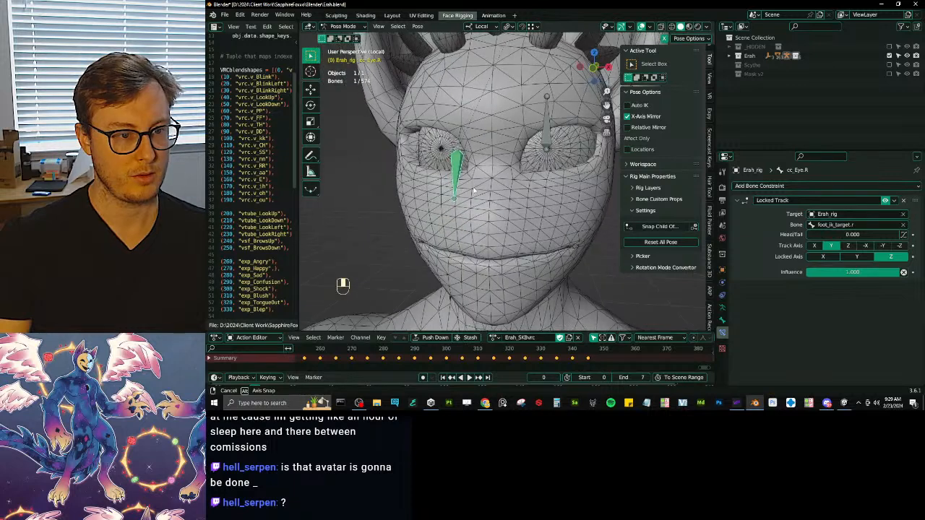
Try Y as the locked axis of the Locked Track constraint on the cc_Eye.R bone.
{"action": "left_click", "coordinate": [721, 320]}
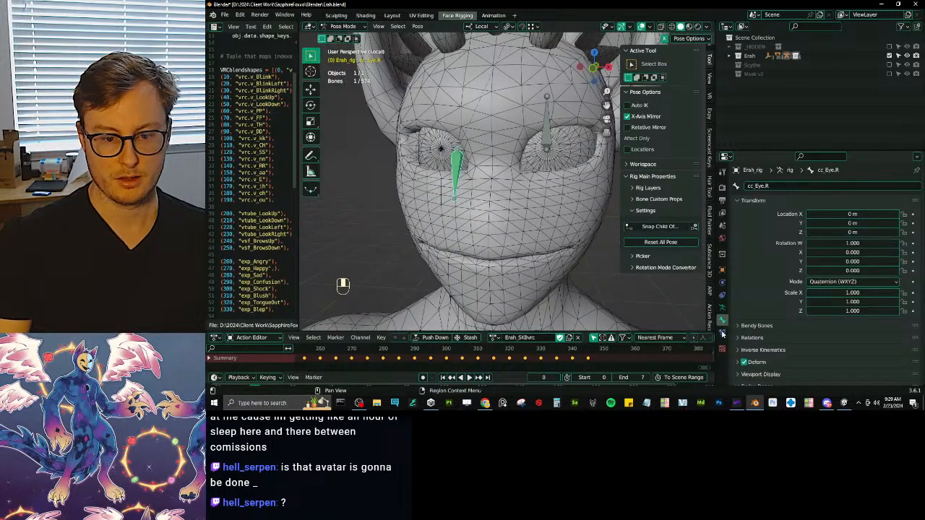
{"action": "left_click", "coordinate": [722, 333]}
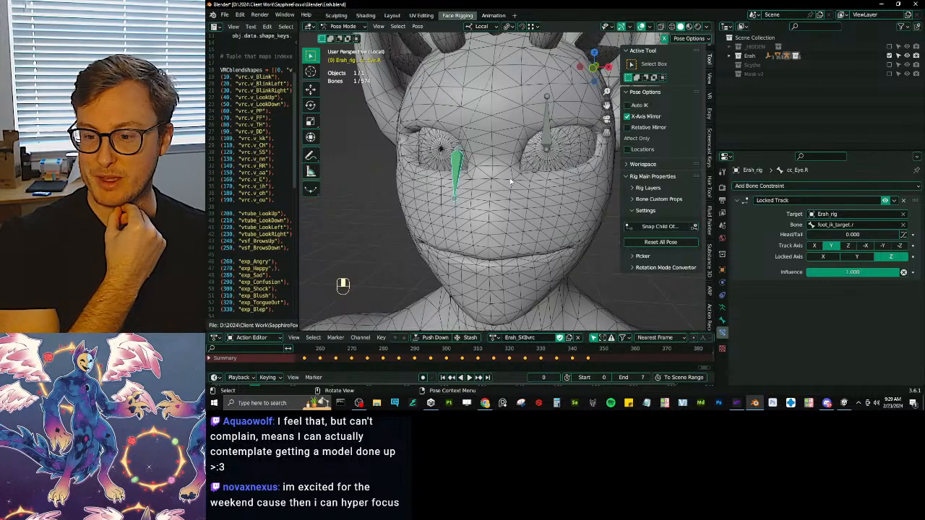
{"action": "middle_click_drag", "start_coordinate": [511, 182], "coordinate": [569, 214]}
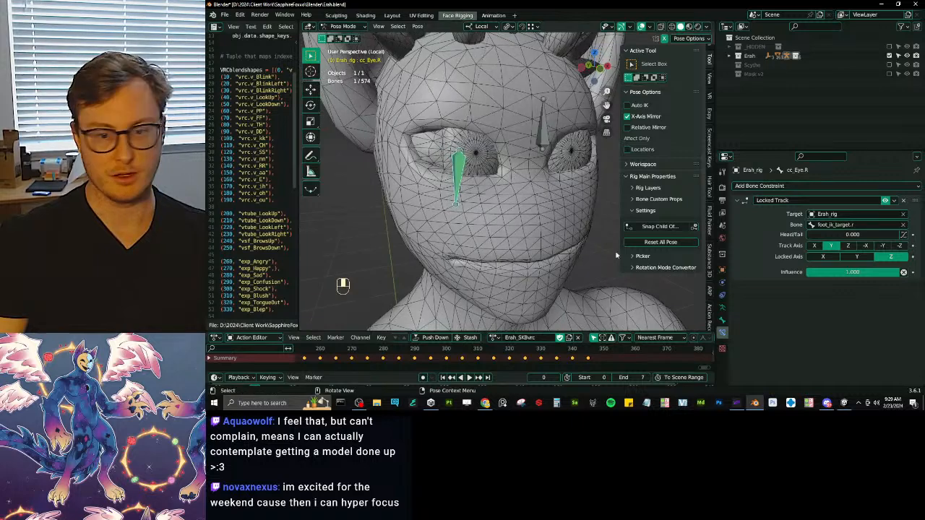
{"action": "left_click", "coordinate": [858, 258]}
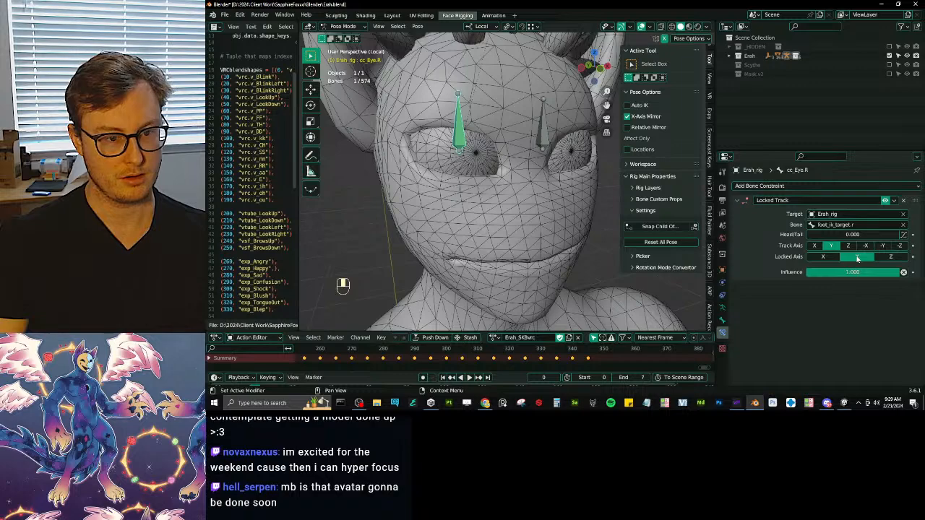
Show the rig's first armature layer in addition to the currently visible one.
{"action": "scroll", "coordinate": [442, 188], "scroll_direction": "down", "scroll_amount": 5}
{"action": "key", "text": "shift+m"}
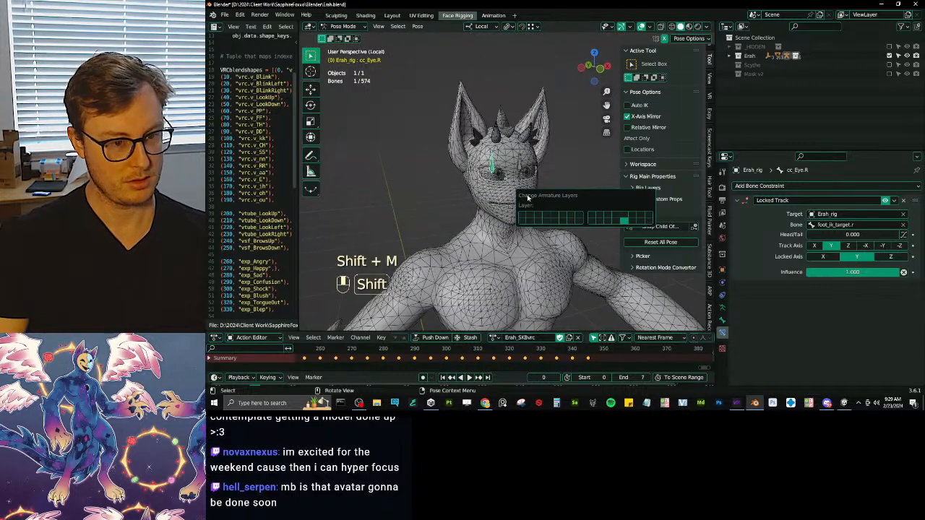
{"action": "left_click", "coordinate": [524, 219], "text": "shift"}
{"action": "middle_click_drag", "start_coordinate": [397, 193], "coordinate": [390, 196]}
Test-move the c_eye_target.x controller in front of the face and cancel the move.
{"action": "left_click", "coordinate": [552, 207]}
{"action": "middle_click_drag", "start_coordinate": [552, 206], "coordinate": [478, 210], "text": "shift"}
{"action": "key", "text": "g"}
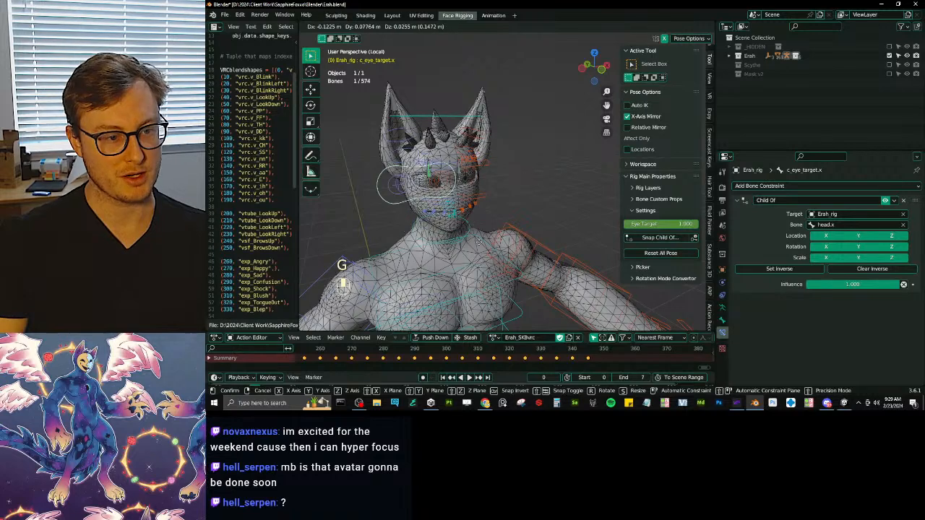
{"action": "left_click", "coordinate": [363, 178]}
Change the target bone of cc_Eye.R's Locked Track constraint to c_eye_target.l.
{"action": "scroll", "coordinate": [362, 178], "scroll_direction": "up", "scroll_amount": 4}
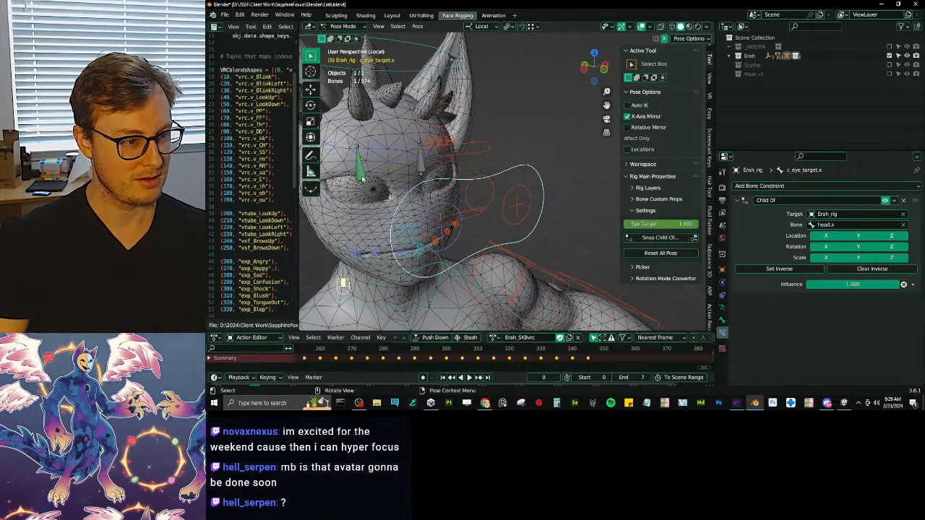
{"action": "left_click", "coordinate": [363, 178]}
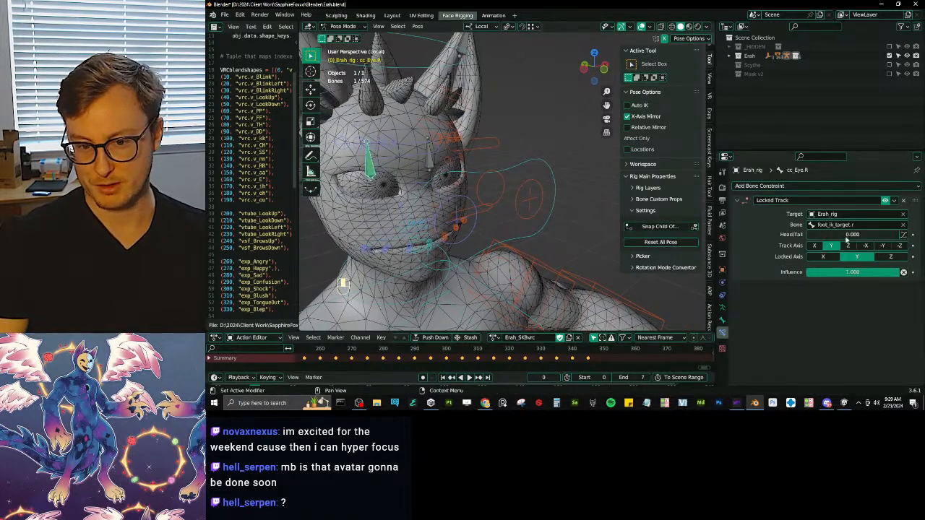
{"action": "left_click", "coordinate": [902, 227]}
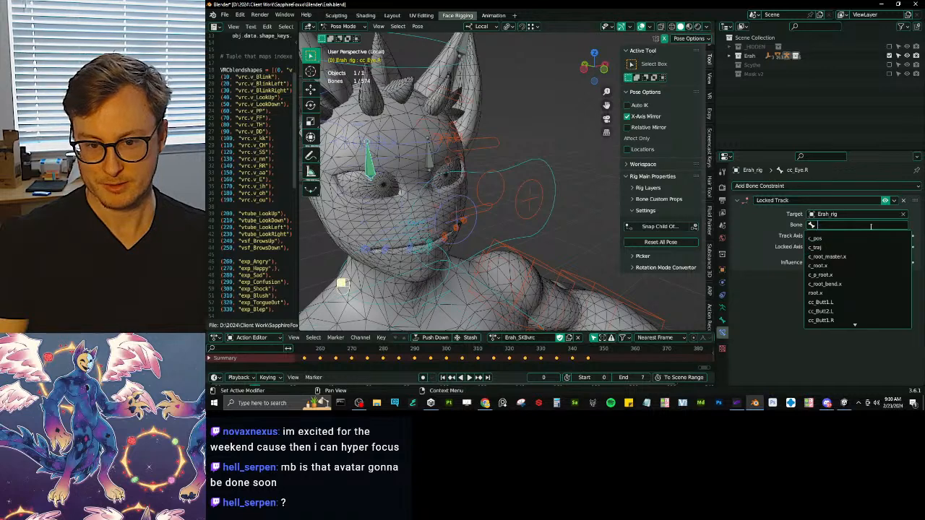
{"action": "type", "text": "target"}
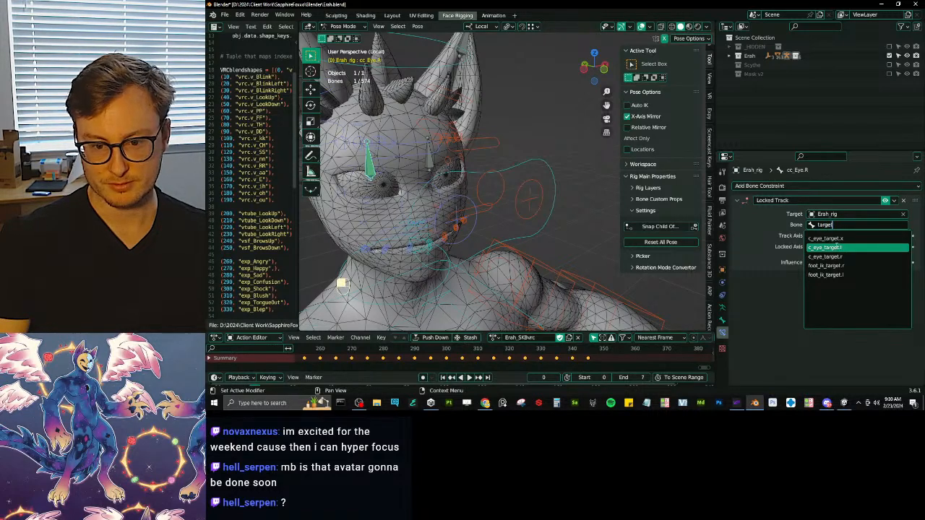
{"action": "left_click", "coordinate": [825, 247]}
Test how the right eye follows its new target bone by moving c_eye_target.x, then cancel.
{"action": "left_click", "coordinate": [529, 233]}
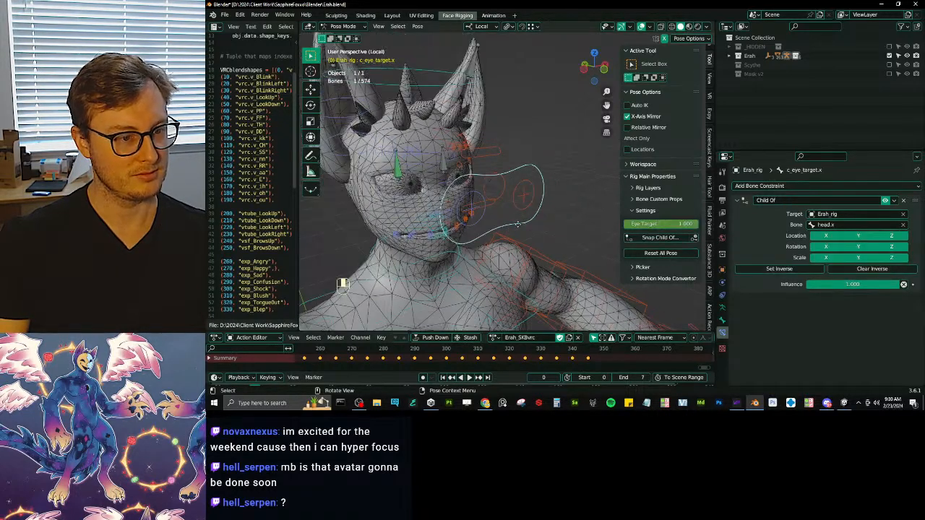
{"action": "key", "text": "g"}
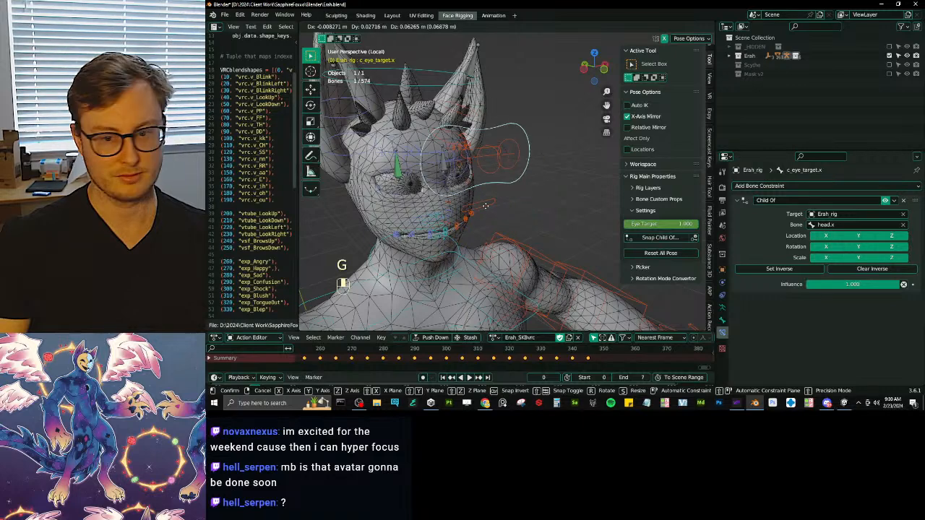
{"action": "left_click", "coordinate": [486, 209]}
Try locked axes Z, X and Y and track axes Z, X and Y in cc_Eye.R's Locked Track constraint.
{"action": "left_click", "coordinate": [399, 174]}
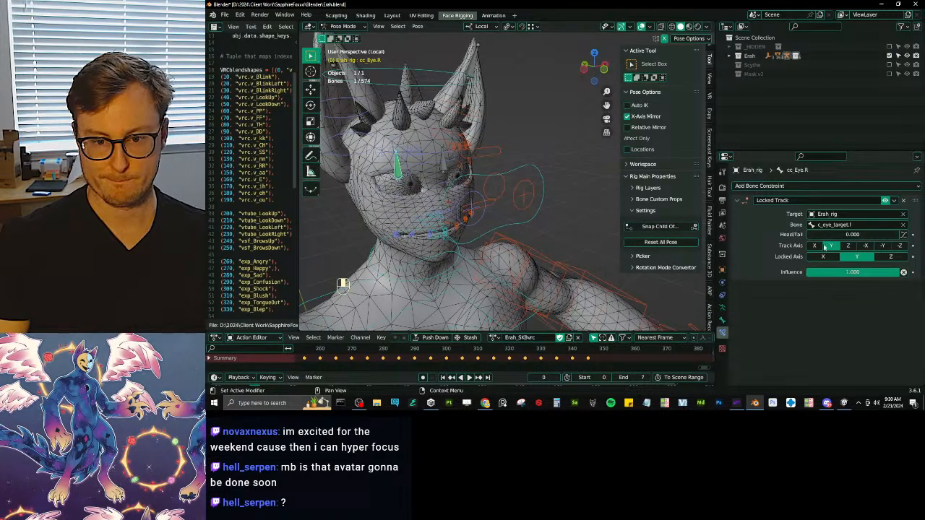
{"action": "left_click", "coordinate": [892, 258]}
{"action": "left_click", "coordinate": [827, 258]}
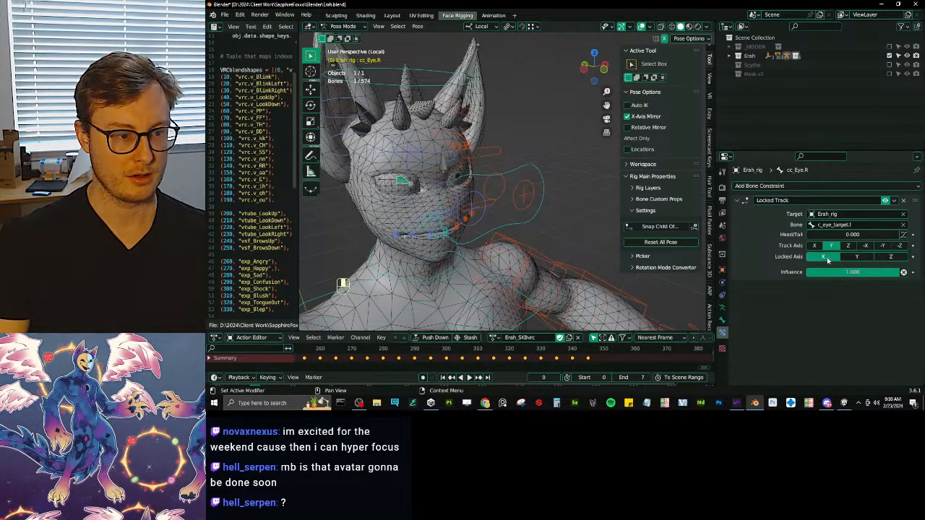
{"action": "left_click", "coordinate": [852, 258]}
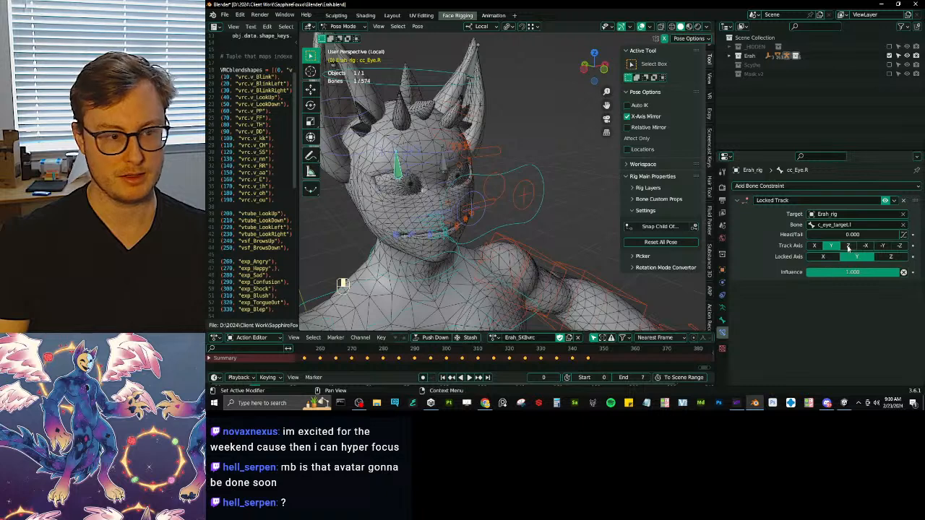
{"action": "left_click", "coordinate": [848, 246]}
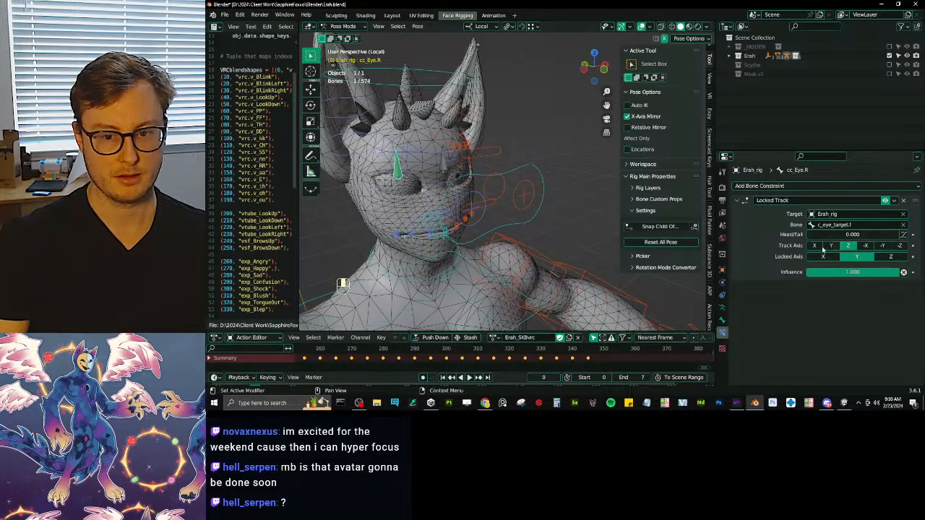
{"action": "left_click", "coordinate": [815, 246]}
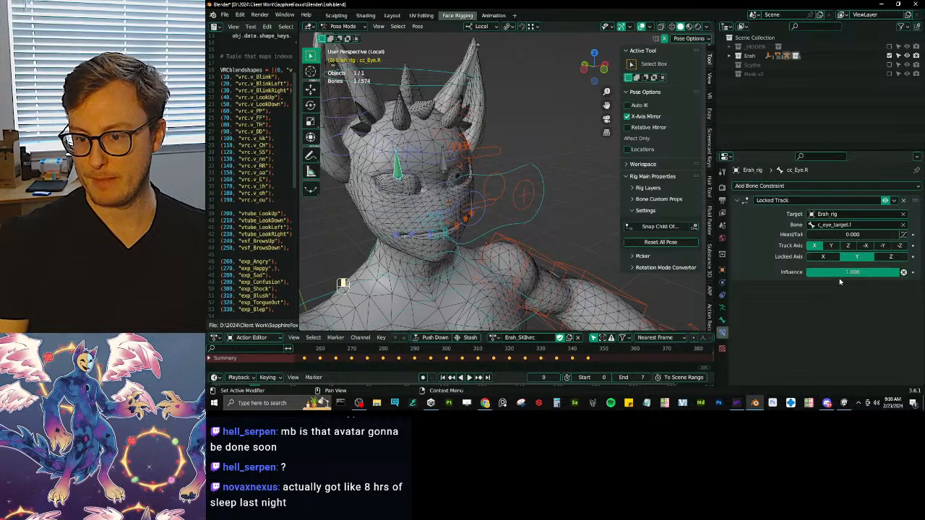
{"action": "left_click", "coordinate": [830, 245]}
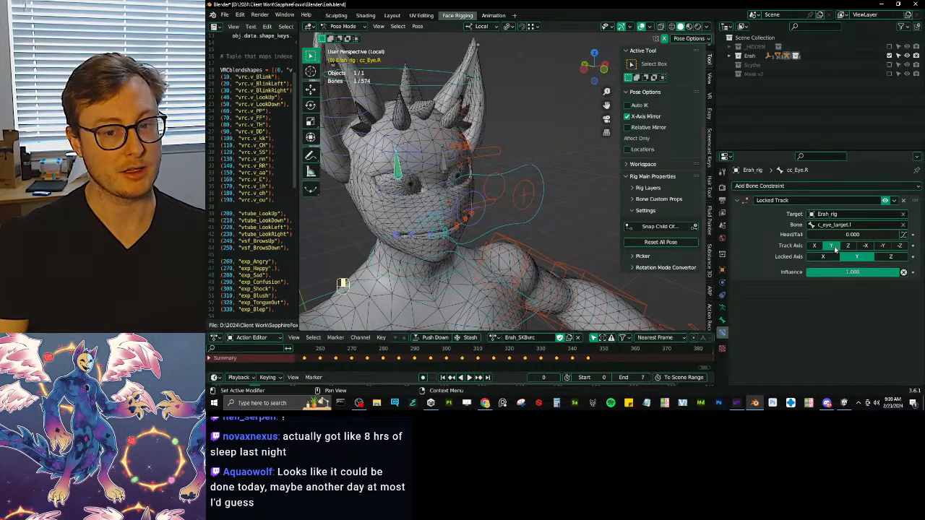
Test-move c_eye_target.x again with both the track and locked axes on Y, then cancel.
{"action": "left_click", "coordinate": [535, 217]}
{"action": "key", "text": "g"}
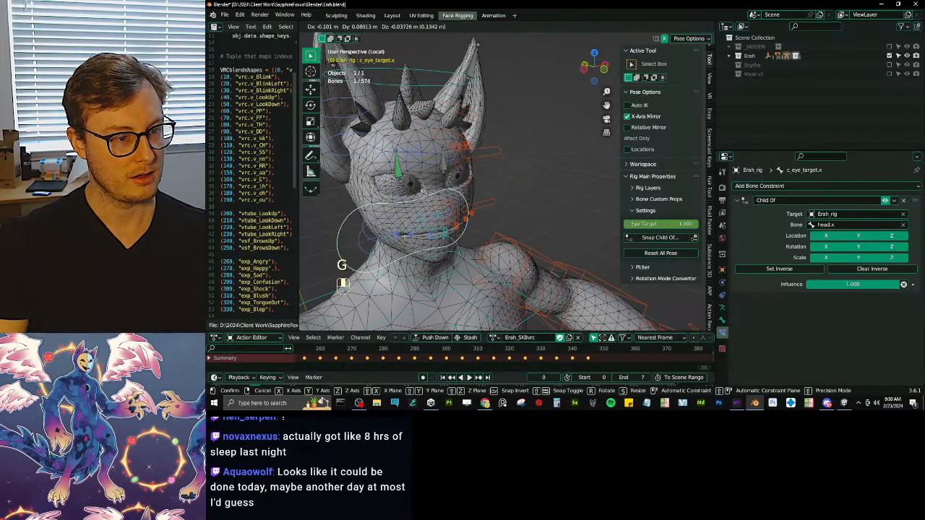
{"action": "left_click", "coordinate": [568, 264]}
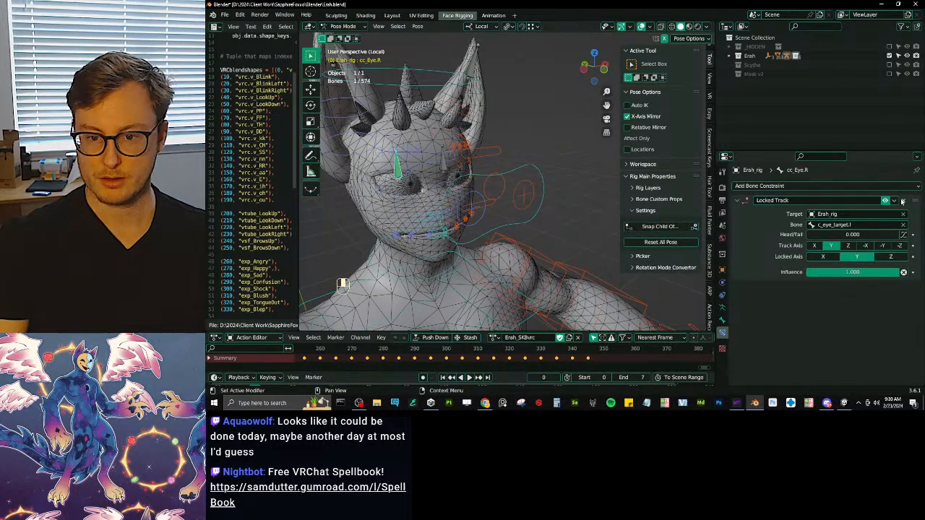
Remove the Locked Track constraint from cc_Eye.R and test-rotate the bone about its local X axis.
{"action": "left_click", "coordinate": [399, 171]}
{"action": "key", "text": "r"}
{"action": "key", "text": "x"}
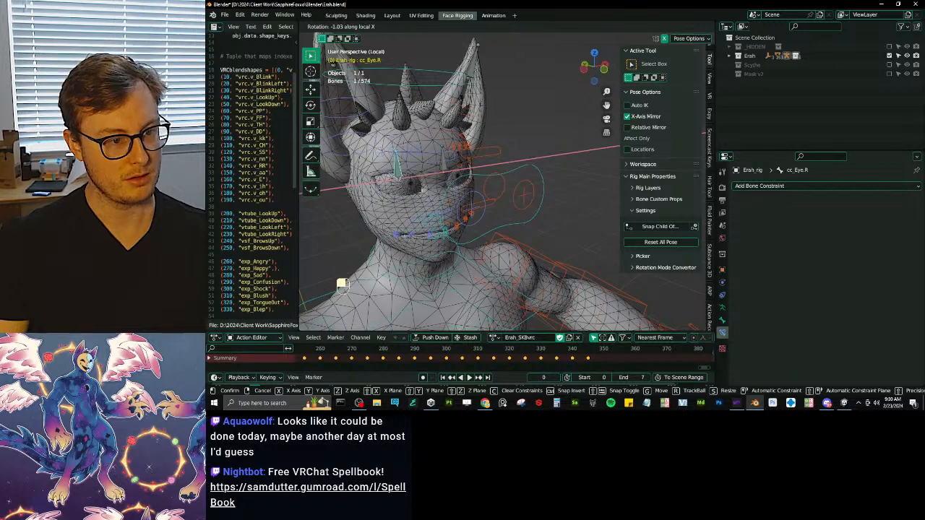
{"action": "left_click", "coordinate": [448, 196]}
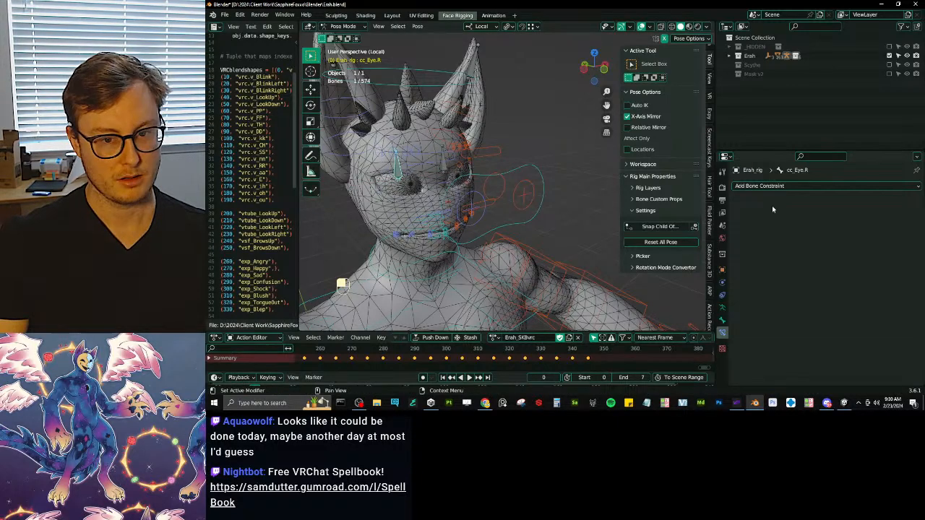
Return the rig to Object Mode and save Erah.blend.
{"action": "key", "text": "ctrl+Tab"}
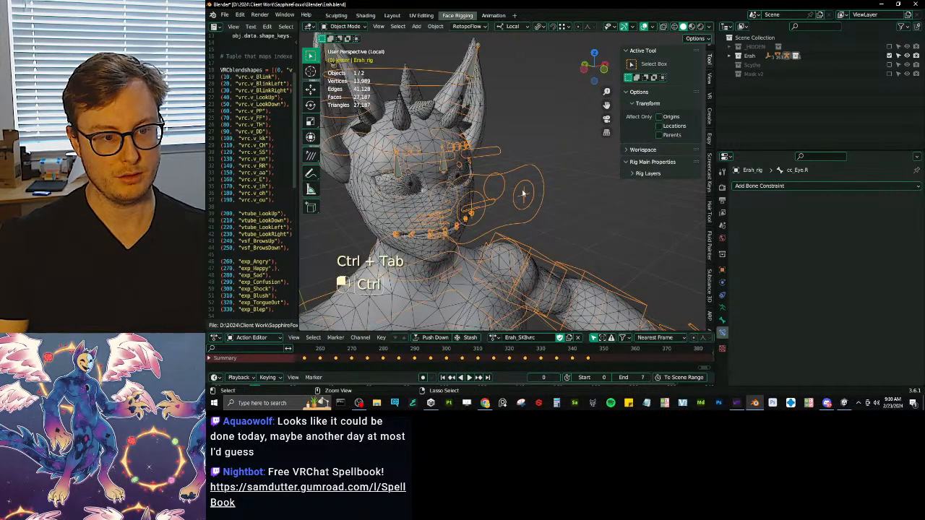
{"action": "key", "text": "ctrl+s"}
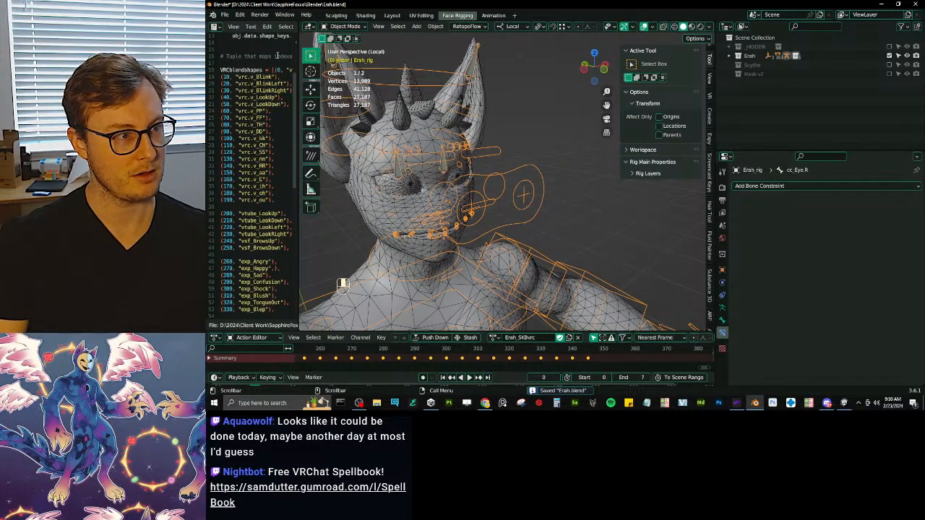
{"action": "key", "text": "ctrl+s"}
Open the reference file Vadio.blend from the Client Work\Vadio\Blender folder.
{"action": "left_click", "coordinate": [225, 14]}
{"action": "left_click", "coordinate": [241, 34]}
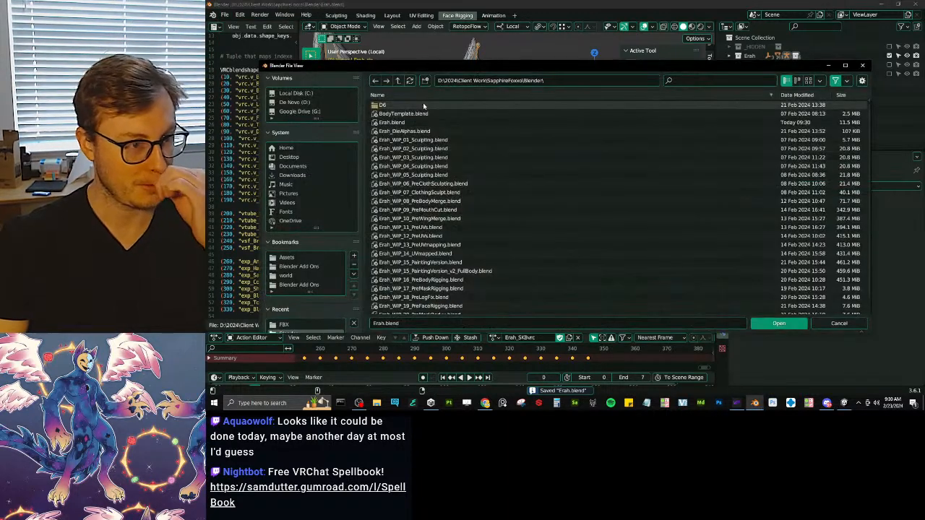
{"action": "left_click", "coordinate": [398, 81]}
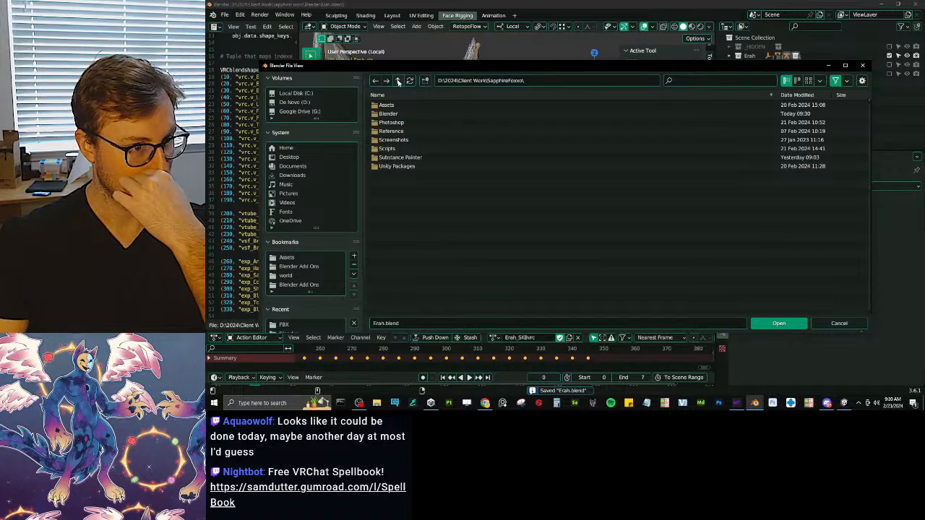
{"action": "left_click", "coordinate": [398, 82]}
{"action": "double_click", "coordinate": [394, 150]}
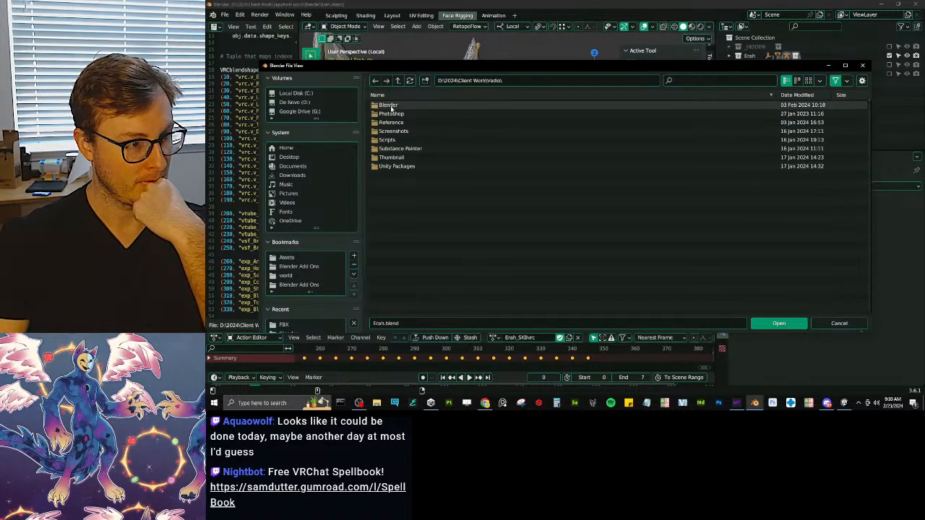
{"action": "double_click", "coordinate": [388, 105]}
{"action": "left_click", "coordinate": [391, 113]}
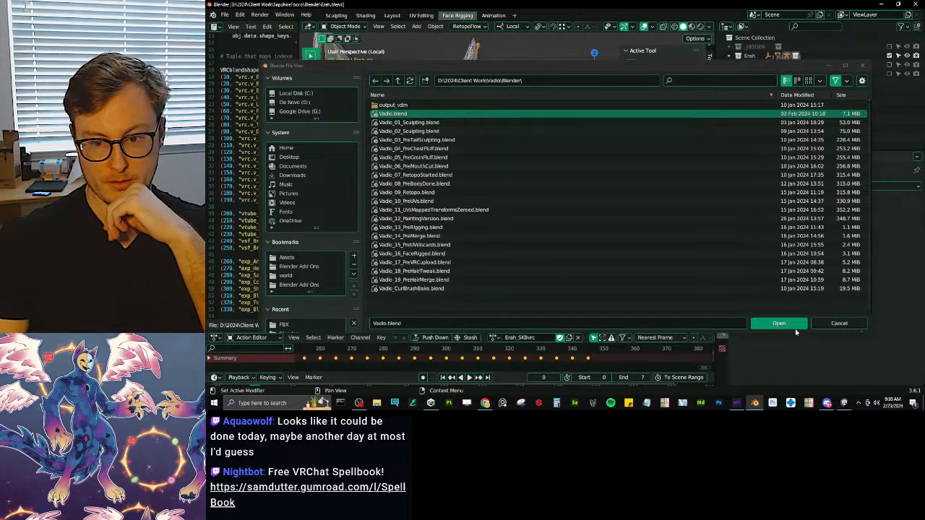
{"action": "left_click", "coordinate": [793, 326]}
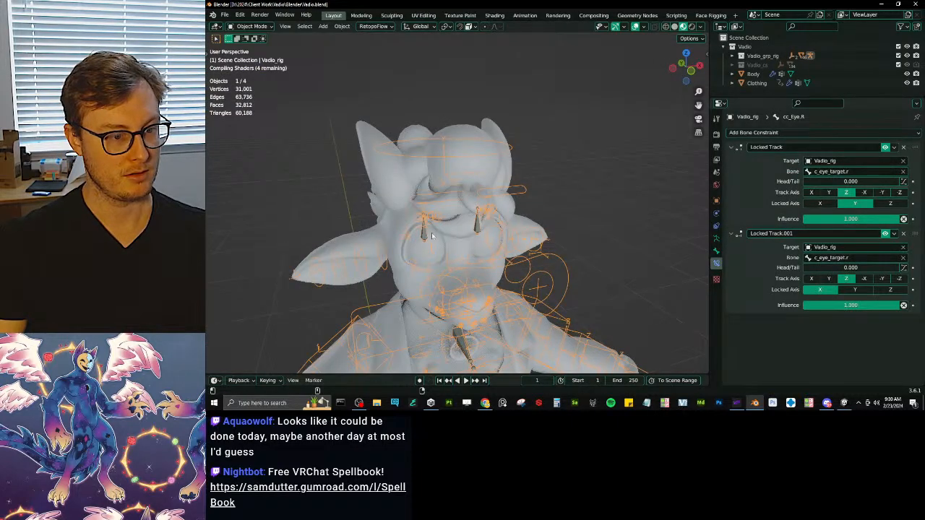
Switch the viewport to solid shading and put Vadio_rig in Pose Mode with its eye bones in view.
{"action": "key", "text": "z"}
{"action": "key", "text": "z"}
{"action": "middle_click_drag", "start_coordinate": [361, 277], "coordinate": [410, 257]}
{"action": "scroll", "coordinate": [410, 258], "scroll_direction": "up", "scroll_amount": 1}
{"action": "key", "text": "ctrl+Tab"}
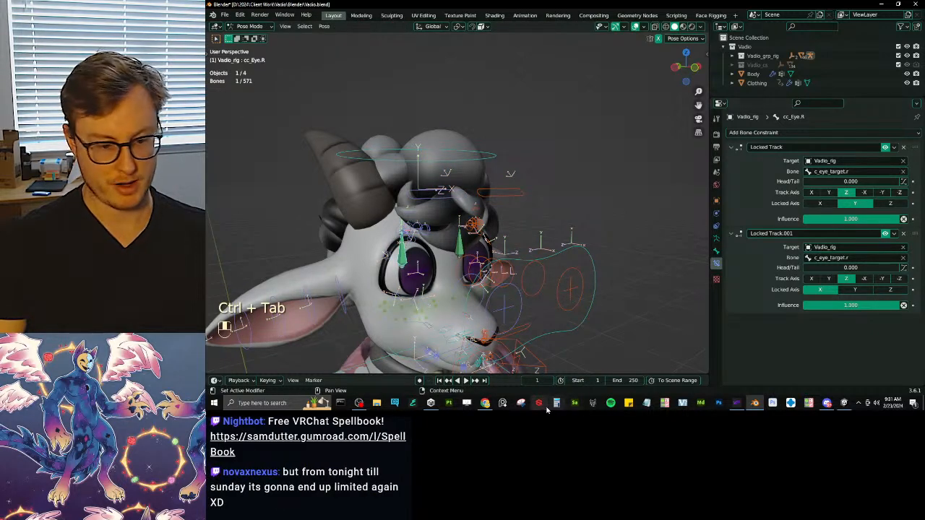
Switch to the Snipping Tool, capture the two Locked Track constraints of Vadio_rig's cc_Eye.R bone, and return to Blender.
{"action": "left_click", "coordinate": [520, 402]}
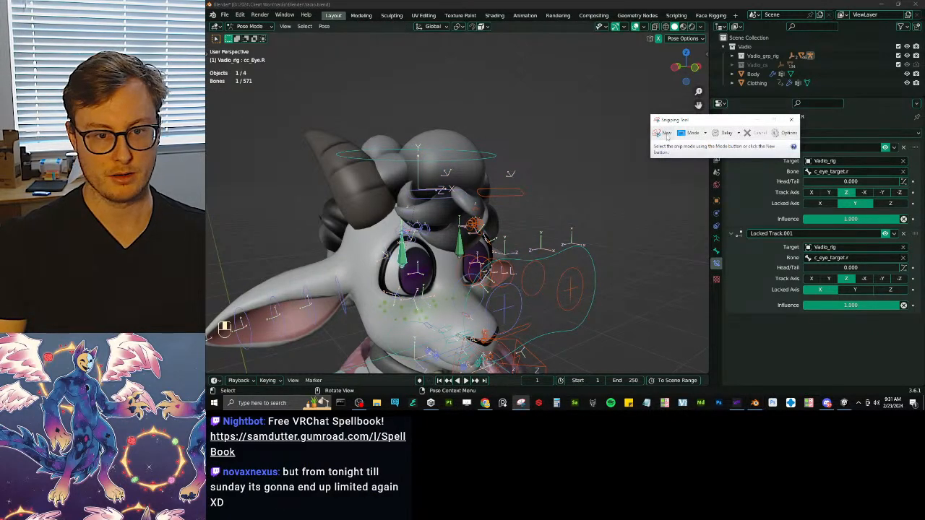
{"action": "left_click", "coordinate": [664, 132]}
{"action": "left_click_drag", "start_coordinate": [699, 100], "coordinate": [921, 321]}
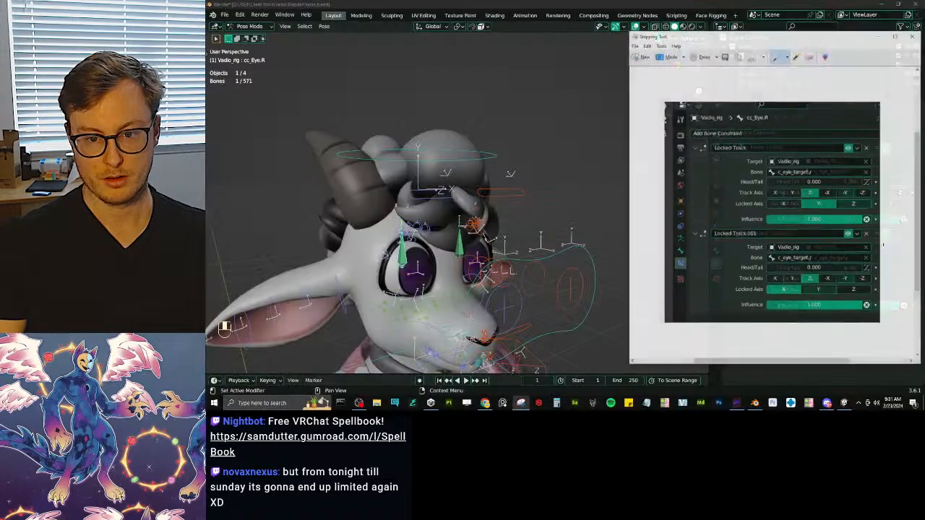
{"action": "key", "text": "alt+Tab"}
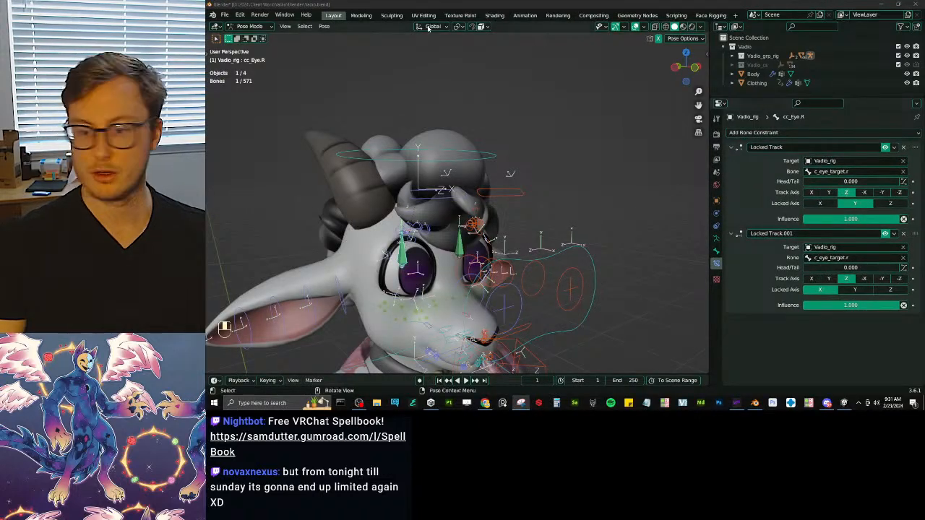
Return Vadio_rig to Object Mode, save Vadio.blend, and reopen the recent file Erah.blend.
{"action": "key", "text": "ctrl+Tab"}
{"action": "key", "text": "ctrl+s"}
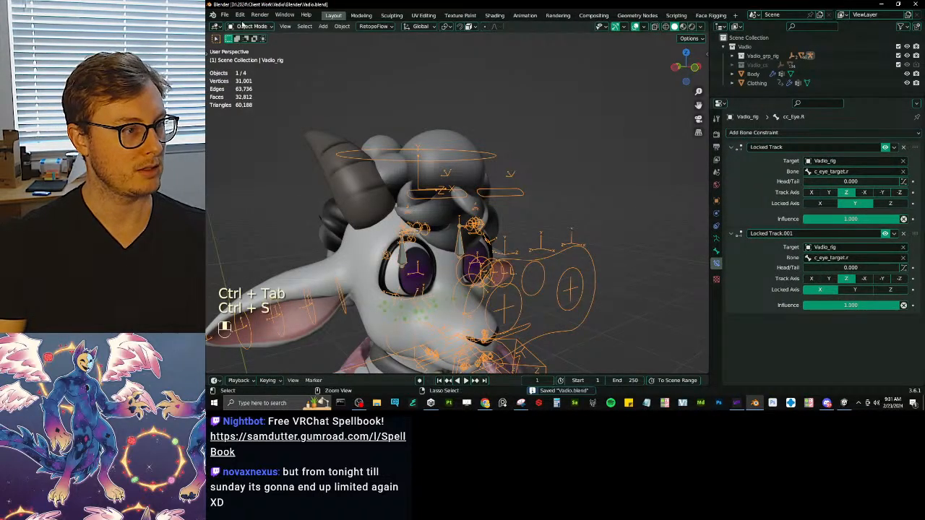
{"action": "left_click", "coordinate": [224, 15]}
{"action": "mouse_move", "coordinate": [252, 44]}
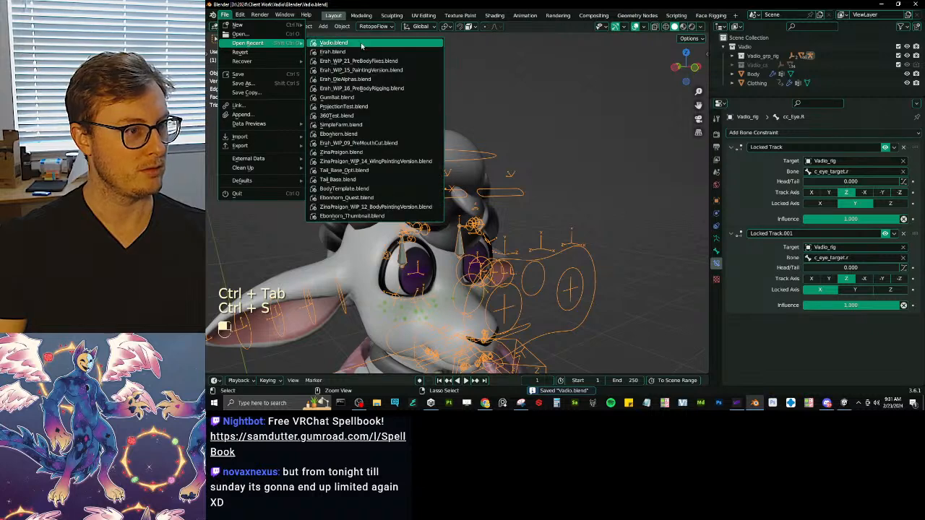
{"action": "left_click", "coordinate": [354, 52]}
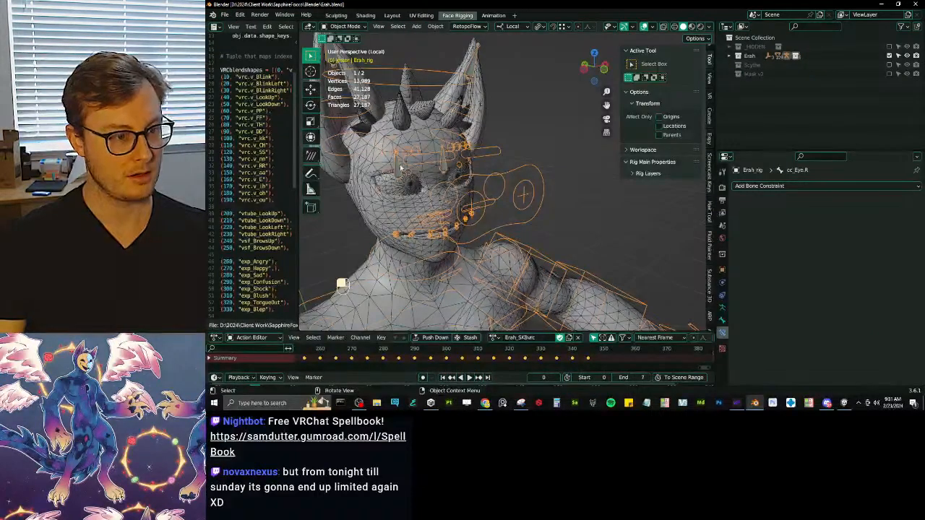
Save the Snipping Tool capture as a PNG named EyeConstraintSettings in 2024\Resources\VRChat Assets and close the Snipping Tool.
{"action": "left_click_drag", "start_coordinate": [924, 131], "coordinate": [612, 130]}
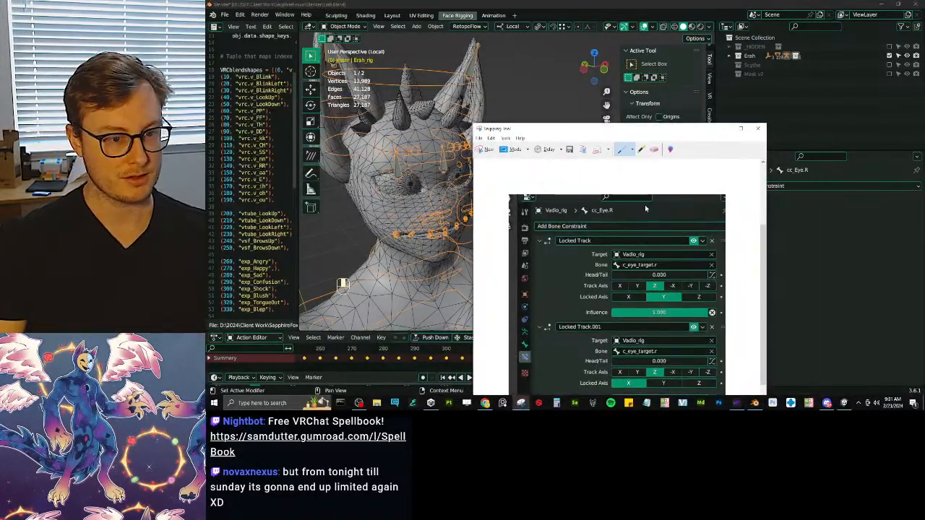
{"action": "key", "text": "ctrl+s"}
{"action": "scroll", "coordinate": [504, 204], "scroll_direction": "up", "scroll_amount": 5}
{"action": "left_click", "coordinate": [503, 198]}
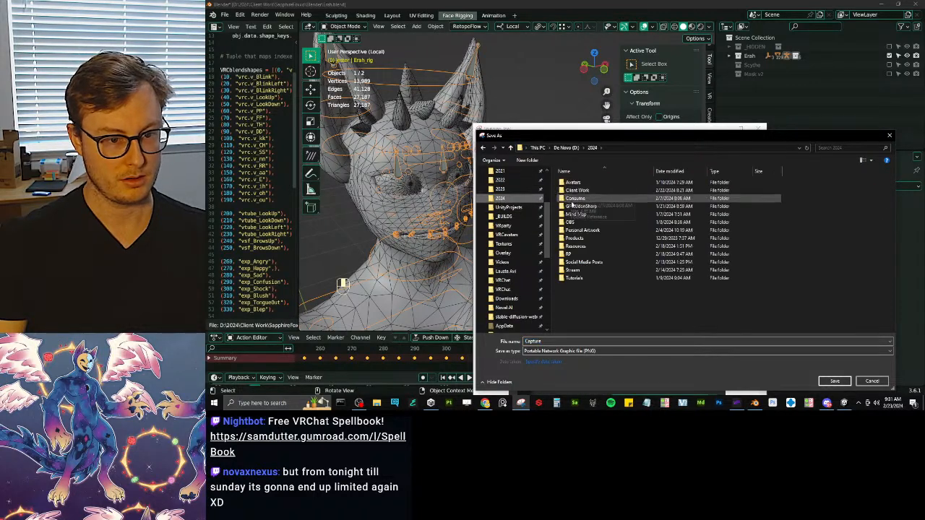
{"action": "double_click", "coordinate": [578, 247]}
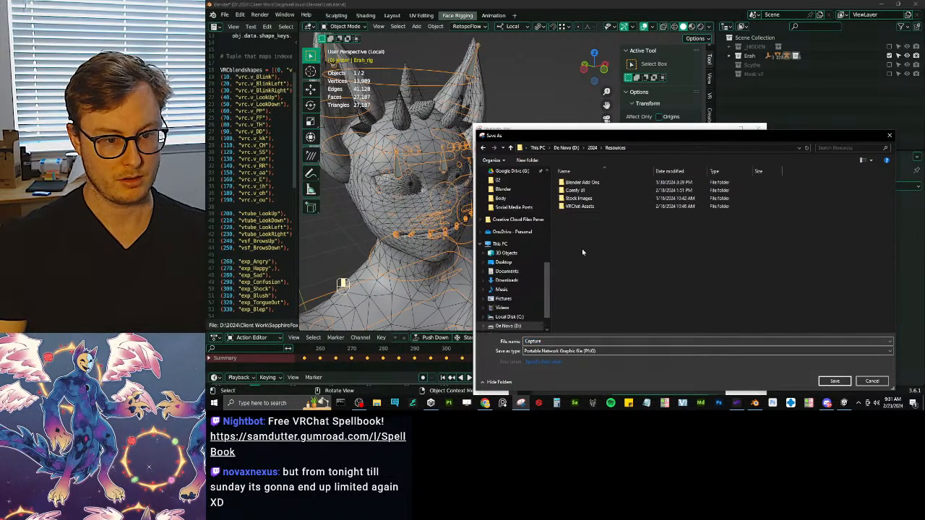
{"action": "double_click", "coordinate": [579, 207]}
{"action": "double_click", "coordinate": [552, 340]}
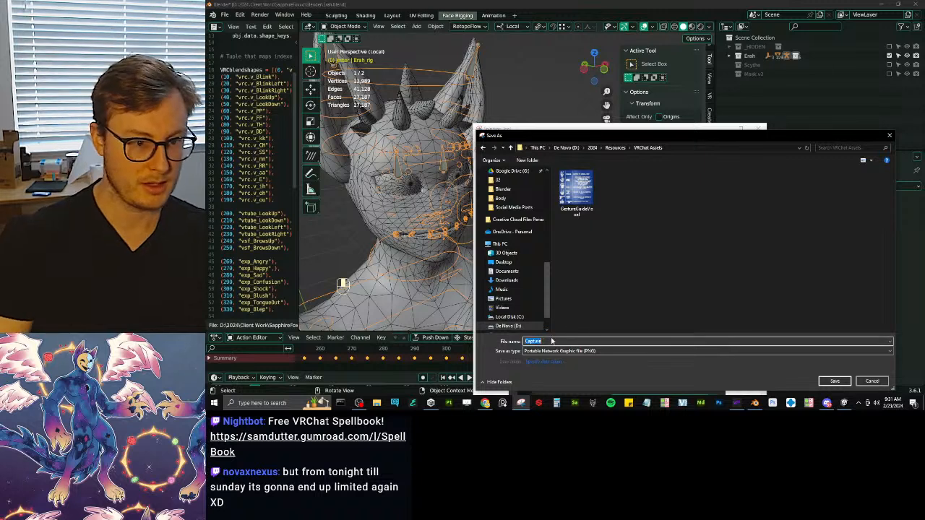
{"action": "type", "text": "EyeConstraintSettings"}
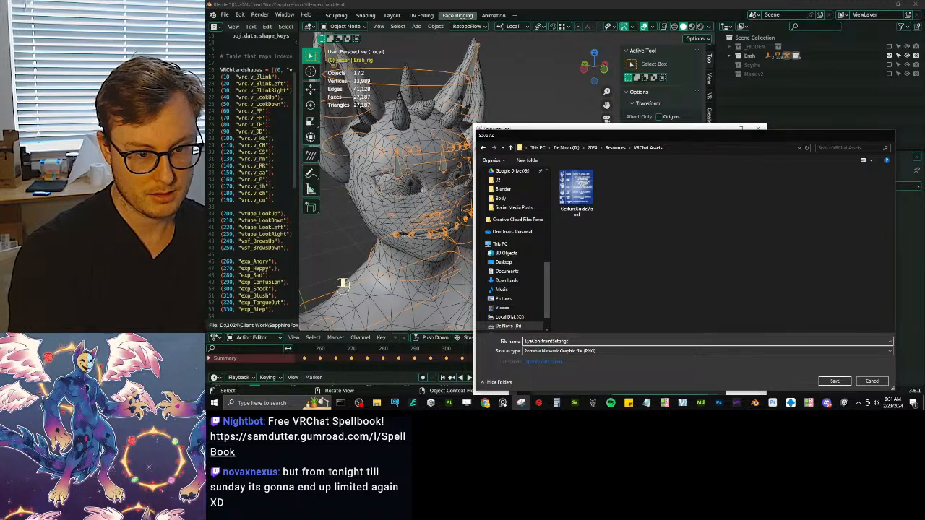
{"action": "key", "text": "Return"}
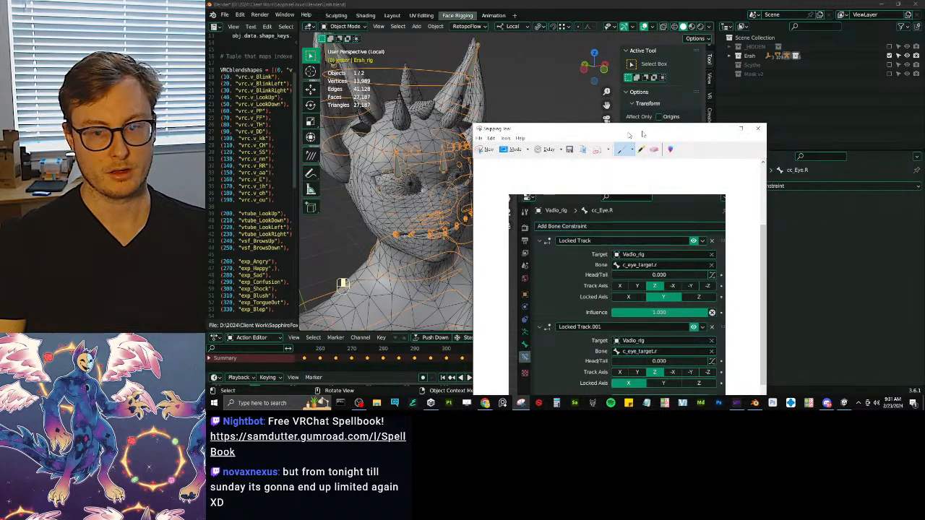
{"action": "left_click", "coordinate": [757, 128]}
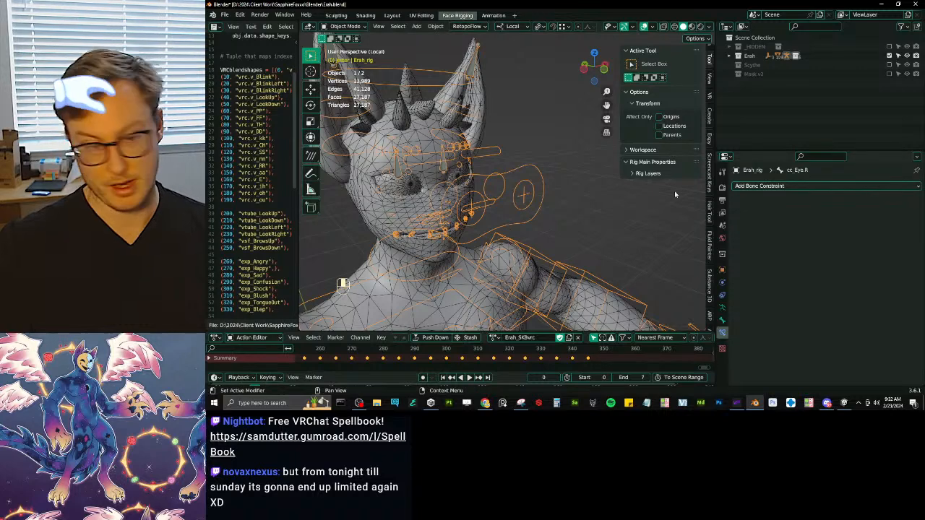
In Pose Mode, add a Locked Track constraint to Erah_rig's cc_Eye.R bone with Erah_rig as the target.
{"action": "key", "text": "ctrl+Tab"}
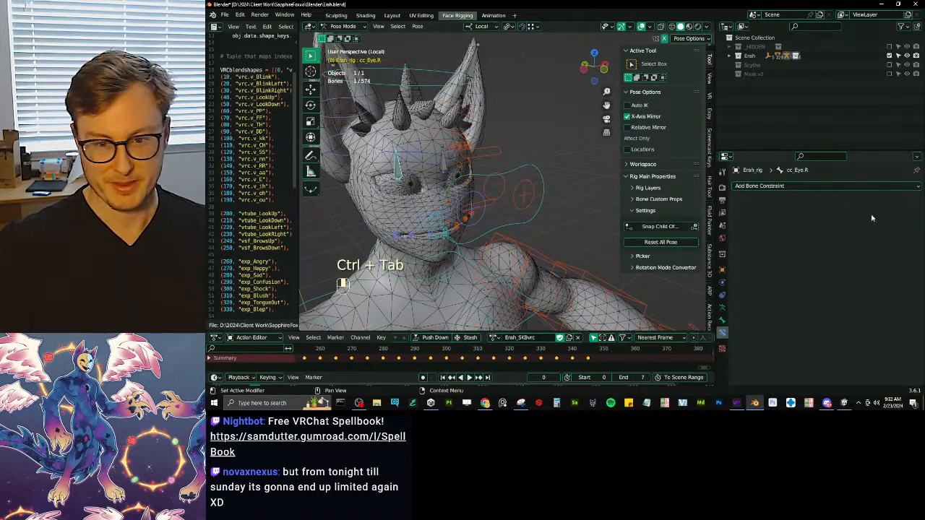
{"action": "left_click", "coordinate": [848, 187]}
{"action": "left_click", "coordinate": [825, 241]}
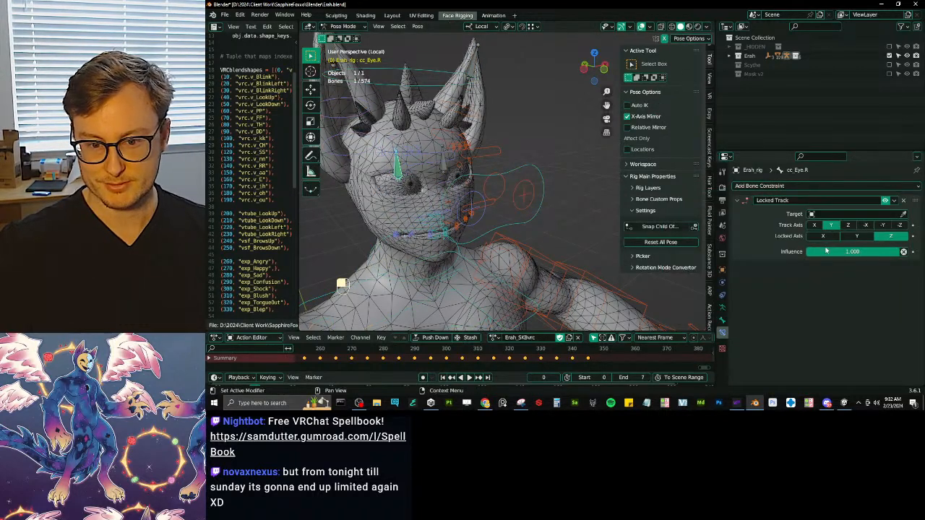
{"action": "left_click", "coordinate": [831, 215]}
{"action": "type", "text": "rig"}
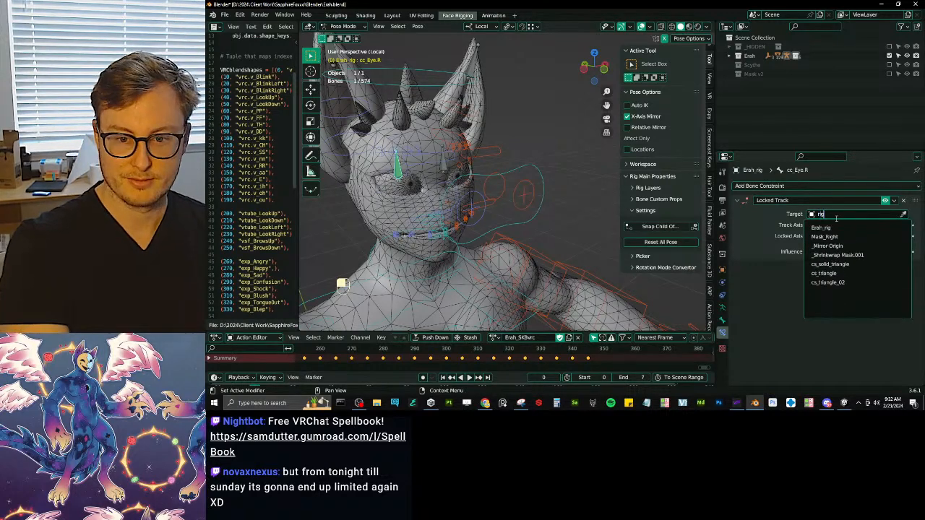
{"action": "key", "text": "Down"}
{"action": "key", "text": "Return"}
Set cc_Eye.R's Locked Track bone to c_eye_target.r, with track axis Z and locked axis Y.
{"action": "left_click", "coordinate": [835, 224]}
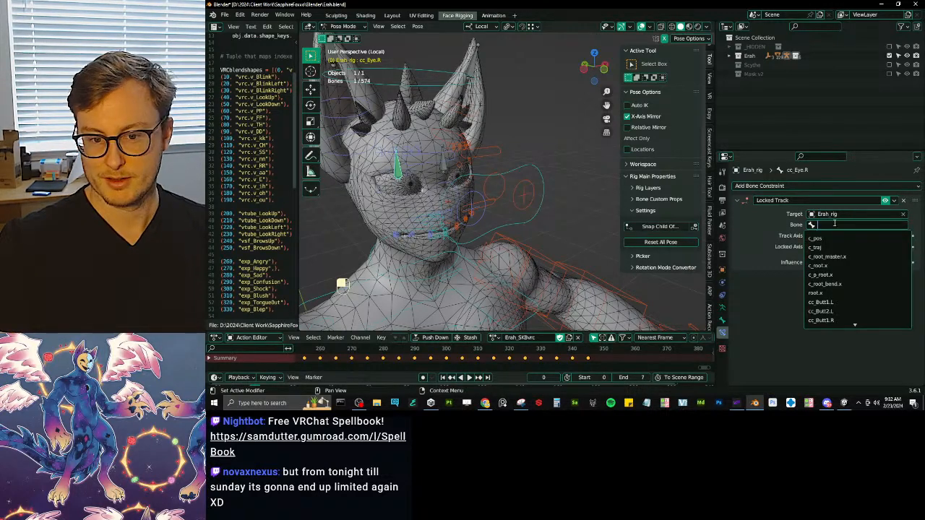
{"action": "type", "text": "target"}
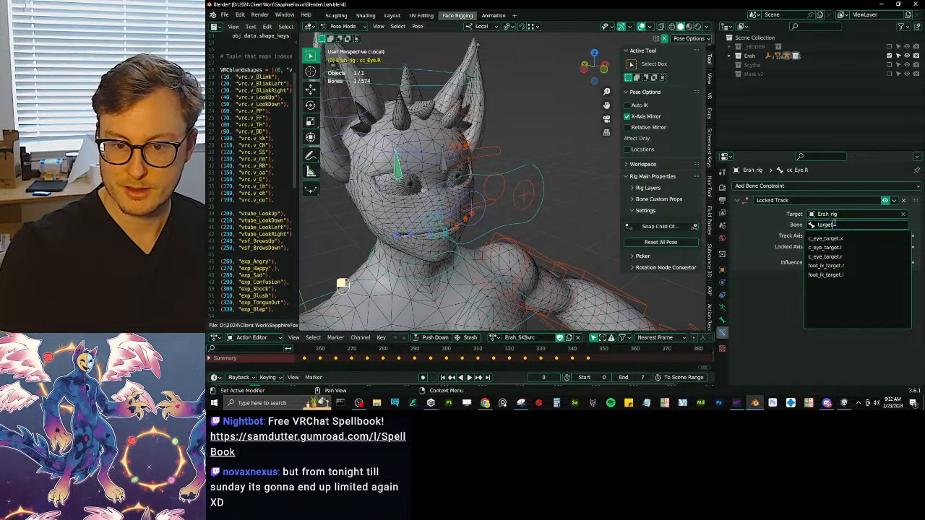
{"action": "key", "text": "Down"}
{"action": "key", "text": "Down"}
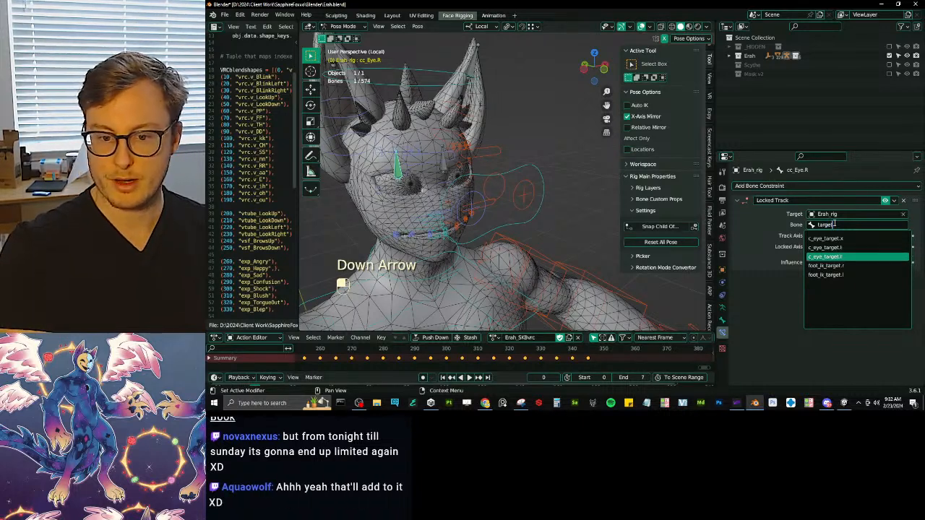
{"action": "key", "text": "Return"}
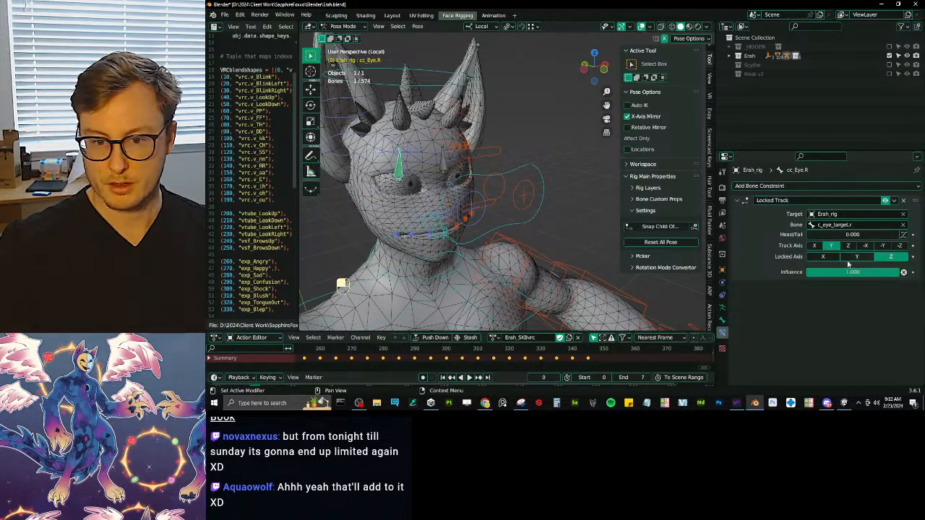
{"action": "left_click", "coordinate": [849, 246]}
{"action": "left_click", "coordinate": [851, 257]}
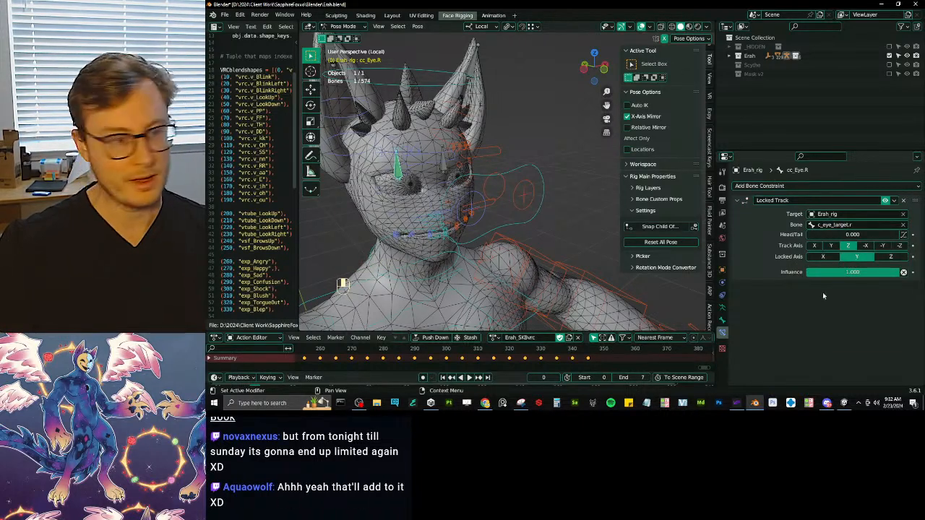
Test-move c_eye_target.r to check how cc_Eye.R follows with the single constraint, then cancel the move.
{"action": "left_click", "coordinate": [477, 225]}
{"action": "key", "text": "g"}
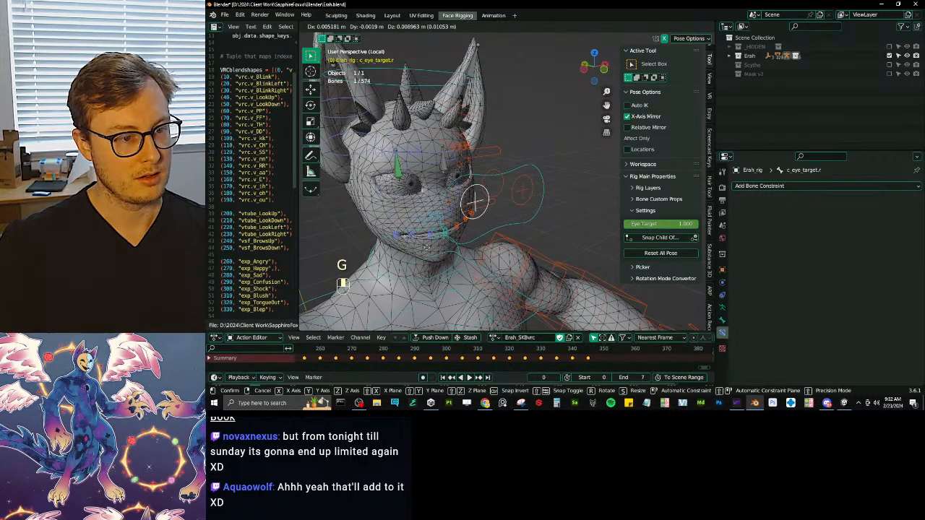
{"action": "right_click", "coordinate": [406, 177]}
Duplicate the Locked Track constraint on cc_Eye.R and set the copy's locked axis to X.
{"action": "left_click", "coordinate": [396, 172]}
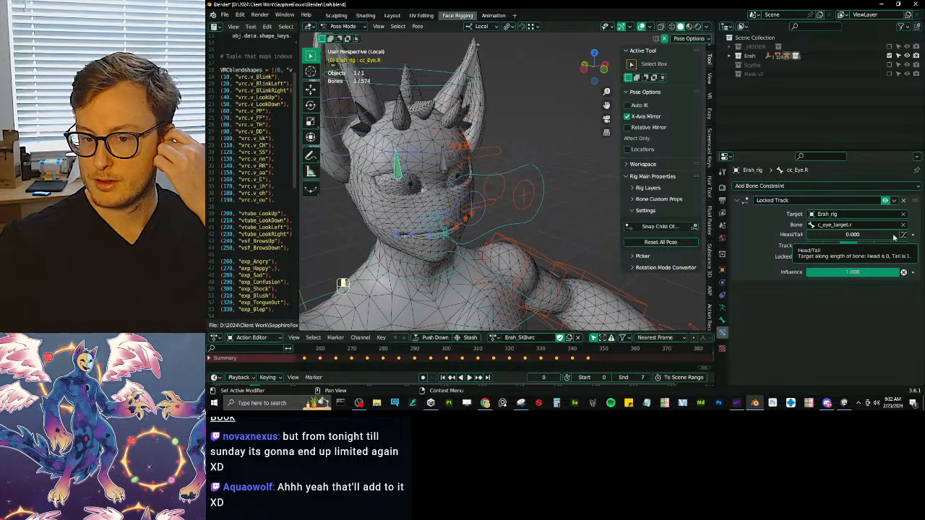
{"action": "left_click", "coordinate": [894, 200]}
{"action": "left_click", "coordinate": [857, 219]}
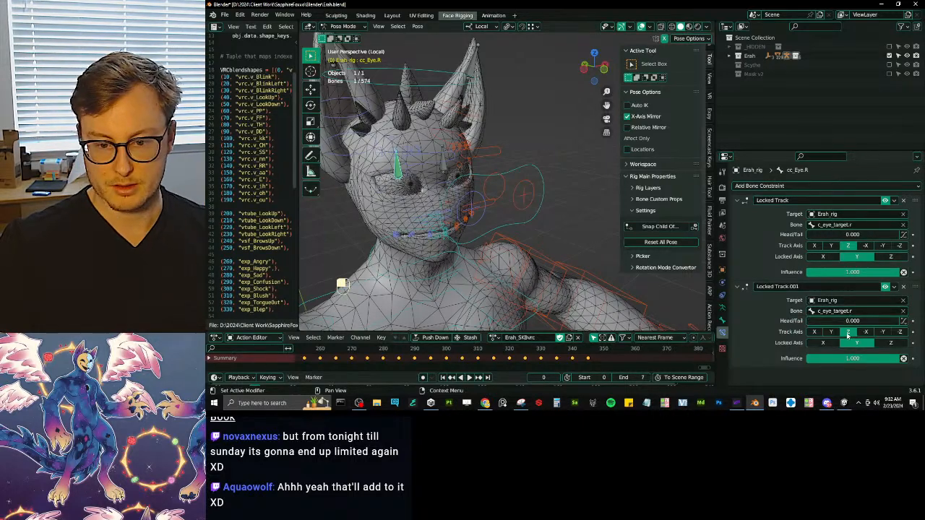
{"action": "left_click", "coordinate": [822, 344]}
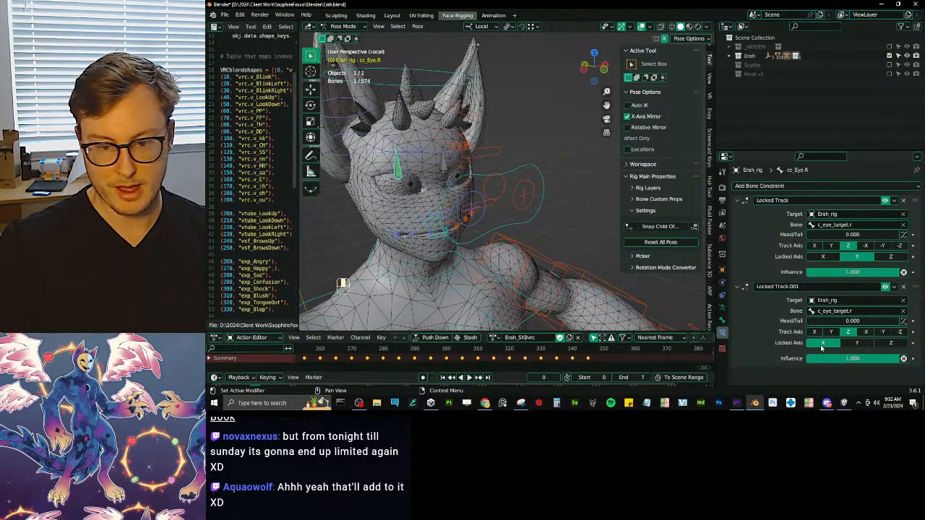
Test-move c_eye_target.r to check cc_Eye.R's tracking with both constraints, then cancel the move.
{"action": "left_click", "coordinate": [479, 223]}
{"action": "key", "text": "g"}
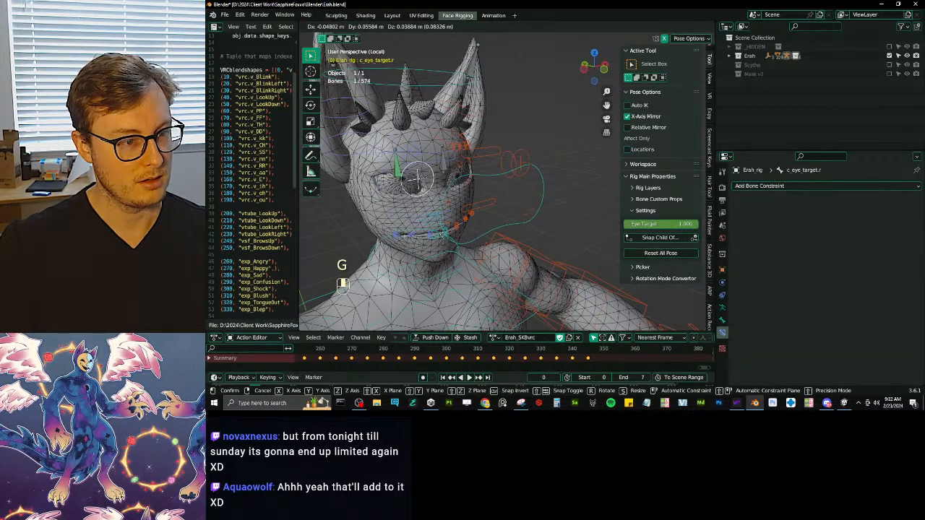
{"action": "right_click", "coordinate": [483, 231]}
Add a Locked Track constraint to the cc_Eye.L bone with Erah_rig as the target.
{"action": "left_click", "coordinate": [443, 160]}
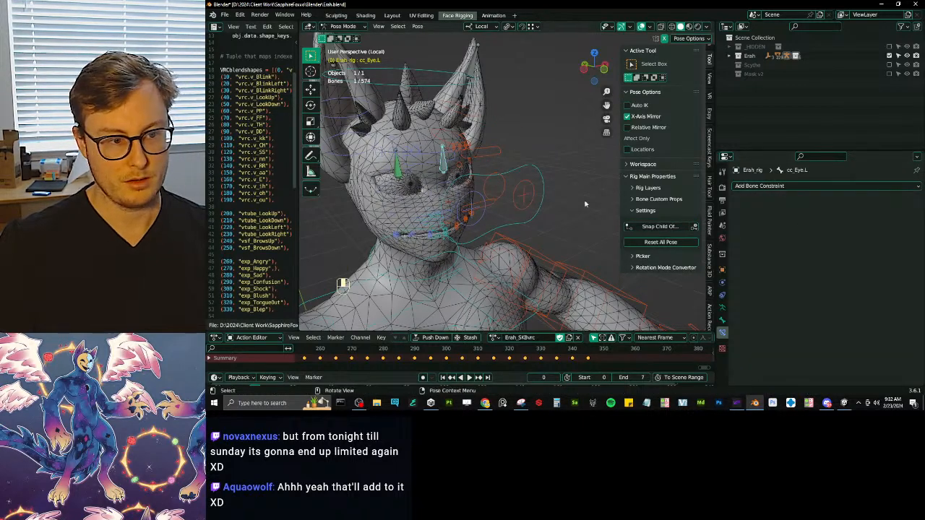
{"action": "left_click", "coordinate": [764, 187]}
{"action": "left_click", "coordinate": [842, 241]}
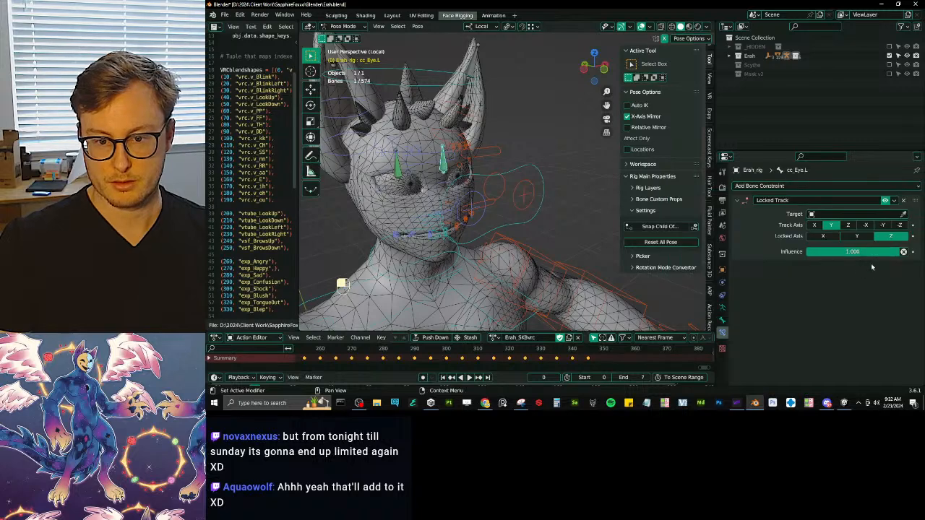
{"action": "left_click", "coordinate": [830, 215]}
{"action": "type", "text": "r"}
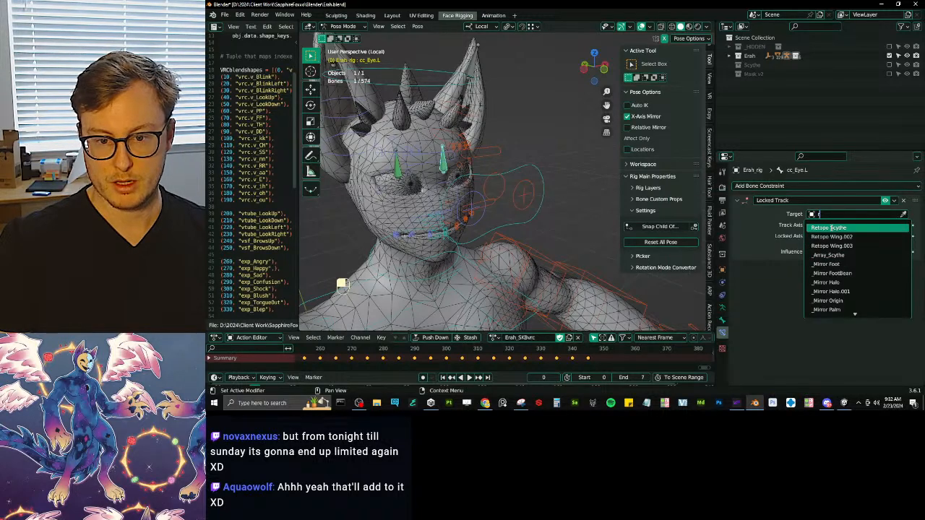
{"action": "type", "text": "ig"}
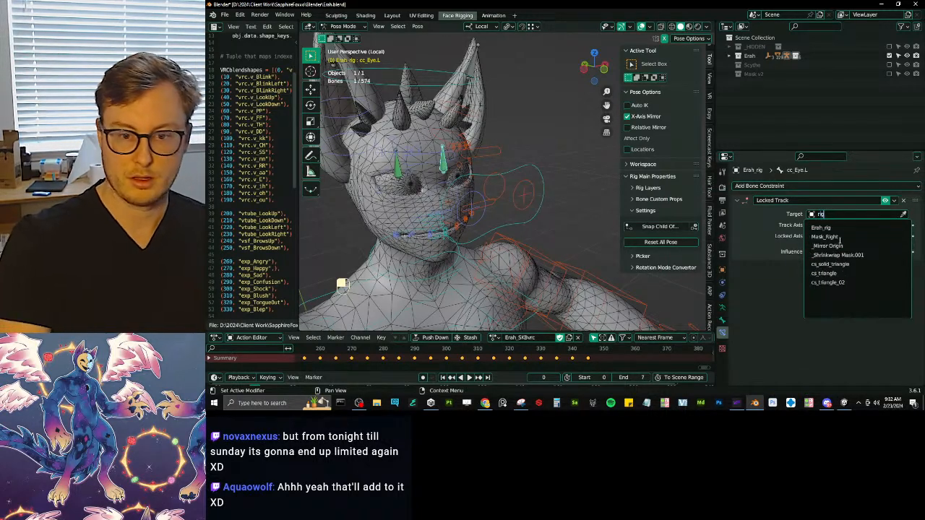
{"action": "left_click", "coordinate": [823, 228]}
Set the bone of cc_Eye.L's Locked Track constraint to c_eye_target.r.
{"action": "left_click", "coordinate": [823, 226]}
{"action": "type", "text": "target"}
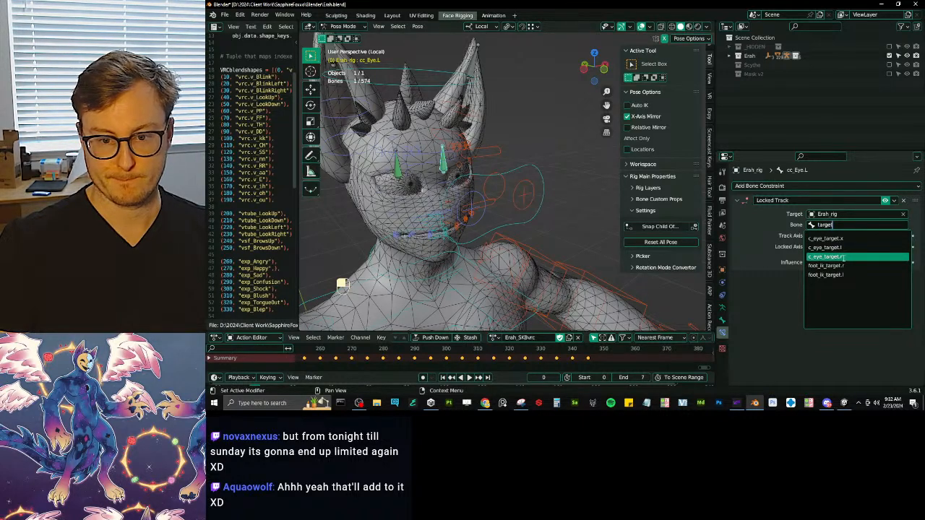
{"action": "left_click", "coordinate": [843, 257]}
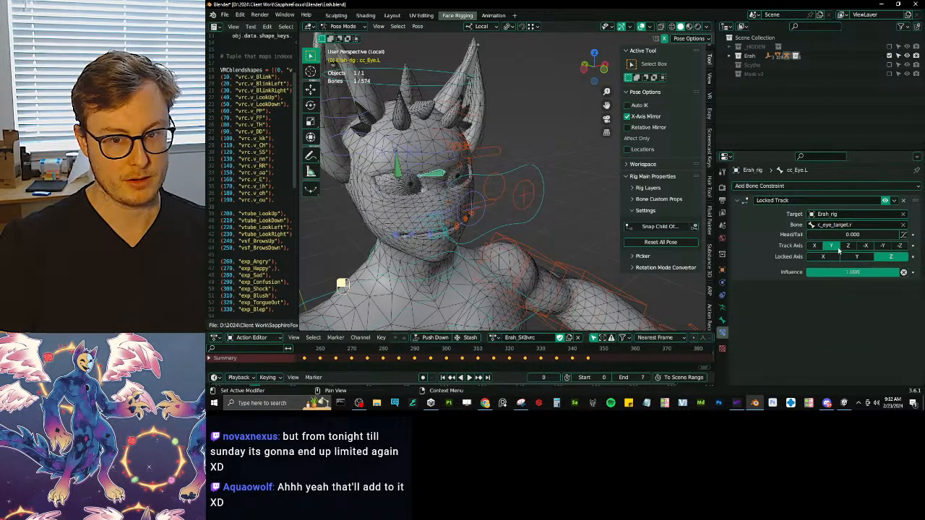
Change the bone of cc_Eye.L's Locked Track constraint to c_eye_target.l.
{"action": "left_click", "coordinate": [396, 167], "text": "shift"}
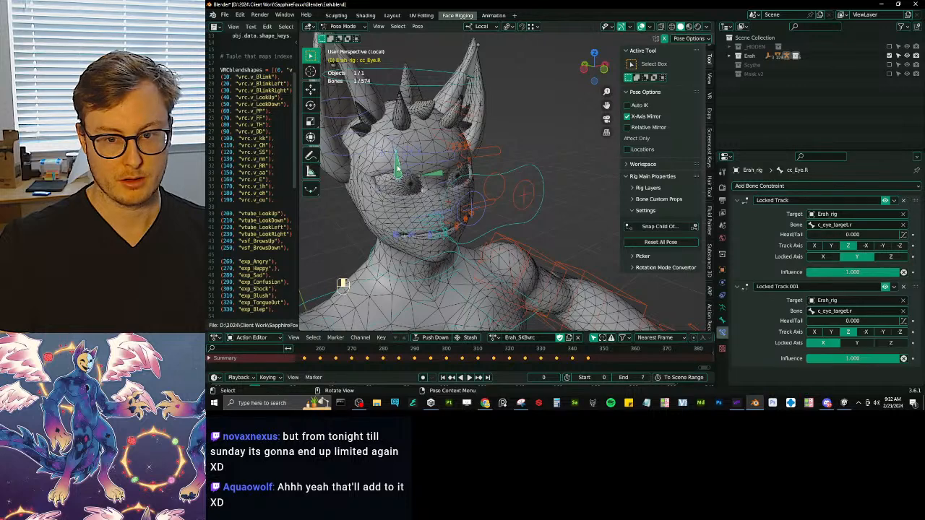
{"action": "left_click", "coordinate": [440, 175]}
{"action": "left_click", "coordinate": [877, 224]}
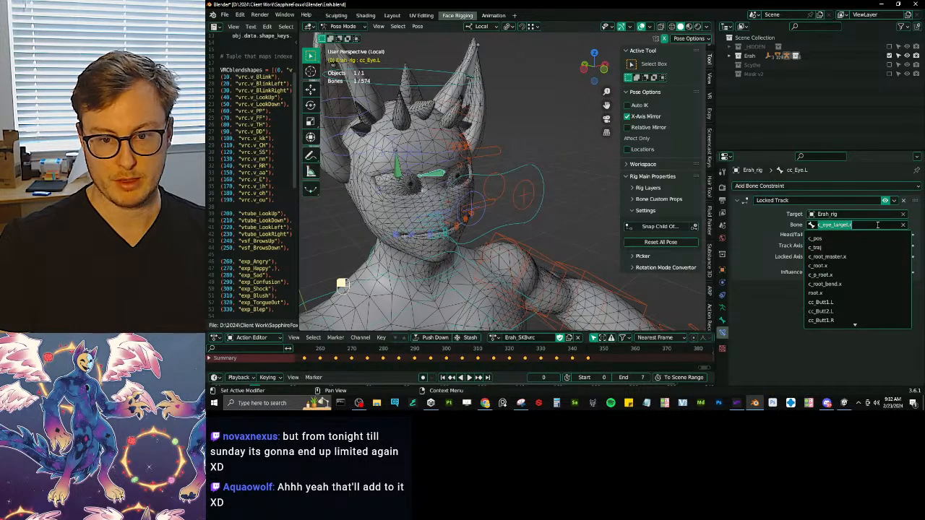
{"action": "type", "text": "target"}
{"action": "key", "text": "Down"}
{"action": "key", "text": "Down"}
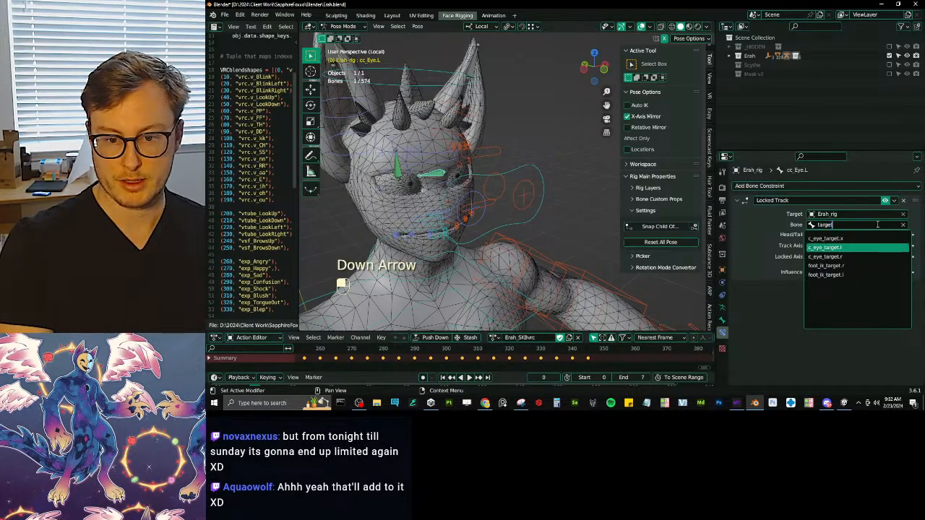
{"action": "key", "text": "Return"}
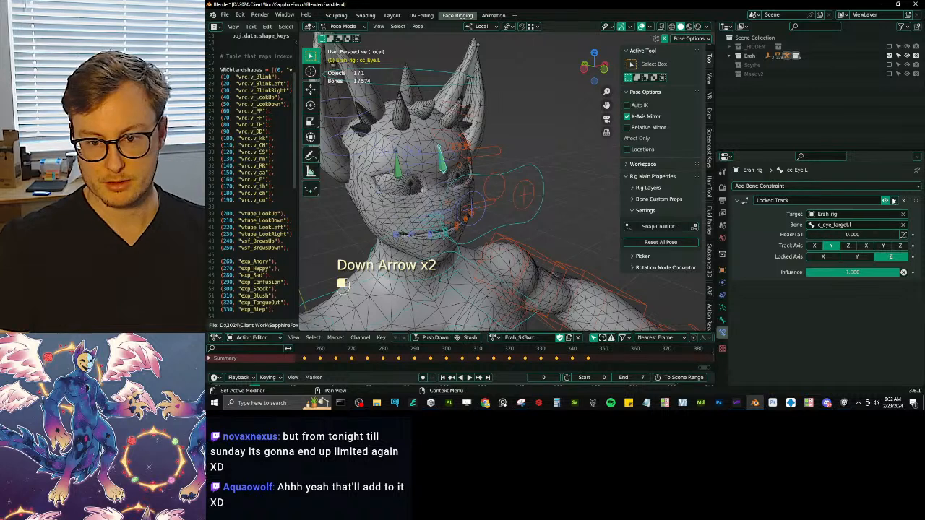
Duplicate cc_Eye.L's Locked Track constraint, set Track Axis Z on both, Locked Axis Y on the original and X on the copy, and save.
{"action": "left_click", "coordinate": [893, 202]}
{"action": "left_click", "coordinate": [863, 218]}
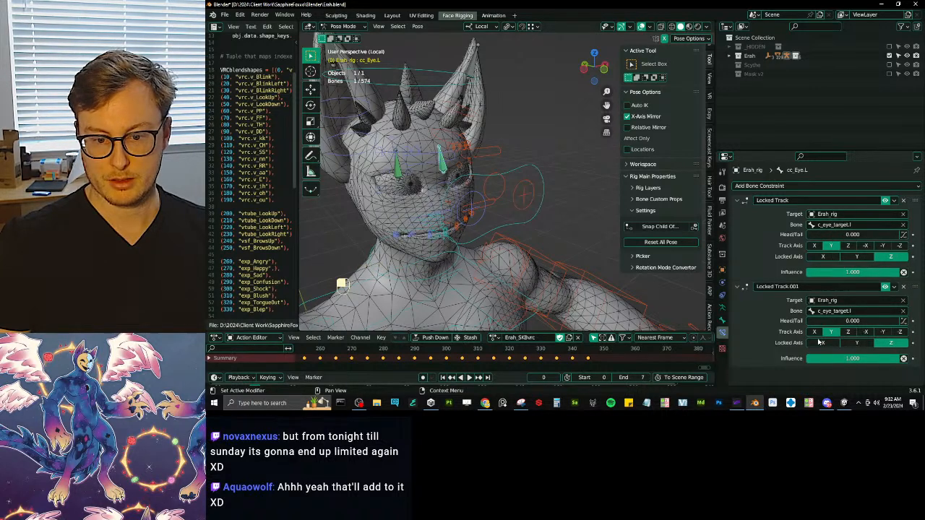
{"action": "left_click", "coordinate": [848, 245]}
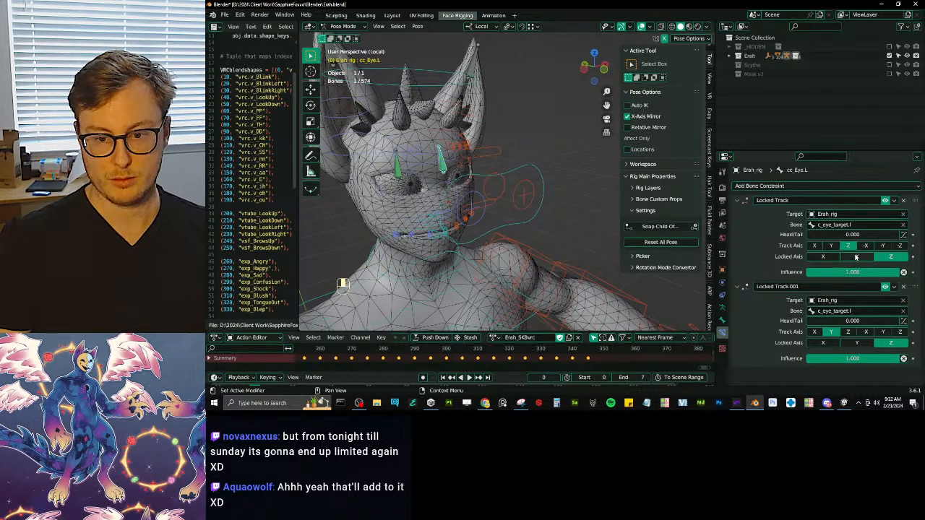
{"action": "left_click", "coordinate": [857, 257]}
{"action": "left_click", "coordinate": [825, 344]}
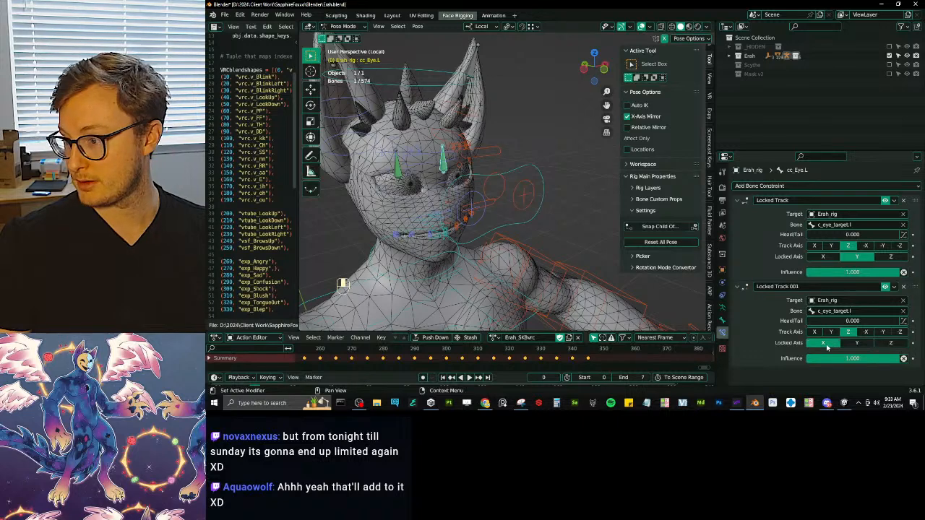
{"action": "key", "text": "ctrl+s"}
Test-move c_eye_target.x to check that both eye bones track it, and cancel the move.
{"action": "left_click", "coordinate": [525, 219]}
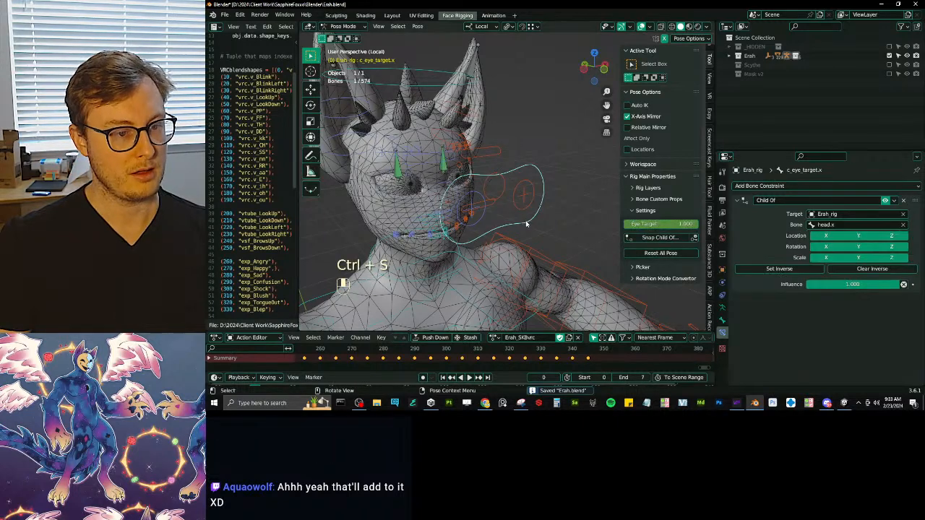
{"action": "key", "text": "g"}
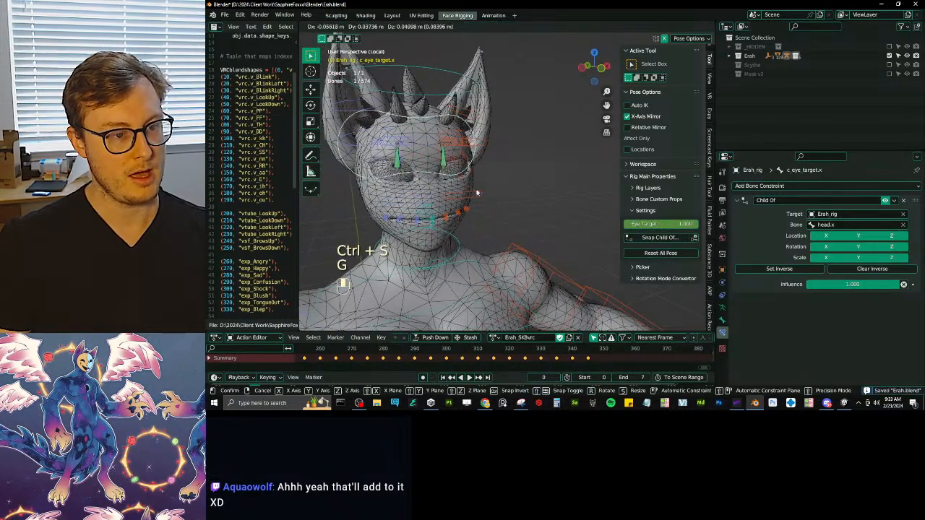
{"action": "right_click", "coordinate": [424, 211]}
Switch to Object Mode, select the Body mesh, turn off its wireframe display and show its shape keys.
{"action": "key", "text": "ctrl+Tab"}
{"action": "middle_click_drag", "start_coordinate": [438, 229], "coordinate": [486, 232], "text": "shift"}
{"action": "left_click", "coordinate": [539, 261]}
{"action": "key", "text": "q"}
{"action": "left_click", "coordinate": [540, 259]}
{"action": "middle_click_drag", "start_coordinate": [540, 259], "coordinate": [683, 293]}
{"action": "left_click", "coordinate": [722, 331]}
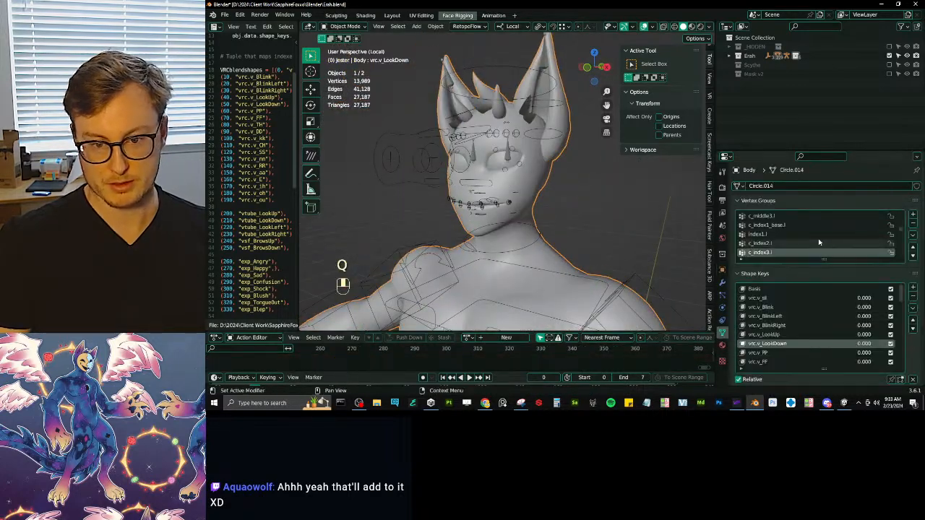
Delete all shape keys of the Body mesh, rebuild them by running the shape key script, and save the file.
{"action": "left_click", "coordinate": [913, 307]}
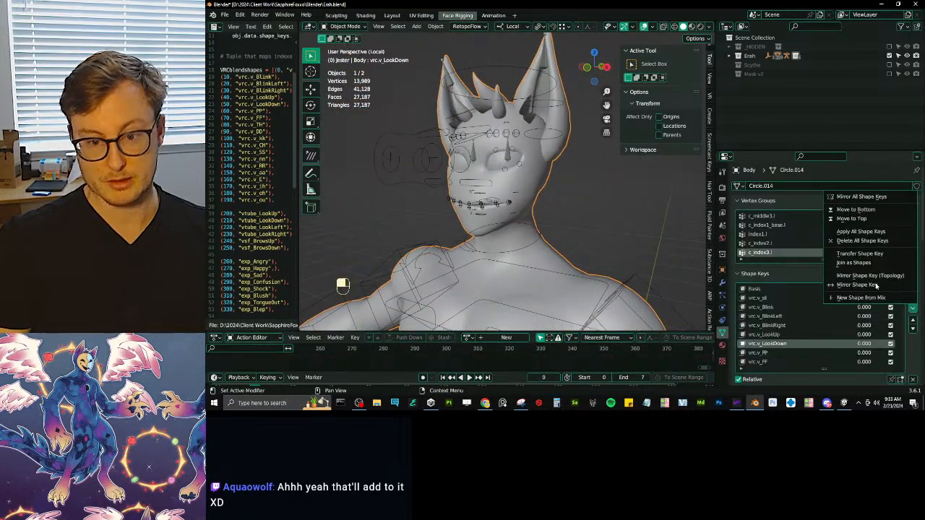
{"action": "left_click", "coordinate": [861, 241]}
{"action": "key", "text": "ctrl+s"}
{"action": "key", "text": "alt"}
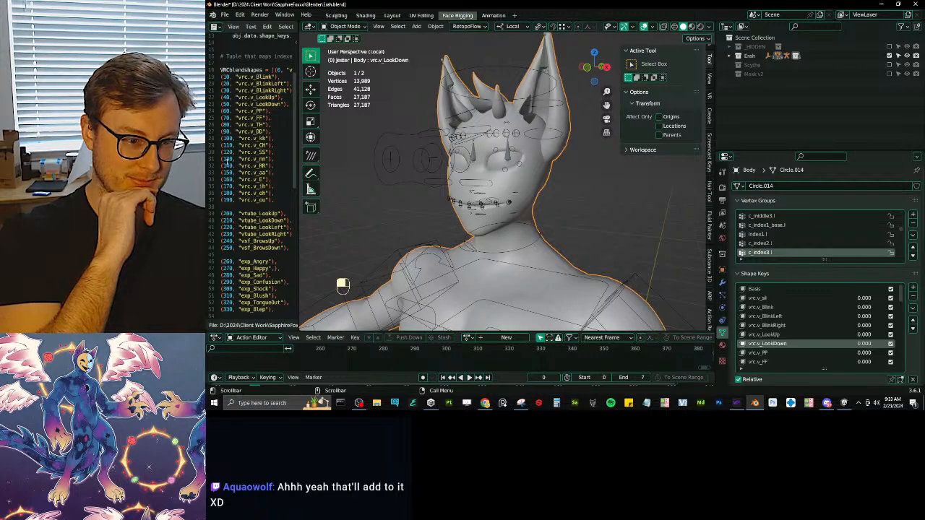
{"action": "left_click", "coordinate": [571, 214]}
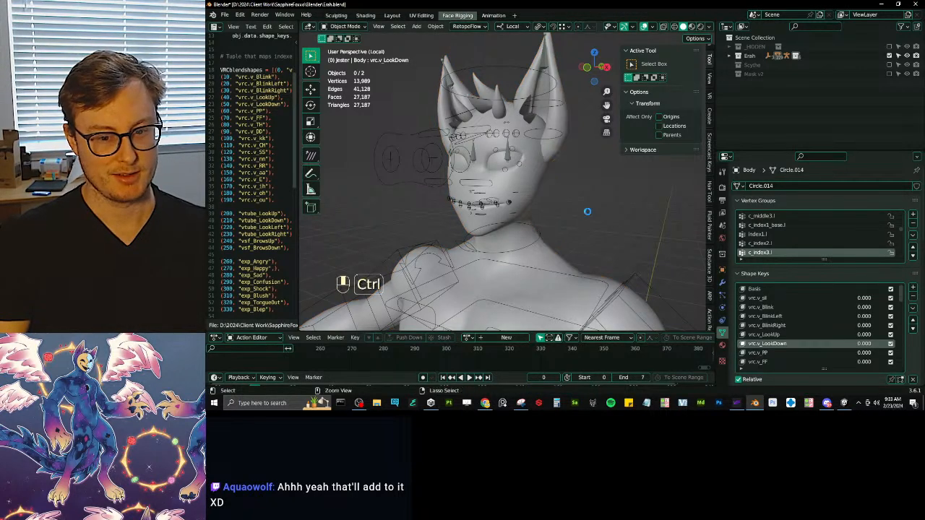
{"action": "key", "text": "ctrl+s"}
Select both eyeballs of Body in Edit Mode and blend vrc.v_LookDown from the Basis shape at 1.000 with Add off.
{"action": "left_click", "coordinate": [544, 231]}
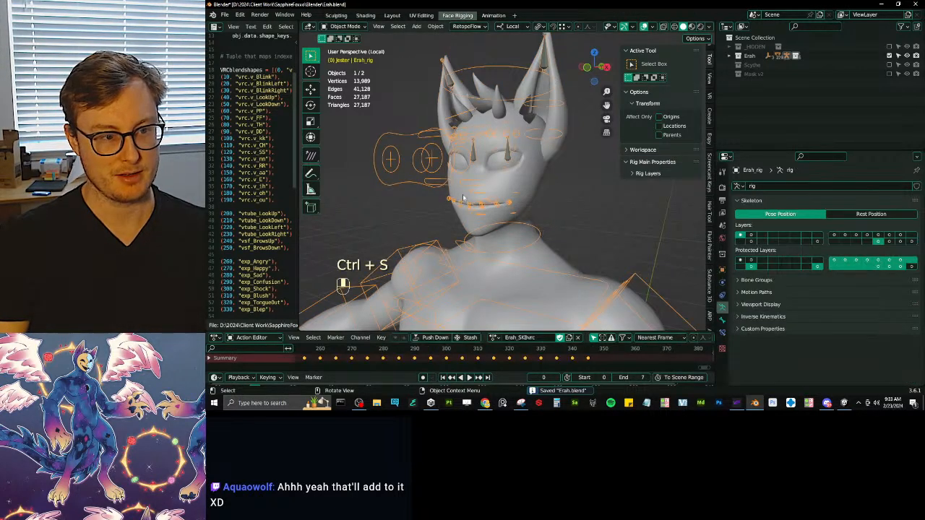
{"action": "left_click", "coordinate": [521, 193]}
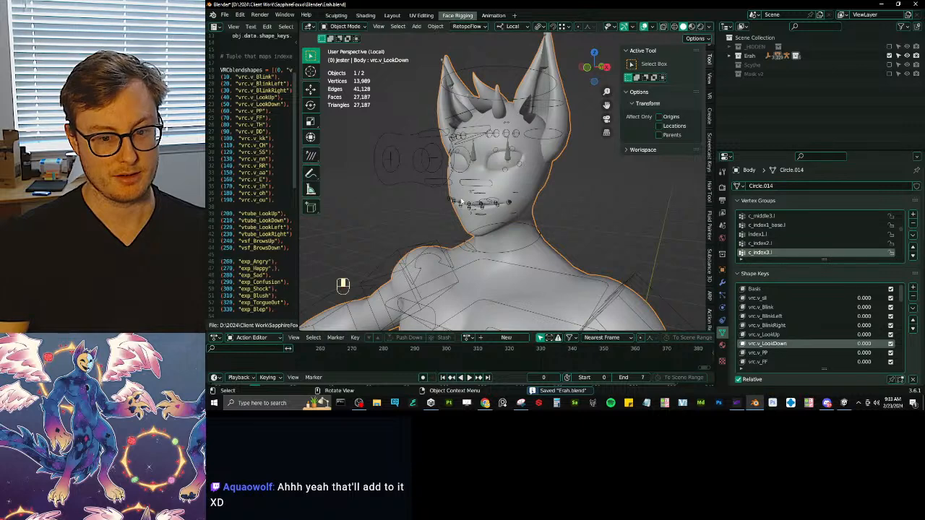
{"action": "scroll", "coordinate": [548, 250], "scroll_direction": "up", "scroll_amount": 2}
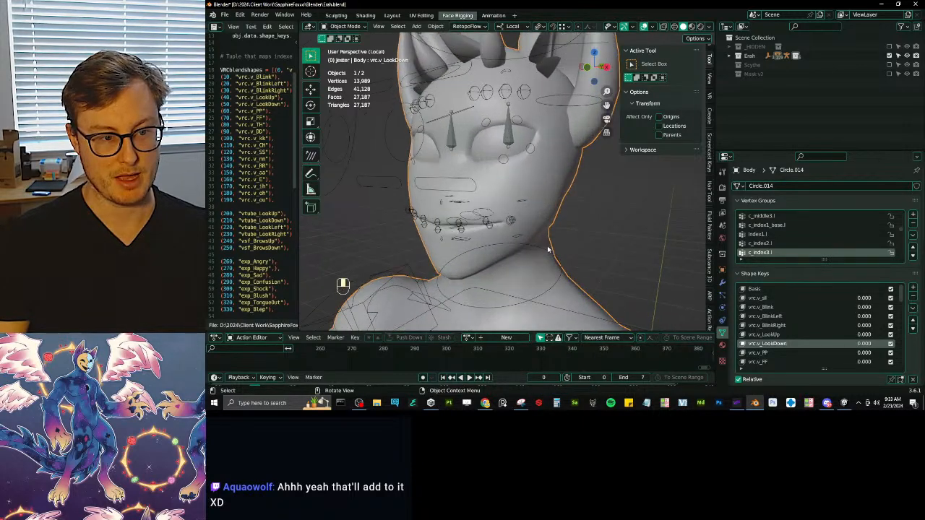
{"action": "key", "text": "Tab"}
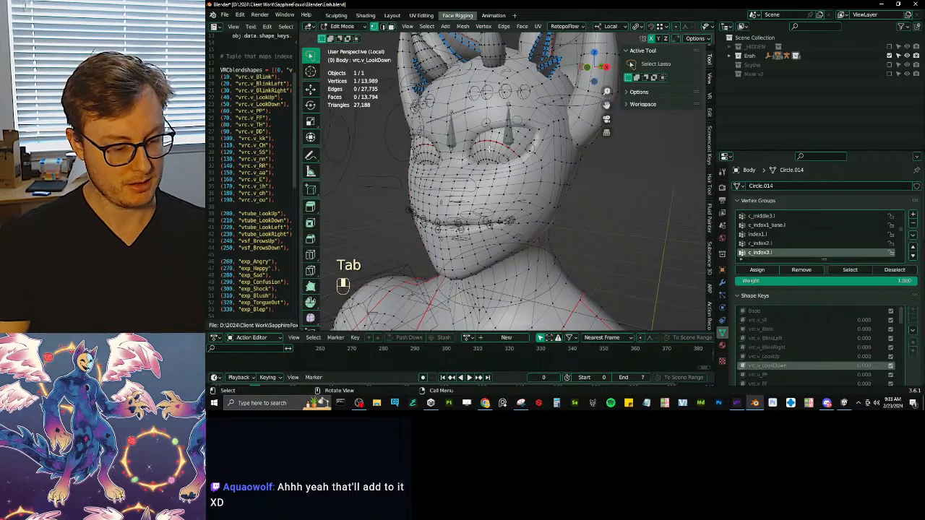
{"action": "key", "text": "l"}
{"action": "key", "text": "l"}
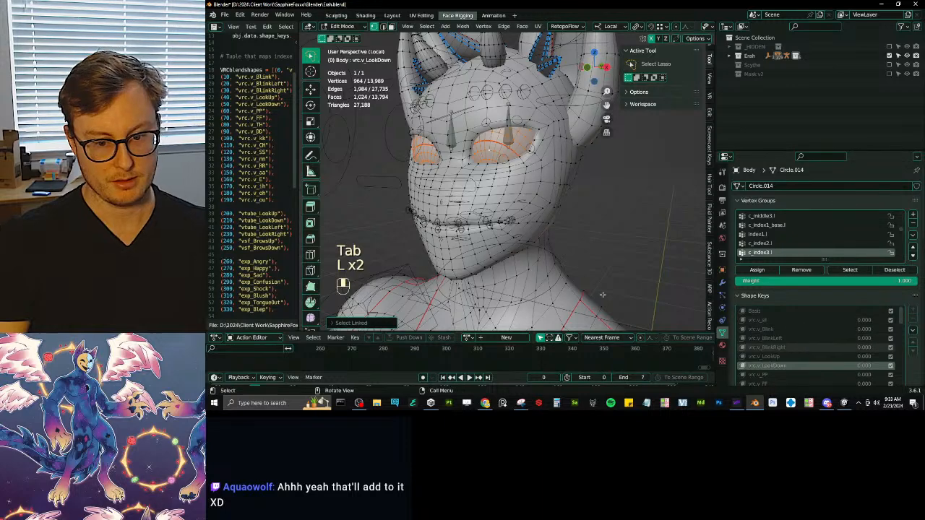
{"action": "key", "text": "q"}
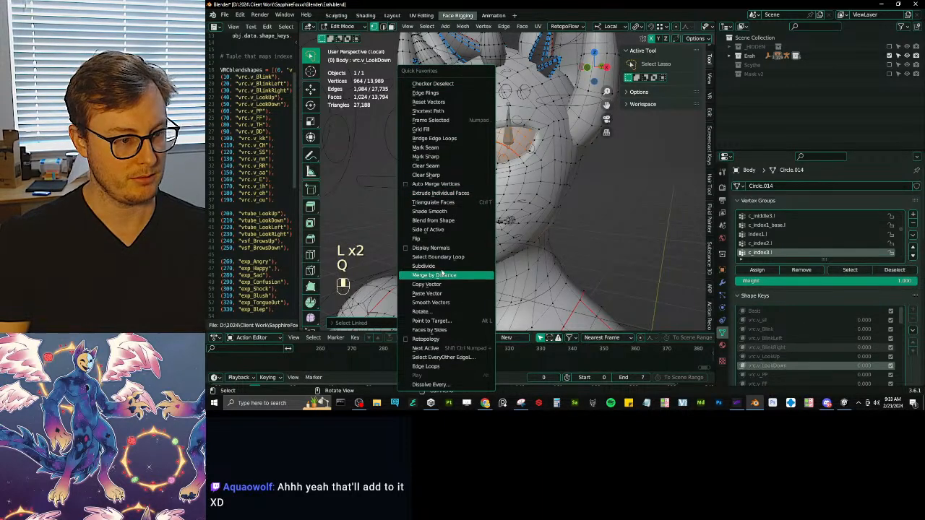
{"action": "left_click", "coordinate": [452, 220]}
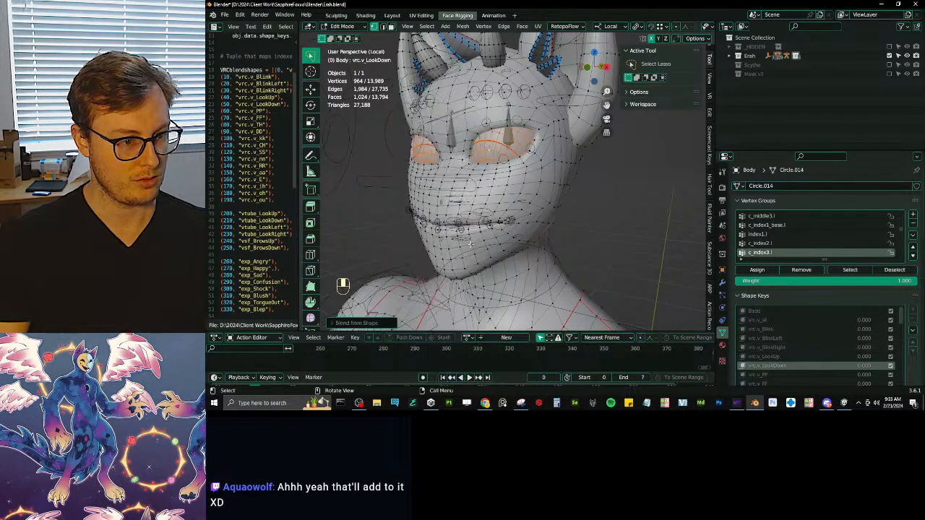
{"action": "left_click", "coordinate": [382, 320]}
Repeat the Basis blend on the eyeballs for vrc.v_LookUp, return to Object Mode and save the file.
{"action": "left_click", "coordinate": [772, 357]}
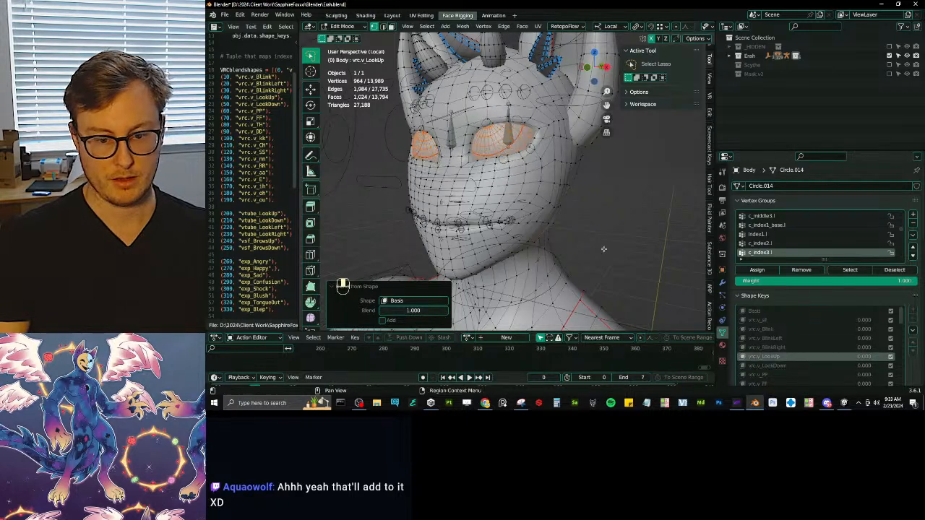
{"action": "key", "text": "shift+r"}
{"action": "key", "text": "Tab"}
{"action": "scroll", "coordinate": [566, 209], "scroll_direction": "down", "scroll_amount": 3}
{"action": "key", "text": "ctrl+s"}
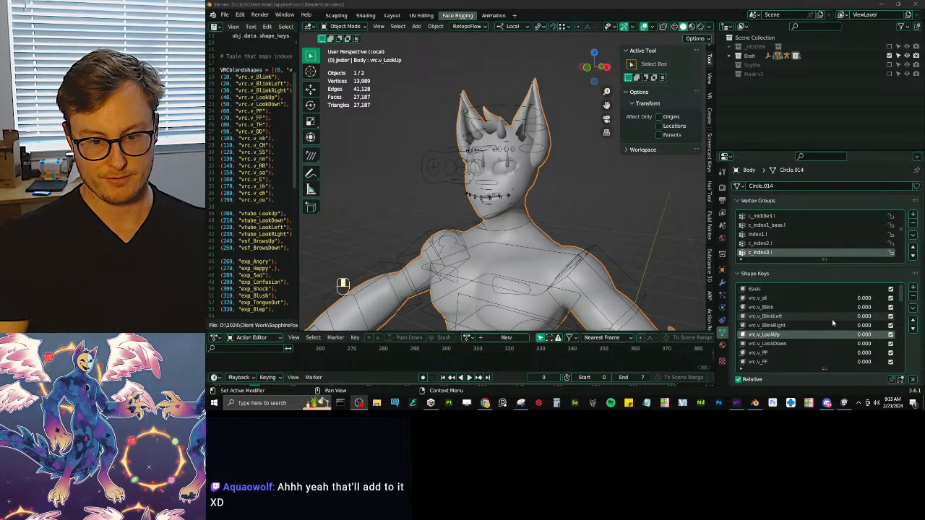
Save Body's Breathe modifier as a shape key, turn off the modifier's viewport display and save the file.
{"action": "left_click", "coordinate": [724, 286]}
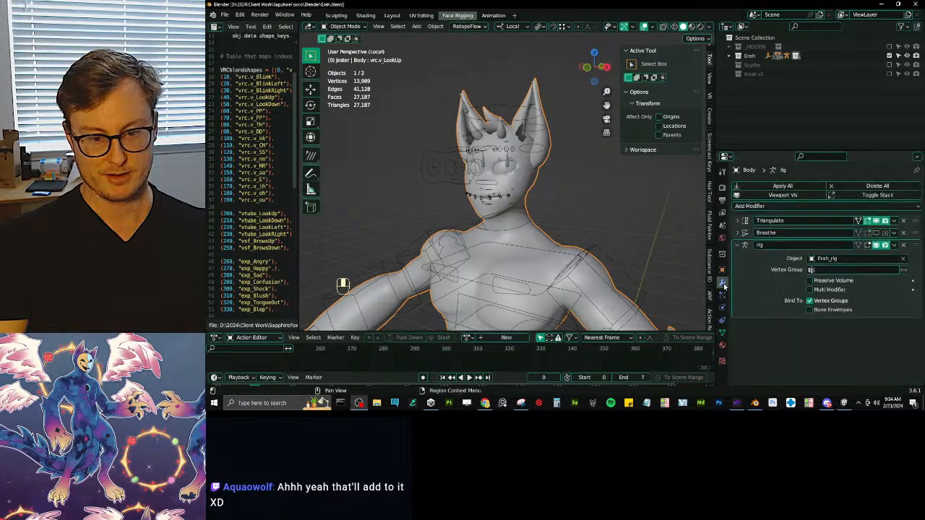
{"action": "left_click", "coordinate": [893, 245]}
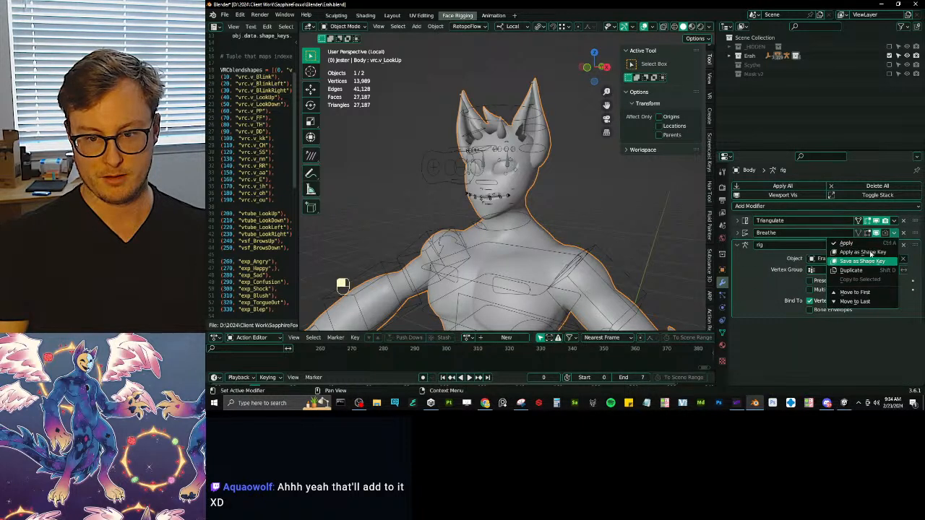
{"action": "left_click", "coordinate": [870, 262]}
{"action": "left_click", "coordinate": [876, 233]}
{"action": "key", "text": "ctrl+s"}
Leave local view, select all objects, export them with Auto-Rig Pro FBX over Erah.fbx using the Unity Humanoid preset, and save the file.
{"action": "scroll", "coordinate": [520, 233], "scroll_direction": "down", "scroll_amount": 1}
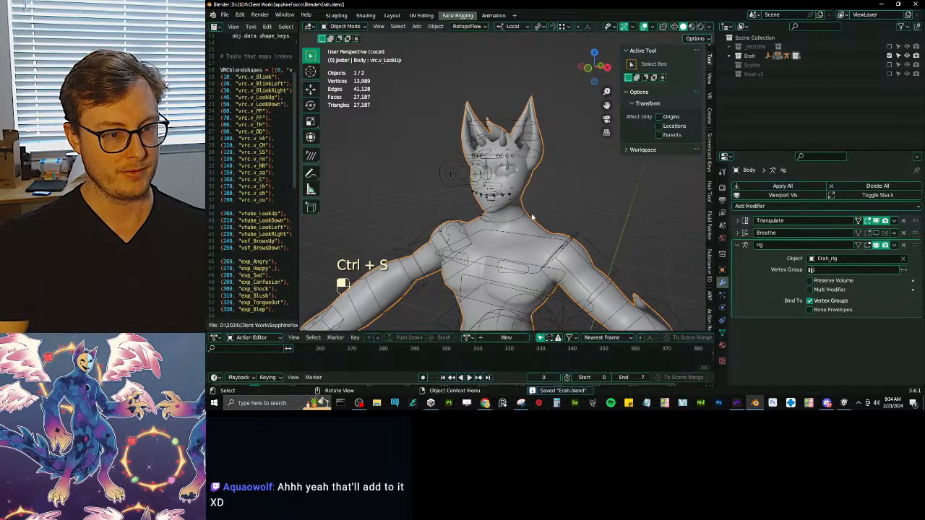
{"action": "key", "text": "slash"}
{"action": "key", "text": "ctrl+s"}
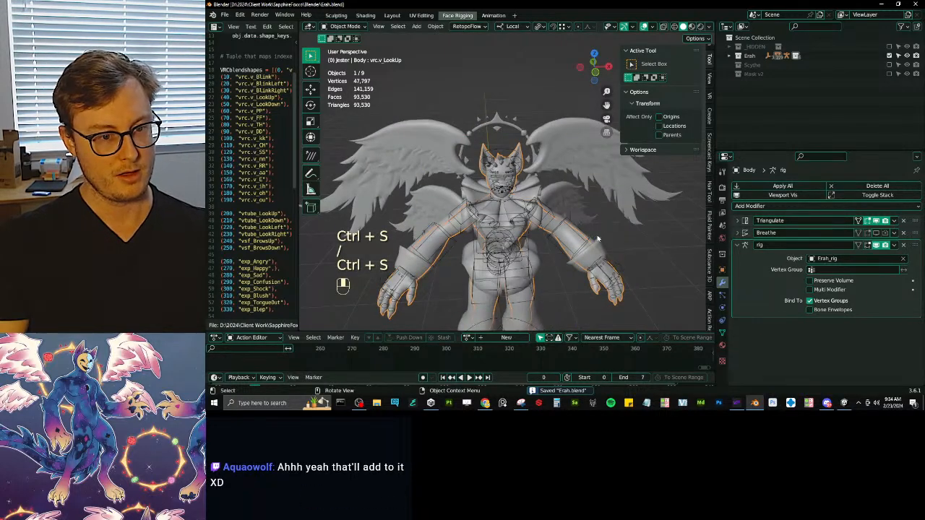
{"action": "key", "text": "a"}
{"action": "key", "text": "q"}
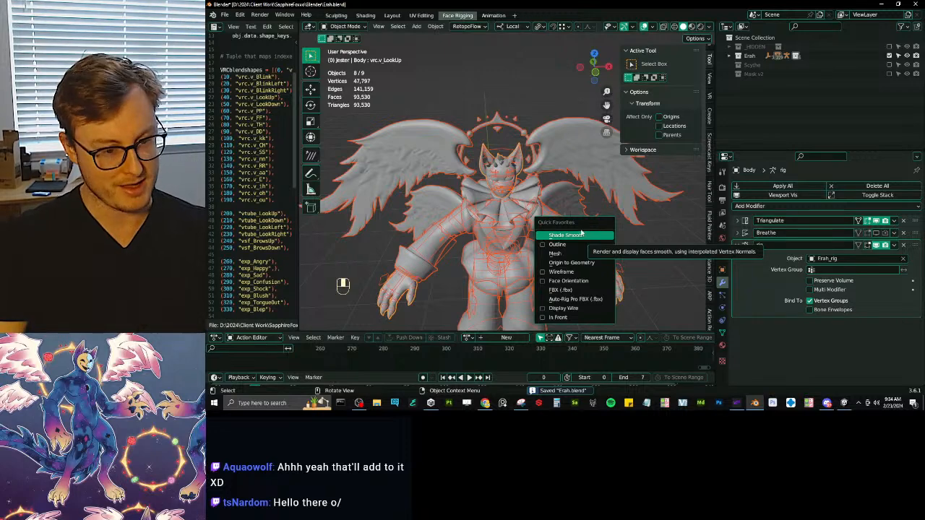
{"action": "left_click", "coordinate": [585, 299]}
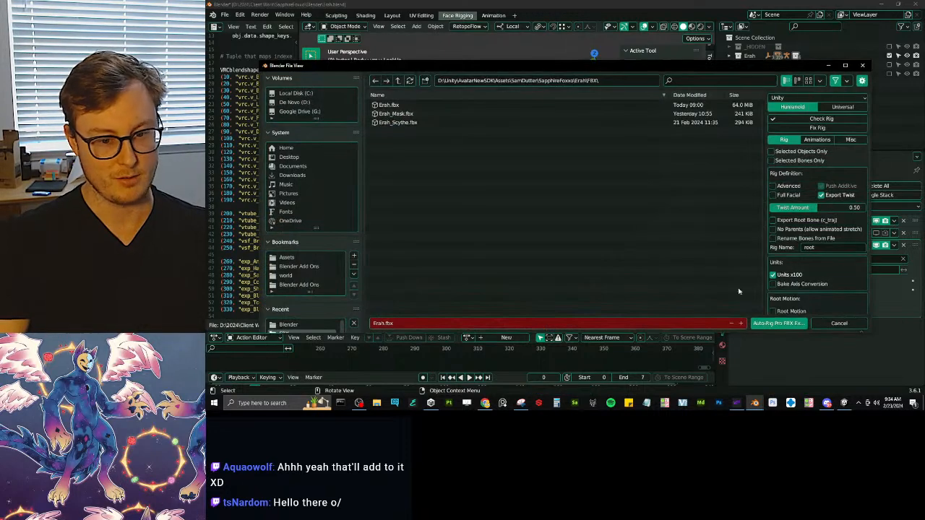
{"action": "left_click", "coordinate": [776, 325]}
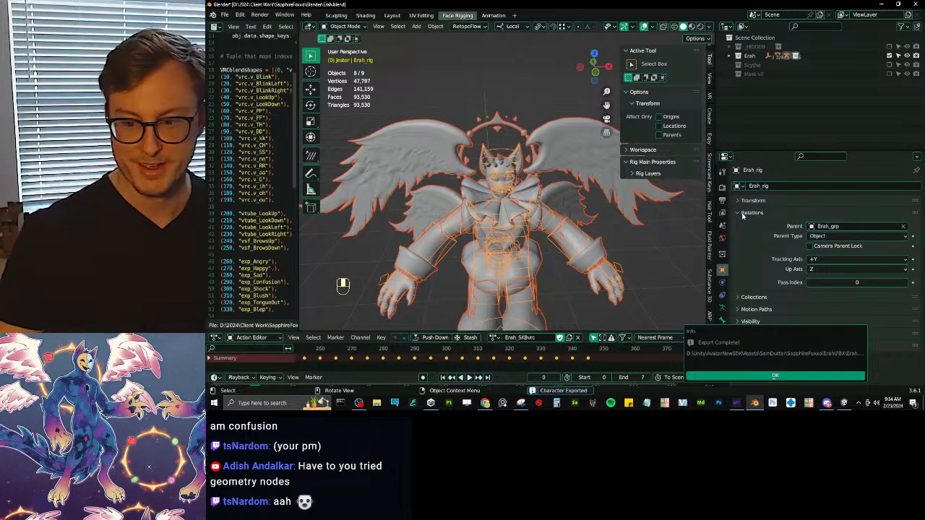
{"action": "left_click", "coordinate": [798, 374]}
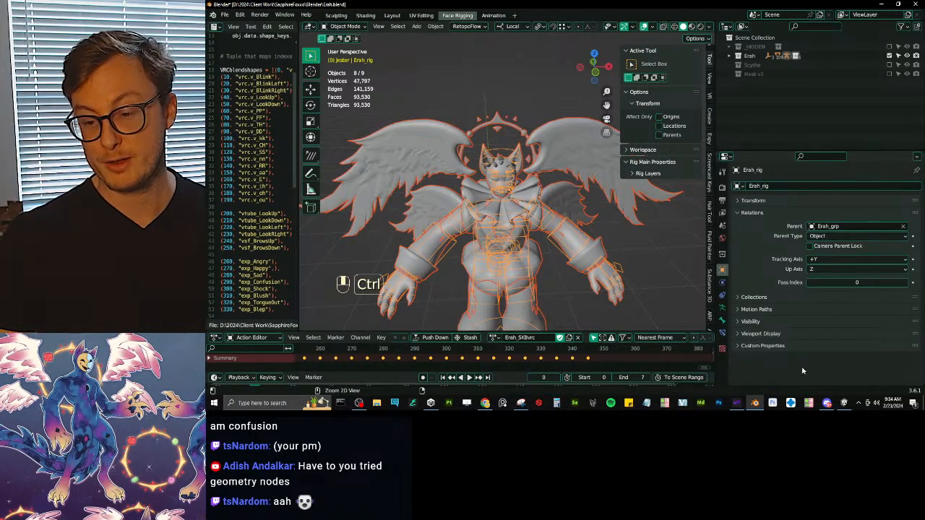
{"action": "key", "text": "ctrl+s"}
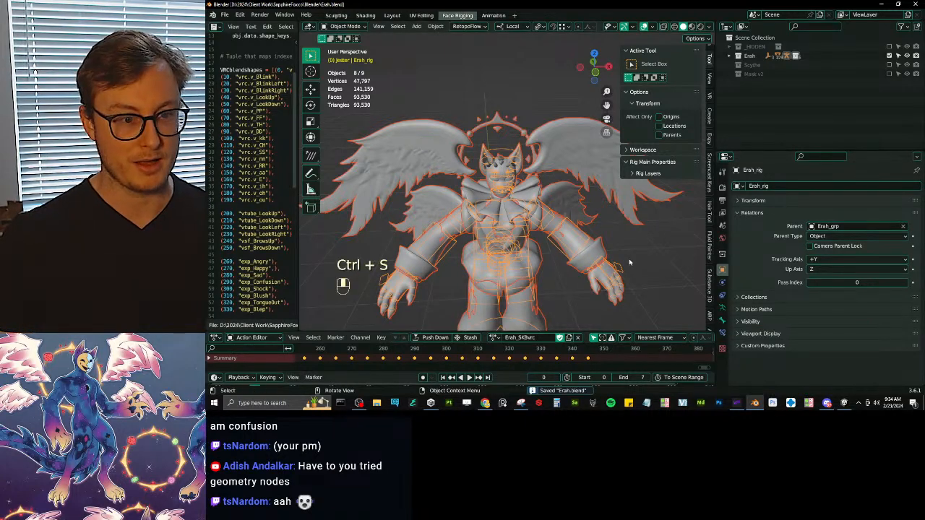
Switch to Unity to bring in the re-exported Erah.fbx, closing the Transition Duration field's edit.
{"action": "left_click", "coordinate": [847, 403]}
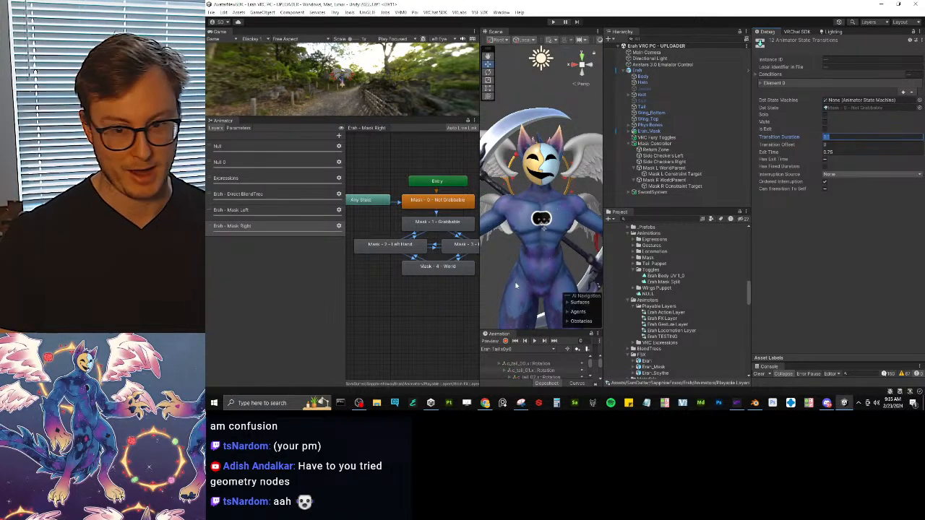
{"action": "key", "text": "Return"}
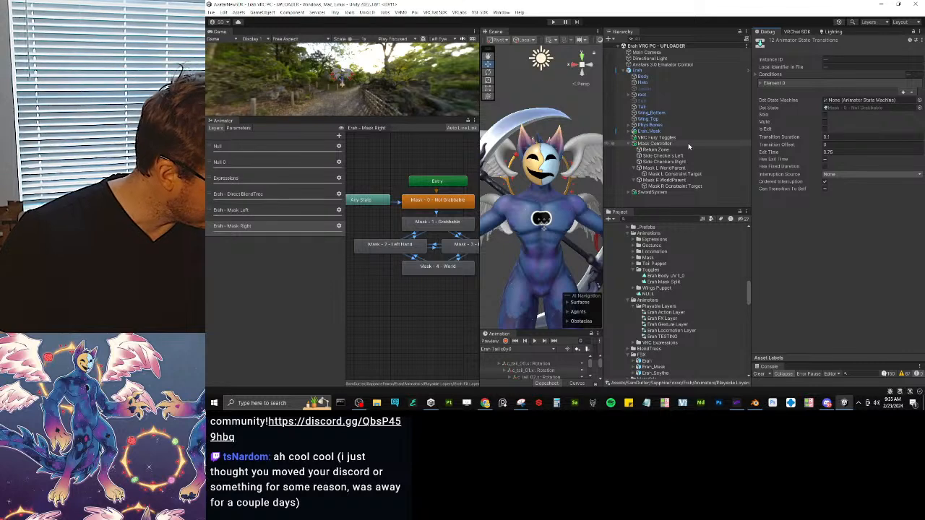
Switch to Blender and set the Auto-Rig Pro FBX export to bake animations without Only Active, including the Erah_HandPoses and Erah_SKBvrc actions.
{"action": "left_click", "coordinate": [755, 404]}
{"action": "key", "text": "q"}
{"action": "left_click", "coordinate": [549, 242]}
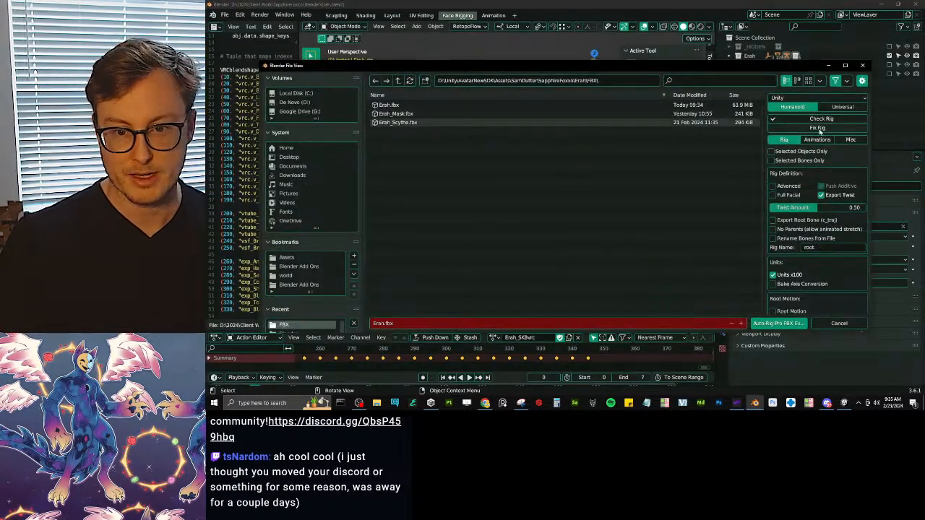
{"action": "left_click", "coordinate": [817, 140]}
{"action": "left_click", "coordinate": [773, 153]}
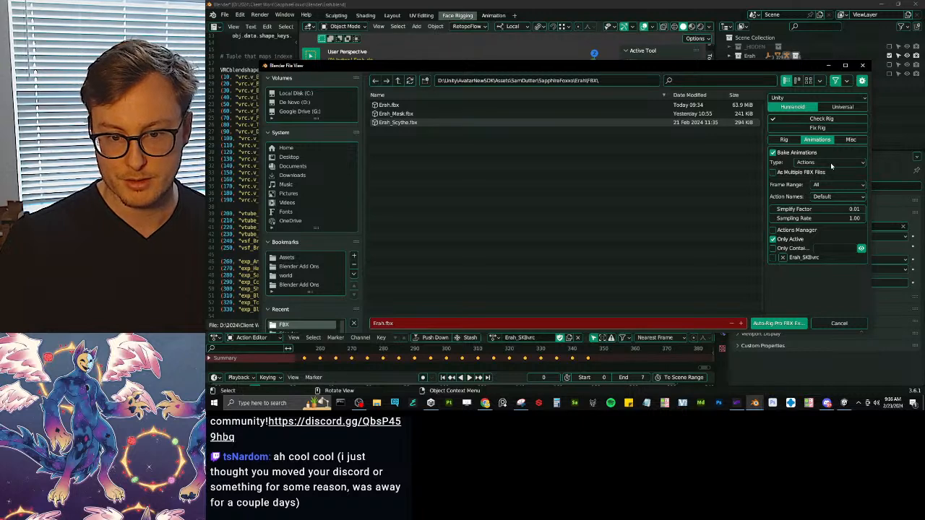
{"action": "left_click", "coordinate": [831, 162]}
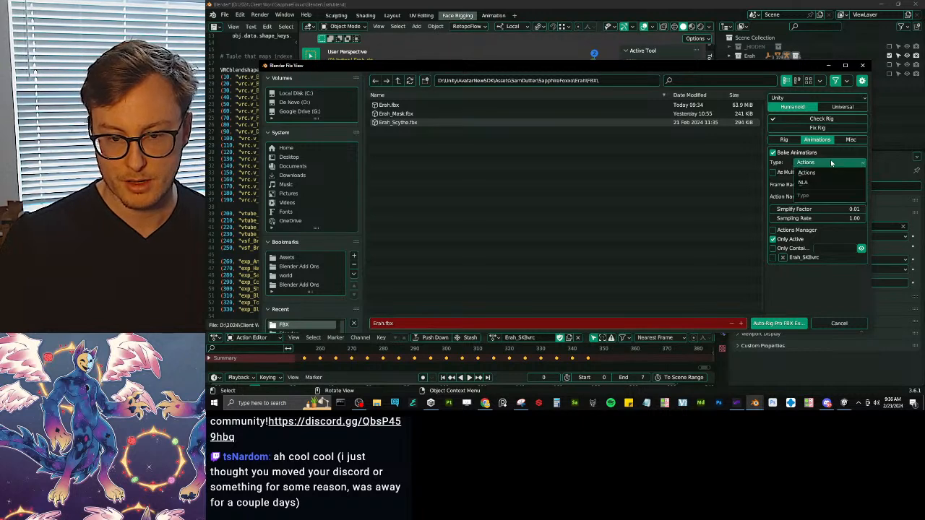
{"action": "left_click", "coordinate": [774, 230]}
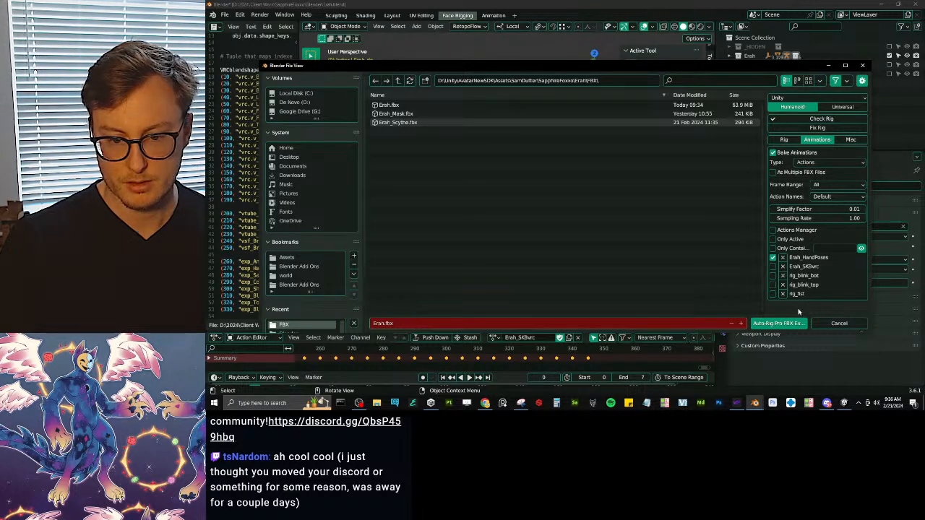
{"action": "left_click", "coordinate": [773, 267]}
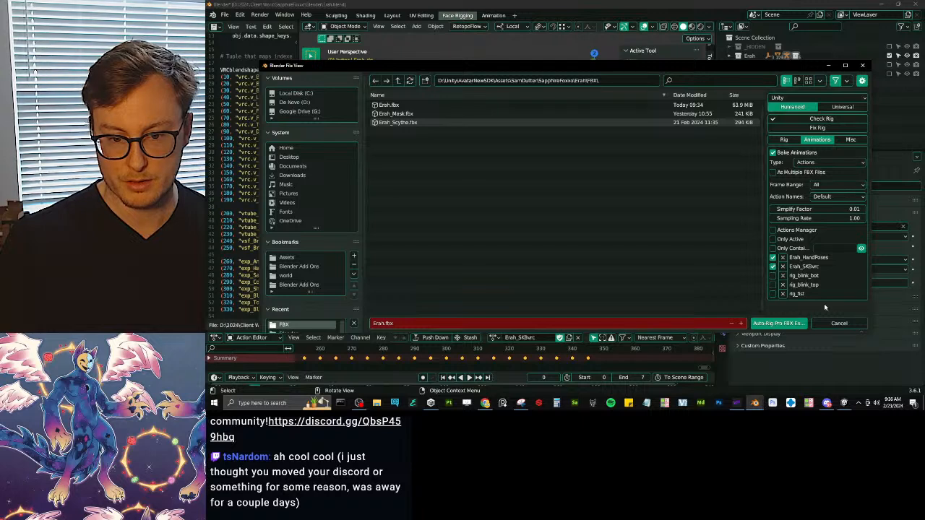
Export over Erah.fbx with As Multiple FBX Files off, dismiss the export notice and save the Blender file.
{"action": "left_click_drag", "start_coordinate": [767, 205], "coordinate": [724, 204]}
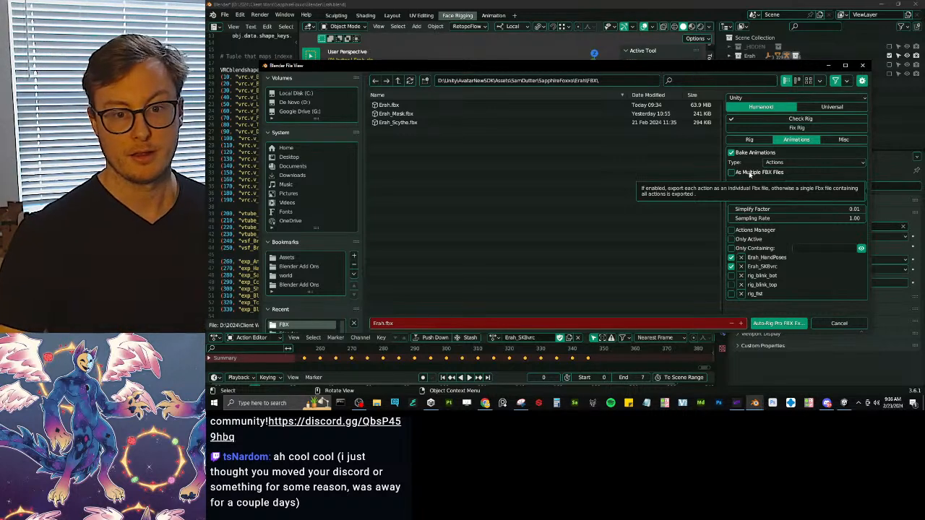
{"action": "left_click", "coordinate": [750, 173]}
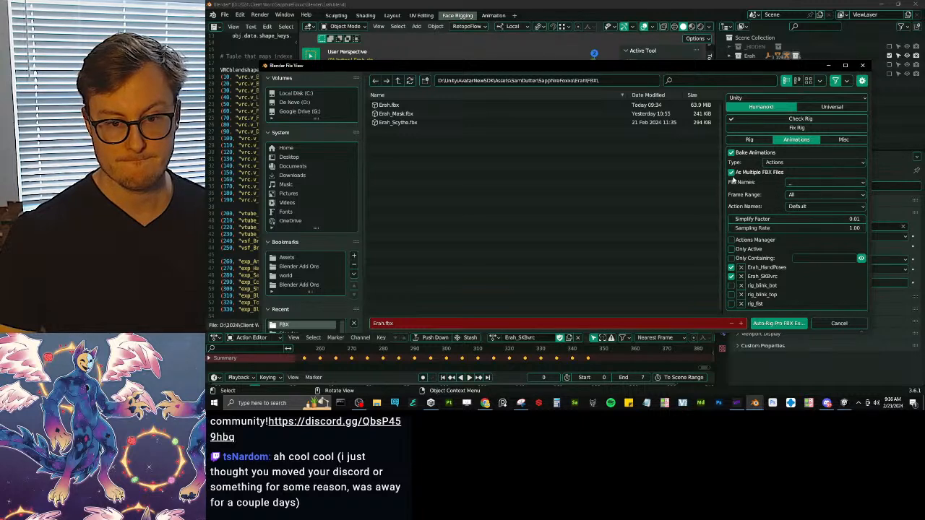
{"action": "left_click", "coordinate": [731, 173]}
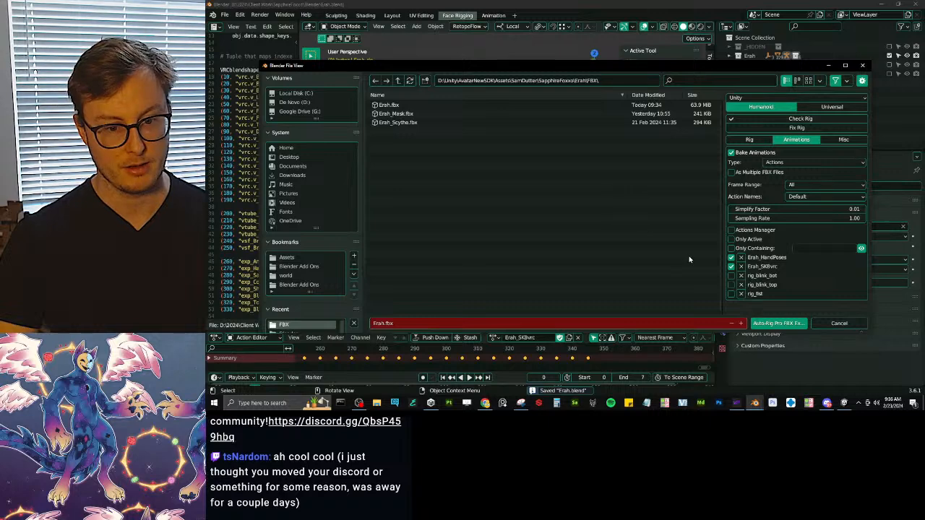
{"action": "left_click", "coordinate": [766, 323]}
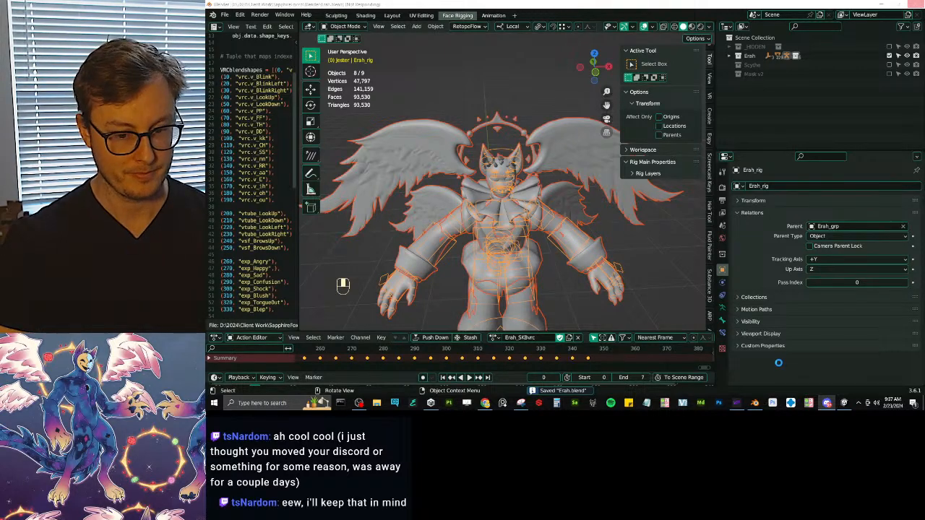
{"action": "mouse_move", "coordinate": [754, 403]}
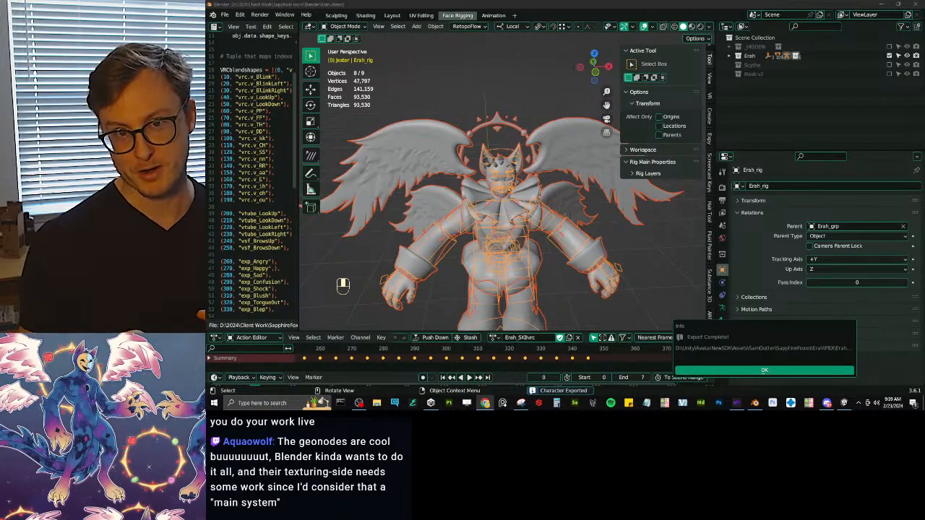
{"action": "left_click", "coordinate": [793, 368]}
{"action": "key", "text": "ctrl+s"}
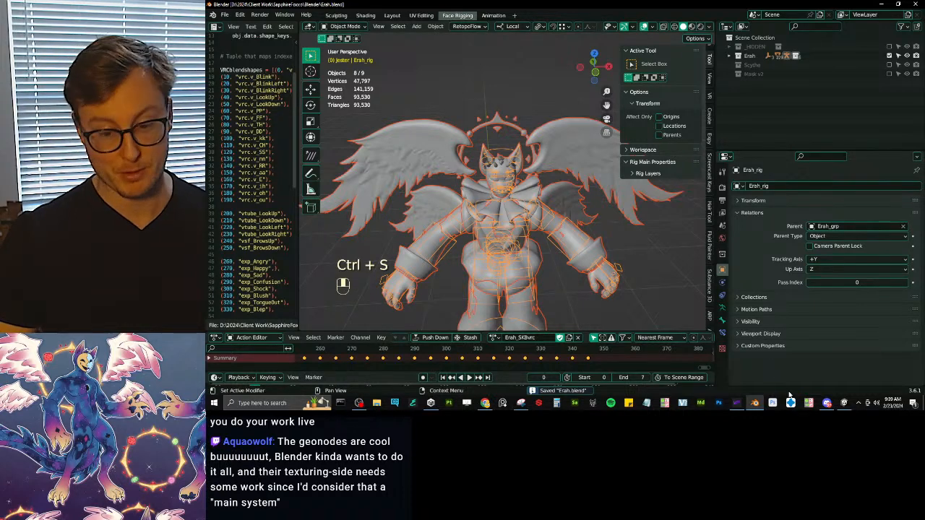
Switch to Unity and collapse the Toggles folder under Animations in the project assets.
{"action": "left_click", "coordinate": [828, 403]}
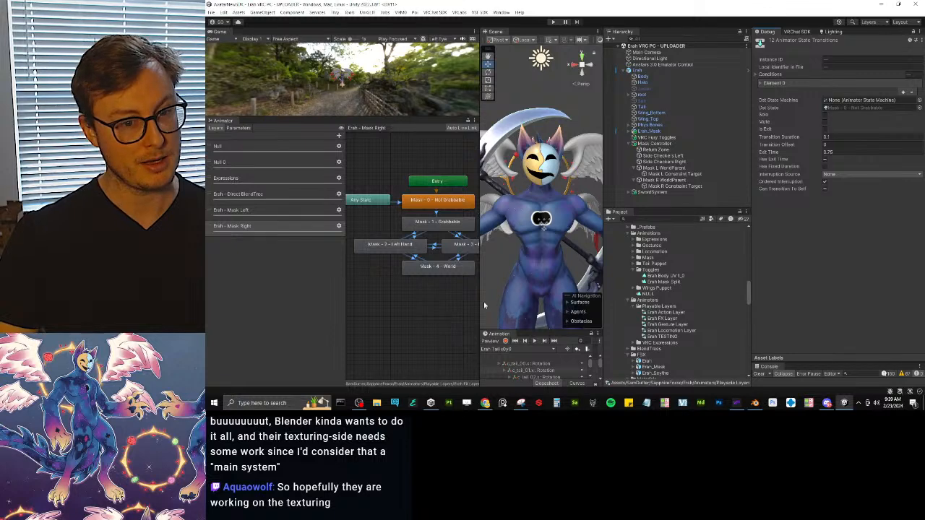
{"action": "left_click", "coordinate": [633, 271]}
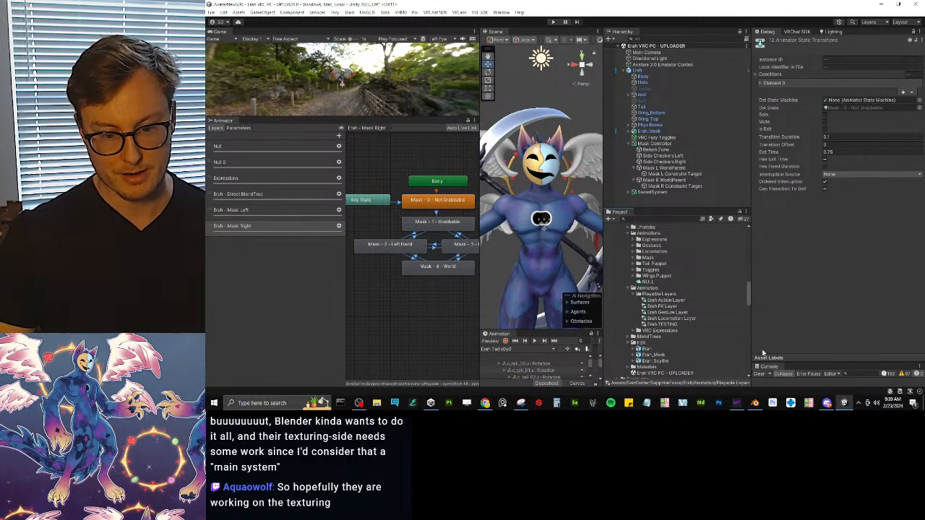
Switch to Blender, export the rig with Auto-Rig Pro FBX as multiple FBX files for both selected actions, and save the Blender file.
{"action": "left_click", "coordinate": [753, 403]}
{"action": "key", "text": "q"}
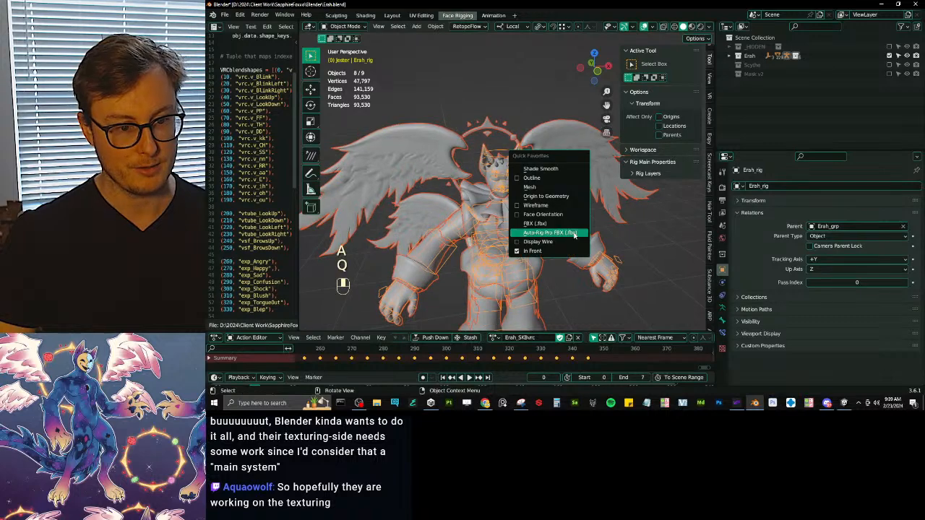
{"action": "key", "text": "a"}
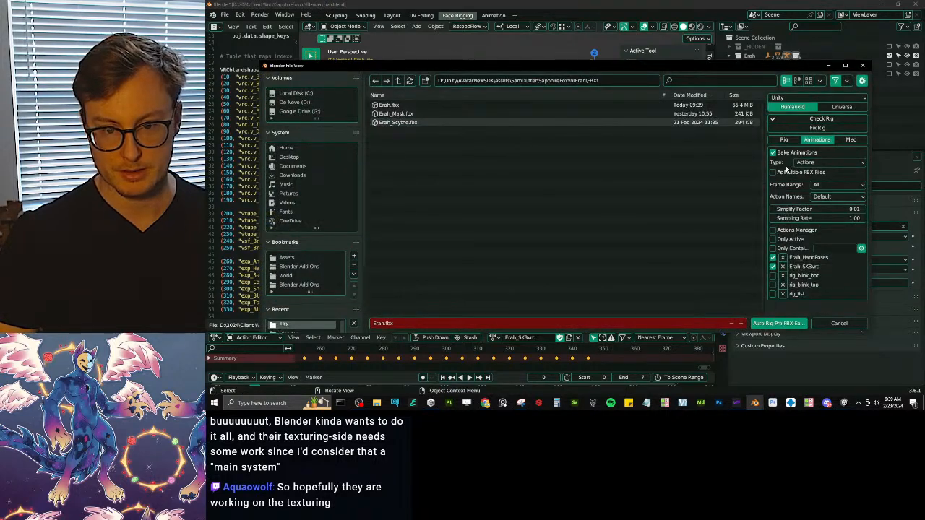
{"action": "left_click", "coordinate": [778, 173]}
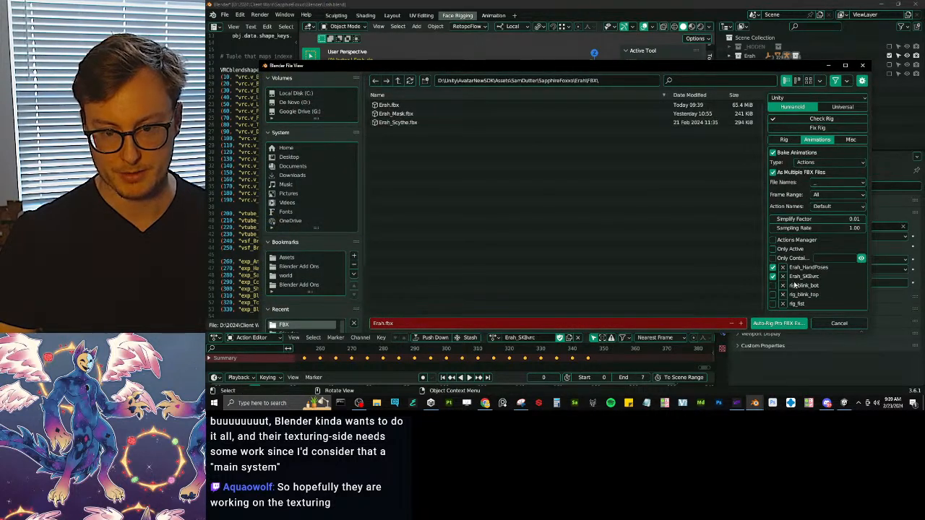
{"action": "left_click", "coordinate": [777, 323]}
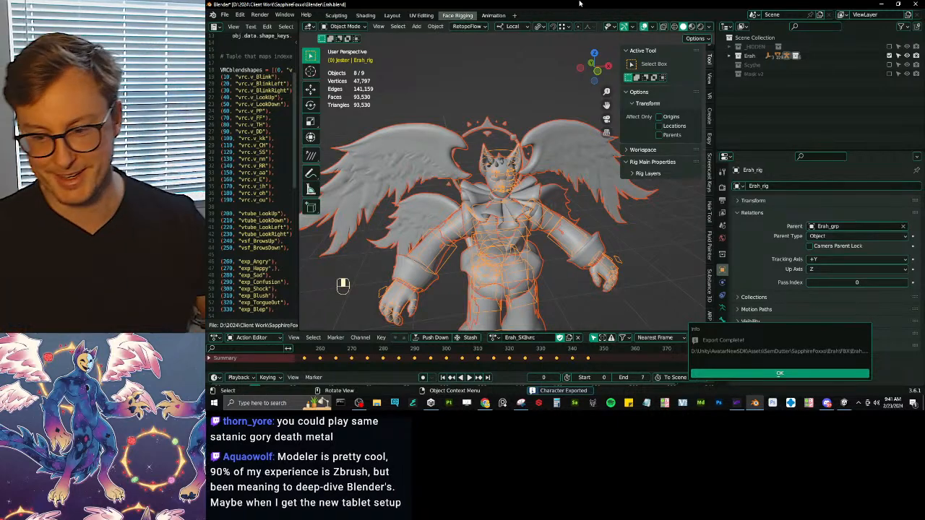
{"action": "key", "text": "ctrl+s"}
Switch to Unity, narrow the Animator's layer list and widen the Scene view.
{"action": "key", "text": "alt+Tab"}
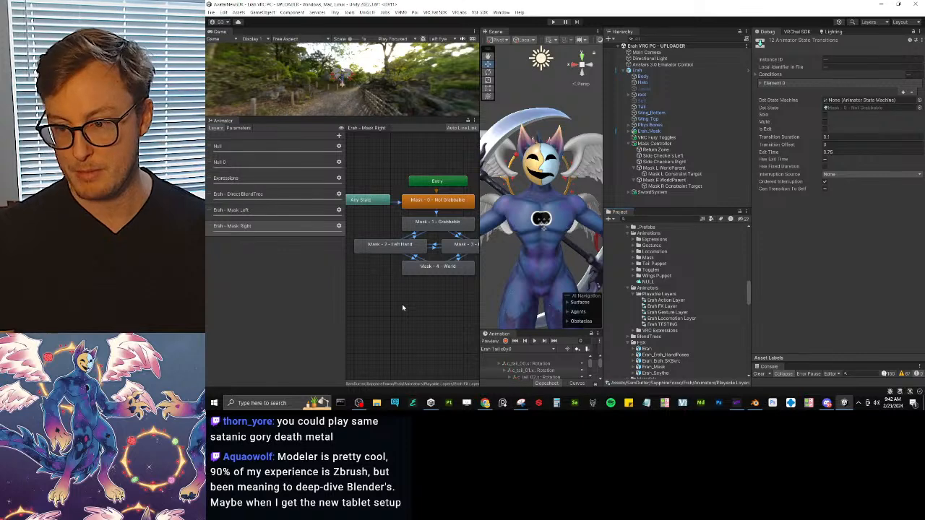
{"action": "left_click_drag", "start_coordinate": [346, 308], "coordinate": [294, 311]}
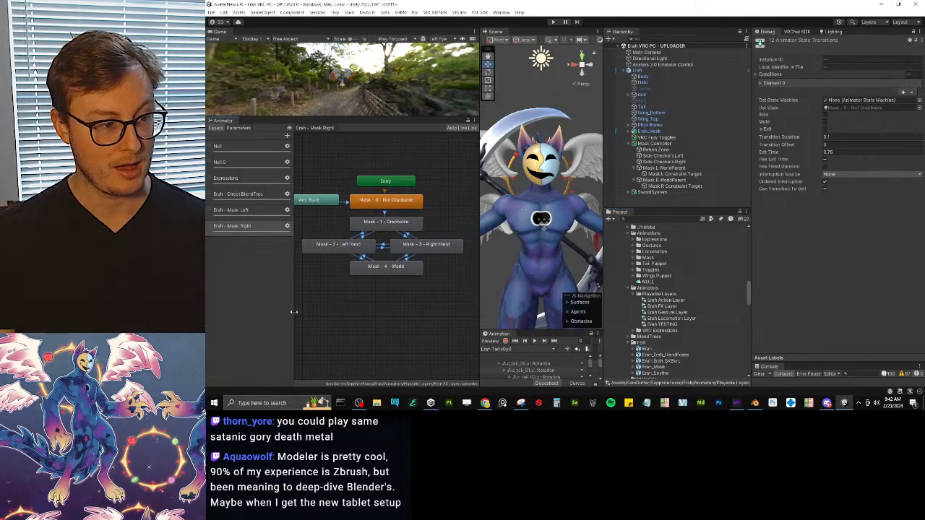
{"action": "left_click_drag", "start_coordinate": [478, 302], "coordinate": [298, 303]}
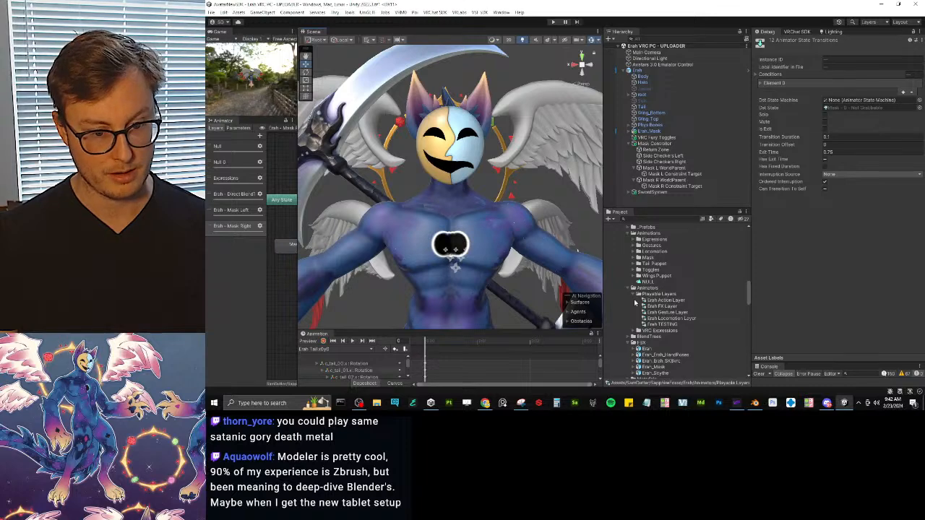
Examine the import settings and enlarged model previews of Erah_Erah_SKBvrc, Erah_Erah_HandPoses and Erah in the FBX folder.
{"action": "scroll", "coordinate": [635, 329], "scroll_direction": "down", "scroll_amount": 5}
{"action": "left_click", "coordinate": [662, 247]}
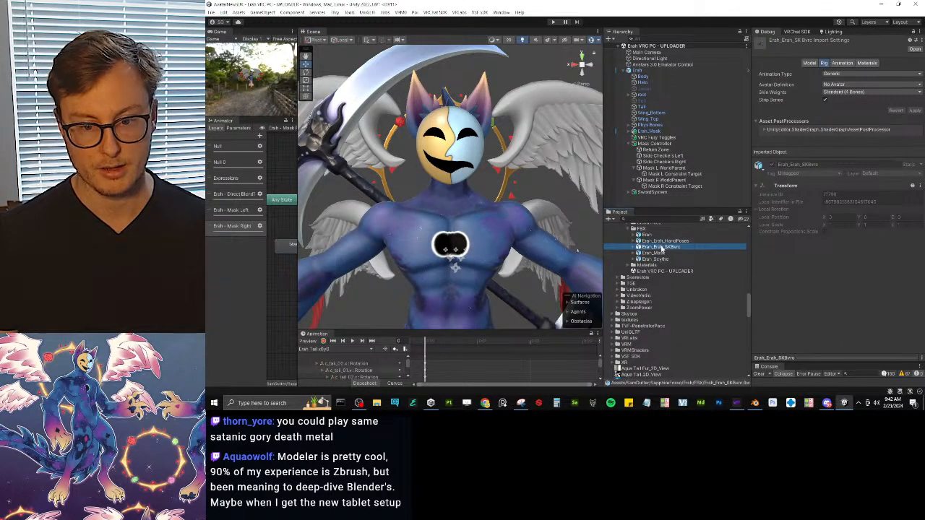
{"action": "left_click_drag", "start_coordinate": [806, 360], "coordinate": [796, 190]}
{"action": "left_click", "coordinate": [689, 242]}
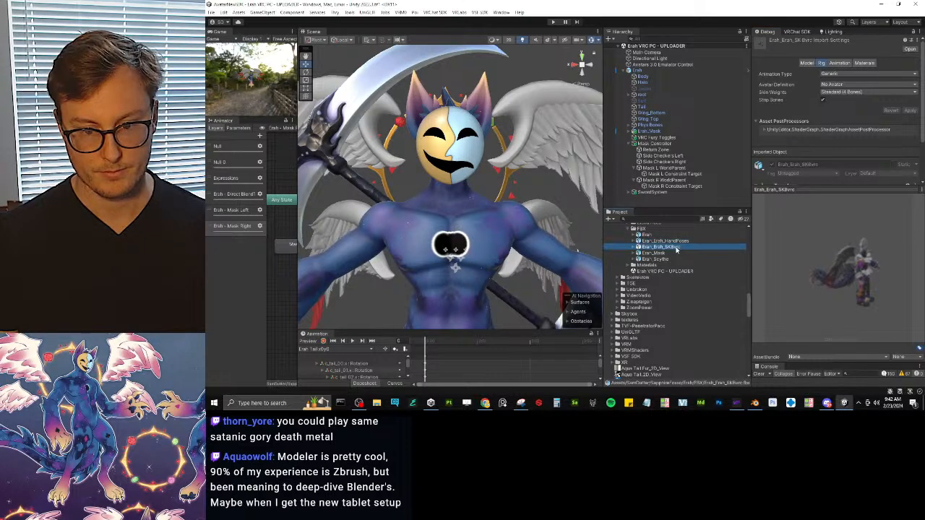
{"action": "left_click_drag", "start_coordinate": [794, 187], "coordinate": [800, 159]}
{"action": "left_click", "coordinate": [655, 236]}
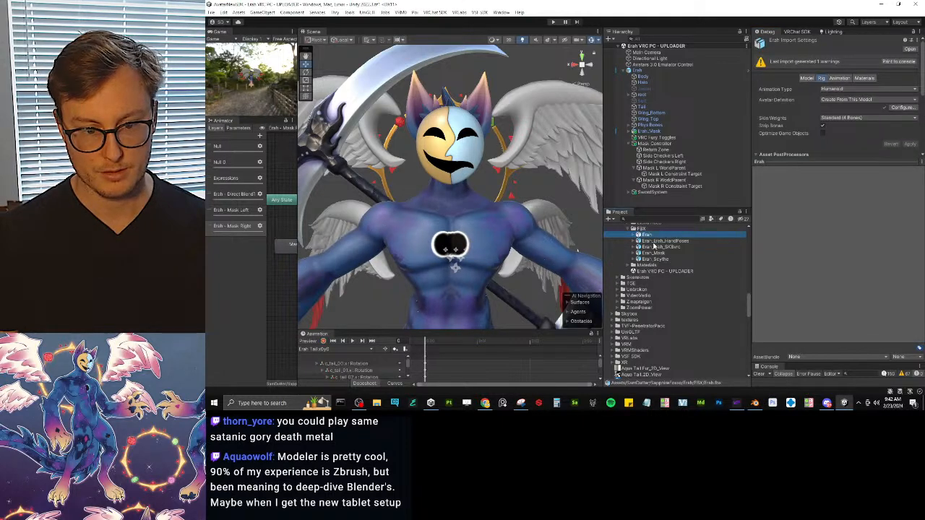
{"action": "left_click", "coordinate": [654, 242]}
{"action": "left_click", "coordinate": [648, 235]}
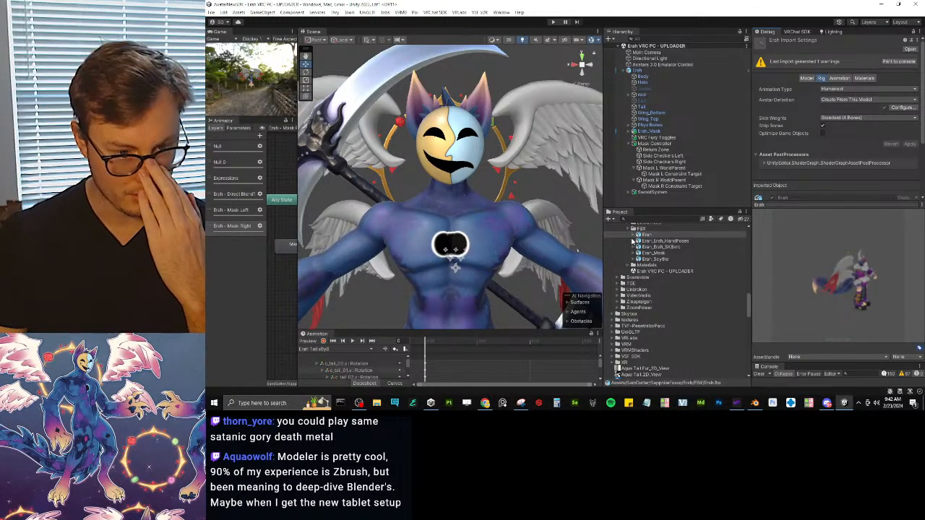
Expand the Erah_Erah_HandPoses model and examine its hand poses animation clip, Wing_Bottom and Halo objects.
{"action": "left_click", "coordinate": [633, 236]}
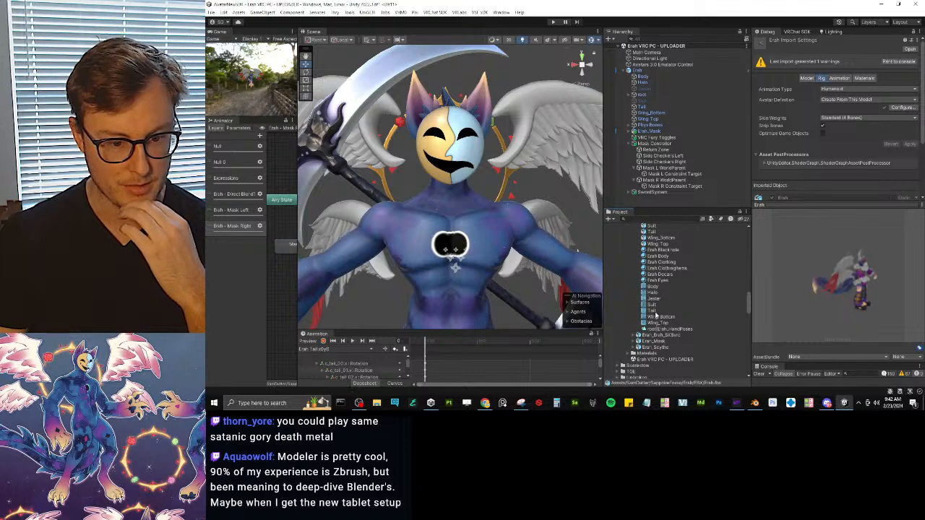
{"action": "left_click", "coordinate": [633, 239]}
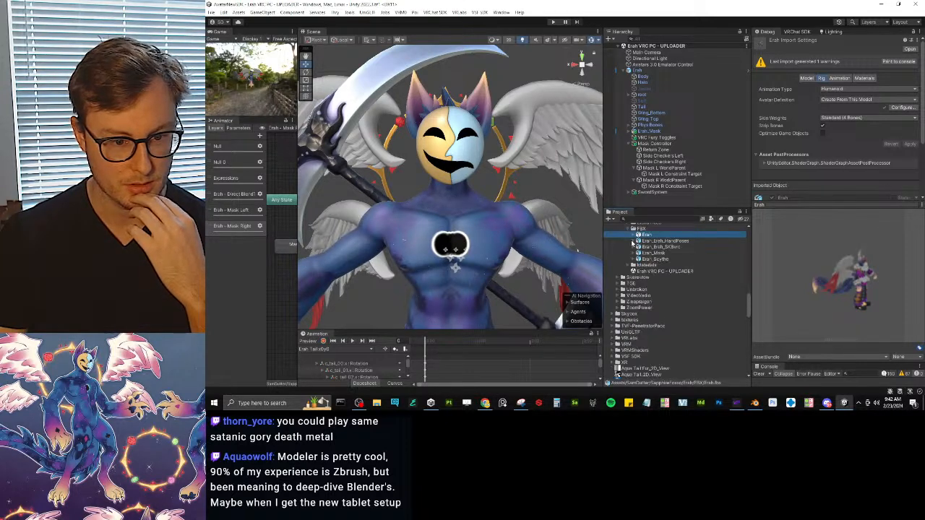
{"action": "left_click", "coordinate": [633, 236]}
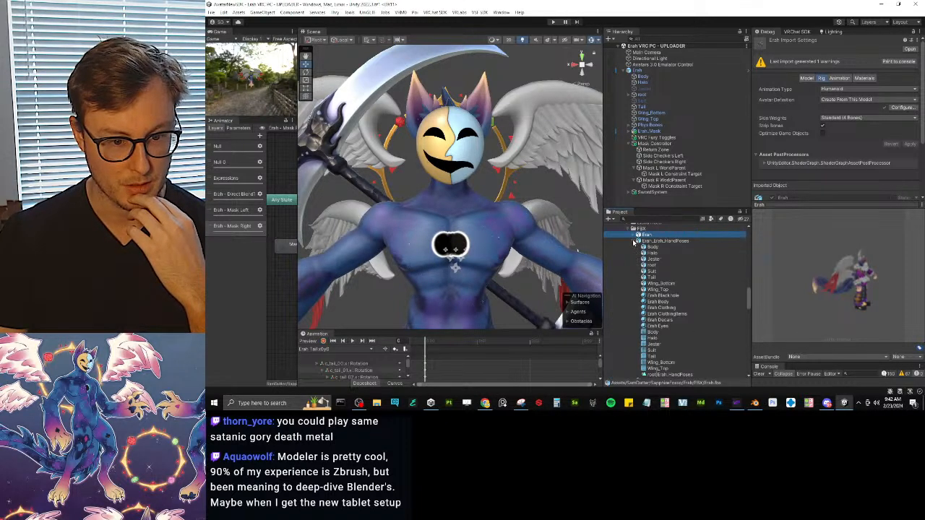
{"action": "scroll", "coordinate": [678, 336], "scroll_direction": "down", "scroll_amount": 3}
{"action": "left_click", "coordinate": [678, 330]}
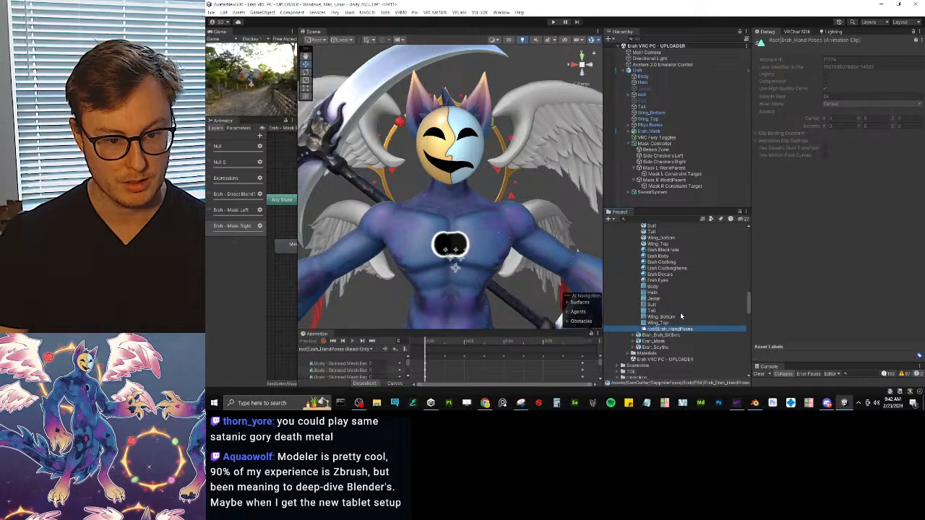
{"action": "scroll", "coordinate": [658, 289], "scroll_direction": "up", "scroll_amount": 5}
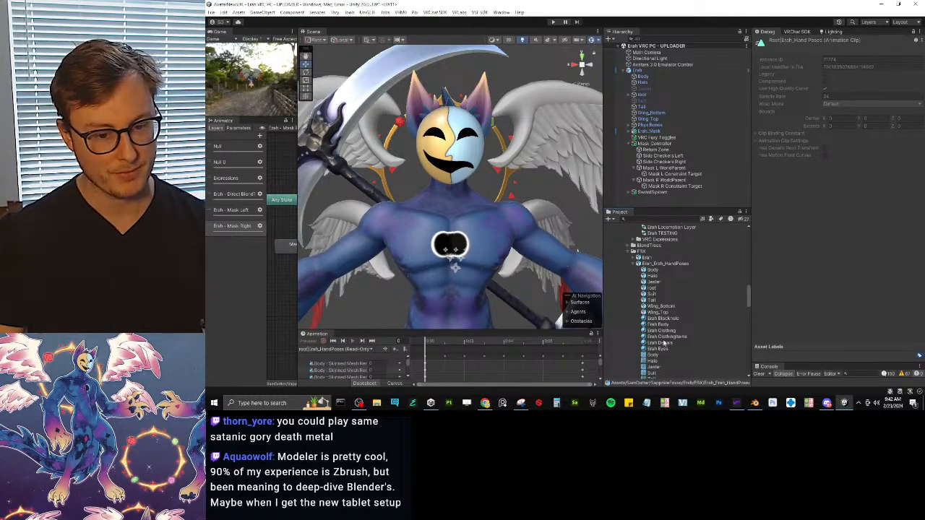
{"action": "scroll", "coordinate": [682, 290], "scroll_direction": "down", "scroll_amount": 2}
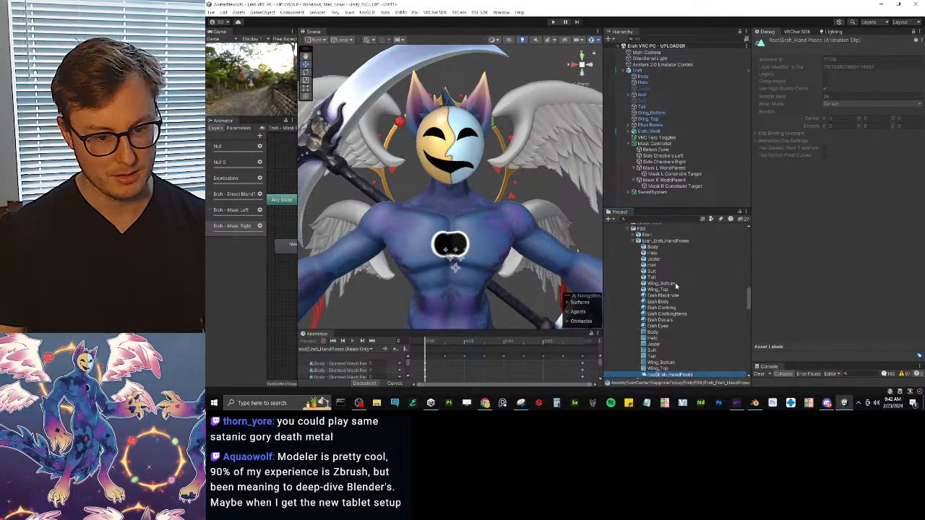
{"action": "left_click", "coordinate": [675, 284]}
{"action": "left_click", "coordinate": [653, 253]}
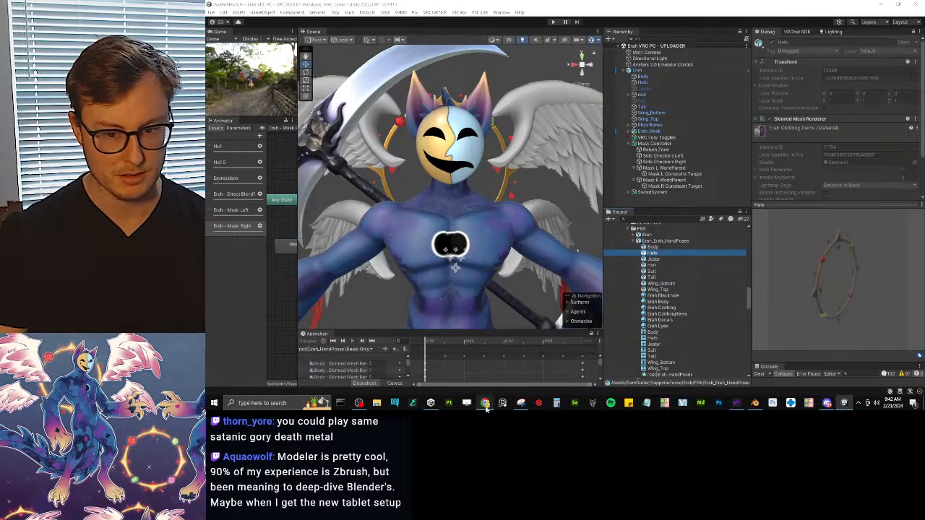
Switch to Blender and review the Auto-Rig Pro FBX export's animation settings and action list.
{"action": "key", "text": "alt+Tab"}
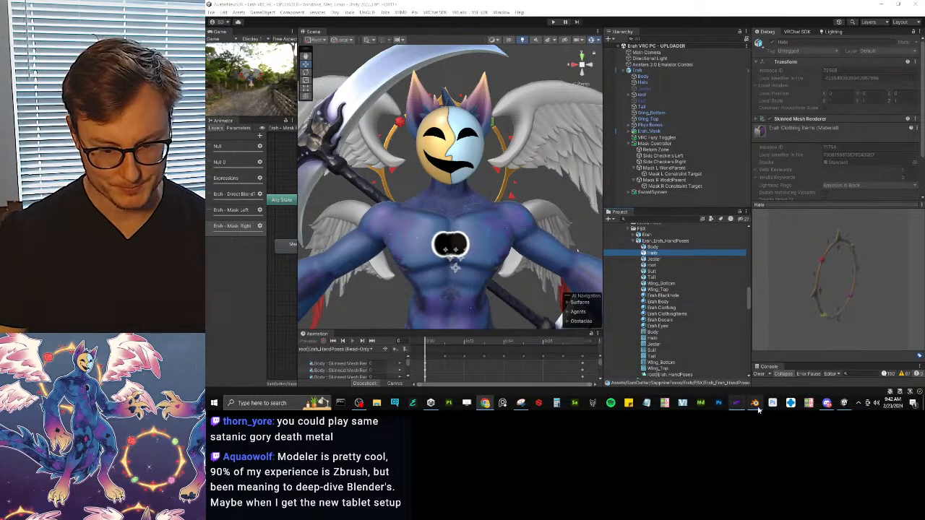
{"action": "key", "text": "Escape"}
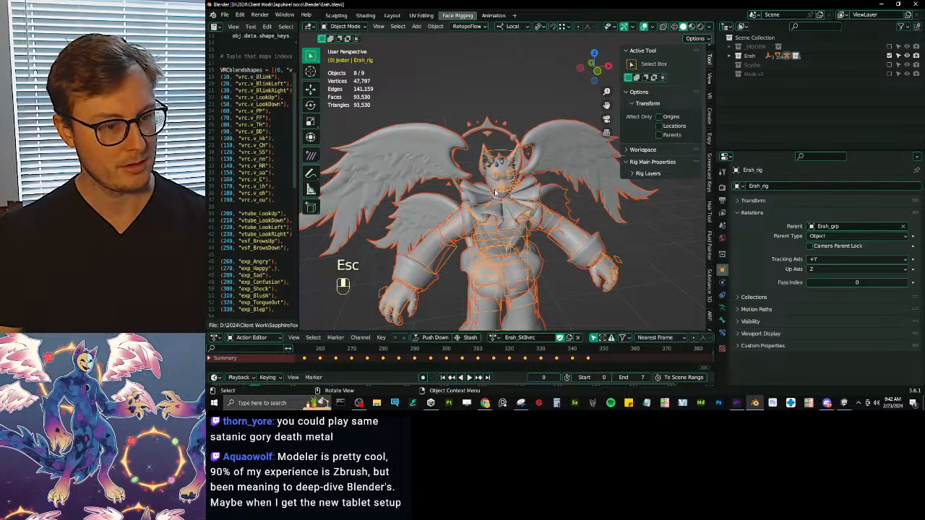
{"action": "key", "text": "q"}
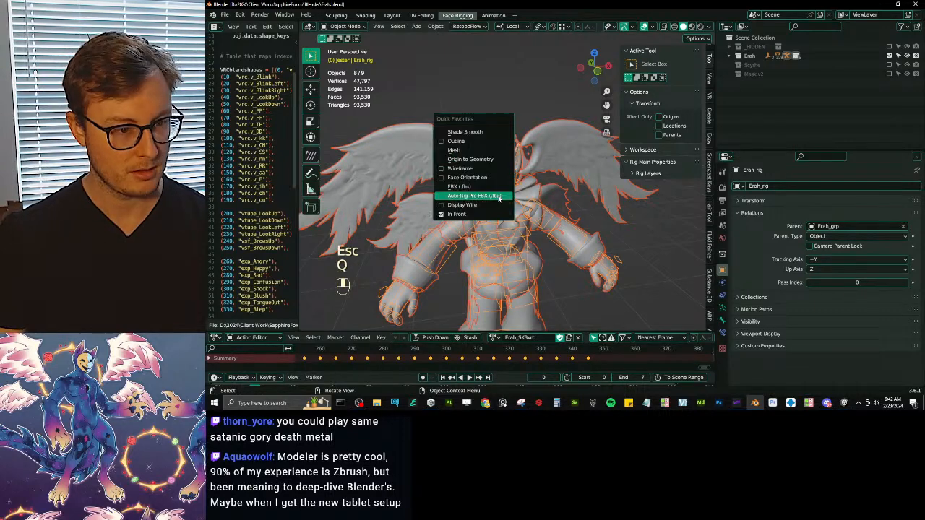
{"action": "left_click", "coordinate": [496, 196]}
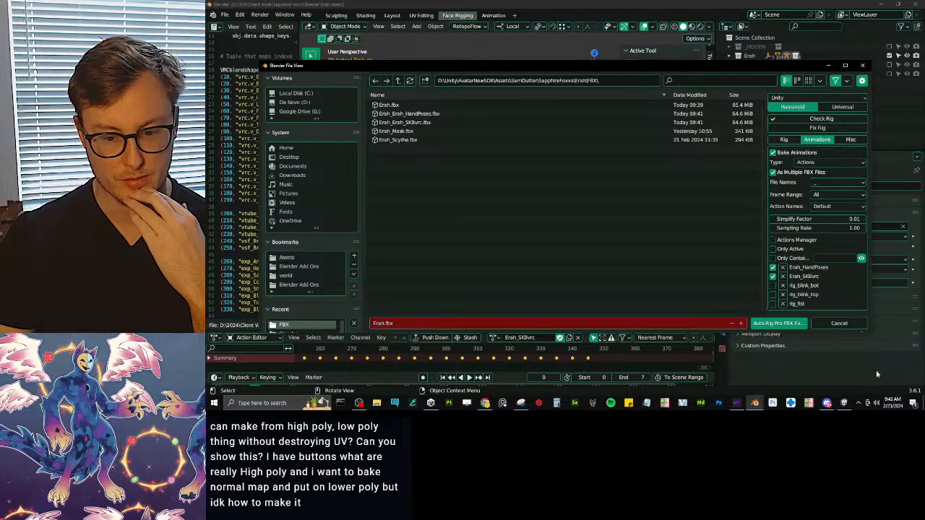
Switch back to Unity, collapse the Erah_Erah_HandPoses model in the FBX folder and shrink the asset preview.
{"action": "key", "text": "alt+Tab"}
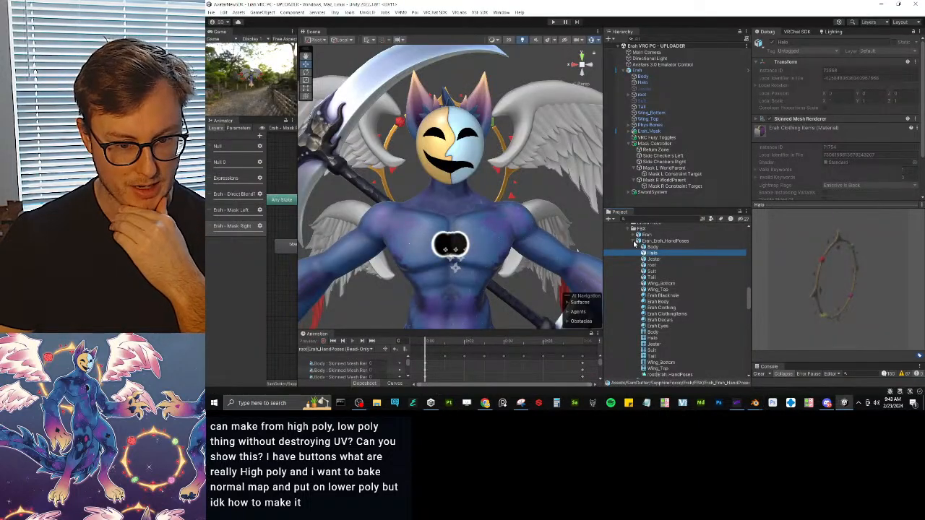
{"action": "left_click", "coordinate": [633, 242]}
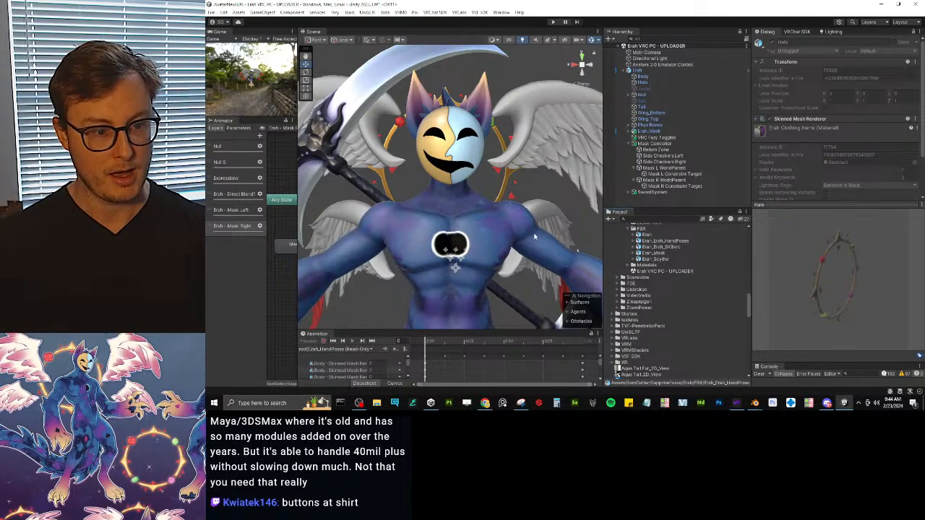
{"action": "scroll", "coordinate": [536, 233], "scroll_direction": "down", "scroll_amount": 3}
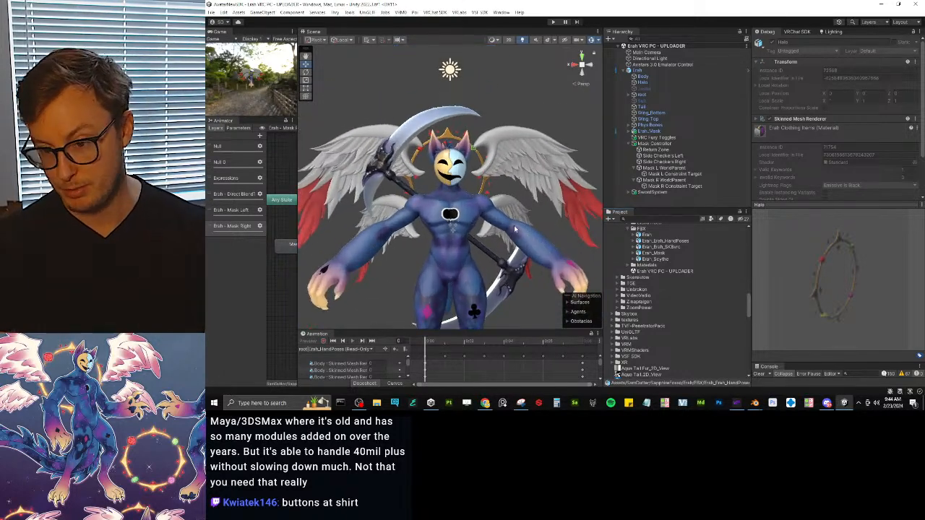
{"action": "scroll", "coordinate": [530, 237], "scroll_direction": "up", "scroll_amount": 3}
{"action": "left_click_drag", "start_coordinate": [530, 237], "coordinate": [408, 245], "text": "alt"}
{"action": "left_click_drag", "start_coordinate": [785, 204], "coordinate": [802, 345]}
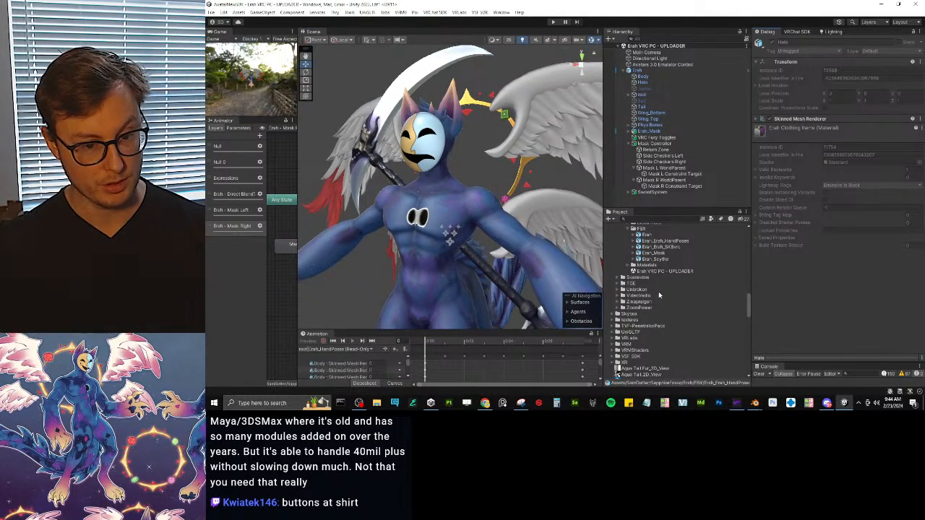
Show the Erah_HandPoses clip inside the expanded hand poses model, and enlarge the Animation window and its property list.
{"action": "left_click", "coordinate": [651, 253]}
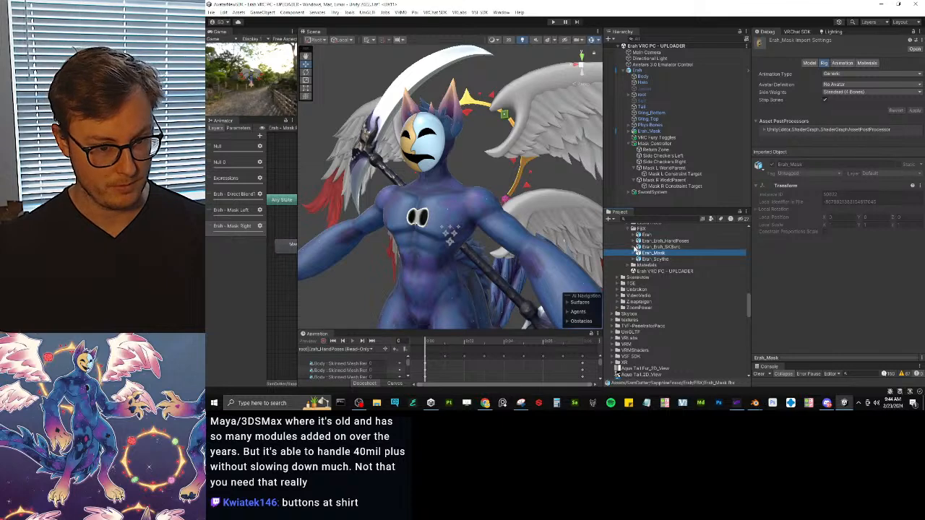
{"action": "left_click", "coordinate": [633, 245]}
{"action": "scroll", "coordinate": [666, 331], "scroll_direction": "down", "scroll_amount": 2}
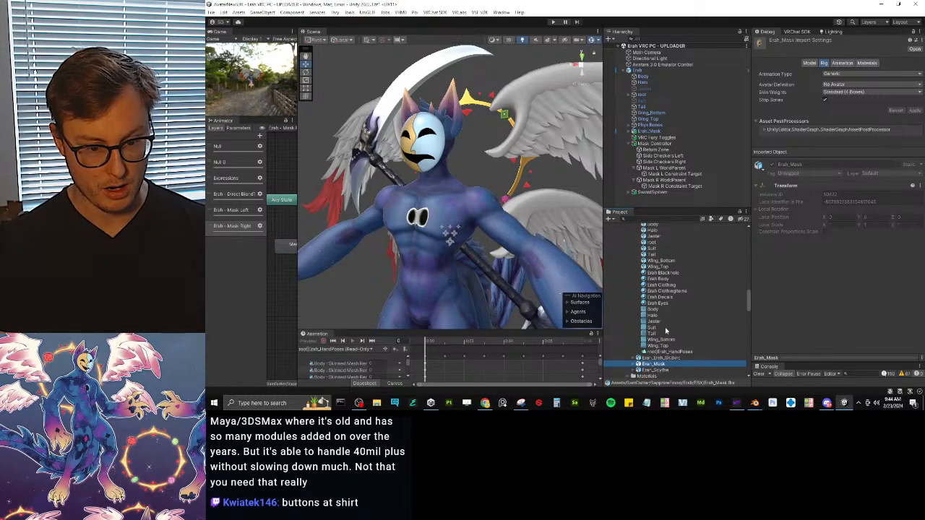
{"action": "left_click", "coordinate": [664, 352]}
{"action": "left_click_drag", "start_coordinate": [368, 328], "coordinate": [367, 181]}
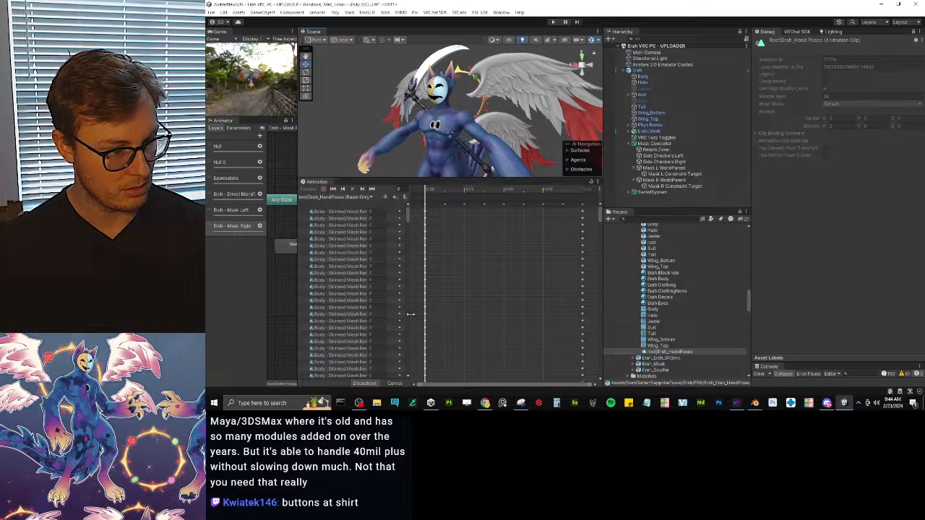
{"action": "left_click_drag", "start_coordinate": [409, 314], "coordinate": [489, 314]}
Examine the blend shape and bone tracks and their keyframes in the read-only Erah_HandPoses clip.
{"action": "scroll", "coordinate": [420, 309], "scroll_direction": "down", "scroll_amount": 3}
{"action": "scroll", "coordinate": [421, 309], "scroll_direction": "down", "scroll_amount": 5}
{"action": "scroll", "coordinate": [558, 272], "scroll_direction": "down", "scroll_amount": 3}
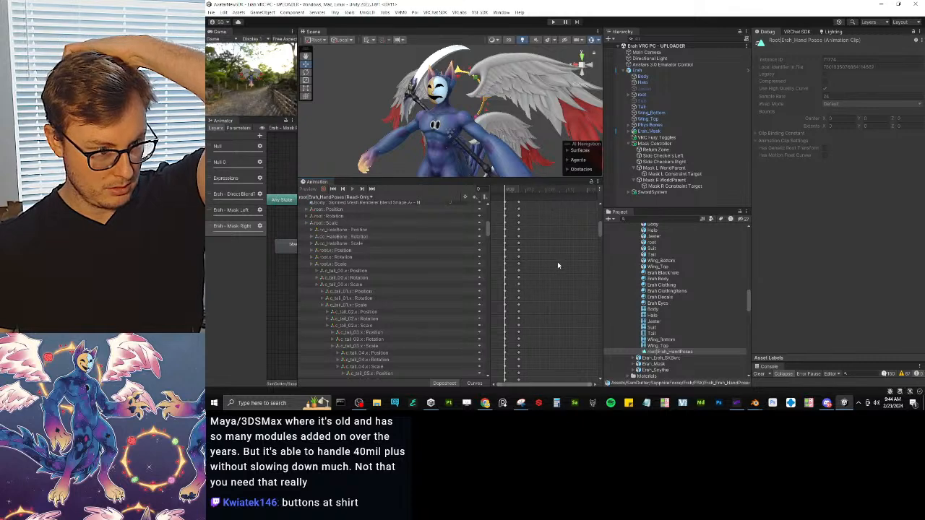
{"action": "scroll", "coordinate": [557, 265], "scroll_direction": "down", "scroll_amount": 2}
{"action": "scroll", "coordinate": [555, 266], "scroll_direction": "up", "scroll_amount": 2}
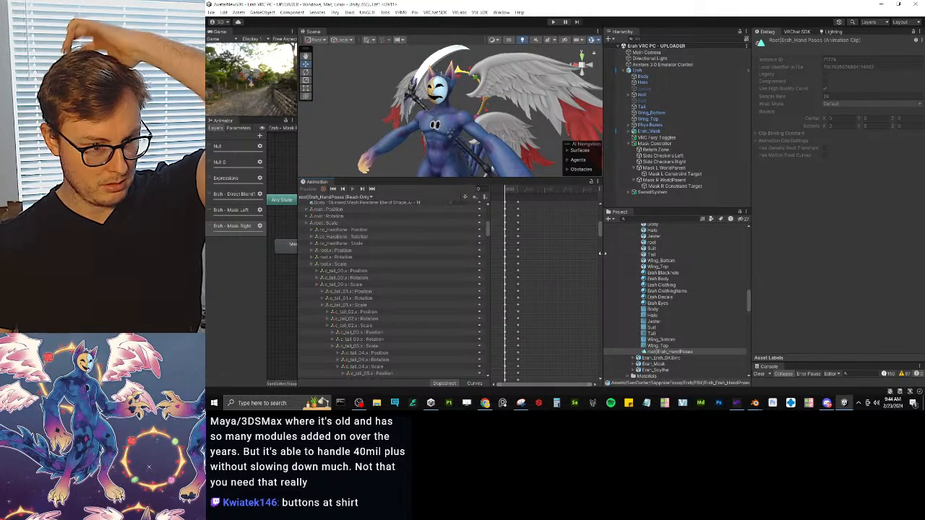
{"action": "left_click_drag", "start_coordinate": [591, 385], "coordinate": [537, 374]}
{"action": "scroll", "coordinate": [531, 257], "scroll_direction": "up", "scroll_amount": 2}
{"action": "left_click_drag", "start_coordinate": [600, 228], "coordinate": [578, 199]}
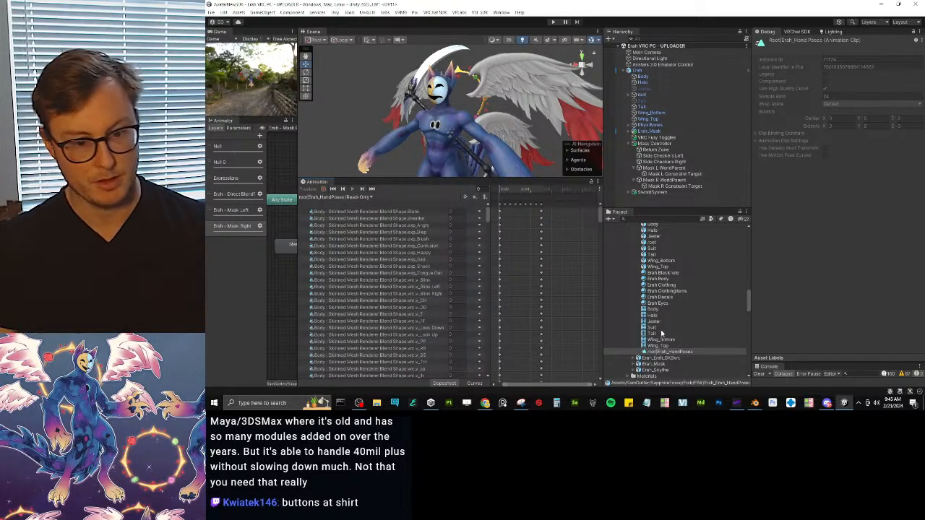
Duplicate the Erah_HandPoses clip out of the model and move the copy into Erah's Animations > Gestures folder.
{"action": "key", "text": "ctrl+d"}
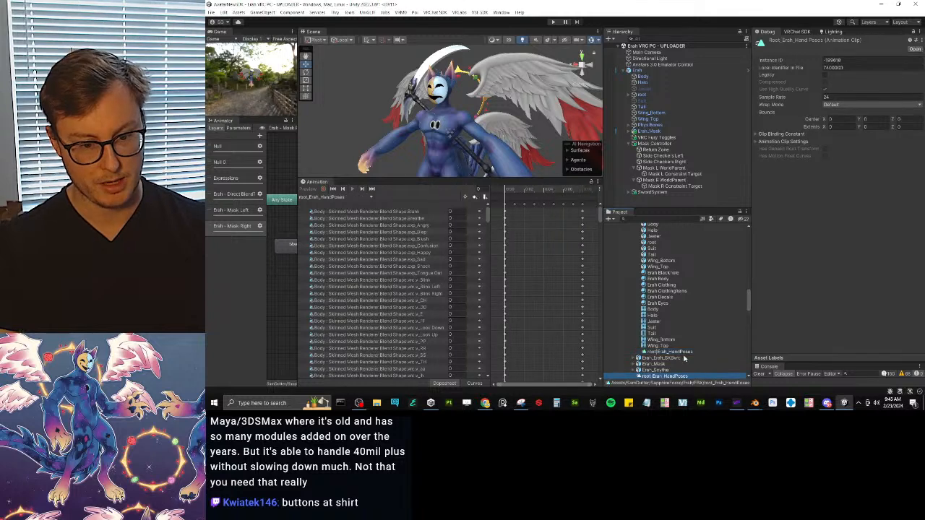
{"action": "scroll", "coordinate": [672, 252], "scroll_direction": "up", "scroll_amount": 5}
{"action": "scroll", "coordinate": [672, 254], "scroll_direction": "up", "scroll_amount": 3}
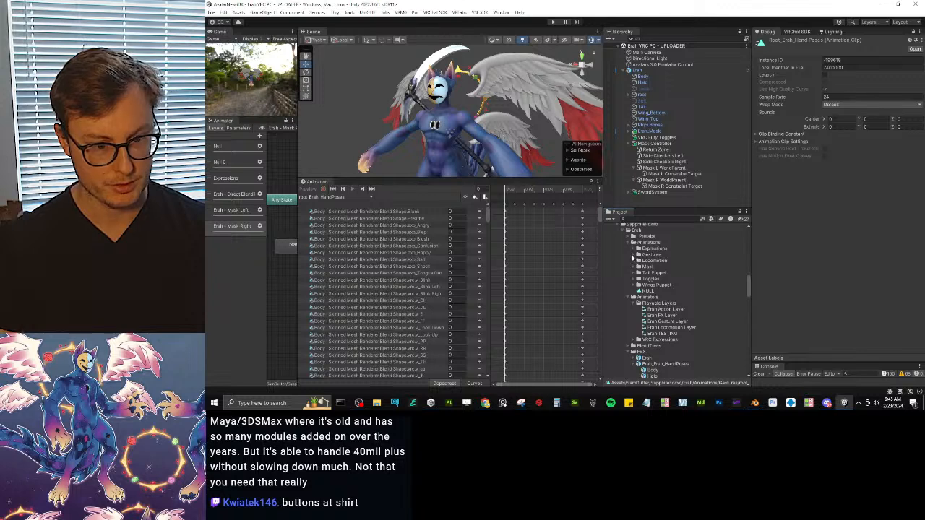
{"action": "left_click", "coordinate": [634, 255]}
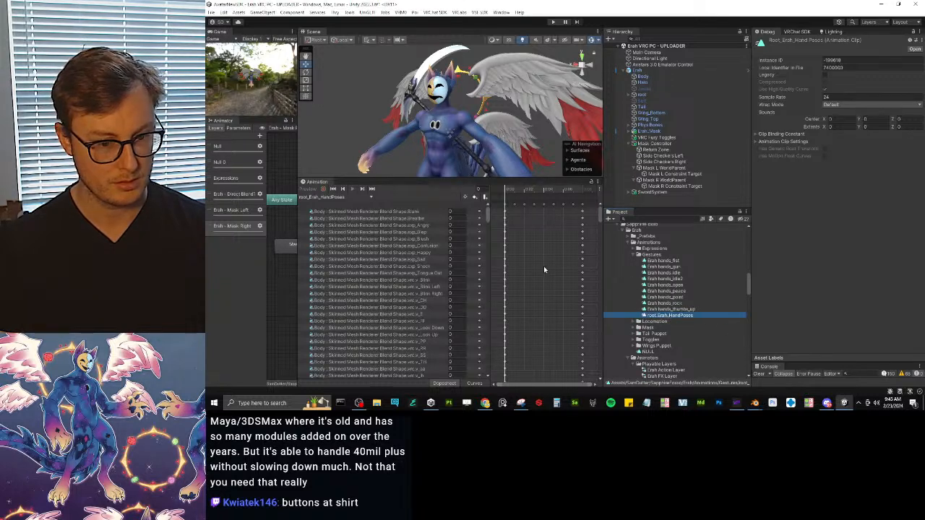
Delete all tracks from the first Body blend shape through the left hand's scale in the copied hand poses clip.
{"action": "left_click", "coordinate": [364, 214]}
{"action": "scroll", "coordinate": [371, 239], "scroll_direction": "down", "scroll_amount": 9}
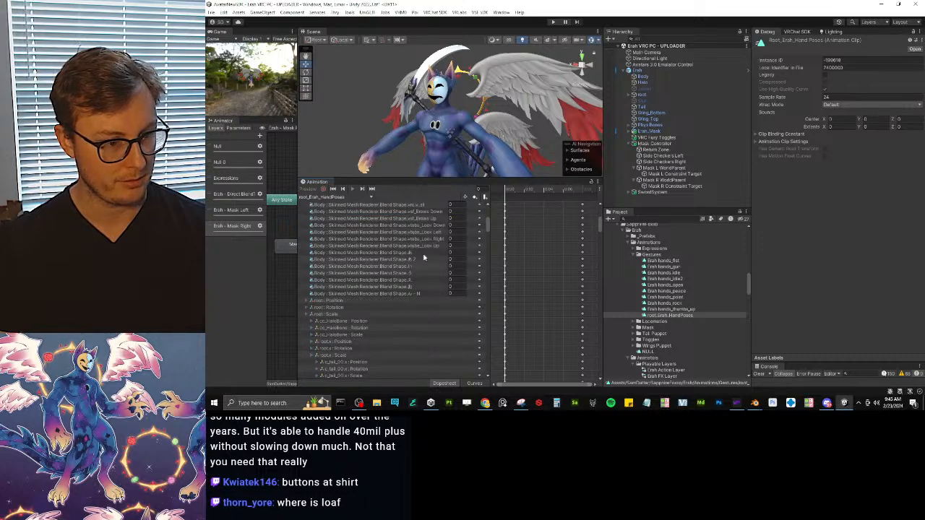
{"action": "left_click_drag", "start_coordinate": [488, 230], "coordinate": [470, 326]}
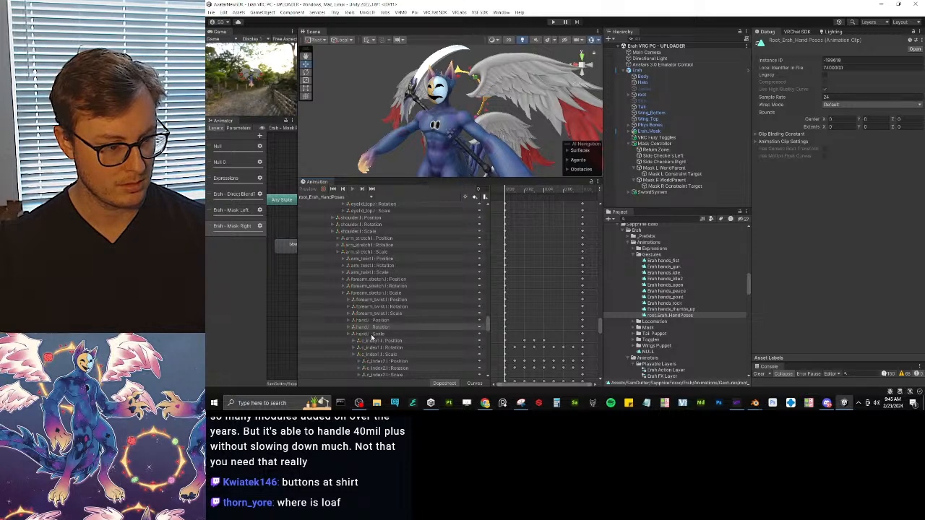
{"action": "left_click", "coordinate": [371, 335], "text": "shift"}
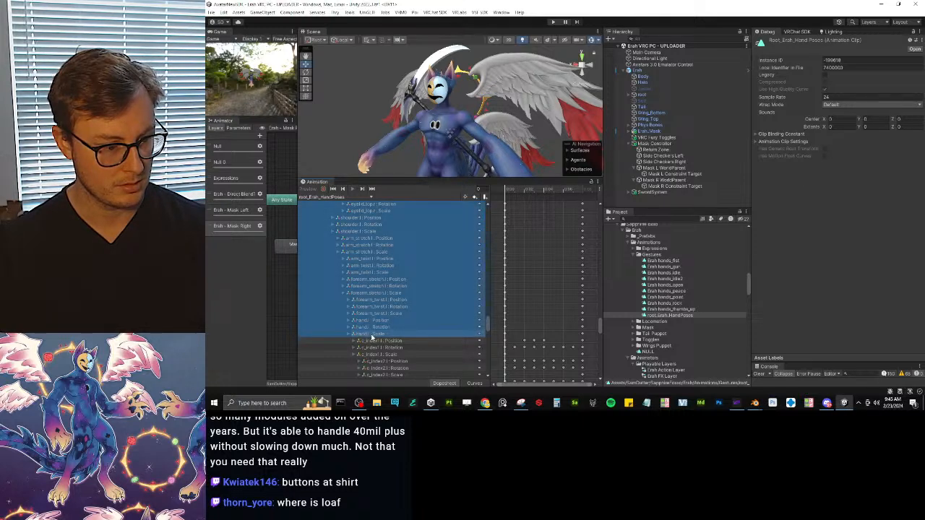
{"action": "key", "text": "Delete"}
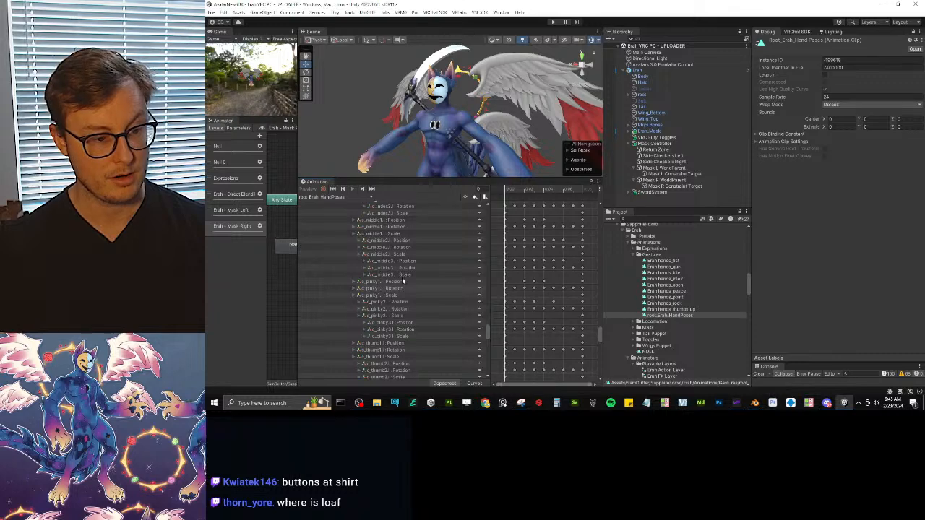
{"action": "scroll", "coordinate": [425, 309], "scroll_direction": "down", "scroll_amount": 15}
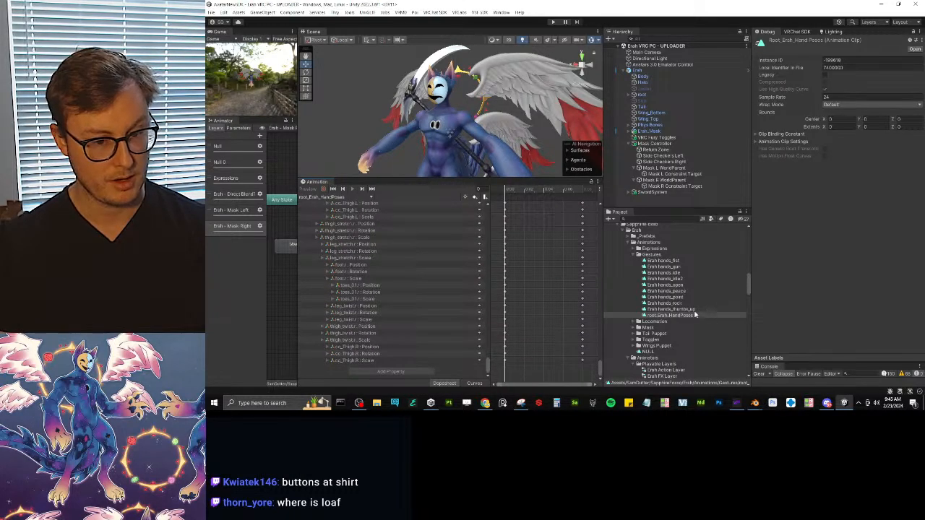
Set the avatar definition in the Erah_Erah_HandPoses model's rig import settings to Copy From Other Avatar.
{"action": "scroll", "coordinate": [691, 309], "scroll_direction": "down", "scroll_amount": 5}
{"action": "scroll", "coordinate": [666, 330], "scroll_direction": "down", "scroll_amount": 10}
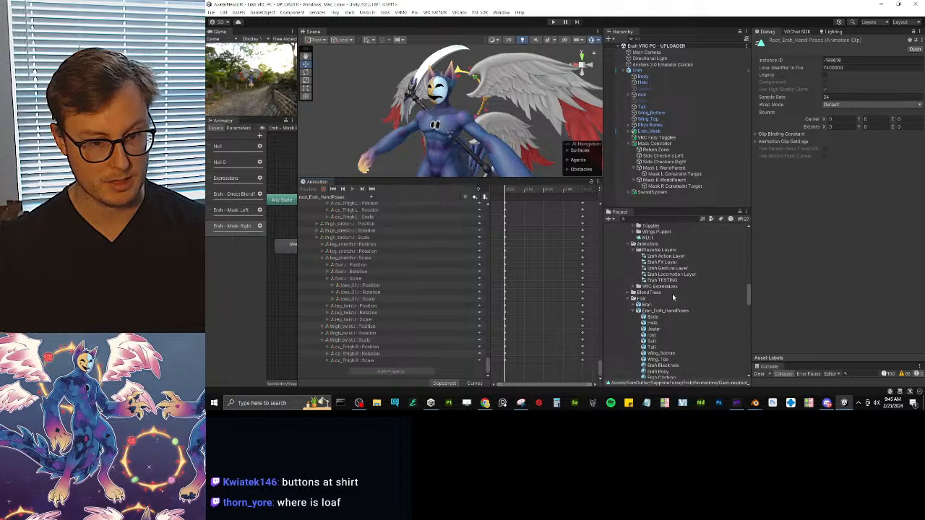
{"action": "left_click", "coordinate": [672, 308]}
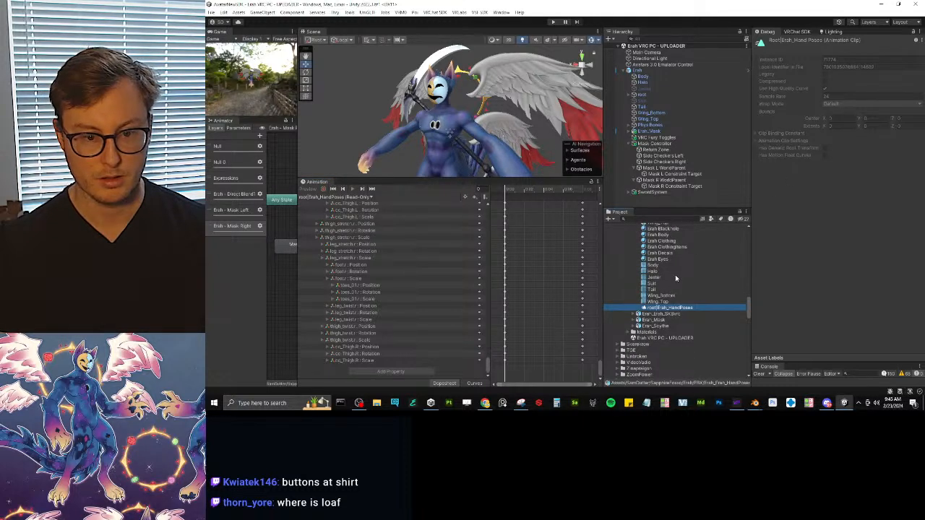
{"action": "scroll", "coordinate": [672, 271], "scroll_direction": "up", "scroll_amount": 4}
{"action": "left_click", "coordinate": [655, 266]}
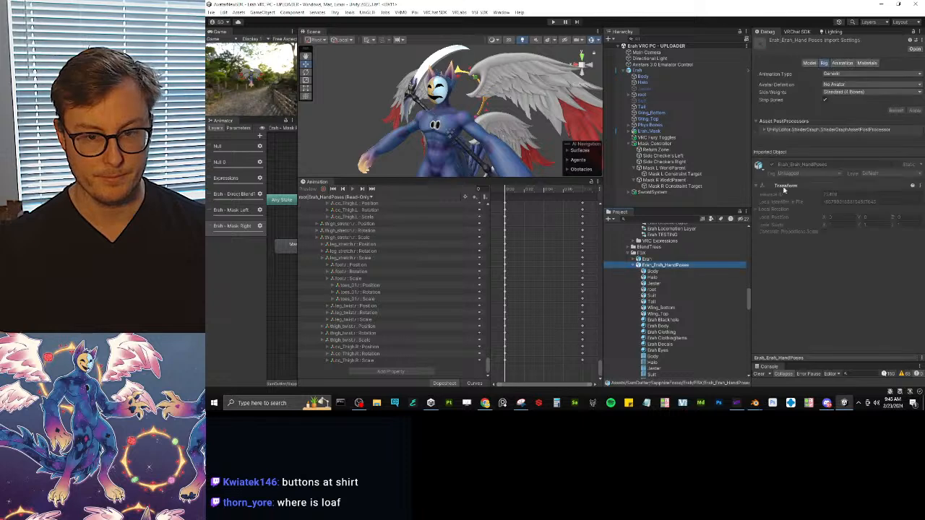
{"action": "left_click", "coordinate": [842, 74]}
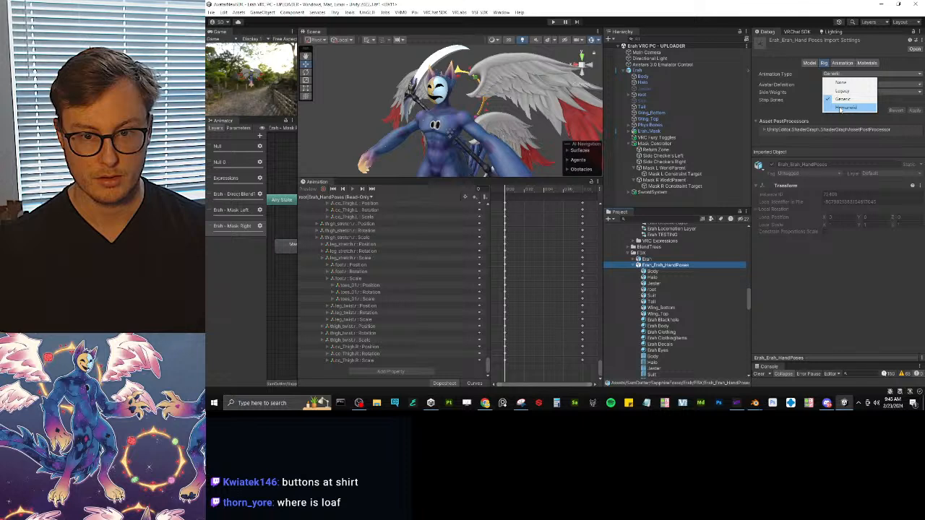
{"action": "left_click", "coordinate": [842, 99]}
{"action": "left_click", "coordinate": [842, 85]}
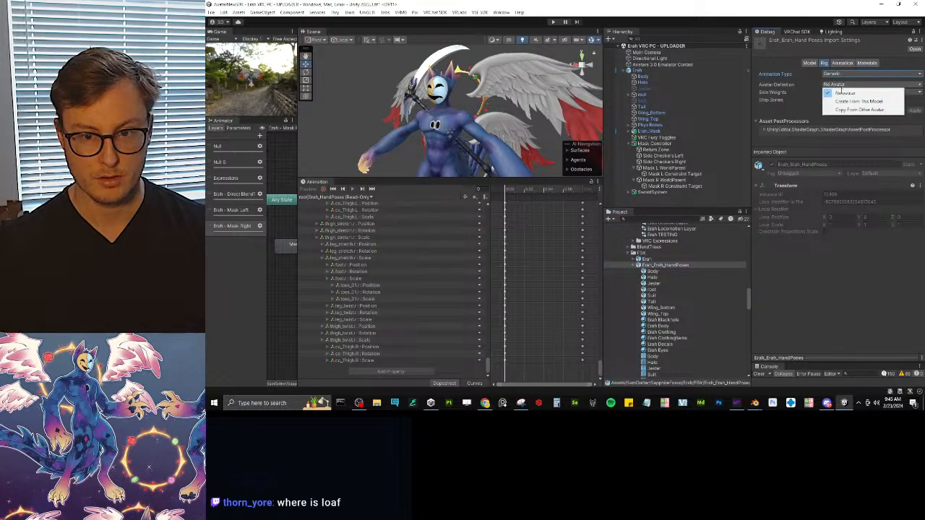
{"action": "left_click", "coordinate": [844, 109]}
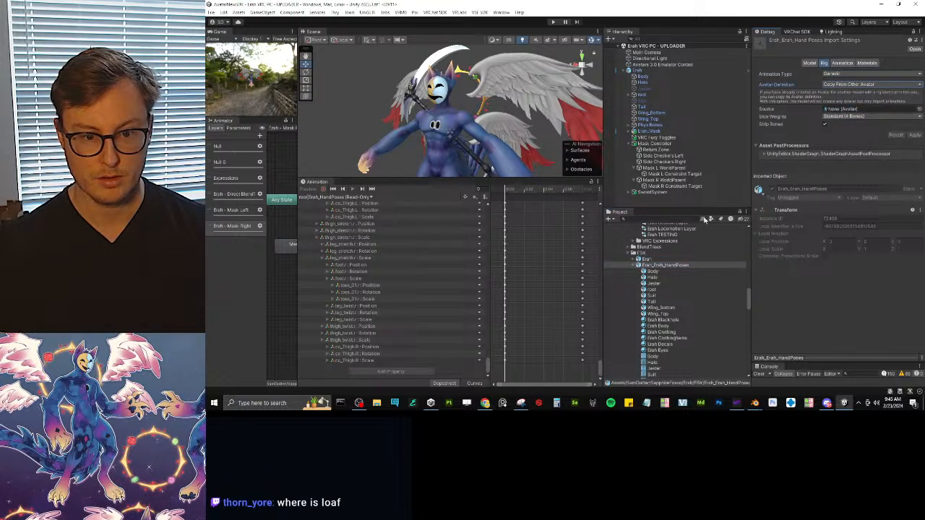
Assign ErahAvatar from the Erah model as the source avatar, accept the Humanoid animation type and apply the import settings.
{"action": "left_click_drag", "start_coordinate": [645, 260], "coordinate": [836, 110]}
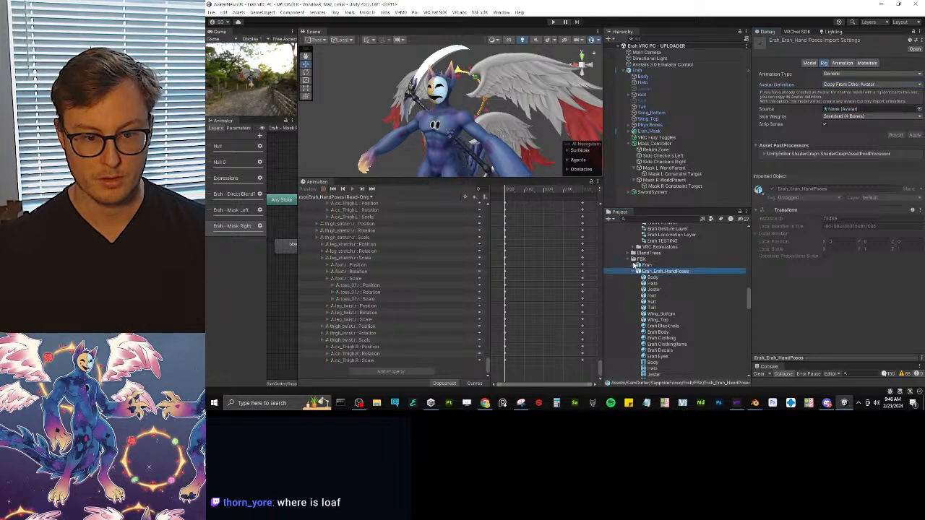
{"action": "left_click", "coordinate": [637, 265]}
{"action": "left_click_drag", "start_coordinate": [653, 362], "coordinate": [851, 114]}
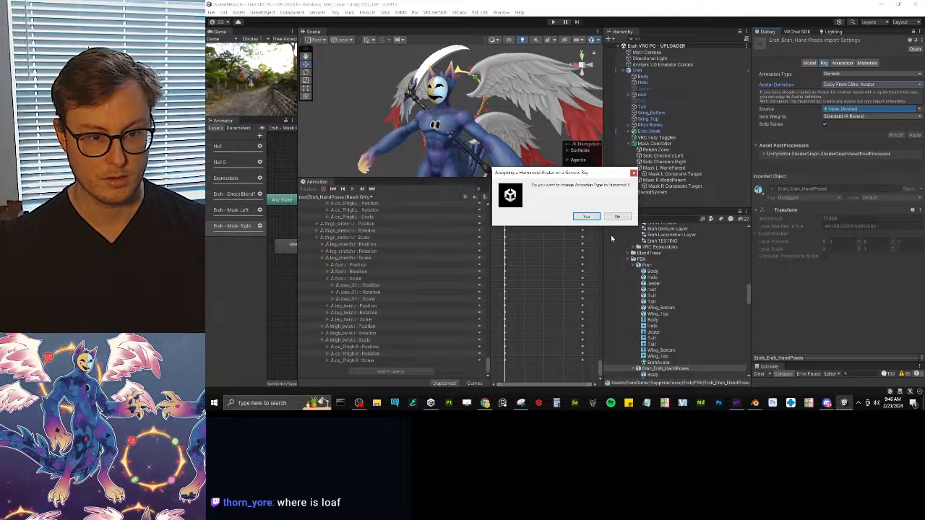
{"action": "left_click", "coordinate": [586, 217]}
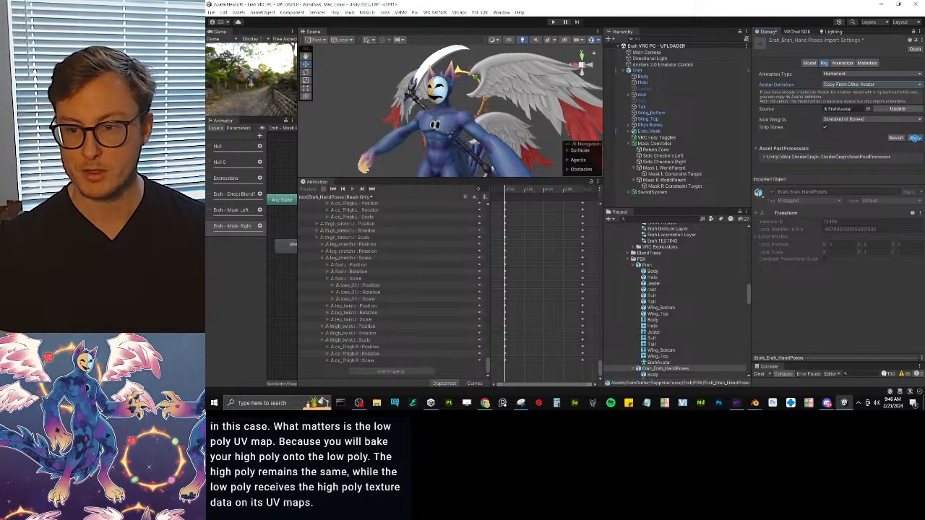
{"action": "left_click", "coordinate": [915, 137]}
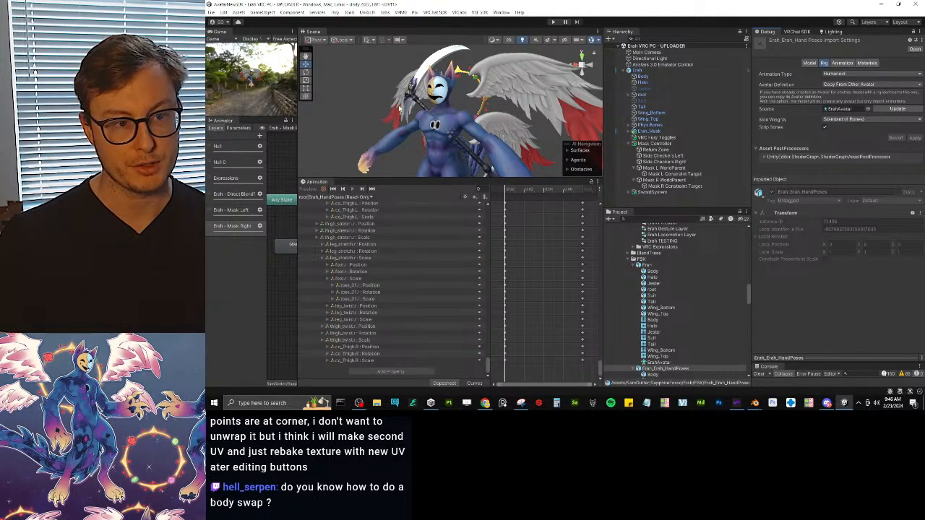
Enlarge the Scene view and switch the Inspector from Debug to Normal mode with the avatar's Suit object selected.
{"action": "left_click", "coordinate": [646, 88]}
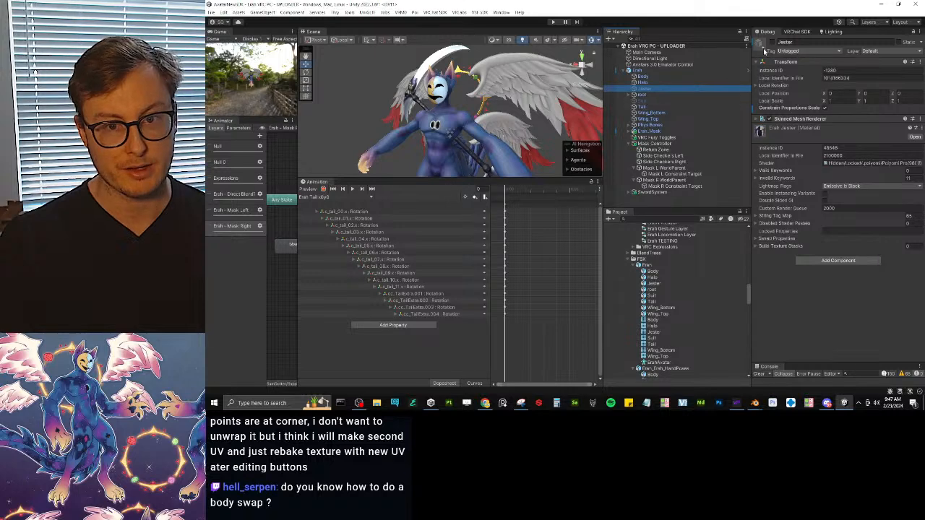
{"action": "left_click", "coordinate": [772, 43]}
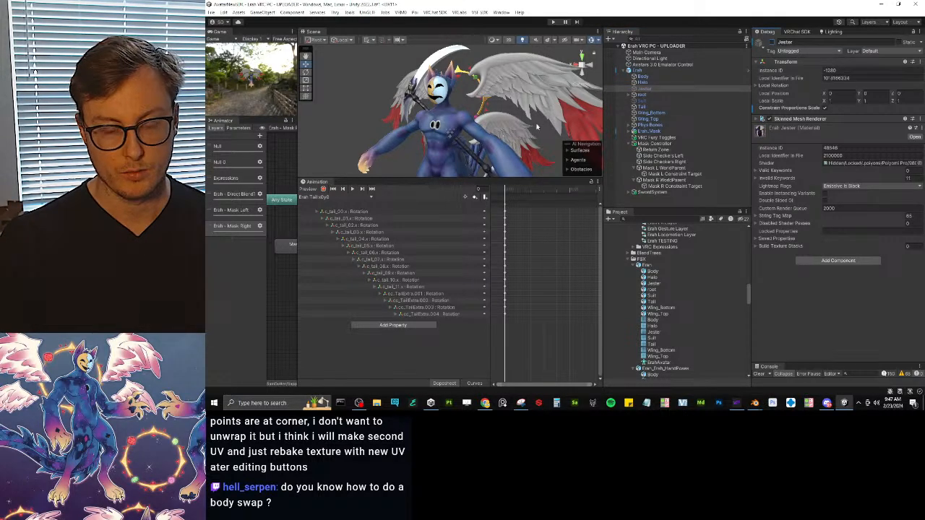
{"action": "left_click_drag", "start_coordinate": [471, 176], "coordinate": [471, 289]}
{"action": "left_click", "coordinate": [641, 101]}
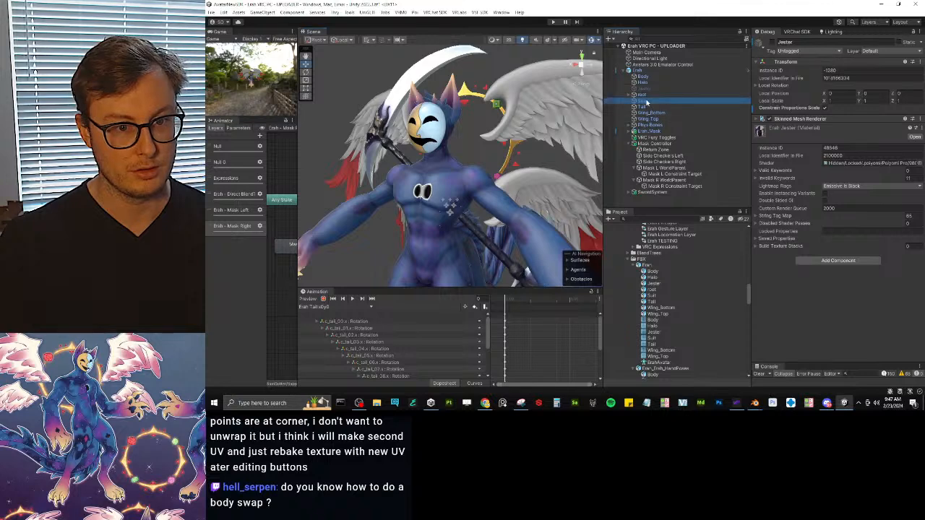
{"action": "left_click", "coordinate": [770, 45]}
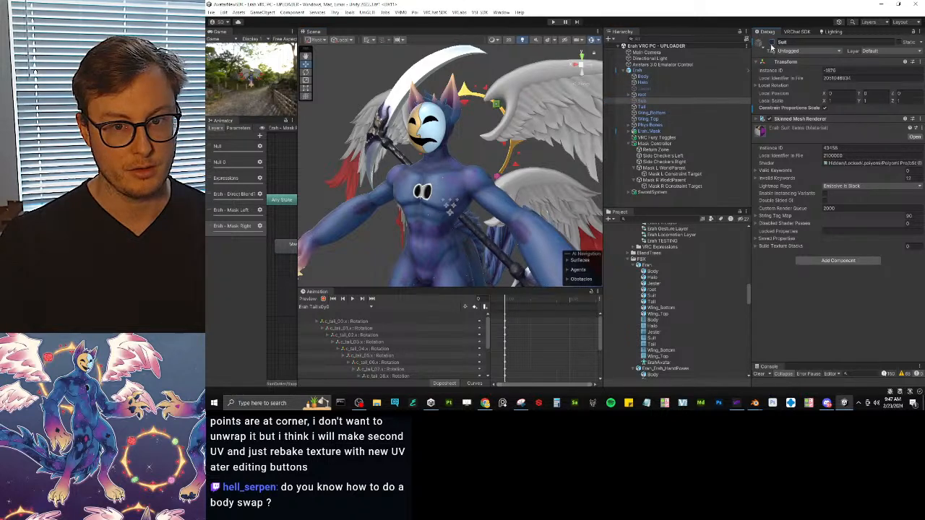
{"action": "left_click", "coordinate": [791, 119]}
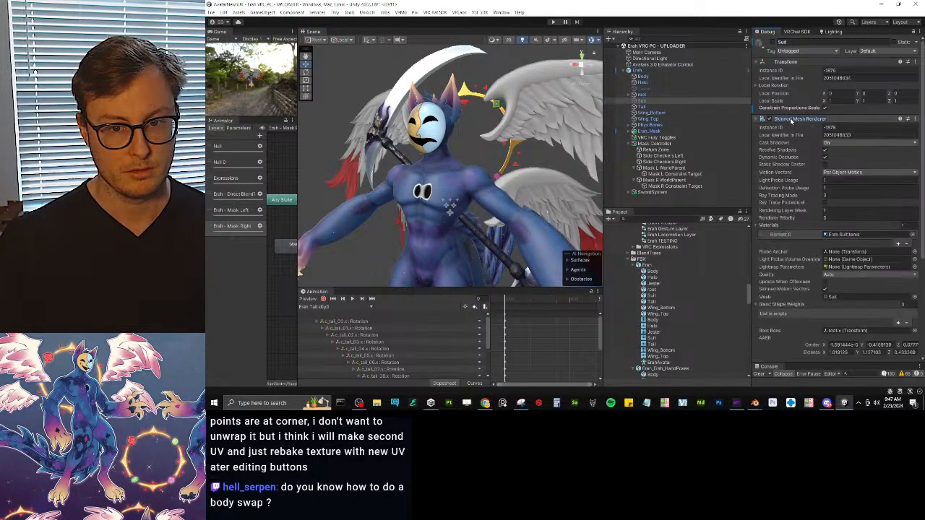
{"action": "left_click", "coordinate": [791, 119]}
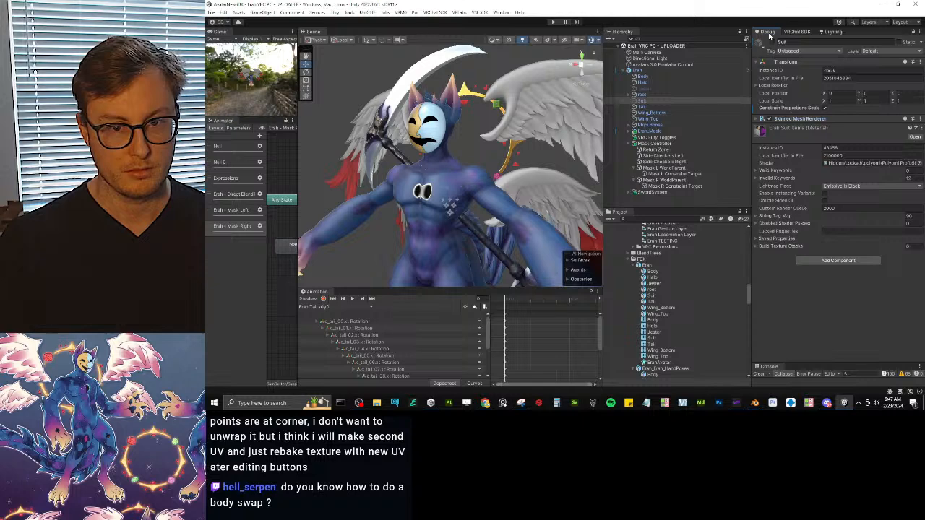
{"action": "right_click", "coordinate": [771, 33]}
{"action": "left_click", "coordinate": [786, 58]}
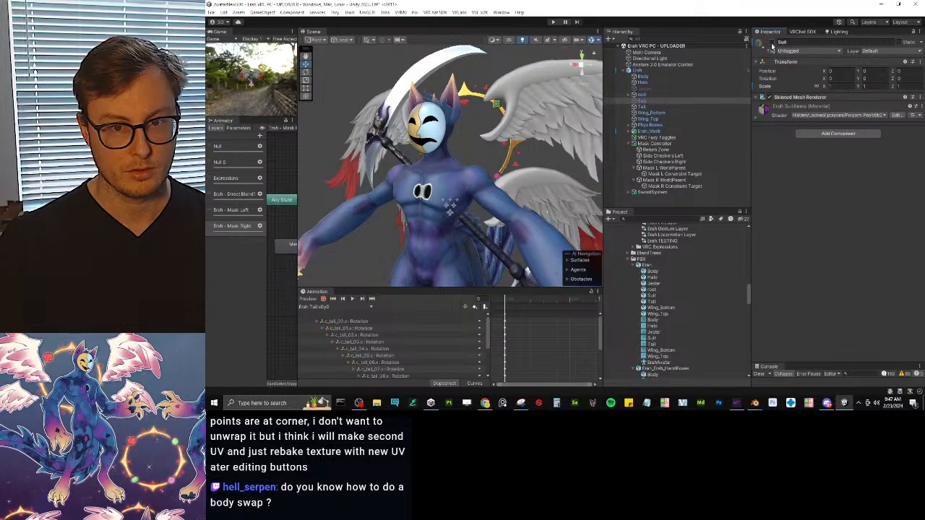
Preview the Suit and Jester outfits on the avatar in turn, enabling each object and disabling it again.
{"action": "left_click", "coordinate": [770, 42]}
{"action": "left_click", "coordinate": [770, 43]}
{"action": "left_click", "coordinate": [770, 43]}
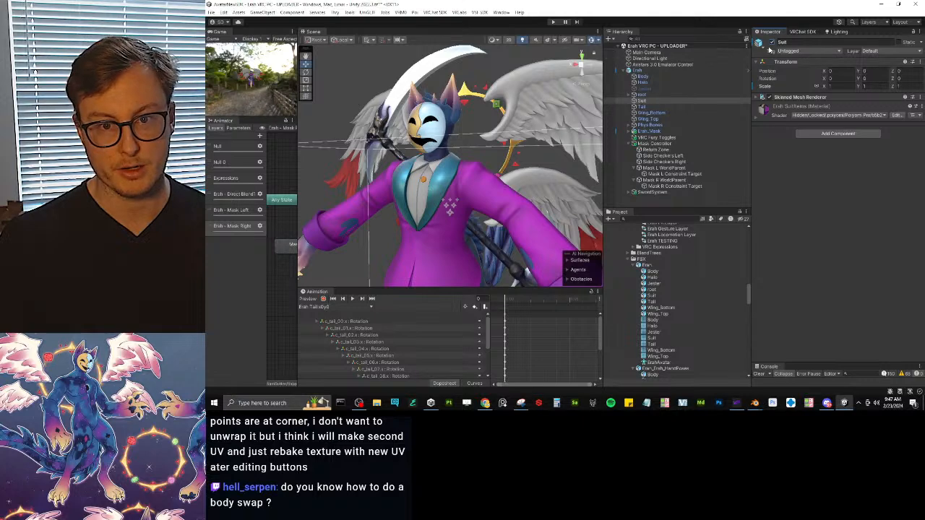
{"action": "left_click", "coordinate": [772, 43]}
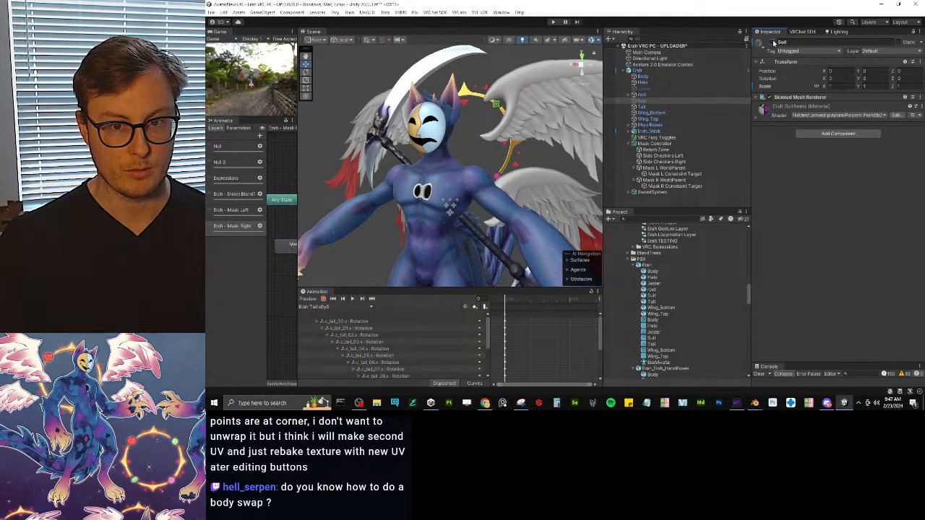
{"action": "left_click", "coordinate": [772, 43]}
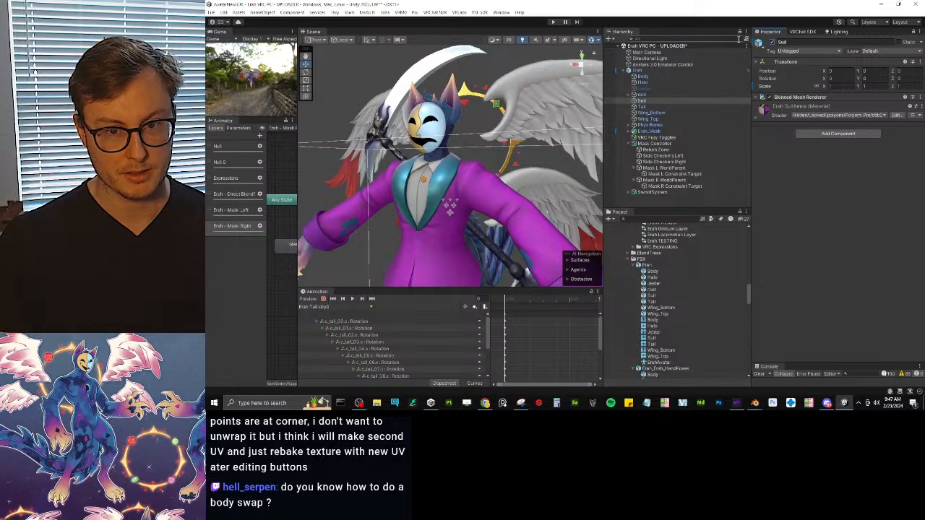
{"action": "left_click", "coordinate": [771, 43]}
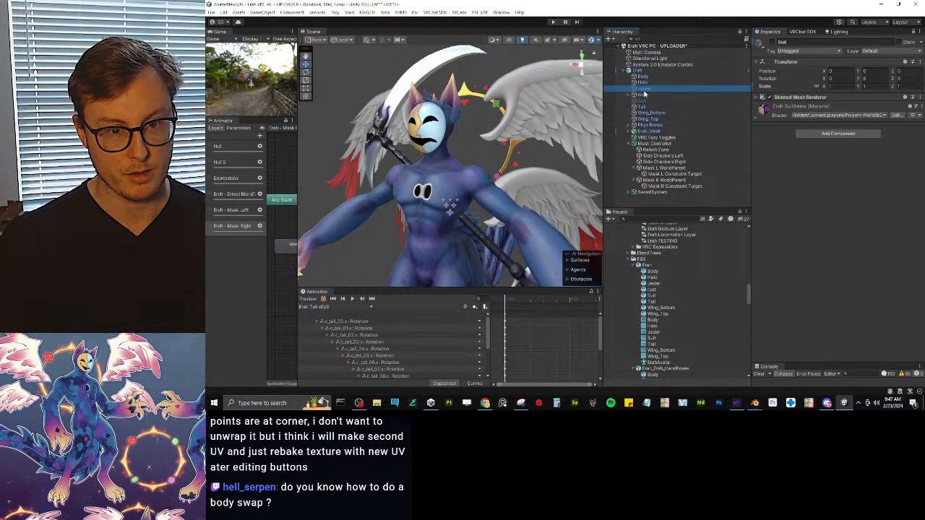
{"action": "left_click", "coordinate": [772, 43]}
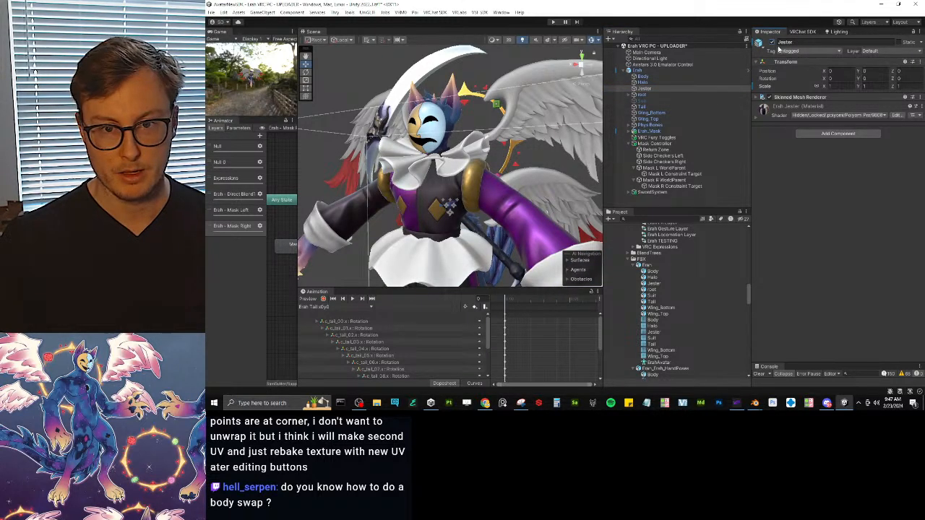
{"action": "left_click", "coordinate": [772, 43]}
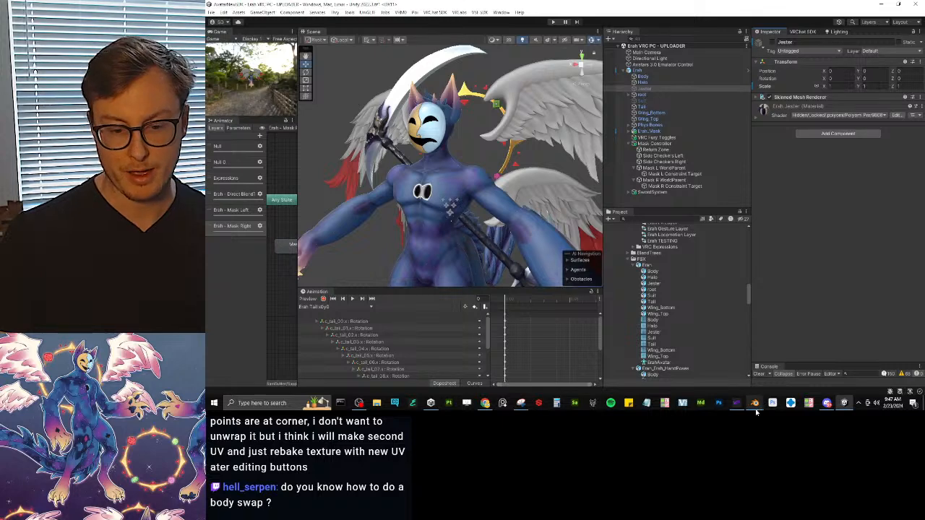
Switch to Blender, dismiss the Auto-Rig Pro FBX export dialog without exporting, and save the Erah.blend file.
{"action": "left_click", "coordinate": [723, 372]}
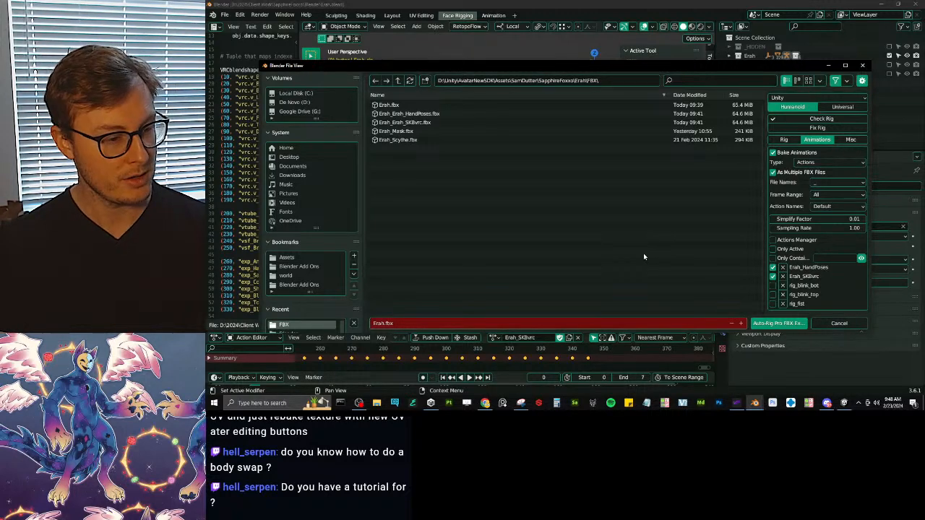
{"action": "key", "text": "Escape"}
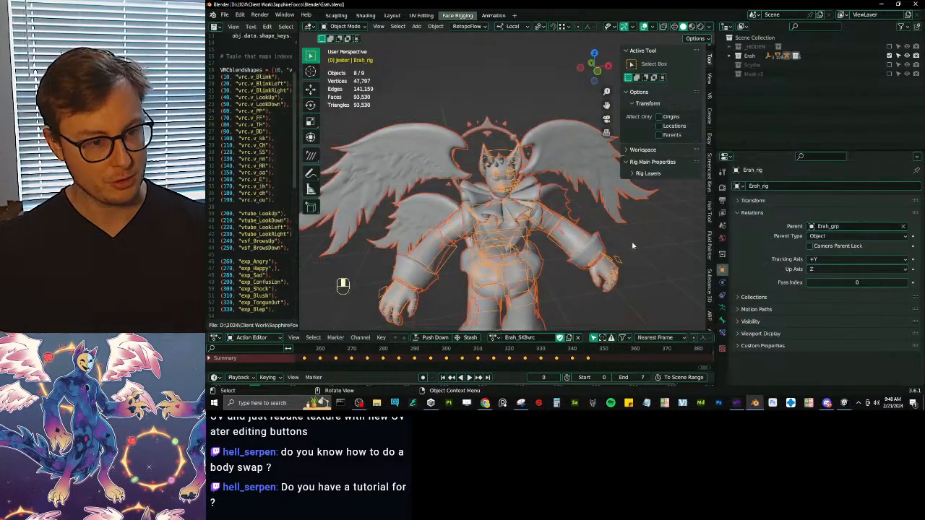
{"action": "key", "text": "ctrl+s"}
{"action": "mouse_move", "coordinate": [592, 239]}
{"action": "middle_mouse_down"}
{"action": "mouse_move", "coordinate": [506, 239]}
{"action": "mouse_move", "coordinate": [599, 235]}
{"action": "middle_mouse_up"}
Switch back to Unity and open the Erah_Erah_HandPoses model's animation clip in a taller Animation window.
{"action": "key", "text": "alt+Tab"}
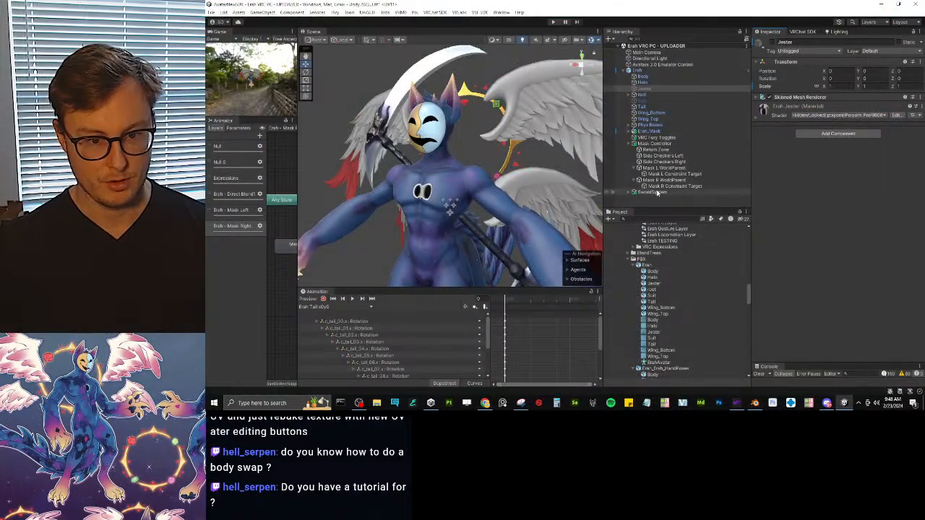
{"action": "left_click", "coordinate": [674, 186]}
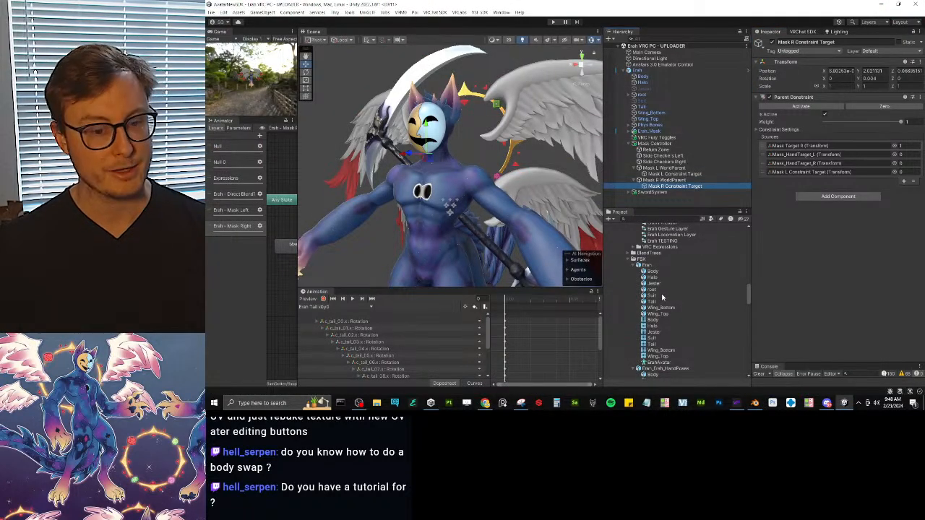
{"action": "scroll", "coordinate": [667, 317], "scroll_direction": "down", "scroll_amount": 3}
{"action": "scroll", "coordinate": [654, 325], "scroll_direction": "down", "scroll_amount": 5}
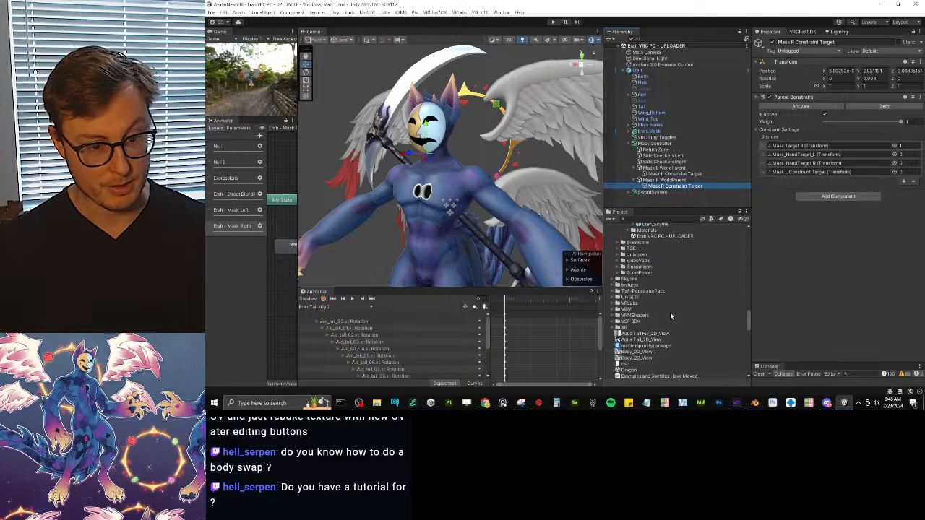
{"action": "left_click", "coordinate": [671, 297]}
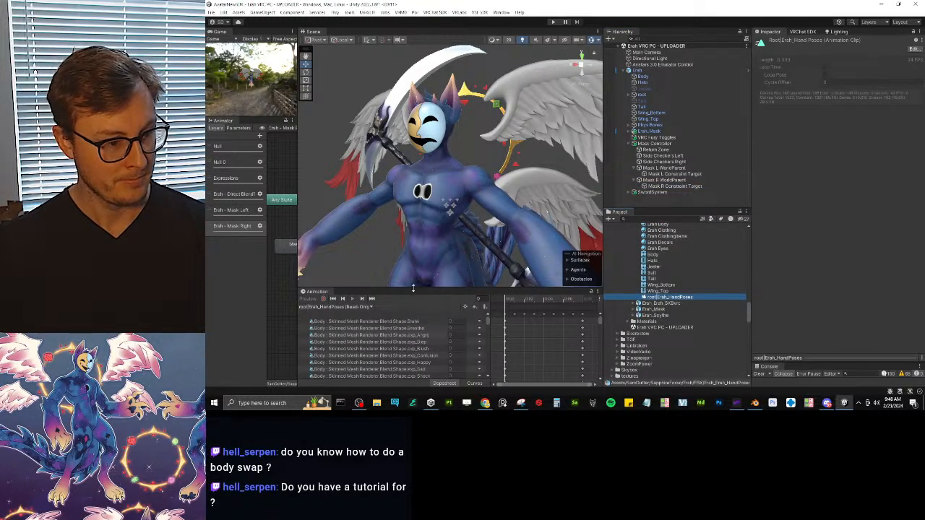
{"action": "left_click_drag", "start_coordinate": [480, 289], "coordinate": [480, 134]}
{"action": "left_click_drag", "start_coordinate": [488, 168], "coordinate": [494, 133]}
Set the animation type to Humanoid in the Erah_Erah_HandPoses model's rig import settings, keeping the unapplied changes.
{"action": "left_click", "coordinate": [657, 254]}
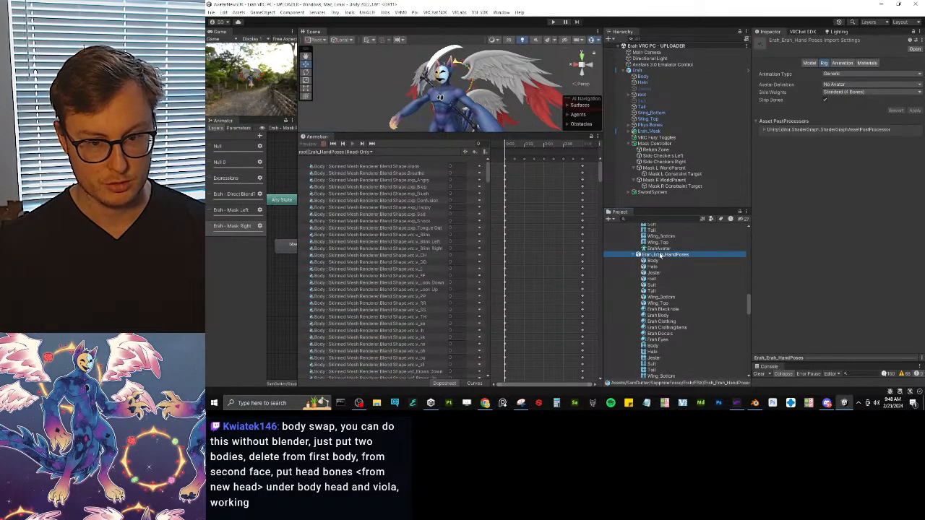
{"action": "scroll", "coordinate": [680, 242], "scroll_direction": "up", "scroll_amount": 5}
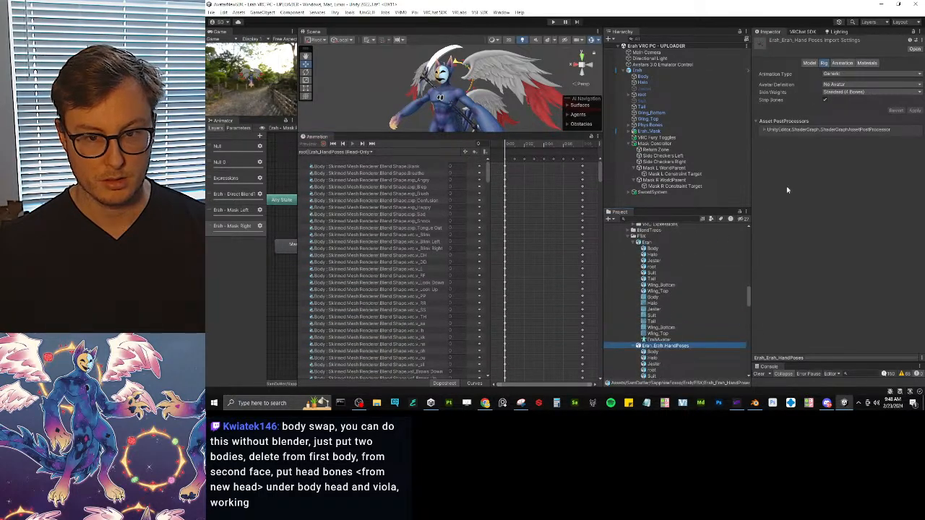
{"action": "left_click", "coordinate": [851, 74]}
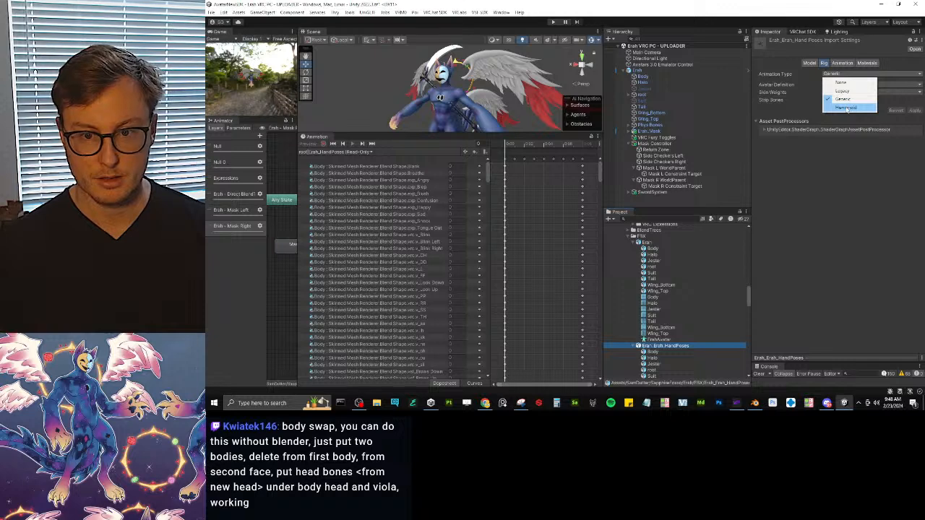
{"action": "left_click", "coordinate": [841, 107]}
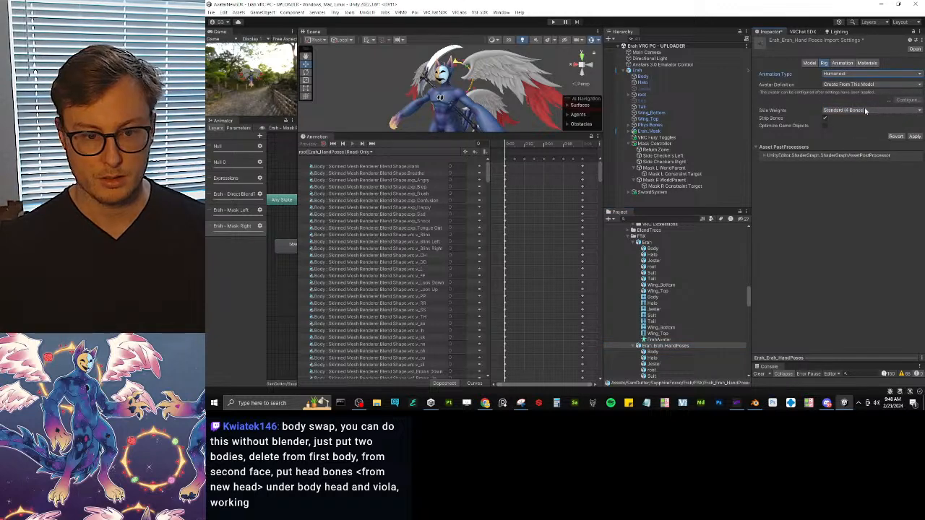
{"action": "left_click", "coordinate": [648, 243]}
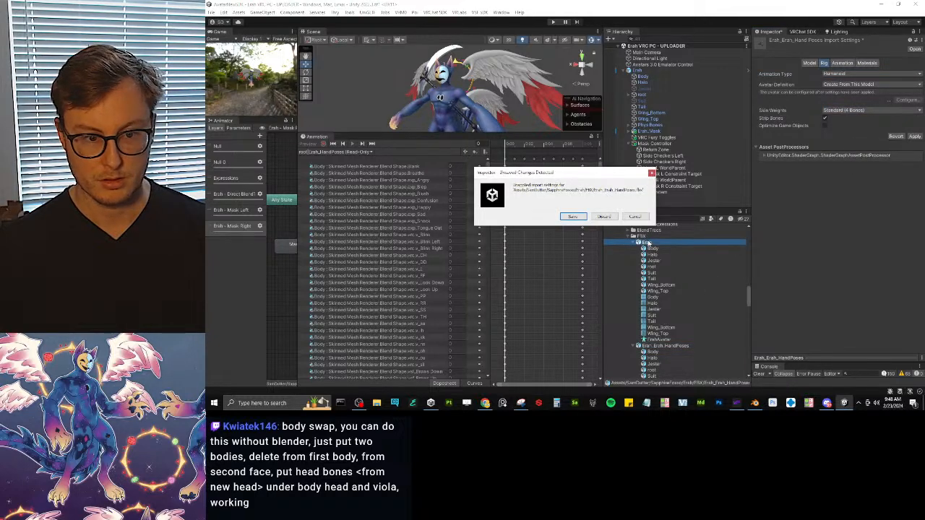
{"action": "key", "text": "Escape"}
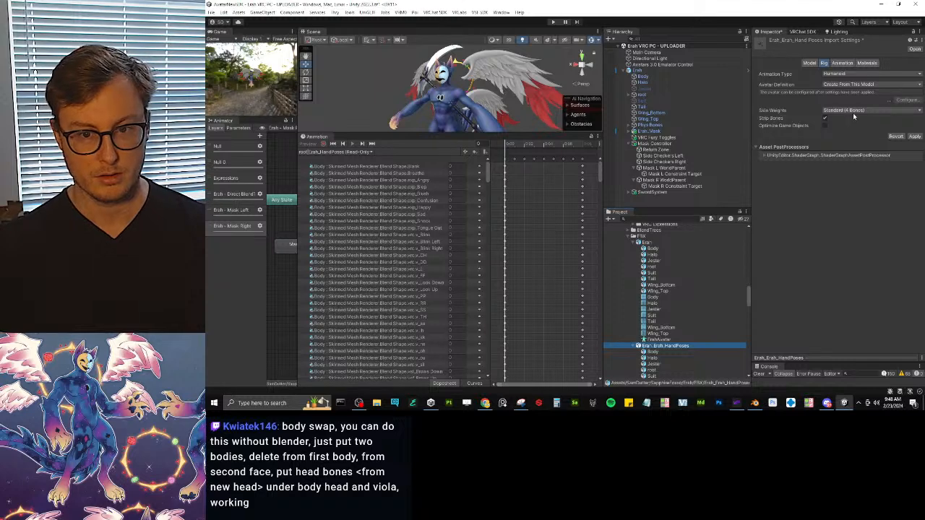
Set the avatar definition to Copy From Other Avatar with ErahAvatar as the source, and apply the import settings.
{"action": "left_click", "coordinate": [856, 84]}
{"action": "left_click", "coordinate": [859, 109]}
{"action": "left_click_drag", "start_coordinate": [639, 340], "coordinate": [871, 110]}
{"action": "left_click", "coordinate": [915, 137]}
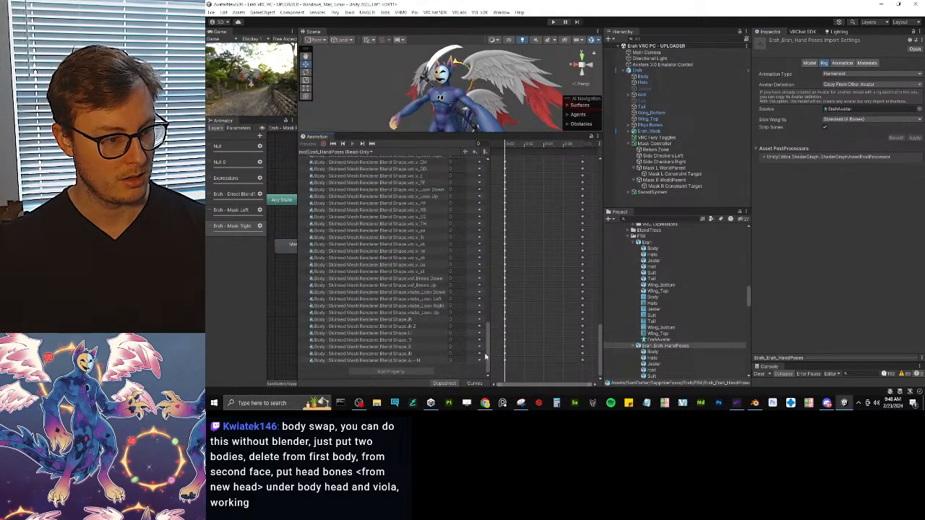
Duplicate the model's humanoid Erah_HandPoses clip and move the copy into Erah's Animations > Gestures folder, keeping both files.
{"action": "mouse_move", "coordinate": [486, 149]}
{"action": "left_mouse_down"}
{"action": "mouse_move", "coordinate": [483, 303]}
{"action": "mouse_move", "coordinate": [482, 137]}
{"action": "left_mouse_up"}
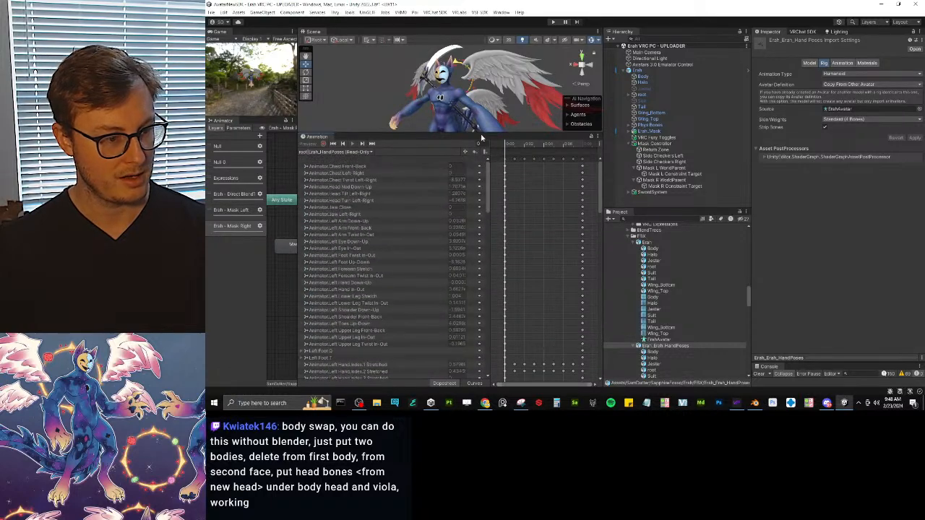
{"action": "scroll", "coordinate": [668, 330], "scroll_direction": "down", "scroll_amount": 4}
{"action": "left_click", "coordinate": [668, 365]}
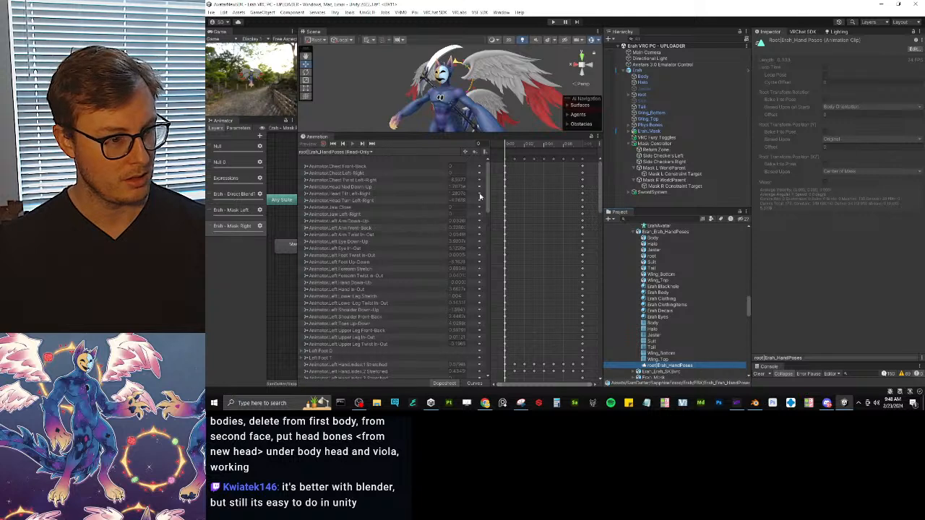
{"action": "scroll", "coordinate": [692, 302], "scroll_direction": "up", "scroll_amount": 3}
{"action": "scroll", "coordinate": [692, 300], "scroll_direction": "down", "scroll_amount": 5}
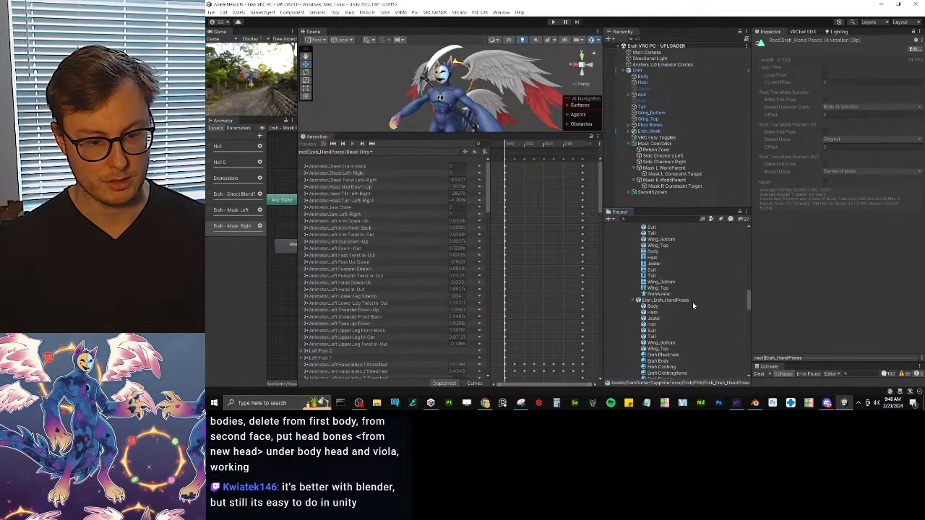
{"action": "left_click", "coordinate": [670, 275]}
{"action": "scroll", "coordinate": [688, 230], "scroll_direction": "up", "scroll_amount": 5}
{"action": "scroll", "coordinate": [680, 228], "scroll_direction": "up", "scroll_amount": 3}
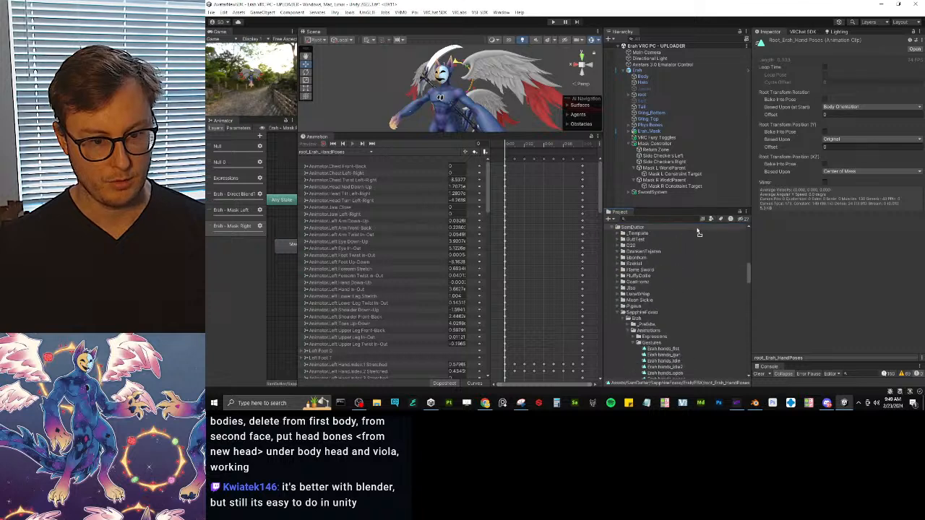
{"action": "left_click_drag", "start_coordinate": [666, 301], "coordinate": [654, 246]}
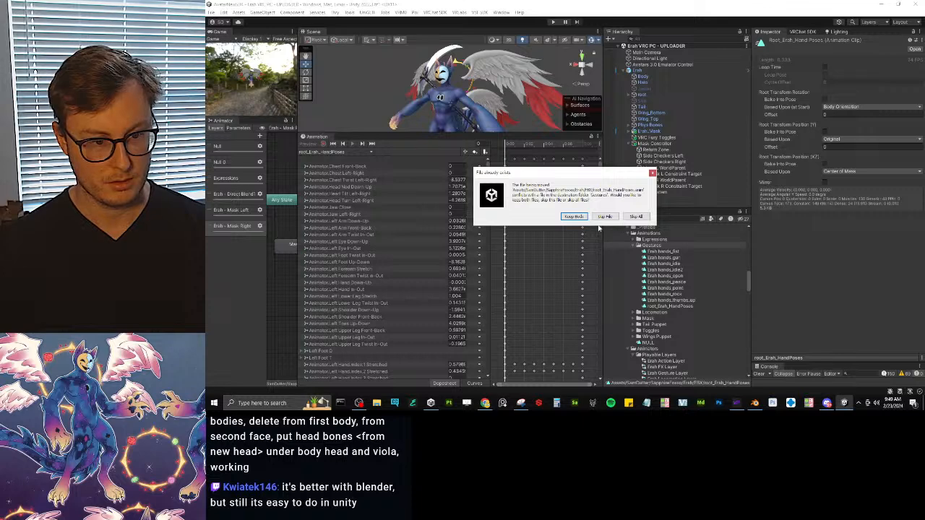
{"action": "left_click", "coordinate": [573, 216]}
Delete the old non-humanoid root_Erah_HandPoses clip from the Gestures folder and open root_Erah_HandPoses - Copy.
{"action": "left_click", "coordinate": [690, 313]}
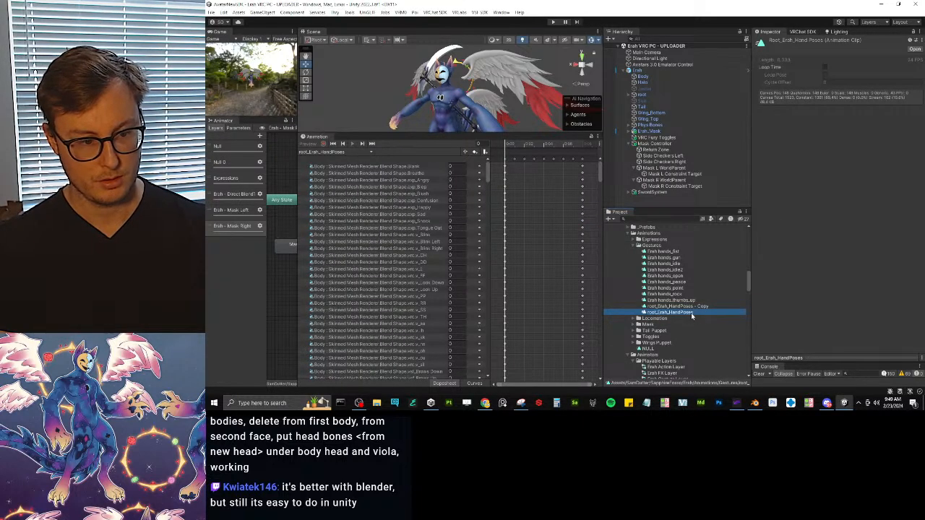
{"action": "key", "text": "ctrl+d"}
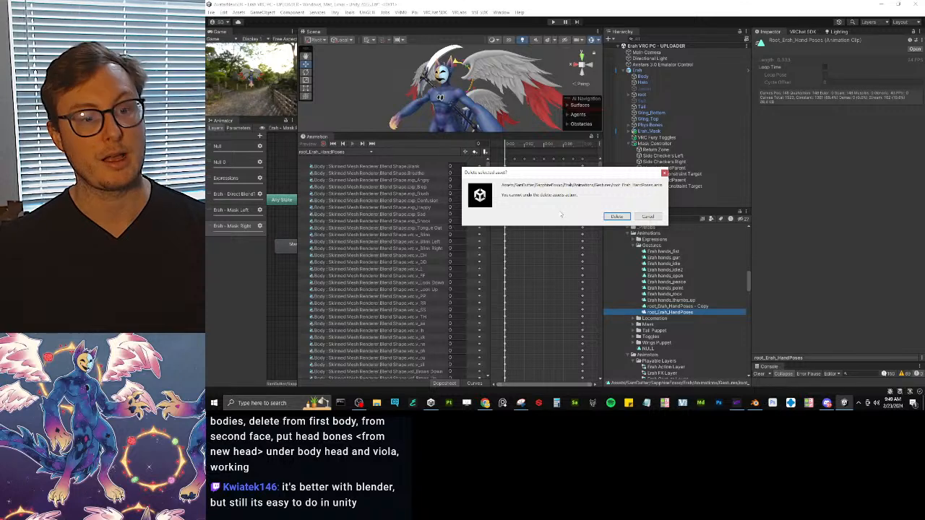
{"action": "left_click", "coordinate": [616, 217]}
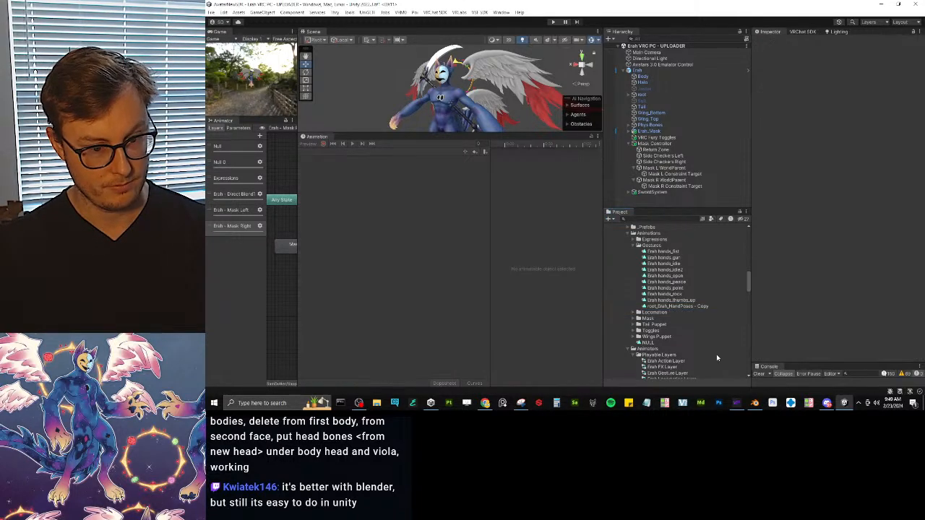
{"action": "left_click", "coordinate": [678, 306]}
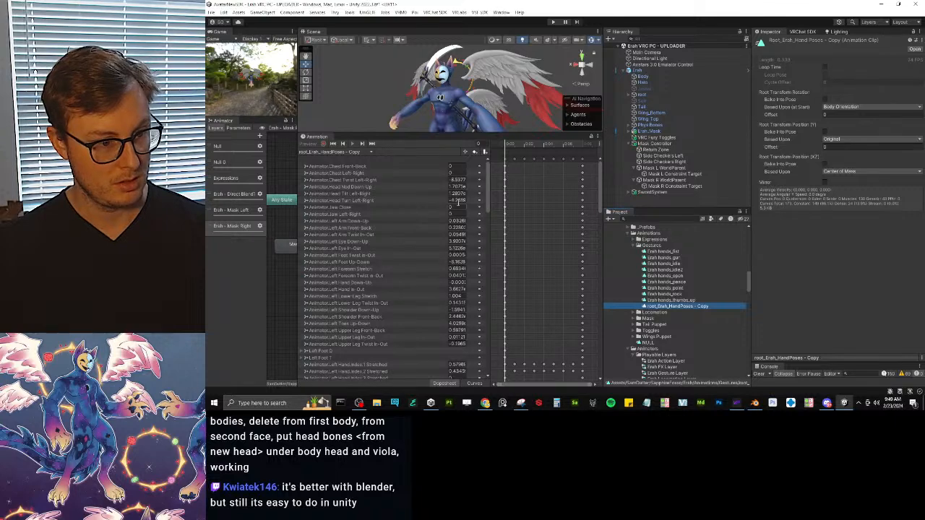
Widen the keyframe timeline and delete all Body Skinned Mesh Renderer blend shape properties from the root_Erah_HandPoses - Copy clip.
{"action": "left_click_drag", "start_coordinate": [489, 199], "coordinate": [525, 199]}
{"action": "left_click_drag", "start_coordinate": [604, 234], "coordinate": [556, 243]}
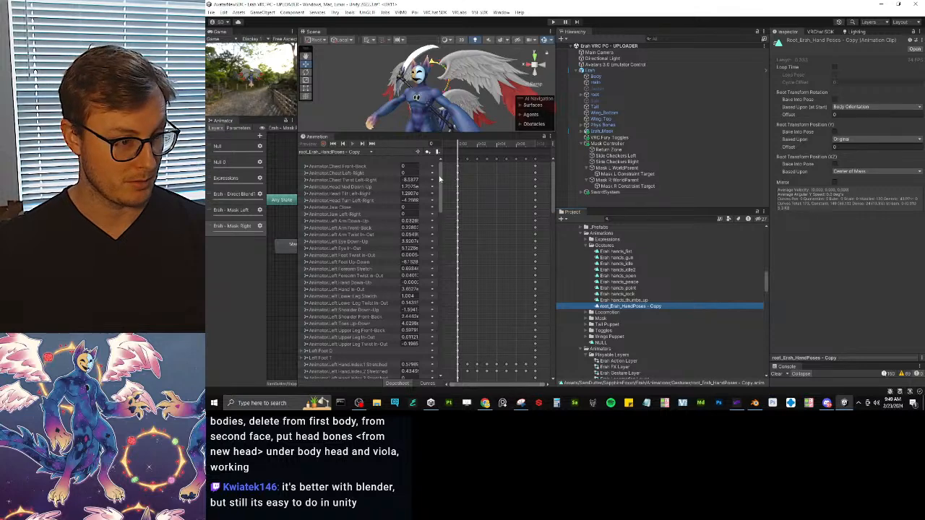
{"action": "left_click_drag", "start_coordinate": [450, 181], "coordinate": [443, 364]}
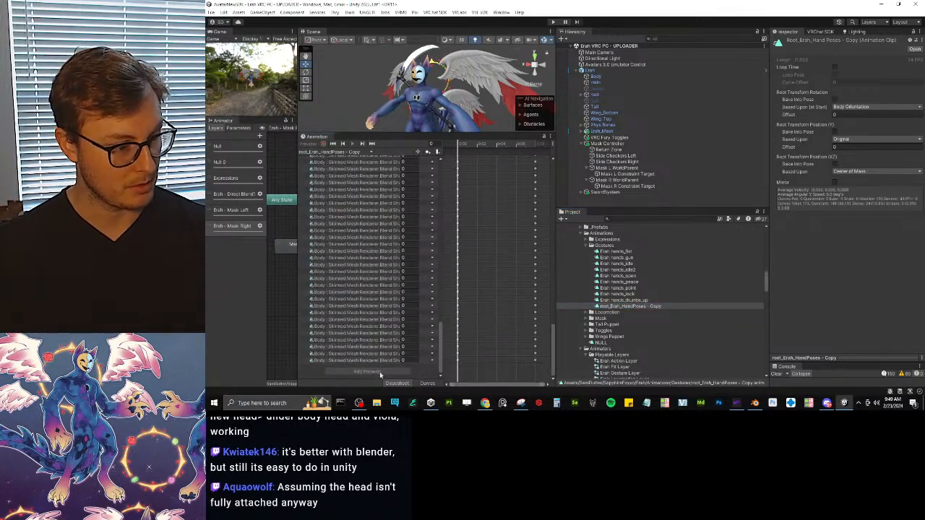
{"action": "left_click", "coordinate": [370, 362]}
{"action": "scroll", "coordinate": [318, 282], "scroll_direction": "up", "scroll_amount": 3}
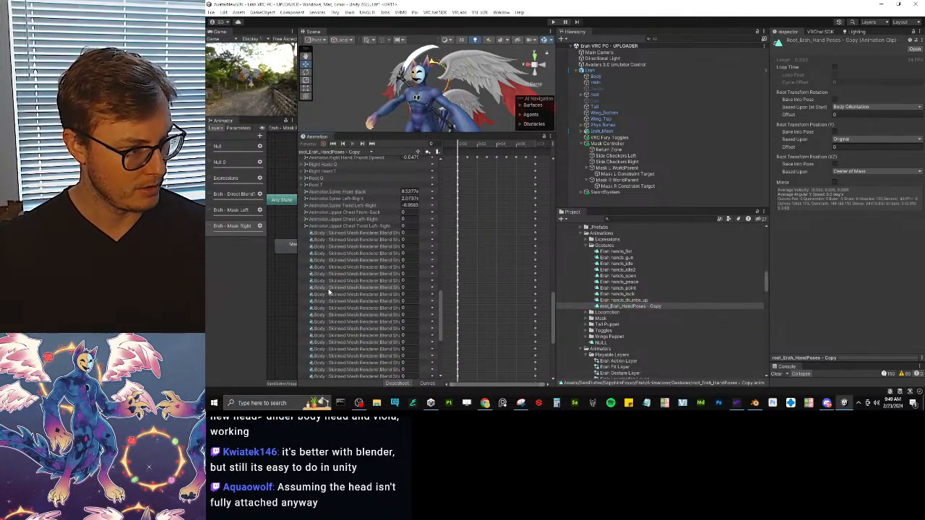
{"action": "left_click", "coordinate": [339, 233], "text": "shift"}
{"action": "key", "text": "Delete"}
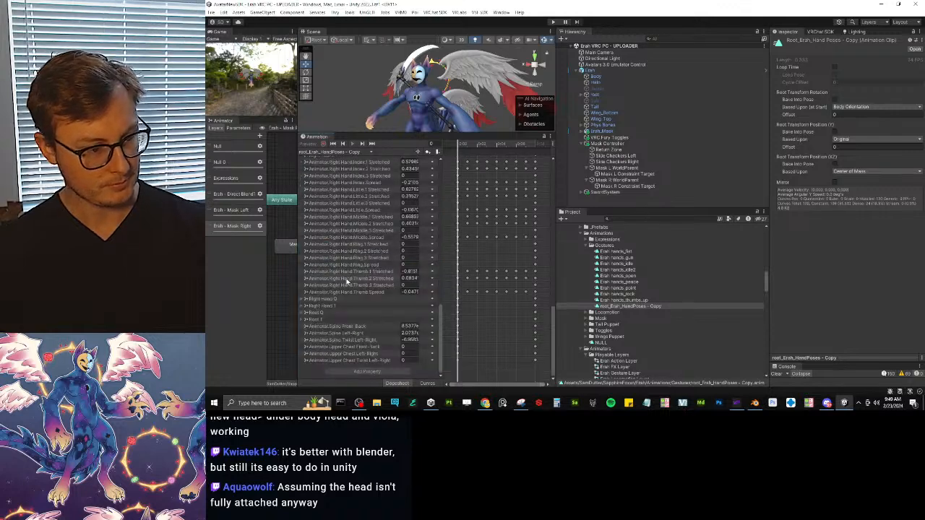
Compare the copied hand poses clip's animated properties with those in the existing Erah hands_thumbs_up clip.
{"action": "scroll", "coordinate": [382, 318], "scroll_direction": "up", "scroll_amount": 10}
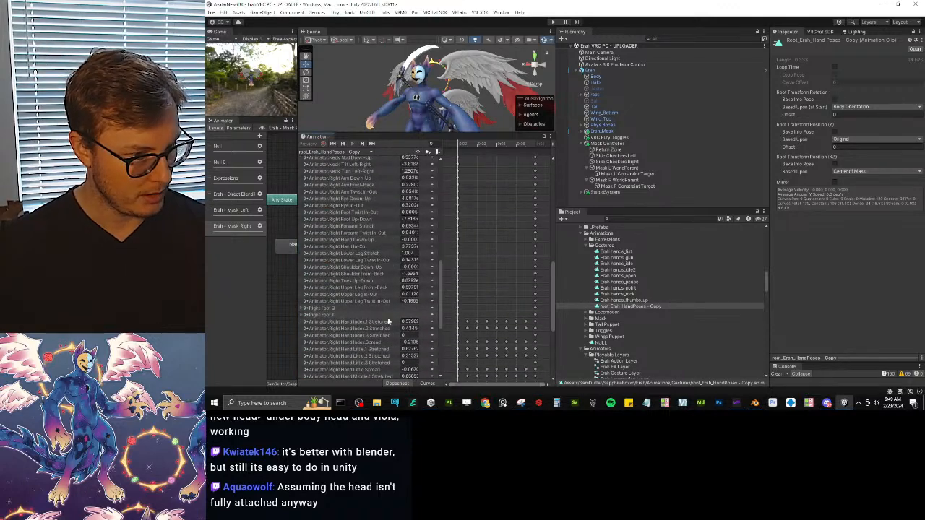
{"action": "scroll", "coordinate": [387, 324], "scroll_direction": "up", "scroll_amount": 2}
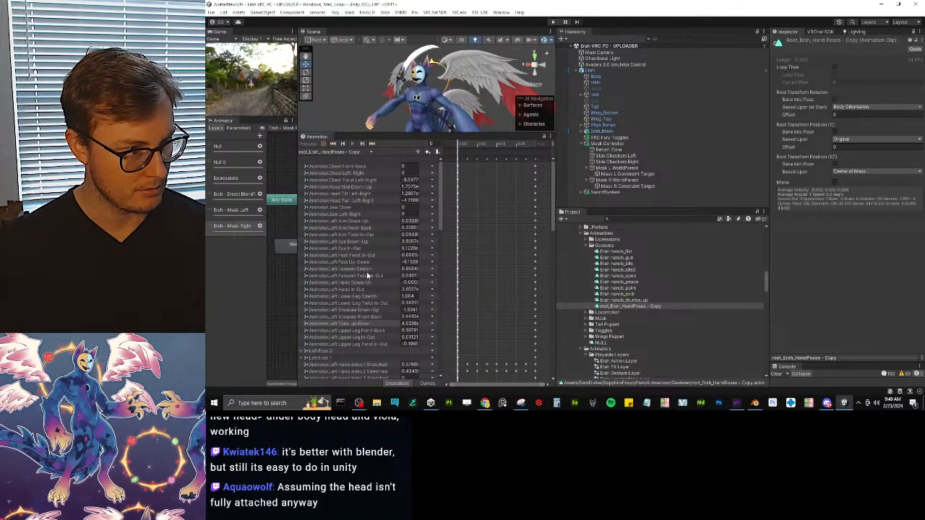
{"action": "scroll", "coordinate": [506, 269], "scroll_direction": "up", "scroll_amount": 8}
{"action": "scroll", "coordinate": [482, 286], "scroll_direction": "down", "scroll_amount": 7}
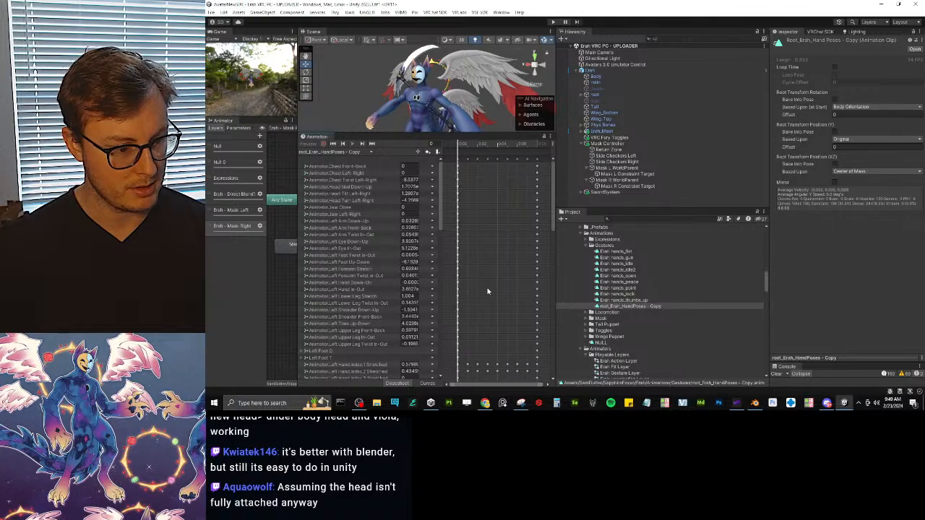
{"action": "left_click", "coordinate": [627, 300]}
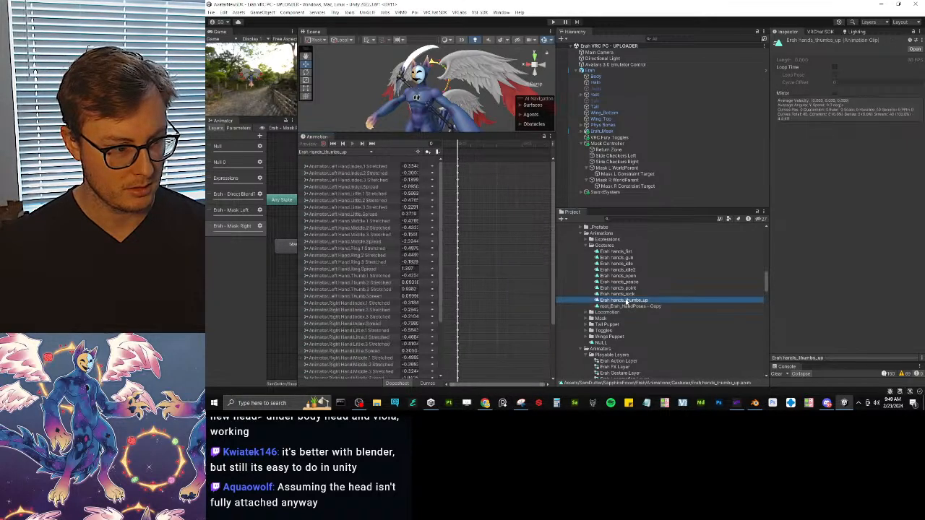
{"action": "left_click", "coordinate": [625, 307]}
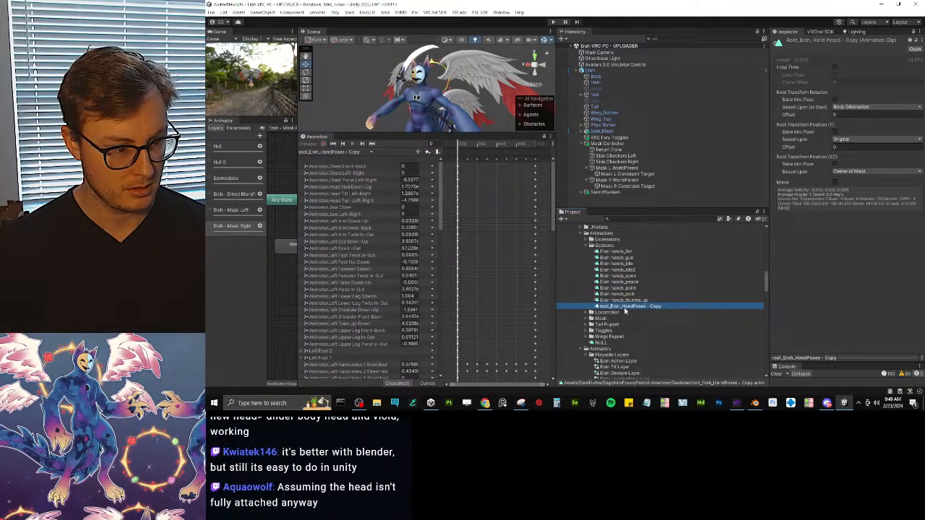
{"action": "left_click", "coordinate": [625, 301]}
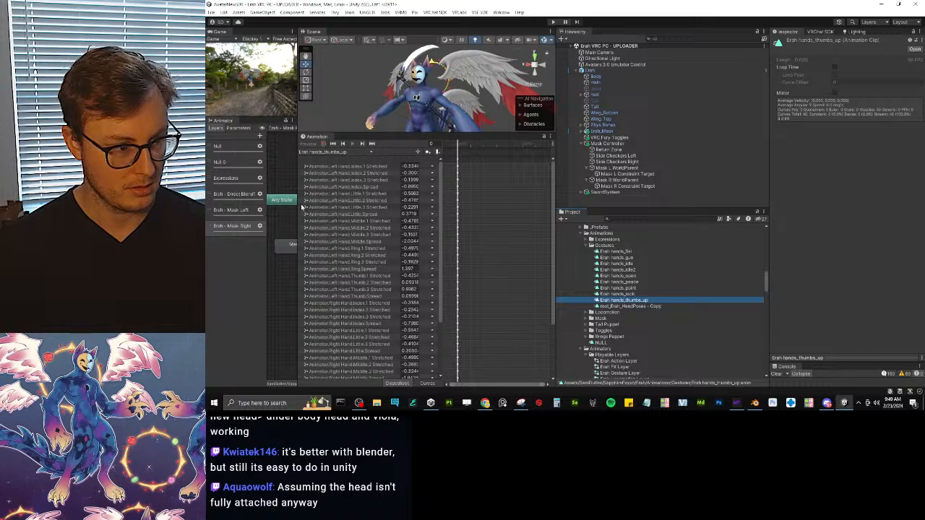
{"action": "left_click", "coordinate": [611, 305]}
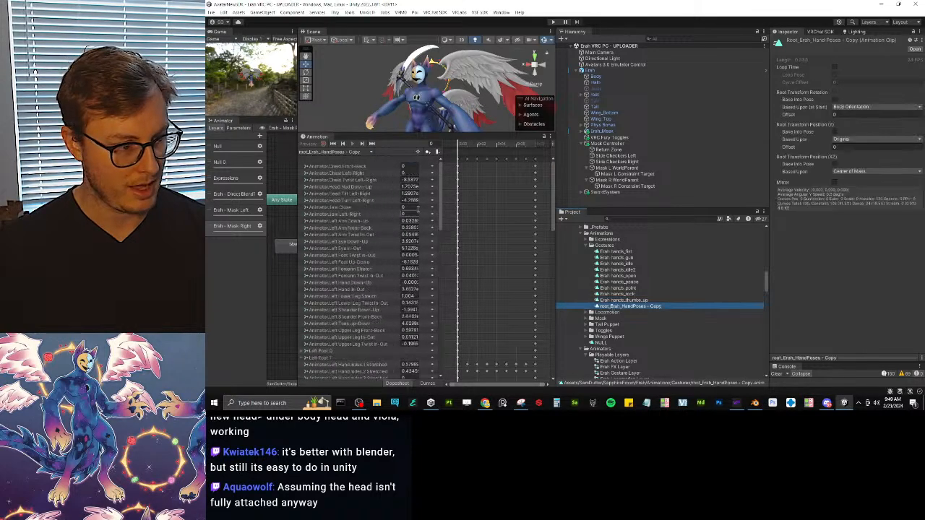
Delete the Root Q and T, Spine and Upper Chest properties from the copied clip, plus Right Foot Q and T.
{"action": "scroll", "coordinate": [438, 257], "scroll_direction": "down", "scroll_amount": 10}
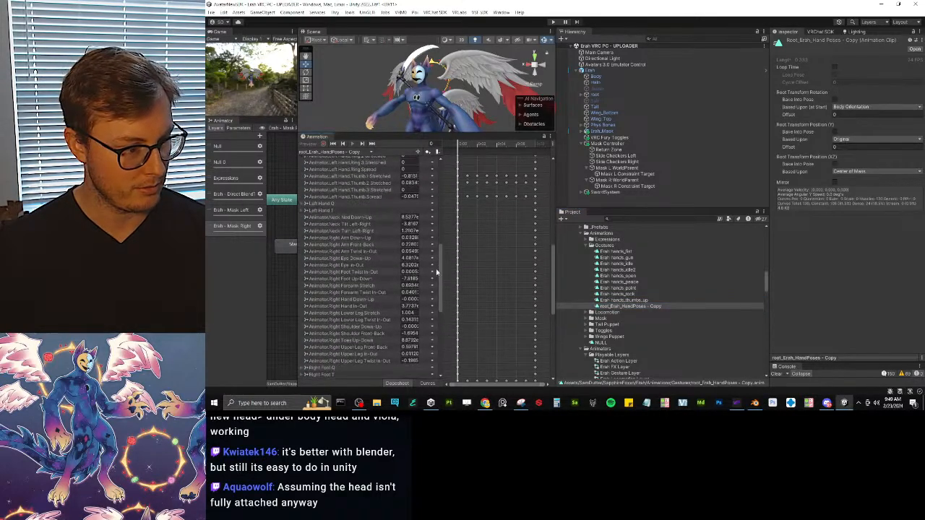
{"action": "left_click", "coordinate": [379, 360]}
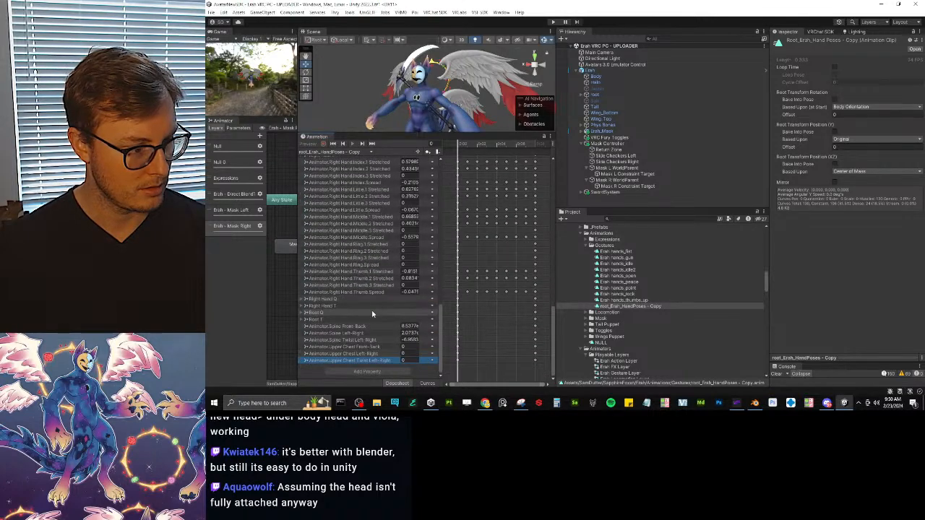
{"action": "left_click", "coordinate": [328, 313], "text": "shift"}
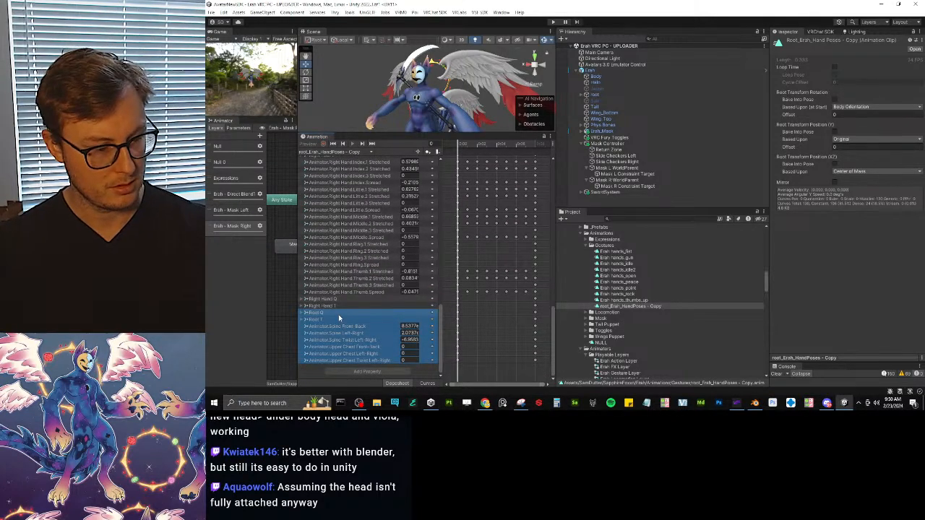
{"action": "key", "text": "Delete"}
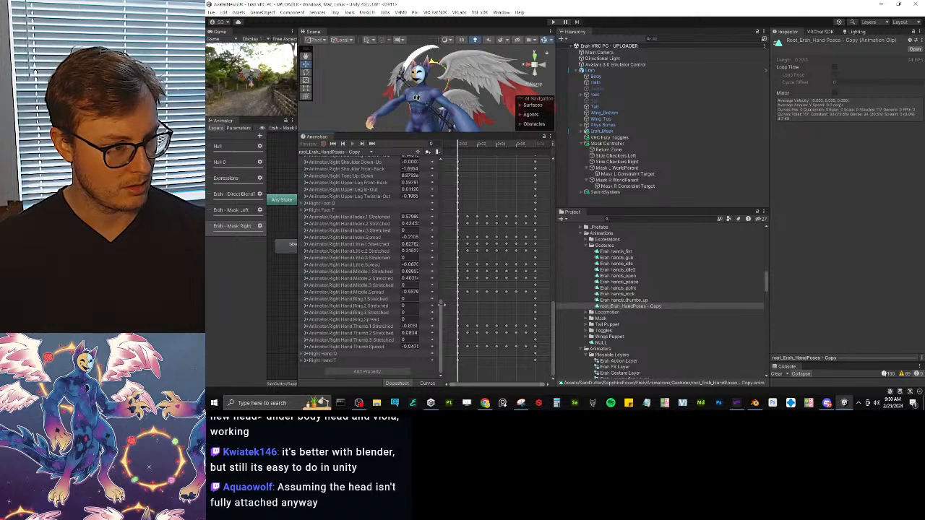
{"action": "left_click", "coordinate": [331, 209]}
{"action": "left_click", "coordinate": [330, 204], "text": "shift"}
{"action": "key", "text": "Delete"}
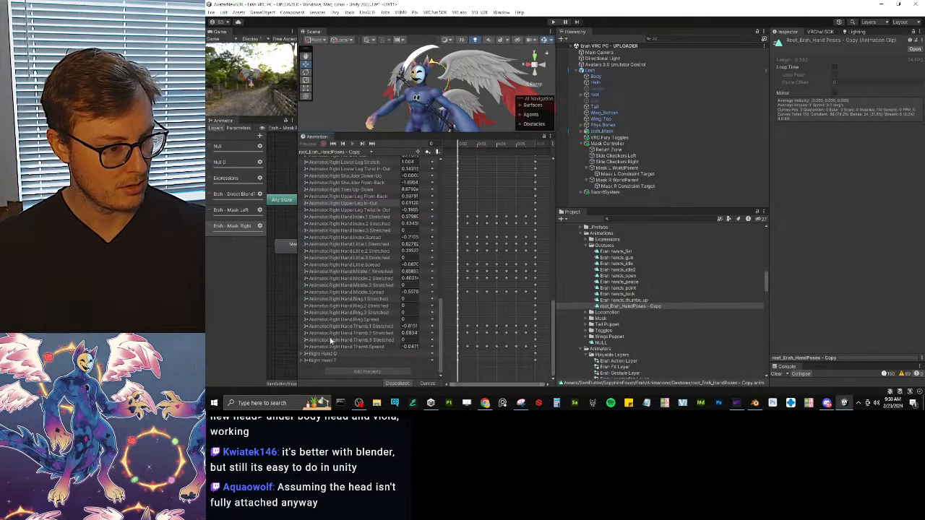
Delete every property above the left-hand finger curves, from Chest Front-Back through Left Foot T.
{"action": "scroll", "coordinate": [416, 275], "scroll_direction": "up", "scroll_amount": 8}
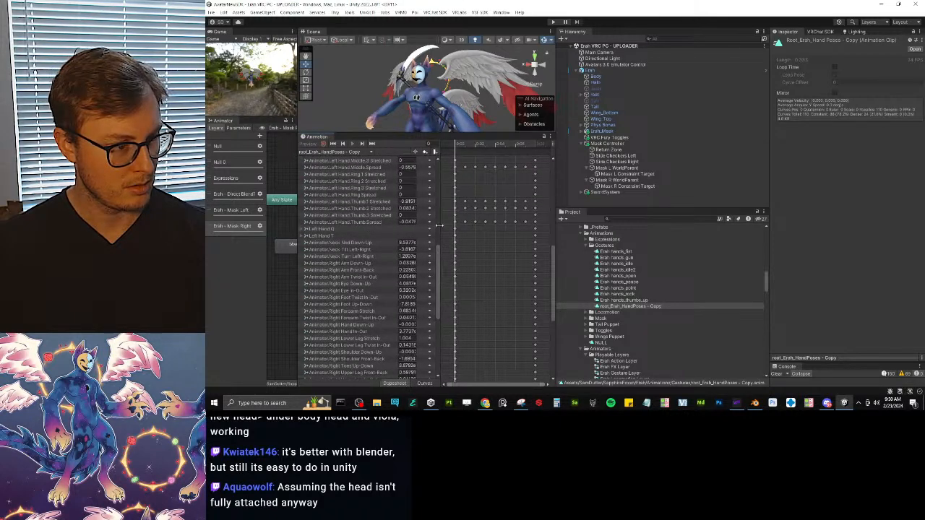
{"action": "left_click_drag", "start_coordinate": [443, 253], "coordinate": [440, 221]}
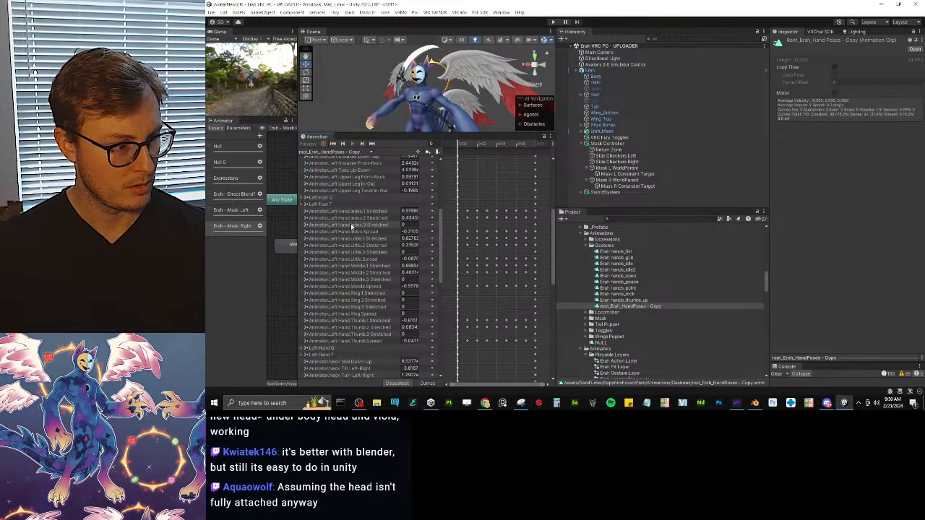
{"action": "left_click", "coordinate": [336, 205]}
{"action": "scroll", "coordinate": [361, 210], "scroll_direction": "up", "scroll_amount": 7}
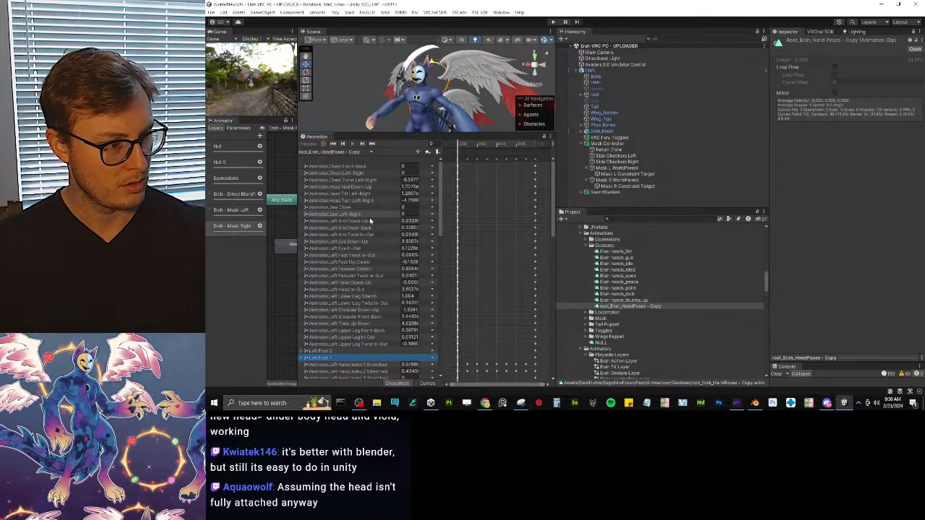
{"action": "left_click", "coordinate": [352, 166], "text": "shift"}
{"action": "key", "text": "Delete"}
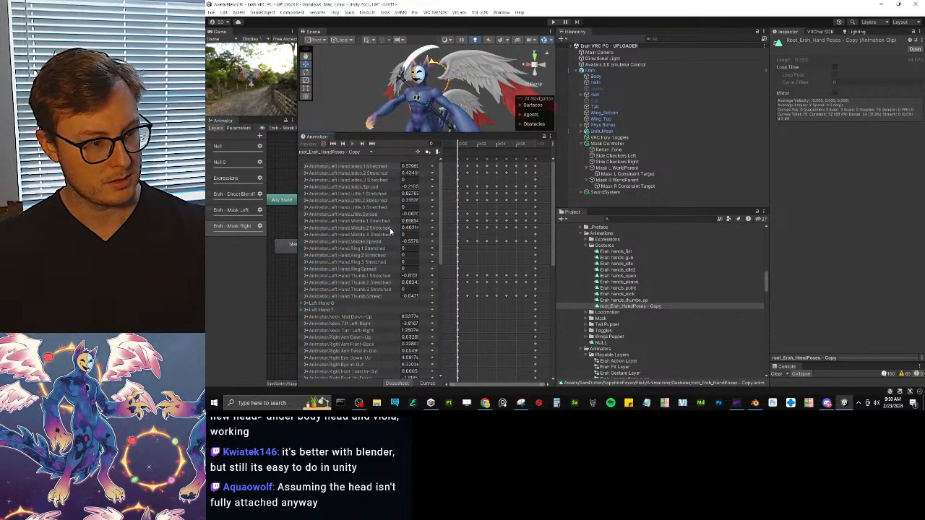
Delete the properties between the two hands' curves, from Neck Nod Down-Up through Right Upper Leg Twist In-Out.
{"action": "scroll", "coordinate": [392, 232], "scroll_direction": "down", "scroll_amount": 8}
{"action": "scroll", "coordinate": [392, 232], "scroll_direction": "up", "scroll_amount": 10}
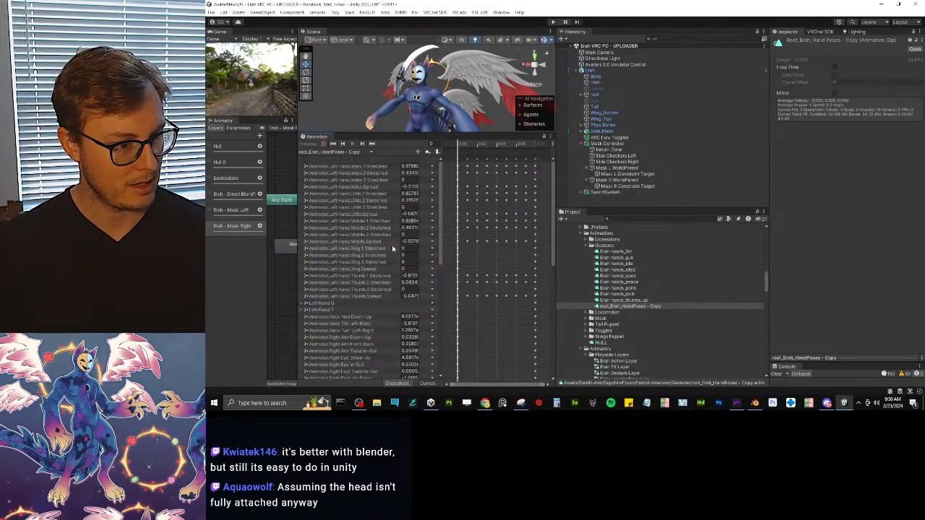
{"action": "scroll", "coordinate": [391, 245], "scroll_direction": "down", "scroll_amount": 5}
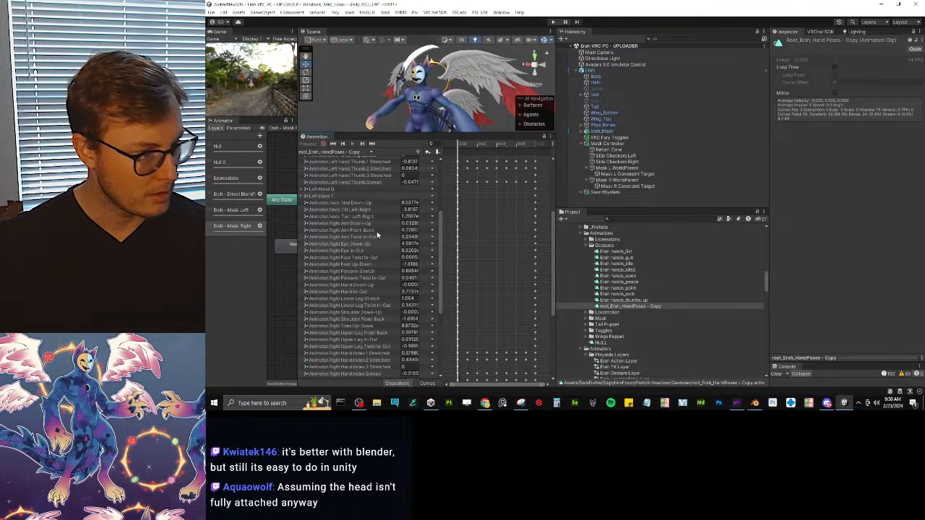
{"action": "left_click", "coordinate": [347, 203]}
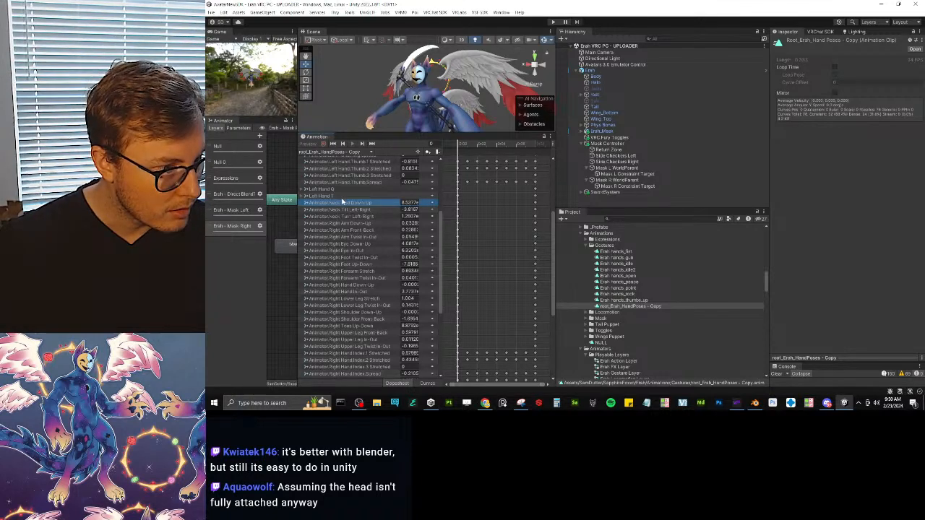
{"action": "scroll", "coordinate": [367, 298], "scroll_direction": "down", "scroll_amount": 2}
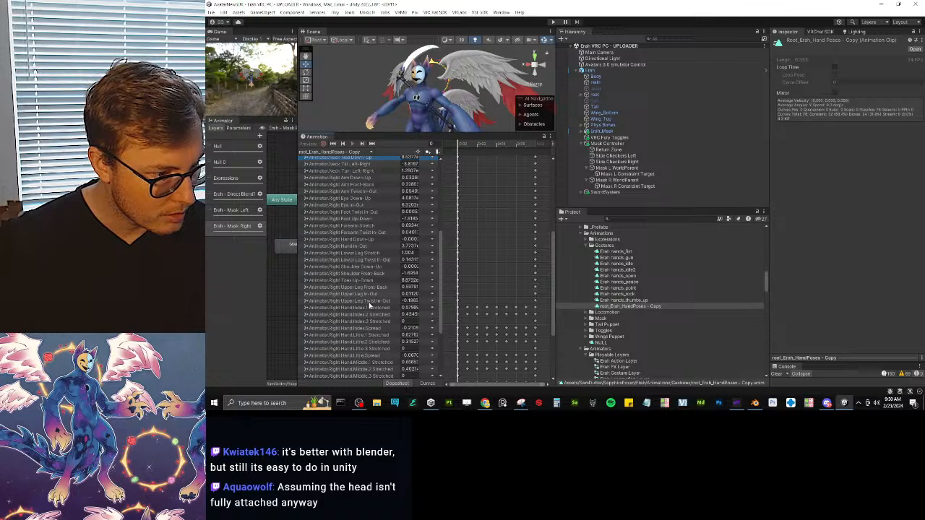
{"action": "left_click", "coordinate": [369, 302], "text": "shift"}
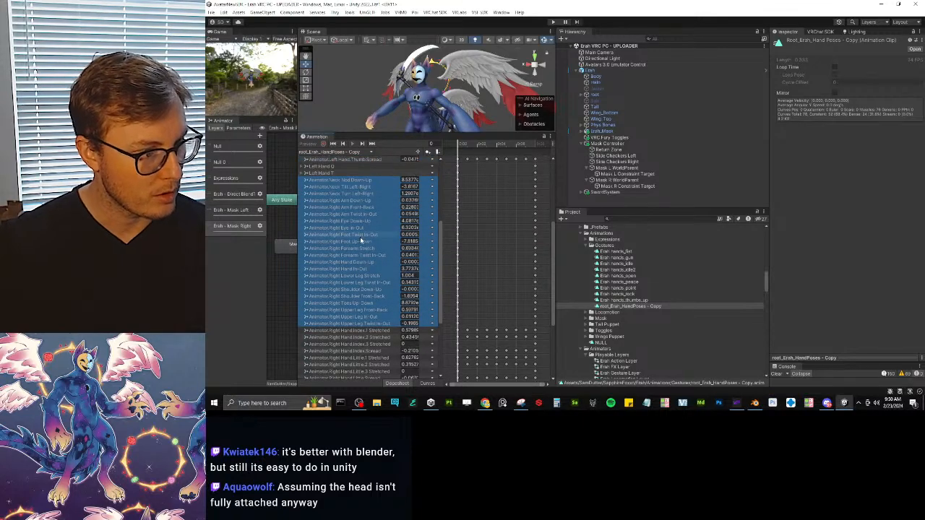
{"action": "key", "text": "Delete"}
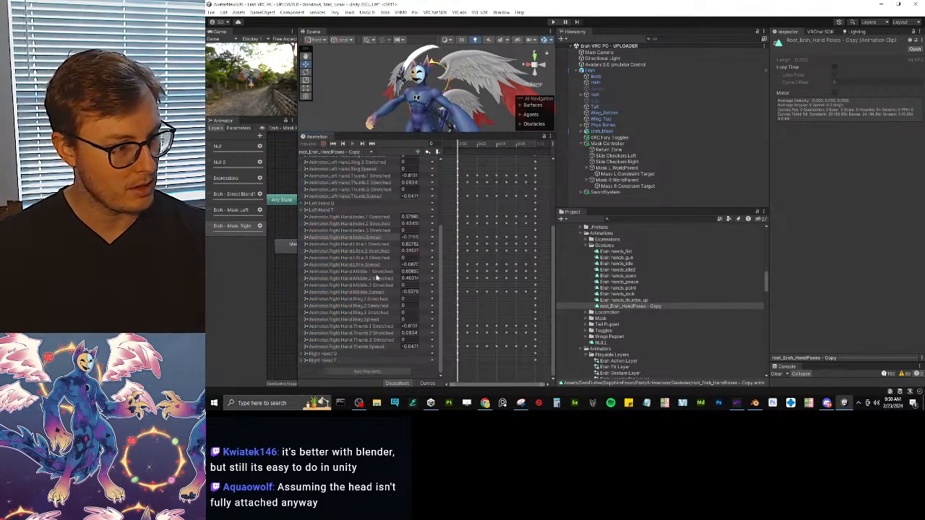
Check the copied clip against Erah hands_thumbs_up and delete its Left Hand Q and T and Right Hand Q and T properties.
{"action": "scroll", "coordinate": [378, 278], "scroll_direction": "up", "scroll_amount": 4}
{"action": "left_click", "coordinate": [627, 300]}
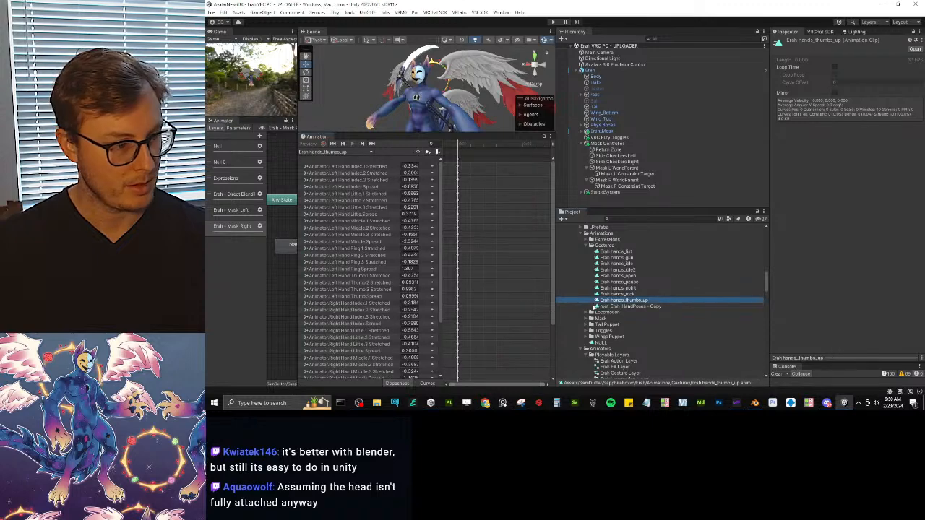
{"action": "left_click", "coordinate": [647, 306]}
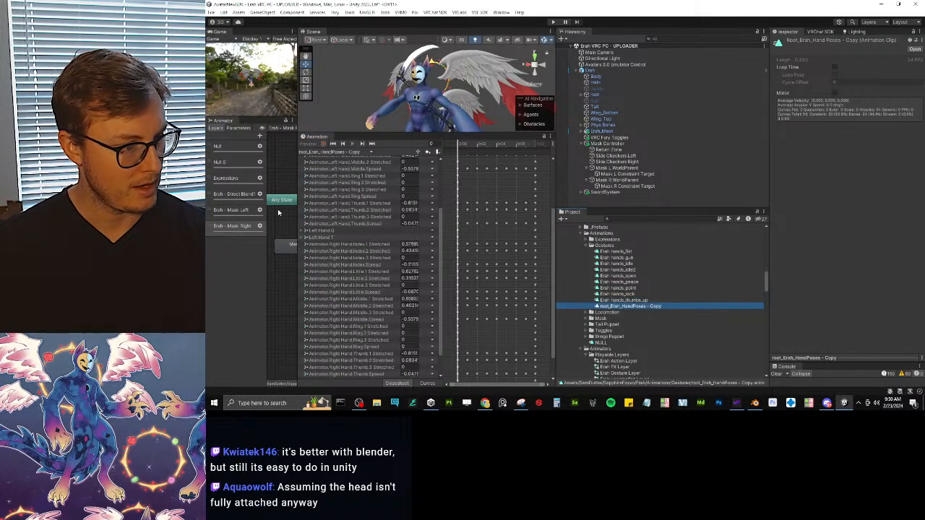
{"action": "left_click", "coordinate": [336, 310], "text": "ctrl"}
{"action": "scroll", "coordinate": [337, 310], "scroll_direction": "down", "scroll_amount": 4}
{"action": "left_click", "coordinate": [338, 353], "text": "ctrl"}
{"action": "left_click", "coordinate": [340, 360], "text": "ctrl"}
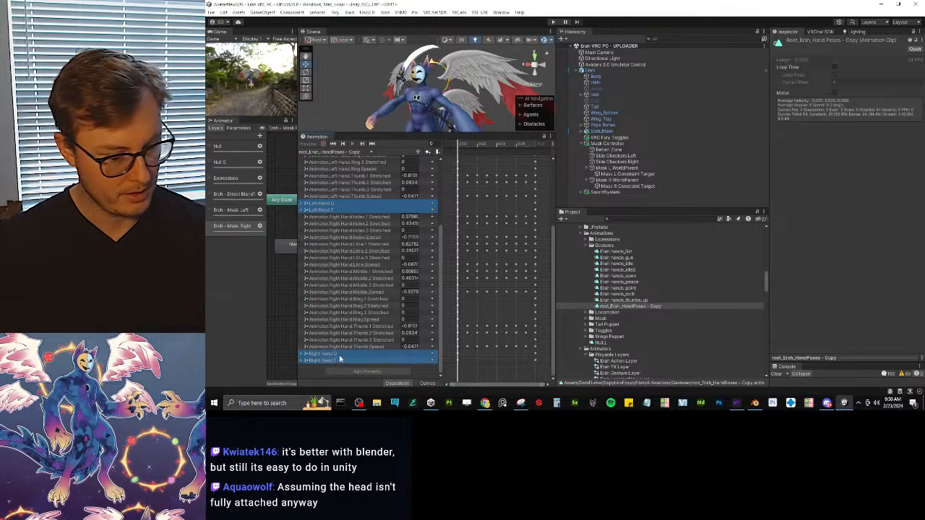
{"action": "key", "text": "Delete"}
{"action": "scroll", "coordinate": [345, 330], "scroll_direction": "up", "scroll_amount": 4}
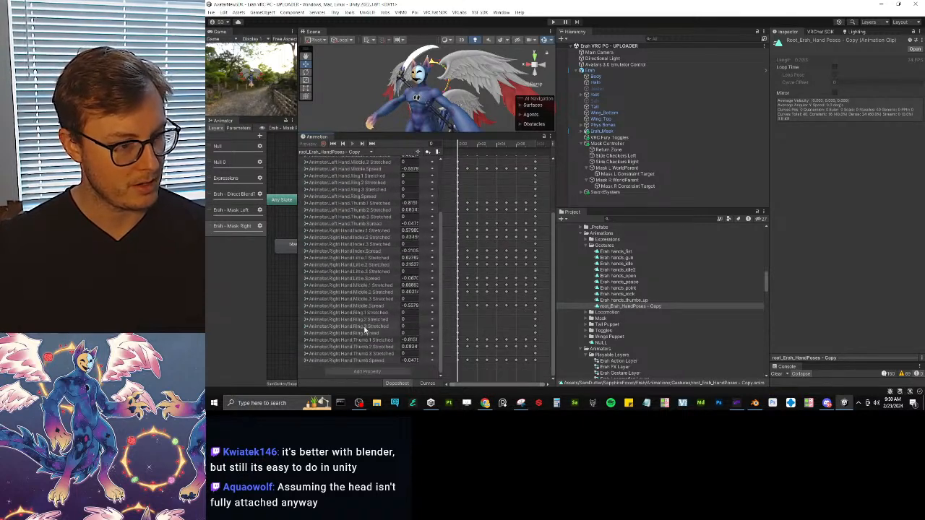
Compare the cleaned hand poses clip's finger properties with the existing idle2, point, thumbs_up and rock gesture clips.
{"action": "left_click", "coordinate": [616, 269]}
{"action": "left_click", "coordinate": [619, 288]}
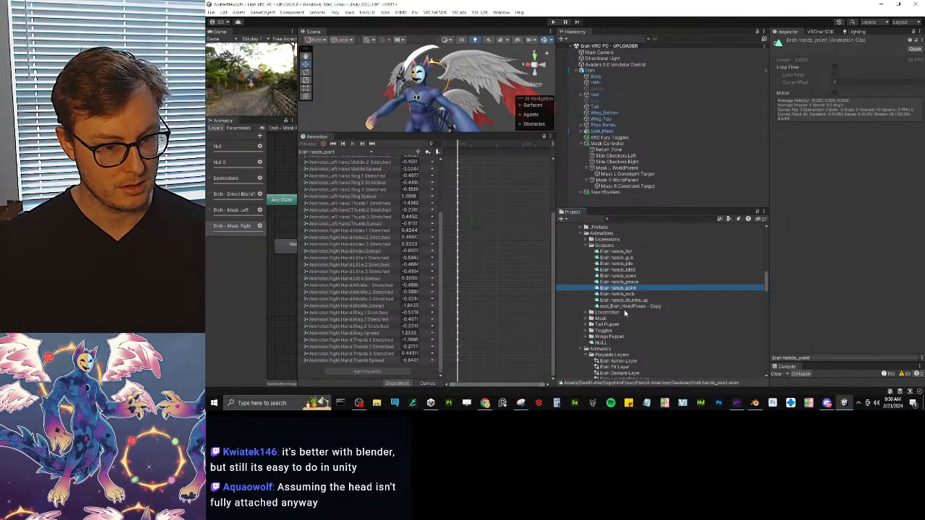
{"action": "left_click", "coordinate": [627, 306]}
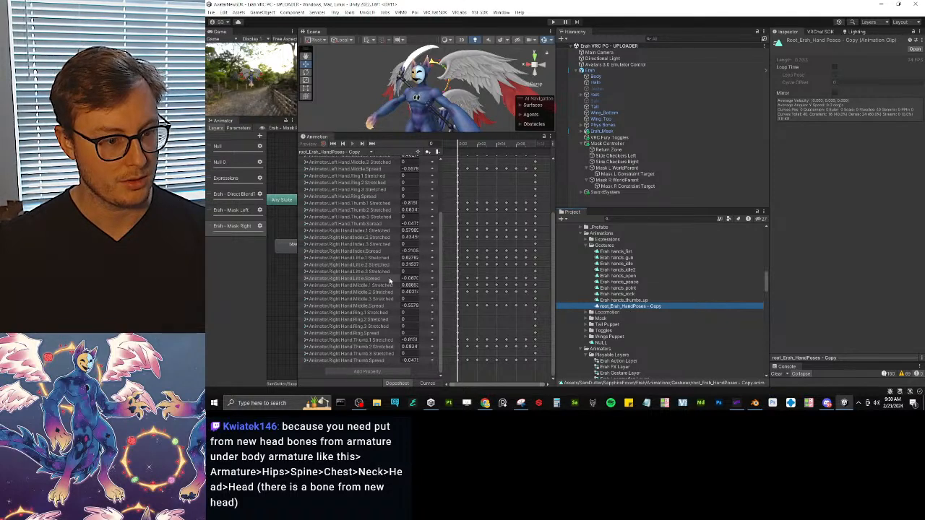
{"action": "left_click", "coordinate": [615, 300]}
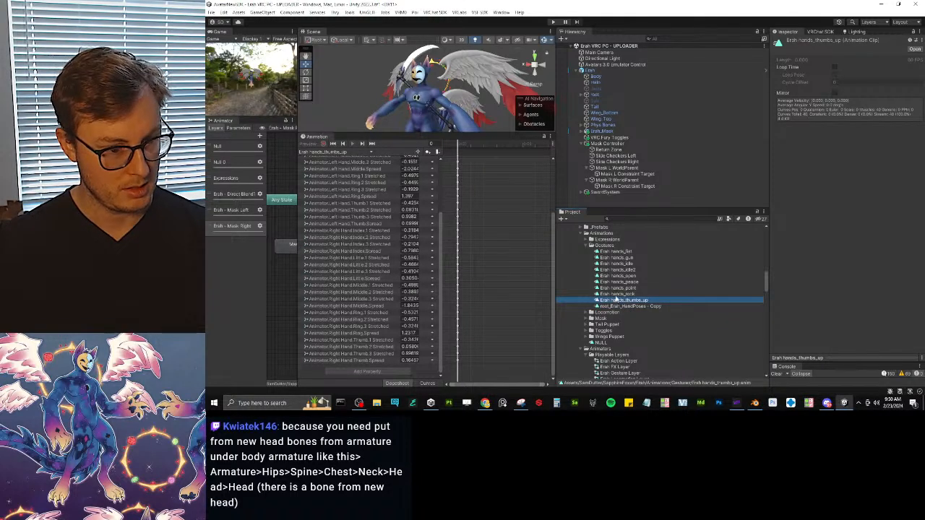
{"action": "left_click", "coordinate": [614, 294]}
{"action": "left_click", "coordinate": [619, 306]}
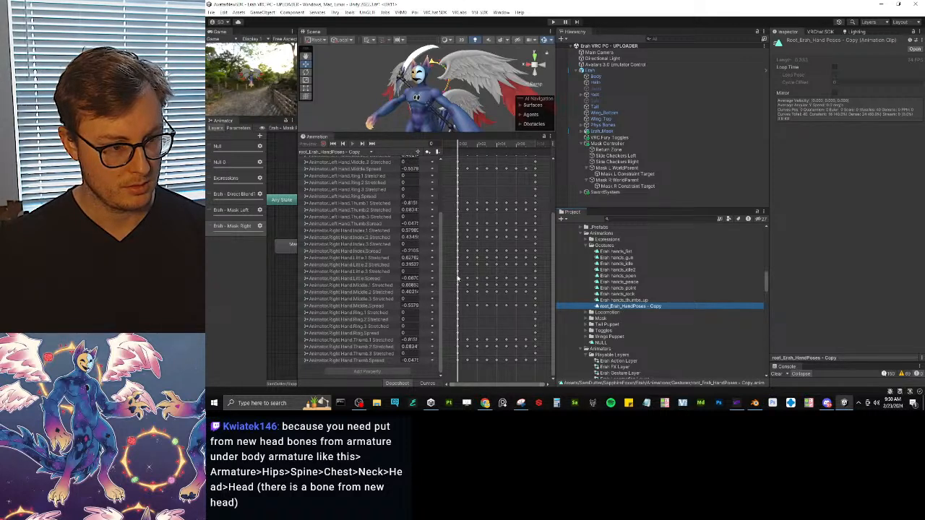
{"action": "scroll", "coordinate": [363, 267], "scroll_direction": "up", "scroll_amount": 5}
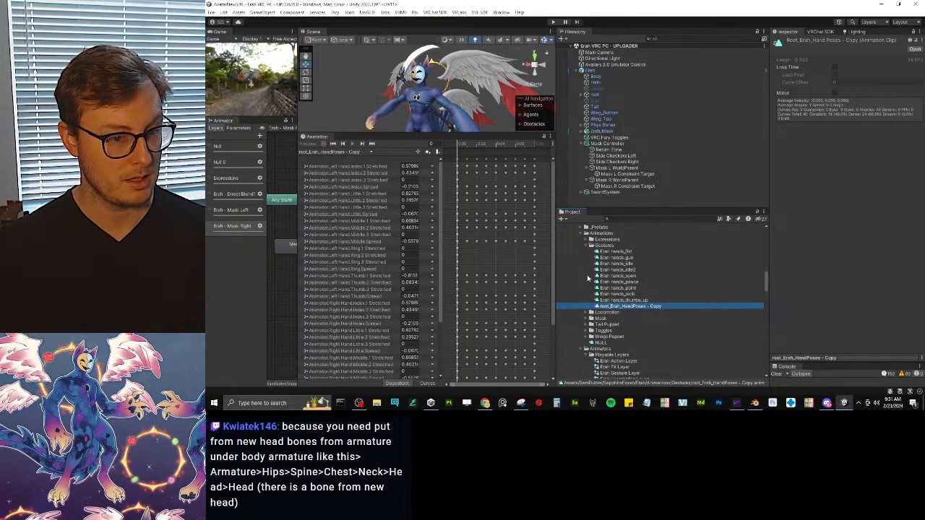
Delete the nine old Erah hands gesture clips, from fist through thumbs_up, keeping only the copied hand poses clip.
{"action": "left_click", "coordinate": [458, 163]}
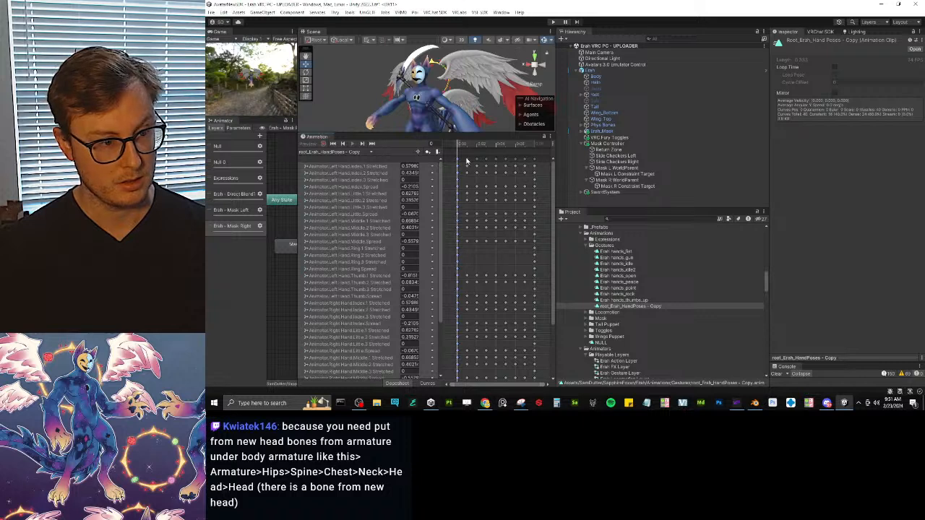
{"action": "left_click", "coordinate": [464, 148]}
{"action": "mouse_move", "coordinate": [466, 150]}
{"action": "left_mouse_down"}
{"action": "mouse_move", "coordinate": [477, 148]}
{"action": "mouse_move", "coordinate": [458, 149]}
{"action": "left_mouse_up"}
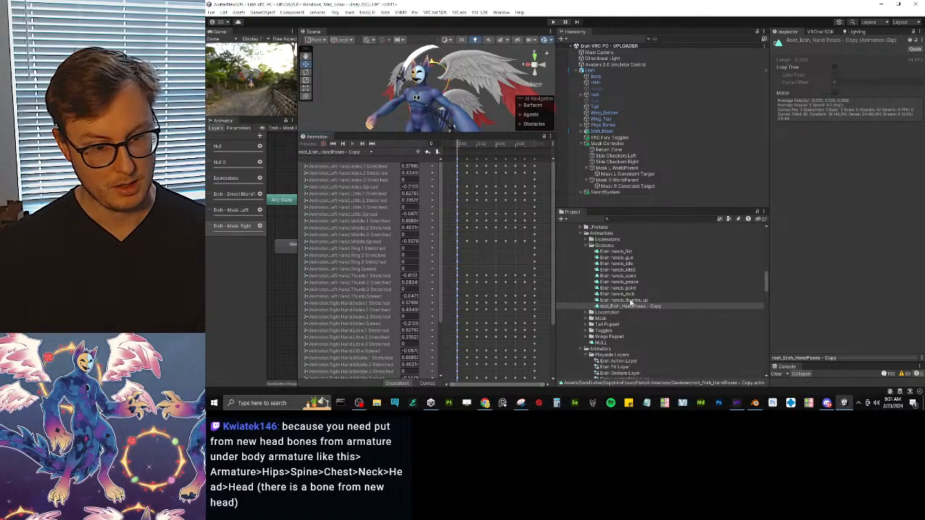
{"action": "left_click", "coordinate": [626, 300]}
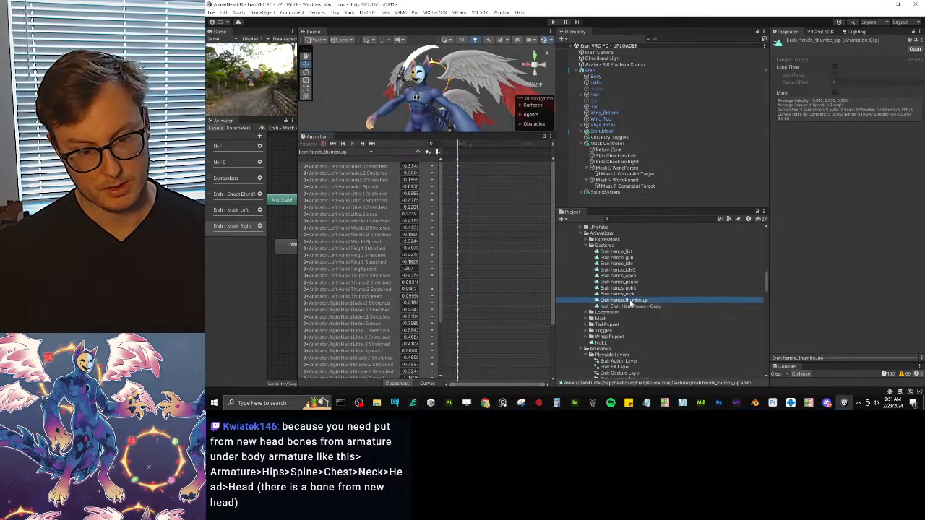
{"action": "left_click", "coordinate": [620, 251], "text": "shift"}
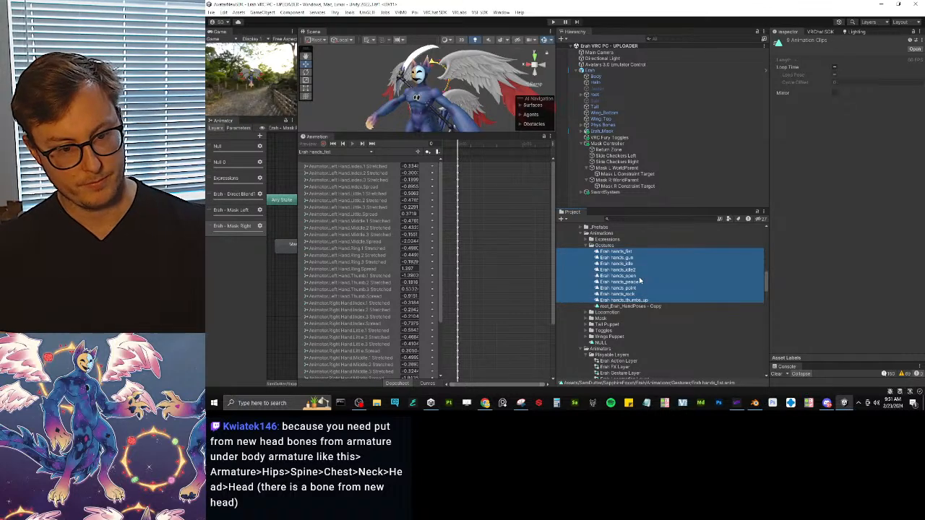
{"action": "key", "text": "Delete"}
{"action": "key", "text": "Escape"}
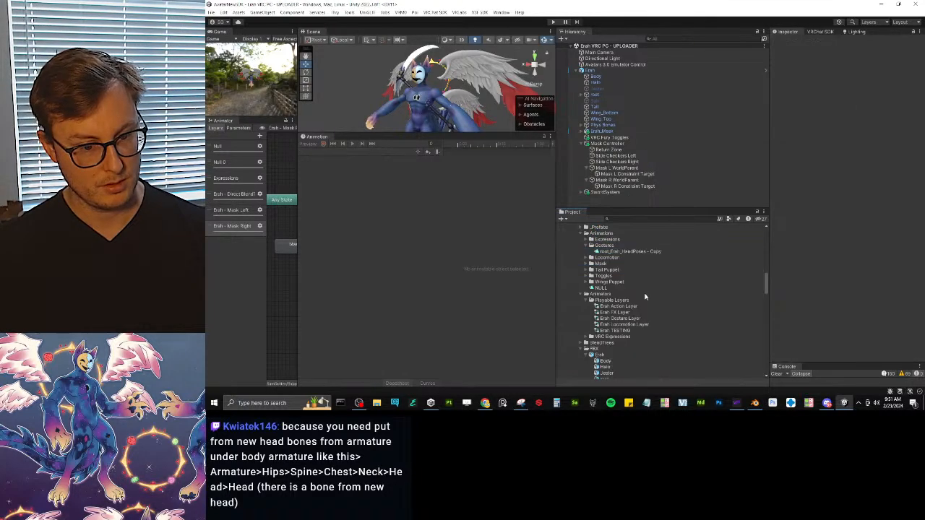
Rename the copied hand poses clip in the Gestures folder as "Erah HandPoses Extract".
{"action": "left_click", "coordinate": [656, 252]}
{"action": "left_click", "coordinate": [649, 252]}
{"action": "type", "text": "Erah Hand"}
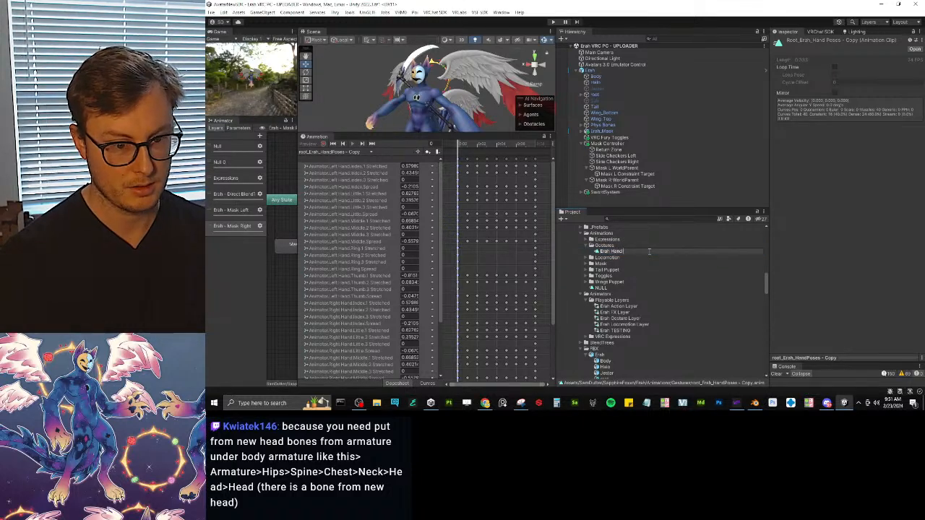
{"action": "key", "text": "Return"}
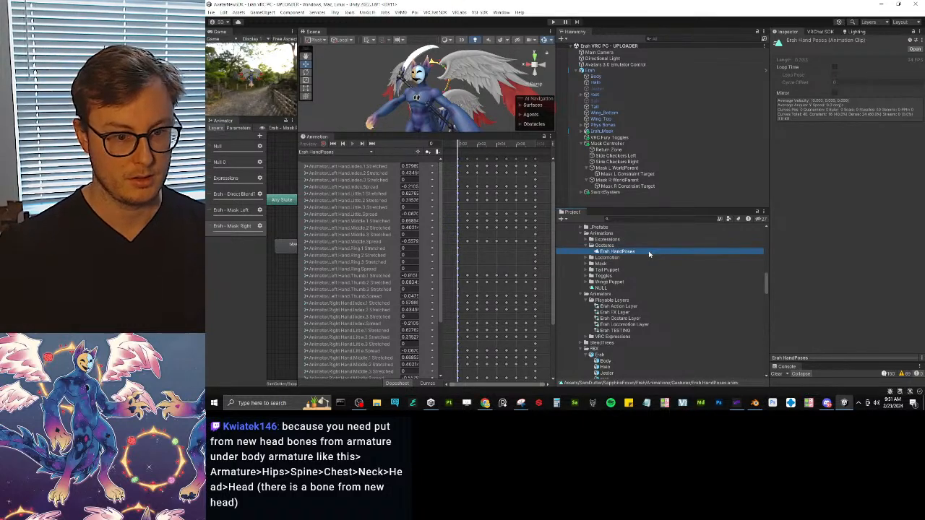
{"action": "left_click", "coordinate": [649, 252]}
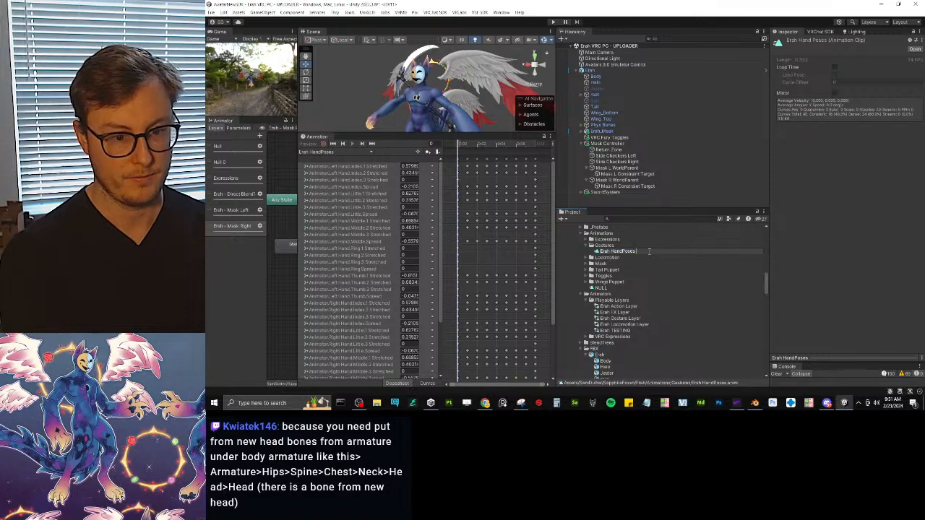
{"action": "key", "text": "Return"}
Duplicate the Erah HandPoses Extract clip and name the duplicate "Erah Gesture 0 - Neutral".
{"action": "key", "text": "ctrl+d"}
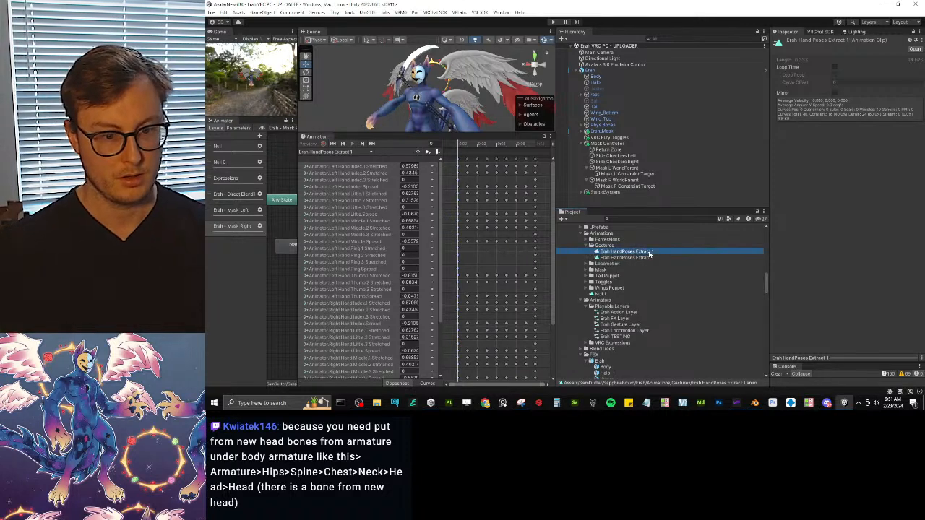
{"action": "left_click", "coordinate": [636, 252]}
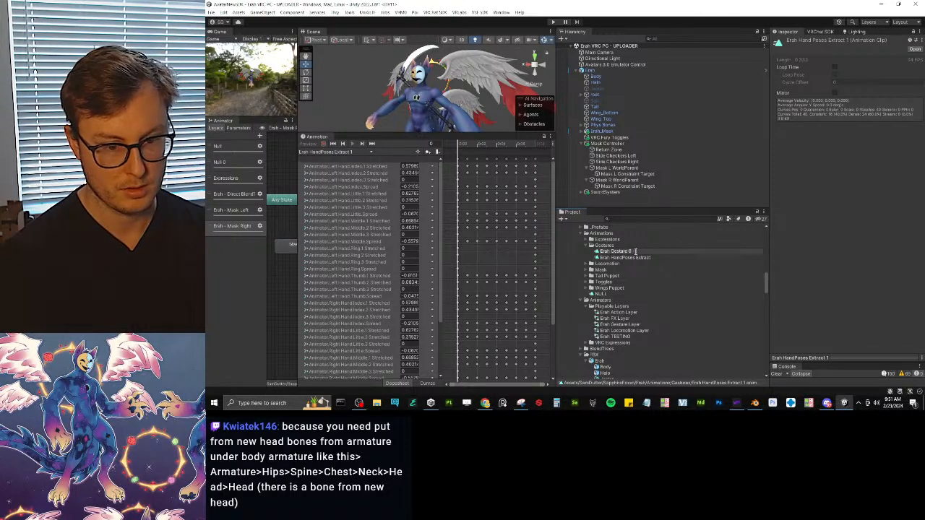
{"action": "key", "text": "Return"}
{"action": "key", "text": "ctrl+d"}
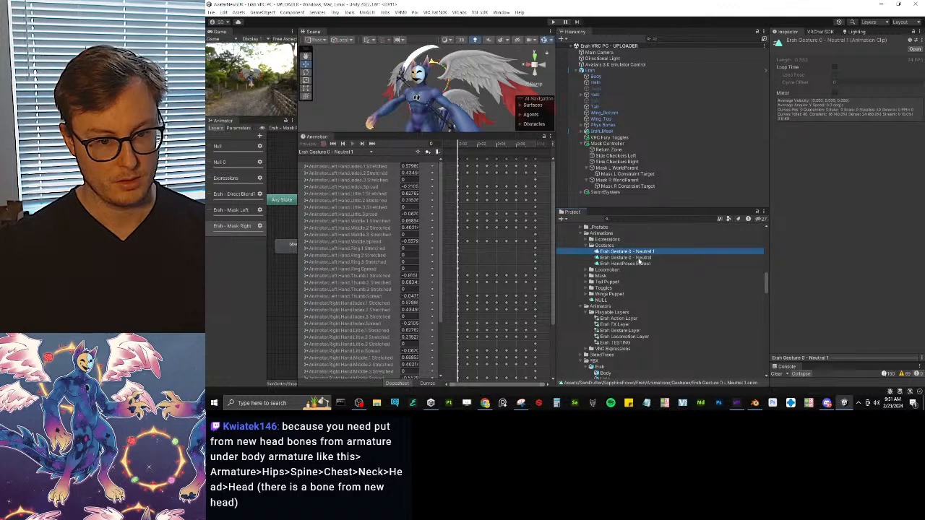
{"action": "left_click", "coordinate": [639, 258]}
{"action": "left_click", "coordinate": [638, 251]}
{"action": "key", "text": "Delete"}
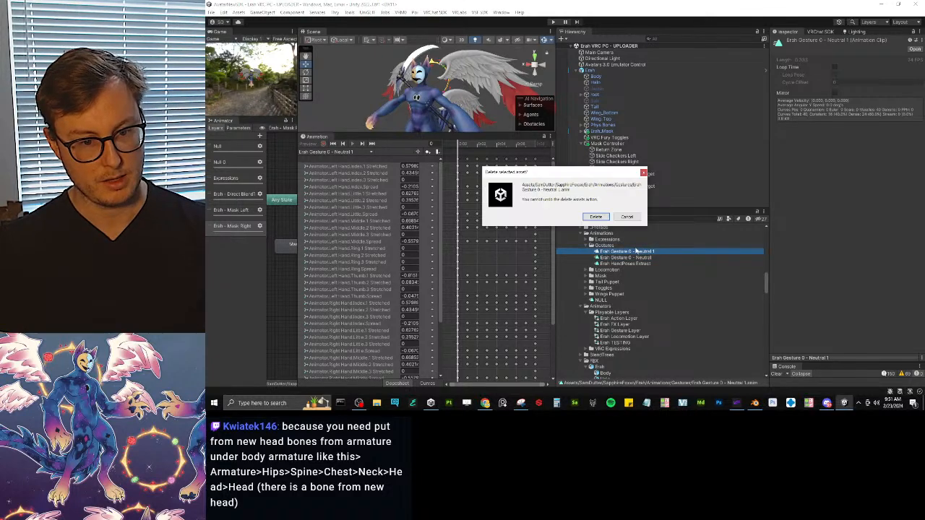
{"action": "key", "text": "Return"}
Shorten the neutral gesture clip's name to "Erah Gesture 0".
{"action": "left_click", "coordinate": [649, 253]}
{"action": "left_click", "coordinate": [649, 252]}
{"action": "key", "text": "BackSpace"}
{"action": "key", "text": "BackSpace"}
{"action": "key", "text": "BackSpace"}
{"action": "key", "text": "BackSpace"}
{"action": "key", "text": "BackSpace"}
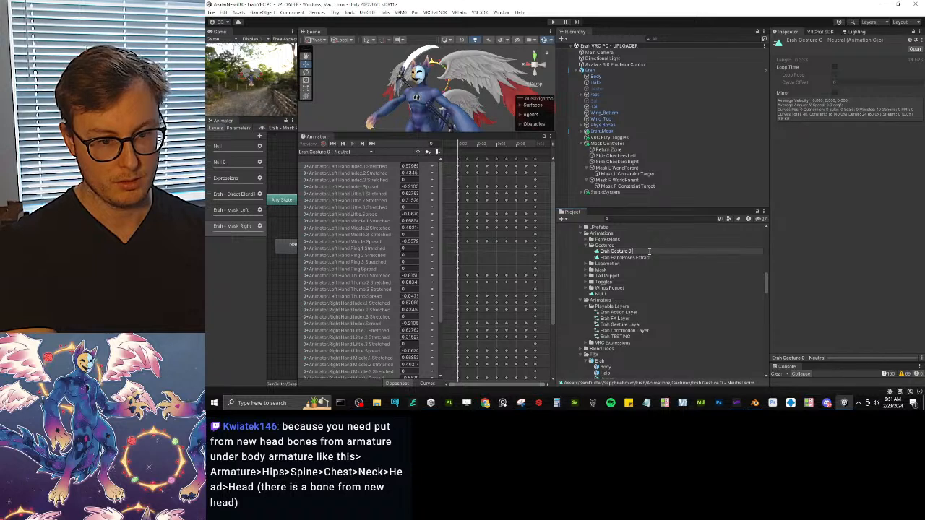
{"action": "key", "text": "Return"}
Duplicate Erah Gesture 0 seven times to make the clips Erah Gesture 1 through Erah Gesture 7.
{"action": "key", "text": "ctrl+d"}
{"action": "key", "text": "ctrl+d"}
{"action": "key", "text": "ctrl+d"}
{"action": "key", "text": "ctrl+d"}
{"action": "key", "text": "ctrl+d"}
{"action": "key", "text": "ctrl+d"}
{"action": "key", "text": "ctrl+d"}
{"action": "left_click", "coordinate": [636, 257]}
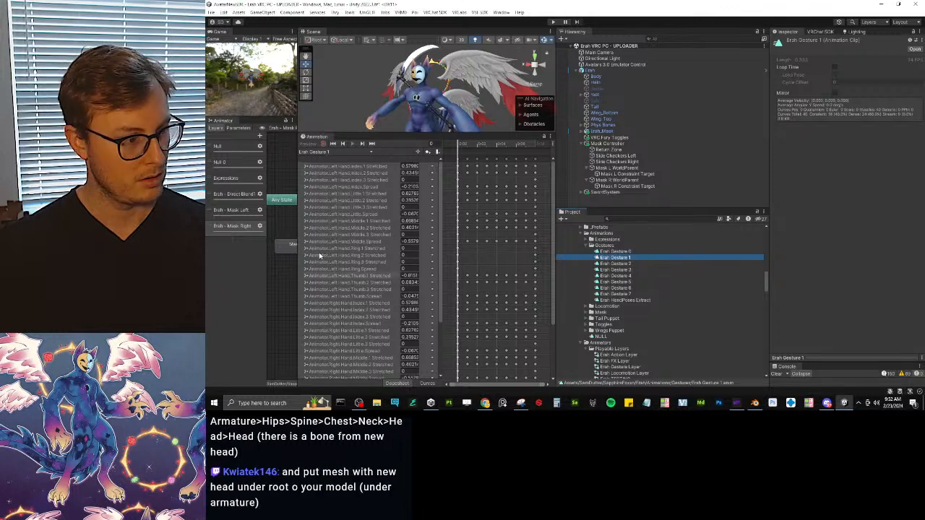
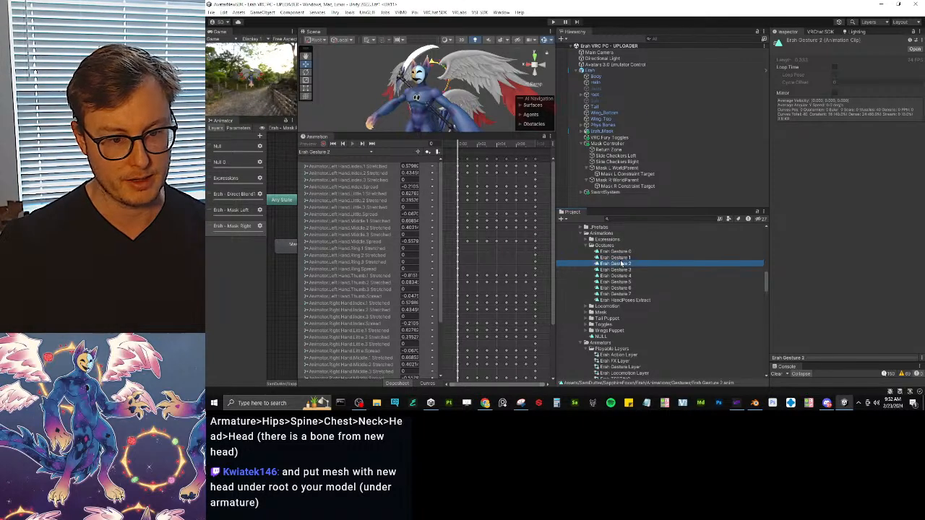
In Erah Gesture 0, replace the frame 0 keys with the keys from the second frame.
{"action": "left_click", "coordinate": [623, 265]}
{"action": "left_click", "coordinate": [622, 252]}
{"action": "left_click", "coordinate": [623, 259]}
{"action": "left_click", "coordinate": [625, 270]}
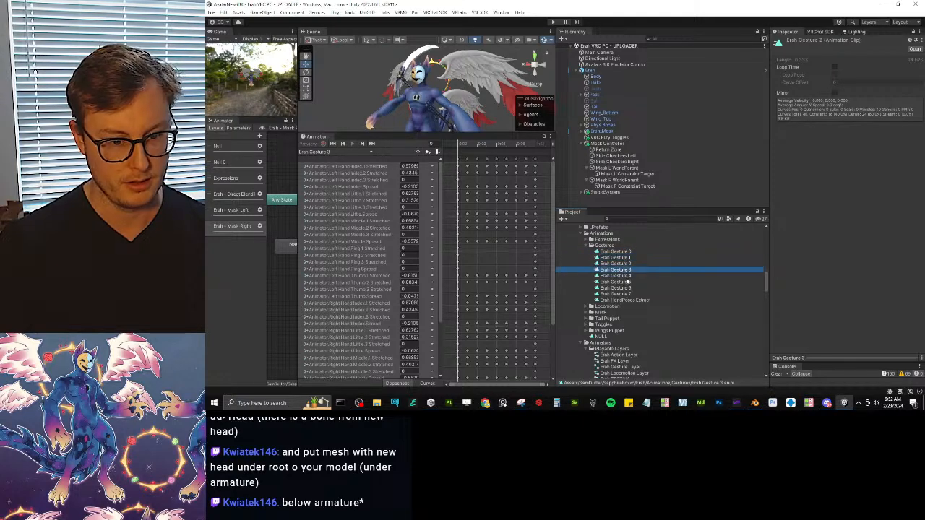
{"action": "left_click", "coordinate": [629, 252]}
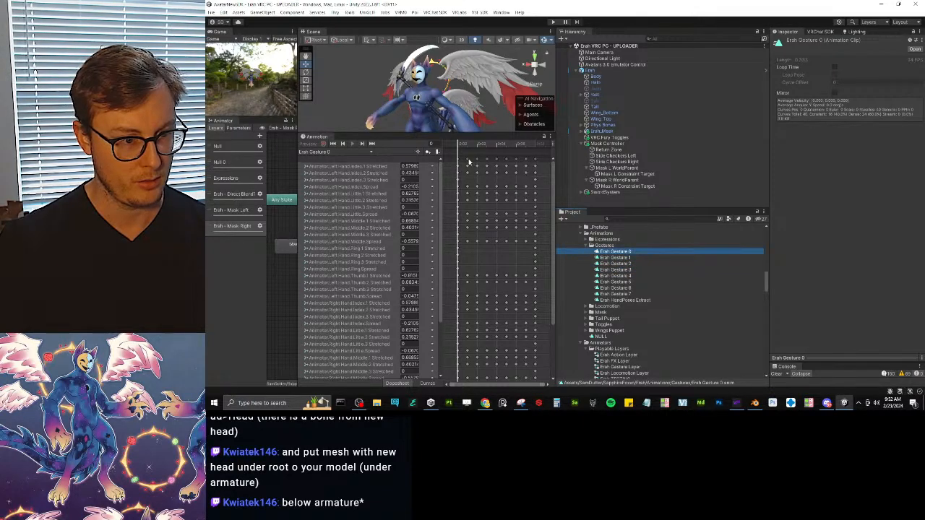
{"action": "left_click", "coordinate": [468, 162]}
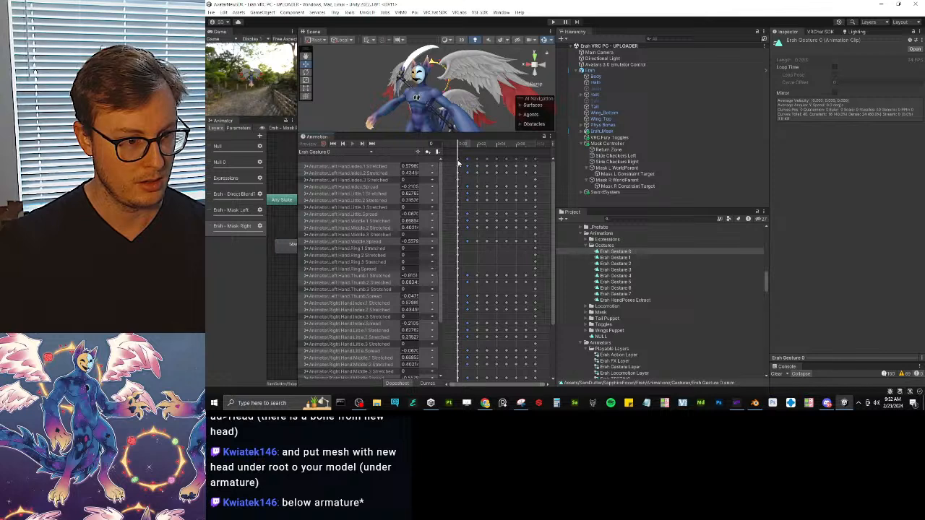
{"action": "key", "text": "Delete"}
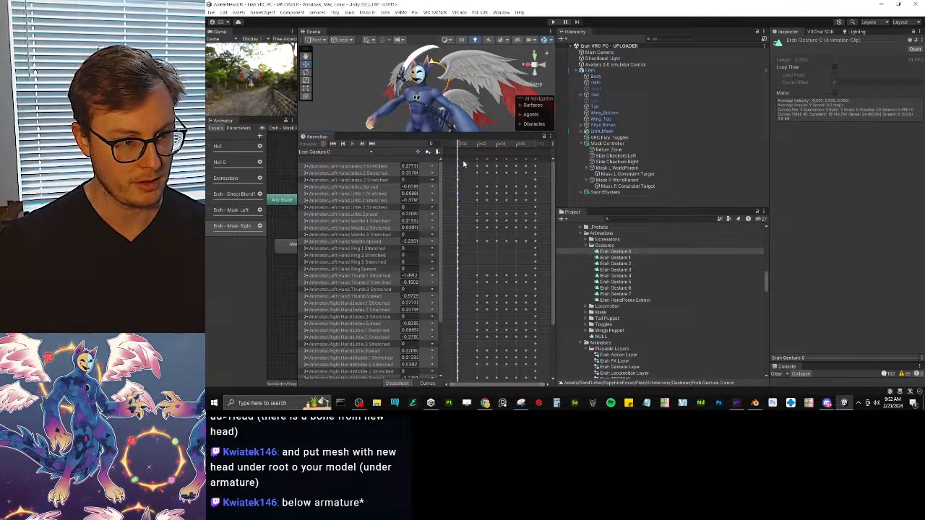
Delete all keys after frame 0 in Erah Gesture 0 so only a single-frame pose is left.
{"action": "left_click", "coordinate": [486, 160]}
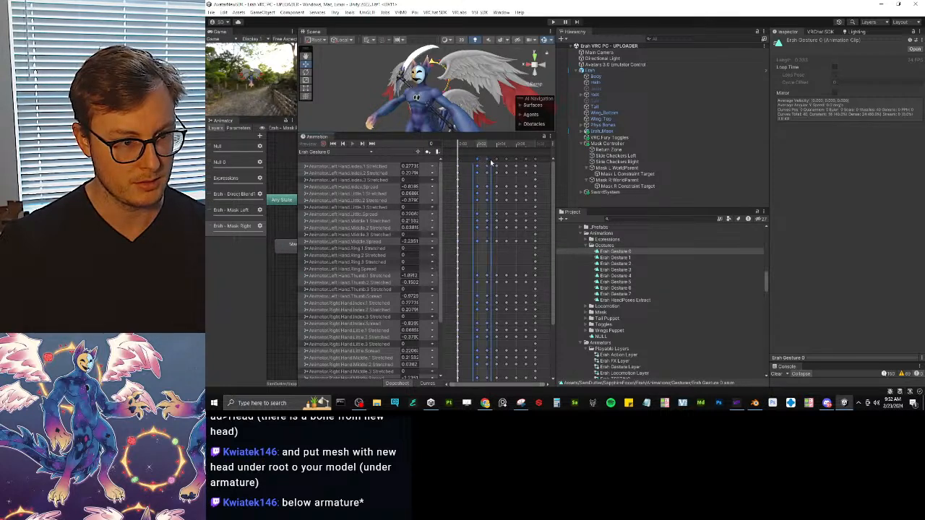
{"action": "left_click", "coordinate": [526, 164]}
{"action": "left_click_drag", "start_coordinate": [477, 161], "coordinate": [542, 163]}
{"action": "key", "text": "Delete"}
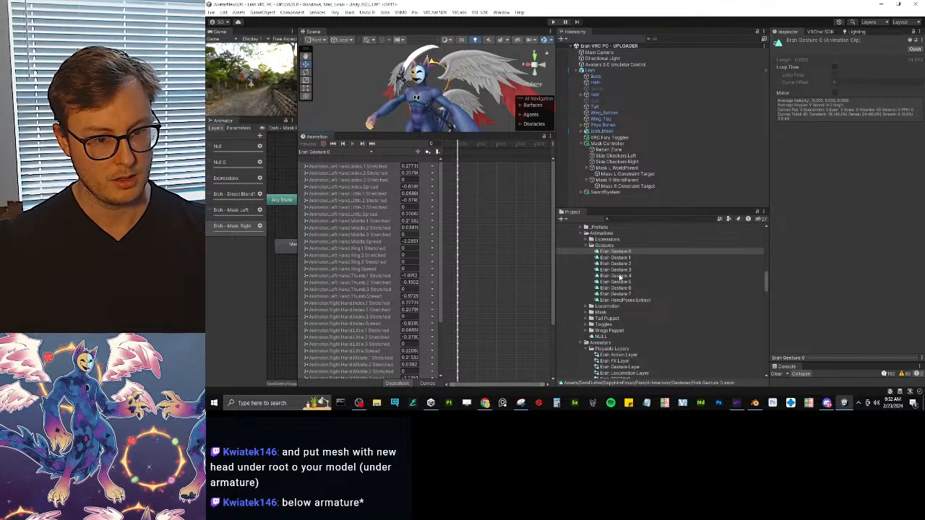
Open the Erah Gesture 1 clip and select its second-frame keys.
{"action": "left_click", "coordinate": [616, 258]}
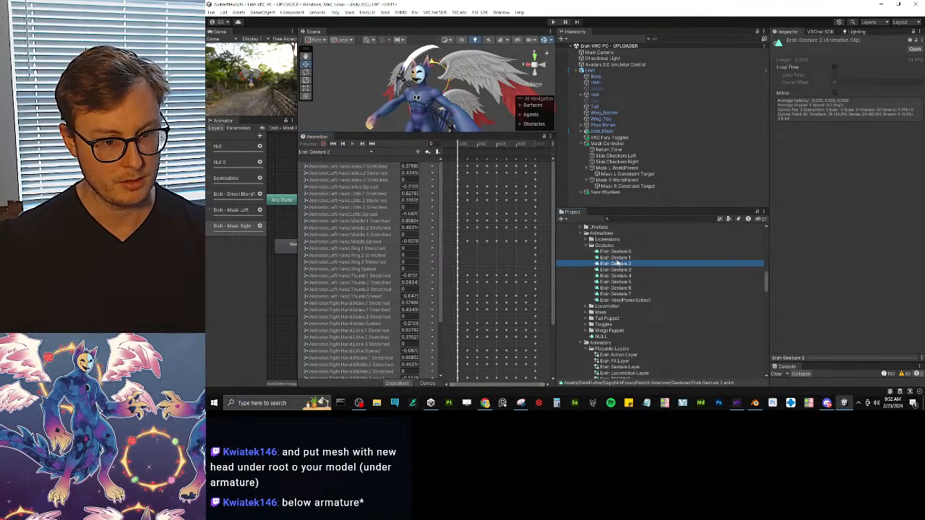
{"action": "left_click", "coordinate": [466, 161]}
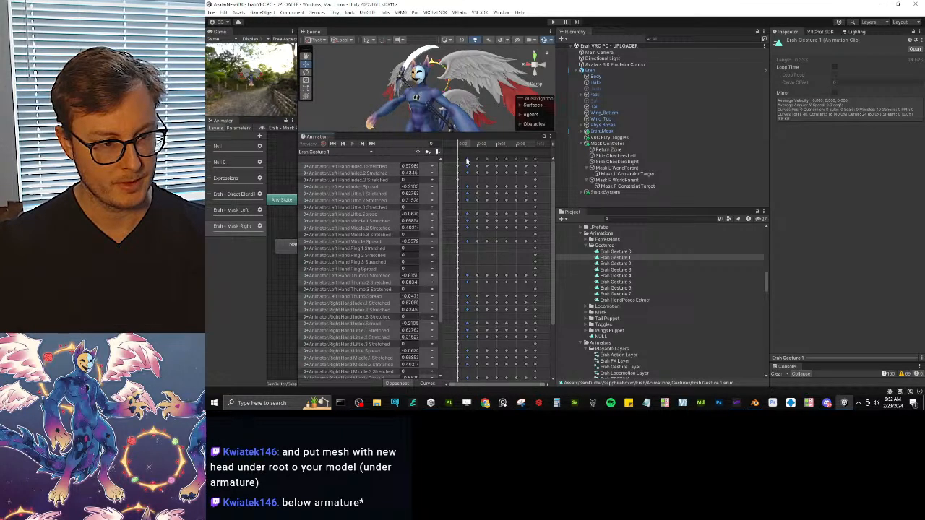
Switch to Blender, select only Erah_rig, load its Erah_HandPoses action and enlarge the Action Editor.
{"action": "left_click", "coordinate": [754, 403]}
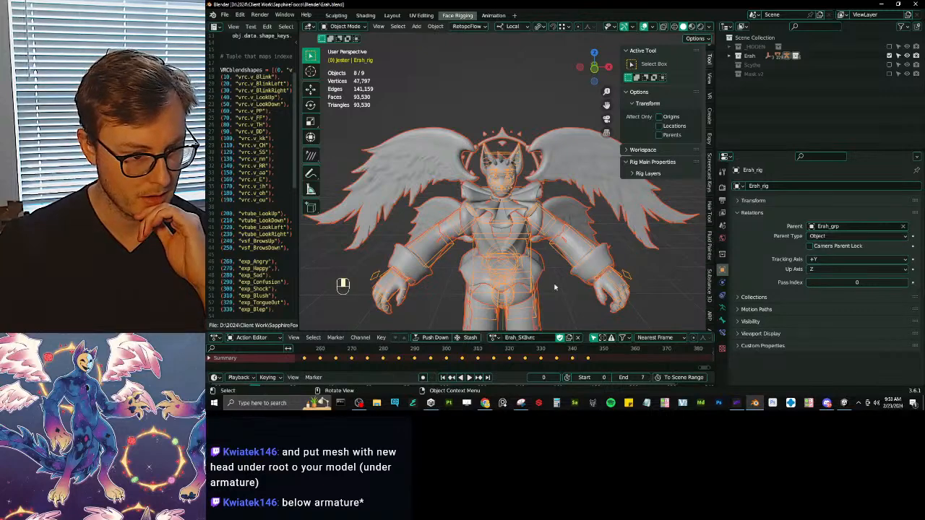
{"action": "left_click", "coordinate": [627, 283]}
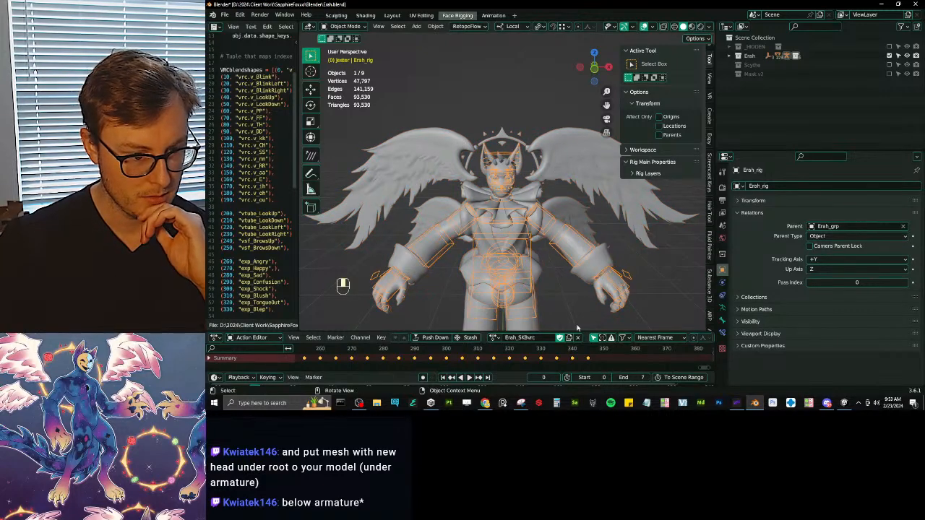
{"action": "left_click", "coordinate": [496, 338]}
{"action": "left_click", "coordinate": [513, 245]}
{"action": "left_click_drag", "start_coordinate": [474, 333], "coordinate": [474, 209]}
Play the Erah_HandPoses action and examine which keyframes hold the hand poses, starting from frame 0.
{"action": "scroll", "coordinate": [443, 271], "scroll_direction": "down", "scroll_amount": 8}
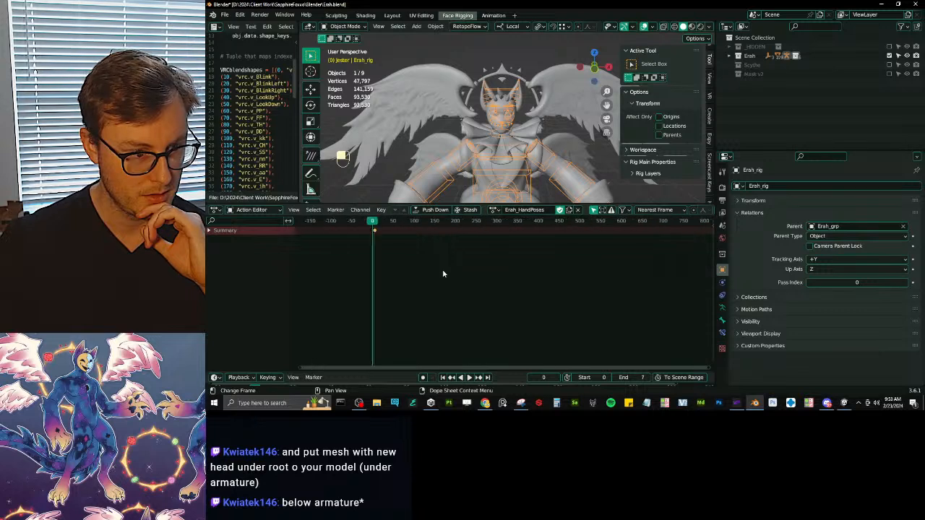
{"action": "scroll", "coordinate": [561, 245], "scroll_direction": "up", "scroll_amount": 10}
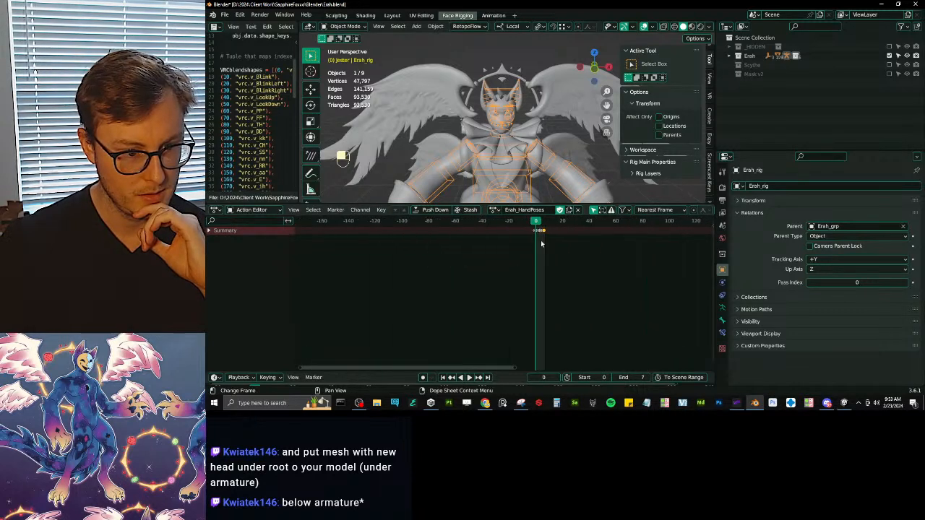
{"action": "scroll", "coordinate": [544, 228], "scroll_direction": "up", "scroll_amount": 8}
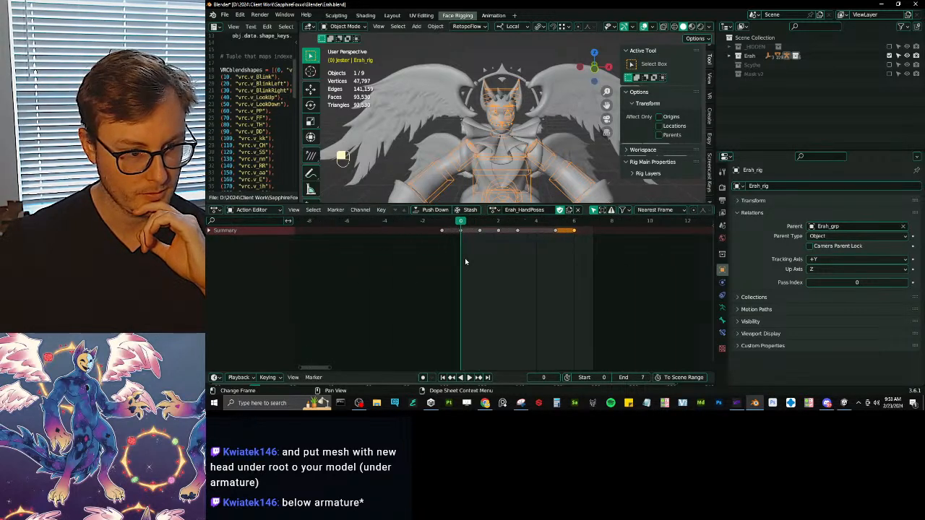
{"action": "scroll", "coordinate": [370, 242], "scroll_direction": "up", "scroll_amount": 3}
{"action": "scroll", "coordinate": [427, 185], "scroll_direction": "down", "scroll_amount": 4}
{"action": "key", "text": "space"}
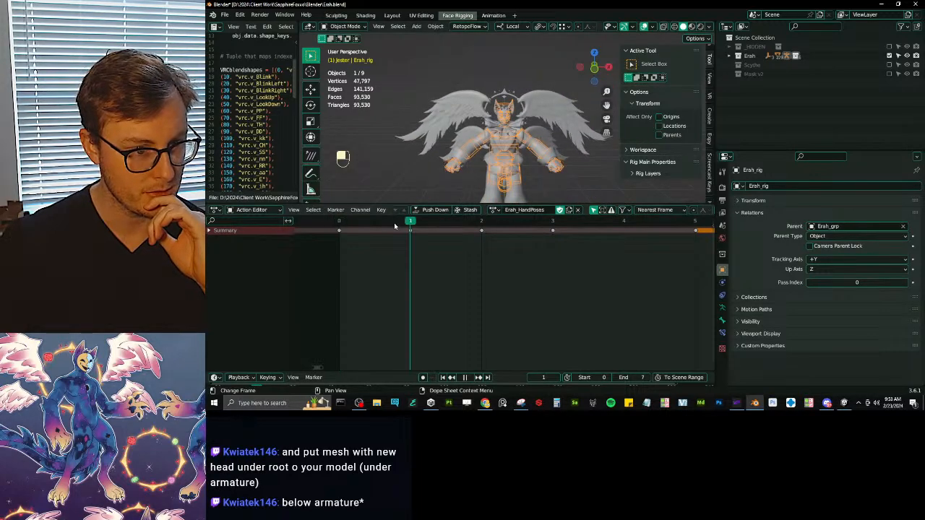
{"action": "key", "text": "Escape"}
{"action": "scroll", "coordinate": [357, 232], "scroll_direction": "down", "scroll_amount": 3}
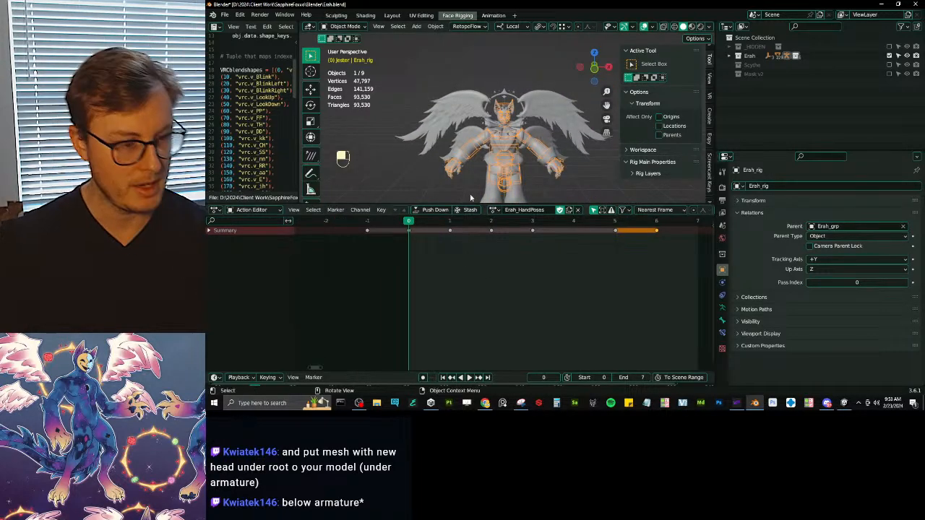
Switch back to Unity and compare the keys of Erah Gesture 1, Erah Gesture 0 and Erah HandPoses Extract.
{"action": "key", "text": "alt+Tab"}
{"action": "scroll", "coordinate": [462, 166], "scroll_direction": "up", "scroll_amount": 5}
{"action": "scroll", "coordinate": [466, 164], "scroll_direction": "down", "scroll_amount": 2}
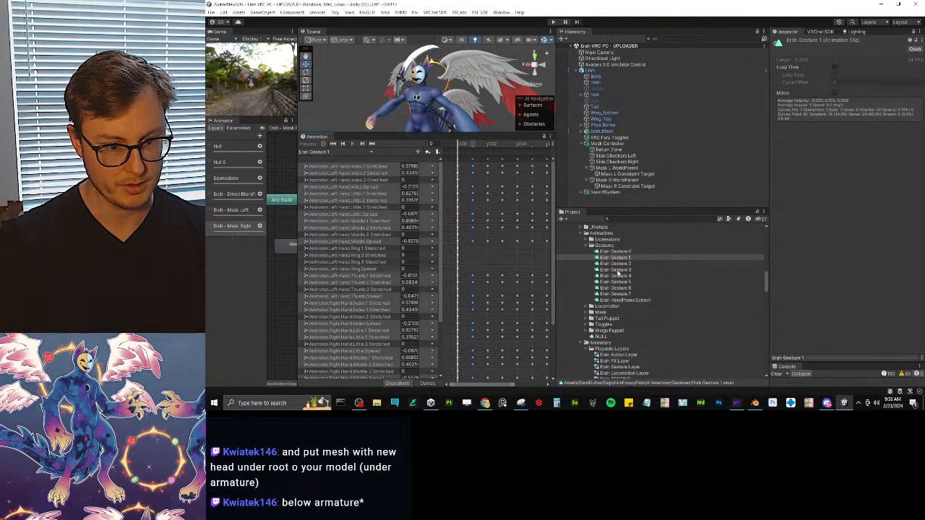
{"action": "left_click", "coordinate": [618, 252]}
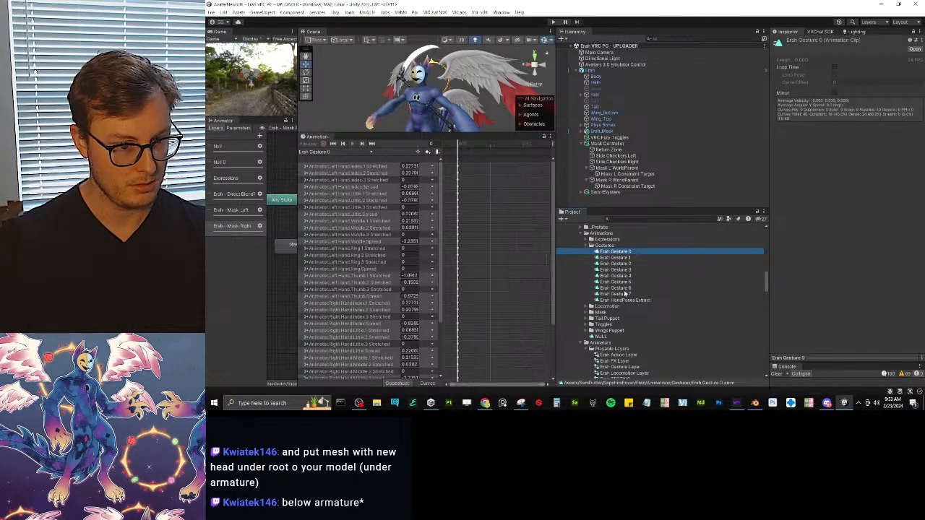
{"action": "left_click", "coordinate": [625, 301]}
Widen the animator graph area and open the Erah TESTING animator controller.
{"action": "left_click_drag", "start_coordinate": [294, 274], "coordinate": [399, 273]}
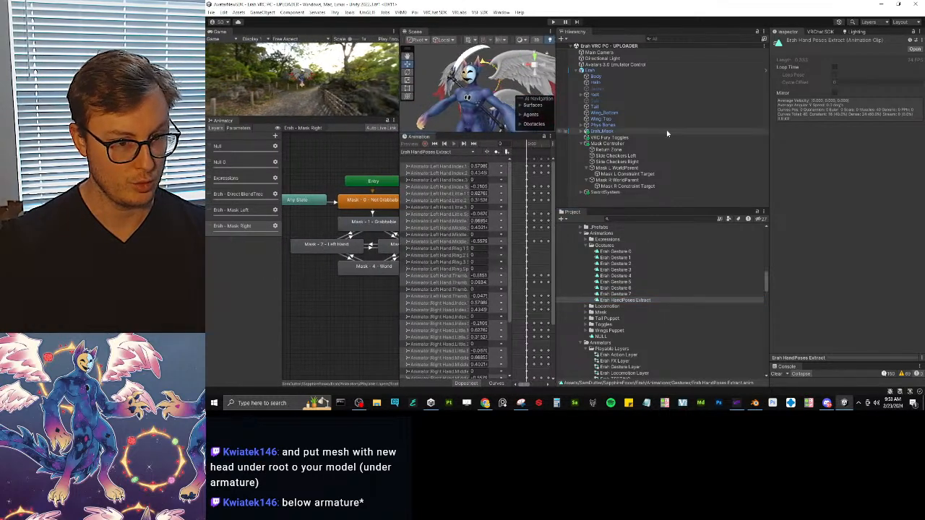
{"action": "scroll", "coordinate": [622, 310], "scroll_direction": "down", "scroll_amount": 5}
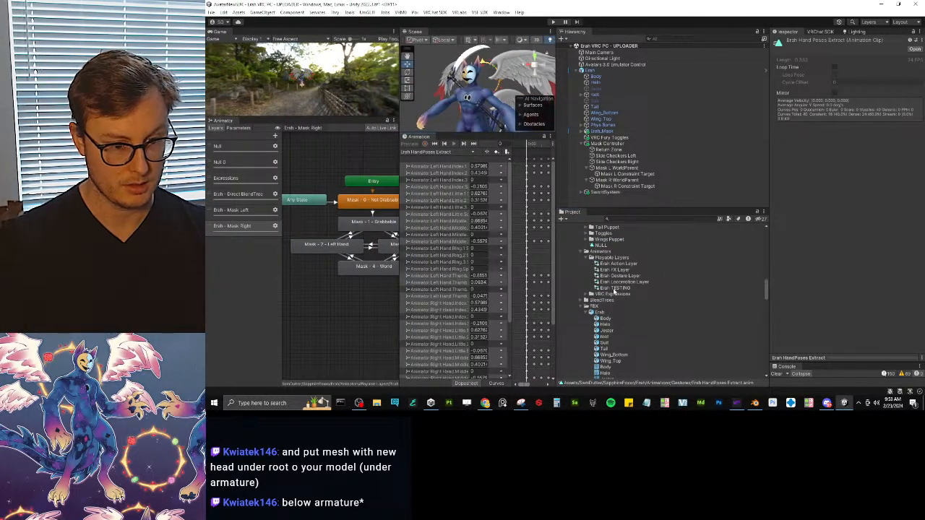
{"action": "left_click", "coordinate": [615, 288]}
{"action": "scroll", "coordinate": [647, 245], "scroll_direction": "up", "scroll_amount": 6}
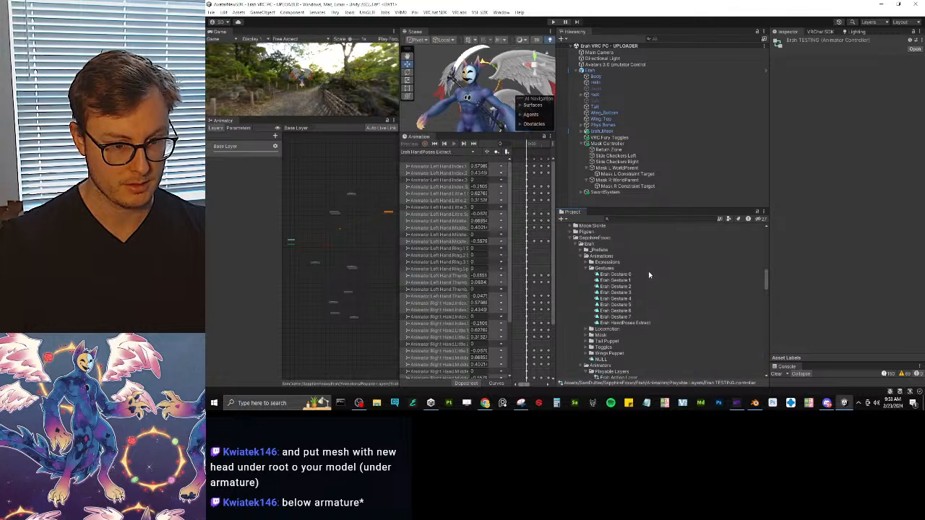
Add the Erah HandPoses Extract clip to the Erah TESTING controller, then load it on the Erah avatar with an enlarged Scene view.
{"action": "left_click_drag", "start_coordinate": [623, 322], "coordinate": [371, 253]}
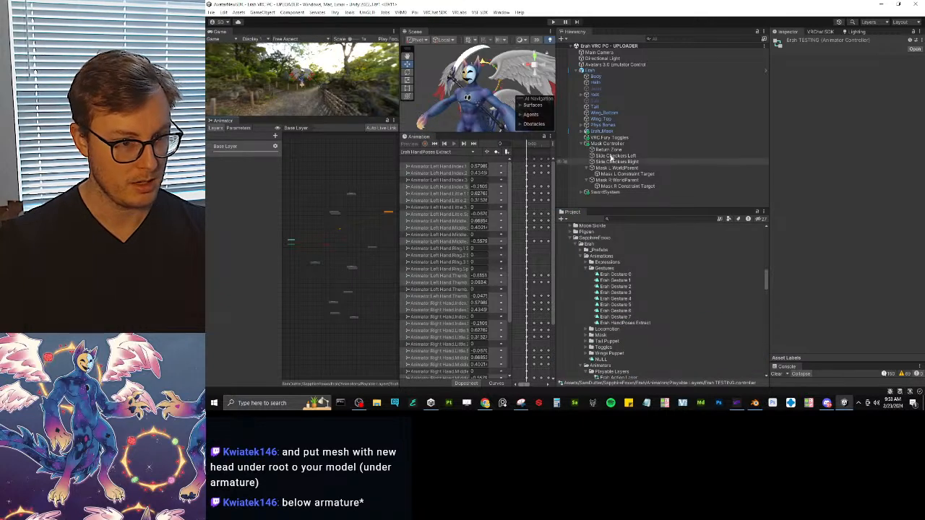
{"action": "left_click", "coordinate": [592, 71]}
{"action": "left_click", "coordinate": [419, 153]}
{"action": "left_click", "coordinate": [424, 135]}
{"action": "left_click_drag", "start_coordinate": [424, 134], "coordinate": [323, 258]}
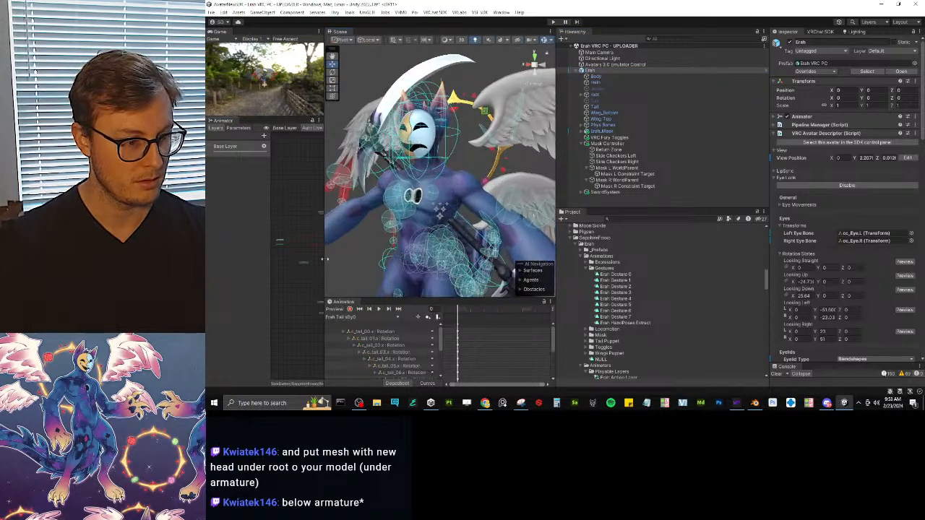
{"action": "left_click", "coordinate": [343, 316]}
{"action": "left_click", "coordinate": [365, 178]}
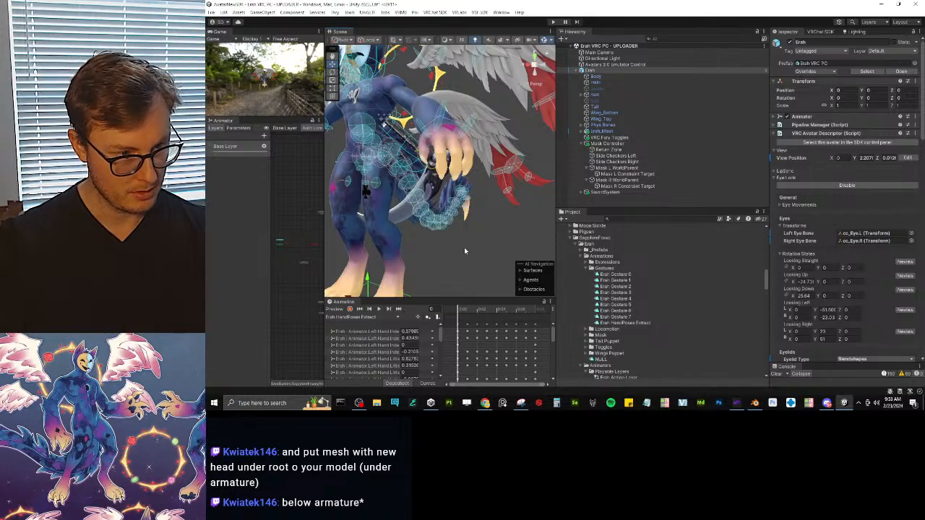
Preview Erah HandPoses Extract on the avatar and examine the hand poses from frame 0 to frame 2.
{"action": "left_click", "coordinate": [338, 310]}
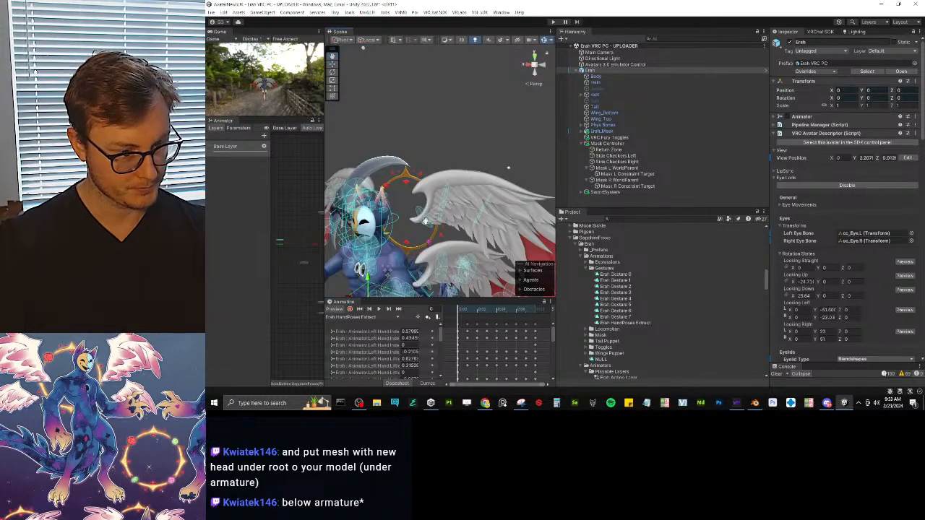
{"action": "middle_click_drag", "start_coordinate": [430, 244], "coordinate": [437, 137]}
{"action": "left_click_drag", "start_coordinate": [390, 155], "coordinate": [473, 242], "text": "alt"}
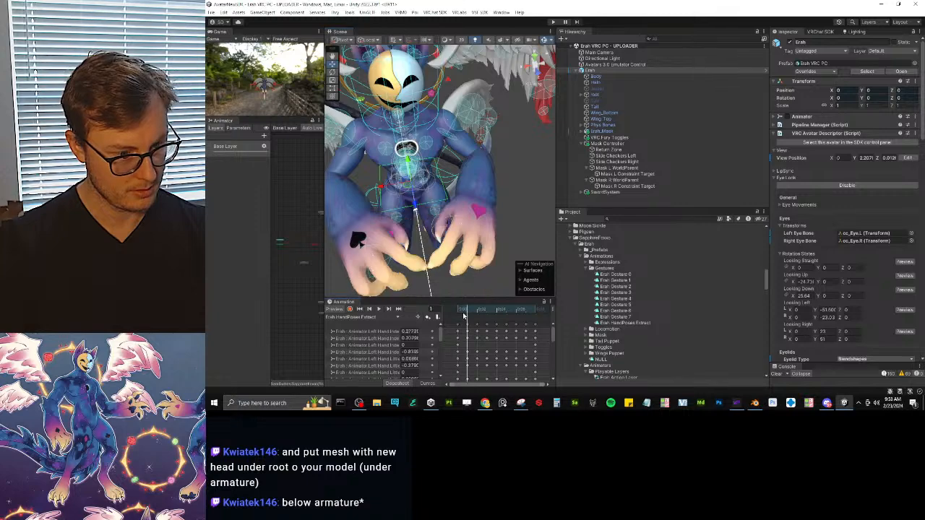
{"action": "left_click_drag", "start_coordinate": [461, 316], "coordinate": [466, 318]}
{"action": "left_click_drag", "start_coordinate": [469, 224], "coordinate": [500, 216], "text": "alt"}
{"action": "mouse_move", "coordinate": [466, 319]}
{"action": "left_mouse_down"}
{"action": "mouse_move", "coordinate": [450, 316]}
{"action": "mouse_move", "coordinate": [484, 322]}
{"action": "mouse_move", "coordinate": [476, 326]}
{"action": "left_mouse_up"}
{"action": "left_click_drag", "start_coordinate": [465, 270], "coordinate": [426, 128], "text": "alt"}
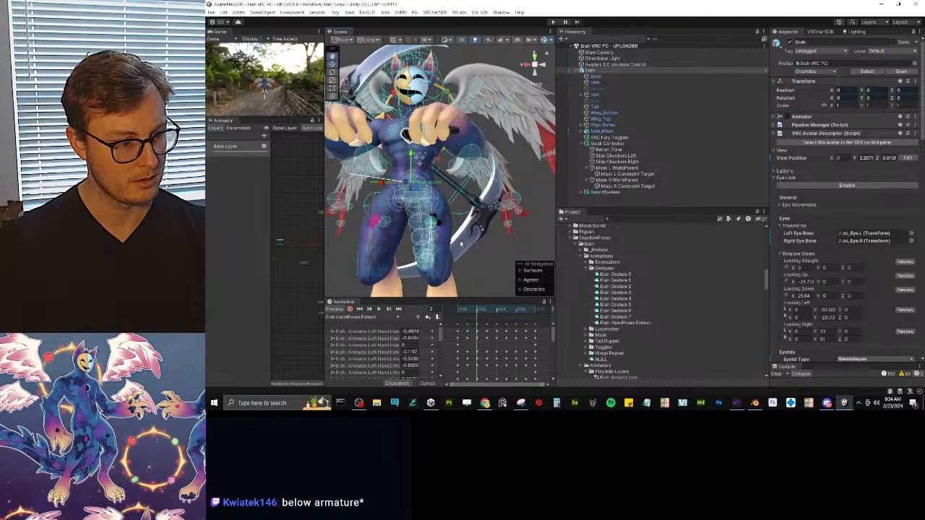
Compare the hand poses at frames 1 and 2 up close and end the animation preview.
{"action": "left_click_drag", "start_coordinate": [483, 319], "coordinate": [468, 334]}
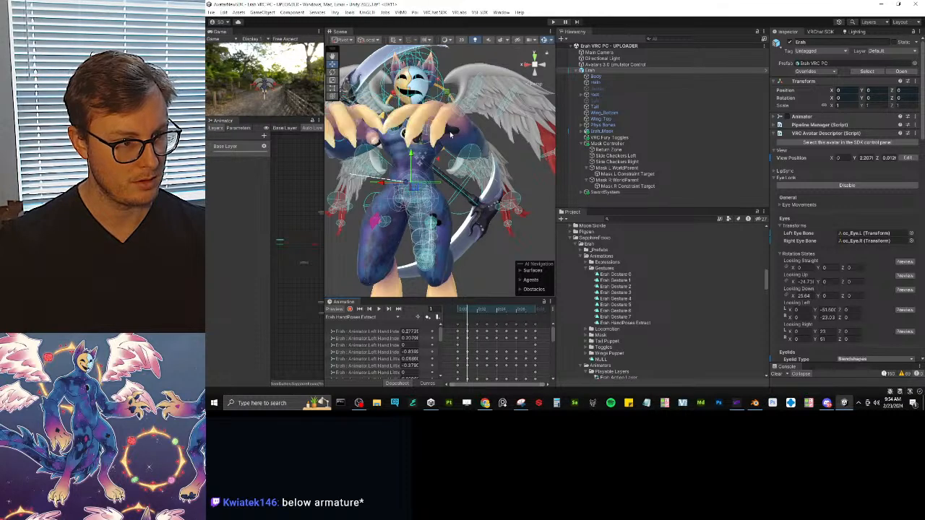
{"action": "left_click_drag", "start_coordinate": [463, 239], "coordinate": [460, 189], "text": "alt"}
{"action": "middle_click_drag", "start_coordinate": [459, 189], "coordinate": [462, 235]}
{"action": "scroll", "coordinate": [466, 242], "scroll_direction": "up", "scroll_amount": 2}
{"action": "left_click", "coordinate": [477, 313]}
{"action": "left_click_drag", "start_coordinate": [478, 235], "coordinate": [442, 338], "text": "alt"}
{"action": "scroll", "coordinate": [490, 148], "scroll_direction": "up", "scroll_amount": 4}
{"action": "middle_click_drag", "start_coordinate": [446, 278], "coordinate": [449, 217]}
{"action": "mouse_move", "coordinate": [449, 217]}
{"action": "left_mouse_down", "text": "alt"}
{"action": "mouse_move", "coordinate": [672, 238]}
{"action": "mouse_move", "coordinate": [451, 201]}
{"action": "left_mouse_up", "text": "alt"}
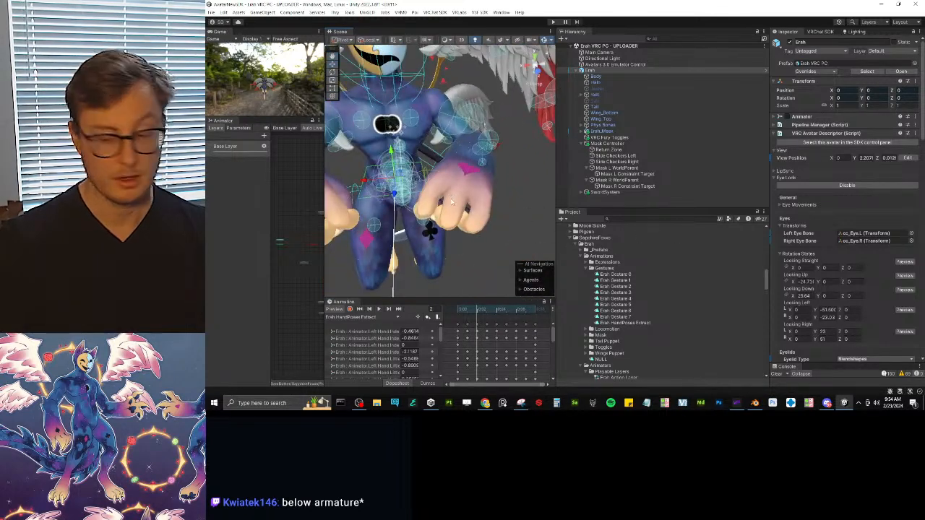
{"action": "left_click", "coordinate": [335, 310]}
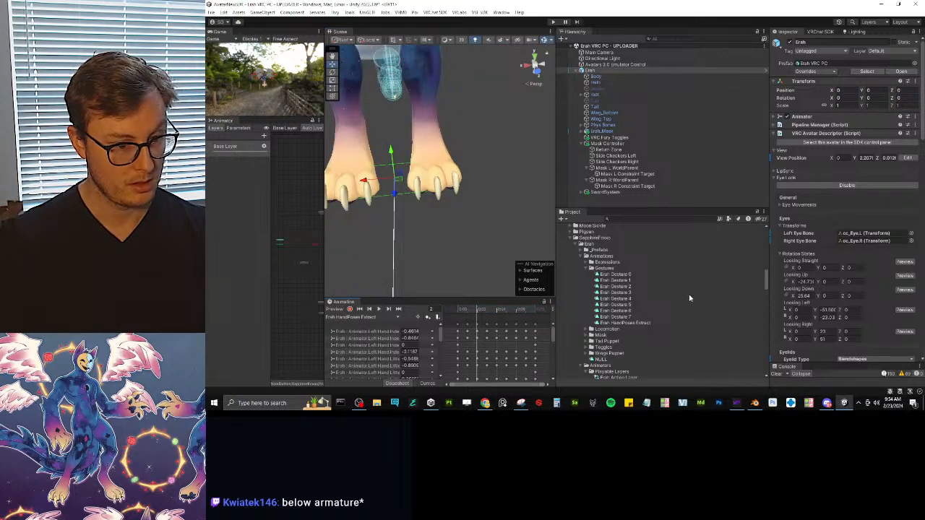
Delete the clips Erah Gesture 0 to 7 and Erah HandPoses Extract from Erah's Gestures folder.
{"action": "left_click", "coordinate": [631, 275]}
{"action": "left_click", "coordinate": [642, 322], "text": "shift"}
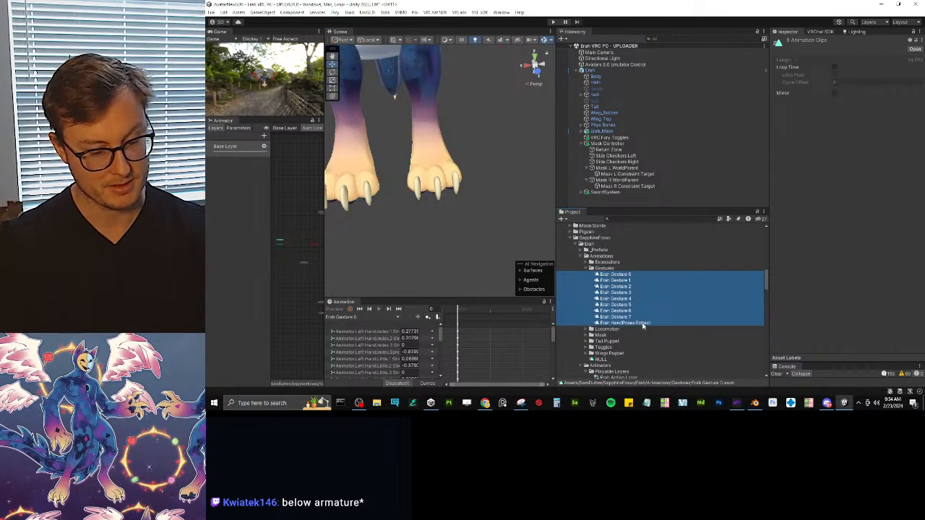
{"action": "key", "text": "Delete"}
{"action": "left_click", "coordinate": [596, 228]}
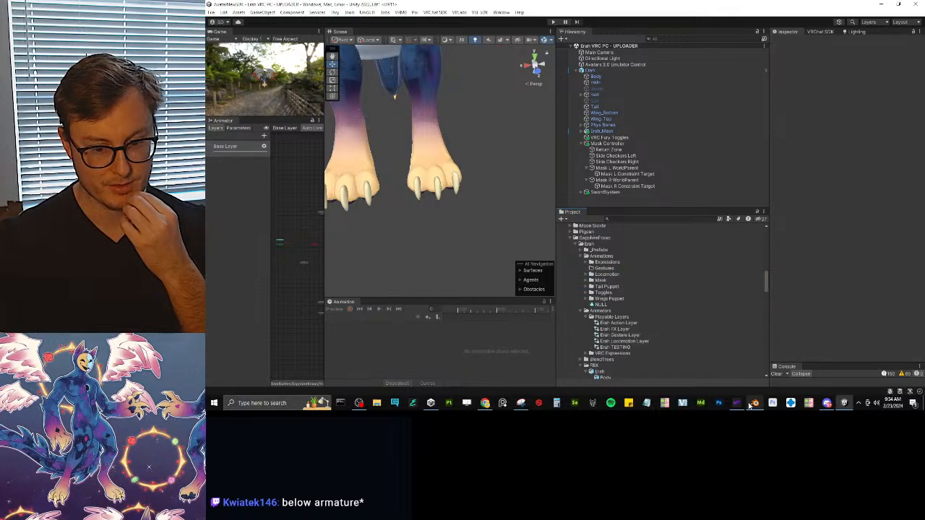
Switch to Blender, turn off Bake Animations in the Auto-Rig Pro FBX export without exporting, and save the file.
{"action": "left_click", "coordinate": [755, 402]}
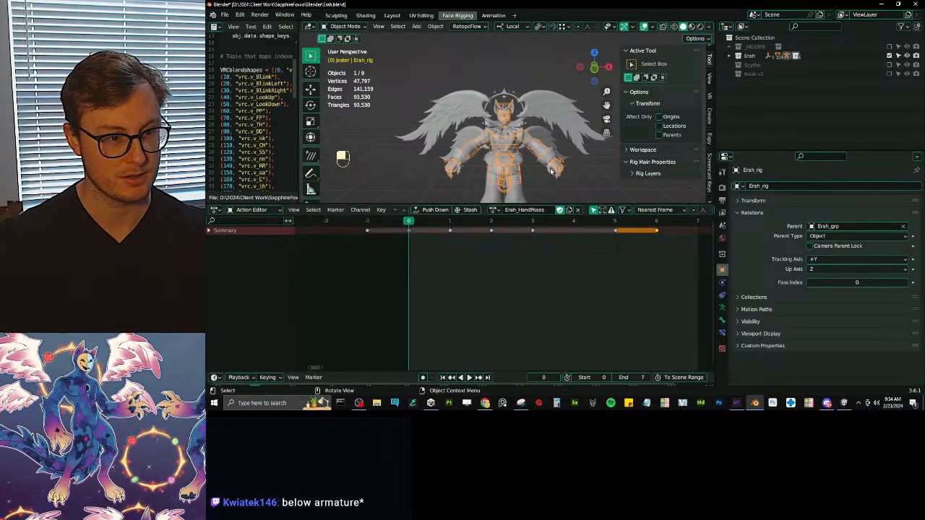
{"action": "key", "text": "a"}
{"action": "key", "text": "q"}
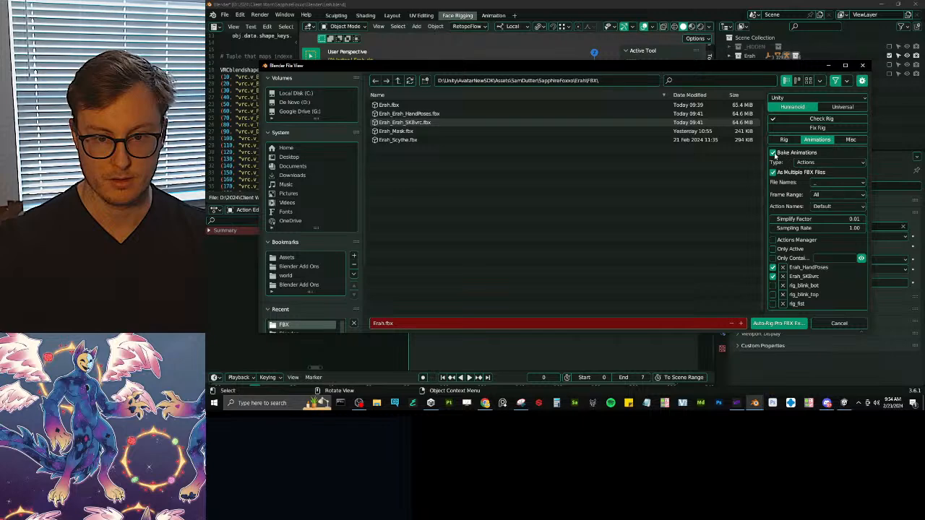
{"action": "left_click", "coordinate": [773, 153]}
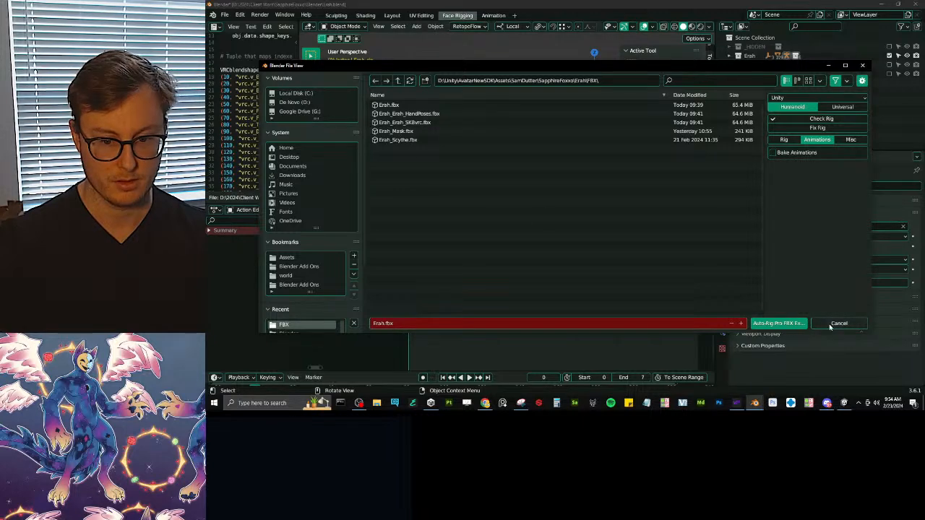
{"action": "left_click", "coordinate": [838, 323]}
{"action": "key", "text": "ctrl+s"}
Switch back to Unity and duplicate the nine Template hands clips in the _Template avatar's Gestures folder.
{"action": "key", "text": "alt+Tab"}
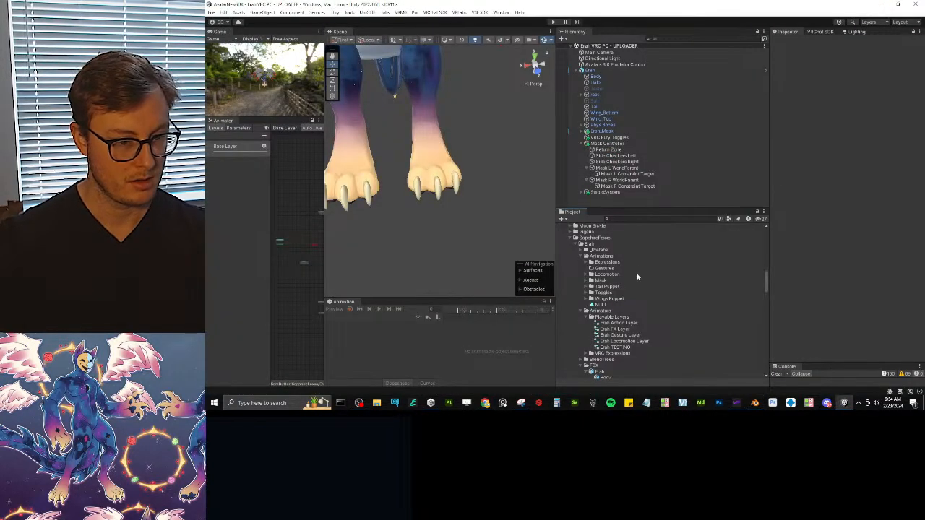
{"action": "scroll", "coordinate": [576, 245], "scroll_direction": "up", "scroll_amount": 5}
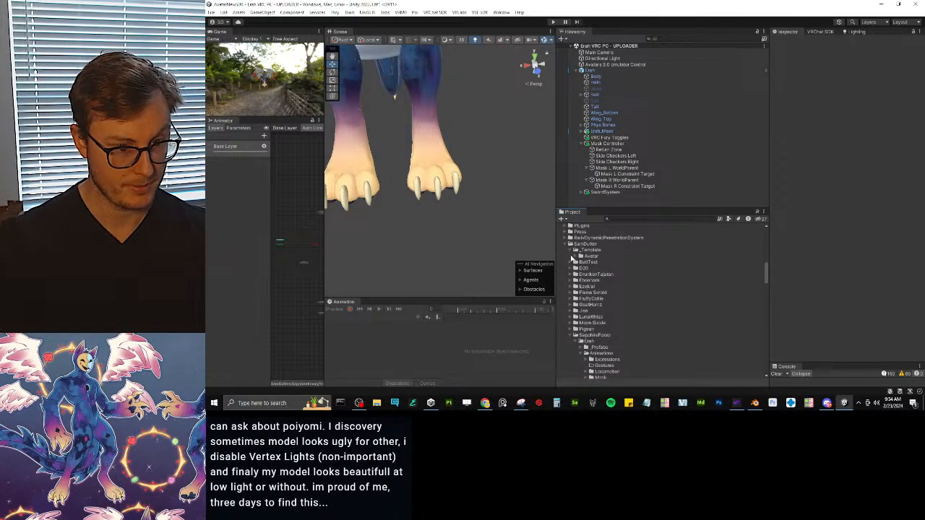
{"action": "left_click", "coordinate": [572, 256]}
{"action": "left_click", "coordinate": [586, 274]}
{"action": "left_click", "coordinate": [620, 280]}
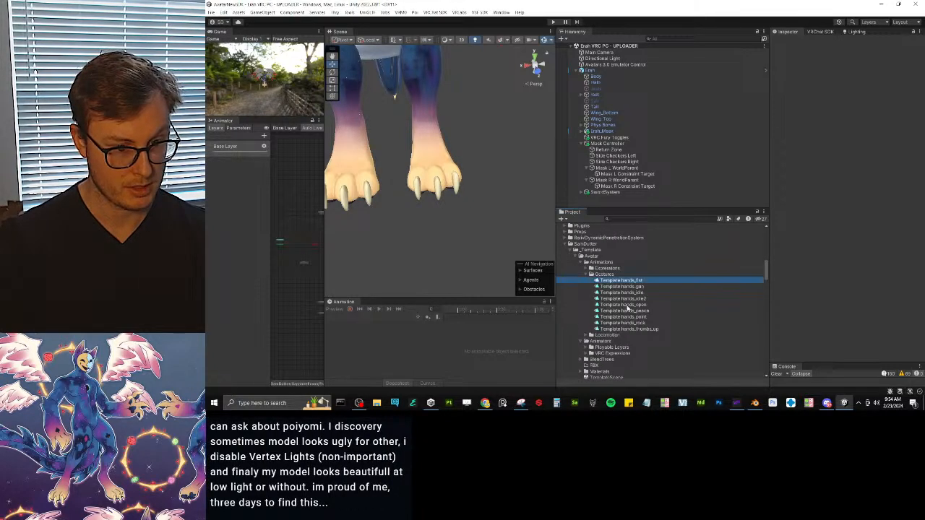
{"action": "left_click", "coordinate": [634, 329], "text": "shift"}
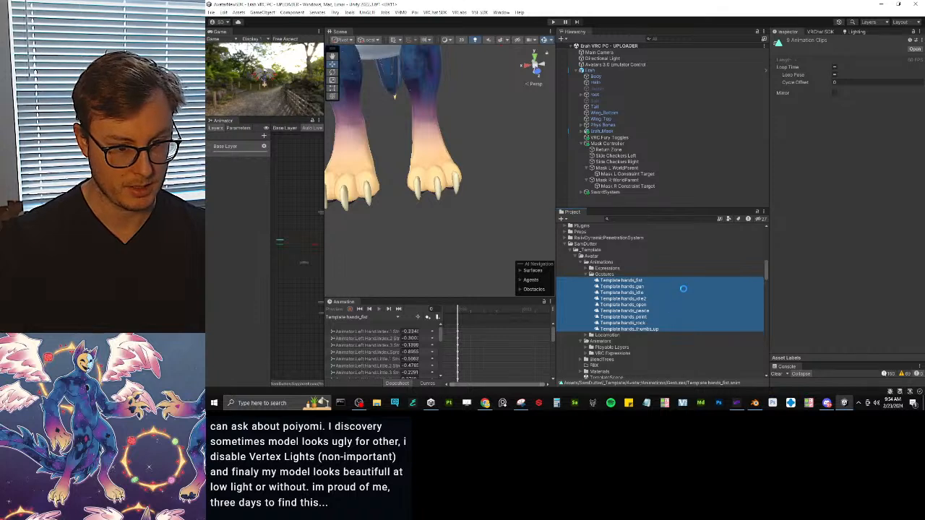
{"action": "key", "text": "ctrl+d"}
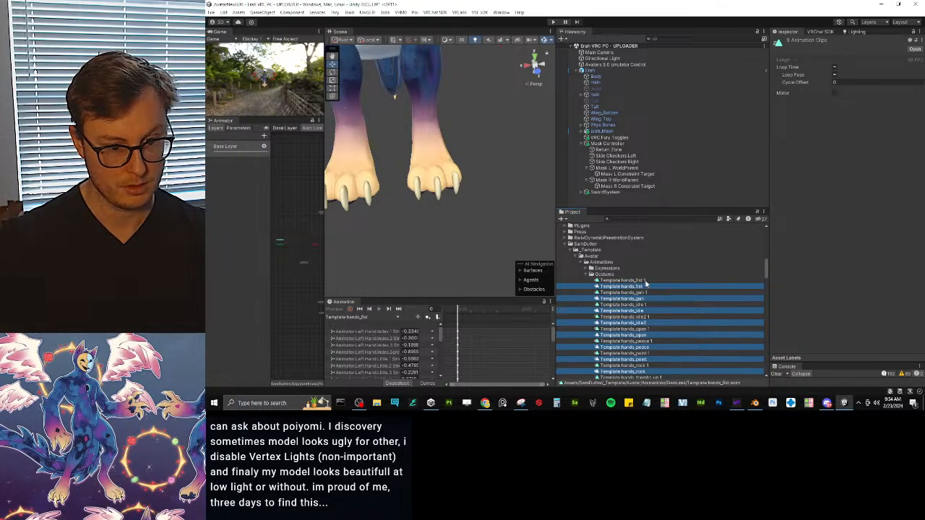
Delete the nine duplicated Template hands clips ending in 1 from the template's Gestures folder.
{"action": "left_click", "coordinate": [645, 282]}
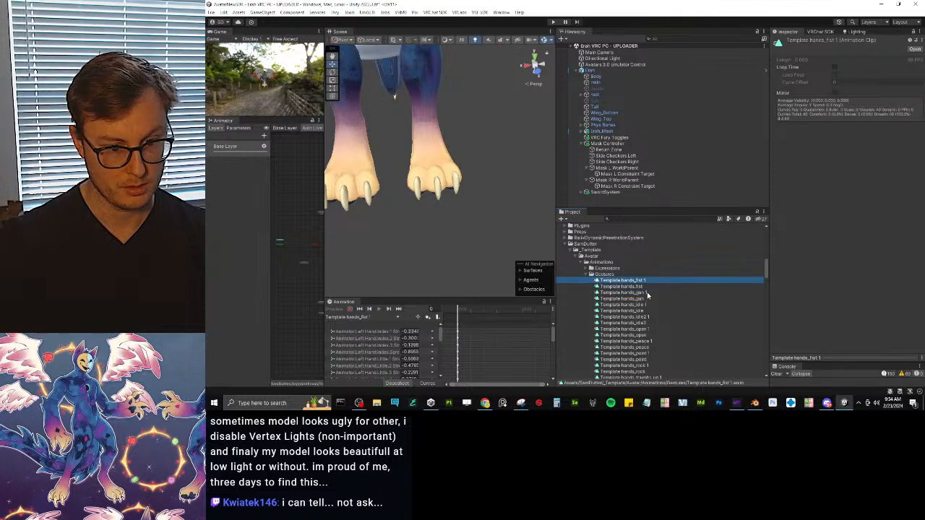
{"action": "left_click", "coordinate": [647, 292], "text": "ctrl"}
{"action": "left_click", "coordinate": [648, 304], "text": "ctrl"}
{"action": "left_click", "coordinate": [650, 316], "text": "ctrl"}
{"action": "left_click", "coordinate": [651, 329], "text": "ctrl"}
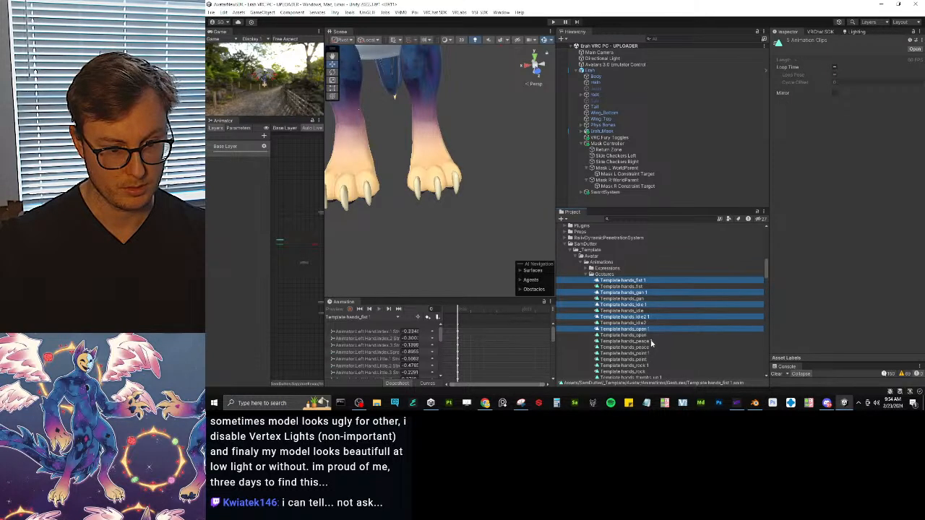
{"action": "left_click", "coordinate": [650, 342], "text": "ctrl"}
{"action": "scroll", "coordinate": [651, 340], "scroll_direction": "down", "scroll_amount": 3}
{"action": "left_click", "coordinate": [649, 263], "text": "ctrl"}
{"action": "left_click", "coordinate": [648, 275], "text": "ctrl"}
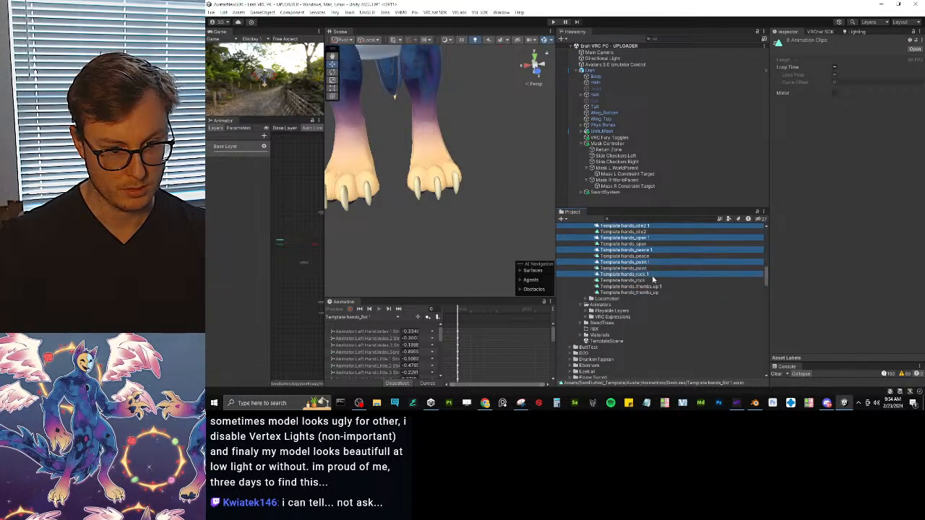
{"action": "left_click", "coordinate": [651, 287], "text": "ctrl"}
{"action": "key", "text": "Delete"}
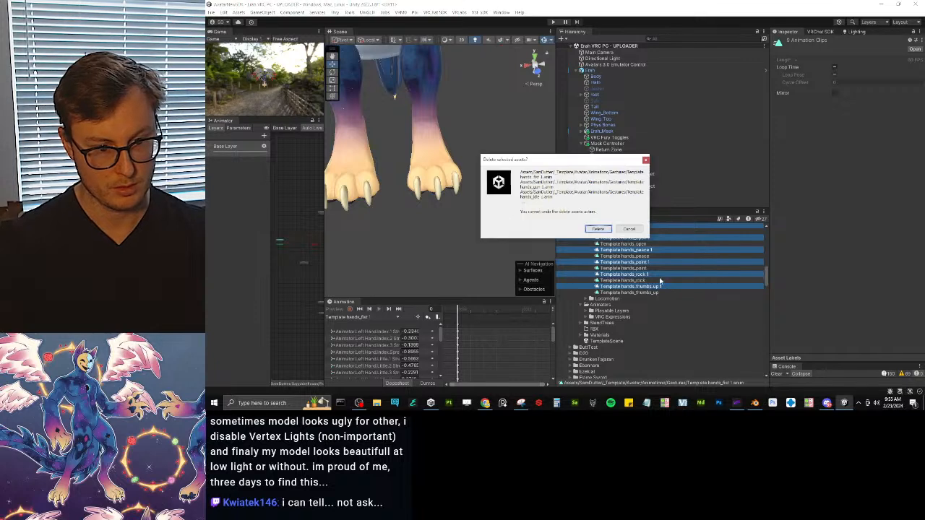
{"action": "left_click", "coordinate": [599, 229]}
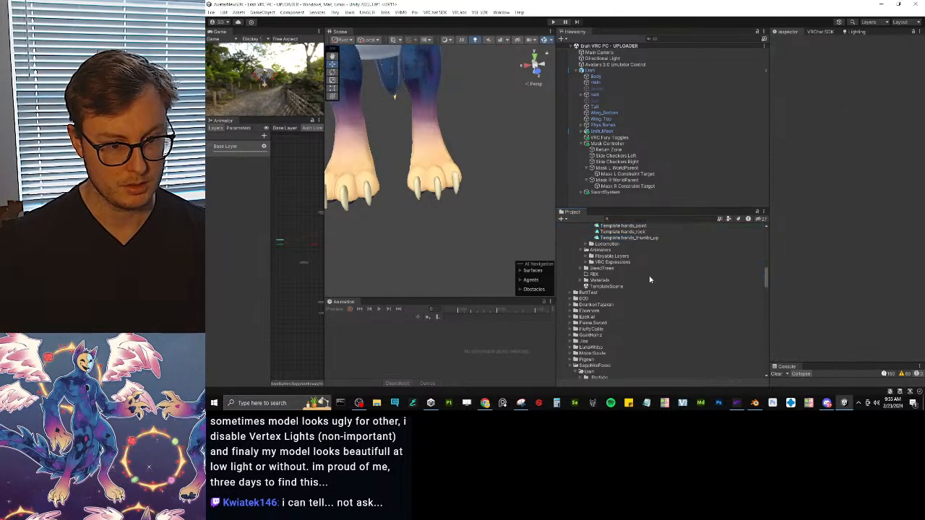
Duplicate the template's Gestures folder and delete the empty Gestures folder from Erah's Animations folder.
{"action": "left_click", "coordinate": [605, 251]}
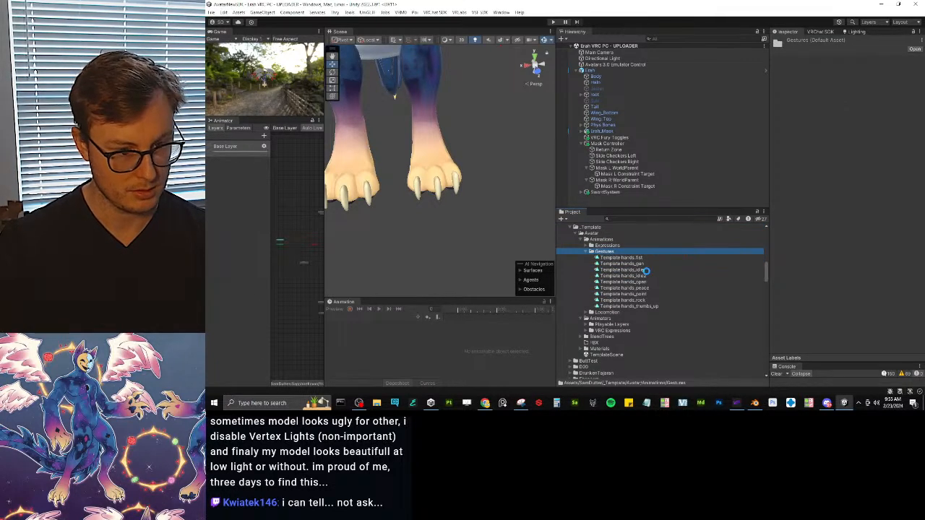
{"action": "scroll", "coordinate": [665, 301], "scroll_direction": "down", "scroll_amount": 5}
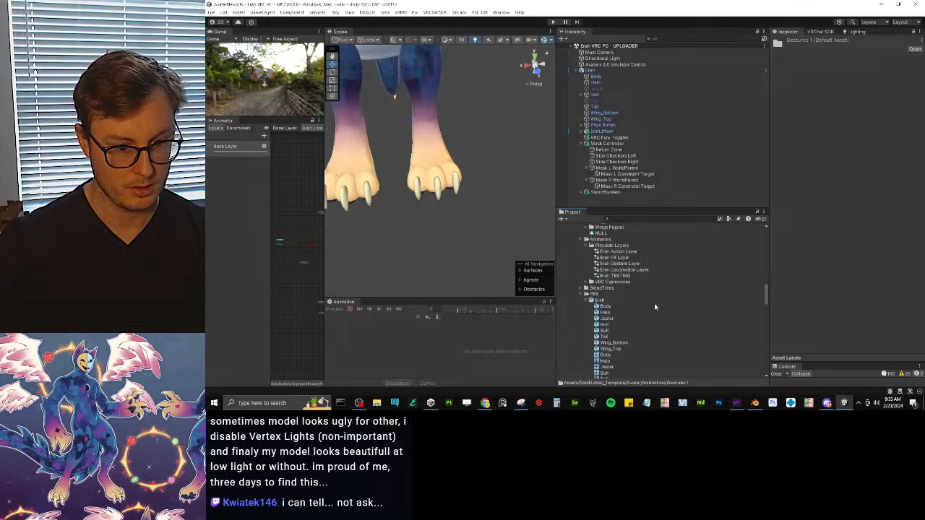
{"action": "scroll", "coordinate": [617, 303], "scroll_direction": "up", "scroll_amount": 3}
{"action": "left_click", "coordinate": [604, 266]}
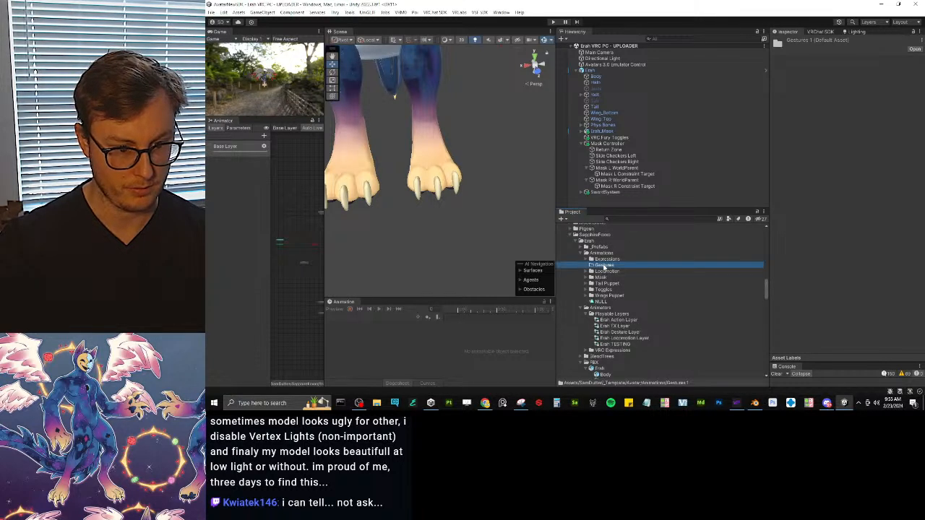
{"action": "key", "text": "Delete"}
{"action": "left_click", "coordinate": [597, 218]}
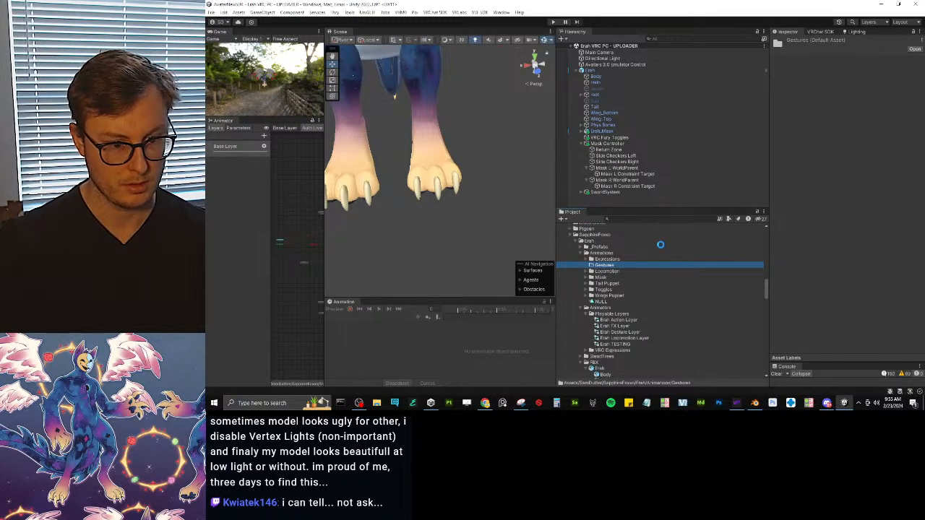
Move the template's original Gestures folder with its nine hand clips into Erah's Animations folder.
{"action": "scroll", "coordinate": [622, 275], "scroll_direction": "up", "scroll_amount": 5}
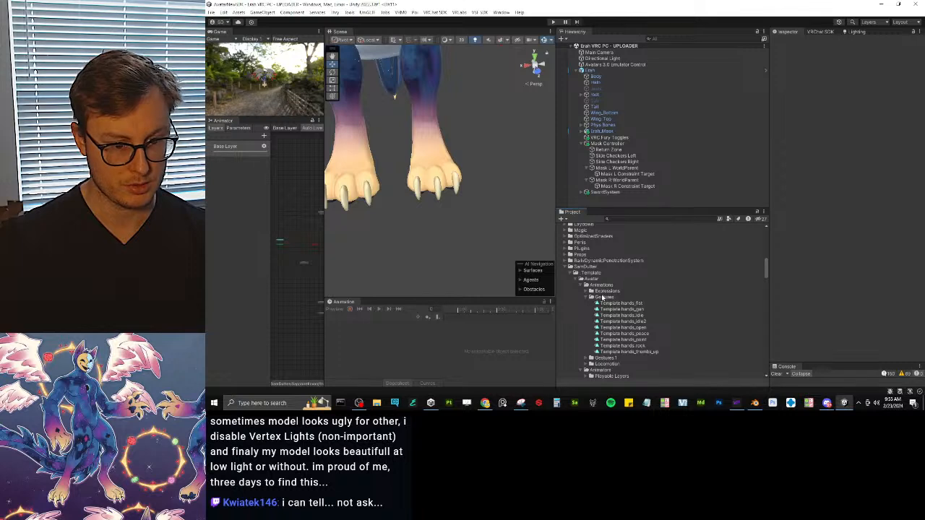
{"action": "left_click", "coordinate": [602, 297]}
{"action": "scroll", "coordinate": [646, 374], "scroll_direction": "down", "scroll_amount": 3}
{"action": "left_click_drag", "start_coordinate": [612, 379], "coordinate": [601, 298]}
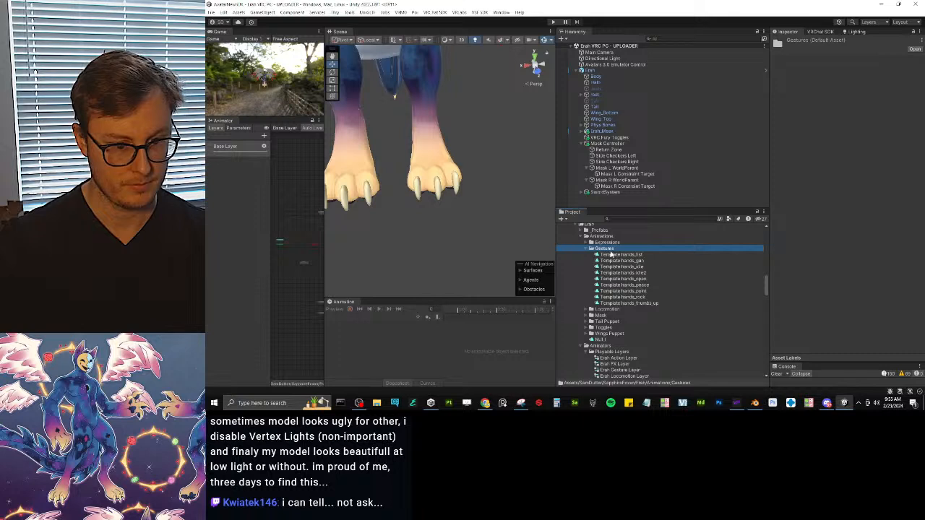
Rename the Gestures 1 folder in the template's Animations folder as Gestures.
{"action": "scroll", "coordinate": [667, 273], "scroll_direction": "up", "scroll_amount": 5}
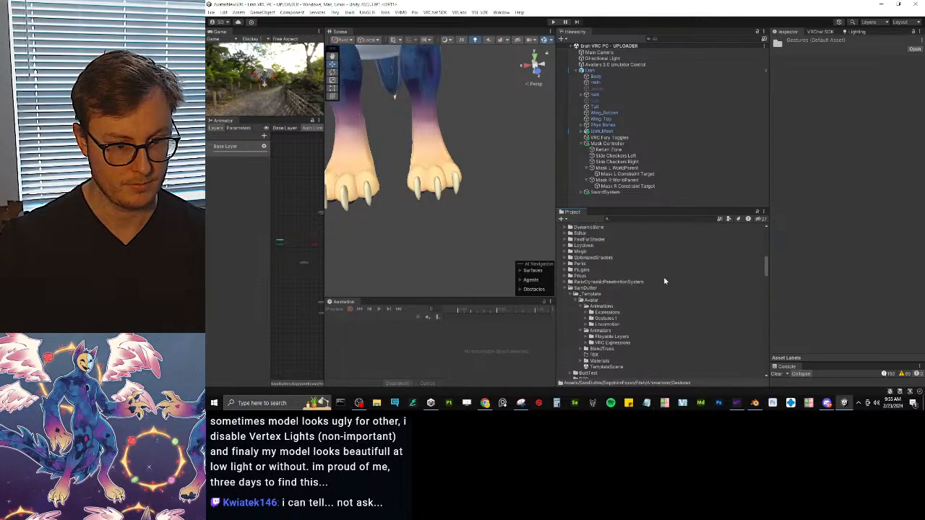
{"action": "left_click", "coordinate": [643, 320]}
{"action": "left_click", "coordinate": [631, 320]}
{"action": "key", "text": "BackSpace"}
{"action": "key", "text": "BackSpace"}
{"action": "key", "text": "Return"}
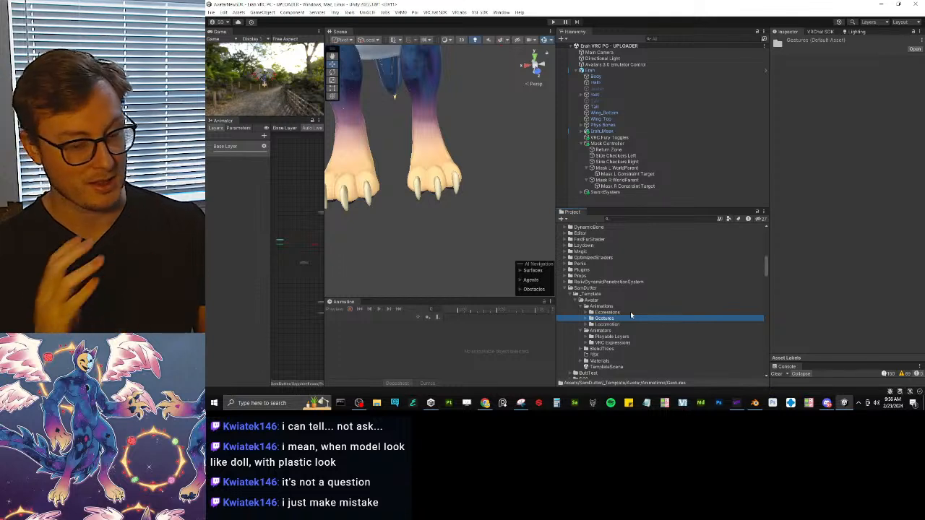
Show the Template hands_fist clip from the template's Gestures folder in File Explorer.
{"action": "left_click", "coordinate": [586, 319]}
{"action": "scroll", "coordinate": [665, 273], "scroll_direction": "down", "scroll_amount": 3}
{"action": "left_click", "coordinate": [651, 258]}
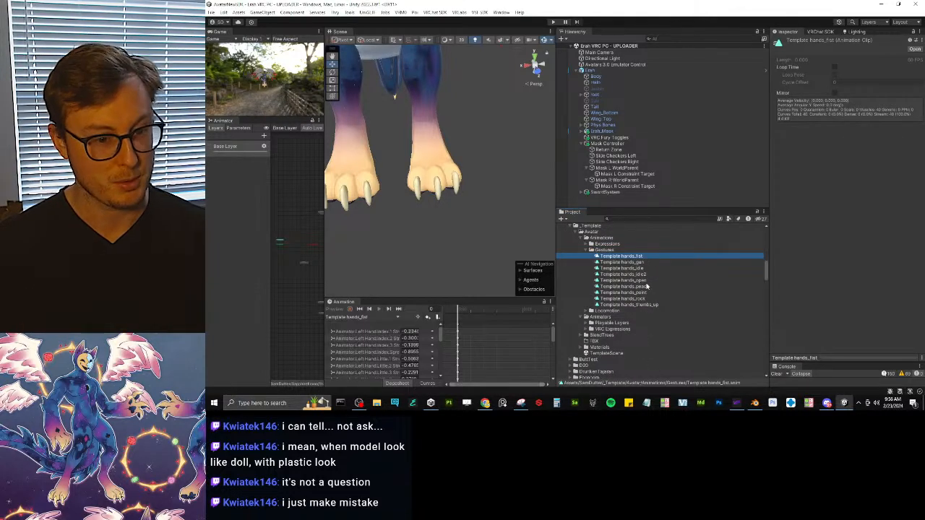
{"action": "left_click", "coordinate": [599, 250]}
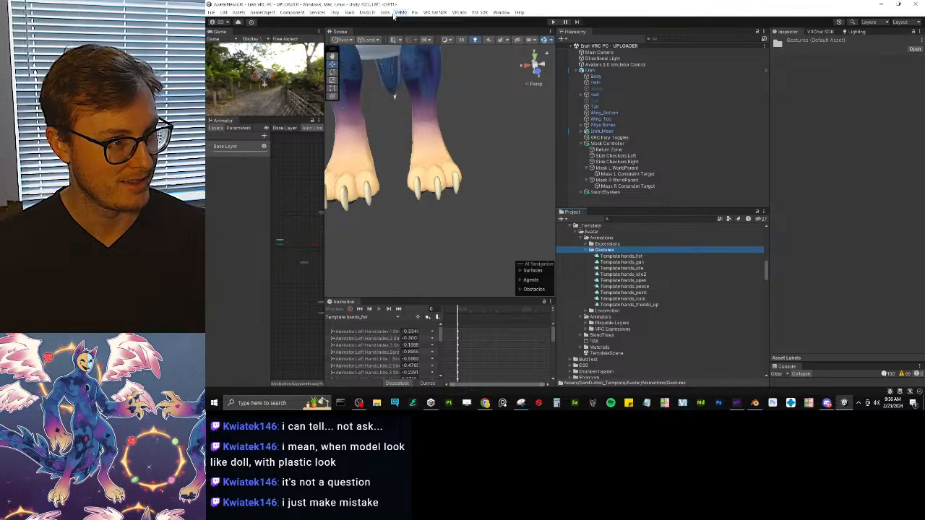
{"action": "right_click", "coordinate": [618, 256]}
{"action": "left_click", "coordinate": [651, 150]}
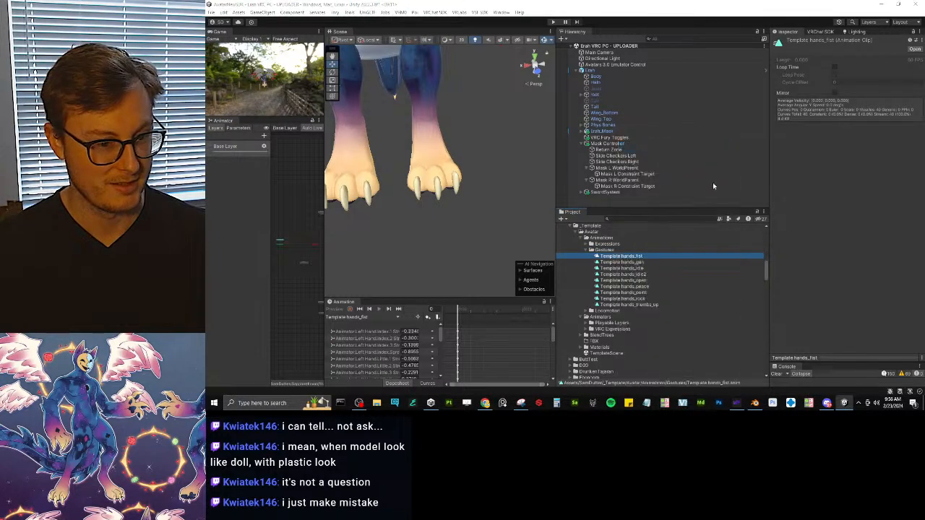
Copy the Gestures folder's path from Assets onward in File Explorer and return to Unity.
{"action": "left_click", "coordinate": [567, 88]}
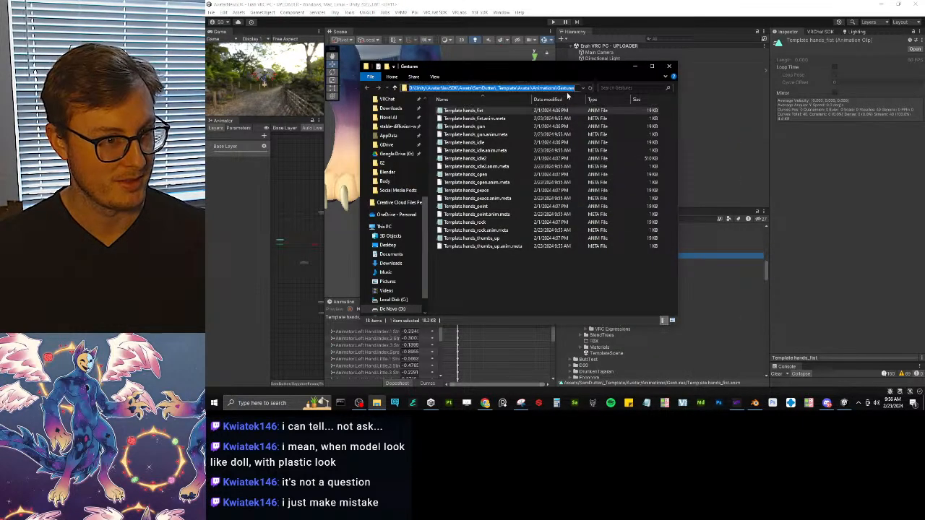
{"action": "key", "text": "End"}
{"action": "key", "text": "ctrl+shift+Left"}
{"action": "key", "text": "ctrl+shift+Left"}
{"action": "key", "text": "ctrl+shift+Left"}
{"action": "key", "text": "ctrl+shift+Left"}
{"action": "key", "text": "ctrl+shift+Left"}
{"action": "key", "text": "ctrl+shift+Left"}
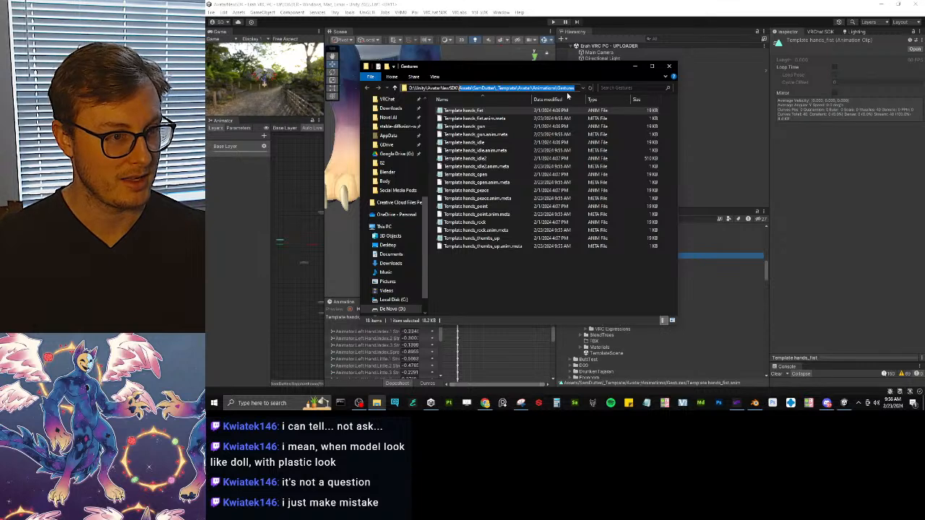
{"action": "left_click", "coordinate": [472, 14]}
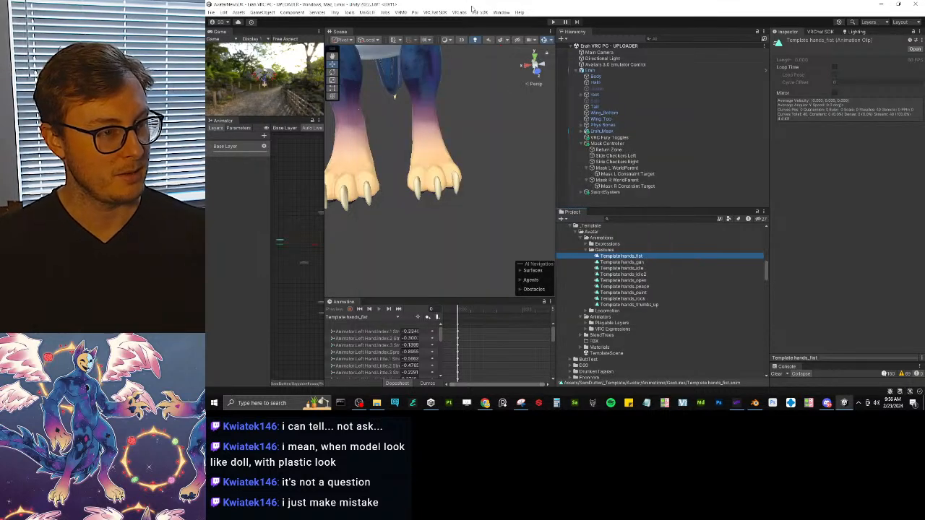
Run the Rename Files Wizard on the copied Gestures folder path, replacing Template with Erah in the clip names.
{"action": "left_click", "coordinate": [412, 12]}
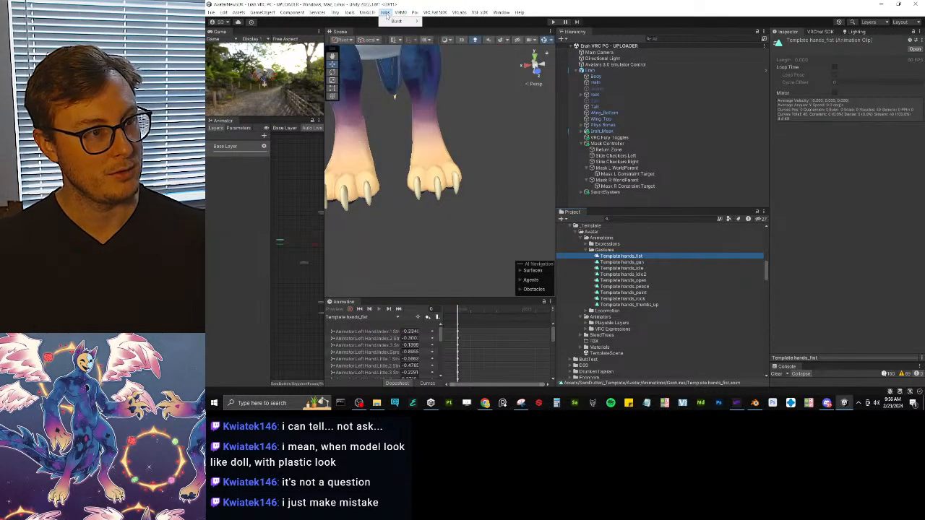
{"action": "mouse_move", "coordinate": [349, 12]}
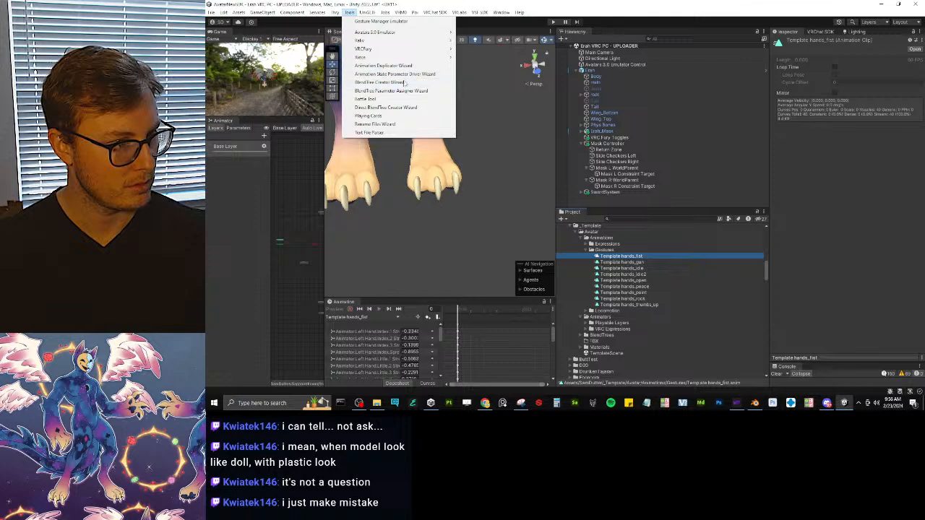
{"action": "left_click", "coordinate": [398, 125]}
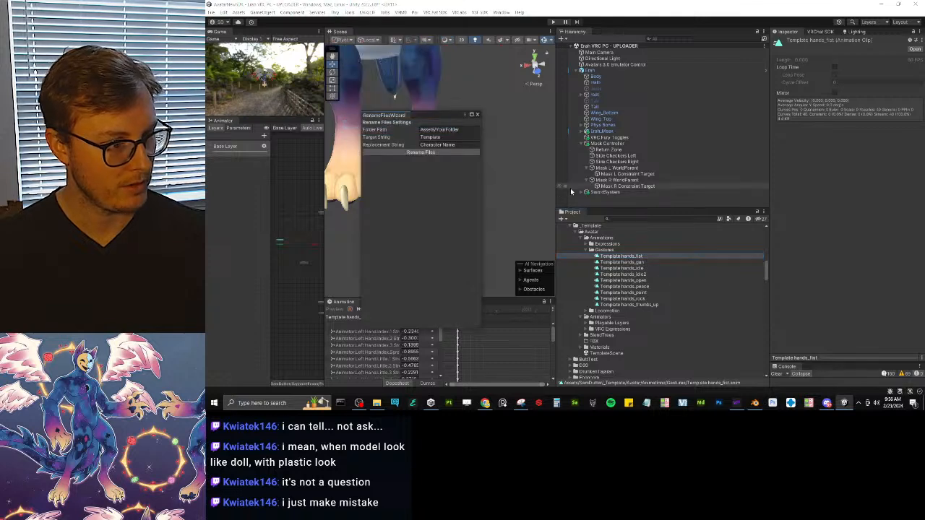
{"action": "left_click", "coordinate": [460, 131]}
{"action": "key", "text": "ctrl+v"}
{"action": "left_click", "coordinate": [466, 144]}
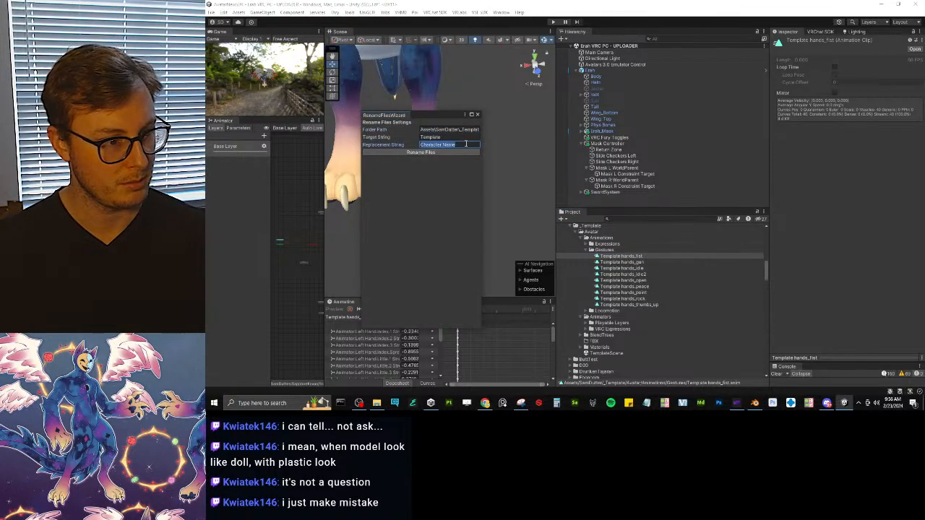
{"action": "type", "text": "Erin"}
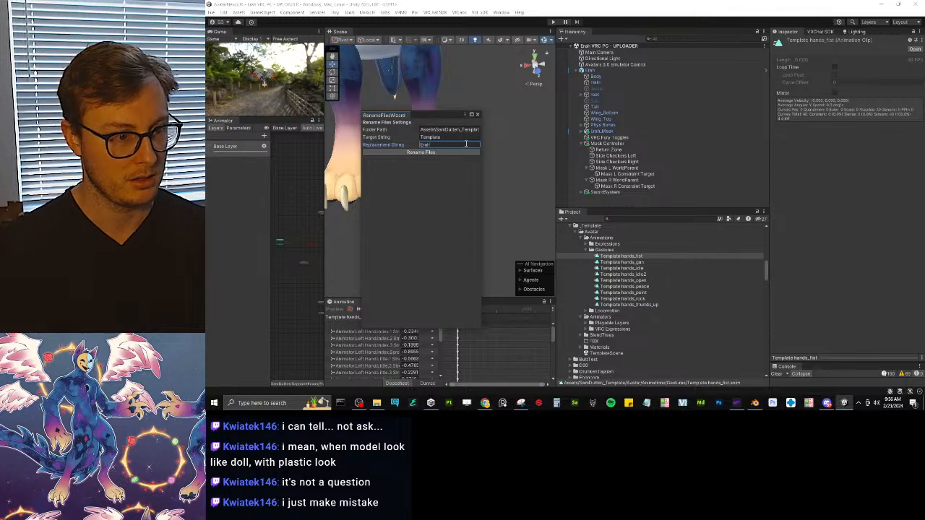
{"action": "left_click", "coordinate": [434, 152]}
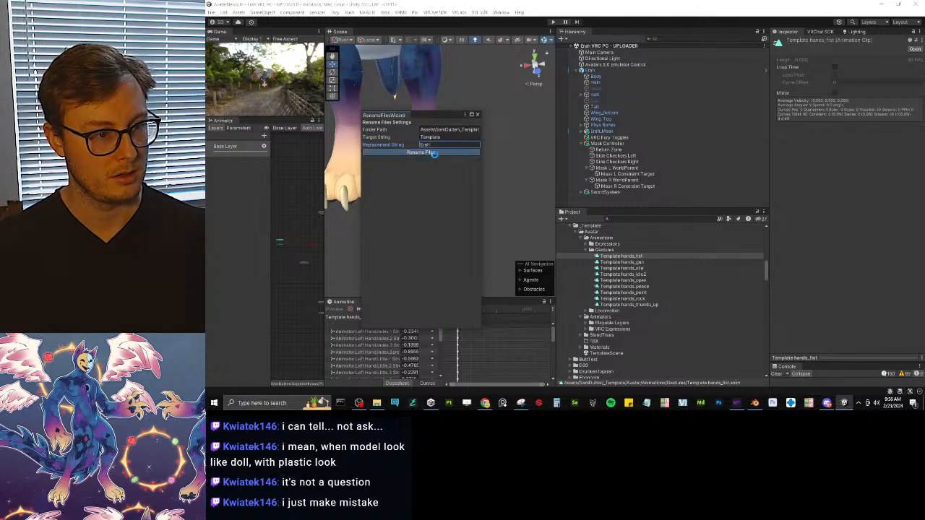
{"action": "left_click", "coordinate": [477, 115]}
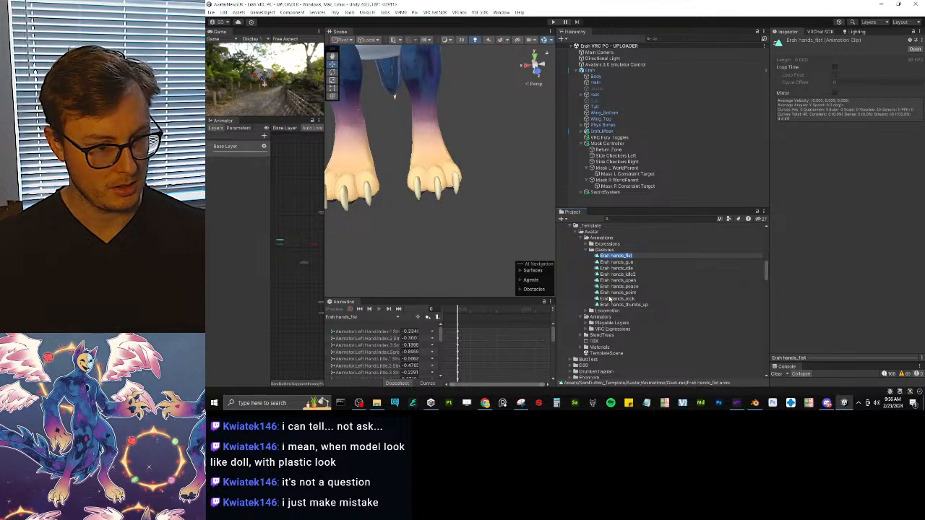
Rename the template's Gestures folder holding the Erah hands clips as Gestures 1 and close the File Explorer window.
{"action": "scroll", "coordinate": [613, 296], "scroll_direction": "down", "scroll_amount": 5}
{"action": "scroll", "coordinate": [600, 300], "scroll_direction": "down", "scroll_amount": 5}
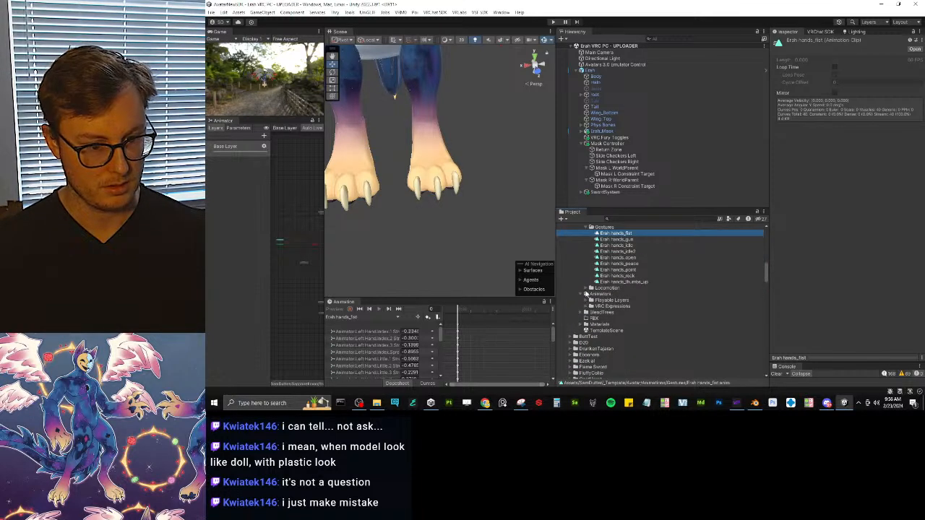
{"action": "left_click", "coordinate": [590, 301]}
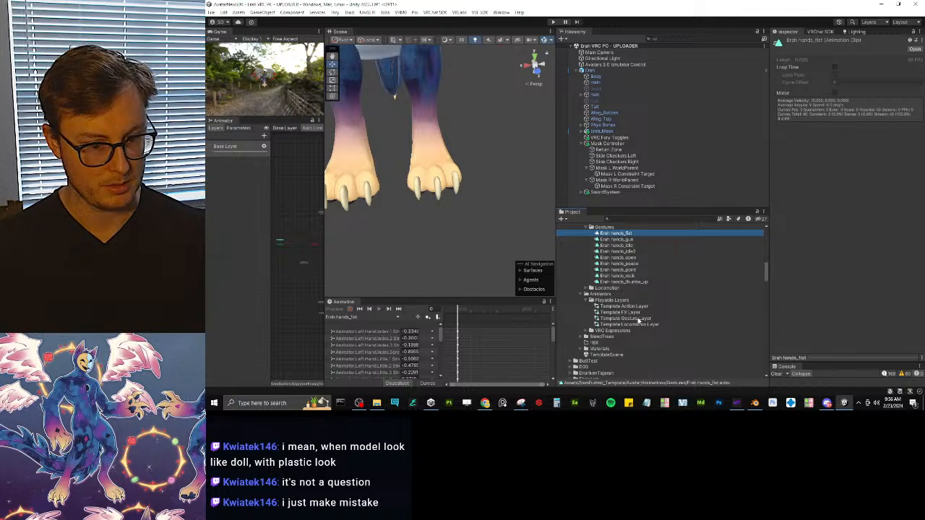
{"action": "scroll", "coordinate": [638, 318], "scroll_direction": "up", "scroll_amount": 3}
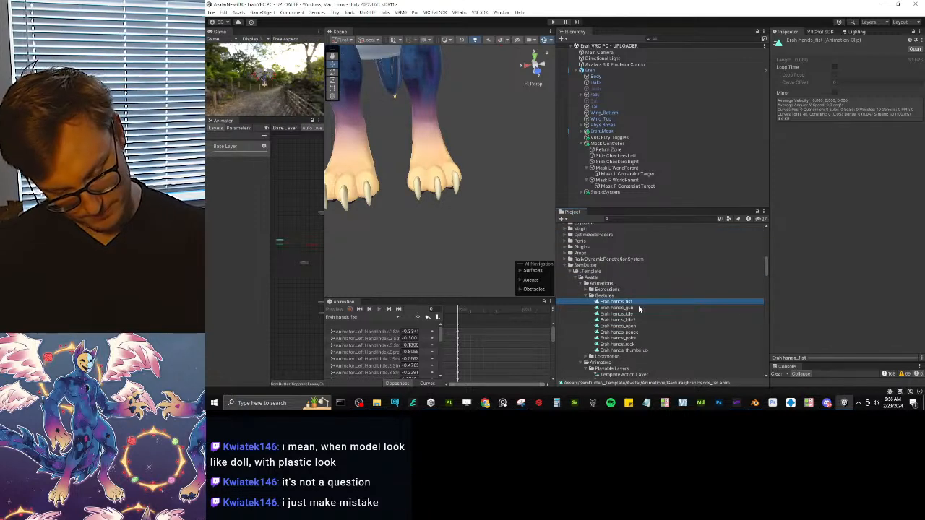
{"action": "left_click", "coordinate": [609, 296]}
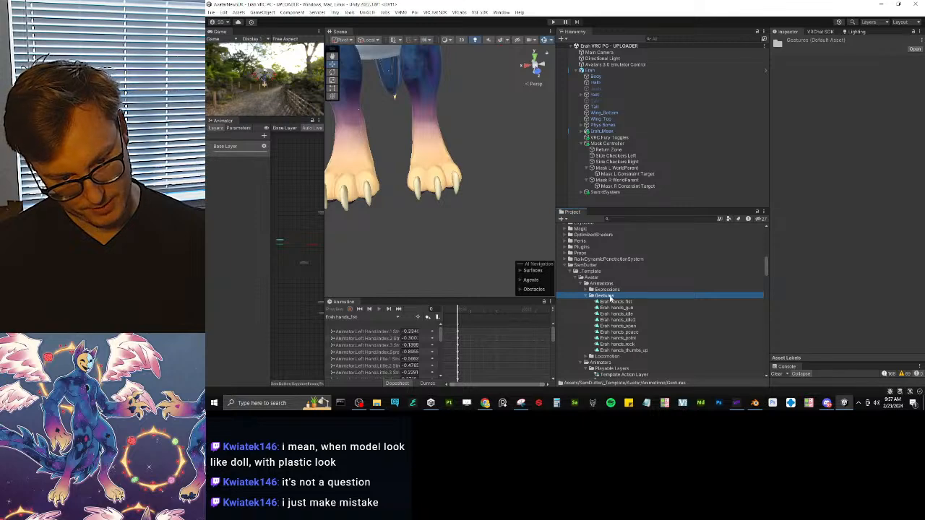
{"action": "left_click", "coordinate": [621, 298]}
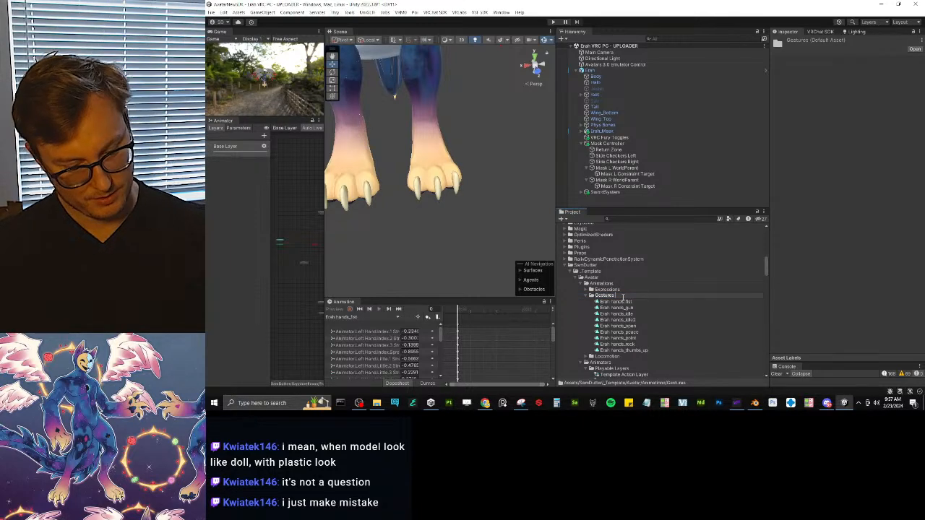
{"action": "key", "text": "Return"}
{"action": "scroll", "coordinate": [627, 304], "scroll_direction": "down", "scroll_amount": 1}
{"action": "key", "text": "alt+Tab"}
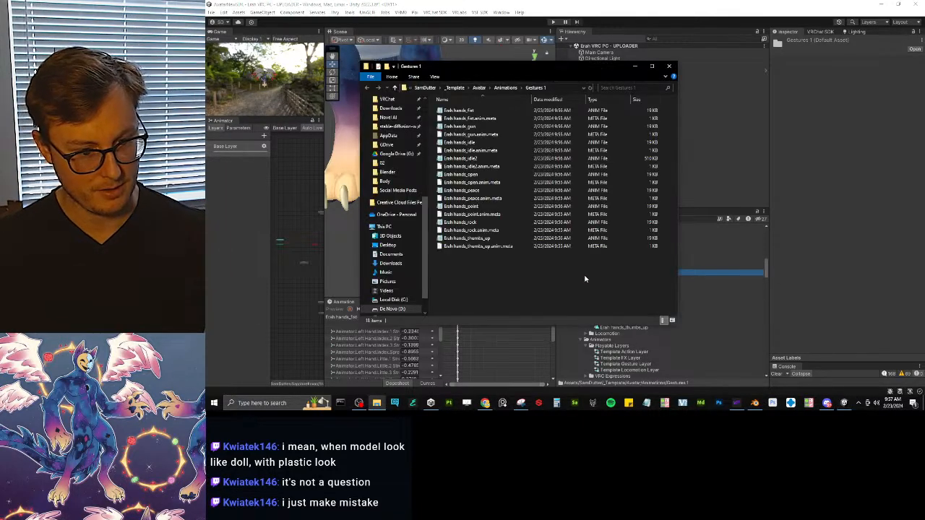
{"action": "left_click", "coordinate": [667, 66]}
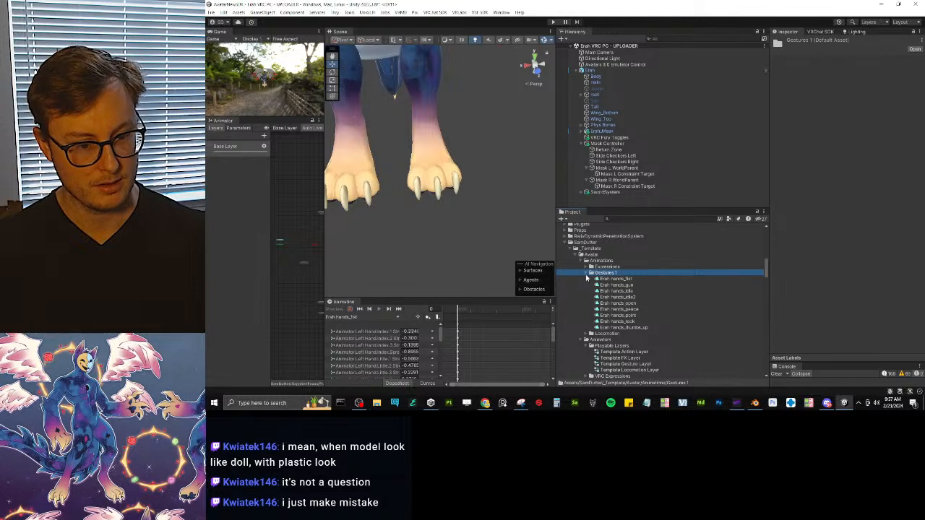
Swap the two folders, moving Gestures 1 into Erah's Animations folder and Gestures with the Template clips into the template's Animations folder.
{"action": "scroll", "coordinate": [628, 287], "scroll_direction": "down", "scroll_amount": 2}
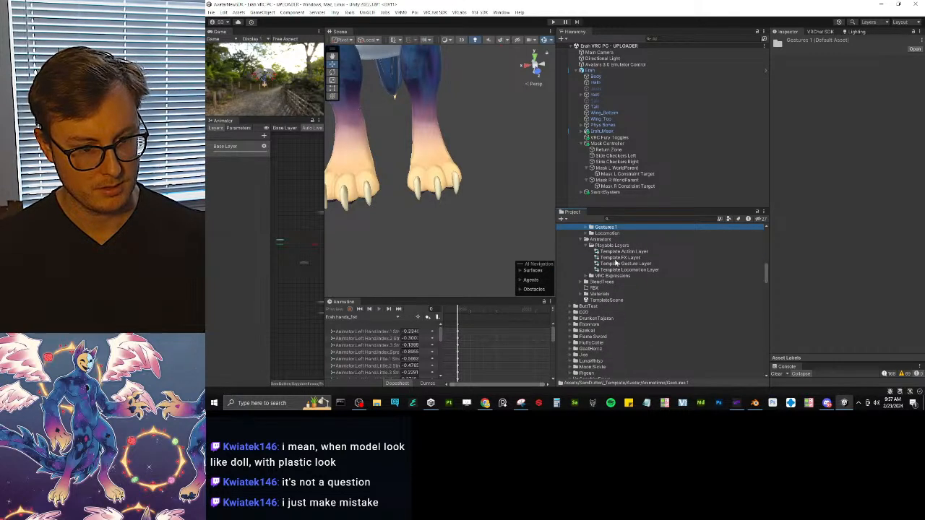
{"action": "scroll", "coordinate": [608, 374], "scroll_direction": "down", "scroll_amount": 1}
{"action": "left_click_drag", "start_coordinate": [608, 378], "coordinate": [604, 325]}
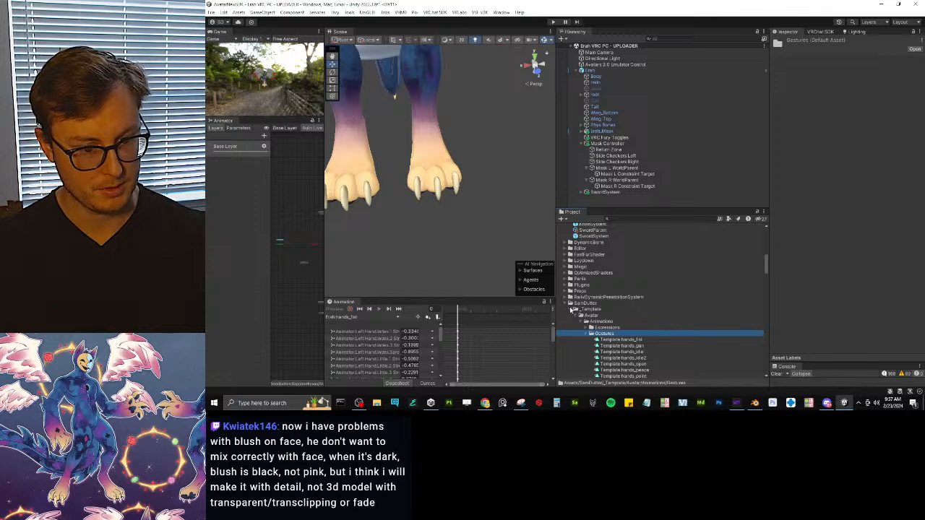
Rename the Gestures 1 folder in Erah's Animations folder as Gestures.
{"action": "left_click", "coordinate": [570, 309]}
{"action": "scroll", "coordinate": [635, 305], "scroll_direction": "down", "scroll_amount": 5}
{"action": "scroll", "coordinate": [627, 307], "scroll_direction": "up", "scroll_amount": 3}
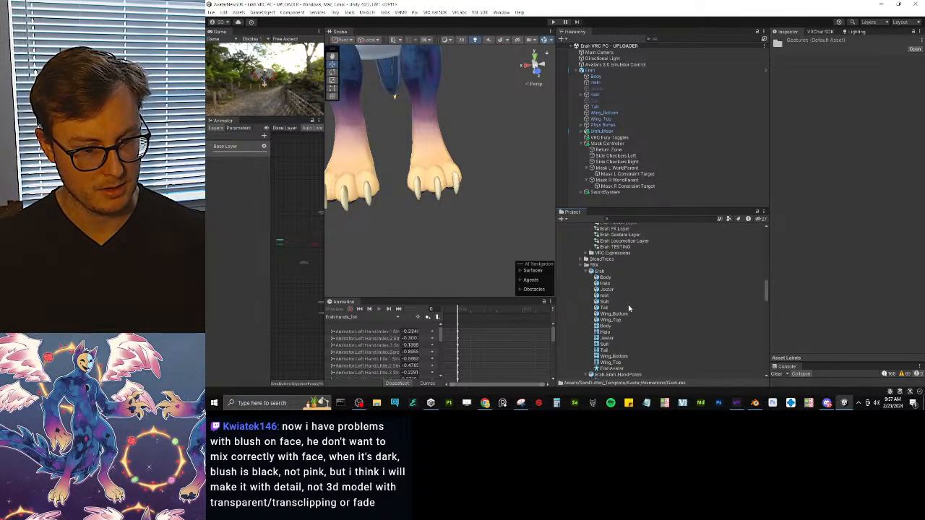
{"action": "left_click", "coordinate": [586, 281]}
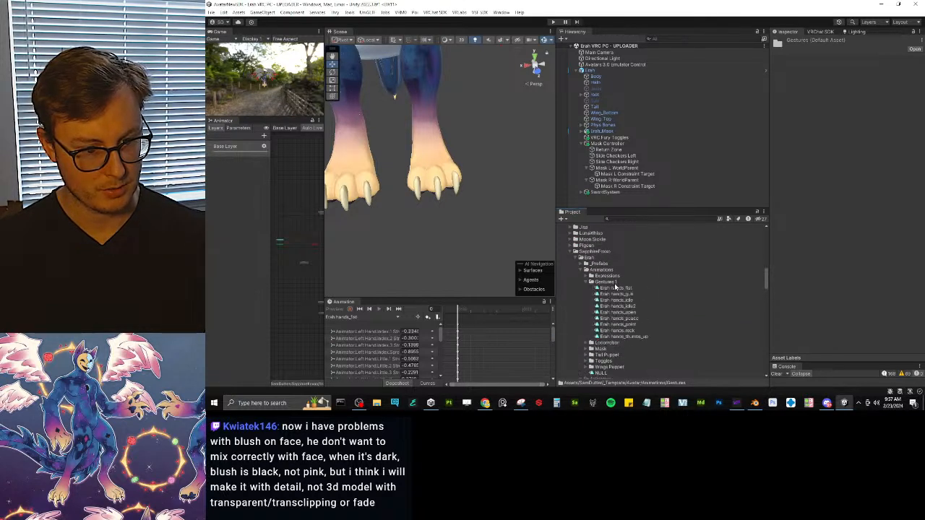
{"action": "left_click", "coordinate": [625, 282]}
{"action": "left_click", "coordinate": [629, 286]}
{"action": "key", "text": "End"}
{"action": "key", "text": "BackSpace"}
{"action": "key", "text": "BackSpace"}
{"action": "key", "text": "Return"}
{"action": "scroll", "coordinate": [628, 287], "scroll_direction": "down", "scroll_amount": 3}
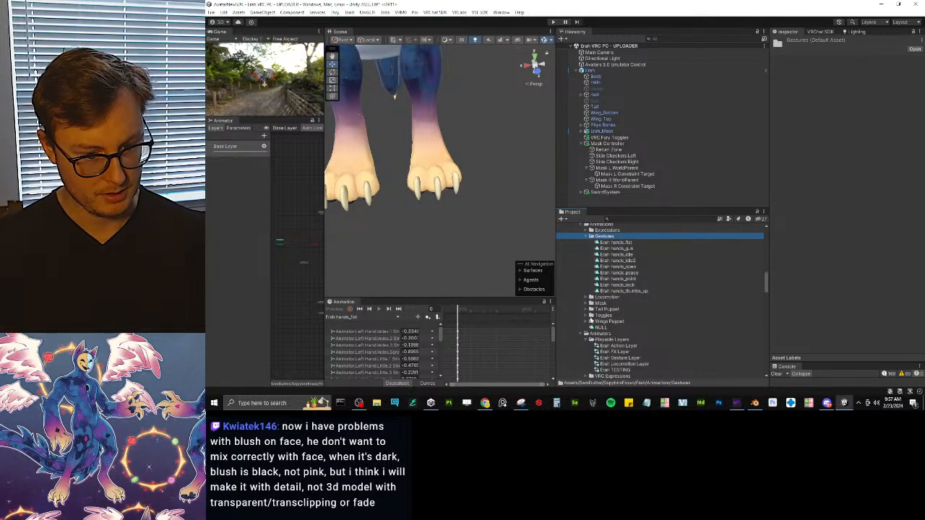
Open the Left Hand layer of the Erah Gesture Layer controller and widen the Animator view to show its states.
{"action": "left_click", "coordinate": [626, 358]}
{"action": "left_click", "coordinate": [234, 164]}
{"action": "left_click_drag", "start_coordinate": [324, 234], "coordinate": [431, 242]}
{"action": "middle_click_drag", "start_coordinate": [342, 250], "coordinate": [395, 227]}
{"action": "scroll", "coordinate": [396, 227], "scroll_direction": "up", "scroll_amount": 10}
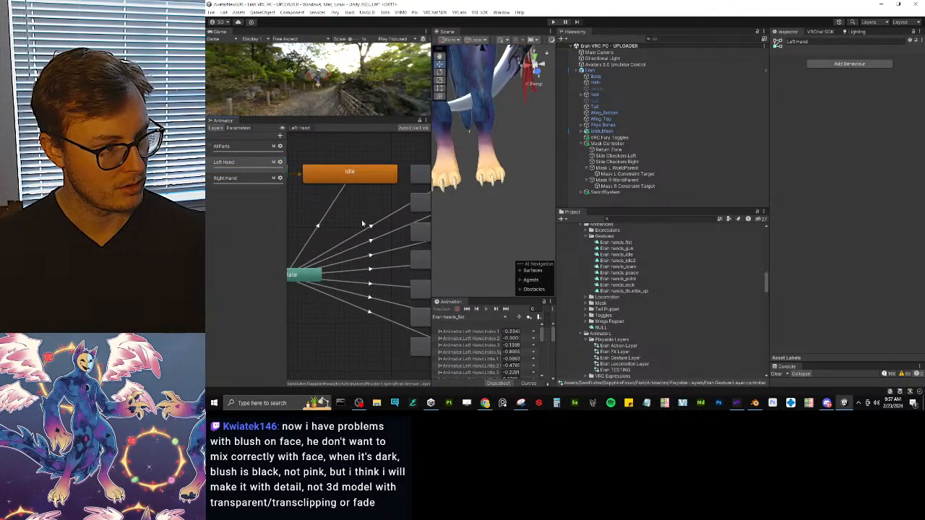
Assign the matching Erah hands clips as motions of the Left Hand layer's Idle, Fist, Open and Point states.
{"action": "left_click", "coordinate": [333, 206]}
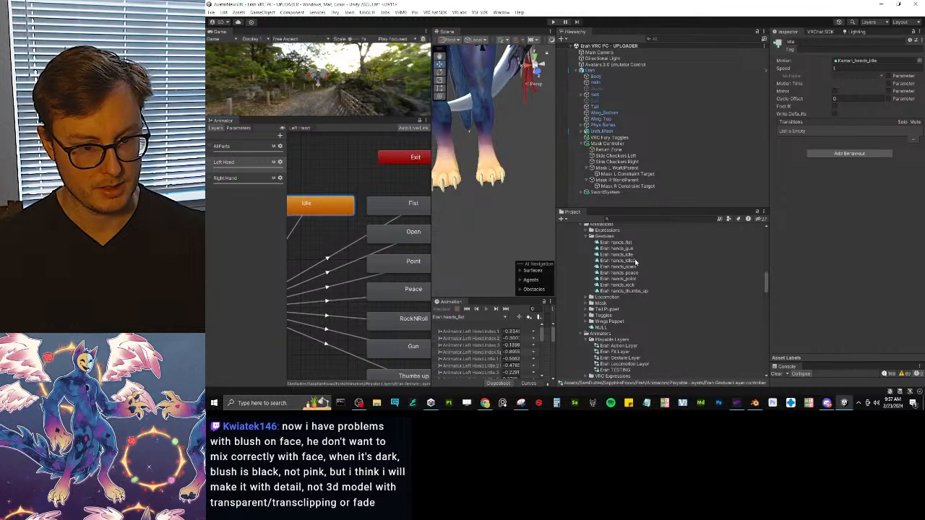
{"action": "left_click", "coordinate": [408, 205]}
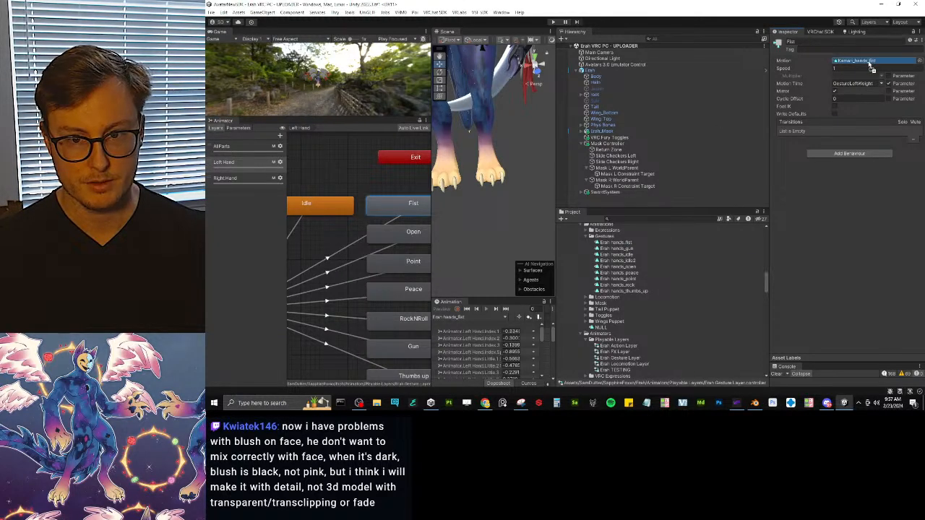
{"action": "left_click", "coordinate": [405, 233]}
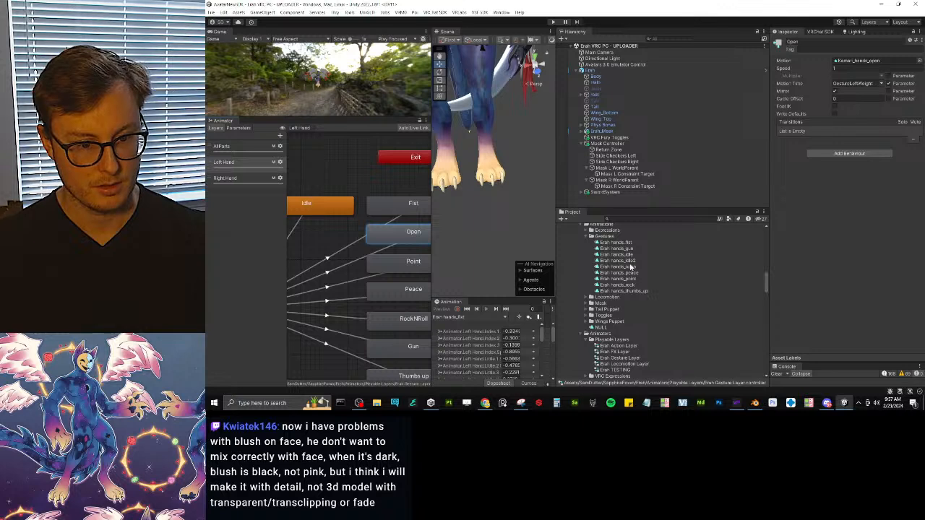
{"action": "scroll", "coordinate": [630, 267], "scroll_direction": "up", "scroll_amount": 1}
{"action": "left_click", "coordinate": [426, 263]}
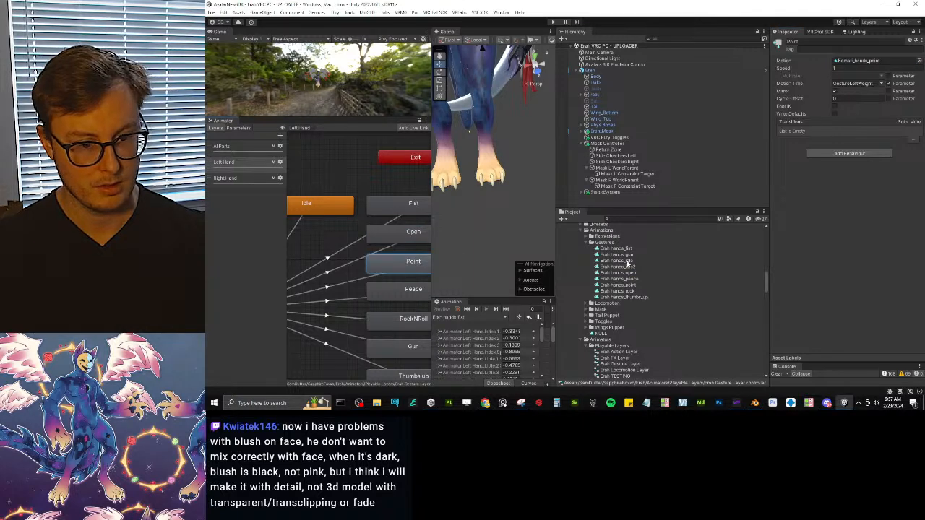
{"action": "left_click_drag", "start_coordinate": [631, 286], "coordinate": [851, 62]}
Assign the Erah hands peace, rock, gun and thumbs_up clips to the Left Hand layer's Peace, RockNRoll, Gun and Thumbs up states.
{"action": "middle_click_drag", "start_coordinate": [345, 266], "coordinate": [296, 197]}
{"action": "left_click", "coordinate": [365, 218]}
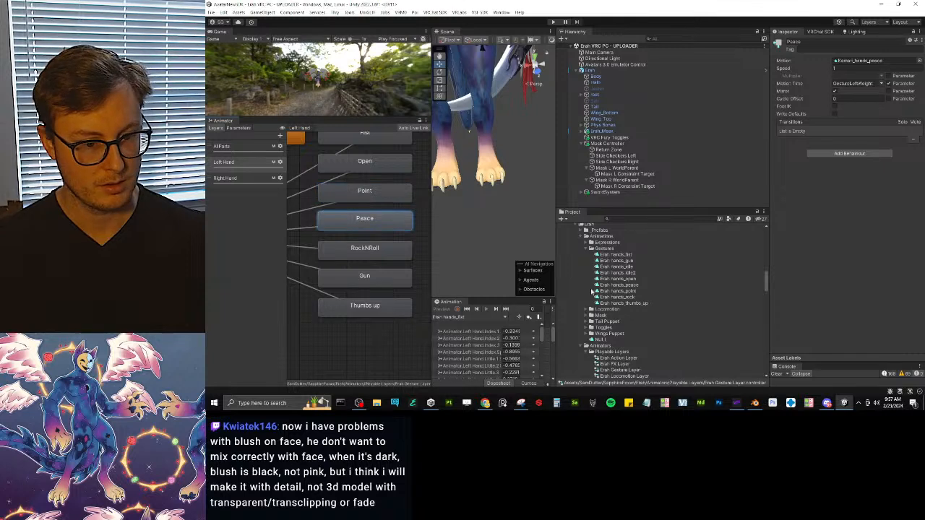
{"action": "left_click_drag", "start_coordinate": [633, 290], "coordinate": [851, 63]}
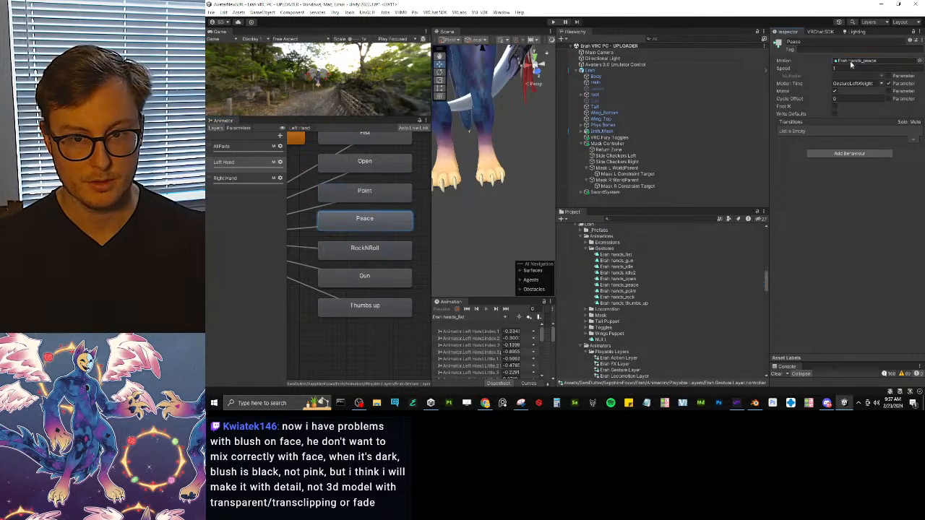
{"action": "left_click", "coordinate": [383, 248]}
{"action": "left_click_drag", "start_coordinate": [629, 298], "coordinate": [850, 63]}
{"action": "left_click", "coordinate": [395, 278]}
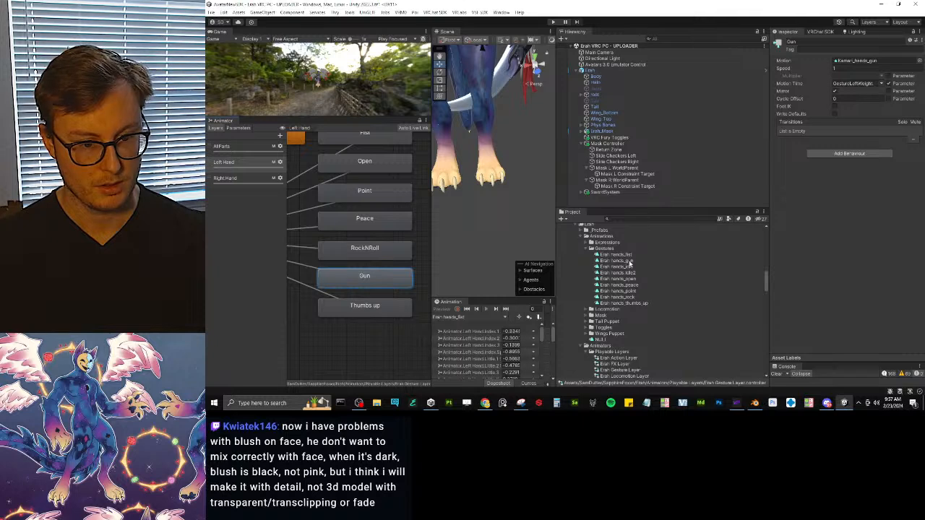
{"action": "left_click", "coordinate": [350, 306]}
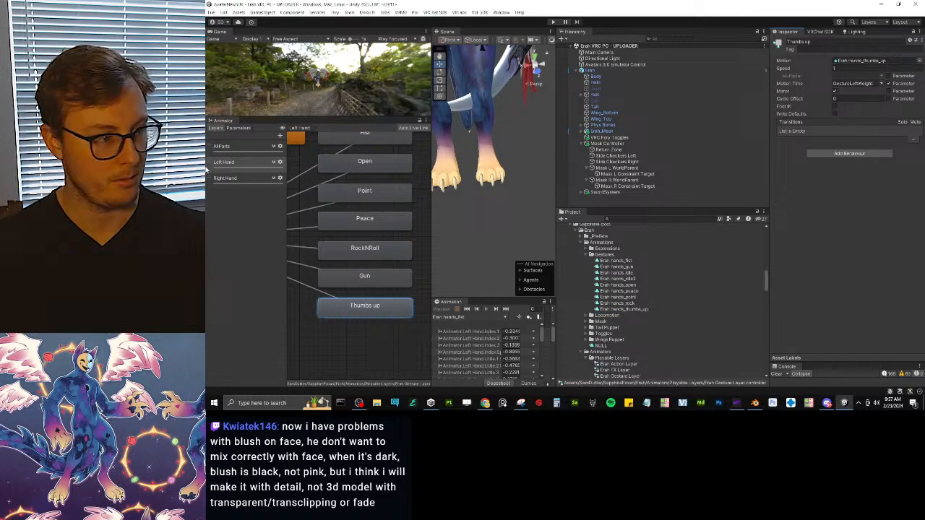
Assign the matching Erah hands clips as motions of the Right Hand layer's Idle, Fist, Open, Point and Peace states.
{"action": "left_click", "coordinate": [250, 180]}
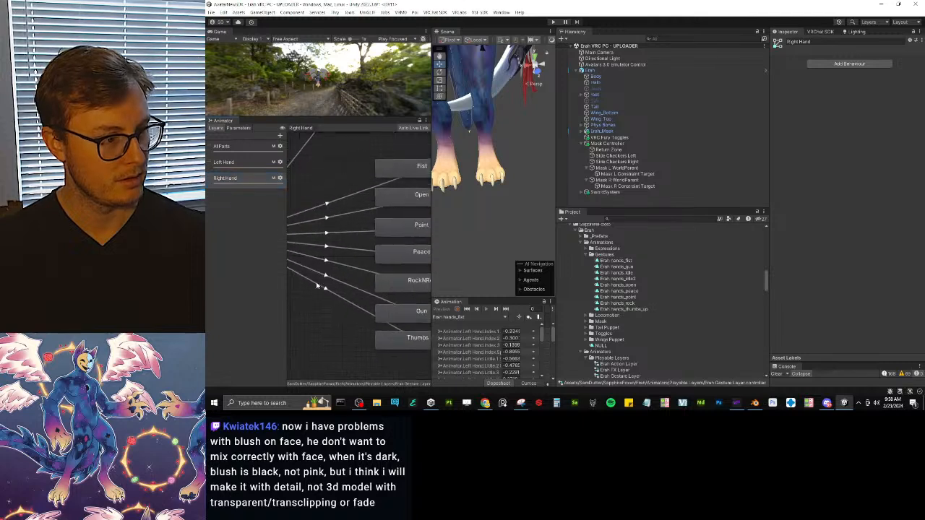
{"action": "left_click", "coordinate": [340, 201]}
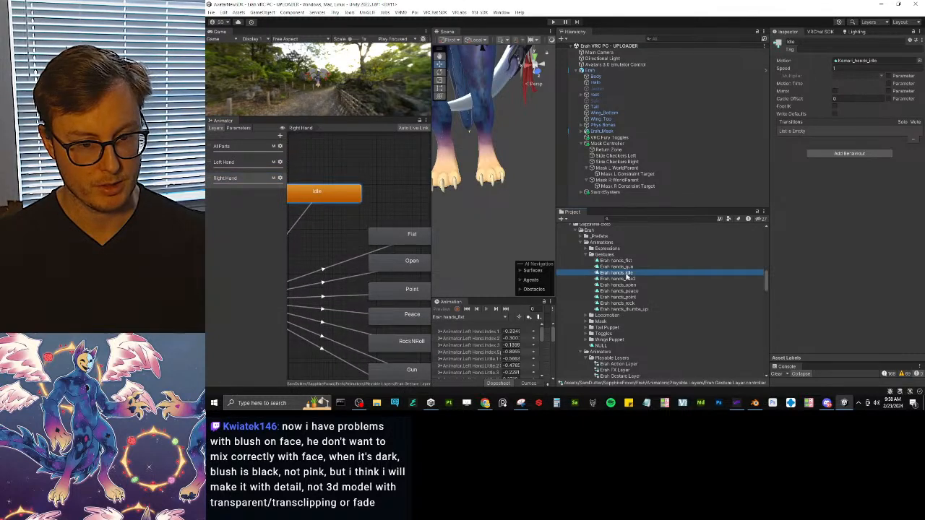
{"action": "middle_click_drag", "start_coordinate": [403, 240], "coordinate": [385, 215]}
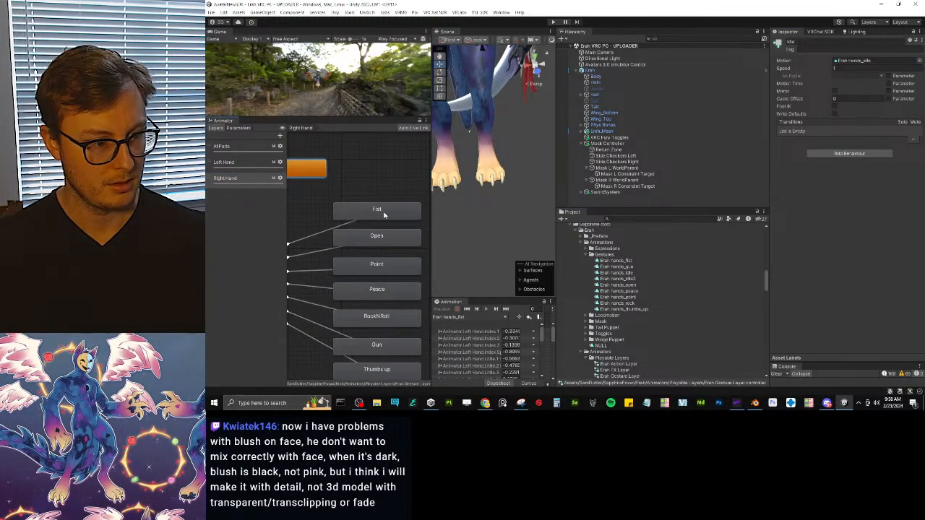
{"action": "left_click", "coordinate": [381, 211]}
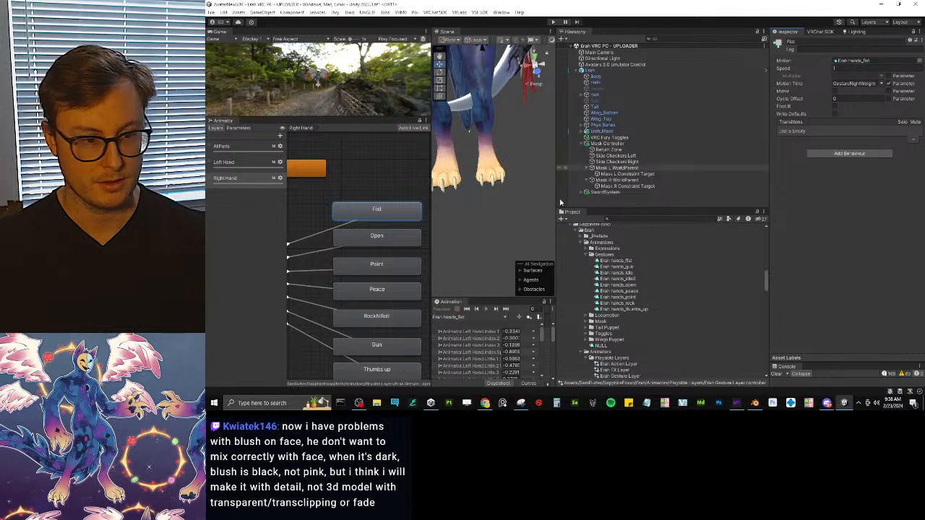
{"action": "left_click", "coordinate": [390, 236]}
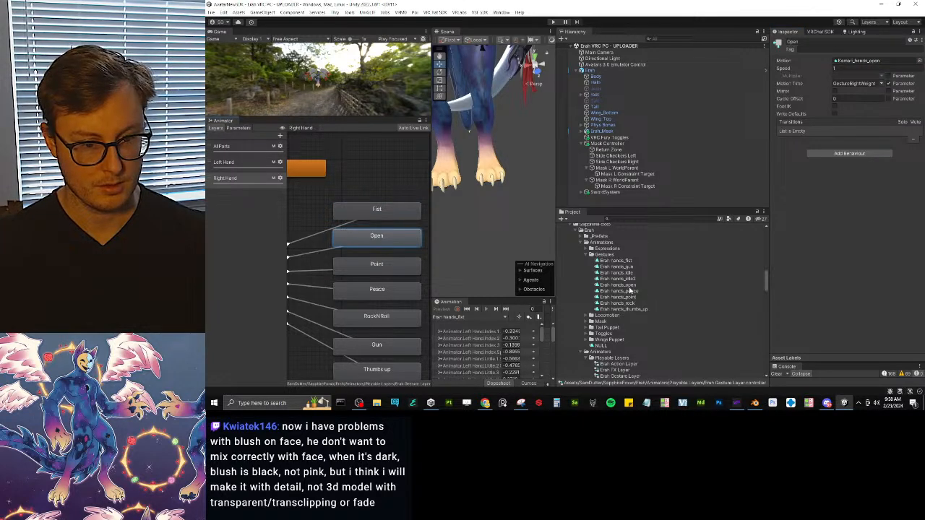
{"action": "left_click", "coordinate": [389, 266]}
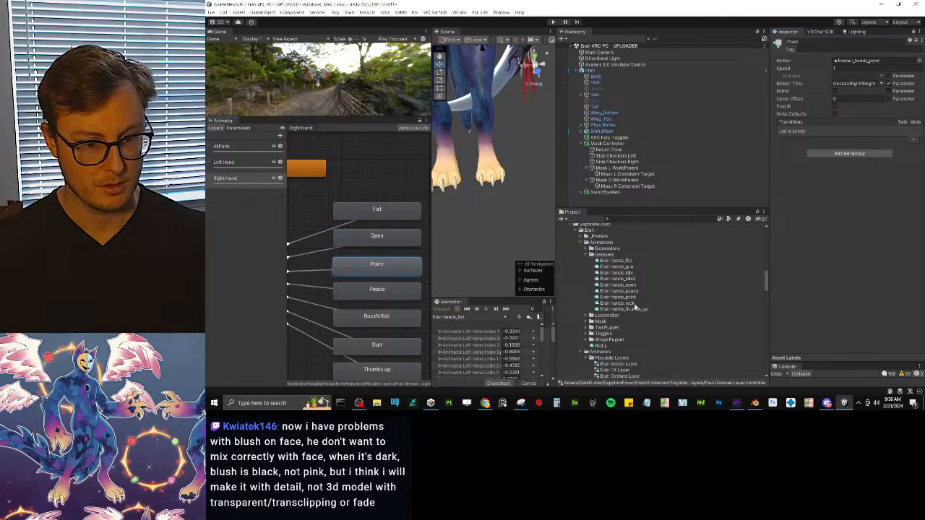
{"action": "left_click", "coordinate": [382, 292]}
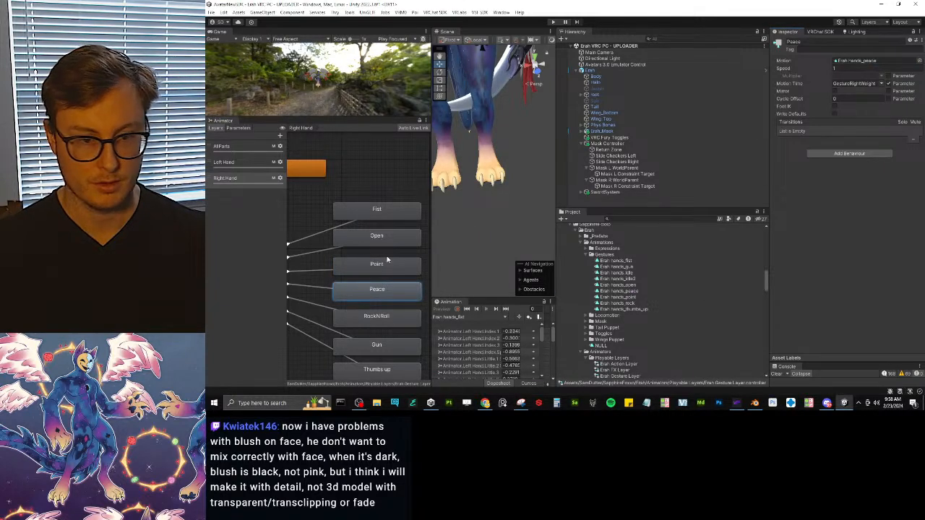
Assign the Erah hands rock, gun and thumbs_up clips to the Right Hand layer's RockNRoll, Gun and Thumbs up states.
{"action": "middle_click_drag", "start_coordinate": [369, 312], "coordinate": [349, 252]}
{"action": "left_click", "coordinate": [346, 257]}
{"action": "left_click_drag", "start_coordinate": [620, 305], "coordinate": [863, 64]}
{"action": "left_click", "coordinate": [381, 290]}
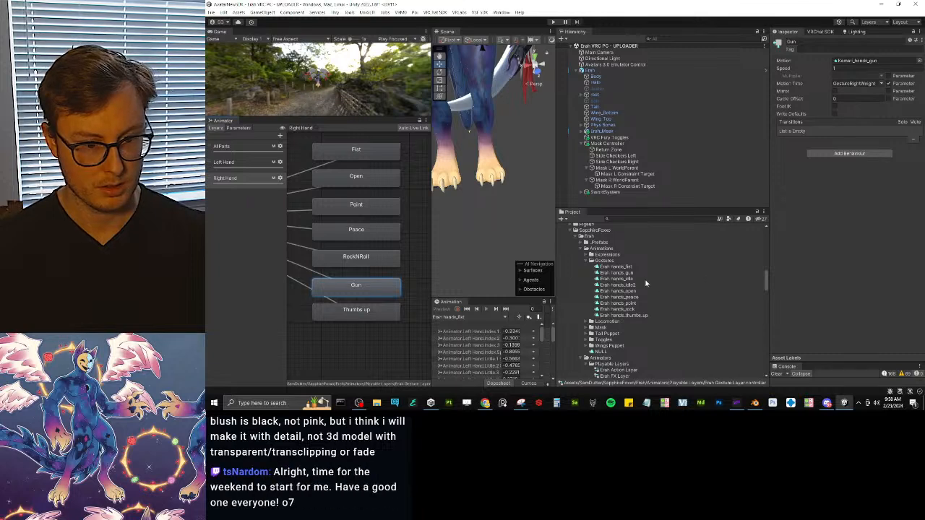
{"action": "scroll", "coordinate": [635, 274], "scroll_direction": "up", "scroll_amount": 1}
{"action": "left_click_drag", "start_coordinate": [633, 278], "coordinate": [864, 62]}
{"action": "left_click", "coordinate": [352, 318]}
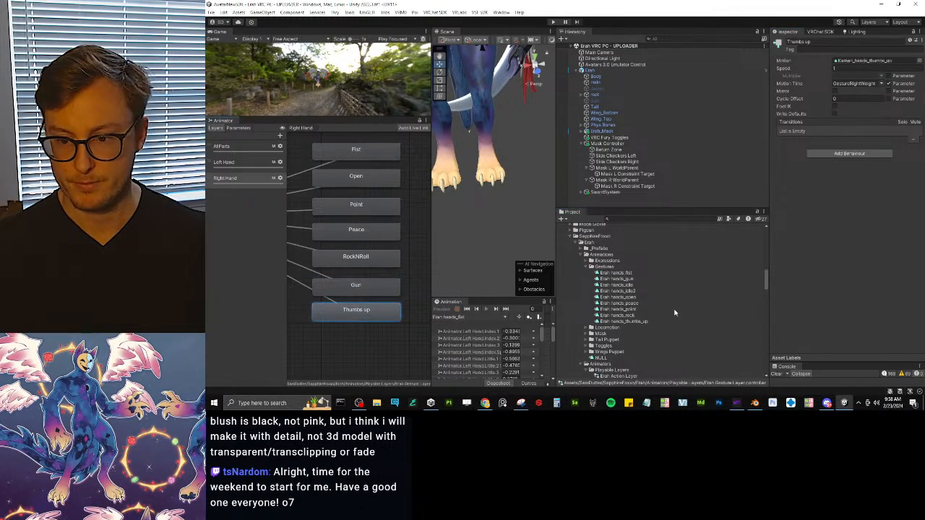
{"action": "left_click_drag", "start_coordinate": [641, 320], "coordinate": [845, 61]}
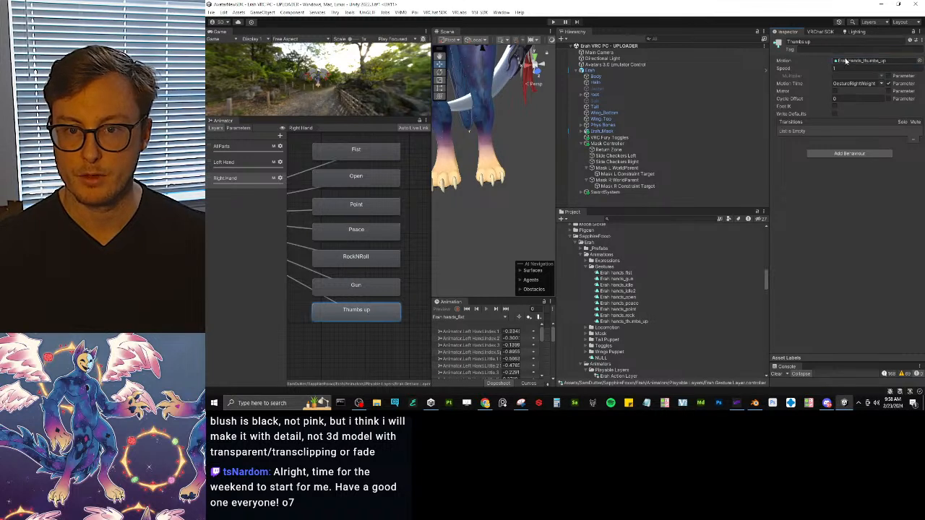
Check the motion assigned to each state of the Right Hand layer, from Thumbs up back to Idle.
{"action": "left_click", "coordinate": [323, 291]}
{"action": "left_click", "coordinate": [354, 255]}
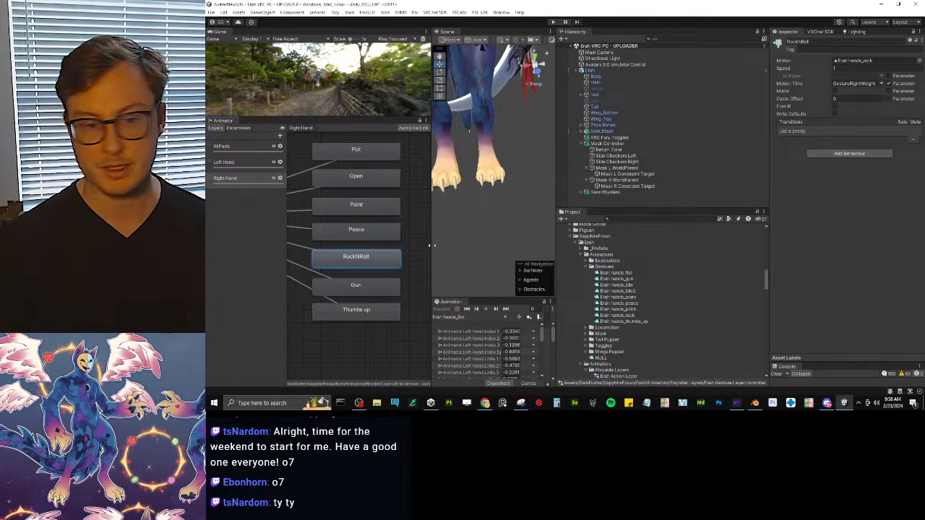
{"action": "left_click", "coordinate": [367, 309]}
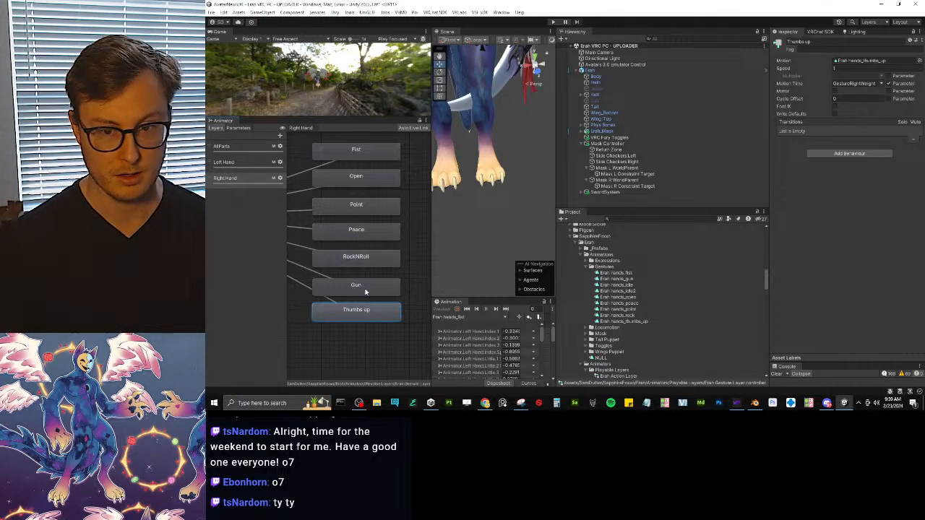
{"action": "left_click", "coordinate": [365, 292]}
{"action": "left_click", "coordinate": [365, 310]}
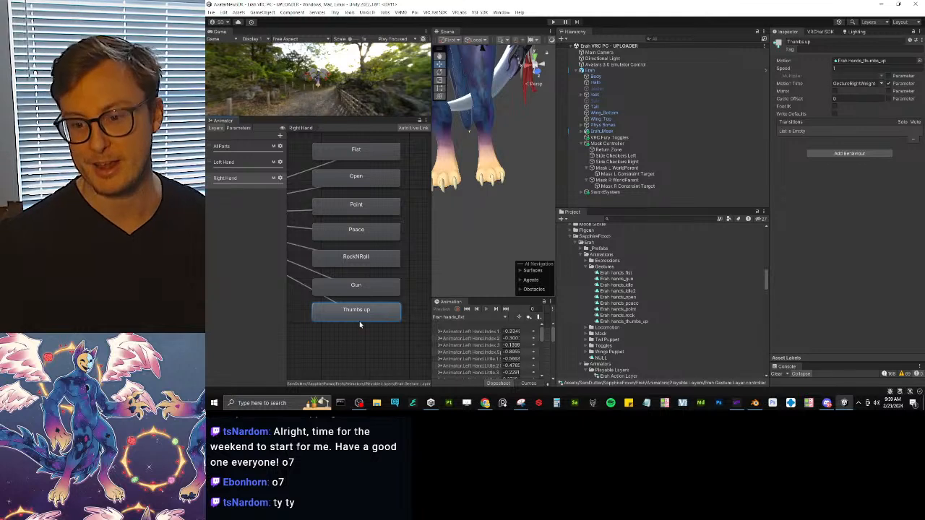
{"action": "left_click", "coordinate": [344, 286]}
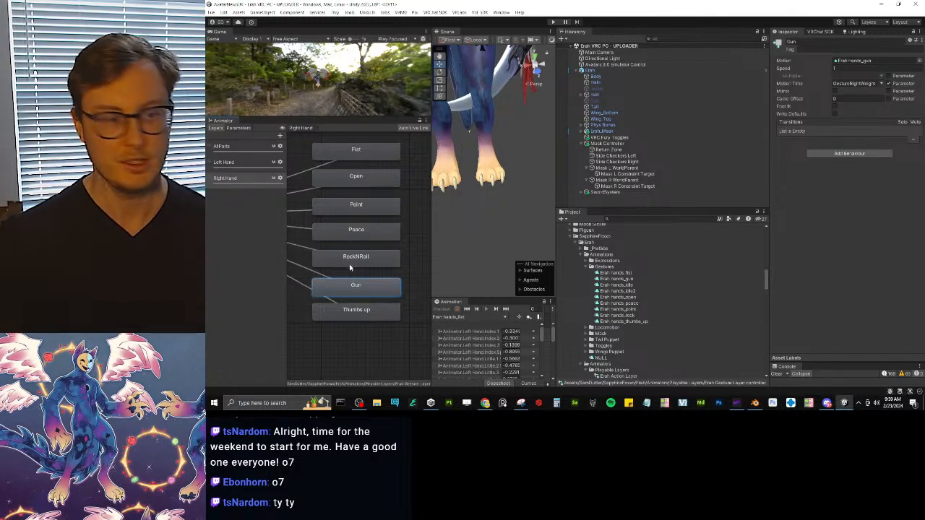
{"action": "left_click", "coordinate": [354, 259]}
{"action": "left_click", "coordinate": [359, 233]}
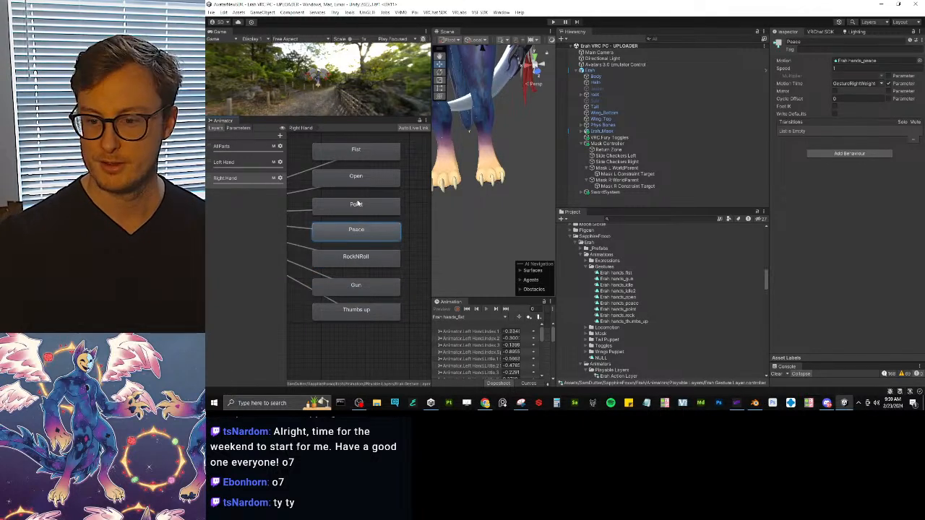
{"action": "left_click", "coordinate": [357, 205]}
{"action": "left_click", "coordinate": [356, 178]}
{"action": "left_click", "coordinate": [357, 151]}
{"action": "scroll", "coordinate": [375, 250], "scroll_direction": "down", "scroll_amount": 2}
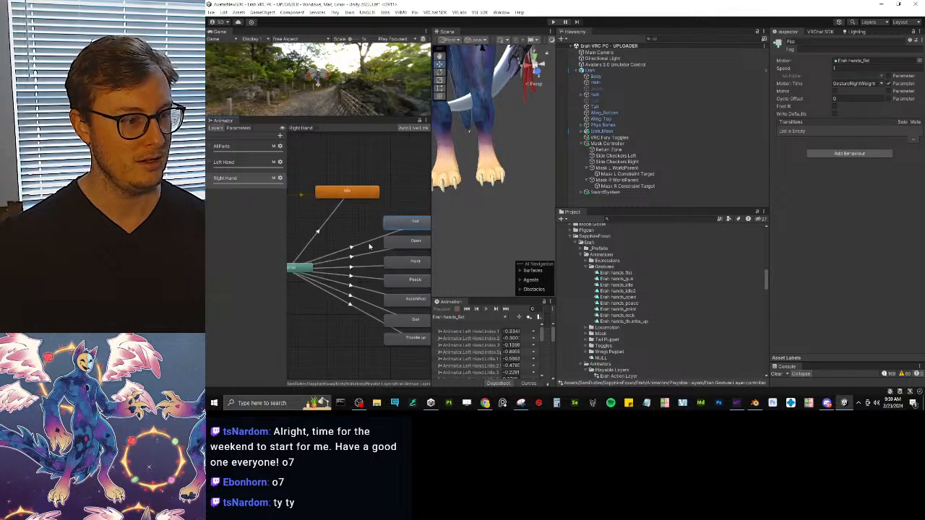
{"action": "left_click", "coordinate": [346, 192]}
{"action": "middle_click_drag", "start_coordinate": [355, 181], "coordinate": [315, 148]}
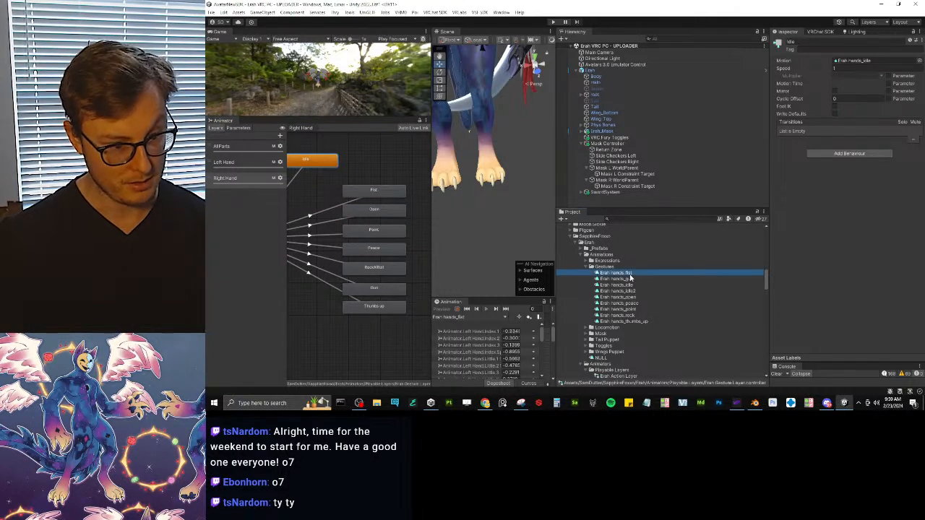
Open the Erah TESTING controller and delete all its states except the default one.
{"action": "scroll", "coordinate": [627, 311], "scroll_direction": "down", "scroll_amount": 3}
{"action": "left_click", "coordinate": [626, 332]}
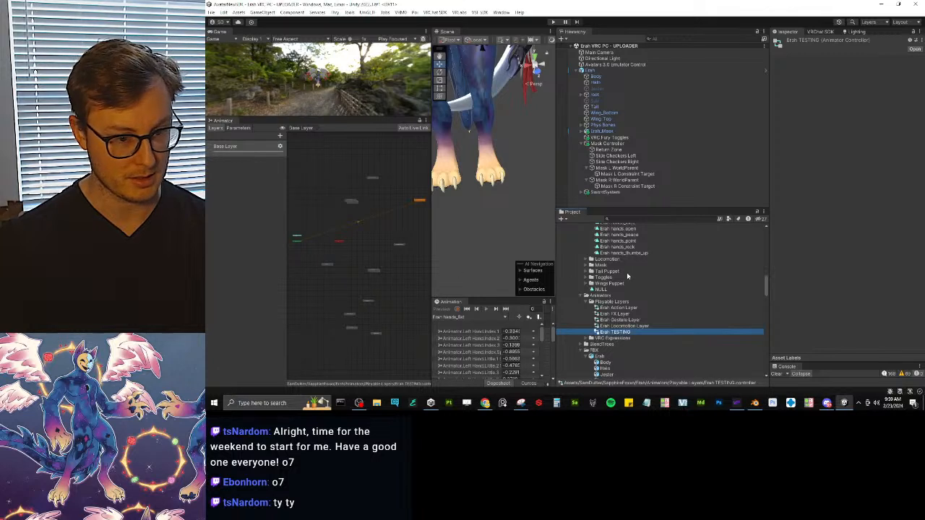
{"action": "scroll", "coordinate": [615, 282], "scroll_direction": "up", "scroll_amount": 3}
{"action": "left_click", "coordinate": [636, 298]}
{"action": "left_click", "coordinate": [614, 250], "text": "shift"}
{"action": "left_click_drag", "start_coordinate": [623, 272], "coordinate": [378, 253]}
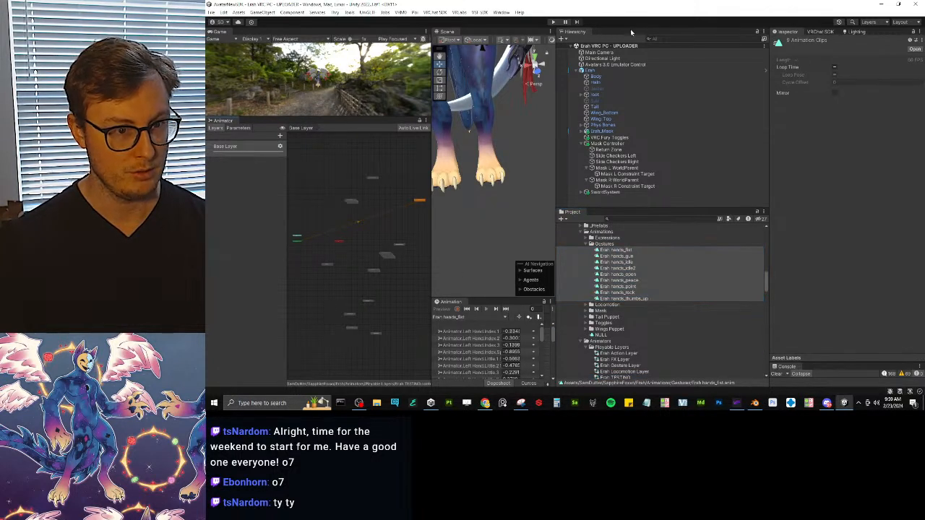
{"action": "left_click", "coordinate": [378, 238]}
{"action": "left_click_drag", "start_coordinate": [303, 167], "coordinate": [412, 357]}
{"action": "key", "text": "Delete"}
Add all nine Erah hands clips from the Gestures folder as states in the Erah TESTING controller.
{"action": "left_click", "coordinate": [615, 250]}
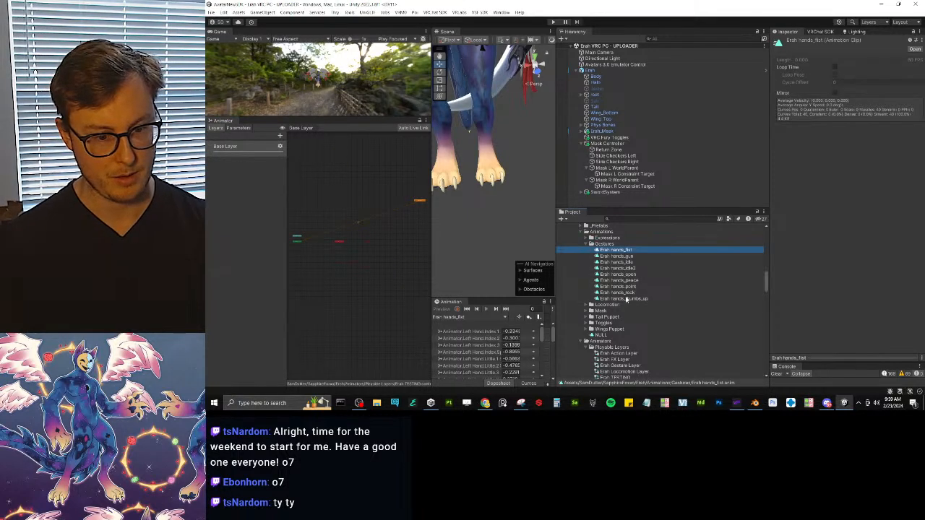
{"action": "left_click", "coordinate": [623, 299], "text": "shift"}
{"action": "left_click_drag", "start_coordinate": [623, 299], "coordinate": [350, 275]}
{"action": "scroll", "coordinate": [339, 239], "scroll_direction": "up", "scroll_amount": 5}
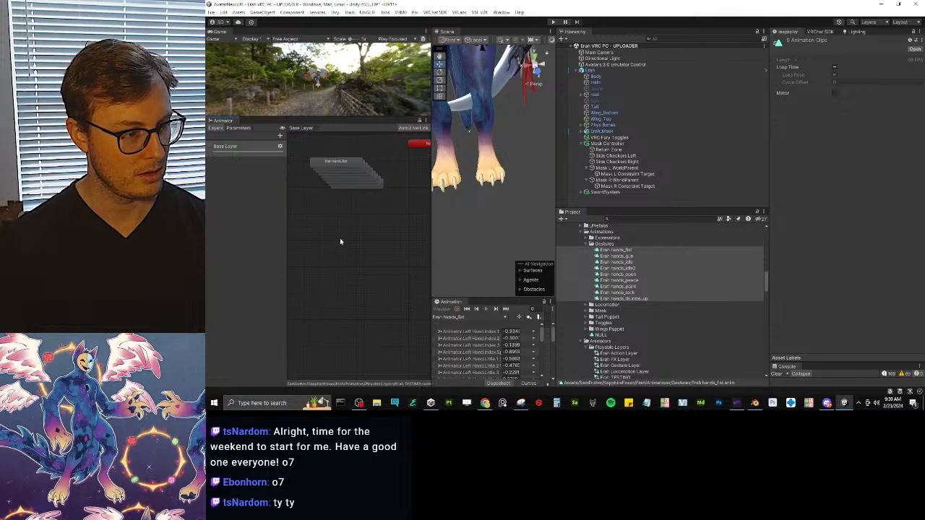
{"action": "middle_click_drag", "start_coordinate": [340, 239], "coordinate": [338, 334]}
Enlarge the Animation view and list the clips available for the Erah avatar.
{"action": "left_click", "coordinate": [617, 71]}
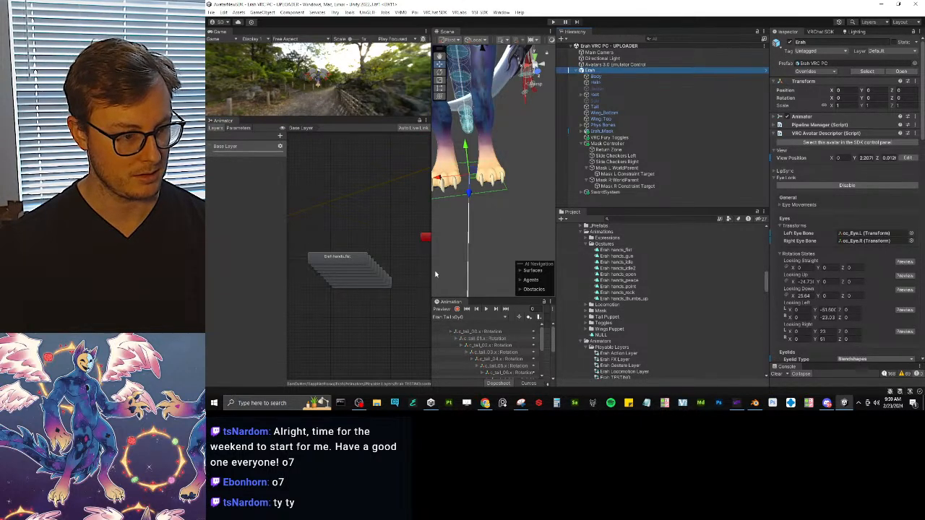
{"action": "left_click_drag", "start_coordinate": [432, 275], "coordinate": [313, 282]}
{"action": "left_click_drag", "start_coordinate": [367, 299], "coordinate": [367, 167]}
{"action": "left_click", "coordinate": [343, 184]}
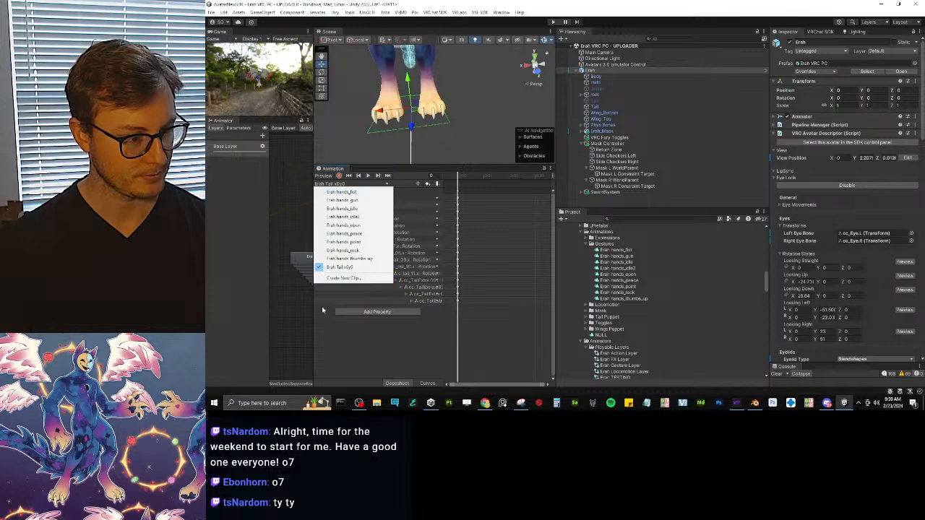
{"action": "left_click", "coordinate": [316, 332]}
Widen the Animator view and delete the default tail state from the Erah TESTING controller, keeping the Erah hands states.
{"action": "left_click_drag", "start_coordinate": [314, 331], "coordinate": [629, 289]}
{"action": "scroll", "coordinate": [447, 255], "scroll_direction": "down", "scroll_amount": 5}
{"action": "scroll", "coordinate": [544, 233], "scroll_direction": "up", "scroll_amount": 1}
{"action": "scroll", "coordinate": [533, 232], "scroll_direction": "down", "scroll_amount": 6}
{"action": "scroll", "coordinate": [505, 263], "scroll_direction": "up", "scroll_amount": 6}
{"action": "scroll", "coordinate": [440, 233], "scroll_direction": "up", "scroll_amount": 4}
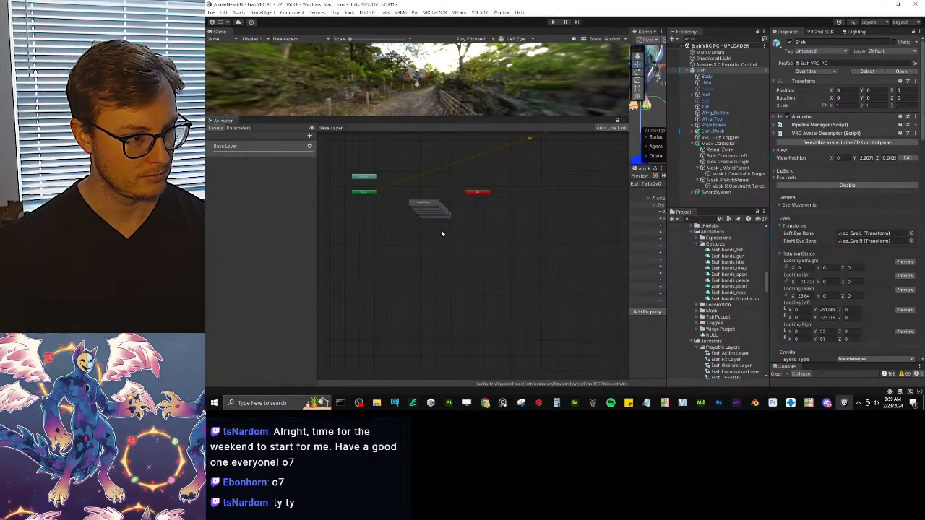
{"action": "left_click", "coordinate": [446, 198]}
{"action": "left_click", "coordinate": [433, 214]}
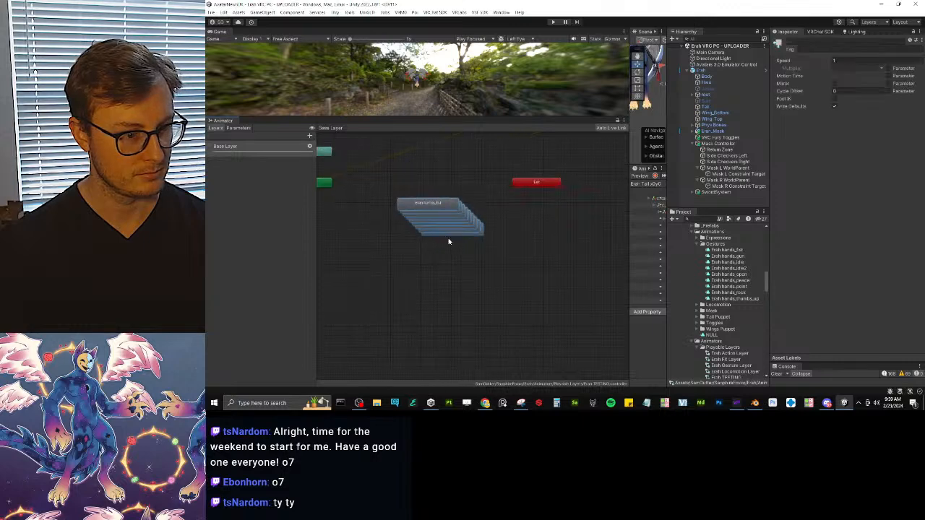
{"action": "scroll", "coordinate": [553, 204], "scroll_direction": "down", "scroll_amount": 3}
{"action": "key", "text": "a"}
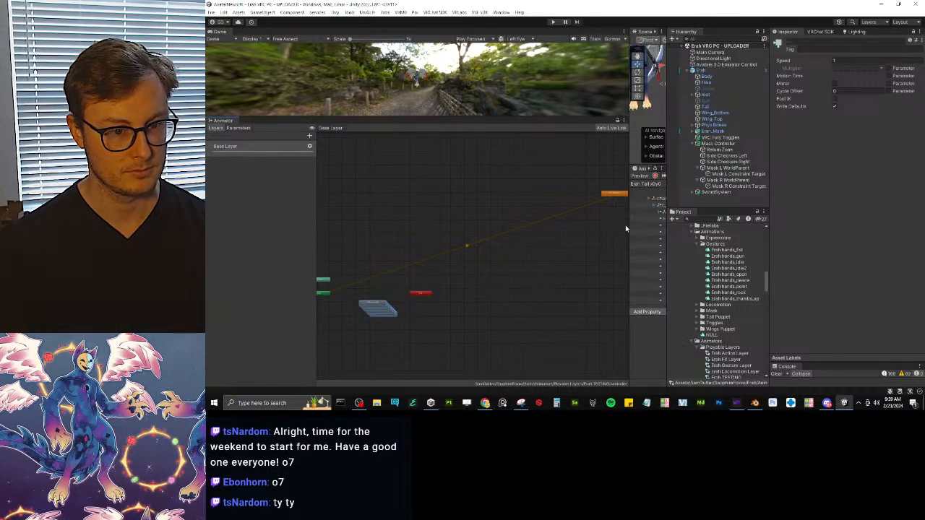
{"action": "left_click", "coordinate": [616, 195]}
{"action": "key", "text": "Delete"}
{"action": "middle_click_drag", "start_coordinate": [428, 346], "coordinate": [542, 326]}
{"action": "scroll", "coordinate": [450, 318], "scroll_direction": "up", "scroll_amount": 4}
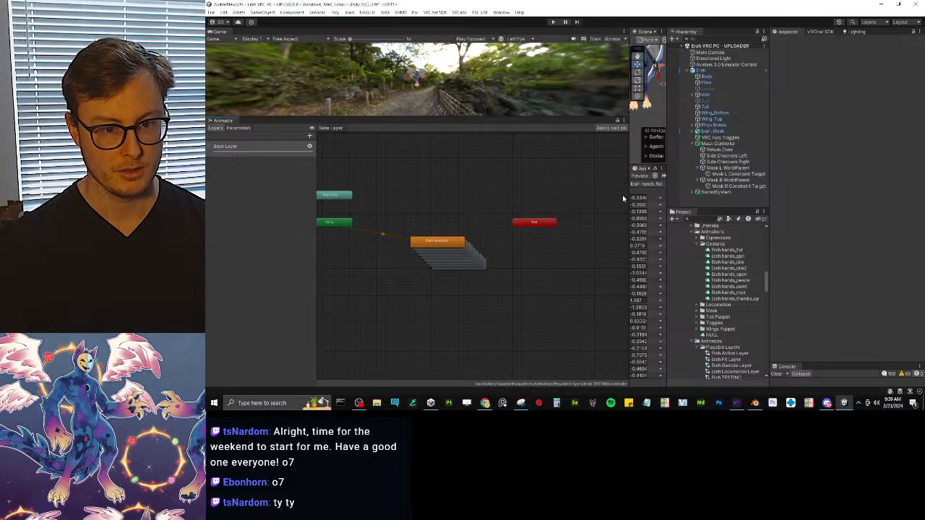
Enlarge the Scene and Animation views and preview the Erah hands_fist clip on the avatar.
{"action": "left_click_drag", "start_coordinate": [627, 196], "coordinate": [246, 195]}
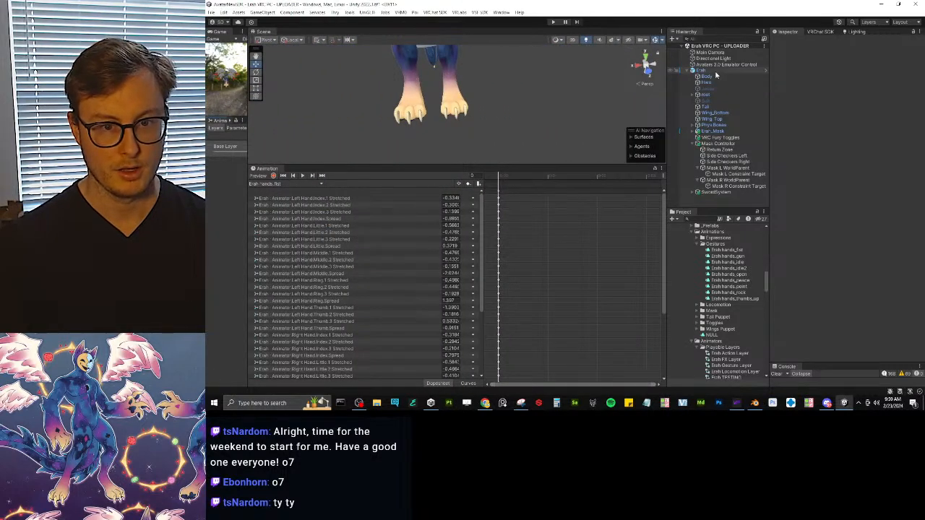
{"action": "left_click", "coordinate": [261, 176]}
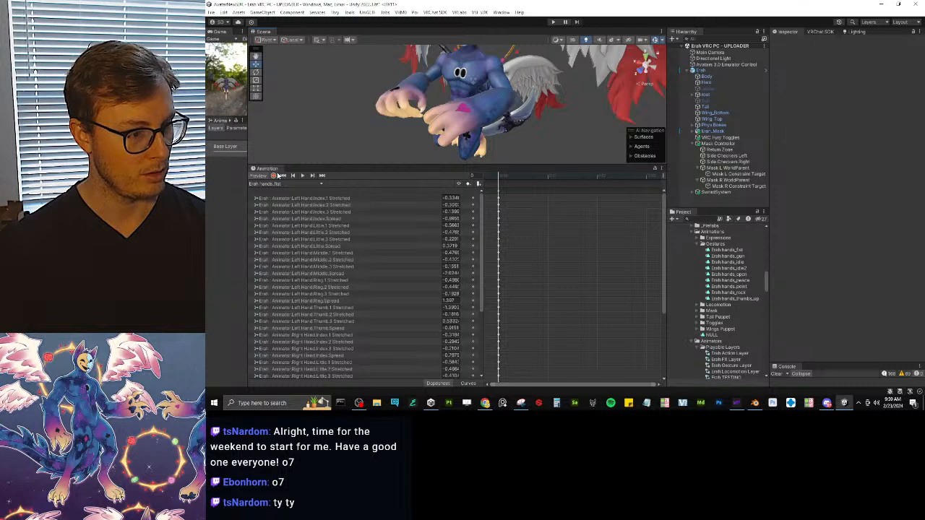
{"action": "scroll", "coordinate": [393, 223], "scroll_direction": "down", "scroll_amount": 3}
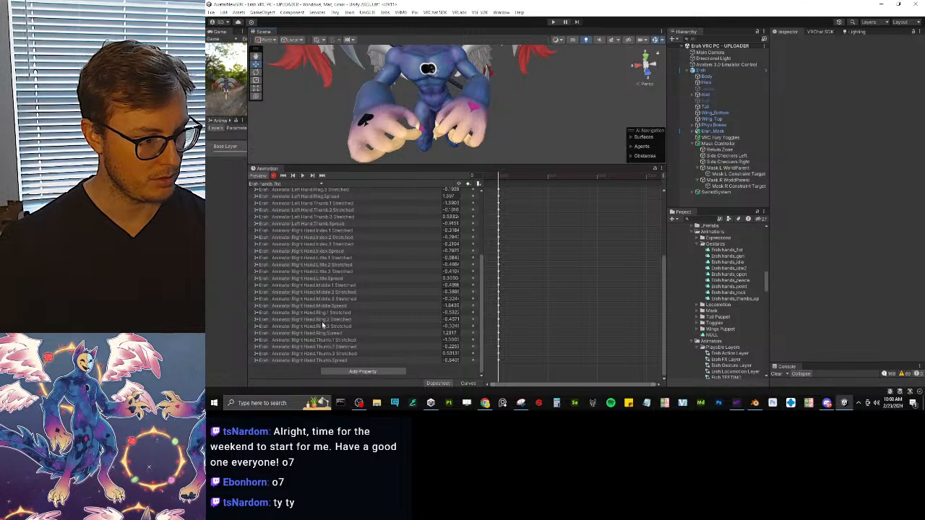
{"action": "scroll", "coordinate": [323, 246], "scroll_direction": "up", "scroll_amount": 1}
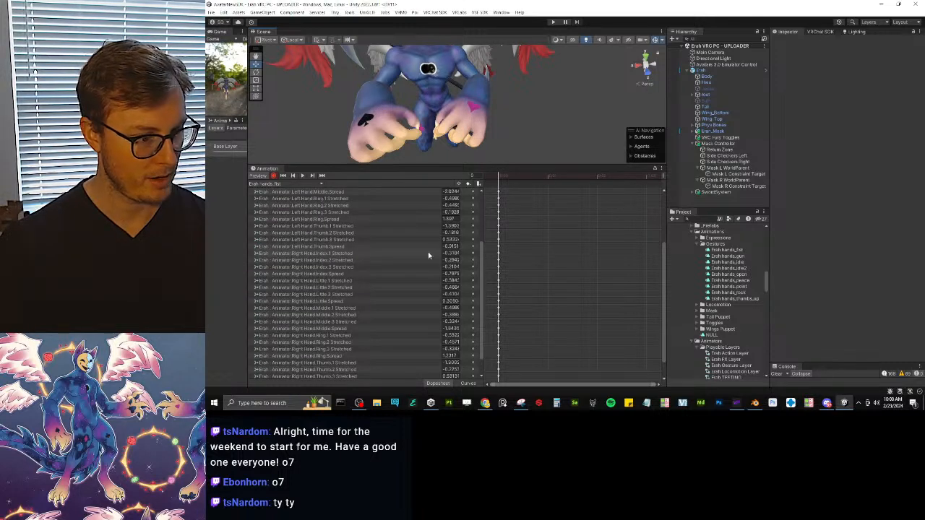
Set the right index finger's 1, 2 and 3 Stretched and Spread values to -1 in the fist clip.
{"action": "left_click", "coordinate": [450, 253]}
{"action": "type", "text": "-1"}
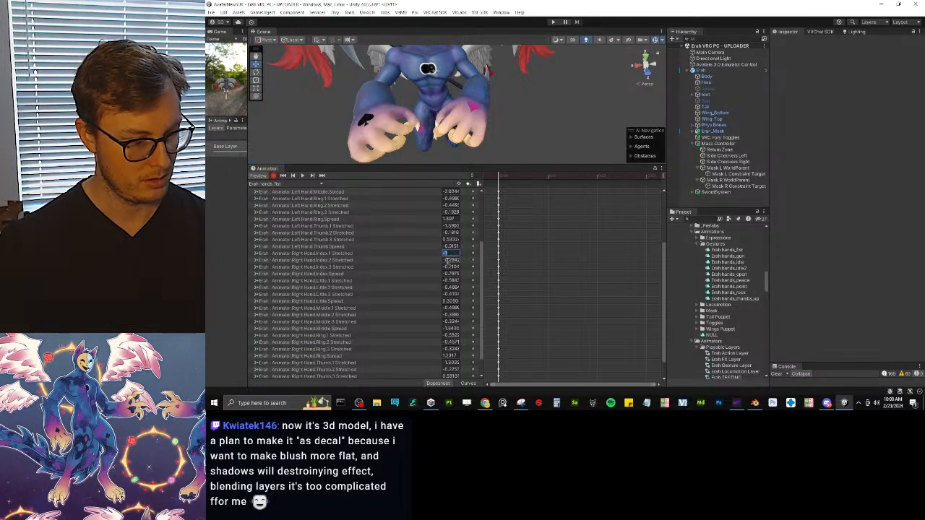
{"action": "left_click", "coordinate": [450, 260]}
{"action": "type", "text": "-1"}
{"action": "key", "text": "Tab"}
{"action": "type", "text": "-1"}
{"action": "key", "text": "Tab"}
{"action": "type", "text": "-1"}
Set the right little finger's 1, 2 and 3 Stretched and Spread values to -1.
{"action": "key", "text": "Tab"}
{"action": "type", "text": "-"}
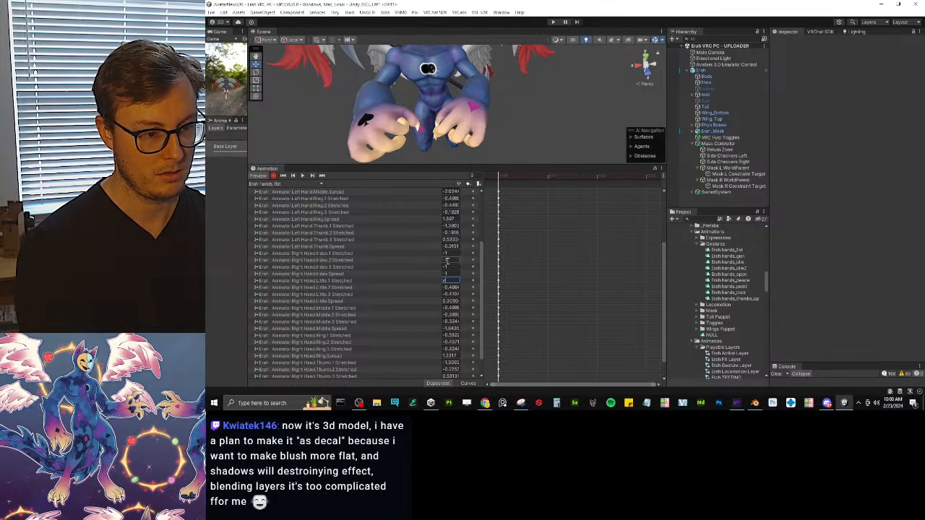
{"action": "type", "text": "1"}
{"action": "key", "text": "Tab"}
{"action": "type", "text": "-1"}
{"action": "key", "text": "Tab"}
{"action": "type", "text": "-1"}
{"action": "key", "text": "Tab"}
{"action": "type", "text": "-1"}
Set the right middle finger's 1, 2 and 3 Stretched and Spread values to -1.
{"action": "key", "text": "Tab"}
{"action": "type", "text": "-1"}
{"action": "key", "text": "Tab"}
{"action": "type", "text": "-1"}
{"action": "key", "text": "Tab"}
{"action": "type", "text": "-1"}
{"action": "key", "text": "Tab"}
{"action": "type", "text": "-1"}
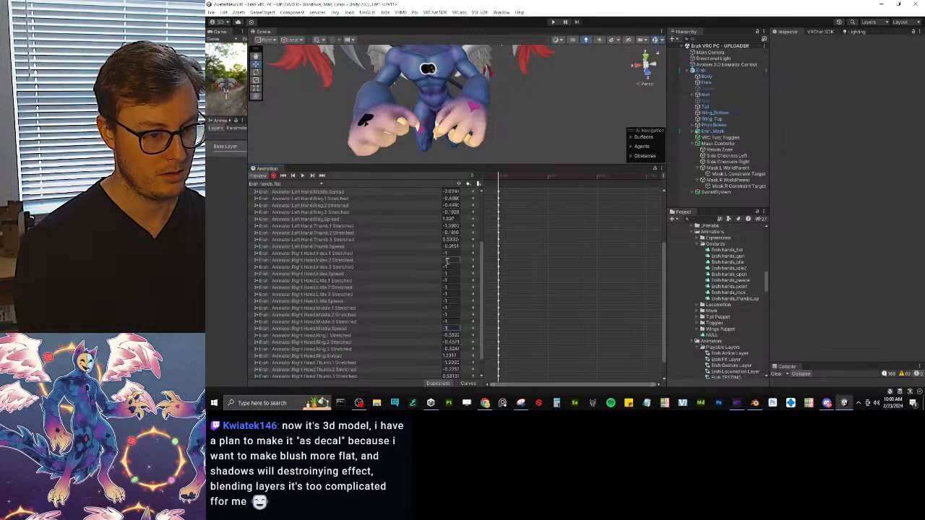
Set the right ring finger's 1, 2 and 3 Stretched and Spread values to -1.
{"action": "key", "text": "Tab"}
{"action": "type", "text": "-1"}
{"action": "key", "text": "Tab"}
{"action": "type", "text": "-1"}
{"action": "key", "text": "Tab"}
{"action": "type", "text": "-1"}
{"action": "key", "text": "Tab"}
{"action": "type", "text": "-1"}
Set the right thumb's 1, 2 and 3 Stretched and Spread values to -1 in the fist clip.
{"action": "key", "text": "Tab"}
{"action": "type", "text": "-1"}
{"action": "key", "text": "Tab"}
{"action": "type", "text": "-1"}
{"action": "key", "text": "Tab"}
{"action": "type", "text": "-1"}
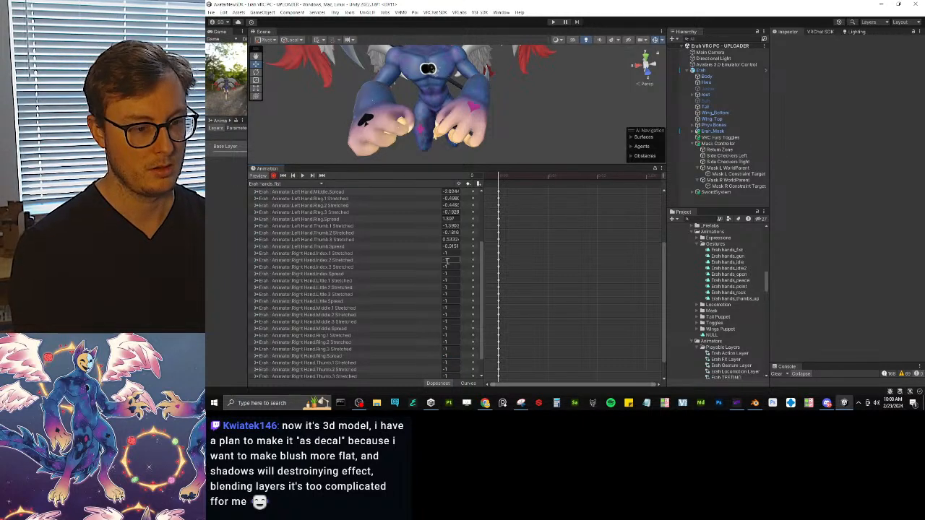
{"action": "scroll", "coordinate": [447, 261], "scroll_direction": "down", "scroll_amount": 2}
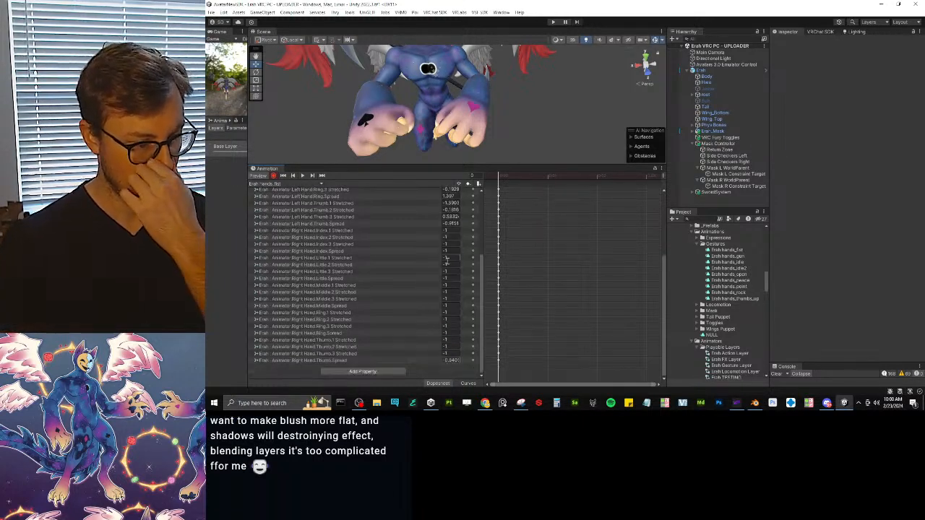
{"action": "left_click", "coordinate": [451, 360]}
{"action": "type", "text": "-1"}
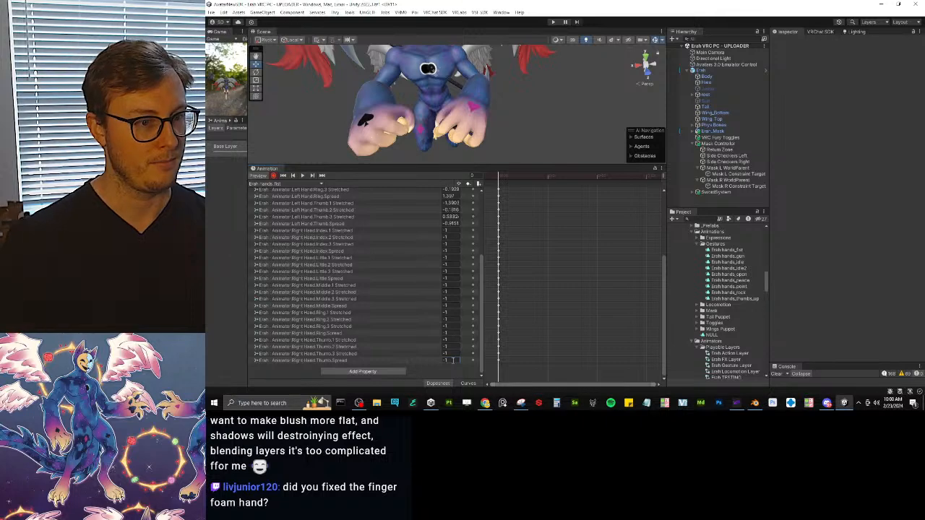
Enlarge the Scene view and examine the shape of the closed right fist from several angles.
{"action": "left_click_drag", "start_coordinate": [417, 164], "coordinate": [417, 303]}
{"action": "left_click_drag", "start_coordinate": [420, 228], "coordinate": [427, 139], "text": "alt"}
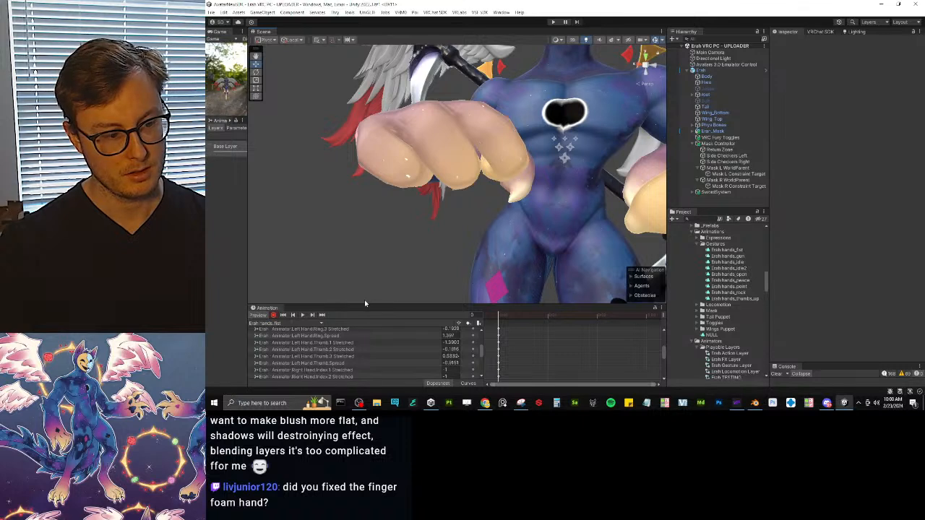
{"action": "scroll", "coordinate": [724, 301], "scroll_direction": "up", "scroll_amount": 3}
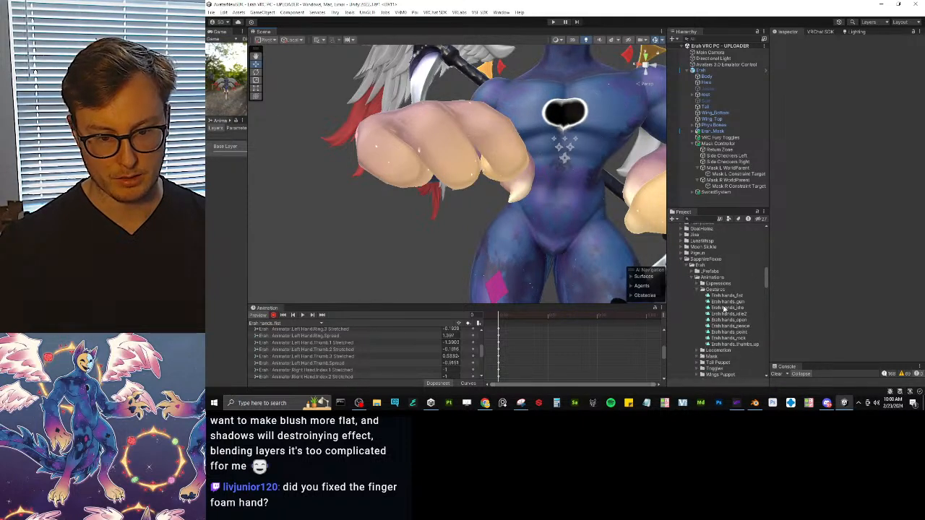
{"action": "scroll", "coordinate": [697, 285], "scroll_direction": "down", "scroll_amount": 6}
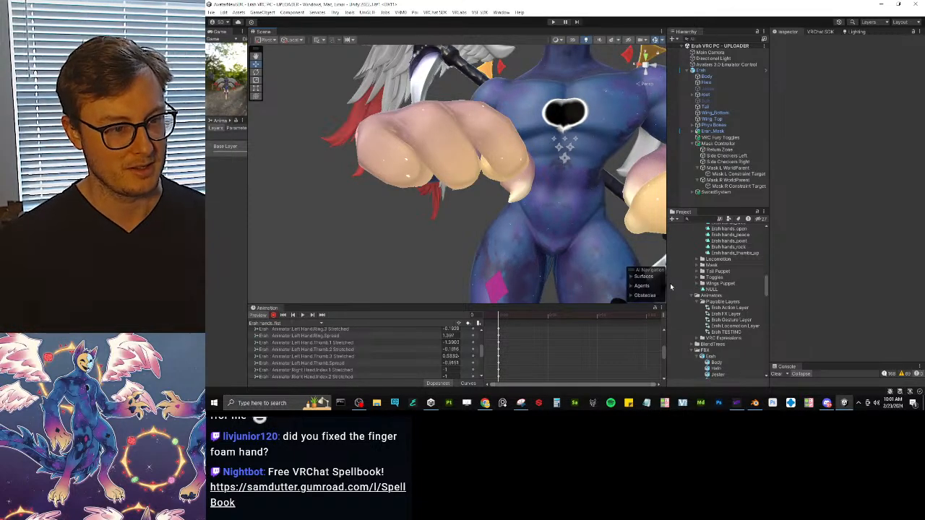
{"action": "left_click_drag", "start_coordinate": [478, 168], "coordinate": [459, 165], "text": "alt"}
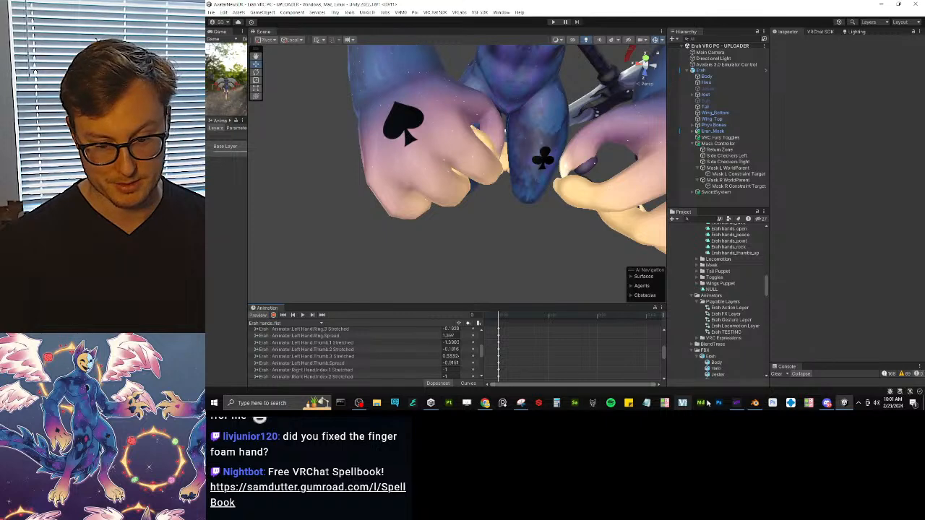
Delete the Erah_Erah_HandPoses model and the similarly prefixed model below it from the project's FBX folder.
{"action": "left_click", "coordinate": [754, 402]}
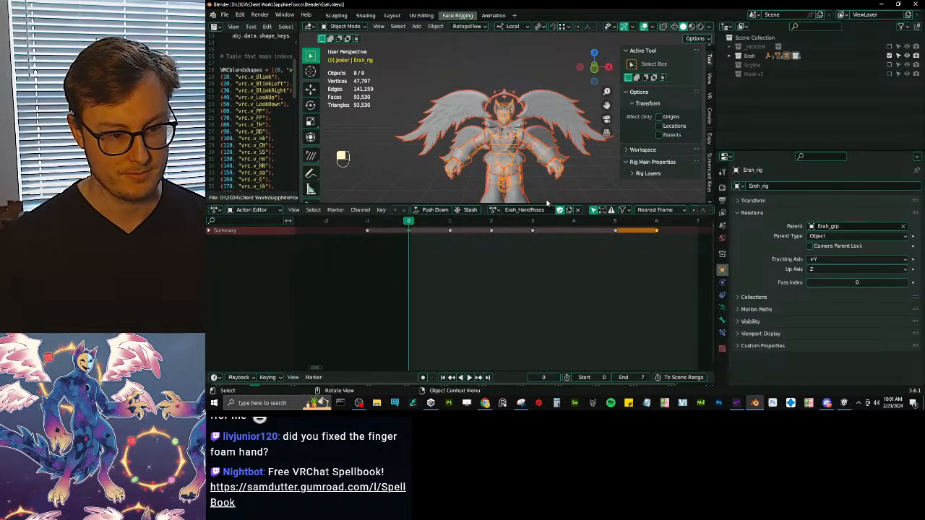
{"action": "key", "text": "alt+Tab"}
{"action": "scroll", "coordinate": [728, 292], "scroll_direction": "down", "scroll_amount": 5}
{"action": "scroll", "coordinate": [729, 292], "scroll_direction": "down", "scroll_amount": 4}
{"action": "left_click", "coordinate": [697, 271]}
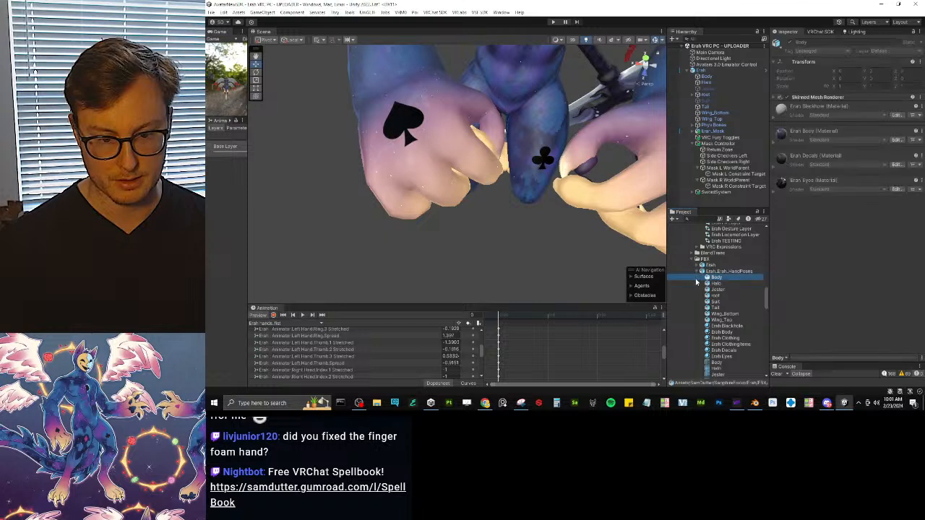
{"action": "left_click", "coordinate": [697, 265]}
{"action": "left_click", "coordinate": [722, 277]}
{"action": "left_click", "coordinate": [737, 272], "text": "shift"}
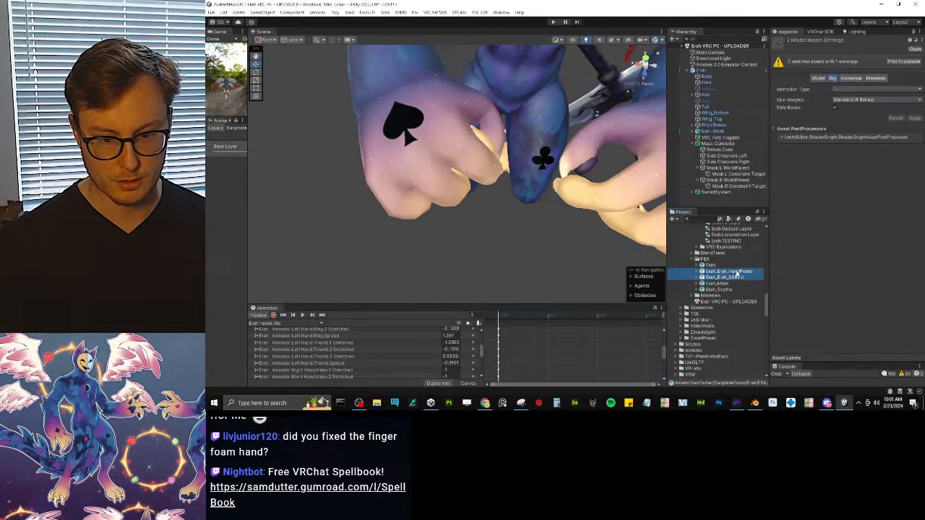
{"action": "key", "text": "Delete"}
{"action": "left_click", "coordinate": [594, 218]}
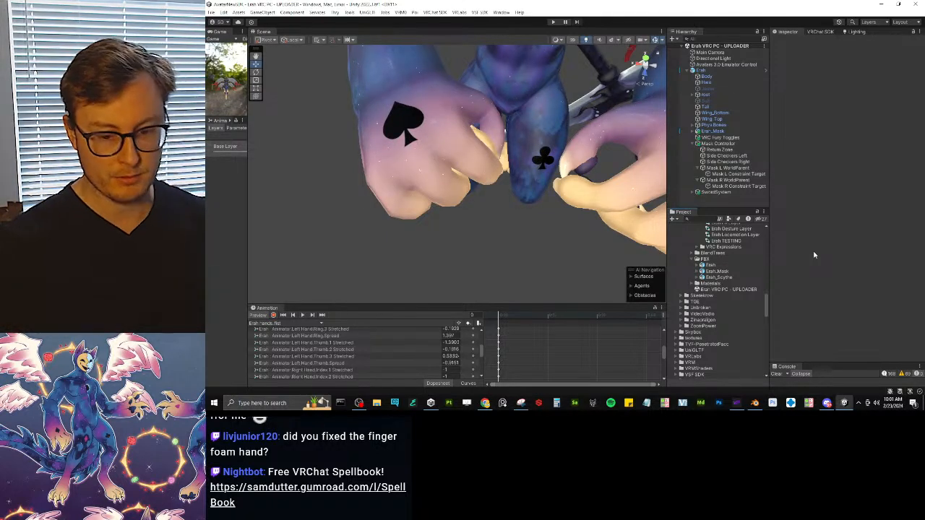
Switch to Blender, enlarge the 3D viewport, deselect all objects and save Erah.blend.
{"action": "left_click", "coordinate": [754, 403]}
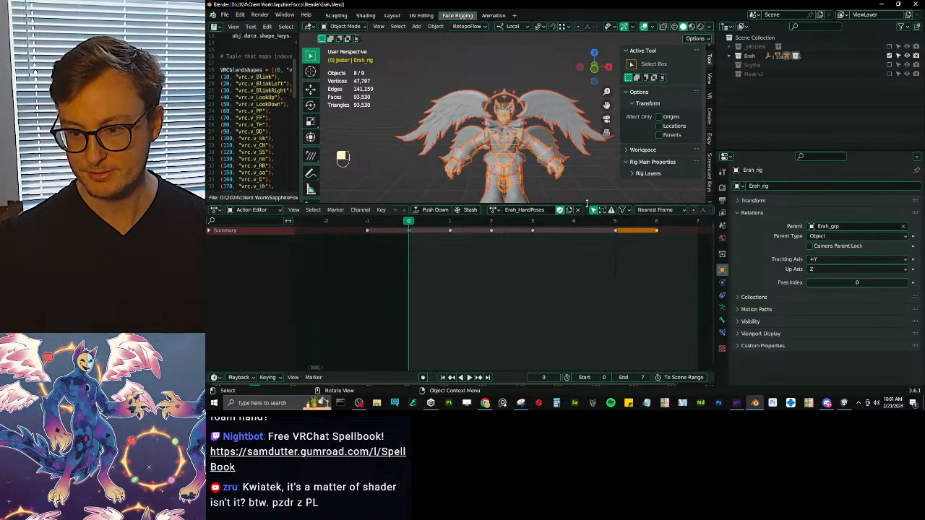
{"action": "left_click_drag", "start_coordinate": [587, 206], "coordinate": [586, 336]}
{"action": "middle_click_drag", "start_coordinate": [543, 219], "coordinate": [560, 190]}
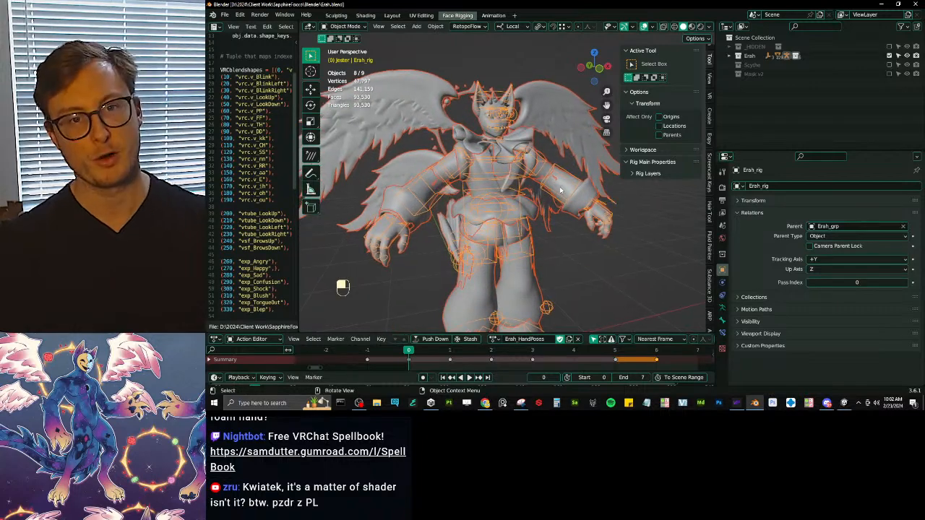
{"action": "left_click", "coordinate": [569, 235]}
{"action": "middle_click_drag", "start_coordinate": [568, 235], "coordinate": [551, 209]}
{"action": "key", "text": "ctrl+s"}
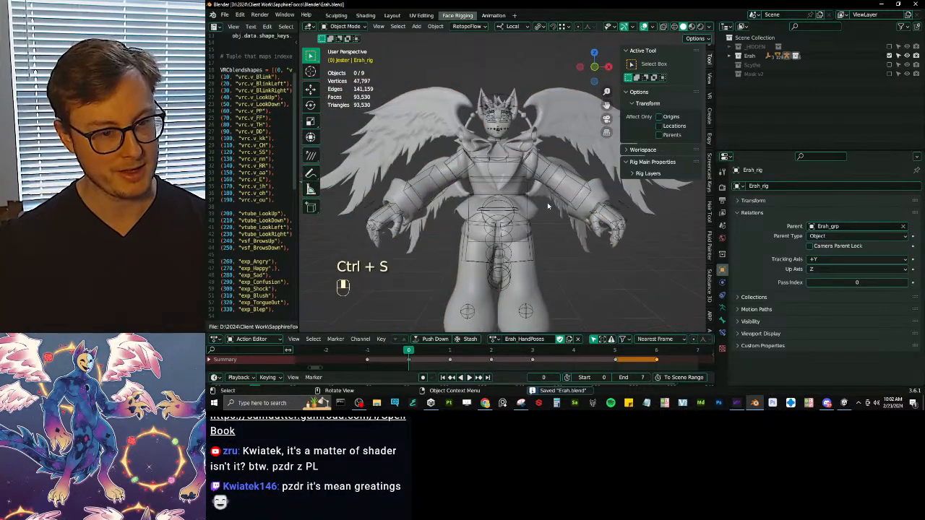
Select the Erah_rig armature and put it in Pose Mode with the left hand in view.
{"action": "left_click", "coordinate": [559, 176]}
{"action": "middle_click_drag", "start_coordinate": [559, 176], "coordinate": [530, 219]}
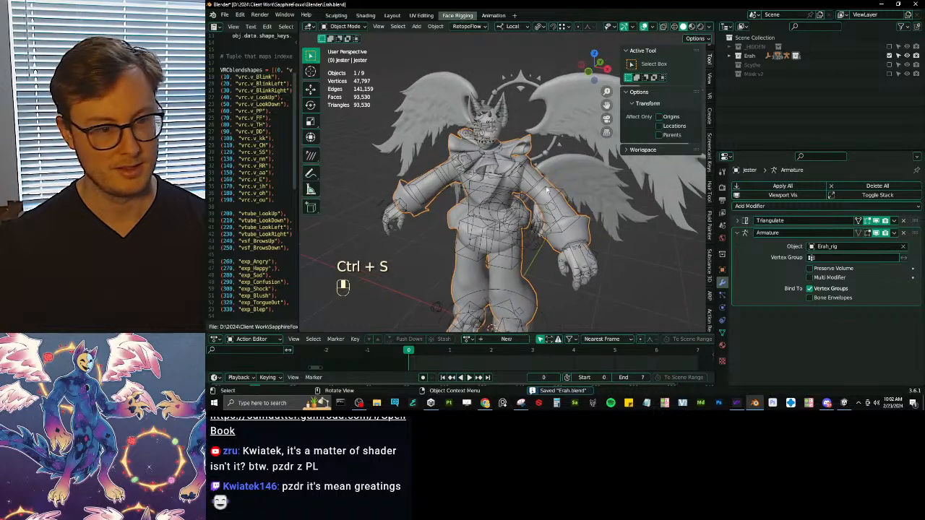
{"action": "left_click", "coordinate": [546, 183]}
{"action": "middle_click_drag", "start_coordinate": [545, 184], "coordinate": [563, 195]}
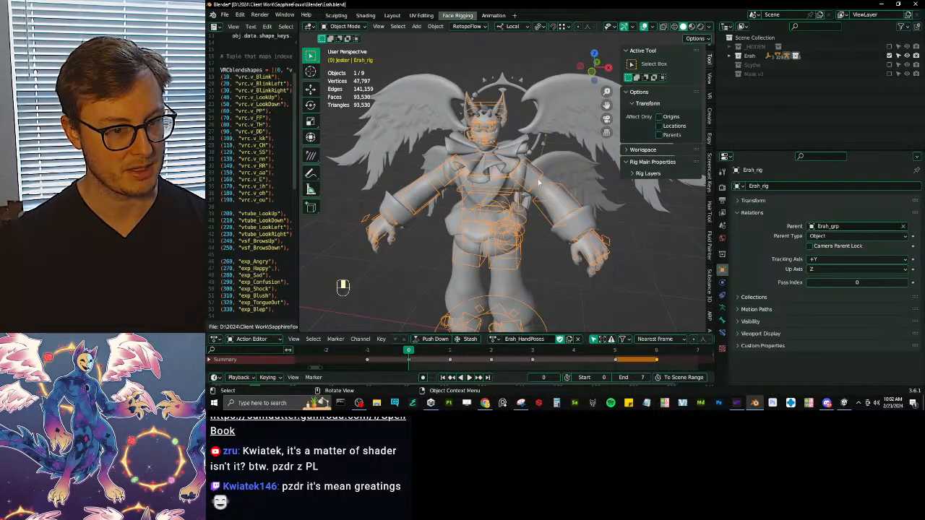
{"action": "middle_click_drag", "start_coordinate": [605, 258], "coordinate": [524, 178], "text": "shift"}
{"action": "scroll", "coordinate": [577, 218], "scroll_direction": "up", "scroll_amount": 5}
{"action": "key", "text": "ctrl+Tab"}
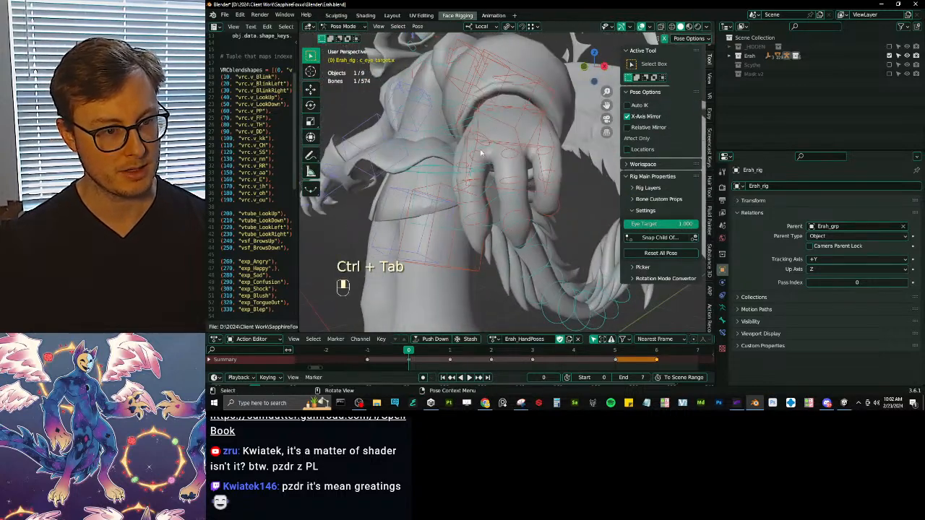
Try curling the left hand's index, middle and pinky fingers by scaling down their finger controllers.
{"action": "middle_click_drag", "start_coordinate": [481, 151], "coordinate": [509, 165]}
{"action": "left_click", "coordinate": [512, 170]}
{"action": "key", "text": "s"}
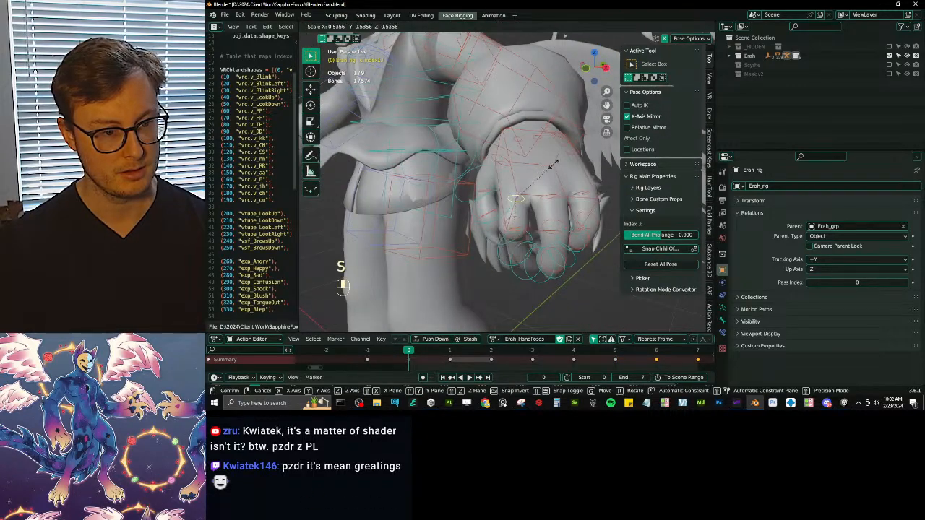
{"action": "left_click", "coordinate": [556, 165]}
{"action": "left_click", "coordinate": [579, 194]}
{"action": "key", "text": "s"}
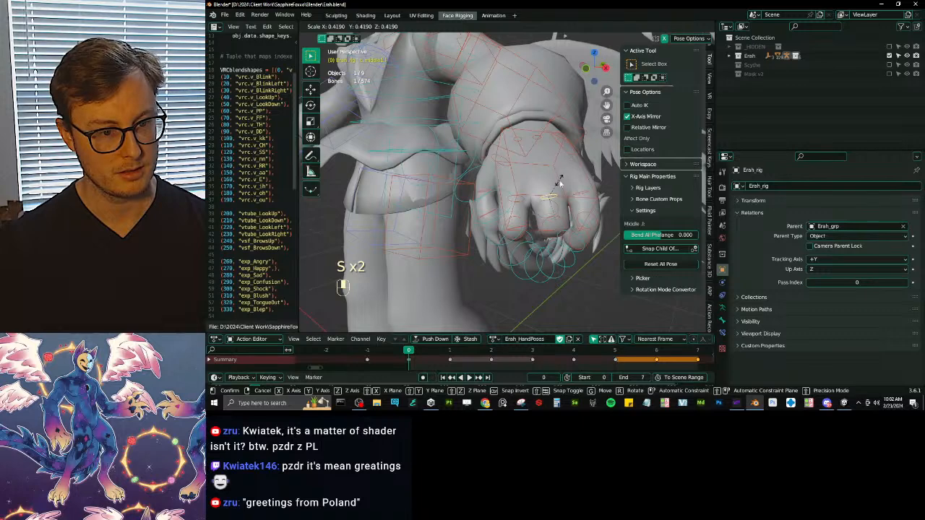
{"action": "left_click", "coordinate": [558, 182]}
{"action": "middle_click_drag", "start_coordinate": [558, 182], "coordinate": [513, 163]}
{"action": "key", "text": "s"}
{"action": "left_click", "coordinate": [556, 173]}
Clear the location, rotation and scale of all pose bones in the rig.
{"action": "key", "text": "a"}
{"action": "key", "text": "alt+g"}
{"action": "key", "text": "alt+r"}
{"action": "key", "text": "alt+s"}
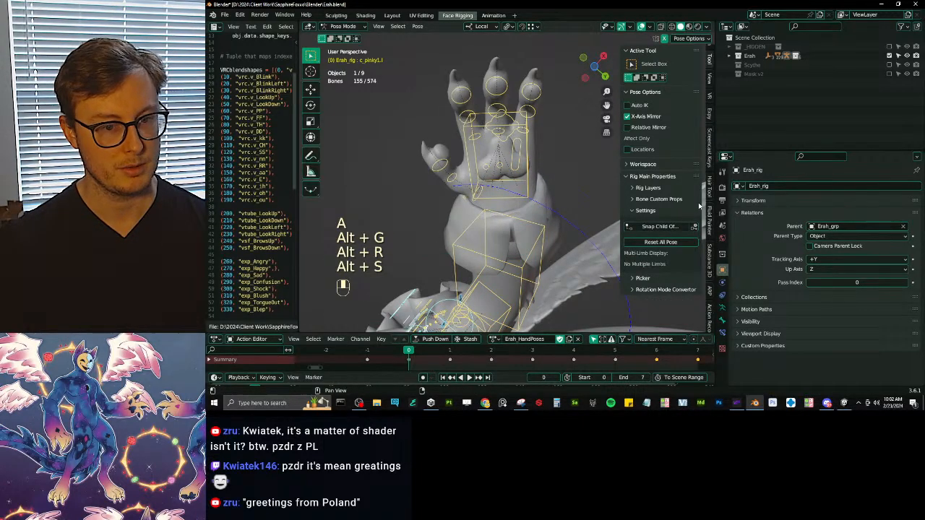
Return Erah_rig to Object Mode and start editing its reference bones with Auto-Rig Pro.
{"action": "left_click", "coordinate": [536, 121]}
{"action": "key", "text": "ctrl+Tab"}
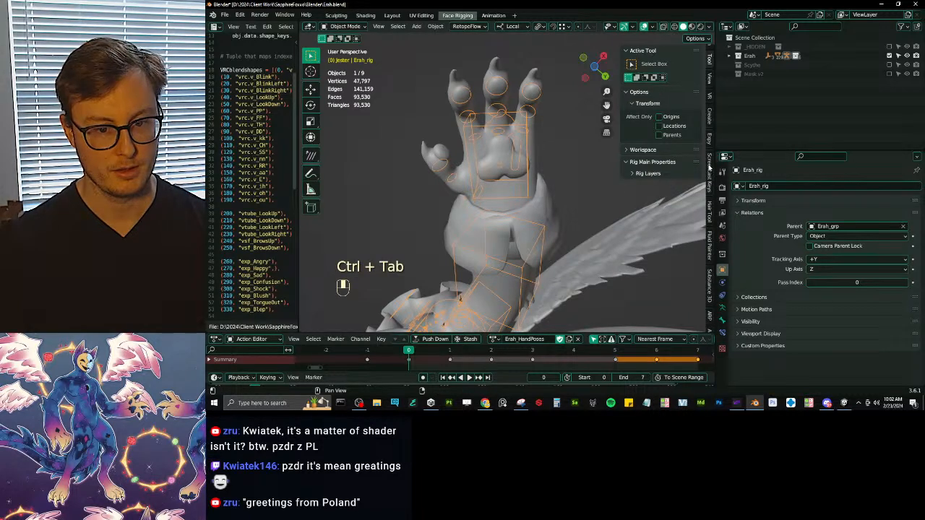
{"action": "scroll", "coordinate": [708, 314], "scroll_direction": "down", "scroll_amount": 2}
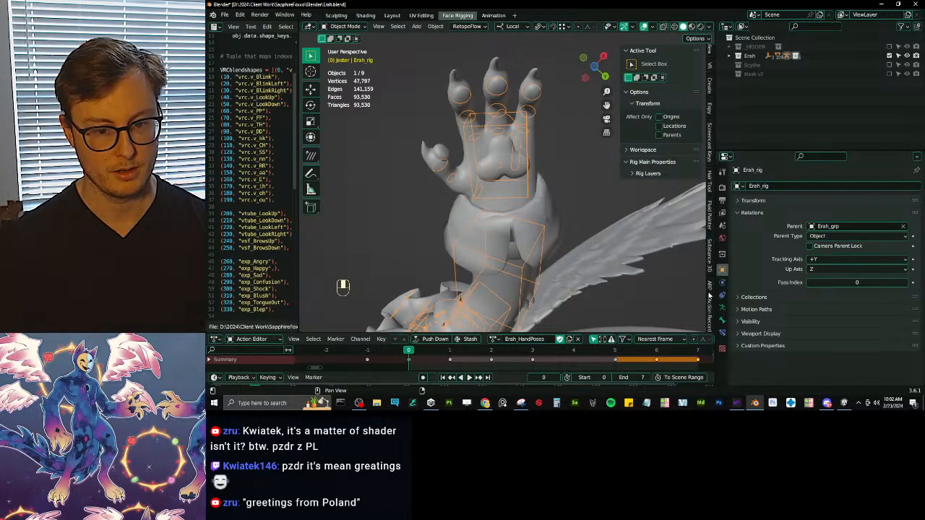
{"action": "left_click", "coordinate": [709, 287]}
{"action": "left_click", "coordinate": [658, 166]}
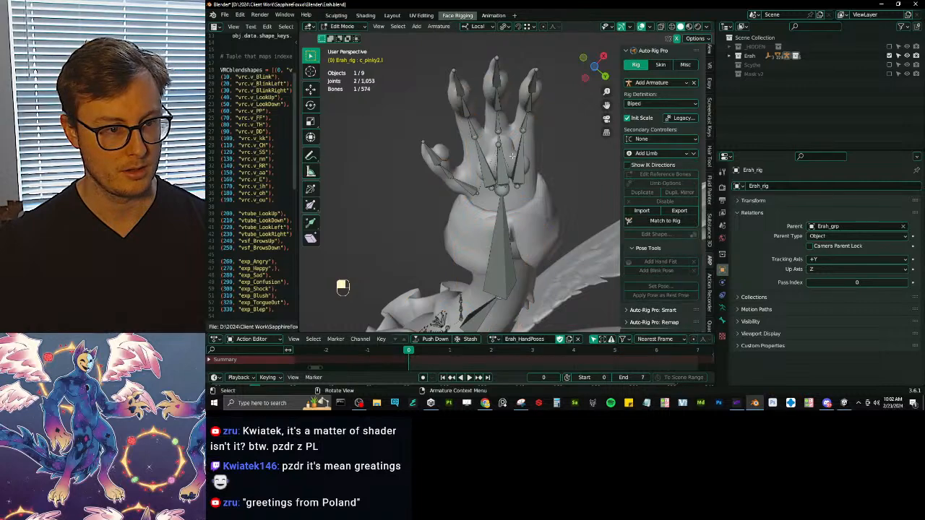
Check the roll values of the left hand's middle1 and pinky1 reference bones.
{"action": "scroll", "coordinate": [517, 174], "scroll_direction": "down", "scroll_amount": 6}
{"action": "middle_click_drag", "start_coordinate": [517, 151], "coordinate": [508, 212]}
{"action": "scroll", "coordinate": [526, 209], "scroll_direction": "up", "scroll_amount": 8}
{"action": "left_click", "coordinate": [501, 159]}
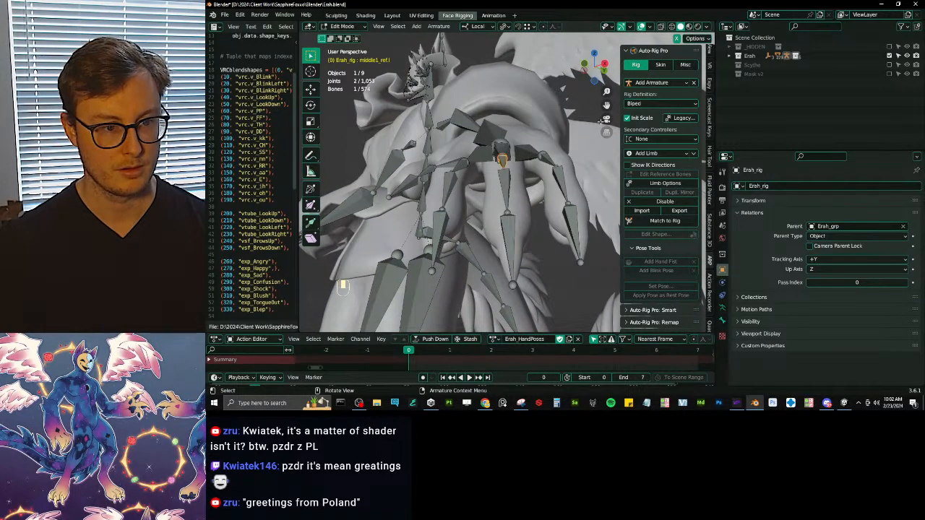
{"action": "scroll", "coordinate": [712, 79], "scroll_direction": "up", "scroll_amount": 3}
{"action": "left_click", "coordinate": [710, 57]}
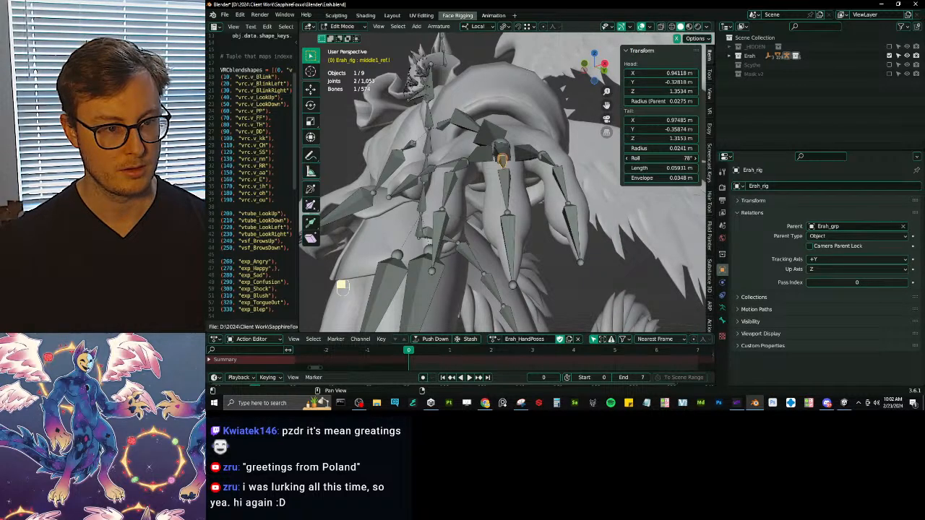
{"action": "left_click", "coordinate": [545, 158]}
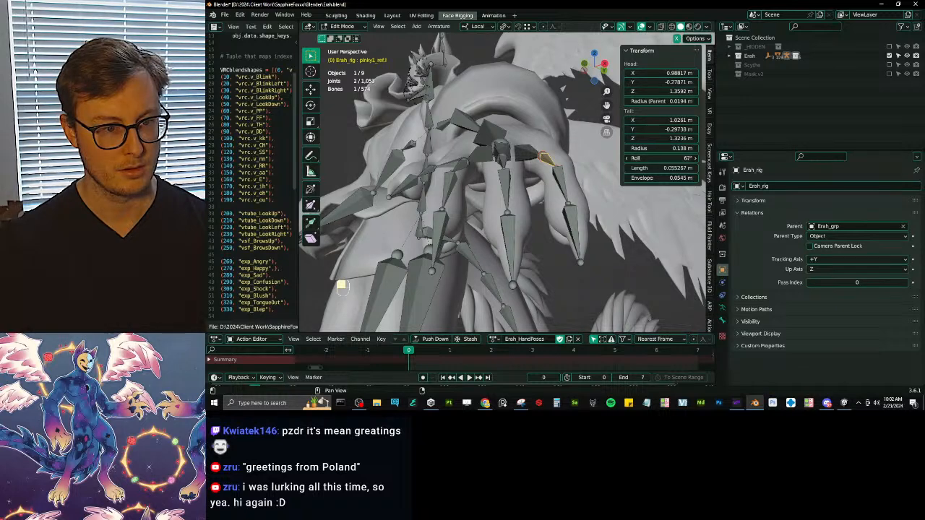
Try recalculating the roll of the left pinky reference bones to match the active bone.
{"action": "left_click", "coordinate": [569, 197], "text": "shift"}
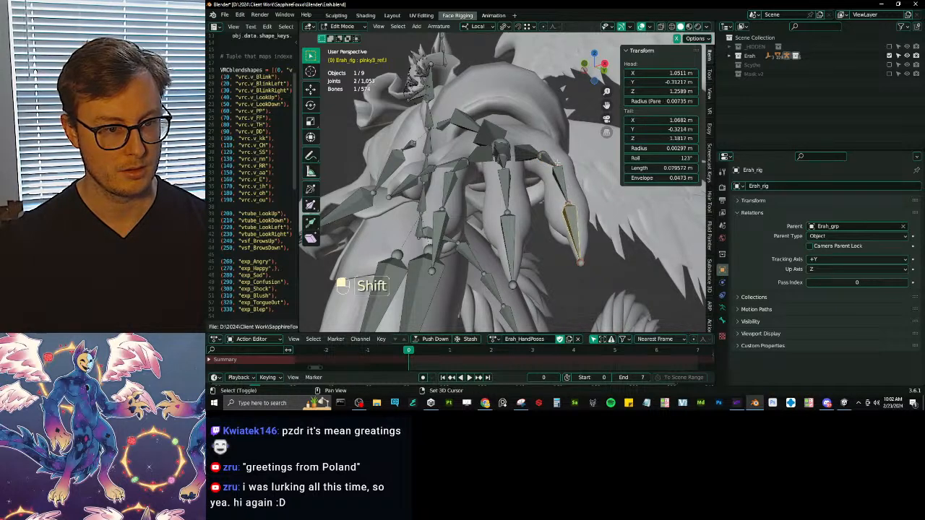
{"action": "left_click", "coordinate": [544, 159], "text": "shift"}
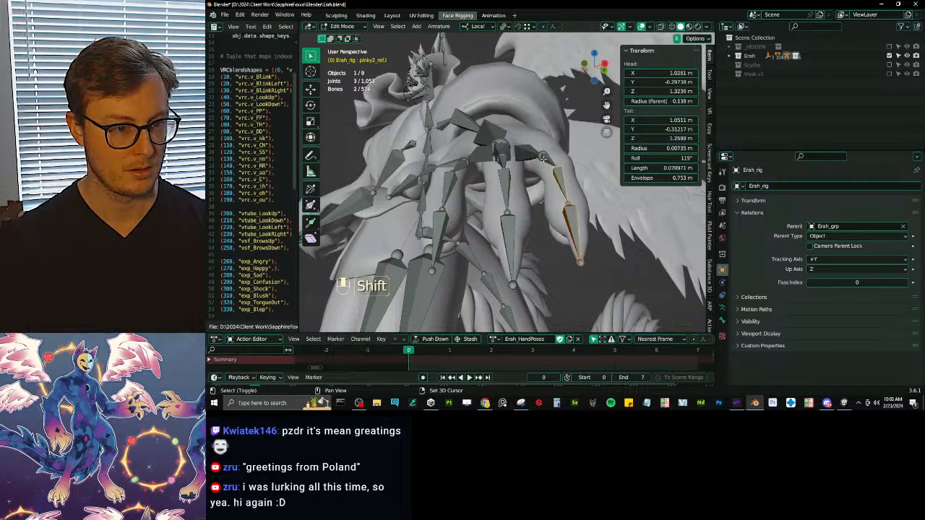
{"action": "left_click", "coordinate": [543, 157], "text": "shift"}
{"action": "key", "text": "shift+n"}
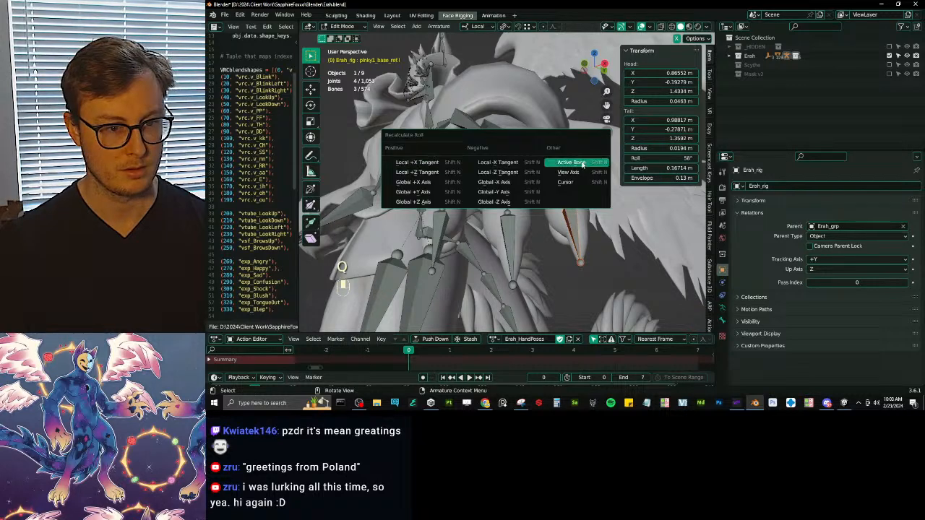
{"action": "left_click", "coordinate": [571, 159]}
Try recalculating the roll of the three left middle finger reference bones to match the active middle1 bone.
{"action": "left_click", "coordinate": [513, 212]}
{"action": "left_click", "coordinate": [504, 190], "text": "shift"}
{"action": "left_click", "coordinate": [502, 162], "text": "shift"}
{"action": "key", "text": "shift+n"}
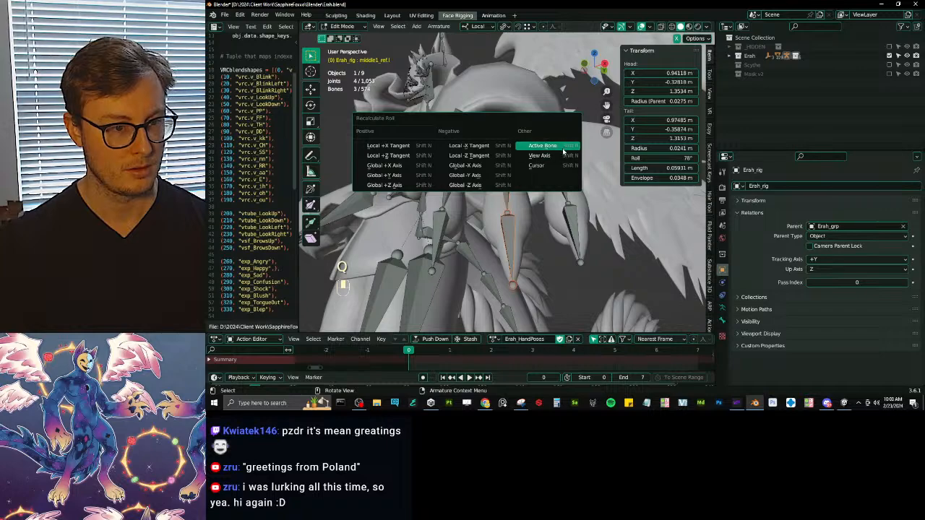
{"action": "left_click", "coordinate": [548, 145]}
Set the roll of the left index1 reference bone to 95°.
{"action": "middle_click_drag", "start_coordinate": [547, 145], "coordinate": [509, 218]}
{"action": "left_click", "coordinate": [490, 180]}
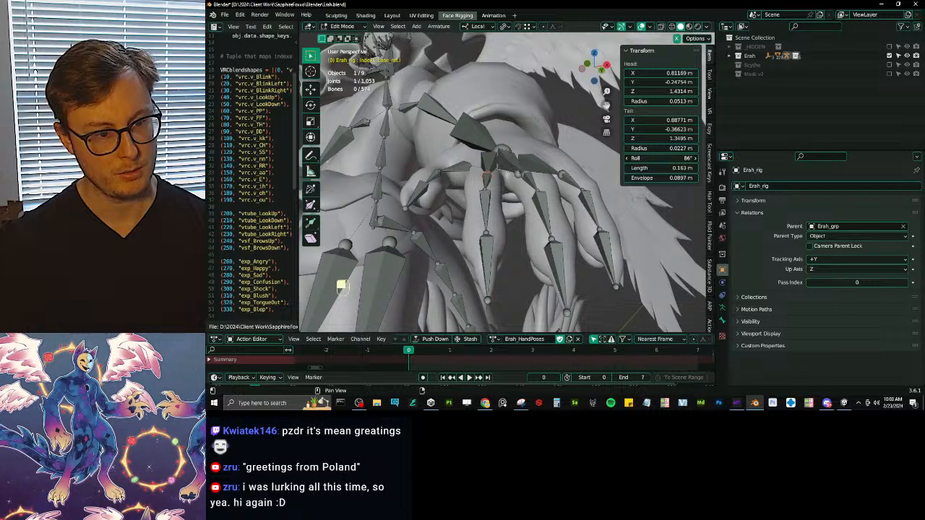
{"action": "key", "text": "ctrl+z"}
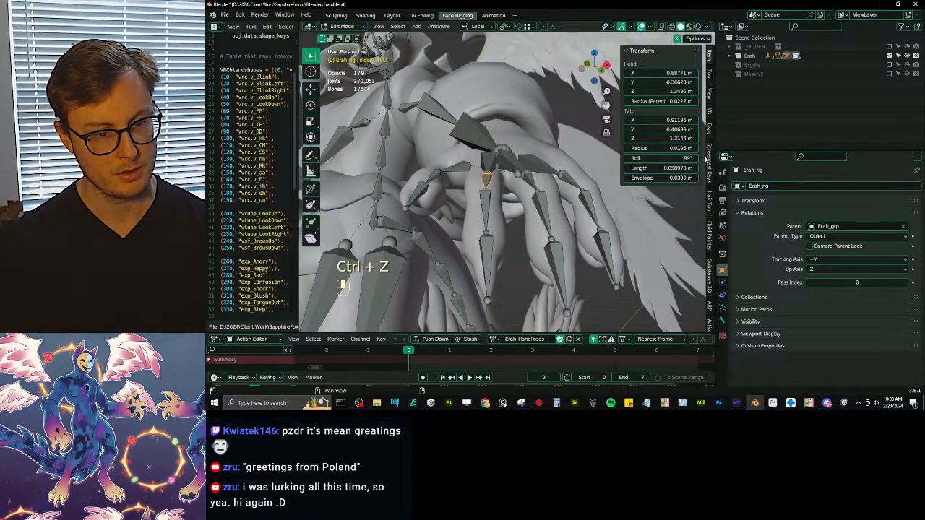
{"action": "left_click_drag", "start_coordinate": [661, 159], "coordinate": [654, 158]}
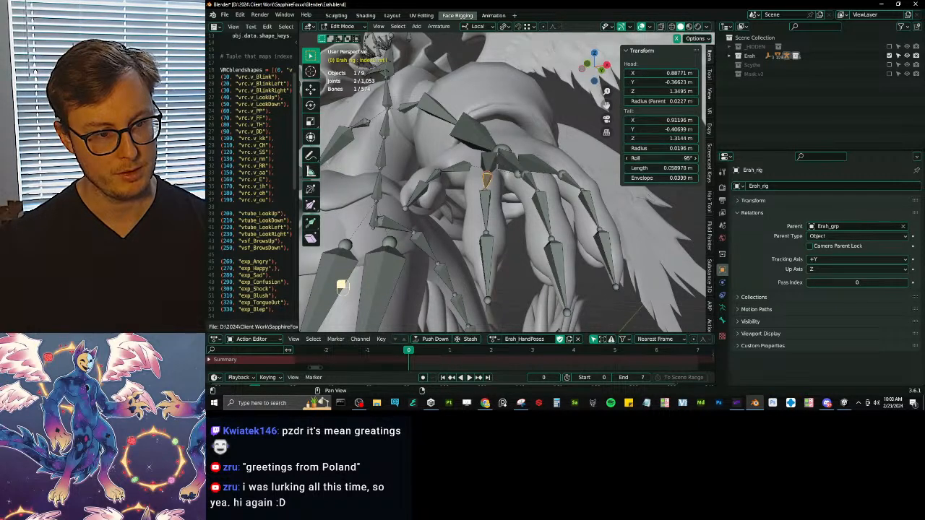
Recalculate the roll of the three left index finger bones to match the active index1 bone.
{"action": "left_click", "coordinate": [482, 235]}
{"action": "left_click", "coordinate": [486, 188], "text": "shift"}
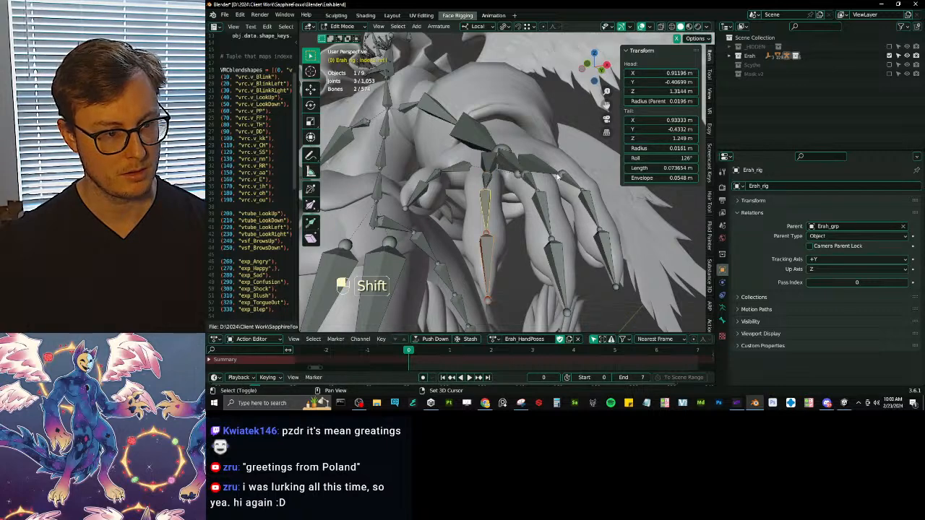
{"action": "left_click", "coordinate": [487, 180], "text": "shift"}
{"action": "key", "text": "q"}
{"action": "left_click", "coordinate": [559, 175]}
{"action": "left_click", "coordinate": [559, 176]}
Apply the edited reference bones to the control rig with Match to Rig.
{"action": "middle_click_drag", "start_coordinate": [558, 176], "coordinate": [500, 217]}
{"action": "left_click", "coordinate": [710, 310]}
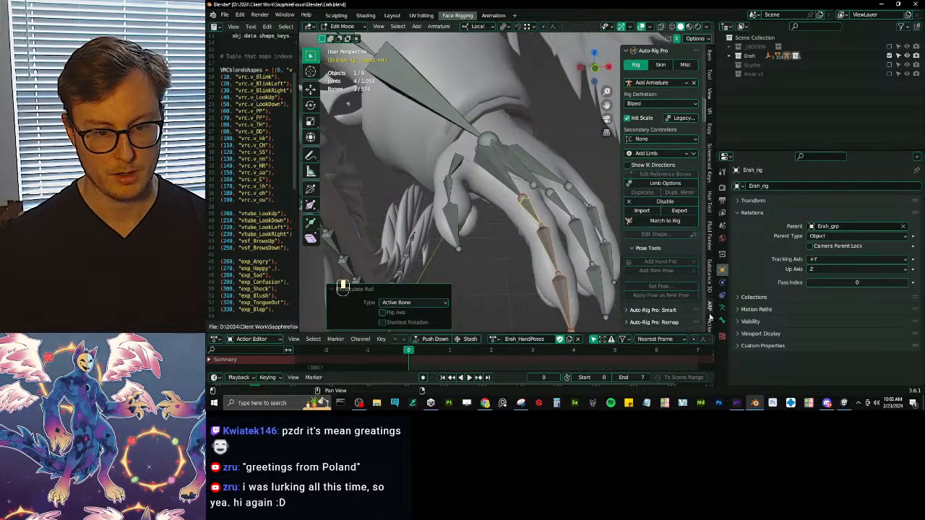
{"action": "left_click", "coordinate": [665, 221]}
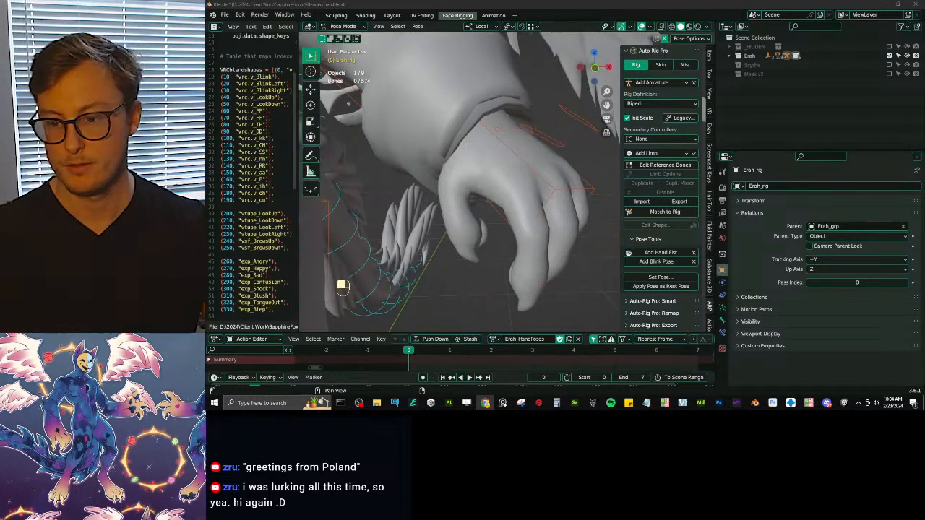
Try scaling the left hand's fist controller to test how the fingers curl.
{"action": "scroll", "coordinate": [564, 189], "scroll_direction": "down", "scroll_amount": 4}
{"action": "middle_click_drag", "start_coordinate": [567, 181], "coordinate": [547, 200]}
{"action": "scroll", "coordinate": [548, 198], "scroll_direction": "up", "scroll_amount": 1}
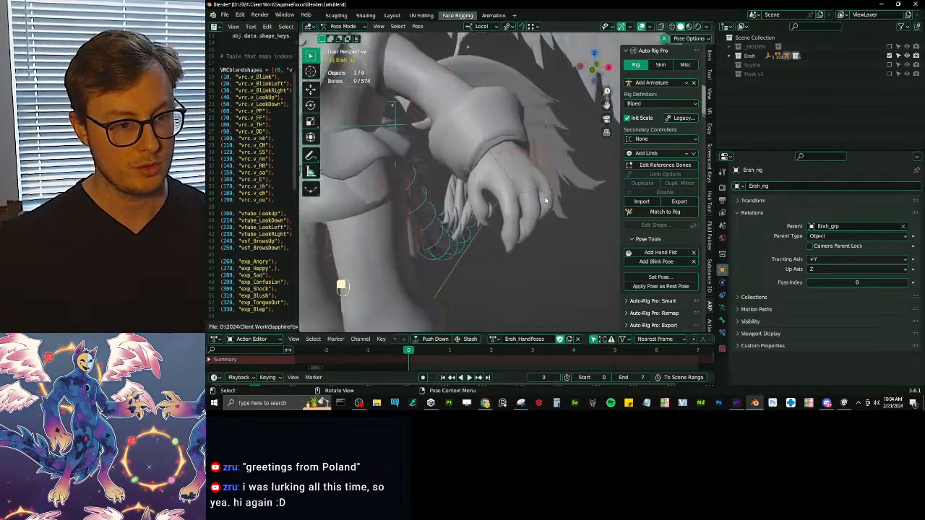
{"action": "scroll", "coordinate": [548, 196], "scroll_direction": "up", "scroll_amount": 2}
{"action": "left_click", "coordinate": [561, 149]}
{"action": "key", "text": "s"}
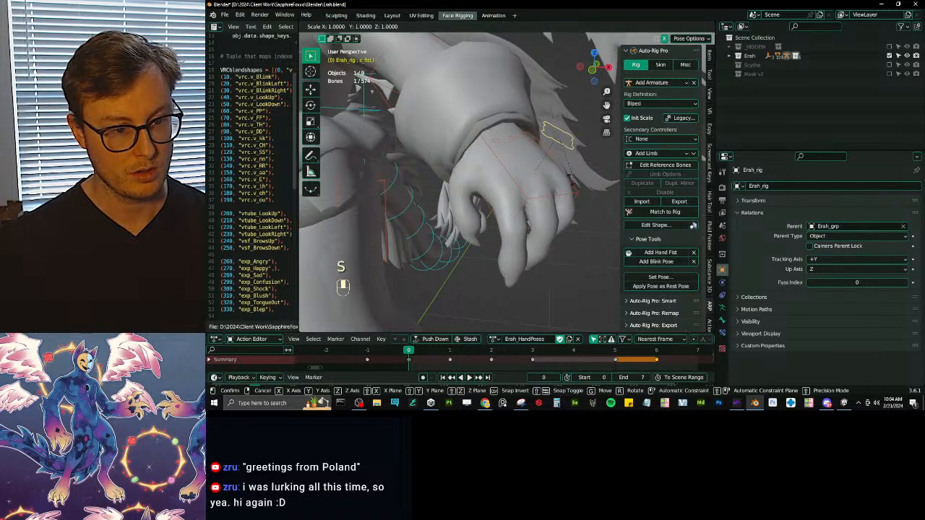
{"action": "left_click", "coordinate": [556, 164]}
Undo the fist scaling, the rig matching, the finger bone roll edits and the preceding pose changes.
{"action": "middle_click_drag", "start_coordinate": [556, 164], "coordinate": [558, 224]}
{"action": "scroll", "coordinate": [516, 210], "scroll_direction": "down", "scroll_amount": 4}
{"action": "key", "text": "ctrl+z"}
{"action": "key", "text": "ctrl+z"}
{"action": "key", "text": "ctrl+z"}
{"action": "key", "text": "ctrl+z"}
{"action": "key", "text": "ctrl+z"}
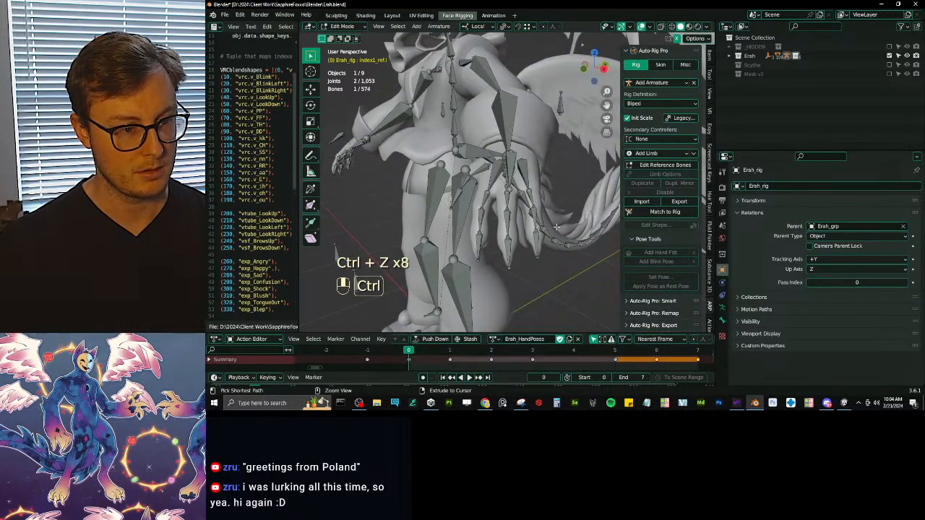
{"action": "key", "text": "ctrl+z"}
{"action": "key", "text": "ctrl+z"}
{"action": "key", "text": "ctrl+z"}
{"action": "key", "text": "ctrl+z"}
{"action": "key", "text": "ctrl+z"}
{"action": "key", "text": "ctrl+z"}
{"action": "key", "text": "ctrl+z"}
{"action": "key", "text": "ctrl+z"}
{"action": "key", "text": "ctrl+z"}
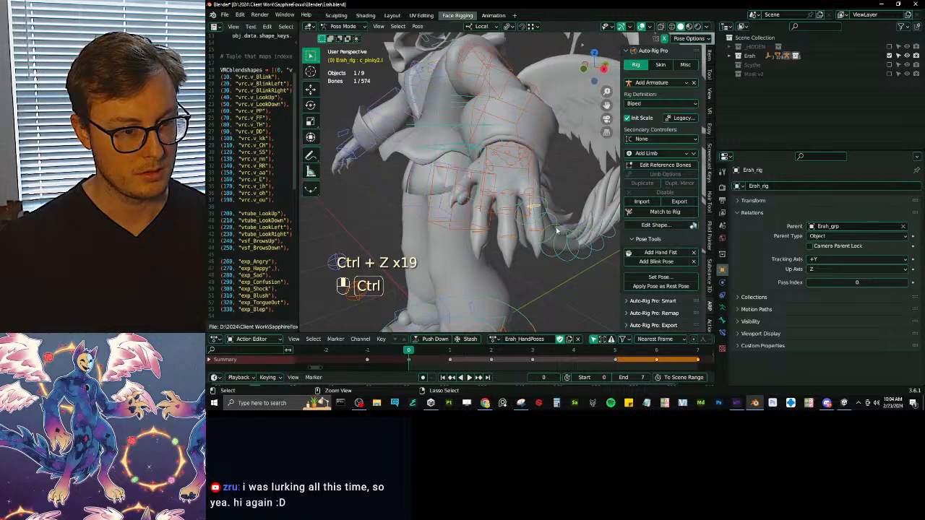
{"action": "key", "text": "ctrl+z"}
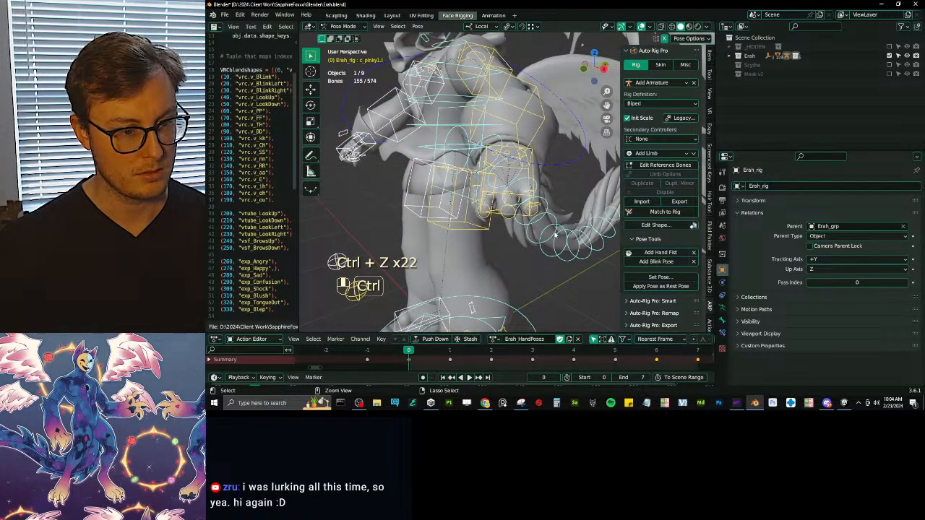
Redo the last three undone changes and save the Blender file.
{"action": "mouse_move", "coordinate": [551, 234]}
{"action": "middle_mouse_down"}
{"action": "mouse_move", "coordinate": [559, 184]}
{"action": "mouse_move", "coordinate": [559, 244]}
{"action": "middle_mouse_up"}
{"action": "key", "text": "ctrl+shift+z"}
{"action": "key", "text": "ctrl+shift+z"}
{"action": "key", "text": "ctrl+shift+z"}
{"action": "key", "text": "ctrl+s"}
Switch to the Erah VRC PC project in Unity and enlarge the animation property area.
{"action": "key", "text": "alt+Tab"}
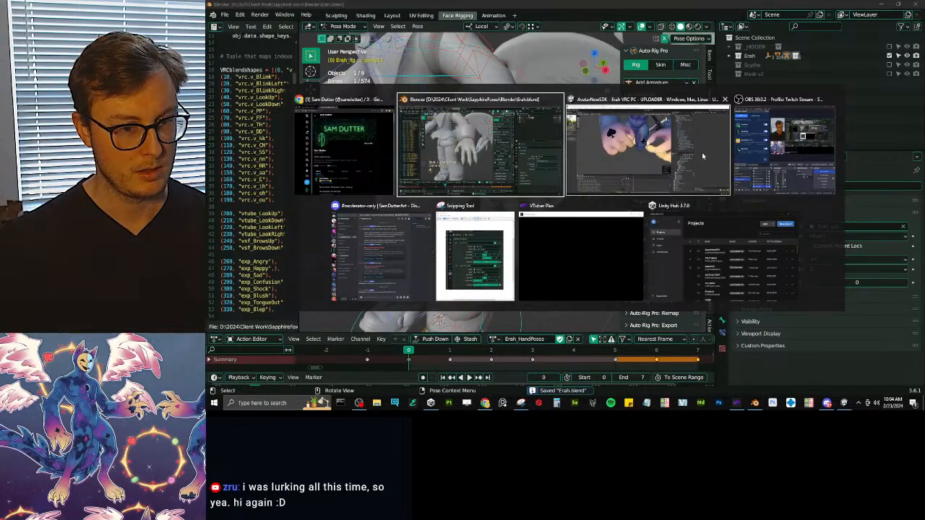
{"action": "left_click", "coordinate": [647, 155]}
{"action": "left_click_drag", "start_coordinate": [486, 91], "coordinate": [485, 171], "text": "alt"}
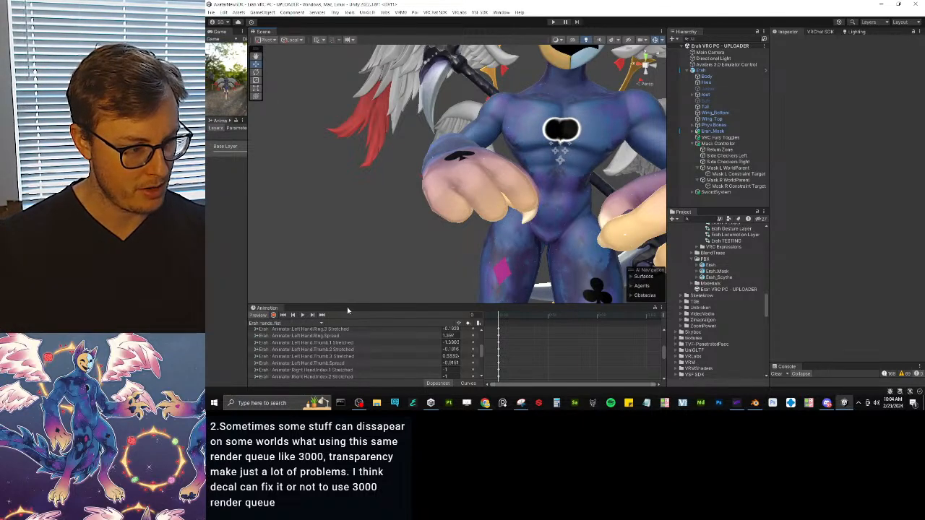
{"action": "left_click_drag", "start_coordinate": [347, 307], "coordinate": [362, 192]}
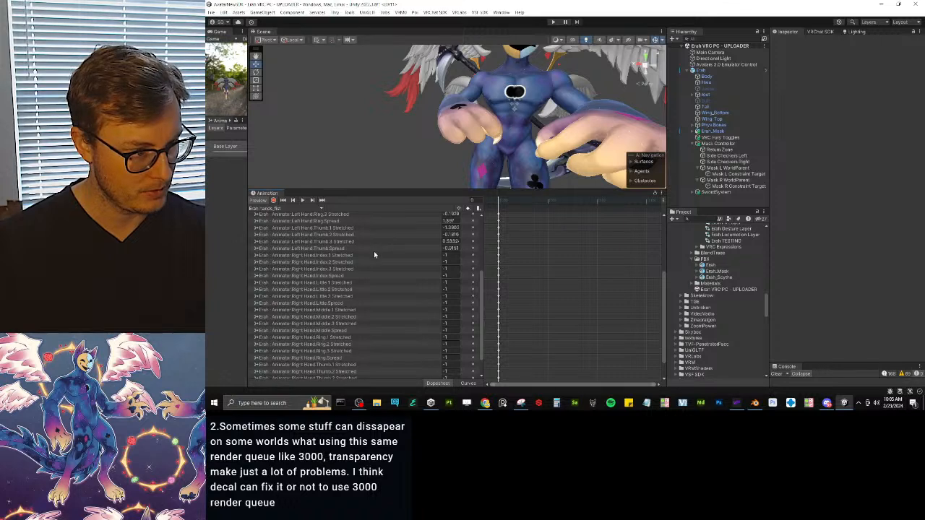
Try lowering the Right Hand Index 3 Stretched value in the fist clip, revert it and stop the animation preview.
{"action": "left_click", "coordinate": [443, 270]}
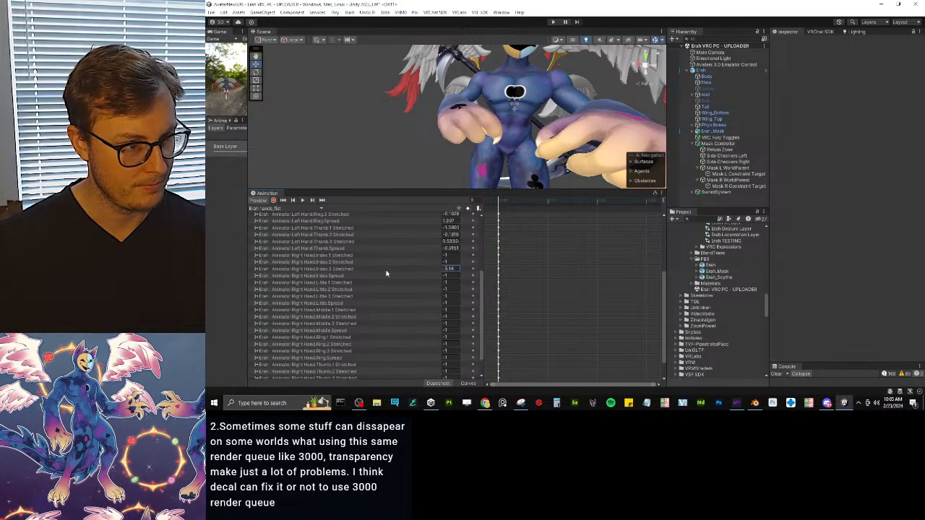
{"action": "key", "text": "ctrl+z"}
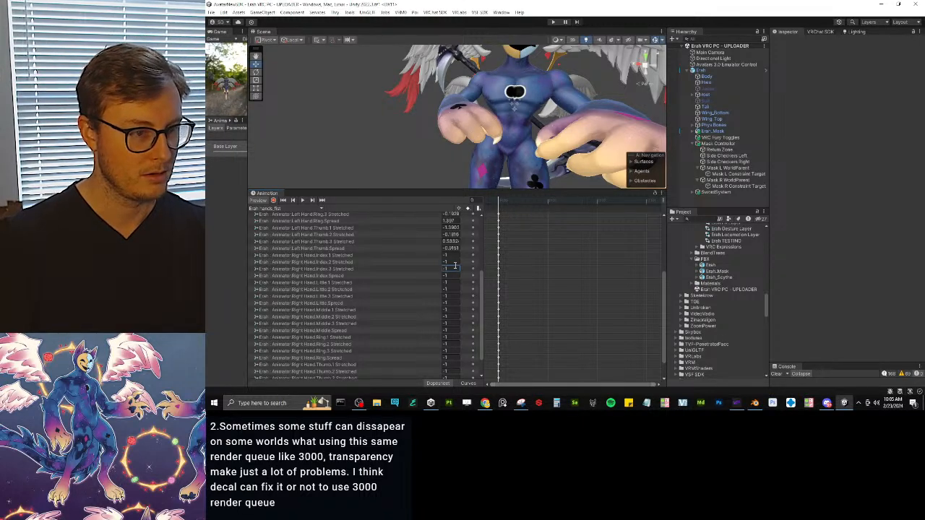
{"action": "left_click", "coordinate": [273, 201]}
{"action": "left_click", "coordinate": [264, 202]}
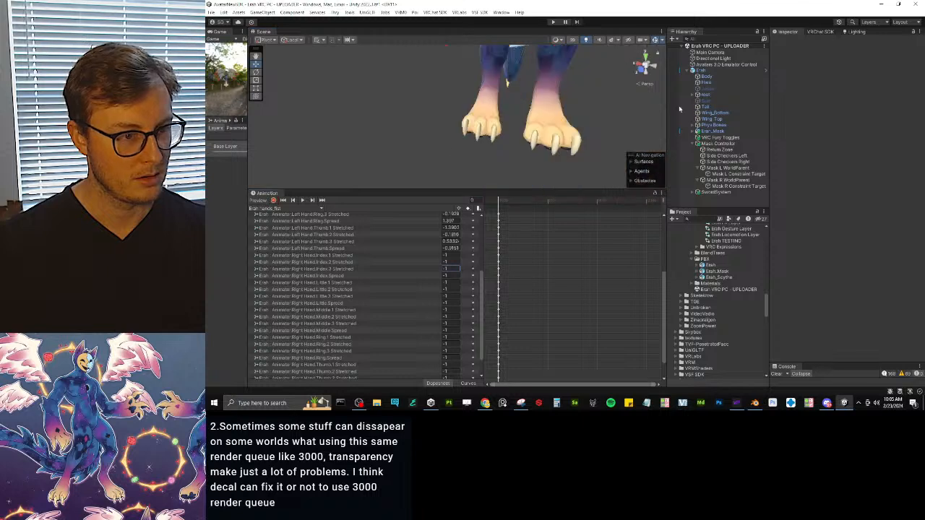
Select the Erah avatar and preview its Erah hands_fist animation clip.
{"action": "left_click", "coordinate": [702, 71]}
{"action": "left_click", "coordinate": [309, 208]}
{"action": "left_click", "coordinate": [278, 214]}
{"action": "left_click", "coordinate": [260, 201]}
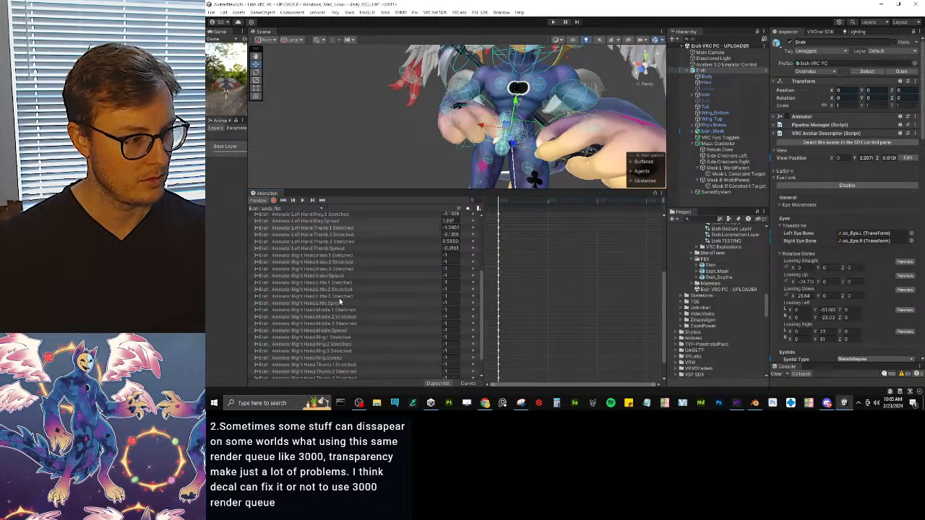
Set the Right Hand Little, Ring, Thumb, Middle and Index Spread values to 0 in the fist clip.
{"action": "scroll", "coordinate": [437, 296], "scroll_direction": "down", "scroll_amount": 2}
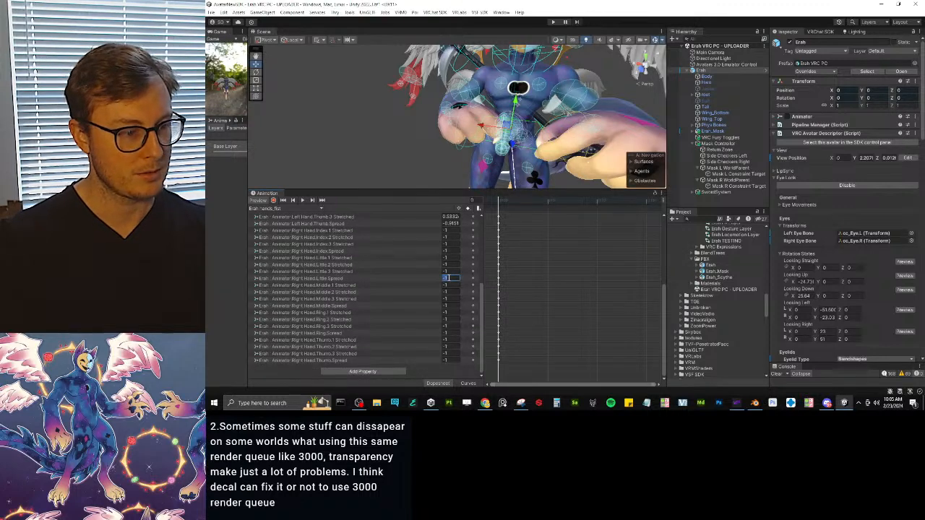
{"action": "type", "text": "0"}
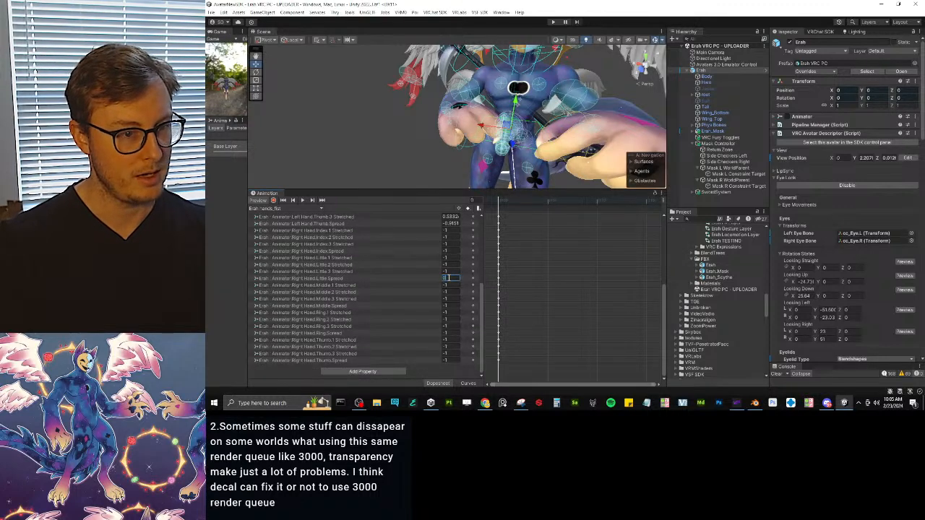
{"action": "left_click", "coordinate": [448, 332]}
{"action": "type", "text": "0"}
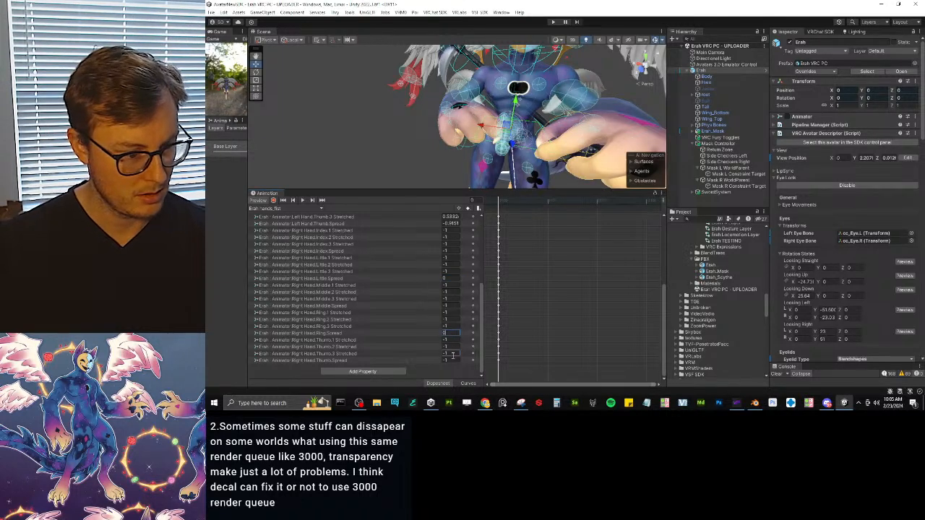
{"action": "left_click", "coordinate": [452, 360]}
{"action": "type", "text": "0"}
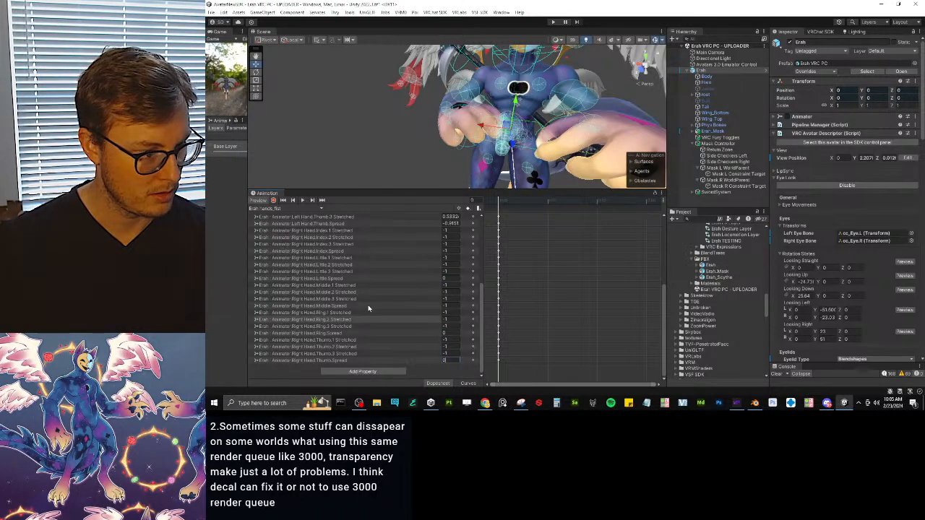
{"action": "left_click", "coordinate": [448, 306]}
{"action": "type", "text": "0"}
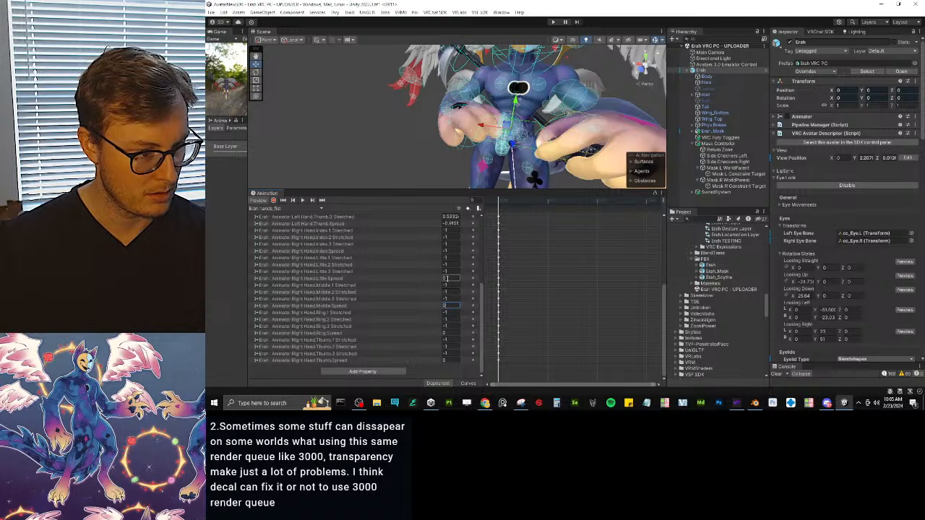
{"action": "left_click", "coordinate": [448, 250]}
{"action": "type", "text": "0"}
Set the Right Hand Index 1, 2 and 3 Stretched values to 0 in the fist clip.
{"action": "scroll", "coordinate": [428, 274], "scroll_direction": "up", "scroll_amount": 2}
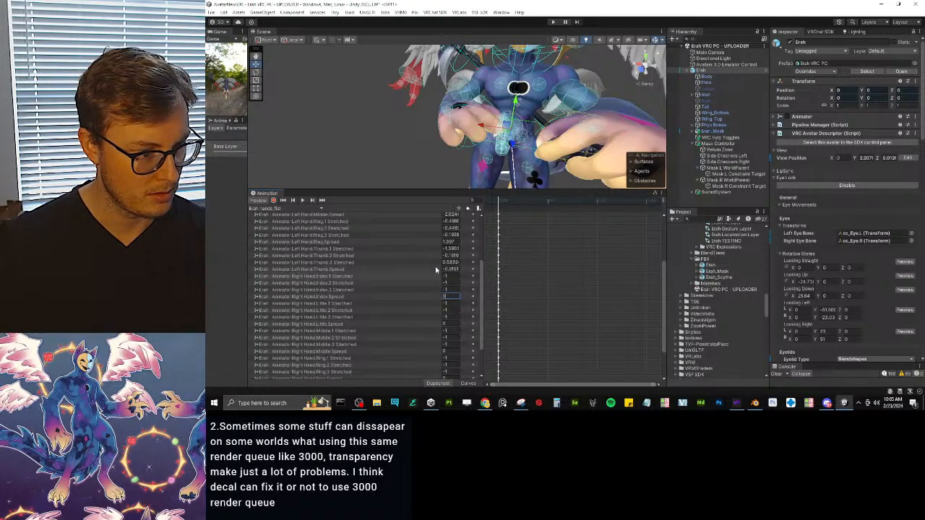
{"action": "left_click_drag", "start_coordinate": [473, 156], "coordinate": [480, 77], "text": "alt"}
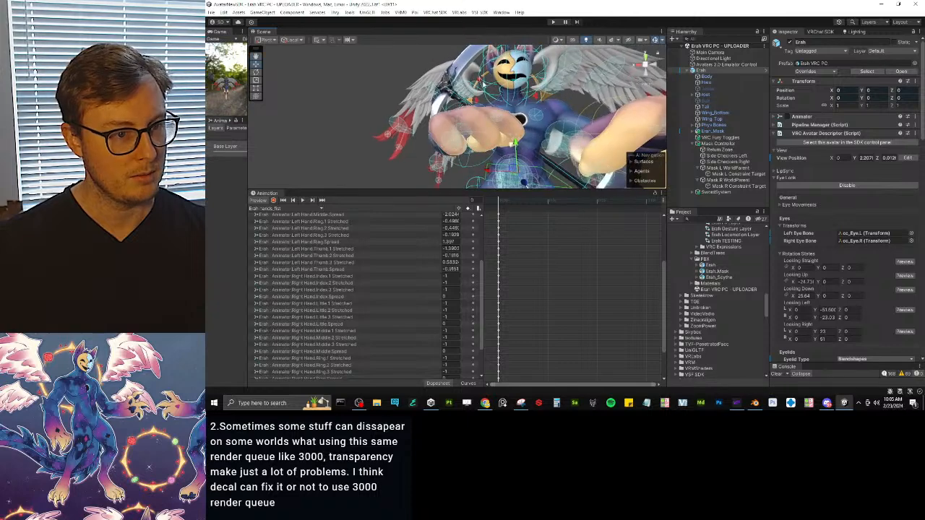
{"action": "scroll", "coordinate": [480, 77], "scroll_direction": "up", "scroll_amount": 10}
{"action": "left_click_drag", "start_coordinate": [729, 81], "coordinate": [466, 112], "text": "alt"}
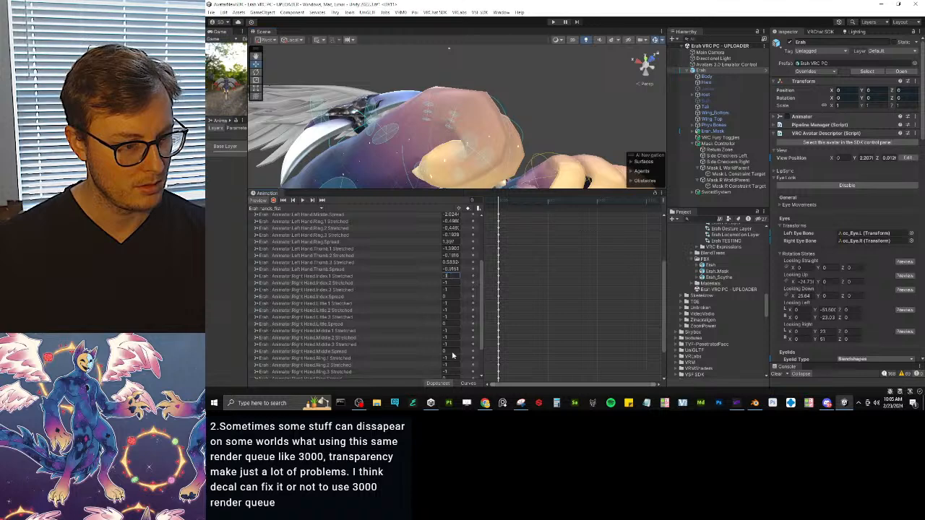
{"action": "left_click_drag", "start_coordinate": [511, 164], "coordinate": [449, 164], "text": "alt"}
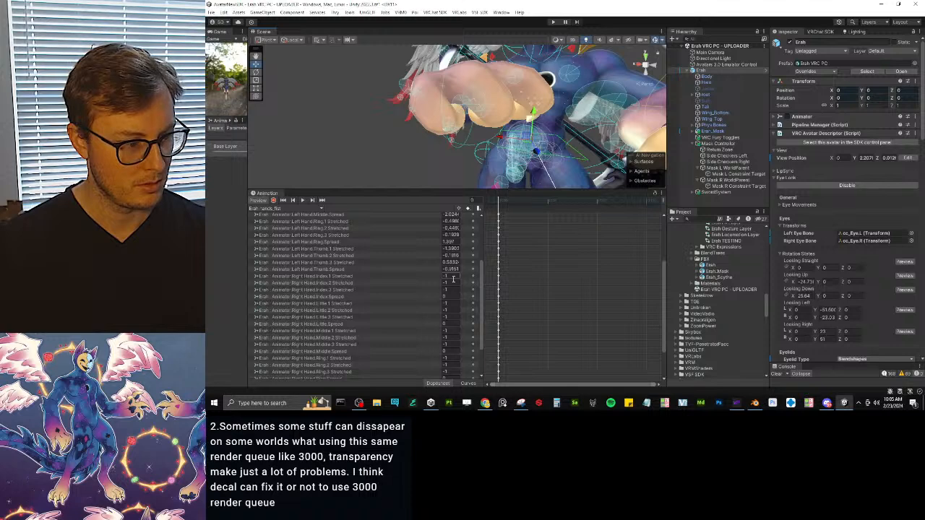
{"action": "type", "text": "0"}
{"action": "key", "text": "Tab"}
{"action": "type", "text": "0"}
{"action": "key", "text": "Tab"}
{"action": "type", "text": "0"}
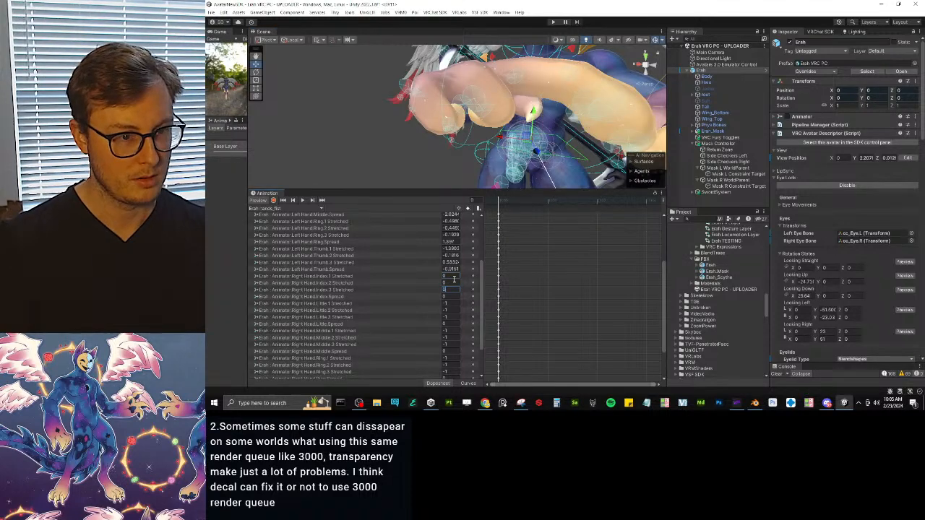
Set the Right Hand Little, Middle and Ring 1, 2 and 3 Stretched values to 0 in the fist clip.
{"action": "left_click_drag", "start_coordinate": [564, 78], "coordinate": [485, 150], "text": "alt"}
{"action": "type", "text": "0"}
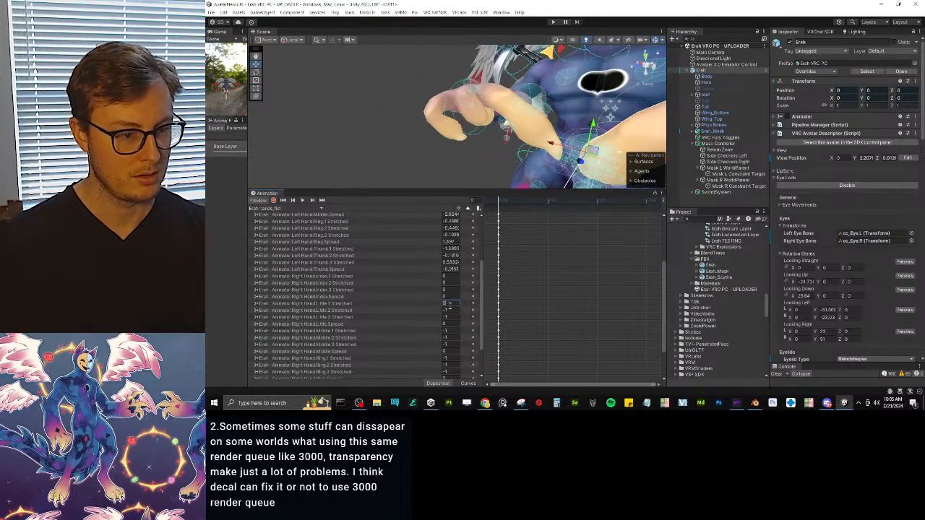
{"action": "type", "text": "\t0\t0\t0\t0\t0\t0\t0\t\t0\t0"}
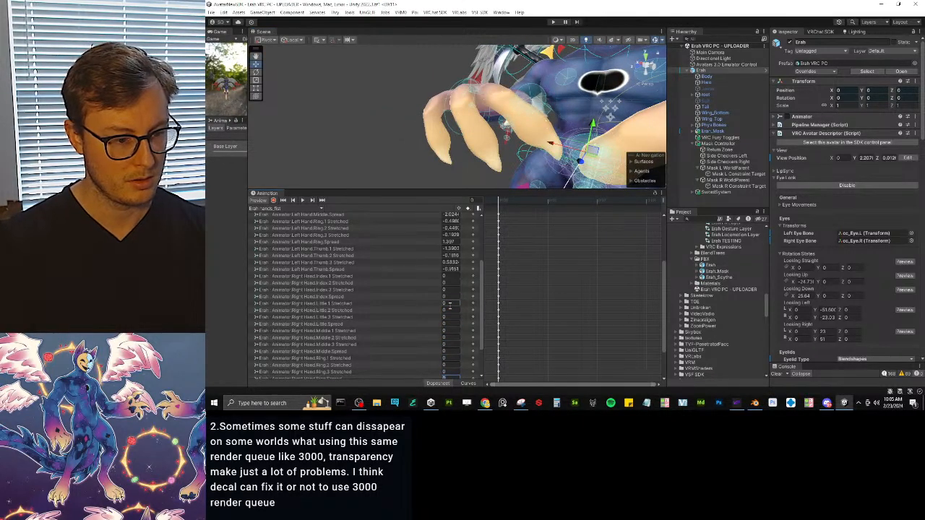
{"action": "scroll", "coordinate": [500, 150], "scroll_direction": "down", "scroll_amount": 5}
{"action": "left_click_drag", "start_coordinate": [500, 151], "coordinate": [796, 218], "text": "alt"}
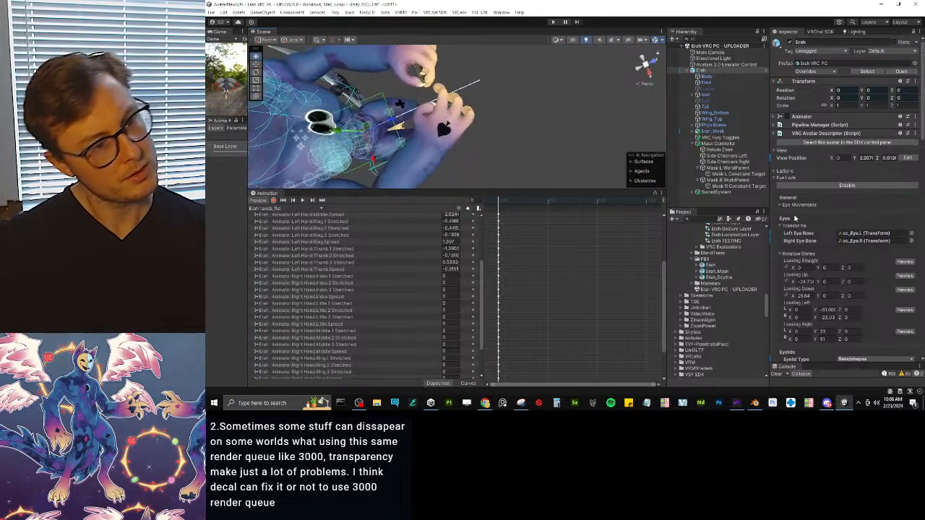
Open the humanoid avatar configuration of the Erah FBX model.
{"action": "scroll", "coordinate": [746, 296], "scroll_direction": "up", "scroll_amount": 3}
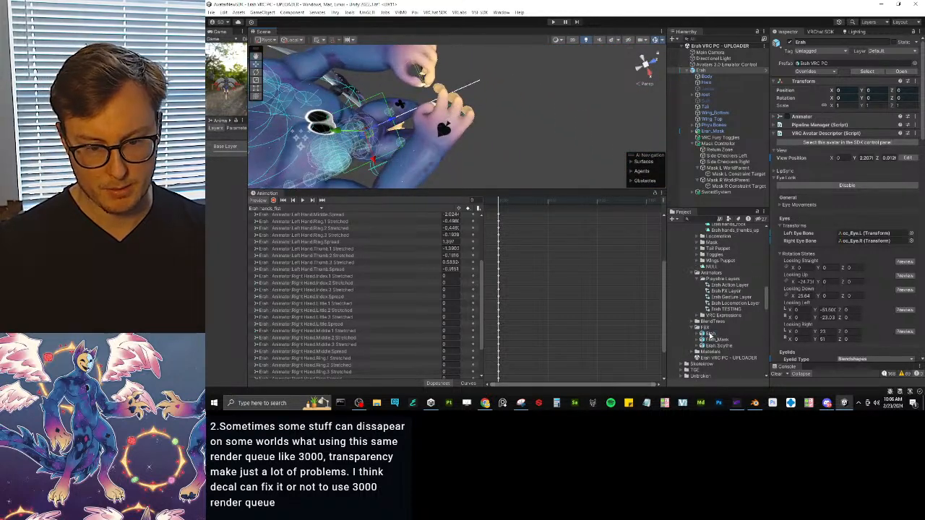
{"action": "left_click", "coordinate": [710, 333]}
{"action": "left_click", "coordinate": [907, 107]}
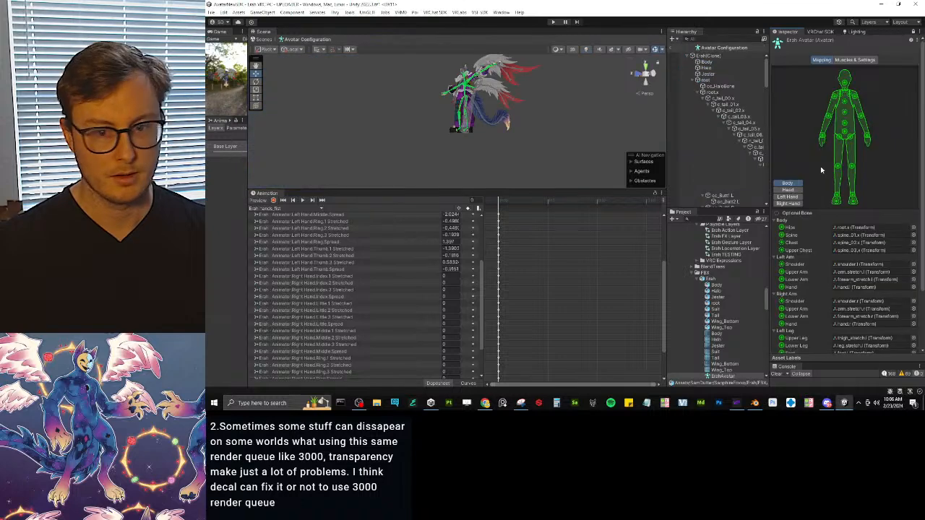
Reset the avatar's pose, sample its bind pose and enforce the T-pose.
{"action": "scroll", "coordinate": [809, 289], "scroll_direction": "down", "scroll_amount": 4}
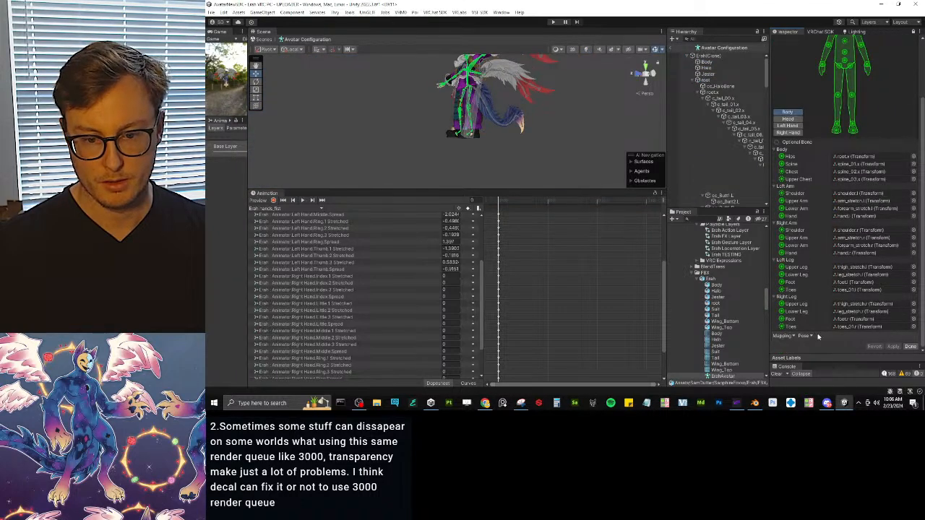
{"action": "left_click", "coordinate": [786, 336]}
{"action": "left_click", "coordinate": [803, 336]}
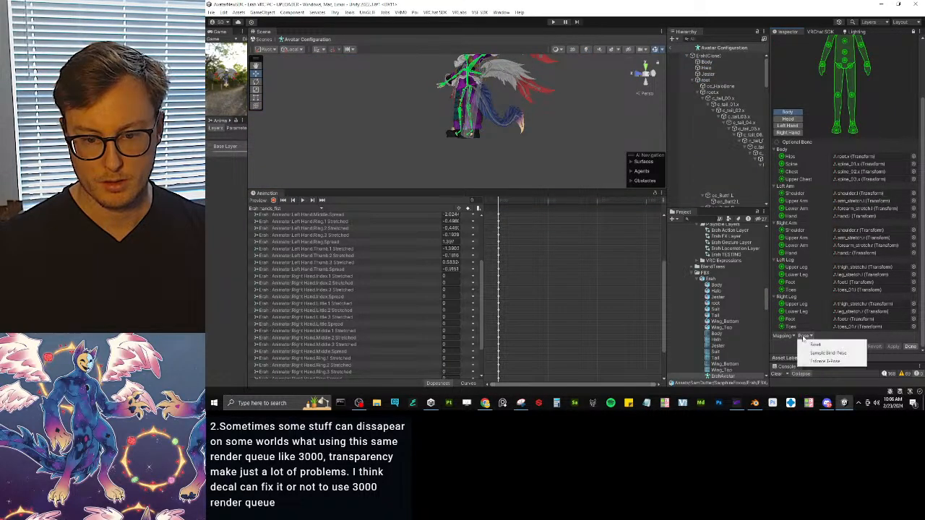
{"action": "left_click", "coordinate": [808, 345]}
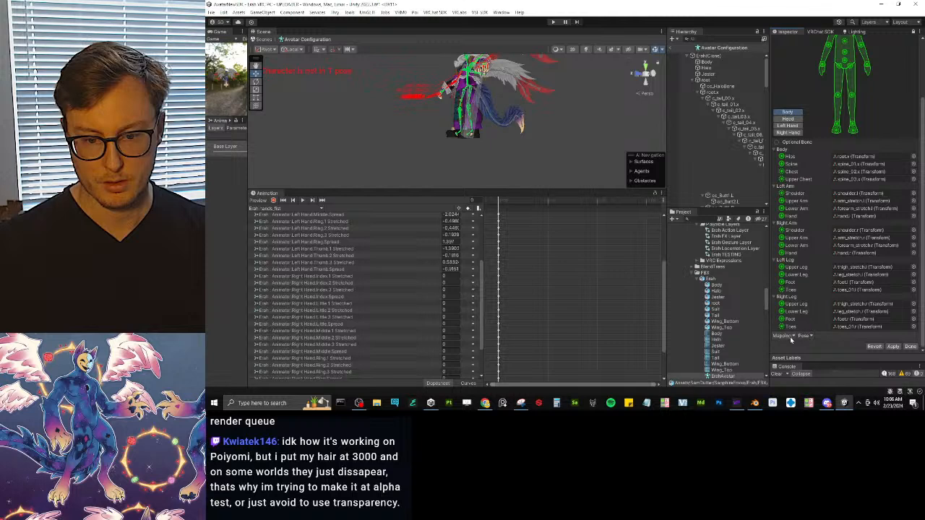
{"action": "left_click", "coordinate": [786, 336]}
{"action": "left_click", "coordinate": [803, 338]}
{"action": "left_click", "coordinate": [809, 352]}
{"action": "left_click", "coordinate": [806, 338]}
{"action": "left_click", "coordinate": [813, 361]}
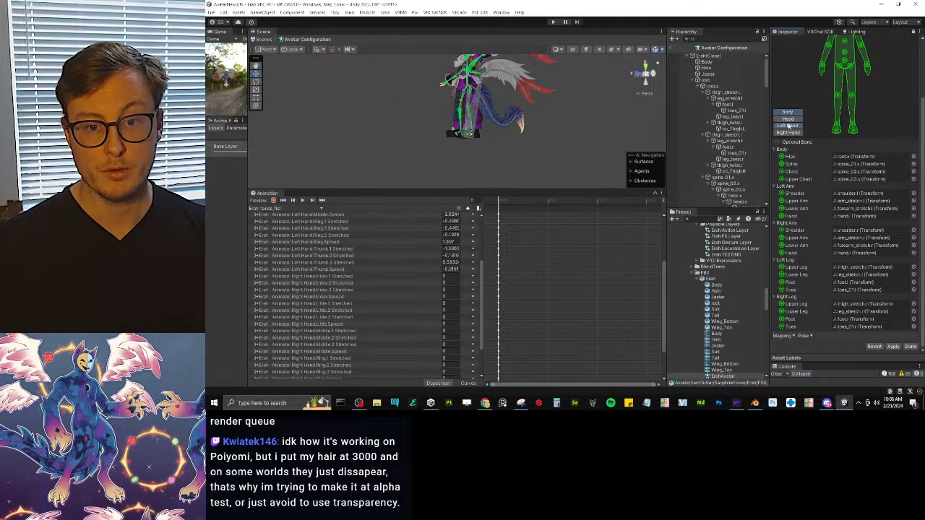
Map the left hand's Thumb Distal to c_thumb3.l and its Index Distal to c_index3.l, widening the bone hierarchy for access.
{"action": "left_click", "coordinate": [788, 126]}
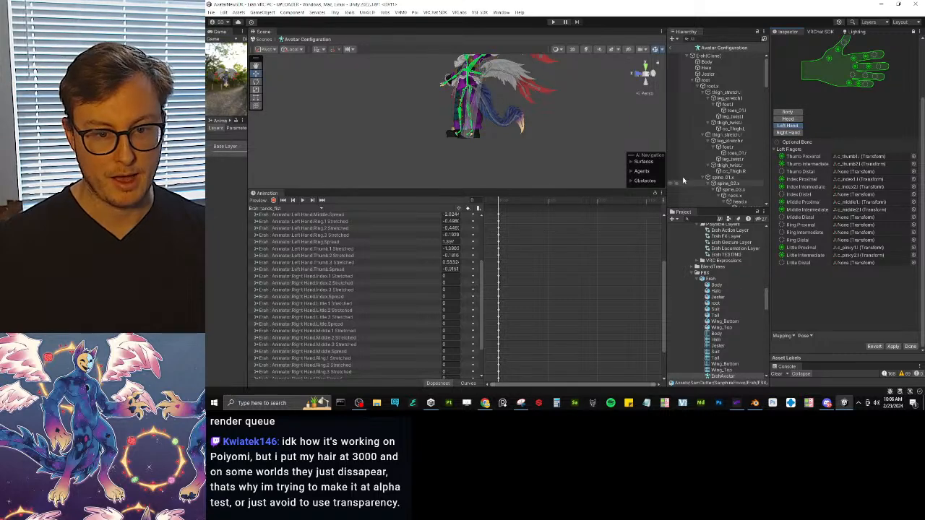
{"action": "left_click_drag", "start_coordinate": [667, 173], "coordinate": [493, 173]}
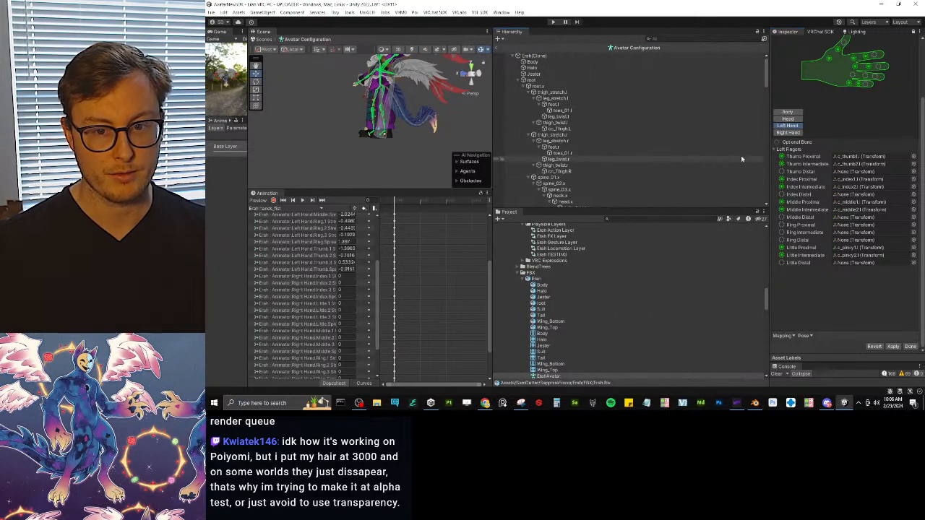
{"action": "left_click", "coordinate": [842, 164]}
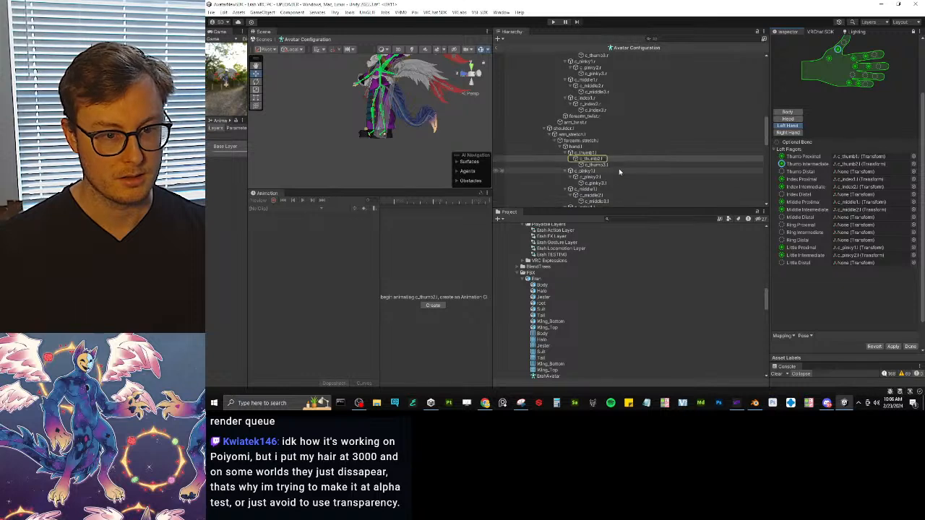
{"action": "left_click", "coordinate": [857, 172]}
{"action": "left_click_drag", "start_coordinate": [860, 175], "coordinate": [859, 174]}
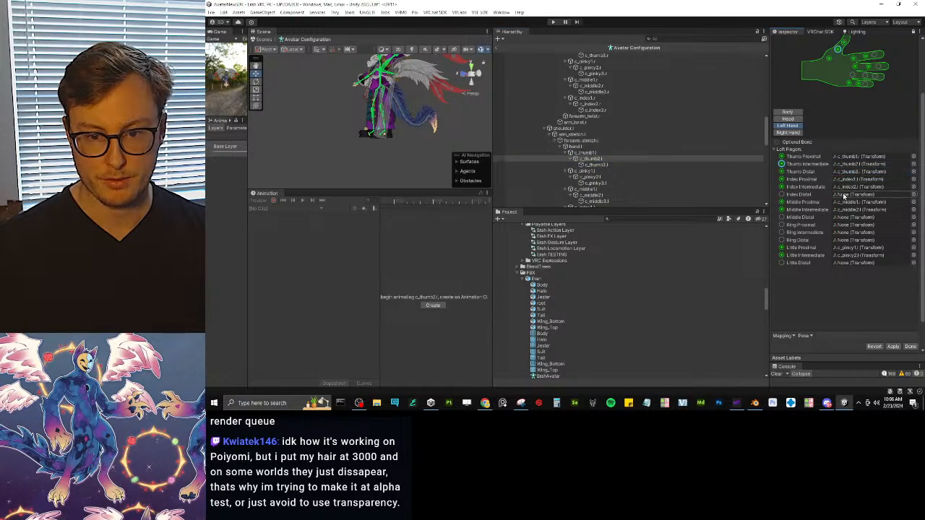
{"action": "left_click", "coordinate": [849, 187]}
{"action": "scroll", "coordinate": [602, 165], "scroll_direction": "down", "scroll_amount": 1}
{"action": "left_click_drag", "start_coordinate": [594, 188], "coordinate": [867, 194]}
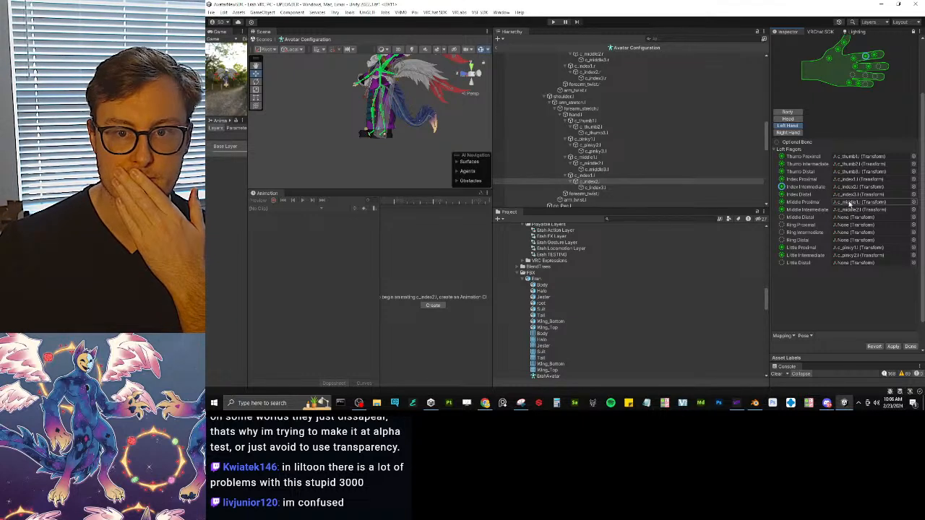
Map the left hand's Middle Distal to c_middle3.l and Little Distal to c_pinky3.l, and apply the mapping.
{"action": "left_click", "coordinate": [841, 202]}
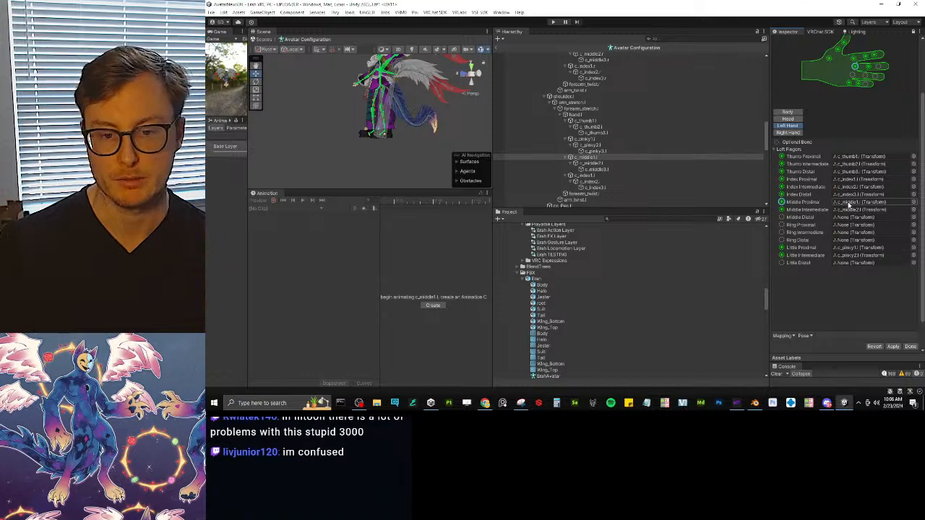
{"action": "double_click", "coordinate": [851, 209]}
{"action": "left_click_drag", "start_coordinate": [819, 185], "coordinate": [853, 218]}
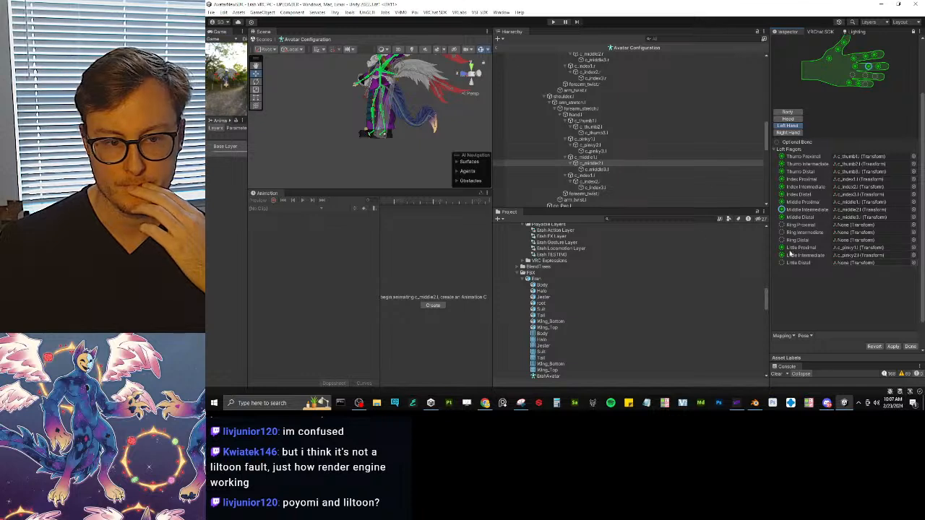
{"action": "double_click", "coordinate": [838, 255]}
{"action": "left_click_drag", "start_coordinate": [600, 129], "coordinate": [857, 263]}
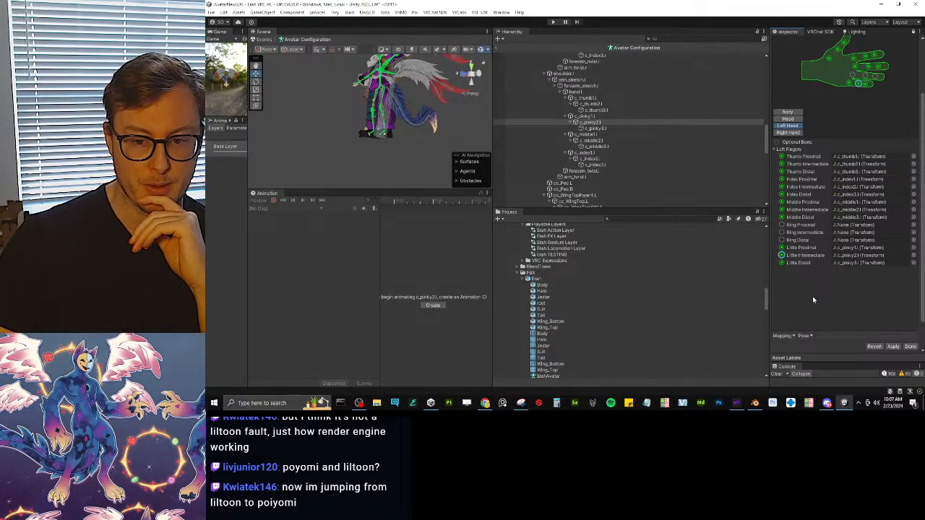
{"action": "left_click", "coordinate": [894, 347]}
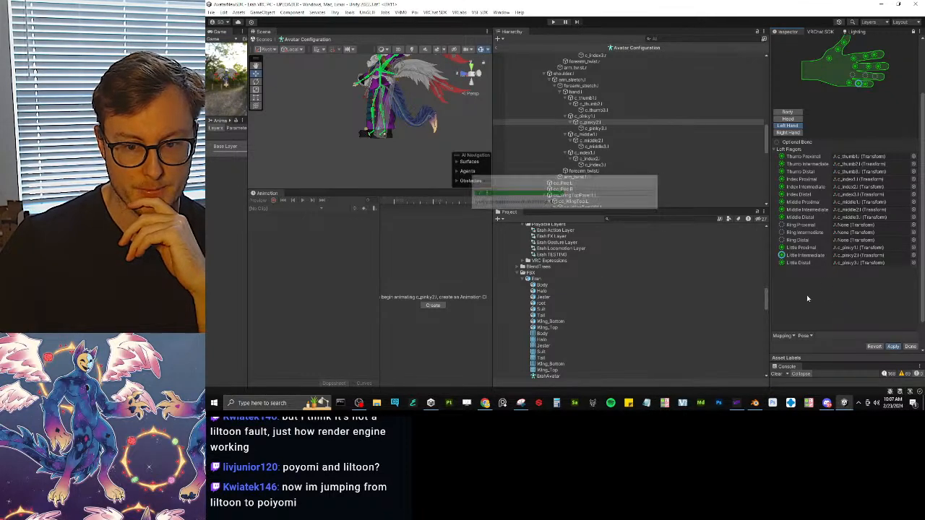
Map the right hand's Thumb Distal to c_thumb3.r and its Index Distal to c_index3.r.
{"action": "left_click", "coordinate": [789, 133]}
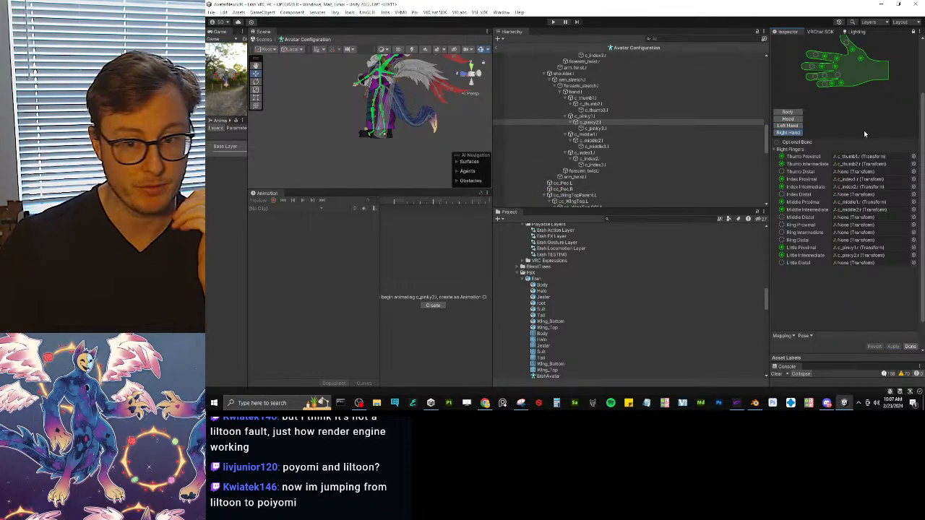
{"action": "left_click", "coordinate": [858, 164]}
{"action": "left_click_drag", "start_coordinate": [596, 63], "coordinate": [872, 173]}
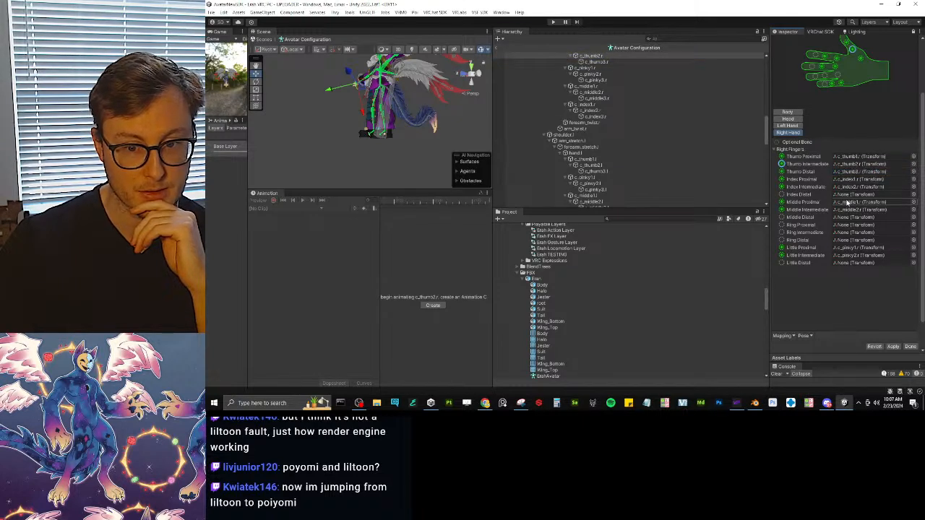
{"action": "left_click", "coordinate": [853, 187]}
{"action": "left_click_drag", "start_coordinate": [594, 116], "coordinate": [852, 195]}
Map the right hand's Little Distal to c_pinky3.r, apply the mapping and finish the avatar configuration.
{"action": "left_click", "coordinate": [842, 257]}
{"action": "left_click_drag", "start_coordinate": [593, 80], "coordinate": [855, 272]}
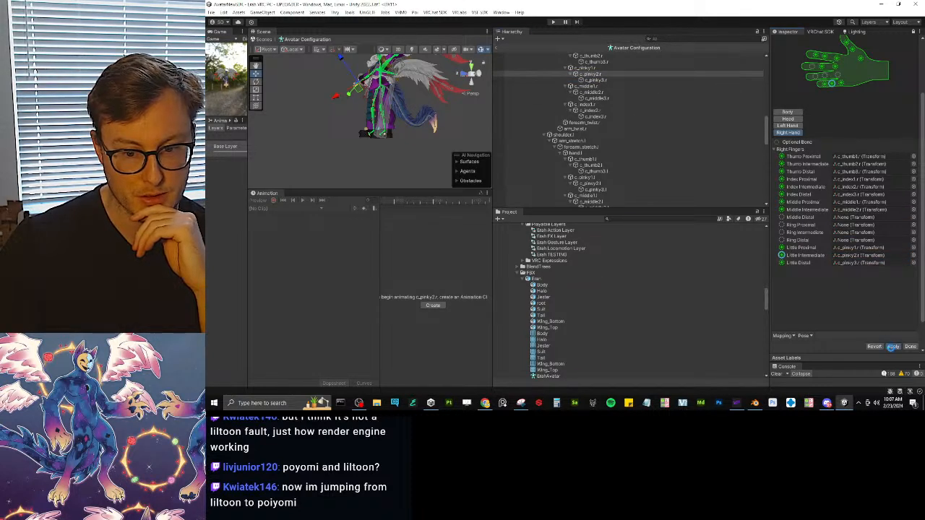
{"action": "left_click", "coordinate": [893, 347]}
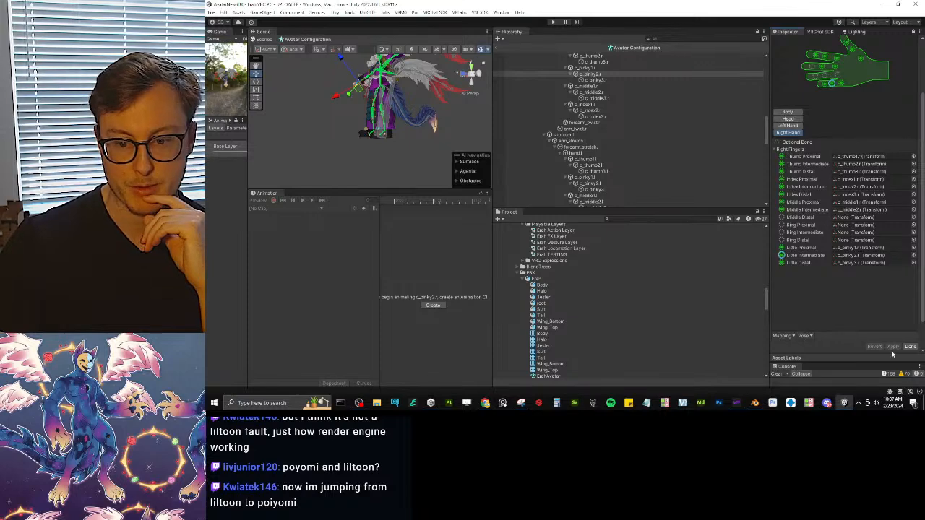
{"action": "left_click", "coordinate": [910, 347]}
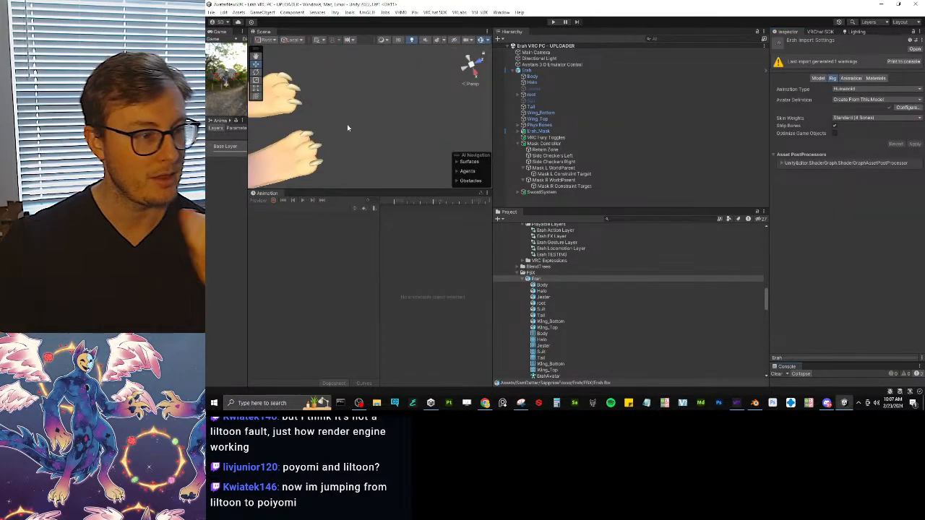
Select the Erah avatar and set the Right Hand Thumb 1, 2 and 3 Stretched values to 0 in the fist clip.
{"action": "left_click", "coordinate": [527, 70]}
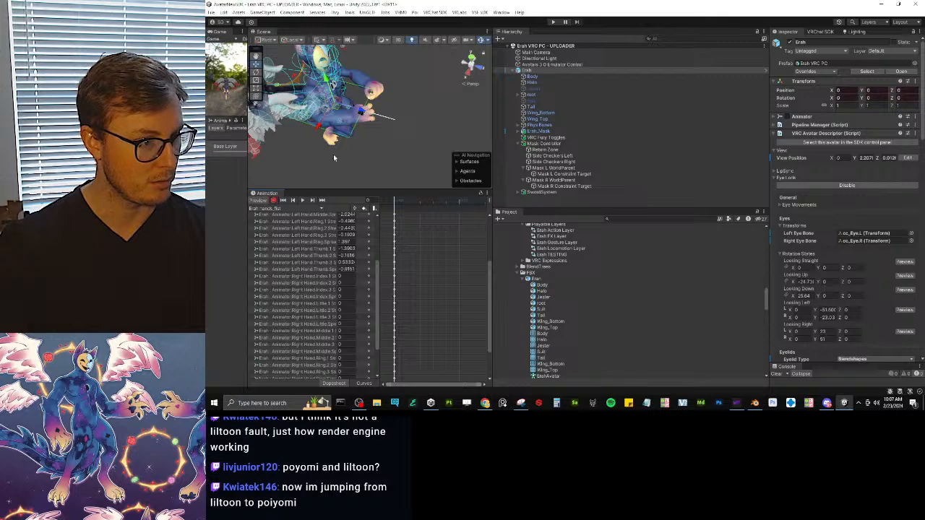
{"action": "scroll", "coordinate": [384, 130], "scroll_direction": "up", "scroll_amount": 5}
{"action": "left_click_drag", "start_coordinate": [382, 130], "coordinate": [369, 358], "text": "alt"}
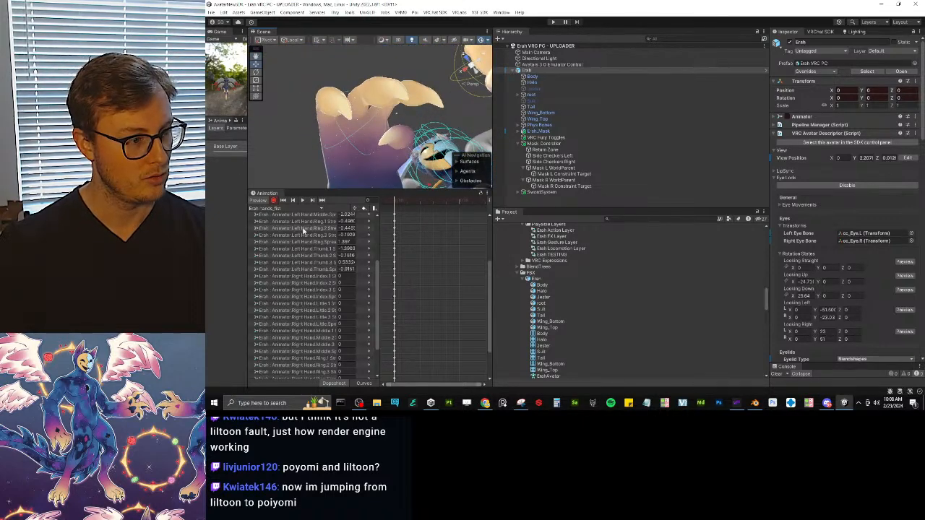
{"action": "scroll", "coordinate": [346, 304], "scroll_direction": "down", "scroll_amount": 3}
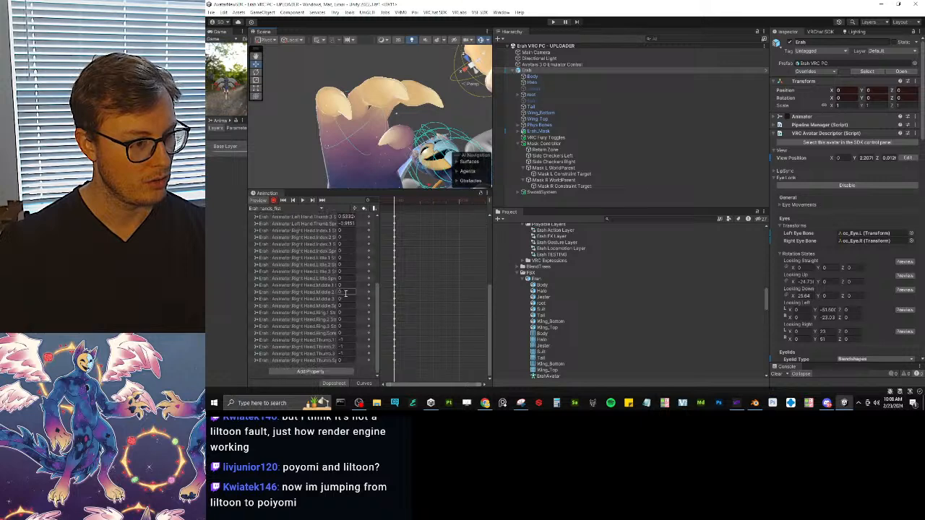
{"action": "left_click", "coordinate": [344, 347]}
{"action": "type", "text": "0"}
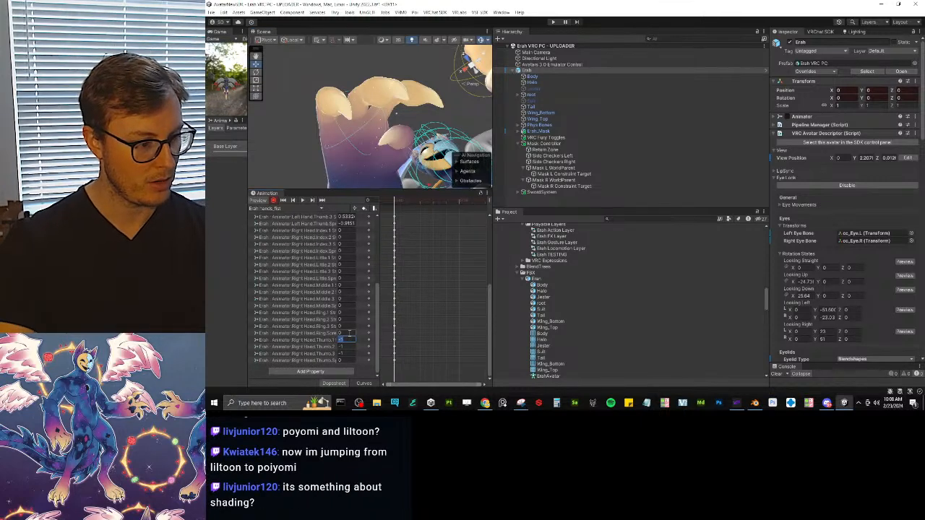
{"action": "key", "text": "Return"}
{"action": "key", "text": "Tab"}
{"action": "type", "text": "0"}
{"action": "key", "text": "Tab"}
{"action": "type", "text": "0"}
{"action": "left_click_drag", "start_coordinate": [372, 134], "coordinate": [370, 229], "text": "alt"}
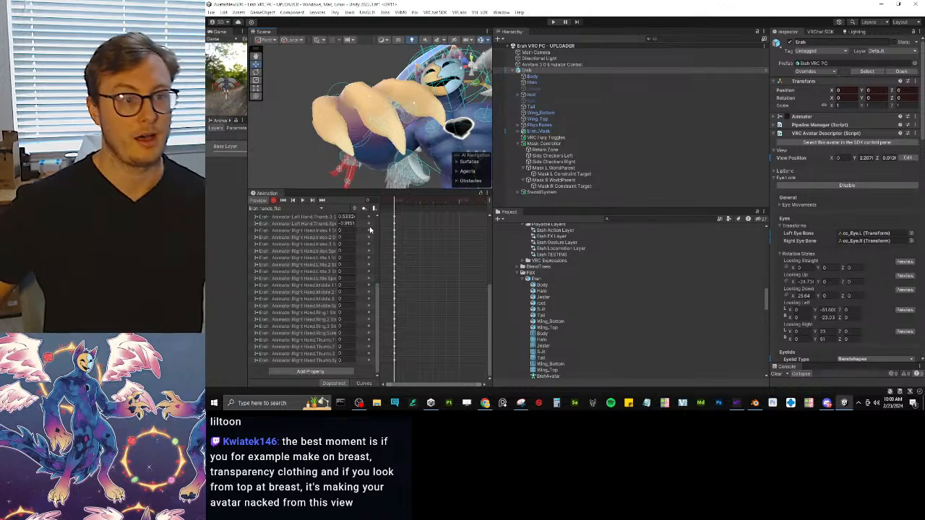
Hide the gizmos in the Scene view to see the avatar's hands without overlays.
{"action": "left_click_drag", "start_coordinate": [368, 119], "coordinate": [464, 172], "text": "alt"}
{"action": "scroll", "coordinate": [464, 172], "scroll_direction": "down", "scroll_amount": 4}
{"action": "scroll", "coordinate": [390, 123], "scroll_direction": "down", "scroll_amount": 3}
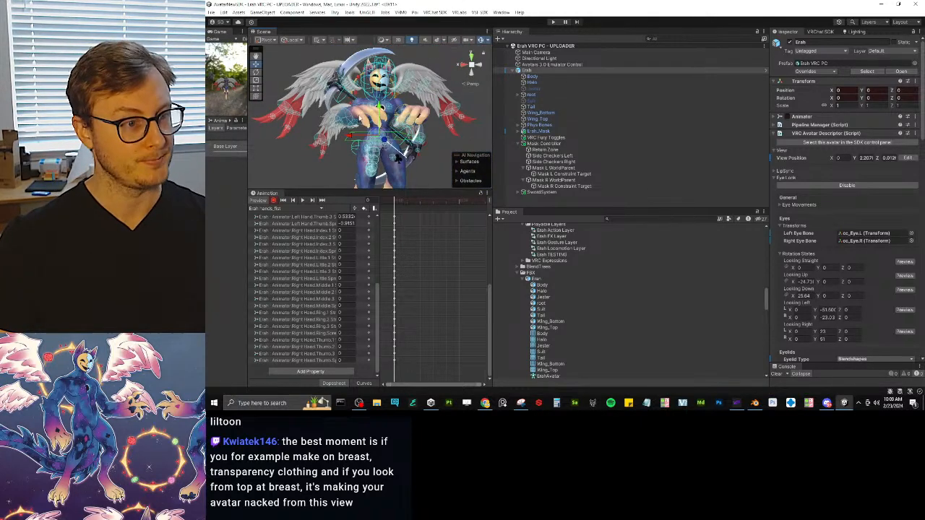
{"action": "left_click", "coordinate": [481, 41]}
{"action": "scroll", "coordinate": [386, 123], "scroll_direction": "up", "scroll_amount": 5}
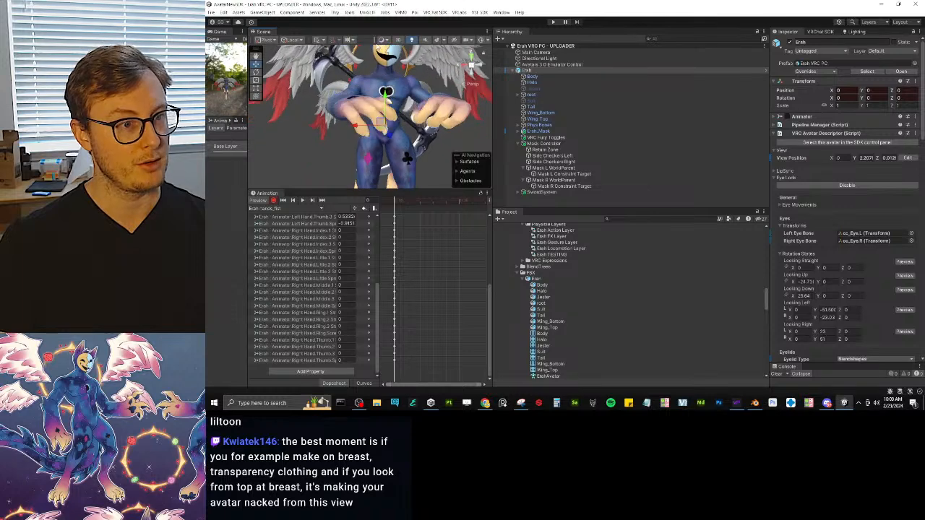
Enlarge the Scene view and examine the avatar's hand pose from several angles and up close.
{"action": "left_click_drag", "start_coordinate": [393, 190], "coordinate": [393, 329]}
{"action": "scroll", "coordinate": [383, 202], "scroll_direction": "down", "scroll_amount": 3}
{"action": "left_click_drag", "start_coordinate": [318, 177], "coordinate": [402, 148], "text": "alt"}
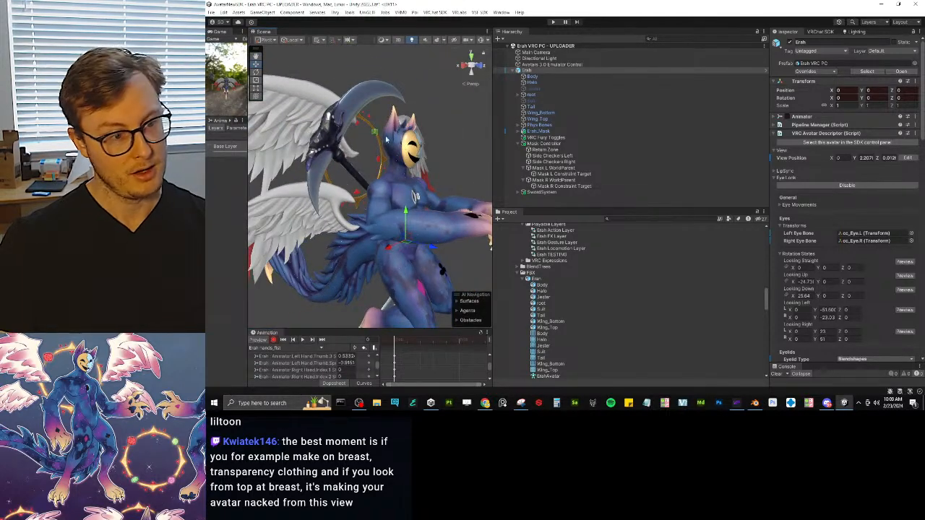
{"action": "left_click_drag", "start_coordinate": [351, 213], "coordinate": [389, 165], "text": "alt"}
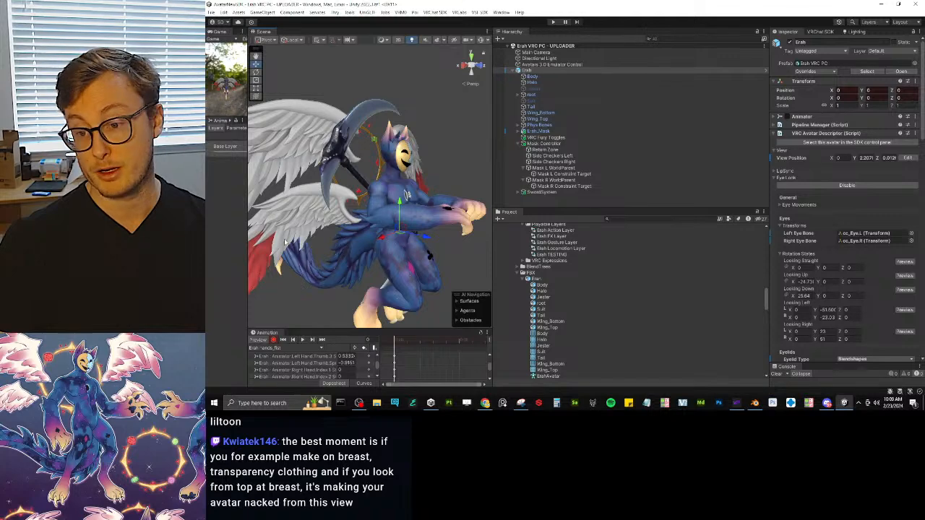
{"action": "left_click_drag", "start_coordinate": [336, 230], "coordinate": [364, 216], "text": "alt"}
{"action": "scroll", "coordinate": [362, 216], "scroll_direction": "up", "scroll_amount": 8}
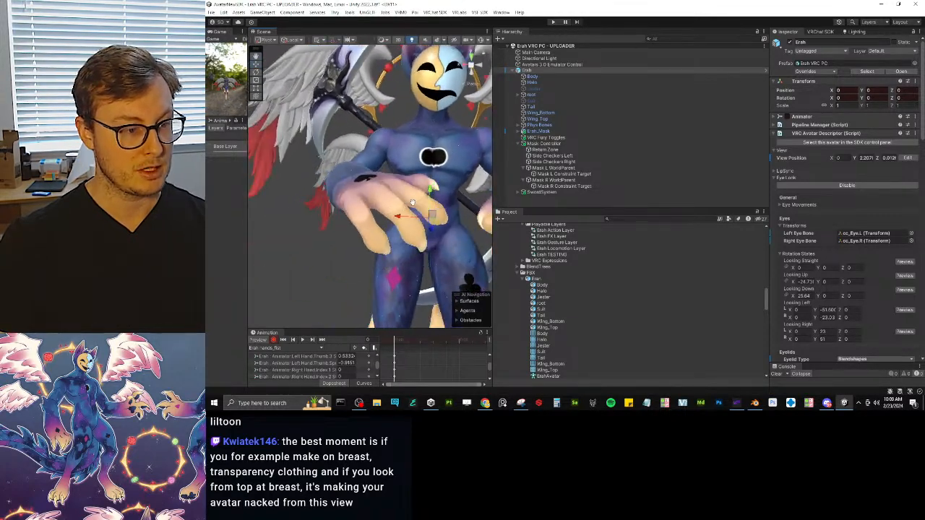
{"action": "left_click_drag", "start_coordinate": [418, 211], "coordinate": [329, 321], "text": "alt"}
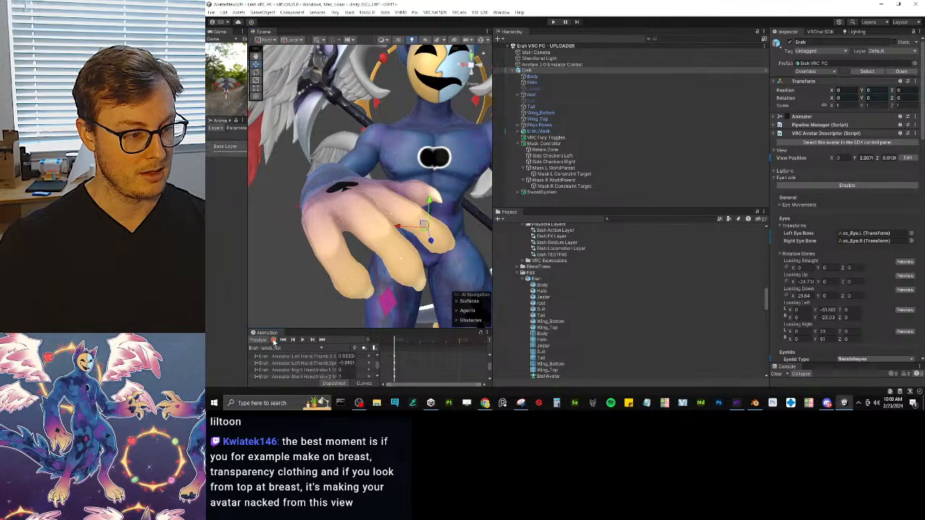
Dock the Animation window as a tall column beside the Scene view and adjust its width.
{"action": "left_click_drag", "start_coordinate": [269, 335], "coordinate": [293, 242]}
{"action": "left_click_drag", "start_coordinate": [328, 356], "coordinate": [390, 354]}
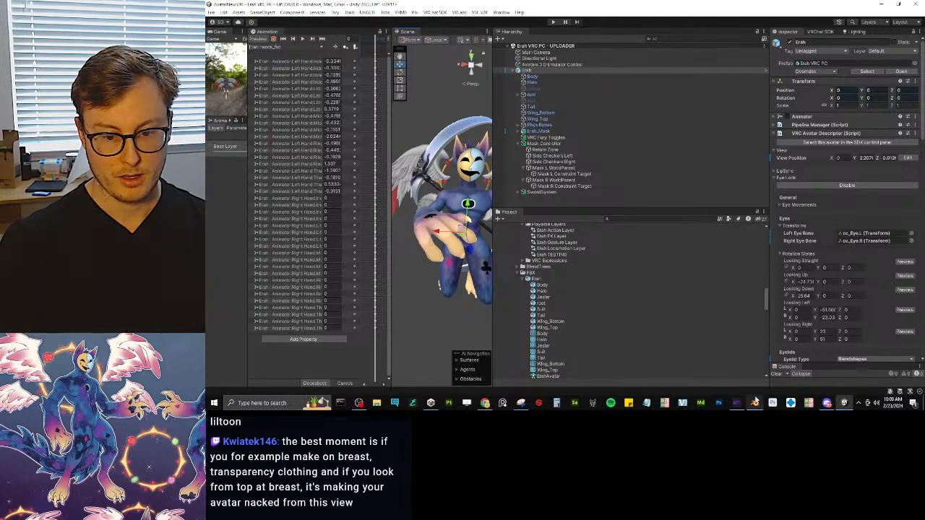
Switch to Blender and try closing the left hand by scaling down its fist control.
{"action": "left_click", "coordinate": [754, 404]}
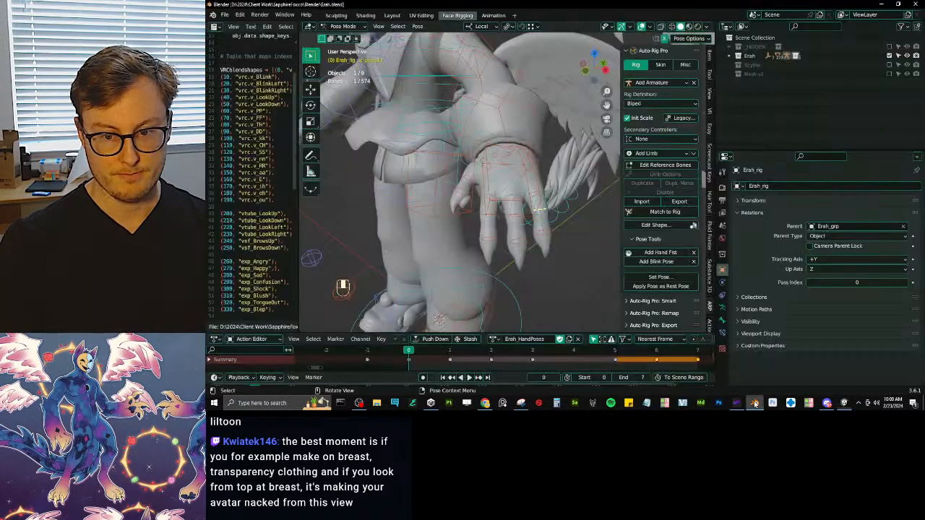
{"action": "scroll", "coordinate": [510, 194], "scroll_direction": "up", "scroll_amount": 2}
{"action": "left_click", "coordinate": [531, 179]}
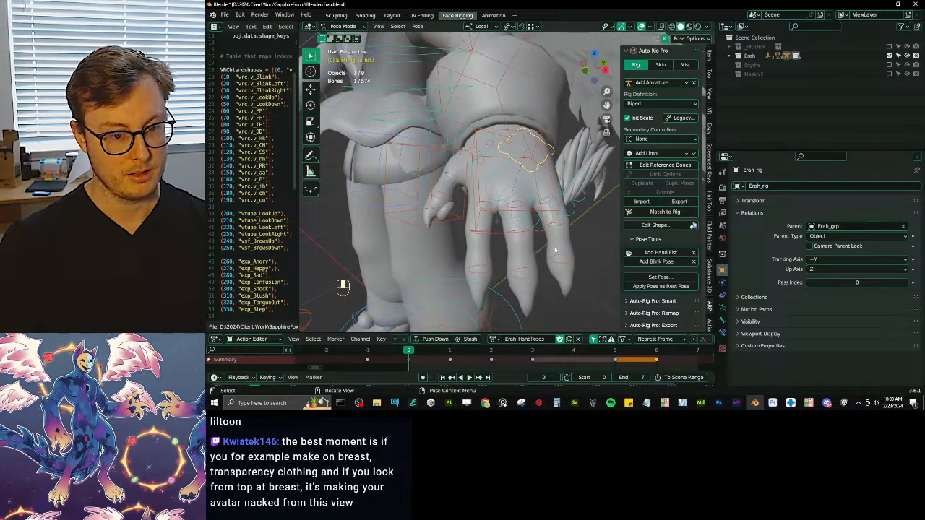
{"action": "key", "text": "s"}
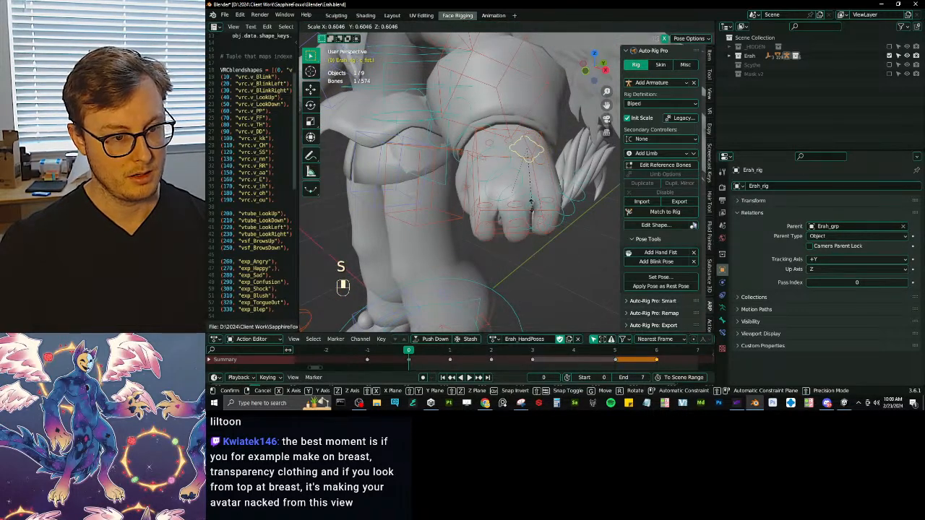
{"action": "right_click", "coordinate": [531, 203]}
Unlink the Erah_HandPoses action from the rig and clear the location, rotation and scale of all pose bones.
{"action": "left_click", "coordinate": [579, 339]}
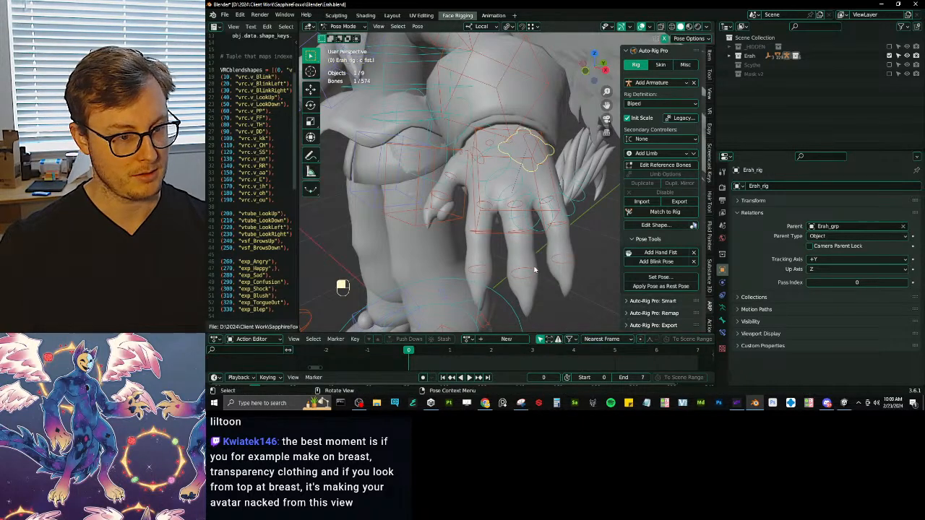
{"action": "key", "text": "a"}
{"action": "key", "text": "alt+g"}
{"action": "key", "text": "alt+r"}
{"action": "key", "text": "alt+s"}
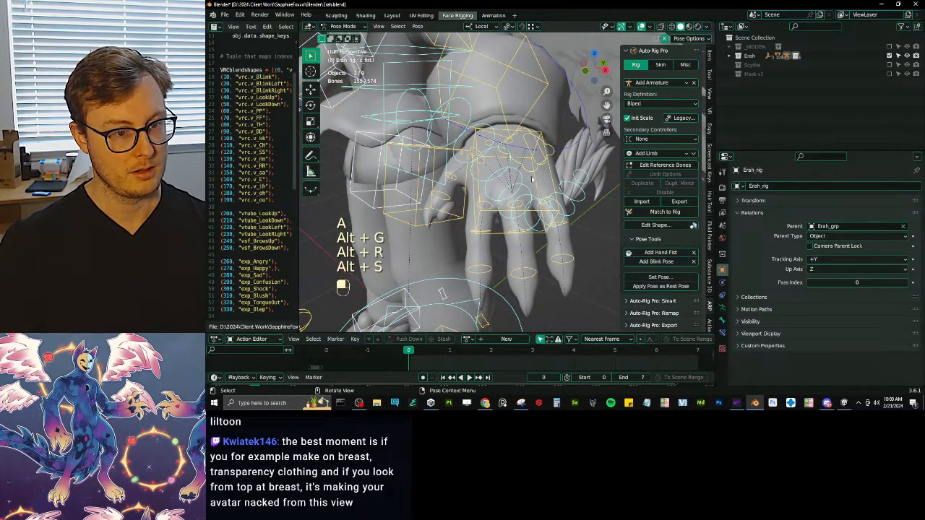
Scale the left fist control to about 0.561 to close the fingers.
{"action": "left_click", "coordinate": [497, 157]}
{"action": "key", "text": "s"}
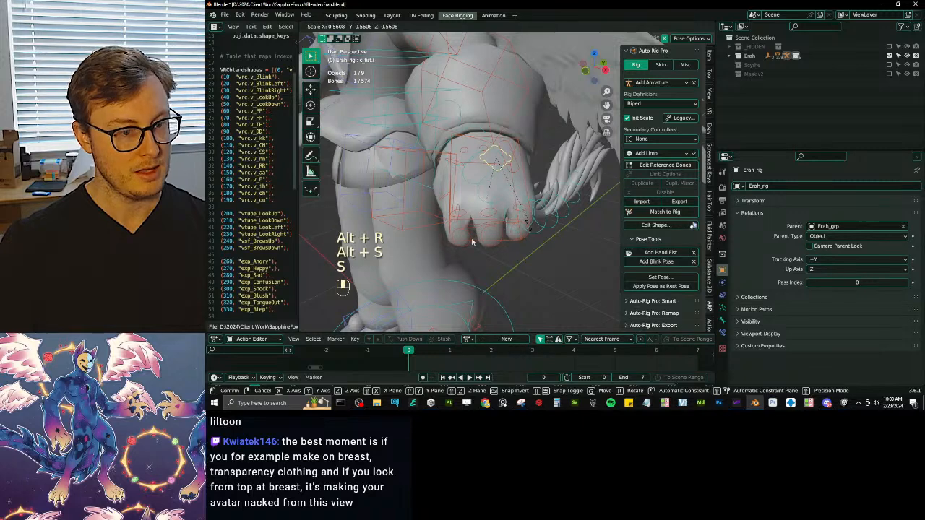
{"action": "left_click", "coordinate": [528, 225]}
Examine the closed left fist up close from several angles with textured Material Preview shading.
{"action": "middle_click_drag", "start_coordinate": [471, 254], "coordinate": [506, 137]}
{"action": "scroll", "coordinate": [509, 174], "scroll_direction": "up", "scroll_amount": 2}
{"action": "middle_click_drag", "start_coordinate": [509, 173], "coordinate": [485, 155]}
{"action": "key", "text": "z"}
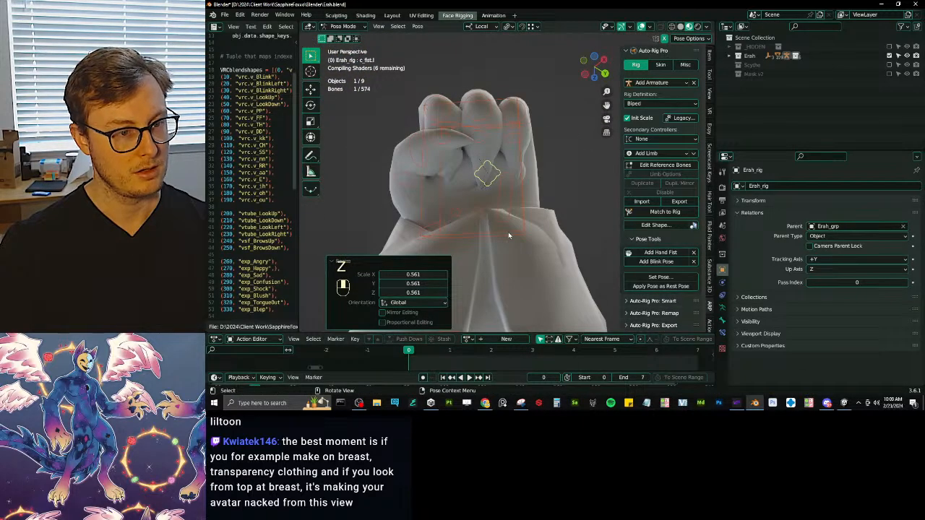
{"action": "middle_click_drag", "start_coordinate": [507, 236], "coordinate": [522, 220]}
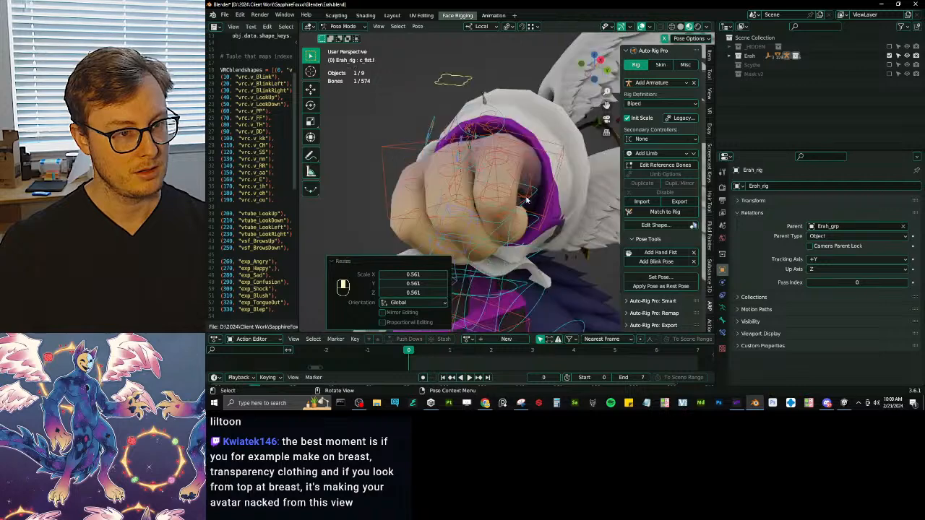
{"action": "middle_click_drag", "start_coordinate": [500, 175], "coordinate": [529, 174]}
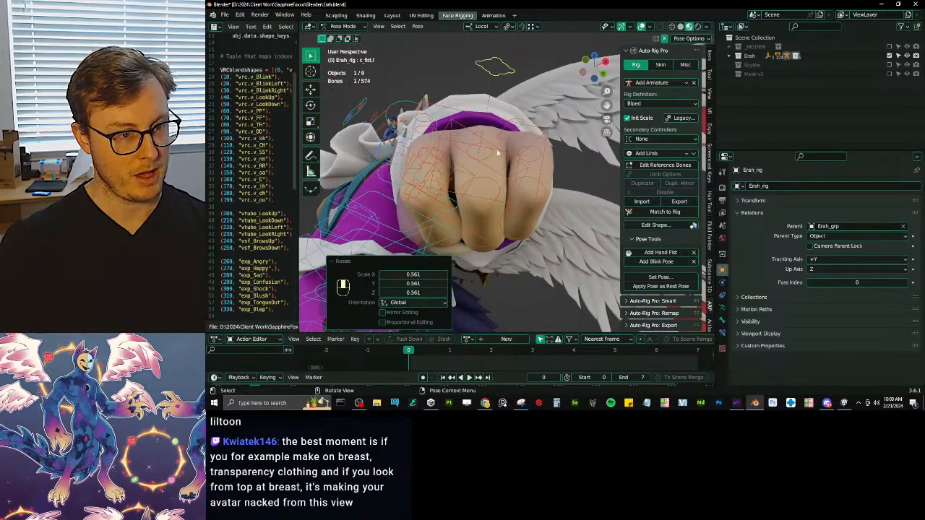
Clear the location, rotation and scale of all bones and return the rig to Object Mode.
{"action": "key", "text": "a"}
{"action": "key", "text": "alt+g"}
{"action": "key", "text": "alt+r"}
{"action": "key", "text": "alt+s"}
{"action": "key", "text": "ctrl+Tab"}
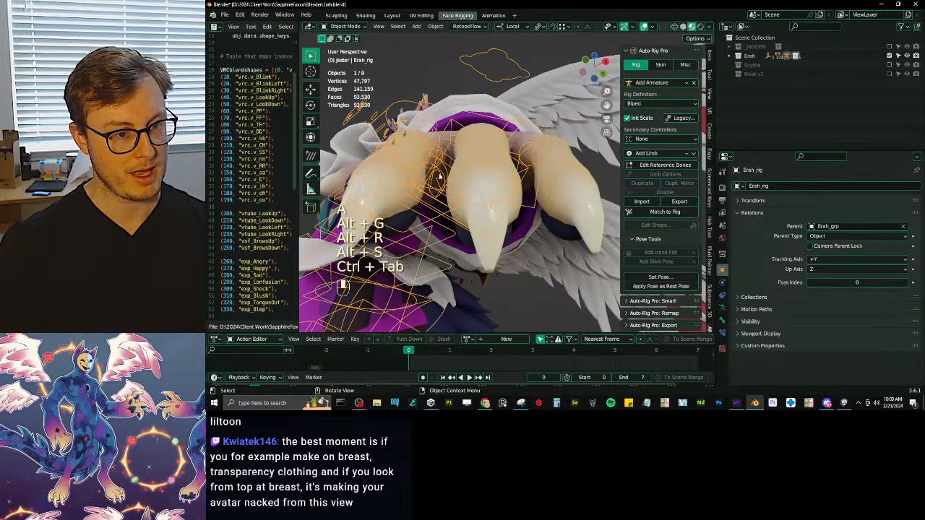
Switch back to Unity, widen the Scene view slightly and check the Erah model's rig import settings.
{"action": "key", "text": "alt+Tab"}
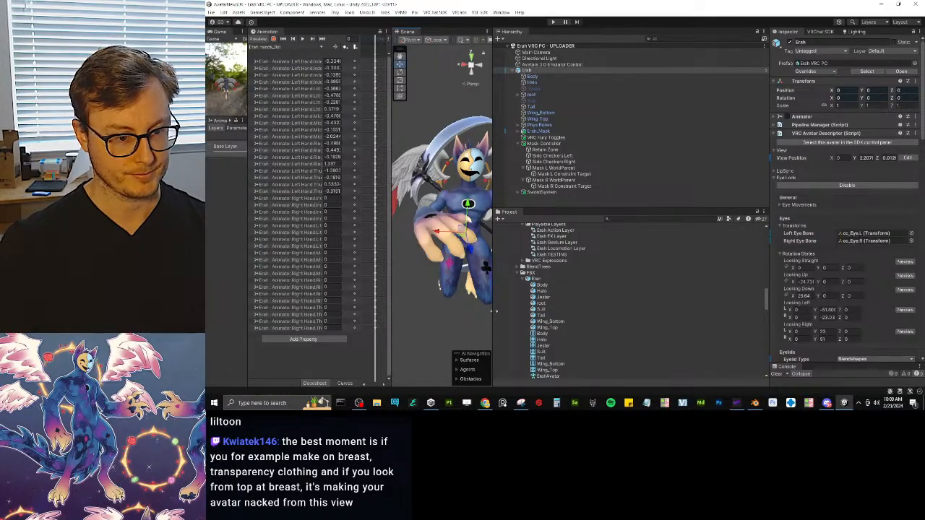
{"action": "left_click_drag", "start_coordinate": [495, 311], "coordinate": [507, 309]}
{"action": "left_click", "coordinate": [549, 279]}
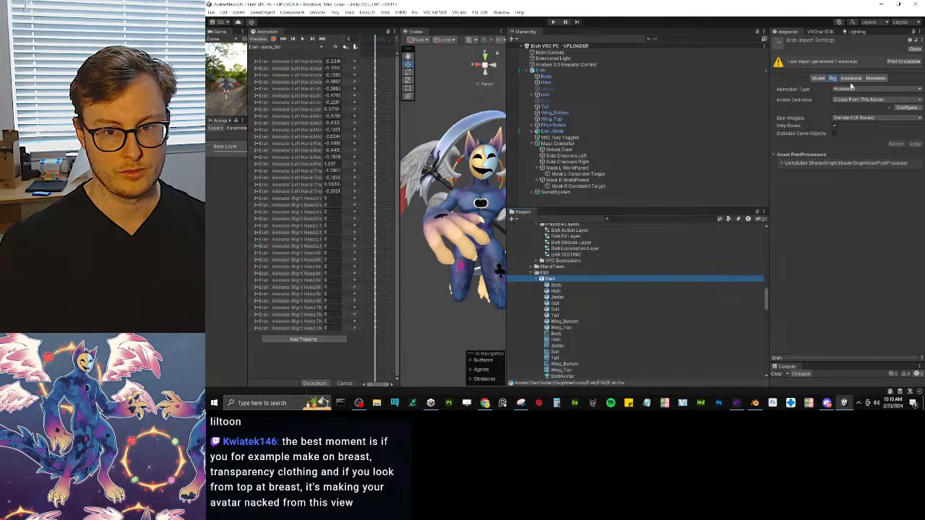
{"action": "left_click", "coordinate": [777, 155]}
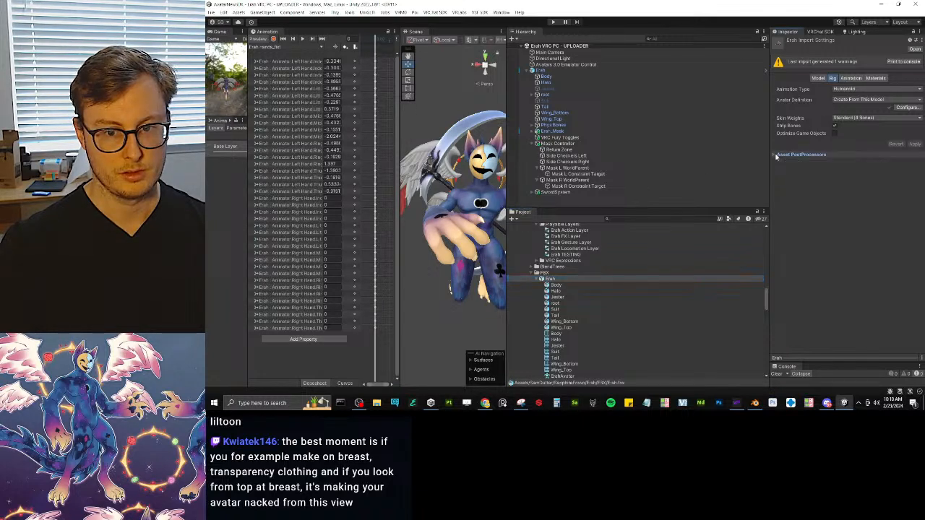
{"action": "left_click", "coordinate": [776, 156]}
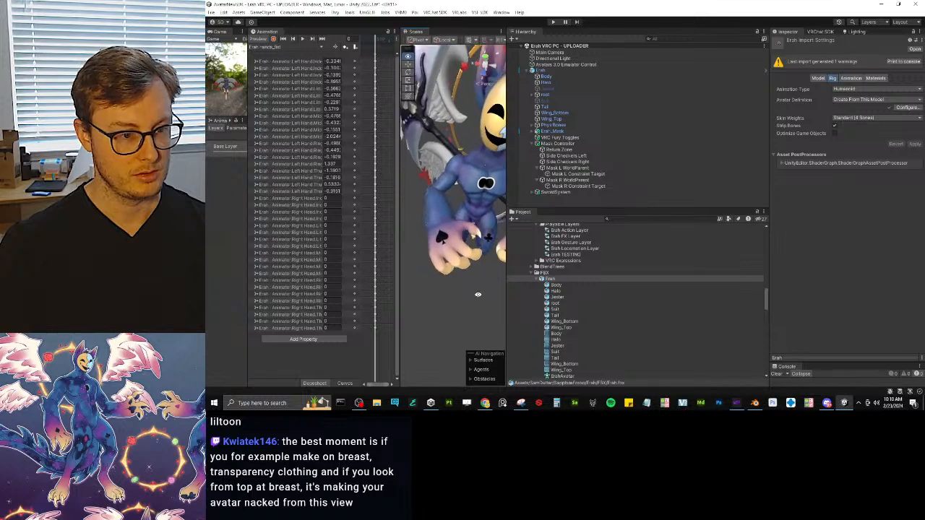
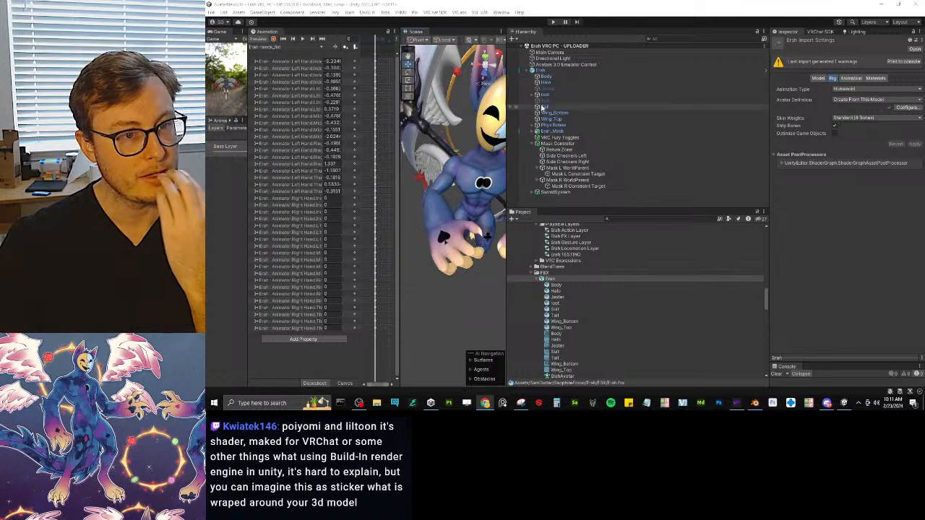
Expand the avatar's root armature, collapse the neck branch and reveal the left arm bones under shoulder.l.
{"action": "left_click", "coordinate": [537, 95], "text": "alt"}
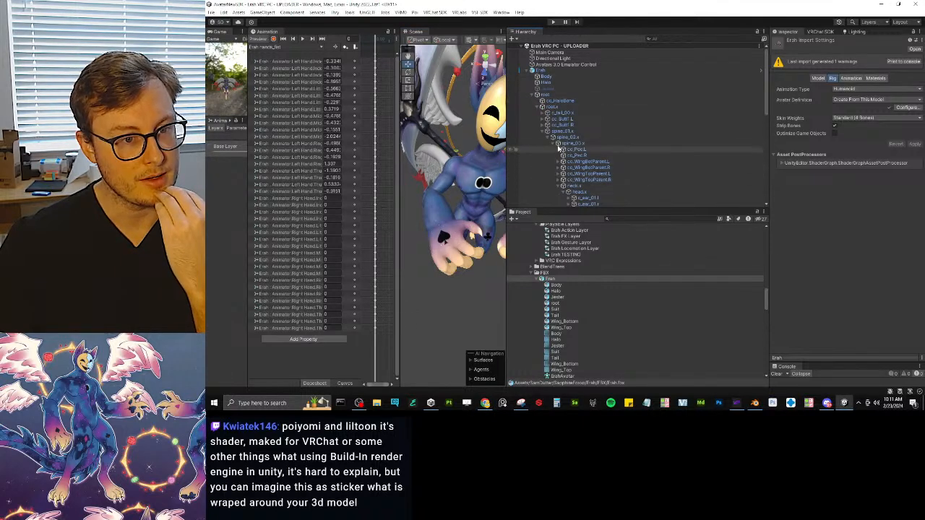
{"action": "scroll", "coordinate": [554, 139], "scroll_direction": "down", "scroll_amount": 3}
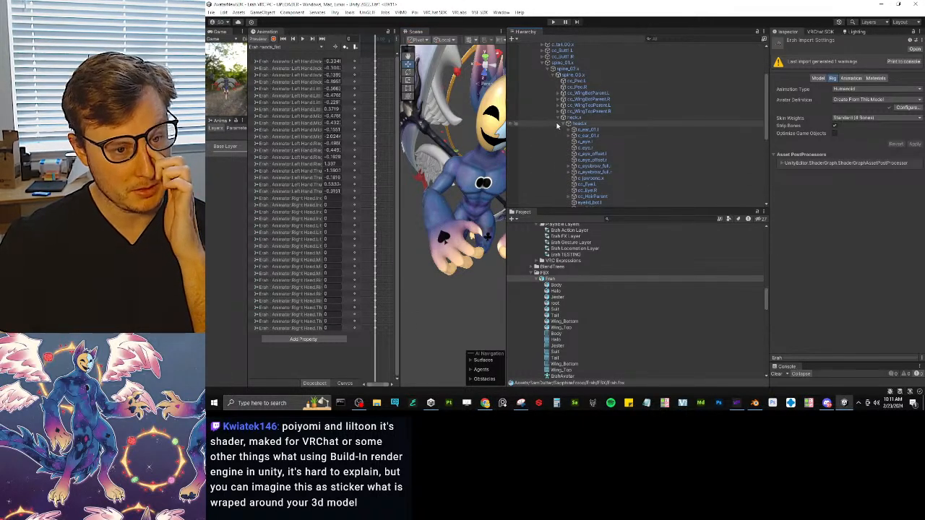
{"action": "left_click", "coordinate": [563, 118]}
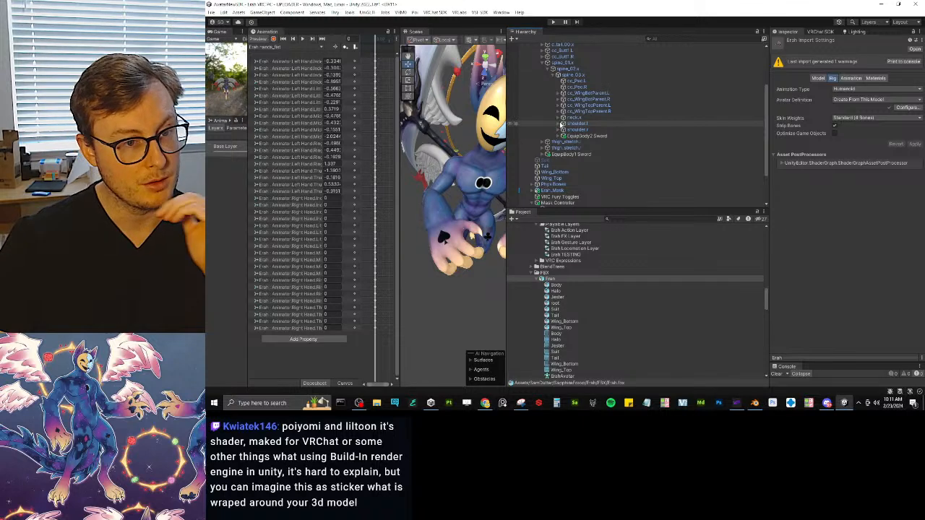
{"action": "left_click", "coordinate": [563, 123]}
{"action": "left_click", "coordinate": [560, 123]}
{"action": "left_click", "coordinate": [568, 130]}
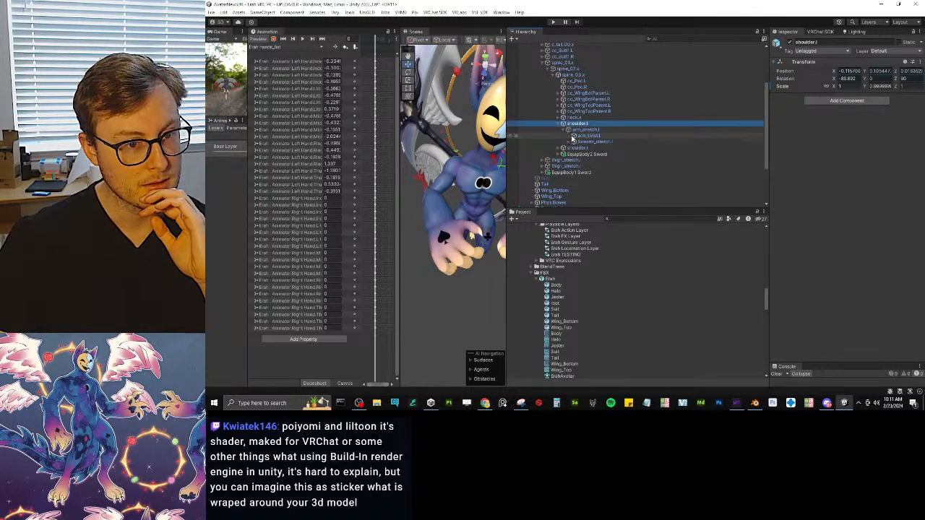
Turn off the animation preview and narrow the Animation window to enlarge the view of the left hand.
{"action": "left_click", "coordinate": [259, 40]}
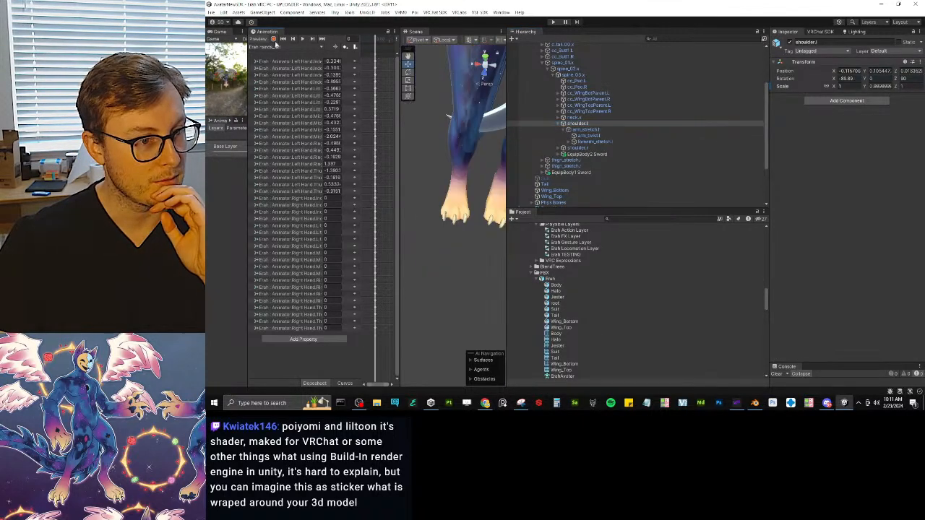
{"action": "left_click_drag", "start_coordinate": [398, 153], "coordinate": [285, 154]}
{"action": "scroll", "coordinate": [397, 141], "scroll_direction": "down", "scroll_amount": 4}
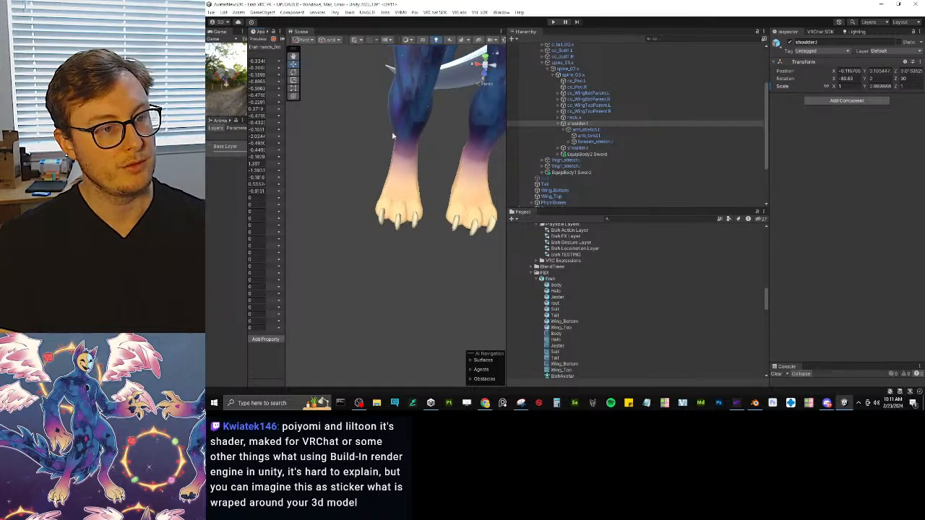
{"action": "middle_click_drag", "start_coordinate": [412, 141], "coordinate": [359, 243]}
{"action": "left_click_drag", "start_coordinate": [357, 197], "coordinate": [409, 167], "text": "alt"}
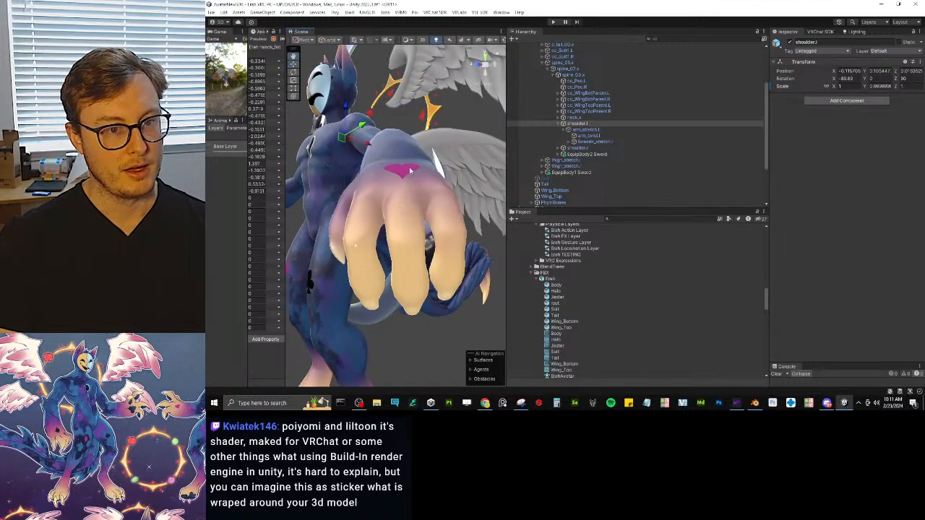
Expand the forearm and hand.l bones to reach the left fingers and try rotating c_middle1.l.
{"action": "left_click", "coordinate": [574, 142]}
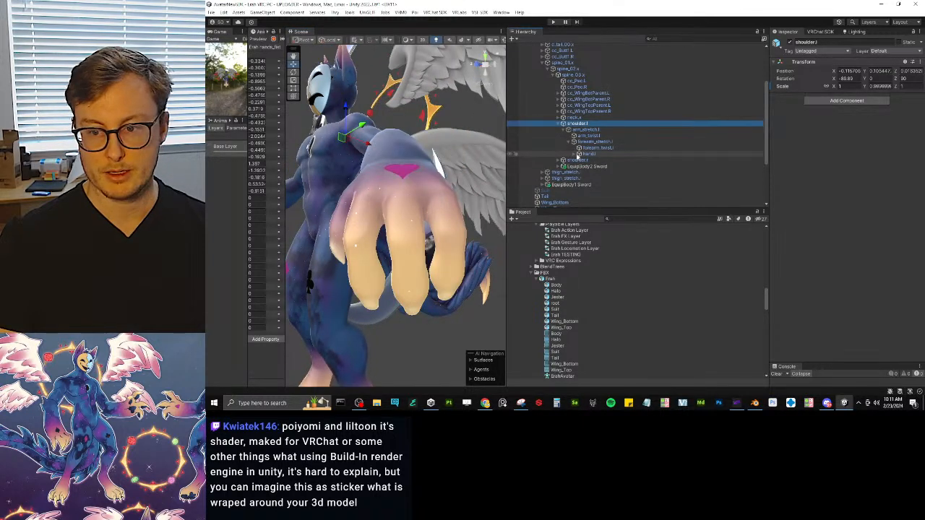
{"action": "left_click", "coordinate": [578, 154]}
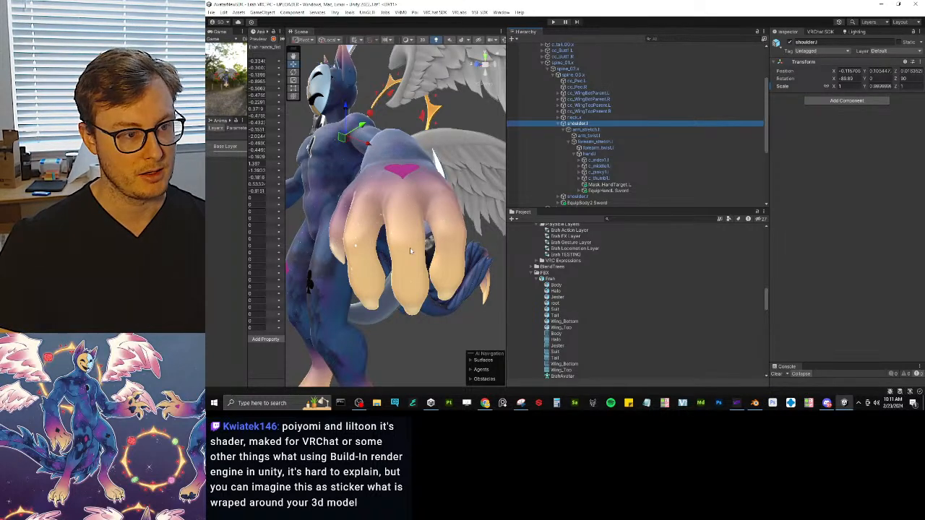
{"action": "left_click", "coordinate": [591, 154]}
{"action": "left_click", "coordinate": [596, 165]}
{"action": "left_click_drag", "start_coordinate": [405, 204], "coordinate": [454, 228]}
Test curling the left pinky by rotating c_pinky2.l and c_pinky3.l, and inspect the bend from the side.
{"action": "left_click", "coordinate": [612, 172]}
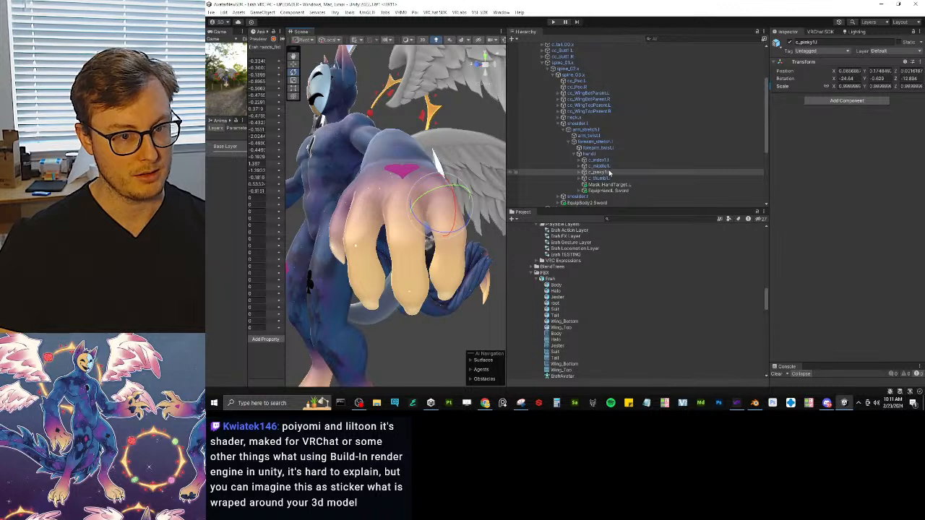
{"action": "left_click", "coordinate": [579, 172]}
{"action": "left_click", "coordinate": [595, 178]}
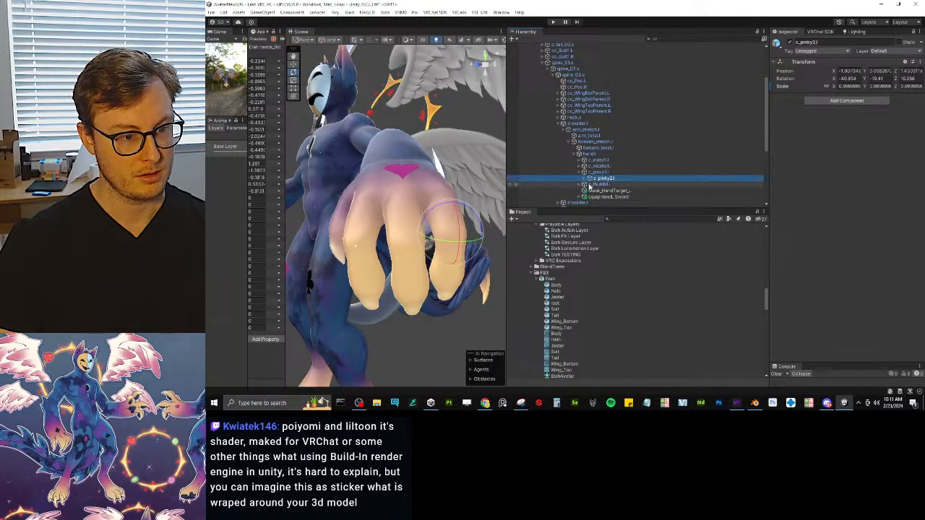
{"action": "left_click_drag", "start_coordinate": [459, 227], "coordinate": [458, 273]}
{"action": "left_click", "coordinate": [588, 178]}
{"action": "left_click", "coordinate": [599, 185]}
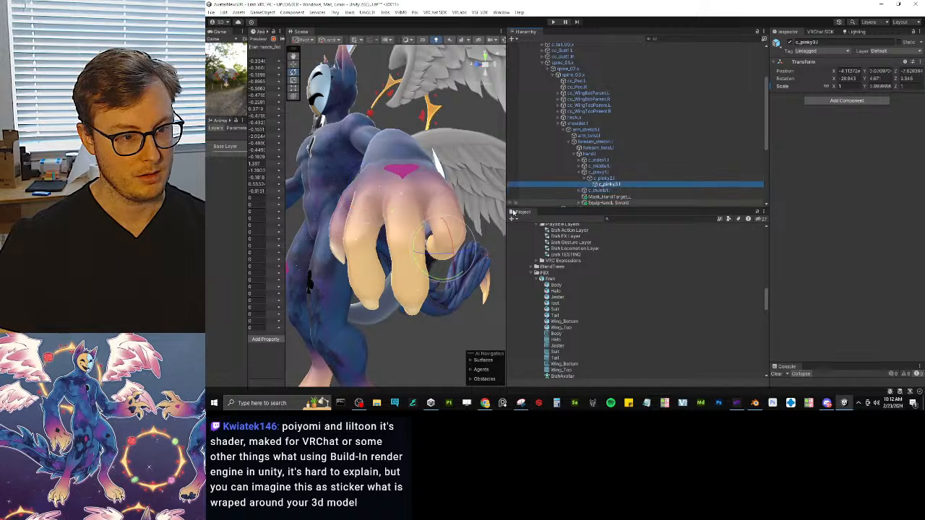
{"action": "left_click_drag", "start_coordinate": [450, 233], "coordinate": [451, 258]}
{"action": "right_click_drag", "start_coordinate": [441, 249], "coordinate": [401, 217]}
{"action": "left_click_drag", "start_coordinate": [400, 217], "coordinate": [406, 217], "text": "alt"}
Undo the test rotations on the left hand's finger bones.
{"action": "key", "text": "ctrl+z"}
{"action": "key", "text": "ctrl+z"}
{"action": "key", "text": "ctrl+z"}
{"action": "key", "text": "ctrl+z"}
{"action": "key", "text": "ctrl+z"}
{"action": "key", "text": "ctrl+z"}
{"action": "key", "text": "ctrl+z"}
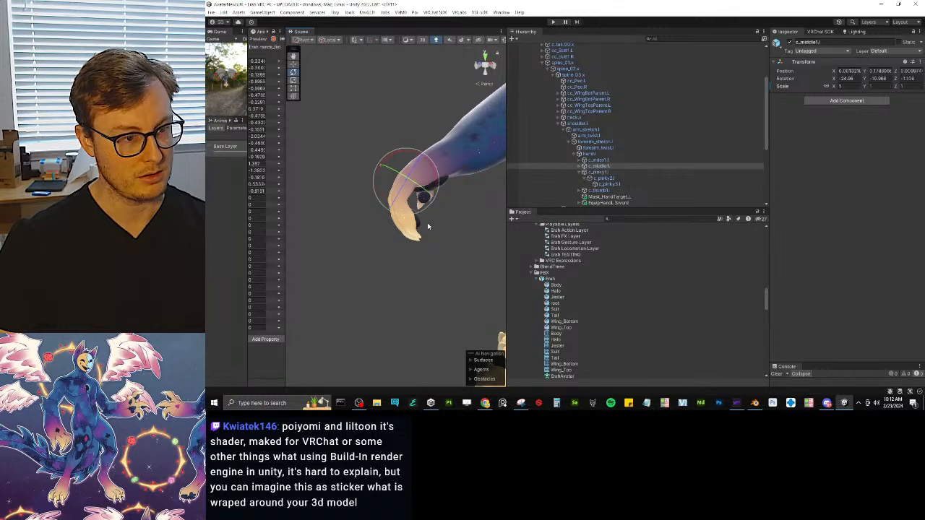
{"action": "key", "text": "ctrl+z"}
{"action": "key", "text": "ctrl+z"}
{"action": "key", "text": "ctrl+z"}
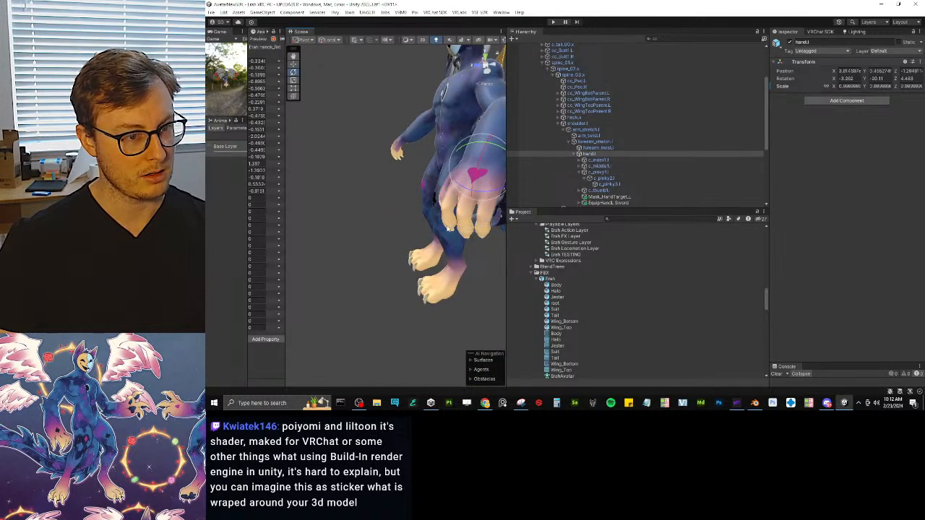
Widen the Animation window, turn the animation preview back on and bring the whole avatar into view.
{"action": "left_click_drag", "start_coordinate": [285, 239], "coordinate": [634, 286]}
{"action": "left_click", "coordinate": [263, 39]}
{"action": "left_click_drag", "start_coordinate": [592, 231], "coordinate": [545, 218], "text": "alt"}
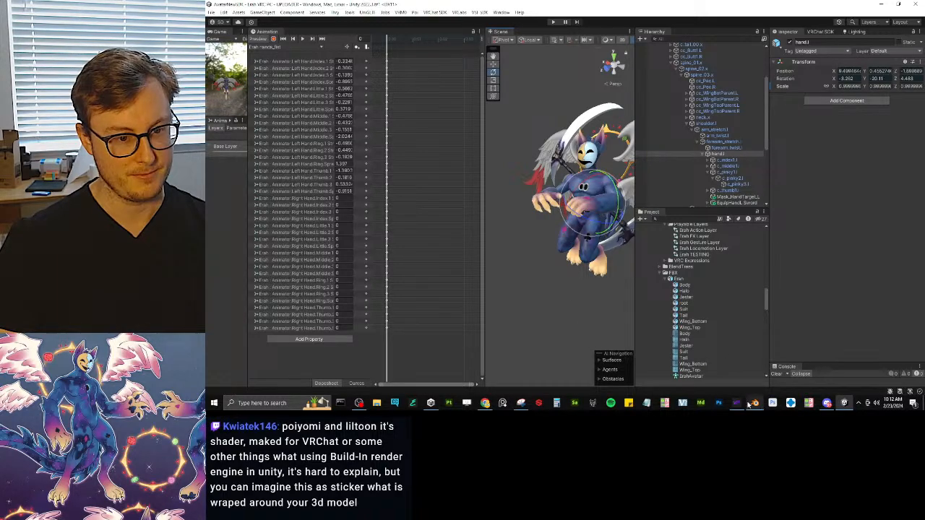
Switch to Blender and put Erah_rig into Pose Mode with the right hand in view.
{"action": "left_click", "coordinate": [751, 358]}
{"action": "middle_click_drag", "start_coordinate": [578, 324], "coordinate": [617, 218]}
{"action": "scroll", "coordinate": [593, 296], "scroll_direction": "down", "scroll_amount": 4}
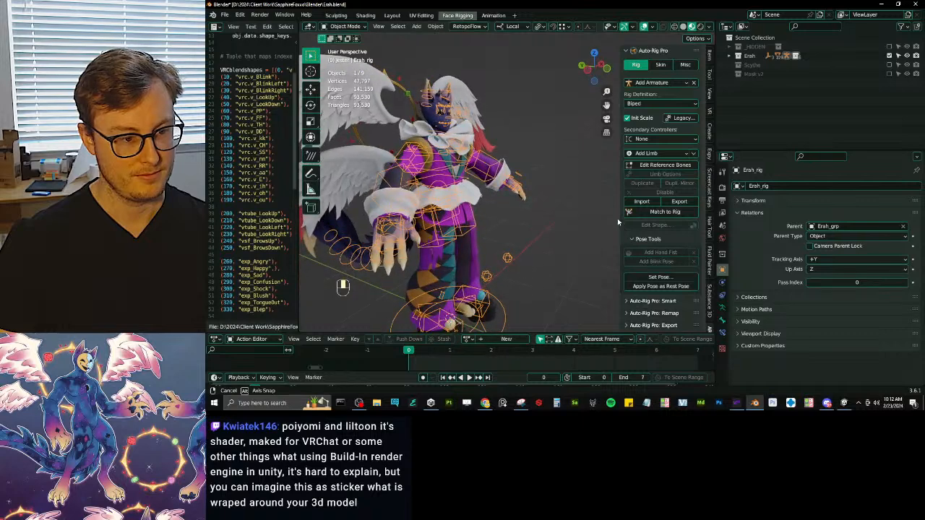
{"action": "middle_click_drag", "start_coordinate": [434, 270], "coordinate": [489, 200], "text": "shift"}
{"action": "scroll", "coordinate": [489, 201], "scroll_direction": "up", "scroll_amount": 4}
{"action": "key", "text": "ctrl+Tab"}
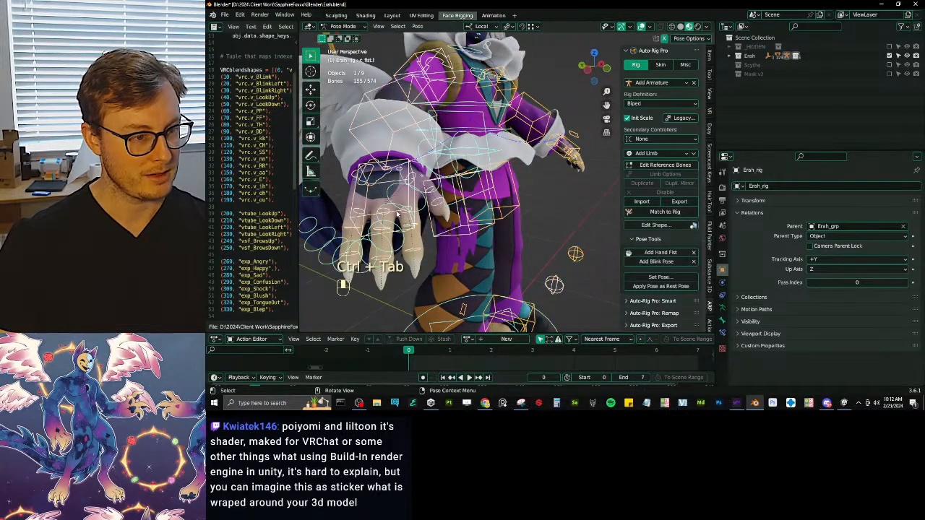
Scale the right hand's c_middle1.r bone to about 0.445 to curl the middle finger, and frame it.
{"action": "left_click", "coordinate": [396, 219]}
{"action": "left_click", "coordinate": [385, 214]}
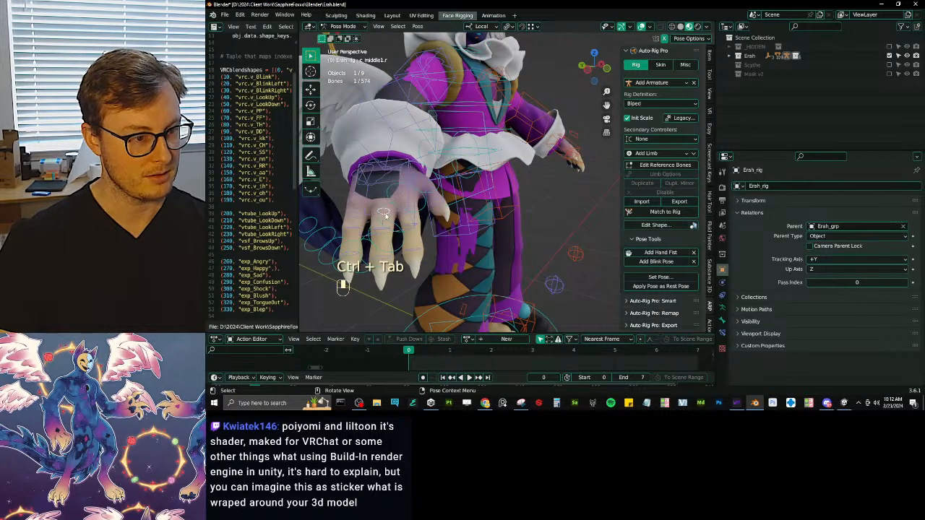
{"action": "key", "text": "s"}
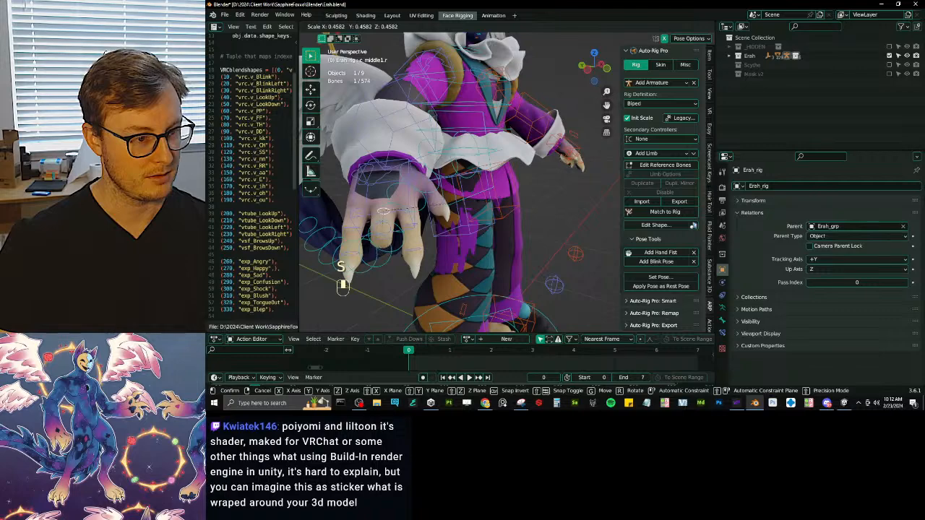
{"action": "left_click", "coordinate": [468, 186]}
{"action": "key", "text": "KP_Decimal"}
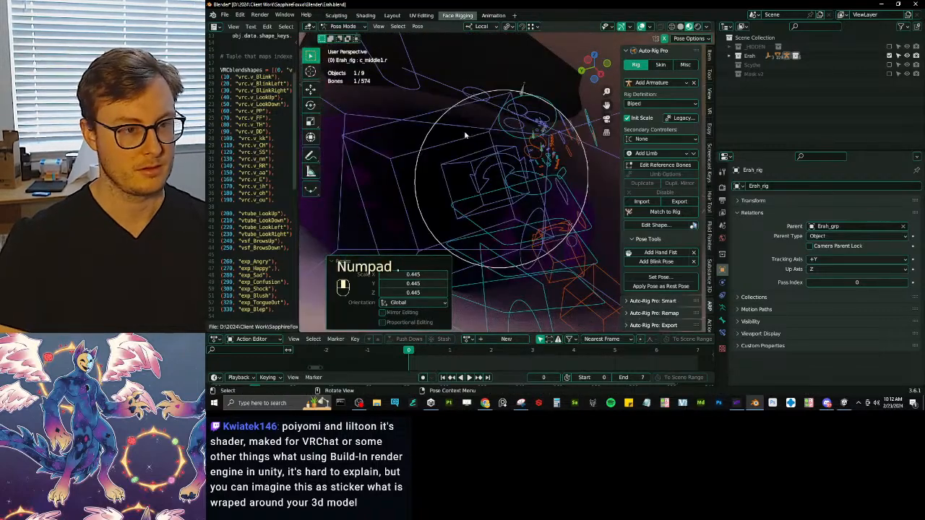
Clear the scale of the right hand's c_middle1.r bone.
{"action": "scroll", "coordinate": [495, 124], "scroll_direction": "down", "scroll_amount": 11}
{"action": "middle_click_drag", "start_coordinate": [495, 126], "coordinate": [506, 74]}
{"action": "middle_click_drag", "start_coordinate": [529, 170], "coordinate": [471, 174]}
{"action": "scroll", "coordinate": [530, 263], "scroll_direction": "up", "scroll_amount": 2}
{"action": "key", "text": "alt+s"}
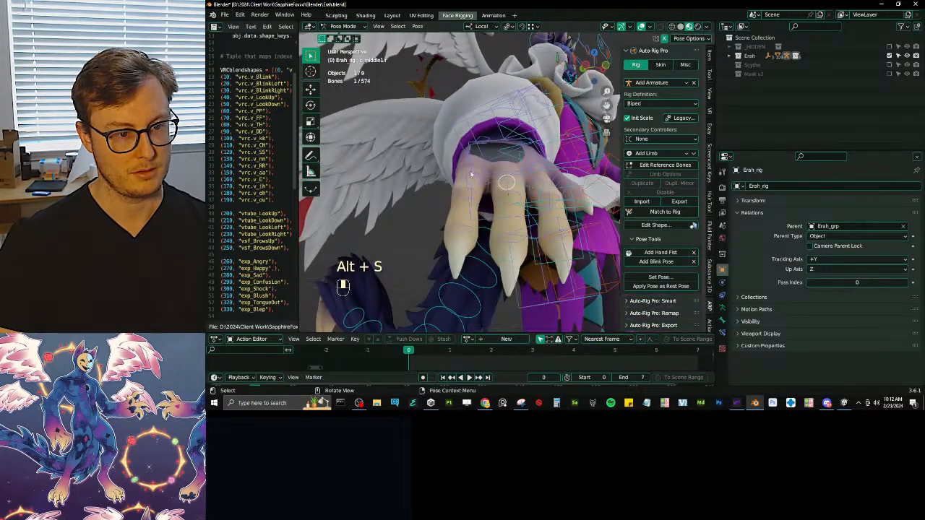
Try curling the right hand by rotating the base bones of the pinky, middle and index fingers together about their local X axis.
{"action": "left_click", "coordinate": [503, 182]}
{"action": "left_click", "coordinate": [475, 187]}
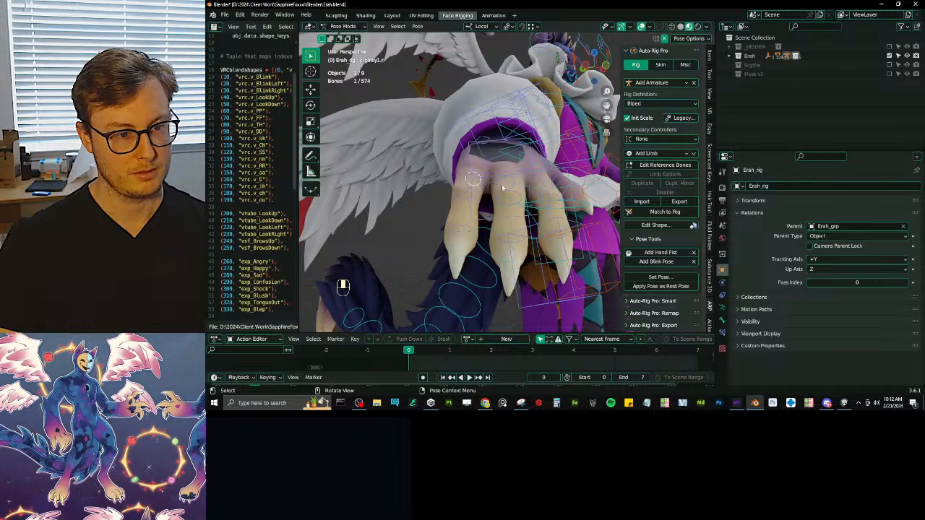
{"action": "left_click", "coordinate": [535, 189], "text": "shift"}
{"action": "left_click", "coordinate": [534, 186], "text": "shift"}
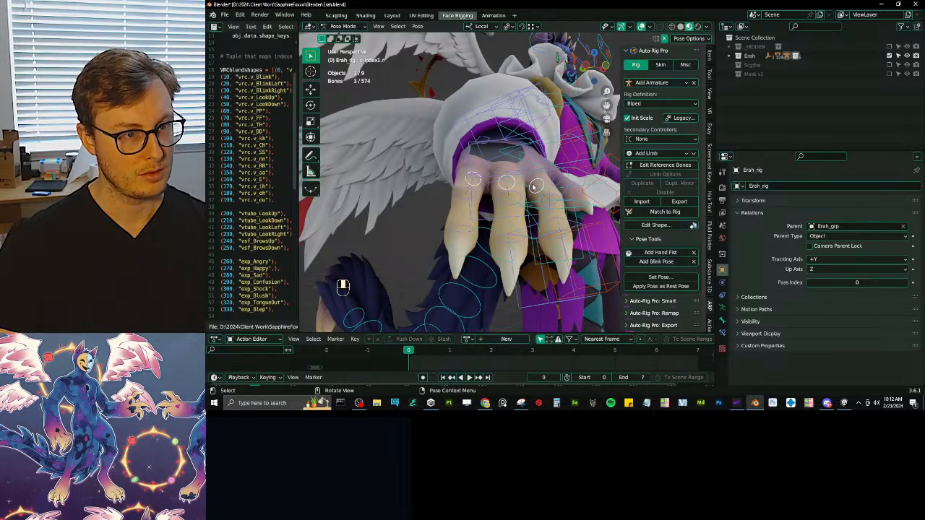
{"action": "key", "text": "r"}
{"action": "key", "text": "x"}
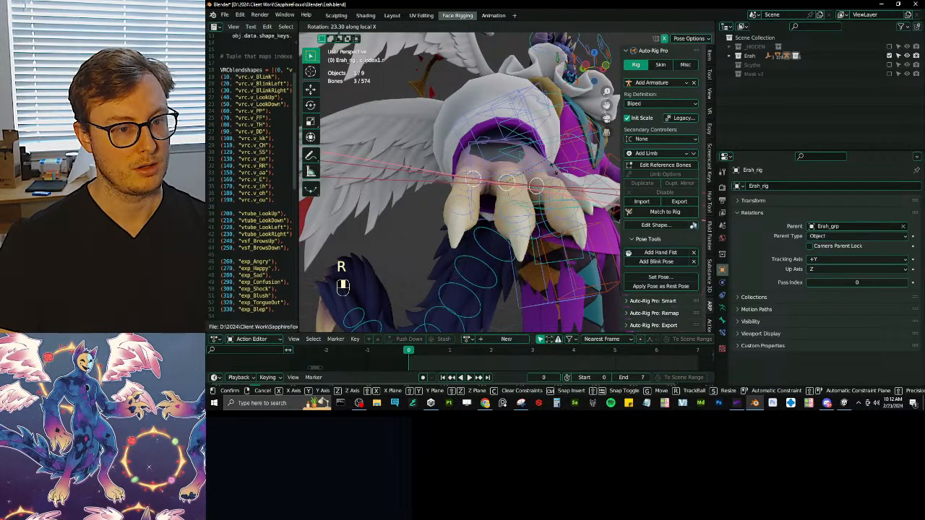
{"action": "left_click", "coordinate": [457, 128]}
{"action": "middle_click_drag", "start_coordinate": [458, 129], "coordinate": [544, 180]}
Clear the rotation and scale of all bones in Erah_rig and return to Object Mode.
{"action": "key", "text": "a"}
{"action": "key", "text": "alt+r"}
{"action": "key", "text": "alt+s"}
{"action": "key", "text": "ctrl+Tab"}
Switch to Unity, enlarge the Scene view and open the avatar configuration of the Erah FBX model.
{"action": "key", "text": "alt+Tab"}
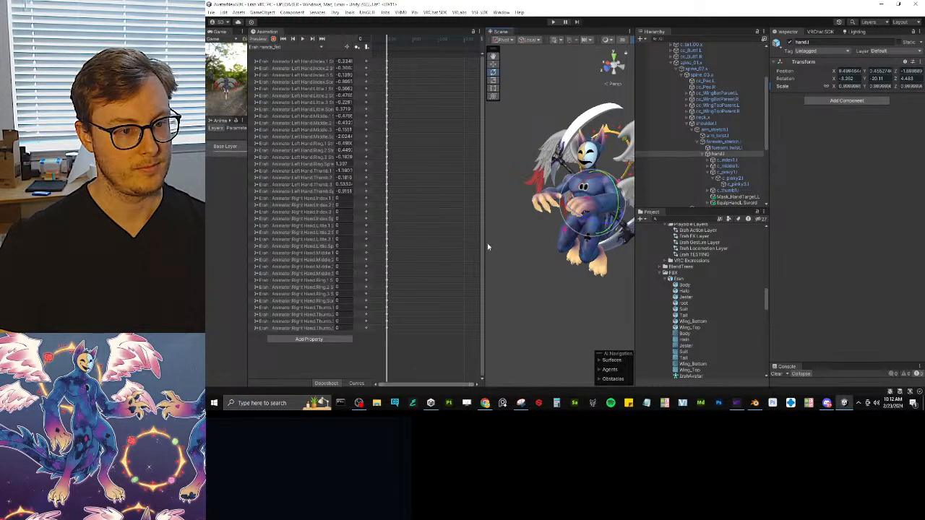
{"action": "left_click_drag", "start_coordinate": [485, 244], "coordinate": [318, 243]}
{"action": "left_click", "coordinate": [683, 279]}
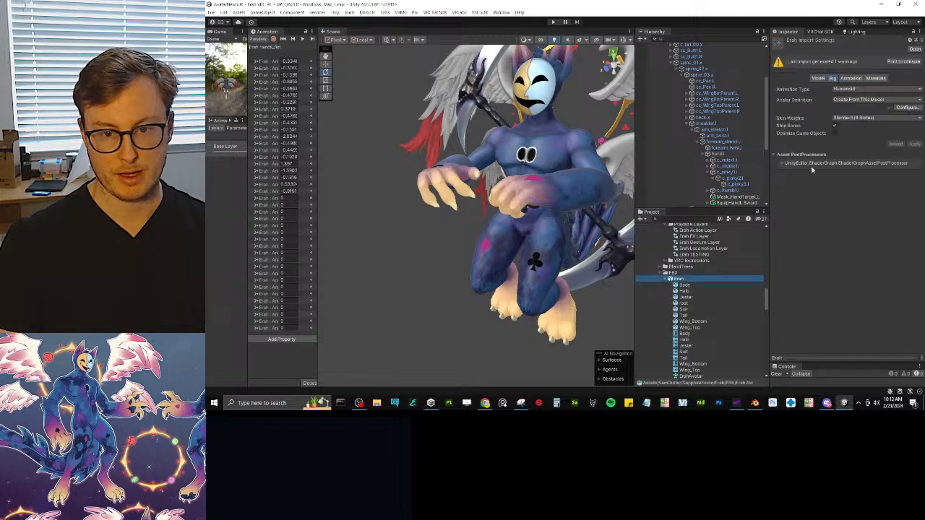
{"action": "left_click", "coordinate": [906, 108]}
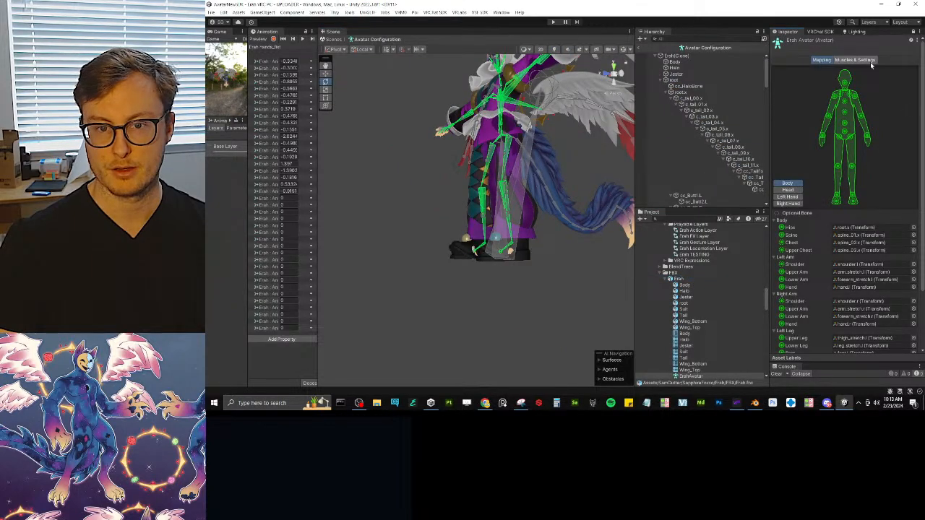
Open the avatar's Muscles & Settings with both hands in view and reset the muscle settings.
{"action": "scroll", "coordinate": [499, 231], "scroll_direction": "up", "scroll_amount": 5}
{"action": "left_click_drag", "start_coordinate": [448, 249], "coordinate": [547, 277], "text": "alt"}
{"action": "scroll", "coordinate": [547, 276], "scroll_direction": "up", "scroll_amount": 6}
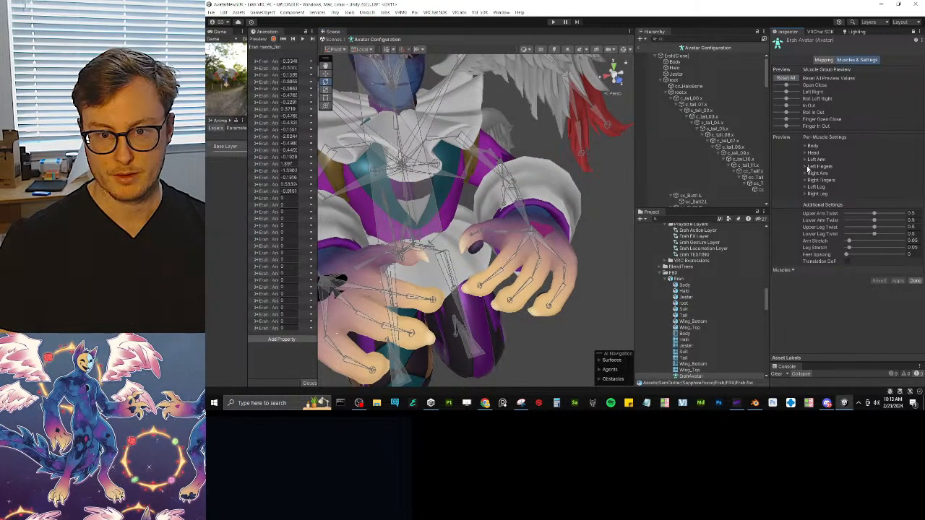
{"action": "left_click", "coordinate": [787, 270]}
{"action": "left_click", "coordinate": [791, 278]}
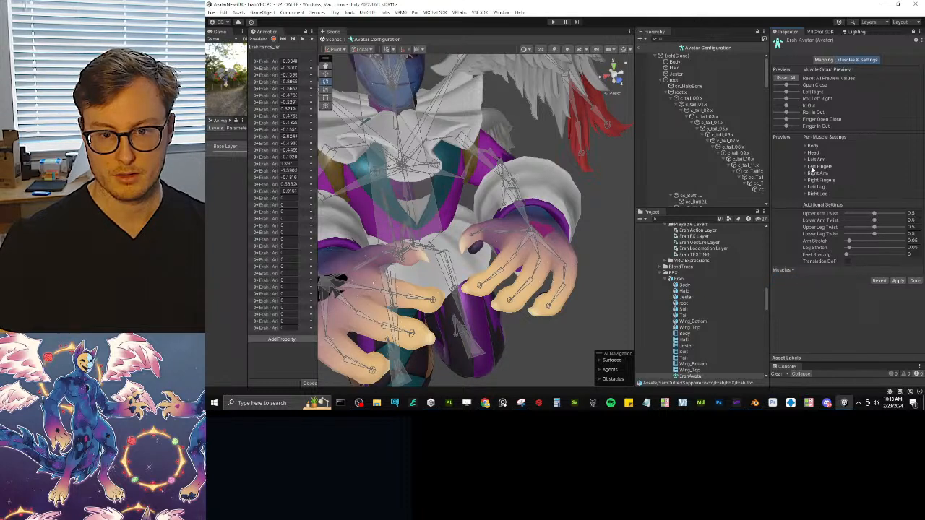
Expand the Left Fingers muscle settings and check the range of Thumb 1 Stretched.
{"action": "left_click", "coordinate": [805, 166]}
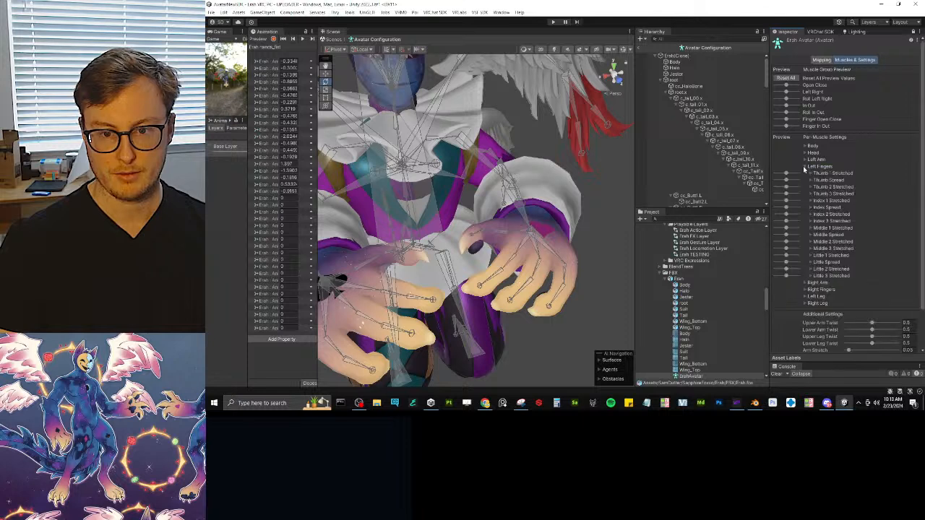
{"action": "left_click", "coordinate": [810, 174]}
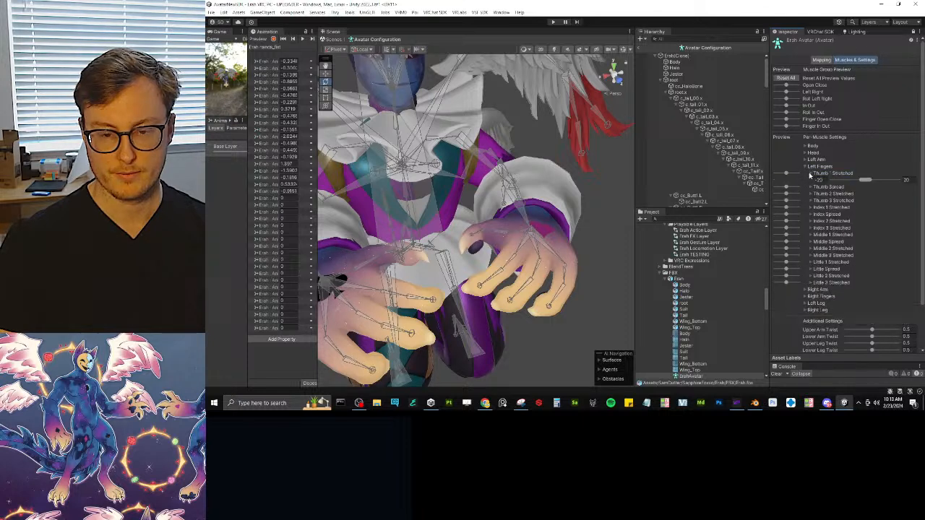
{"action": "left_click", "coordinate": [809, 174]}
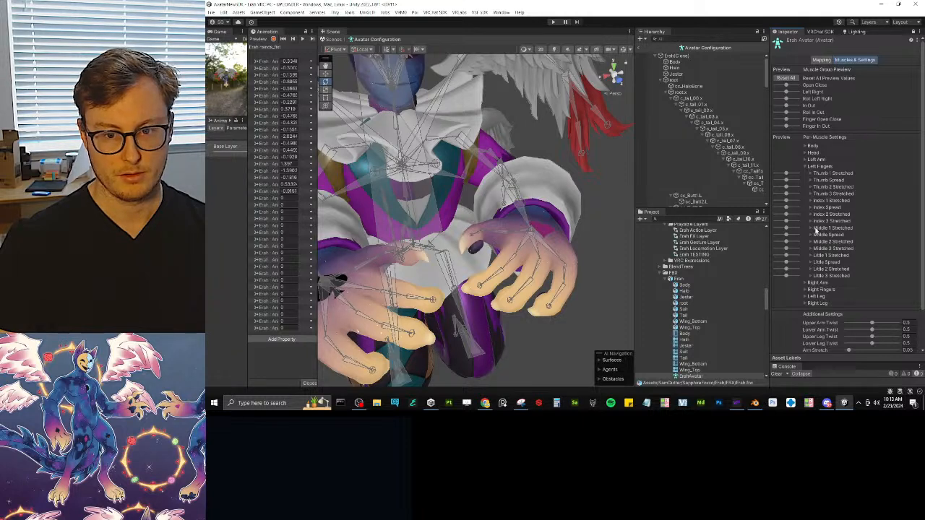
Preview the left Index Spread muscle at its minimum and try narrowing its range limits to 0.
{"action": "left_click", "coordinate": [810, 208]}
{"action": "left_click_drag", "start_coordinate": [790, 208], "coordinate": [775, 208]}
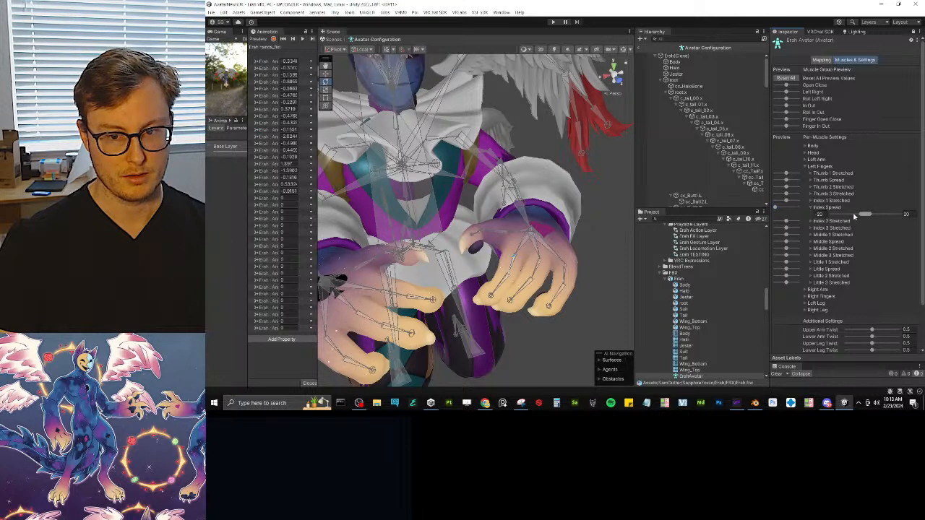
{"action": "left_click_drag", "start_coordinate": [868, 215], "coordinate": [838, 216]}
{"action": "left_click_drag", "start_coordinate": [605, 255], "coordinate": [571, 264], "text": "alt"}
{"action": "mouse_move", "coordinate": [778, 207]}
{"action": "left_mouse_down"}
{"action": "mouse_move", "coordinate": [816, 208]}
{"action": "mouse_move", "coordinate": [774, 209]}
{"action": "left_mouse_up"}
{"action": "left_click_drag", "start_coordinate": [860, 214], "coordinate": [888, 213]}
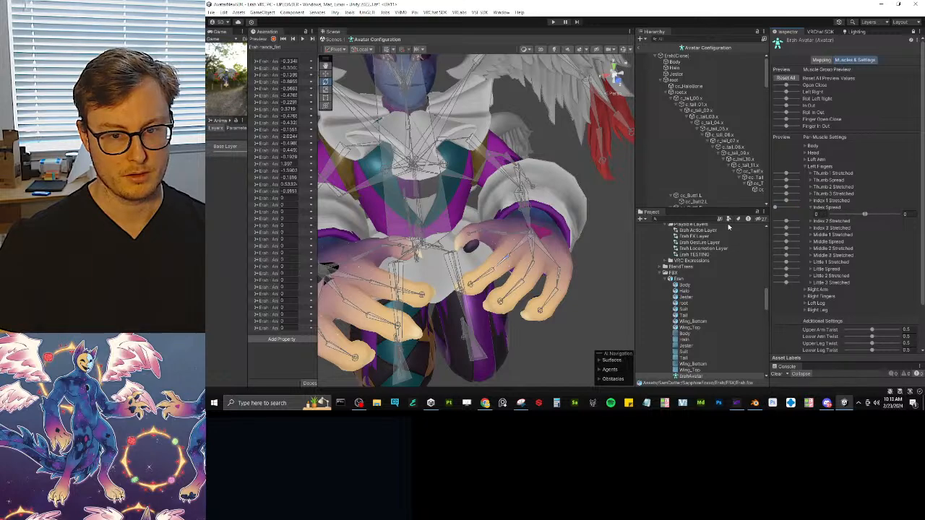
Inspect the left hand's finger bones, reset the muscle settings and leave the avatar configuration.
{"action": "left_click_drag", "start_coordinate": [608, 268], "coordinate": [607, 170], "text": "alt"}
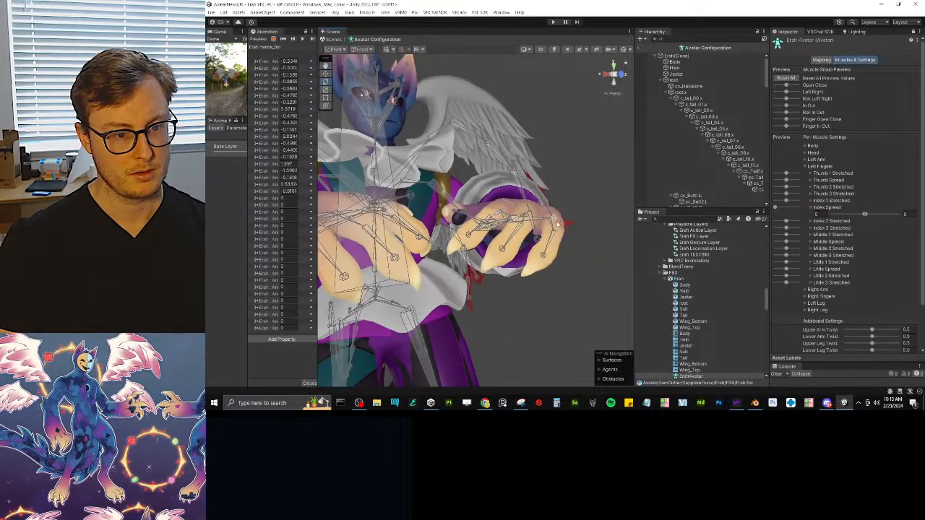
{"action": "scroll", "coordinate": [564, 193], "scroll_direction": "up", "scroll_amount": 5}
{"action": "left_click_drag", "start_coordinate": [564, 193], "coordinate": [565, 244], "text": "alt"}
{"action": "scroll", "coordinate": [864, 216], "scroll_direction": "down", "scroll_amount": 3}
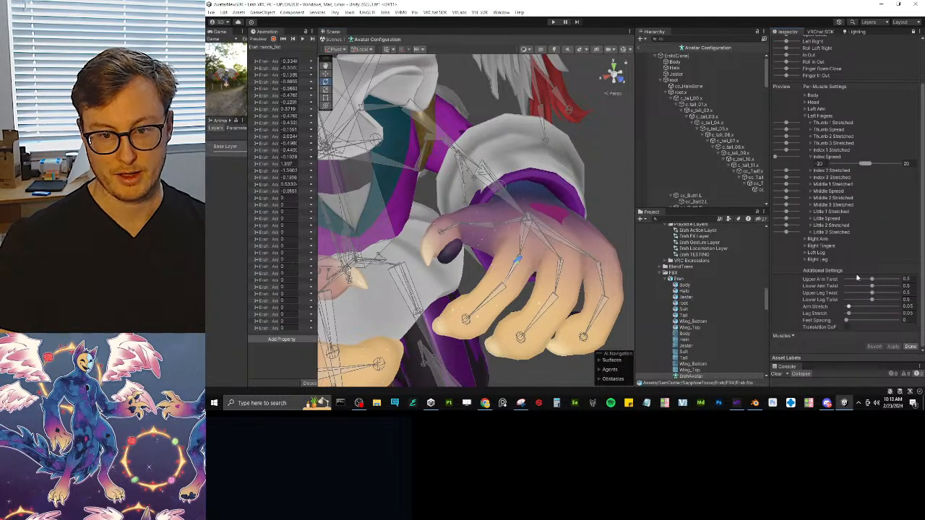
{"action": "left_click", "coordinate": [789, 337]}
{"action": "left_click", "coordinate": [792, 344]}
{"action": "left_click", "coordinate": [910, 347]}
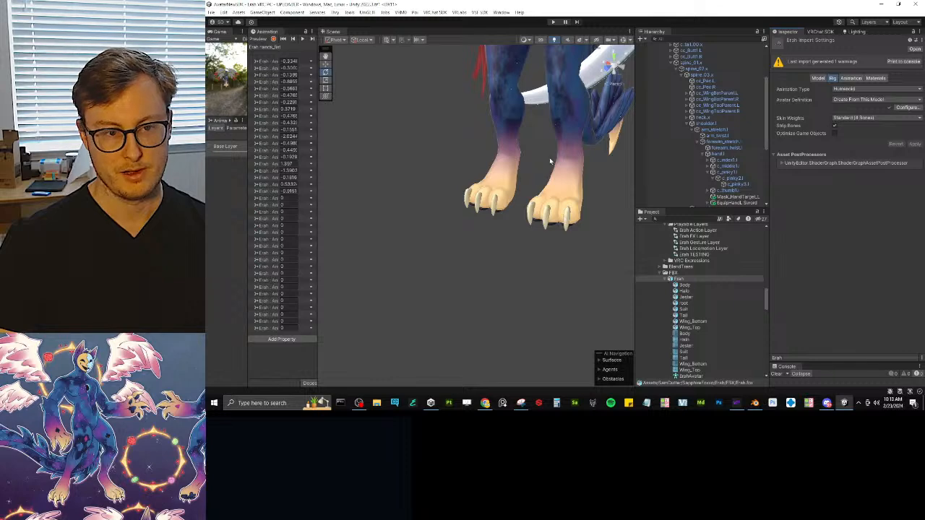
Turn off Strip Bones in the Erah rig import settings, keep Skin Weights at Standard (4 Bones) and apply the change.
{"action": "scroll", "coordinate": [550, 158], "scroll_direction": "down", "scroll_amount": 5}
{"action": "middle_click_drag", "start_coordinate": [555, 229], "coordinate": [403, 193]}
{"action": "left_click_drag", "start_coordinate": [560, 249], "coordinate": [573, 195], "text": "alt"}
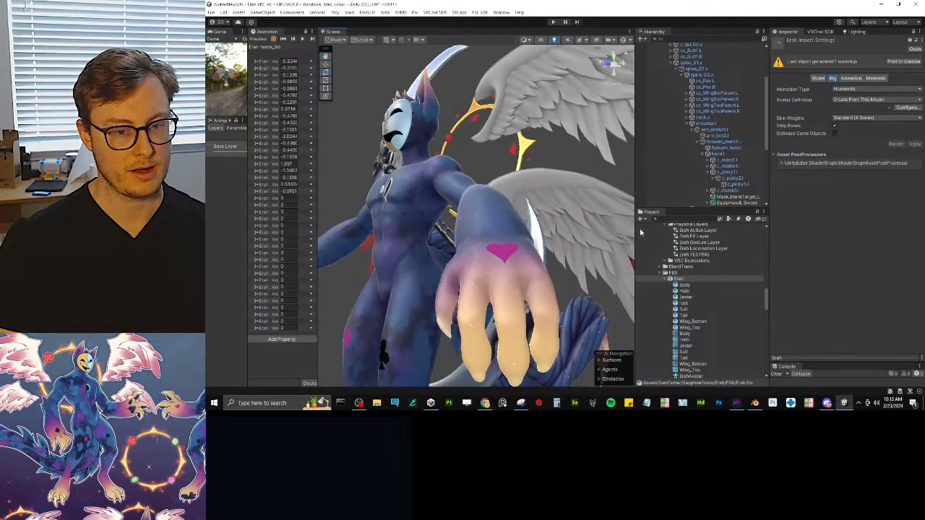
{"action": "left_click", "coordinate": [835, 126]}
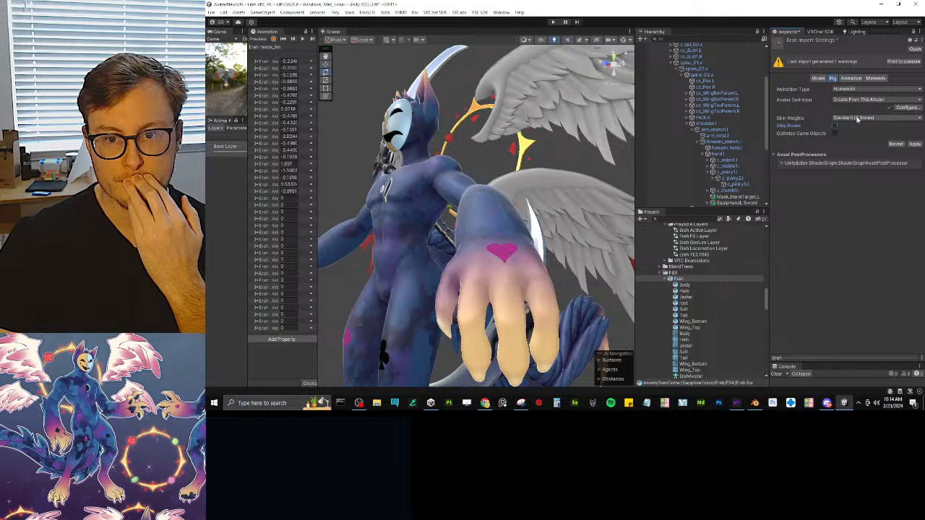
{"action": "left_click", "coordinate": [857, 118]}
{"action": "left_click", "coordinate": [813, 120]}
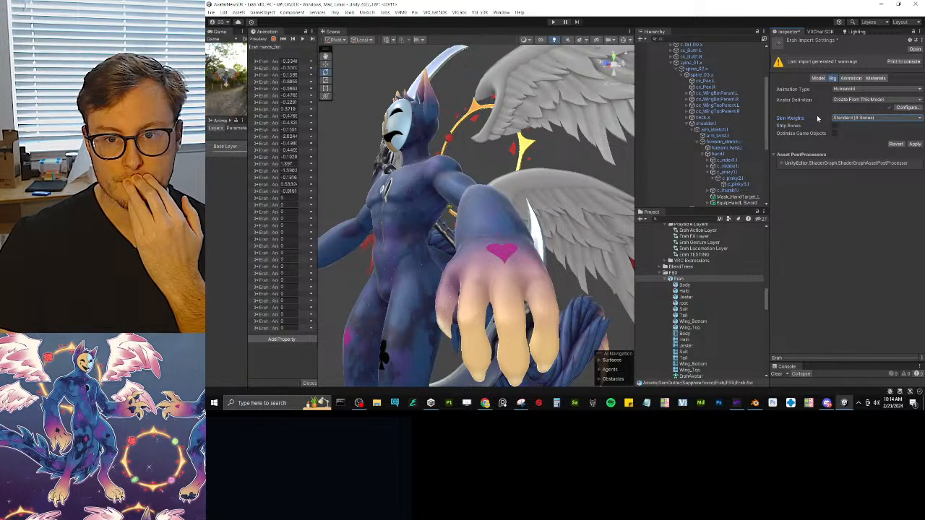
{"action": "left_click", "coordinate": [914, 145]}
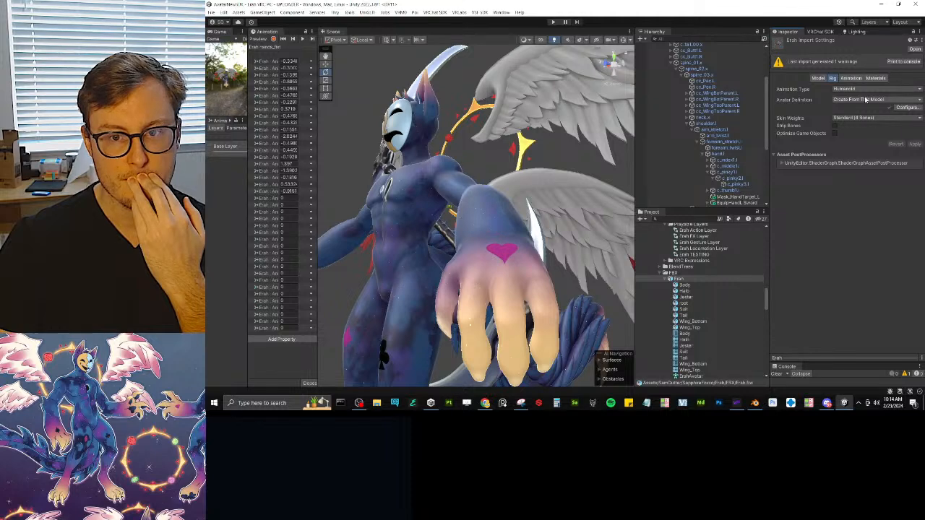
Review the Erah model's Model, Animation and Materials import settings and return to its Rig settings.
{"action": "left_click", "coordinate": [818, 78]}
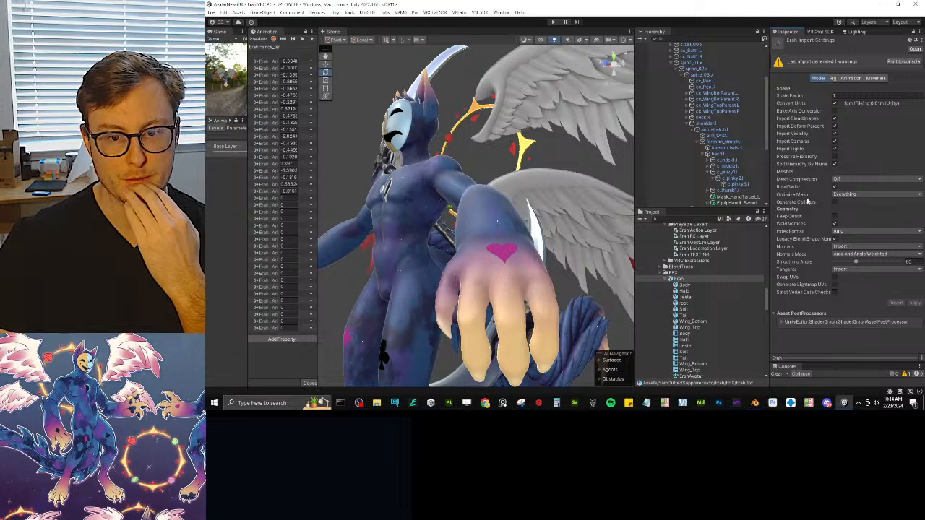
{"action": "left_click", "coordinate": [833, 78]}
{"action": "left_click", "coordinate": [851, 78]}
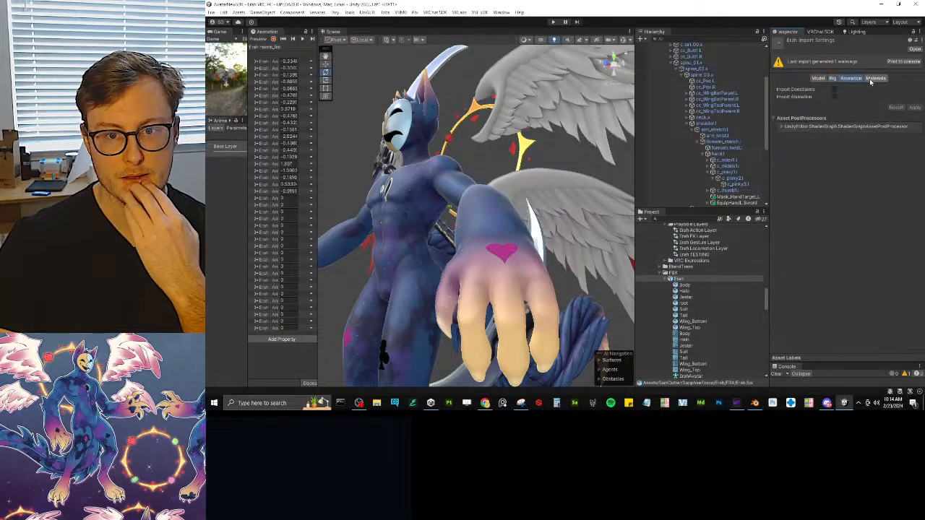
{"action": "left_click", "coordinate": [873, 80]}
{"action": "left_click", "coordinate": [832, 78]}
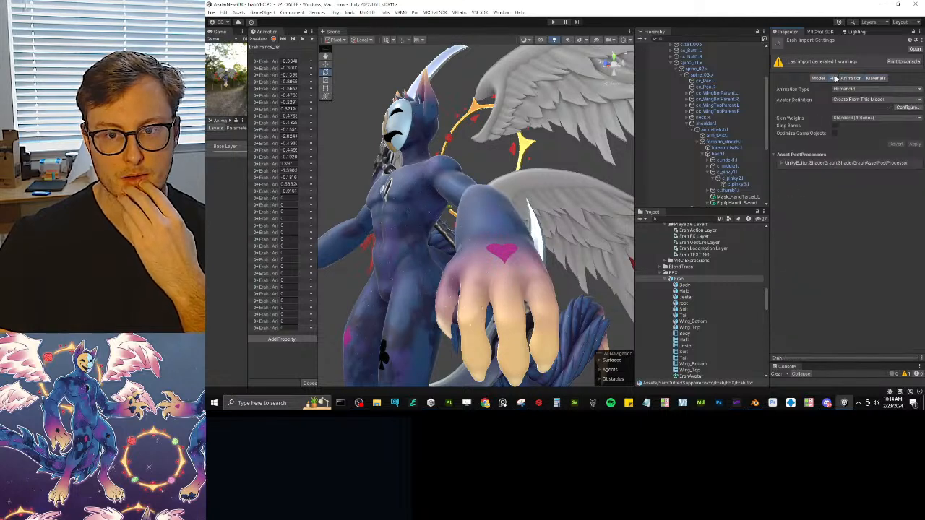
Reopen the avatar configuration, review the body, head and left-hand bone mapping including the Middle Distal bone, and close it.
{"action": "left_click", "coordinate": [909, 109]}
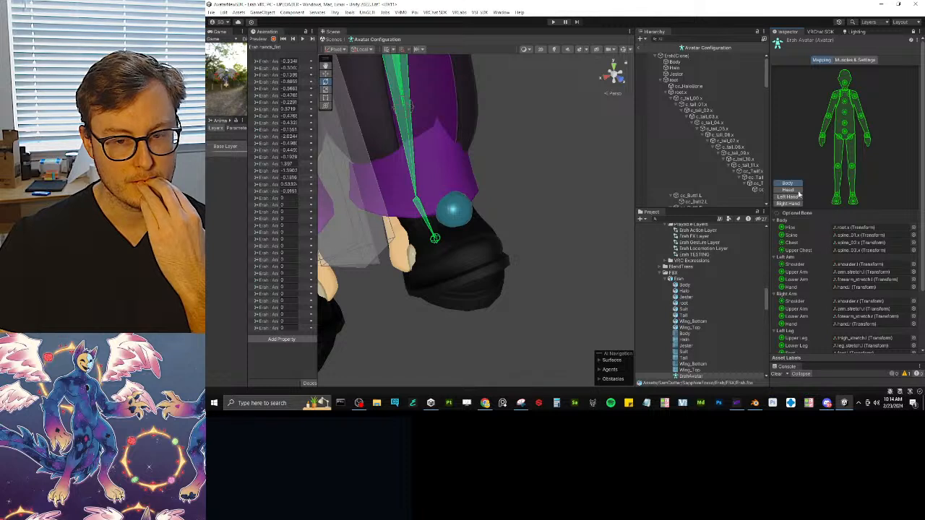
{"action": "left_click", "coordinate": [855, 60]}
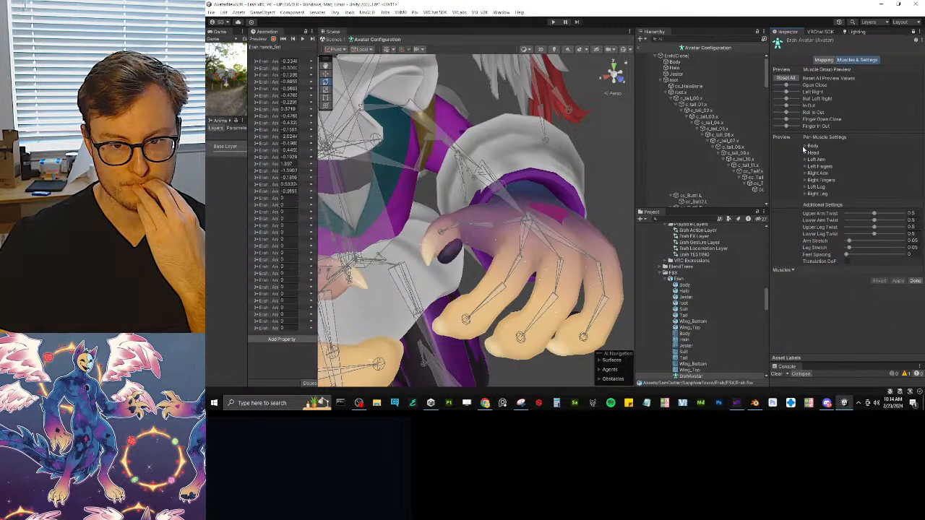
{"action": "left_click", "coordinate": [823, 60]}
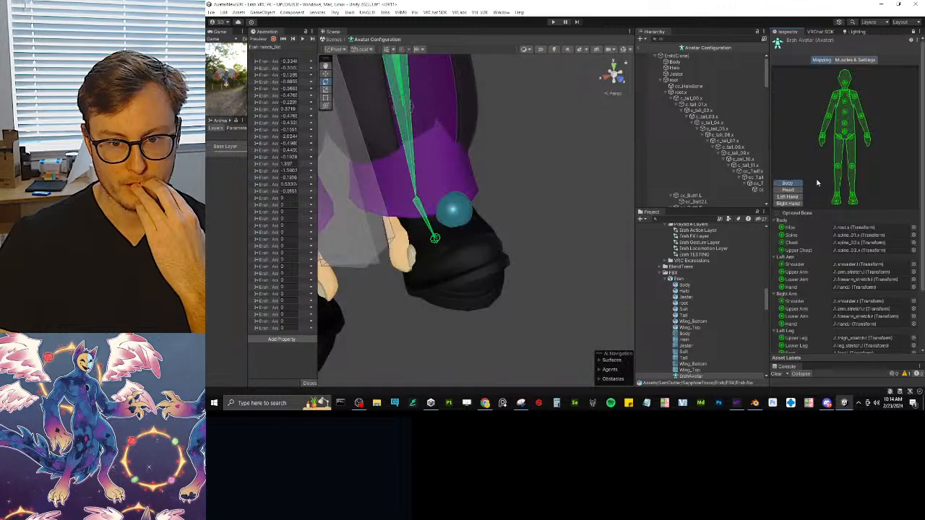
{"action": "left_click", "coordinate": [792, 199]}
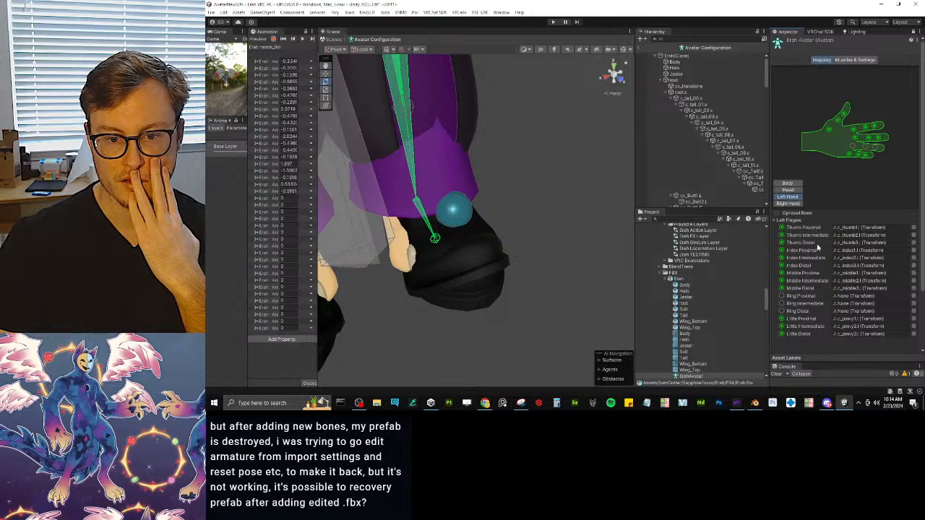
{"action": "left_click", "coordinate": [794, 190]}
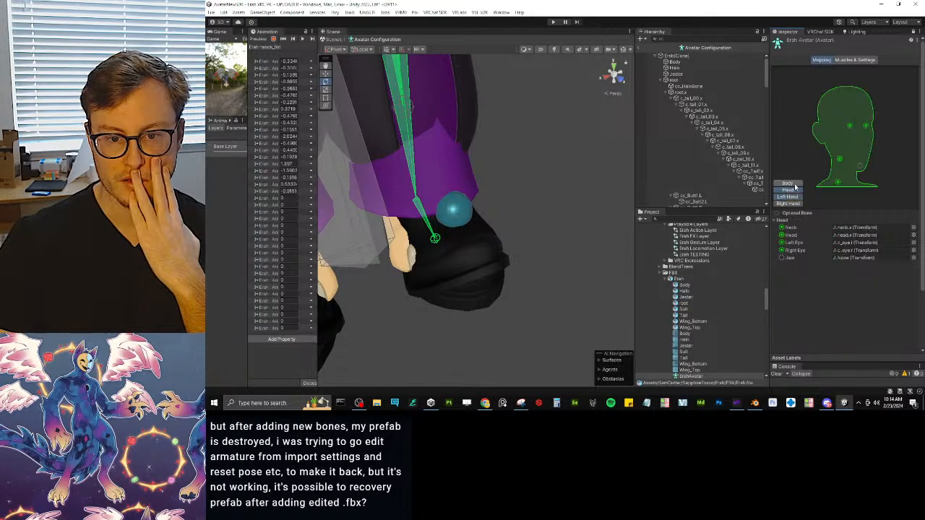
{"action": "left_click", "coordinate": [795, 185]}
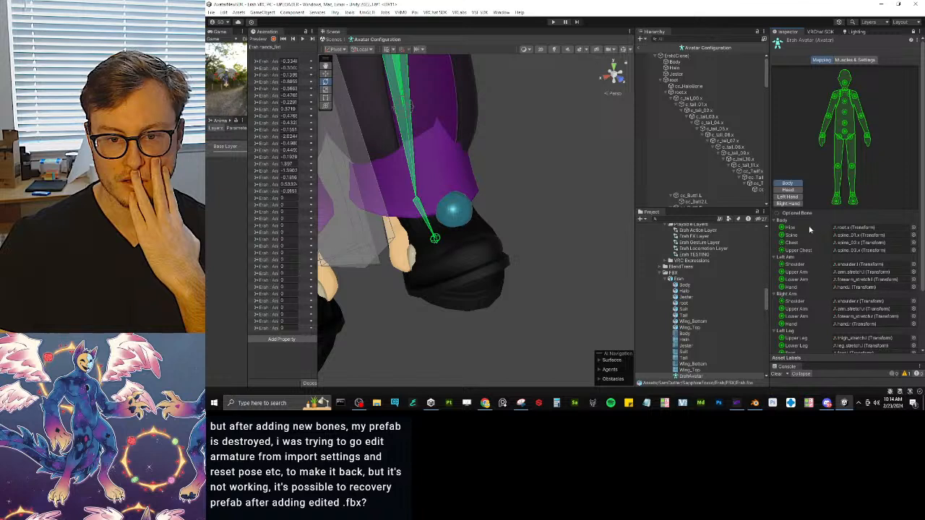
{"action": "left_click", "coordinate": [792, 197]}
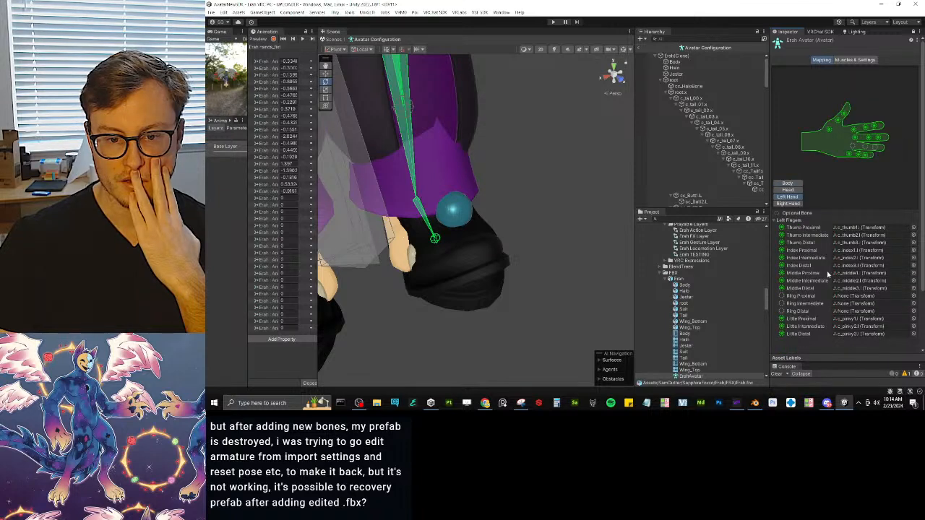
{"action": "left_click", "coordinate": [854, 289]}
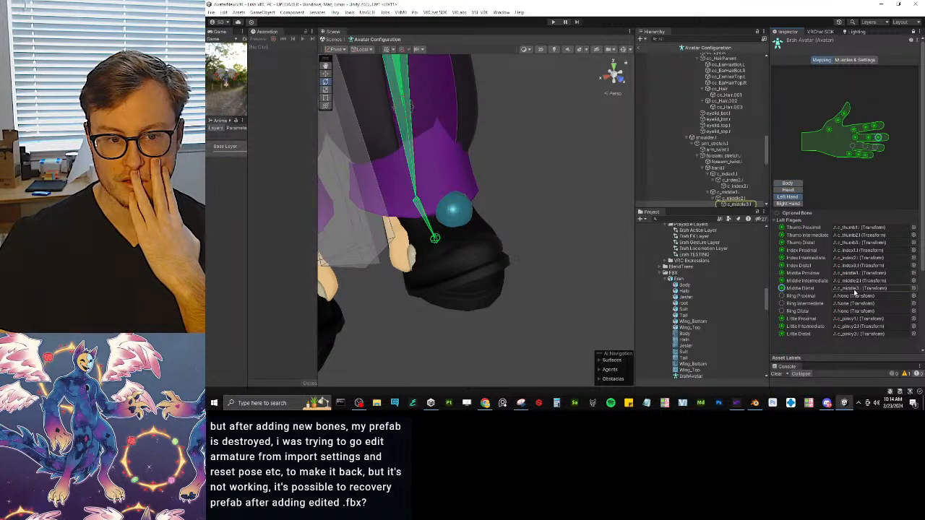
{"action": "scroll", "coordinate": [885, 331], "scroll_direction": "down", "scroll_amount": 3}
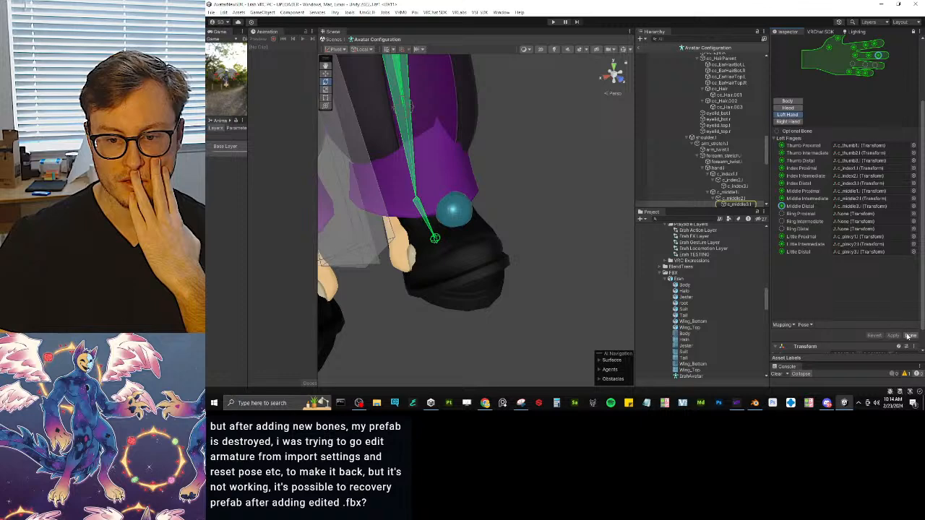
{"action": "left_click", "coordinate": [910, 335]}
Switch back to Blender and the Erah rig.
{"action": "mouse_move", "coordinate": [754, 403]}
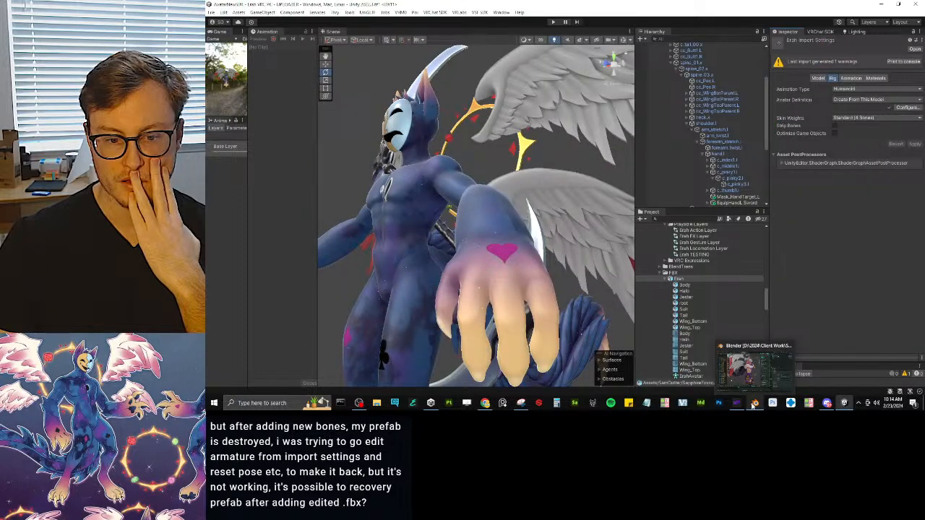
{"action": "key", "text": "alt+Tab"}
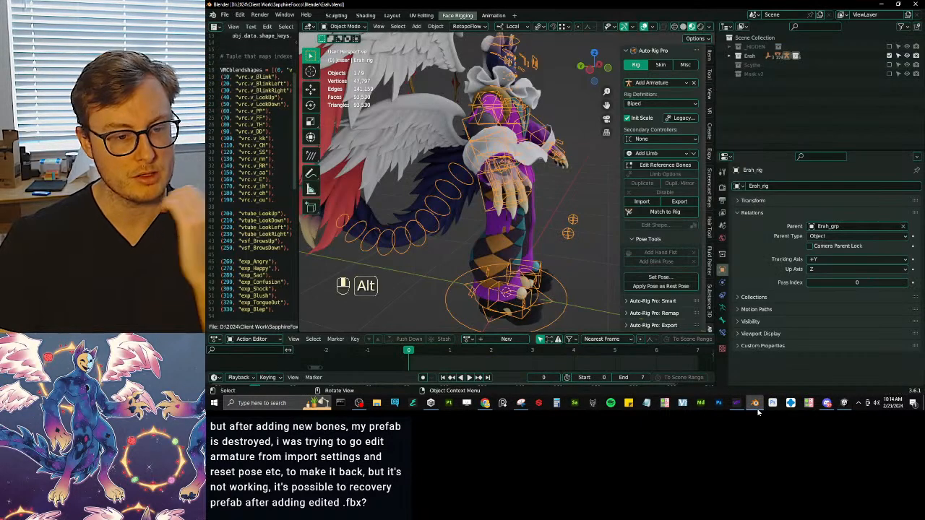
Select the whole Erah scene, check the Auto-Rig Pro FBX rig and animation options, and export it as Erah.fbx over the existing file.
{"action": "scroll", "coordinate": [503, 204], "scroll_direction": "down", "scroll_amount": 3}
{"action": "key", "text": "q"}
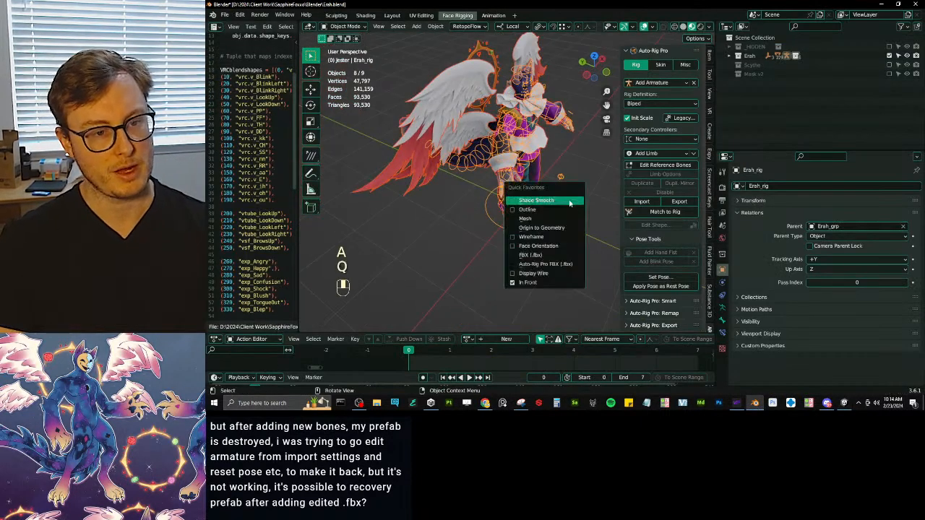
{"action": "left_click", "coordinate": [544, 266]}
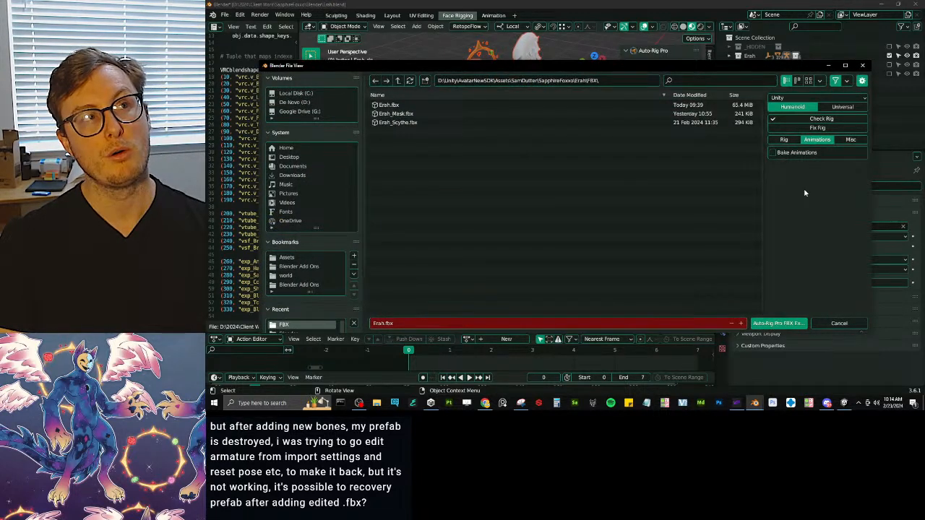
{"action": "left_click", "coordinate": [785, 140]}
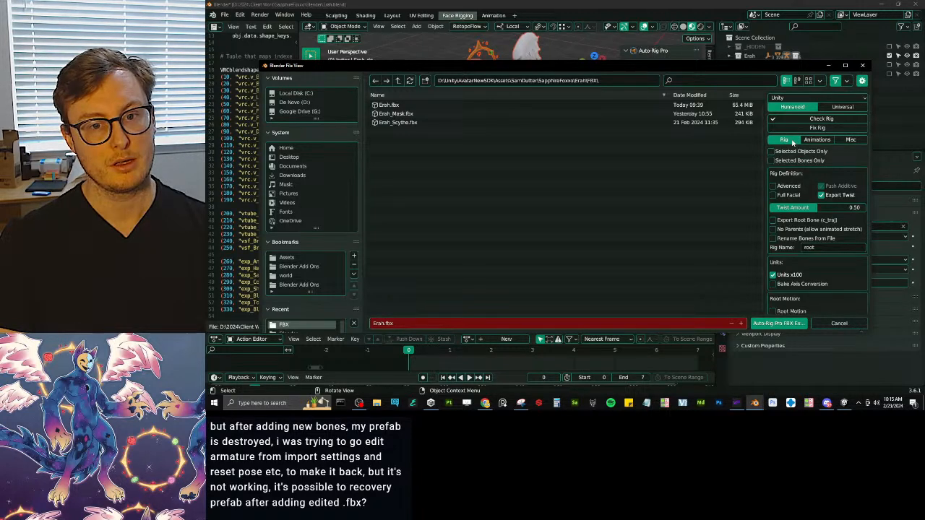
{"action": "left_click", "coordinate": [801, 140]}
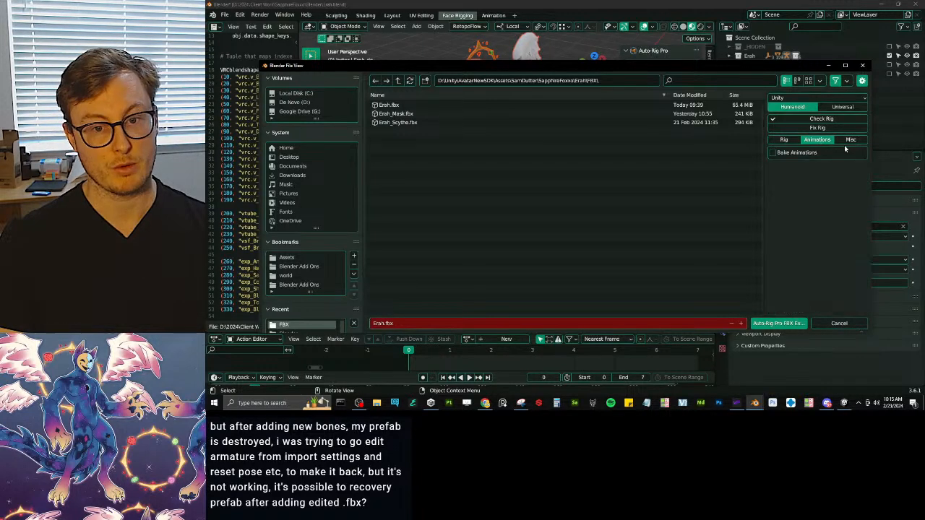
{"action": "left_click", "coordinate": [786, 141]}
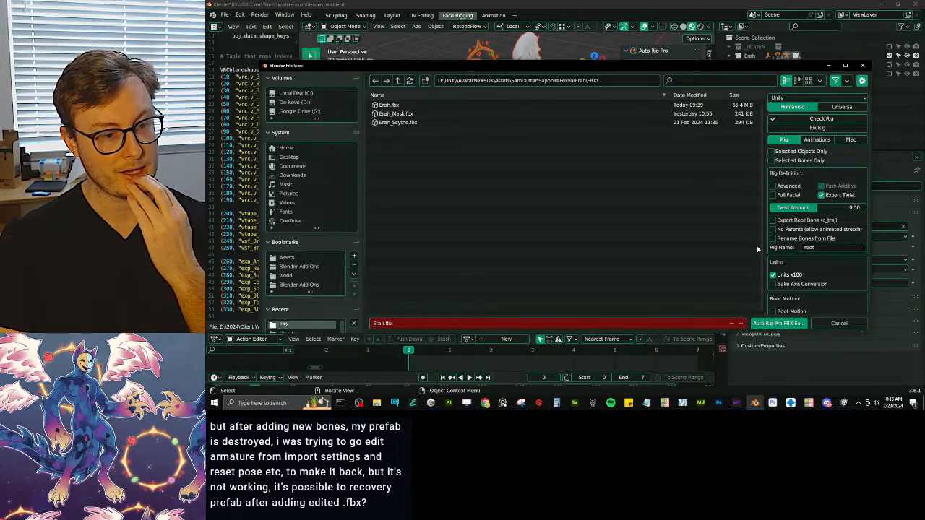
{"action": "left_click", "coordinate": [782, 325]}
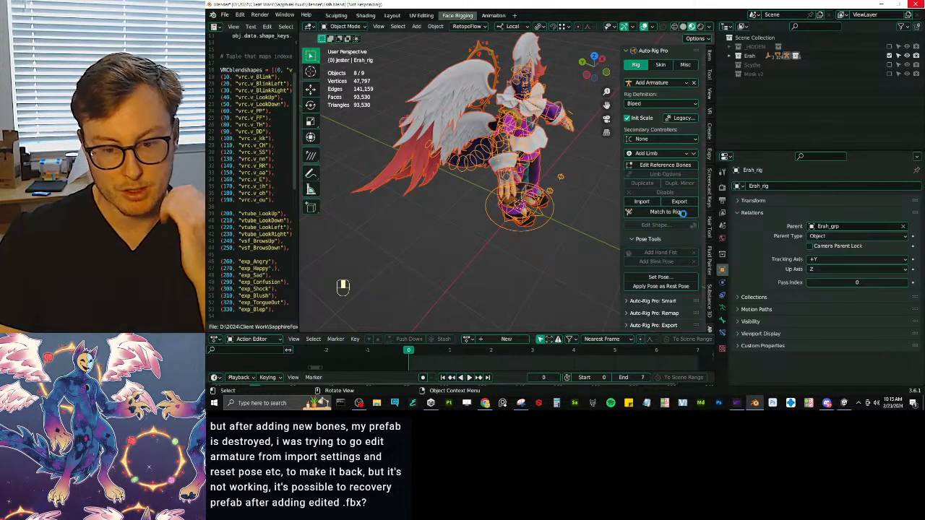
Switch to Unity, deactivate the Erah avatar in the scene and place a fresh copy of the Erah FBX model.
{"action": "left_click", "coordinate": [844, 403]}
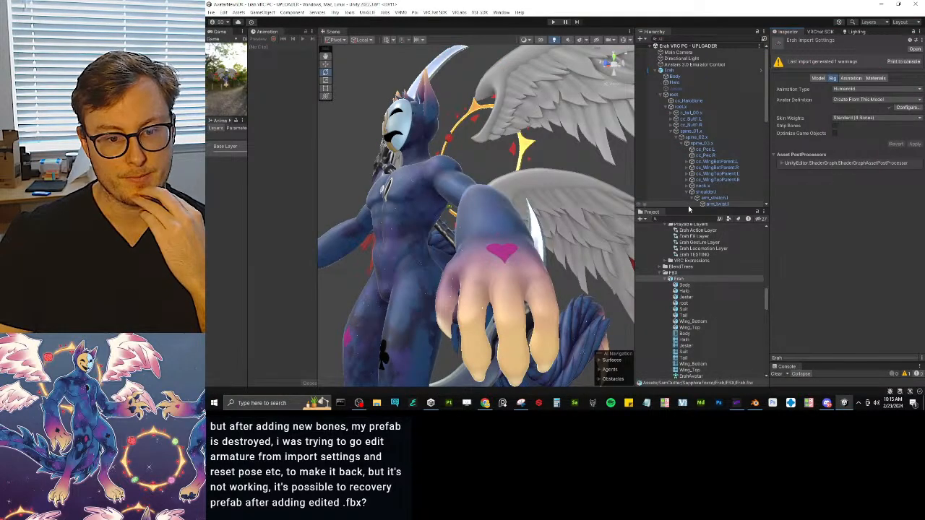
{"action": "left_click", "coordinate": [655, 70]}
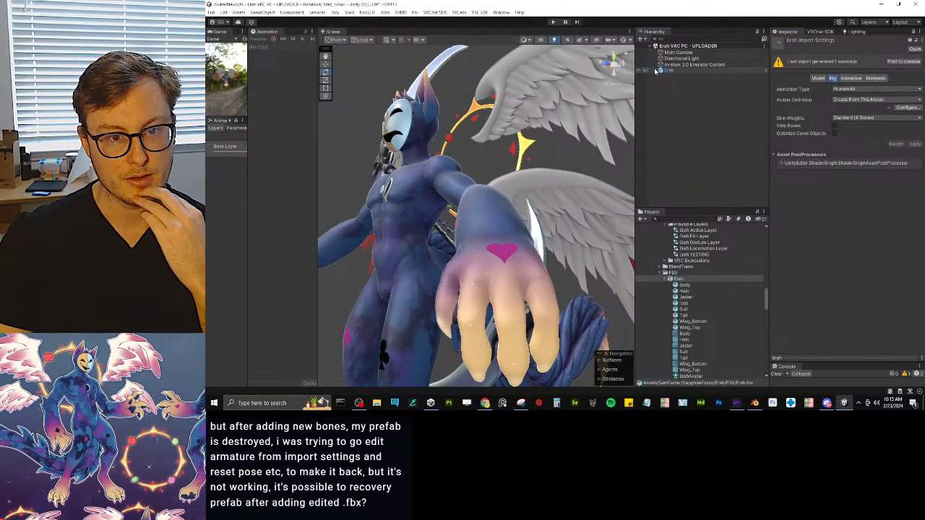
{"action": "left_click", "coordinate": [670, 70]}
{"action": "left_click", "coordinate": [791, 42]}
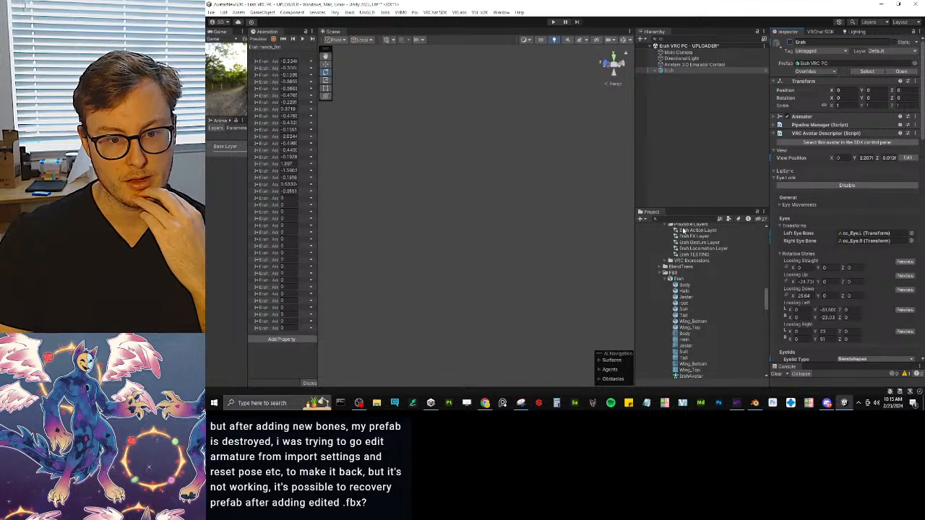
{"action": "left_click_drag", "start_coordinate": [677, 282], "coordinate": [674, 120]}
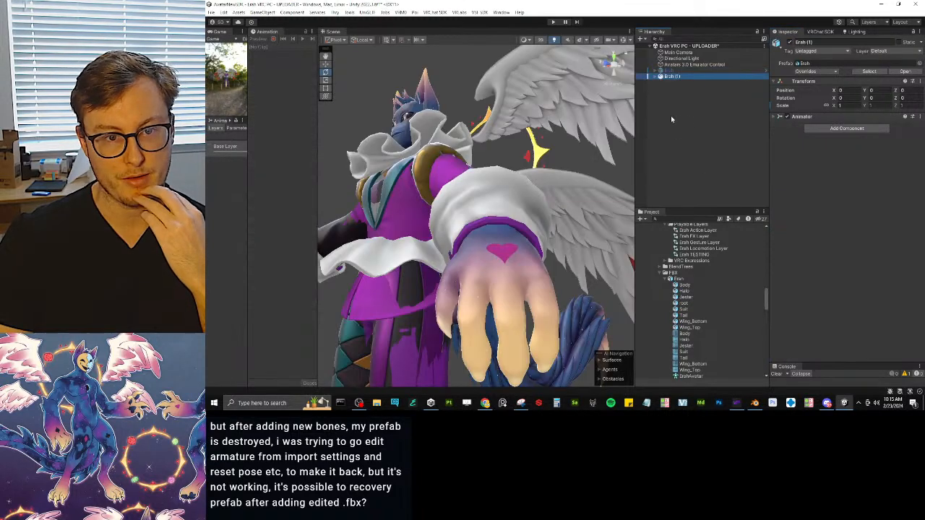
Expand the placed Erah (1) model to show its parts and unpack its prefab.
{"action": "left_click", "coordinate": [654, 76]}
{"action": "left_click", "coordinate": [679, 125]}
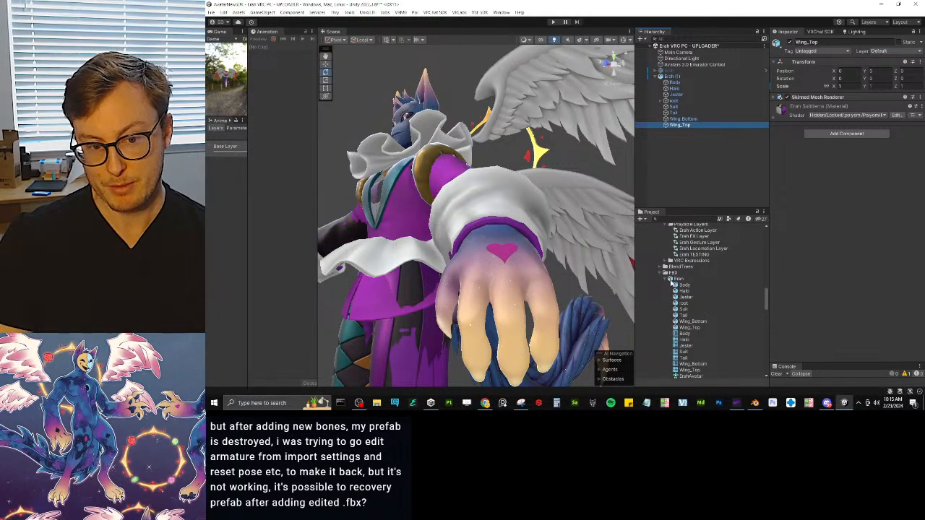
{"action": "left_click", "coordinate": [665, 280]}
{"action": "left_click", "coordinate": [695, 279]}
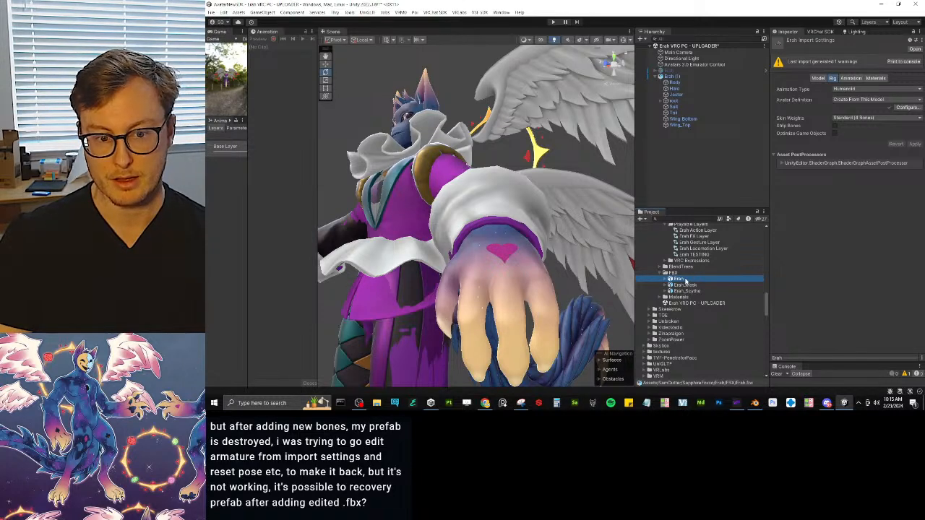
{"action": "right_click", "coordinate": [677, 77]}
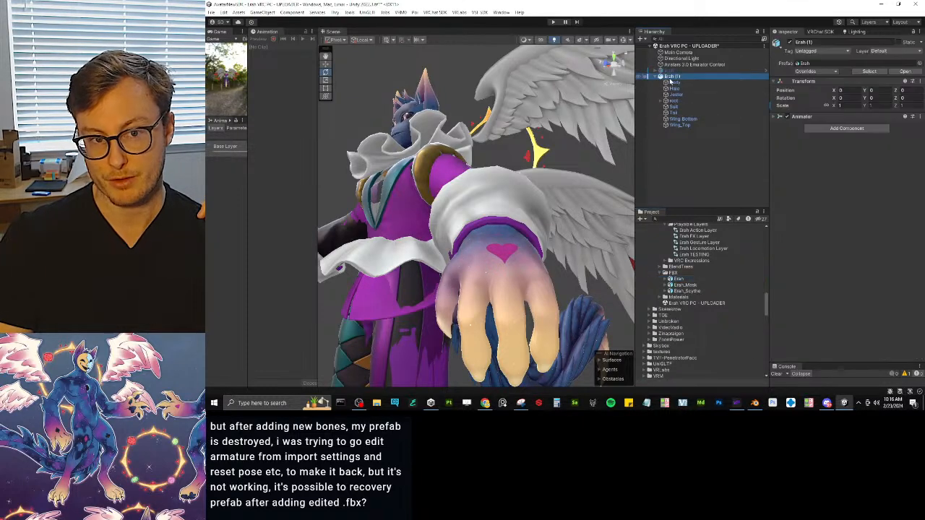
{"action": "mouse_move", "coordinate": [700, 275]}
{"action": "mouse_move", "coordinate": [714, 180]}
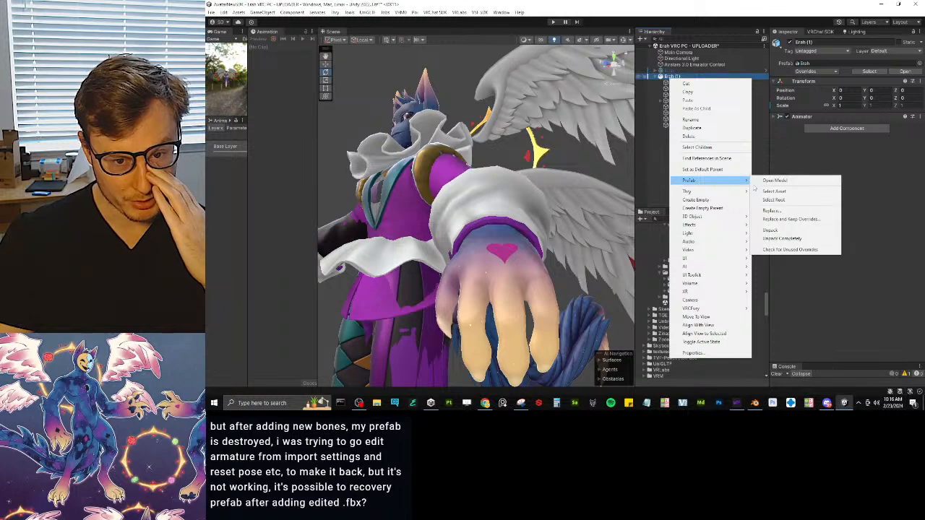
{"action": "left_click", "coordinate": [770, 230]}
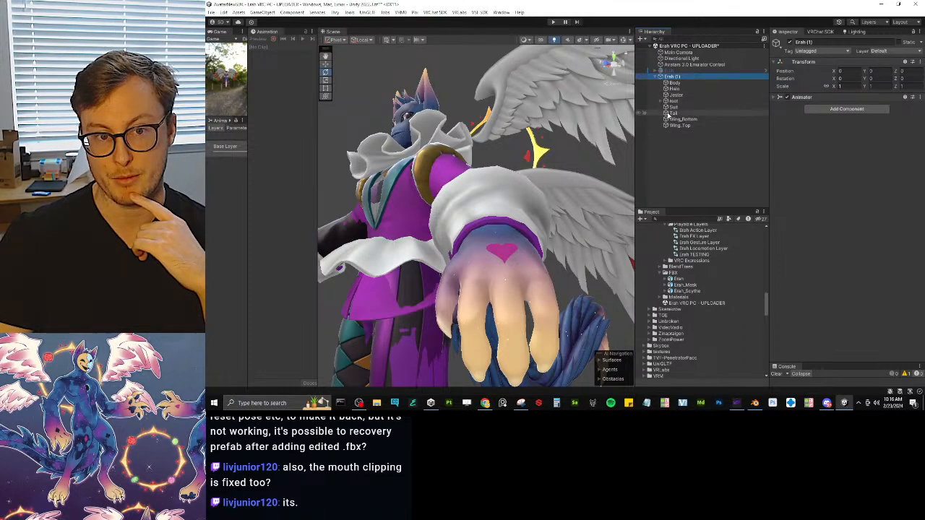
Check which mesh asset the Skinned Mesh Renderer of the unpacked model's Body refers to in the Erah FBX.
{"action": "left_click", "coordinate": [670, 72]}
{"action": "left_click", "coordinate": [673, 82]}
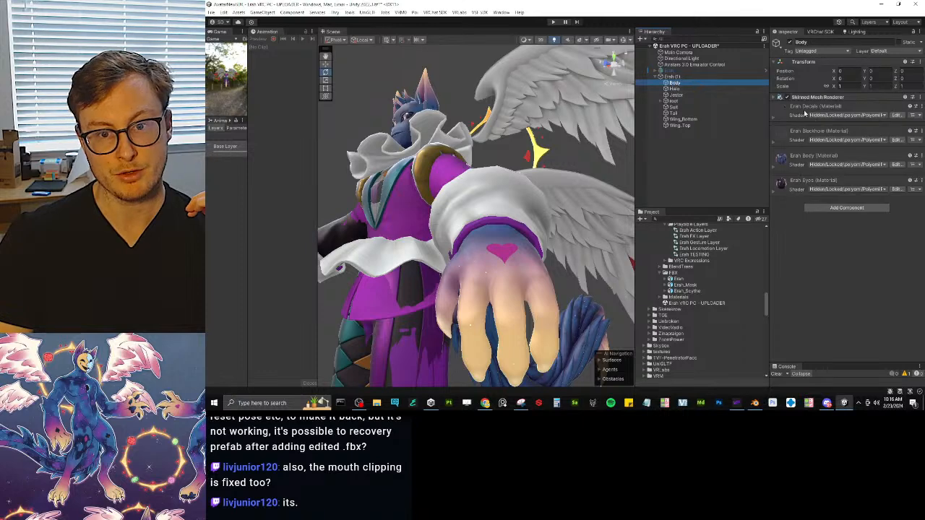
{"action": "left_click", "coordinate": [807, 97]}
{"action": "scroll", "coordinate": [809, 186], "scroll_direction": "down", "scroll_amount": 6}
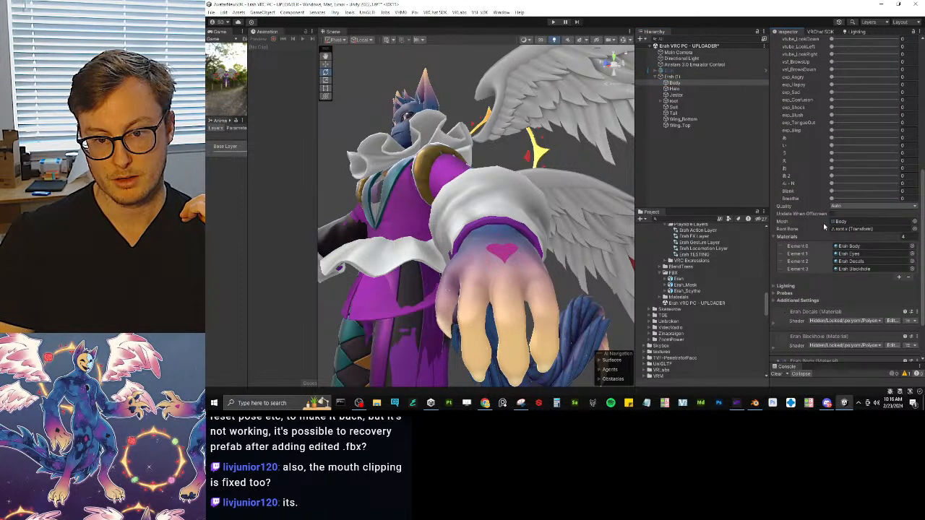
{"action": "left_click", "coordinate": [841, 223]}
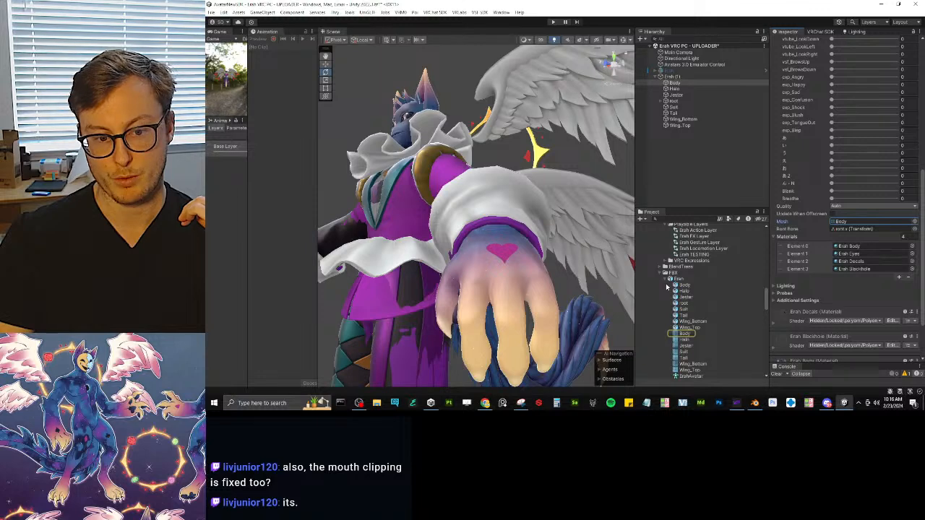
{"action": "left_click", "coordinate": [666, 278]}
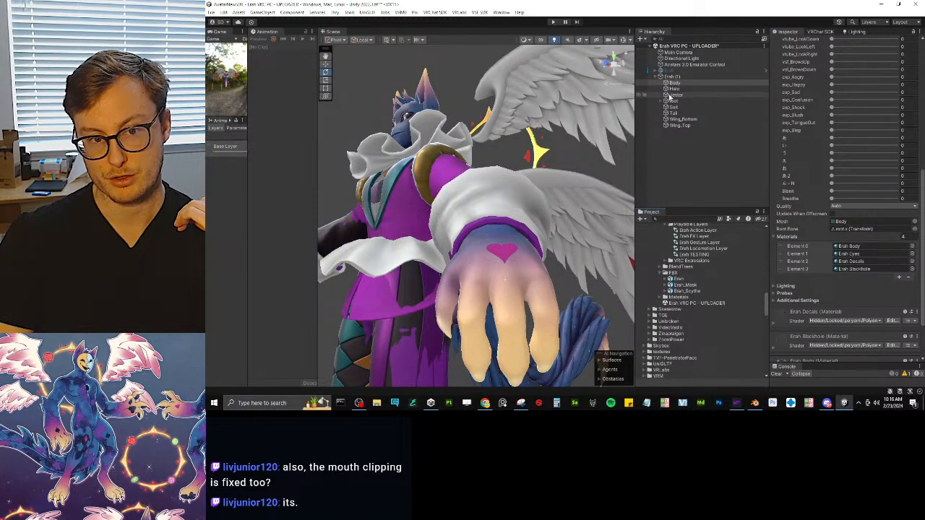
Delete the Erah (1) test copy, reactivate the original Erah avatar and save the scene.
{"action": "left_click", "coordinate": [673, 77]}
{"action": "key", "text": "Delete"}
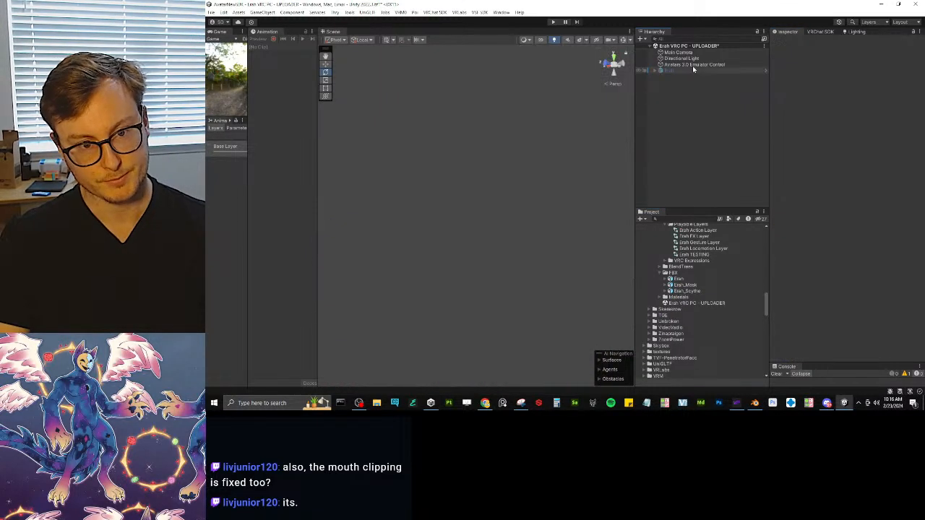
{"action": "left_click", "coordinate": [691, 71]}
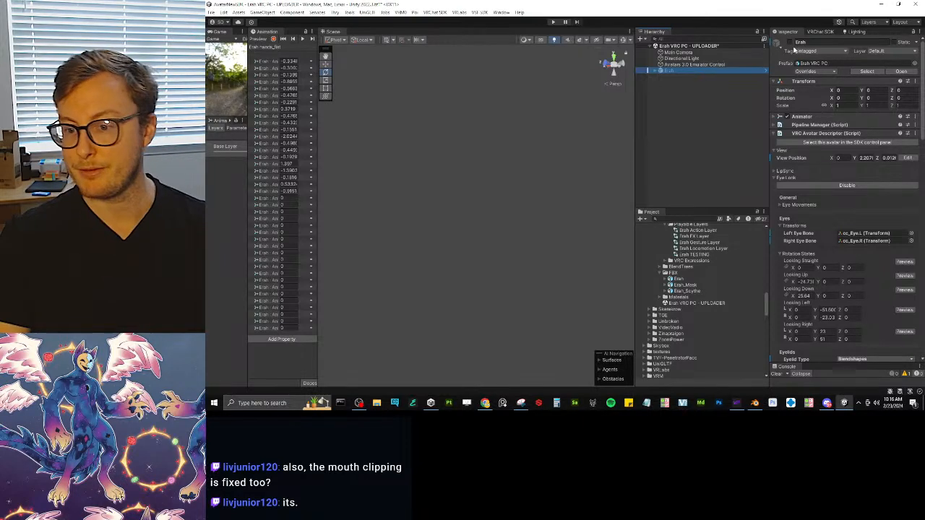
{"action": "left_click", "coordinate": [730, 115]}
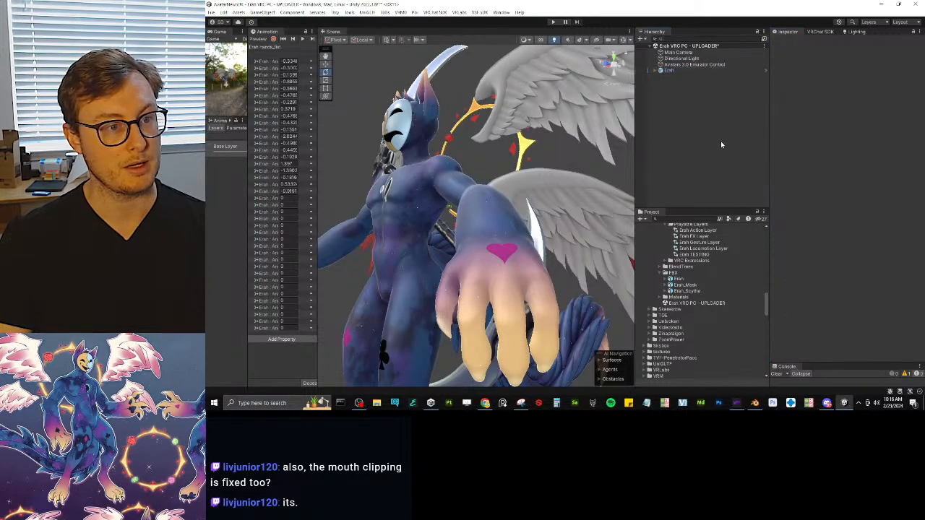
{"action": "left_click_drag", "start_coordinate": [508, 122], "coordinate": [512, 180], "text": "alt"}
{"action": "key", "text": "ctrl+s"}
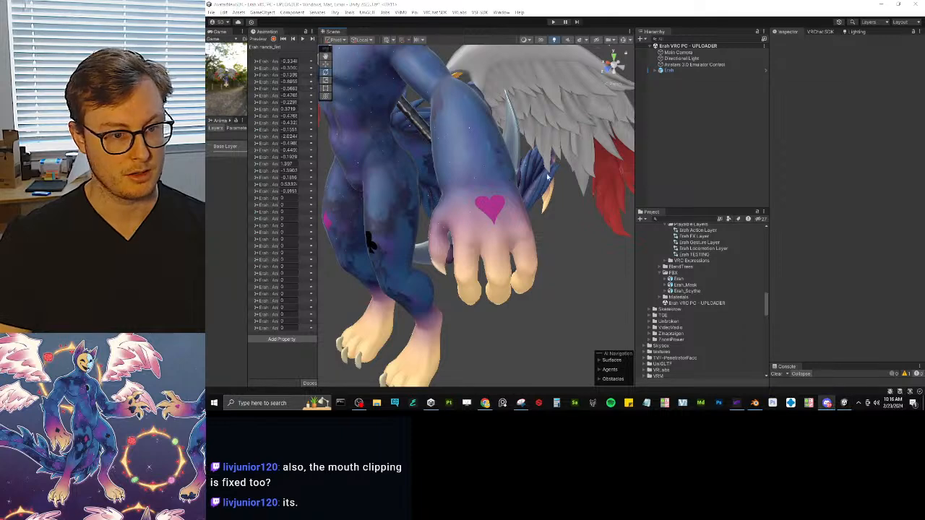
Switch to Blender, dismiss the export notice, deselect everything and save the Erah file.
{"action": "key", "text": "alt+Tab"}
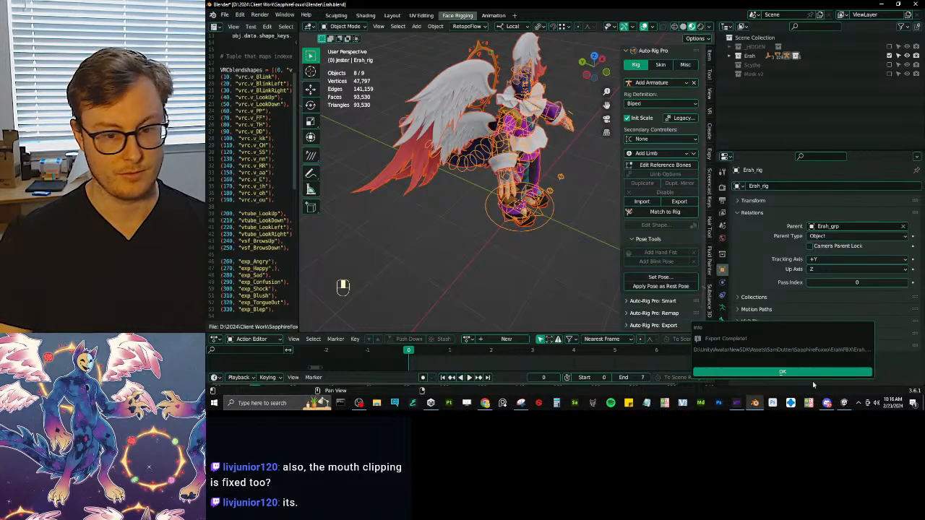
{"action": "left_click", "coordinate": [797, 374]}
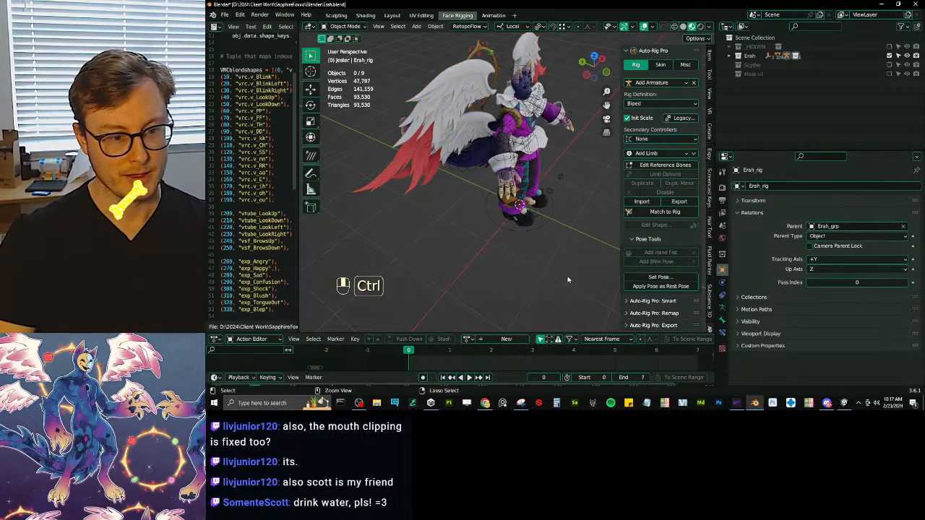
{"action": "key", "text": "ctrl+s"}
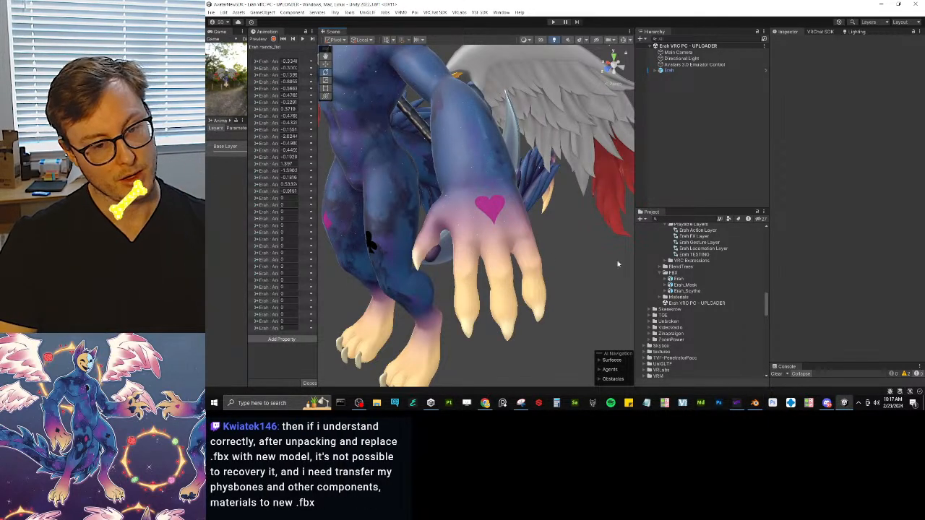
Return to Unity and show the Rig import settings of the re-exported Erah FBX.
{"action": "left_click", "coordinate": [685, 280]}
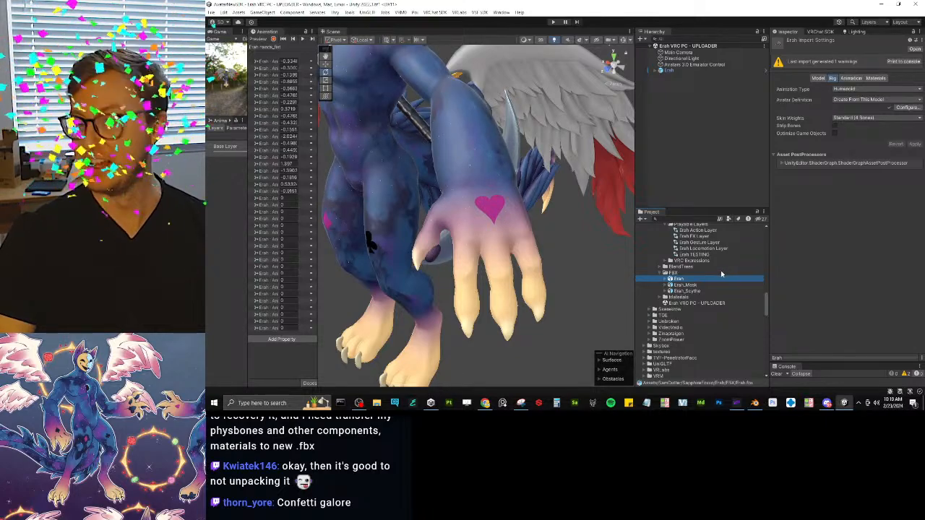
{"action": "left_click", "coordinate": [848, 211]}
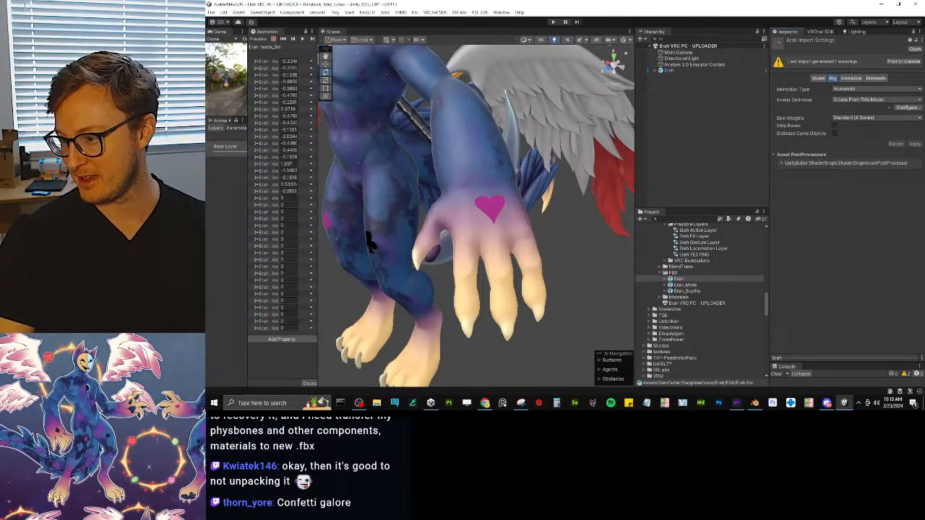
Switch to VTuber Plus, look through its general settings, close them and minimise the window.
{"action": "left_click", "coordinate": [736, 402]}
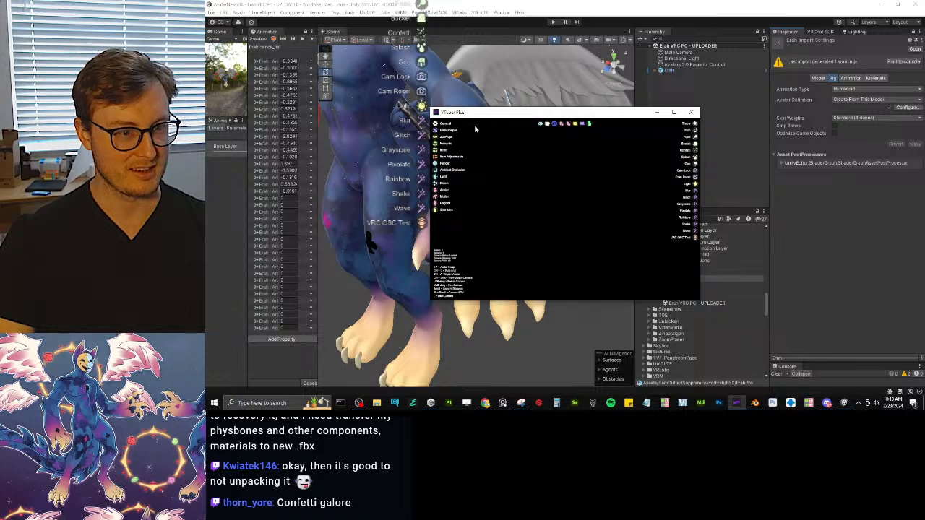
{"action": "left_click", "coordinate": [446, 125]}
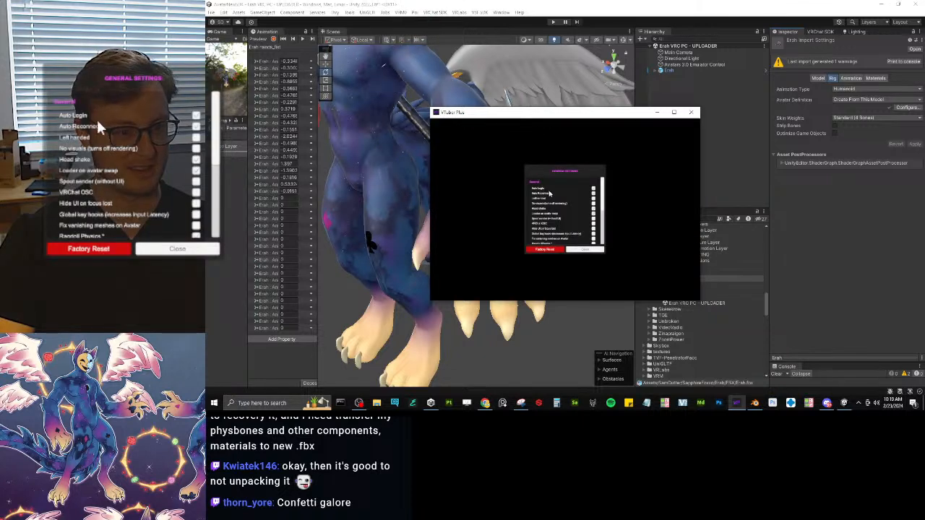
{"action": "scroll", "coordinate": [554, 216], "scroll_direction": "down", "scroll_amount": 3}
{"action": "left_click", "coordinate": [583, 252]}
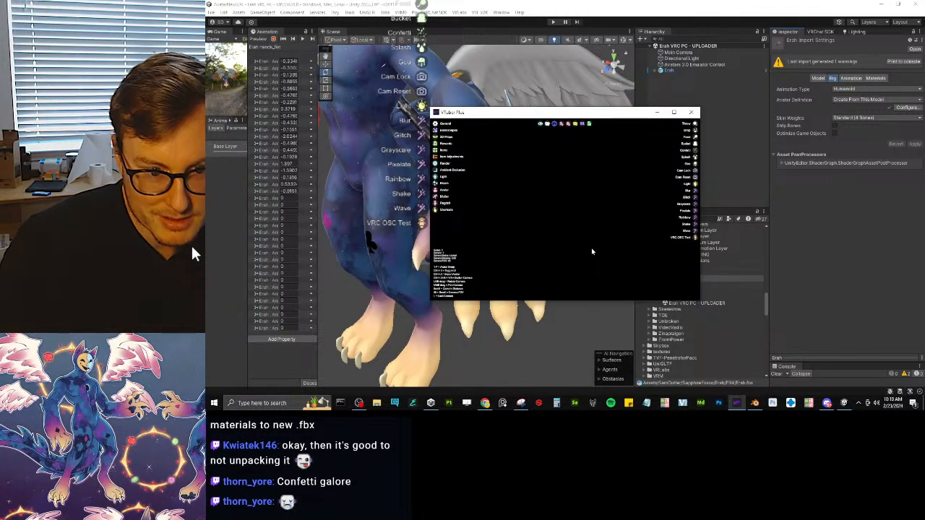
{"action": "left_click", "coordinate": [657, 112]}
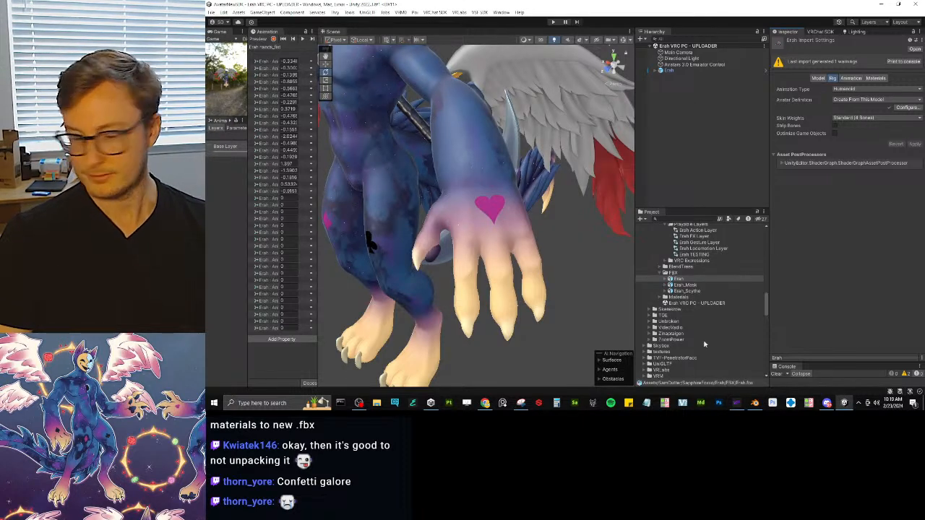
Select the Erah avatar, preview its hands_fist animation and examine both hands from the front.
{"action": "left_click_drag", "start_coordinate": [571, 206], "coordinate": [436, 231], "text": "alt"}
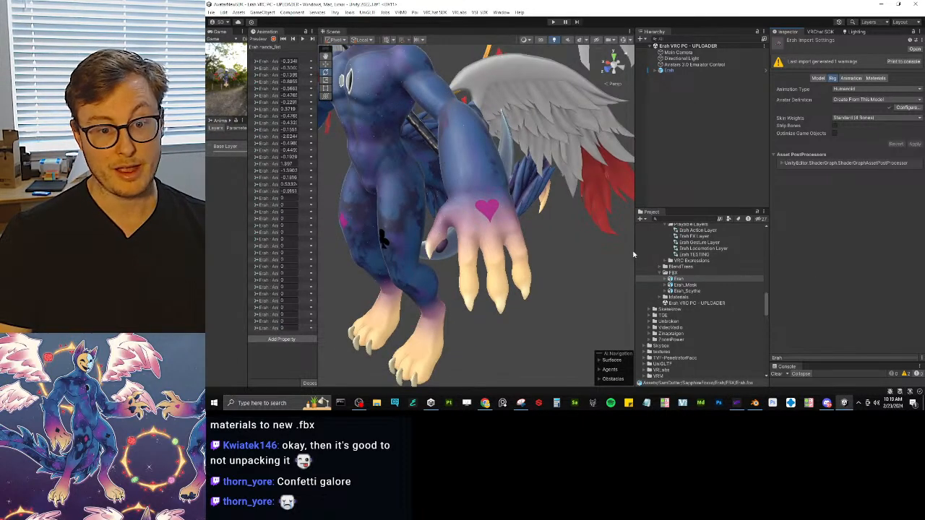
{"action": "left_click", "coordinate": [663, 70]}
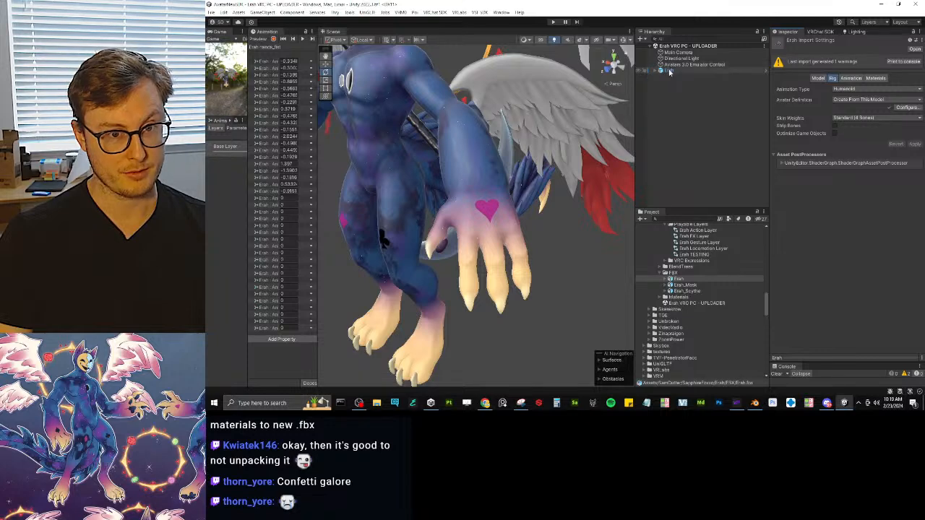
{"action": "left_click", "coordinate": [257, 40]}
{"action": "left_click_drag", "start_coordinate": [448, 202], "coordinate": [486, 237], "text": "alt"}
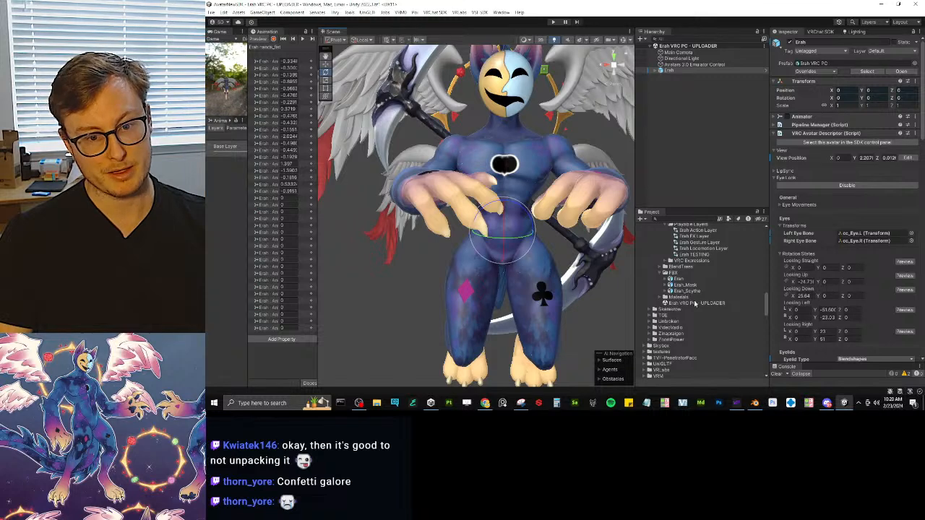
Configure the Erah FBX's humanoid avatar by resetting the pose, sampling the bind pose and enforcing the T-pose, and apply the import settings.
{"action": "left_click", "coordinate": [678, 280]}
{"action": "left_click", "coordinate": [895, 117]}
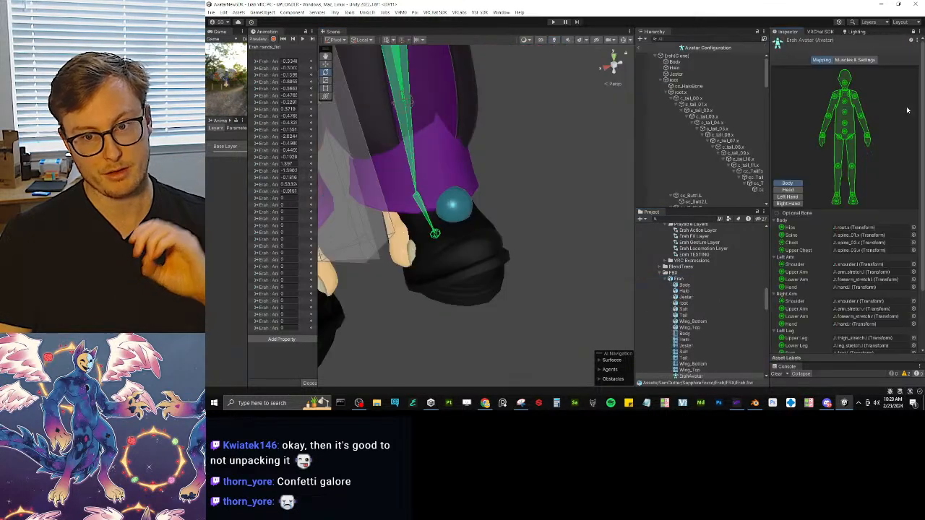
{"action": "scroll", "coordinate": [860, 208], "scroll_direction": "down", "scroll_amount": 4}
{"action": "left_click", "coordinate": [808, 336]}
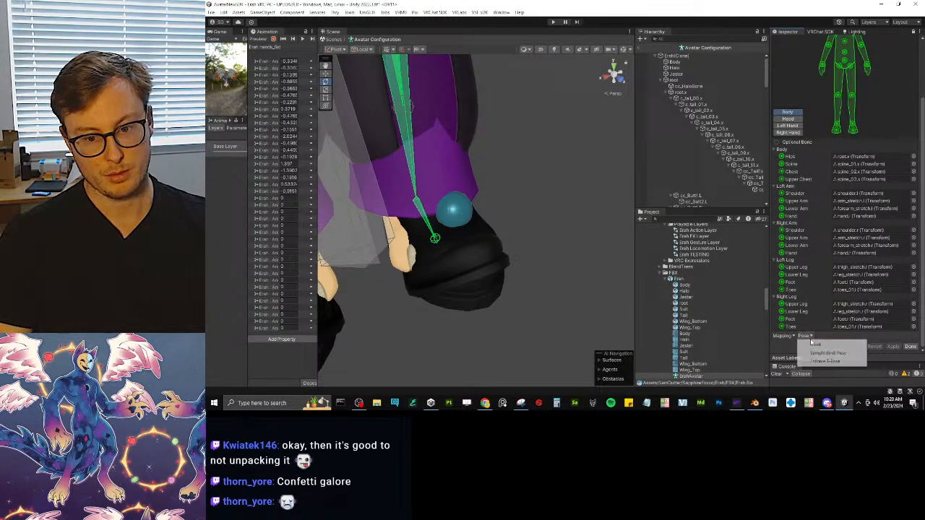
{"action": "left_click", "coordinate": [813, 345]}
{"action": "left_click", "coordinate": [810, 338]}
{"action": "left_click", "coordinate": [815, 352]}
{"action": "left_click", "coordinate": [811, 338]}
{"action": "left_click", "coordinate": [815, 360]}
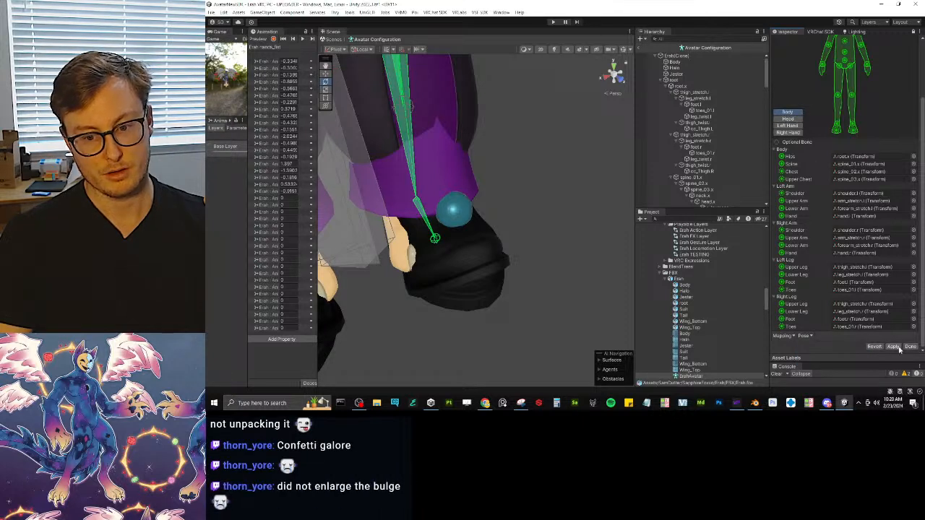
{"action": "scroll", "coordinate": [847, 165], "scroll_direction": "up", "scroll_amount": 3}
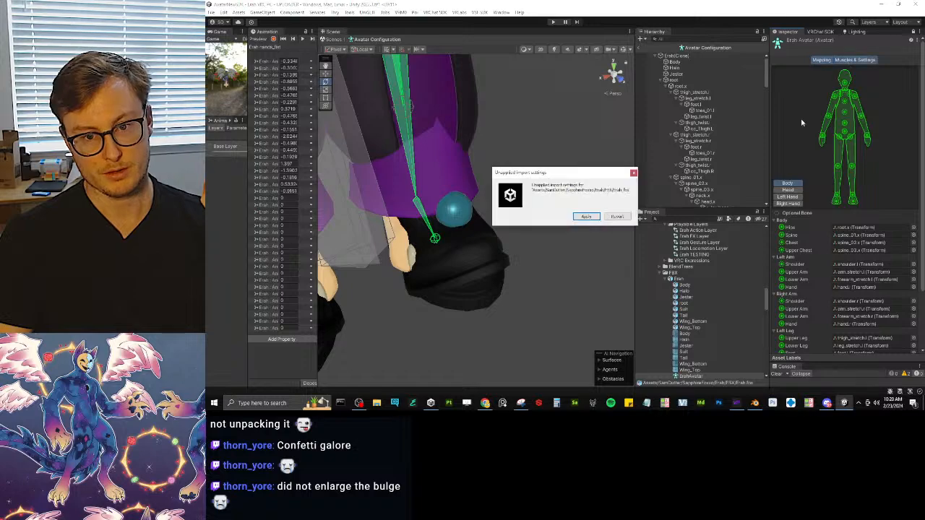
{"action": "left_click", "coordinate": [586, 217]}
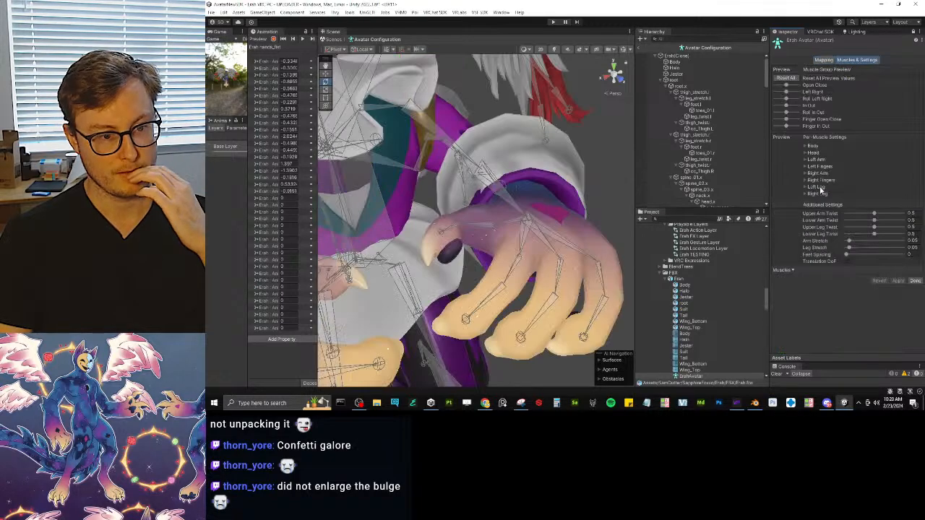
Examine the finger bones of the avatar's left hand from the front while its muscle settings are shown.
{"action": "left_click_drag", "start_coordinate": [576, 223], "coordinate": [547, 180], "text": "alt"}
{"action": "middle_click_drag", "start_coordinate": [547, 180], "coordinate": [527, 205]}
{"action": "scroll", "coordinate": [525, 253], "scroll_direction": "up", "scroll_amount": 3}
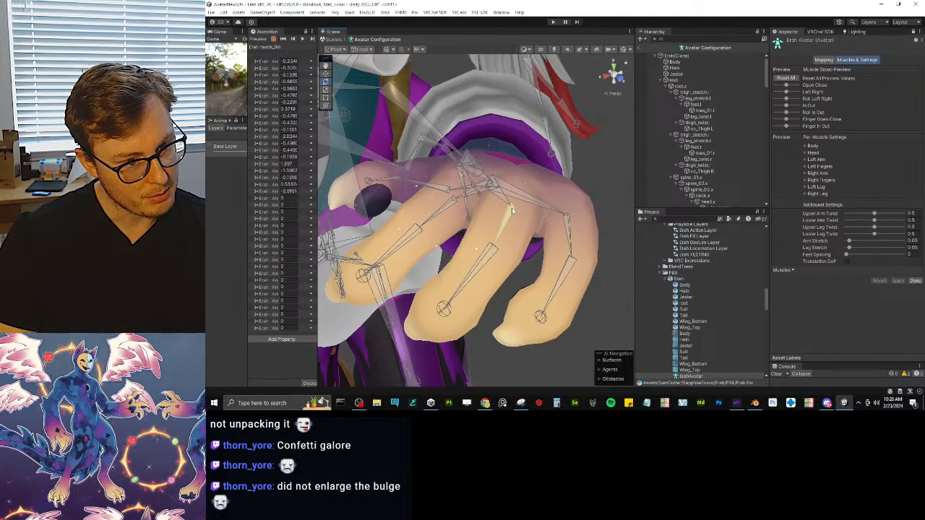
{"action": "left_click_drag", "start_coordinate": [511, 211], "coordinate": [546, 238], "text": "alt"}
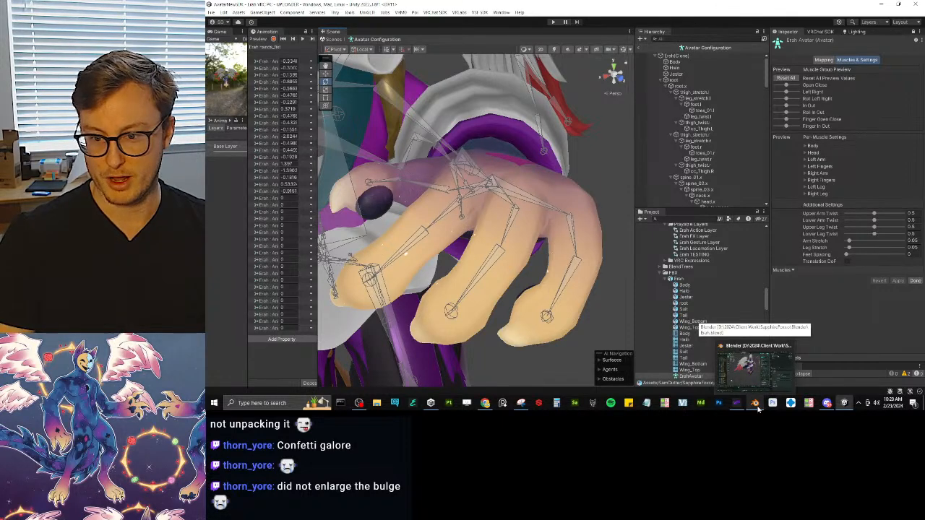
Switch to Blender, select the Erah rig at the left hand and open its reference bones for editing.
{"action": "left_click", "coordinate": [757, 409]}
{"action": "scroll", "coordinate": [462, 181], "scroll_direction": "up", "scroll_amount": 4}
{"action": "middle_click_drag", "start_coordinate": [463, 180], "coordinate": [800, 210]}
{"action": "scroll", "coordinate": [534, 210], "scroll_direction": "up", "scroll_amount": 6}
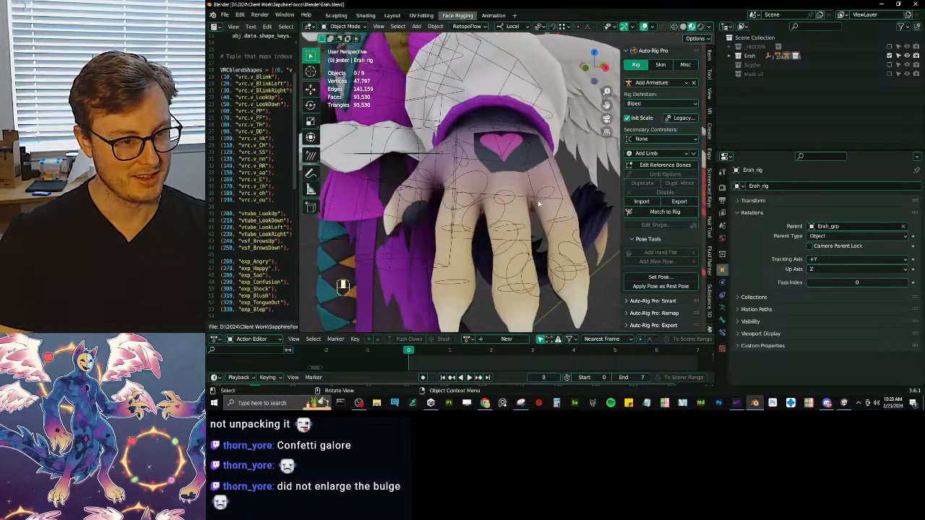
{"action": "left_click", "coordinate": [515, 204]}
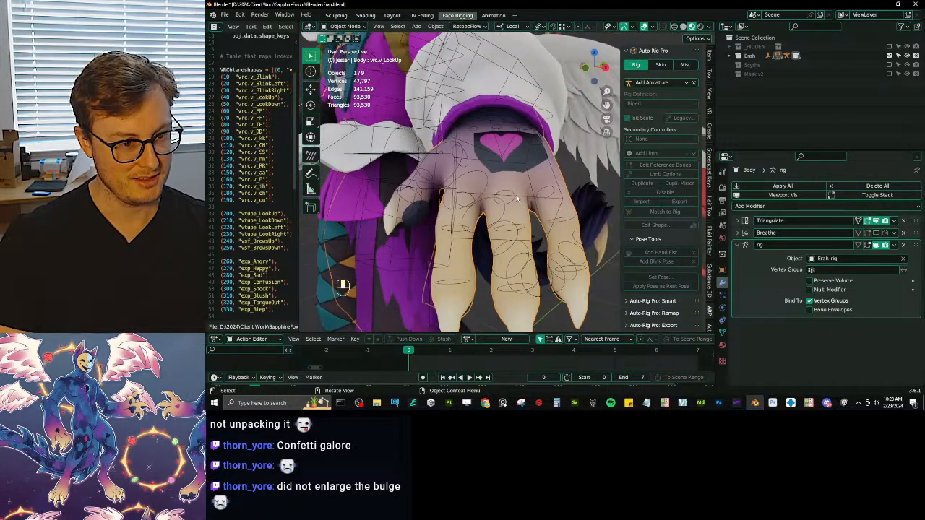
{"action": "left_click", "coordinate": [517, 198]}
{"action": "left_click", "coordinate": [664, 166]}
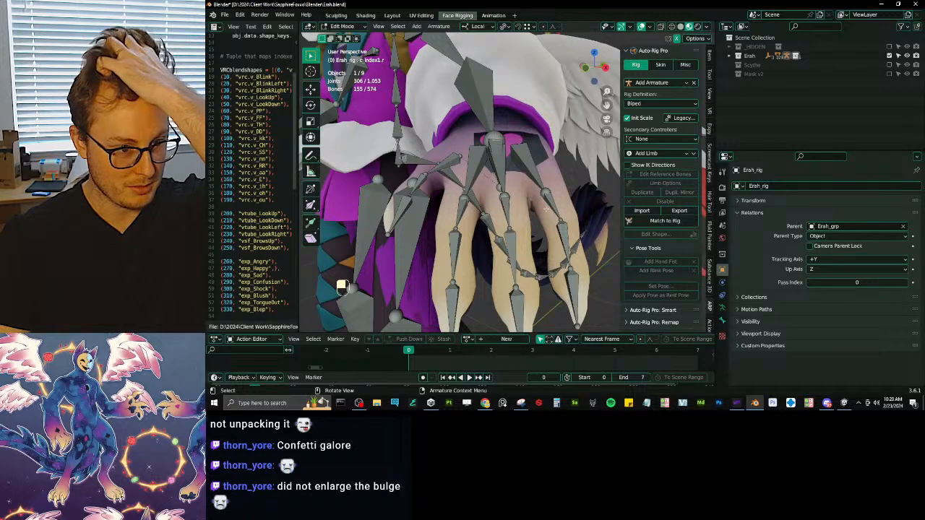
Select the left middle finger's first reference bone, turn on the armature's axes display and examine the hand bones' axes.
{"action": "left_click", "coordinate": [532, 209]}
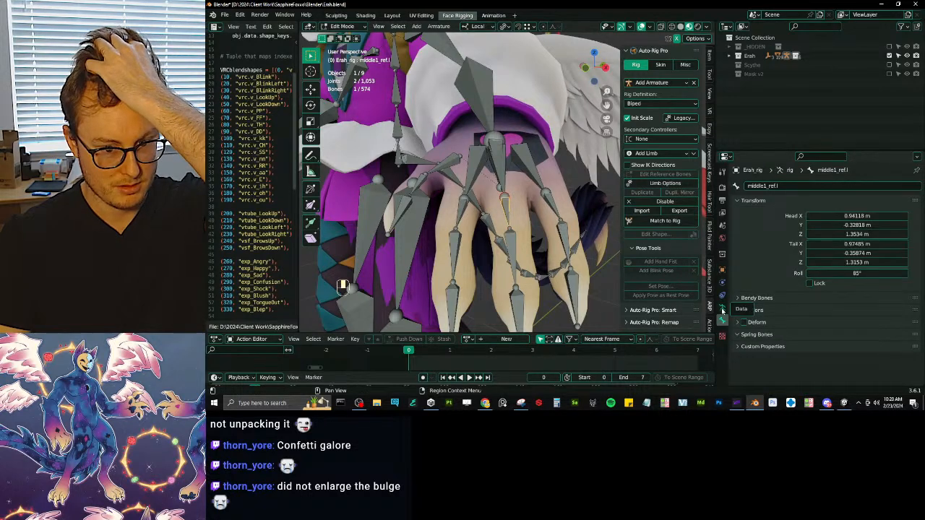
{"action": "left_click", "coordinate": [722, 310]}
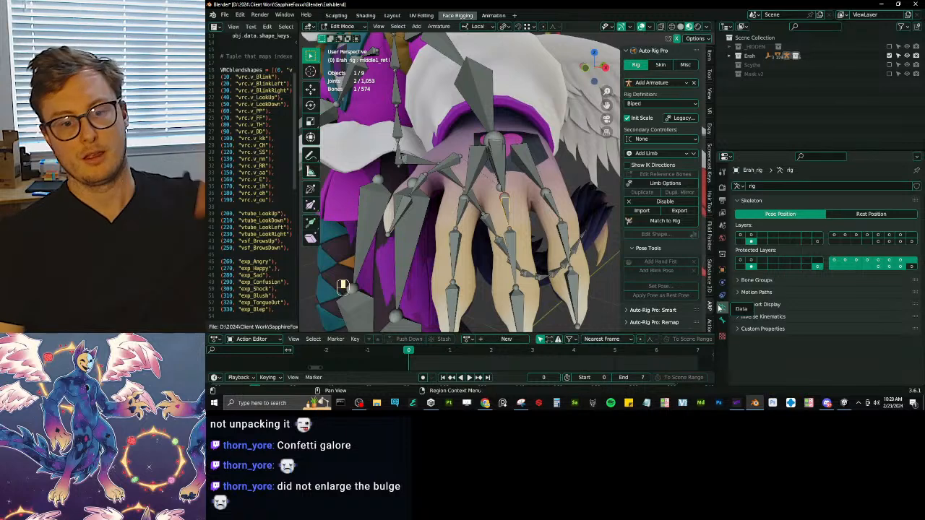
{"action": "left_click", "coordinate": [761, 305]}
{"action": "scroll", "coordinate": [779, 311], "scroll_direction": "down", "scroll_amount": 1}
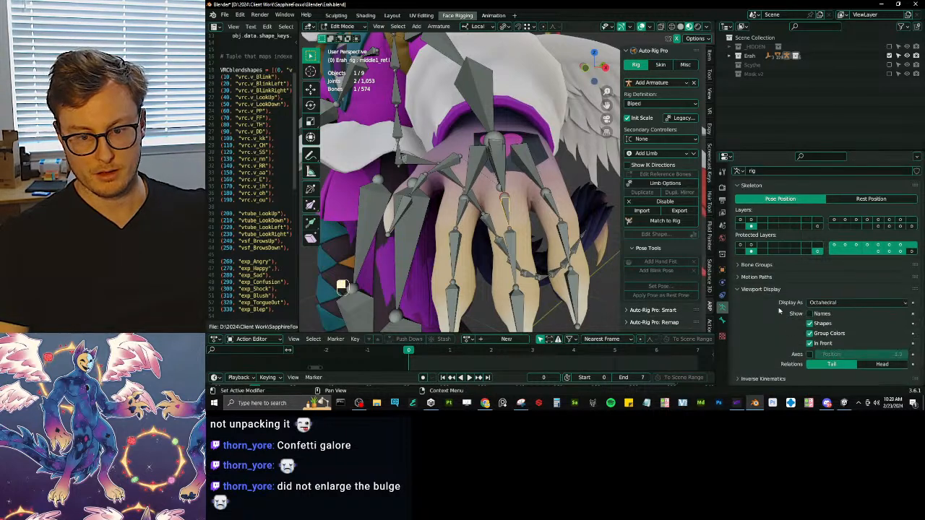
{"action": "left_click", "coordinate": [810, 355]}
{"action": "scroll", "coordinate": [517, 202], "scroll_direction": "up", "scroll_amount": 4}
{"action": "scroll", "coordinate": [517, 202], "scroll_direction": "down", "scroll_amount": 2}
{"action": "middle_click_drag", "start_coordinate": [506, 196], "coordinate": [549, 204]}
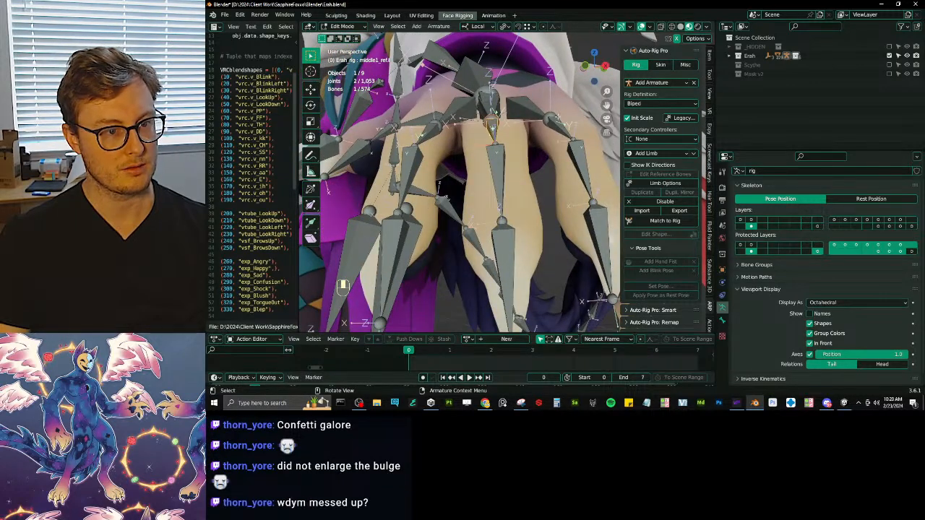
{"action": "middle_click_drag", "start_coordinate": [478, 171], "coordinate": [499, 159]}
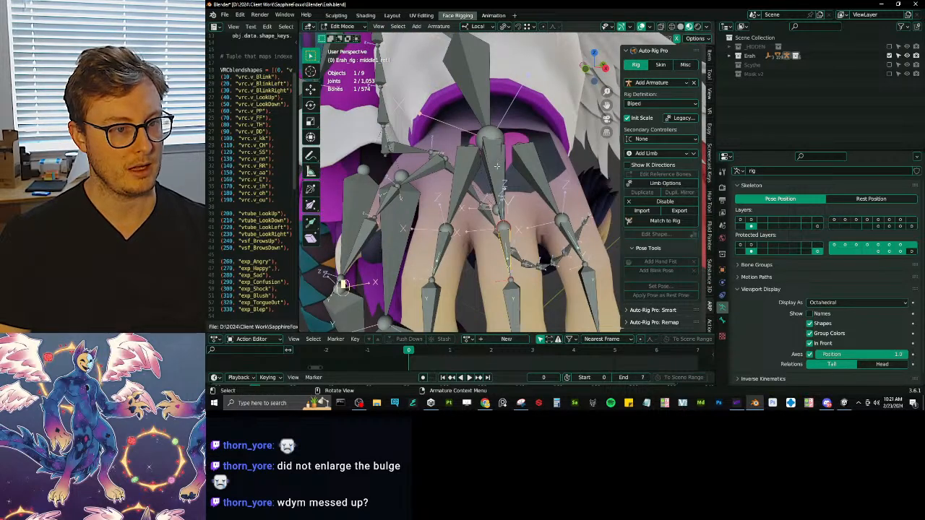
Select the left hand's reference bone, try changing its roll and undo the change.
{"action": "left_click", "coordinate": [492, 179]}
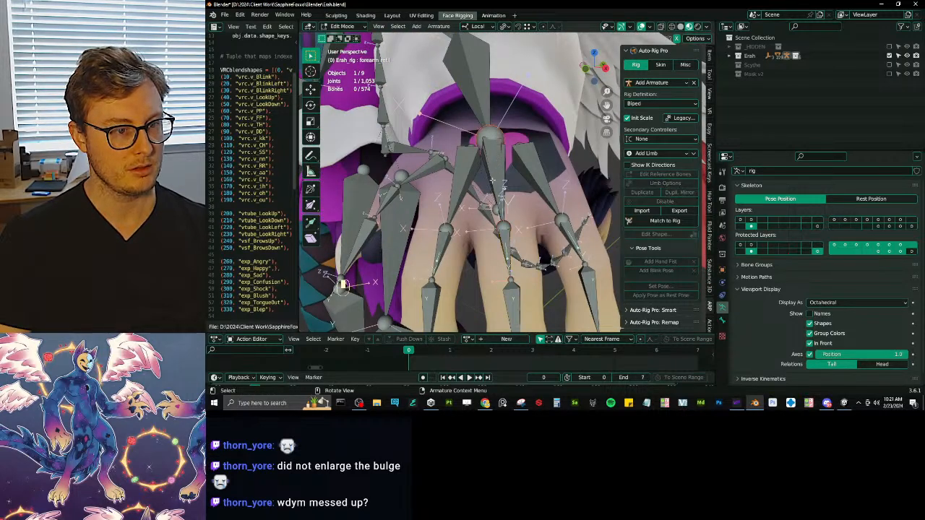
{"action": "left_click", "coordinate": [482, 139]}
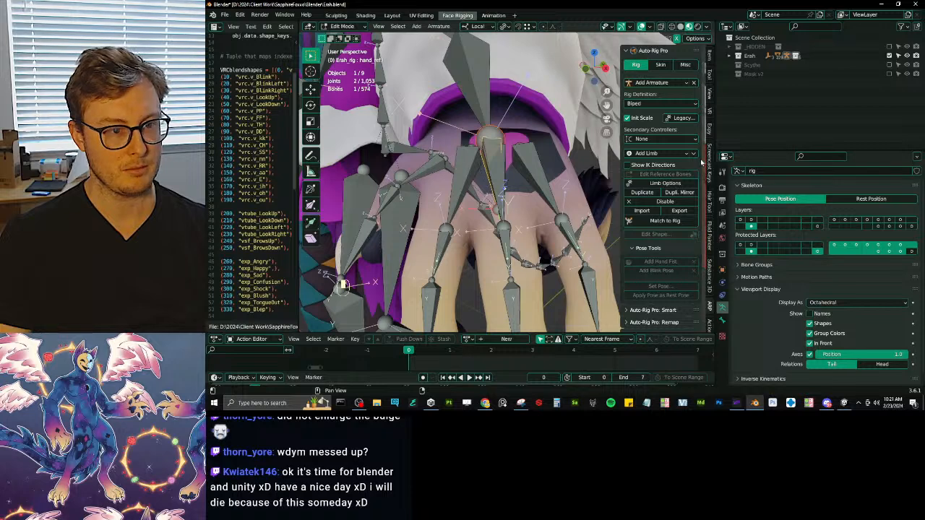
{"action": "left_click", "coordinate": [710, 61]}
{"action": "left_click_drag", "start_coordinate": [675, 158], "coordinate": [678, 158]}
{"action": "key", "text": "ctrl+z"}
Adjust the roll of the left forearm reference bone and set the left upper arm reference bone's roll to 41°.
{"action": "middle_click_drag", "start_coordinate": [525, 185], "coordinate": [534, 108]}
{"action": "left_click", "coordinate": [480, 92]}
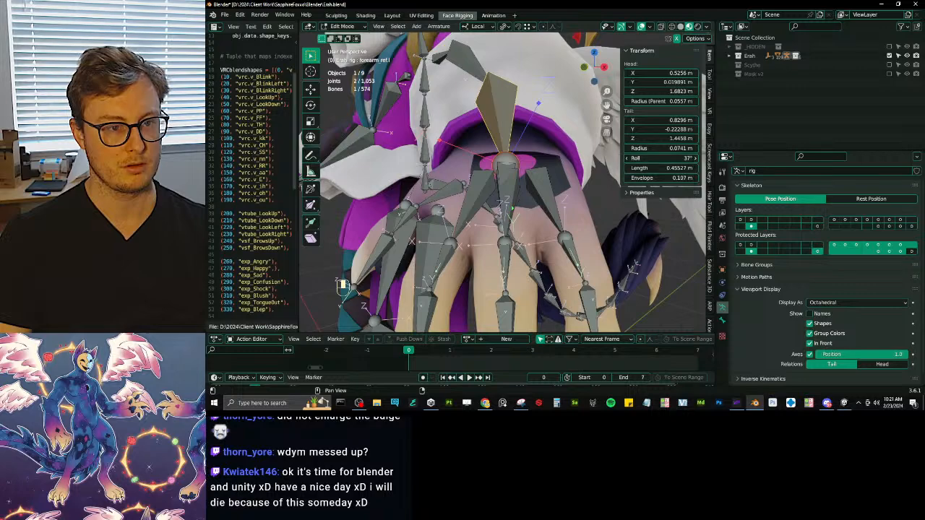
{"action": "left_click_drag", "start_coordinate": [662, 158], "coordinate": [690, 158]}
{"action": "mouse_move", "coordinate": [579, 174]}
{"action": "middle_mouse_down"}
{"action": "mouse_move", "coordinate": [549, 228]}
{"action": "mouse_move", "coordinate": [527, 180]}
{"action": "mouse_move", "coordinate": [579, 189]}
{"action": "middle_mouse_up"}
{"action": "left_click", "coordinate": [543, 188]}
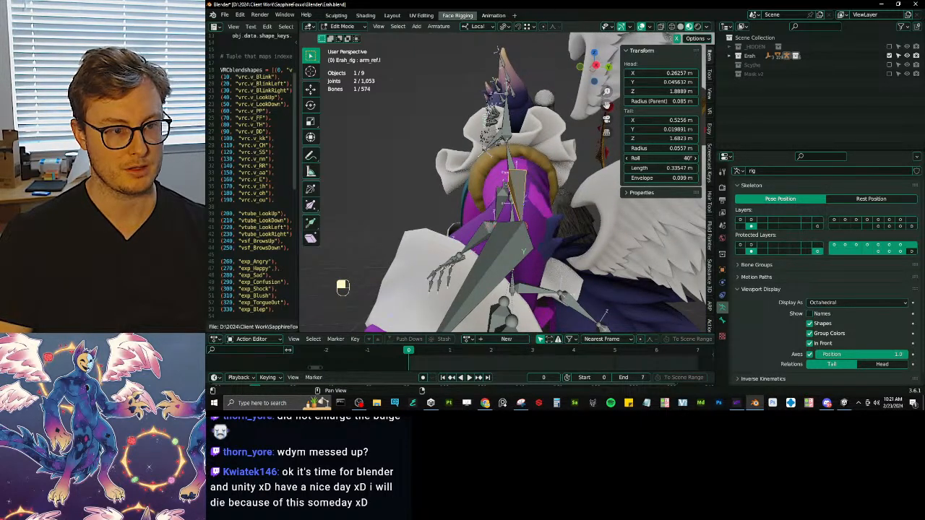
Regenerate the Erah rig from its edited reference bones with Auto-Rig Pro's Match to Rig.
{"action": "middle_click_drag", "start_coordinate": [531, 181], "coordinate": [576, 229]}
{"action": "key", "text": "ctrl+Tab"}
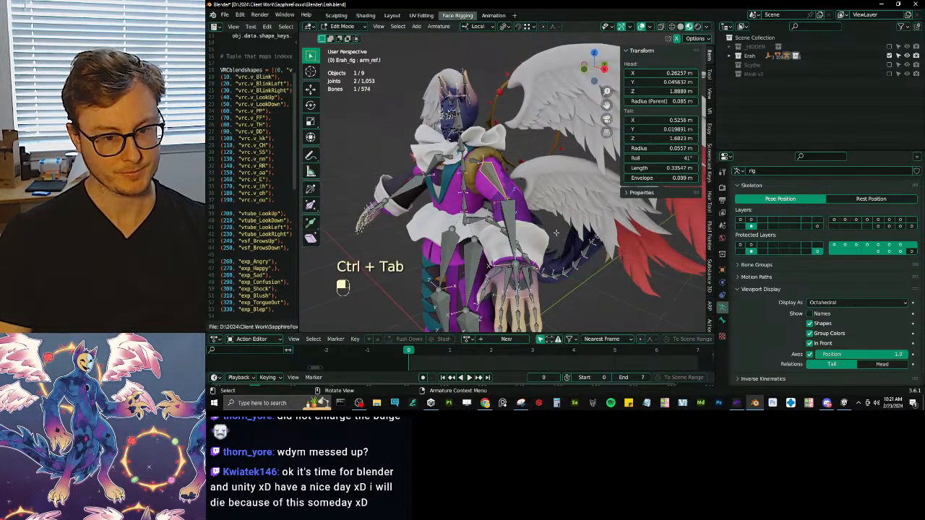
{"action": "key", "text": "n"}
{"action": "key", "text": "n"}
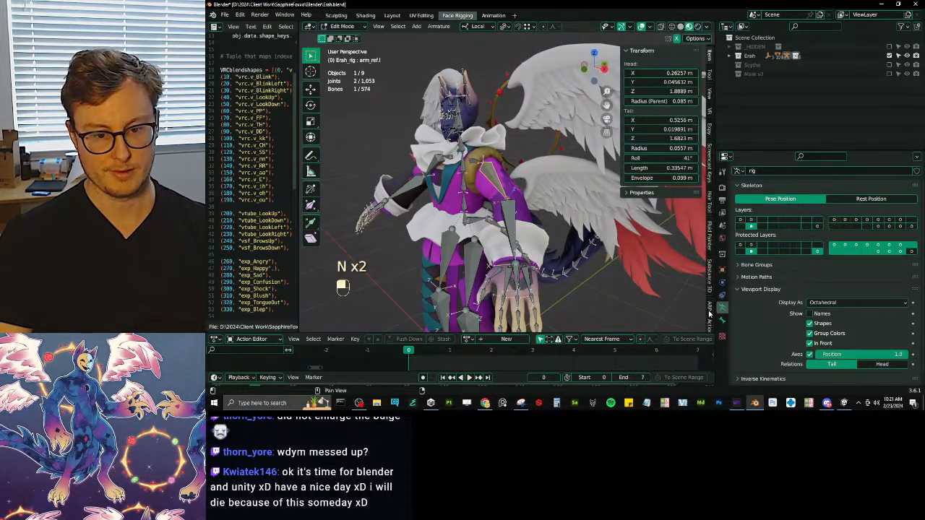
{"action": "left_click", "coordinate": [710, 306]}
{"action": "left_click", "coordinate": [657, 221]}
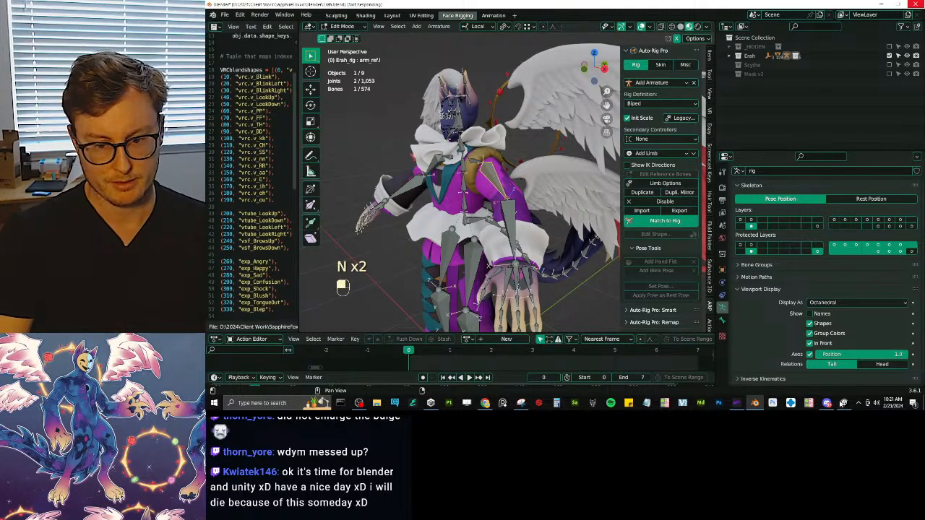
Switch to Unity, capture a snip of the avatar's left hand and mark the finger directions with three blue lines.
{"action": "left_click", "coordinate": [844, 403]}
{"action": "scroll", "coordinate": [533, 217], "scroll_direction": "down", "scroll_amount": 3}
{"action": "left_click_drag", "start_coordinate": [534, 216], "coordinate": [501, 149], "text": "alt"}
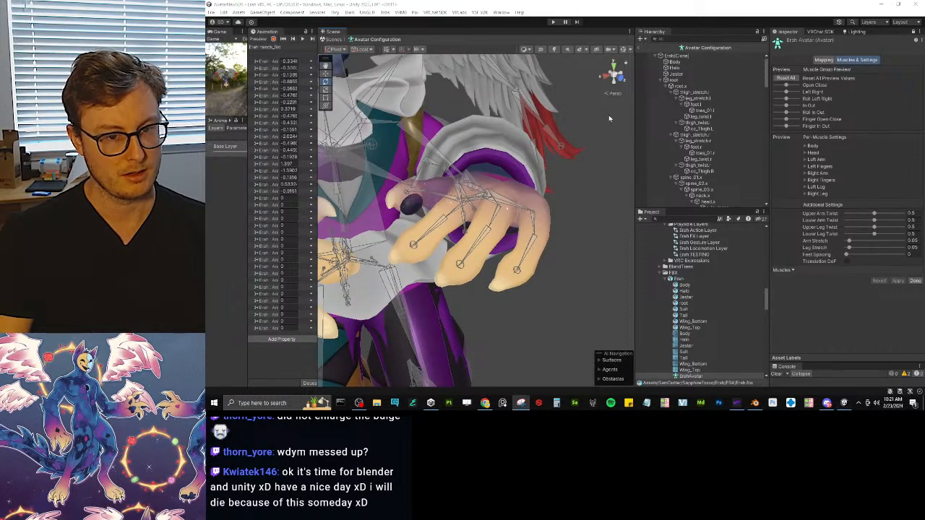
{"action": "key", "text": "super+shift+s"}
{"action": "left_click_drag", "start_coordinate": [352, 94], "coordinate": [614, 346]}
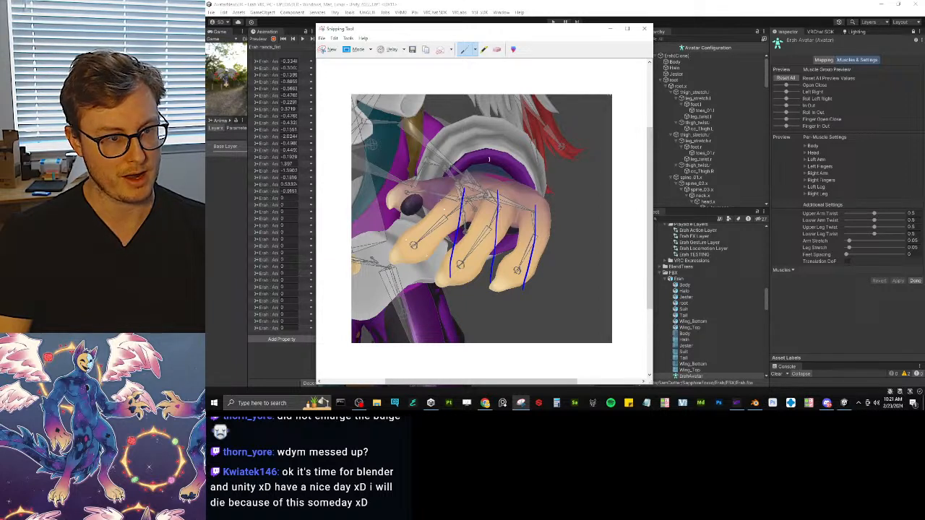
Erase the finger lines on the snip, draw and erase one diagonal line across the hand, and close the snip.
{"action": "left_click", "coordinate": [498, 49]}
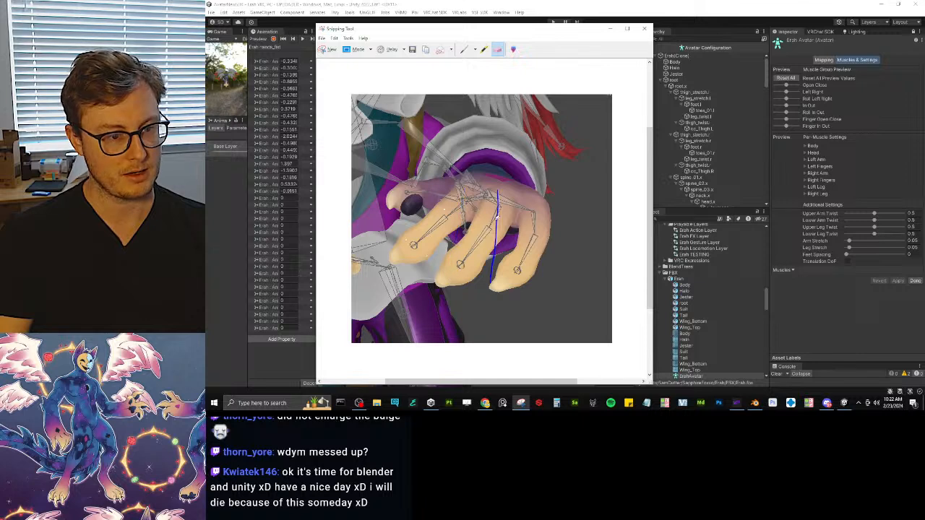
{"action": "left_click", "coordinate": [464, 49]}
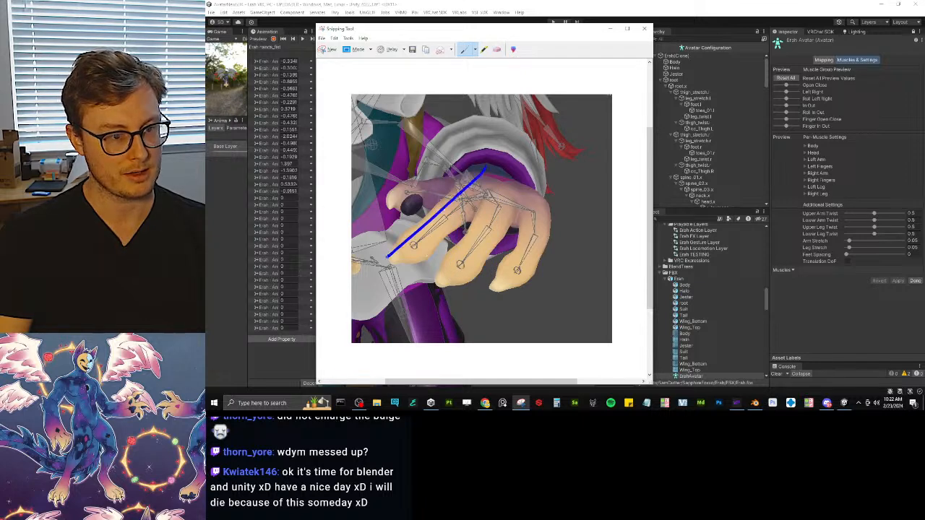
{"action": "left_click", "coordinate": [497, 49]}
{"action": "left_click", "coordinate": [452, 213]}
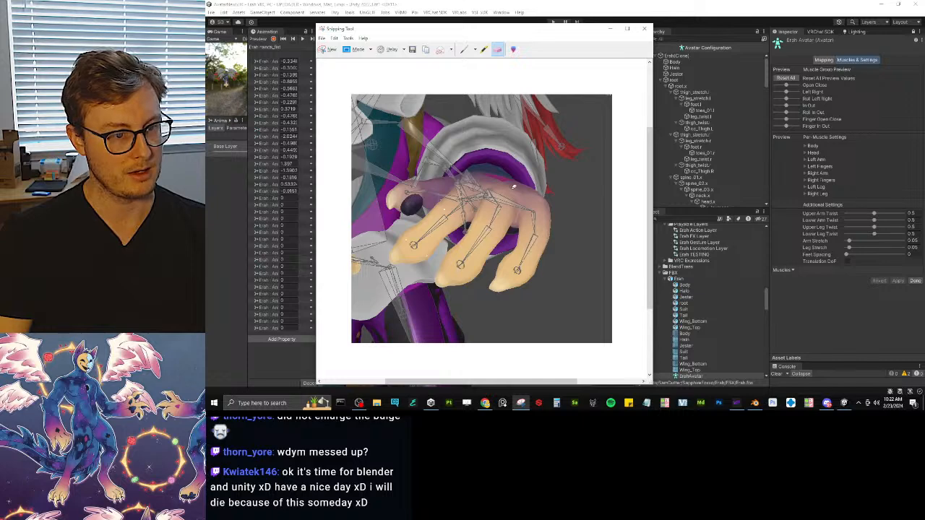
{"action": "scroll", "coordinate": [514, 190], "scroll_direction": "up", "scroll_amount": 1}
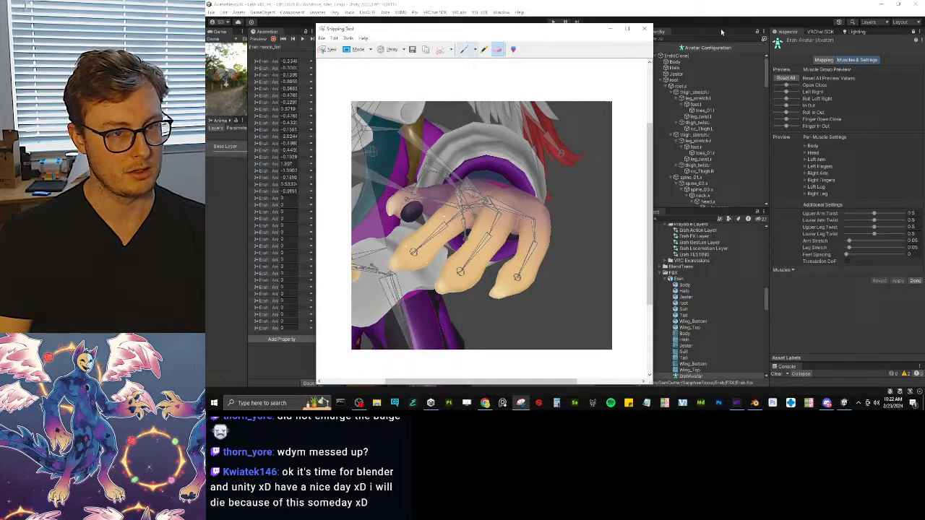
{"action": "left_click", "coordinate": [644, 29]}
Switch to Blender, select the left hand's FK control, isolate the rig in local view and enter Edit Mode.
{"action": "left_click", "coordinate": [754, 402]}
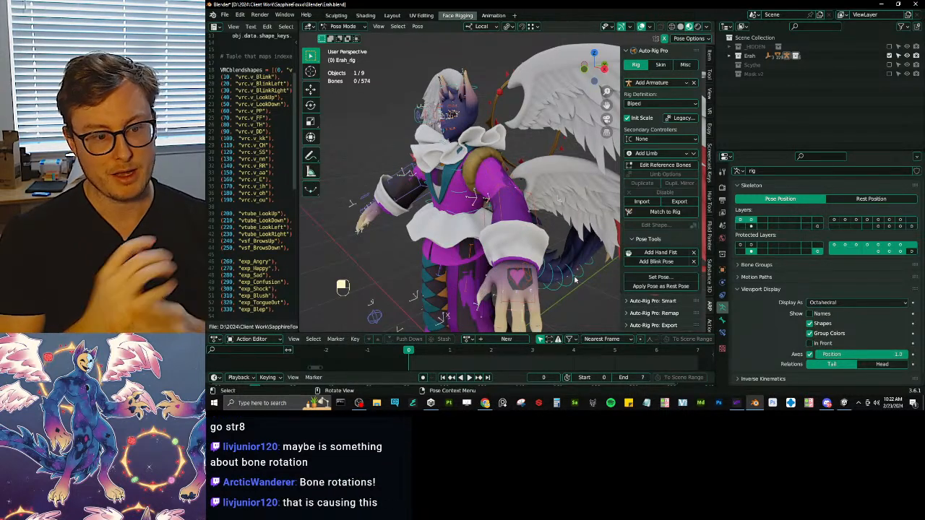
{"action": "middle_click_drag", "start_coordinate": [433, 225], "coordinate": [443, 195]}
{"action": "middle_click_drag", "start_coordinate": [442, 195], "coordinate": [433, 160], "text": "shift"}
{"action": "scroll", "coordinate": [495, 168], "scroll_direction": "up", "scroll_amount": 4}
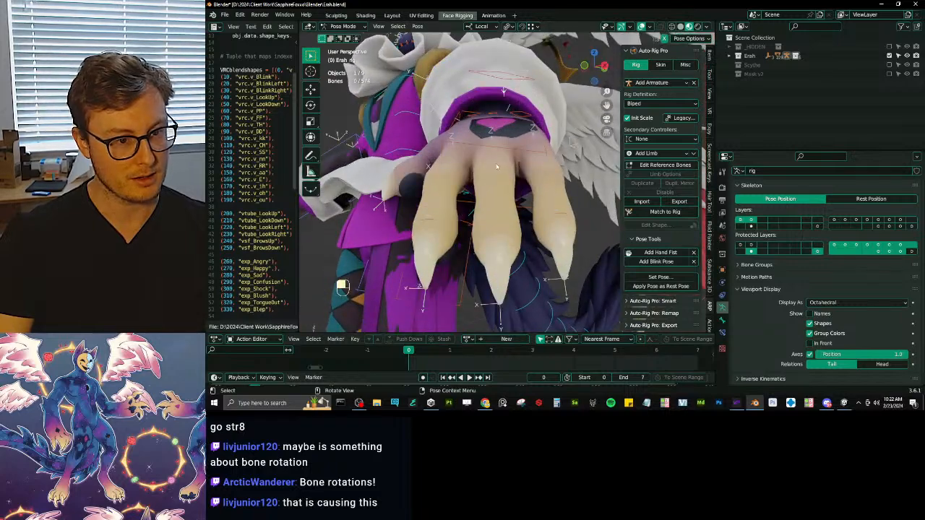
{"action": "left_click", "coordinate": [506, 152]}
{"action": "scroll", "coordinate": [507, 161], "scroll_direction": "up", "scroll_amount": 3}
{"action": "scroll", "coordinate": [507, 161], "scroll_direction": "down", "scroll_amount": 4}
{"action": "middle_click_drag", "start_coordinate": [507, 161], "coordinate": [541, 219]}
{"action": "key", "text": "/"}
{"action": "scroll", "coordinate": [527, 234], "scroll_direction": "up", "scroll_amount": 2}
{"action": "key", "text": "Tab"}
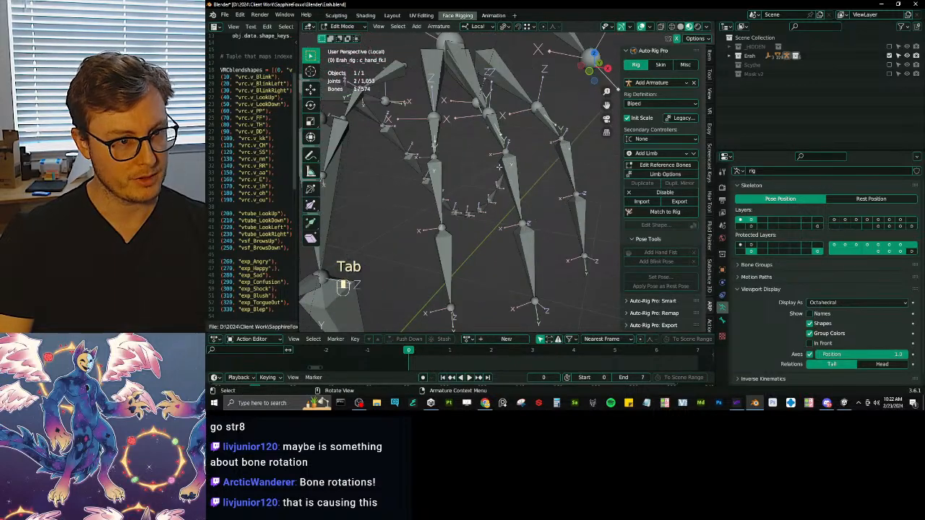
Examine the bone axes of the left hand and arm from several angles and return to Pose Mode.
{"action": "middle_click_drag", "start_coordinate": [443, 121], "coordinate": [492, 165]}
{"action": "scroll", "coordinate": [483, 135], "scroll_direction": "down", "scroll_amount": 2}
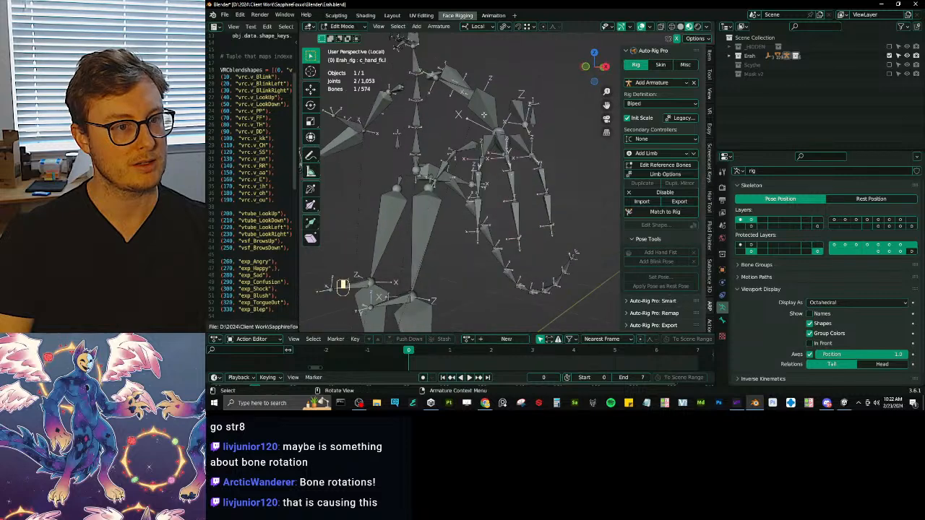
{"action": "middle_click_drag", "start_coordinate": [484, 98], "coordinate": [471, 101]}
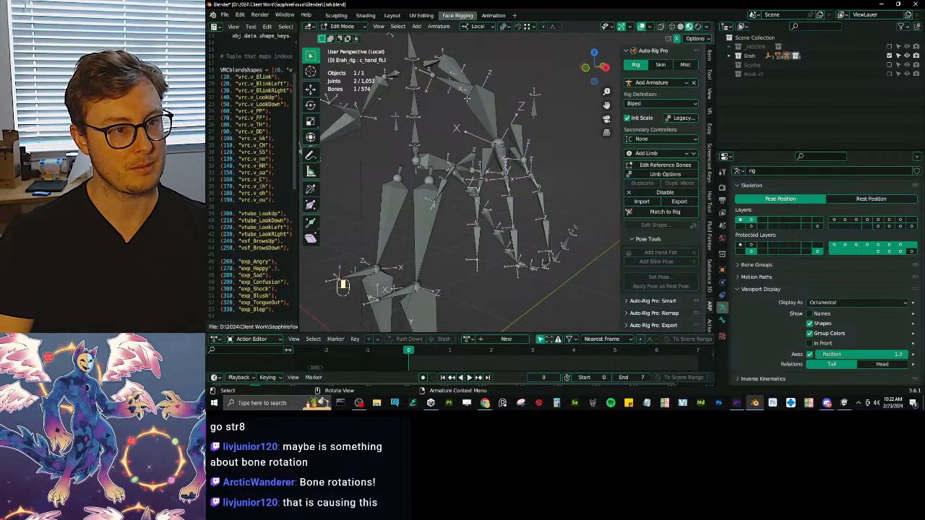
{"action": "middle_click_drag", "start_coordinate": [502, 158], "coordinate": [527, 188]}
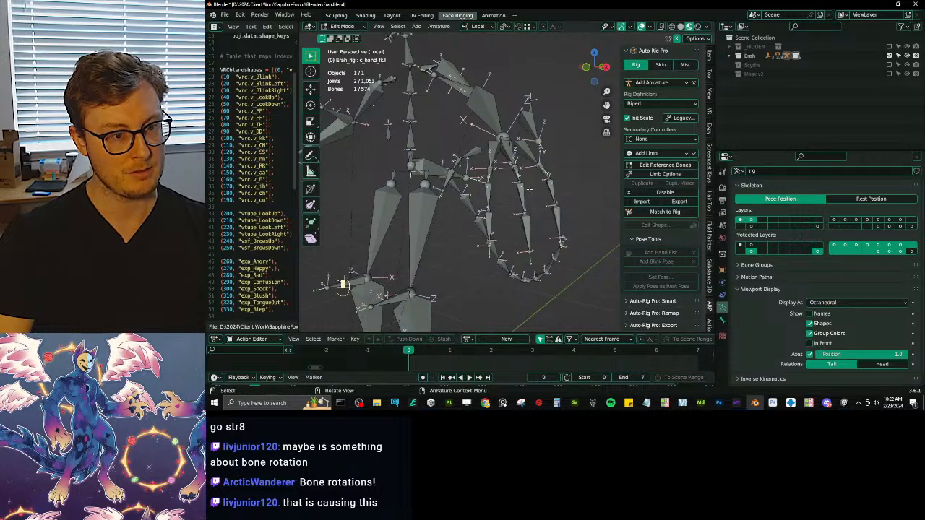
{"action": "key", "text": "Tab"}
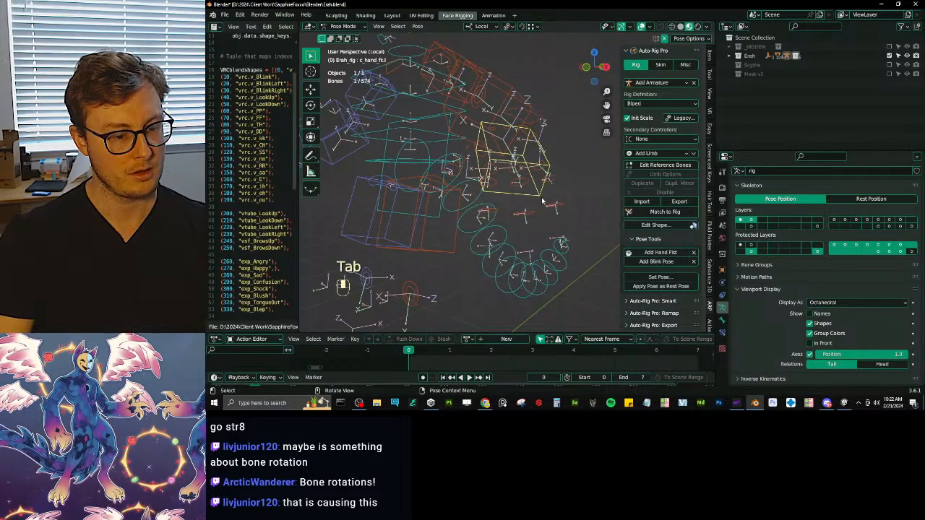
Hide the rig's bone axes, leave local view and return to Object Mode.
{"action": "left_click", "coordinate": [809, 354]}
{"action": "middle_click_drag", "start_coordinate": [527, 217], "coordinate": [601, 205]}
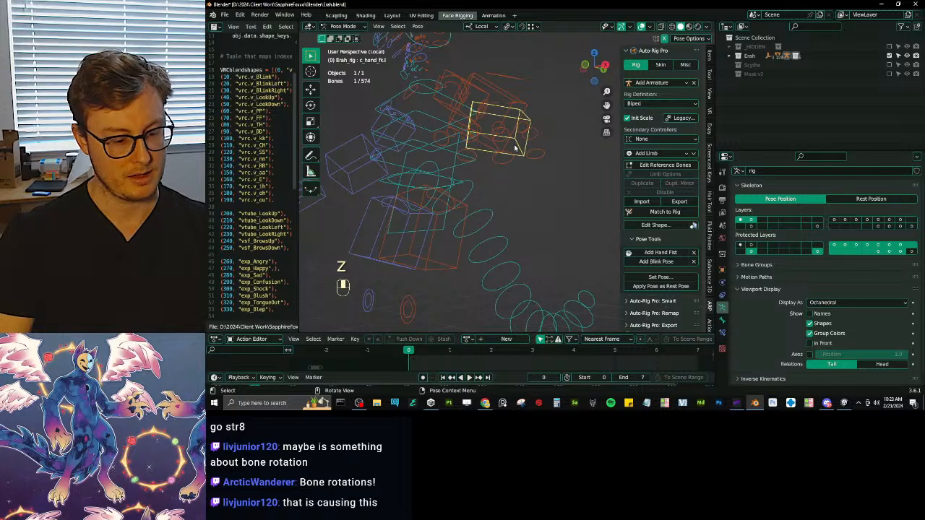
{"action": "key", "text": "slash"}
{"action": "key", "text": "ctrl+Tab"}
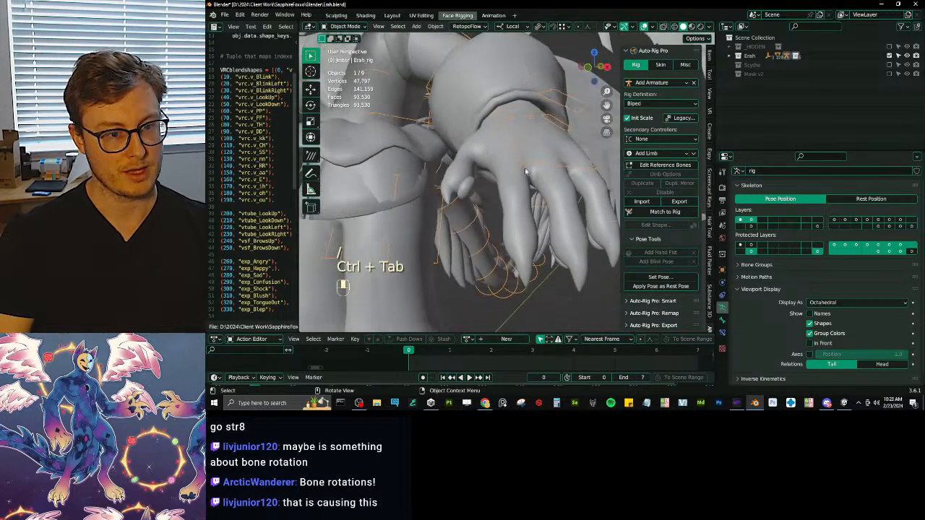
Set the rig to draw in front of the mesh and enter Pose Mode at the left hand.
{"action": "key", "text": "ctrl+Tab"}
{"action": "key", "text": "ctrl+Tab"}
{"action": "key", "text": "q"}
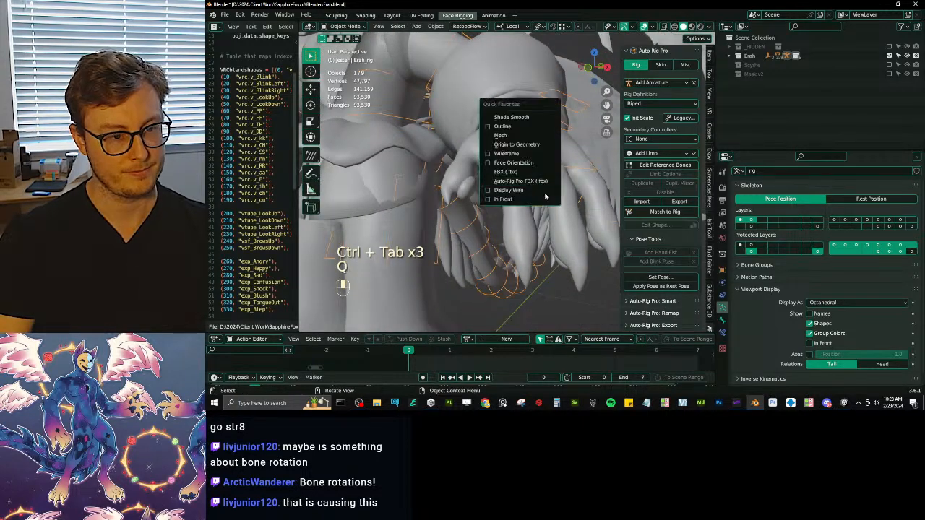
{"action": "left_click", "coordinate": [543, 201]}
{"action": "key", "text": "ctrl+Tab"}
{"action": "middle_click_drag", "start_coordinate": [524, 187], "coordinate": [531, 192]}
{"action": "middle_click_drag", "start_coordinate": [531, 193], "coordinate": [526, 204], "text": "shift"}
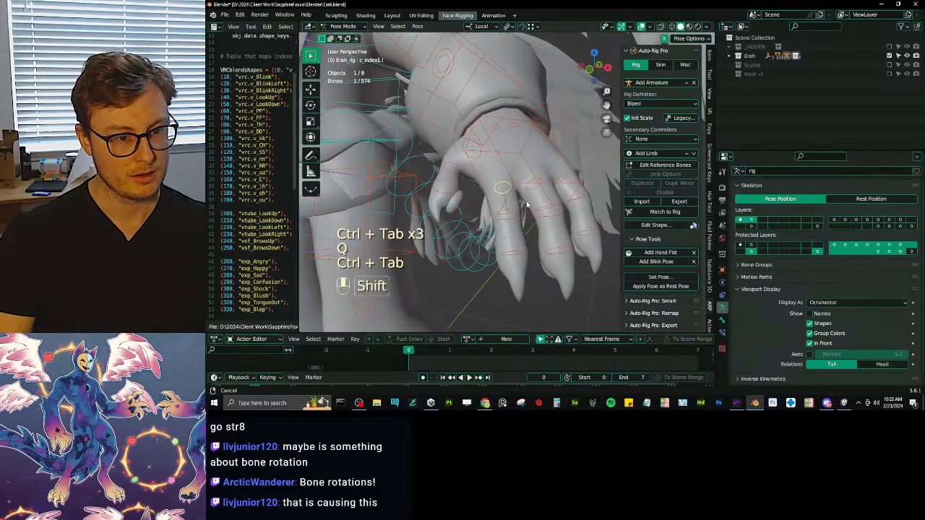
Try scaling the left index finger's control to 0.449, inspect the curled finger and clear the scale.
{"action": "key", "text": "s"}
{"action": "left_click", "coordinate": [529, 167]}
{"action": "middle_click_drag", "start_coordinate": [528, 168], "coordinate": [465, 87]}
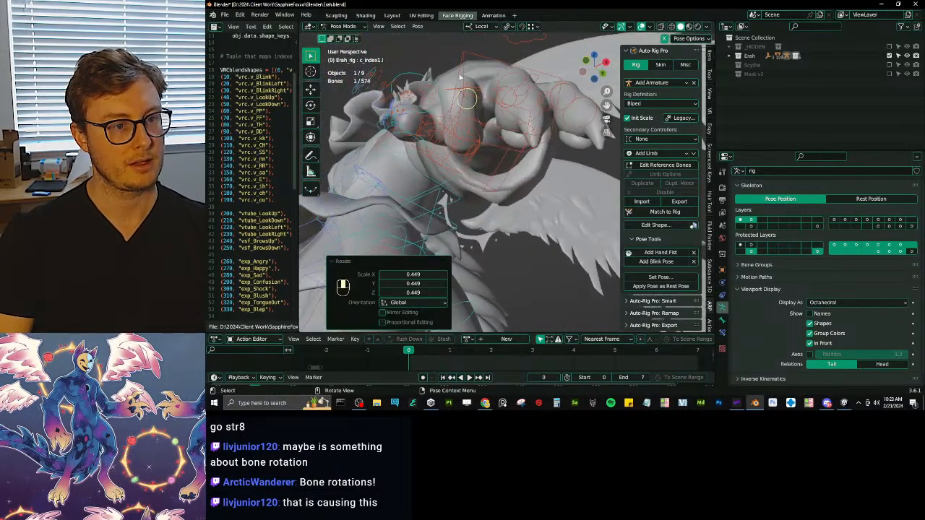
{"action": "middle_click_drag", "start_coordinate": [468, 142], "coordinate": [485, 205]}
{"action": "key", "text": "b"}
{"action": "key", "text": "b"}
{"action": "left_click_drag", "start_coordinate": [483, 169], "coordinate": [523, 203]}
{"action": "key", "text": "alt+s"}
Curl the left hand by scaling its three finger base controls to 0.454.
{"action": "key", "text": "b"}
{"action": "middle_click_drag", "start_coordinate": [512, 172], "coordinate": [531, 189]}
{"action": "key", "text": "s"}
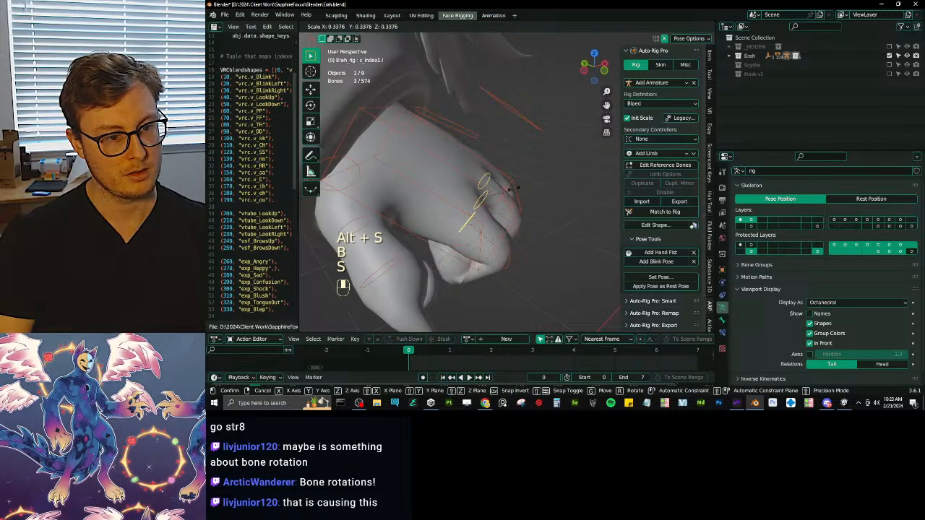
{"action": "left_click", "coordinate": [515, 225]}
{"action": "middle_click_drag", "start_coordinate": [515, 225], "coordinate": [513, 180]}
Rotate the left hand's three finger base controls by -78.9° around their local X axis.
{"action": "key", "text": "r"}
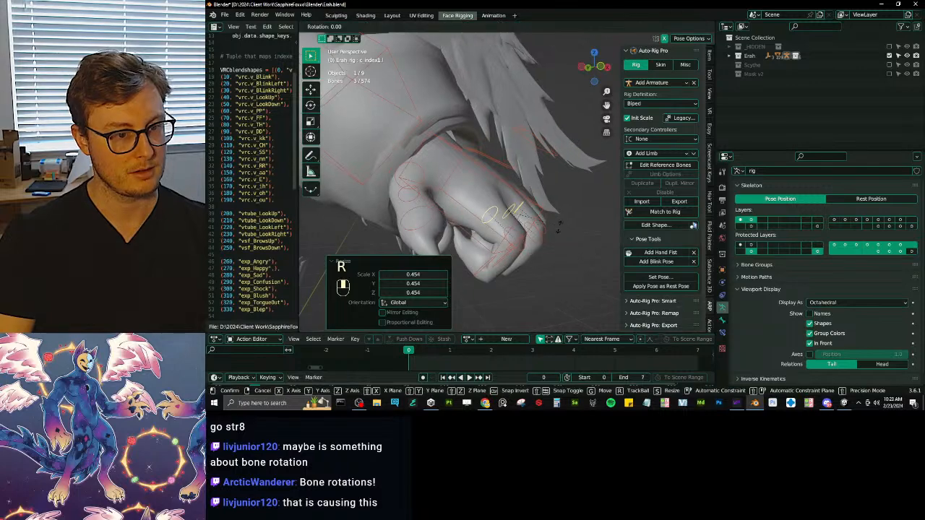
{"action": "key", "text": "x"}
{"action": "key", "text": "x"}
{"action": "left_click", "coordinate": [506, 274]}
{"action": "middle_click_drag", "start_coordinate": [506, 274], "coordinate": [474, 249]}
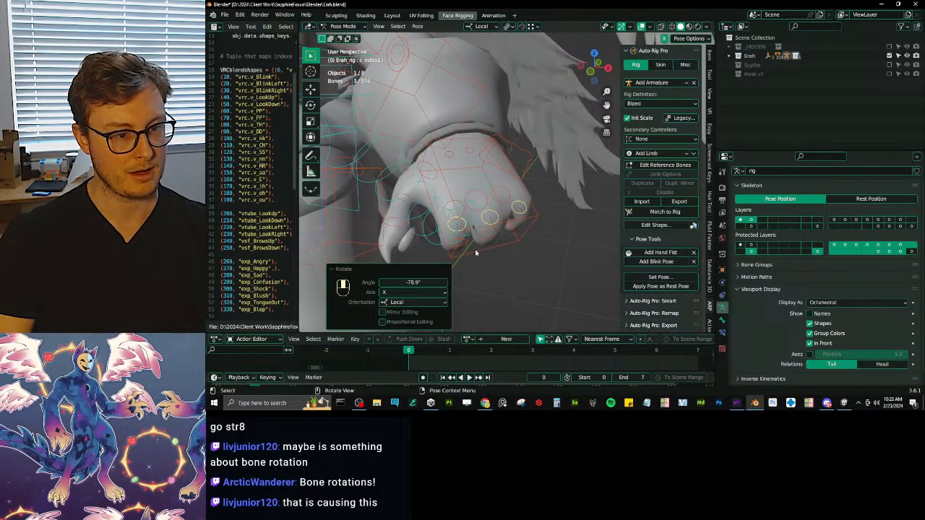
Clear the rotation, location and scale of all pose bones and return to Object Mode.
{"action": "key", "text": "a"}
{"action": "key", "text": "alt+r"}
{"action": "key", "text": "alt+g"}
{"action": "key", "text": "alt+s"}
{"action": "key", "text": "ctrl+Tab"}
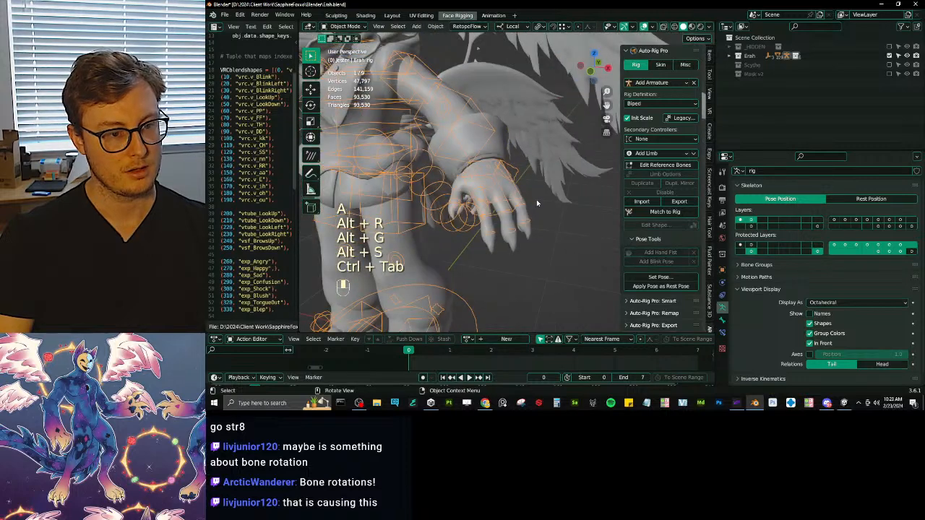
Save the file, select the rig with all its meshes, export them as an Auto-Rig Pro FBX and save again.
{"action": "key", "text": "ctrl+s"}
{"action": "key", "text": "alt+Tab"}
{"action": "key", "text": "Escape"}
{"action": "key", "text": "a"}
{"action": "key", "text": "q"}
{"action": "left_click", "coordinate": [527, 180]}
{"action": "left_click", "coordinate": [523, 176]}
{"action": "key", "text": "q"}
{"action": "left_click", "coordinate": [537, 192]}
{"action": "key", "text": "a"}
{"action": "key", "text": "q"}
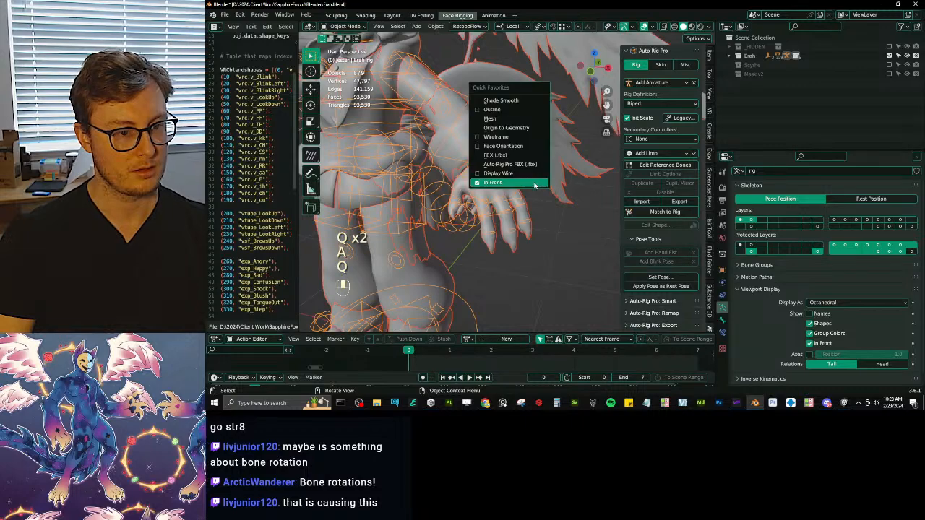
{"action": "left_click", "coordinate": [510, 164]}
{"action": "left_click", "coordinate": [768, 324]}
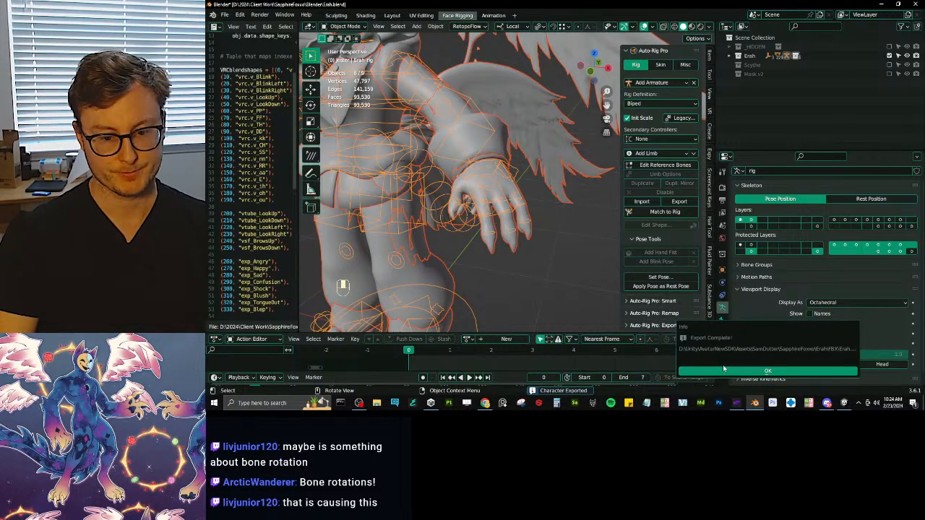
{"action": "key", "text": "ctrl+s"}
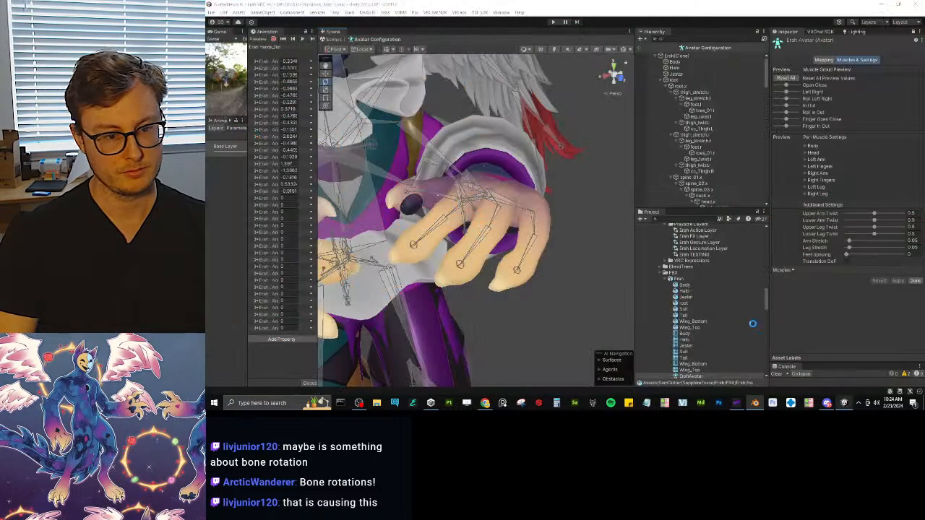
Switch to Unity, leave the avatar configuration, apply a different animation type to the Erah model and set it back to Humanoid.
{"action": "left_click", "coordinate": [844, 402]}
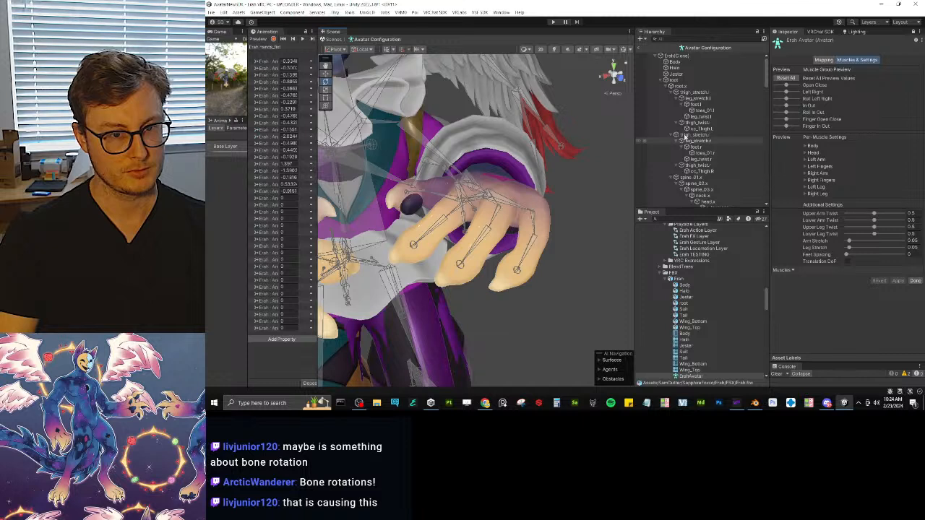
{"action": "left_click", "coordinate": [640, 48]}
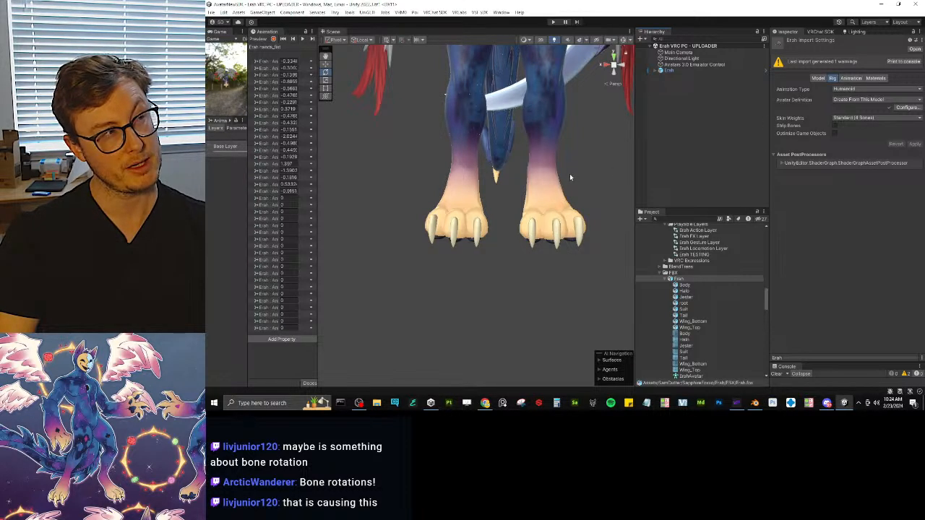
{"action": "left_click", "coordinate": [860, 88]}
{"action": "left_click", "coordinate": [852, 114]}
{"action": "left_click", "coordinate": [914, 142]}
{"action": "left_click", "coordinate": [864, 89]}
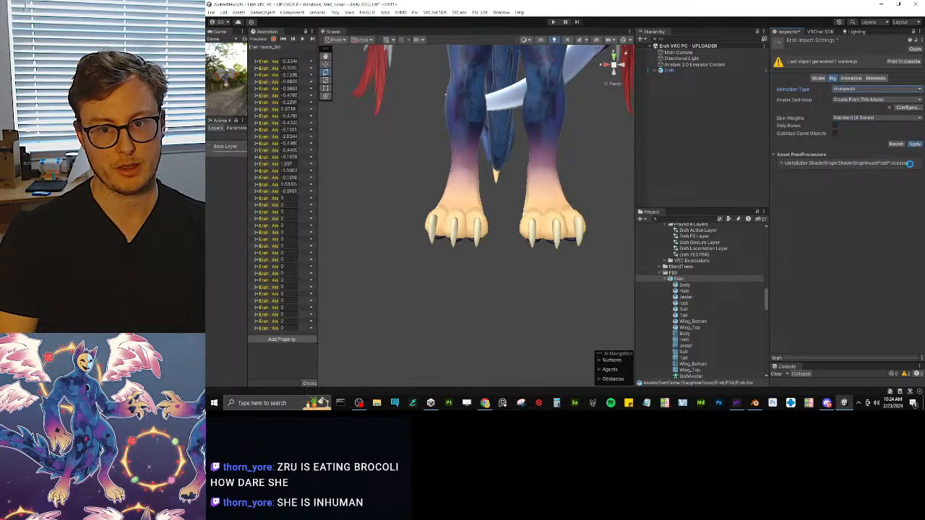
Configure the avatar's bone mapping with root.x as Hips and no bone assigned to Jaw.
{"action": "left_click", "coordinate": [907, 107]}
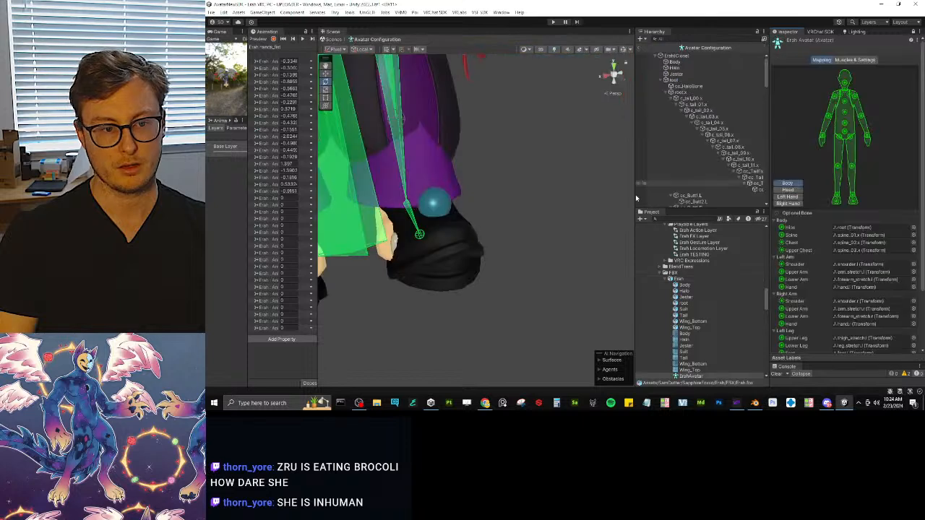
{"action": "scroll", "coordinate": [840, 182], "scroll_direction": "down", "scroll_amount": 3}
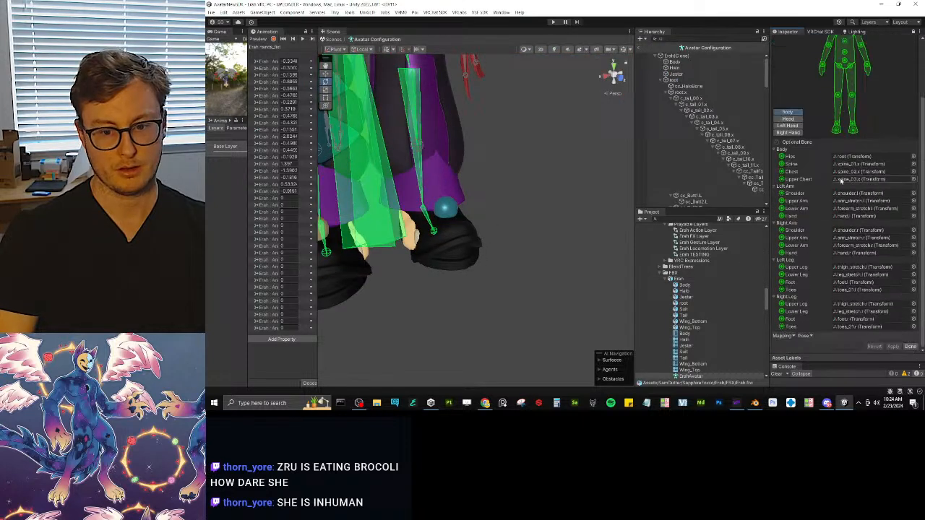
{"action": "left_click", "coordinate": [679, 92]}
{"action": "left_click", "coordinate": [865, 158]}
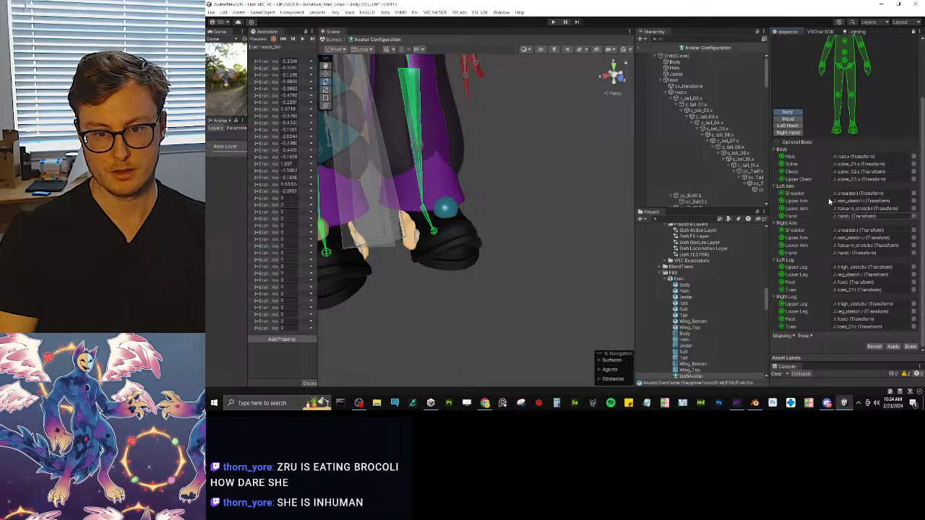
{"action": "left_click", "coordinate": [788, 119]}
{"action": "left_click", "coordinate": [864, 187]}
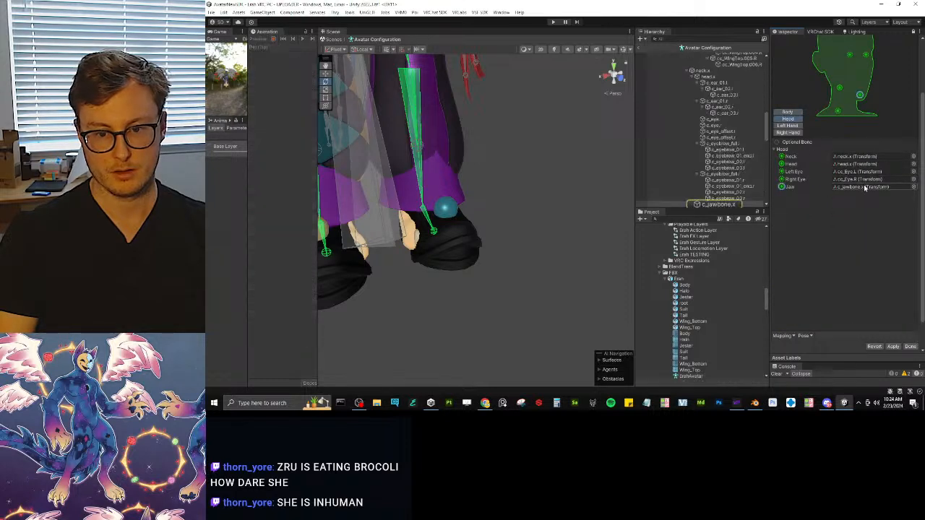
{"action": "key", "text": "Delete"}
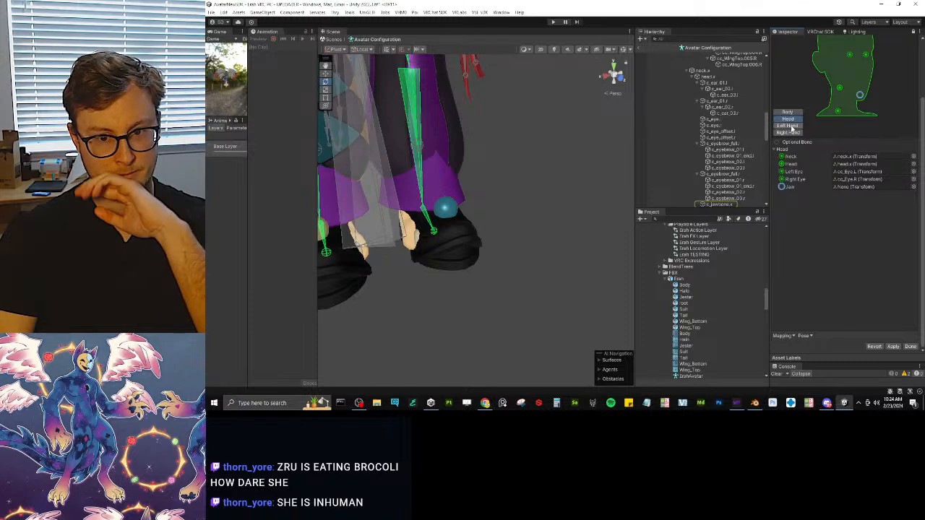
Review the left hand's finger mapping and the muscle preview pose, and finish the avatar configuration.
{"action": "left_click", "coordinate": [787, 125]}
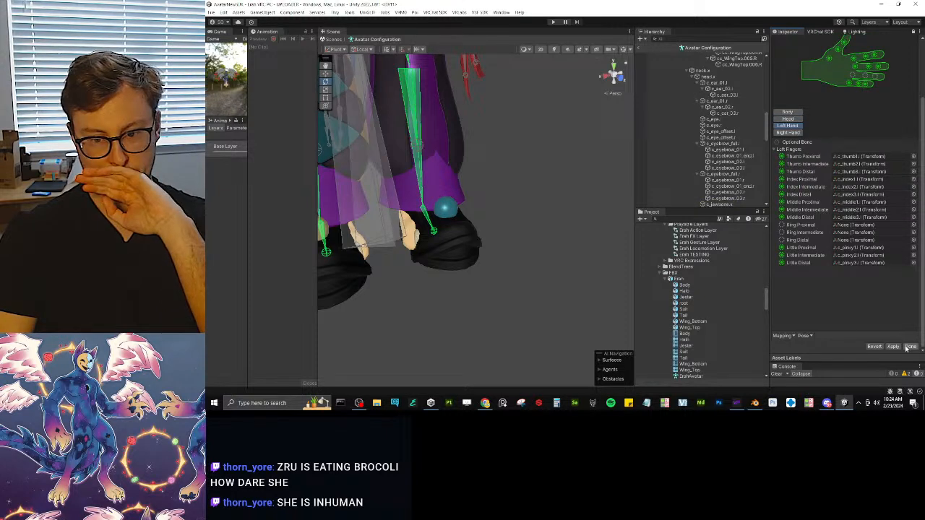
{"action": "scroll", "coordinate": [860, 275], "scroll_direction": "up", "scroll_amount": 3}
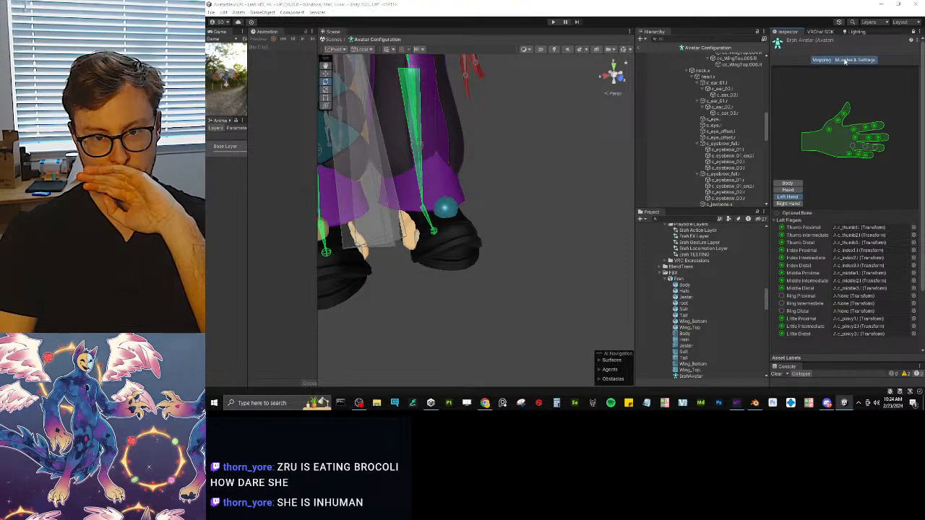
{"action": "left_click", "coordinate": [844, 61]}
{"action": "left_click", "coordinate": [585, 217]}
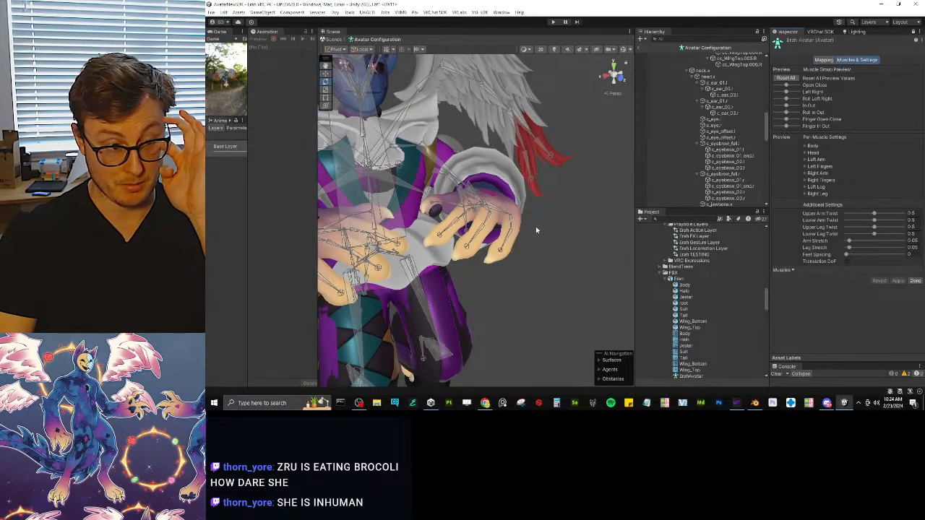
{"action": "scroll", "coordinate": [533, 226], "scroll_direction": "down", "scroll_amount": 1}
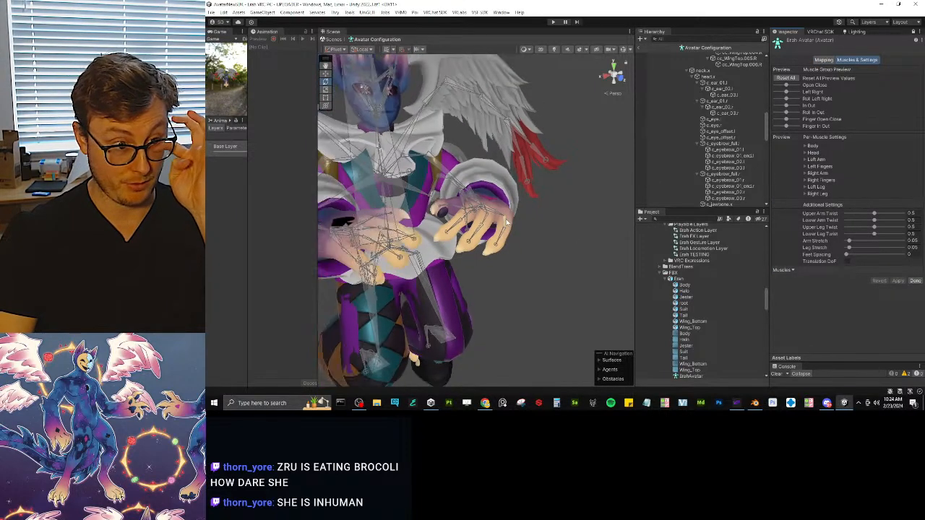
{"action": "left_click", "coordinate": [915, 281]}
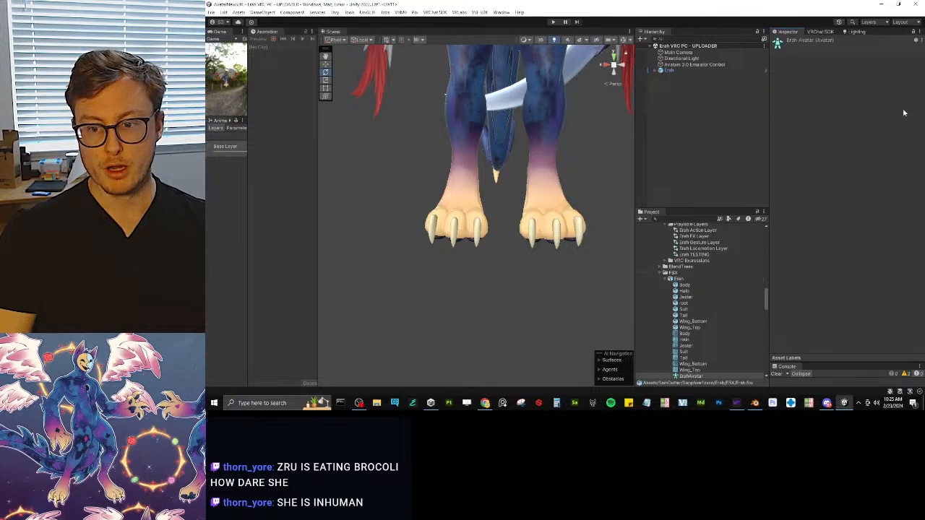
Reopen the avatar configuration, reset the pose, sample the bind pose, enforce the T-pose and apply the changes.
{"action": "left_click", "coordinate": [904, 107]}
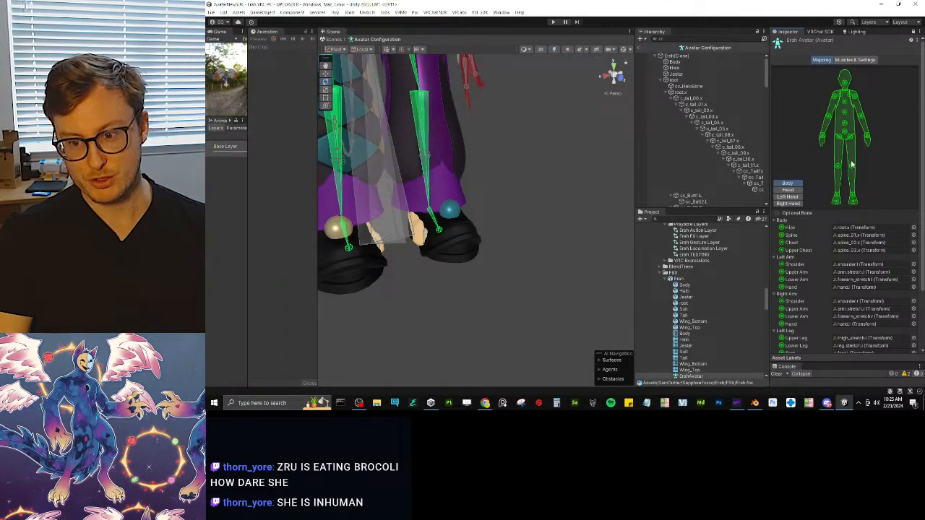
{"action": "scroll", "coordinate": [852, 165], "scroll_direction": "down", "scroll_amount": 3}
{"action": "left_click", "coordinate": [805, 336]}
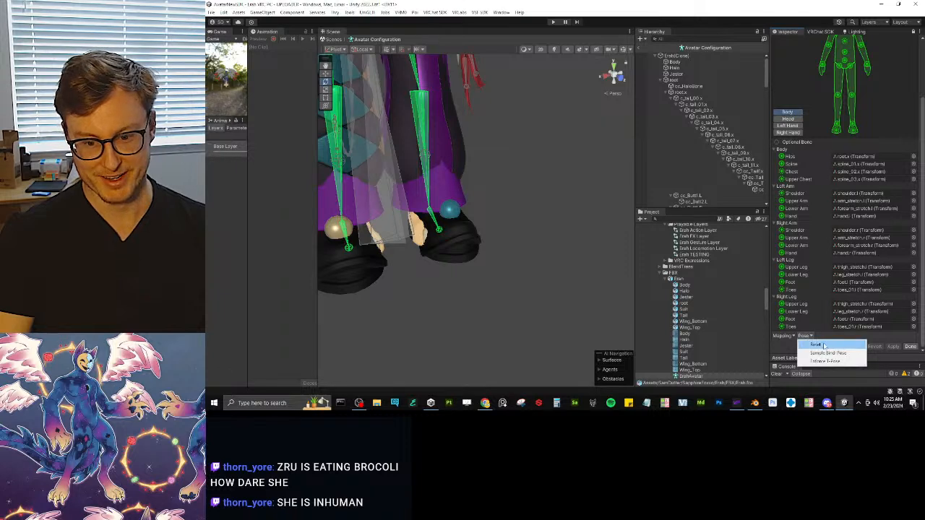
{"action": "left_click", "coordinate": [824, 346]}
{"action": "left_click", "coordinate": [805, 336]}
{"action": "left_click", "coordinate": [827, 361]}
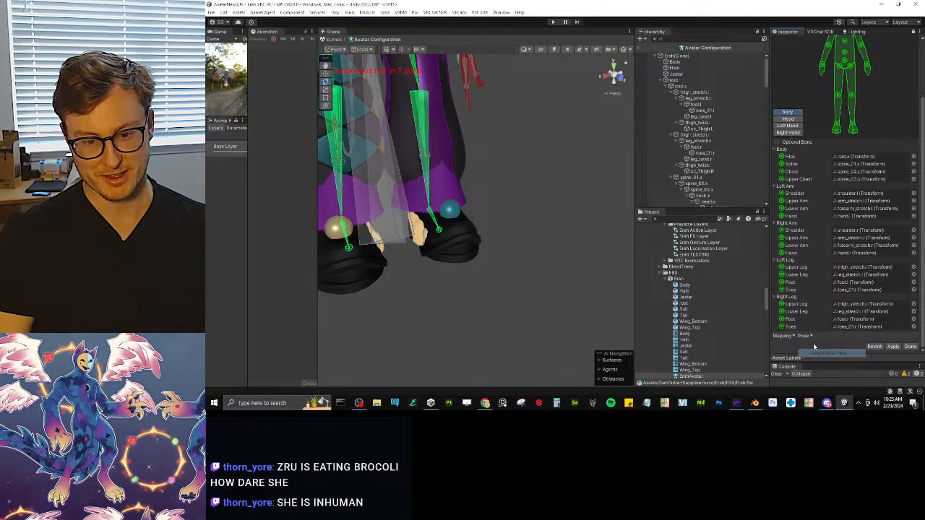
{"action": "left_click", "coordinate": [810, 337]}
{"action": "left_click", "coordinate": [827, 361]}
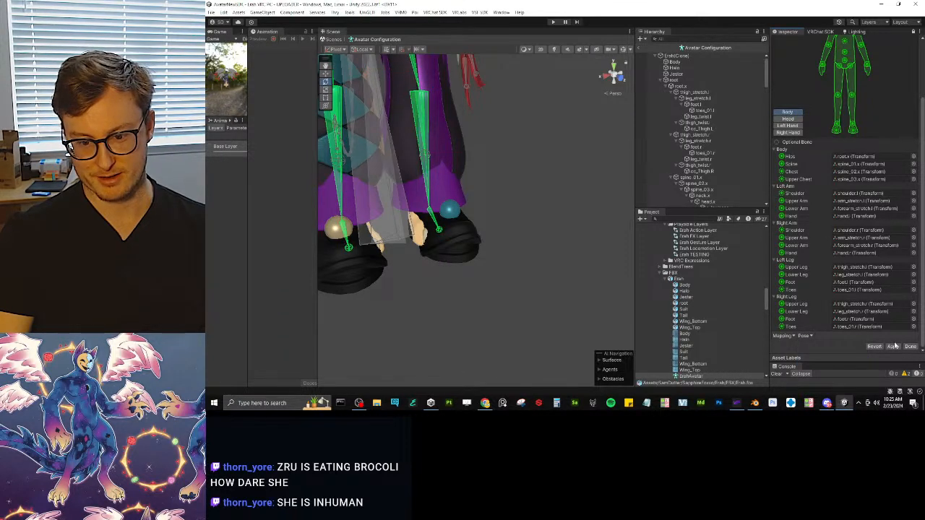
{"action": "left_click", "coordinate": [892, 347]}
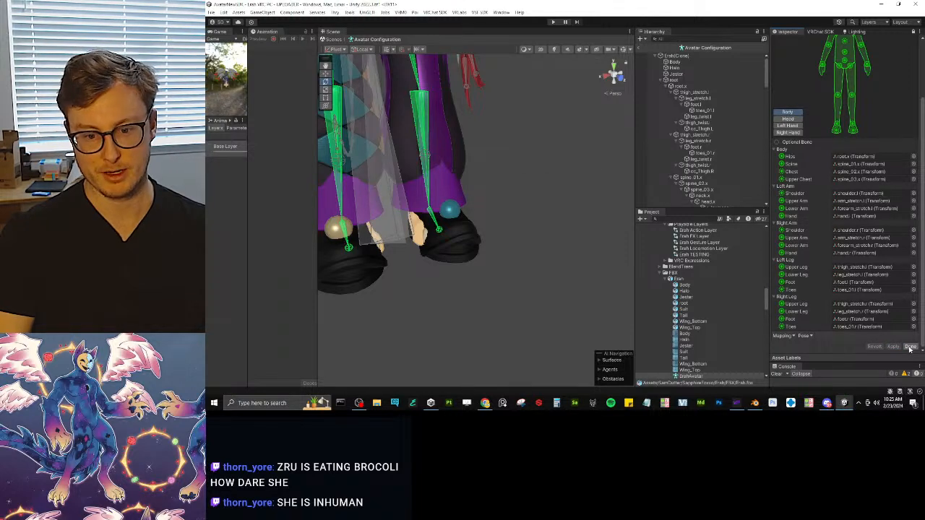
Open the muscle settings, test the rotation of the left hand's middle finger base bone and undo it.
{"action": "scroll", "coordinate": [827, 137], "scroll_direction": "up", "scroll_amount": 3}
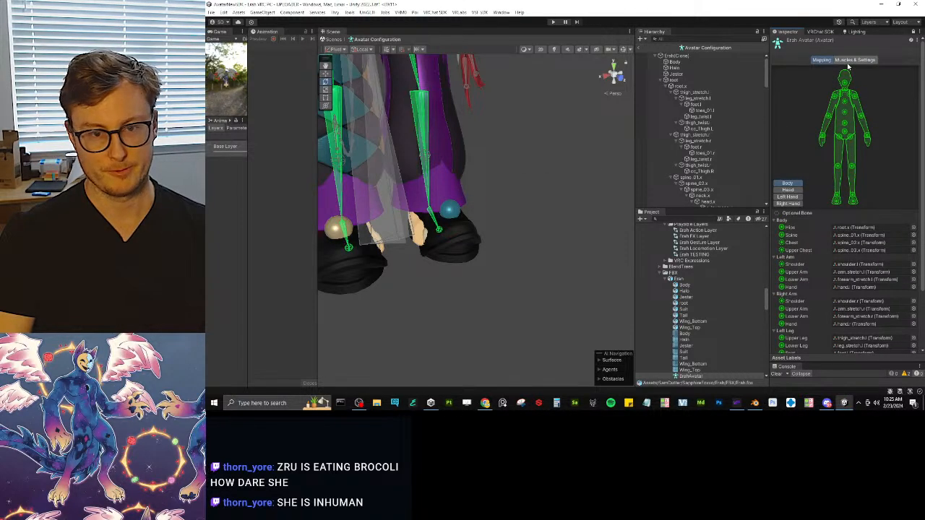
{"action": "left_click", "coordinate": [854, 60]}
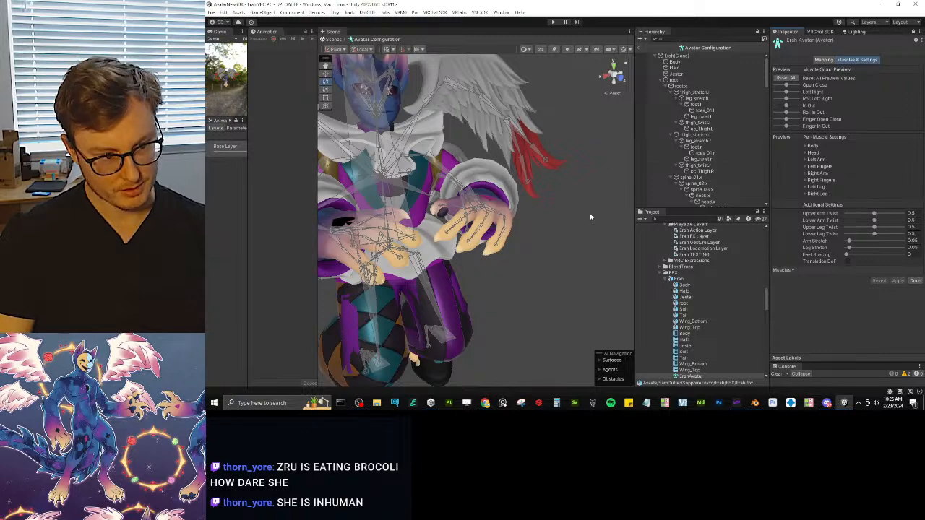
{"action": "scroll", "coordinate": [510, 289], "scroll_direction": "up", "scroll_amount": 7}
{"action": "left_click_drag", "start_coordinate": [521, 205], "coordinate": [564, 259], "text": "alt"}
{"action": "left_click", "coordinate": [515, 236]}
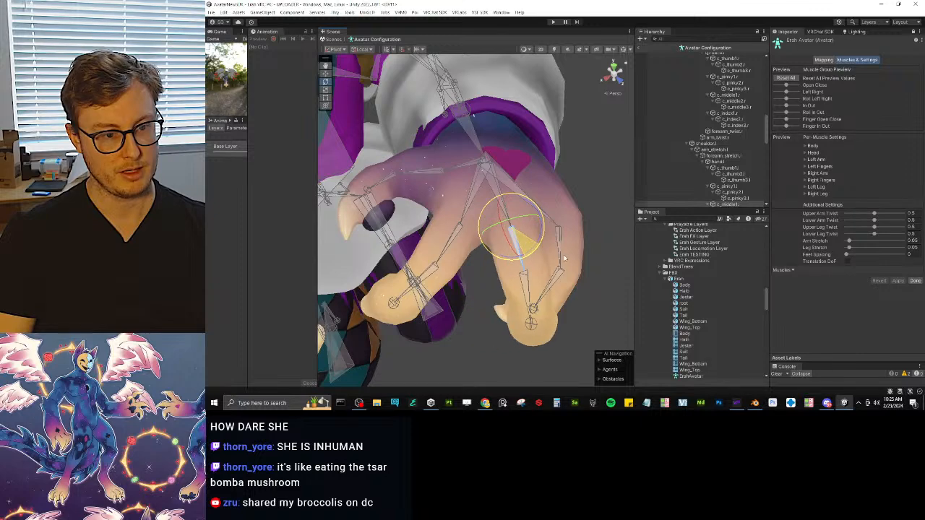
{"action": "key", "text": "ctrl+z"}
Examine the left hand's curled fingers from below and expand the Left Arm per-muscle settings.
{"action": "scroll", "coordinate": [710, 157], "scroll_direction": "down", "scroll_amount": 3}
{"action": "scroll", "coordinate": [711, 158], "scroll_direction": "down", "scroll_amount": 2}
{"action": "left_click_drag", "start_coordinate": [560, 217], "coordinate": [558, 97], "text": "alt"}
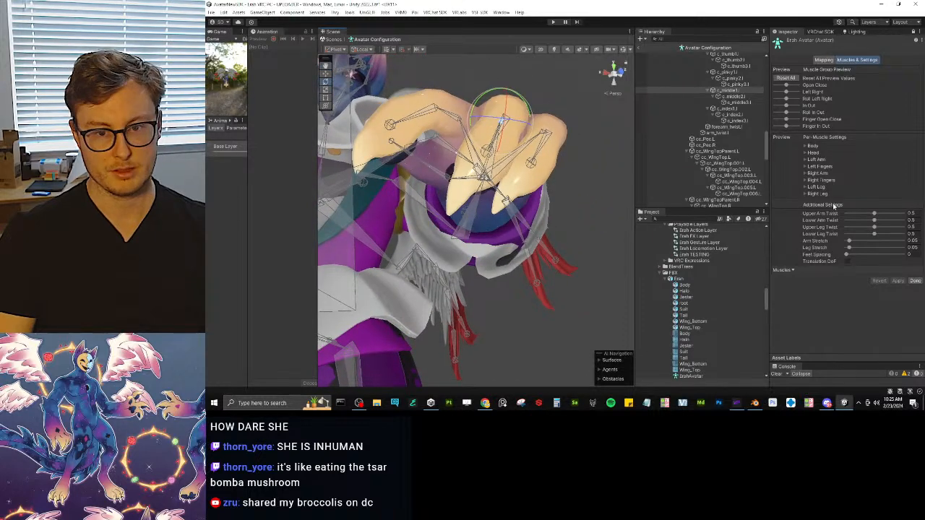
{"action": "left_click", "coordinate": [804, 160]}
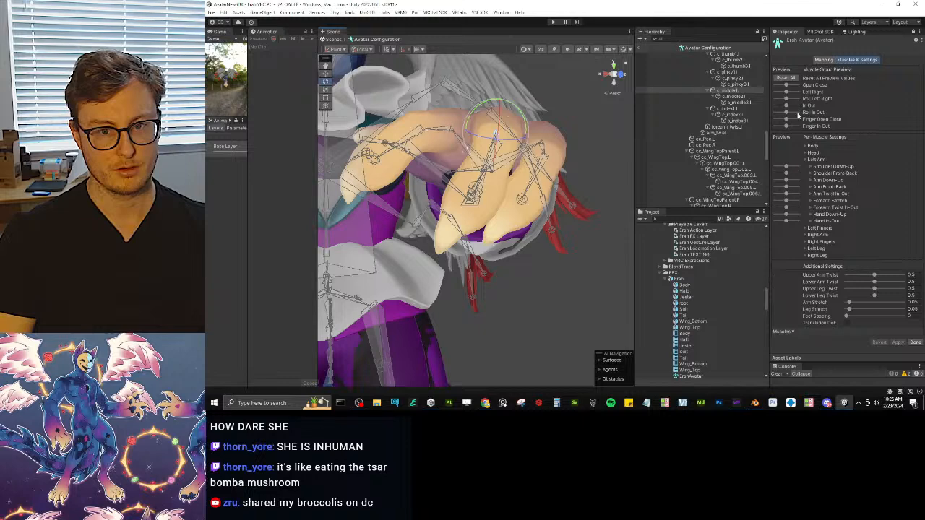
Reset all muscle preview values and inspect the left hand's curled fingers from below and above.
{"action": "left_click", "coordinate": [792, 78]}
{"action": "mouse_move", "coordinate": [507, 170]}
{"action": "left_mouse_down", "text": "alt"}
{"action": "mouse_move", "coordinate": [512, 161]}
{"action": "mouse_move", "coordinate": [514, 237]}
{"action": "mouse_move", "coordinate": [535, 236]}
{"action": "mouse_move", "coordinate": [546, 232]}
{"action": "mouse_move", "coordinate": [533, 236]}
{"action": "mouse_move", "coordinate": [522, 178]}
{"action": "left_mouse_up", "text": "alt"}
{"action": "left_click", "coordinate": [793, 79]}
{"action": "left_click_drag", "start_coordinate": [500, 220], "coordinate": [466, 249], "text": "alt"}
{"action": "left_click", "coordinate": [791, 78]}
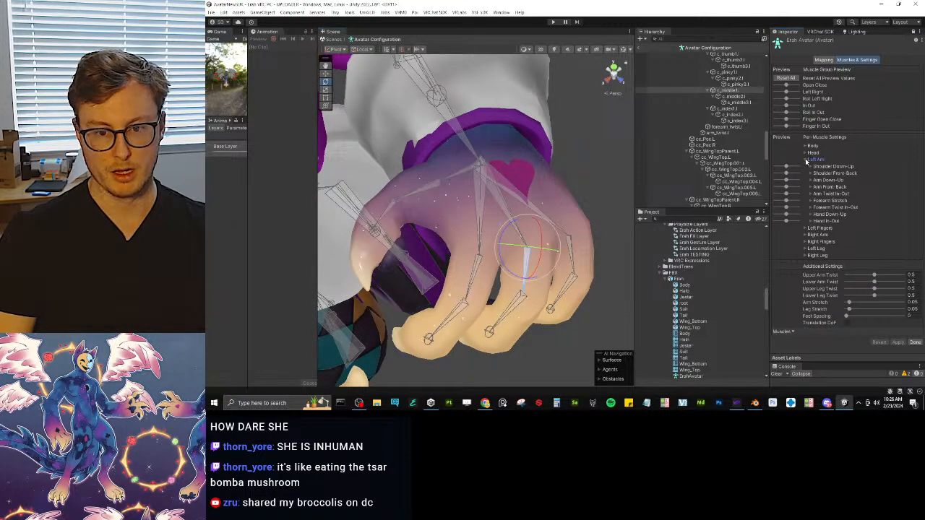
Collapse the Left Arm per-muscle settings and expand the Left Fingers ones.
{"action": "left_click", "coordinate": [805, 160]}
{"action": "left_click", "coordinate": [805, 167]}
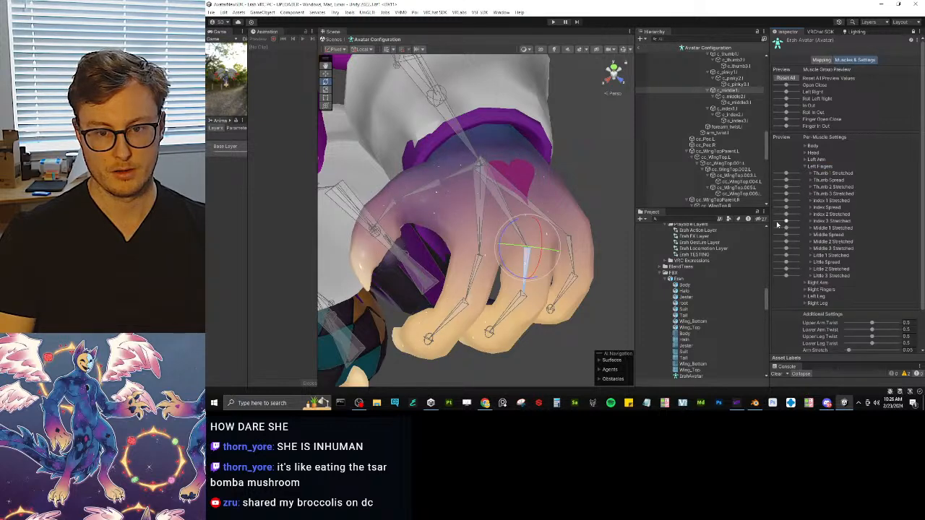
{"action": "left_click_drag", "start_coordinate": [587, 217], "coordinate": [593, 263], "text": "alt"}
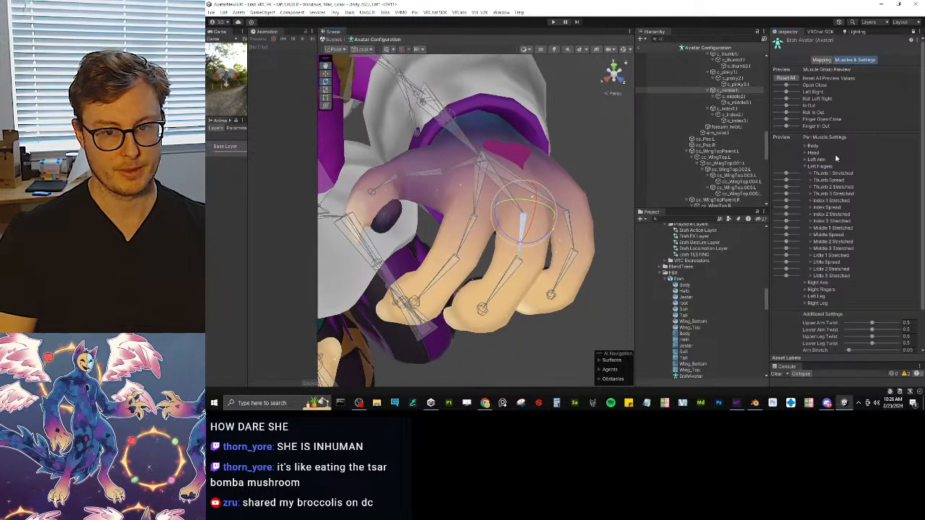
Preview the left index finger's base rotation with Index 1 Stretched, examine the joint up close, and finish the avatar configuration.
{"action": "left_click", "coordinate": [810, 202]}
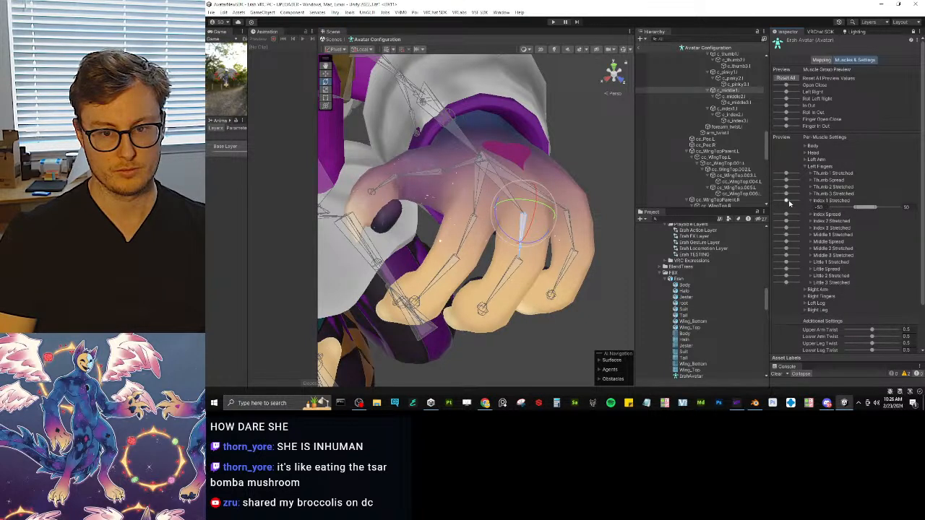
{"action": "mouse_move", "coordinate": [798, 205]}
{"action": "left_mouse_down"}
{"action": "mouse_move", "coordinate": [776, 204]}
{"action": "mouse_move", "coordinate": [790, 205]}
{"action": "left_mouse_up"}
{"action": "left_click_drag", "start_coordinate": [491, 282], "coordinate": [516, 241], "text": "alt"}
{"action": "scroll", "coordinate": [448, 214], "scroll_direction": "up", "scroll_amount": 5}
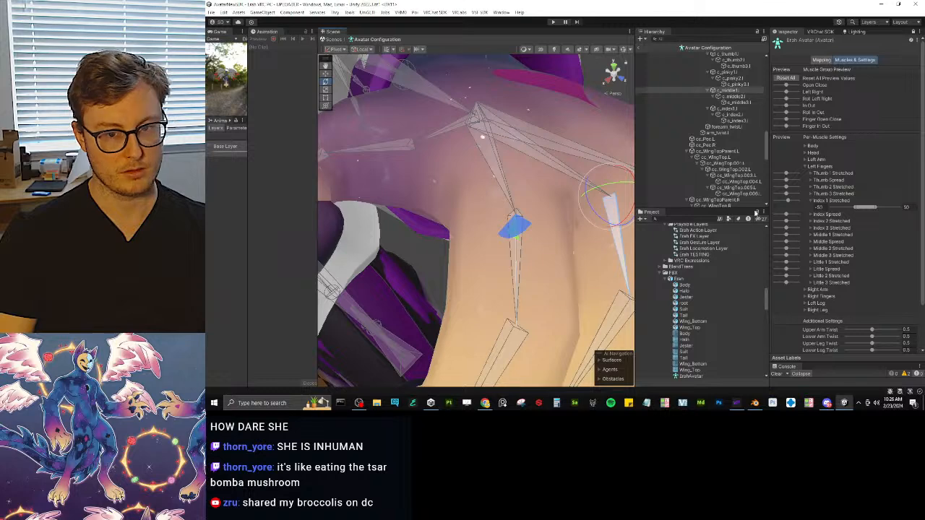
{"action": "mouse_move", "coordinate": [790, 204]}
{"action": "left_mouse_down"}
{"action": "mouse_move", "coordinate": [773, 202]}
{"action": "mouse_move", "coordinate": [797, 202]}
{"action": "mouse_move", "coordinate": [771, 206]}
{"action": "mouse_move", "coordinate": [793, 203]}
{"action": "mouse_move", "coordinate": [782, 203]}
{"action": "left_mouse_up"}
{"action": "scroll", "coordinate": [916, 260], "scroll_direction": "down", "scroll_amount": 2}
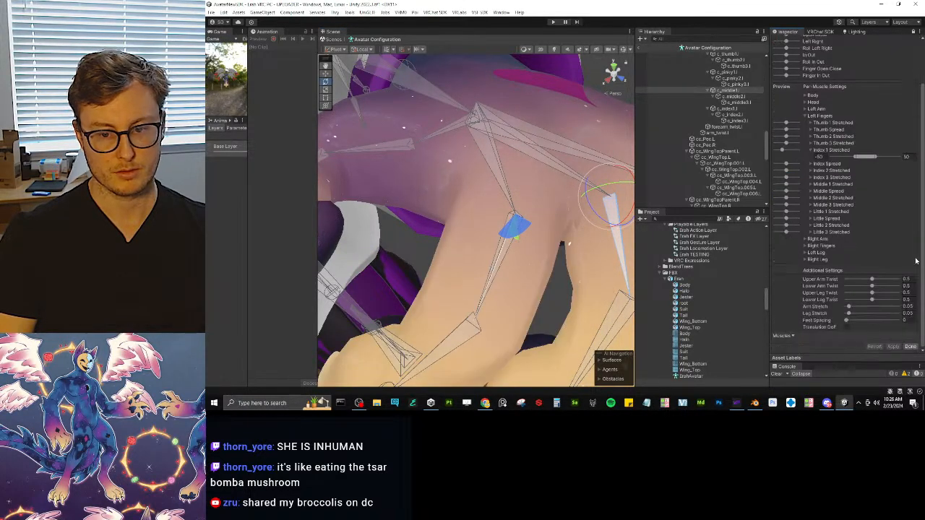
{"action": "left_click", "coordinate": [909, 347]}
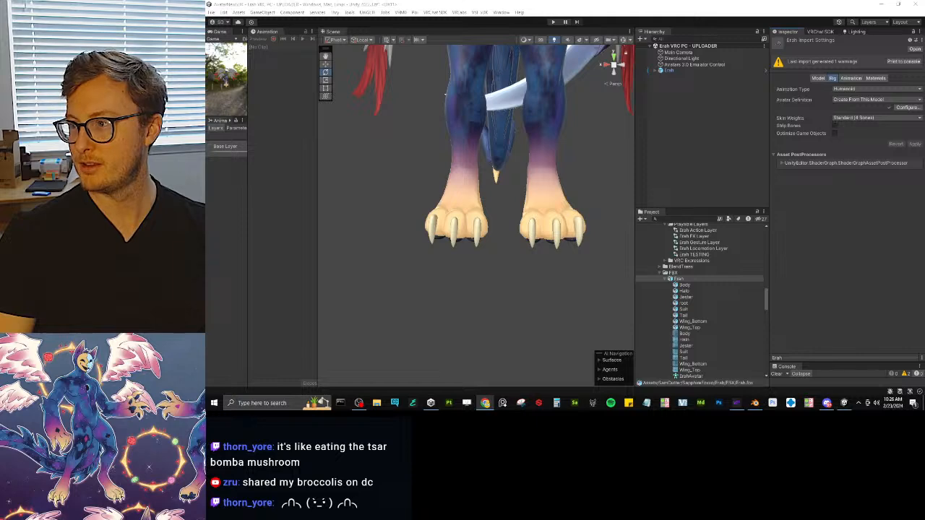
View and close the shared photo in the browser, and collapse the Erah model's contents and Asset PostProcessors in Unity.
{"action": "left_click", "coordinate": [485, 402]}
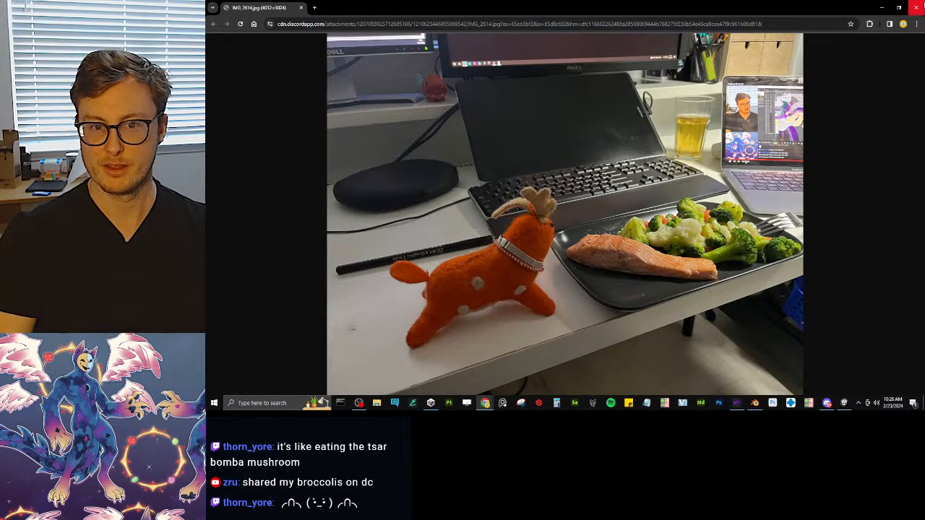
{"action": "left_click", "coordinate": [916, 6]}
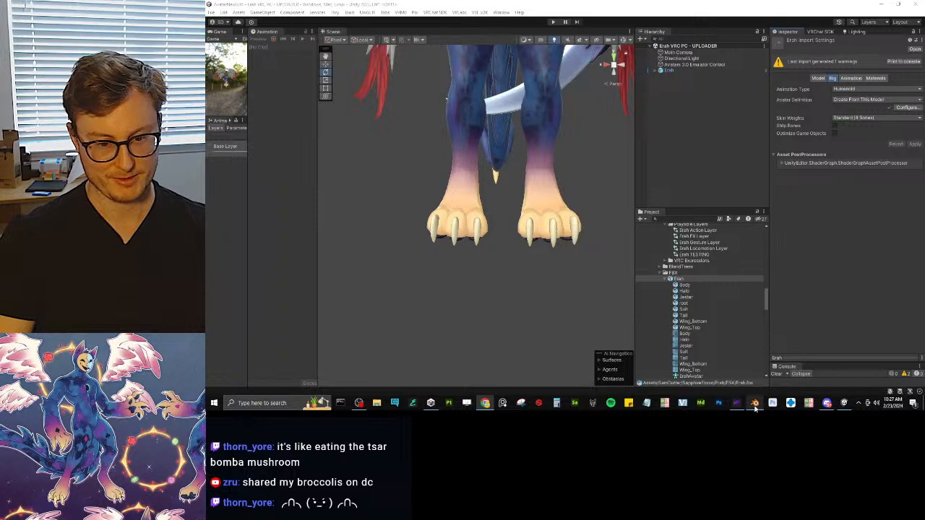
{"action": "left_click", "coordinate": [665, 279]}
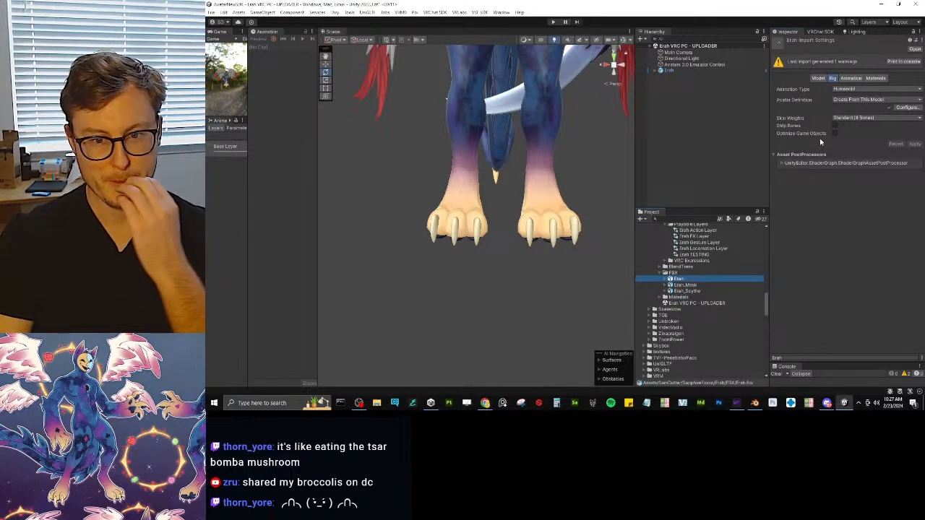
{"action": "left_click", "coordinate": [797, 155]}
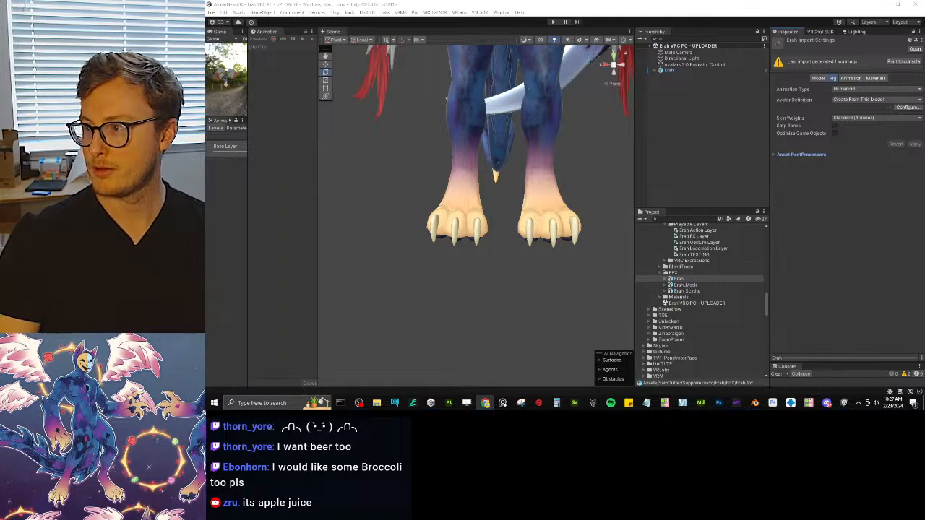
Bring up the Unity forum thread "finger bones not rotating correctly with humanoid" and read its replies for a fix.
{"action": "left_click_drag", "start_coordinate": [207, 5], "coordinate": [383, 1]}
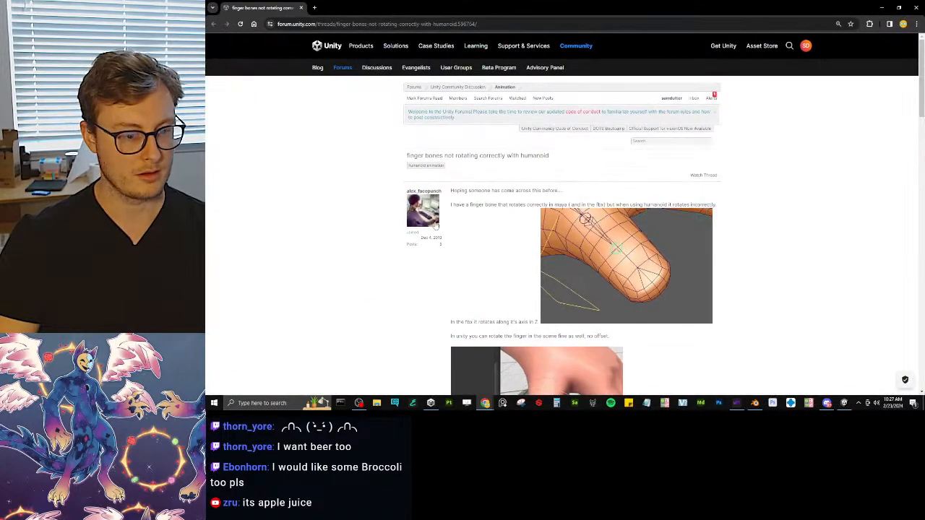
{"action": "scroll", "coordinate": [377, 224], "scroll_direction": "down", "scroll_amount": 4}
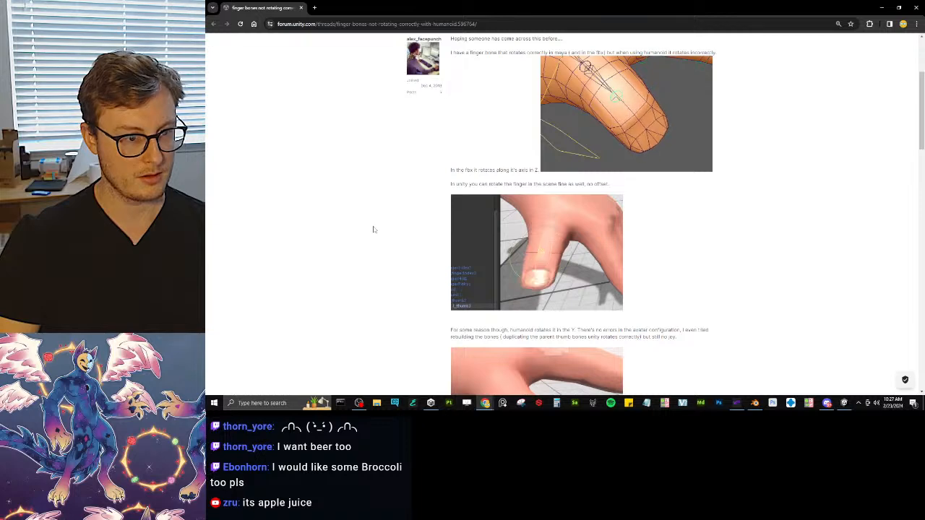
{"action": "scroll", "coordinate": [372, 229], "scroll_direction": "down", "scroll_amount": 5}
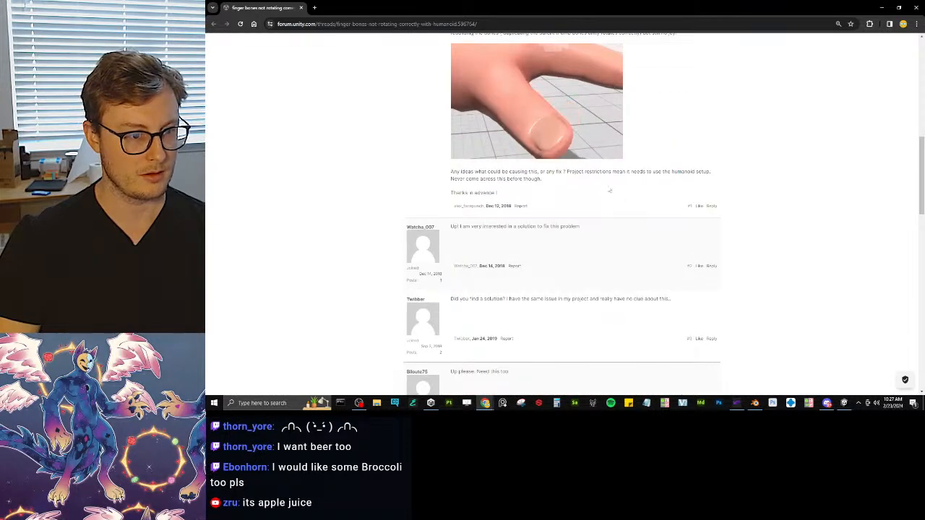
{"action": "scroll", "coordinate": [474, 254], "scroll_direction": "down", "scroll_amount": 2}
{"action": "scroll", "coordinate": [472, 259], "scroll_direction": "down", "scroll_amount": 2}
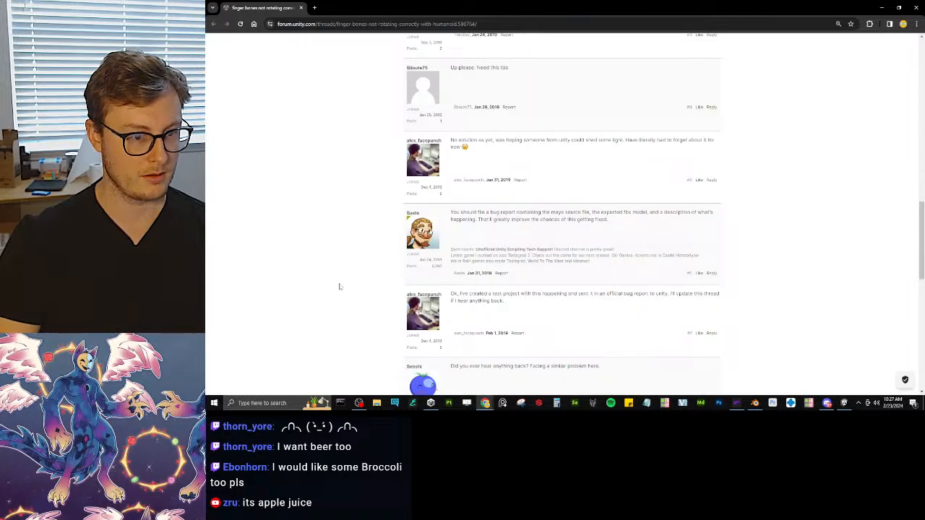
{"action": "scroll", "coordinate": [347, 292], "scroll_direction": "down", "scroll_amount": 1}
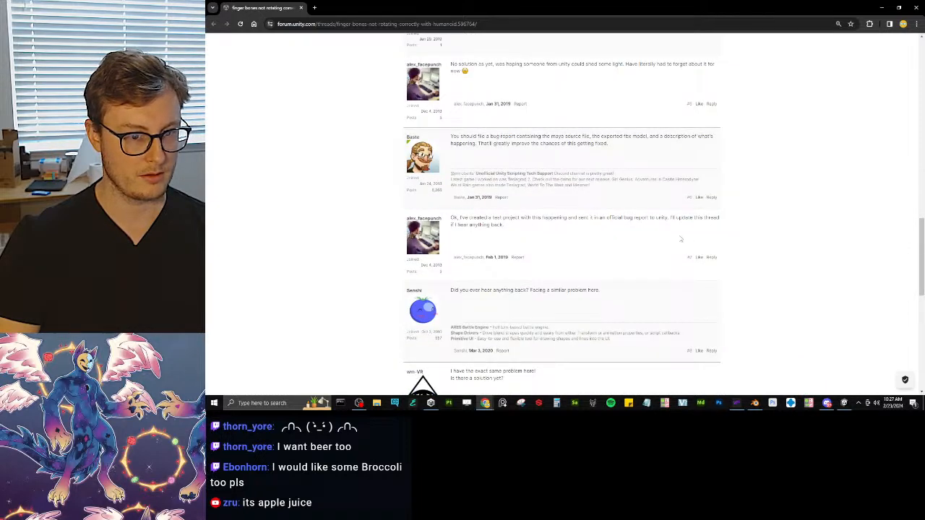
{"action": "scroll", "coordinate": [619, 244], "scroll_direction": "down", "scroll_amount": 1}
{"action": "scroll", "coordinate": [516, 234], "scroll_direction": "down", "scroll_amount": 2}
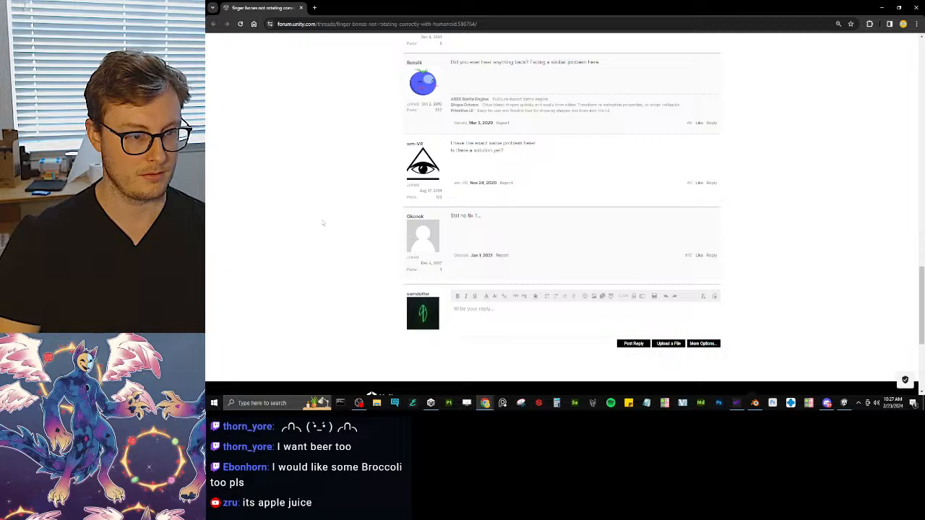
Reread the thread's original post, focusing on how humanoid rotates the finger bone on the wrong axis.
{"action": "scroll", "coordinate": [320, 212], "scroll_direction": "up", "scroll_amount": 15}
{"action": "scroll", "coordinate": [318, 221], "scroll_direction": "down", "scroll_amount": 3}
{"action": "scroll", "coordinate": [317, 221], "scroll_direction": "up", "scroll_amount": 1}
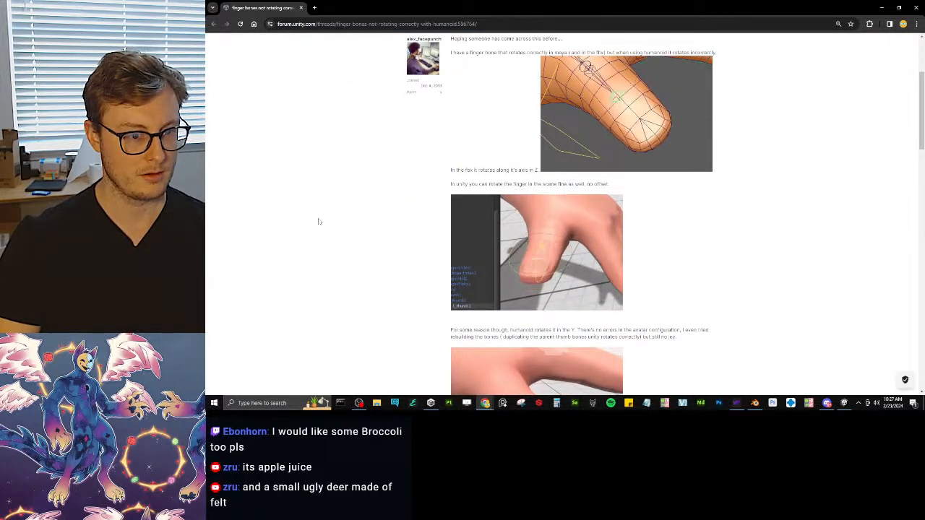
{"action": "scroll", "coordinate": [318, 221], "scroll_direction": "down", "scroll_amount": 1}
{"action": "left_click_drag", "start_coordinate": [458, 252], "coordinate": [745, 250]}
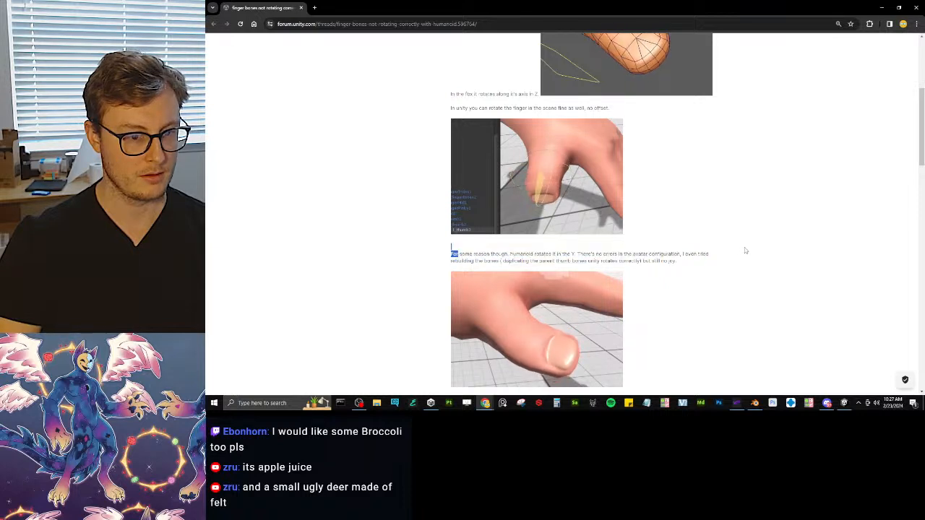
{"action": "left_click", "coordinate": [755, 256]}
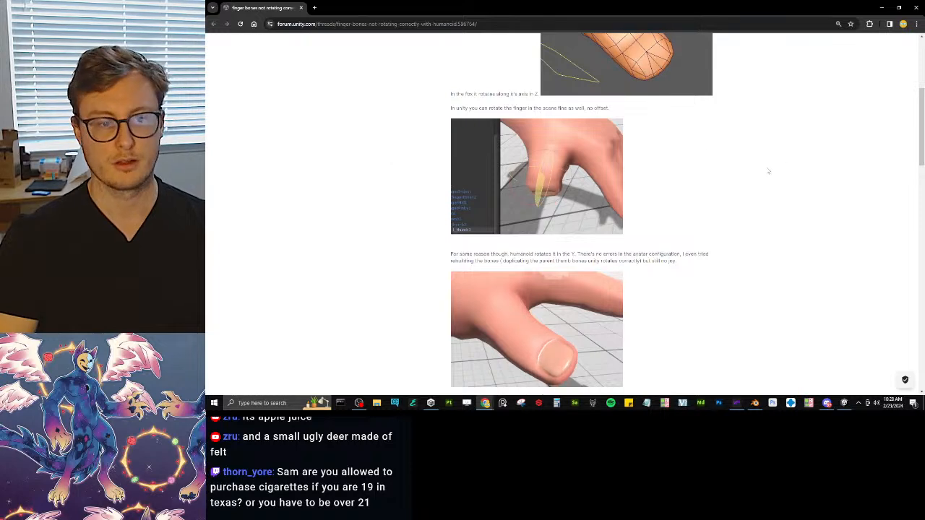
{"action": "scroll", "coordinate": [661, 212], "scroll_direction": "up", "scroll_amount": 5}
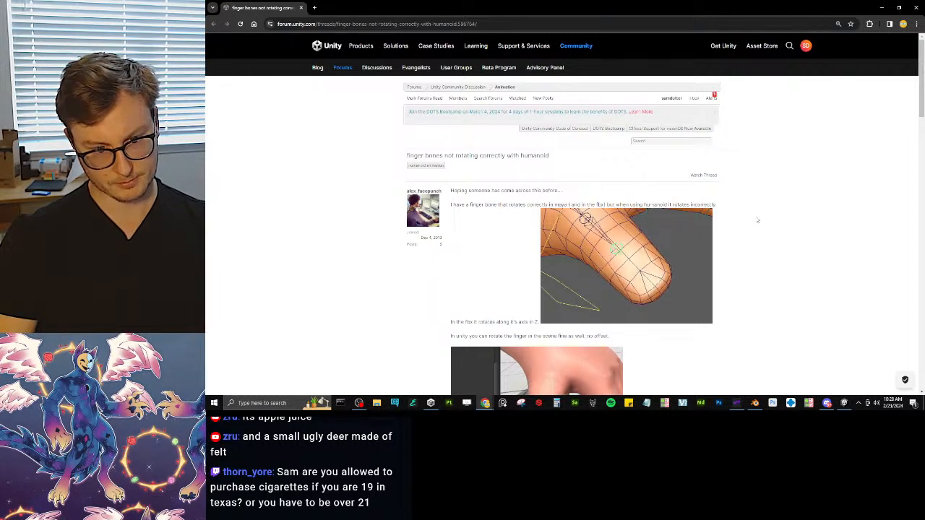
{"action": "scroll", "coordinate": [755, 225], "scroll_direction": "down", "scroll_amount": 10}
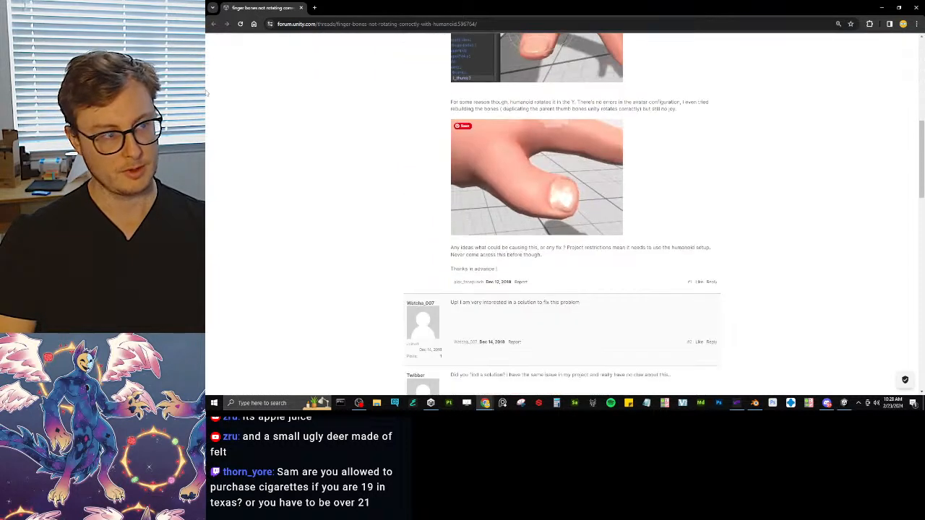
{"action": "scroll", "coordinate": [650, 204], "scroll_direction": "up", "scroll_amount": 10}
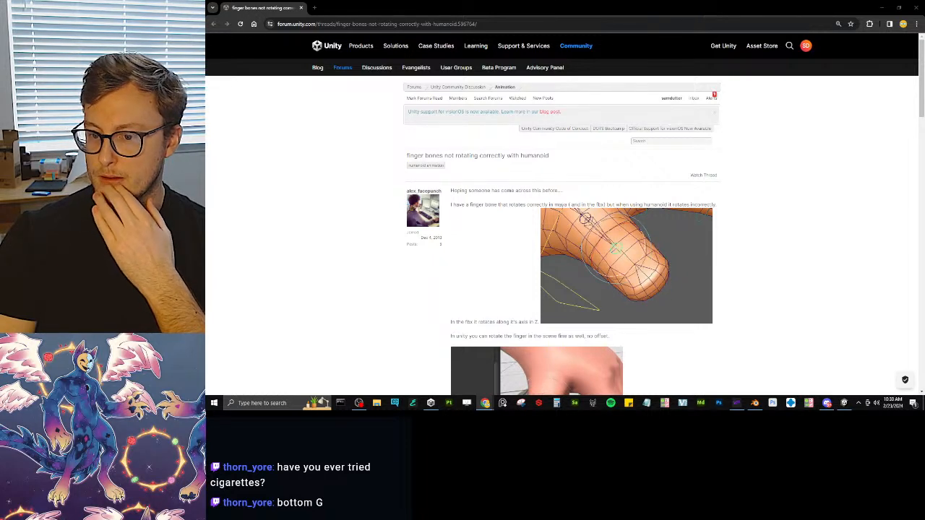
Add the humanoid finger rotation search results beside the forum thread, and go through the thread's post and replies again.
{"action": "left_click_drag", "start_coordinate": [662, 1], "coordinate": [645, 17]}
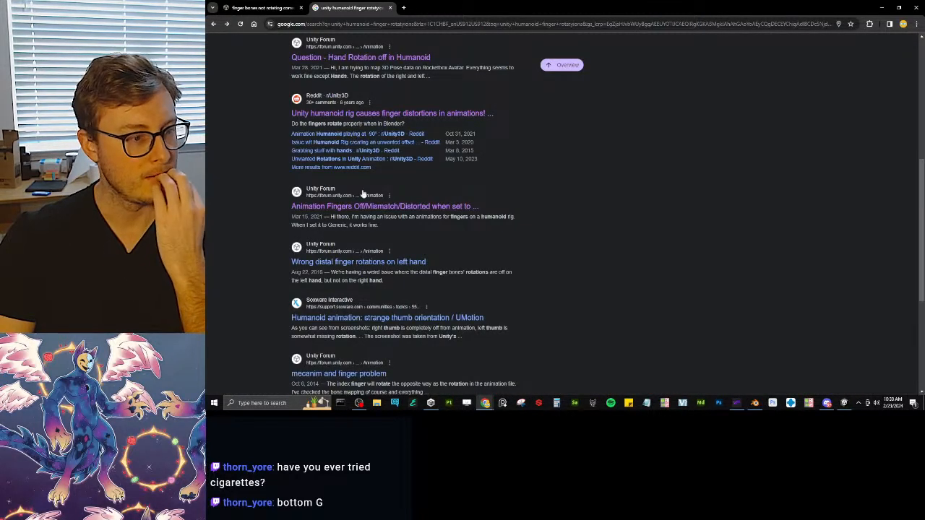
{"action": "left_click", "coordinate": [264, 8]}
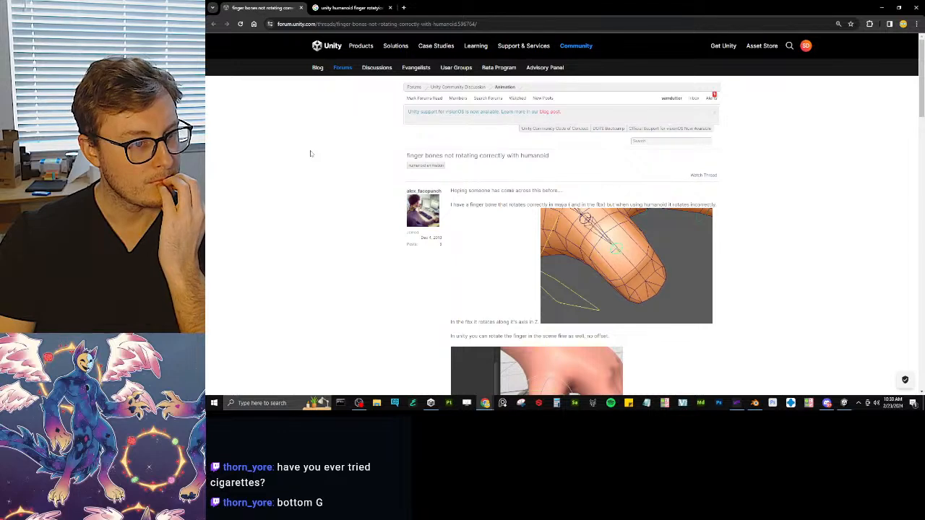
{"action": "scroll", "coordinate": [313, 153], "scroll_direction": "down", "scroll_amount": 3}
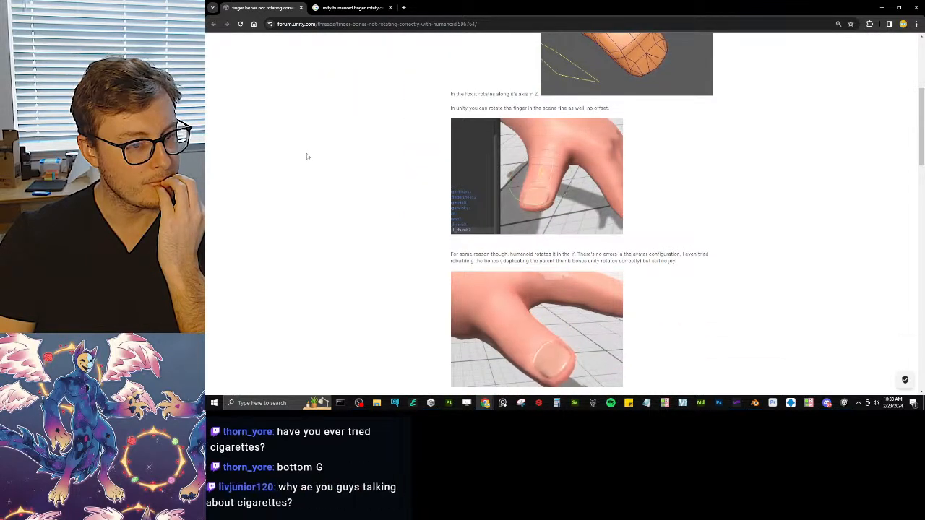
{"action": "scroll", "coordinate": [608, 260], "scroll_direction": "down", "scroll_amount": 2}
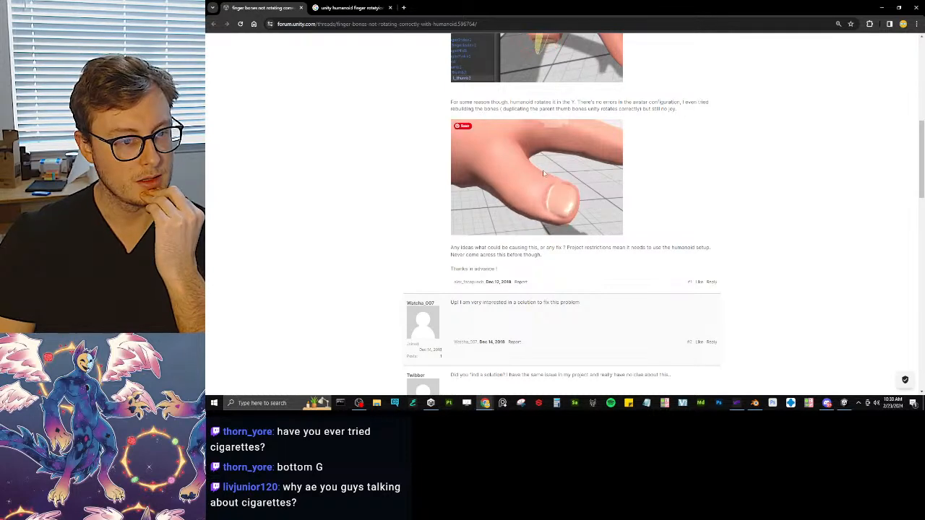
{"action": "scroll", "coordinate": [341, 215], "scroll_direction": "down", "scroll_amount": 2}
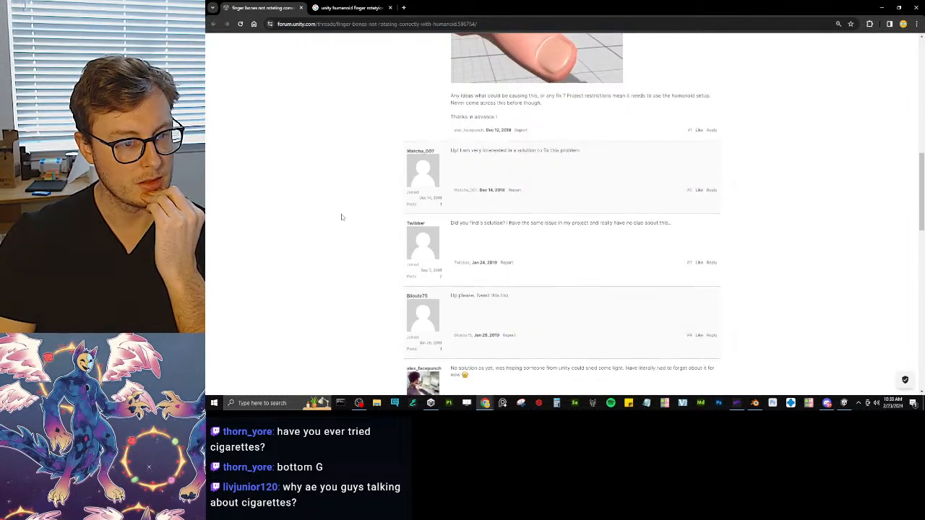
{"action": "scroll", "coordinate": [342, 217], "scroll_direction": "down", "scroll_amount": 2}
{"action": "scroll", "coordinate": [342, 217], "scroll_direction": "down", "scroll_amount": 2}
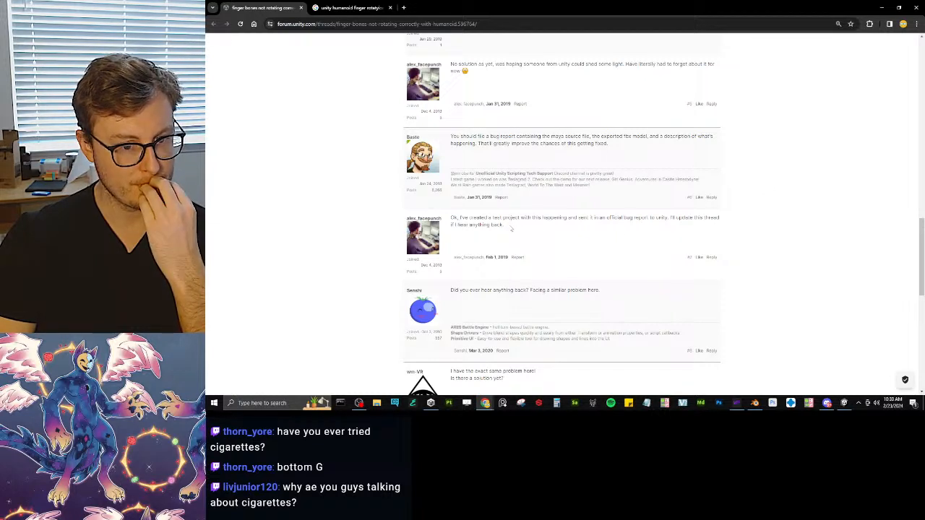
{"action": "scroll", "coordinate": [511, 231], "scroll_direction": "down", "scroll_amount": 4}
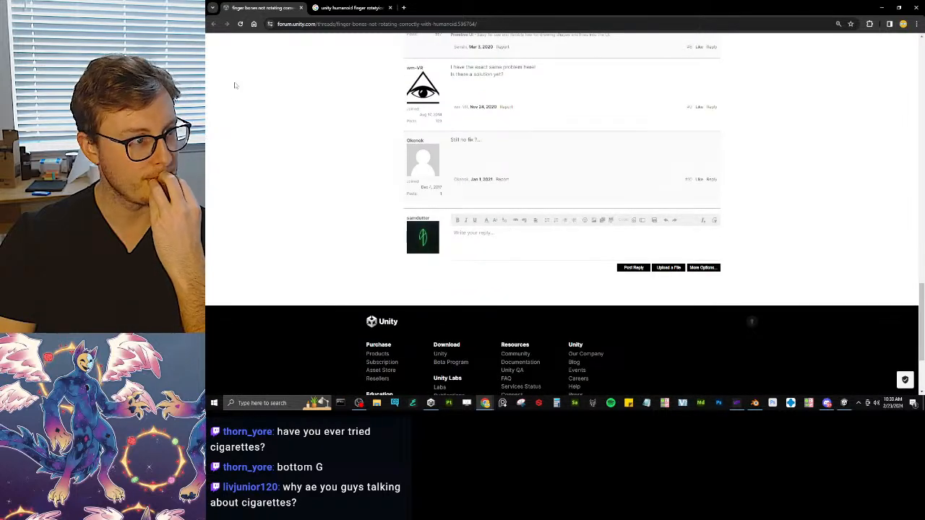
Open the "Wrong distal finger rotations on left hand" result from the search and read its explanation of Enforce T-Pose and Reset.
{"action": "left_click", "coordinate": [326, 10]}
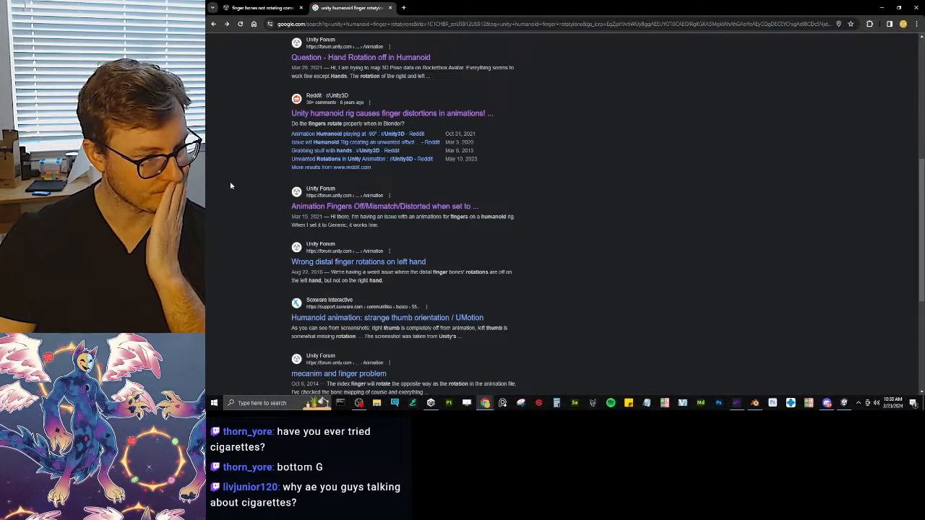
{"action": "scroll", "coordinate": [235, 189], "scroll_direction": "down", "scroll_amount": 1}
{"action": "left_click", "coordinate": [318, 186]}
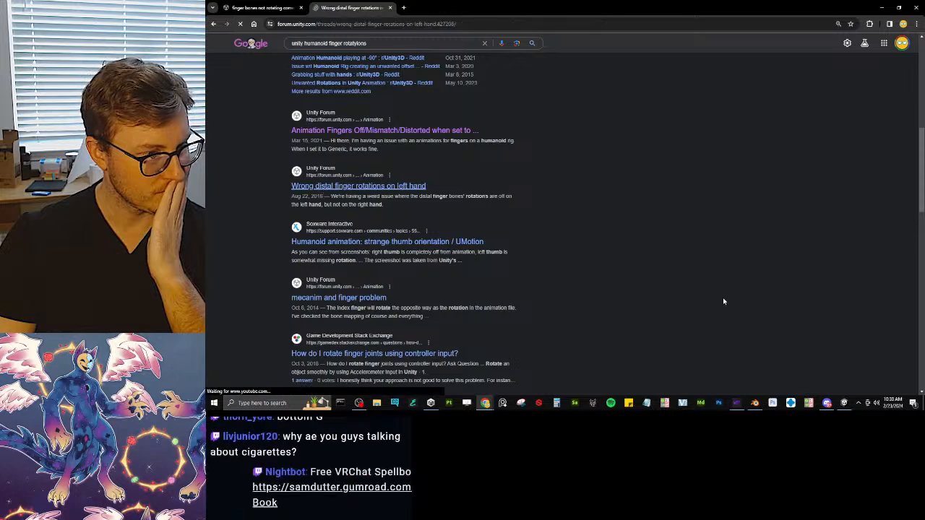
{"action": "scroll", "coordinate": [314, 239], "scroll_direction": "down", "scroll_amount": 4}
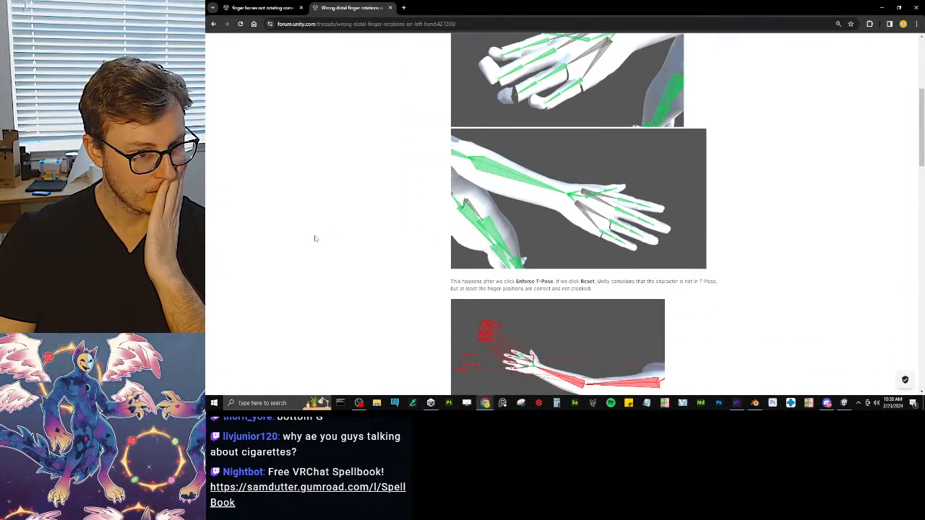
{"action": "scroll", "coordinate": [312, 243], "scroll_direction": "down", "scroll_amount": 4}
{"action": "scroll", "coordinate": [398, 233], "scroll_direction": "up", "scroll_amount": 3}
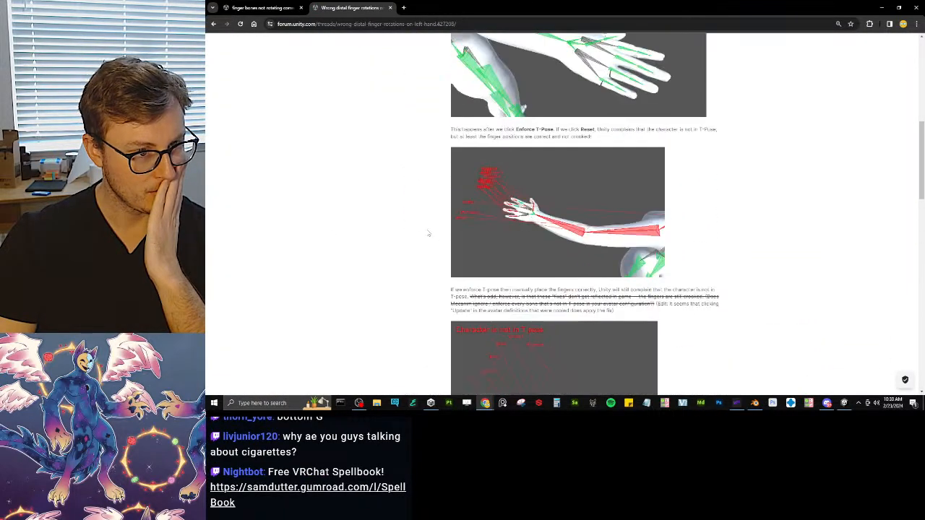
{"action": "left_click_drag", "start_coordinate": [456, 130], "coordinate": [615, 138]}
{"action": "left_click", "coordinate": [793, 142]}
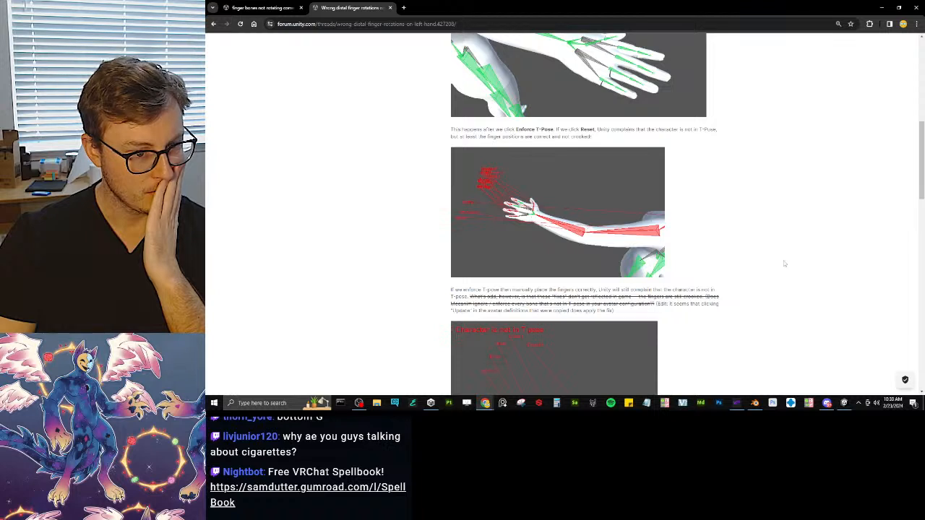
Finish viewing the forum post's pictures, switch to Unity, and open the Erah model's avatar configuration with the character framed.
{"action": "scroll", "coordinate": [782, 261], "scroll_direction": "down", "scroll_amount": 3}
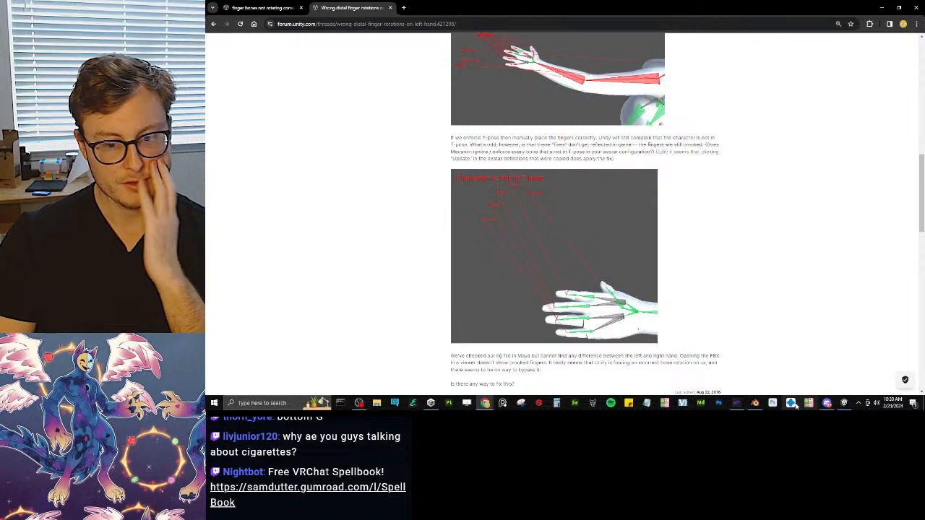
{"action": "left_click", "coordinate": [844, 402]}
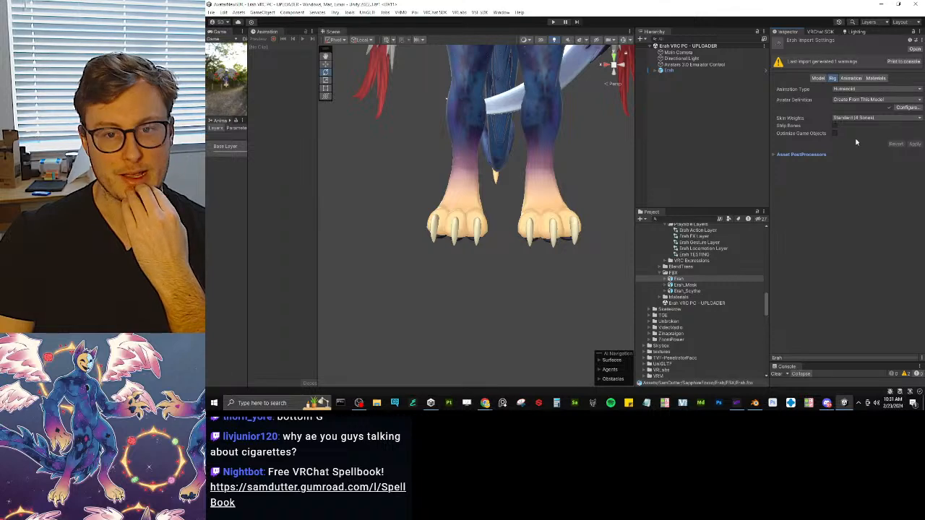
{"action": "left_click", "coordinate": [907, 107]}
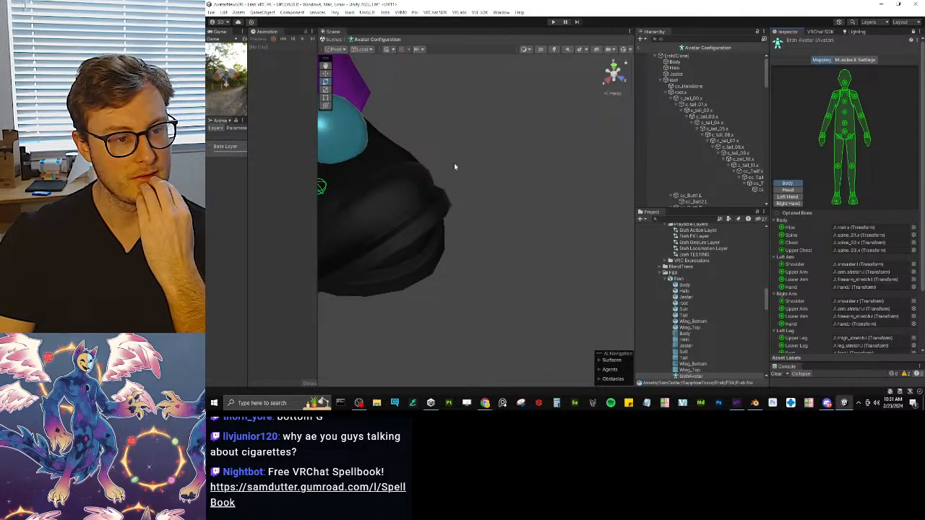
{"action": "scroll", "coordinate": [463, 172], "scroll_direction": "down", "scroll_amount": 10}
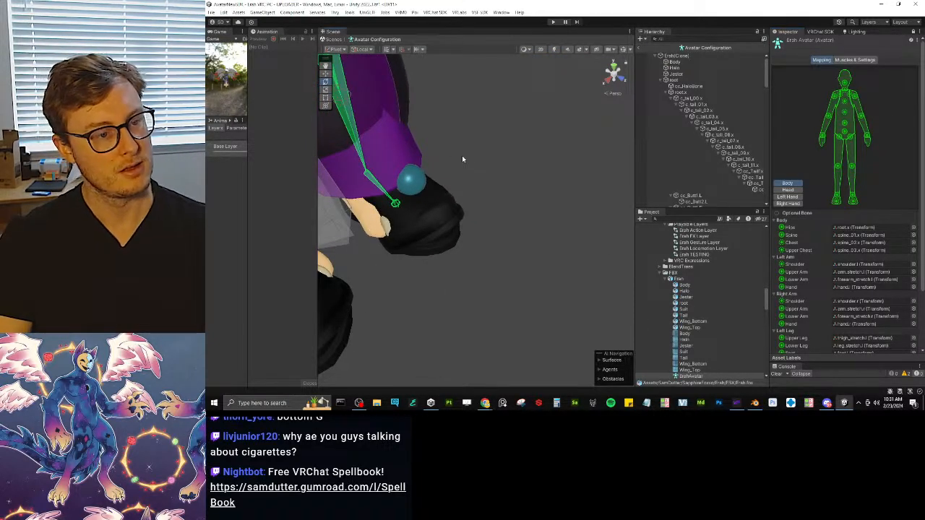
{"action": "left_click", "coordinate": [415, 151]}
{"action": "key", "text": "f"}
{"action": "left_click_drag", "start_coordinate": [419, 152], "coordinate": [536, 198], "text": "alt"}
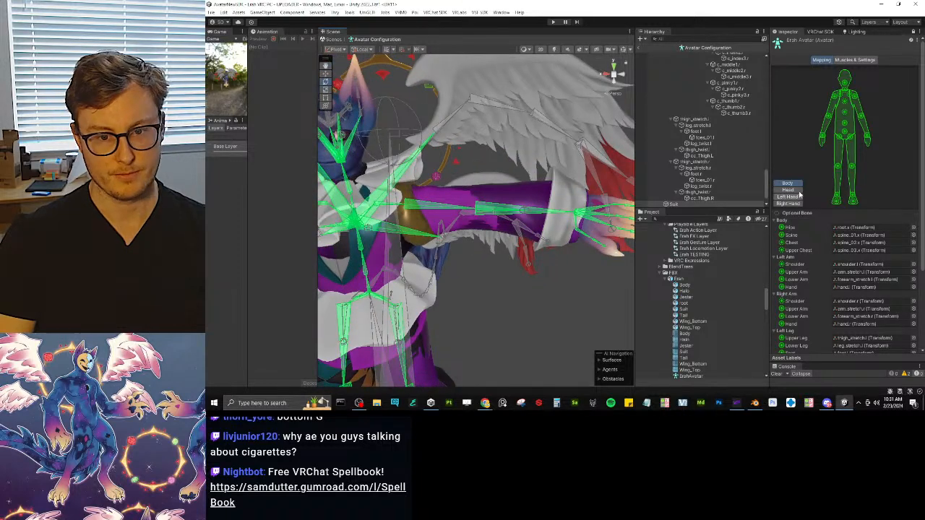
Reset the pose of the Erah avatar so that it leaves the T-pose.
{"action": "scroll", "coordinate": [799, 203], "scroll_direction": "down", "scroll_amount": 5}
{"action": "left_click", "coordinate": [804, 301]}
{"action": "left_click", "coordinate": [821, 310]}
{"action": "left_click", "coordinate": [819, 311]}
{"action": "left_click_drag", "start_coordinate": [483, 240], "coordinate": [601, 221], "text": "alt"}
{"action": "left_click", "coordinate": [809, 302]}
{"action": "left_click", "coordinate": [824, 325]}
{"action": "left_click_drag", "start_coordinate": [506, 217], "coordinate": [422, 209], "text": "alt"}
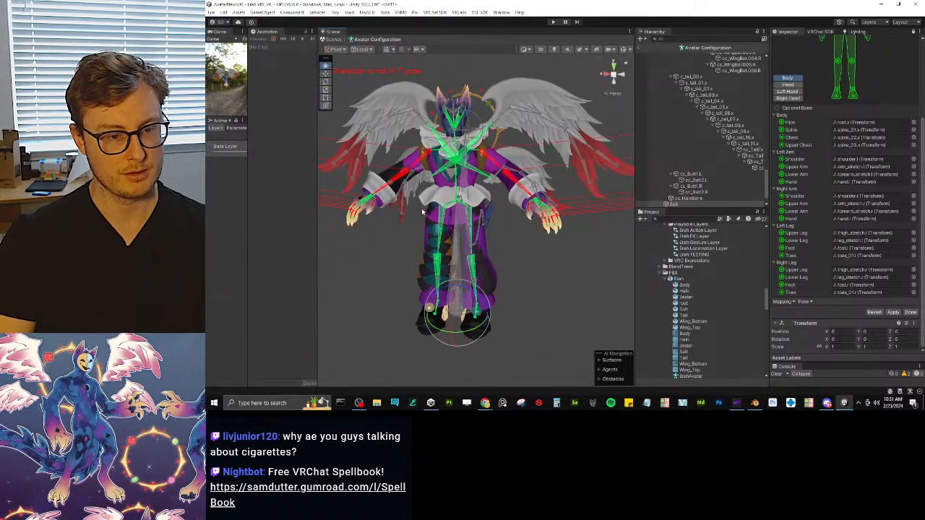
Try rotating the left upper arm bone up to the horizontal, and undo the rotation.
{"action": "left_click_drag", "start_coordinate": [542, 215], "coordinate": [509, 227], "text": "alt"}
{"action": "scroll", "coordinate": [516, 219], "scroll_direction": "up", "scroll_amount": 5}
{"action": "left_click", "coordinate": [476, 204]}
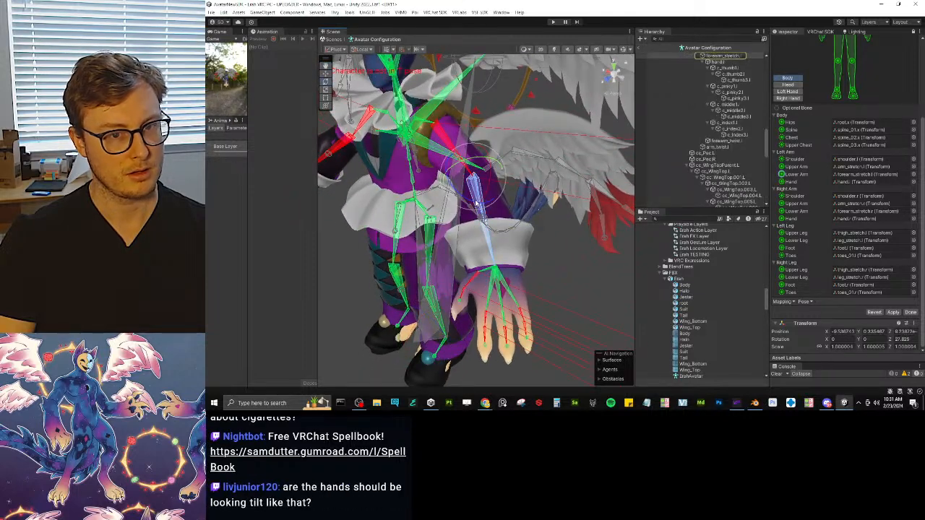
{"action": "left_click_drag", "start_coordinate": [484, 226], "coordinate": [516, 148], "text": "alt"}
{"action": "left_click", "coordinate": [516, 148]}
{"action": "mouse_move", "coordinate": [507, 114]}
{"action": "left_mouse_down"}
{"action": "mouse_move", "coordinate": [518, 74]}
{"action": "mouse_move", "coordinate": [530, 132]}
{"action": "mouse_move", "coordinate": [489, 147]}
{"action": "mouse_move", "coordinate": [508, 120]}
{"action": "left_mouse_up"}
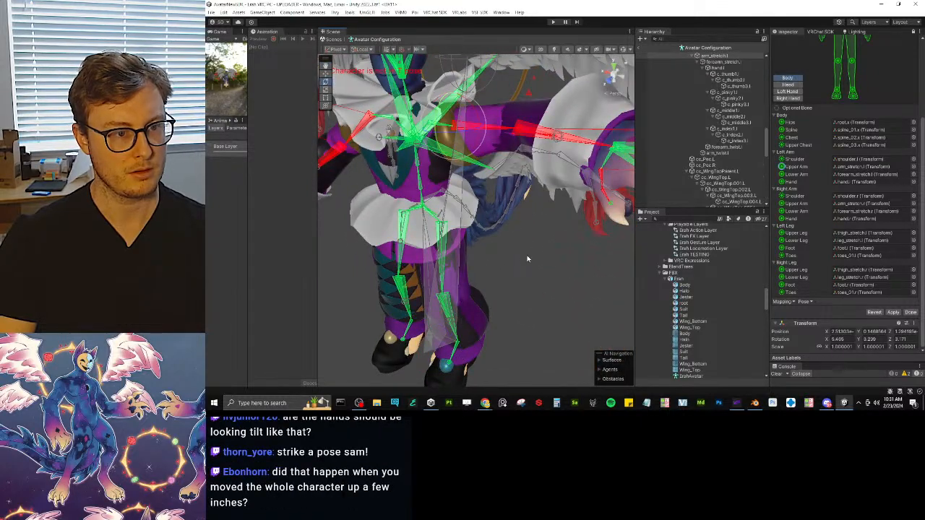
{"action": "key", "text": "ctrl+z"}
Enforce the T-pose on the avatar and inspect the raised arms and hands.
{"action": "left_click", "coordinate": [804, 301]}
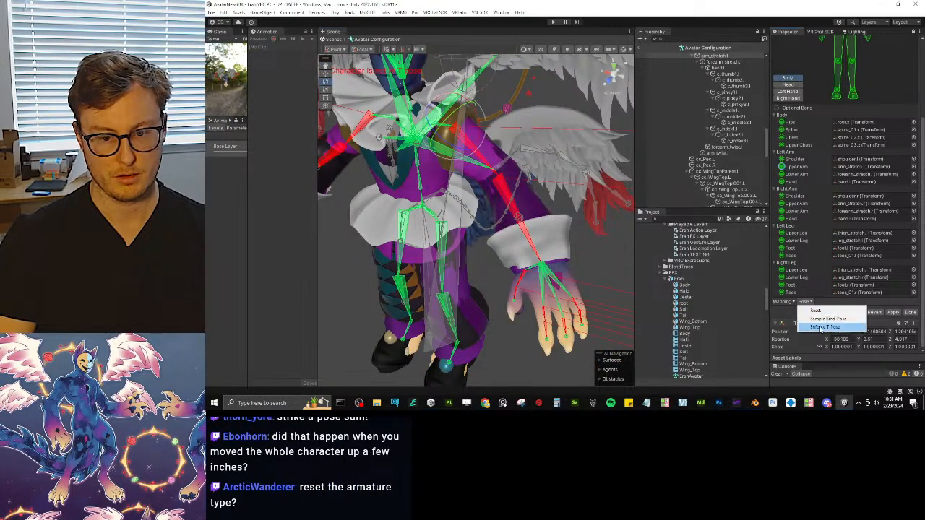
{"action": "left_click", "coordinate": [816, 328]}
{"action": "left_click_drag", "start_coordinate": [482, 252], "coordinate": [463, 151], "text": "alt"}
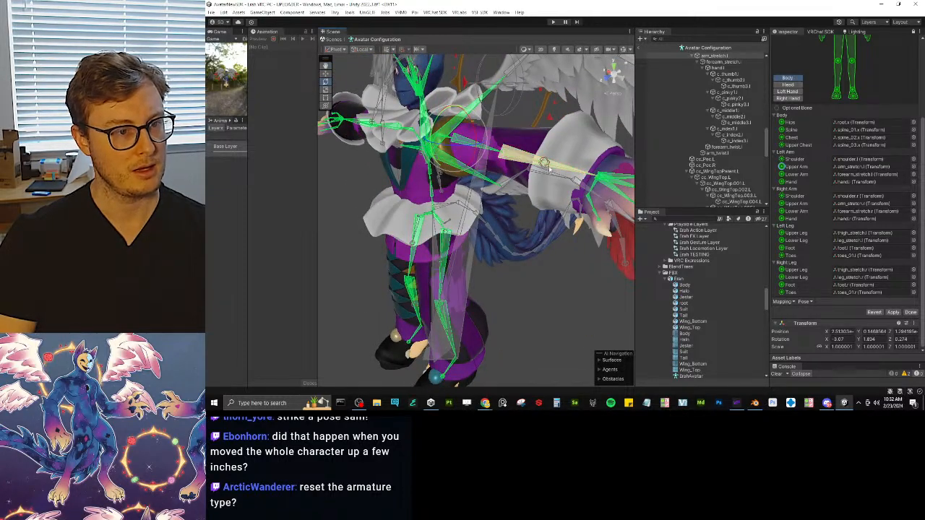
{"action": "left_click_drag", "start_coordinate": [546, 165], "coordinate": [637, 227], "text": "alt"}
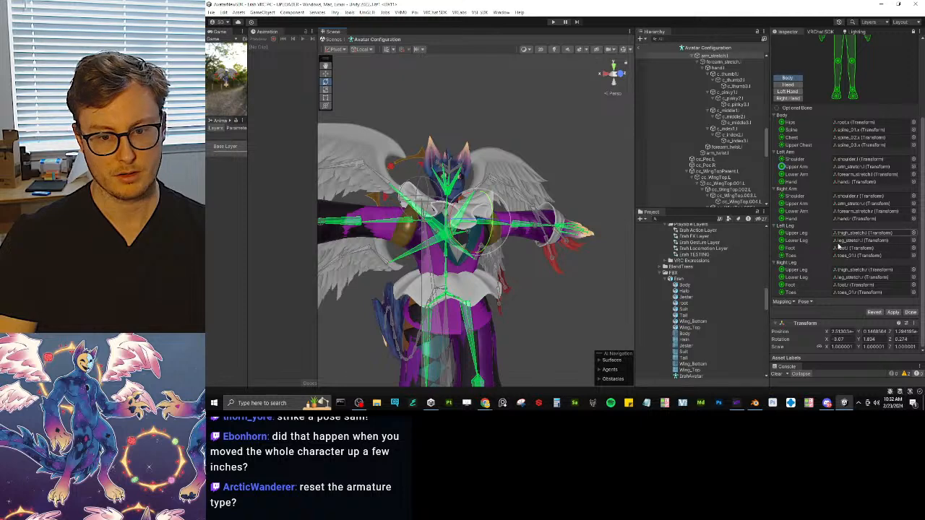
Try rotating the left forearm bone away from the T-pose, and undo the rotation.
{"action": "scroll", "coordinate": [547, 212], "scroll_direction": "up", "scroll_amount": 4}
{"action": "middle_click_drag", "start_coordinate": [547, 211], "coordinate": [490, 232]}
{"action": "scroll", "coordinate": [429, 202], "scroll_direction": "up", "scroll_amount": 4}
{"action": "left_click", "coordinate": [397, 210]}
{"action": "left_click_drag", "start_coordinate": [462, 212], "coordinate": [405, 227]}
{"action": "scroll", "coordinate": [434, 231], "scroll_direction": "down", "scroll_amount": 2}
{"action": "middle_click_drag", "start_coordinate": [437, 231], "coordinate": [494, 225]}
{"action": "key", "text": "ctrl+z"}
{"action": "middle_click_drag", "start_coordinate": [388, 202], "coordinate": [449, 230]}
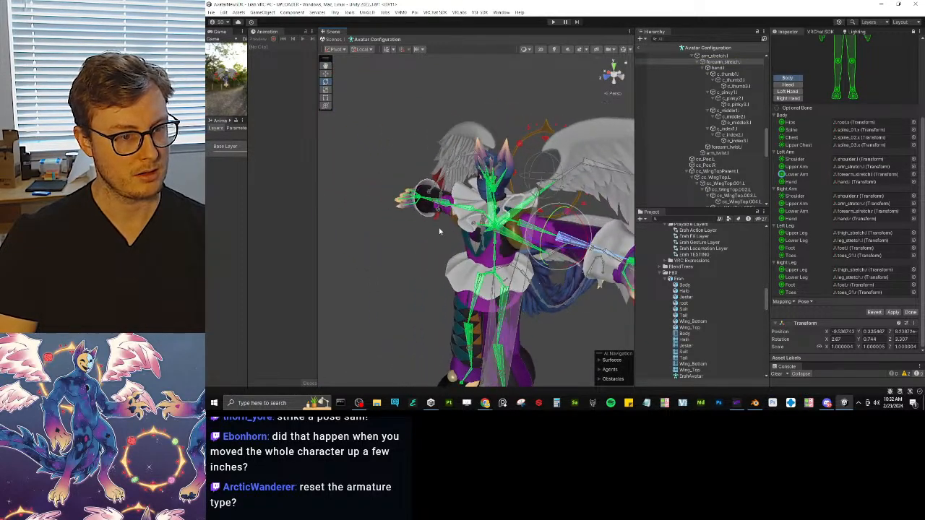
{"action": "left_click_drag", "start_coordinate": [417, 213], "coordinate": [417, 205], "text": "alt"}
Select both forearm bones and rotate them together, and enforce the T-pose again.
{"action": "left_click", "coordinate": [550, 218]}
{"action": "left_click_drag", "start_coordinate": [540, 208], "coordinate": [446, 210]}
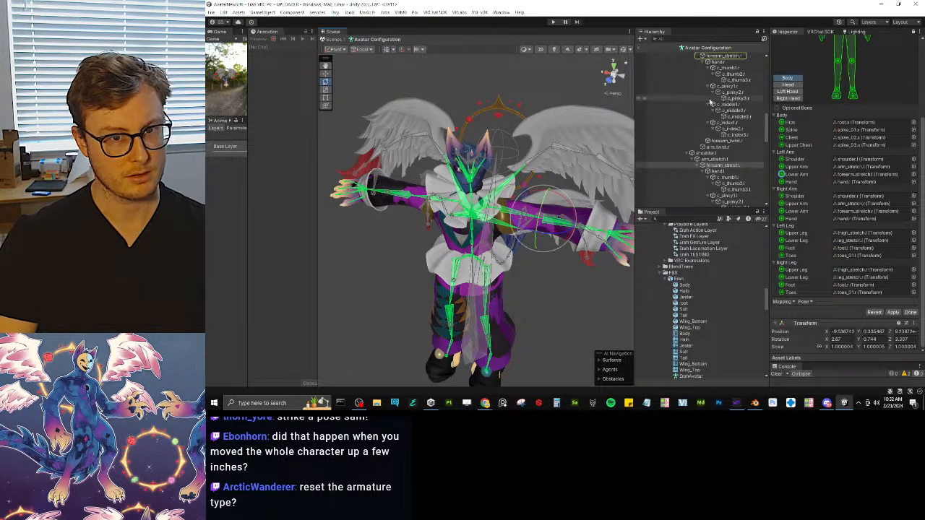
{"action": "left_click", "coordinate": [724, 57], "text": "shift"}
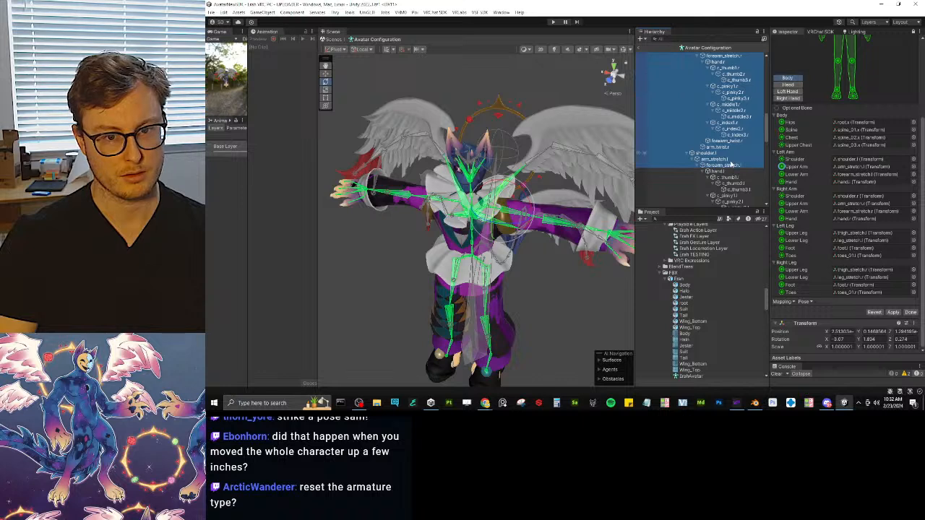
{"action": "left_click", "coordinate": [731, 166]}
{"action": "left_click", "coordinate": [731, 56], "text": "ctrl"}
{"action": "left_click_drag", "start_coordinate": [415, 193], "coordinate": [586, 148]}
{"action": "left_click", "coordinate": [737, 56]}
{"action": "scroll", "coordinate": [546, 174], "scroll_direction": "up", "scroll_amount": 3}
{"action": "scroll", "coordinate": [492, 210], "scroll_direction": "up", "scroll_amount": 6}
{"action": "left_click_drag", "start_coordinate": [484, 216], "coordinate": [479, 326], "text": "alt"}
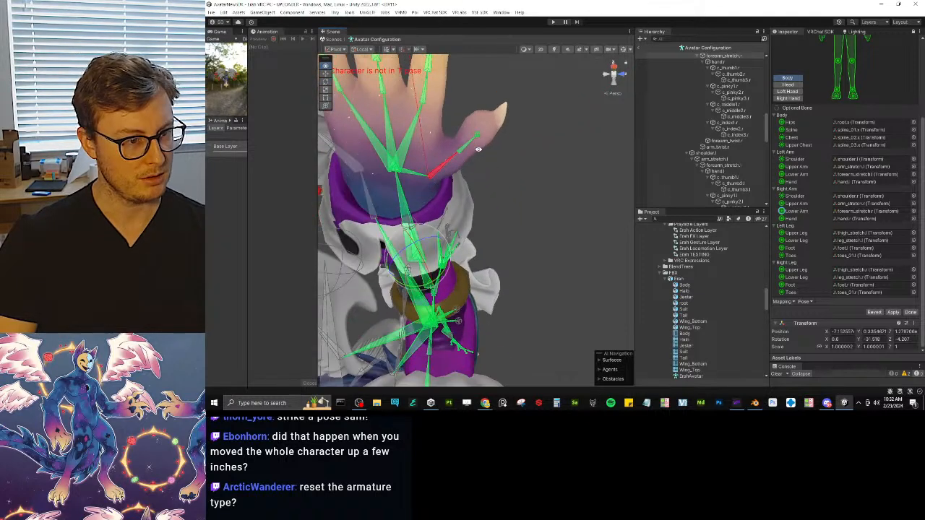
{"action": "left_click", "coordinate": [801, 304]}
{"action": "left_click", "coordinate": [822, 327]}
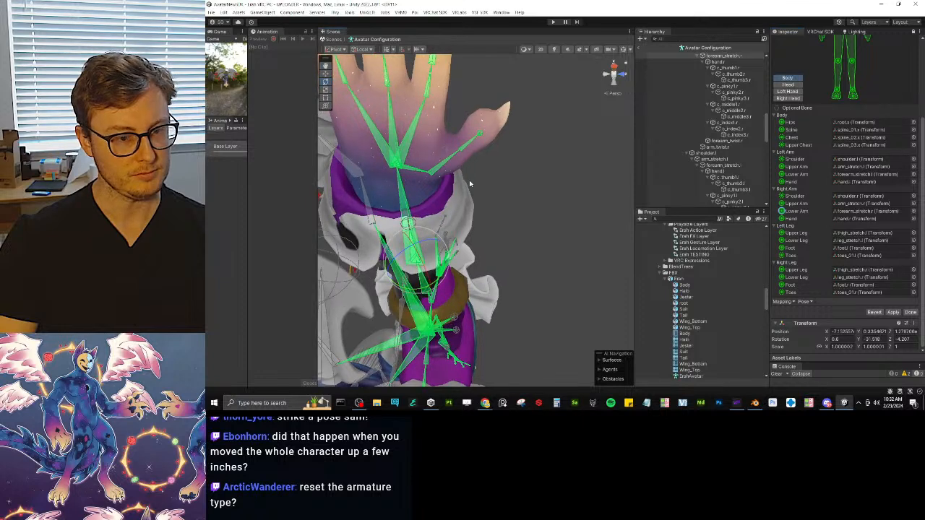
{"action": "left_click", "coordinate": [805, 302]}
{"action": "left_click", "coordinate": [785, 305]}
{"action": "left_click", "coordinate": [785, 303]}
{"action": "left_click", "coordinate": [831, 312]}
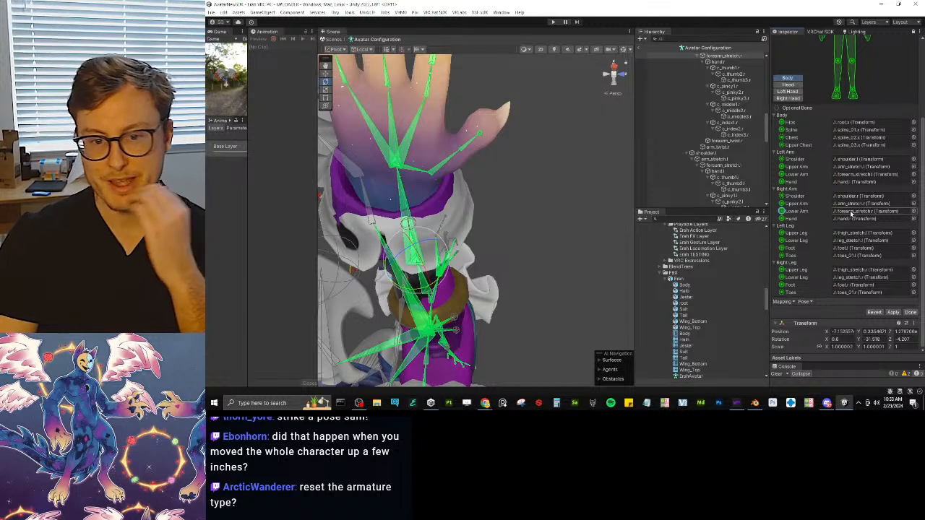
{"action": "scroll", "coordinate": [717, 141], "scroll_direction": "down", "scroll_amount": 4}
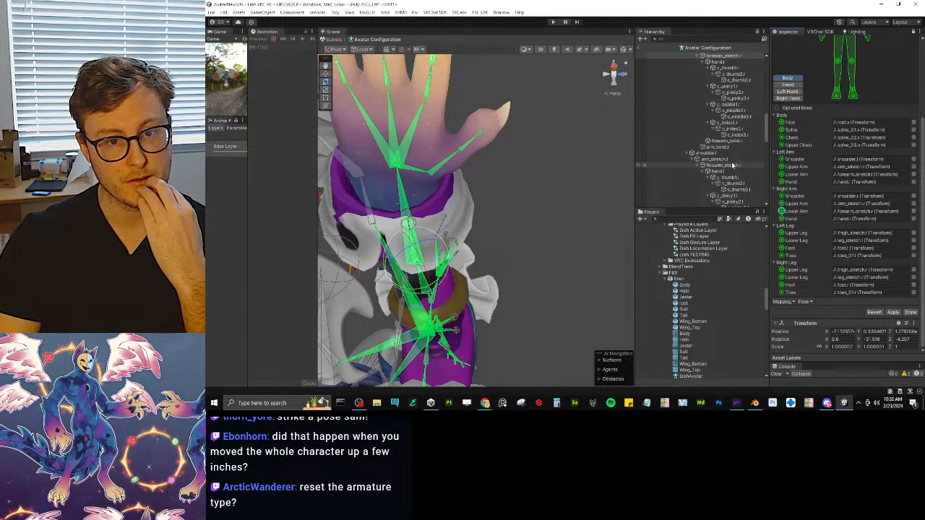
{"action": "scroll", "coordinate": [717, 145], "scroll_direction": "up", "scroll_amount": 5}
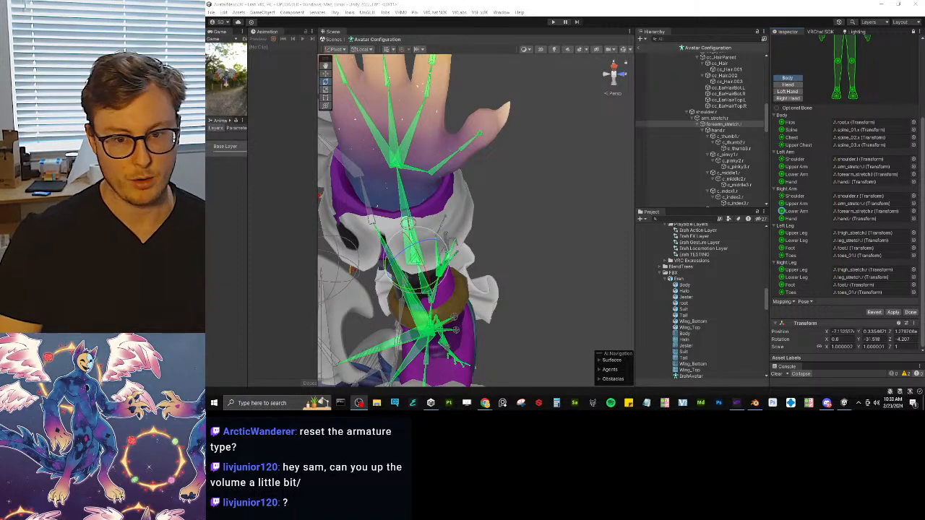
Open NVIDIA RTX Voice to check the microphone's noise suppression settings, and close it.
{"action": "left_click", "coordinate": [858, 403]}
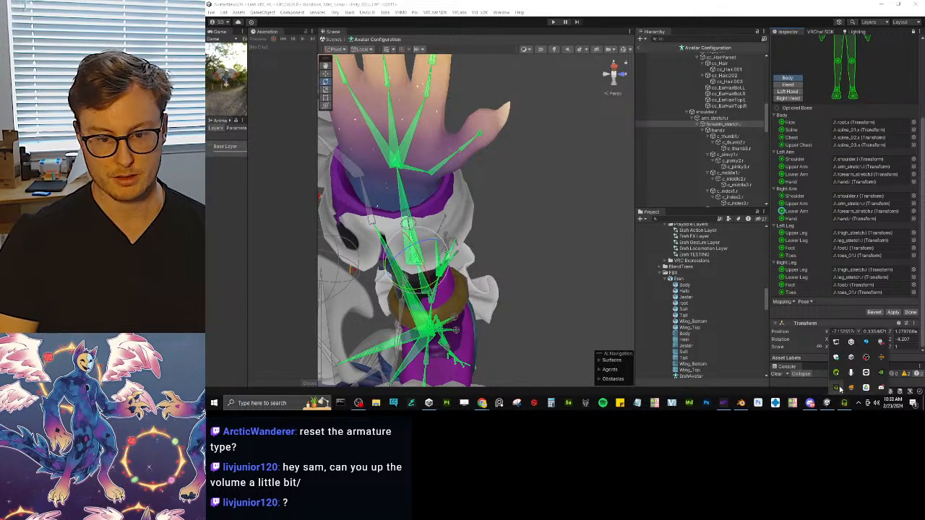
{"action": "left_click", "coordinate": [836, 387]}
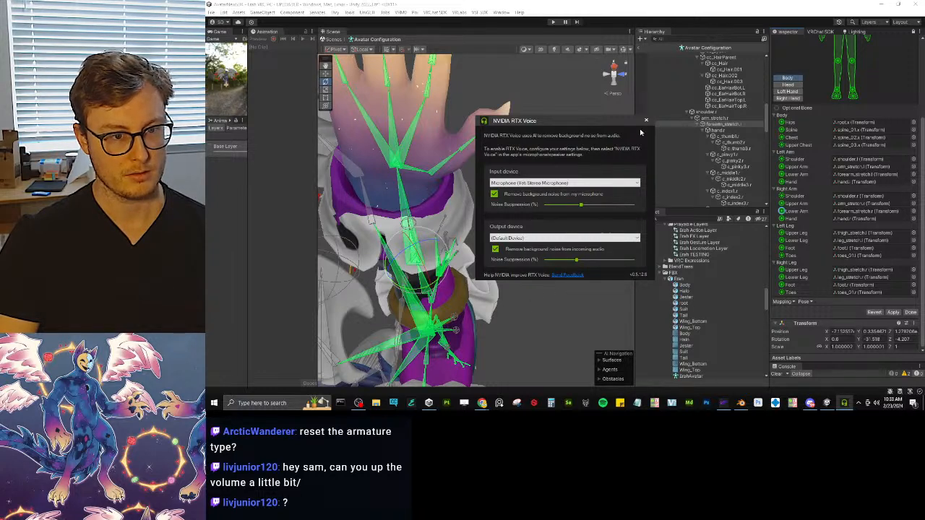
{"action": "left_click", "coordinate": [645, 121]}
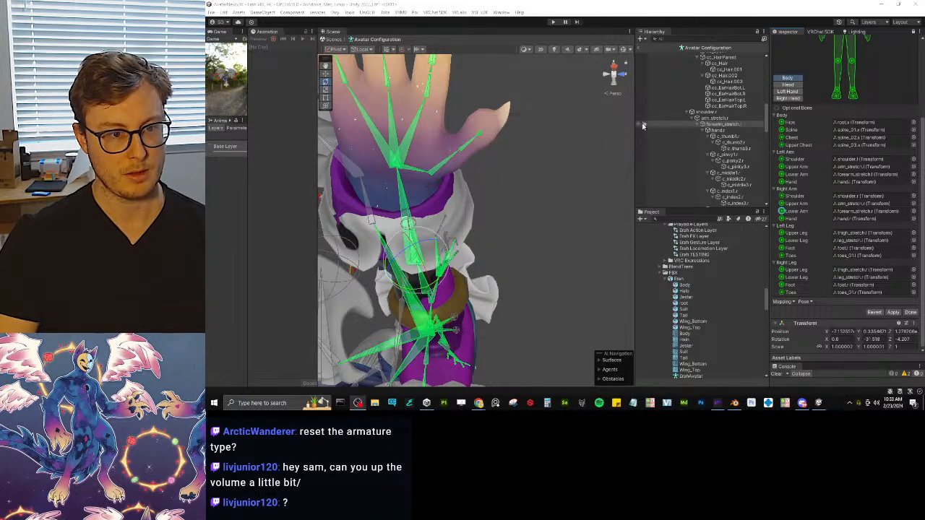
Reset the avatar's pose, switching it to the sampled bind pose, and apply the changed import settings.
{"action": "left_click", "coordinate": [538, 204]}
{"action": "left_click_drag", "start_coordinate": [544, 179], "coordinate": [450, 245], "text": "alt"}
{"action": "scroll", "coordinate": [436, 211], "scroll_direction": "down", "scroll_amount": 4}
{"action": "left_click_drag", "start_coordinate": [436, 210], "coordinate": [564, 225], "text": "alt"}
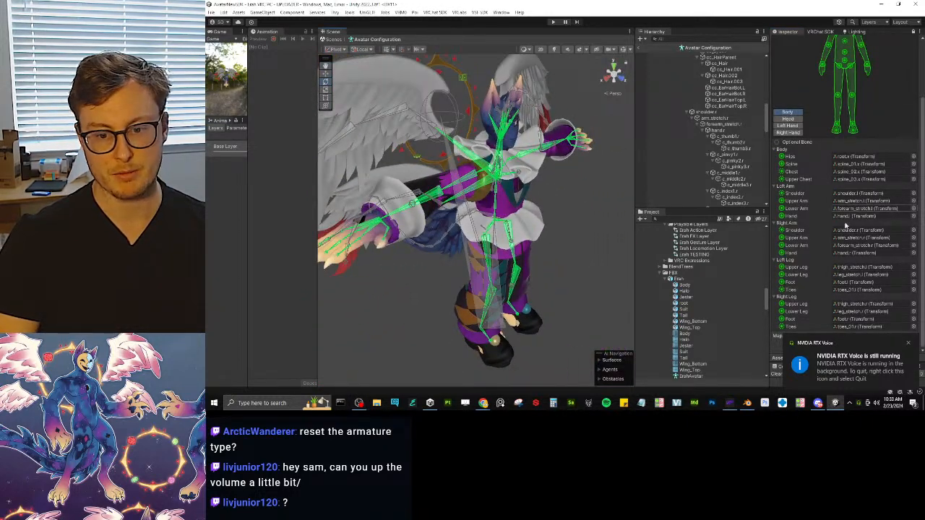
{"action": "left_click", "coordinate": [907, 343]}
{"action": "left_click", "coordinate": [812, 338]}
{"action": "left_click", "coordinate": [816, 348]}
{"action": "left_click", "coordinate": [812, 337]}
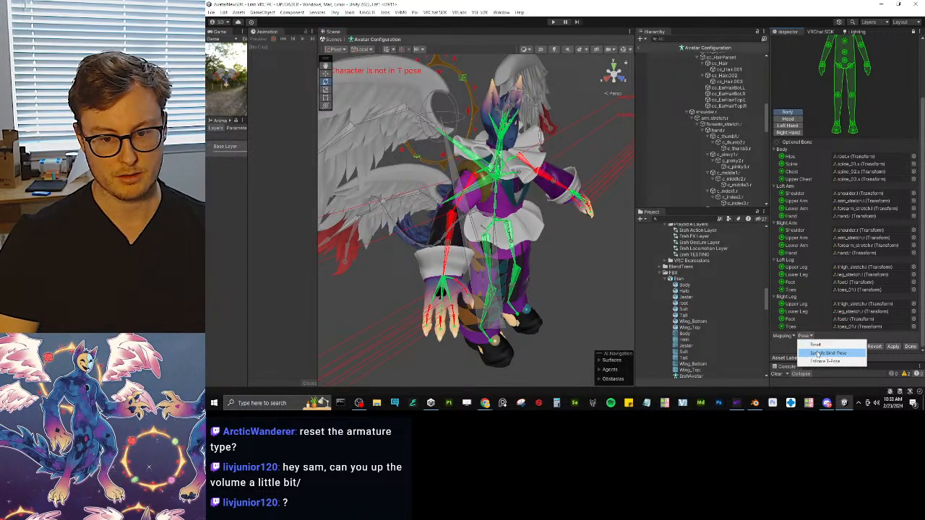
{"action": "left_click", "coordinate": [816, 355]}
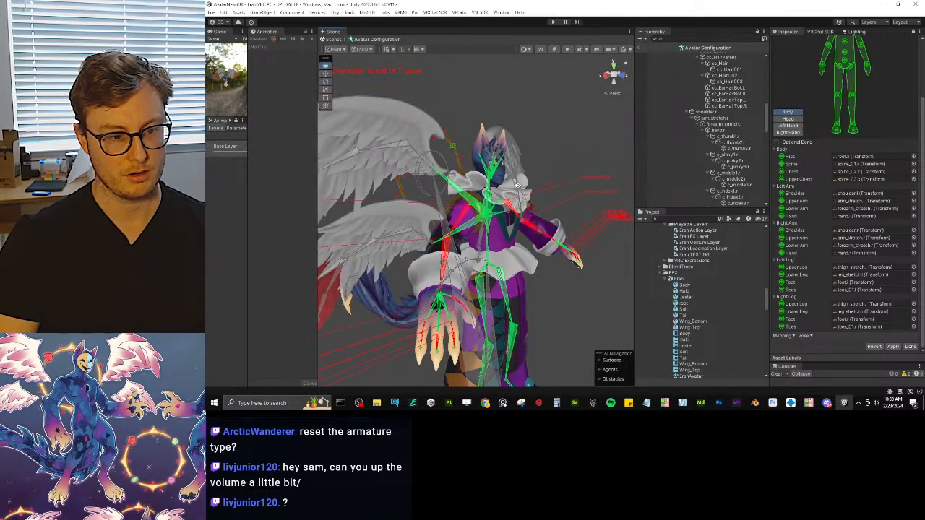
{"action": "left_click_drag", "start_coordinate": [517, 185], "coordinate": [468, 203], "text": "alt"}
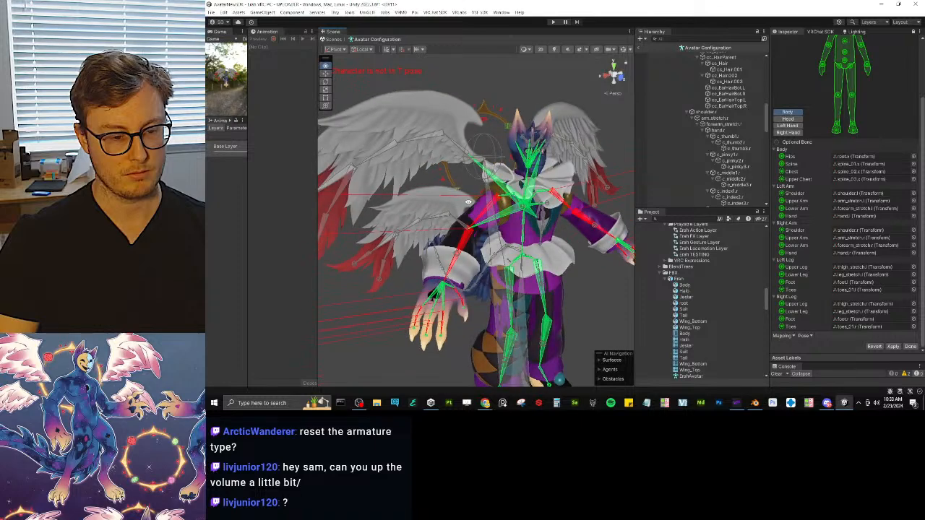
{"action": "left_click", "coordinate": [894, 347]}
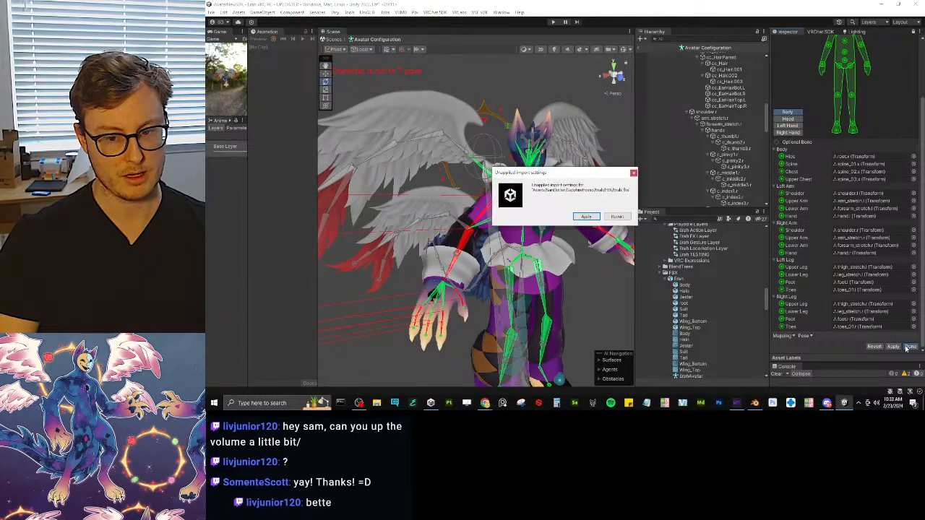
{"action": "left_click", "coordinate": [586, 218]}
Preview the hands_fist animation on the Erah avatar in the scene and examine the left hand's finger shape up close.
{"action": "left_click_drag", "start_coordinate": [515, 176], "coordinate": [520, 216], "text": "alt"}
{"action": "left_click", "coordinate": [487, 132]}
{"action": "key", "text": "f"}
{"action": "left_click_drag", "start_coordinate": [478, 154], "coordinate": [578, 202], "text": "alt"}
{"action": "scroll", "coordinate": [538, 216], "scroll_direction": "up", "scroll_amount": 3}
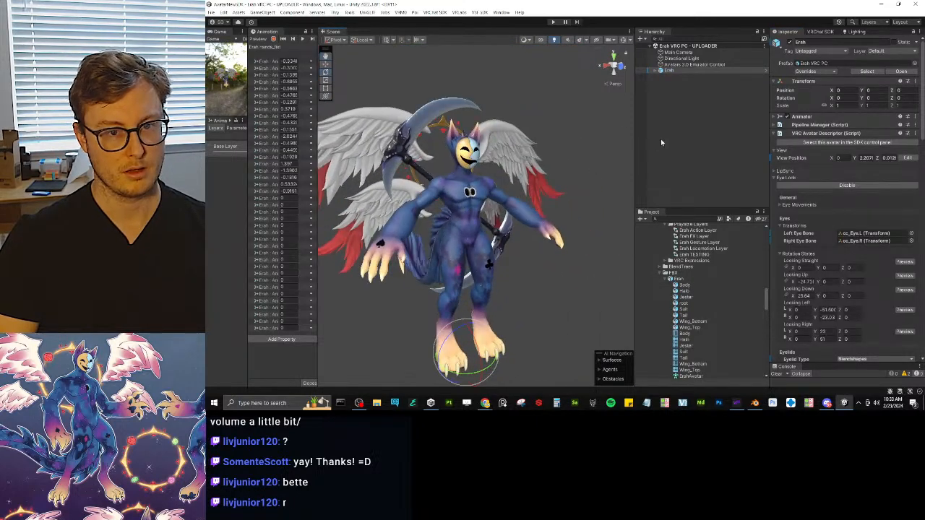
{"action": "left_click", "coordinate": [685, 73]}
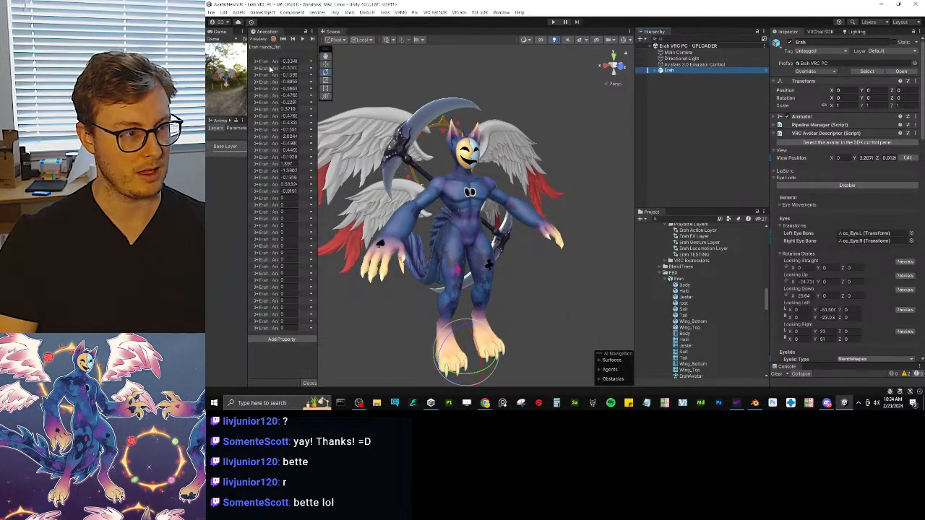
{"action": "left_click", "coordinate": [264, 40]}
{"action": "middle_click_drag", "start_coordinate": [461, 237], "coordinate": [443, 152]}
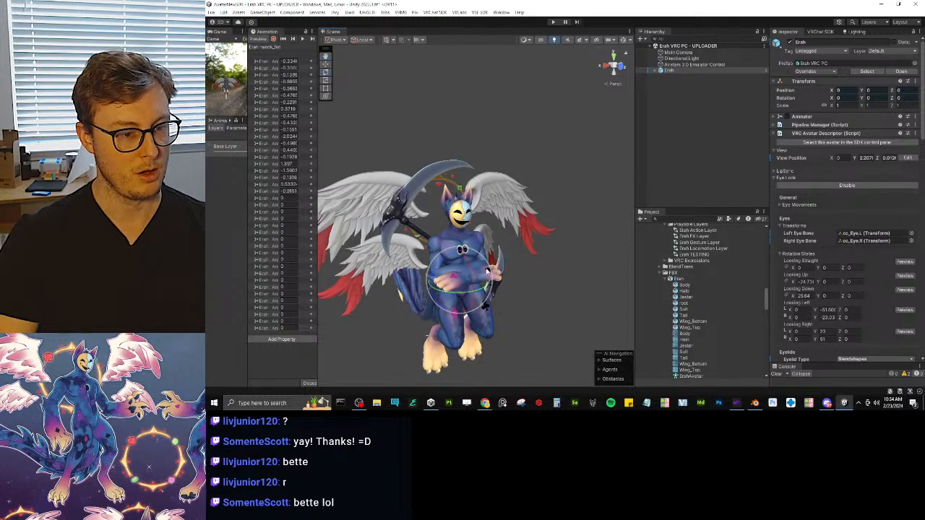
{"action": "left_click_drag", "start_coordinate": [316, 362], "coordinate": [339, 358]}
{"action": "left_click_drag", "start_coordinate": [477, 281], "coordinate": [404, 250], "text": "alt"}
{"action": "scroll", "coordinate": [465, 246], "scroll_direction": "up", "scroll_amount": 5}
{"action": "left_click_drag", "start_coordinate": [464, 246], "coordinate": [493, 265], "text": "alt"}
{"action": "middle_click_drag", "start_coordinate": [499, 206], "coordinate": [525, 235]}
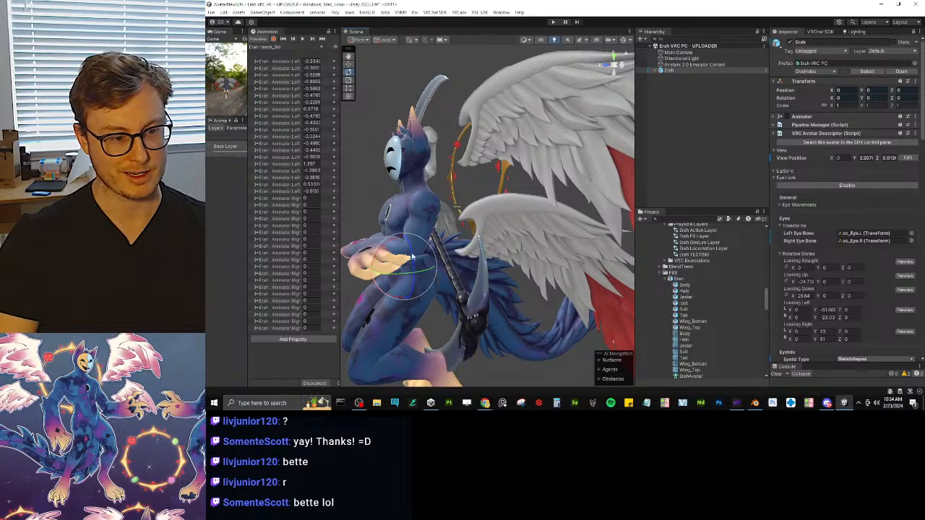
Open the Erah model's avatar configuration, enforce the T-pose, and apply the changed import settings.
{"action": "left_click", "coordinate": [701, 281]}
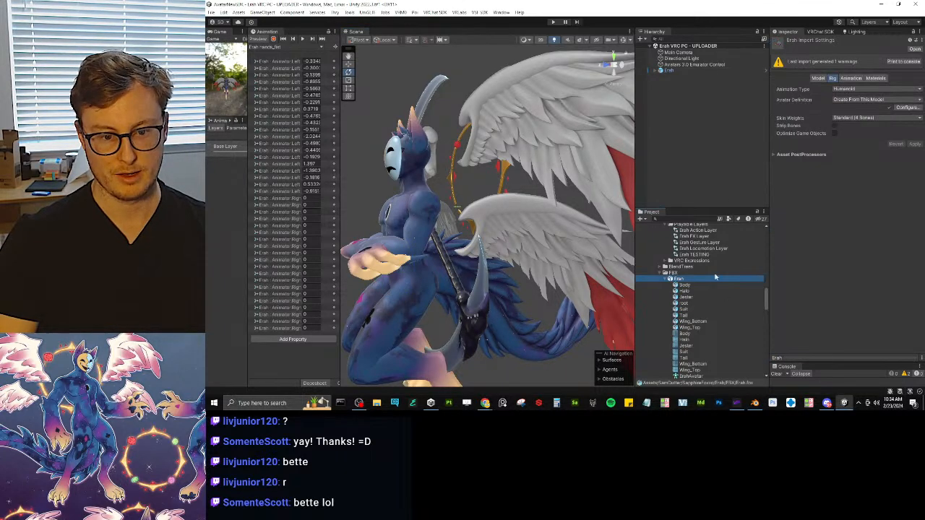
{"action": "left_click", "coordinate": [906, 109]}
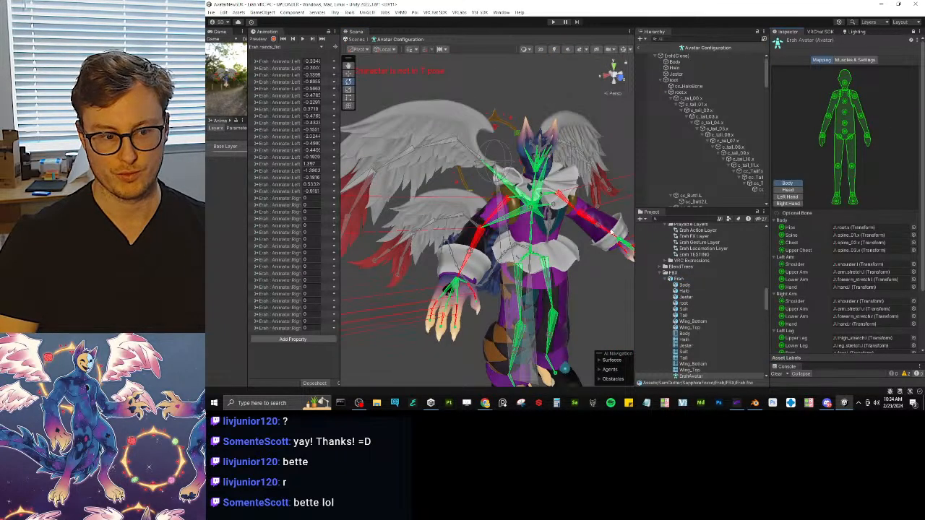
{"action": "scroll", "coordinate": [831, 217], "scroll_direction": "down", "scroll_amount": 3}
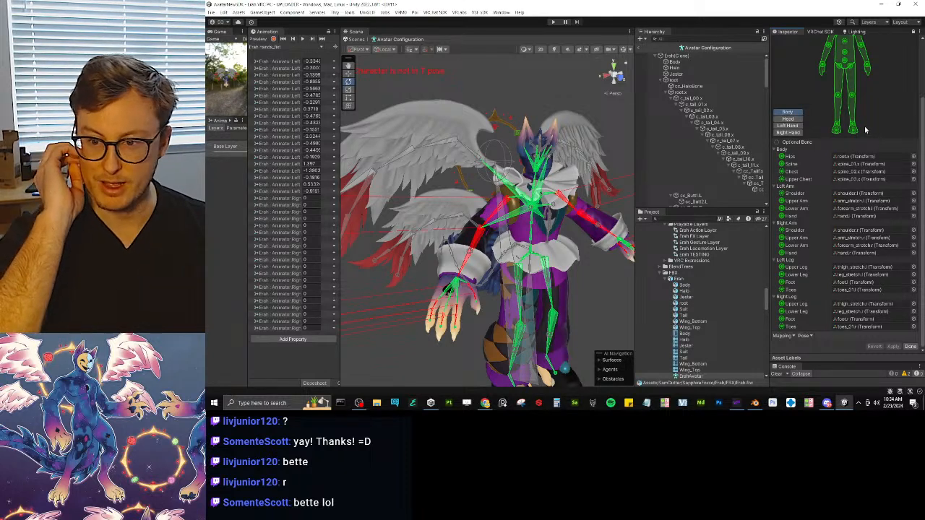
{"action": "left_click", "coordinate": [804, 336]}
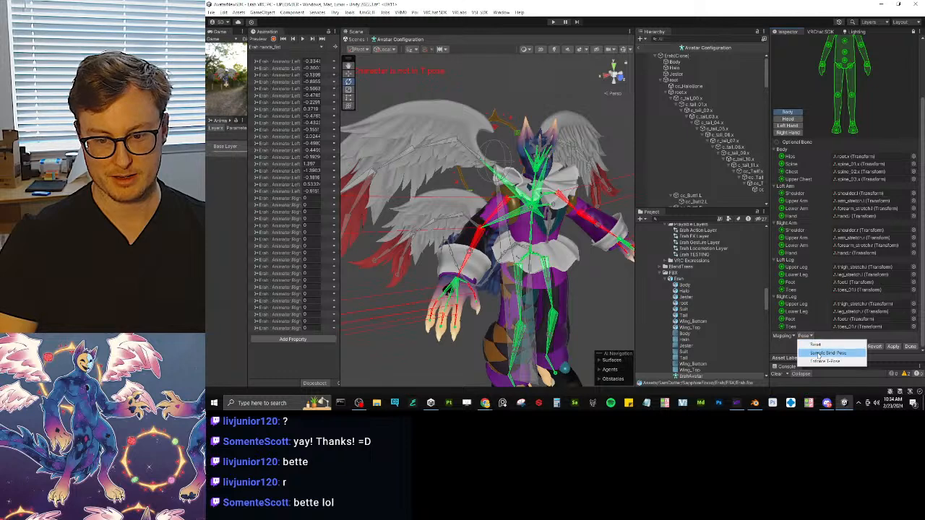
{"action": "left_click", "coordinate": [824, 360]}
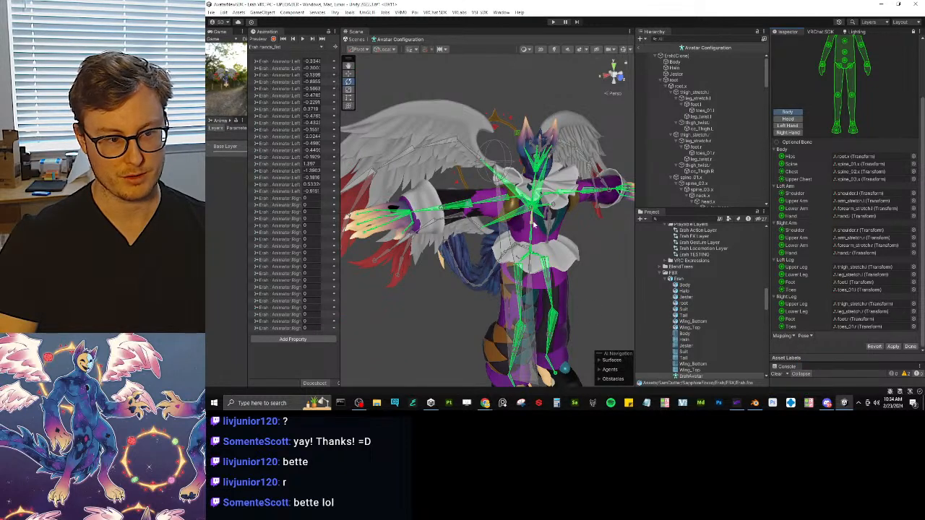
{"action": "left_click_drag", "start_coordinate": [534, 227], "coordinate": [578, 216], "text": "alt"}
{"action": "left_click", "coordinate": [911, 347]}
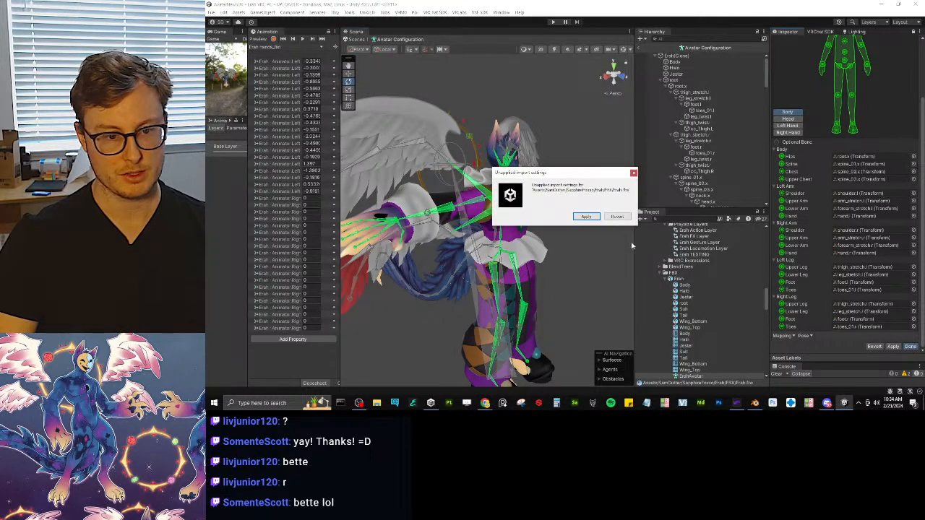
{"action": "left_click", "coordinate": [585, 217]}
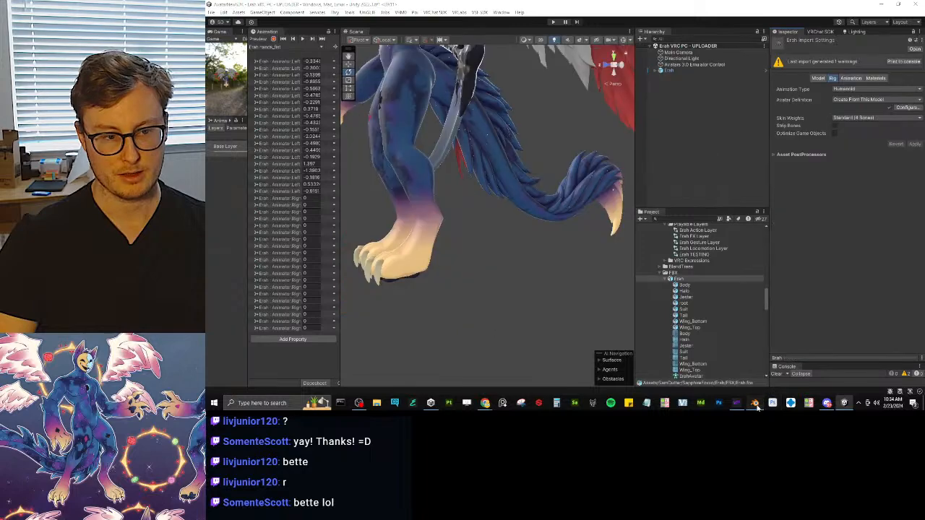
Switch to Blender, put the Erah rig in edit mode, and turn on the display of its bone axes.
{"action": "left_click", "coordinate": [755, 403]}
{"action": "mouse_move", "coordinate": [479, 186]}
{"action": "middle_mouse_down"}
{"action": "mouse_move", "coordinate": [477, 114]}
{"action": "mouse_move", "coordinate": [477, 191]}
{"action": "middle_mouse_up"}
{"action": "left_click", "coordinate": [498, 125]}
{"action": "scroll", "coordinate": [498, 195], "scroll_direction": "up", "scroll_amount": 3}
{"action": "key", "text": "Tab"}
{"action": "middle_click_drag", "start_coordinate": [499, 224], "coordinate": [614, 217], "text": "shift"}
{"action": "left_click", "coordinate": [810, 354]}
Examine the bone axes of the left forearm, hand and fingers from several angles.
{"action": "middle_click_drag", "start_coordinate": [498, 195], "coordinate": [526, 217]}
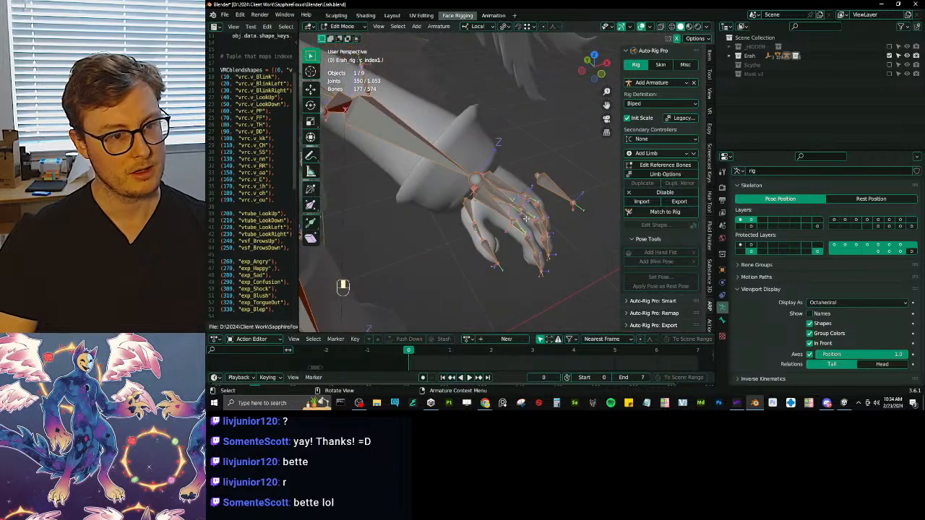
{"action": "middle_click_drag", "start_coordinate": [466, 167], "coordinate": [448, 235]}
{"action": "middle_click_drag", "start_coordinate": [449, 236], "coordinate": [540, 190]}
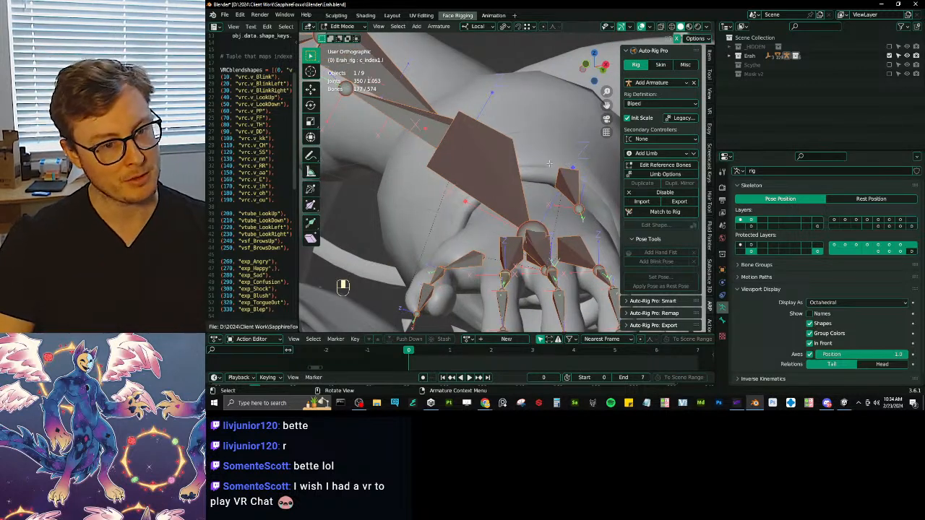
{"action": "scroll", "coordinate": [568, 184], "scroll_direction": "down", "scroll_amount": 6}
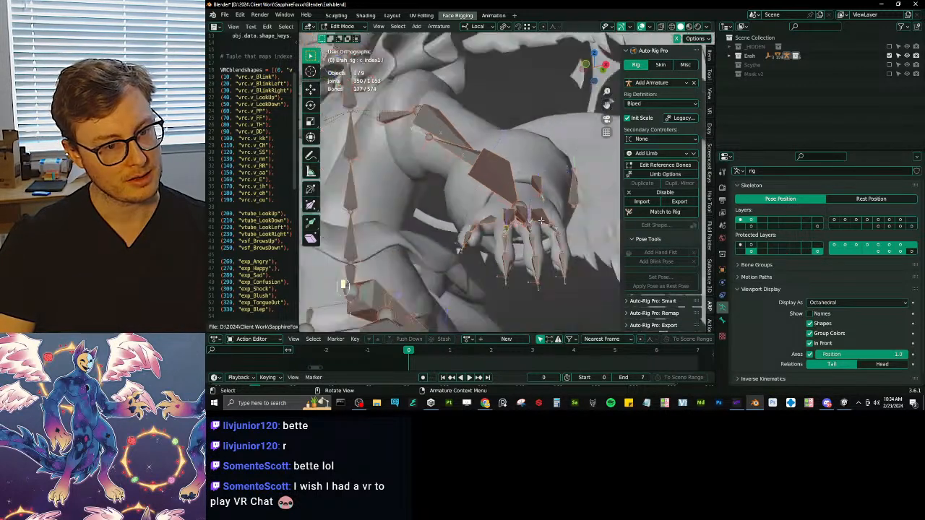
{"action": "middle_click_drag", "start_coordinate": [563, 185], "coordinate": [542, 191]}
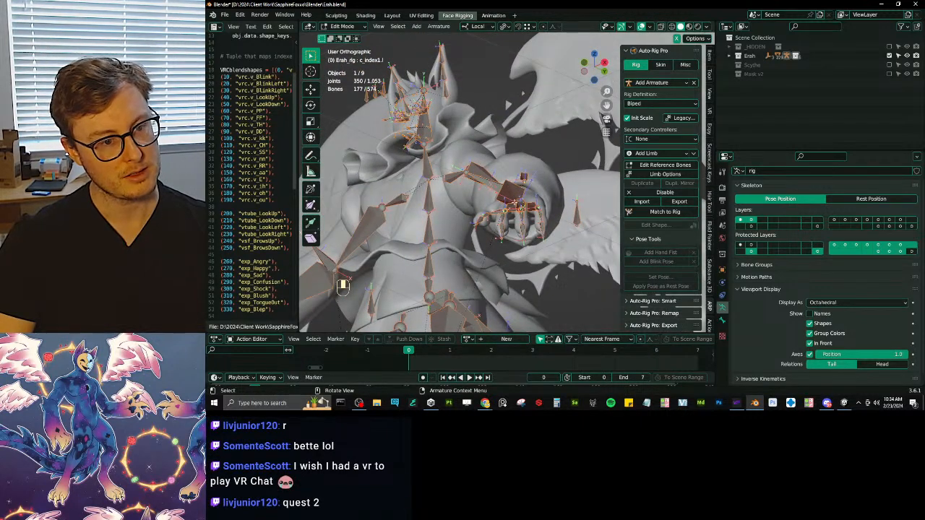
{"action": "scroll", "coordinate": [342, 285], "scroll_direction": "up", "scroll_amount": 3}
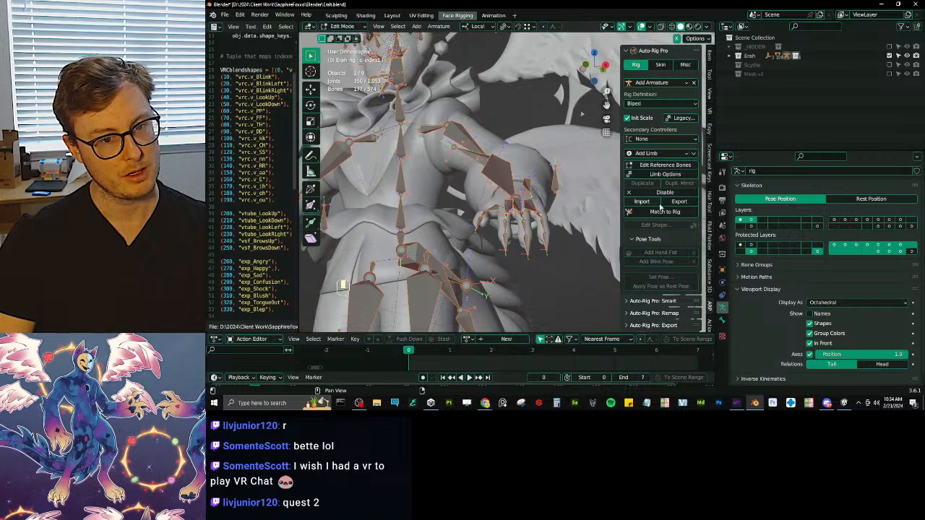
Edit the Auto-Rig Pro reference bones and set the left forearm reference bone's roll to 37°.
{"action": "left_click", "coordinate": [665, 165]}
{"action": "scroll", "coordinate": [533, 149], "scroll_direction": "up", "scroll_amount": 3}
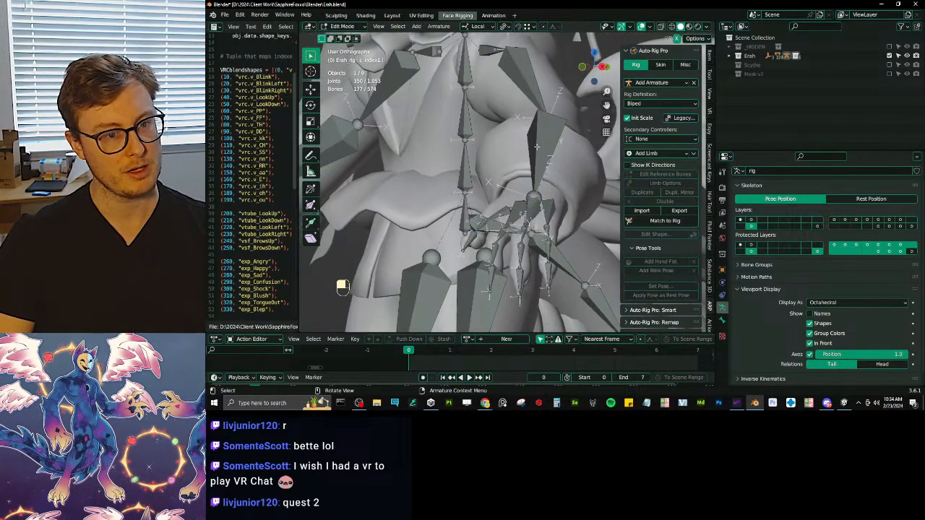
{"action": "left_click", "coordinate": [539, 182]}
{"action": "middle_click_drag", "start_coordinate": [539, 182], "coordinate": [566, 174]}
{"action": "left_click", "coordinate": [708, 57]}
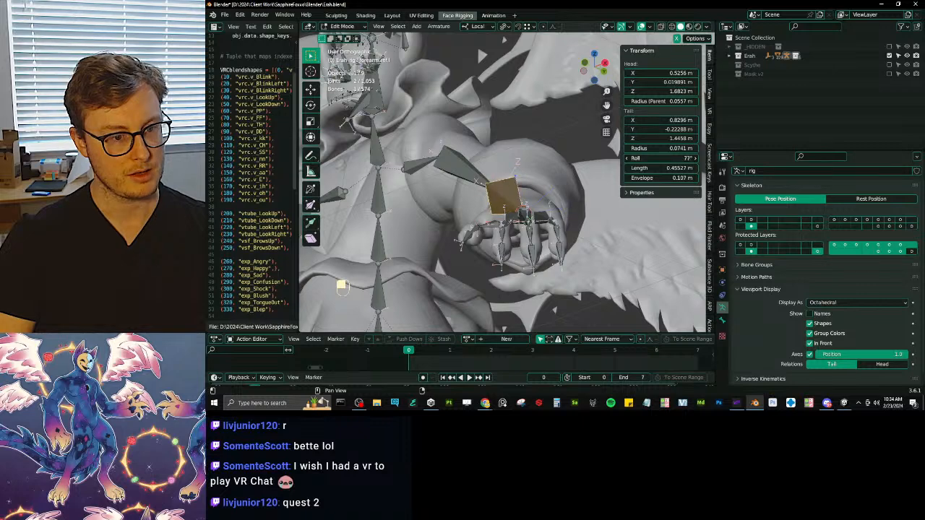
{"action": "left_click_drag", "start_coordinate": [661, 158], "coordinate": [643, 158]}
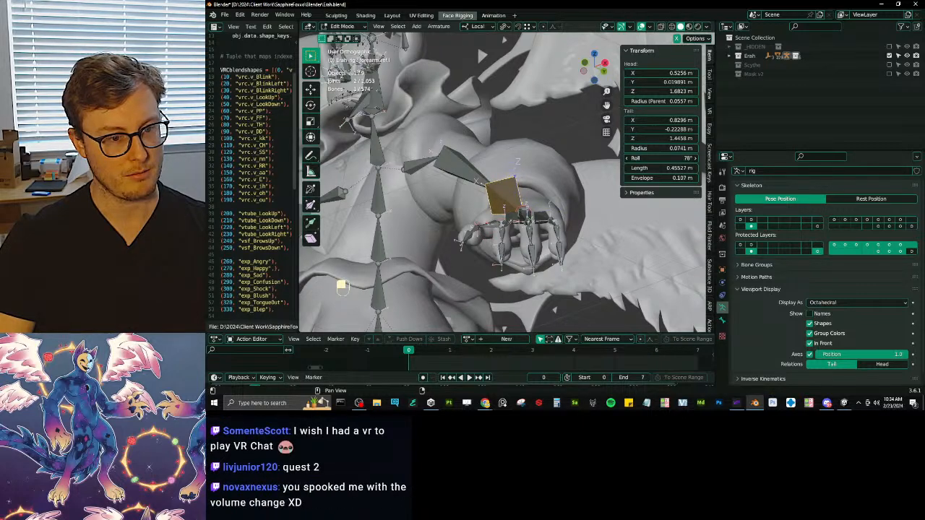
{"action": "middle_click_drag", "start_coordinate": [620, 171], "coordinate": [506, 208]}
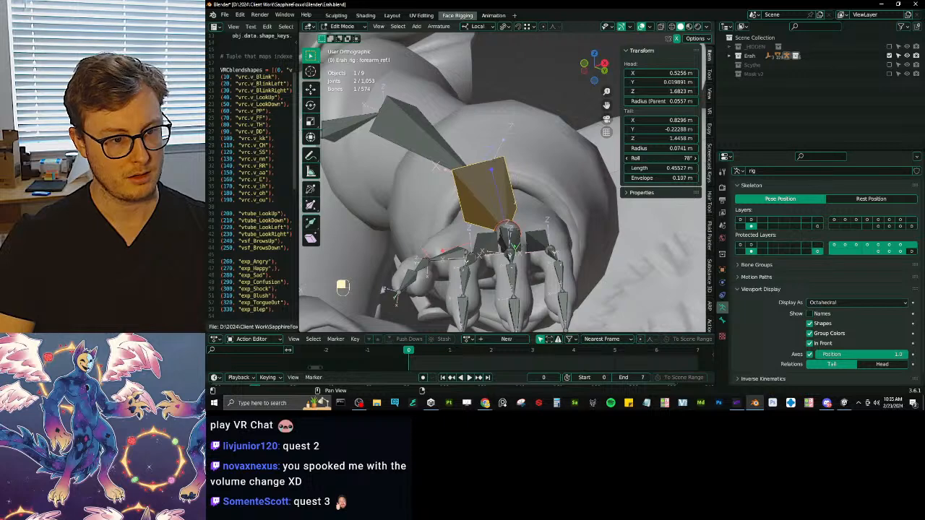
{"action": "left_click_drag", "start_coordinate": [643, 157], "coordinate": [641, 157]}
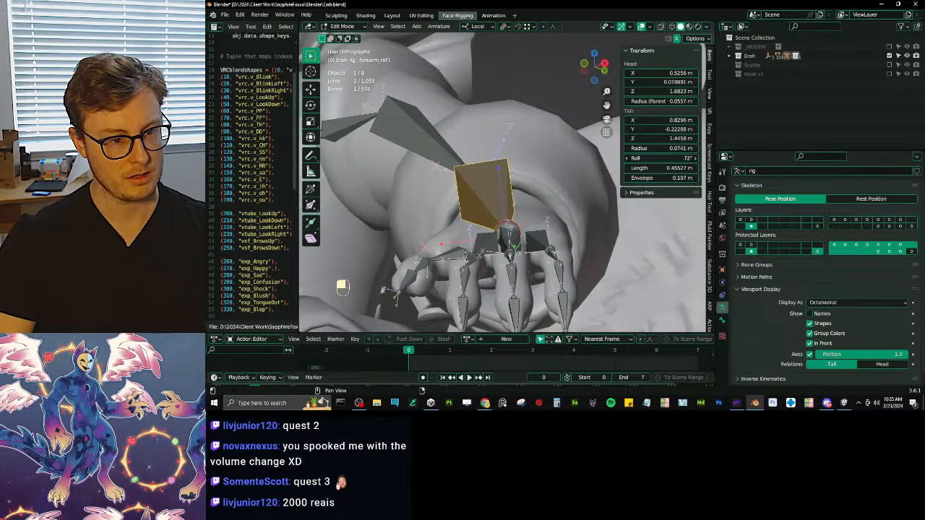
Check the left upper arm reference bone's roll against the forearm, and match the reference bones to the rig.
{"action": "left_click", "coordinate": [406, 135]}
{"action": "middle_click_drag", "start_coordinate": [427, 141], "coordinate": [347, 155]}
{"action": "middle_click_drag", "start_coordinate": [571, 217], "coordinate": [526, 189], "text": "shift"}
{"action": "scroll", "coordinate": [494, 175], "scroll_direction": "down", "scroll_amount": 3}
{"action": "scroll", "coordinate": [524, 194], "scroll_direction": "down", "scroll_amount": 6}
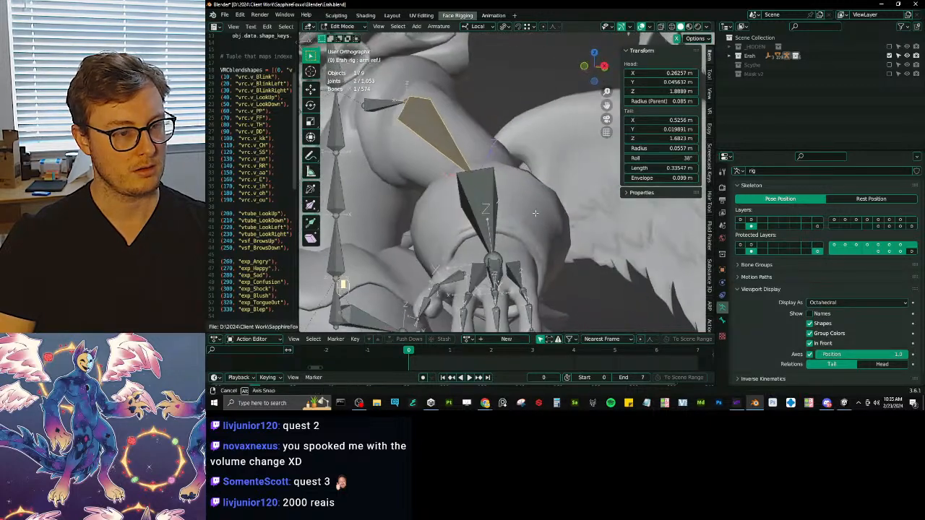
{"action": "left_click", "coordinate": [710, 306]}
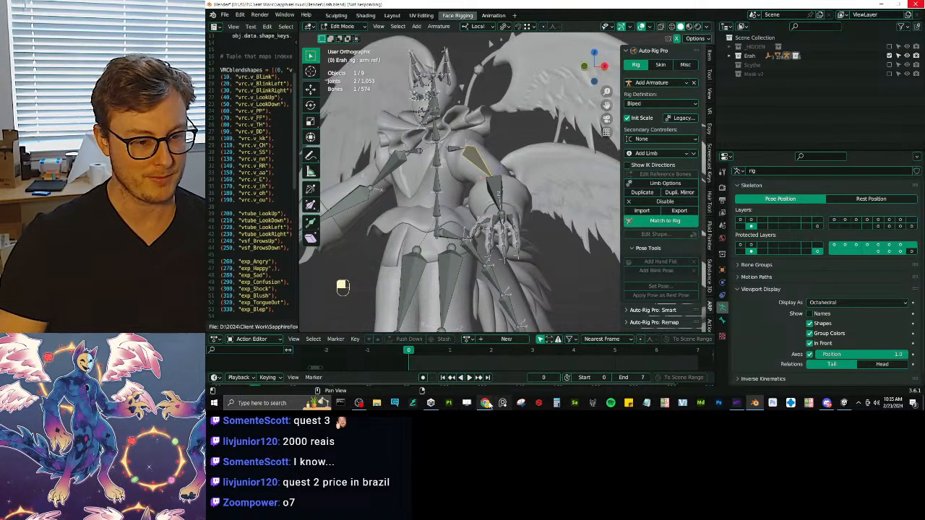
Bring up the Unity forum thread on wrong distal finger rotations in Chrome, and move its window off this screen.
{"action": "left_click", "coordinate": [511, 369]}
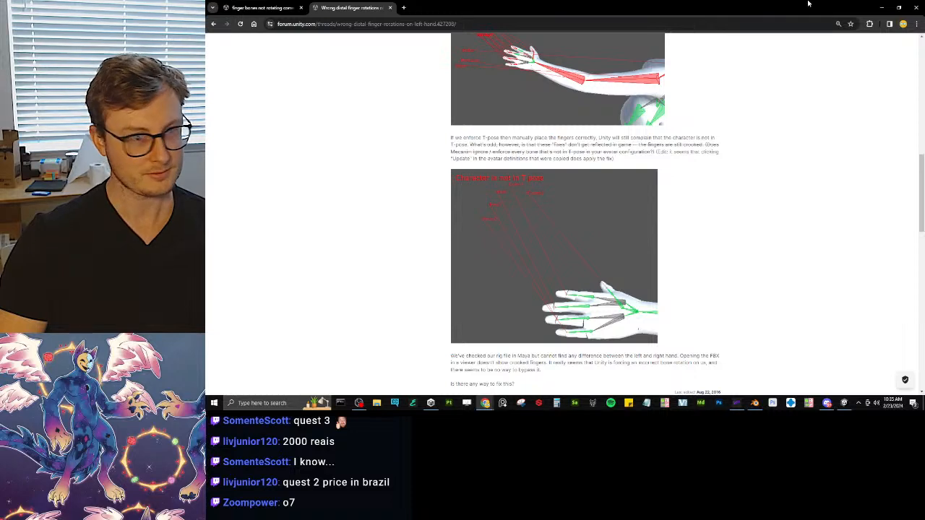
{"action": "left_click_drag", "start_coordinate": [741, 16], "coordinate": [924, 195]}
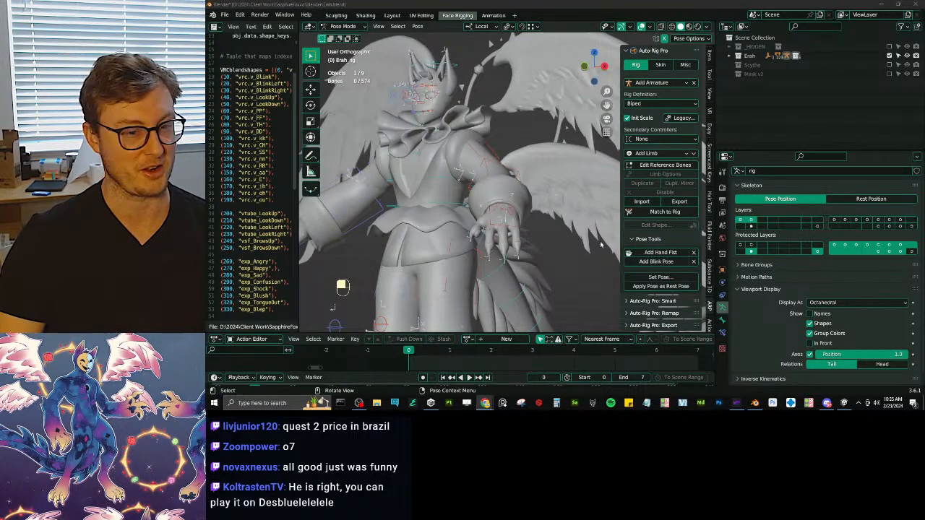
Select the left forearm FK control, isolate the rig in local view, and examine its controls in perspective.
{"action": "scroll", "coordinate": [544, 244], "scroll_direction": "up", "scroll_amount": 5}
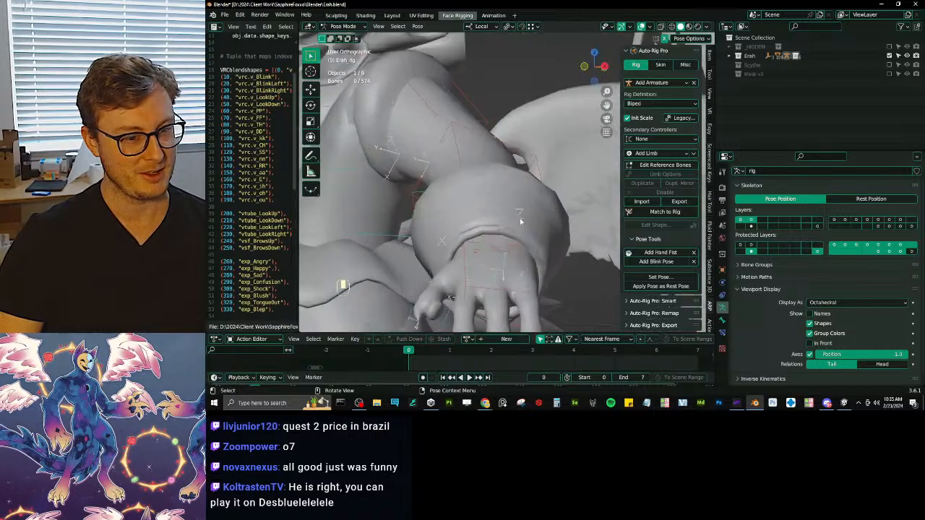
{"action": "left_click", "coordinate": [491, 140]}
{"action": "key", "text": "KP_Decimal"}
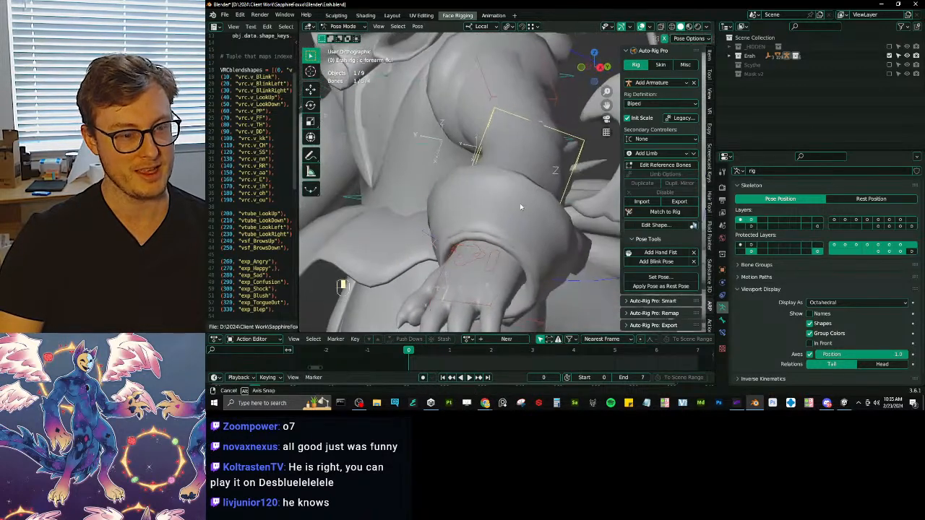
{"action": "key", "text": "KP_Divide"}
{"action": "middle_click_drag", "start_coordinate": [520, 209], "coordinate": [496, 213]}
{"action": "scroll", "coordinate": [530, 246], "scroll_direction": "down", "scroll_amount": 9}
{"action": "scroll", "coordinate": [541, 246], "scroll_direction": "up", "scroll_amount": 7}
{"action": "mouse_move", "coordinate": [495, 213]}
{"action": "middle_mouse_down"}
{"action": "mouse_move", "coordinate": [526, 220]}
{"action": "mouse_move", "coordinate": [509, 222]}
{"action": "middle_mouse_up"}
{"action": "scroll", "coordinate": [522, 215], "scroll_direction": "up", "scroll_amount": 2}
{"action": "scroll", "coordinate": [526, 225], "scroll_direction": "down", "scroll_amount": 3}
{"action": "key", "text": "KP_5"}
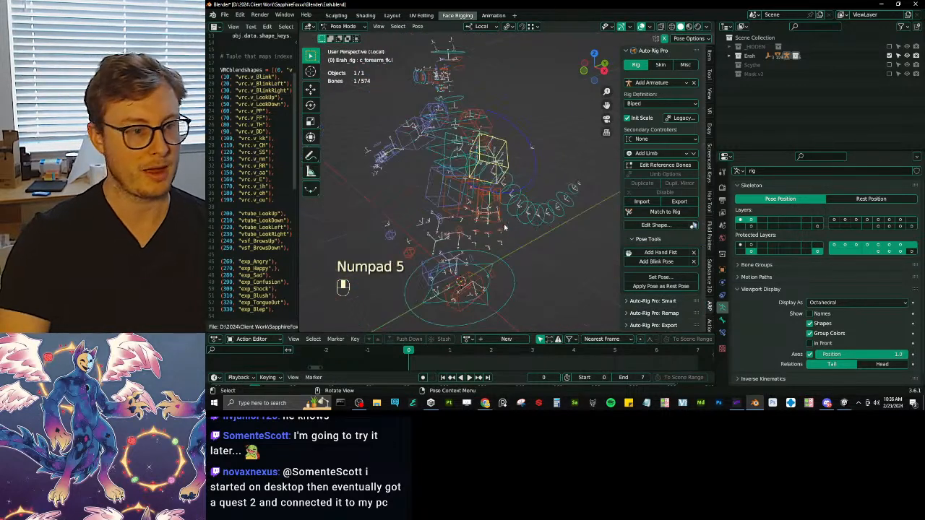
Return the rig to object mode, hide its bone axes, and leave the local view.
{"action": "key", "text": "z"}
{"action": "key", "text": "Tab"}
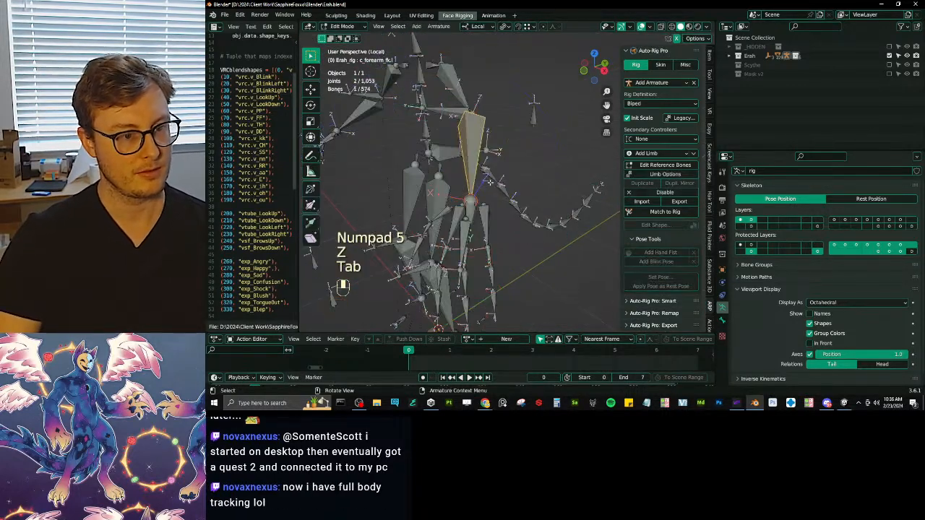
{"action": "key", "text": "Tab"}
{"action": "key", "text": "ctrl+Tab"}
{"action": "middle_click_drag", "start_coordinate": [468, 184], "coordinate": [482, 187]}
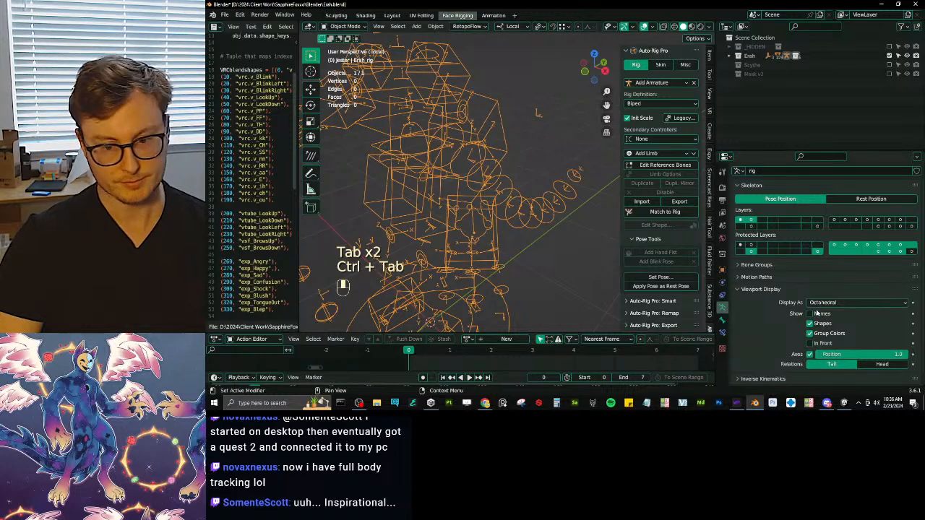
{"action": "left_click", "coordinate": [810, 354]}
{"action": "middle_click_drag", "start_coordinate": [462, 189], "coordinate": [500, 226], "text": "shift"}
{"action": "key", "text": "z"}
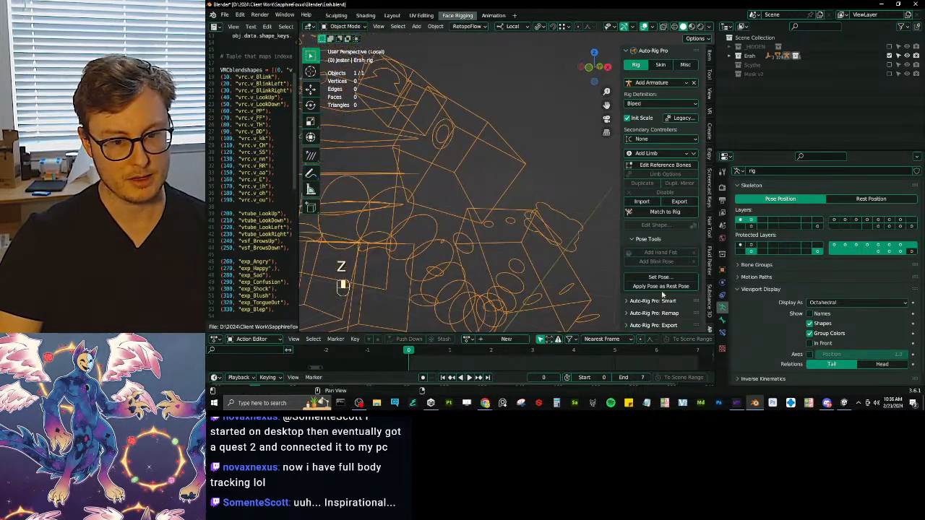
{"action": "key", "text": "slash"}
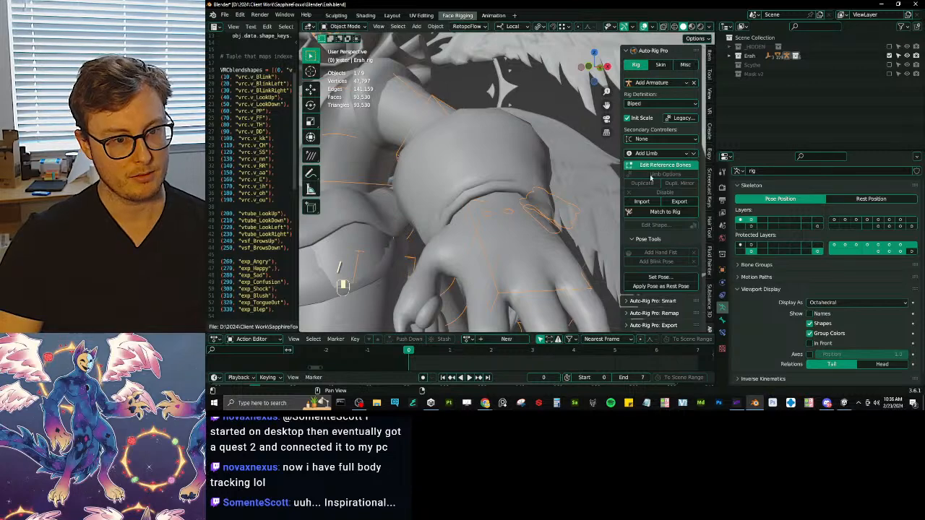
Reopen the reference bones for editing, and show their axes around the left forearm and hand.
{"action": "left_click", "coordinate": [661, 167]}
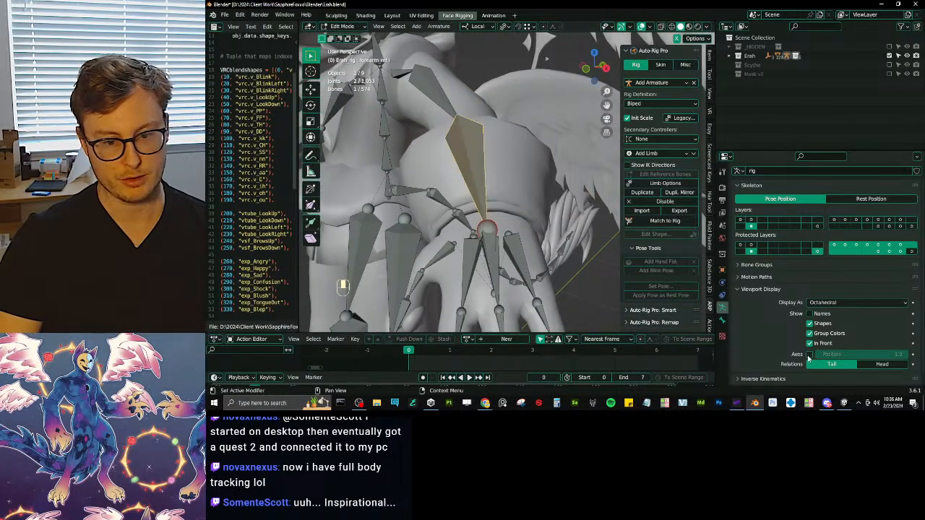
{"action": "left_click", "coordinate": [809, 354]}
{"action": "middle_click_drag", "start_coordinate": [477, 180], "coordinate": [500, 166]}
{"action": "mouse_move", "coordinate": [502, 229]}
{"action": "middle_mouse_down"}
{"action": "mouse_move", "coordinate": [477, 233]}
{"action": "mouse_move", "coordinate": [502, 235]}
{"action": "mouse_move", "coordinate": [486, 232]}
{"action": "middle_mouse_up"}
Try to adjust the roll of the left middle finger's base reference bone, and undo back to the forearm selection.
{"action": "left_click", "coordinate": [501, 242]}
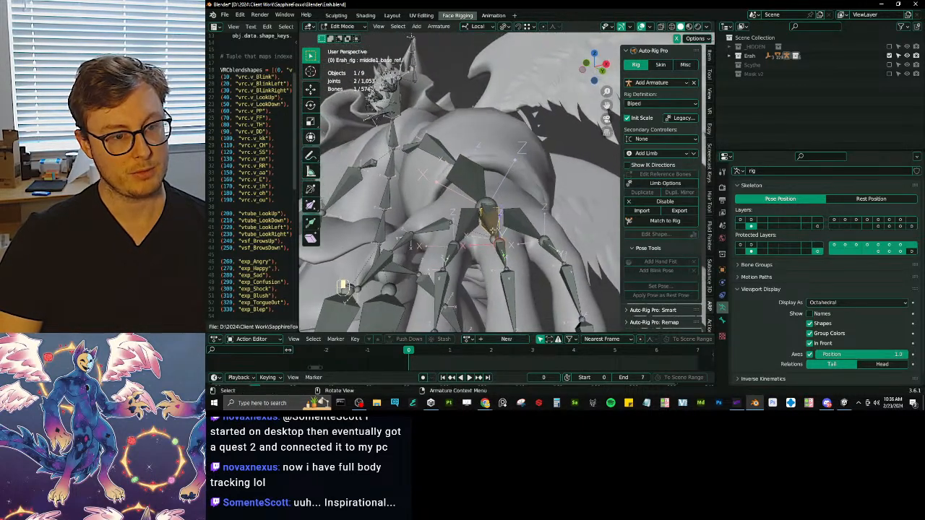
{"action": "left_click", "coordinate": [711, 58]}
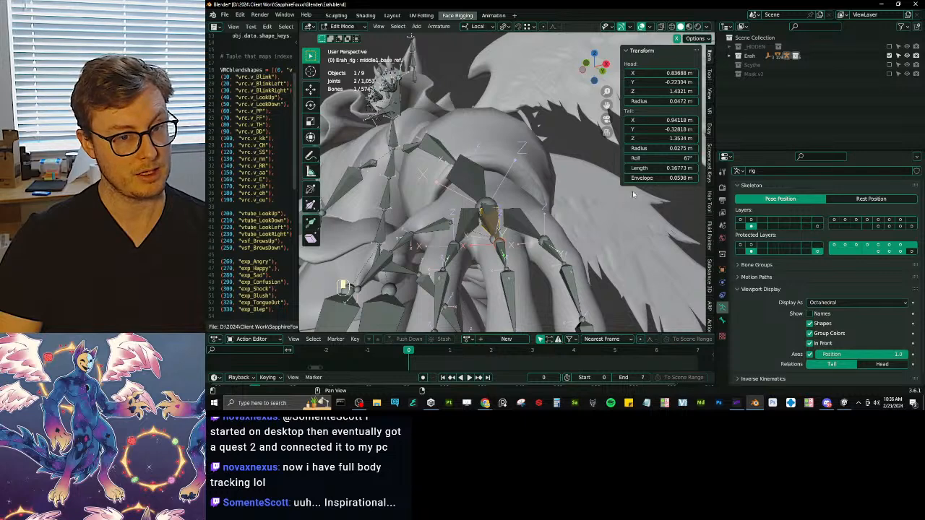
{"action": "left_click_drag", "start_coordinate": [660, 159], "coordinate": [643, 158]}
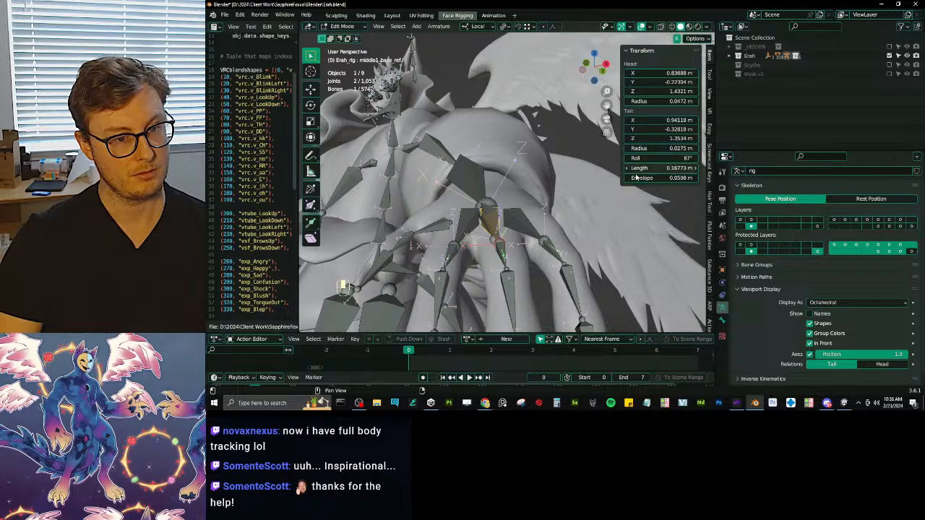
{"action": "key", "text": "ctrl+z"}
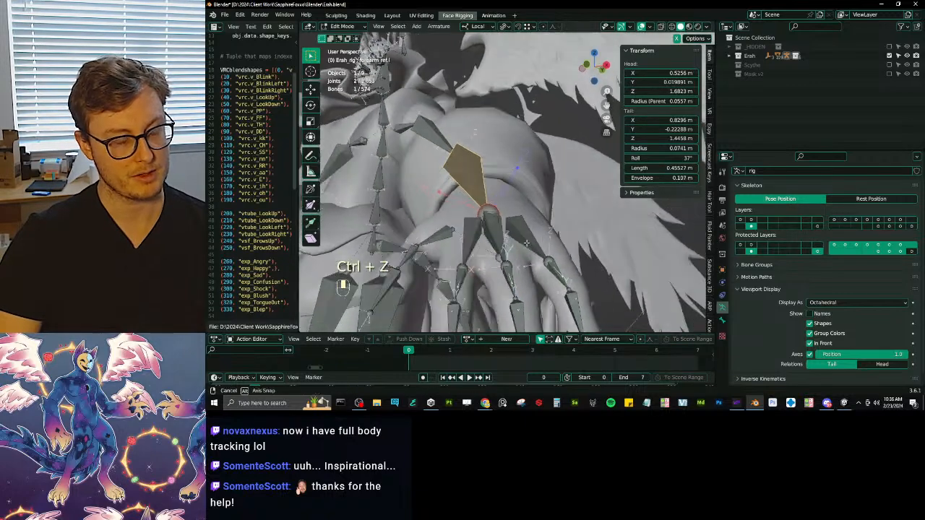
Try to move the wrist joint at the end of the left forearm reference bone, and undo the move.
{"action": "middle_click_drag", "start_coordinate": [492, 205], "coordinate": [550, 202]}
{"action": "middle_click_drag", "start_coordinate": [549, 202], "coordinate": [499, 137], "text": "shift"}
{"action": "scroll", "coordinate": [477, 166], "scroll_direction": "up", "scroll_amount": 4}
{"action": "middle_click_drag", "start_coordinate": [448, 188], "coordinate": [515, 210]}
{"action": "left_click", "coordinate": [515, 211]}
{"action": "key", "text": "g"}
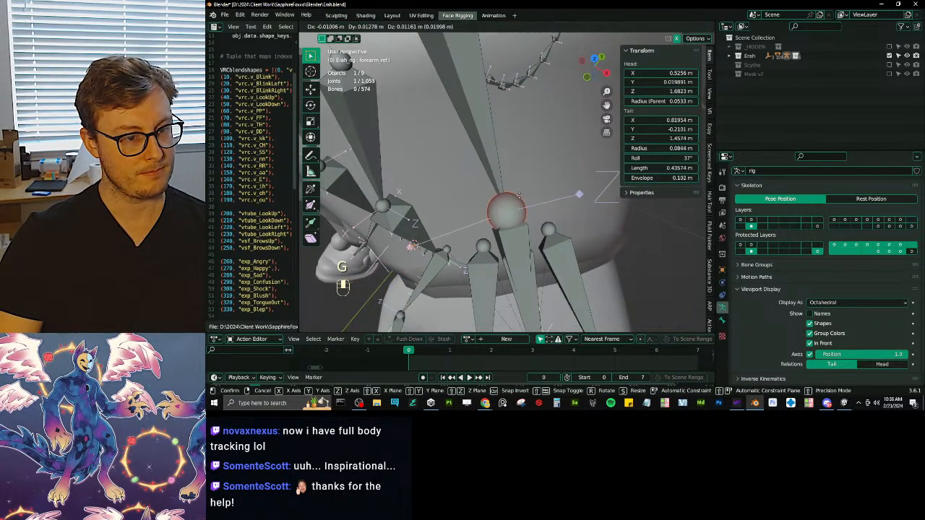
{"action": "left_click", "coordinate": [492, 171]}
{"action": "key", "text": "ctrl+z"}
Move the base joints of the left index and pinky base reference bones toward the knuckles.
{"action": "middle_click_drag", "start_coordinate": [495, 173], "coordinate": [515, 196]}
{"action": "key", "text": "z"}
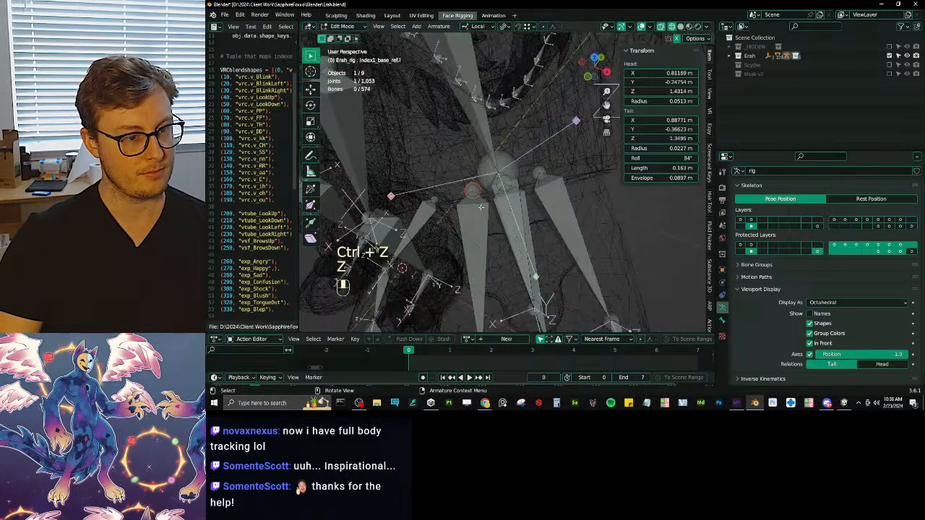
{"action": "left_click", "coordinate": [540, 172], "text": "shift"}
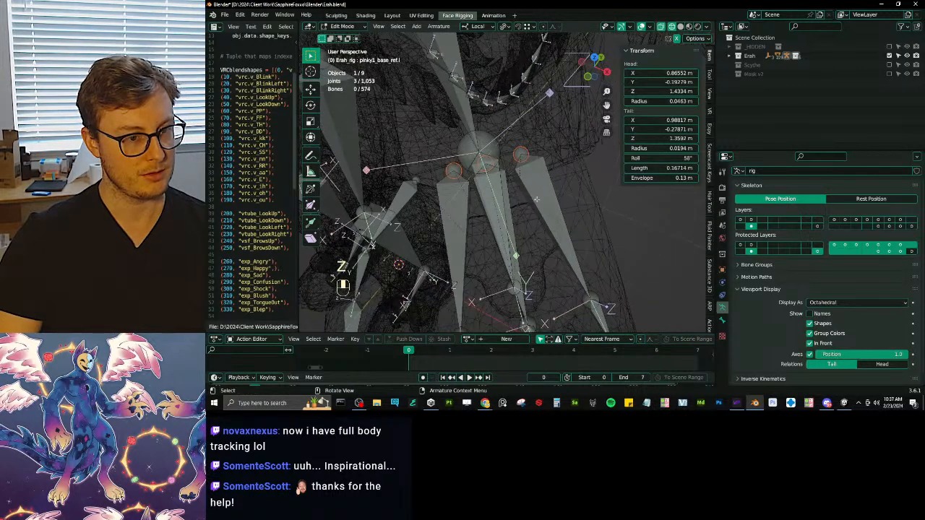
{"action": "key", "text": "z"}
{"action": "middle_click_drag", "start_coordinate": [539, 177], "coordinate": [532, 171]}
{"action": "scroll", "coordinate": [526, 184], "scroll_direction": "down", "scroll_amount": 3}
{"action": "key", "text": "g"}
{"action": "left_click", "coordinate": [530, 221]}
{"action": "middle_click_drag", "start_coordinate": [530, 221], "coordinate": [572, 206]}
{"action": "key", "text": "g"}
{"action": "left_click", "coordinate": [545, 175]}
{"action": "middle_click_drag", "start_coordinate": [544, 175], "coordinate": [449, 224]}
{"action": "scroll", "coordinate": [470, 206], "scroll_direction": "up", "scroll_amount": 2}
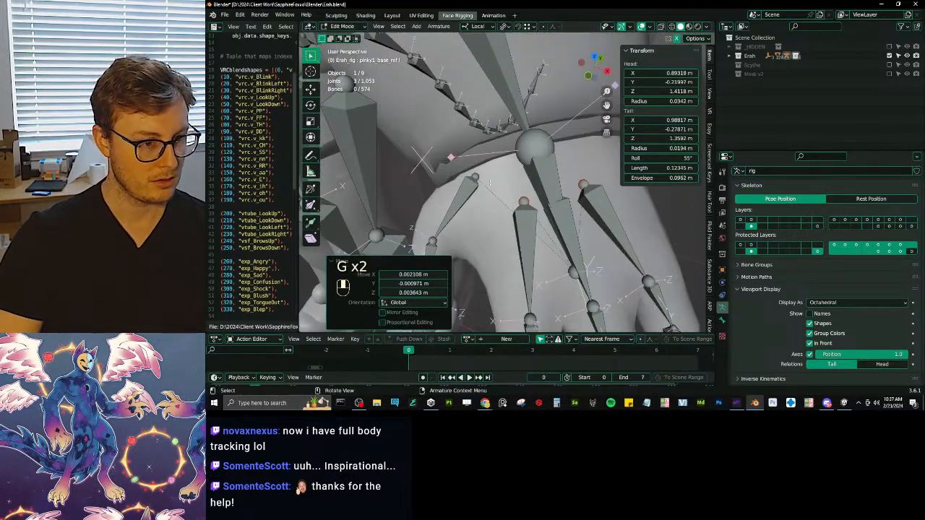
Reposition the base joint of the left thumb's reference bones inside the hand mesh.
{"action": "left_click", "coordinate": [478, 178]}
{"action": "key", "text": "g"}
{"action": "left_click", "coordinate": [480, 179]}
{"action": "middle_click_drag", "start_coordinate": [480, 179], "coordinate": [524, 203]}
{"action": "middle_click_drag", "start_coordinate": [523, 202], "coordinate": [541, 231]}
{"action": "key", "text": "g"}
{"action": "mouse_move", "coordinate": [531, 212]}
{"action": "middle_mouse_down"}
{"action": "mouse_move", "coordinate": [516, 195]}
{"action": "mouse_move", "coordinate": [516, 210]}
{"action": "middle_mouse_up"}
{"action": "key", "text": "g"}
{"action": "middle_click_drag", "start_coordinate": [516, 210], "coordinate": [448, 168], "text": "shift"}
{"action": "left_click", "coordinate": [468, 183]}
{"action": "key", "text": "g"}
{"action": "left_click", "coordinate": [512, 159]}
{"action": "key", "text": "ctrl+z"}
{"action": "key", "text": "g"}
{"action": "left_click", "coordinate": [538, 155]}
Adjust the remaining joints of the left thumb's reference bones to follow the thumb mesh, and save the file.
{"action": "left_click", "coordinate": [494, 176]}
{"action": "key", "text": "g"}
{"action": "left_click", "coordinate": [535, 177]}
{"action": "middle_click_drag", "start_coordinate": [539, 177], "coordinate": [638, 190]}
{"action": "left_click", "coordinate": [710, 306]}
{"action": "middle_click_drag", "start_coordinate": [500, 221], "coordinate": [537, 179]}
{"action": "key", "text": "g"}
{"action": "left_click", "coordinate": [513, 190]}
{"action": "left_click", "coordinate": [499, 154]}
{"action": "key", "text": "g"}
{"action": "left_click", "coordinate": [510, 164]}
{"action": "key", "text": "ctrl+s"}
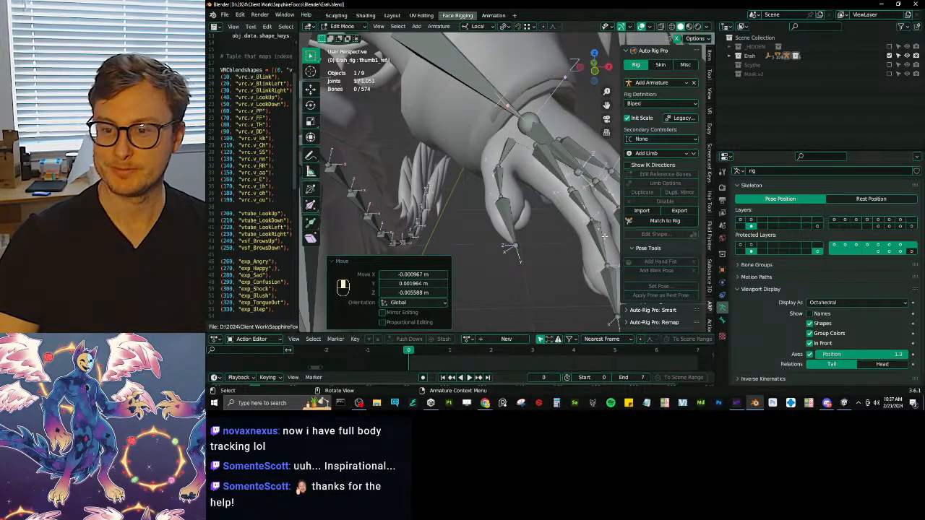
Move the elbow joint between the left upper arm and forearm reference bones.
{"action": "left_click", "coordinate": [453, 246]}
{"action": "scroll", "coordinate": [535, 244], "scroll_direction": "down", "scroll_amount": 4}
{"action": "middle_click_drag", "start_coordinate": [535, 244], "coordinate": [561, 237]}
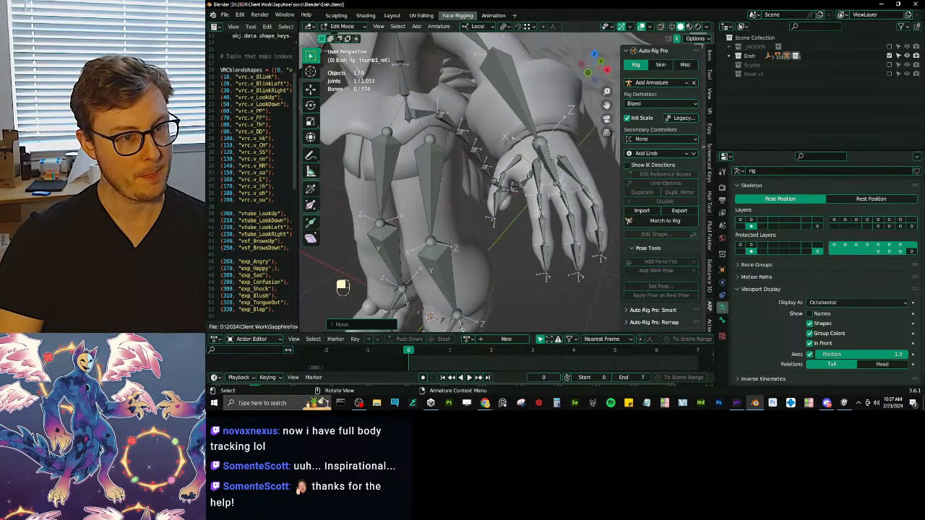
{"action": "middle_click_drag", "start_coordinate": [536, 237], "coordinate": [502, 230]}
{"action": "scroll", "coordinate": [503, 230], "scroll_direction": "down", "scroll_amount": 3}
{"action": "middle_click_drag", "start_coordinate": [462, 97], "coordinate": [475, 164], "text": "shift"}
{"action": "left_click", "coordinate": [494, 111]}
{"action": "middle_click_drag", "start_coordinate": [494, 111], "coordinate": [462, 119]}
{"action": "middle_click_drag", "start_coordinate": [463, 119], "coordinate": [513, 185], "text": "shift"}
{"action": "left_click", "coordinate": [518, 186]}
{"action": "key", "text": "g"}
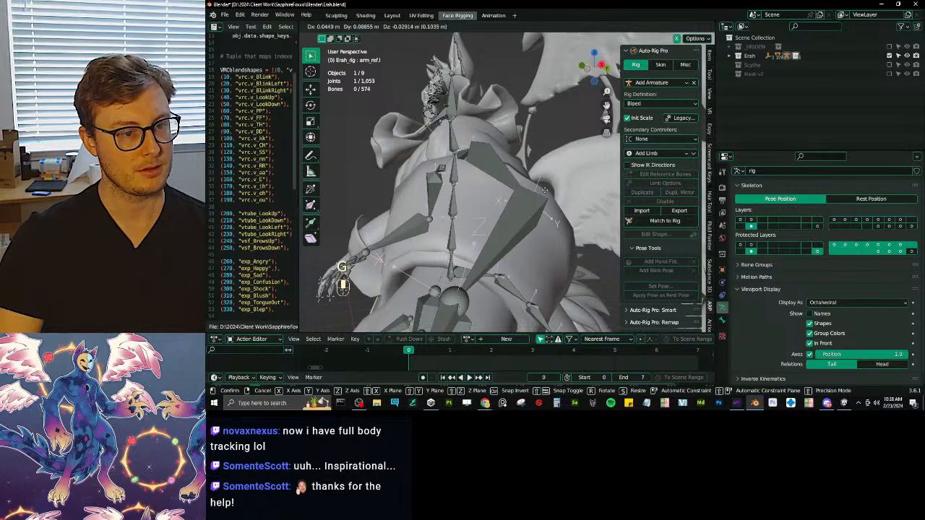
{"action": "middle_click_drag", "start_coordinate": [550, 182], "coordinate": [554, 179]}
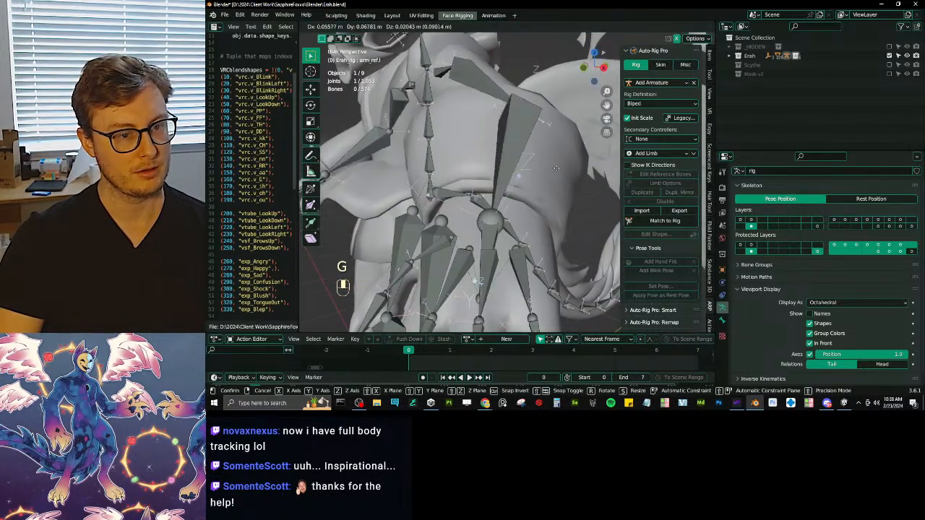
{"action": "left_click", "coordinate": [613, 174]}
Refine the left elbow joint's position against the arm mesh in wireframe shading, and restore solid shading.
{"action": "mouse_move", "coordinate": [613, 174]}
{"action": "middle_mouse_down"}
{"action": "mouse_move", "coordinate": [506, 178]}
{"action": "mouse_move", "coordinate": [498, 210]}
{"action": "middle_mouse_up"}
{"action": "key", "text": "z"}
{"action": "key", "text": "g"}
{"action": "left_click", "coordinate": [504, 178]}
{"action": "mouse_move", "coordinate": [498, 209]}
{"action": "middle_mouse_down"}
{"action": "mouse_move", "coordinate": [477, 199]}
{"action": "mouse_move", "coordinate": [486, 191]}
{"action": "mouse_move", "coordinate": [457, 101]}
{"action": "middle_mouse_up"}
{"action": "key", "text": "z"}
Select the left upper arm reference bone and run Match to Rig.
{"action": "left_click", "coordinate": [469, 112]}
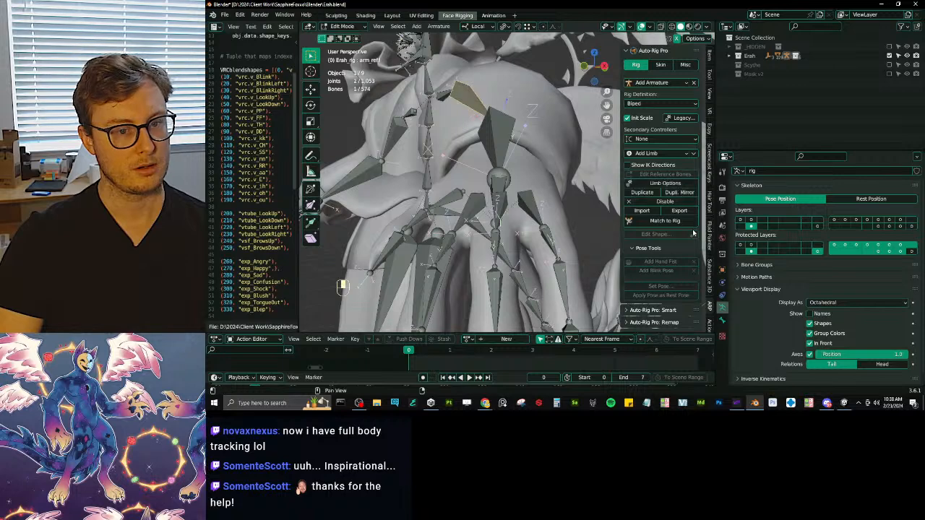
{"action": "scroll", "coordinate": [483, 142], "scroll_direction": "down", "scroll_amount": 5}
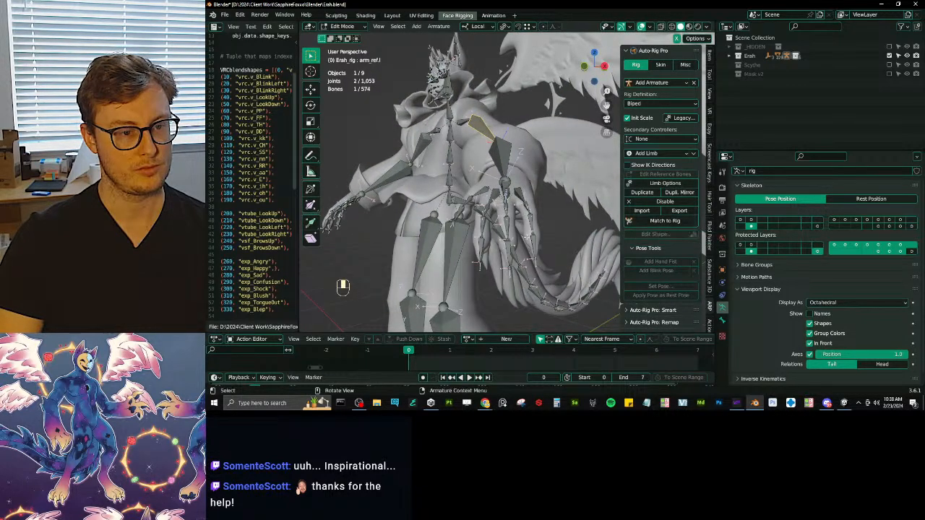
{"action": "left_click", "coordinate": [666, 221]}
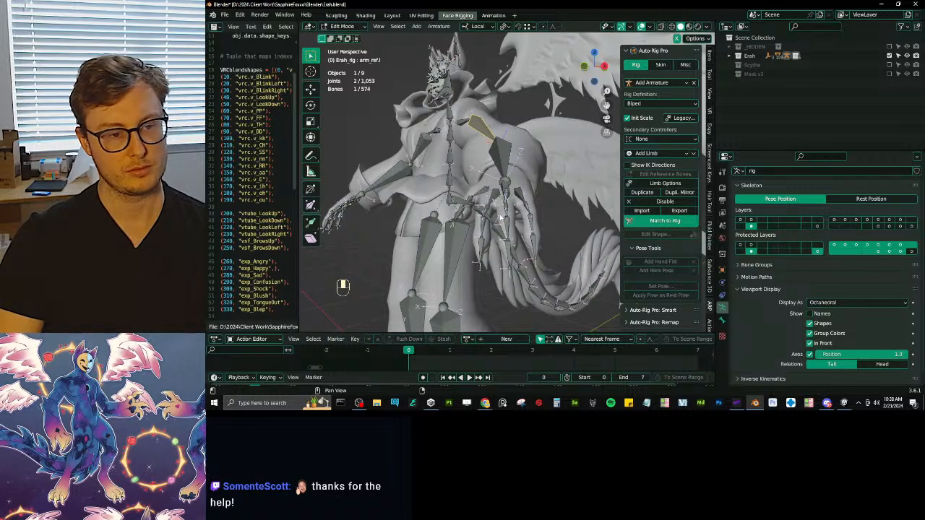
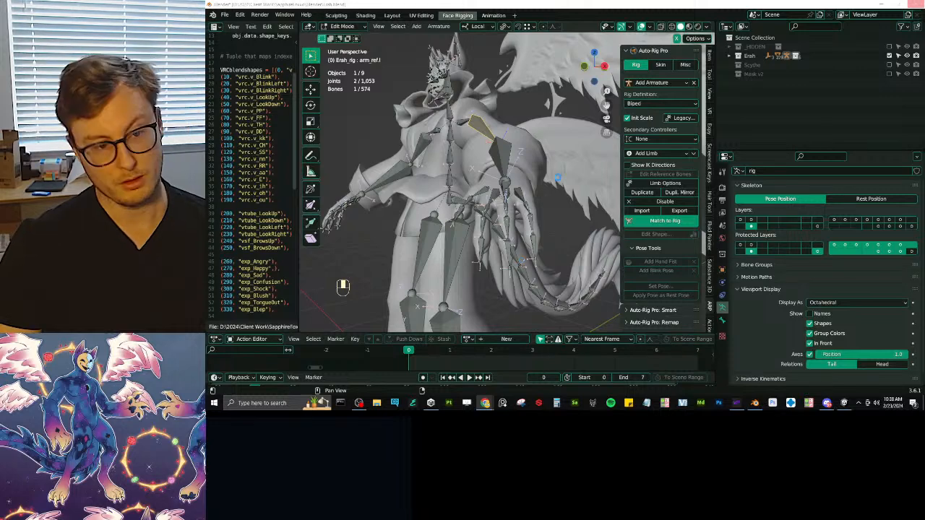
Isolate the rig in local view and open its bones for editing with the bone axes shown.
{"action": "key", "text": "ctrl+Tab"}
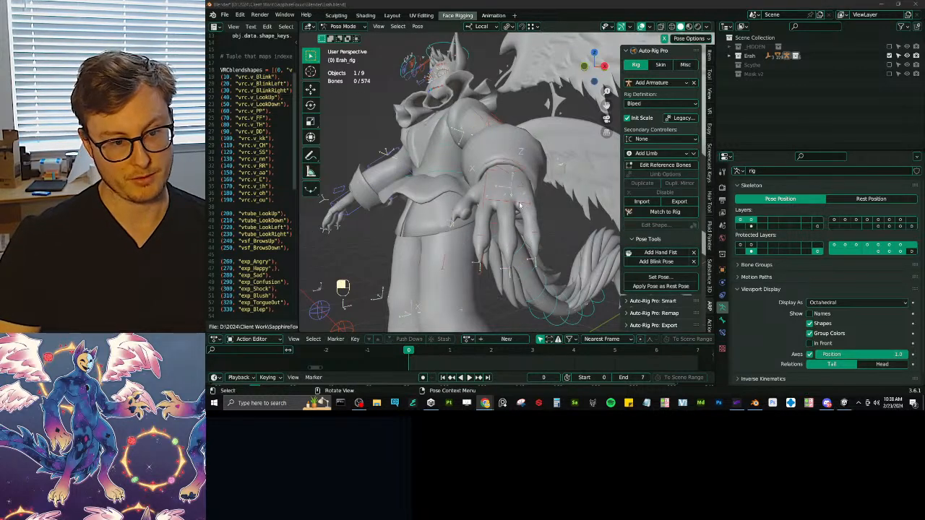
{"action": "left_click", "coordinate": [519, 206]}
{"action": "left_click", "coordinate": [810, 354]}
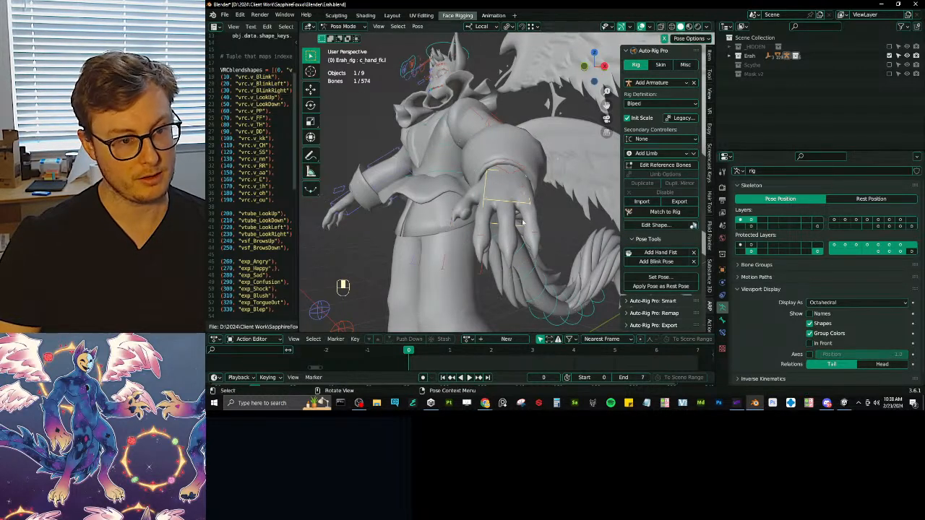
{"action": "key", "text": "KP_Divide"}
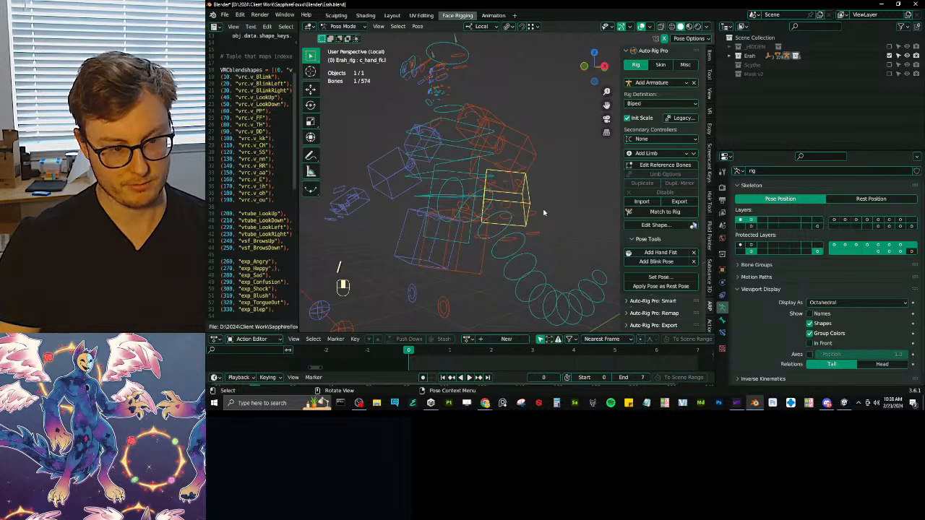
{"action": "key", "text": "Tab"}
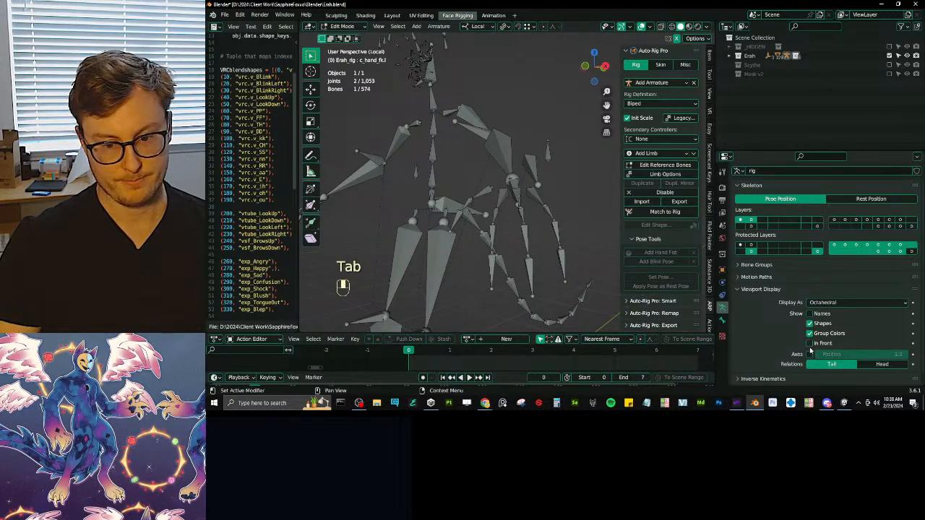
{"action": "left_click", "coordinate": [809, 354]}
{"action": "middle_click_drag", "start_coordinate": [509, 170], "coordinate": [499, 154]}
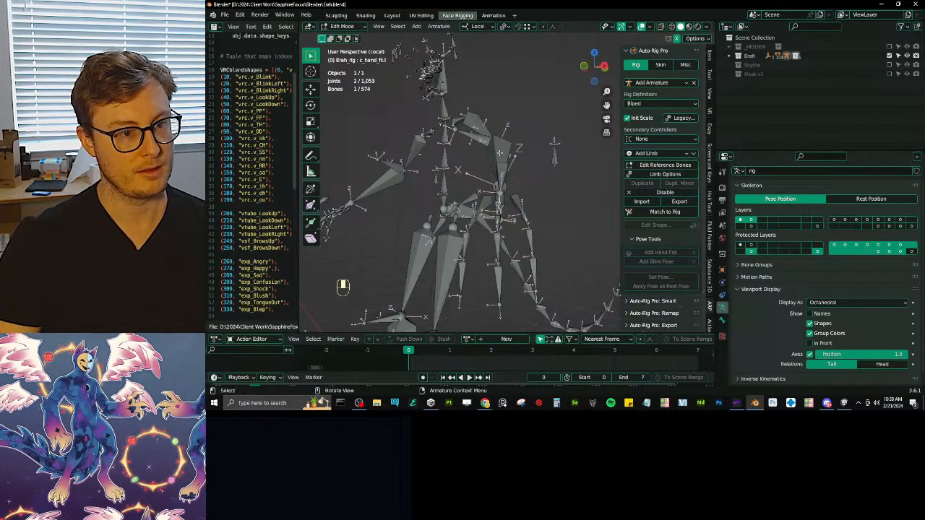
Show only the first armature layer, and select the left FK forearm control bone.
{"action": "key", "text": "shift+m"}
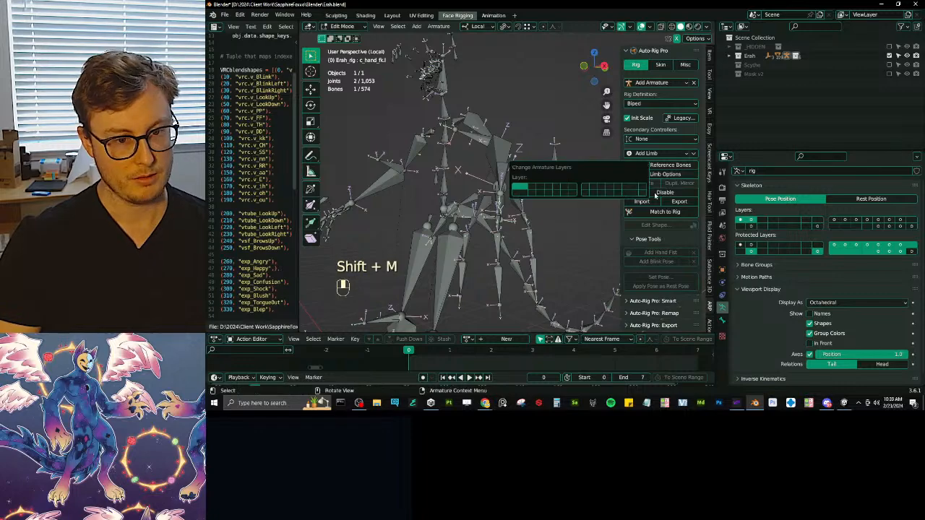
{"action": "middle_click_drag", "start_coordinate": [549, 192], "coordinate": [421, 223]}
{"action": "middle_click_drag", "start_coordinate": [500, 159], "coordinate": [506, 214]}
{"action": "key", "text": "shift+m"}
{"action": "left_click", "coordinate": [513, 213]}
{"action": "middle_click_drag", "start_coordinate": [492, 166], "coordinate": [504, 164]}
{"action": "left_click", "coordinate": [495, 149]}
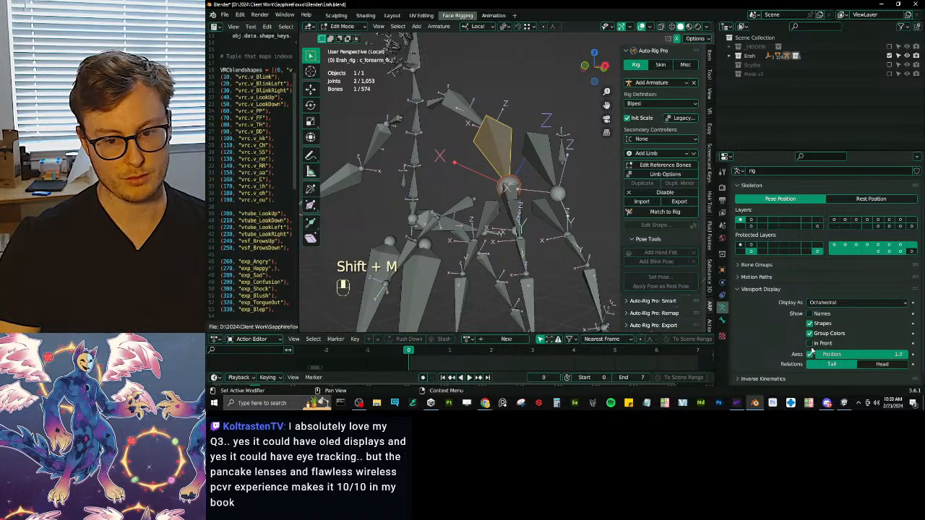
Set the roll of the left FK forearm control bone to 67°.
{"action": "left_click", "coordinate": [708, 55]}
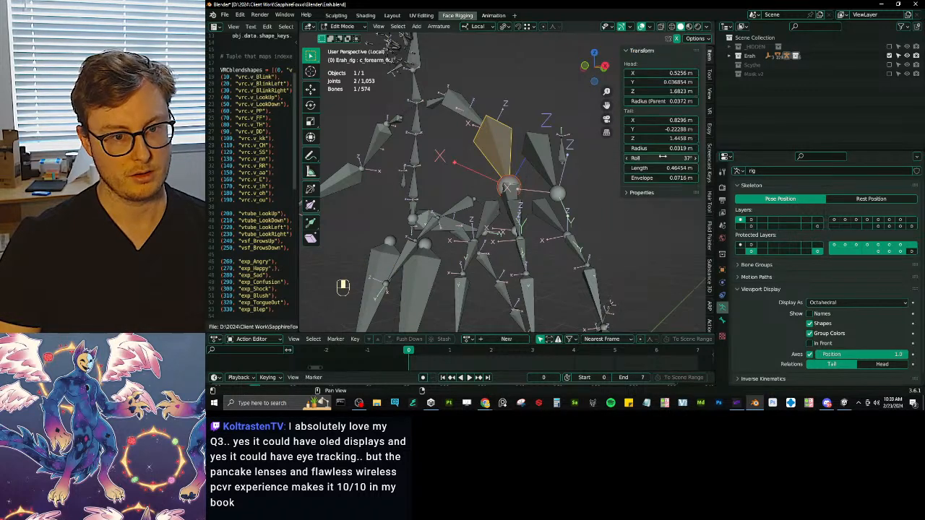
{"action": "left_click_drag", "start_coordinate": [661, 158], "coordinate": [680, 157]}
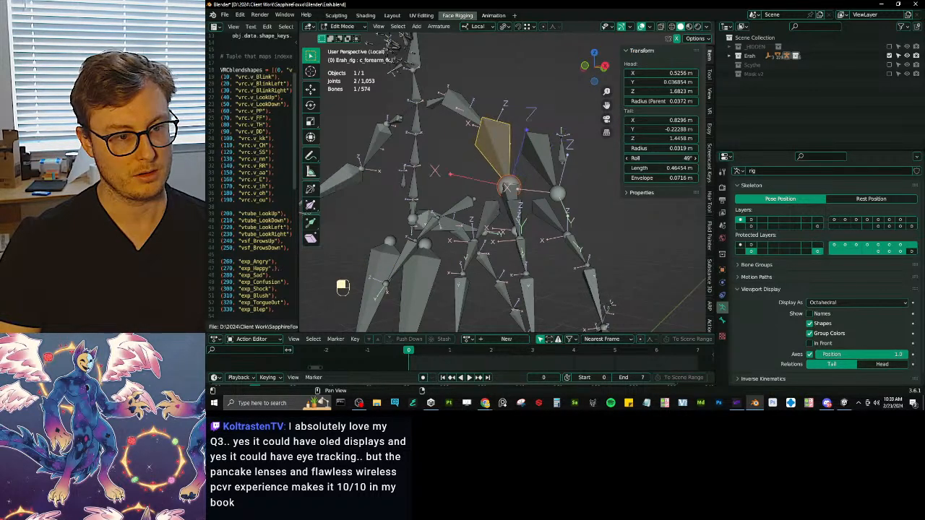
{"action": "middle_click_drag", "start_coordinate": [416, 179], "coordinate": [607, 155]}
{"action": "left_click_drag", "start_coordinate": [659, 159], "coordinate": [668, 159]}
{"action": "scroll", "coordinate": [545, 209], "scroll_direction": "down", "scroll_amount": 3}
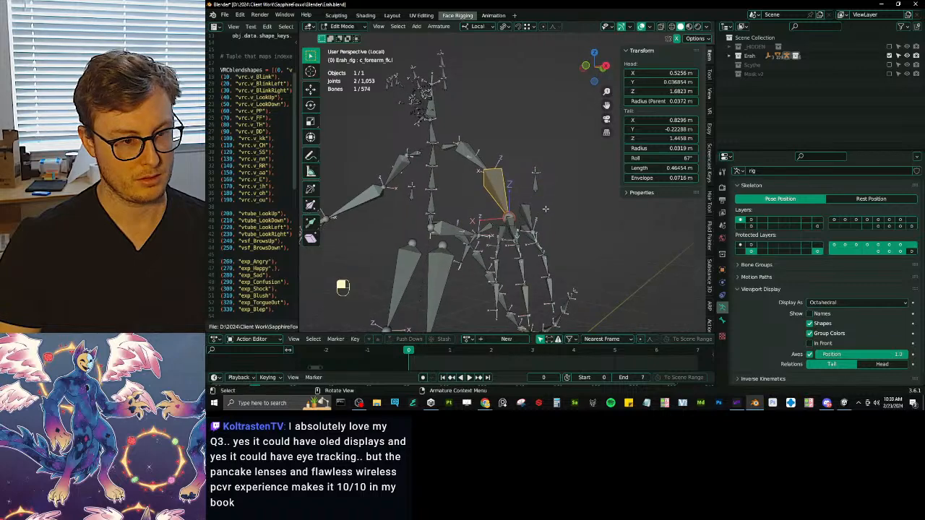
Leave bone editing and the local view, save the file, and return the rig to object mode.
{"action": "key", "text": "Tab"}
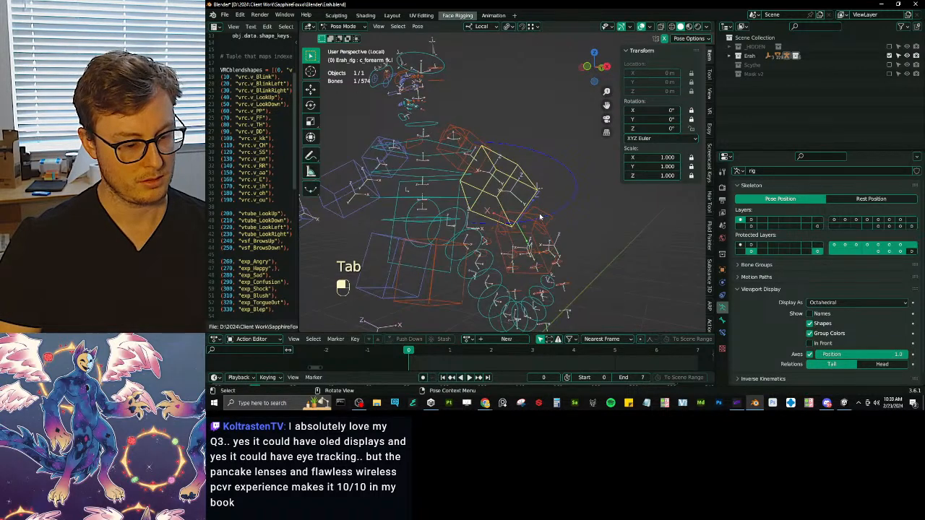
{"action": "key", "text": "KP_Divide"}
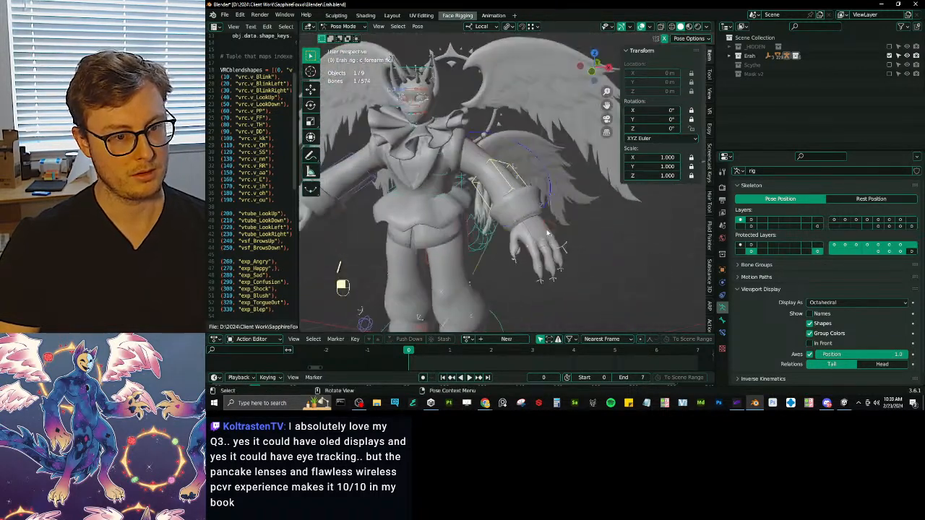
{"action": "middle_click_drag", "start_coordinate": [548, 236], "coordinate": [538, 209]}
{"action": "key", "text": "ctrl+s"}
{"action": "key", "text": "a"}
{"action": "key", "text": "q"}
{"action": "key", "text": "ctrl+Tab"}
{"action": "key", "text": "a"}
{"action": "key", "text": "q"}
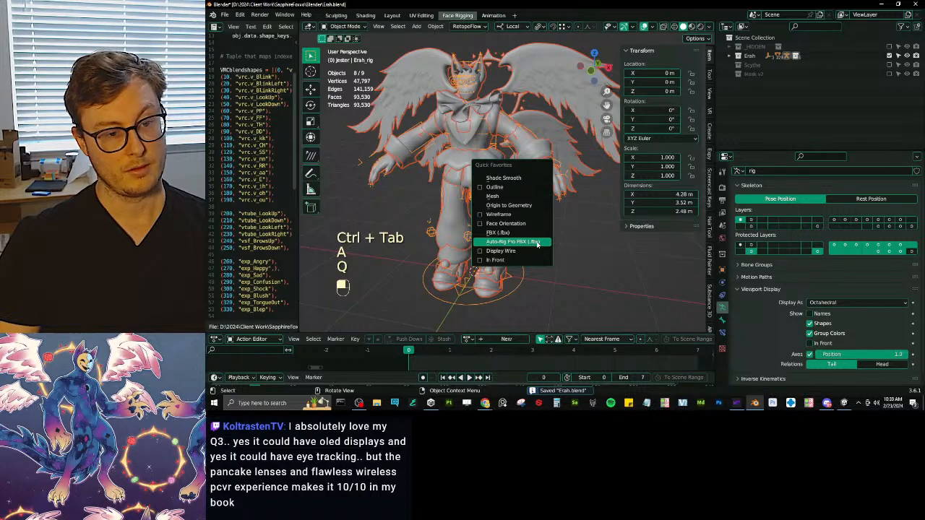
{"action": "left_click", "coordinate": [536, 244]}
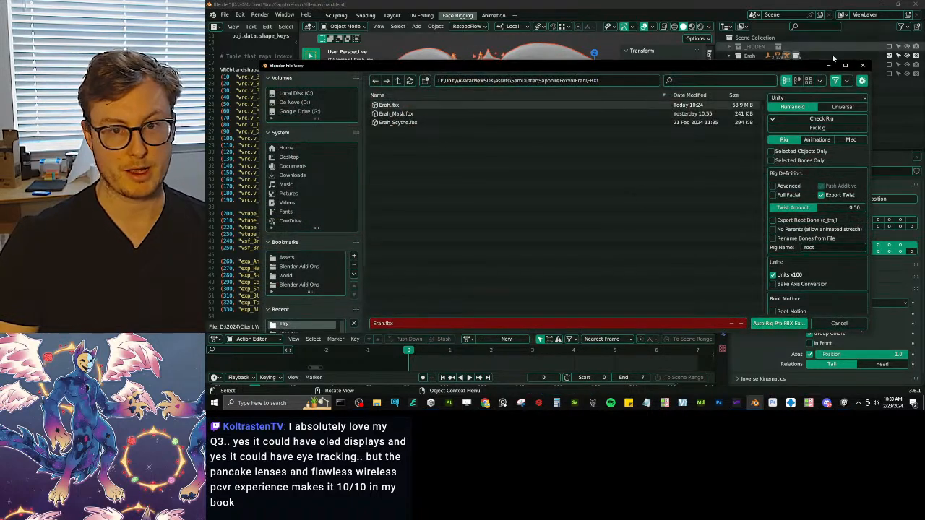
{"action": "left_click", "coordinate": [863, 66]}
Delete all shape keys from the Body mesh, and save the file.
{"action": "left_click", "coordinate": [547, 184]}
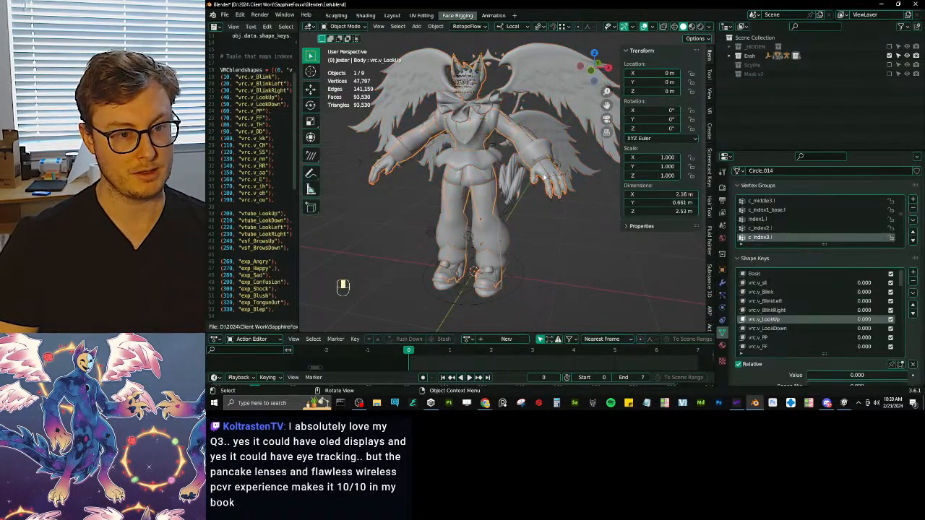
{"action": "left_click", "coordinate": [912, 295]}
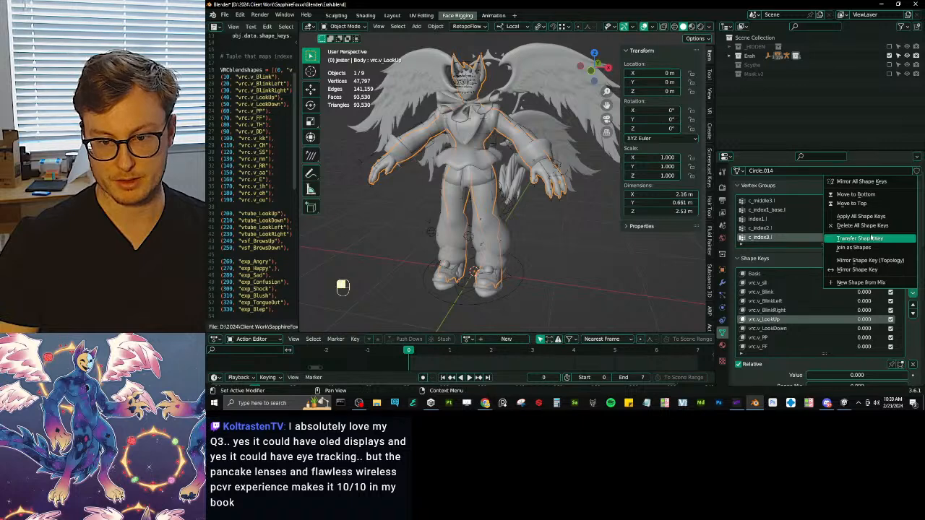
{"action": "left_click", "coordinate": [862, 226]}
{"action": "key", "text": "ctrl+s"}
Export all objects with Auto-Rig Pro FBX over Erah.fbx, and save the Blender file.
{"action": "key", "text": "a"}
{"action": "key", "text": "q"}
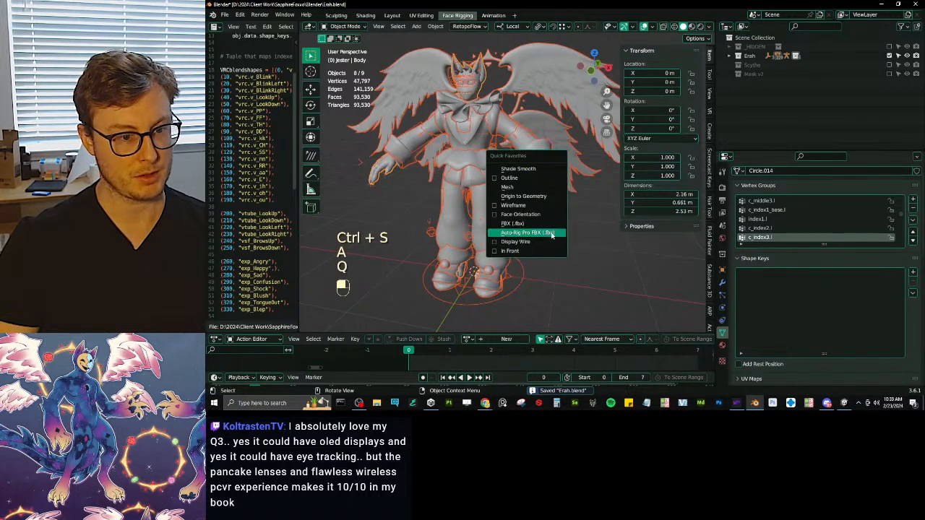
{"action": "left_click", "coordinate": [549, 234]}
{"action": "left_click", "coordinate": [778, 324]}
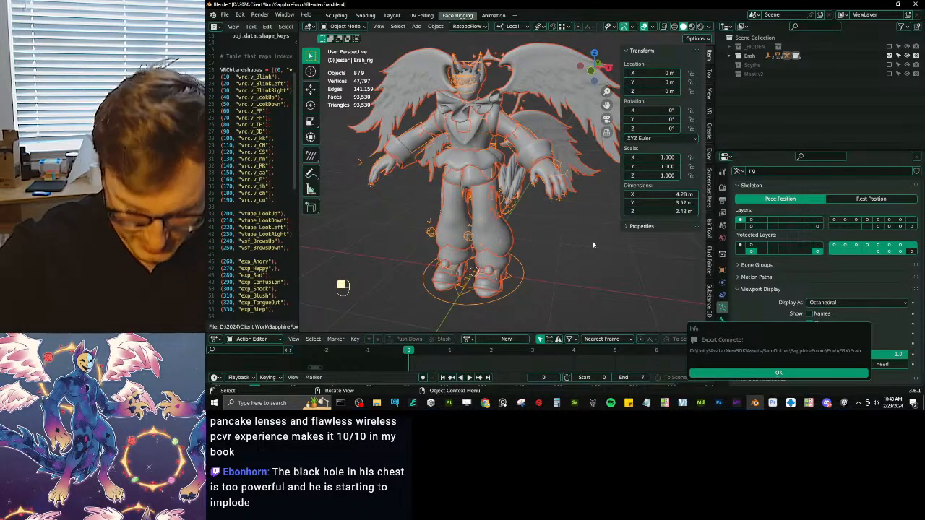
{"action": "left_click", "coordinate": [783, 374]}
{"action": "left_click", "coordinate": [600, 276]}
{"action": "key", "text": "ctrl+s"}
{"action": "key", "text": "ctrl+s"}
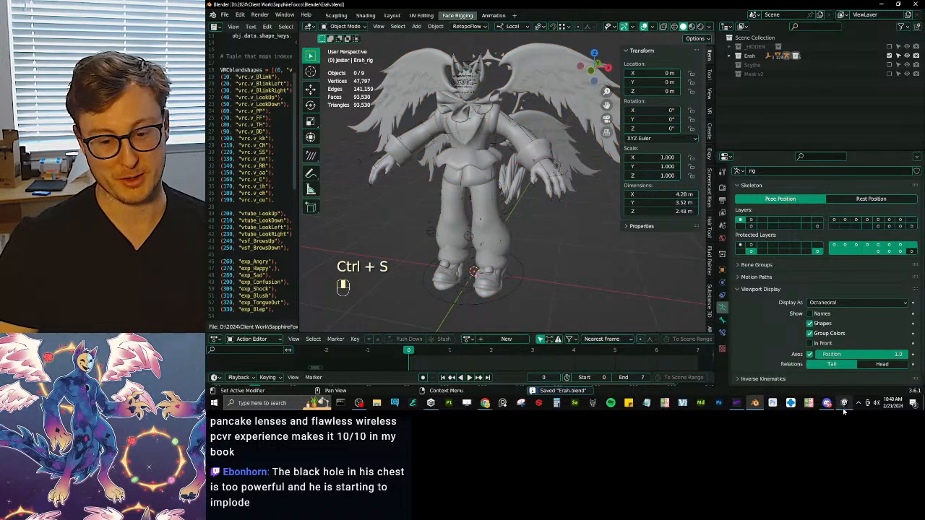
Switch to Unity, open the Erah model's avatar configuration, and enforce the T-pose.
{"action": "left_click", "coordinate": [845, 403]}
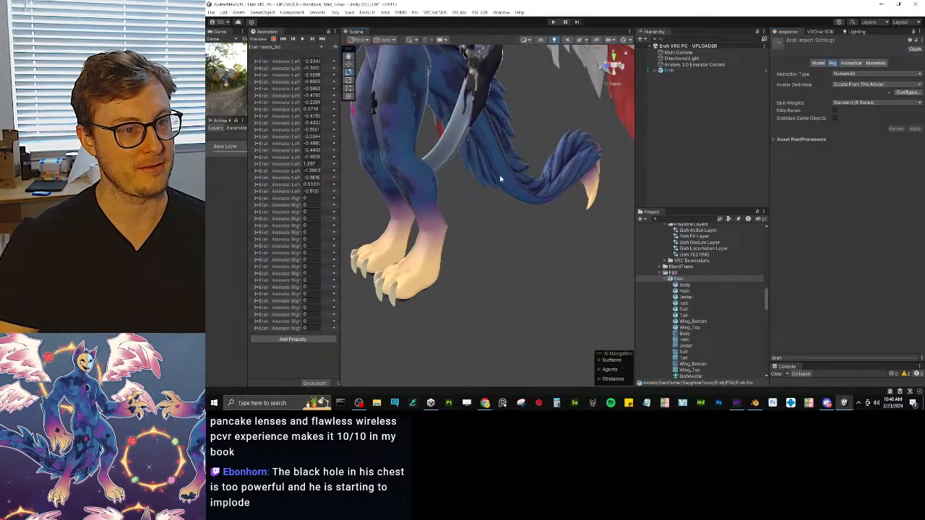
{"action": "left_click", "coordinate": [907, 93]}
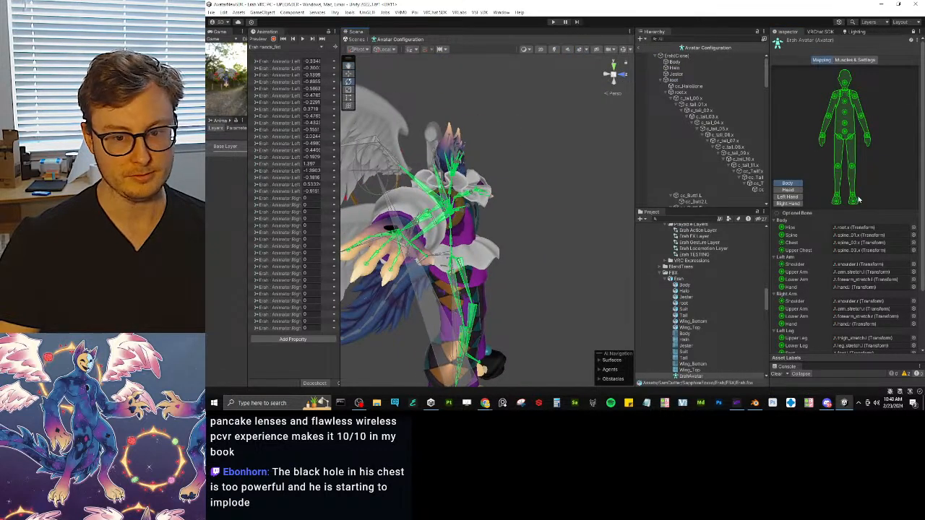
{"action": "scroll", "coordinate": [819, 312], "scroll_direction": "down", "scroll_amount": 3}
{"action": "left_click", "coordinate": [807, 336]}
{"action": "left_click", "coordinate": [809, 343]}
{"action": "left_click", "coordinate": [808, 338]}
{"action": "left_click", "coordinate": [811, 351]}
{"action": "left_click", "coordinate": [811, 337]}
{"action": "left_click", "coordinate": [815, 362]}
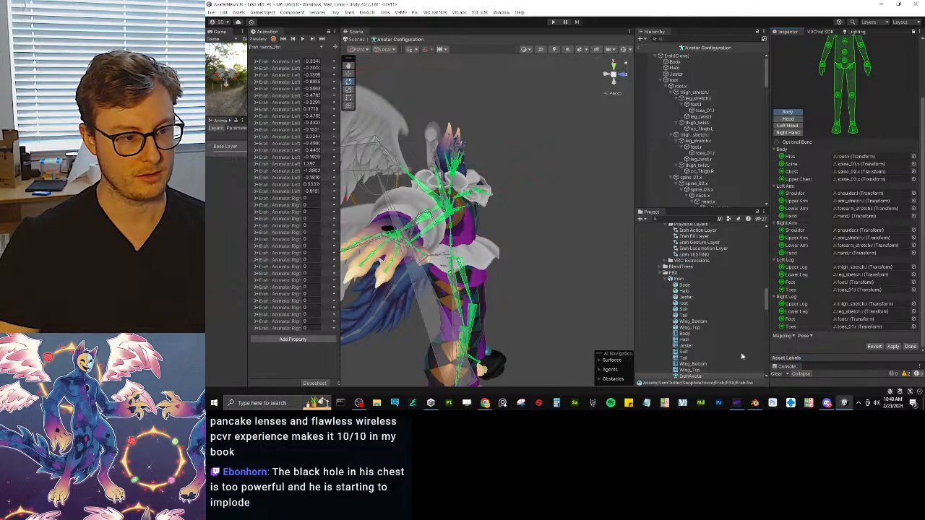
{"action": "middle_click_drag", "start_coordinate": [507, 214], "coordinate": [543, 215]}
{"action": "mouse_move", "coordinate": [544, 215]}
{"action": "left_mouse_down", "text": "alt"}
{"action": "mouse_move", "coordinate": [566, 216]}
{"action": "mouse_move", "coordinate": [481, 197]}
{"action": "mouse_move", "coordinate": [434, 206]}
{"action": "mouse_move", "coordinate": [499, 210]}
{"action": "mouse_move", "coordinate": [423, 206]}
{"action": "mouse_move", "coordinate": [433, 217]}
{"action": "mouse_move", "coordinate": [437, 193]}
{"action": "mouse_move", "coordinate": [557, 147]}
{"action": "mouse_move", "coordinate": [535, 203]}
{"action": "mouse_move", "coordinate": [570, 242]}
{"action": "mouse_move", "coordinate": [540, 226]}
{"action": "left_mouse_up", "text": "alt"}
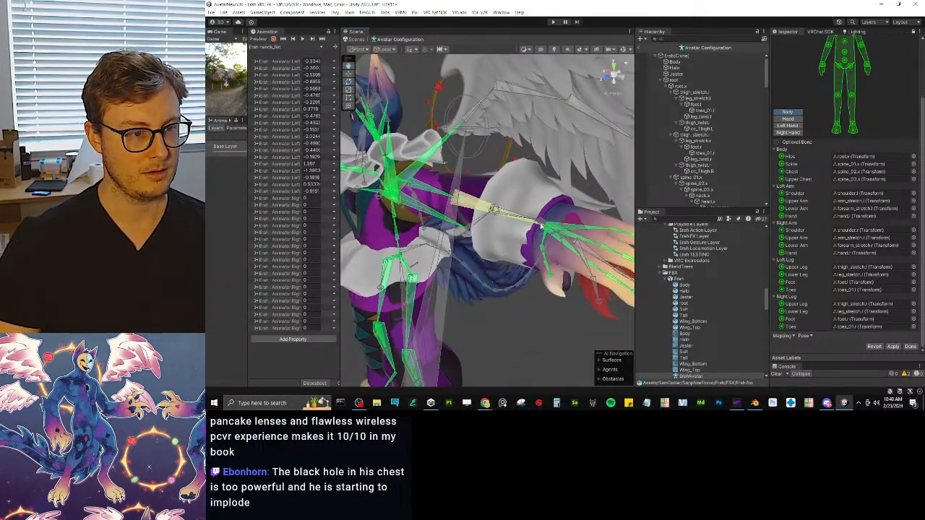
{"action": "left_click_drag", "start_coordinate": [463, 230], "coordinate": [535, 254], "text": "alt"}
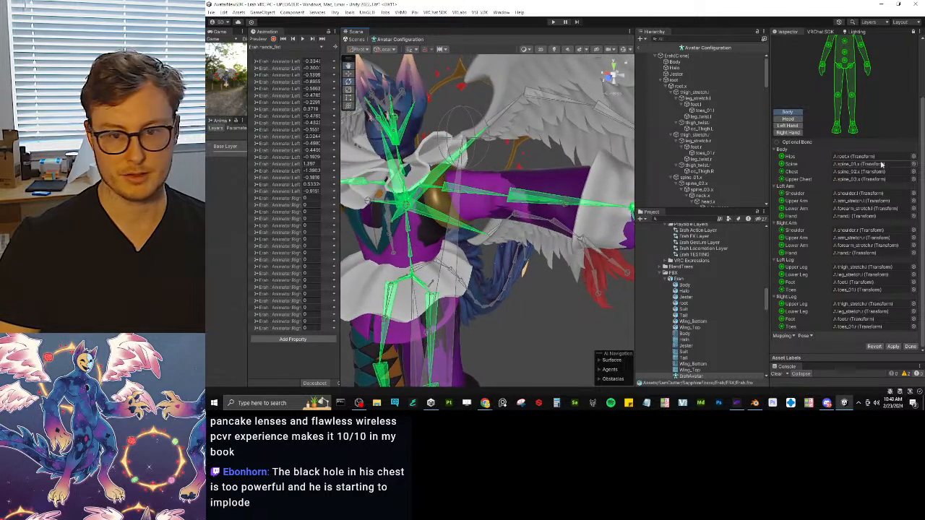
Examine which rig bones are mapped to the left shoulder, upper arm, lower arm and hand.
{"action": "left_click", "coordinate": [850, 195]}
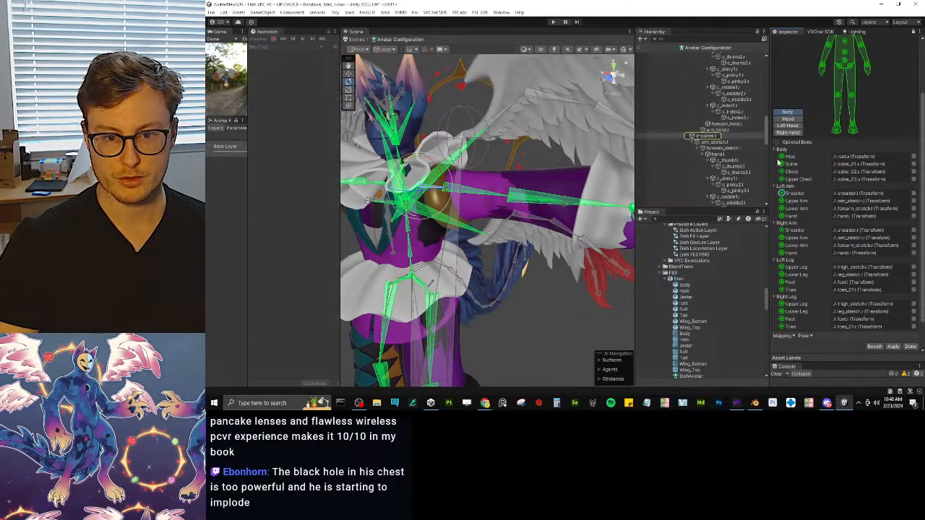
{"action": "left_click", "coordinate": [853, 203]}
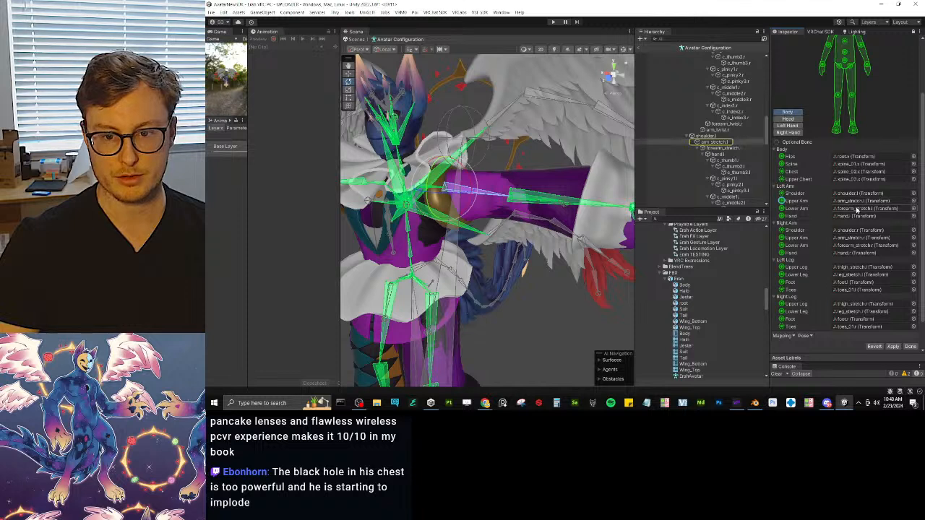
{"action": "left_click", "coordinate": [857, 210]}
{"action": "left_click", "coordinate": [857, 215]}
{"action": "left_click", "coordinate": [722, 154]}
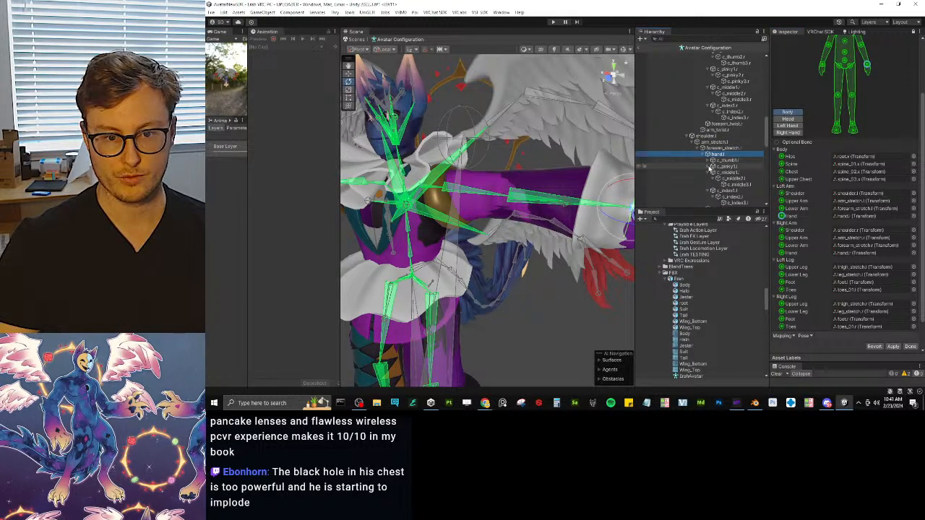
{"action": "left_click", "coordinate": [784, 336]}
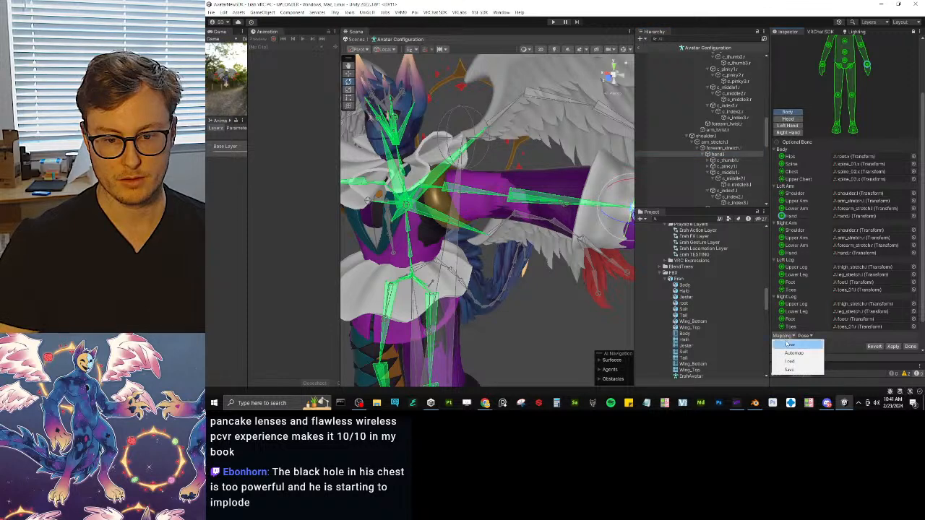
{"action": "left_click", "coordinate": [789, 345]}
{"action": "key", "text": "ctrl+z"}
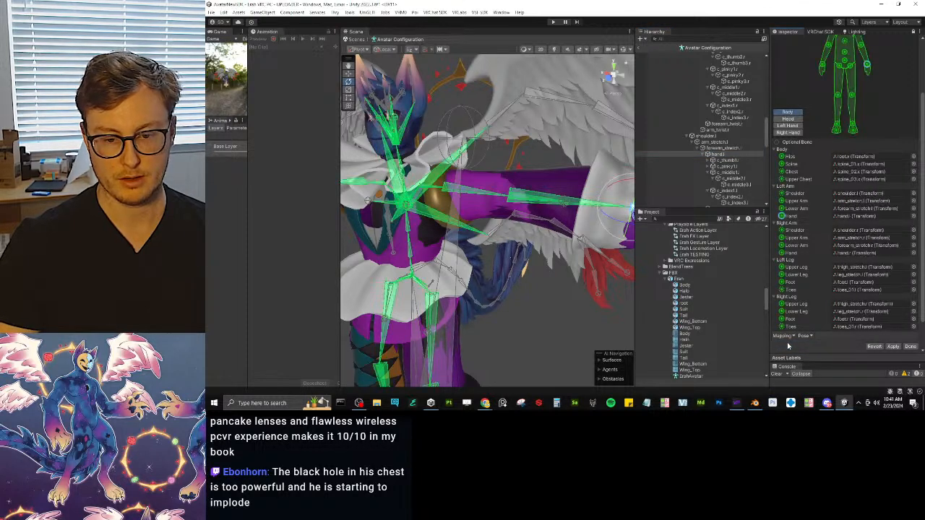
{"action": "left_click", "coordinate": [791, 336]}
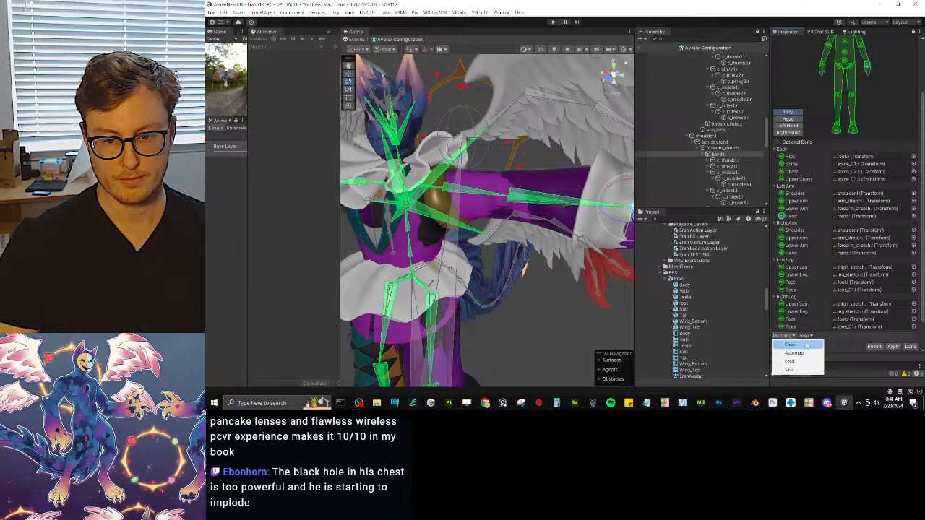
Sample the avatar's bind pose, and enforce the T-pose again.
{"action": "left_click", "coordinate": [810, 337]}
{"action": "left_click", "coordinate": [822, 353]}
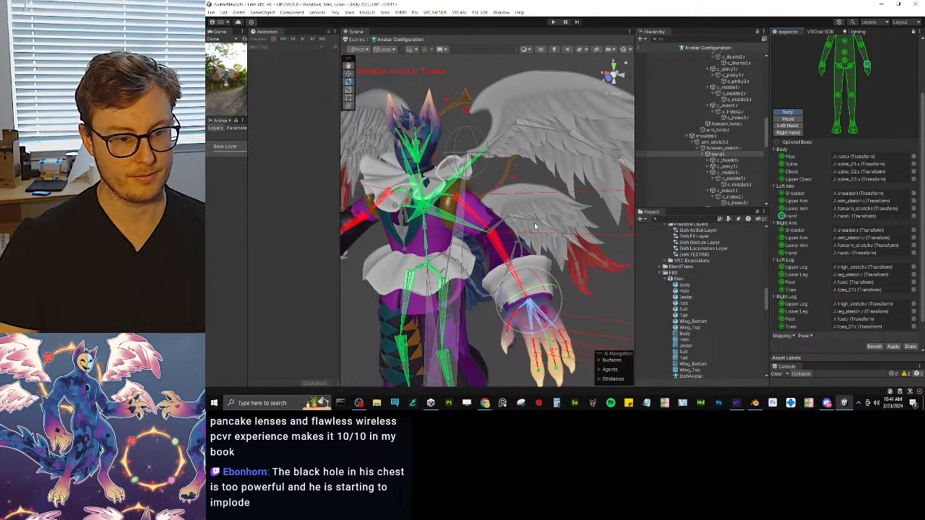
{"action": "left_click", "coordinate": [810, 336]}
{"action": "left_click", "coordinate": [821, 354]}
{"action": "left_click", "coordinate": [810, 337]}
{"action": "left_click", "coordinate": [824, 361]}
Check the left arm and hand alignment in the T-pose, and finish the avatar configuration.
{"action": "left_click_drag", "start_coordinate": [531, 233], "coordinate": [424, 198], "text": "alt"}
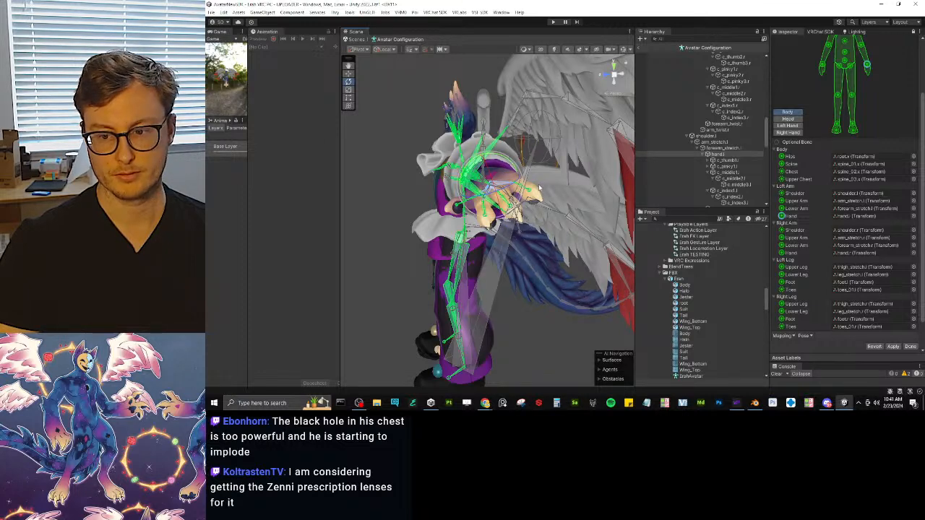
{"action": "left_click_drag", "start_coordinate": [538, 188], "coordinate": [641, 286], "text": "alt"}
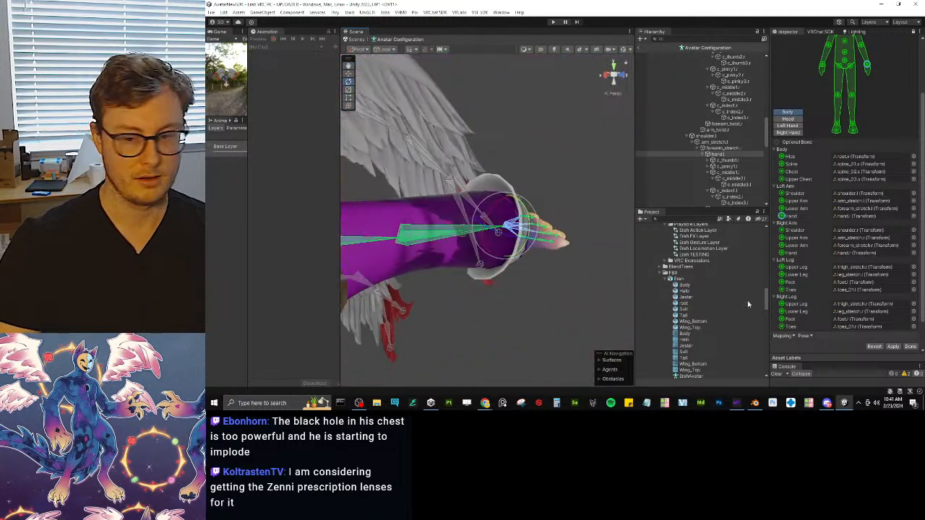
{"action": "left_click", "coordinate": [911, 346]}
{"action": "left_click", "coordinate": [623, 216]}
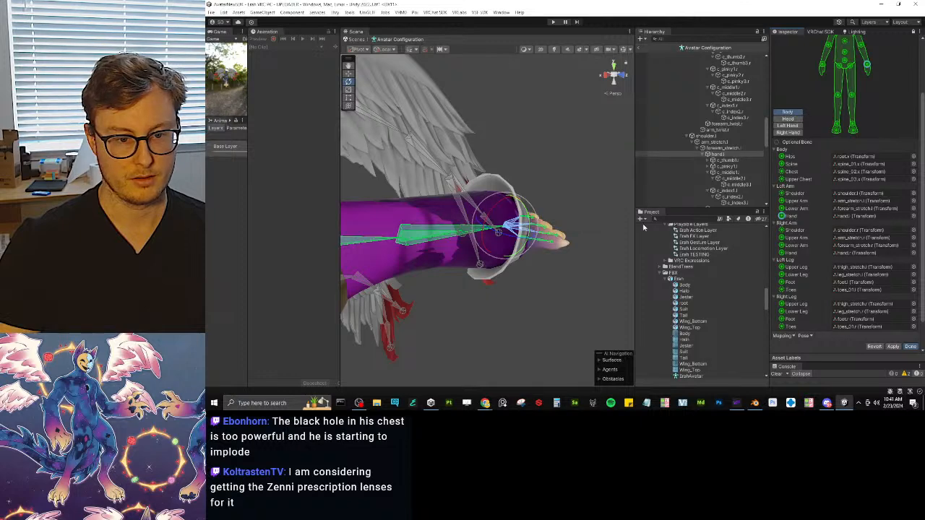
Switch to Blender, open the Auto-Rig Pro FBX export for the Erah rig and run Fix Rig.
{"action": "key", "text": "alt+Tab"}
{"action": "middle_click_drag", "start_coordinate": [539, 195], "coordinate": [521, 195]}
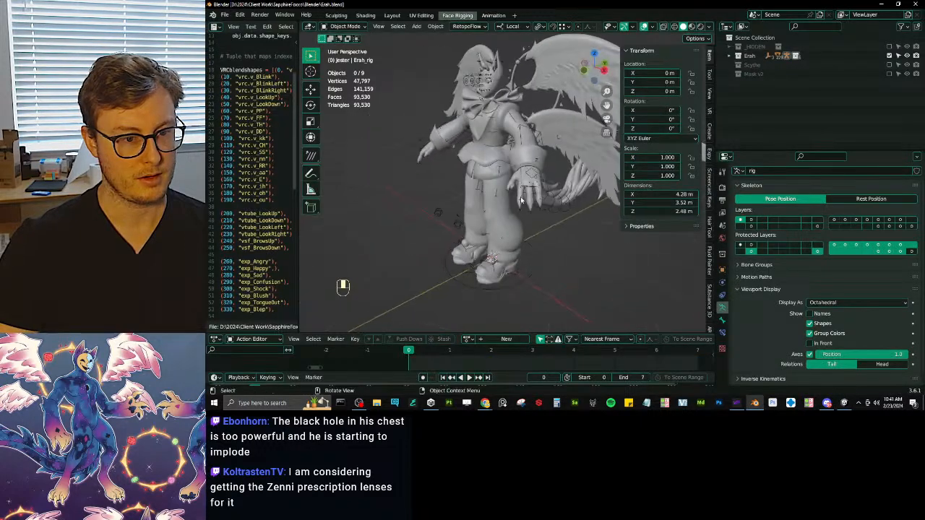
{"action": "scroll", "coordinate": [521, 195], "scroll_direction": "up", "scroll_amount": 4}
{"action": "scroll", "coordinate": [534, 193], "scroll_direction": "down", "scroll_amount": 2}
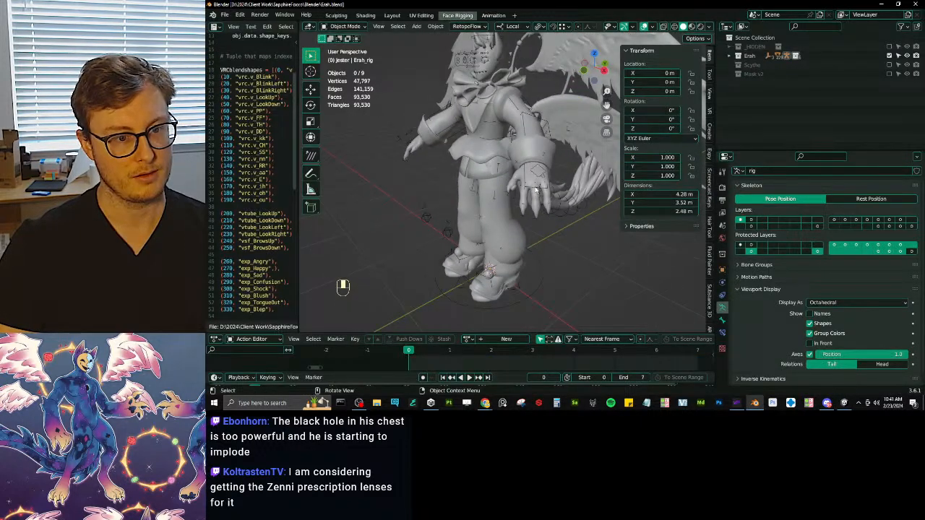
{"action": "left_click", "coordinate": [536, 189]}
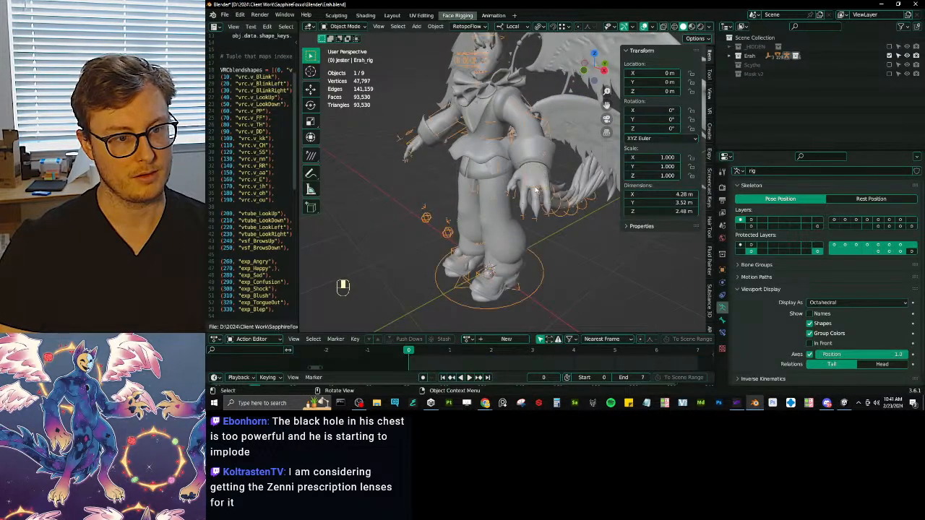
{"action": "right_click", "coordinate": [560, 238]}
{"action": "left_click", "coordinate": [556, 234]}
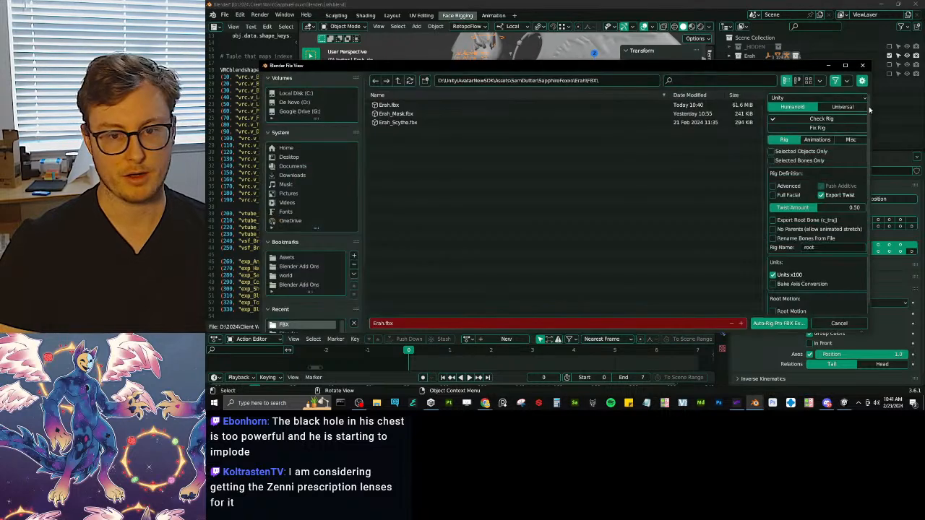
{"action": "left_click", "coordinate": [813, 121]}
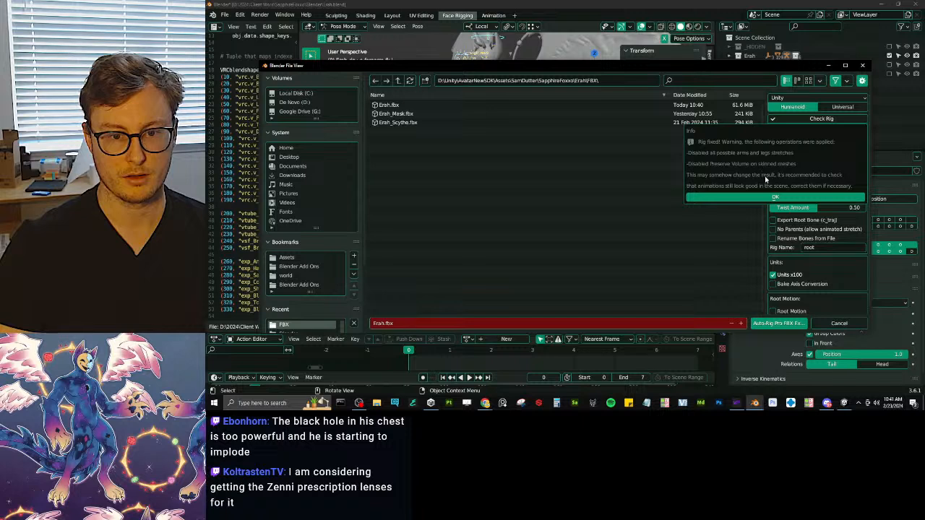
{"action": "left_click", "coordinate": [776, 197]}
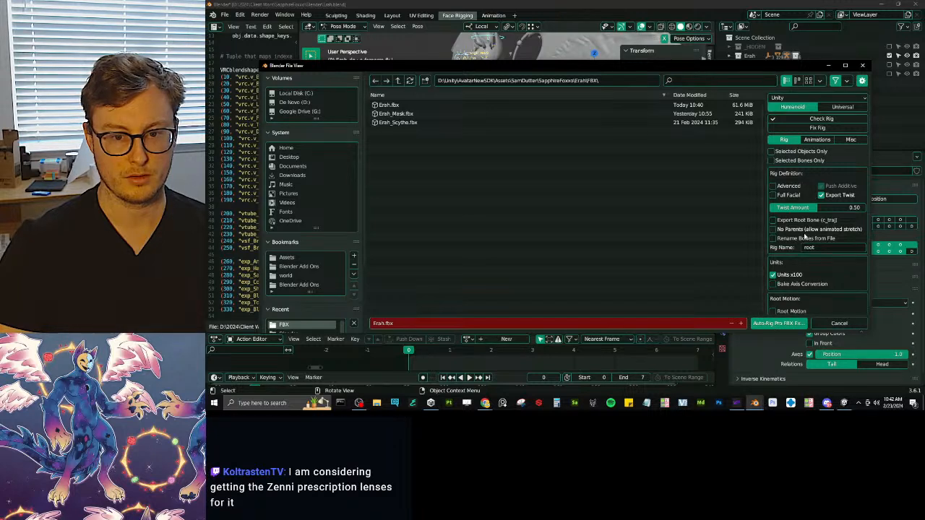
Export the character over Erah.fbx with Fix Rotations enabled and Embed Textures disabled, and save the Blender file.
{"action": "scroll", "coordinate": [802, 224], "scroll_direction": "down", "scroll_amount": 1}
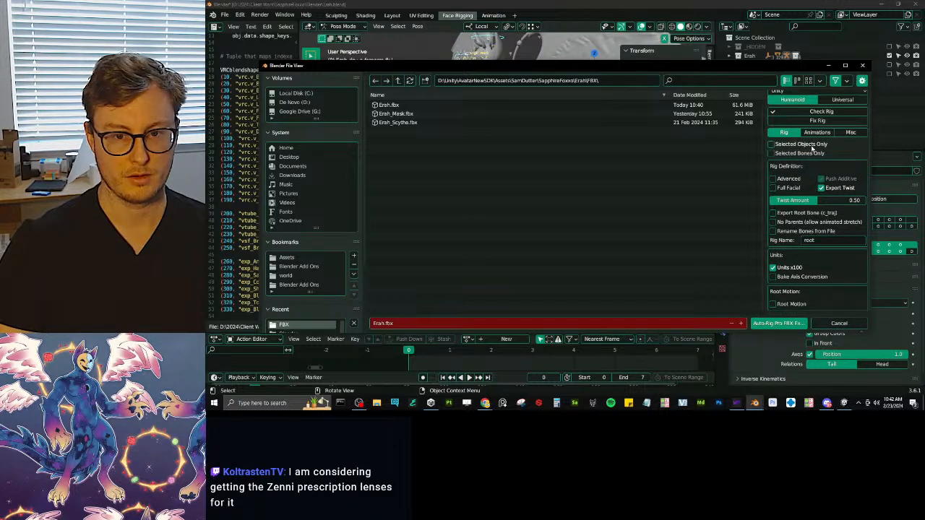
{"action": "left_click", "coordinate": [851, 133]}
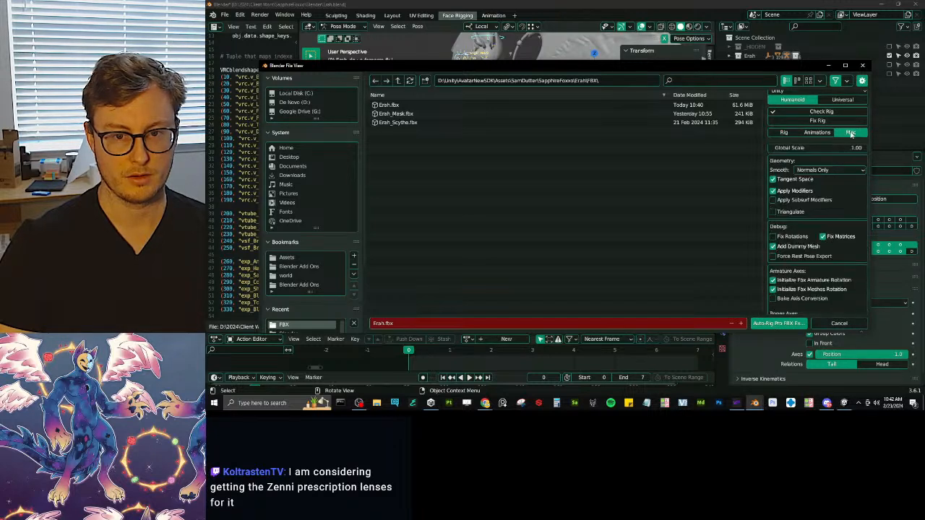
{"action": "left_click", "coordinate": [797, 237]}
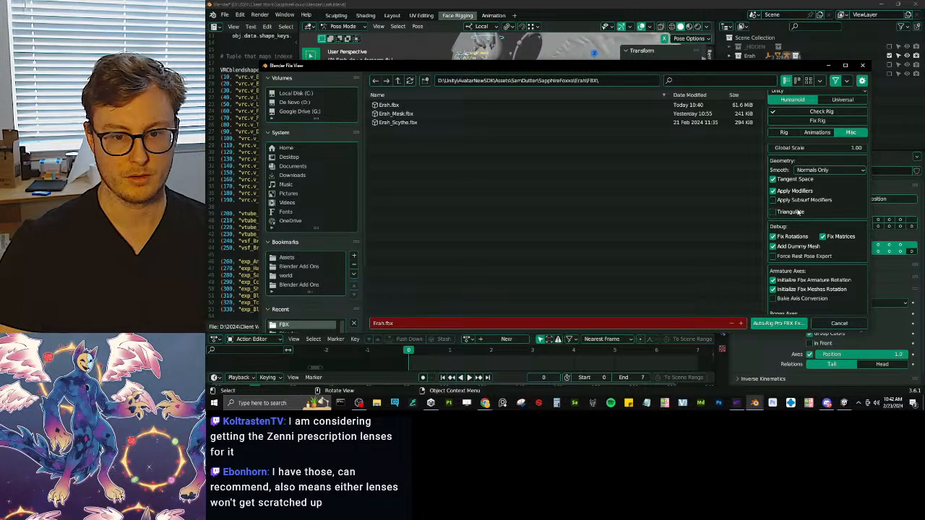
{"action": "scroll", "coordinate": [806, 267], "scroll_direction": "down", "scroll_amount": 2}
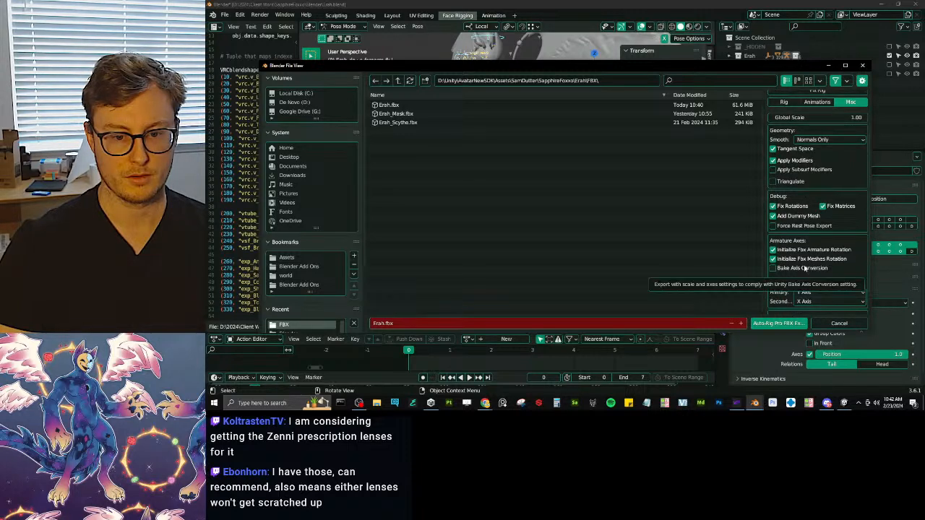
{"action": "scroll", "coordinate": [802, 271], "scroll_direction": "down", "scroll_amount": 2}
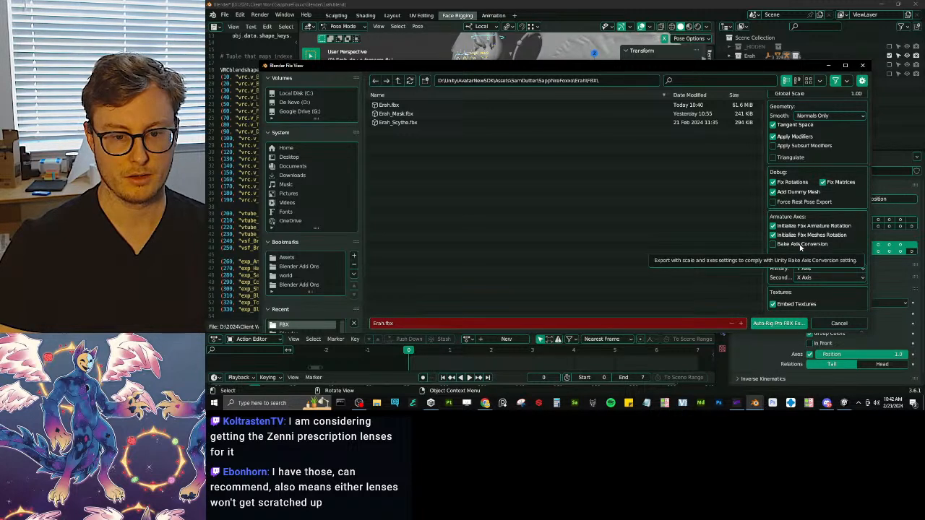
{"action": "left_click", "coordinate": [781, 324]}
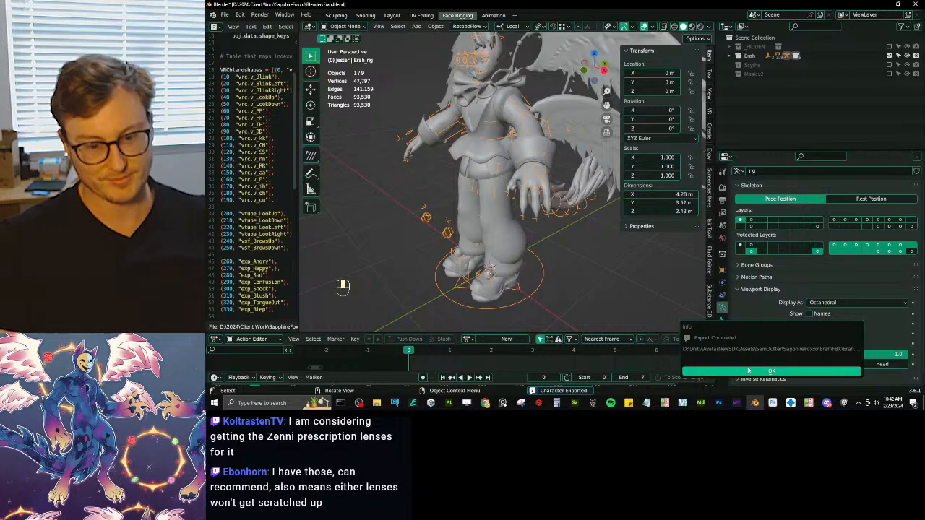
{"action": "left_click", "coordinate": [748, 371]}
{"action": "key", "text": "ctrl+s"}
Switch to Unity, try Reset, Sample Bind-Pose and Enforce T-Pose in the Erah avatar configuration, and revert the import settings.
{"action": "key", "text": "alt+Tab"}
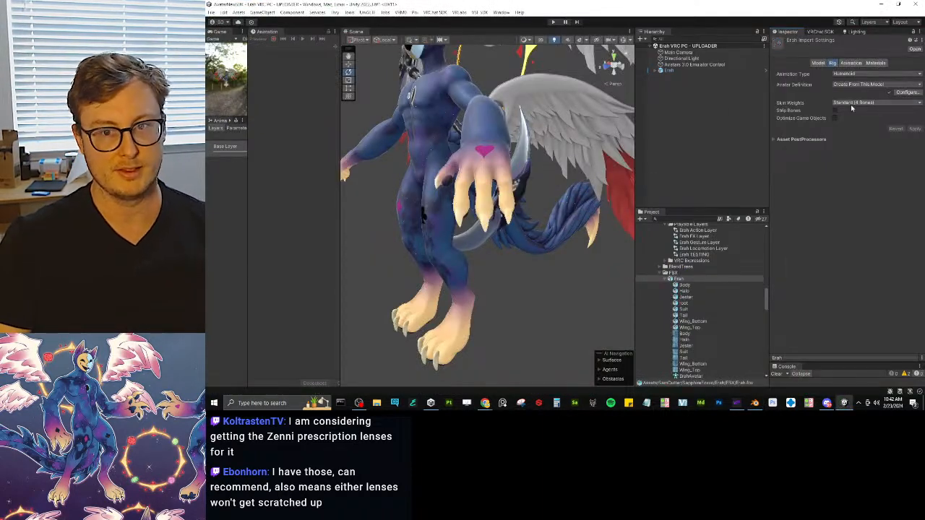
{"action": "left_click", "coordinate": [907, 93]}
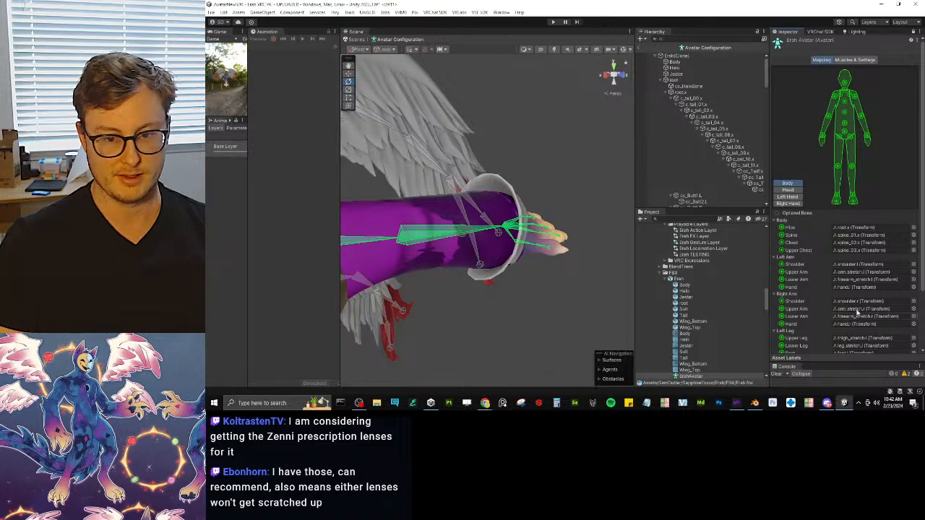
{"action": "scroll", "coordinate": [851, 316], "scroll_direction": "down", "scroll_amount": 3}
{"action": "left_click", "coordinate": [806, 336]}
{"action": "left_click", "coordinate": [815, 345]}
{"action": "left_click", "coordinate": [808, 336]}
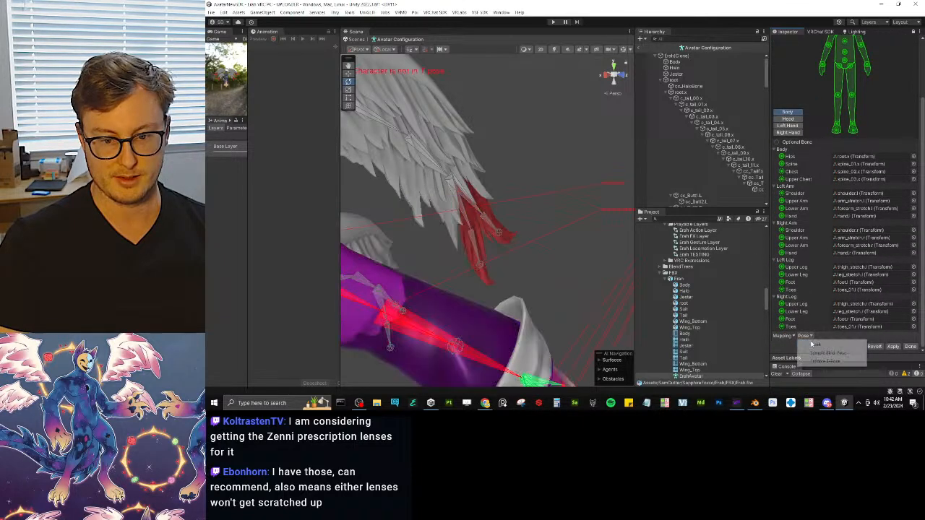
{"action": "left_click", "coordinate": [814, 353]}
{"action": "left_click", "coordinate": [808, 336]}
{"action": "left_click", "coordinate": [815, 361]}
{"action": "scroll", "coordinate": [492, 290], "scroll_direction": "down", "scroll_amount": 3}
{"action": "left_click_drag", "start_coordinate": [492, 290], "coordinate": [512, 286], "text": "alt"}
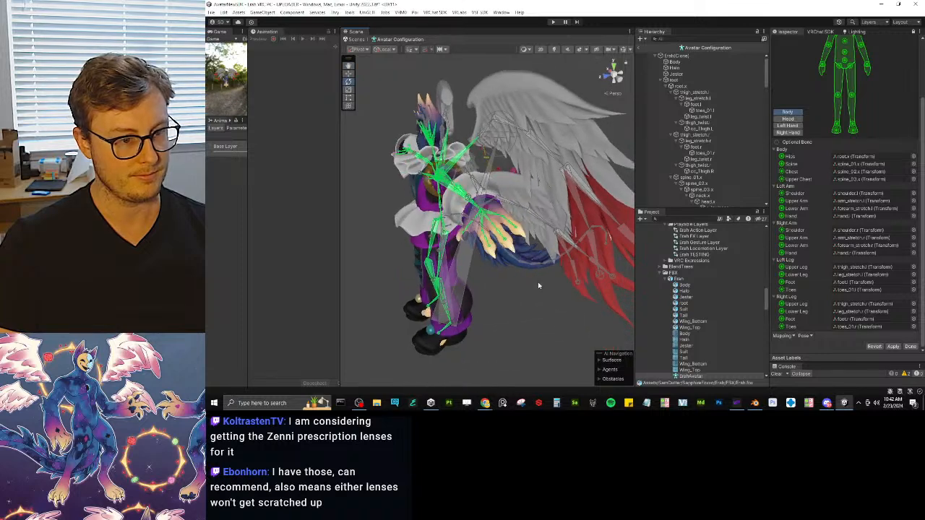
{"action": "left_click", "coordinate": [911, 347]}
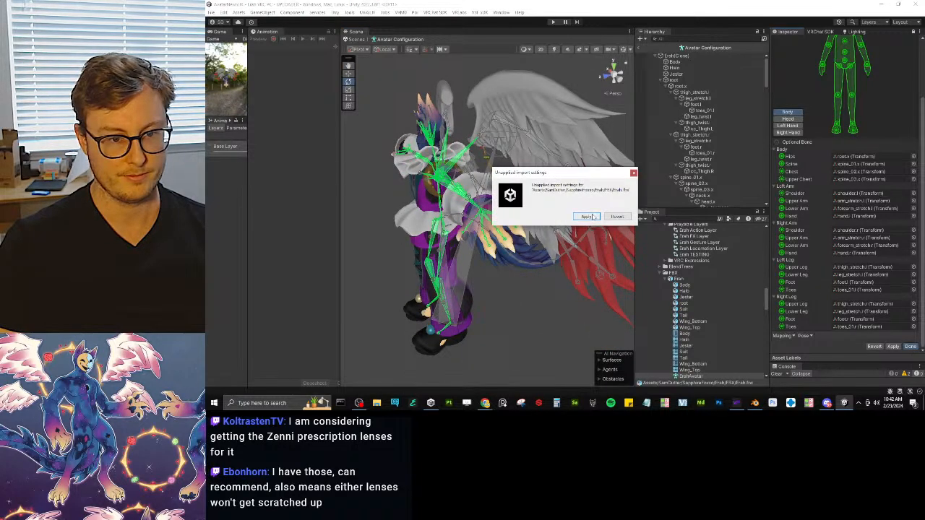
{"action": "left_click", "coordinate": [618, 216]}
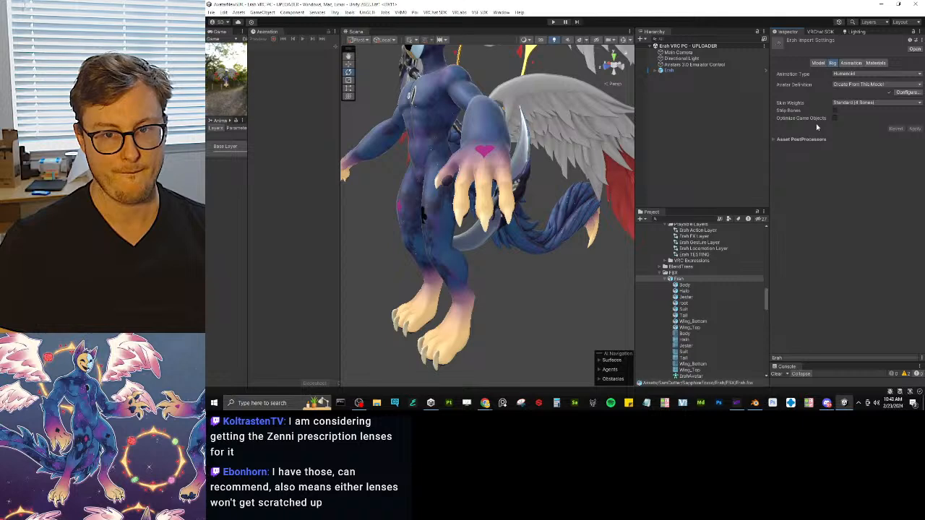
Switch to Blender and review the Erah rig's Auto-Rig Pro FBX geometry, debug and axis options without exporting.
{"action": "key", "text": "alt+Tab"}
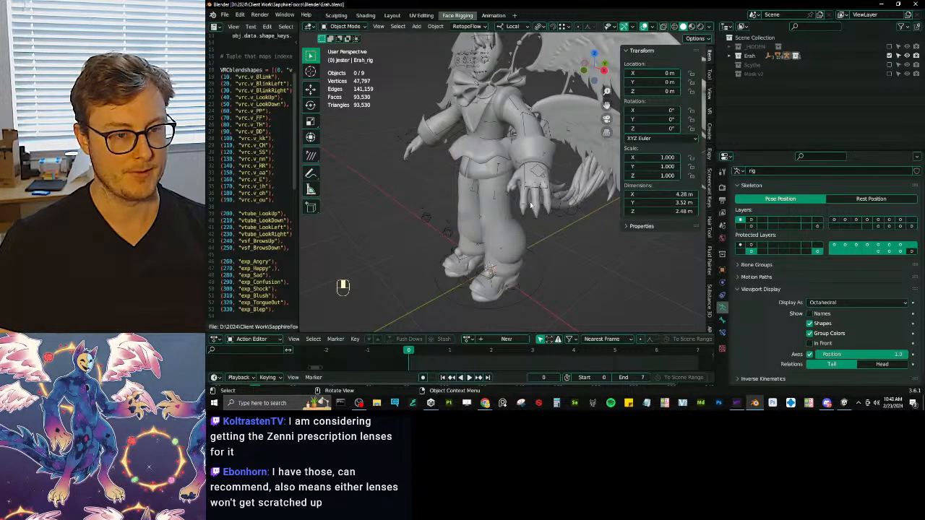
{"action": "scroll", "coordinate": [531, 206], "scroll_direction": "up", "scroll_amount": 2}
{"action": "left_click", "coordinate": [543, 199]}
{"action": "left_click", "coordinate": [544, 193]}
{"action": "middle_click_drag", "start_coordinate": [544, 193], "coordinate": [560, 189]}
{"action": "key", "text": "q"}
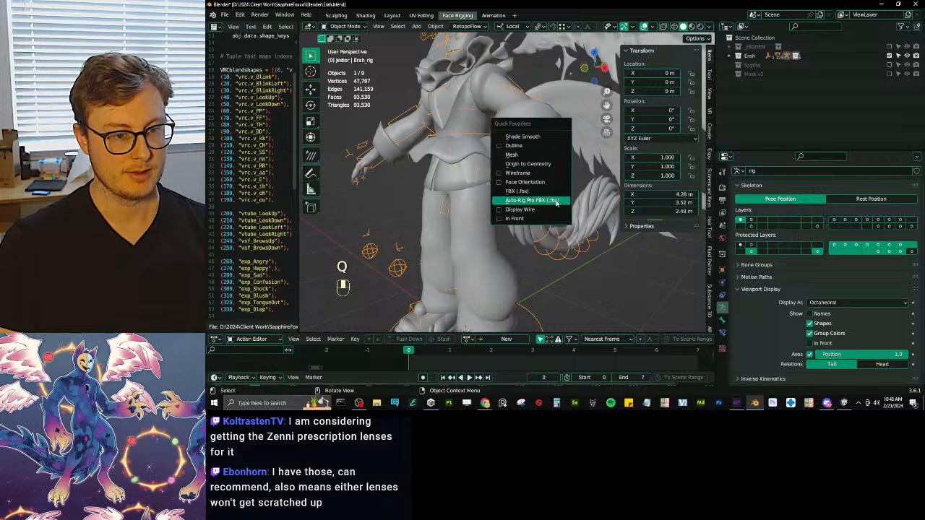
{"action": "left_click", "coordinate": [556, 199]}
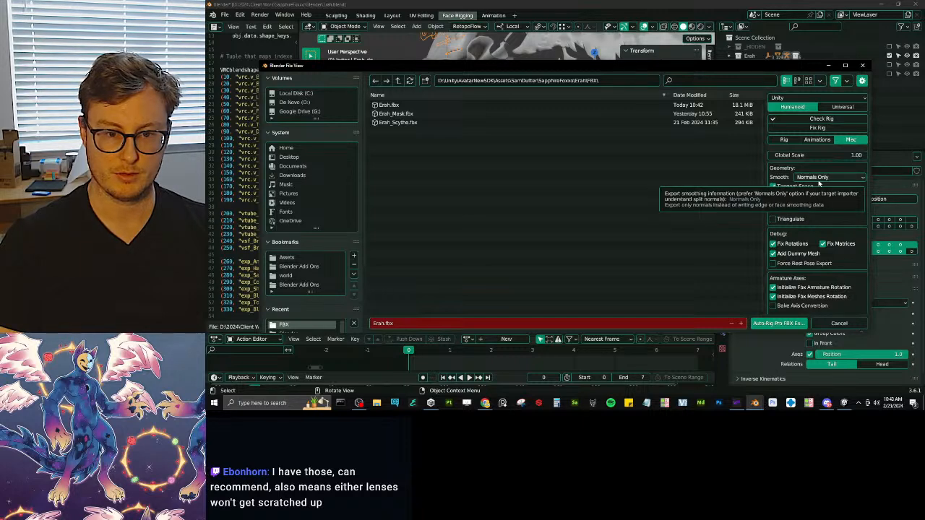
{"action": "left_click", "coordinate": [819, 179]}
{"action": "left_click", "coordinate": [820, 187]}
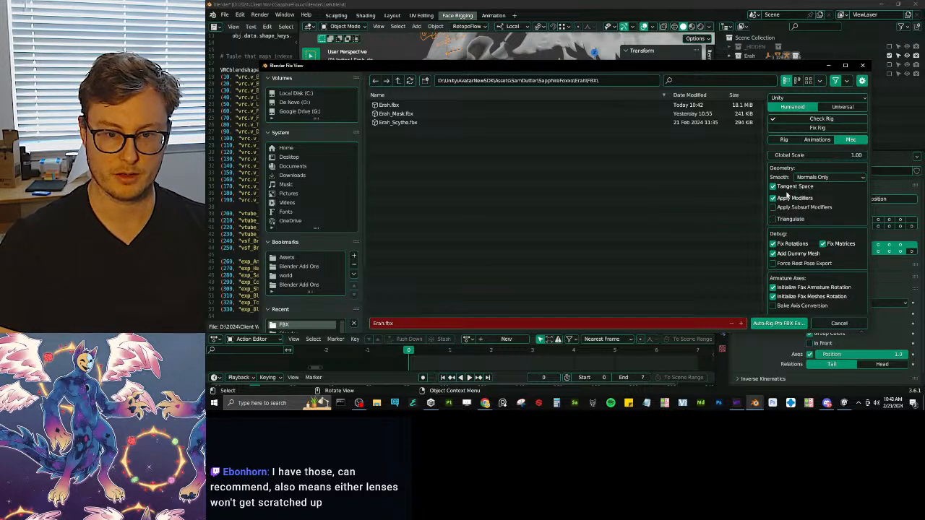
{"action": "scroll", "coordinate": [810, 238], "scroll_direction": "down", "scroll_amount": 2}
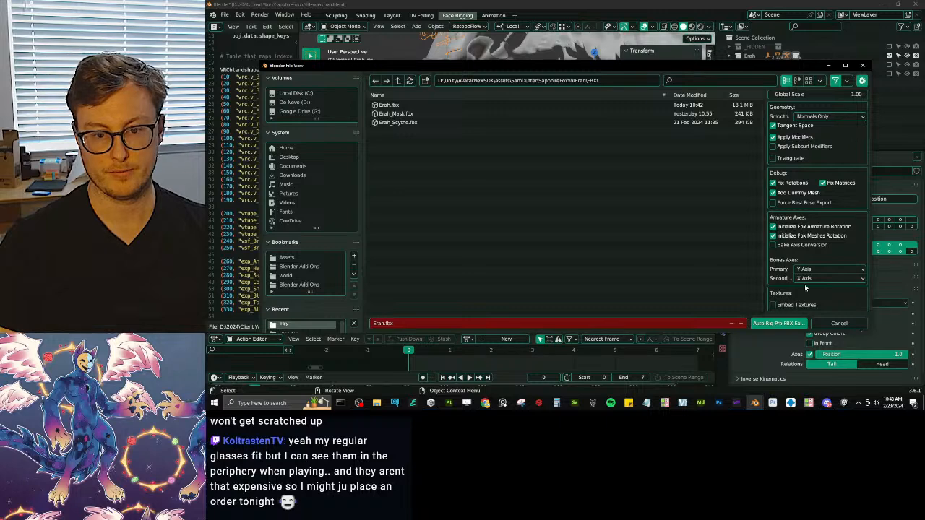
{"action": "left_click", "coordinate": [837, 324]}
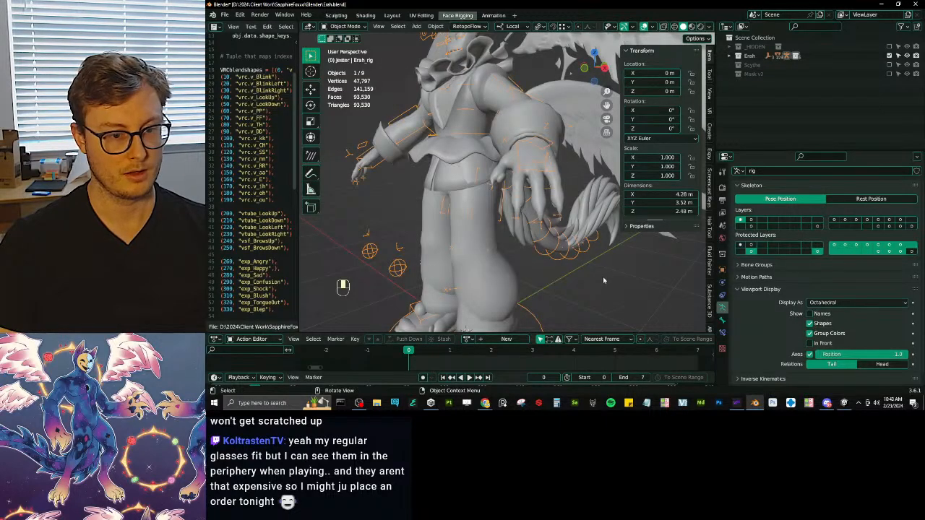
Save the Blender file and switch to Unity to examine the avatar's left hand.
{"action": "key", "text": "ctrl+s"}
{"action": "key", "text": "alt+Tab"}
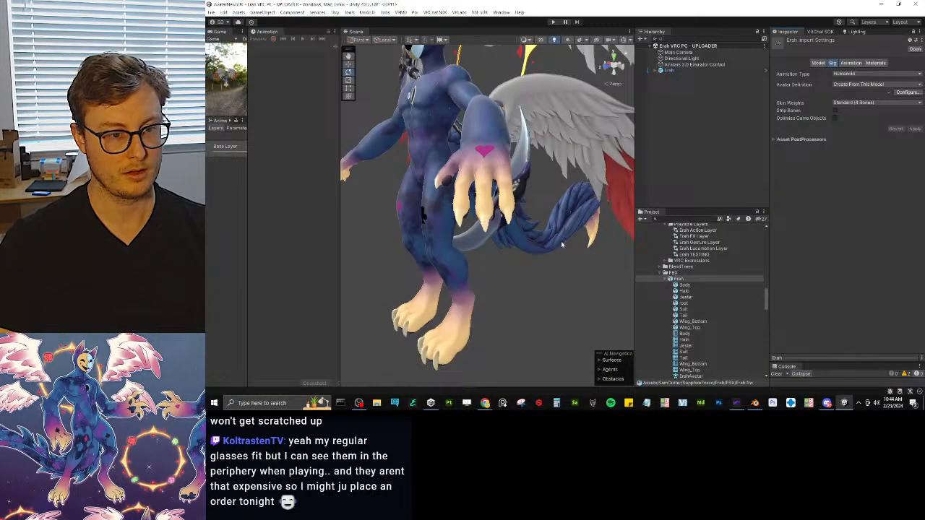
{"action": "left_click_drag", "start_coordinate": [566, 251], "coordinate": [496, 223], "text": "alt"}
{"action": "middle_click_drag", "start_coordinate": [497, 242], "coordinate": [501, 209]}
Collapse the Erah model and the Animators folder in the project's asset tree.
{"action": "left_click", "coordinate": [673, 279]}
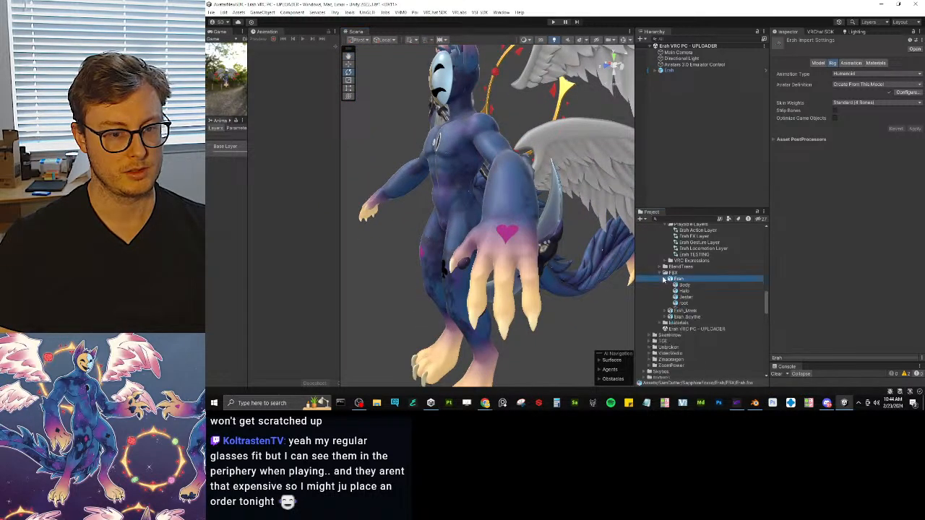
{"action": "left_click", "coordinate": [662, 278]}
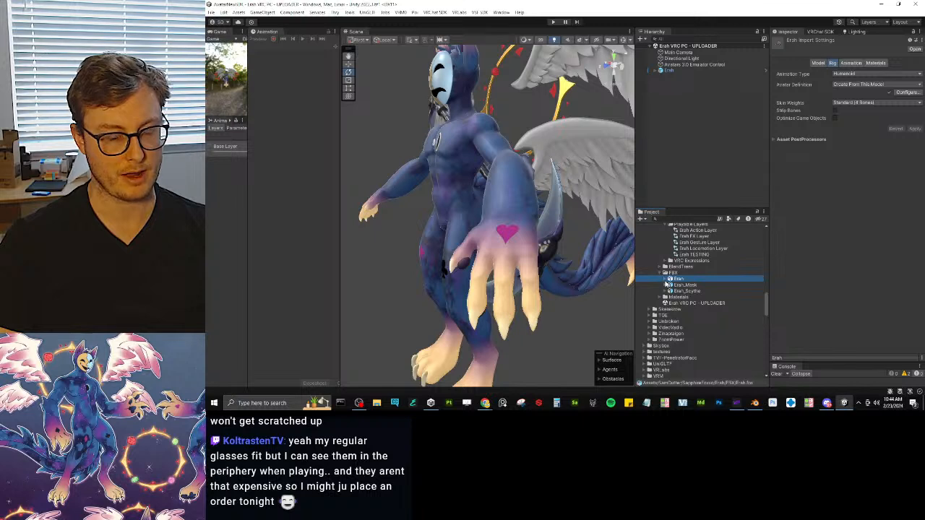
{"action": "left_click", "coordinate": [665, 280]}
{"action": "left_click", "coordinate": [665, 280]}
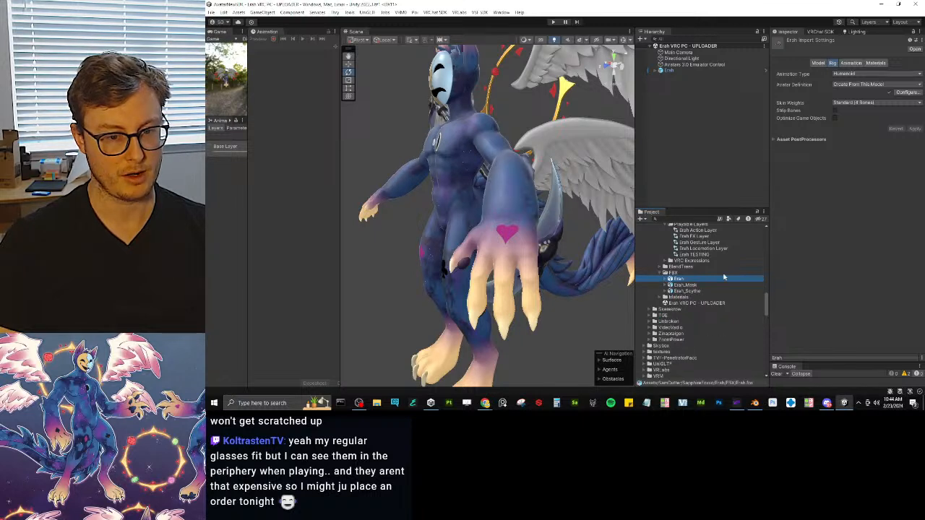
{"action": "scroll", "coordinate": [716, 277], "scroll_direction": "up", "scroll_amount": 3}
{"action": "left_click", "coordinate": [665, 271]}
{"action": "left_click", "coordinate": [662, 264]}
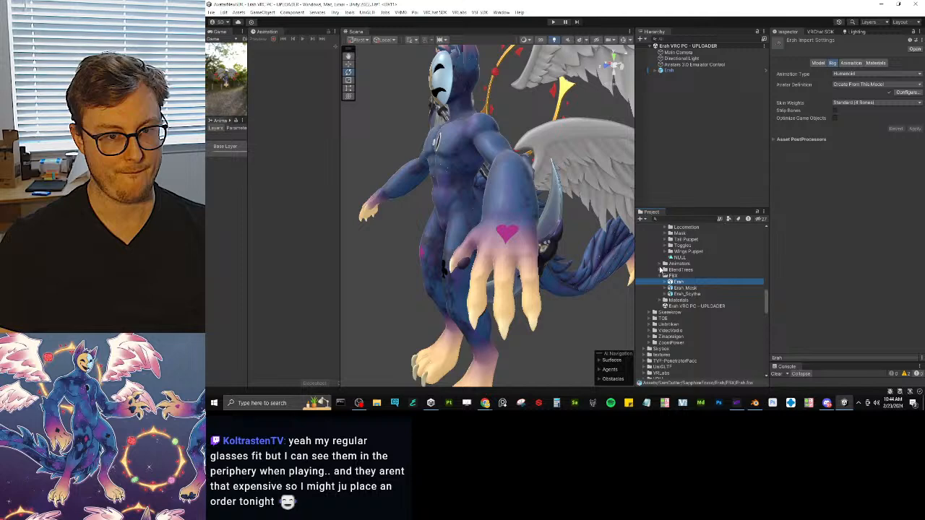
Switch to Blender, isolate the Erah rig in Edit Mode and examine the left hand's finger bones.
{"action": "key", "text": "alt+Tab"}
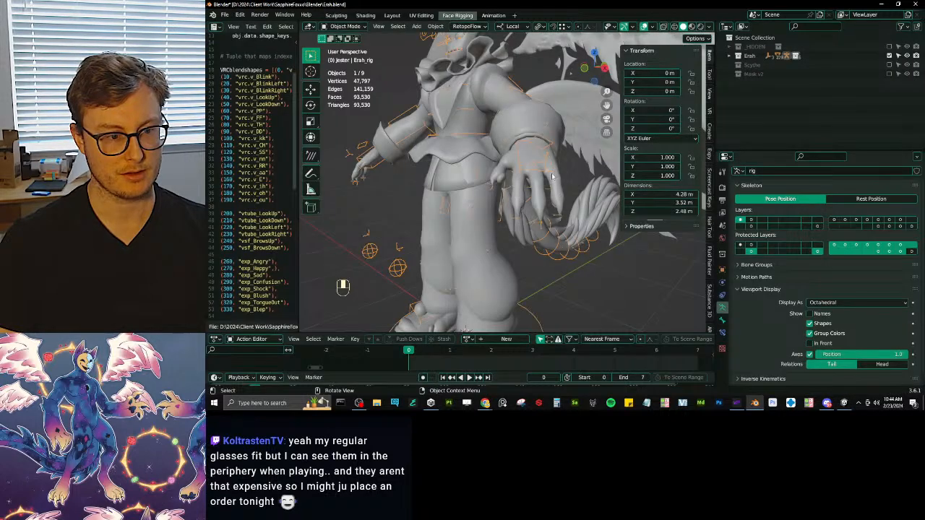
{"action": "key", "text": "Tab"}
{"action": "key", "text": "KP_Divide"}
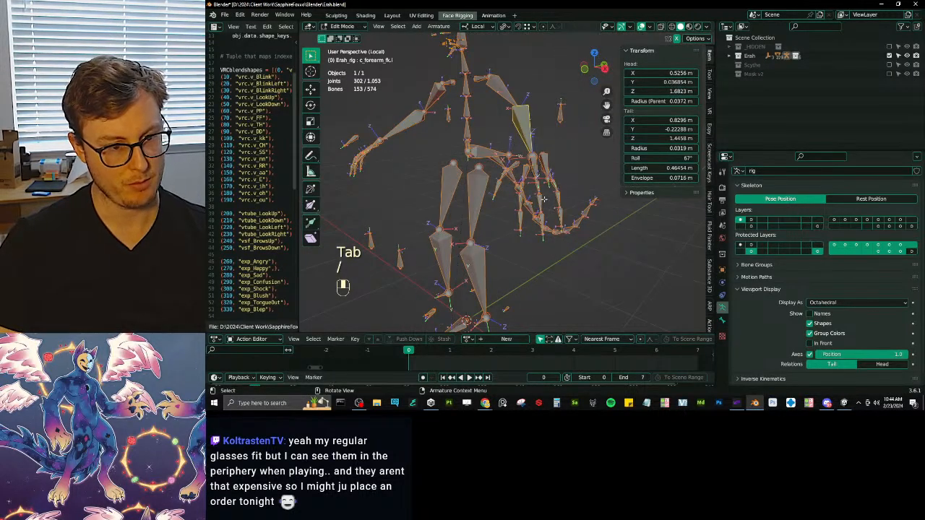
{"action": "middle_click_drag", "start_coordinate": [548, 215], "coordinate": [507, 208]}
{"action": "scroll", "coordinate": [554, 198], "scroll_direction": "up", "scroll_amount": 2}
{"action": "scroll", "coordinate": [540, 207], "scroll_direction": "up", "scroll_amount": 3}
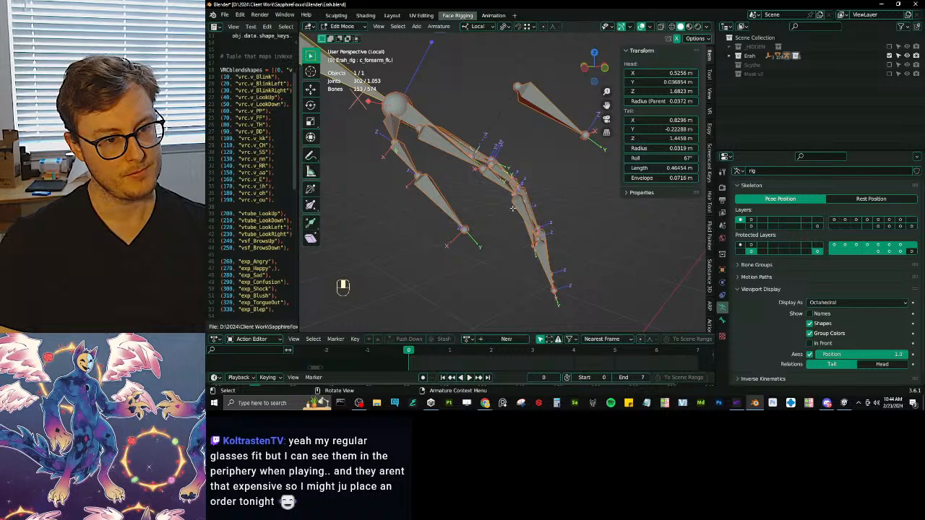
Leave Edit Mode and open the Erah rig's reference bones for editing with Auto-Rig Pro.
{"action": "key", "text": "Tab"}
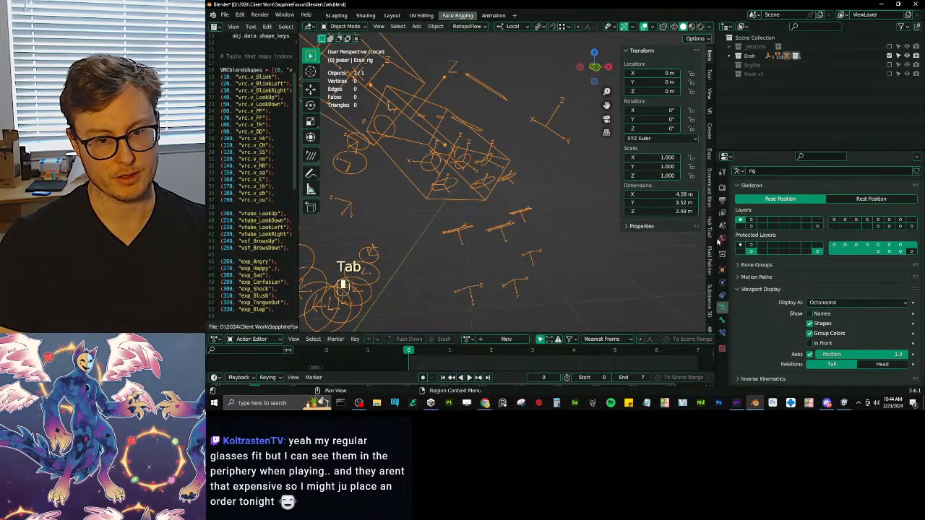
{"action": "scroll", "coordinate": [714, 226], "scroll_direction": "down", "scroll_amount": 4}
{"action": "left_click", "coordinate": [711, 169]}
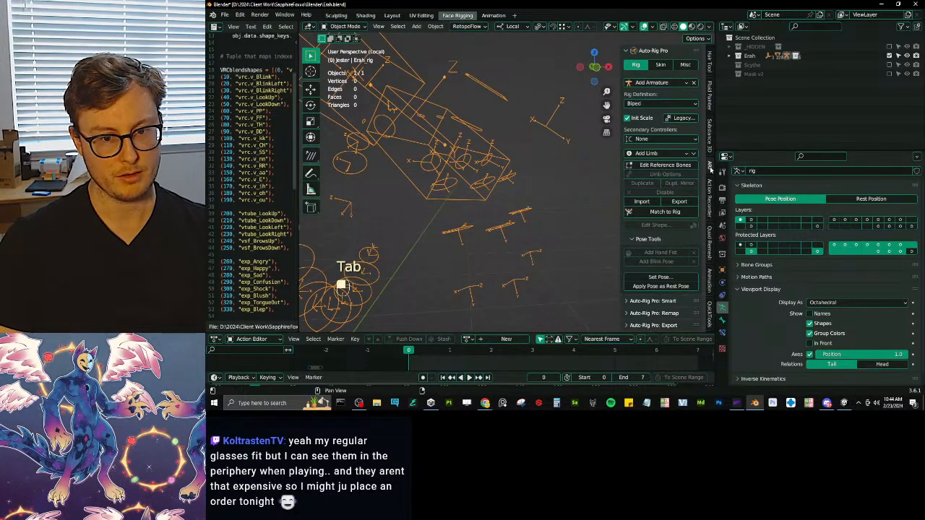
{"action": "left_click", "coordinate": [652, 166]}
{"action": "middle_click_drag", "start_coordinate": [549, 216], "coordinate": [482, 190]}
Select the left index, middle and pinky joints between the first and second finger bones.
{"action": "key", "text": "shift"}
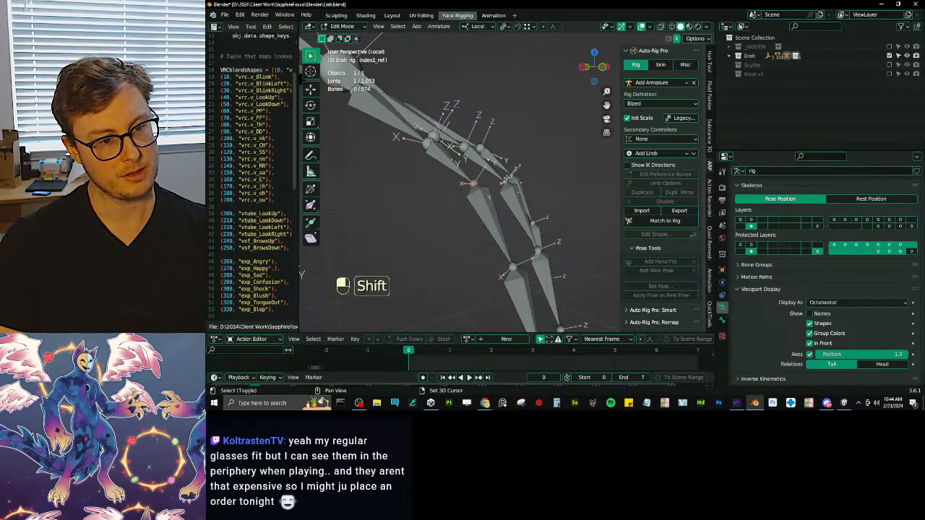
{"action": "left_click", "coordinate": [521, 177], "text": "shift"}
{"action": "middle_click_drag", "start_coordinate": [522, 177], "coordinate": [541, 199]}
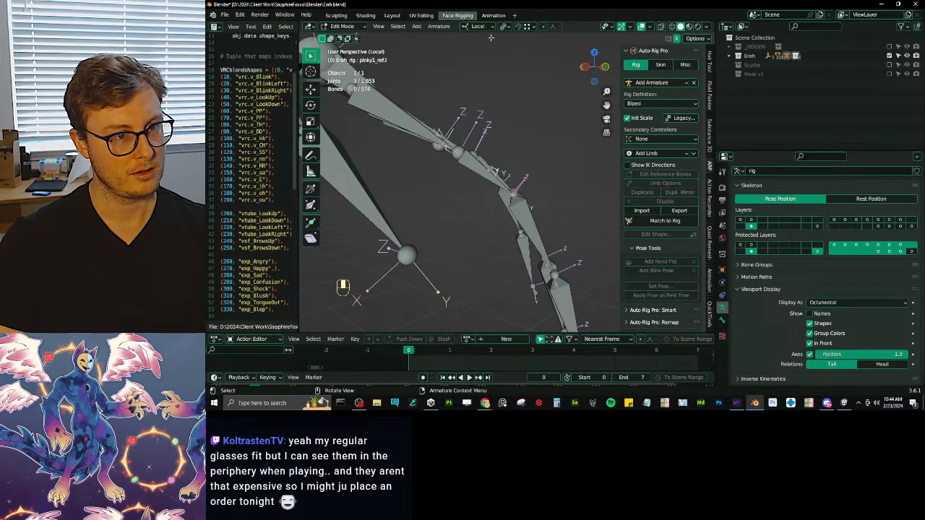
{"action": "key", "text": "g"}
{"action": "right_click", "coordinate": [545, 116]}
{"action": "key", "text": "period"}
{"action": "right_click", "coordinate": [545, 117]}
{"action": "middle_click_drag", "start_coordinate": [545, 118], "coordinate": [531, 123]}
{"action": "key", "text": "g"}
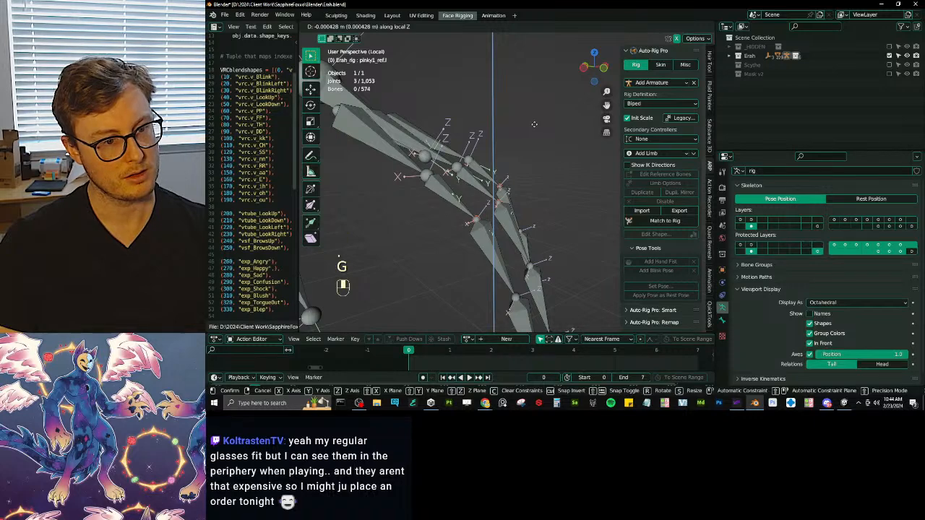
{"action": "right_click", "coordinate": [534, 124]}
Set the transform orientation to Normal and move the selected left finger joints along their normal Z axis.
{"action": "left_click", "coordinate": [480, 26]}
{"action": "key", "text": "g"}
{"action": "key", "text": "g"}
{"action": "key", "text": "ctrl+z"}
{"action": "mouse_move", "coordinate": [541, 184]}
{"action": "middle_mouse_down"}
{"action": "mouse_move", "coordinate": [535, 195]}
{"action": "mouse_move", "coordinate": [556, 216]}
{"action": "mouse_move", "coordinate": [481, 239]}
{"action": "mouse_move", "coordinate": [509, 230]}
{"action": "mouse_move", "coordinate": [503, 209]}
{"action": "mouse_move", "coordinate": [547, 194]}
{"action": "middle_mouse_up"}
{"action": "key", "text": "g"}
{"action": "left_click", "coordinate": [563, 225]}
Move the left index, middle and pinky joints between the second and third bones along normal Z.
{"action": "key", "text": "g"}
{"action": "key", "text": "g"}
{"action": "left_click", "coordinate": [468, 244]}
{"action": "left_click", "coordinate": [501, 233], "text": "shift"}
{"action": "left_click", "coordinate": [505, 208], "text": "shift"}
{"action": "key", "text": "g"}
{"action": "middle_click", "coordinate": [545, 198]}
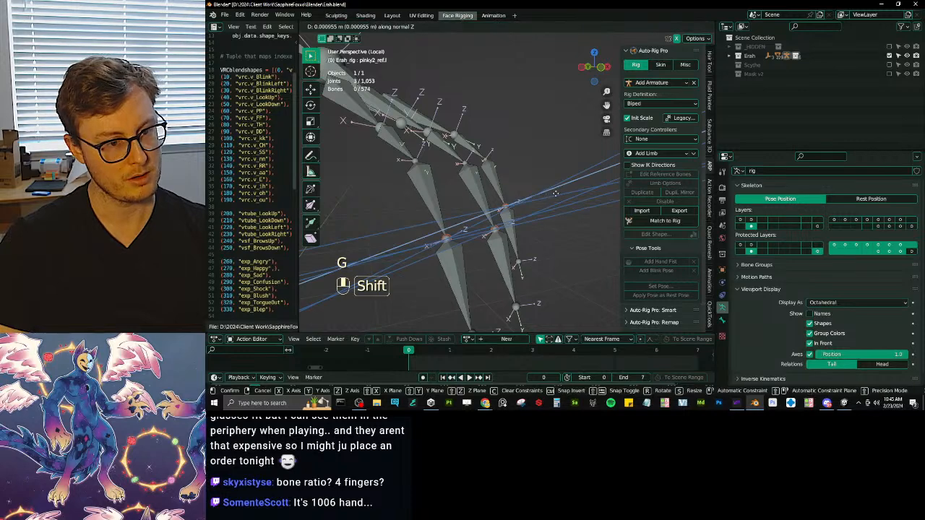
Select the left hand's fingertip joints and move them to continue the adjusted finger curve.
{"action": "left_click", "coordinate": [517, 289]}
{"action": "middle_click_drag", "start_coordinate": [515, 293], "coordinate": [508, 239], "text": "shift"}
{"action": "middle_click_drag", "start_coordinate": [508, 239], "coordinate": [504, 243]}
{"action": "left_click", "coordinate": [494, 274]}
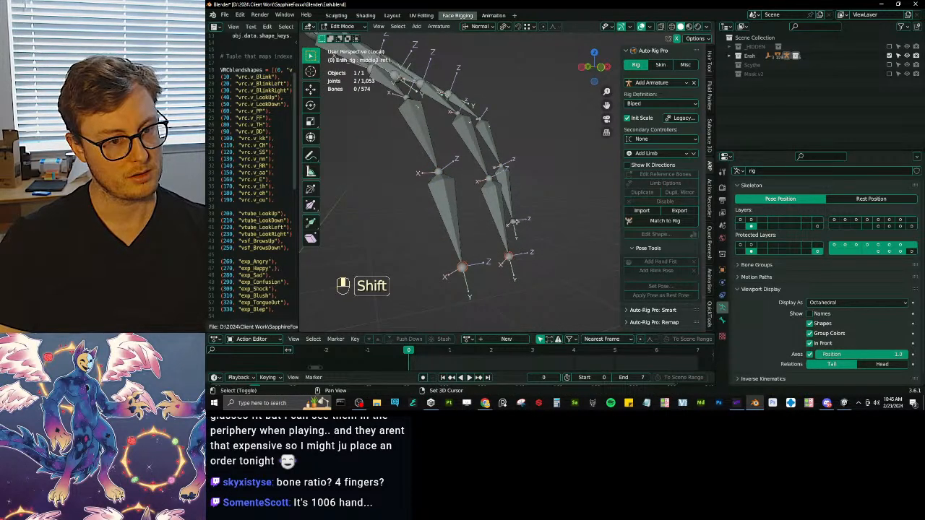
{"action": "middle_click_drag", "start_coordinate": [573, 221], "coordinate": [476, 211]}
{"action": "key", "text": "g"}
{"action": "left_click", "coordinate": [569, 223]}
Move individual left knuckle joints to refine the finger alignment.
{"action": "left_click", "coordinate": [446, 177]}
{"action": "key", "text": "g"}
{"action": "left_click", "coordinate": [496, 153]}
{"action": "key", "text": "g"}
{"action": "left_click", "coordinate": [504, 152]}
Move two further left-hand finger joints one at a time, constraining each move to an axis.
{"action": "middle_click_drag", "start_coordinate": [504, 153], "coordinate": [454, 219]}
{"action": "left_click", "coordinate": [463, 246]}
{"action": "key", "text": "g"}
{"action": "middle_click", "coordinate": [464, 247]}
{"action": "left_click", "coordinate": [464, 249]}
{"action": "left_click", "coordinate": [463, 282]}
{"action": "key", "text": "g"}
{"action": "middle_click", "coordinate": [464, 285]}
{"action": "left_click", "coordinate": [463, 284]}
Generate the final rig from the reference bones, then return to Object Mode with all meshes shown.
{"action": "middle_click_drag", "start_coordinate": [463, 285], "coordinate": [636, 220], "text": "shift"}
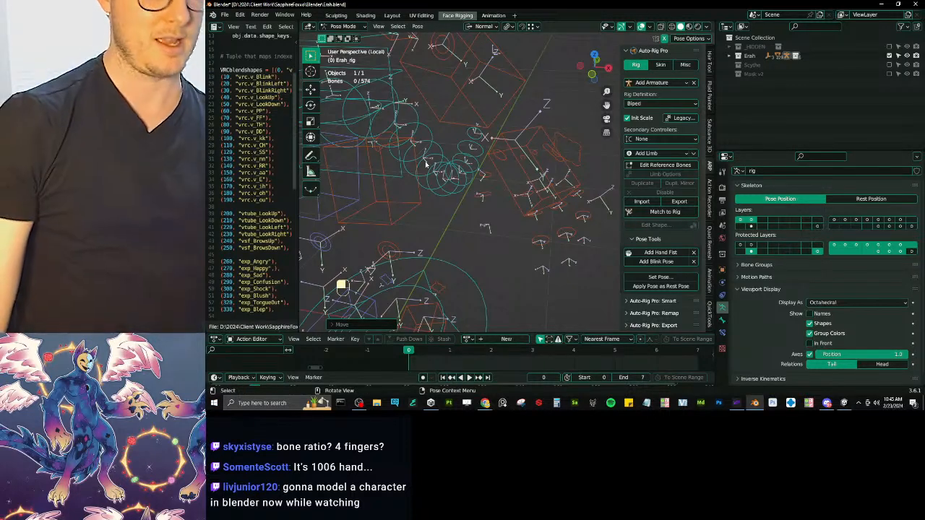
{"action": "key", "text": "ctrl+Tab"}
{"action": "key", "text": "slash"}
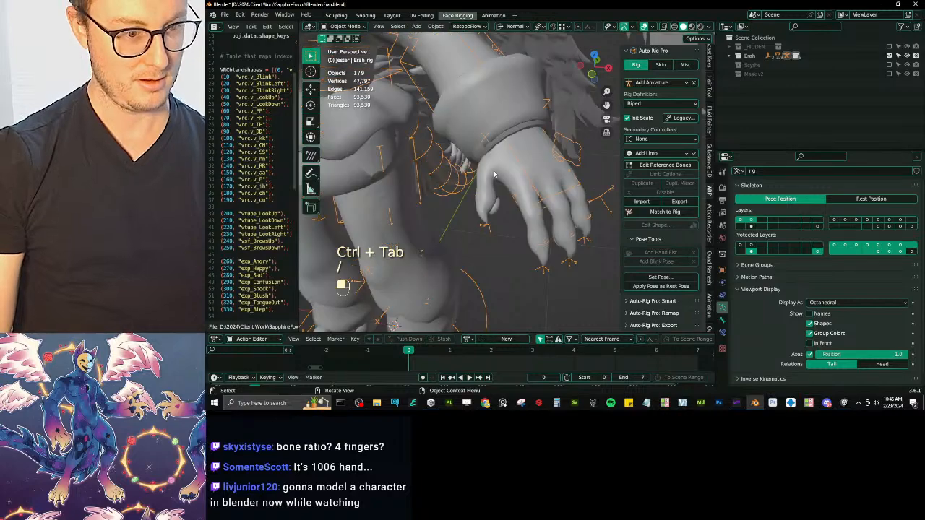
Export the whole Erah character as an Auto-Rig Pro FBX, saving the Blender file before and after.
{"action": "key", "text": "ctrl+s"}
{"action": "key", "text": "q"}
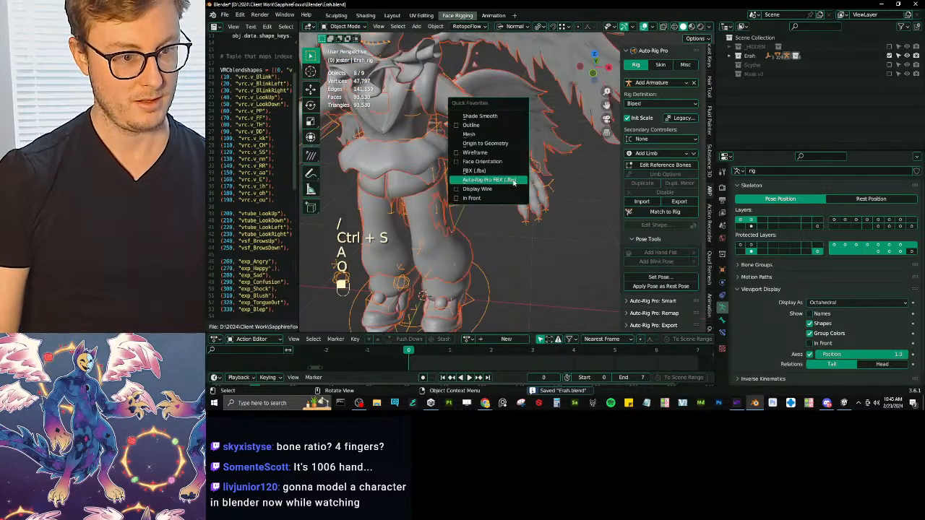
{"action": "left_click", "coordinate": [509, 179]}
{"action": "left_click", "coordinate": [773, 324]}
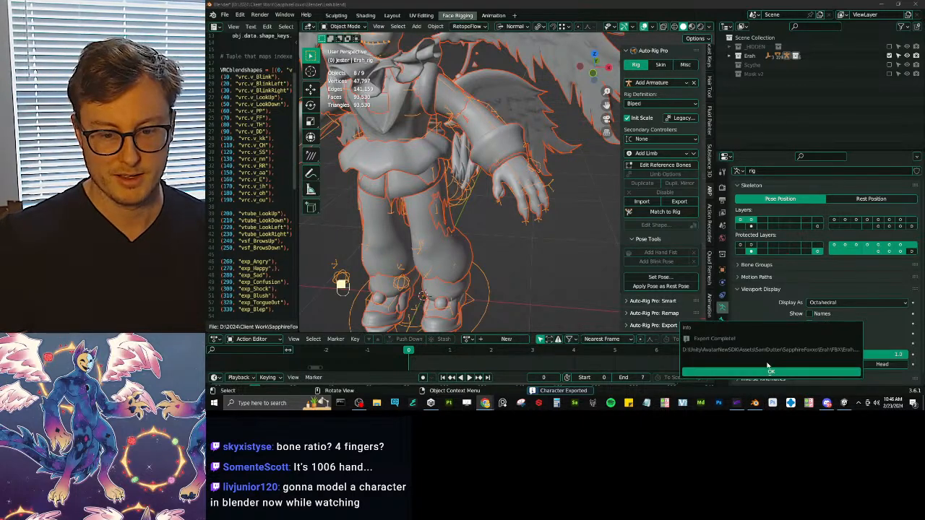
{"action": "left_click", "coordinate": [771, 371]}
{"action": "left_click", "coordinate": [544, 278]}
{"action": "key", "text": "ctrl+s"}
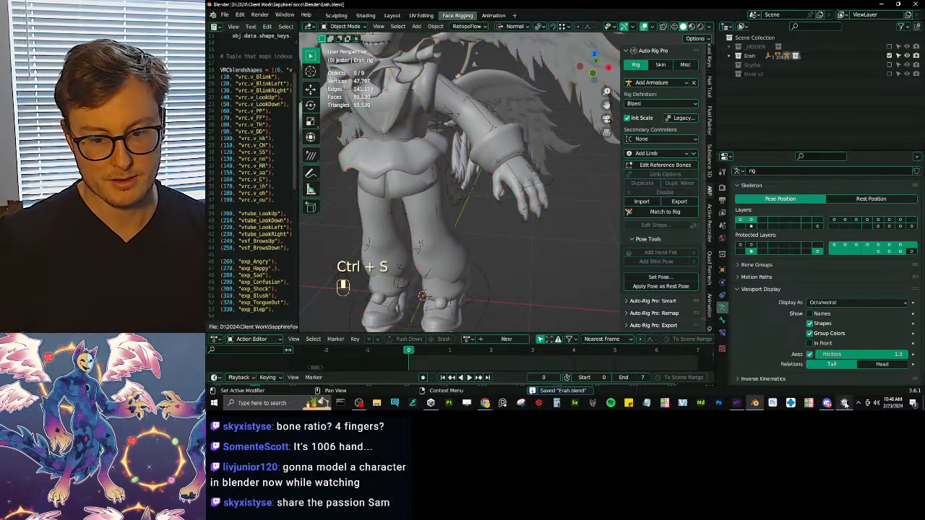
Switch to Unity, open the Erah model's avatar configuration and run its pose options, ending in the T-pose.
{"action": "key", "text": "alt+Tab"}
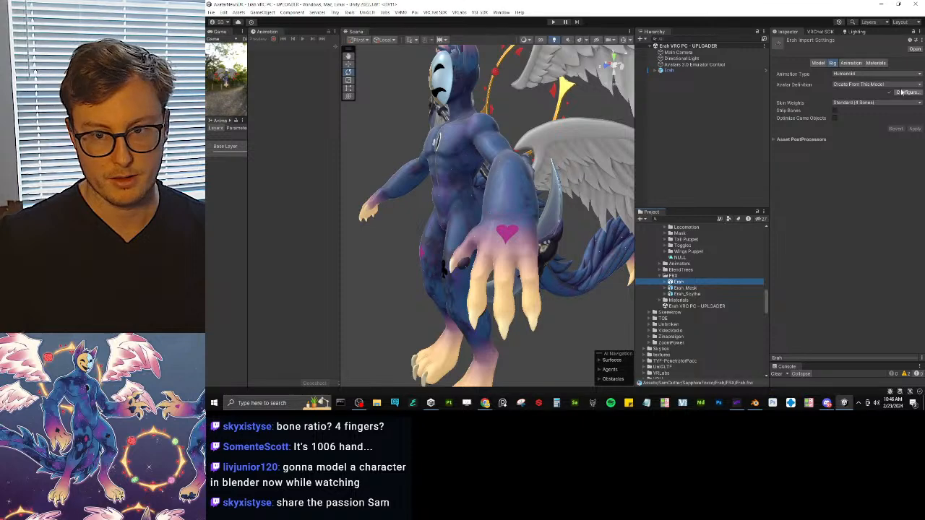
{"action": "left_click", "coordinate": [905, 92]}
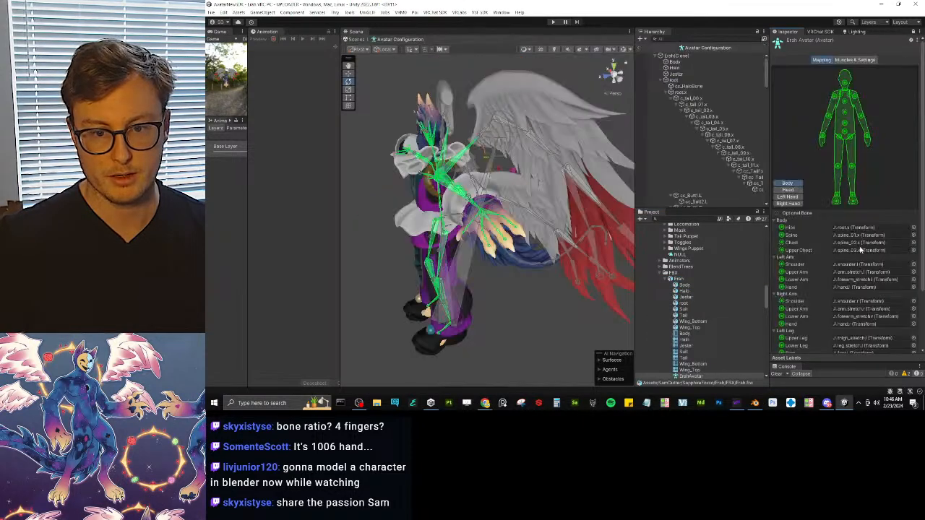
{"action": "scroll", "coordinate": [831, 201], "scroll_direction": "down", "scroll_amount": 3}
{"action": "left_click", "coordinate": [806, 336]}
{"action": "left_click", "coordinate": [813, 344]}
{"action": "left_click", "coordinate": [806, 337]}
{"action": "left_click", "coordinate": [822, 353]}
{"action": "left_click", "coordinate": [806, 336]}
{"action": "left_click", "coordinate": [824, 362]}
Examine the avatar's arms and hands from several angles along with the left hand's bone mapping.
{"action": "left_click_drag", "start_coordinate": [555, 200], "coordinate": [810, 253], "text": "alt"}
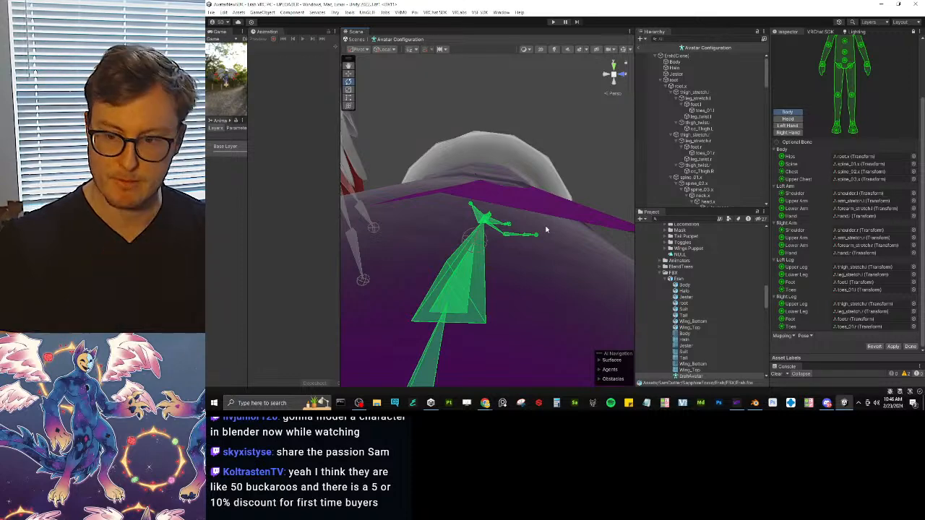
{"action": "scroll", "coordinate": [536, 217], "scroll_direction": "down", "scroll_amount": 1}
{"action": "left_click_drag", "start_coordinate": [538, 230], "coordinate": [445, 184], "text": "alt"}
{"action": "scroll", "coordinate": [473, 189], "scroll_direction": "down", "scroll_amount": 3}
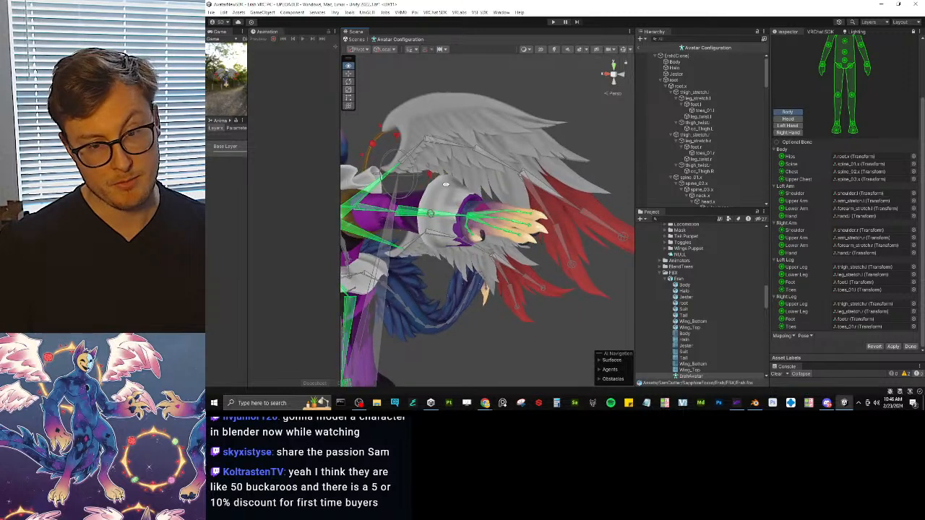
{"action": "left_click", "coordinate": [788, 126]}
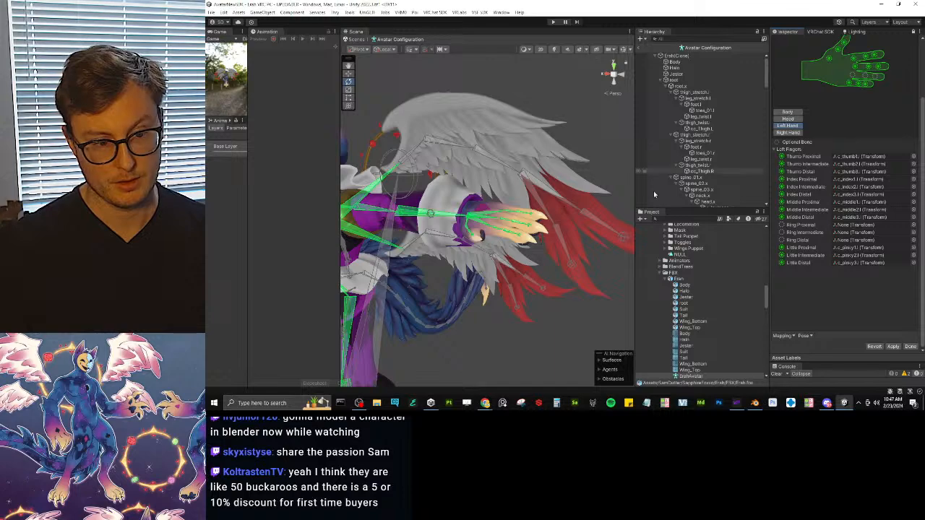
{"action": "left_click_drag", "start_coordinate": [584, 226], "coordinate": [527, 265], "text": "alt"}
{"action": "middle_click_drag", "start_coordinate": [527, 264], "coordinate": [574, 233]}
{"action": "scroll", "coordinate": [498, 224], "scroll_direction": "down", "scroll_amount": 4}
{"action": "left_click_drag", "start_coordinate": [413, 266], "coordinate": [464, 277], "text": "alt"}
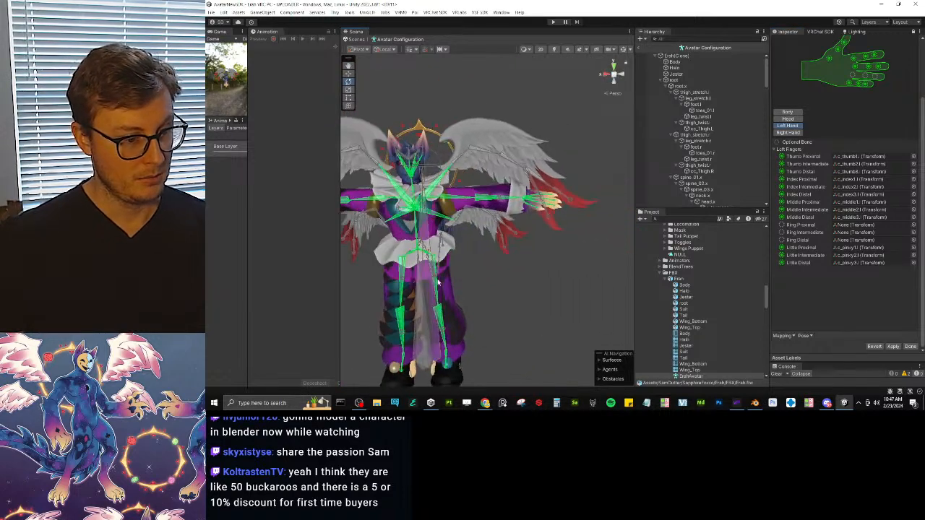
{"action": "middle_click_drag", "start_coordinate": [465, 277], "coordinate": [551, 250]}
{"action": "left_click_drag", "start_coordinate": [391, 260], "coordinate": [477, 296], "text": "alt"}
{"action": "scroll", "coordinate": [505, 229], "scroll_direction": "up", "scroll_amount": 4}
Switch to Blender and isolate the Erah rig in local view.
{"action": "key", "text": "alt+Tab"}
{"action": "middle_click_drag", "start_coordinate": [504, 165], "coordinate": [477, 207]}
{"action": "left_click", "coordinate": [493, 188]}
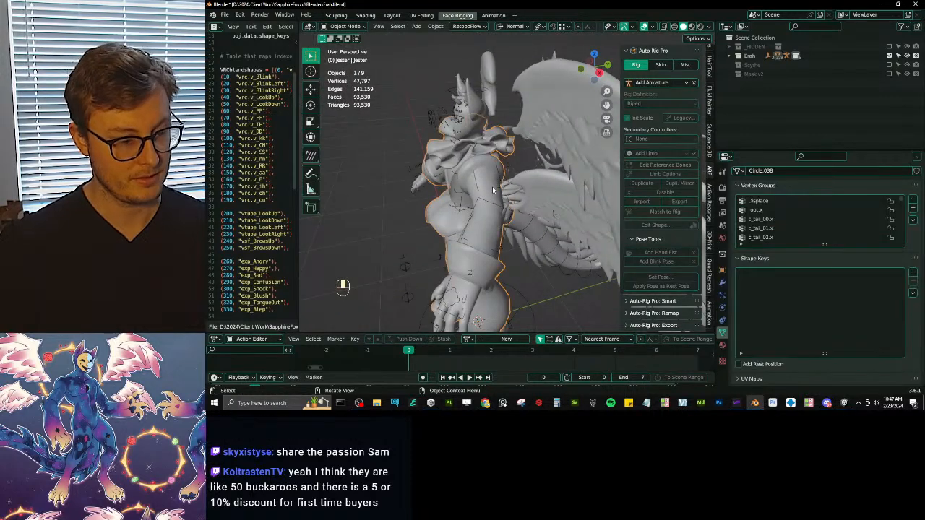
{"action": "key", "text": "slash"}
{"action": "key", "text": "slash"}
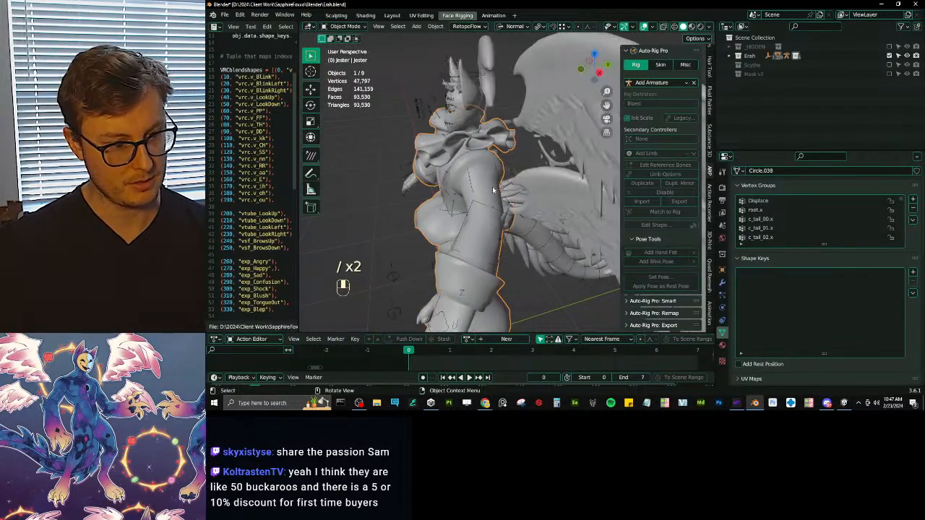
{"action": "left_click", "coordinate": [500, 191]}
{"action": "key", "text": "slash"}
{"action": "scroll", "coordinate": [497, 200], "scroll_direction": "up", "scroll_amount": 3}
Open the Erah rig's reference bones for editing and bring the left hand into view.
{"action": "key", "text": "Tab"}
{"action": "key", "text": "z"}
{"action": "middle_click_drag", "start_coordinate": [466, 229], "coordinate": [642, 173]}
{"action": "key", "text": "Tab"}
{"action": "middle_click_drag", "start_coordinate": [547, 198], "coordinate": [498, 206]}
{"action": "mouse_move", "coordinate": [542, 242]}
{"action": "middle_mouse_down", "text": "shift"}
{"action": "mouse_move", "coordinate": [514, 223]}
{"action": "mouse_move", "coordinate": [488, 165]}
{"action": "mouse_move", "coordinate": [528, 187]}
{"action": "mouse_move", "coordinate": [537, 236]}
{"action": "middle_mouse_up", "text": "shift"}
Try to move the left hand reference bone, then undo the moves.
{"action": "left_click", "coordinate": [553, 202]}
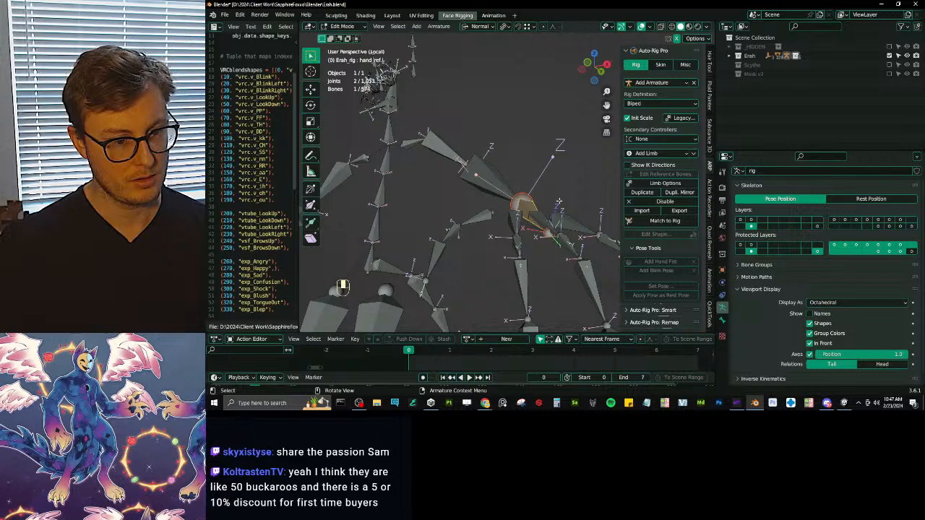
{"action": "key", "text": "g"}
{"action": "key", "text": "ctrl+z"}
{"action": "middle_click_drag", "start_coordinate": [559, 200], "coordinate": [571, 241]}
{"action": "key", "text": "g"}
{"action": "left_click", "coordinate": [551, 222]}
{"action": "middle_click_drag", "start_coordinate": [571, 241], "coordinate": [480, 236], "text": "shift"}
{"action": "key", "text": "ctrl+z"}
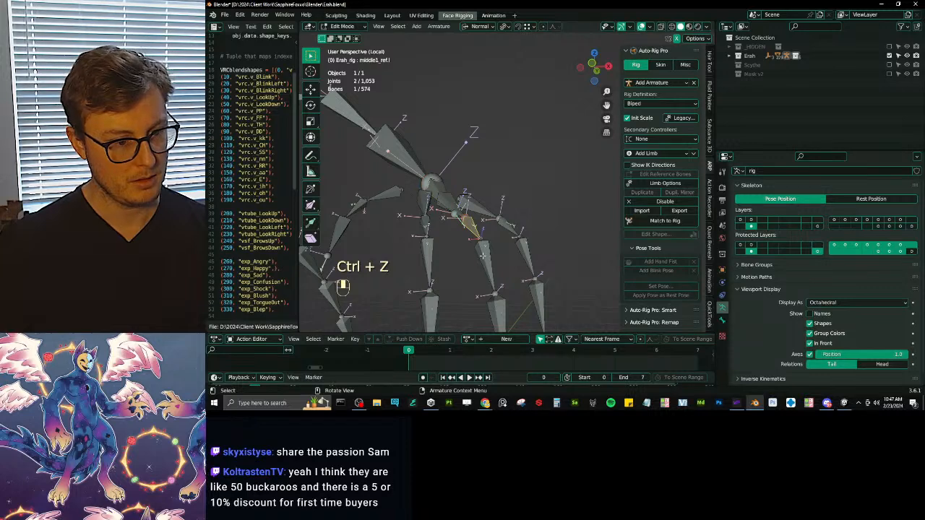
Try to move the first two reference bones of the left middle finger along normal Z.
{"action": "left_click", "coordinate": [494, 246], "text": "shift"}
{"action": "key", "text": "g"}
{"action": "key", "text": "z"}
{"action": "left_click", "coordinate": [510, 215]}
{"action": "key", "text": "ctrl+z"}
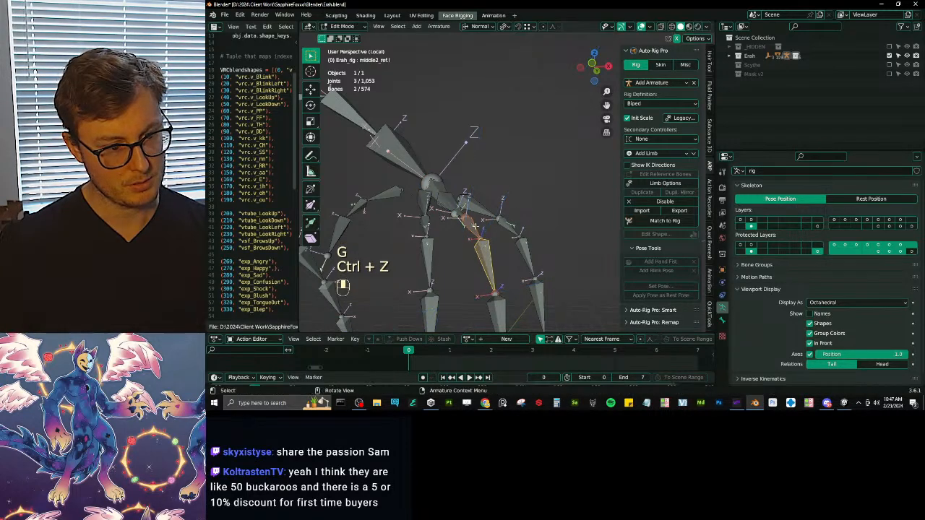
{"action": "key", "text": "g"}
{"action": "key", "text": "z"}
{"action": "left_click", "coordinate": [501, 207]}
{"action": "key", "text": "ctrl+z"}
{"action": "key", "text": "g"}
{"action": "key", "text": "z"}
{"action": "left_click", "coordinate": [502, 206]}
Return to Object Mode and save the Blender file.
{"action": "key", "text": "Tab"}
{"action": "middle_click_drag", "start_coordinate": [502, 207], "coordinate": [515, 182]}
{"action": "key", "text": "ctrl+s"}
{"action": "key", "text": "ctrl+s"}
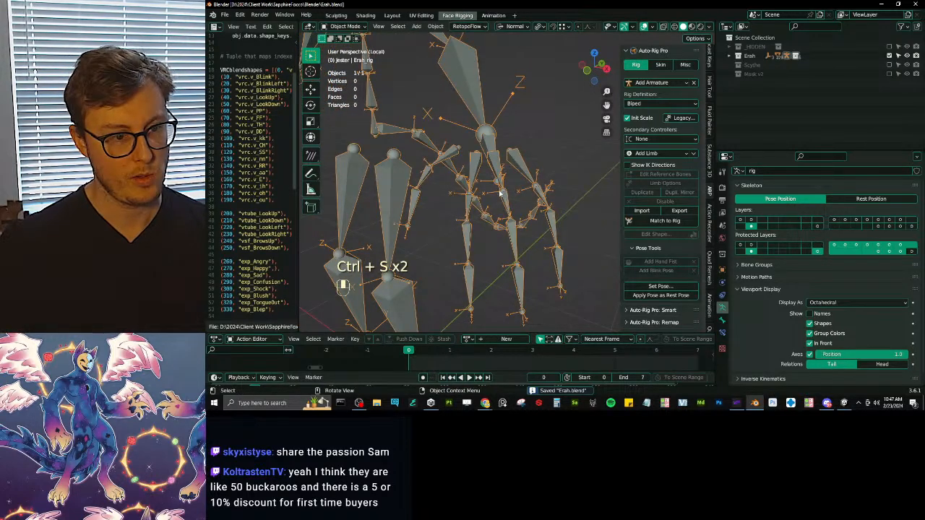
Try enabling the ring finger in the left arm's limb options, then undo the change.
{"action": "key", "text": "Tab"}
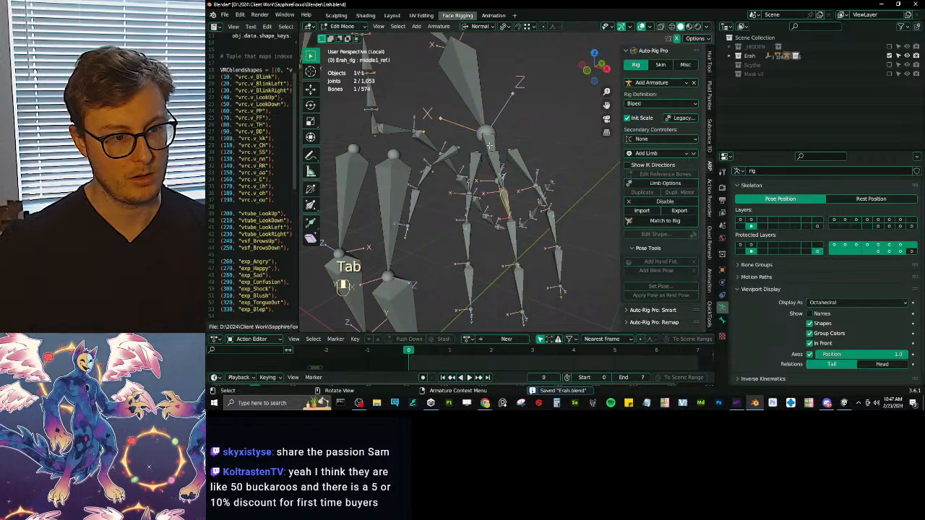
{"action": "left_click", "coordinate": [665, 183]}
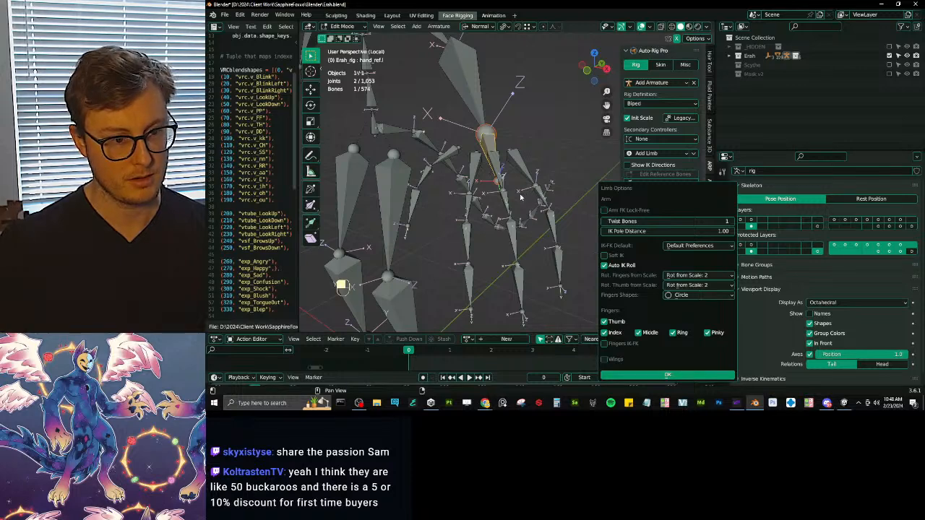
{"action": "key", "text": "Return"}
{"action": "mouse_move", "coordinate": [514, 195]}
{"action": "middle_mouse_down"}
{"action": "mouse_move", "coordinate": [494, 136]}
{"action": "mouse_move", "coordinate": [507, 211]}
{"action": "mouse_move", "coordinate": [499, 205]}
{"action": "middle_mouse_up"}
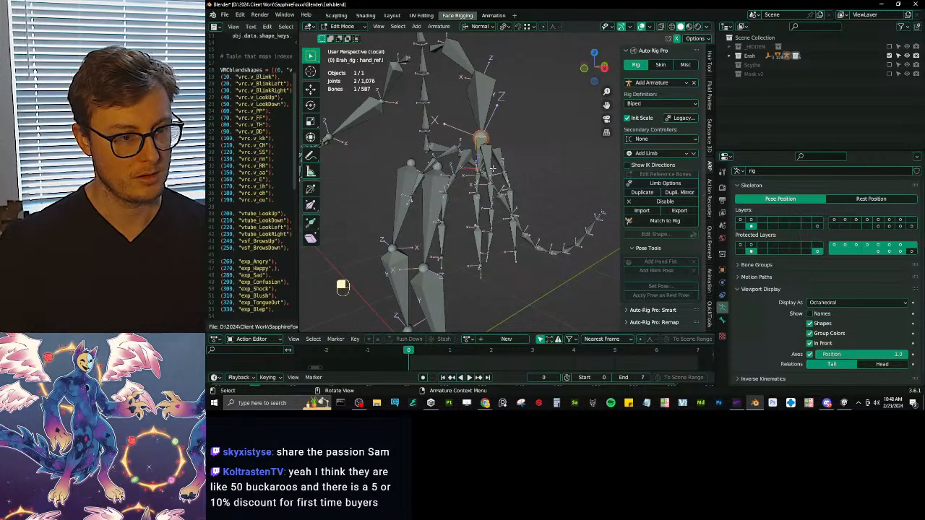
{"action": "middle_click_drag", "start_coordinate": [499, 205], "coordinate": [639, 170]}
{"action": "key", "text": "ctrl+z"}
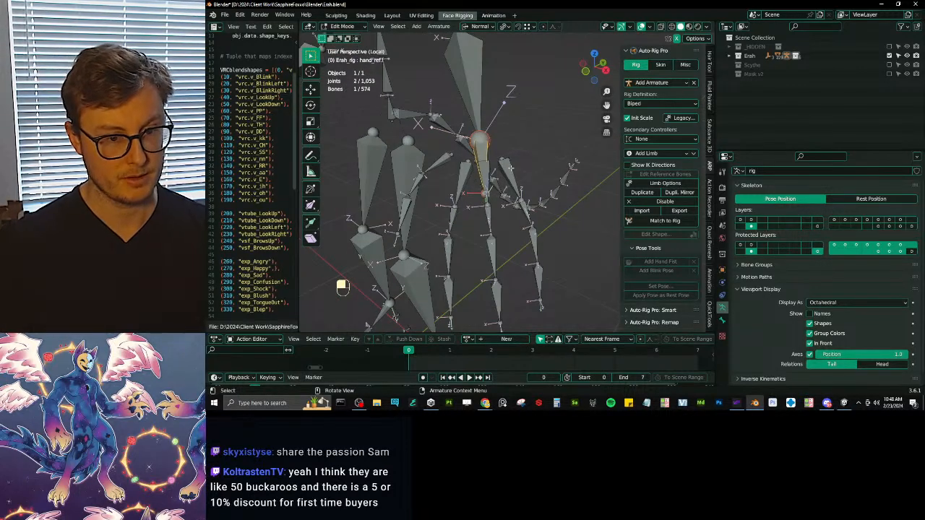
Show the IK directions and examine the left forearm and upper arm reference bones.
{"action": "left_click", "coordinate": [629, 167]}
{"action": "middle_click_drag", "start_coordinate": [550, 167], "coordinate": [513, 217]}
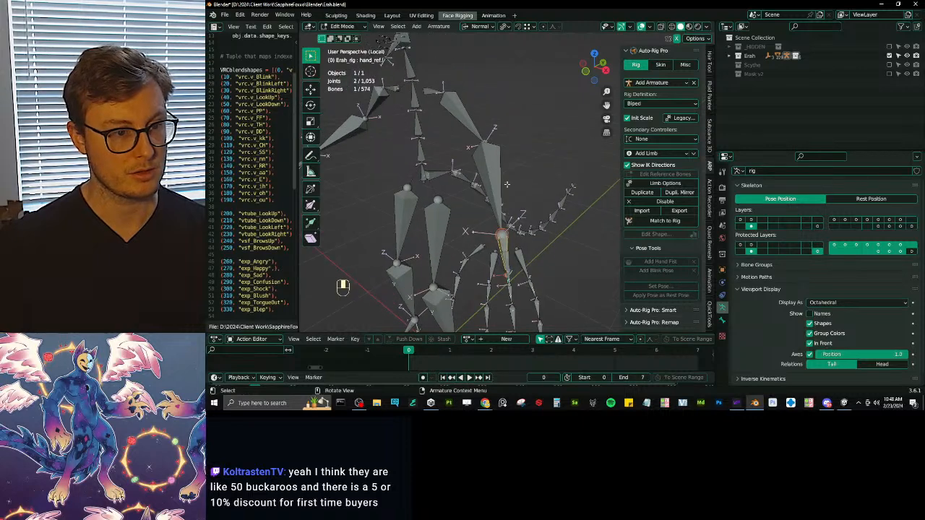
{"action": "left_click", "coordinate": [495, 150]}
{"action": "middle_click_drag", "start_coordinate": [513, 174], "coordinate": [478, 163]}
{"action": "left_click", "coordinate": [495, 151]}
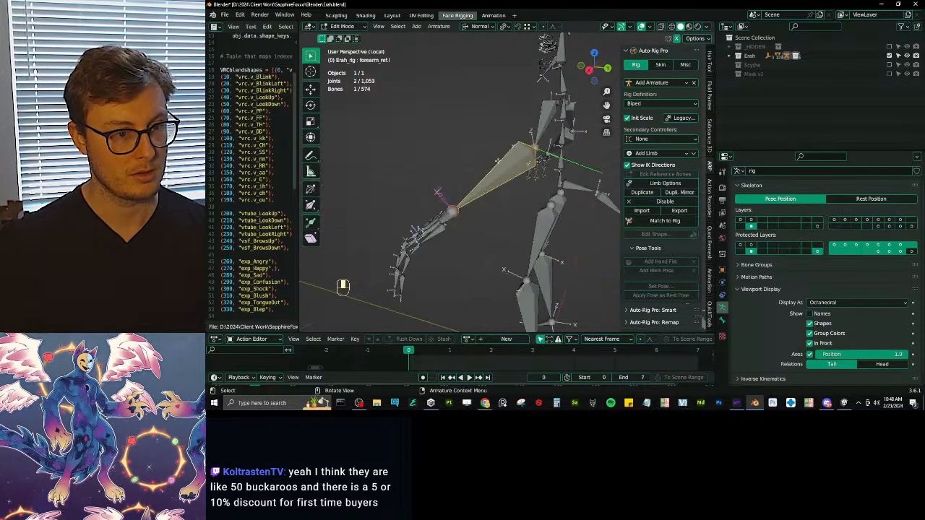
{"action": "left_click", "coordinate": [545, 129]}
{"action": "middle_click_drag", "start_coordinate": [545, 129], "coordinate": [504, 224]}
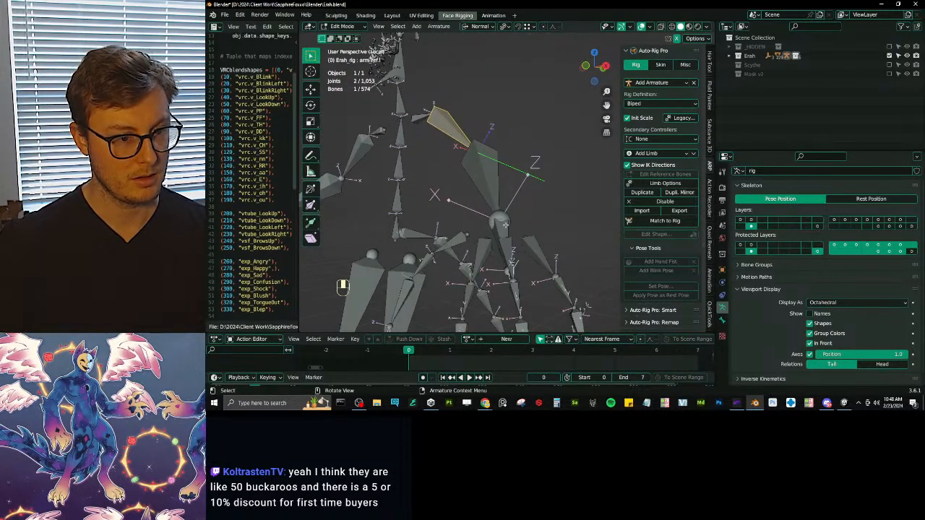
{"action": "left_click", "coordinate": [489, 191]}
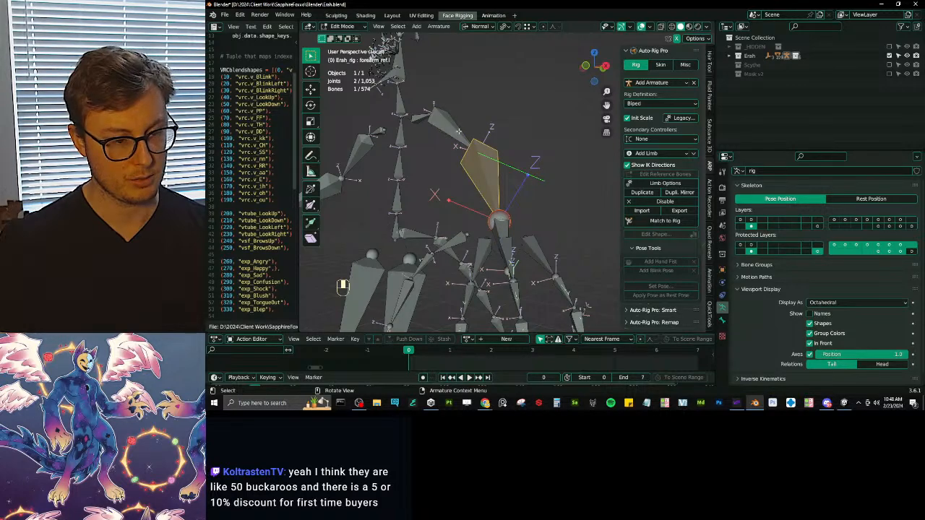
{"action": "mouse_move", "coordinate": [523, 197]}
{"action": "middle_mouse_down"}
{"action": "mouse_move", "coordinate": [528, 181]}
{"action": "mouse_move", "coordinate": [516, 193]}
{"action": "middle_mouse_up"}
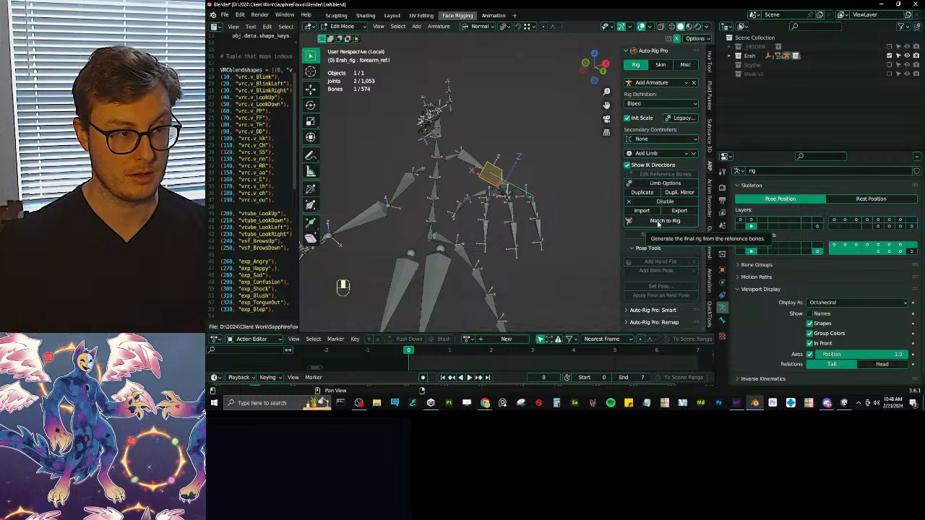
Return to Object Mode, save the Blender file and generate the final rig with Match to Rig.
{"action": "key", "text": "Tab"}
{"action": "key", "text": "ctrl+s"}
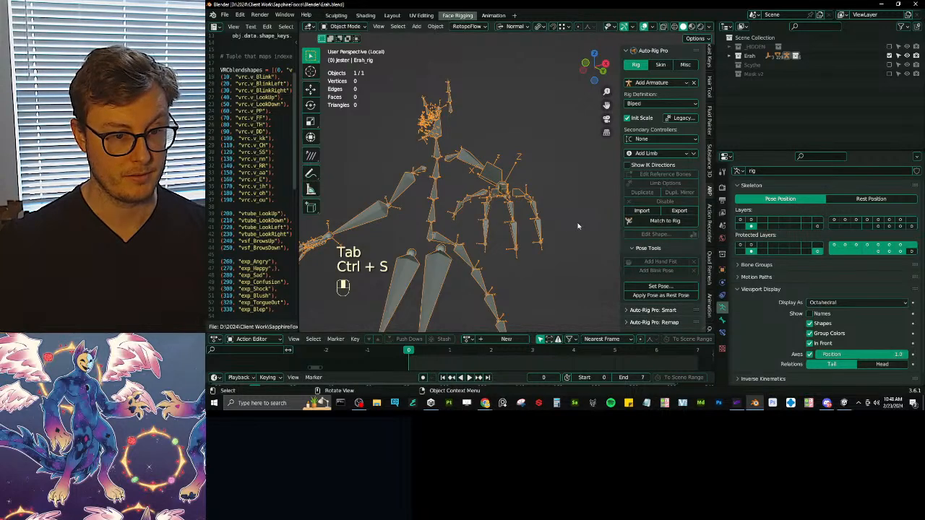
{"action": "left_click", "coordinate": [664, 221]}
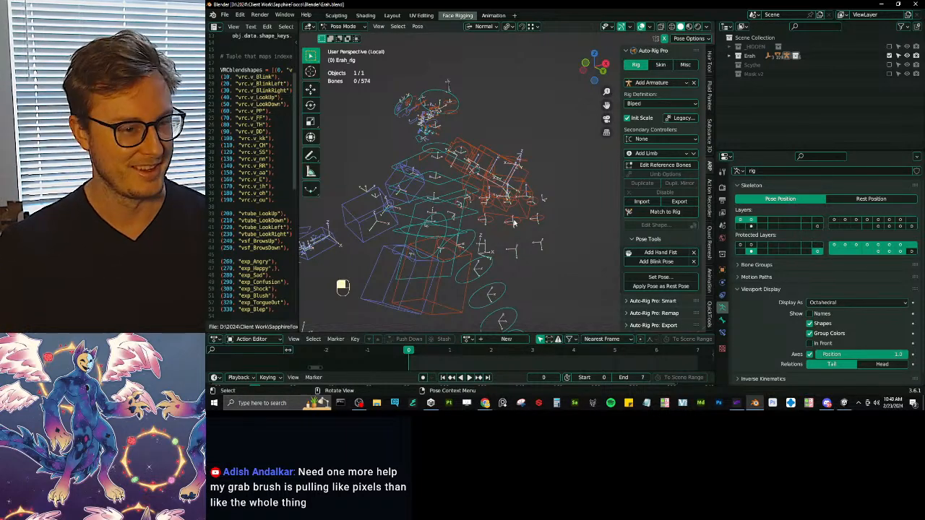
Return the rig to Object Mode and leave local view so the whole character is shown.
{"action": "middle_click_drag", "start_coordinate": [510, 289], "coordinate": [491, 253]}
{"action": "key", "text": "ctrl+Tab"}
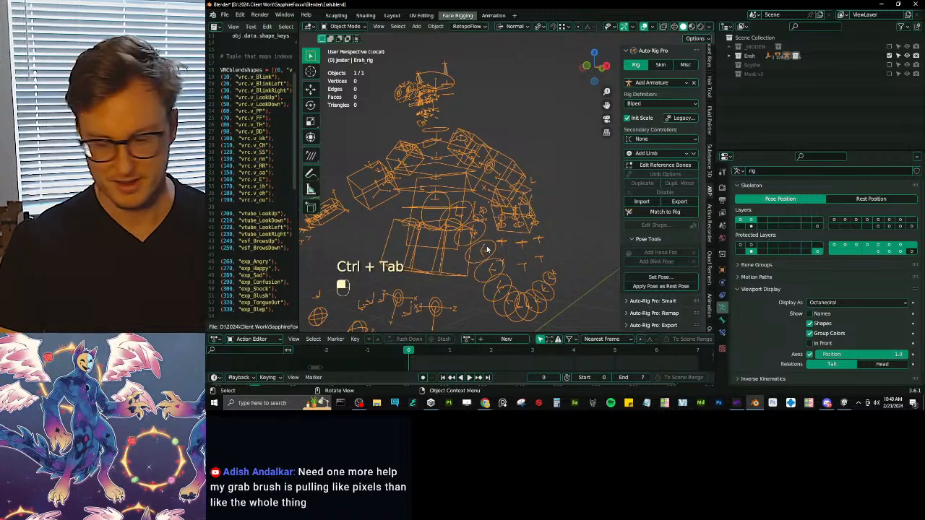
{"action": "key", "text": "slash"}
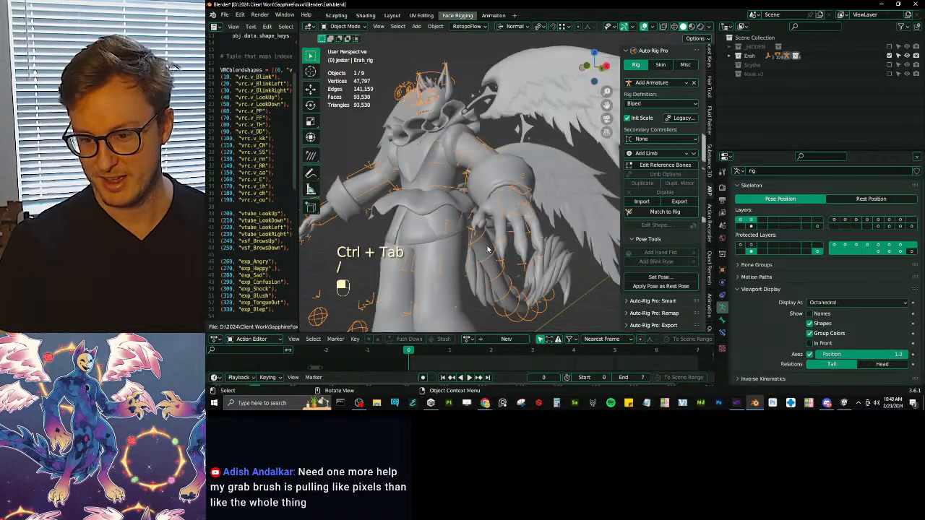
Turn off the rig's bone axes, enable In Front display and save the Blender file.
{"action": "left_click", "coordinate": [810, 355]}
{"action": "middle_click_drag", "start_coordinate": [520, 237], "coordinate": [550, 240]}
{"action": "key", "text": "ctrl+s"}
{"action": "left_click", "coordinate": [820, 345]}
{"action": "key", "text": "ctrl+s"}
Check the rig around the left hand in Pose Mode, then return to Object Mode and save the file.
{"action": "middle_click_drag", "start_coordinate": [498, 216], "coordinate": [500, 291]}
{"action": "key", "text": "ctrl+Tab"}
{"action": "scroll", "coordinate": [512, 127], "scroll_direction": "up", "scroll_amount": 4}
{"action": "middle_click_drag", "start_coordinate": [500, 290], "coordinate": [498, 189], "text": "shift"}
{"action": "scroll", "coordinate": [477, 175], "scroll_direction": "up", "scroll_amount": 1}
{"action": "scroll", "coordinate": [499, 189], "scroll_direction": "down", "scroll_amount": 4}
{"action": "key", "text": "ctrl+Tab"}
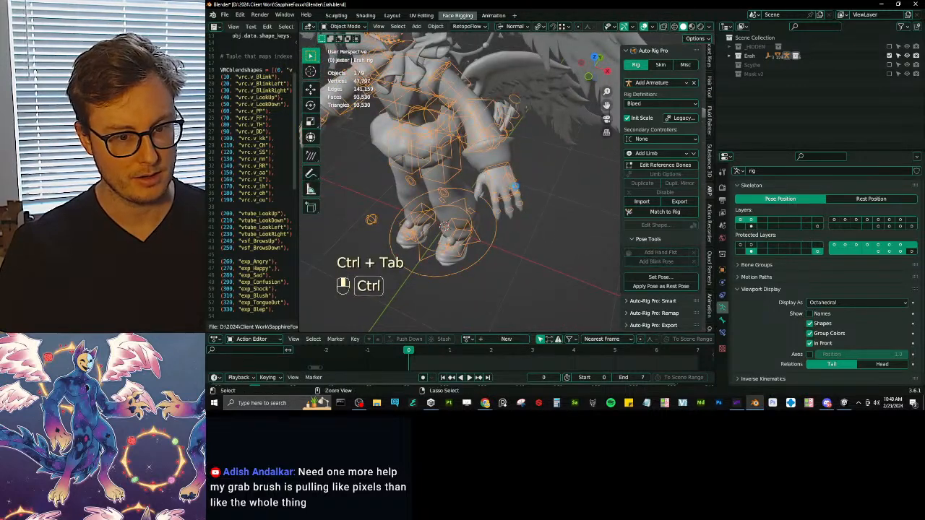
{"action": "key", "text": "ctrl+s"}
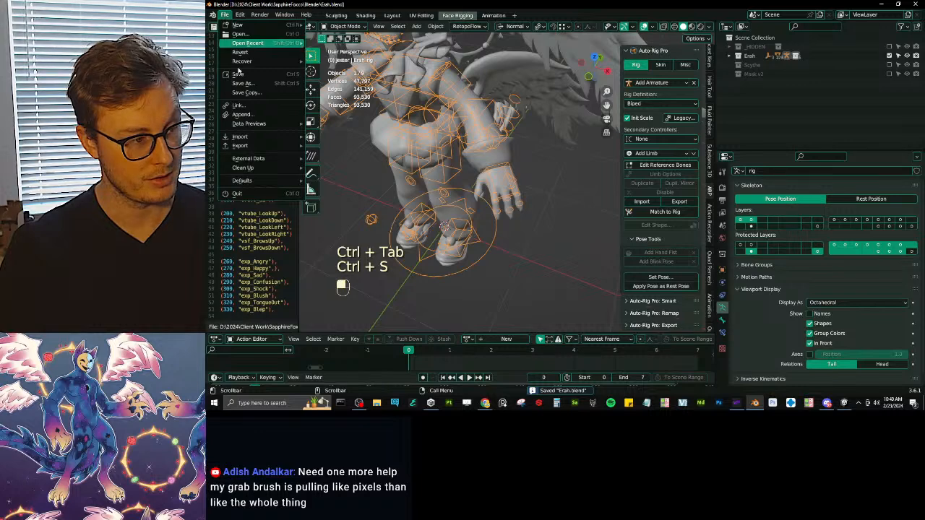
Open the Auto-Rig Pro FBX export for Erah.fbx and turn off Fix Rotations in its debug options.
{"action": "key", "text": "q"}
{"action": "left_click", "coordinate": [482, 212]}
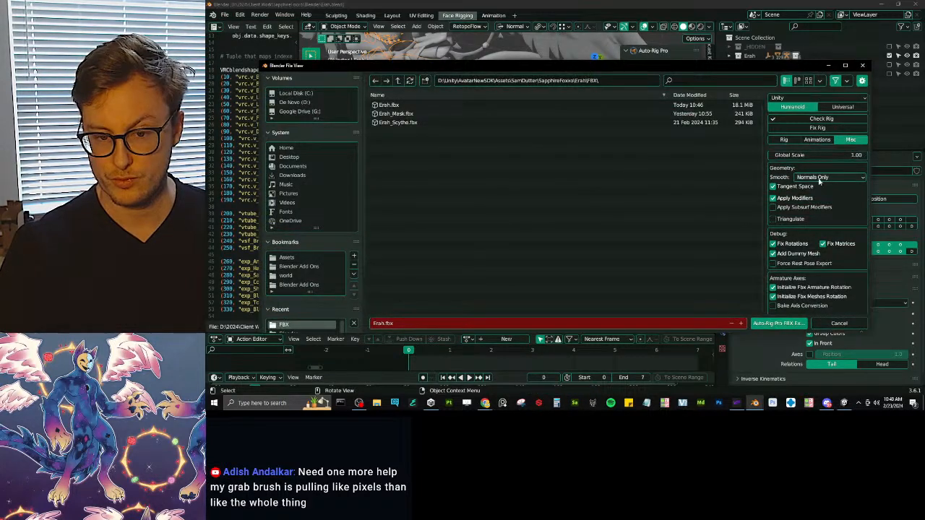
{"action": "left_click", "coordinate": [791, 245]}
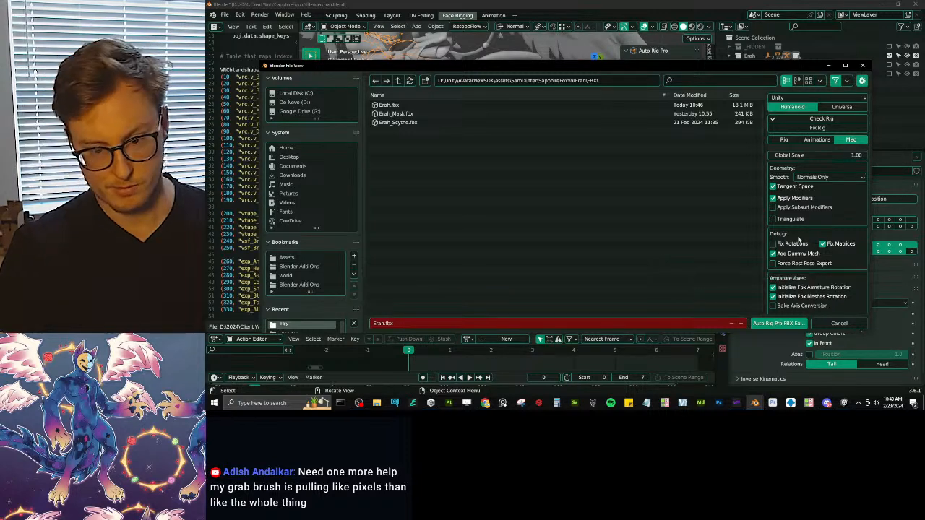
{"action": "scroll", "coordinate": [801, 219], "scroll_direction": "down", "scroll_amount": 3}
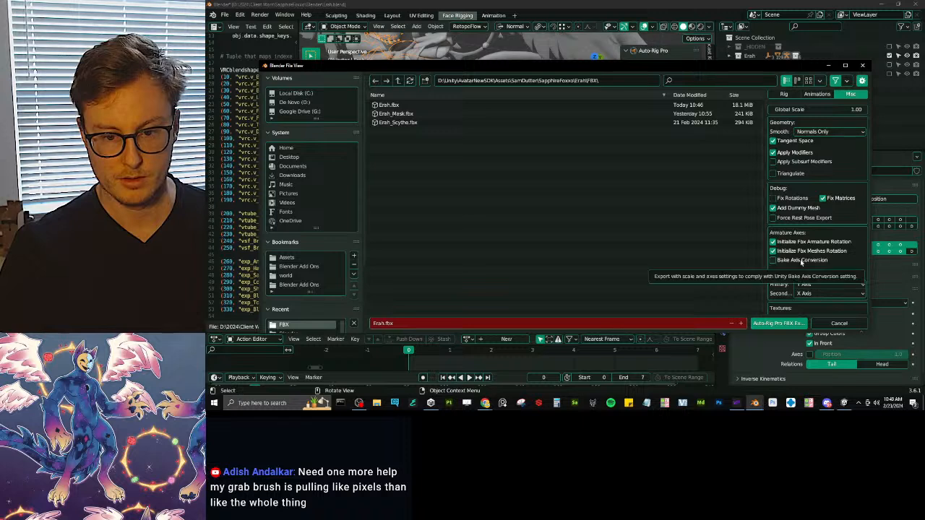
{"action": "scroll", "coordinate": [800, 263], "scroll_direction": "down", "scroll_amount": 1}
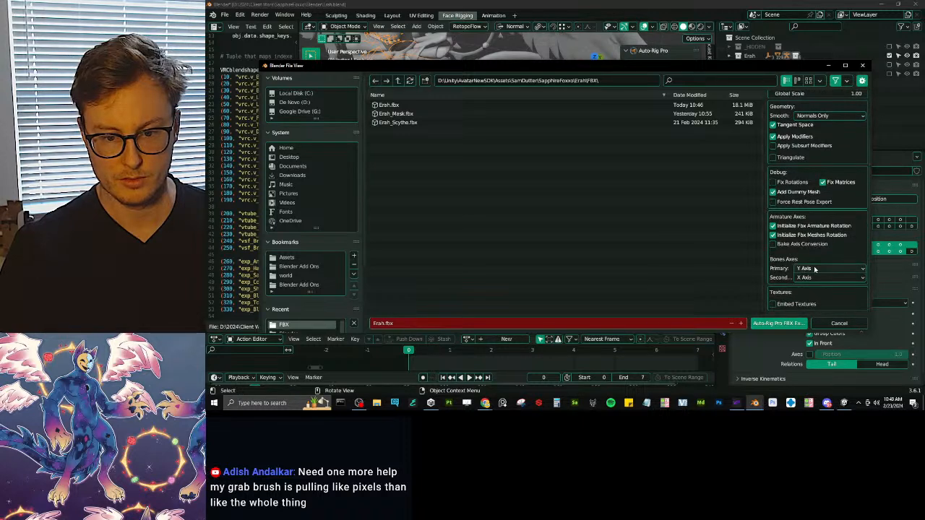
Enable Bake Axis Conversion in the export's rig units and review the animation and miscellaneous export settings.
{"action": "scroll", "coordinate": [791, 242], "scroll_direction": "up", "scroll_amount": 10}
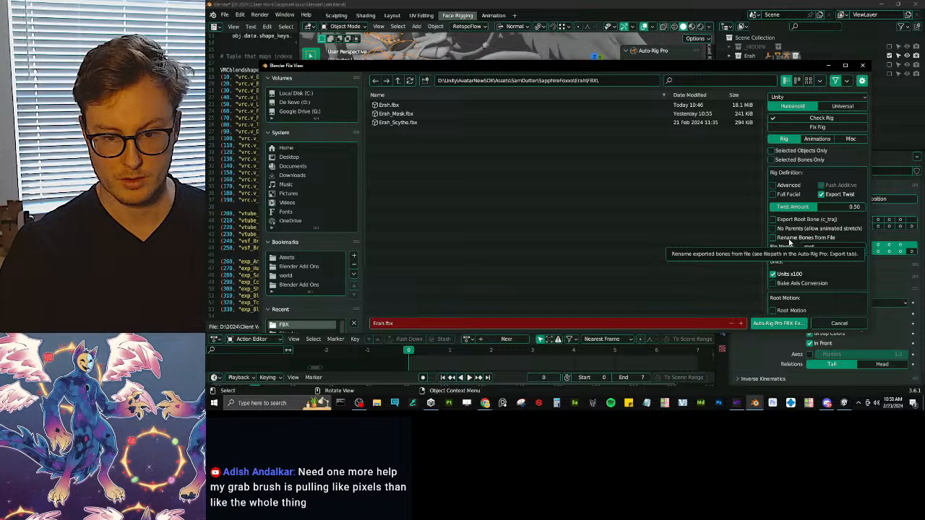
{"action": "scroll", "coordinate": [819, 263], "scroll_direction": "down", "scroll_amount": 1}
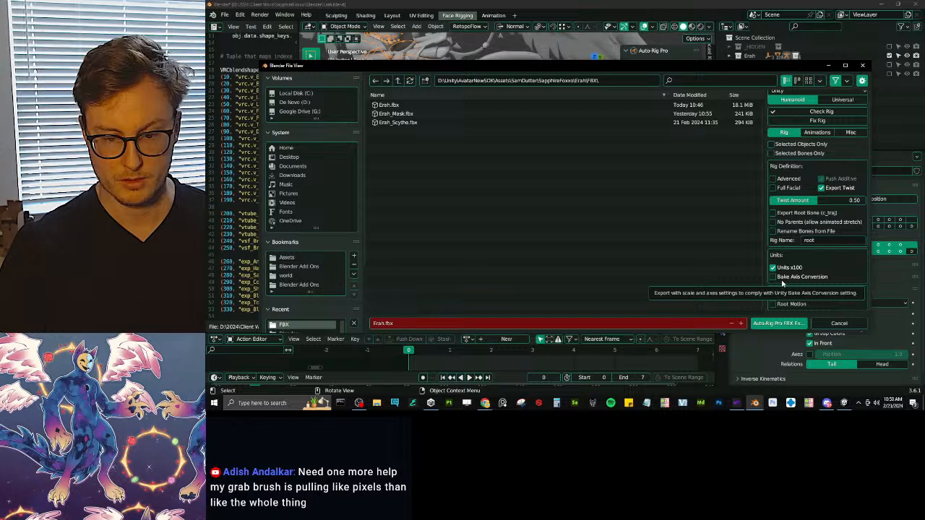
{"action": "left_click", "coordinate": [782, 277]}
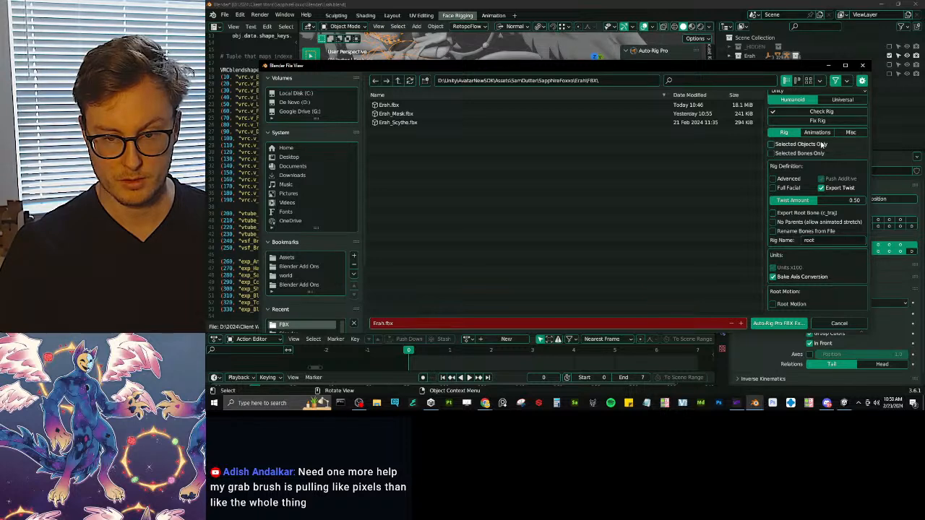
{"action": "left_click", "coordinate": [823, 134]}
{"action": "left_click", "coordinate": [851, 139]}
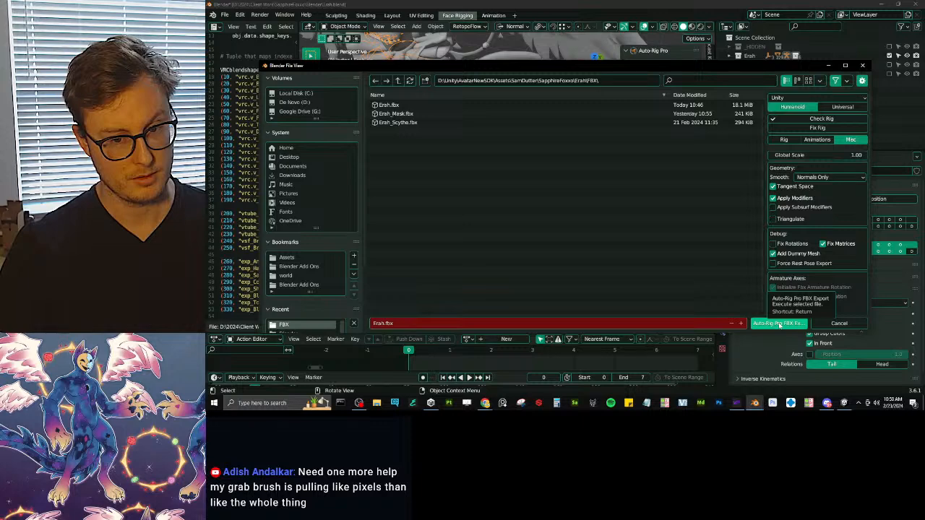
Switch to Unity and start a package export of the SapphireFoxxo project folder.
{"action": "left_click", "coordinate": [841, 403]}
{"action": "scroll", "coordinate": [668, 287], "scroll_direction": "down", "scroll_amount": 2}
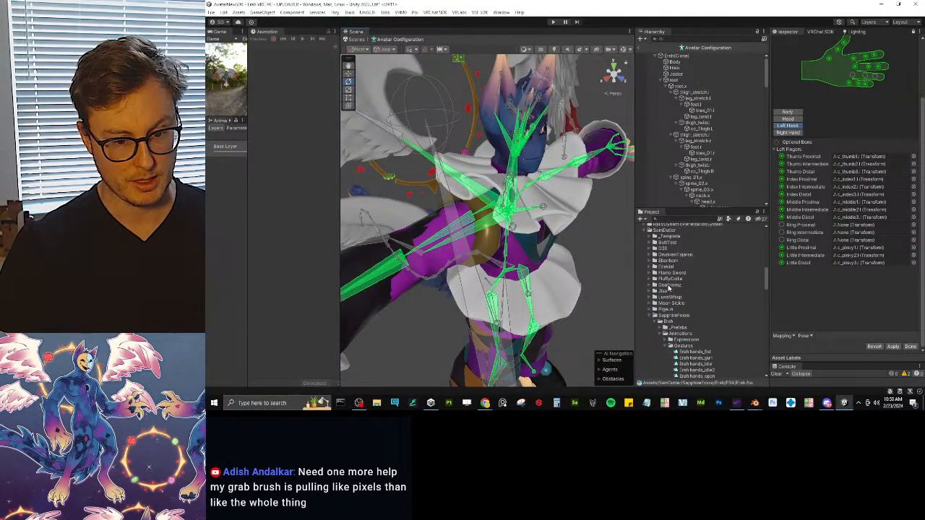
{"action": "left_click", "coordinate": [650, 316]}
{"action": "right_click", "coordinate": [669, 316]}
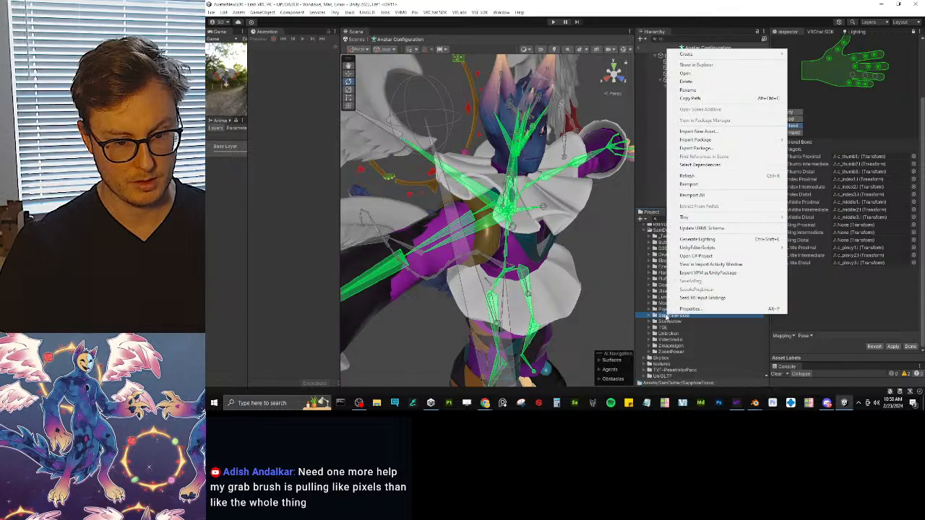
{"action": "left_click", "coordinate": [695, 148]}
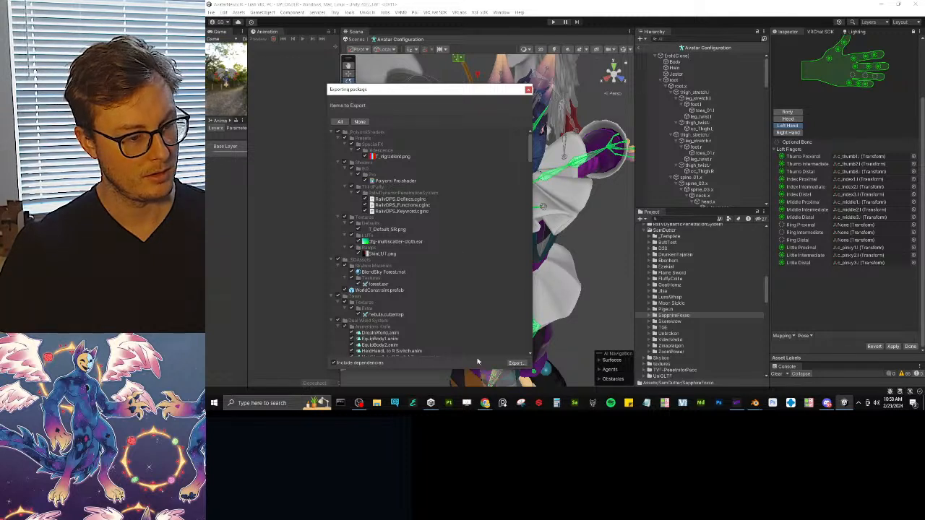
Exclude dependencies, save the package as Erah_Backup_02 and return to the Unity editor.
{"action": "left_click", "coordinate": [354, 362]}
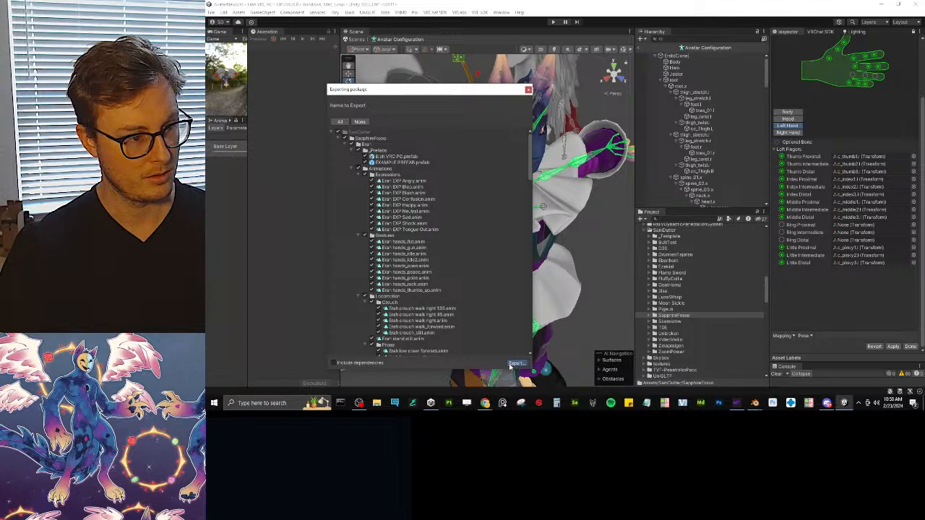
{"action": "left_click", "coordinate": [513, 364]}
{"action": "left_click", "coordinate": [310, 69]}
{"action": "left_click", "coordinate": [305, 169]}
{"action": "key", "text": "BackSpace"}
{"action": "type", "text": "2"}
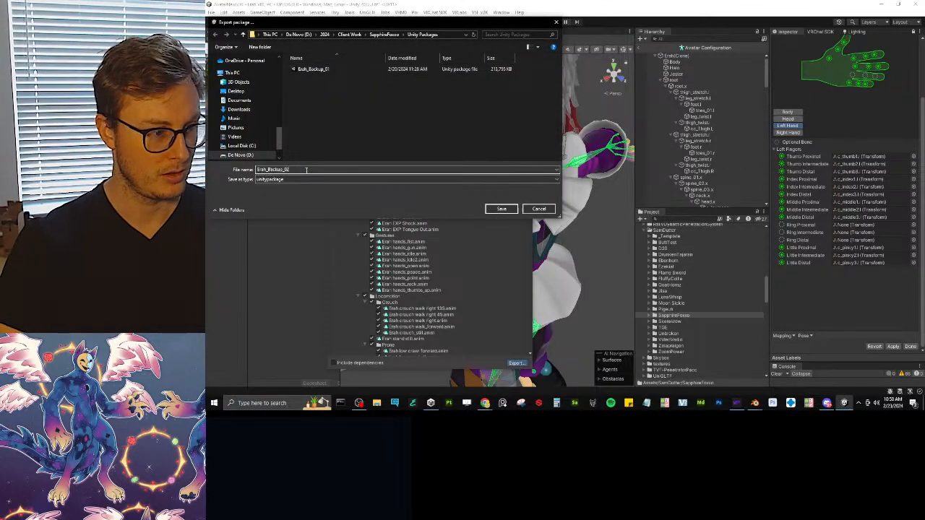
{"action": "left_click", "coordinate": [508, 210]}
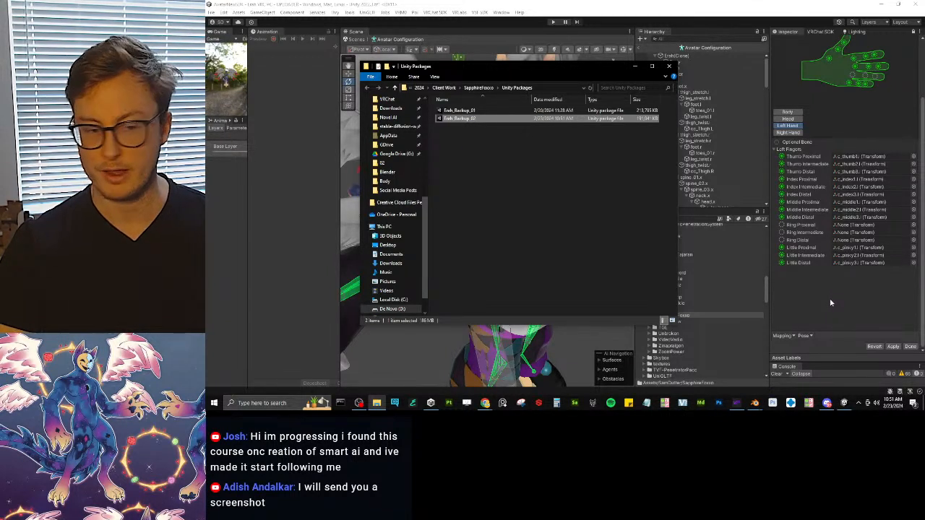
{"action": "left_click", "coordinate": [826, 298]}
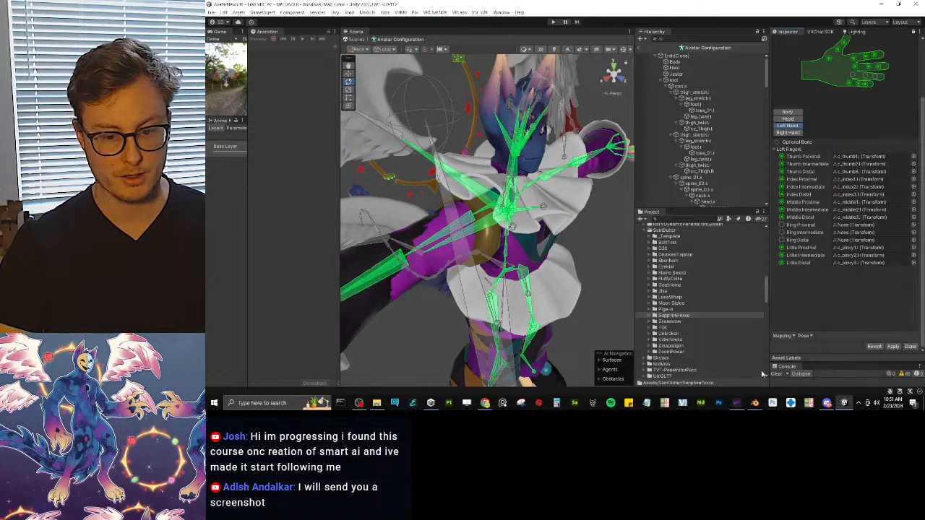
Switch back to Blender, export the rig over Erah.fbx and save the Blender file.
{"action": "mouse_move", "coordinate": [755, 403]}
{"action": "left_click", "coordinate": [728, 358]}
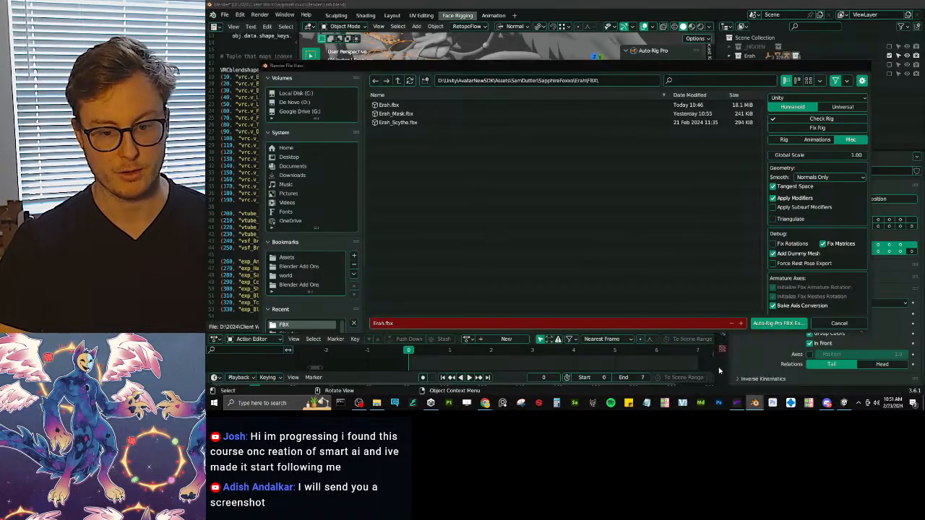
{"action": "left_click", "coordinate": [785, 324]}
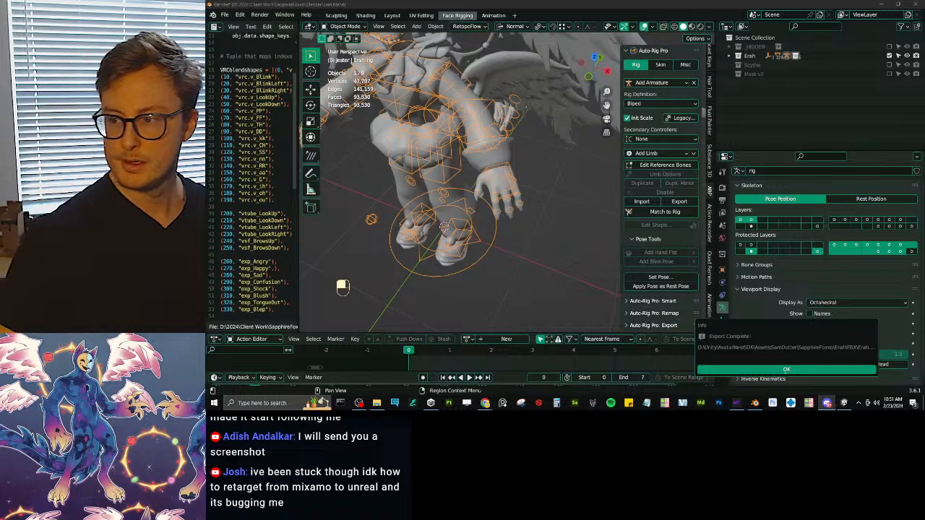
{"action": "left_click", "coordinate": [786, 369]}
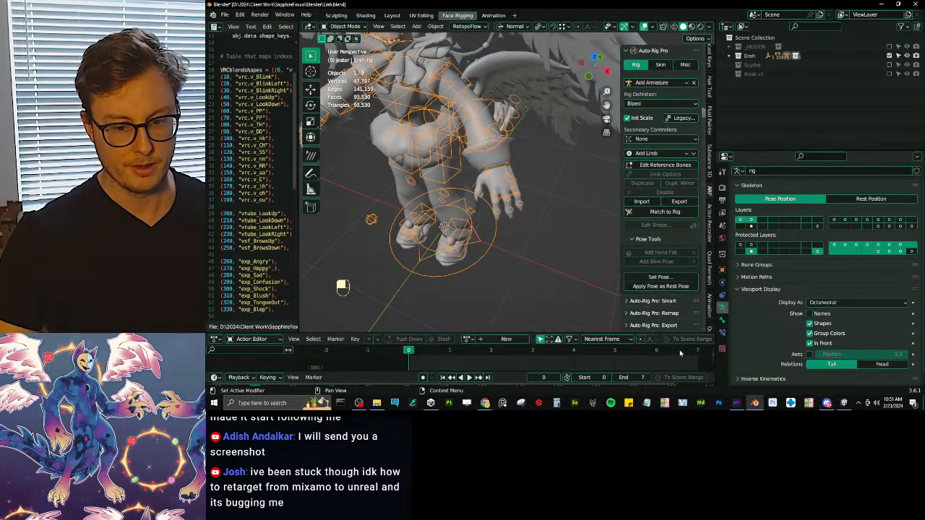
{"action": "left_click", "coordinate": [548, 271]}
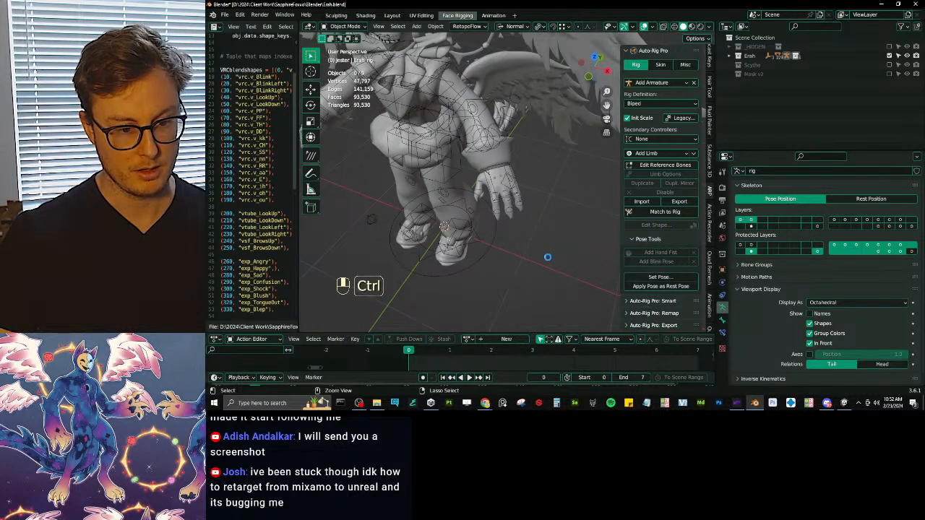
{"action": "key", "text": "ctrl+s"}
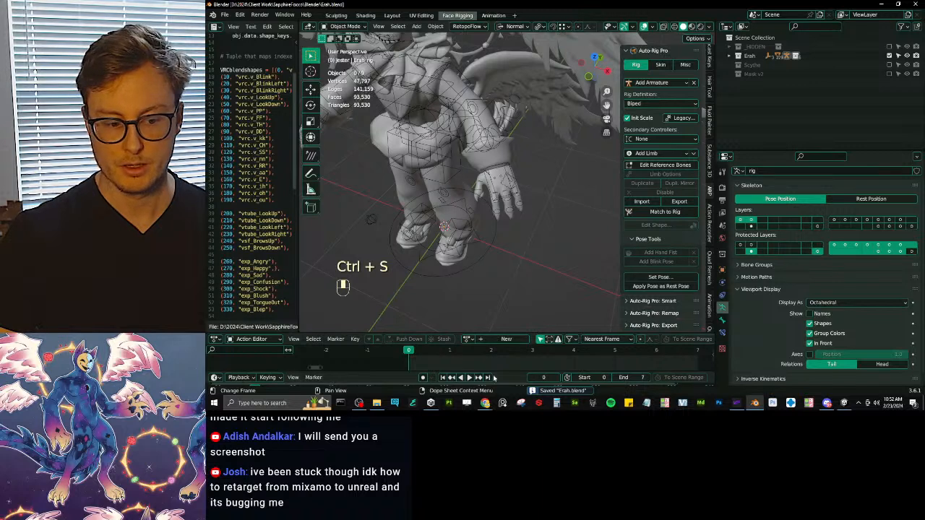
Switch to Unity, close the avatar configuration and inspect the Erah avatar in the scene.
{"action": "mouse_move", "coordinate": [484, 403]}
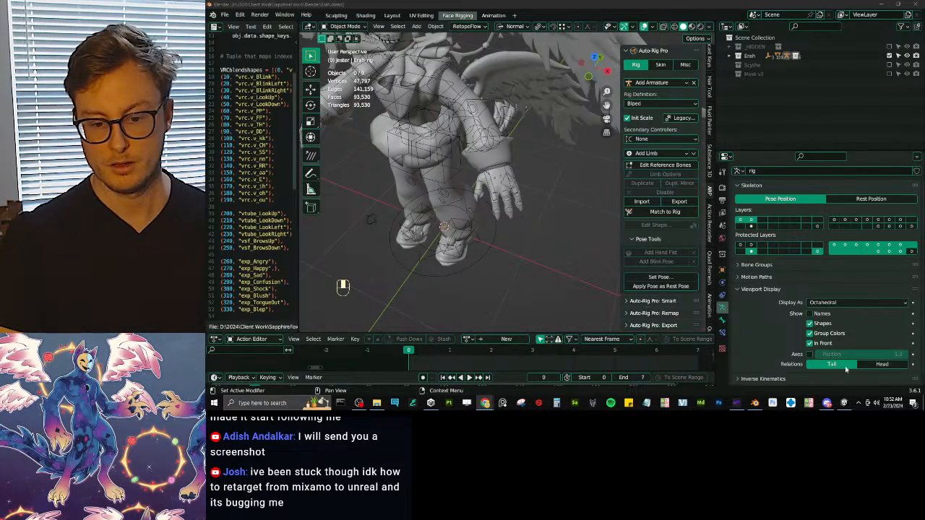
{"action": "key", "text": "alt+Tab"}
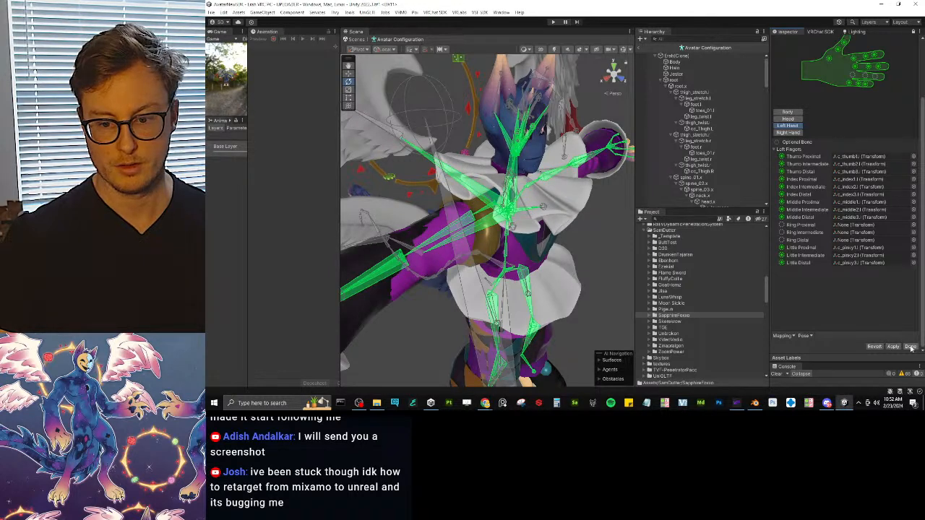
{"action": "left_click", "coordinate": [910, 347]}
{"action": "left_click", "coordinate": [617, 216]}
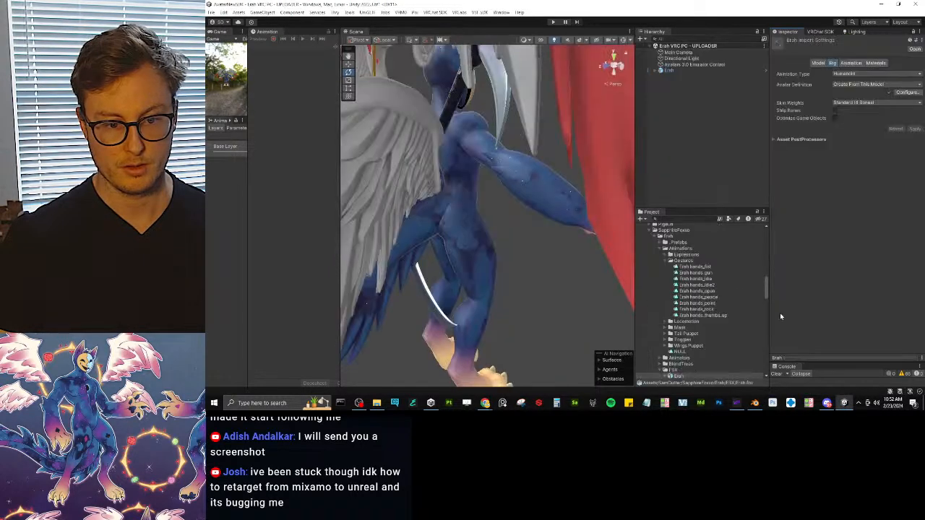
{"action": "scroll", "coordinate": [526, 213], "scroll_direction": "down", "scroll_amount": 8}
{"action": "left_click_drag", "start_coordinate": [528, 214], "coordinate": [378, 245], "text": "alt"}
{"action": "left_click", "coordinate": [669, 71]}
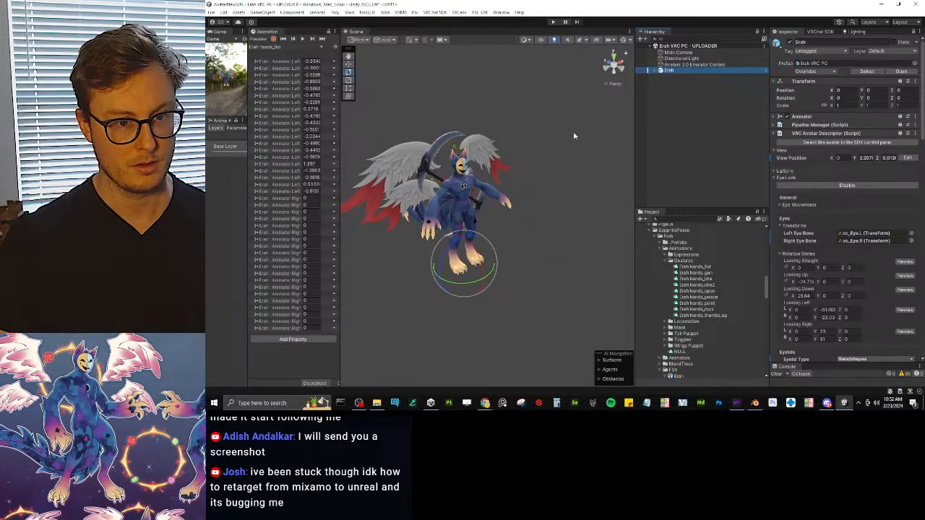
{"action": "scroll", "coordinate": [706, 305], "scroll_direction": "down", "scroll_amount": 3}
{"action": "scroll", "coordinate": [695, 323], "scroll_direction": "up", "scroll_amount": 1}
Open the Erah FBX's avatar configuration, sample the bind pose and enforce the T-pose.
{"action": "left_click", "coordinate": [682, 289]}
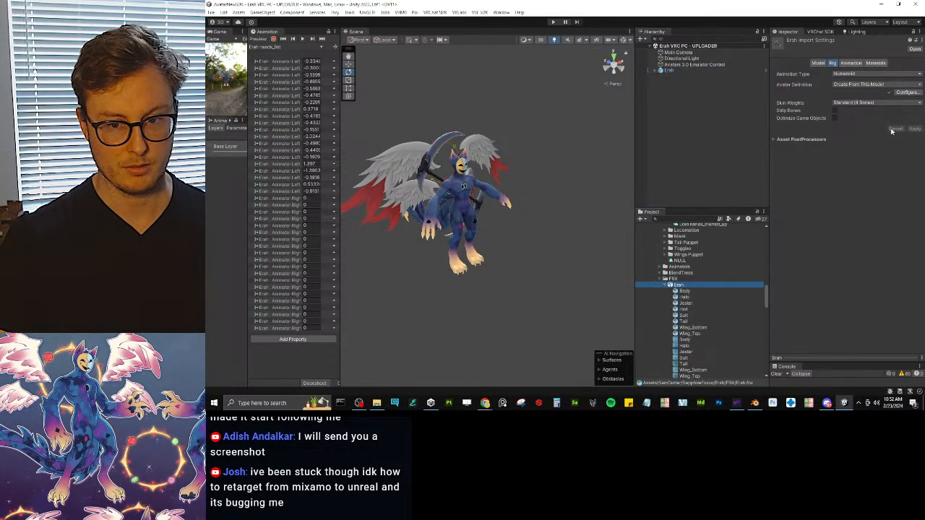
{"action": "left_click", "coordinate": [907, 96]}
{"action": "scroll", "coordinate": [830, 174], "scroll_direction": "down", "scroll_amount": 3}
{"action": "left_click", "coordinate": [802, 336]}
{"action": "left_click", "coordinate": [812, 344]}
{"action": "left_click", "coordinate": [810, 337]}
{"action": "left_click", "coordinate": [815, 353]}
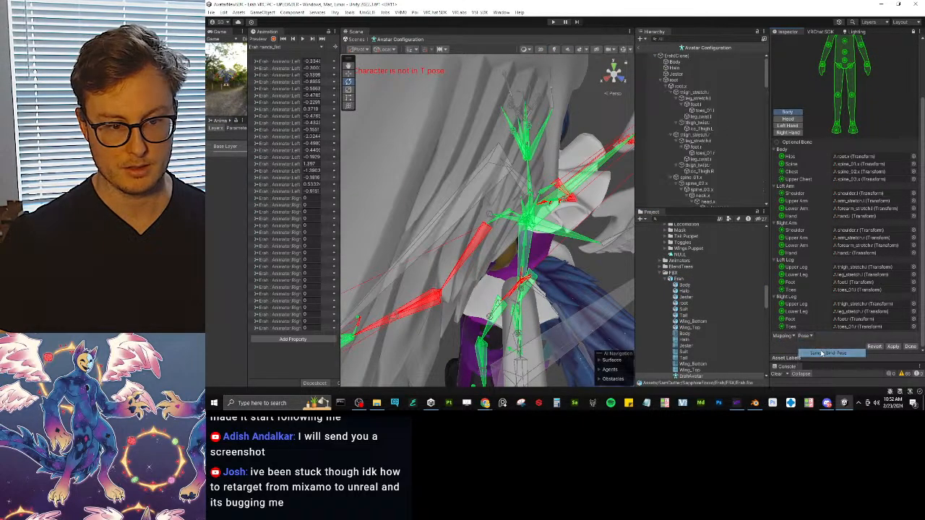
{"action": "left_click", "coordinate": [807, 337]}
{"action": "left_click", "coordinate": [825, 360]}
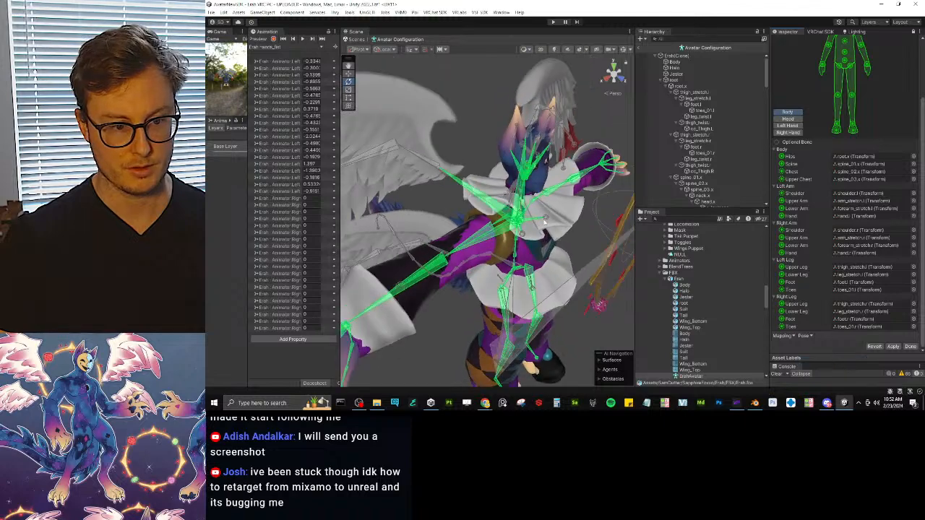
Select the right lower arm bone of the T-posed avatar and test its rotation.
{"action": "left_click_drag", "start_coordinate": [613, 331], "coordinate": [714, 282], "text": "alt"}
{"action": "left_click_drag", "start_coordinate": [500, 224], "coordinate": [443, 259], "text": "alt"}
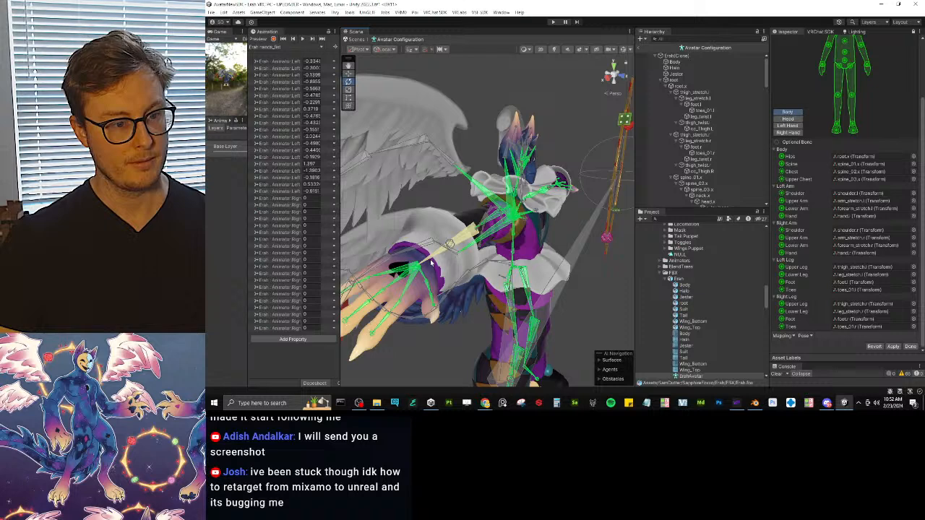
{"action": "left_click", "coordinate": [441, 257]}
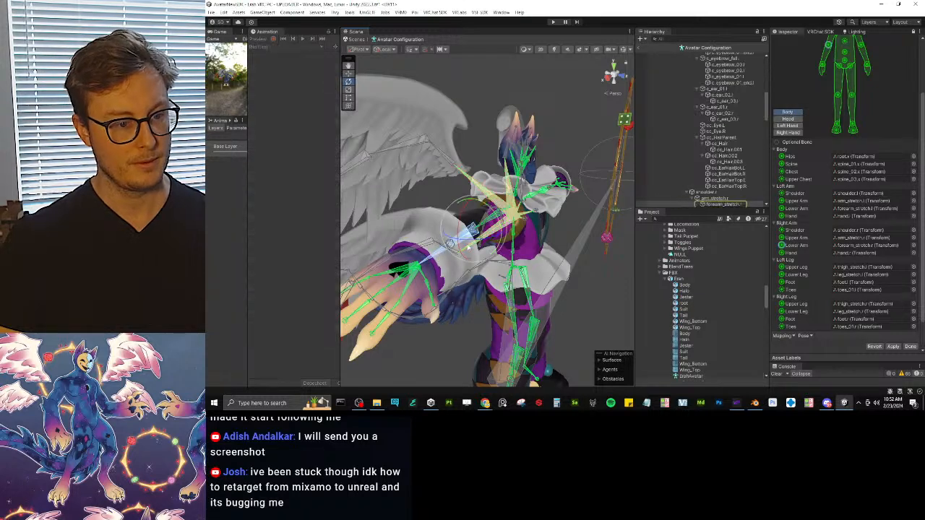
{"action": "mouse_move", "coordinate": [490, 213]}
{"action": "left_mouse_down"}
{"action": "mouse_move", "coordinate": [480, 199]}
{"action": "mouse_move", "coordinate": [543, 189]}
{"action": "mouse_move", "coordinate": [504, 185]}
{"action": "mouse_move", "coordinate": [516, 192]}
{"action": "mouse_move", "coordinate": [499, 197]}
{"action": "left_mouse_up"}
{"action": "middle_click_drag", "start_coordinate": [498, 197], "coordinate": [508, 203]}
Select the left and right lower arm bones in turn and test the right forearm's rotation.
{"action": "left_click_drag", "start_coordinate": [614, 209], "coordinate": [374, 208], "text": "alt"}
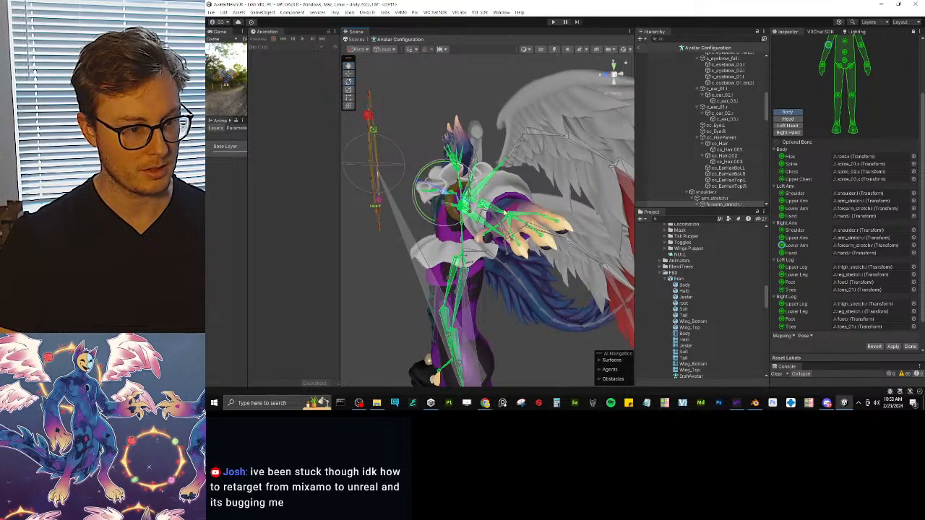
{"action": "left_click", "coordinate": [493, 207]}
{"action": "scroll", "coordinate": [492, 206], "scroll_direction": "up", "scroll_amount": 1}
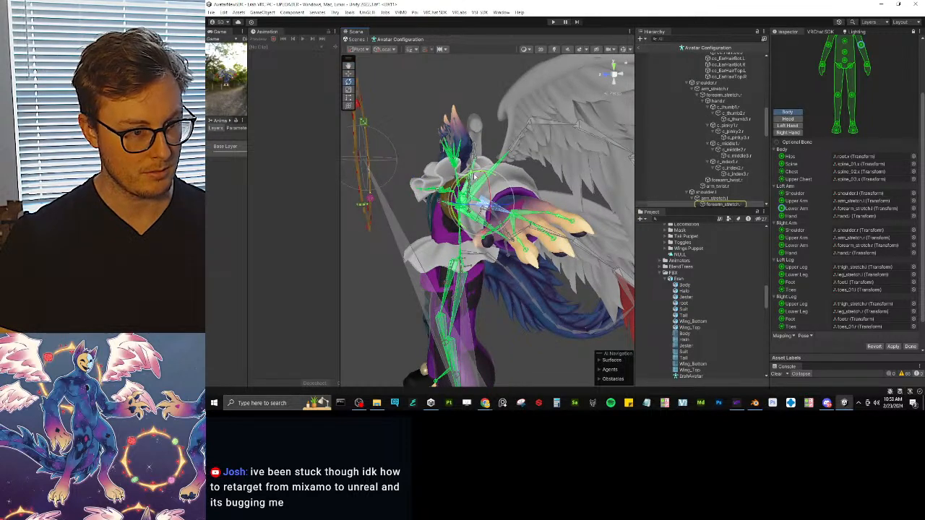
{"action": "left_click_drag", "start_coordinate": [496, 177], "coordinate": [516, 201]}
{"action": "left_click", "coordinate": [516, 201]}
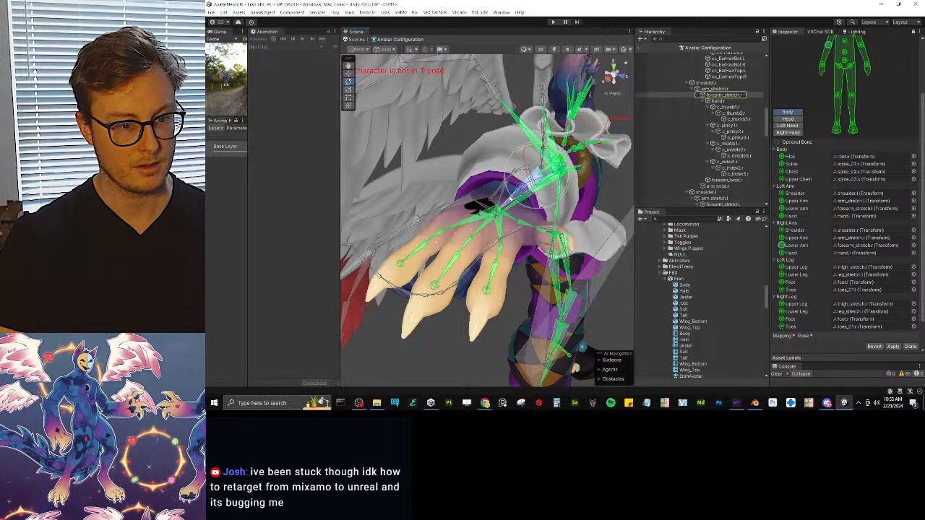
{"action": "left_click_drag", "start_coordinate": [535, 147], "coordinate": [532, 147]}
Check the rotated forearm from the side view and close the avatar configuration.
{"action": "scroll", "coordinate": [557, 149], "scroll_direction": "down", "scroll_amount": 5}
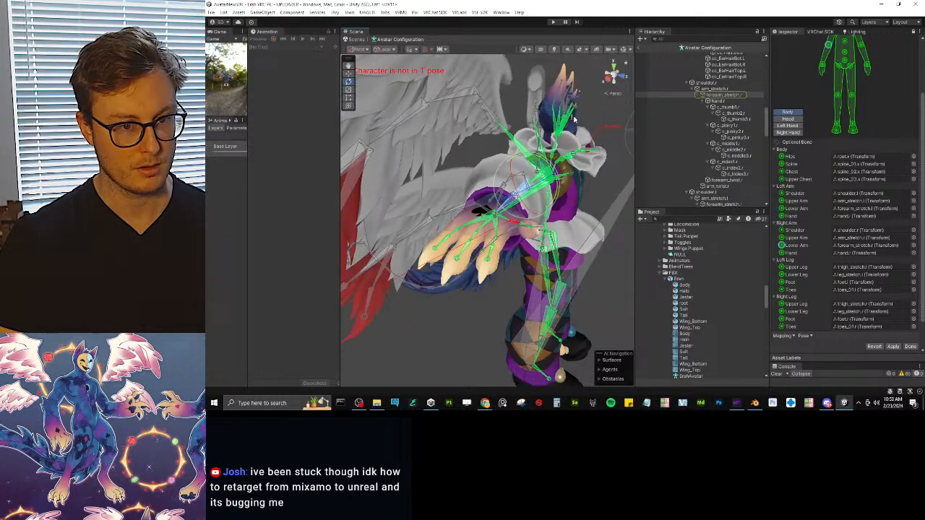
{"action": "left_click", "coordinate": [607, 80]}
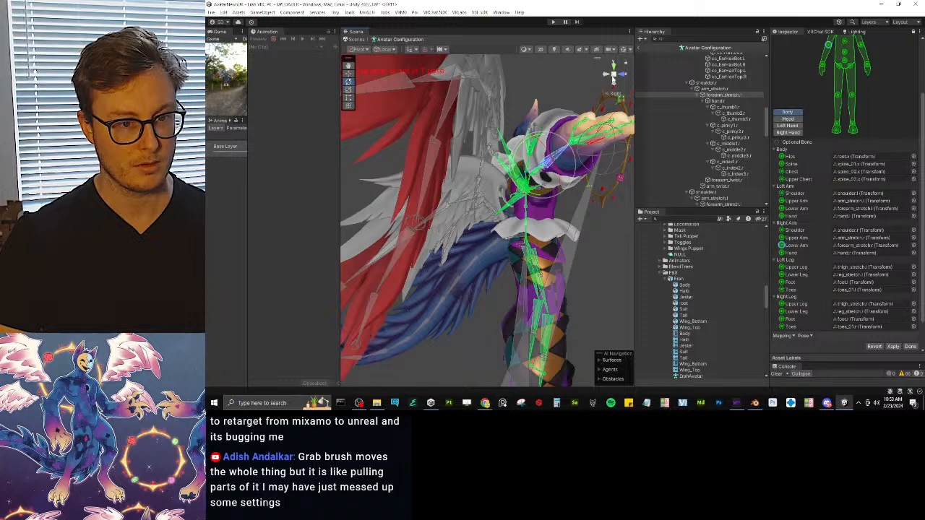
{"action": "left_click", "coordinate": [614, 75]}
{"action": "middle_click_drag", "start_coordinate": [585, 128], "coordinate": [515, 163]}
{"action": "scroll", "coordinate": [509, 174], "scroll_direction": "up", "scroll_amount": 3}
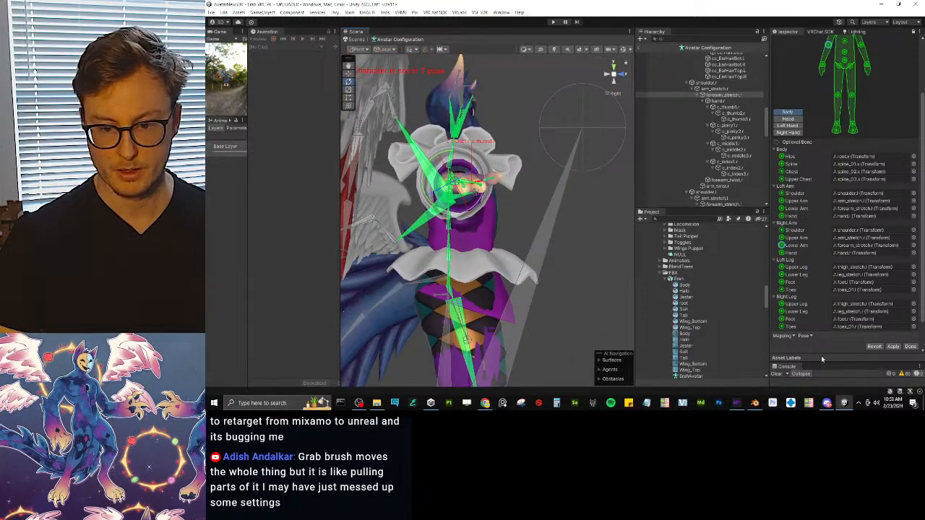
{"action": "left_click", "coordinate": [911, 346]}
{"action": "left_click", "coordinate": [588, 216]}
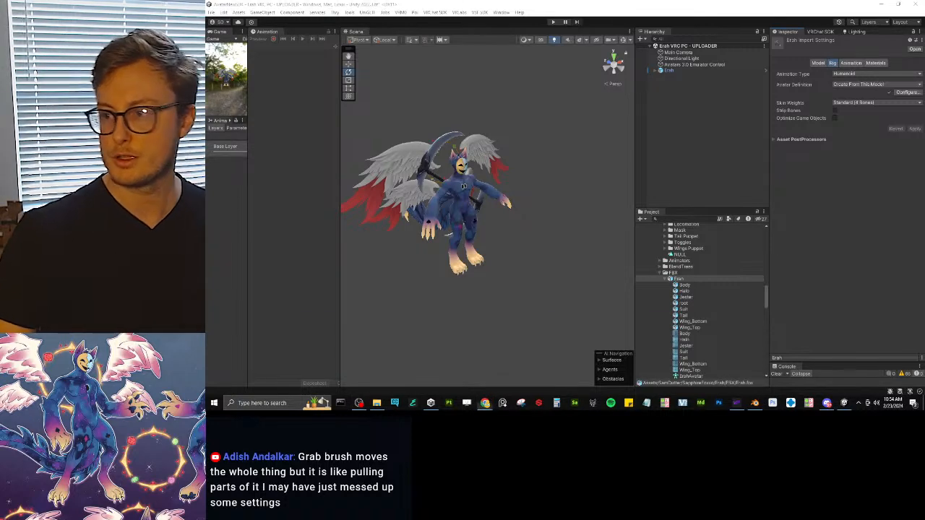
Switch to the browser, look through the "VRChat/Unity Skeleton to Rigify!!" video page and its description, and close it.
{"action": "left_click_drag", "start_coordinate": [208, 3], "coordinate": [405, 0]}
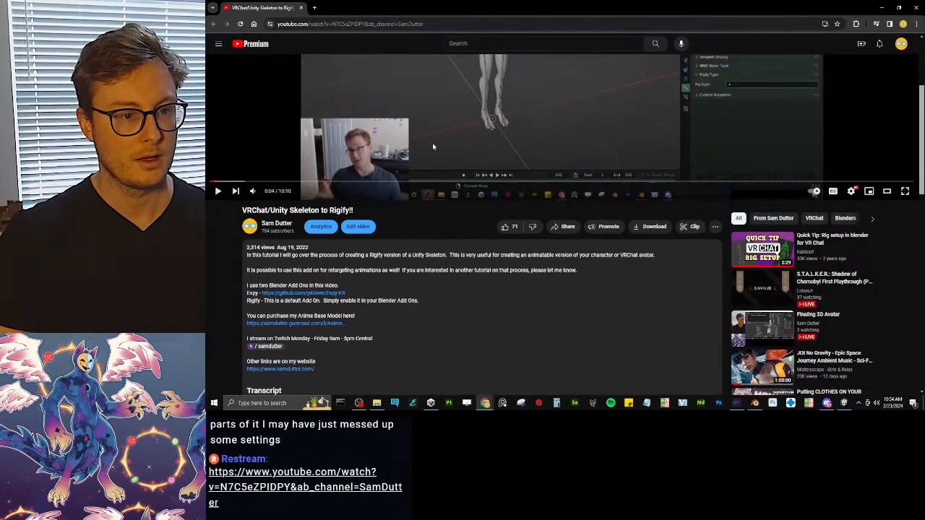
{"action": "scroll", "coordinate": [427, 139], "scroll_direction": "up", "scroll_amount": 4}
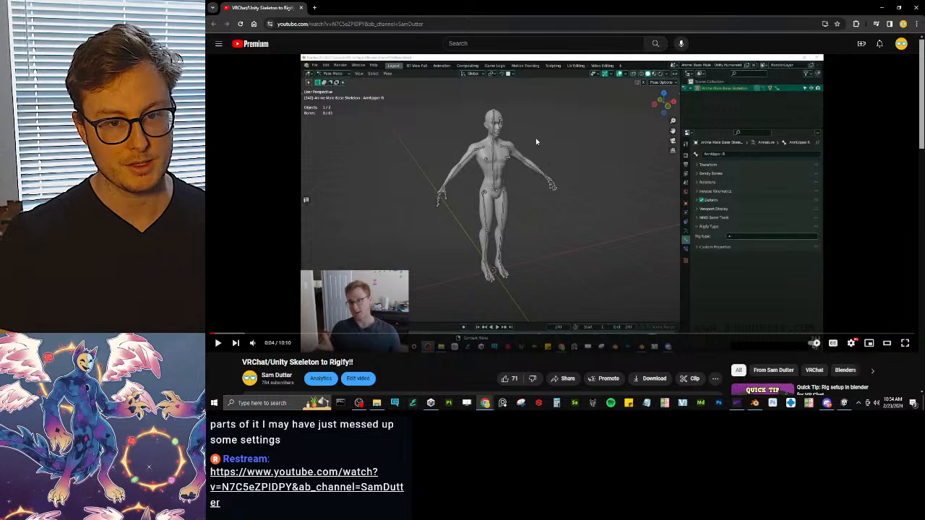
{"action": "scroll", "coordinate": [444, 206], "scroll_direction": "down", "scroll_amount": 5}
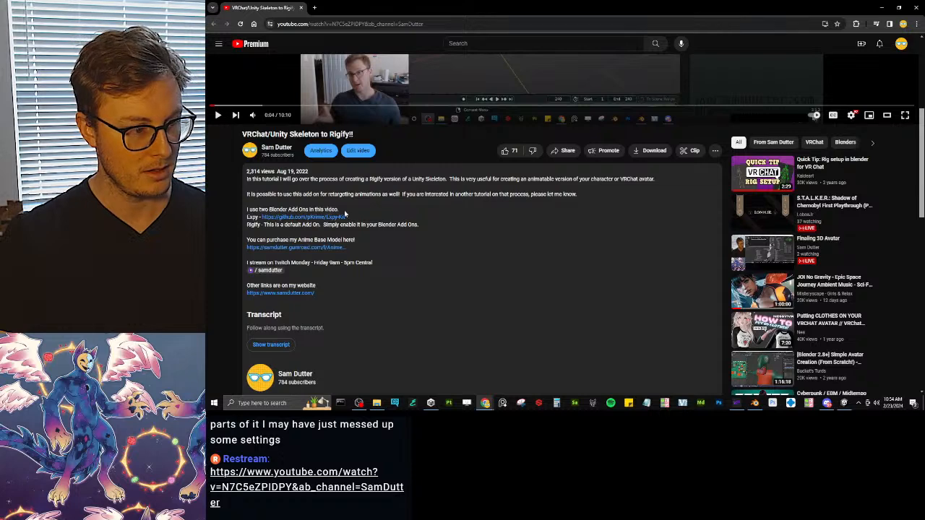
{"action": "scroll", "coordinate": [401, 211], "scroll_direction": "up", "scroll_amount": 5}
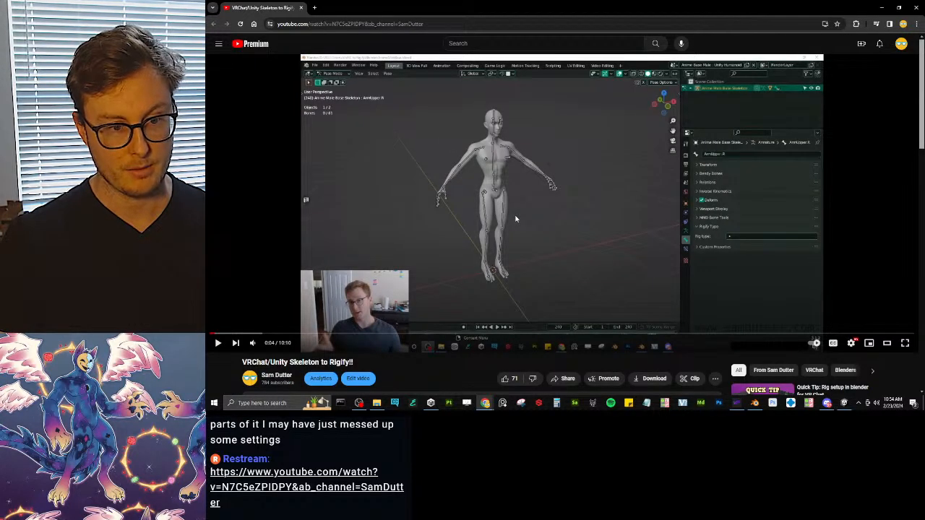
{"action": "left_click", "coordinate": [916, 7]}
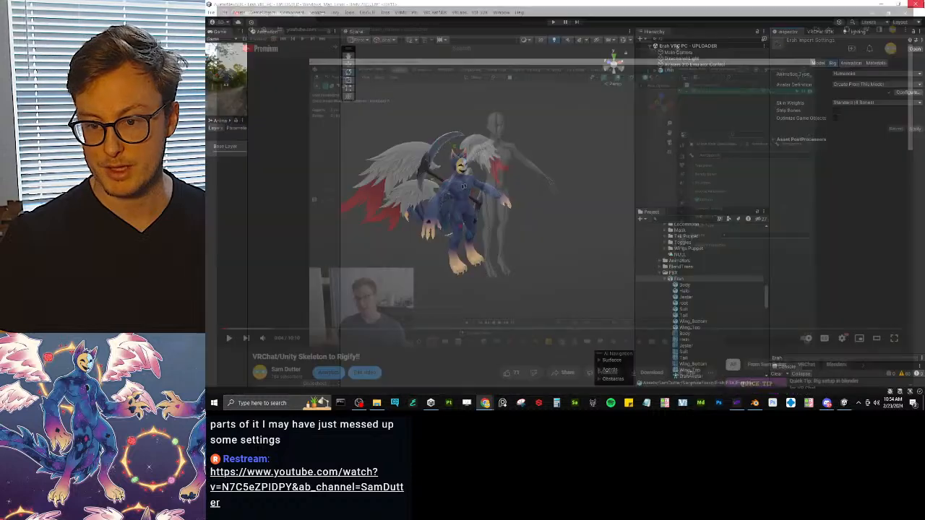
Select the Erah avatar in the Unity scene and inspect its hands while previewing the hand animation clip.
{"action": "left_click", "coordinate": [539, 189]}
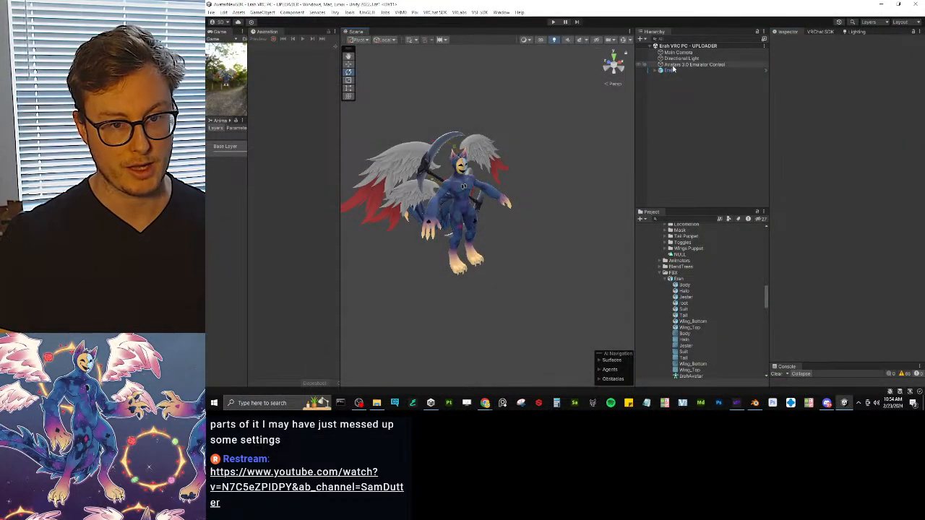
{"action": "left_click", "coordinate": [694, 65]}
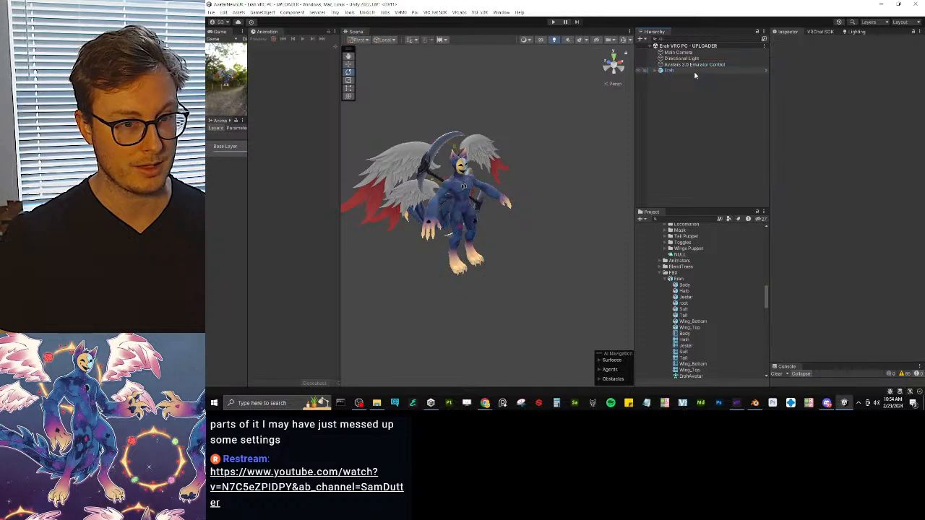
{"action": "left_click", "coordinate": [695, 71]}
{"action": "left_click_drag", "start_coordinate": [443, 277], "coordinate": [490, 238], "text": "alt"}
{"action": "scroll", "coordinate": [489, 239], "scroll_direction": "up", "scroll_amount": 5}
{"action": "left_click_drag", "start_coordinate": [435, 201], "coordinate": [484, 213], "text": "alt"}
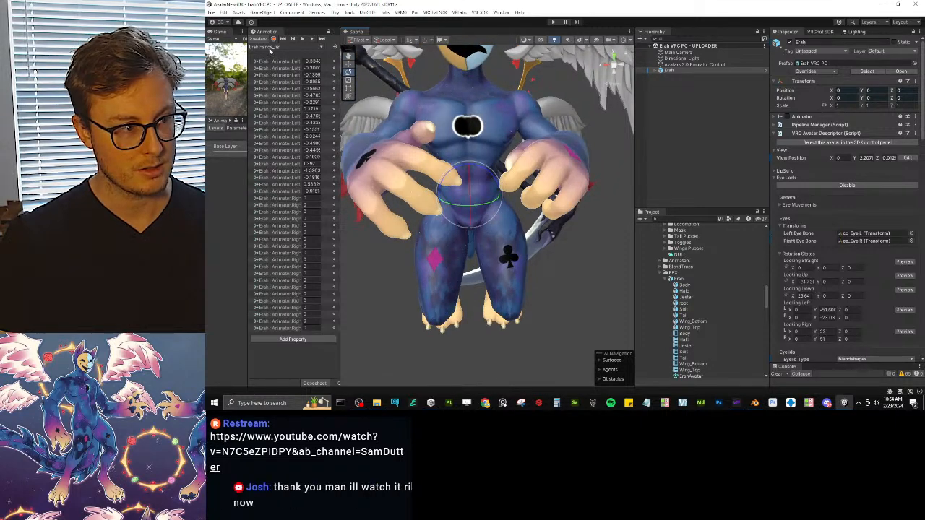
{"action": "left_click", "coordinate": [302, 41]}
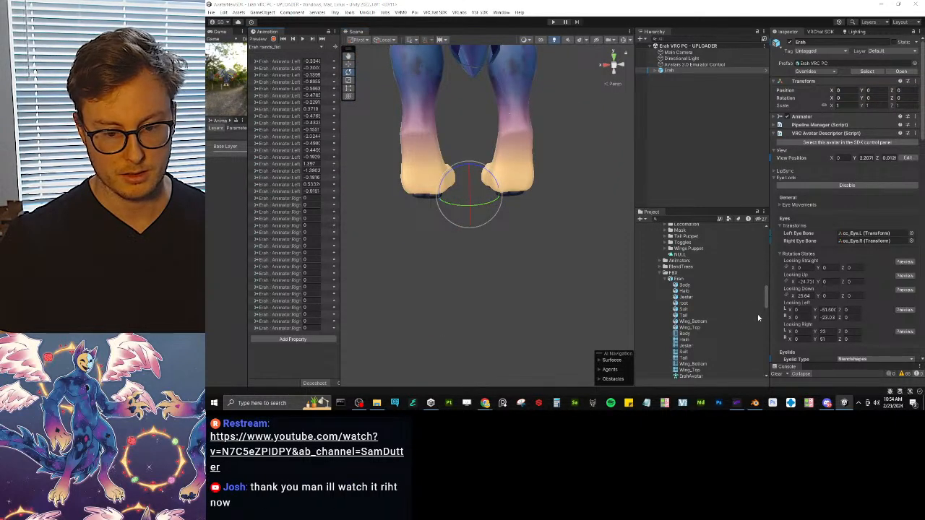
View the shared sculpt image Screenshot_34.png in the browser and return to Unity.
{"action": "left_click", "coordinate": [755, 403]}
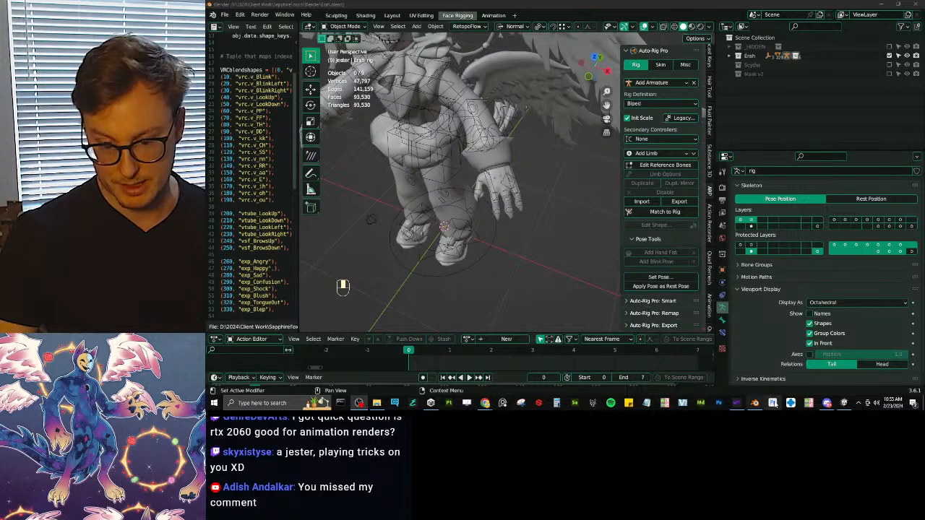
{"action": "left_click", "coordinate": [827, 403]}
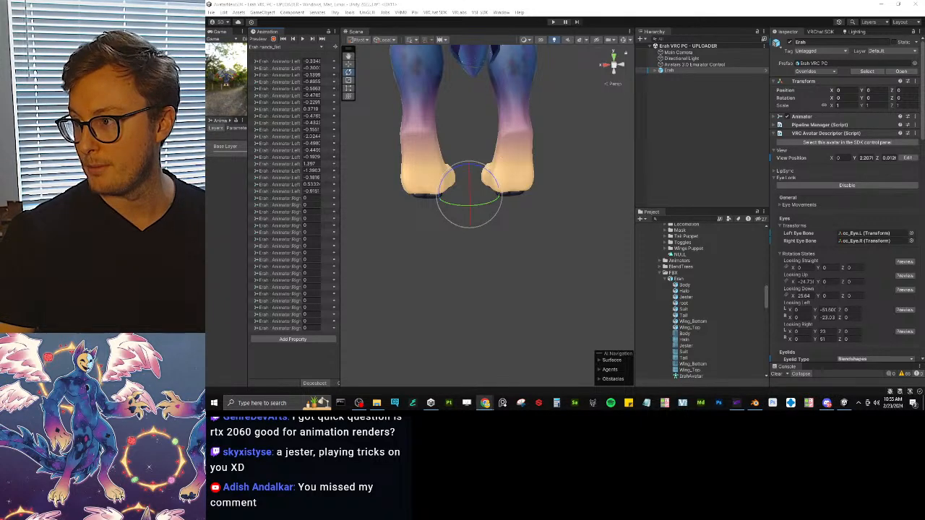
{"action": "left_click", "coordinate": [485, 403]}
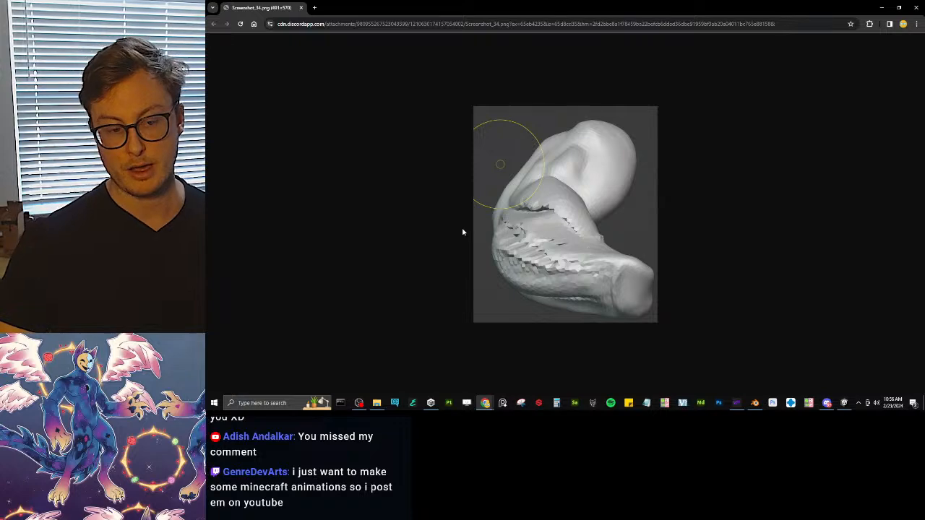
{"action": "key", "text": "alt+Tab"}
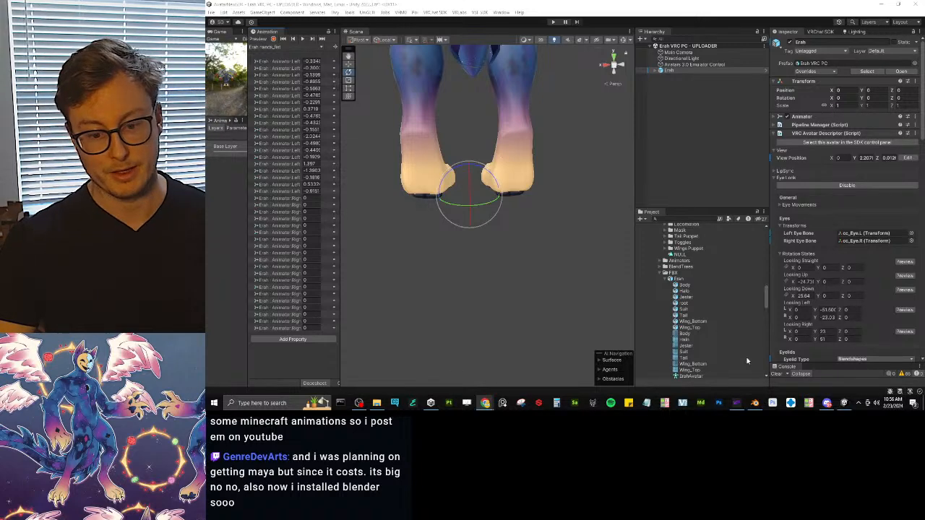
Switch to Blender, select all objects, start the Auto-Rig Pro FBX export and disable Bake Axis Conversion.
{"action": "left_click", "coordinate": [755, 403]}
{"action": "key", "text": "a"}
{"action": "key", "text": "q"}
{"action": "left_click", "coordinate": [551, 225]}
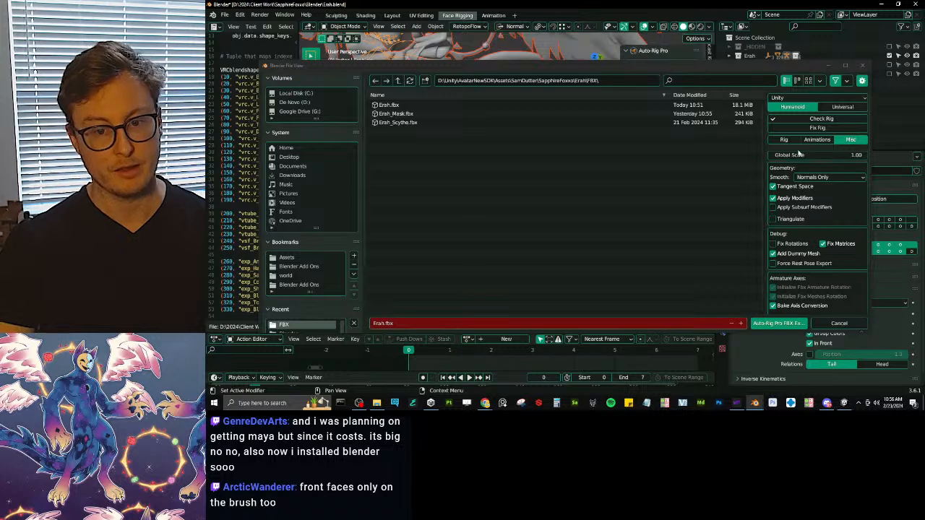
{"action": "scroll", "coordinate": [793, 192], "scroll_direction": "down", "scroll_amount": 2}
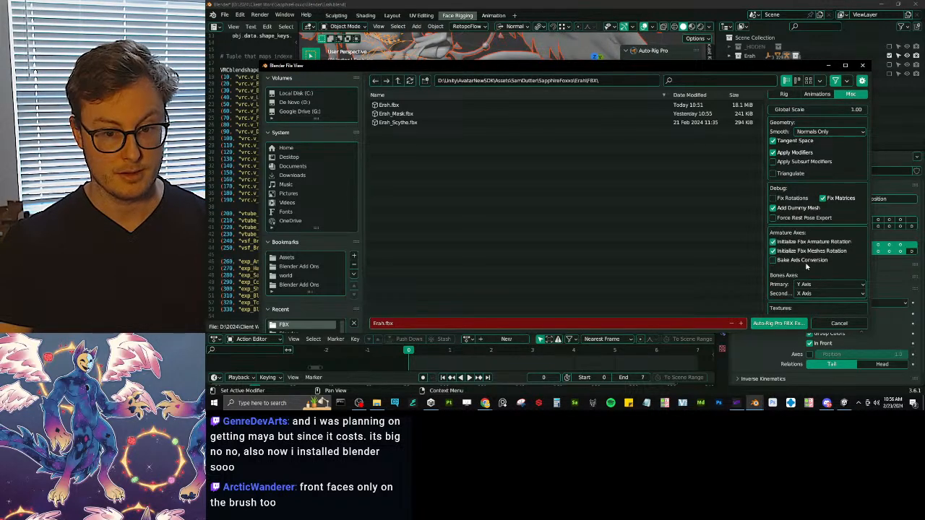
{"action": "left_click", "coordinate": [790, 94]}
{"action": "scroll", "coordinate": [801, 137], "scroll_direction": "up", "scroll_amount": 2}
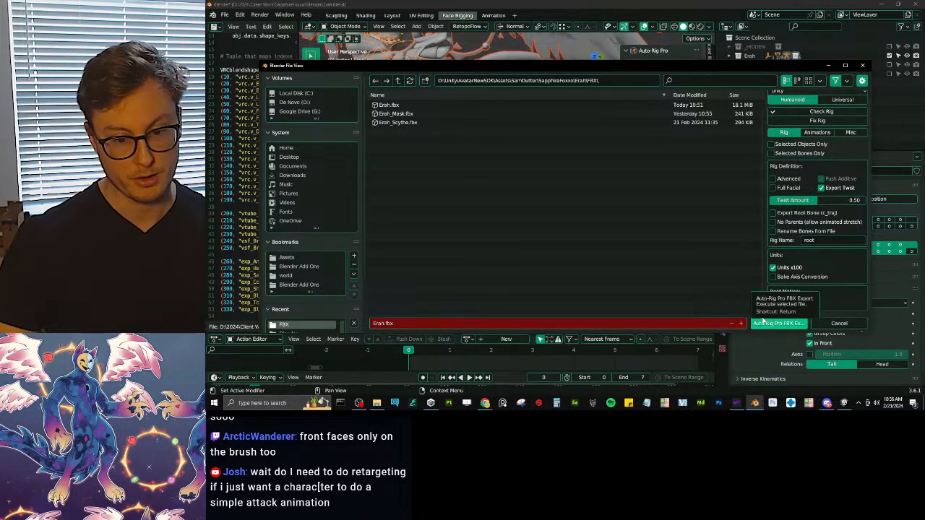
Export the rig over Erah.fbx, deselect everything and save the Blender file.
{"action": "left_click", "coordinate": [778, 323]}
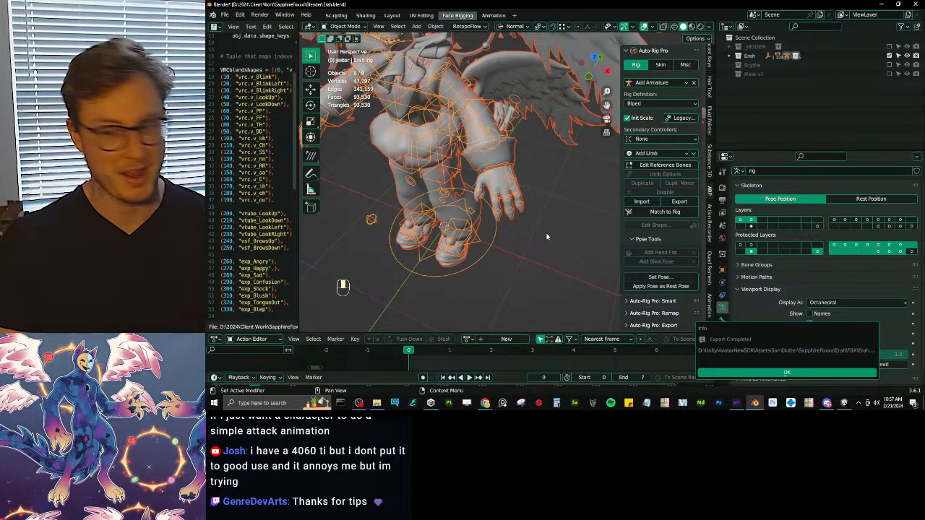
{"action": "left_click", "coordinate": [769, 372]}
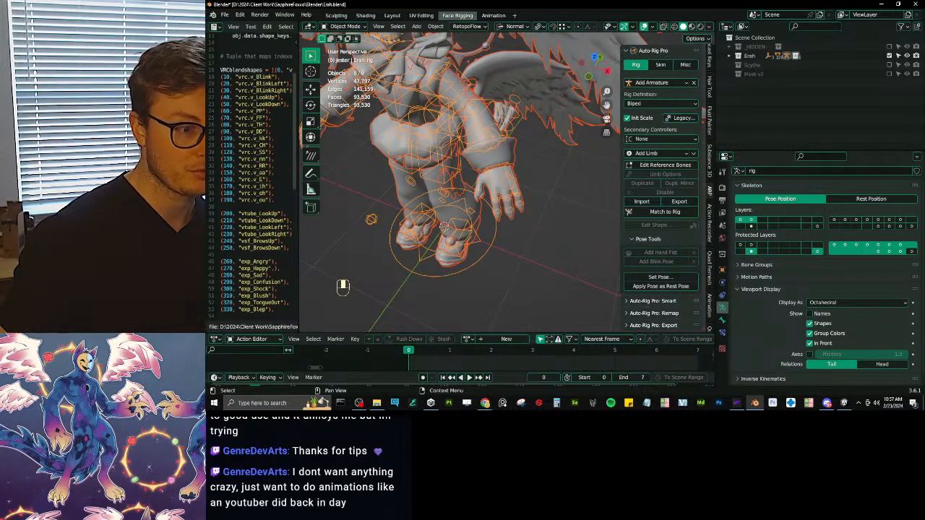
{"action": "left_click", "coordinate": [551, 244]}
{"action": "scroll", "coordinate": [552, 197], "scroll_direction": "down", "scroll_amount": 5}
{"action": "key", "text": "ctrl+s"}
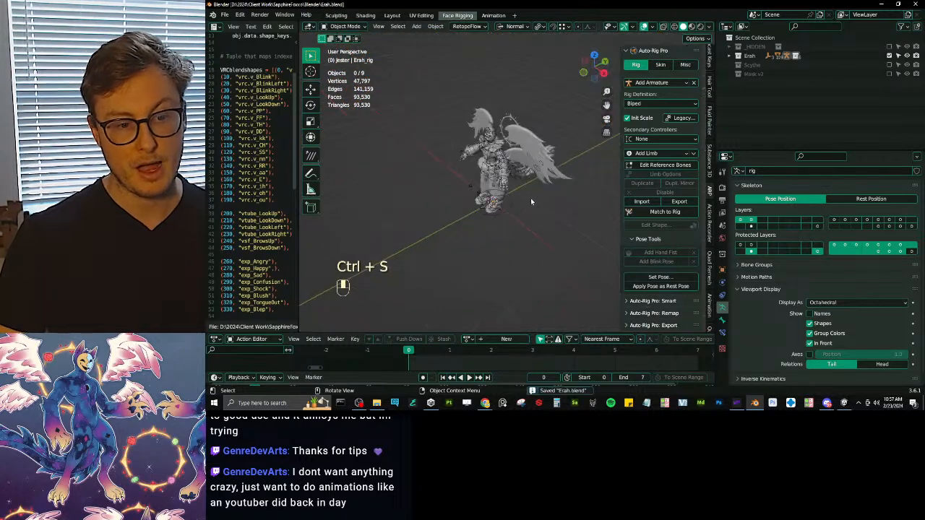
{"action": "scroll", "coordinate": [540, 199], "scroll_direction": "up", "scroll_amount": 2}
{"action": "middle_click_drag", "start_coordinate": [498, 197], "coordinate": [528, 183]}
{"action": "scroll", "coordinate": [528, 182], "scroll_direction": "up", "scroll_amount": 2}
Switch to Unity, inspect the Erah FBX's bone mapping and pose in the avatar configuration, and close it.
{"action": "left_click", "coordinate": [843, 404]}
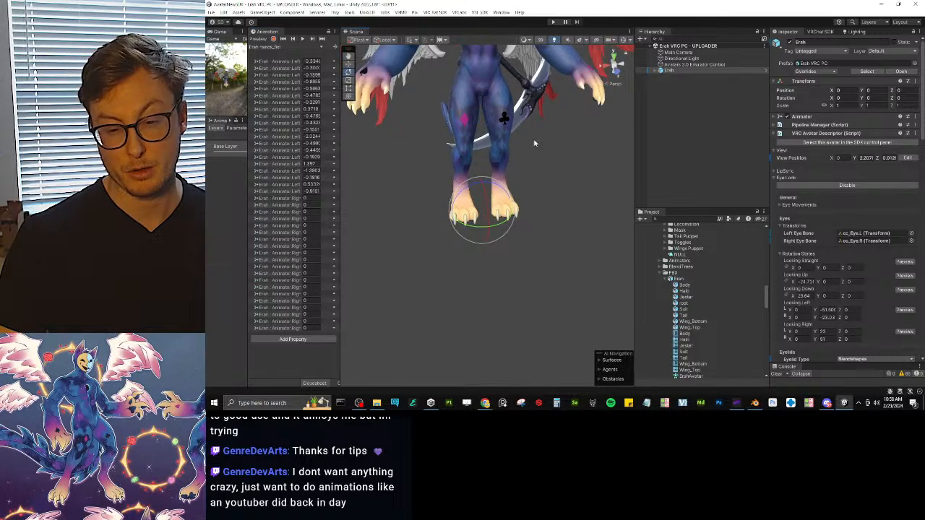
{"action": "middle_click_drag", "start_coordinate": [534, 143], "coordinate": [539, 229]}
{"action": "left_click", "coordinate": [680, 279]}
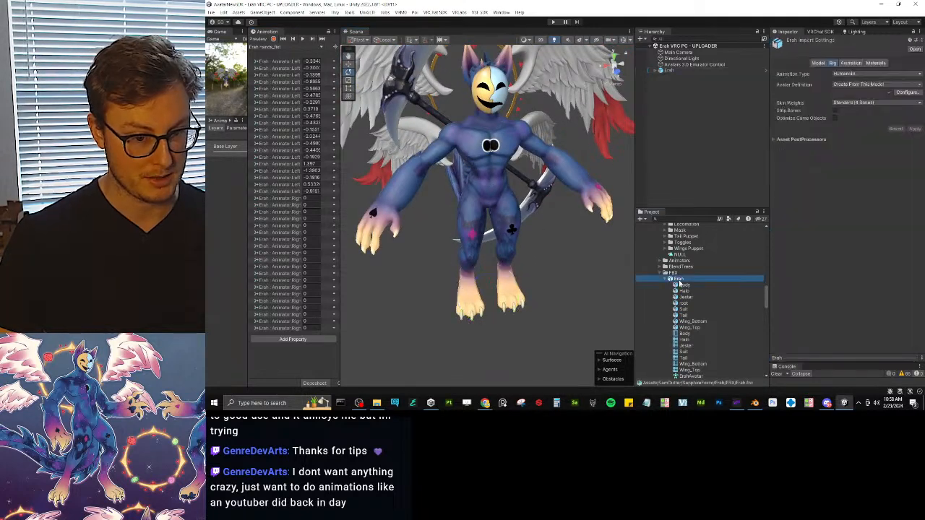
{"action": "left_click", "coordinate": [905, 94]}
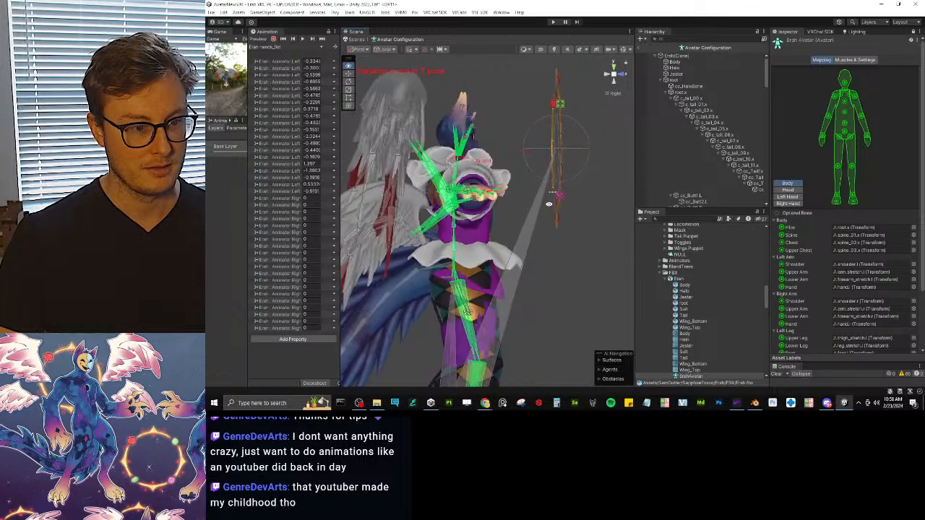
{"action": "scroll", "coordinate": [838, 187], "scroll_direction": "down", "scroll_amount": 3}
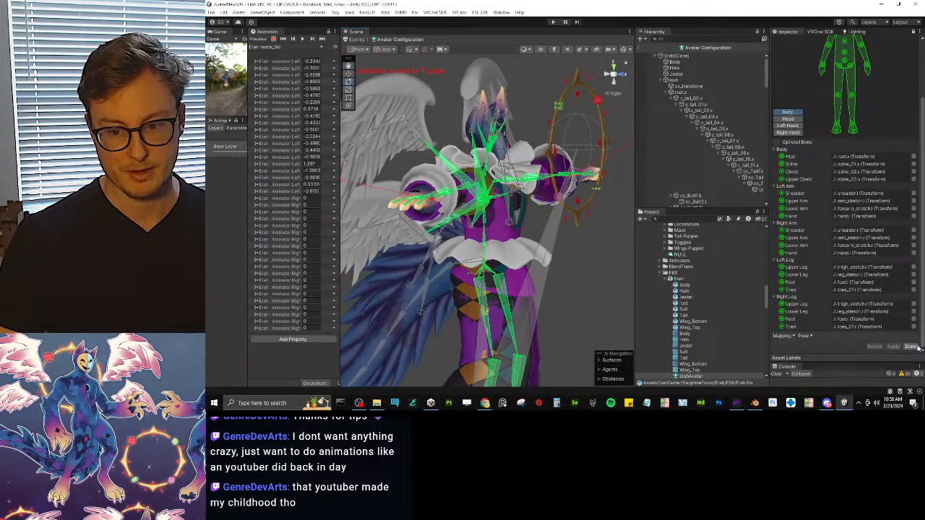
{"action": "left_click", "coordinate": [910, 347]}
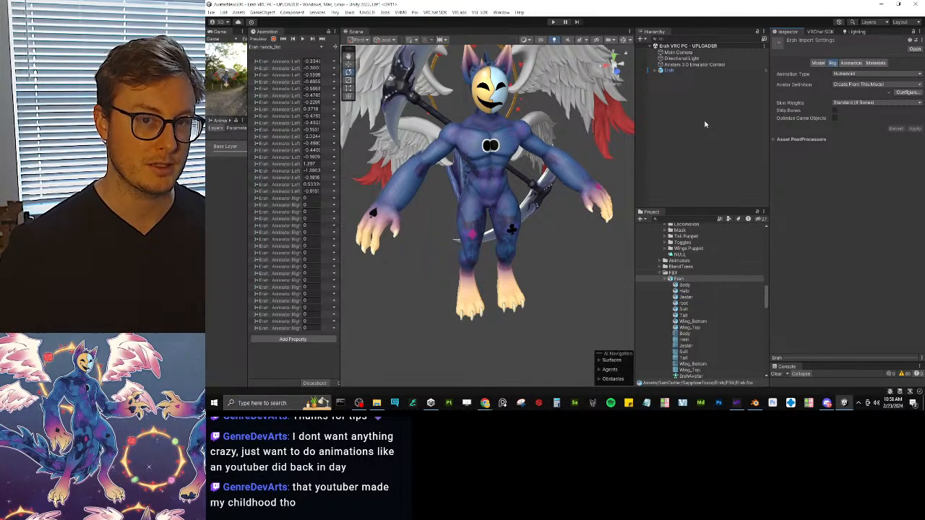
Inspect the avatar's hands and widen the Animation window to reveal the hand property names and keyframe timeline.
{"action": "mouse_move", "coordinate": [473, 232]}
{"action": "left_mouse_down", "text": "alt"}
{"action": "mouse_move", "coordinate": [614, 148]}
{"action": "mouse_move", "coordinate": [413, 203]}
{"action": "mouse_move", "coordinate": [395, 136]}
{"action": "mouse_move", "coordinate": [480, 222]}
{"action": "left_mouse_up", "text": "alt"}
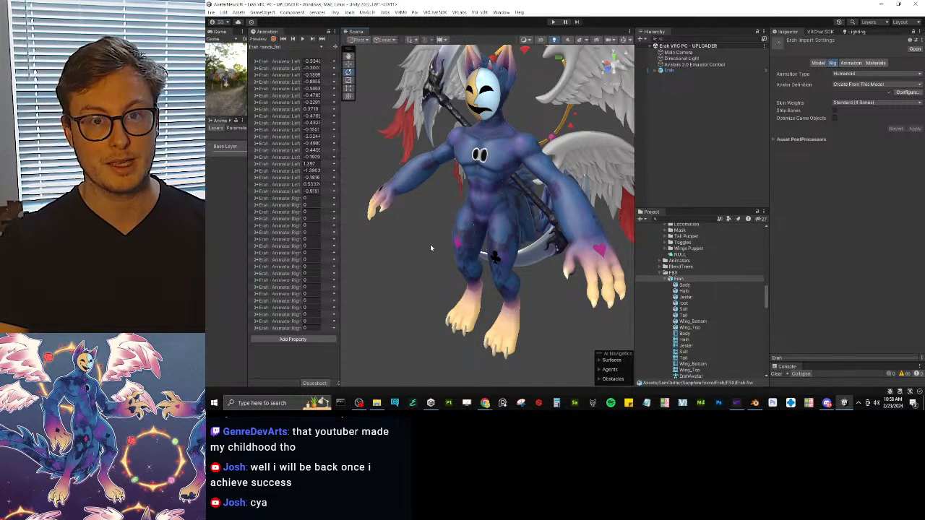
{"action": "middle_click_drag", "start_coordinate": [455, 245], "coordinate": [448, 230]}
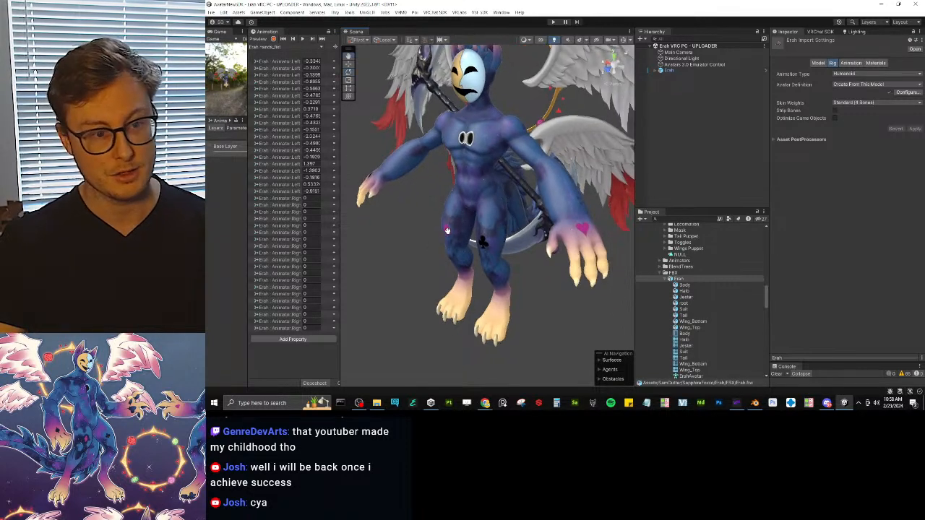
{"action": "left_click_drag", "start_coordinate": [338, 347], "coordinate": [400, 342]}
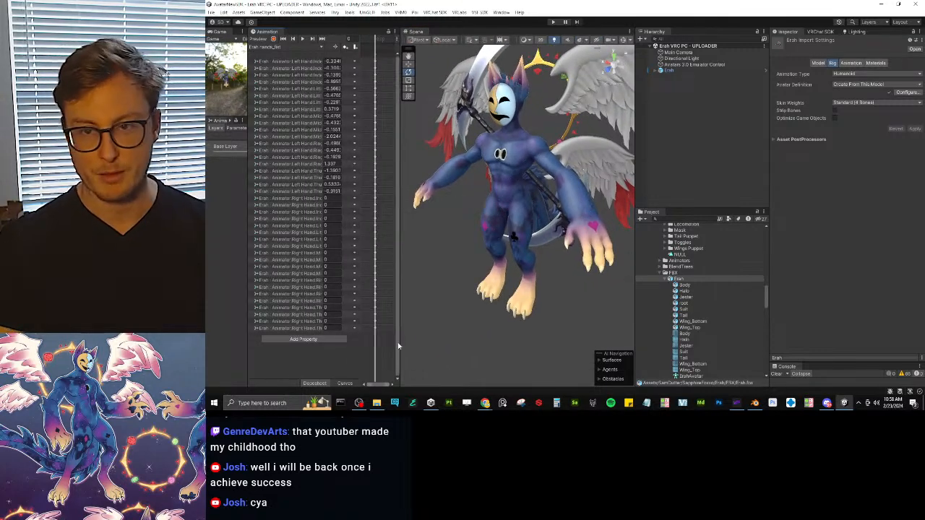
{"action": "left_click_drag", "start_coordinate": [398, 219], "coordinate": [433, 238]}
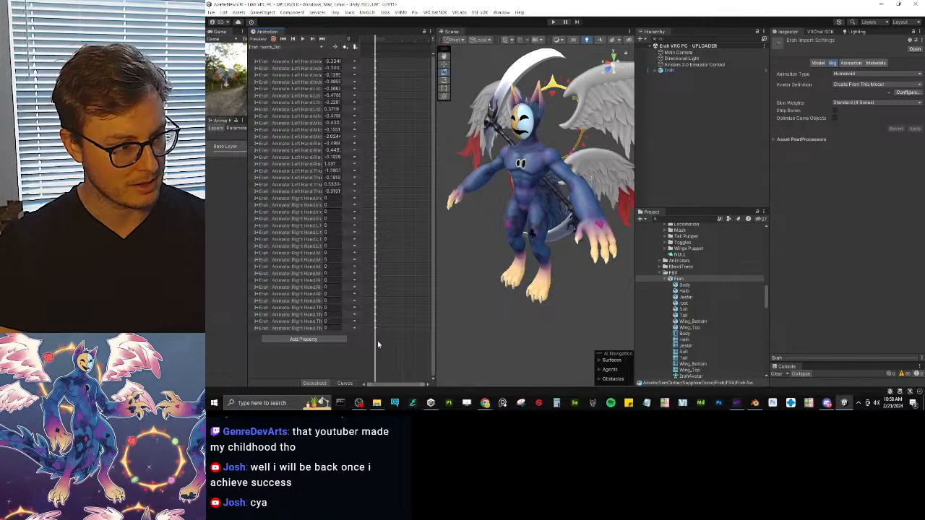
Collapse the Erah FBX, select the Erah avatar in the scene and preview its fist animation to examine the hands.
{"action": "left_click", "coordinate": [679, 279]}
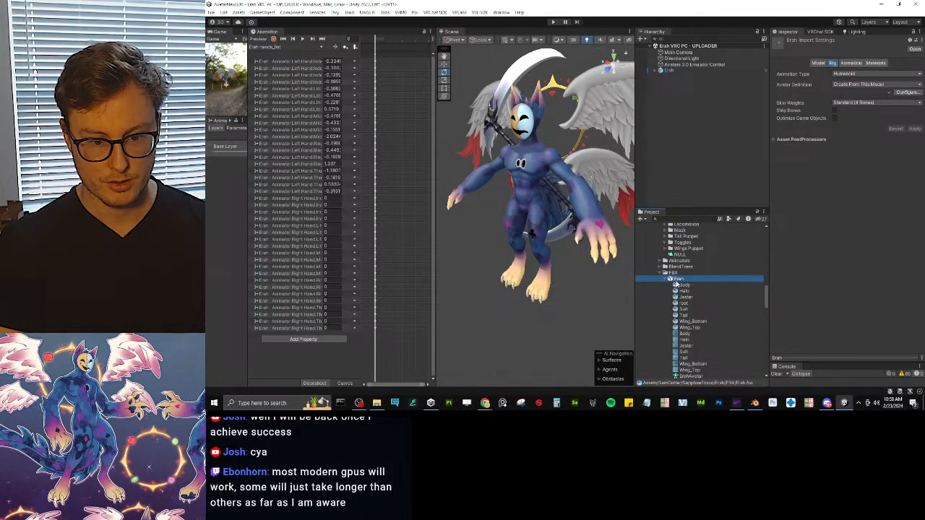
{"action": "left_click", "coordinate": [668, 279]}
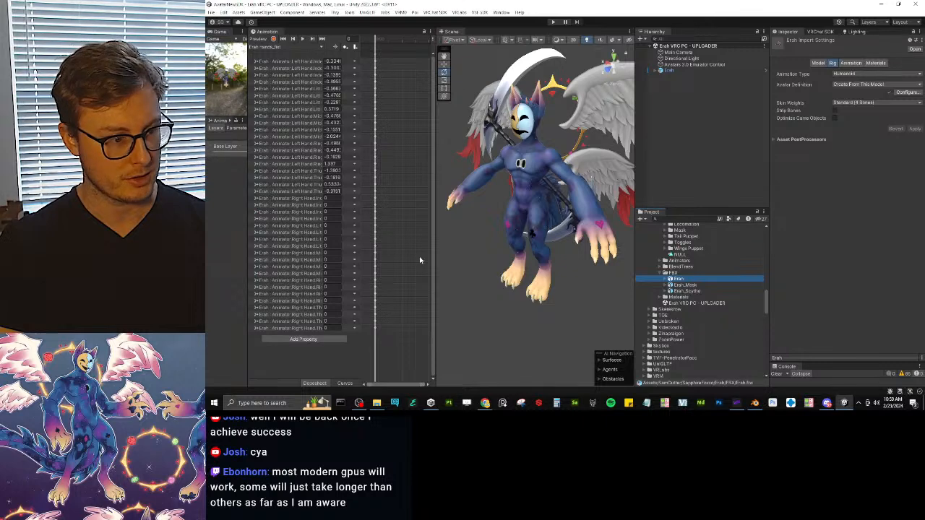
{"action": "left_click", "coordinate": [692, 71]}
{"action": "left_click", "coordinate": [262, 40]}
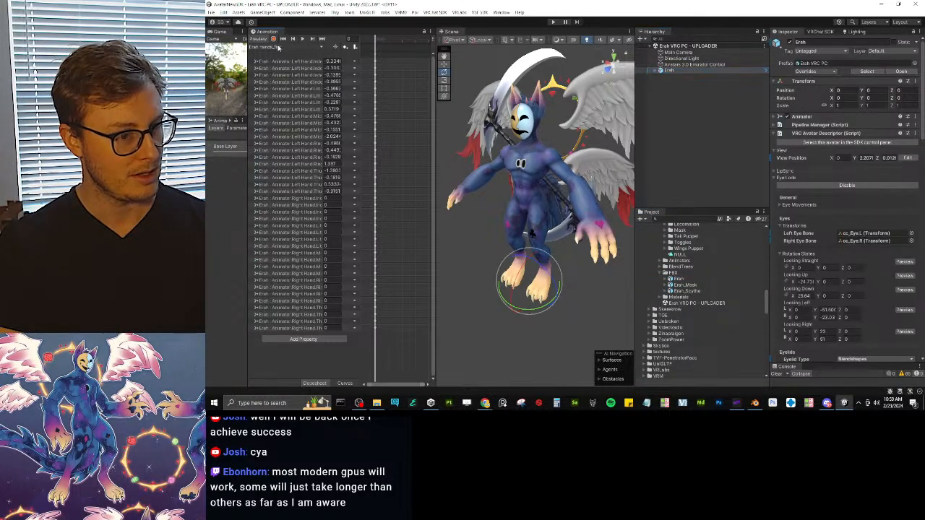
{"action": "left_click_drag", "start_coordinate": [529, 249], "coordinate": [542, 258], "text": "alt"}
{"action": "middle_click_drag", "start_coordinate": [542, 258], "coordinate": [554, 174]}
{"action": "scroll", "coordinate": [550, 173], "scroll_direction": "up", "scroll_amount": 5}
{"action": "left_click_drag", "start_coordinate": [533, 170], "coordinate": [547, 212], "text": "alt"}
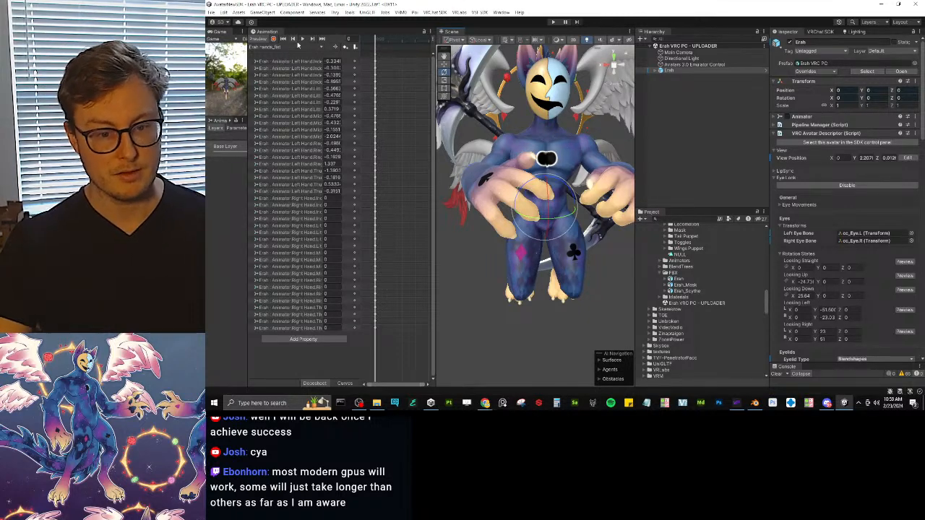
Open the Erah FBX's avatar configuration and rotate the right thumb's proximal bone, c_thumb1.r, toward the T-pose.
{"action": "left_click", "coordinate": [673, 278]}
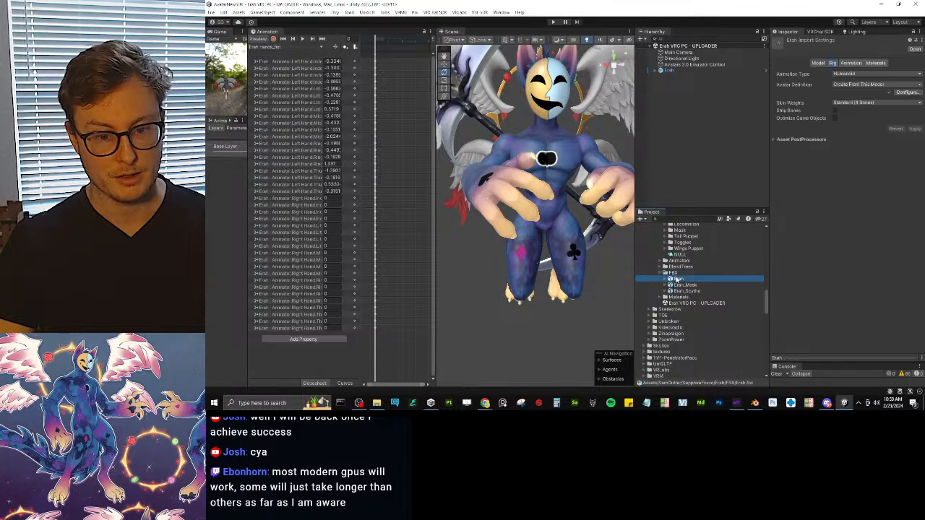
{"action": "left_click", "coordinate": [906, 93]}
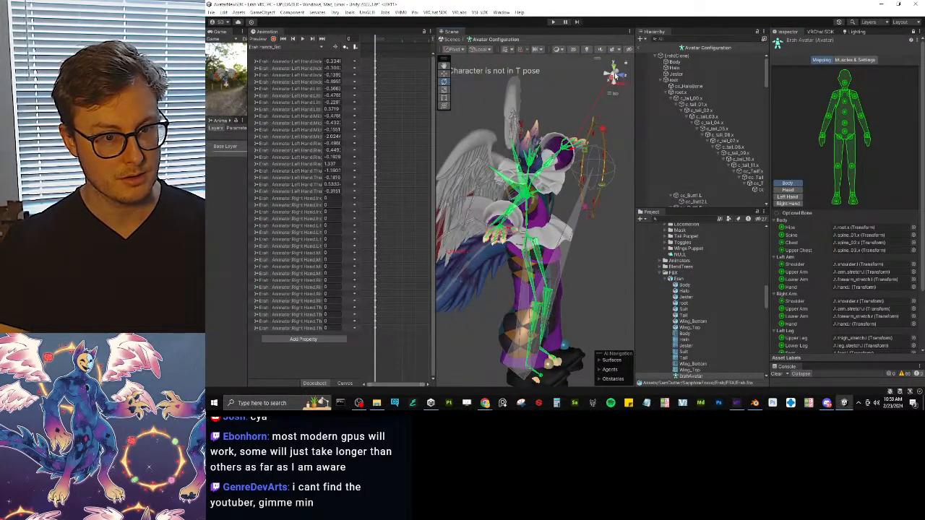
{"action": "left_click", "coordinate": [614, 75]}
{"action": "left_click_drag", "start_coordinate": [562, 160], "coordinate": [573, 228], "text": "alt"}
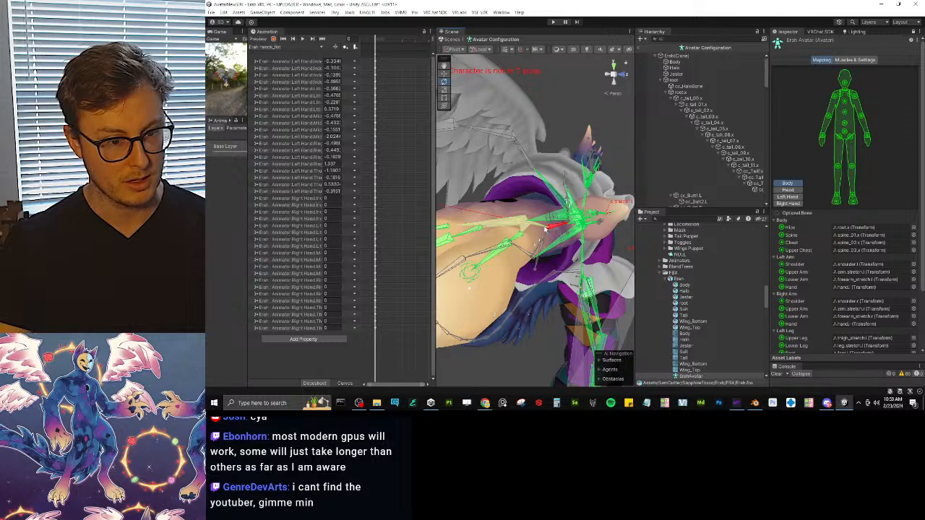
{"action": "left_click", "coordinate": [575, 227]}
{"action": "left_click_drag", "start_coordinate": [577, 219], "coordinate": [586, 242]}
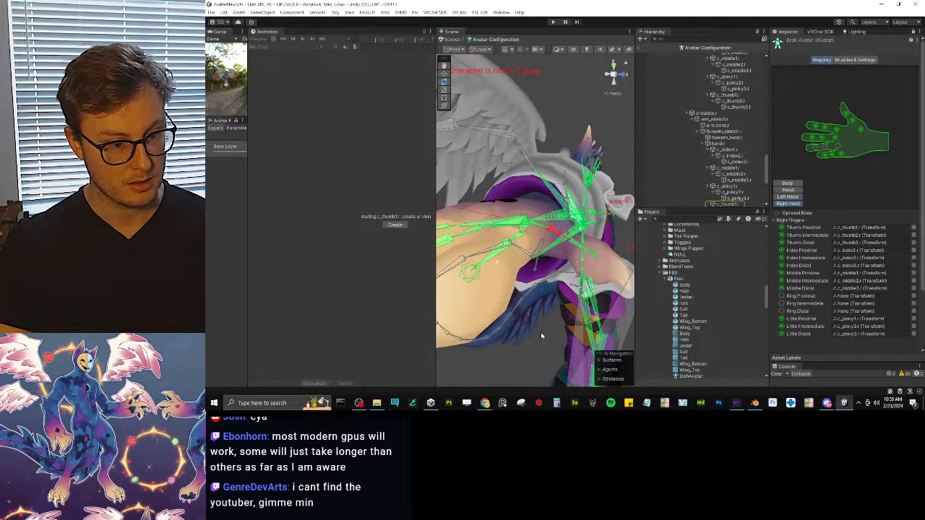
{"action": "left_click", "coordinate": [554, 230]}
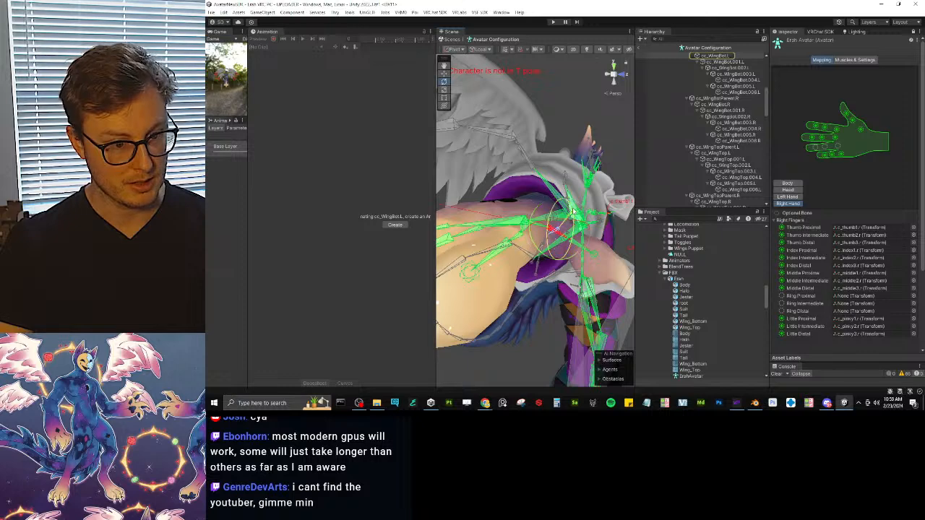
{"action": "left_click", "coordinate": [568, 217]}
{"action": "left_click_drag", "start_coordinate": [566, 218], "coordinate": [523, 314]}
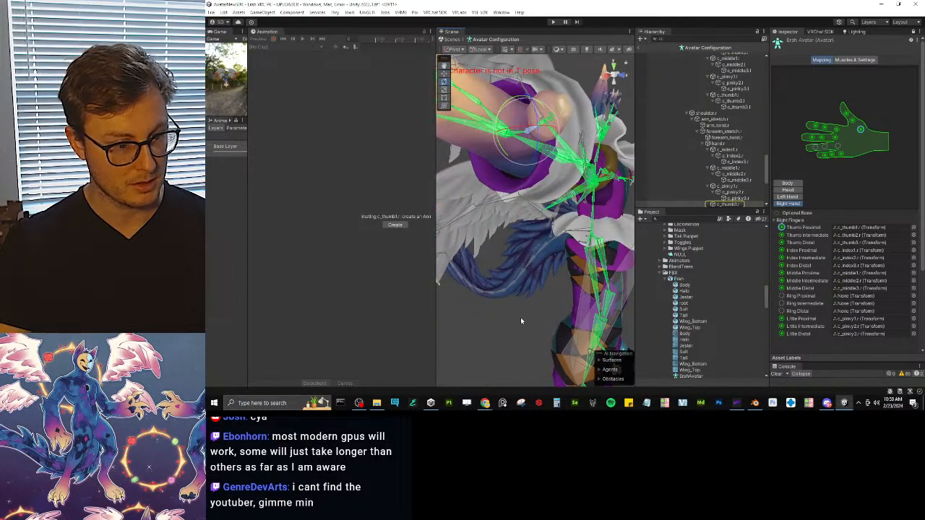
Rotate the left thumb's proximal bone, c_thumb1.l, toward the T-pose and check the whole skeleton.
{"action": "left_click_drag", "start_coordinate": [556, 267], "coordinate": [621, 249], "text": "alt"}
{"action": "left_click_drag", "start_coordinate": [527, 242], "coordinate": [560, 187], "text": "alt"}
{"action": "scroll", "coordinate": [566, 240], "scroll_direction": "up", "scroll_amount": 5}
{"action": "left_click", "coordinate": [527, 171]}
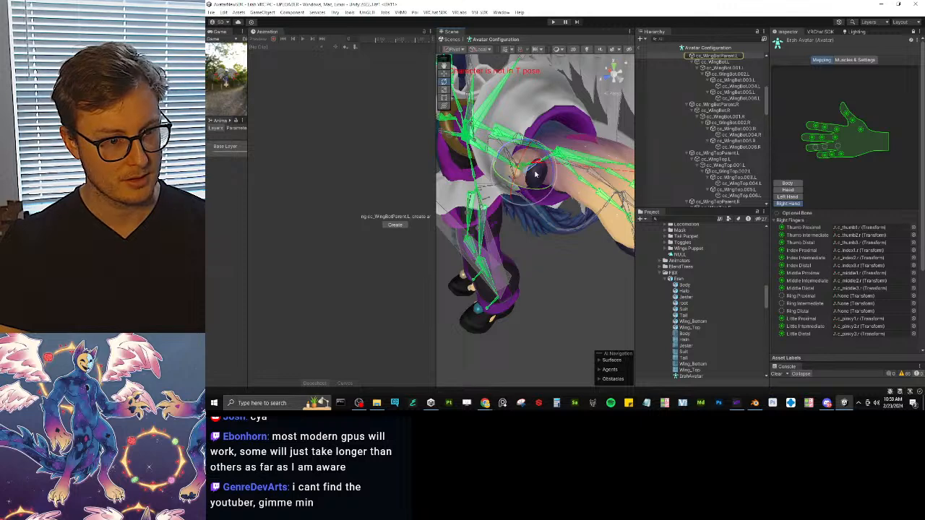
{"action": "left_click_drag", "start_coordinate": [519, 167], "coordinate": [535, 179], "text": "alt"}
{"action": "left_click", "coordinate": [523, 205]}
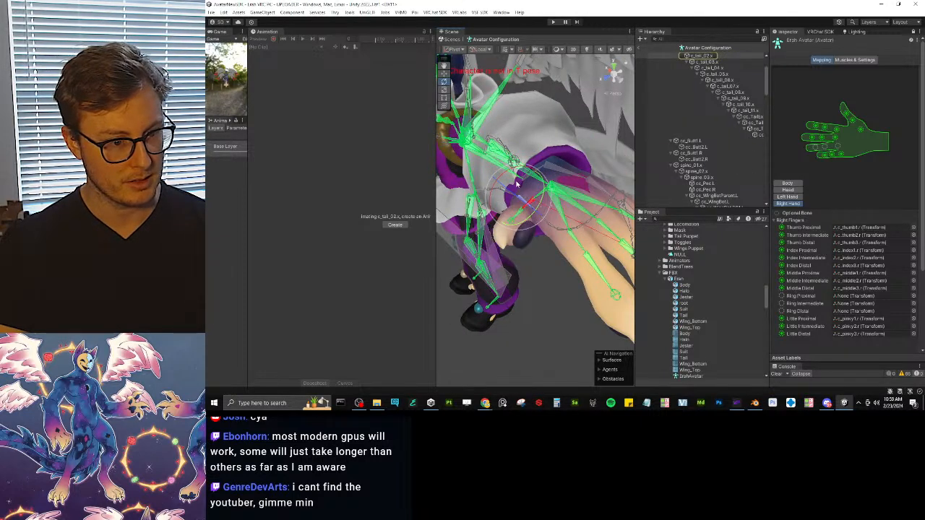
{"action": "left_click_drag", "start_coordinate": [504, 180], "coordinate": [528, 233], "text": "alt"}
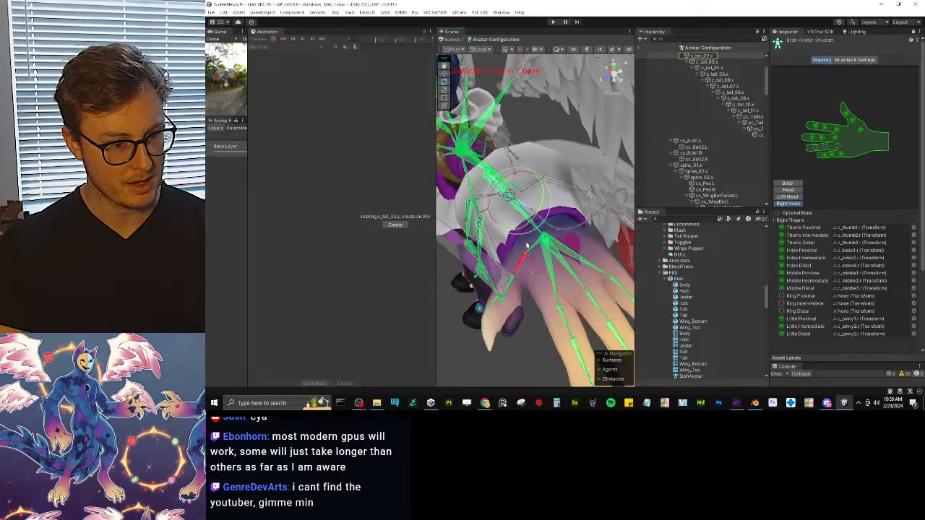
{"action": "left_click", "coordinate": [519, 269]}
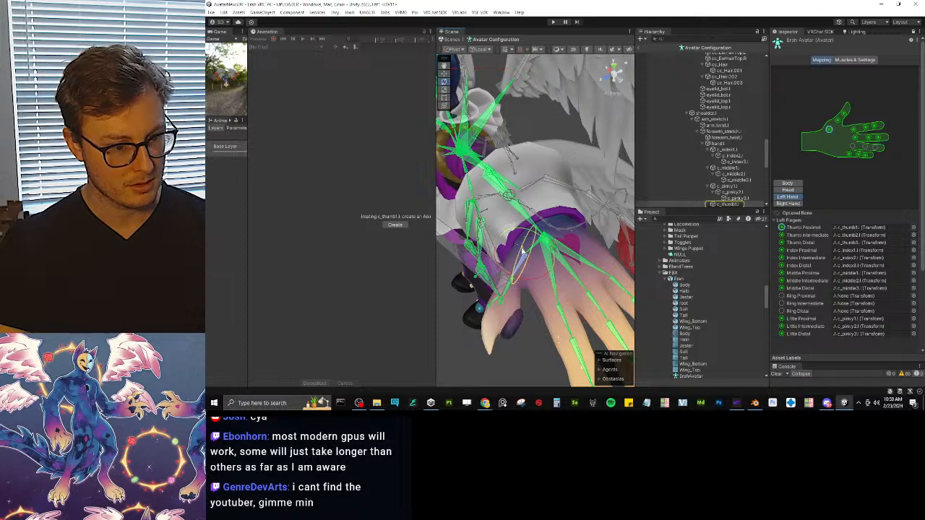
{"action": "scroll", "coordinate": [523, 256], "scroll_direction": "down", "scroll_amount": 10}
{"action": "left_click", "coordinate": [517, 314]}
{"action": "left_click_drag", "start_coordinate": [516, 314], "coordinate": [664, 205], "text": "alt"}
{"action": "scroll", "coordinate": [532, 142], "scroll_direction": "down", "scroll_amount": 4}
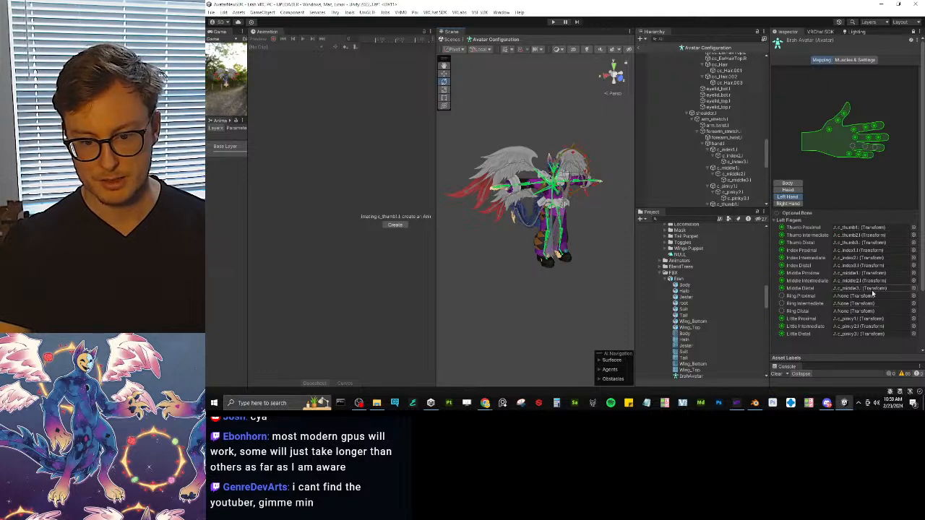
Close the avatar configuration, apply the changed import settings and collapse the Erah FBX.
{"action": "scroll", "coordinate": [882, 302], "scroll_direction": "down", "scroll_amount": 3}
{"action": "left_click", "coordinate": [909, 347]}
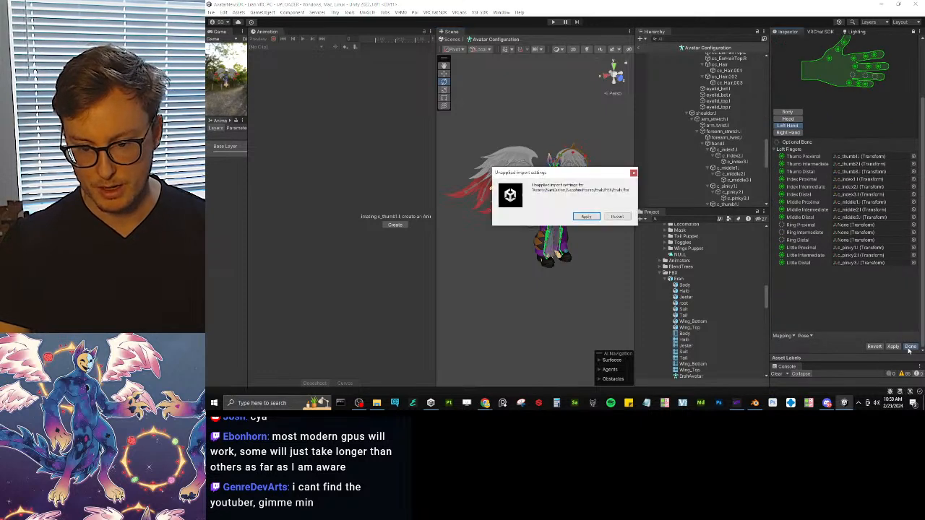
{"action": "left_click", "coordinate": [585, 216]}
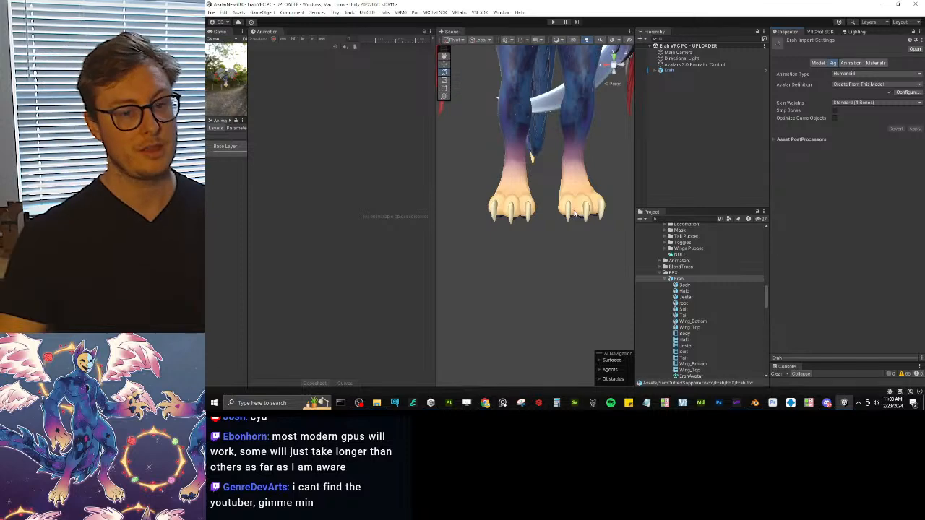
{"action": "left_click", "coordinate": [664, 279]}
Select the Erah avatar in the scene and examine its hands from the front in the fist animation.
{"action": "scroll", "coordinate": [552, 162], "scroll_direction": "down", "scroll_amount": 5}
{"action": "left_click_drag", "start_coordinate": [555, 83], "coordinate": [623, 105], "text": "alt"}
{"action": "middle_click_drag", "start_coordinate": [623, 105], "coordinate": [629, 145]}
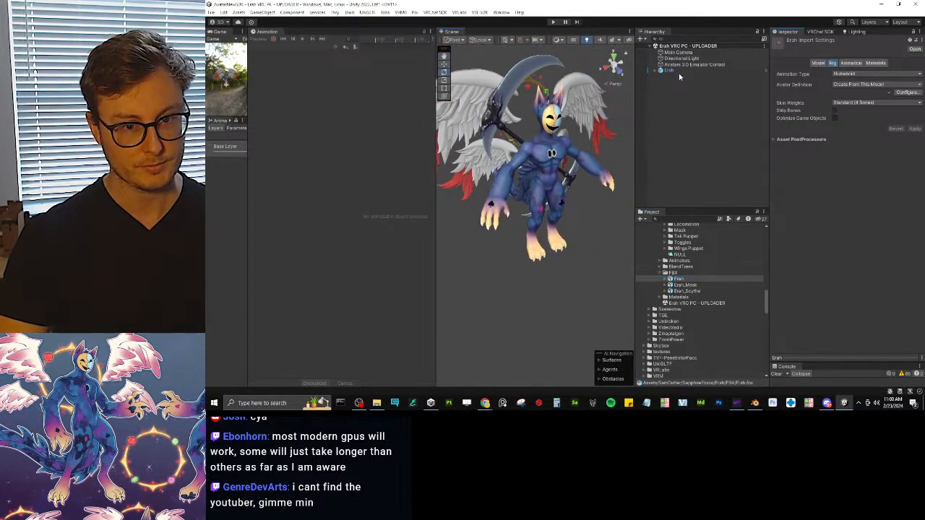
{"action": "left_click", "coordinate": [677, 71]}
{"action": "key", "text": "f"}
{"action": "scroll", "coordinate": [531, 246], "scroll_direction": "up", "scroll_amount": 6}
{"action": "left_click_drag", "start_coordinate": [560, 266], "coordinate": [532, 231], "text": "alt"}
{"action": "scroll", "coordinate": [532, 231], "scroll_direction": "up", "scroll_amount": 3}
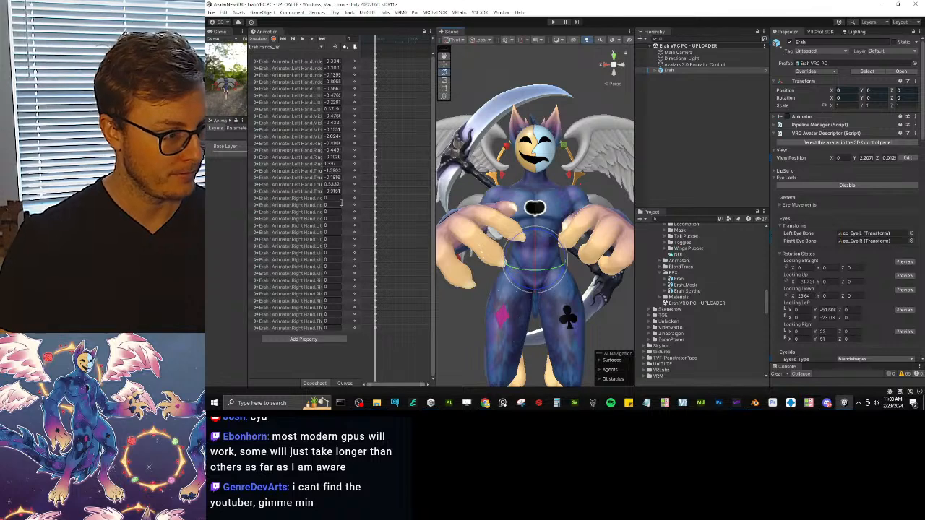
Set the right hand's index and little finger Stretched and Spread properties to -1 in the fist animation.
{"action": "type", "text": "-1"}
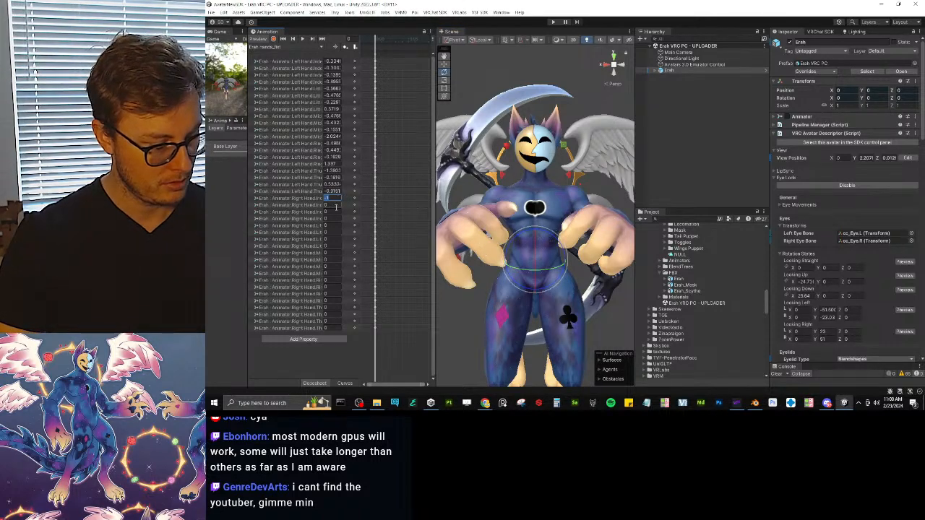
{"action": "left_click", "coordinate": [336, 208]}
{"action": "type", "text": "-1-1"}
{"action": "left_click", "coordinate": [336, 225]}
{"action": "type", "text": "-1"}
{"action": "left_click", "coordinate": [337, 233]}
{"action": "type", "text": "-1"}
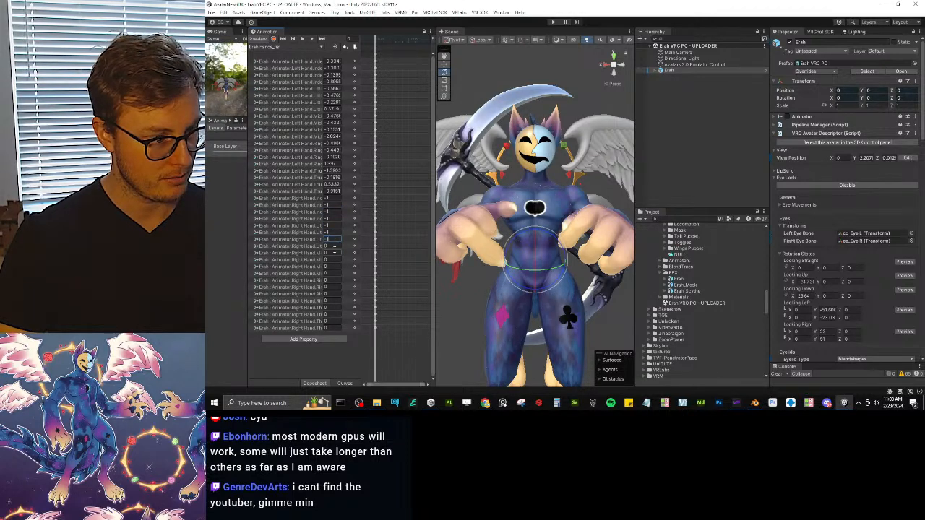
{"action": "type", "text": "-1"}
Set the right hand's middle, ring and thumb Stretched and Spread properties to -1 and check the resulting fist.
{"action": "left_click", "coordinate": [333, 252]}
{"action": "type", "text": "-1"}
{"action": "type", "text": "-1"}
{"action": "left_click", "coordinate": [334, 266]}
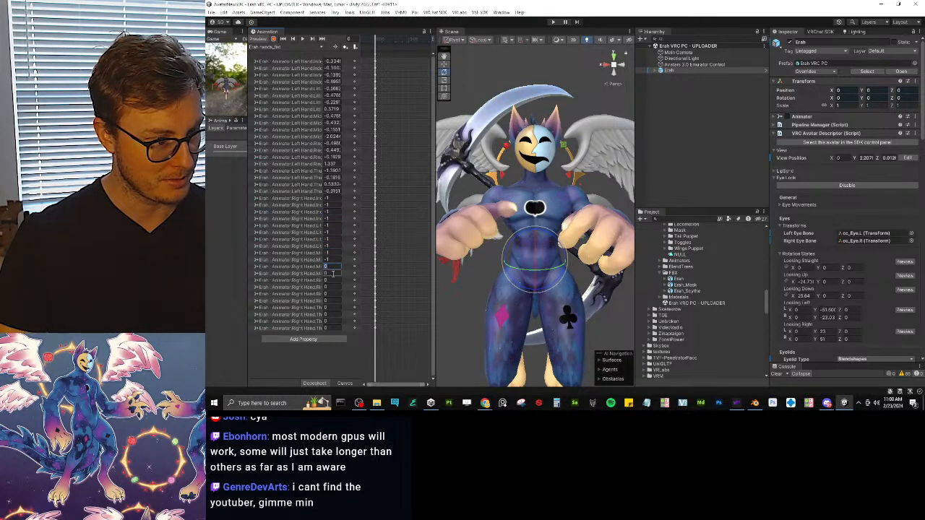
{"action": "type", "text": "-1"}
{"action": "left_click", "coordinate": [335, 281]}
{"action": "type", "text": "-1"}
{"action": "left_click", "coordinate": [335, 295]}
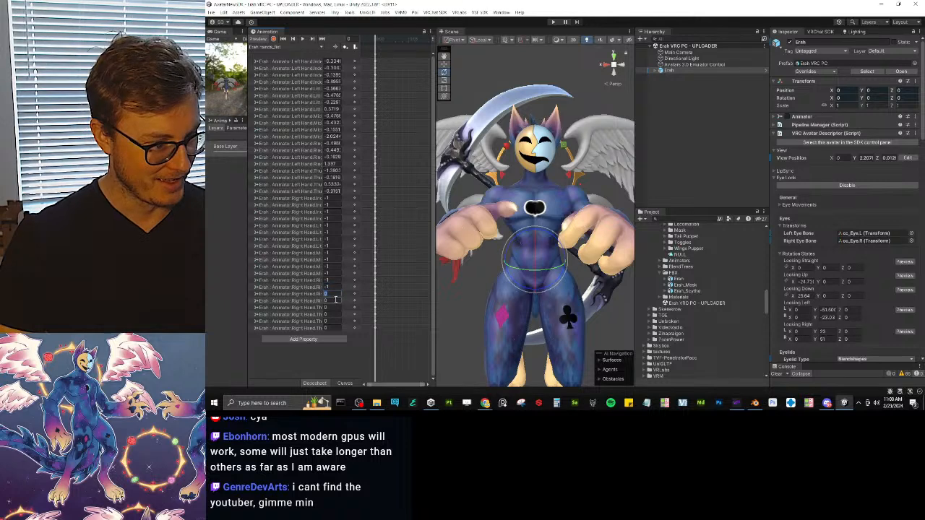
{"action": "type", "text": "-1"}
{"action": "left_click", "coordinate": [331, 314]}
{"action": "type", "text": "-1"}
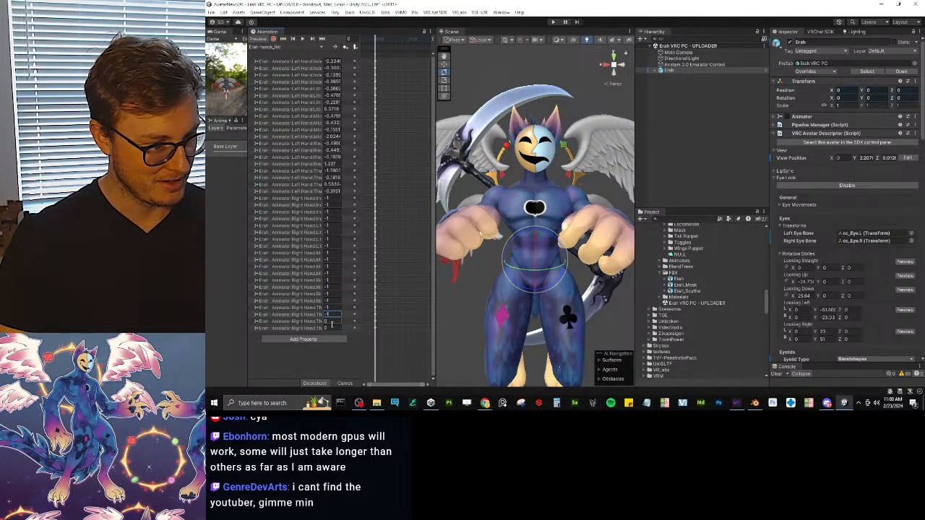
{"action": "type", "text": "-1"}
{"action": "left_click_drag", "start_coordinate": [508, 211], "coordinate": [528, 176], "text": "alt"}
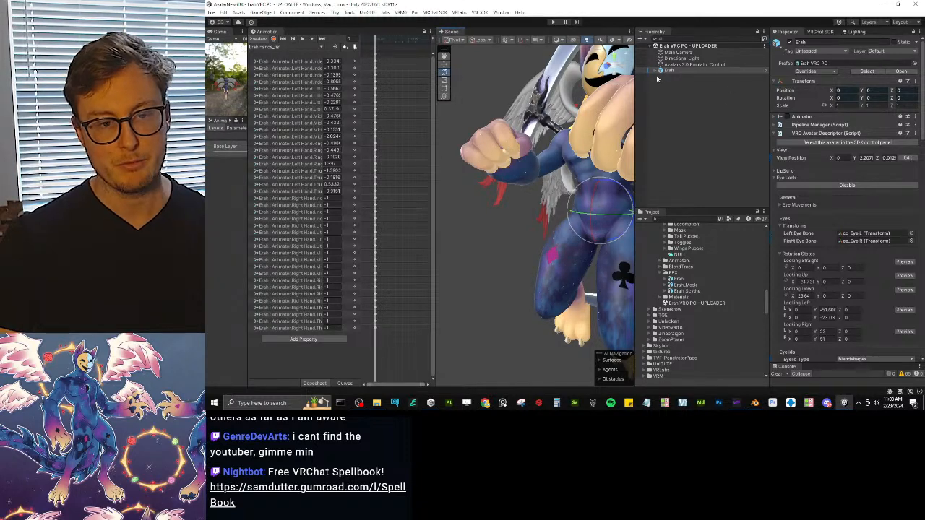
Switch to Blender and examine the scene's render engine choices, keeping Eevee selected, and its render settings.
{"action": "left_click", "coordinate": [754, 403]}
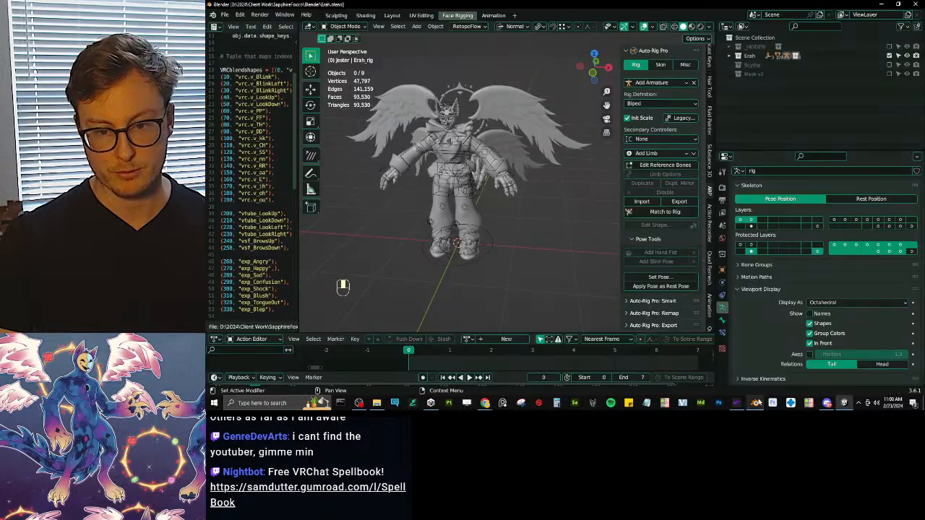
{"action": "left_click", "coordinate": [722, 188]}
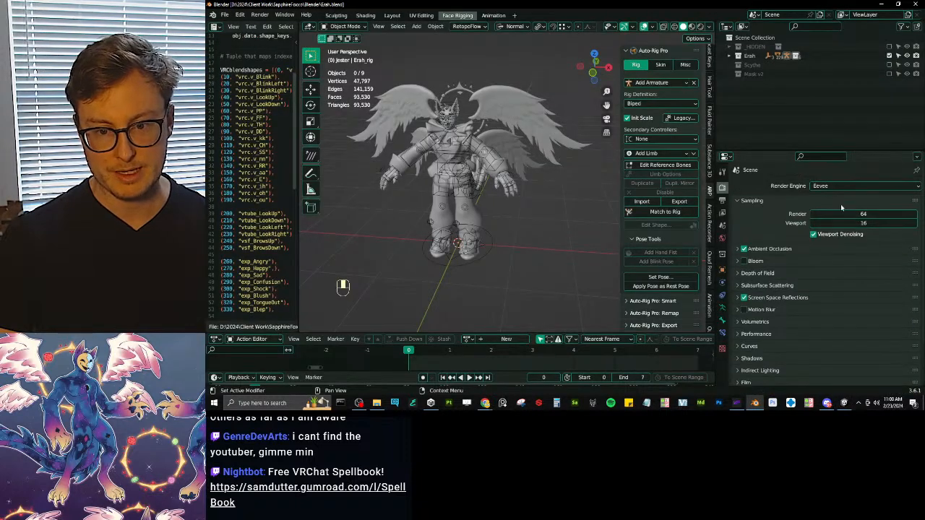
{"action": "left_click", "coordinate": [860, 186]}
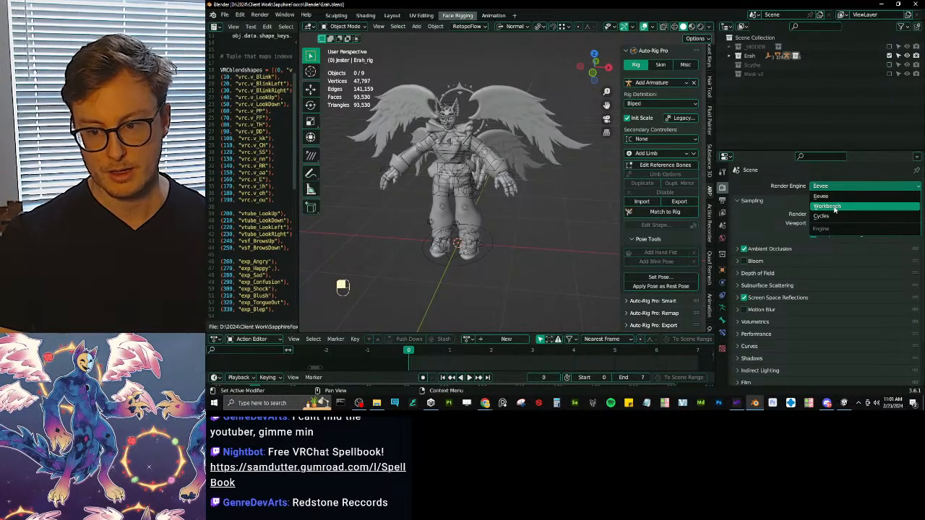
{"action": "left_click", "coordinate": [824, 187]}
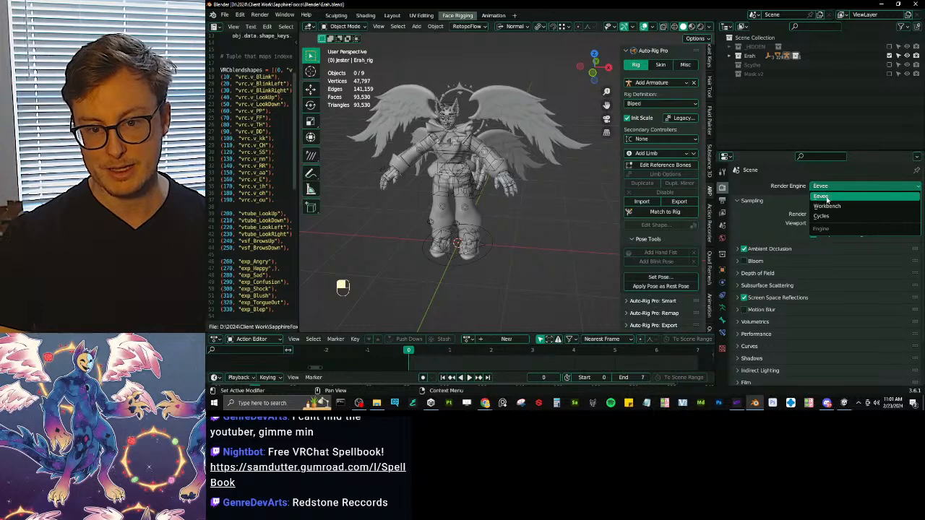
{"action": "left_click", "coordinate": [828, 200]}
{"action": "key", "text": "z"}
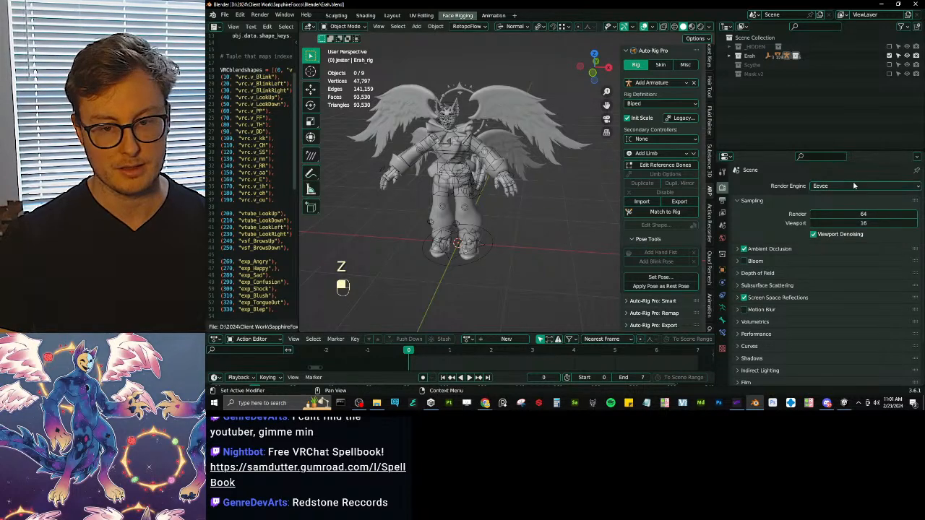
{"action": "left_click", "coordinate": [843, 186]}
{"action": "left_click", "coordinate": [831, 197]}
{"action": "left_click", "coordinate": [755, 201], "text": "alt"}
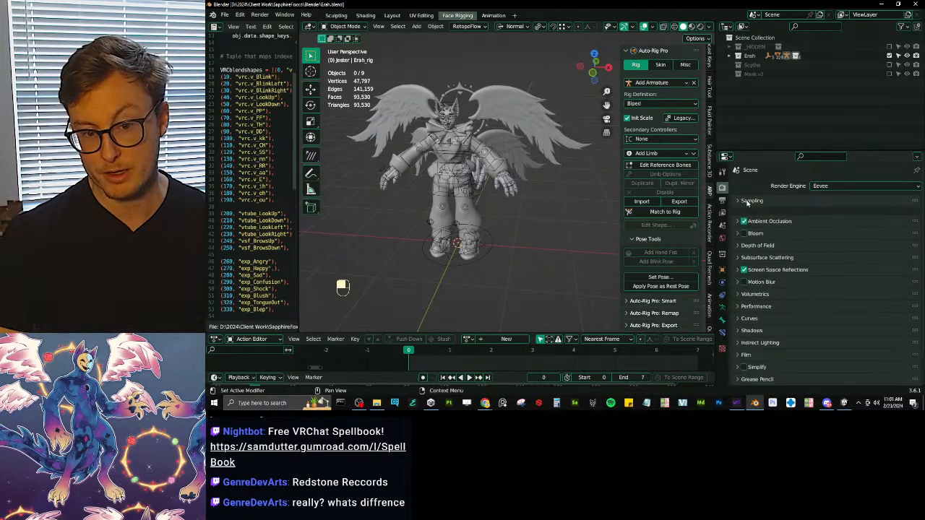
{"action": "key", "text": "alt+Tab"}
{"action": "key", "text": "alt+Tab"}
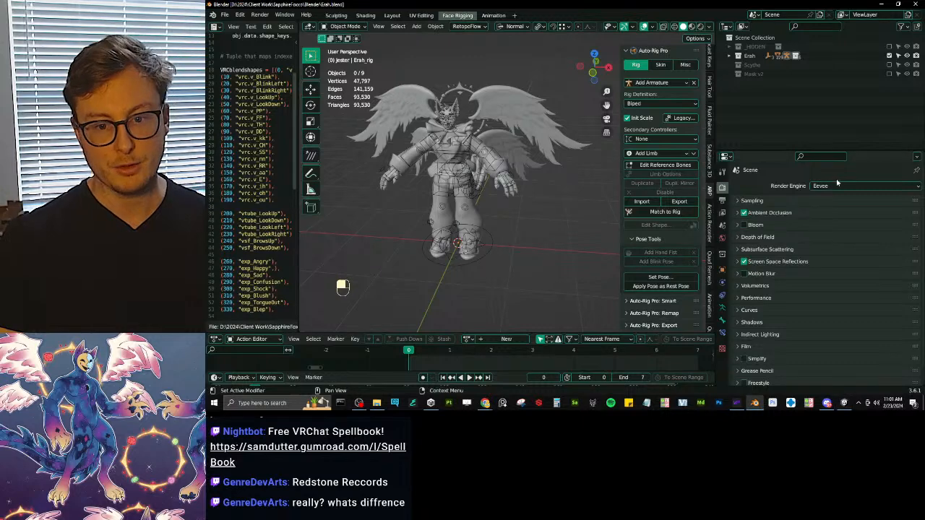
{"action": "left_click", "coordinate": [838, 189]}
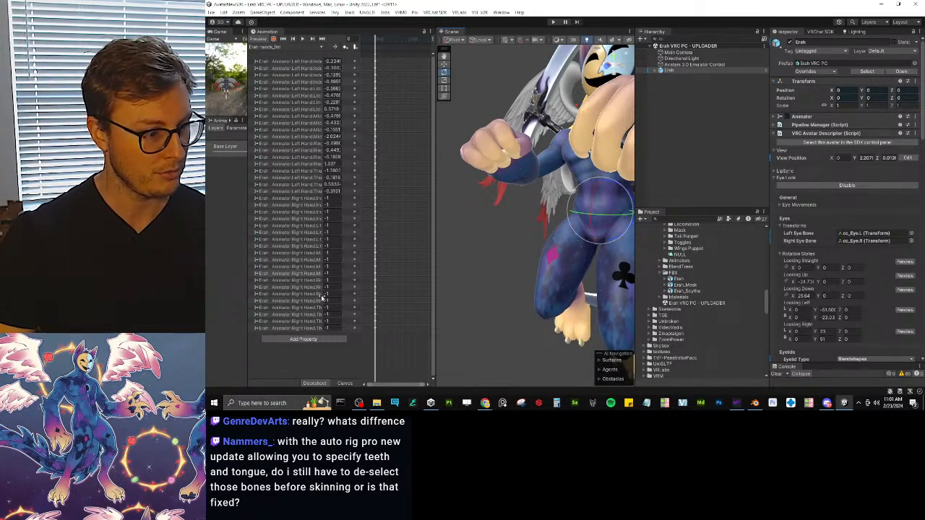
Switch to Unity and widen the Animation window until the full hand property names are readable.
{"action": "left_click_drag", "start_coordinate": [432, 344], "coordinate": [509, 329]}
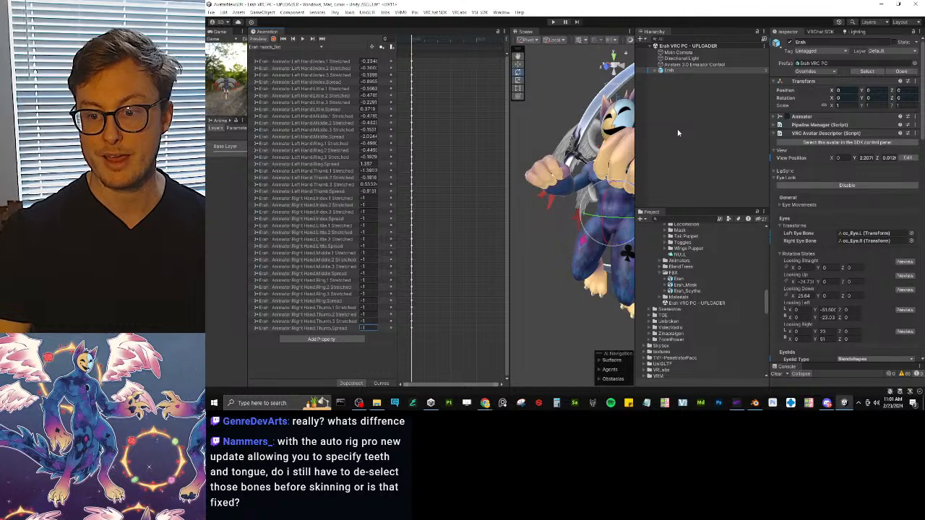
{"action": "left_click_drag", "start_coordinate": [637, 135], "coordinate": [775, 128]}
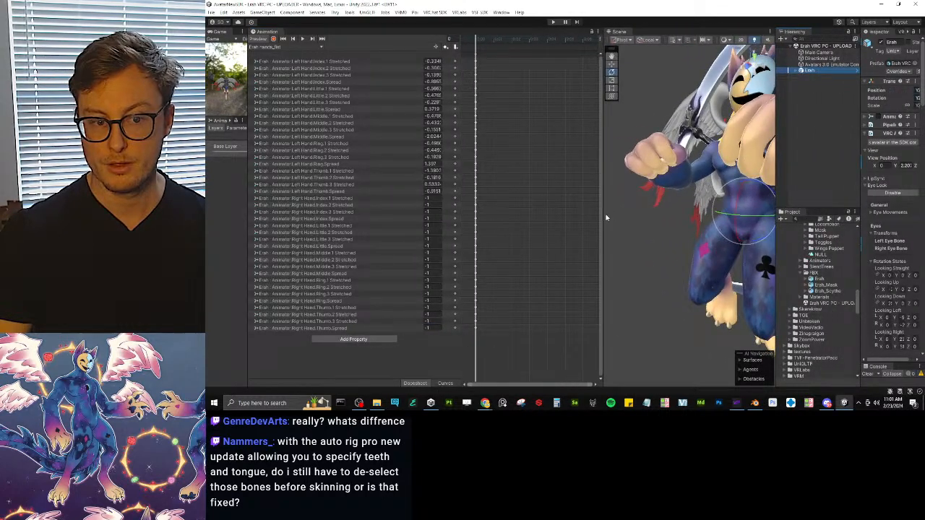
Adjust the right thumb in the fist animation, with Thumb.2 Stretched at -0.08 and Thumb Spread at -1.49, and check the fist.
{"action": "left_click_drag", "start_coordinate": [606, 214], "coordinate": [513, 228]}
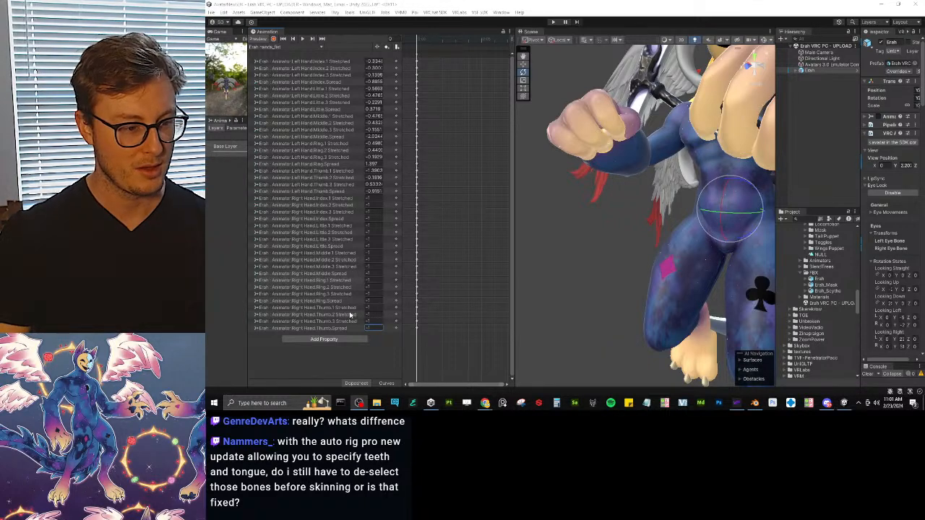
{"action": "left_click_drag", "start_coordinate": [363, 309], "coordinate": [360, 329]}
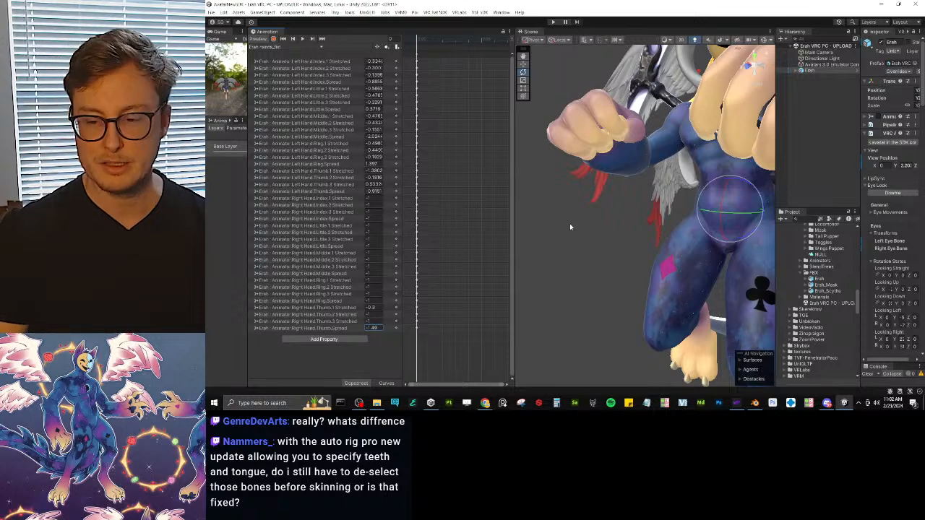
{"action": "right_click_drag", "start_coordinate": [569, 227], "coordinate": [622, 207]}
{"action": "left_click_drag", "start_coordinate": [363, 315], "coordinate": [346, 309]}
{"action": "right_click_drag", "start_coordinate": [582, 202], "coordinate": [642, 258]}
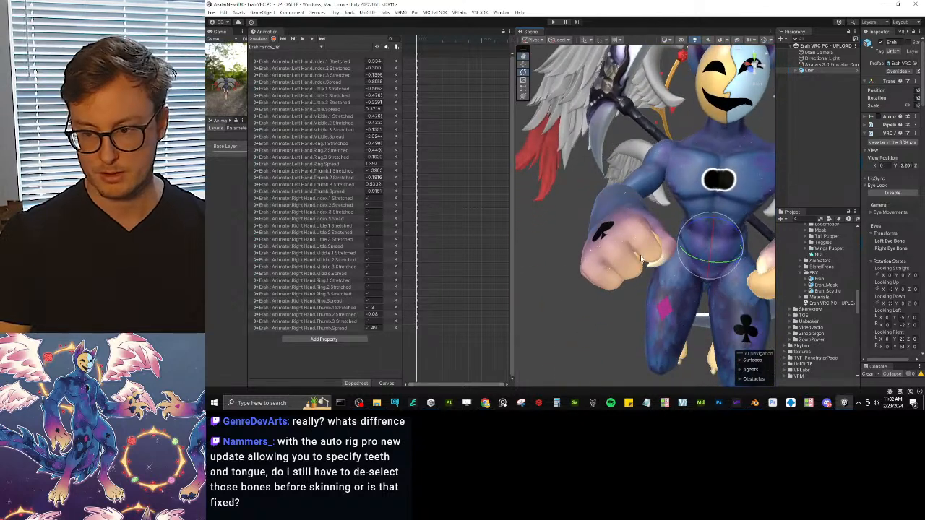
{"action": "right_click_drag", "start_coordinate": [638, 257], "coordinate": [672, 246]}
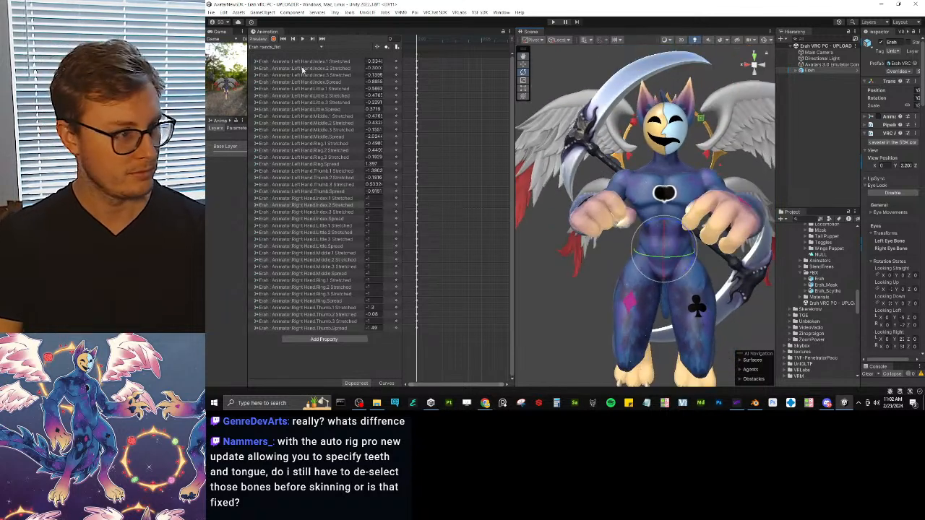
Copy all right-hand property keys from the fist animation into the hands_gun animation and preview the resulting right hand.
{"action": "left_click", "coordinate": [327, 204]}
{"action": "left_click", "coordinate": [334, 199]}
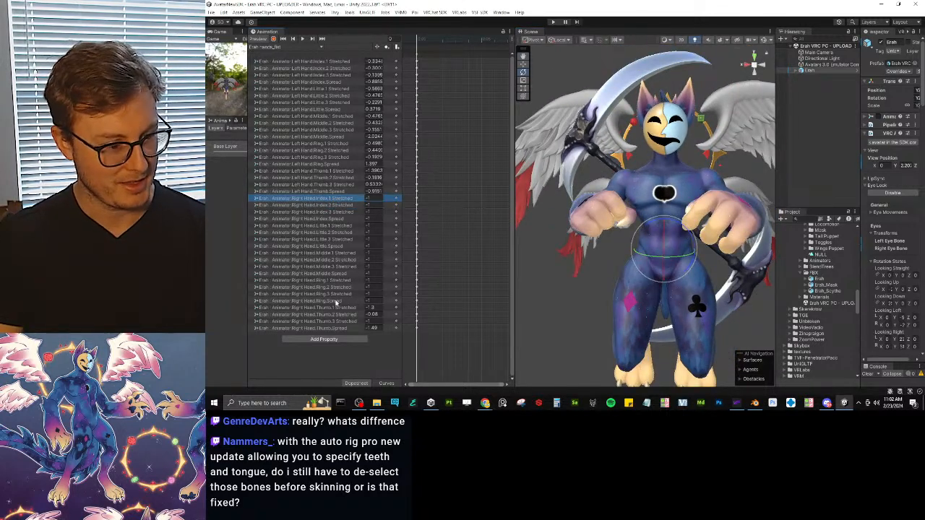
{"action": "left_click", "coordinate": [343, 329], "text": "shift"}
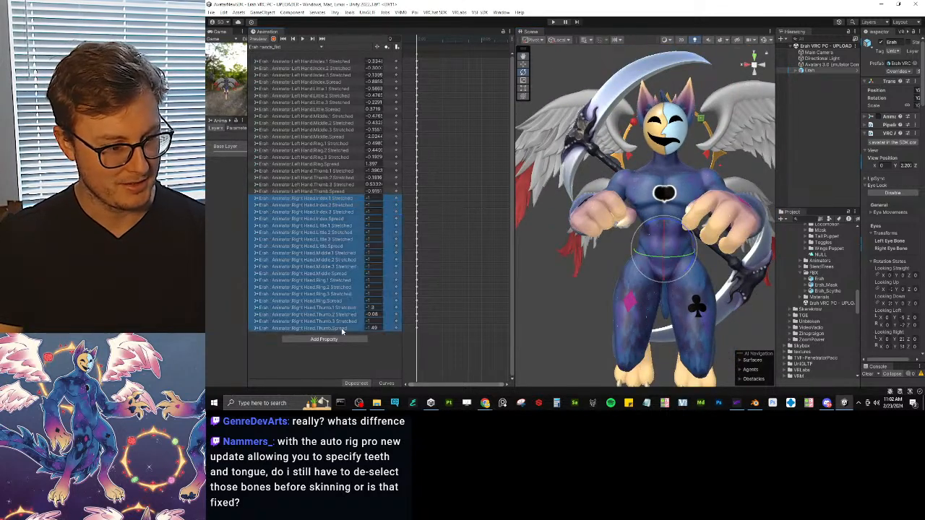
{"action": "left_click", "coordinate": [263, 48]}
{"action": "left_click", "coordinate": [265, 64]}
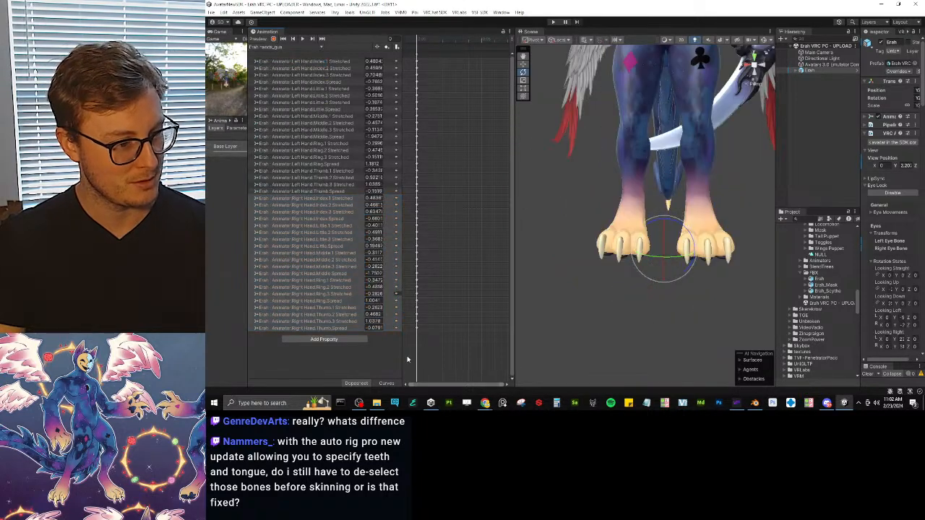
{"action": "left_click", "coordinate": [379, 358]}
{"action": "key", "text": "ctrl+v"}
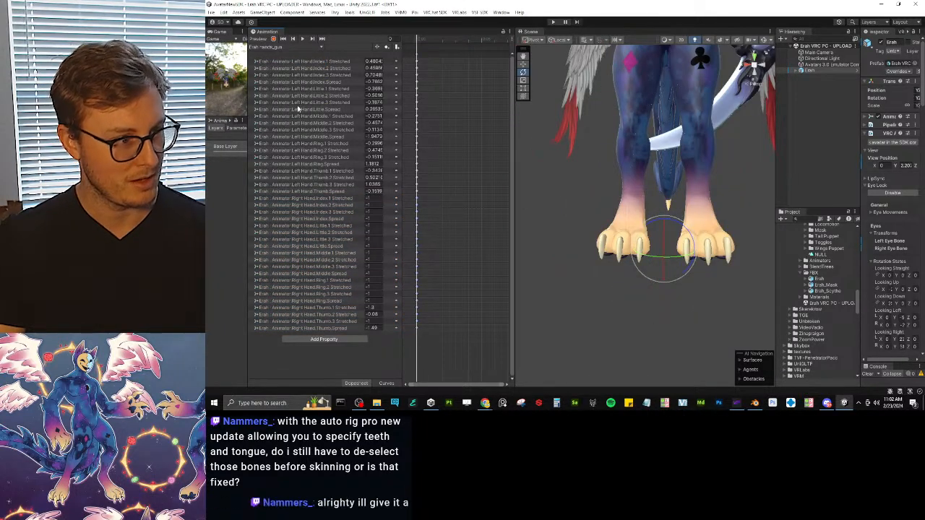
{"action": "left_click", "coordinate": [258, 40]}
{"action": "scroll", "coordinate": [604, 222], "scroll_direction": "up", "scroll_amount": 4}
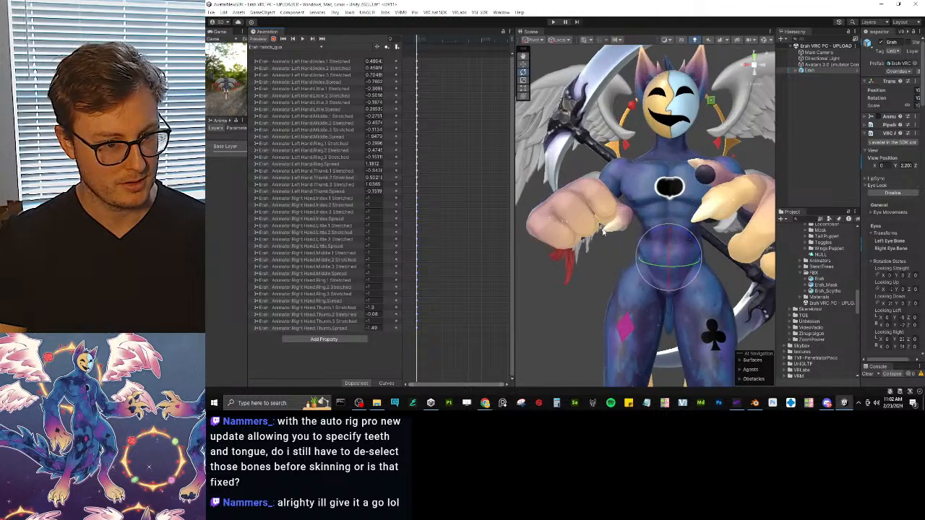
{"action": "left_click_drag", "start_coordinate": [593, 189], "coordinate": [567, 252], "text": "alt"}
{"action": "middle_click_drag", "start_coordinate": [567, 251], "coordinate": [608, 229]}
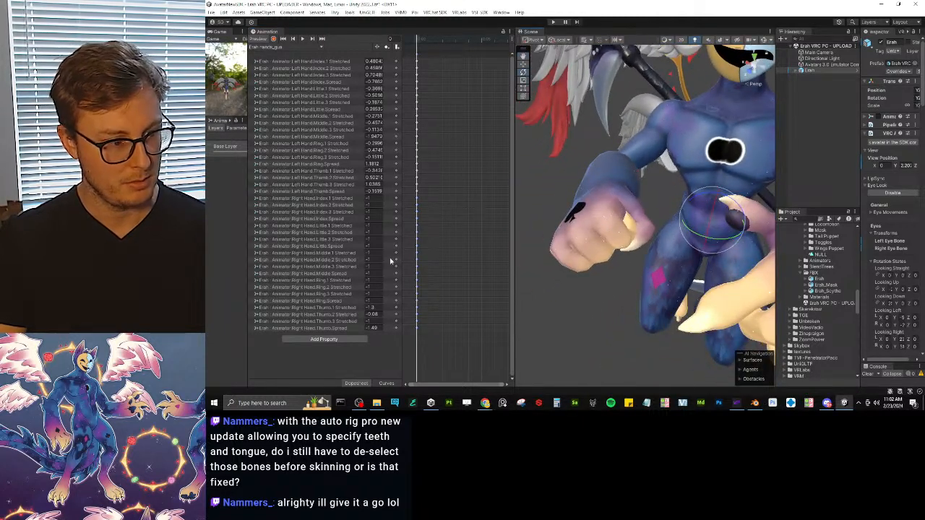
Try a value of 1 for the right index finger's three Stretched properties in the gun animation.
{"action": "left_click", "coordinate": [378, 198]}
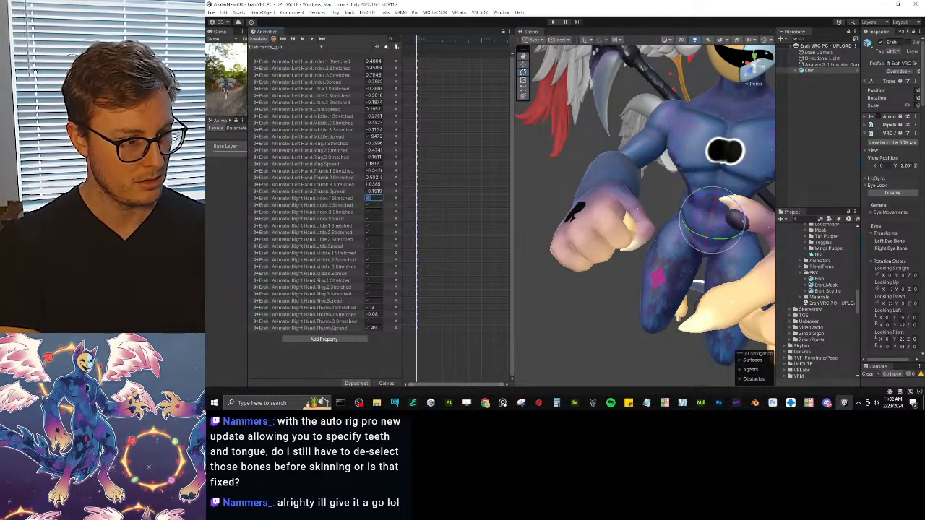
{"action": "type", "text": "1"}
{"action": "key", "text": "Tab"}
{"action": "type", "text": "1"}
{"action": "key", "text": "Tab"}
{"action": "type", "text": "1"}
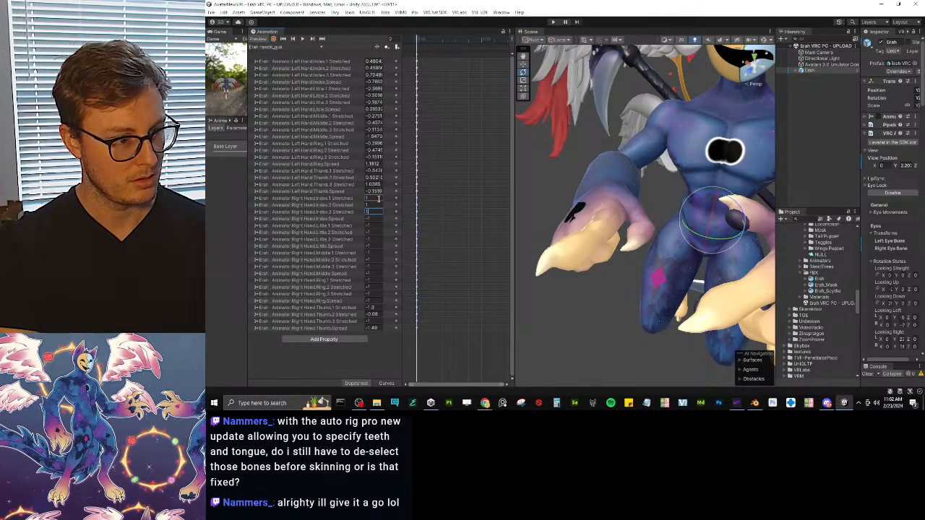
Try a value of 0.5 for all three Stretched properties of the right index finger.
{"action": "mouse_move", "coordinate": [364, 200]}
{"action": "left_mouse_down"}
{"action": "mouse_move", "coordinate": [351, 200]}
{"action": "mouse_move", "coordinate": [361, 202]}
{"action": "left_mouse_up"}
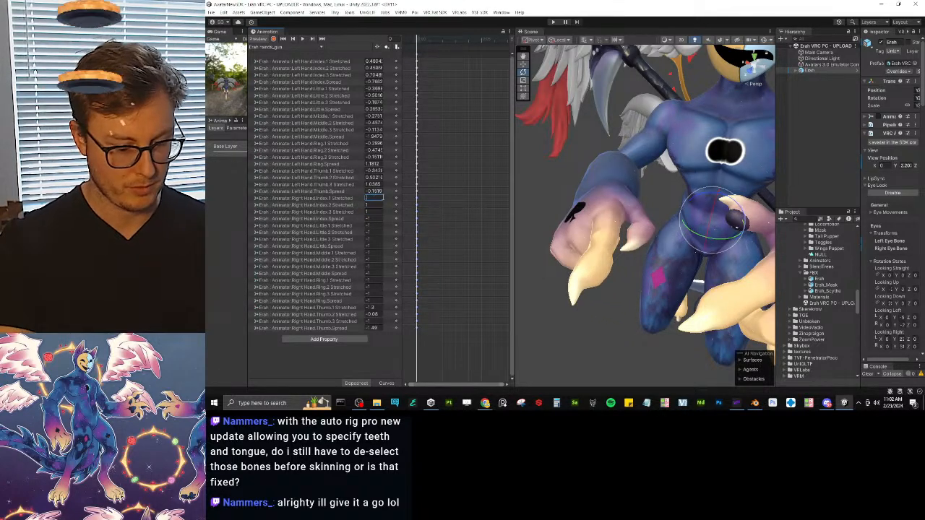
{"action": "type", "text": "0.5"}
{"action": "key", "text": "Tab"}
{"action": "type", "text": "0.5"}
{"action": "key", "text": "Tab"}
{"action": "type", "text": "0.5"}
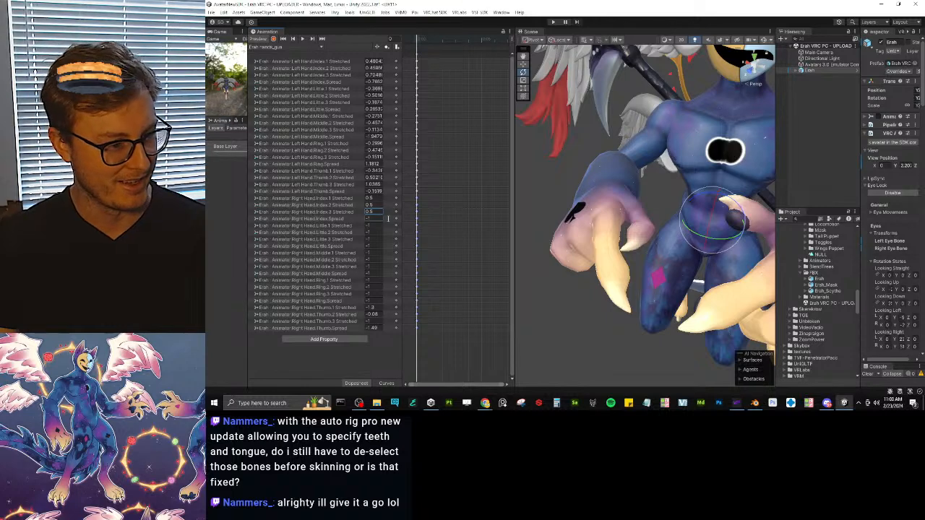
Set the right hand's Index.2 and Index.3 Stretched to 0.8 and Index.1 Stretched to 0.72.
{"action": "left_click", "coordinate": [369, 205]}
{"action": "type", "text": ".8"}
{"action": "key", "text": "Tab"}
{"action": "type", "text": ".8"}
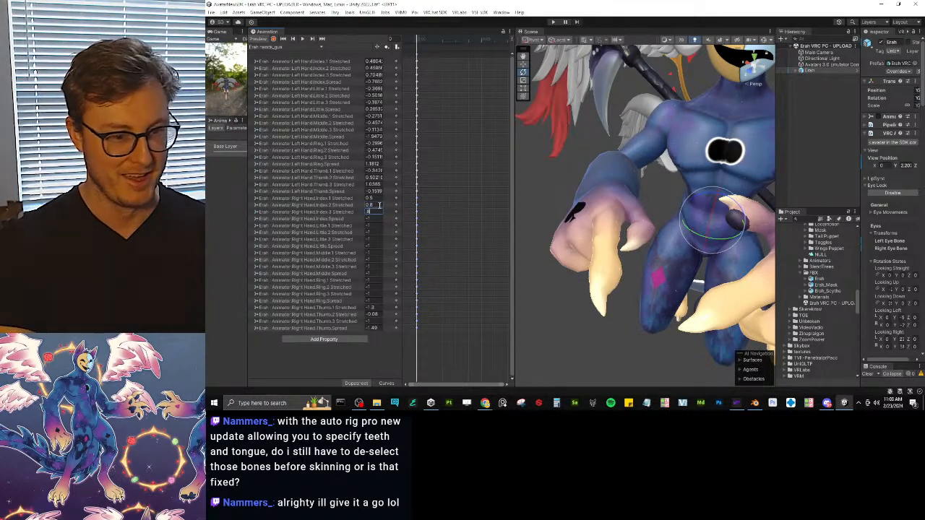
{"action": "left_click_drag", "start_coordinate": [360, 200], "coordinate": [363, 202]}
Reset the right thumb's three Stretched properties and its Spread to 0 in the gun animation.
{"action": "left_click_drag", "start_coordinate": [623, 192], "coordinate": [586, 232], "text": "alt"}
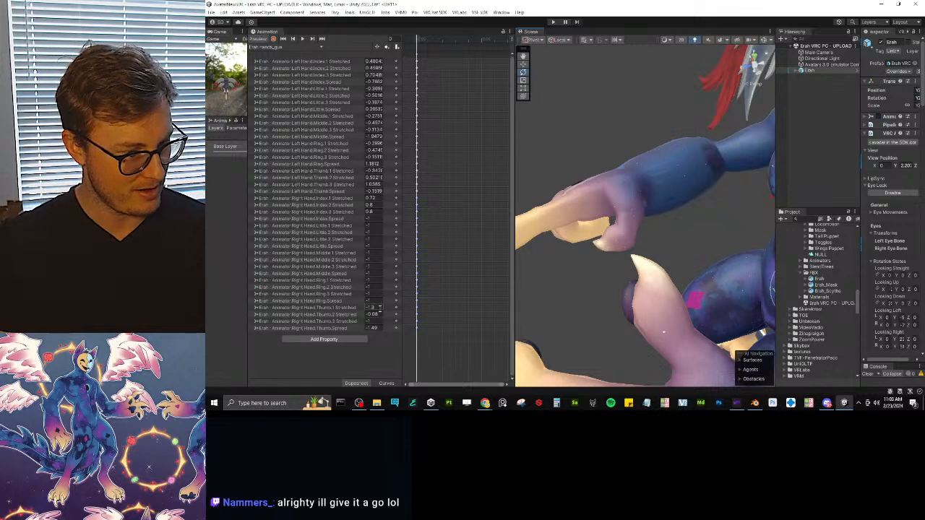
{"action": "type", "text": "0"}
{"action": "key", "text": "Tab"}
{"action": "type", "text": "0"}
{"action": "key", "text": "Tab"}
{"action": "type", "text": "0"}
{"action": "key", "text": "Tab"}
{"action": "type", "text": "0"}
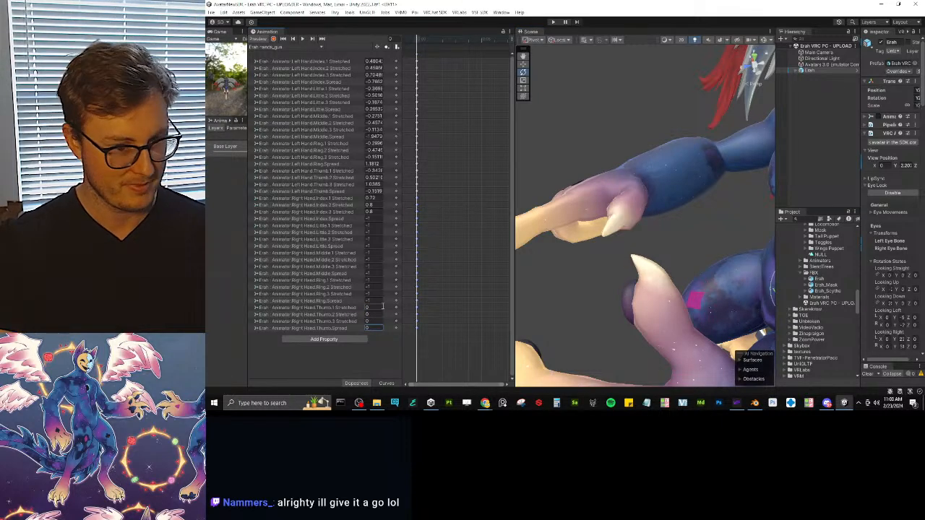
Raise the right thumb's three Stretched values for the gun pose, with Thumb.1 at 0.66 and Thumb.2 at 0.95.
{"action": "left_click", "coordinate": [382, 307]}
{"action": "left_click_drag", "start_coordinate": [550, 249], "coordinate": [655, 251], "text": "alt"}
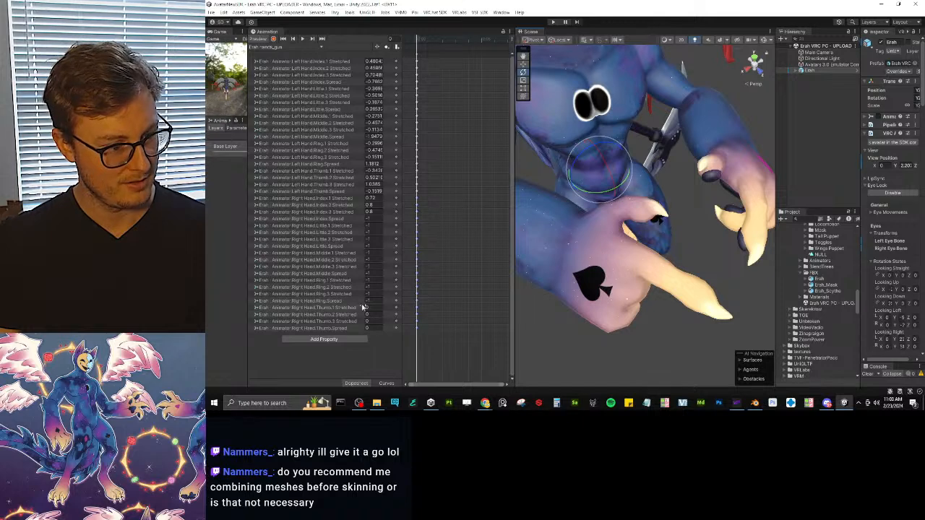
{"action": "left_click_drag", "start_coordinate": [363, 309], "coordinate": [375, 325]}
{"action": "left_click_drag", "start_coordinate": [629, 228], "coordinate": [629, 272], "text": "alt"}
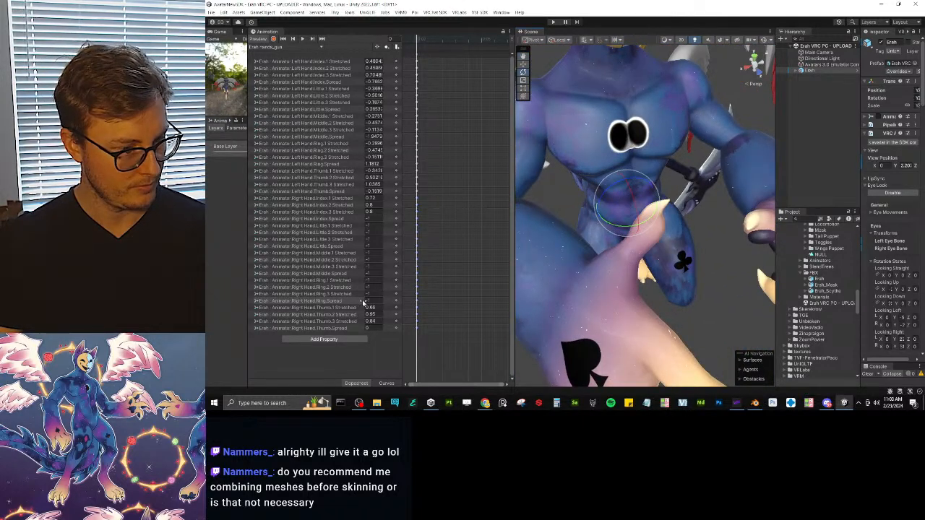
{"action": "left_click", "coordinate": [365, 302]}
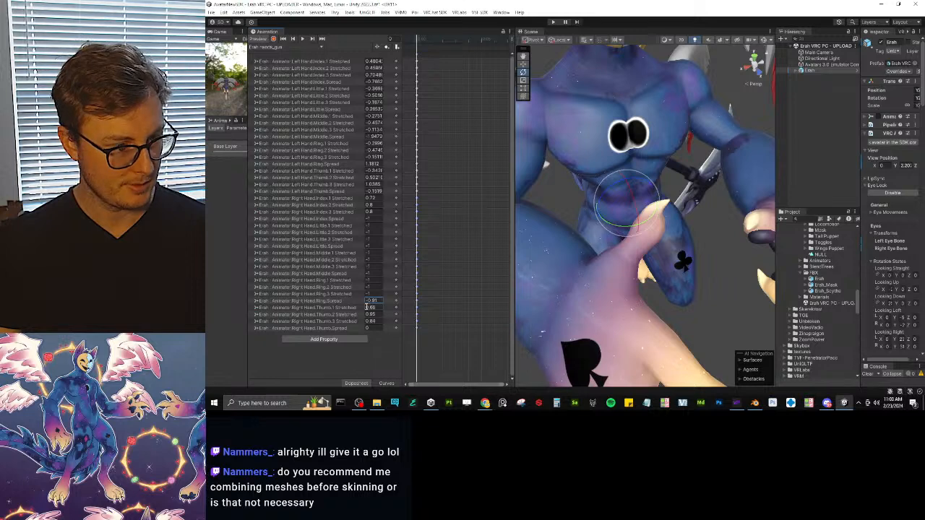
{"action": "left_click_drag", "start_coordinate": [365, 324], "coordinate": [367, 321]}
{"action": "scroll", "coordinate": [614, 304], "scroll_direction": "down", "scroll_amount": 3}
{"action": "left_click_drag", "start_coordinate": [615, 303], "coordinate": [556, 235], "text": "alt"}
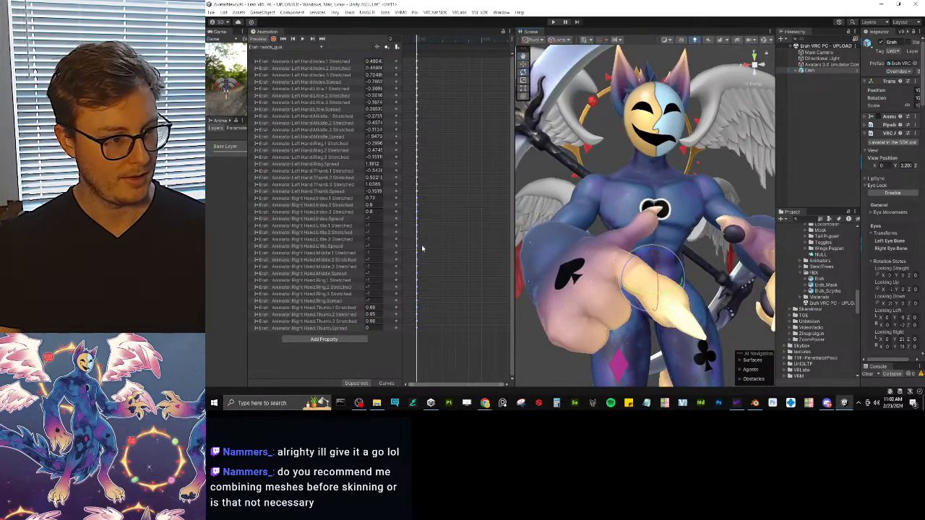
Switch to the hands_idle animation, preview it, and set the right thumb's Spread to -1.45.
{"action": "left_click", "coordinate": [287, 47]}
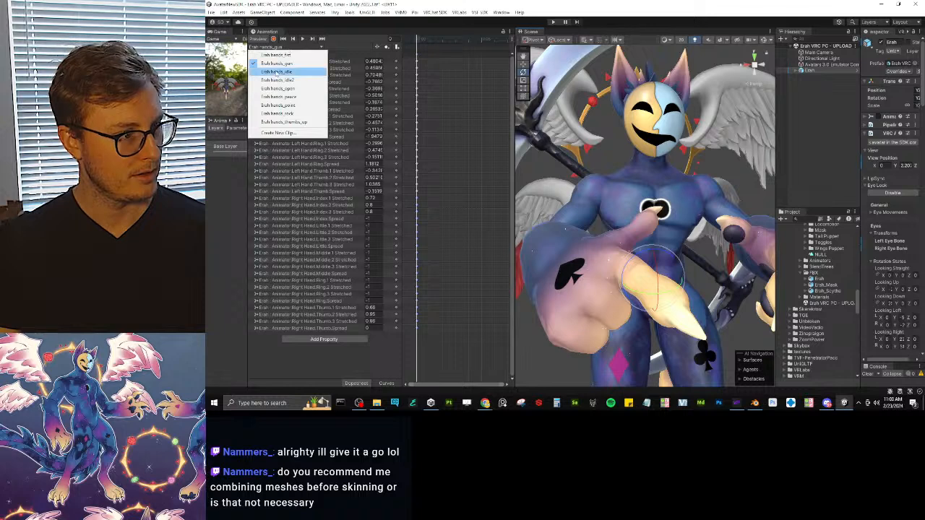
{"action": "left_click", "coordinate": [277, 71]}
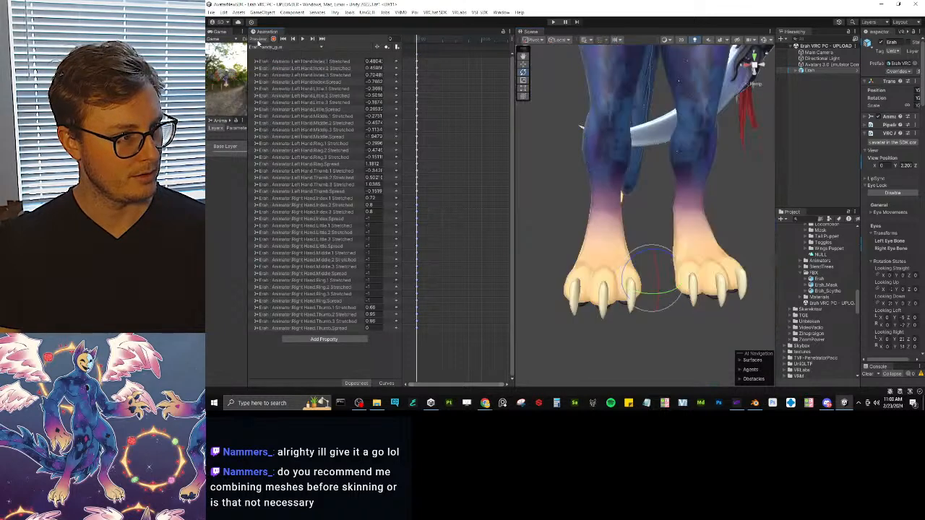
{"action": "left_click", "coordinate": [275, 47]}
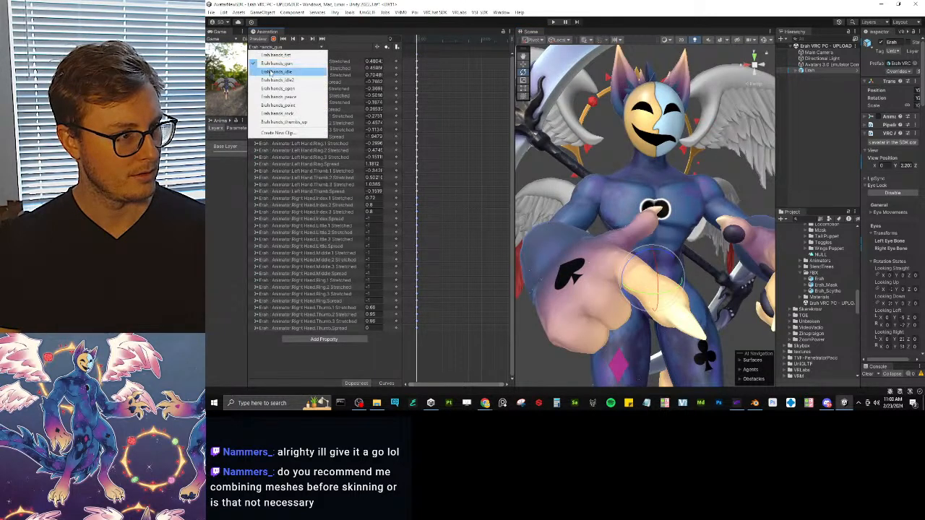
{"action": "left_click", "coordinate": [269, 59]}
{"action": "left_click", "coordinate": [272, 39]}
{"action": "left_click_drag", "start_coordinate": [730, 275], "coordinate": [584, 263], "text": "alt"}
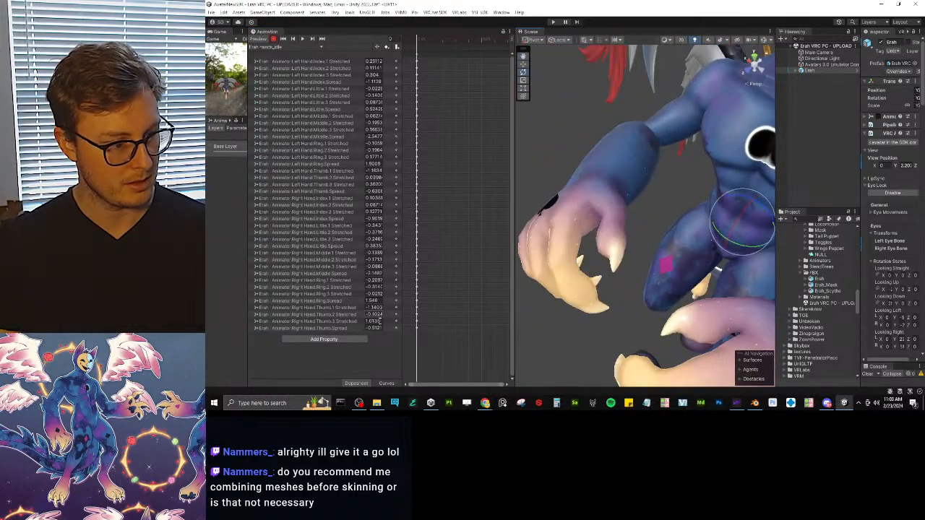
{"action": "mouse_move", "coordinate": [362, 331]}
{"action": "left_mouse_down"}
{"action": "mouse_move", "coordinate": [378, 331]}
{"action": "mouse_move", "coordinate": [351, 330]}
{"action": "left_mouse_up"}
{"action": "left_click_drag", "start_coordinate": [615, 246], "coordinate": [654, 230], "text": "alt"}
{"action": "scroll", "coordinate": [651, 232], "scroll_direction": "down", "scroll_amount": 3}
Look over the hands_idle2 animation and switch to hands_open with its preview enabled.
{"action": "left_click", "coordinate": [268, 48]}
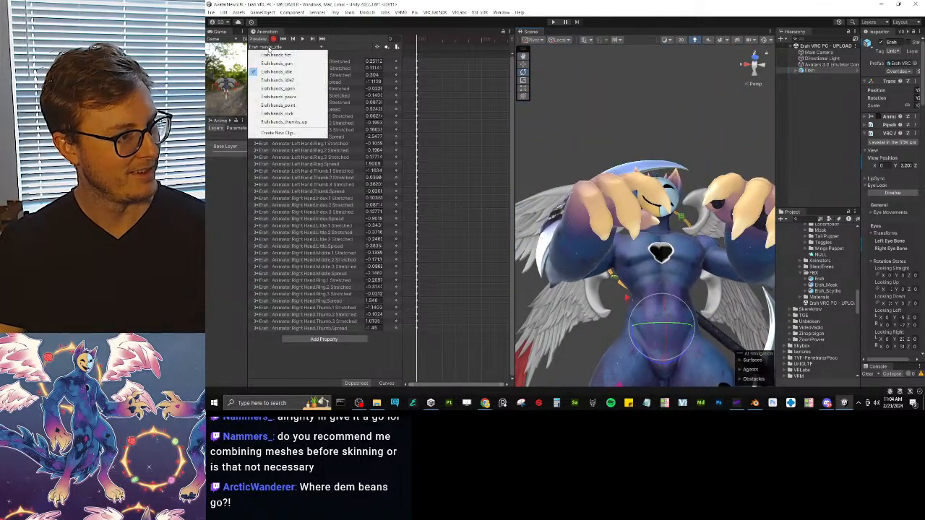
{"action": "left_click", "coordinate": [273, 78]}
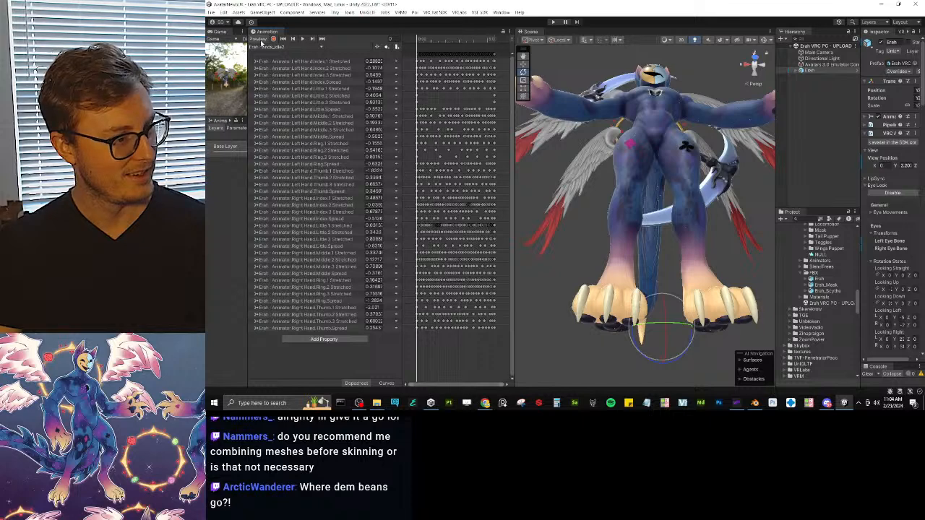
{"action": "left_click", "coordinate": [269, 47]}
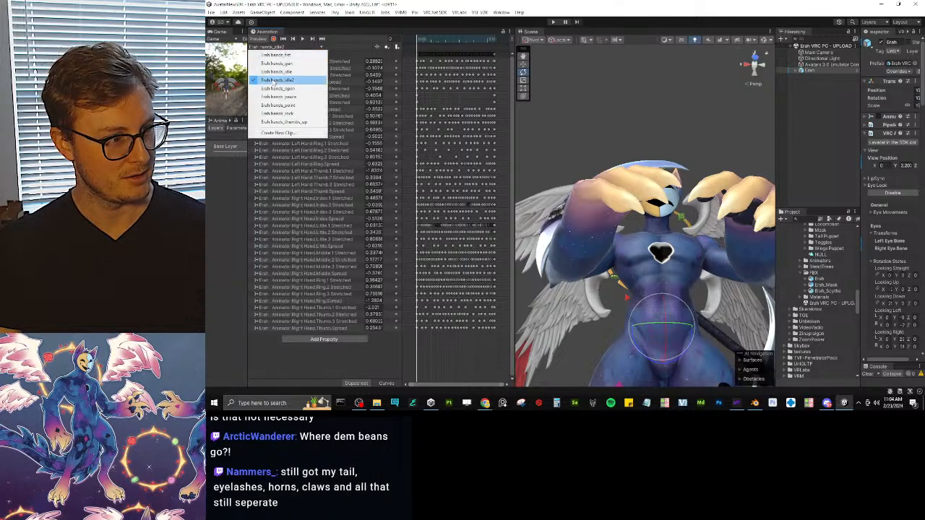
{"action": "left_click", "coordinate": [277, 88]}
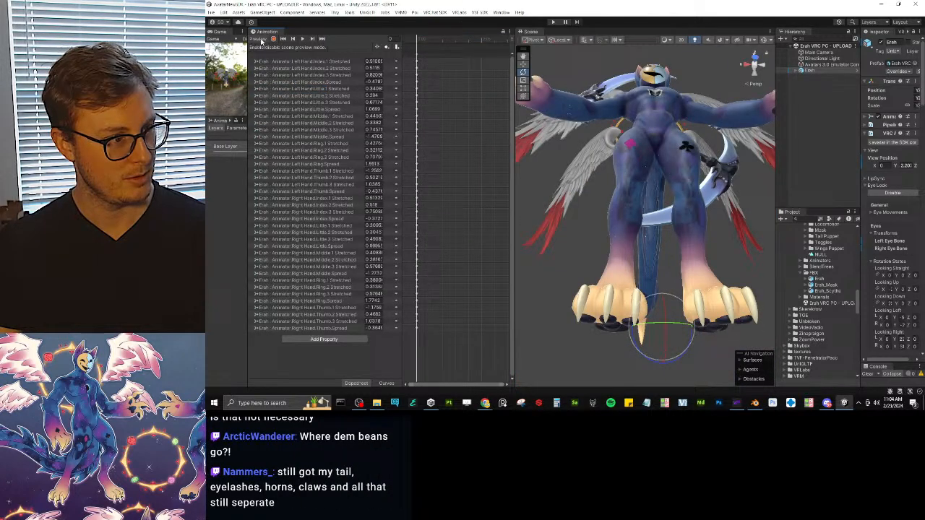
{"action": "left_click", "coordinate": [263, 41]}
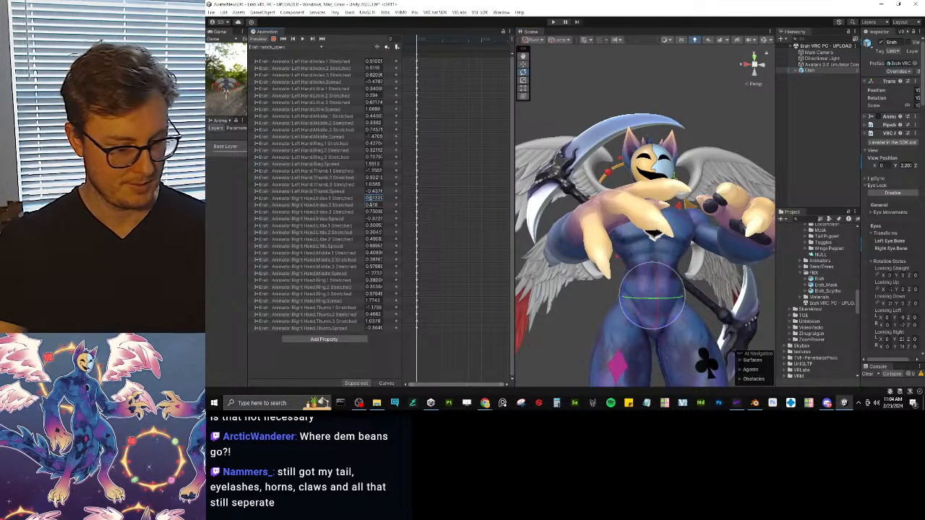
Set every right-hand Stretched and Spread property to 1 in the hands_open animation and inspect the opened hand.
{"action": "left_click", "coordinate": [372, 198]}
{"action": "type", "text": "1"}
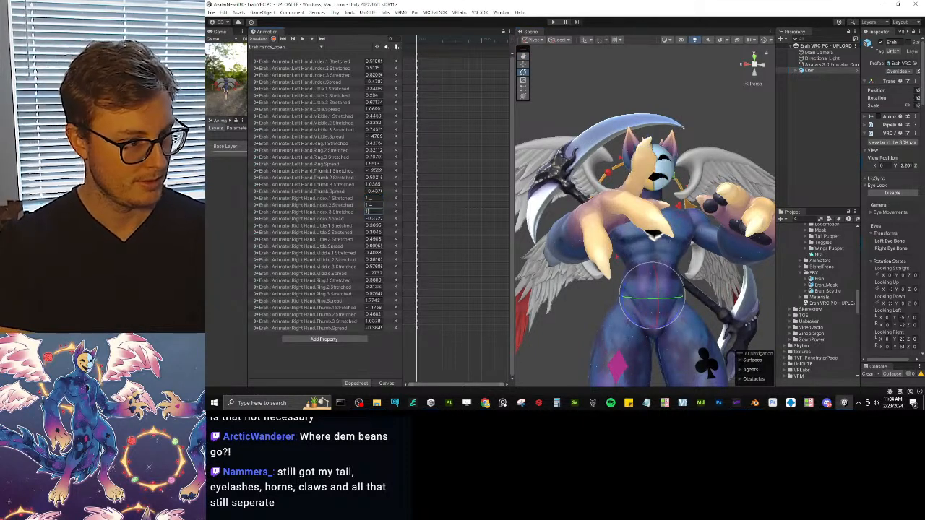
{"action": "type", "text": "\t1\t1\t1\t1\t1\t1\t1\t1\t1\t1\t1\t1\t1\t1\t1\t1\t1\t"}
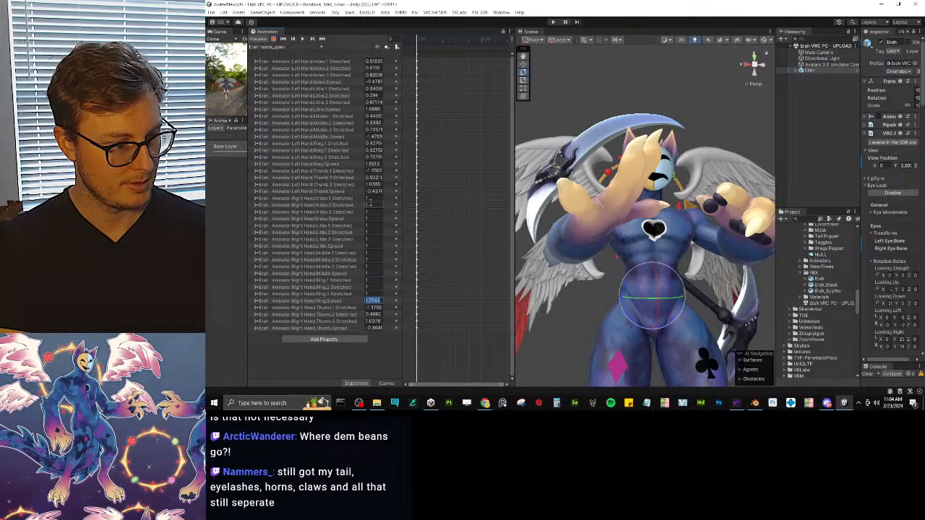
{"action": "type", "text": "1\t1"}
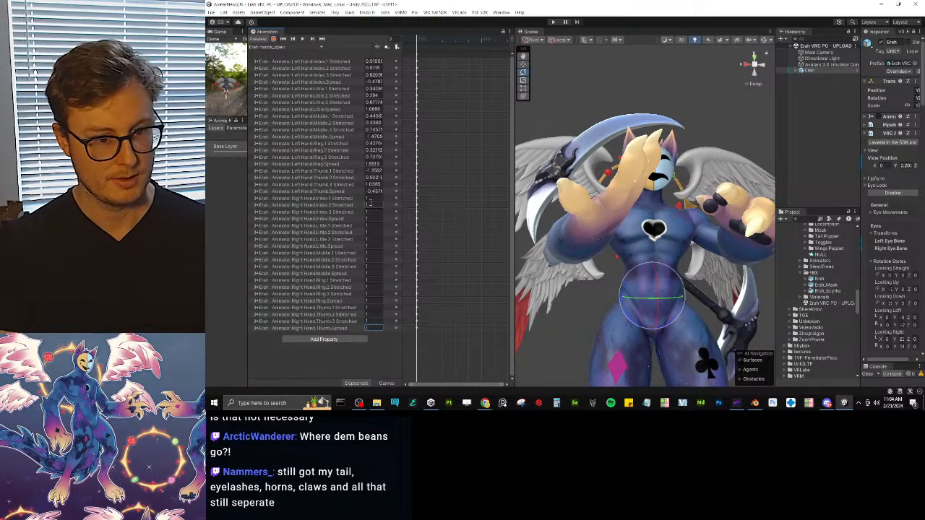
{"action": "left_click_drag", "start_coordinate": [663, 136], "coordinate": [599, 164], "text": "alt"}
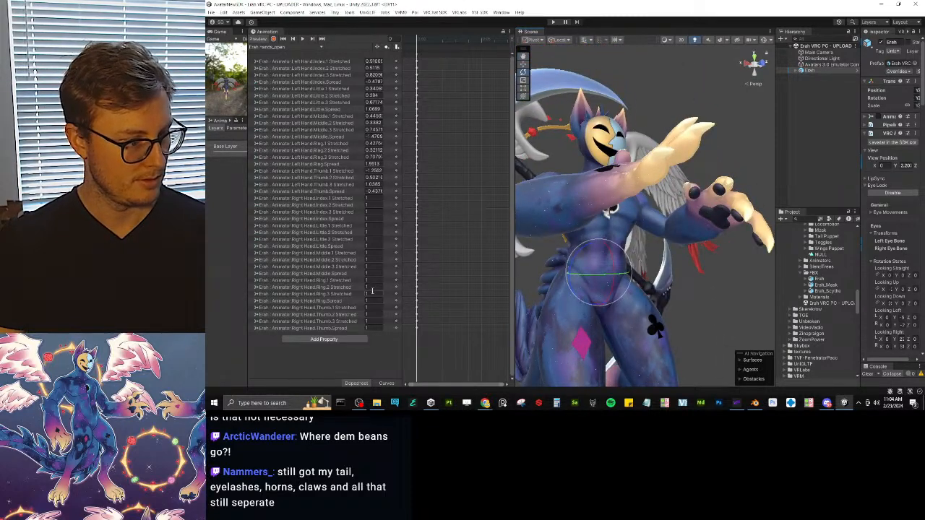
{"action": "left_click_drag", "start_coordinate": [636, 173], "coordinate": [499, 267], "text": "alt"}
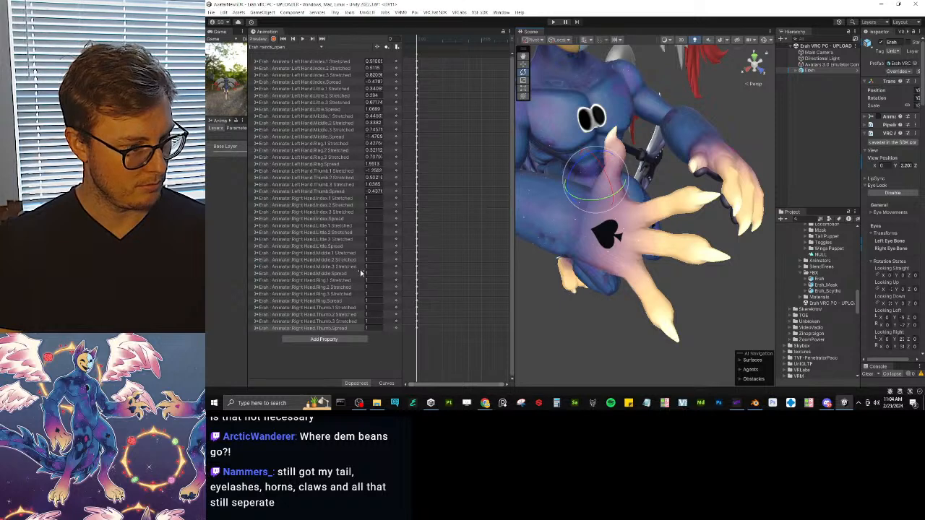
Lower the right middle finger's Spread in the hands_open animation and check the open hand from the front.
{"action": "left_click_drag", "start_coordinate": [363, 276], "coordinate": [354, 275]}
{"action": "left_click_drag", "start_coordinate": [635, 231], "coordinate": [615, 217], "text": "alt"}
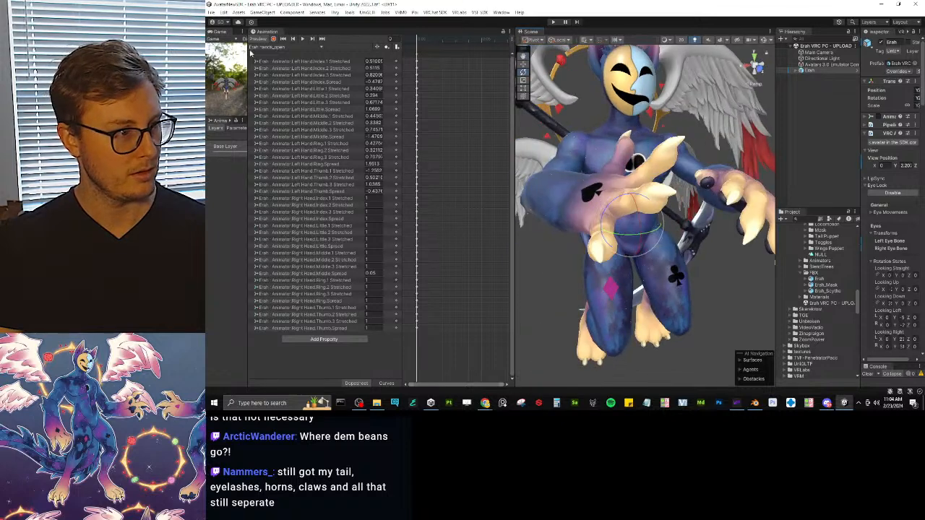
Copy the right-hand finger values from the hands_gun animation and paste them into hands_peace.
{"action": "left_click", "coordinate": [267, 46]}
{"action": "left_click", "coordinate": [279, 105]}
{"action": "left_click", "coordinate": [267, 46]}
{"action": "left_click", "coordinate": [279, 64]}
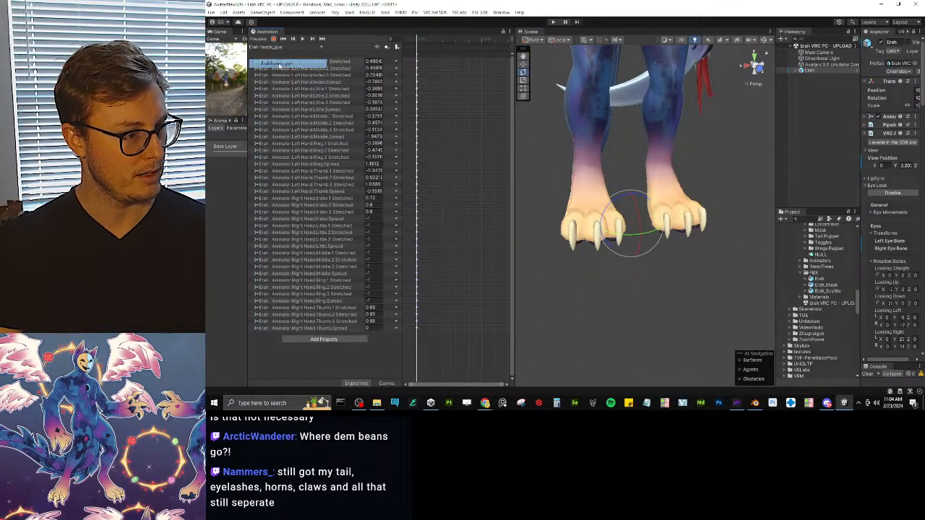
{"action": "left_click", "coordinate": [349, 218]}
{"action": "left_click", "coordinate": [343, 329], "text": "shift"}
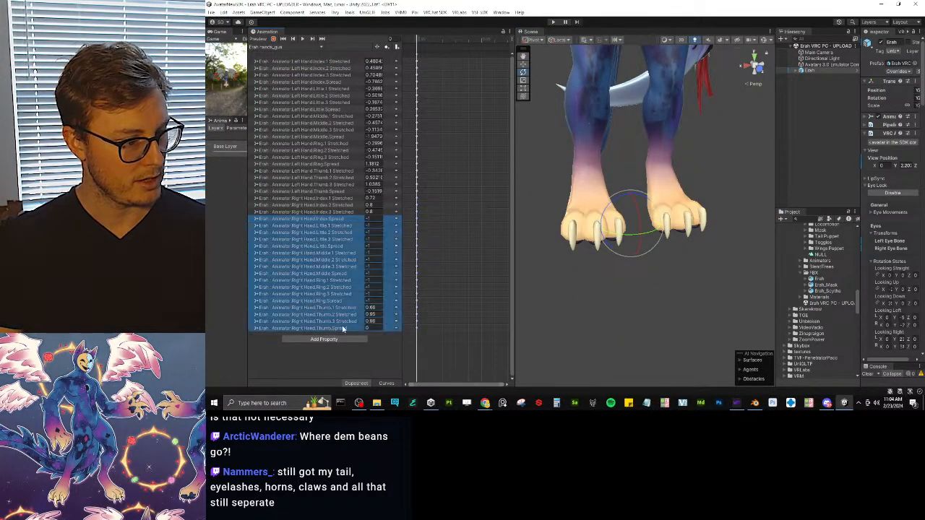
{"action": "left_click", "coordinate": [268, 47]}
{"action": "left_click", "coordinate": [288, 88]}
{"action": "left_click", "coordinate": [285, 46]}
{"action": "left_click", "coordinate": [282, 98]}
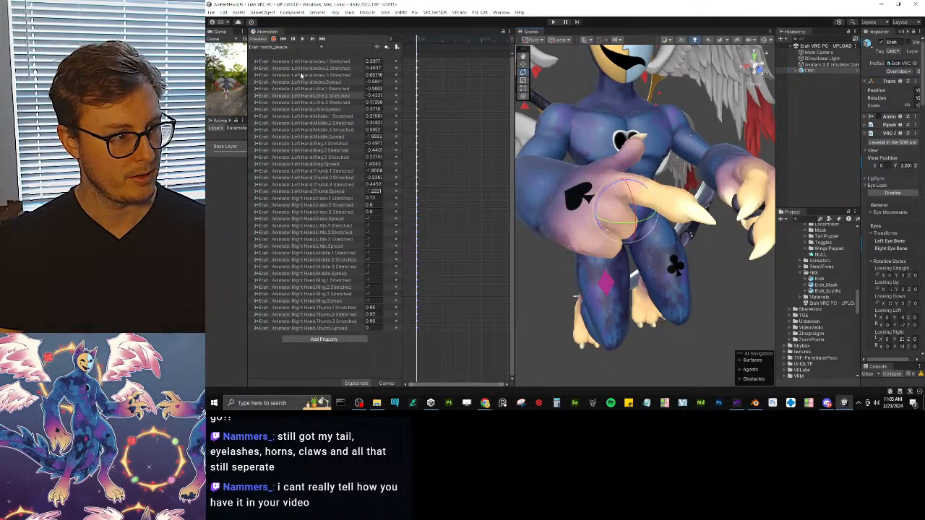
Copy all right-hand finger values from hands_fist into the hands_point animation and enable its preview.
{"action": "left_click", "coordinate": [291, 47]}
{"action": "left_click", "coordinate": [289, 61]}
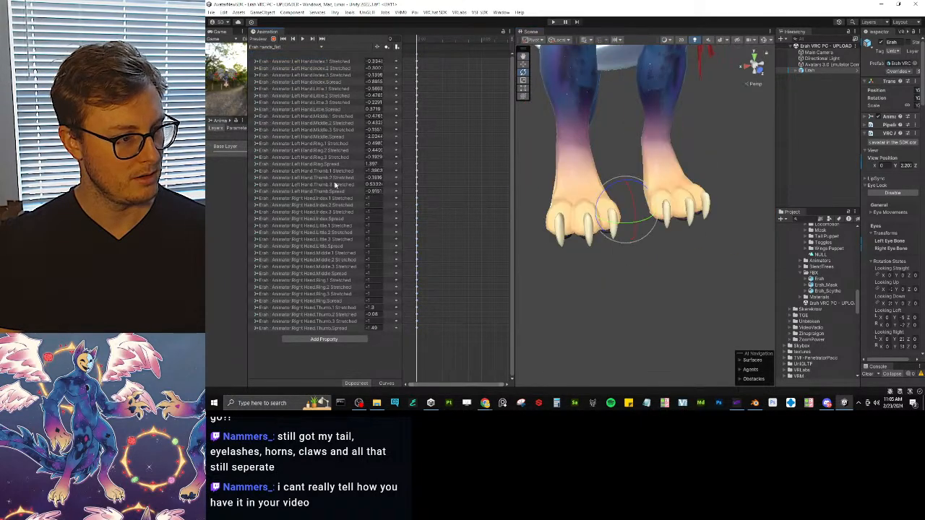
{"action": "left_click", "coordinate": [337, 197]}
{"action": "left_click", "coordinate": [343, 328], "text": "shift"}
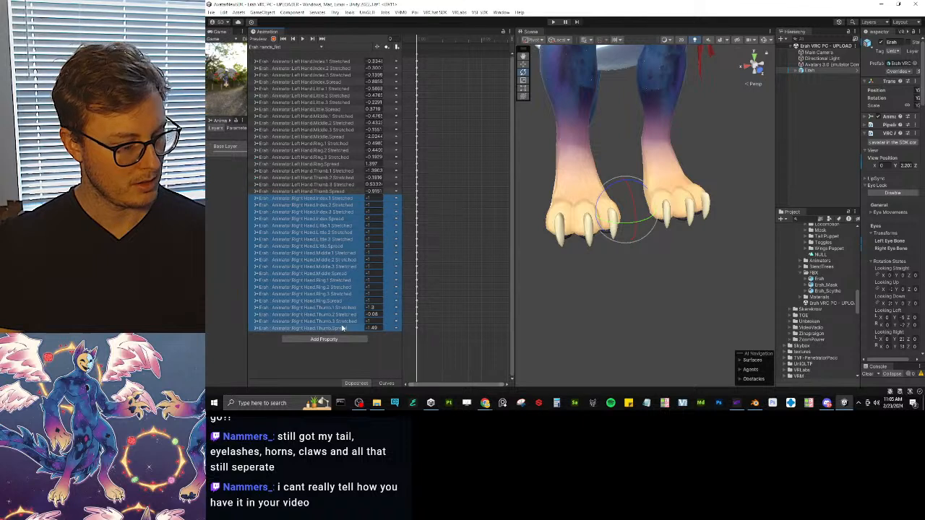
{"action": "left_click", "coordinate": [274, 48]}
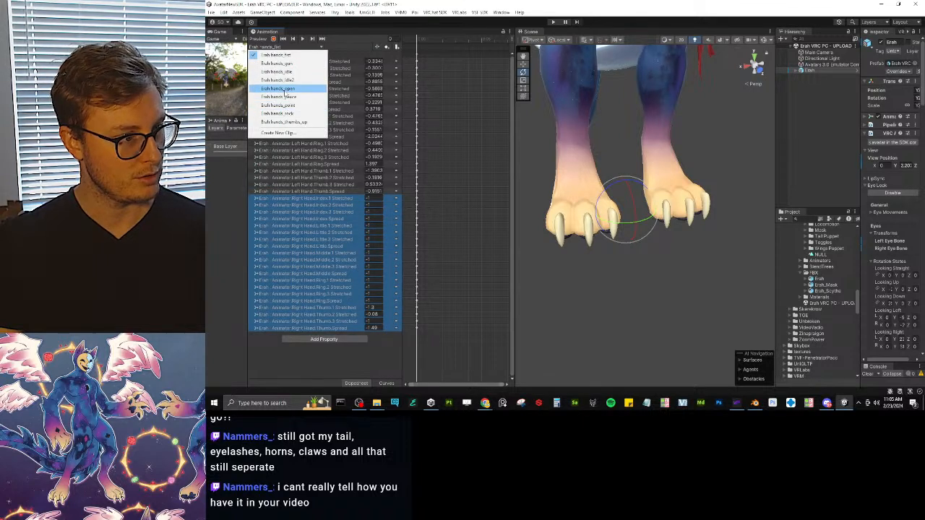
{"action": "left_click", "coordinate": [288, 104]}
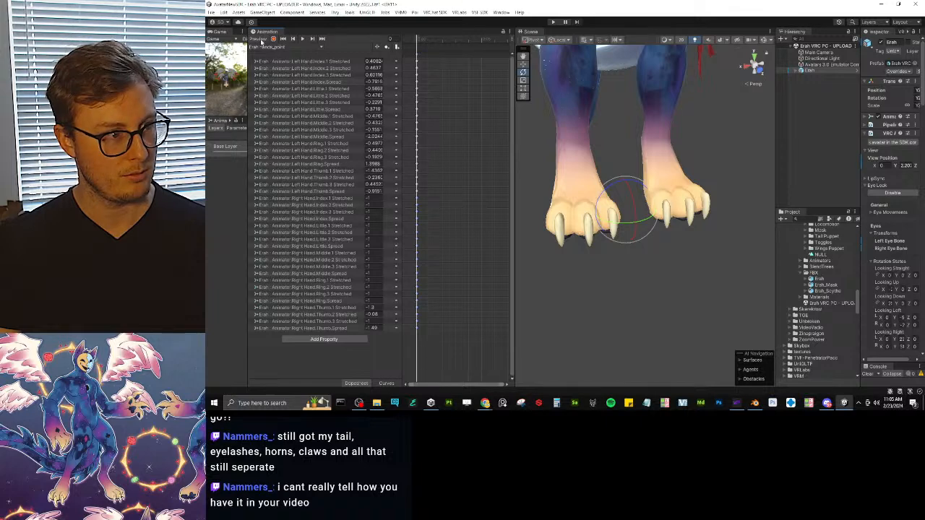
{"action": "left_click", "coordinate": [262, 39]}
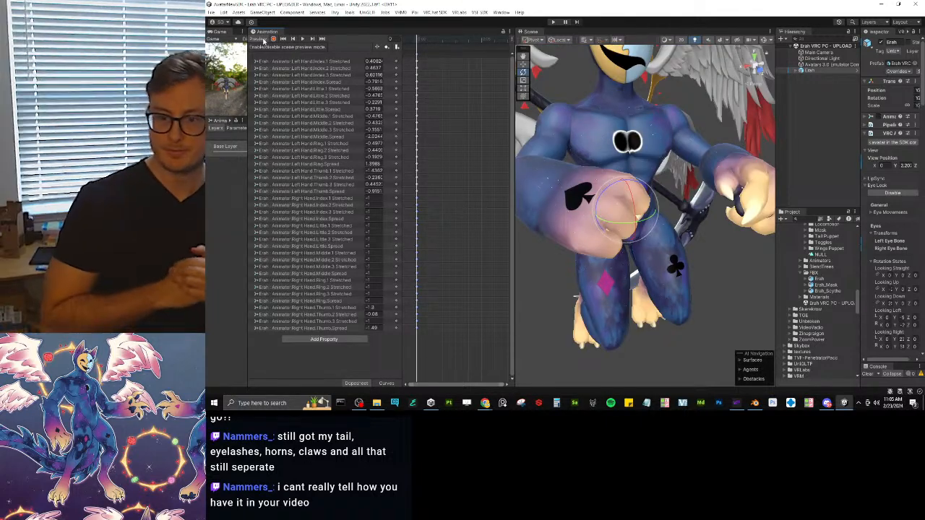
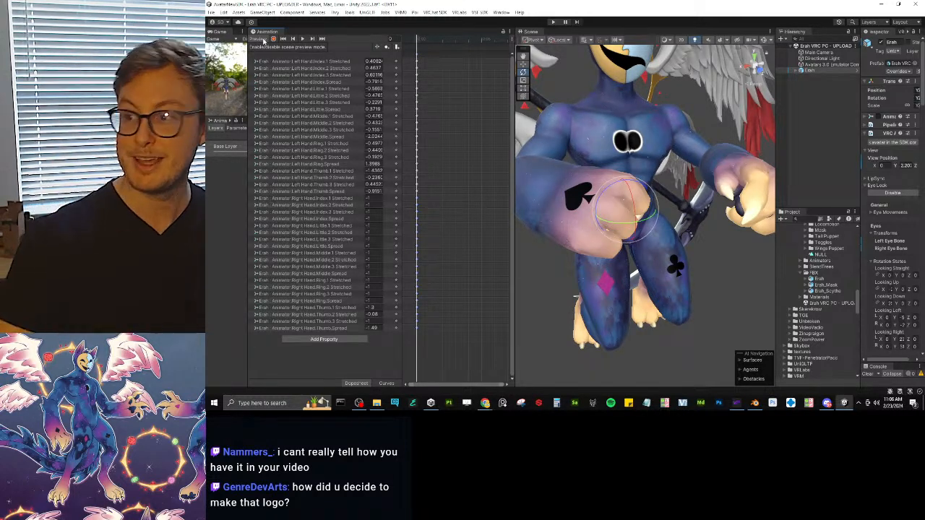
Set the right index finger's three Stretched values and its Spread to 1 in the hands_point animation.
{"action": "left_click_drag", "start_coordinate": [662, 228], "coordinate": [650, 141], "text": "alt"}
{"action": "middle_click_drag", "start_coordinate": [650, 141], "coordinate": [641, 191]}
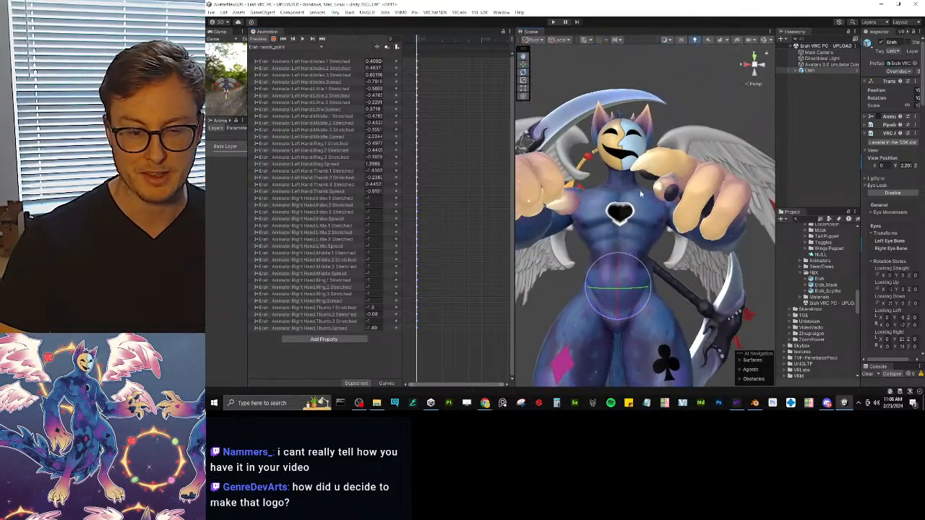
{"action": "scroll", "coordinate": [640, 191], "scroll_direction": "down", "scroll_amount": 1}
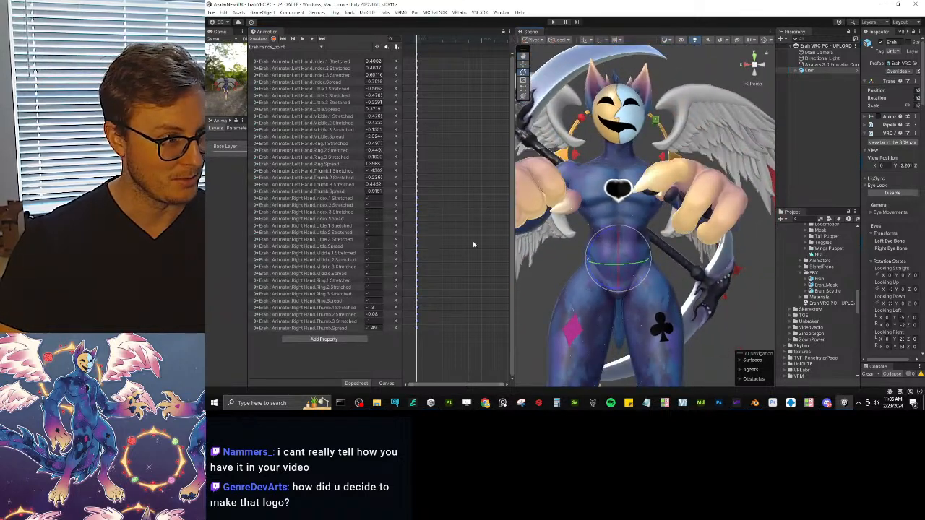
{"action": "left_click", "coordinate": [375, 199]}
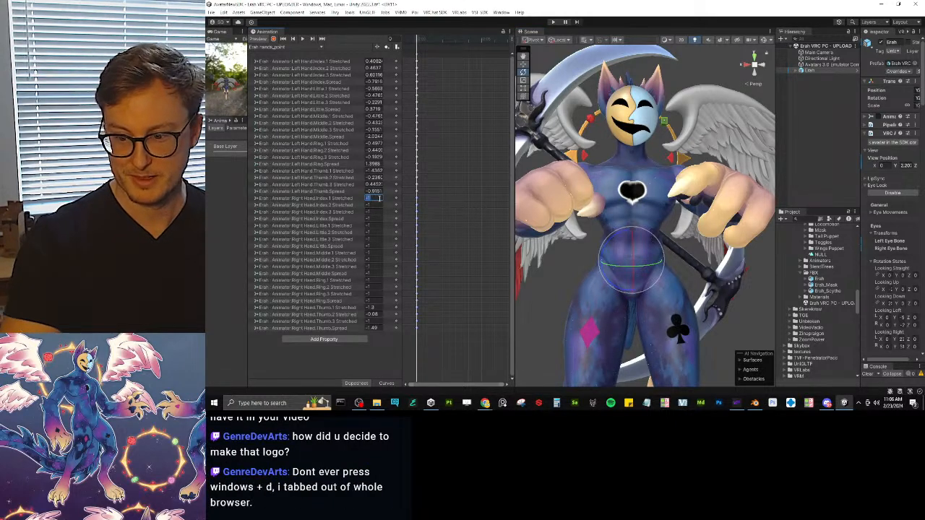
{"action": "type", "text": "1"}
{"action": "key", "text": "Tab"}
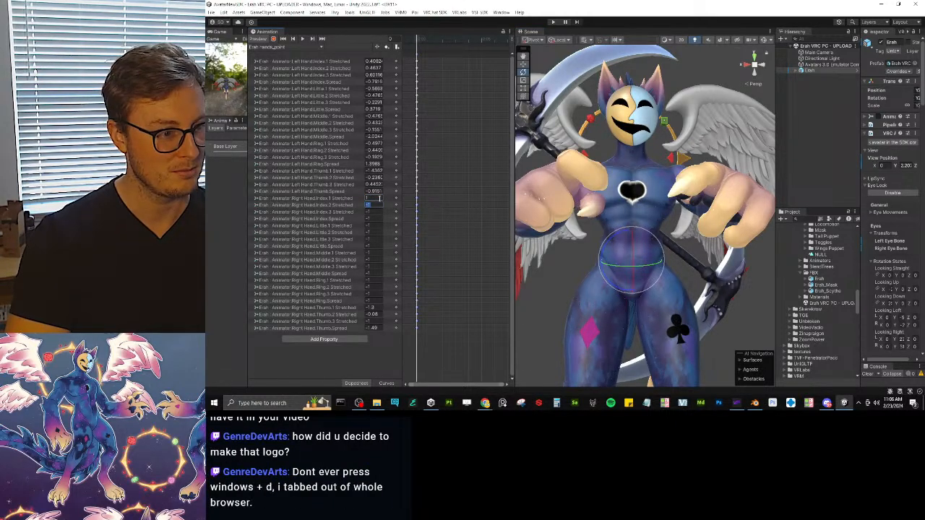
{"action": "type", "text": "1"}
{"action": "key", "text": "Tab"}
{"action": "type", "text": "1"}
{"action": "key", "text": "Tab"}
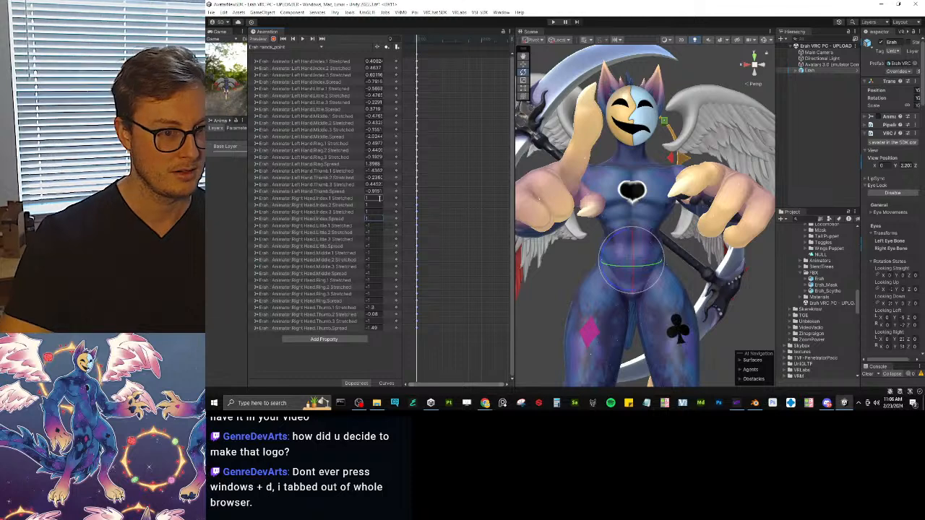
Set the right index finger's Spread to 0 and lower Index.1 Stretched to 0.73 for the point pose.
{"action": "left_click_drag", "start_coordinate": [641, 202], "coordinate": [626, 265], "text": "alt"}
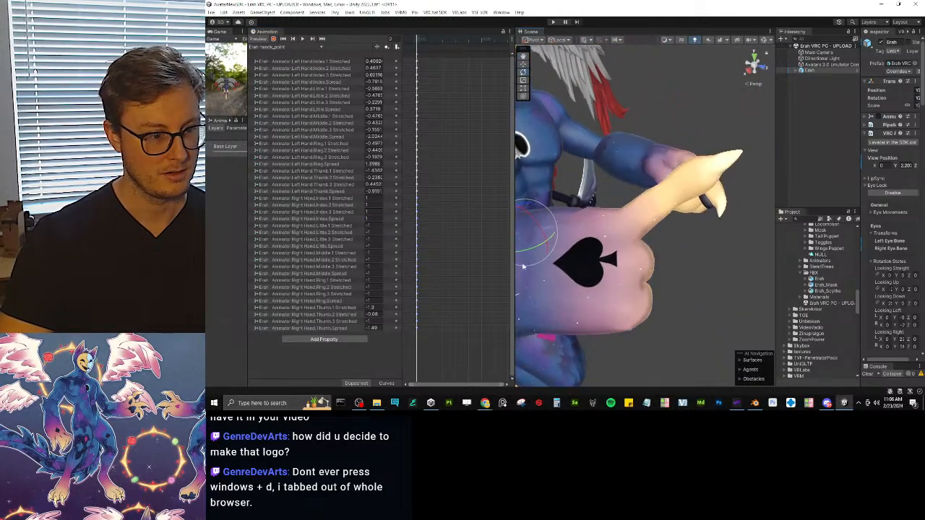
{"action": "left_click_drag", "start_coordinate": [582, 197], "coordinate": [646, 213], "text": "alt"}
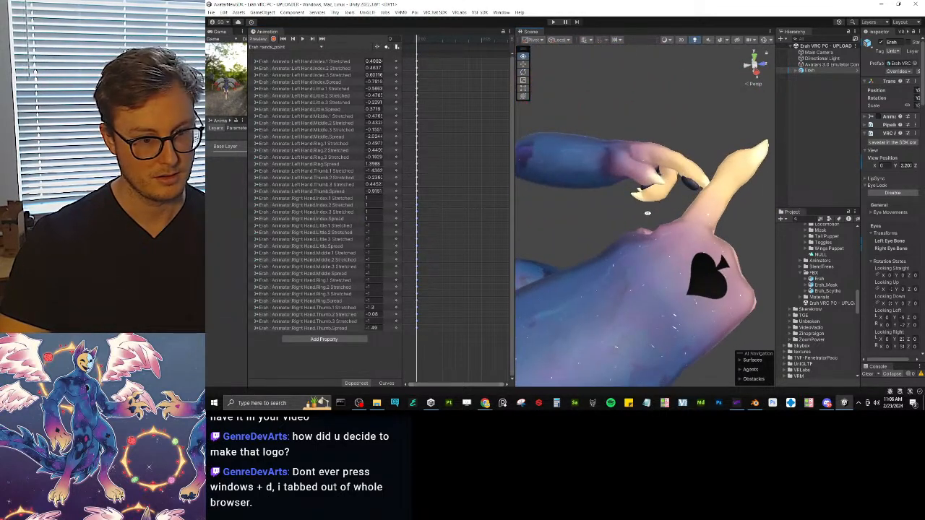
{"action": "key", "text": "Return"}
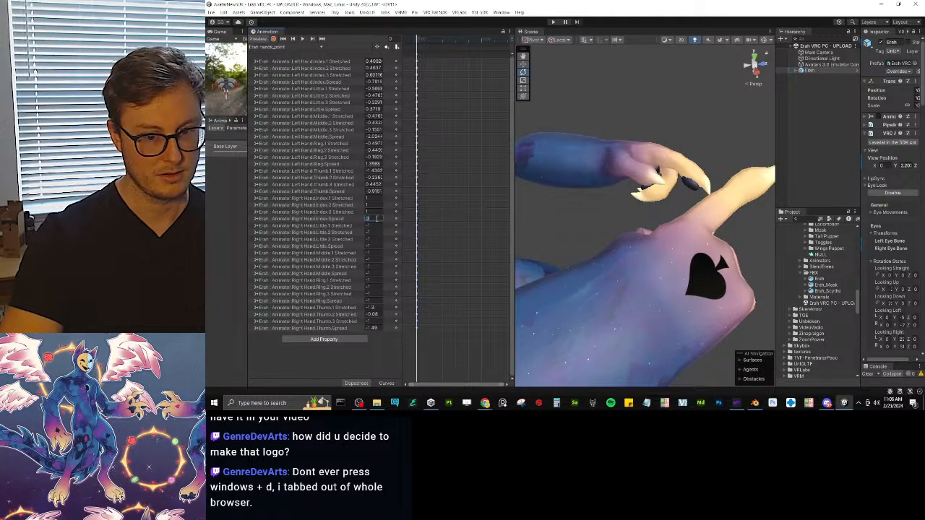
{"action": "left_click", "coordinate": [360, 200]}
{"action": "mouse_move", "coordinate": [364, 200]}
{"action": "left_mouse_down"}
{"action": "mouse_move", "coordinate": [371, 200]}
{"action": "mouse_move", "coordinate": [361, 203]}
{"action": "left_mouse_up"}
{"action": "left_click_drag", "start_coordinate": [557, 310], "coordinate": [548, 192], "text": "alt"}
Copy all right-hand finger values from hands_point into the hands_rock animation and enable its preview.
{"action": "left_click", "coordinate": [274, 47]}
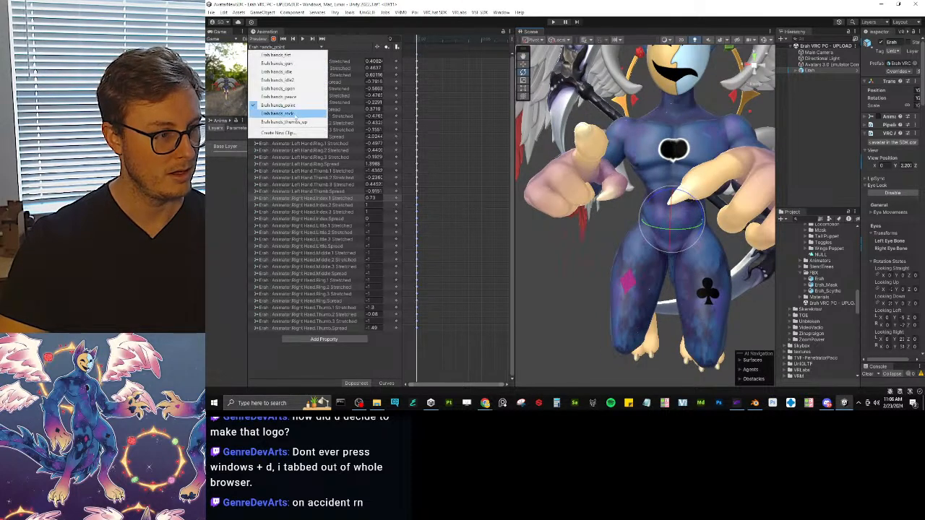
{"action": "left_click", "coordinate": [290, 113]}
{"action": "left_click", "coordinate": [273, 48]}
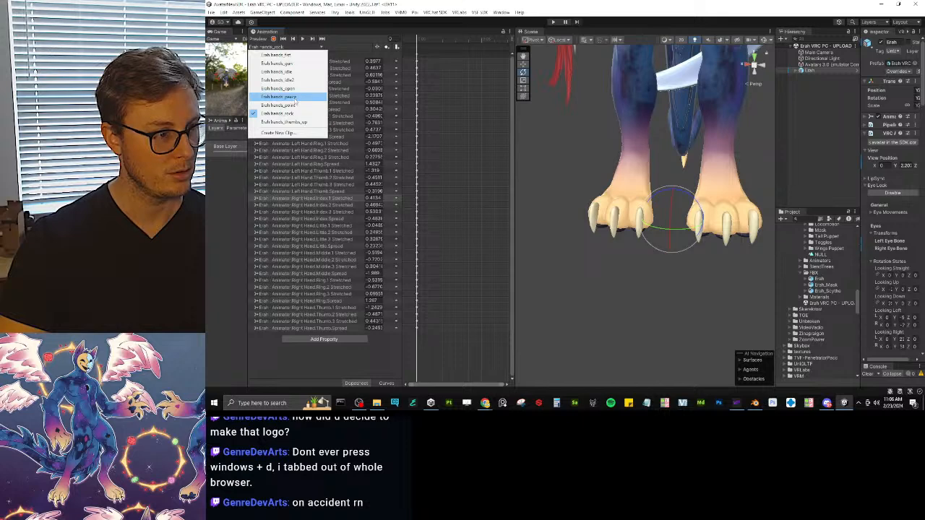
{"action": "left_click", "coordinate": [296, 104]}
{"action": "left_click", "coordinate": [334, 204]}
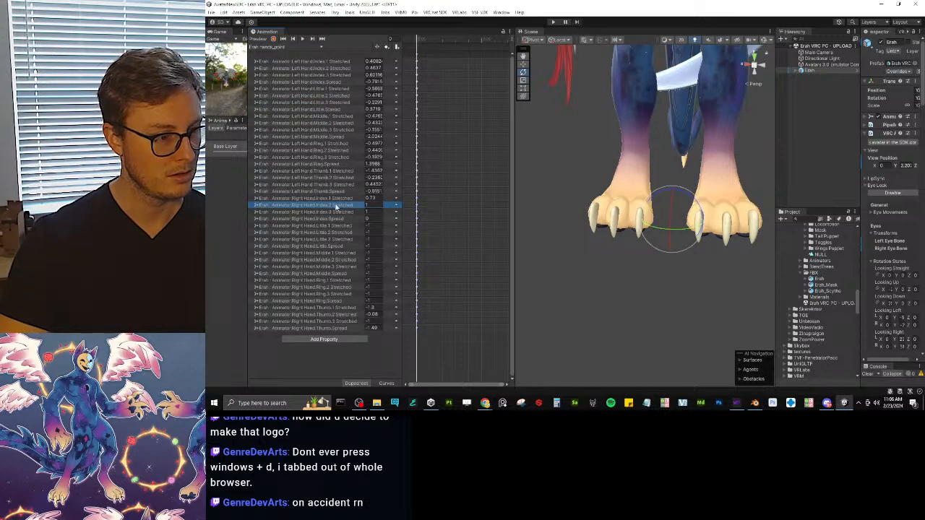
{"action": "left_click", "coordinate": [334, 198]}
{"action": "left_click", "coordinate": [345, 328], "text": "shift"}
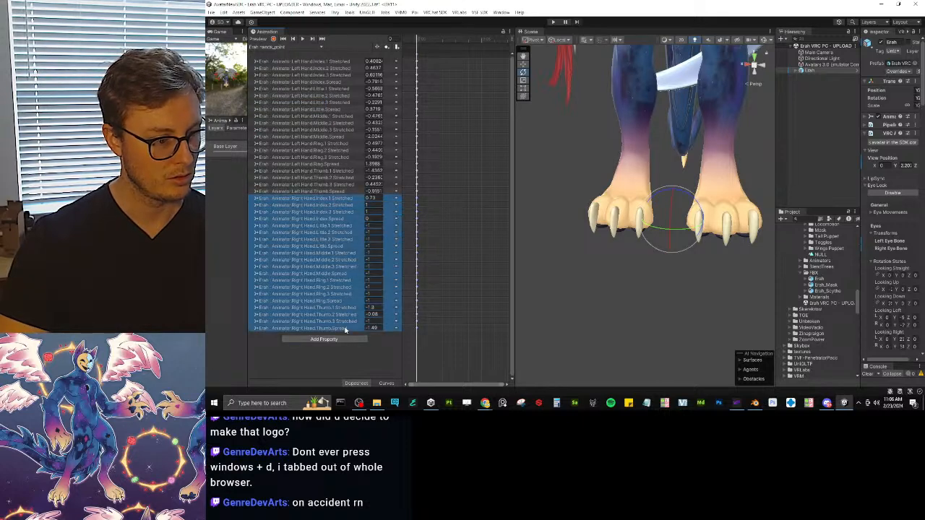
{"action": "left_click", "coordinate": [268, 46]}
{"action": "left_click", "coordinate": [289, 114]}
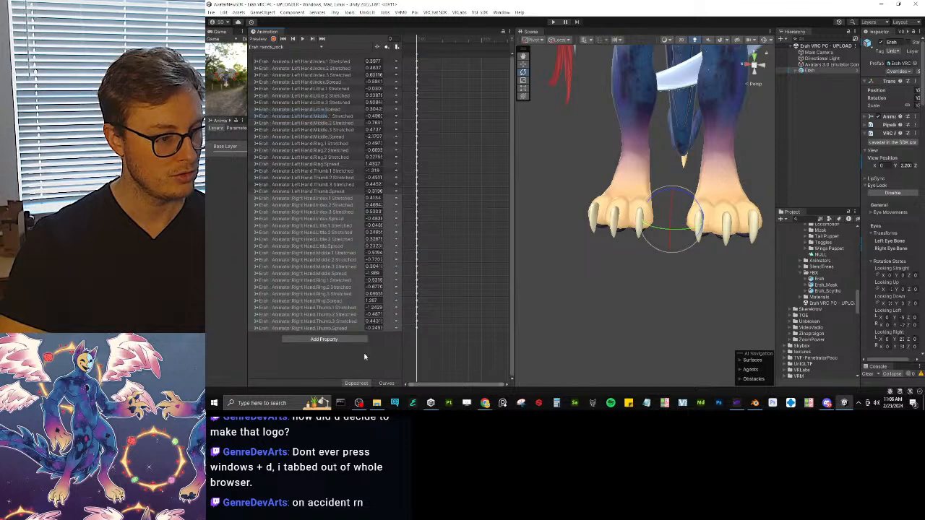
{"action": "left_click", "coordinate": [256, 39]}
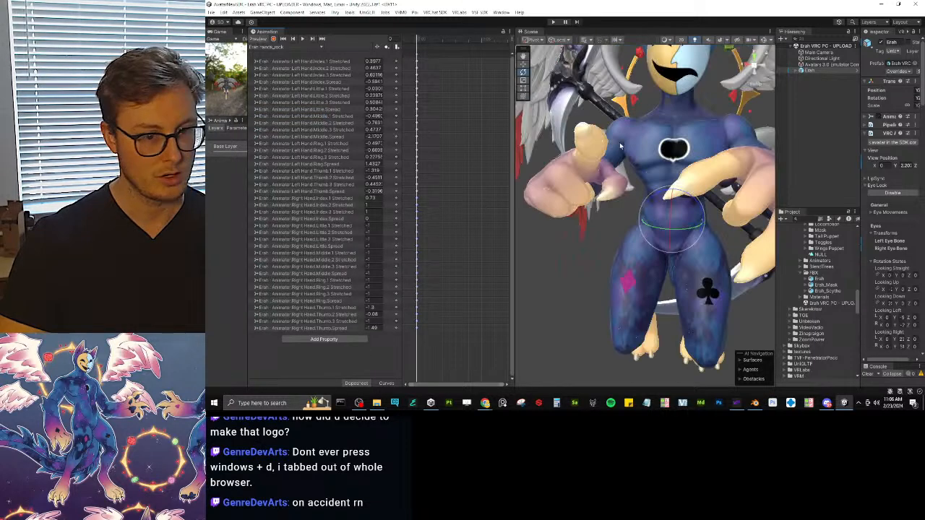
Set the right little finger's three Stretched values to 1 and its Spread to 0 in hands_rock.
{"action": "middle_click_drag", "start_coordinate": [668, 194], "coordinate": [645, 182]}
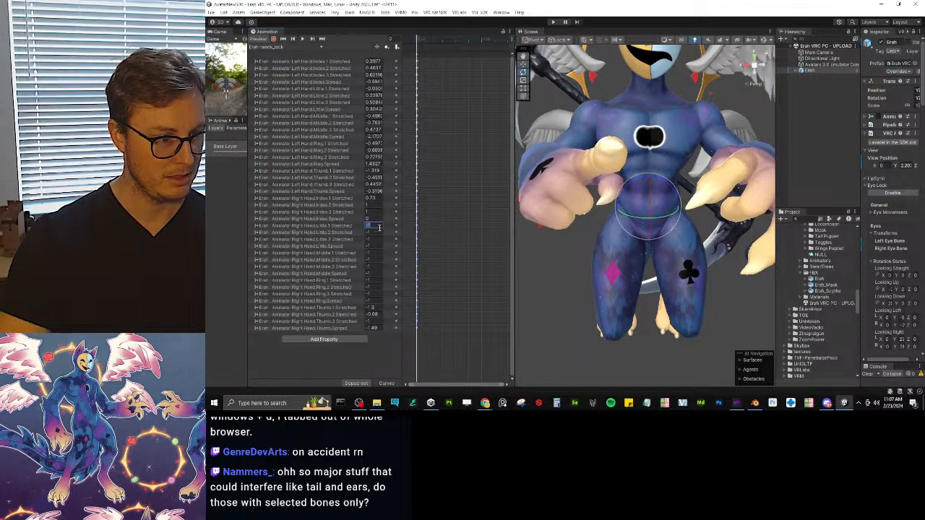
{"action": "type", "text": "1"}
{"action": "key", "text": "Tab"}
{"action": "type", "text": "1"}
{"action": "key", "text": "Tab"}
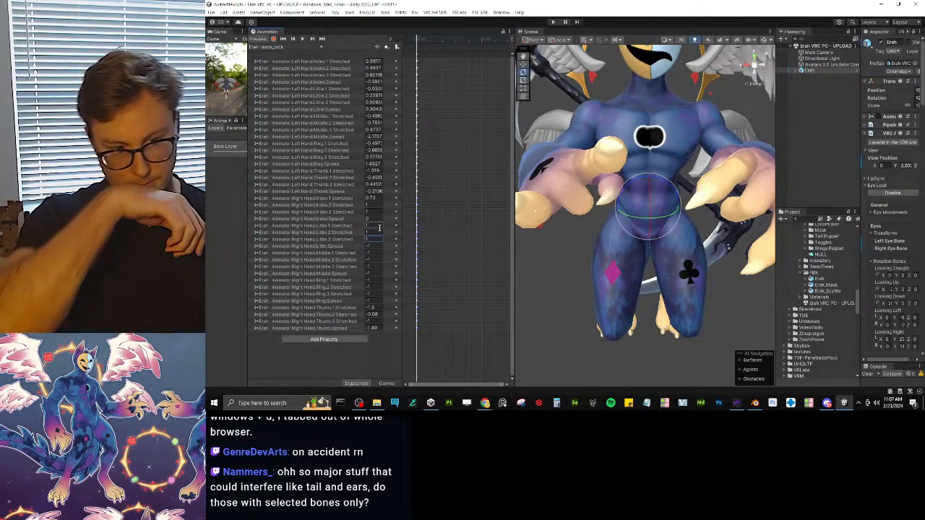
{"action": "key", "text": "Tab"}
{"action": "type", "text": "0"}
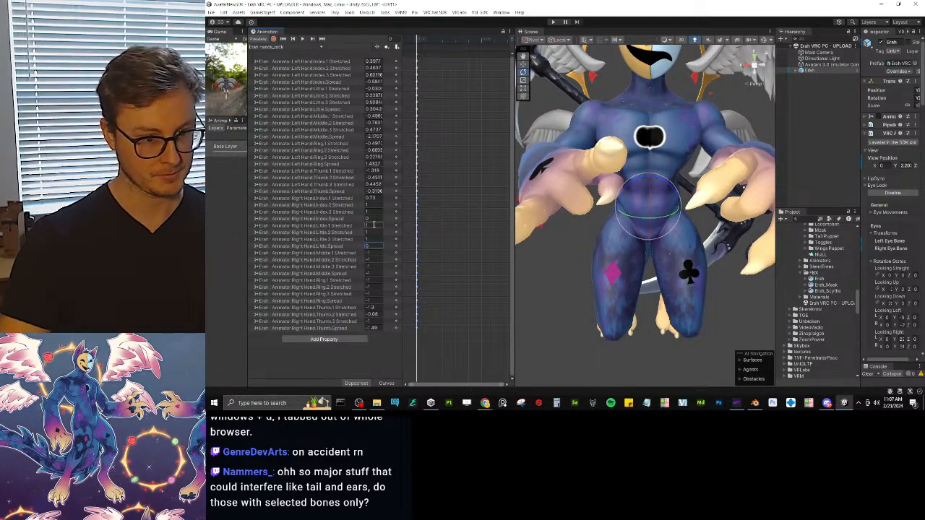
Lower the right Little.1 Stretched value to 0.67 and reduce Thumb.1 Stretched to curl the thumb further in the rock pose.
{"action": "left_click_drag", "start_coordinate": [546, 230], "coordinate": [665, 177], "text": "alt"}
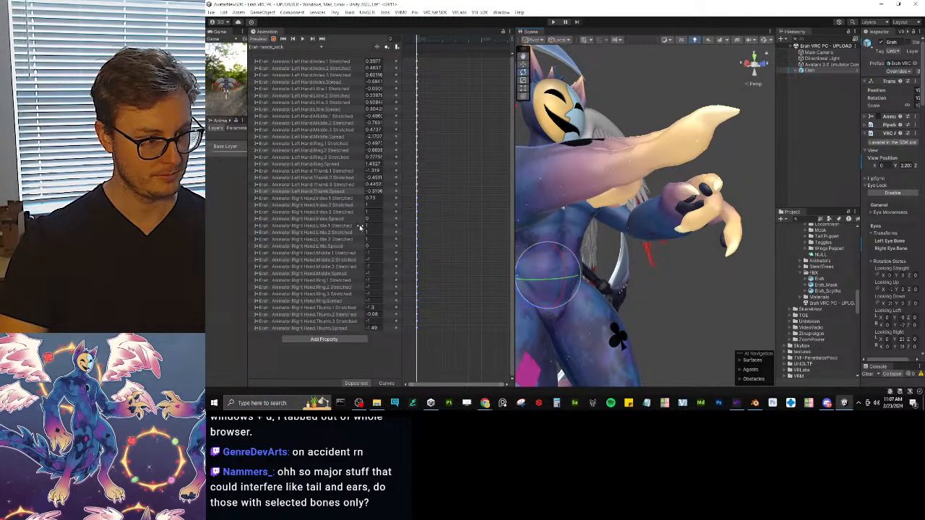
{"action": "left_click_drag", "start_coordinate": [360, 228], "coordinate": [354, 228]}
{"action": "left_click_drag", "start_coordinate": [607, 187], "coordinate": [552, 214], "text": "alt"}
{"action": "scroll", "coordinate": [712, 253], "scroll_direction": "up", "scroll_amount": 3}
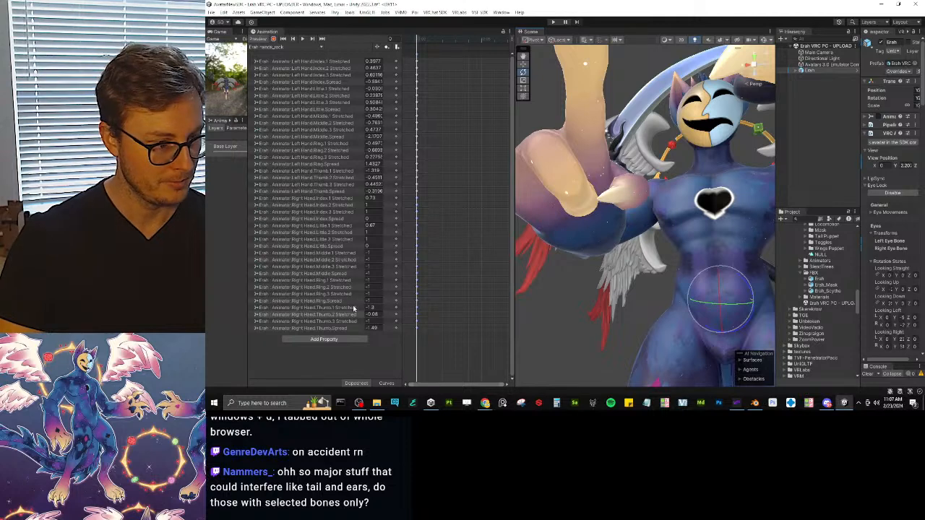
{"action": "left_click_drag", "start_coordinate": [364, 309], "coordinate": [354, 311]}
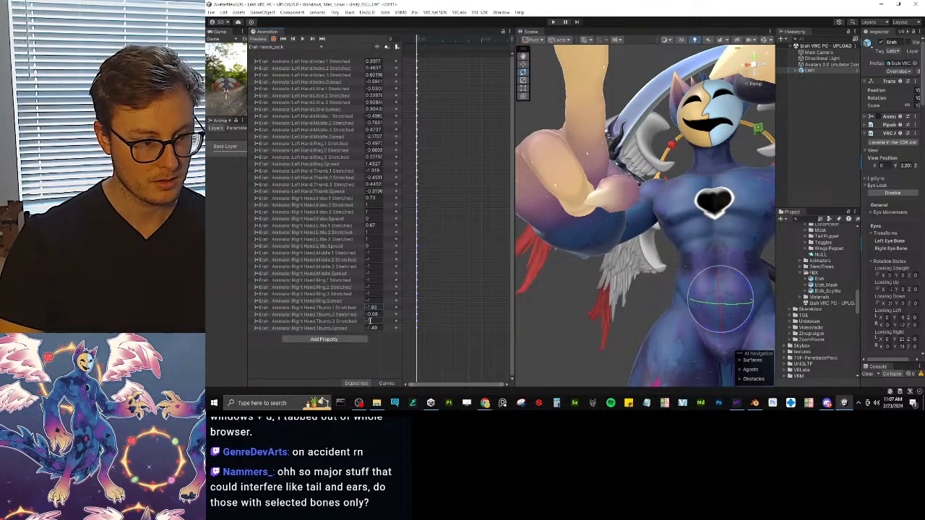
{"action": "left_click_drag", "start_coordinate": [587, 217], "coordinate": [576, 151], "text": "alt"}
{"action": "scroll", "coordinate": [616, 197], "scroll_direction": "down", "scroll_amount": 4}
{"action": "left_click_drag", "start_coordinate": [617, 197], "coordinate": [666, 238], "text": "alt"}
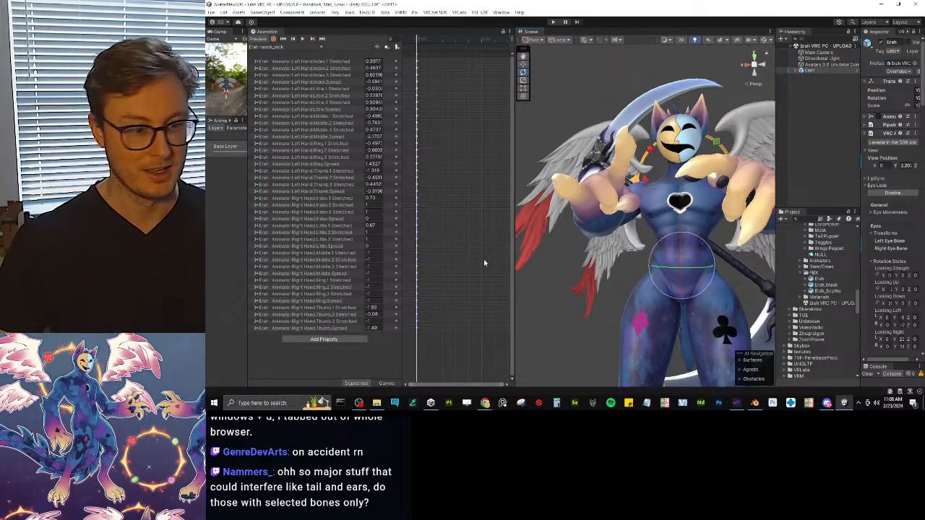
Copy all right-hand finger values from hands_fist into the hands_thumbs_up animation and preview the pose.
{"action": "left_click", "coordinate": [266, 48]}
{"action": "left_click", "coordinate": [284, 123]}
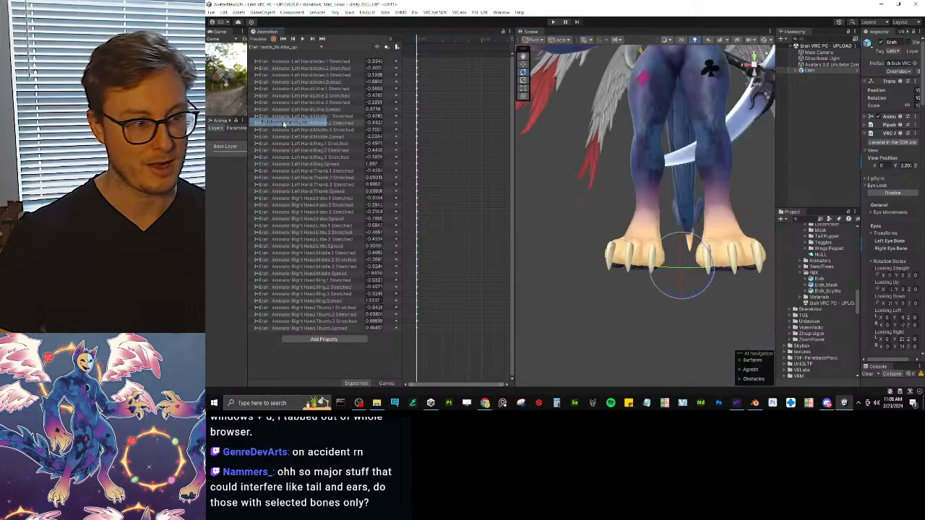
{"action": "left_click", "coordinate": [260, 48]}
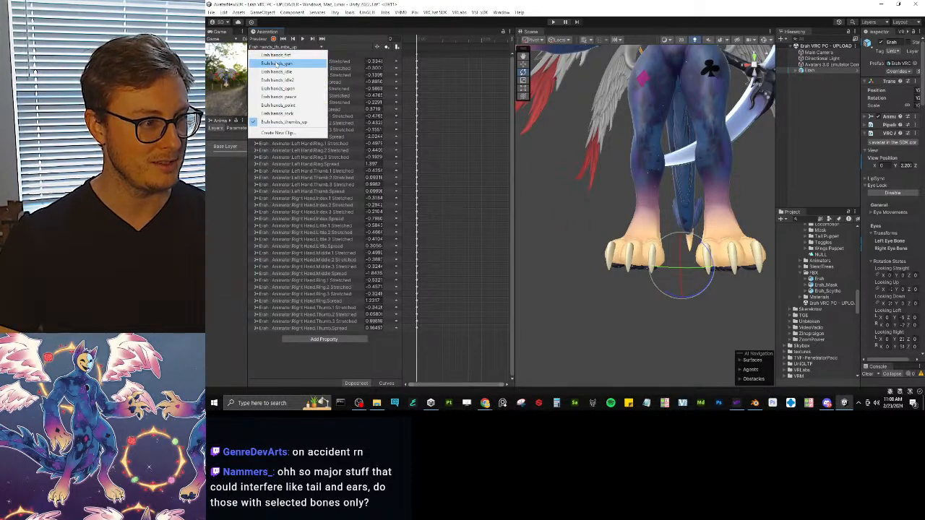
{"action": "left_click", "coordinate": [276, 55]}
{"action": "left_click", "coordinate": [352, 200]}
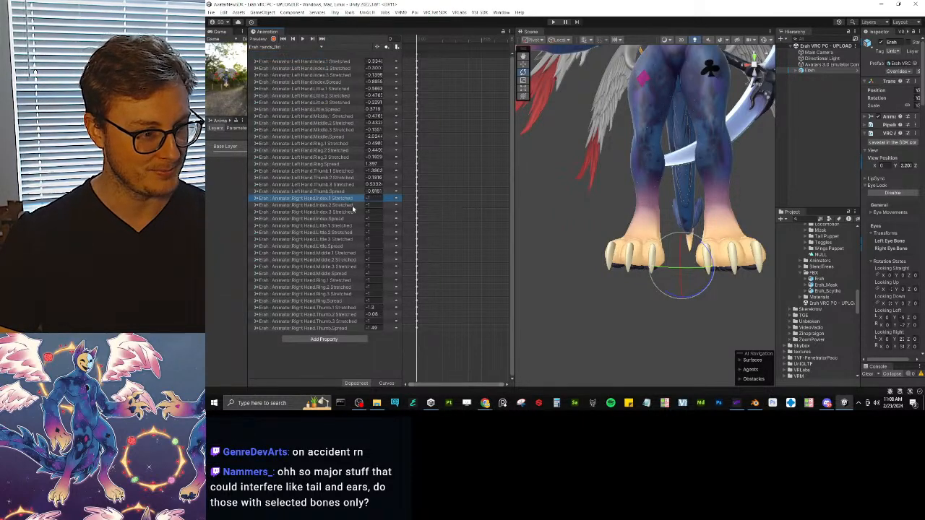
{"action": "left_click", "coordinate": [354, 328], "text": "shift"}
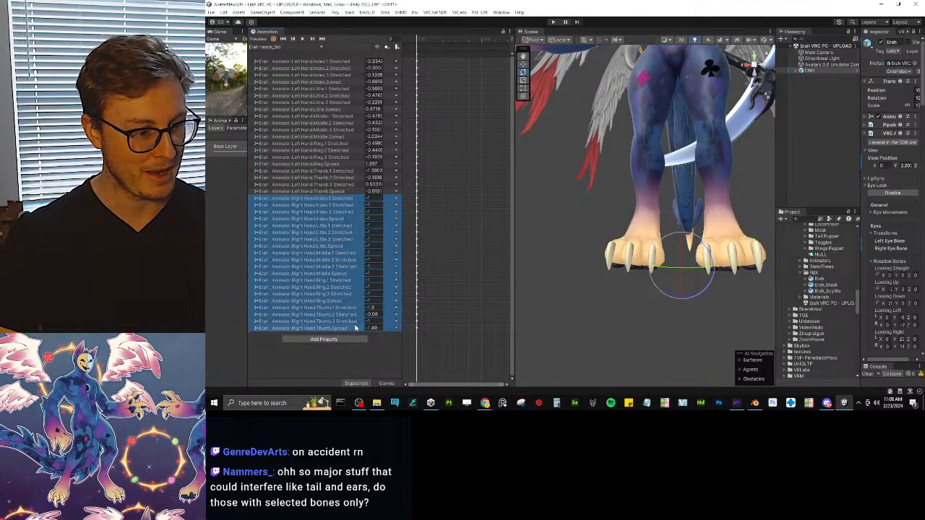
{"action": "left_click", "coordinate": [286, 46]}
{"action": "left_click", "coordinate": [289, 121]}
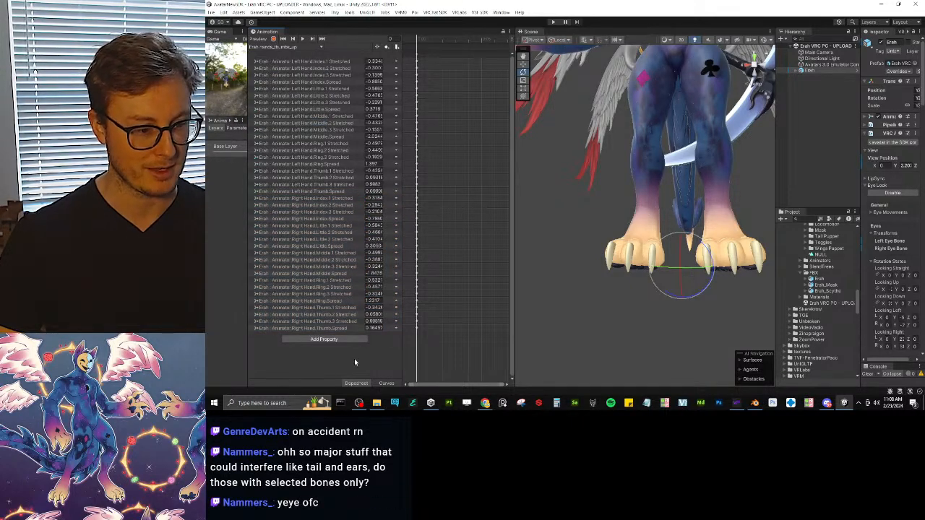
{"action": "left_click", "coordinate": [260, 40]}
{"action": "scroll", "coordinate": [664, 173], "scroll_direction": "up", "scroll_amount": 3}
{"action": "left_click_drag", "start_coordinate": [663, 173], "coordinate": [670, 223], "text": "alt"}
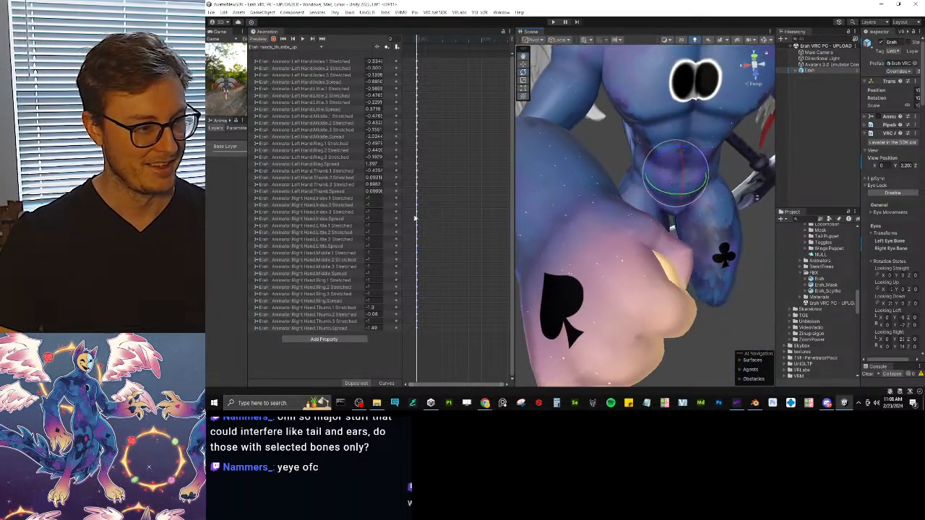
Copy the four right thumb values from hands_gun into hands_thumbs_up and preview the thumbs-up pose.
{"action": "left_click", "coordinate": [273, 47]}
{"action": "left_click", "coordinate": [285, 66]}
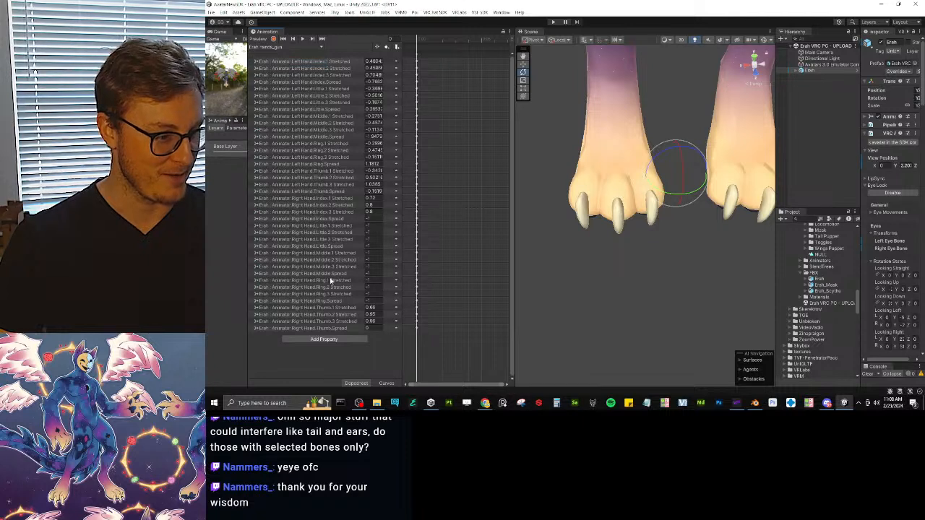
{"action": "left_click", "coordinate": [338, 309]}
{"action": "left_click", "coordinate": [343, 329], "text": "shift"}
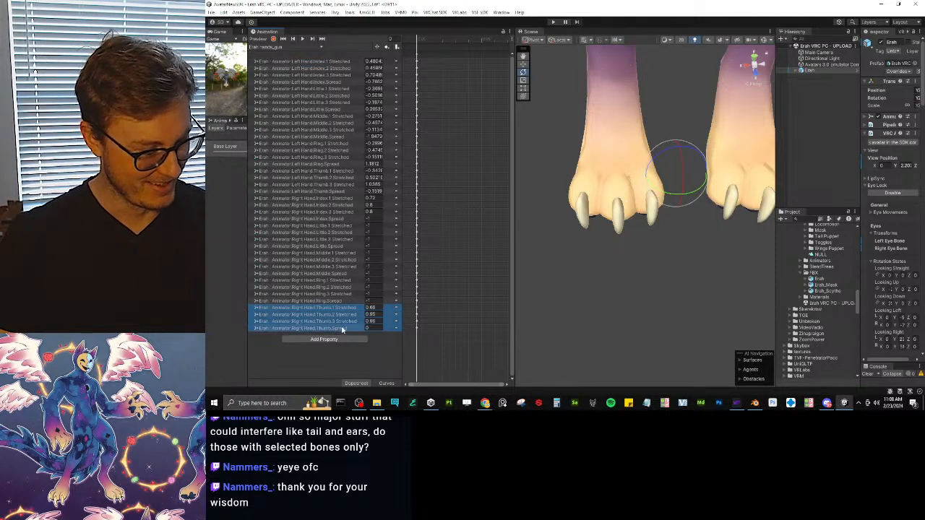
{"action": "left_click", "coordinate": [285, 47]}
{"action": "left_click", "coordinate": [289, 124]}
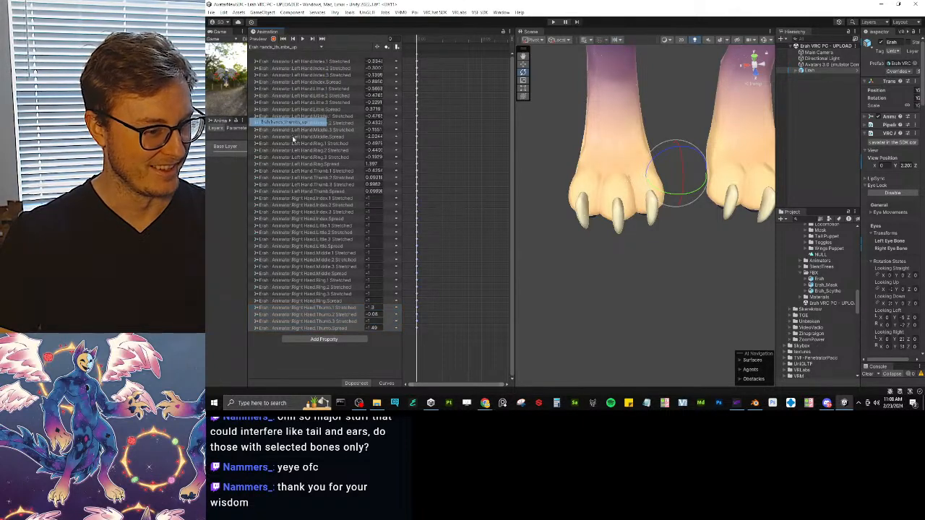
{"action": "left_click", "coordinate": [357, 358]}
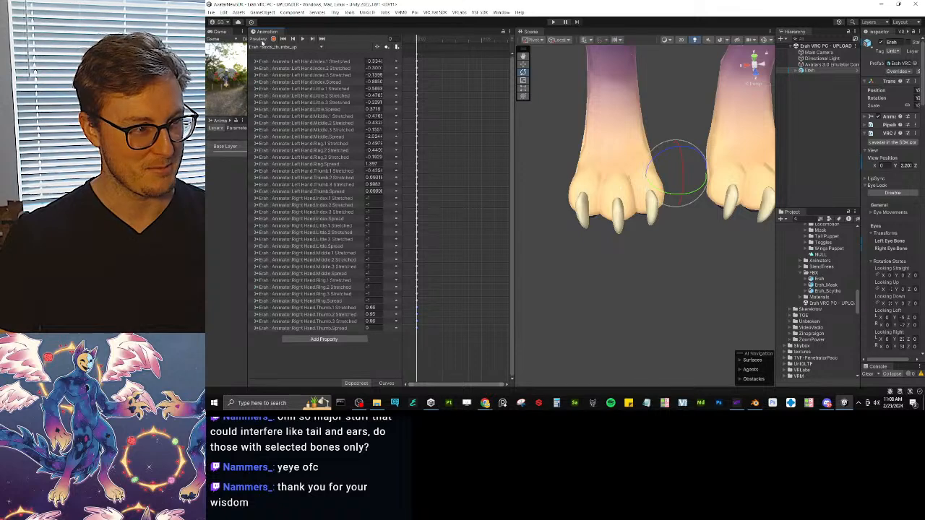
{"action": "left_click", "coordinate": [262, 41]}
{"action": "scroll", "coordinate": [596, 169], "scroll_direction": "down", "scroll_amount": 2}
{"action": "left_click_drag", "start_coordinate": [596, 168], "coordinate": [701, 228], "text": "alt"}
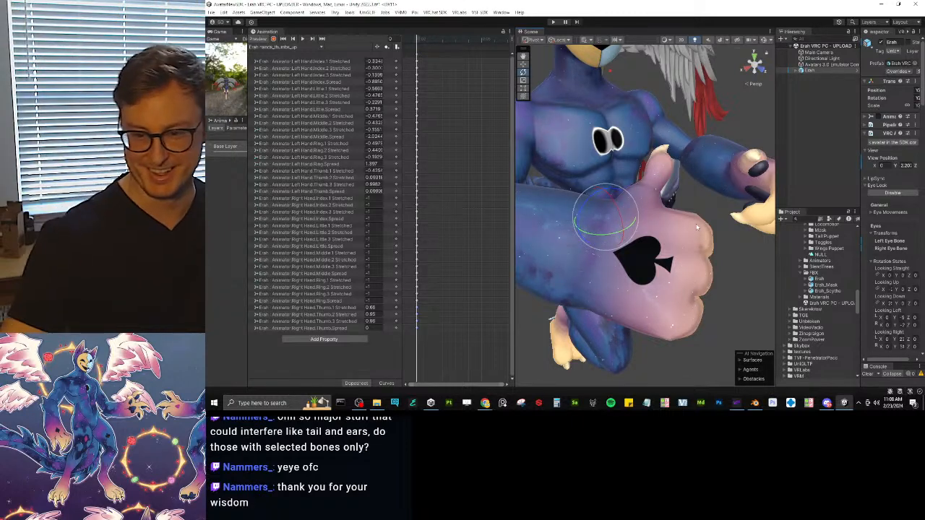
{"action": "scroll", "coordinate": [618, 218], "scroll_direction": "down", "scroll_amount": 3}
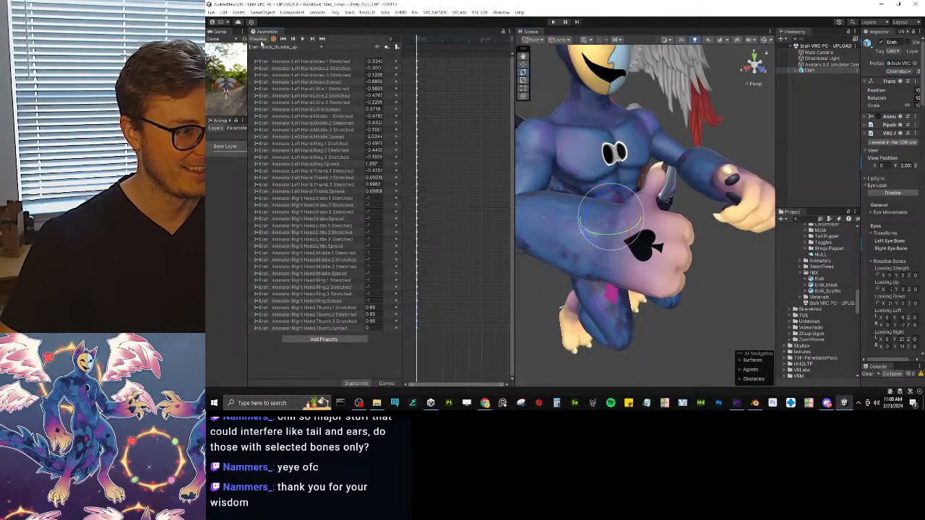
Turn off the animation preview, enter Play mode and enlarge the Scene view on the avatar.
{"action": "left_click", "coordinate": [259, 40]}
{"action": "scroll", "coordinate": [598, 174], "scroll_direction": "down", "scroll_amount": 6}
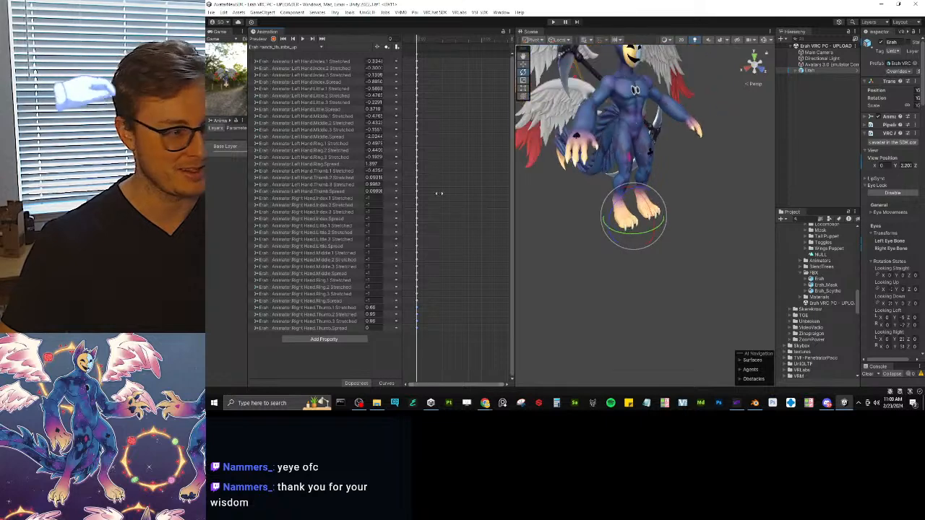
{"action": "left_click_drag", "start_coordinate": [245, 181], "coordinate": [313, 181]}
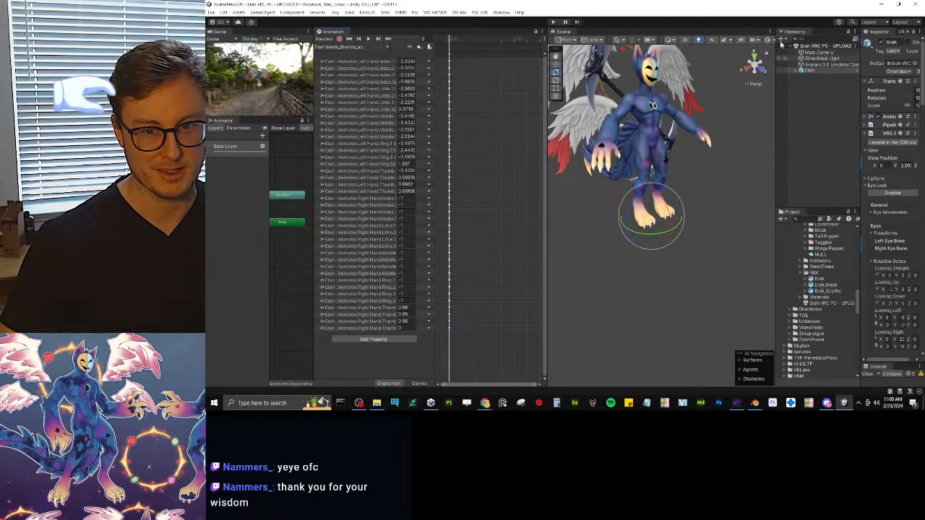
{"action": "left_click", "coordinate": [555, 22]}
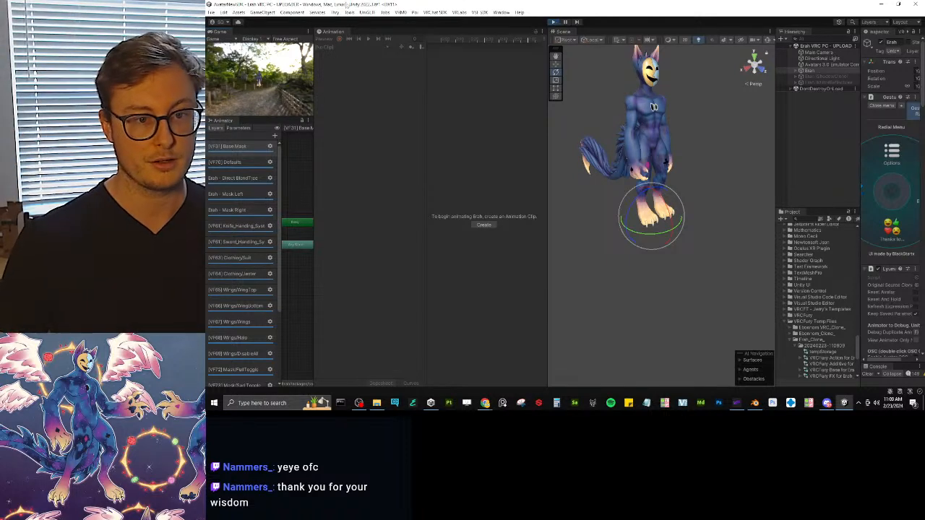
{"action": "left_click_drag", "start_coordinate": [547, 168], "coordinate": [309, 165]}
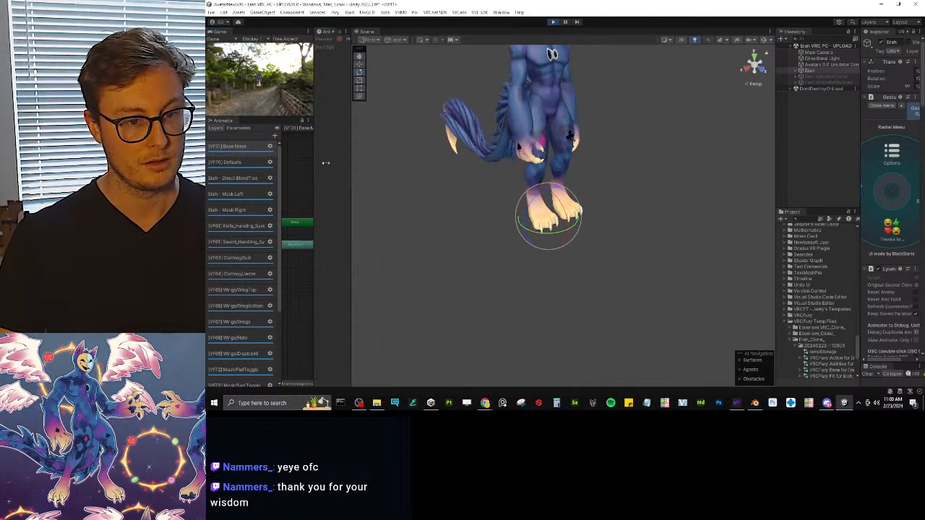
{"action": "left_click_drag", "start_coordinate": [626, 142], "coordinate": [583, 122], "text": "alt"}
{"action": "middle_click_drag", "start_coordinate": [587, 108], "coordinate": [547, 229]}
{"action": "scroll", "coordinate": [531, 253], "scroll_direction": "up", "scroll_amount": 4}
{"action": "left_click_drag", "start_coordinate": [524, 263], "coordinate": [589, 202], "text": "alt"}
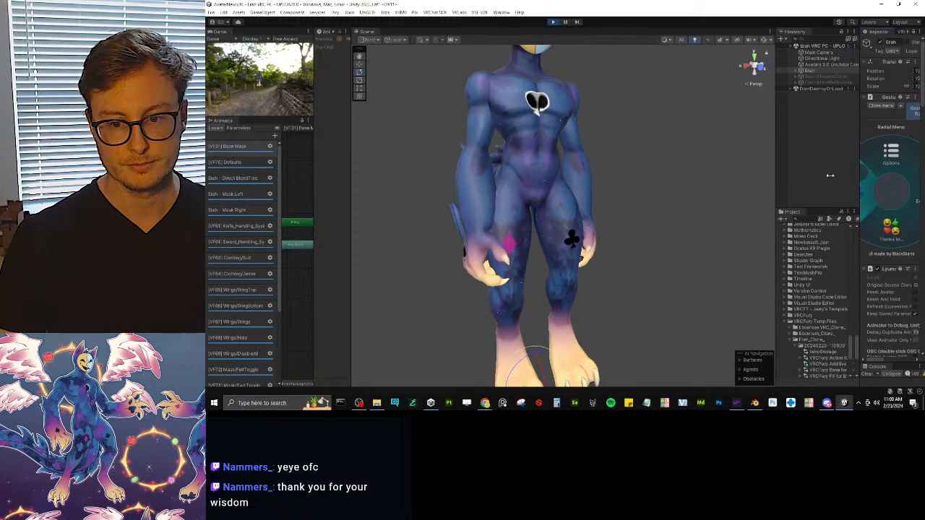
Widen the Inspector and turn off Grounded in the emulator's built-in locomotion inputs.
{"action": "left_click_drag", "start_coordinate": [861, 171], "coordinate": [748, 181]}
{"action": "scroll", "coordinate": [801, 205], "scroll_direction": "down", "scroll_amount": 10}
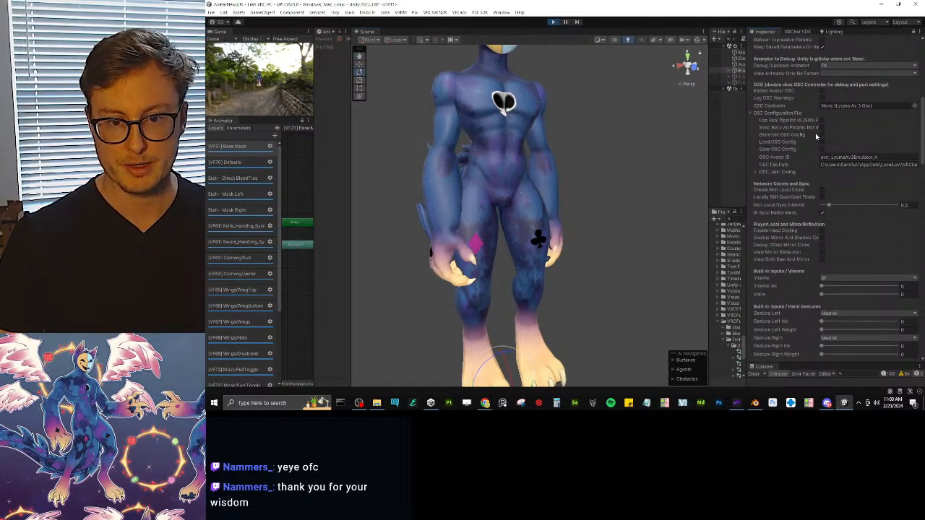
{"action": "scroll", "coordinate": [833, 166], "scroll_direction": "down", "scroll_amount": 5}
{"action": "left_click", "coordinate": [821, 253]}
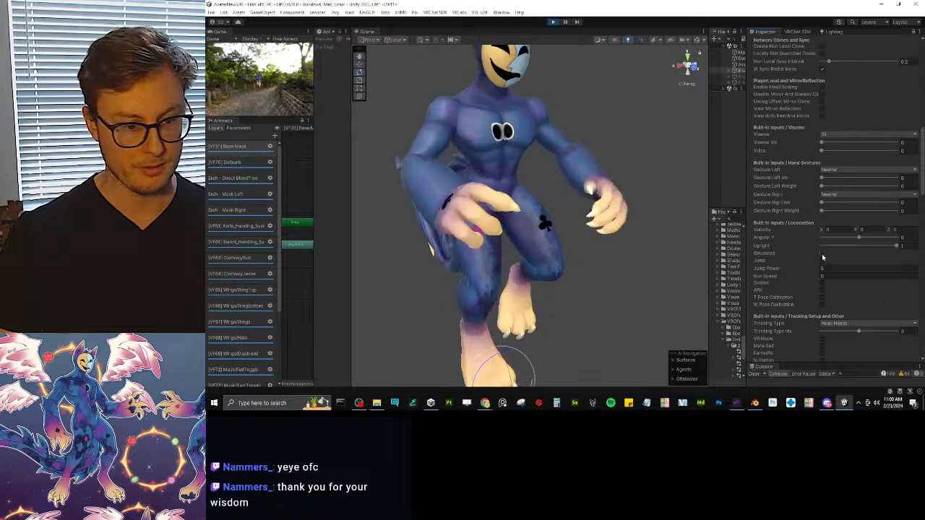
{"action": "scroll", "coordinate": [841, 164], "scroll_direction": "up", "scroll_amount": 5}
{"action": "scroll", "coordinate": [843, 172], "scroll_direction": "down", "scroll_amount": 5}
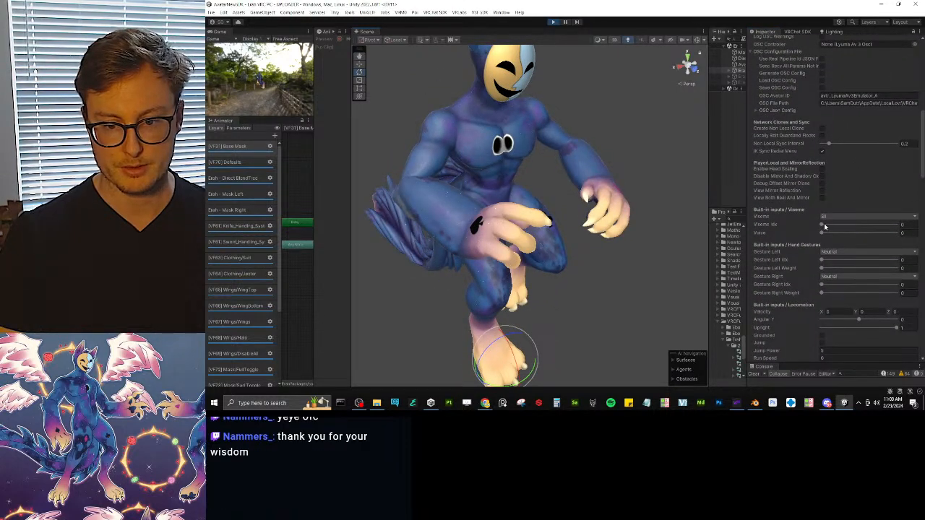
Test the hand poses by varying Gesture Left Idx and Gesture Right Idx, and leave Play mode.
{"action": "left_click_drag", "start_coordinate": [826, 260], "coordinate": [862, 261]}
{"action": "left_click_drag", "start_coordinate": [828, 288], "coordinate": [864, 282]}
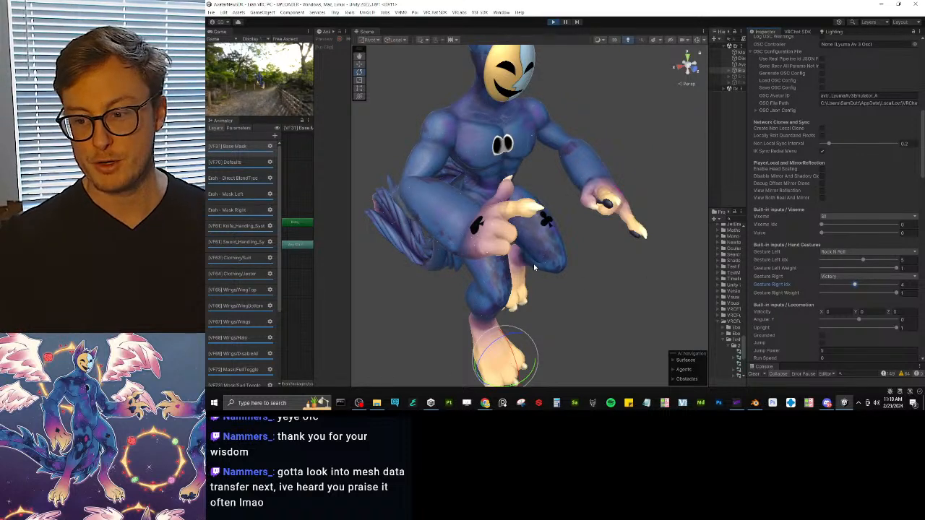
{"action": "left_click", "coordinate": [553, 22]}
Examine the avatar's right hand and body from several angles in the Scene view.
{"action": "scroll", "coordinate": [583, 237], "scroll_direction": "down", "scroll_amount": 3}
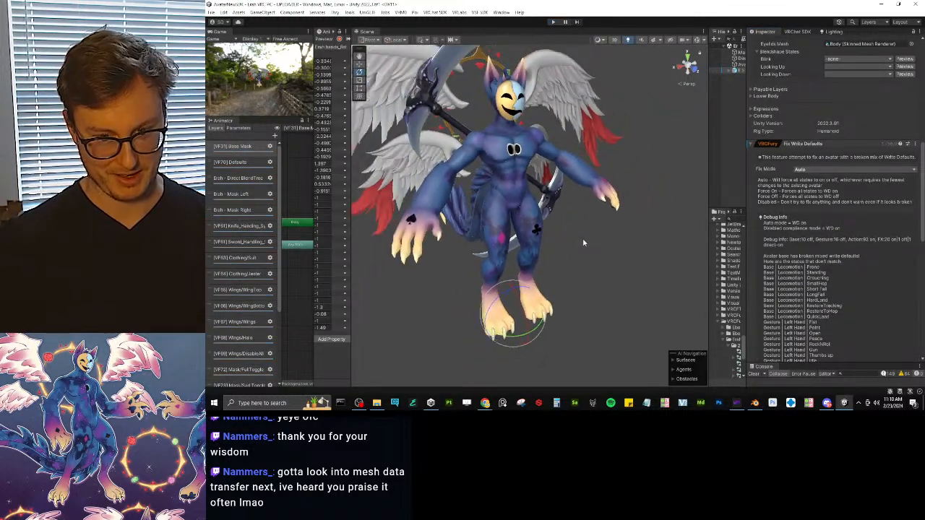
{"action": "middle_click_drag", "start_coordinate": [608, 247], "coordinate": [570, 253]}
{"action": "left_click_drag", "start_coordinate": [570, 253], "coordinate": [522, 252], "text": "alt"}
{"action": "middle_click_drag", "start_coordinate": [523, 251], "coordinate": [565, 279]}
{"action": "scroll", "coordinate": [554, 258], "scroll_direction": "up", "scroll_amount": 3}
{"action": "left_click_drag", "start_coordinate": [521, 257], "coordinate": [554, 243], "text": "alt"}
{"action": "middle_click_drag", "start_coordinate": [553, 244], "coordinate": [569, 211]}
{"action": "left_click_drag", "start_coordinate": [569, 211], "coordinate": [551, 240], "text": "alt"}
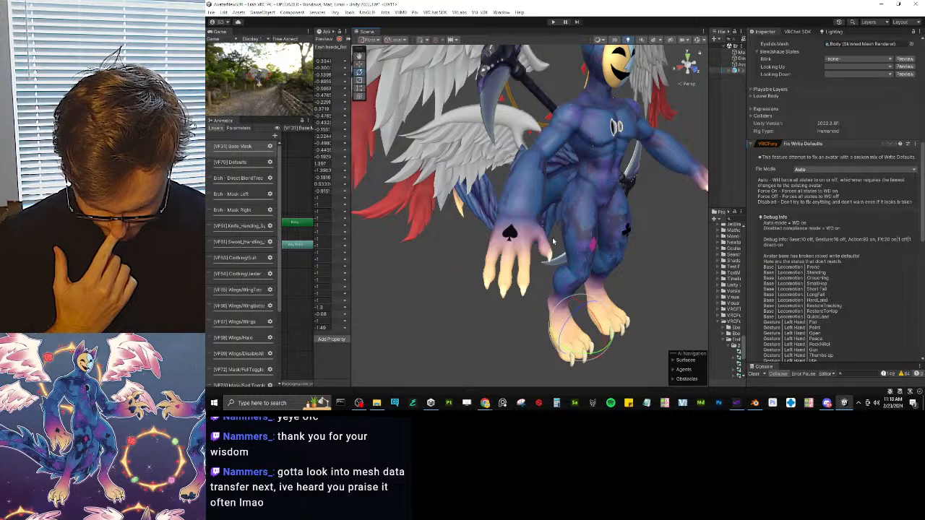
Switch to Blender and separate one hand's palm and finger pads from the Body mesh into their own object.
{"action": "left_click", "coordinate": [755, 402]}
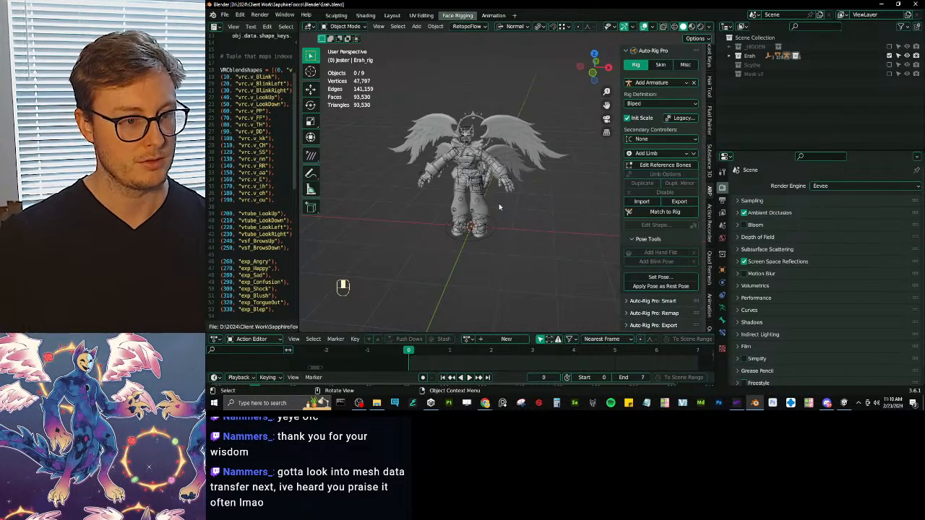
{"action": "scroll", "coordinate": [506, 199], "scroll_direction": "up", "scroll_amount": 8}
{"action": "left_click", "coordinate": [477, 195]}
{"action": "key", "text": "Tab"}
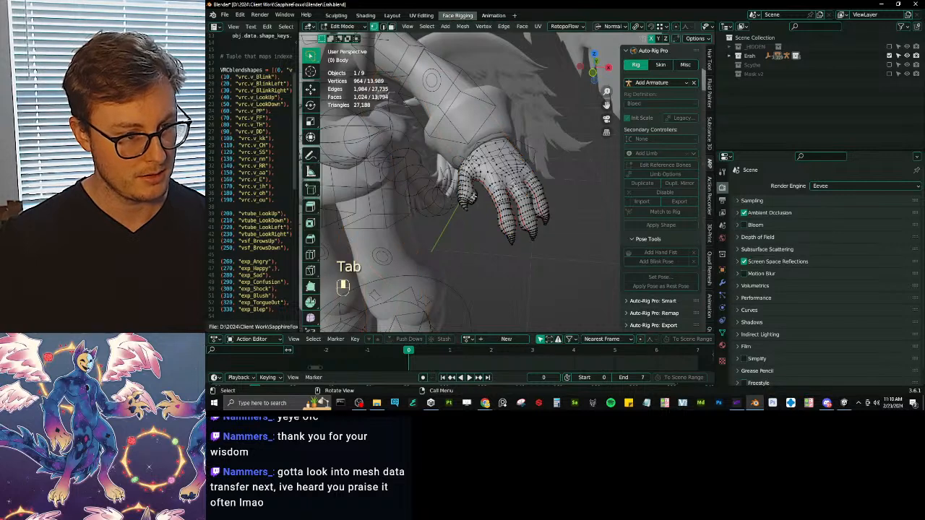
{"action": "key", "text": "l"}
{"action": "left_click", "coordinate": [472, 206]}
{"action": "key", "text": "l"}
{"action": "middle_click_drag", "start_coordinate": [474, 205], "coordinate": [547, 152]}
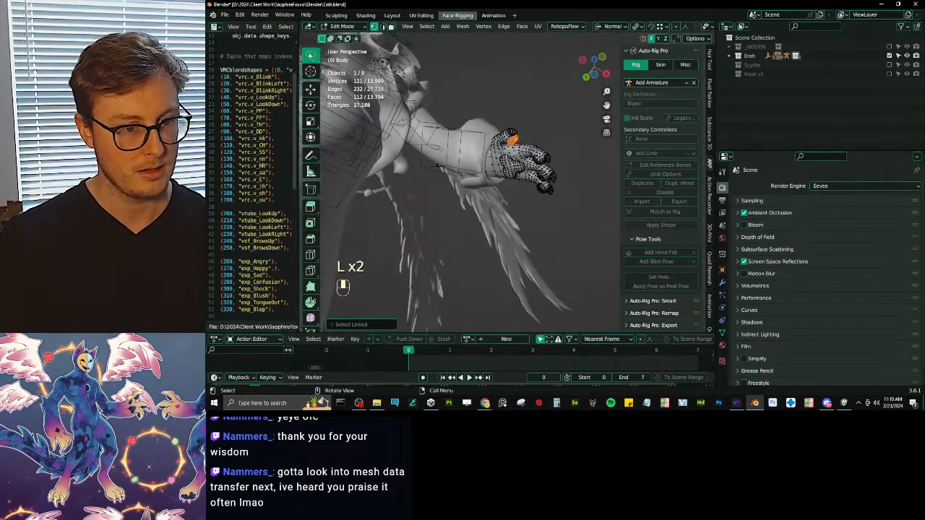
{"action": "key", "text": "l"}
{"action": "key", "text": "p"}
{"action": "left_click", "coordinate": [537, 178]}
{"action": "key", "text": "Tab"}
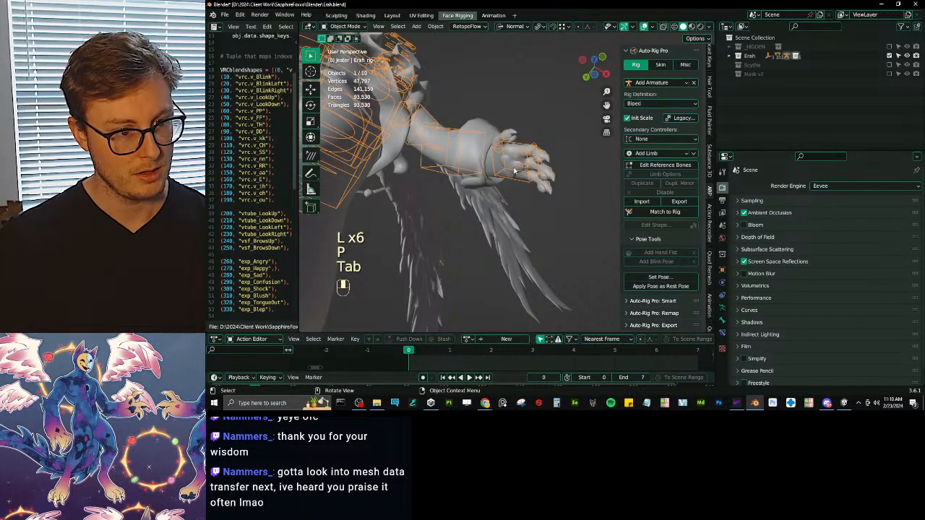
Add a Mirror modifier to the separated paw pads and apply it.
{"action": "left_click", "coordinate": [513, 167]}
{"action": "left_click", "coordinate": [722, 282]}
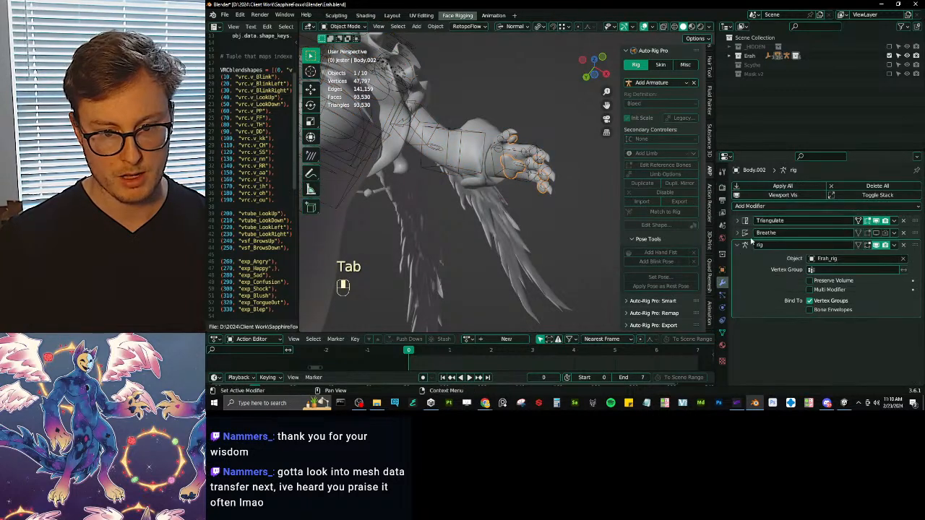
{"action": "left_click", "coordinate": [757, 207]}
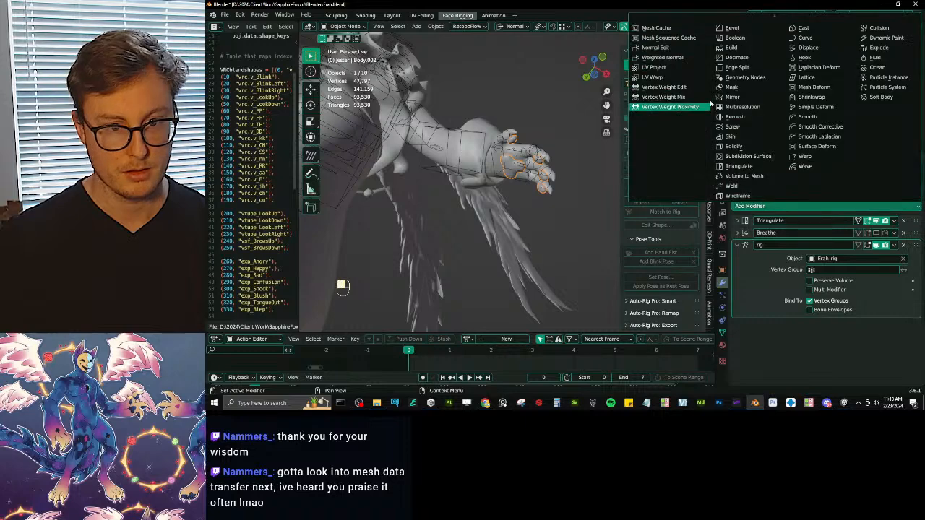
{"action": "left_click", "coordinate": [732, 98]}
{"action": "left_click", "coordinate": [894, 326]}
{"action": "left_click", "coordinate": [861, 335]}
Join the mirrored paw pads back into the Body mesh and save the file.
{"action": "scroll", "coordinate": [554, 184], "scroll_direction": "up", "scroll_amount": 4}
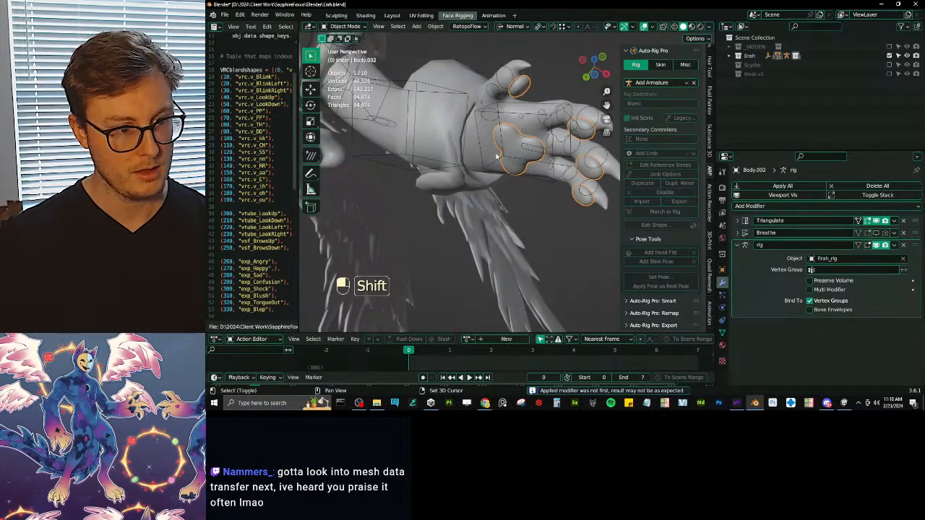
{"action": "left_click", "coordinate": [474, 150], "text": "shift"}
{"action": "key", "text": "ctrl+j"}
{"action": "scroll", "coordinate": [480, 152], "scroll_direction": "down", "scroll_amount": 5}
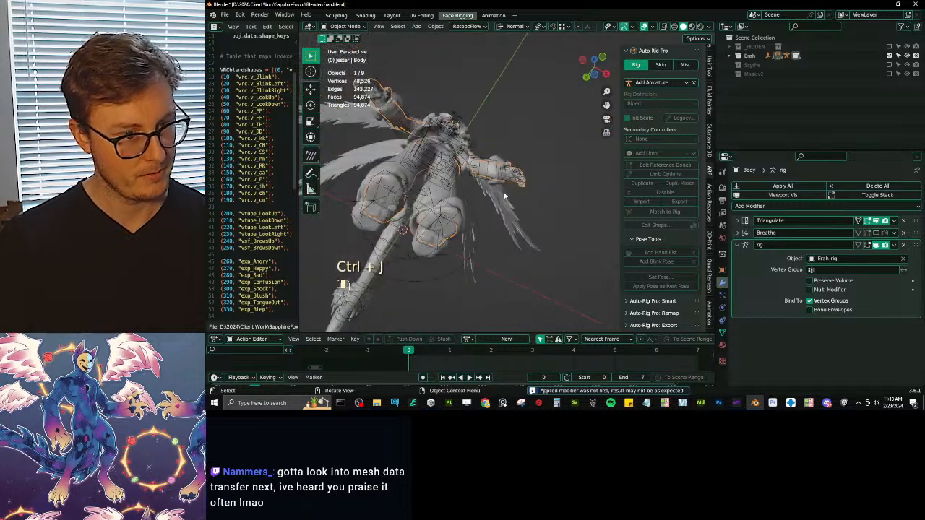
{"action": "key", "text": "ctrl+s"}
{"action": "middle_click_drag", "start_coordinate": [491, 194], "coordinate": [521, 228]}
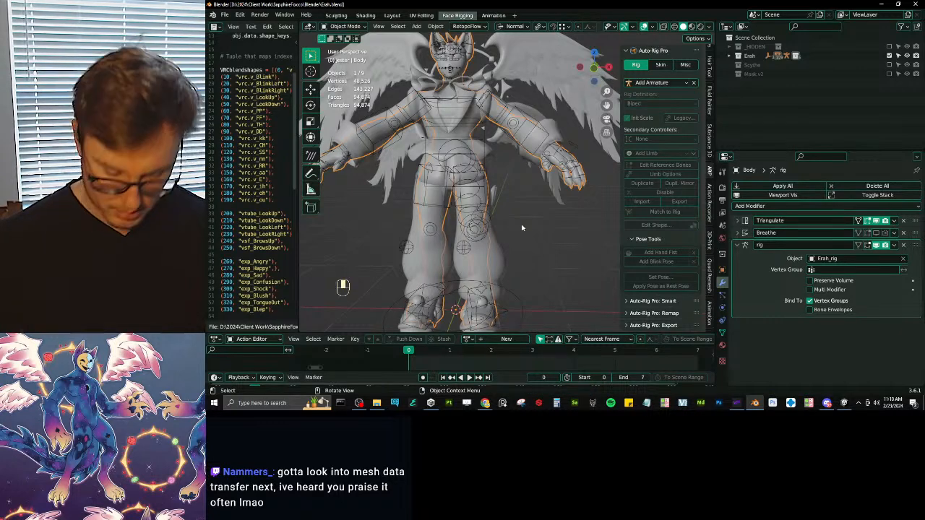
Exclude the Erah collection, enable the Mask v2 collection instead, and save the file.
{"action": "left_click", "coordinate": [889, 56]}
{"action": "left_click", "coordinate": [889, 74]}
{"action": "scroll", "coordinate": [456, 249], "scroll_direction": "down", "scroll_amount": 2}
{"action": "middle_click_drag", "start_coordinate": [472, 281], "coordinate": [468, 198], "text": "shift"}
{"action": "scroll", "coordinate": [479, 213], "scroll_direction": "up", "scroll_amount": 3}
{"action": "key", "text": "ctrl+s"}
Isolate Mask_Left in local view, inspect its mesh in Edit Mode, and save the file.
{"action": "left_click", "coordinate": [478, 179]}
{"action": "key", "text": "slash"}
{"action": "key", "text": "Tab"}
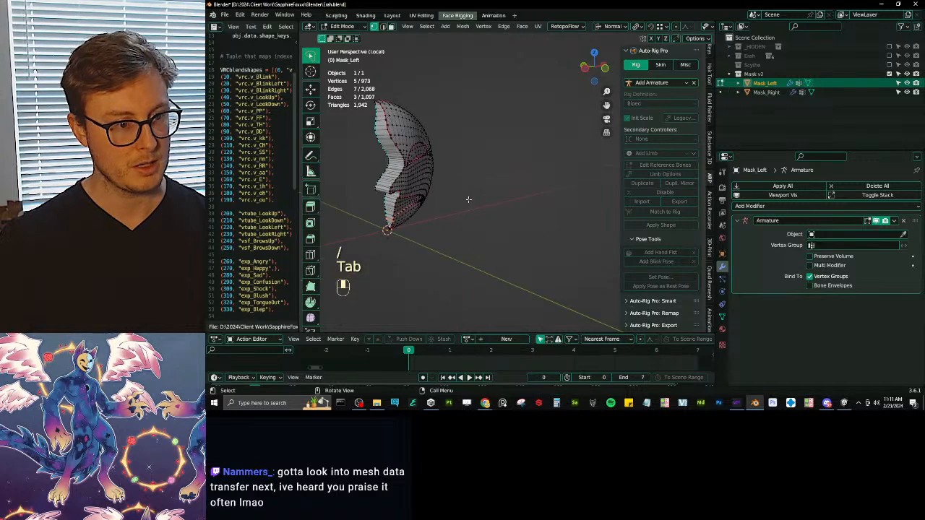
{"action": "key", "text": "Tab"}
{"action": "key", "text": "ctrl+s"}
Save a copy of the file as Erah_WIP_22_PreMaskTweak.blend in the project's Blender folder.
{"action": "left_click", "coordinate": [224, 15]}
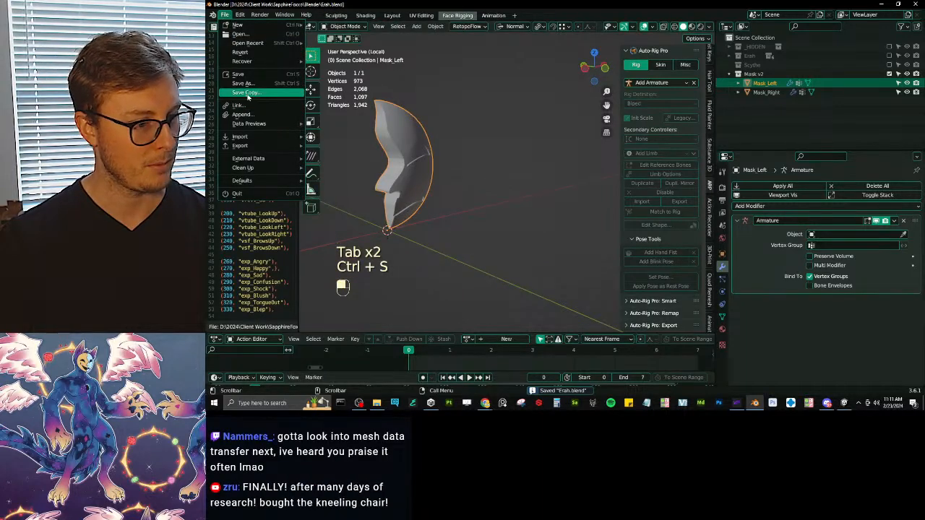
{"action": "left_click", "coordinate": [245, 93]}
{"action": "scroll", "coordinate": [463, 274], "scroll_direction": "down", "scroll_amount": 3}
{"action": "left_click", "coordinate": [417, 309]}
{"action": "left_click", "coordinate": [402, 323]}
{"action": "key", "text": "BackSpace"}
{"action": "type", "text": "22_PreBodyFixes.blend"}
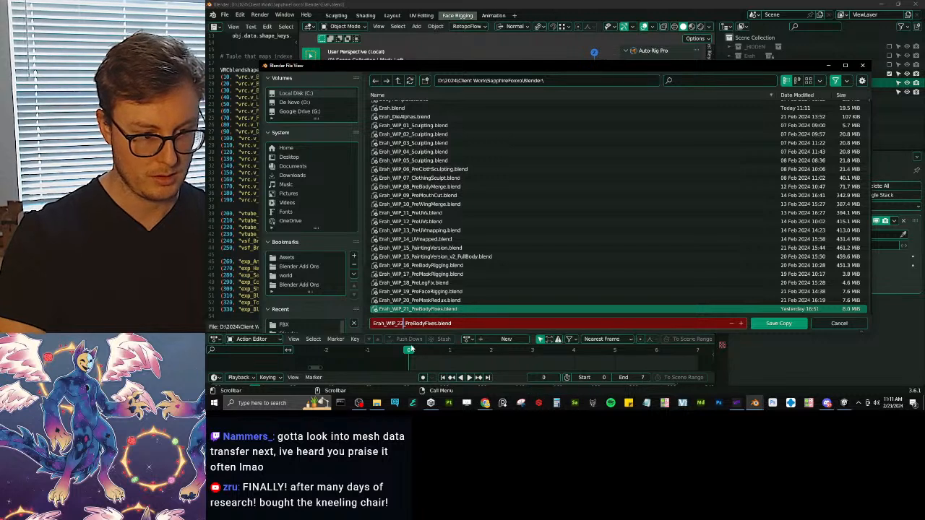
{"action": "key", "text": "ctrl+shift+Right"}
{"action": "type", "text": "Pre"}
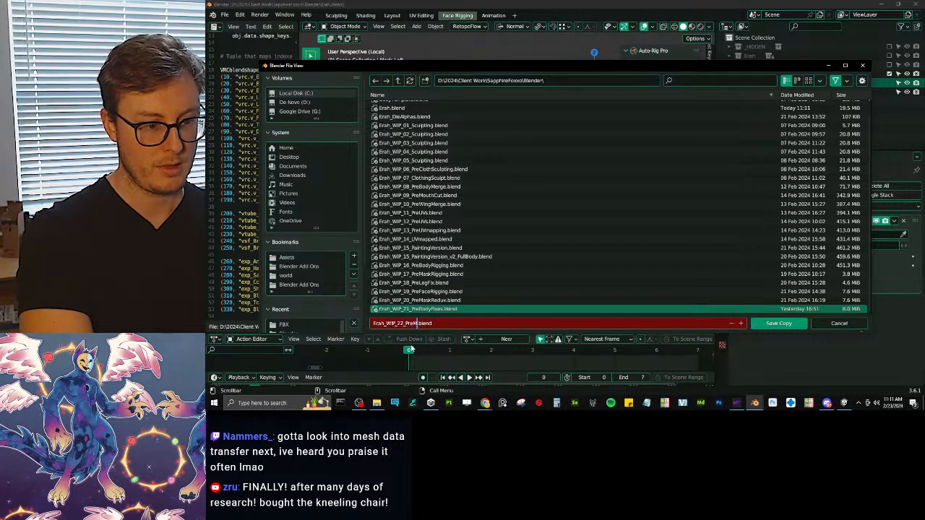
{"action": "key", "text": "Return"}
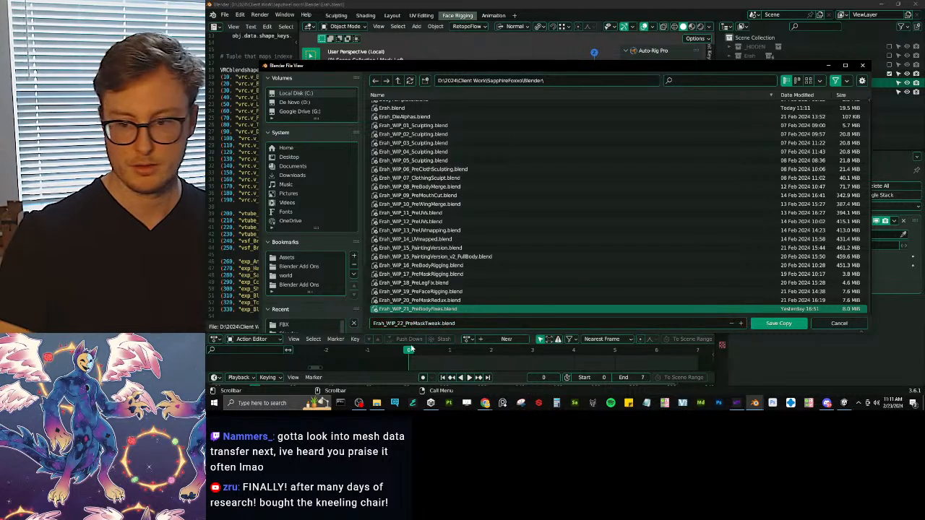
{"action": "left_click", "coordinate": [779, 323]}
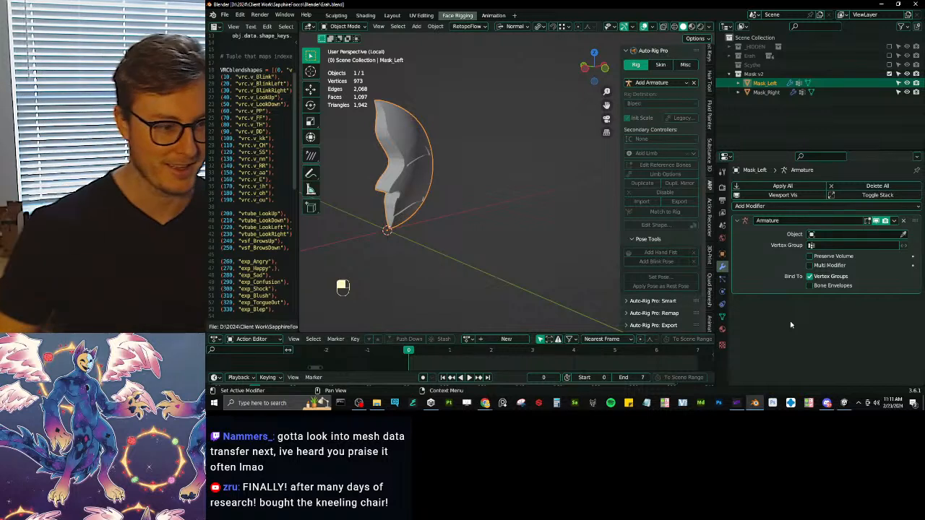
Hide the viewport's toolbar and sidebar and save Erah.blend.
{"action": "mouse_move", "coordinate": [440, 184]}
{"action": "left_mouse_down", "text": "alt"}
{"action": "mouse_move", "coordinate": [484, 182]}
{"action": "mouse_move", "coordinate": [427, 178]}
{"action": "mouse_move", "coordinate": [455, 185]}
{"action": "left_mouse_up", "text": "alt"}
{"action": "scroll", "coordinate": [458, 185], "scroll_direction": "up", "scroll_amount": 3}
{"action": "mouse_move", "coordinate": [455, 186]}
{"action": "middle_mouse_down", "text": "shift"}
{"action": "mouse_move", "coordinate": [542, 170]}
{"action": "mouse_move", "coordinate": [454, 169]}
{"action": "middle_mouse_up", "text": "shift"}
{"action": "key", "text": "ctrl+s"}
{"action": "key", "text": "t"}
{"action": "key", "text": "n"}
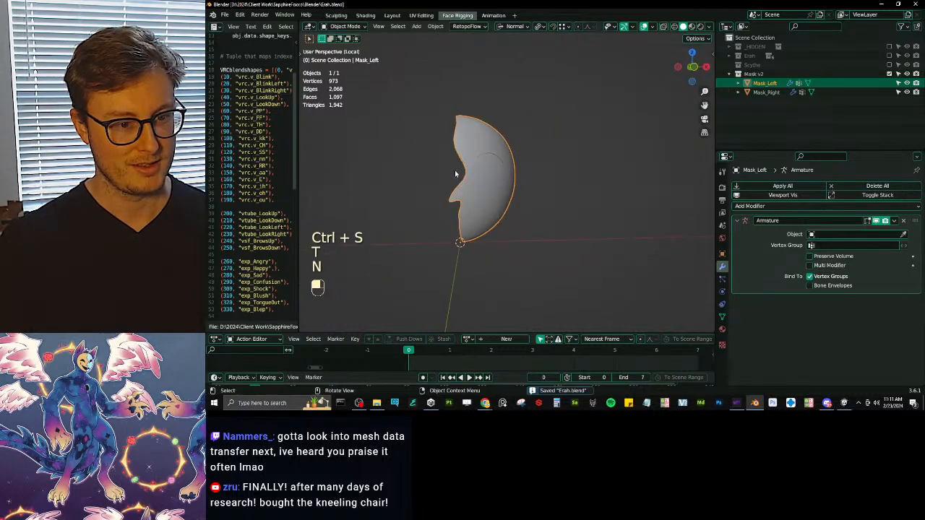
{"action": "key", "text": "ctrl+s"}
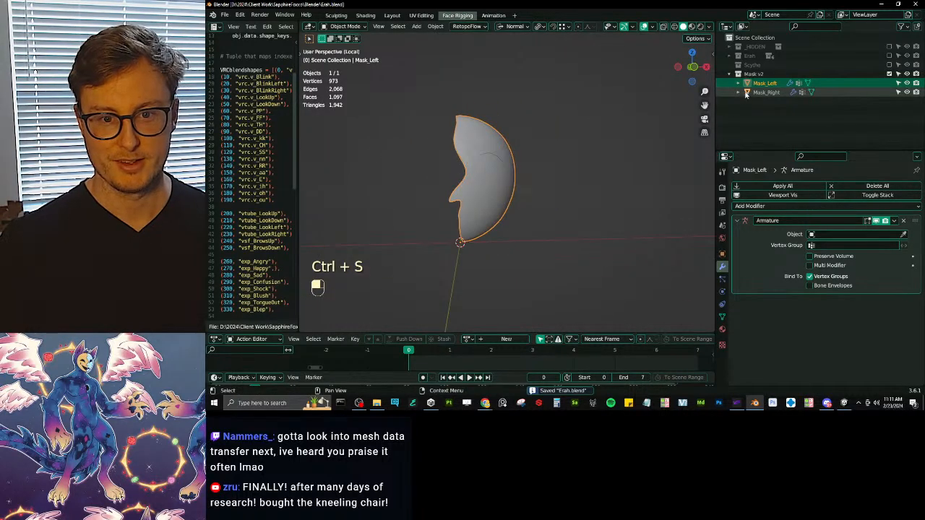
Try deleting the back faces of Mask_Left, selected as linked geometry delimited by seams.
{"action": "middle_click_drag", "start_coordinate": [562, 158], "coordinate": [556, 104]}
{"action": "key", "text": "Tab"}
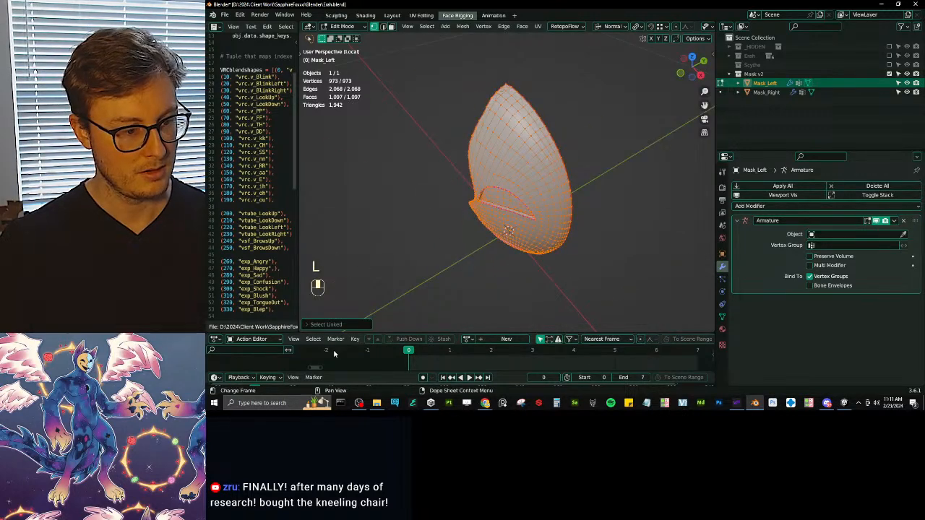
{"action": "left_click", "coordinate": [334, 325]}
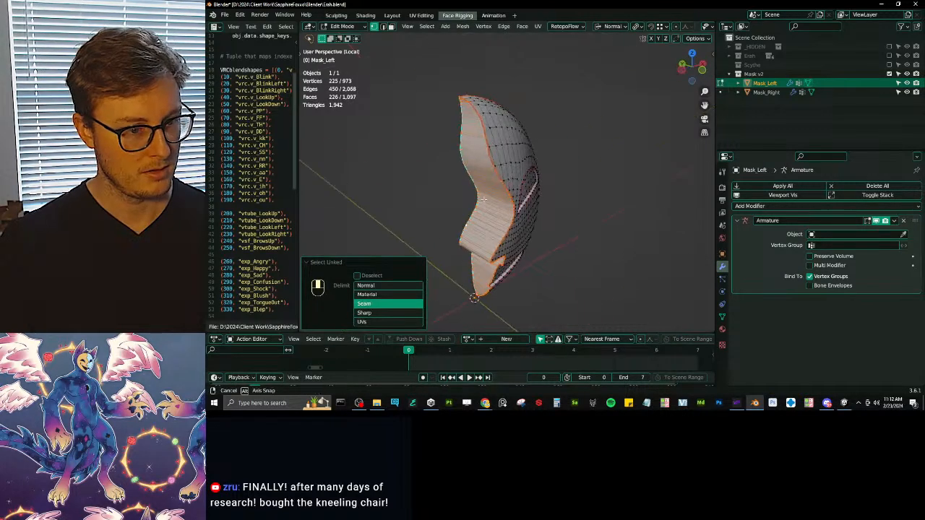
{"action": "key", "text": "x"}
{"action": "left_click", "coordinate": [581, 209]}
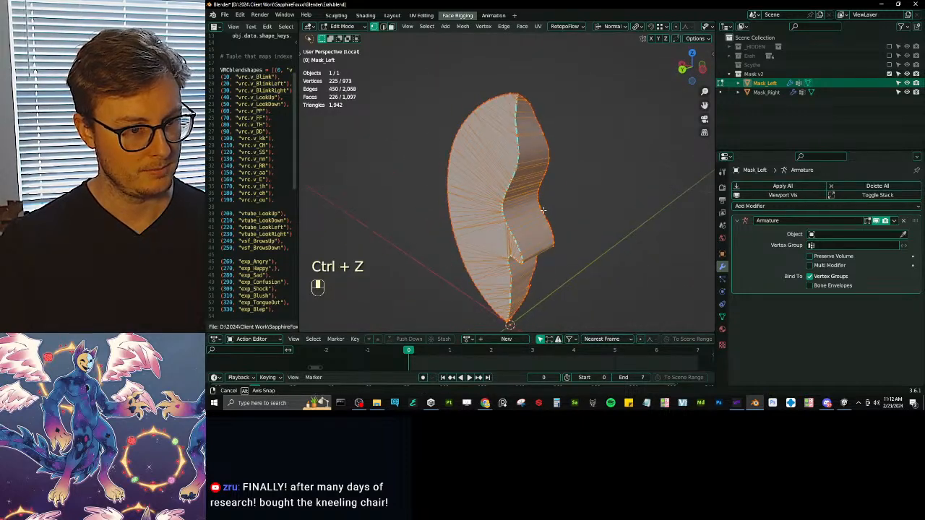
Try insetting the seam-bounded back faces of Mask_Left and deleting the inner part, and undo it.
{"action": "key", "text": "i"}
{"action": "left_click", "coordinate": [610, 184]}
{"action": "middle_click_drag", "start_coordinate": [610, 183], "coordinate": [532, 217]}
{"action": "key", "text": "x"}
{"action": "left_click", "coordinate": [549, 200]}
{"action": "key", "text": "ctrl+z"}
{"action": "key", "text": "ctrl+z"}
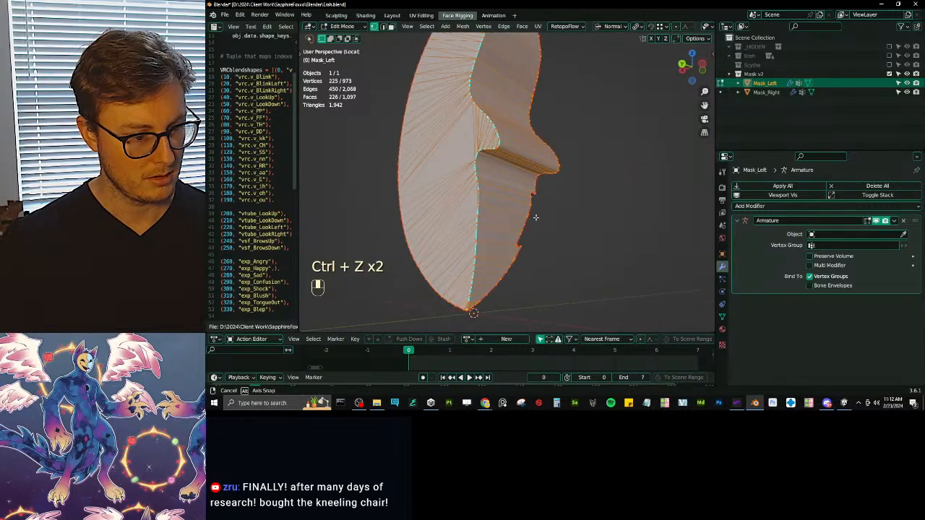
Try a second inset of about 0.006 m on Mask_Left's back faces with deletion, and undo it.
{"action": "key", "text": "i"}
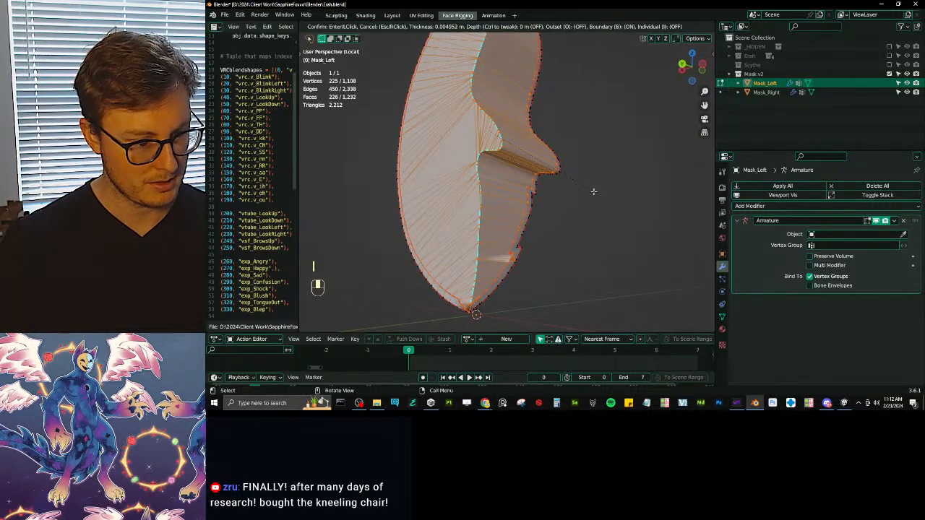
{"action": "left_click", "coordinate": [592, 190]}
{"action": "middle_click_drag", "start_coordinate": [591, 190], "coordinate": [510, 122]}
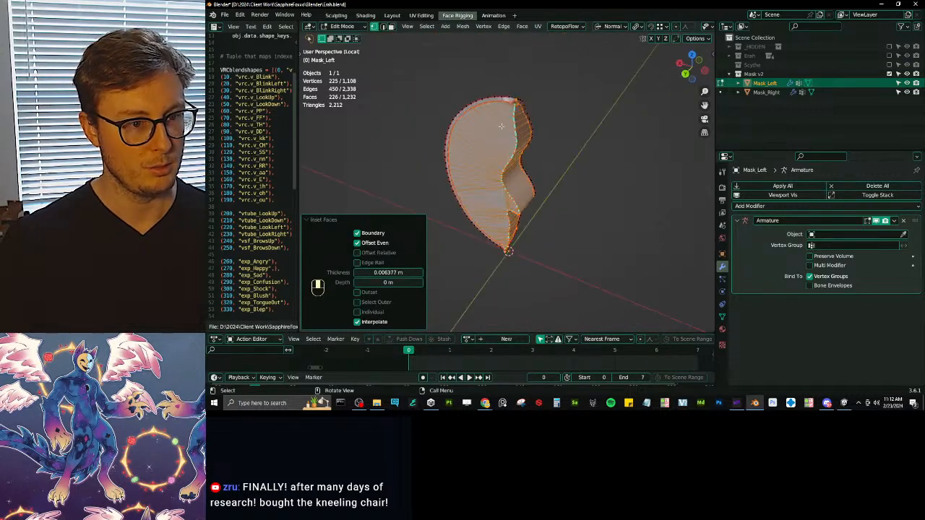
{"action": "key", "text": "x"}
{"action": "middle_click_drag", "start_coordinate": [489, 199], "coordinate": [525, 138]}
{"action": "key", "text": "ctrl+z"}
{"action": "key", "text": "x"}
{"action": "key", "text": "ctrl+z"}
{"action": "key", "text": "ctrl+z"}
{"action": "scroll", "coordinate": [497, 189], "scroll_direction": "up", "scroll_amount": 3}
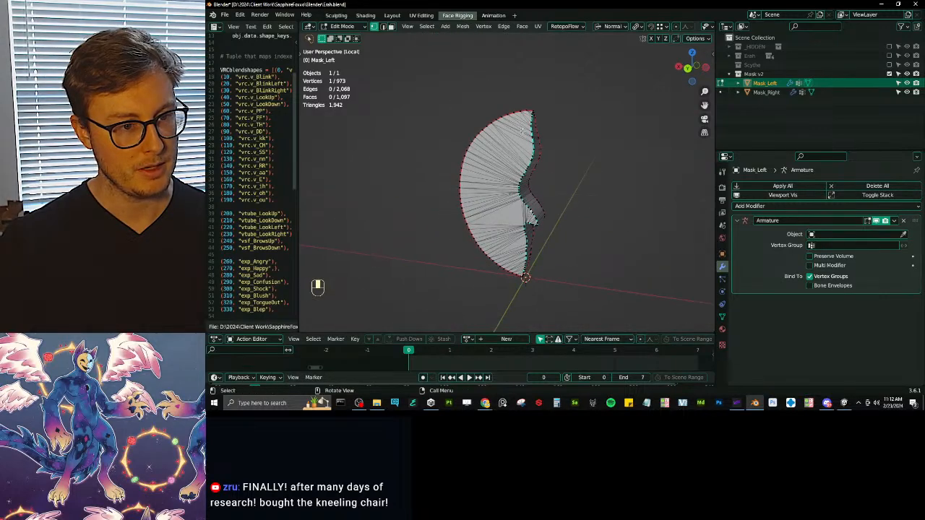
Return Mask_Left to Object Mode and leave local view so both mask halves show.
{"action": "middle_click_drag", "start_coordinate": [484, 222], "coordinate": [547, 194]}
{"action": "key", "text": "Tab"}
{"action": "left_click", "coordinate": [454, 286]}
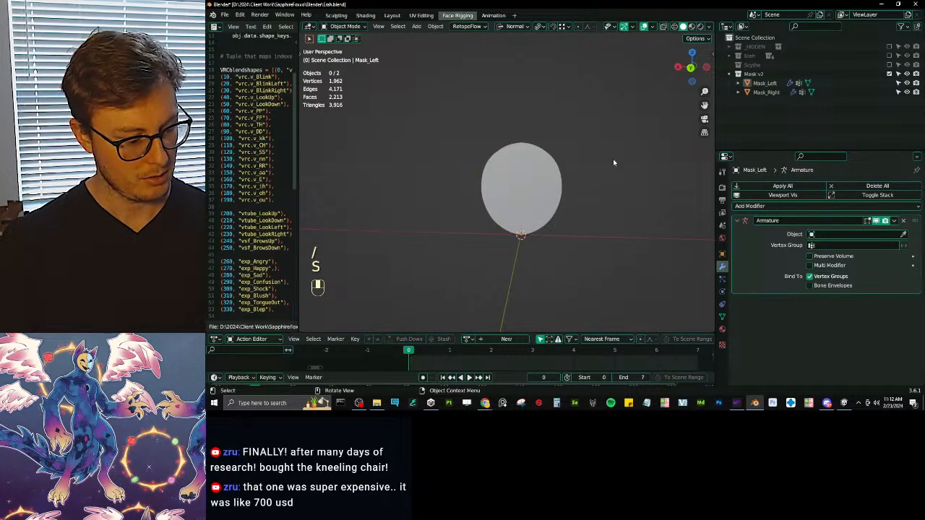
Add a UV sphere with 32 segments and 16 rings and scale it to about 0.197.
{"action": "key", "text": "shift+a"}
{"action": "mouse_move", "coordinate": [613, 134]}
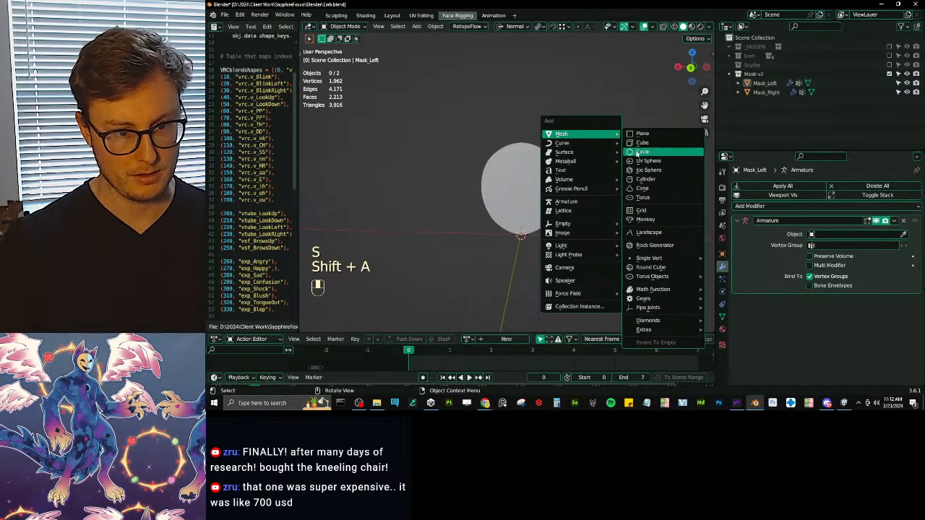
{"action": "left_click", "coordinate": [642, 164]}
{"action": "middle_click_drag", "start_coordinate": [621, 166], "coordinate": [517, 169]}
{"action": "scroll", "coordinate": [528, 171], "scroll_direction": "down", "scroll_amount": 8}
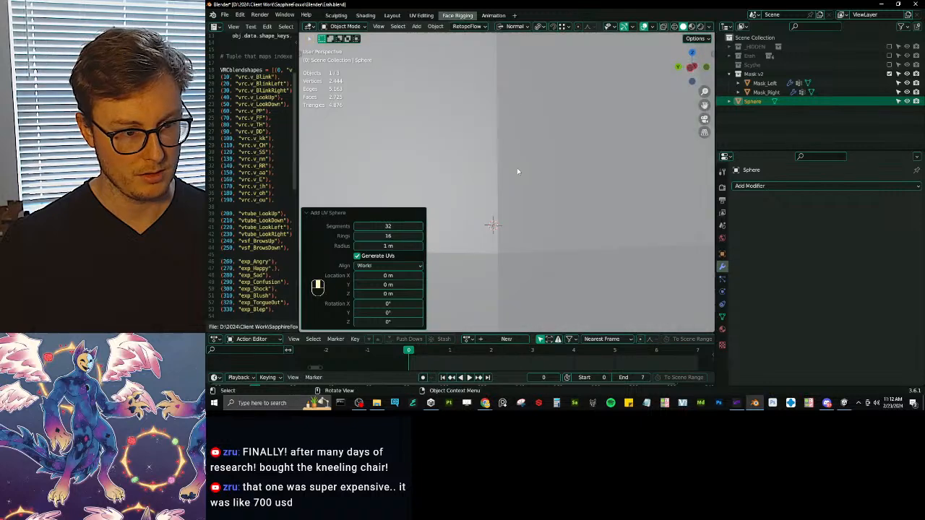
{"action": "key", "text": "s"}
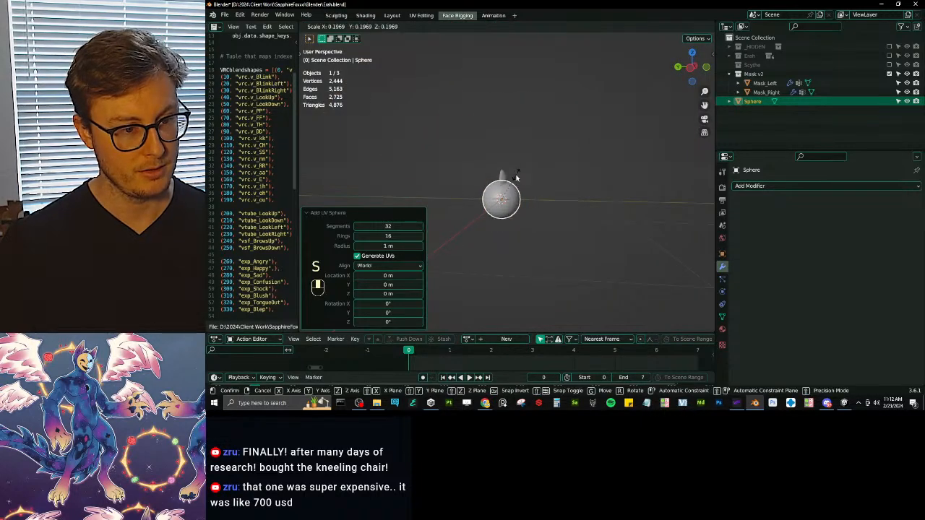
{"action": "left_click", "coordinate": [514, 180]}
Resize the sphere in side view, place it behind the mask, and stretch it along Z to the mask's height.
{"action": "key", "text": "KP_3"}
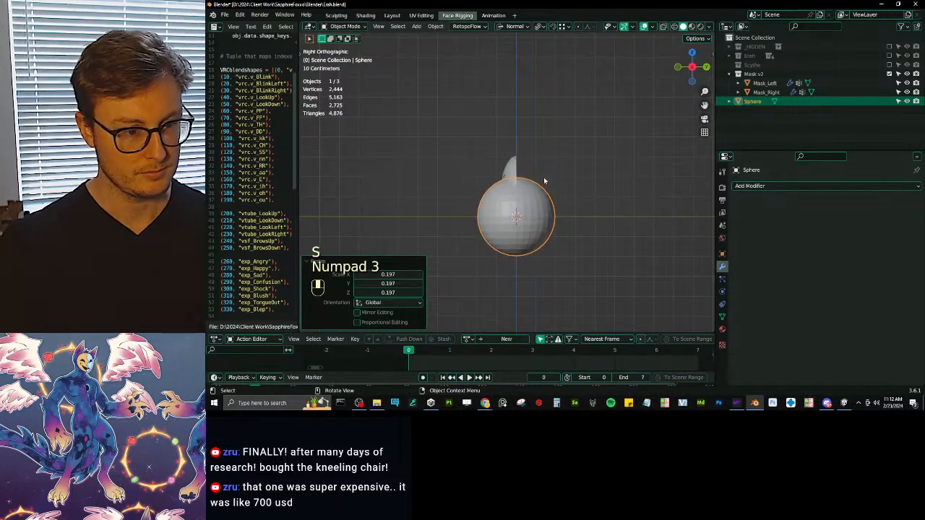
{"action": "key", "text": "s"}
{"action": "left_click", "coordinate": [560, 187]}
{"action": "key", "text": "g"}
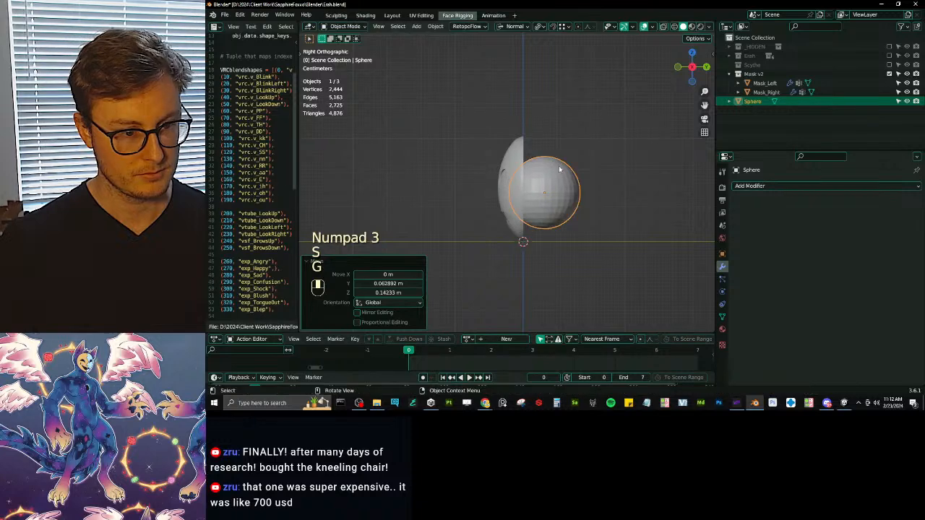
{"action": "left_click", "coordinate": [544, 169]}
{"action": "key", "text": "s"}
{"action": "key", "text": "z"}
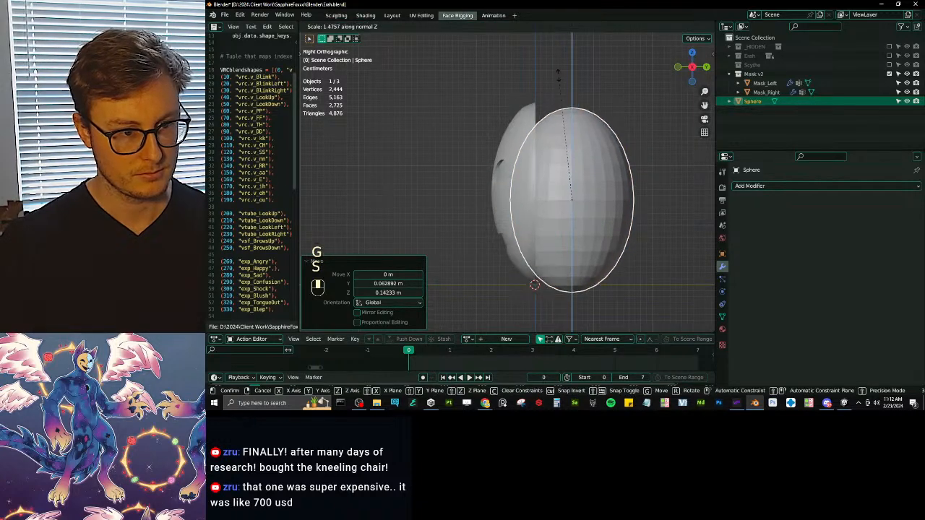
{"action": "left_click", "coordinate": [551, 148]}
{"action": "key", "text": "g"}
{"action": "left_click", "coordinate": [544, 135]}
Widen the sphere along X to about the mask's width and shade it smooth.
{"action": "middle_click_drag", "start_coordinate": [544, 136], "coordinate": [597, 242]}
{"action": "key", "text": "s"}
{"action": "key", "text": "x"}
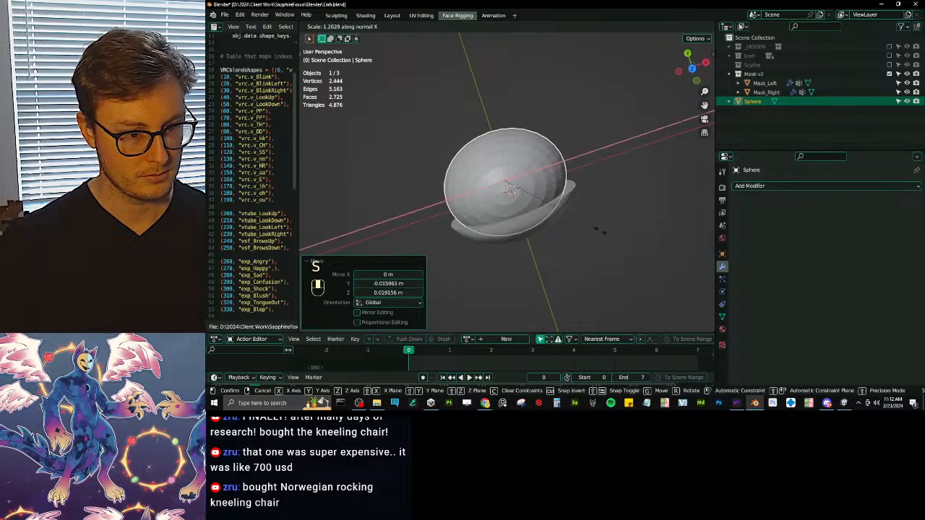
{"action": "left_click", "coordinate": [605, 228]}
{"action": "right_click", "coordinate": [537, 140]}
{"action": "left_click", "coordinate": [535, 138]}
Adjust the smooth sphere's overall scale and its width along X against the mask.
{"action": "middle_click_drag", "start_coordinate": [522, 180], "coordinate": [533, 149]}
{"action": "key", "text": "s"}
{"action": "left_click", "coordinate": [575, 93]}
{"action": "key", "text": "s"}
{"action": "key", "text": "x"}
{"action": "left_click", "coordinate": [535, 121]}
{"action": "left_click", "coordinate": [313, 265]}
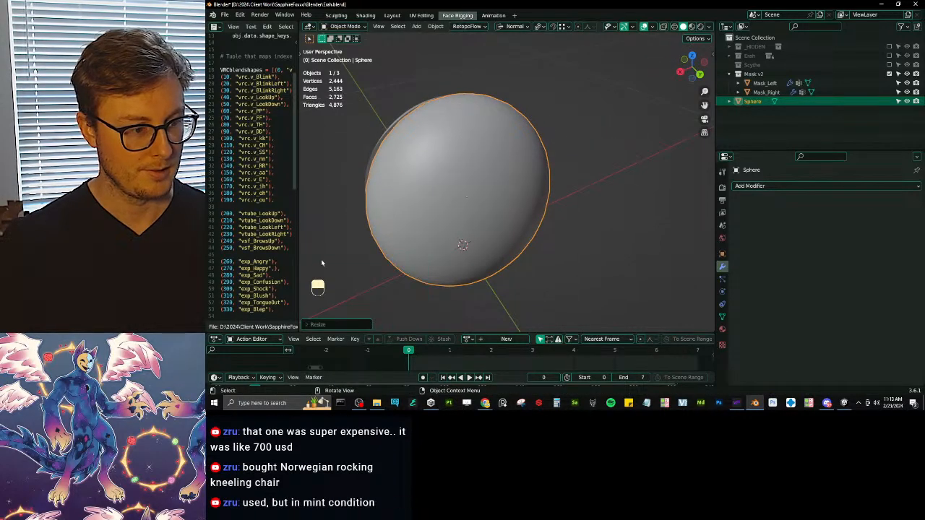
Delete the stretched sphere and add a new UV sphere rotated so its poles lie along the Y axis.
{"action": "left_click", "coordinate": [499, 209]}
{"action": "key", "text": "shift+a"}
{"action": "mouse_move", "coordinate": [603, 131]}
{"action": "left_click", "coordinate": [679, 162]}
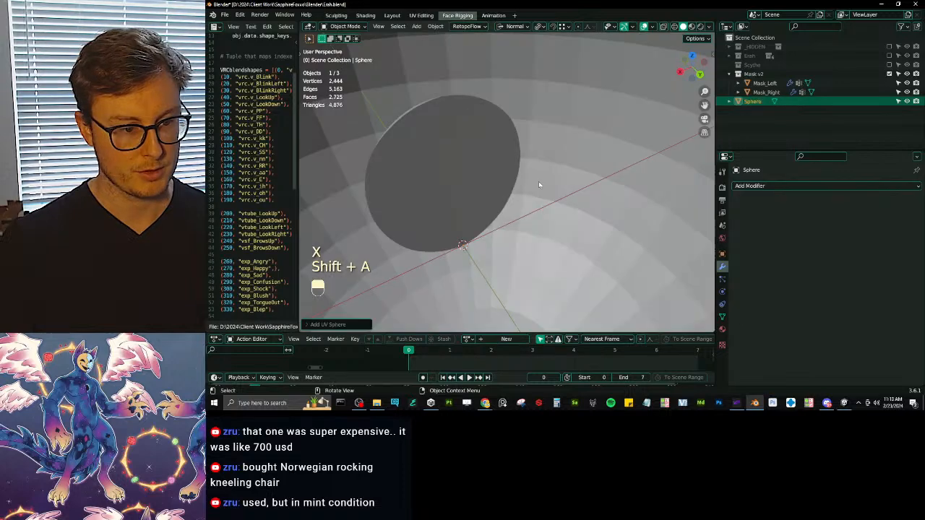
{"action": "key", "text": "r"}
{"action": "left_click", "coordinate": [540, 179]}
{"action": "scroll", "coordinate": [564, 161], "scroll_direction": "down", "scroll_amount": 5}
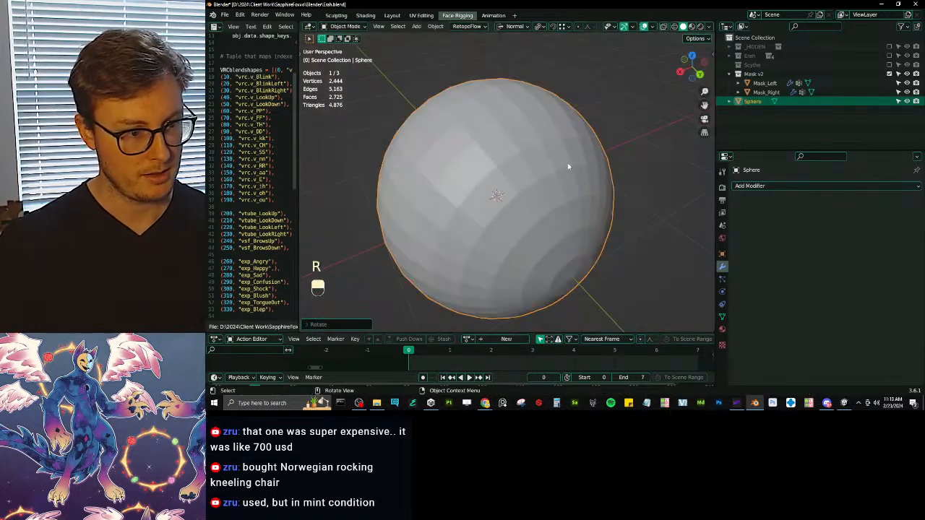
Scale the new sphere down uniformly to roughly the size of the mask.
{"action": "key", "text": "s"}
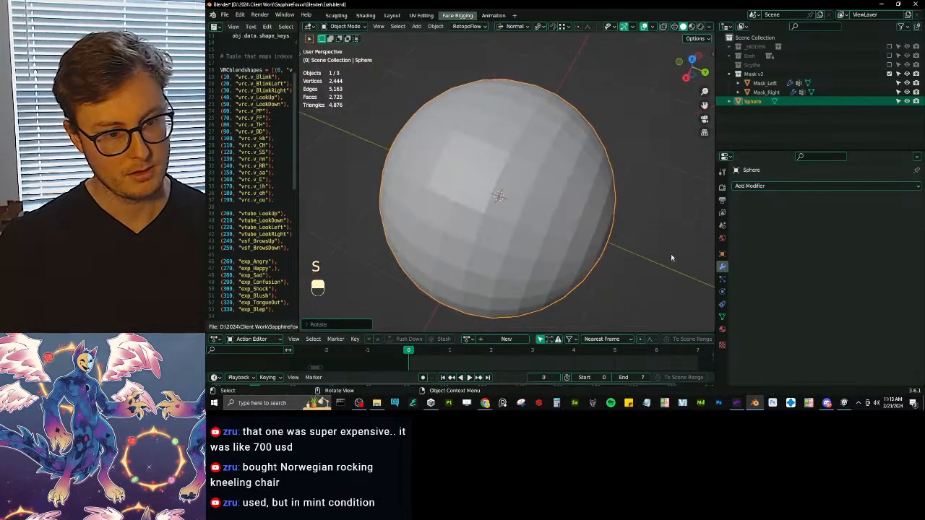
{"action": "key", "text": "s"}
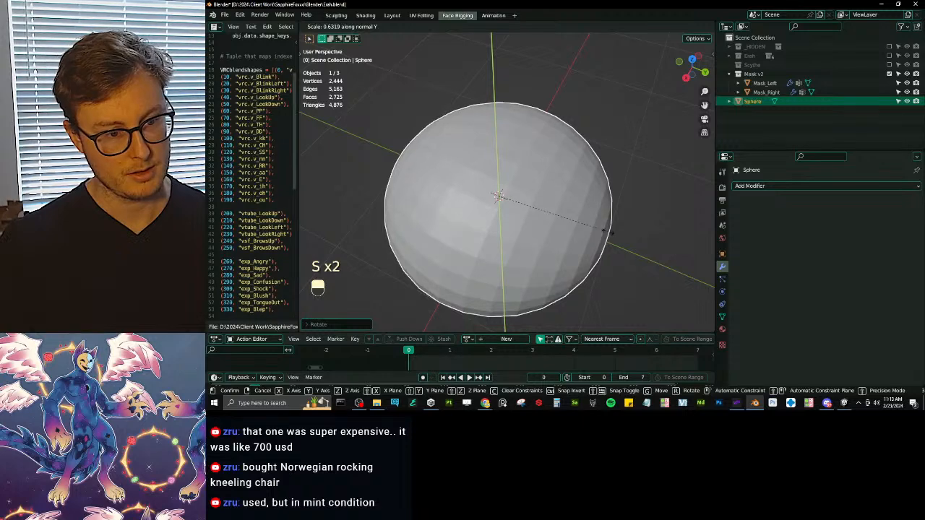
{"action": "right_click", "coordinate": [607, 231]}
{"action": "key", "text": "s"}
{"action": "left_click", "coordinate": [561, 209]}
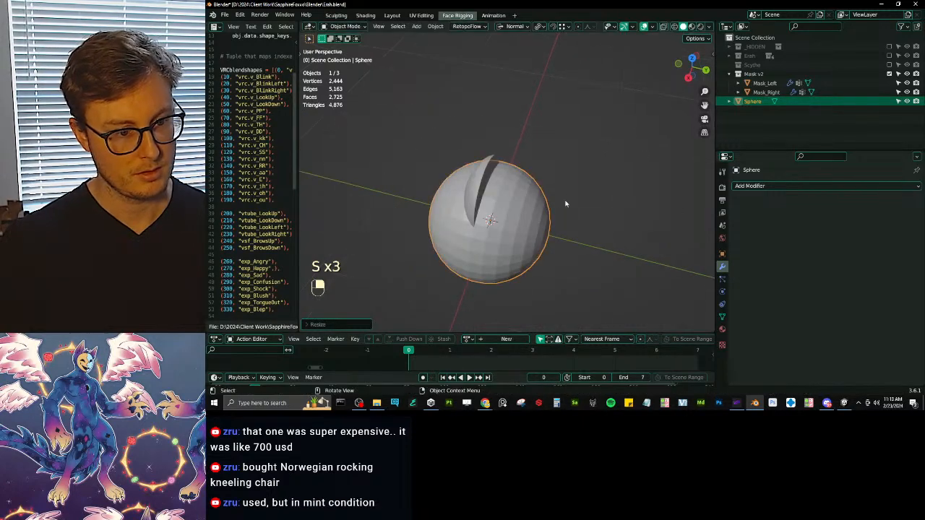
Apply the sphere's object transform and set the transform orientation to Global.
{"action": "key", "text": "ctrl+a"}
{"action": "left_click", "coordinate": [576, 211]}
{"action": "left_click", "coordinate": [516, 28]}
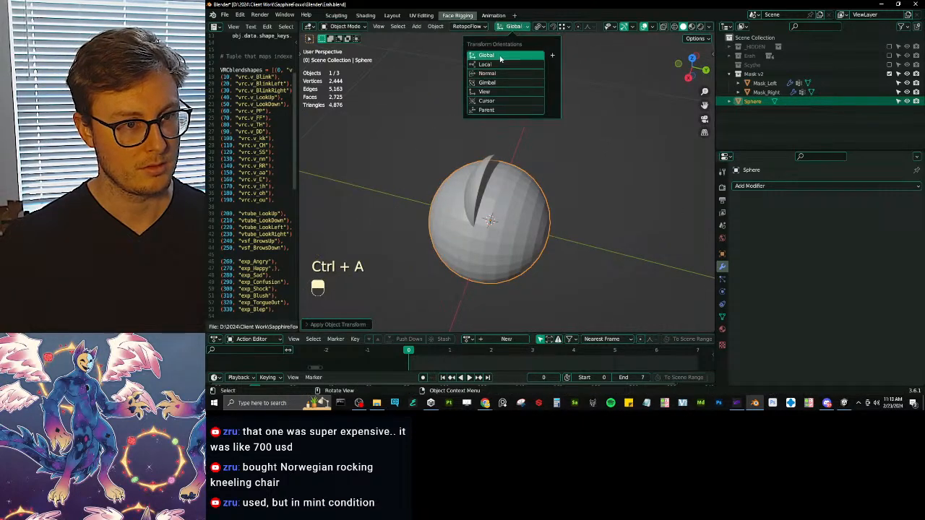
{"action": "left_click", "coordinate": [497, 57]}
Shrink the sphere further and, in wireframe side view, move it behind the mask, about 0.06 m along Y and 0.15 m up.
{"action": "scroll", "coordinate": [515, 153], "scroll_direction": "up", "scroll_amount": 5}
{"action": "key", "text": "s"}
{"action": "left_click", "coordinate": [560, 201]}
{"action": "middle_click_drag", "start_coordinate": [560, 201], "coordinate": [524, 176]}
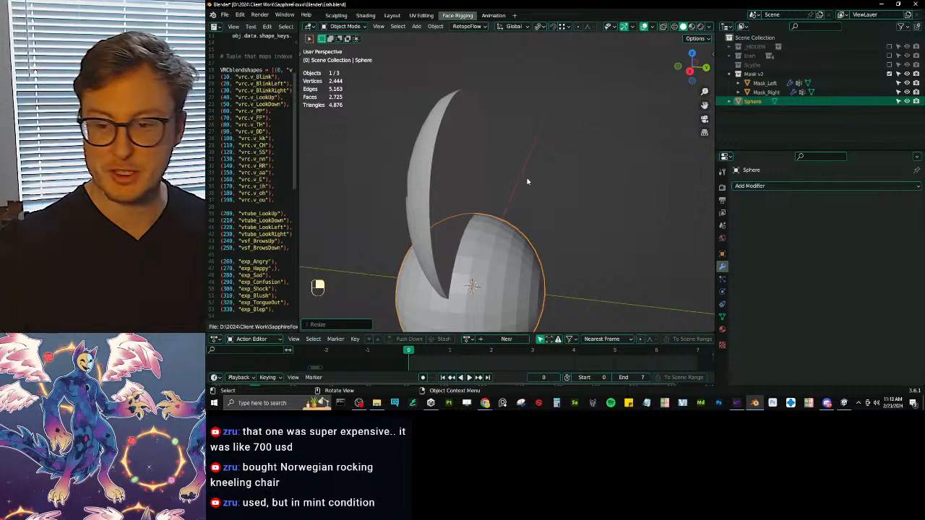
{"action": "key", "text": "KP_3"}
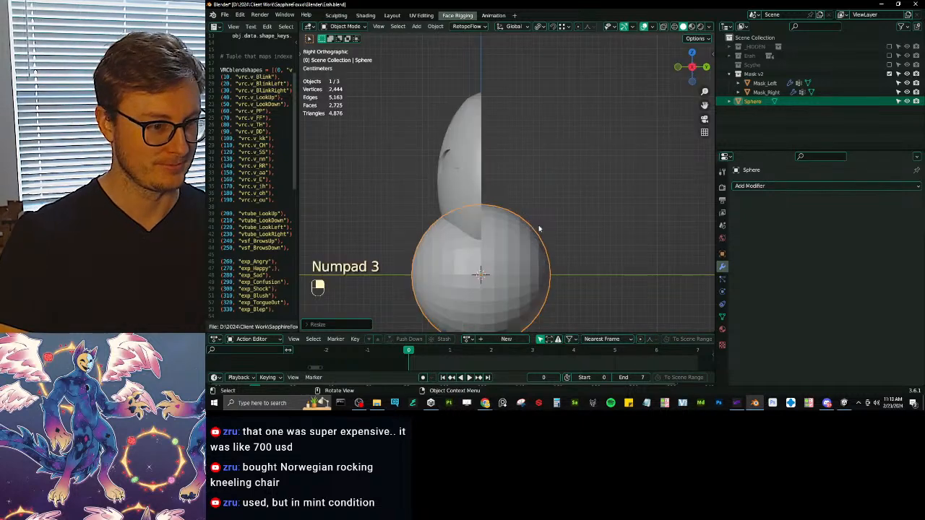
{"action": "key", "text": "z"}
{"action": "key", "text": "g"}
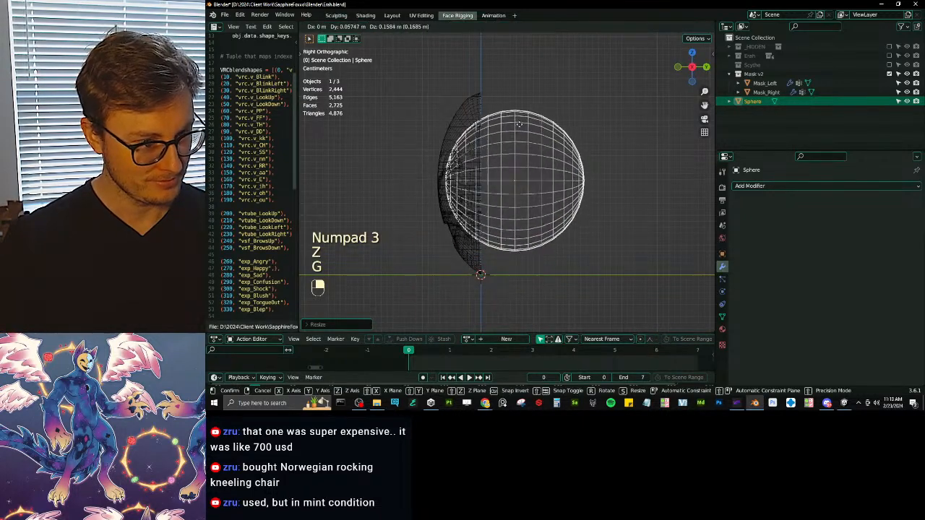
{"action": "left_click", "coordinate": [517, 129]}
Stretch the sphere along Z to about the mask's height and shift it vertically to line up with the mask.
{"action": "key", "text": "s"}
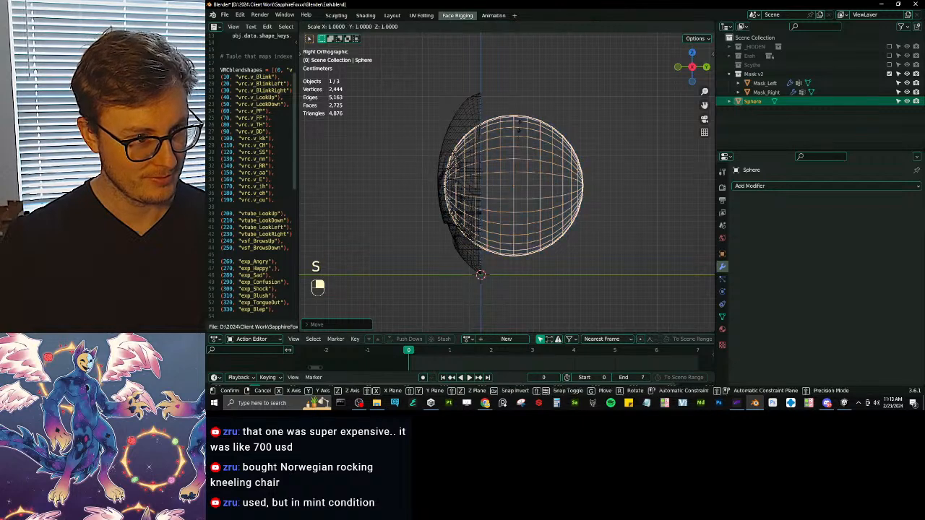
{"action": "key", "text": "z"}
{"action": "left_click", "coordinate": [519, 105]}
{"action": "key", "text": "g"}
{"action": "key", "text": "z"}
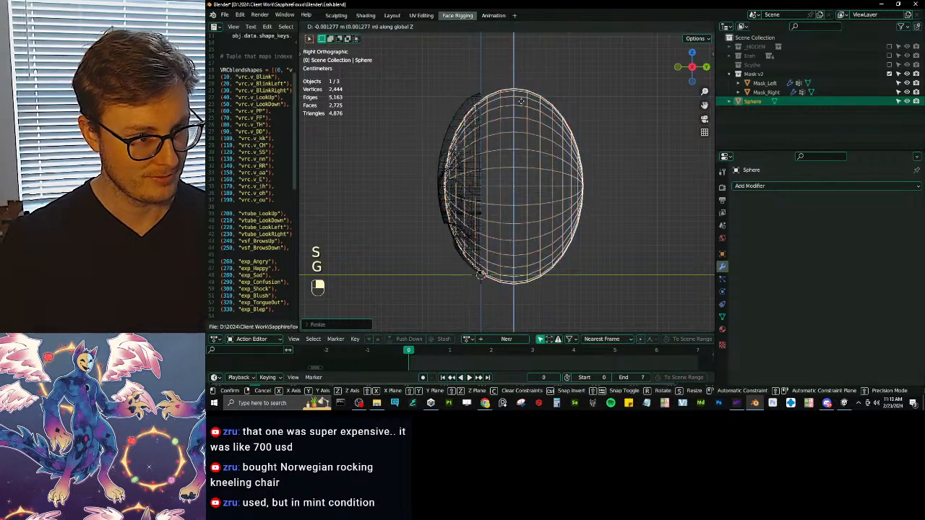
{"action": "left_click", "coordinate": [525, 103]}
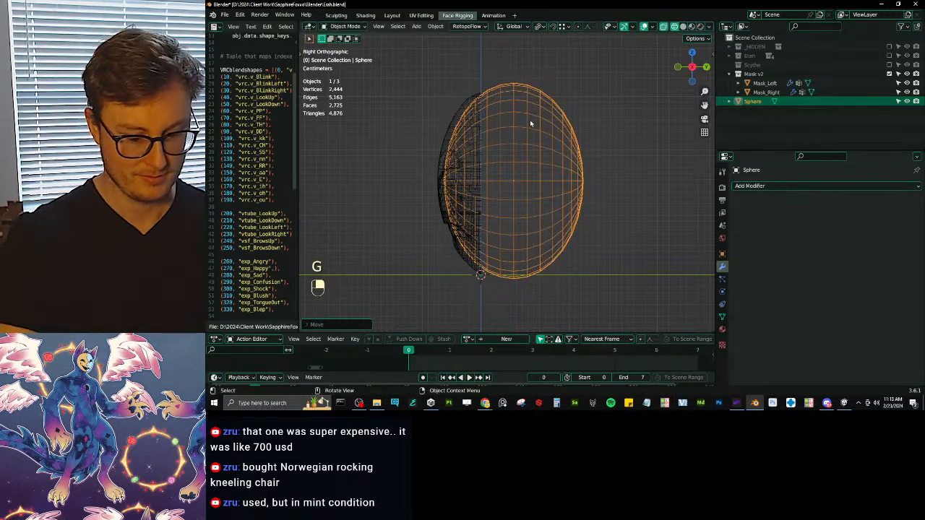
In top view, scale the sphere along X toward the mask's width and flatten it along Y.
{"action": "key", "text": "KP_7"}
{"action": "key", "text": "s"}
{"action": "key", "text": "x"}
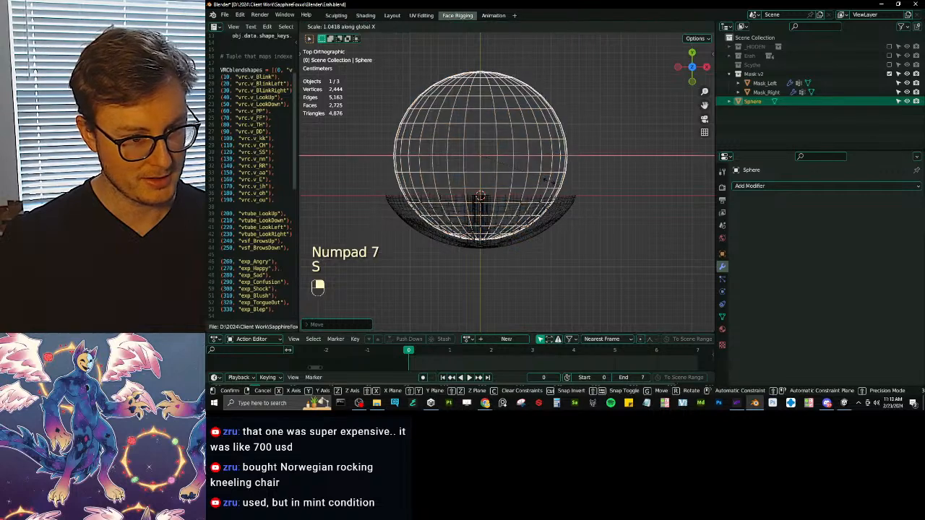
{"action": "left_click", "coordinate": [600, 192]}
{"action": "key", "text": "s"}
{"action": "left_click", "coordinate": [571, 190]}
Move the flattened sphere along Y toward the mask halves and adjust its X and overall scale to match the mask's width.
{"action": "key", "text": "g"}
{"action": "left_click", "coordinate": [588, 204]}
{"action": "key", "text": "s"}
{"action": "key", "text": "x"}
{"action": "left_click", "coordinate": [612, 191]}
{"action": "key", "text": "s"}
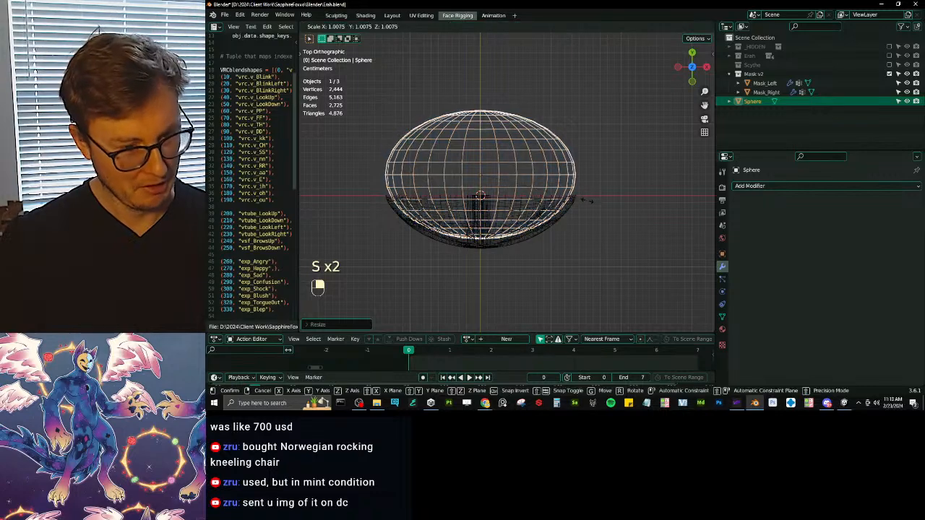
{"action": "left_click", "coordinate": [585, 213]}
Shift the sphere about 0.03 m toward the mask along Y, flatten it further along Y and narrow it along X by about 0.91.
{"action": "scroll", "coordinate": [579, 224], "scroll_direction": "up", "scroll_amount": 2}
{"action": "middle_click_drag", "start_coordinate": [577, 226], "coordinate": [606, 230], "text": "shift"}
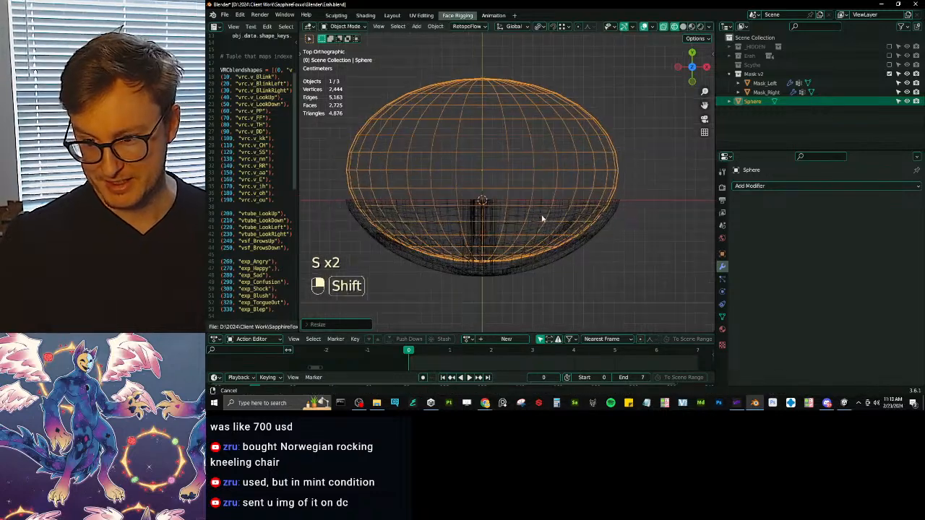
{"action": "key", "text": "g"}
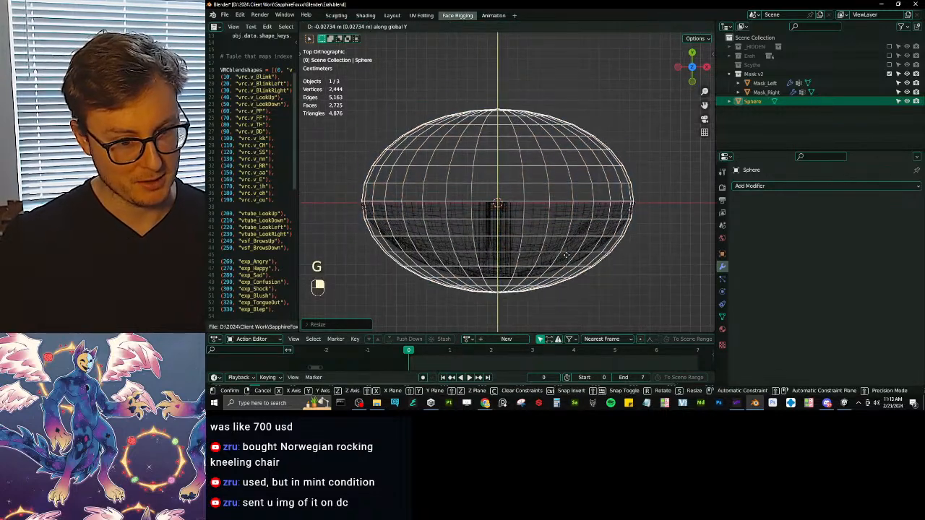
{"action": "key", "text": "s"}
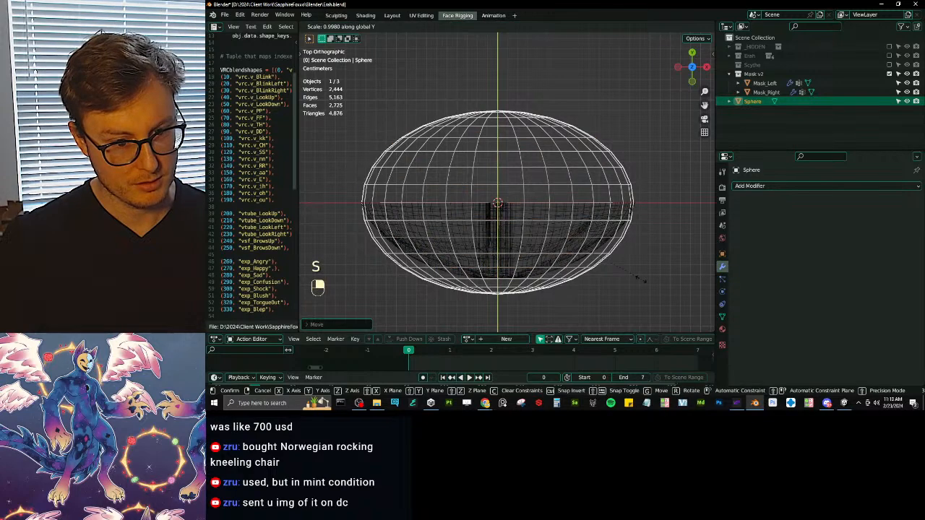
{"action": "key", "text": "s"}
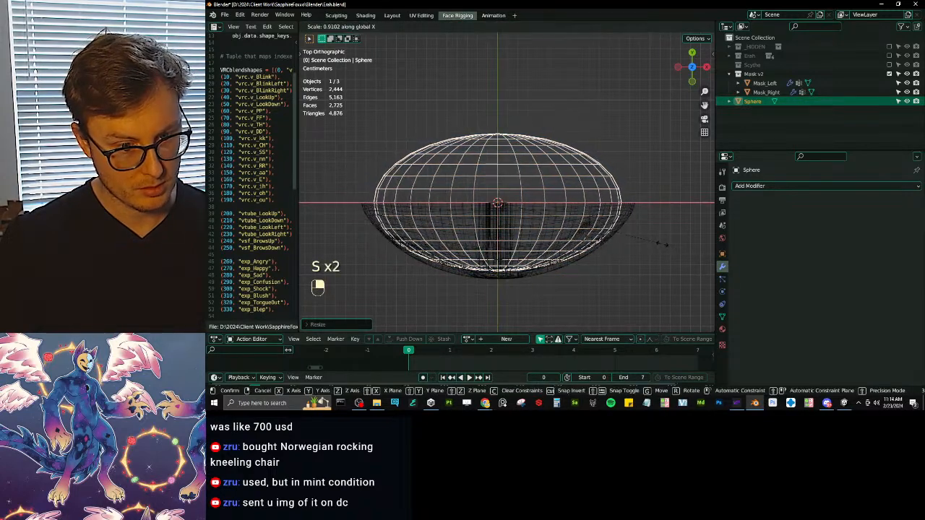
{"action": "left_click", "coordinate": [654, 247]}
In solid shading, view the mask from behind and scale the sphere down along Z to about 0.88.
{"action": "key", "text": "z"}
{"action": "mouse_move", "coordinate": [655, 247]}
{"action": "middle_mouse_down"}
{"action": "mouse_move", "coordinate": [550, 210]}
{"action": "mouse_move", "coordinate": [533, 169]}
{"action": "mouse_move", "coordinate": [532, 178]}
{"action": "mouse_move", "coordinate": [491, 190]}
{"action": "middle_mouse_up"}
{"action": "left_click", "coordinate": [590, 216]}
{"action": "scroll", "coordinate": [532, 169], "scroll_direction": "down", "scroll_amount": 2}
{"action": "key", "text": "s"}
{"action": "key", "text": "z"}
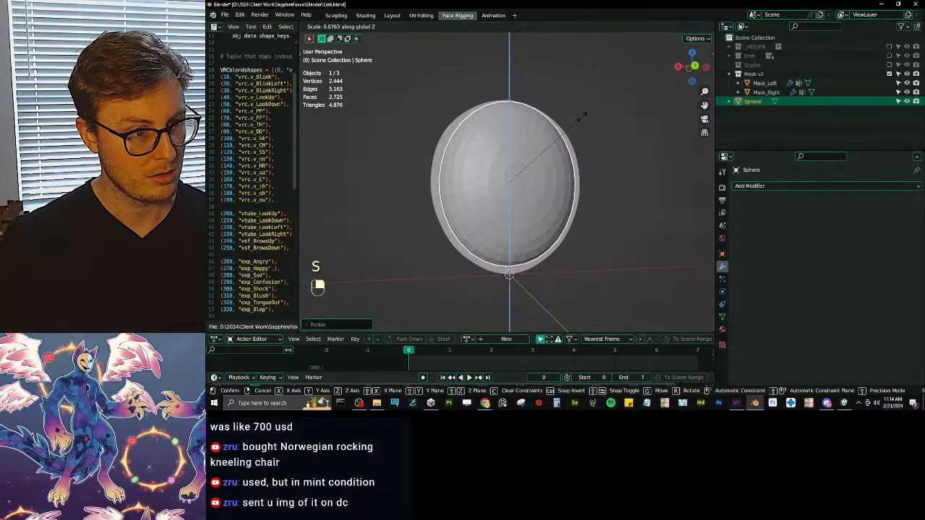
{"action": "left_click", "coordinate": [580, 120]}
Fine-tune the sphere's scale and position so it sits within the mask's outline, and save the file.
{"action": "key", "text": "s"}
{"action": "middle_click_drag", "start_coordinate": [556, 113], "coordinate": [578, 182]}
{"action": "key", "text": "z"}
{"action": "left_click", "coordinate": [573, 108]}
{"action": "key", "text": "g"}
{"action": "left_click", "coordinate": [571, 109]}
{"action": "key", "text": "ctrl+s"}
Reposition the sphere along single axes so it overlaps only the back of the mask, and save the file.
{"action": "scroll", "coordinate": [565, 211], "scroll_direction": "up", "scroll_amount": 2}
{"action": "key", "text": "g"}
{"action": "middle_click", "coordinate": [581, 177]}
{"action": "left_click", "coordinate": [599, 172]}
{"action": "key", "text": "g"}
{"action": "middle_click", "coordinate": [586, 180]}
{"action": "left_click", "coordinate": [591, 181]}
{"action": "key", "text": "ctrl+s"}
Switch to Discord, view the shared kneeling chair image in the browser, and return to Blender.
{"action": "left_click", "coordinate": [829, 405]}
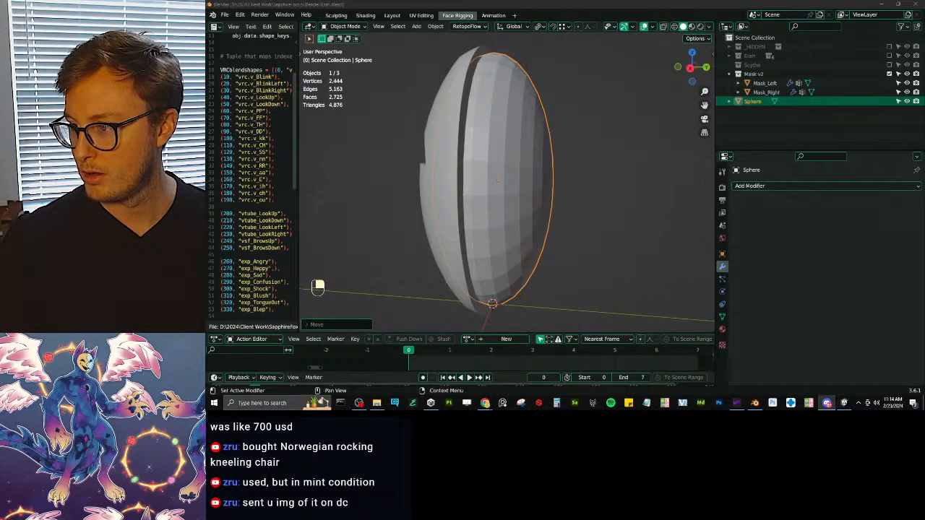
{"action": "left_click_drag", "start_coordinate": [207, 9], "coordinate": [534, 2]}
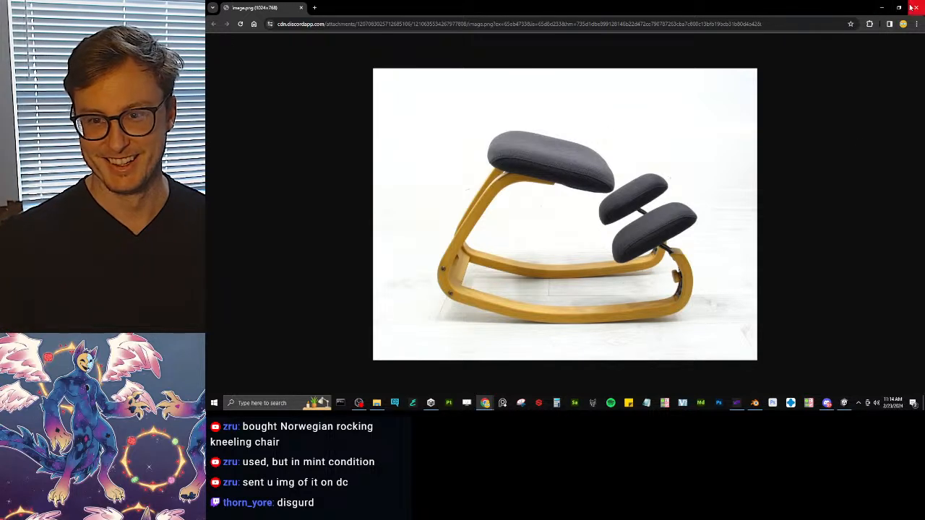
{"action": "left_click", "coordinate": [881, 8]}
Save the file and add a Boolean Difference modifier to Mask_Left with Sphere as its cutting object.
{"action": "key", "text": "ctrl+s"}
{"action": "middle_click_drag", "start_coordinate": [624, 203], "coordinate": [429, 204]}
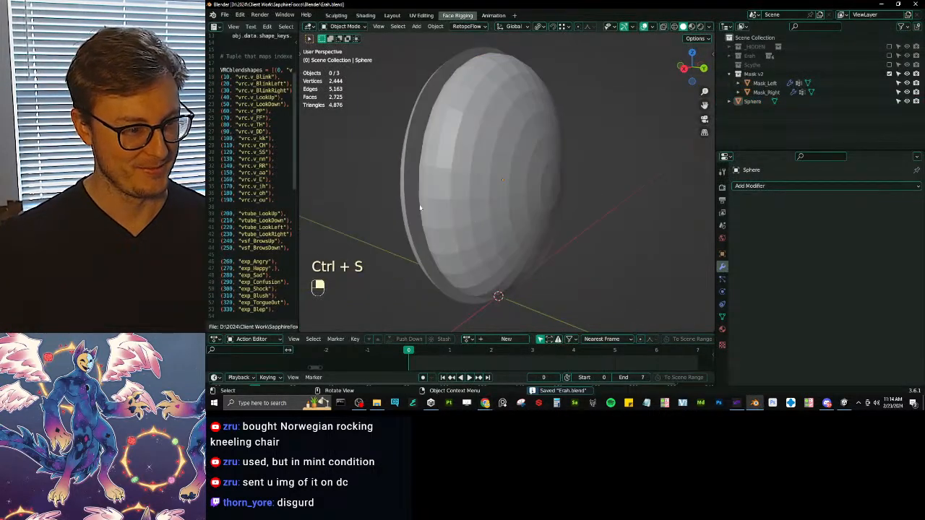
{"action": "left_click", "coordinate": [434, 230]}
{"action": "left_click", "coordinate": [772, 207]}
{"action": "left_click", "coordinate": [772, 207]}
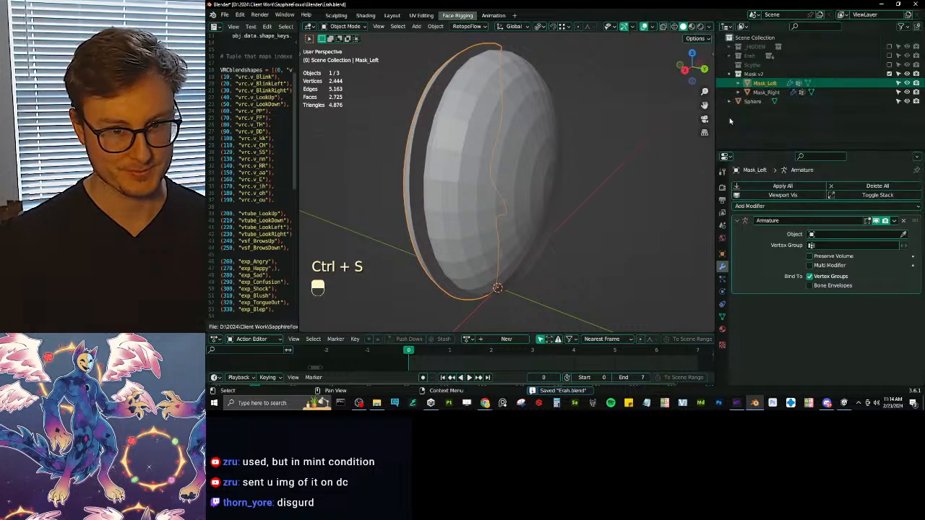
{"action": "left_click", "coordinate": [773, 208]}
{"action": "left_click", "coordinate": [734, 38]}
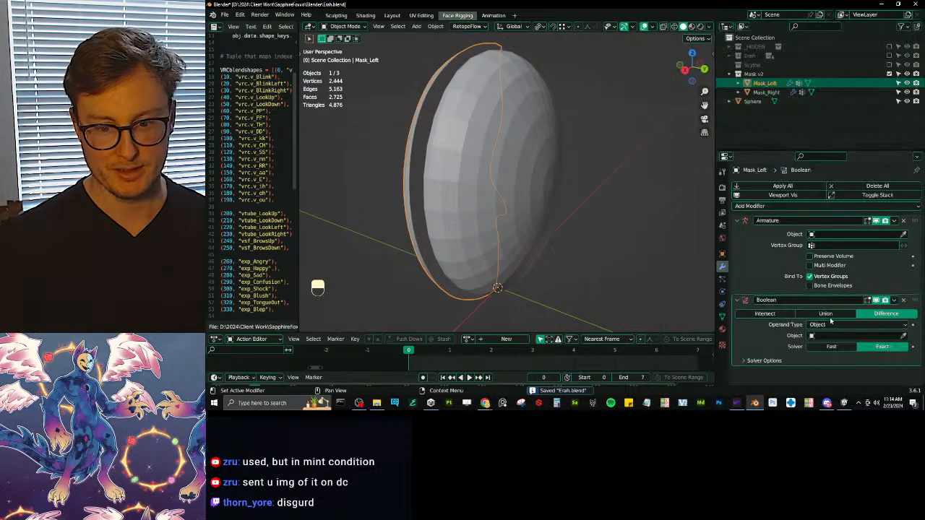
{"action": "left_click", "coordinate": [903, 335]}
{"action": "left_click", "coordinate": [485, 181]}
Hide the sphere to inspect the hollow cut into the back of Mask_Left.
{"action": "middle_click_drag", "start_coordinate": [505, 235], "coordinate": [530, 274]}
{"action": "left_click", "coordinate": [483, 204]}
{"action": "key", "text": "h"}
{"action": "middle_click_drag", "start_coordinate": [483, 205], "coordinate": [534, 186]}
{"action": "left_click", "coordinate": [539, 177]}
{"action": "left_click", "coordinate": [408, 167]}
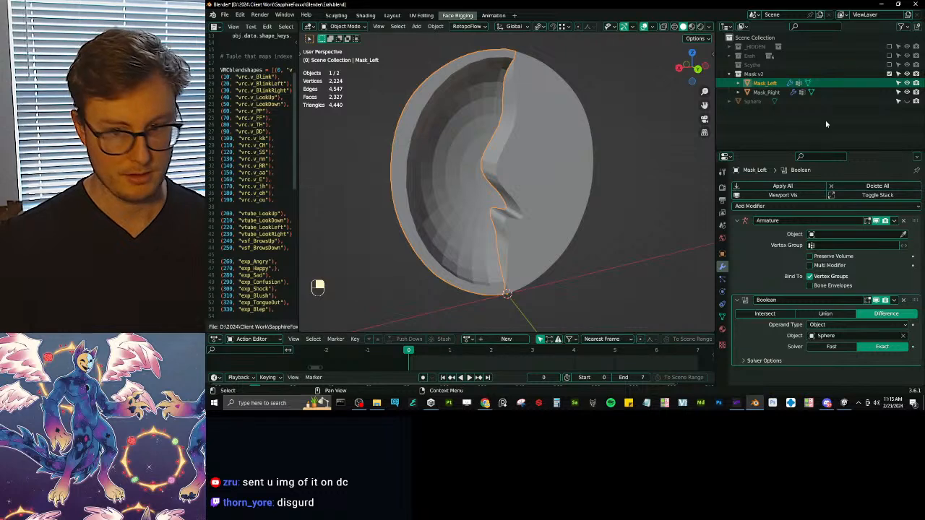
Reveal the sphere, rescale it along X and shift it along Z to refine the cut, and hide it again.
{"action": "key", "text": "alt+h"}
{"action": "left_click", "coordinate": [866, 102]}
{"action": "key", "text": "s"}
{"action": "key", "text": "x"}
{"action": "key", "text": "g"}
{"action": "left_click", "coordinate": [392, 127]}
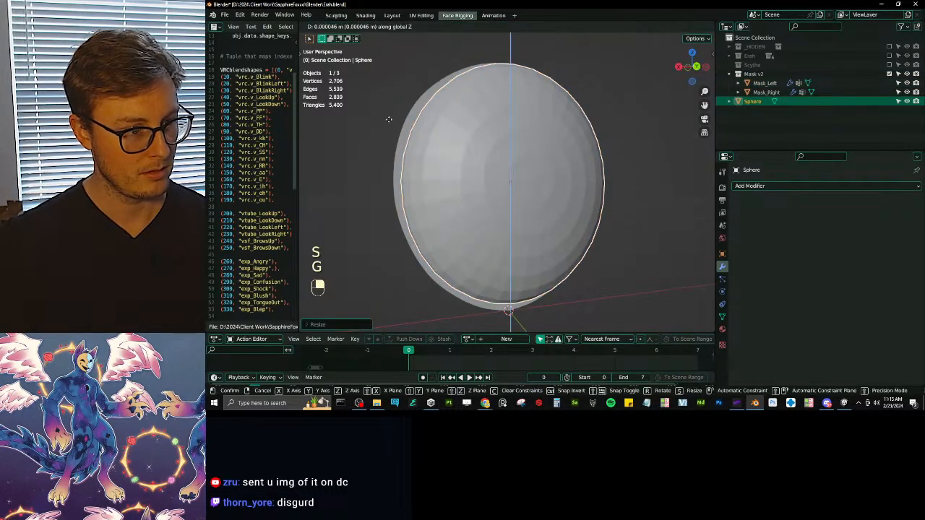
{"action": "middle_click_drag", "start_coordinate": [429, 134], "coordinate": [489, 170]}
{"action": "key", "text": "h"}
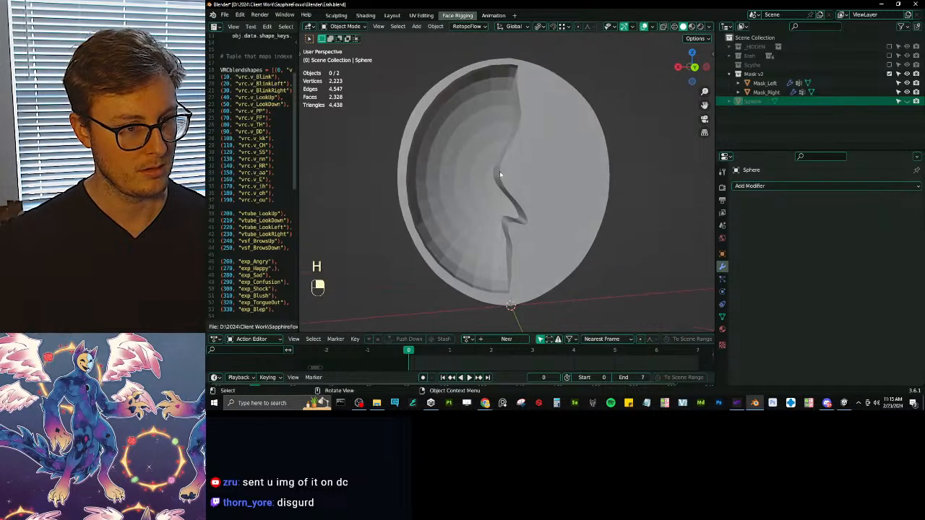
Add a Boolean Difference modifier to Mask_Right with Sphere as its cutting object.
{"action": "left_click", "coordinate": [489, 170]}
{"action": "left_click", "coordinate": [759, 206]}
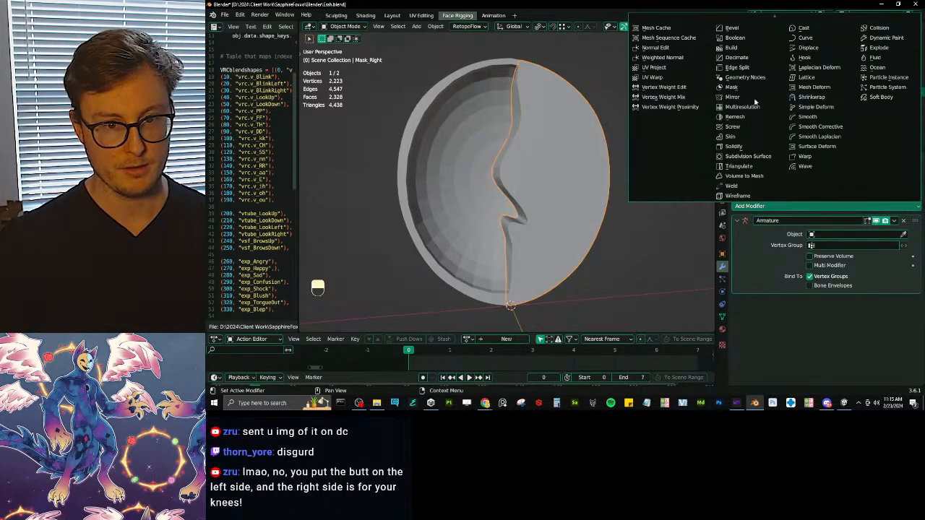
{"action": "left_click", "coordinate": [735, 38]}
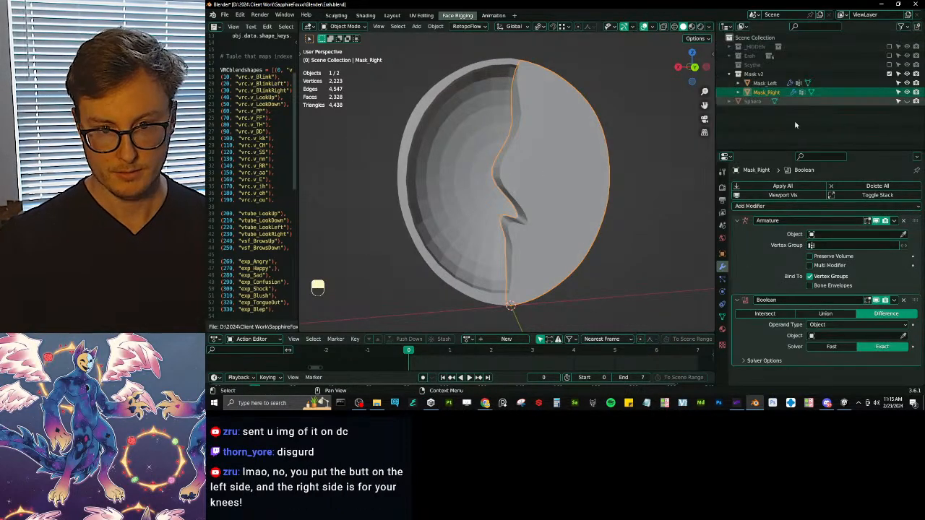
{"action": "left_click", "coordinate": [903, 336]}
{"action": "left_click", "coordinate": [747, 102]}
{"action": "middle_click_drag", "start_coordinate": [500, 216], "coordinate": [539, 189]}
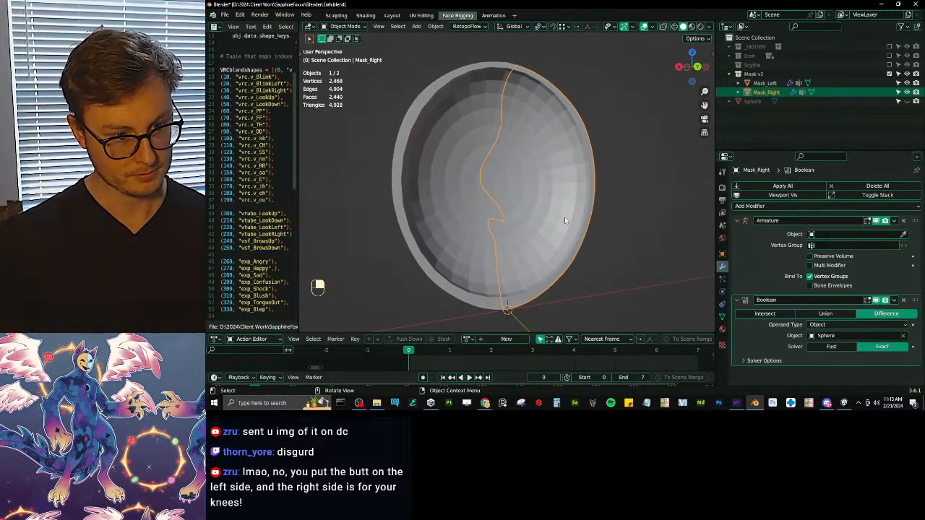
Examine the hollowed back of both mask halves from several angles and distances.
{"action": "left_click", "coordinate": [613, 241]}
{"action": "middle_click_drag", "start_coordinate": [612, 242], "coordinate": [589, 234]}
{"action": "middle_click_drag", "start_coordinate": [590, 234], "coordinate": [529, 206], "text": "shift"}
{"action": "scroll", "coordinate": [506, 204], "scroll_direction": "down", "scroll_amount": 6}
{"action": "scroll", "coordinate": [514, 201], "scroll_direction": "up", "scroll_amount": 1}
{"action": "scroll", "coordinate": [528, 205], "scroll_direction": "up", "scroll_amount": 3}
{"action": "right_click", "coordinate": [489, 180]}
{"action": "left_click", "coordinate": [489, 180]}
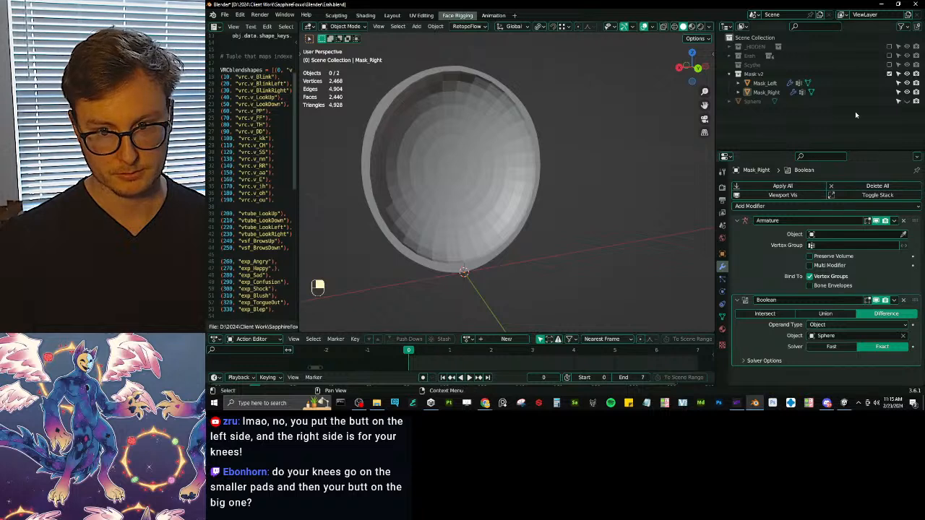
Make the sphere visible, shade it smooth, and hide it to check the smoothed hollow.
{"action": "left_click", "coordinate": [907, 101]}
{"action": "right_click", "coordinate": [757, 107]}
{"action": "left_click", "coordinate": [757, 106]}
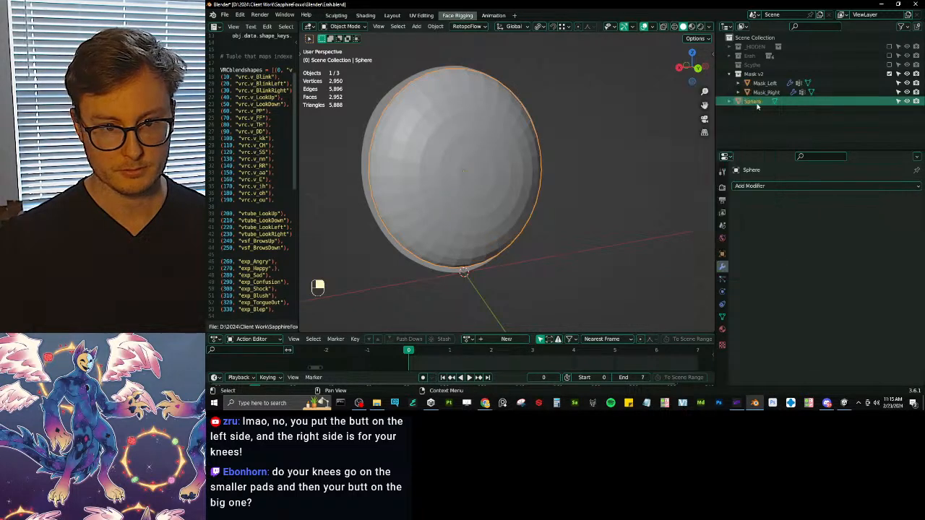
{"action": "right_click", "coordinate": [491, 156]}
{"action": "left_click", "coordinate": [492, 156]}
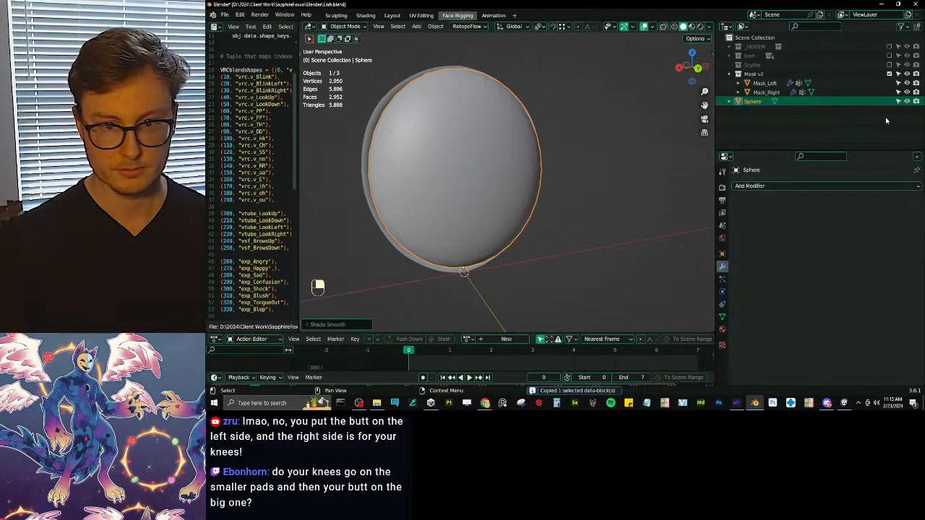
{"action": "left_click", "coordinate": [907, 102]}
{"action": "middle_click_drag", "start_coordinate": [466, 198], "coordinate": [448, 213]}
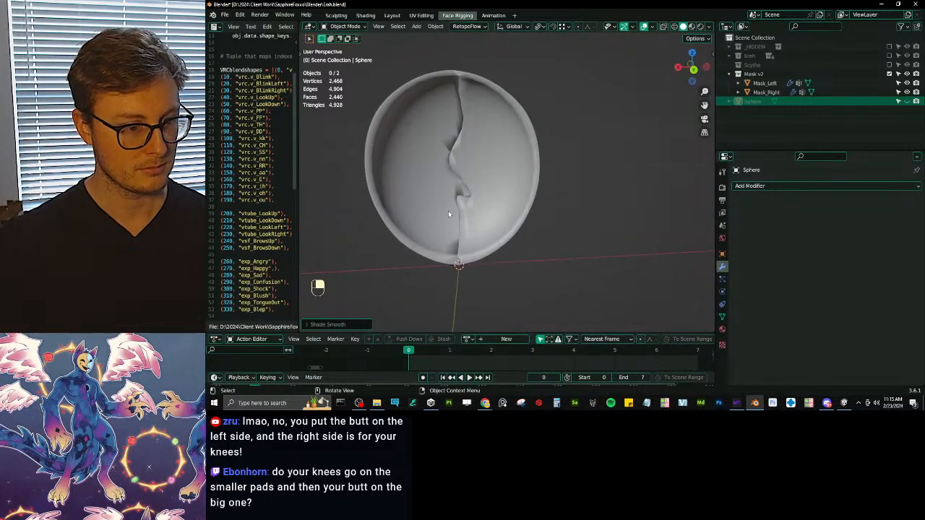
Undo hiding the sphere, hide it once more and select Mask_Right to inspect the seam between the halves.
{"action": "key", "text": "ctrl+z"}
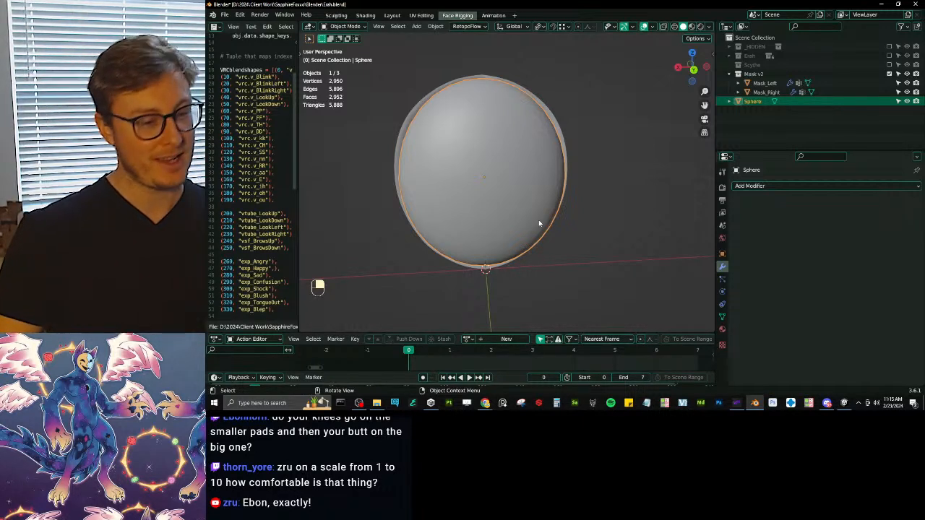
{"action": "scroll", "coordinate": [538, 222], "scroll_direction": "up", "scroll_amount": 2}
{"action": "key", "text": "h"}
{"action": "middle_click_drag", "start_coordinate": [464, 190], "coordinate": [517, 186]}
{"action": "left_click", "coordinate": [497, 198]}
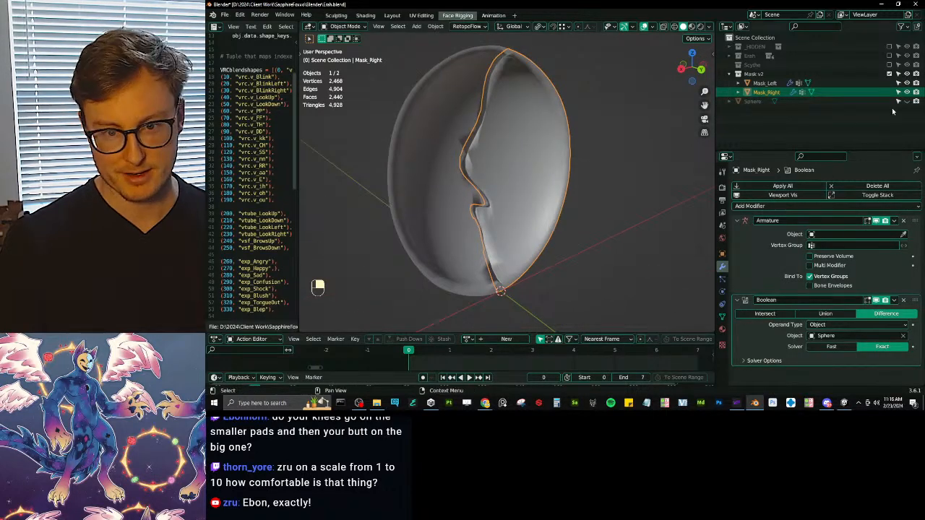
Make the sphere visible and select it, try moving it, and save the file.
{"action": "left_click", "coordinate": [907, 102]}
{"action": "left_click", "coordinate": [483, 132]}
{"action": "key", "text": "g"}
{"action": "right_click", "coordinate": [512, 190]}
{"action": "middle_click_drag", "start_coordinate": [513, 189], "coordinate": [501, 217]}
{"action": "key", "text": "ctrl+s"}
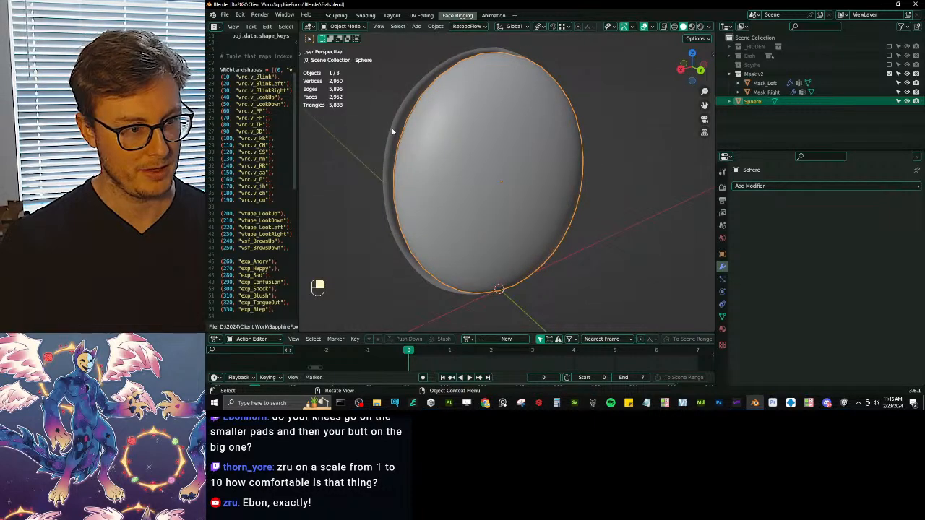
Select both mask halves and the sphere, enter Edit Mode on all three, and select the sphere's linked geometry.
{"action": "key", "text": "b"}
{"action": "left_click_drag", "start_coordinate": [506, 56], "coordinate": [594, 161]}
{"action": "key", "text": "Tab"}
{"action": "left_click", "coordinate": [552, 189]}
{"action": "key", "text": "l"}
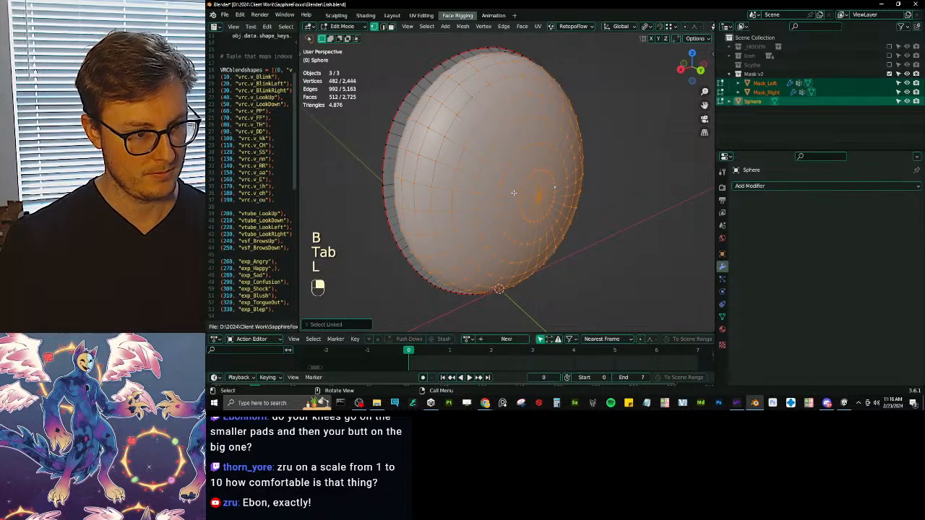
Switch to the UV Editing workspace, enlarge the UV editor, and select all geometry to display every UV island.
{"action": "left_click_drag", "start_coordinate": [297, 202], "coordinate": [325, 202]}
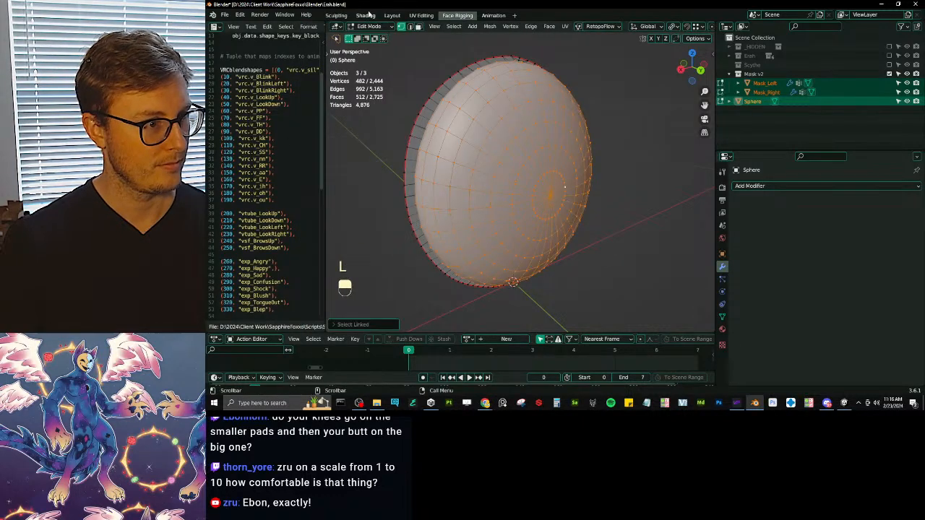
{"action": "left_click", "coordinate": [417, 15]}
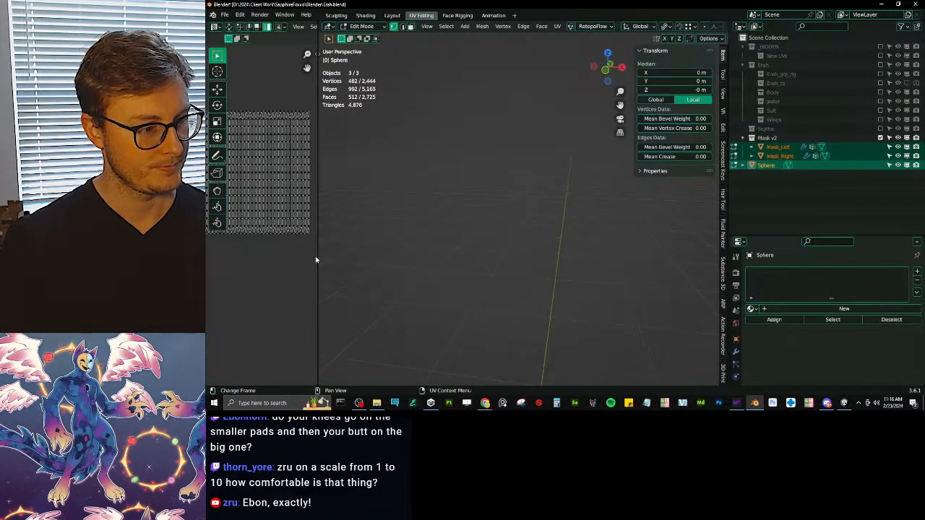
{"action": "left_click_drag", "start_coordinate": [316, 259], "coordinate": [532, 256]}
{"action": "scroll", "coordinate": [342, 233], "scroll_direction": "up", "scroll_amount": 2}
{"action": "key", "text": "a"}
{"action": "scroll", "coordinate": [321, 180], "scroll_direction": "up", "scroll_amount": 3}
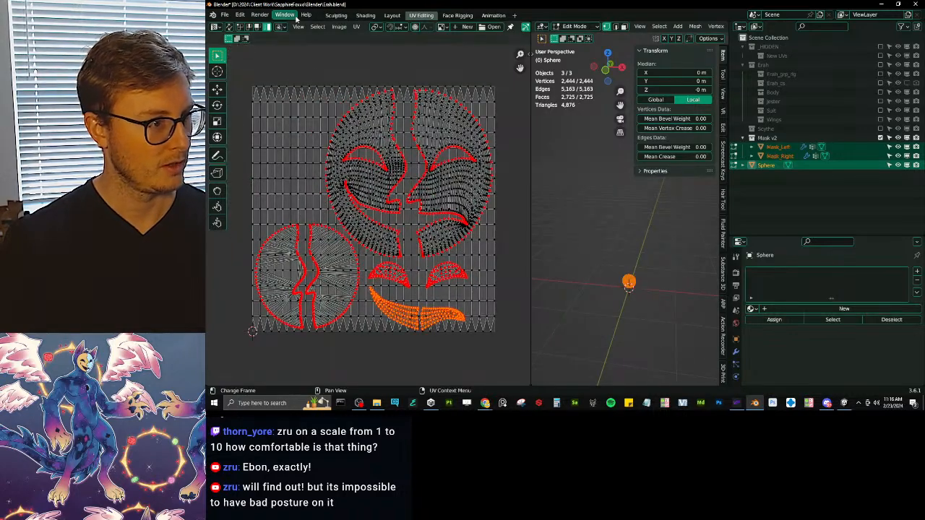
Scale the sphere's UV island down to about a third and move it over the mask's back-face islands.
{"action": "left_click", "coordinate": [286, 174]}
{"action": "key", "text": "s"}
{"action": "left_click", "coordinate": [408, 215]}
{"action": "key", "text": "g"}
{"action": "left_click", "coordinate": [308, 283]}
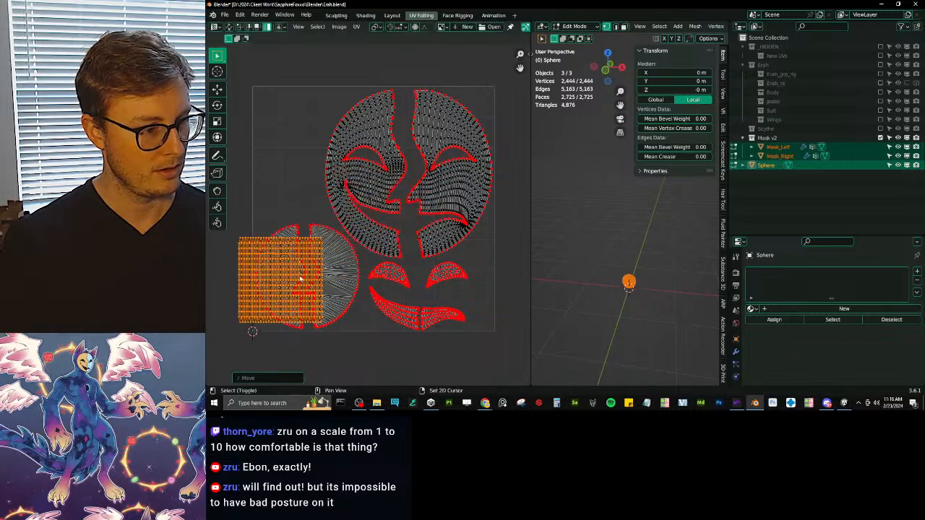
Rescale the sphere's UV island along X and overall, reposition it over the back-face islands, and leave Edit Mode.
{"action": "middle_click_drag", "start_coordinate": [308, 282], "coordinate": [328, 263]}
{"action": "scroll", "coordinate": [353, 230], "scroll_direction": "up", "scroll_amount": 1}
{"action": "key", "text": "s"}
{"action": "key", "text": "x"}
{"action": "left_click", "coordinate": [344, 254]}
{"action": "key", "text": "s"}
{"action": "left_click", "coordinate": [308, 272]}
{"action": "key", "text": "g"}
{"action": "left_click", "coordinate": [304, 268]}
{"action": "key", "text": "Tab"}
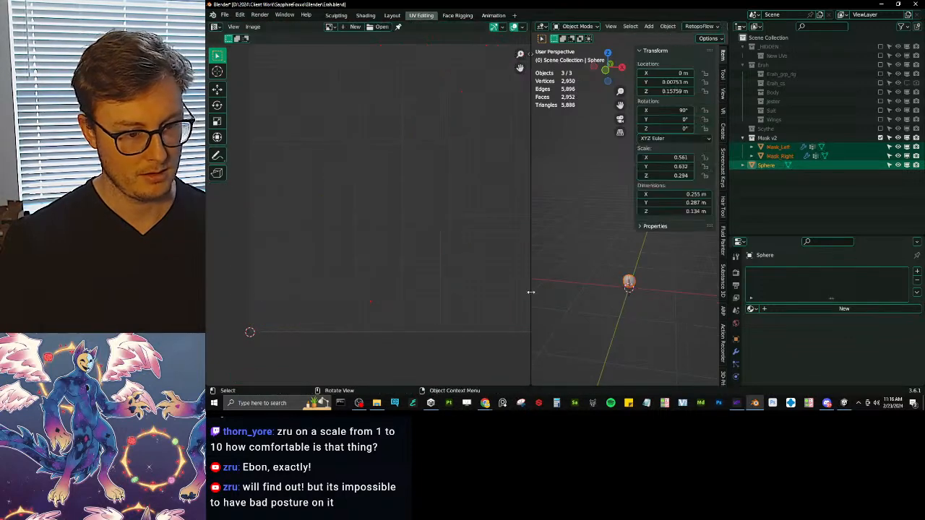
Enlarge the 3D viewport beside the UV editor, bring the mask closer into view, and save the file.
{"action": "left_click_drag", "start_coordinate": [531, 291], "coordinate": [311, 285]}
{"action": "scroll", "coordinate": [467, 277], "scroll_direction": "up", "scroll_amount": 5}
{"action": "key", "text": "ctrl+s"}
{"action": "middle_click_drag", "start_coordinate": [499, 277], "coordinate": [513, 134], "text": "shift"}
{"action": "scroll", "coordinate": [514, 137], "scroll_direction": "up", "scroll_amount": 4}
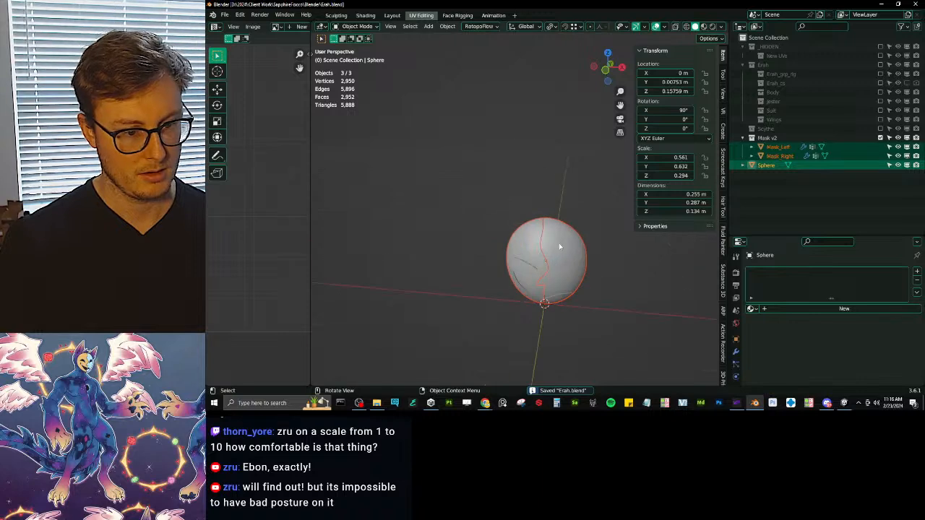
Select Mask_Left and try to apply its Armature modifier.
{"action": "left_click", "coordinate": [560, 247]}
{"action": "left_click", "coordinate": [735, 351]}
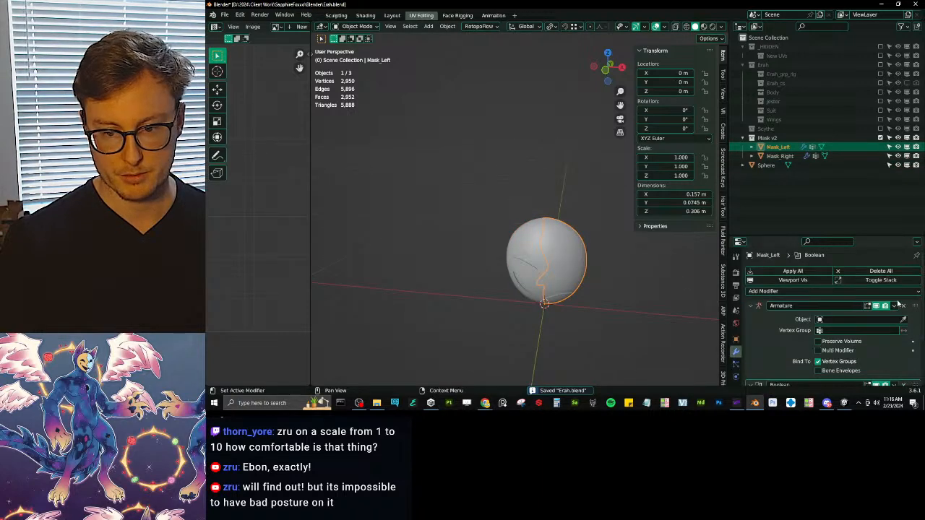
{"action": "left_click", "coordinate": [895, 306]}
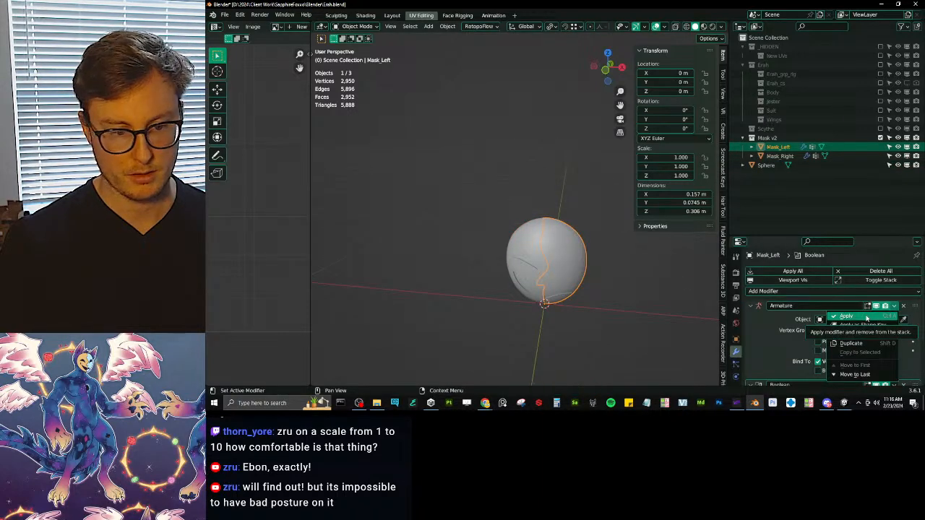
{"action": "left_click", "coordinate": [864, 316]}
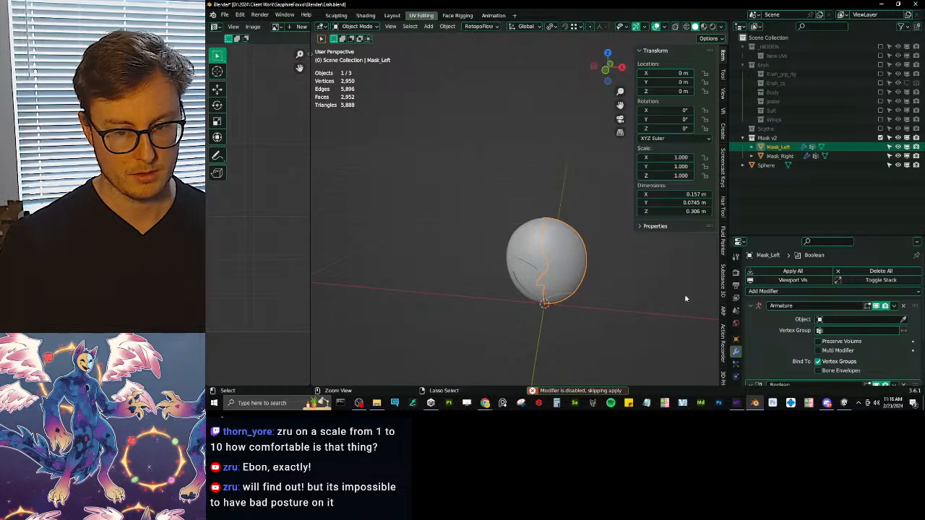
Apply Mask_Left's Boolean Difference modifier.
{"action": "scroll", "coordinate": [868, 330], "scroll_direction": "down", "scroll_amount": 2}
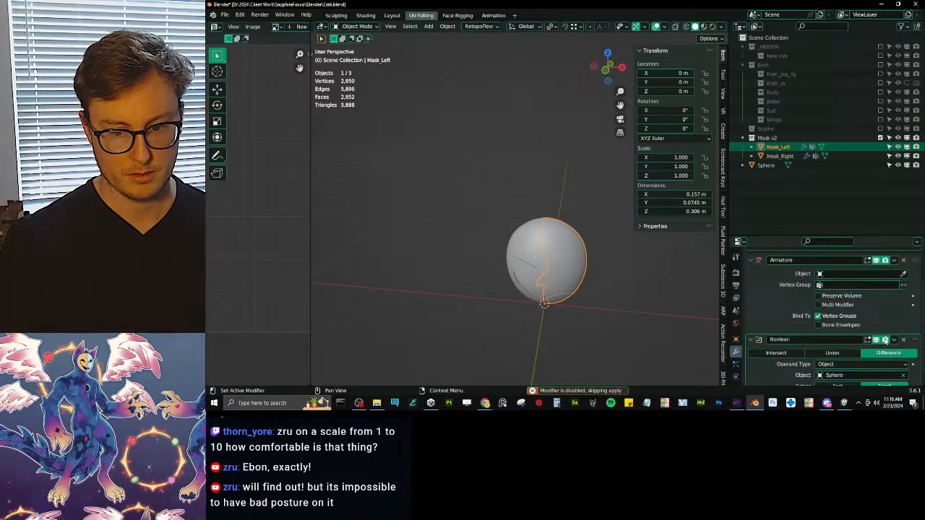
{"action": "left_click", "coordinate": [894, 340]}
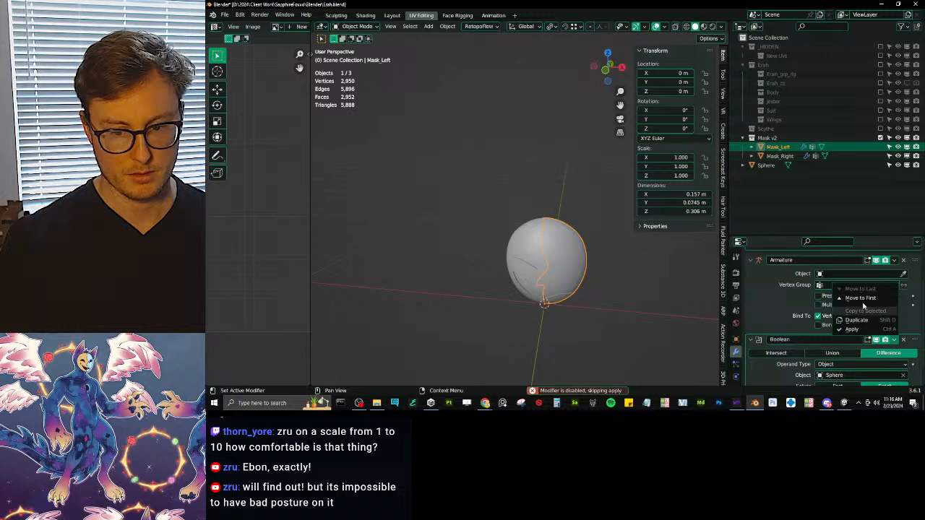
{"action": "left_click", "coordinate": [860, 332]}
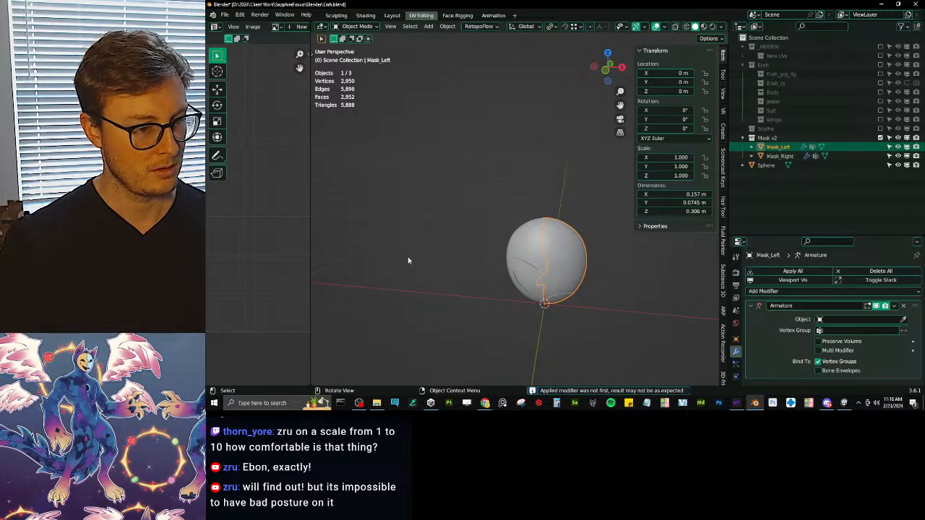
Check Mask_Left's UV islands in Edit Mode and widen the 3D viewport slightly.
{"action": "key", "text": "Tab"}
{"action": "scroll", "coordinate": [254, 289], "scroll_direction": "down", "scroll_amount": 6}
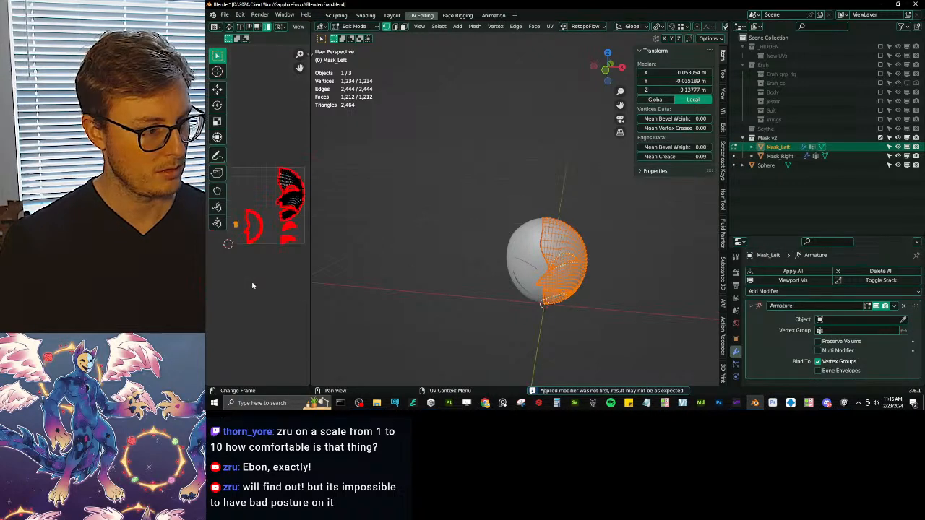
{"action": "middle_click_drag", "start_coordinate": [307, 273], "coordinate": [263, 278]}
{"action": "scroll", "coordinate": [262, 278], "scroll_direction": "up", "scroll_amount": 2}
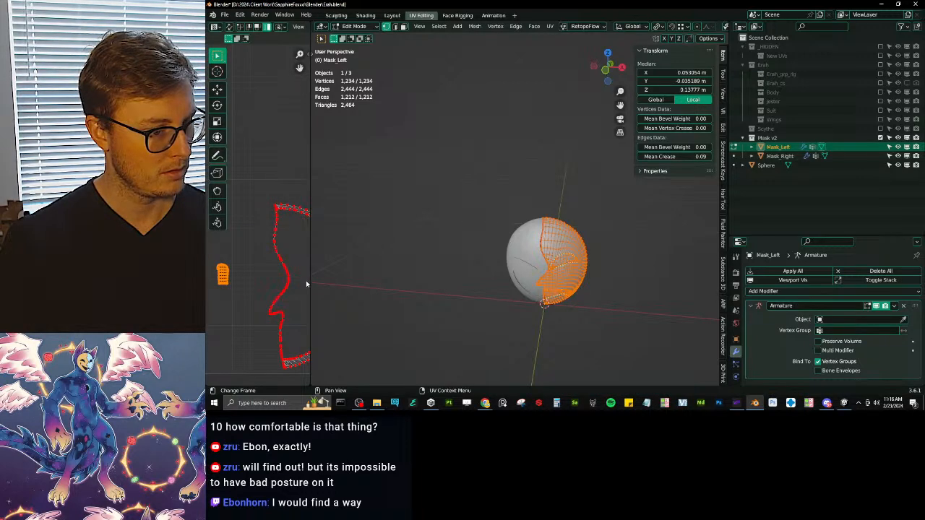
{"action": "left_click_drag", "start_coordinate": [311, 280], "coordinate": [299, 281]}
{"action": "key", "text": "Tab"}
View the mask from behind, select Mask_Right, and apply its Boolean Difference modifier.
{"action": "middle_click_drag", "start_coordinate": [626, 265], "coordinate": [479, 236]}
{"action": "scroll", "coordinate": [479, 237], "scroll_direction": "up", "scroll_amount": 2}
{"action": "scroll", "coordinate": [479, 236], "scroll_direction": "up", "scroll_amount": 1}
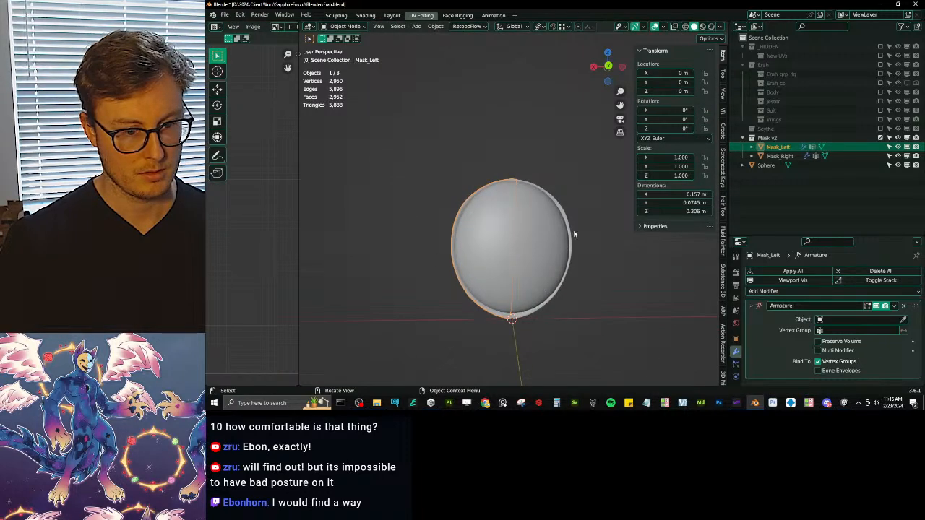
{"action": "left_click", "coordinate": [573, 230]}
{"action": "scroll", "coordinate": [867, 318], "scroll_direction": "down", "scroll_amount": 3}
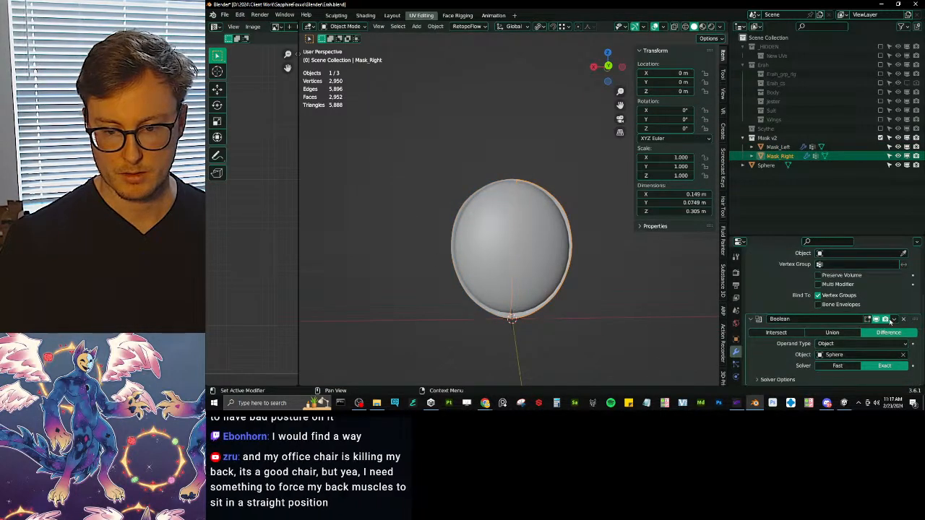
{"action": "left_click", "coordinate": [894, 319]}
{"action": "left_click", "coordinate": [890, 330]}
Delete the cutting sphere to expose the hollowed mask halves and save the file.
{"action": "left_click", "coordinate": [543, 263]}
{"action": "key", "text": "Delete"}
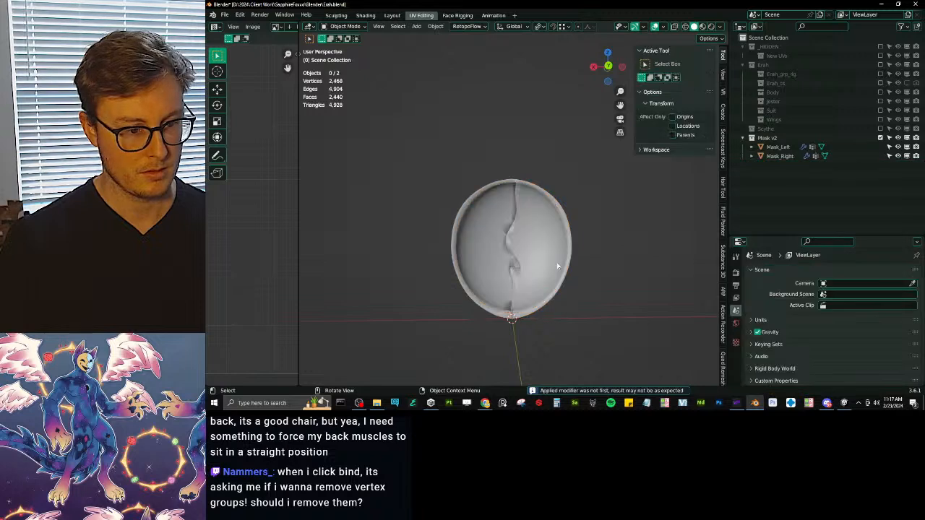
{"action": "middle_click_drag", "start_coordinate": [548, 264], "coordinate": [588, 283]}
{"action": "key", "text": "ctrl+s"}
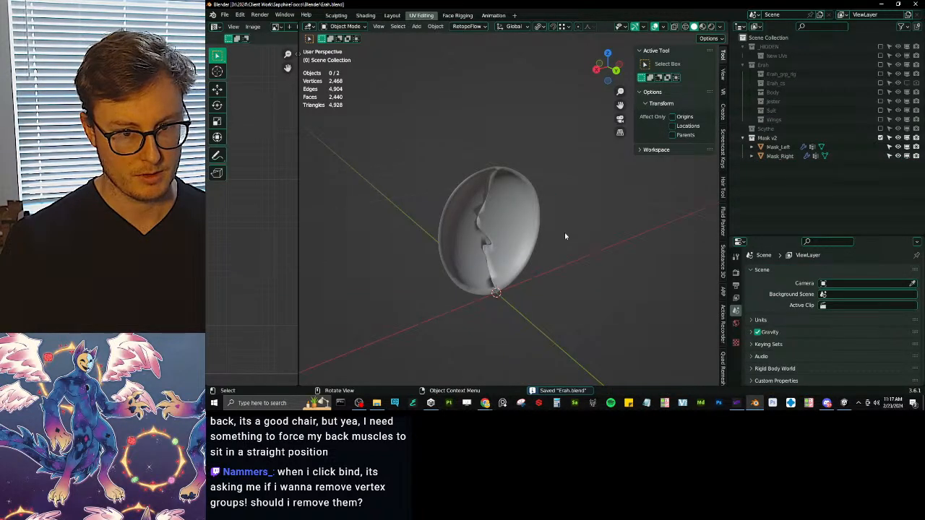
Select both mask halves and set up an FBX export with the preset using Selected Objects and FBX Units Scale.
{"action": "key", "text": "a"}
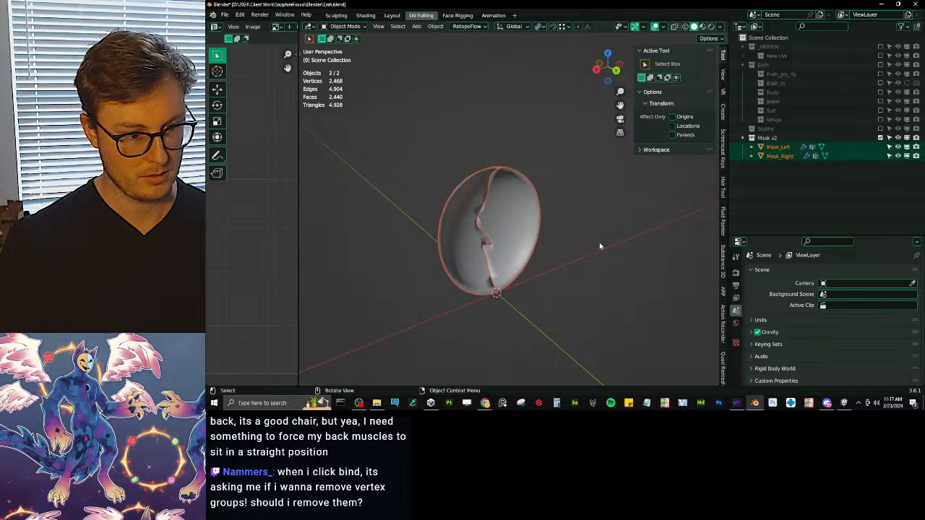
{"action": "key", "text": "q"}
{"action": "left_click", "coordinate": [592, 225]}
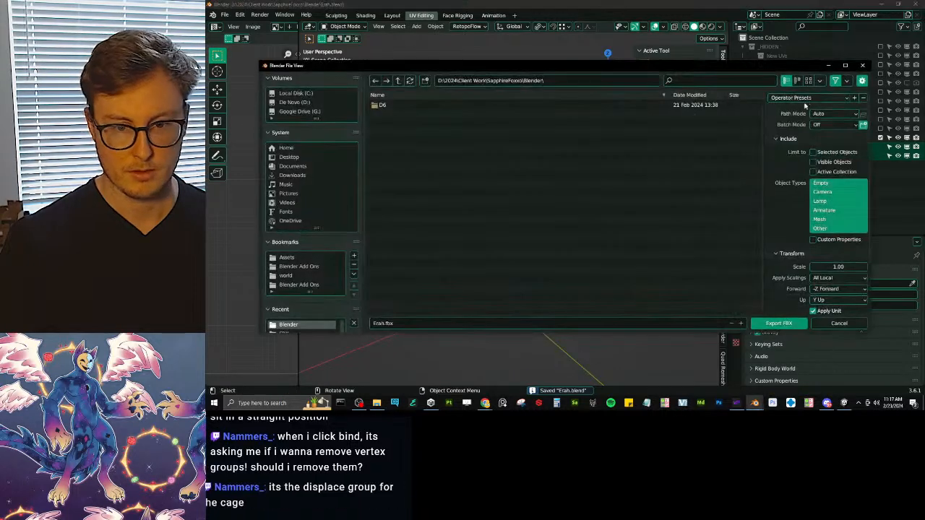
{"action": "left_click", "coordinate": [805, 99]}
{"action": "left_click", "coordinate": [781, 169]}
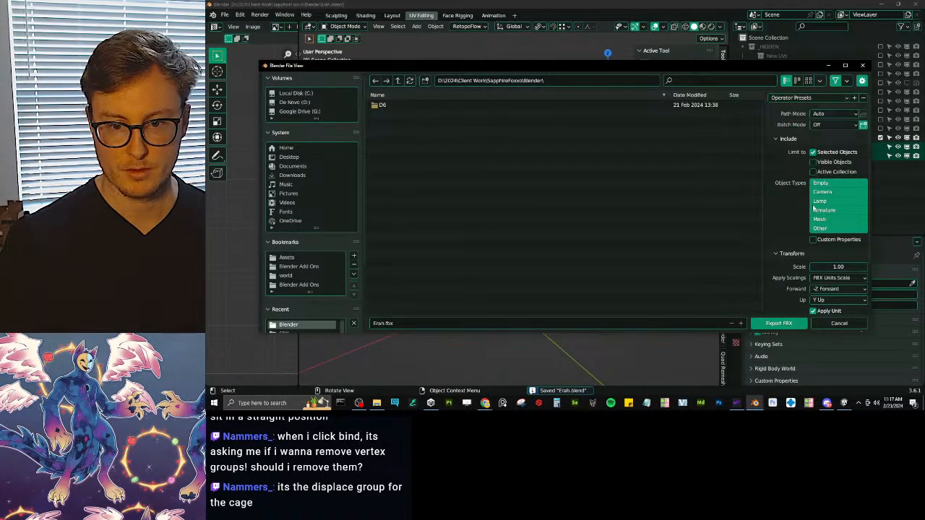
{"action": "scroll", "coordinate": [314, 306], "scroll_direction": "down", "scroll_amount": 1}
Export the selected mask halves over Erah_Mask.fbx in the Unity project's FBX folder.
{"action": "left_click", "coordinate": [303, 318]}
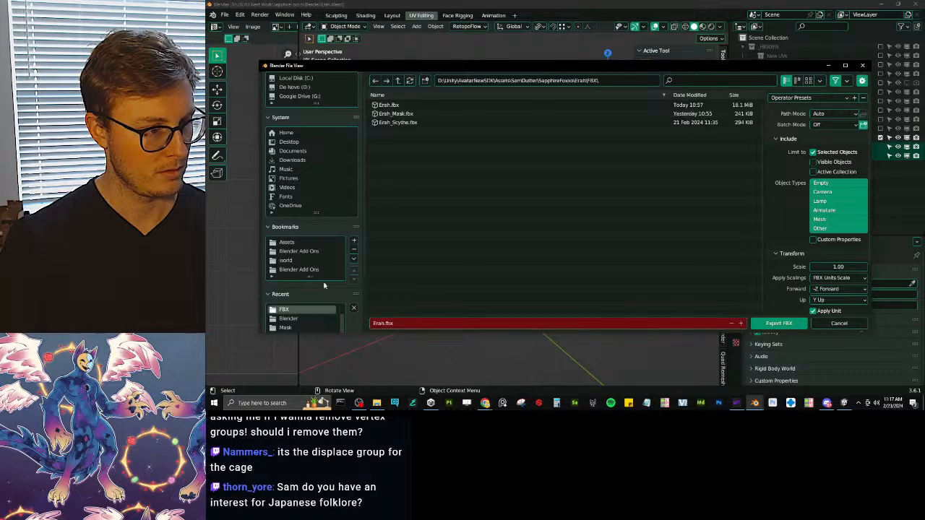
{"action": "left_click", "coordinate": [401, 113]}
{"action": "scroll", "coordinate": [791, 253], "scroll_direction": "down", "scroll_amount": 2}
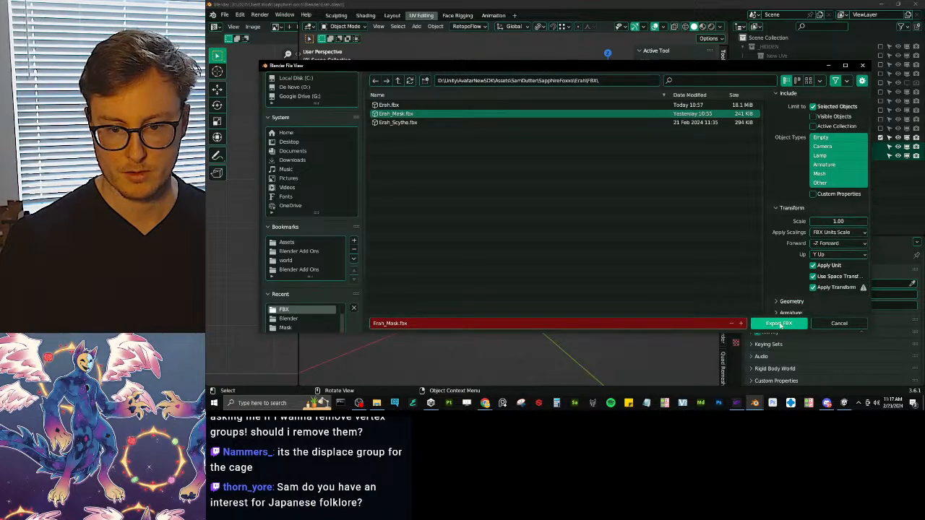
{"action": "left_click", "coordinate": [778, 323]}
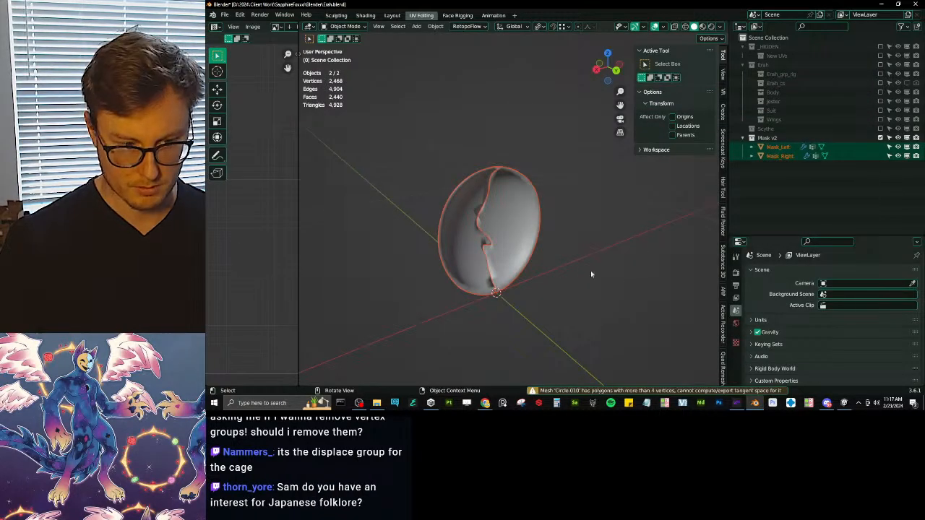
In Edit Mode on both mask halves, select all faces by sides with Greater Than 4 vertices.
{"action": "left_click", "coordinate": [518, 227], "text": "shift"}
{"action": "key", "text": "Tab"}
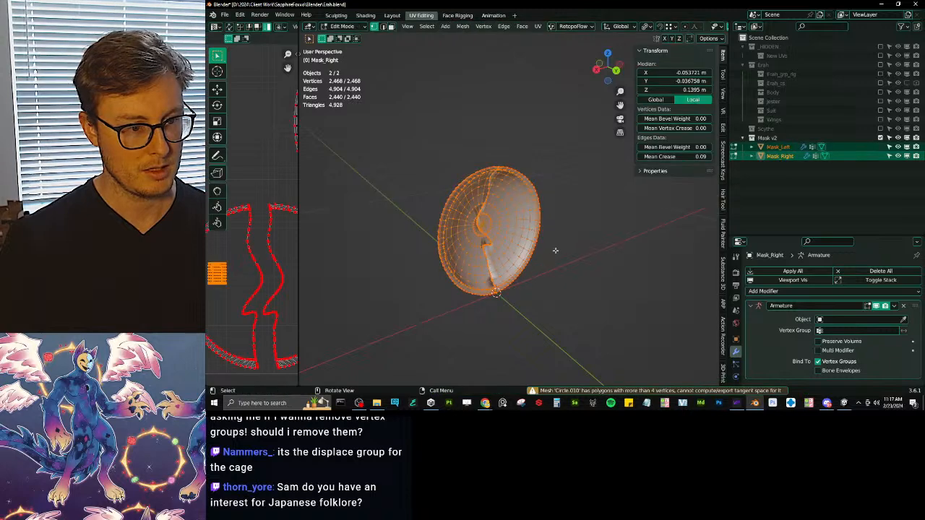
{"action": "key", "text": "alt+a"}
{"action": "key", "text": "q"}
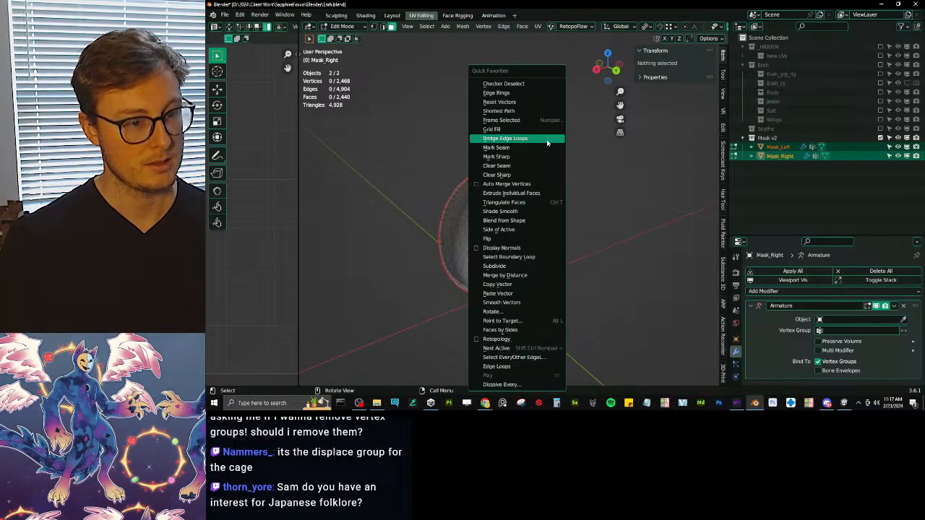
{"action": "left_click", "coordinate": [427, 26]}
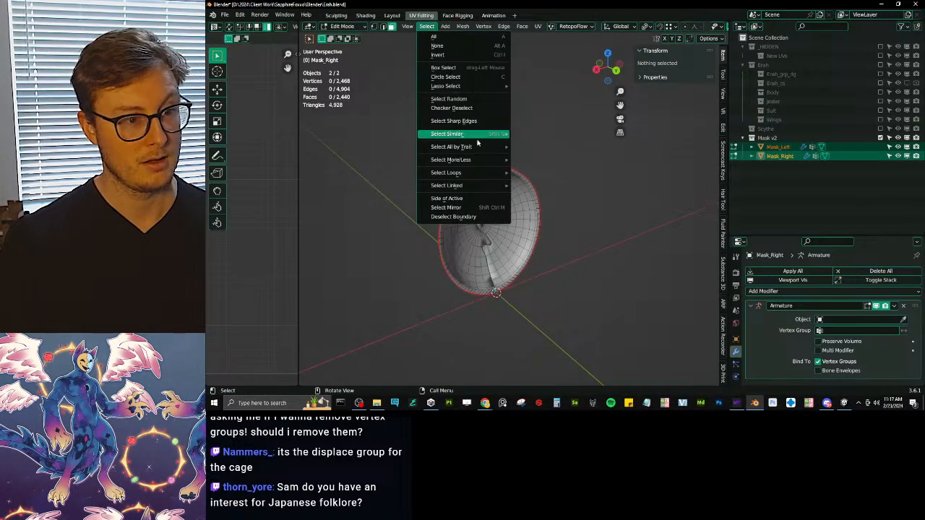
{"action": "mouse_move", "coordinate": [483, 151]}
{"action": "left_click", "coordinate": [558, 167]}
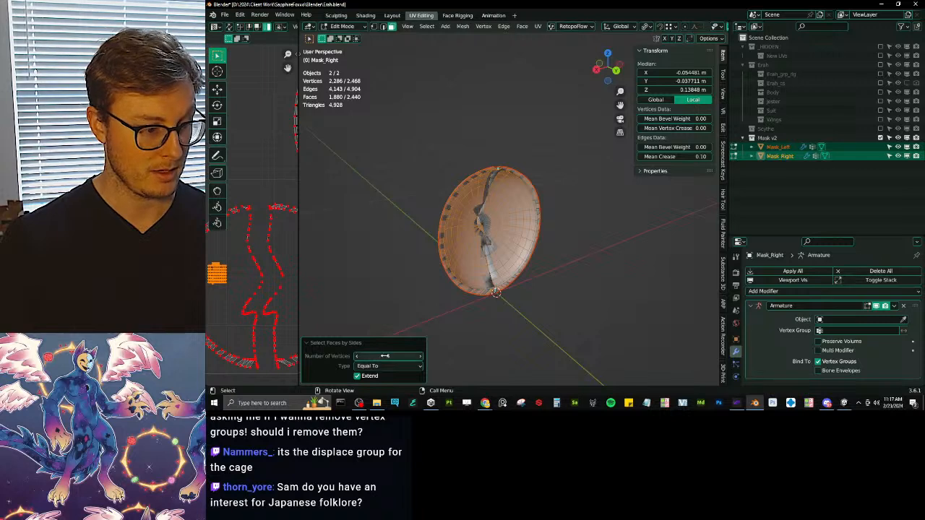
{"action": "left_click", "coordinate": [391, 367]}
{"action": "left_click", "coordinate": [383, 338]}
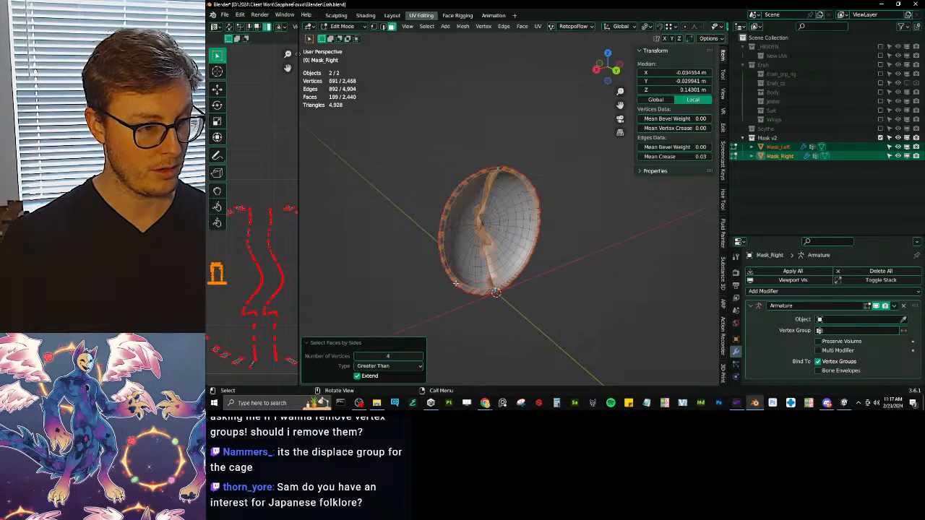
Triangulate the selected n-gon faces, leave Edit Mode, and save the file.
{"action": "left_click", "coordinate": [521, 26]}
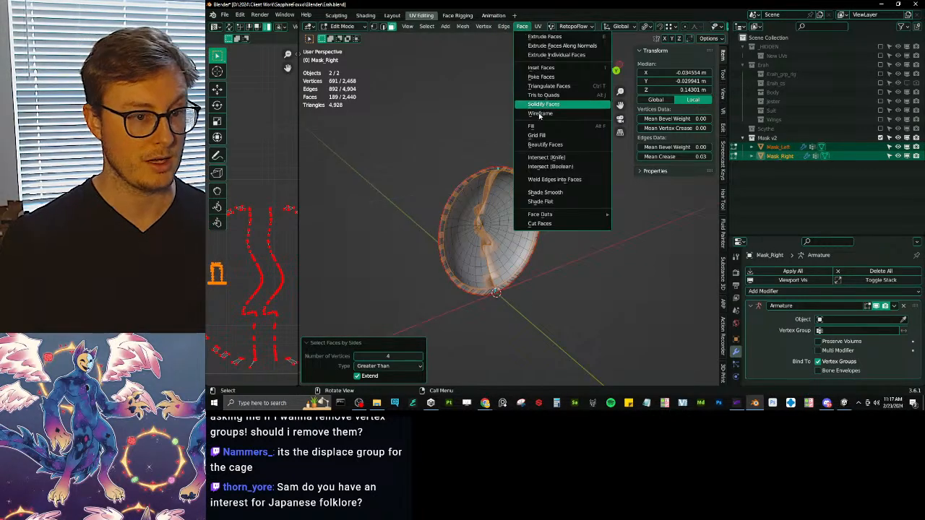
{"action": "left_click", "coordinate": [547, 87]}
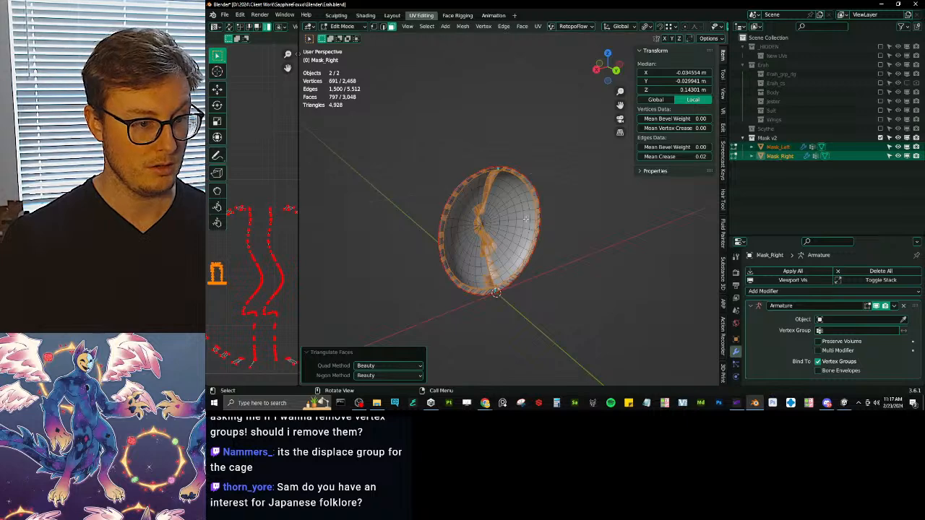
{"action": "key", "text": "Tab"}
{"action": "key", "text": "ctrl+s"}
Export the triangulated mask halves again as FBX.
{"action": "key", "text": "q"}
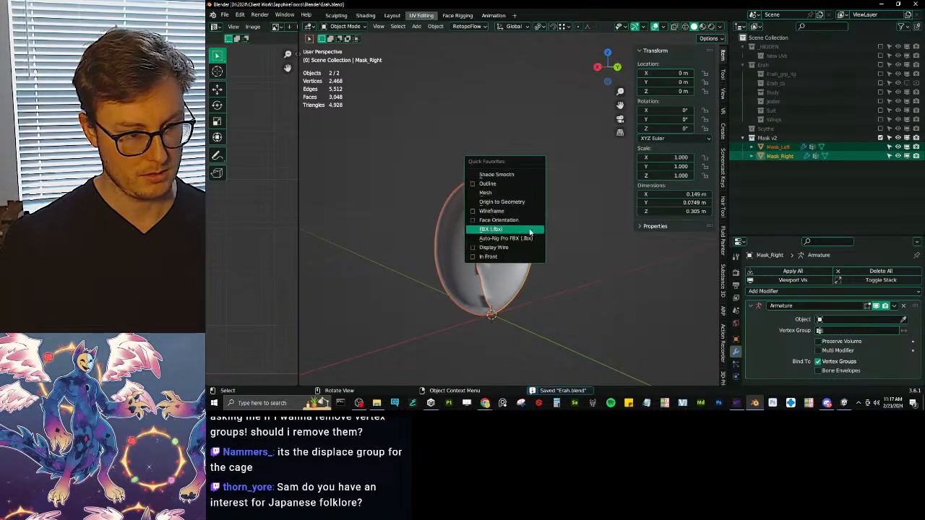
{"action": "left_click", "coordinate": [529, 231]}
{"action": "left_click", "coordinate": [761, 322]}
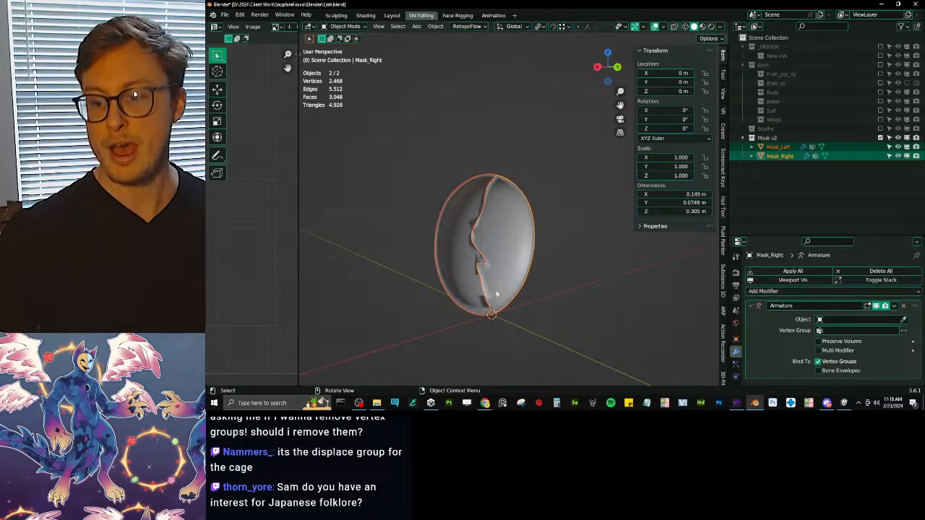
Inspect the hollow back of the mask up close and save the file.
{"action": "scroll", "coordinate": [469, 239], "scroll_direction": "up", "scroll_amount": 3}
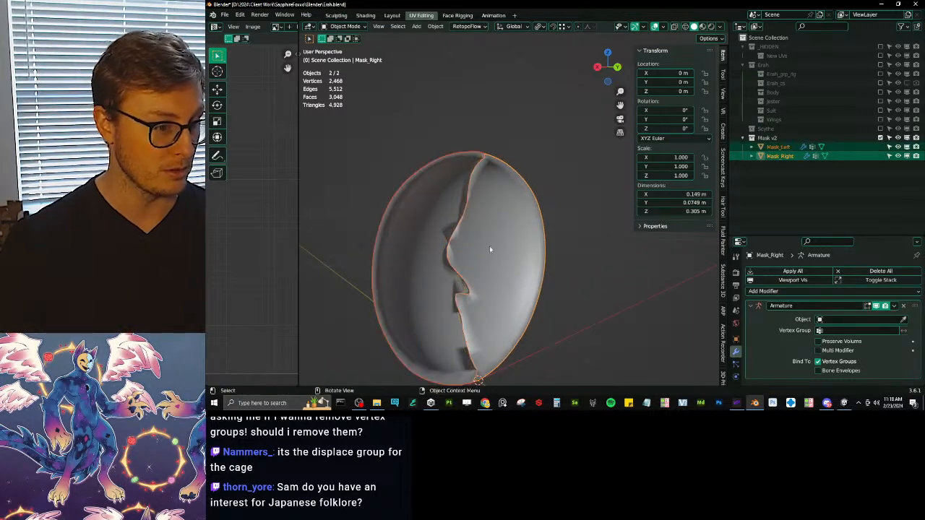
{"action": "key", "text": "Tab"}
{"action": "middle_click_drag", "start_coordinate": [553, 260], "coordinate": [539, 254]}
{"action": "key", "text": "Tab"}
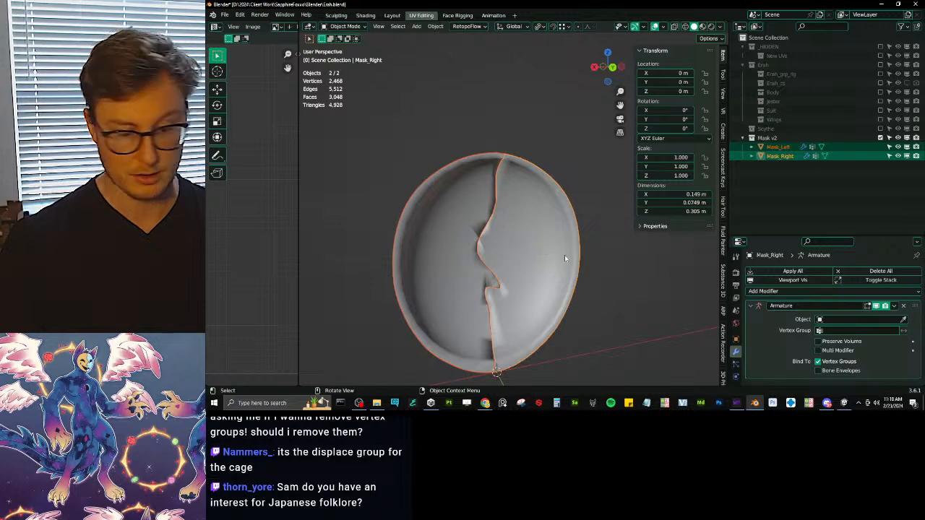
{"action": "key", "text": "ctrl+s"}
Switch to Unity and examine the avatar's updated mask up close in the scene.
{"action": "left_click", "coordinate": [844, 402]}
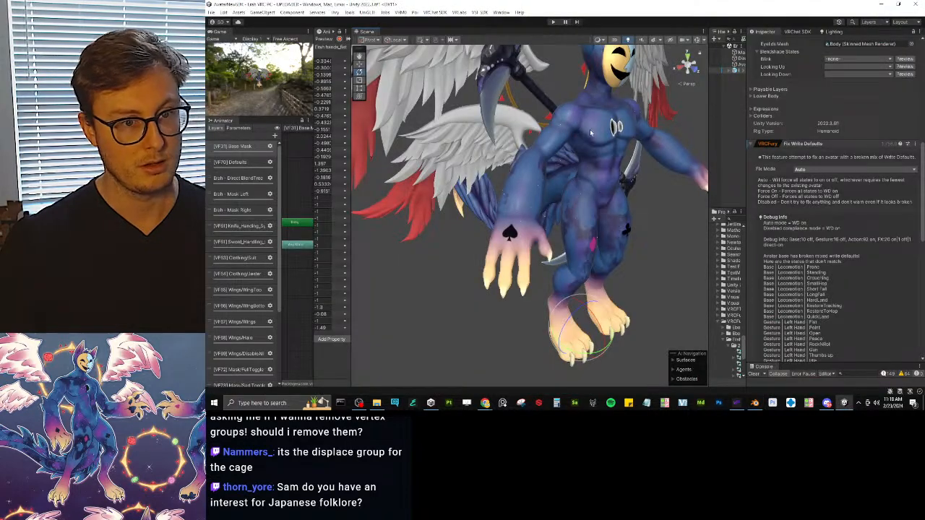
{"action": "middle_click_drag", "start_coordinate": [590, 132], "coordinate": [524, 238]}
{"action": "left_click", "coordinate": [533, 182]}
{"action": "left_click_drag", "start_coordinate": [523, 208], "coordinate": [464, 215], "text": "alt"}
{"action": "scroll", "coordinate": [533, 242], "scroll_direction": "up", "scroll_amount": 5}
{"action": "scroll", "coordinate": [465, 213], "scroll_direction": "up", "scroll_amount": 3}
{"action": "left_click", "coordinate": [466, 217]}
{"action": "left_click", "coordinate": [466, 217]}
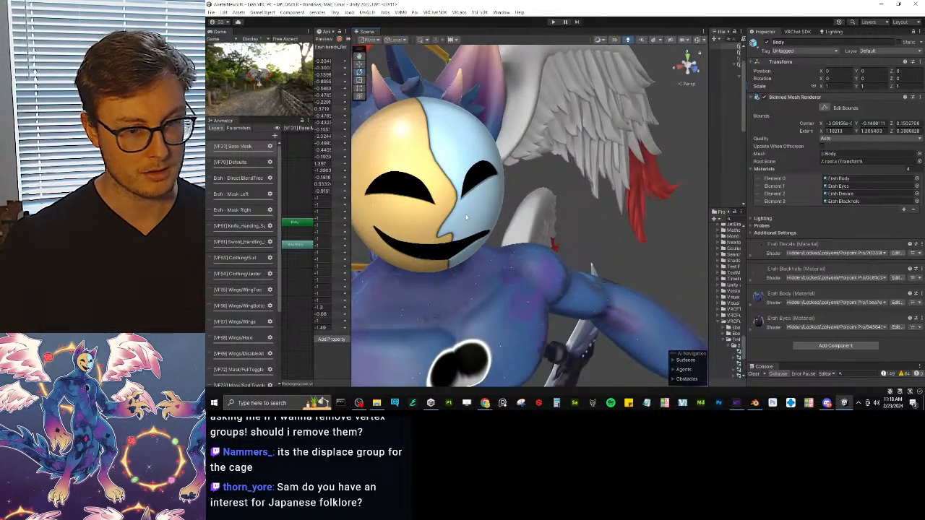
Enter Play mode, widen the Hierarchy to reach the Erah_Mask objects, and open the avatar's mask expressions.
{"action": "left_click", "coordinate": [551, 23]}
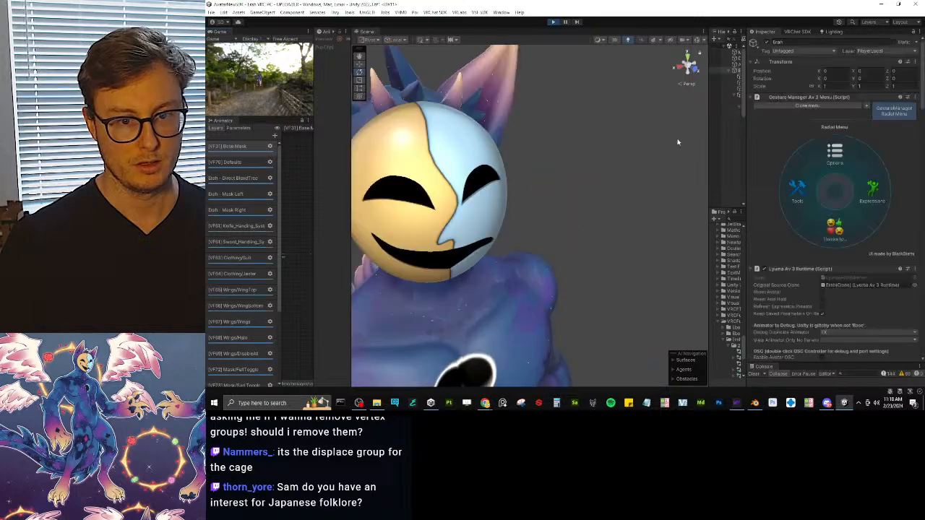
{"action": "left_click_drag", "start_coordinate": [709, 159], "coordinate": [626, 154]}
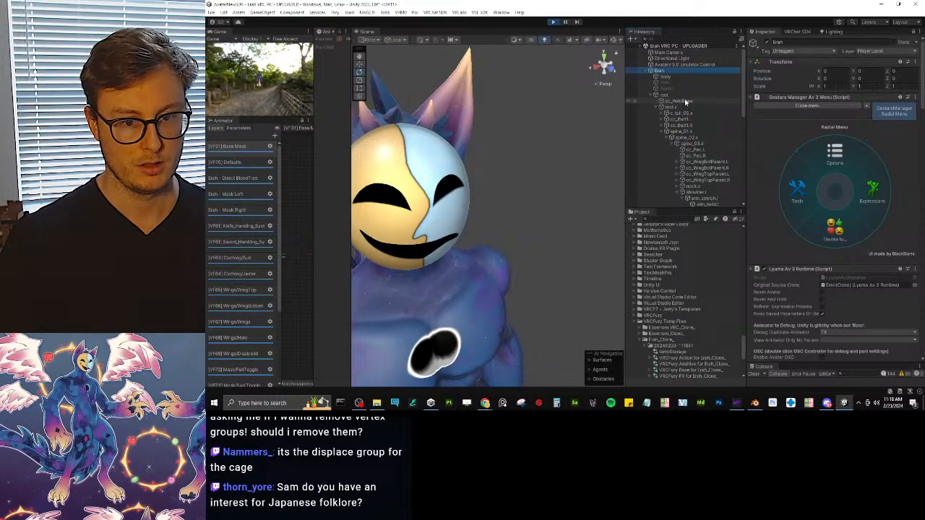
{"action": "scroll", "coordinate": [687, 108], "scroll_direction": "down", "scroll_amount": 5}
{"action": "scroll", "coordinate": [694, 170], "scroll_direction": "down", "scroll_amount": 4}
{"action": "left_click", "coordinate": [810, 198]}
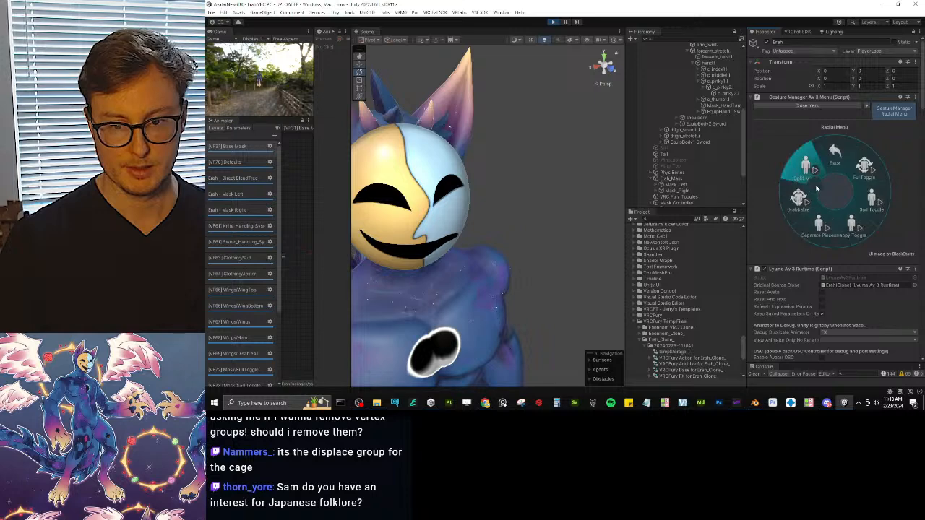
Test the mask toggles in the radial menu, inspect the mask from several angles, and exit Play mode.
{"action": "left_click", "coordinate": [849, 215]}
{"action": "left_click_drag", "start_coordinate": [399, 165], "coordinate": [474, 230], "text": "alt"}
{"action": "scroll", "coordinate": [481, 165], "scroll_direction": "down", "scroll_amount": 3}
{"action": "scroll", "coordinate": [509, 197], "scroll_direction": "up", "scroll_amount": 5}
{"action": "left_click", "coordinate": [802, 169]}
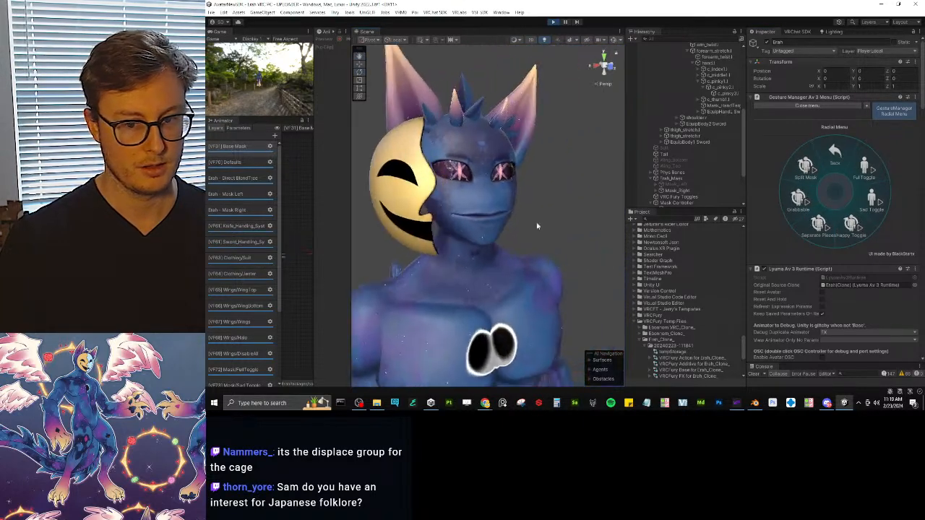
{"action": "left_click", "coordinate": [861, 201]}
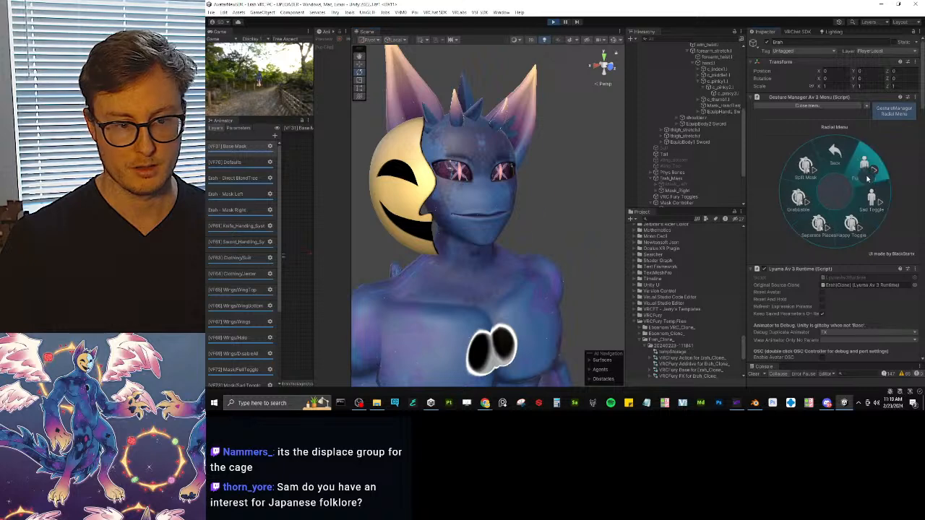
{"action": "left_click_drag", "start_coordinate": [481, 205], "coordinate": [405, 161], "text": "alt"}
{"action": "left_click", "coordinate": [553, 23]}
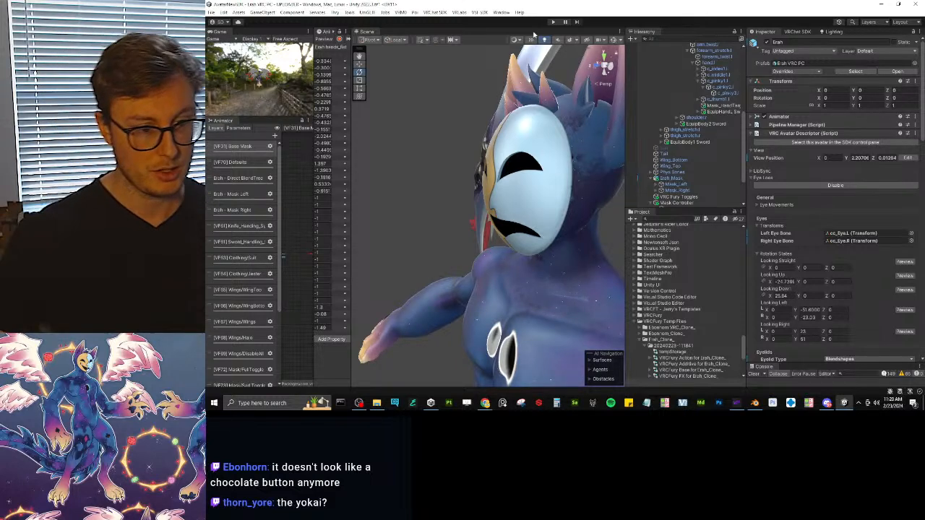
{"action": "scroll", "coordinate": [552, 224], "scroll_direction": "down", "scroll_amount": 4}
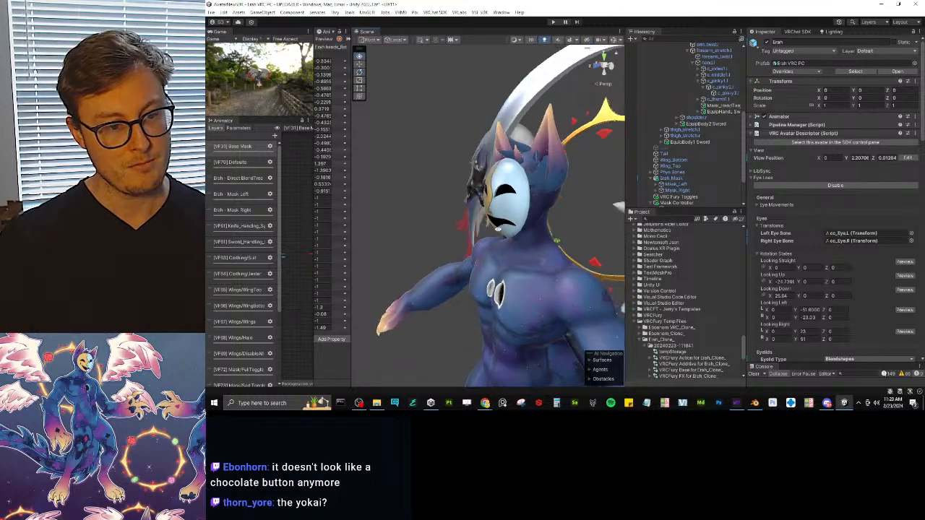
Examine the symbol on the avatar's chest up close from the front and sides in the scene.
{"action": "left_click_drag", "start_coordinate": [479, 232], "coordinate": [450, 161], "text": "alt"}
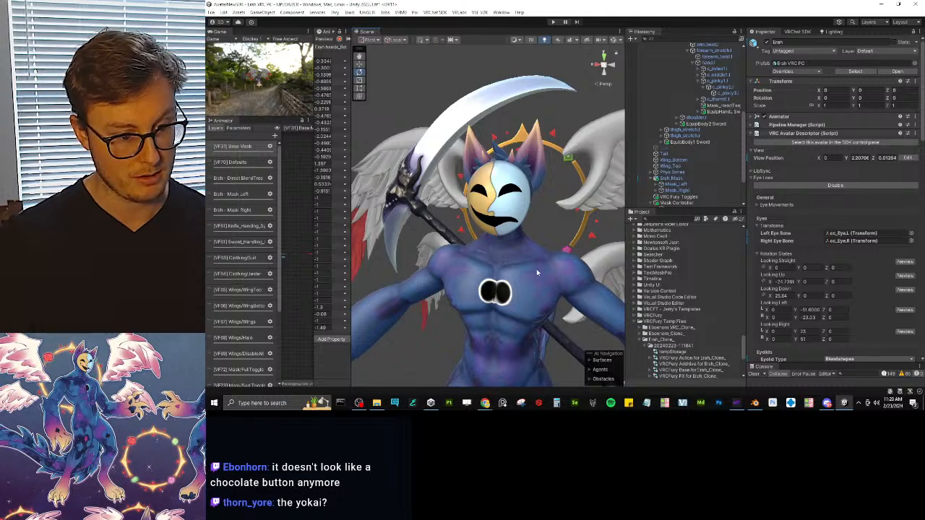
{"action": "left_click_drag", "start_coordinate": [547, 276], "coordinate": [609, 274], "text": "alt"}
{"action": "middle_click_drag", "start_coordinate": [535, 307], "coordinate": [518, 183]}
{"action": "scroll", "coordinate": [538, 191], "scroll_direction": "up", "scroll_amount": 4}
{"action": "left_click_drag", "start_coordinate": [541, 192], "coordinate": [512, 188], "text": "alt"}
{"action": "middle_click_drag", "start_coordinate": [512, 188], "coordinate": [548, 225]}
{"action": "scroll", "coordinate": [555, 246], "scroll_direction": "up", "scroll_amount": 3}
{"action": "left_click_drag", "start_coordinate": [557, 259], "coordinate": [611, 249], "text": "alt"}
{"action": "middle_click_drag", "start_coordinate": [610, 250], "coordinate": [569, 278]}
{"action": "left_click_drag", "start_coordinate": [569, 278], "coordinate": [510, 242], "text": "alt"}
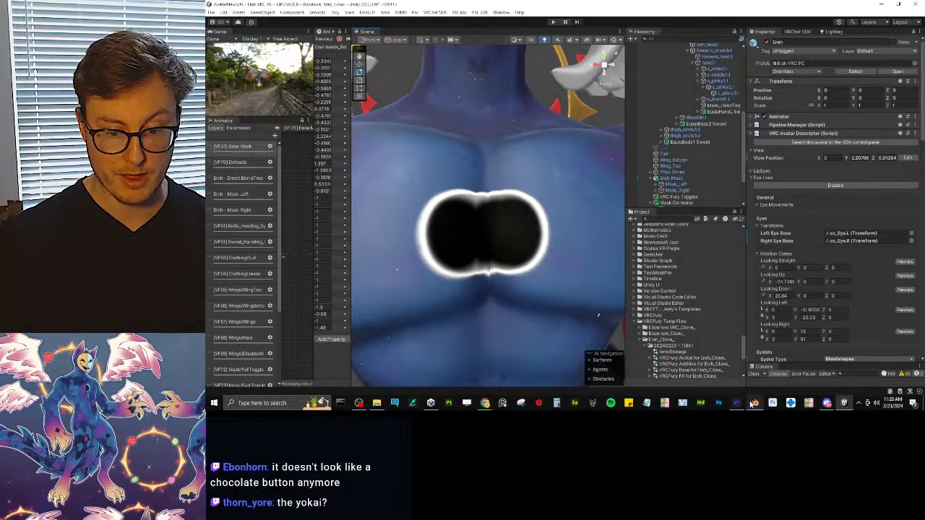
Switch to Blender, exclude the Mask v2 collection from the view layer, and include the Body collection.
{"action": "left_click", "coordinate": [755, 402]}
{"action": "middle_click_drag", "start_coordinate": [621, 187], "coordinate": [689, 226]}
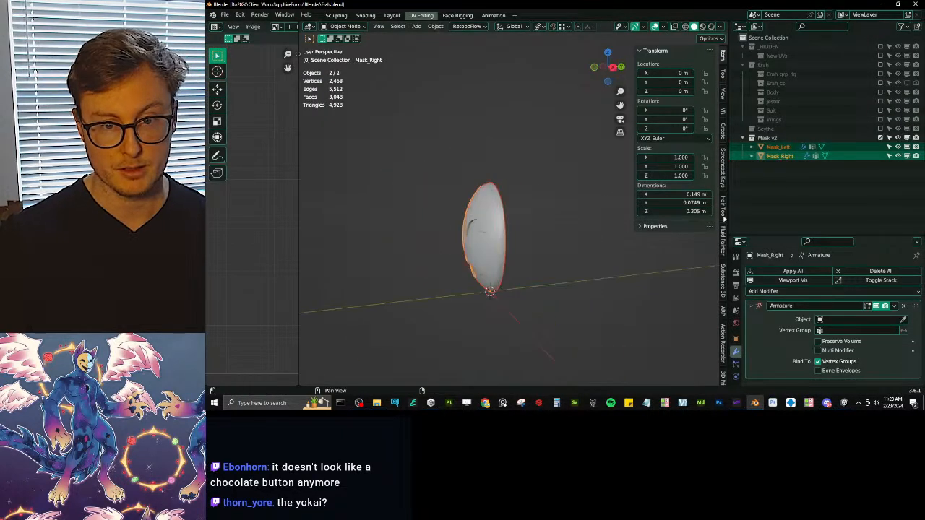
{"action": "left_click", "coordinate": [881, 138]}
{"action": "left_click", "coordinate": [880, 92]}
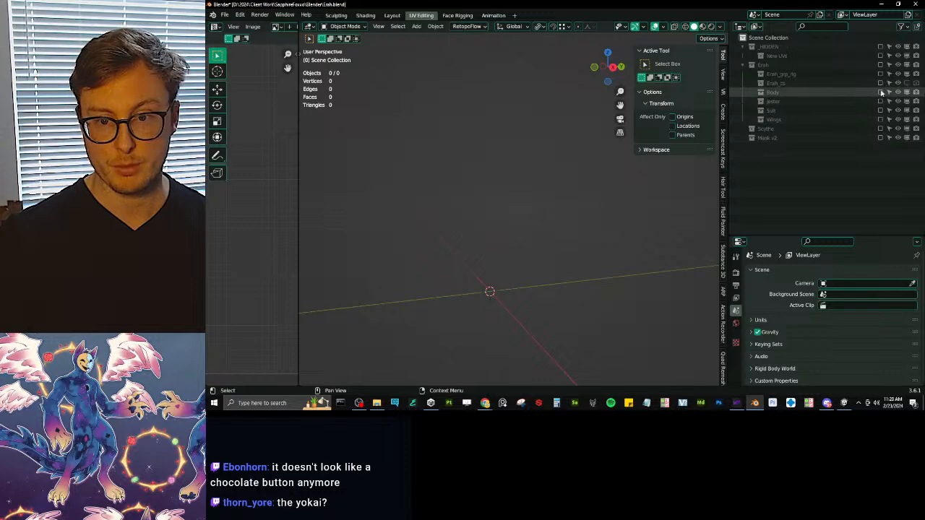
{"action": "scroll", "coordinate": [576, 227], "scroll_direction": "down", "scroll_amount": 3}
{"action": "scroll", "coordinate": [577, 226], "scroll_direction": "down", "scroll_amount": 3}
{"action": "scroll", "coordinate": [498, 199], "scroll_direction": "up", "scroll_amount": 3}
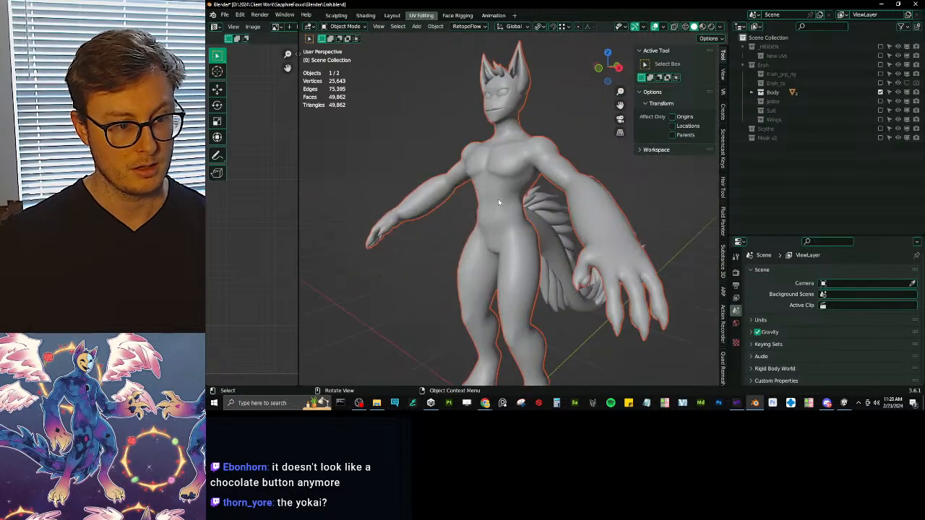
Edit the Body mesh and select the linked chest faces, delimited by seams.
{"action": "left_click", "coordinate": [498, 199]}
{"action": "key", "text": "Tab"}
{"action": "scroll", "coordinate": [543, 216], "scroll_direction": "up", "scroll_amount": 5}
{"action": "middle_click_drag", "start_coordinate": [542, 217], "coordinate": [529, 257], "text": "shift"}
{"action": "key", "text": "z"}
{"action": "key", "text": "z"}
{"action": "left_click", "coordinate": [501, 194]}
{"action": "key", "text": "l"}
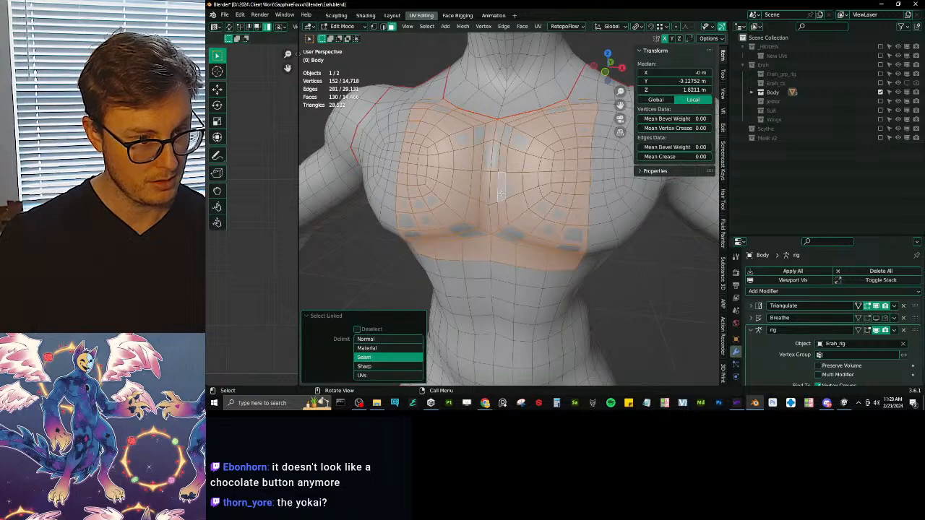
Enlarge the UV editor, frame the chest UV island, and scale the whole island wider along X.
{"action": "scroll", "coordinate": [506, 230], "scroll_direction": "down", "scroll_amount": 4}
{"action": "left_click_drag", "start_coordinate": [299, 233], "coordinate": [480, 232]}
{"action": "key", "text": "Home"}
{"action": "scroll", "coordinate": [372, 247], "scroll_direction": "up", "scroll_amount": 4}
{"action": "middle_click_drag", "start_coordinate": [372, 247], "coordinate": [360, 258]}
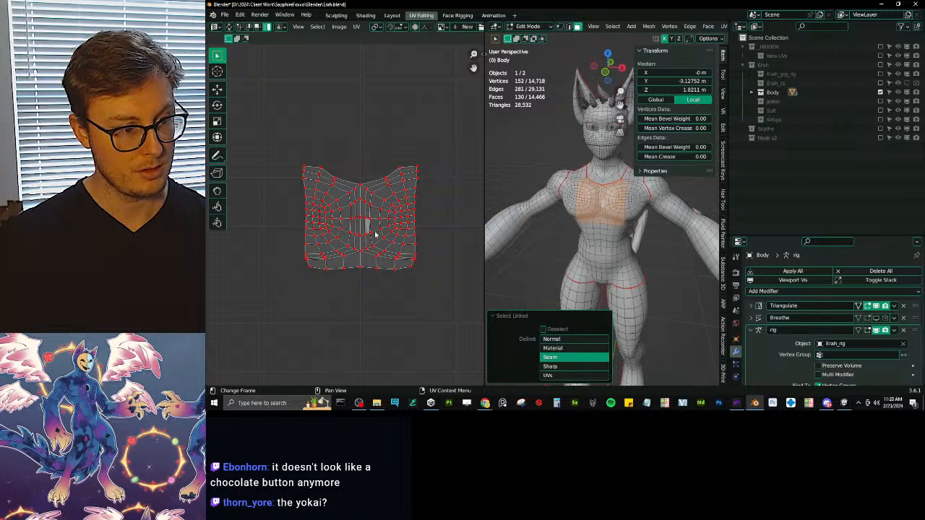
{"action": "key", "text": "a"}
{"action": "key", "text": "s"}
{"action": "key", "text": "x"}
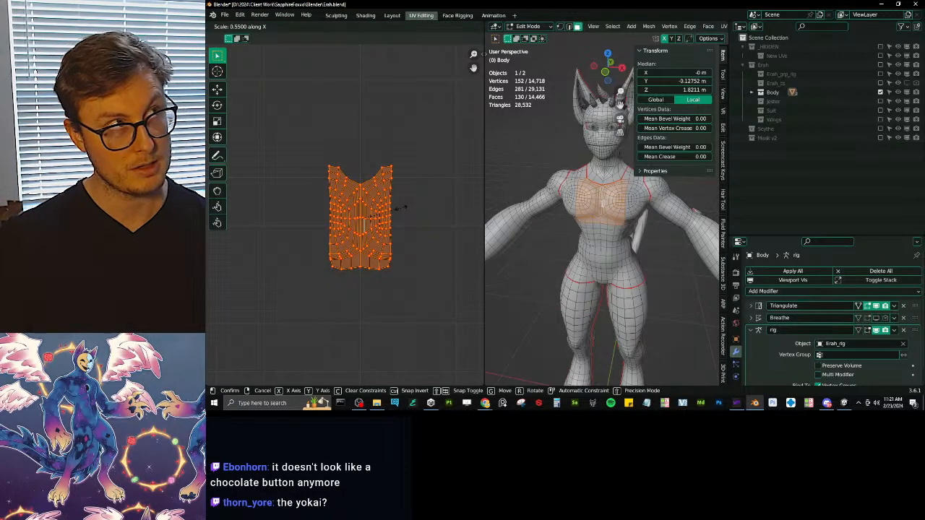
{"action": "scroll", "coordinate": [401, 210], "scroll_direction": "down", "scroll_amount": 3}
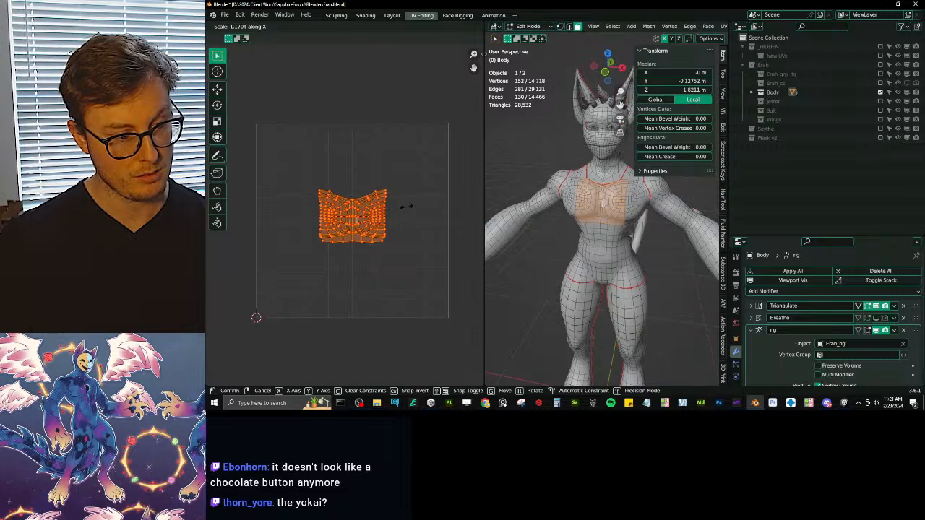
{"action": "left_click", "coordinate": [412, 206]}
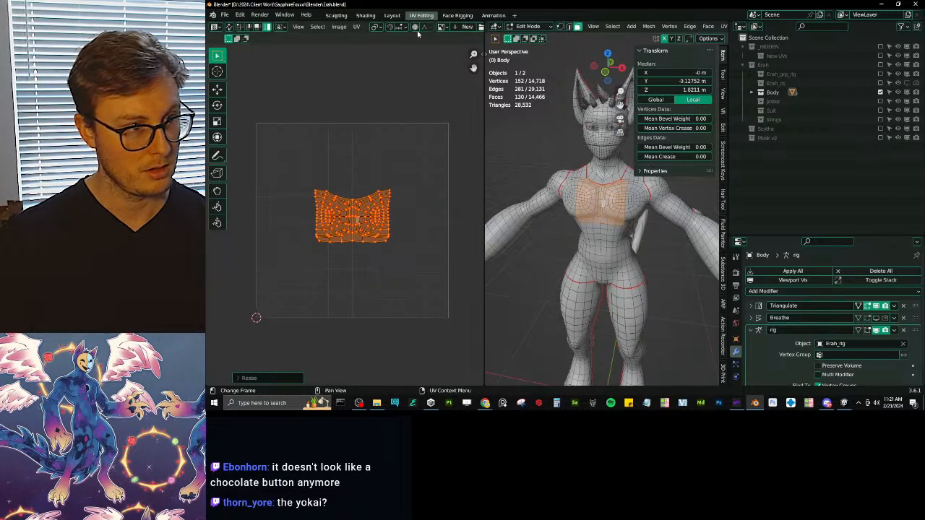
Display the Erah_BodySymbols.png image behind the chest UVs and frame the full texture.
{"action": "left_click", "coordinate": [442, 27]}
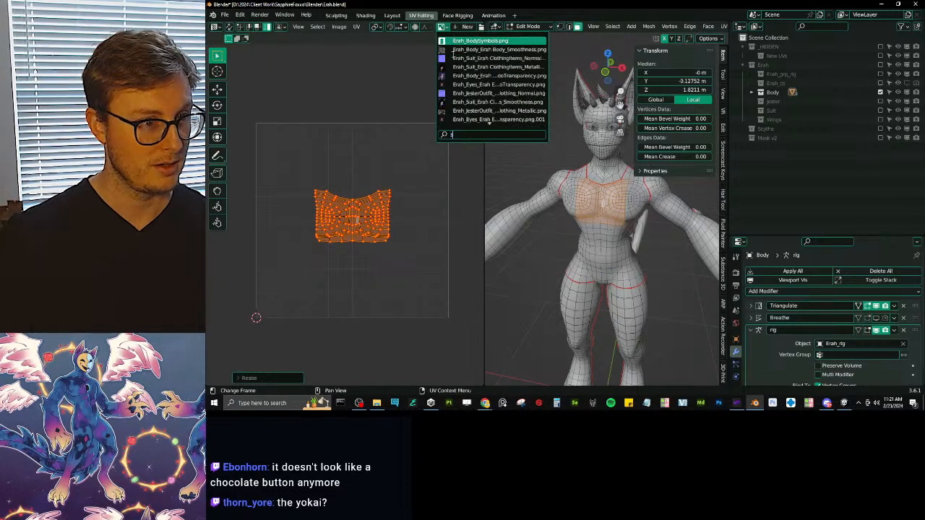
{"action": "left_click", "coordinate": [450, 74]}
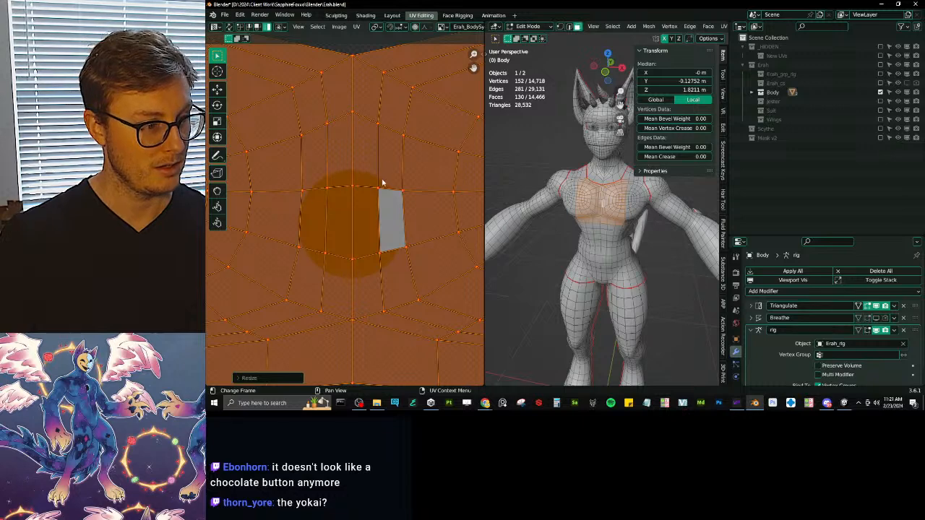
{"action": "key", "text": "Home"}
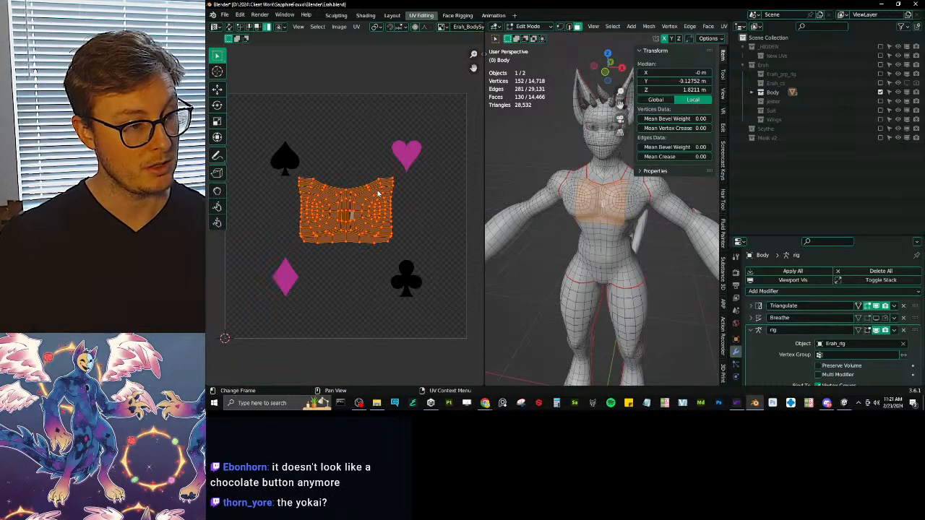
Scale the chest UV island even wider along X over the symbols texture and leave mesh editing.
{"action": "key", "text": "s"}
{"action": "key", "text": "x"}
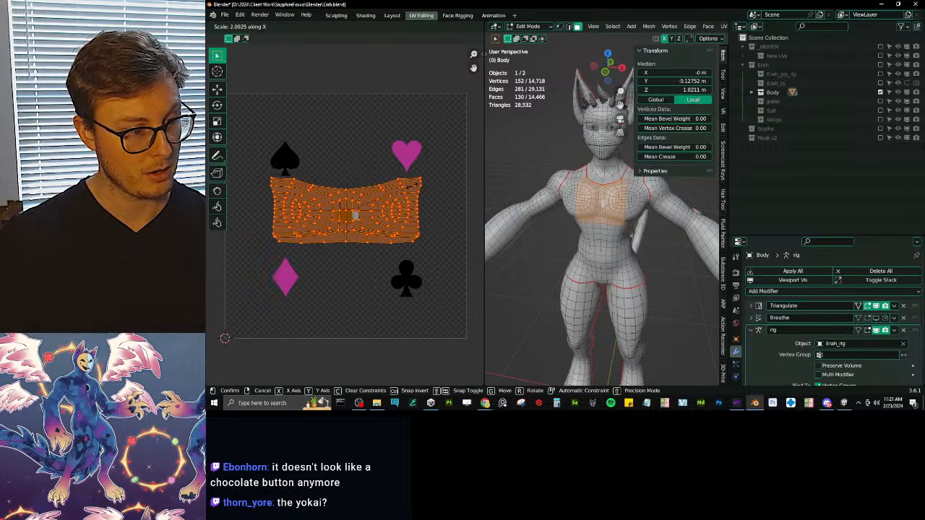
{"action": "key", "text": "Tab"}
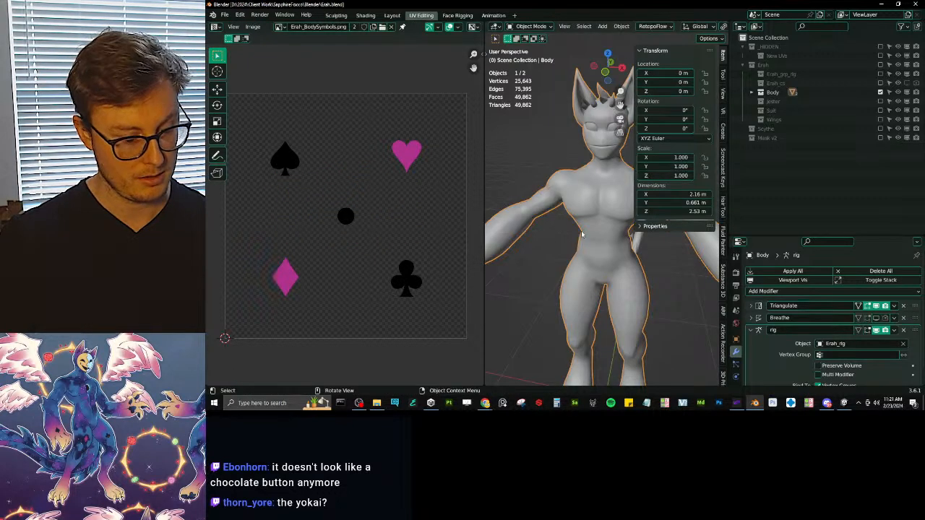
Save the Blender file and include the whole Erah collection in the view layer.
{"action": "key", "text": "ctrl+s"}
{"action": "key", "text": "KP_Divide"}
{"action": "key", "text": "KP_Divide"}
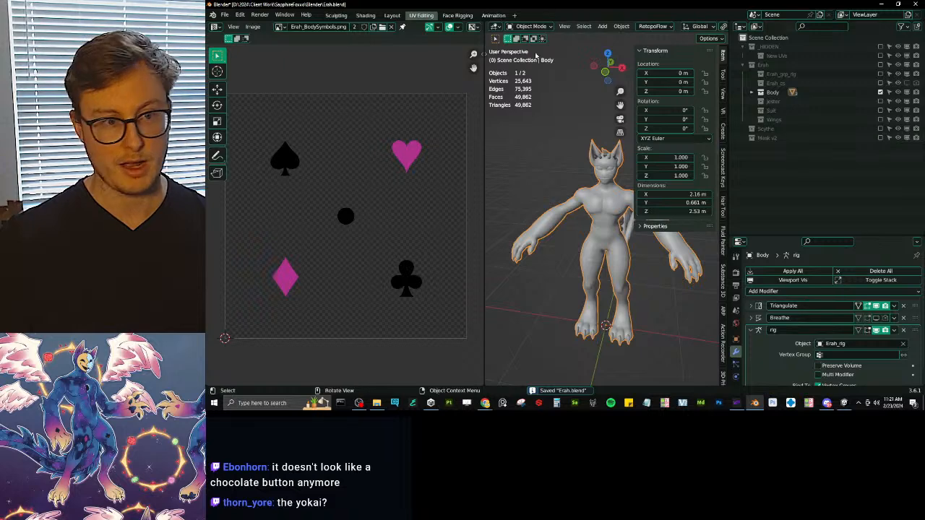
{"action": "left_click", "coordinate": [880, 65]}
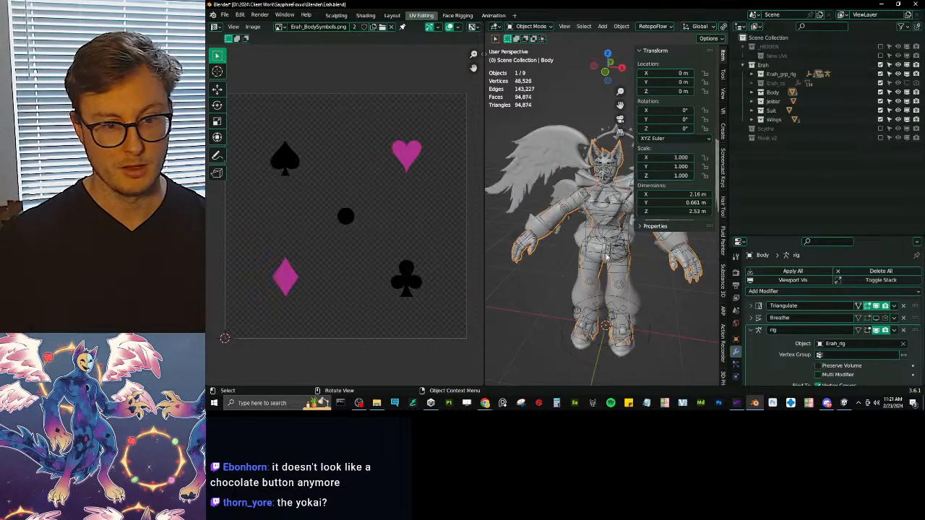
Select all the visible avatar objects in the scene and save Erah.blend.
{"action": "scroll", "coordinate": [622, 286], "scroll_direction": "down", "scroll_amount": 3}
{"action": "key", "text": "ctrl+s"}
{"action": "key", "text": "a"}
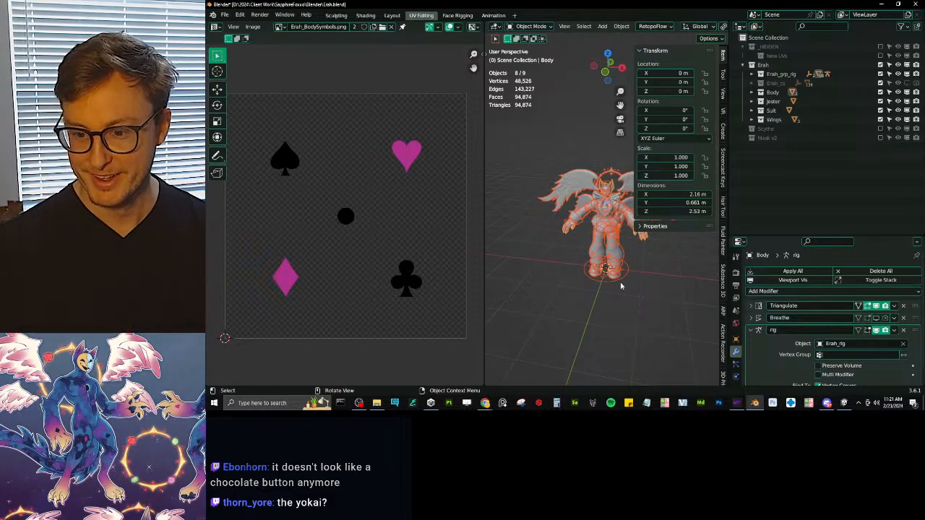
{"action": "key", "text": "ctrl+s"}
Export the avatar over Erah.fbx with the Auto-Rig Pro FBX exporter, dismiss the export notice, deselect everything and save the blend file.
{"action": "key", "text": "q"}
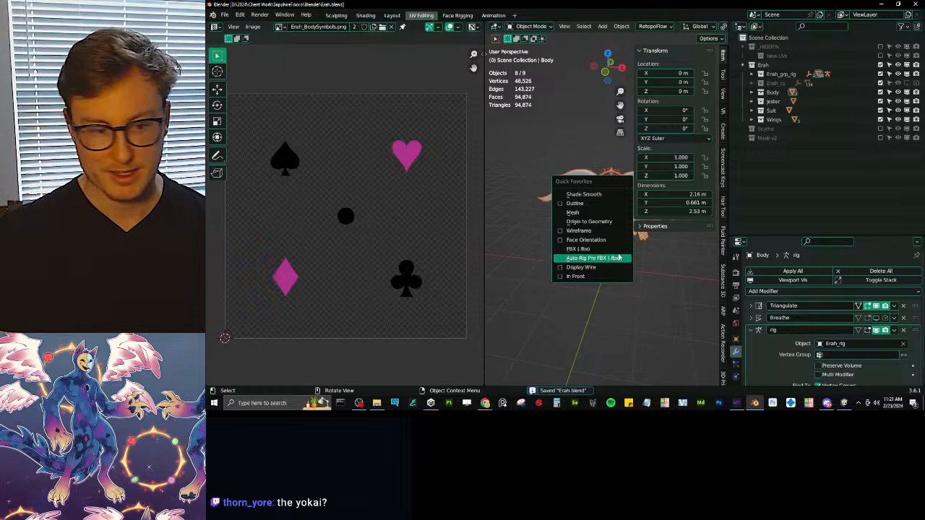
{"action": "left_click", "coordinate": [603, 258]}
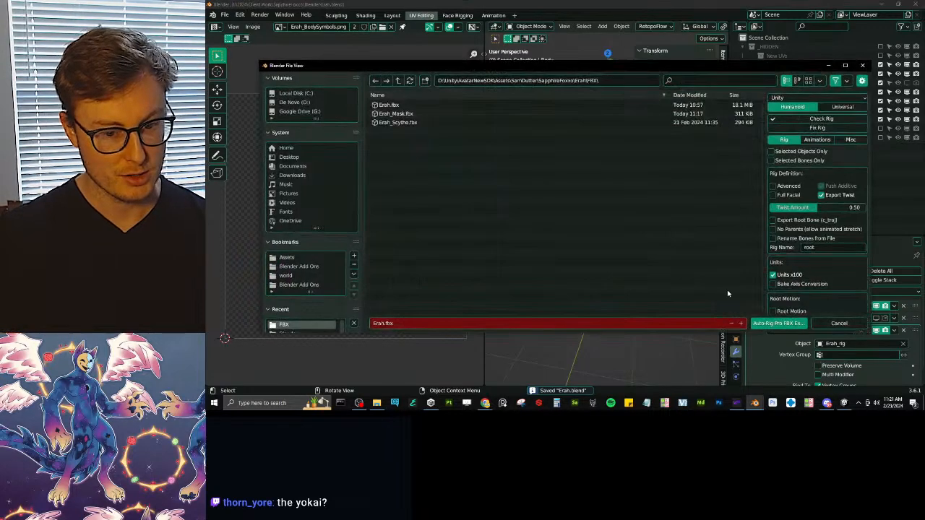
{"action": "left_click", "coordinate": [773, 324]}
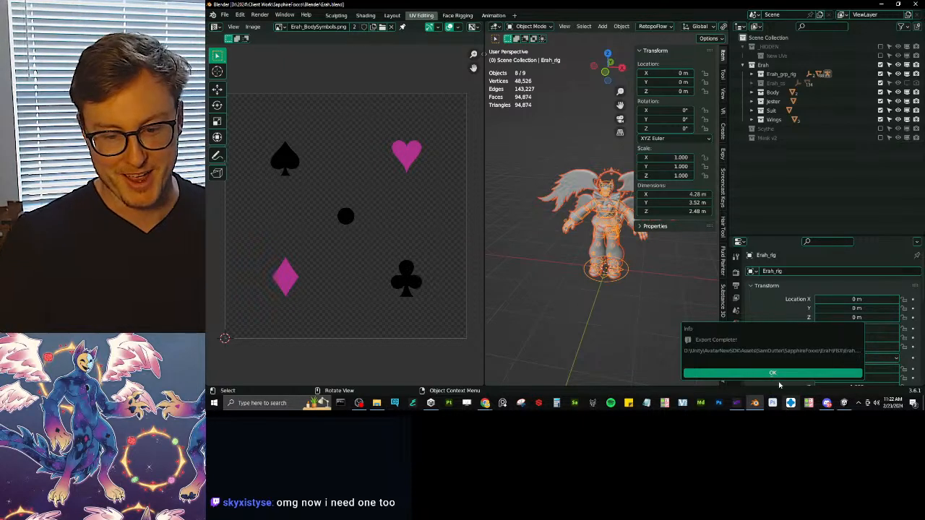
{"action": "left_click", "coordinate": [773, 374]}
{"action": "left_click", "coordinate": [633, 314]}
{"action": "key", "text": "ctrl+s"}
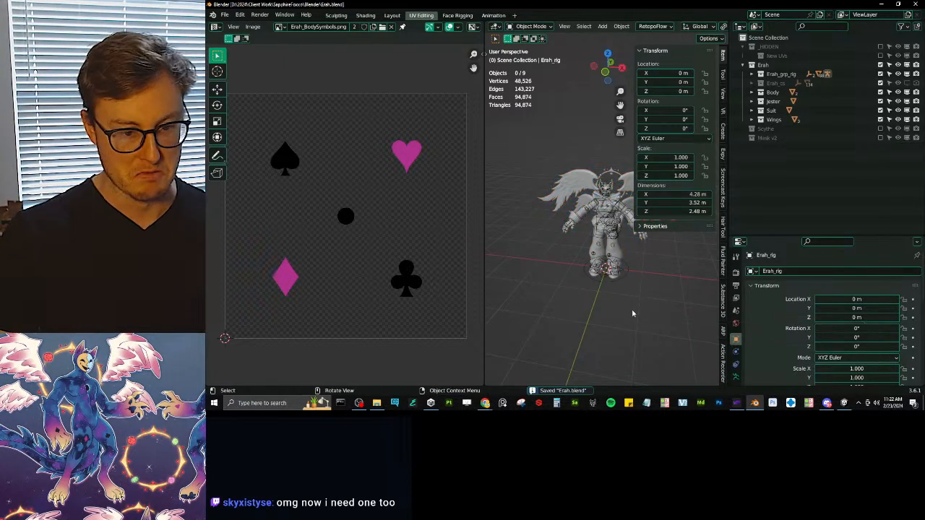
Switch to Unity and examine the symbol on the avatar's chest and the surrounding torso from several angles.
{"action": "left_click", "coordinate": [844, 404]}
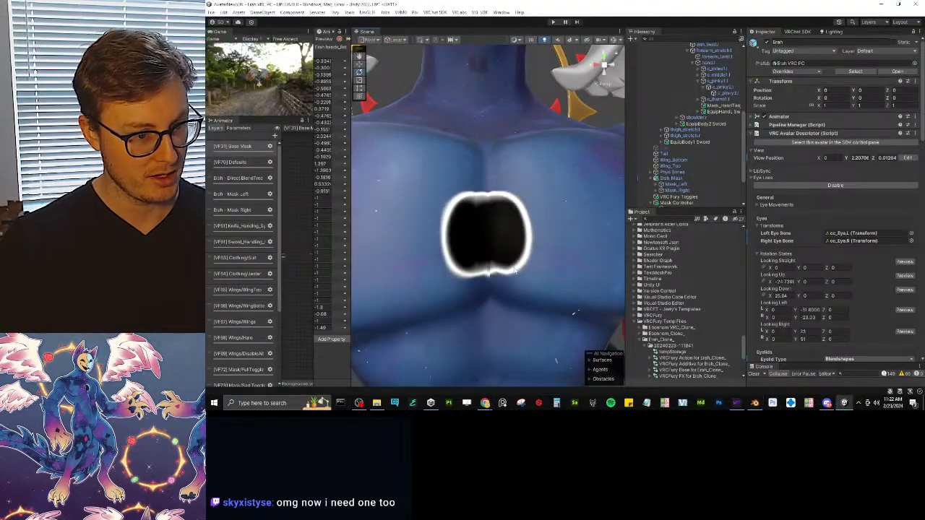
{"action": "mouse_move", "coordinate": [519, 271]}
{"action": "left_mouse_down", "text": "alt"}
{"action": "mouse_move", "coordinate": [453, 225]}
{"action": "mouse_move", "coordinate": [544, 246]}
{"action": "mouse_move", "coordinate": [409, 299]}
{"action": "mouse_move", "coordinate": [505, 267]}
{"action": "mouse_move", "coordinate": [501, 306]}
{"action": "mouse_move", "coordinate": [470, 282]}
{"action": "mouse_move", "coordinate": [498, 217]}
{"action": "mouse_move", "coordinate": [531, 230]}
{"action": "mouse_move", "coordinate": [509, 261]}
{"action": "mouse_move", "coordinate": [499, 239]}
{"action": "mouse_move", "coordinate": [527, 268]}
{"action": "mouse_move", "coordinate": [508, 239]}
{"action": "mouse_move", "coordinate": [461, 272]}
{"action": "mouse_move", "coordinate": [533, 239]}
{"action": "mouse_move", "coordinate": [519, 217]}
{"action": "mouse_move", "coordinate": [528, 263]}
{"action": "left_mouse_up", "text": "alt"}
{"action": "scroll", "coordinate": [528, 269], "scroll_direction": "down", "scroll_amount": 4}
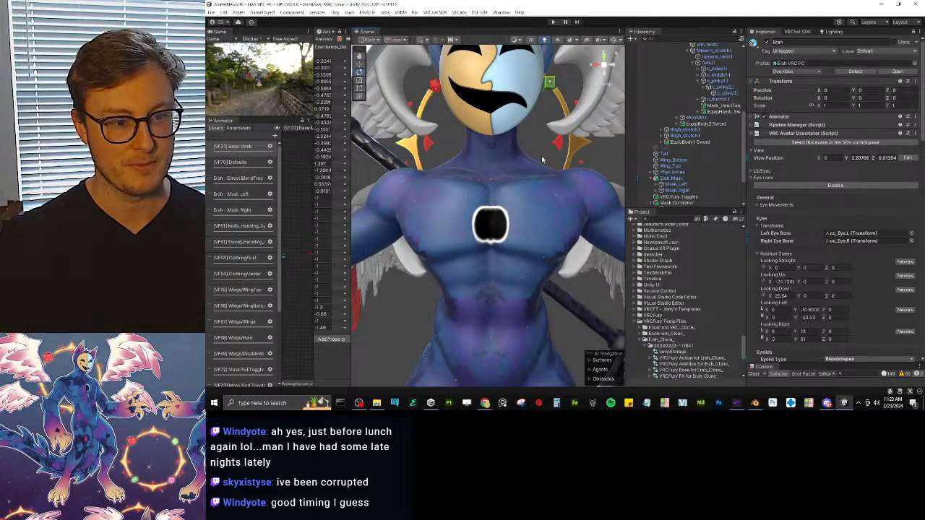
{"action": "left_click_drag", "start_coordinate": [540, 157], "coordinate": [564, 198], "text": "alt"}
{"action": "scroll", "coordinate": [562, 198], "scroll_direction": "down", "scroll_amount": 4}
{"action": "scroll", "coordinate": [516, 205], "scroll_direction": "up", "scroll_amount": 6}
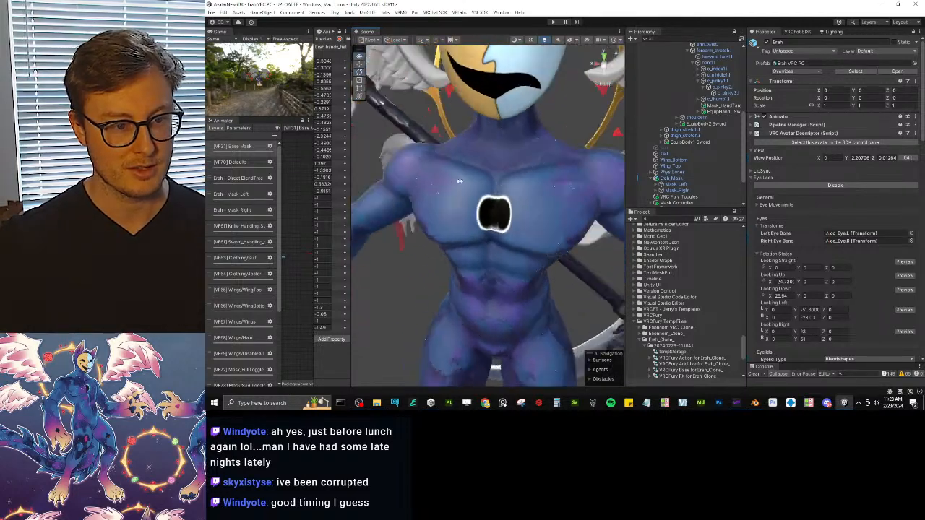
{"action": "middle_click_drag", "start_coordinate": [492, 181], "coordinate": [433, 252]}
{"action": "scroll", "coordinate": [434, 253], "scroll_direction": "up", "scroll_amount": 3}
{"action": "scroll", "coordinate": [475, 279], "scroll_direction": "down", "scroll_amount": 6}
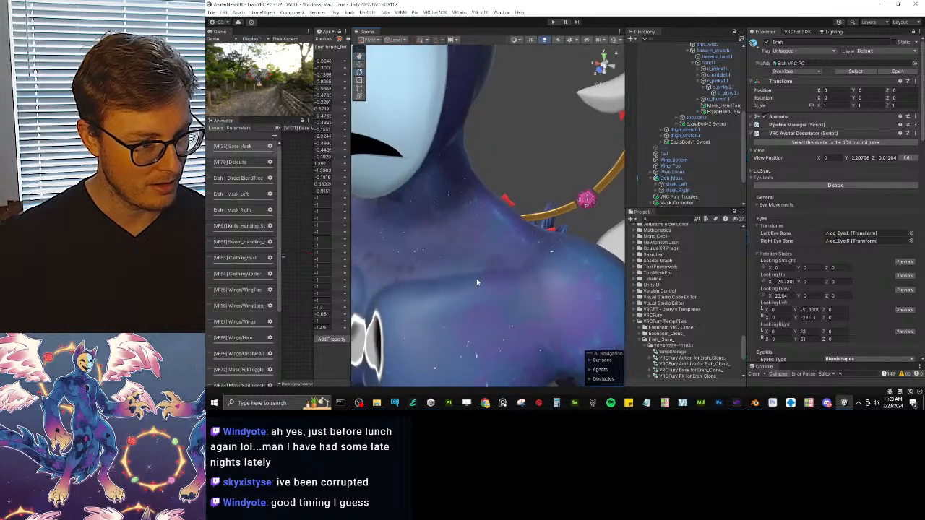
{"action": "scroll", "coordinate": [475, 279], "scroll_direction": "down", "scroll_amount": 3}
{"action": "left_click_drag", "start_coordinate": [463, 275], "coordinate": [443, 236], "text": "alt"}
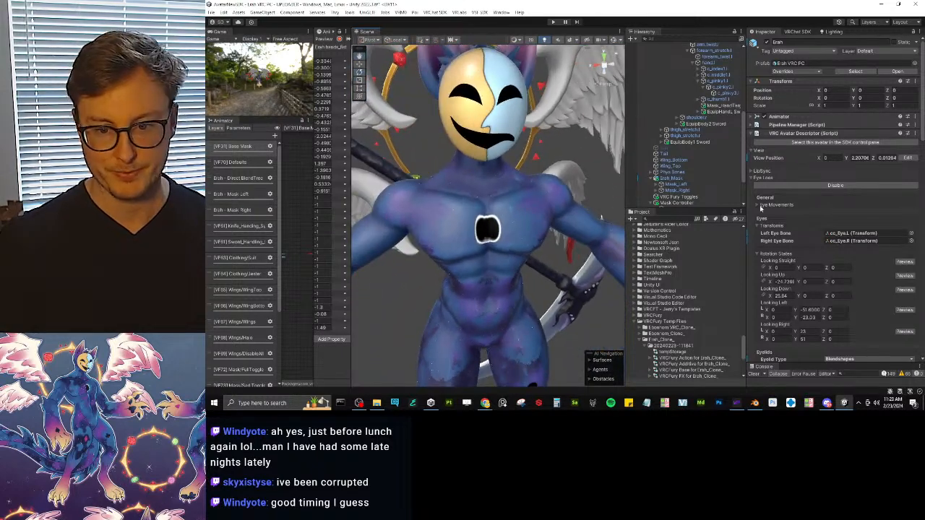
Bring up the VRChat SDK controls and collapse the avatar's root, Erah_Mask and Mask Controller branches in the hierarchy.
{"action": "left_click", "coordinate": [797, 31]}
{"action": "scroll", "coordinate": [654, 95], "scroll_direction": "up", "scroll_amount": 6}
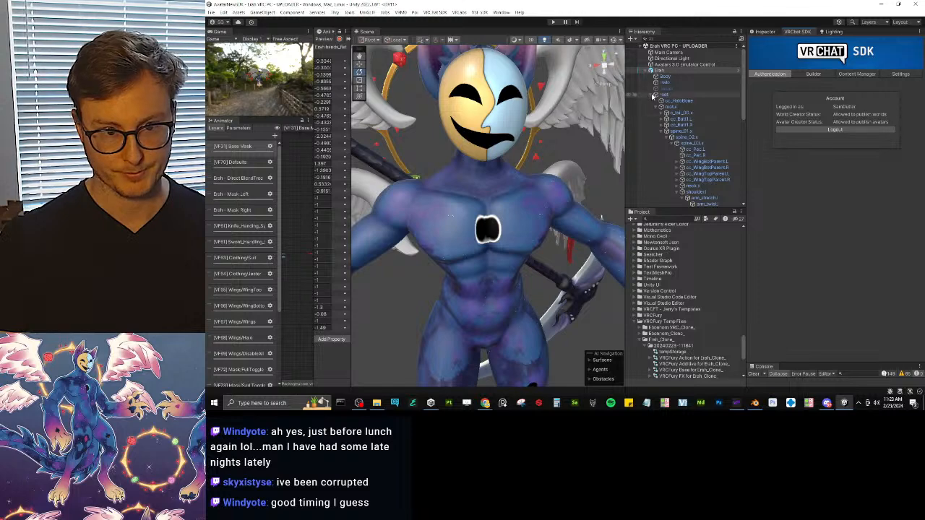
{"action": "left_click", "coordinate": [653, 96]}
{"action": "left_click", "coordinate": [653, 132]}
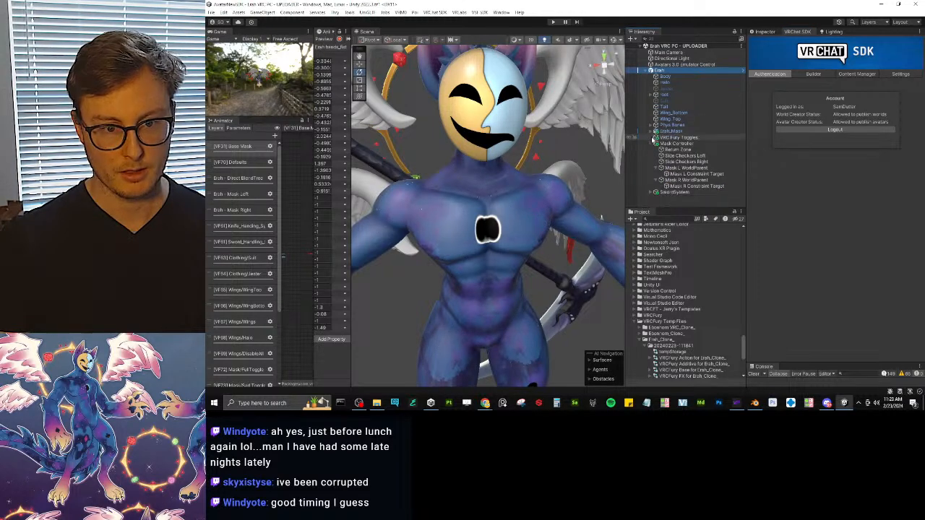
{"action": "left_click", "coordinate": [651, 138]}
{"action": "left_click", "coordinate": [651, 143]}
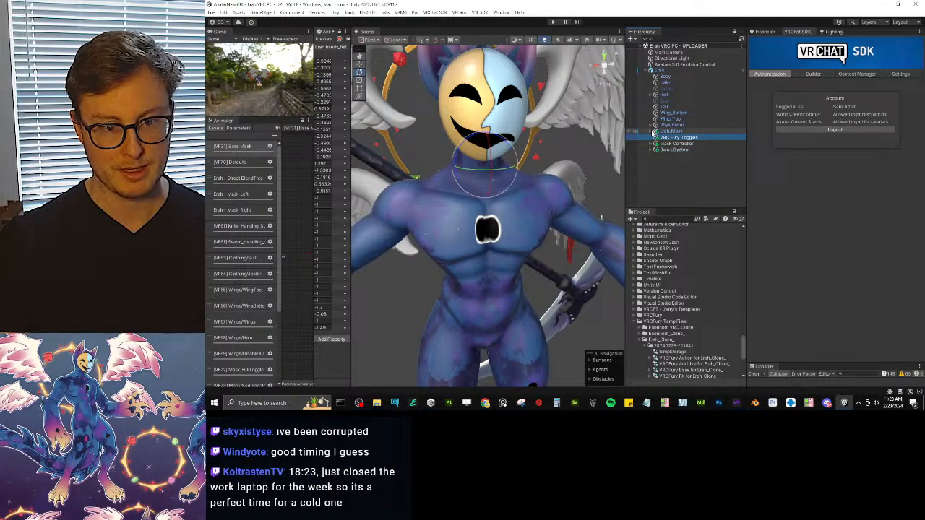
{"action": "left_click", "coordinate": [822, 196]}
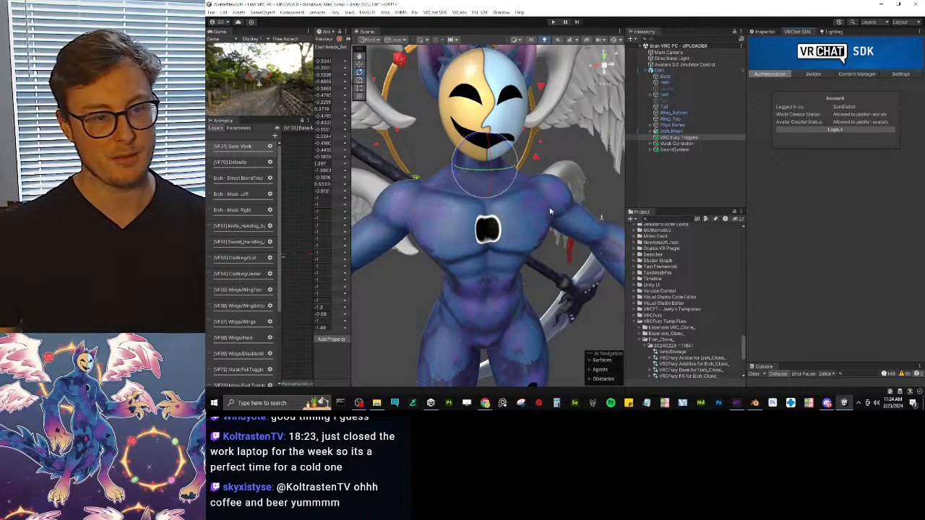
Accept the content-rights declaration in the SDK Builder, build and publish the Erah avatar for Windows, and dismiss the upload notice.
{"action": "left_click_drag", "start_coordinate": [560, 202], "coordinate": [520, 180], "text": "alt"}
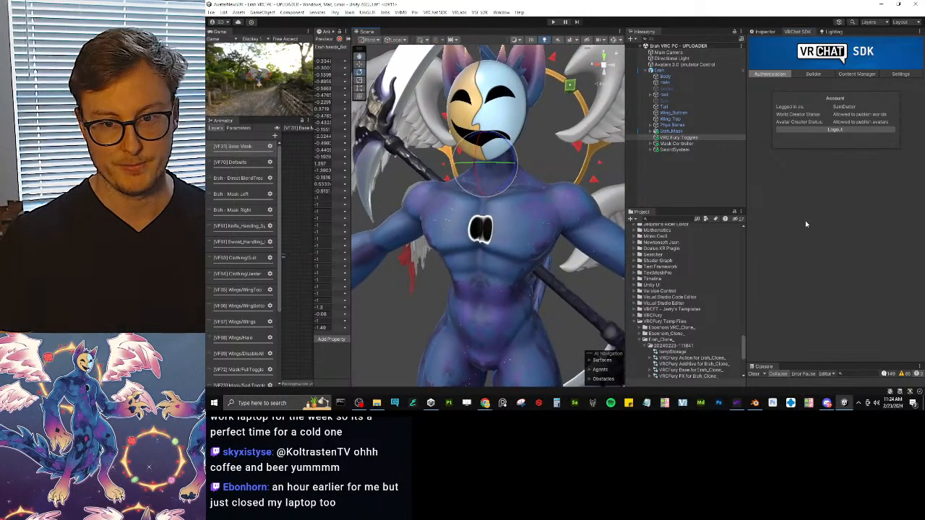
{"action": "left_click", "coordinate": [813, 74]}
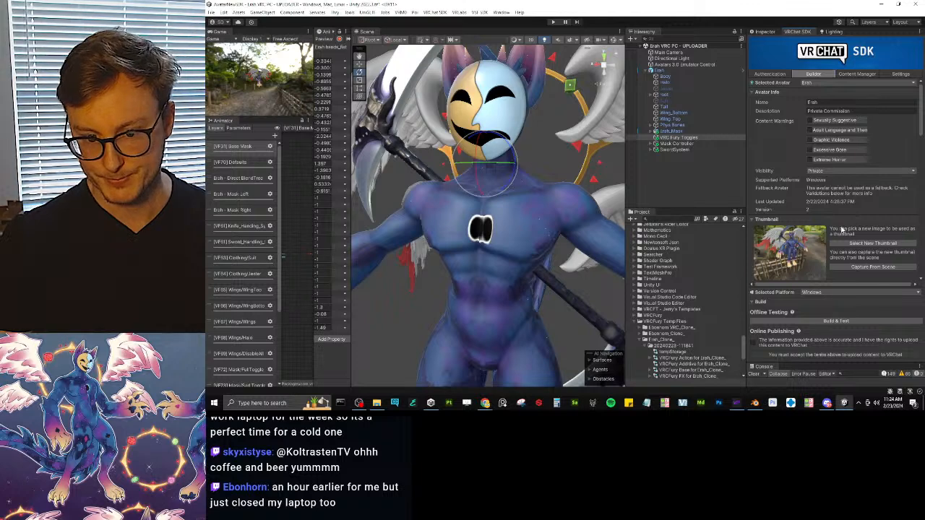
{"action": "left_click", "coordinate": [753, 343]}
{"action": "left_click", "coordinate": [832, 354]}
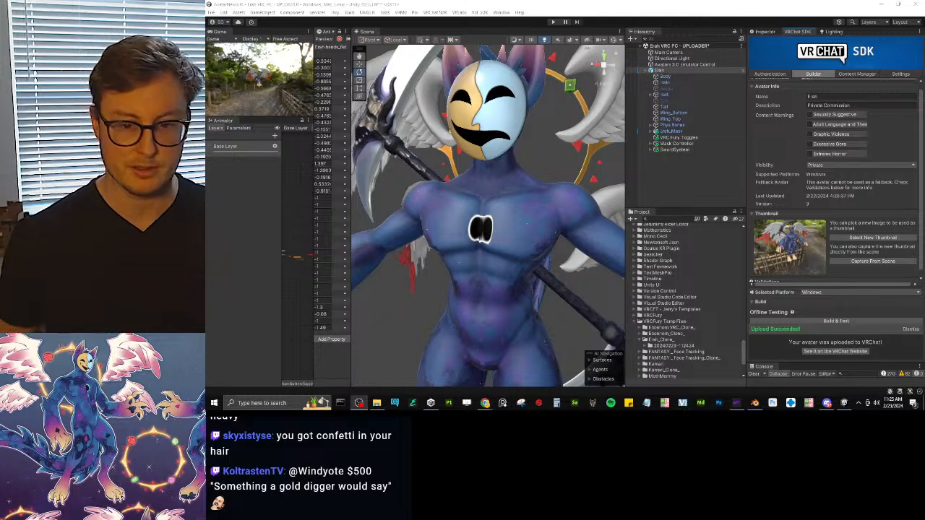
{"action": "left_click", "coordinate": [912, 329]}
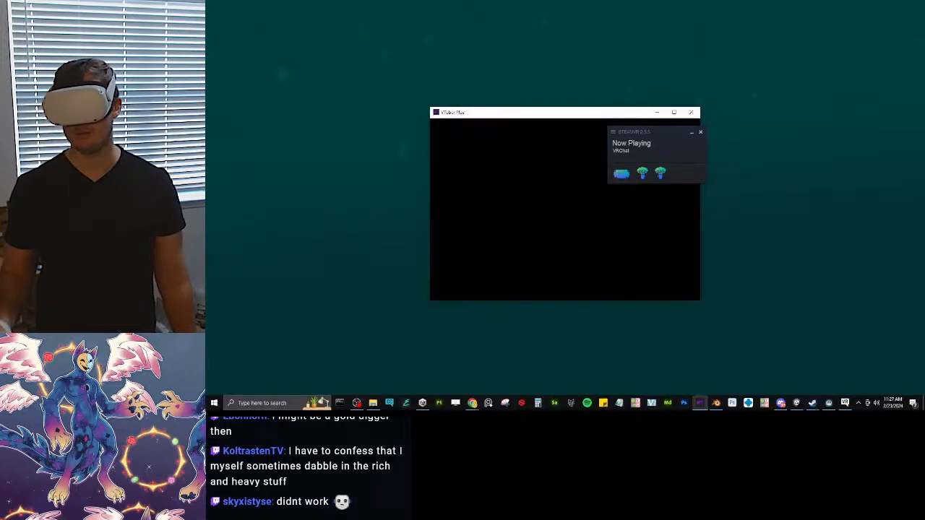
Put away the SteamVR status window and close the Steam store window and its promotional popup.
{"action": "left_click", "coordinate": [689, 133]}
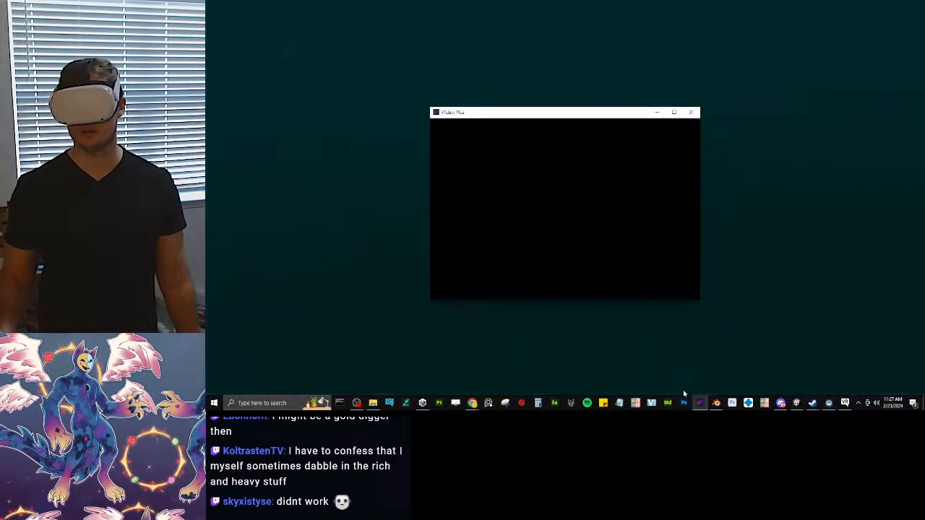
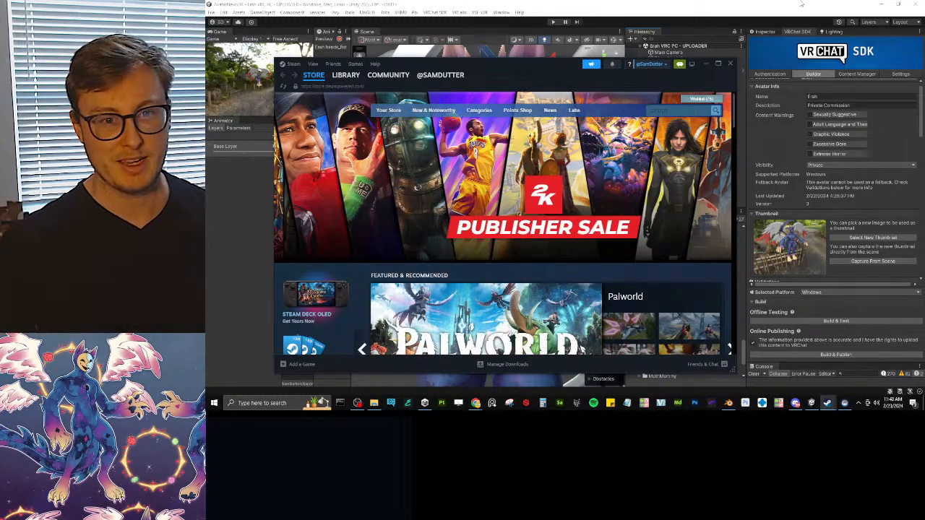
{"action": "left_click", "coordinate": [728, 64]}
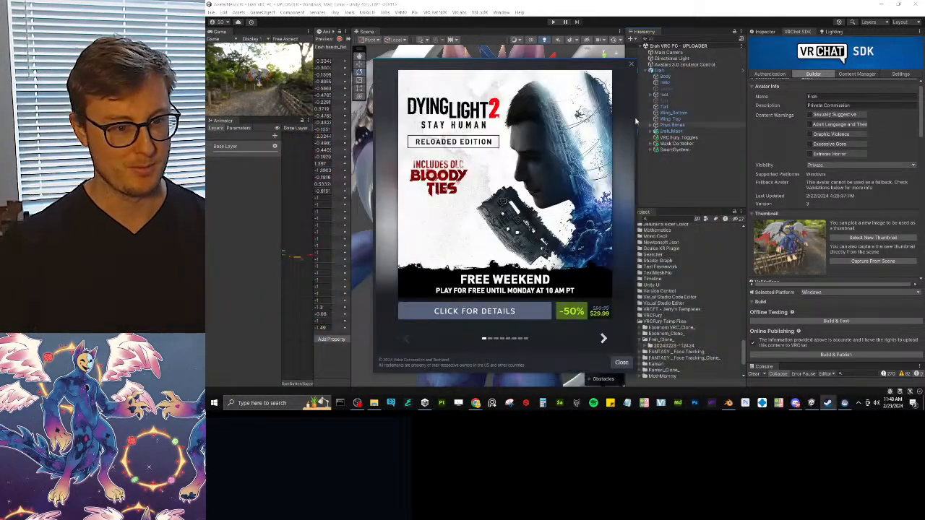
{"action": "left_click", "coordinate": [630, 64]}
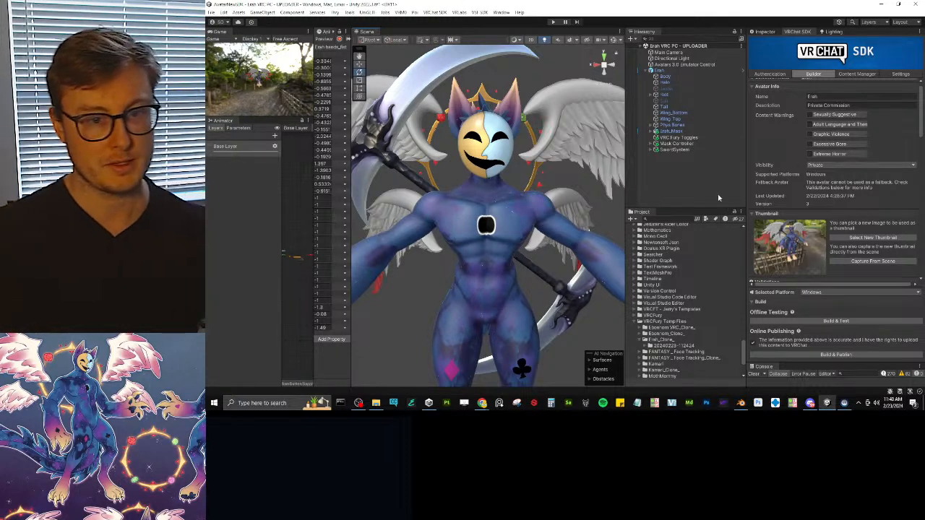
Expand the avatar's root armature in the hierarchy to expose the forearm twist and hand bones of both arms.
{"action": "scroll", "coordinate": [542, 182], "scroll_direction": "down", "scroll_amount": 2}
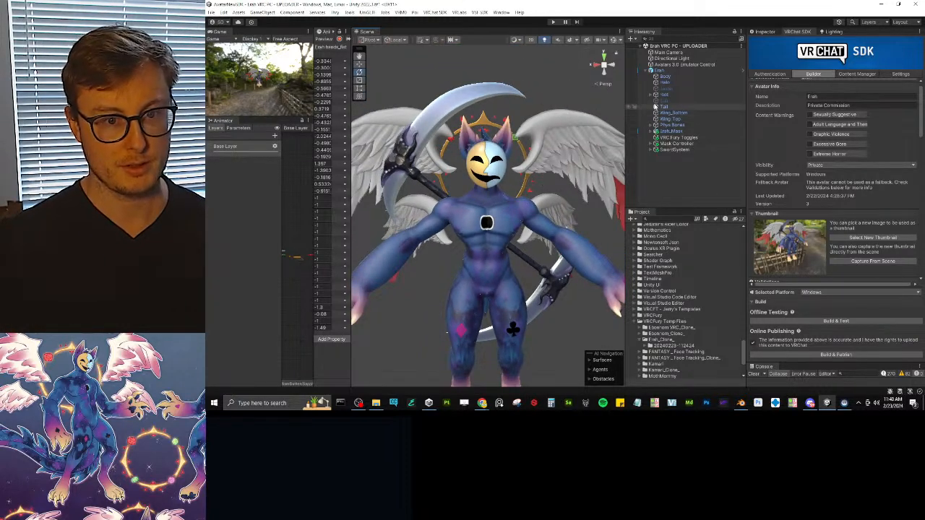
{"action": "left_click", "coordinate": [655, 125]}
{"action": "scroll", "coordinate": [659, 152], "scroll_direction": "down", "scroll_amount": 2}
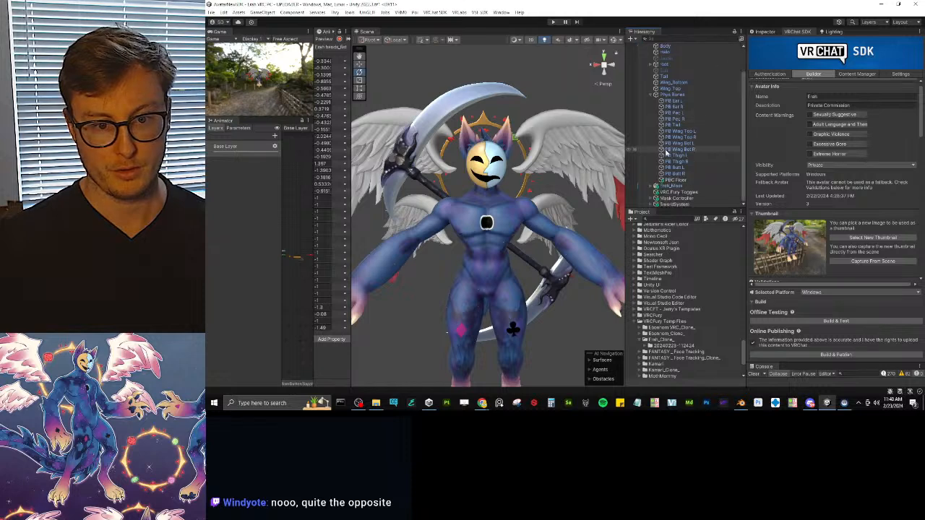
{"action": "left_click", "coordinate": [651, 97]}
{"action": "left_click", "coordinate": [652, 95]}
{"action": "scroll", "coordinate": [699, 172], "scroll_direction": "down", "scroll_amount": 3}
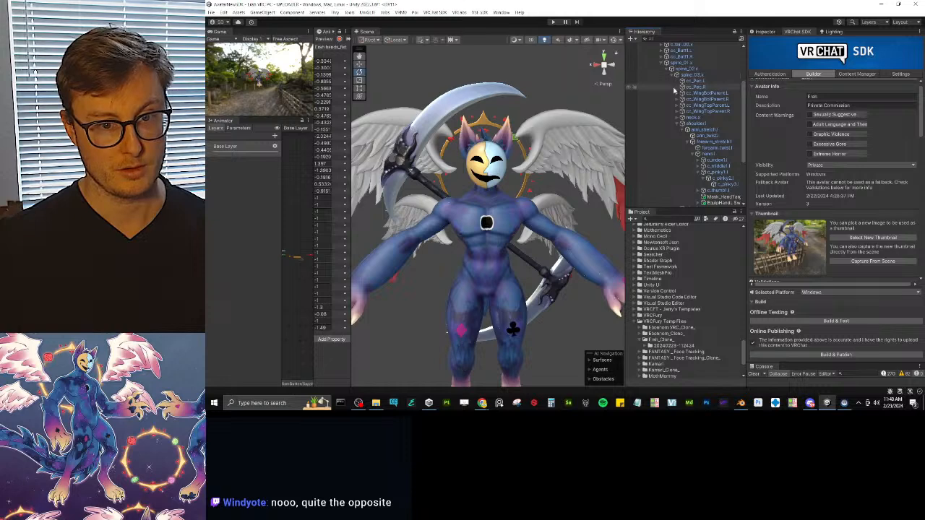
{"action": "scroll", "coordinate": [694, 106], "scroll_direction": "down", "scroll_amount": 4}
{"action": "left_click", "coordinate": [697, 86]}
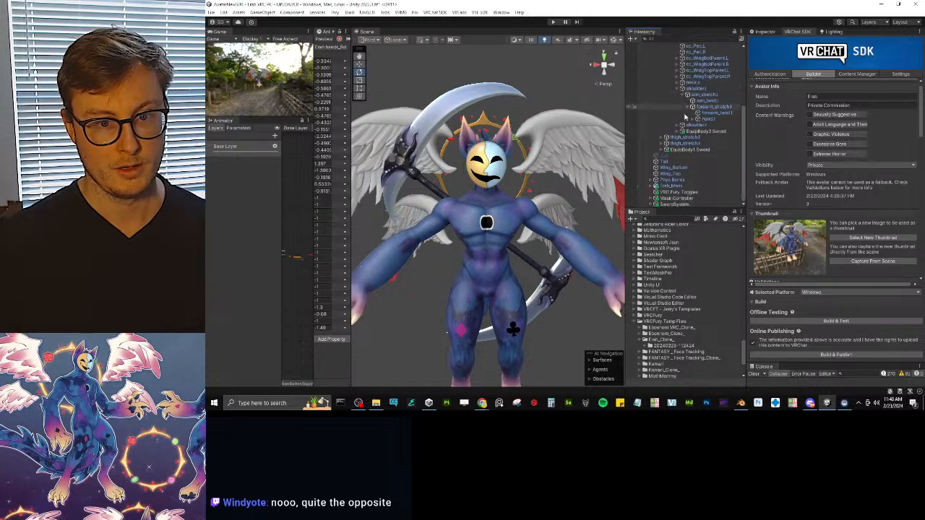
{"action": "left_click", "coordinate": [679, 126]}
{"action": "left_click", "coordinate": [684, 132]}
{"action": "left_click", "coordinate": [689, 143]}
Add a Rotation Constraint component to the forearm_twist.l bone.
{"action": "left_click", "coordinate": [721, 114]}
{"action": "left_click", "coordinate": [776, 33]}
{"action": "left_click", "coordinate": [826, 100]}
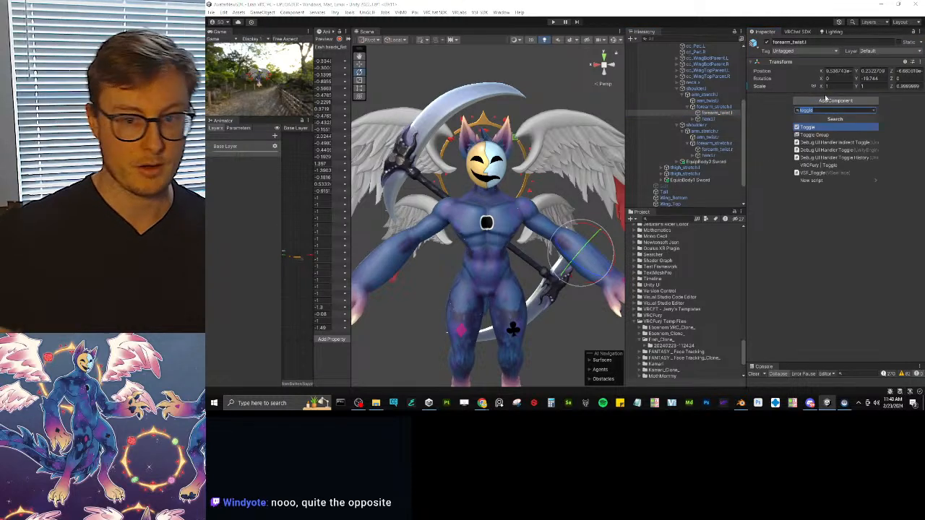
{"action": "type", "text": "rt"}
{"action": "key", "text": "BackSpace"}
{"action": "type", "text": "otation"}
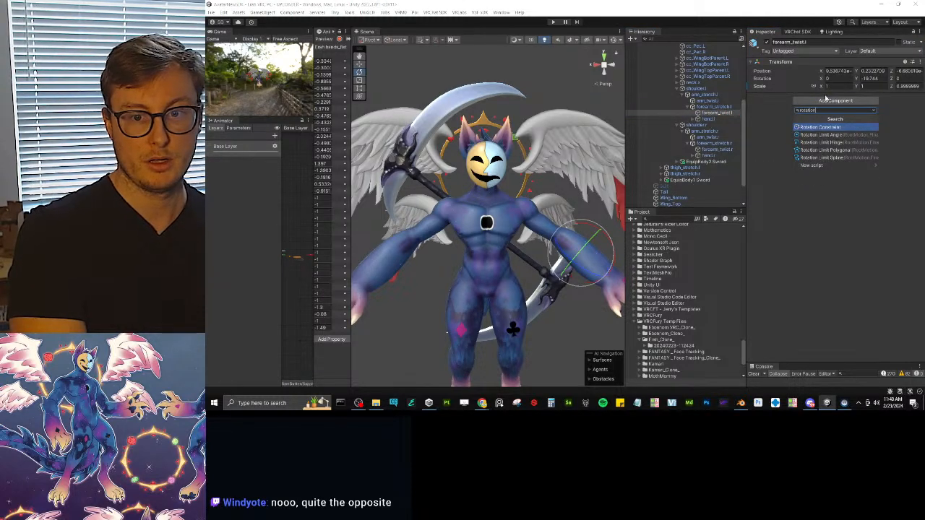
{"action": "key", "text": "Return"}
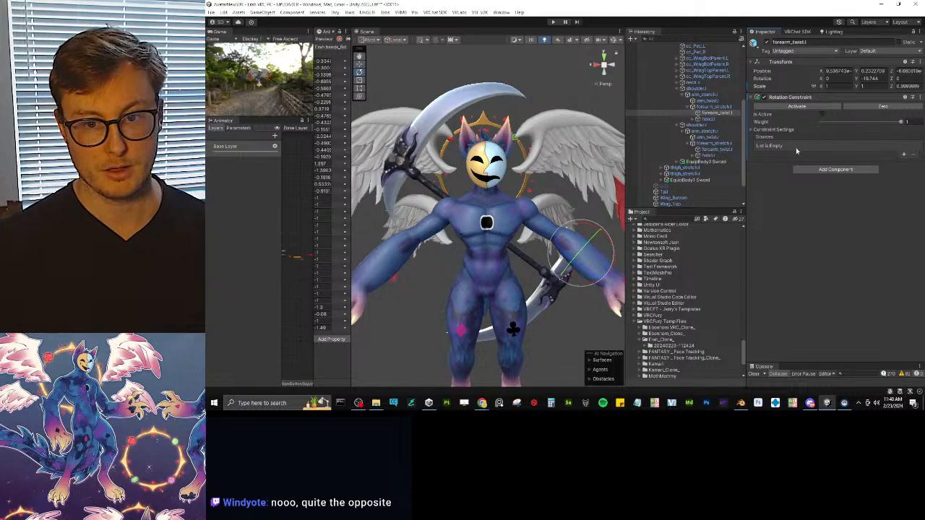
Add hand.l as the constraint's source, limit it to the Y rotation axis, set its weight to 0.5 and activate it.
{"action": "left_click", "coordinate": [903, 155]}
{"action": "left_click_drag", "start_coordinate": [709, 121], "coordinate": [802, 146]}
{"action": "left_click", "coordinate": [753, 130]}
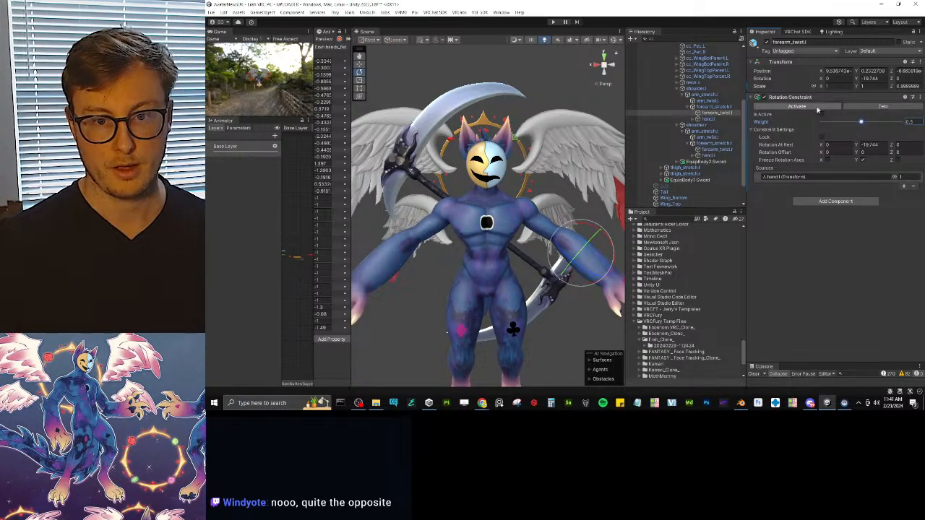
Rotate the hand.l bone about its Y axis to test how the left forearm twists with it.
{"action": "left_click_drag", "start_coordinate": [513, 240], "coordinate": [469, 245], "text": "alt"}
{"action": "middle_click_drag", "start_coordinate": [535, 244], "coordinate": [466, 214]}
{"action": "scroll", "coordinate": [499, 216], "scroll_direction": "up", "scroll_amount": 3}
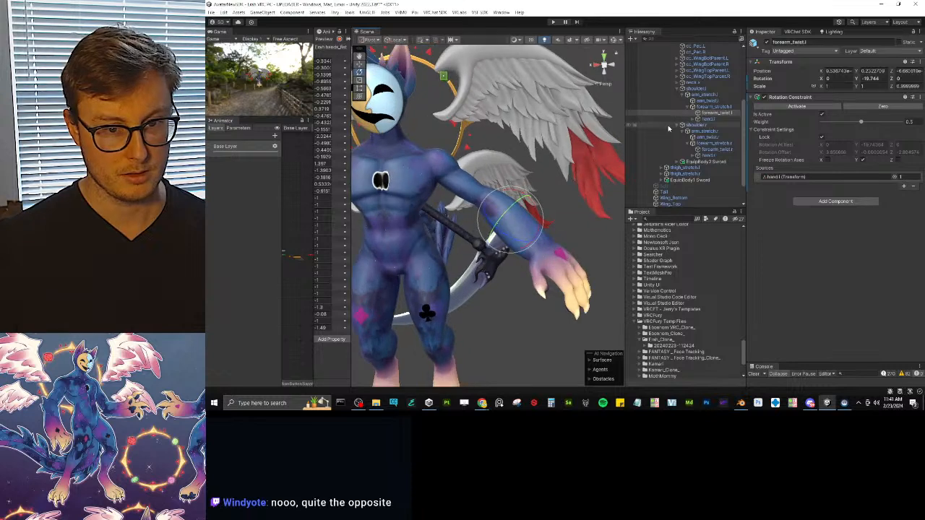
{"action": "left_click", "coordinate": [708, 119]}
{"action": "left_click_drag", "start_coordinate": [541, 246], "coordinate": [510, 302]}
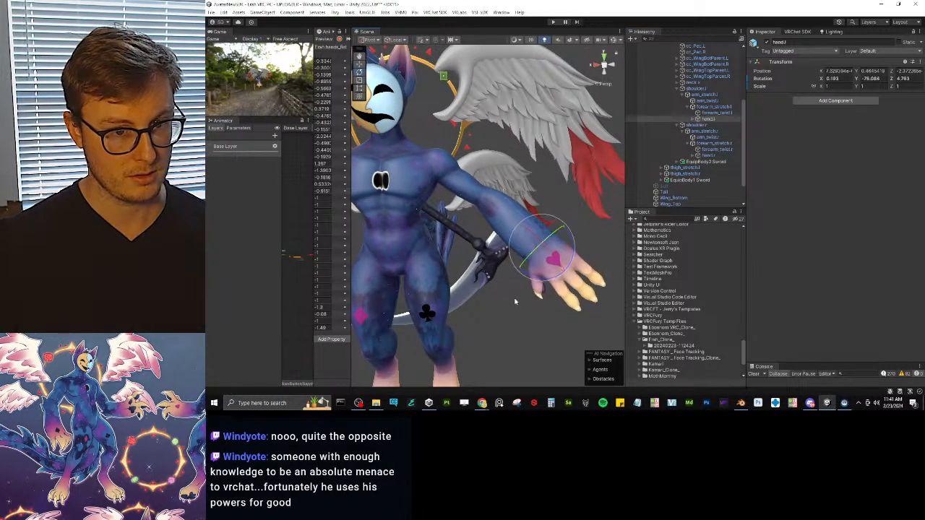
Check the constraint on forearm_twist.l and try rotating hand.l again to test the twist.
{"action": "left_click", "coordinate": [716, 113]}
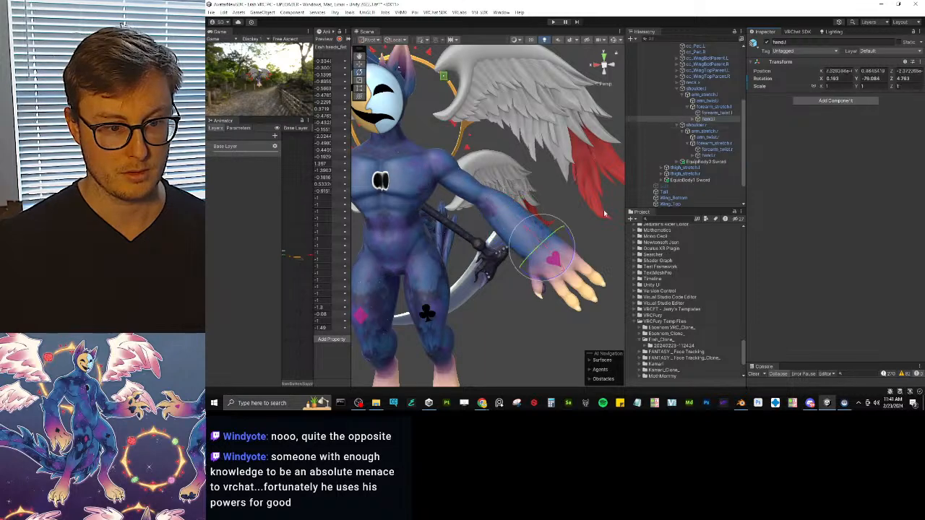
{"action": "left_click", "coordinate": [704, 118]}
{"action": "left_click", "coordinate": [714, 113]}
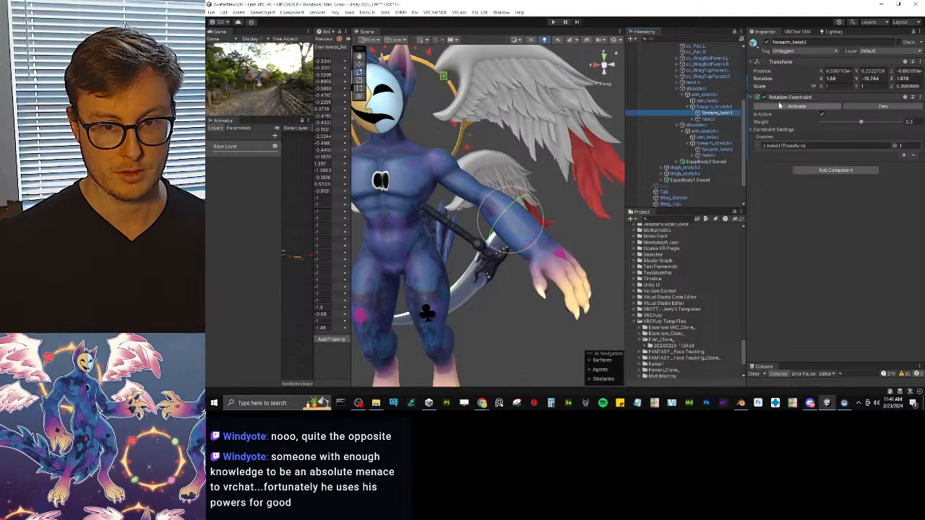
{"action": "key", "text": "Down"}
{"action": "mouse_move", "coordinate": [556, 235]}
{"action": "left_mouse_down"}
{"action": "mouse_move", "coordinate": [556, 267]}
{"action": "mouse_move", "coordinate": [559, 222]}
{"action": "left_mouse_up"}
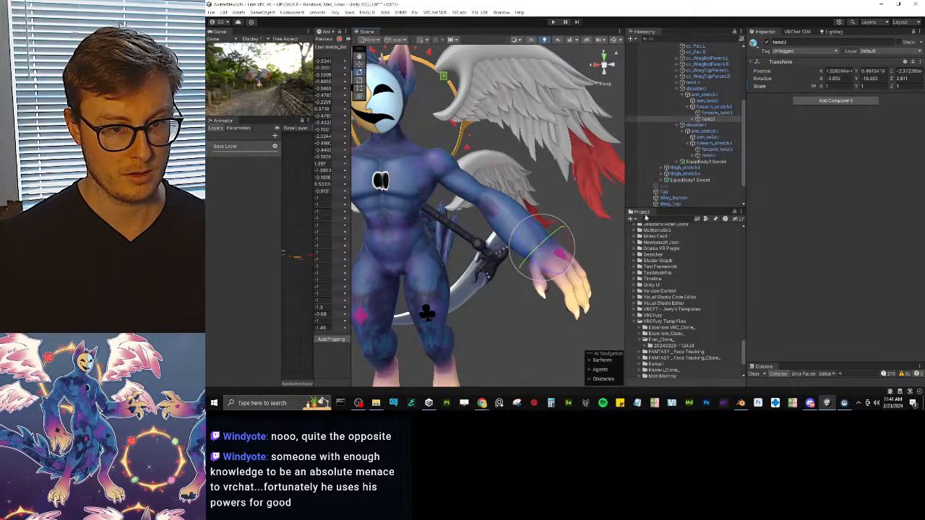
Set the forearm_twist.l rotation constraint's weight to 0.7 and rotate hand.l to test the forearm twist.
{"action": "left_click", "coordinate": [714, 112]}
{"action": "left_click", "coordinate": [916, 120]}
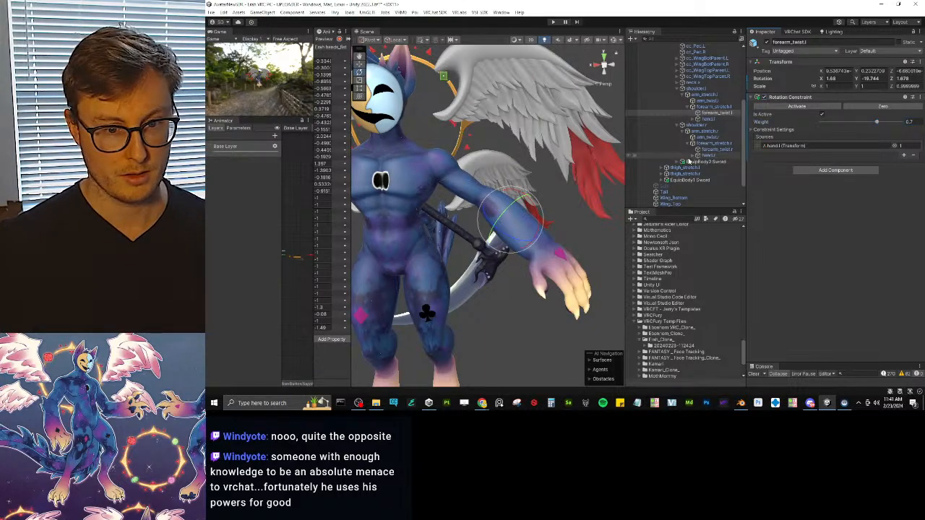
{"action": "left_click", "coordinate": [708, 118]}
{"action": "left_click_drag", "start_coordinate": [537, 250], "coordinate": [600, 123]}
Edit the weight of the forearm_twist.l constraint again and rotate hand.l to recheck the deformation.
{"action": "left_click", "coordinate": [716, 107]}
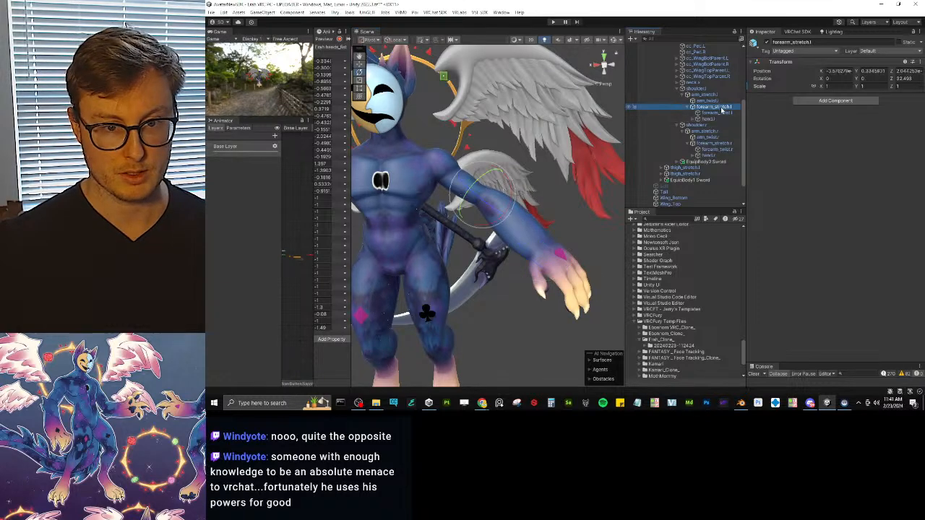
{"action": "left_click", "coordinate": [722, 113]}
{"action": "left_click", "coordinate": [916, 122]}
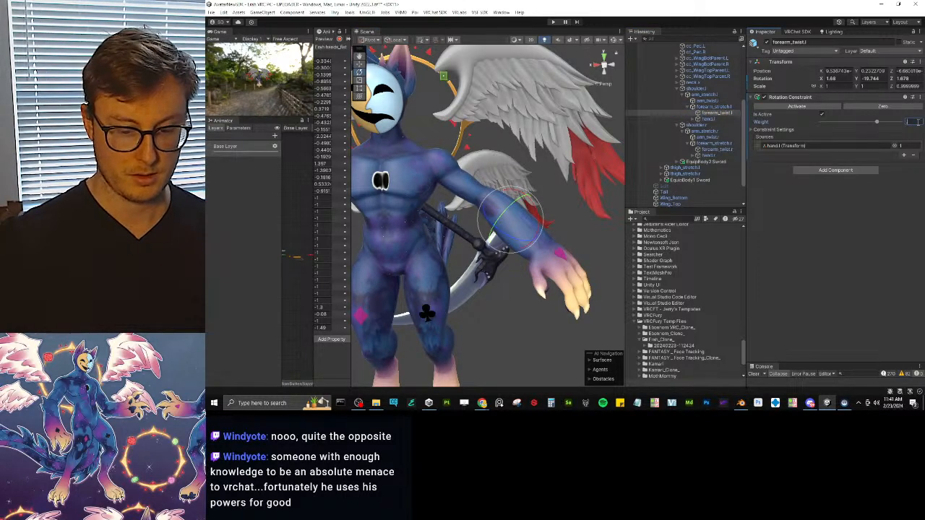
{"action": "left_click", "coordinate": [708, 118]}
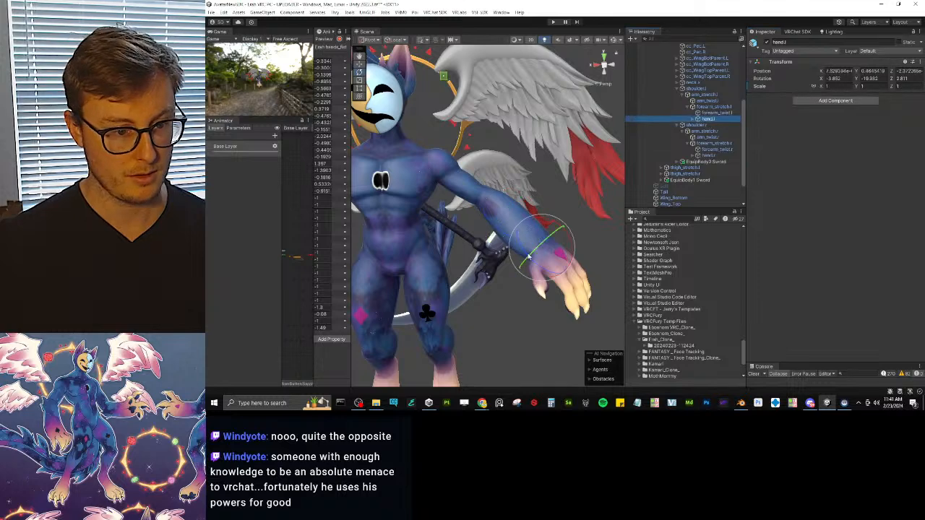
{"action": "left_click_drag", "start_coordinate": [540, 248], "coordinate": [754, 125]}
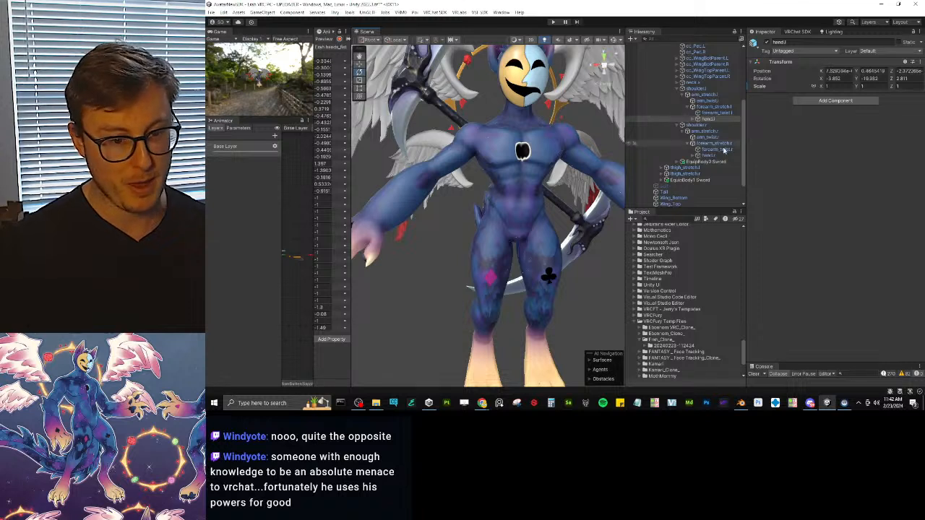
Add a Rotation Constraint to the hand.r bone and assign hand.r as its source.
{"action": "left_click", "coordinate": [706, 155]}
{"action": "left_click", "coordinate": [840, 100]}
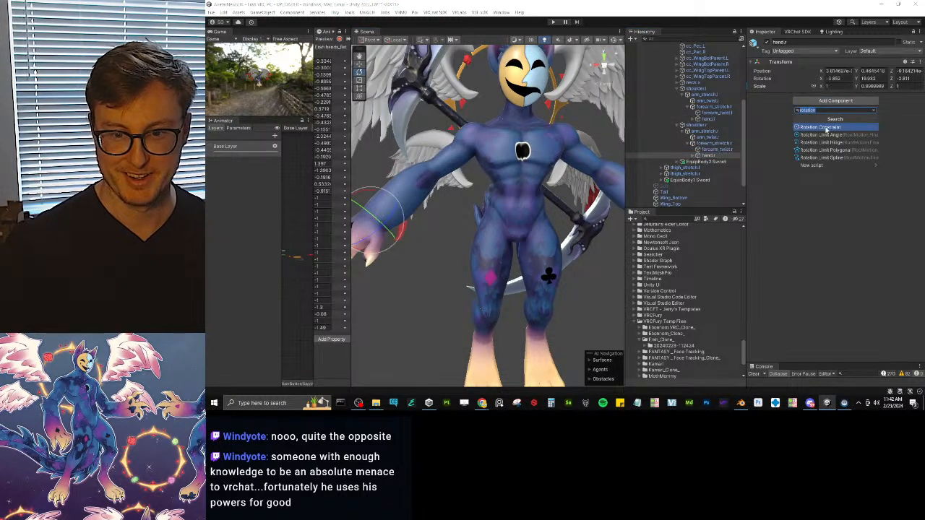
{"action": "left_click", "coordinate": [820, 127]}
{"action": "left_click", "coordinate": [902, 154]}
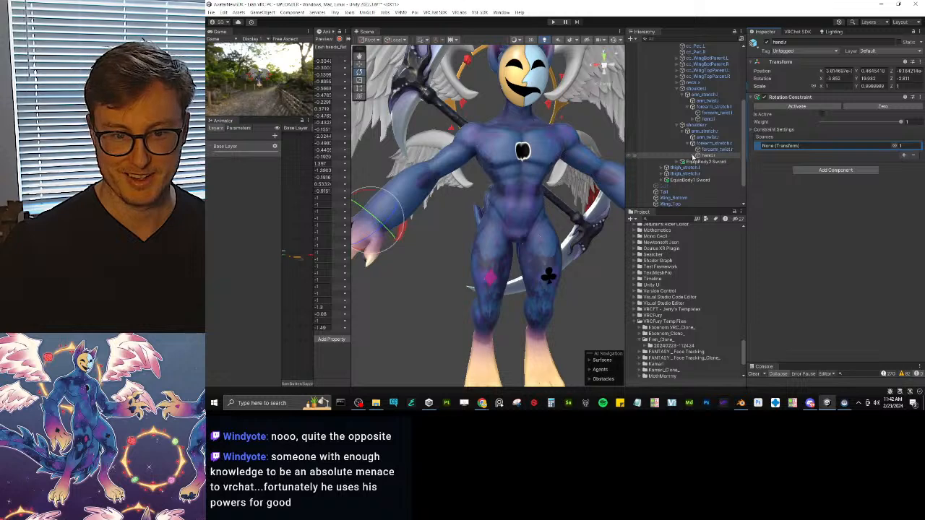
{"action": "left_click_drag", "start_coordinate": [707, 156], "coordinate": [794, 145]}
{"action": "left_click", "coordinate": [824, 108]}
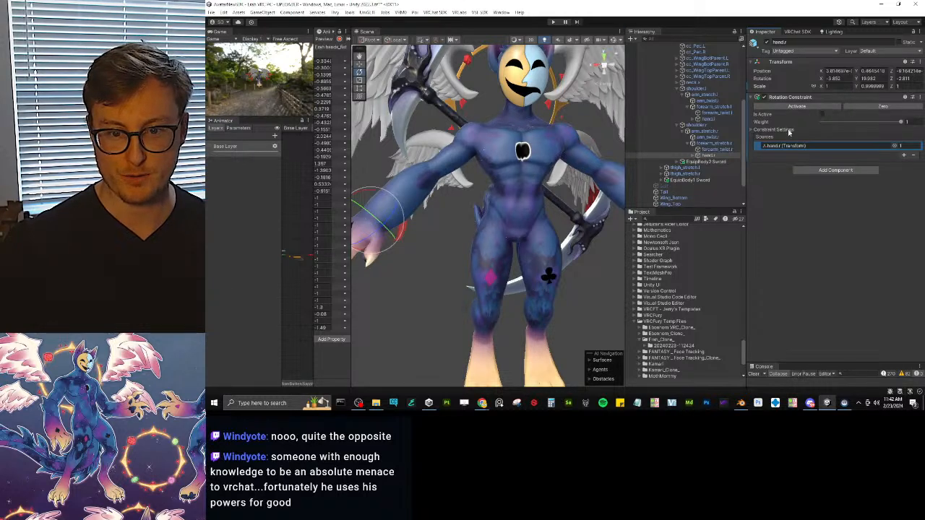
Set the hand.r constraint's weight to 0.5, limit it to the Y rotation axis and activate it.
{"action": "type", "text": "0.5"}
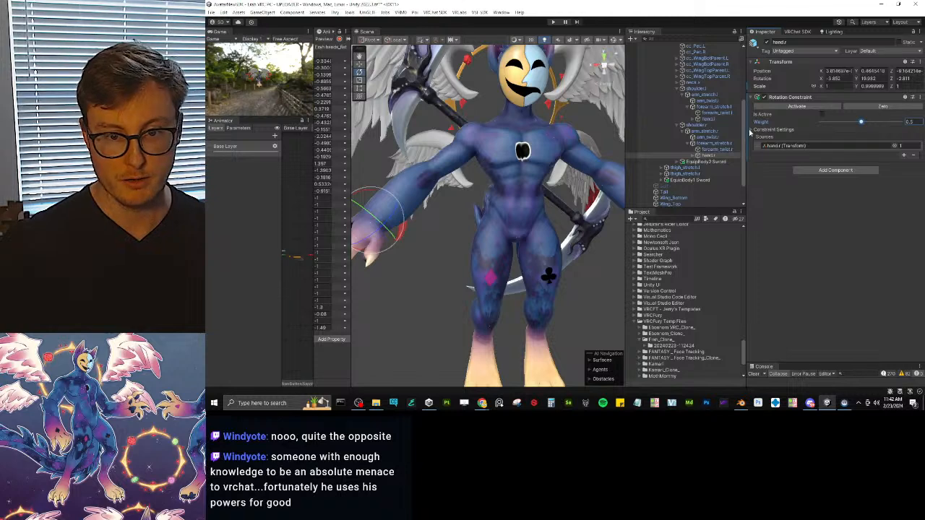
{"action": "left_click", "coordinate": [750, 130]}
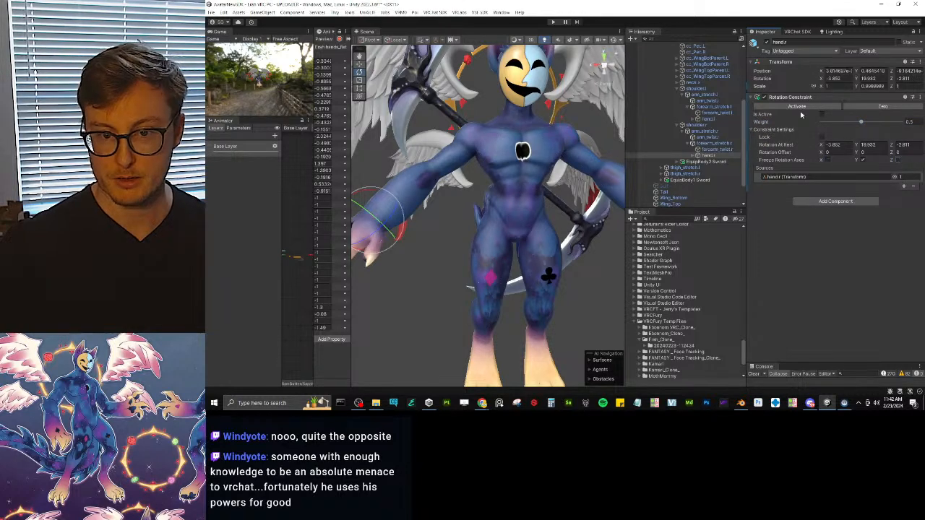
{"action": "left_click", "coordinate": [798, 107]}
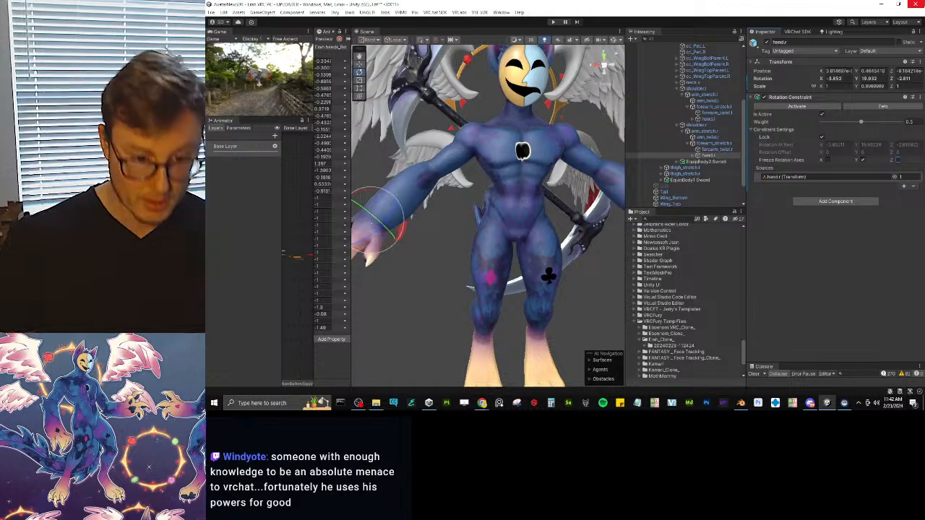
Switch to Blender's Layout workspace and isolate the Body mesh with Erah_rig in local view.
{"action": "left_click", "coordinate": [741, 403]}
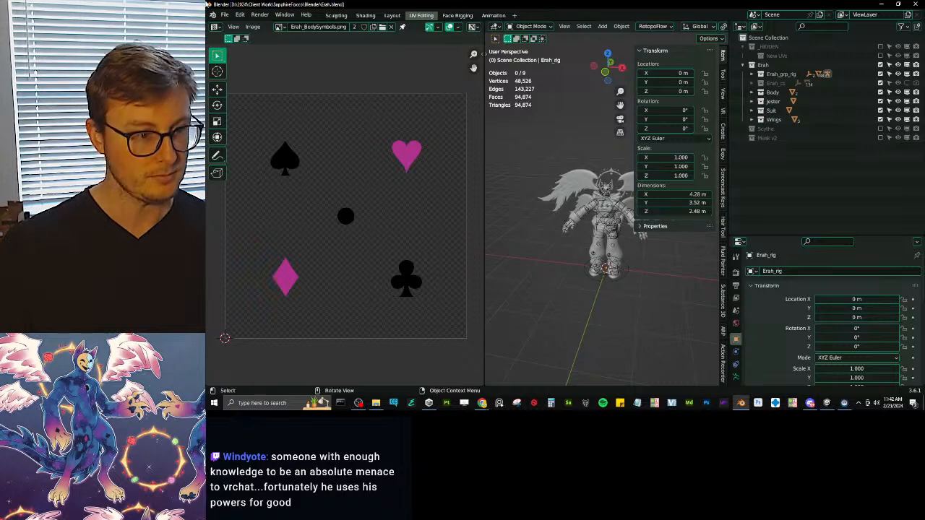
{"action": "left_click", "coordinate": [391, 16]}
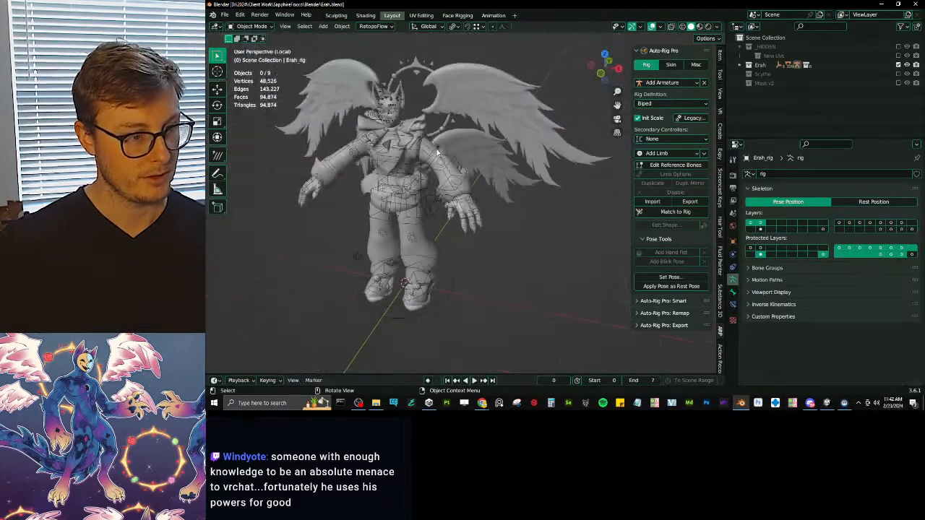
{"action": "left_click", "coordinate": [452, 177]}
{"action": "left_click", "coordinate": [473, 225]}
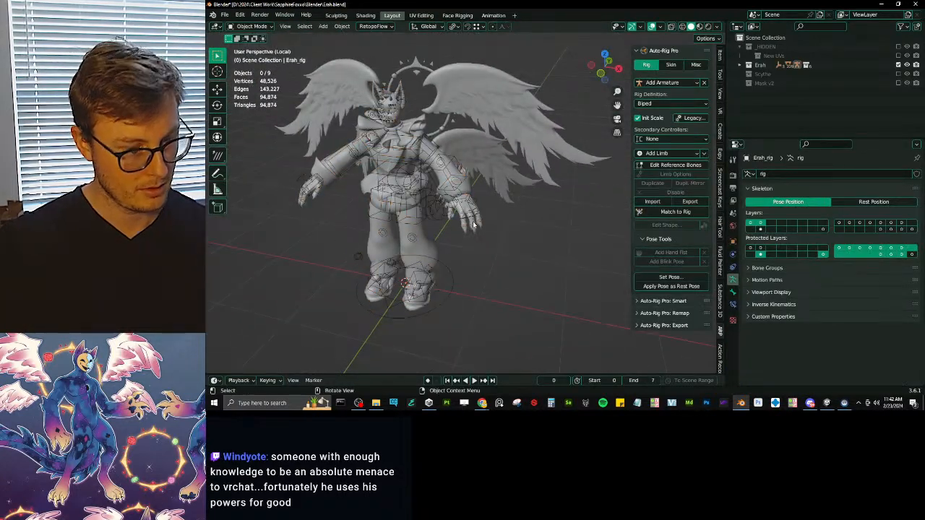
{"action": "left_click", "coordinate": [473, 232]}
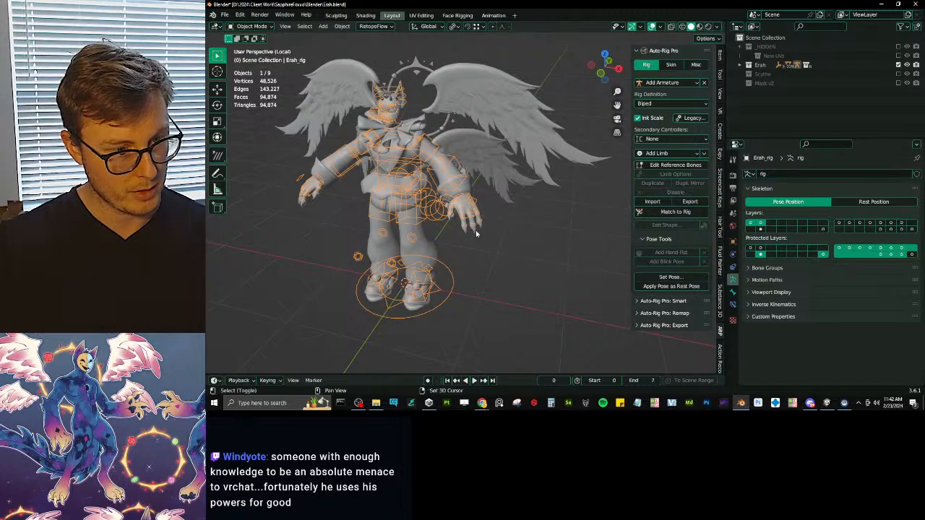
{"action": "scroll", "coordinate": [476, 232], "scroll_direction": "up", "scroll_amount": 4}
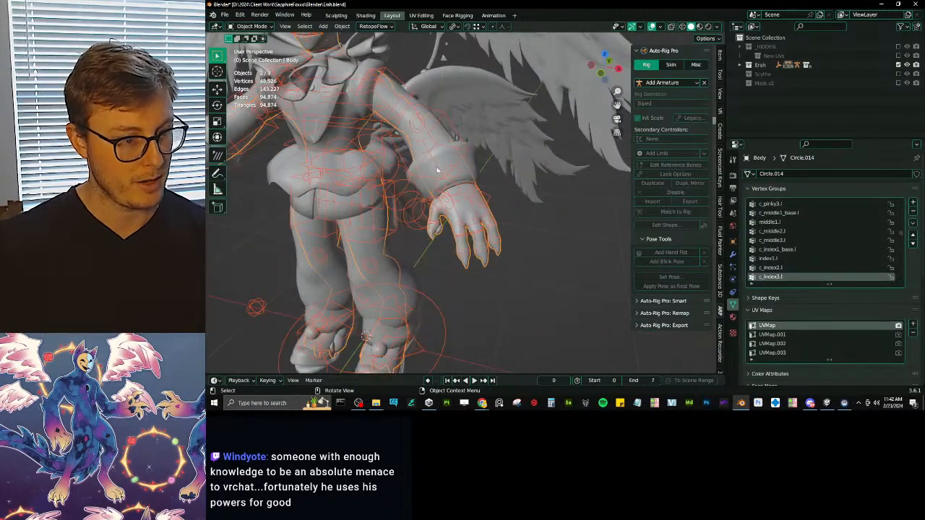
{"action": "key", "text": "KP_Divide"}
{"action": "key", "text": "alt+a"}
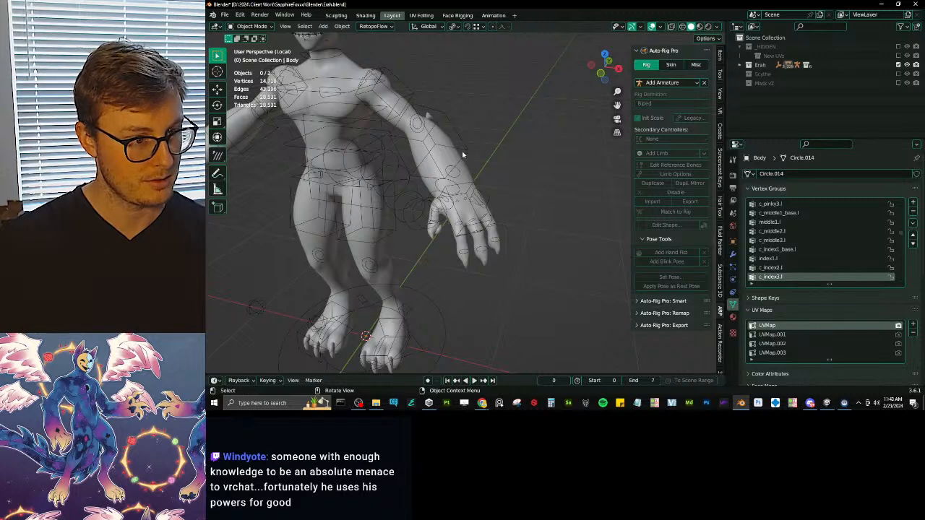
Select Erah_rig together with the Body mesh and put the Body in Weight Paint mode.
{"action": "left_click", "coordinate": [464, 150]}
{"action": "left_click", "coordinate": [464, 171], "text": "shift"}
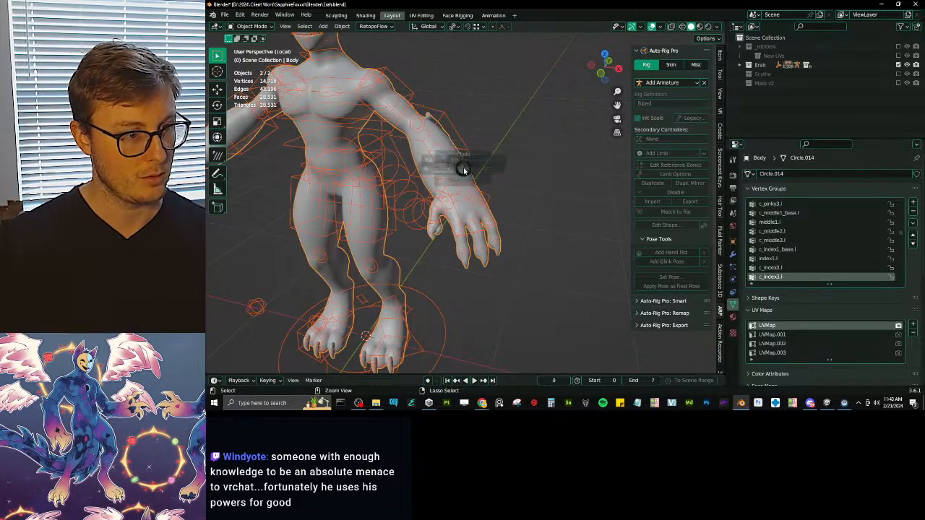
{"action": "key", "text": "ctrl+Tab"}
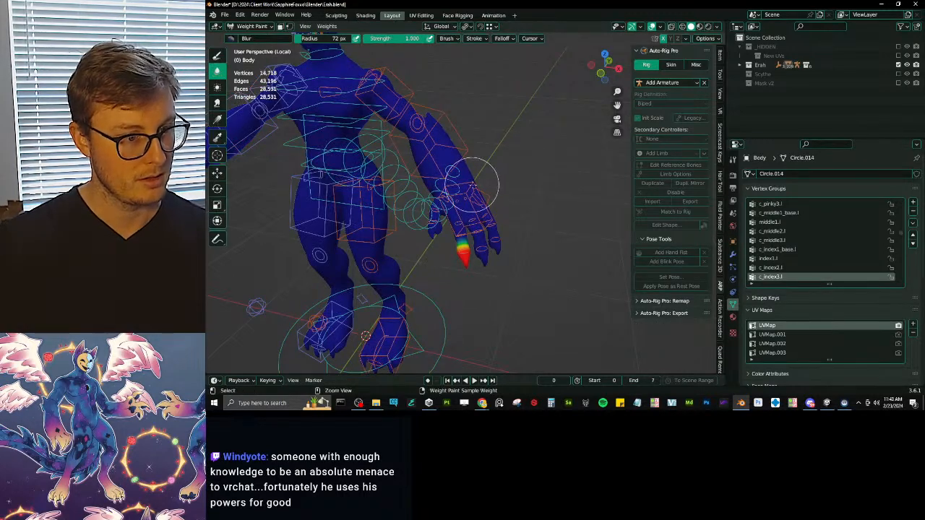
Raise the arms from the front view by rotating the c_arm_fk.l control to test the deformation.
{"action": "left_click", "coordinate": [473, 185], "text": "ctrl"}
{"action": "scroll", "coordinate": [471, 191], "scroll_direction": "down", "scroll_amount": 3}
{"action": "middle_click_drag", "start_coordinate": [471, 192], "coordinate": [495, 165]}
{"action": "key", "text": "KP_1"}
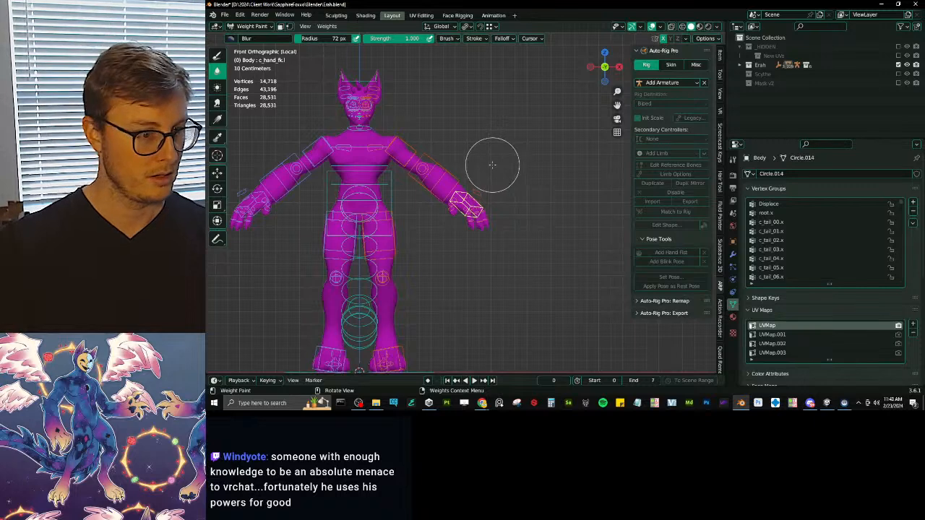
{"action": "key", "text": "r"}
{"action": "key", "text": "Escape"}
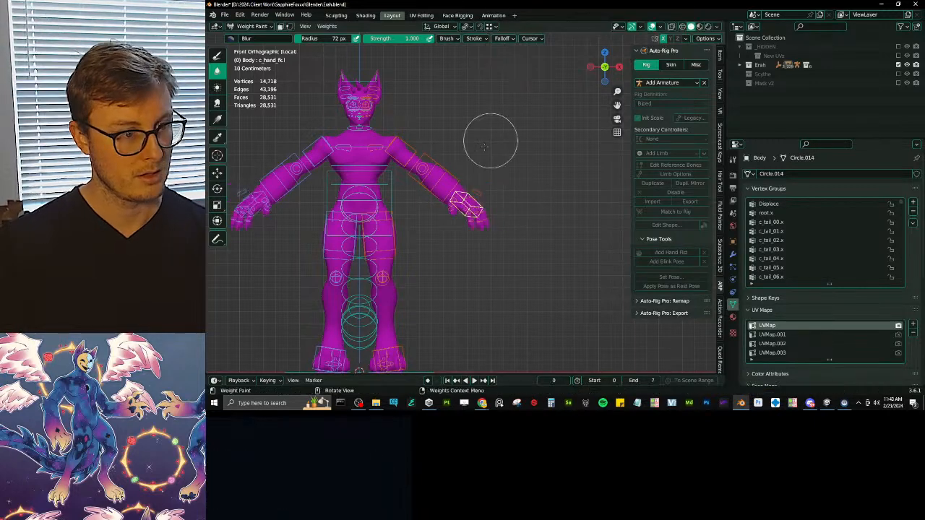
{"action": "left_click", "coordinate": [409, 151], "text": "ctrl"}
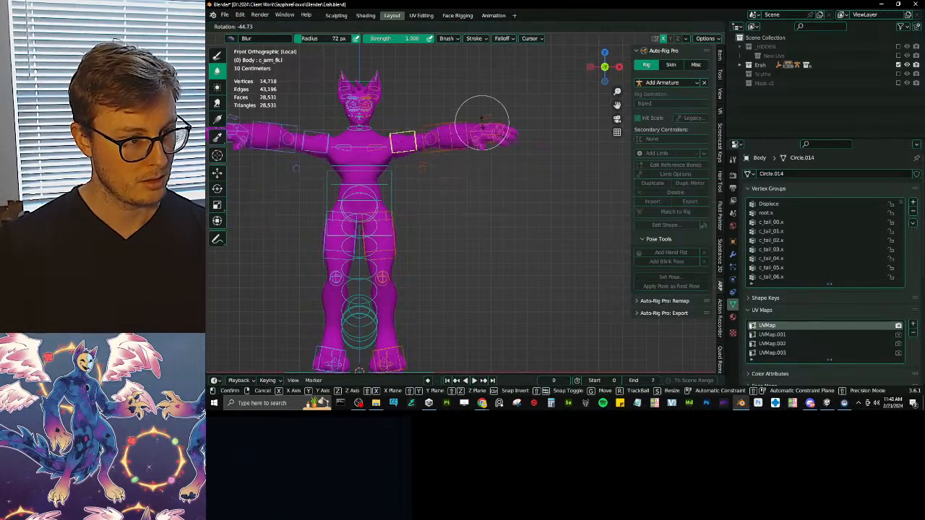
{"action": "left_click", "coordinate": [434, 108]}
Rotate the c_shoulder.l control by -47.5° to test how the raised shoulders deform.
{"action": "scroll", "coordinate": [484, 168], "scroll_direction": "up", "scroll_amount": 3}
{"action": "middle_click_drag", "start_coordinate": [484, 167], "coordinate": [483, 191]}
{"action": "scroll", "coordinate": [483, 191], "scroll_direction": "down", "scroll_amount": 2}
{"action": "mouse_move", "coordinate": [434, 174]}
{"action": "middle_mouse_down"}
{"action": "mouse_move", "coordinate": [470, 196]}
{"action": "mouse_move", "coordinate": [452, 173]}
{"action": "middle_mouse_up"}
{"action": "left_click", "coordinate": [449, 163], "text": "ctrl"}
{"action": "key", "text": "r"}
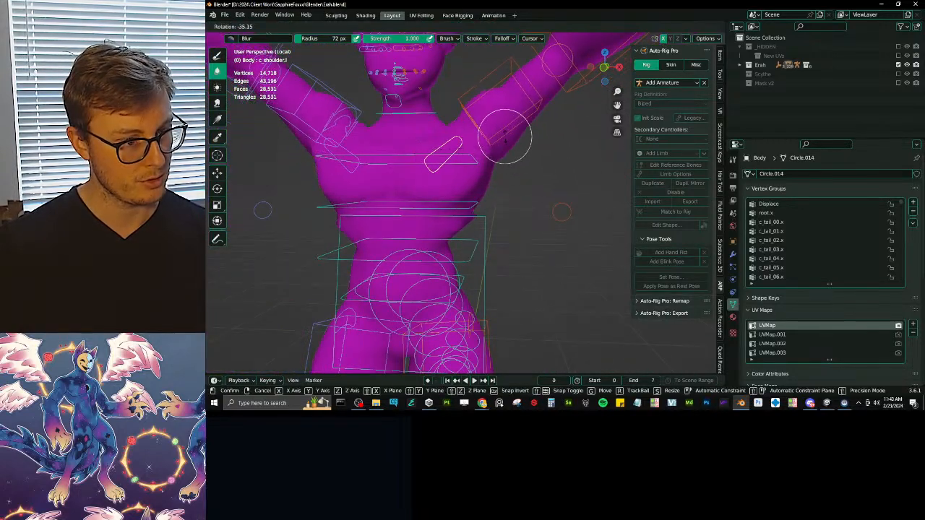
{"action": "left_click", "coordinate": [547, 213]}
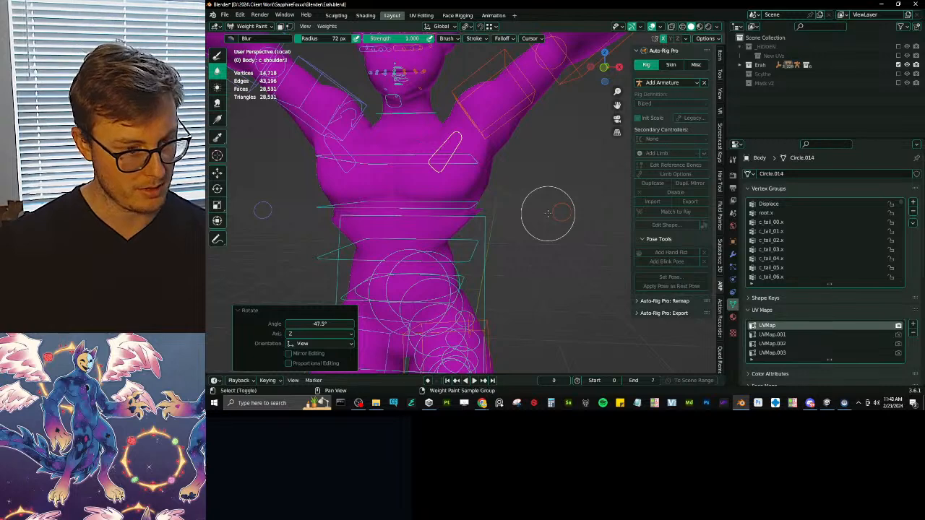
Show the rig's deform bones and inspect the Body's weights for shoulder.l, spine_02.x and spine_01.x.
{"action": "key", "text": "shift+m"}
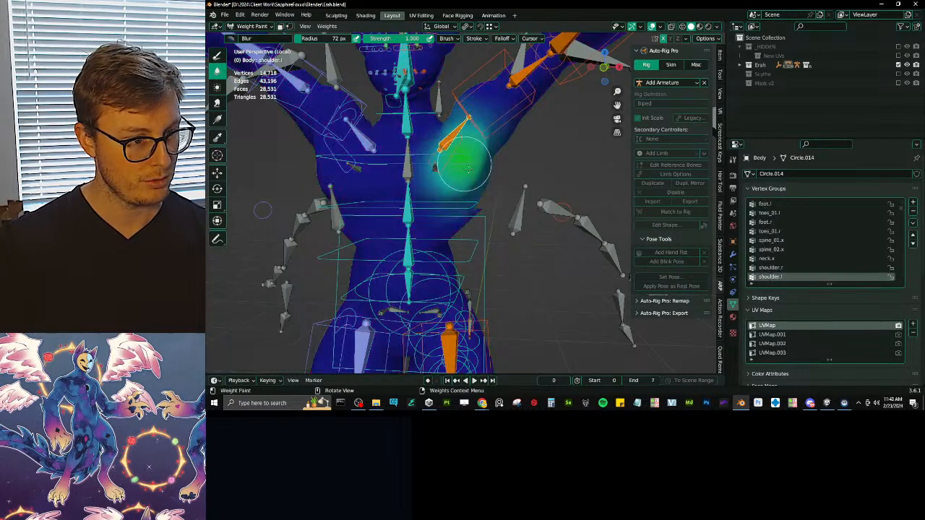
{"action": "mouse_move", "coordinate": [469, 167]}
{"action": "middle_mouse_down"}
{"action": "mouse_move", "coordinate": [467, 224]}
{"action": "mouse_move", "coordinate": [466, 165]}
{"action": "mouse_move", "coordinate": [471, 206]}
{"action": "middle_mouse_up"}
{"action": "left_click", "coordinate": [467, 224], "text": "ctrl"}
{"action": "scroll", "coordinate": [455, 174], "scroll_direction": "down", "scroll_amount": 3}
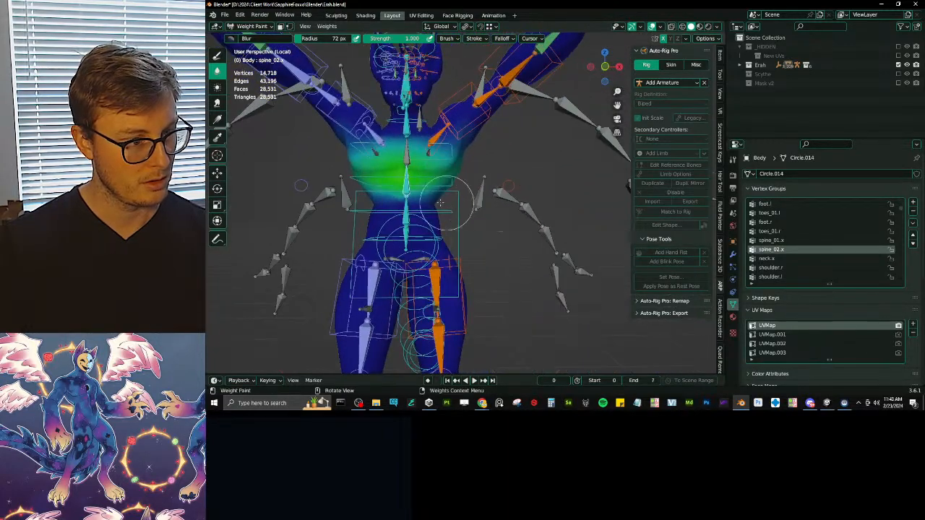
{"action": "middle_click_drag", "start_coordinate": [340, 200], "coordinate": [520, 192]}
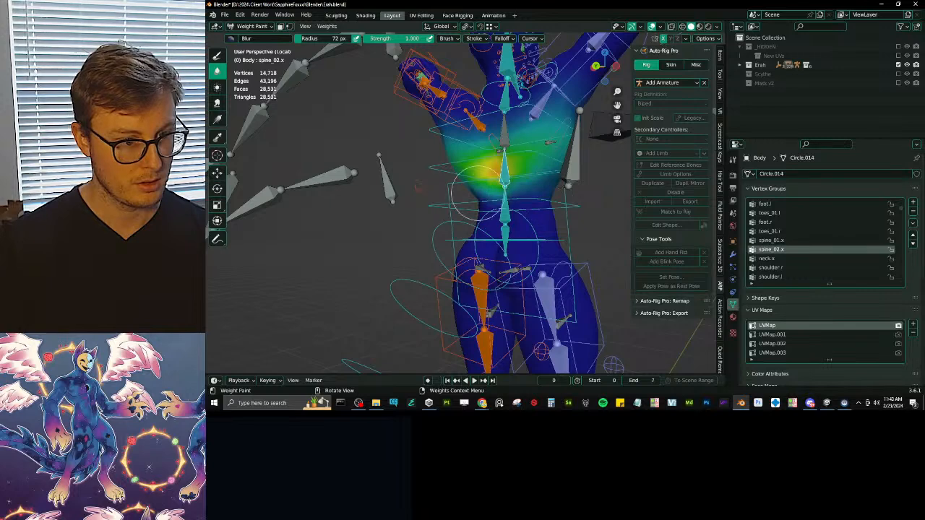
{"action": "middle_click_drag", "start_coordinate": [534, 130], "coordinate": [520, 149]}
{"action": "left_click", "coordinate": [499, 215], "text": "ctrl"}
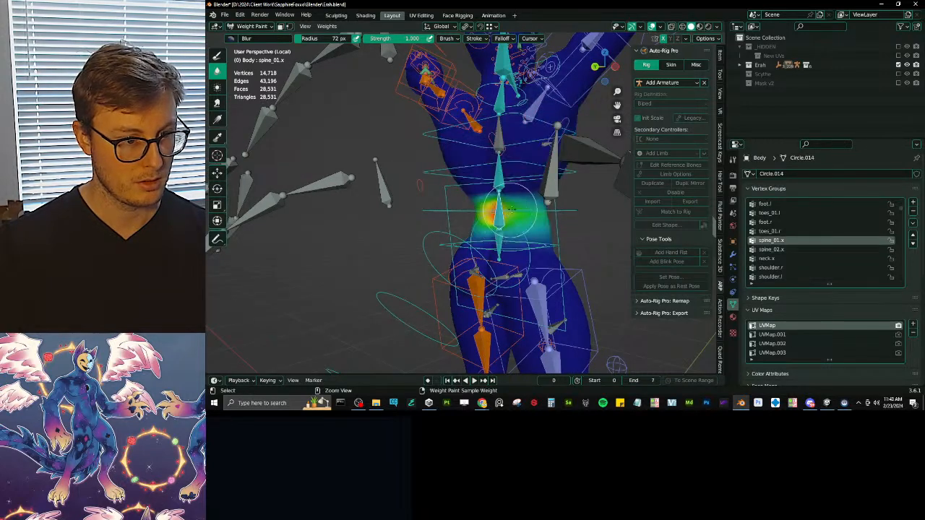
{"action": "mouse_move", "coordinate": [463, 196]}
{"action": "middle_mouse_down"}
{"action": "mouse_move", "coordinate": [391, 194]}
{"action": "mouse_move", "coordinate": [435, 189]}
{"action": "middle_mouse_up"}
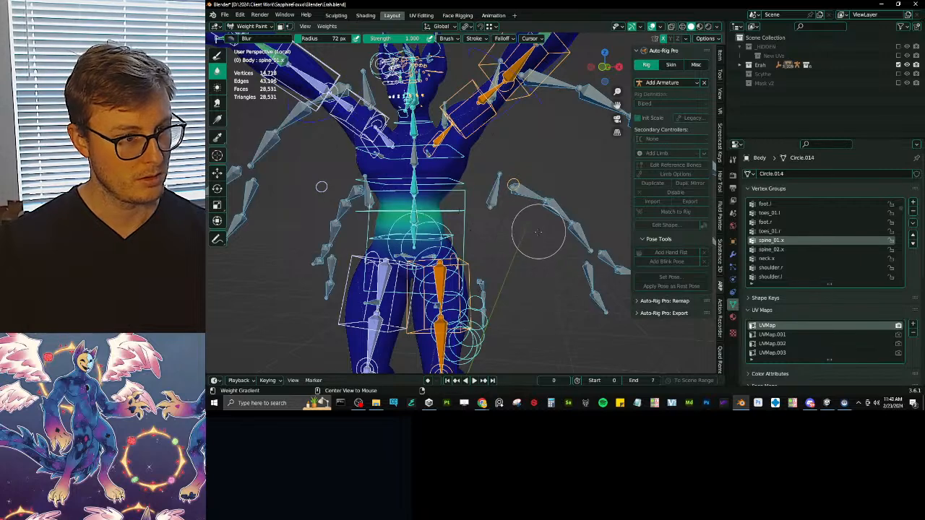
Reset the rig's arms to their rest pose and return to Object Mode.
{"action": "middle_click_drag", "start_coordinate": [539, 228], "coordinate": [540, 242]}
{"action": "key", "text": "ctrl+Tab"}
{"action": "left_click", "coordinate": [446, 241]}
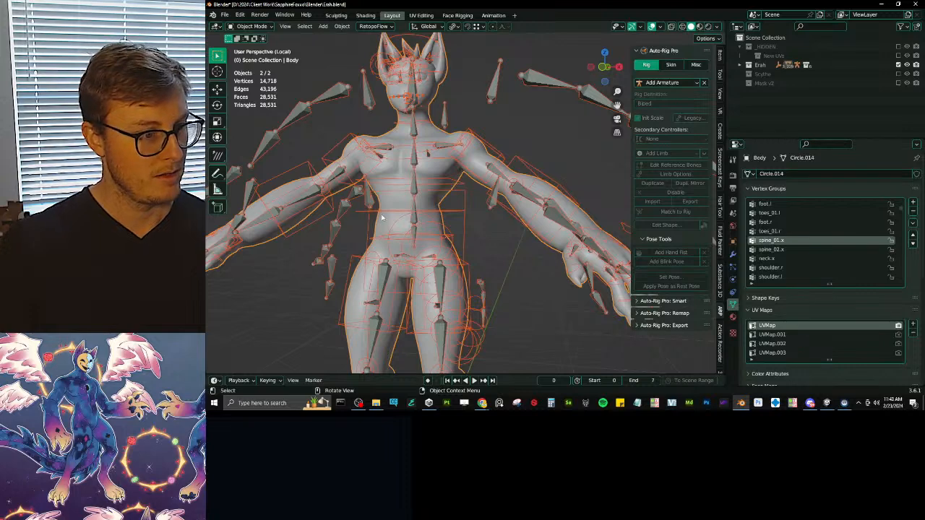
Put Erah_rig in Edit Mode and show only the 30th armature layer, followed by only the 31st.
{"action": "left_click", "coordinate": [440, 148]}
{"action": "key", "text": "Tab"}
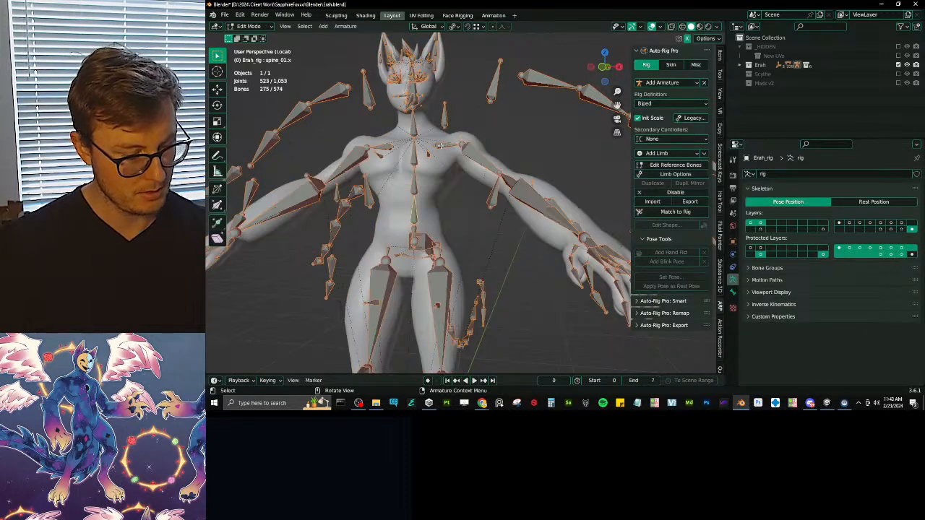
{"action": "key", "text": "m"}
{"action": "left_click", "coordinate": [555, 175]}
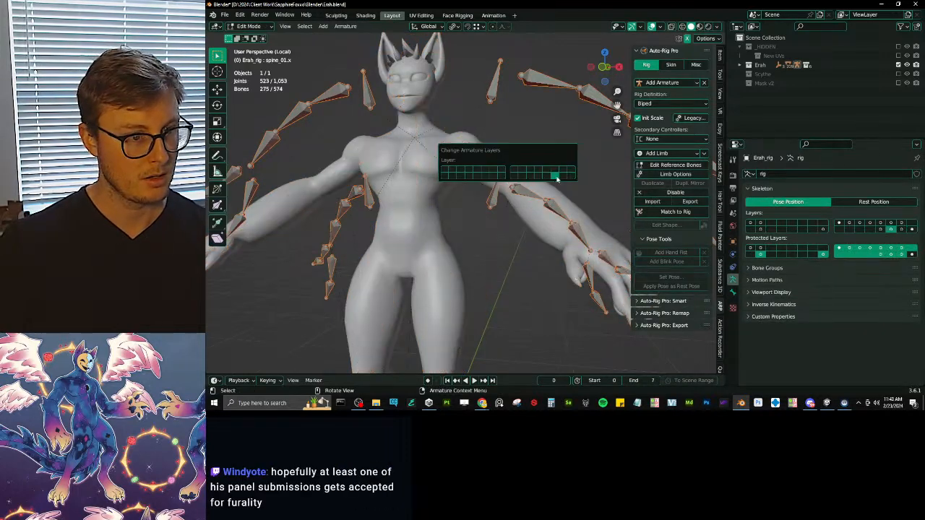
{"action": "left_click", "coordinate": [555, 176]}
{"action": "scroll", "coordinate": [417, 119], "scroll_direction": "up", "scroll_amount": 5}
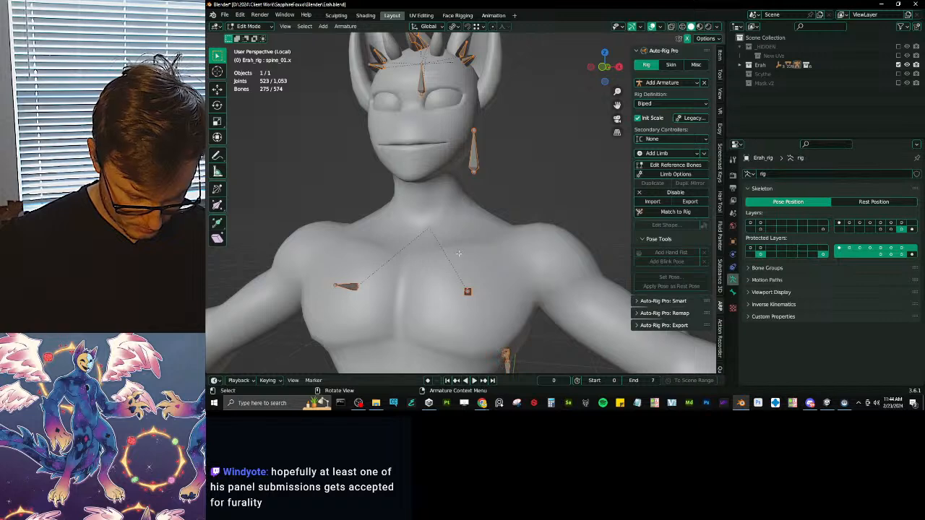
Show only the first armature layer of Erah_rig in Pose Mode, return to Object Mode and save the file.
{"action": "key", "text": "Tab"}
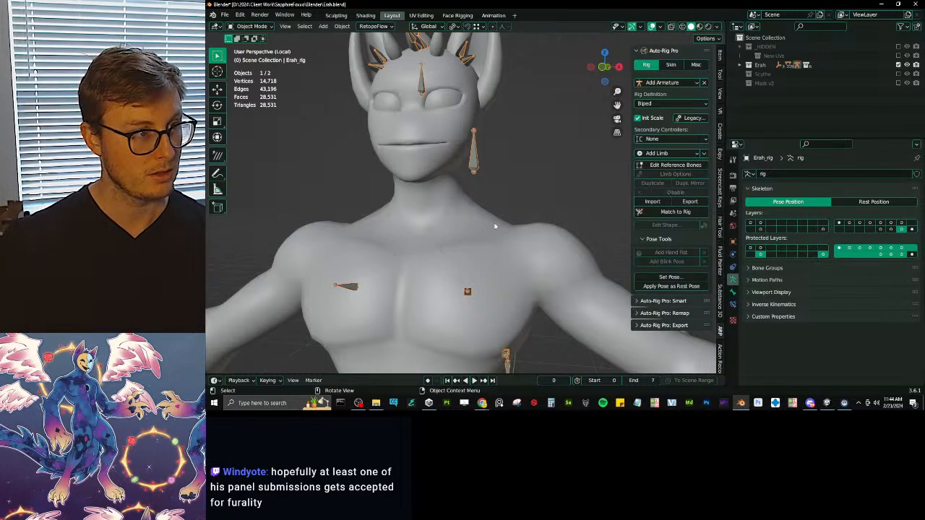
{"action": "key", "text": "ctrl+Tab"}
{"action": "key", "text": "shift+m"}
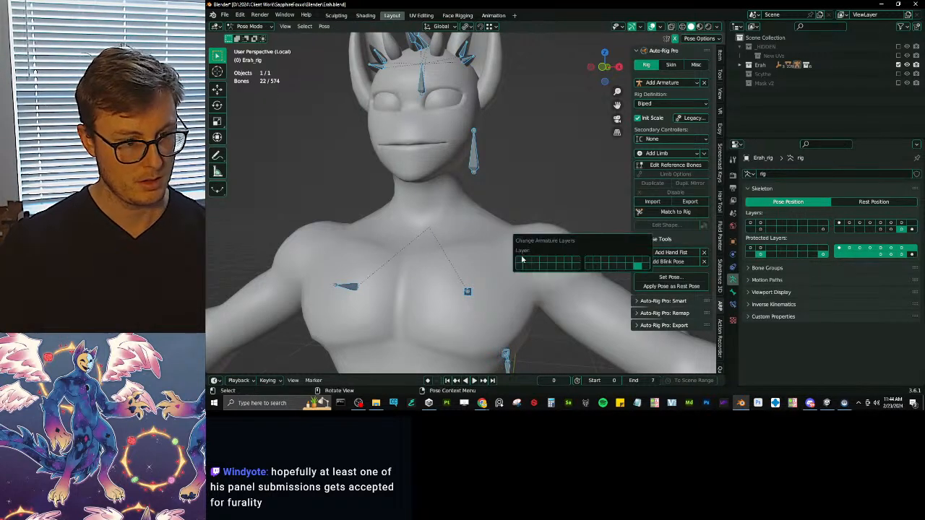
{"action": "left_click", "coordinate": [523, 258]}
{"action": "key", "text": "ctrl+Tab"}
{"action": "key", "text": "ctrl+s"}
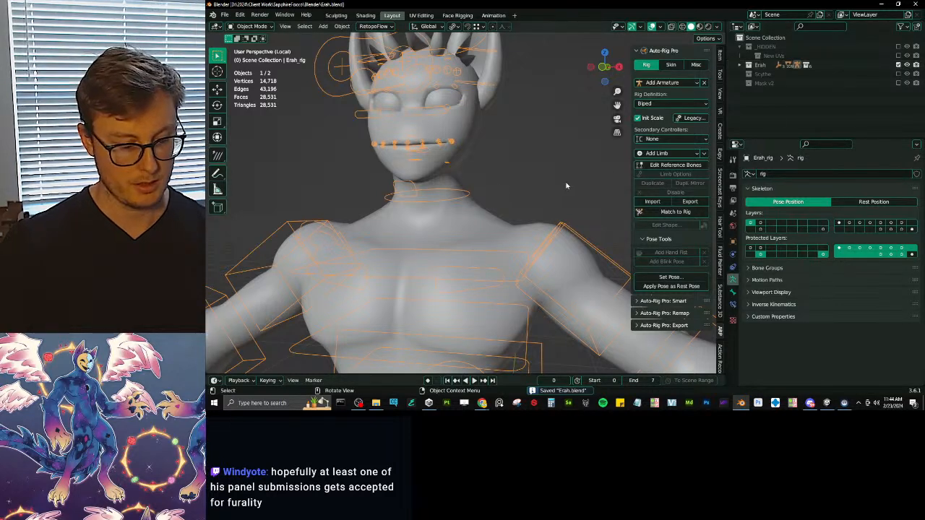
Leave the rig's local view, isolate the jester outfit and put it in Edit Mode.
{"action": "key", "text": "KP_Divide"}
{"action": "left_click", "coordinate": [425, 227]}
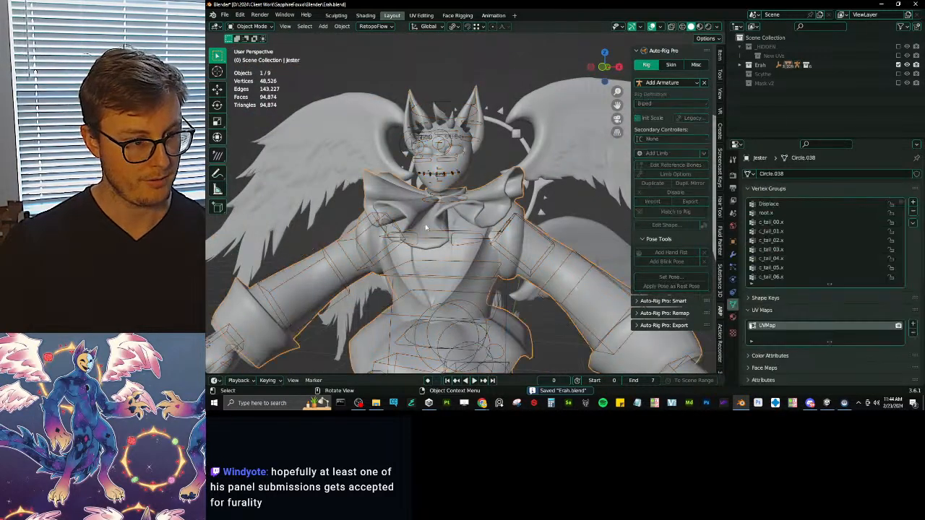
{"action": "key", "text": "KP_Divide"}
{"action": "key", "text": "Tab"}
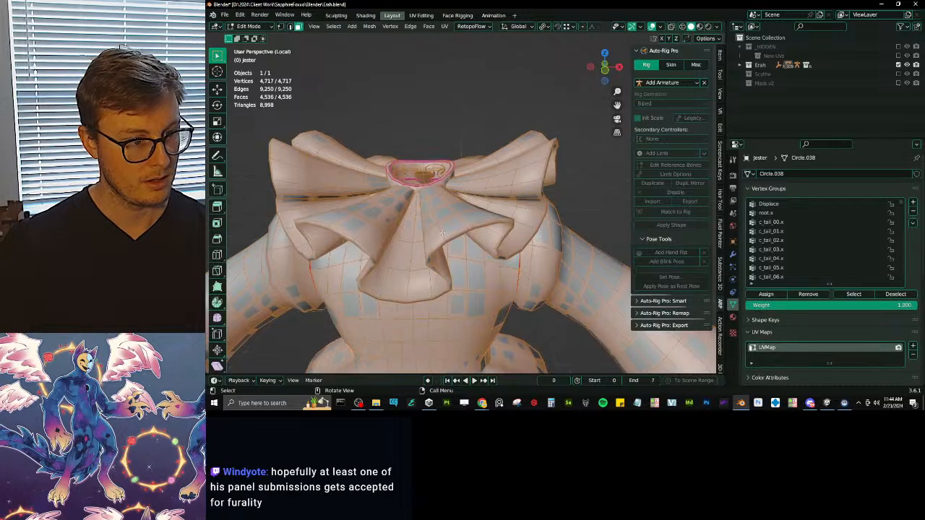
Separate the linked neck ruff from the jester mesh into its own object and select it in Object Mode.
{"action": "left_click", "coordinate": [455, 224]}
{"action": "key", "text": "l"}
{"action": "middle_click_drag", "start_coordinate": [455, 224], "coordinate": [395, 239]}
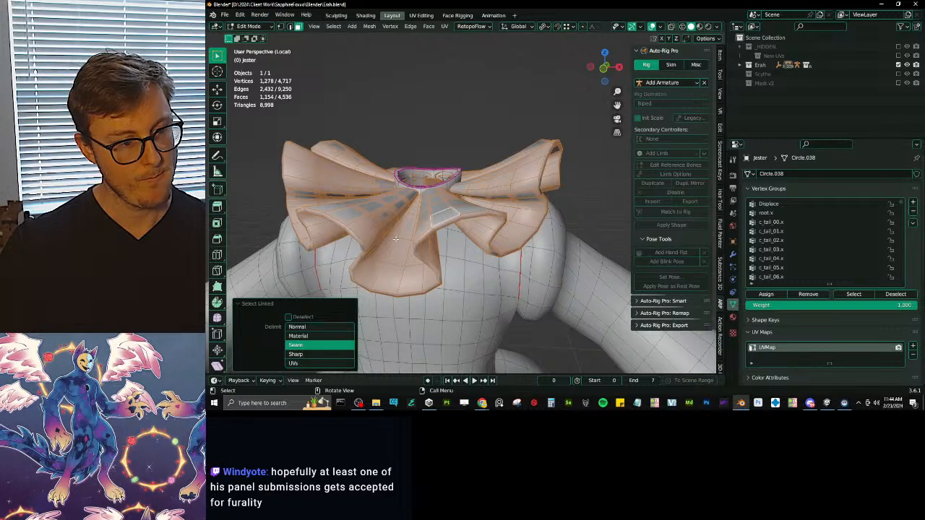
{"action": "key", "text": "p"}
{"action": "left_click", "coordinate": [462, 215]}
{"action": "key", "text": "Tab"}
{"action": "left_click", "coordinate": [514, 185]}
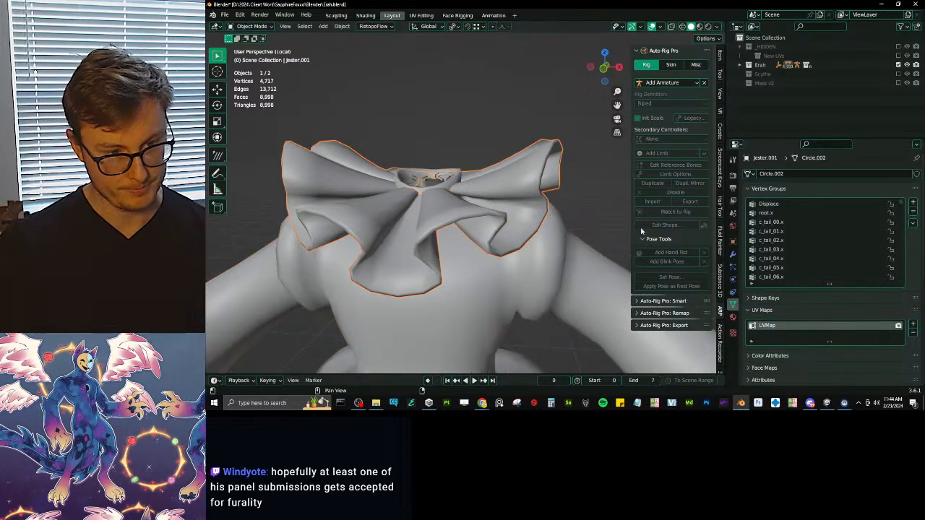
Delete all vertex groups of the separated ruff and set its Mesh Data Transfer source to the jester object.
{"action": "left_click", "coordinate": [913, 223]}
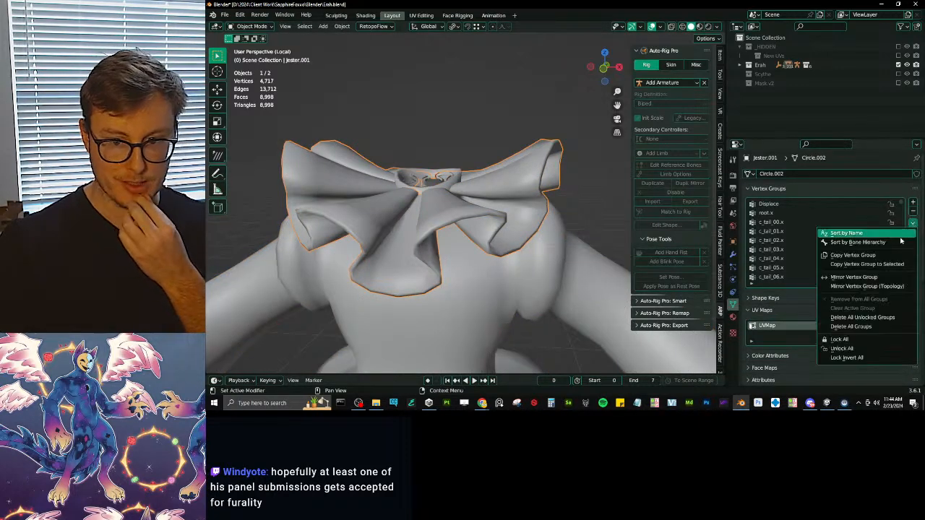
{"action": "left_click", "coordinate": [852, 327]}
{"action": "scroll", "coordinate": [900, 336], "scroll_direction": "down", "scroll_amount": 6}
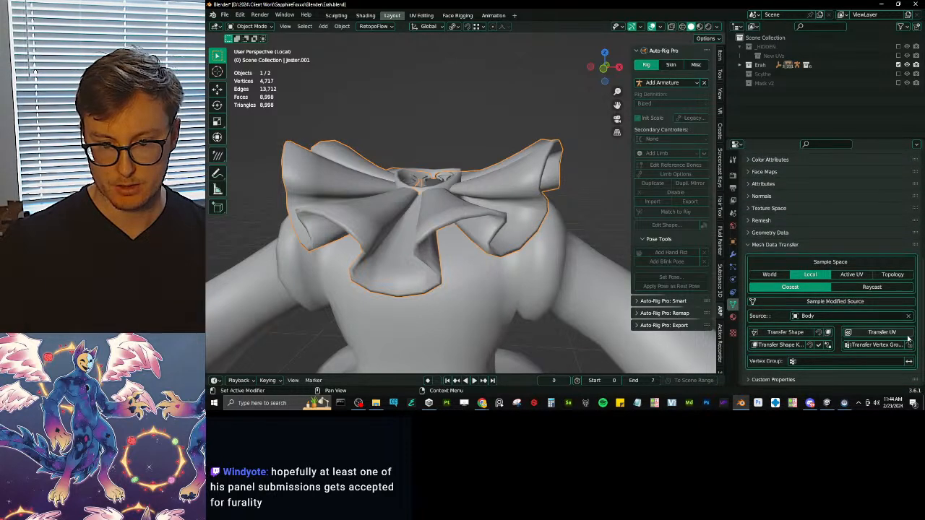
{"action": "left_click", "coordinate": [908, 316]}
{"action": "left_click", "coordinate": [908, 316]}
{"action": "left_click", "coordinate": [558, 237]}
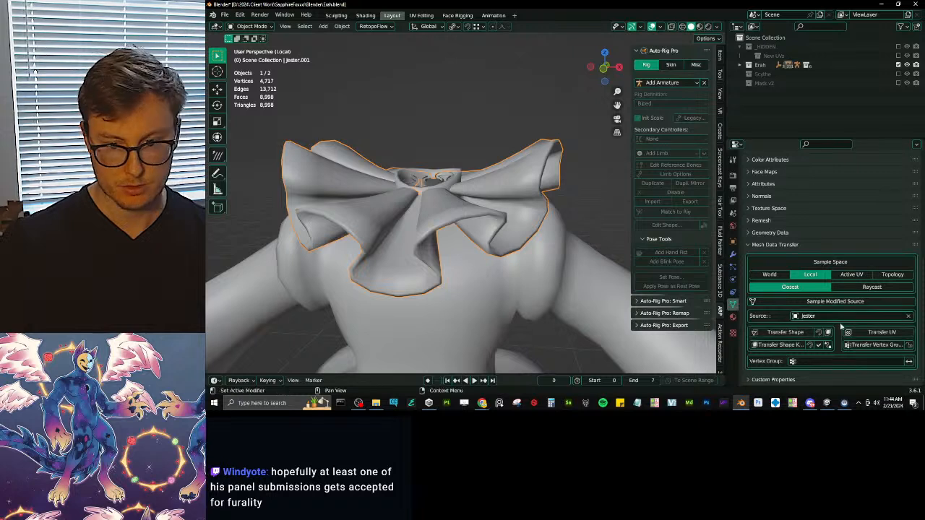
Smooth the ruff's vertex weights in Weight Paint mode for all groups with factor 0.5 and 2 iterations.
{"action": "key", "text": "ctrl+Tab"}
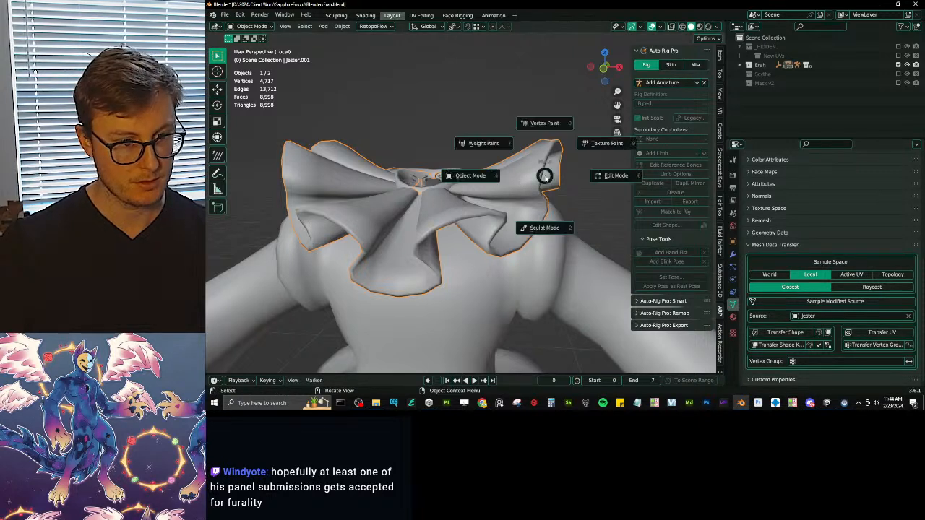
{"action": "left_click", "coordinate": [541, 174]}
{"action": "key", "text": "q"}
{"action": "left_click", "coordinate": [538, 153]}
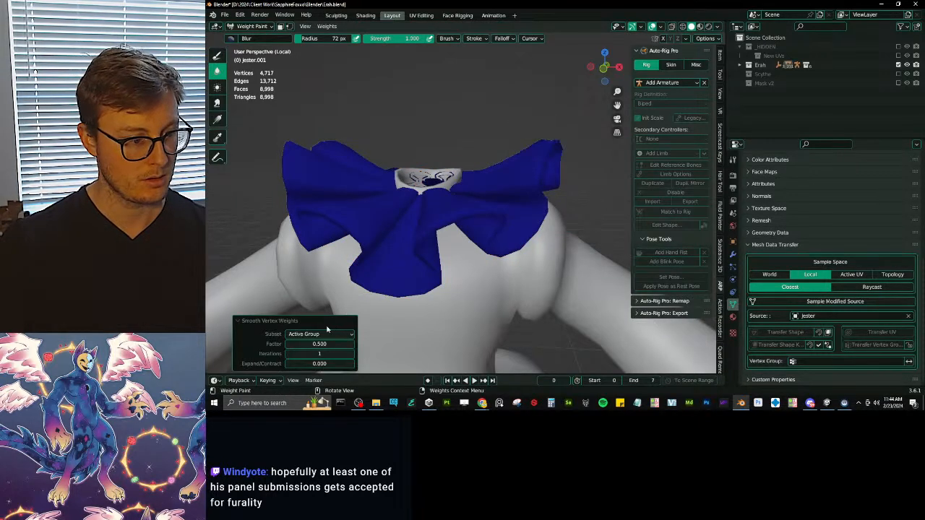
{"action": "left_click", "coordinate": [319, 334]}
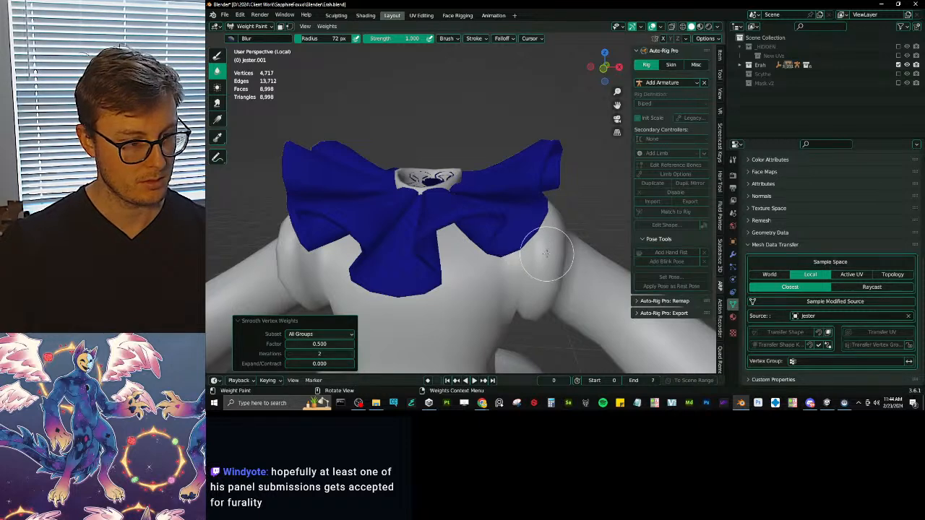
Put the ruff and jester meshes in Edit Mode together and select the ruff's inner edge loop around the neck opening.
{"action": "key", "text": "ctrl+Tab"}
{"action": "left_click", "coordinate": [466, 286], "text": "shift"}
{"action": "middle_click_drag", "start_coordinate": [466, 287], "coordinate": [444, 186]}
{"action": "scroll", "coordinate": [445, 187], "scroll_direction": "up", "scroll_amount": 3}
{"action": "middle_click_drag", "start_coordinate": [399, 131], "coordinate": [513, 281]}
{"action": "key", "text": "Tab"}
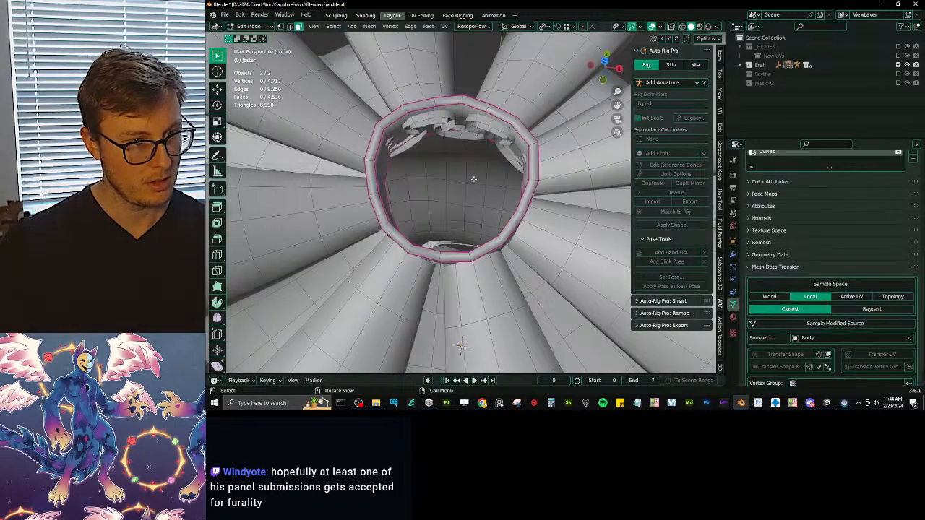
{"action": "left_click", "coordinate": [425, 120], "text": "alt"}
{"action": "key", "text": "KP_7"}
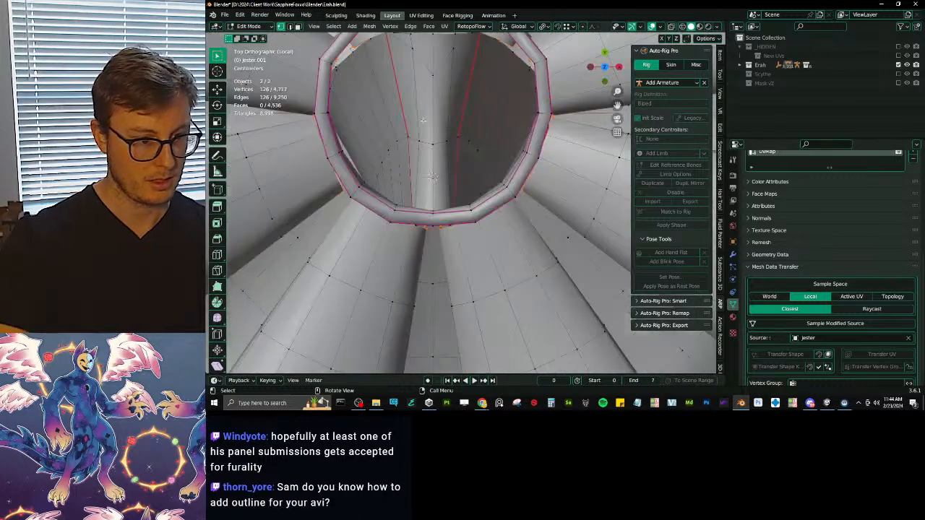
{"action": "scroll", "coordinate": [440, 145], "scroll_direction": "down", "scroll_amount": 2}
{"action": "middle_click_drag", "start_coordinate": [440, 145], "coordinate": [494, 165], "text": "shift"}
{"action": "scroll", "coordinate": [447, 194], "scroll_direction": "up", "scroll_amount": 1}
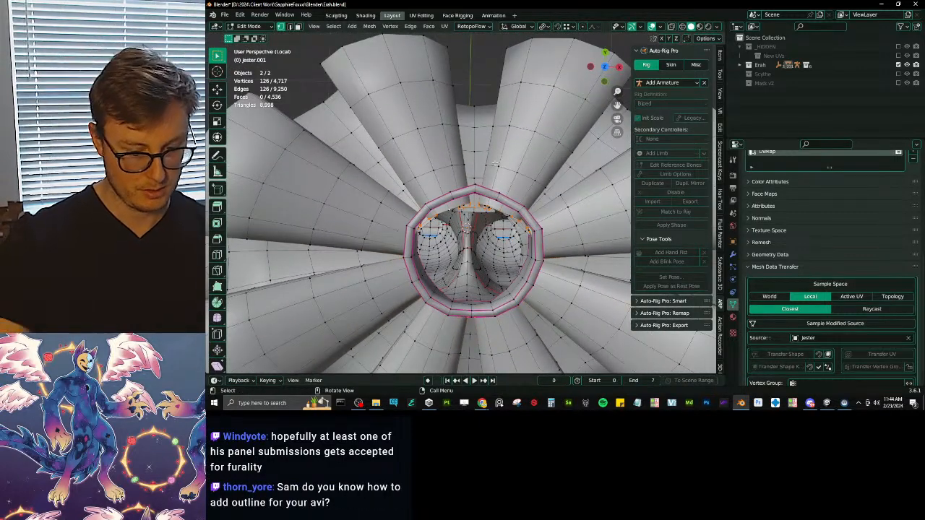
{"action": "key", "text": "KP_7"}
{"action": "key", "text": "g"}
{"action": "key", "text": "y"}
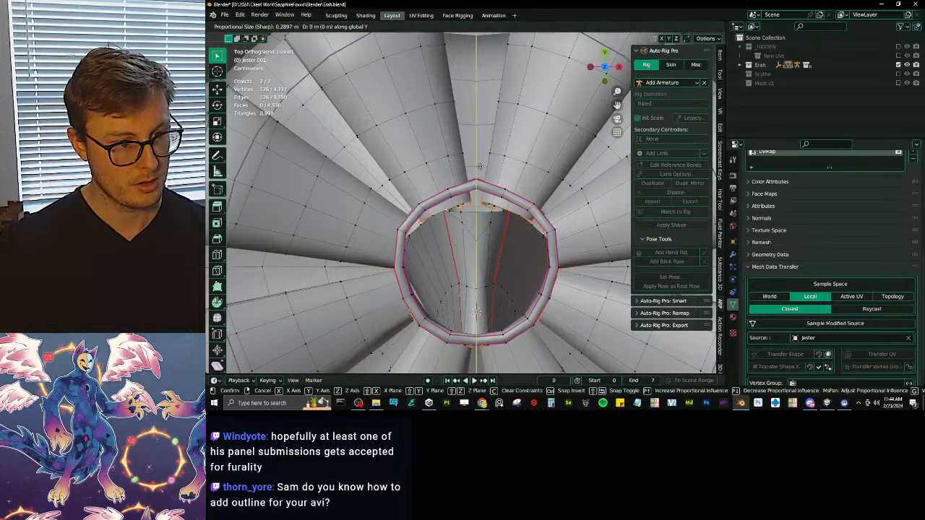
{"action": "right_click", "coordinate": [481, 163]}
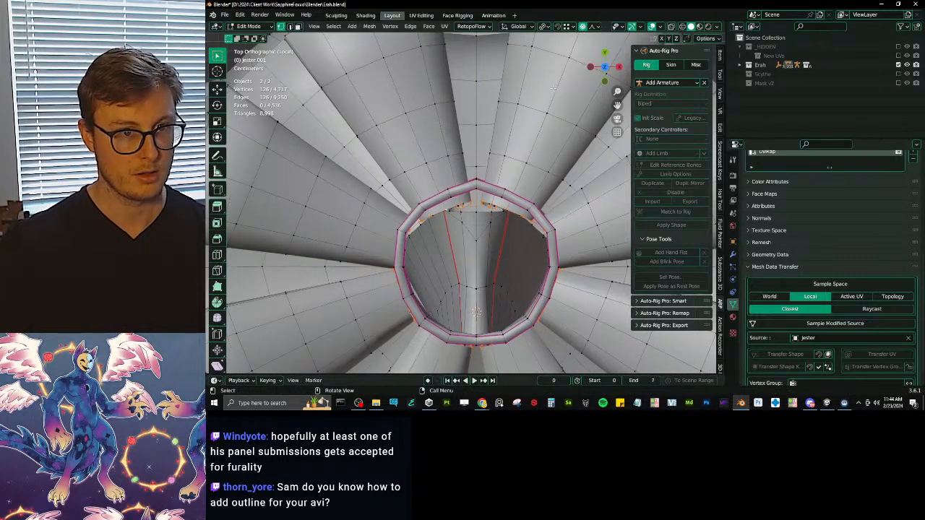
Move the ruff's inner edge loop along Y toward the back of the collar, using connected proportional editing with Sharp falloff.
{"action": "left_click", "coordinate": [594, 26]}
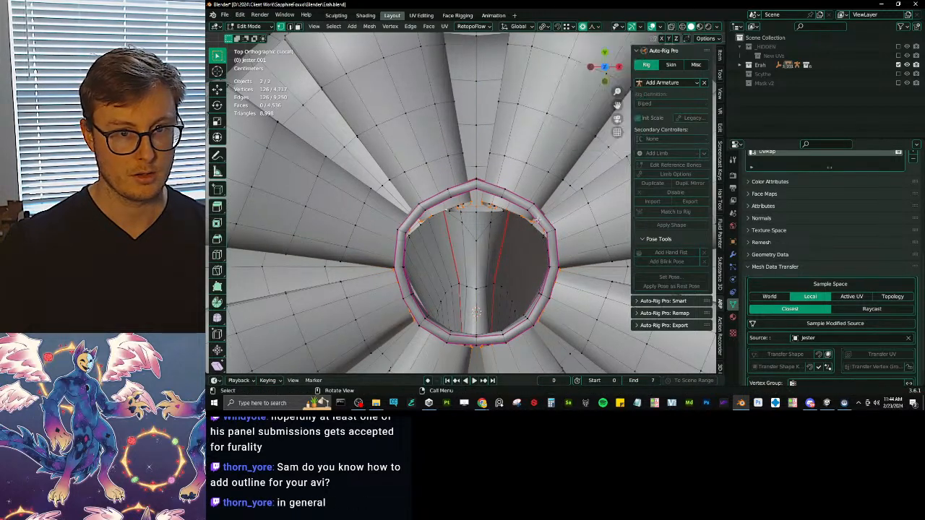
{"action": "key", "text": "g"}
{"action": "key", "text": "y"}
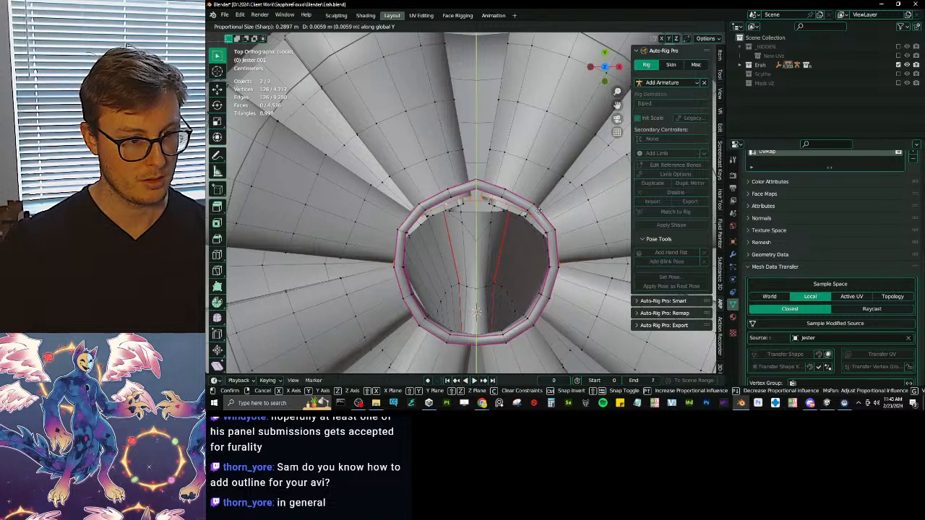
{"action": "left_click", "coordinate": [541, 205]}
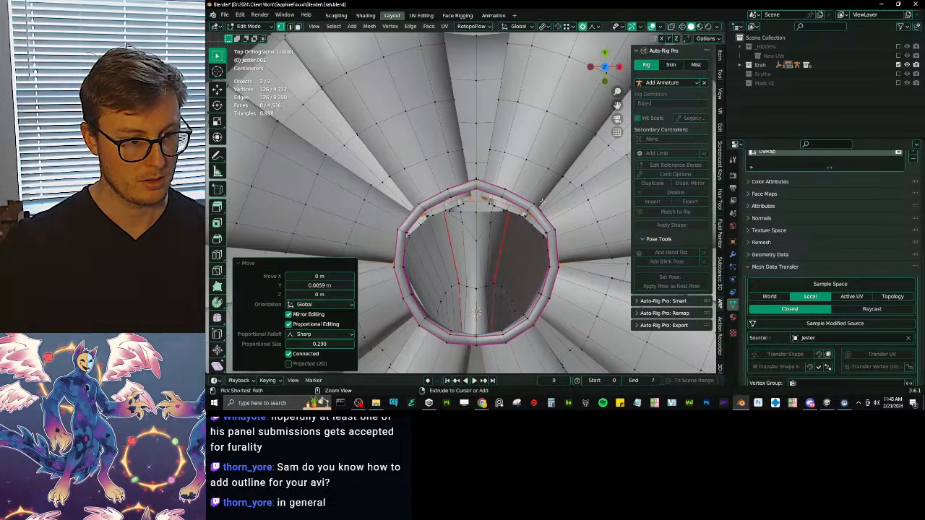
{"action": "key", "text": "ctrl+z"}
{"action": "key", "text": "g"}
{"action": "key", "text": "y"}
{"action": "left_click", "coordinate": [541, 187]}
Select the band of faces lining the inside of the jester's collar by growing the selection from its lower edge.
{"action": "middle_click_drag", "start_coordinate": [541, 187], "coordinate": [452, 313]}
{"action": "scroll", "coordinate": [453, 312], "scroll_direction": "up", "scroll_amount": 4}
{"action": "middle_click_drag", "start_coordinate": [487, 265], "coordinate": [395, 228]}
{"action": "scroll", "coordinate": [546, 218], "scroll_direction": "up", "scroll_amount": 3}
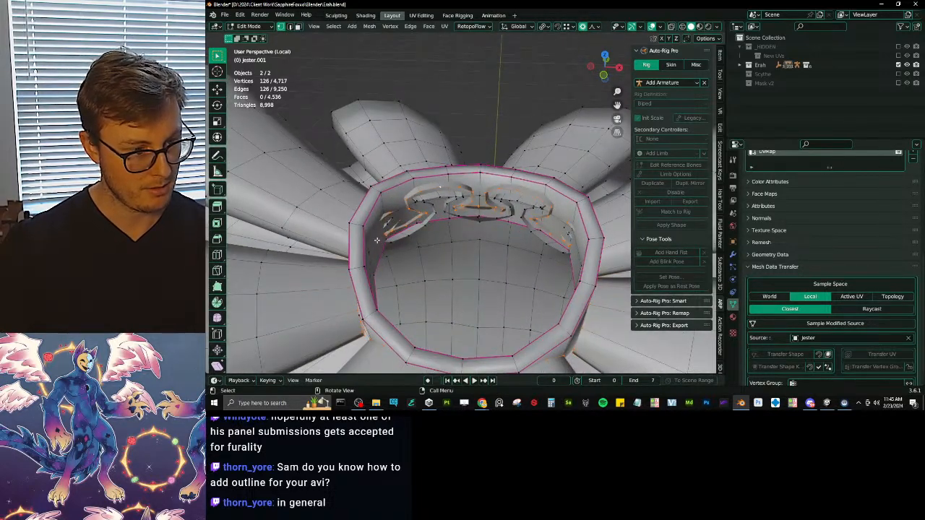
{"action": "left_click", "coordinate": [383, 253]}
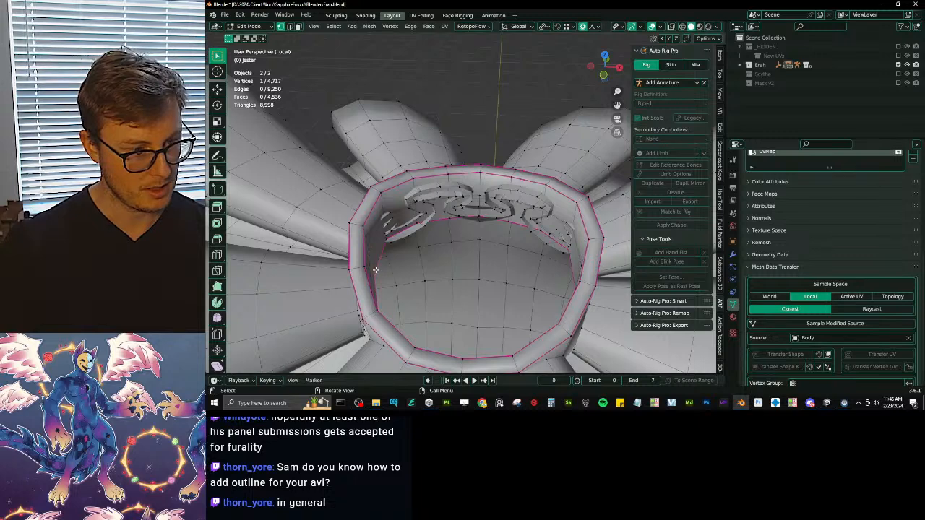
{"action": "key", "text": "ctrl+KP_Add"}
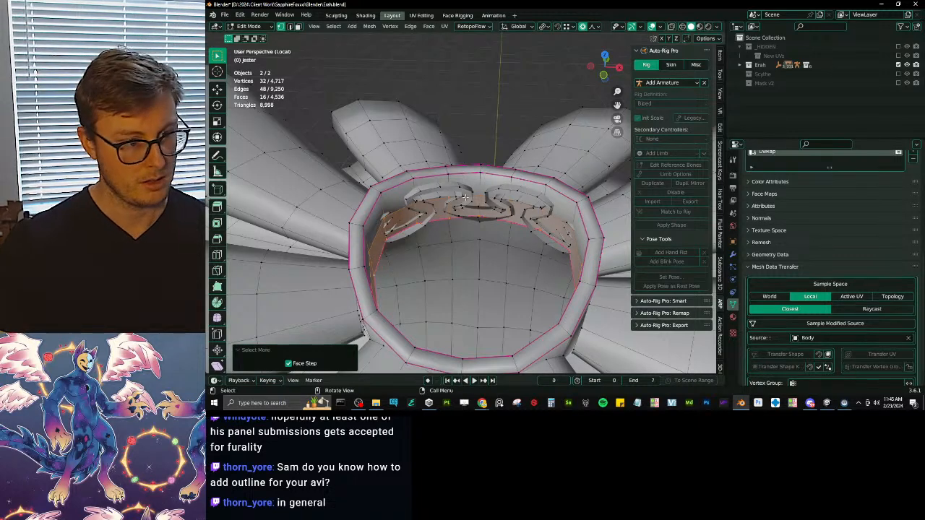
{"action": "key", "text": "ctrl+KP_Add"}
{"action": "key", "text": "Tab"}
{"action": "key", "text": "Tab"}
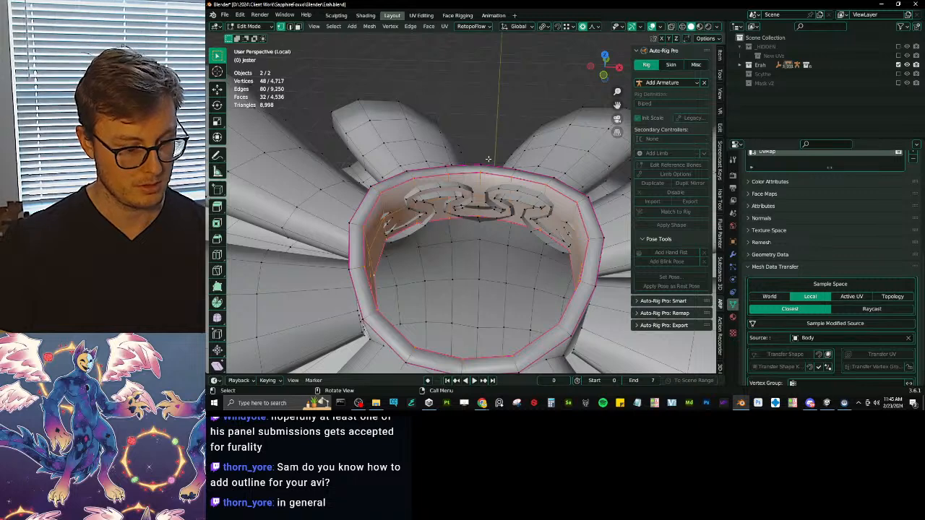
Tighten the collar's inner faces with Shrink/Fatten and scale them to 0.946.
{"action": "key", "text": "alt+s"}
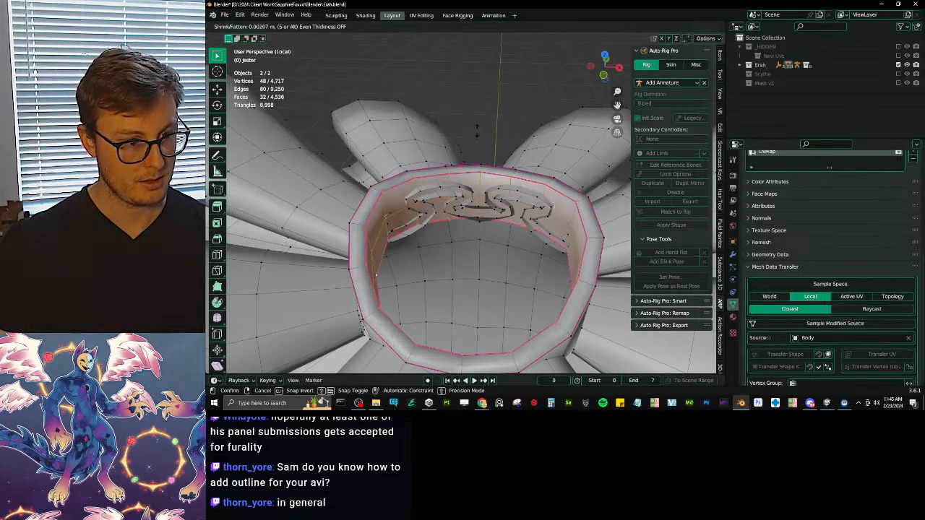
{"action": "key", "text": "Return"}
{"action": "key", "text": "s"}
{"action": "left_click", "coordinate": [514, 138]}
{"action": "key", "text": "alt+s"}
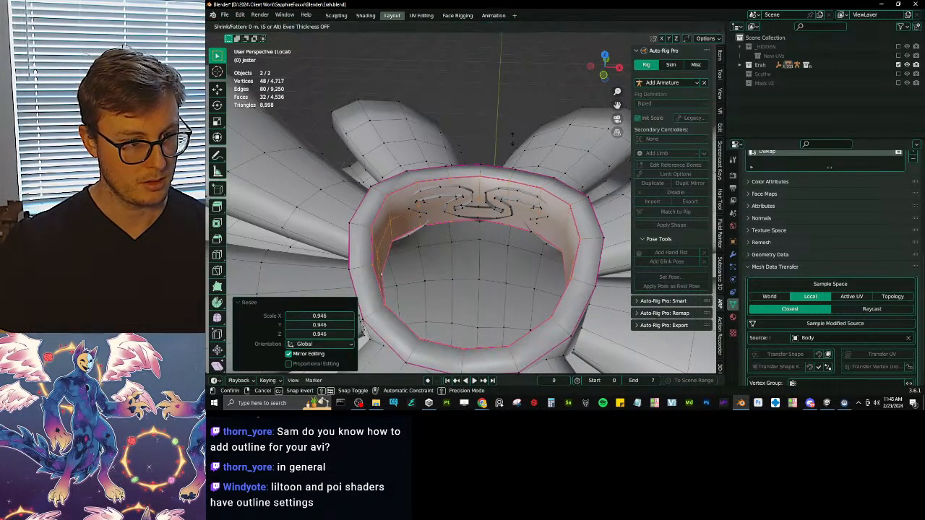
{"action": "left_click", "coordinate": [514, 142]}
Refine the collar's inner faces by scaling them, moving them along Y and scaling them along Y.
{"action": "middle_click_drag", "start_coordinate": [513, 142], "coordinate": [529, 182]}
{"action": "key", "text": "s"}
{"action": "left_click", "coordinate": [524, 201]}
{"action": "key", "text": "g"}
{"action": "key", "text": "y"}
{"action": "left_click", "coordinate": [524, 202]}
{"action": "middle_click_drag", "start_coordinate": [524, 202], "coordinate": [546, 244]}
{"action": "key", "text": "s"}
{"action": "key", "text": "y"}
{"action": "left_click", "coordinate": [554, 255]}
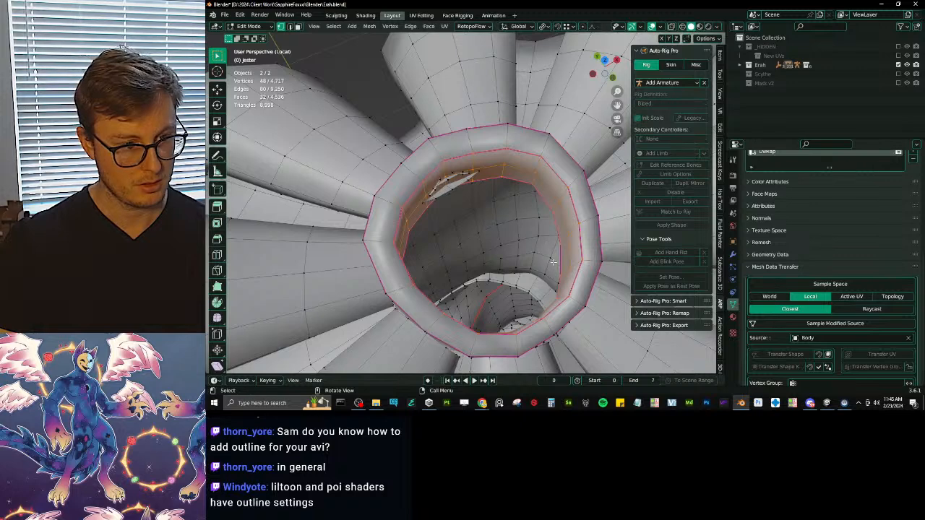
Edit the ruff alone and move a vertex on its inner edge along Y with proportional editing to bury the edge in the collar.
{"action": "key", "text": "Tab"}
{"action": "left_click", "coordinate": [424, 184]}
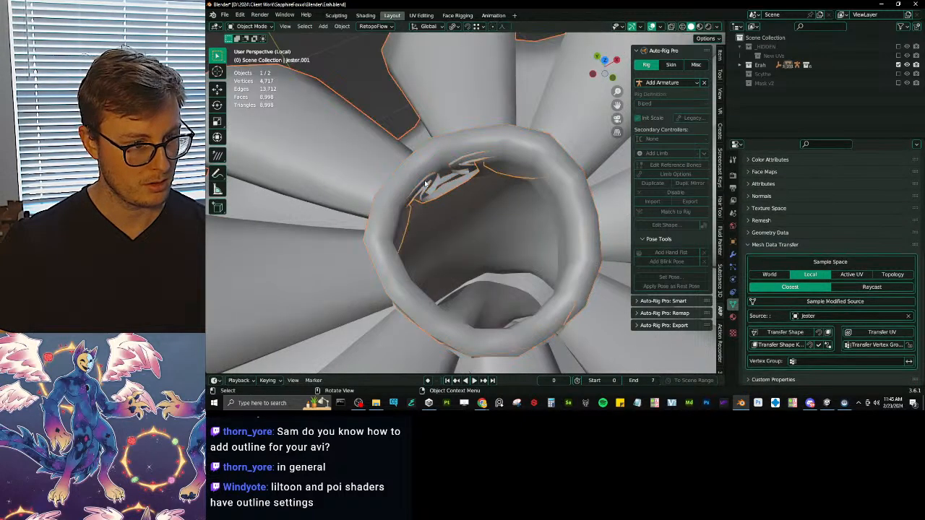
{"action": "key", "text": "Tab"}
{"action": "left_click", "coordinate": [466, 191], "text": "alt"}
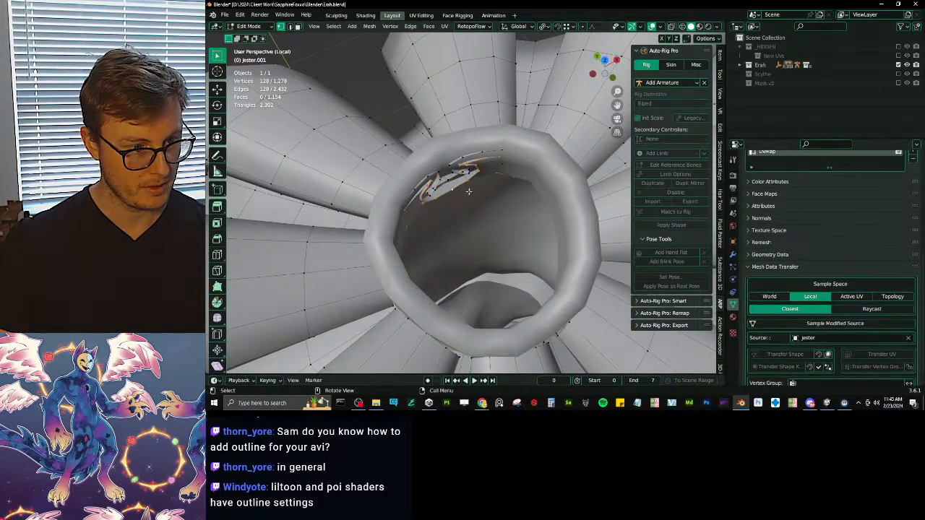
{"action": "left_click", "coordinate": [453, 187]}
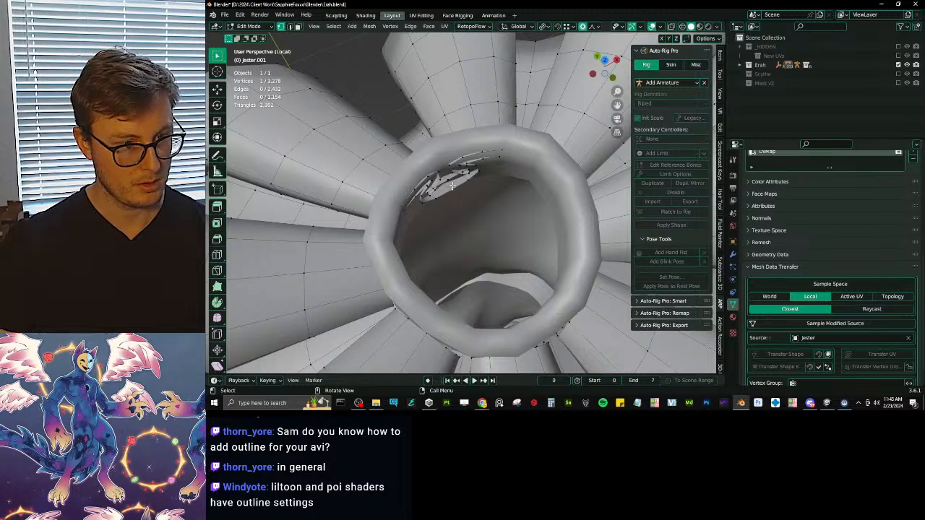
{"action": "key", "text": "g"}
{"action": "key", "text": "y"}
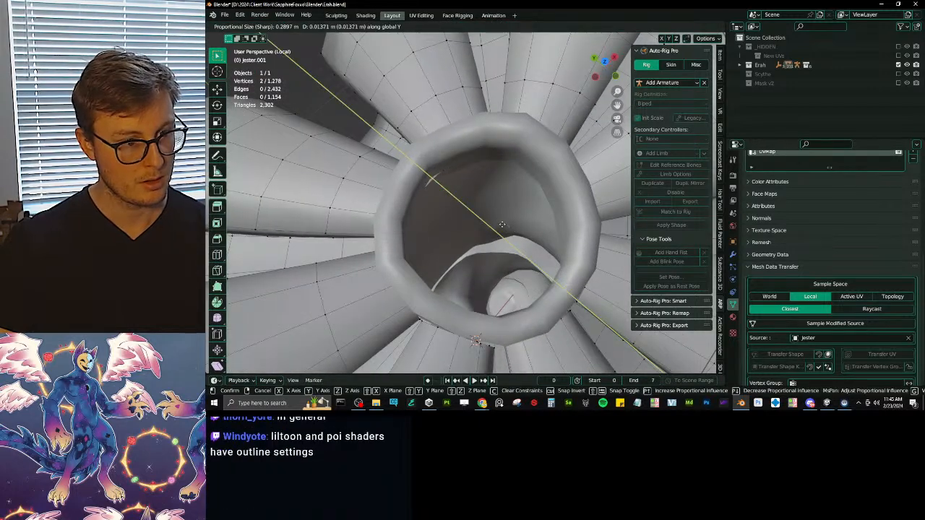
{"action": "scroll", "coordinate": [502, 224], "scroll_direction": "up", "scroll_amount": 5}
{"action": "left_click", "coordinate": [498, 222]}
Adjust the ruff's inner edge along Y once more, return to Object Mode and save the file.
{"action": "mouse_move", "coordinate": [498, 222]}
{"action": "middle_mouse_down"}
{"action": "mouse_move", "coordinate": [515, 237]}
{"action": "mouse_move", "coordinate": [485, 212]}
{"action": "middle_mouse_up"}
{"action": "key", "text": "g"}
{"action": "key", "text": "y"}
{"action": "left_click", "coordinate": [520, 256]}
{"action": "key", "text": "Tab"}
{"action": "scroll", "coordinate": [527, 254], "scroll_direction": "down", "scroll_amount": 6}
{"action": "middle_click_drag", "start_coordinate": [526, 254], "coordinate": [466, 224]}
{"action": "key", "text": "ctrl+s"}
Deselect the ruff, examine how it meets the collar all around the neck opening, and save the file.
{"action": "scroll", "coordinate": [493, 209], "scroll_direction": "down", "scroll_amount": 4}
{"action": "left_click", "coordinate": [469, 148]}
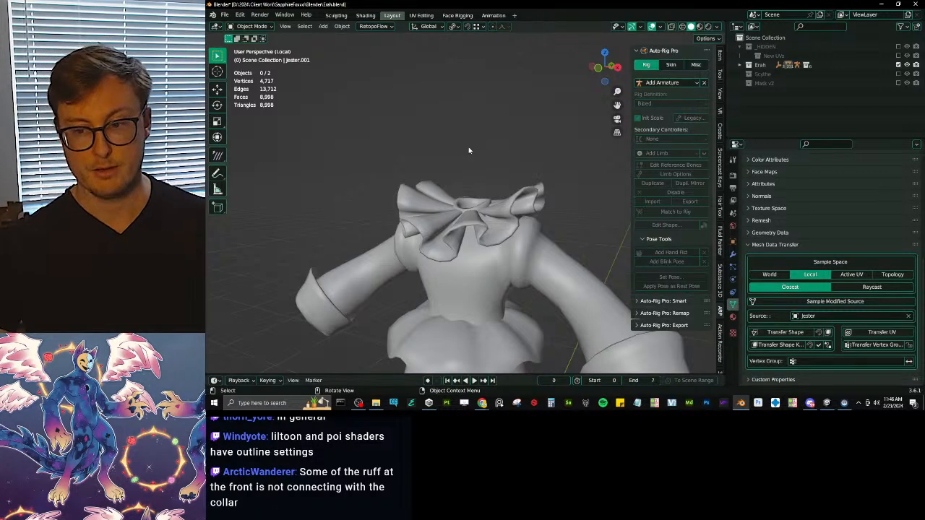
{"action": "middle_click_drag", "start_coordinate": [480, 184], "coordinate": [490, 205]}
{"action": "scroll", "coordinate": [482, 257], "scroll_direction": "up", "scroll_amount": 6}
{"action": "scroll", "coordinate": [480, 259], "scroll_direction": "up", "scroll_amount": 4}
{"action": "scroll", "coordinate": [490, 281], "scroll_direction": "down", "scroll_amount": 8}
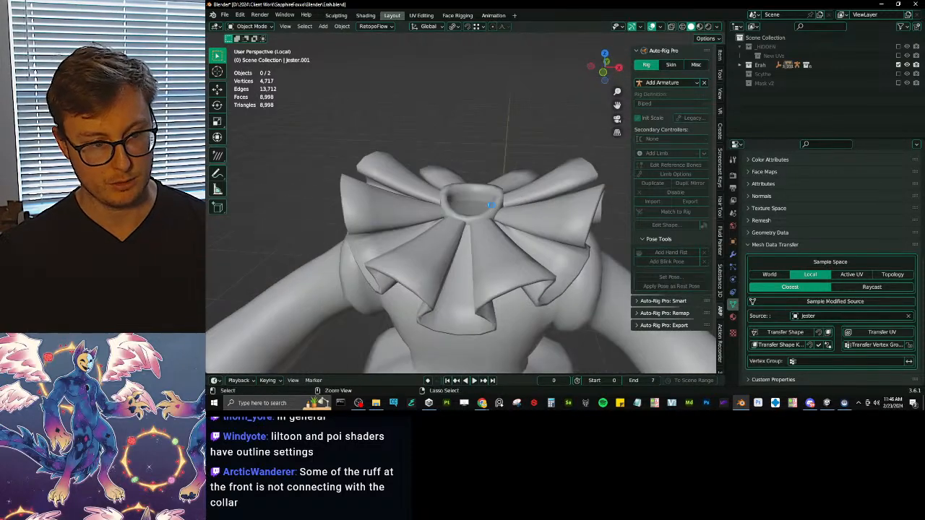
{"action": "key", "text": "ctrl+s"}
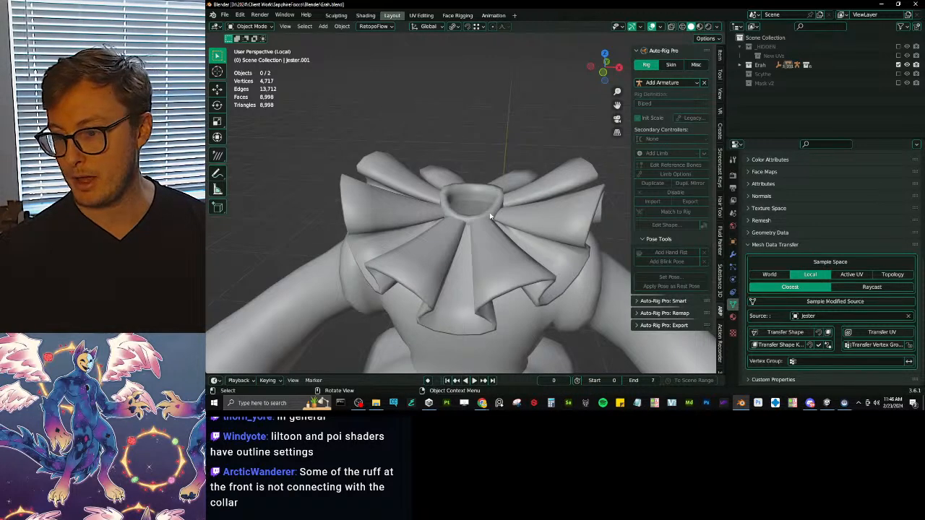
Switch to Unity and look through the project assets and the avatar's shoulder and chest area.
{"action": "left_click", "coordinate": [829, 403]}
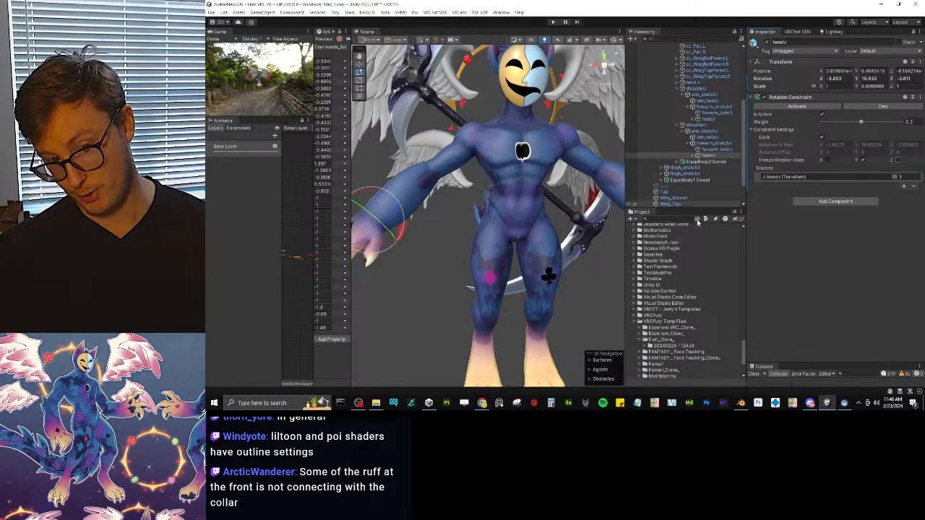
{"action": "scroll", "coordinate": [694, 287], "scroll_direction": "down", "scroll_amount": 3}
{"action": "scroll", "coordinate": [672, 328], "scroll_direction": "up", "scroll_amount": 8}
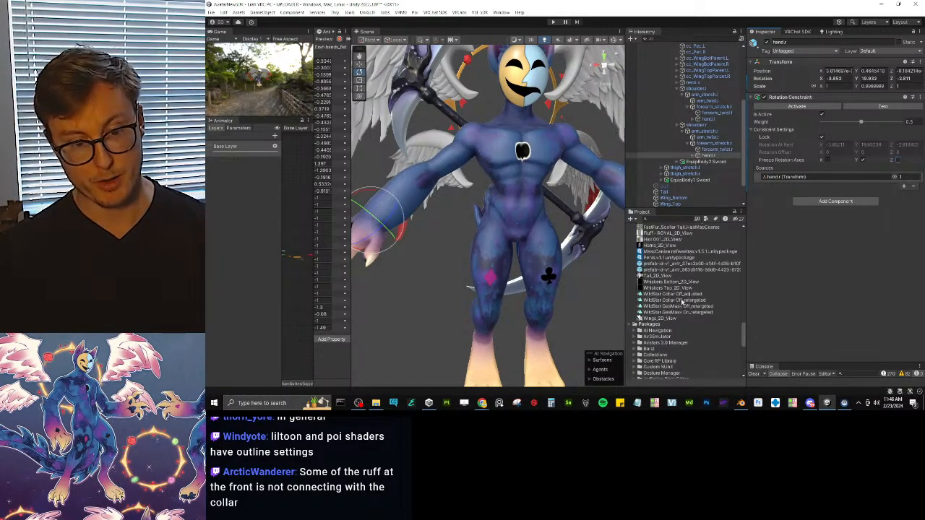
{"action": "scroll", "coordinate": [682, 302], "scroll_direction": "up", "scroll_amount": 5}
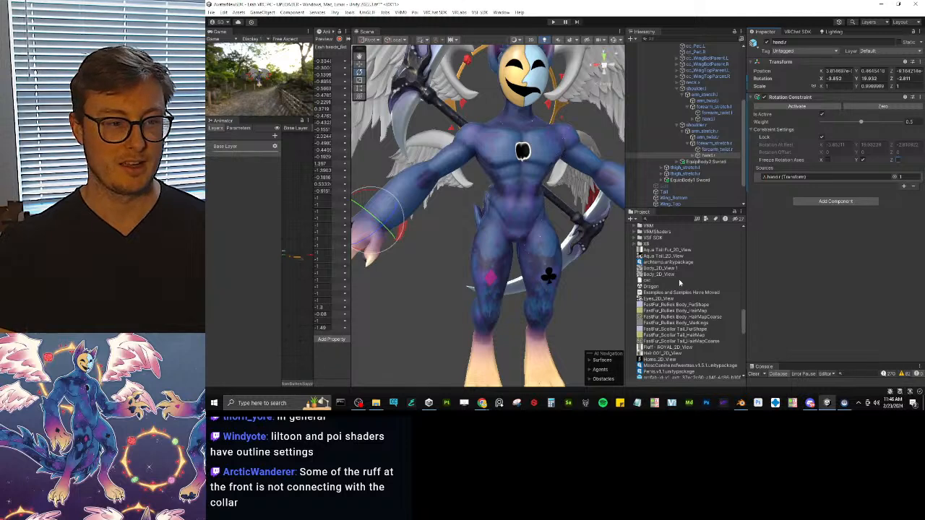
{"action": "scroll", "coordinate": [545, 260], "scroll_direction": "up", "scroll_amount": 3}
{"action": "middle_click_drag", "start_coordinate": [464, 180], "coordinate": [392, 97]}
{"action": "scroll", "coordinate": [471, 225], "scroll_direction": "up", "scroll_amount": 5}
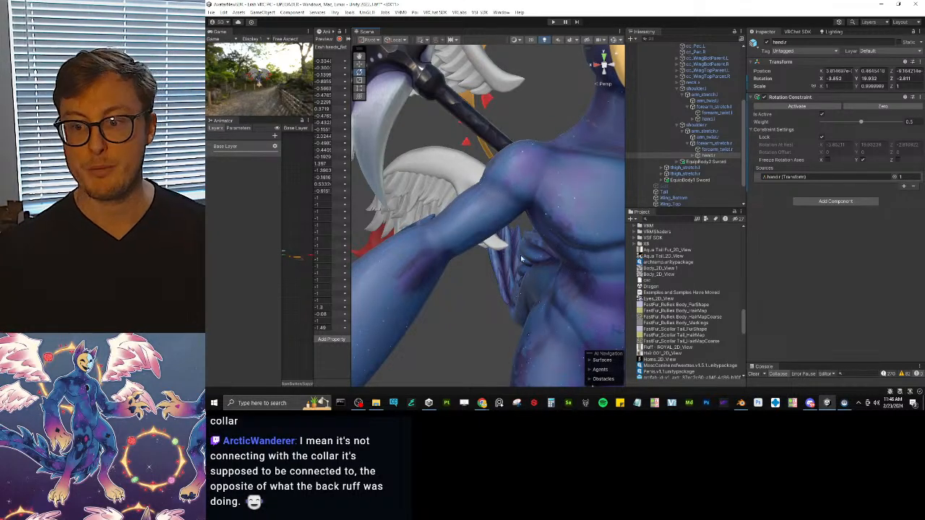
Switch back to Blender and scale two vertices on the ruff's front inner edge by 0.961 with proportional editing.
{"action": "key", "text": "alt+Tab"}
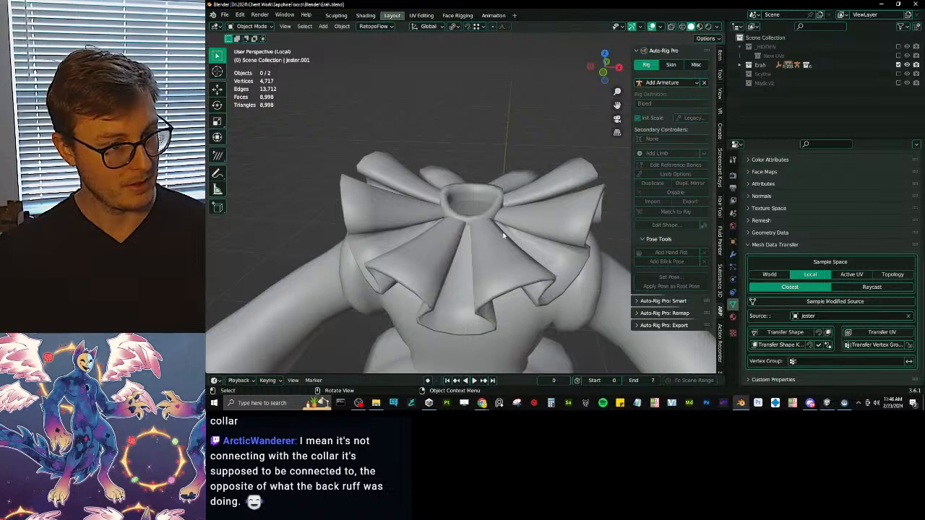
{"action": "left_click", "coordinate": [503, 231]}
{"action": "key", "text": "KP_7"}
{"action": "key", "text": "Tab"}
{"action": "scroll", "coordinate": [503, 232], "scroll_direction": "up", "scroll_amount": 5}
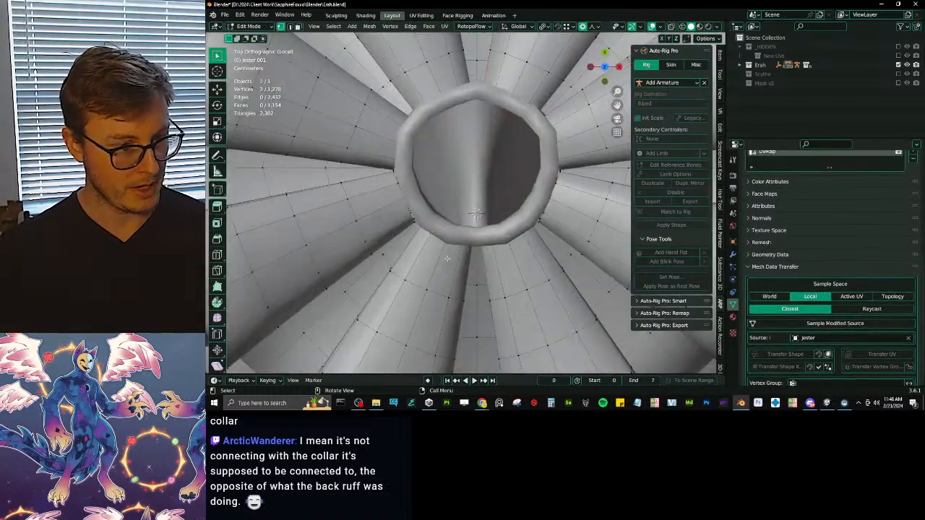
{"action": "left_click", "coordinate": [543, 224], "text": "shift"}
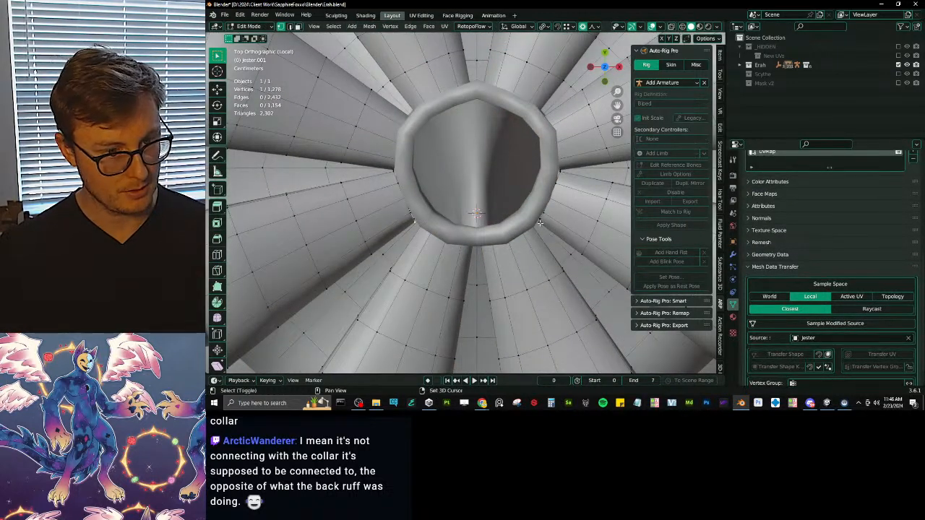
{"action": "key", "text": "s"}
{"action": "left_click", "coordinate": [576, 229]}
{"action": "key", "text": "ctrl+z"}
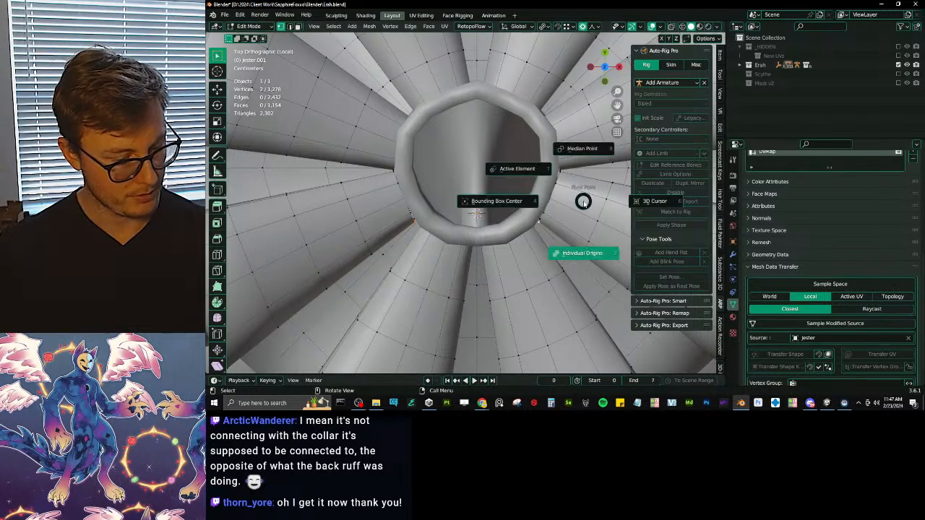
{"action": "key", "text": "s"}
{"action": "left_click", "coordinate": [570, 167]}
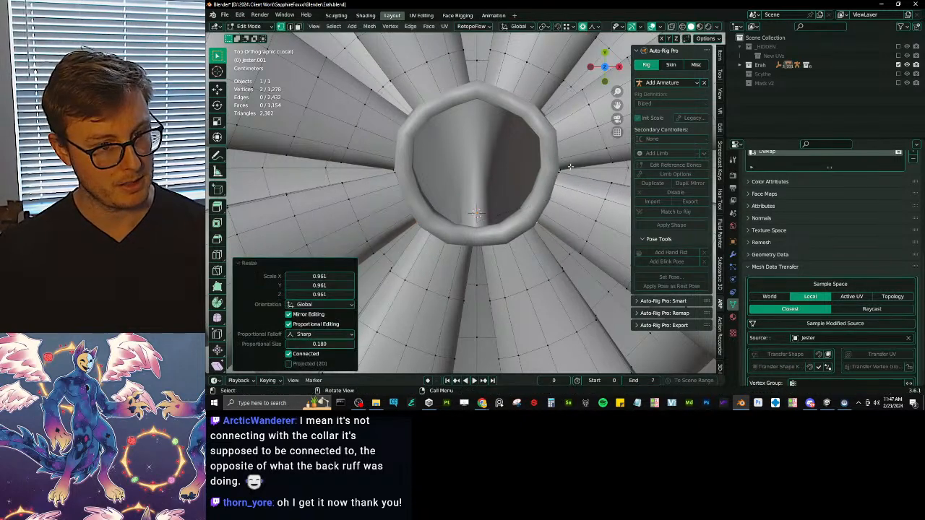
Scale the opposite pair of side vertices on the ruff's inner edge inward, under the collar, with proportional editing.
{"action": "left_click", "coordinate": [429, 173]}
{"action": "left_click", "coordinate": [387, 167]}
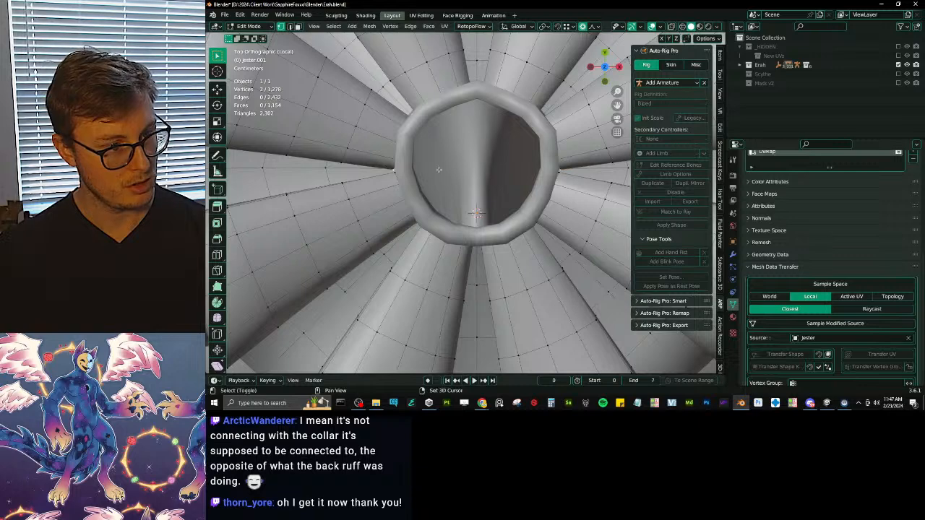
{"action": "key", "text": "s"}
{"action": "key", "text": "x"}
{"action": "left_click", "coordinate": [435, 189]}
{"action": "left_click", "coordinate": [559, 171]}
{"action": "key", "text": "s"}
{"action": "left_click", "coordinate": [518, 165]}
{"action": "left_click", "coordinate": [395, 175]}
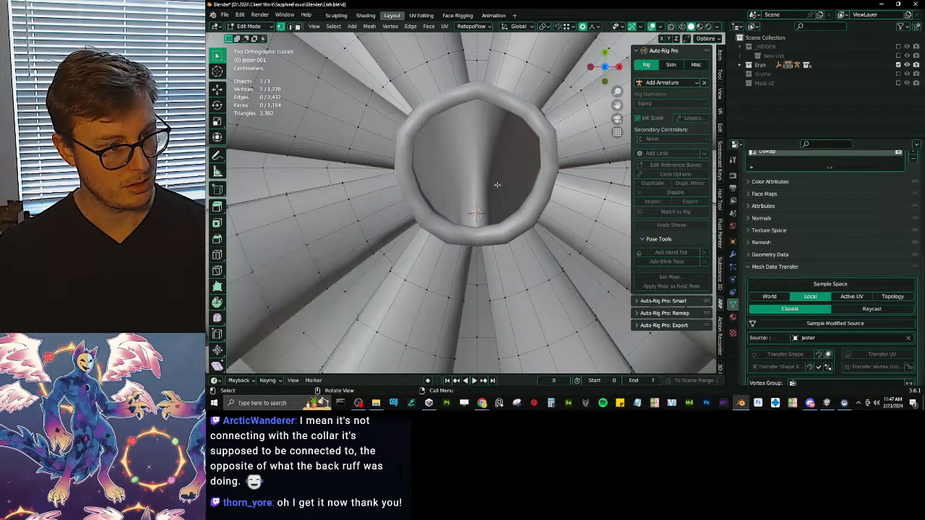
{"action": "left_click", "coordinate": [560, 170], "text": "shift"}
{"action": "key", "text": "s"}
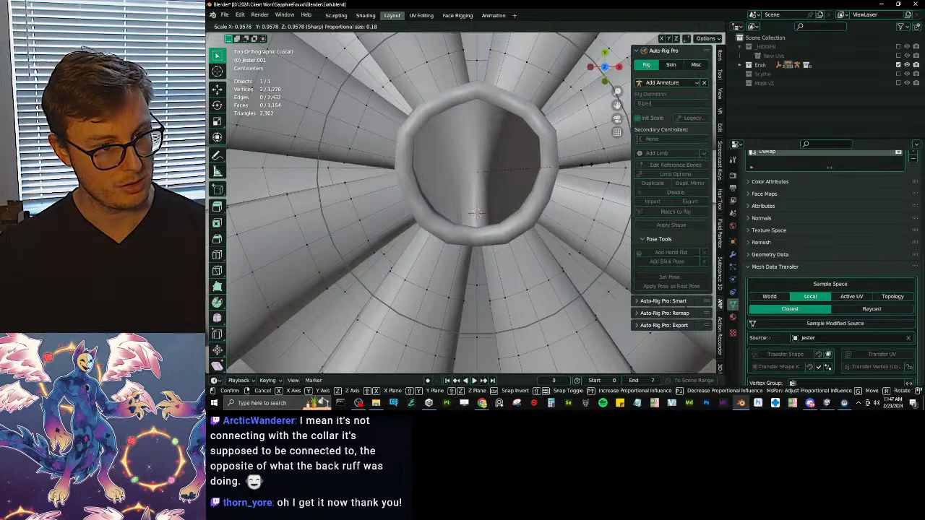
{"action": "left_click", "coordinate": [584, 165]}
Return the ruff to Object Mode, save the file and check its fit around the collar.
{"action": "scroll", "coordinate": [535, 217], "scroll_direction": "down", "scroll_amount": 4}
{"action": "key", "text": "Tab"}
{"action": "middle_click_drag", "start_coordinate": [495, 281], "coordinate": [512, 186]}
{"action": "key", "text": "ctrl+s"}
{"action": "left_click", "coordinate": [491, 143]}
{"action": "middle_click_drag", "start_coordinate": [490, 143], "coordinate": [483, 212]}
{"action": "scroll", "coordinate": [472, 165], "scroll_direction": "down", "scroll_amount": 4}
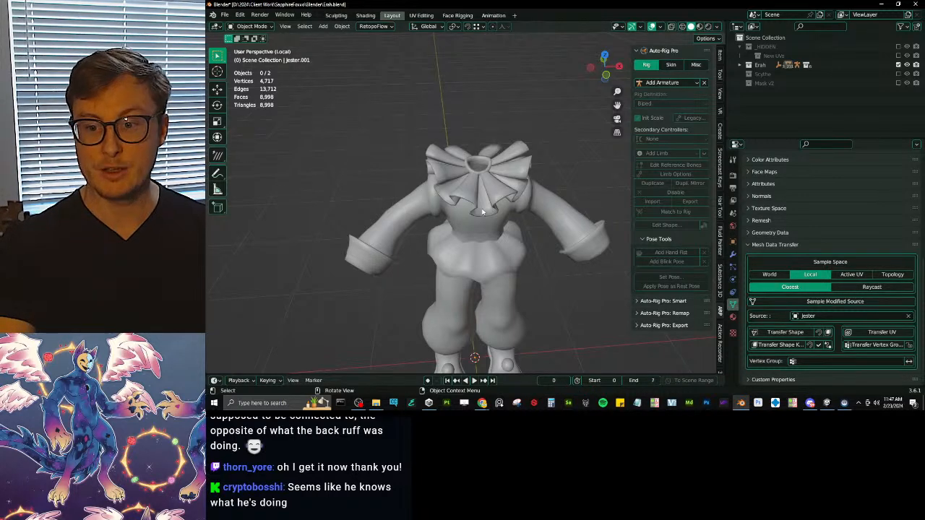
Leave local view, join the ruff into the jester outfit and save the file.
{"action": "key", "text": "KP_1"}
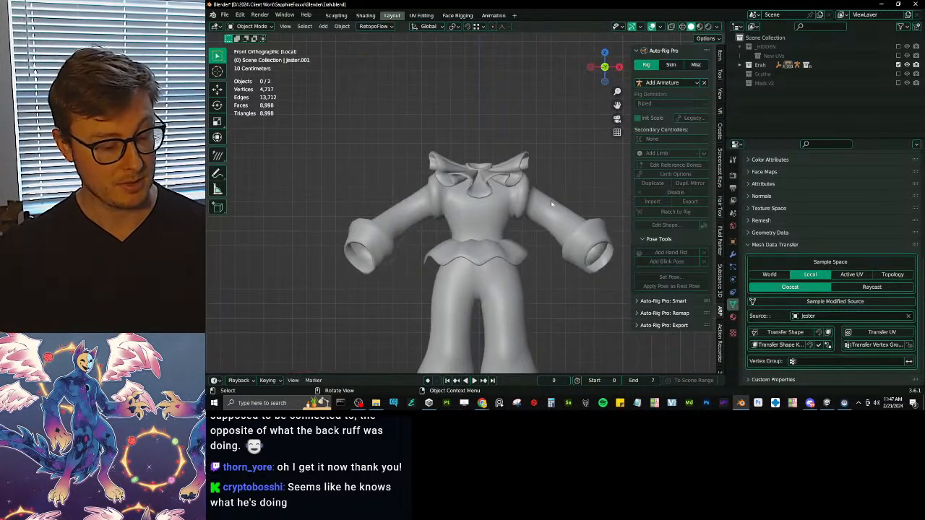
{"action": "key", "text": "KP_Divide"}
{"action": "left_click", "coordinate": [591, 232]}
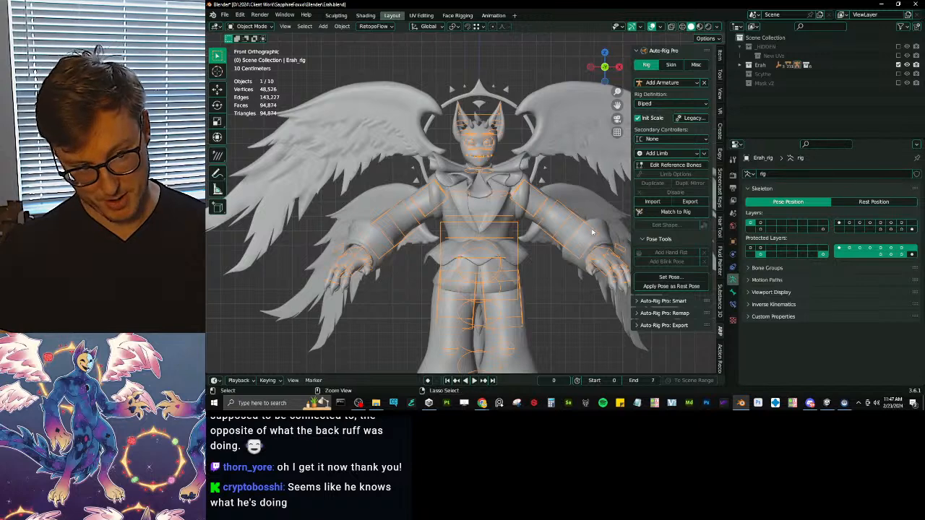
{"action": "key", "text": "ctrl+Tab"}
{"action": "left_click", "coordinate": [527, 174]}
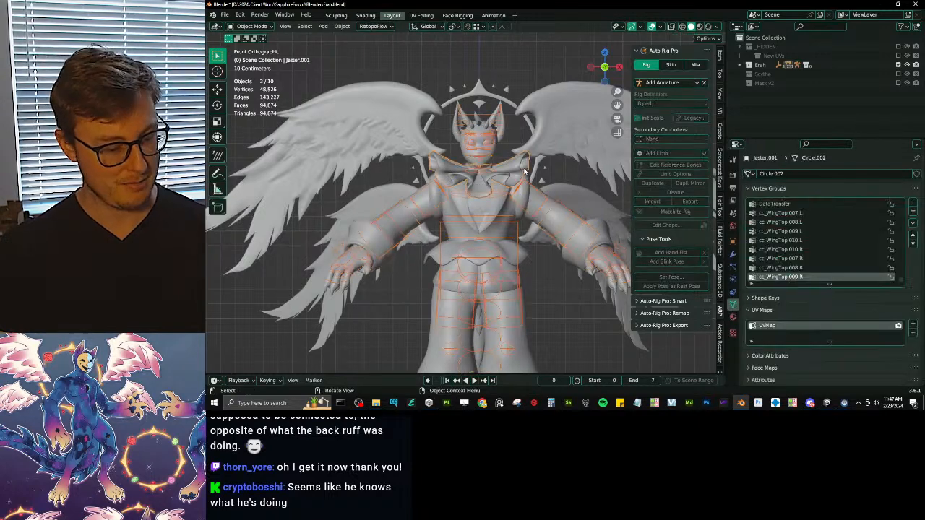
{"action": "key", "text": "KP_Divide"}
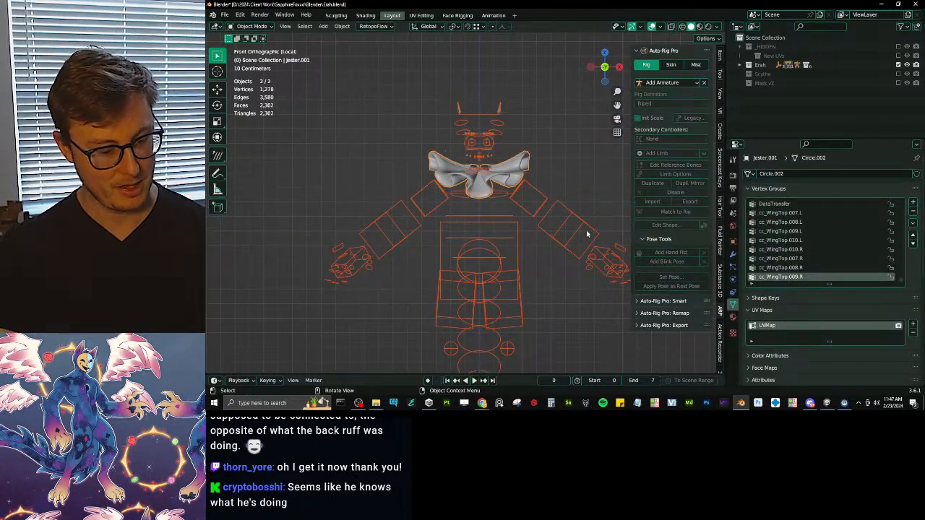
{"action": "key", "text": "KP_Divide"}
{"action": "scroll", "coordinate": [526, 213], "scroll_direction": "up", "scroll_amount": 3}
{"action": "left_click", "coordinate": [578, 203], "text": "shift"}
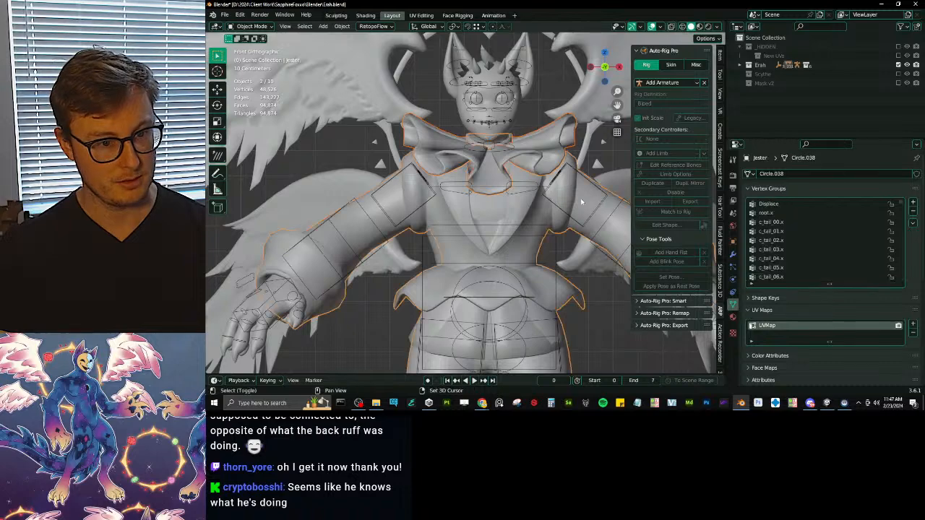
{"action": "key", "text": "ctrl+j"}
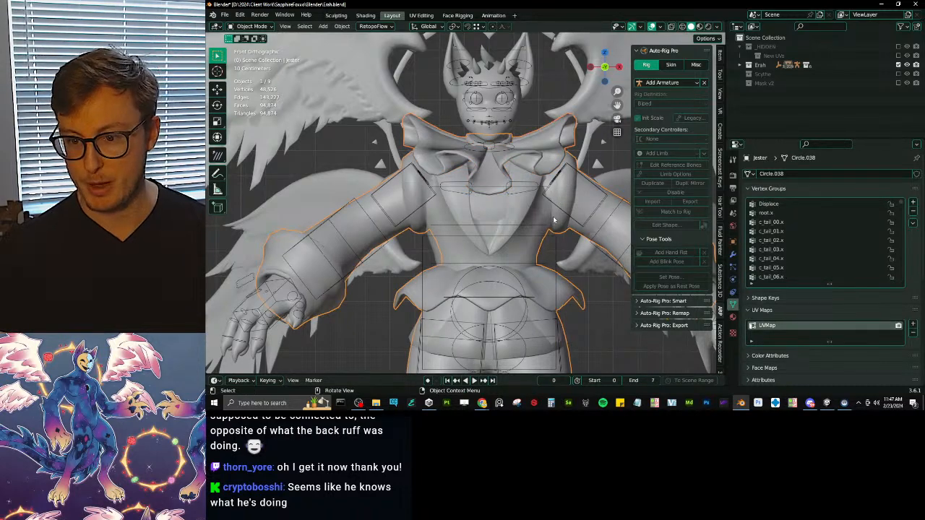
{"action": "scroll", "coordinate": [554, 220], "scroll_direction": "down", "scroll_amount": 5}
{"action": "key", "text": "ctrl+s"}
Test the joined ruff's deformation by rotating the rig's c_shoulder.l bone in Pose Mode, and cancel the rotation.
{"action": "scroll", "coordinate": [510, 226], "scroll_direction": "up", "scroll_amount": 2}
{"action": "middle_click_drag", "start_coordinate": [554, 219], "coordinate": [526, 181]}
{"action": "left_click", "coordinate": [545, 192]}
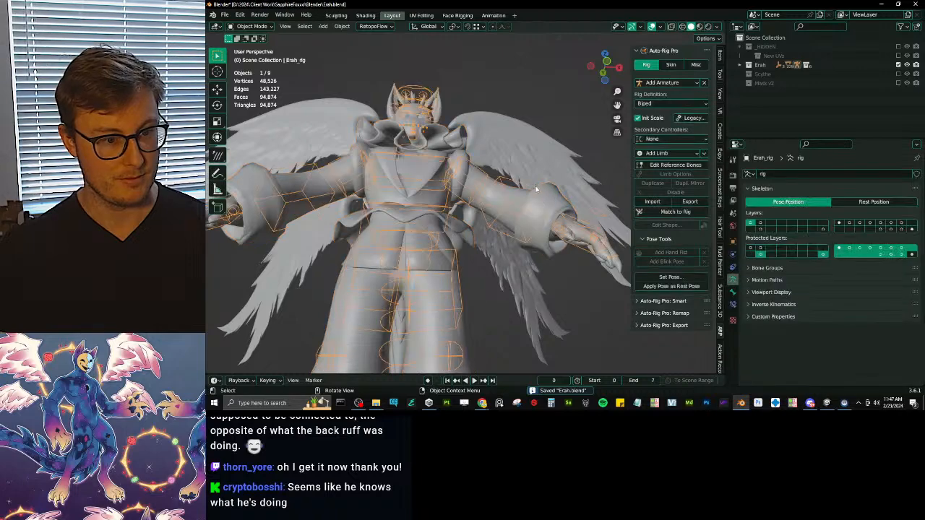
{"action": "key", "text": "ctrl+Tab"}
{"action": "scroll", "coordinate": [478, 260], "scroll_direction": "up", "scroll_amount": 4}
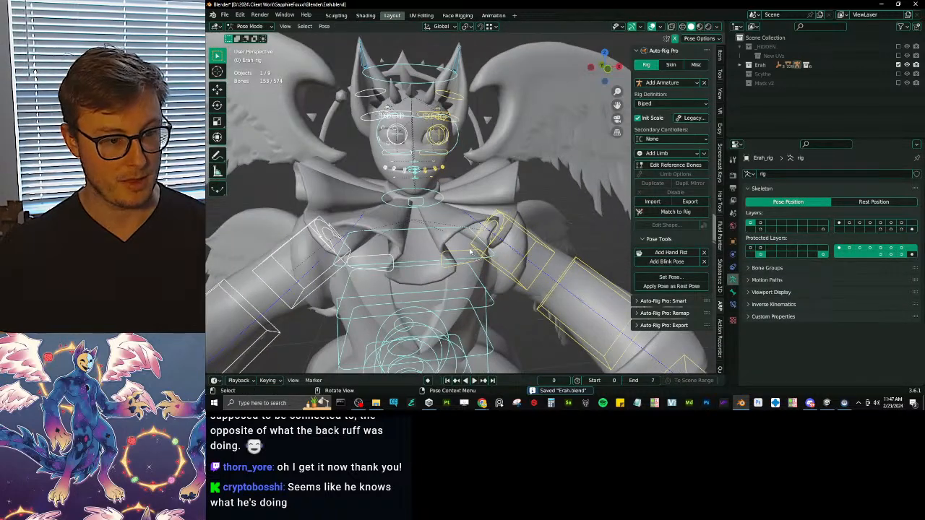
{"action": "left_click", "coordinate": [470, 251]}
{"action": "middle_click_drag", "start_coordinate": [470, 251], "coordinate": [489, 227]}
{"action": "key", "text": "r"}
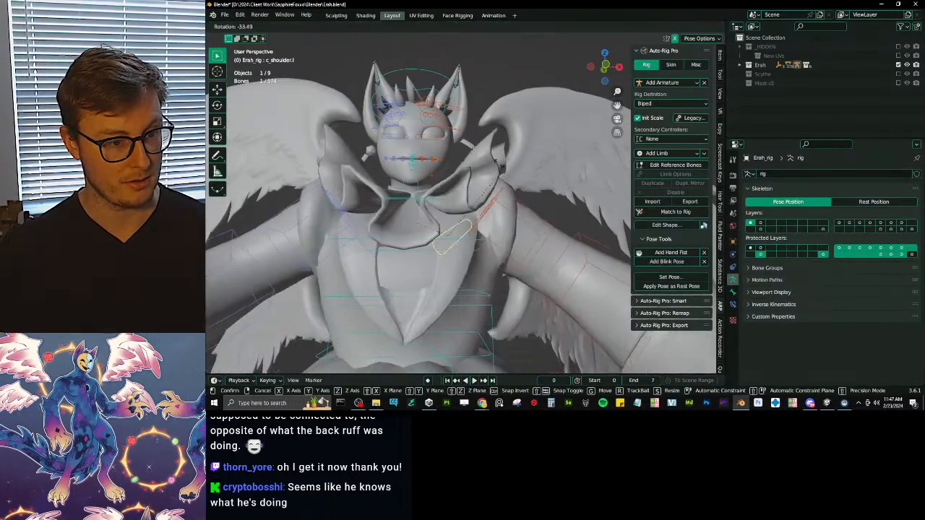
{"action": "right_click", "coordinate": [492, 201]}
{"action": "scroll", "coordinate": [492, 201], "scroll_direction": "down", "scroll_amount": 3}
{"action": "middle_click_drag", "start_coordinate": [492, 201], "coordinate": [510, 245]}
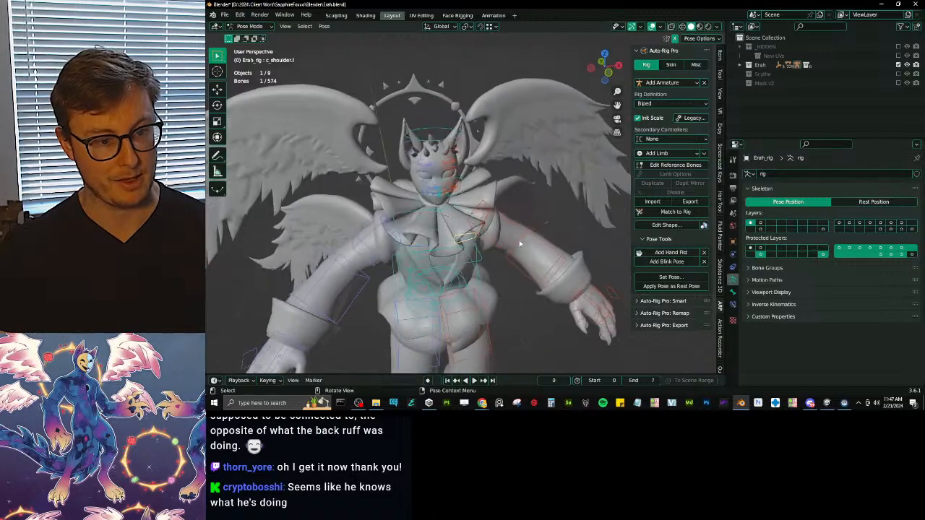
Return the rig to Object Mode and save the file.
{"action": "key", "text": "ctrl+Tab"}
{"action": "middle_click_drag", "start_coordinate": [568, 276], "coordinate": [446, 233]}
{"action": "key", "text": "ctrl+s"}
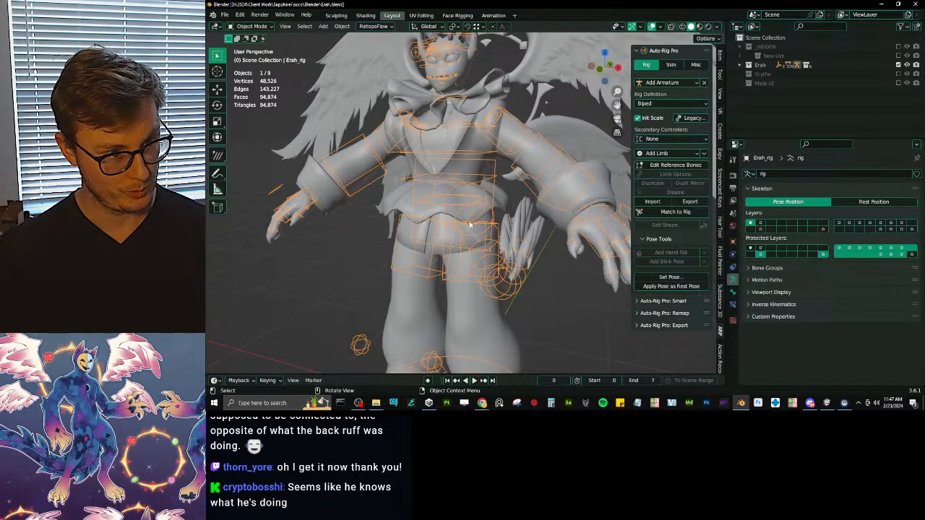
{"action": "key", "text": "ctrl+s"}
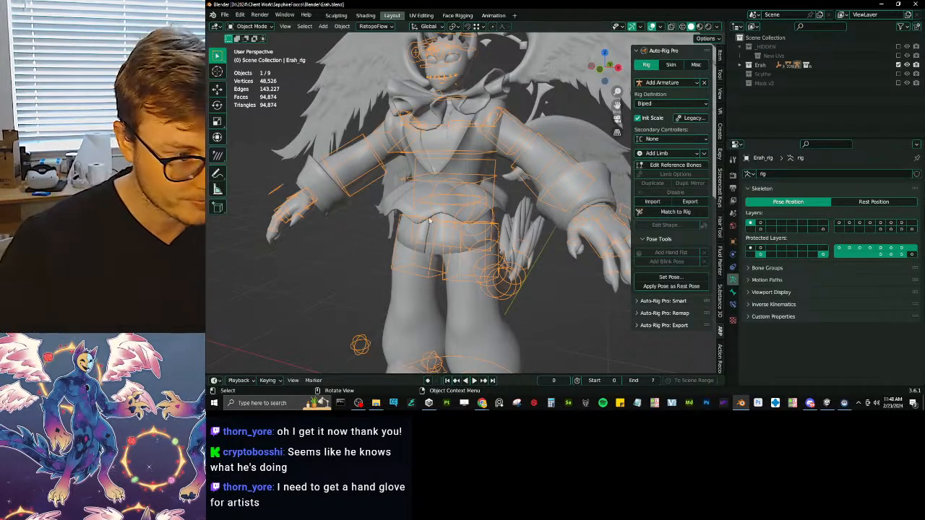
{"action": "left_click", "coordinate": [443, 208]}
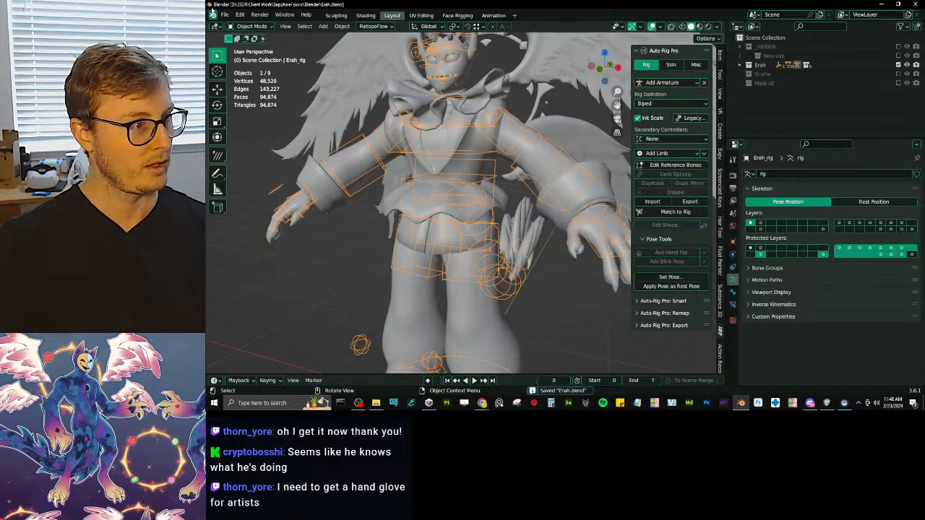
Save a backup copy of the file as Erah_WIP_23_PrejesterPhys.blend.
{"action": "left_click", "coordinate": [224, 15]}
{"action": "left_click", "coordinate": [251, 91]}
{"action": "scroll", "coordinate": [454, 289], "scroll_direction": "down", "scroll_amount": 2}
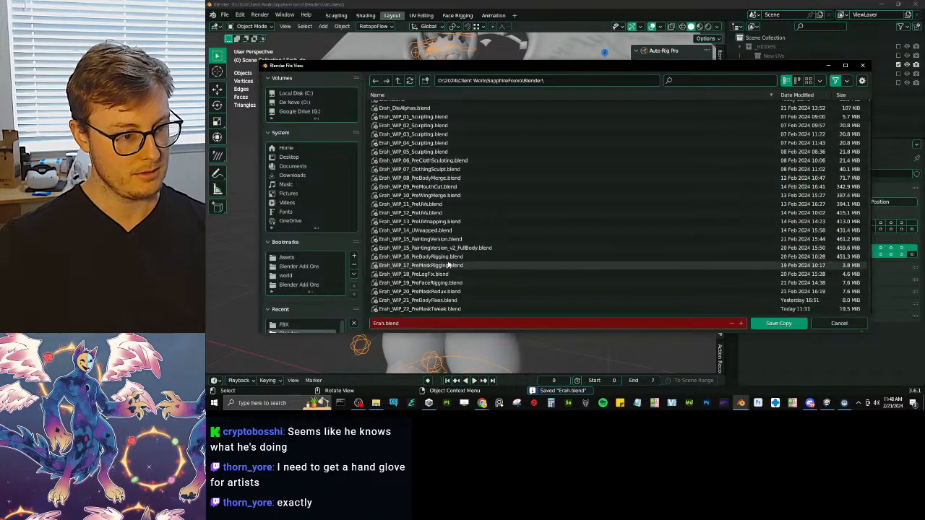
{"action": "left_click", "coordinate": [426, 308]}
{"action": "key", "text": "BackSpace"}
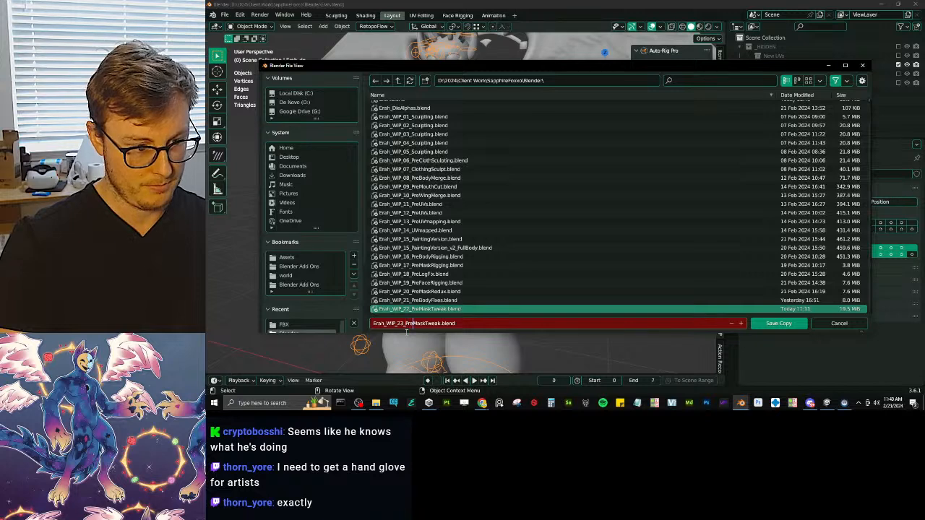
{"action": "type", "text": "Projector"}
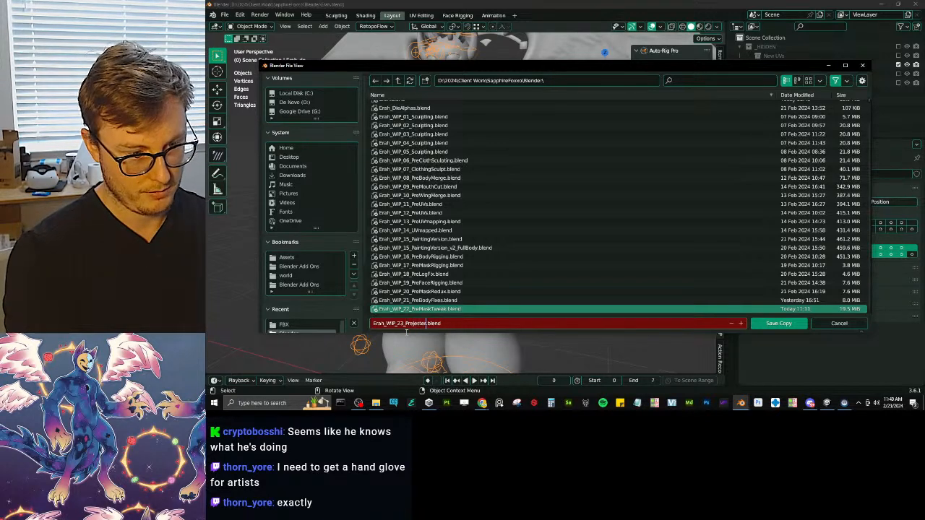
{"action": "type", "text": "Phys"}
{"action": "key", "text": "Return"}
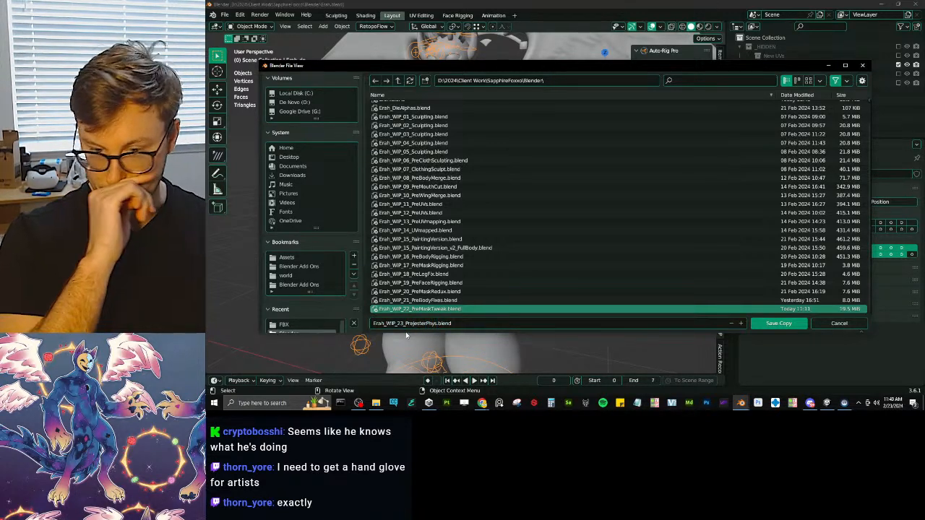
{"action": "left_click", "coordinate": [778, 323]}
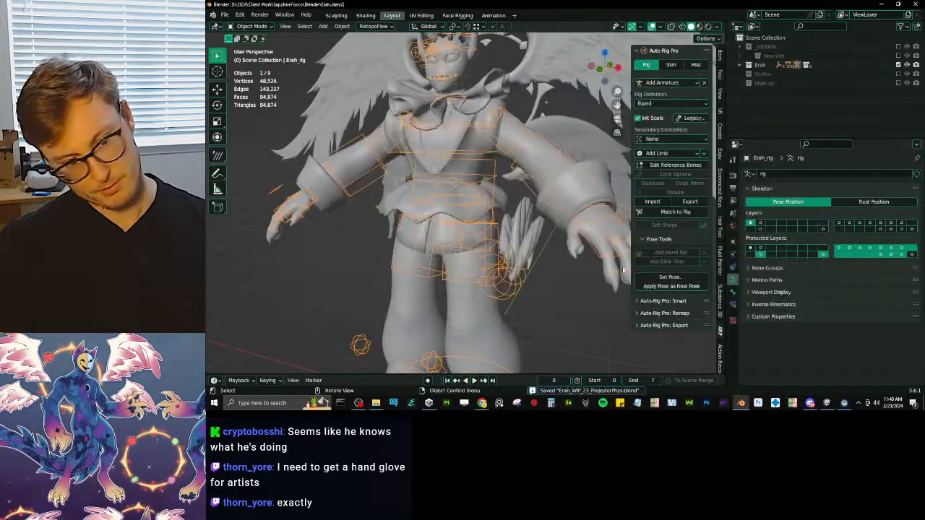
Edit the rig in right view, display the armature layer with the wing bones, and add a new bone.
{"action": "middle_click_drag", "start_coordinate": [553, 261], "coordinate": [523, 269]}
{"action": "scroll", "coordinate": [513, 269], "scroll_direction": "up", "scroll_amount": 5}
{"action": "scroll", "coordinate": [512, 269], "scroll_direction": "down", "scroll_amount": 6}
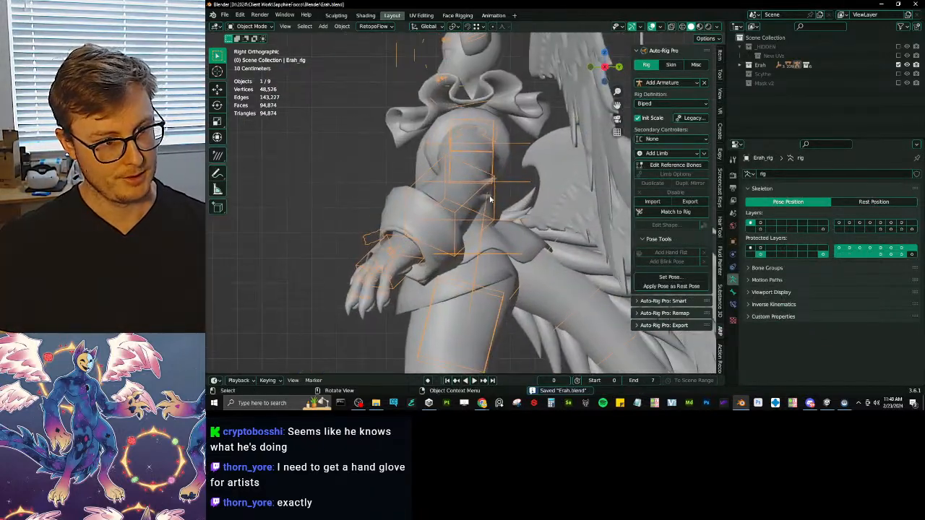
{"action": "key", "text": "Tab"}
{"action": "key", "text": "shift+m"}
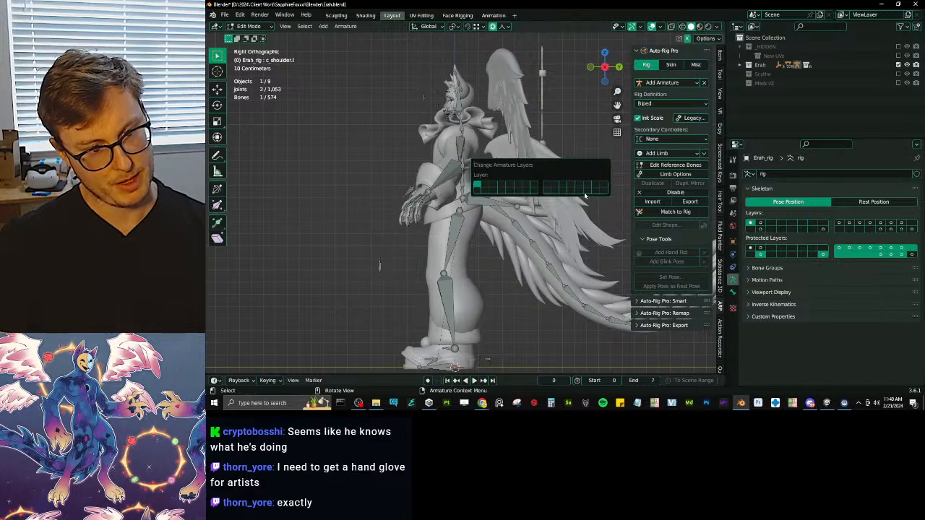
{"action": "left_click", "coordinate": [594, 190]}
{"action": "left_click", "coordinate": [586, 189]}
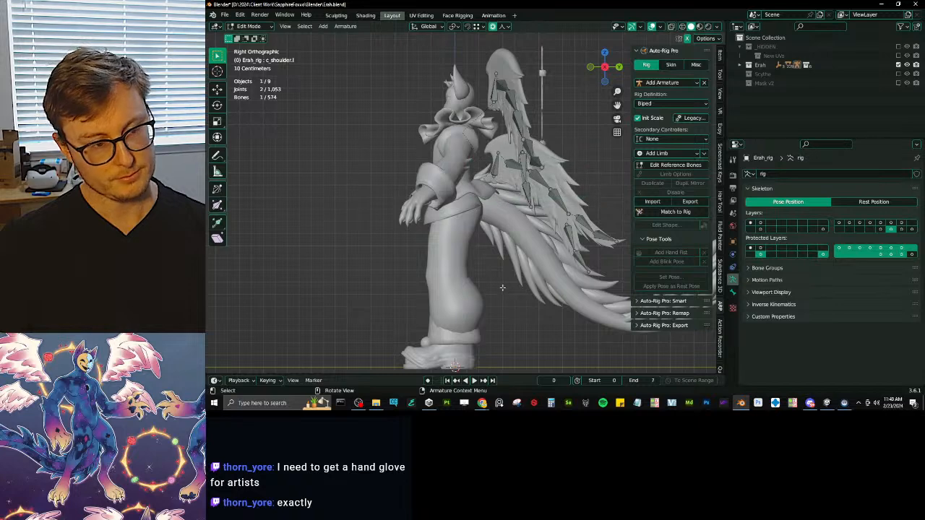
{"action": "key", "text": "shift+a"}
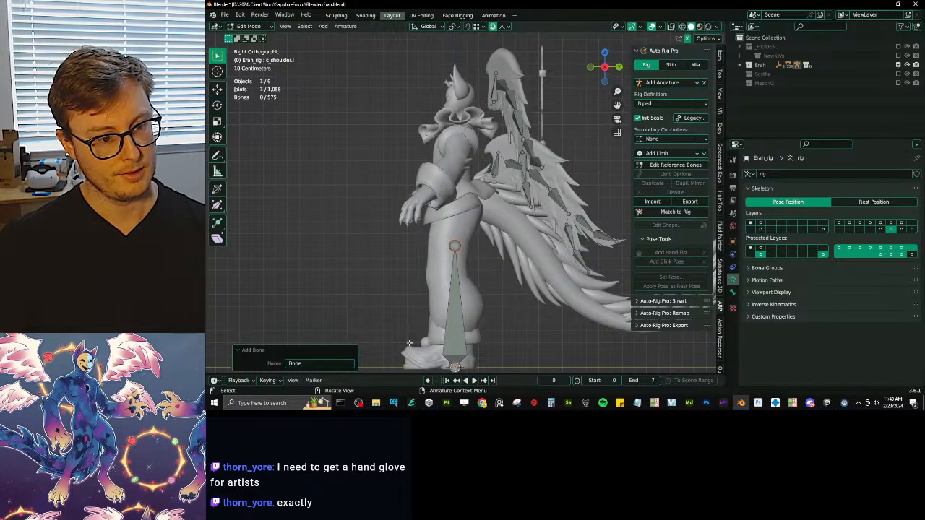
Move the new bone to a separate bone layer and display that armature layer.
{"action": "left_click", "coordinate": [463, 297]}
{"action": "key", "text": "m"}
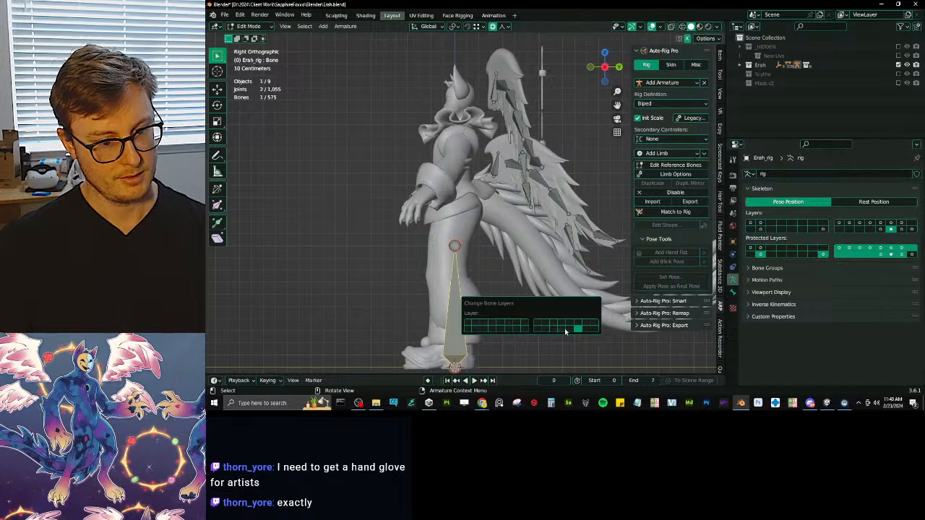
{"action": "left_click", "coordinate": [565, 330]}
{"action": "key", "text": "shift+m"}
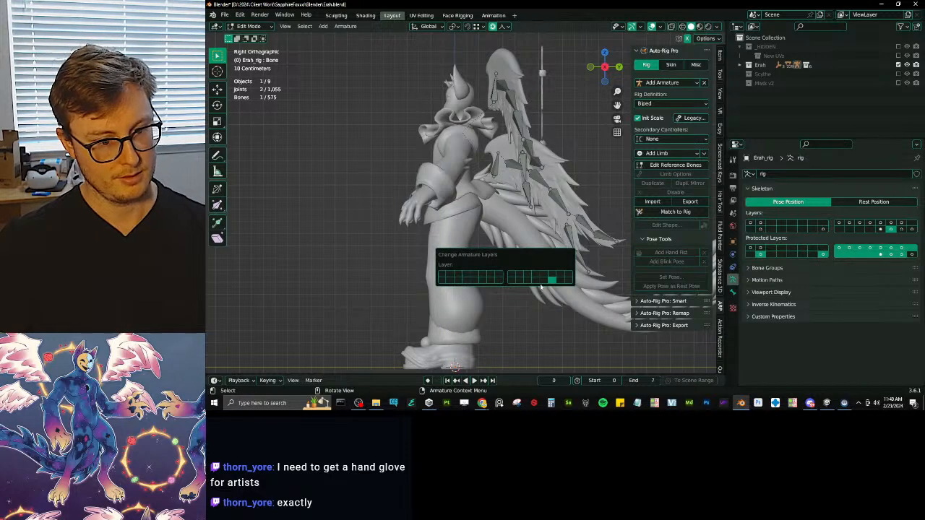
{"action": "left_click", "coordinate": [543, 280]}
Scale the new bone down, move it up to the waist, and rotate it toward the front of the outfit.
{"action": "middle_click_drag", "start_coordinate": [508, 211], "coordinate": [515, 196], "text": "shift"}
{"action": "key", "text": "s"}
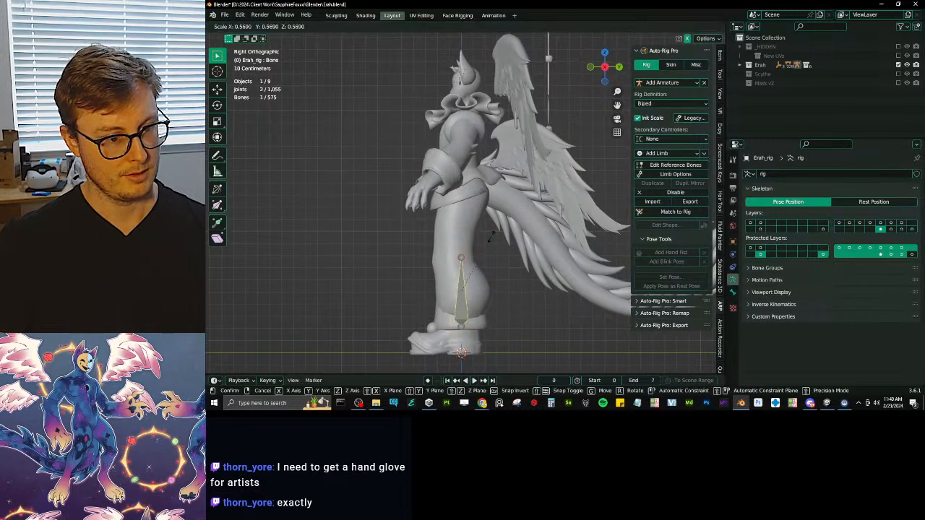
{"action": "left_click", "coordinate": [474, 270]}
{"action": "key", "text": "g"}
{"action": "left_click", "coordinate": [460, 131]}
{"action": "middle_click_drag", "start_coordinate": [497, 145], "coordinate": [503, 176], "text": "shift"}
{"action": "key", "text": "r"}
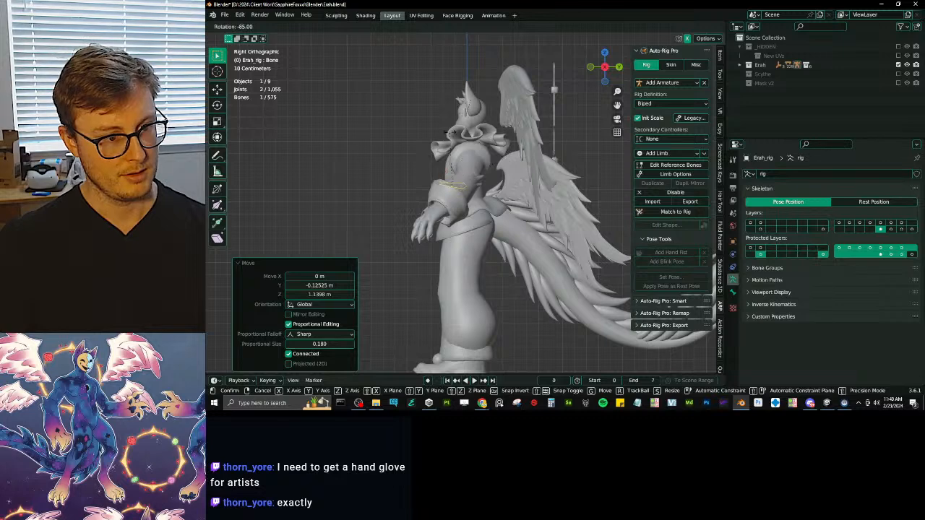
{"action": "left_click", "coordinate": [444, 135], "text": "ctrl"}
{"action": "key", "text": "g"}
{"action": "left_click", "coordinate": [428, 176]}
Refine the bone's rotation, size and position in wireframe so it follows the front of the jester skirt, and return to solid shading.
{"action": "scroll", "coordinate": [440, 210], "scroll_direction": "up", "scroll_amount": 3}
{"action": "key", "text": "z"}
{"action": "left_click", "coordinate": [341, 238]}
{"action": "key", "text": "r"}
{"action": "left_click", "coordinate": [506, 180]}
{"action": "key", "text": "g"}
{"action": "left_click", "coordinate": [496, 137]}
{"action": "key", "text": "s"}
{"action": "left_click", "coordinate": [470, 157]}
{"action": "key", "text": "r"}
{"action": "left_click", "coordinate": [479, 125]}
{"action": "key", "text": "g"}
{"action": "left_click", "coordinate": [471, 143]}
{"action": "key", "text": "r"}
{"action": "left_click", "coordinate": [415, 182]}
{"action": "key", "text": "g"}
{"action": "left_click", "coordinate": [419, 196]}
{"action": "key", "text": "z"}
{"action": "mouse_move", "coordinate": [383, 220]}
{"action": "middle_mouse_down"}
{"action": "mouse_move", "coordinate": [397, 222]}
{"action": "mouse_move", "coordinate": [491, 166]}
{"action": "mouse_move", "coordinate": [489, 216]}
{"action": "mouse_move", "coordinate": [488, 206]}
{"action": "mouse_move", "coordinate": [533, 243]}
{"action": "middle_mouse_up"}
{"action": "scroll", "coordinate": [492, 170], "scroll_direction": "up", "scroll_amount": 3}
{"action": "scroll", "coordinate": [485, 189], "scroll_direction": "down", "scroll_amount": 2}
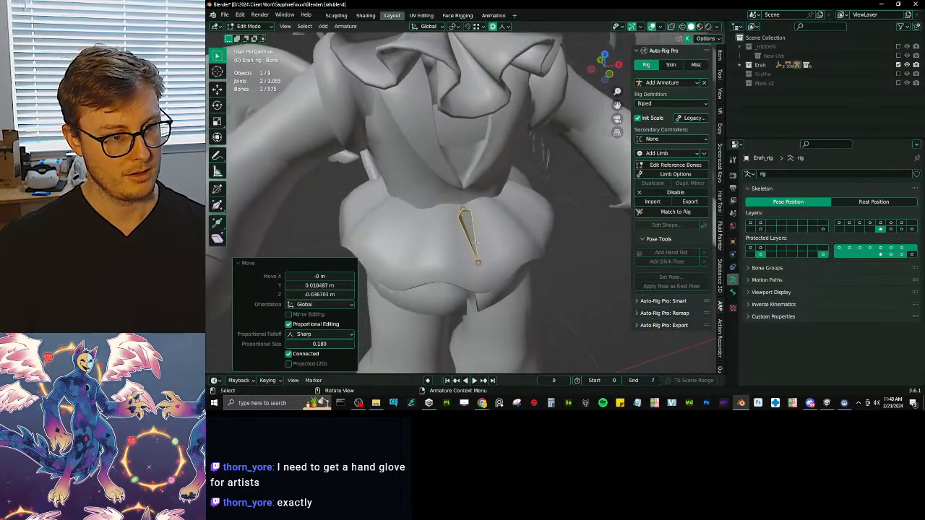
Rename the new bone as cc_Skirt.
{"action": "left_click", "coordinate": [732, 292]}
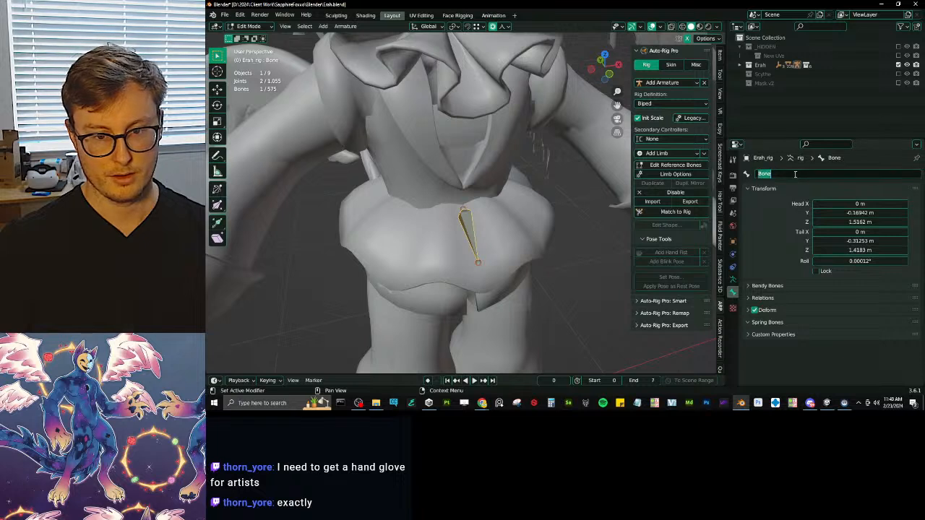
{"action": "key", "text": "BackSpace"}
{"action": "type", "text": "cc_"}
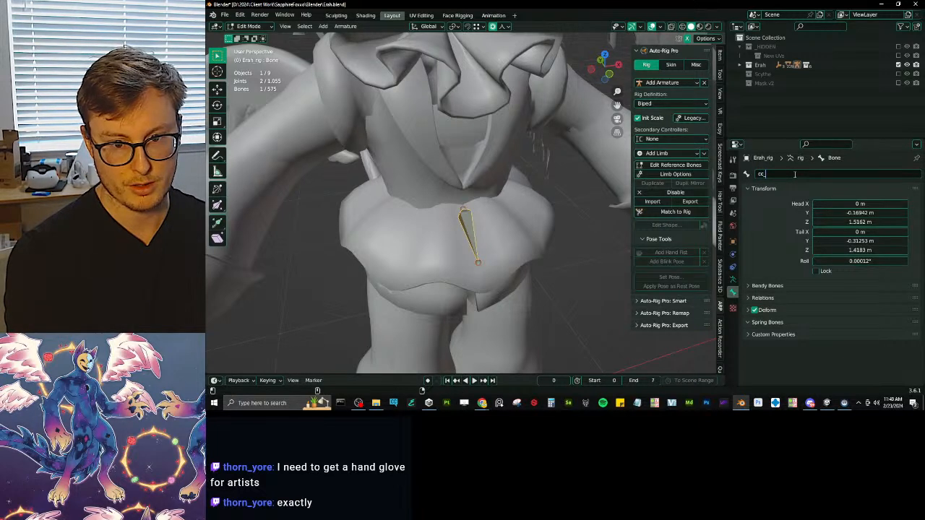
{"action": "type", "text": "le"}
{"action": "key", "text": "BackSpace"}
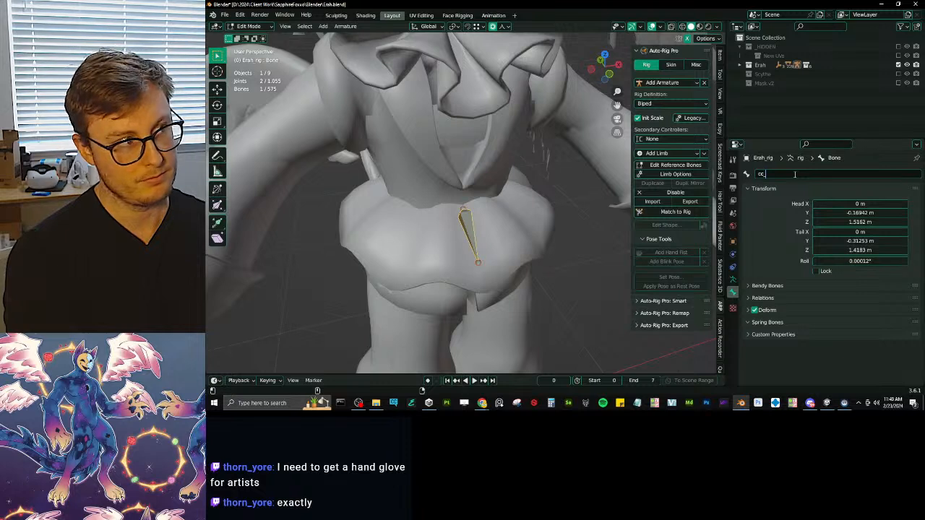
{"action": "type", "text": "Skirt"}
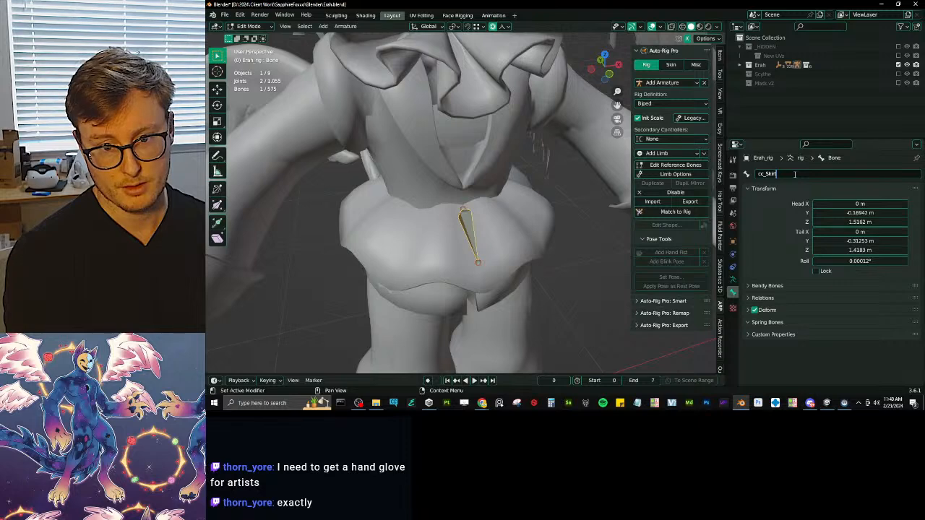
{"action": "key", "text": "Return"}
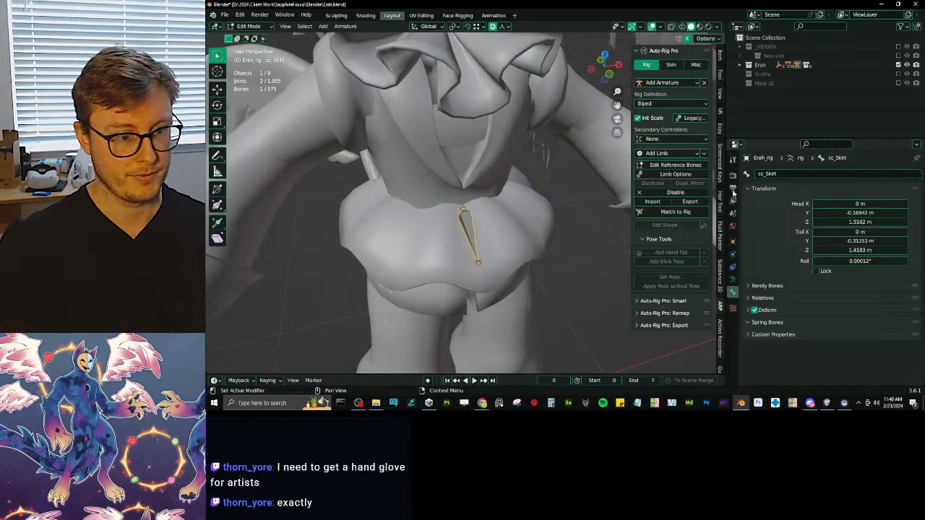
Shorten cc_Skirt in right wireframe view by moving its tail, and extrude a second bone toward the skirt's front hem.
{"action": "key", "text": "KP_3"}
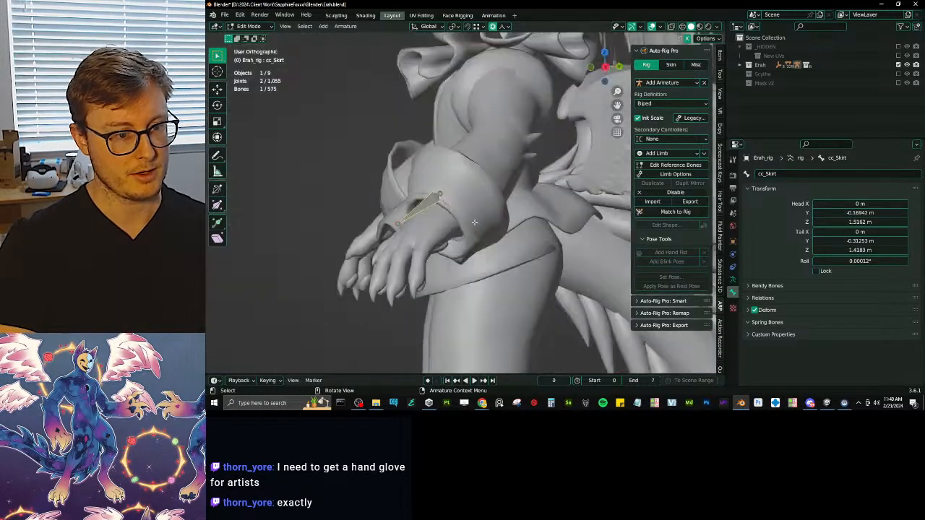
{"action": "key", "text": "shift+z"}
{"action": "scroll", "coordinate": [455, 236], "scroll_direction": "up", "scroll_amount": 4}
{"action": "middle_click_drag", "start_coordinate": [355, 234], "coordinate": [402, 233], "text": "shift"}
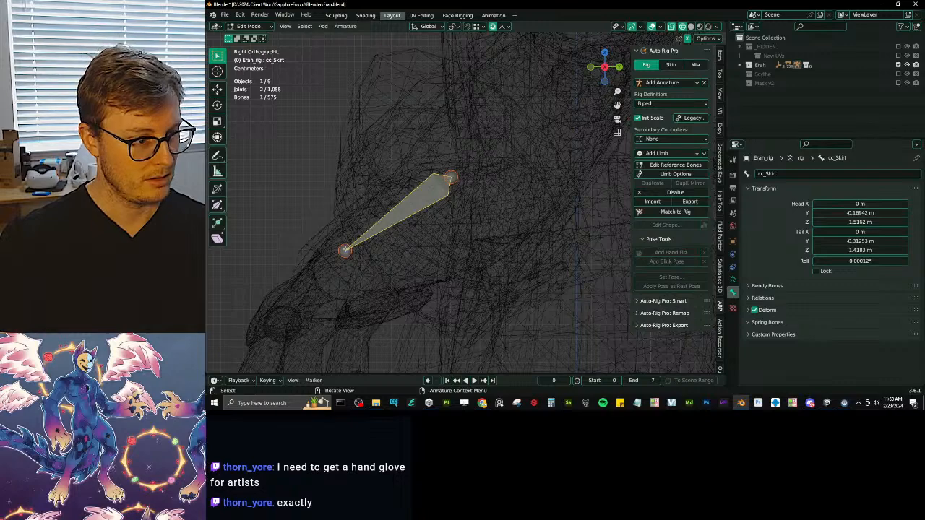
{"action": "left_click", "coordinate": [346, 250]}
{"action": "key", "text": "g"}
{"action": "left_click", "coordinate": [377, 217]}
{"action": "key", "text": "e"}
{"action": "left_click", "coordinate": [305, 264]}
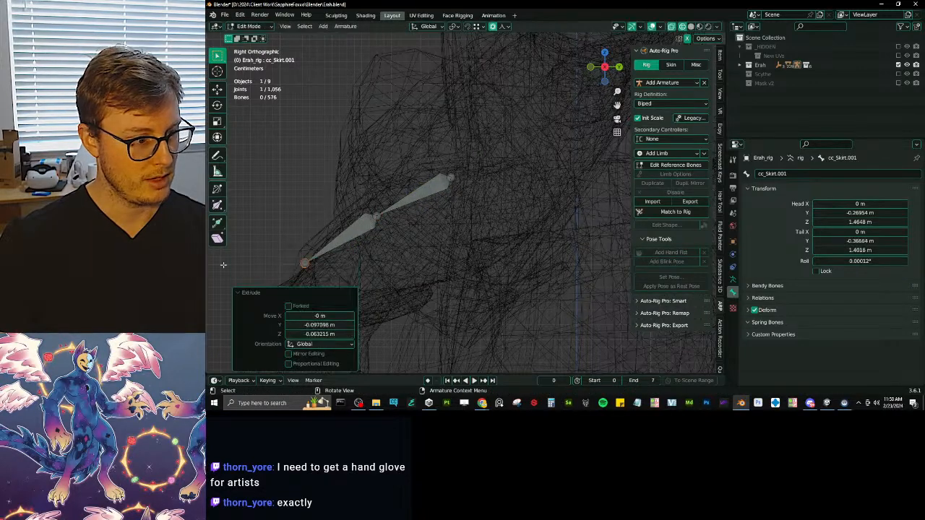
{"action": "left_click", "coordinate": [240, 294]}
Duplicate the two front skirt bones in place and rotate the copies 180° about Z.
{"action": "middle_click_drag", "start_coordinate": [375, 242], "coordinate": [517, 239], "text": "shift"}
{"action": "left_click", "coordinate": [424, 184]}
{"action": "left_click", "coordinate": [457, 164], "text": "shift"}
{"action": "key", "text": "shift+d"}
{"action": "right_click", "coordinate": [540, 216]}
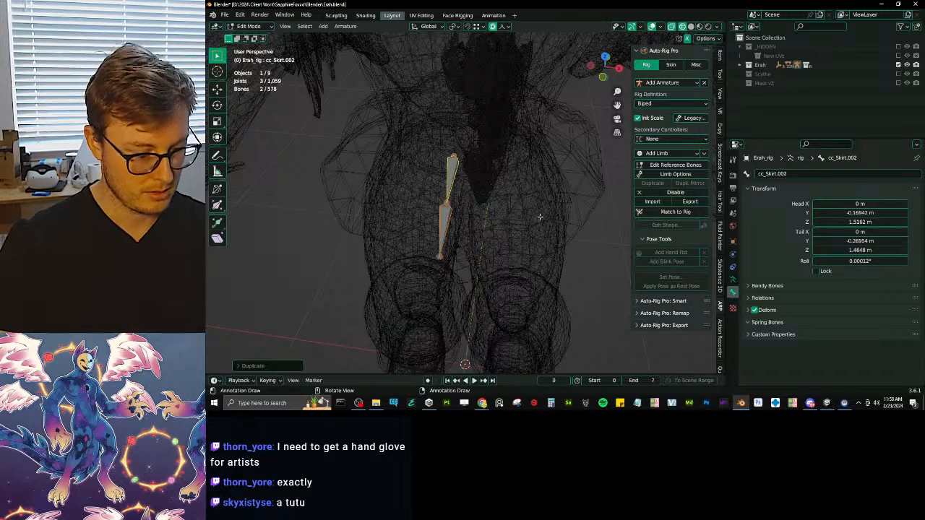
{"action": "type", "text": "rz180"}
{"action": "key", "text": "Return"}
{"action": "key", "text": "KP_3"}
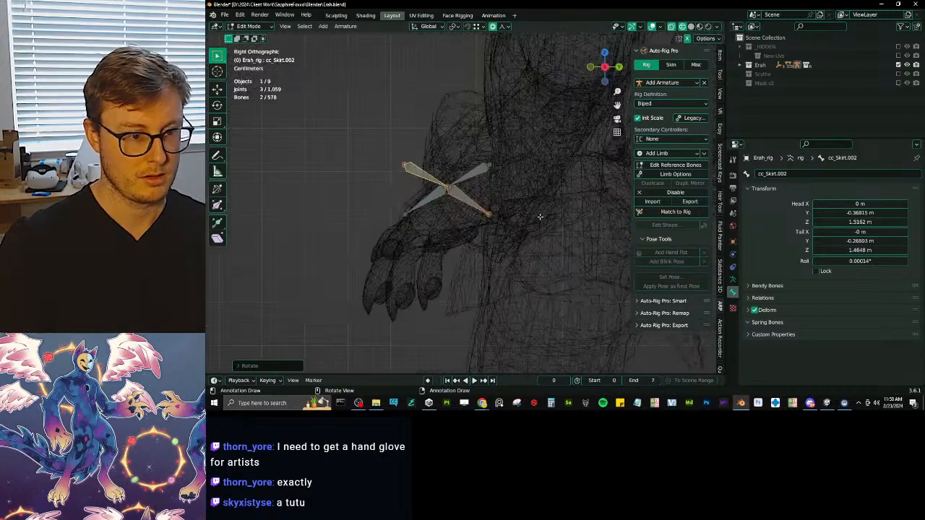
Move the duplicated bone pair to the back of the waist in right view.
{"action": "scroll", "coordinate": [539, 217], "scroll_direction": "down", "scroll_amount": 3}
{"action": "middle_click_drag", "start_coordinate": [539, 216], "coordinate": [430, 226], "text": "shift"}
{"action": "scroll", "coordinate": [430, 227], "scroll_direction": "up", "scroll_amount": 2}
{"action": "key", "text": "g"}
{"action": "left_click", "coordinate": [547, 220]}
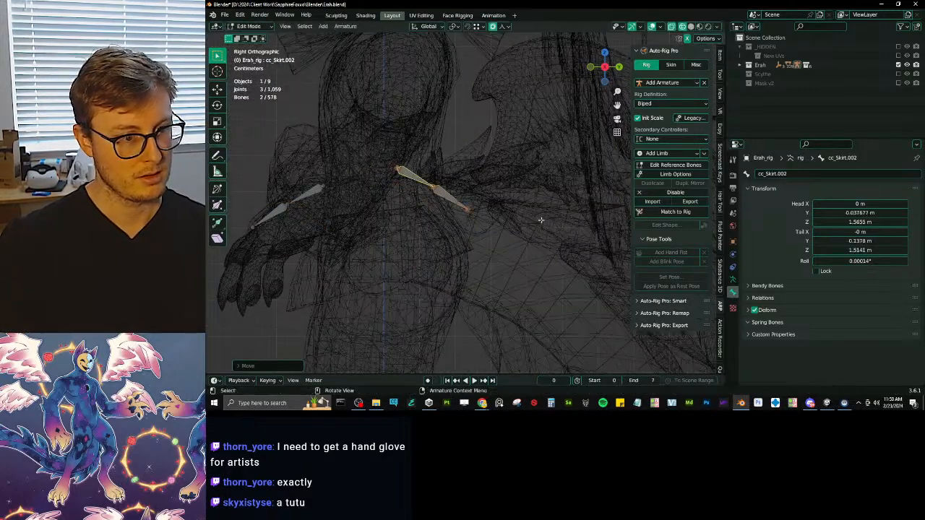
Isolate the rig and the jester mesh in local view, and select the rig.
{"action": "scroll", "coordinate": [546, 220], "scroll_direction": "up", "scroll_amount": 4}
{"action": "key", "text": "Tab"}
{"action": "scroll", "coordinate": [516, 230], "scroll_direction": "down", "scroll_amount": 4}
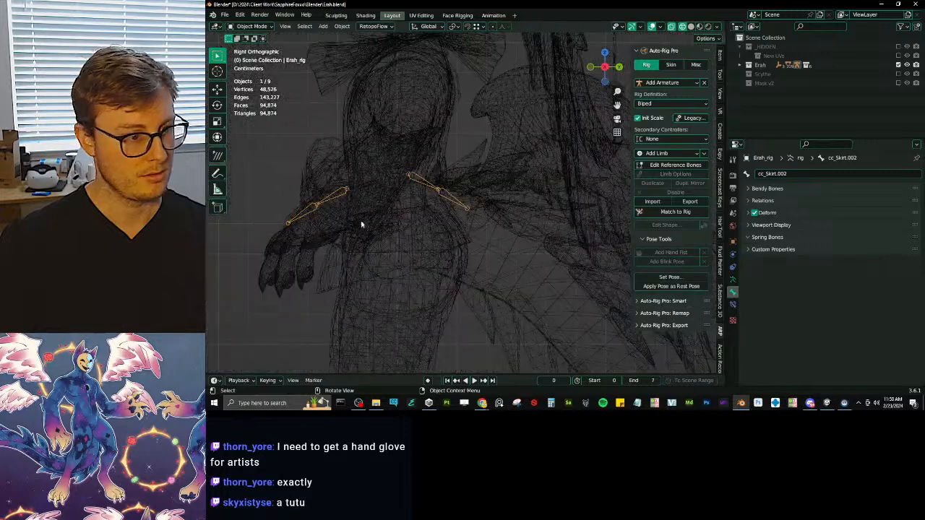
{"action": "left_click", "coordinate": [286, 220], "text": "shift"}
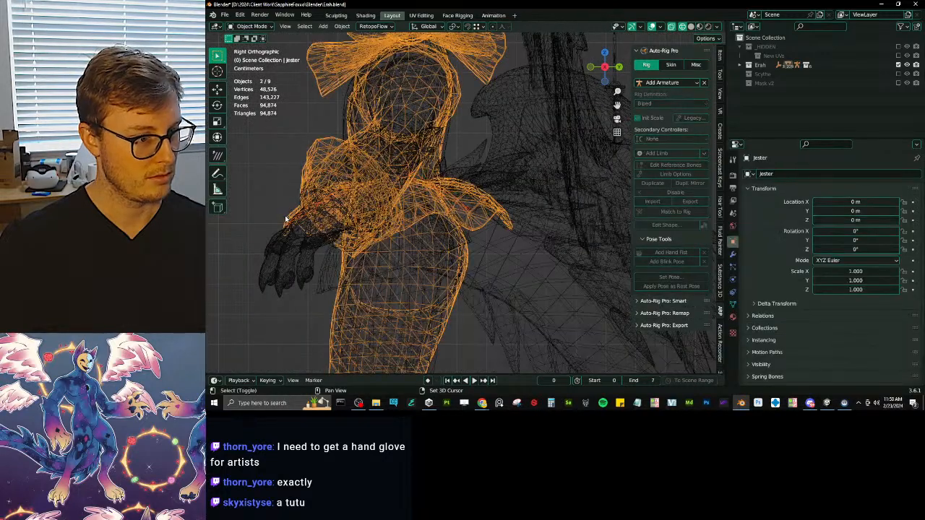
{"action": "key", "text": "KP_Divide"}
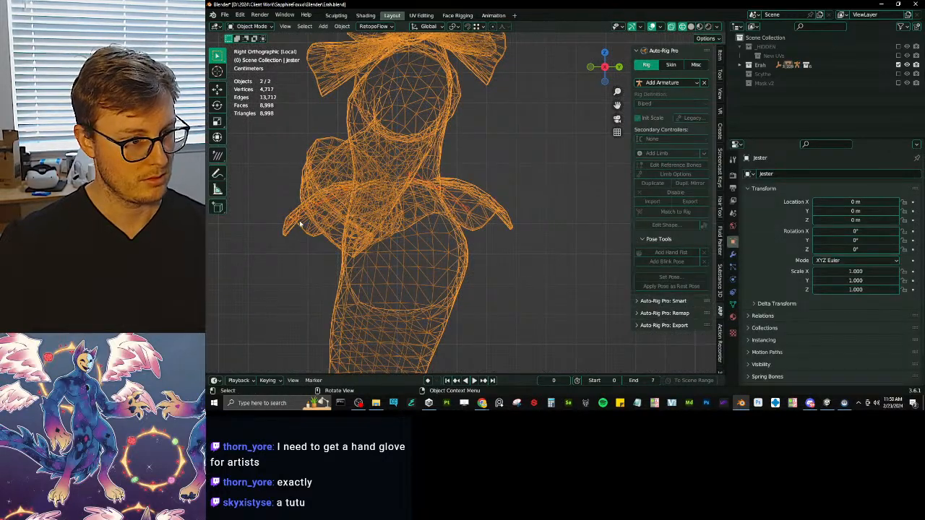
{"action": "key", "text": "KP_Divide"}
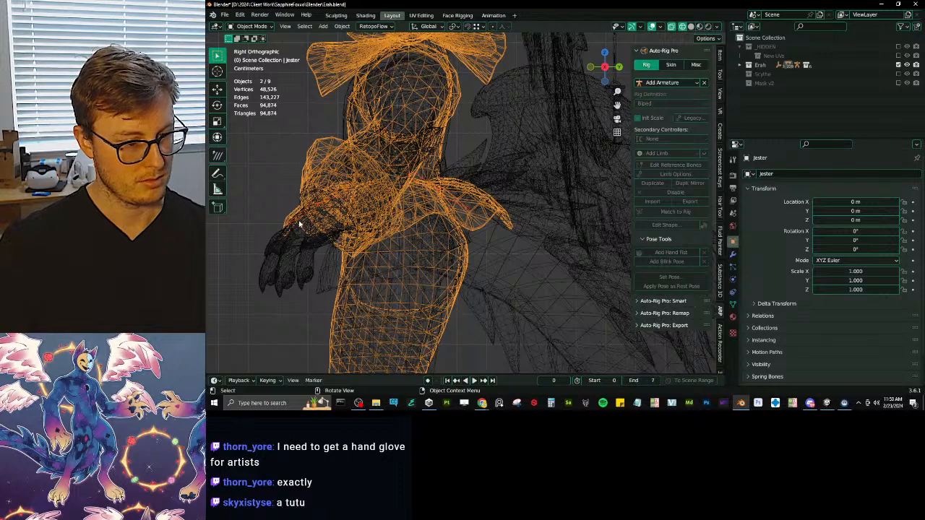
{"action": "key", "text": "KP_Divide"}
{"action": "left_click", "coordinate": [469, 210]}
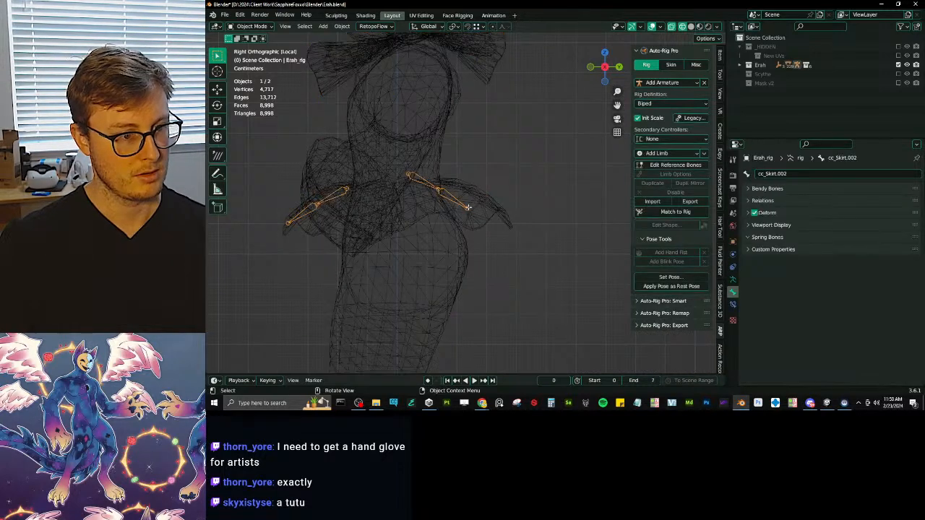
Fit the back bone pair to the rear of the skirt in Edit Mode by moving, scaling and rotating it.
{"action": "key", "text": "Tab"}
{"action": "scroll", "coordinate": [467, 207], "scroll_direction": "up", "scroll_amount": 3}
{"action": "key", "text": "g"}
{"action": "left_click", "coordinate": [544, 204]}
{"action": "key", "text": "s"}
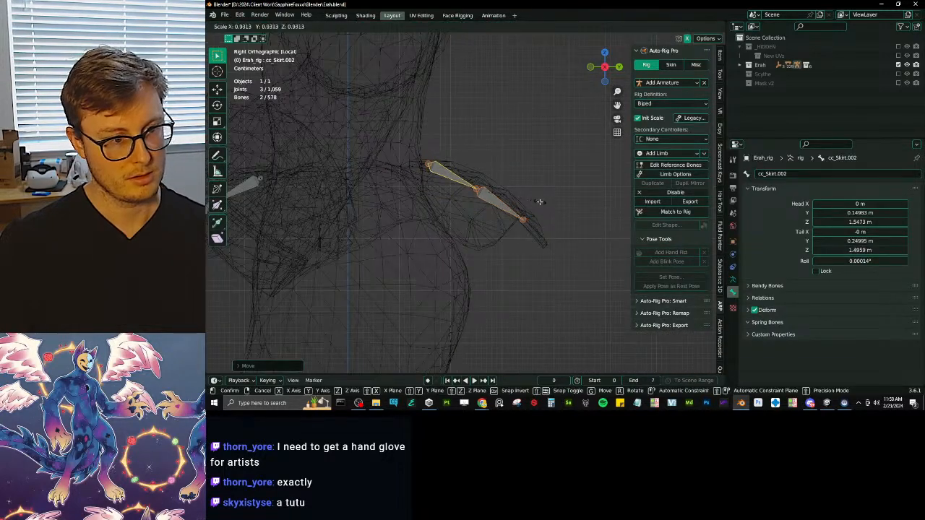
{"action": "left_click", "coordinate": [540, 202]}
{"action": "key", "text": "r"}
{"action": "left_click", "coordinate": [542, 195]}
{"action": "key", "text": "g"}
{"action": "left_click", "coordinate": [543, 197]}
Duplicate the front skirt bone pair in top view, rotate the copies around to the avatar's left side, and restore solid shading.
{"action": "middle_click_drag", "start_coordinate": [468, 206], "coordinate": [458, 254], "text": "shift"}
{"action": "left_click_drag", "start_coordinate": [434, 168], "coordinate": [467, 318]}
{"action": "middle_click_drag", "start_coordinate": [474, 250], "coordinate": [462, 262]}
{"action": "left_click_drag", "start_coordinate": [425, 264], "coordinate": [479, 348]}
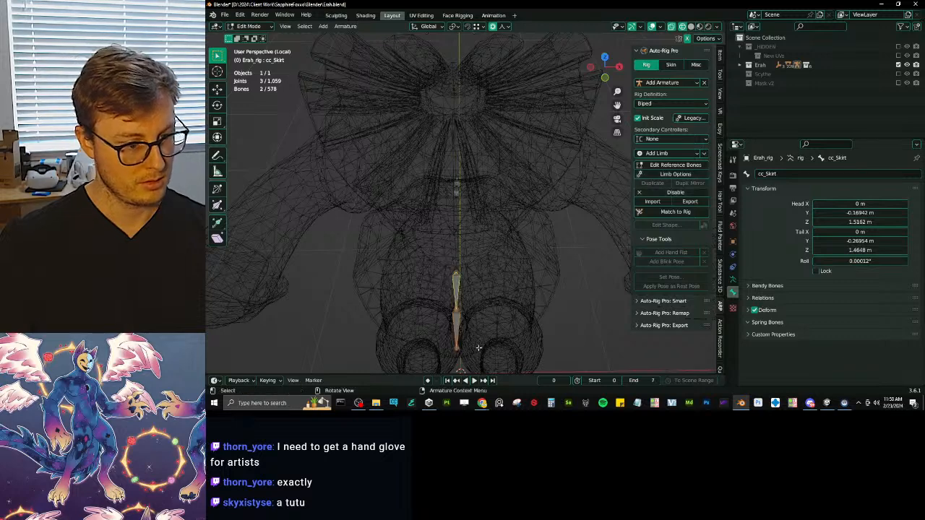
{"action": "key", "text": "KP_7"}
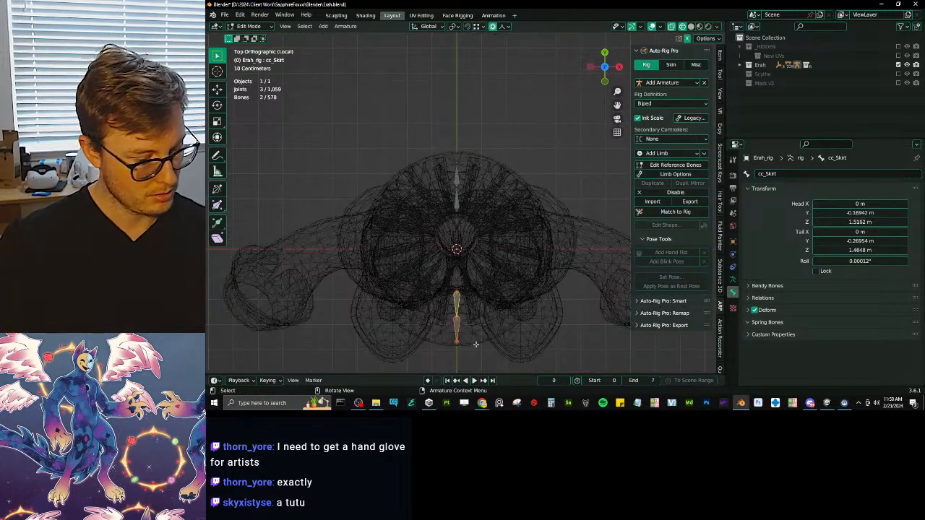
{"action": "key", "text": "shift+d"}
{"action": "key", "text": "r"}
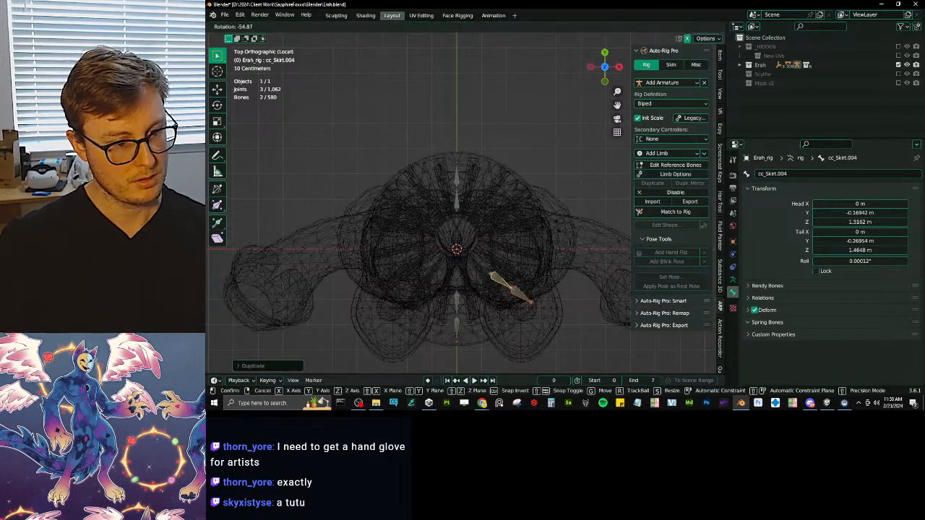
{"action": "left_click", "coordinate": [515, 271]}
{"action": "key", "text": "z"}
{"action": "mouse_move", "coordinate": [514, 270]}
{"action": "middle_mouse_down"}
{"action": "mouse_move", "coordinate": [509, 235]}
{"action": "mouse_move", "coordinate": [526, 206]}
{"action": "mouse_move", "coordinate": [375, 208]}
{"action": "mouse_move", "coordinate": [463, 234]}
{"action": "mouse_move", "coordinate": [557, 242]}
{"action": "middle_mouse_up"}
Apply Auto-Name Left/Right to the duplicated side skirt bones.
{"action": "left_click", "coordinate": [346, 26]}
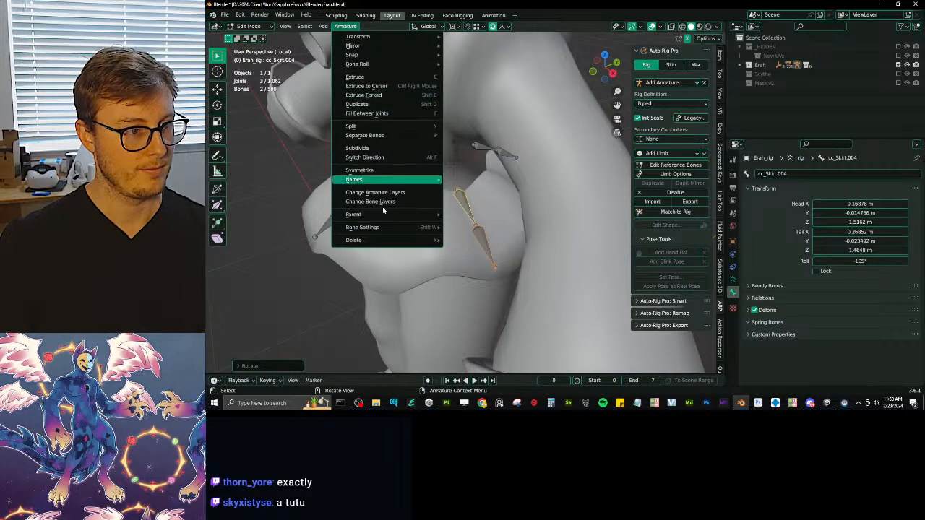
{"action": "mouse_move", "coordinate": [391, 180]}
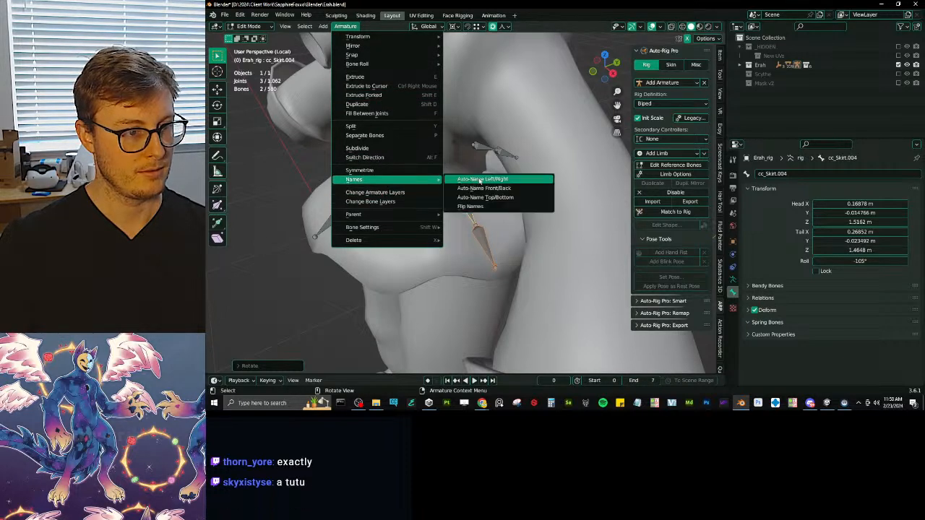
{"action": "left_click", "coordinate": [481, 179]}
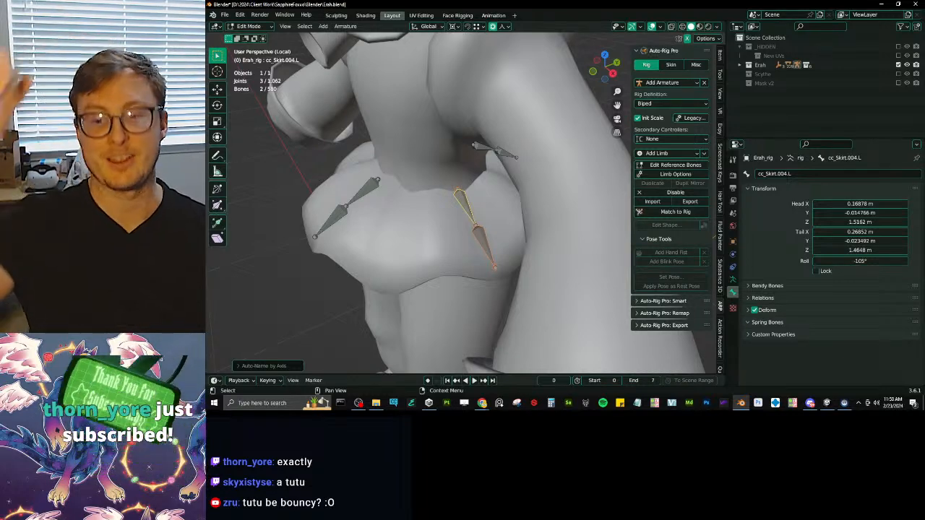
{"action": "middle_click_drag", "start_coordinate": [422, 238], "coordinate": [477, 222]}
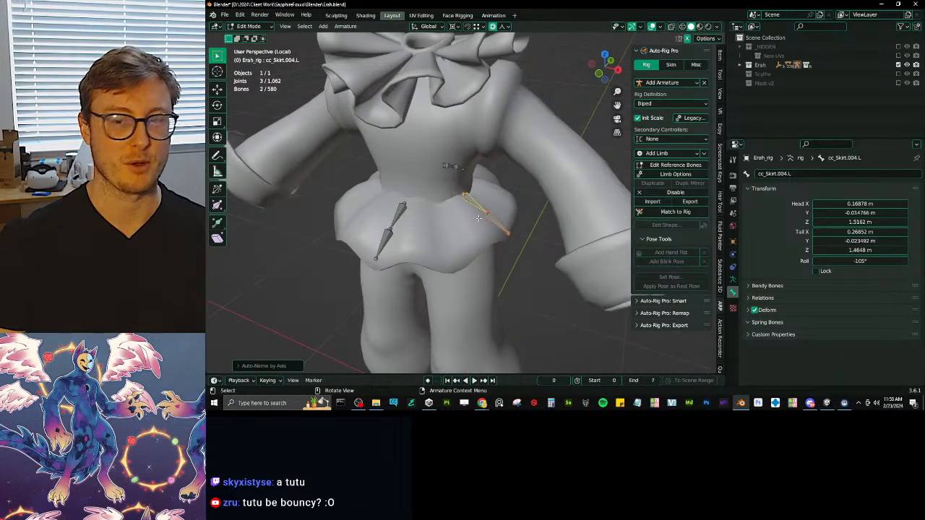
{"action": "scroll", "coordinate": [478, 217], "scroll_direction": "up", "scroll_amount": 3}
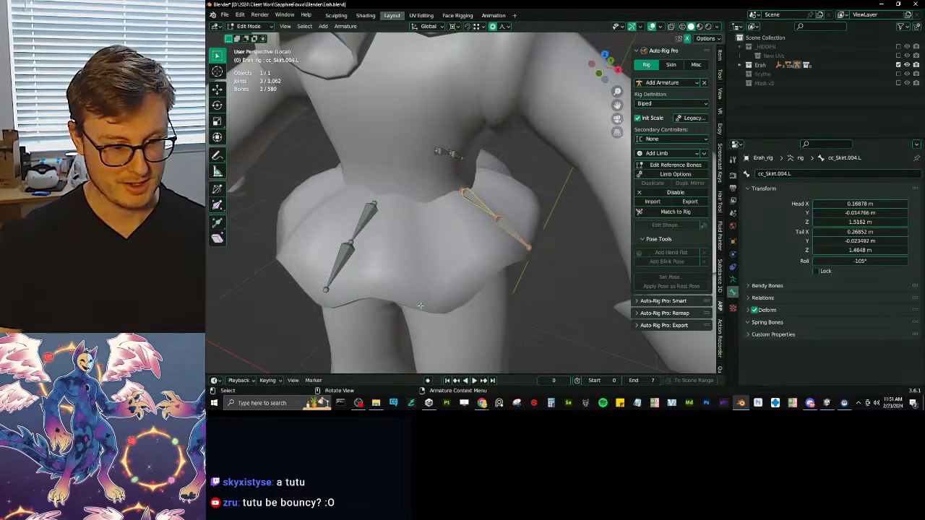
{"action": "mouse_move", "coordinate": [481, 402]}
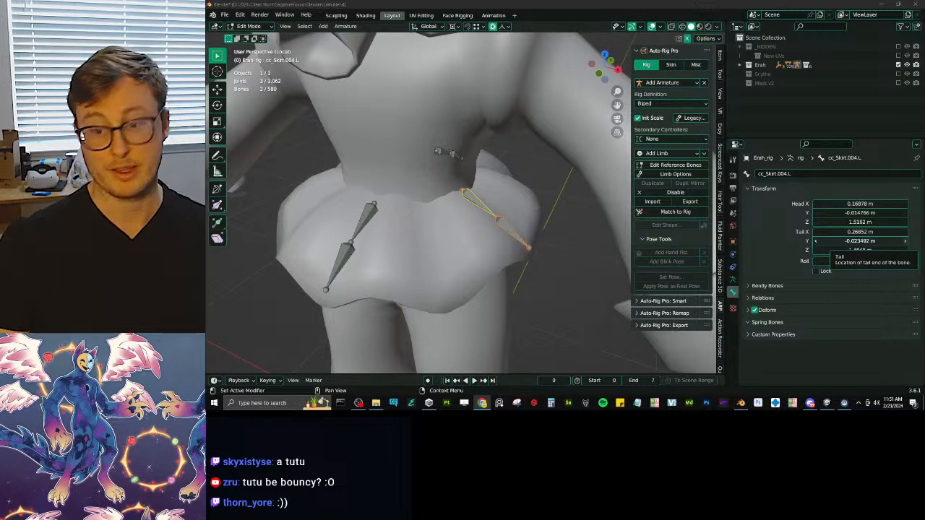
Recalculate the roll of the skirt bones.
{"action": "middle_click_drag", "start_coordinate": [464, 221], "coordinate": [524, 217]}
{"action": "left_click", "coordinate": [489, 242]}
{"action": "key", "text": "q"}
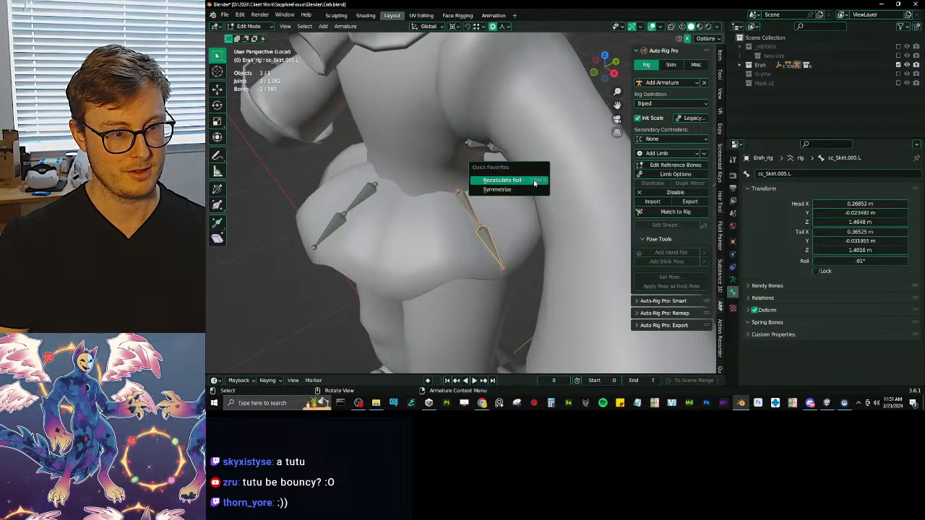
{"action": "left_click", "coordinate": [534, 183]}
{"action": "left_click", "coordinate": [365, 221]}
{"action": "middle_click_drag", "start_coordinate": [489, 221], "coordinate": [475, 230]}
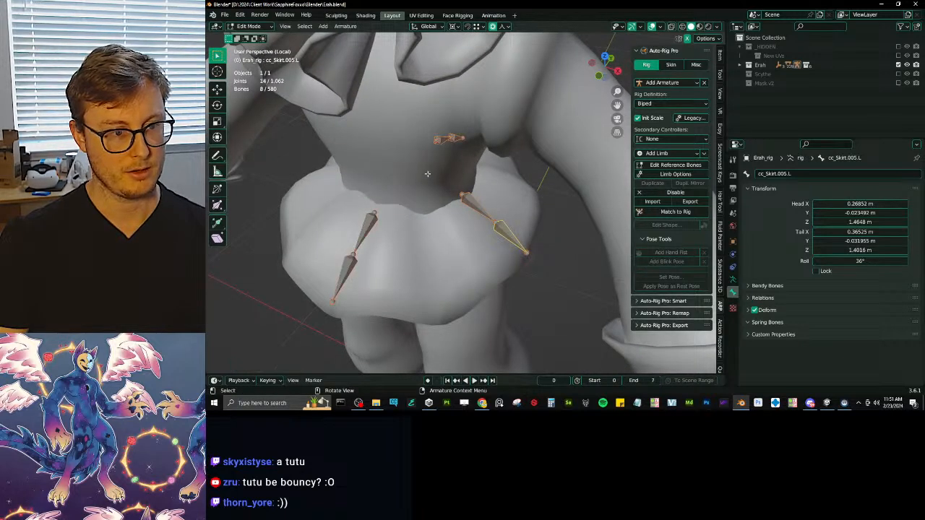
Select the front, back and side skirt bones and batch-rename them to cc_Tutu.
{"action": "scroll", "coordinate": [370, 192], "scroll_direction": "down", "scroll_amount": 6}
{"action": "left_click_drag", "start_coordinate": [364, 161], "coordinate": [545, 307]}
{"action": "left_click", "coordinate": [805, 175]}
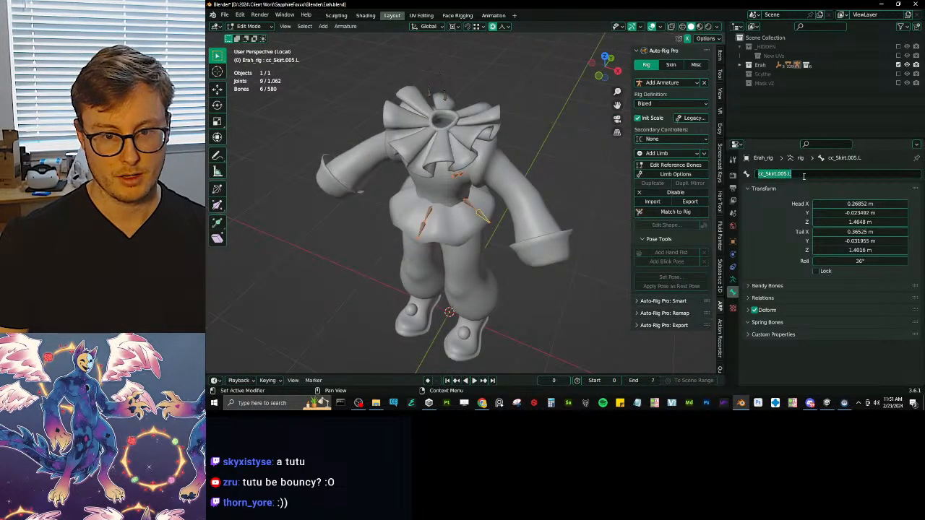
{"action": "type", "text": "cc_Tut"}
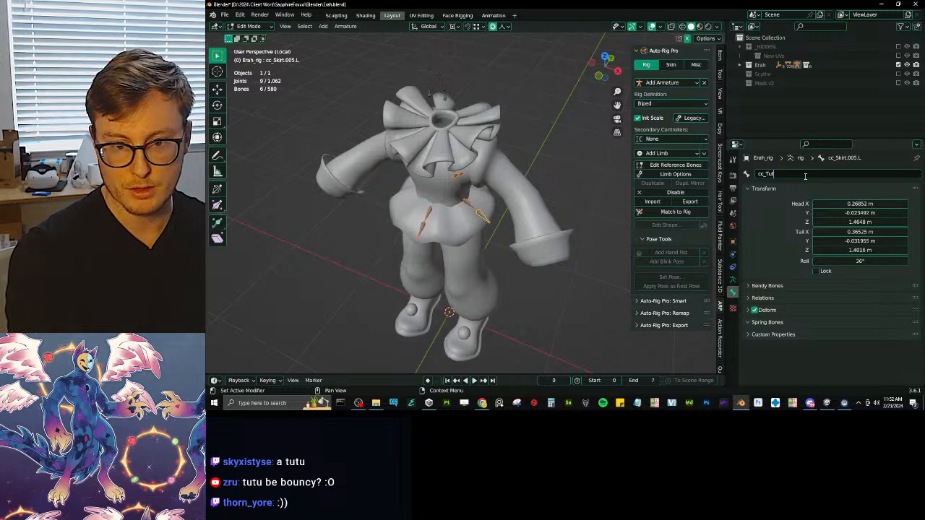
{"action": "type", "text": "u"}
{"action": "key", "text": "Return"}
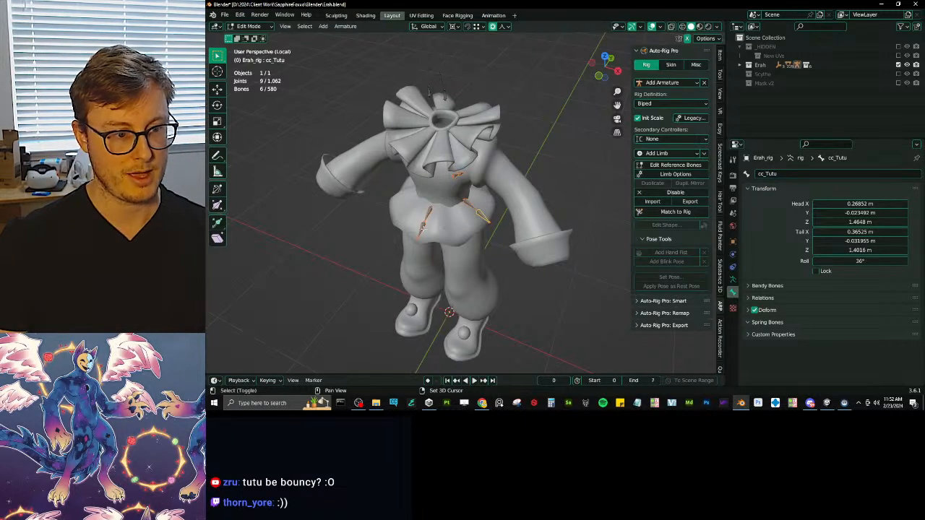
{"action": "right_click", "coordinate": [766, 174]}
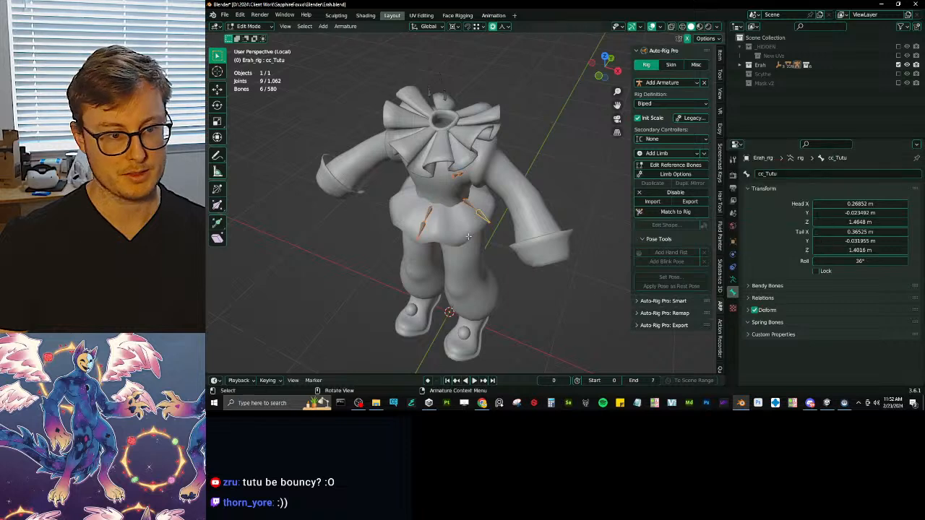
Select the side tutu bone pair and apply Auto-Name Left/Right to it.
{"action": "scroll", "coordinate": [482, 210], "scroll_direction": "up", "scroll_amount": 4}
{"action": "left_click", "coordinate": [482, 210]}
{"action": "key", "text": "ctrl+l"}
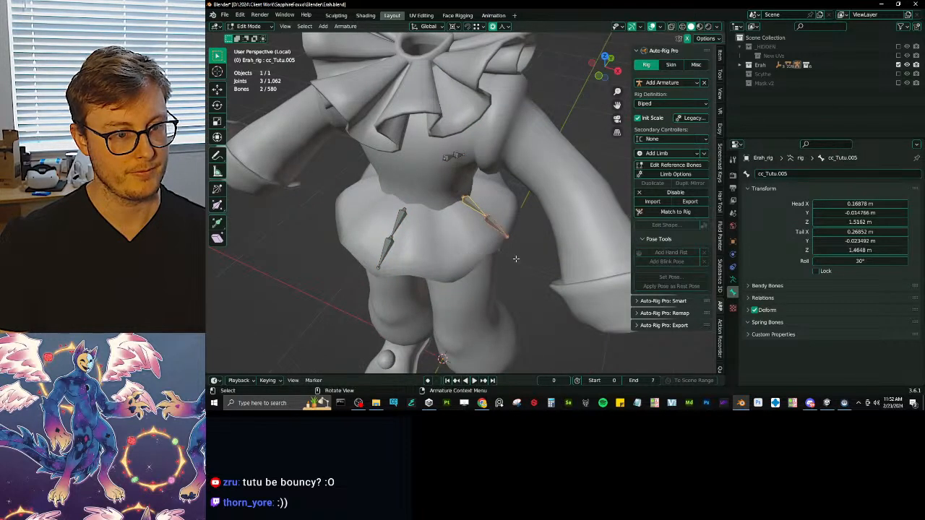
{"action": "key", "text": "q"}
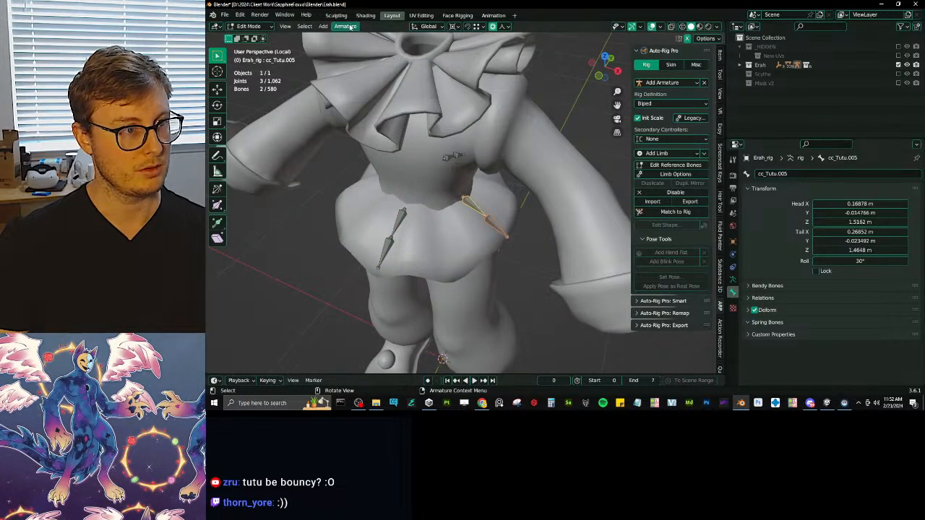
{"action": "left_click", "coordinate": [349, 27]}
{"action": "mouse_move", "coordinate": [383, 178]}
{"action": "left_click", "coordinate": [491, 178]}
Symmetrize the side tutu bone pair across to the avatar's right side.
{"action": "key", "text": "q"}
{"action": "left_click", "coordinate": [531, 215]}
{"action": "middle_click_drag", "start_coordinate": [438, 227], "coordinate": [446, 224]}
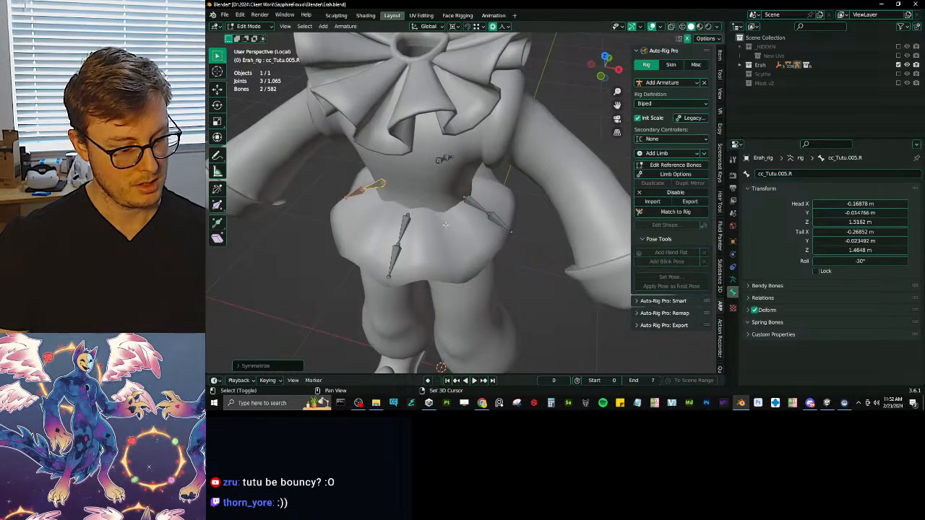
Show the last armature layer together with the tutu bones' layer, so the body's bones are displayed too.
{"action": "key", "text": "shift+m"}
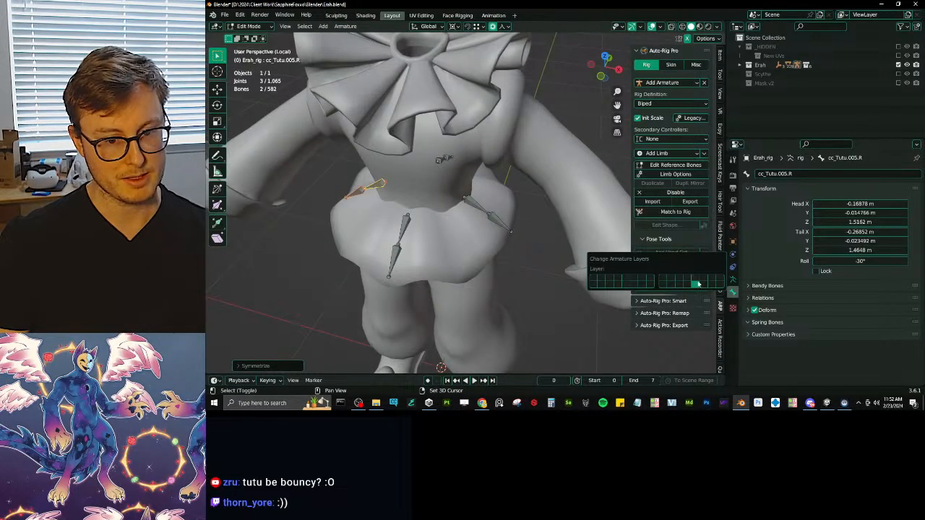
{"action": "left_click", "coordinate": [721, 286], "text": "shift"}
{"action": "middle_click_drag", "start_coordinate": [367, 232], "coordinate": [371, 214]}
{"action": "scroll", "coordinate": [371, 214], "scroll_direction": "up", "scroll_amount": 3}
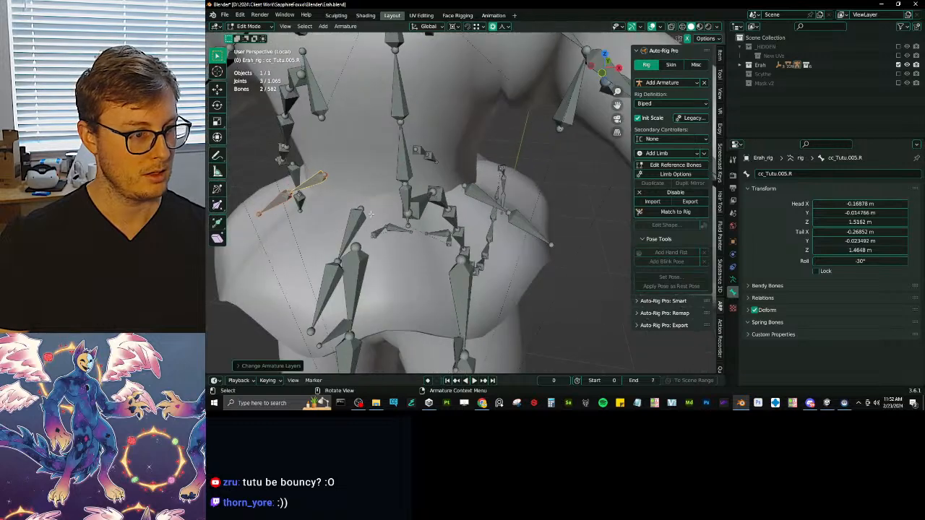
Parent the upper front, left-side and back tutu bones to spine_01.x, and display only the tutu bones' armature layer.
{"action": "middle_click_drag", "start_coordinate": [428, 195], "coordinate": [398, 183]}
{"action": "left_click", "coordinate": [342, 216]}
{"action": "left_click", "coordinate": [463, 185], "text": "shift"}
{"action": "left_click", "coordinate": [433, 158], "text": "shift"}
{"action": "left_click", "coordinate": [410, 162], "text": "shift"}
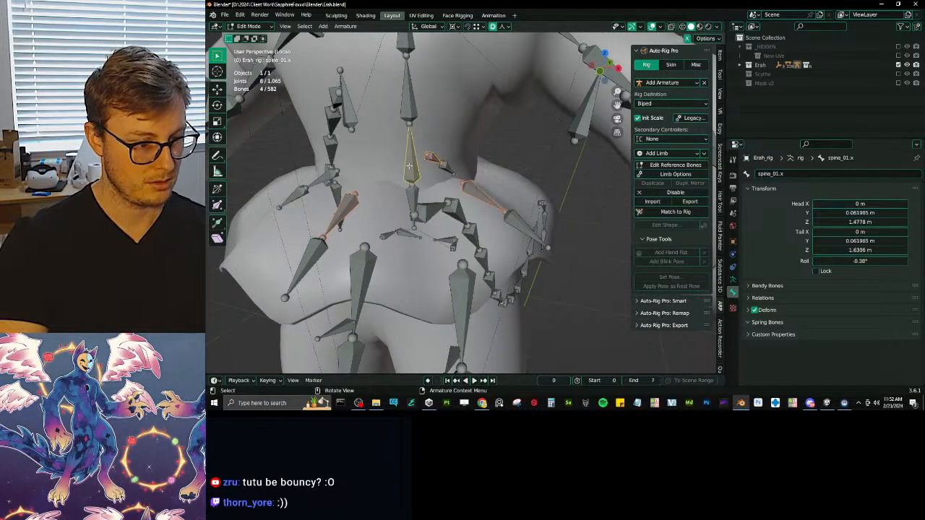
{"action": "key", "text": "ctrl+p"}
{"action": "left_click", "coordinate": [408, 167]}
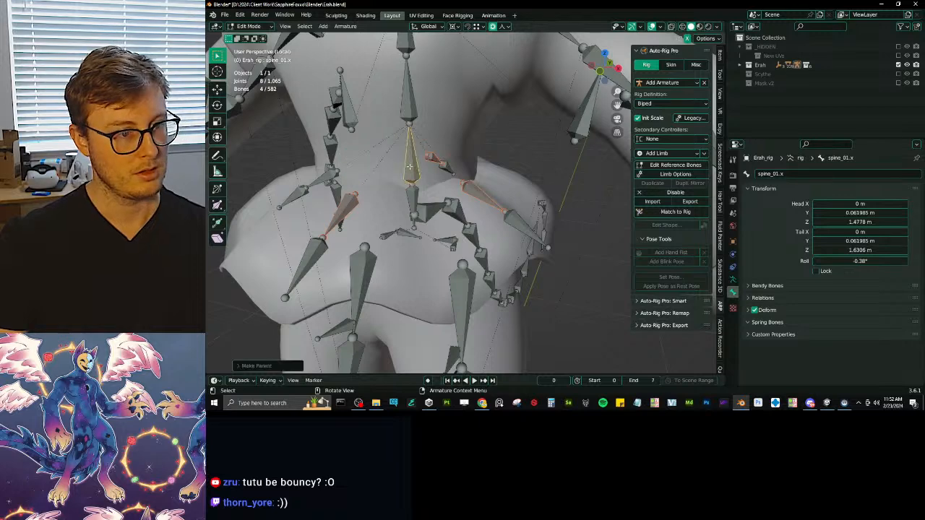
{"action": "middle_click_drag", "start_coordinate": [426, 169], "coordinate": [416, 179]}
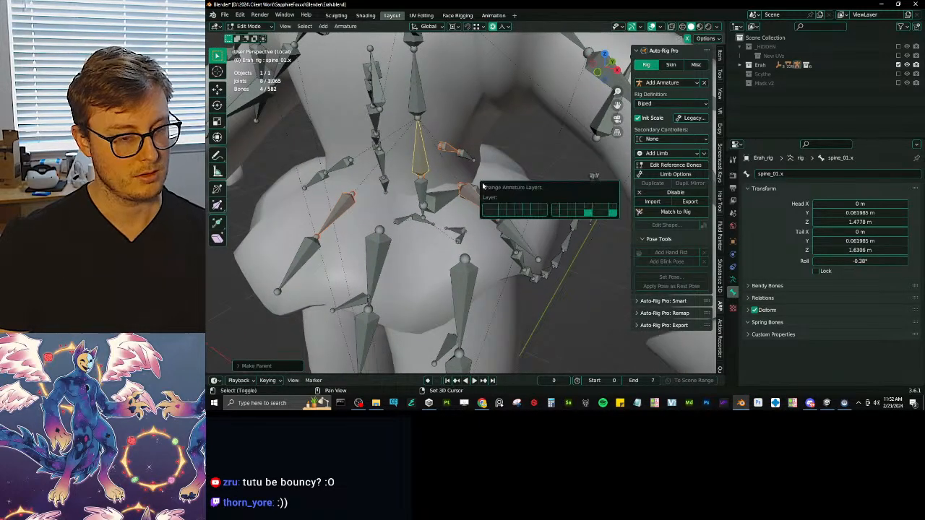
{"action": "key", "text": "shift+m"}
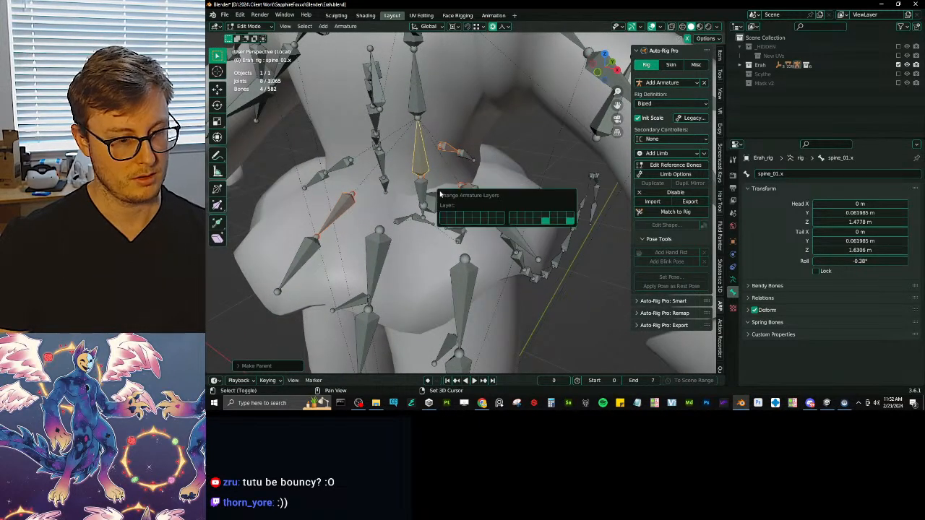
{"action": "left_click", "coordinate": [544, 220]}
Try Auto-Name Front/Back on the upper front tutu bone and undo it.
{"action": "left_click", "coordinate": [332, 218]}
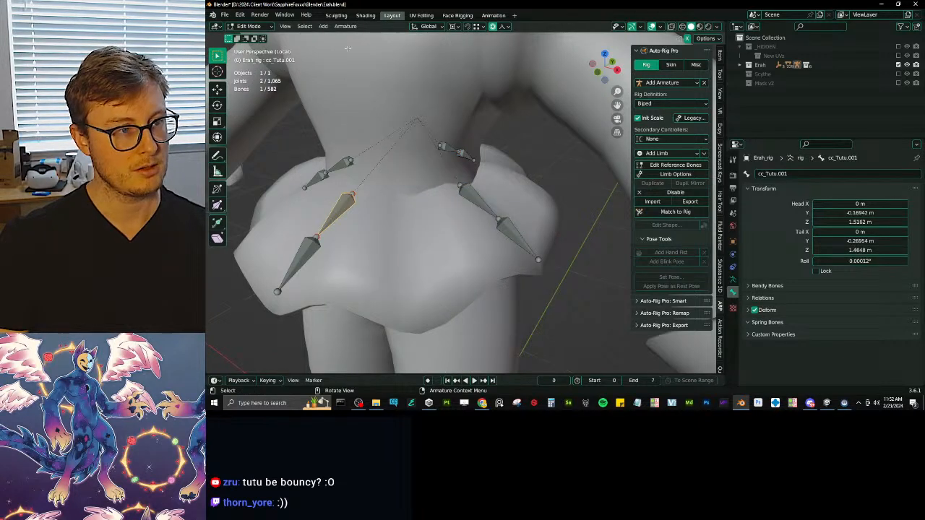
{"action": "left_click", "coordinate": [346, 27]}
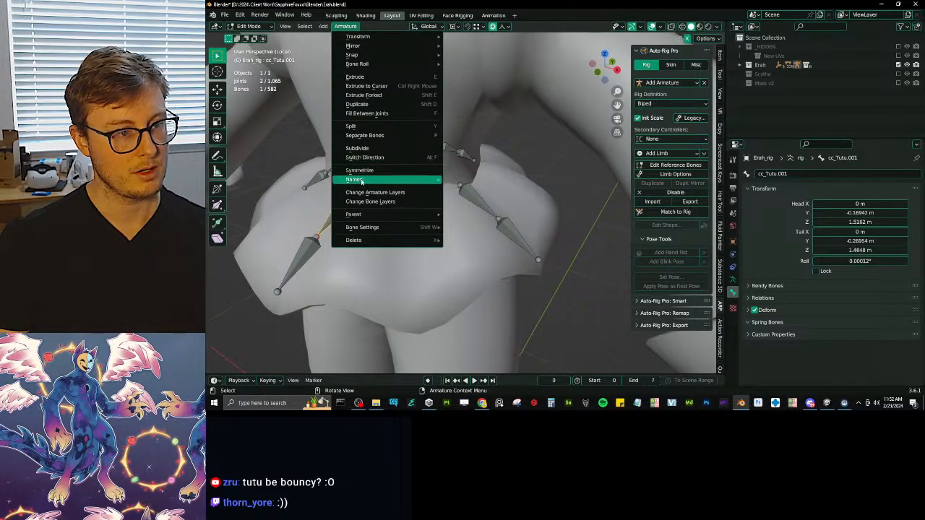
{"action": "mouse_move", "coordinate": [363, 179]}
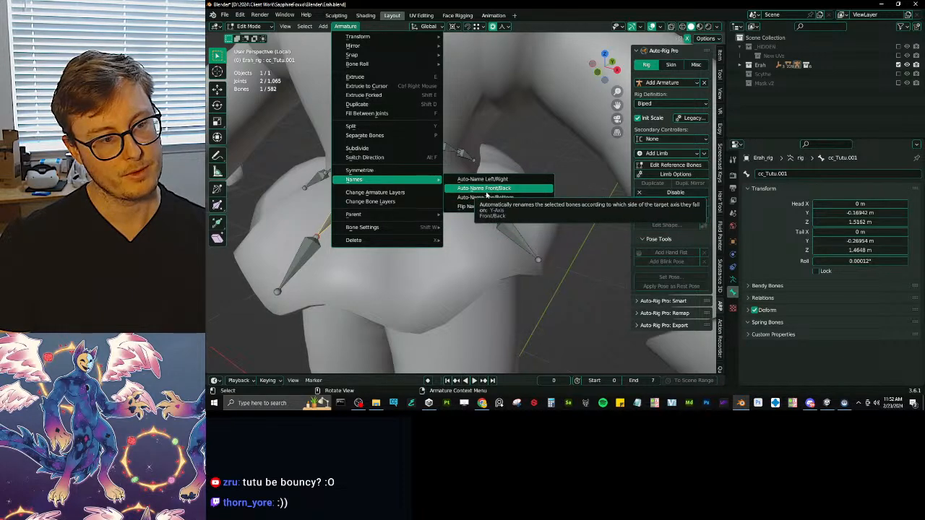
{"action": "left_click", "coordinate": [487, 190]}
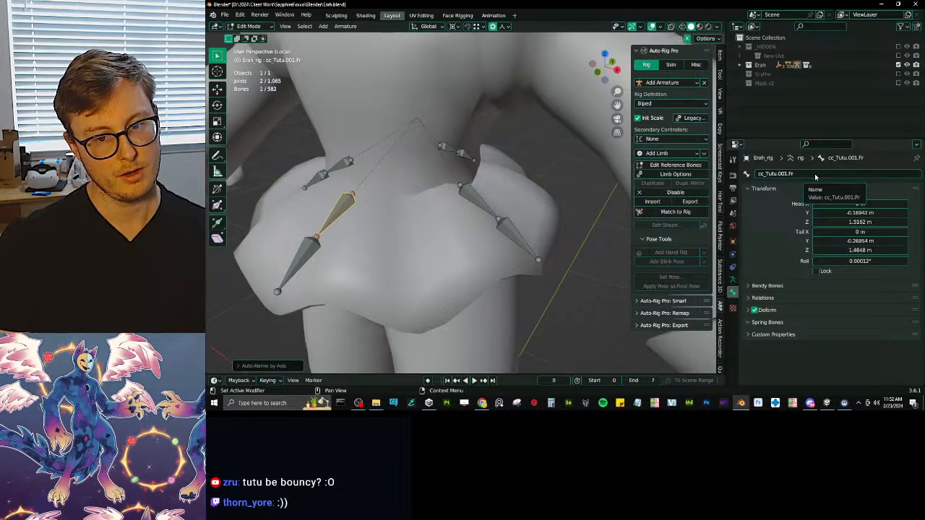
{"action": "key", "text": "ctrl+z"}
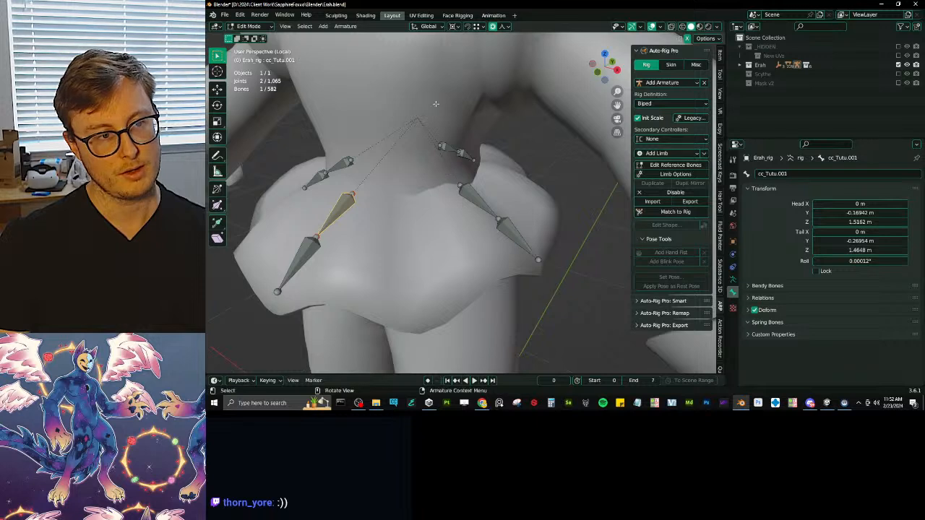
{"action": "left_click", "coordinate": [346, 26]}
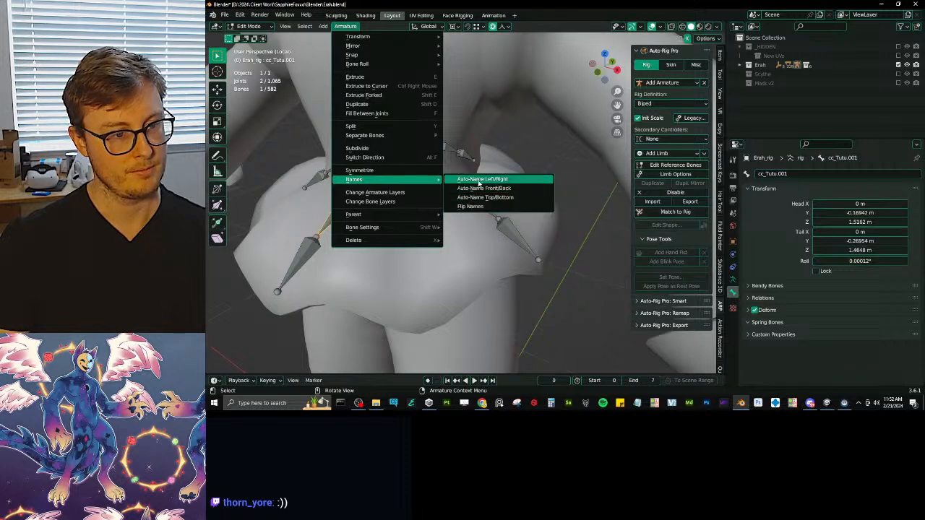
{"action": "key", "text": "Escape"}
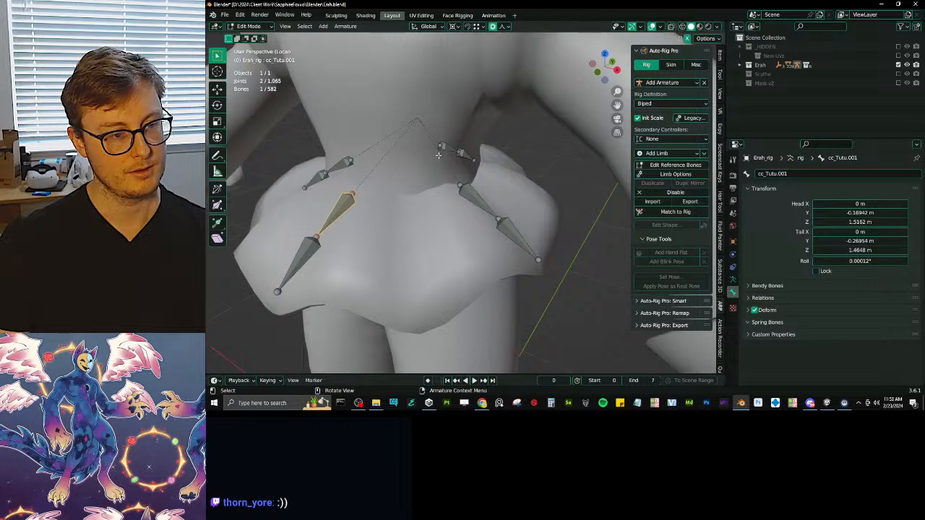
Separate the linked skirt geometry from the jester mesh into its own object.
{"action": "scroll", "coordinate": [436, 159], "scroll_direction": "down", "scroll_amount": 5}
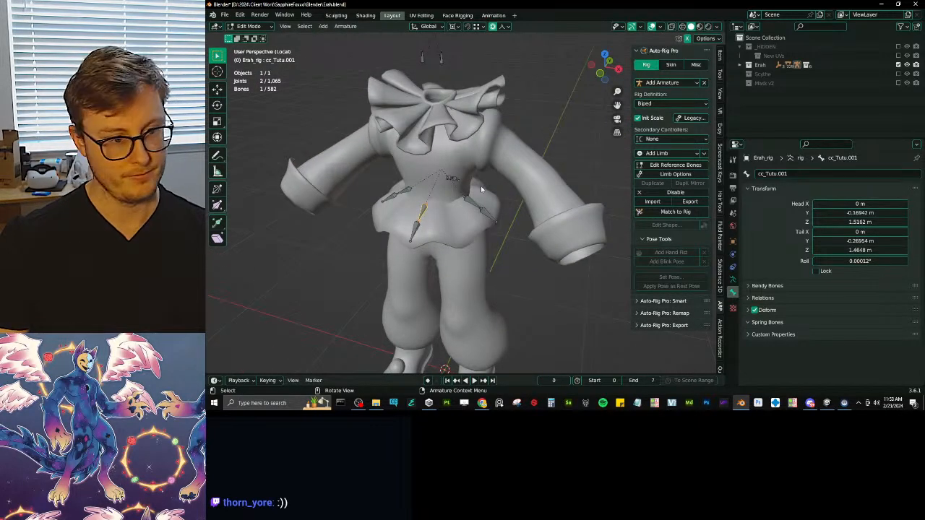
{"action": "key", "text": "Tab"}
{"action": "left_click", "coordinate": [464, 225]}
{"action": "key", "text": "Tab"}
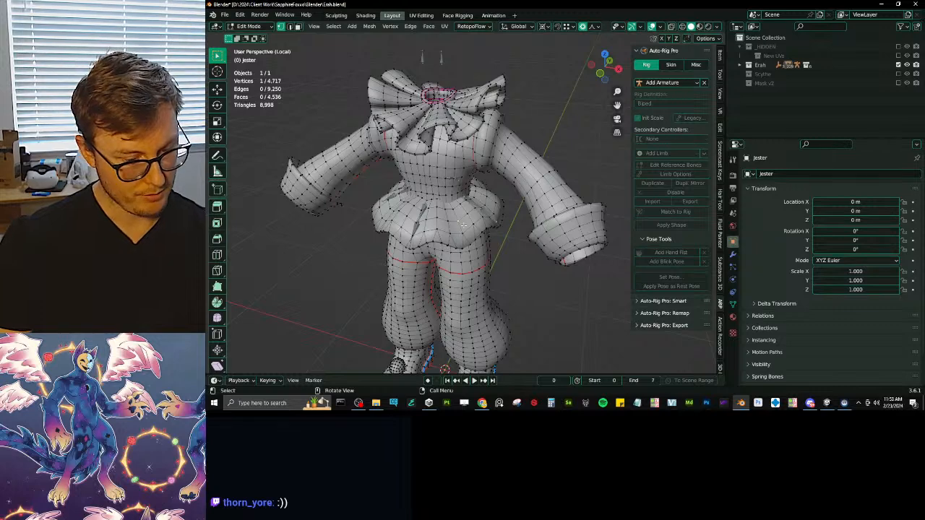
{"action": "key", "text": "l"}
{"action": "key", "text": "p"}
{"action": "left_click", "coordinate": [464, 225]}
{"action": "key", "text": "Tab"}
Put the rig in Pose Mode and enter Weight Paint mode on the separated skirt mesh.
{"action": "left_click", "coordinate": [421, 217]}
{"action": "key", "text": "ctrl+Tab"}
{"action": "left_click", "coordinate": [429, 191]}
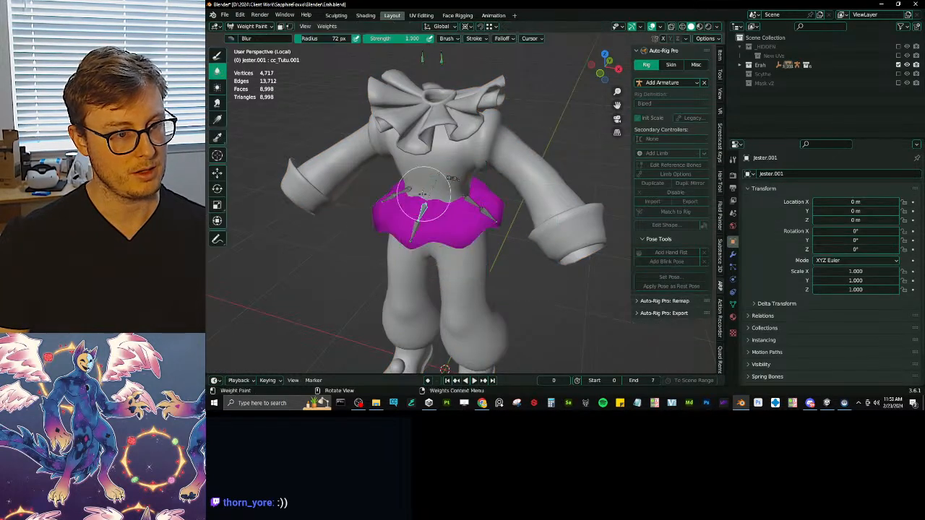
{"action": "scroll", "coordinate": [432, 194], "scroll_direction": "up", "scroll_amount": 3}
{"action": "scroll", "coordinate": [434, 188], "scroll_direction": "down", "scroll_amount": 5}
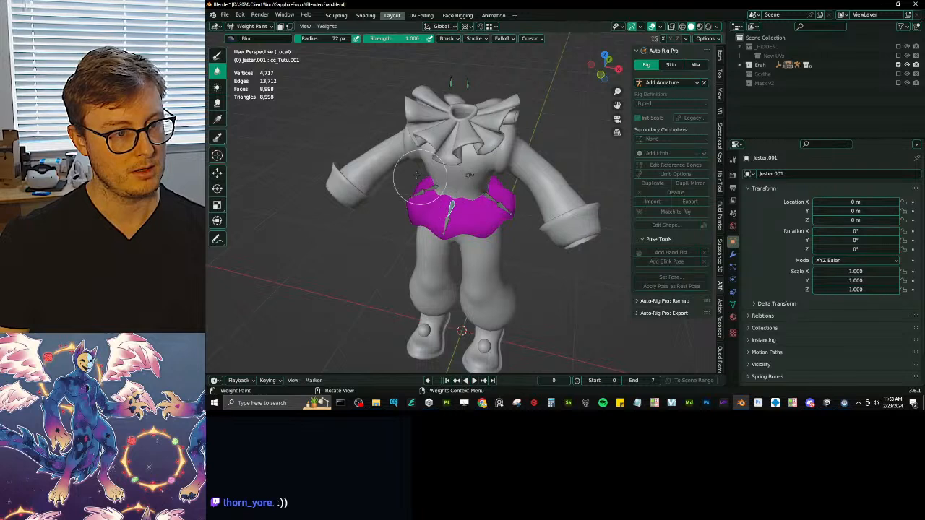
Select the tutu bones around the skirt and assign its weights with Assign Automatic from Bones.
{"action": "left_click_drag", "start_coordinate": [388, 144], "coordinate": [514, 236]}
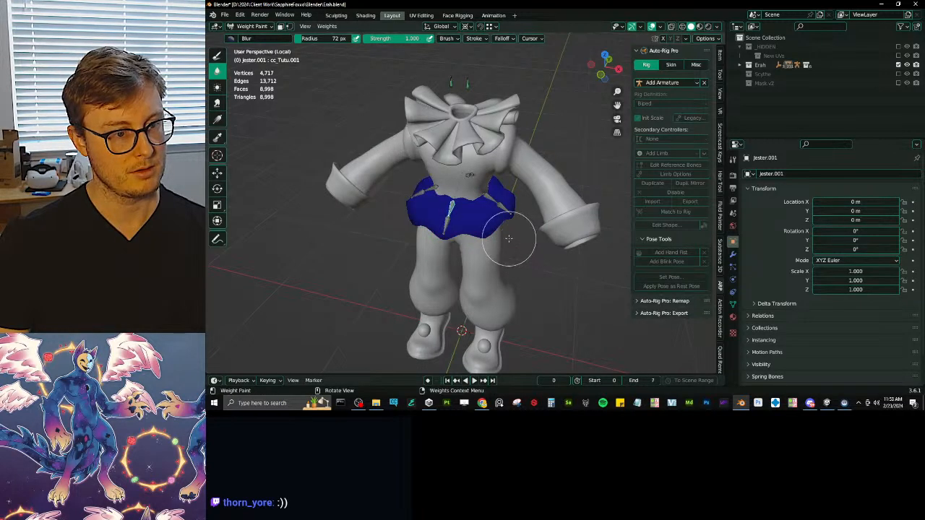
{"action": "scroll", "coordinate": [462, 241], "scroll_direction": "up", "scroll_amount": 3}
{"action": "left_click", "coordinate": [429, 244], "text": "shift"}
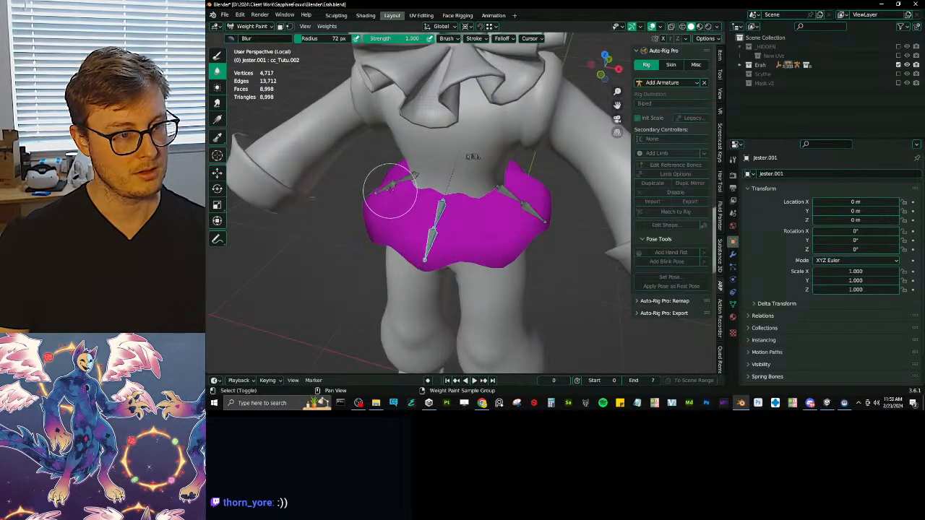
{"action": "left_click", "coordinate": [526, 208], "text": "shift"}
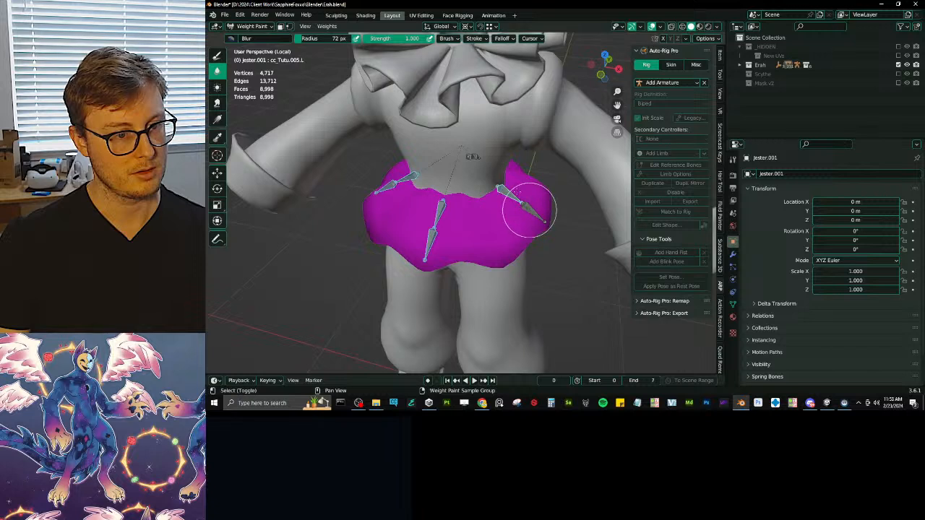
{"action": "left_click", "coordinate": [473, 156], "text": "shift"}
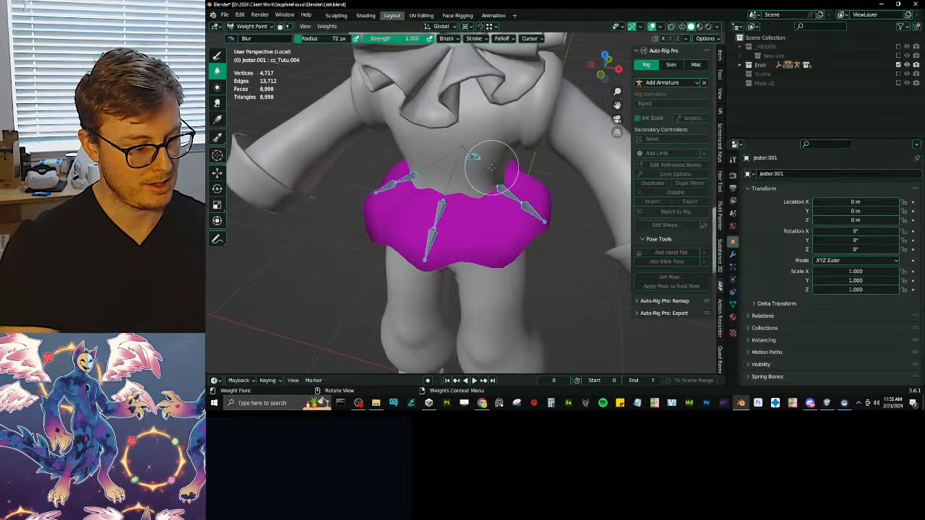
{"action": "key", "text": "F3"}
{"action": "type", "text": "weight aut"}
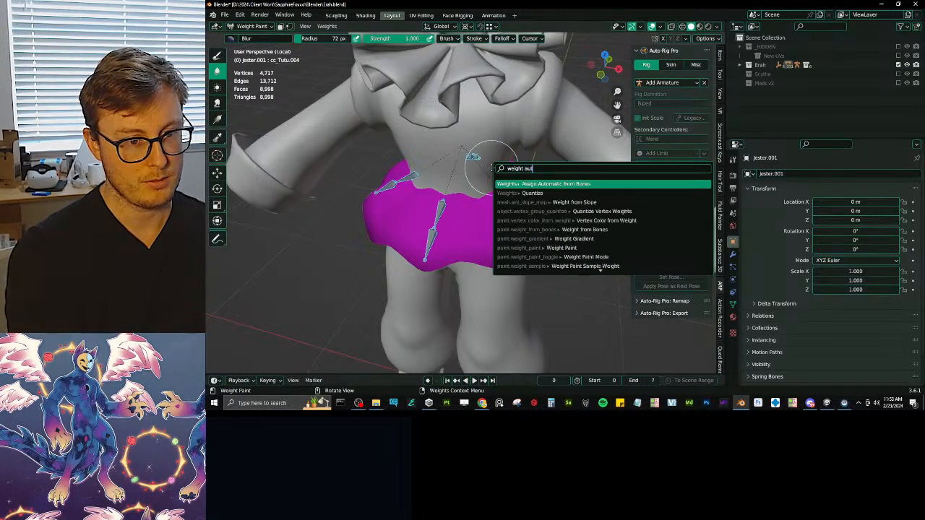
{"action": "key", "text": "Return"}
Examine the automatic skirt weights of the side and front tutu bones one by one.
{"action": "middle_click_drag", "start_coordinate": [489, 161], "coordinate": [412, 215]}
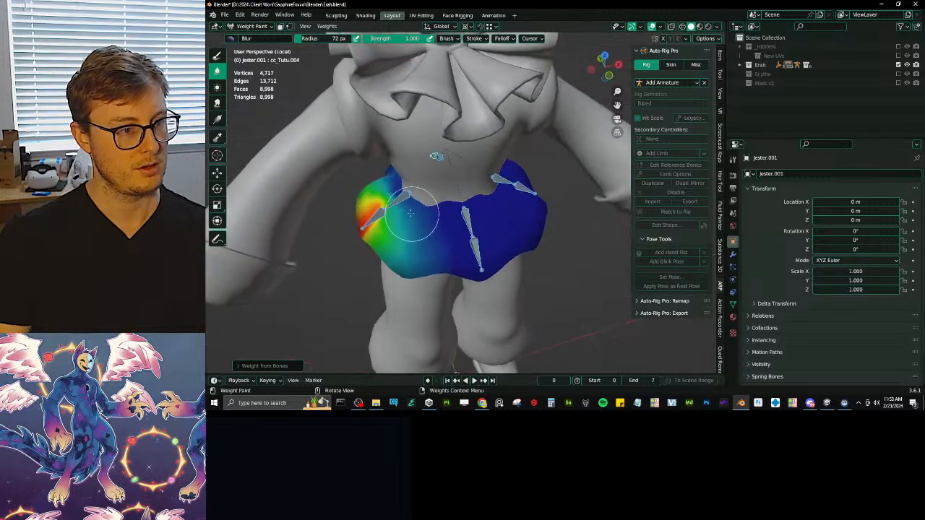
{"action": "left_click", "coordinate": [401, 203], "text": "ctrl"}
{"action": "left_click", "coordinate": [469, 220], "text": "ctrl"}
{"action": "left_click", "coordinate": [477, 251], "text": "ctrl"}
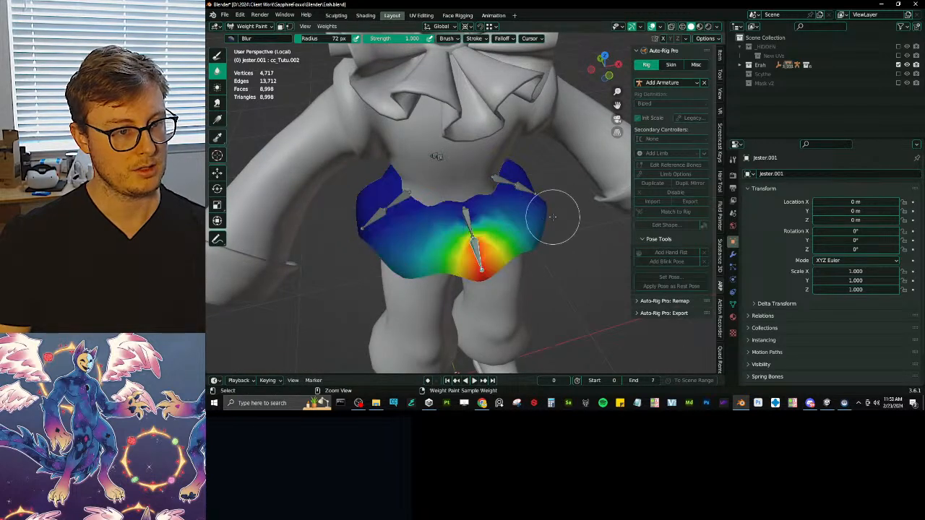
{"action": "middle_click_drag", "start_coordinate": [541, 221], "coordinate": [537, 219], "text": "ctrl"}
{"action": "key", "text": "ctrl+z"}
{"action": "key", "text": "ctrl+z"}
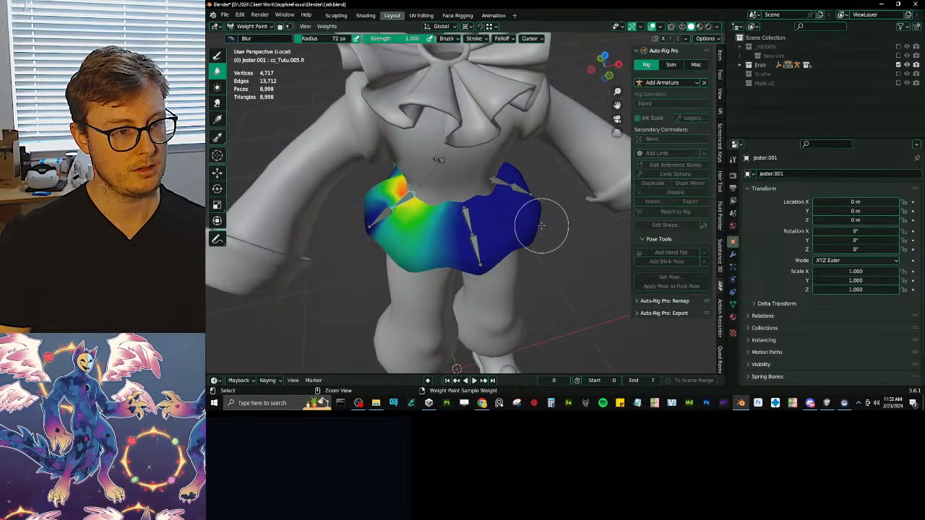
{"action": "key", "text": "ctrl+z"}
{"action": "key", "text": "q"}
{"action": "left_click", "coordinate": [550, 213]}
{"action": "mouse_move", "coordinate": [489, 255]}
{"action": "middle_mouse_down"}
{"action": "mouse_move", "coordinate": [481, 246]}
{"action": "mouse_move", "coordinate": [498, 238]}
{"action": "mouse_move", "coordinate": [484, 231]}
{"action": "mouse_move", "coordinate": [489, 203]}
{"action": "mouse_move", "coordinate": [433, 199]}
{"action": "middle_mouse_up"}
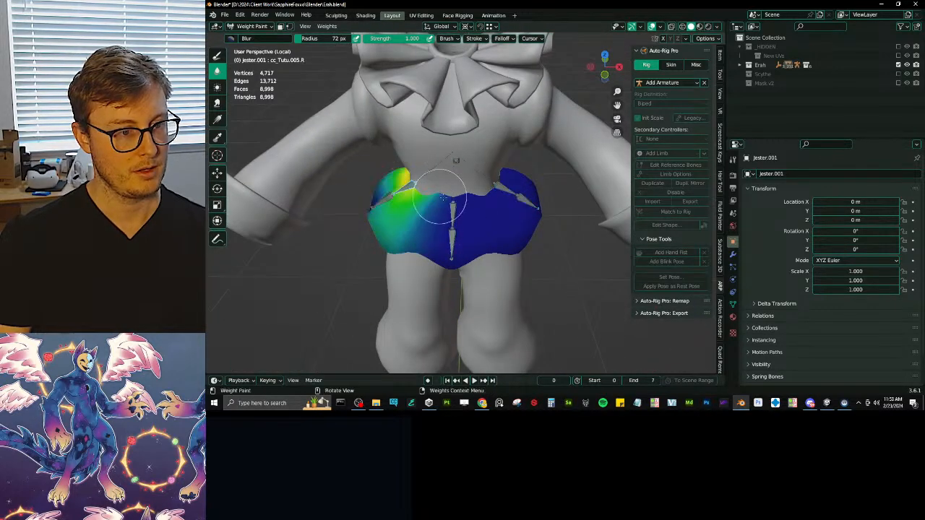
Select the edge loops around the skirt's waist opening and expand the selection to a band of faces below them.
{"action": "key", "text": "Tab"}
{"action": "key", "text": "shift+z"}
{"action": "left_click", "coordinate": [436, 209], "text": "alt"}
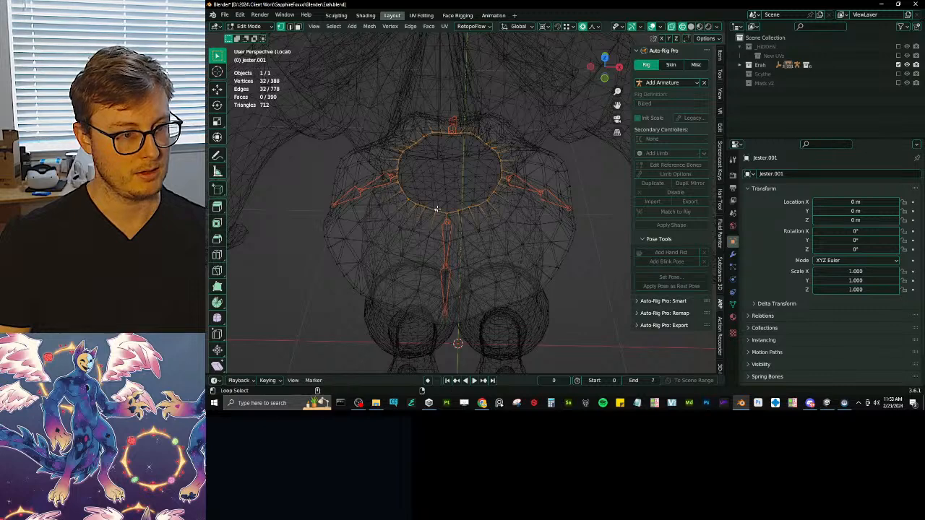
{"action": "left_click", "coordinate": [430, 210], "text": "alt+shift"}
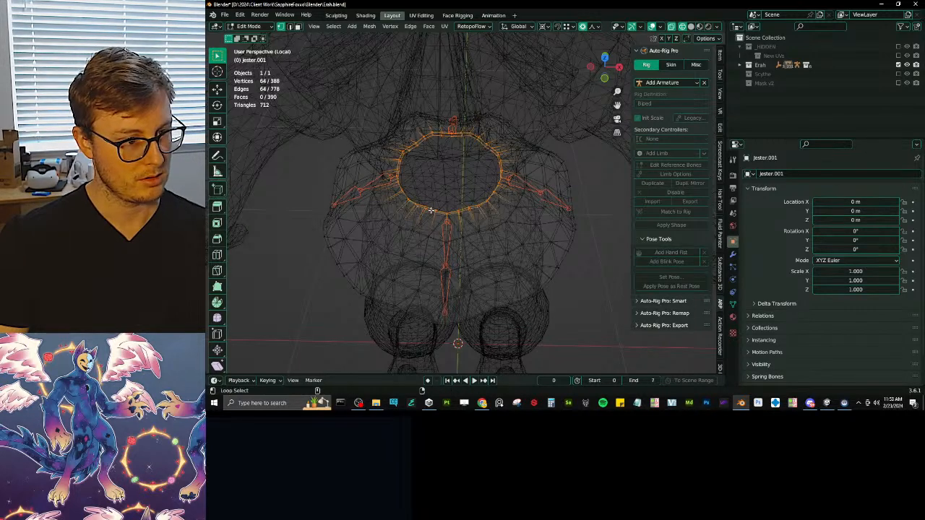
{"action": "key", "text": "ctrl+KP_Add"}
{"action": "key", "text": "ctrl+KP_Add"}
{"action": "key", "text": "ctrl+z"}
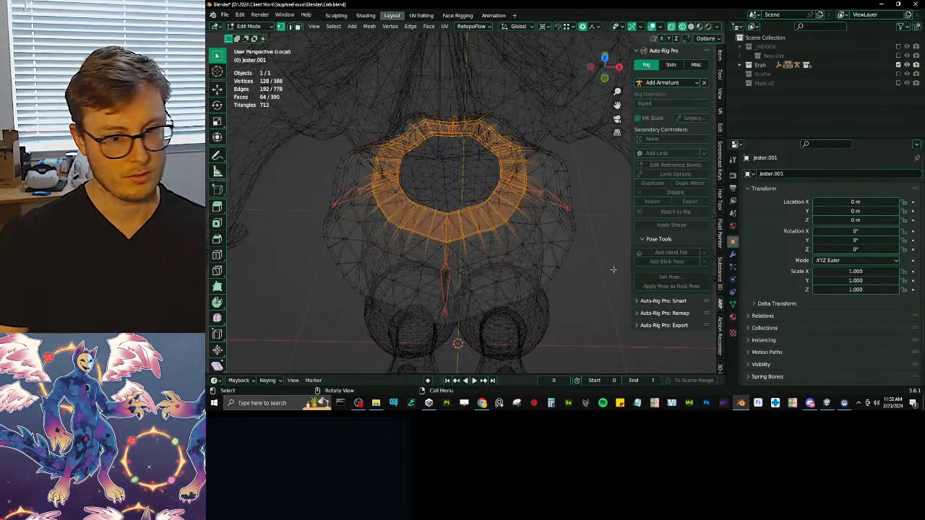
Remove the selected waist vertices from the cc_Tutu.005.R and cc_Tutu.001 vertex groups.
{"action": "left_click", "coordinate": [733, 303]}
{"action": "key", "text": "Tab"}
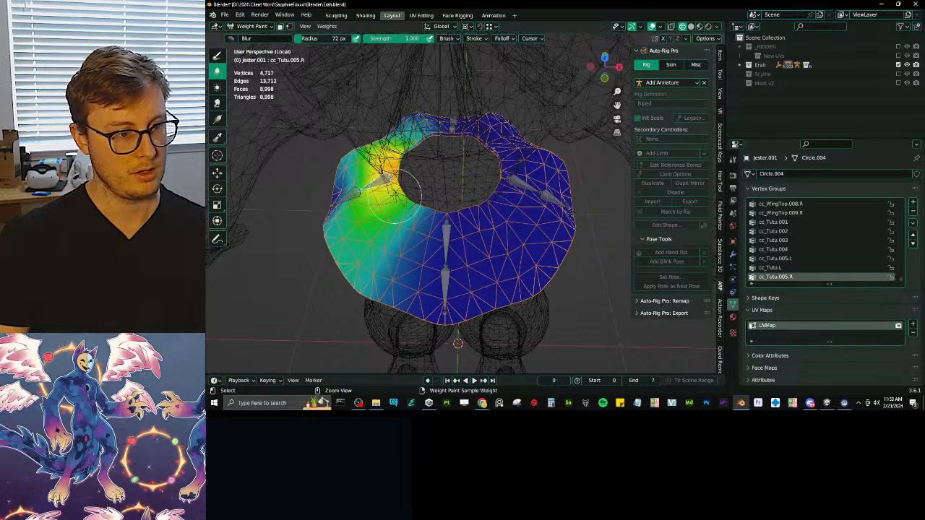
{"action": "key", "text": "Tab"}
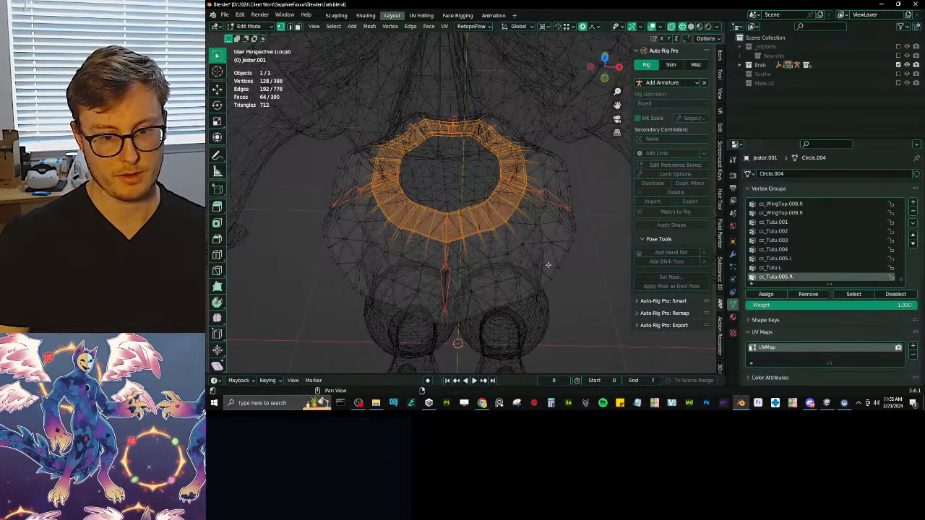
{"action": "key", "text": "Tab"}
{"action": "key", "text": "Tab"}
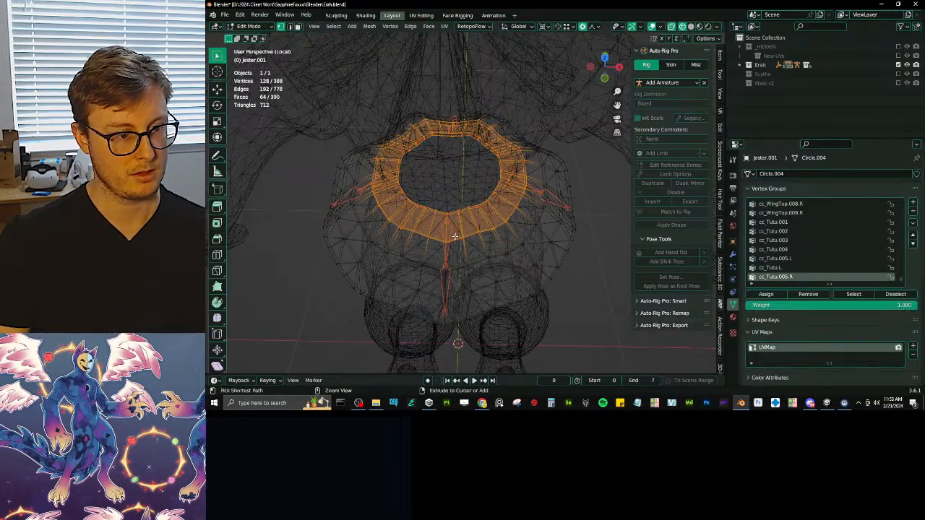
{"action": "key", "text": "Tab"}
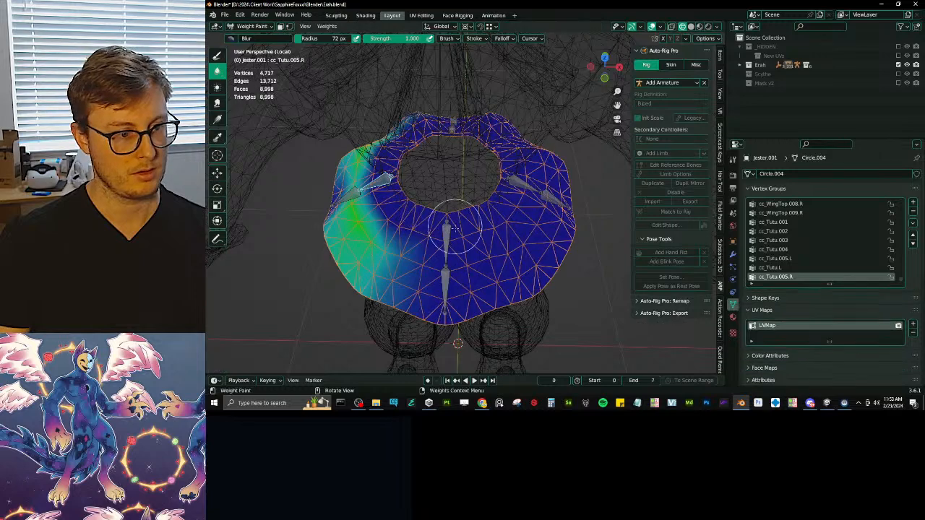
{"action": "key", "text": "Tab"}
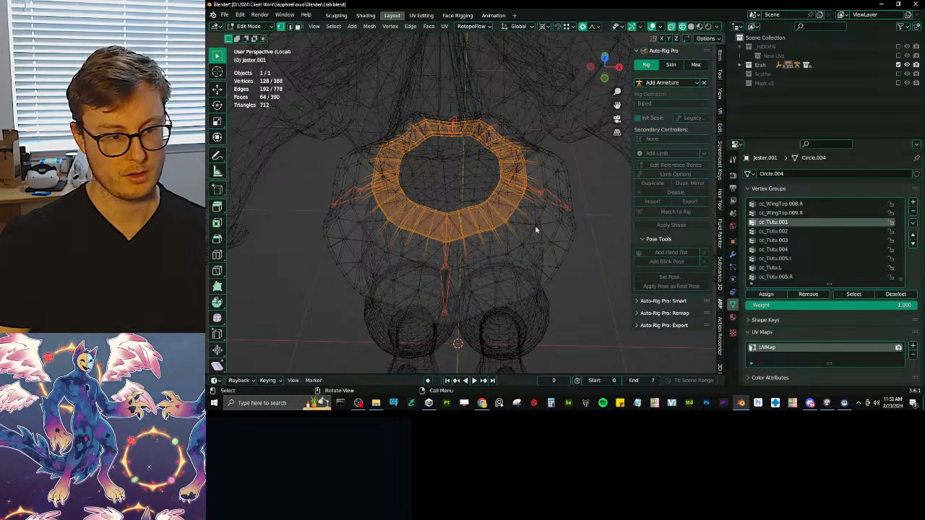
Remove the same waist vertices from the cc_Tutu.005.L and cc_Tutu.003 vertex groups.
{"action": "key", "text": "Tab"}
{"action": "left_click", "coordinate": [784, 258]}
{"action": "key", "text": "Tab"}
{"action": "left_click", "coordinate": [811, 295]}
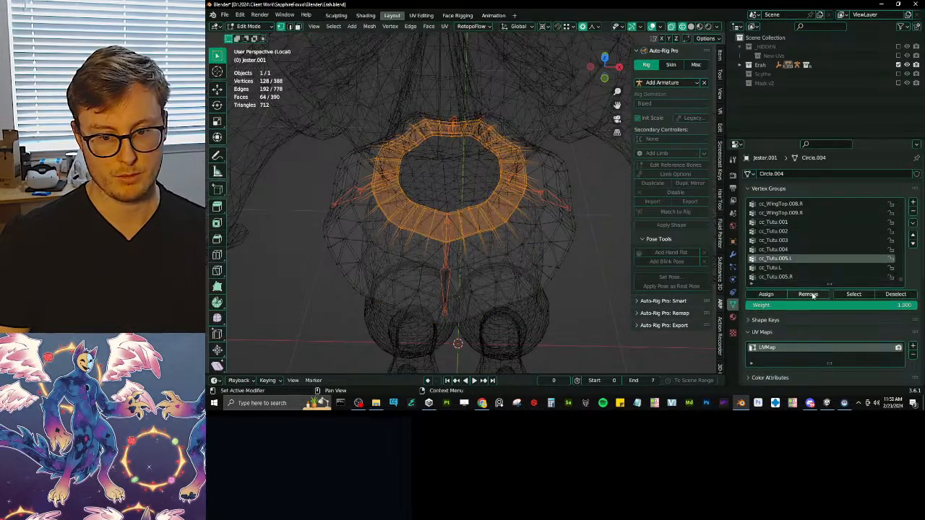
{"action": "key", "text": "Tab"}
{"action": "left_click", "coordinate": [454, 128], "text": "ctrl"}
{"action": "key", "text": "Tab"}
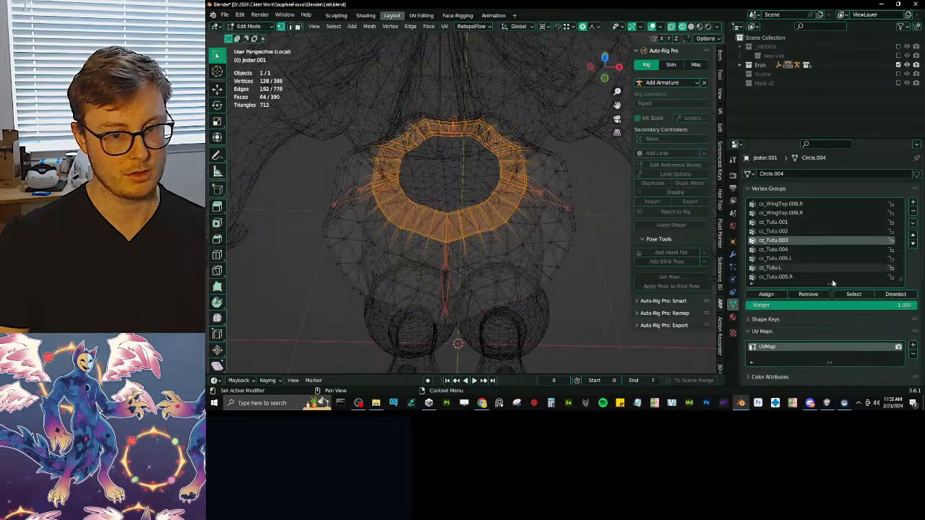
{"action": "left_click", "coordinate": [815, 294]}
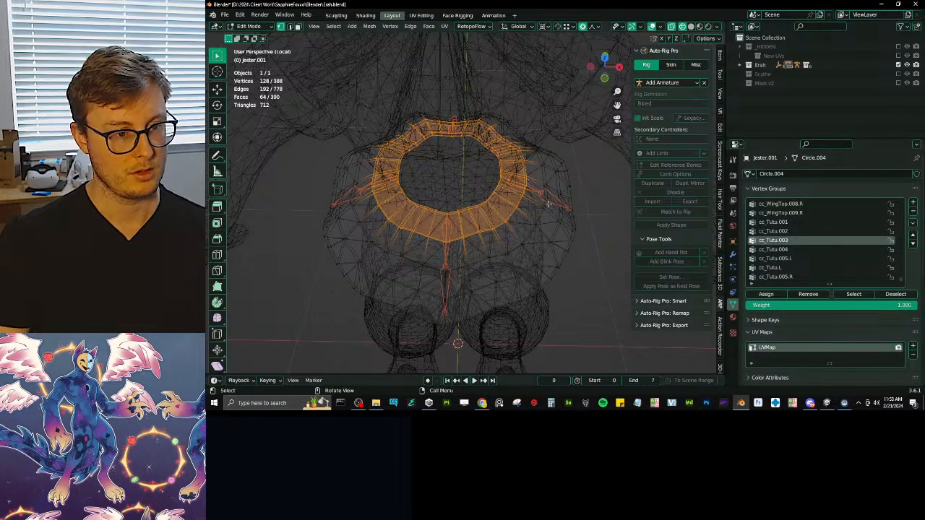
Select all the side, back and front tutu bones in Weight Paint mode and smooth the skirt's vertex weights.
{"action": "key", "text": "Tab"}
{"action": "key", "text": "q"}
{"action": "left_click", "coordinate": [536, 219]}
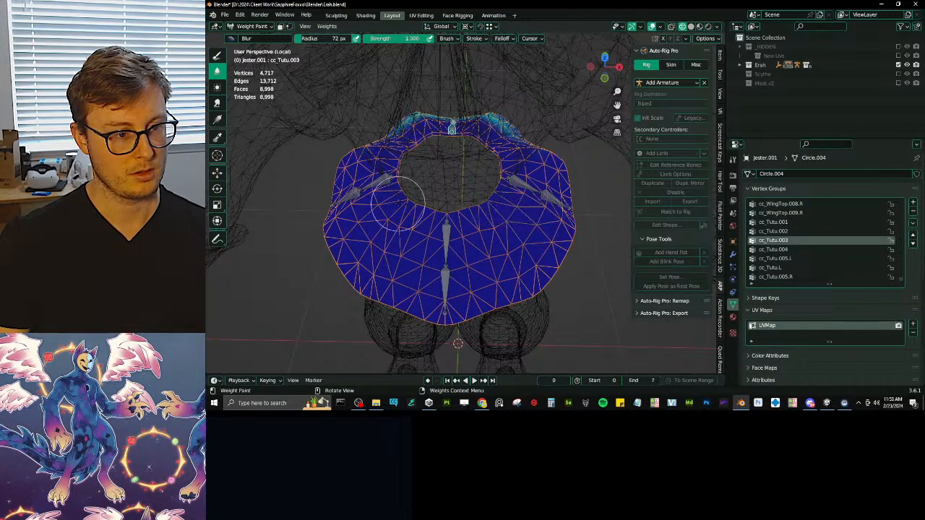
{"action": "left_click", "coordinate": [373, 185], "text": "shift"}
{"action": "left_click", "coordinate": [346, 202], "text": "shift"}
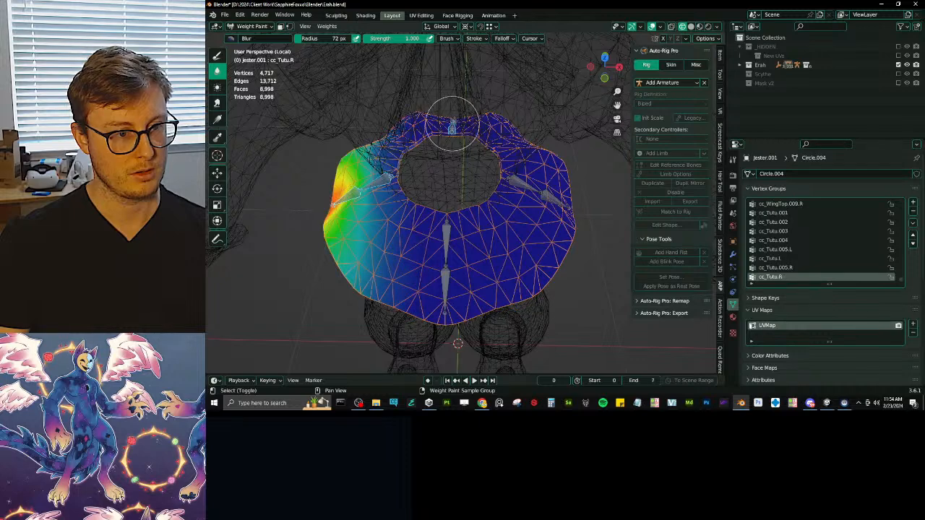
{"action": "left_click", "coordinate": [452, 128], "text": "shift"}
{"action": "left_click", "coordinate": [519, 180], "text": "shift"}
{"action": "left_click", "coordinate": [555, 203], "text": "shift"}
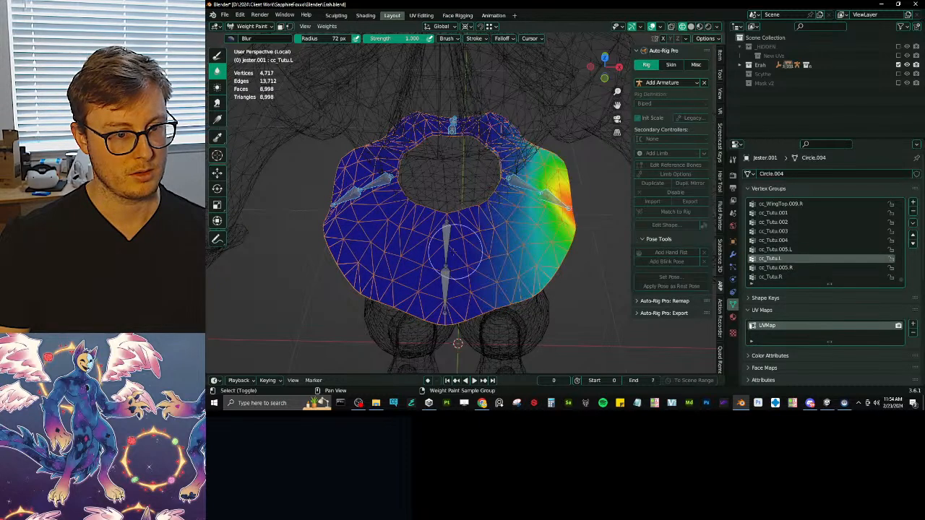
{"action": "left_click", "coordinate": [447, 241], "text": "shift"}
{"action": "left_click", "coordinate": [443, 286], "text": "shift"}
{"action": "key", "text": "q"}
{"action": "left_click", "coordinate": [524, 219]}
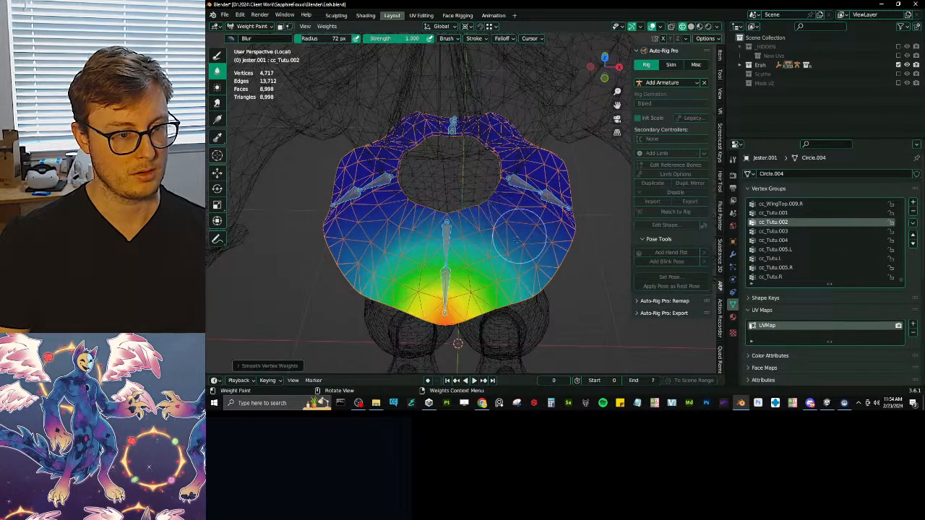
Check the upper side bones' weights, show the armature layer with the body bones and make root.x the active weight group.
{"action": "middle_click_drag", "start_coordinate": [521, 231], "coordinate": [434, 209]}
{"action": "left_click", "coordinate": [422, 205], "text": "shift"}
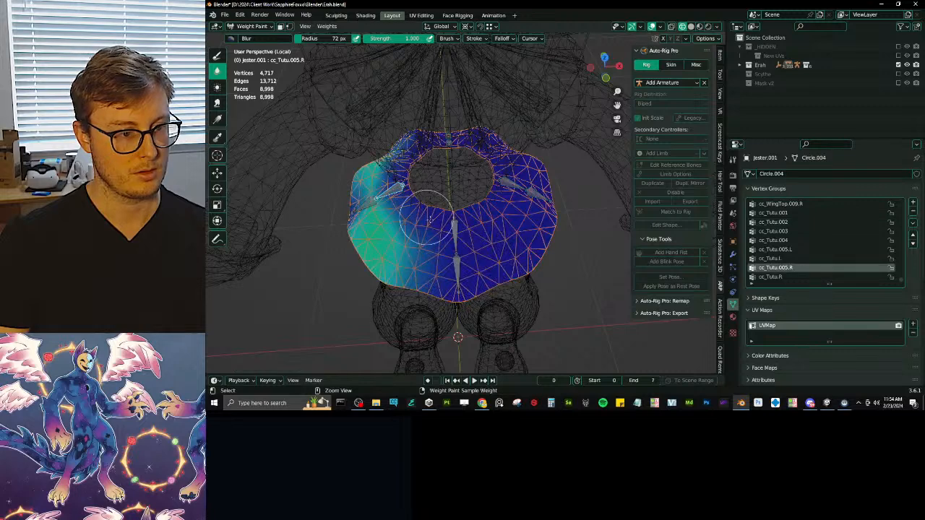
{"action": "left_click", "coordinate": [476, 232], "text": "shift"}
{"action": "left_click", "coordinate": [505, 187], "text": "shift"}
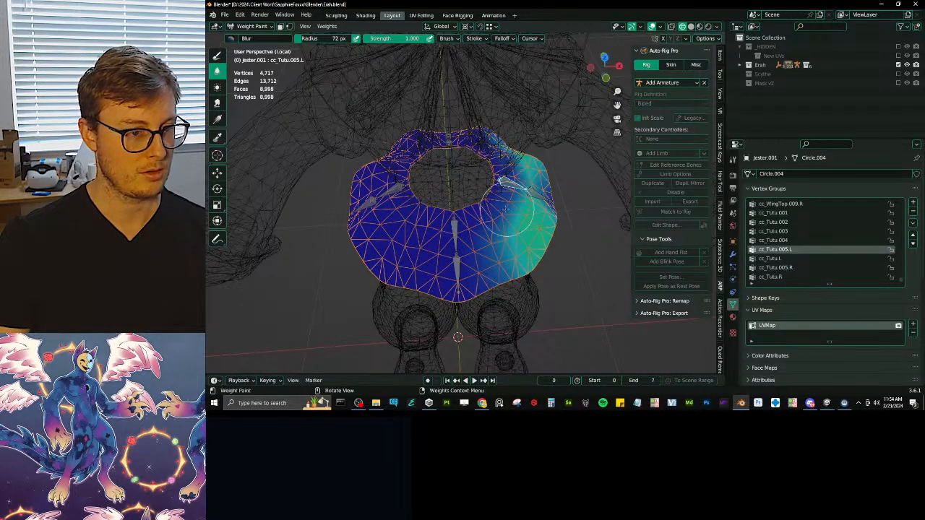
{"action": "middle_click_drag", "start_coordinate": [506, 186], "coordinate": [486, 204]}
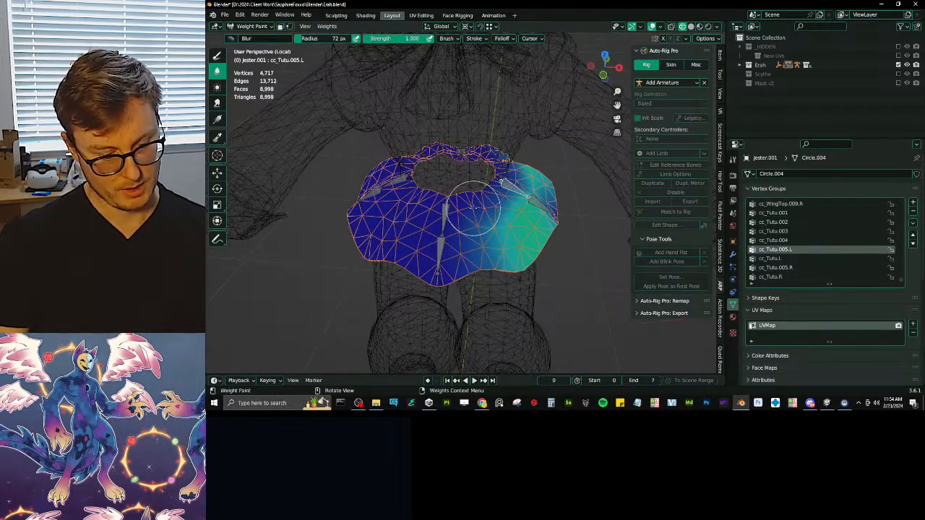
{"action": "key", "text": "shift+m"}
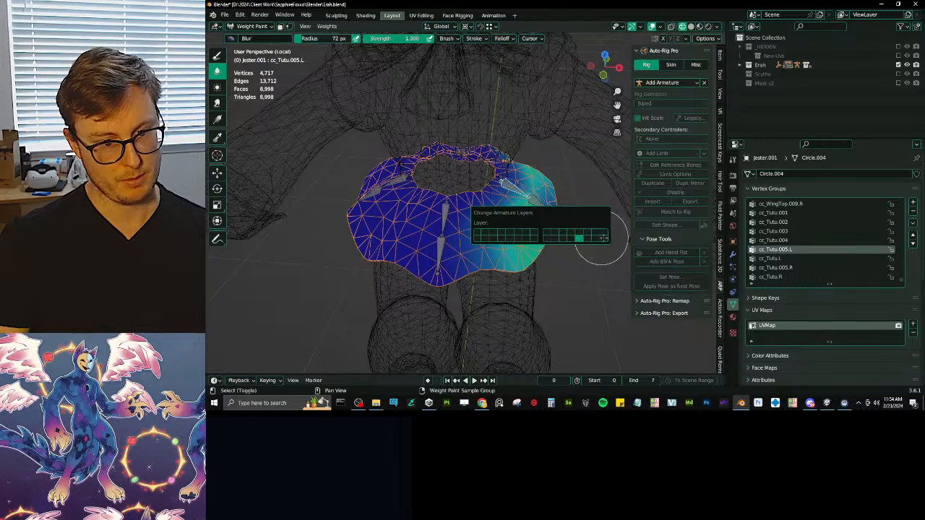
{"action": "left_click", "coordinate": [579, 237]}
{"action": "left_click", "coordinate": [455, 163], "text": "shift"}
{"action": "mouse_move", "coordinate": [457, 165]}
{"action": "middle_mouse_down"}
{"action": "mouse_move", "coordinate": [466, 176]}
{"action": "mouse_move", "coordinate": [491, 160]}
{"action": "mouse_move", "coordinate": [493, 206]}
{"action": "mouse_move", "coordinate": [429, 199]}
{"action": "middle_mouse_up"}
{"action": "left_click", "coordinate": [462, 177], "text": "shift"}
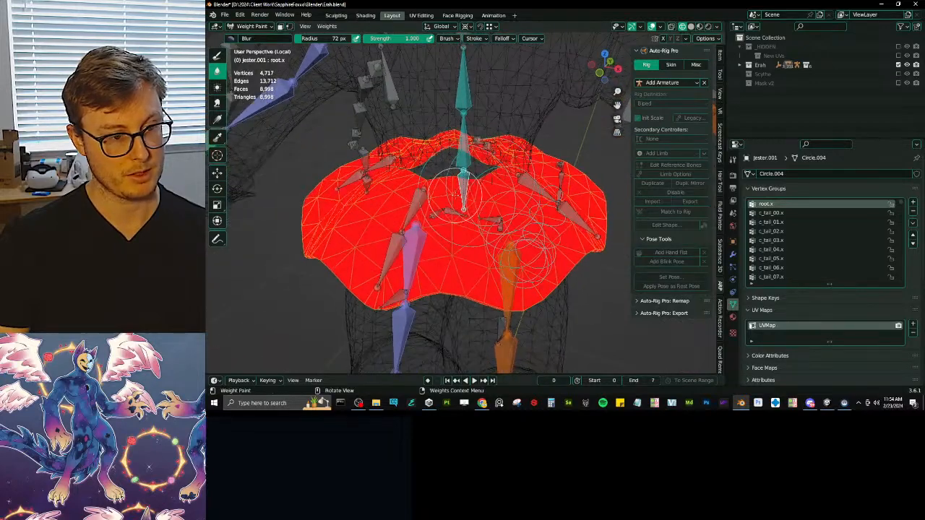
Select the skirt's lower rows of vertices and remove them from the root.x vertex group, leaving out the waist band.
{"action": "key", "text": "Tab"}
{"action": "key", "text": "Tab"}
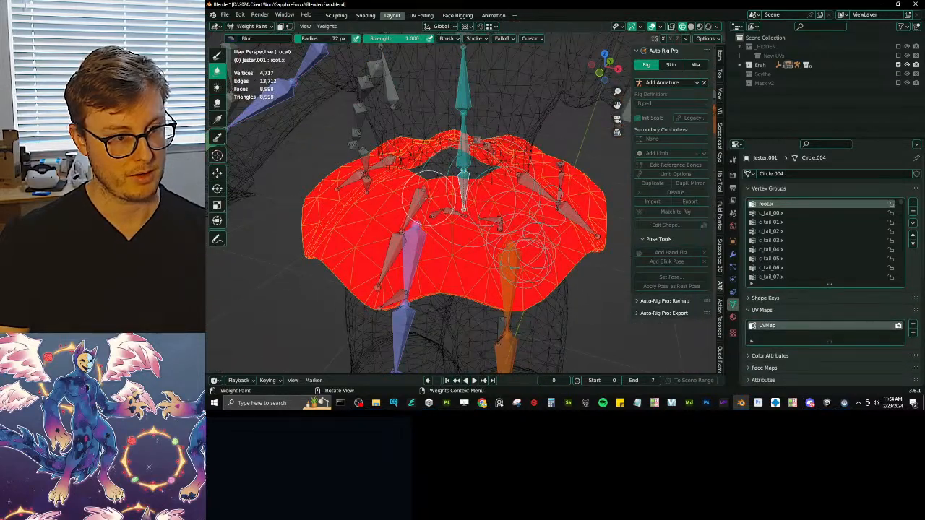
{"action": "key", "text": "Tab"}
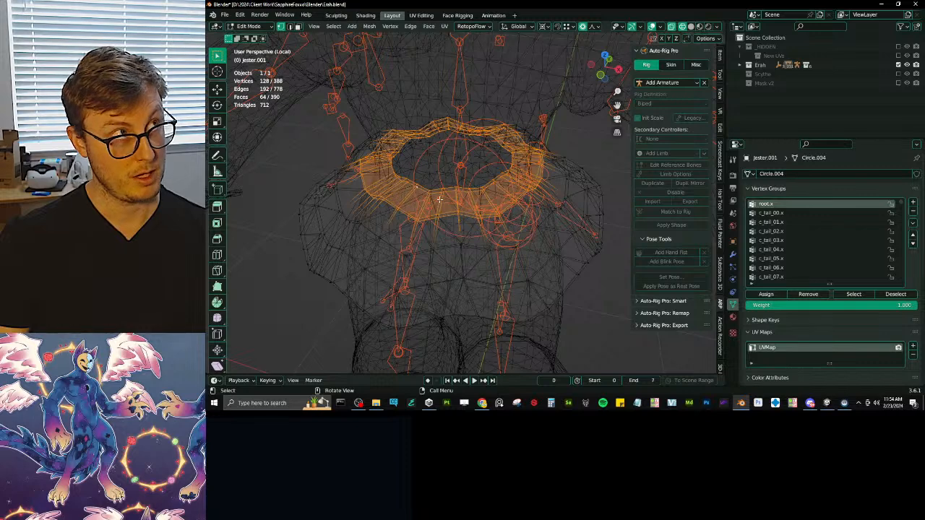
{"action": "key", "text": "ctrl+KP_Add"}
{"action": "key", "text": "ctrl+KP_Subtract"}
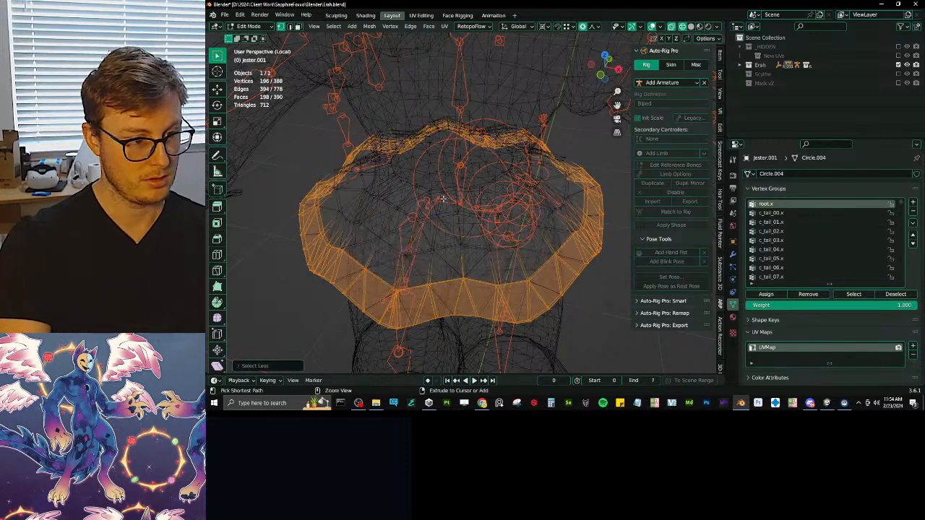
{"action": "key", "text": "ctrl+KP_Add"}
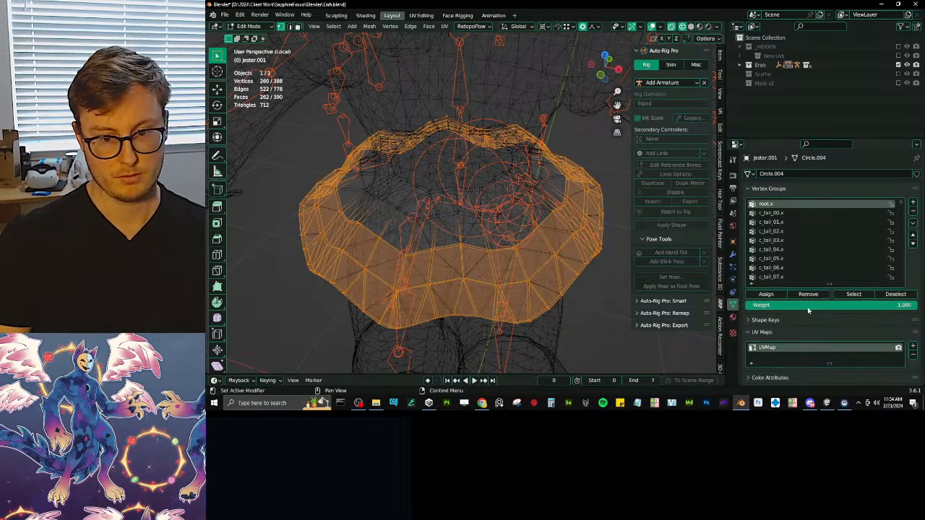
{"action": "left_click", "coordinate": [808, 295]}
Smooth the skirt's root.x vertex weights with the subset set to Selected Pose Bones.
{"action": "key", "text": "Tab"}
{"action": "right_click", "coordinate": [506, 228]}
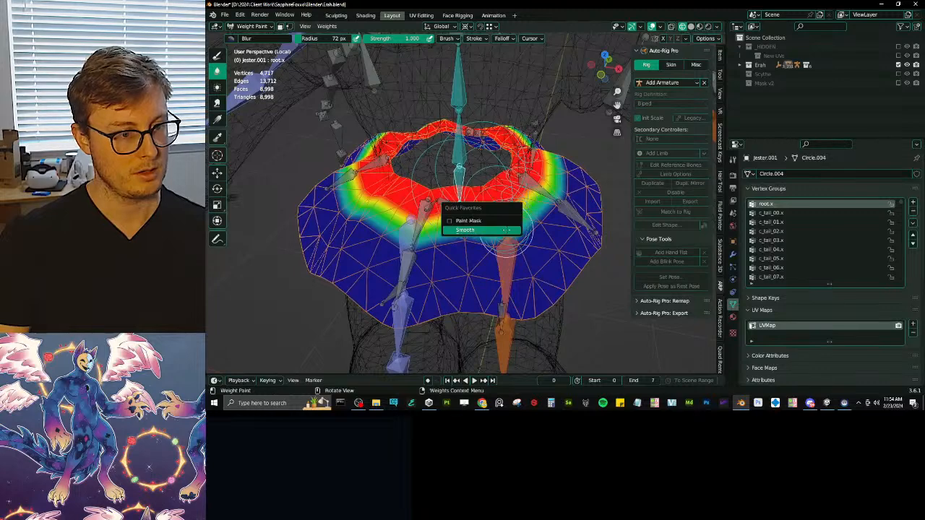
{"action": "left_click", "coordinate": [491, 227]}
{"action": "middle_click_drag", "start_coordinate": [506, 228], "coordinate": [481, 253]}
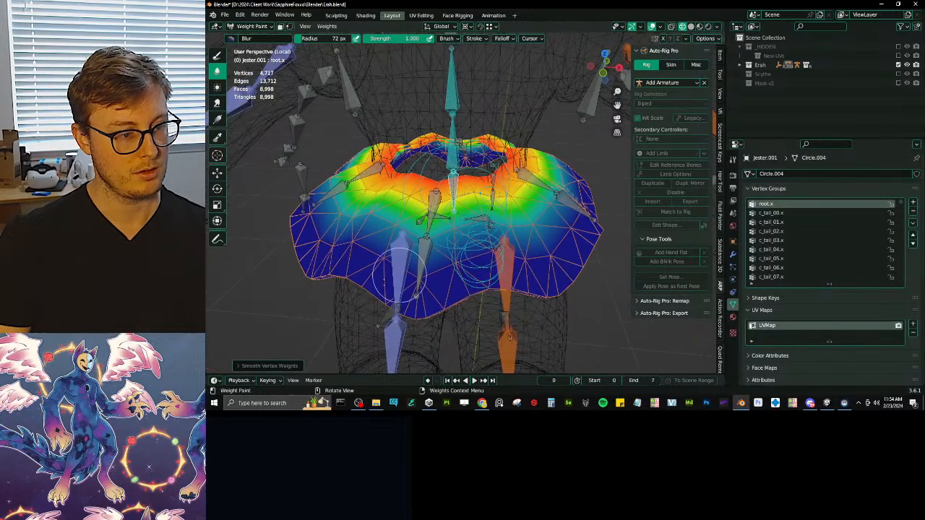
{"action": "left_click", "coordinate": [261, 365]}
{"action": "left_click", "coordinate": [305, 335]}
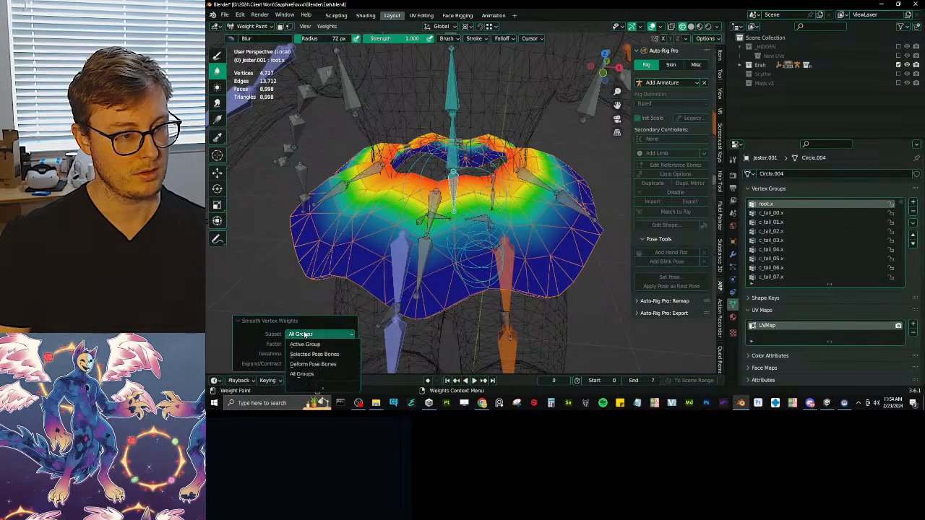
{"action": "key", "text": "Return"}
{"action": "middle_click_drag", "start_coordinate": [438, 262], "coordinate": [447, 272]}
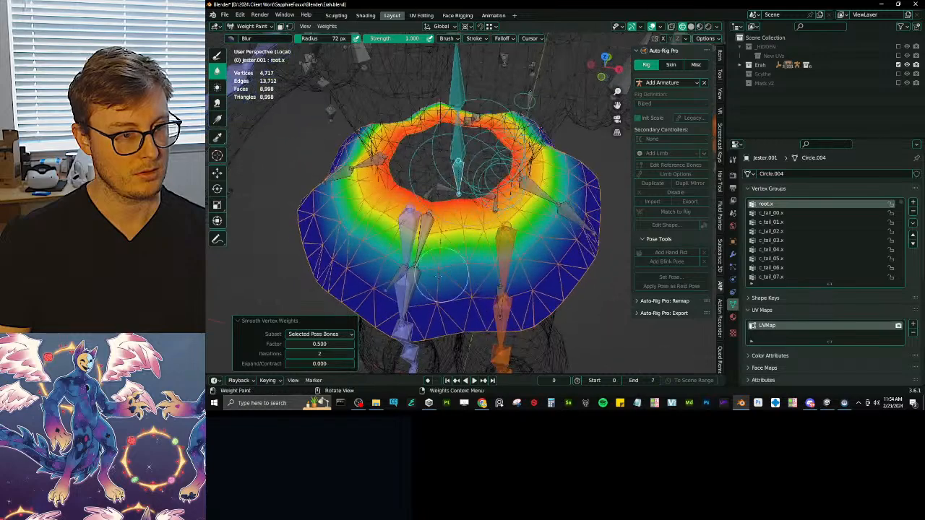
{"action": "left_click", "coordinate": [248, 322]}
Switch to the rig in Edit Mode with the front lower tutu bone cc_Tutu.002 selected.
{"action": "mouse_move", "coordinate": [320, 299]}
{"action": "middle_mouse_down"}
{"action": "mouse_move", "coordinate": [590, 293]}
{"action": "mouse_move", "coordinate": [396, 220]}
{"action": "middle_mouse_up"}
{"action": "left_click", "coordinate": [380, 254], "text": "ctrl"}
{"action": "left_click", "coordinate": [382, 257], "text": "ctrl"}
{"action": "mouse_move", "coordinate": [383, 257]}
{"action": "middle_mouse_down"}
{"action": "mouse_move", "coordinate": [452, 233]}
{"action": "mouse_move", "coordinate": [437, 249]}
{"action": "mouse_move", "coordinate": [407, 221]}
{"action": "mouse_move", "coordinate": [456, 222]}
{"action": "mouse_move", "coordinate": [392, 231]}
{"action": "mouse_move", "coordinate": [283, 218]}
{"action": "mouse_move", "coordinate": [310, 200]}
{"action": "mouse_move", "coordinate": [411, 205]}
{"action": "middle_mouse_up"}
{"action": "key", "text": "period"}
{"action": "key", "text": "ctrl+Tab"}
{"action": "left_click", "coordinate": [363, 246]}
{"action": "left_click", "coordinate": [372, 252]}
{"action": "left_click", "coordinate": [373, 250]}
{"action": "key", "text": "Tab"}
{"action": "key", "text": "m"}
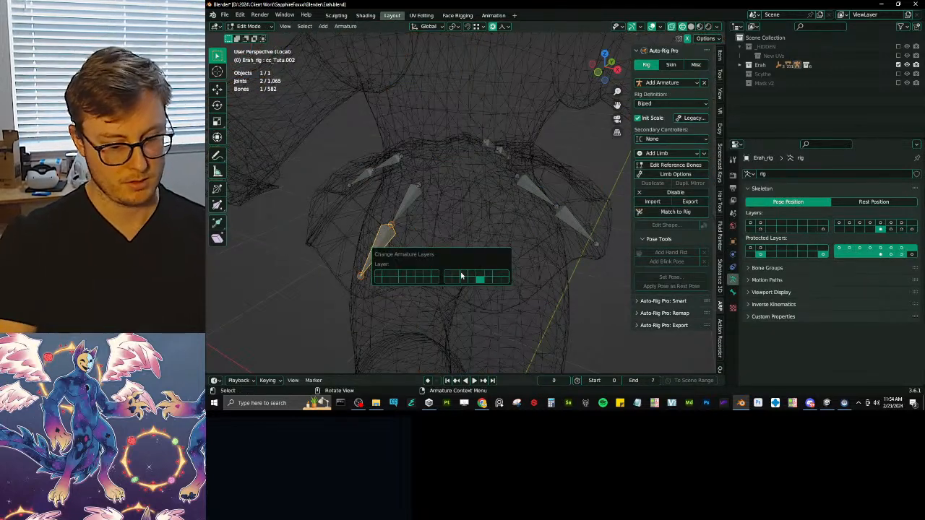
{"action": "key", "text": "1"}
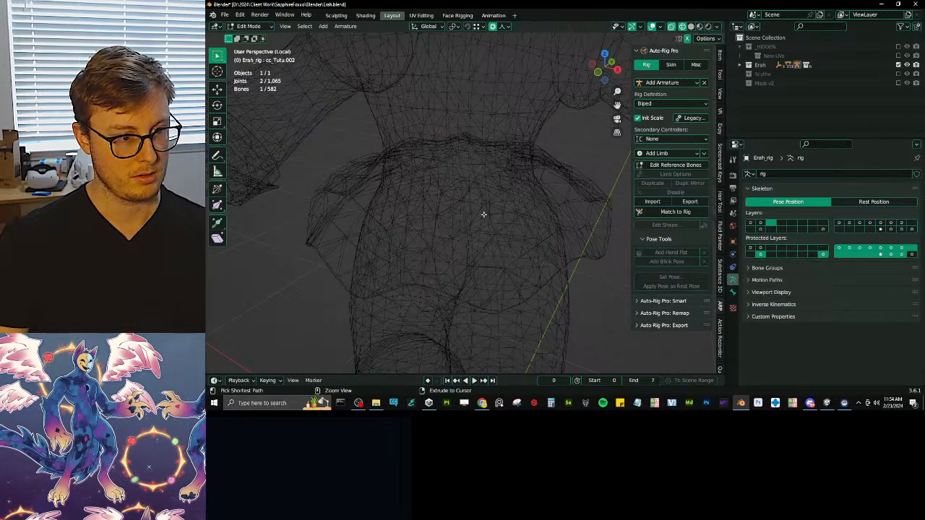
{"action": "key", "text": "shift+m"}
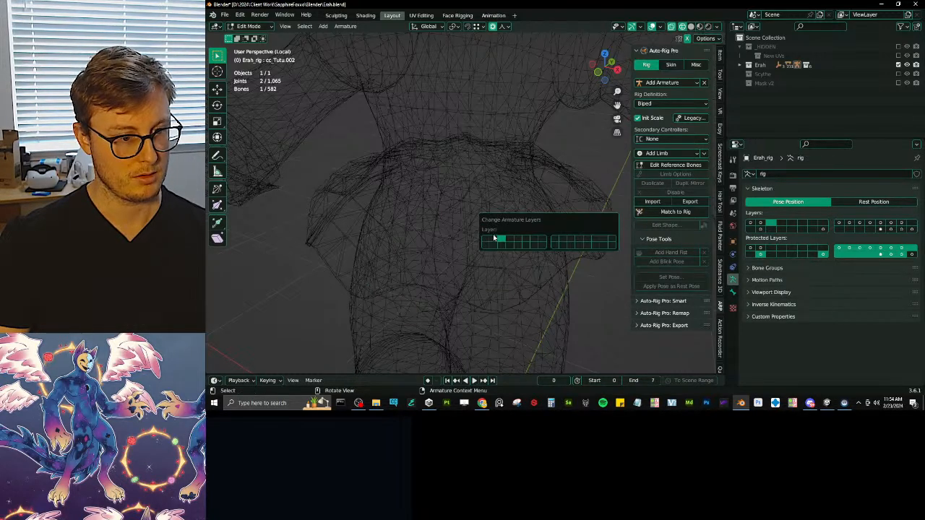
{"action": "left_click", "coordinate": [587, 246]}
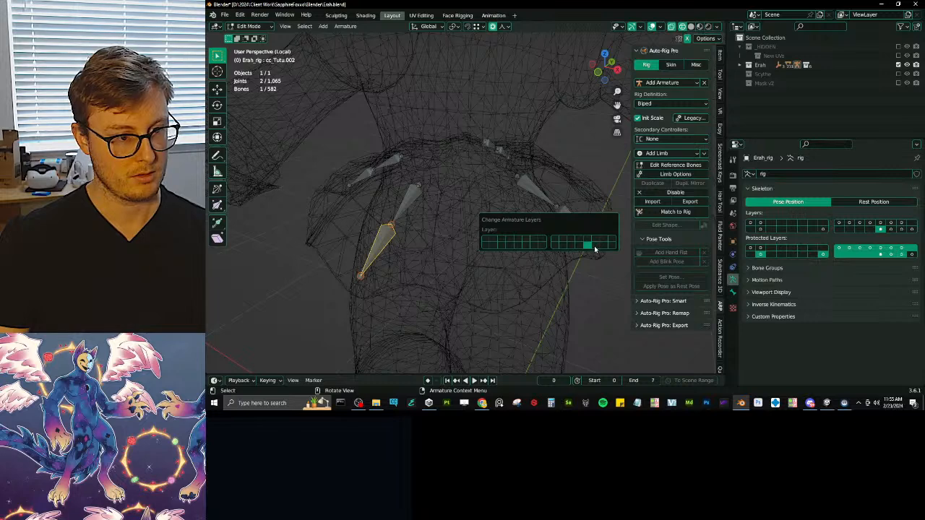
{"action": "left_click", "coordinate": [594, 246]}
Add a new bone to the rig, scale it down and move it up into the waist area near the upper tutu bones.
{"action": "left_click", "coordinate": [409, 196]}
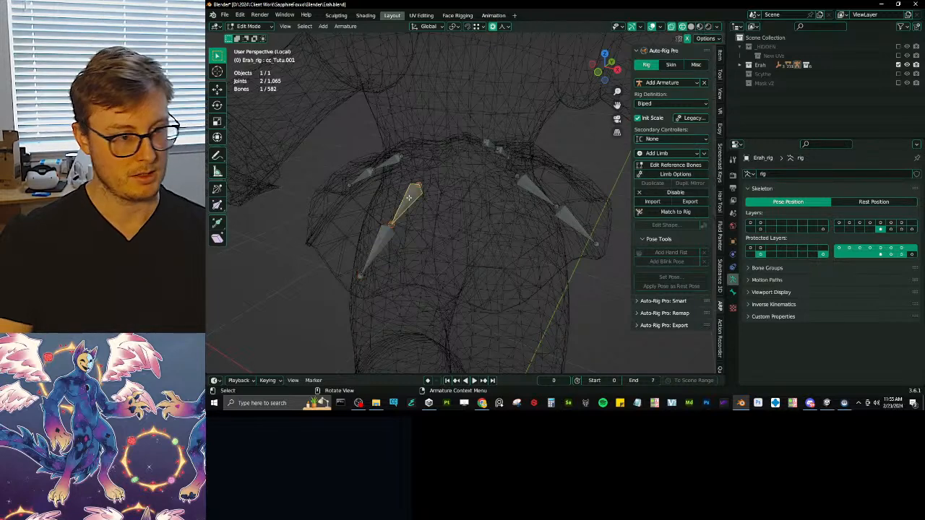
{"action": "key", "text": "KP_3"}
{"action": "key", "text": "shift+a"}
{"action": "scroll", "coordinate": [501, 276], "scroll_direction": "down", "scroll_amount": 7}
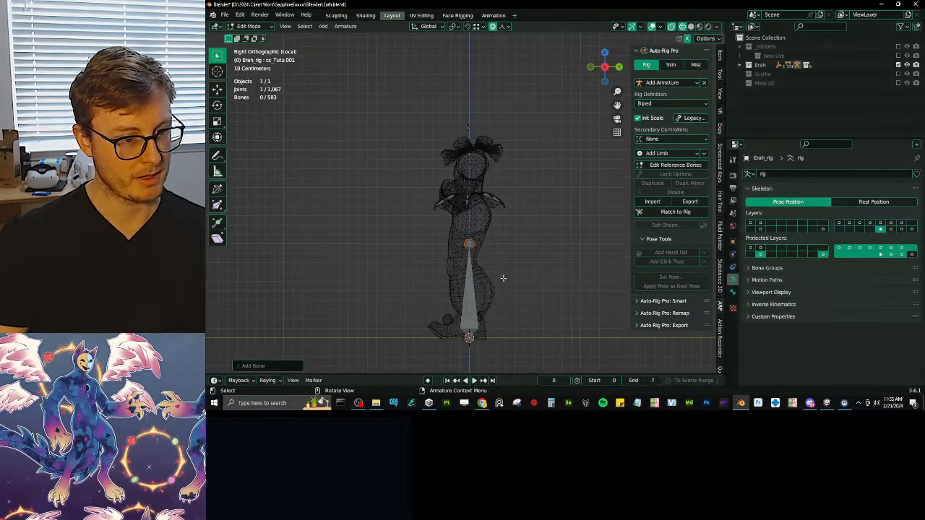
{"action": "left_click", "coordinate": [482, 290]}
{"action": "left_click", "coordinate": [479, 269]}
{"action": "key", "text": "s"}
{"action": "left_click", "coordinate": [474, 287]}
{"action": "scroll", "coordinate": [499, 279], "scroll_direction": "up", "scroll_amount": 4}
{"action": "key", "text": "g"}
{"action": "scroll", "coordinate": [473, 137], "scroll_direction": "up", "scroll_amount": 5}
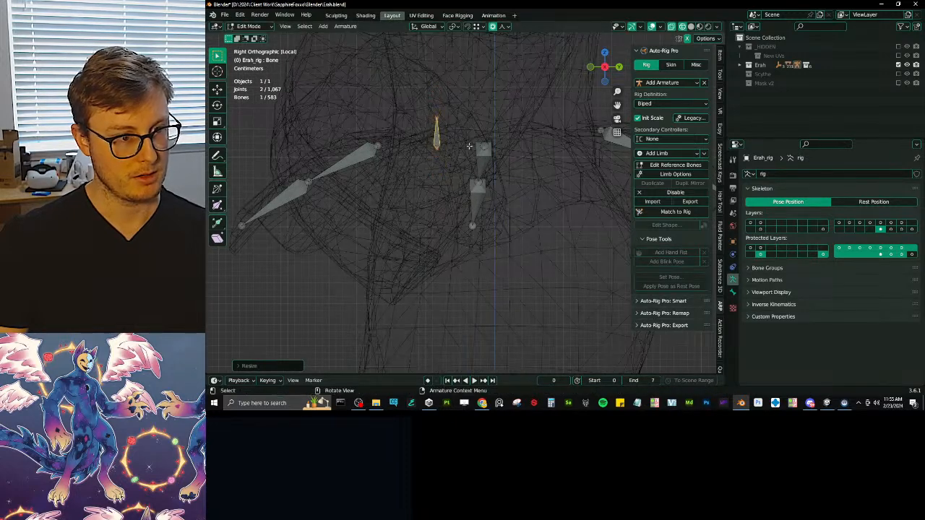
{"action": "left_click", "coordinate": [538, 148]}
Rename the new bone cc_TutuParent and move it forward to the middle of the skirt's waist.
{"action": "left_click", "coordinate": [732, 292]}
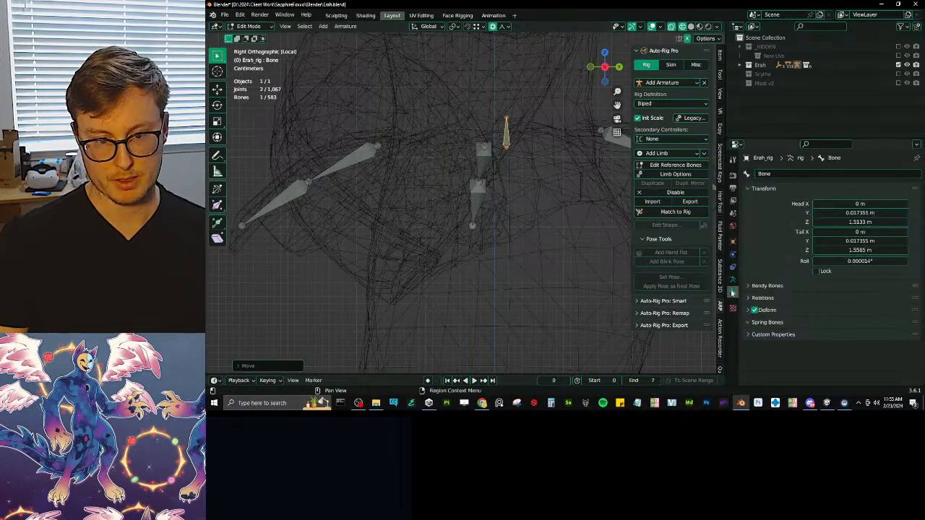
{"action": "left_click", "coordinate": [779, 173]}
{"action": "type", "text": "cc"}
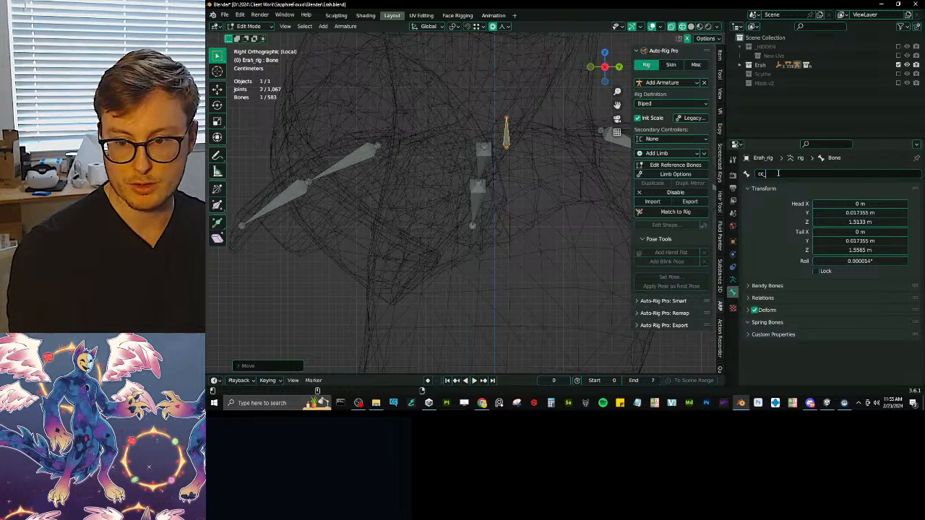
{"action": "type", "text": "_TutuParent"}
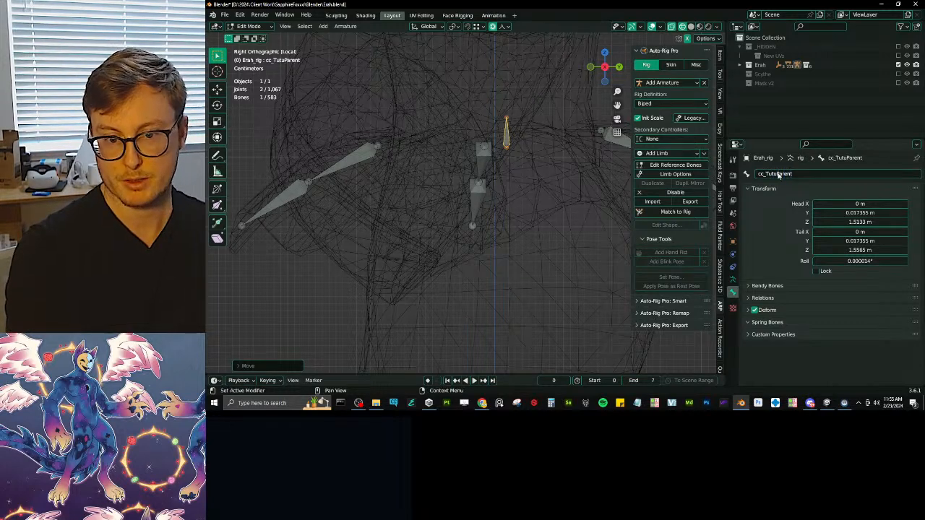
{"action": "key", "text": "Return"}
{"action": "middle_click_drag", "start_coordinate": [502, 152], "coordinate": [459, 245], "text": "shift"}
{"action": "key", "text": "g"}
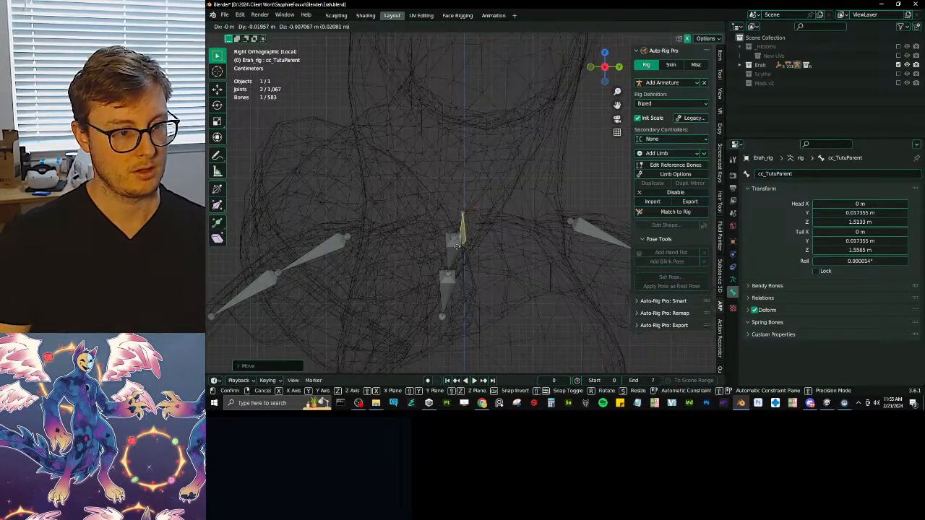
{"action": "left_click", "coordinate": [442, 244]}
Parent the front, side and back upper tutu bones to cc_TutuParent with Keep Offset.
{"action": "left_click", "coordinate": [360, 250]}
{"action": "middle_click_drag", "start_coordinate": [360, 250], "coordinate": [408, 262]}
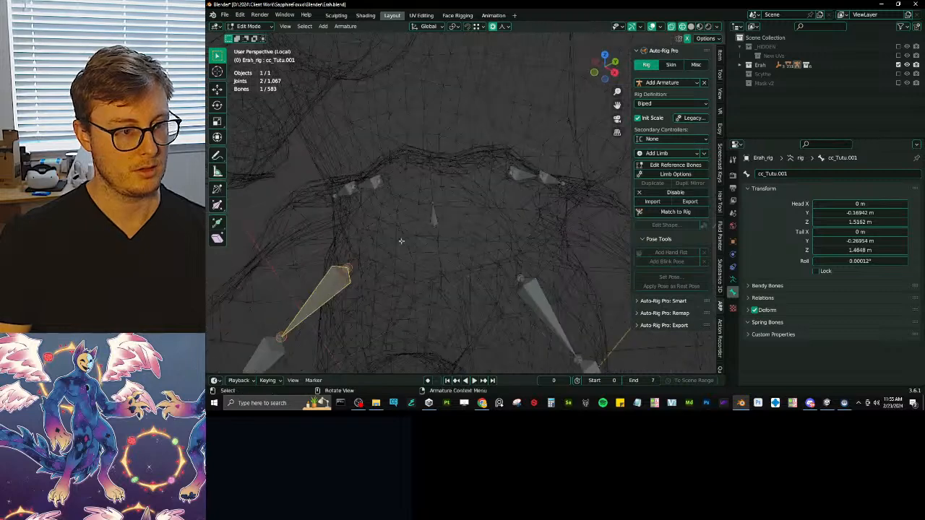
{"action": "left_click", "coordinate": [539, 284], "text": "shift"}
{"action": "left_click", "coordinate": [520, 174], "text": "shift"}
{"action": "left_click", "coordinate": [434, 217], "text": "shift"}
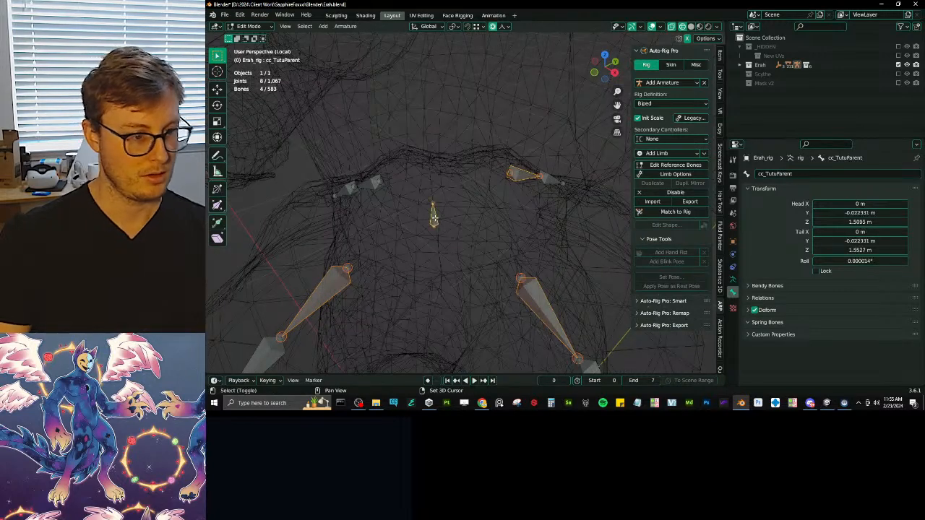
{"action": "key", "text": "ctrl+p"}
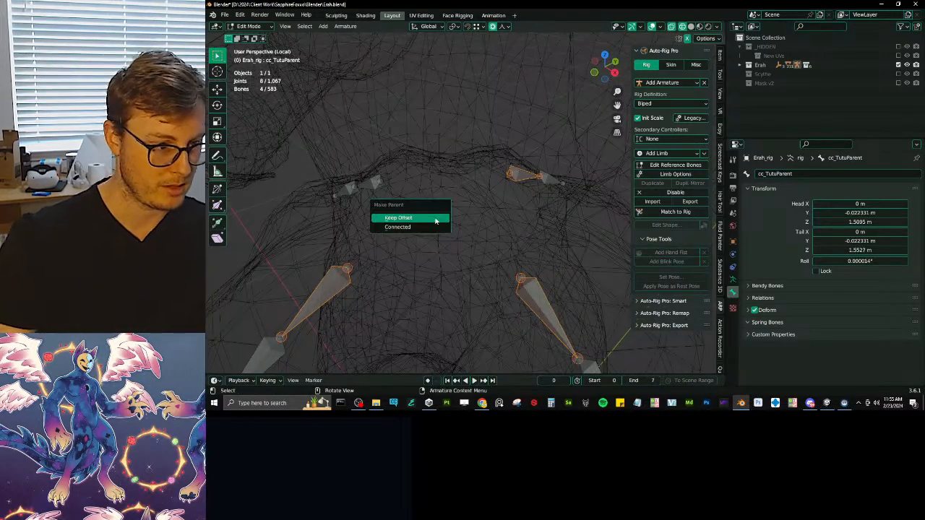
{"action": "left_click", "coordinate": [398, 217]}
Show the body bones' armature layer alongside the tutu layer and parent cc_TutuParent to root.x, keeping its offset.
{"action": "left_click", "coordinate": [432, 211]}
{"action": "key", "text": "m"}
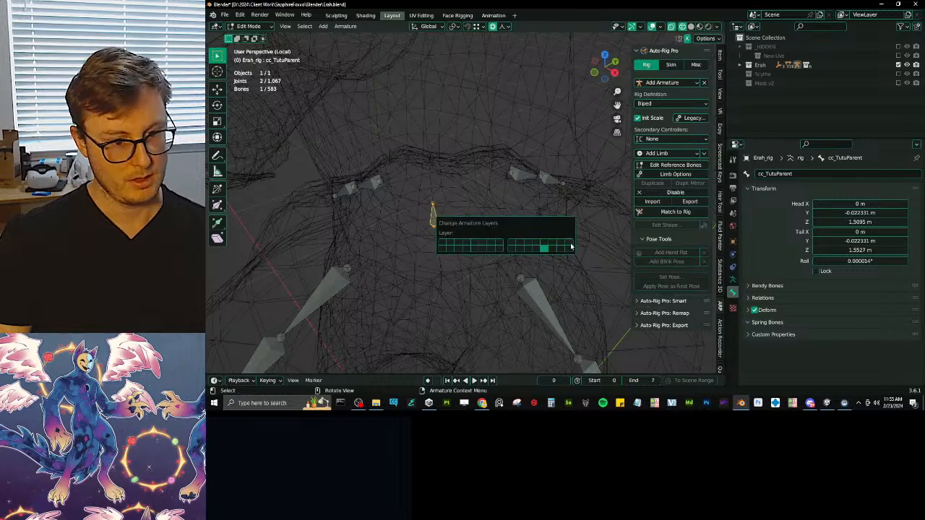
{"action": "left_click", "coordinate": [572, 250], "text": "shift"}
{"action": "middle_click_drag", "start_coordinate": [465, 204], "coordinate": [470, 247]}
{"action": "left_click", "coordinate": [467, 247], "text": "shift"}
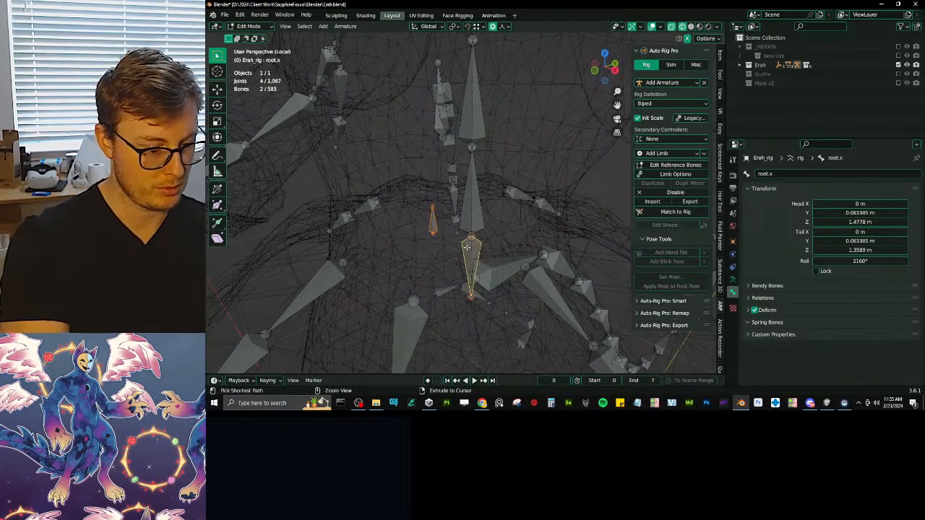
{"action": "key", "text": "ctrl+p"}
{"action": "left_click", "coordinate": [466, 247]}
{"action": "scroll", "coordinate": [467, 247], "scroll_direction": "down", "scroll_amount": 3}
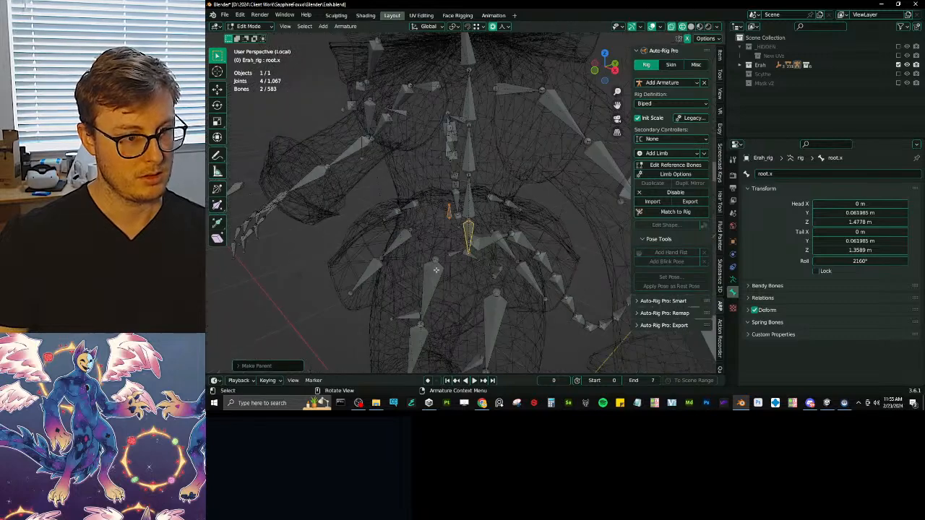
Return the rig to Object Mode and save the file.
{"action": "middle_click_drag", "start_coordinate": [466, 247], "coordinate": [470, 255]}
{"action": "key", "text": "Tab"}
{"action": "scroll", "coordinate": [477, 249], "scroll_direction": "down", "scroll_amount": 4}
{"action": "key", "text": "ctrl+s"}
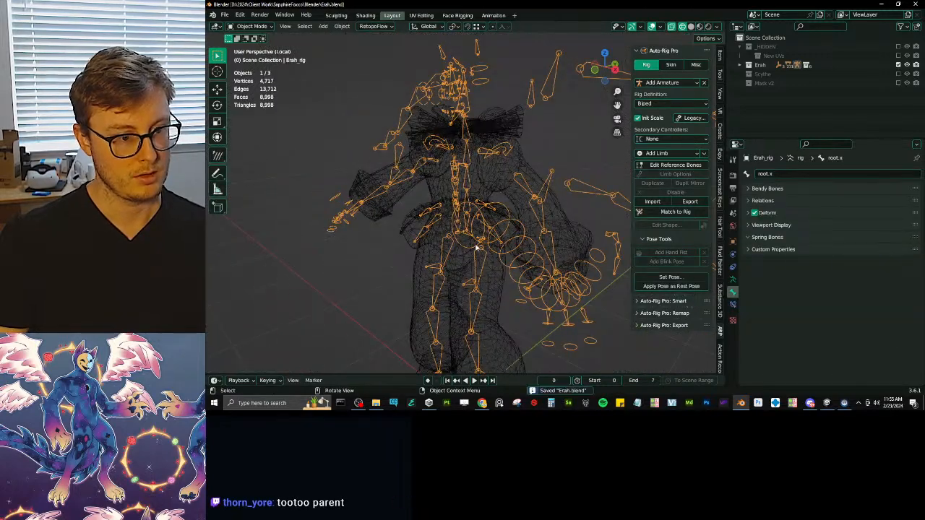
Leave local view and test-rotate cc_Tutu.R in Pose Mode from the front view, cancelling the rotation.
{"action": "key", "text": "KP_Divide"}
{"action": "middle_click_drag", "start_coordinate": [415, 225], "coordinate": [427, 227]}
{"action": "left_click", "coordinate": [428, 228]}
{"action": "left_click", "coordinate": [419, 220]}
{"action": "key", "text": "ctrl+Tab"}
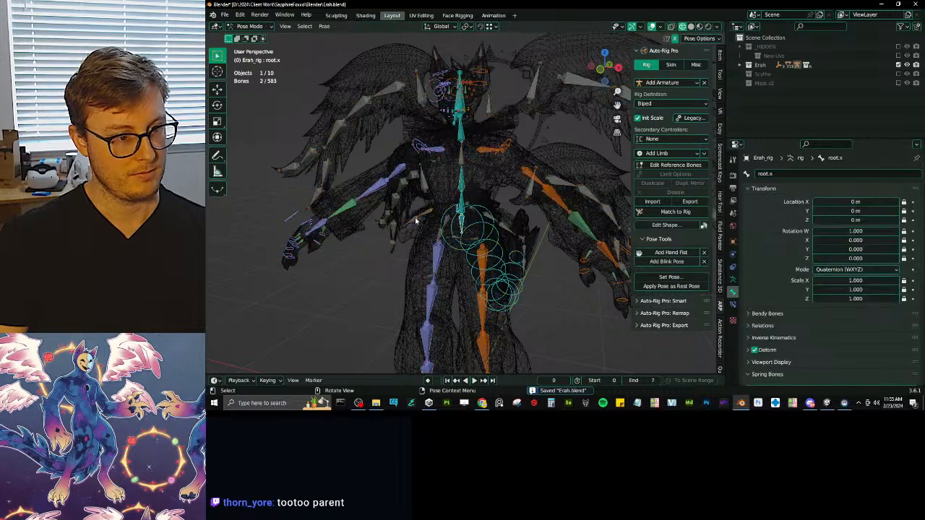
{"action": "left_click", "coordinate": [417, 221]}
{"action": "key", "text": "KP_1"}
{"action": "scroll", "coordinate": [414, 223], "scroll_direction": "up", "scroll_amount": 2}
{"action": "key", "text": "r"}
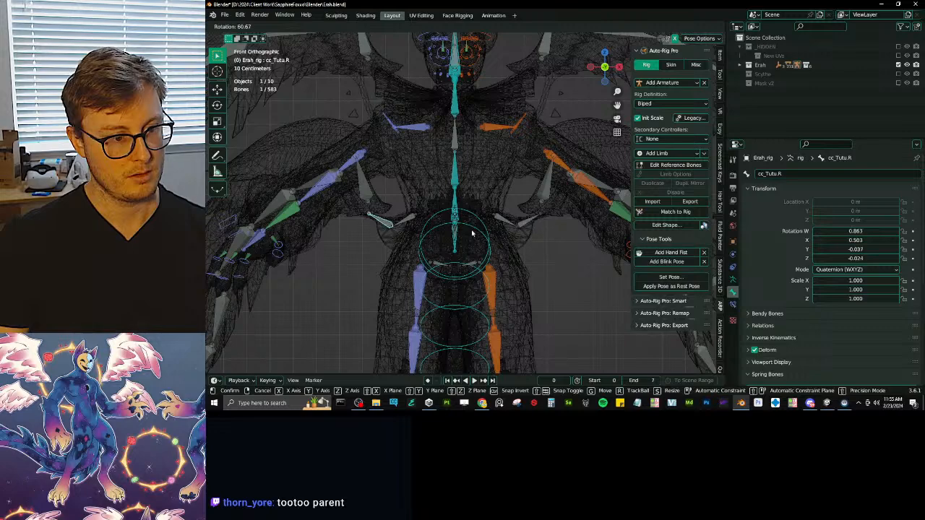
{"action": "key", "text": "Escape"}
Switch to solid shading, isolate the jester.001 skirt with the rig and put the skirt in Weight Paint mode.
{"action": "middle_click_drag", "start_coordinate": [463, 220], "coordinate": [475, 207]}
{"action": "key", "text": "ctrl+Tab"}
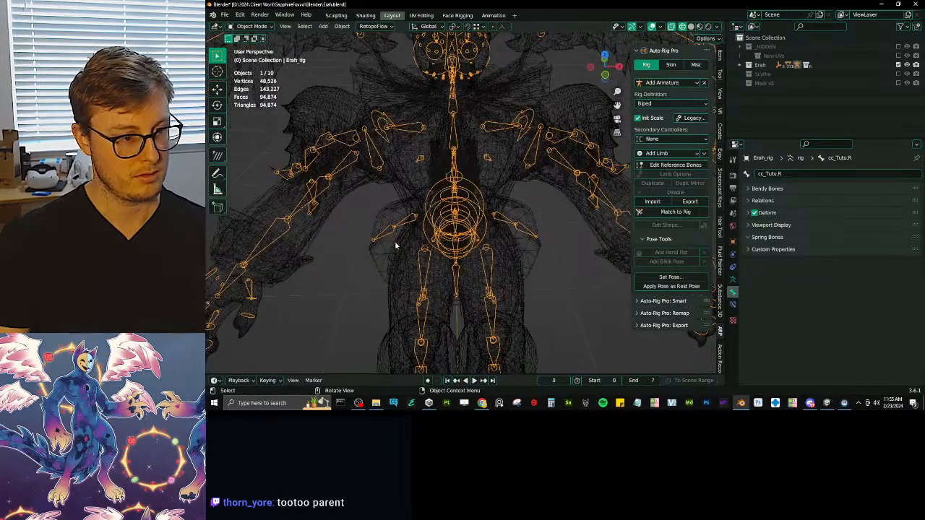
{"action": "key", "text": "shift+z"}
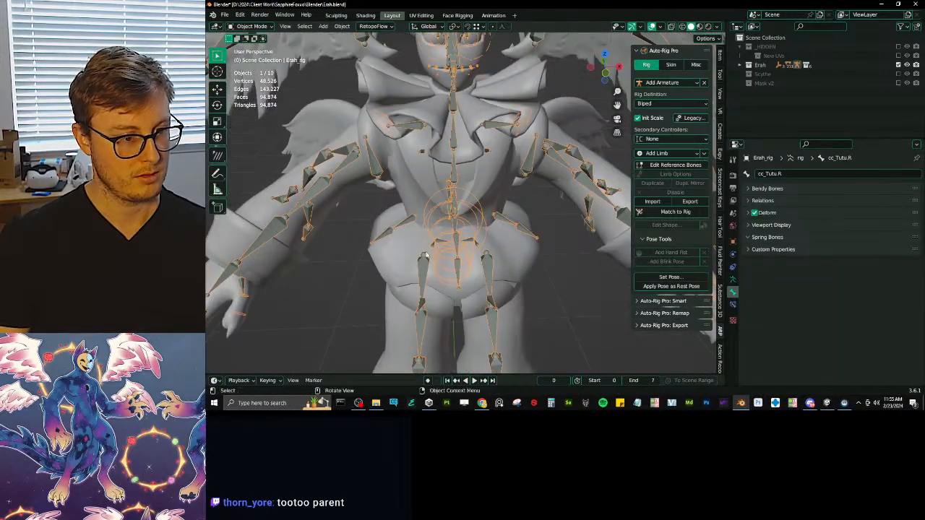
{"action": "left_click", "coordinate": [394, 253], "text": "shift"}
{"action": "key", "text": "KP_Divide"}
{"action": "key", "text": "ctrl+Tab"}
{"action": "left_click", "coordinate": [380, 189]}
Show only the tutu bones' armature layer and make cc_Tutu.R the active weight group.
{"action": "key", "text": "shift+m"}
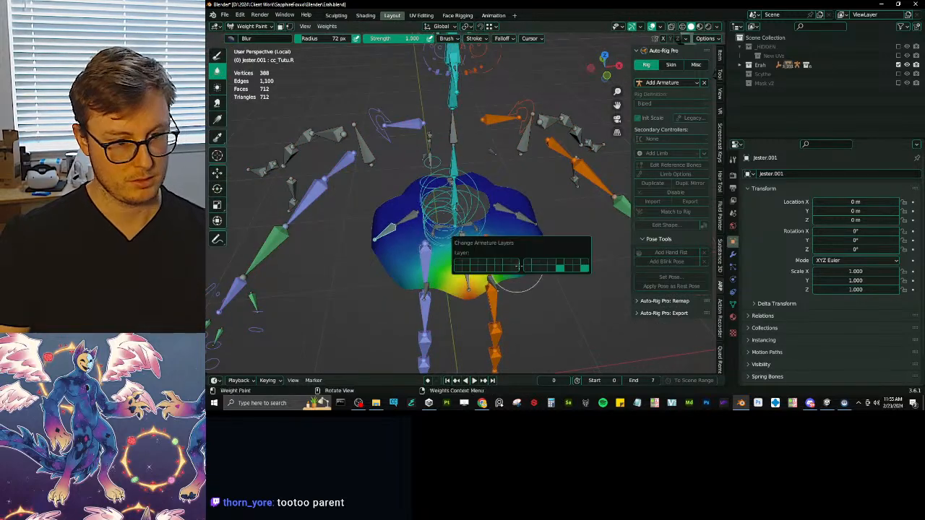
{"action": "left_click", "coordinate": [558, 268]}
{"action": "scroll", "coordinate": [394, 229], "scroll_direction": "up", "scroll_amount": 1}
{"action": "mouse_move", "coordinate": [427, 235]}
{"action": "middle_mouse_down"}
{"action": "mouse_move", "coordinate": [404, 232]}
{"action": "mouse_move", "coordinate": [399, 249]}
{"action": "middle_mouse_up"}
{"action": "left_click", "coordinate": [378, 219], "text": "ctrl"}
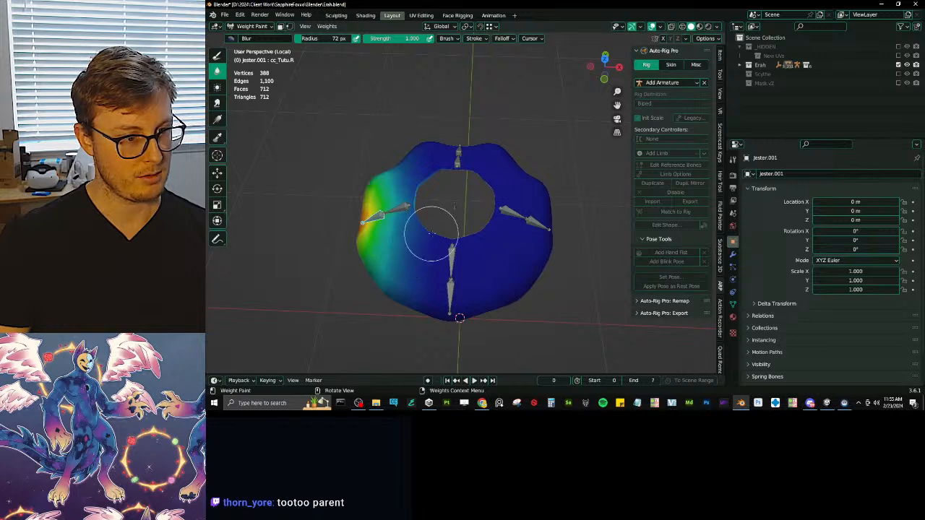
Select the skirt's waist edge in Edit Mode and grow the selection by two rows of vertices.
{"action": "key", "text": "Tab"}
{"action": "key", "text": "a"}
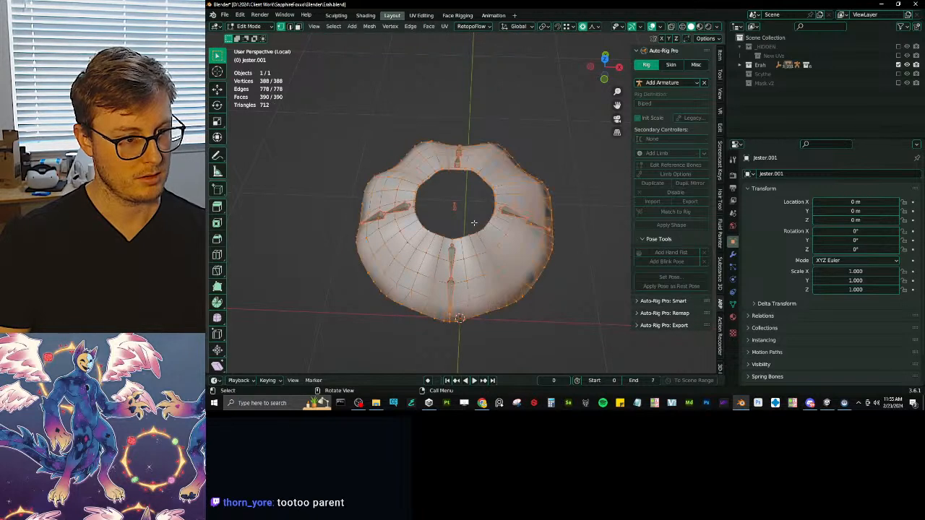
{"action": "key", "text": "q"}
{"action": "left_click", "coordinate": [473, 258]}
{"action": "key", "text": "ctrl+KP_Add"}
{"action": "key", "text": "ctrl+KP_Add"}
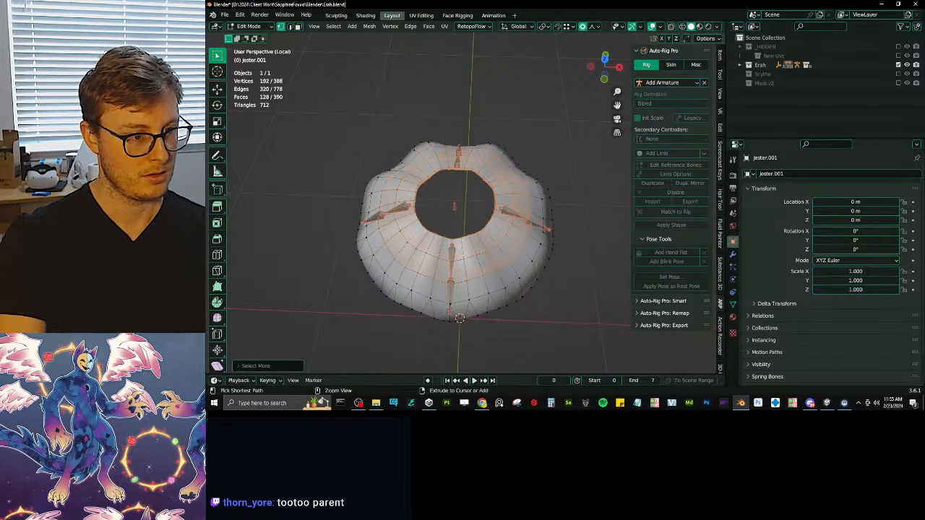
{"action": "key", "text": "ctrl+KP_Subtract"}
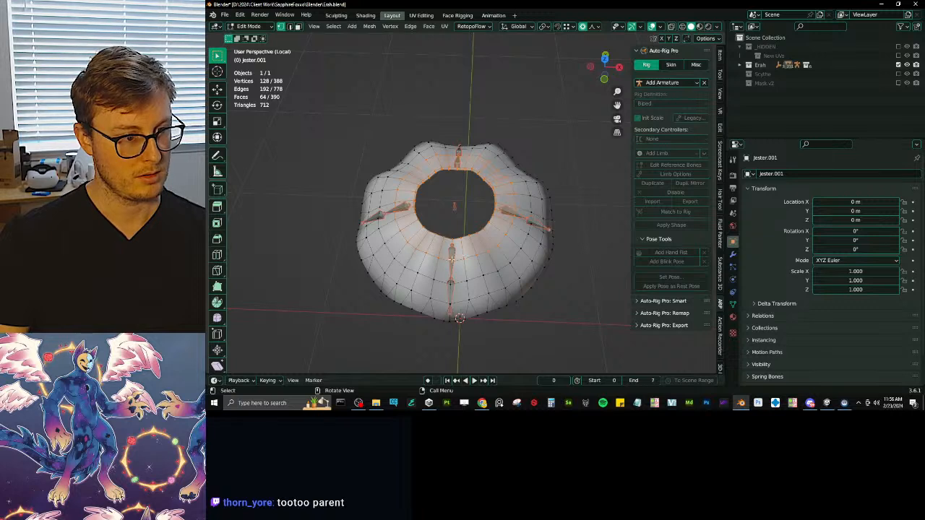
{"action": "key", "text": "ctrl+KP_Add"}
Remove the selected upper skirt rows from the cc_Tutu.R vertex group.
{"action": "key", "text": "Tab"}
{"action": "right_click", "coordinate": [470, 210]}
{"action": "key", "text": "Tab"}
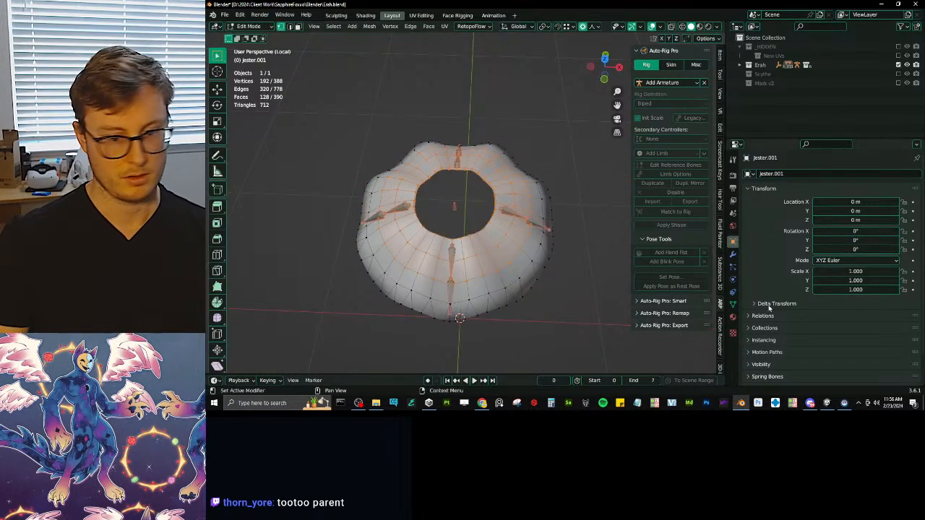
{"action": "left_click", "coordinate": [734, 304]}
{"action": "left_click", "coordinate": [800, 295]}
{"action": "key", "text": "Tab"}
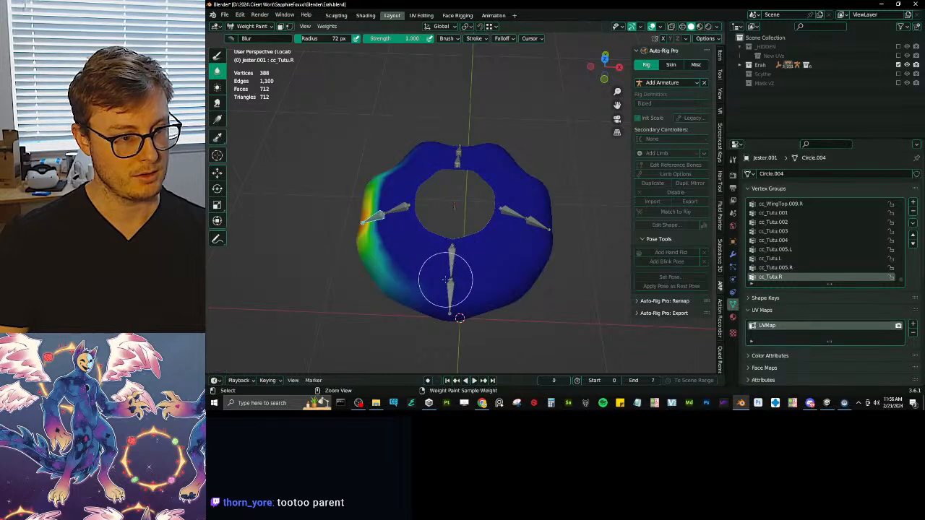
Remove the selected upper skirt rows from the cc_Tutu.002 and cc_Tutu.L vertex groups.
{"action": "left_click", "coordinate": [448, 280], "text": "ctrl"}
{"action": "key", "text": "Tab"}
{"action": "key", "text": "Tab"}
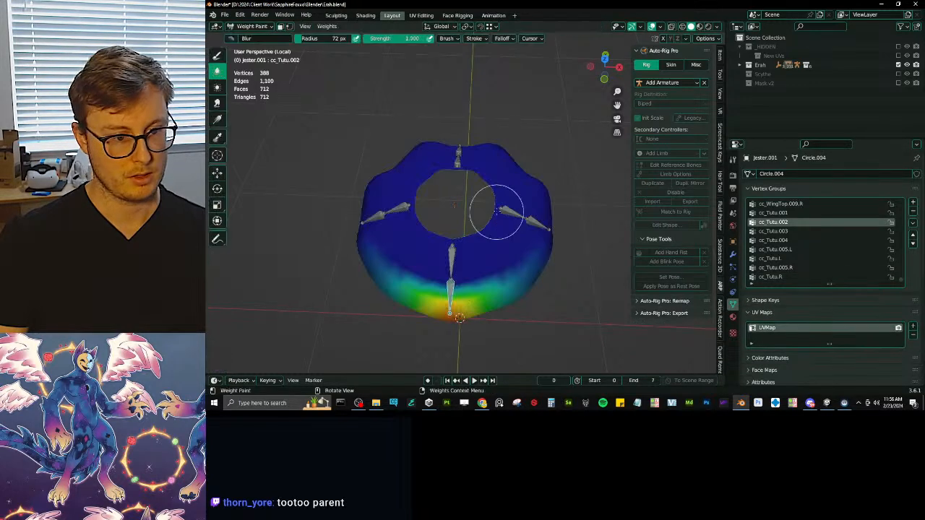
{"action": "left_click", "coordinate": [544, 228], "text": "ctrl"}
{"action": "left_click", "coordinate": [538, 227], "text": "ctrl"}
{"action": "key", "text": "Tab"}
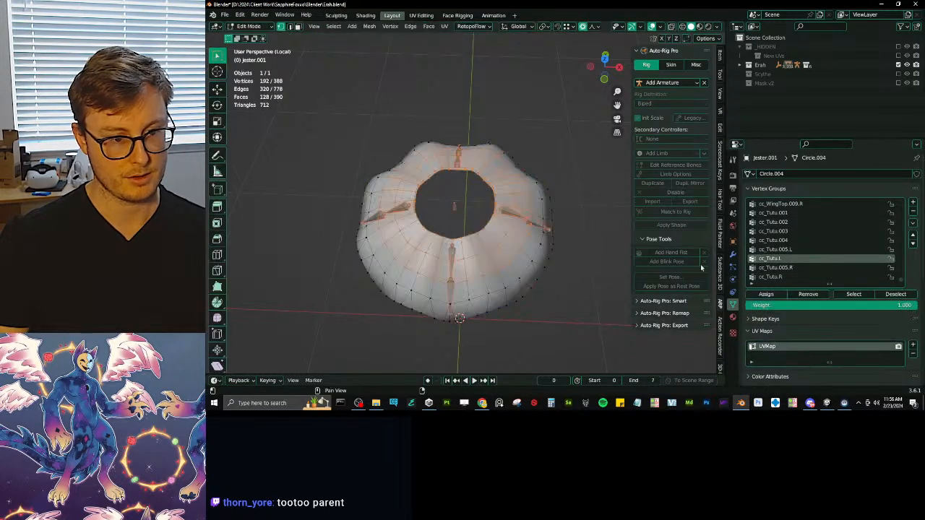
{"action": "key", "text": "Tab"}
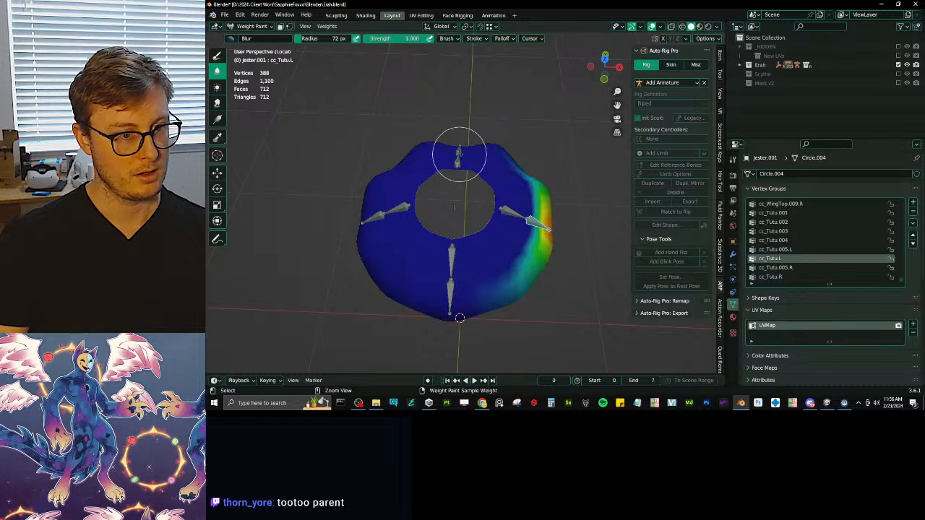
Remove the selected upper skirt rows from the cc_Tutu.004 vertex group of the back lower bone.
{"action": "left_click", "coordinate": [529, 197], "text": "ctrl"}
{"action": "left_click", "coordinate": [459, 150], "text": "ctrl"}
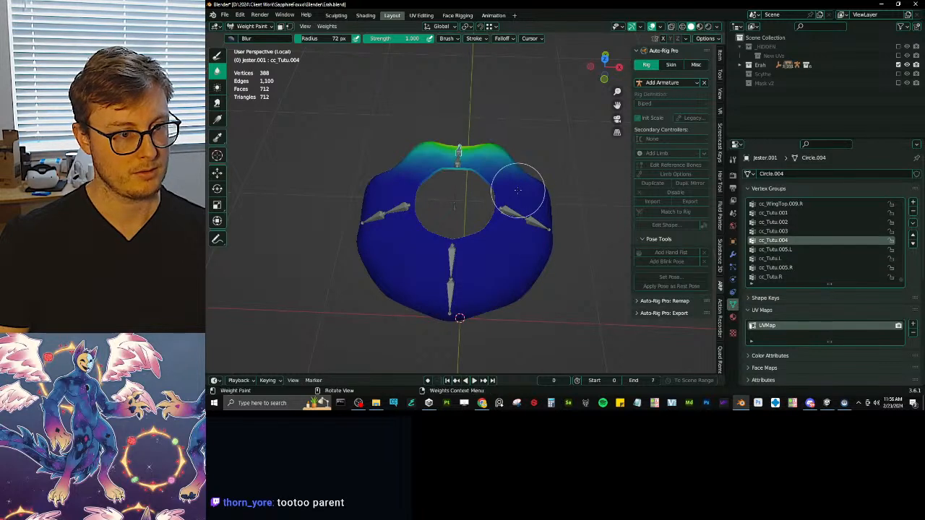
{"action": "key", "text": "Tab"}
{"action": "left_click", "coordinate": [808, 294]}
{"action": "key", "text": "Tab"}
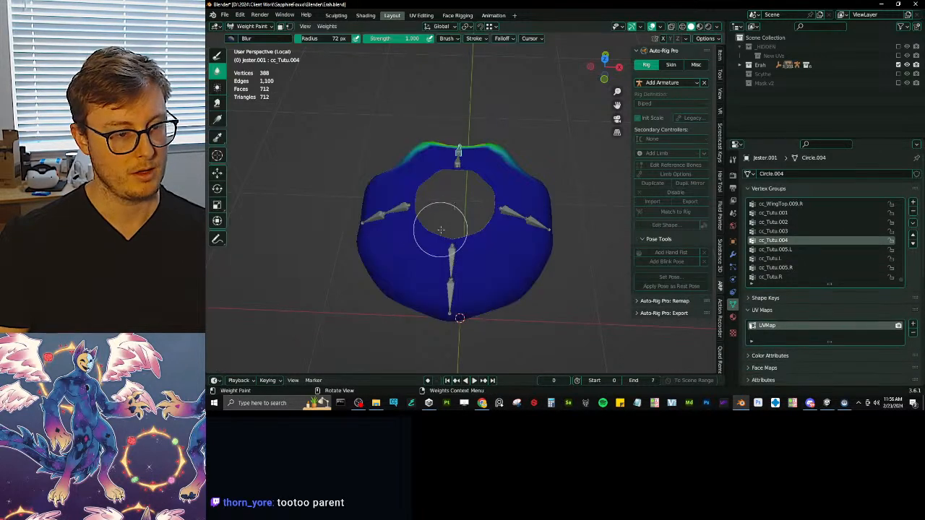
Select the lower tutu bones cc_Tutu.004, cc_Tutu.R, cc_Tutu.002 and cc_Tutu.L and smooth the skirt's vertex weights.
{"action": "left_click", "coordinate": [375, 217], "text": "ctrl"}
{"action": "left_click", "coordinate": [450, 292], "text": "ctrl"}
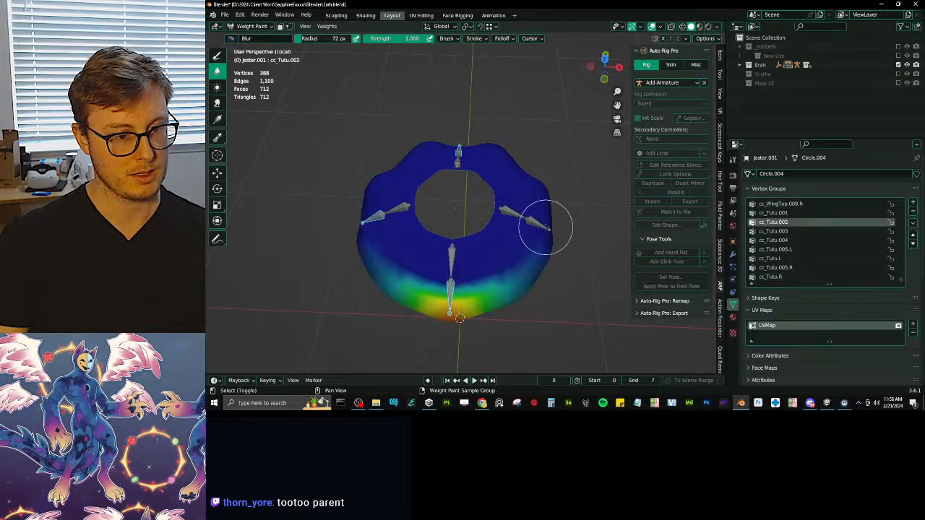
{"action": "left_click", "coordinate": [543, 224], "text": "ctrl"}
{"action": "key", "text": "q"}
{"action": "left_click", "coordinate": [588, 211]}
{"action": "middle_click_drag", "start_coordinate": [589, 210], "coordinate": [484, 250]}
{"action": "key", "text": "q"}
{"action": "left_click", "coordinate": [477, 274]}
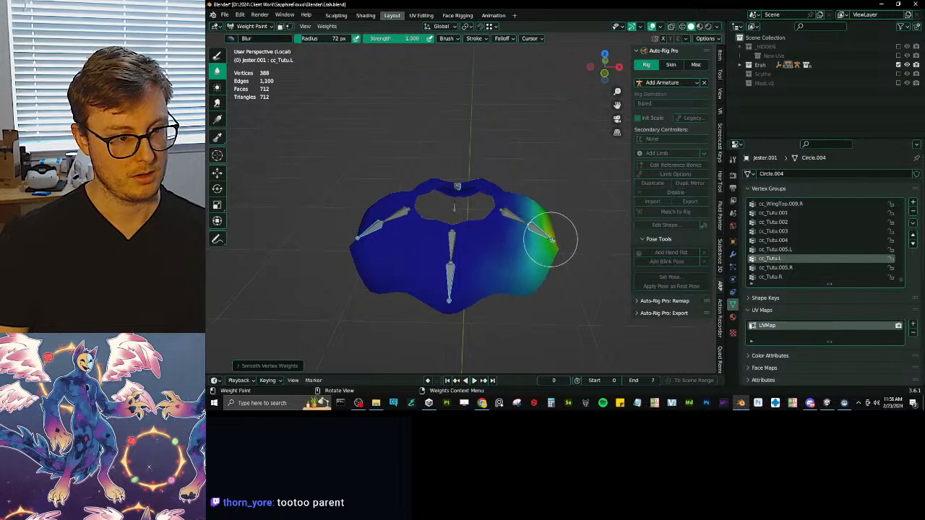
Test-rotate the selected lower tutu bones with cc_Tutu.L active to check the skirt's deformation, cancelling each rotation.
{"action": "key", "text": "r"}
{"action": "right_click", "coordinate": [550, 217]}
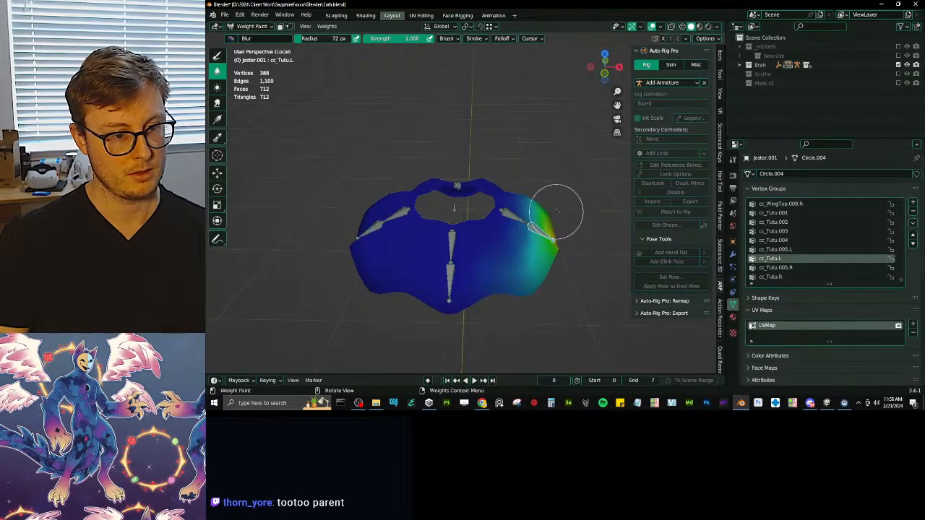
{"action": "key", "text": "r"}
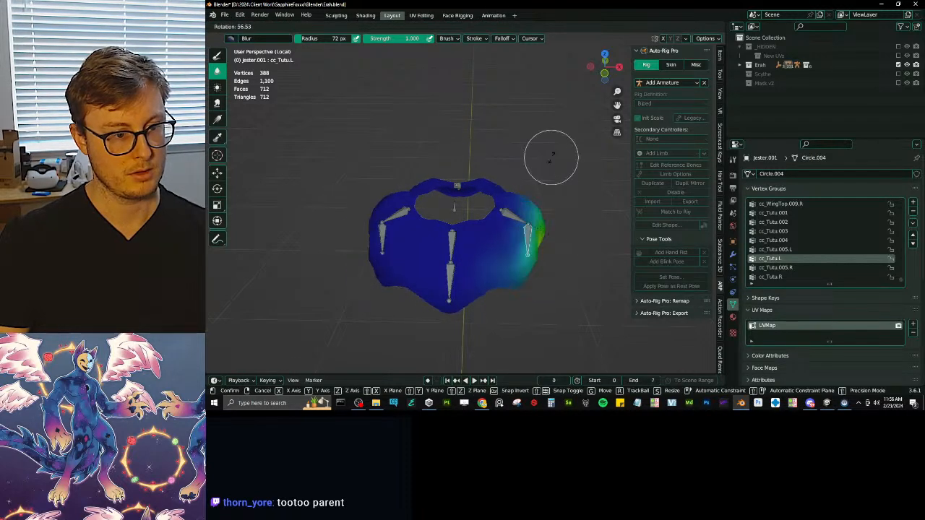
{"action": "right_click", "coordinate": [545, 173]}
Test-rotate the front tutu bones cc_Tutu.001 and cc_Tutu.002 to check the skirt's deformation, cancelling each rotation.
{"action": "middle_click_drag", "start_coordinate": [518, 217], "coordinate": [475, 279]}
{"action": "left_click", "coordinate": [453, 256], "text": "ctrl"}
{"action": "key", "text": "r"}
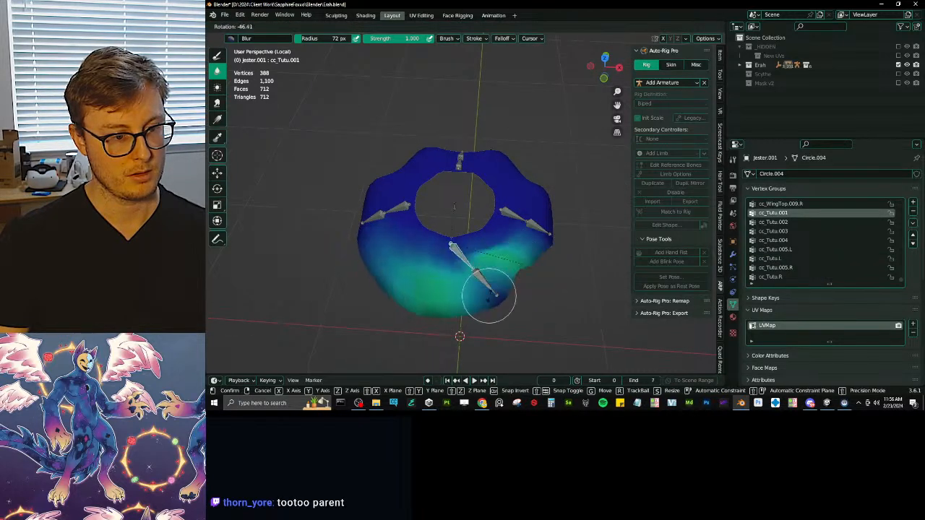
{"action": "right_click", "coordinate": [442, 311]}
{"action": "left_click", "coordinate": [449, 297], "text": "ctrl"}
{"action": "key", "text": "r"}
{"action": "right_click", "coordinate": [557, 239]}
Return the skirt and rig to Object Mode, exit the isolated local view and save the file.
{"action": "key", "text": "ctrl+Tab"}
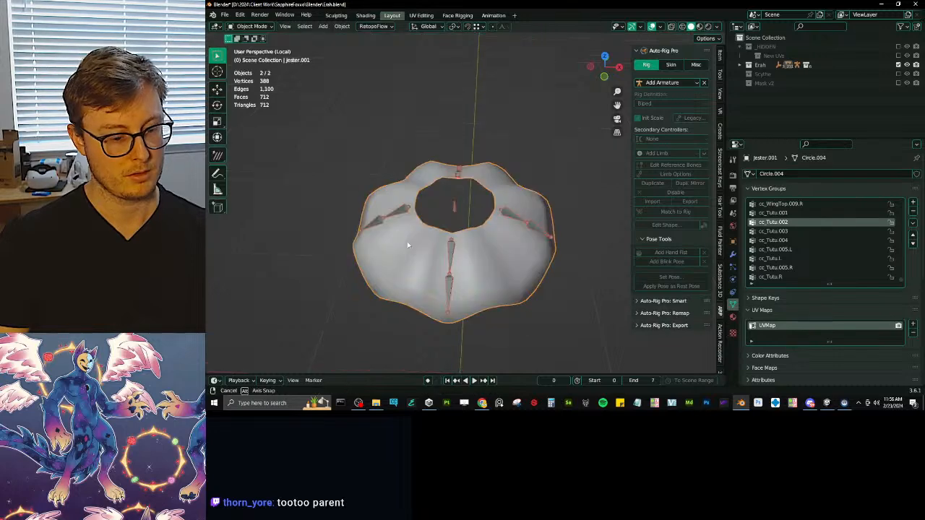
{"action": "key", "text": "slash"}
{"action": "key", "text": "ctrl+s"}
{"action": "middle_click_drag", "start_coordinate": [439, 203], "coordinate": [482, 235]}
{"action": "scroll", "coordinate": [456, 216], "scroll_direction": "up", "scroll_amount": 1}
{"action": "scroll", "coordinate": [455, 216], "scroll_direction": "down", "scroll_amount": 3}
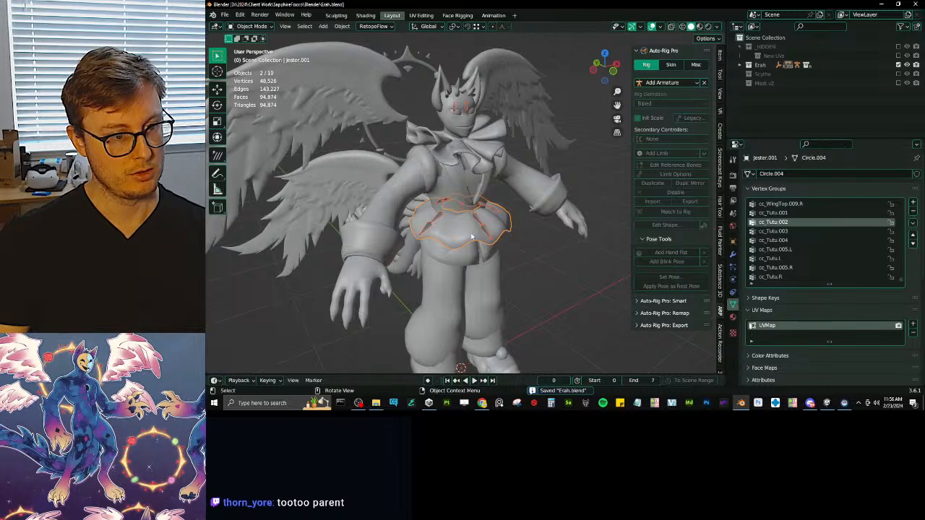
Join the separate skirt object jester.001 into the Jester outfit mesh and save the file.
{"action": "left_click", "coordinate": [472, 237]}
{"action": "scroll", "coordinate": [430, 201], "scroll_direction": "up", "scroll_amount": 2}
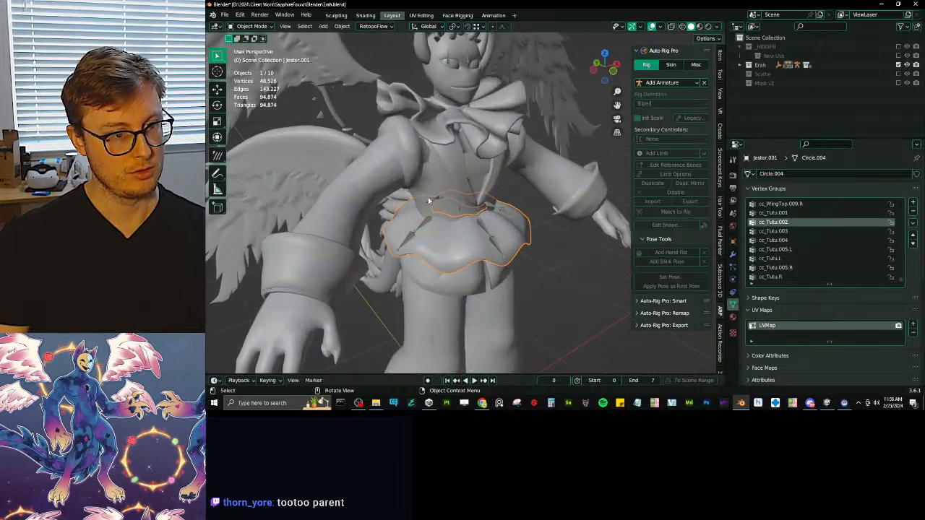
{"action": "left_click", "coordinate": [400, 146], "text": "shift"}
{"action": "scroll", "coordinate": [459, 203], "scroll_direction": "down", "scroll_amount": 3}
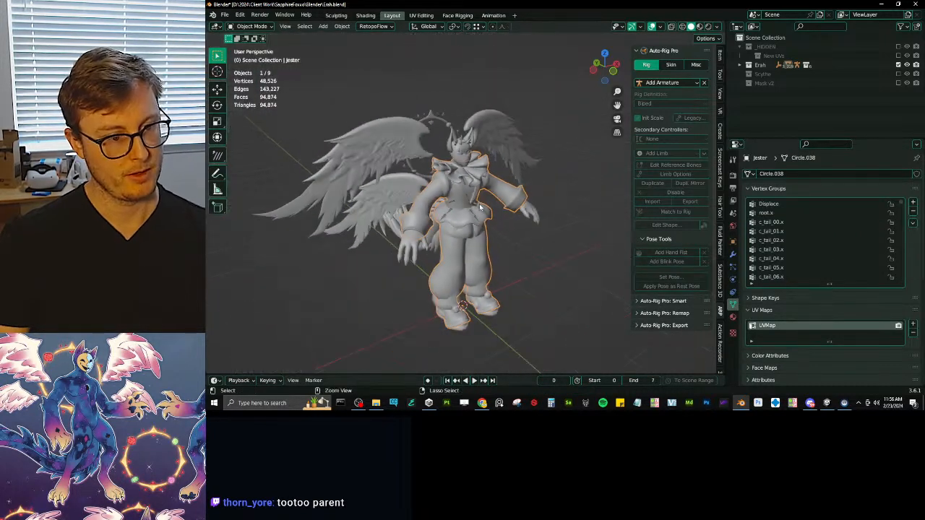
{"action": "key", "text": "ctrl+s"}
{"action": "middle_click_drag", "start_coordinate": [460, 203], "coordinate": [478, 226]}
{"action": "scroll", "coordinate": [478, 227], "scroll_direction": "up", "scroll_amount": 2}
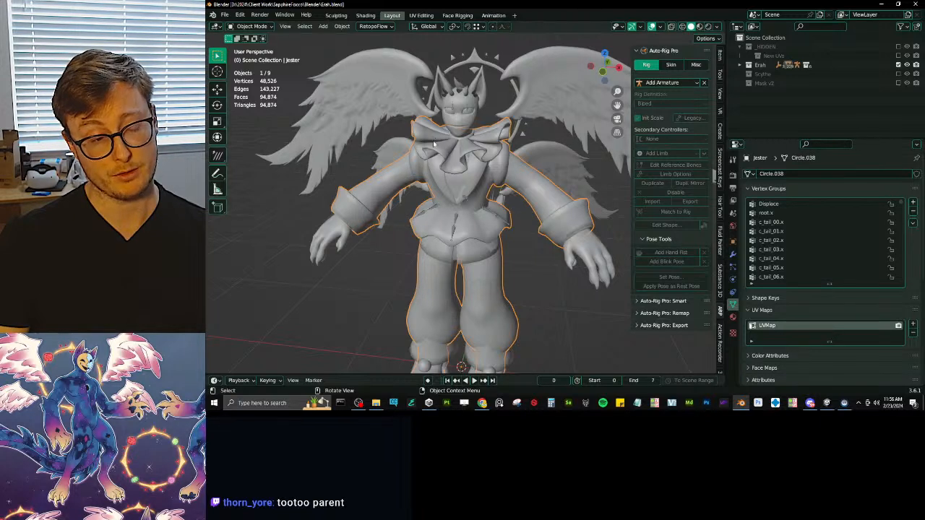
{"action": "scroll", "coordinate": [432, 177], "scroll_direction": "down", "scroll_amount": 2}
{"action": "middle_click_drag", "start_coordinate": [431, 186], "coordinate": [454, 175]}
{"action": "key", "text": "ctrl+s"}
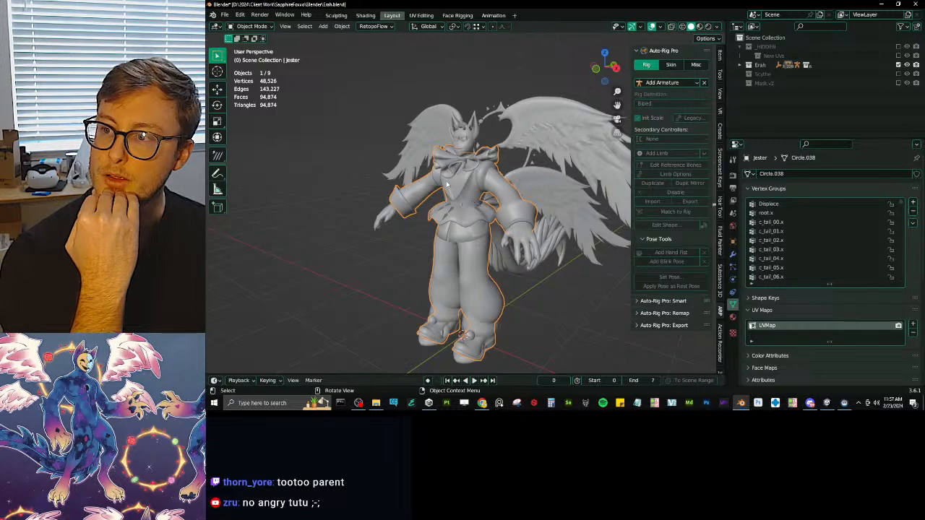
Switch to Unity, collapse the Erah avatar's hierarchy and deactivate the avatar in the scene.
{"action": "left_click", "coordinate": [827, 403]}
{"action": "scroll", "coordinate": [493, 200], "scroll_direction": "down", "scroll_amount": 5}
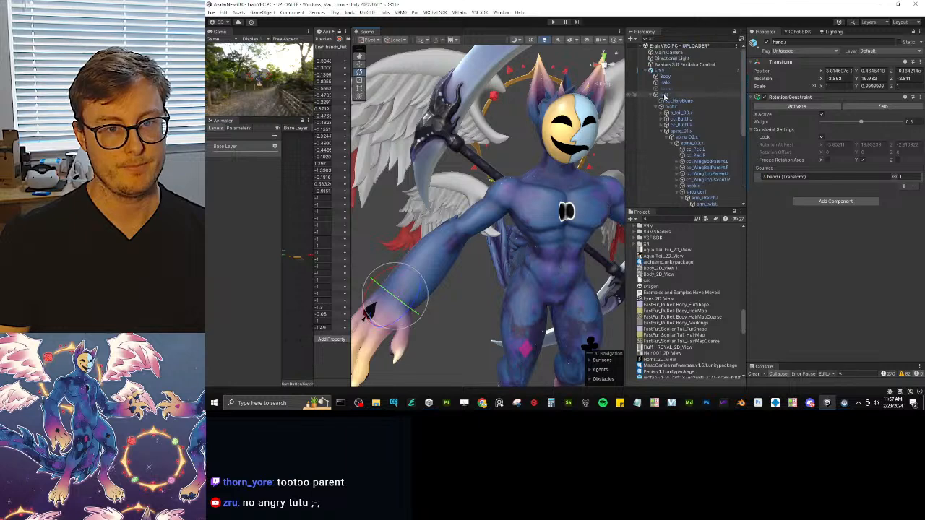
{"action": "left_click", "coordinate": [646, 70]}
{"action": "left_click", "coordinate": [659, 70]}
{"action": "left_click", "coordinate": [767, 43]}
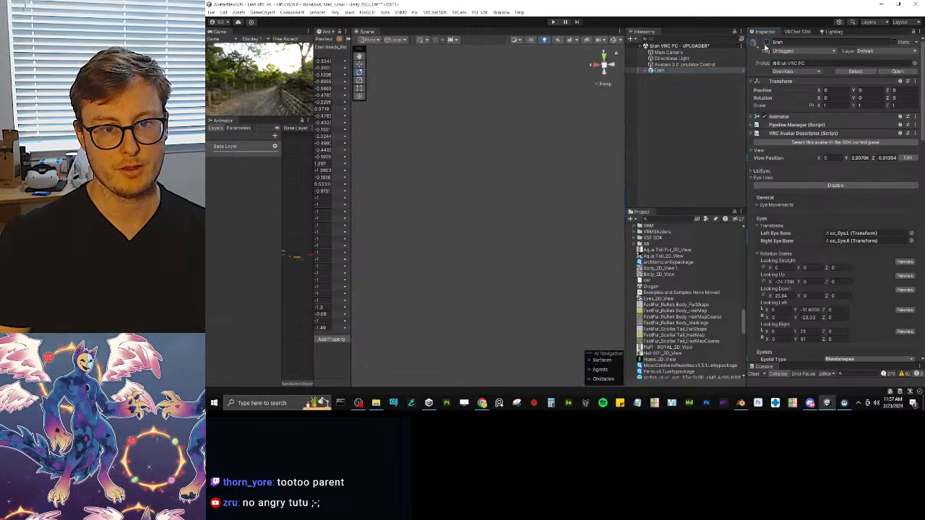
Create an empty GameObject in the scene, duplicate it and parent the duplicate under the original.
{"action": "left_click", "coordinate": [656, 143]}
{"action": "right_click", "coordinate": [656, 142]}
{"action": "left_click", "coordinate": [687, 252]}
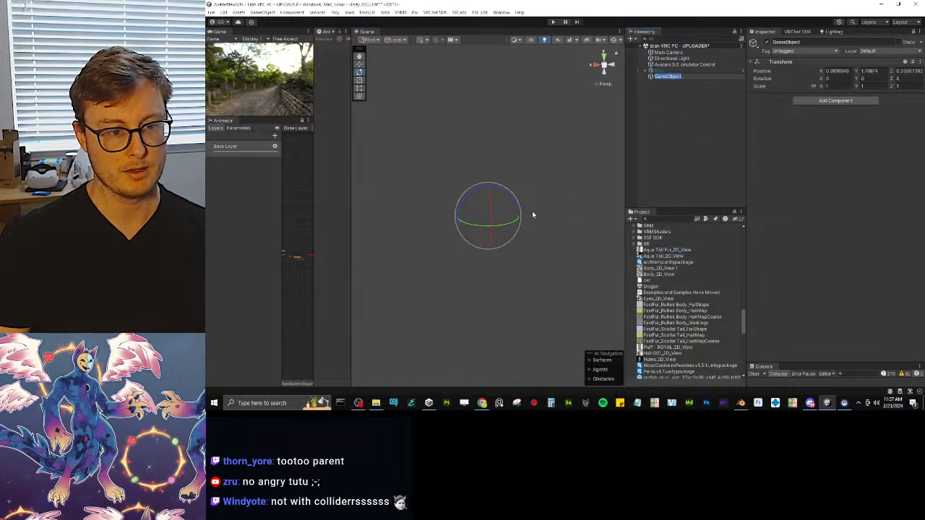
{"action": "key", "text": "Escape"}
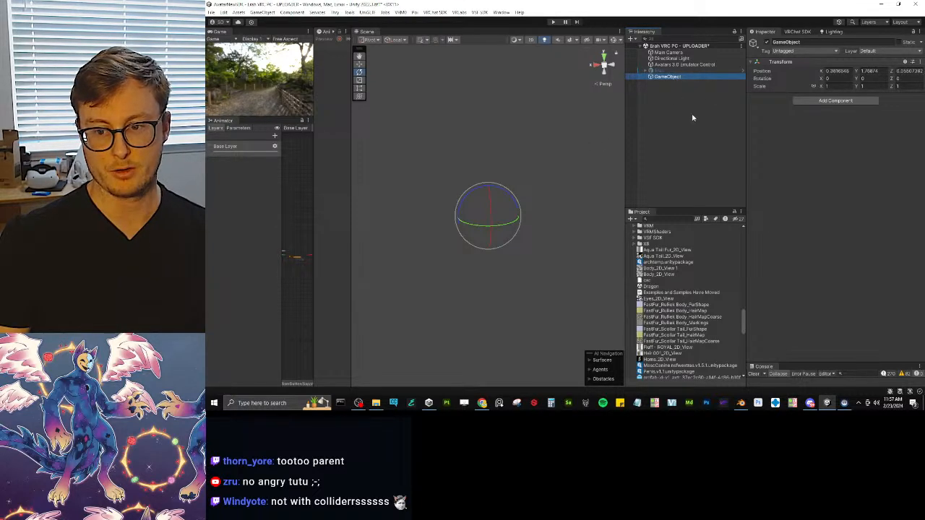
{"action": "key", "text": "ctrl+d"}
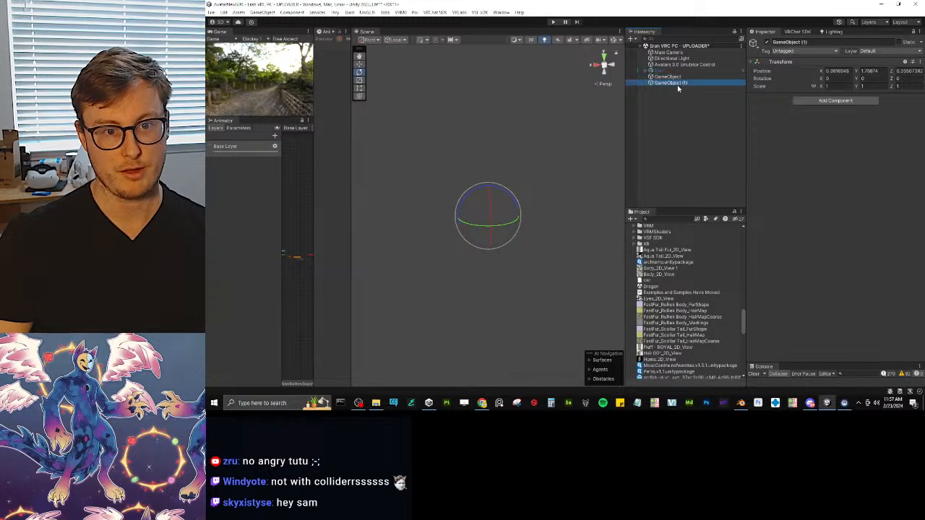
{"action": "left_click_drag", "start_coordinate": [682, 85], "coordinate": [672, 76]}
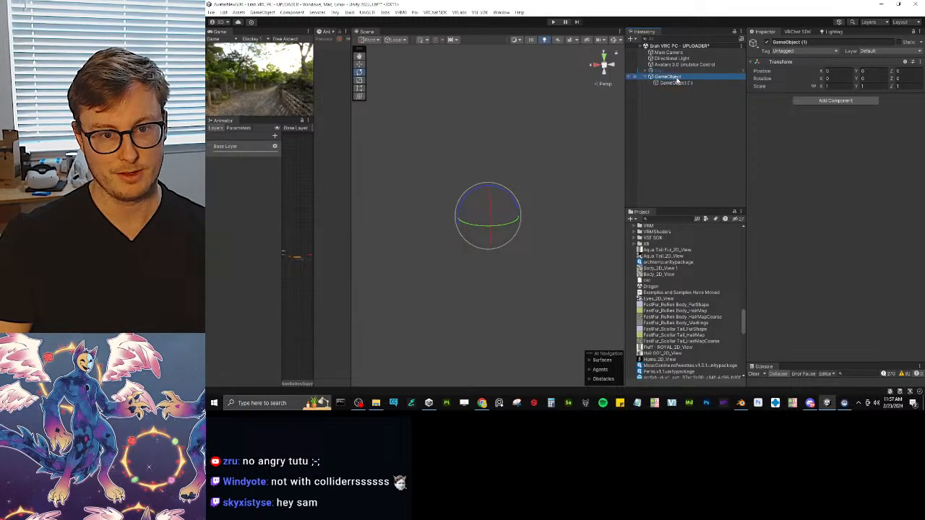
Add a VRC Phys Bone component to the parent GameObject and set its endpoint position Y to 0.1.
{"action": "left_click", "coordinate": [810, 102]}
{"action": "type", "text": "phys"}
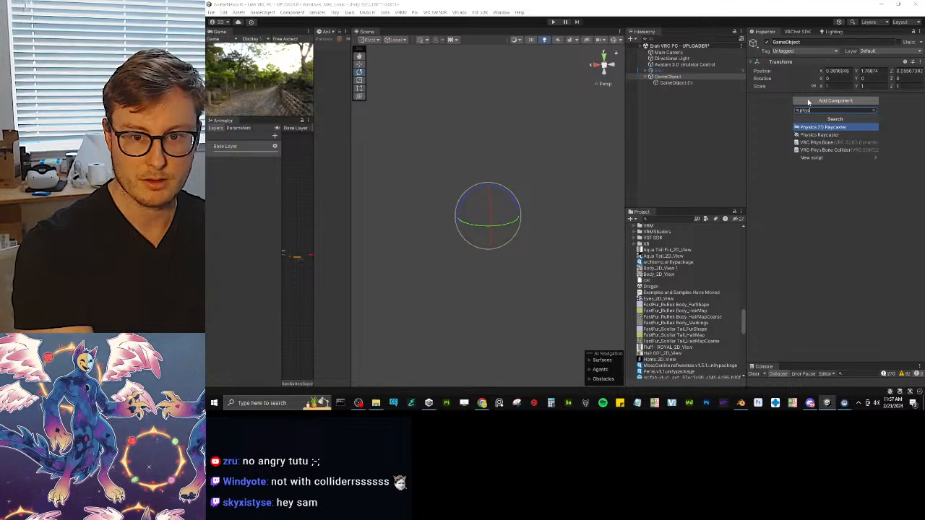
{"action": "left_click", "coordinate": [816, 141]}
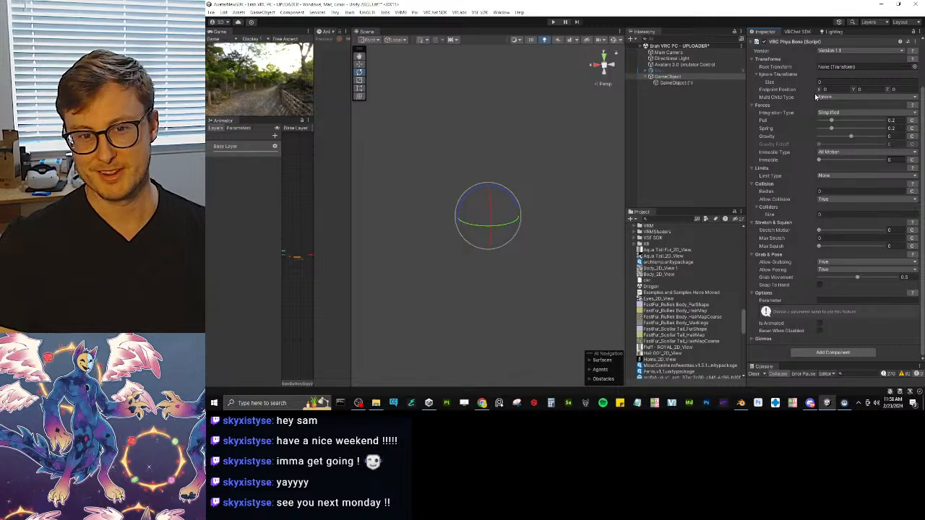
{"action": "scroll", "coordinate": [811, 115], "scroll_direction": "up", "scroll_amount": 2}
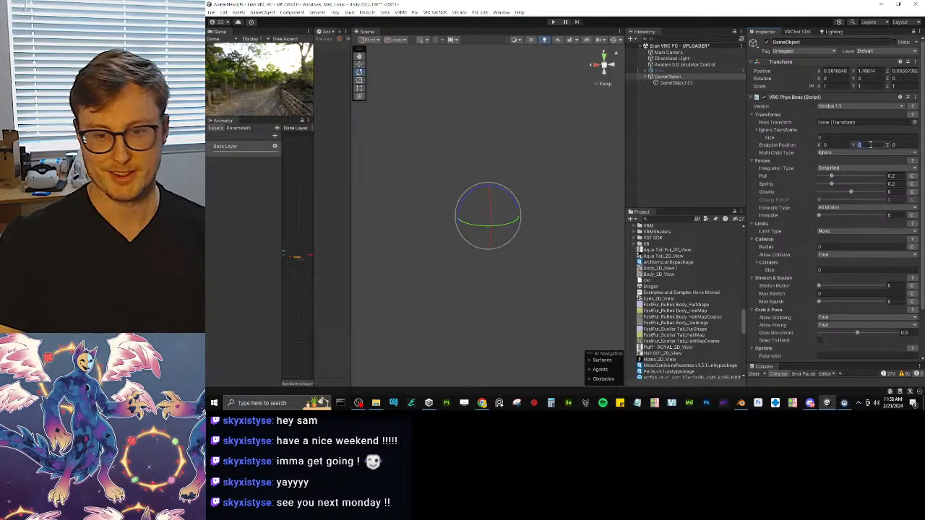
{"action": "type", "text": "0.1"}
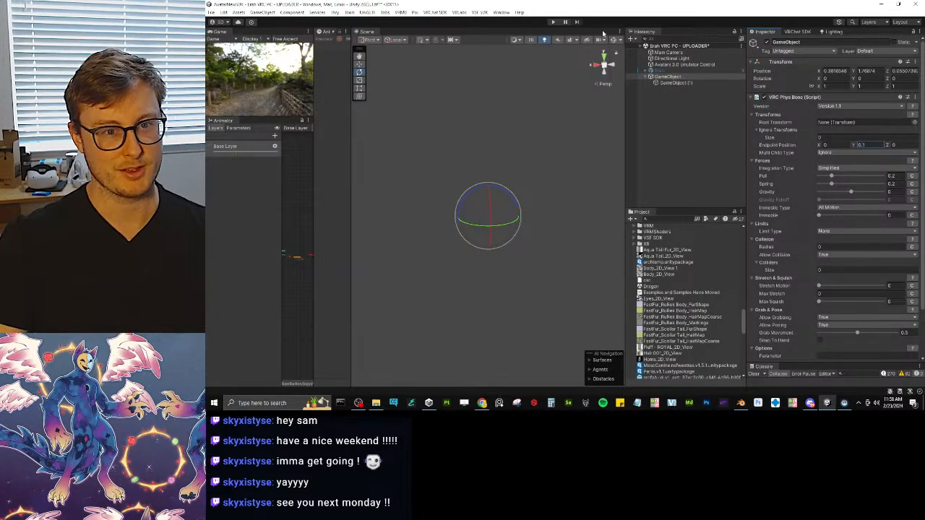
Move the child GameObject (1) up and sideways from its parent, to about X -0.09 and Y 0.143.
{"action": "left_click", "coordinate": [674, 82]}
{"action": "key", "text": "w"}
{"action": "left_click_drag", "start_coordinate": [487, 199], "coordinate": [487, 163]}
{"action": "left_click", "coordinate": [668, 76]}
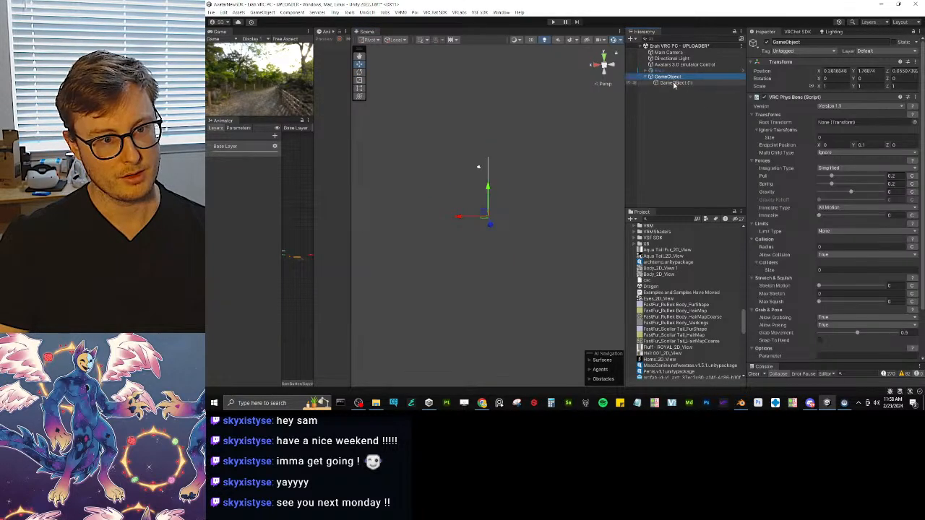
{"action": "left_click", "coordinate": [671, 84]}
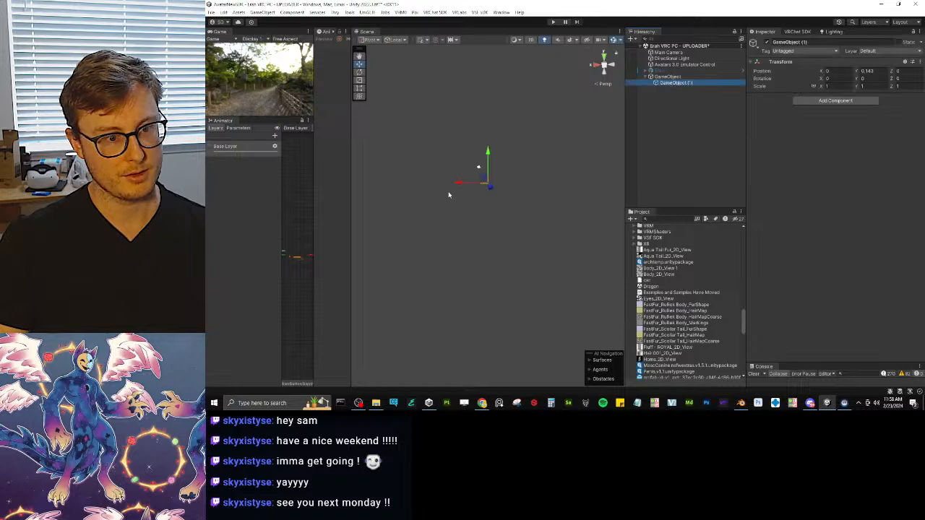
{"action": "left_click", "coordinate": [668, 76]}
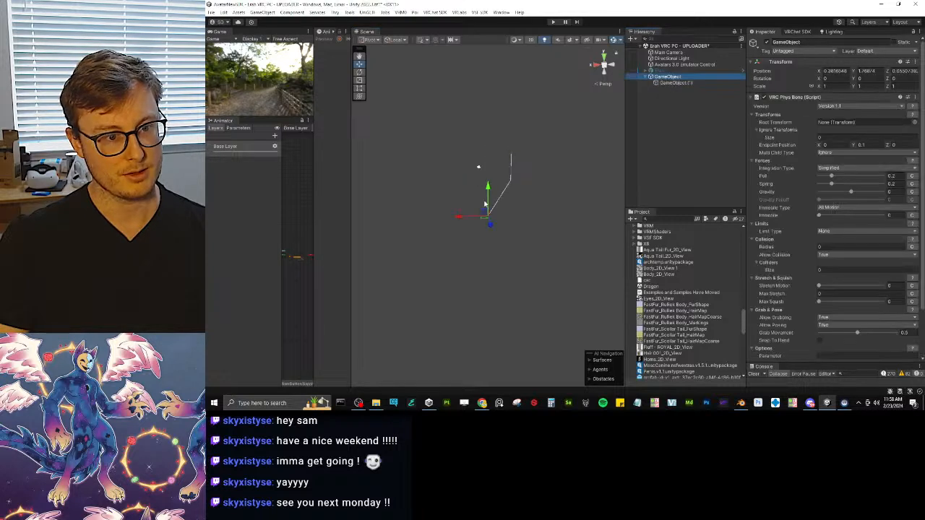
{"action": "right_click_drag", "start_coordinate": [491, 209], "coordinate": [490, 189]}
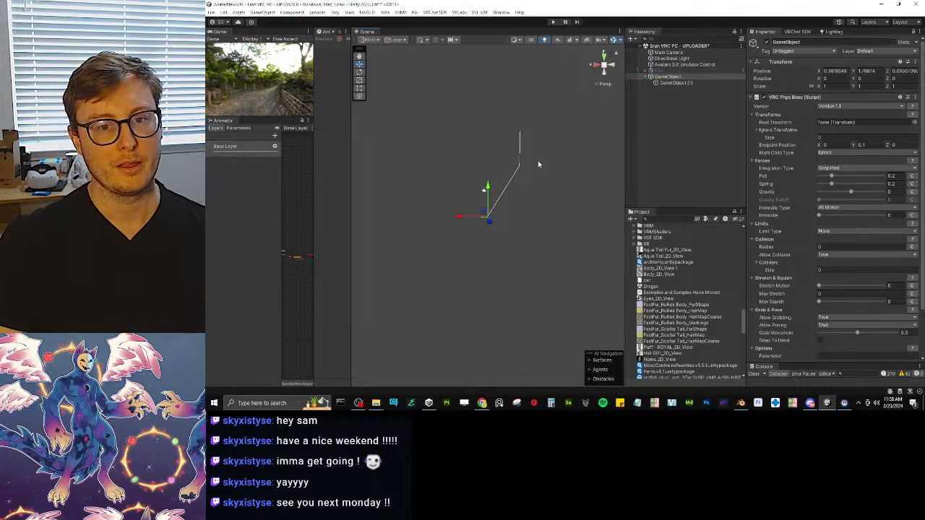
Set the phys bone's limit type to Angle with max angle 0, max stretch 0.2 and max squish 1.
{"action": "left_click", "coordinate": [825, 231]}
{"action": "left_click", "coordinate": [827, 239]}
{"action": "left_click", "coordinate": [896, 240]}
{"action": "type", "text": "0"}
{"action": "scroll", "coordinate": [858, 260], "scroll_direction": "down", "scroll_amount": 4}
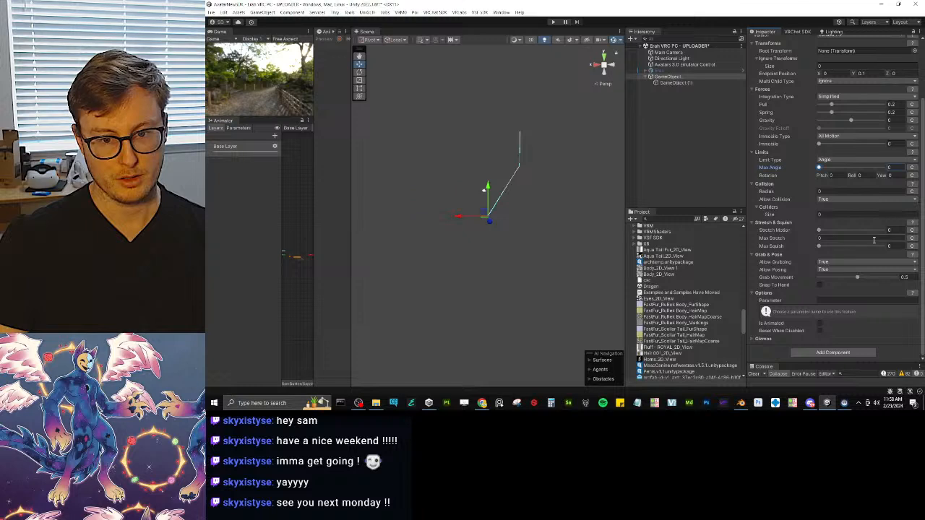
{"action": "type", "text": "0.2"}
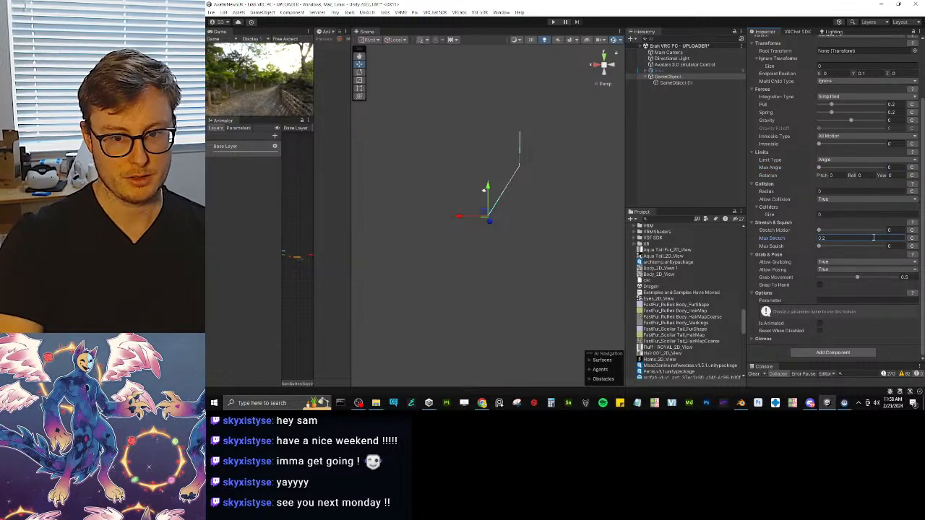
{"action": "left_click", "coordinate": [898, 246]}
{"action": "type", "text": "1"}
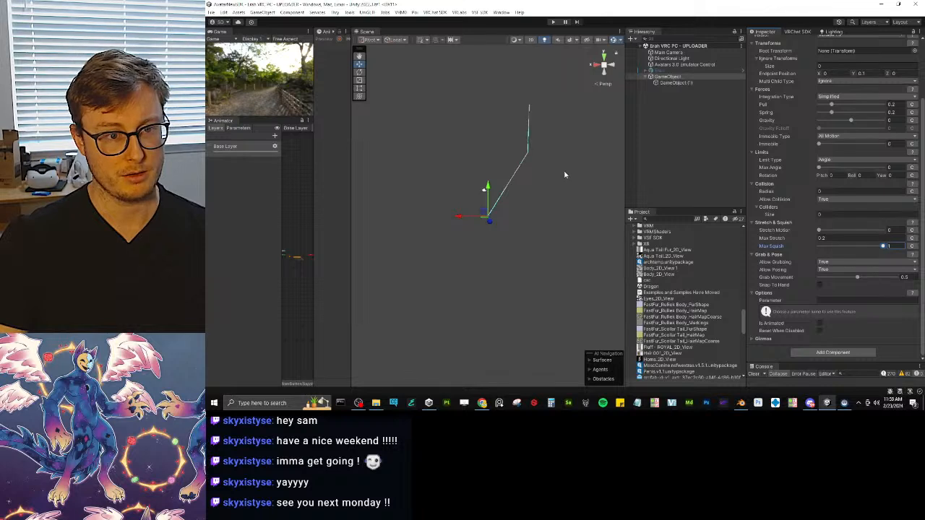
Enter play mode and move the parent GameObject around to test how the phys bone chain stretches and squishes.
{"action": "left_click", "coordinate": [553, 22]}
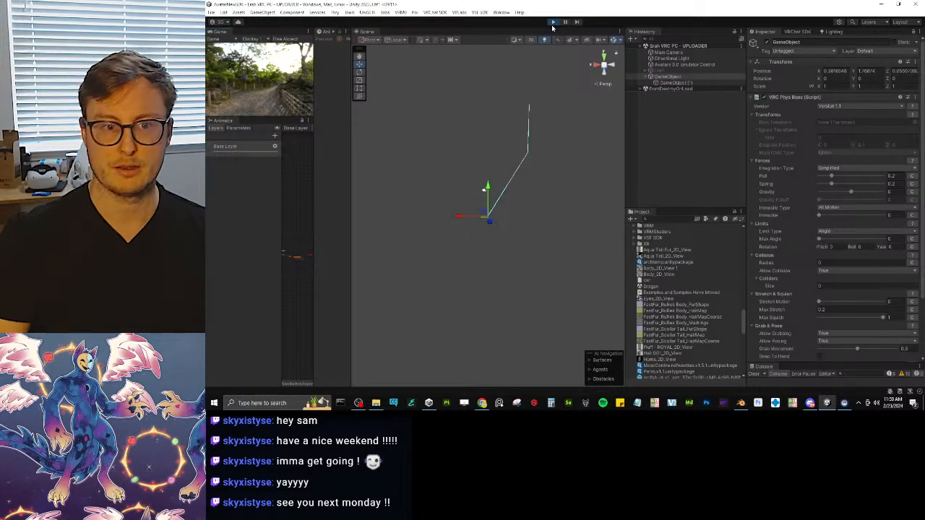
{"action": "left_click_drag", "start_coordinate": [487, 186], "coordinate": [486, 185]}
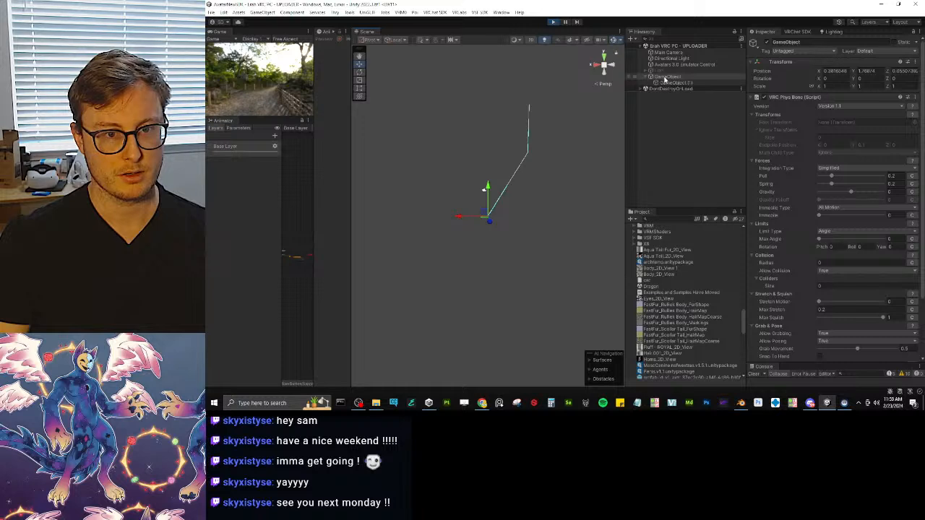
{"action": "left_click_drag", "start_coordinate": [487, 190], "coordinate": [480, 234]}
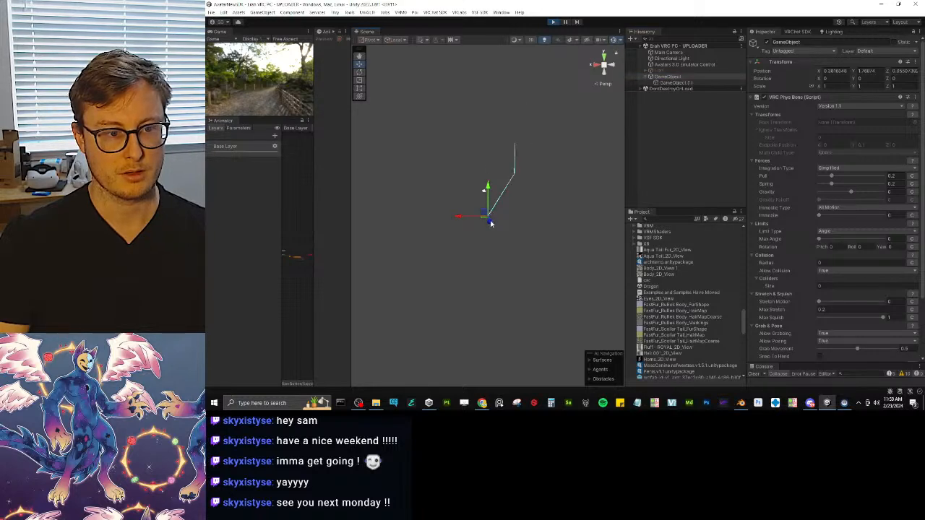
{"action": "left_click_drag", "start_coordinate": [484, 212], "coordinate": [535, 223]}
{"action": "left_click", "coordinate": [668, 83]}
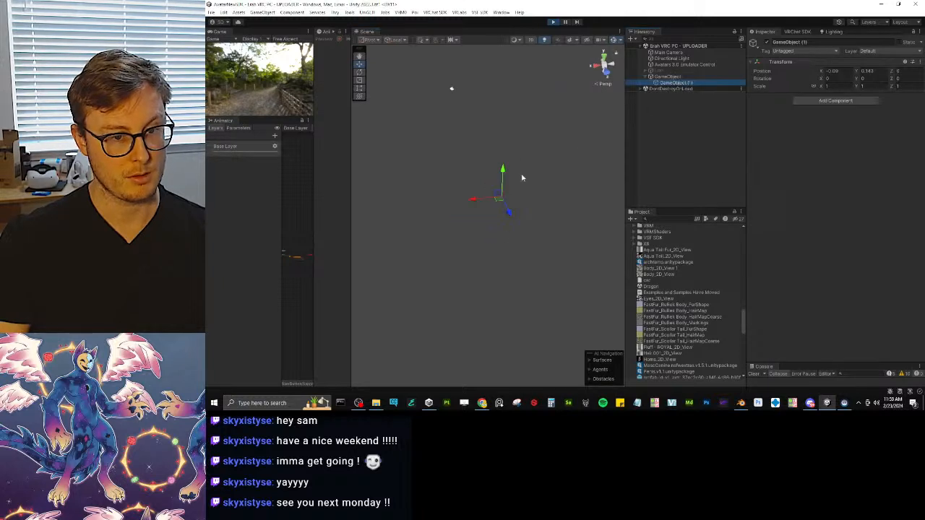
{"action": "left_click", "coordinate": [662, 77]}
Enable Is Animated on the phys bone, move the parent object to test it, and exit play mode.
{"action": "scroll", "coordinate": [781, 267], "scroll_direction": "down", "scroll_amount": 3}
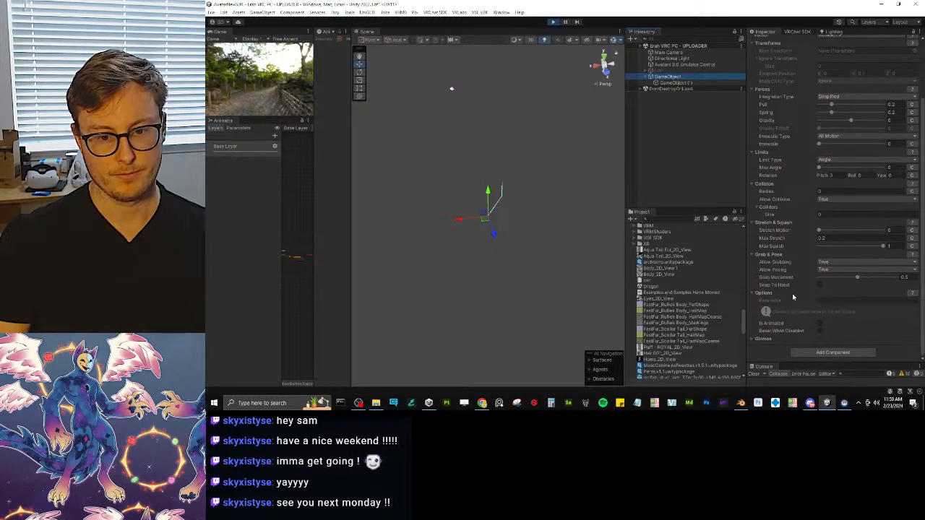
{"action": "left_click", "coordinate": [819, 323]}
{"action": "mouse_move", "coordinate": [487, 220]}
{"action": "left_mouse_down"}
{"action": "mouse_move", "coordinate": [475, 196]}
{"action": "mouse_move", "coordinate": [479, 168]}
{"action": "mouse_move", "coordinate": [489, 193]}
{"action": "mouse_move", "coordinate": [490, 160]}
{"action": "mouse_move", "coordinate": [489, 206]}
{"action": "left_mouse_up"}
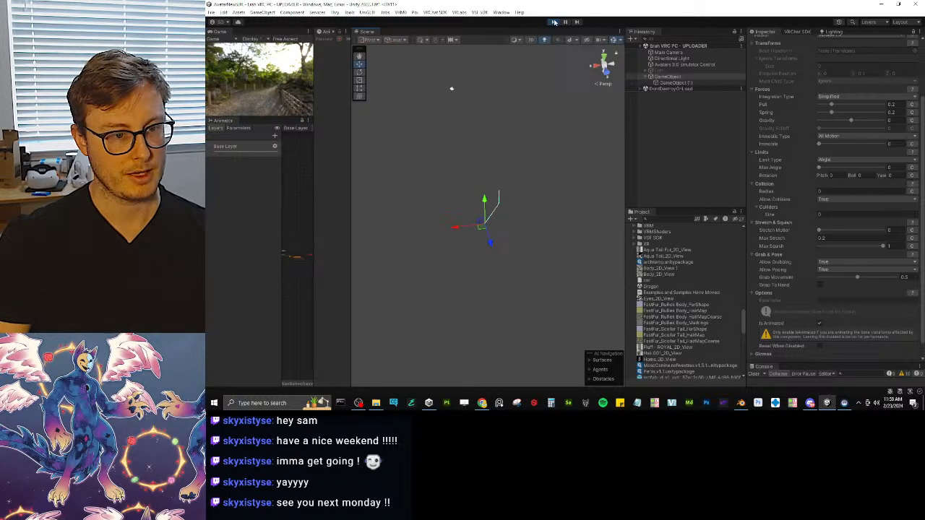
{"action": "key", "text": "ctrl+p"}
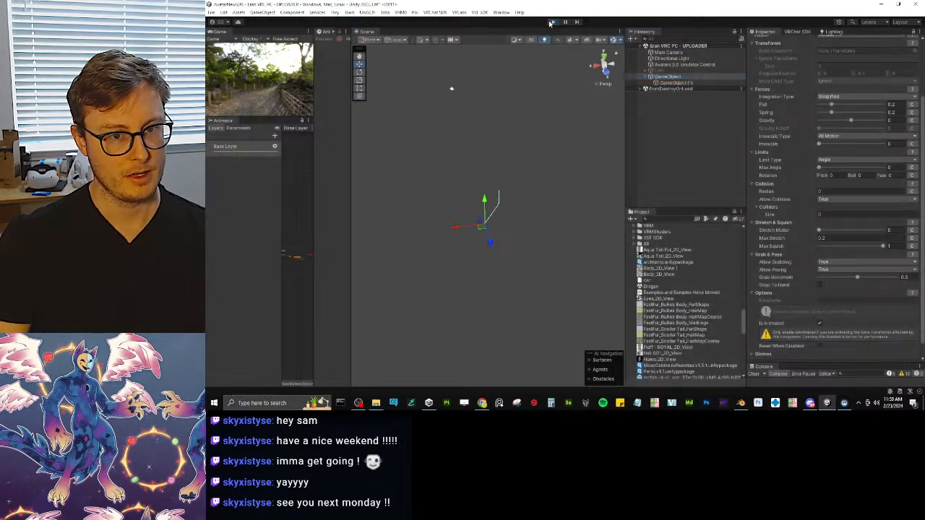
Delete the test GameObject with its child, reactivate the Erah avatar and switch back to Blender.
{"action": "left_click", "coordinate": [673, 78]}
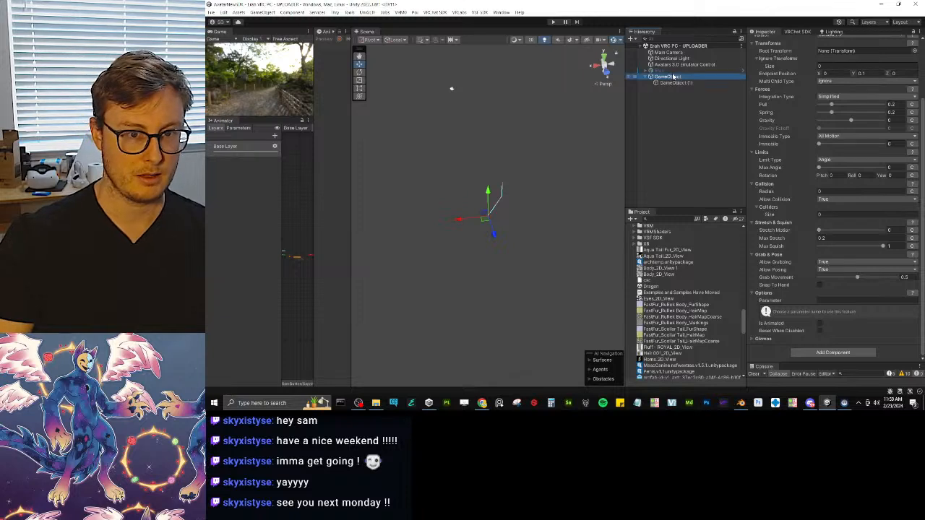
{"action": "key", "text": "Delete"}
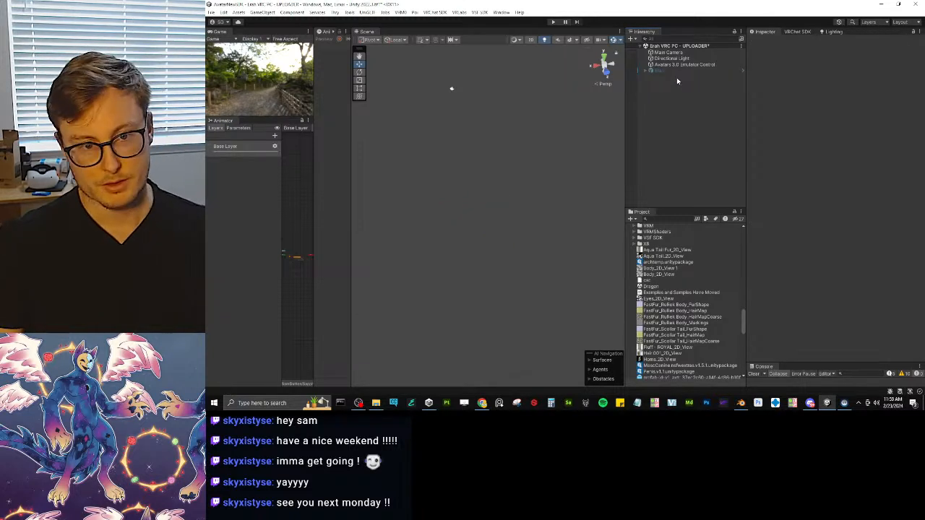
{"action": "left_click", "coordinate": [676, 71]}
{"action": "left_click", "coordinate": [768, 41]}
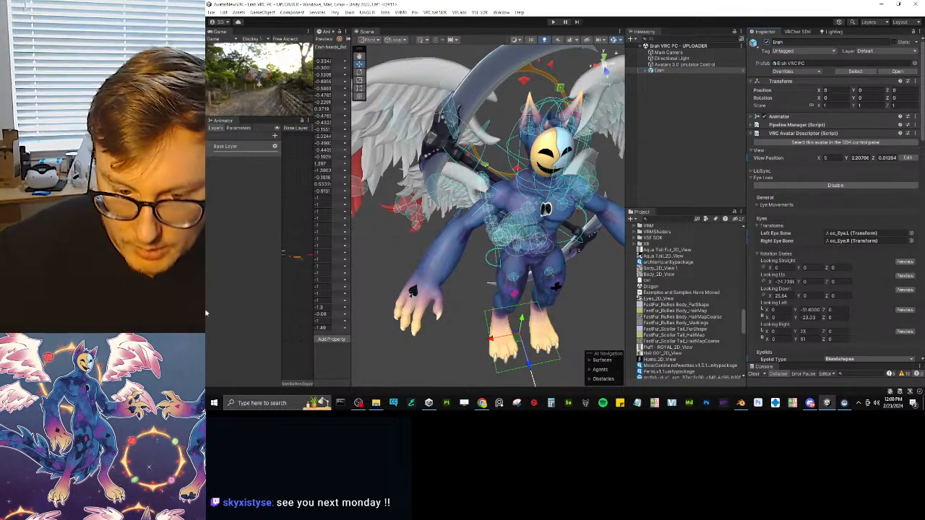
{"action": "left_click", "coordinate": [741, 403]}
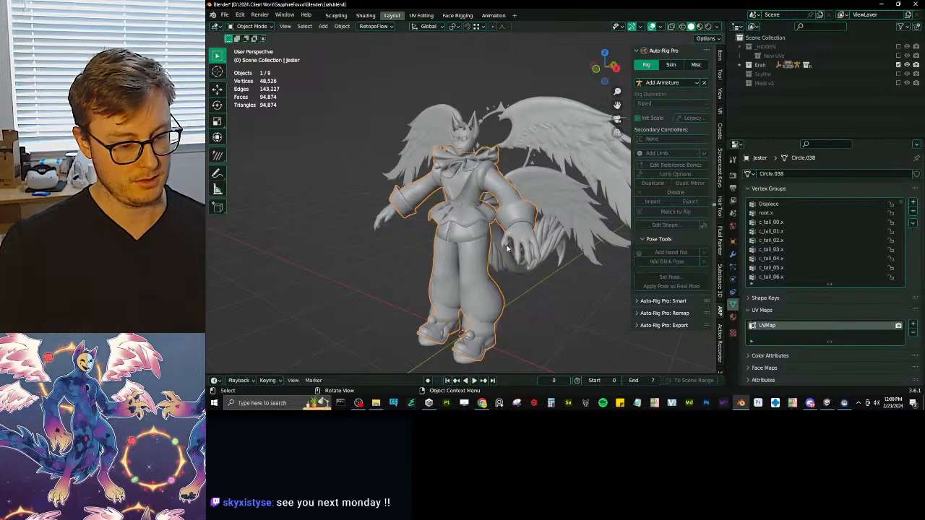
Show the Erah rig's hidden control bone layers in pose mode, return to object mode and save the Blender file.
{"action": "key", "text": "KP_Divide"}
{"action": "key", "text": "KP_Divide"}
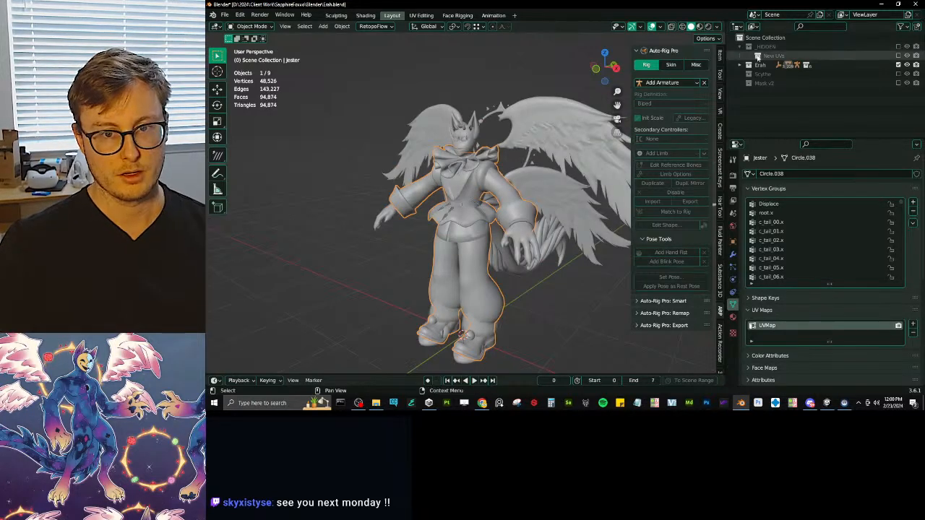
{"action": "left_click", "coordinate": [740, 65]}
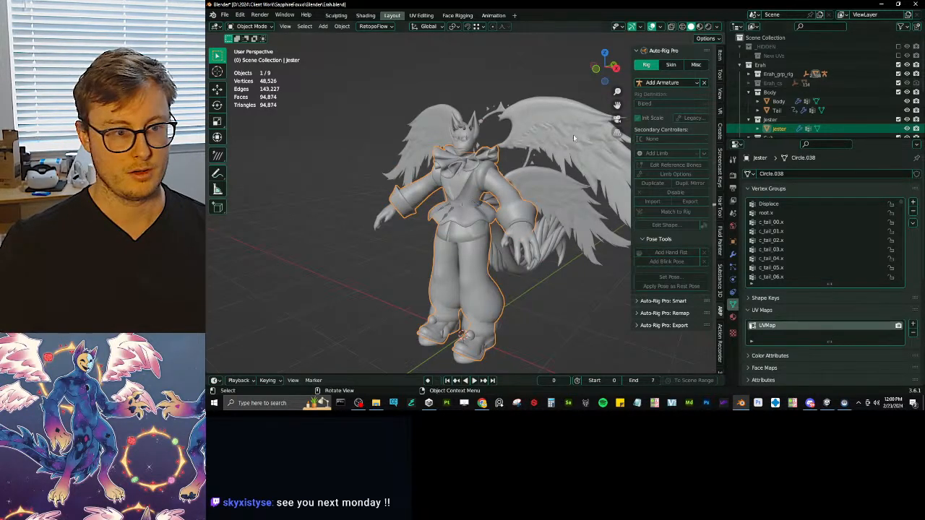
{"action": "scroll", "coordinate": [464, 167], "scroll_direction": "up", "scroll_amount": 4}
{"action": "left_click", "coordinate": [431, 222]}
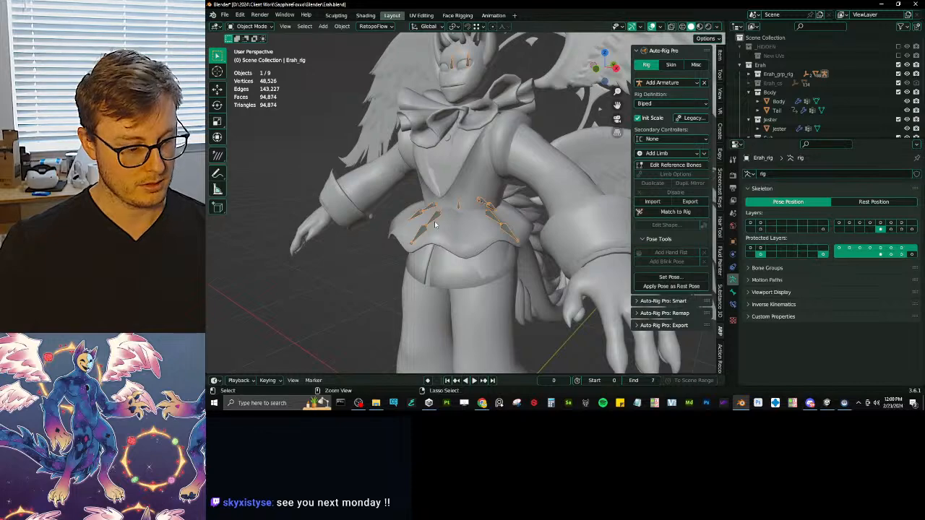
{"action": "key", "text": "ctrl+Tab"}
{"action": "key", "text": "shift+m"}
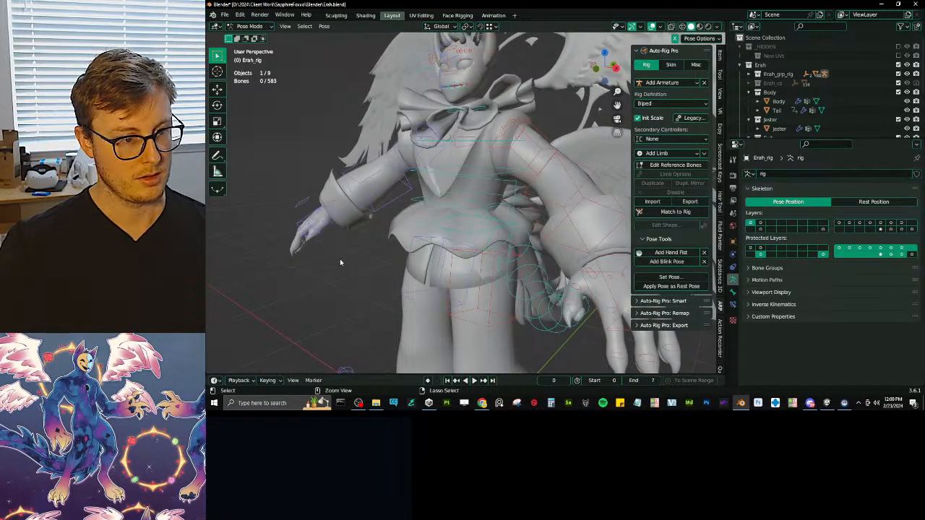
{"action": "key", "text": "ctrl+Tab"}
{"action": "key", "text": "ctrl+s"}
Select all avatar objects and export them to the Unity project with Auto-Rig Pro FBX.
{"action": "key", "text": "a"}
{"action": "key", "text": "q"}
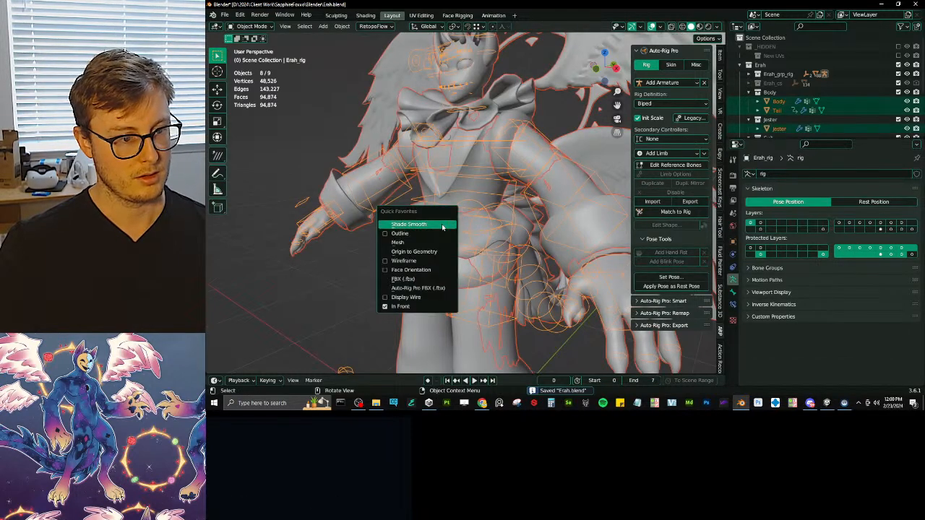
{"action": "left_click", "coordinate": [416, 288]}
{"action": "left_click", "coordinate": [763, 324]}
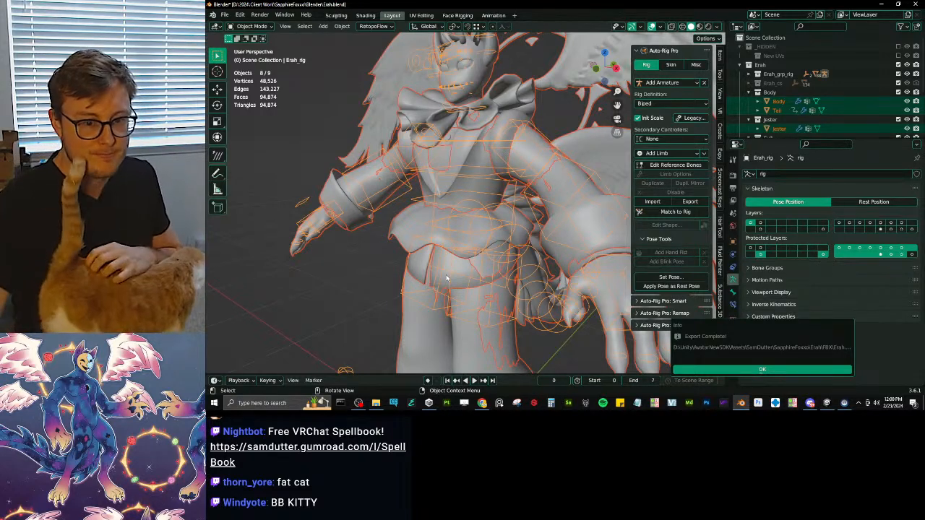
{"action": "left_click", "coordinate": [733, 370]}
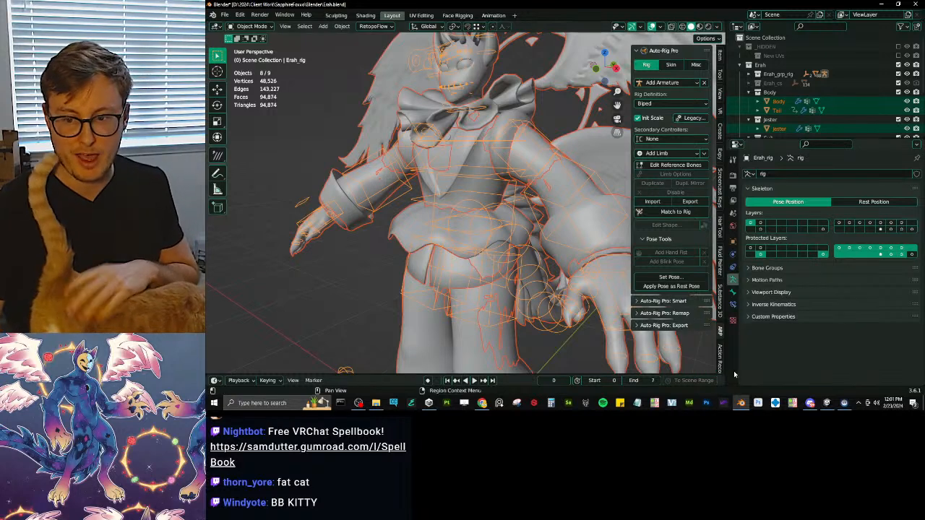
Switch to Unity and expand the Erah avatar's hierarchy, keeping its root bone tree collapsed.
{"action": "left_click", "coordinate": [827, 402]}
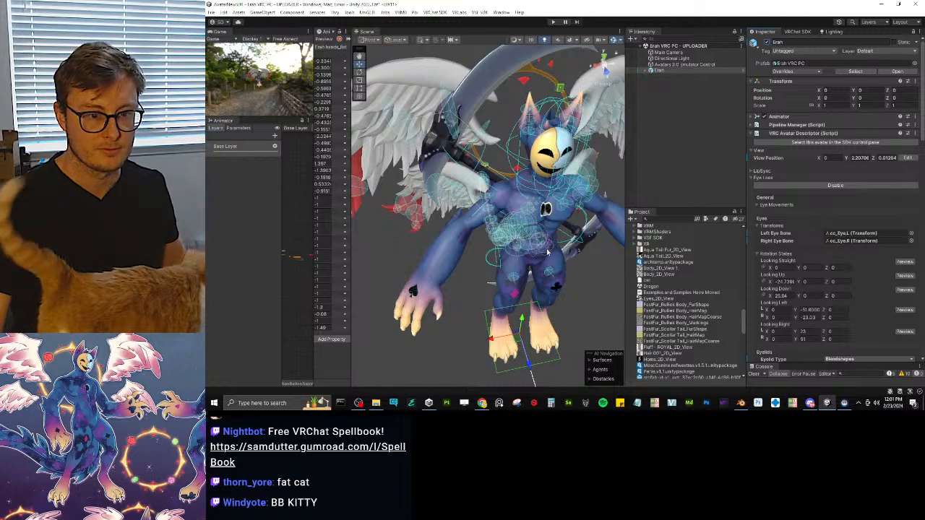
{"action": "left_click", "coordinate": [647, 70], "text": "alt"}
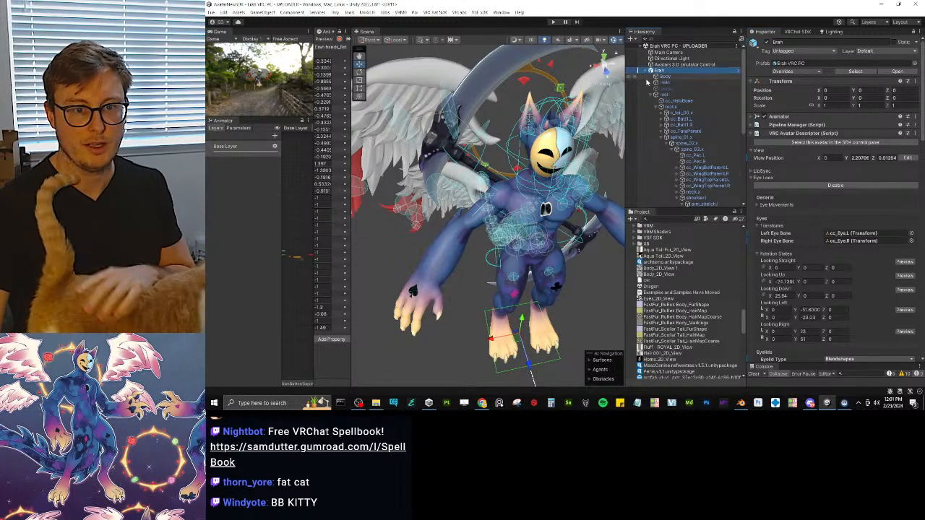
{"action": "left_click", "coordinate": [652, 94]}
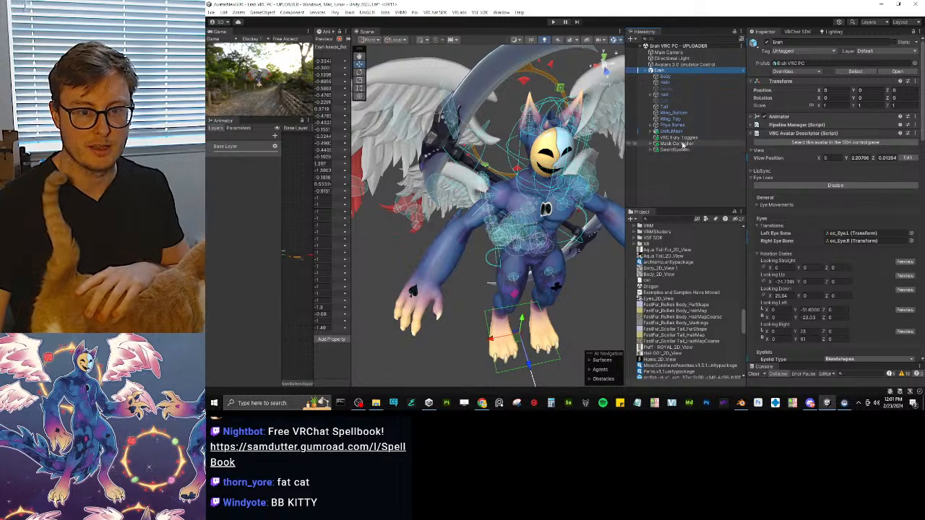
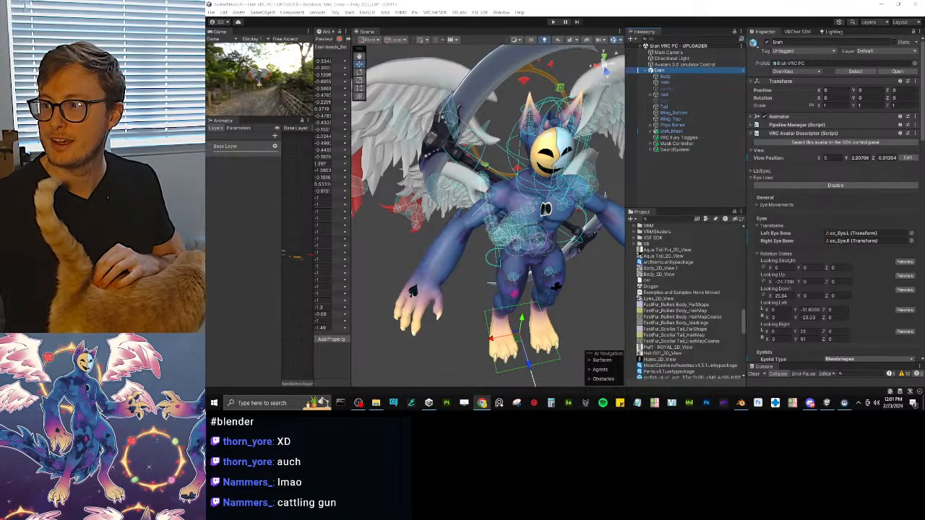
{"action": "left_click_drag", "start_coordinate": [208, 7], "coordinate": [496, 6]}
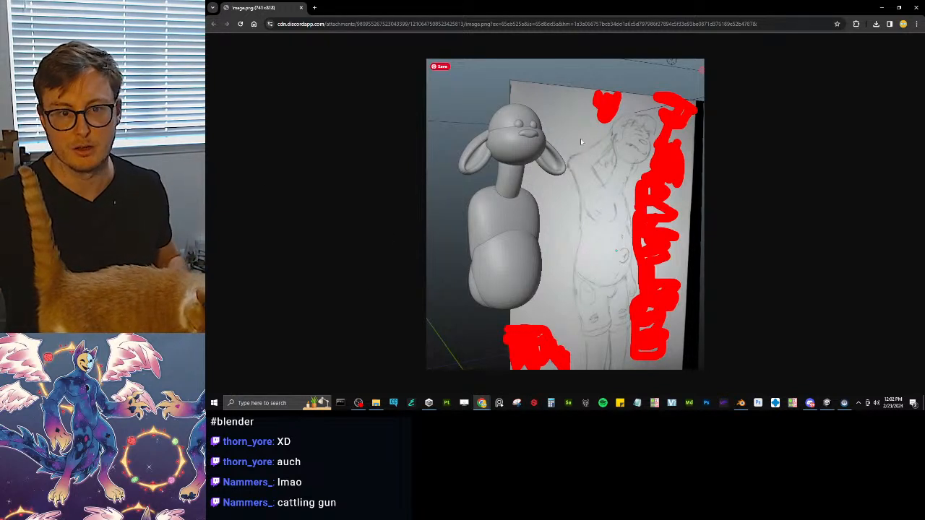
{"action": "left_click", "coordinate": [915, 7]}
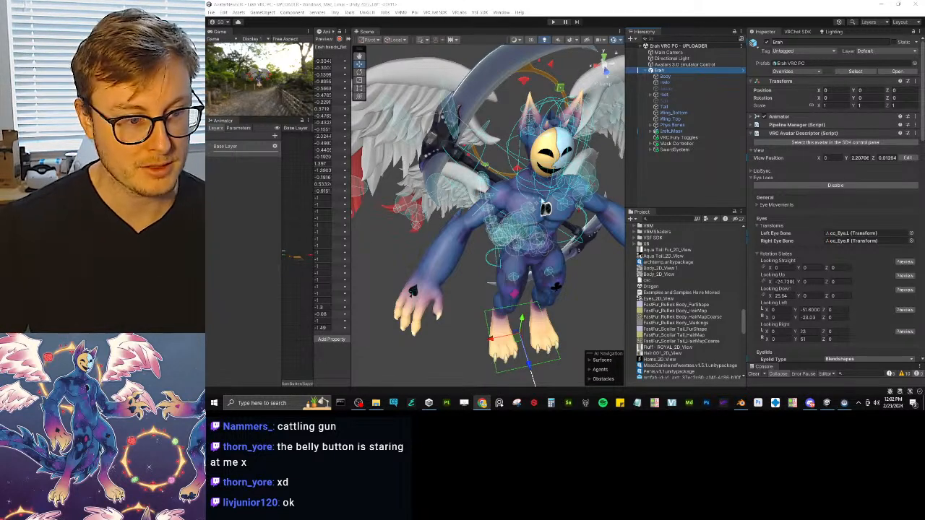
Create an empty child object under the avatar's Phys Bones object and name it PB Hair.
{"action": "left_click", "coordinate": [386, 265]}
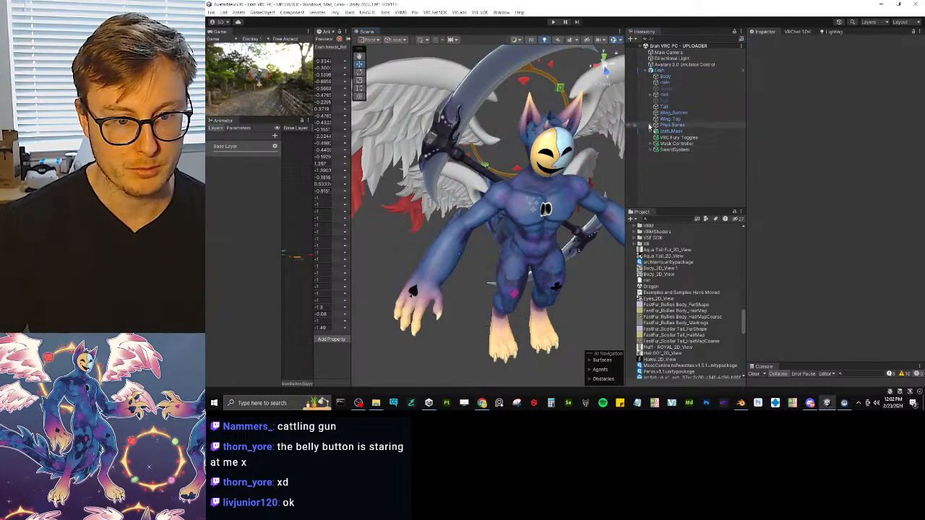
{"action": "left_click", "coordinate": [653, 126]}
{"action": "scroll", "coordinate": [669, 151], "scroll_direction": "down", "scroll_amount": 2}
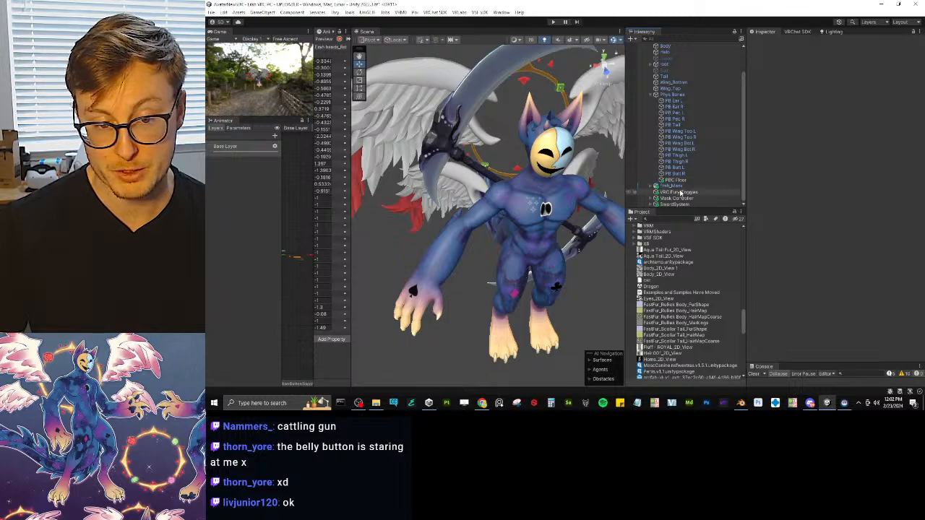
{"action": "left_click", "coordinate": [674, 96]}
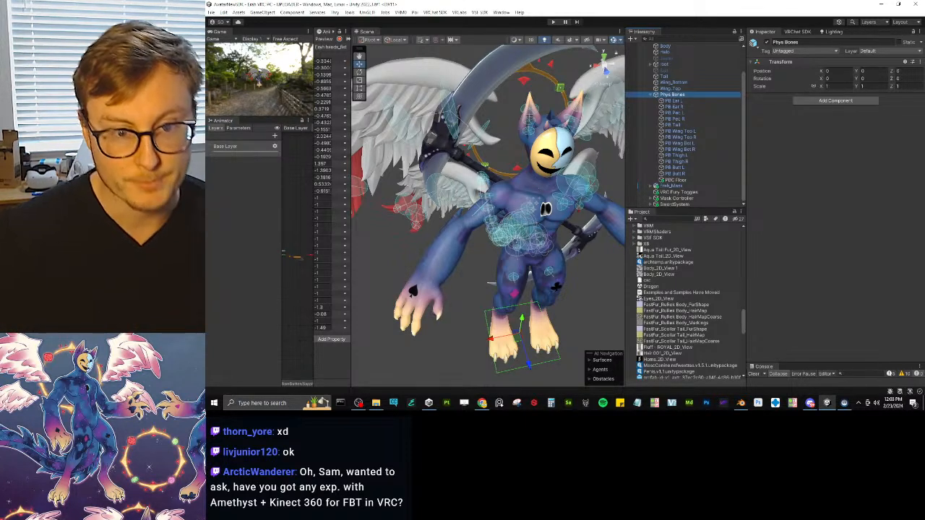
{"action": "right_click", "coordinate": [663, 95]}
{"action": "left_click", "coordinate": [691, 217]}
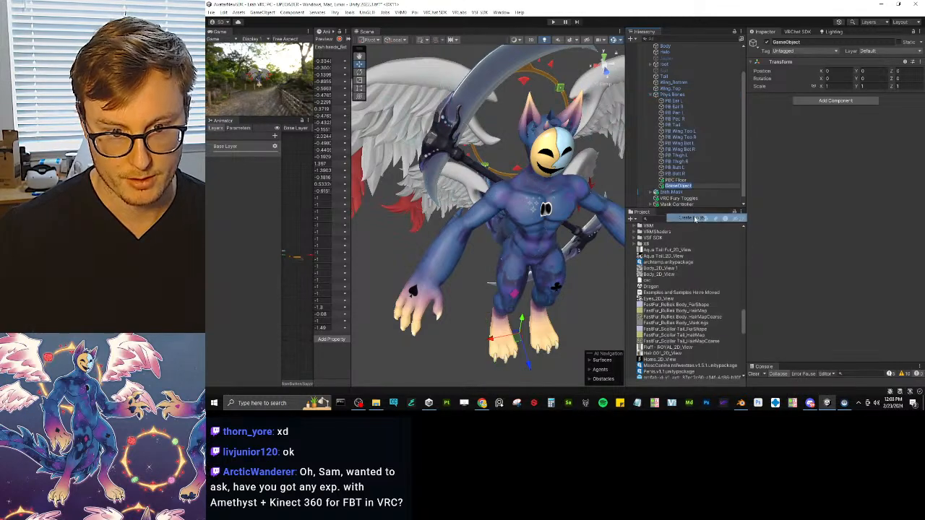
{"action": "left_click", "coordinate": [802, 42]}
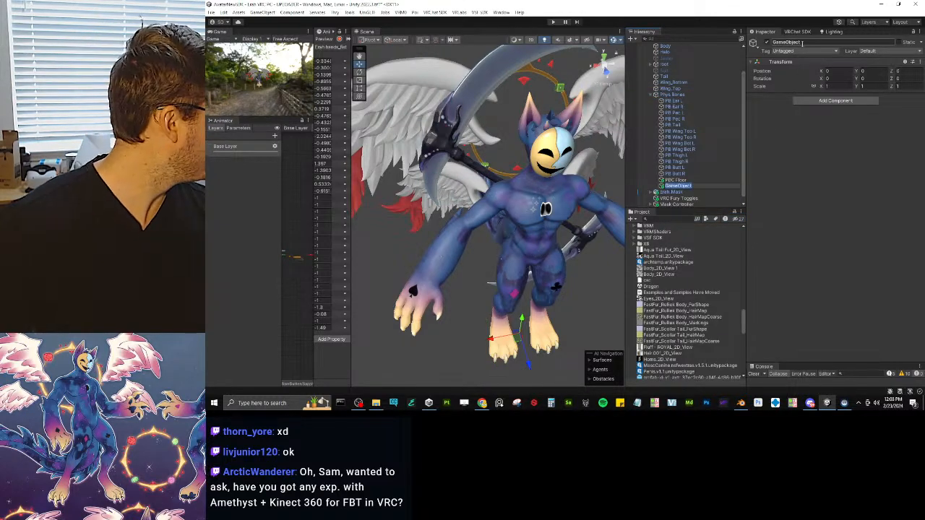
{"action": "type", "text": "PB"}
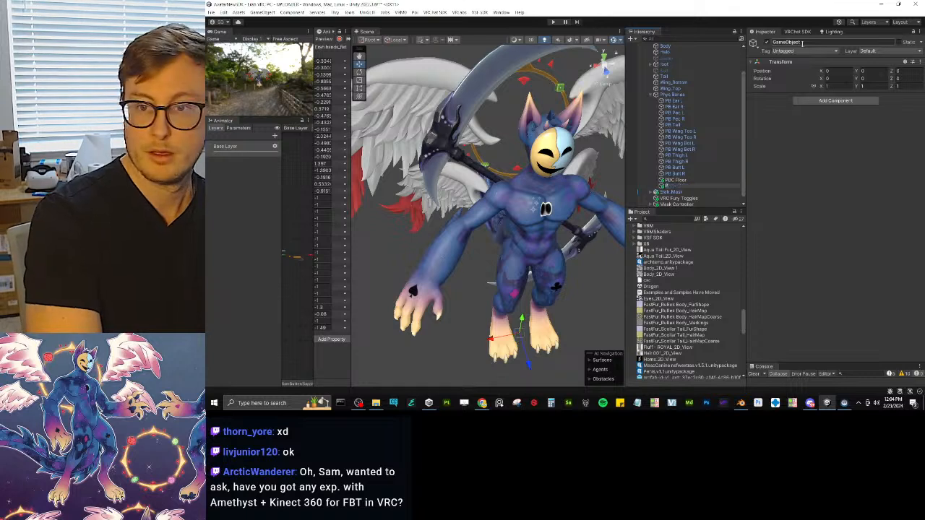
{"action": "type", "text": " Hair"}
{"action": "key", "text": "Return"}
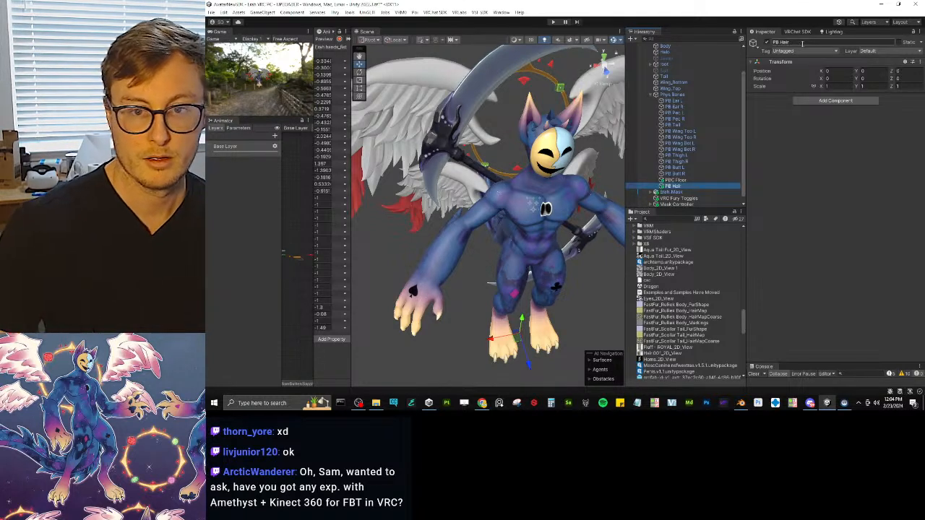
Add a VRC Phys Bone component to PB Hair with cc_HairParent as its root transform.
{"action": "left_click", "coordinate": [804, 101]}
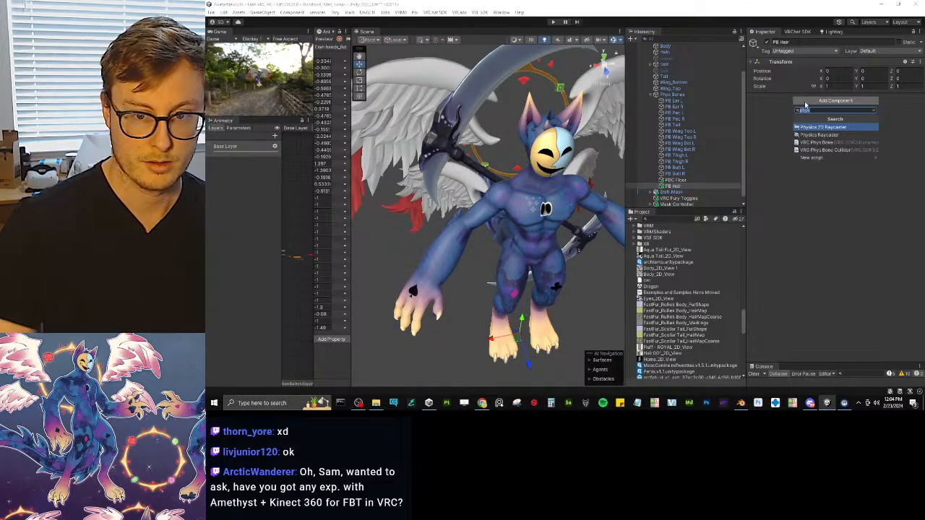
{"action": "key", "text": "Down"}
{"action": "key", "text": "Down"}
{"action": "key", "text": "Return"}
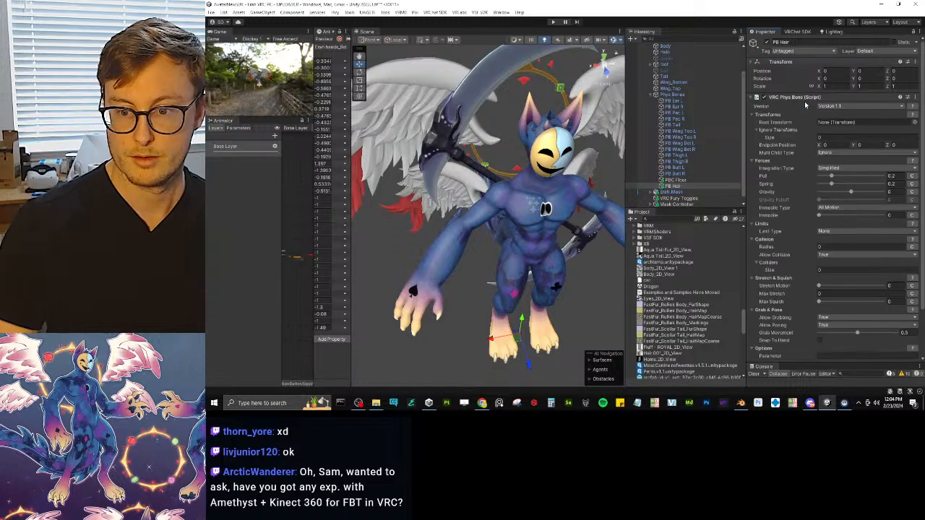
{"action": "left_click", "coordinate": [914, 122]}
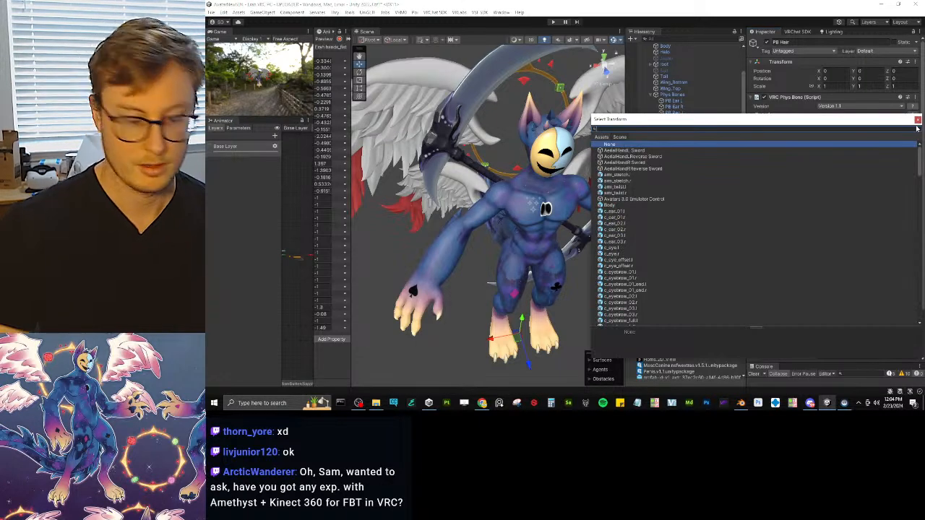
{"action": "type", "text": "hair"}
{"action": "key", "text": "Down"}
{"action": "key", "text": "Down"}
{"action": "key", "text": "Down"}
{"action": "key", "text": "Down"}
{"action": "key", "text": "Down"}
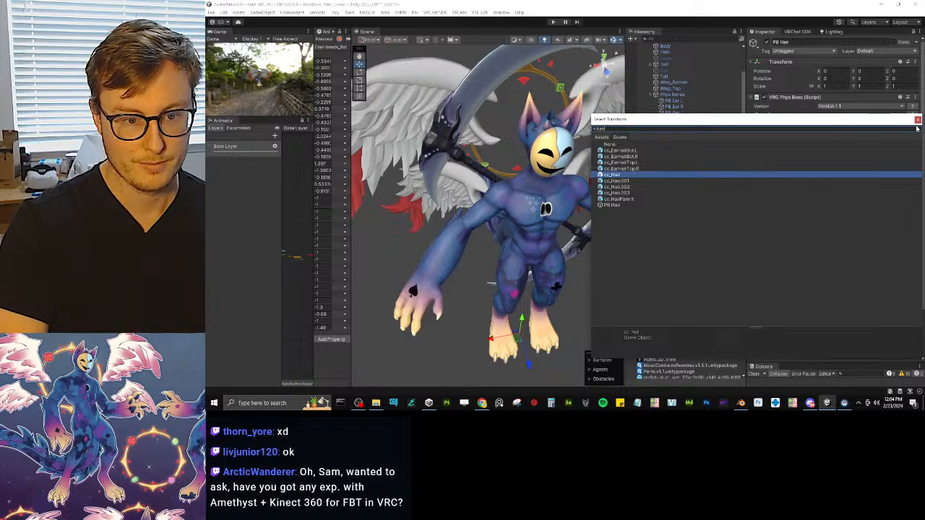
{"action": "key", "text": "Down"}
{"action": "key", "text": "Down"}
{"action": "key", "text": "Down"}
{"action": "key", "text": "Down"}
{"action": "key", "text": "Return"}
Set the PB Hair phys bone's endpoint position to 0.06 on Y, checking it against the avatar's head.
{"action": "left_click", "coordinate": [882, 145]}
{"action": "type", "text": "0.1"}
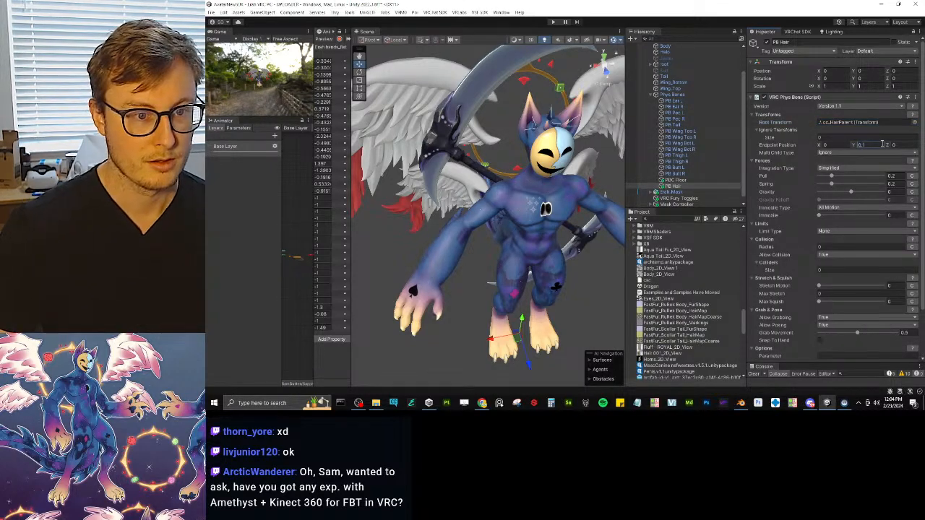
{"action": "left_click_drag", "start_coordinate": [614, 166], "coordinate": [618, 138], "text": "alt"}
{"action": "scroll", "coordinate": [619, 137], "scroll_direction": "up", "scroll_amount": 3}
{"action": "middle_click_drag", "start_coordinate": [619, 137], "coordinate": [573, 148]}
{"action": "left_click_drag", "start_coordinate": [573, 149], "coordinate": [549, 115], "text": "alt"}
{"action": "middle_click_drag", "start_coordinate": [550, 116], "coordinate": [535, 158]}
{"action": "scroll", "coordinate": [535, 158], "scroll_direction": "up", "scroll_amount": 2}
{"action": "key", "text": "BackSpace"}
{"action": "type", "text": "06"}
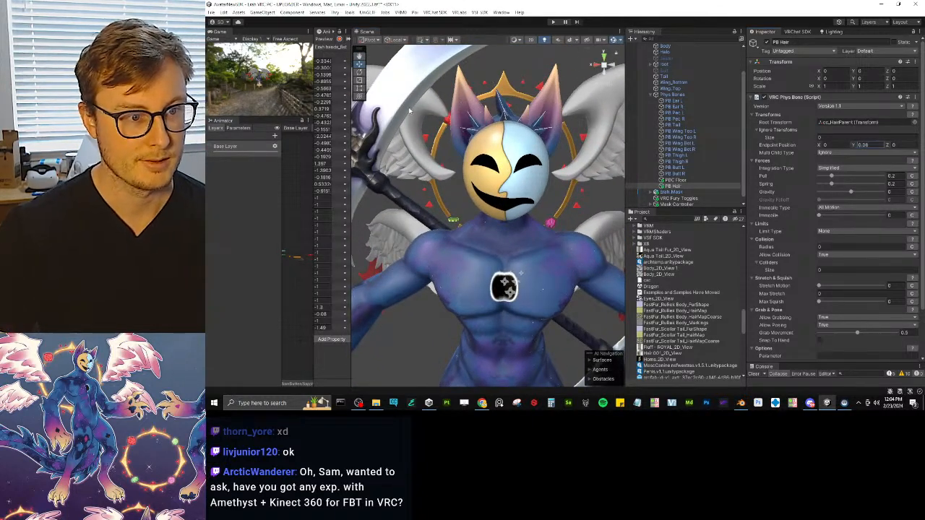
Frame the avatar's hair, enter play mode to test its physics and turn off the scene gizmos.
{"action": "left_click_drag", "start_coordinate": [394, 98], "coordinate": [448, 184], "text": "alt"}
{"action": "middle_click_drag", "start_coordinate": [448, 184], "coordinate": [464, 268]}
{"action": "scroll", "coordinate": [464, 268], "scroll_direction": "up", "scroll_amount": 3}
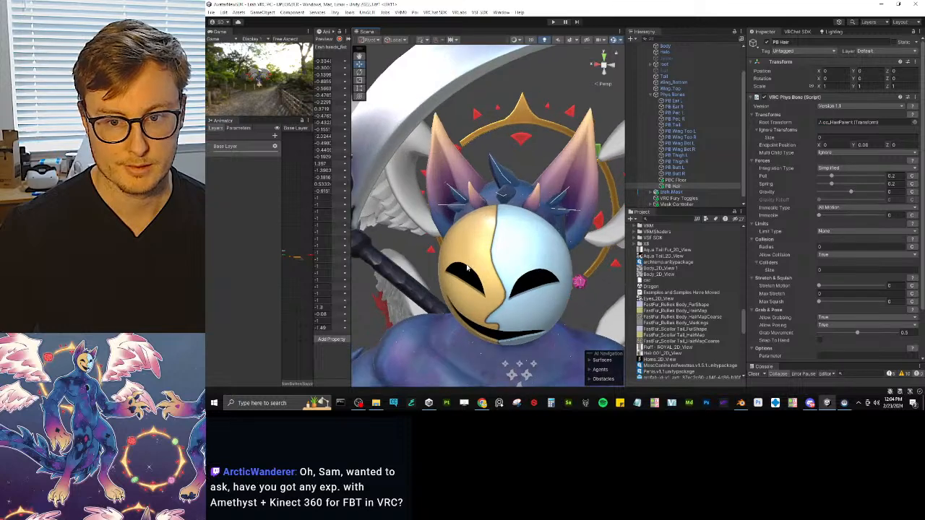
{"action": "left_click_drag", "start_coordinate": [465, 268], "coordinate": [491, 189], "text": "alt"}
{"action": "left_click", "coordinate": [554, 22]}
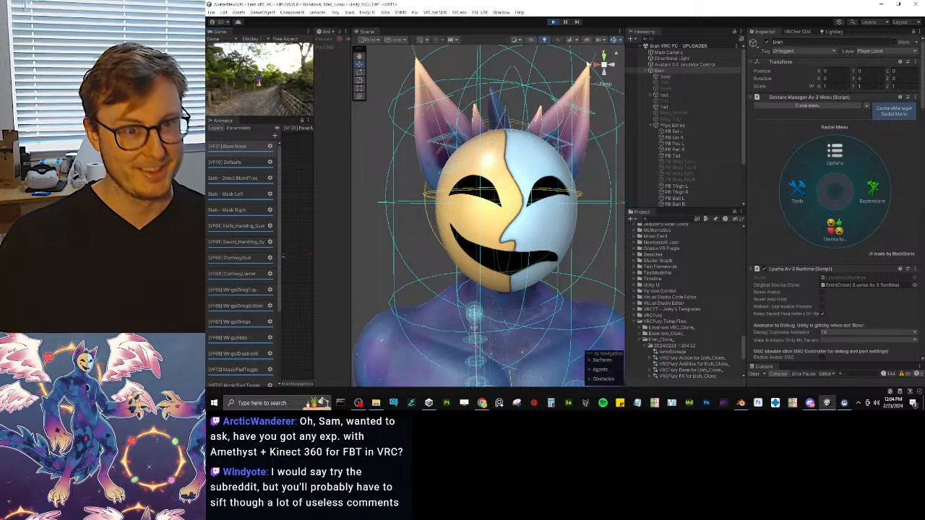
{"action": "left_click", "coordinate": [612, 41]}
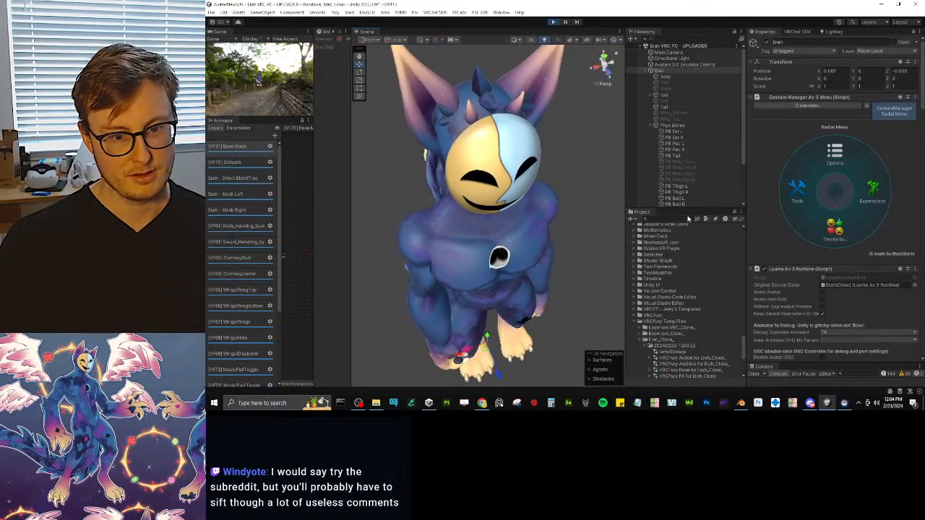
Set PB Hair's pull to about 0.379 and its spring to about 0.487.
{"action": "scroll", "coordinate": [697, 179], "scroll_direction": "down", "scroll_amount": 3}
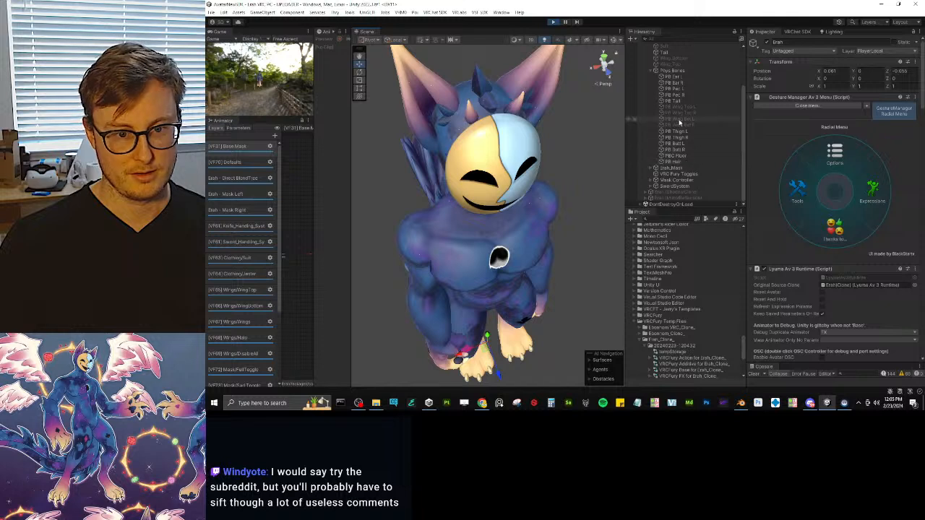
{"action": "left_click", "coordinate": [673, 161]}
{"action": "left_click_drag", "start_coordinate": [849, 176], "coordinate": [849, 183]}
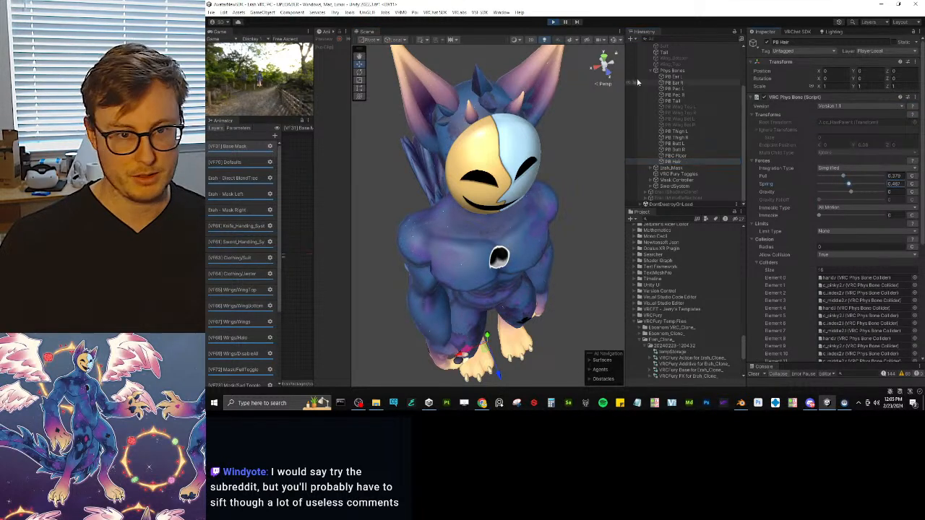
Select the Erah avatar and move it around in the scene to test the hair's motion.
{"action": "left_click", "coordinate": [671, 70]}
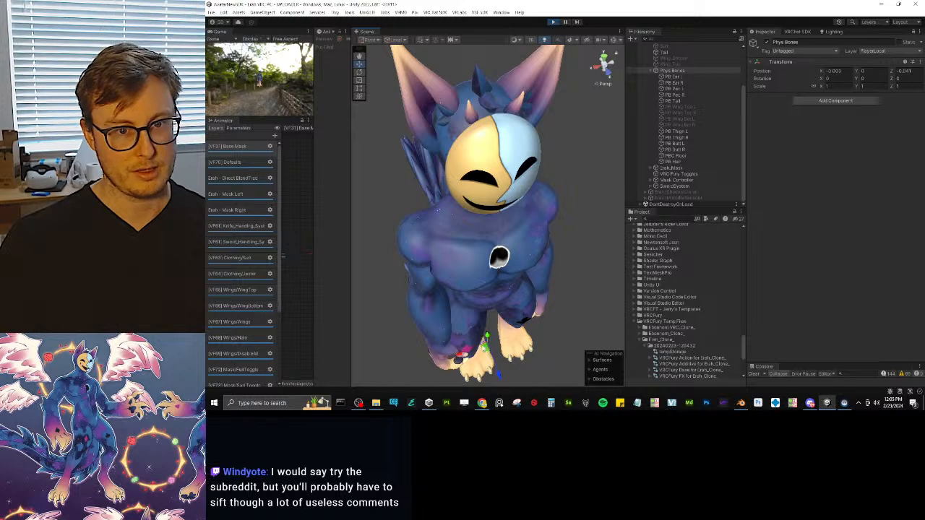
{"action": "scroll", "coordinate": [664, 88], "scroll_direction": "up", "scroll_amount": 3}
{"action": "left_click", "coordinate": [659, 70]}
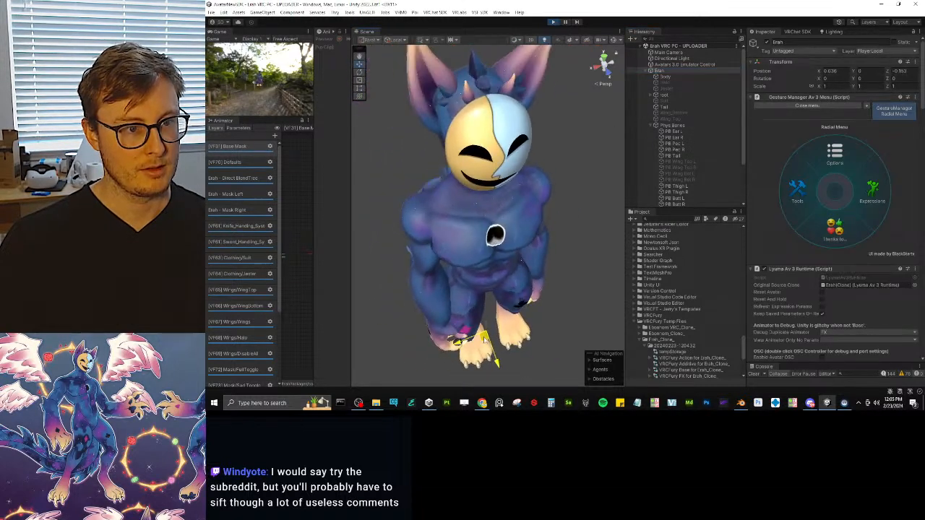
Raise the spring of the PB Hair phys bone to about 0.572.
{"action": "scroll", "coordinate": [713, 150], "scroll_direction": "down", "scroll_amount": 3}
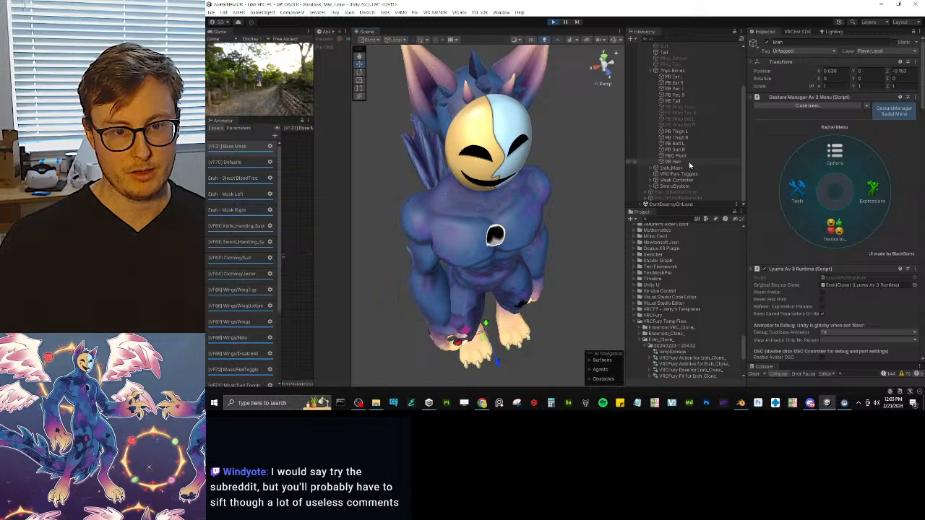
{"action": "left_click", "coordinate": [712, 161]}
{"action": "left_click_drag", "start_coordinate": [851, 182], "coordinate": [855, 185]}
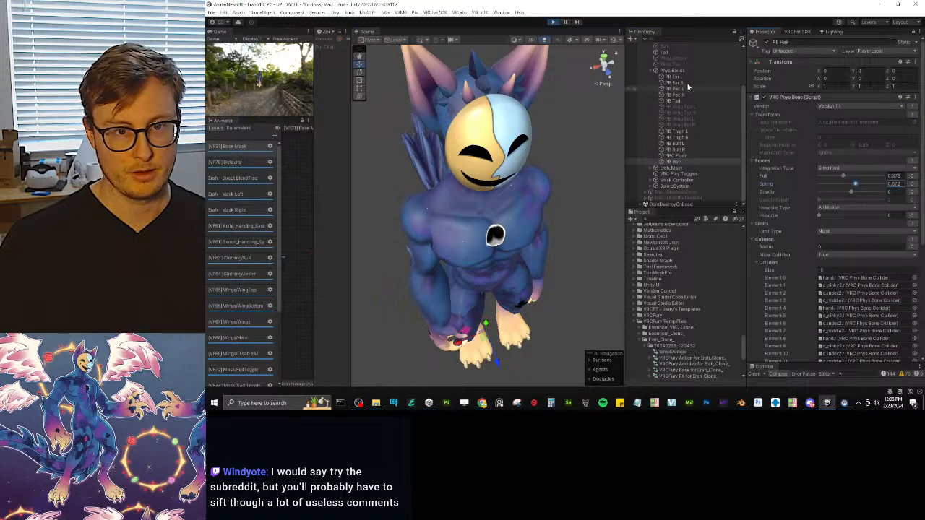
Move the Erah avatar slightly in the scene to test the hair, and set PB Hair's collision radius to 1.
{"action": "scroll", "coordinate": [689, 89], "scroll_direction": "up", "scroll_amount": 3}
{"action": "left_click", "coordinate": [634, 70]}
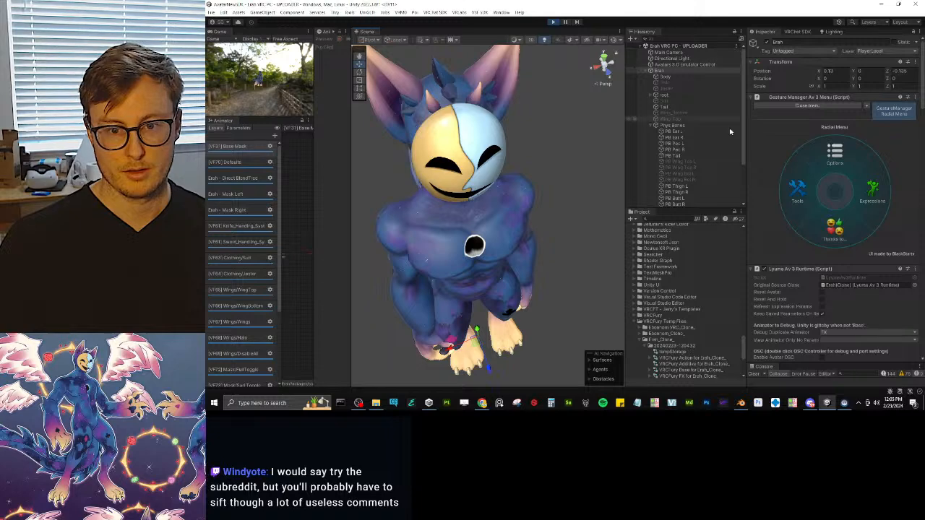
{"action": "scroll", "coordinate": [697, 130], "scroll_direction": "down", "scroll_amount": 2}
{"action": "left_click", "coordinate": [675, 162]}
{"action": "scroll", "coordinate": [840, 197], "scroll_direction": "down", "scroll_amount": 1}
{"action": "scroll", "coordinate": [846, 173], "scroll_direction": "down", "scroll_amount": 3}
{"action": "left_click", "coordinate": [878, 123]}
{"action": "type", "text": "1"}
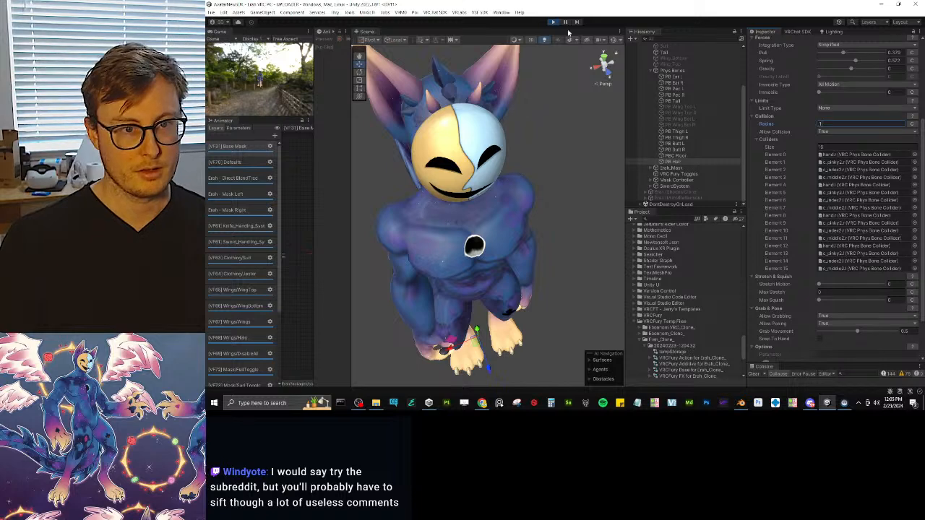
Turn on the scene gizmos and set PB Hair's collision radius to 0.01, checking the collision shapes around the hair.
{"action": "left_click", "coordinate": [613, 41]}
{"action": "left_click", "coordinate": [837, 123]}
{"action": "type", "text": "0.01"}
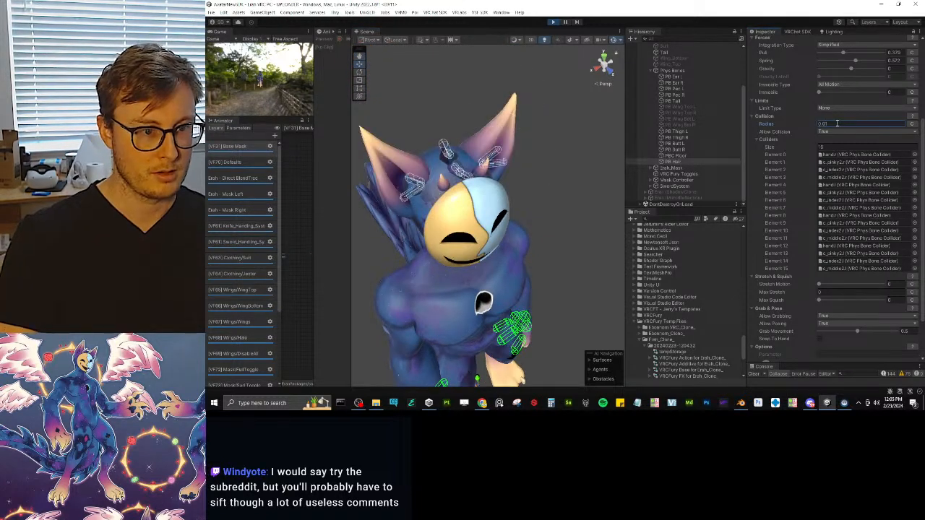
{"action": "scroll", "coordinate": [498, 184], "scroll_direction": "up", "scroll_amount": 4}
{"action": "left_click_drag", "start_coordinate": [498, 184], "coordinate": [571, 177], "text": "alt"}
{"action": "scroll", "coordinate": [537, 190], "scroll_direction": "up", "scroll_amount": 2}
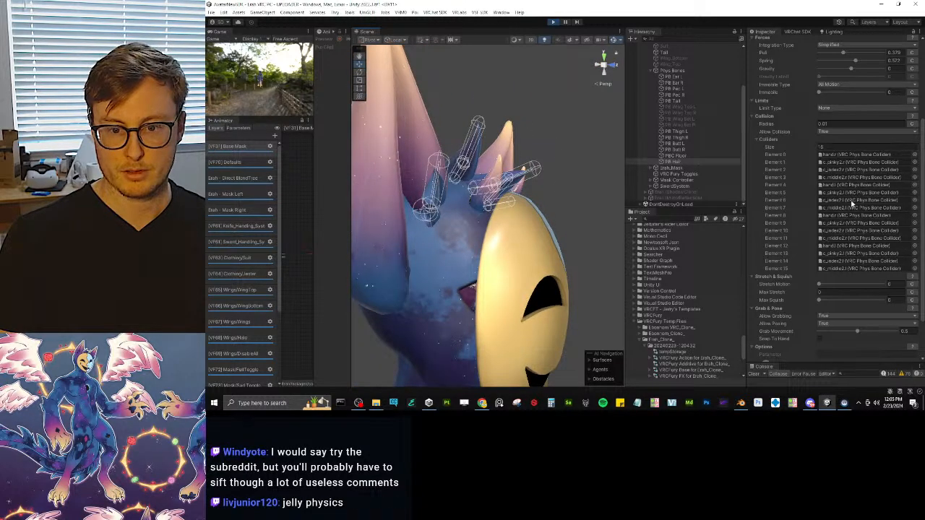
Empty PB Hair's collider list by setting its size to 0.
{"action": "left_click", "coordinate": [835, 147]}
{"action": "type", "text": "0"}
{"action": "key", "text": "Return"}
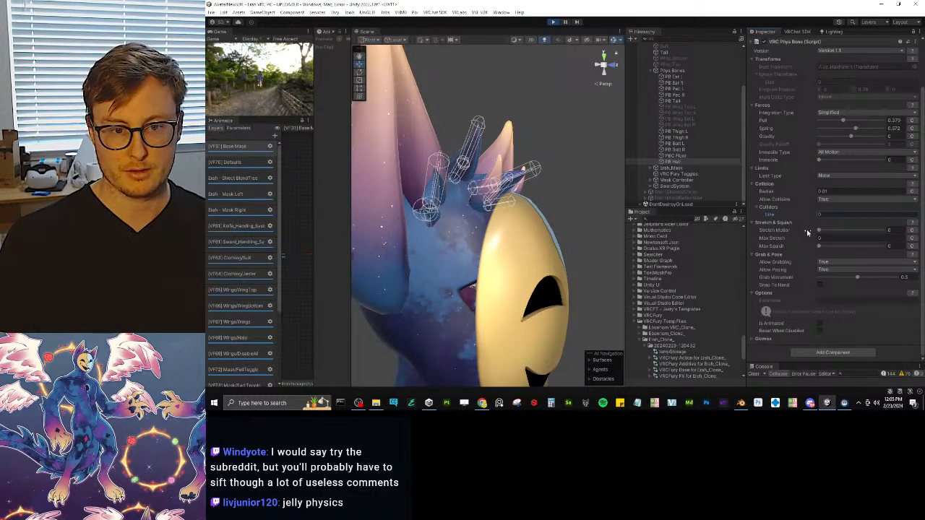
Review the PBC Floor collider and PB Butt R's collision settings, and inspect PB Hair's collision shapes around the head.
{"action": "left_click", "coordinate": [690, 156]}
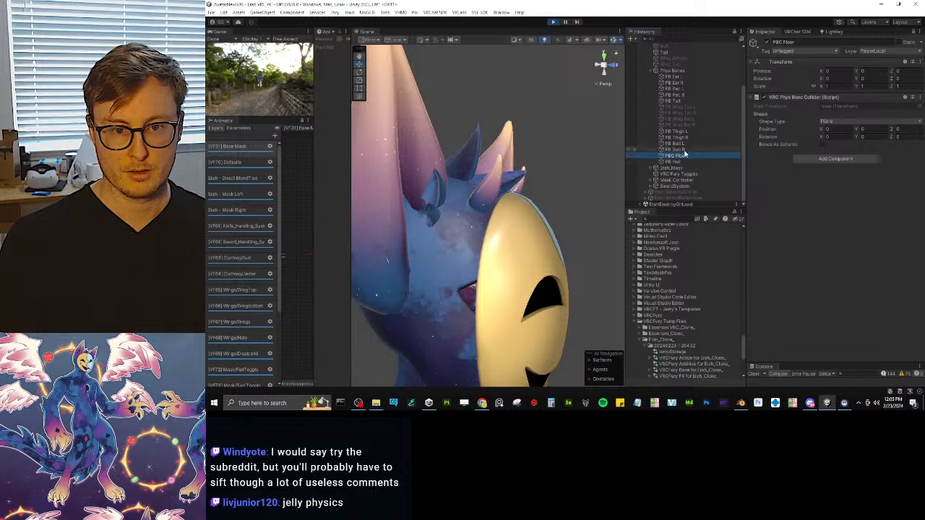
{"action": "left_click", "coordinate": [685, 150]}
{"action": "scroll", "coordinate": [795, 239], "scroll_direction": "down", "scroll_amount": 4}
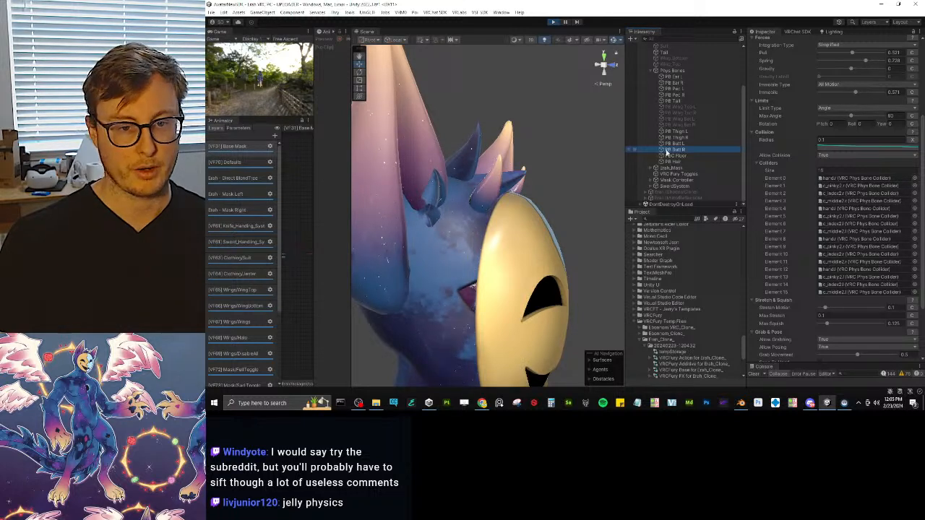
{"action": "left_click", "coordinate": [674, 162]}
{"action": "left_click_drag", "start_coordinate": [472, 151], "coordinate": [458, 162], "text": "alt"}
{"action": "left_click_drag", "start_coordinate": [511, 141], "coordinate": [604, 175], "text": "alt"}
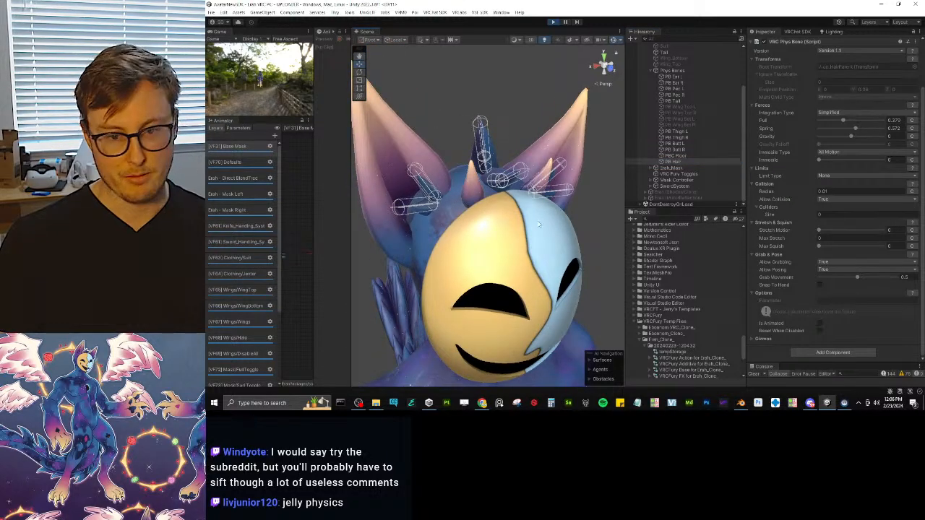
Add a curve to PB Hair's collision radius using the straight falling preset, with its end point raised slightly above zero.
{"action": "left_click", "coordinate": [912, 192]}
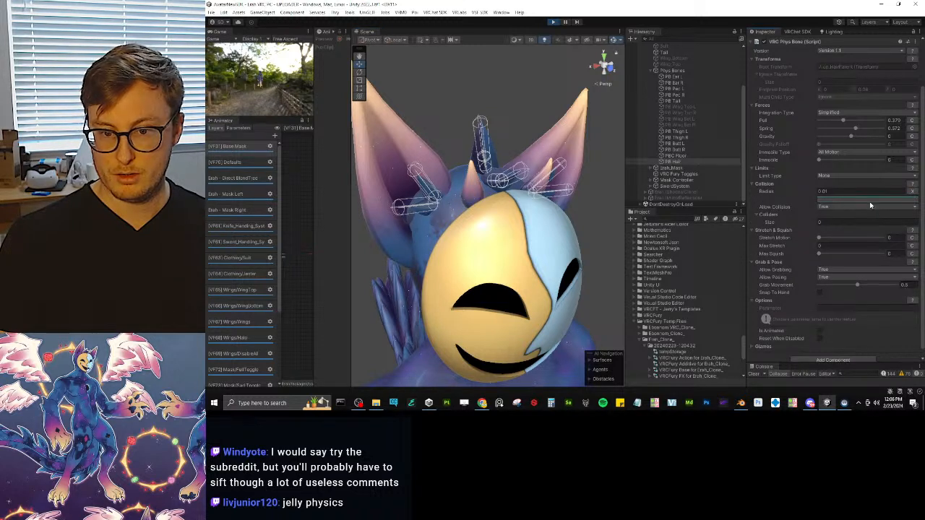
{"action": "left_click", "coordinate": [870, 202]}
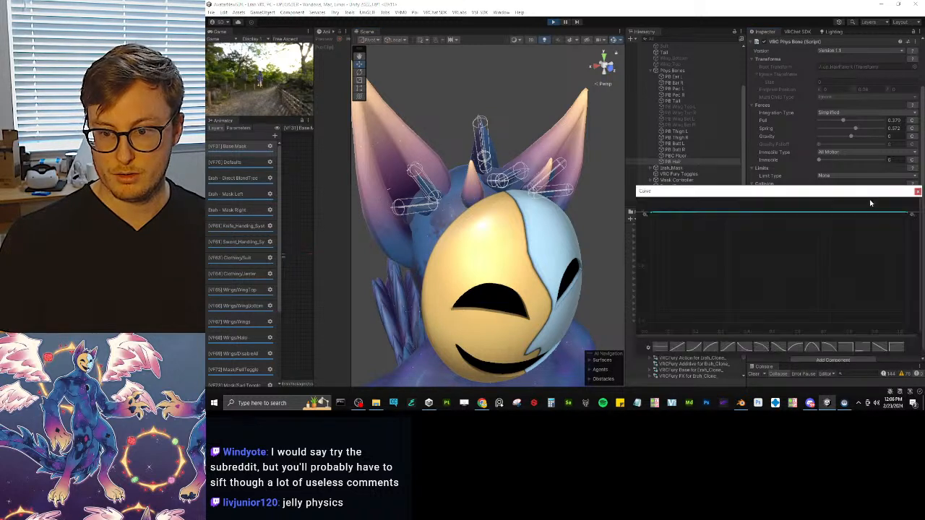
{"action": "left_click", "coordinate": [765, 348]}
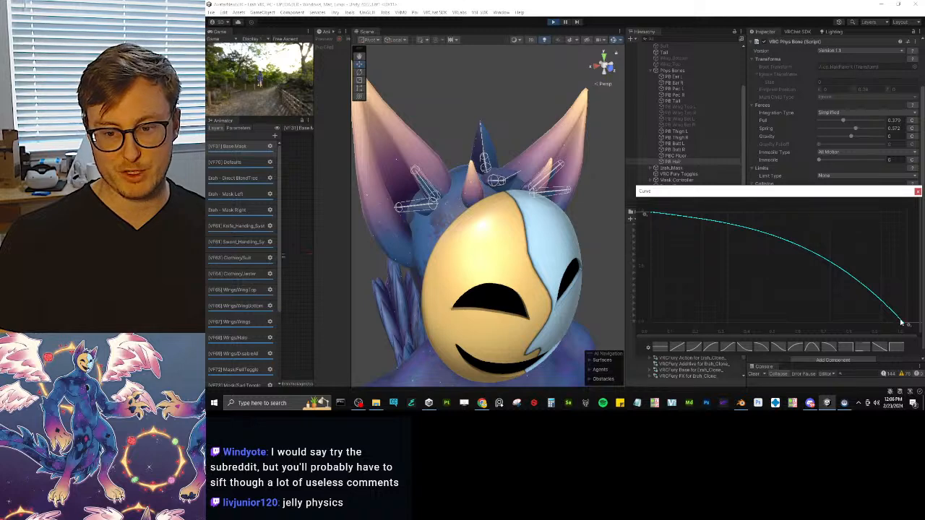
{"action": "left_click_drag", "start_coordinate": [905, 323], "coordinate": [920, 310]}
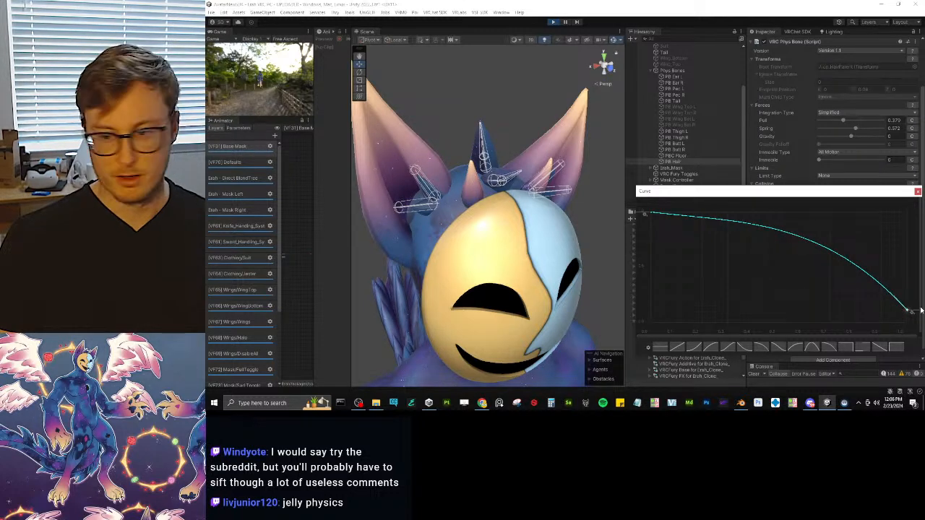
{"action": "left_click", "coordinate": [879, 348]}
{"action": "left_click_drag", "start_coordinate": [909, 324], "coordinate": [917, 303]}
{"action": "left_click", "coordinate": [917, 192]}
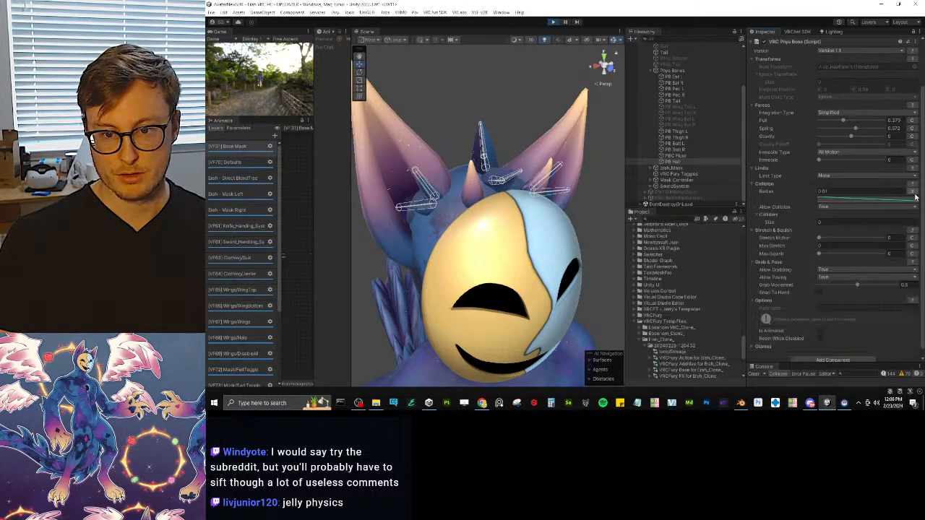
Set PB Hair's collision radius to 0.02.
{"action": "type", "text": "0.03"}
{"action": "key", "text": "Return"}
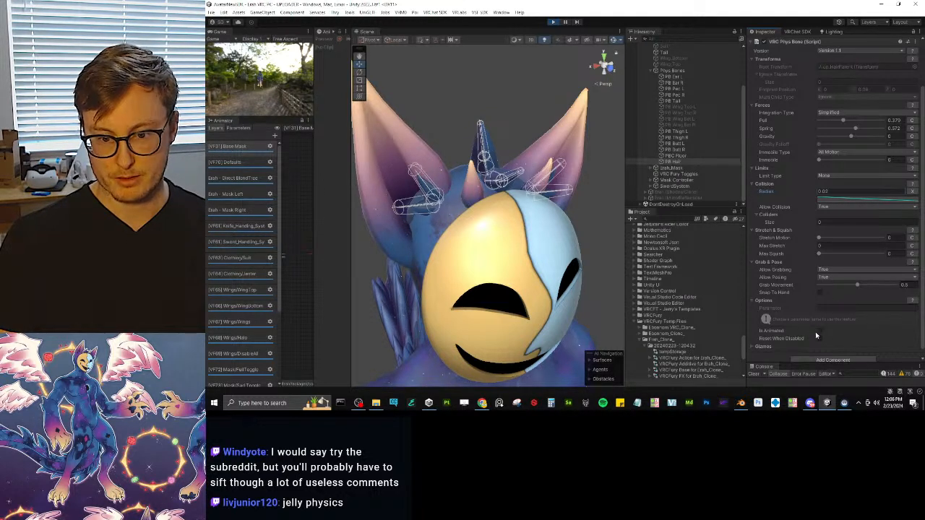
{"action": "scroll", "coordinate": [839, 217], "scroll_direction": "up", "scroll_amount": 2}
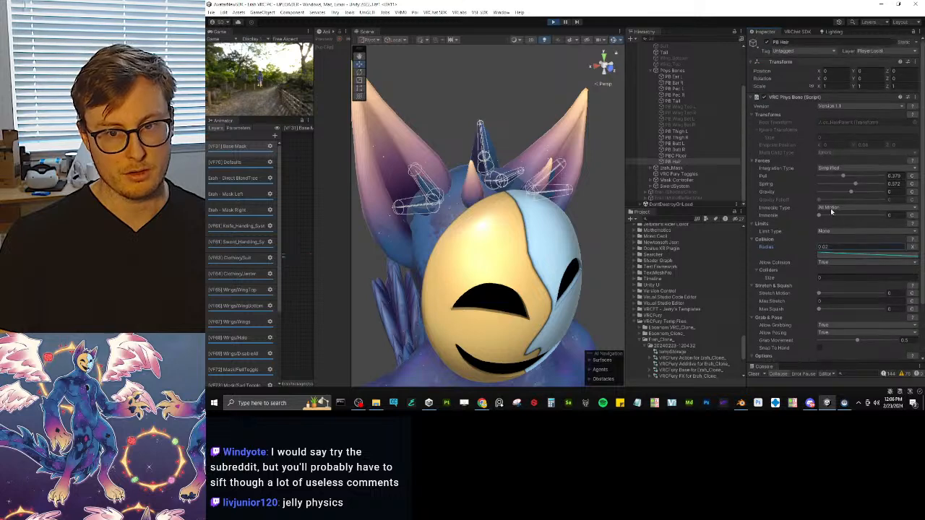
Copy PB Hair's VRC Phys Bone component in play mode, exit play mode and paste its values back onto PB Hair.
{"action": "left_click", "coordinate": [916, 98]}
{"action": "left_click", "coordinate": [883, 142]}
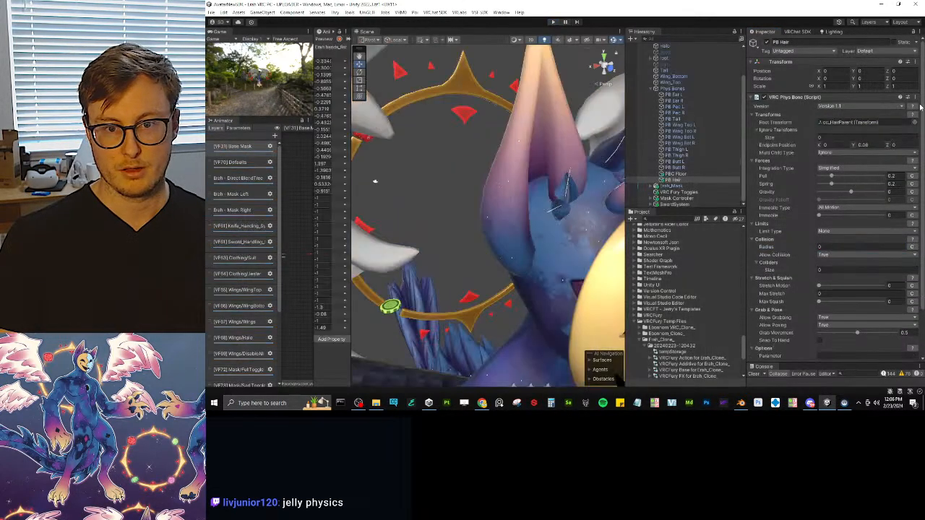
{"action": "left_click", "coordinate": [916, 98]}
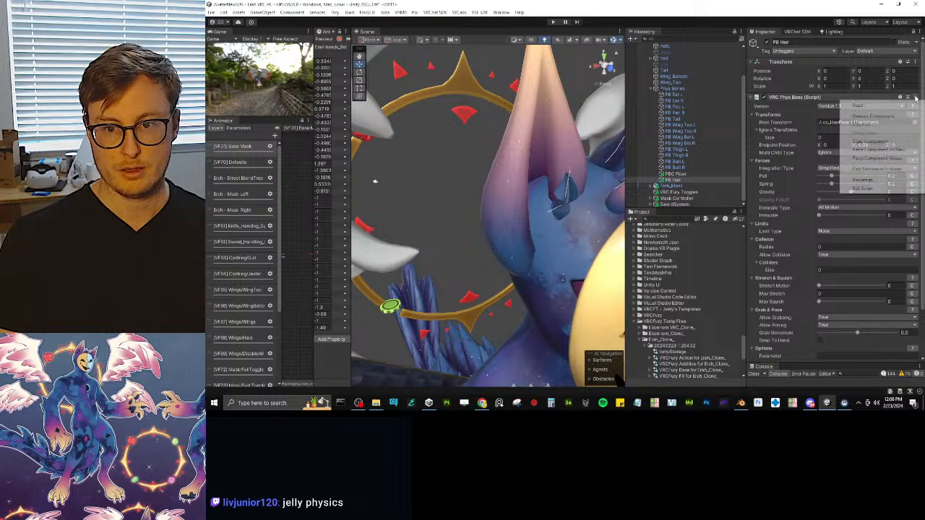
{"action": "left_click", "coordinate": [876, 158]}
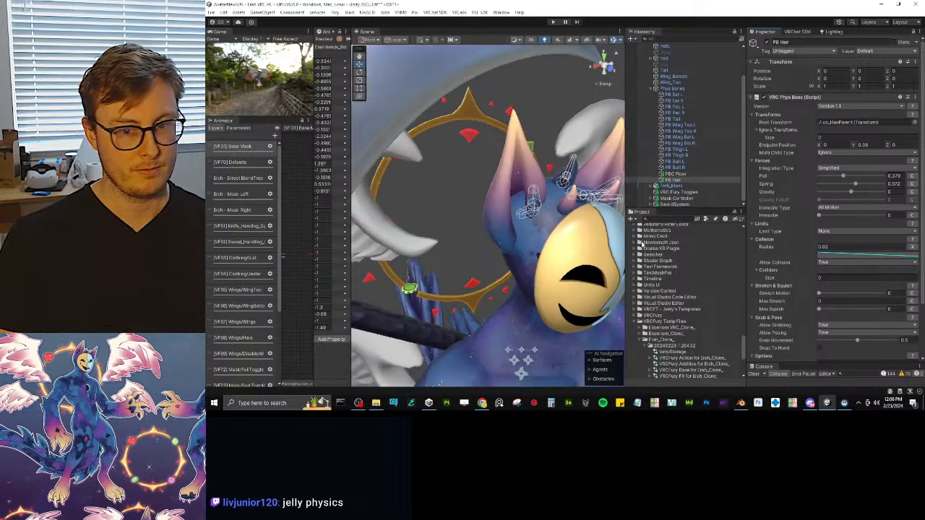
Frame the full avatar and enter play mode to test its physics.
{"action": "scroll", "coordinate": [849, 265], "scroll_direction": "down", "scroll_amount": 3}
{"action": "scroll", "coordinate": [512, 232], "scroll_direction": "down", "scroll_amount": 10}
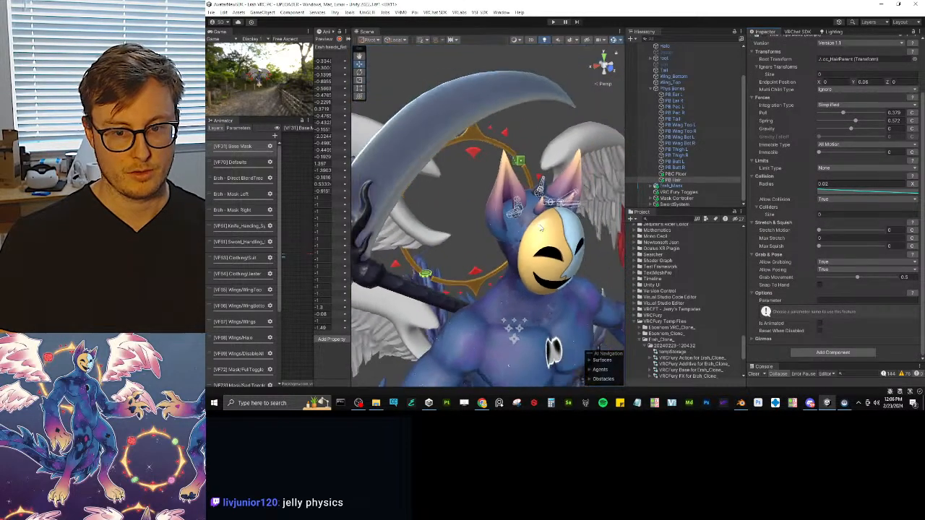
{"action": "middle_click_drag", "start_coordinate": [531, 315], "coordinate": [504, 202]}
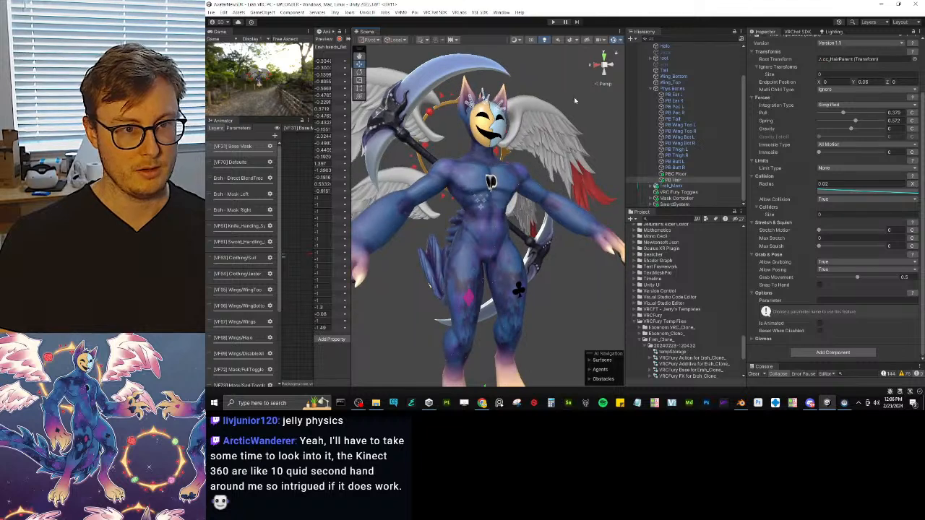
{"action": "left_click", "coordinate": [552, 22]}
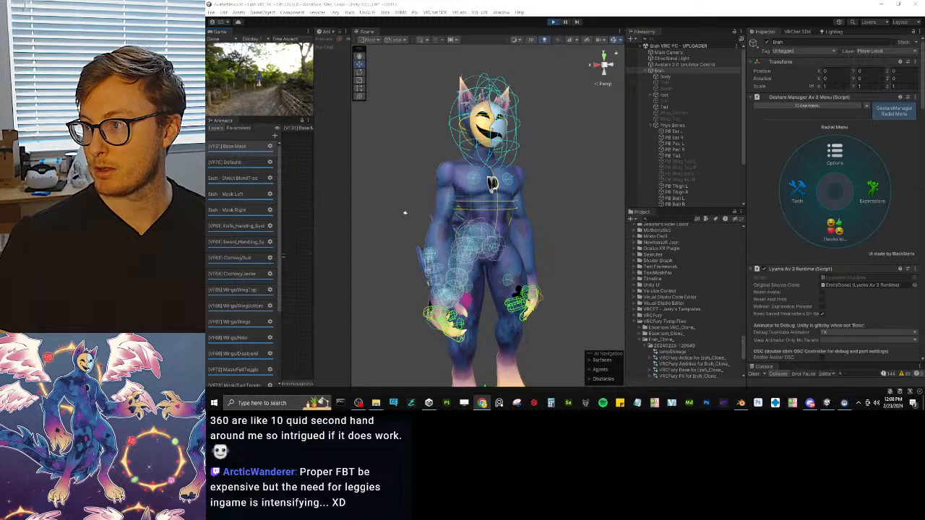
Switch to Chrome, look through the CyanPuppets markerless motion capture page and its demo video, and close the browser window.
{"action": "key", "text": "alt+Tab"}
{"action": "left_click", "coordinate": [567, 282]}
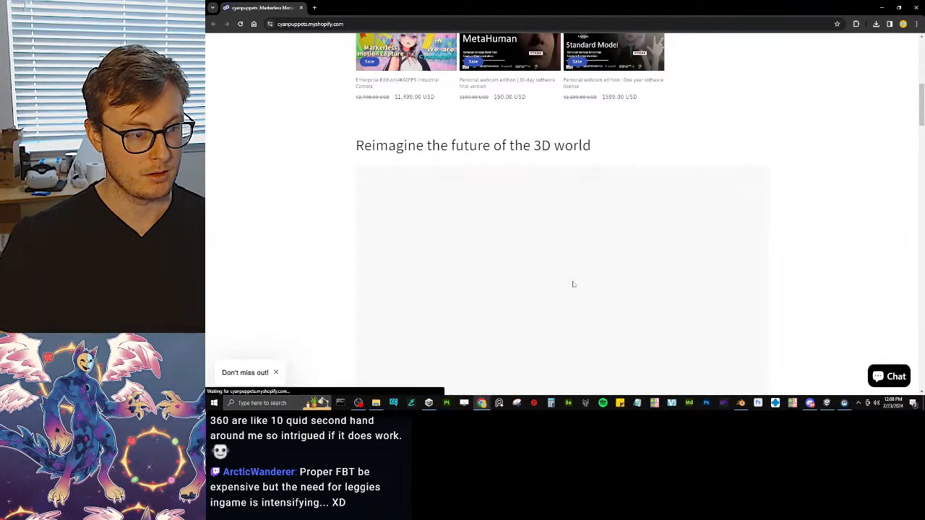
{"action": "scroll", "coordinate": [772, 216], "scroll_direction": "down", "scroll_amount": 2}
{"action": "left_click", "coordinate": [428, 310]}
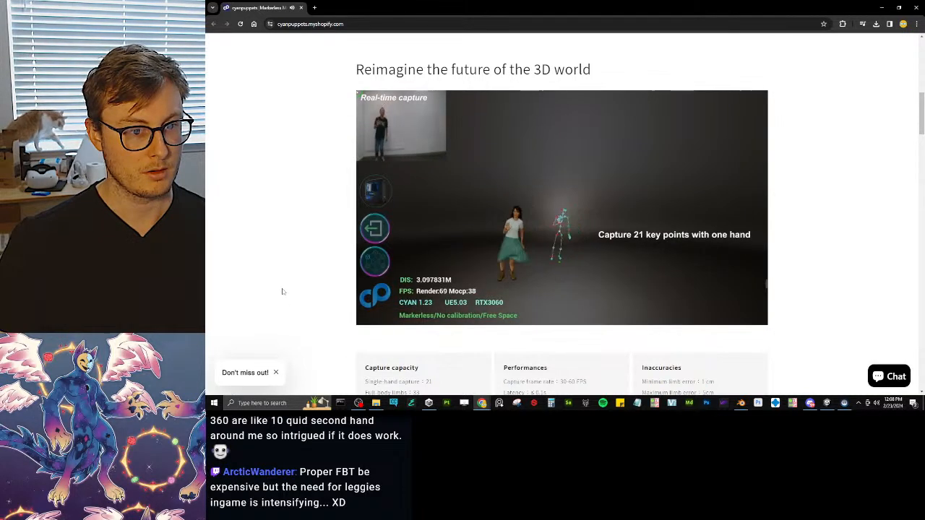
{"action": "mouse_move", "coordinate": [550, 222]}
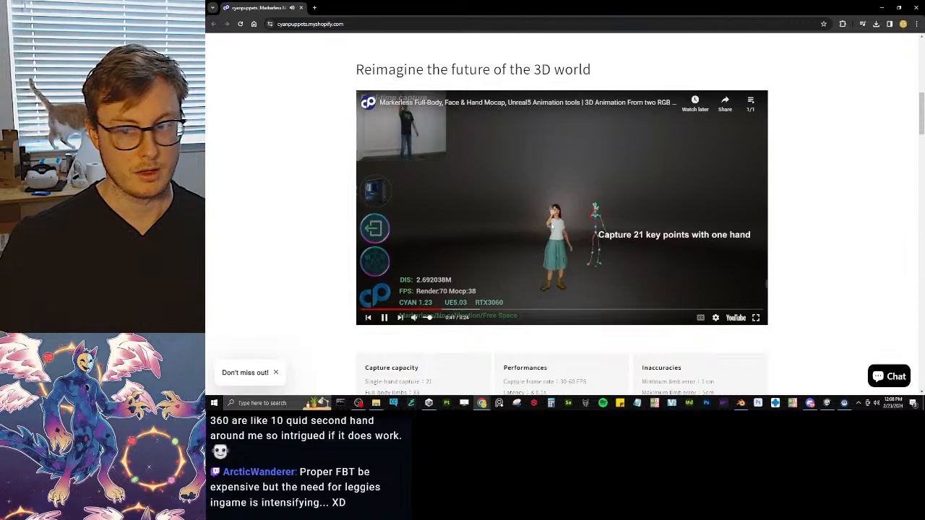
{"action": "left_click", "coordinate": [573, 310]}
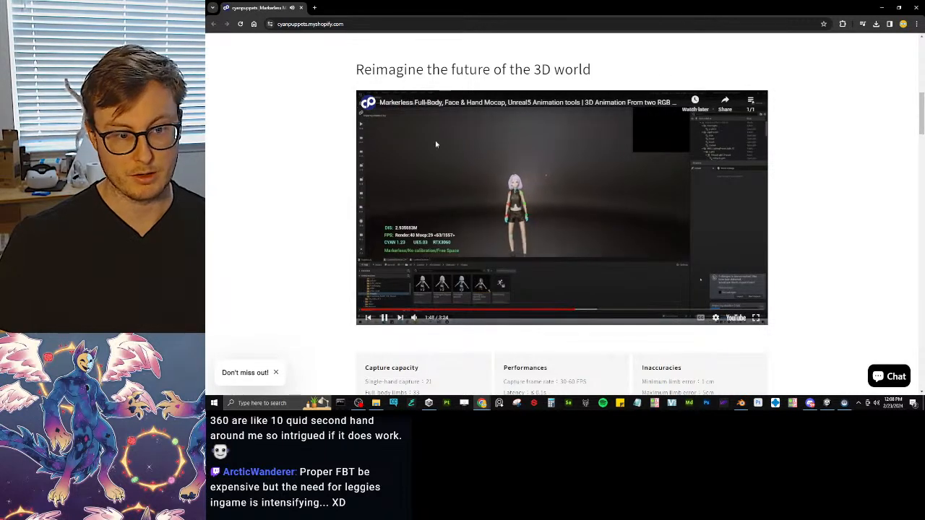
{"action": "left_click", "coordinate": [547, 205]}
{"action": "scroll", "coordinate": [832, 139], "scroll_direction": "down", "scroll_amount": 2}
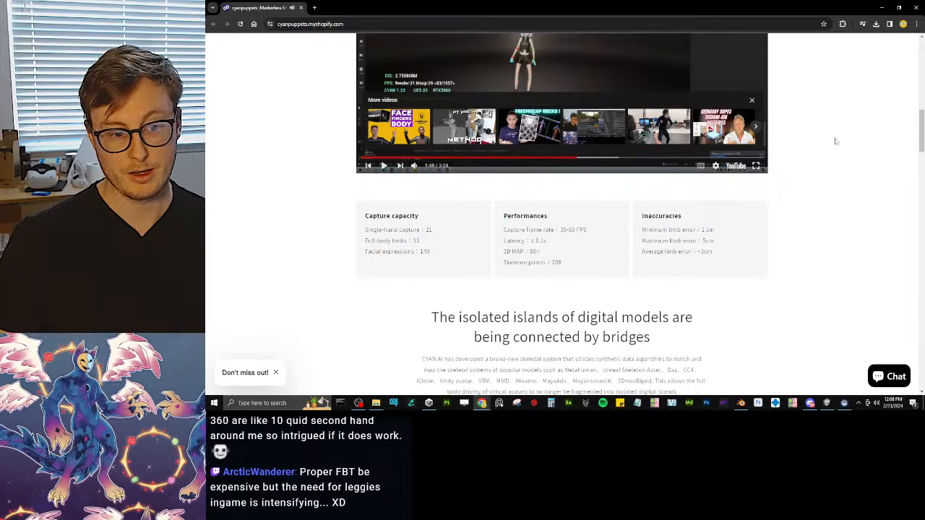
{"action": "scroll", "coordinate": [833, 143], "scroll_direction": "down", "scroll_amount": 3}
{"action": "scroll", "coordinate": [834, 153], "scroll_direction": "down", "scroll_amount": 2}
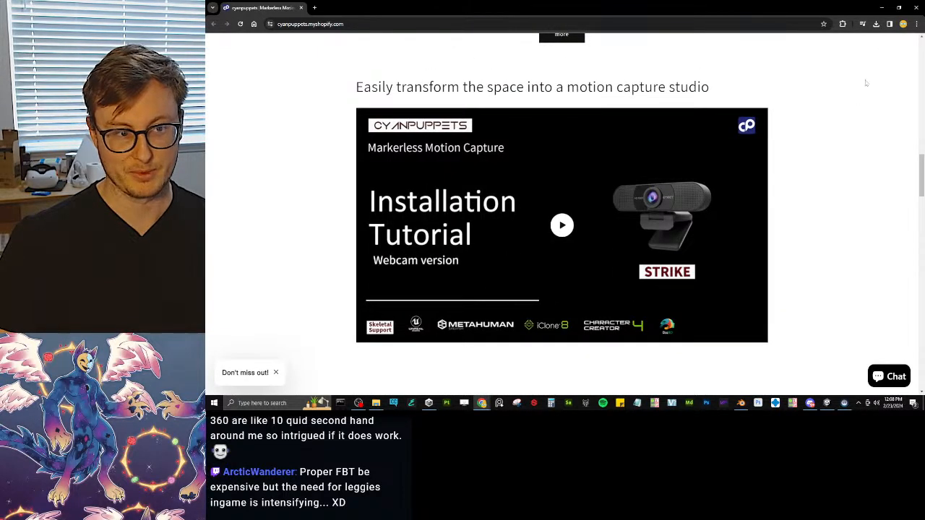
{"action": "left_click", "coordinate": [917, 7]}
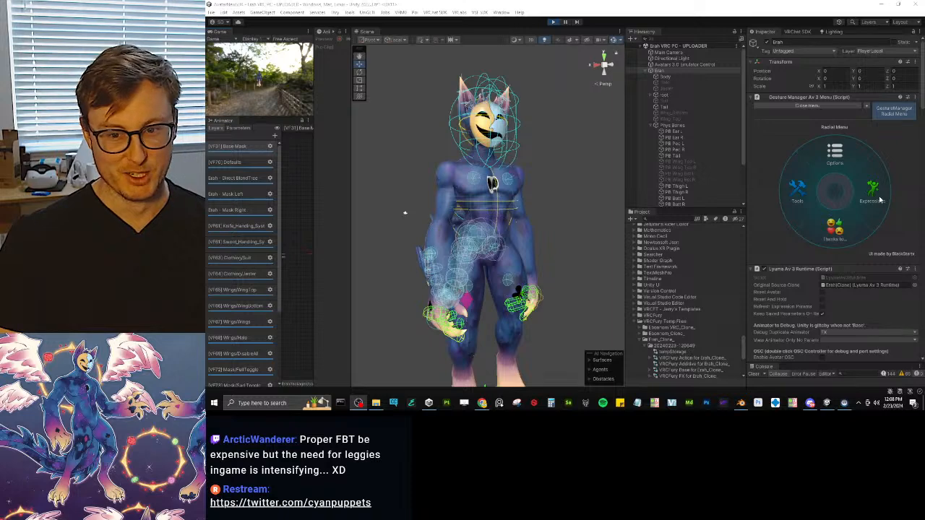
Exit play mode and create an empty child object named PB Skirt under Phys Bones.
{"action": "left_click", "coordinate": [554, 21]}
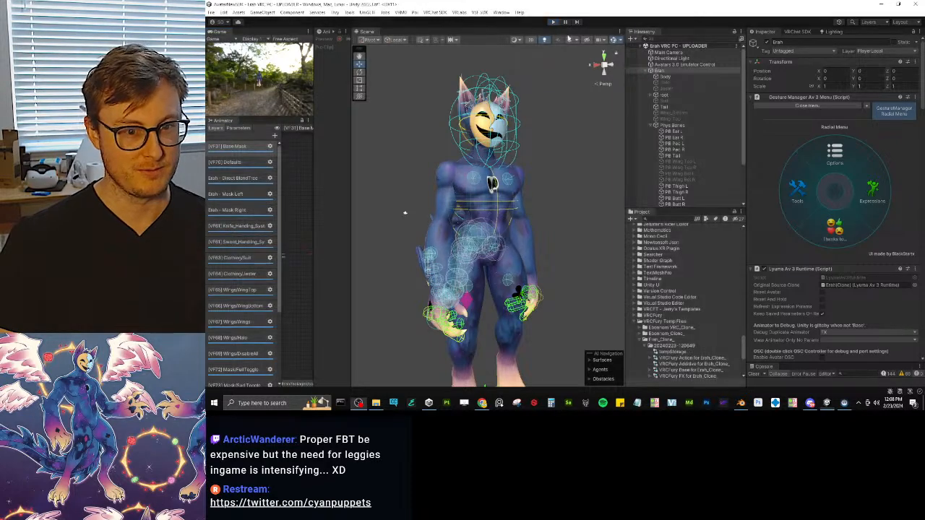
{"action": "right_click", "coordinate": [673, 125]}
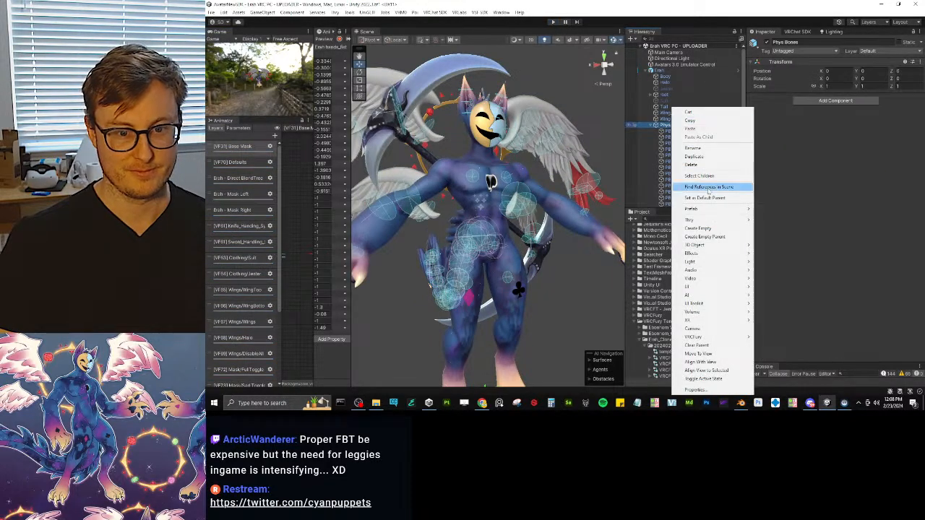
{"action": "left_click", "coordinate": [698, 229]}
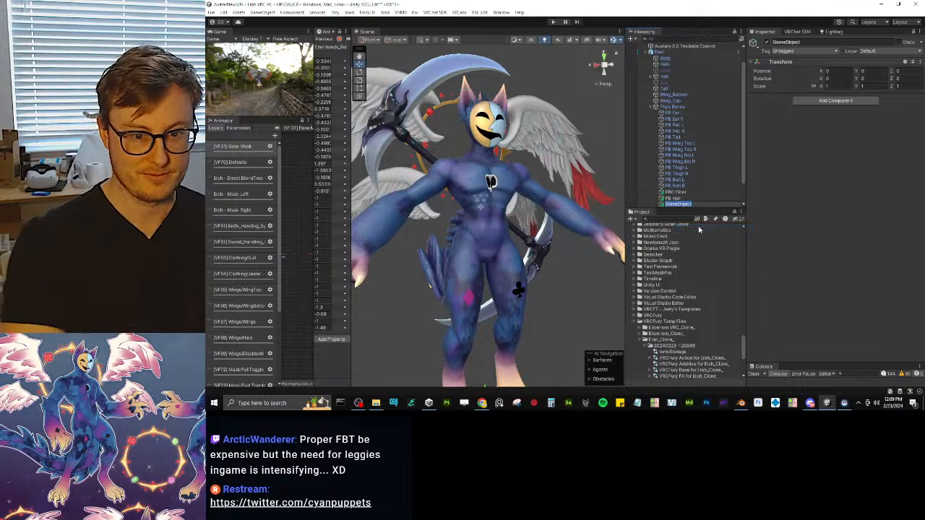
{"action": "type", "text": "PB Skirt"}
{"action": "key", "text": "Return"}
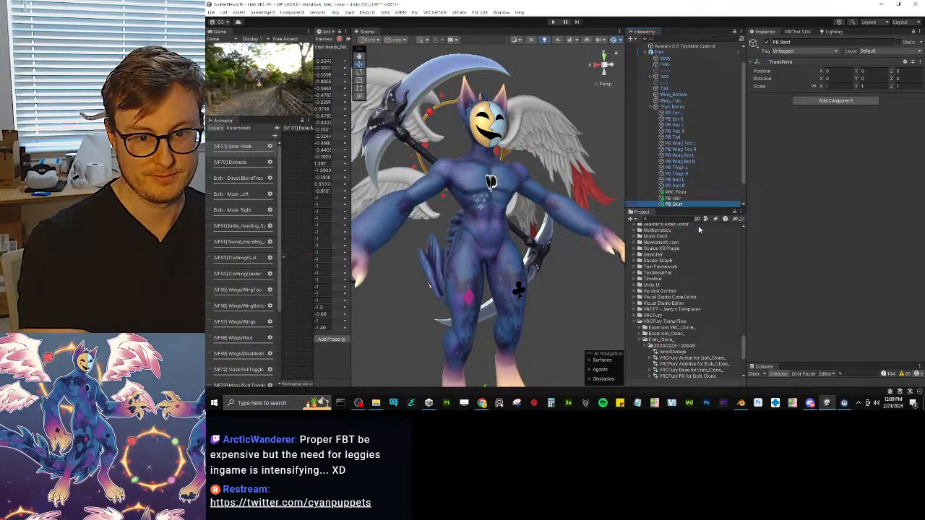
Add a VRC Phys Bone component to PB Skirt.
{"action": "left_click", "coordinate": [835, 100]}
{"action": "type", "text": "phys"}
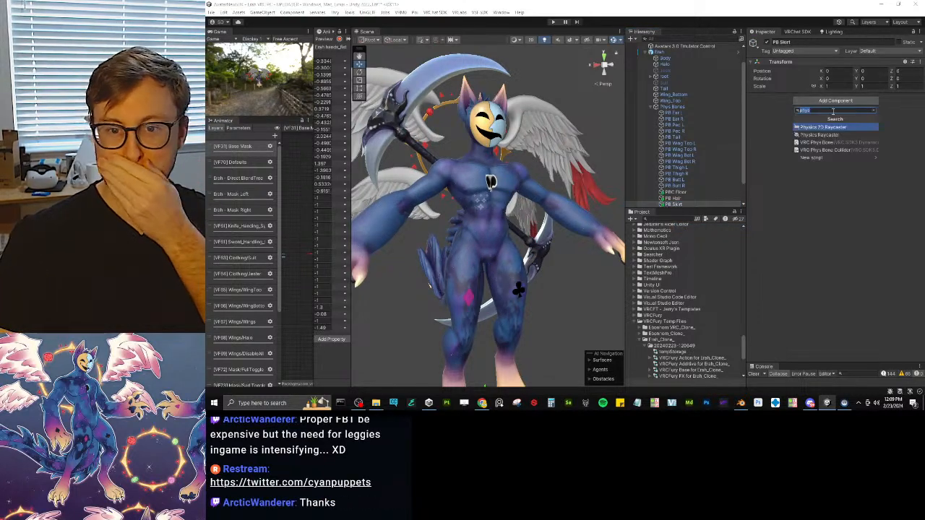
{"action": "left_click", "coordinate": [831, 142]}
Search the transforms for "tutu" and assign cc_TutuParent as the root transform of PB Skirt's phys bone.
{"action": "left_click", "coordinate": [914, 123]}
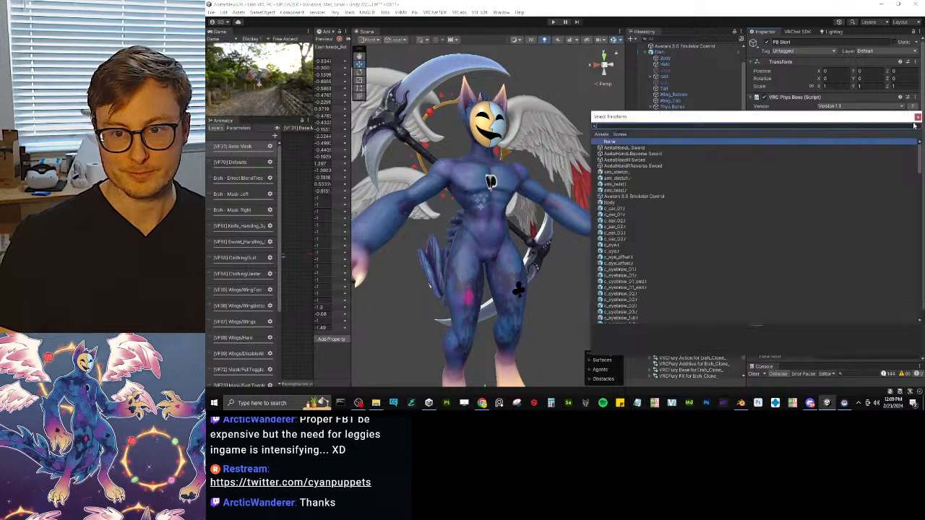
{"action": "type", "text": "tutu"}
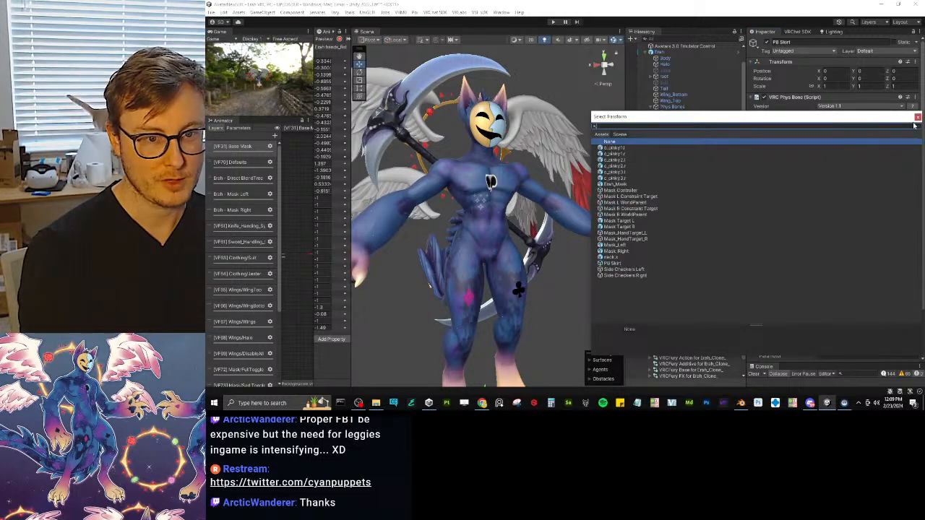
{"action": "key", "text": "Down"}
{"action": "key", "text": "Down"}
{"action": "key", "text": "Down"}
{"action": "key", "text": "Down"}
{"action": "key", "text": "Down"}
{"action": "key", "text": "Down"}
{"action": "key", "text": "Down"}
{"action": "key", "text": "Down"}
{"action": "key", "text": "Down"}
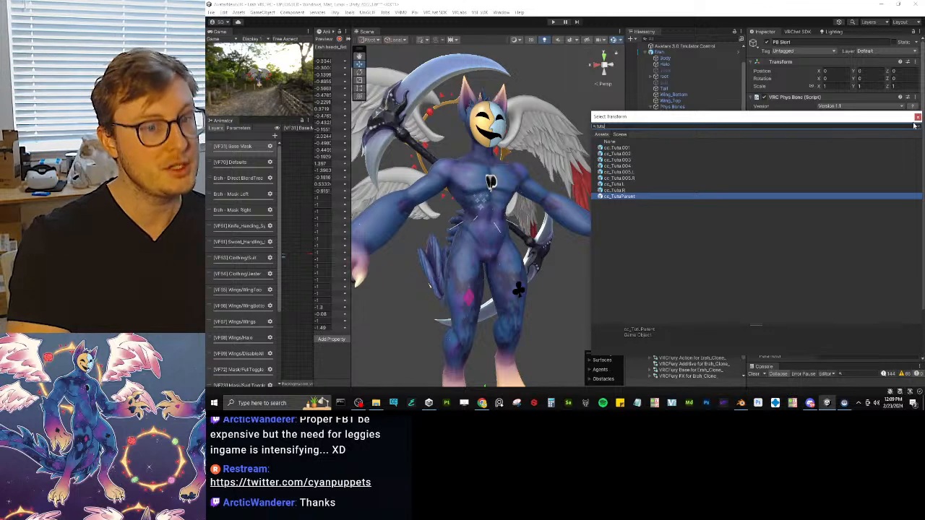
{"action": "key", "text": "Return"}
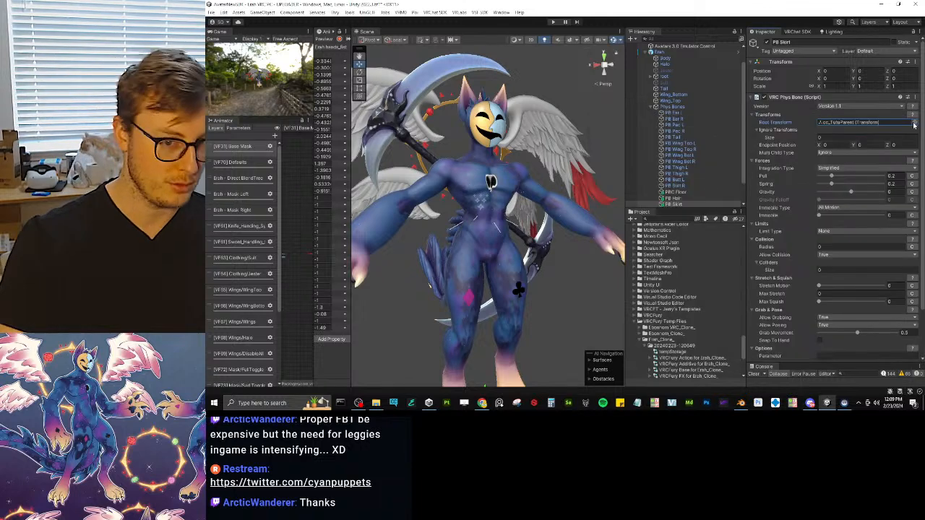
Set Allow Collision to False and the endpoint position Y to 0.1 on PB Skirt's phys bone.
{"action": "left_click", "coordinate": [828, 261]}
{"action": "left_click", "coordinate": [831, 268]}
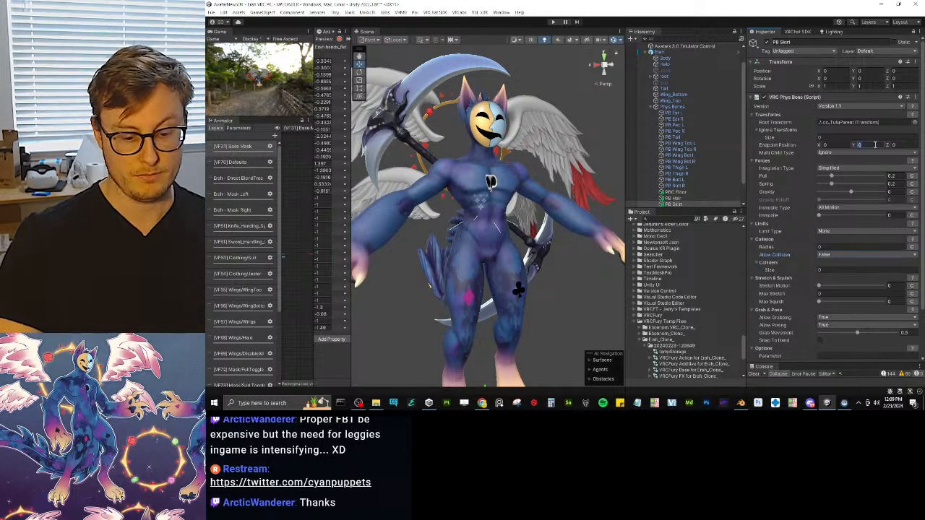
{"action": "key", "text": "Return"}
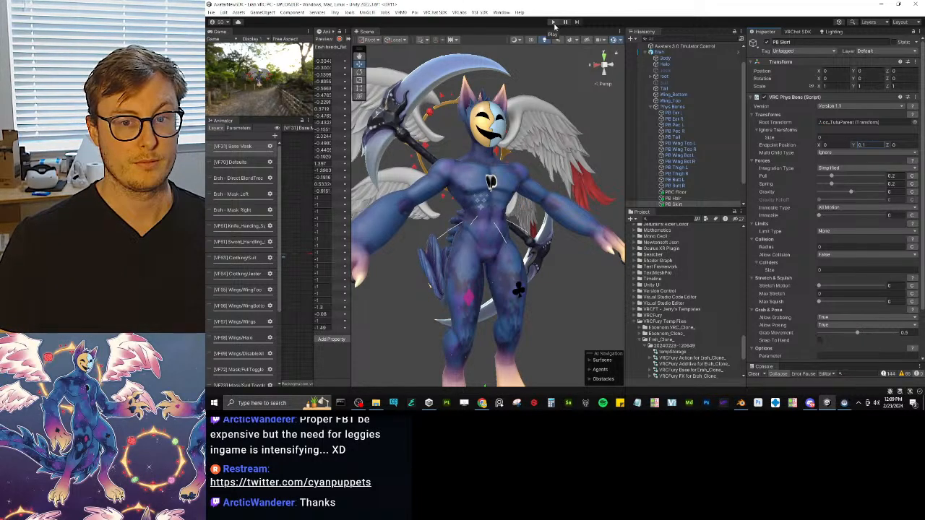
Enter play mode and enable the Jester outfit from the avatar's Clothing expressions.
{"action": "left_click", "coordinate": [553, 24]}
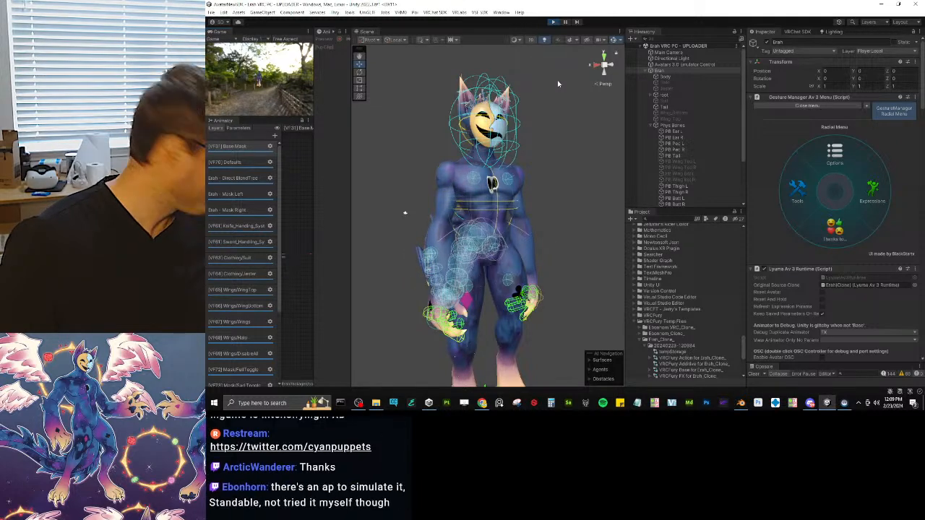
{"action": "left_click", "coordinate": [885, 203]}
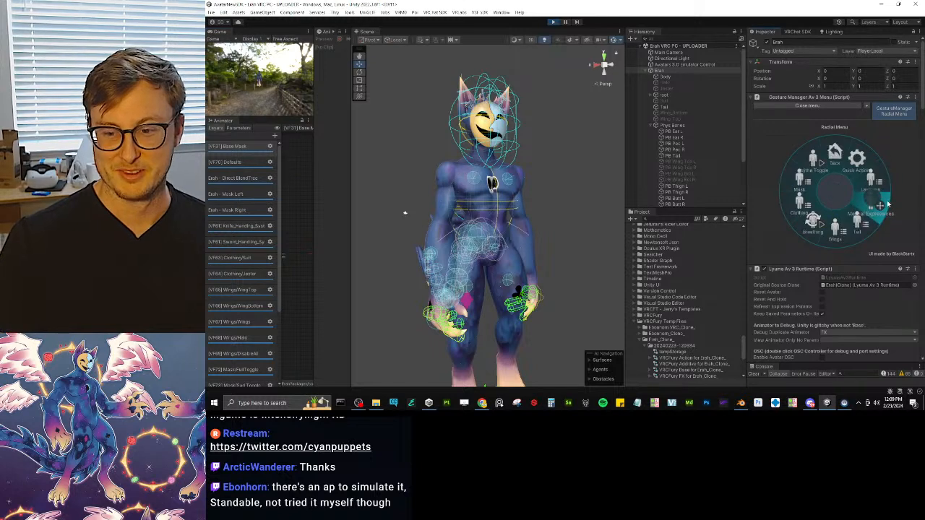
{"action": "left_click", "coordinate": [809, 208]}
{"action": "left_click", "coordinate": [809, 211]}
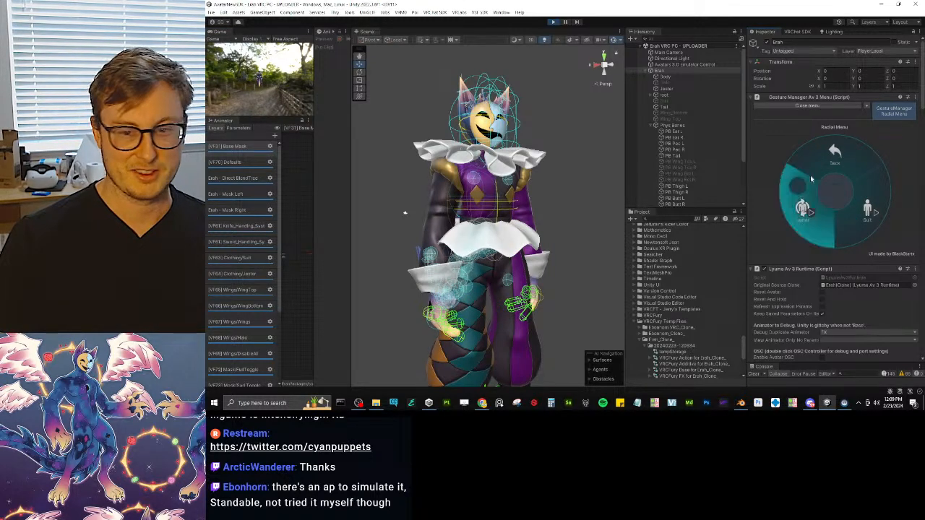
Hide the scene gizmos, move the Erah avatar around to test the skirt physics, and exit play mode.
{"action": "scroll", "coordinate": [477, 297], "scroll_direction": "down", "scroll_amount": 2}
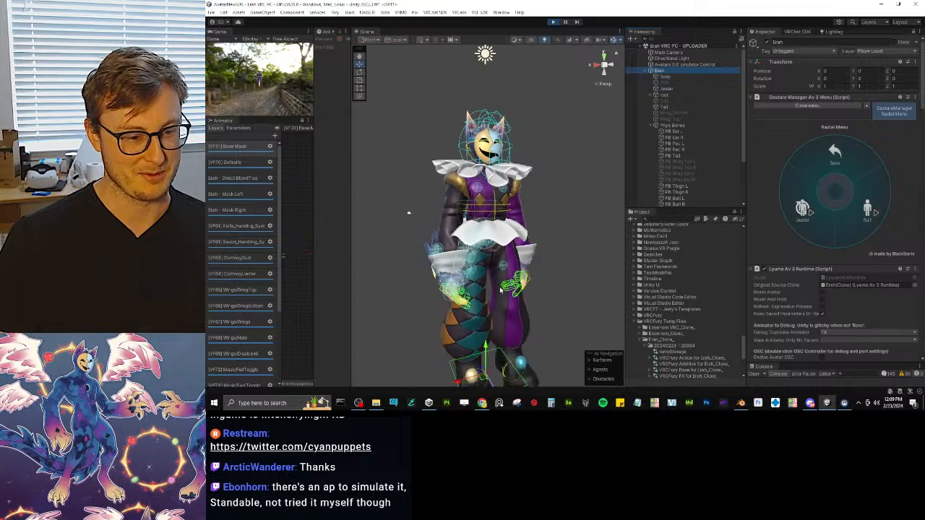
{"action": "left_click", "coordinate": [615, 41]}
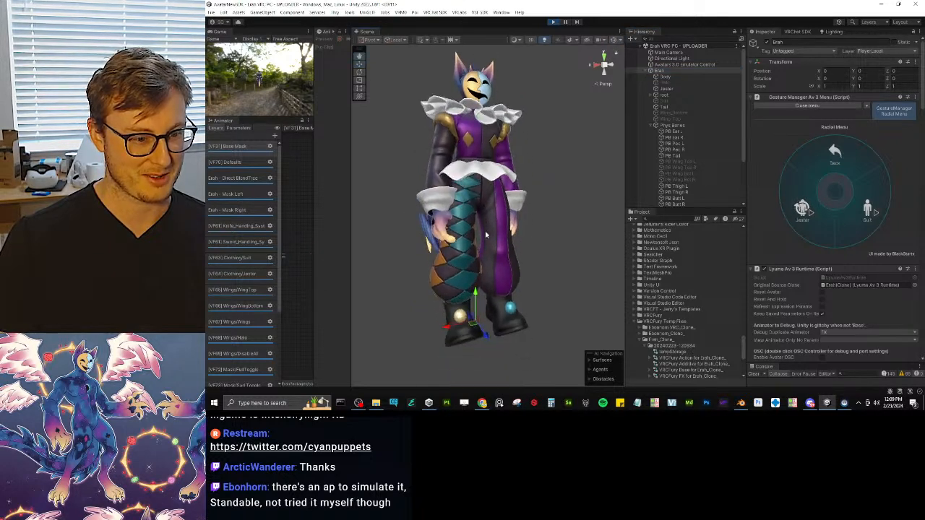
{"action": "left_click", "coordinate": [480, 291]}
{"action": "left_click", "coordinate": [662, 71]}
{"action": "left_click_drag", "start_coordinate": [477, 301], "coordinate": [608, 266]}
{"action": "left_click_drag", "start_coordinate": [485, 307], "coordinate": [394, 307]}
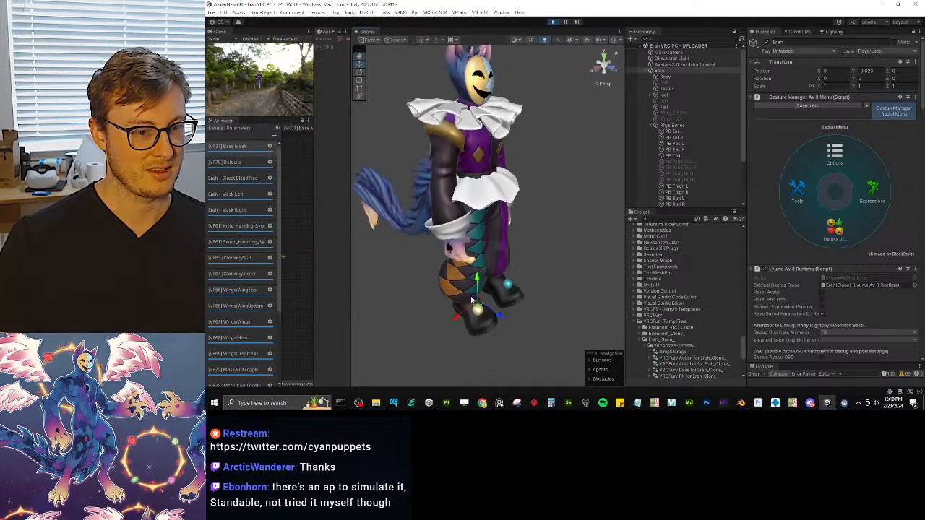
{"action": "mouse_move", "coordinate": [478, 310]}
{"action": "left_mouse_down"}
{"action": "mouse_move", "coordinate": [485, 297]}
{"action": "mouse_move", "coordinate": [439, 294]}
{"action": "mouse_move", "coordinate": [485, 297]}
{"action": "mouse_move", "coordinate": [484, 321]}
{"action": "mouse_move", "coordinate": [476, 290]}
{"action": "mouse_move", "coordinate": [478, 312]}
{"action": "left_mouse_up"}
{"action": "left_click", "coordinate": [552, 23]}
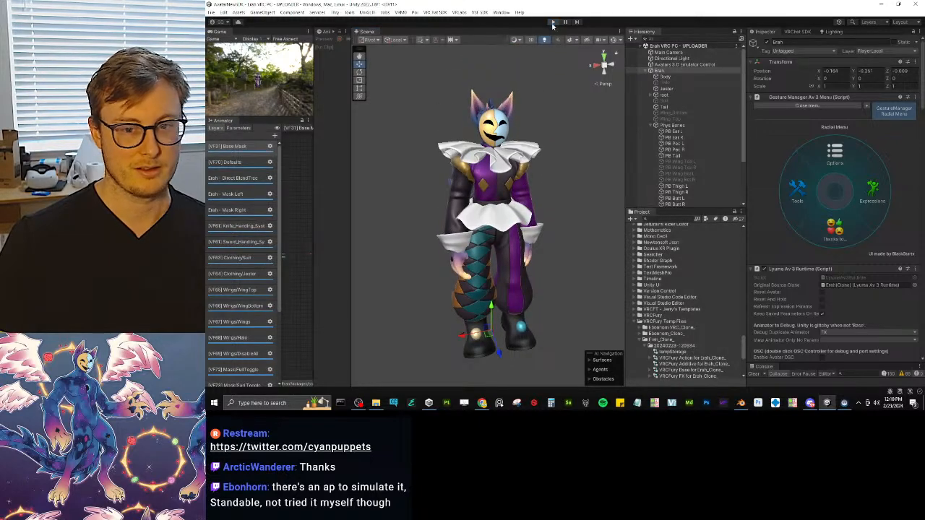
Add an object toggle that turns on PB Skirt to the Clothing/Jester toggle in VRC Fury Toggles.
{"action": "scroll", "coordinate": [690, 197], "scroll_direction": "down", "scroll_amount": 3}
{"action": "left_click", "coordinate": [686, 191]}
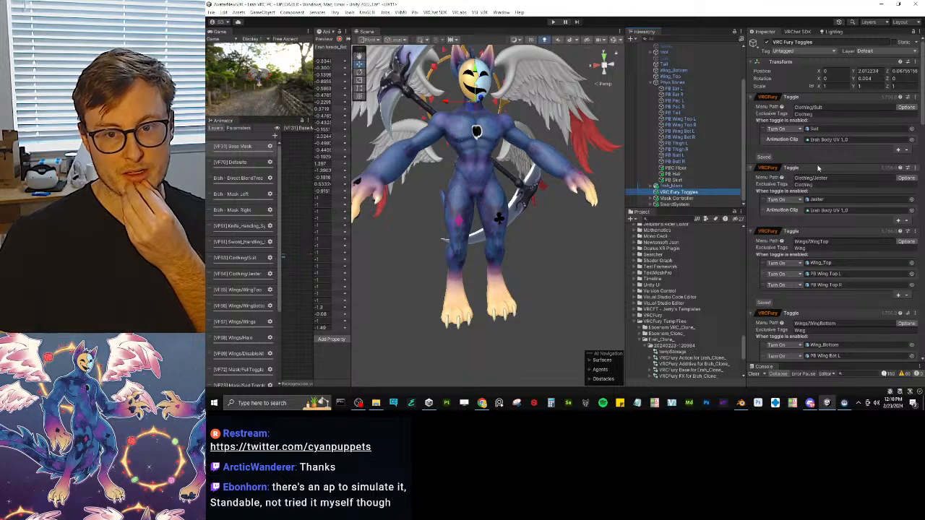
{"action": "left_click", "coordinate": [896, 219]}
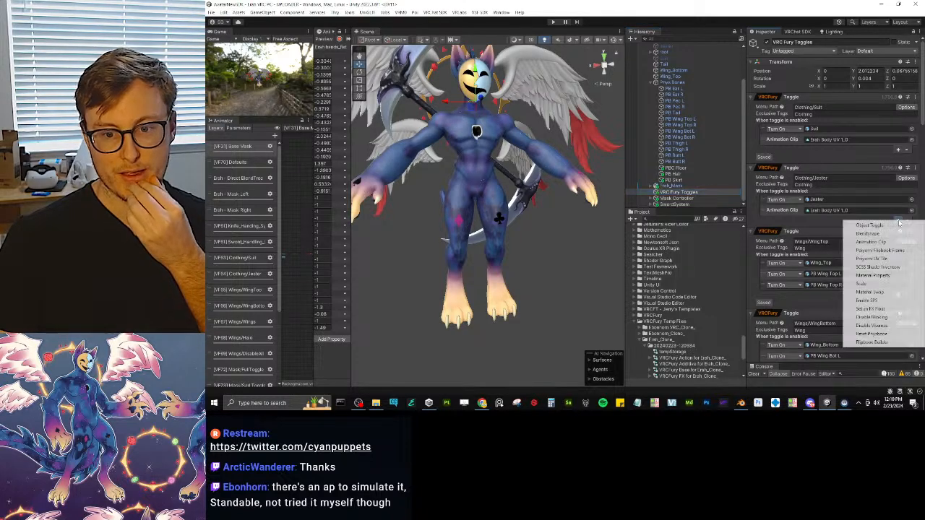
{"action": "left_click", "coordinate": [878, 226]}
{"action": "left_click_drag", "start_coordinate": [676, 180], "coordinate": [841, 229]}
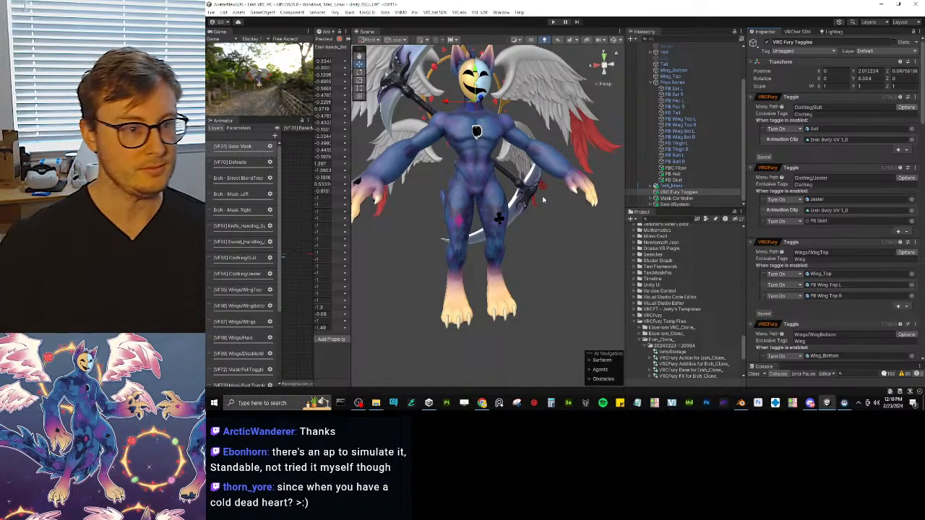
{"action": "left_click", "coordinate": [541, 234]}
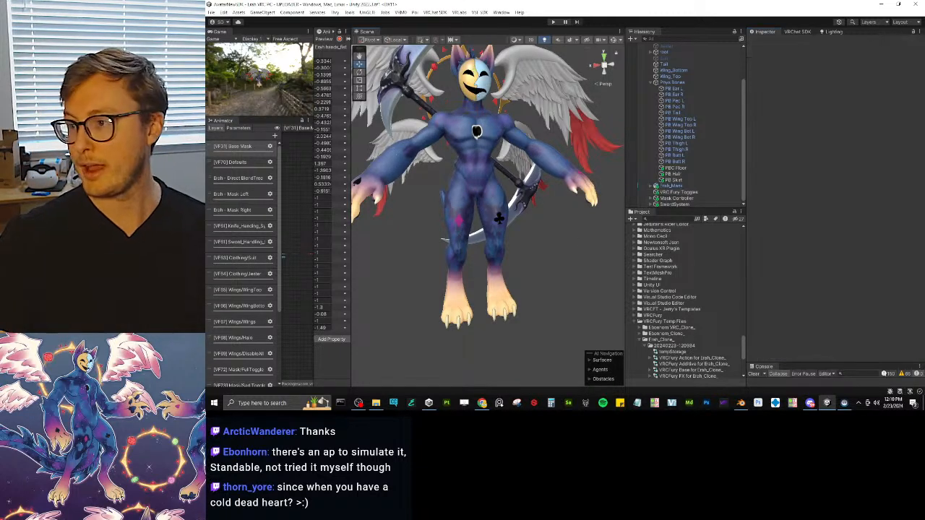